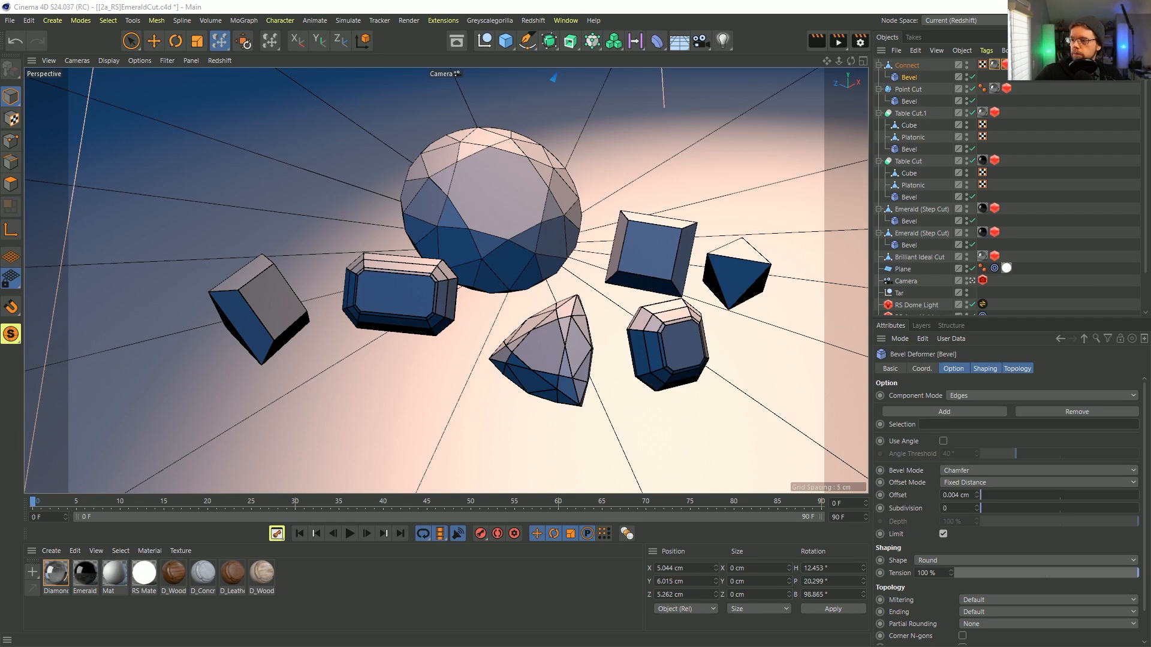
Switch to the browser and review the burning match clip around 2:50 in the YouTube video as reference
key(alt+Tab)
drag(272, 62, 546, 60)
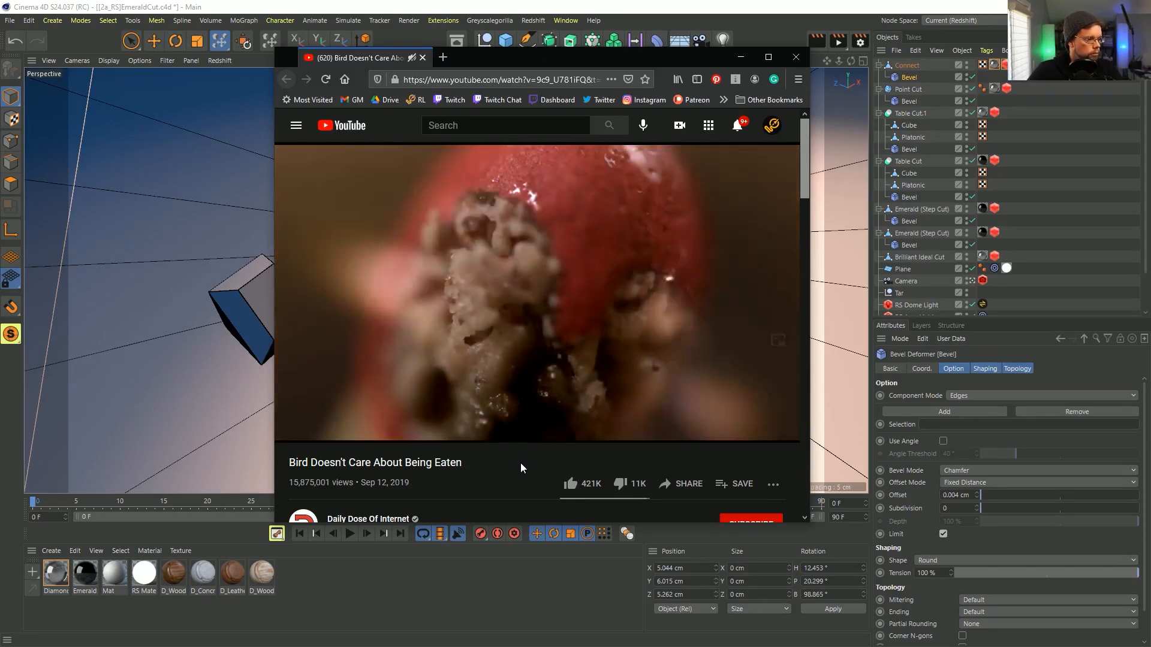
scroll(471, 422, down, 2)
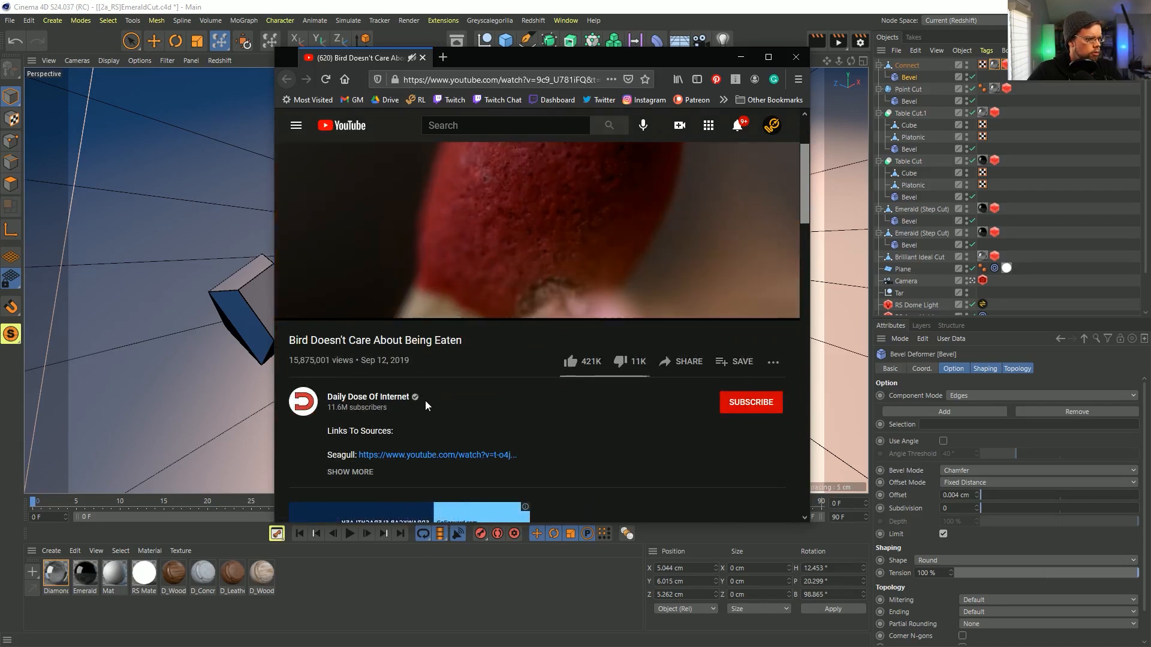
scroll(473, 418, up, 2)
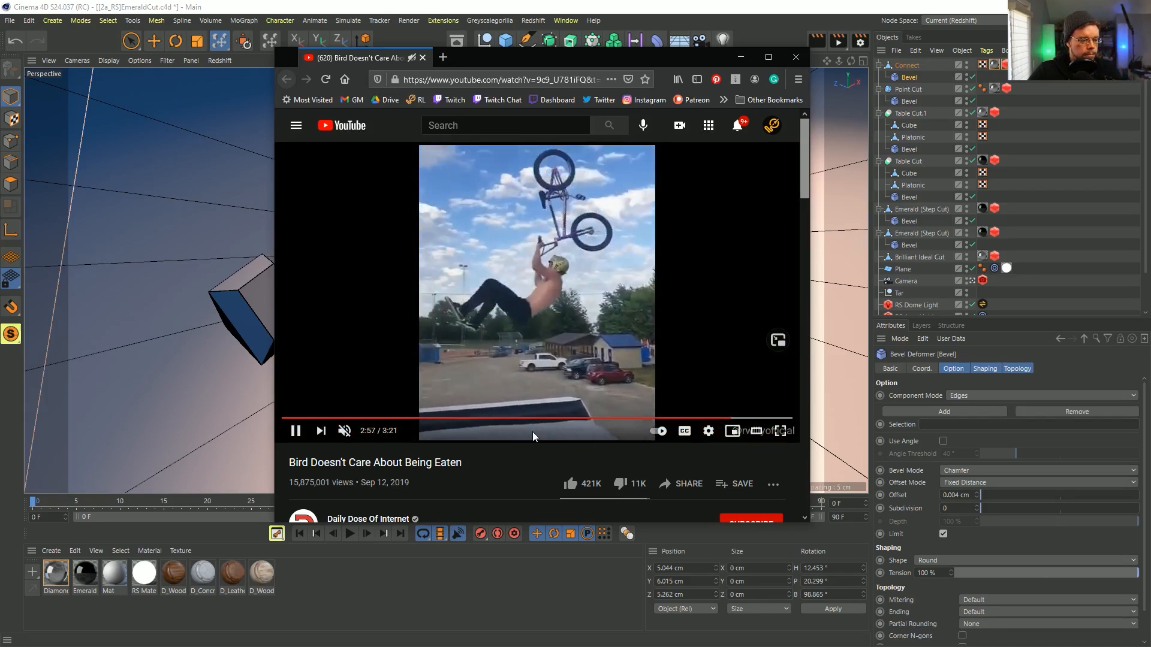
key(Left)
key(Left)
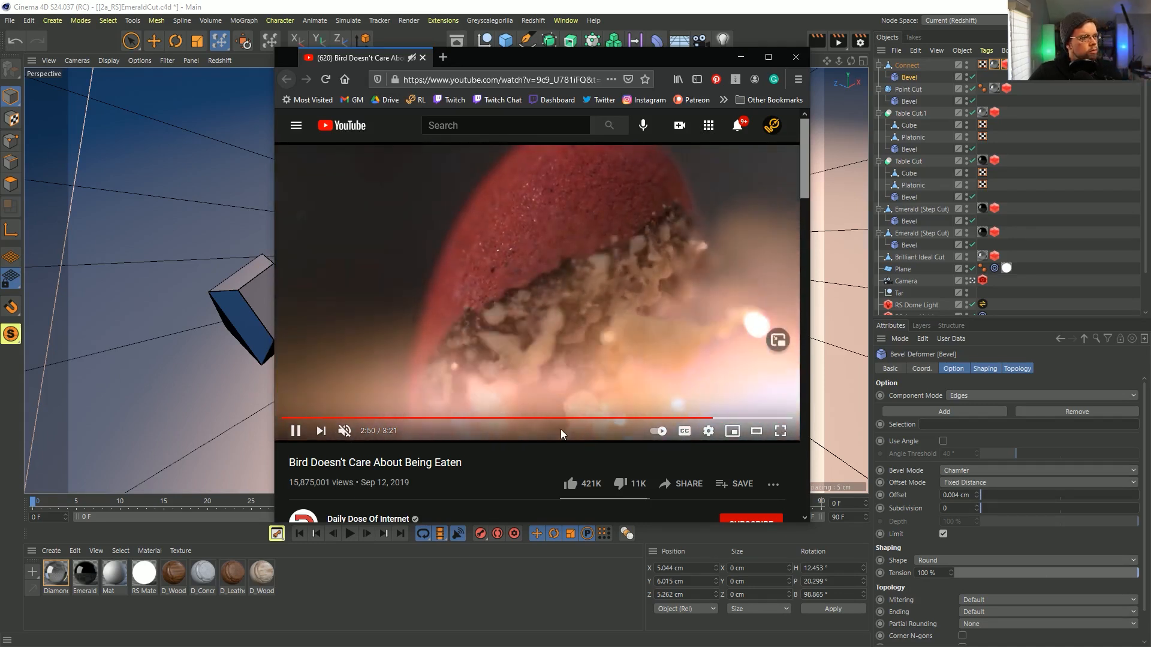
key(space)
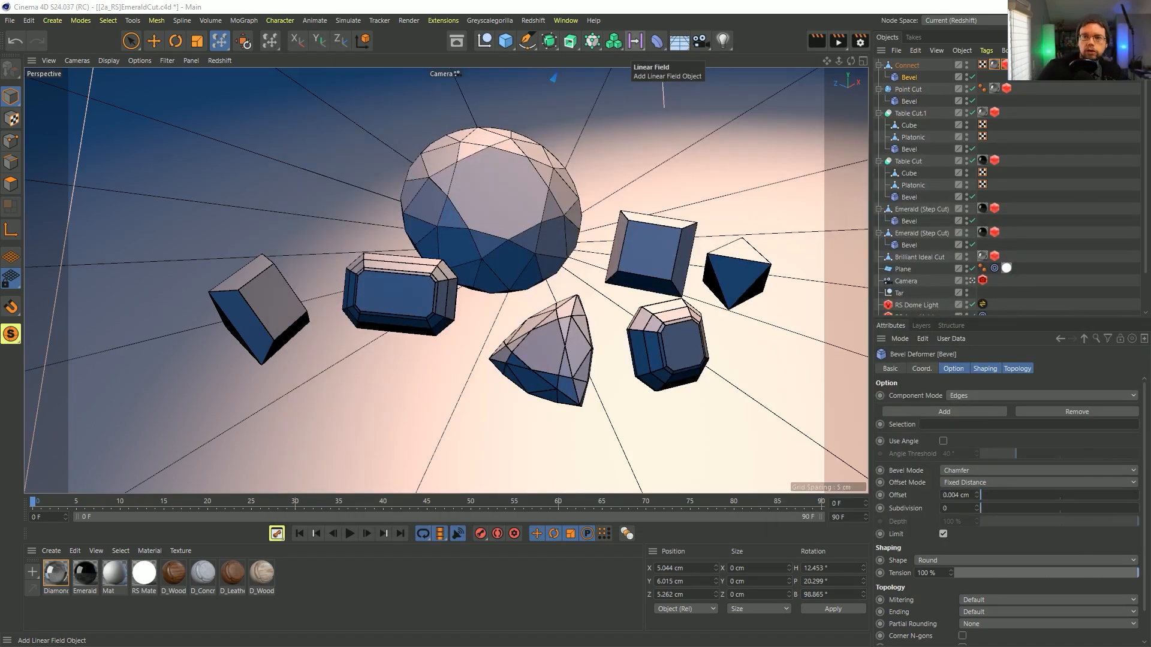
Start a new Cinema 4D project and add a sphere with its type set to Icosahedron
key(ctrl+n)
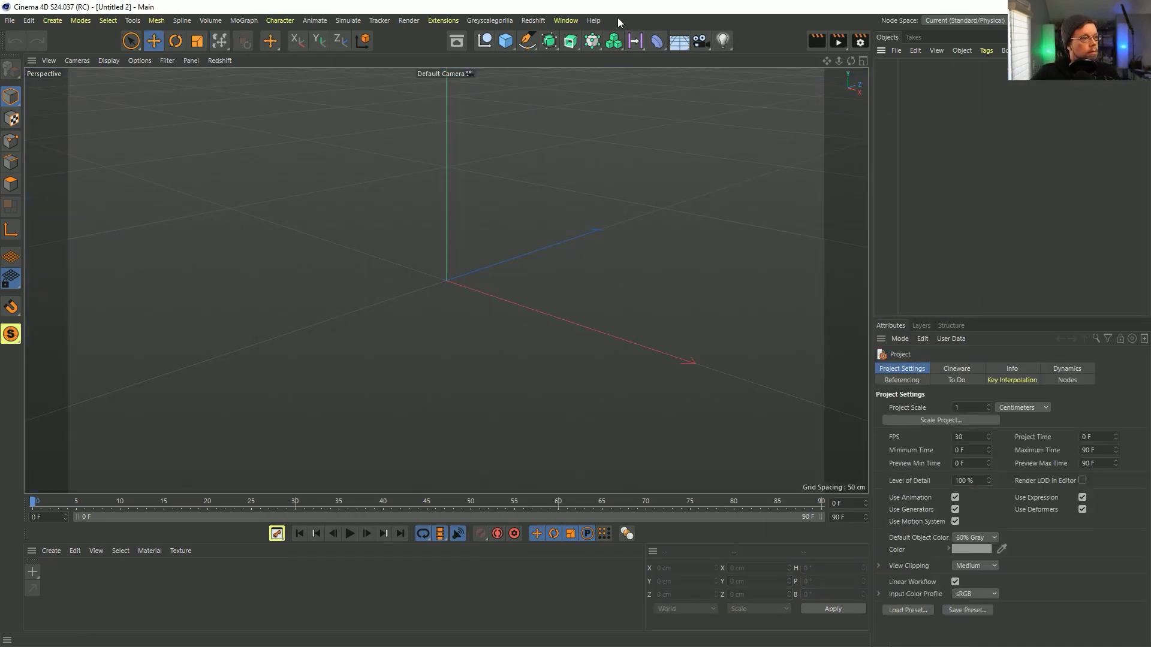
click(505, 40)
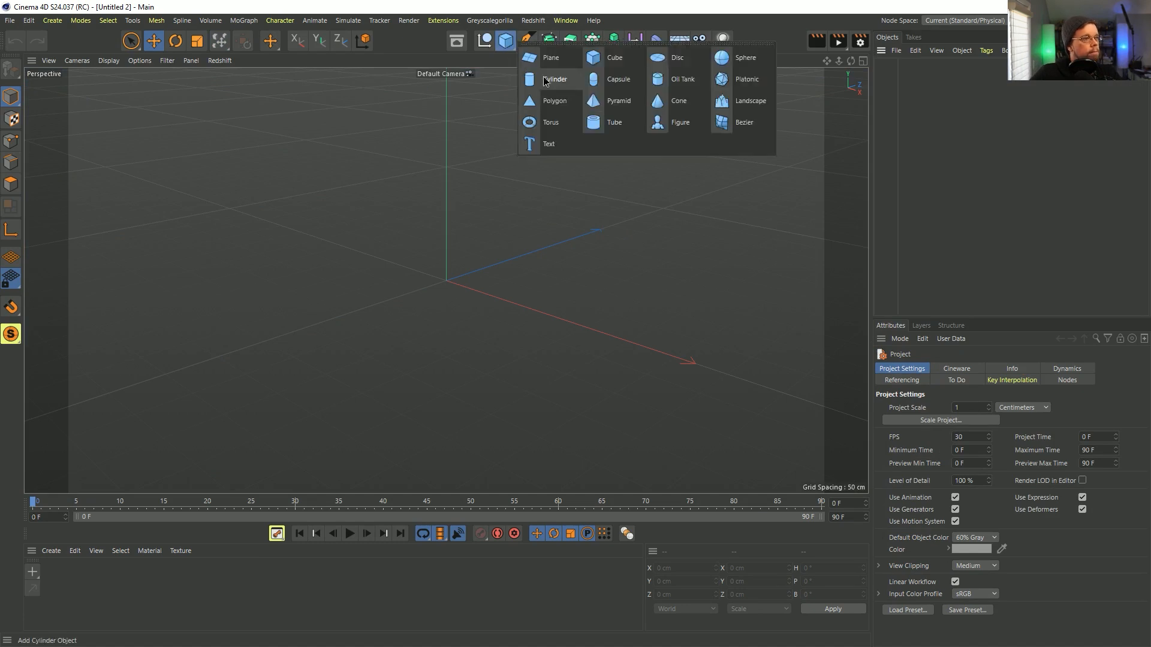
click(727, 66)
click(980, 420)
click(992, 488)
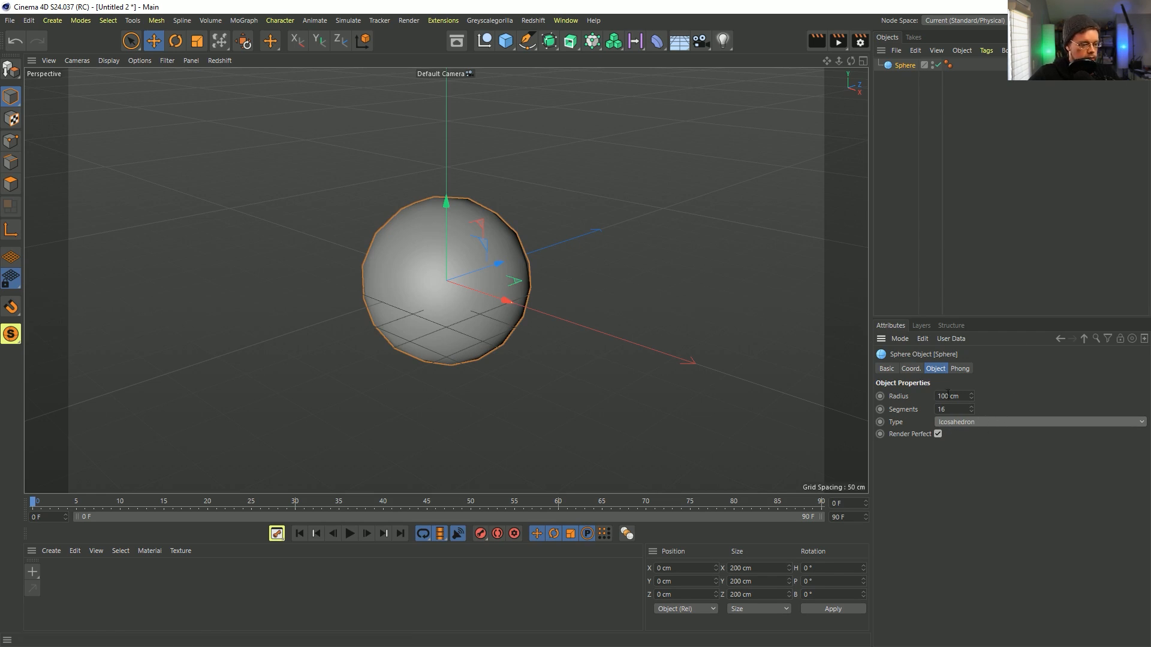
Display the sphere's mesh lines in the viewport and set its segments to 64
key(n)
key(b)
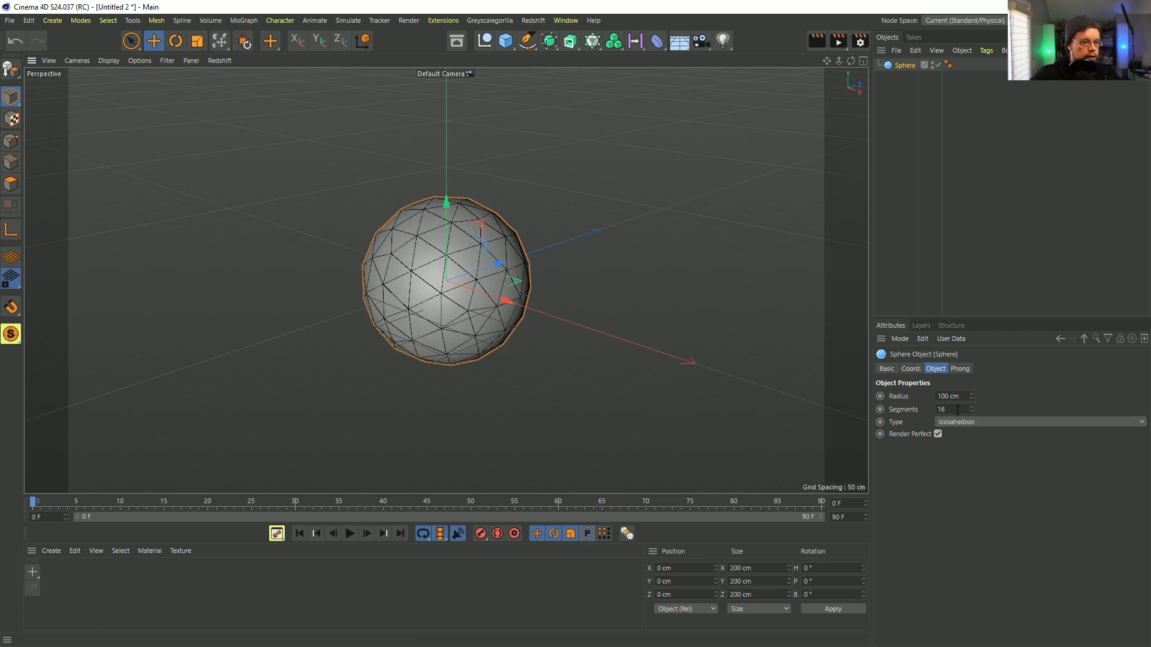
text(3)
key(Return)
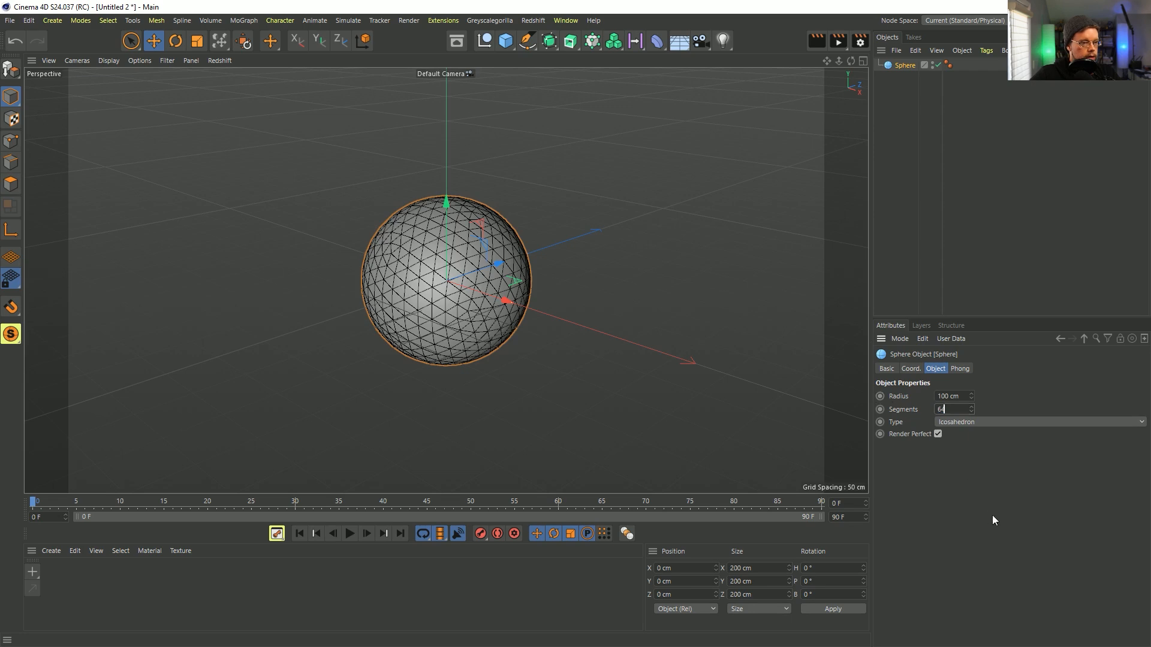
key(Return)
Apply the Animation filter preset to the viewport
click(167, 60)
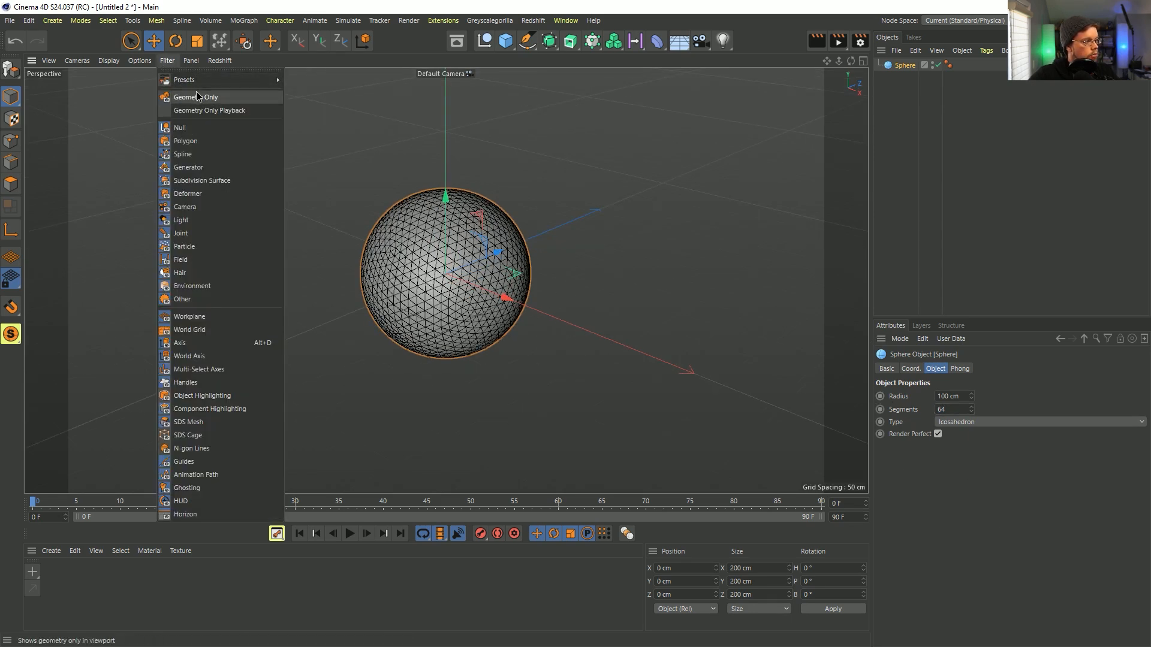
mouse_move(203, 81)
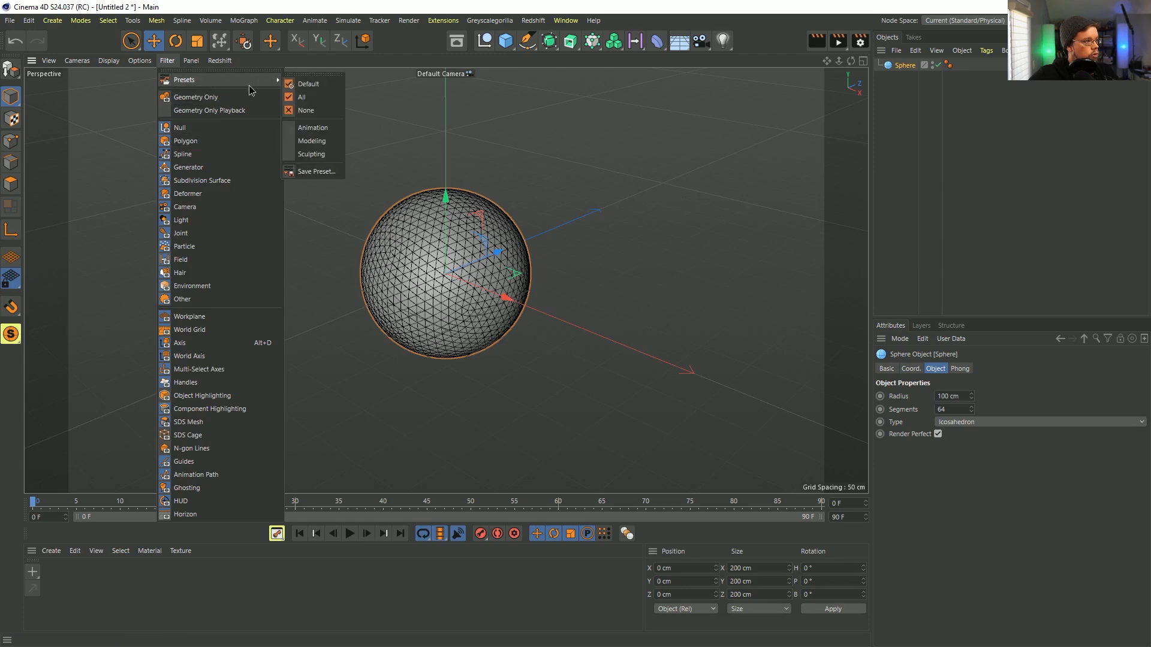
click(314, 128)
scroll(490, 303, up, 3)
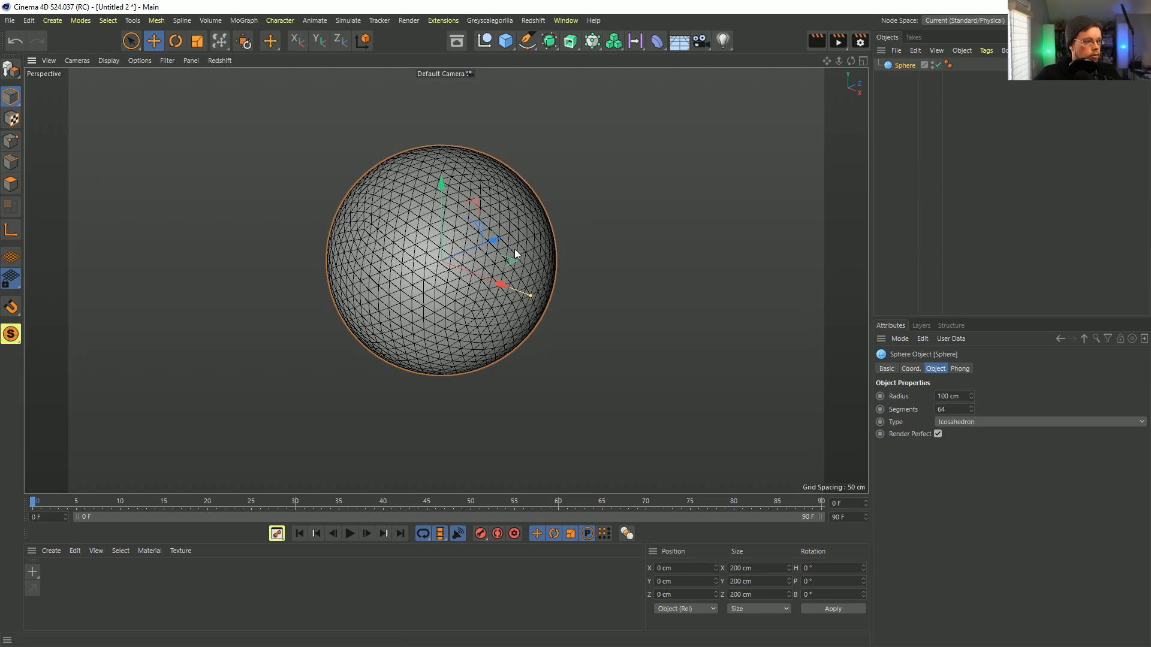
Make the sphere editable and switch to point mode
key(c)
right_click(901, 65)
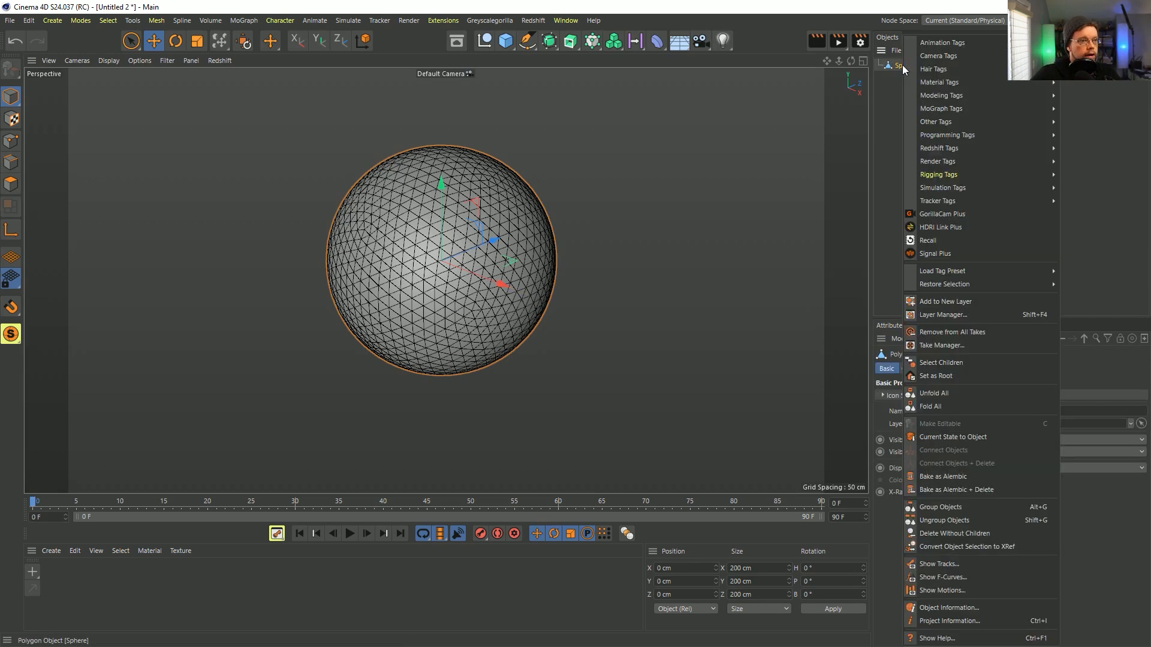
key(Escape)
click(11, 141)
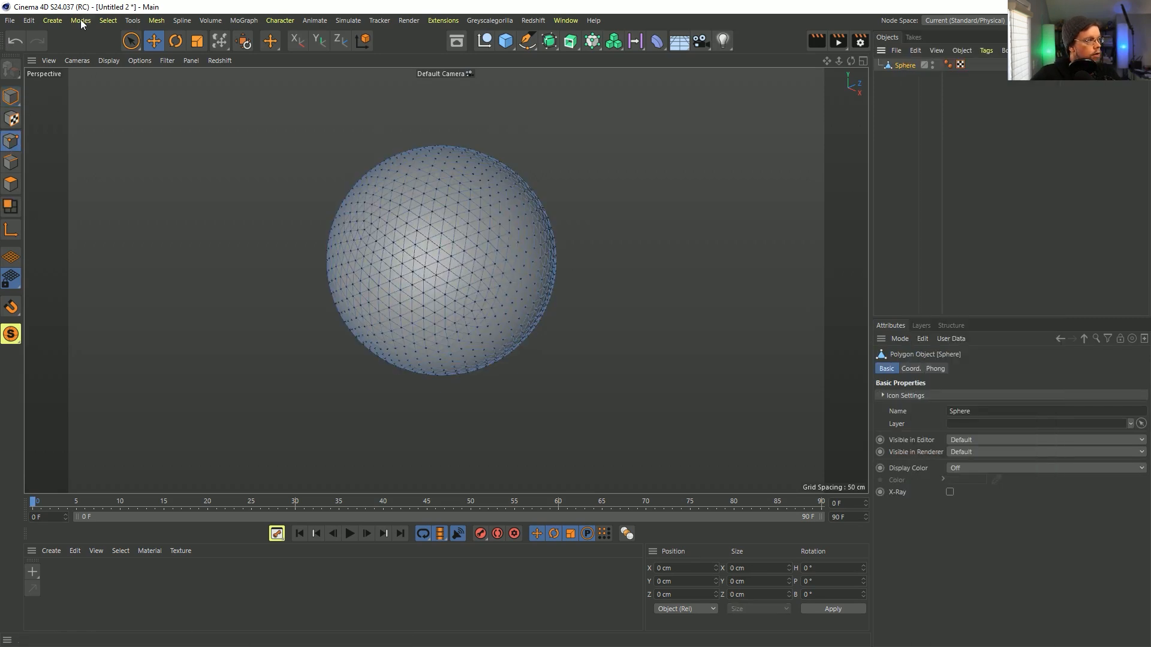
Create a vertex map on the sphere with a set vertex weight of 0%
click(81, 20)
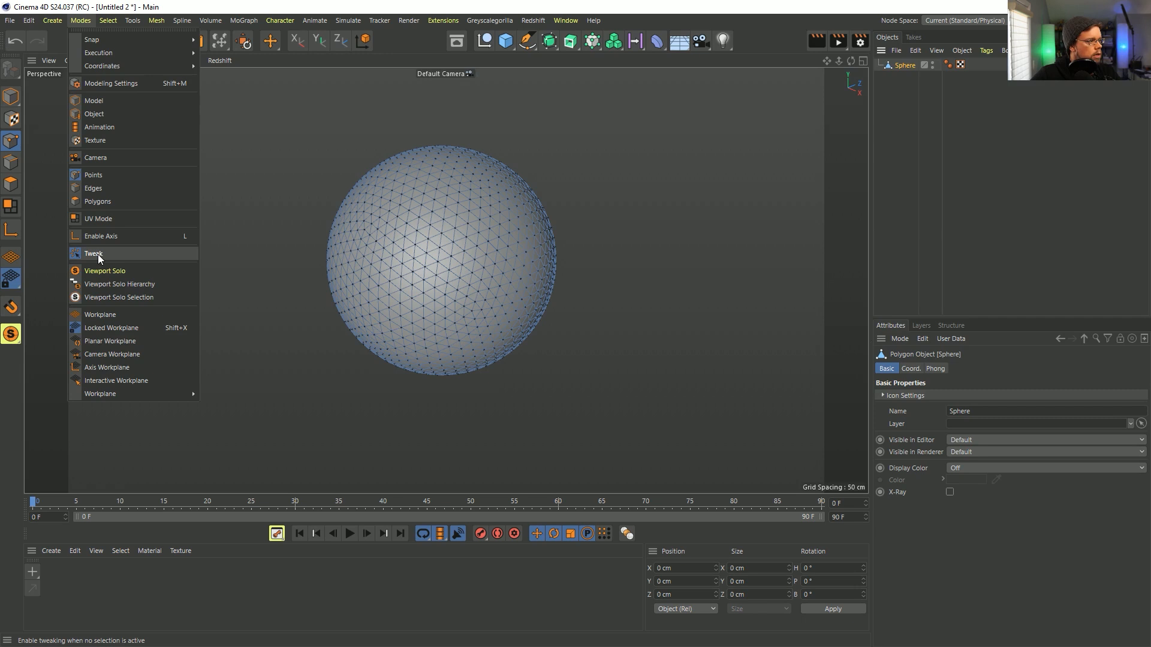
click(65, 22)
mouse_move(114, 17)
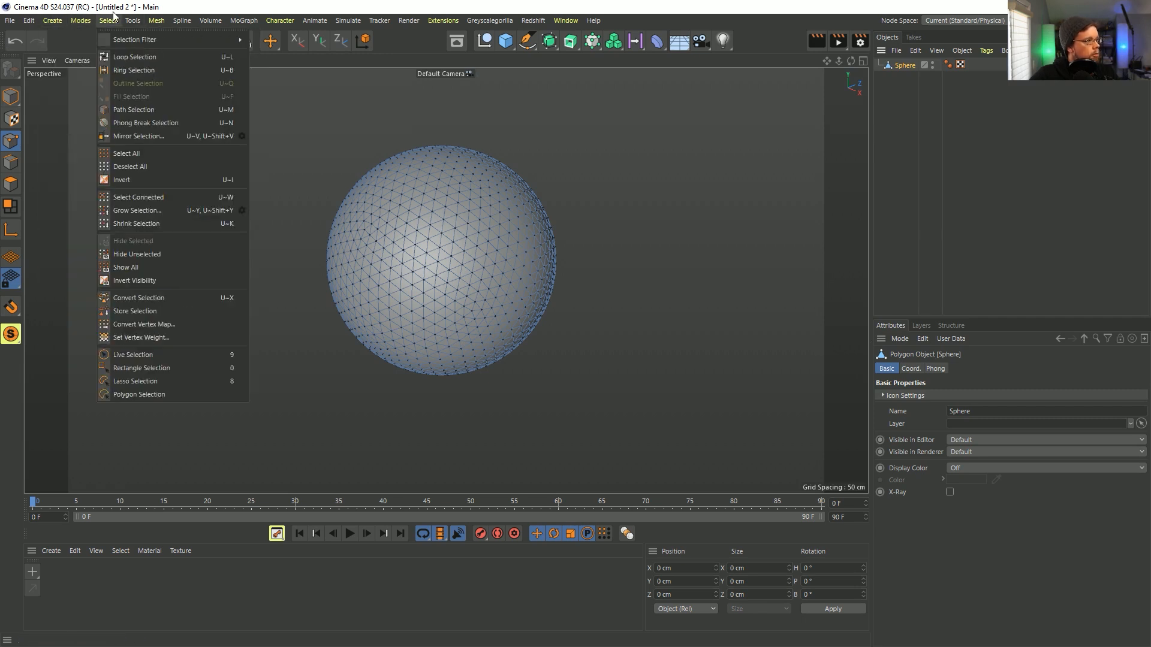
mouse_move(158, 23)
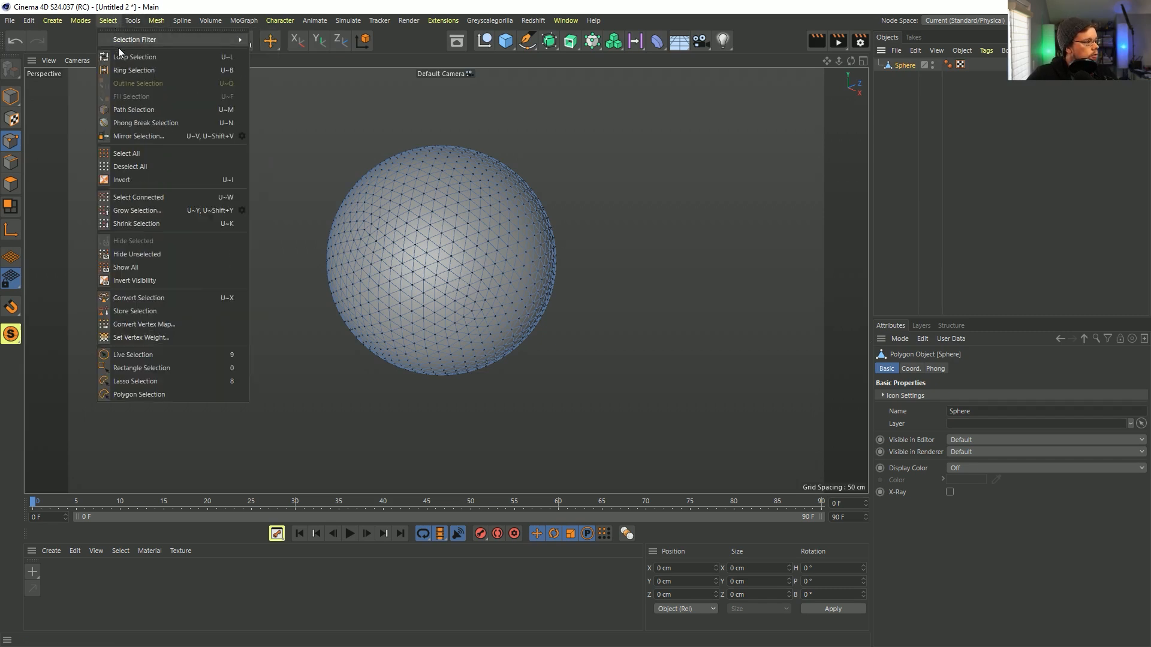
click(165, 337)
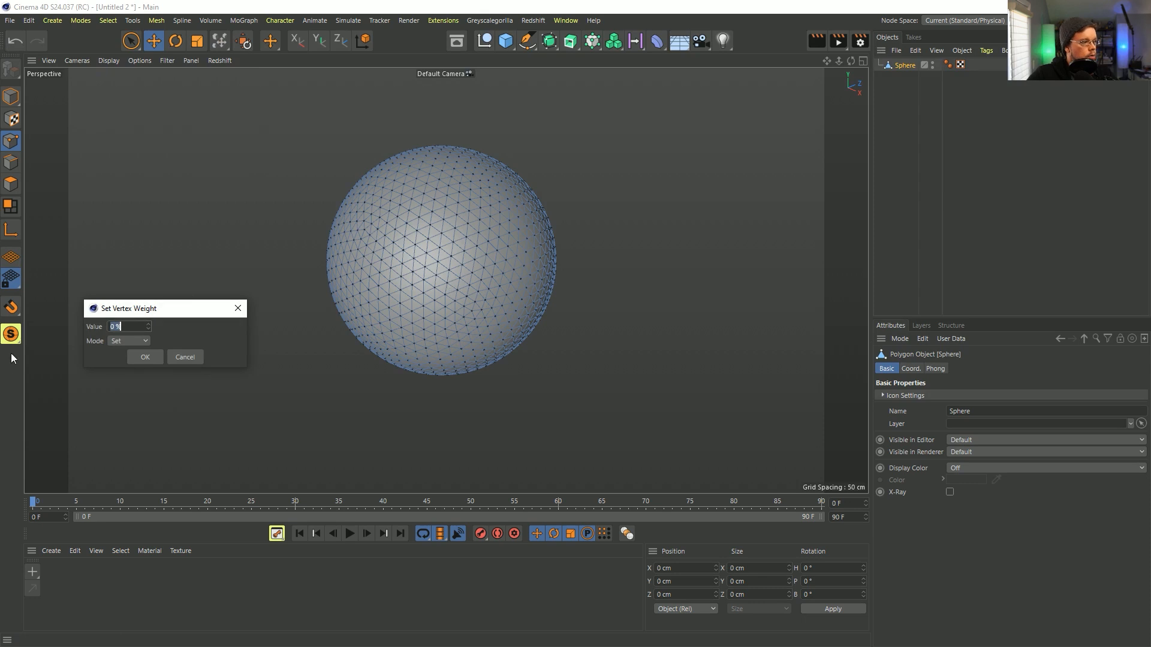
click(145, 357)
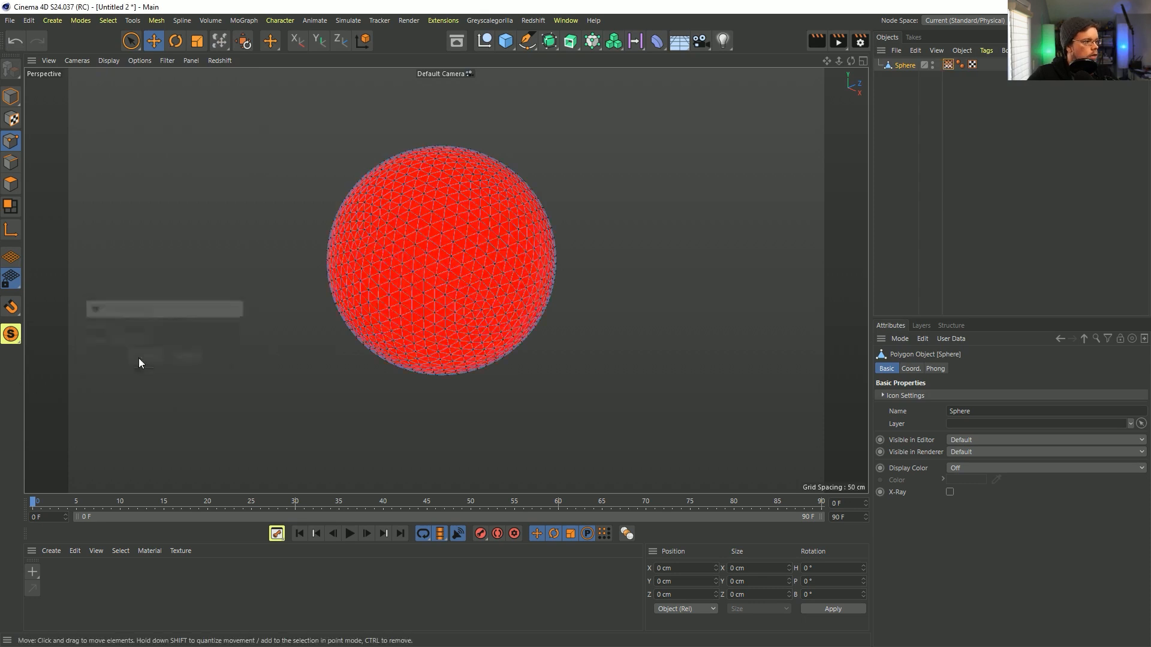
Replace the Freeze layer in the vertex map's fields with a Spherical Field
click(948, 65)
click(923, 425)
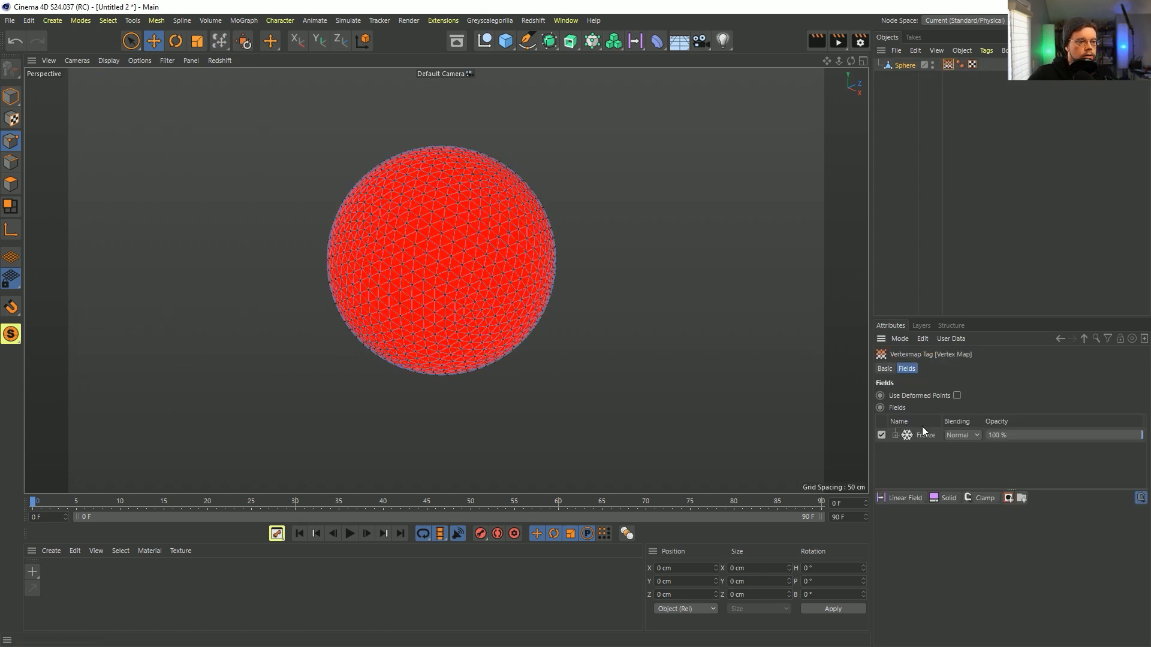
click(928, 500)
click(971, 538)
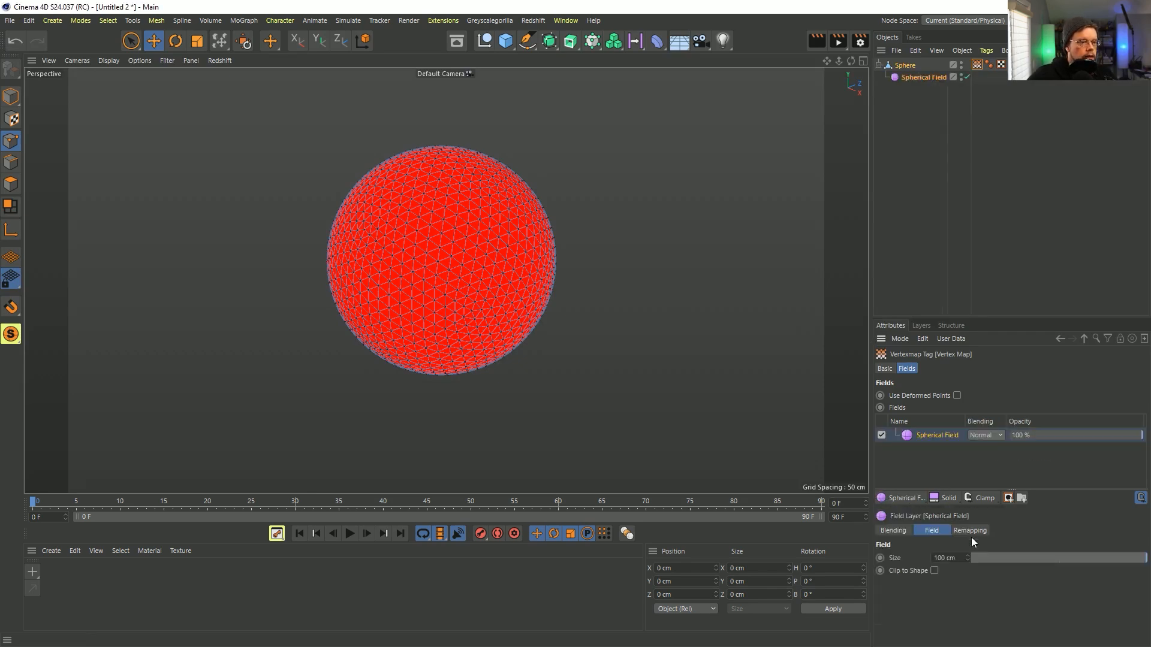
Move the Spherical Field down to the bottom of the sphere, at about -96 cm in Y
alt+drag(661, 424, 599, 344)
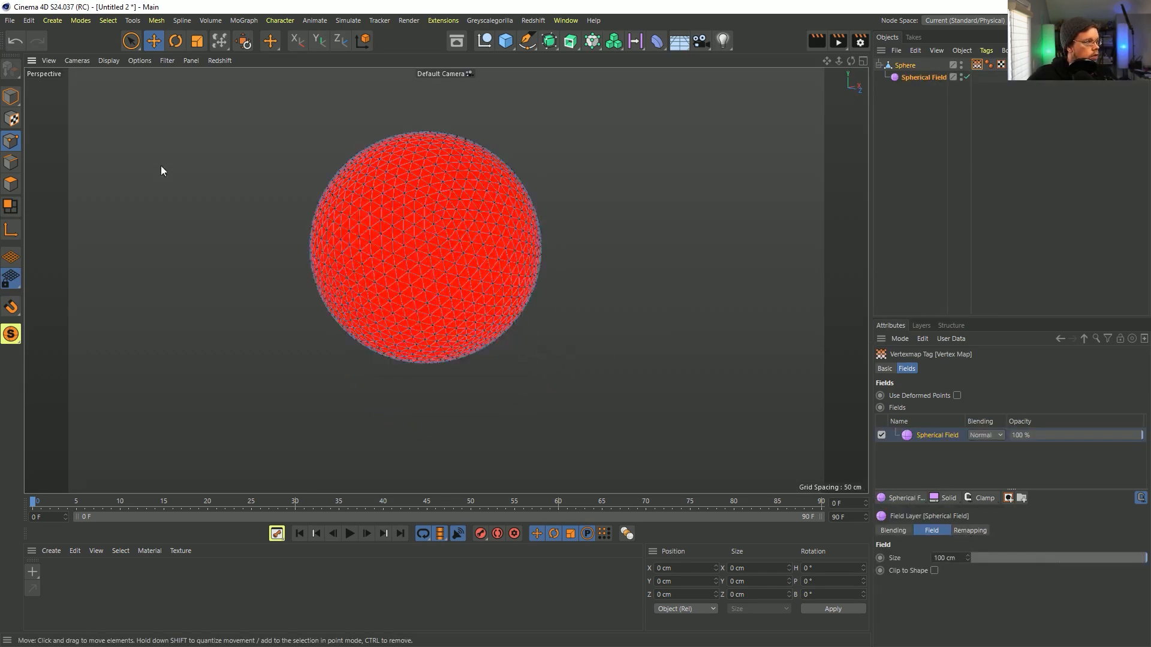
click(12, 98)
click(440, 197)
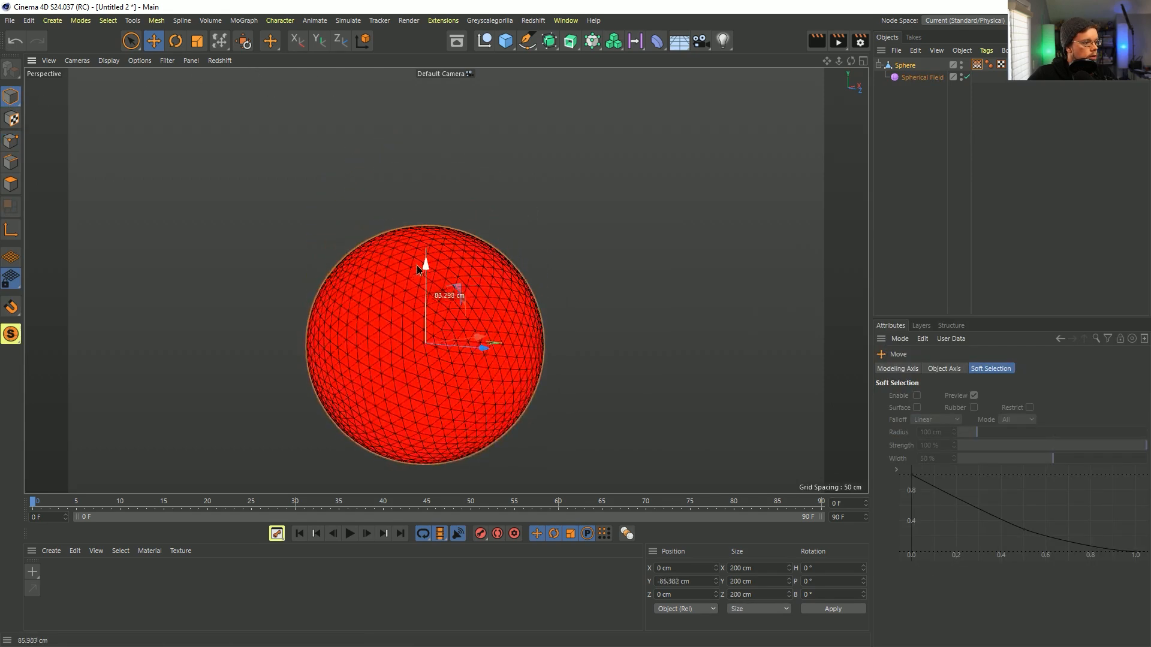
click(913, 76)
drag(426, 175, 426, 278)
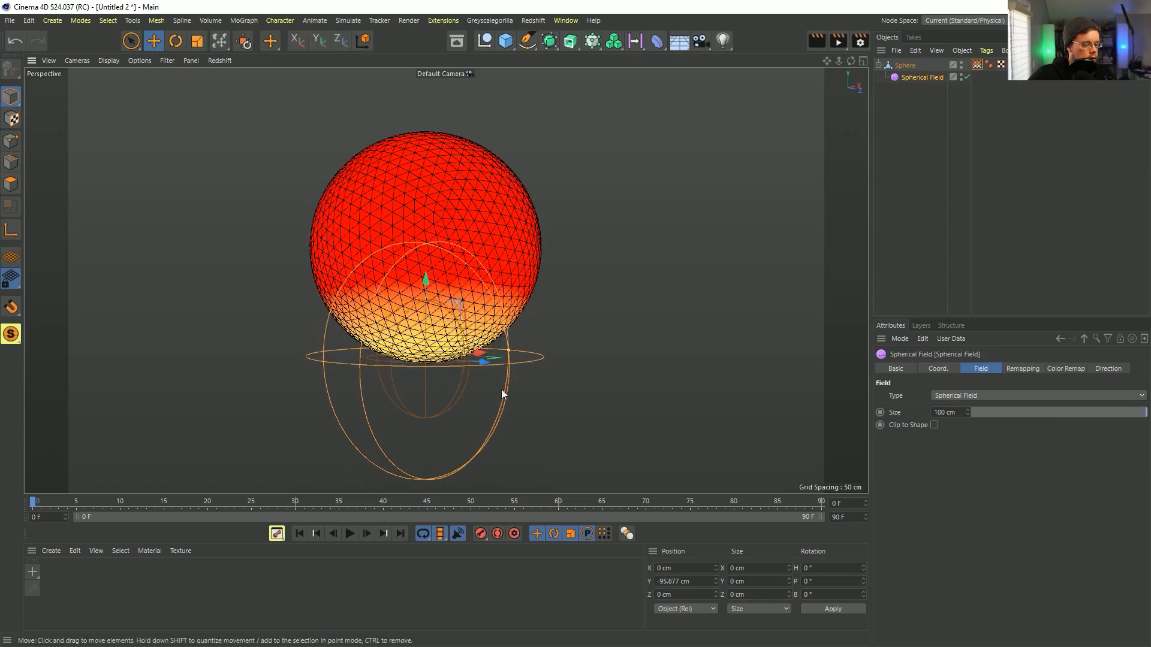
Scale the Spherical Field down to about 8 cm so it affects only the sphere's lowest points
alt+drag(476, 364, 303, 423)
key(t)
alt+right_drag(410, 339, 509, 336)
alt+drag(510, 337, 534, 316)
drag(537, 314, 312, 426)
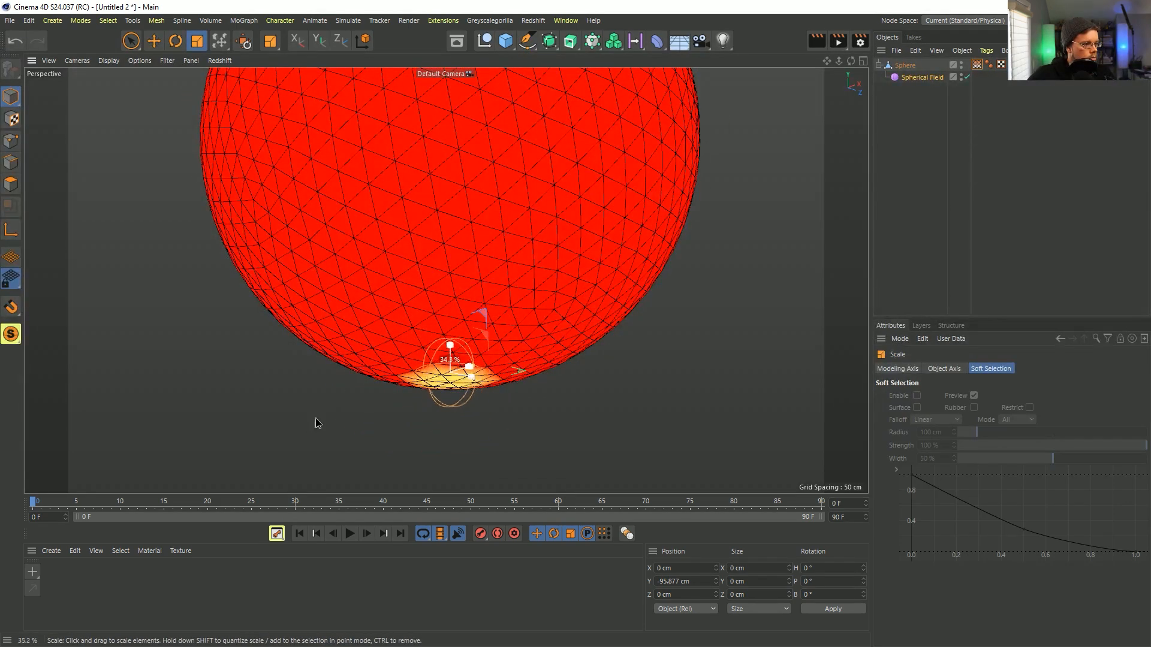
Lower the small Spherical Field to about -99.7 cm in Y, onto the sphere's bottom pole
key(e)
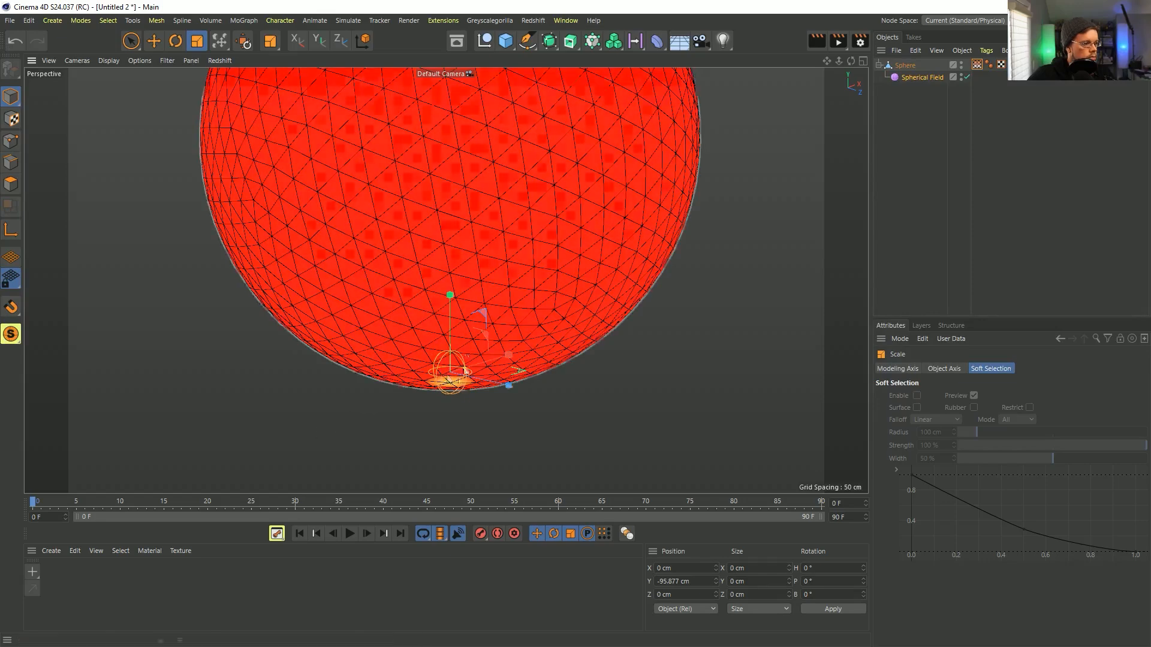
drag(452, 307, 469, 361)
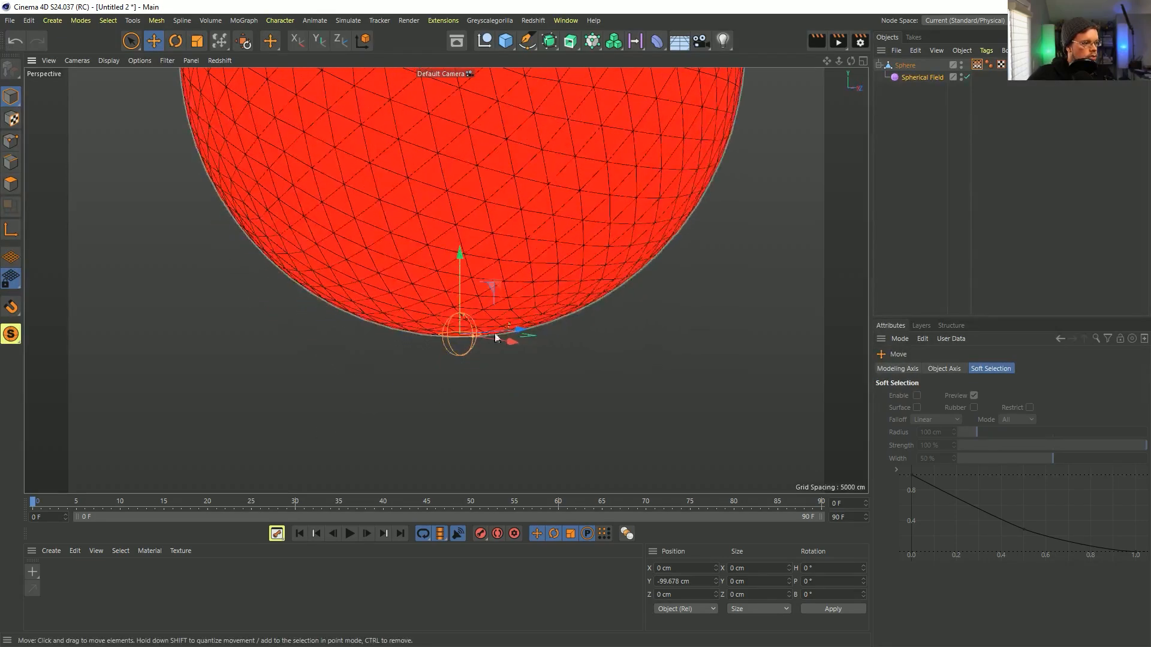
alt+right_drag(469, 360, 507, 282)
alt+drag(507, 282, 494, 297)
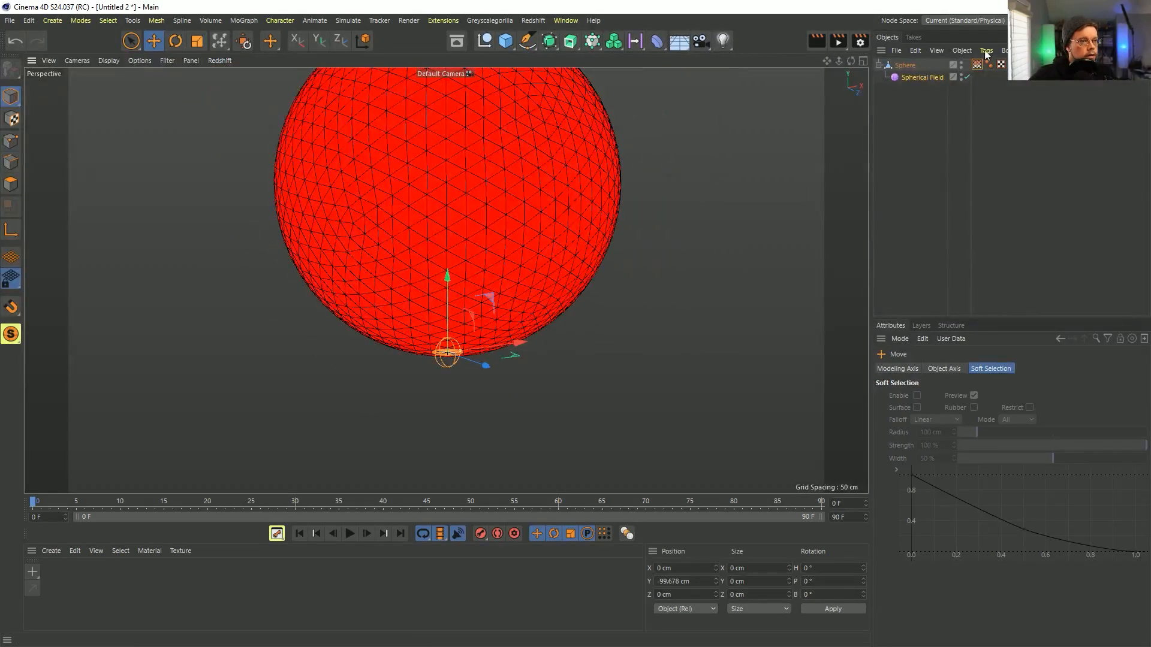
Select two neighbouring points on the sphere's side with Live Selection to check the spacing between them
click(891, 66)
click(11, 141)
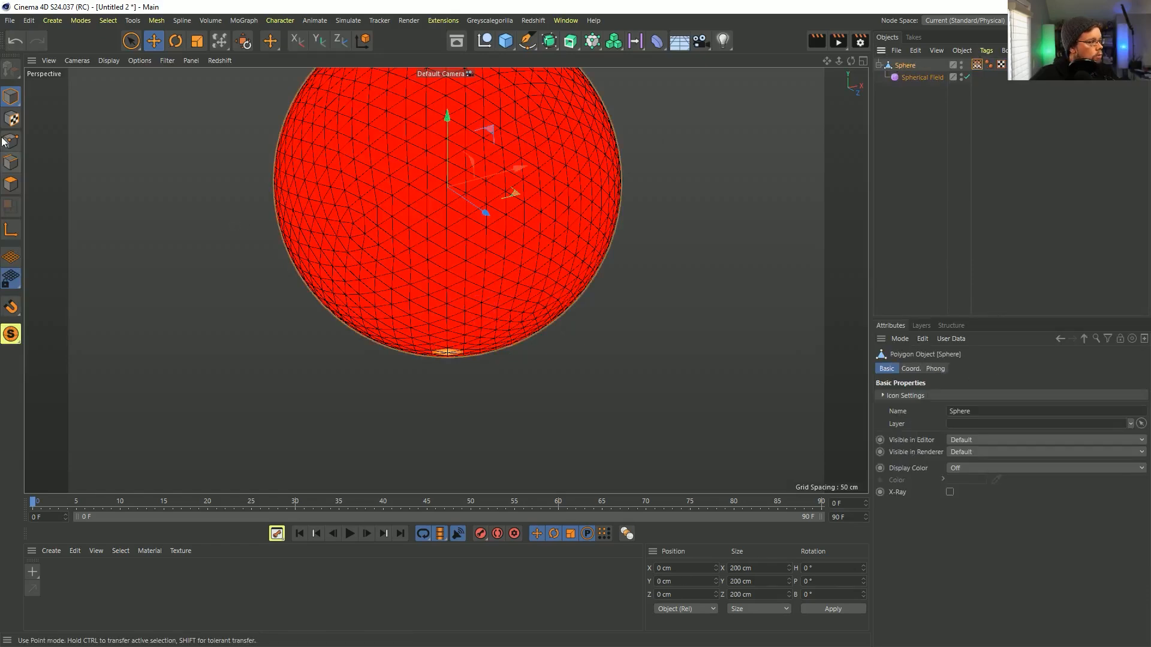
click(130, 41)
alt+drag(527, 218, 470, 147)
click(467, 152)
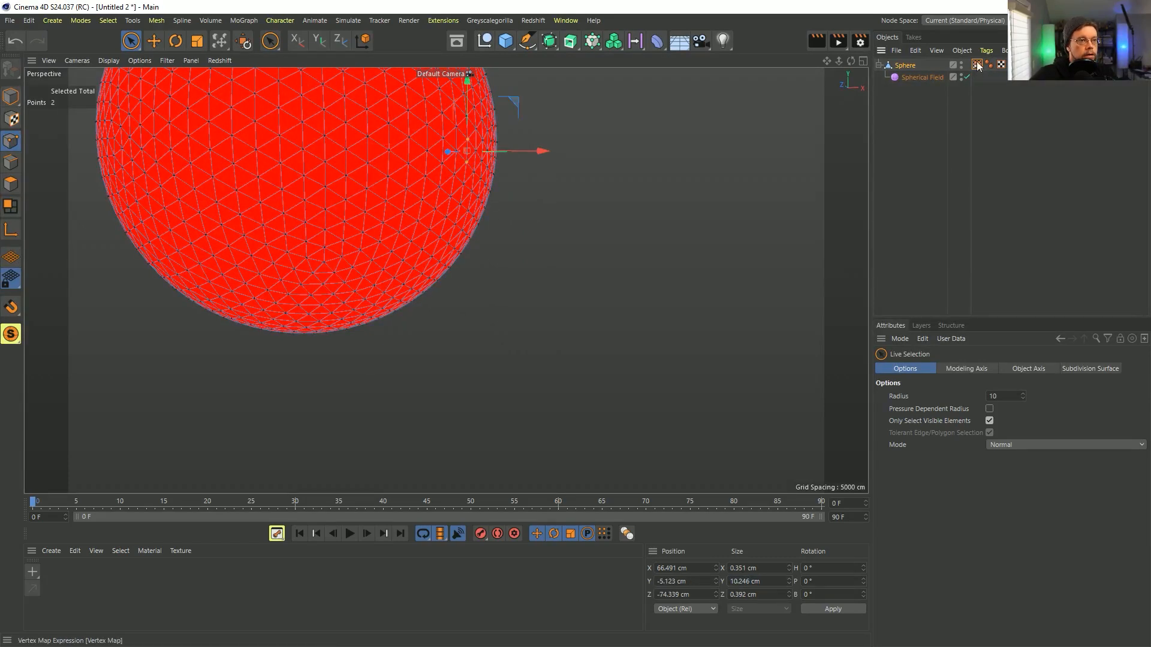
Add a Freeze layer above the Spherical Field in the vertex map and set its blending to Add
click(1002, 65)
click(982, 501)
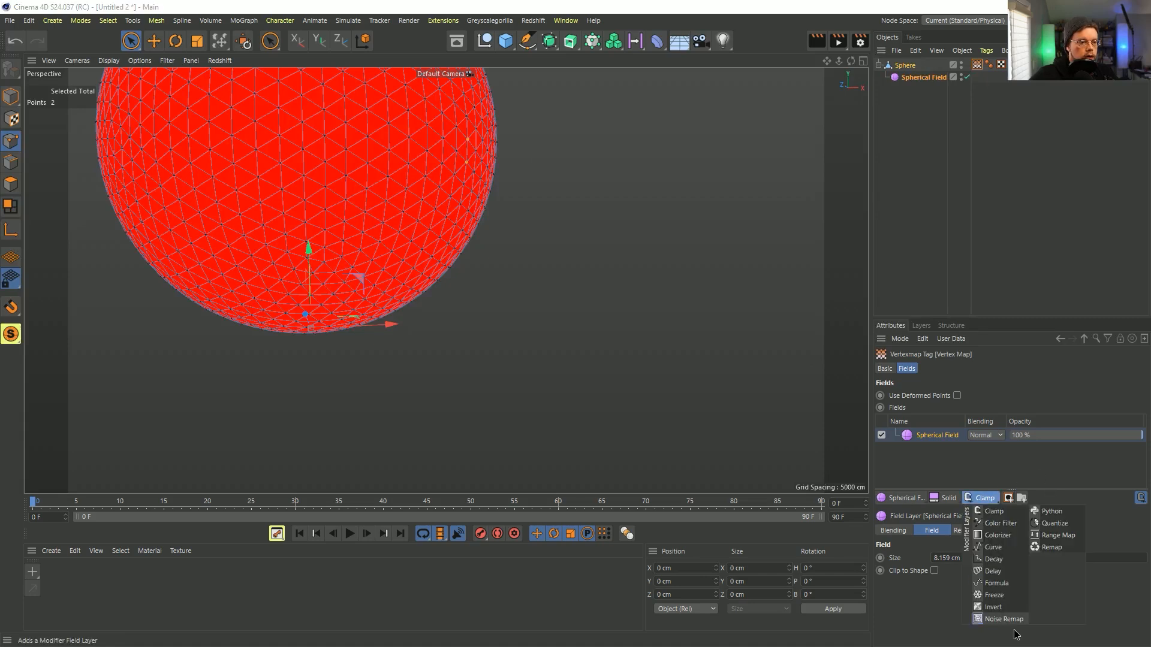
click(1005, 593)
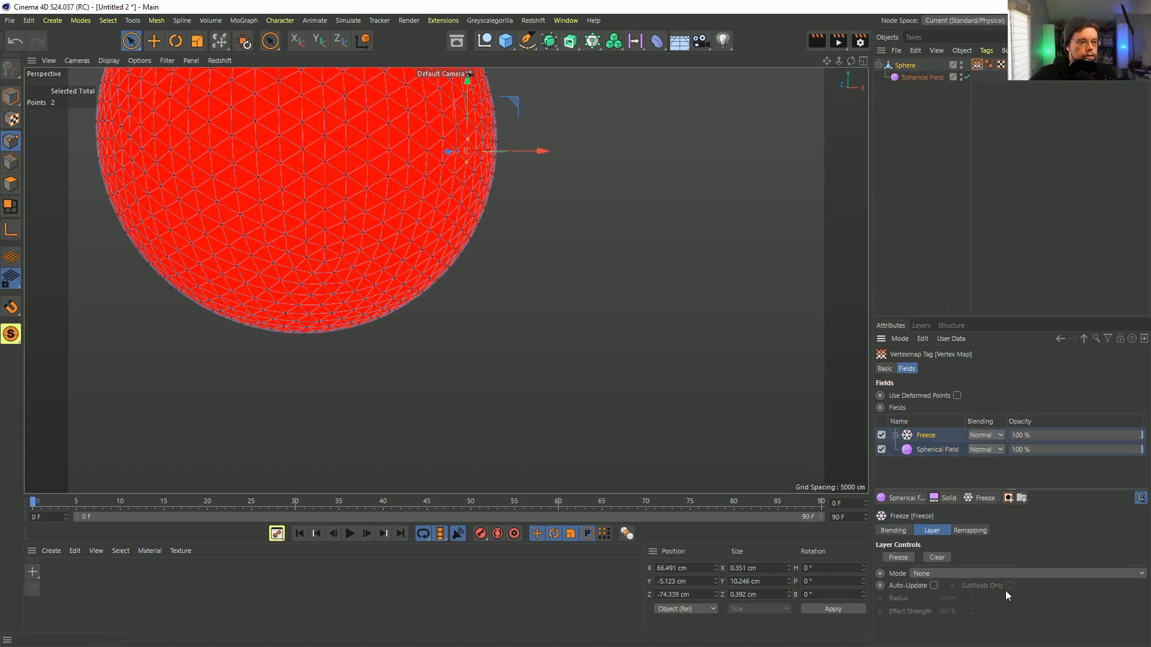
click(985, 435)
click(979, 542)
Set the Freeze layer to Grow mode with a 12 cm radius and play the animation to preview the spread
click(928, 574)
click(942, 640)
click(959, 598)
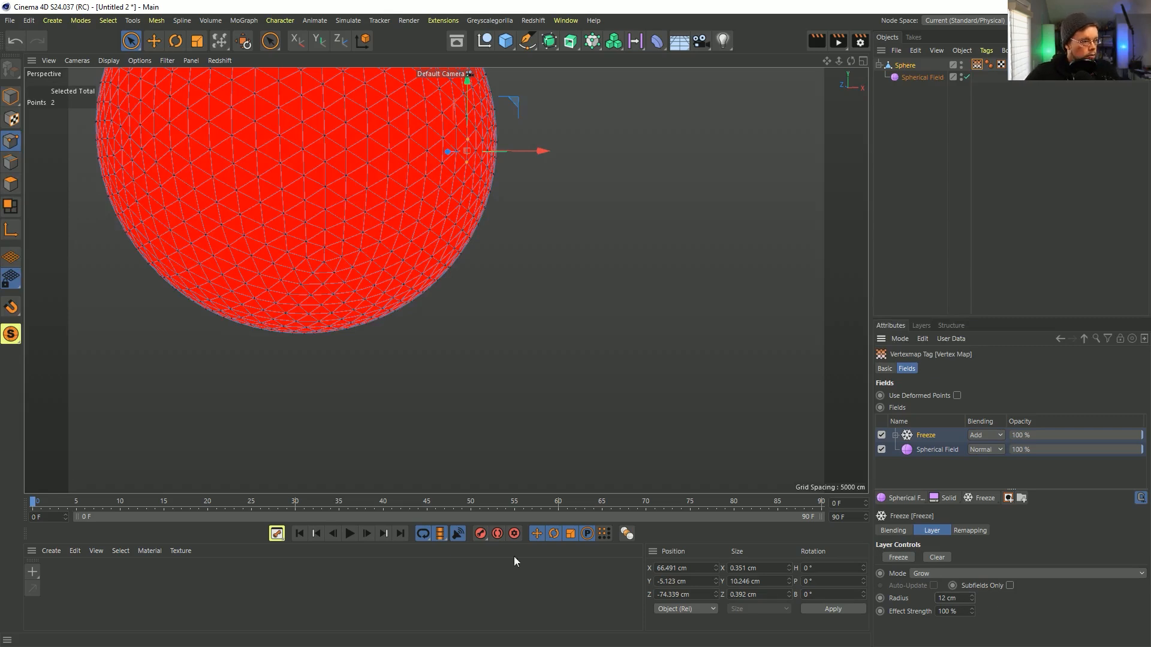
click(350, 534)
scroll(401, 254, down, 3)
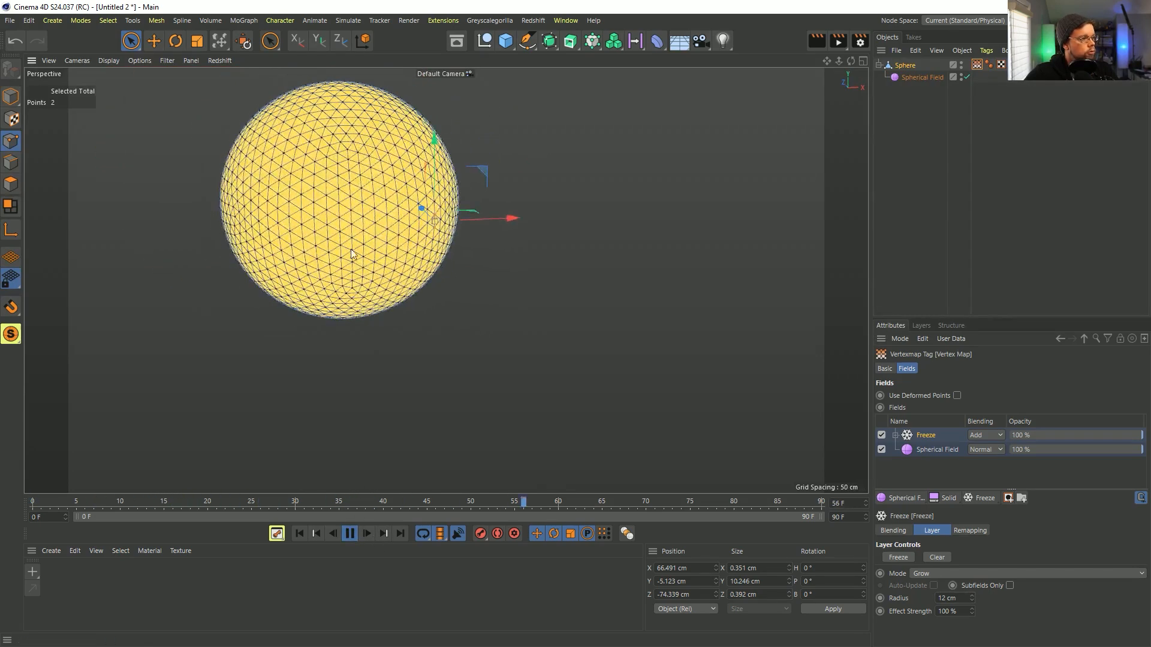
Return to Model mode and set the Freeze layer's Effect Strength to 10%, checking how the growth starts at the sphere's bottom
click(10, 96)
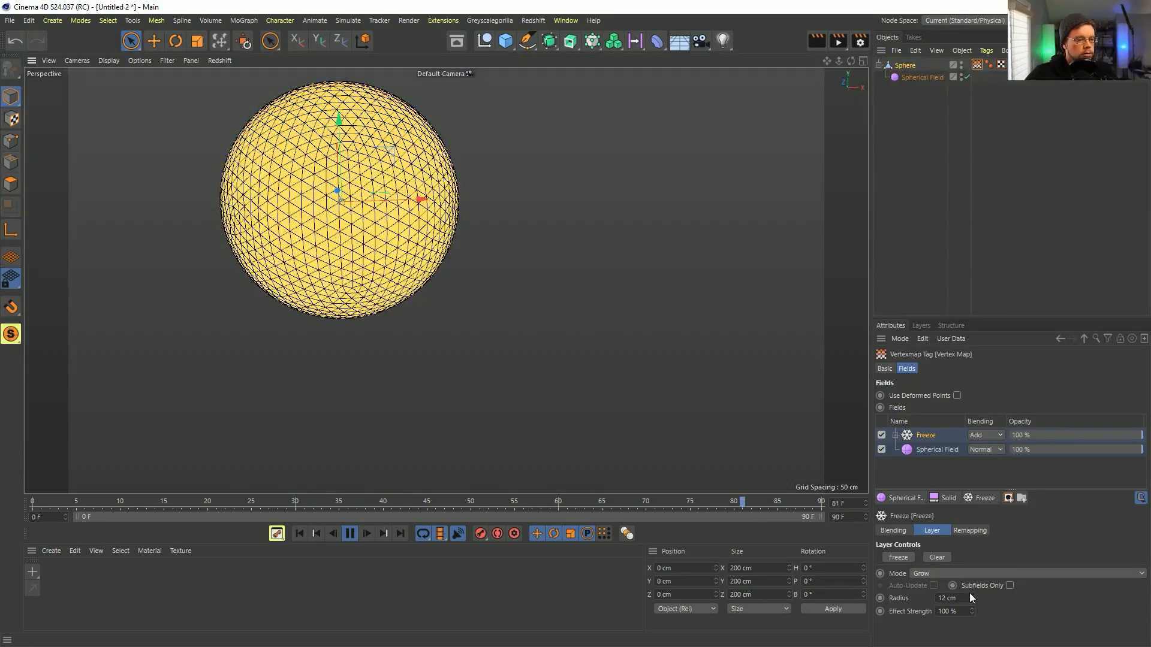
drag(960, 612, 843, 631)
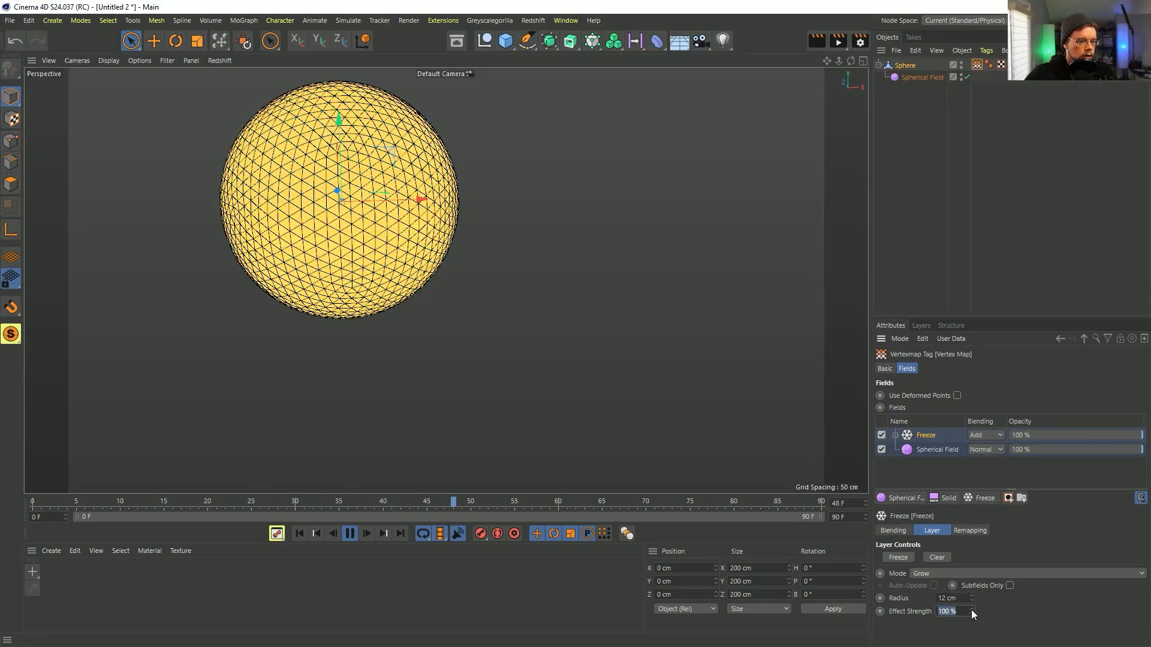
text(10)
key(Return)
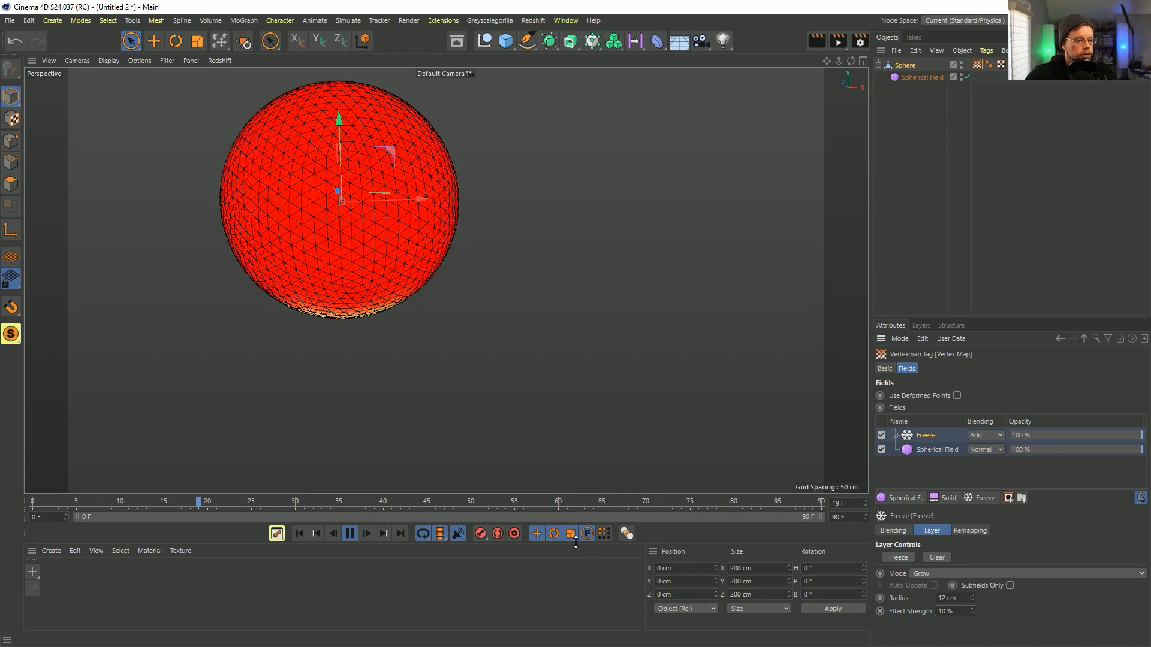
alt+drag(363, 322, 361, 259)
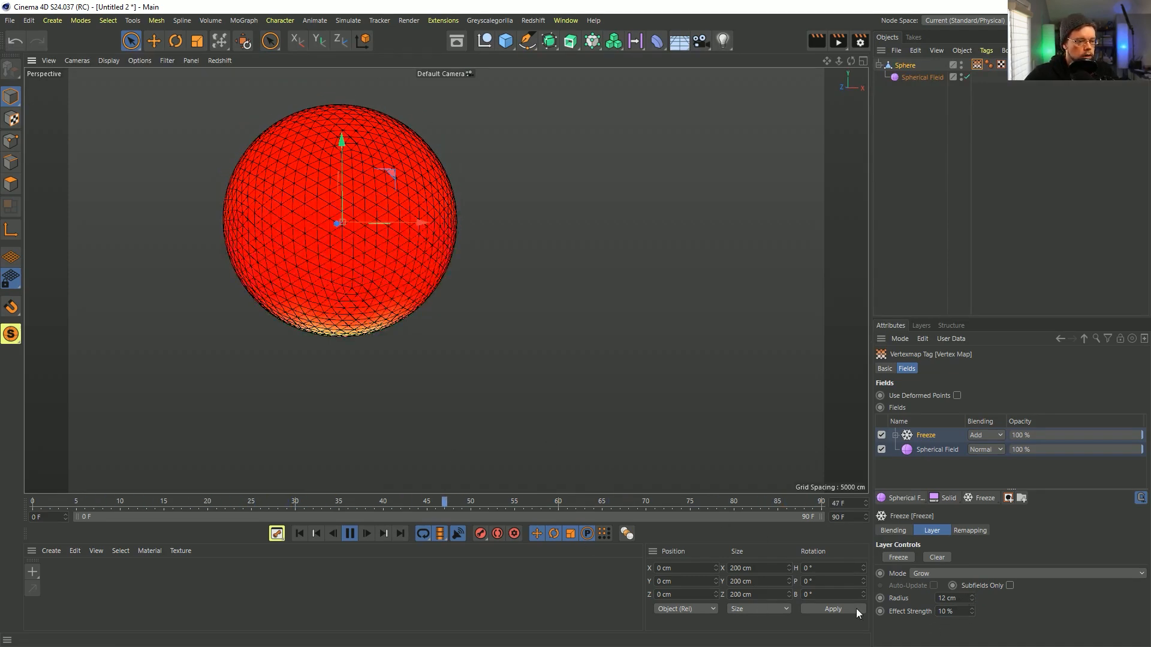
Set the Freeze layer's grow Radius to 24 cm and check the spread on the sphere
drag(965, 598, 930, 598)
text(24)
key(Return)
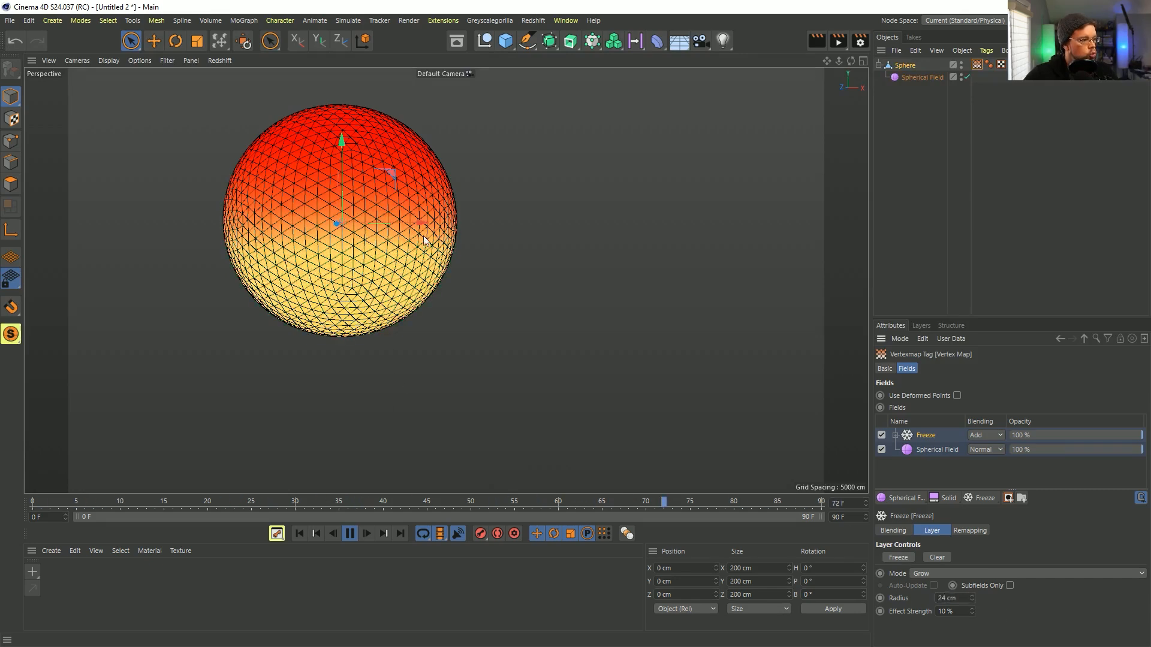
alt+drag(422, 239, 431, 256)
Reduce the Freeze layer's Effect Strength to 5% to slow the growth
drag(938, 611, 1015, 614)
text(55)
key(Return)
drag(938, 612, 1027, 614)
text(5)
key(Return)
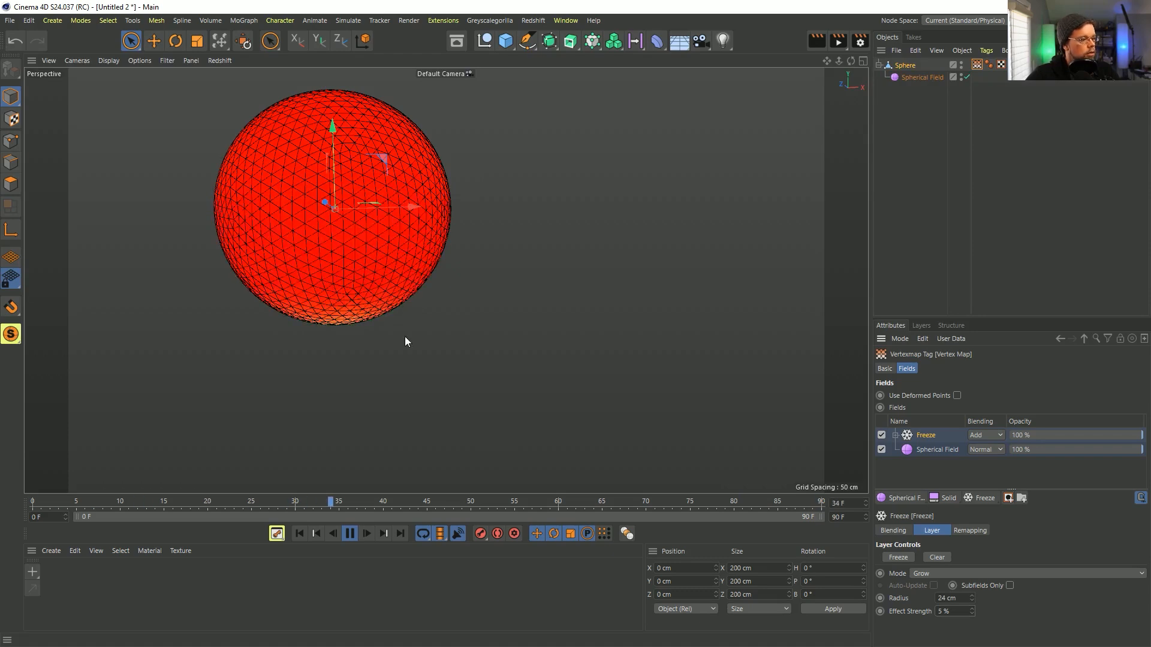
Extend the animation's end to frame 255, then stop playback and return to the first frame
drag(845, 518, 793, 518)
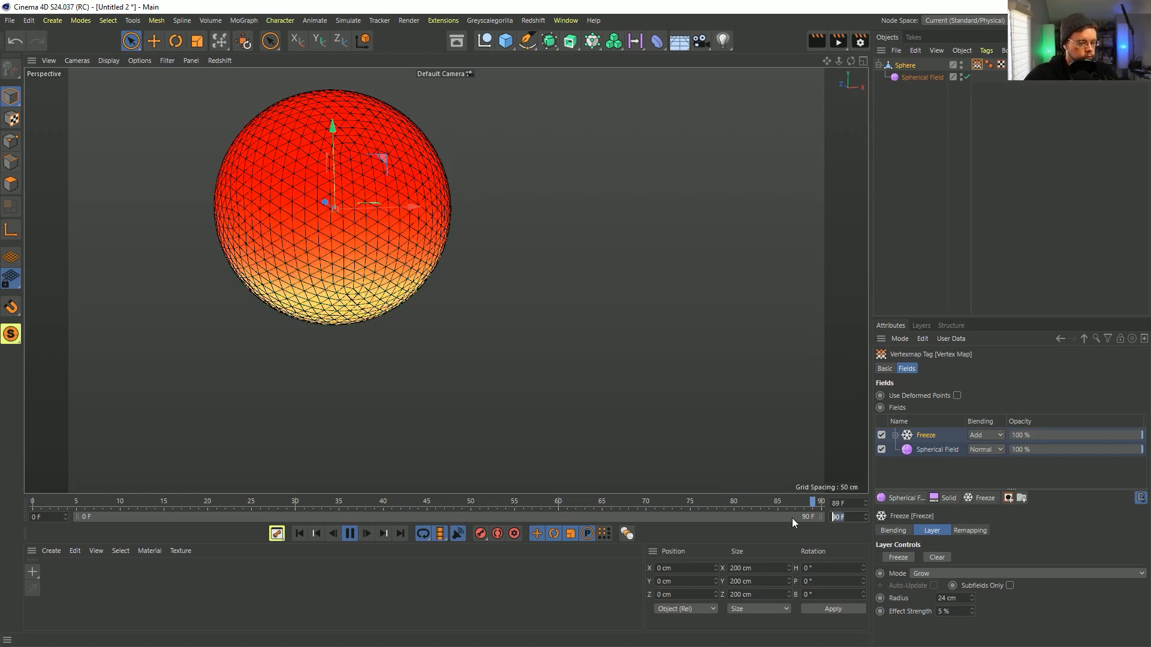
text(222)
key(Return)
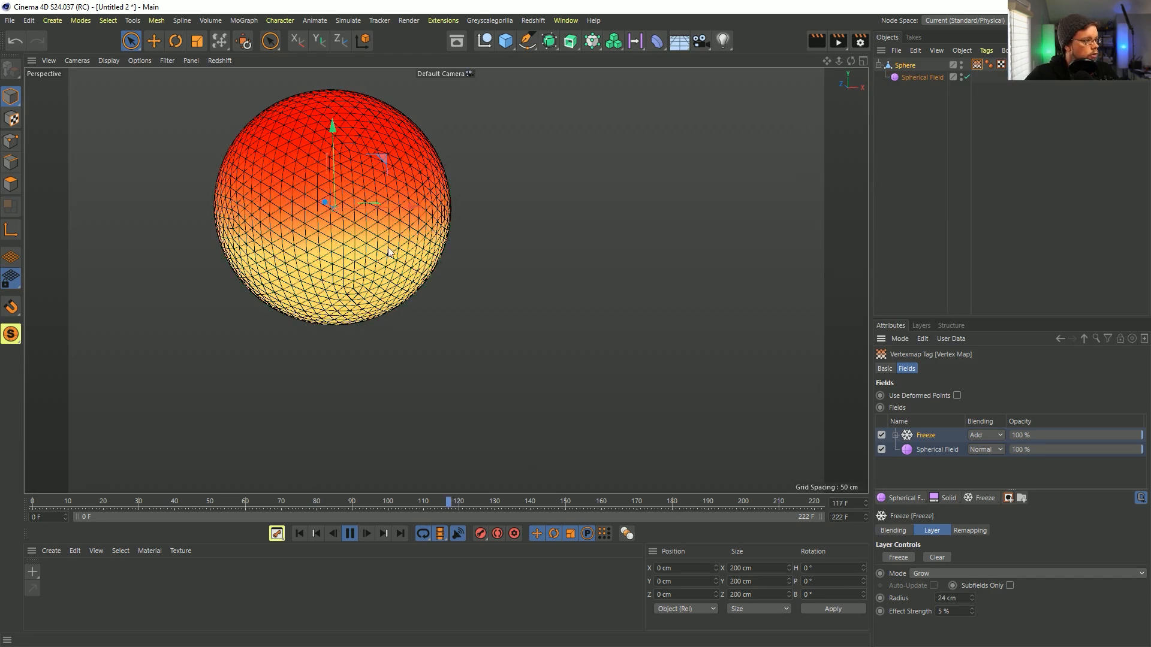
mouse_move(380, 221)
alt+mouse_down()
mouse_move(388, 238)
mouse_move(390, 224)
alt+mouse_up()
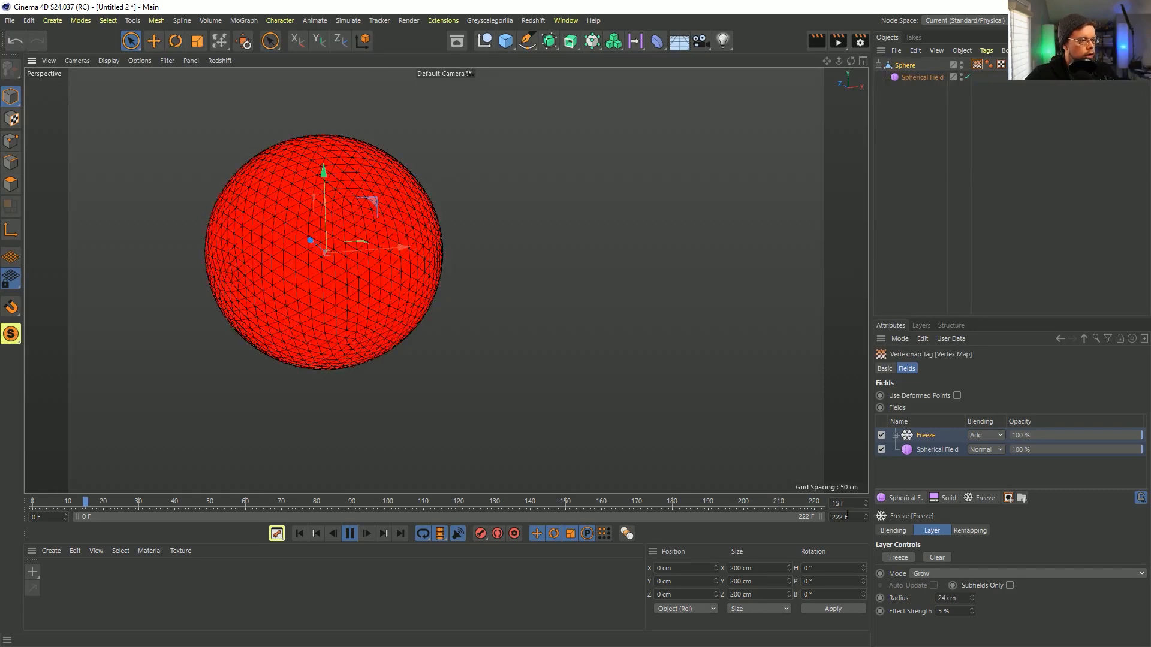
text(255)
key(Return)
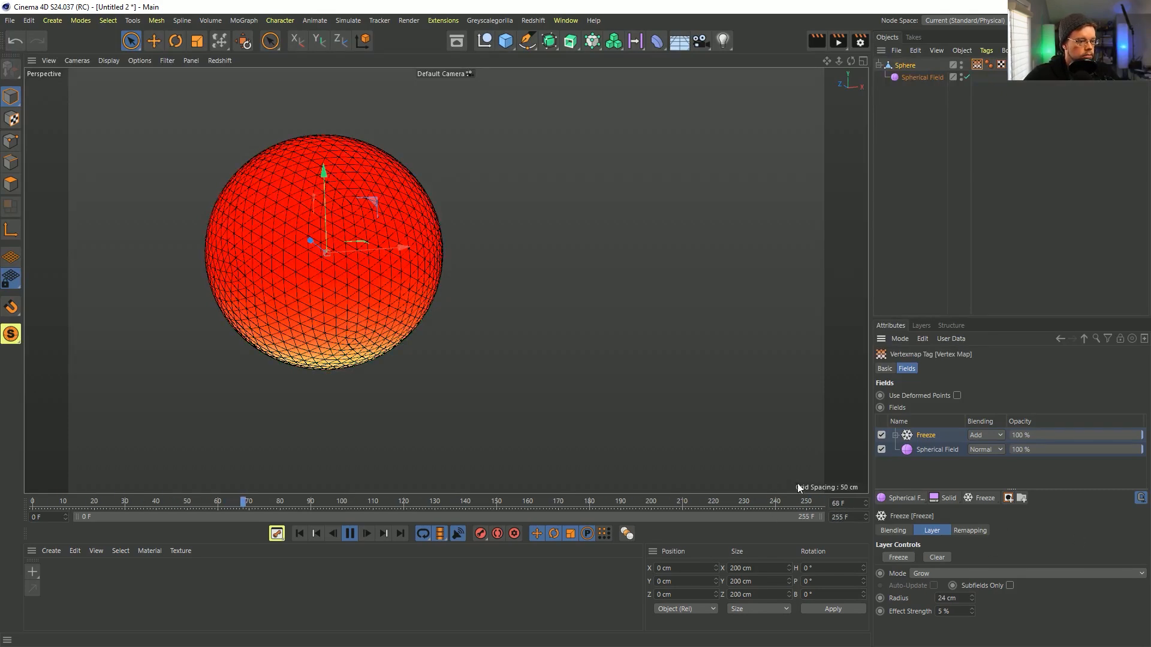
click(350, 533)
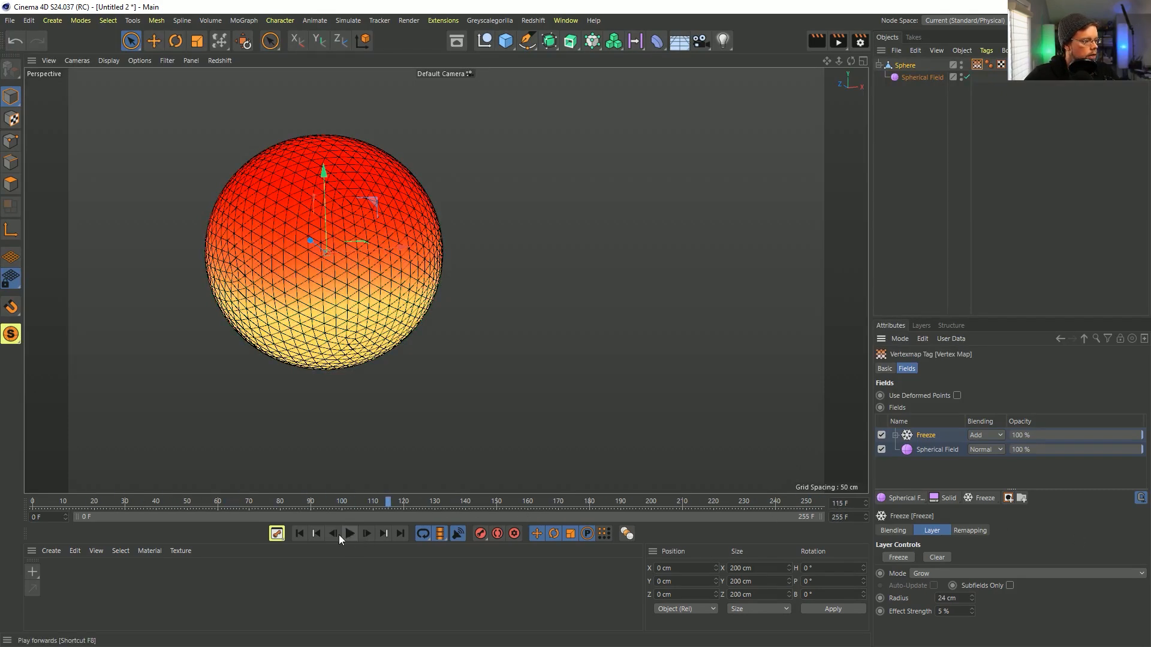
click(299, 534)
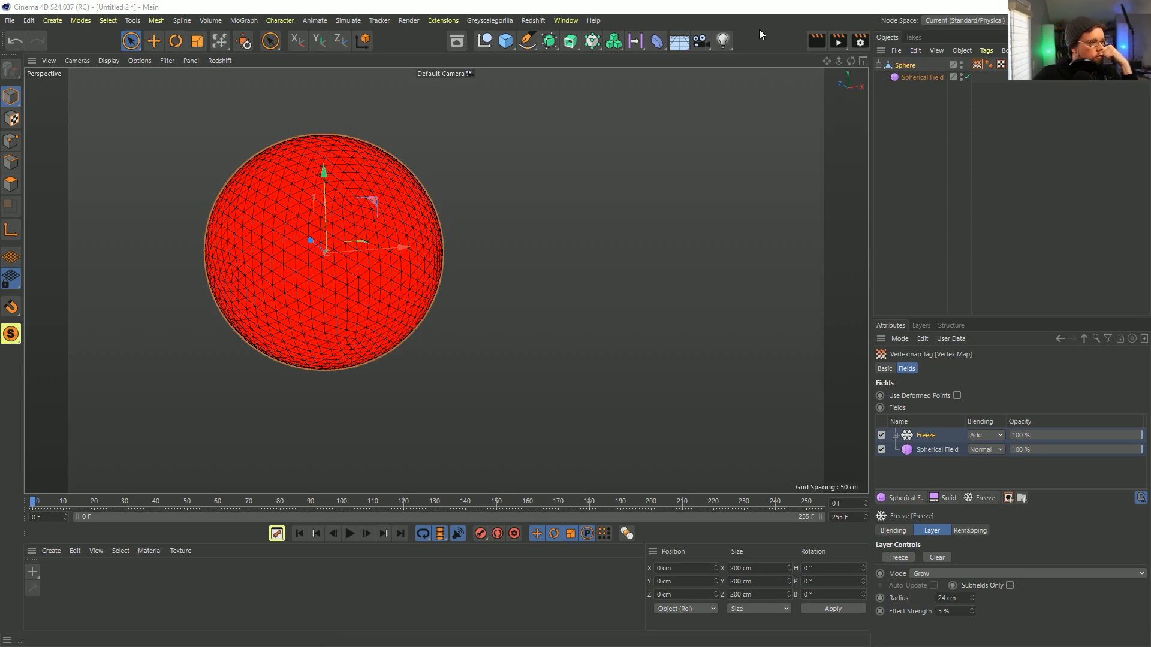
Switch to the YouTube reference video in the browser and examine how the burn front moves over the match head
drag(1150, 129, 452, 53)
click(629, 252)
key(Left)
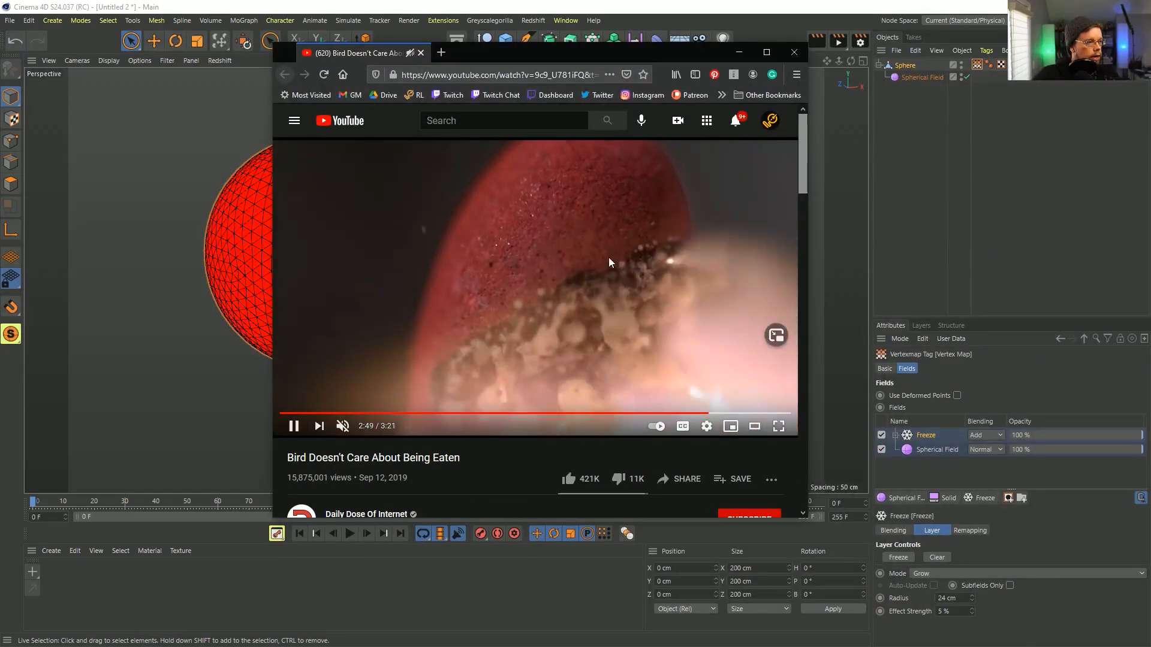
click(556, 273)
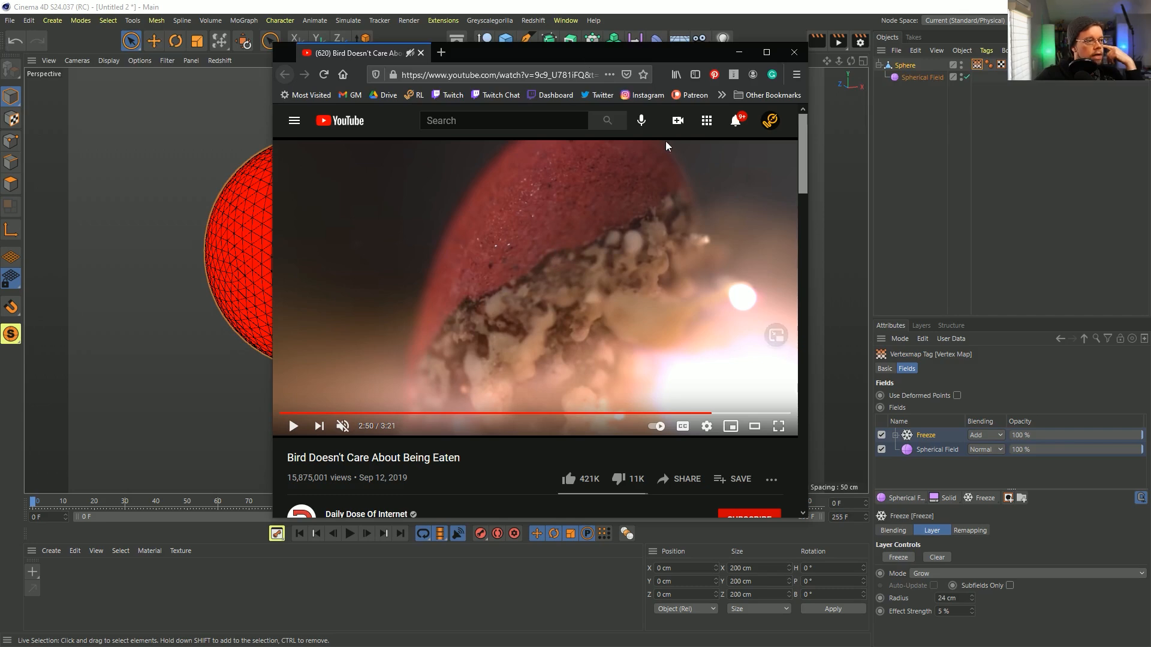
key(super+shift+Right)
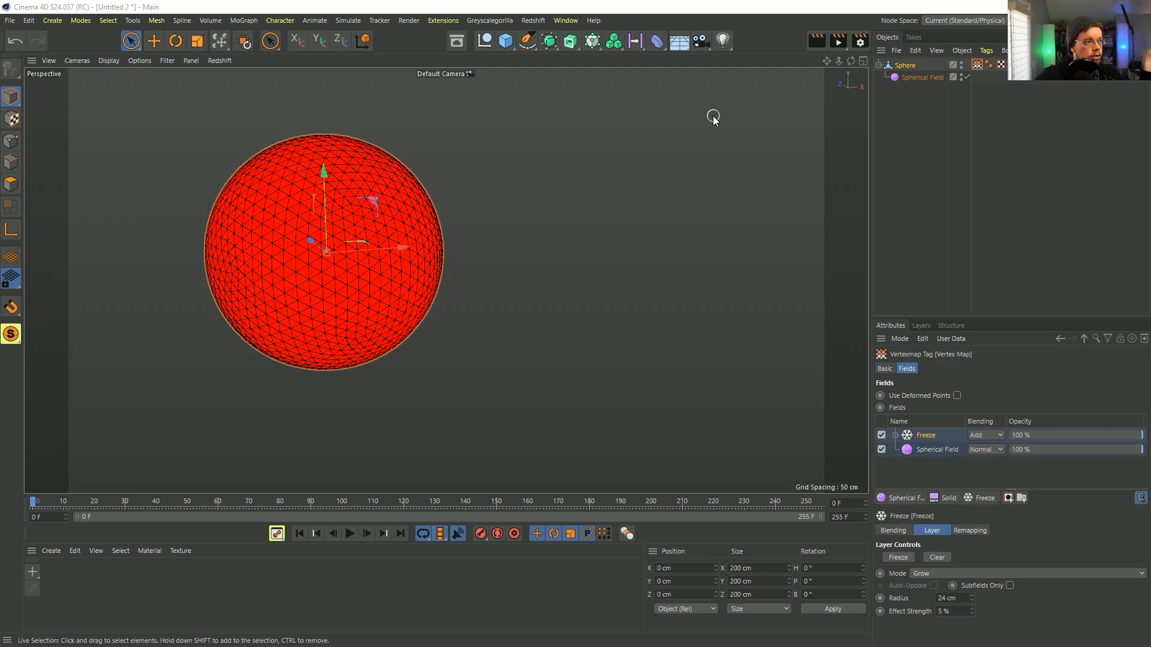
Duplicate the sphere and delete the Spherical Field under the copy
click(657, 43)
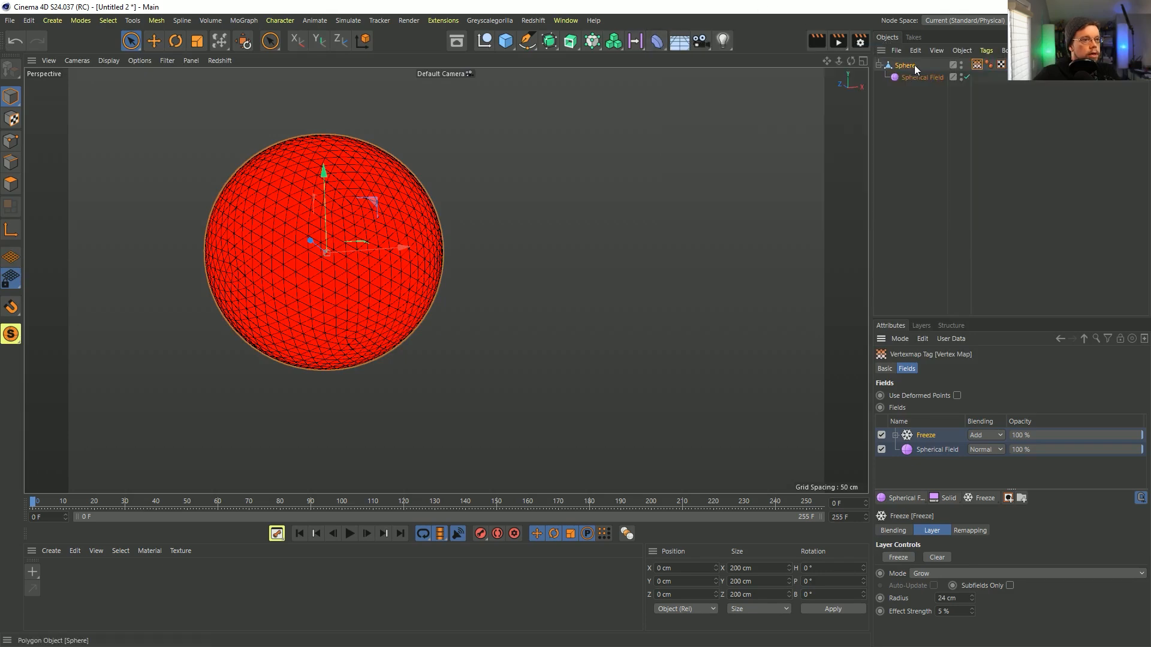
click(911, 64)
key(ctrl+c)
key(ctrl+v)
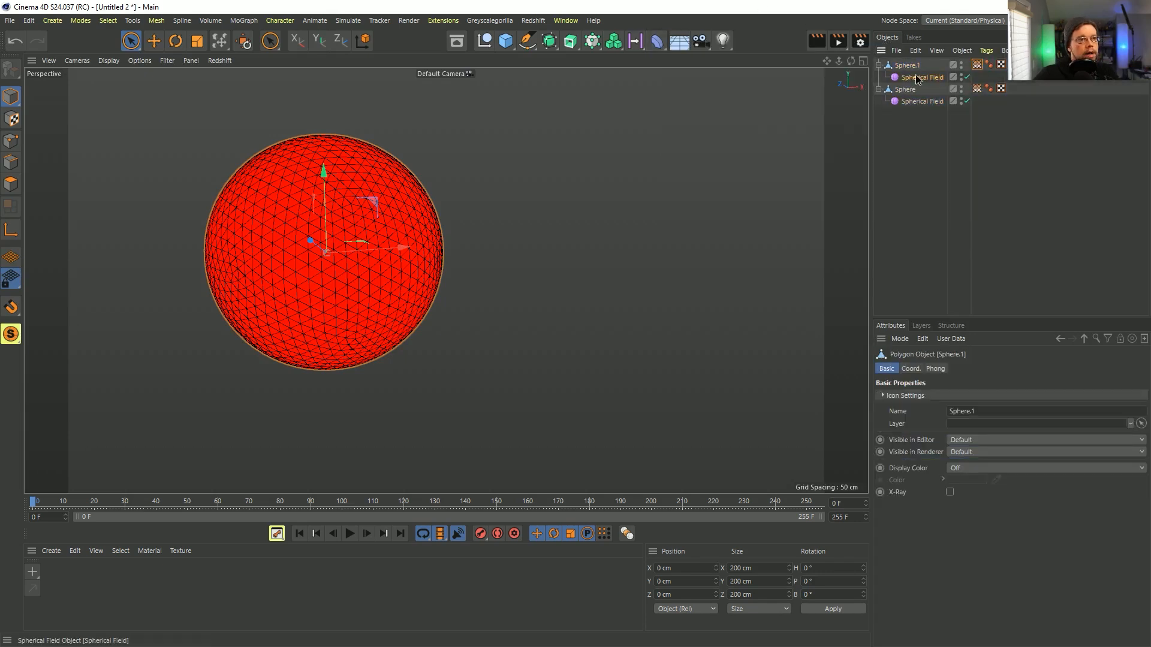
click(915, 76)
key(Delete)
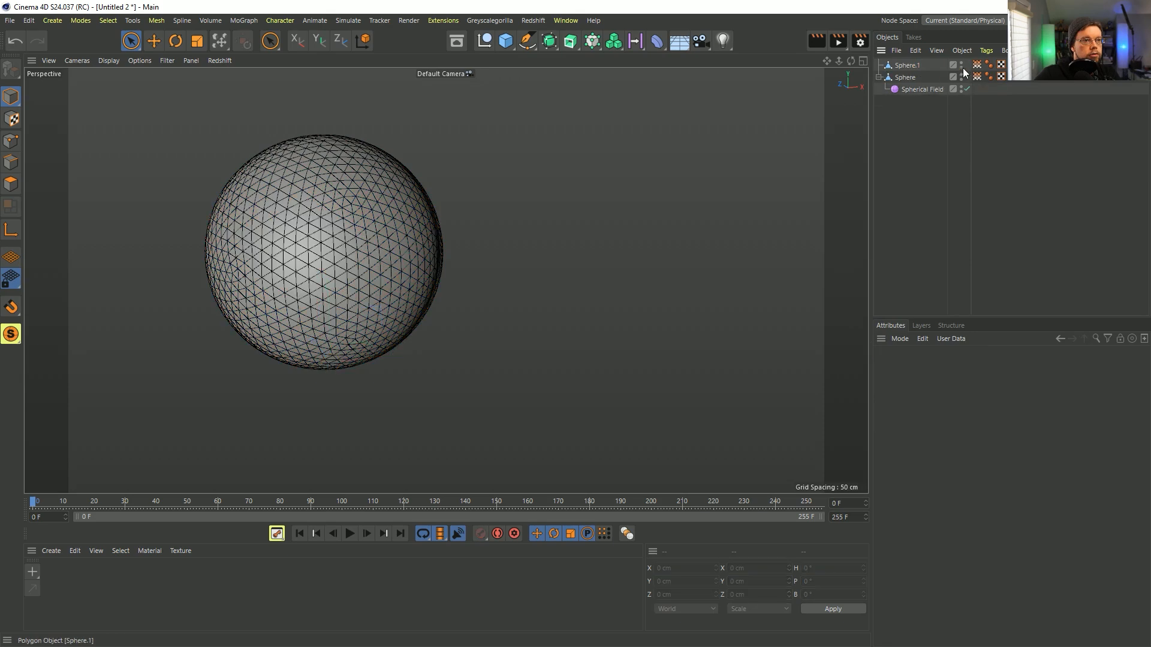
Rename the original sphere as Ref and hide it in the editor and renderer
double_click(905, 78)
text(Ref)
key(Return)
click(960, 75)
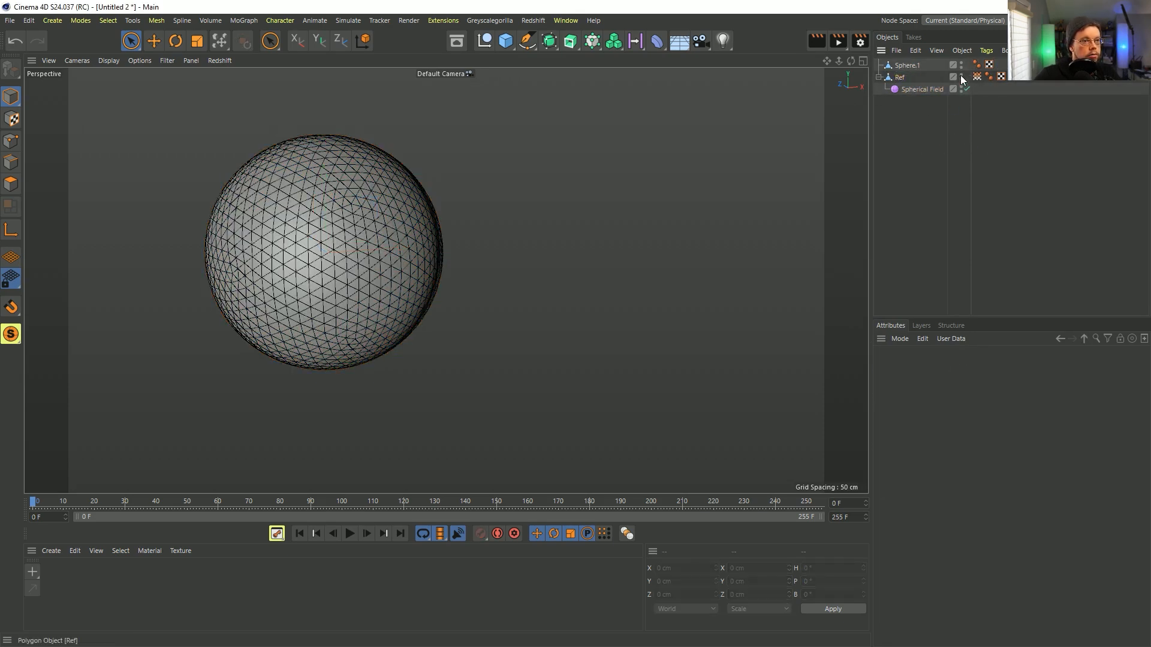
Add a PolyFX object as a child of the duplicated sphere
click(907, 65)
click(650, 46)
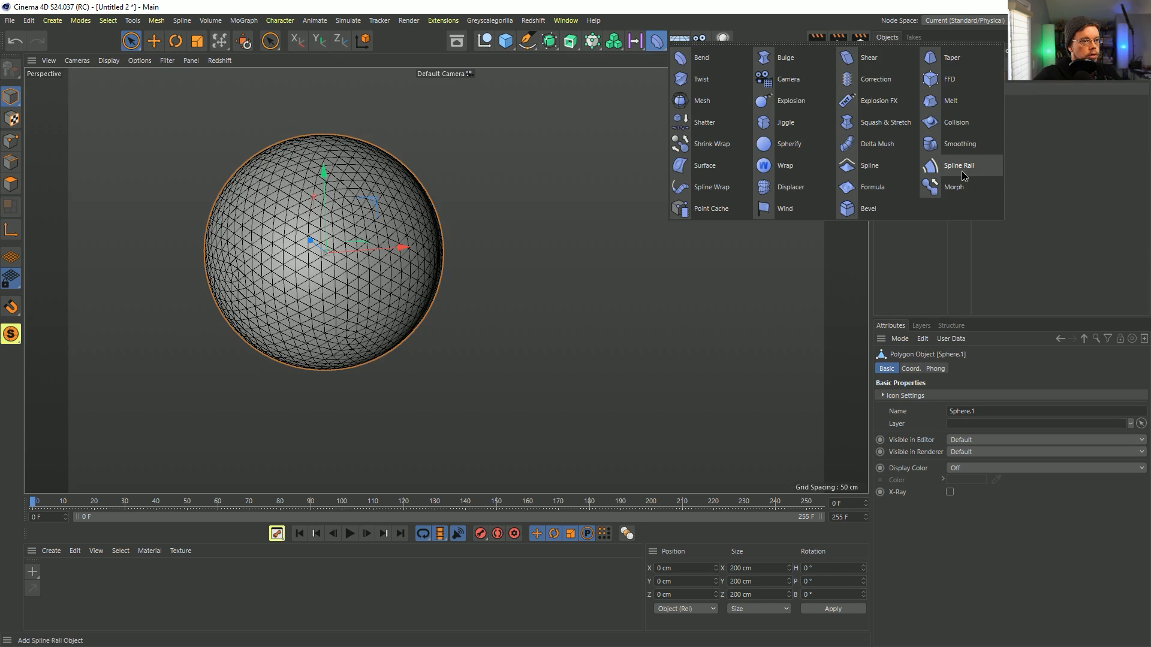
click(614, 41)
click(592, 42)
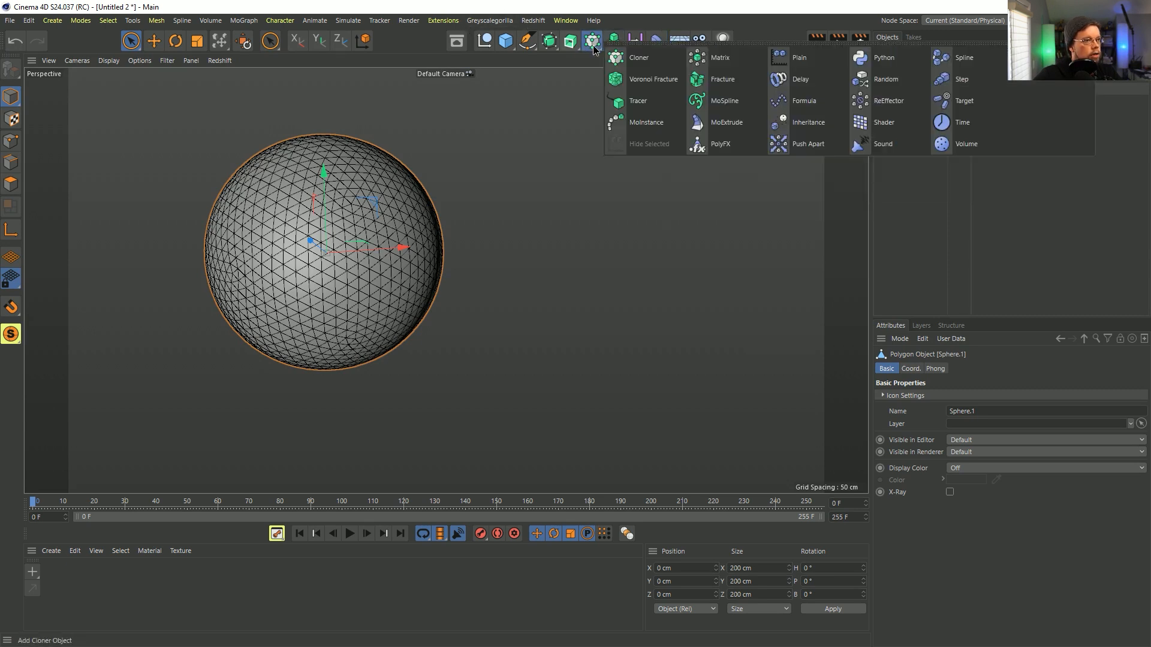
click(708, 147)
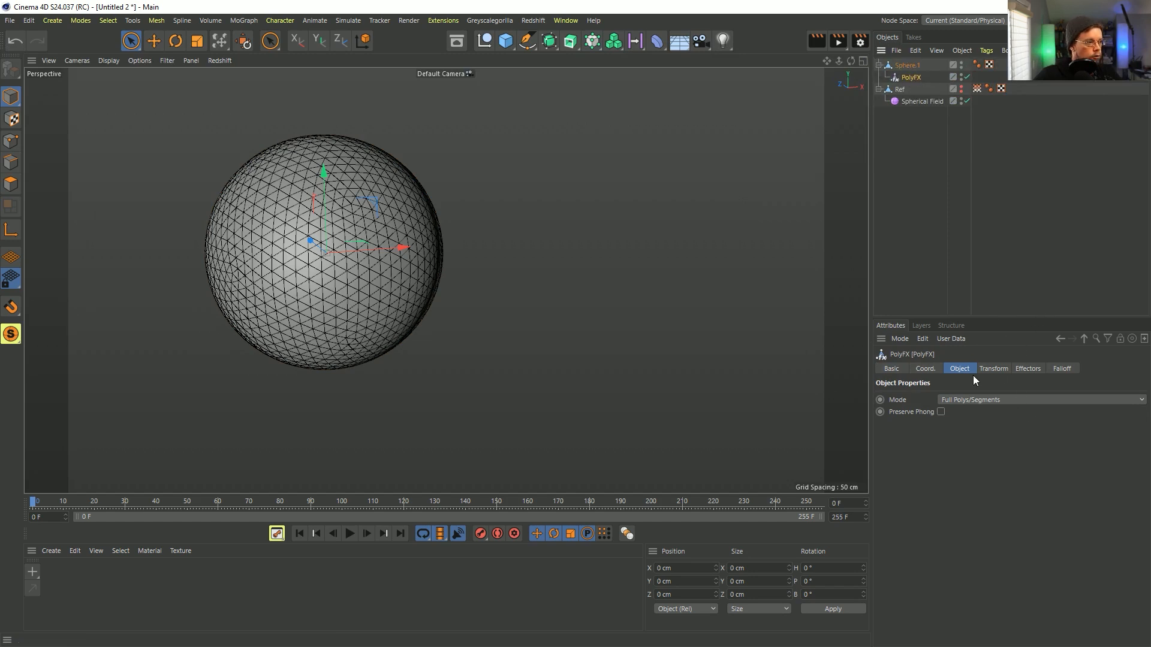
Try to link Ref's vertex map to the PolyFX object's effector list
click(998, 365)
click(1025, 370)
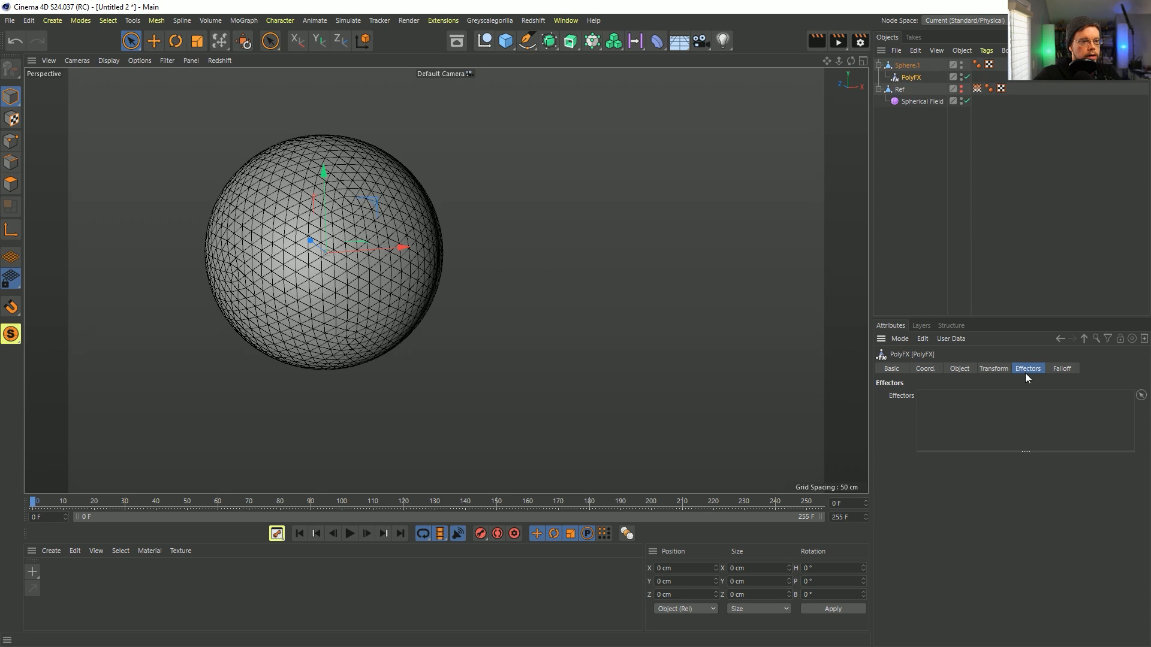
drag(976, 88, 990, 181)
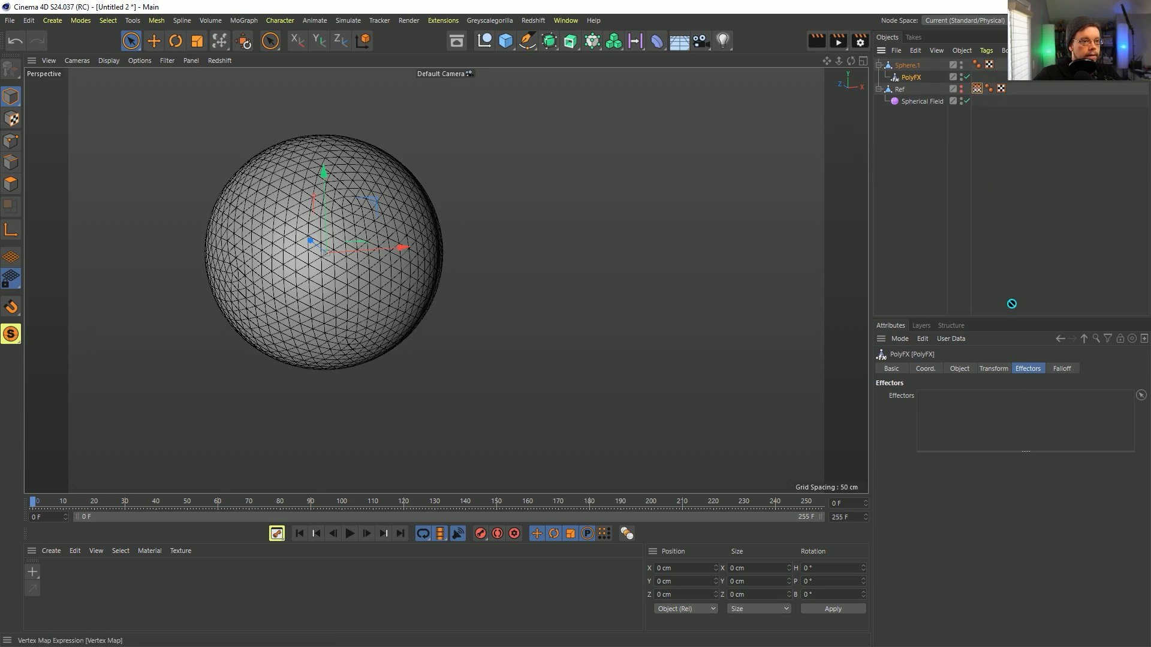
drag(935, 410, 948, 317)
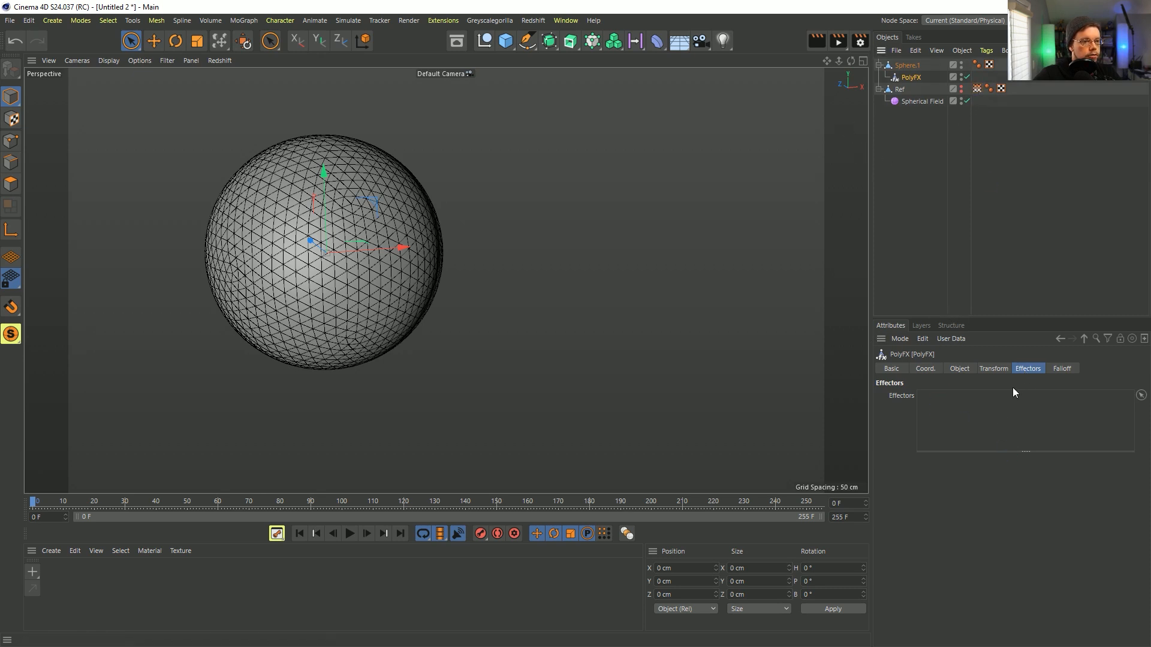
Add a Plain effector to the PolyFX with Position off and Scale on at -1, using Uniform Scale and Absolute Scale
drag(592, 40, 891, 64)
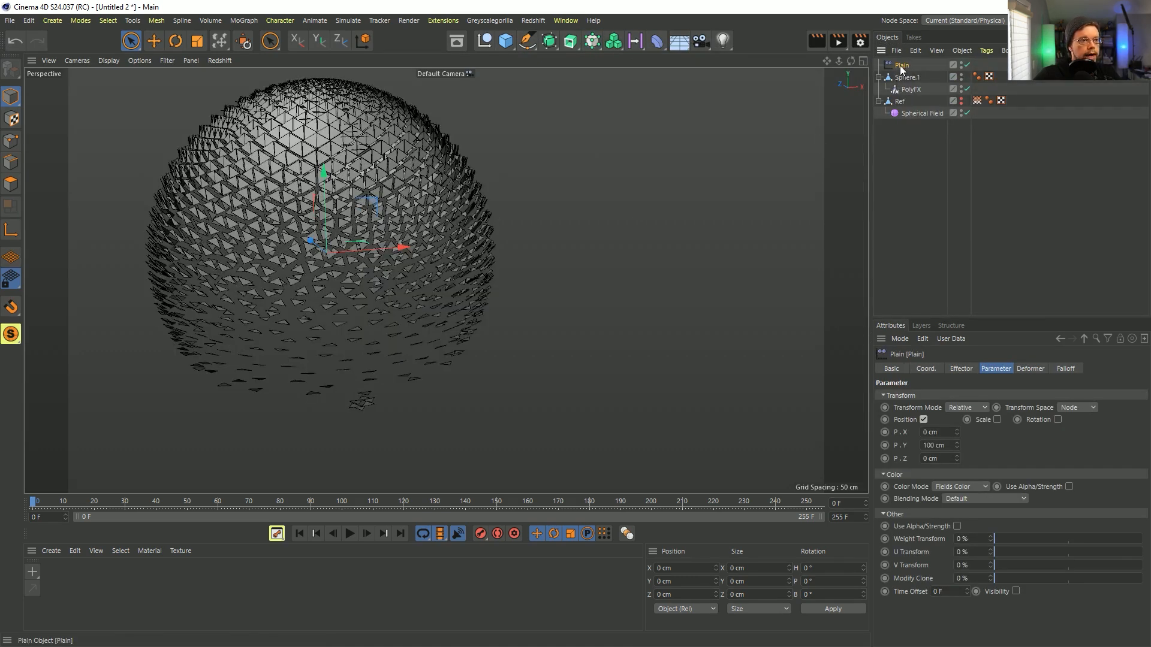
click(924, 419)
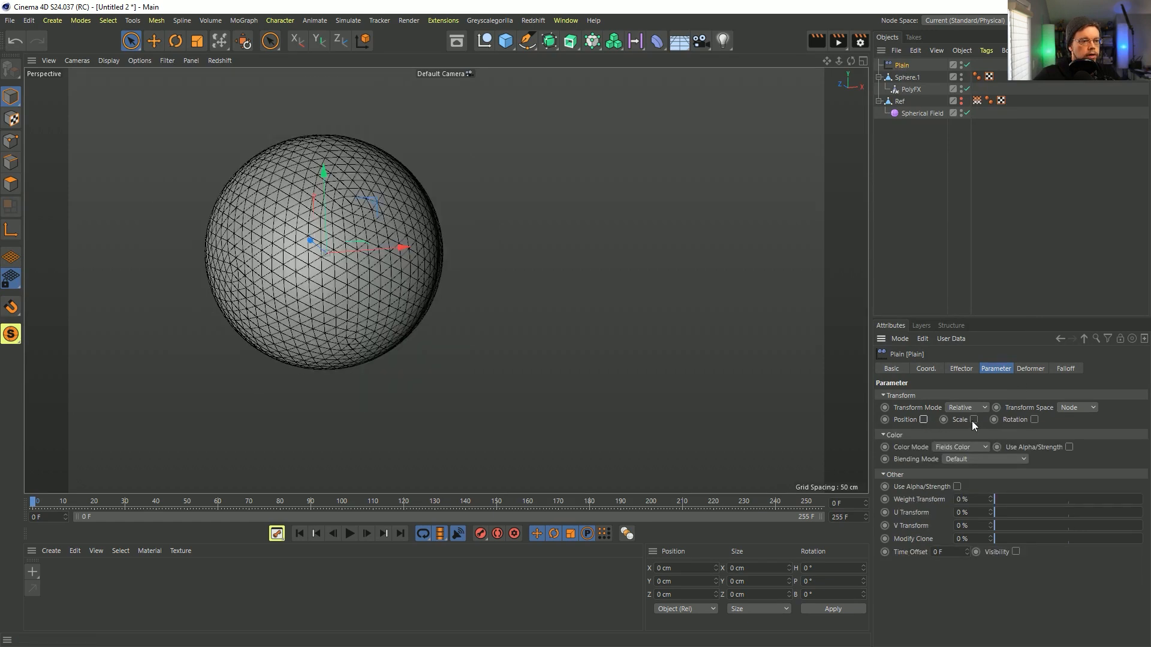
click(974, 420)
click(1002, 471)
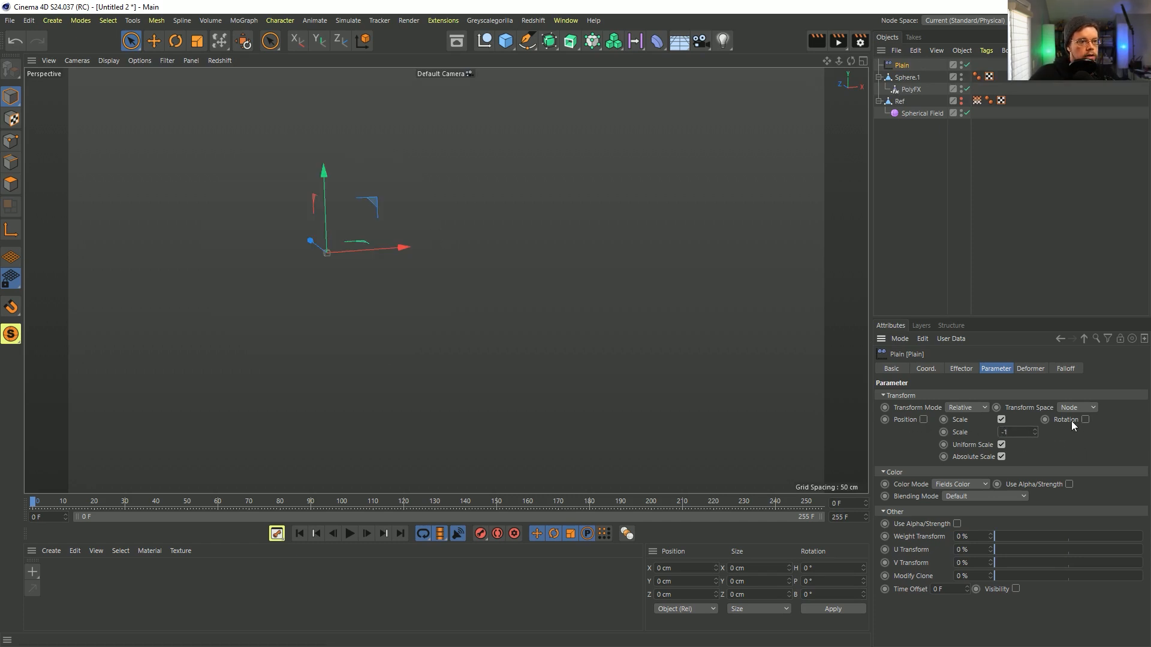
Use Ref's vertex map as the Plain effector's falloff field and play the animation to preview the dissolve
click(1066, 368)
drag(980, 100, 901, 436)
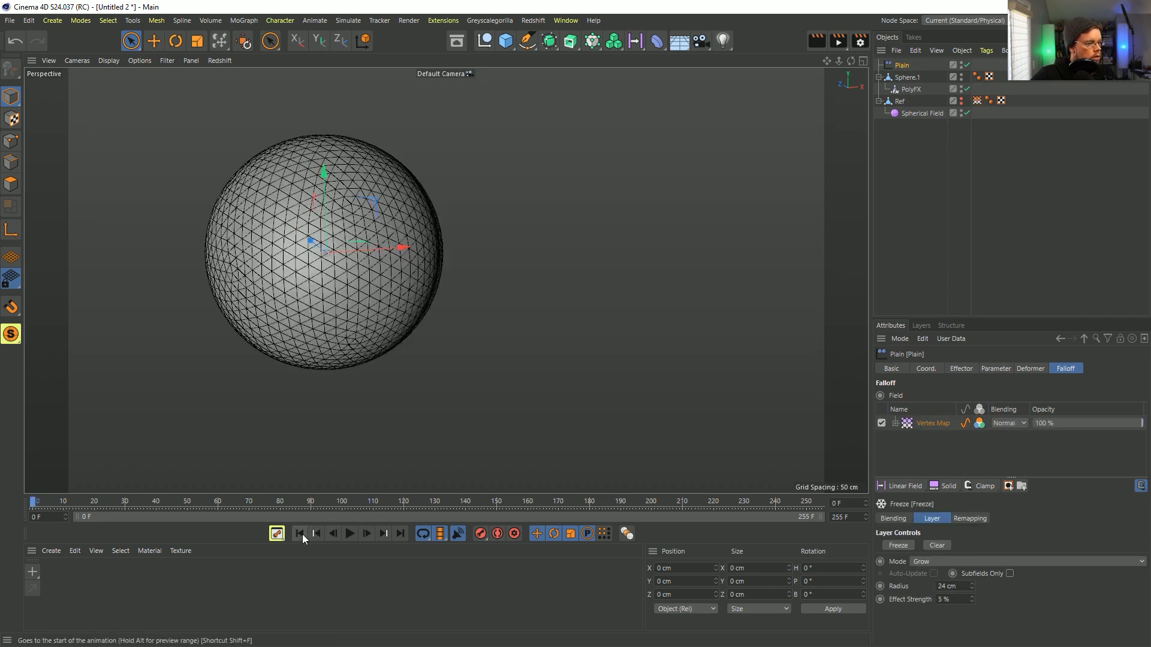
click(350, 533)
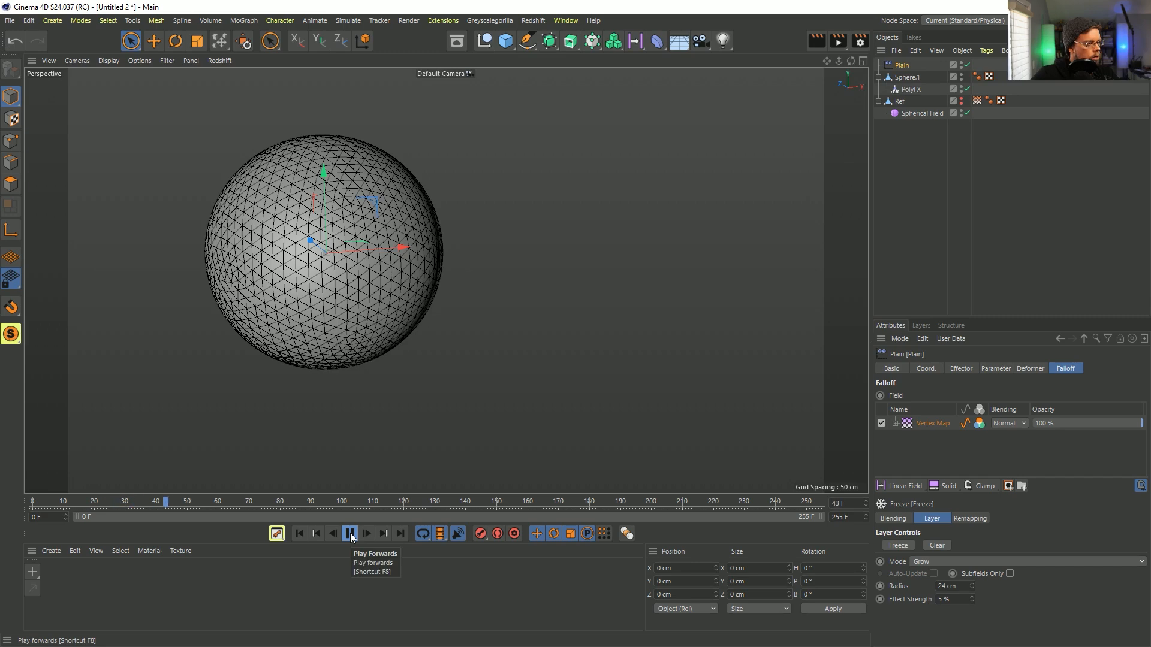
click(351, 534)
Examine the shrinking polygons along the dissolve edge up close and play the animation further
mouse_move(343, 334)
alt+mouse_down()
mouse_move(358, 319)
mouse_move(342, 335)
alt+mouse_up()
alt+right_drag(342, 337, 390, 314)
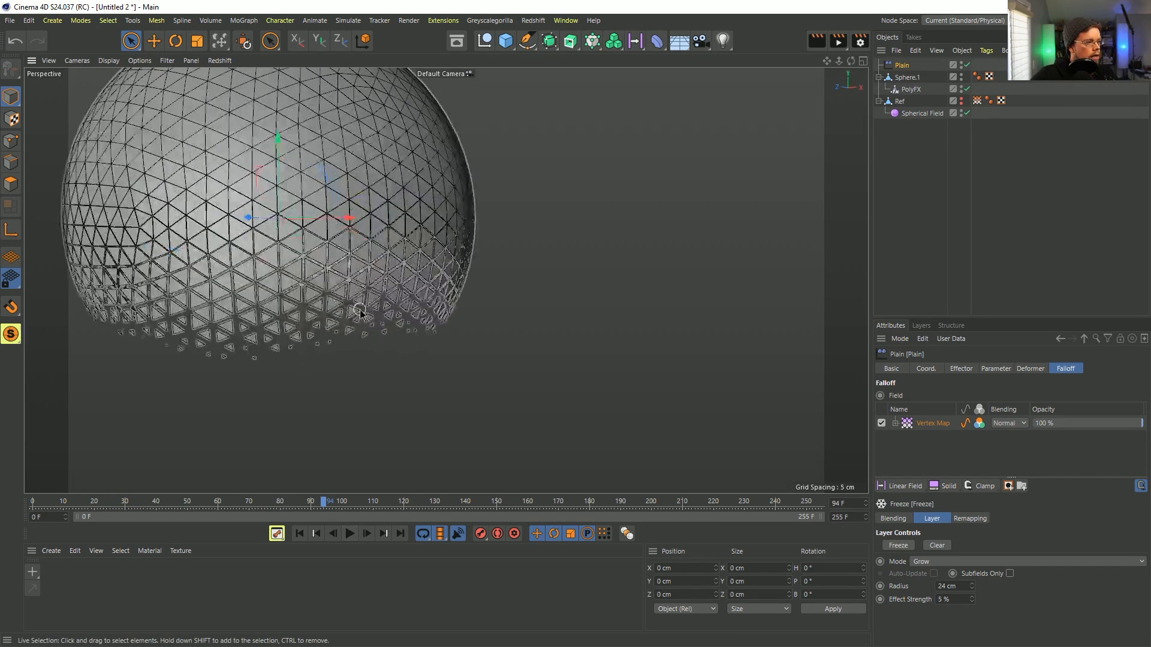
alt+drag(360, 312, 318, 307)
alt+drag(440, 238, 445, 304)
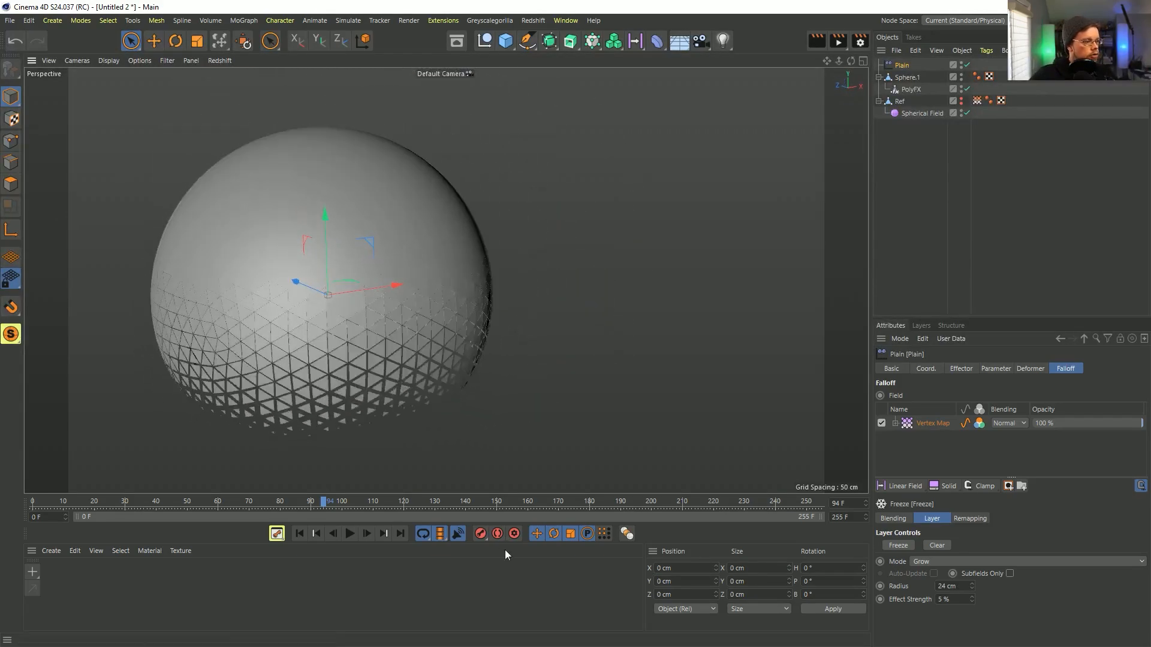
click(350, 534)
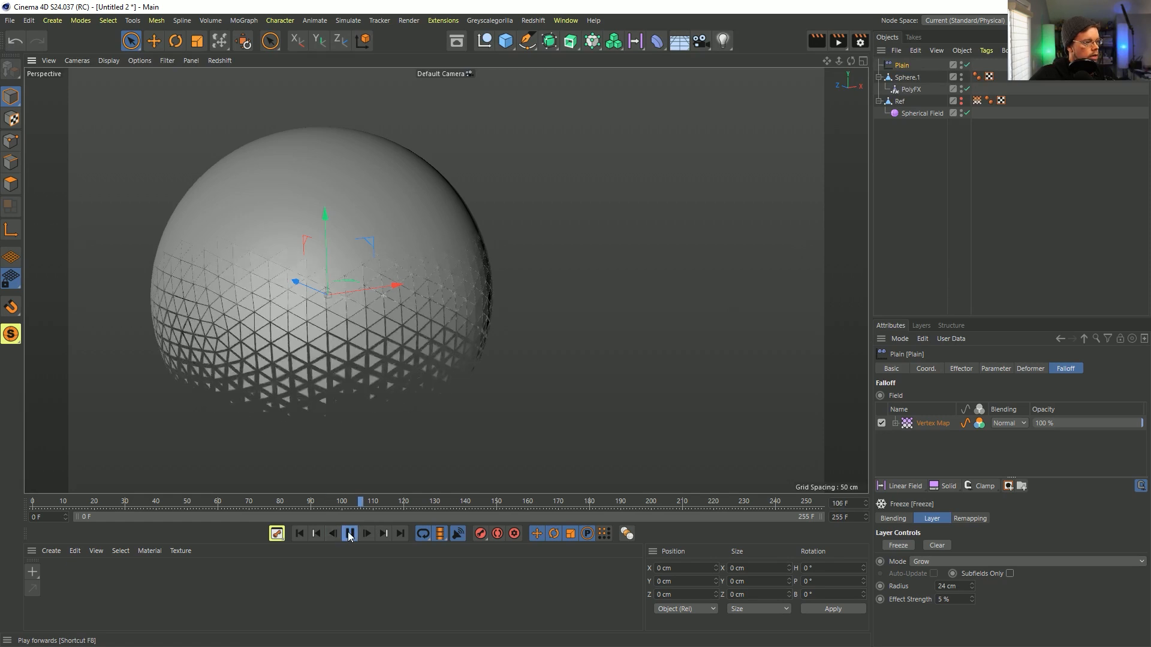
click(350, 533)
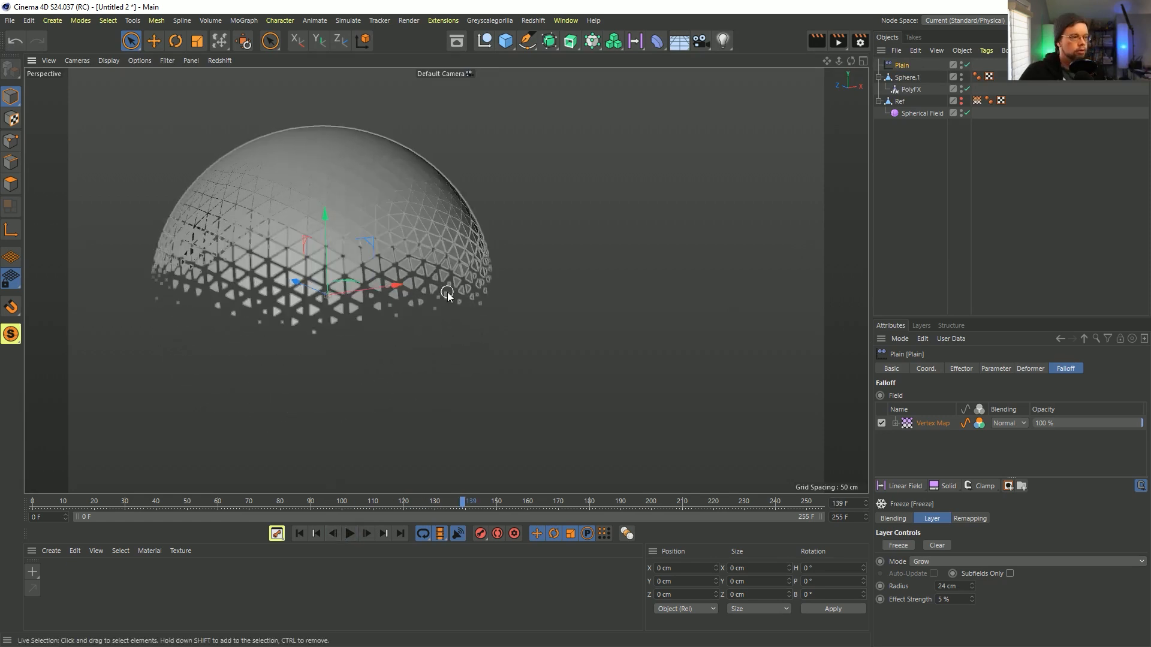
Try a Curve layer above the vertex map in the Plain effector's falloff, moving its start point to the far end, and preview the dissolve
click(982, 486)
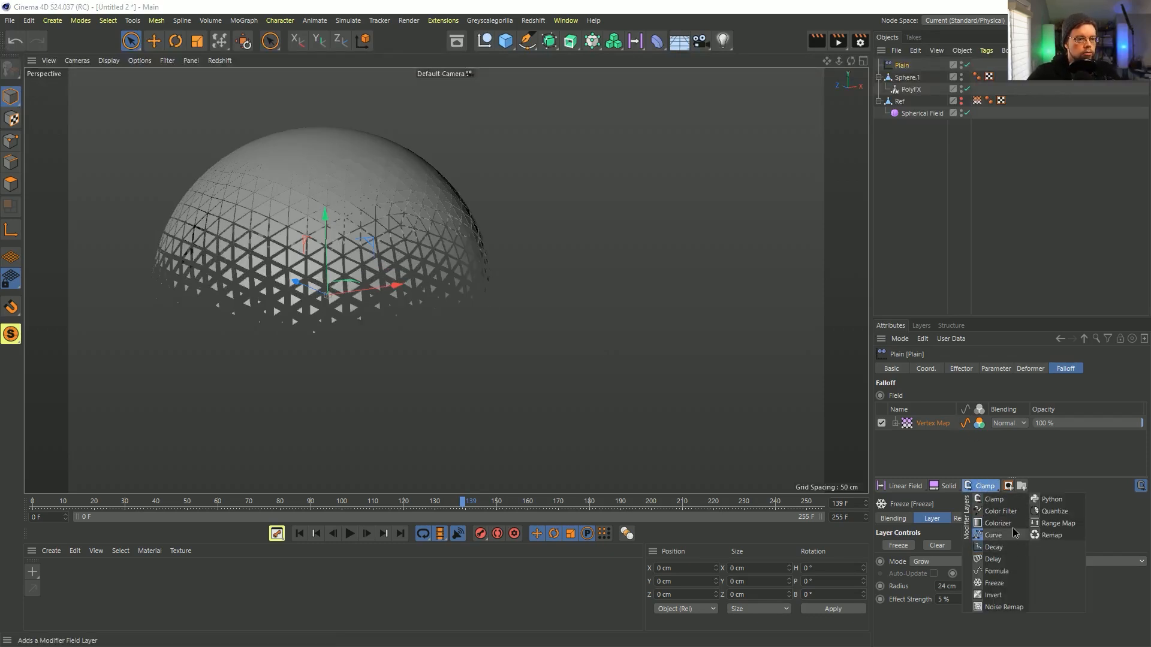
click(896, 486)
click(941, 488)
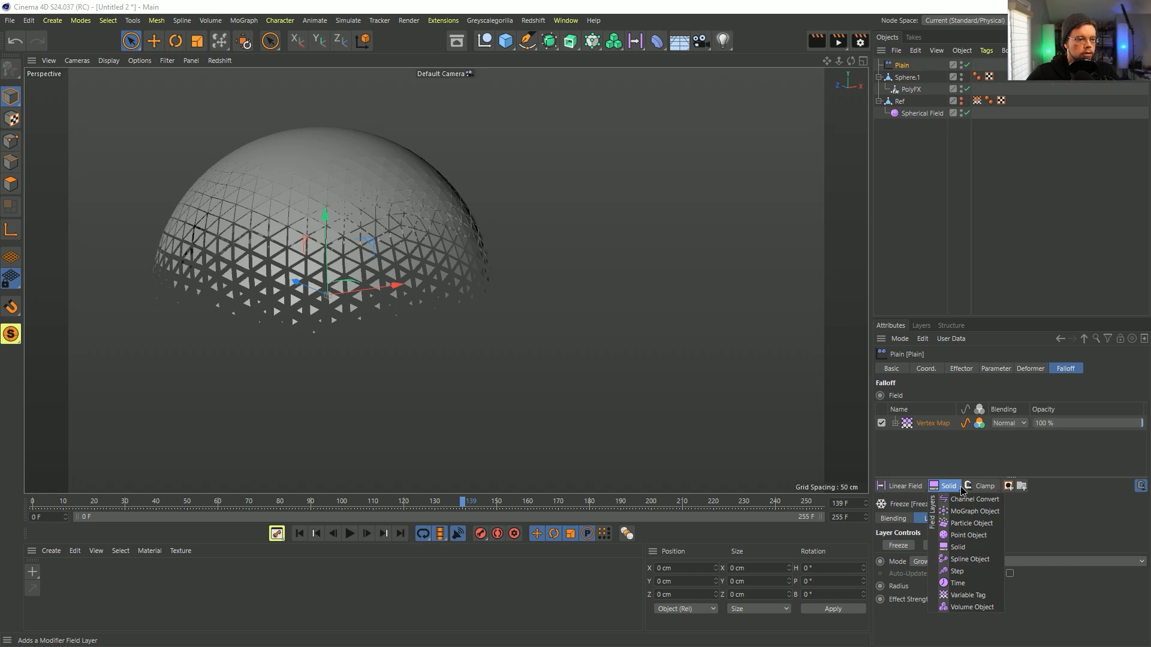
click(989, 536)
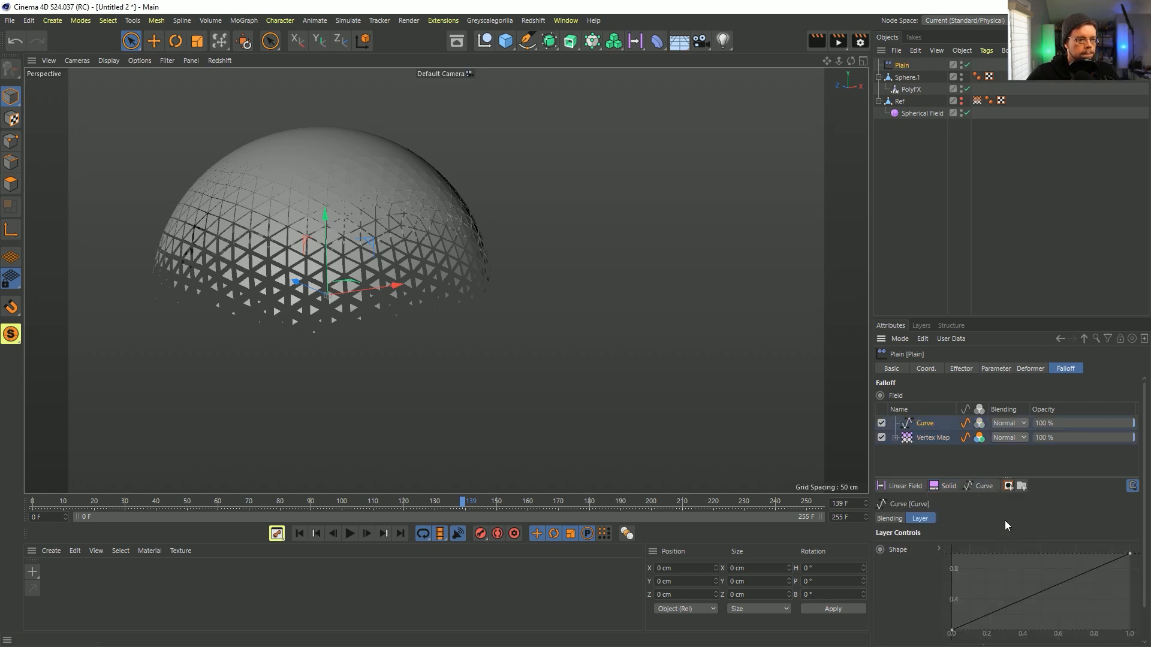
drag(951, 631, 1128, 642)
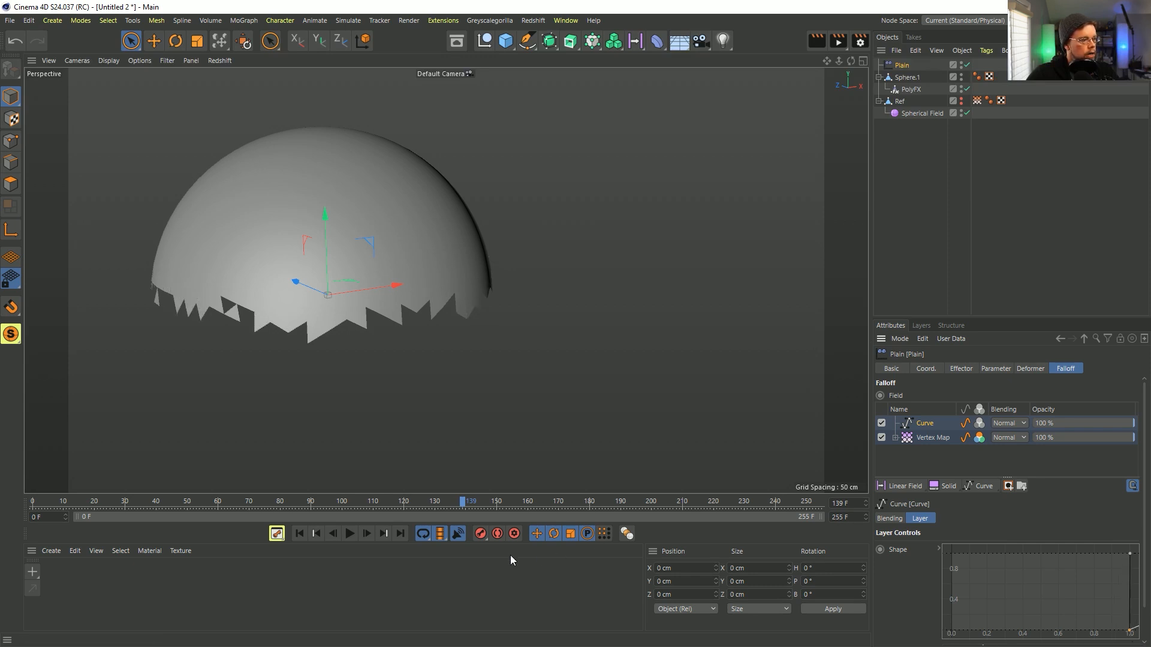
click(299, 533)
click(349, 533)
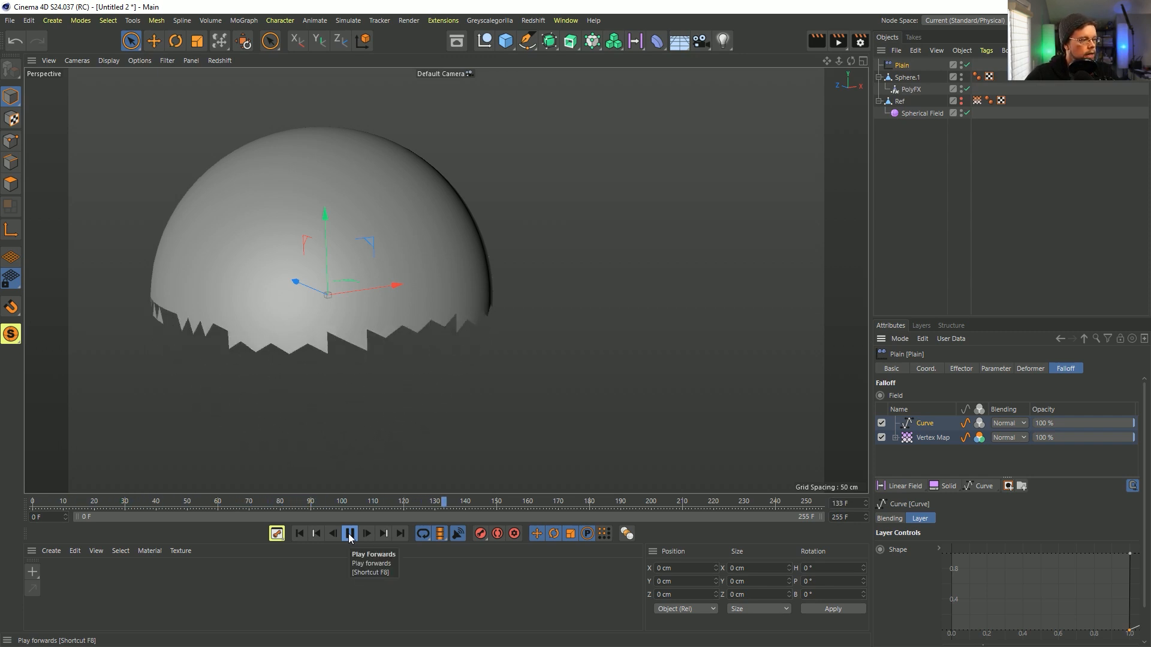
click(350, 533)
click(300, 533)
alt+drag(456, 229, 423, 254)
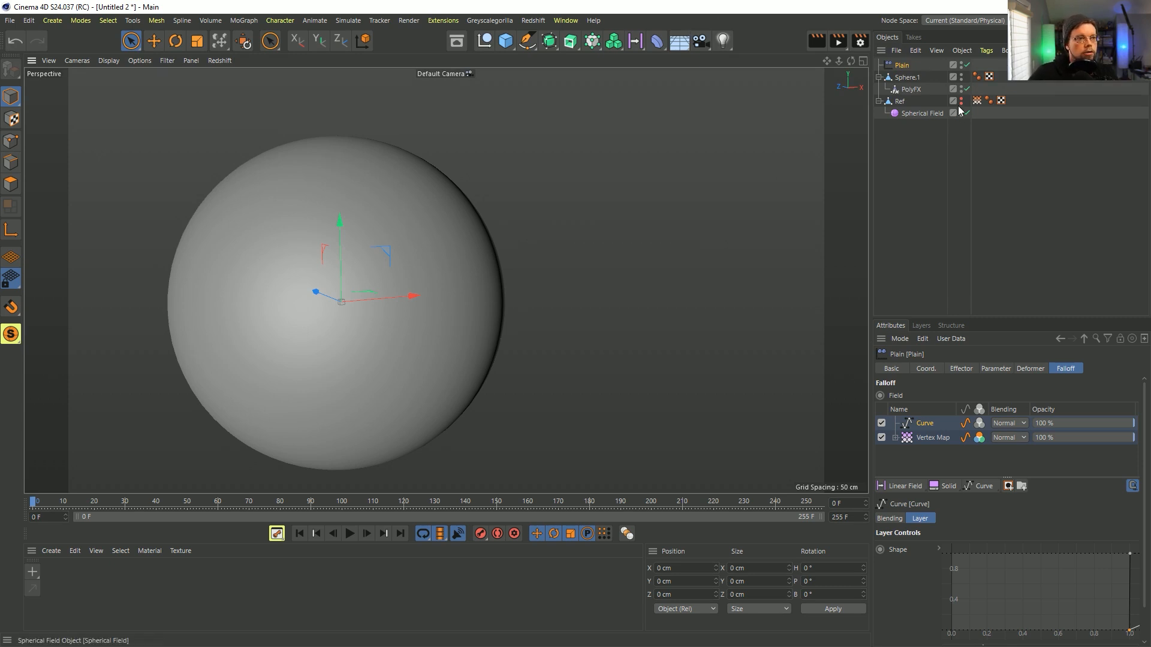
click(914, 89)
key(Delete)
click(896, 65)
key(Delete)
click(897, 66)
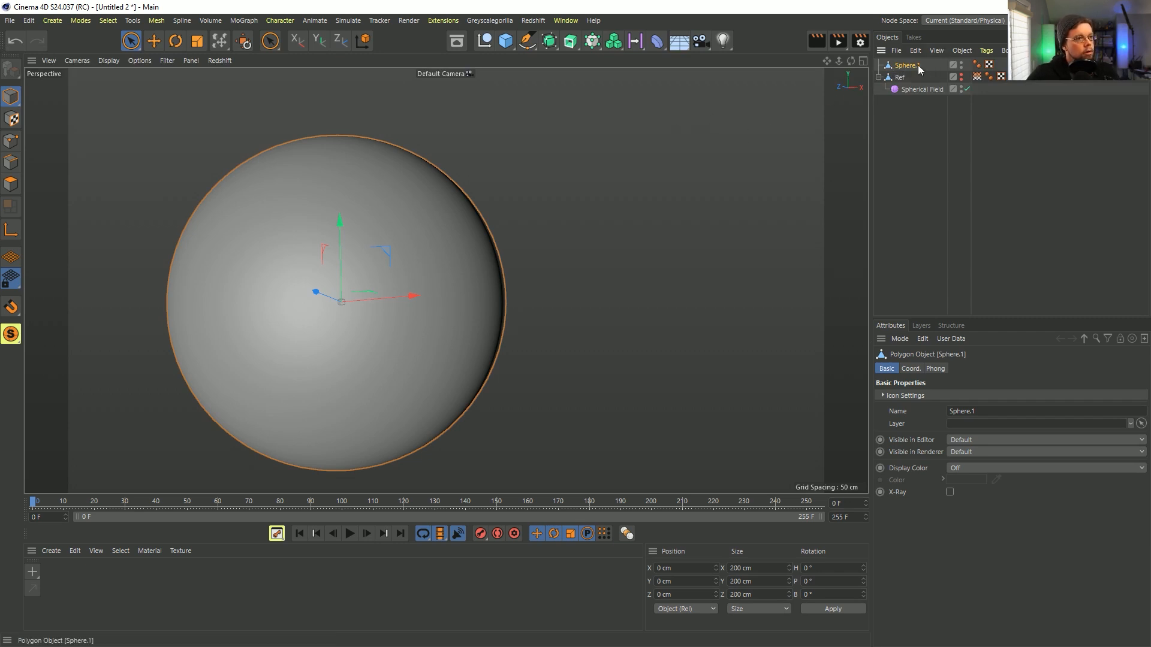
key(ctrl+z)
key(ctrl+z)
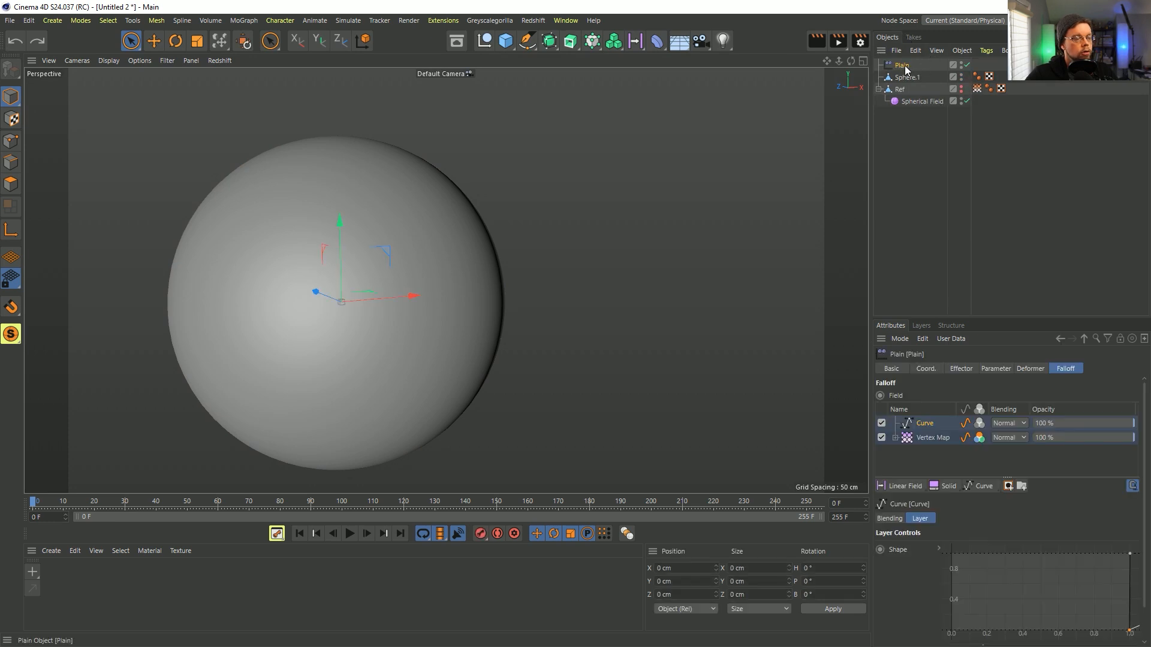
key(ctrl+z)
key(ctrl+z)
Remove the Curve layer from the Plain effector's falloff and replay the dissolve
click(904, 67)
click(911, 89)
click(898, 66)
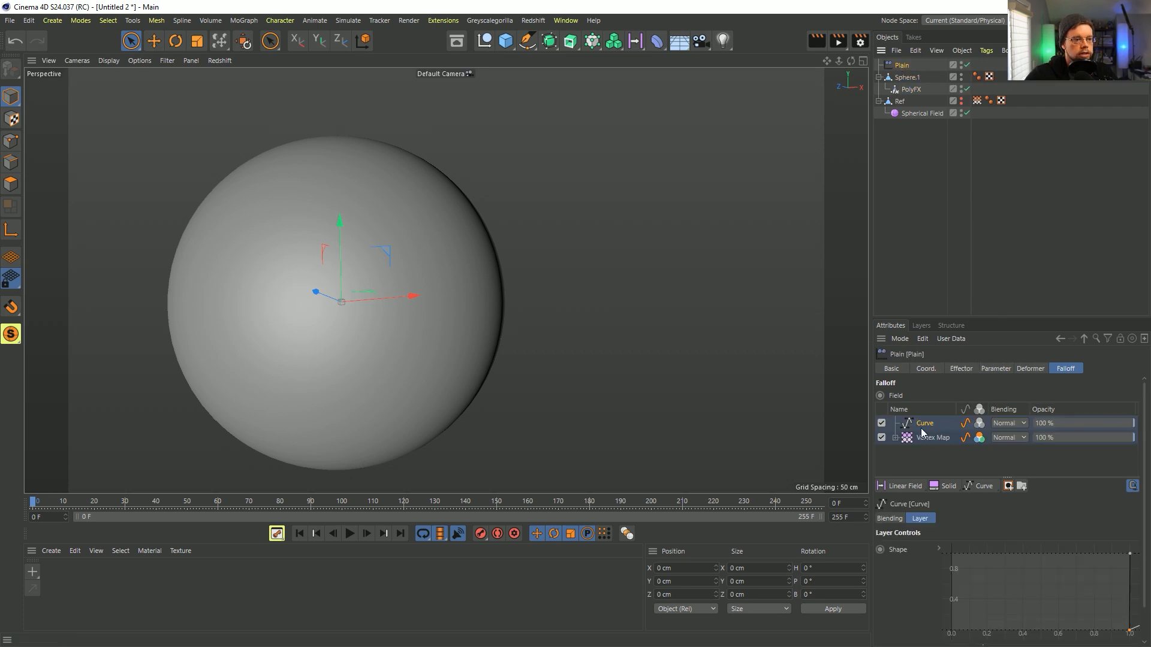
key(Delete)
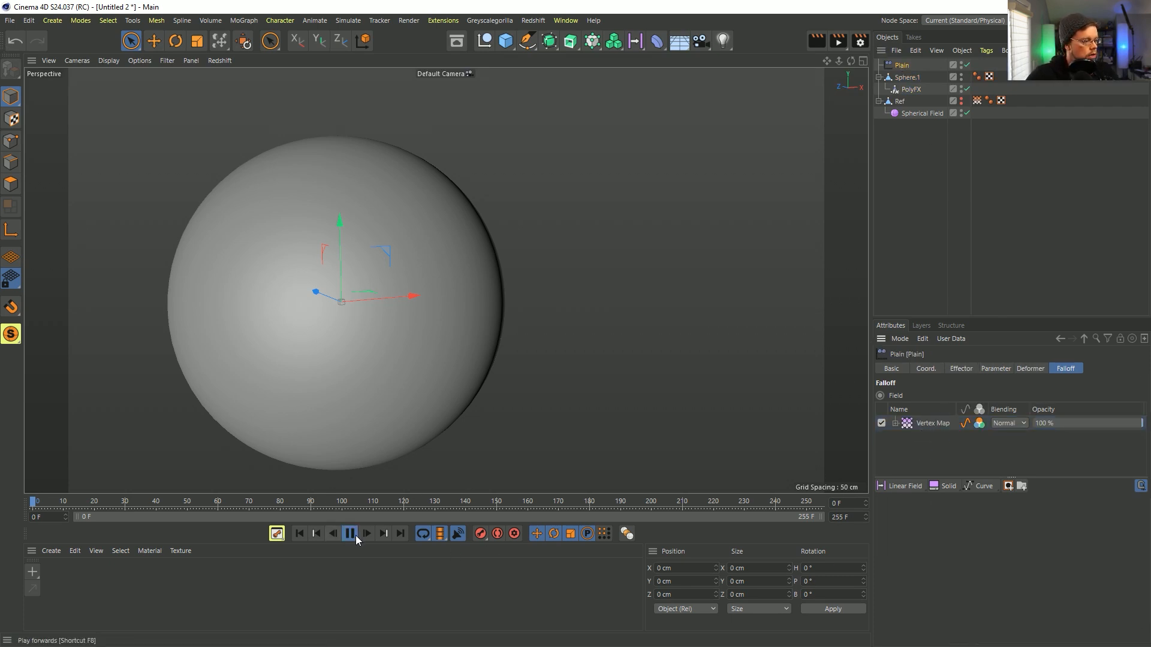
click(350, 533)
click(350, 533)
alt+drag(372, 332, 391, 342)
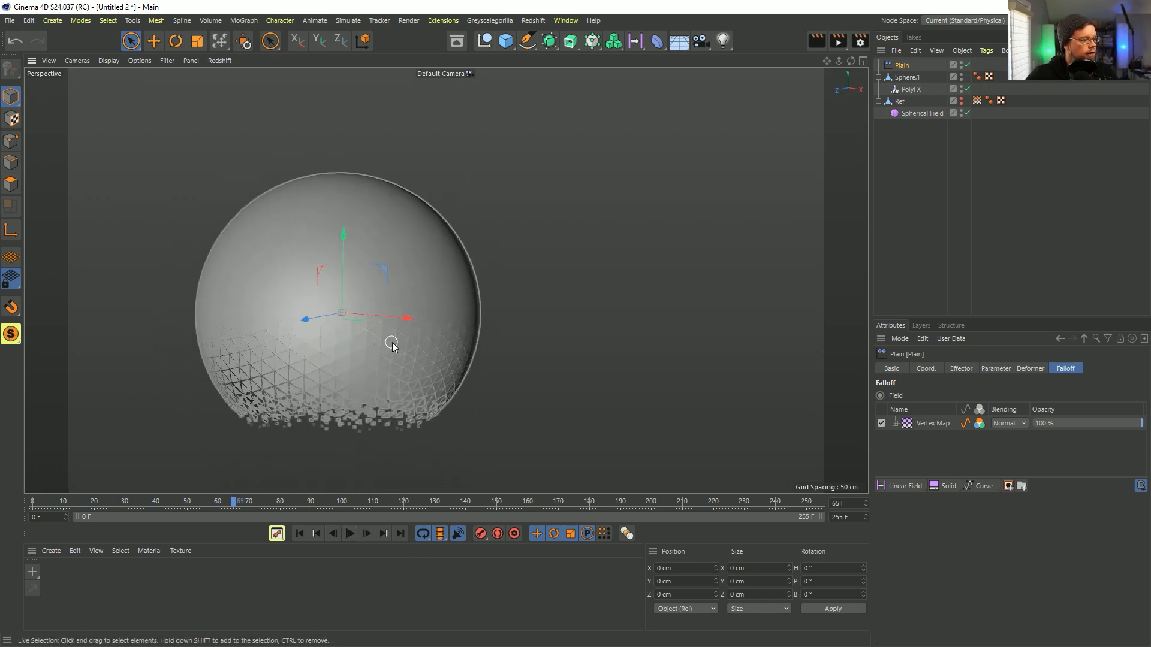
Wrap Sphere.1 in a Volume Builder and place that inside a Volume Mesher
click(908, 78)
click(607, 41)
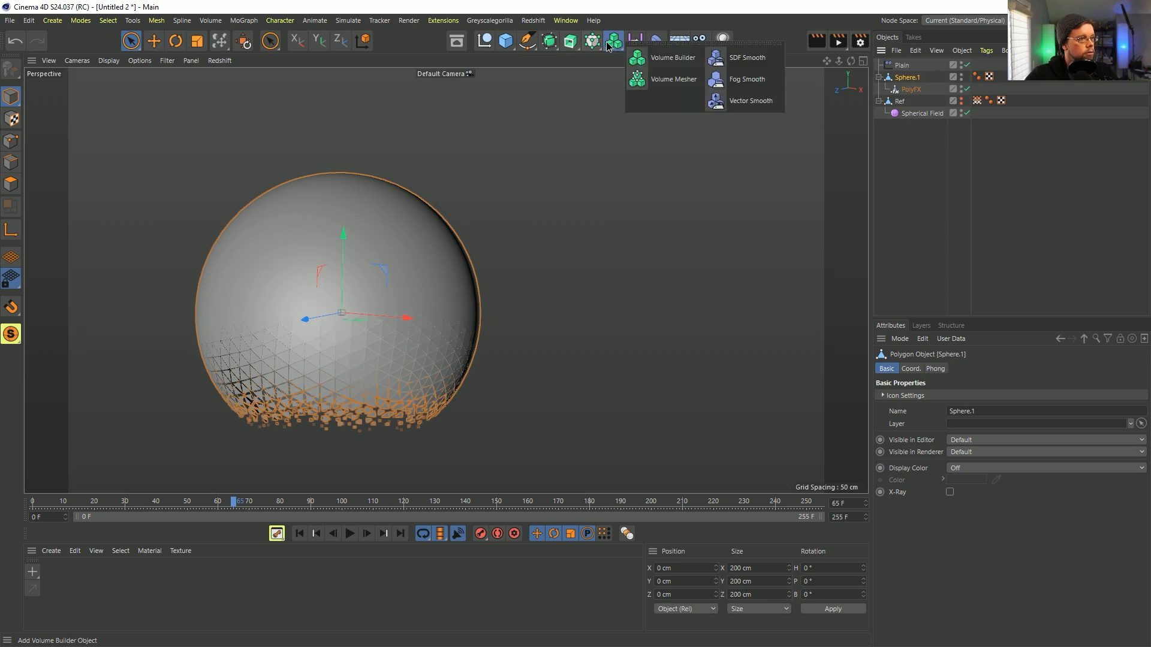
alt+click(653, 58)
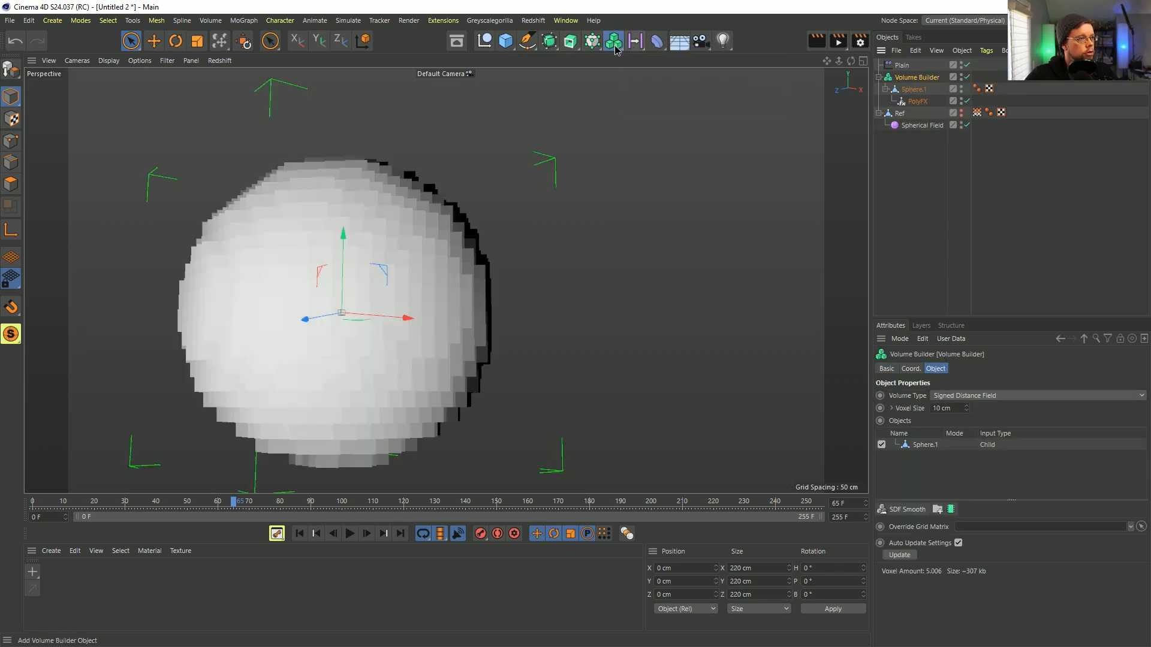
click(613, 41)
alt+click(673, 79)
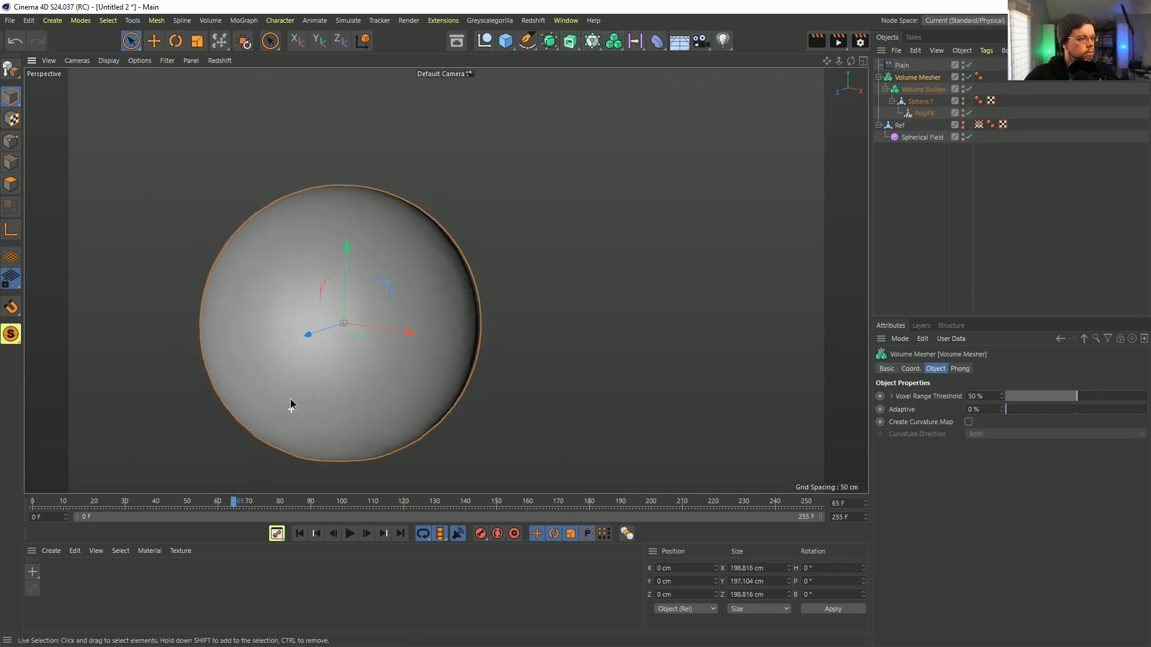
Play the animation and inspect the meshed sphere from several angles, comparing it with the Volume Mesher off and on
click(348, 535)
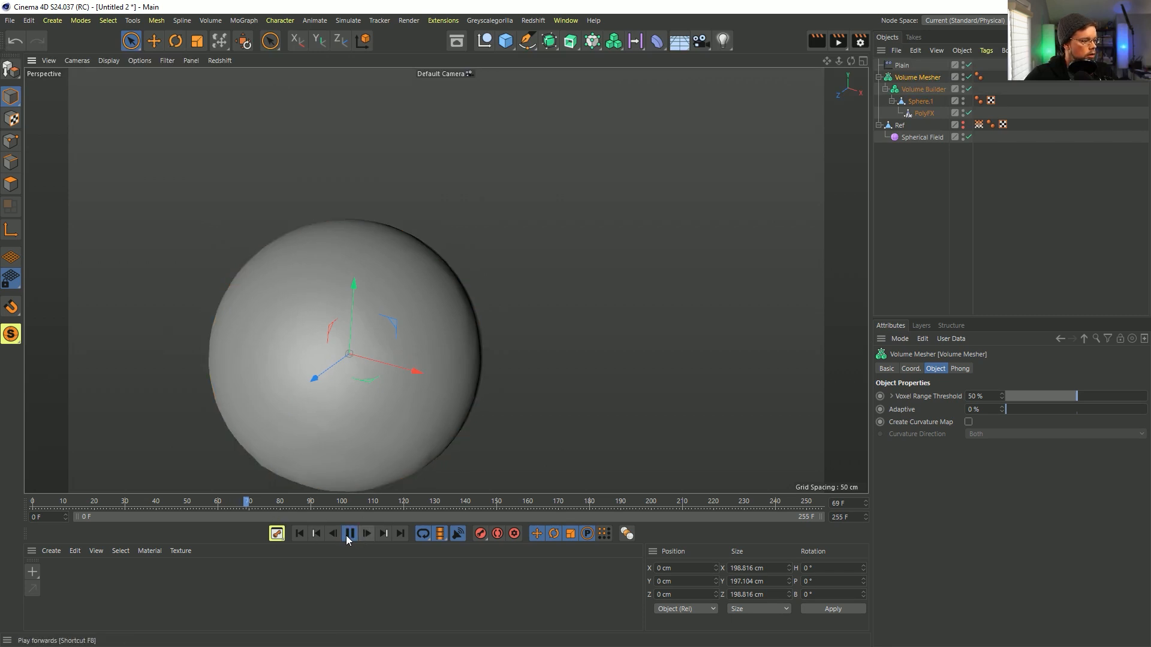
click(350, 534)
alt+drag(480, 406, 373, 471)
alt+drag(411, 362, 455, 314)
click(968, 77)
click(968, 77)
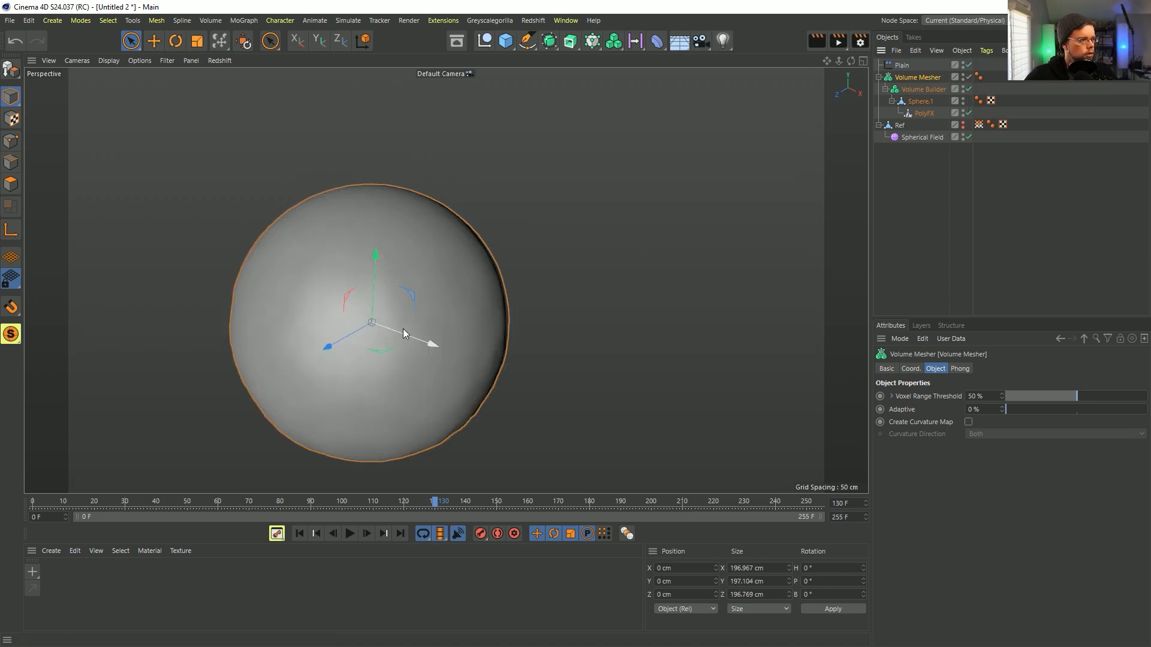
alt+drag(392, 393, 456, 369)
Parent Sphere.1 to a new Connect object inside the Volume Builder
click(921, 101)
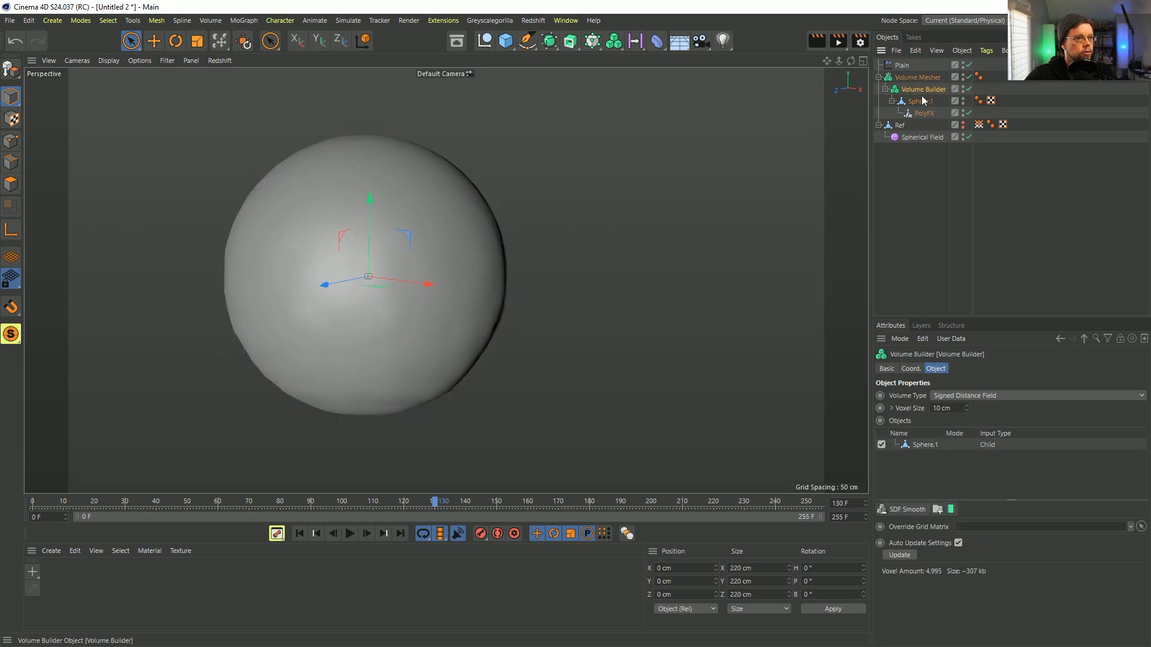
click(549, 41)
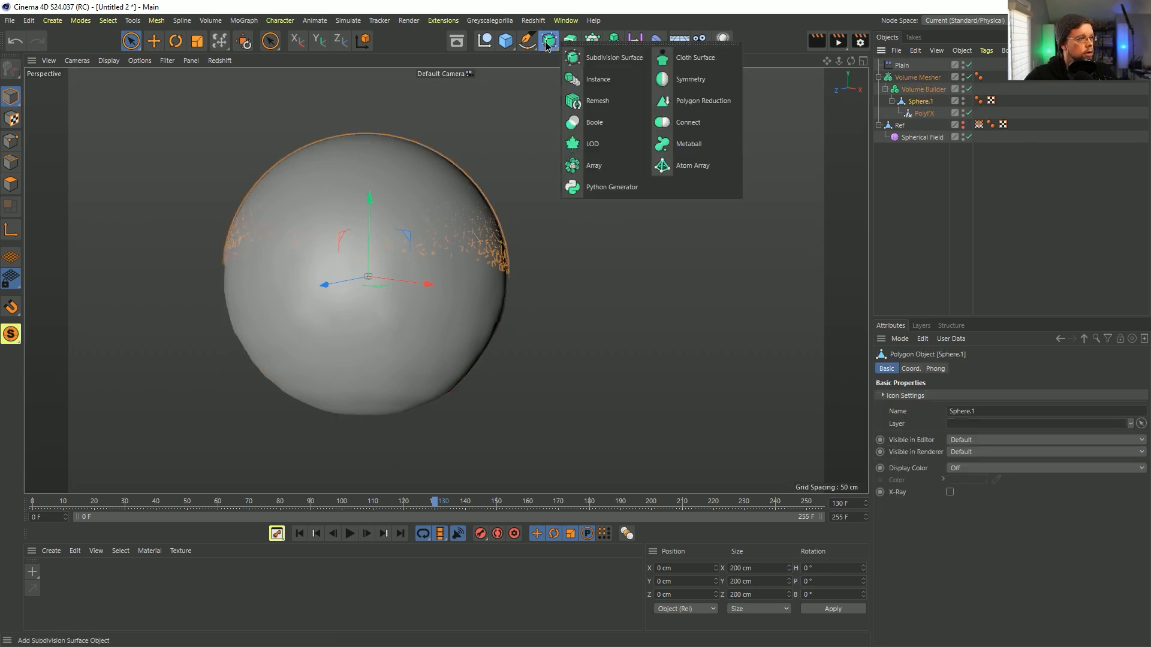
alt+click(682, 120)
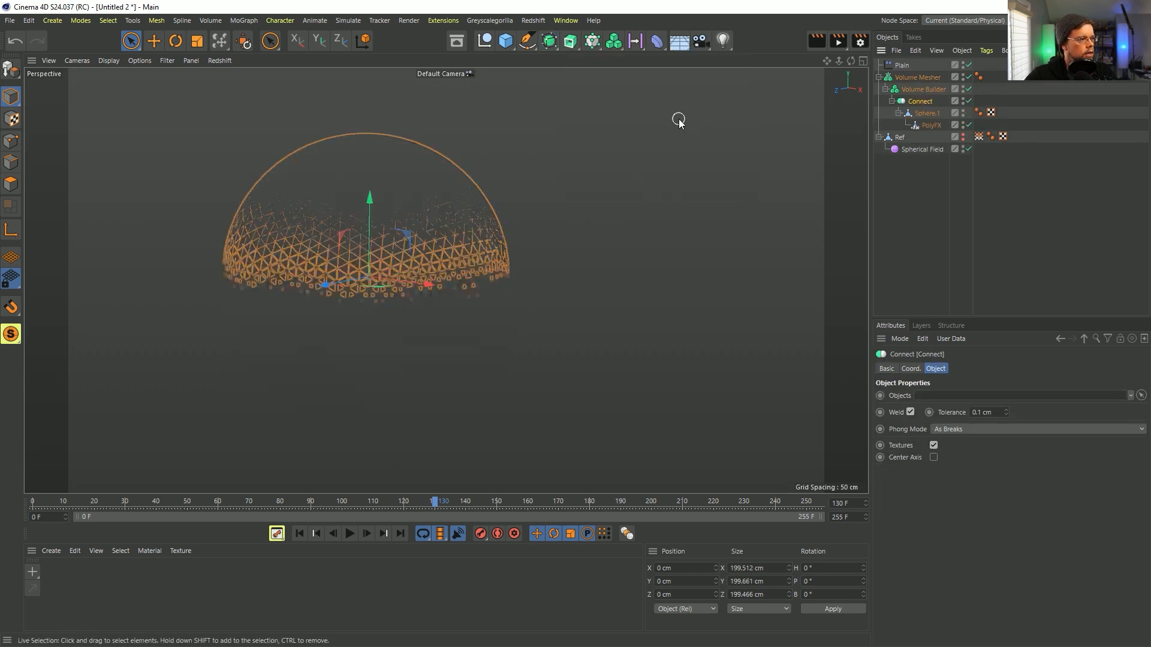
Add an SDF Dilate and Erode filter to the Volume Builder and play the animation to check the meshed dissolve
click(919, 90)
click(299, 535)
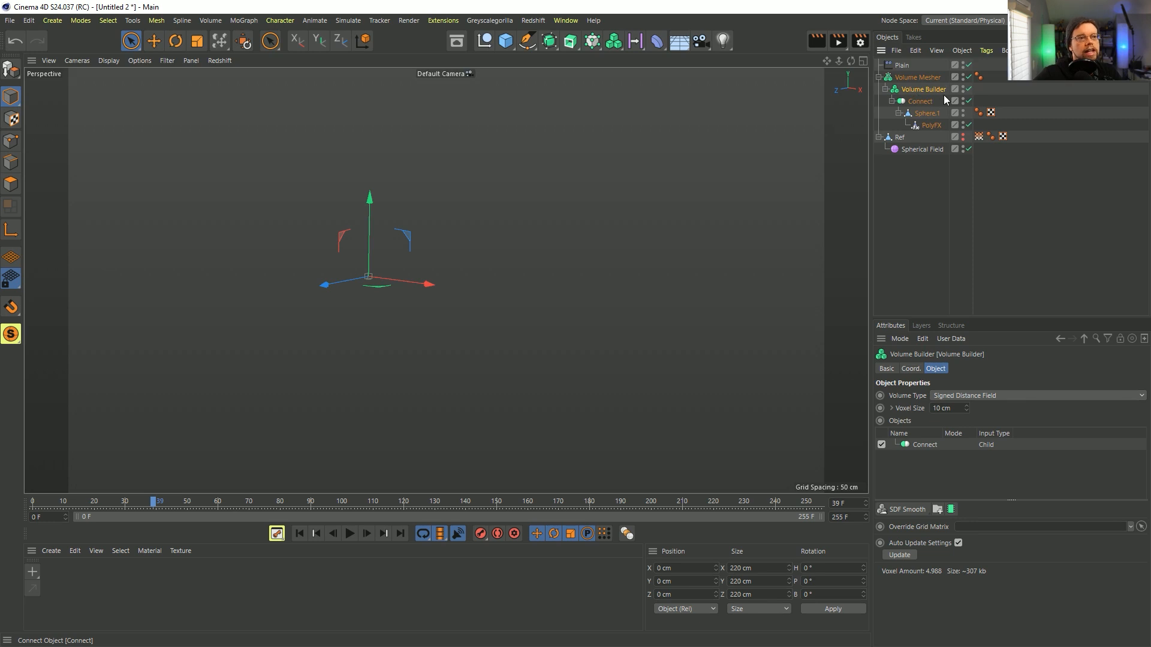
click(912, 509)
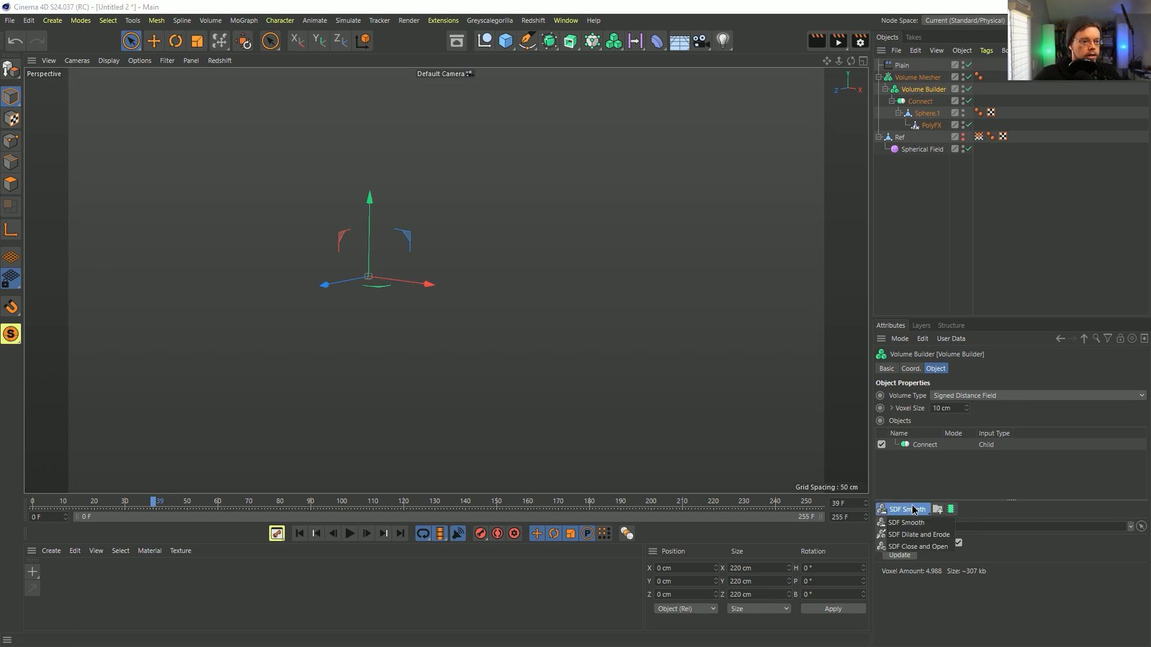
click(926, 535)
alt+drag(372, 368, 398, 341)
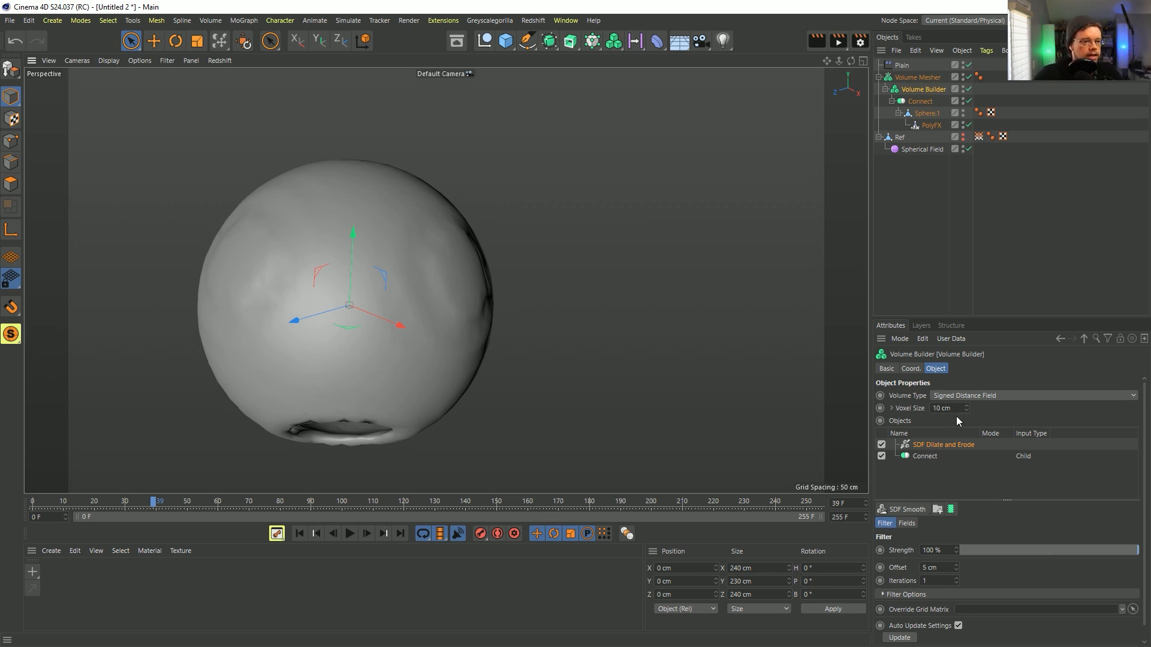
alt+drag(548, 399, 426, 344)
click(350, 532)
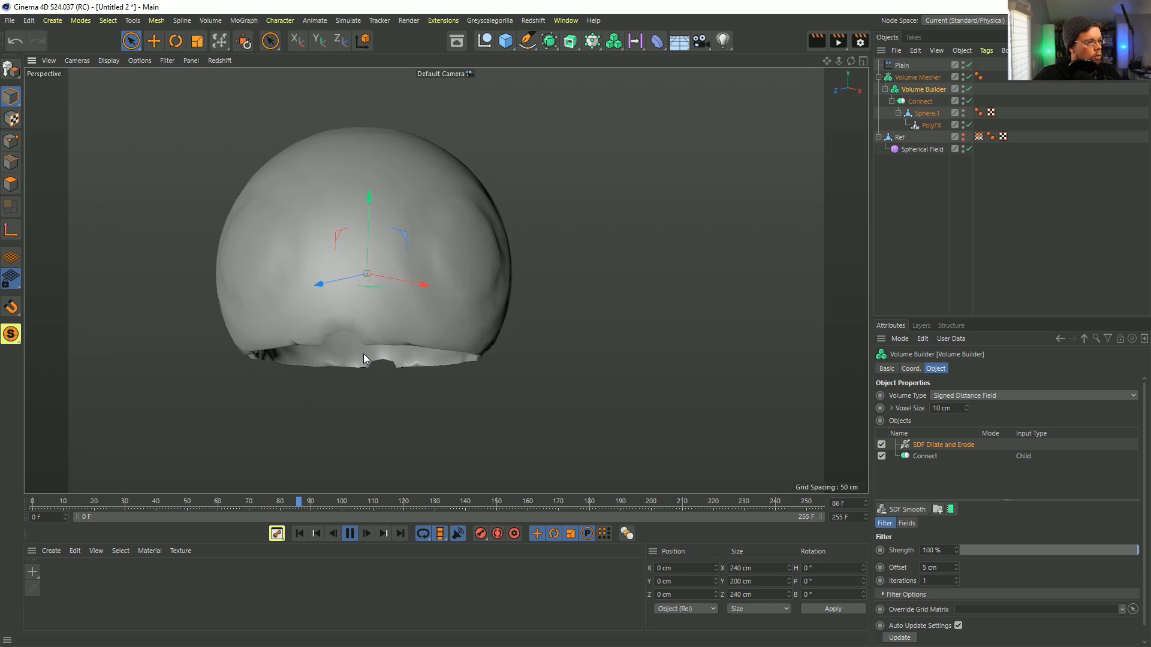
alt+drag(408, 268, 395, 327)
alt+drag(370, 268, 390, 201)
Set the Volume Builder's voxel size to 5 cm and watch the dissolve from several angles
click(951, 412)
text(5)
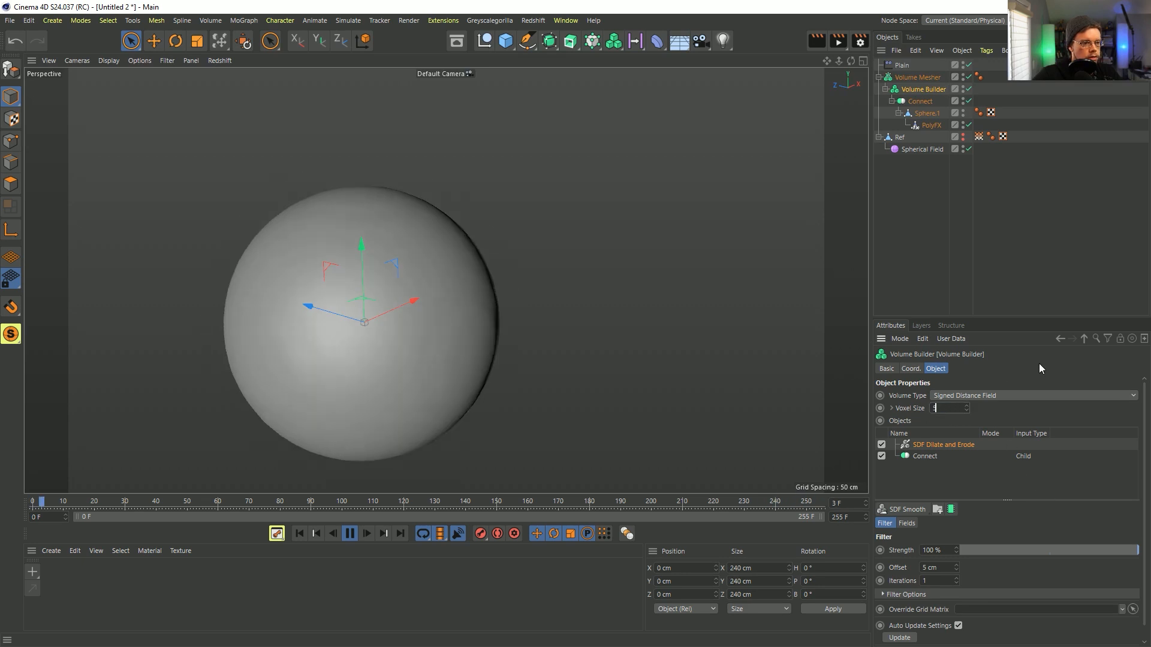
alt+drag(374, 327, 407, 234)
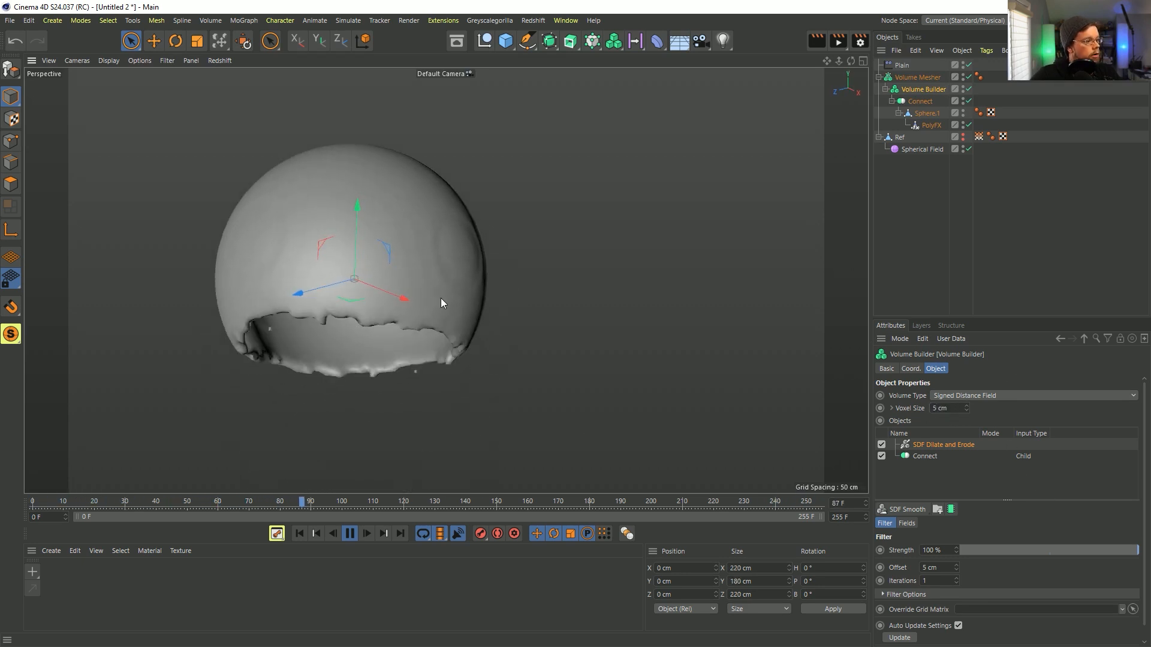
alt+drag(441, 297, 396, 226)
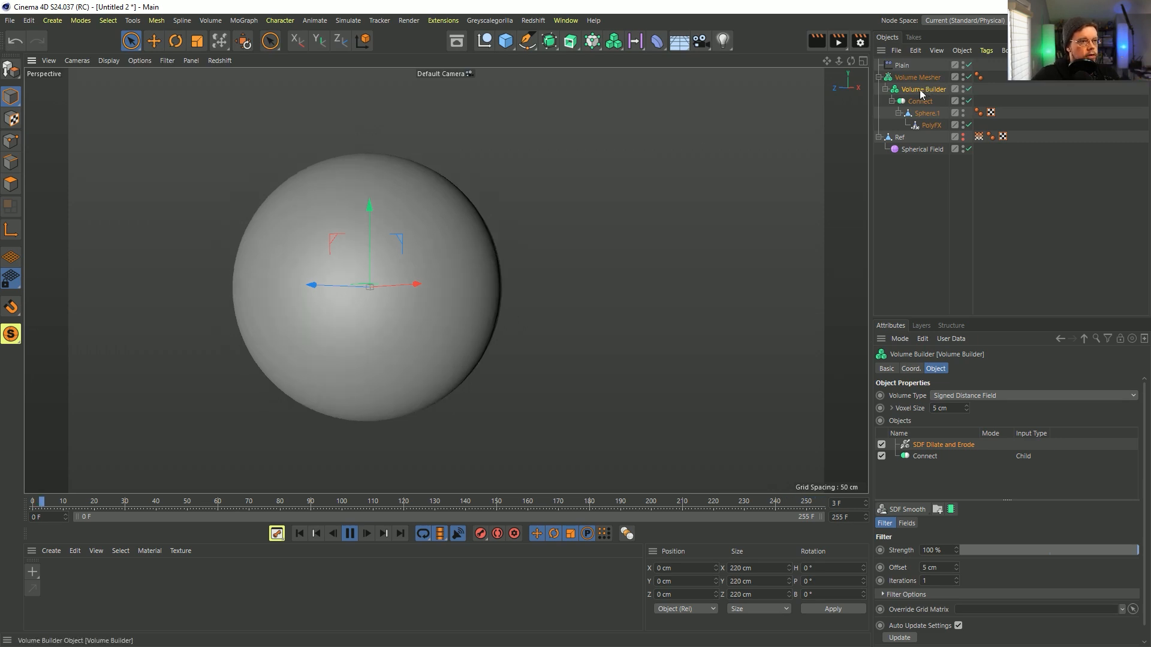
Try the end-weighted Curve layer on the Plain effector's falloff with the volume mesh, preview its smoother edge, and remove it again
click(902, 66)
click(988, 485)
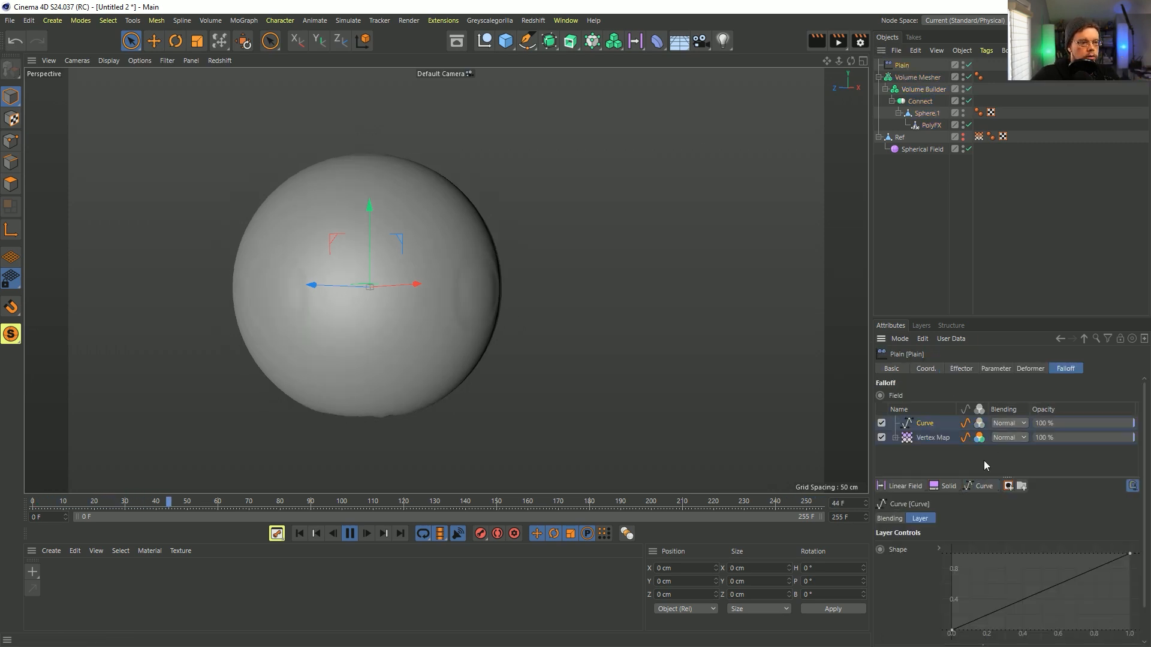
drag(975, 621, 1129, 629)
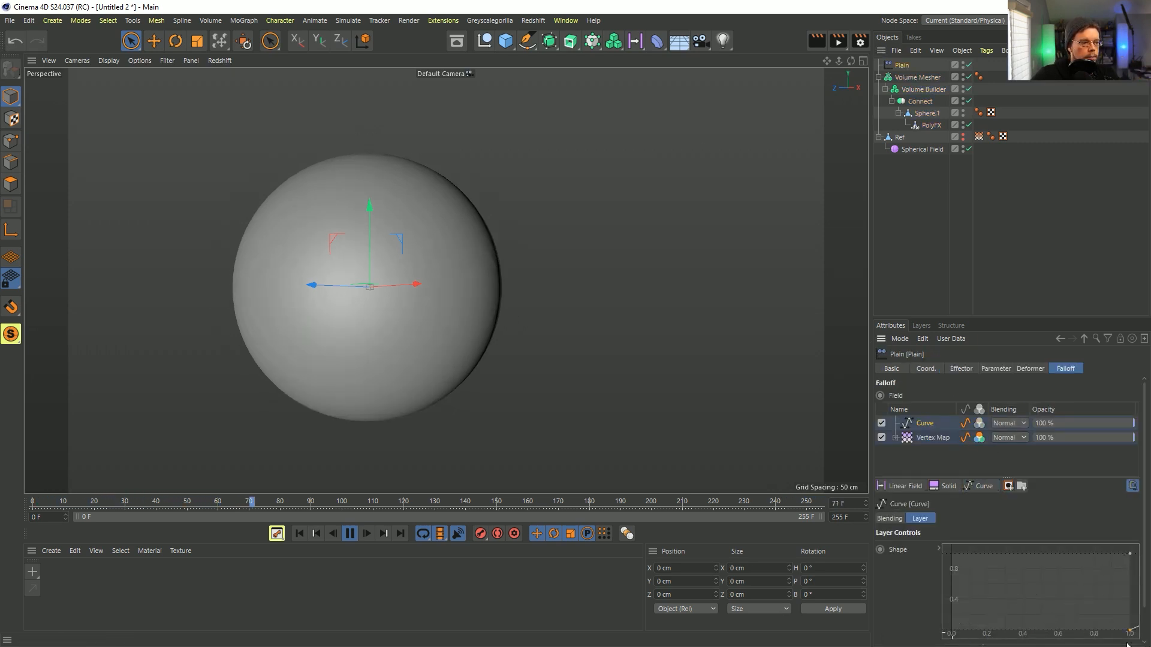
alt+drag(470, 365, 469, 356)
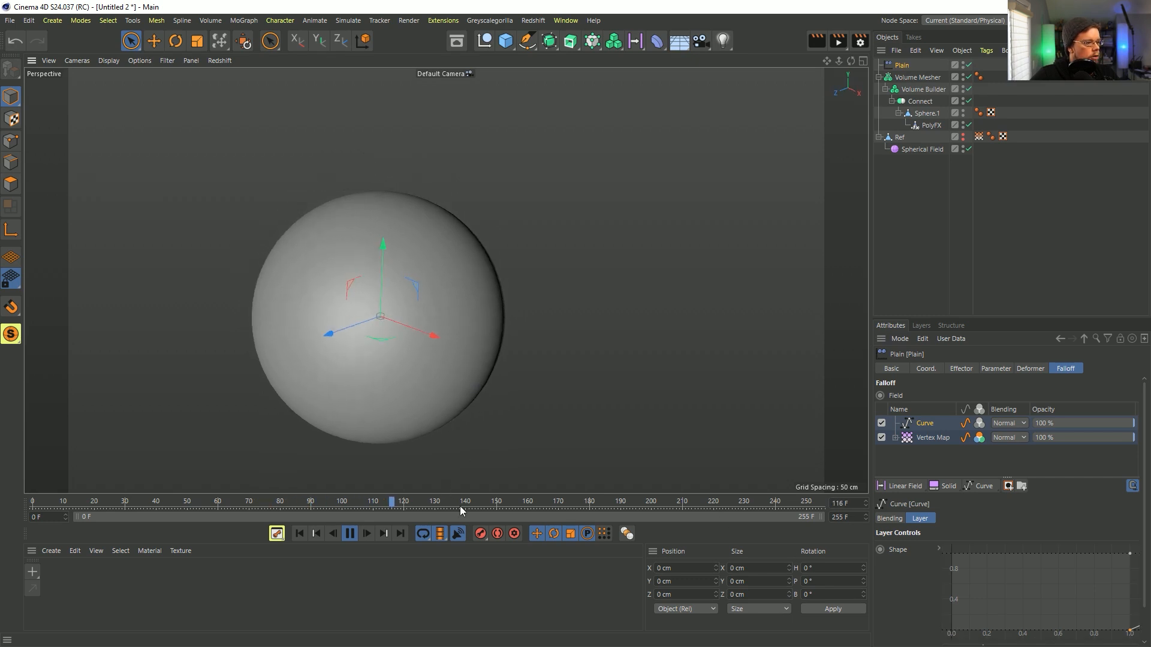
drag(1111, 630, 1130, 553)
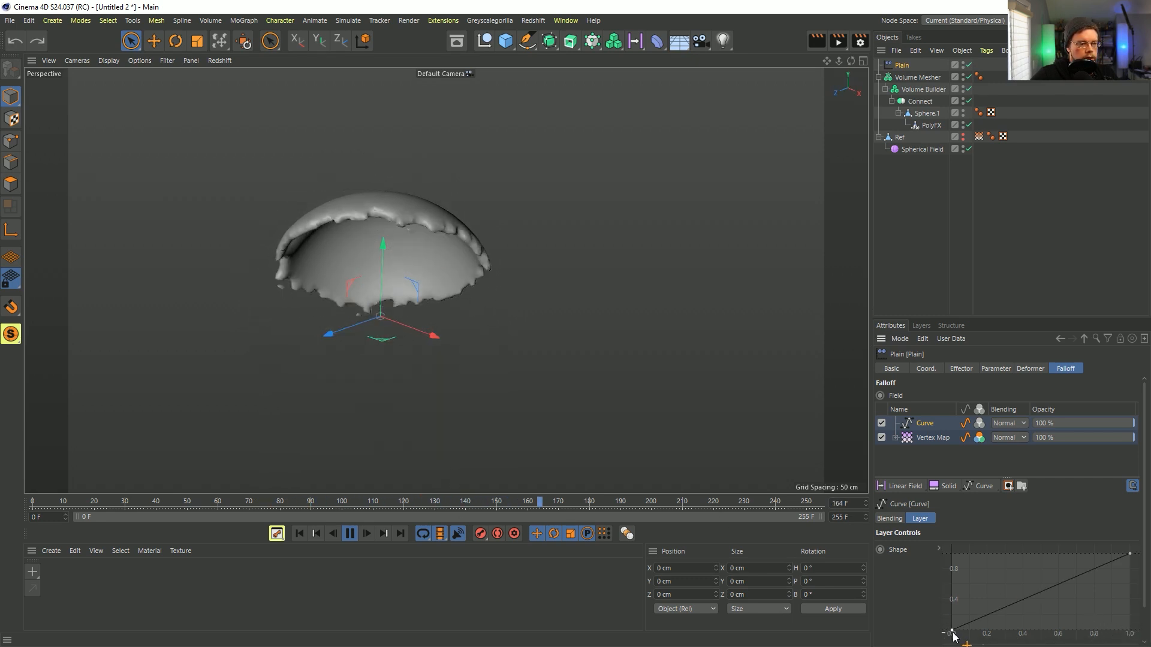
drag(953, 629, 1129, 645)
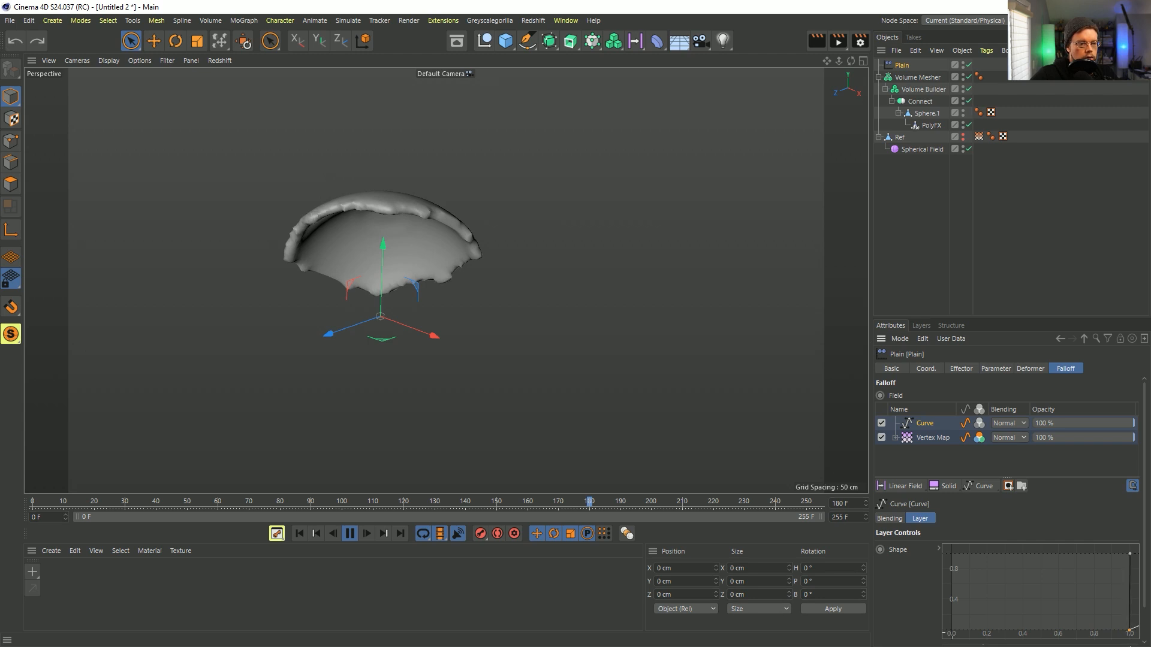
click(303, 533)
alt+drag(404, 387, 404, 329)
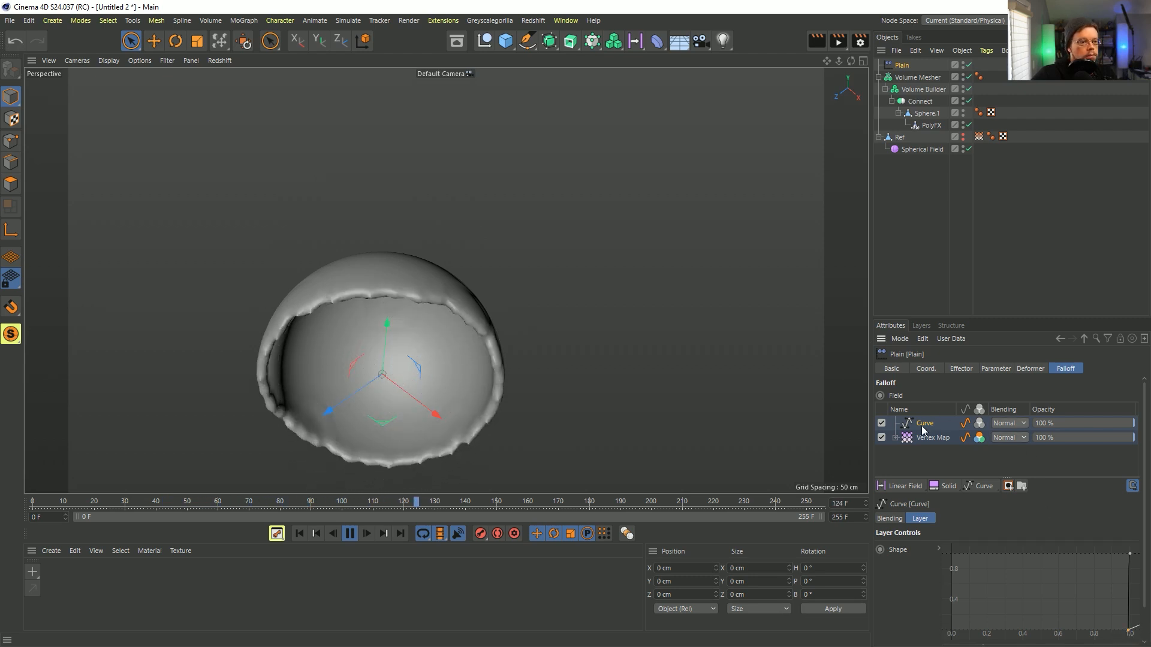
key(Delete)
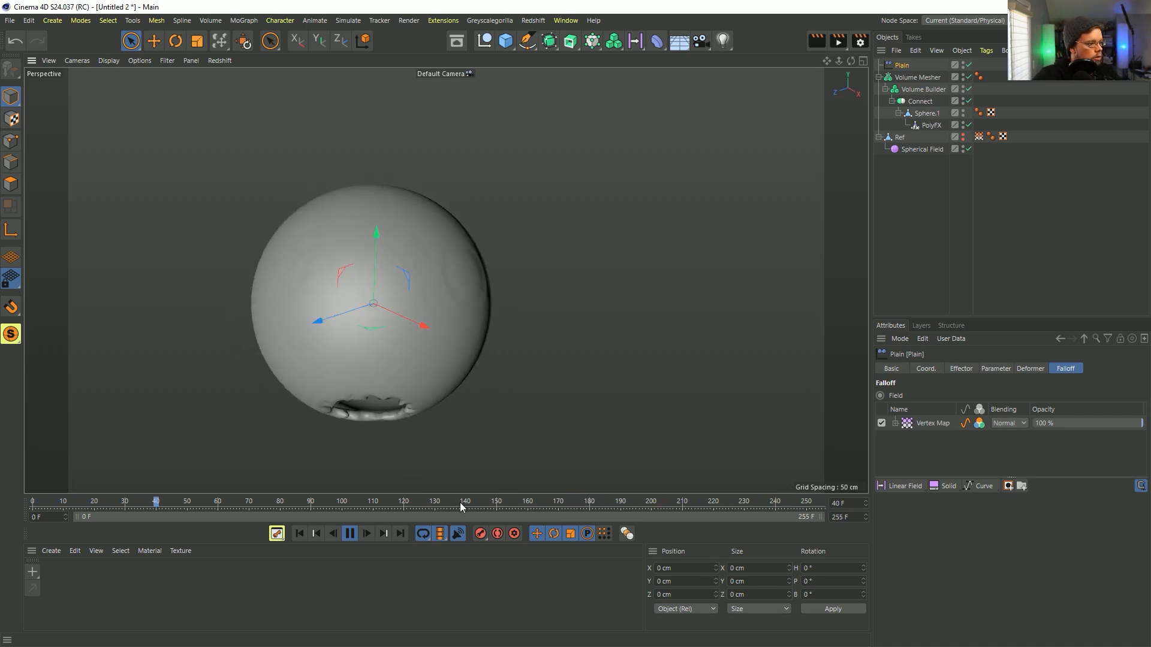
click(350, 534)
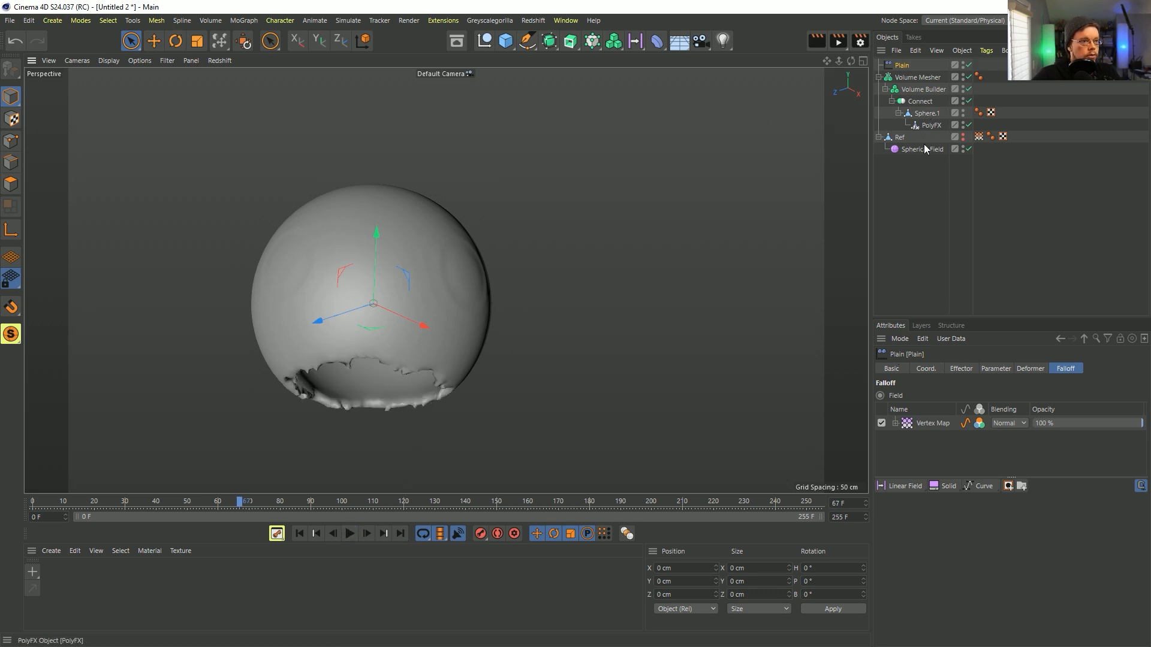
Add an SDF Smooth filter to the Volume Builder and lower its strength to 14 %
click(922, 88)
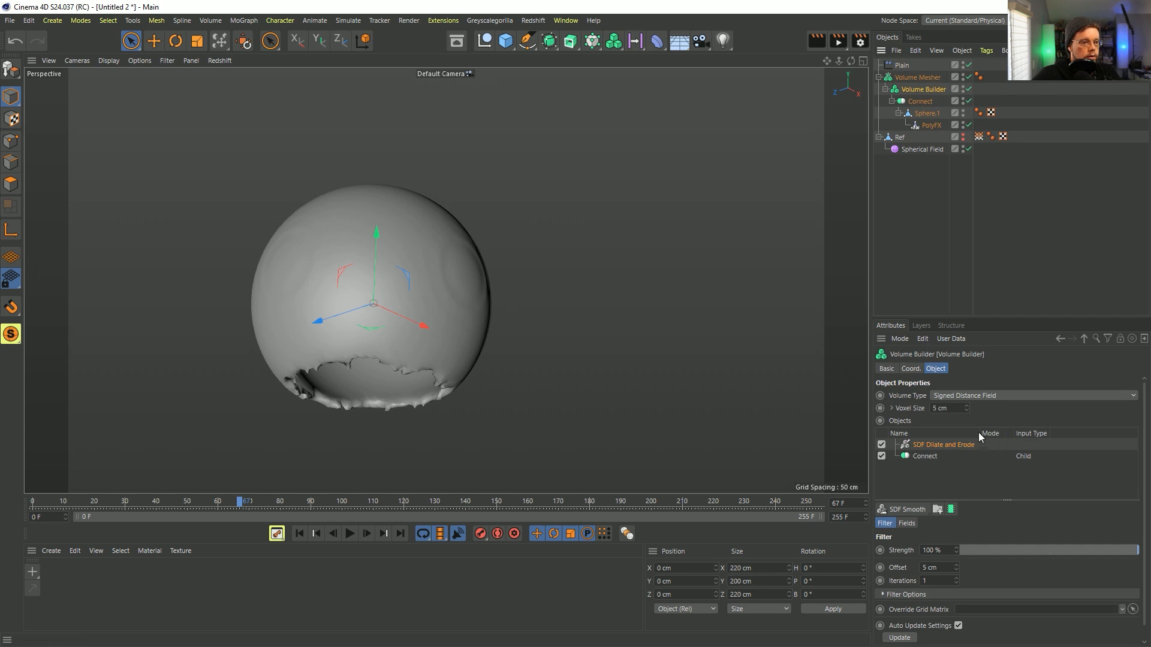
click(899, 509)
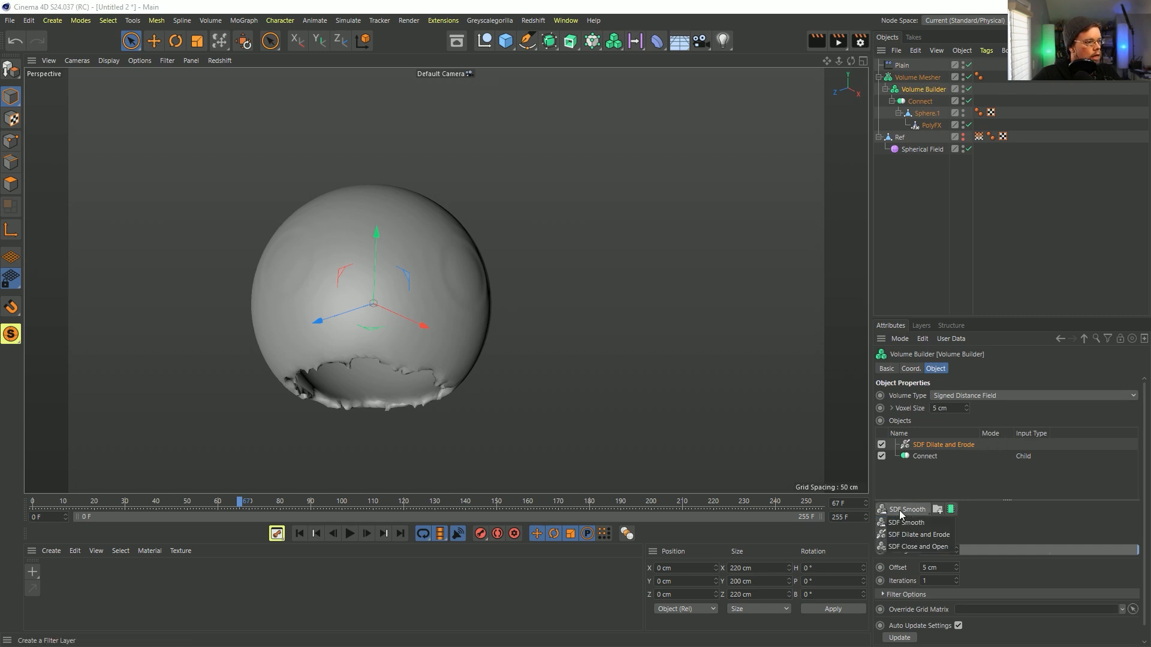
click(913, 523)
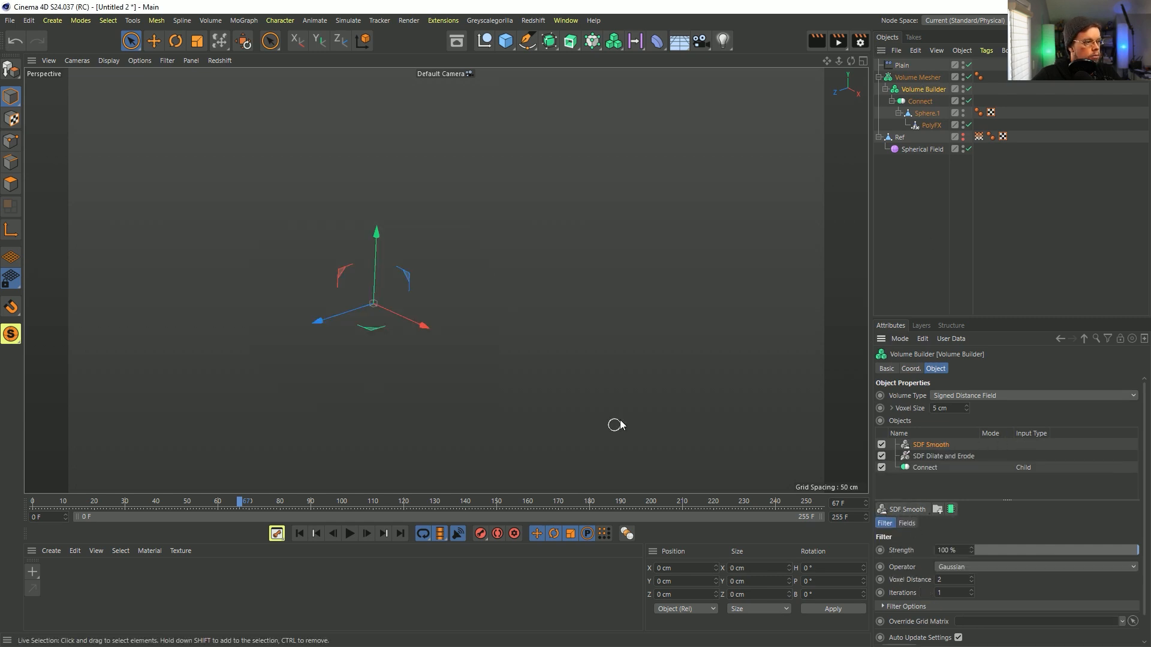
drag(1049, 551, 998, 557)
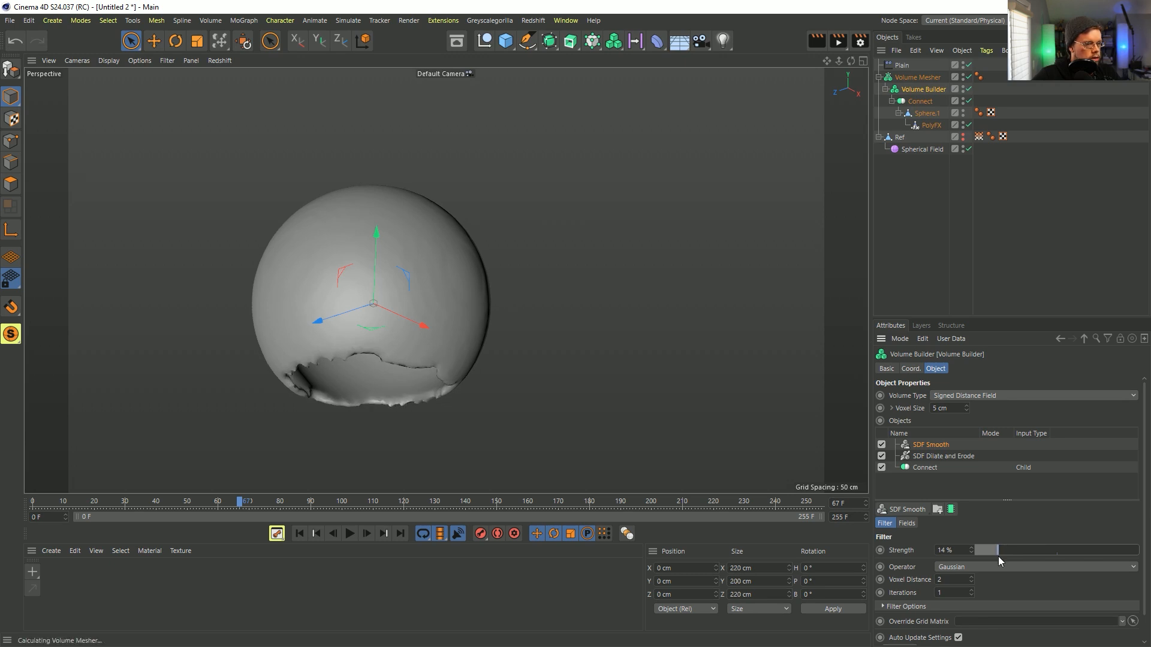
Set the offset of the Volume Builder's SDF Dilate and Erode filter to 10 cm
click(936, 459)
drag(957, 573, 956, 567)
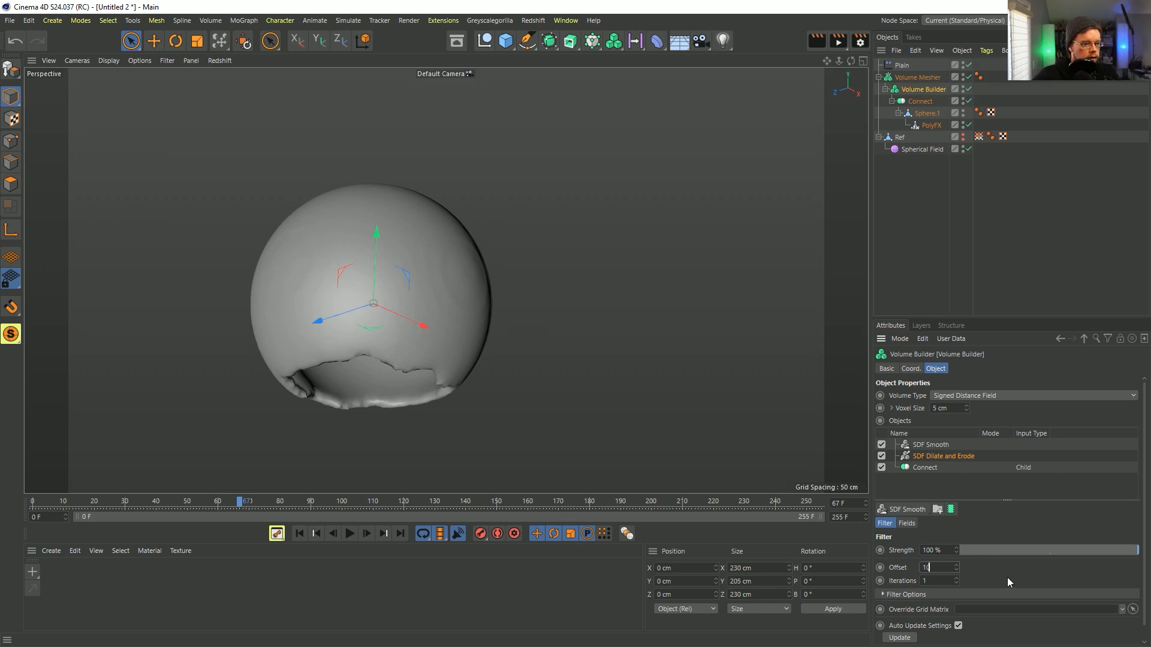
text(10)
key(Return)
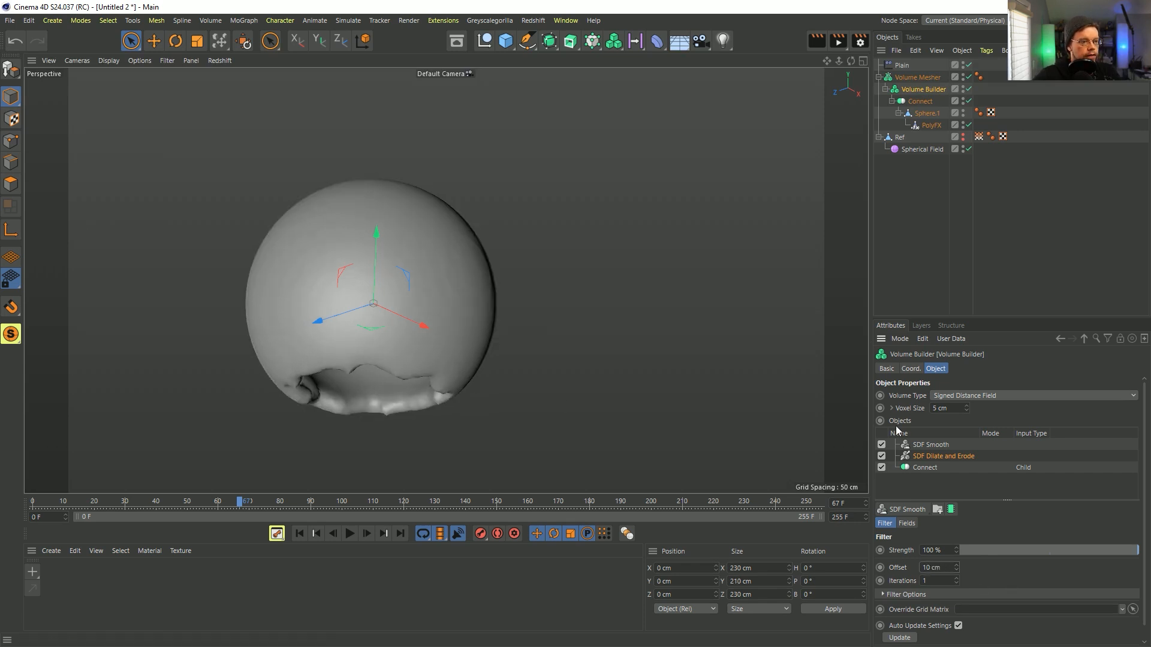
Compare the SDF Smooth filter at 0 % strength up close, then set its strength to 38 %
click(930, 444)
click(996, 551)
drag(996, 550, 950, 552)
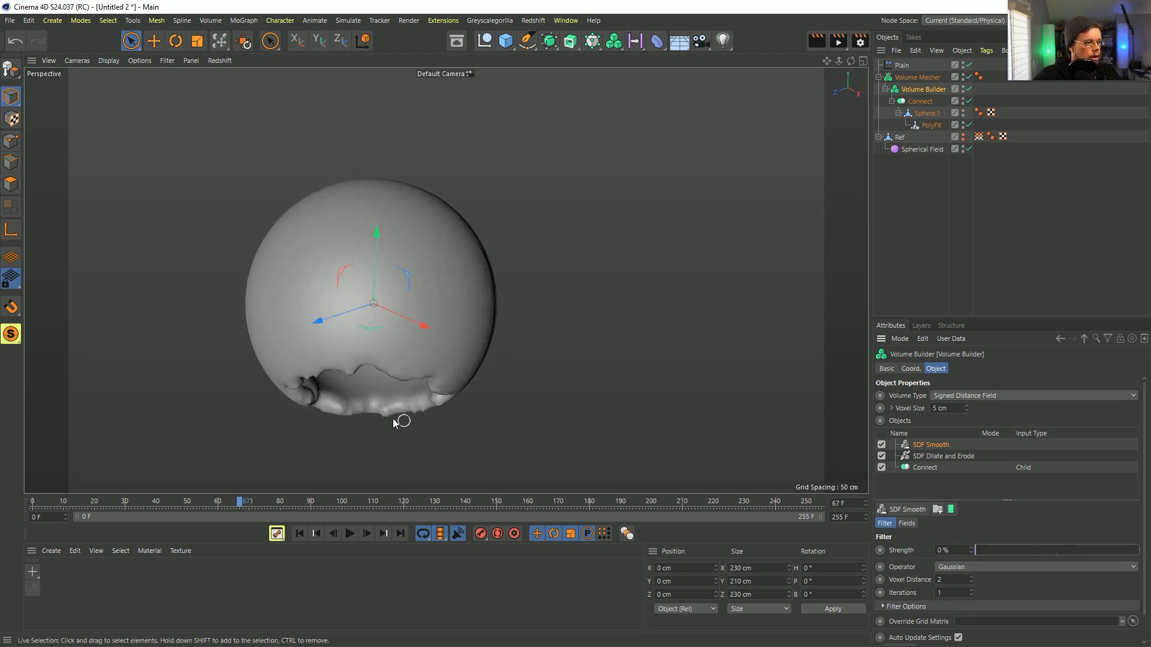
scroll(362, 374, up, 5)
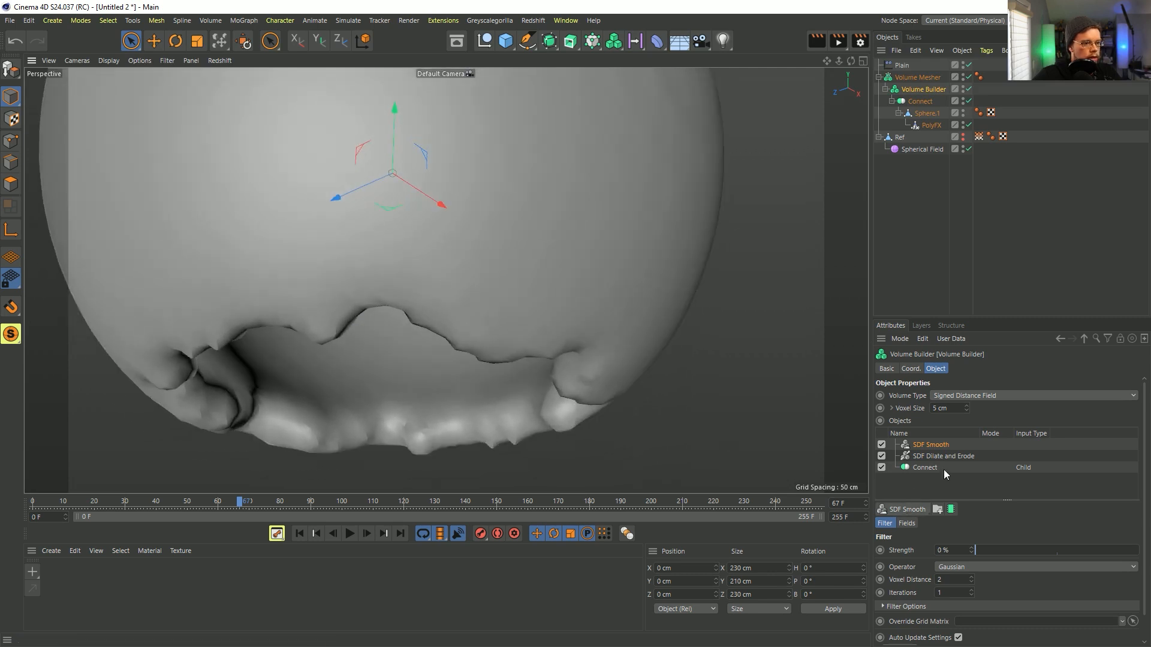
drag(985, 551, 1019, 548)
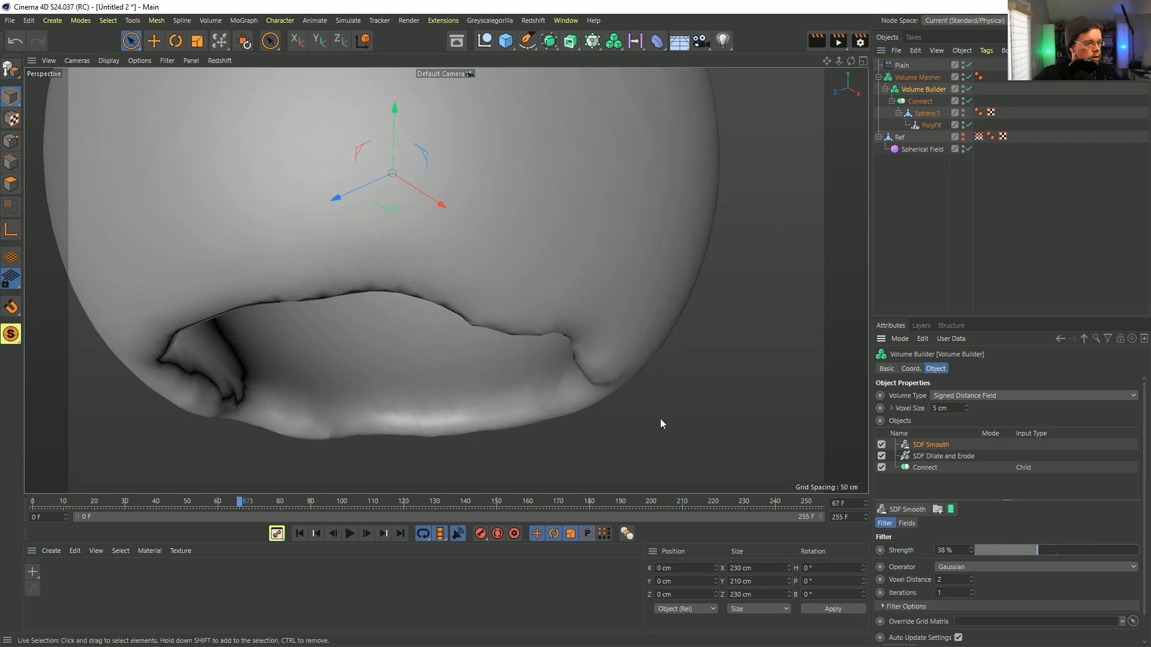
scroll(603, 364, down, 5)
mouse_move(505, 313)
alt+mouse_down()
mouse_move(486, 215)
mouse_move(509, 333)
alt+mouse_up()
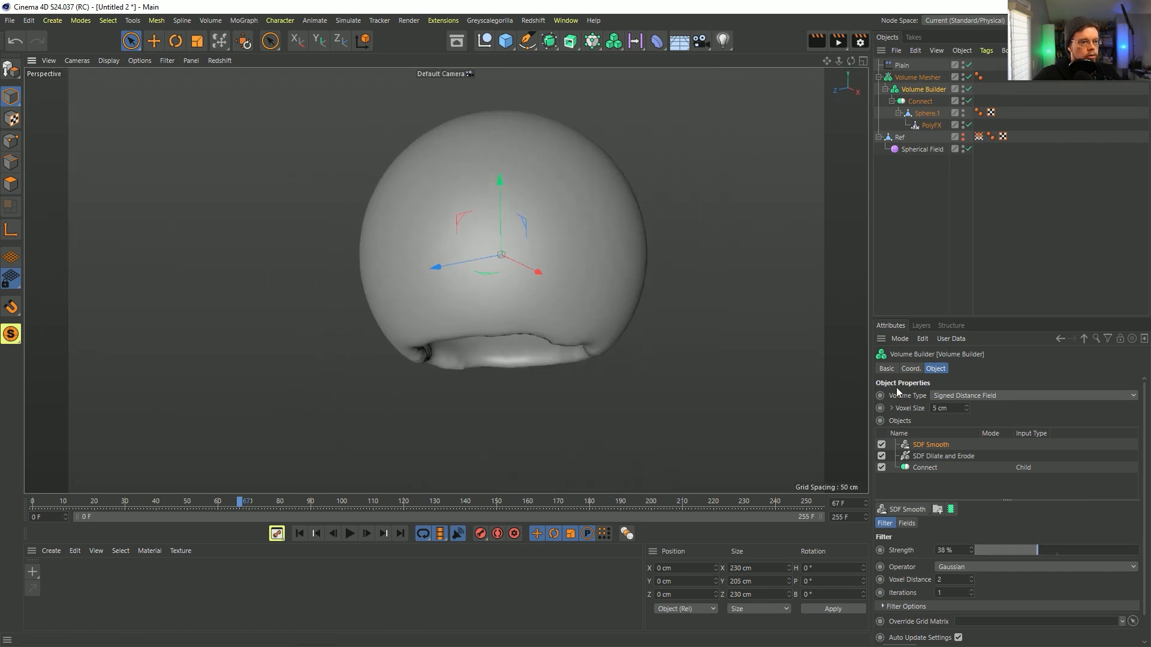
Reduce the SDF Dilate and Erode offset to 7.8 cm and replay the animation from the start to check the dissolve
click(930, 455)
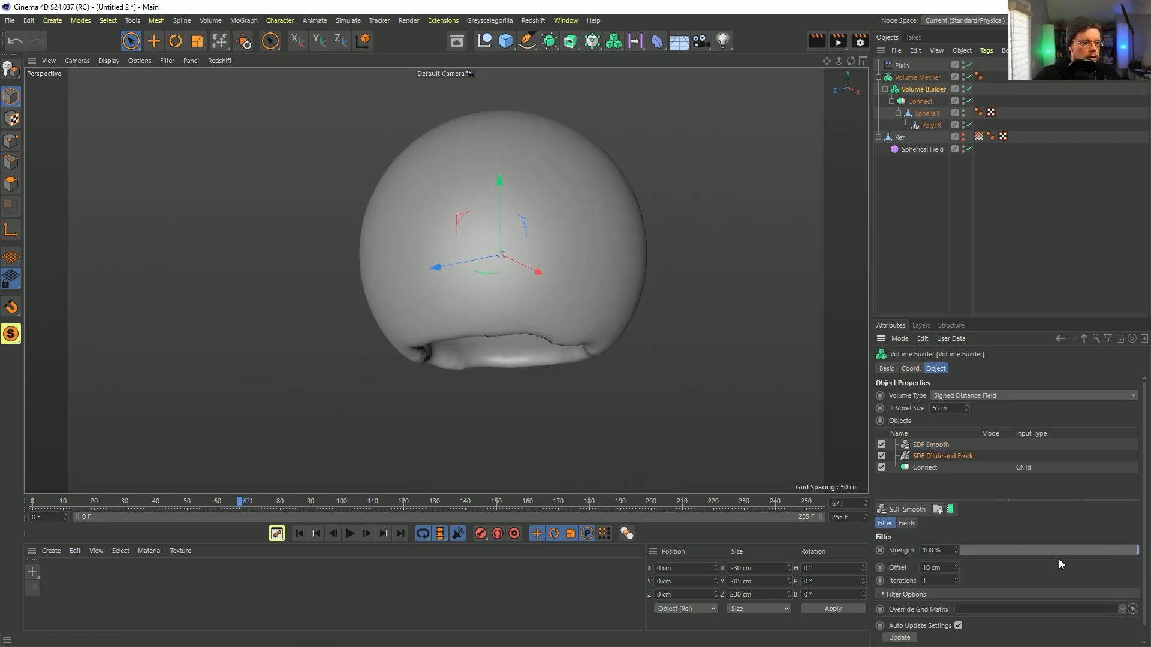
drag(955, 567, 956, 579)
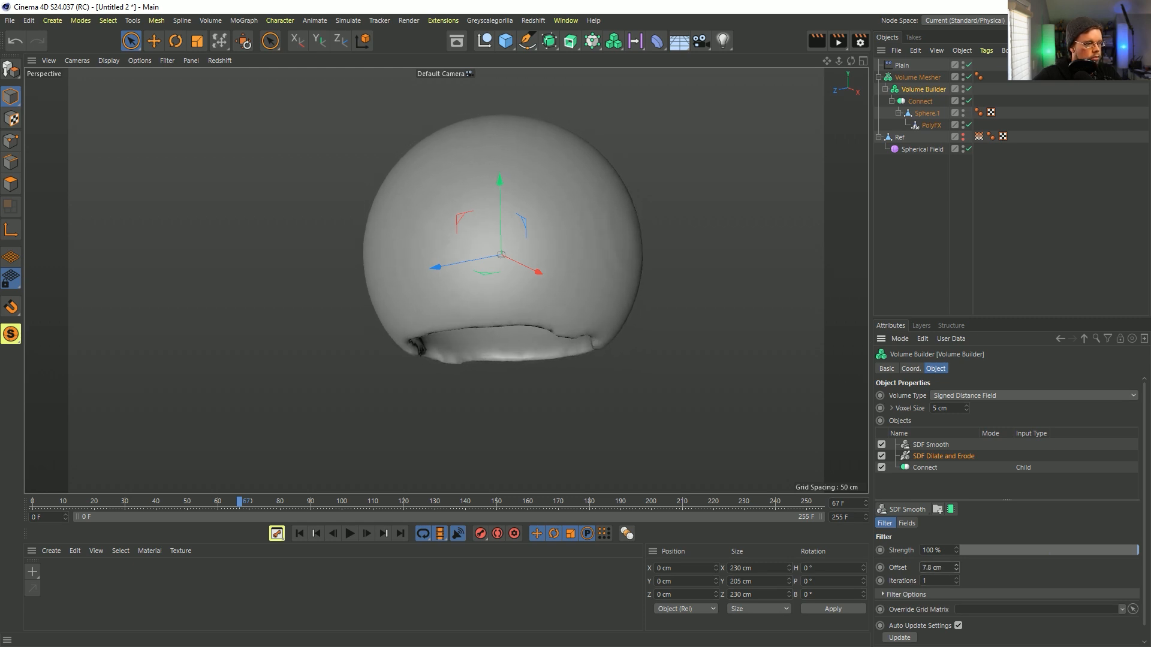
click(300, 533)
alt+middle_drag(514, 295, 447, 329)
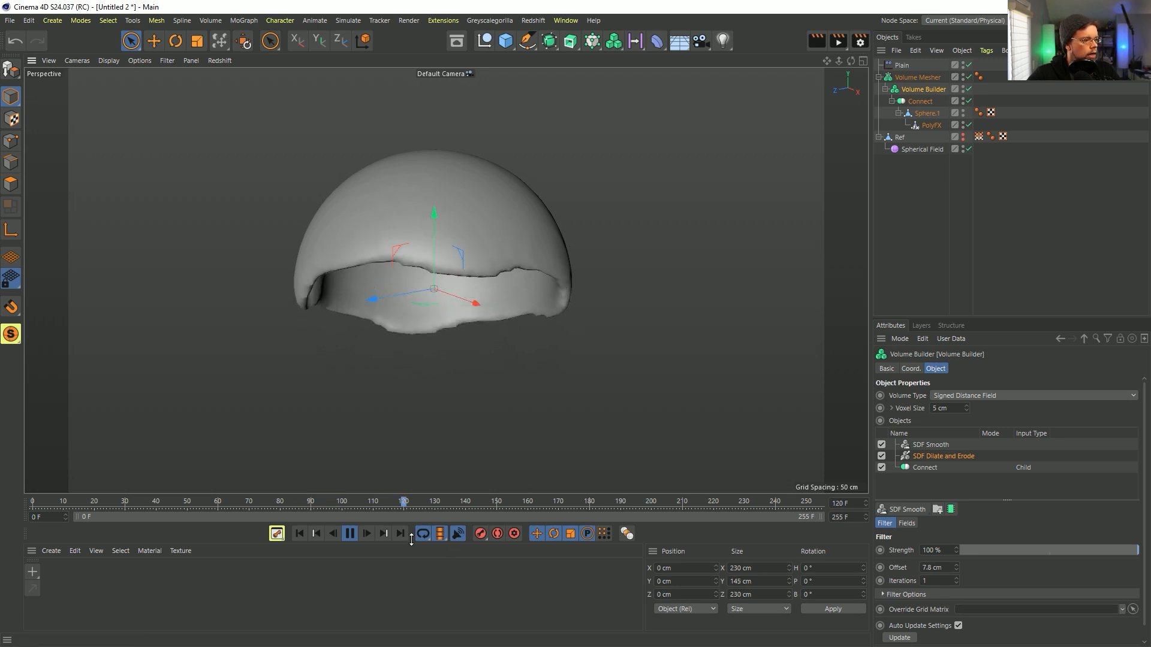
click(349, 534)
alt+drag(401, 163, 416, 147)
alt+drag(456, 187, 447, 252)
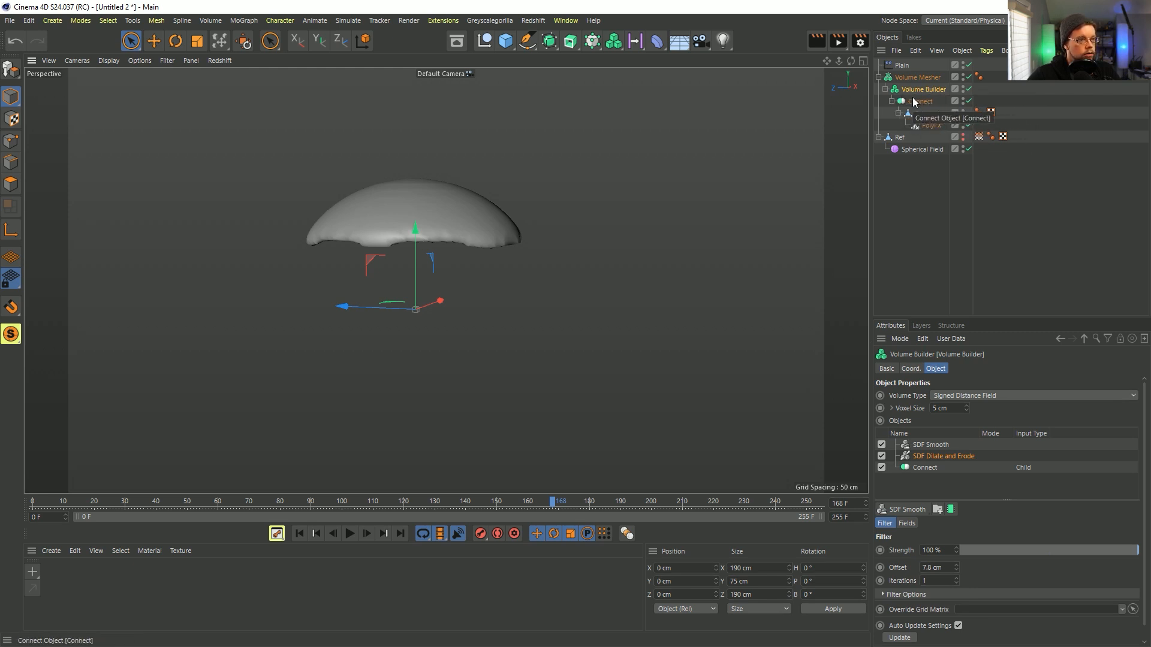
click(932, 127)
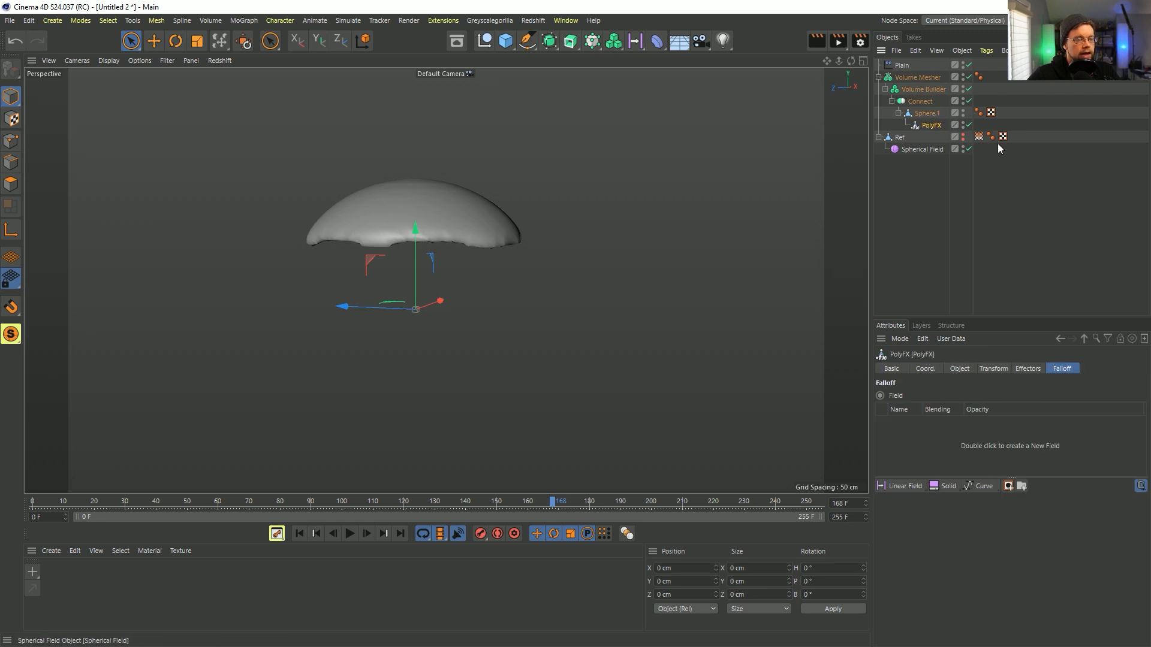
click(963, 134)
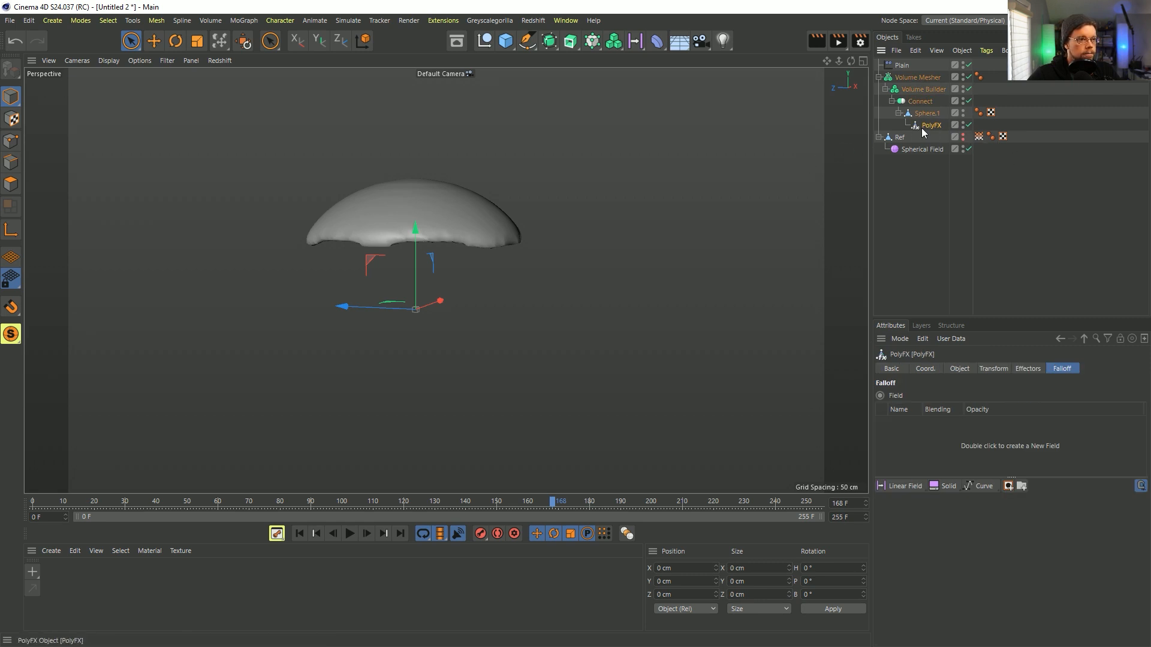
click(978, 135)
mouse_move(485, 258)
alt+mouse_down()
mouse_move(487, 233)
mouse_move(487, 252)
alt+mouse_up()
Disable the Volume Builder's SDF Smooth filter and set the SDF Dilate and Erode offset to 5 cm
click(922, 89)
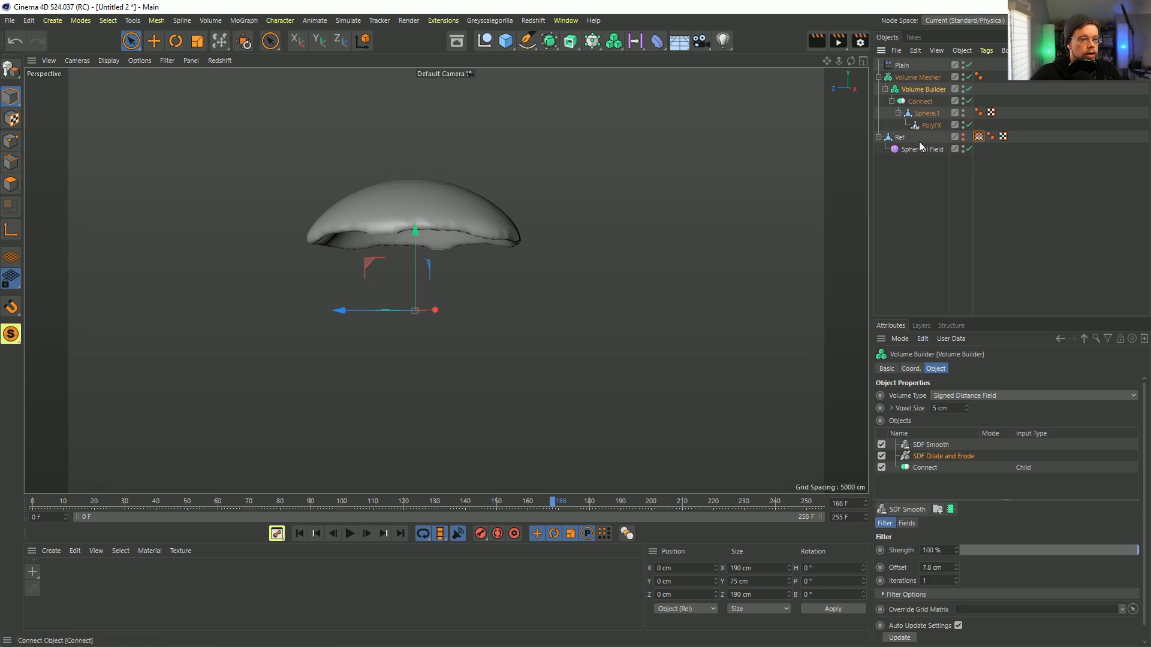
click(881, 445)
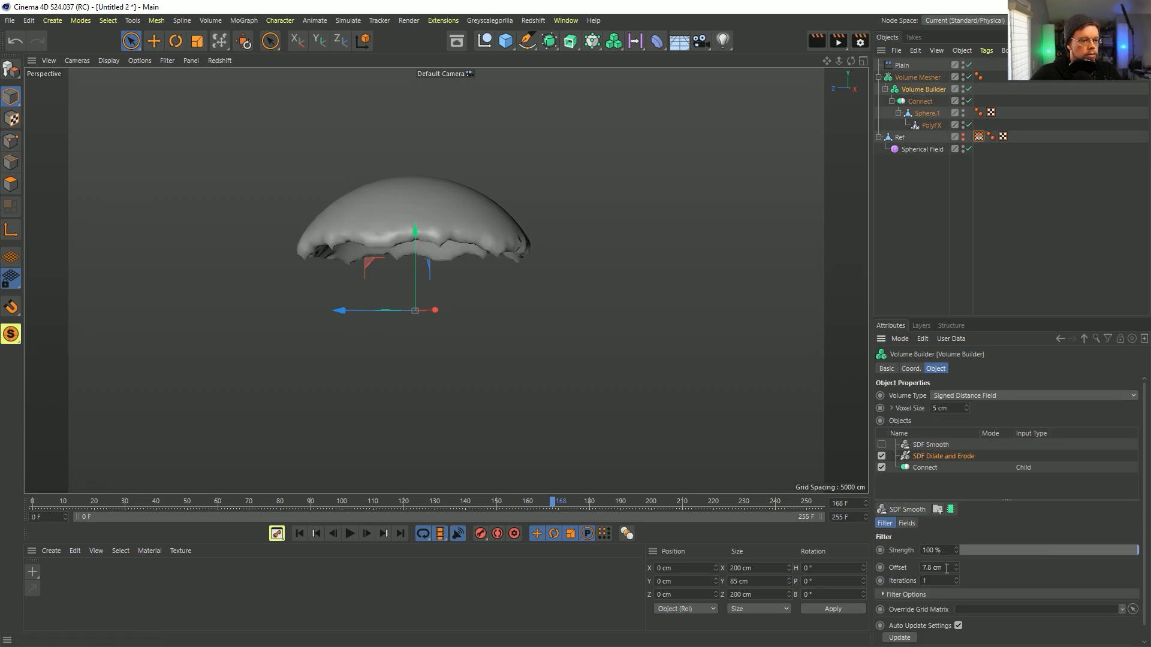
text(5)
key(Return)
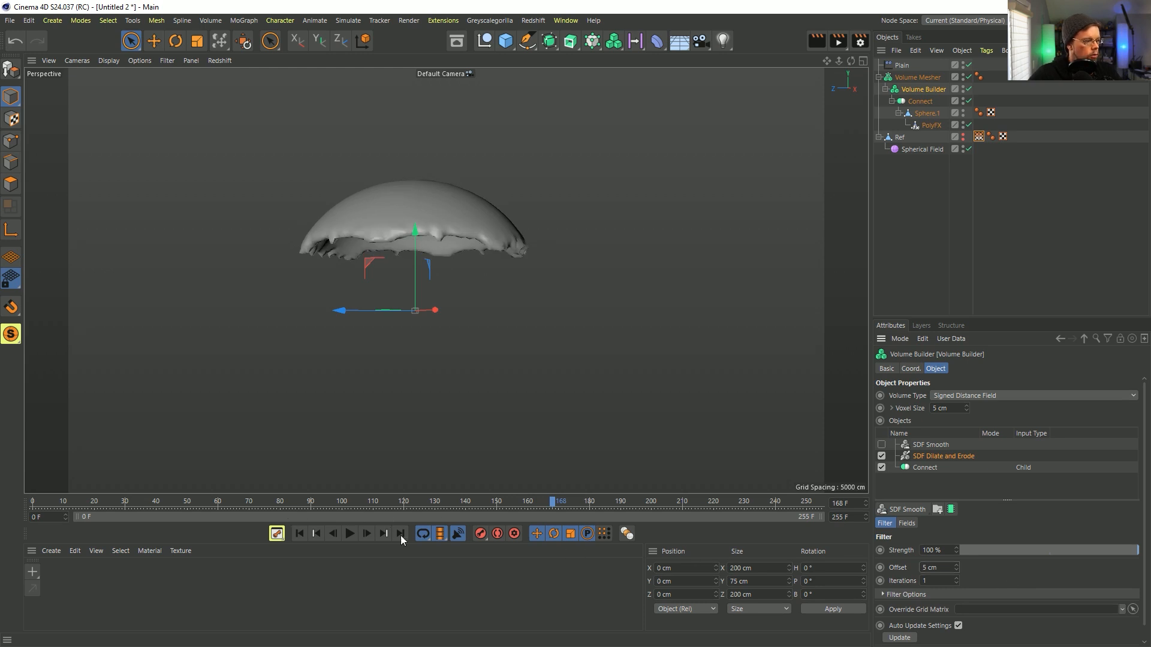
Replay the dissolve from the first frame, stop it around frame 101 and inspect the burnt edge
click(299, 533)
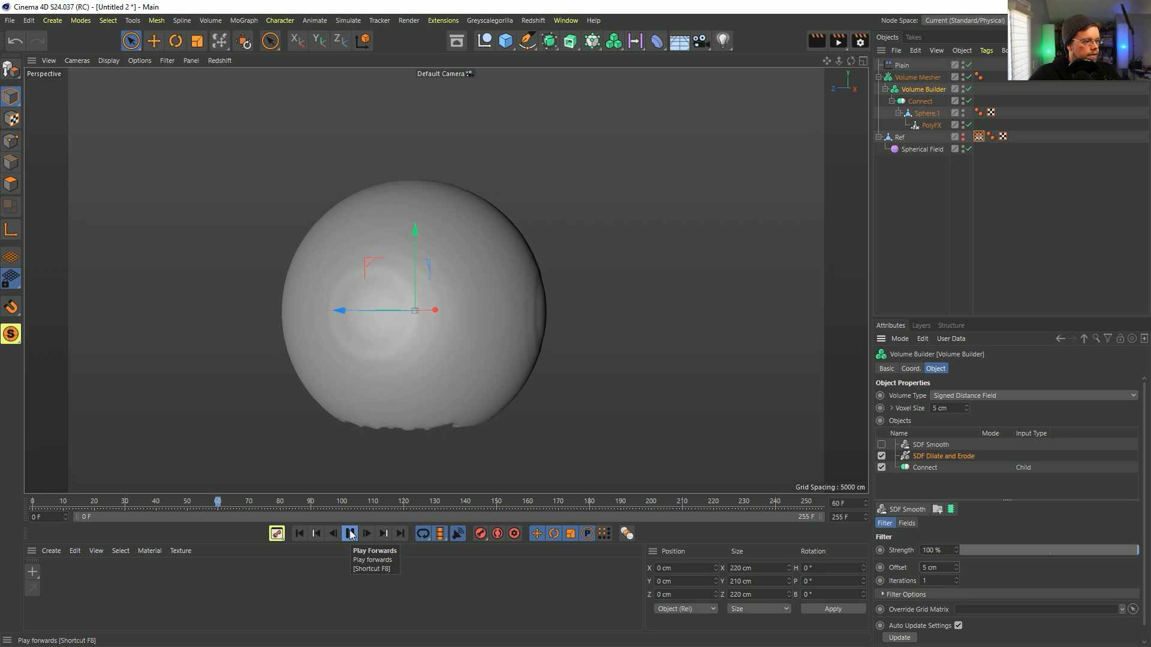
click(350, 534)
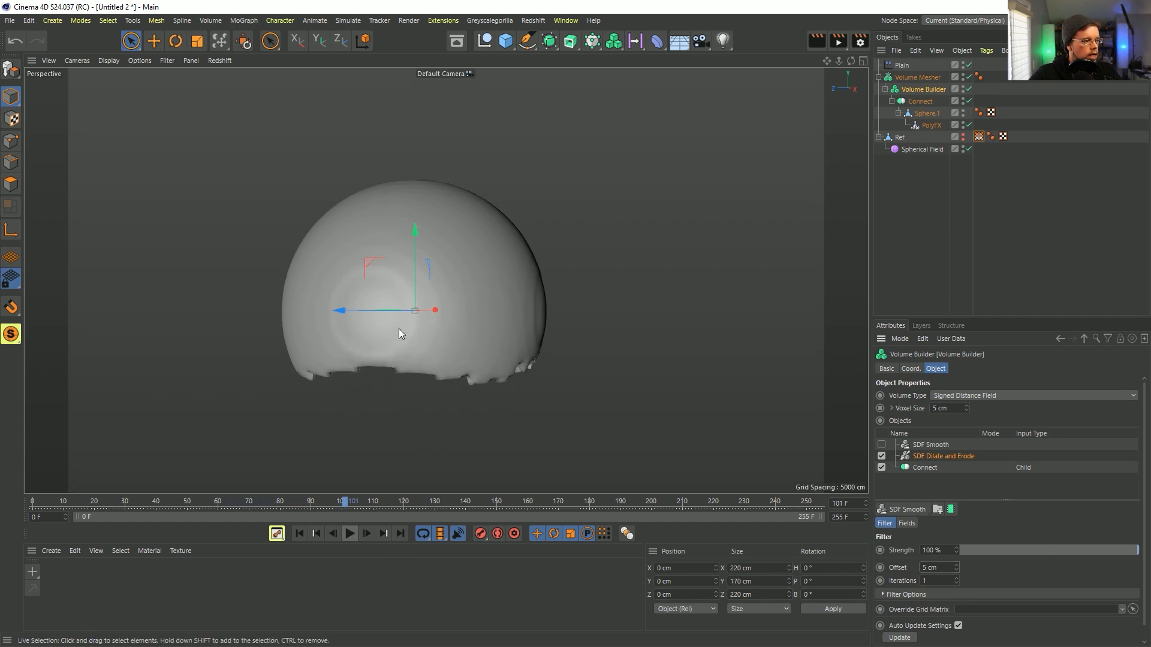
alt+drag(390, 374, 416, 370)
alt+drag(498, 379, 559, 396)
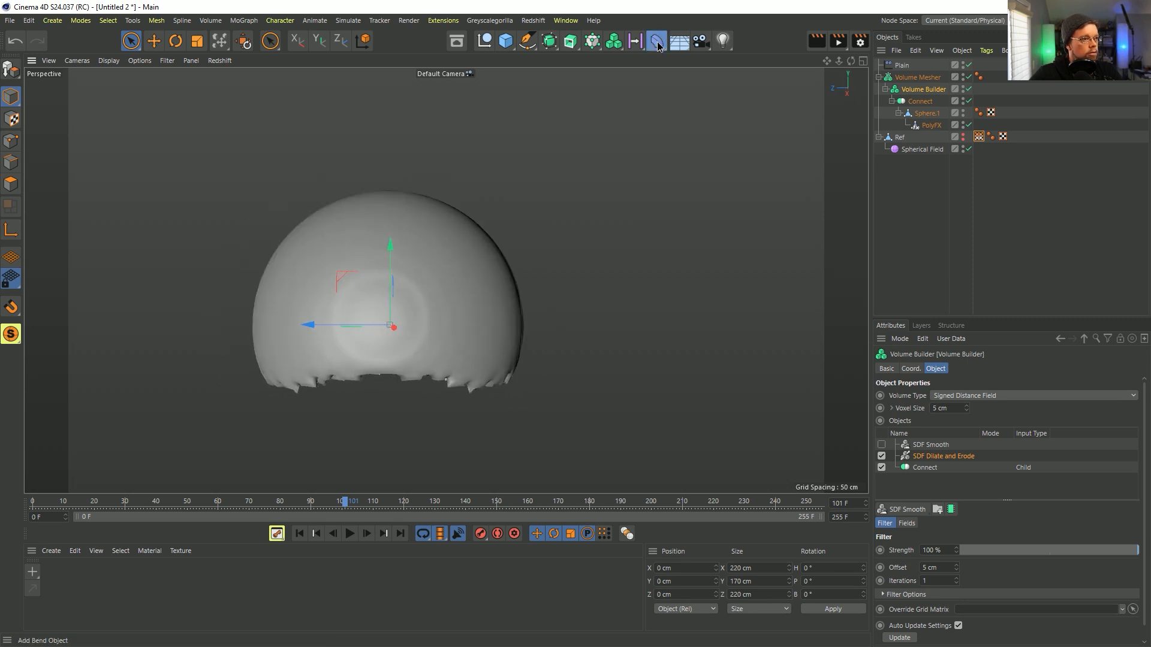
Add a Smoothing deformer inside the Volume Mesher, above the Volume Builder, and inspect the dissolving edge
click(658, 46)
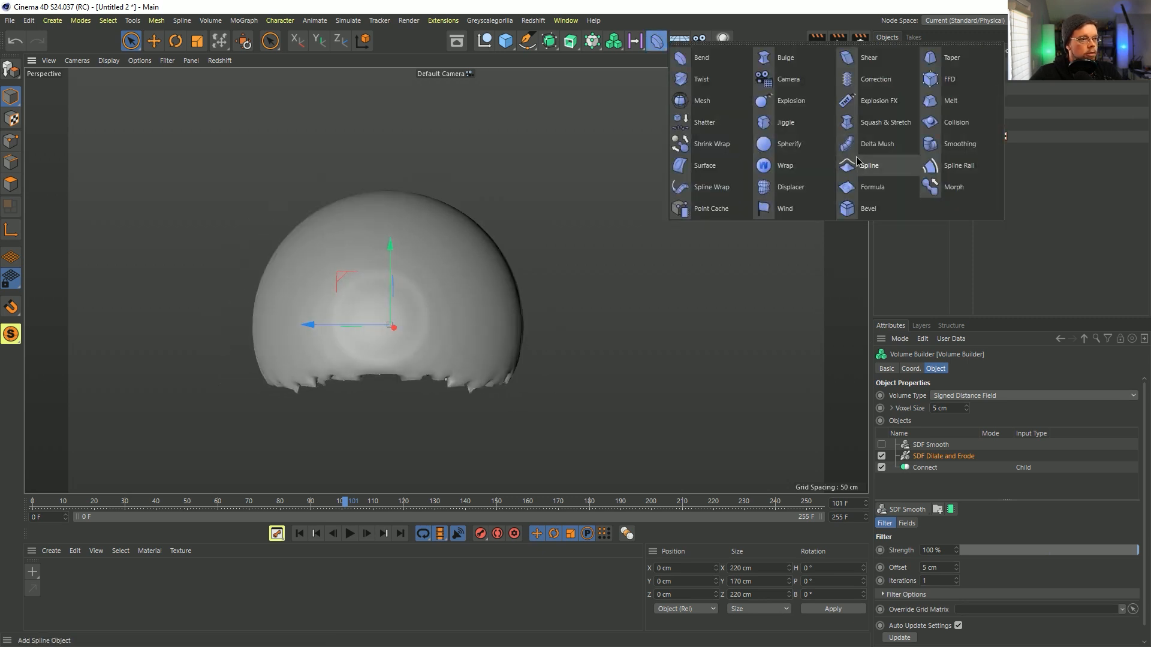
click(932, 144)
drag(921, 94, 924, 93)
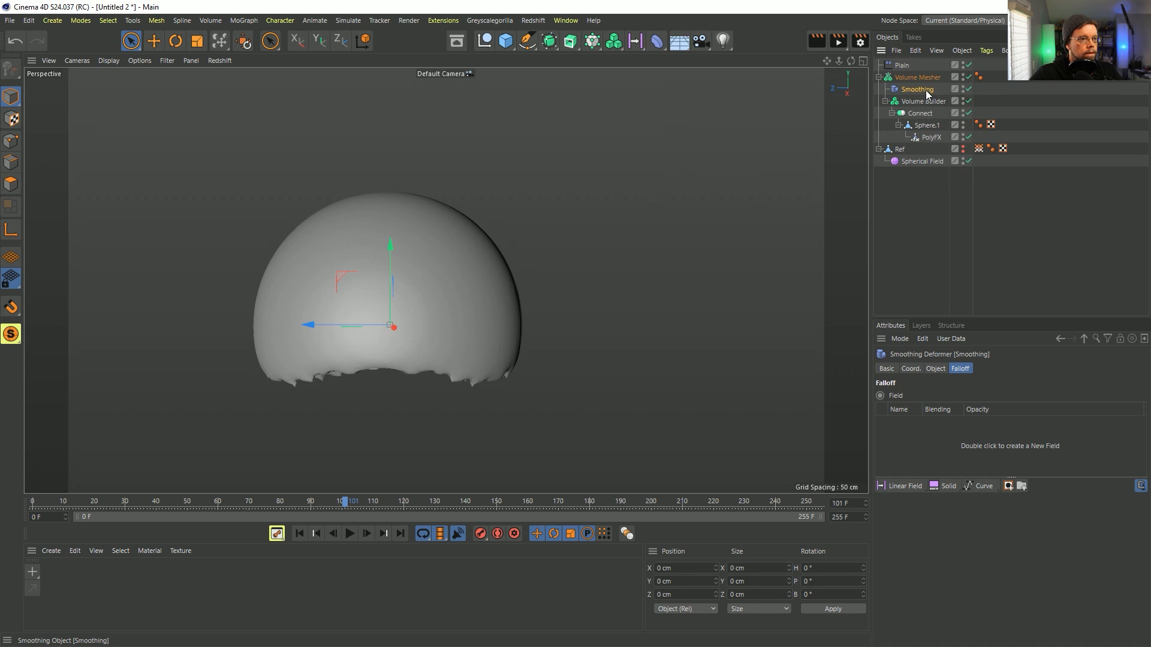
alt+drag(392, 263, 446, 269)
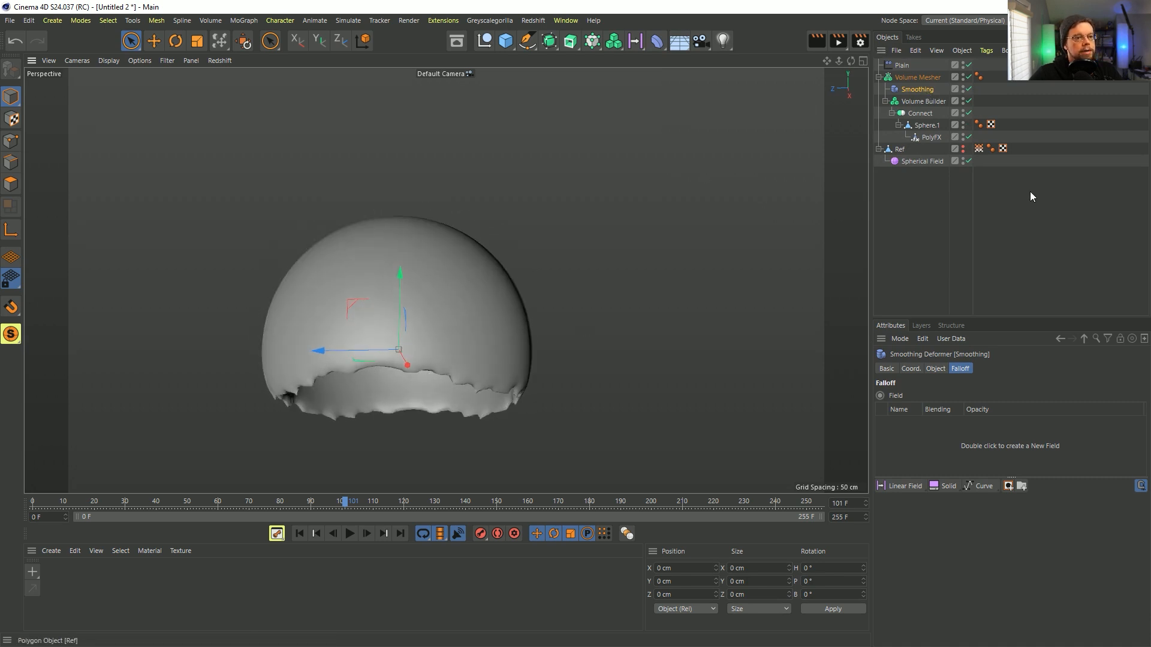
Try re-enabling the SDF Smooth filter with an 8 cm Dilate and Erode offset, and undo these changes
click(915, 101)
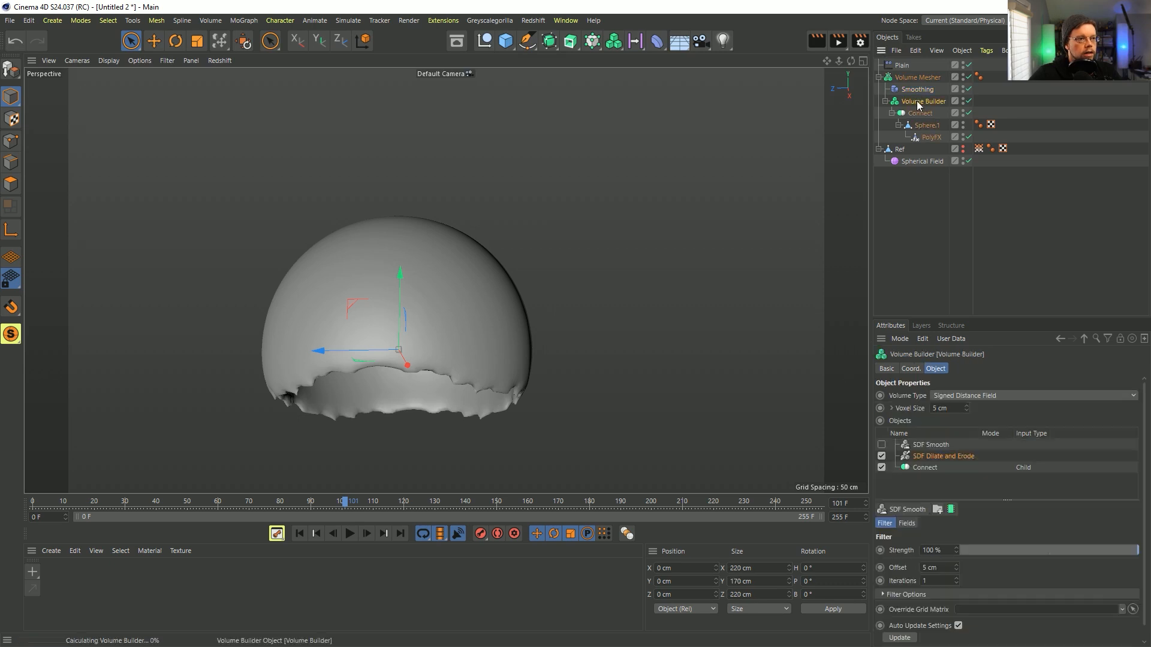
click(881, 444)
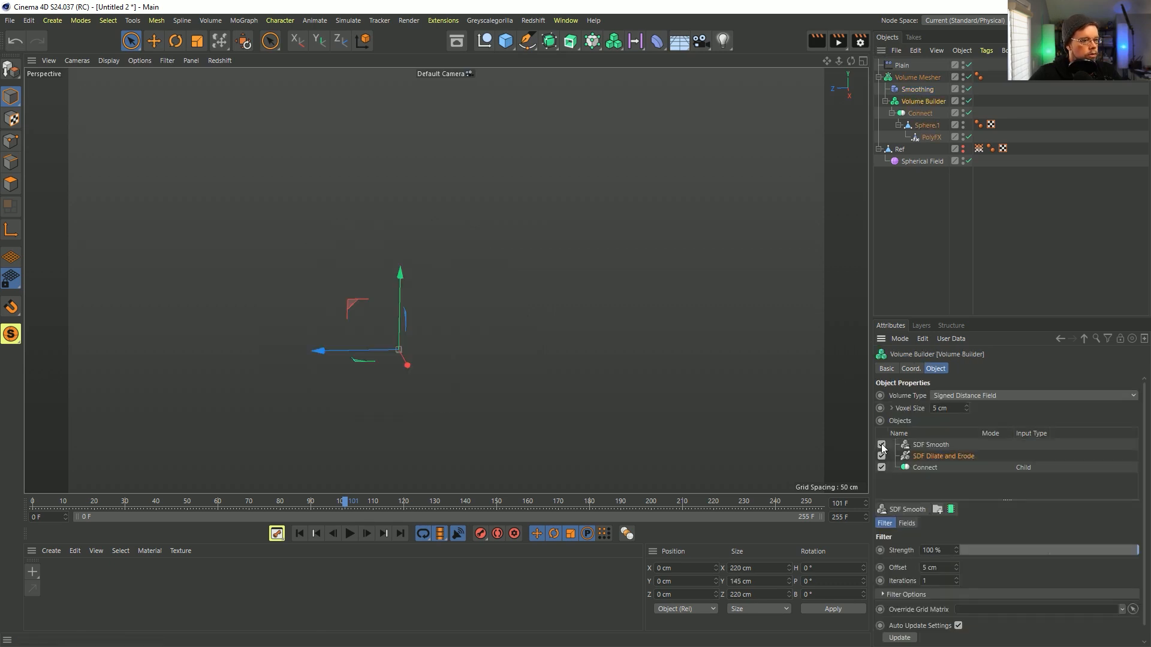
text(8)
key(Return)
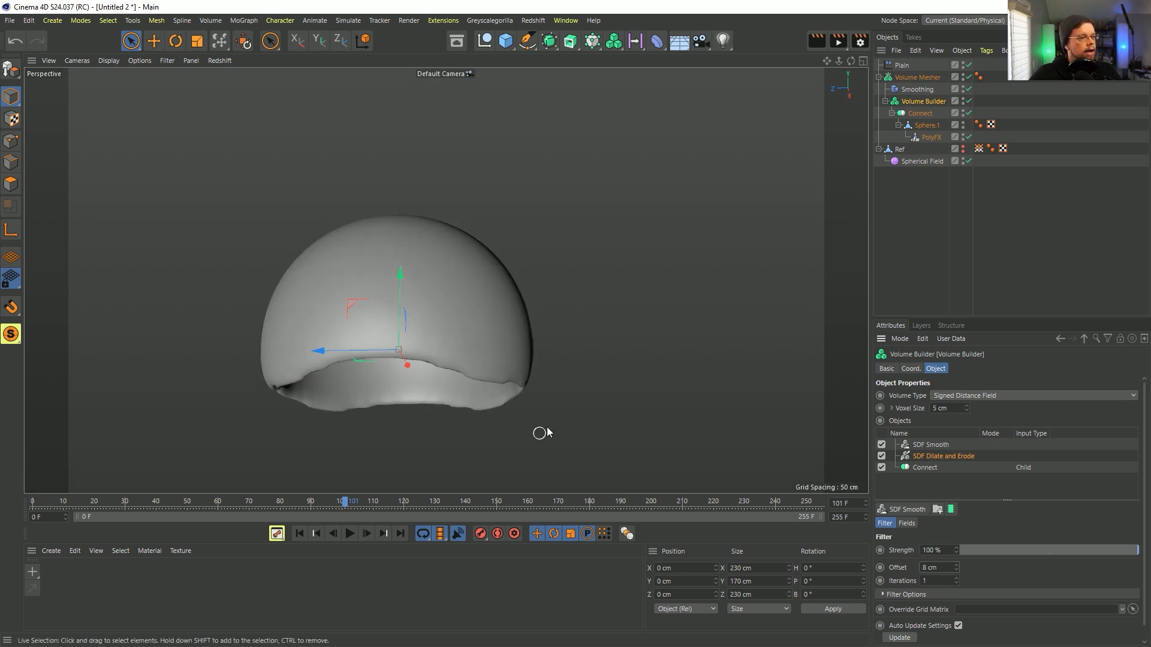
click(880, 446)
key(ctrl+z)
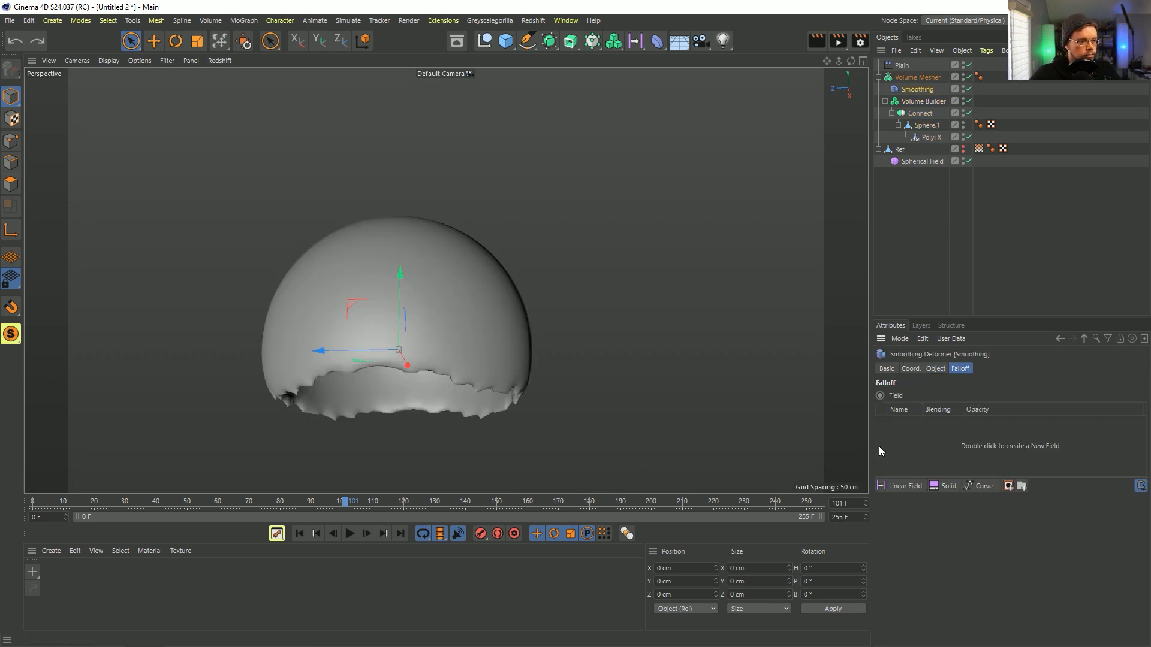
Disable the Smoothing deformer and delete the SDF Smooth filter from the Volume Builder's object list
click(969, 89)
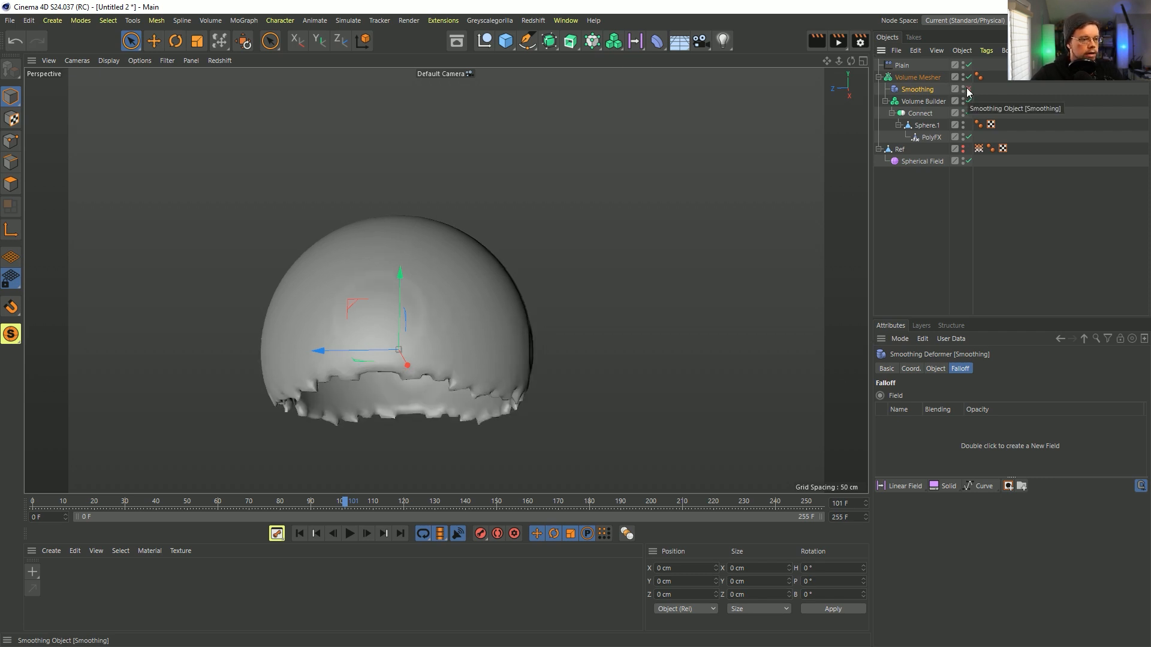
alt+drag(450, 275, 454, 317)
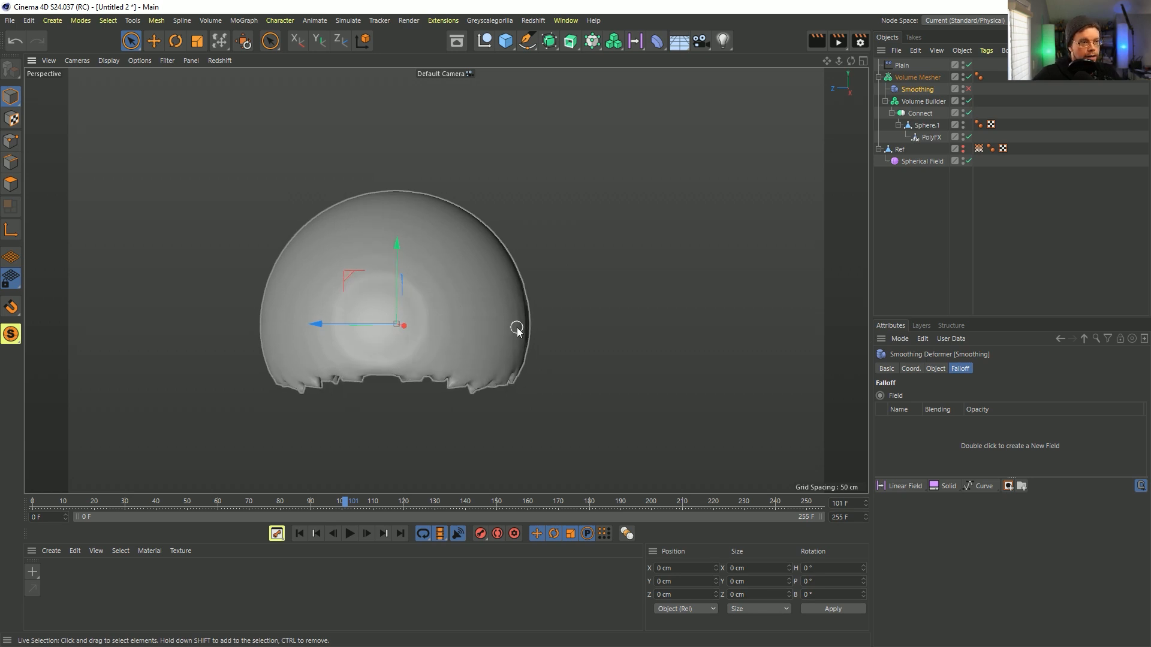
click(924, 103)
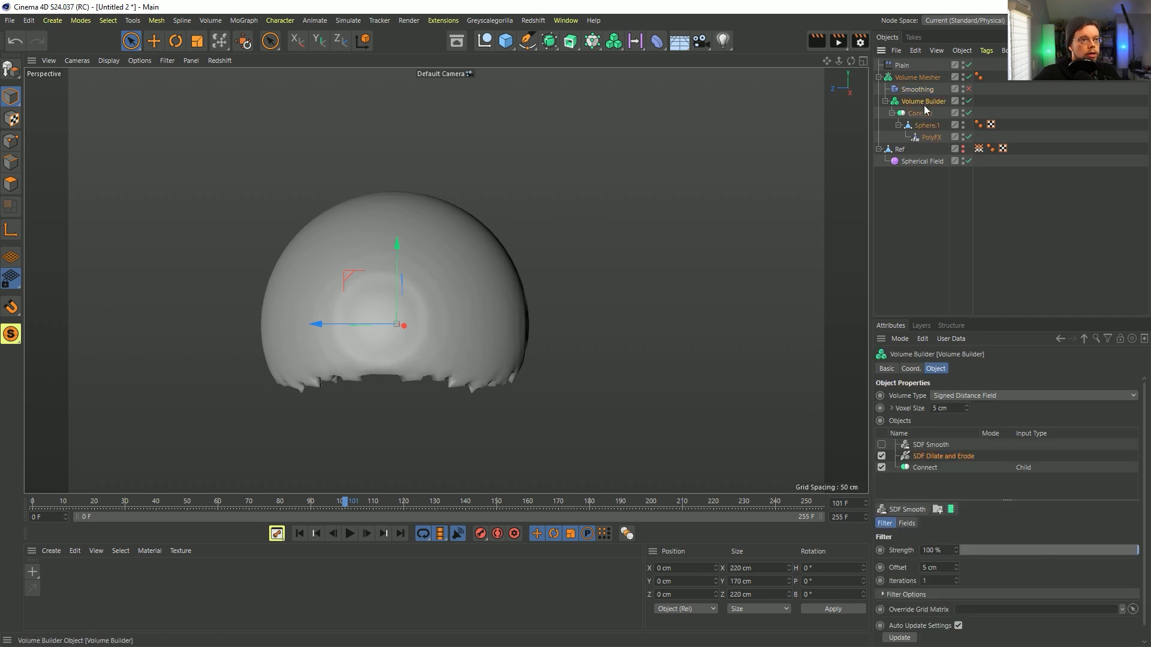
click(931, 445)
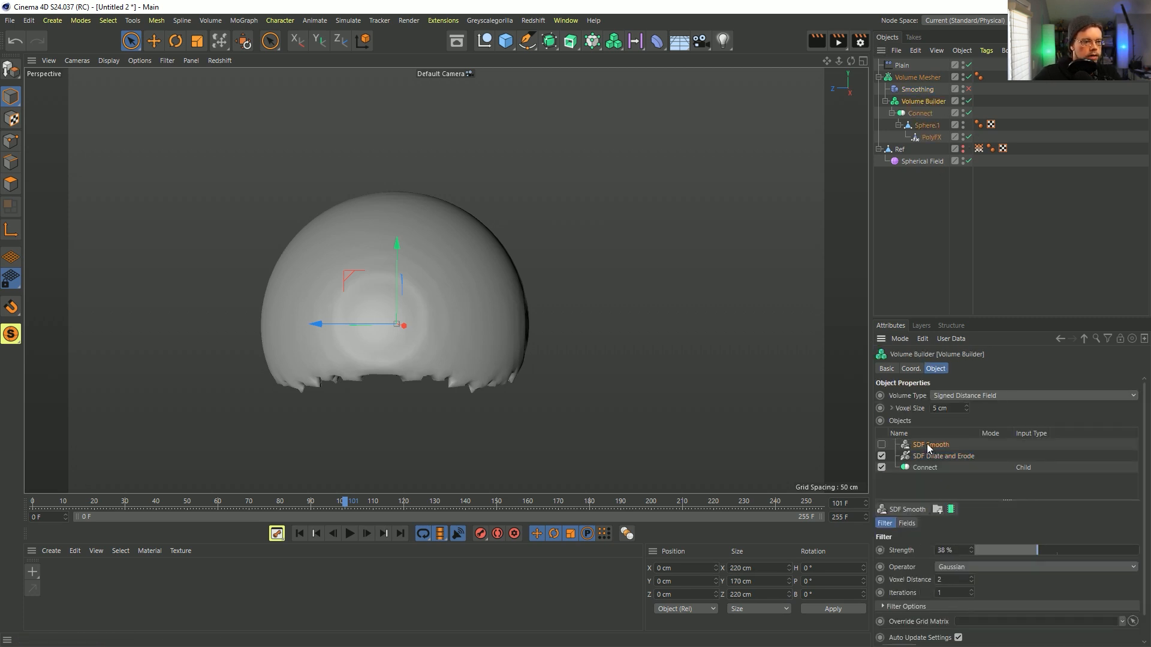
key(Delete)
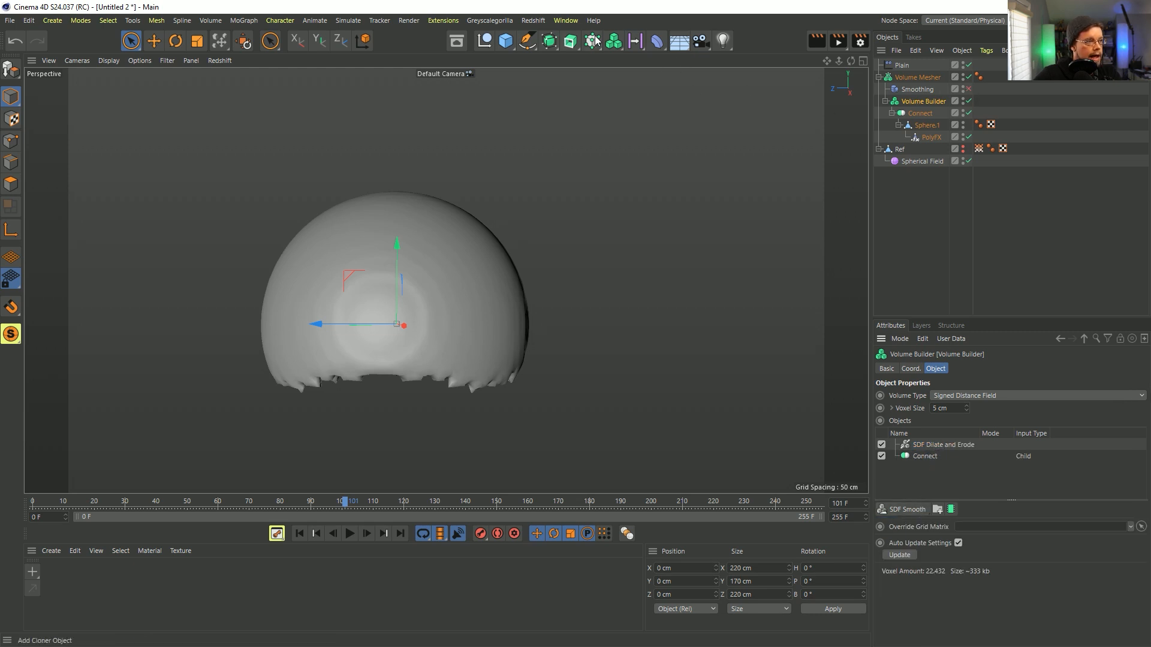
Add an SDF Smooth volume filter inside the Volume Builder and set its strength to 23%
click(612, 42)
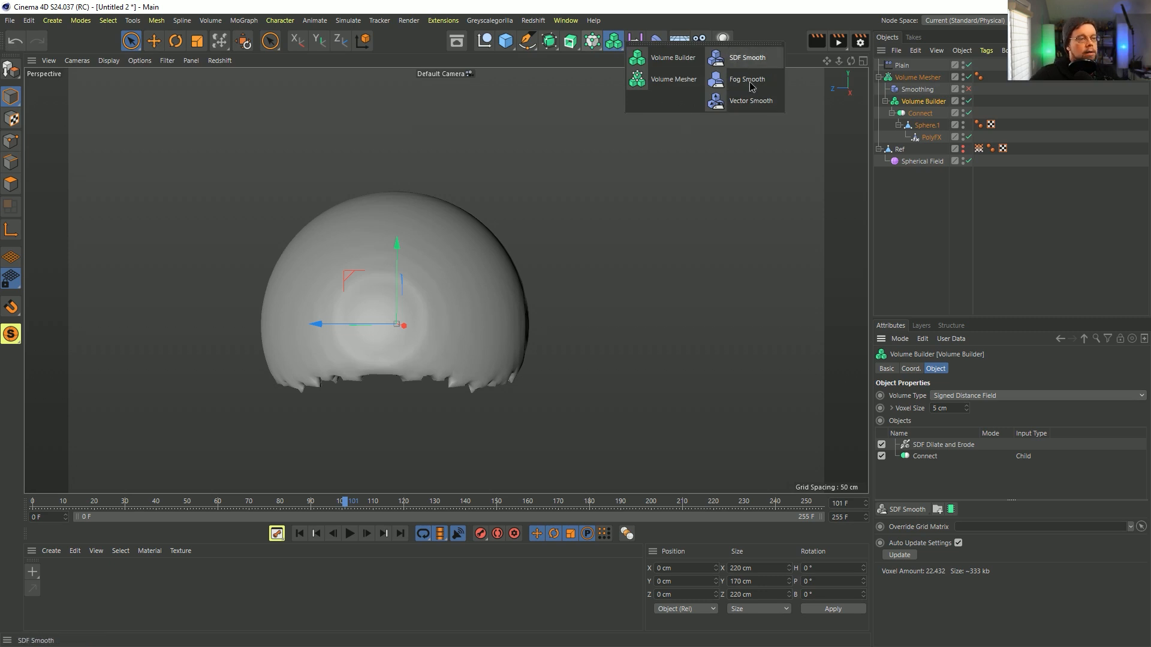
click(749, 58)
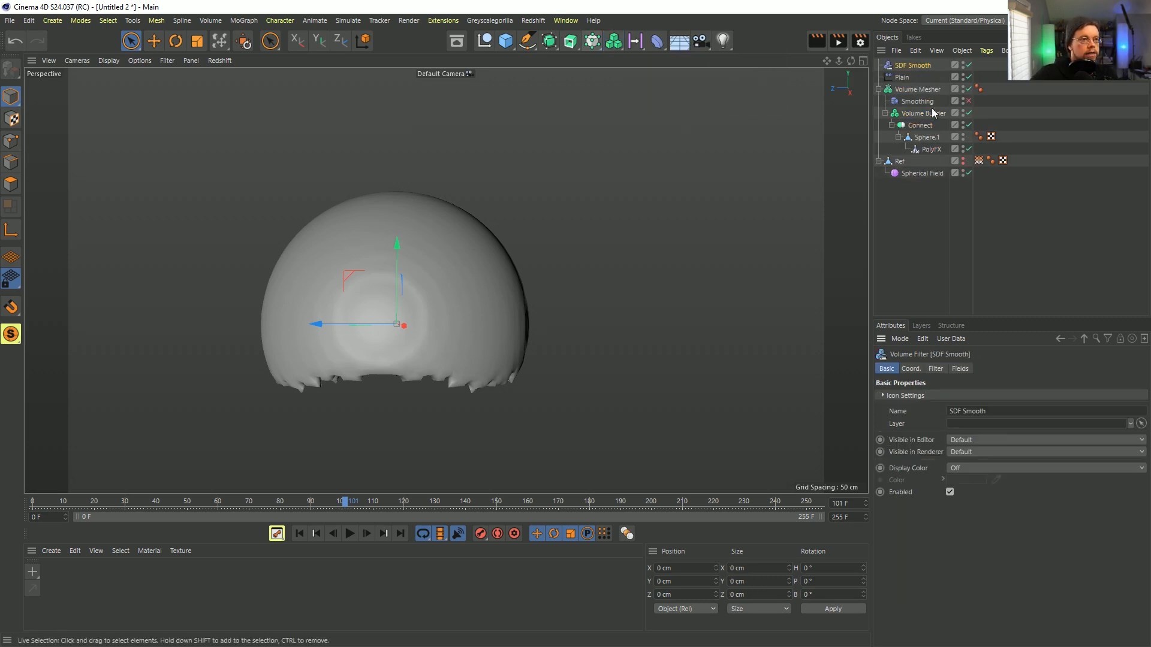
drag(915, 69, 929, 109)
click(923, 102)
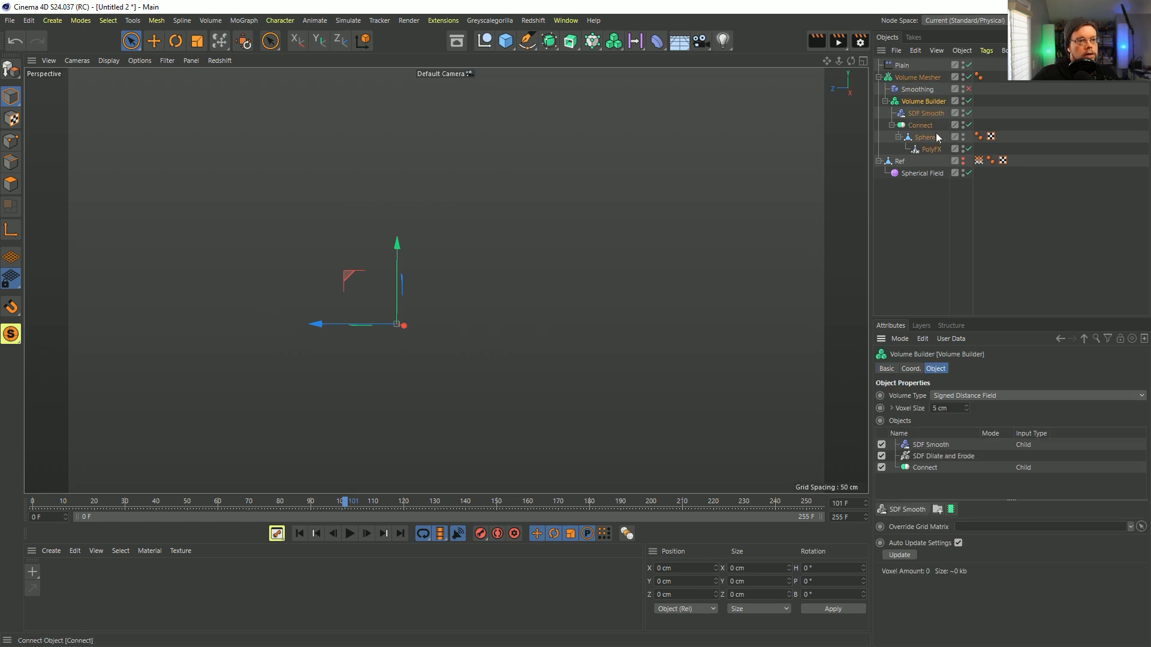
click(931, 444)
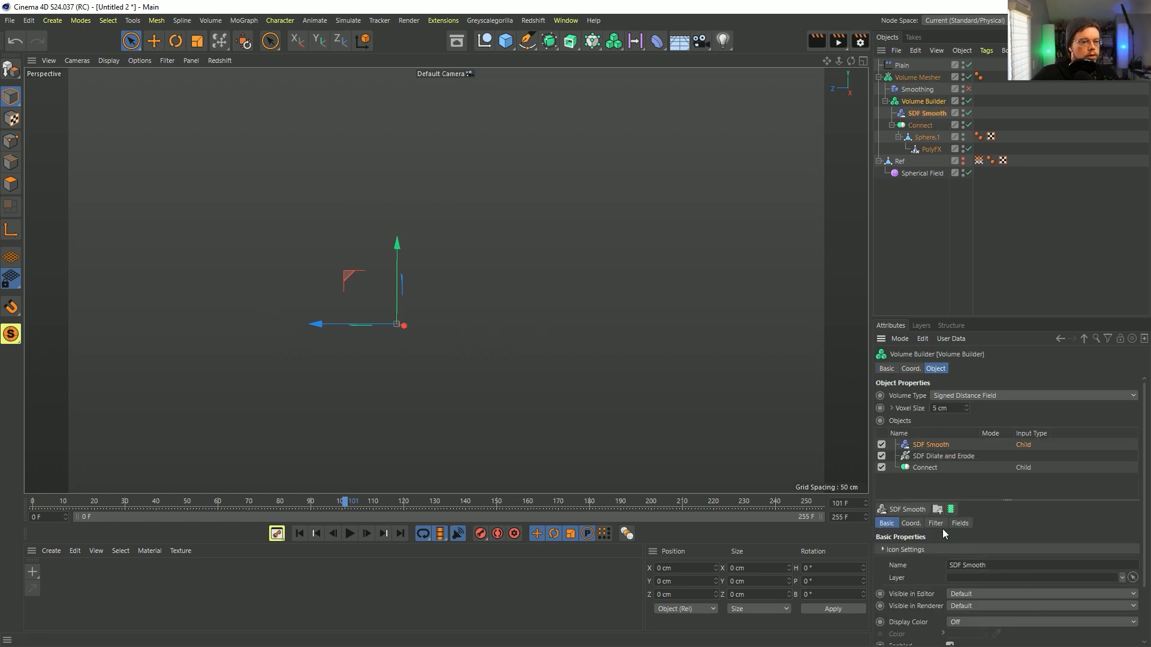
click(936, 524)
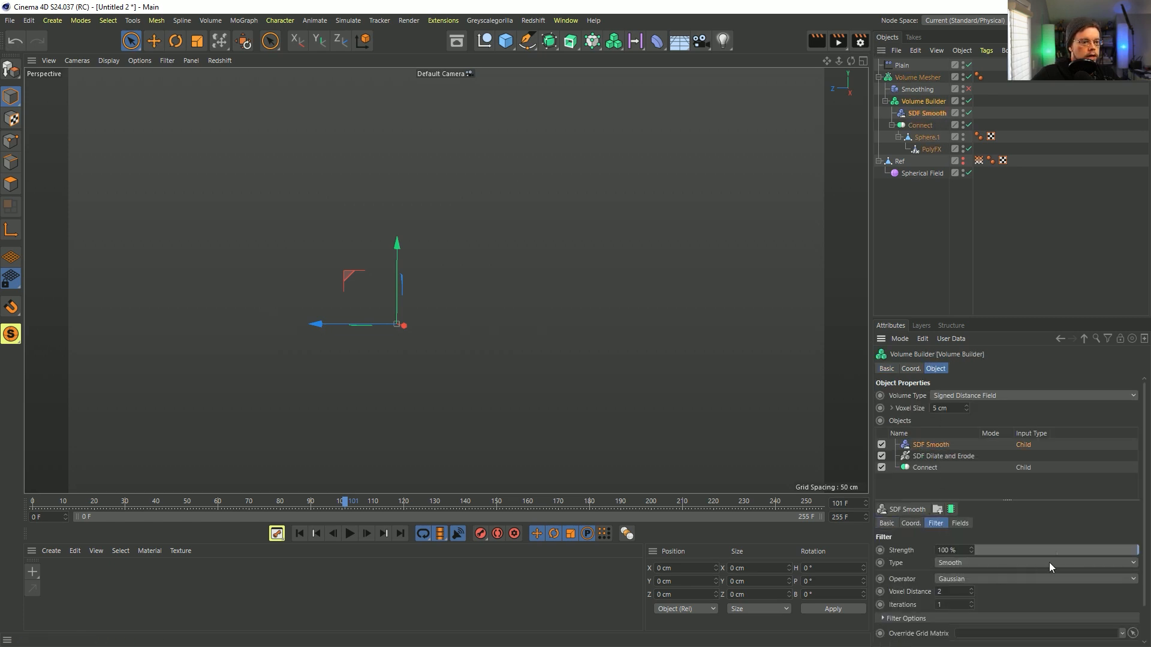
drag(1114, 550, 1014, 550)
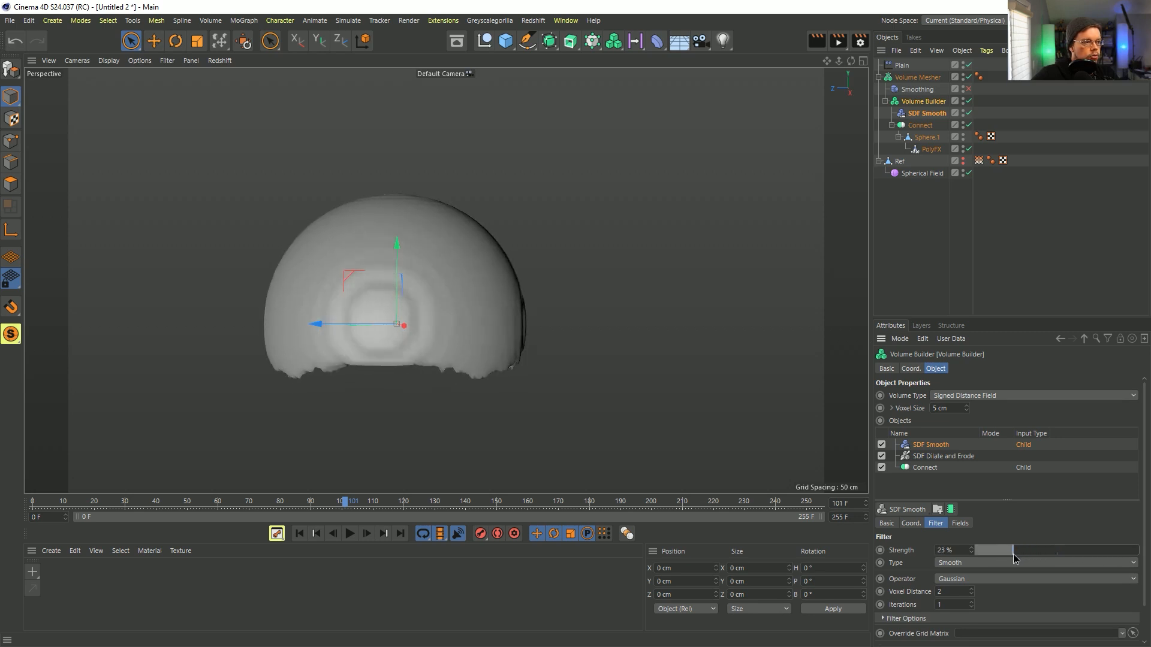
Toggle the SDF Smooth filter to compare the burnt edge and leave it disabled
click(987, 113)
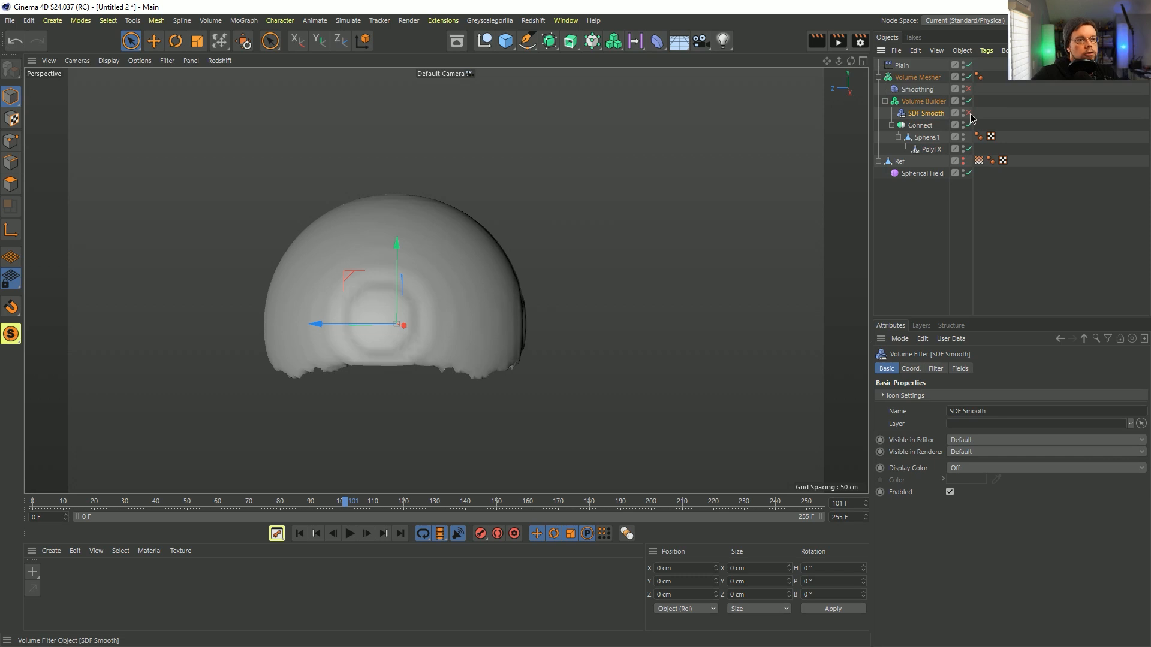
click(969, 113)
click(969, 113)
click(969, 114)
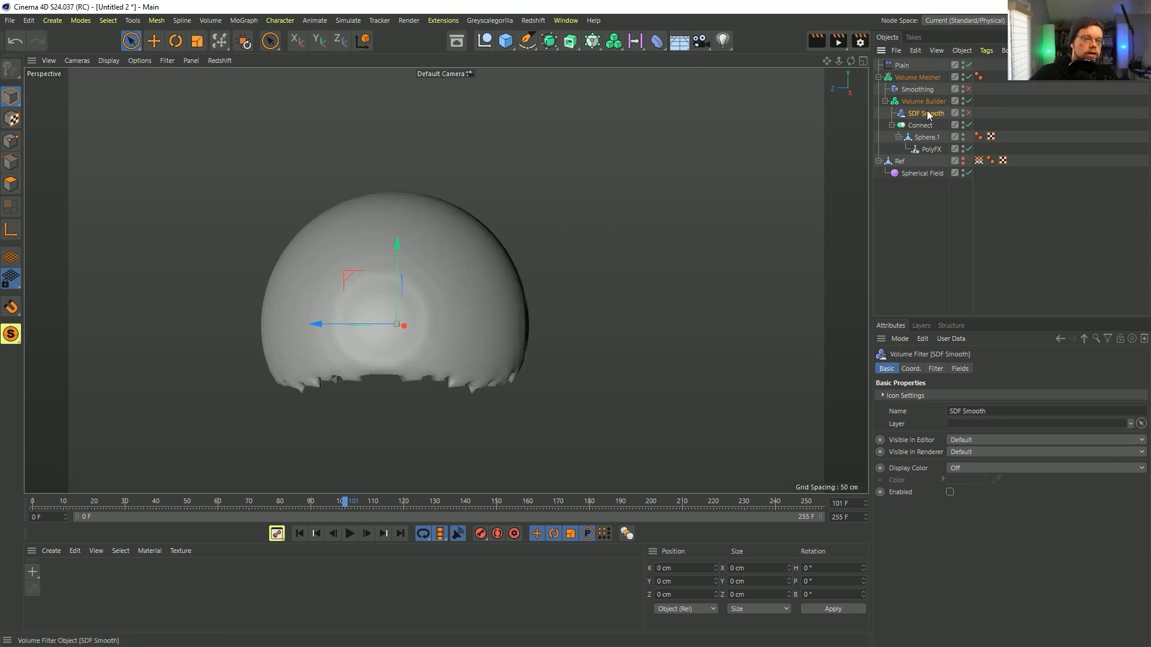
Rename the two disabled smoothing objects to "Smoothing xxx" and "SDF Smooth xxx"
click(923, 90)
double_click(935, 89)
text(xxx)
key(Return)
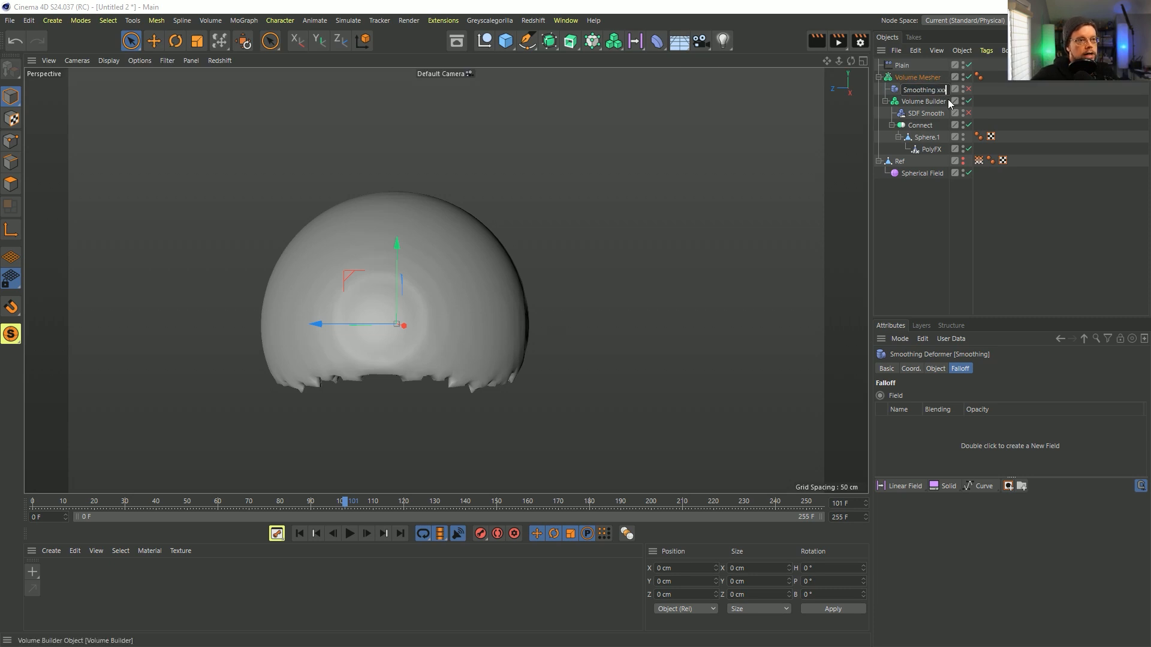
click(941, 113)
double_click(940, 113)
text(xxx)
key(Return)
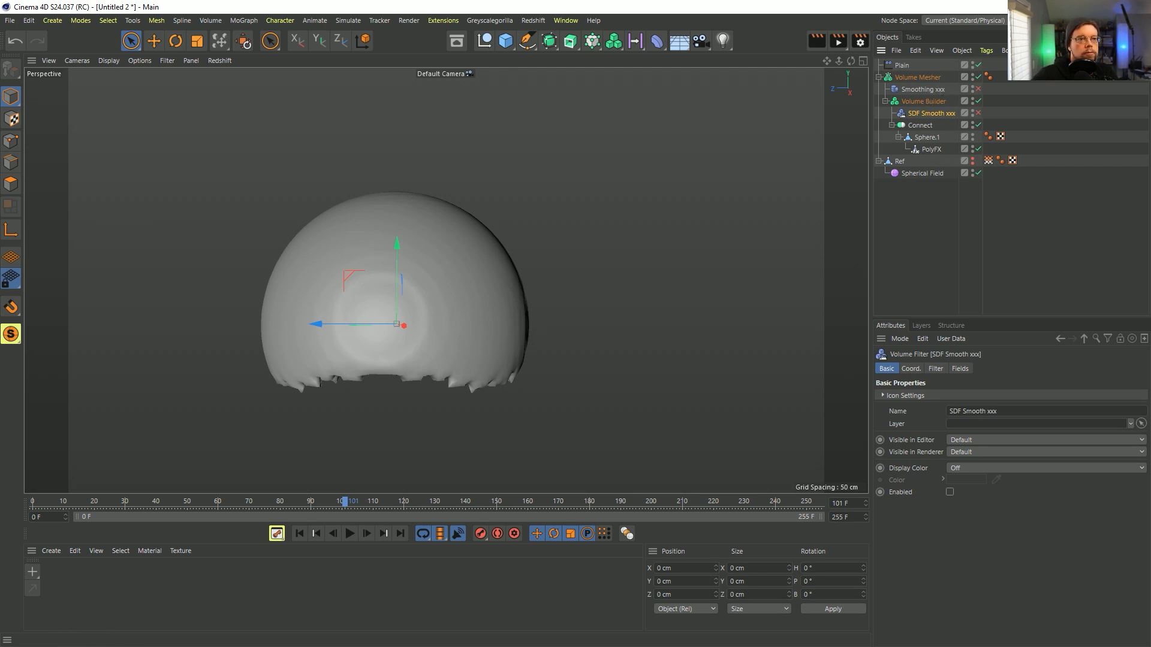
Filter the object list by "xxx", compare the mesh with smoothing on and off, and clear the filter
key(ctrl+f)
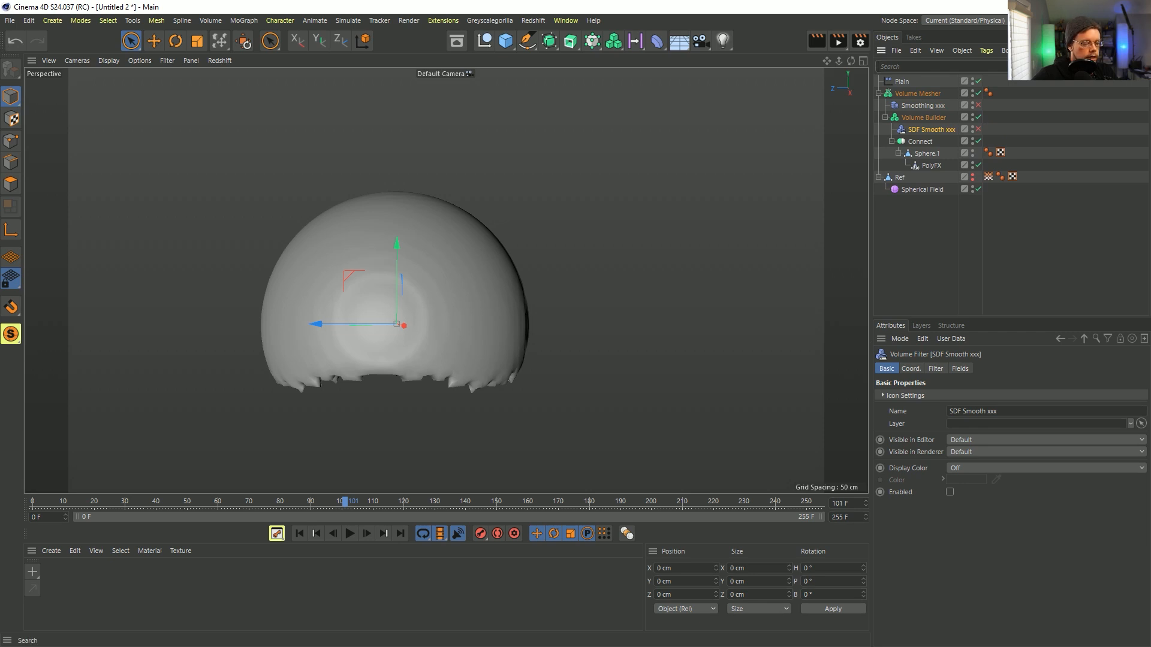
text(xxx)
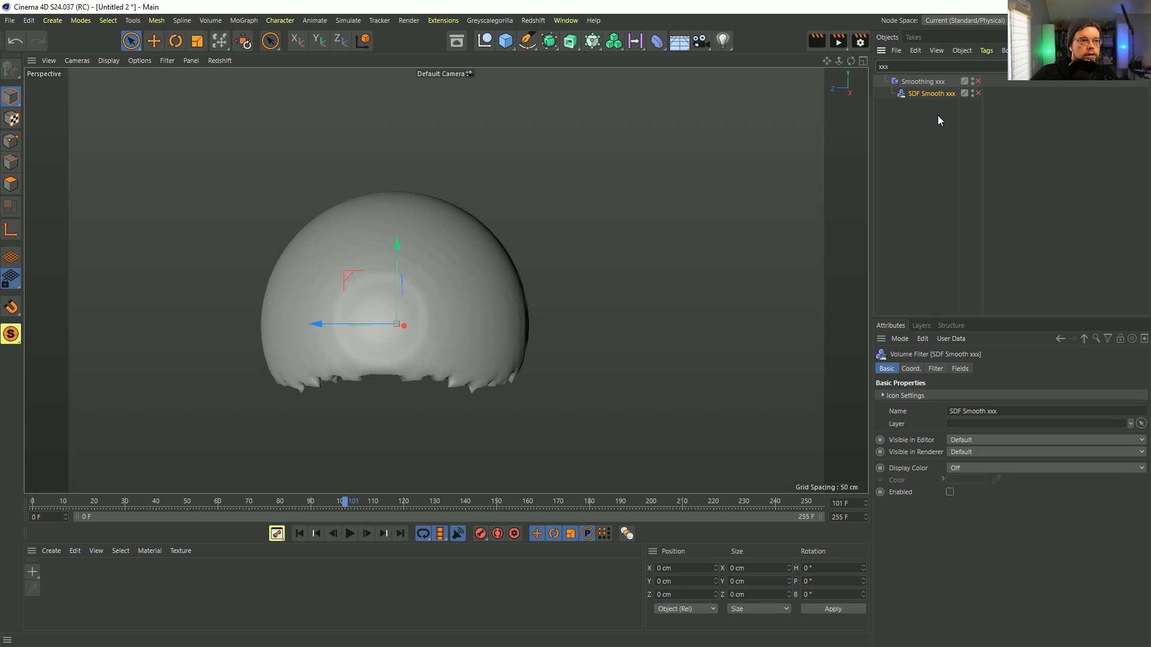
click(978, 94)
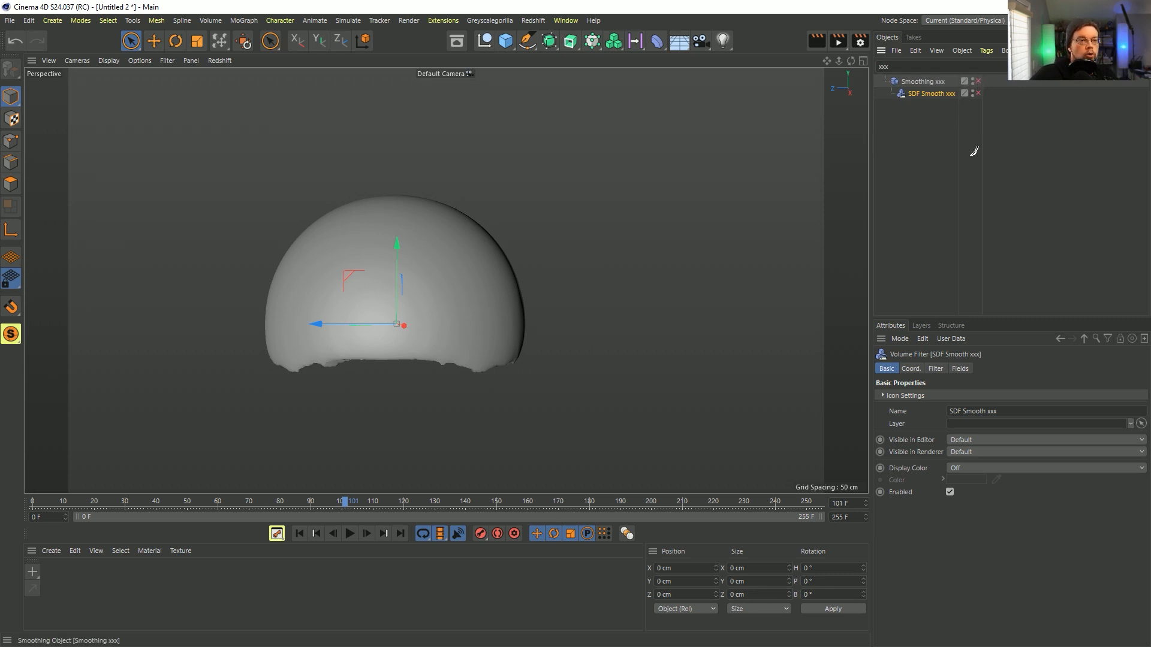
click(978, 94)
click(1014, 66)
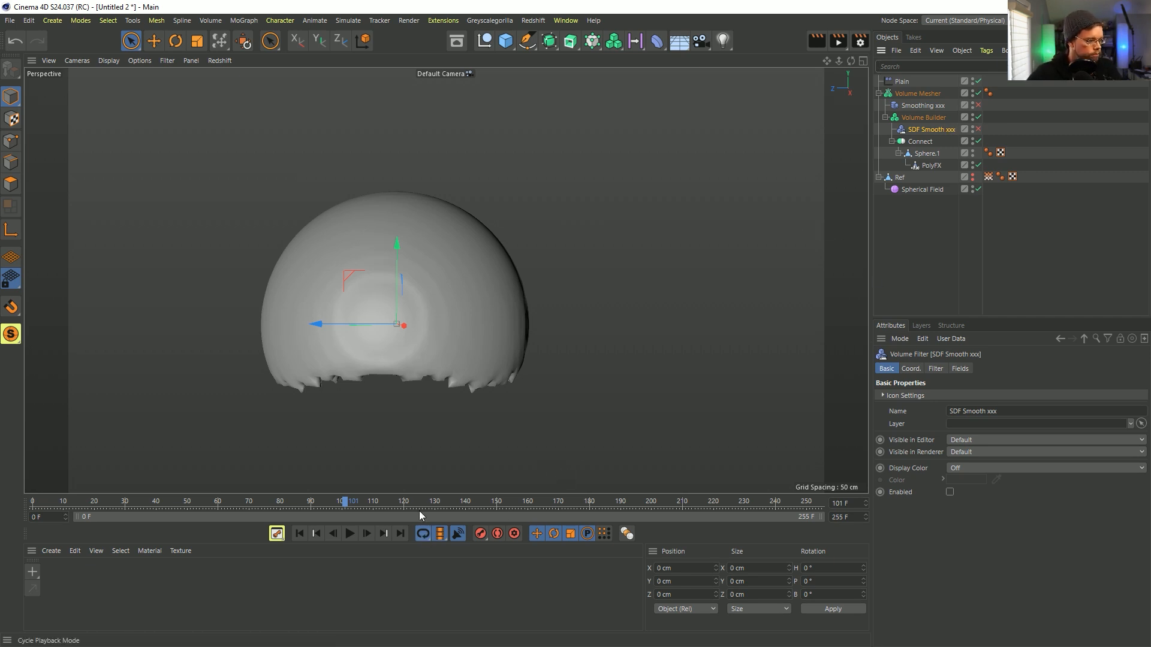
Replay the unsmoothed dissolve from the first frame and stop it around frame 143
click(299, 534)
click(351, 534)
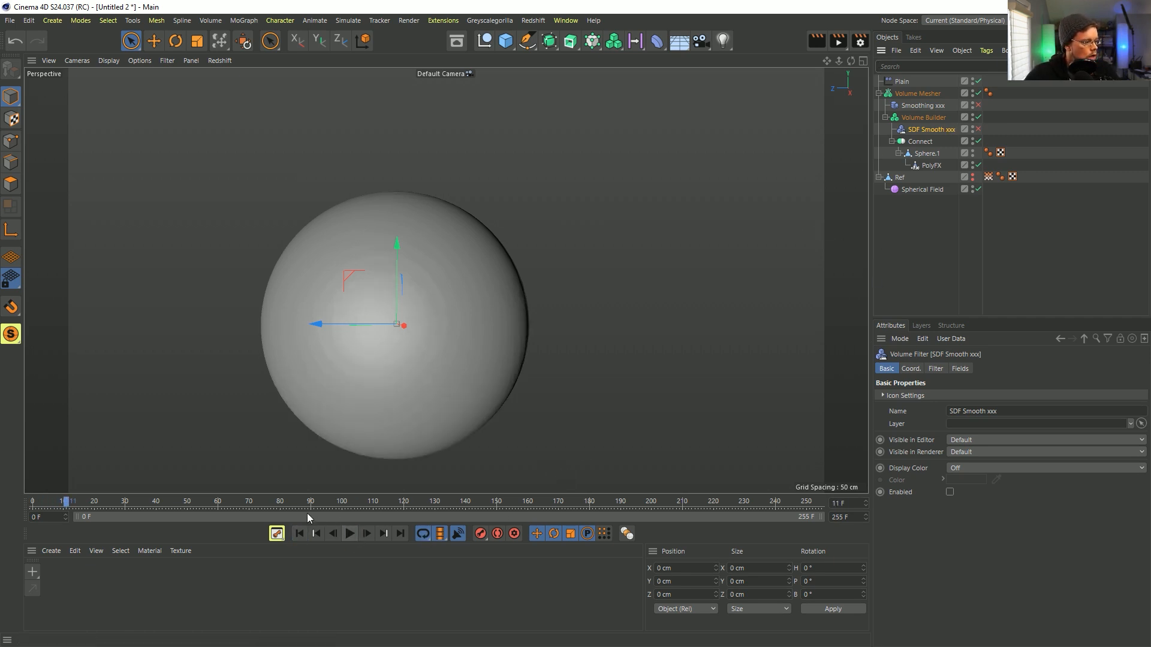
drag(234, 504, 303, 505)
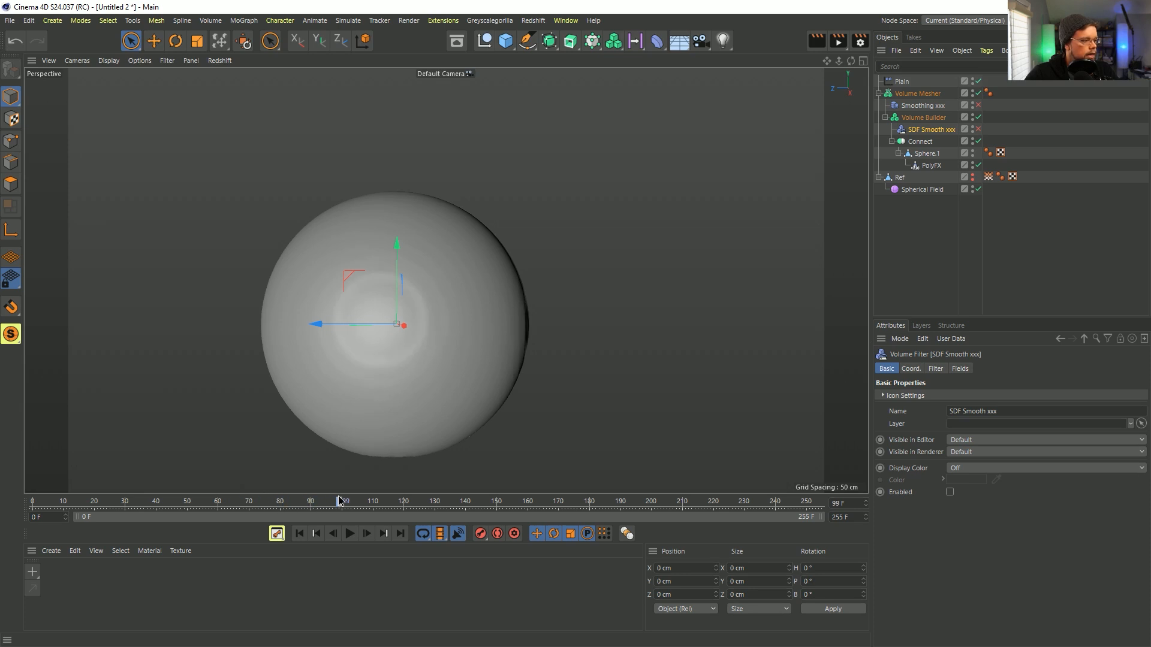
click(299, 534)
click(350, 533)
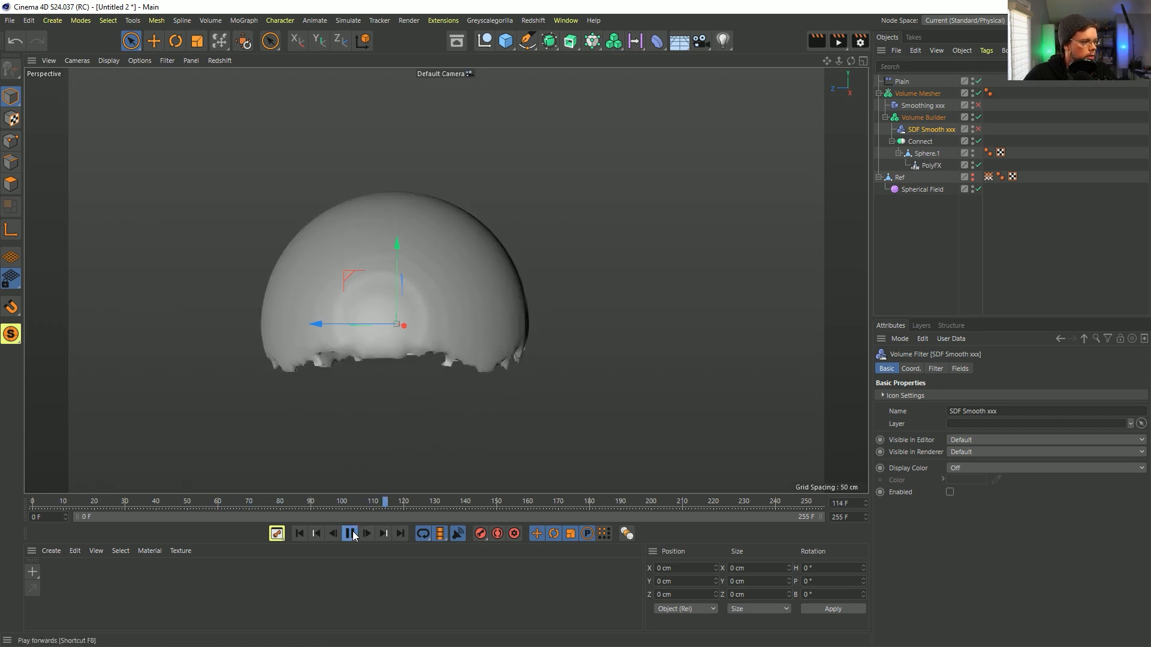
click(350, 533)
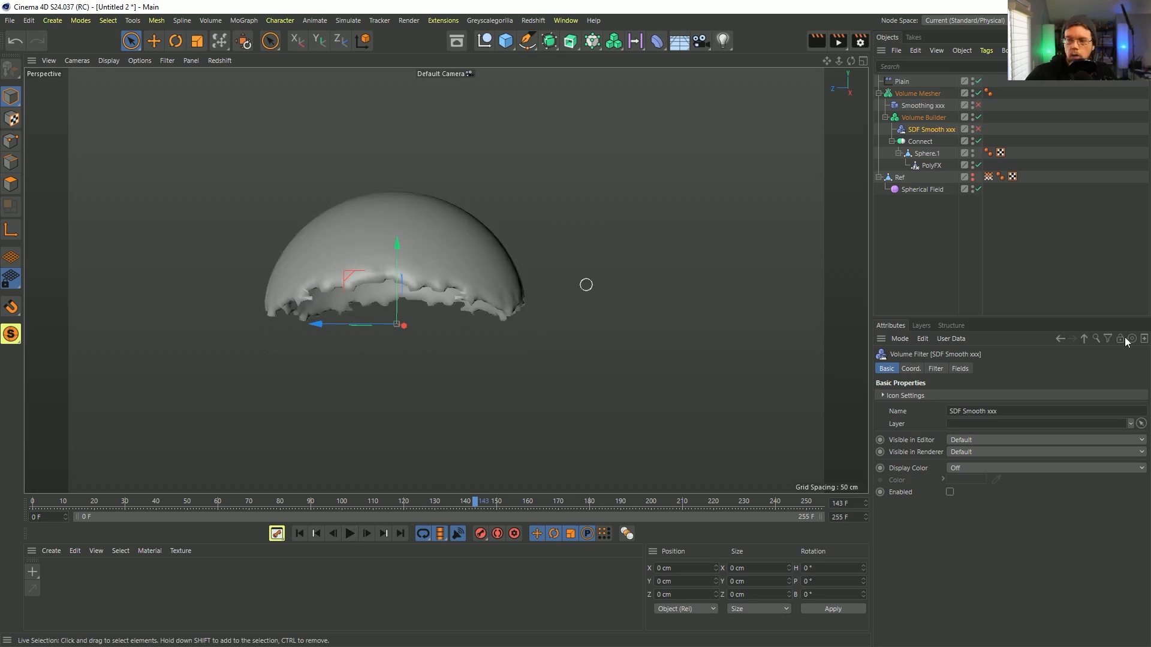
Examine the burning match edge in the YouTube reference video and compare it with the sphere's dissolving rim
drag(1150, 175, 725, 128)
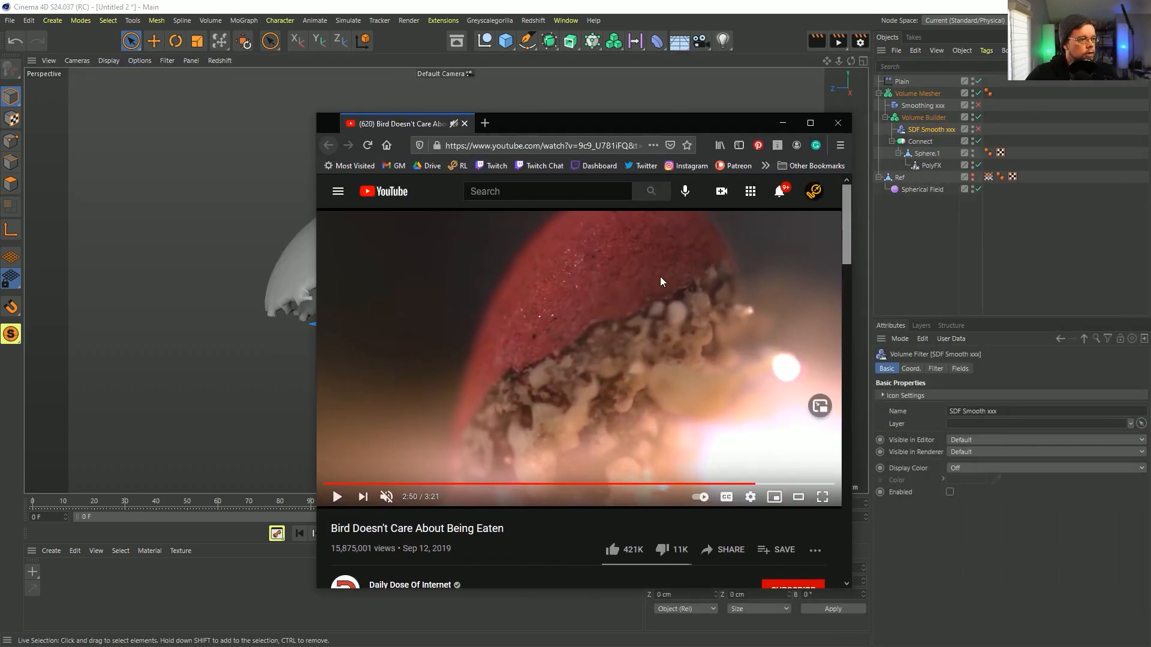
drag(655, 127, 1150, 173)
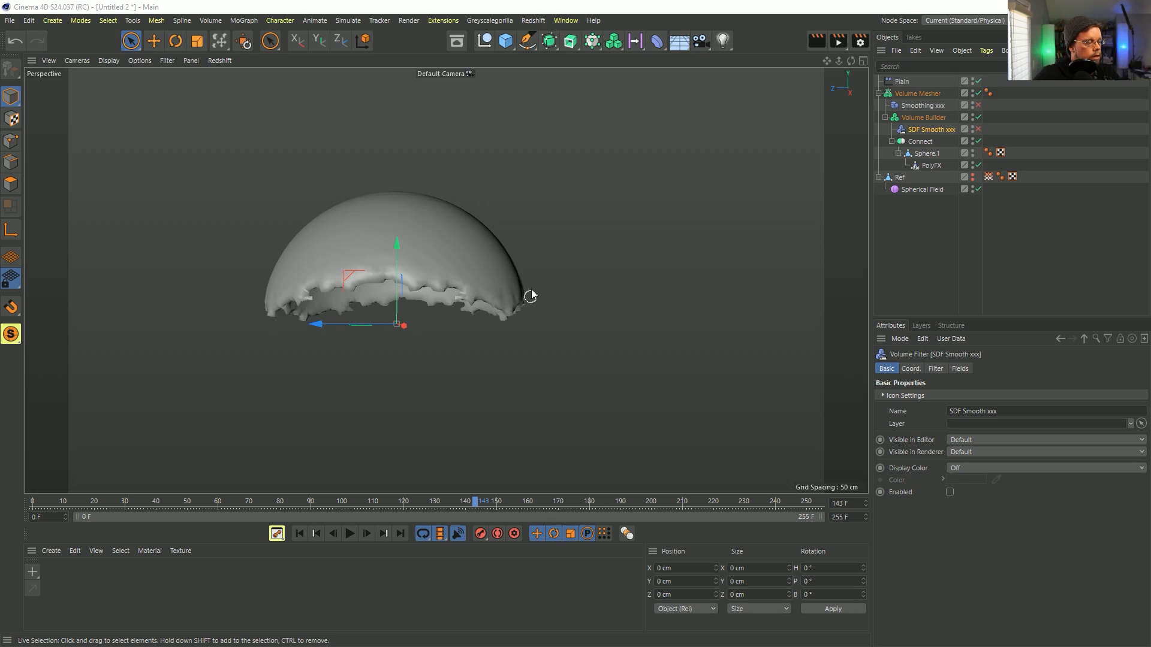
alt+drag(509, 288, 401, 280)
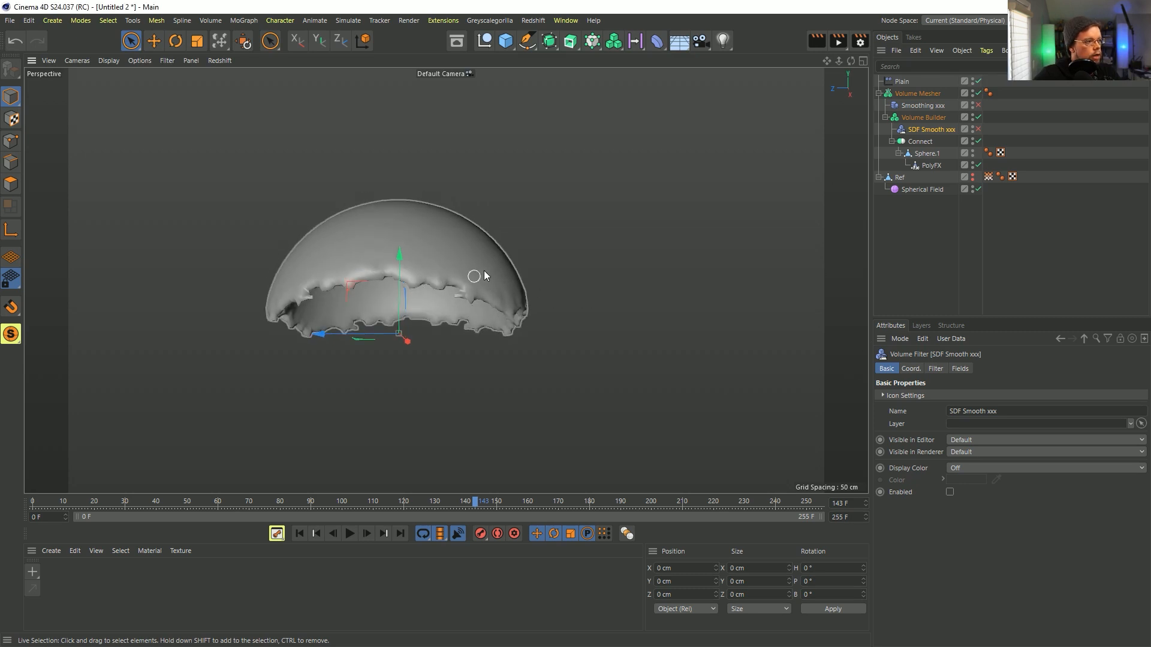
alt+drag(480, 274, 482, 285)
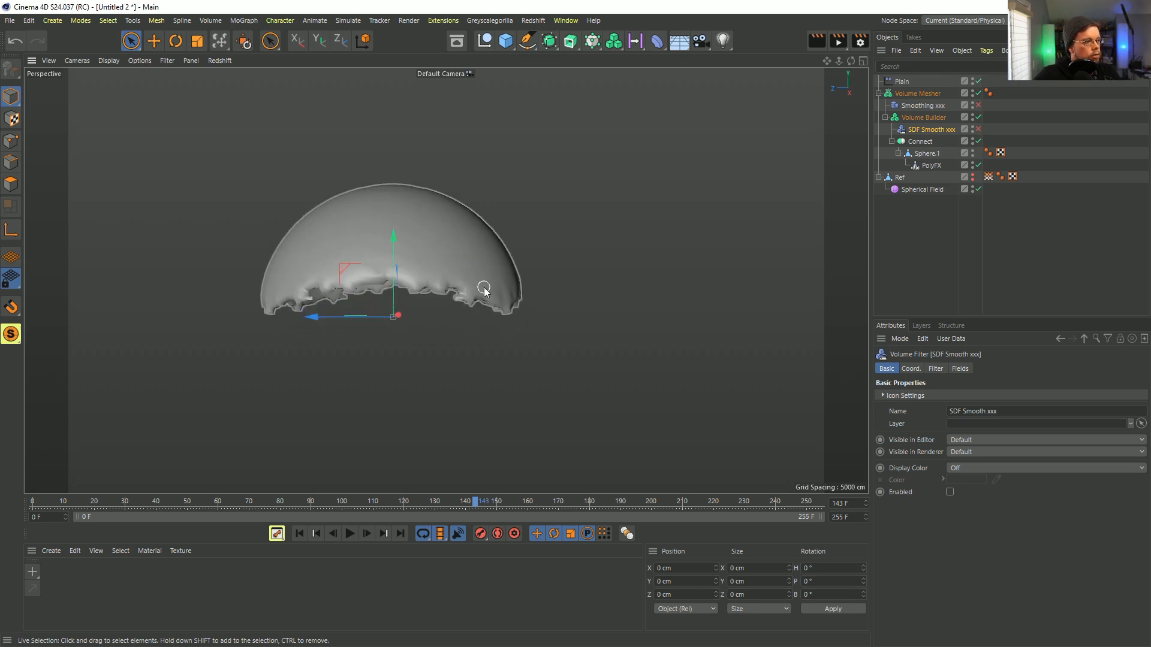
Add a sphere of type Icosahedron with 64 segments and a radius of 102 cm
click(506, 45)
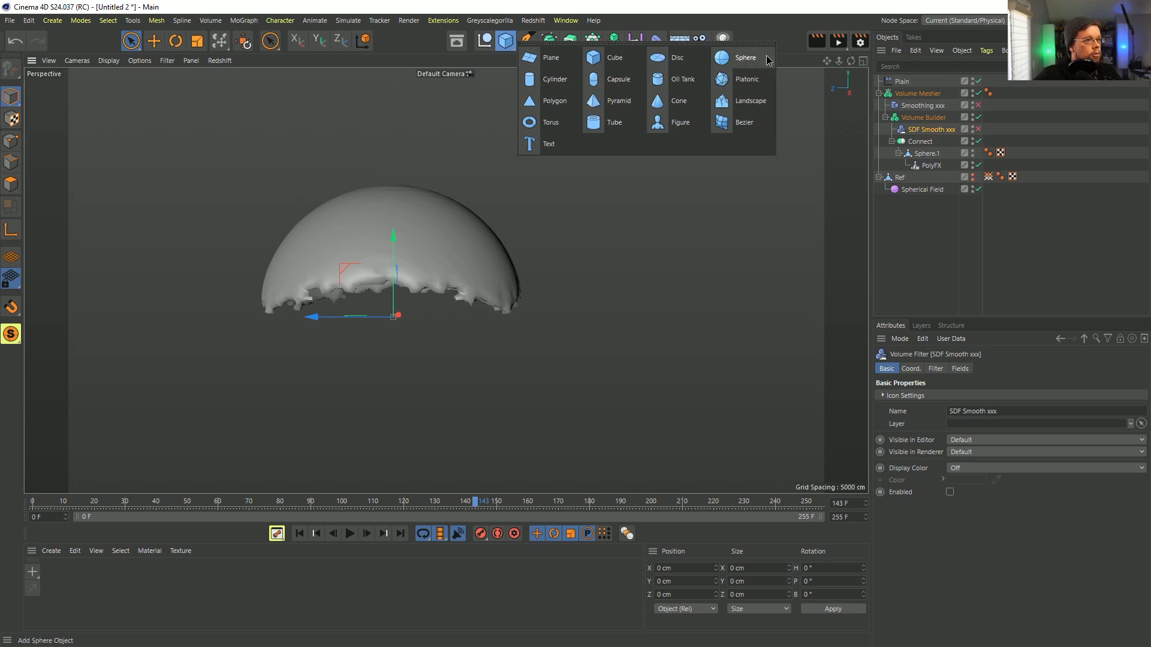
click(724, 62)
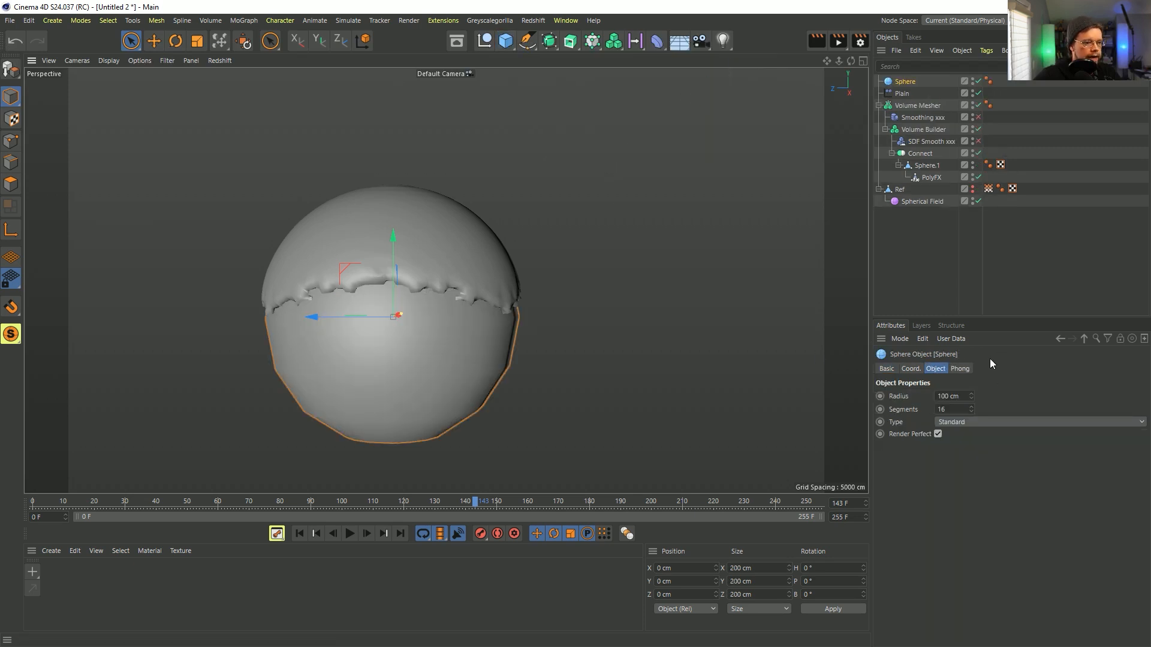
click(963, 423)
click(959, 488)
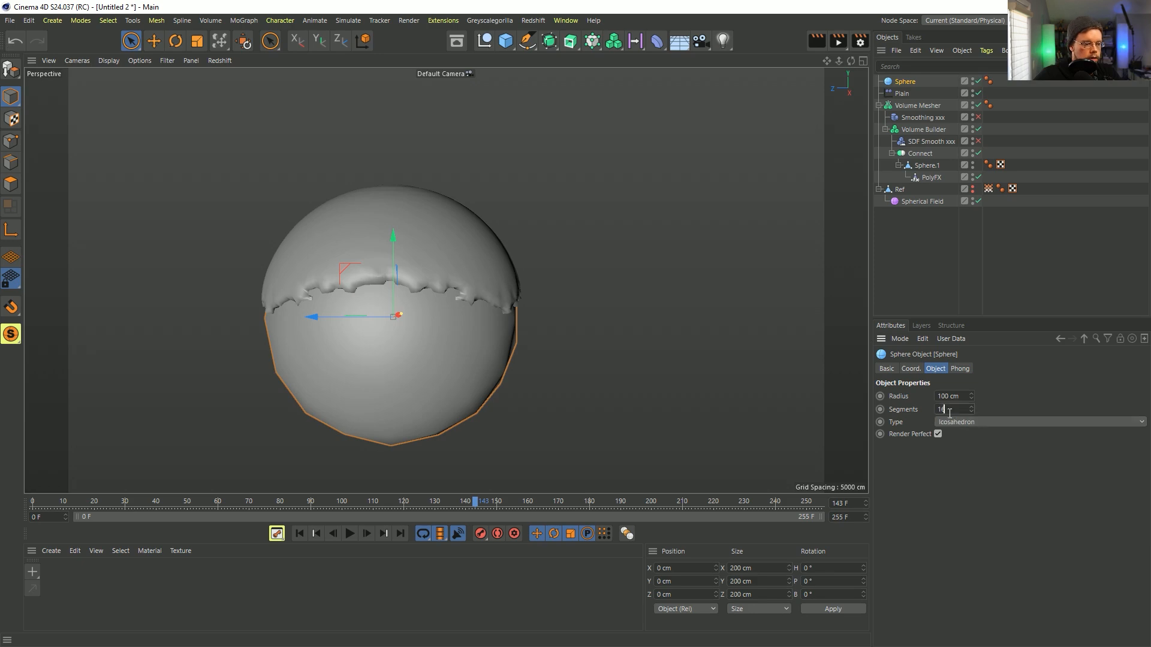
text(64)
key(Return)
alt+drag(423, 333, 430, 287)
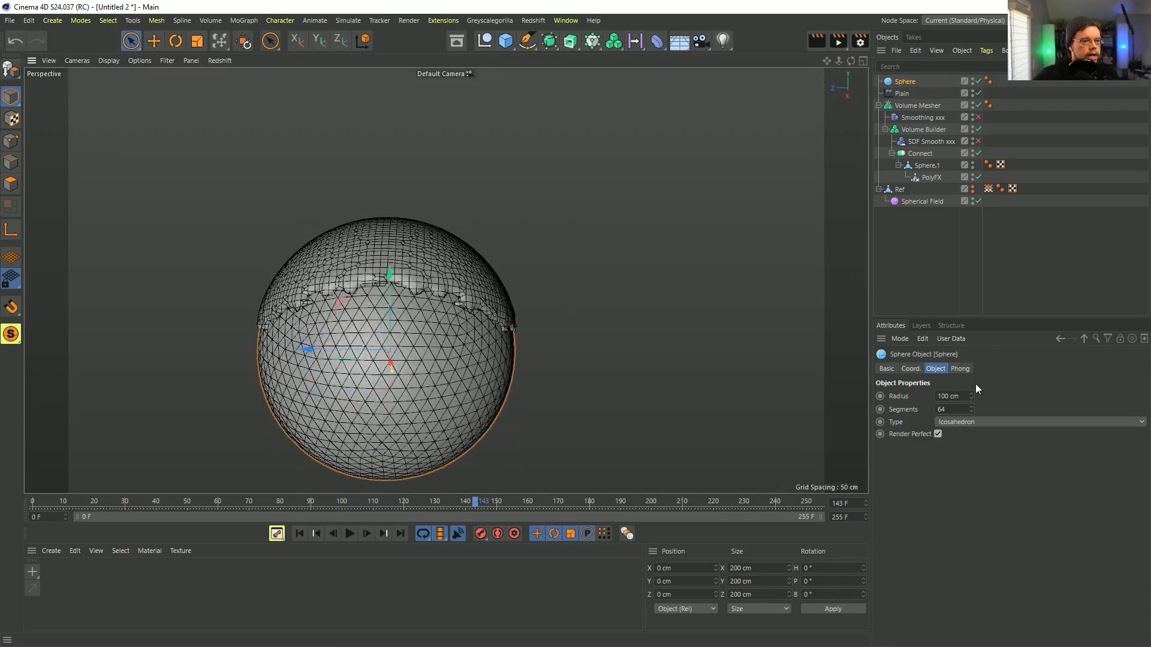
drag(972, 396, 971, 392)
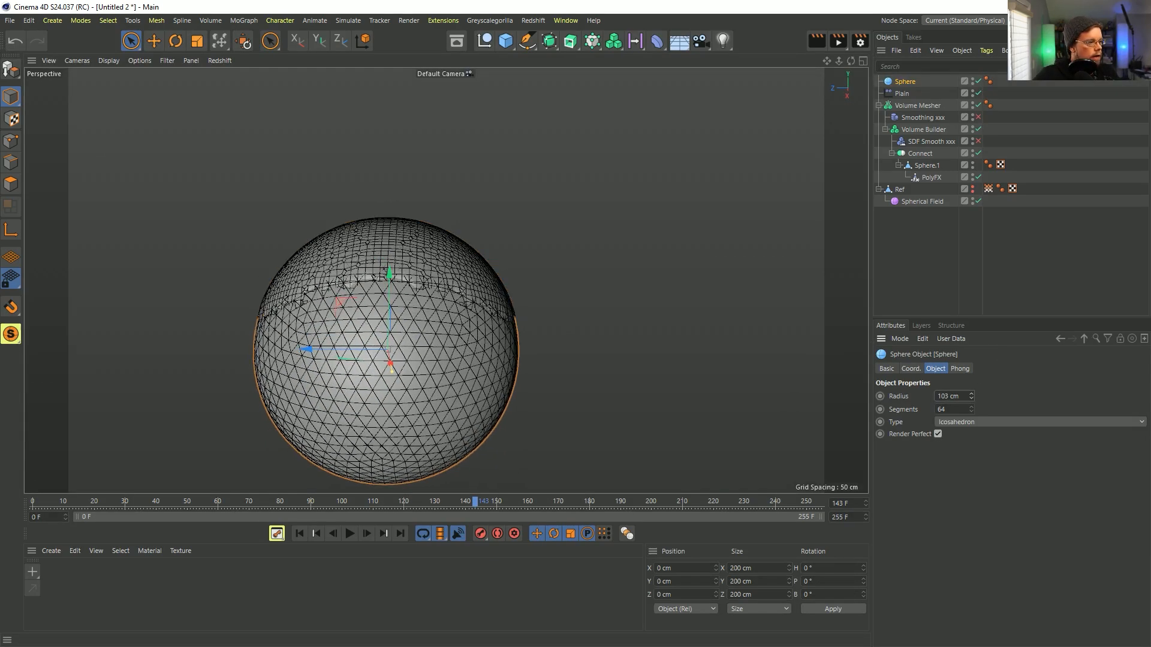
click(889, 252)
click(908, 82)
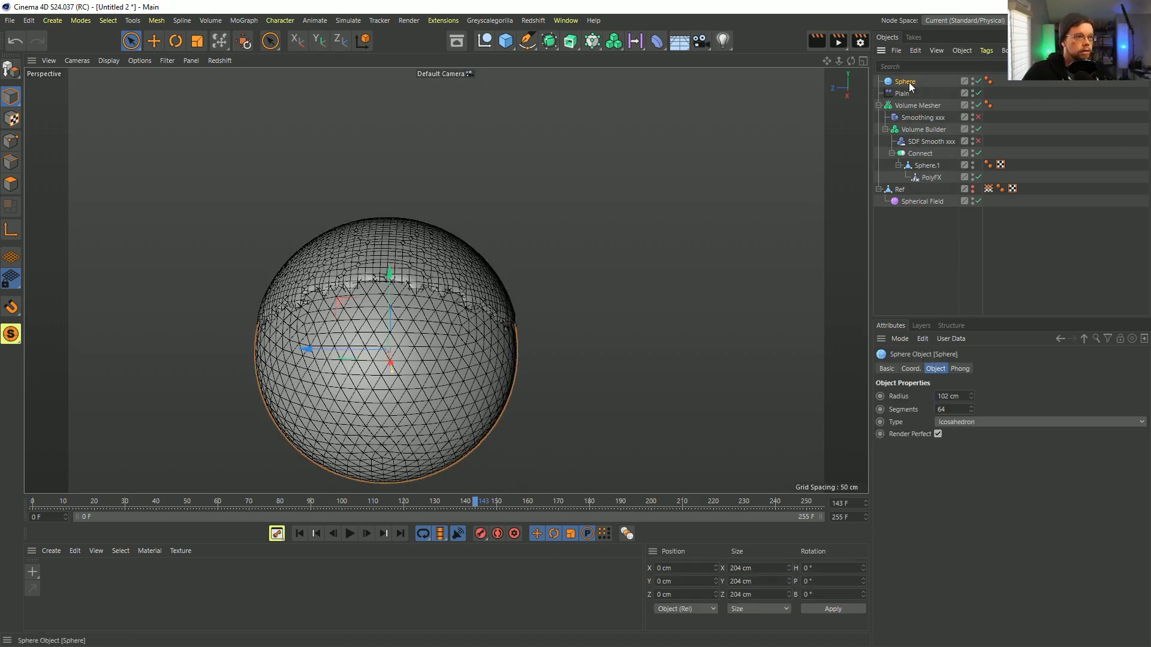
click(657, 41)
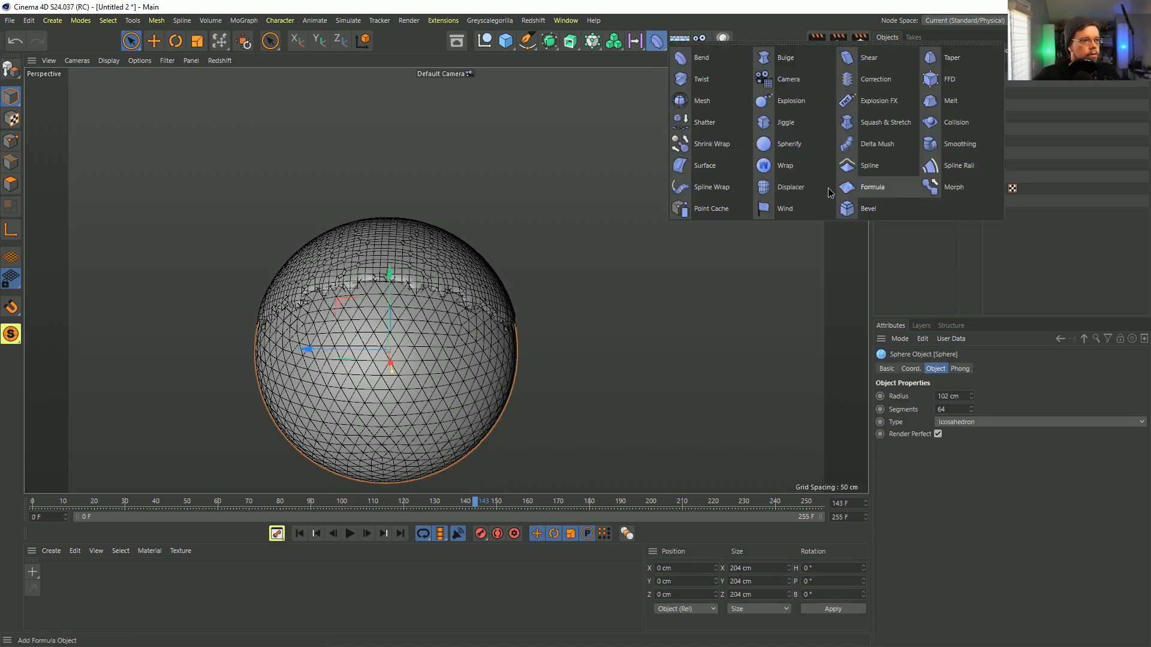
click(786, 187)
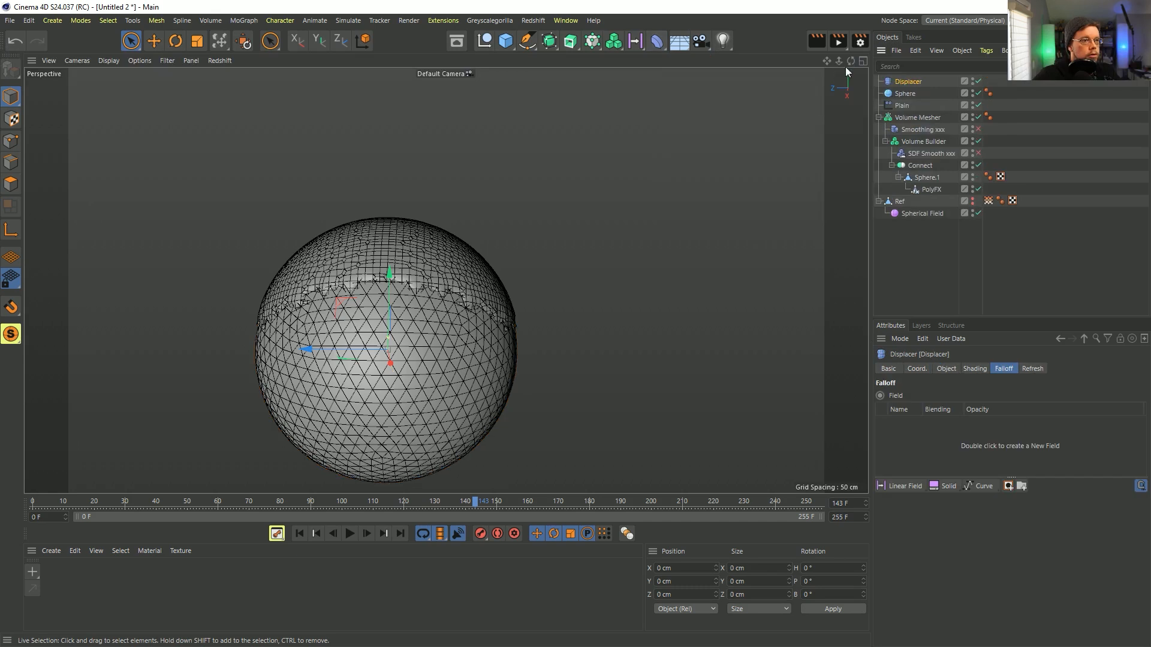
key(Delete)
click(900, 80)
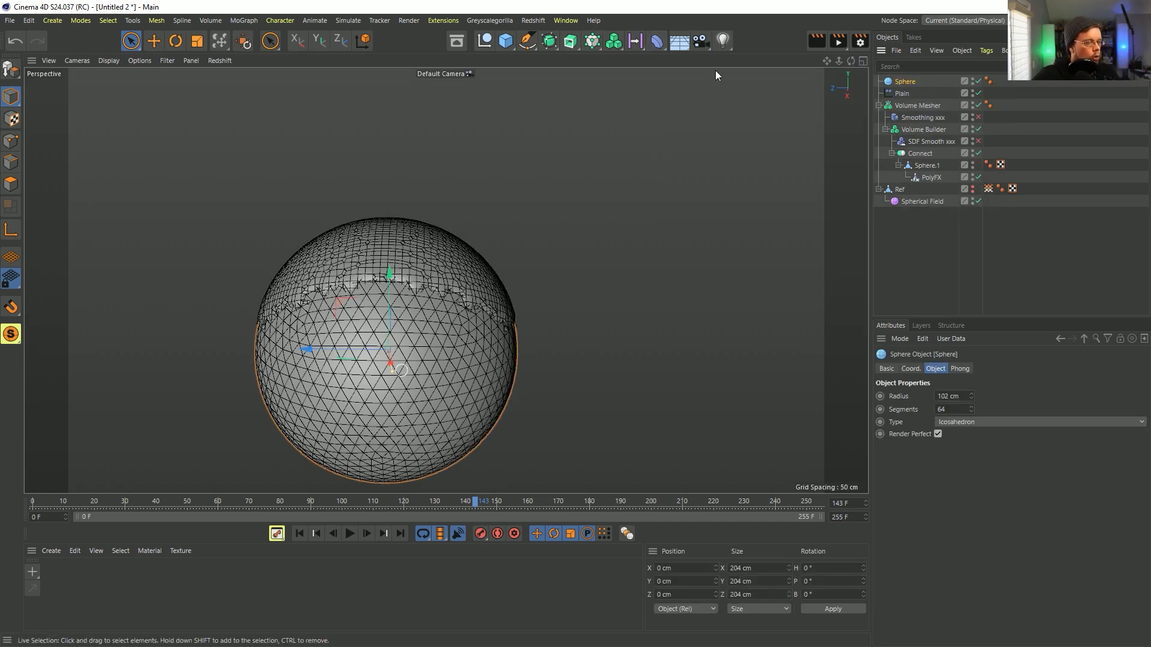
click(656, 44)
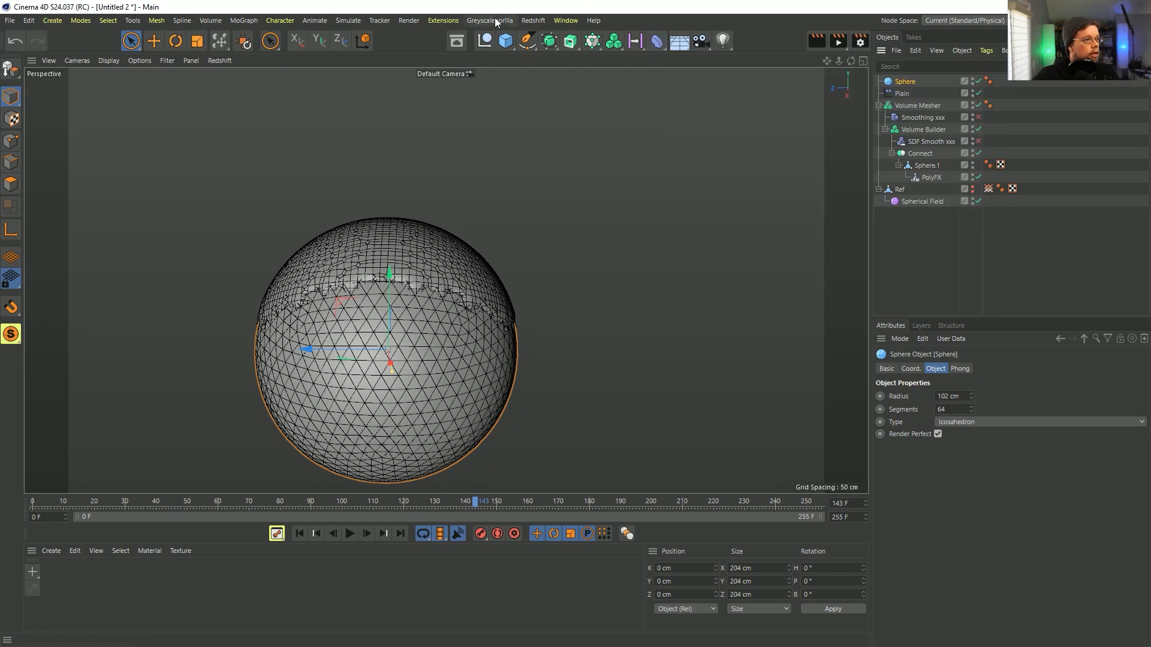
Add a Plain effector, make it a child of the new sphere and rename it Plain.Deform
click(592, 40)
click(799, 57)
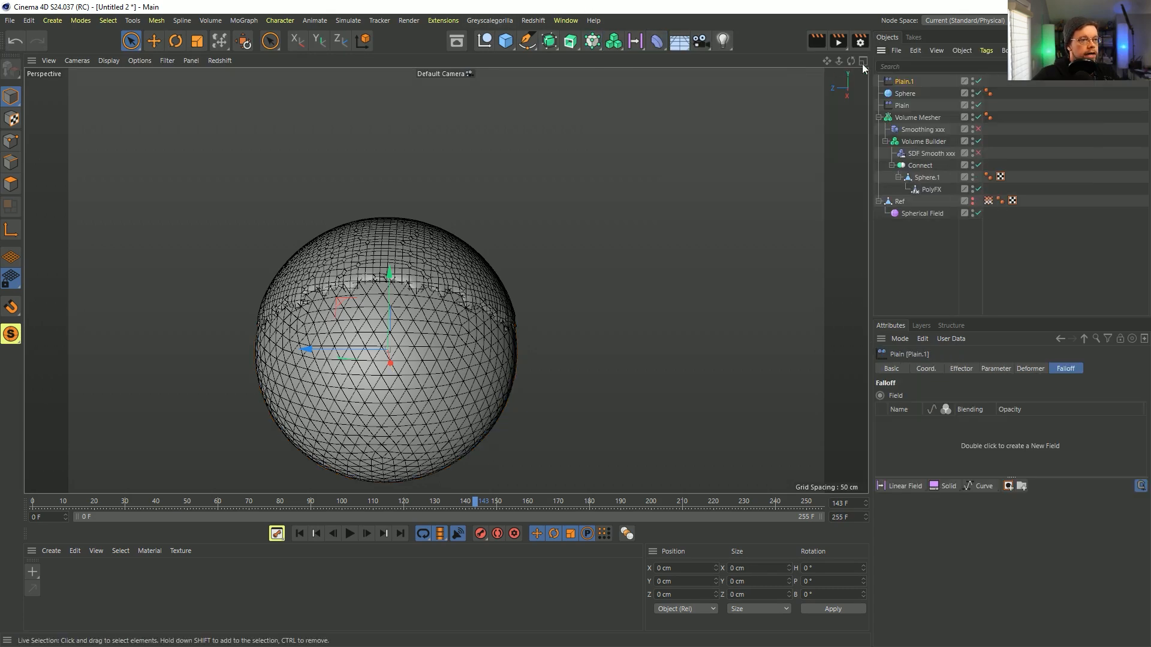
drag(903, 93, 905, 93)
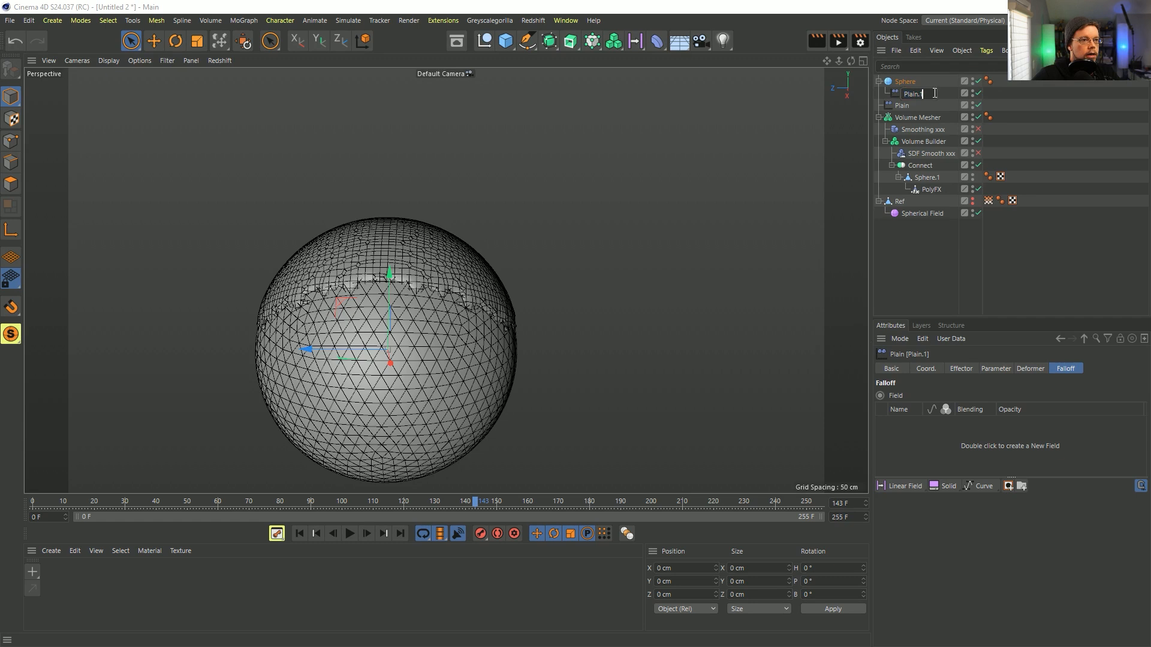
text(Deform)
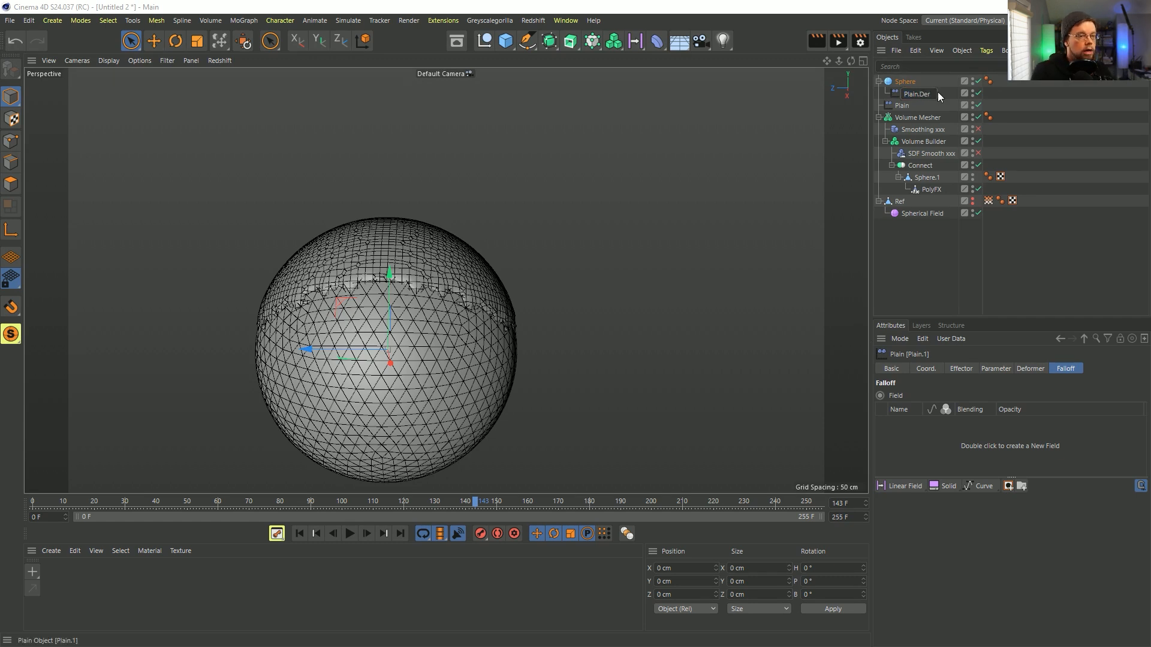
key(BackSpace)
key(BackSpace)
key(BackSpace)
key(BackSpace)
key(BackSpace)
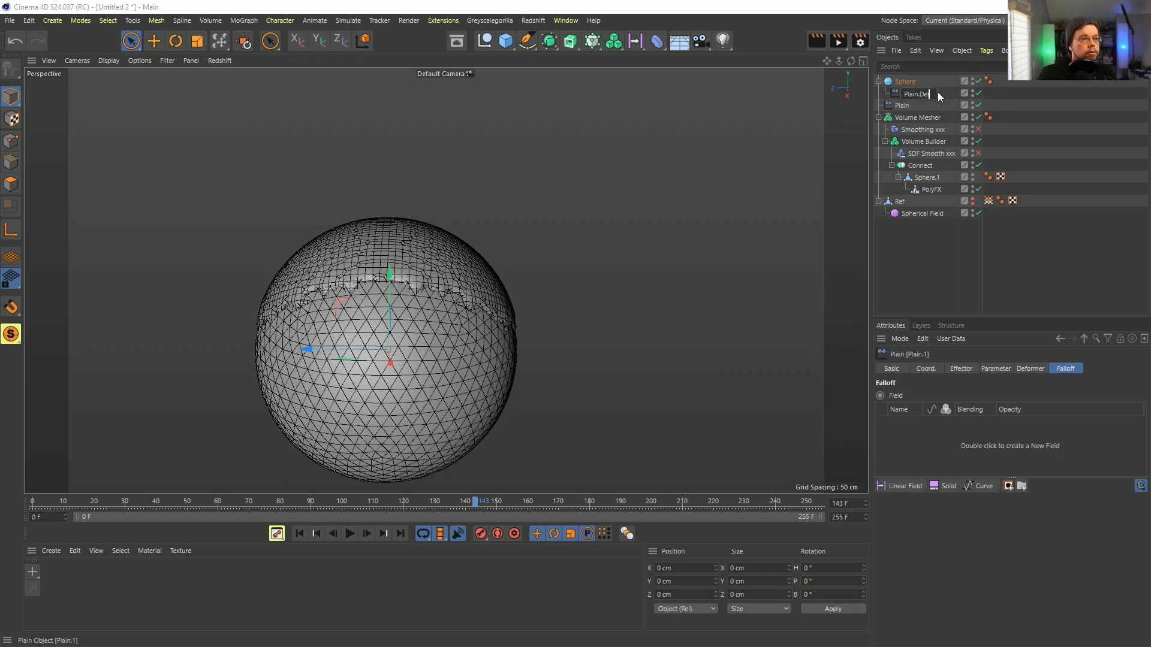
text(form)
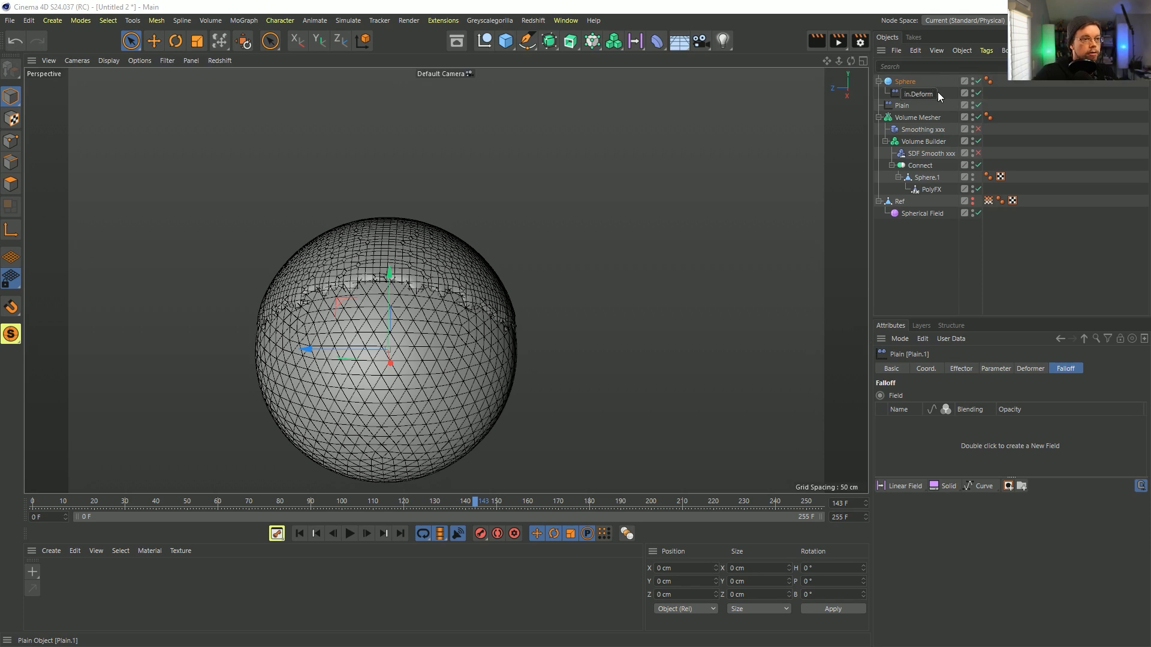
key(Return)
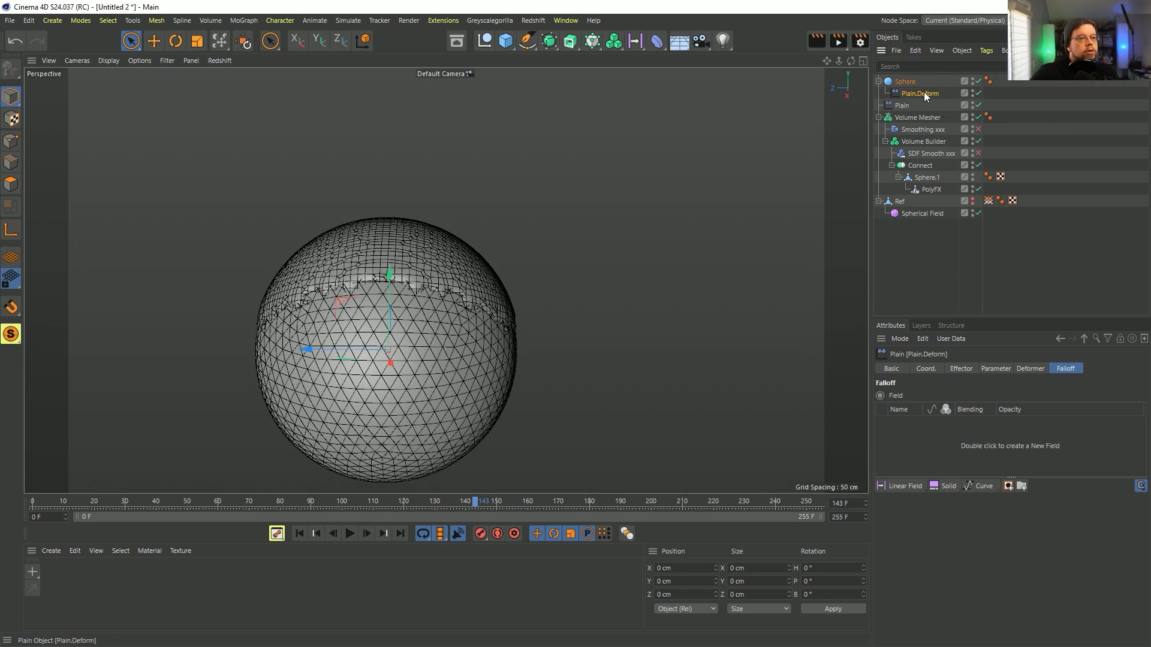
Set the Plain.Deform effector's deformation mode to Point
click(988, 367)
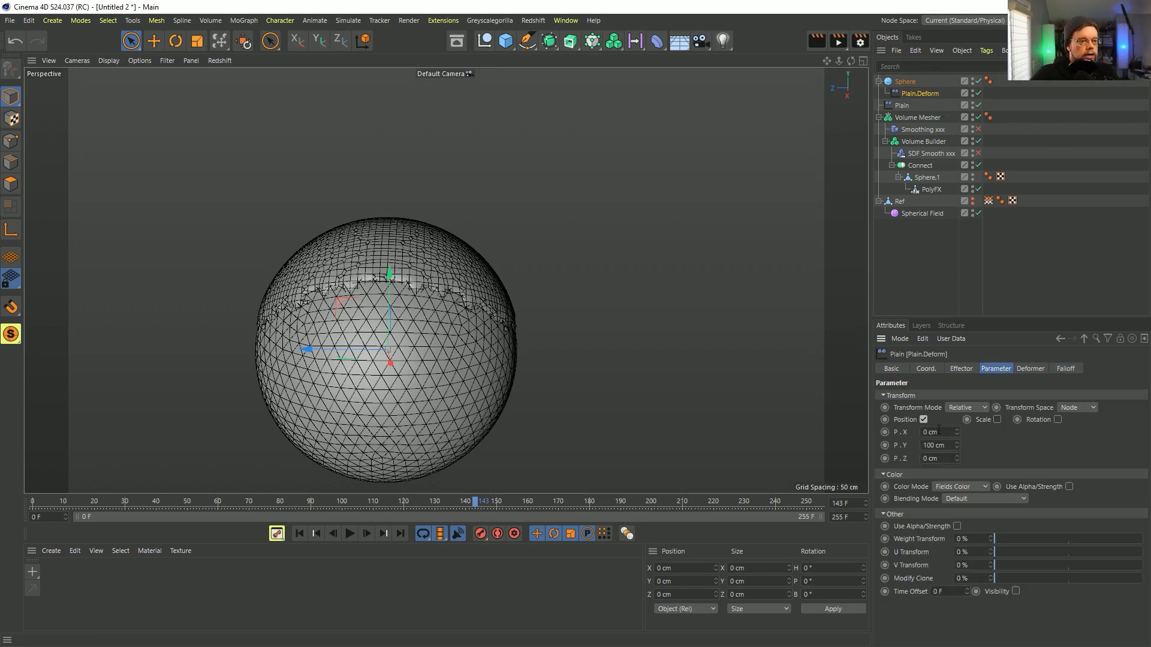
click(1029, 369)
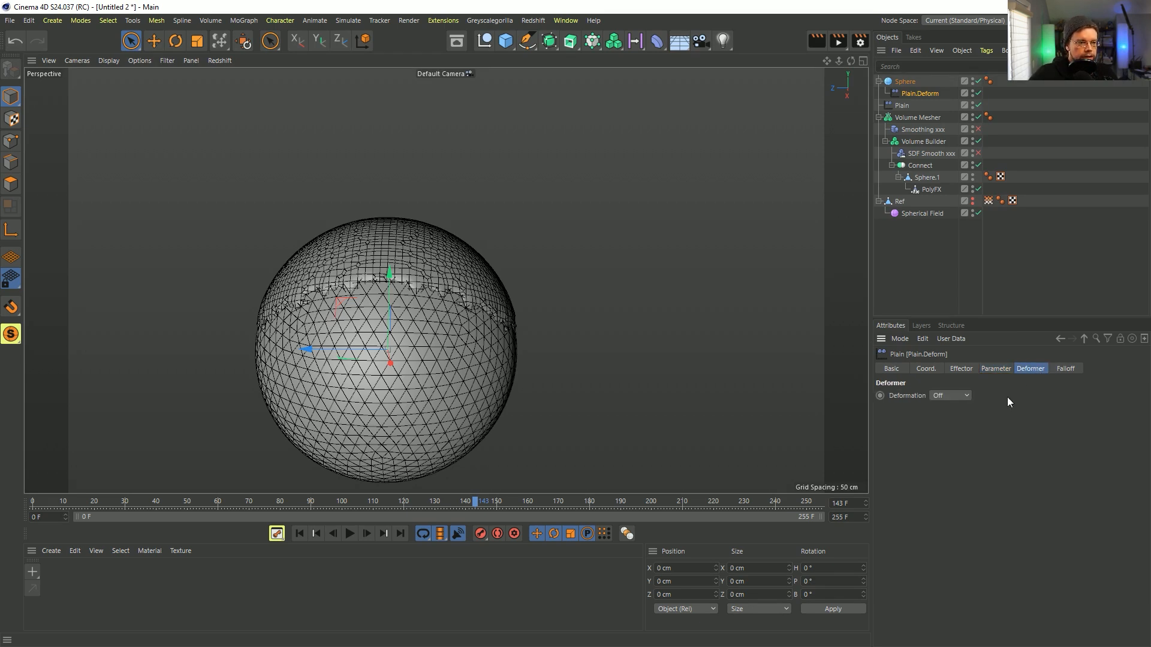
click(941, 434)
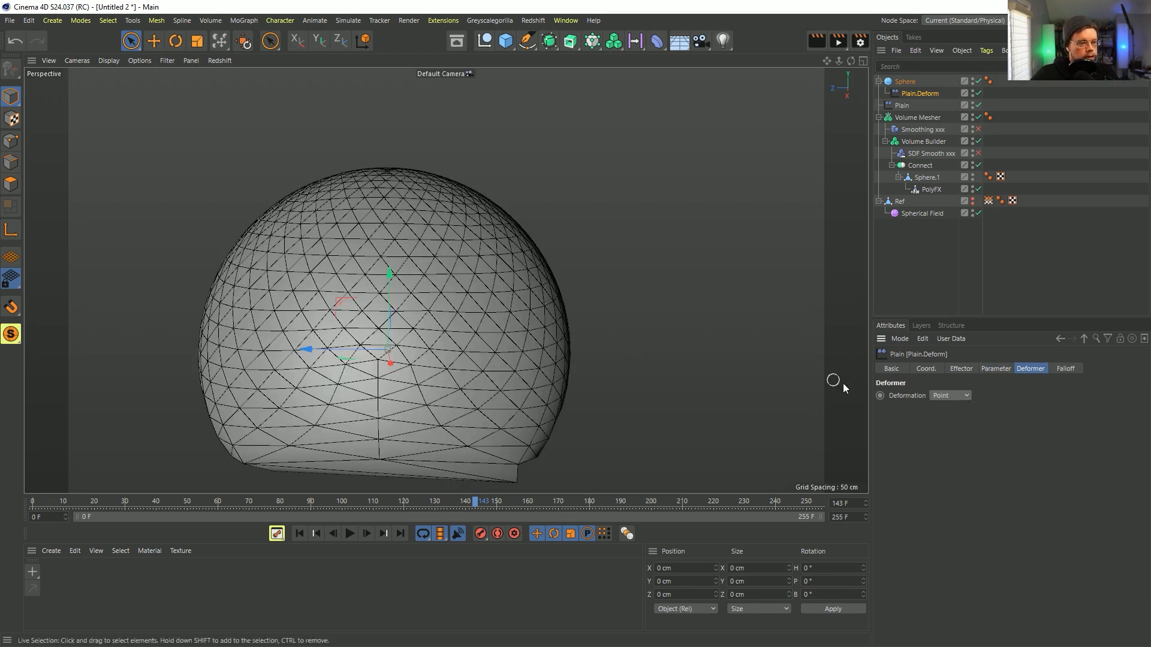
alt+drag(468, 378, 423, 435)
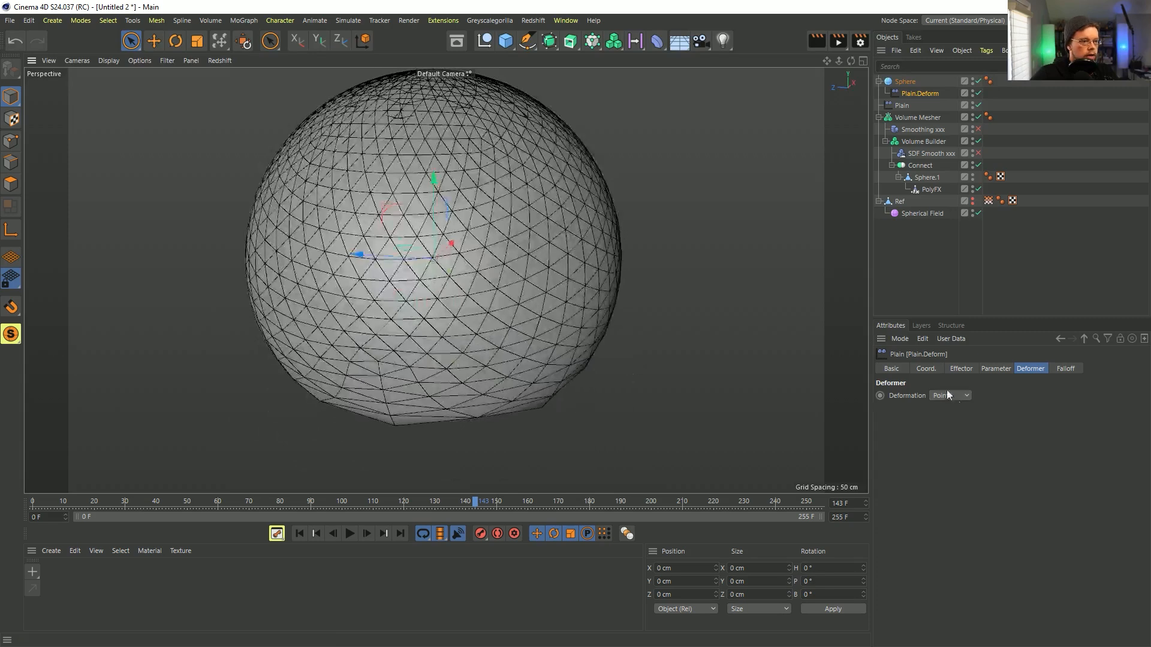
Set the Plain.Deform position offset to 0 cm in Y and -4 cm in Z
click(995, 369)
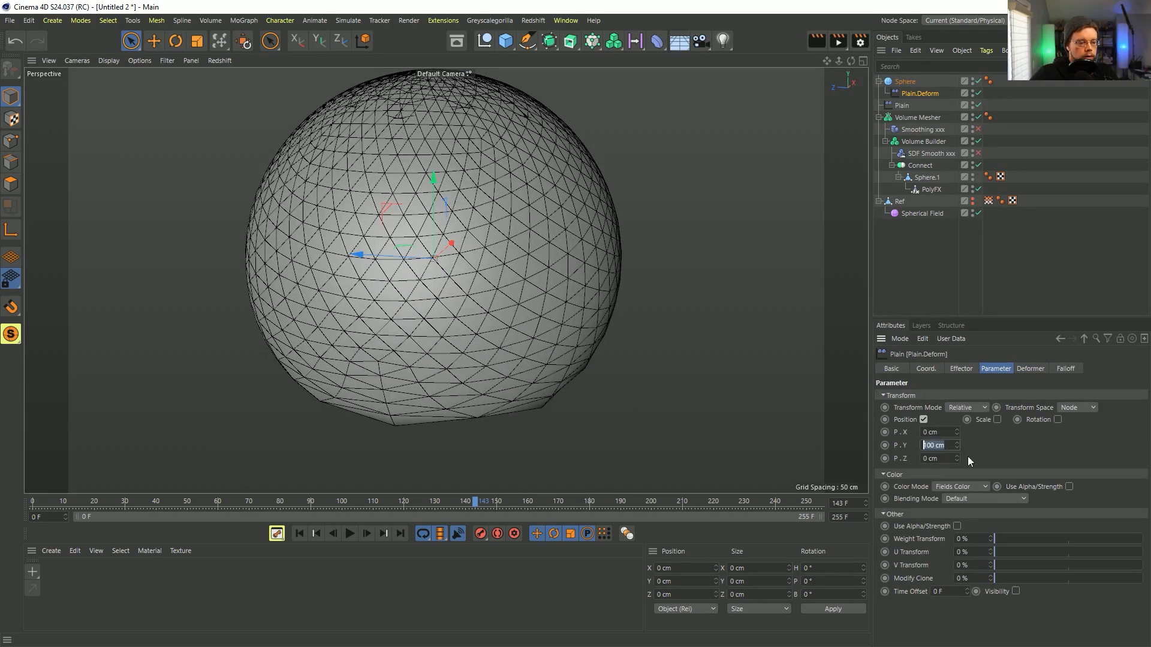
text(0)
key(Return)
text(-10)
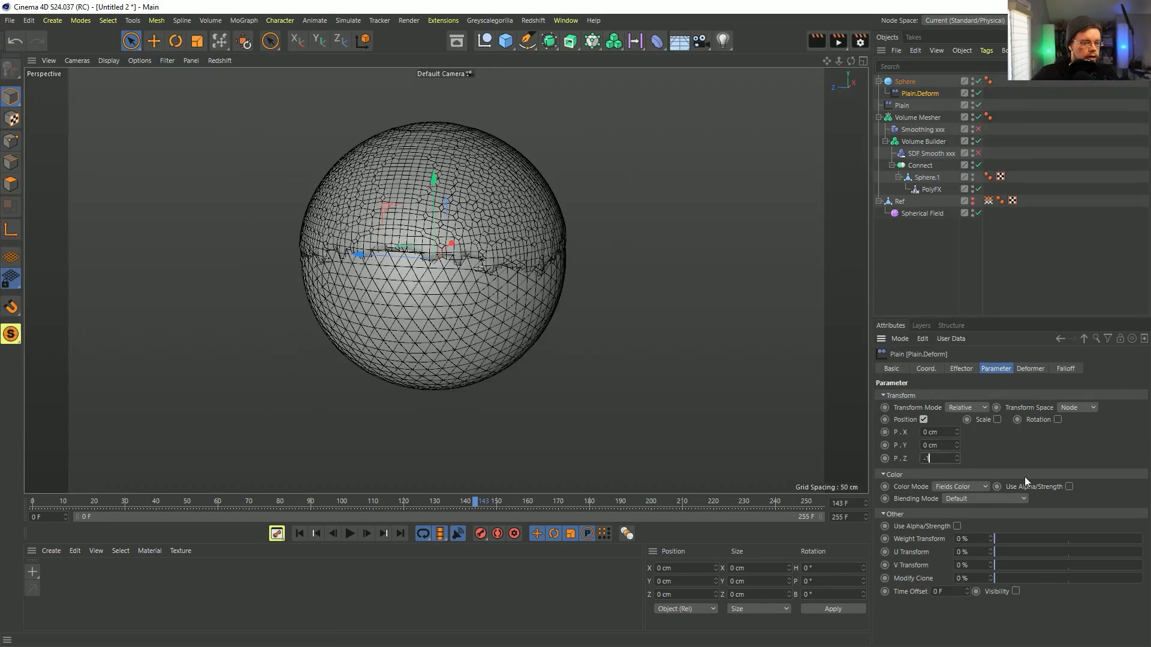
key(Return)
alt+drag(359, 224, 366, 144)
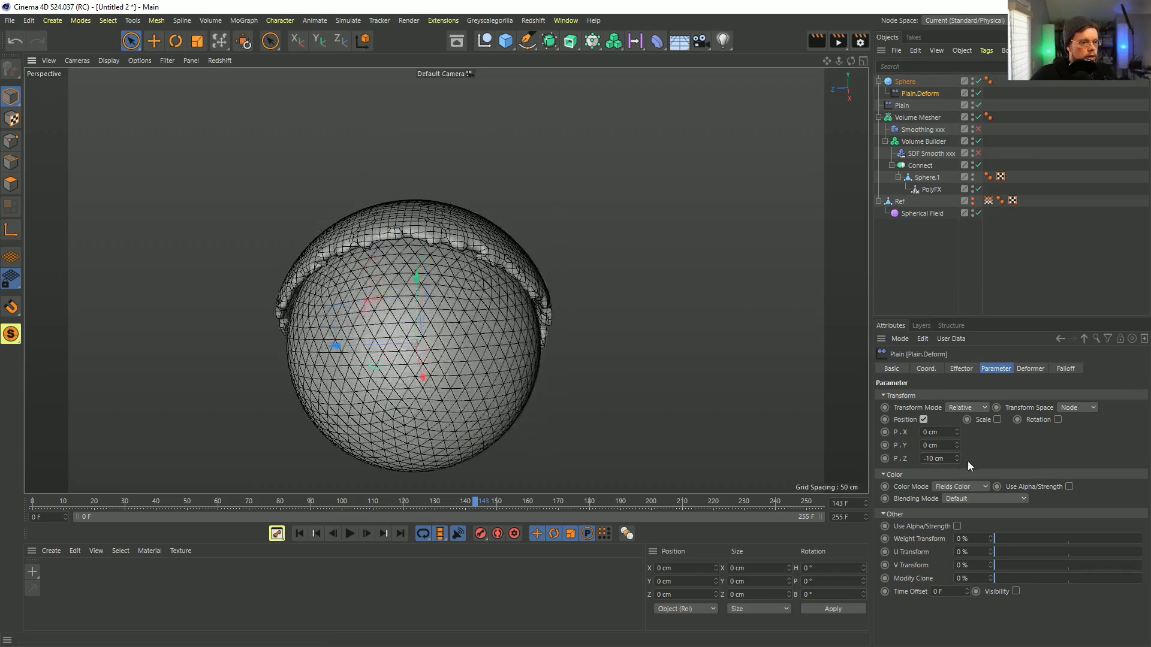
drag(957, 458, 957, 451)
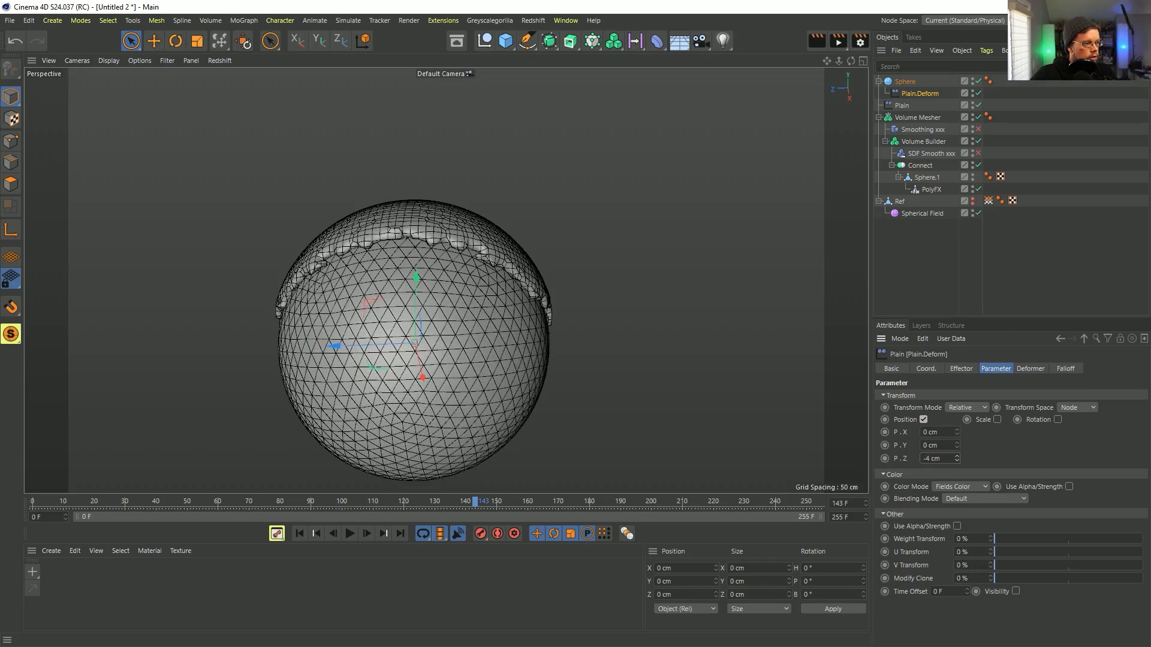
alt+drag(394, 290, 443, 368)
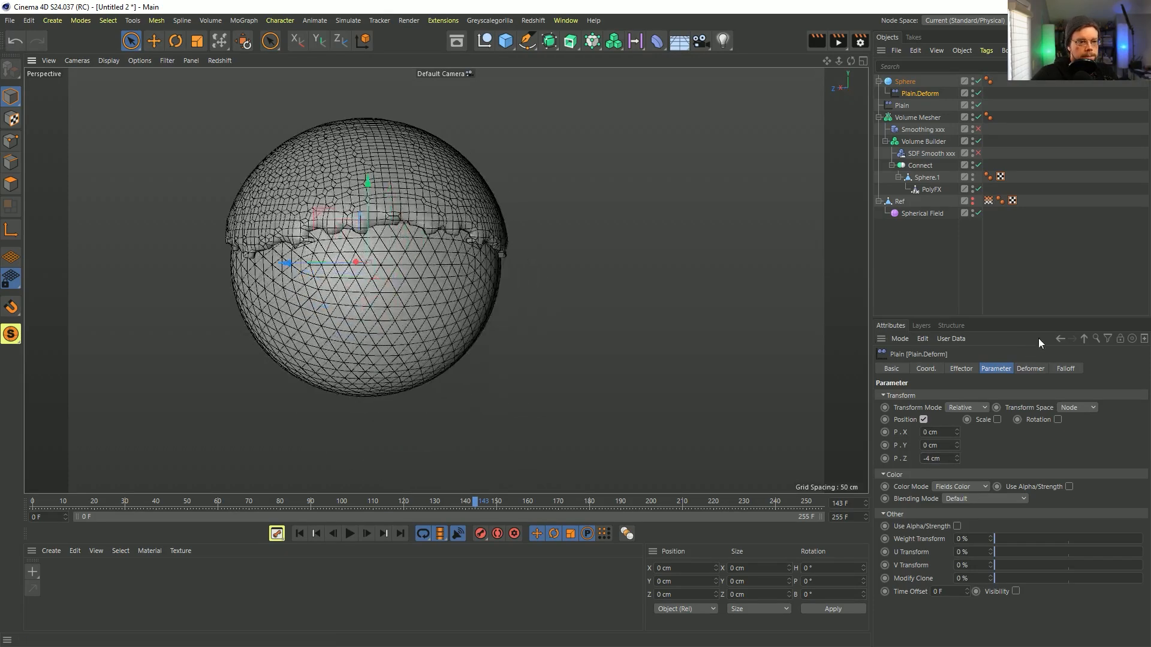
Drive the Plain.Deform falloff with Ref's Vertex Map and a Curve layer whose start point sits at about 0.58 horizontally
click(1065, 369)
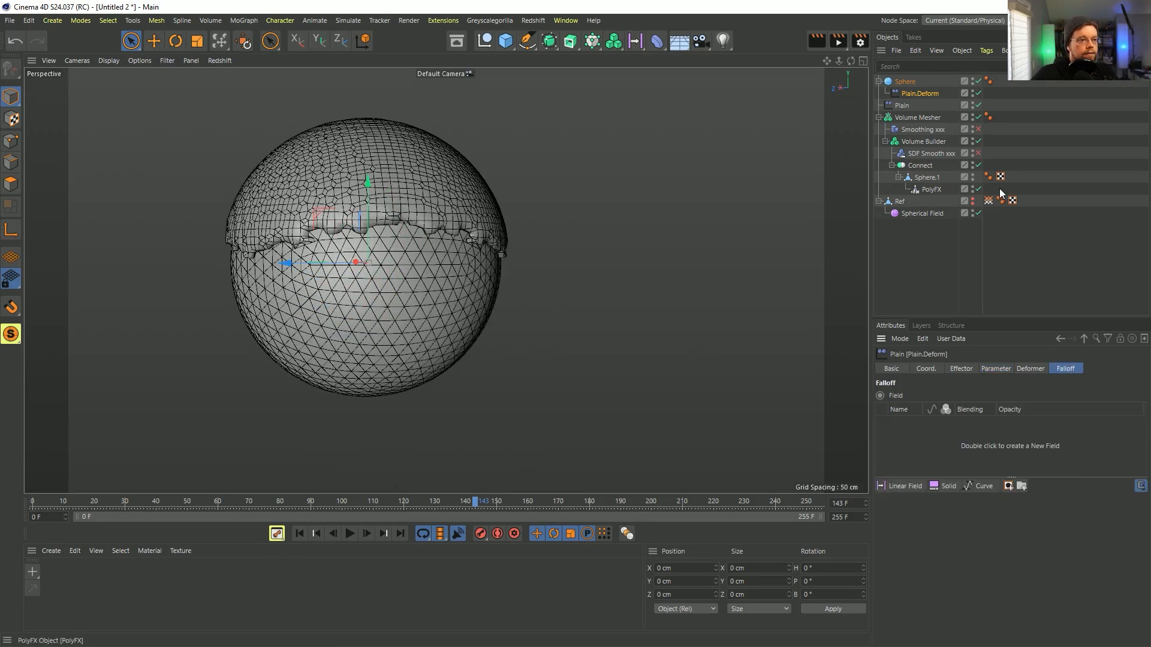
drag(928, 448, 928, 449)
alt+drag(511, 320, 533, 257)
click(983, 486)
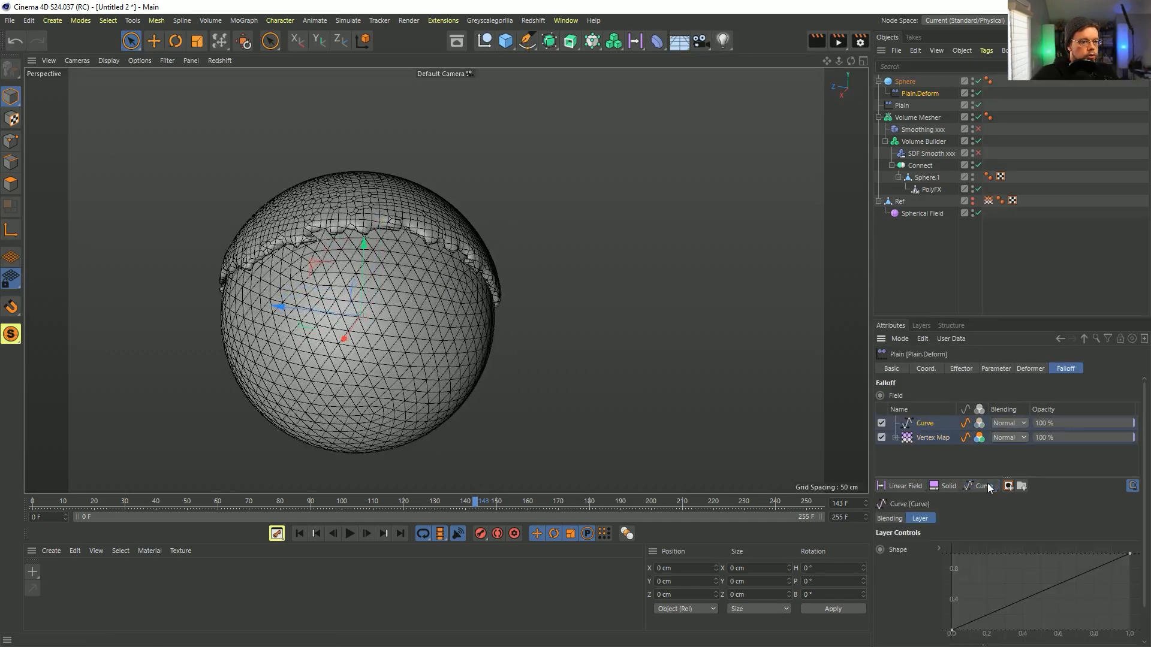
drag(954, 630, 1055, 629)
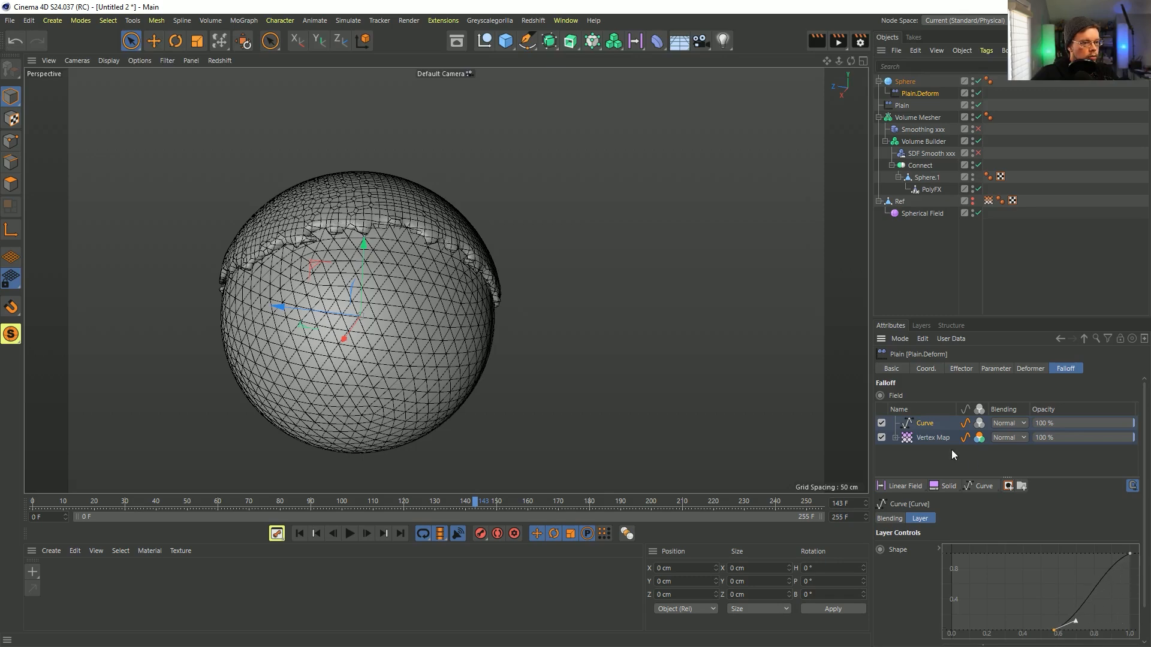
Try the Vertex Map layer in Average mode with a 126 cm radius, comparing the deformation with the Curve layer off
click(933, 438)
click(992, 546)
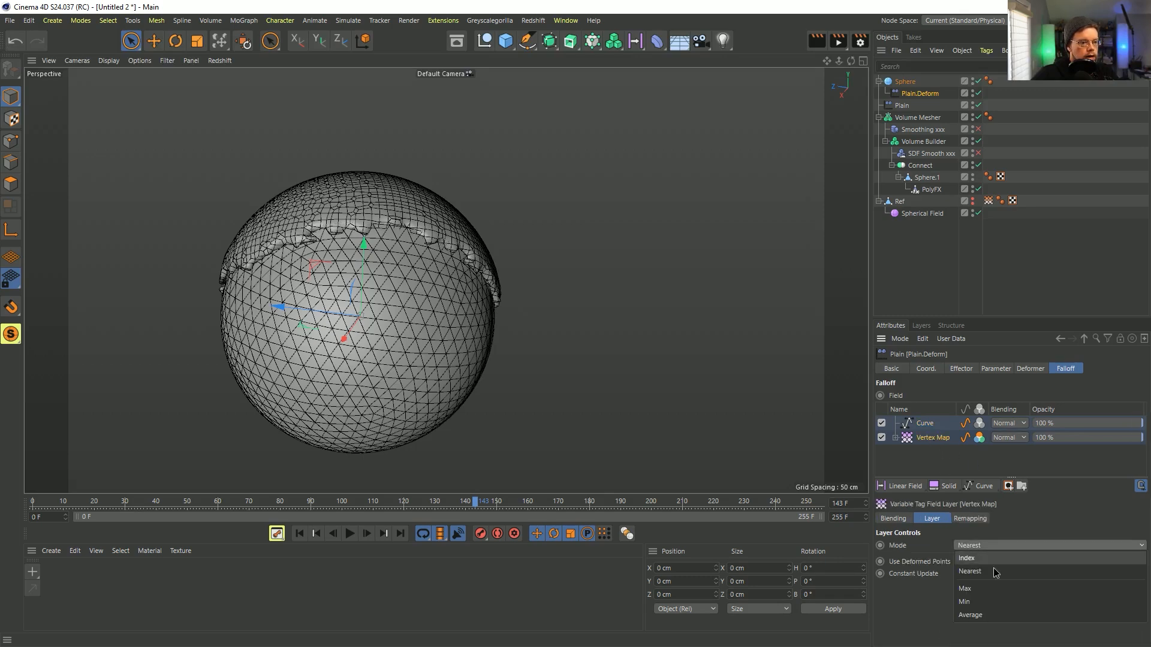
click(990, 615)
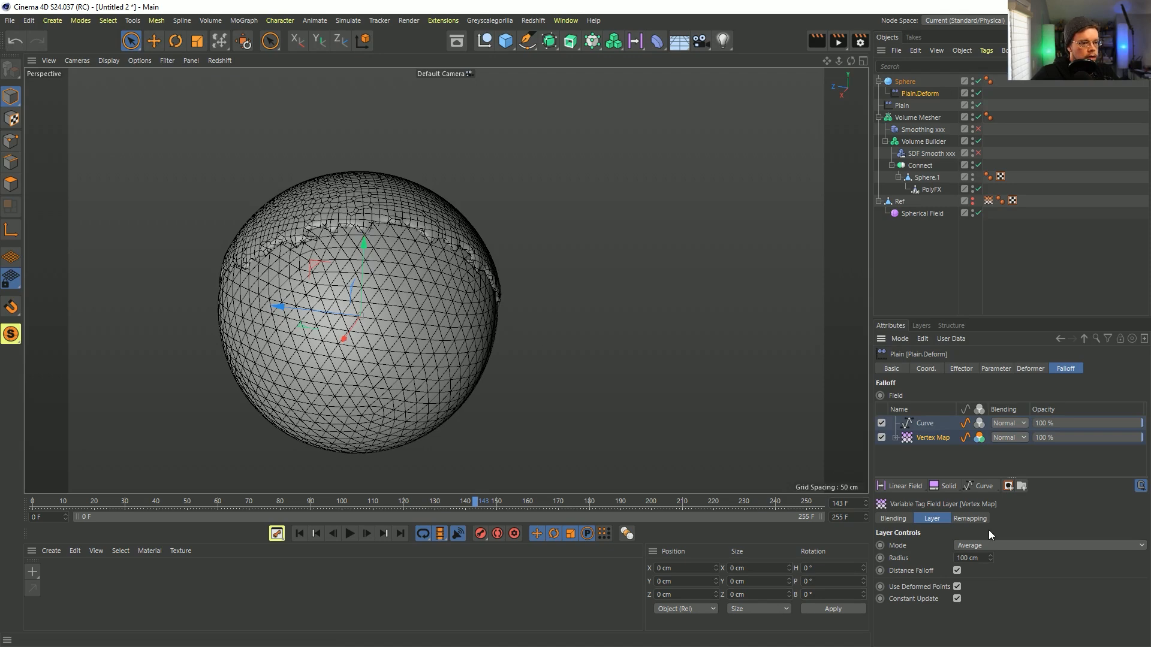
drag(990, 559, 990, 520)
click(881, 423)
alt+drag(448, 285, 424, 313)
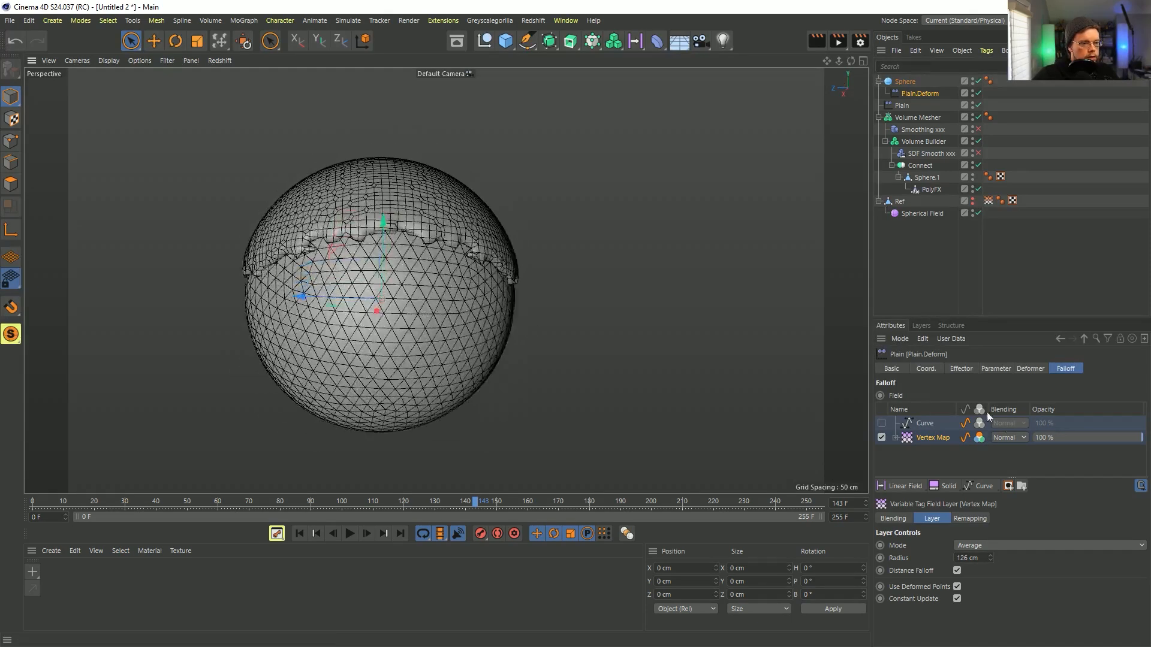
click(882, 423)
Reshape the Curve layer to start at 0, with the start tangent stretched flat to about 0.5
click(917, 423)
drag(1056, 633, 908, 646)
drag(1130, 555, 1077, 576)
click(952, 630)
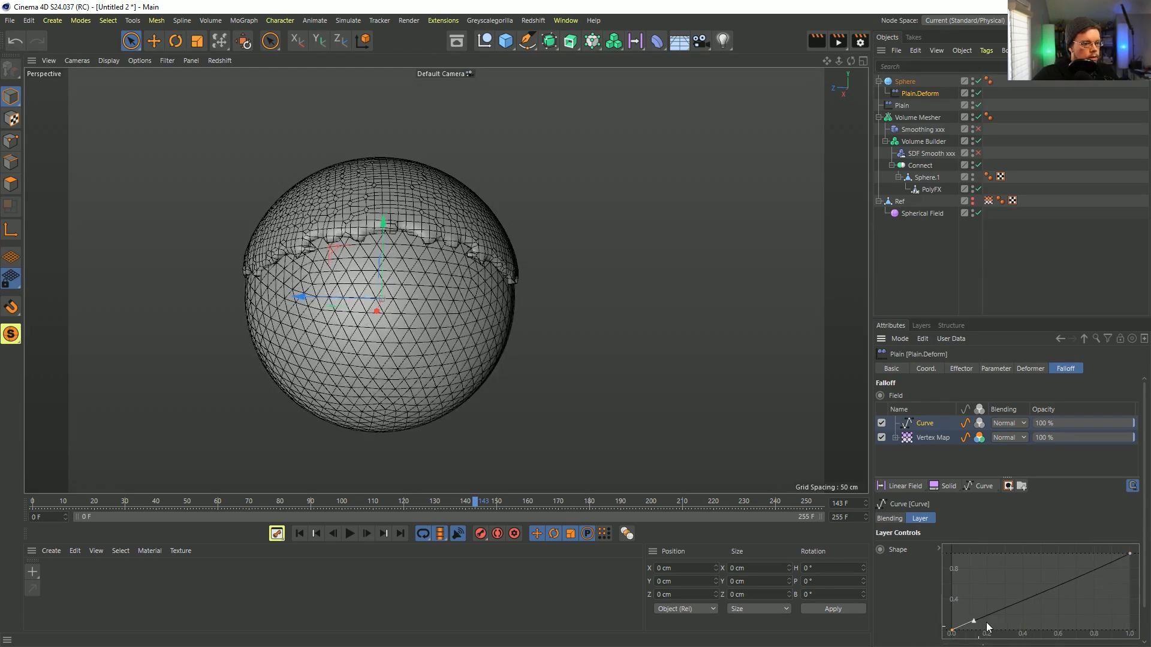
drag(974, 622, 1076, 600)
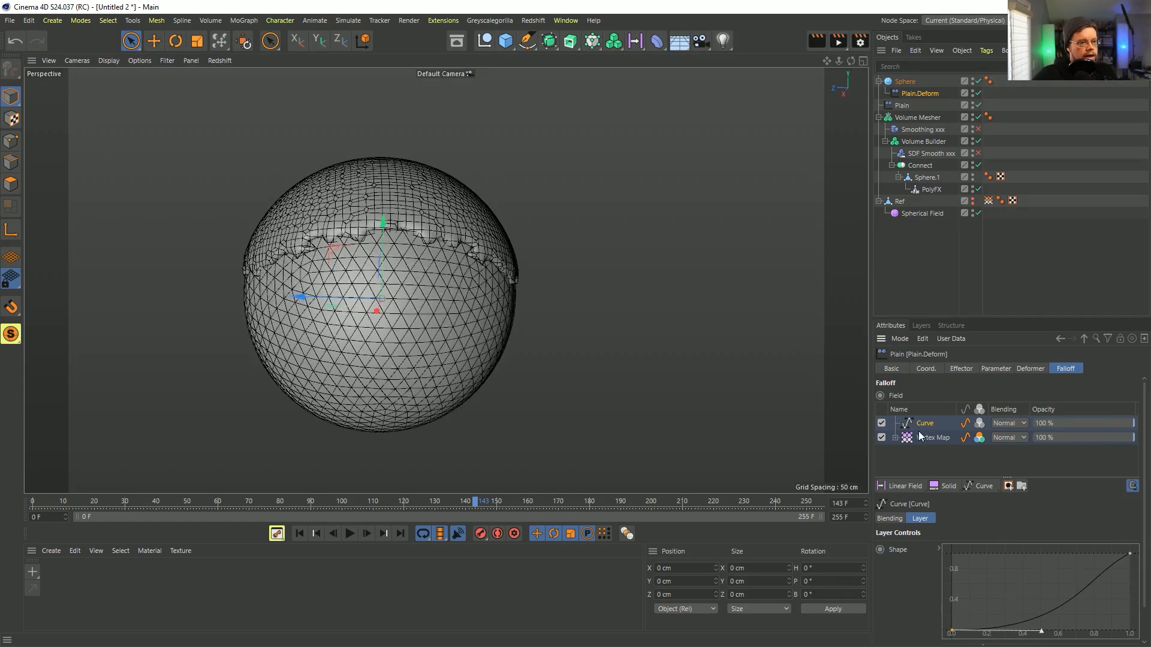
Set the Vertex Map layer's mode to Nearest and move the falloff curve's start point to about 0.9 along the baseline
click(923, 433)
click(966, 543)
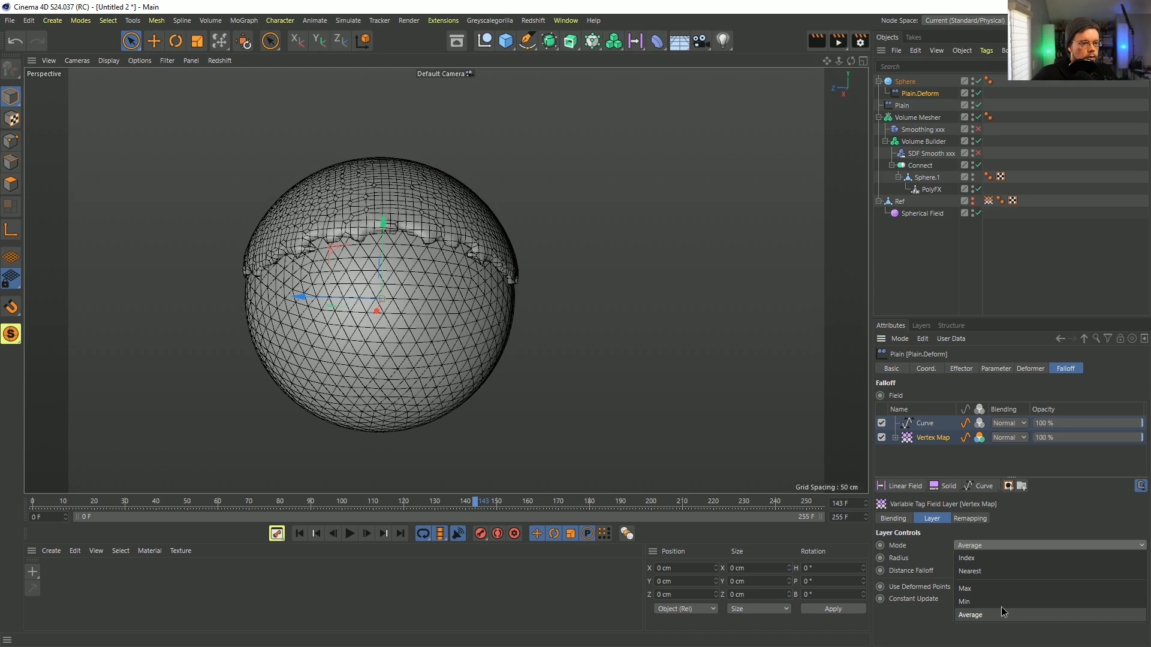
click(971, 571)
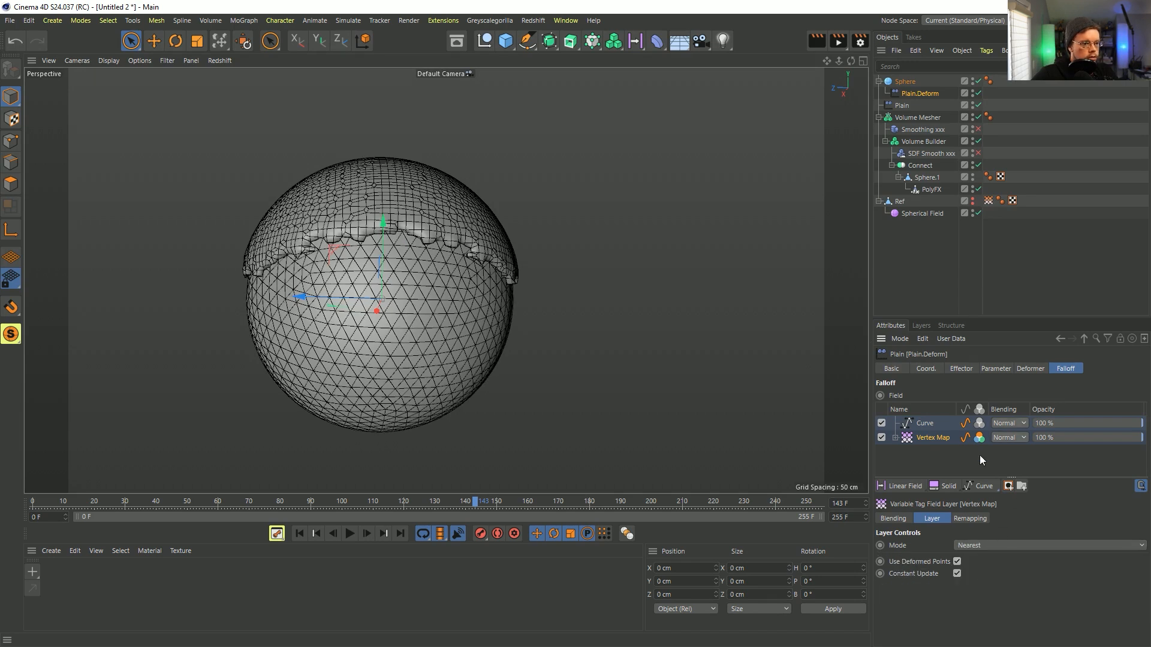
click(917, 423)
click(951, 632)
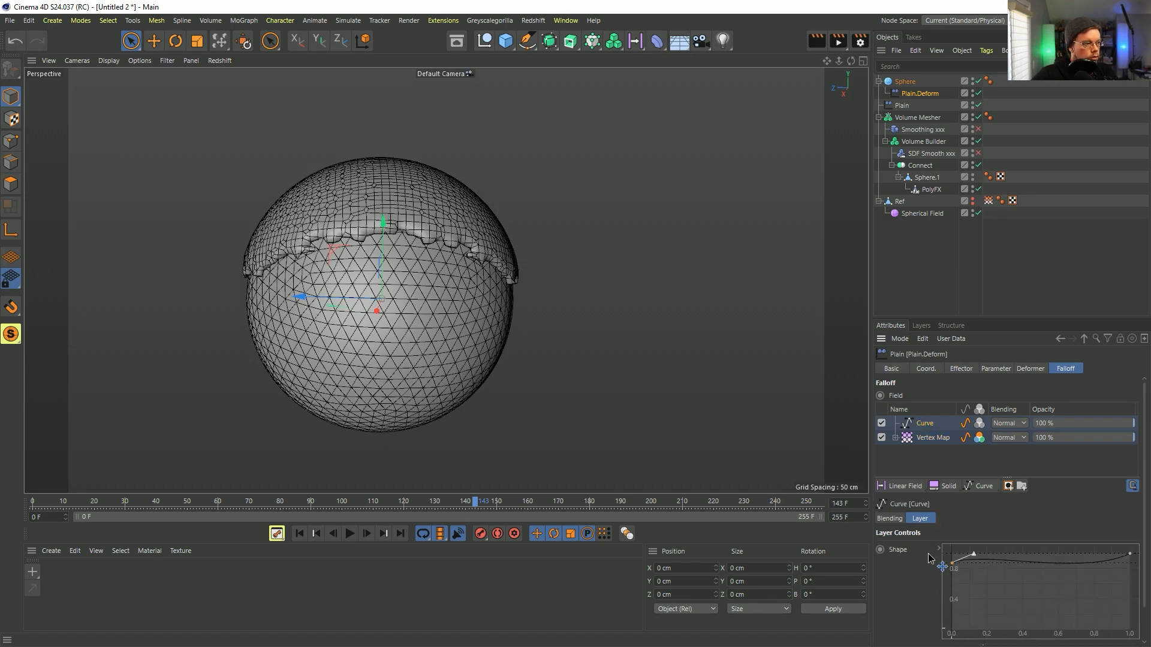
drag(951, 630, 1109, 632)
Play the animation from the first frame with Volume Mesher and Volume Builder disabled to check the inner sphere's deformation alone
alt+drag(429, 262, 499, 551)
click(301, 534)
click(350, 535)
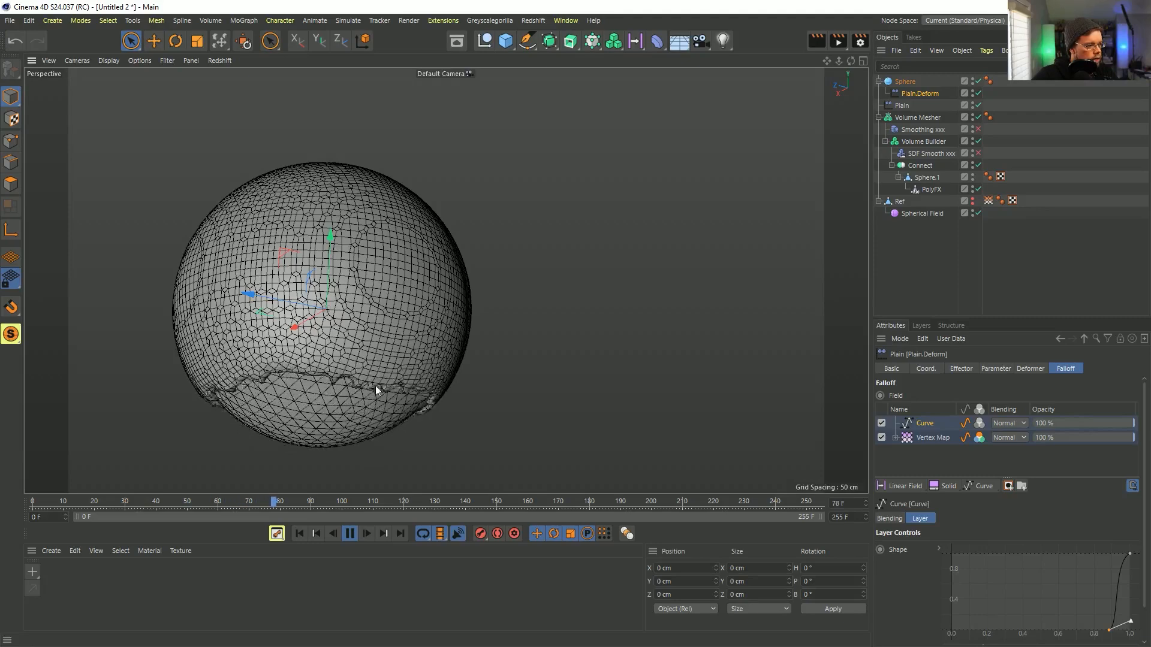
click(978, 118)
click(978, 140)
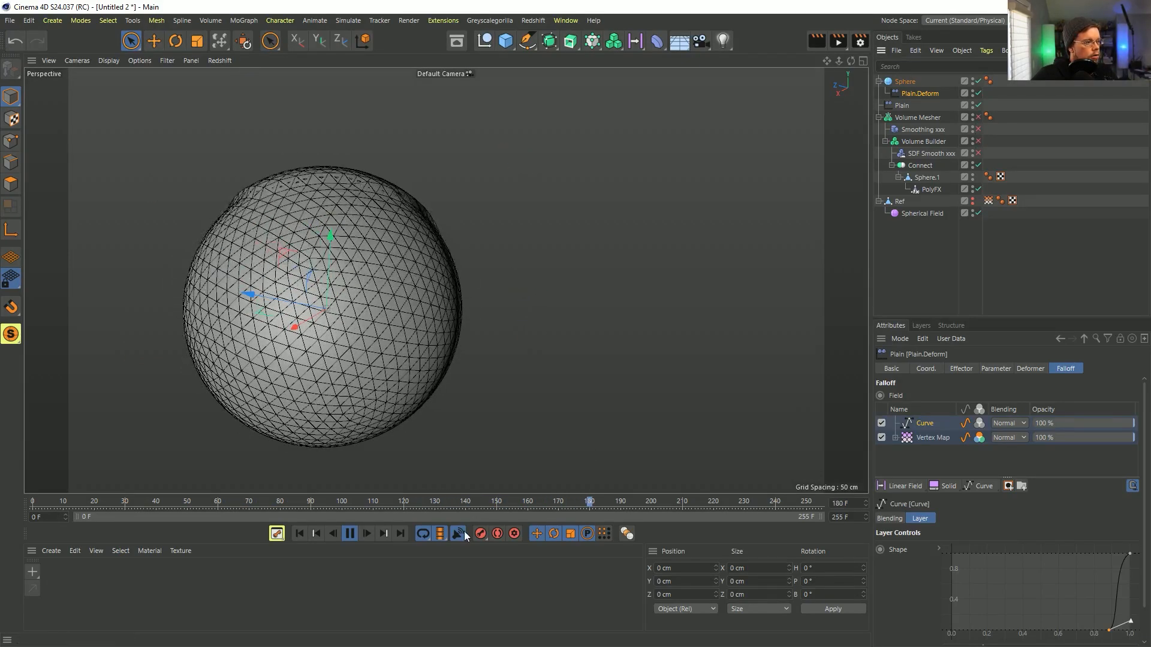
click(303, 531)
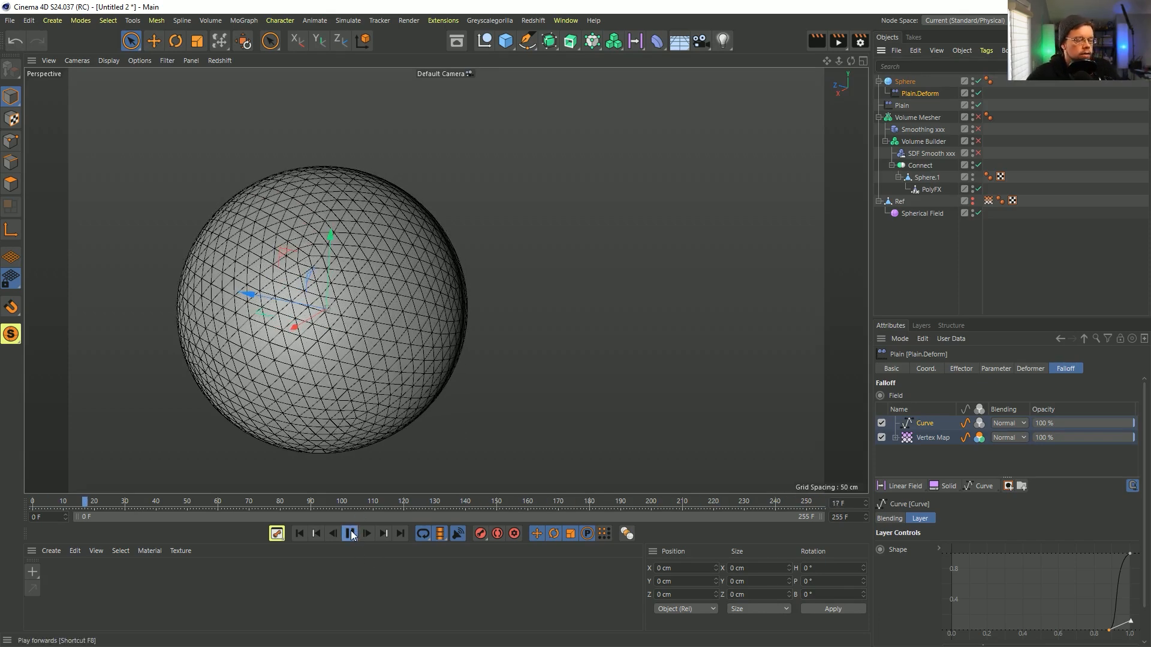
Re-enable Volume Mesher and Volume Builder during playback and stop the dissolve around frame 147
click(978, 117)
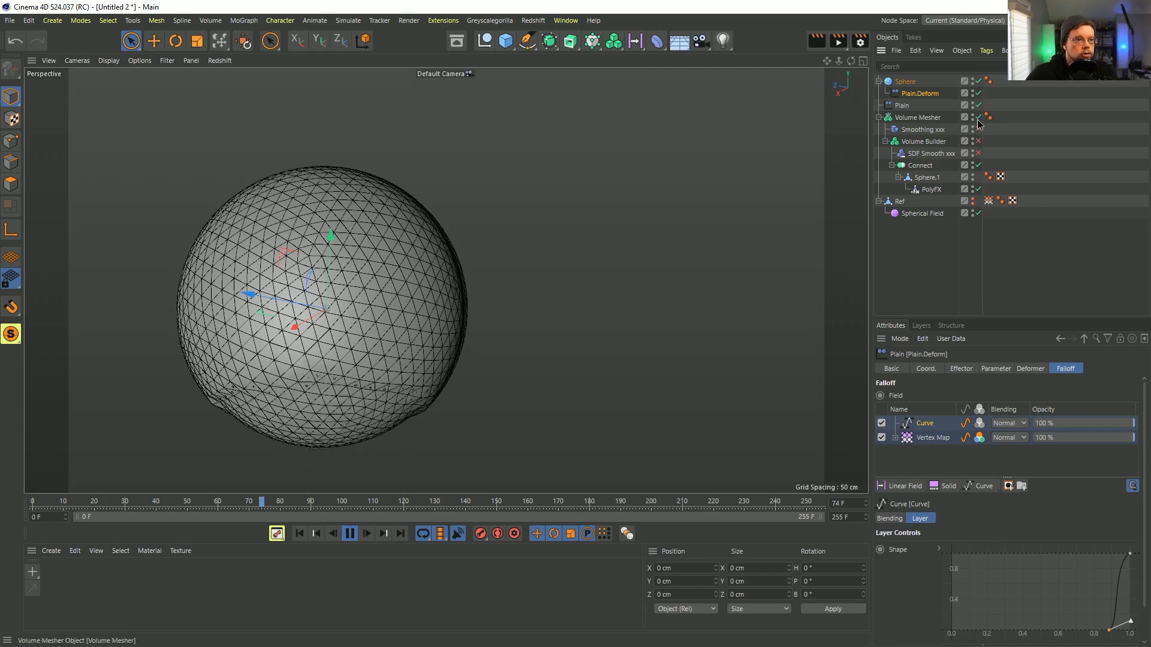
click(978, 141)
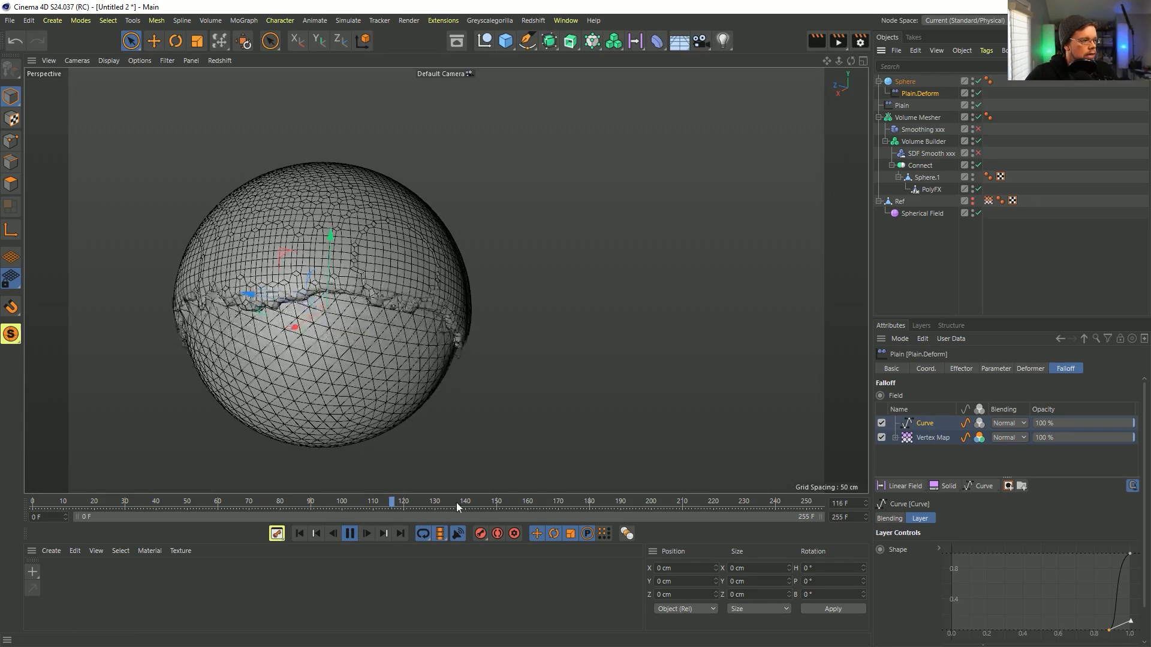
click(350, 533)
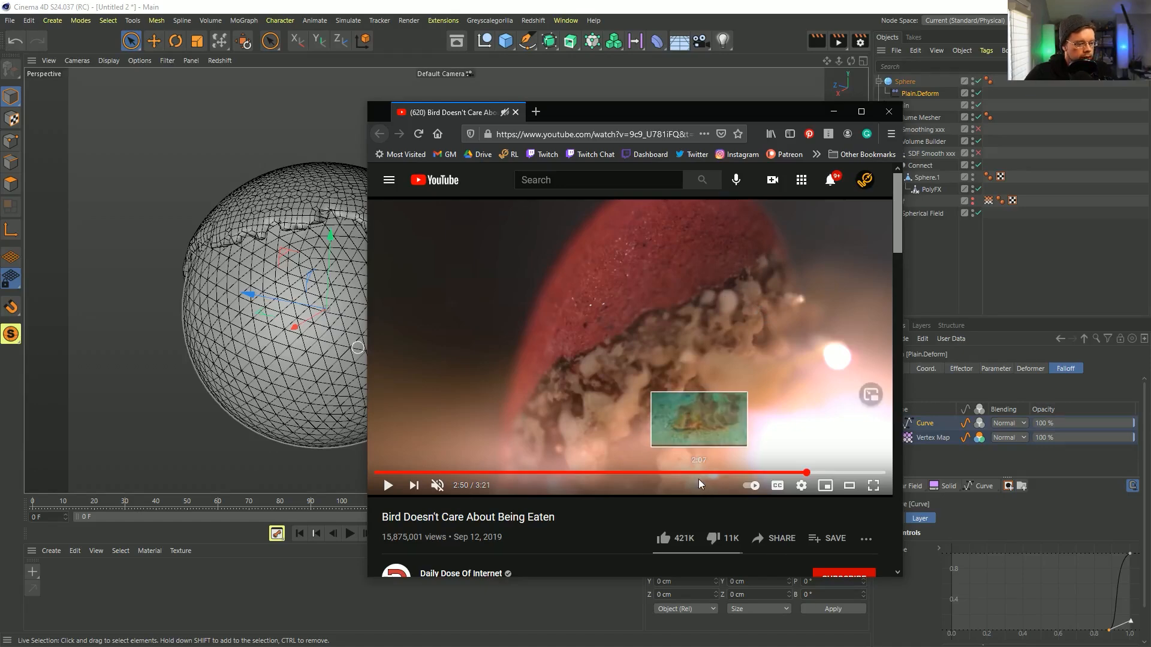
Examine the match head before it burns in the YouTube reference video and compare it with the dissolving sphere
key(j)
key(k)
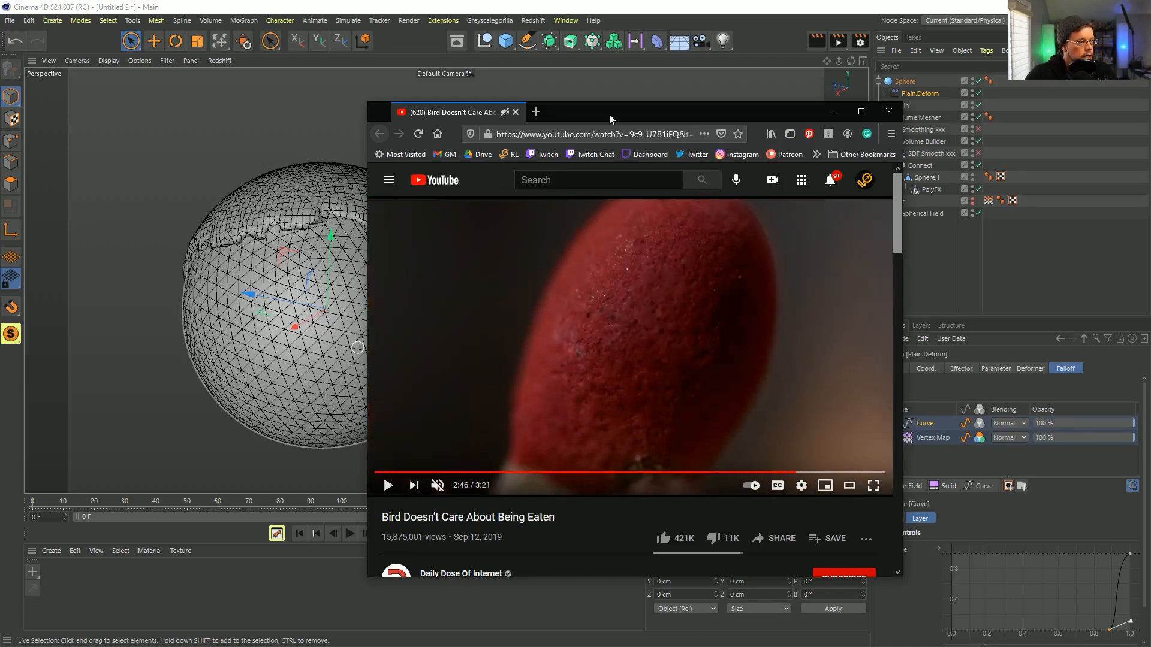
click(833, 112)
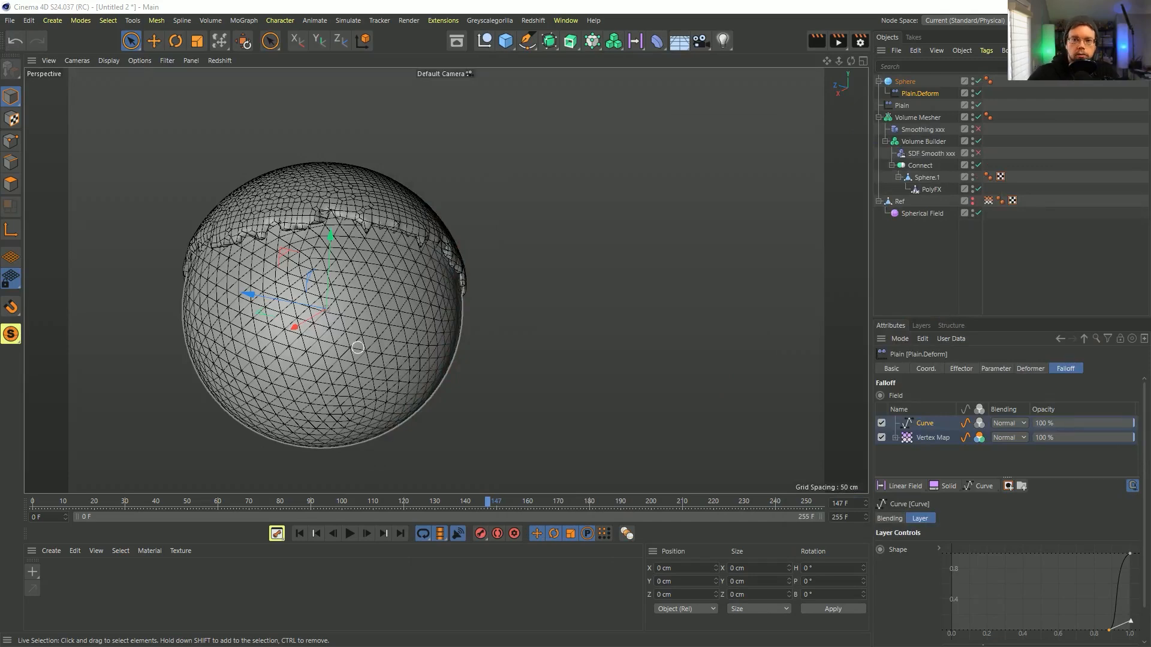
mouse_move(366, 228)
alt+mouse_down()
mouse_move(360, 259)
mouse_move(362, 231)
alt+mouse_up()
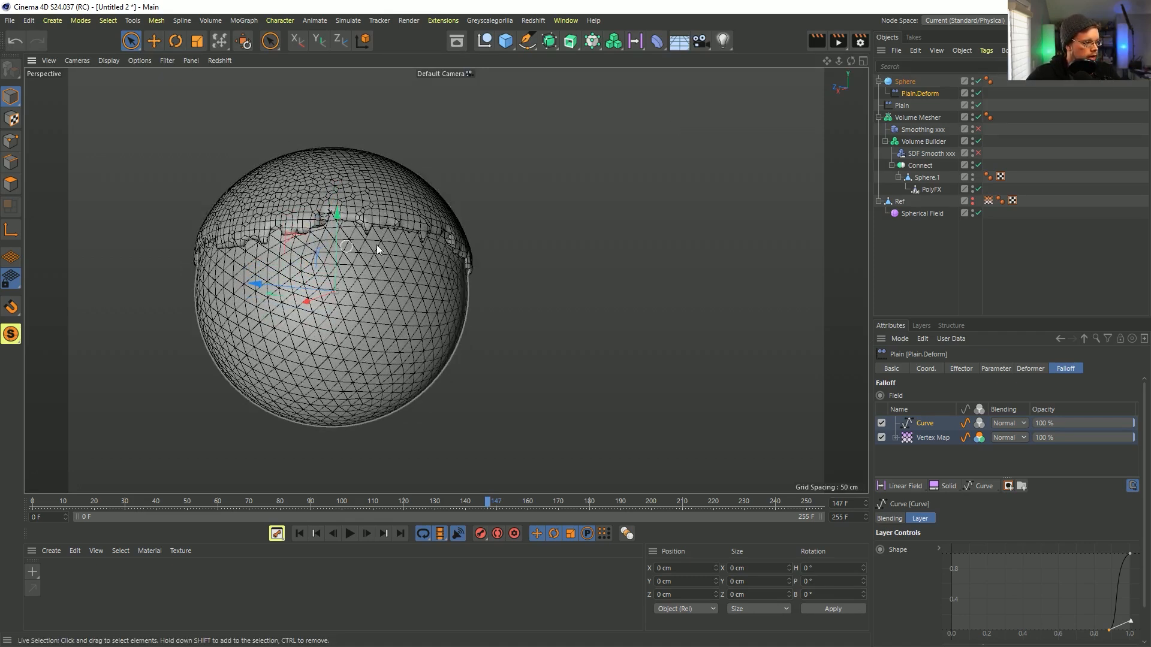
Set the inner sphere's segments to 128 and disable Volume Mesher and Volume Builder
click(384, 300)
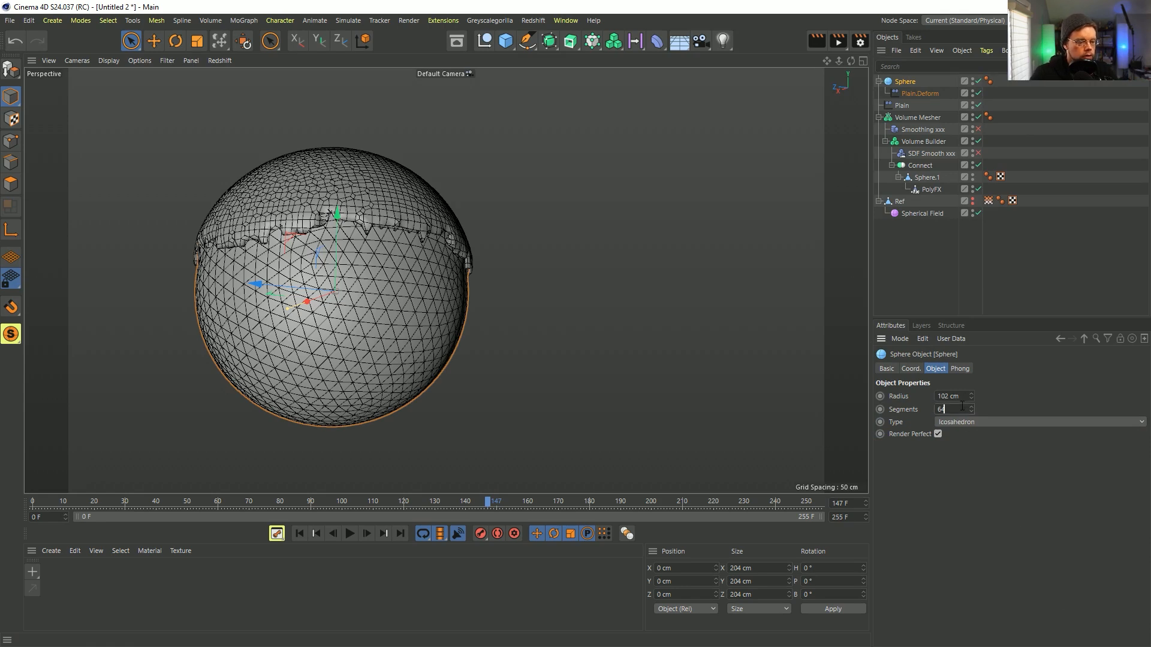
key(Return)
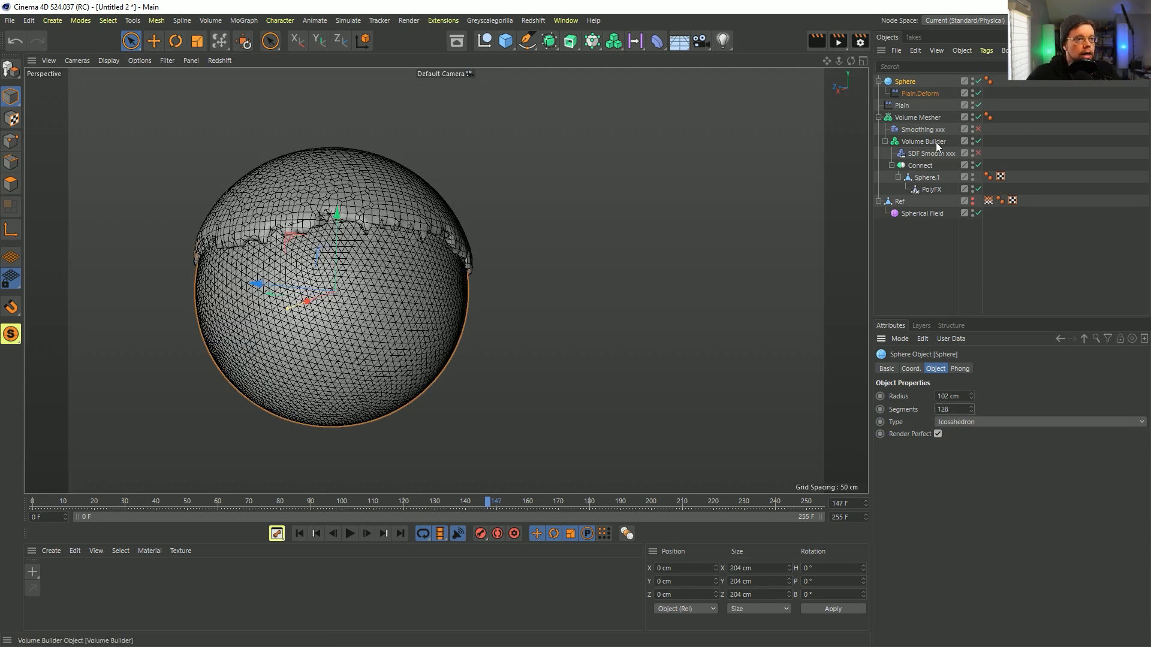
click(978, 142)
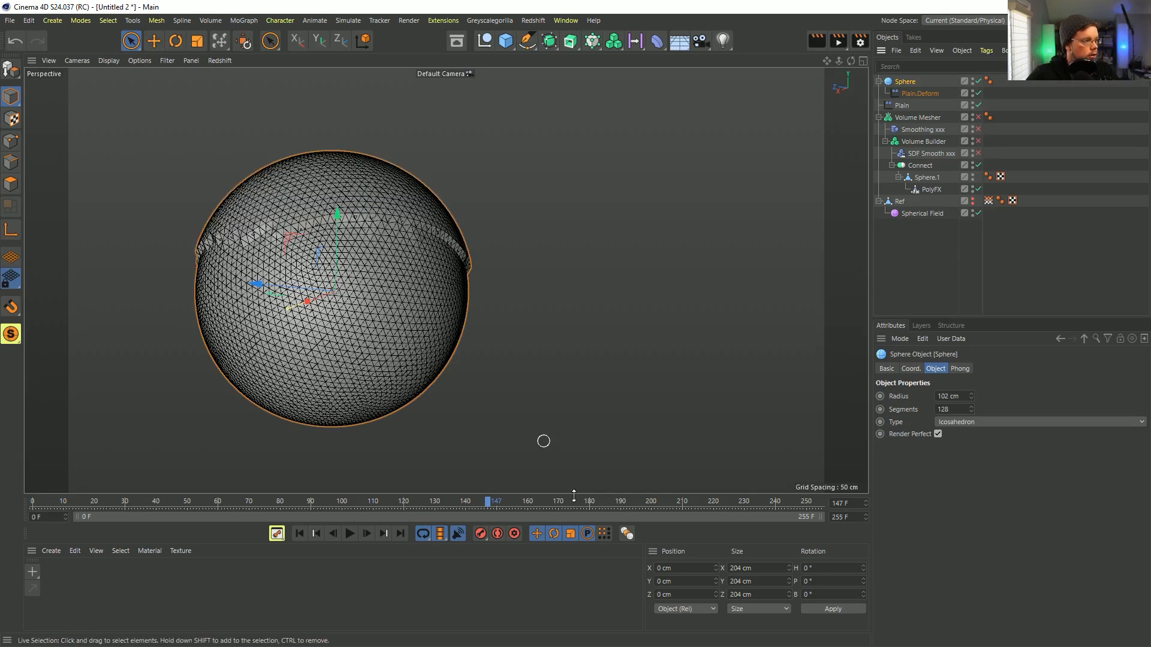
Duplicate the Plain deformer under the inner sphere, delete the copy's Curve falloff layer and disable its Vertex Map layer
click(919, 93)
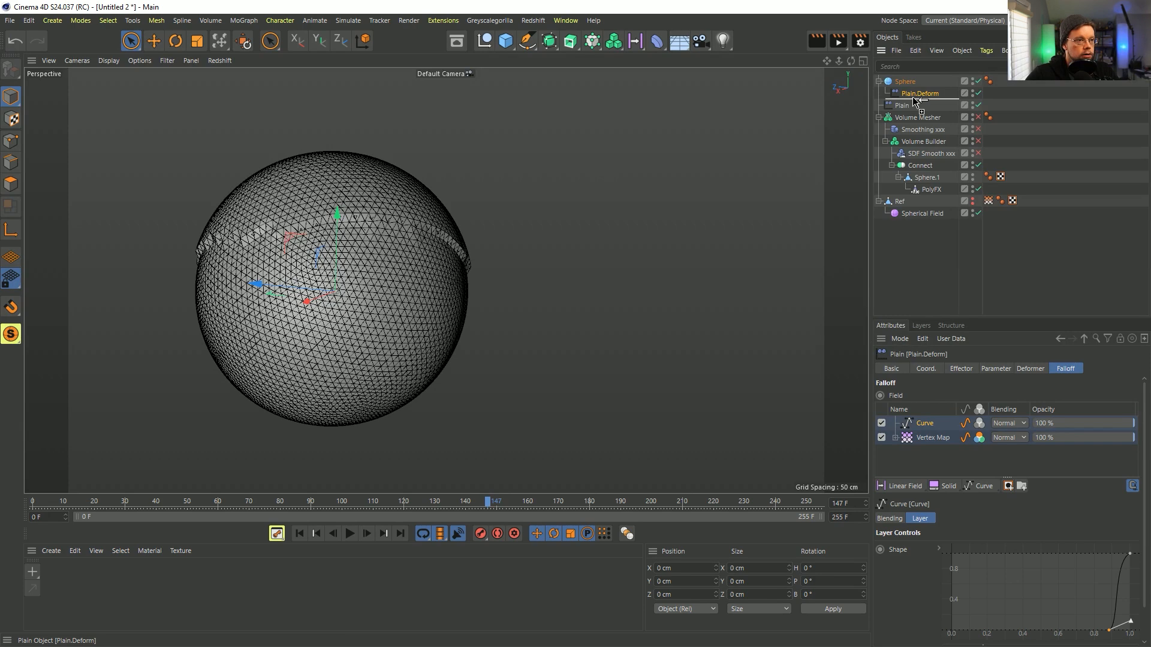
ctrl+drag(916, 101, 916, 102)
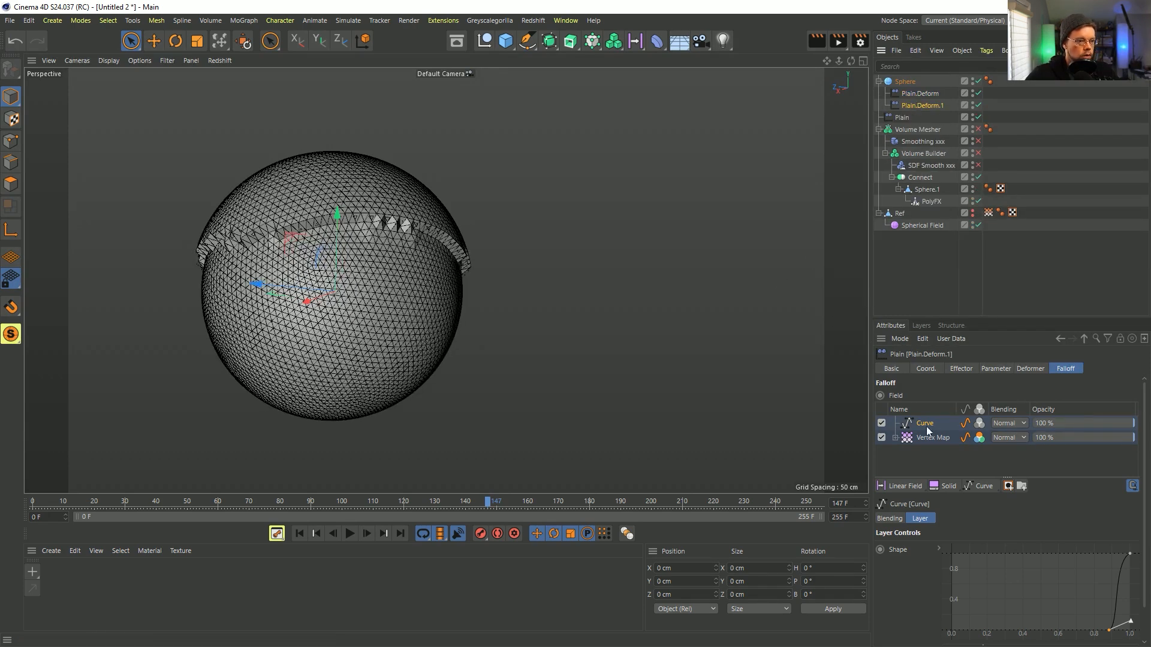
key(Delete)
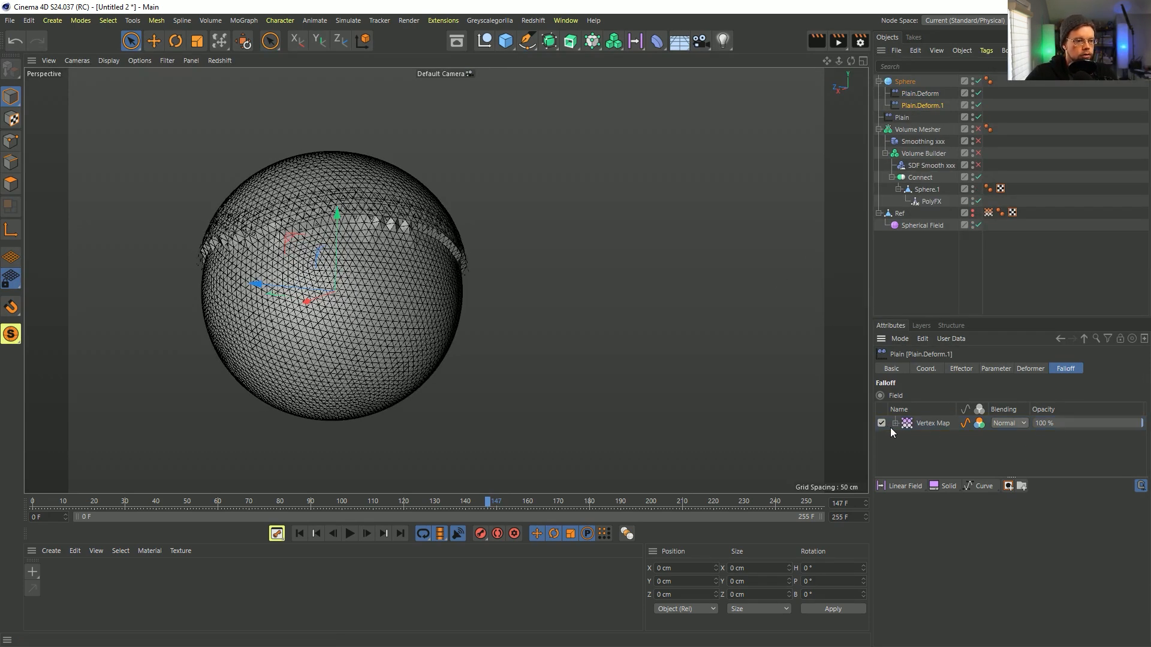
click(881, 423)
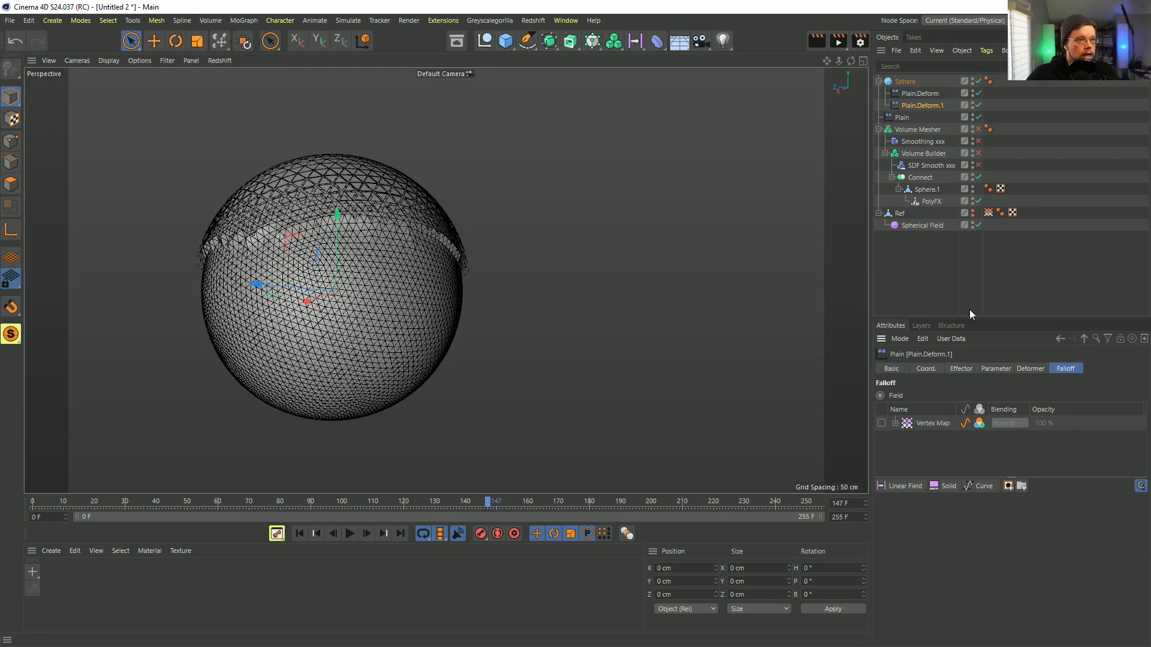
Disable Connect and PolyFX and play the animation from the first frame, stopping around frame 146
click(978, 202)
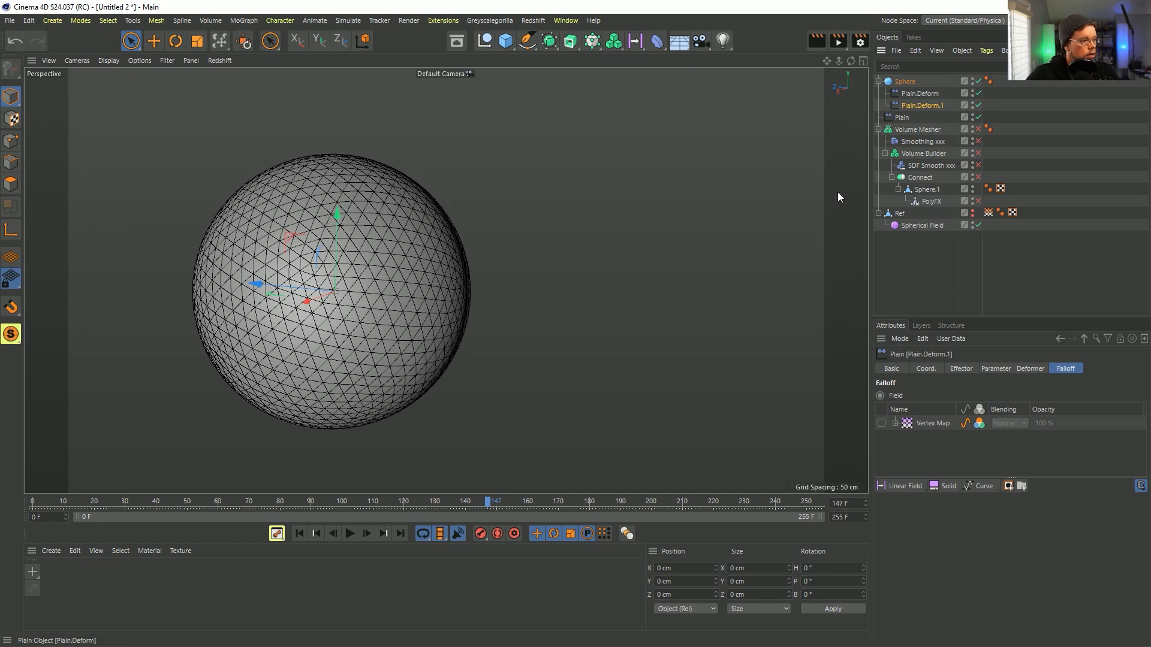
click(299, 533)
click(350, 534)
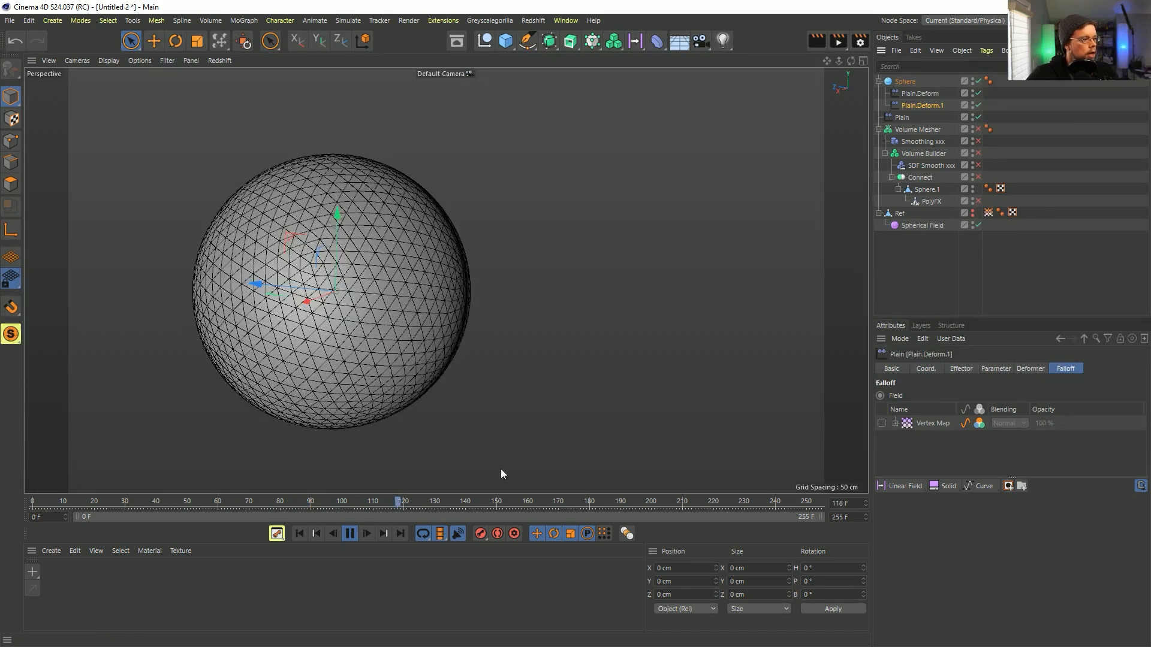
click(350, 533)
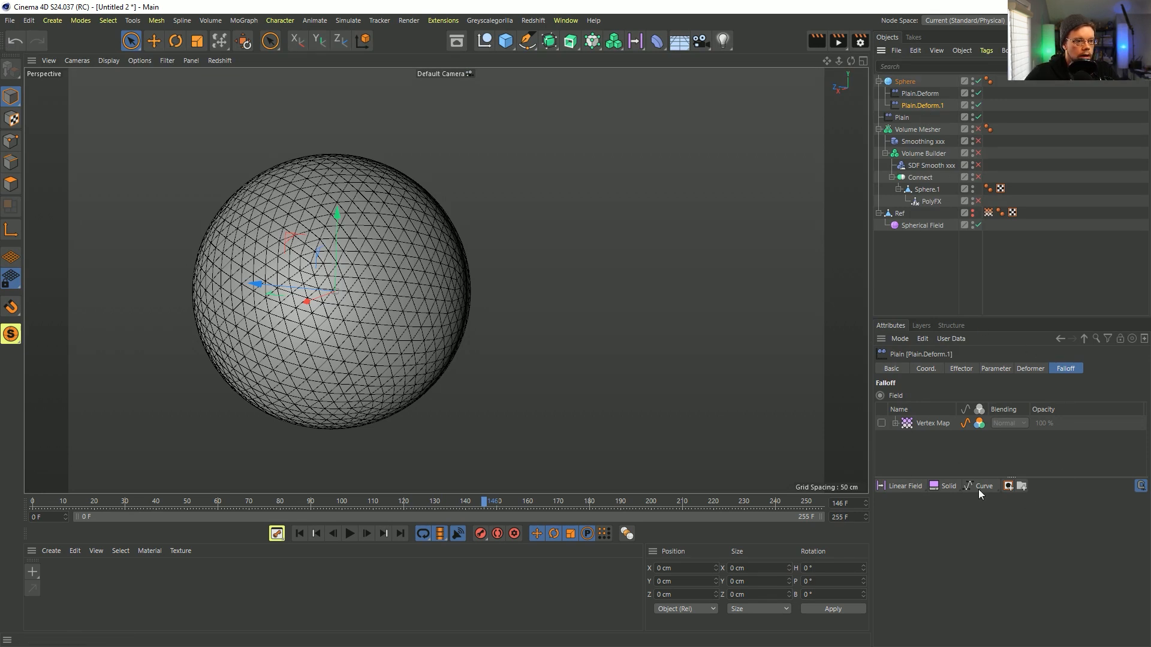
Add a Random Field to the duplicated Plain deformer's falloff and set its blending to Normal
click(897, 486)
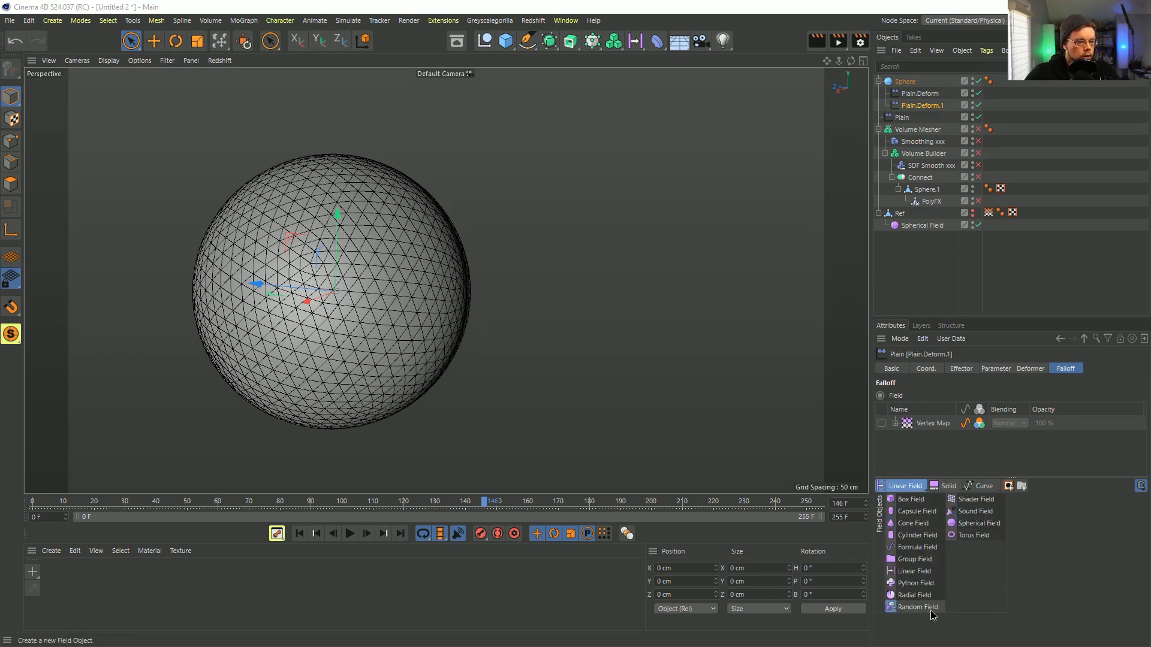
click(926, 609)
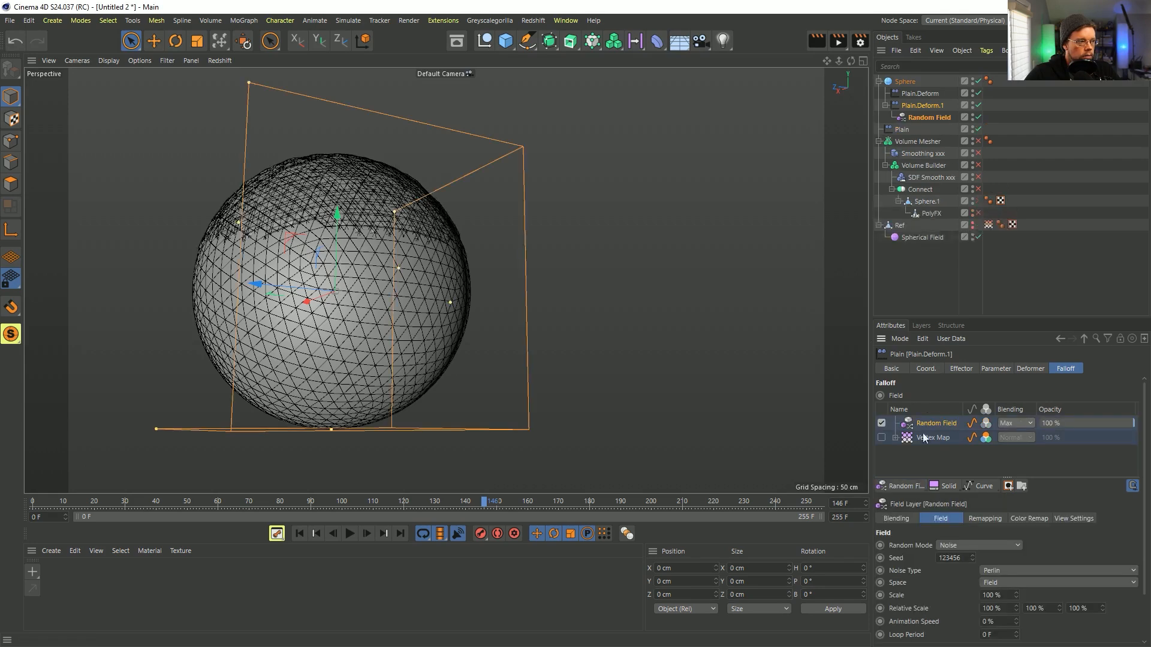
alt+drag(387, 312, 375, 354)
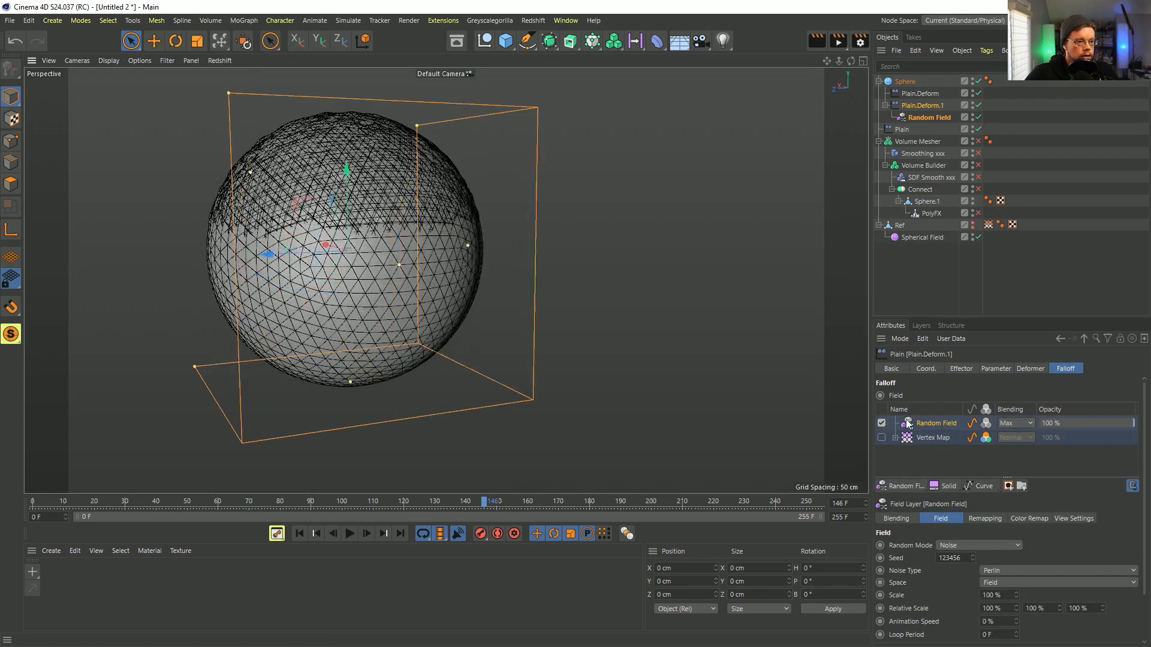
click(1002, 425)
click(1010, 436)
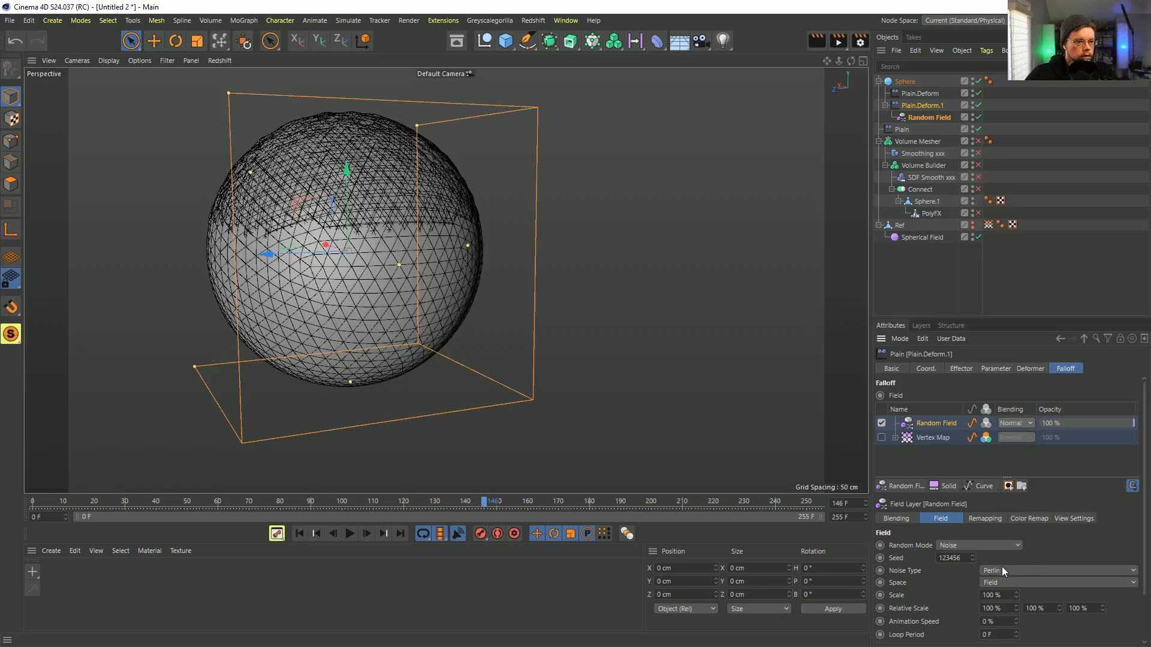
Hide the Volume Mesher in the viewport and, after trying 1068 %, set the Random Field's scale to about 53 %
drag(1015, 596, 984, 261)
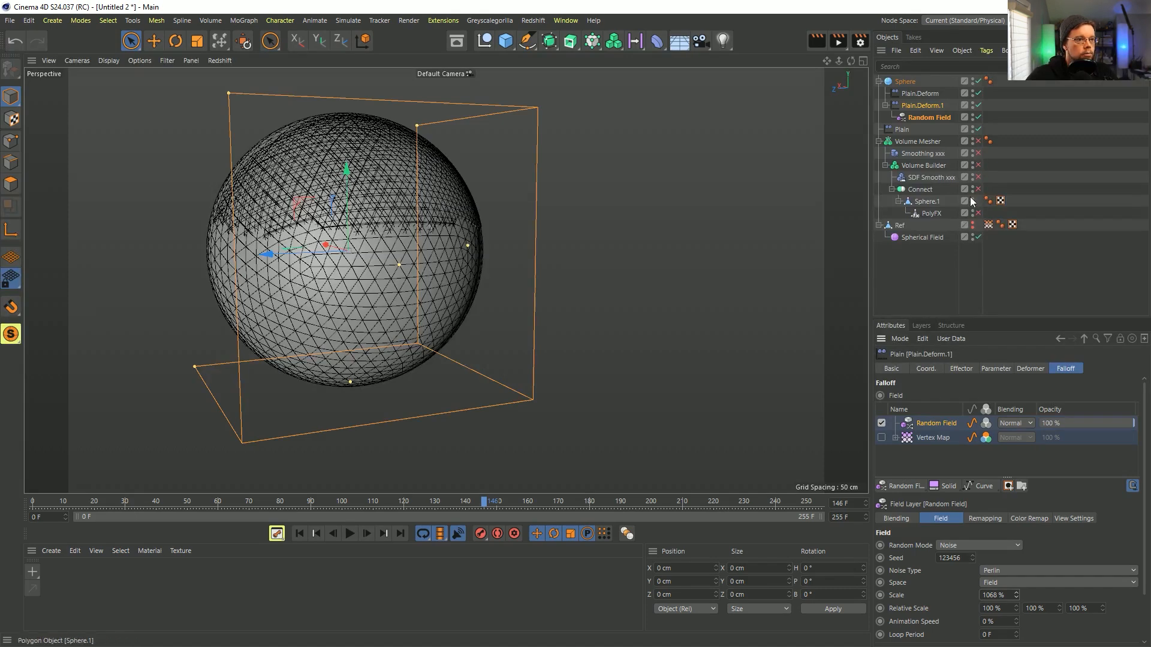
click(976, 142)
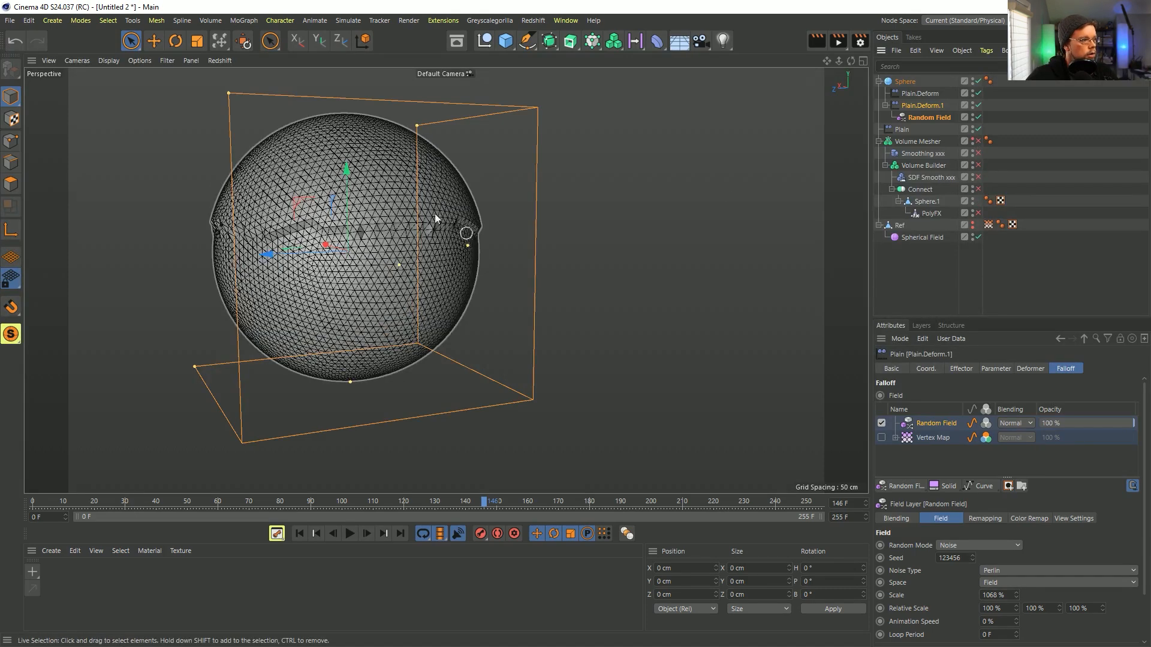
click(929, 117)
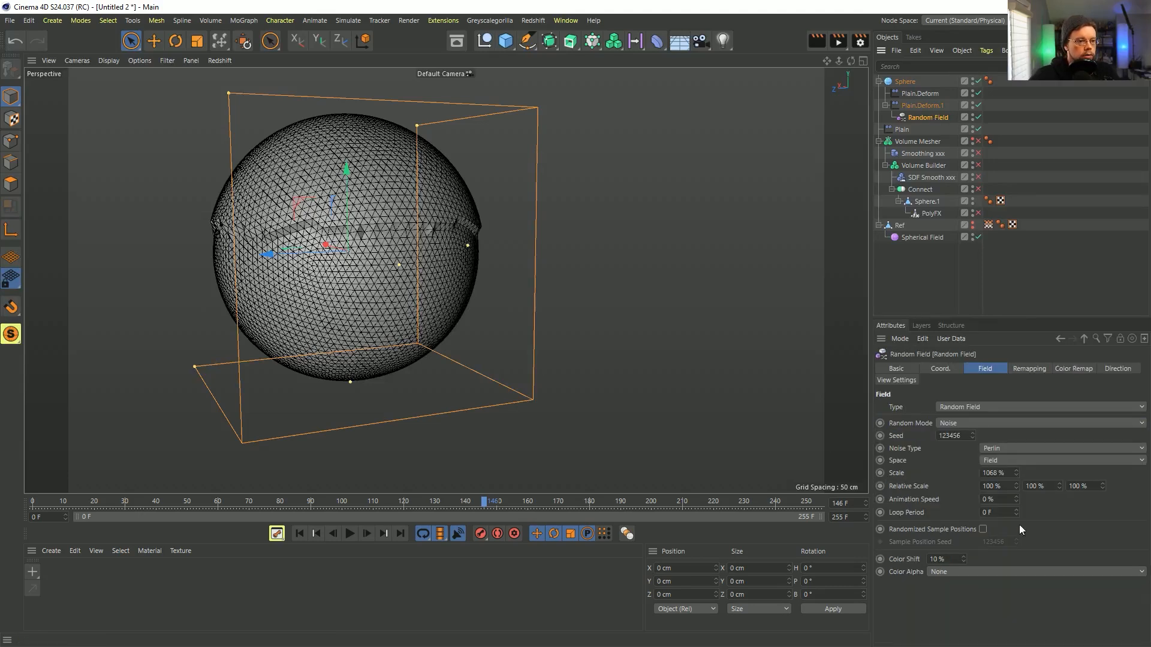
drag(1016, 473, 1016, 539)
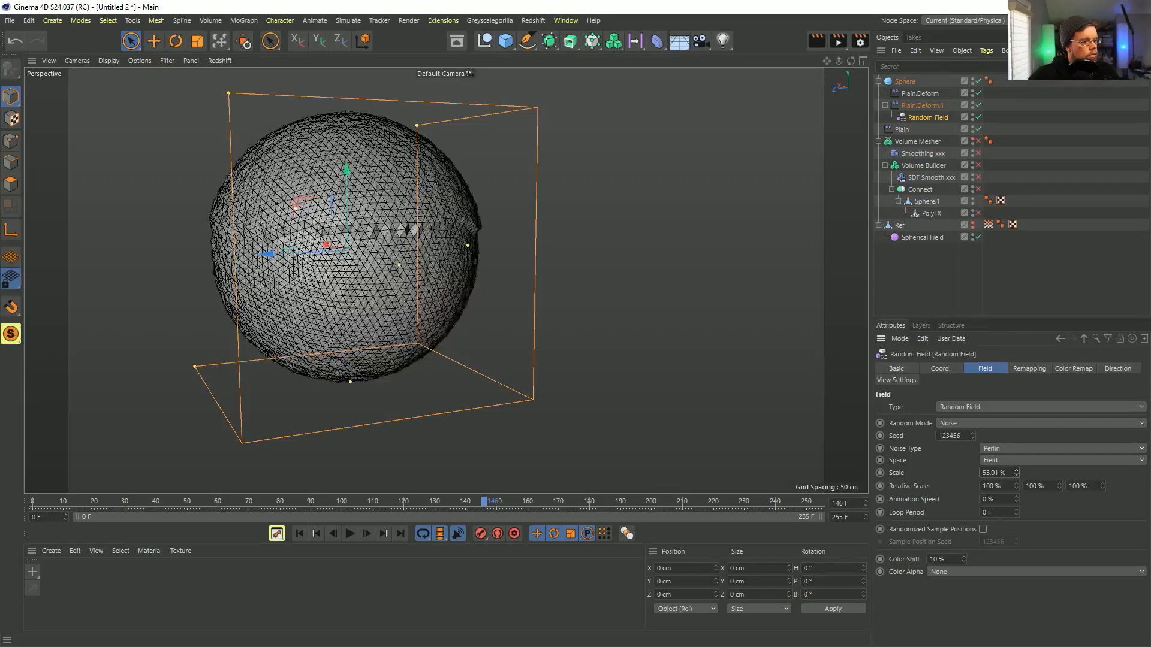
Change the Random Field's noise type to Pezo and its scale to about 276 %
click(1017, 445)
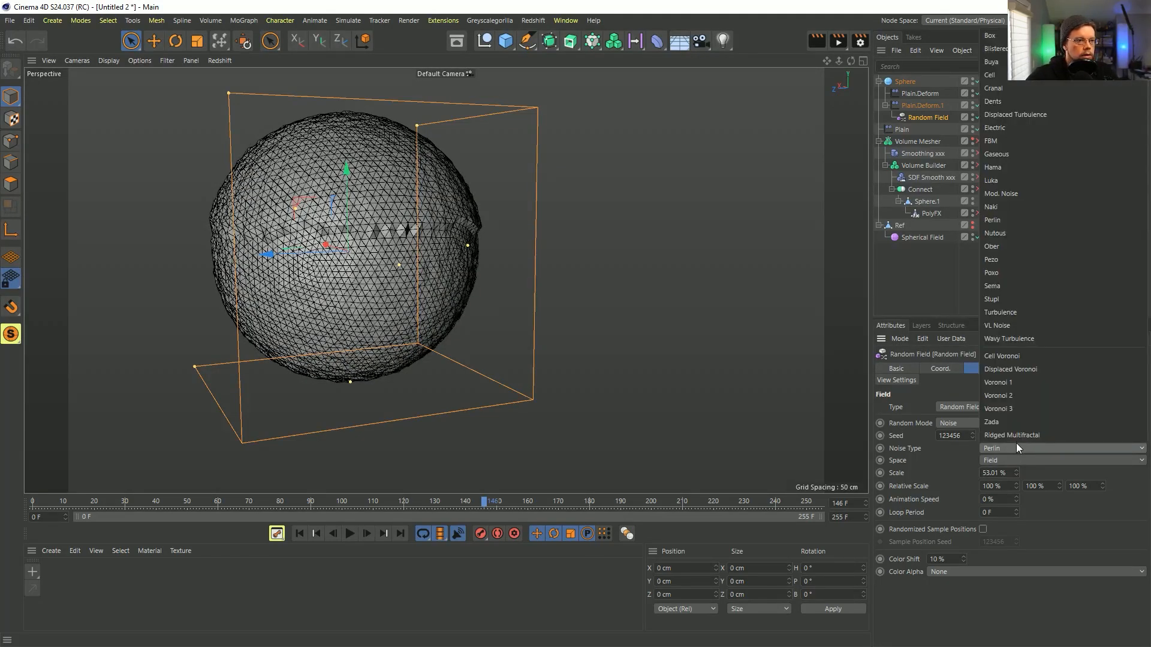
click(943, 464)
click(996, 449)
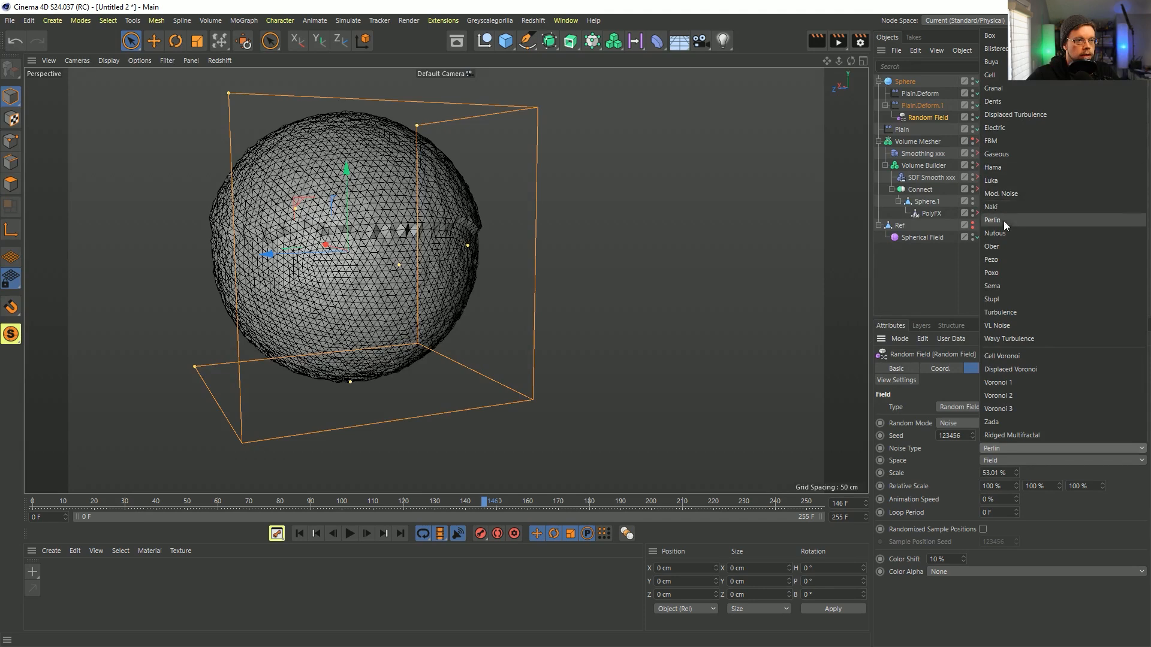
click(1006, 261)
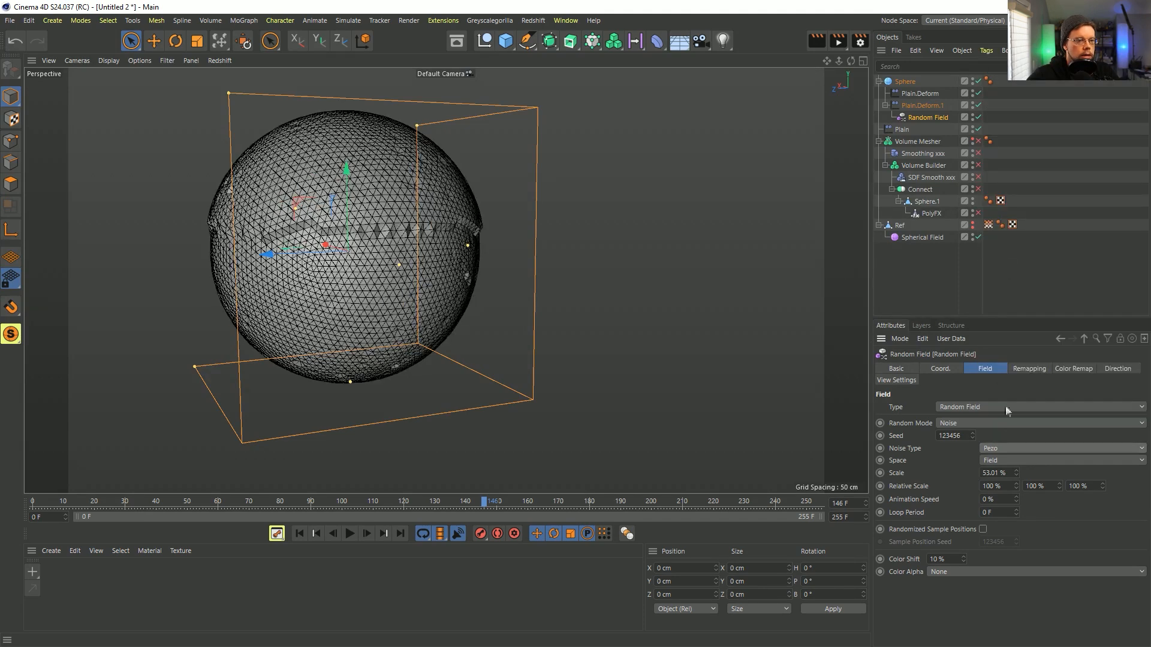
drag(1016, 473, 1058, 454)
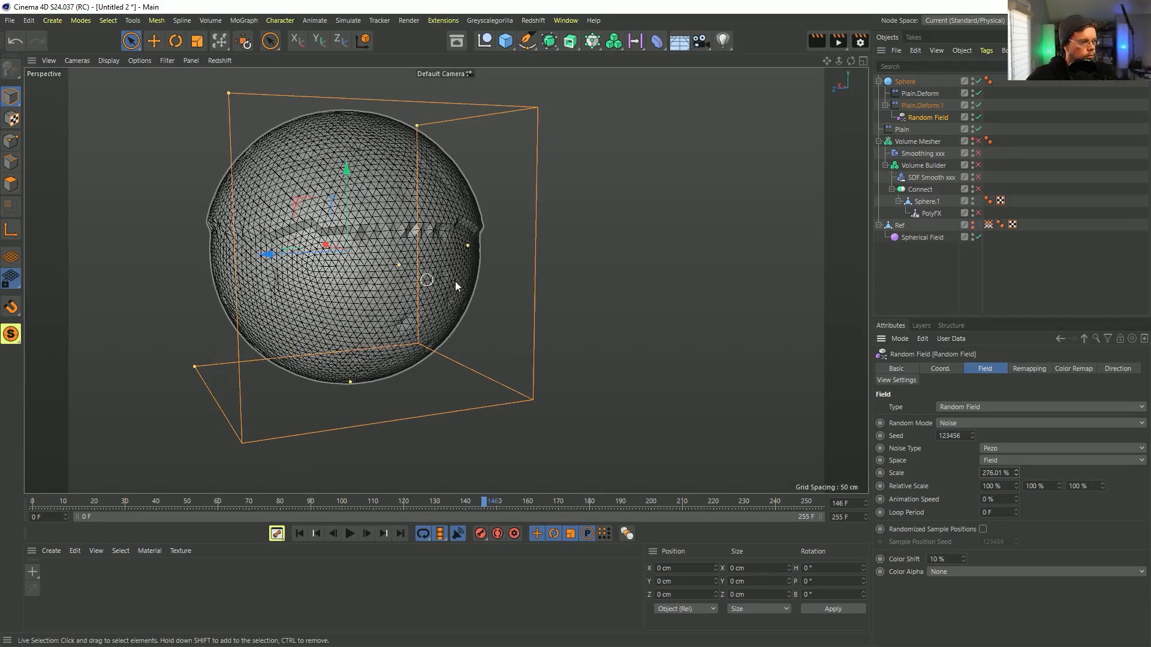
Invert the Random Field's remapping and set the duplicated Plain deformer's Z position offset to 34 cm
click(1038, 370)
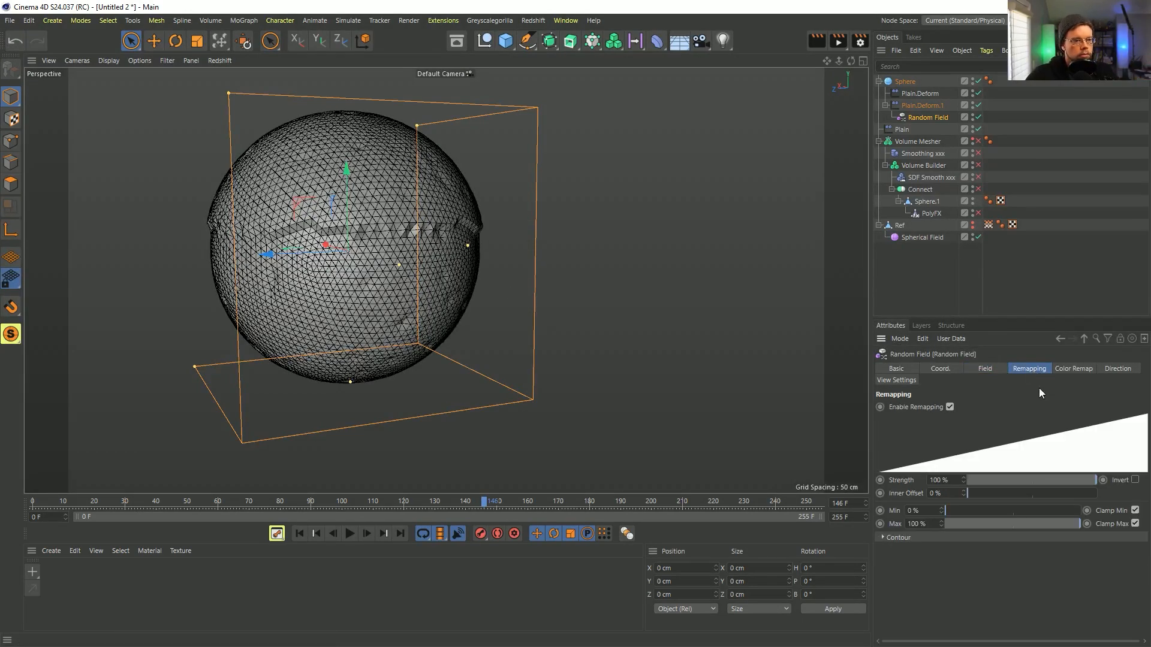
click(1135, 480)
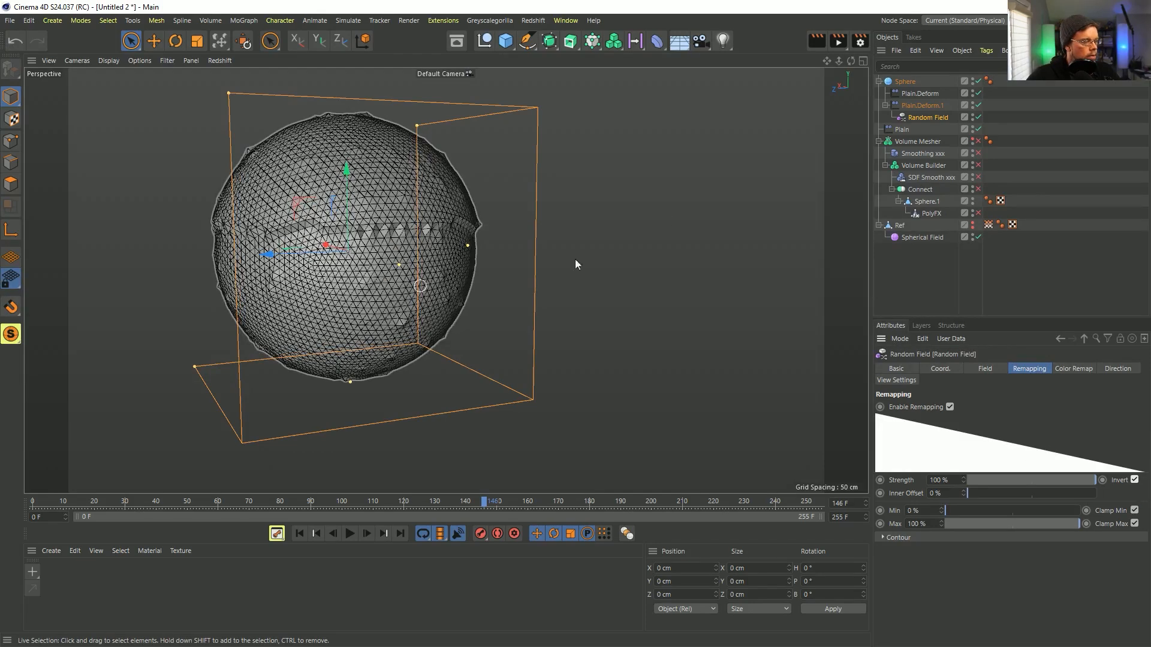
click(922, 105)
click(992, 369)
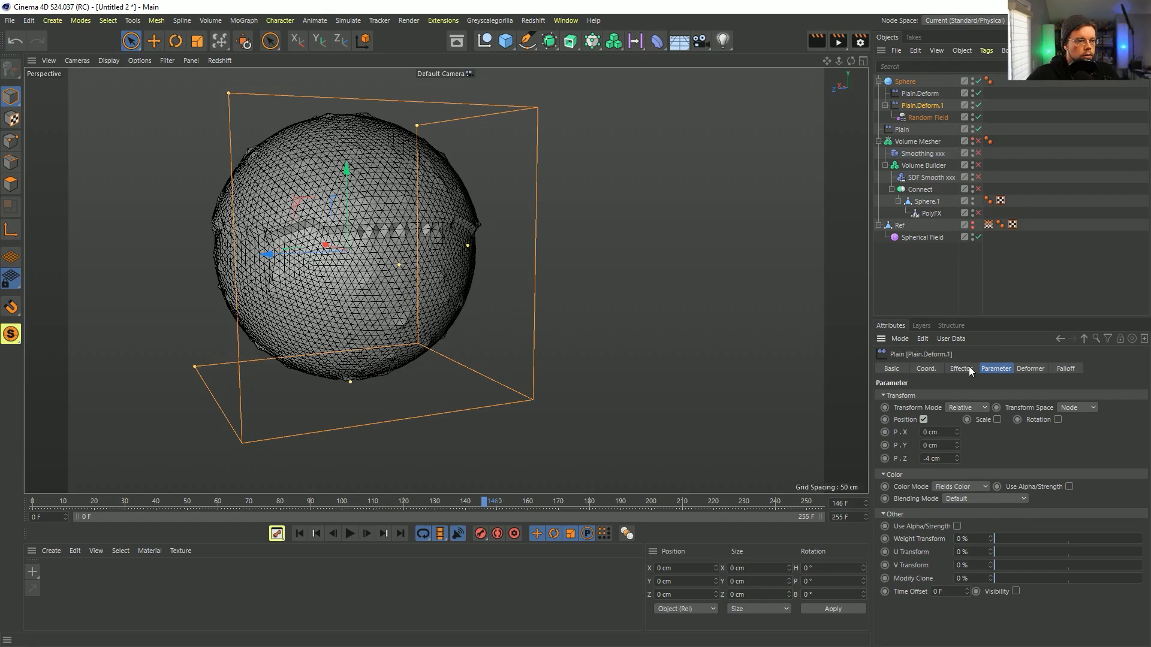
drag(958, 461, 957, 435)
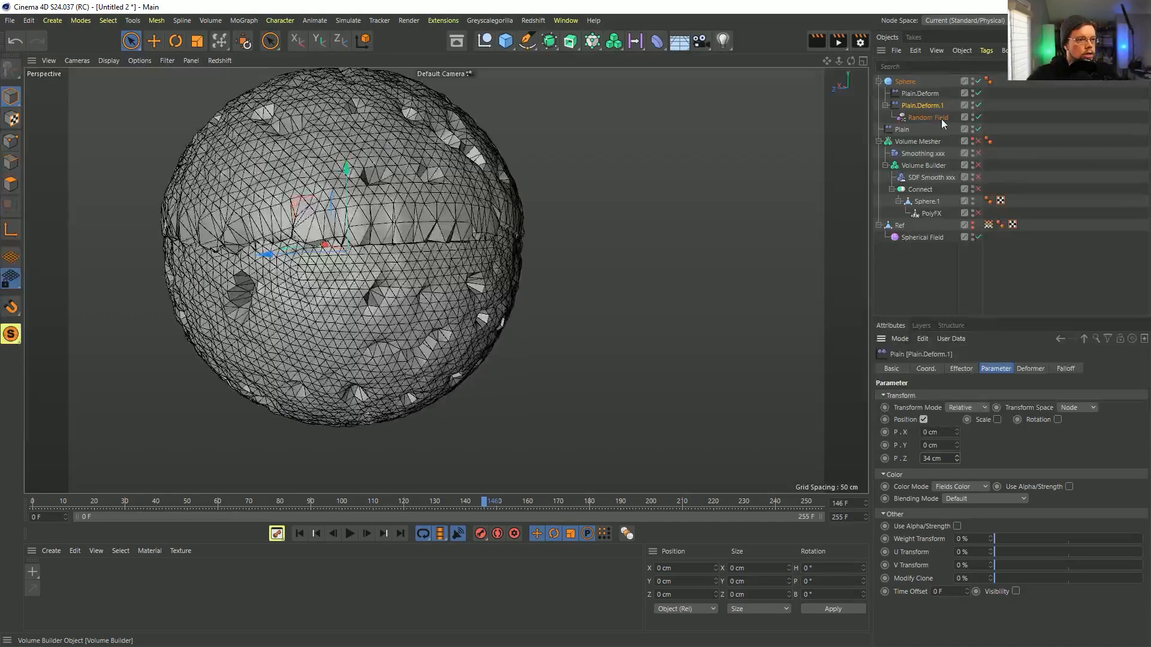
Turn off the Random Field's remapping inversion and set its scale to about 257 %
click(1065, 369)
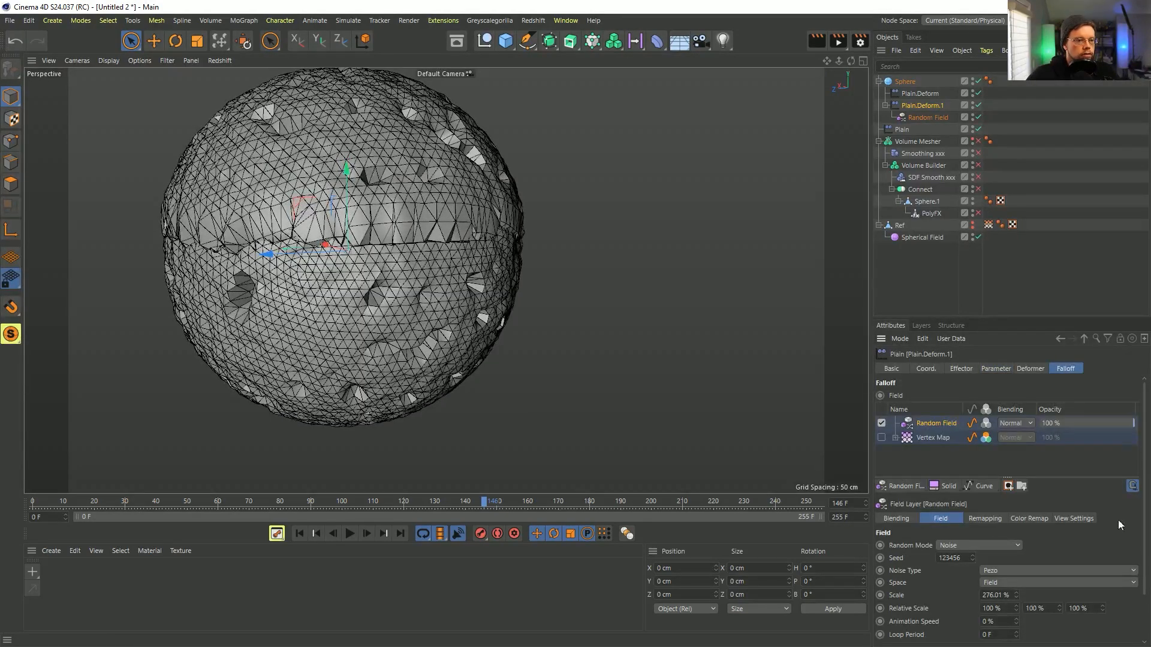
click(924, 118)
click(1133, 480)
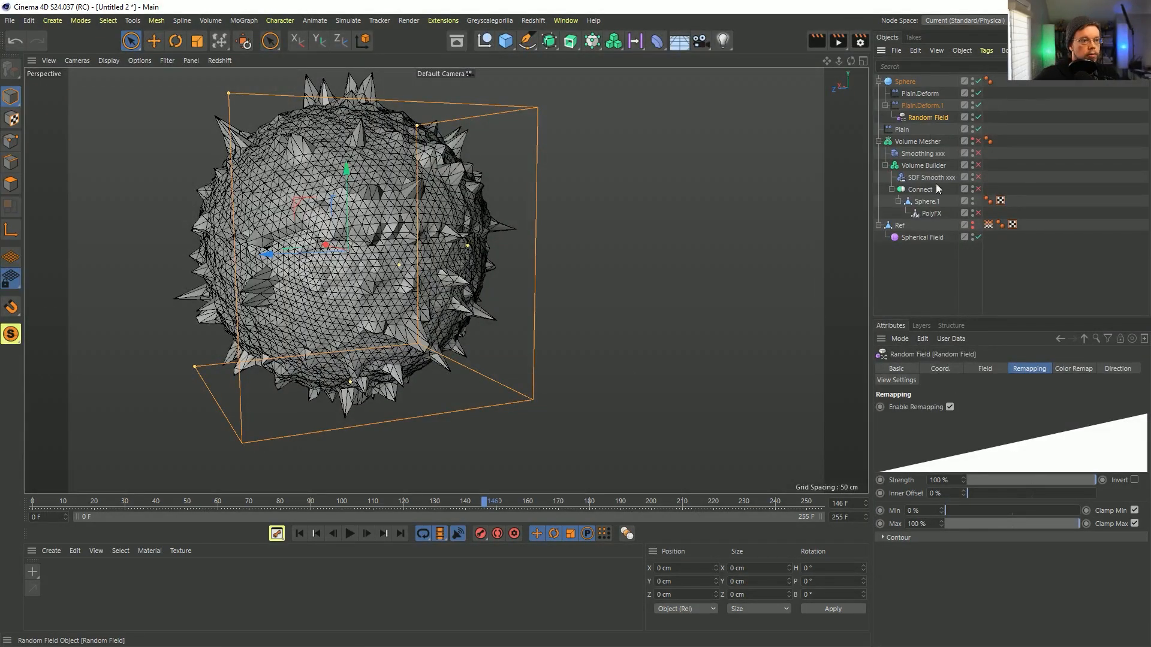
click(984, 368)
mouse_move(1014, 472)
mouse_down()
mouse_move(1014, 437)
mouse_move(1014, 483)
mouse_up()
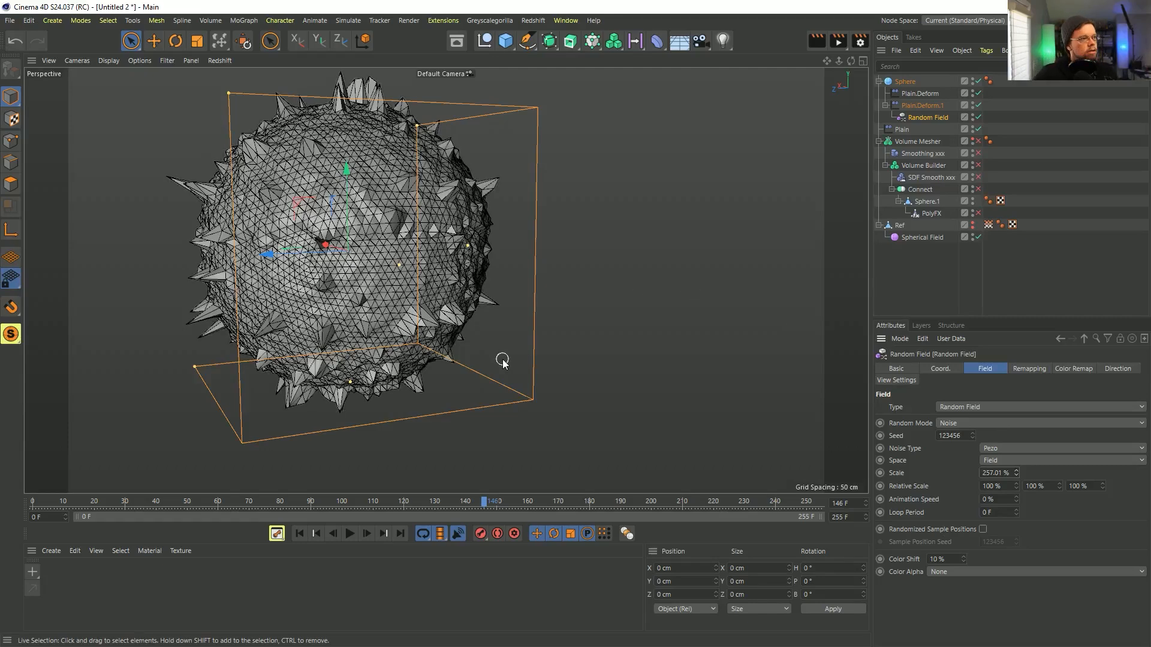
Try Voronoi 1 and Voronoi 2 as the Random Field's noise type, settling on Voronoi 3
click(1021, 449)
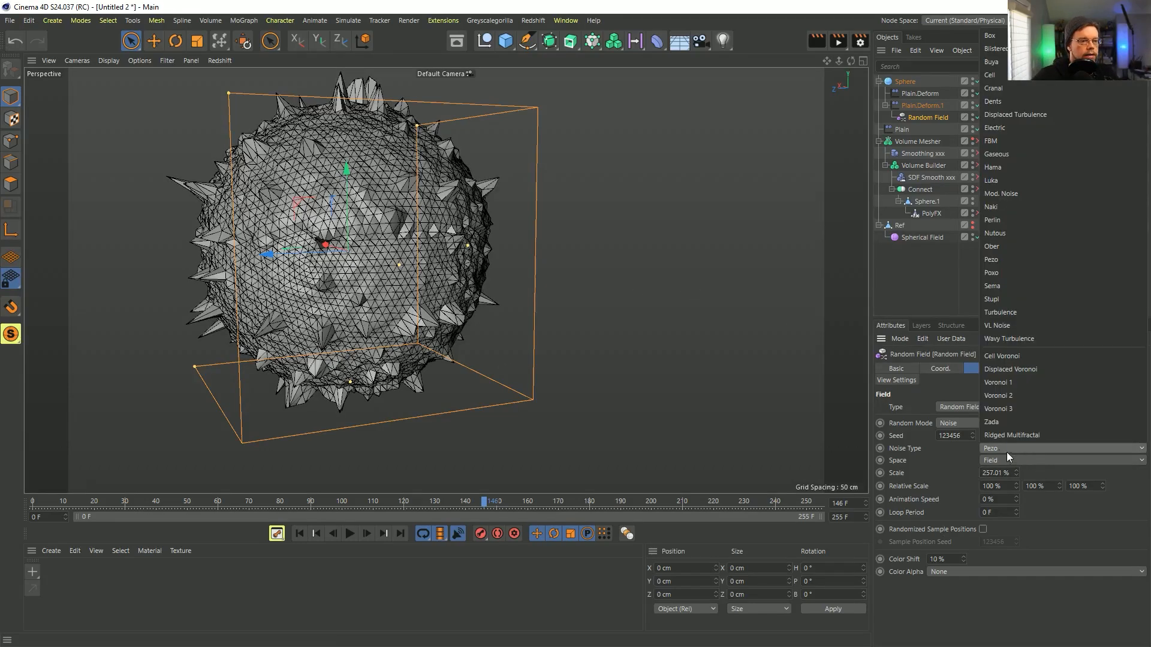
click(1012, 386)
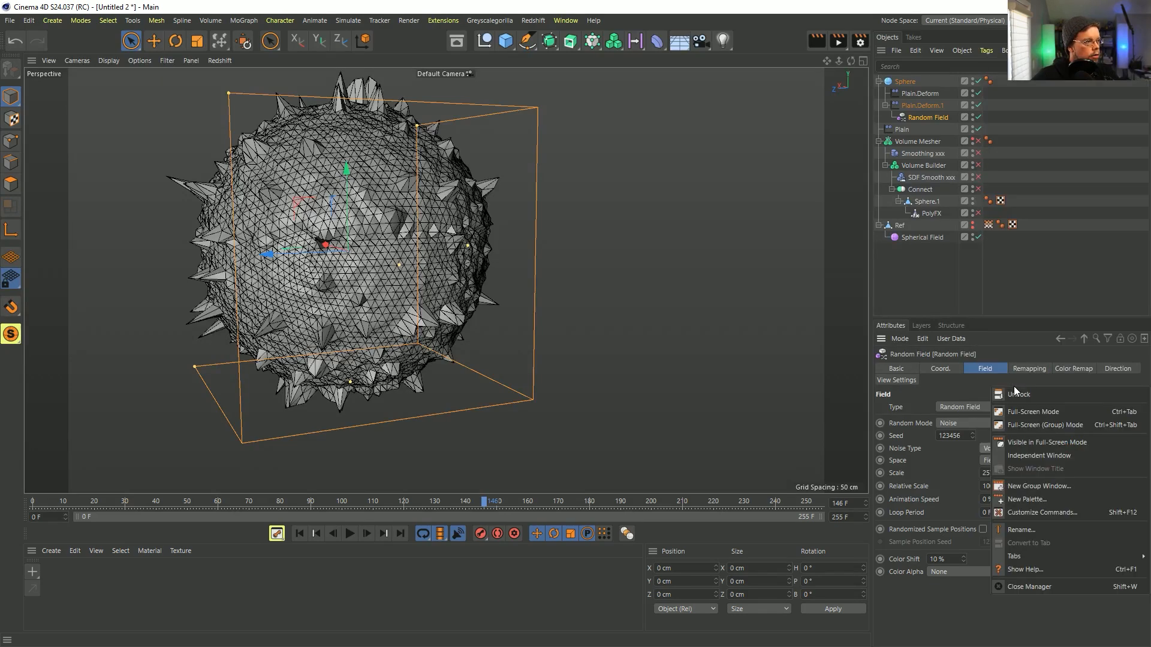
click(1019, 448)
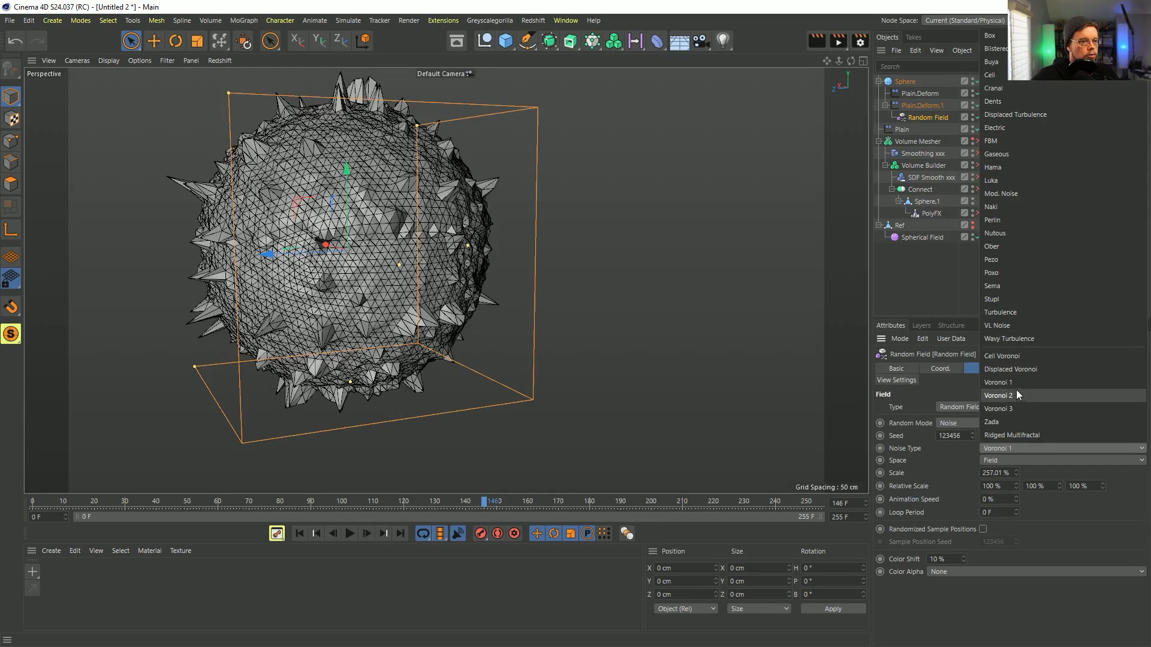
click(1013, 383)
click(1005, 452)
click(1014, 391)
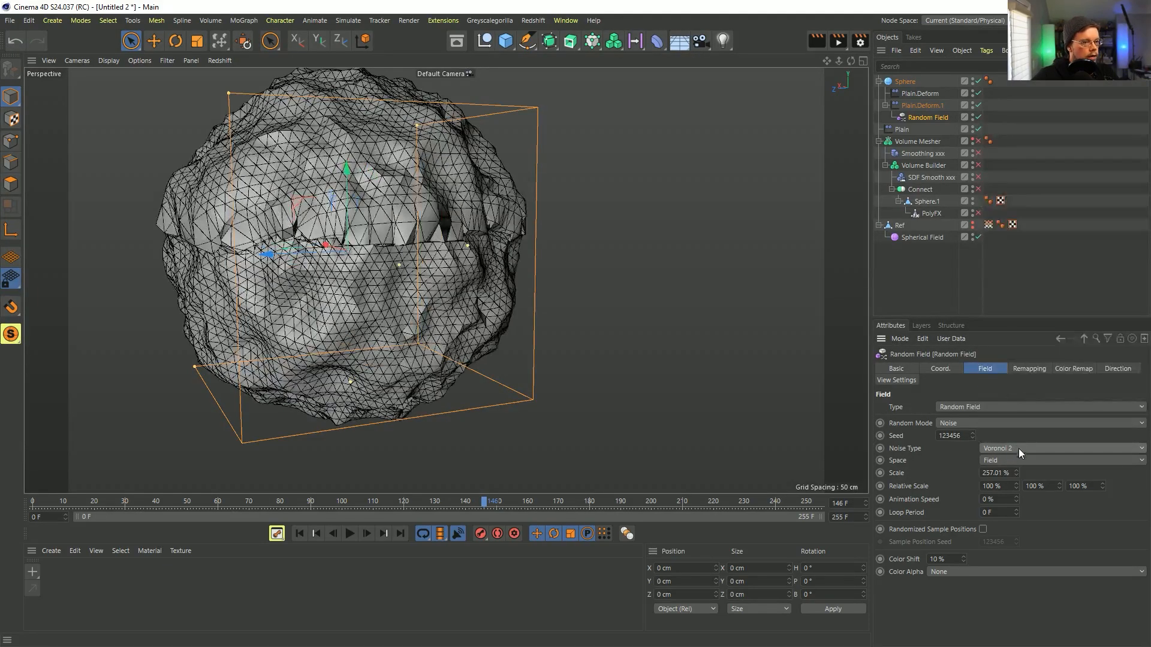
click(1016, 448)
click(1017, 404)
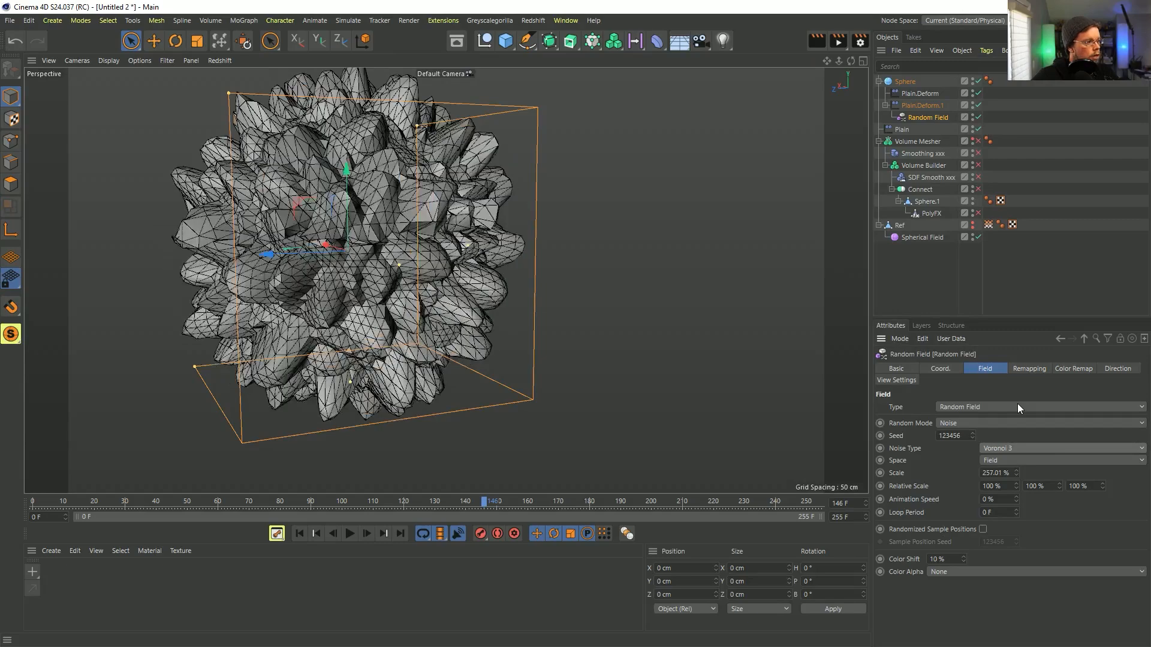
mouse_move(377, 264)
alt+mouse_down()
mouse_move(354, 235)
mouse_move(374, 254)
alt+mouse_up()
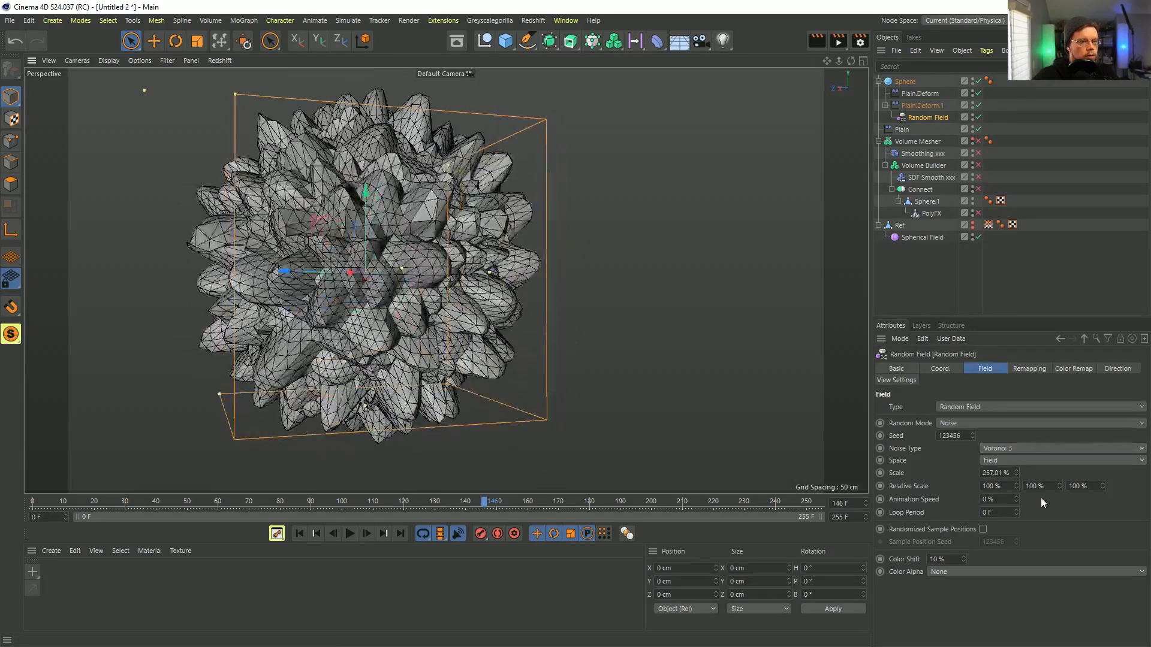
Set the Random Field's remapping contour to Curve and shift the spline's start point to about 0.15 along the horizontal axis
click(1031, 368)
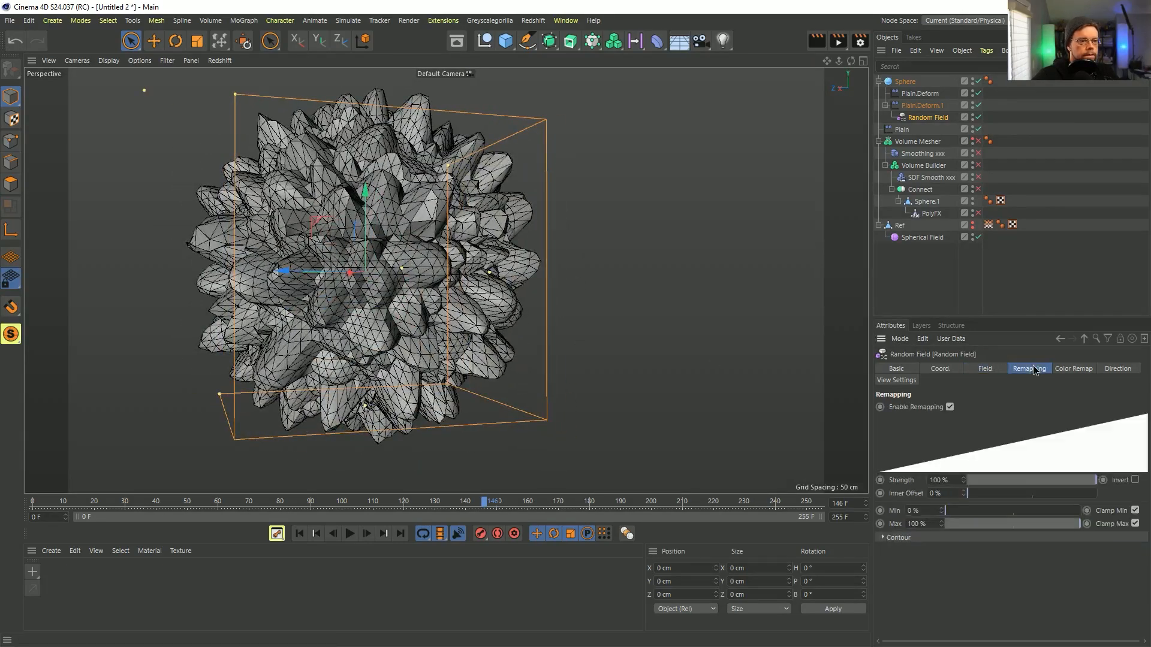
click(895, 538)
click(983, 563)
click(975, 630)
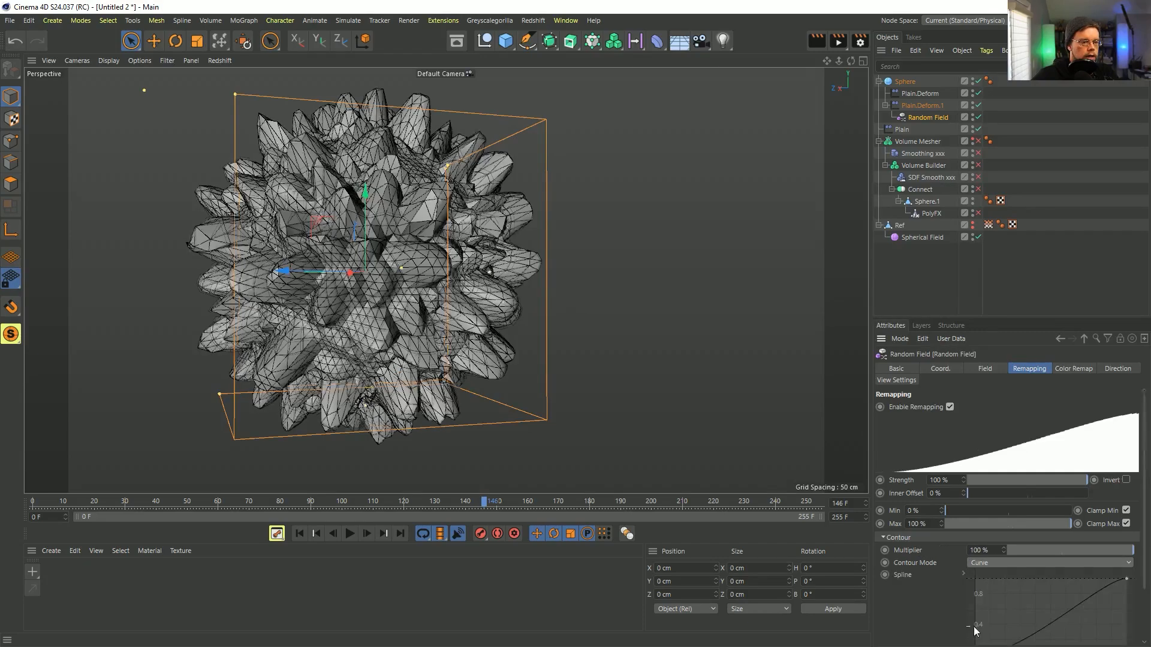
scroll(908, 566, down, 3)
drag(976, 594, 1000, 600)
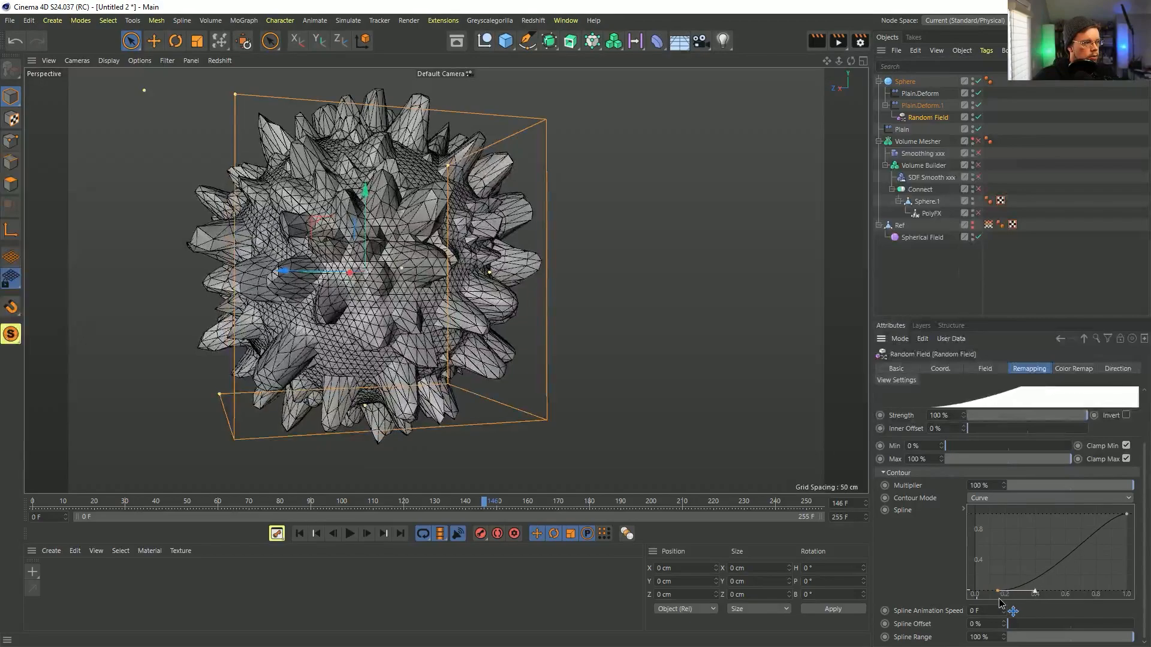
alt+drag(359, 208, 458, 257)
Duplicate the Plain.Deform.1 deformer, together with its Random Field, inside the Sphere
click(885, 106)
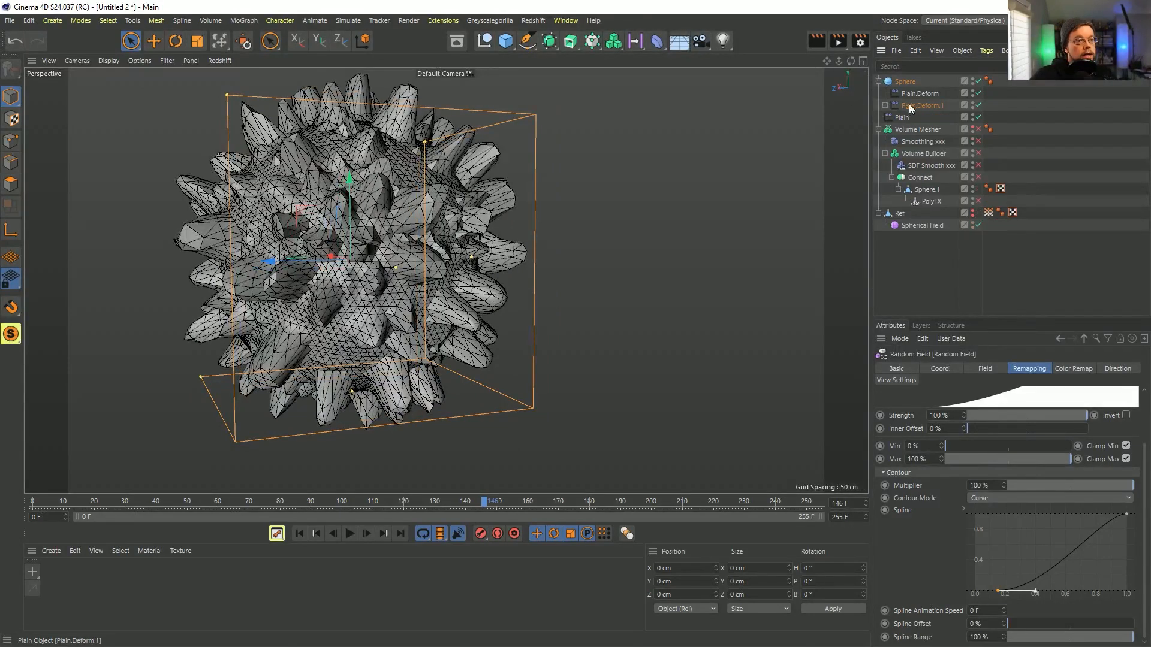
ctrl+drag(912, 111, 913, 113)
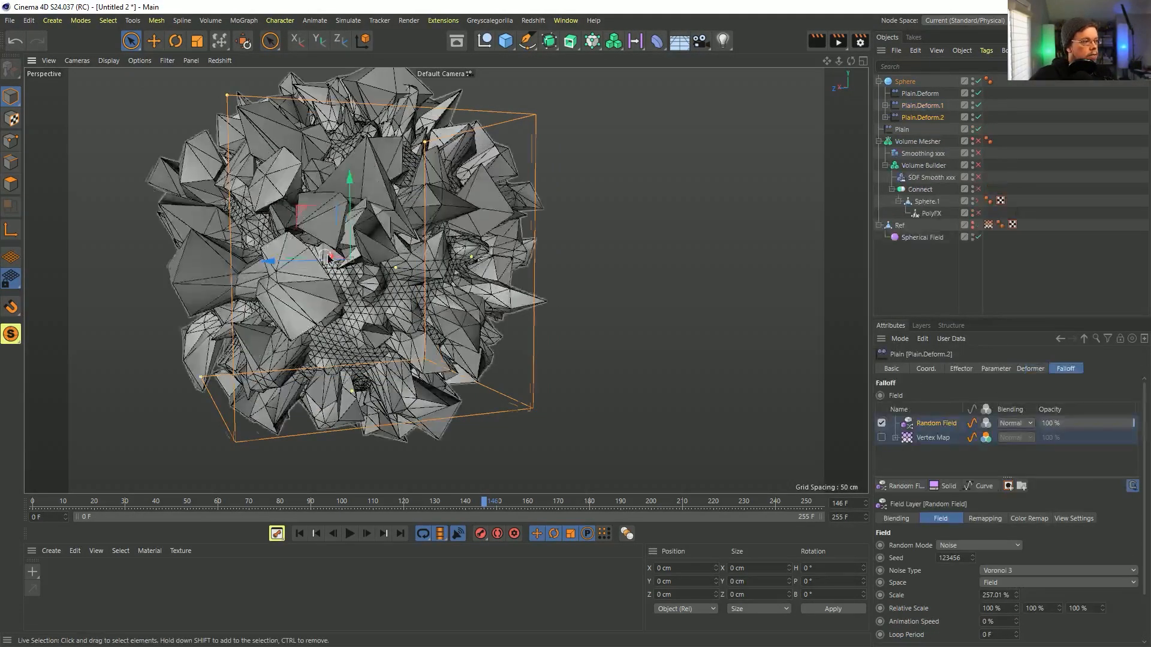
click(886, 118)
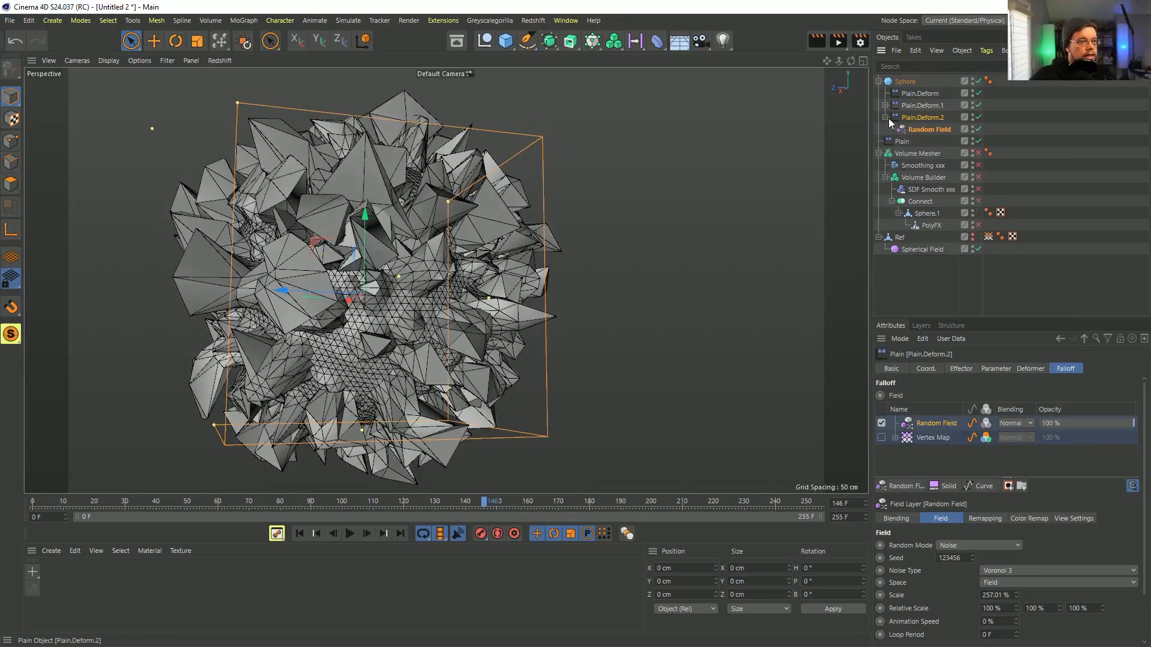
Change the noise type of the Random Field under Plain.Deform.2 to Perlin
click(926, 138)
click(926, 131)
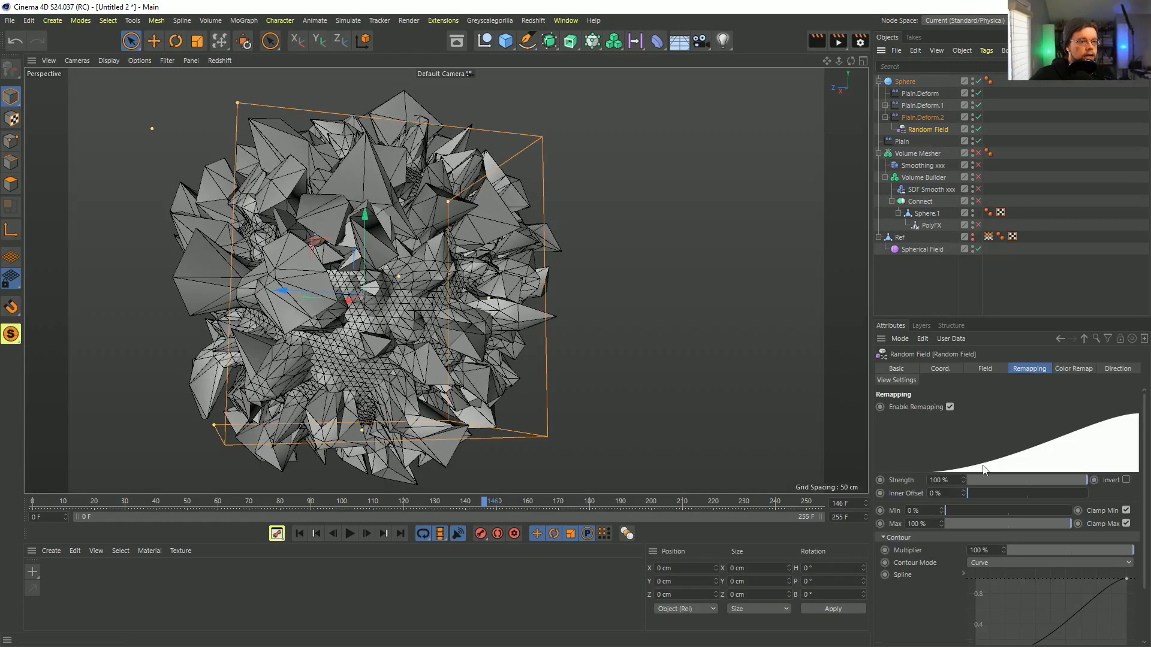
click(984, 368)
click(1012, 449)
click(1012, 449)
click(1010, 448)
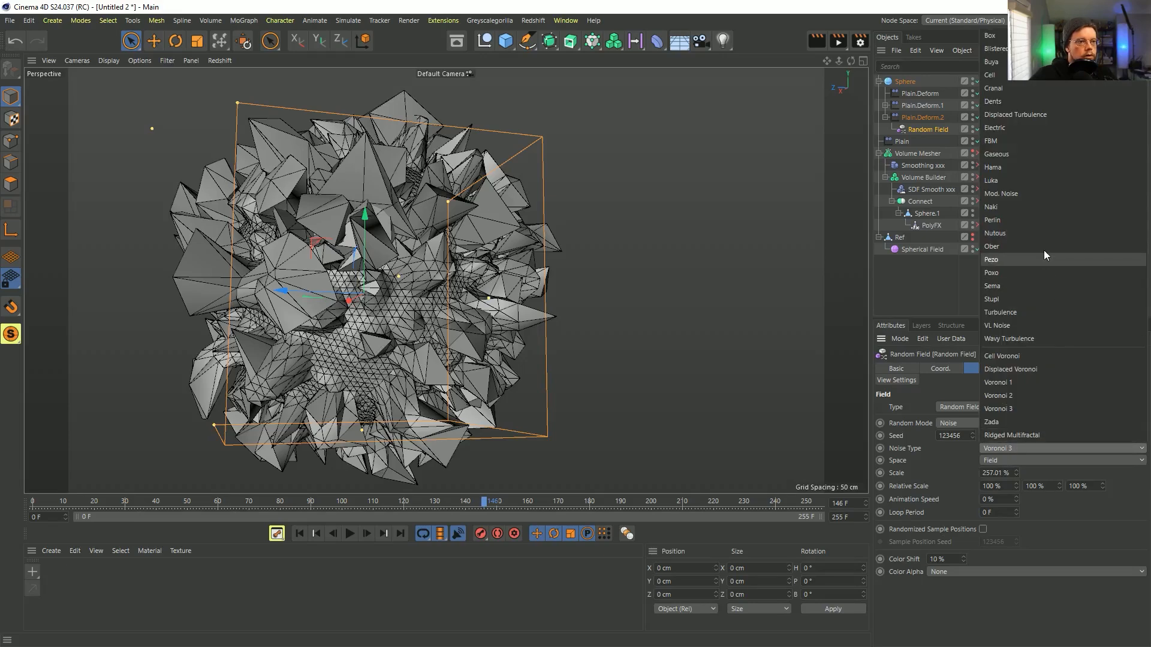
click(1027, 221)
alt+drag(464, 240, 351, 190)
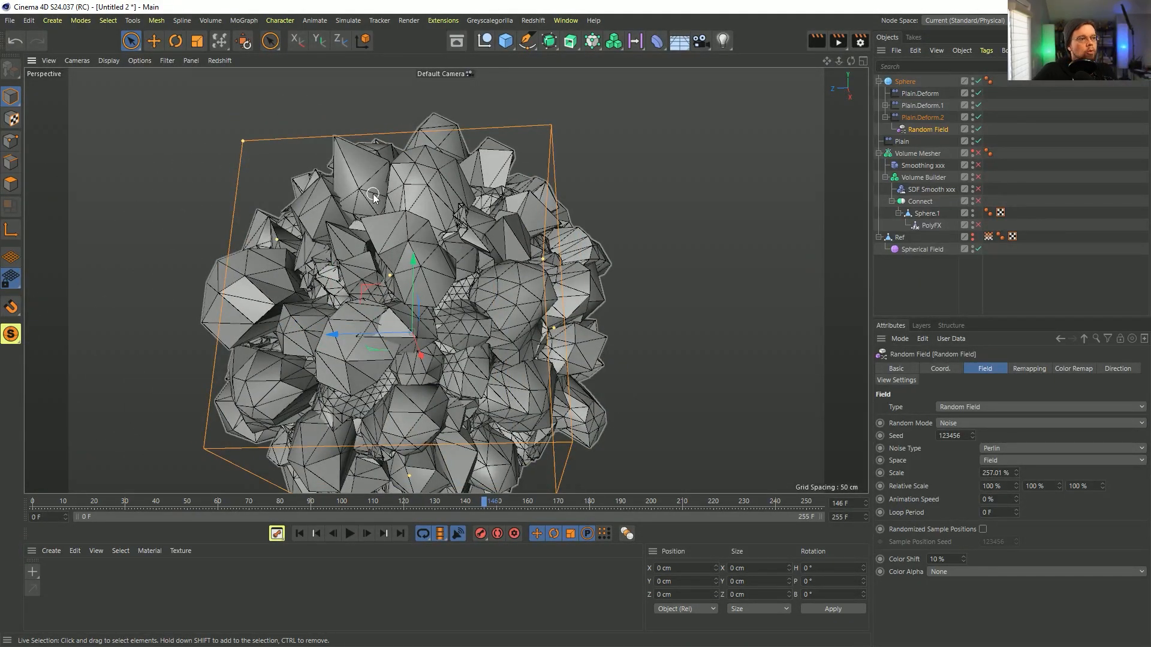
mouse_move(410, 229)
alt+mouse_down()
mouse_move(360, 252)
mouse_move(395, 234)
alt+mouse_up()
Return the animation to frame 0 and disable the Plain.Deform.2 deformer
drag(483, 502, 32, 502)
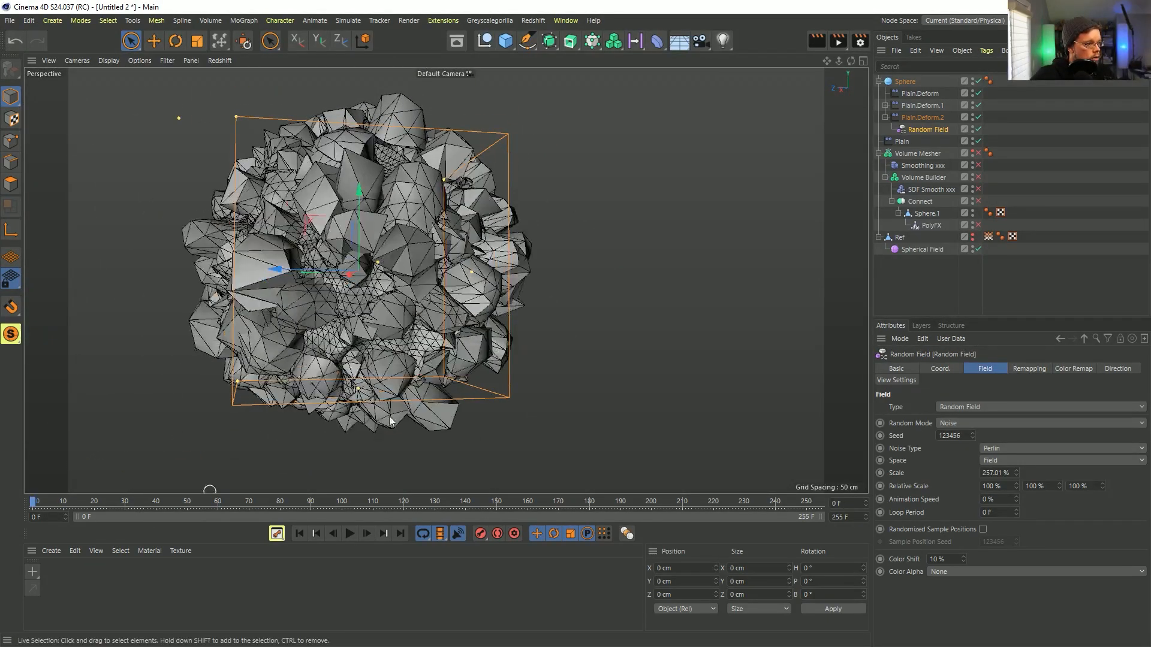
click(885, 106)
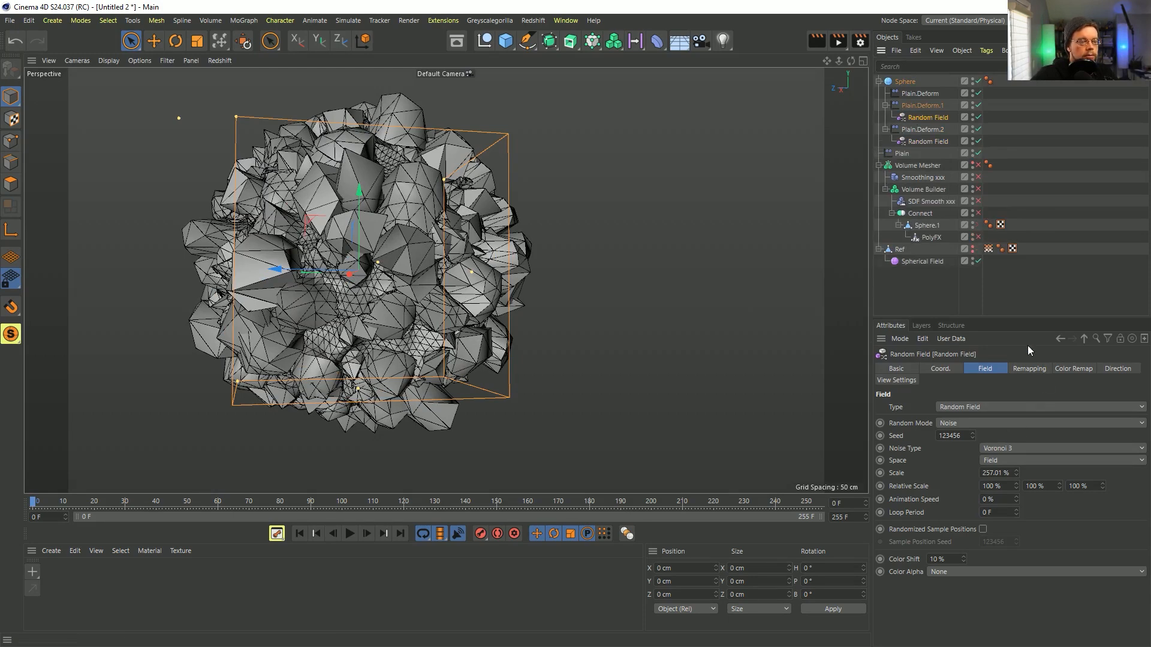
click(978, 130)
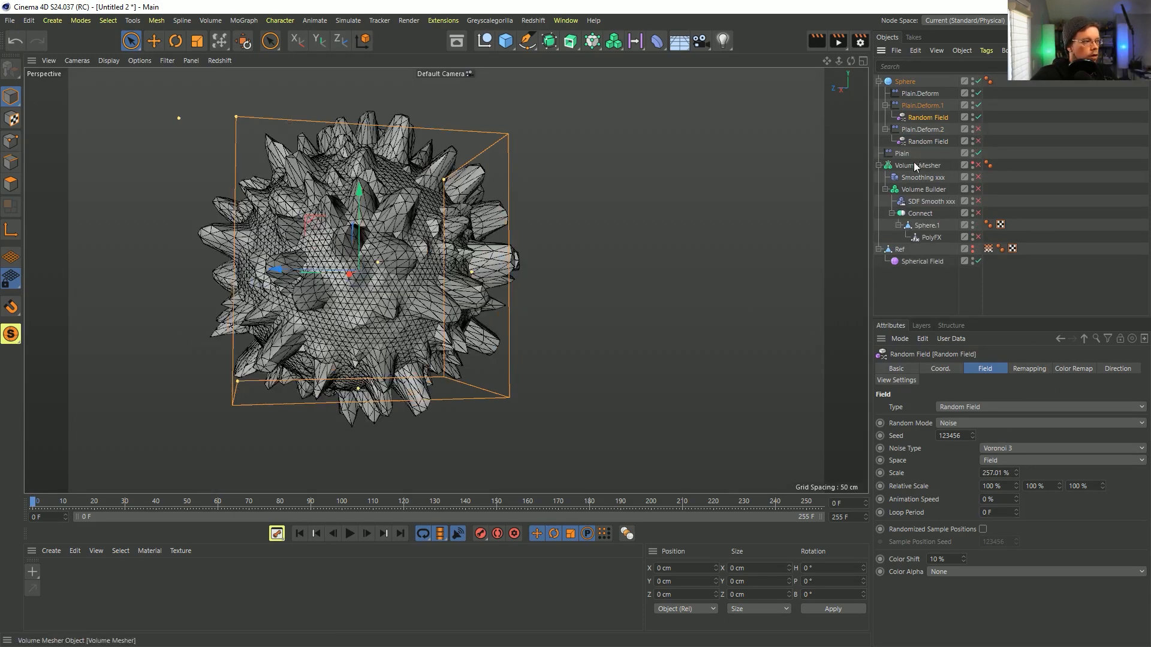
In Plain.Deform.1's falloff, enable the Vertex Map above the Random Field, set its blending to Multiply, and play the animation
click(923, 106)
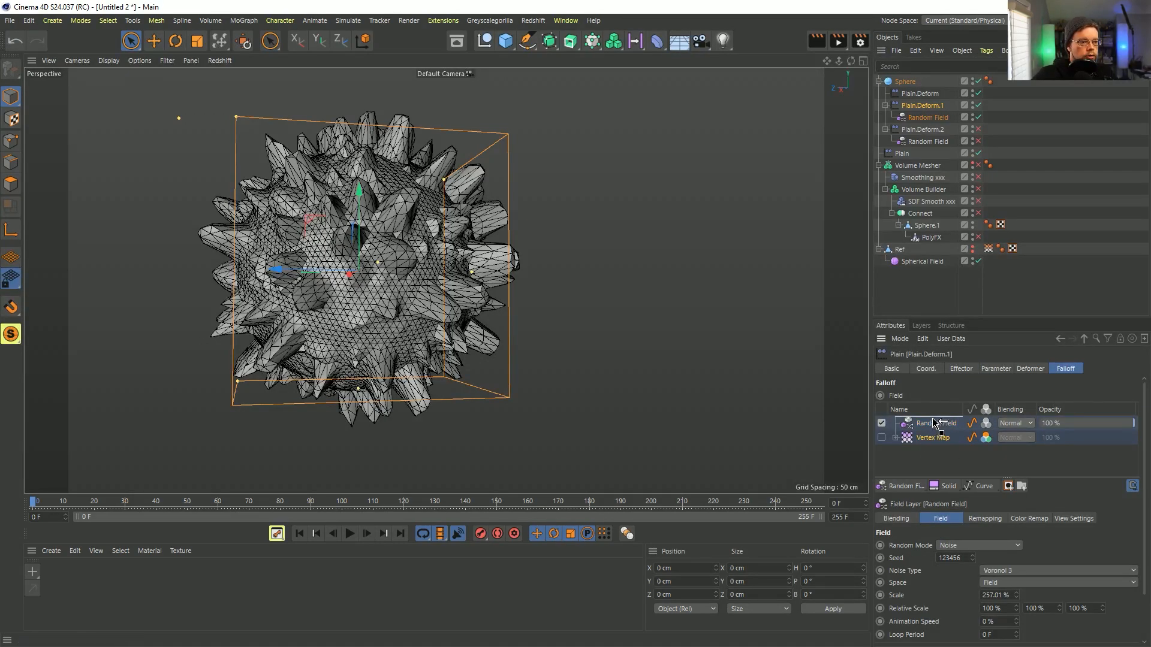
drag(935, 423, 935, 444)
click(881, 423)
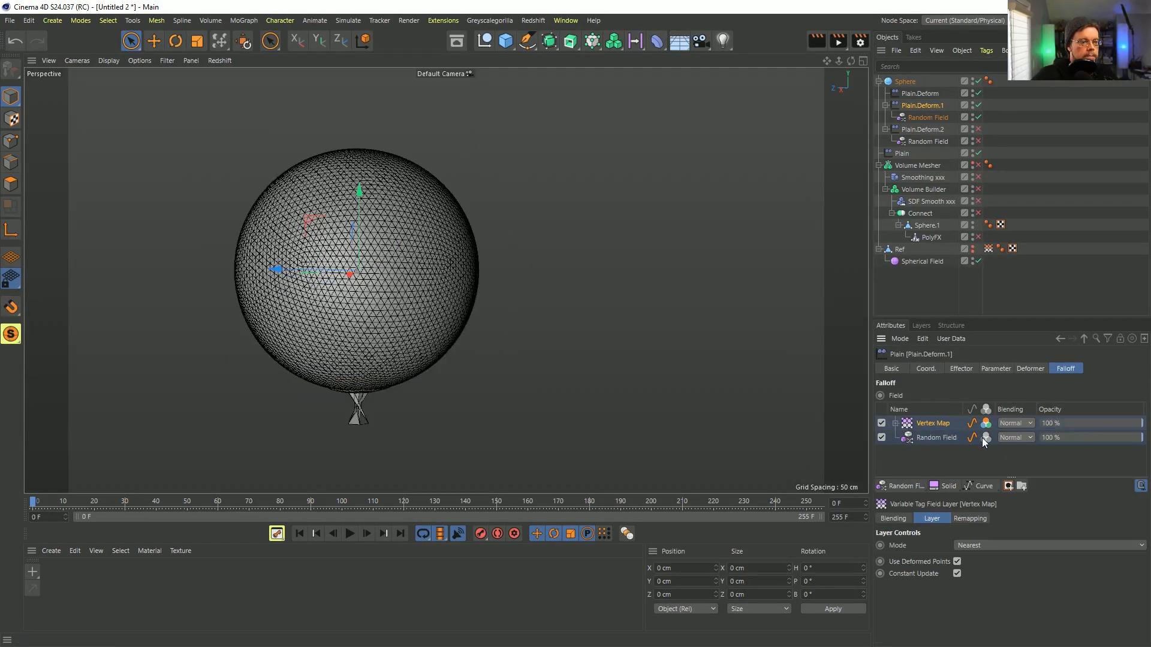
click(1019, 424)
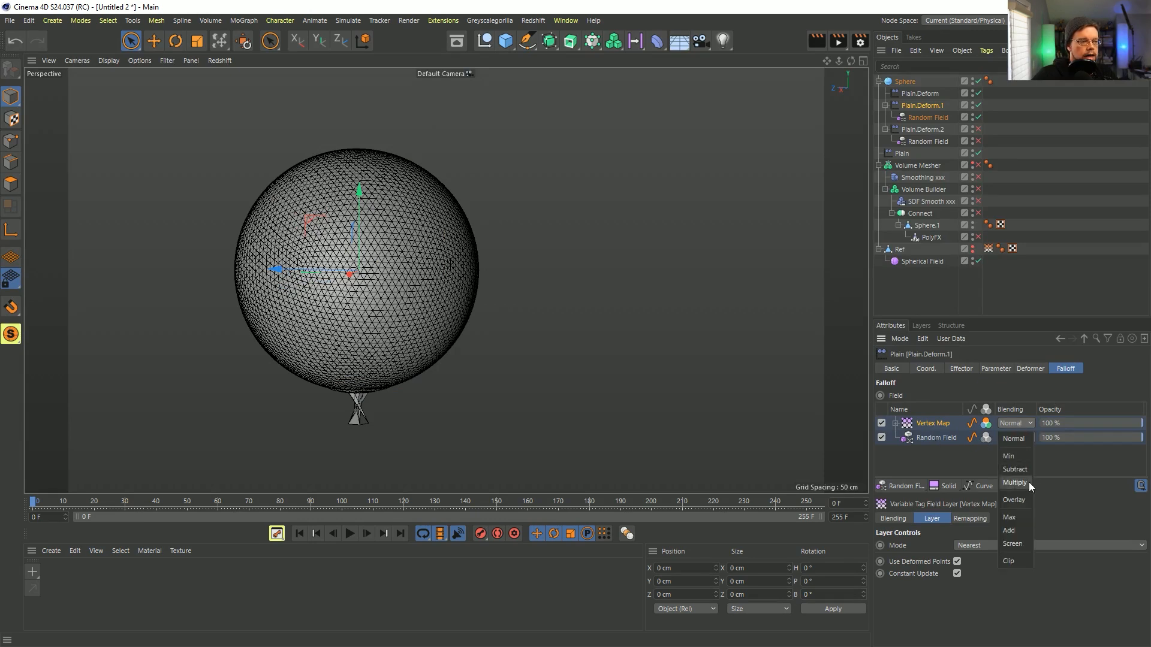
click(350, 534)
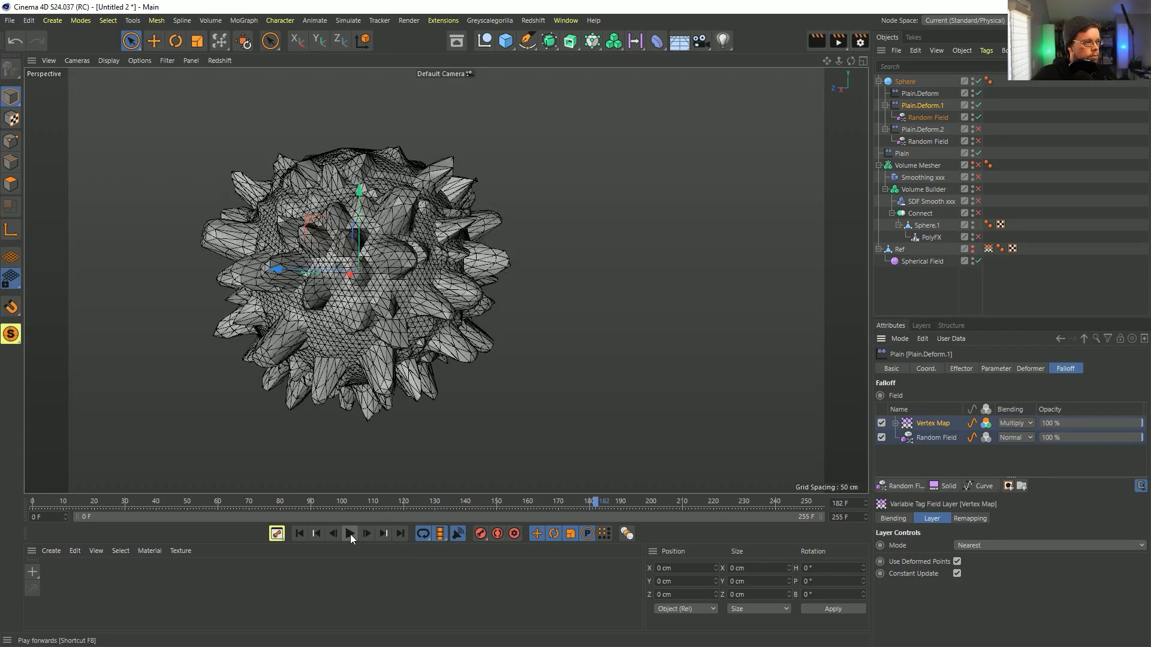
Delete the original Plain.Deform deformer from the Sphere and replay the animation from the start
click(918, 94)
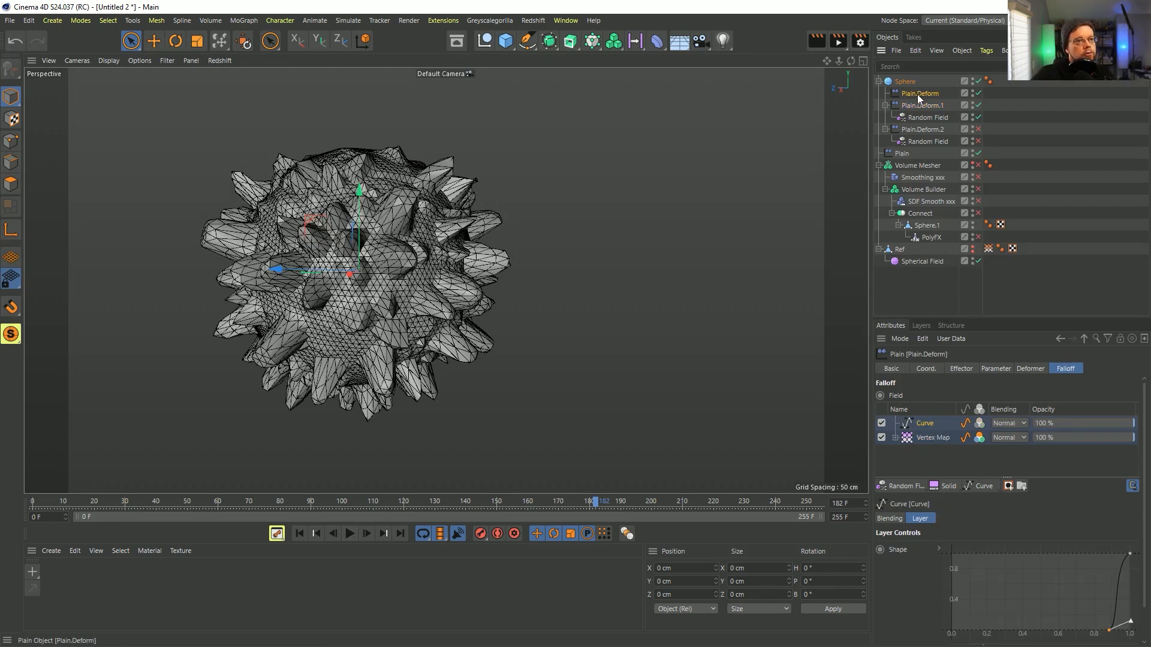
key(Delete)
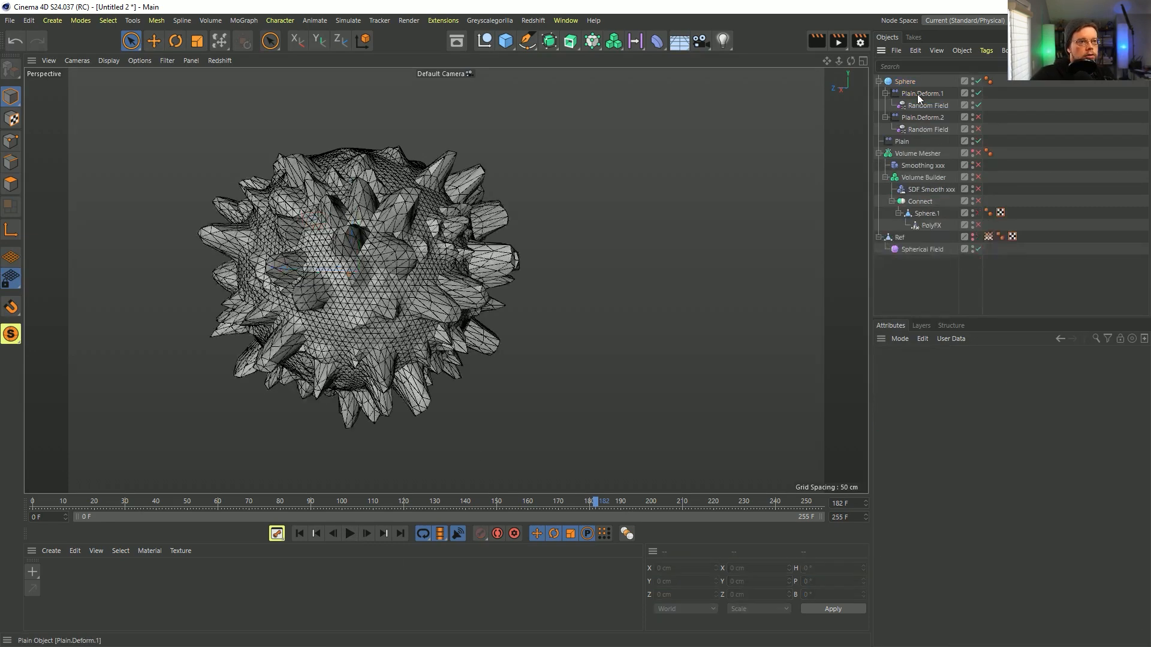
click(304, 532)
click(353, 533)
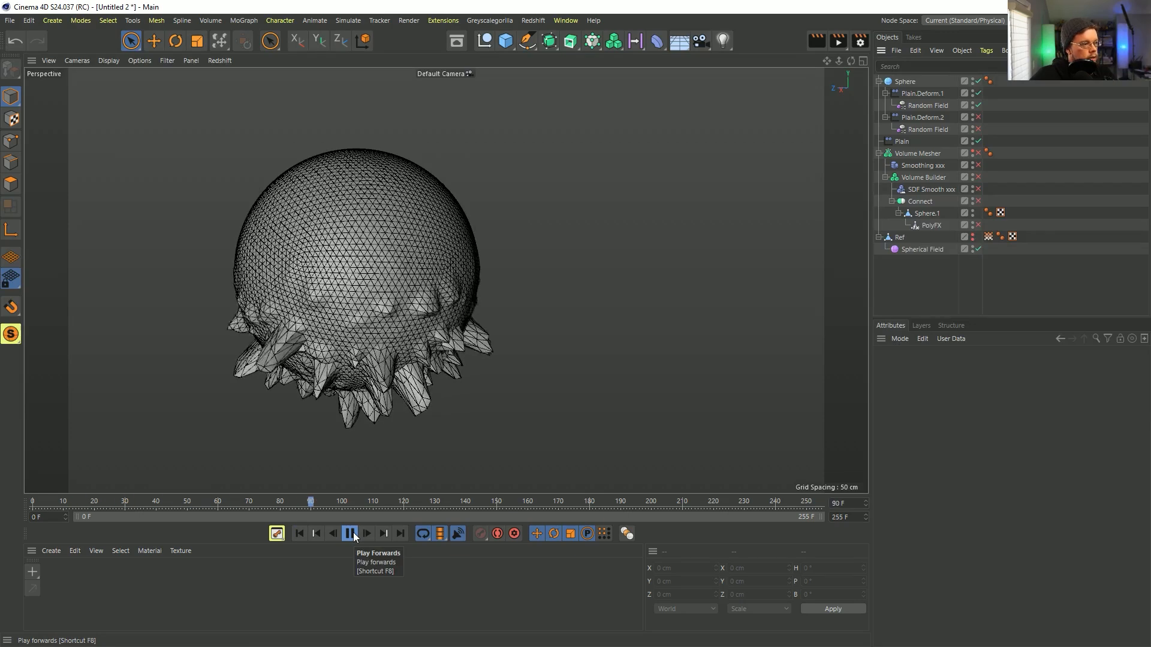
click(352, 533)
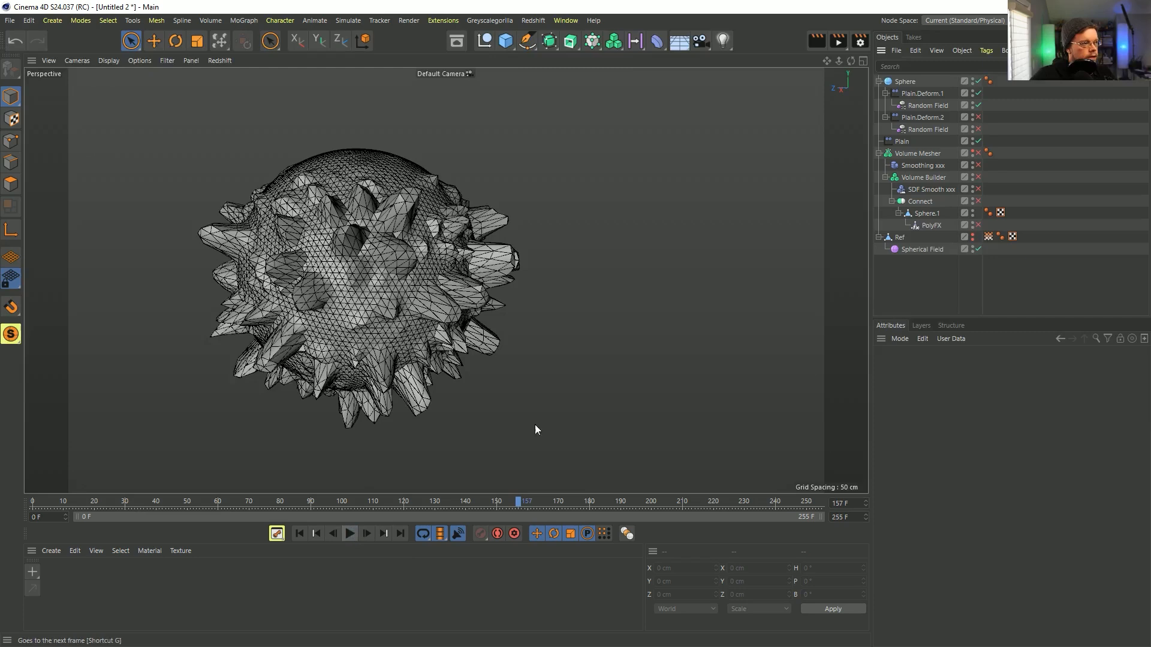
Re-enable Plain.Deform.2, place its enabled Vertex Map above the Random Field with Multiply blending, and replay the animation
click(984, 120)
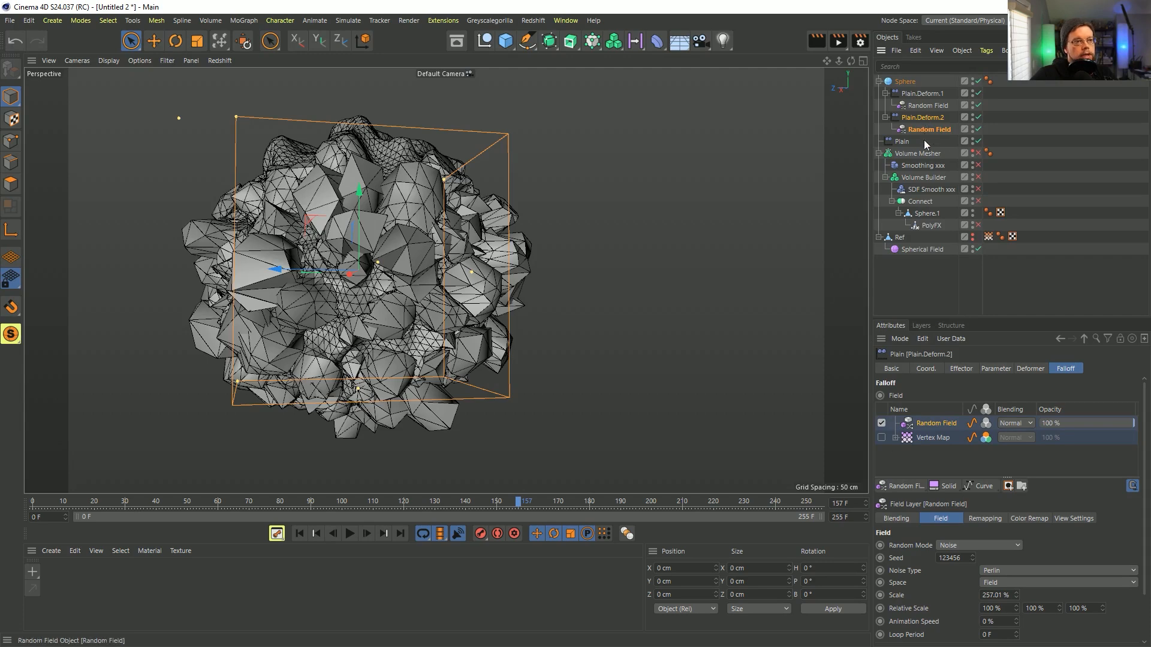
click(881, 437)
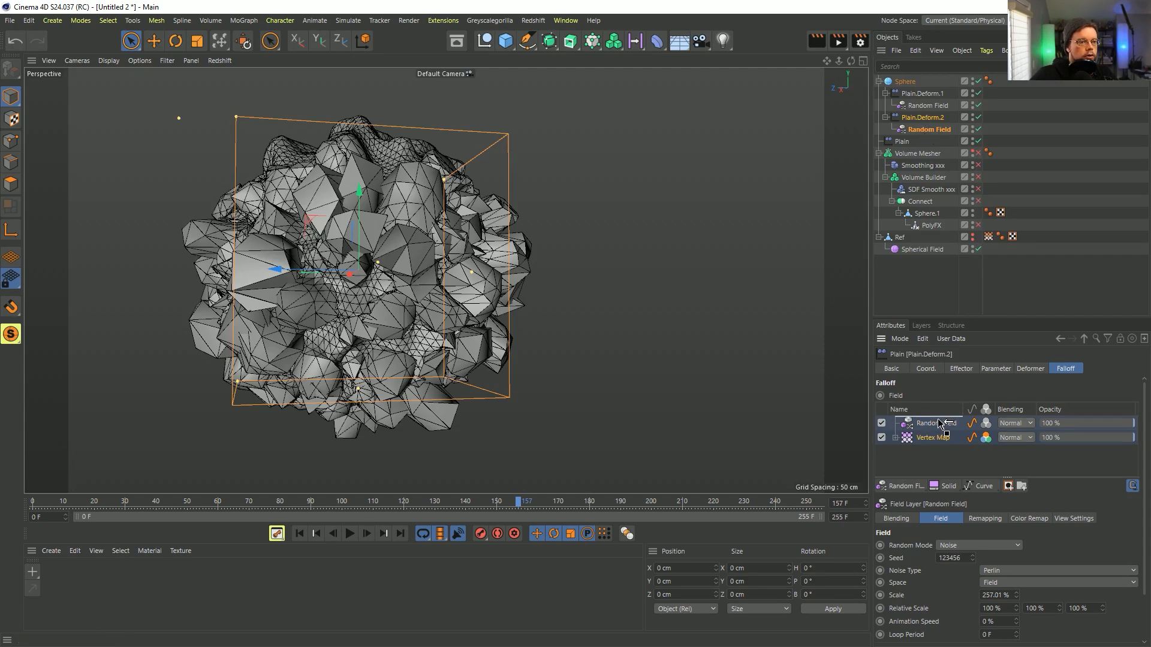
drag(940, 423, 939, 424)
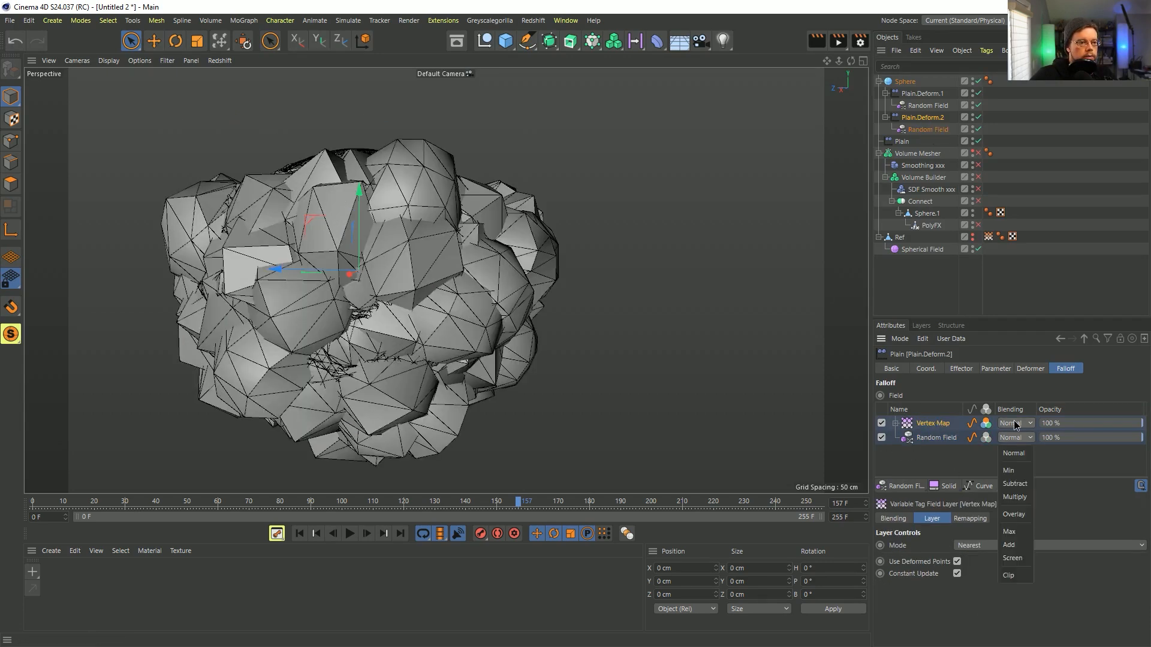
click(1014, 482)
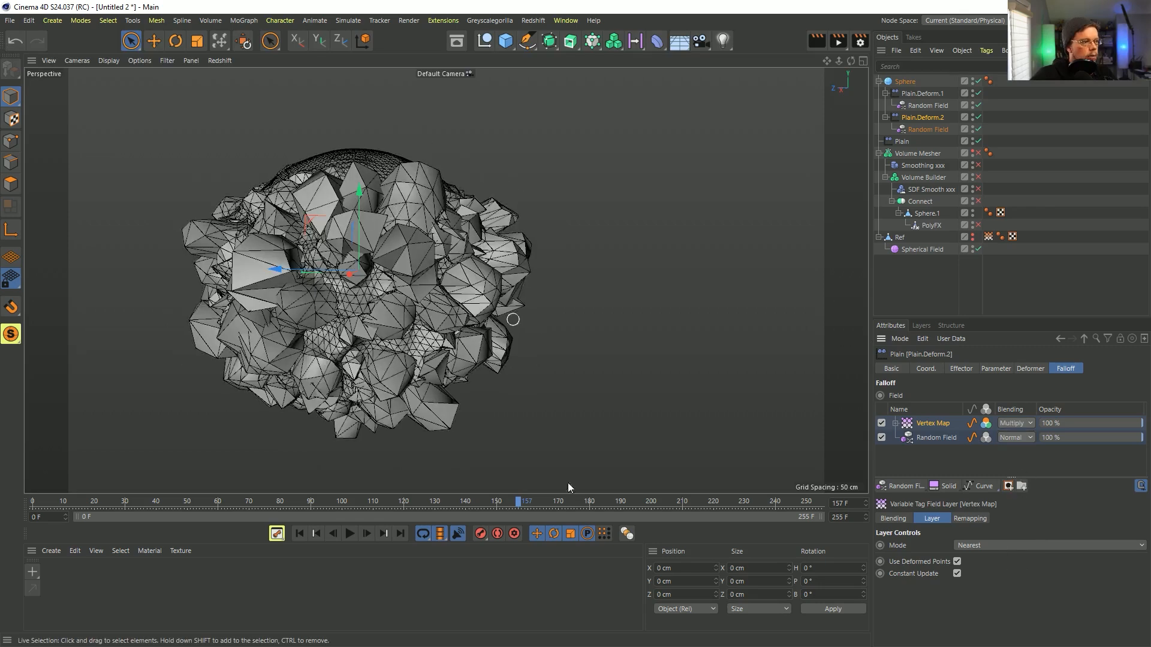
click(301, 535)
click(352, 534)
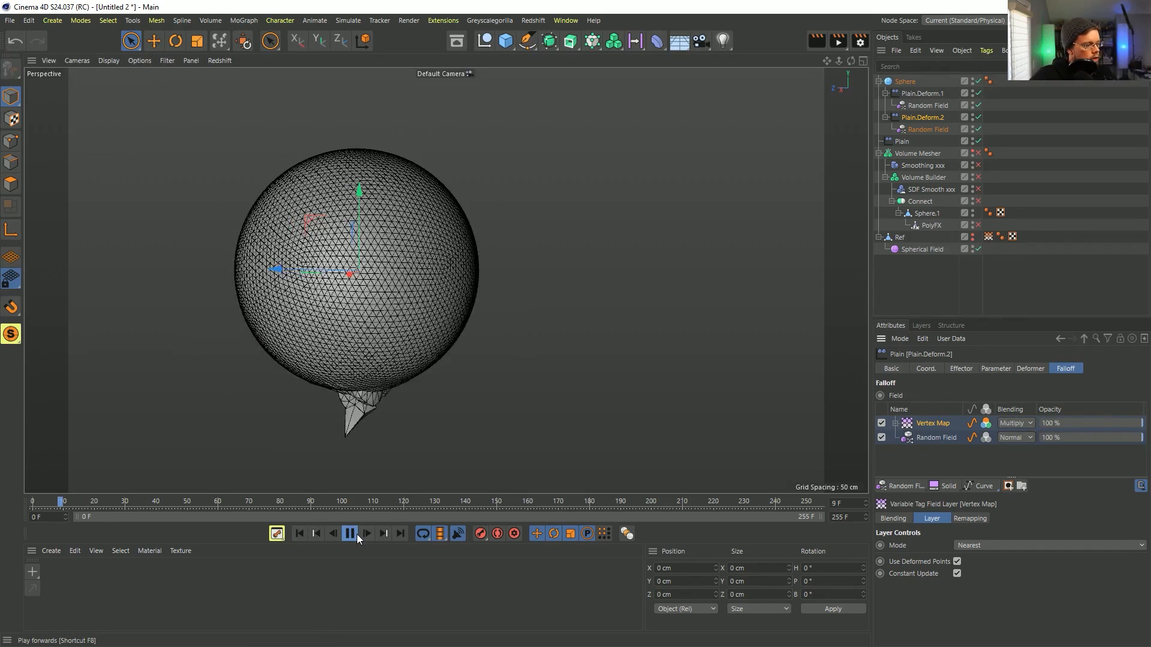
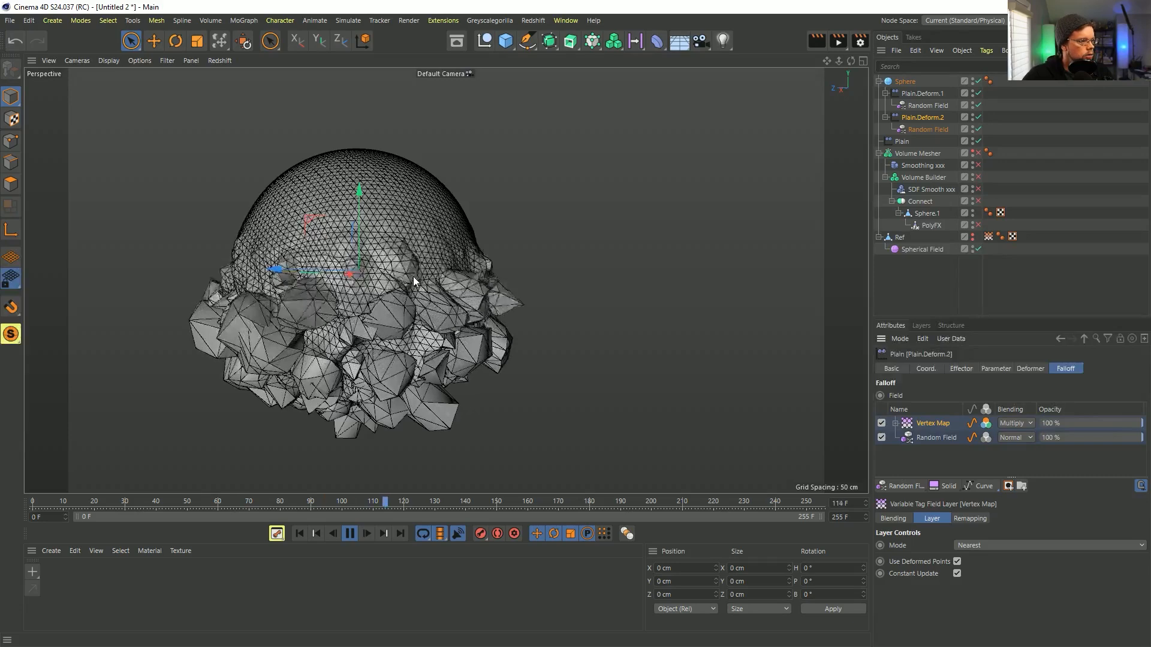
click(884, 93)
click(885, 106)
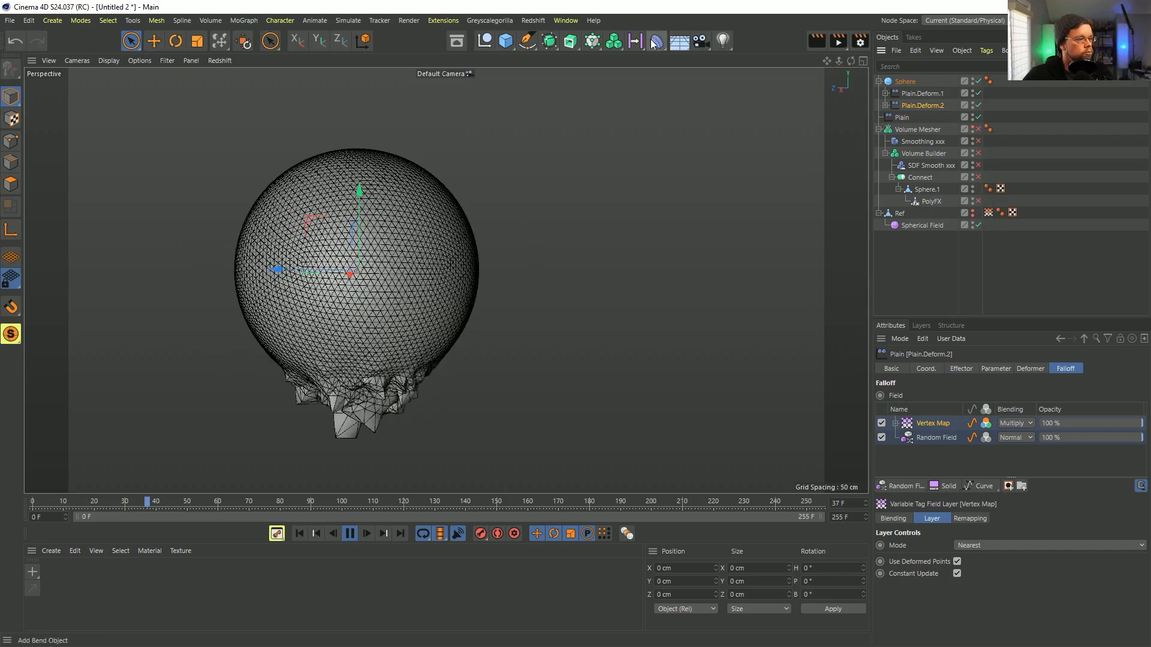
click(885, 106)
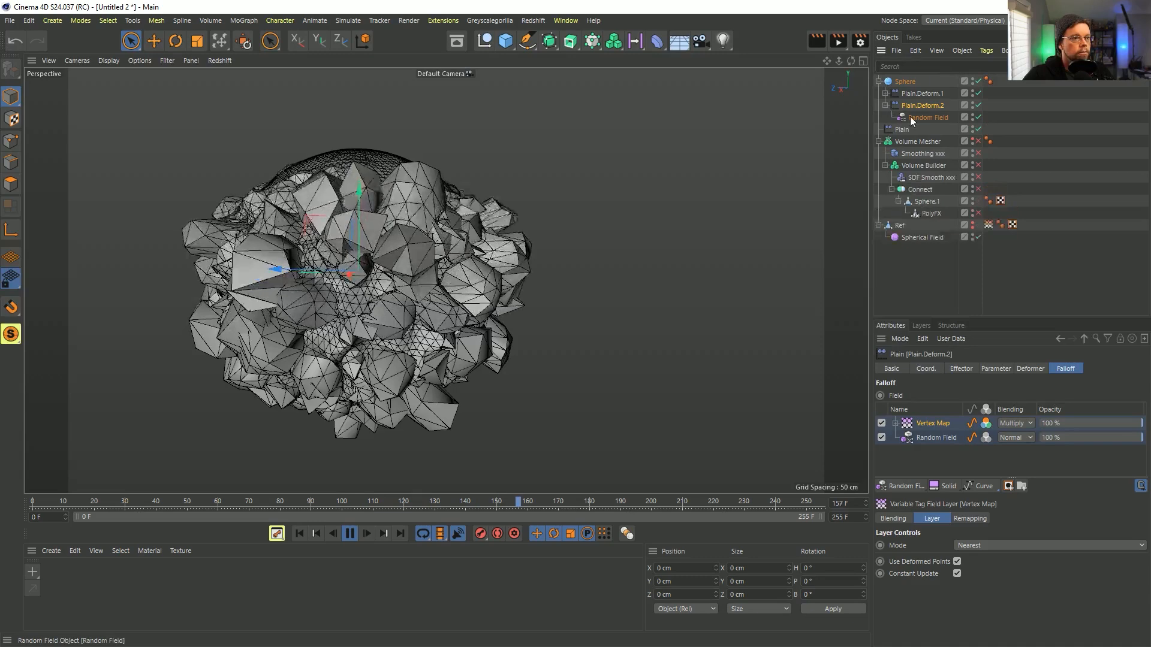
click(906, 118)
click(1029, 369)
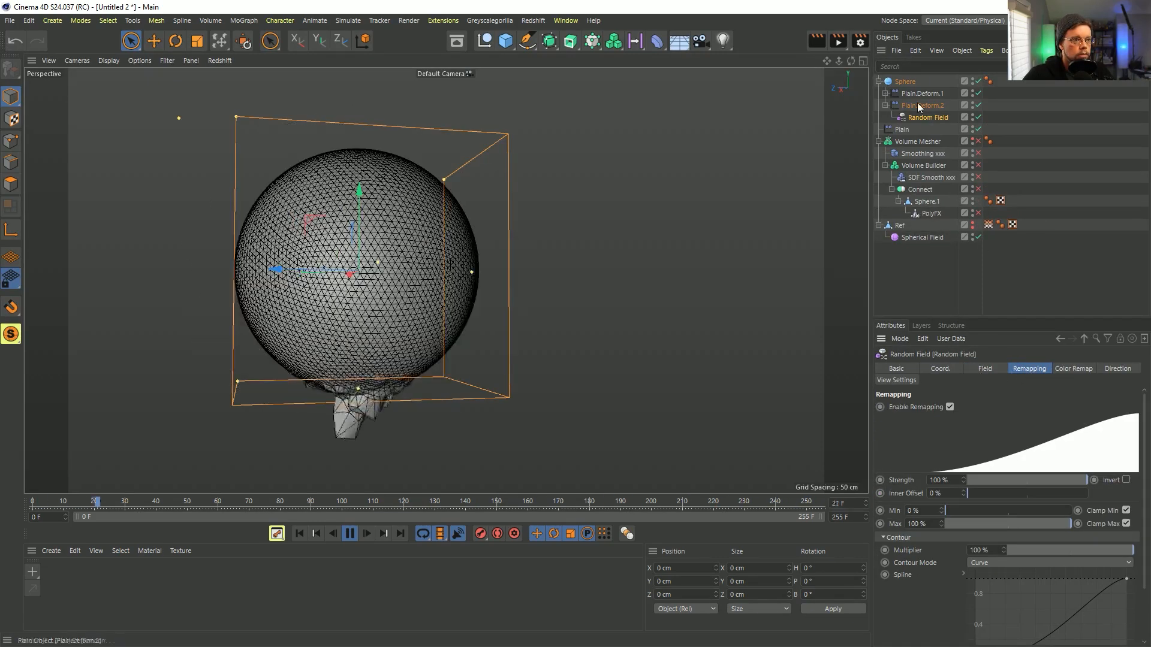
Try a Delay layer in Plain.Deform.2's falloff with Spring mode and 83 % effect strength, and remove it
click(920, 106)
click(998, 370)
click(1028, 370)
click(1065, 369)
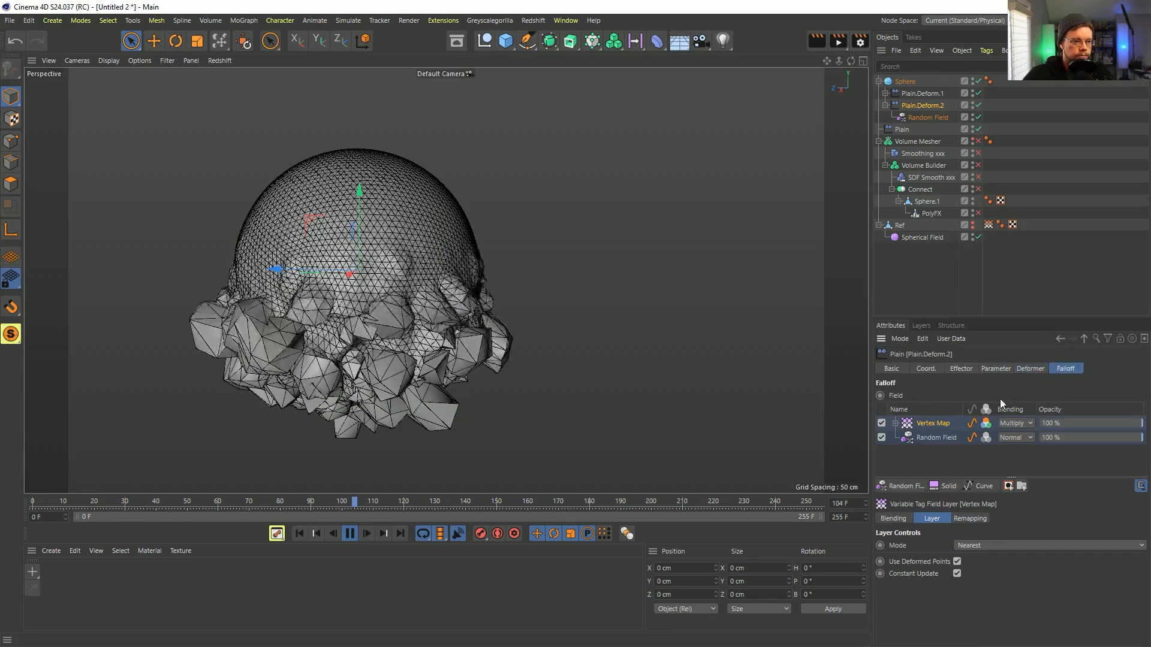
click(973, 487)
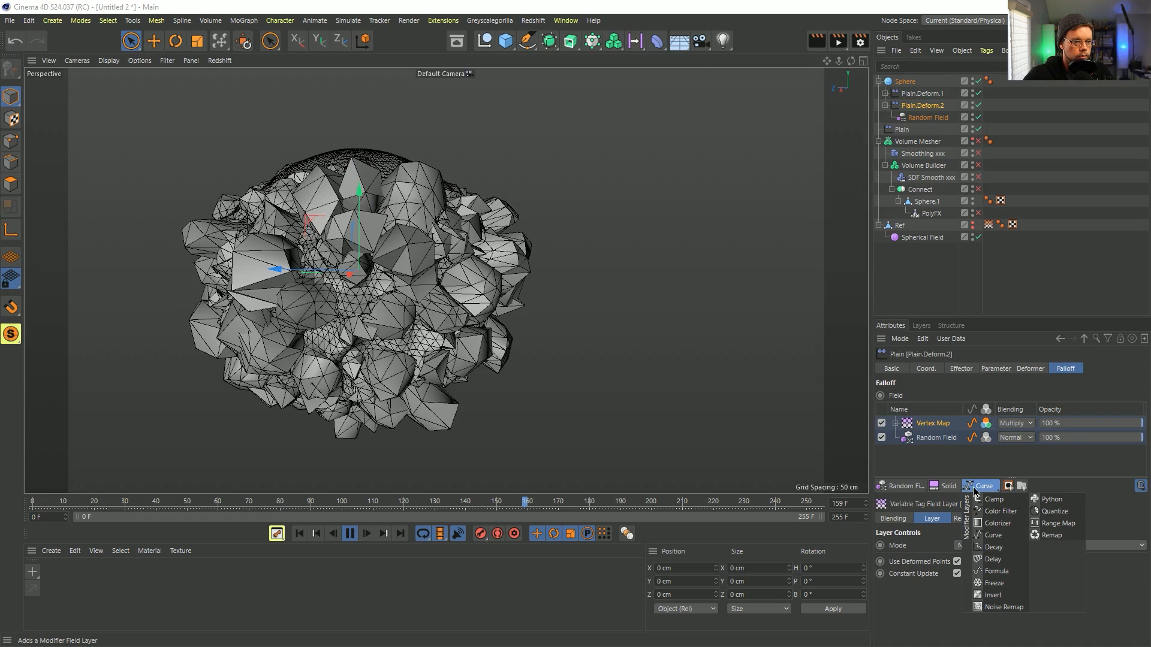
click(1000, 562)
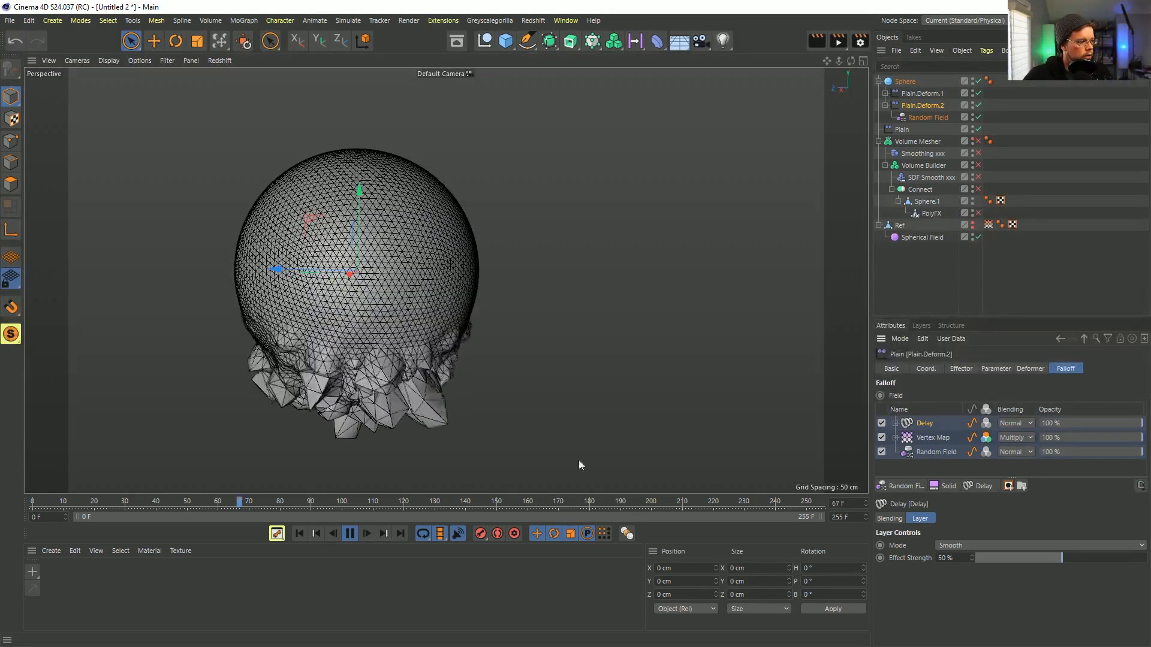
click(968, 544)
click(970, 584)
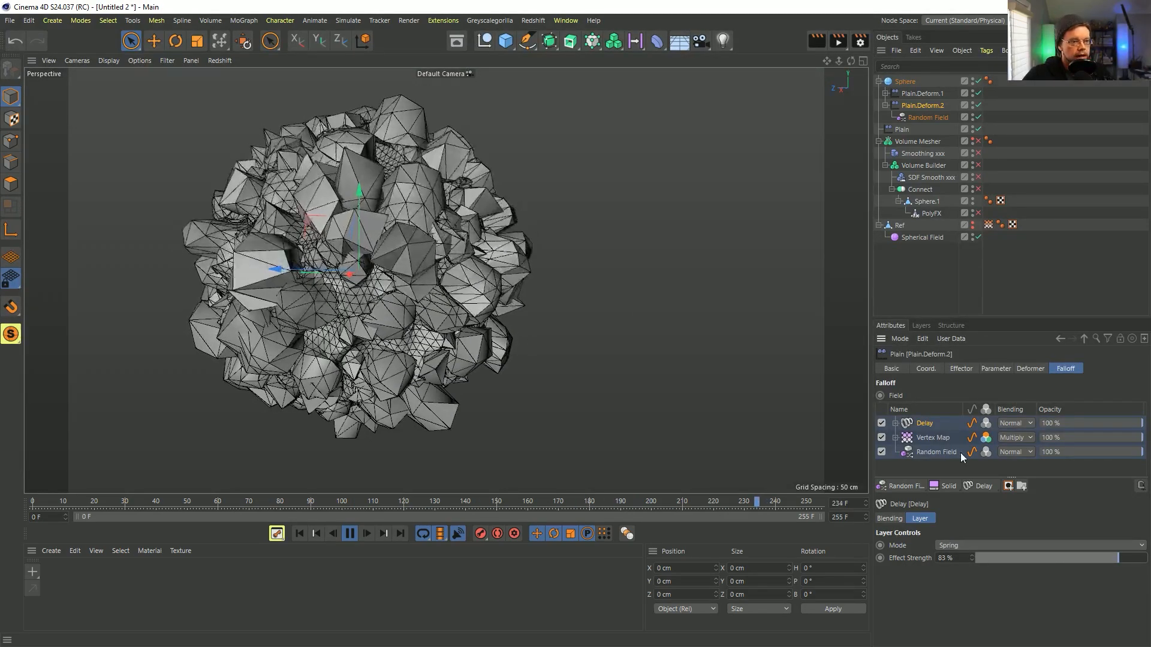
key(Delete)
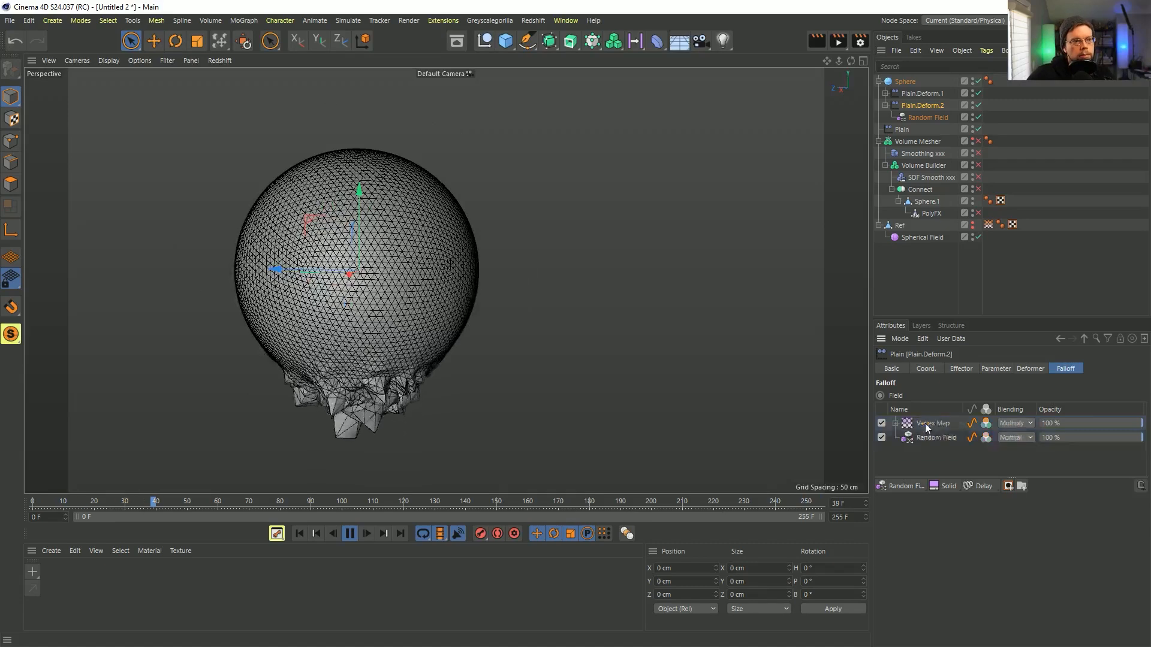
Add a Jiggle deformer and place it under the Sphere, below Plain.Deform.2
click(655, 42)
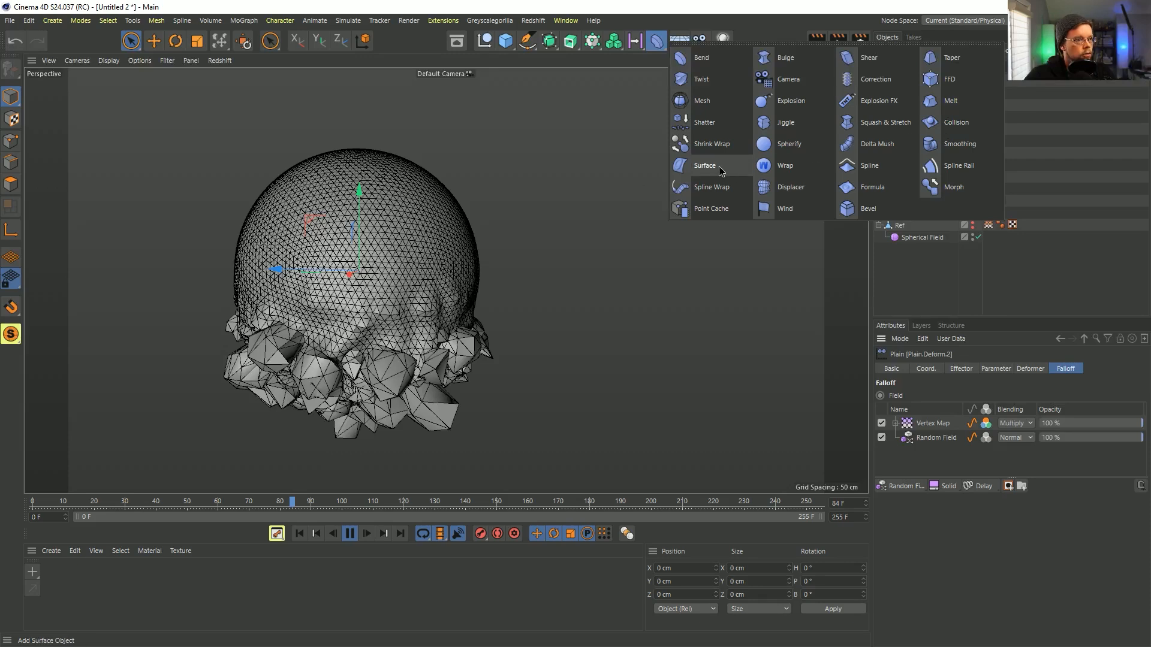
click(779, 122)
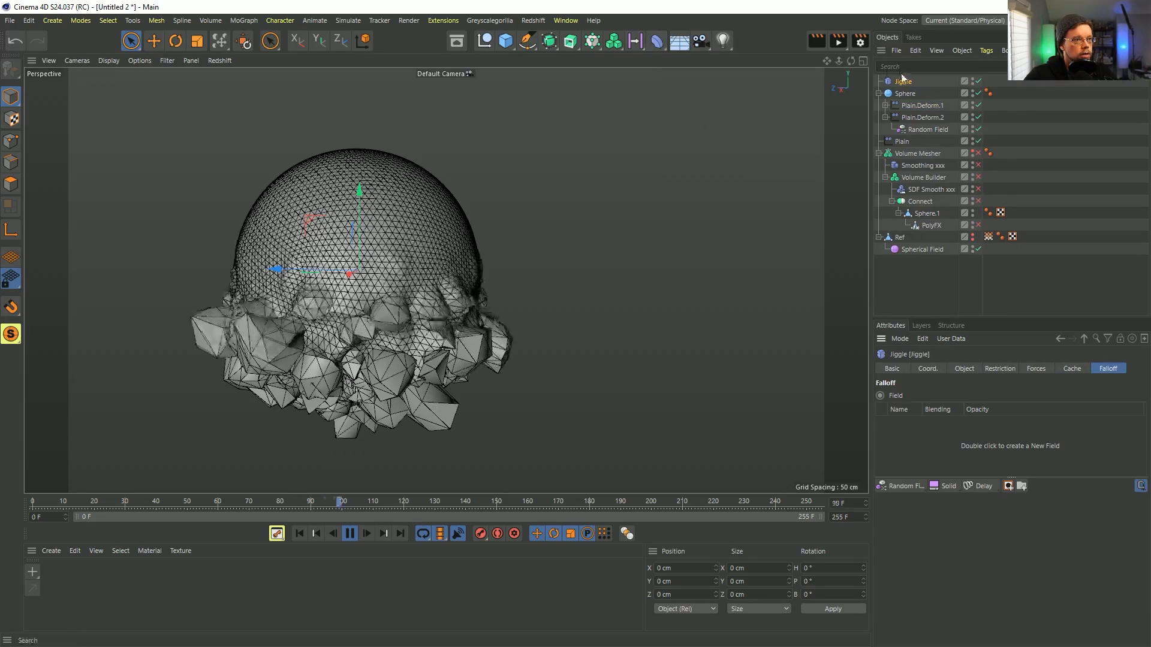
click(887, 121)
click(886, 117)
drag(907, 83, 906, 119)
click(908, 118)
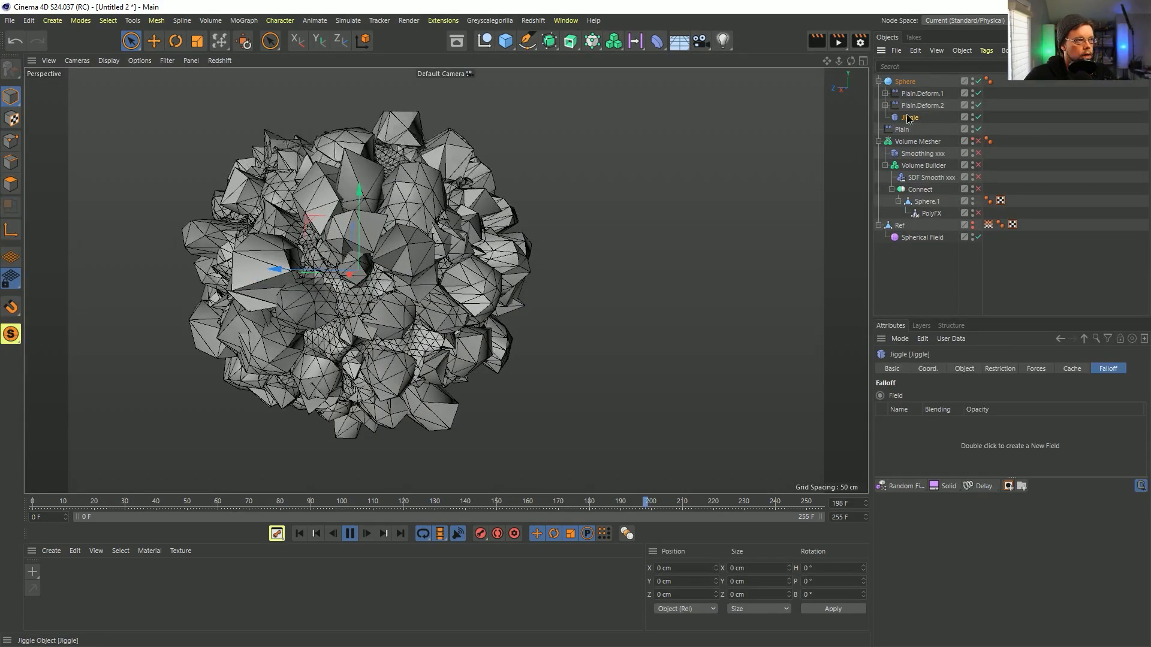
Set the Jiggle deformer's stiffness to 9 %, structural to 24 % and drag to 2 %, and stop the playback
click(996, 367)
click(966, 368)
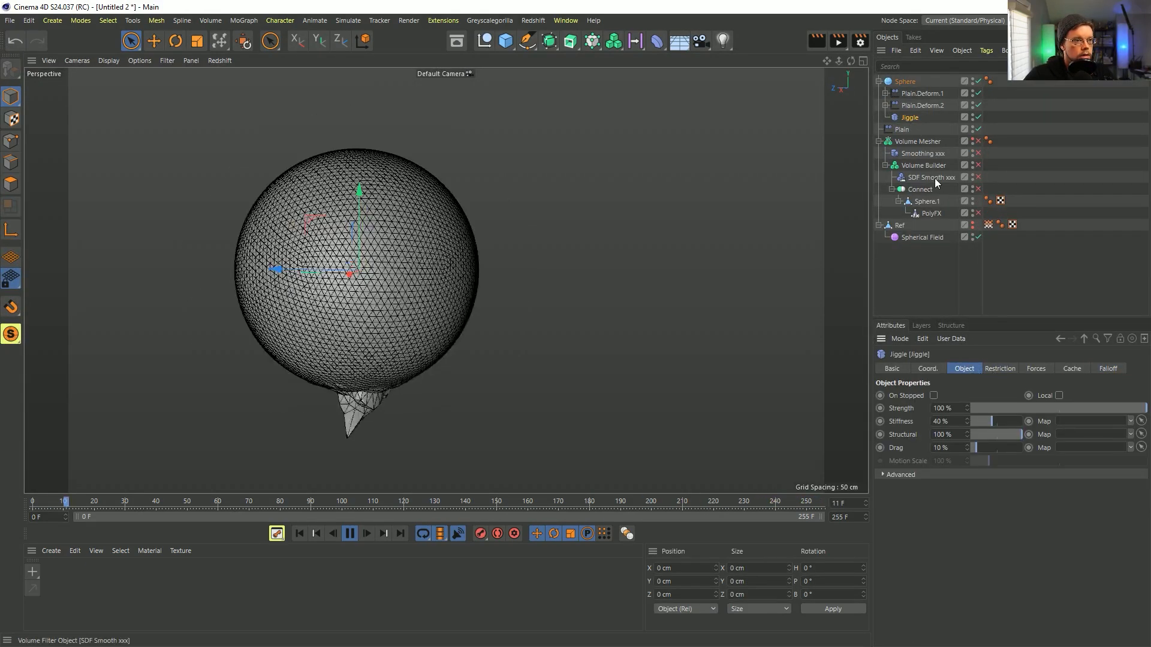
drag(989, 422, 976, 423)
click(991, 432)
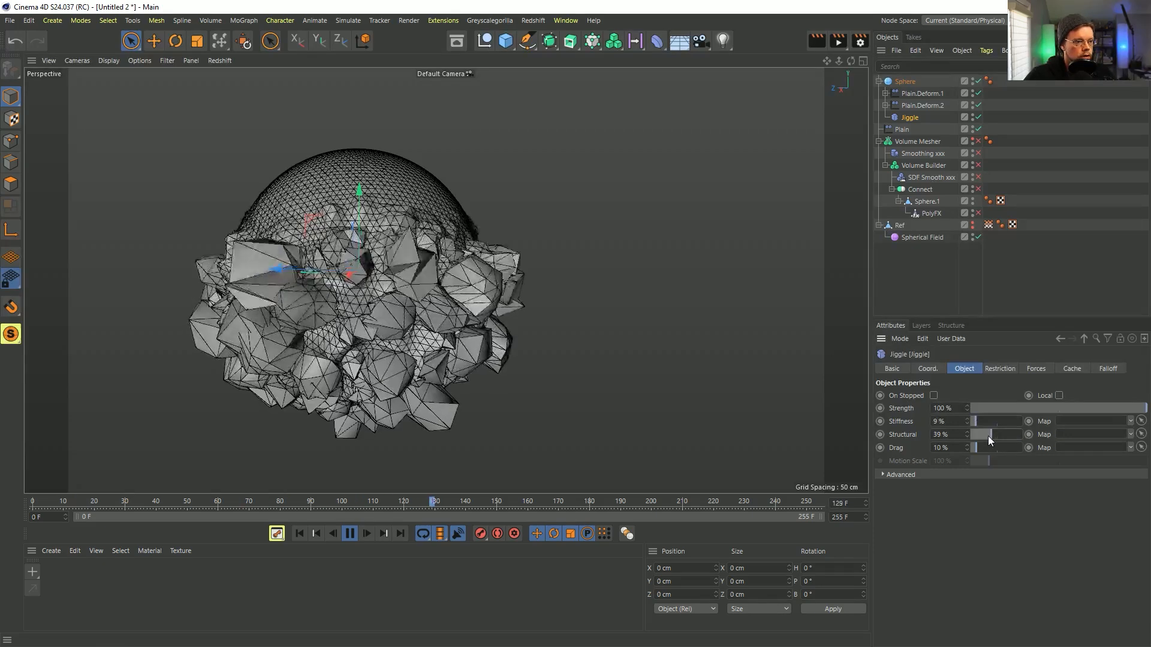
click(983, 433)
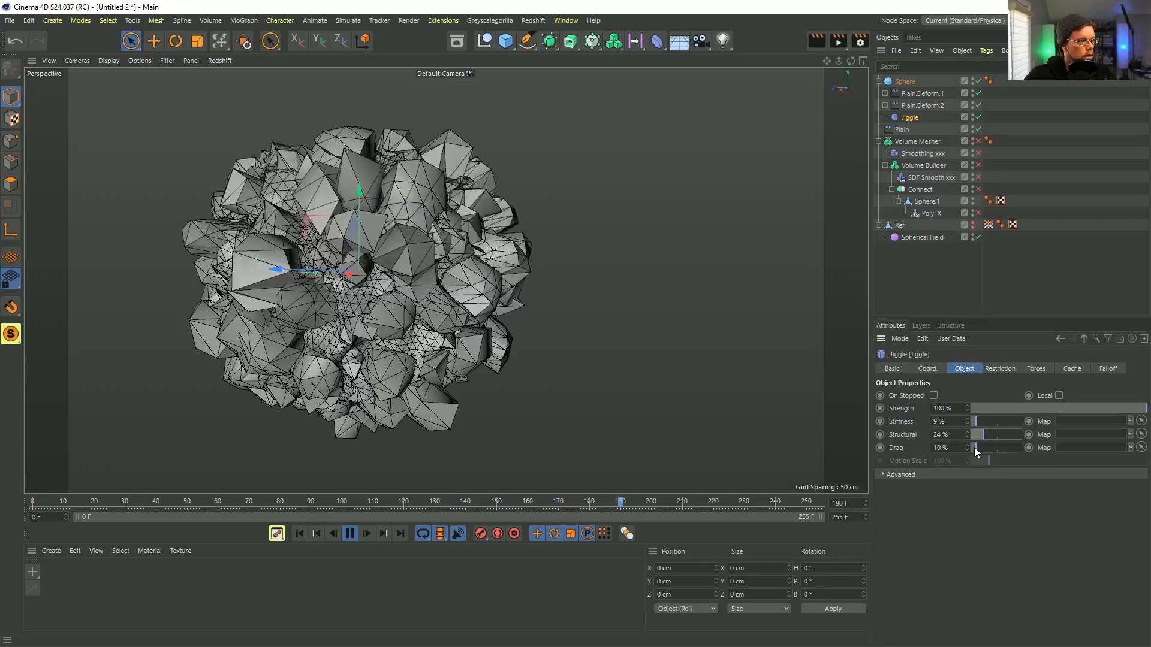
click(973, 447)
click(972, 448)
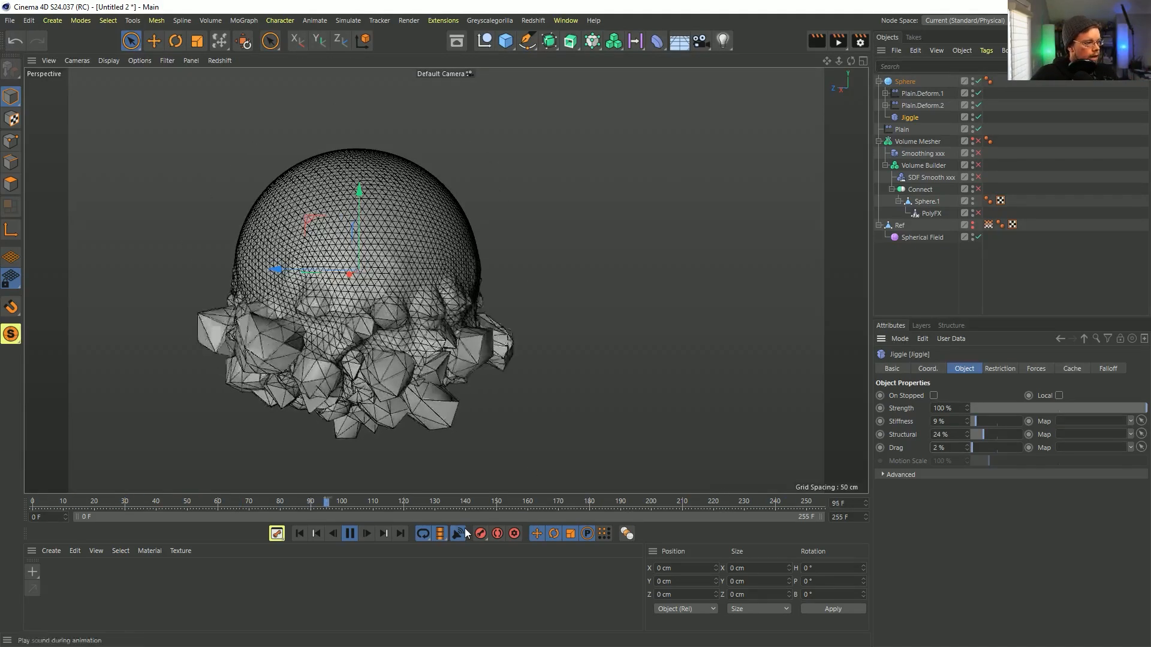
click(362, 533)
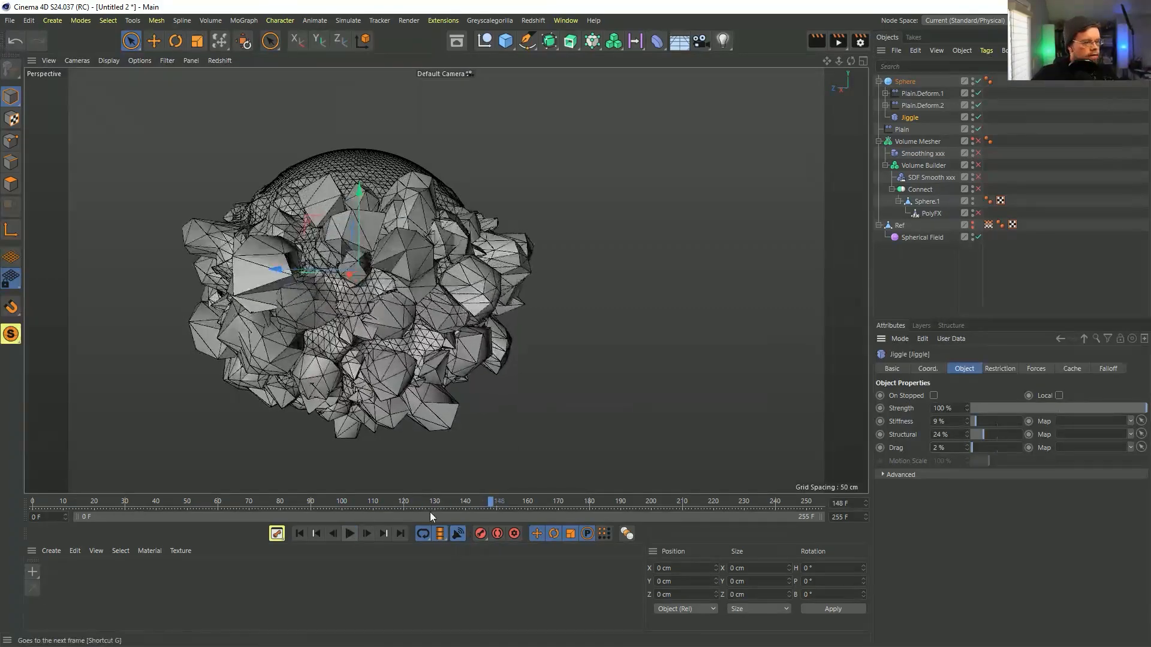
Switch to the YouTube reference video in the browser and study how the match head's burning edge expands
key(alt+Tab)
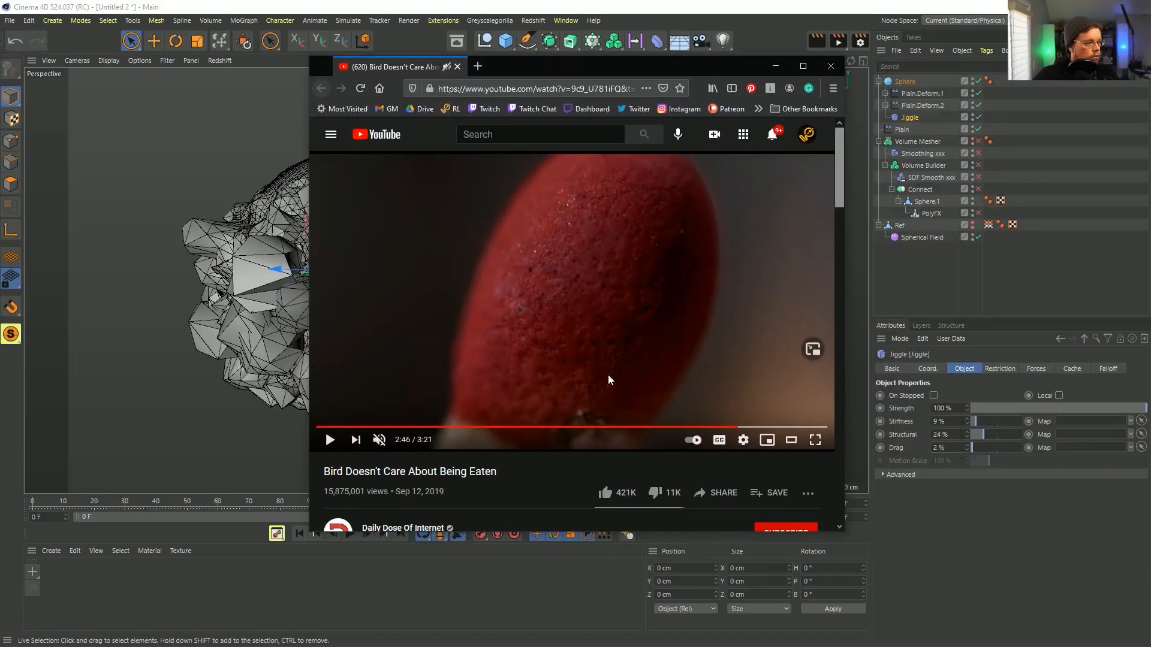
click(598, 354)
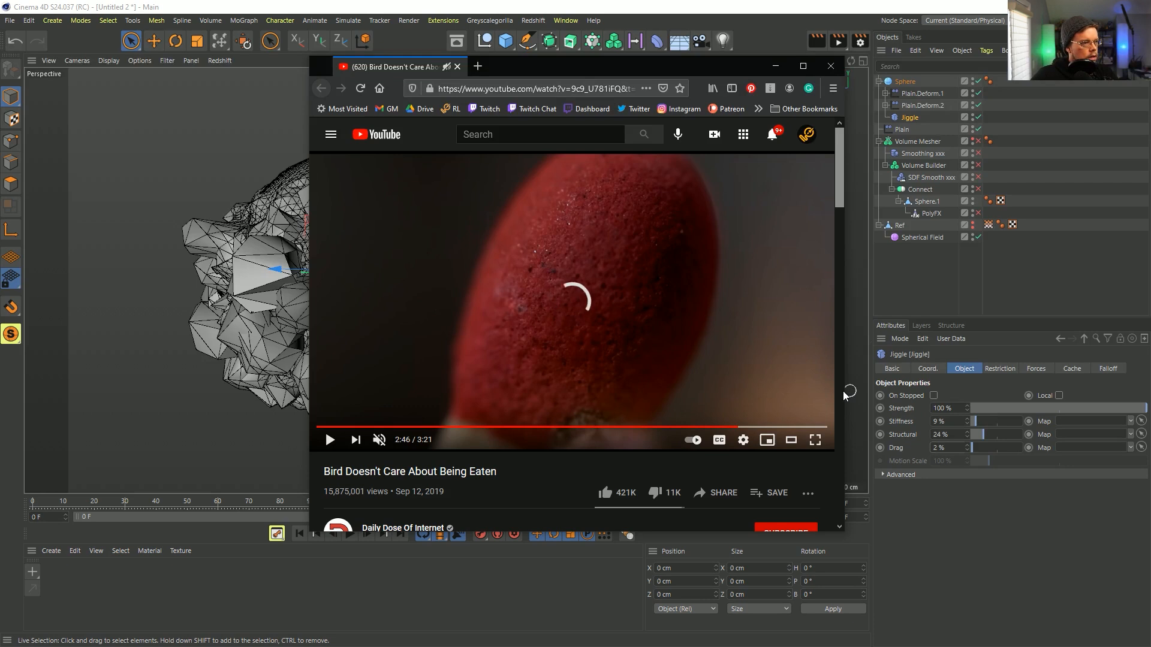
click(677, 400)
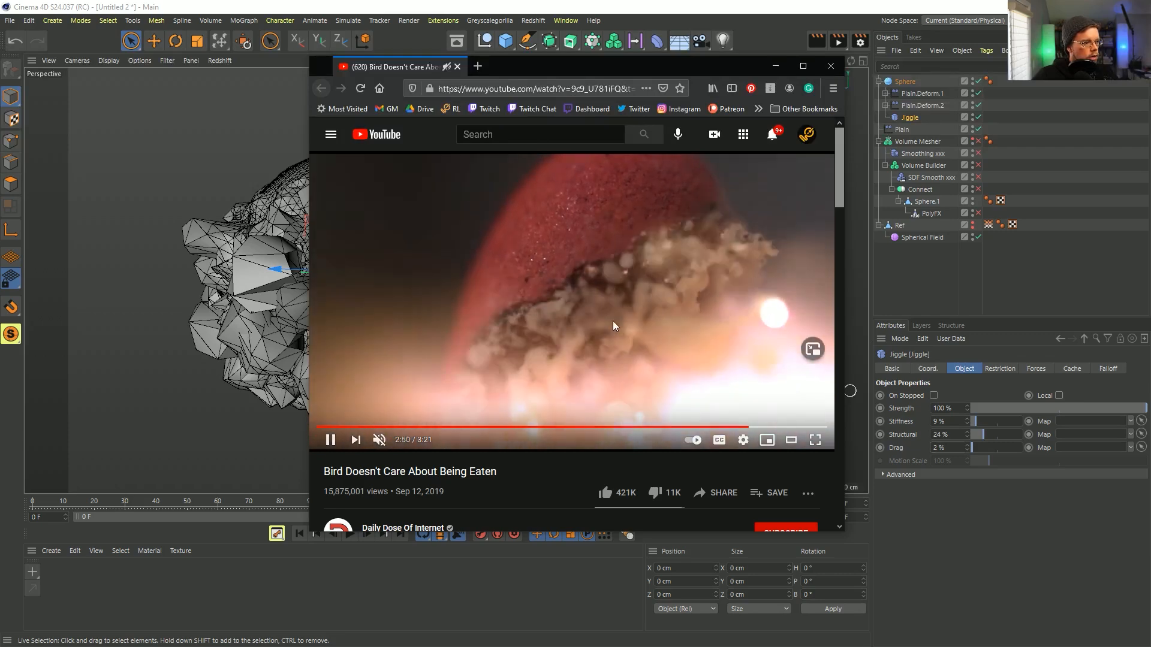
click(638, 290)
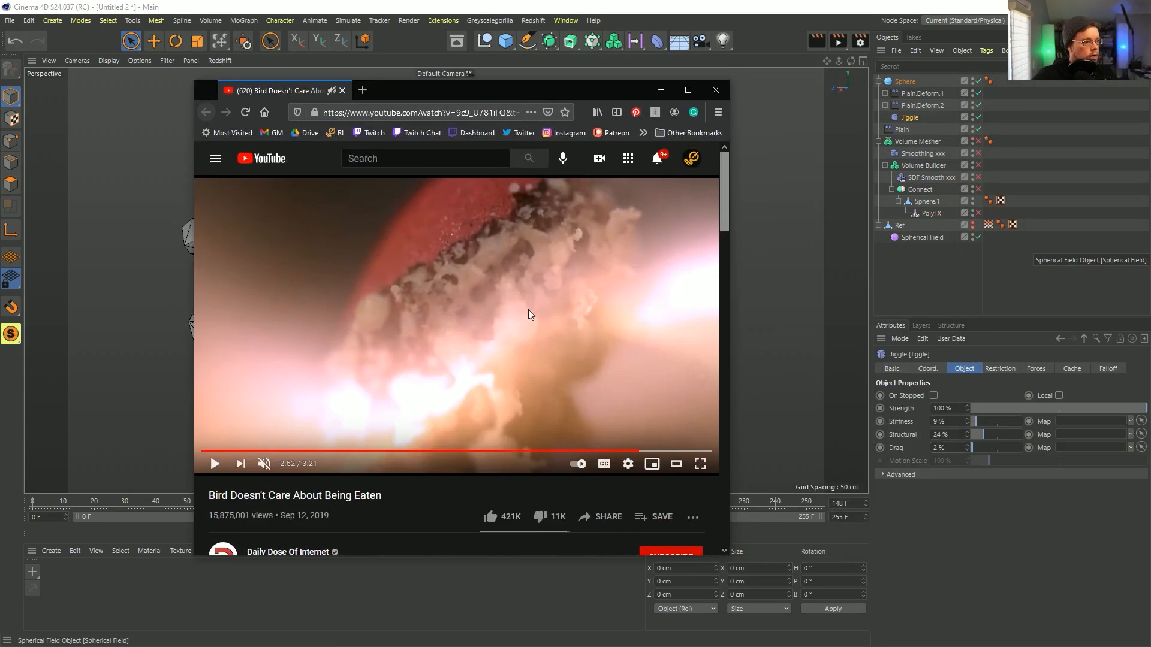
click(528, 313)
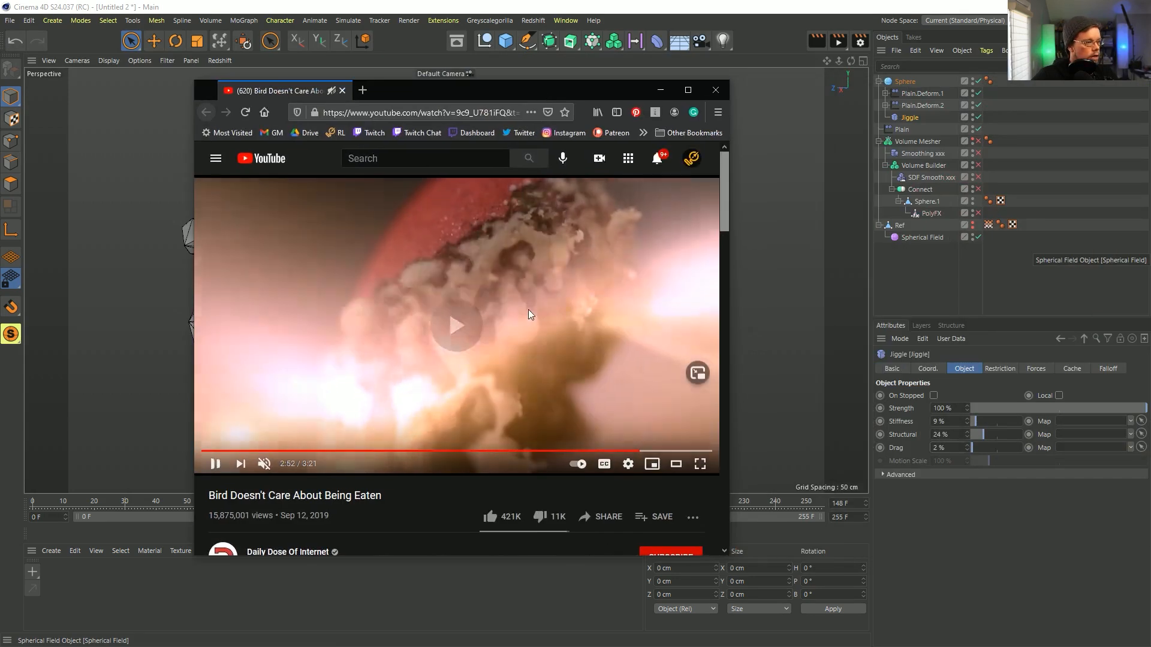
click(511, 339)
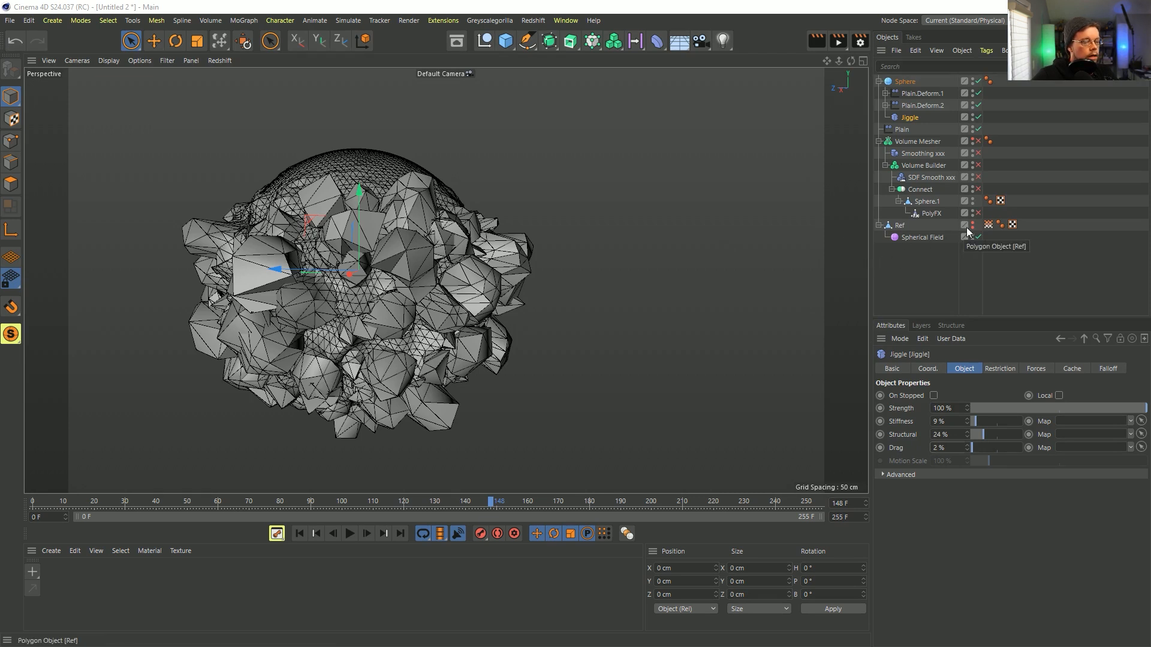
Isolate Ref by disabling the Sphere and its deformers, play its vertex map with the Freeze layer selected, and re-enable them
click(979, 81)
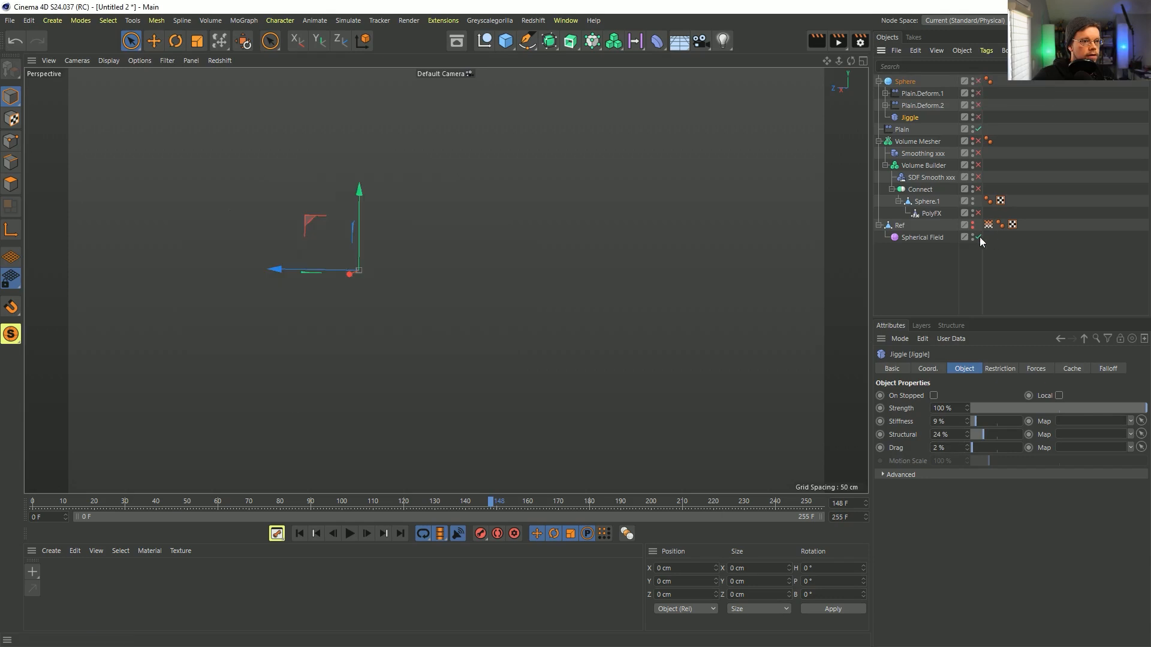
click(972, 223)
click(936, 226)
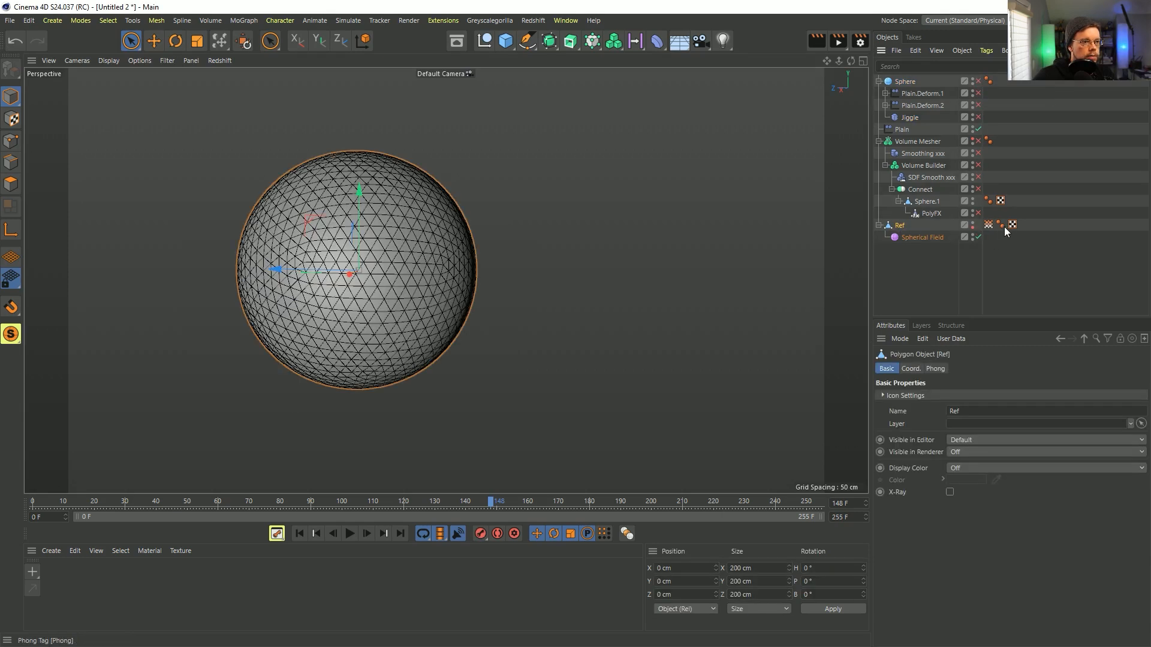
click(988, 224)
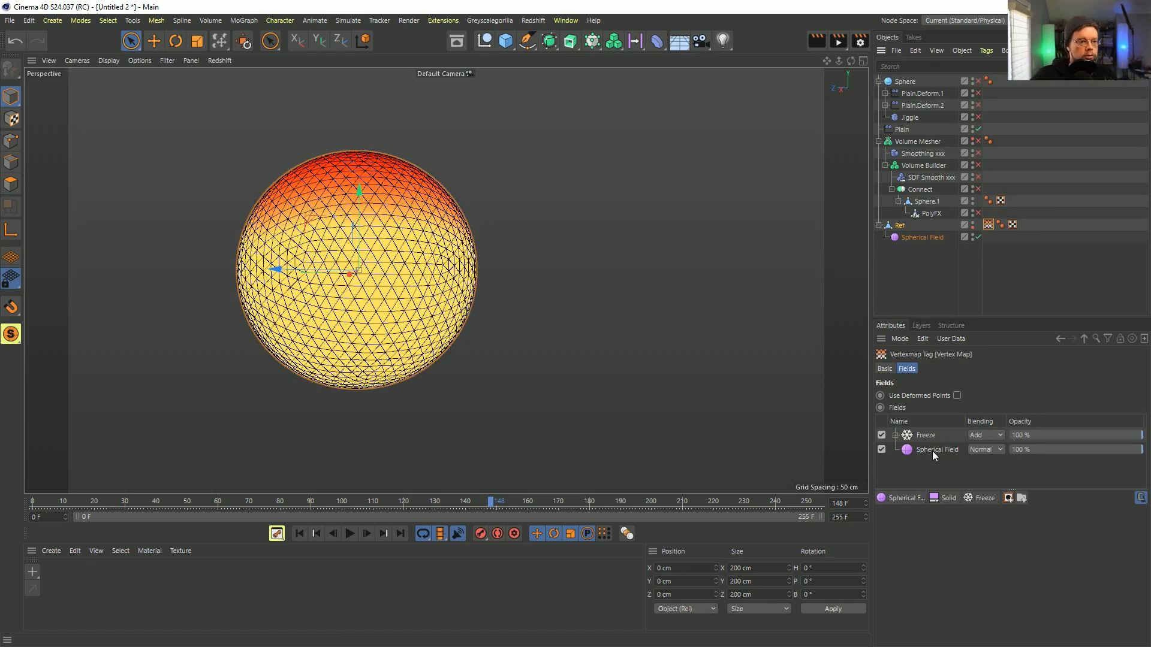
click(920, 441)
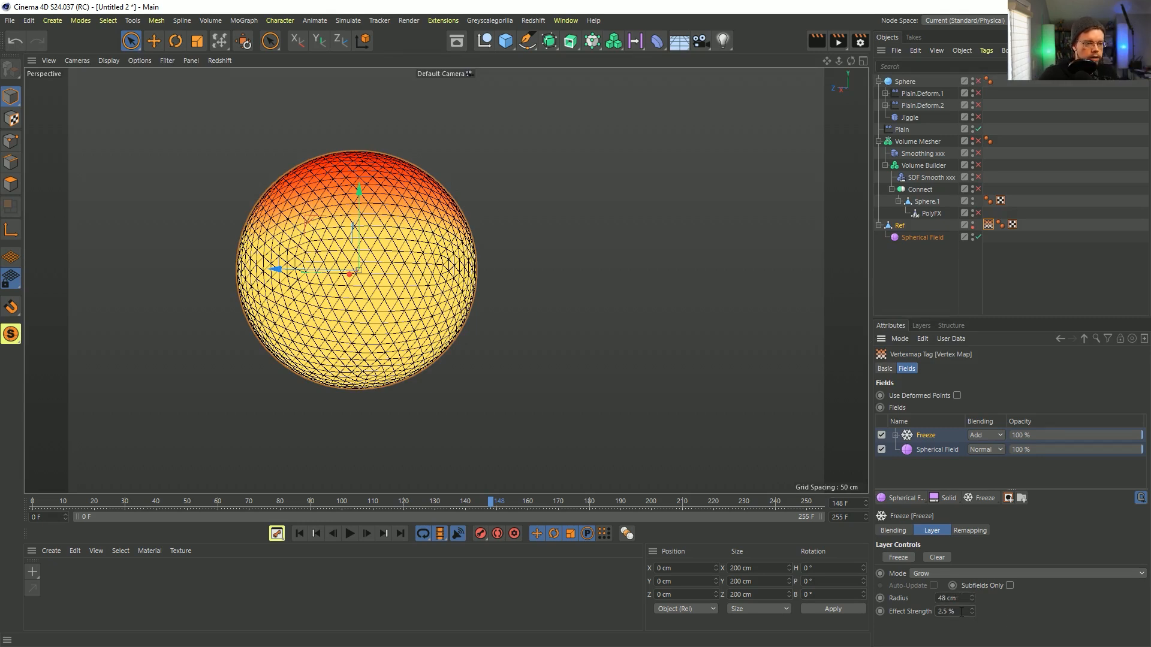
click(348, 534)
click(298, 533)
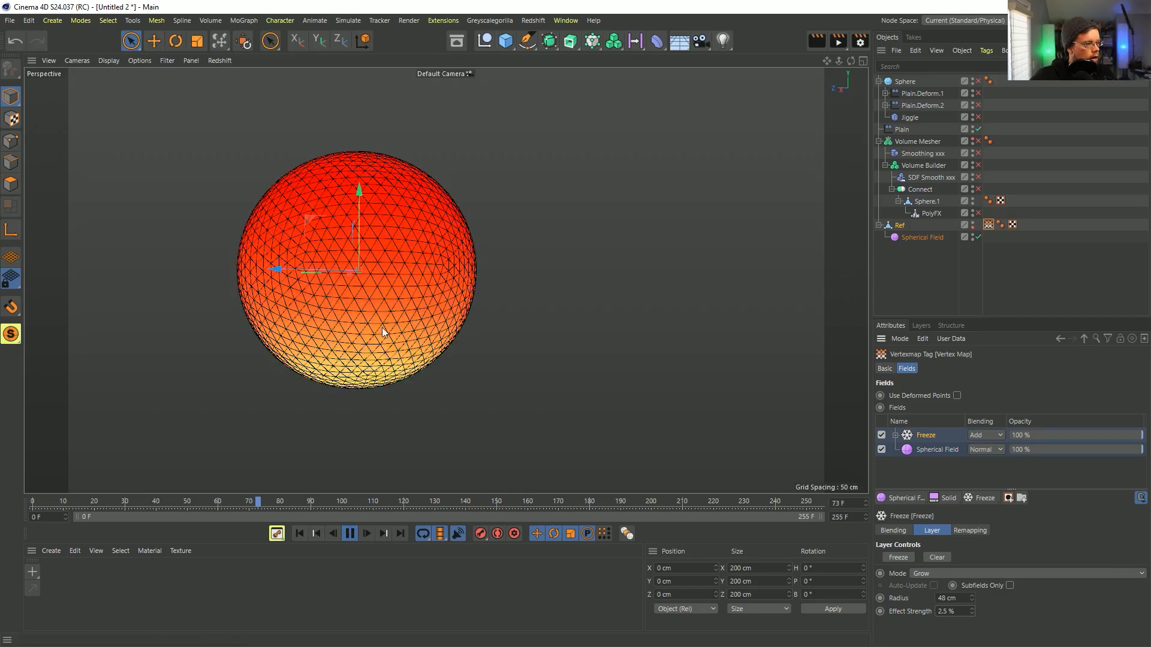
click(349, 534)
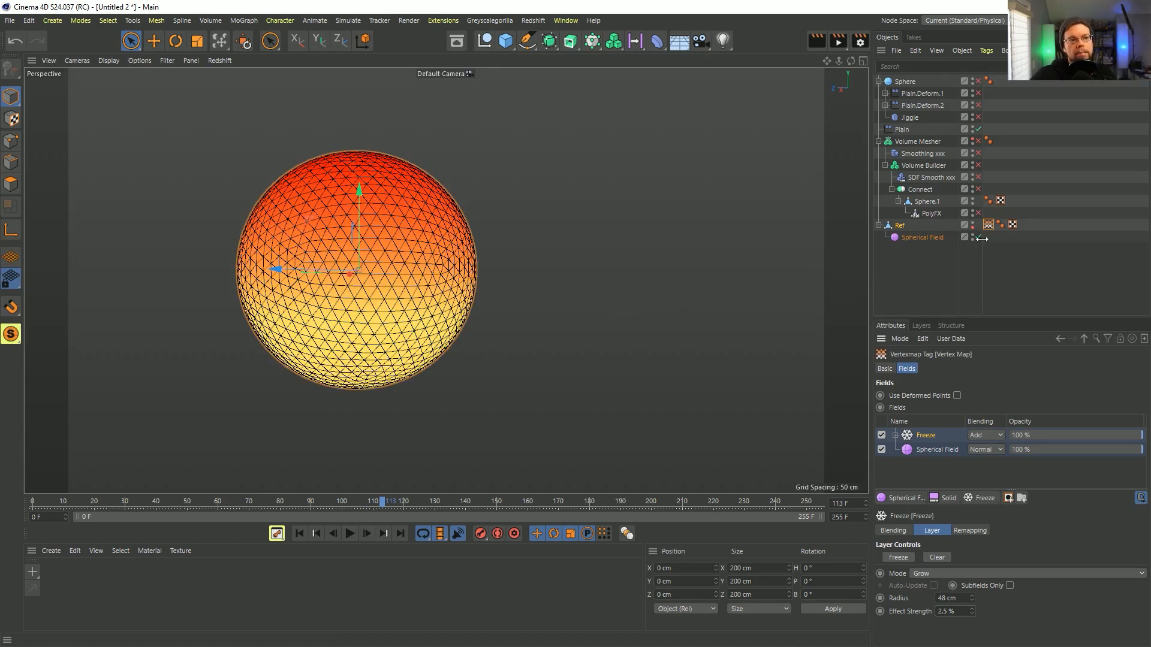
ctrl+click(978, 82)
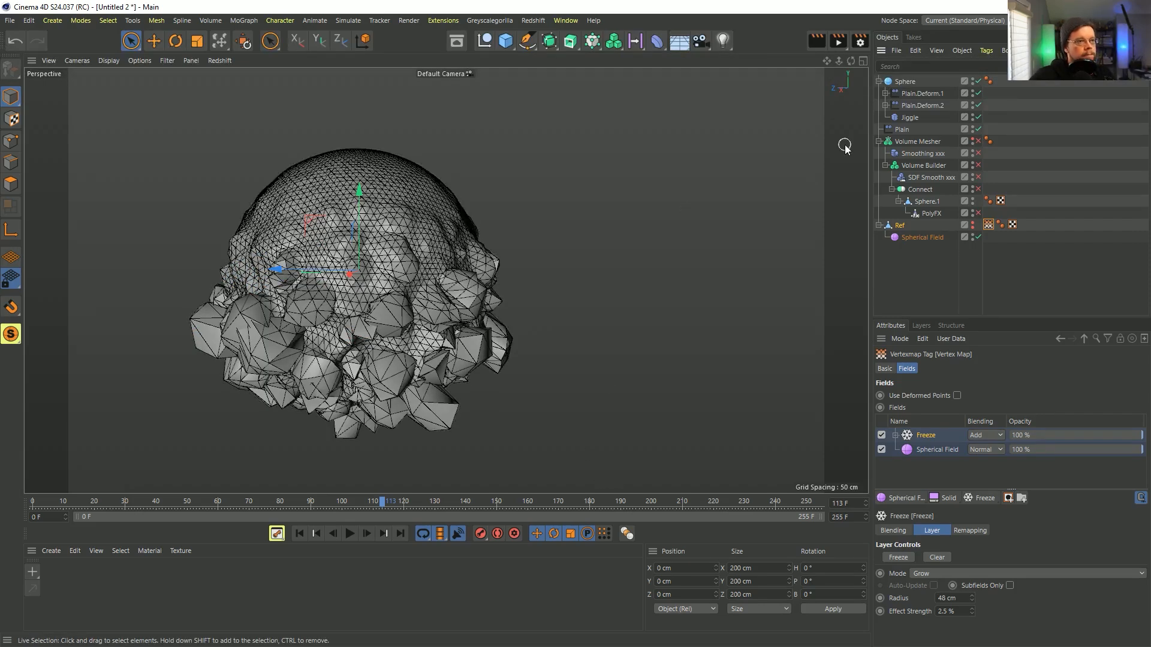
Duplicate Plain.Deform.2 within the Sphere, placing the copy between it and Jiggle, and expand the copy
click(922, 106)
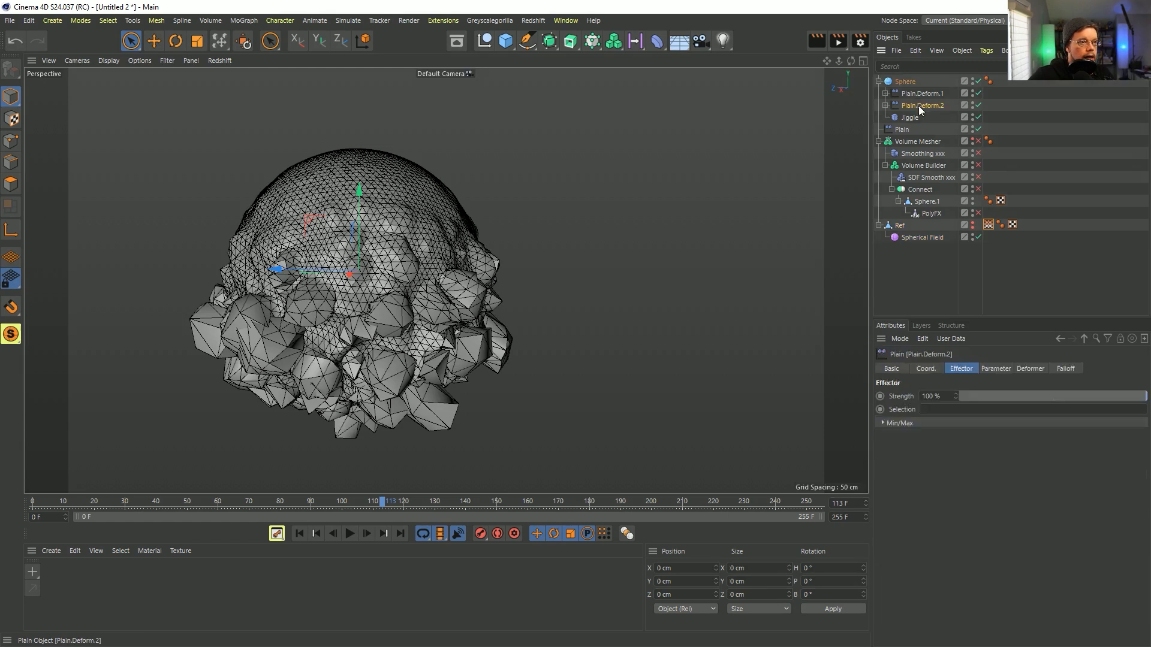
click(885, 105)
click(885, 105)
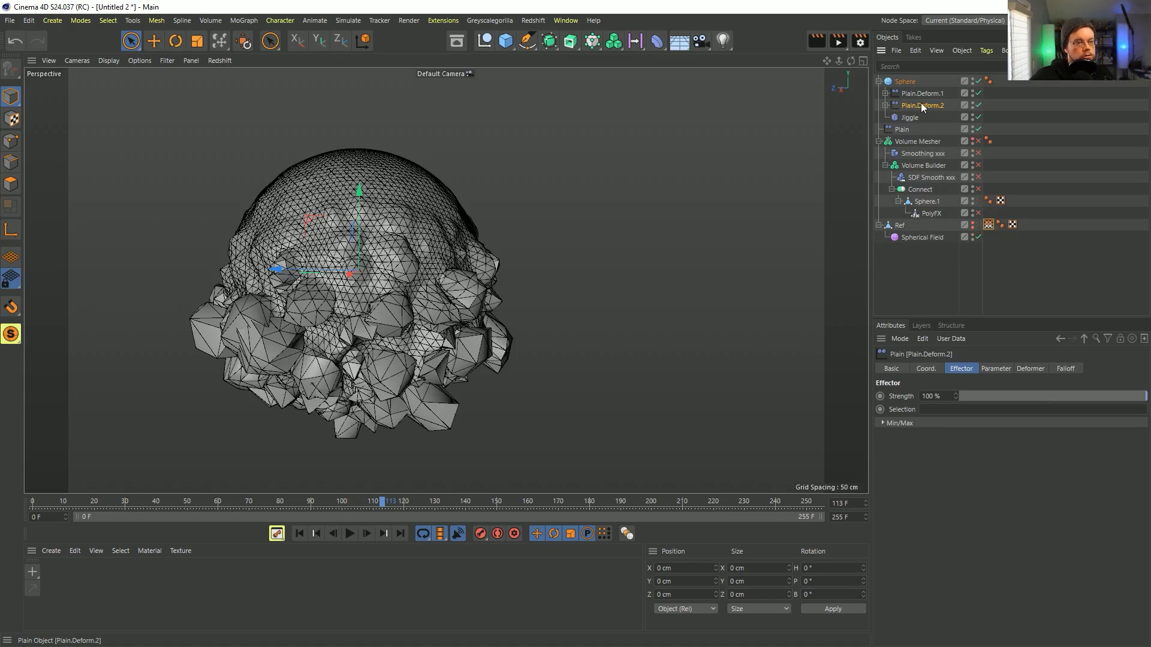
drag(919, 103, 919, 100)
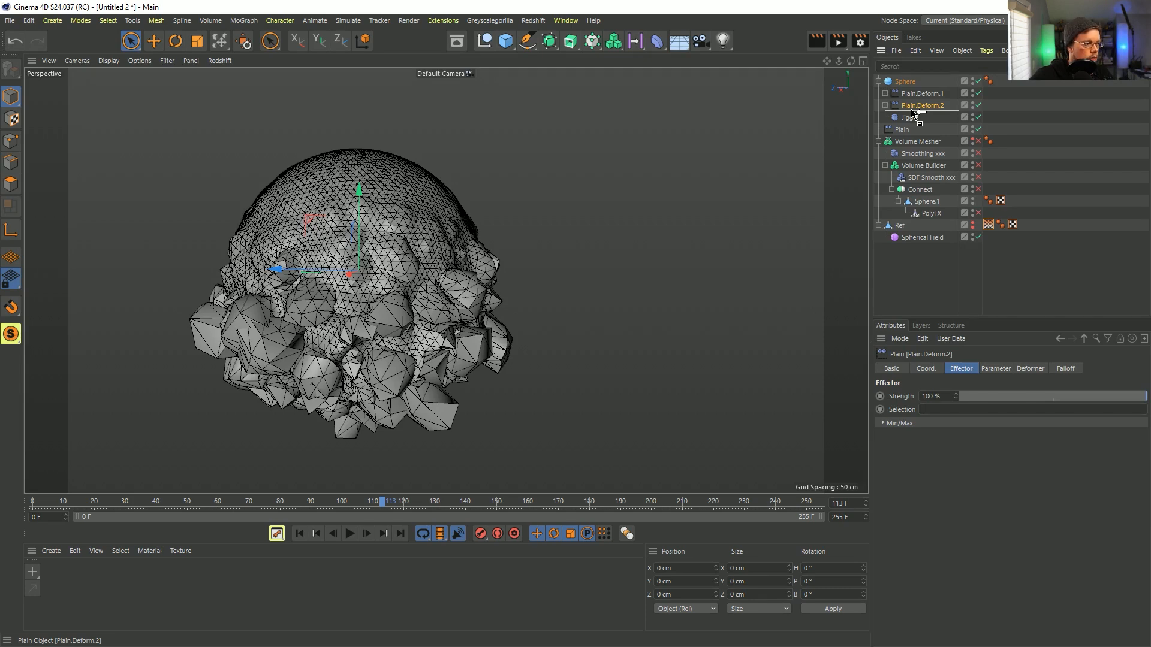
ctrl+drag(911, 111, 912, 113)
click(886, 117)
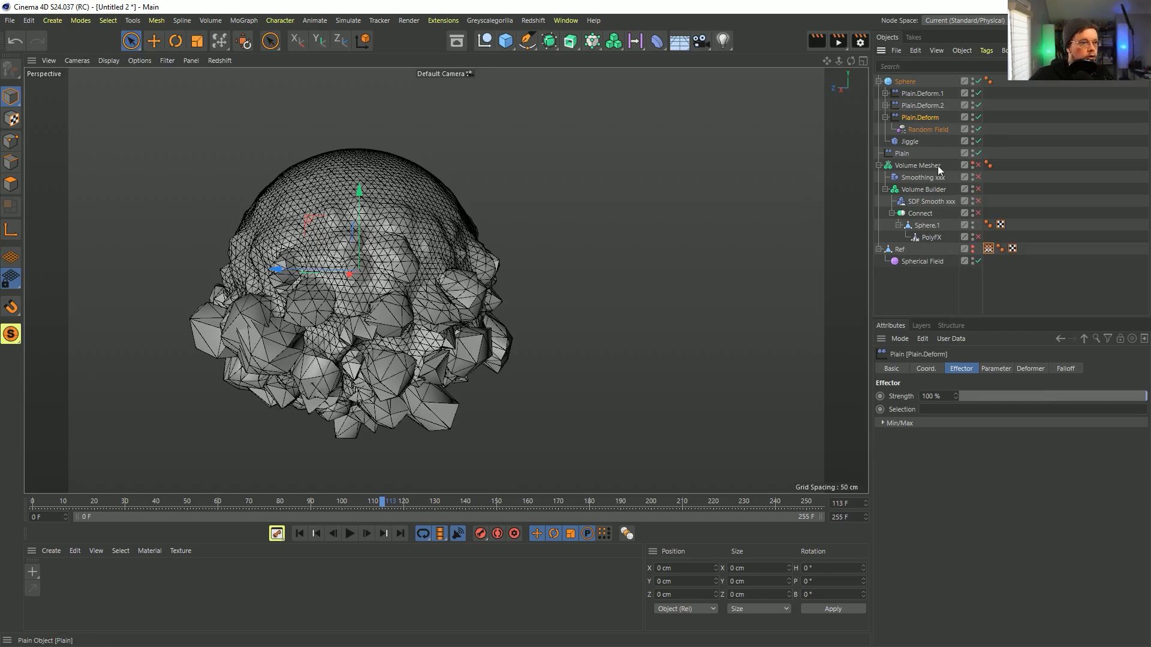
Disable the Jiggle deformer and replay the animation from the start
click(977, 141)
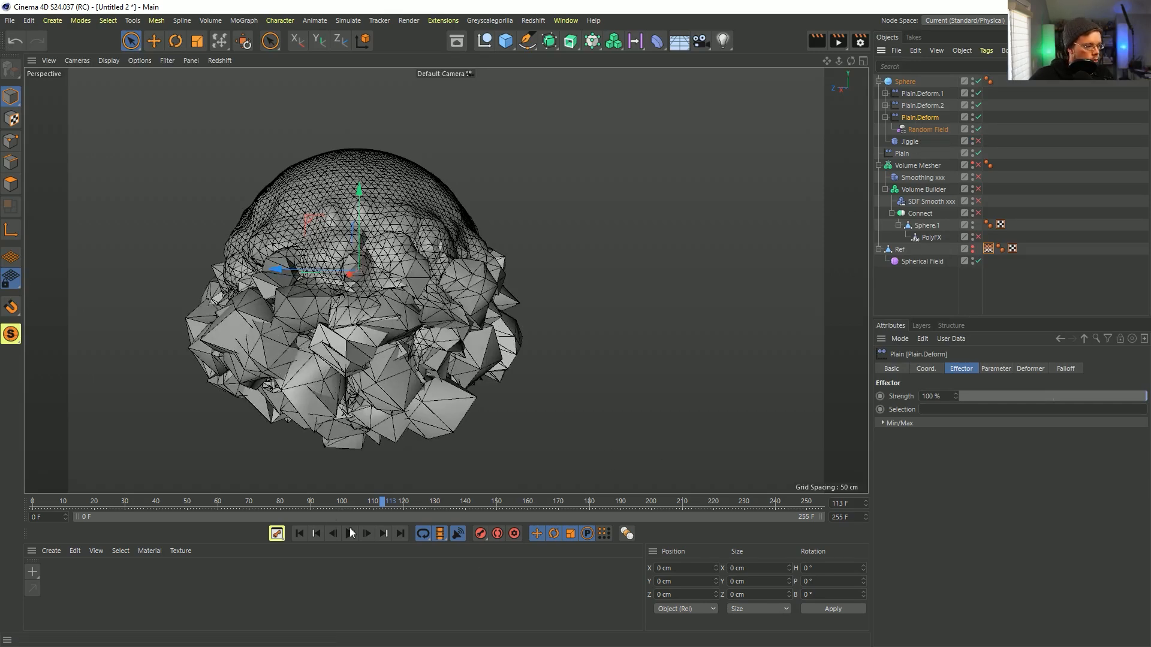
click(297, 538)
click(348, 536)
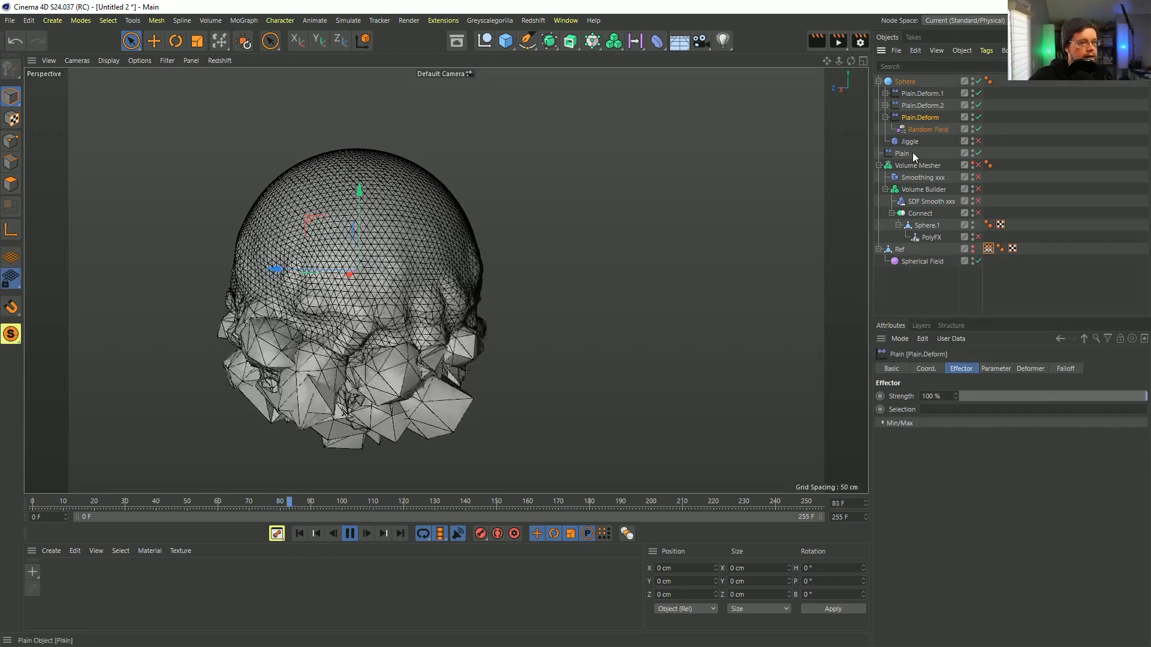
Try an animation speed of 222 % on the new Plain.Deform's Random Field and raise it to 333 %
click(929, 129)
click(983, 368)
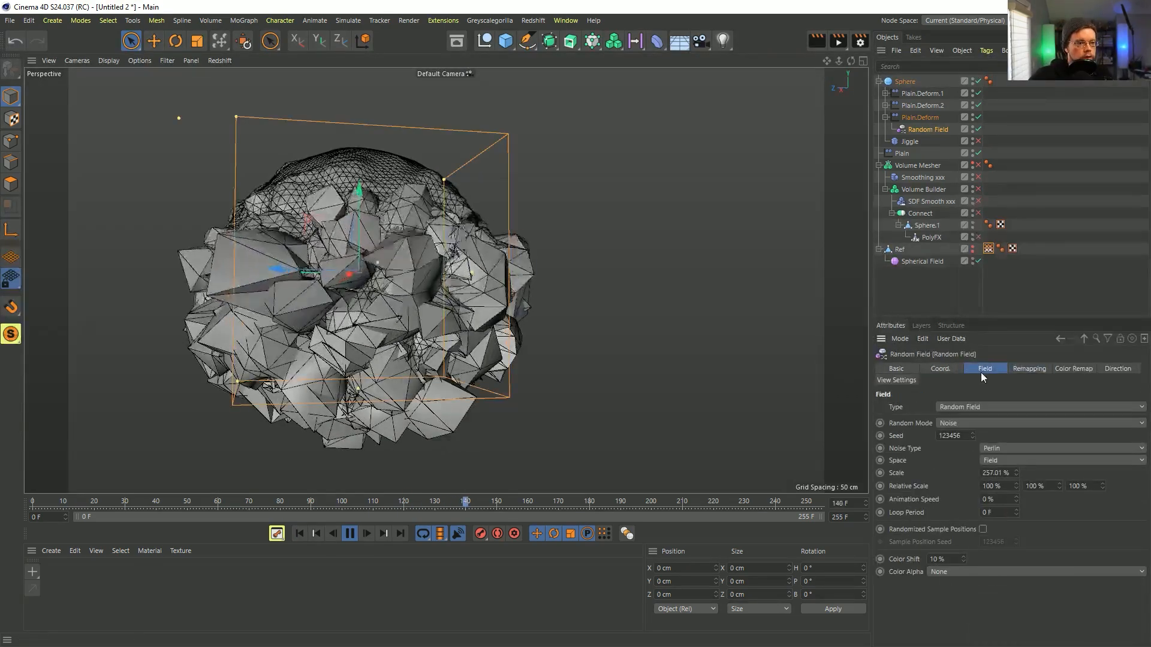
double_click(991, 499)
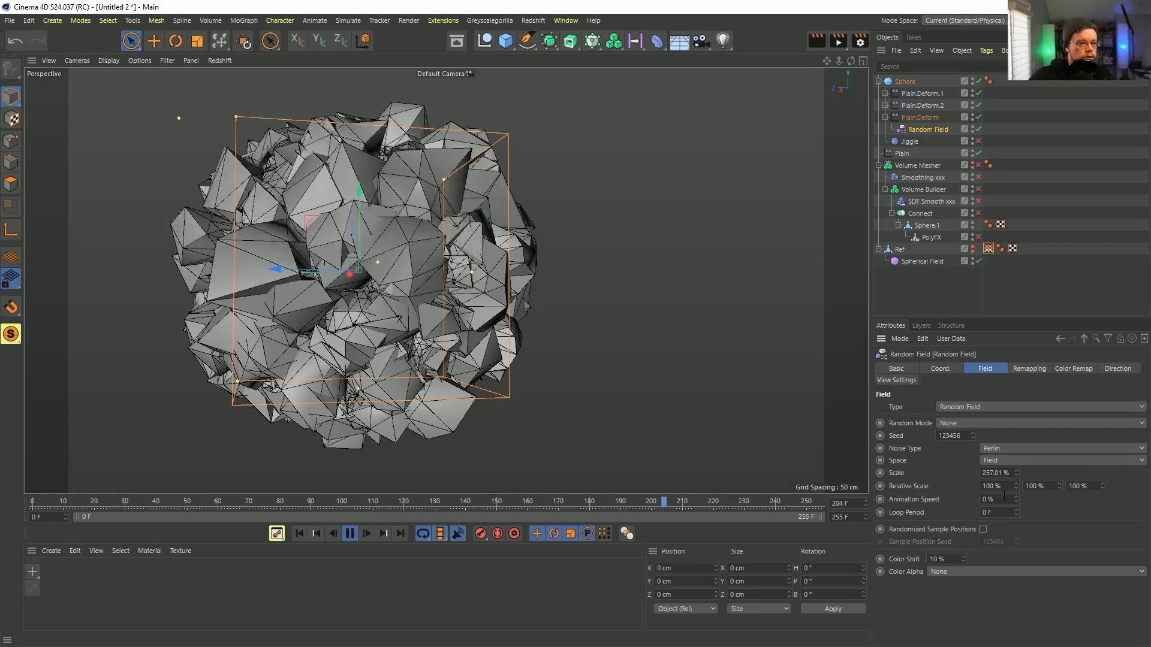
text(222)
key(Return)
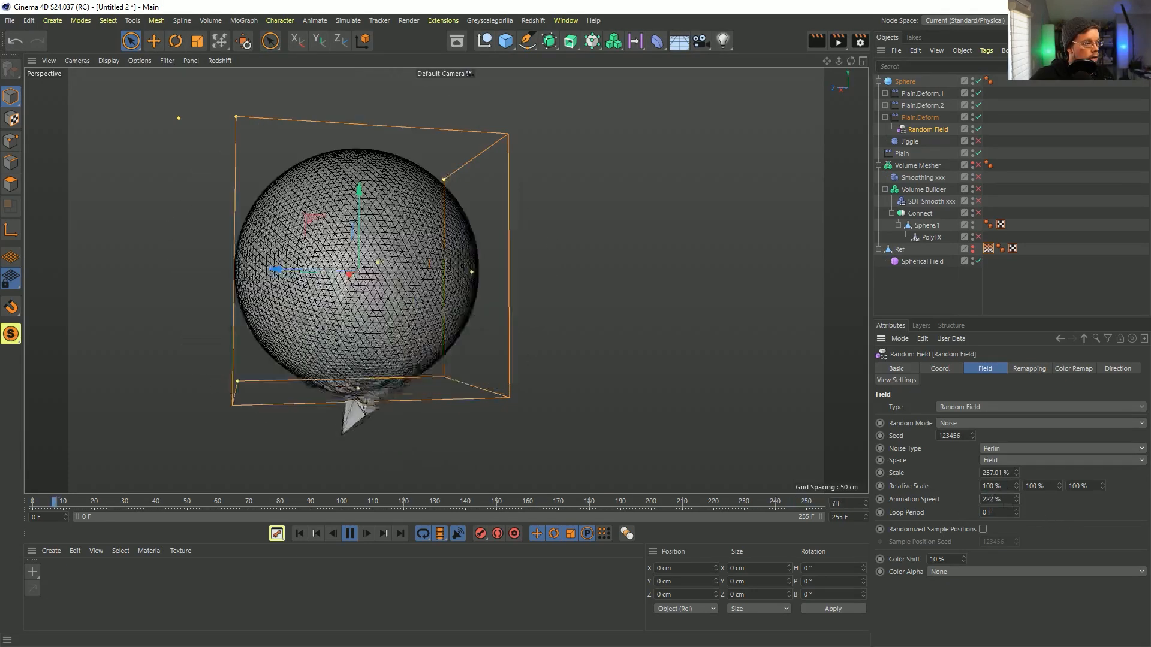
double_click(996, 501)
text(333)
key(Return)
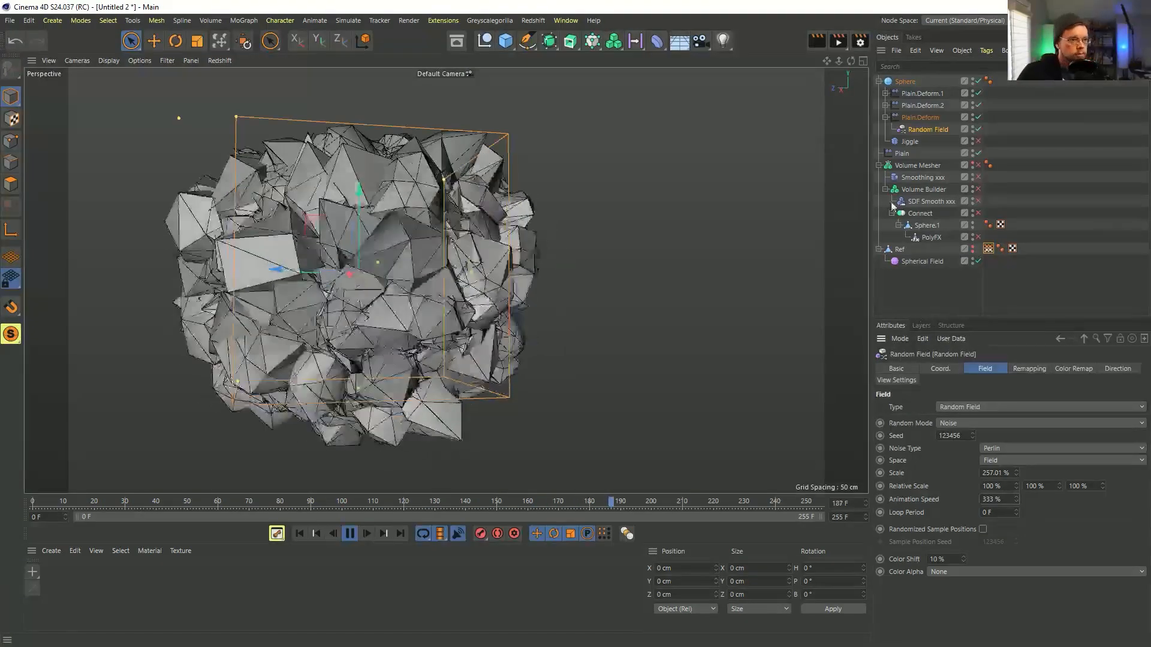
Move Plain.Deform with its Random Field above Plain.Deform.1 in the Sphere and stop the playback
drag(905, 128, 918, 87)
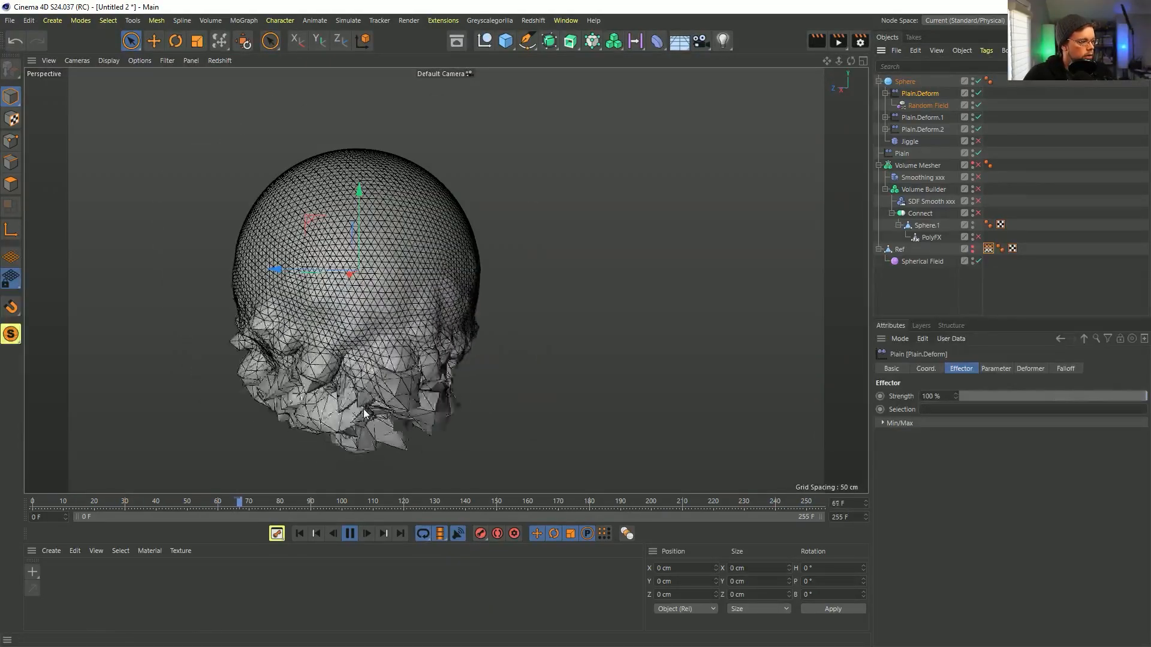
click(349, 533)
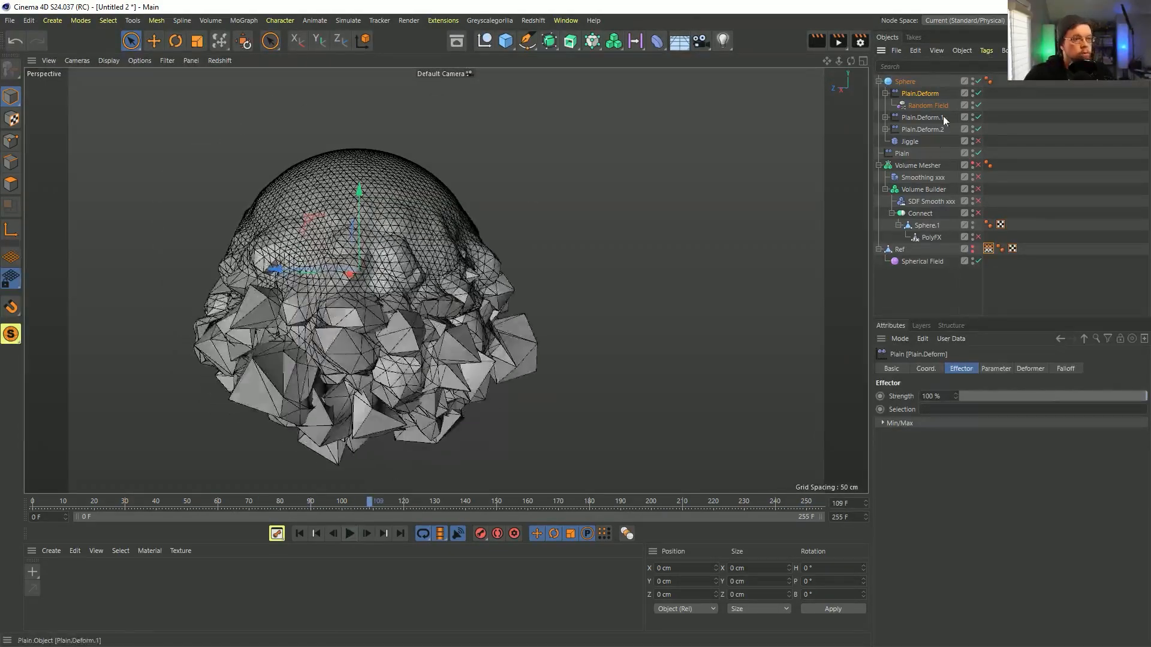
In Plain.Deform's falloff field list, group the Vertex Map layer into a new folder above the Random Field
click(923, 104)
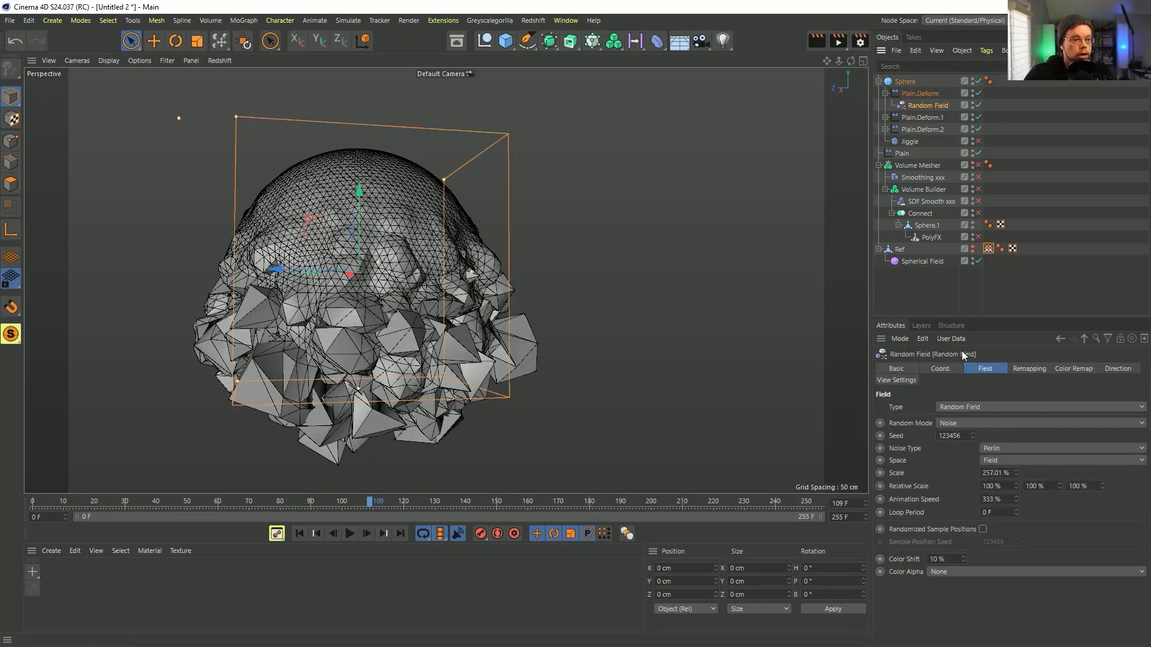
click(914, 92)
click(1030, 368)
click(996, 368)
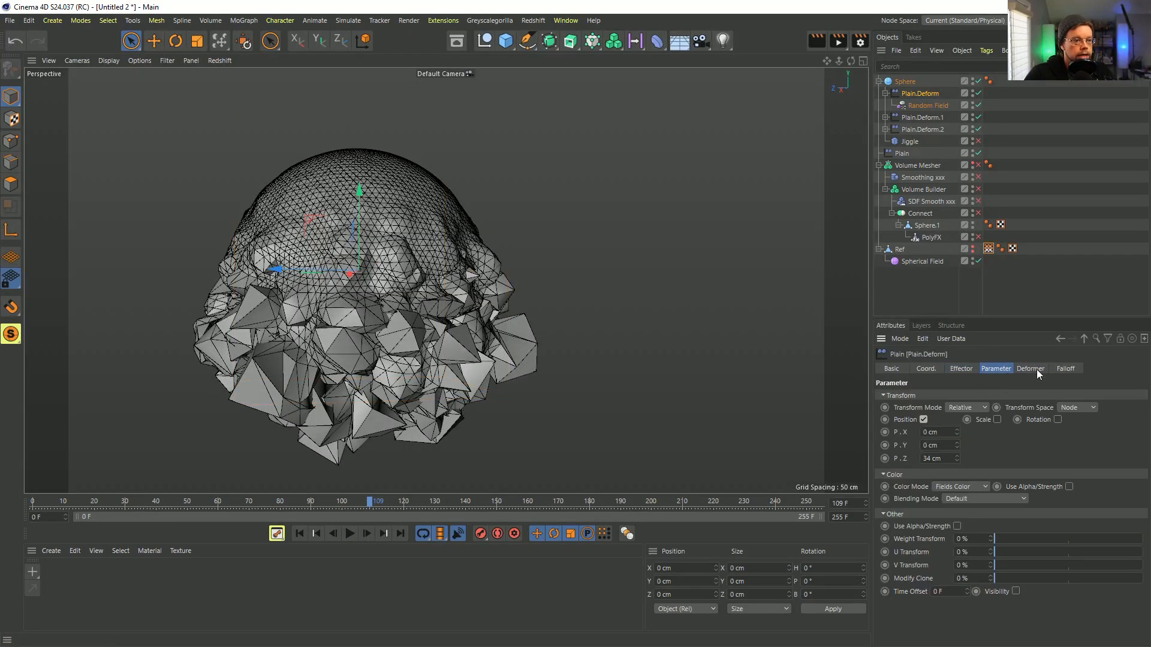
click(1065, 368)
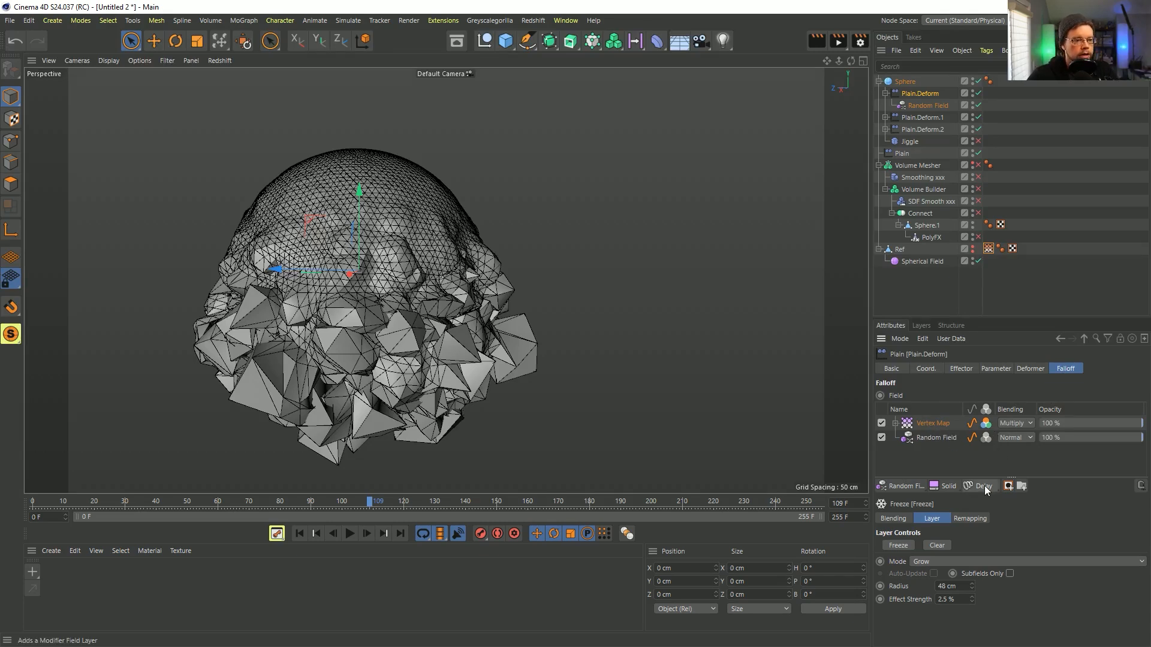
click(997, 466)
click(936, 425)
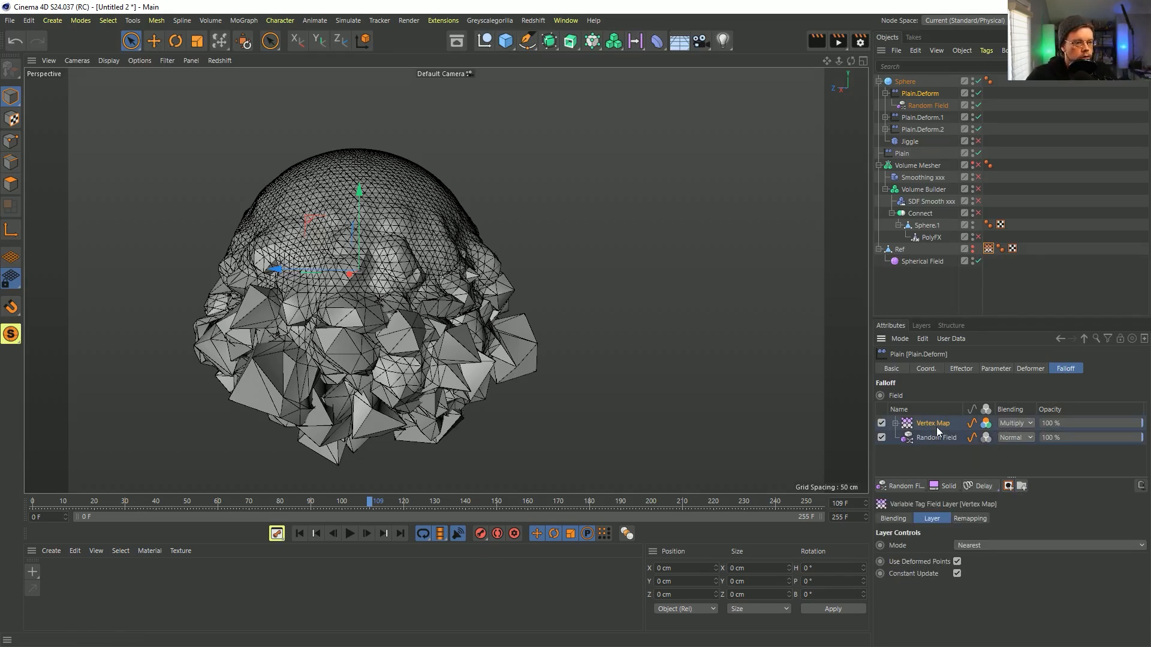
click(1021, 487)
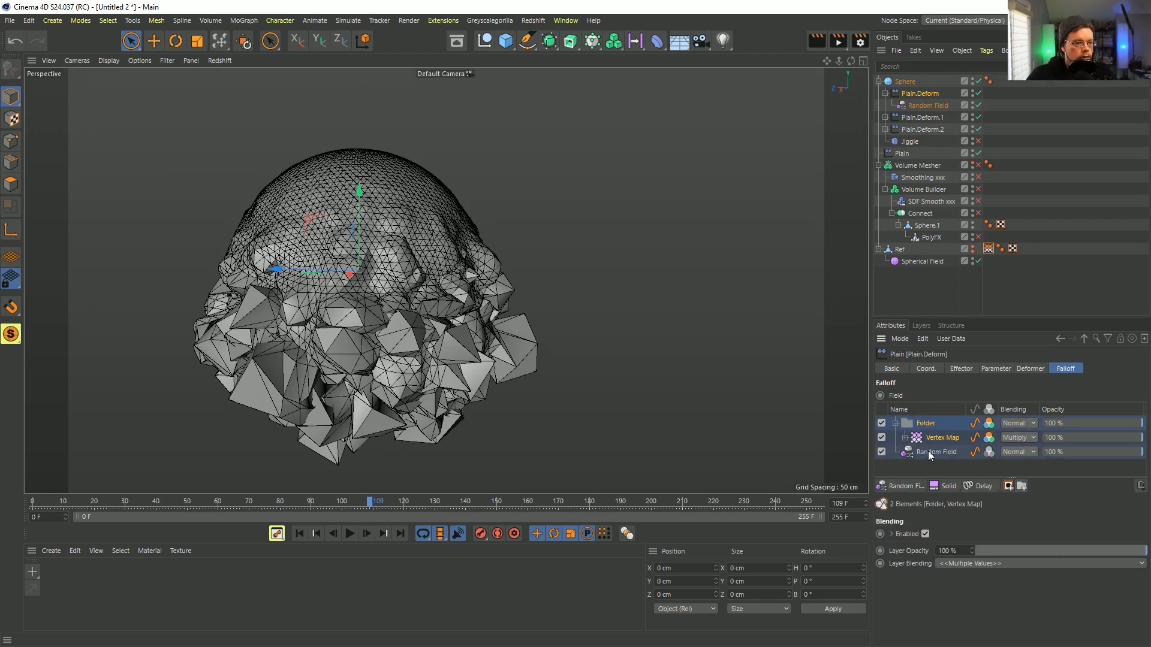
Set the falloff blending of the Vertex Map layer to Normal and of its folder to Multiply
click(1017, 453)
click(1018, 423)
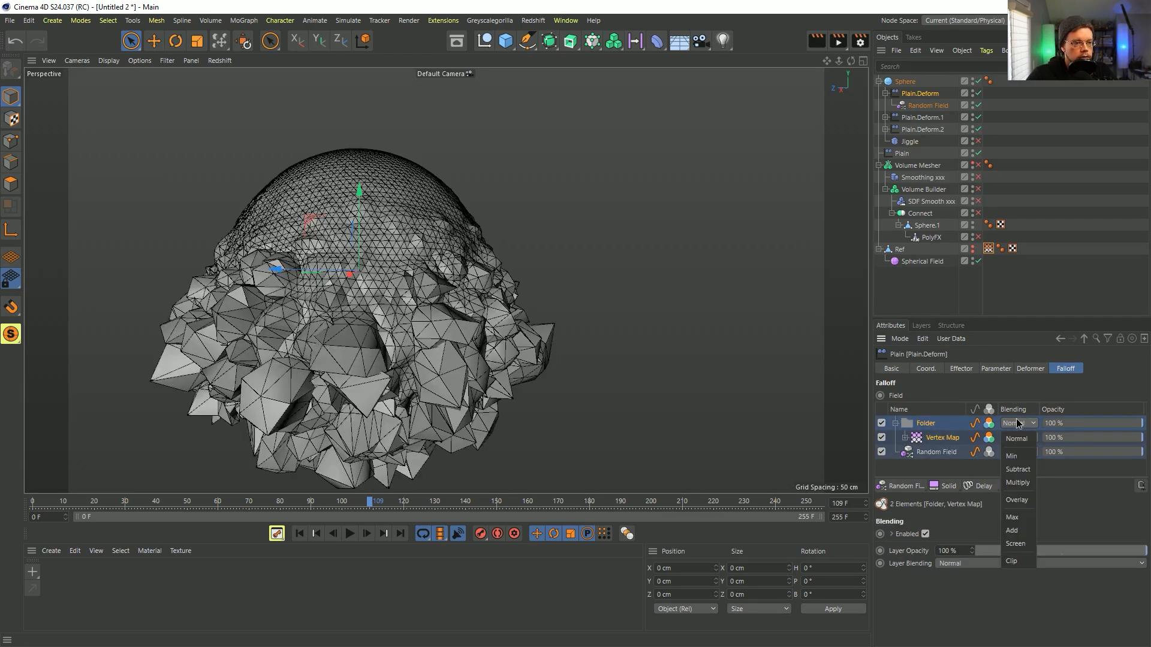
click(1018, 483)
Add a Curve modifier layer to Plain.Deform's falloff and shape it into a hump peaking near the middle and ending at zero
click(937, 441)
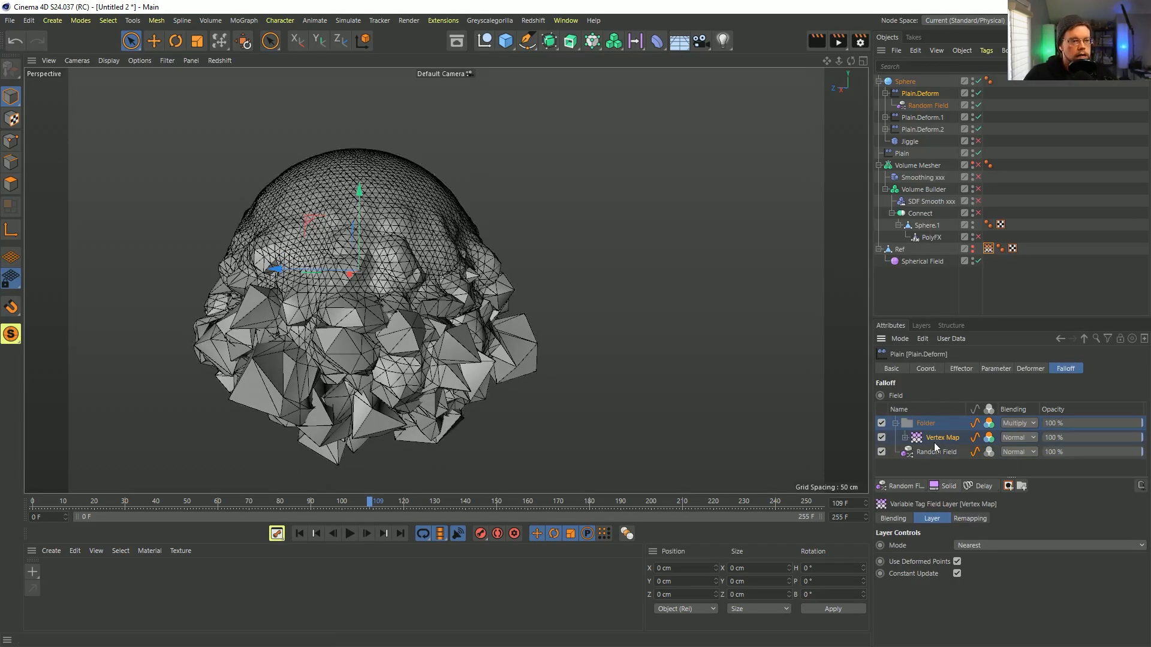
click(976, 486)
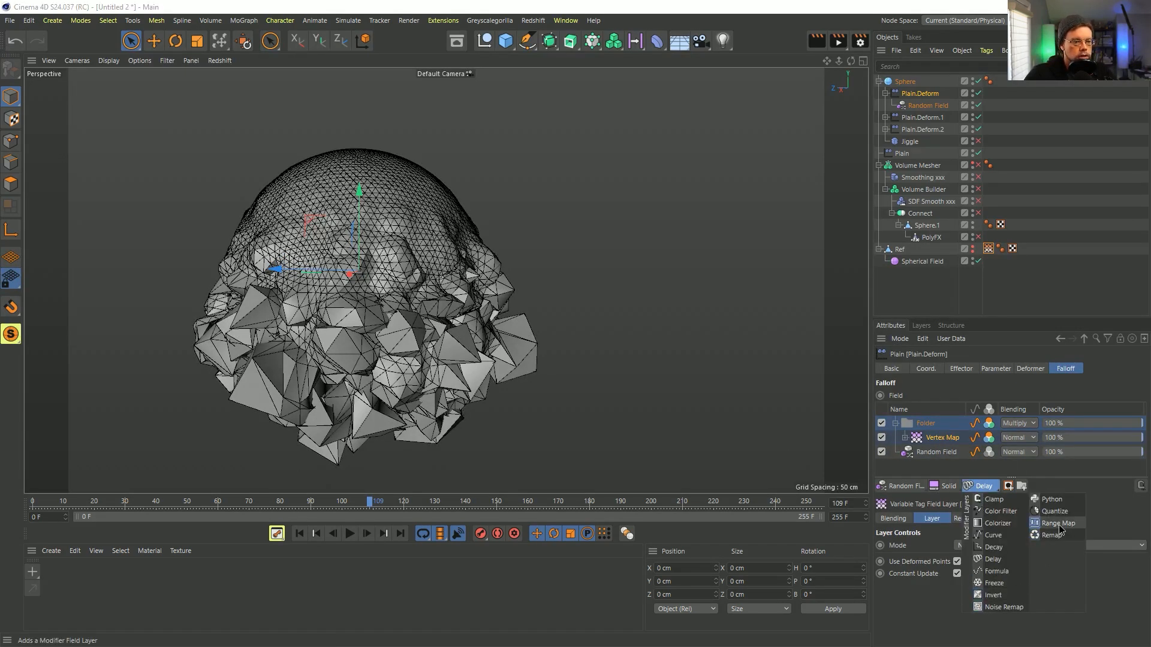
click(994, 535)
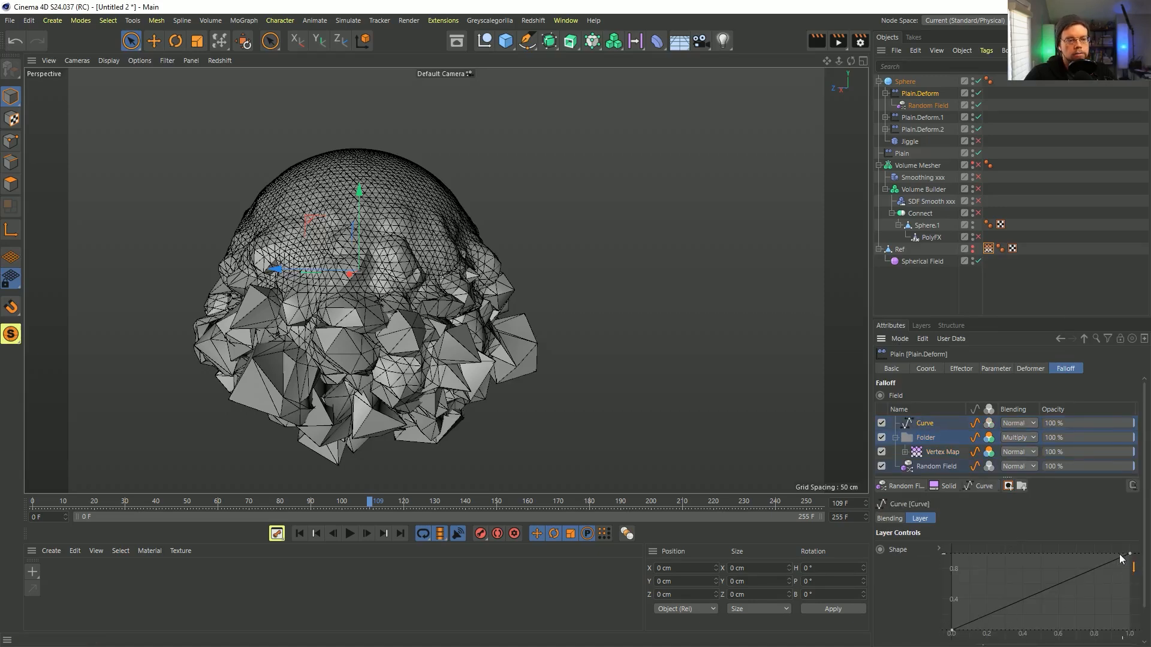
drag(1036, 595, 1029, 552)
drag(1126, 555, 1106, 612)
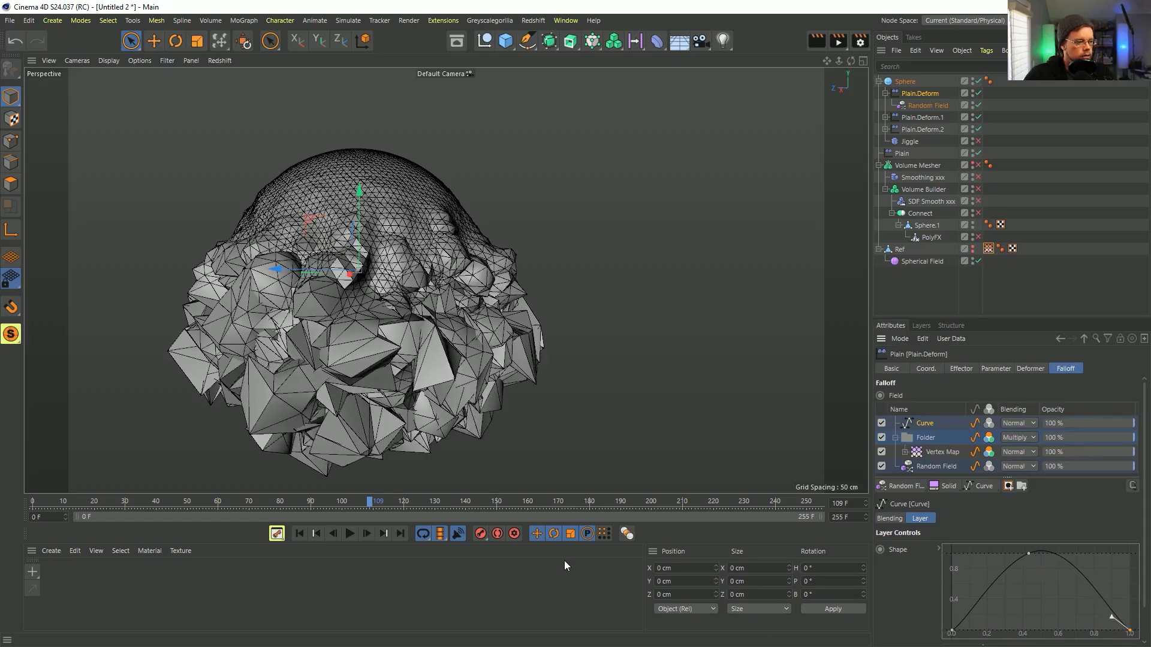
Replay the animation from the start and move the Curve layer into the folder above the Vertex Map
click(299, 533)
click(350, 534)
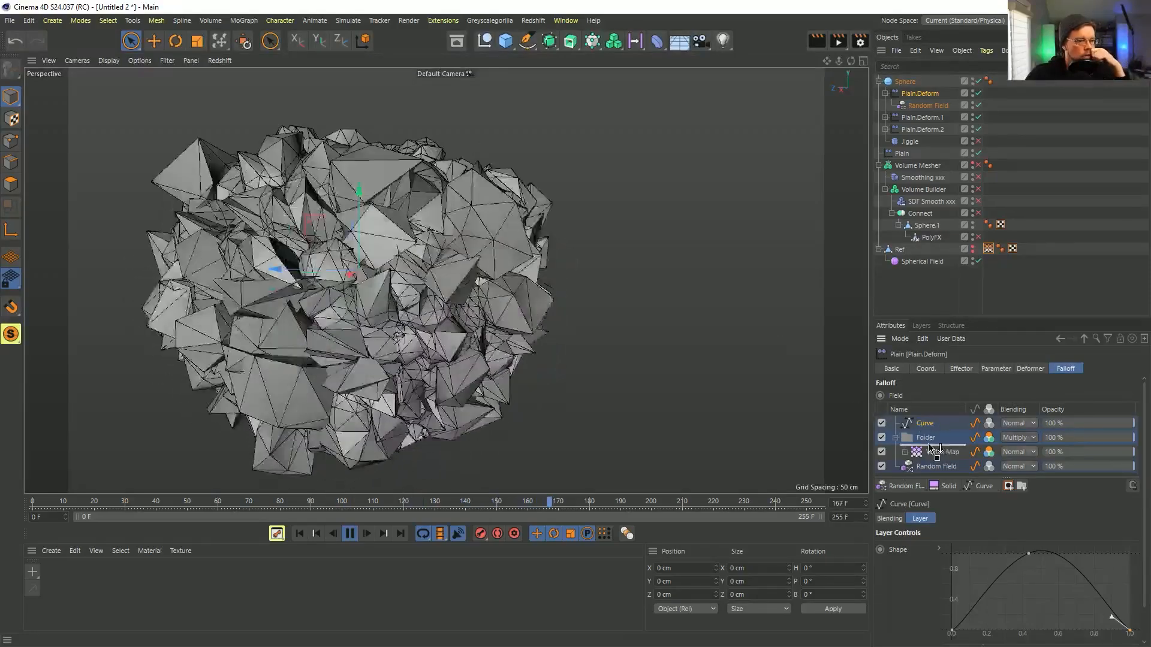
drag(925, 423, 929, 447)
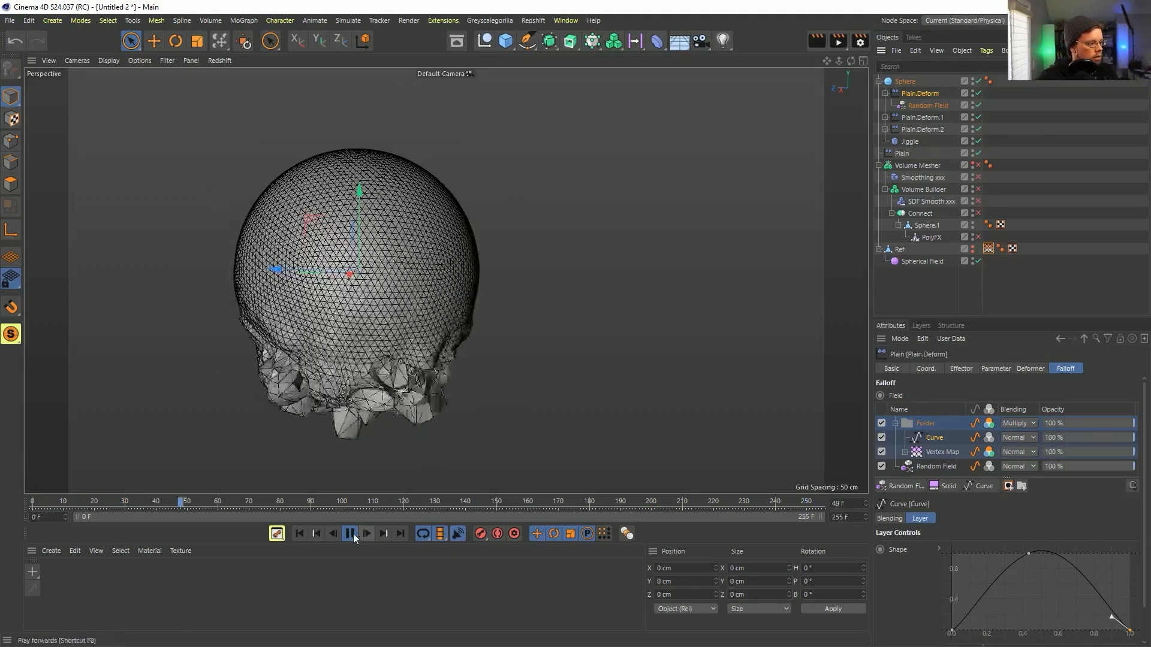
Set the Jiggle deformer's stiffness to 22 %, structural to 32 % and drag to 9 %
click(896, 143)
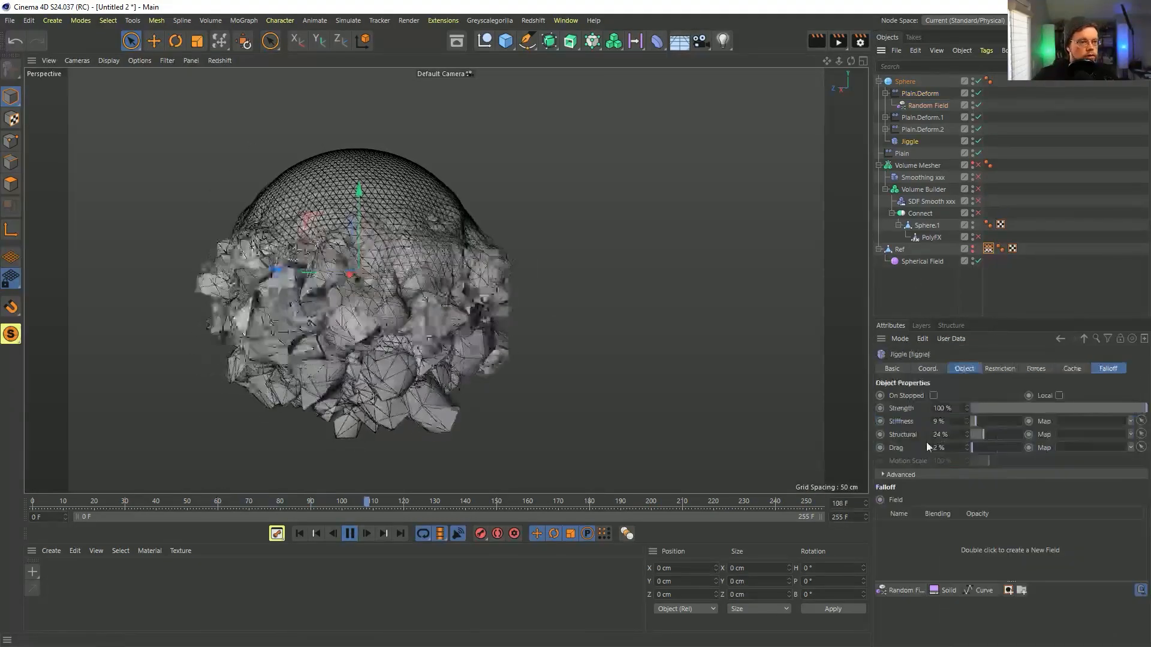
drag(977, 424, 983, 423)
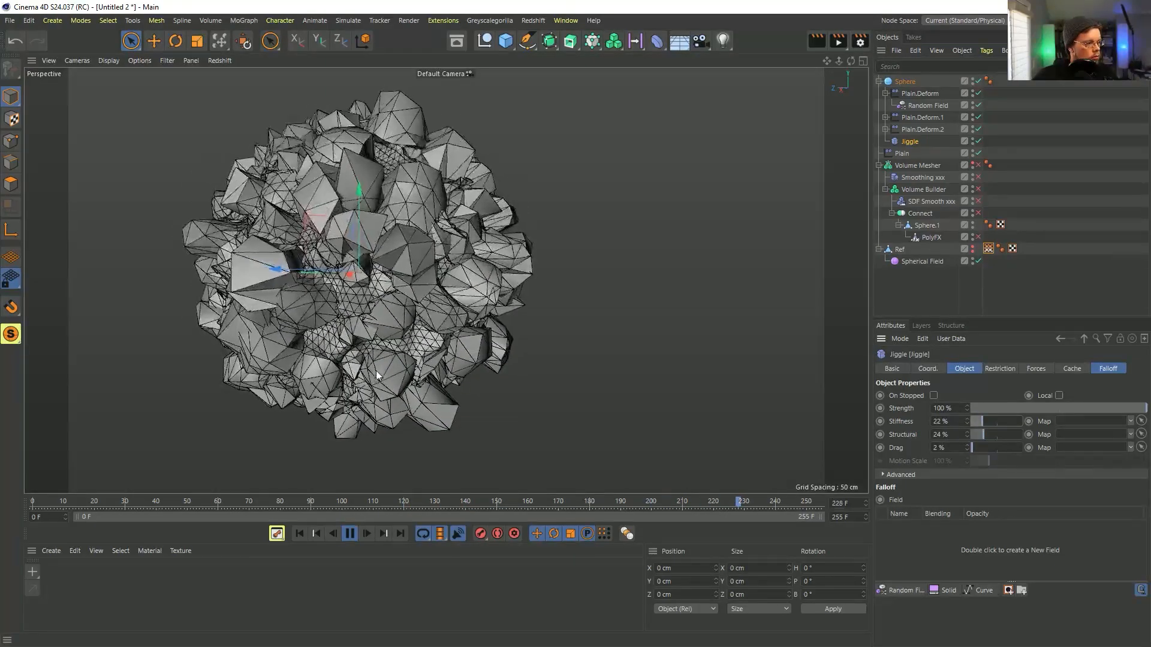
click(987, 436)
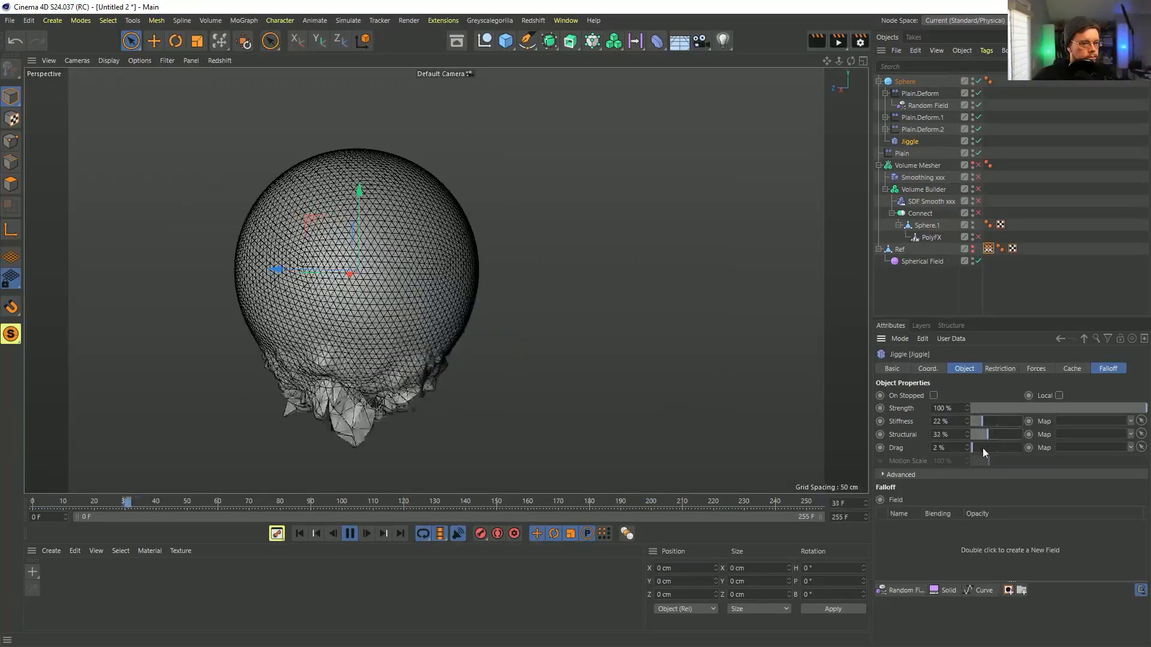
click(976, 448)
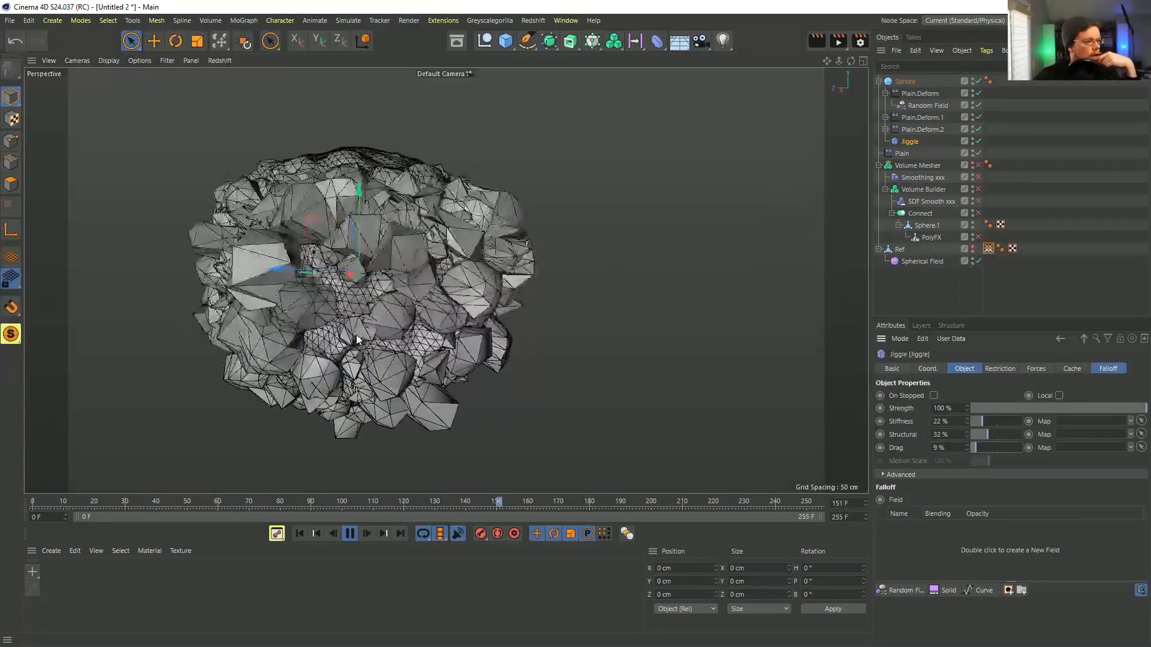
Stop the playback and rewind the animation to frame 0 with the underside of the sphere in view
click(355, 537)
click(298, 535)
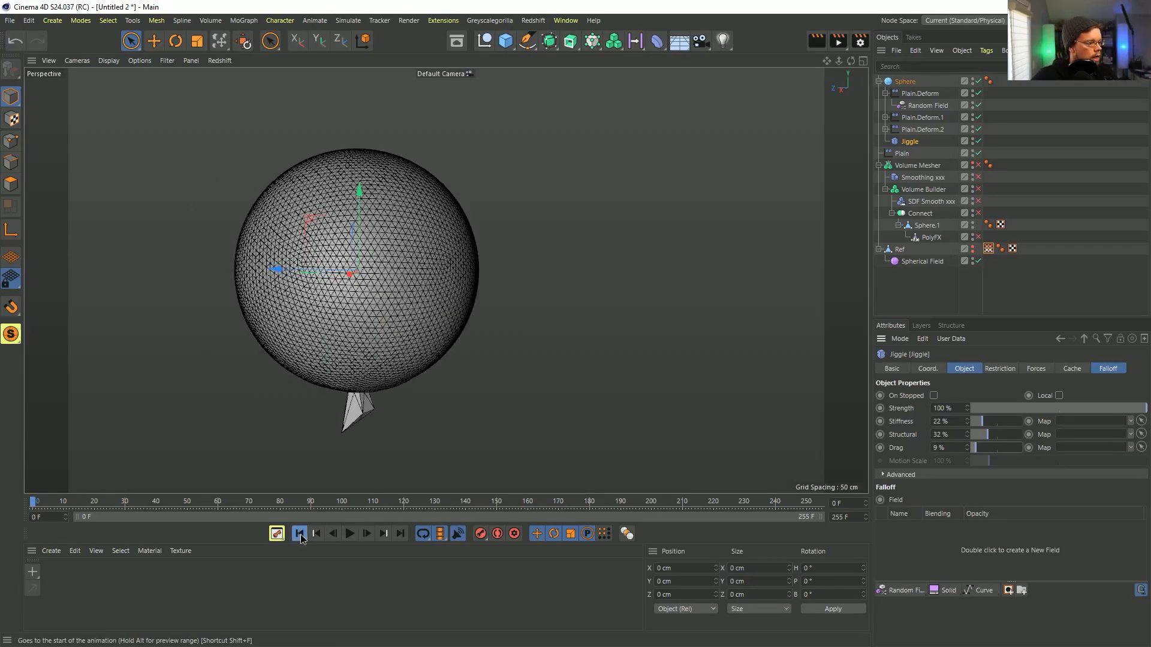
alt+drag(384, 425, 352, 482)
alt+middle_drag(352, 482, 370, 390)
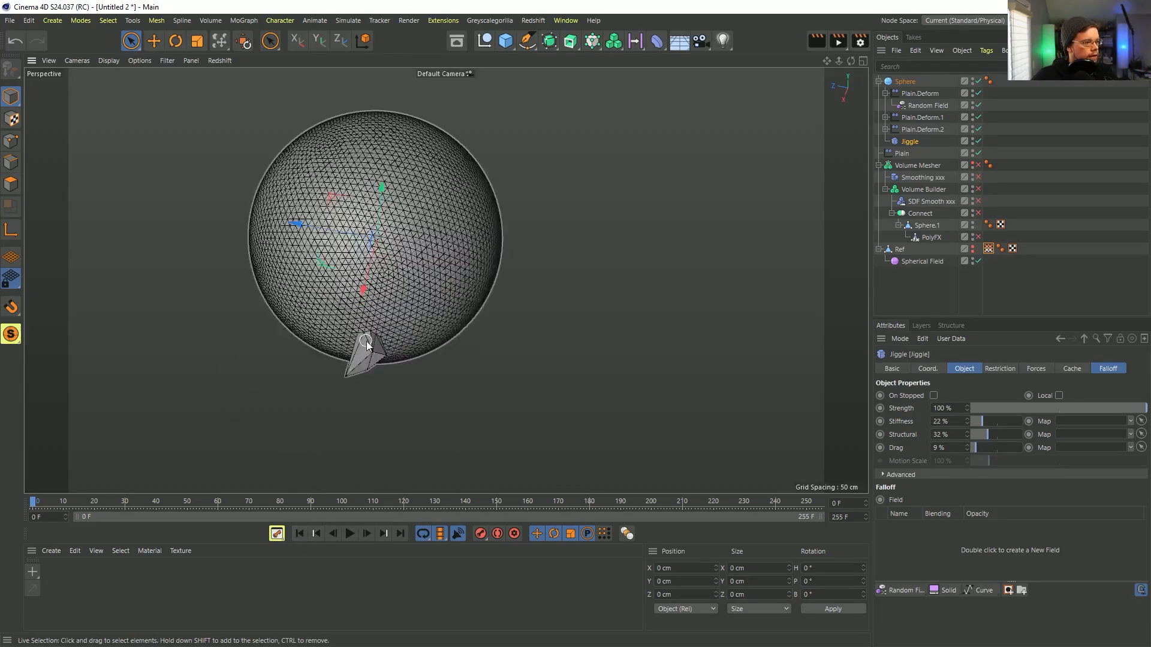
Select the Spherical Field under Ref and play the growth from the start, pausing at about frame 77
click(921, 262)
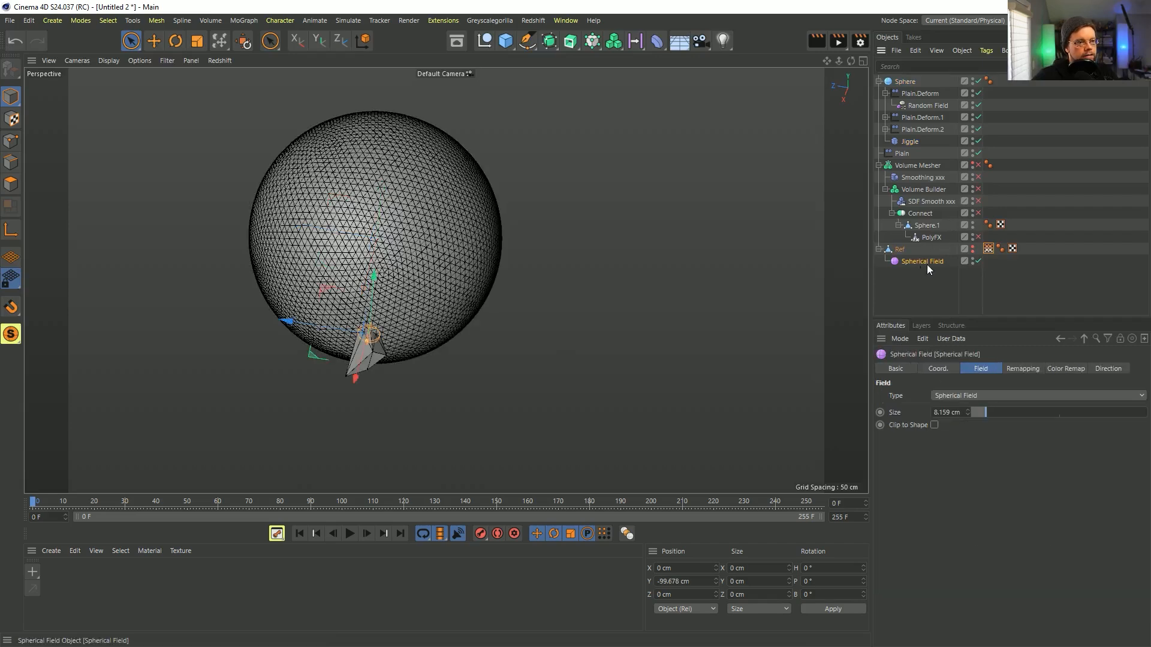
alt+drag(427, 307, 408, 369)
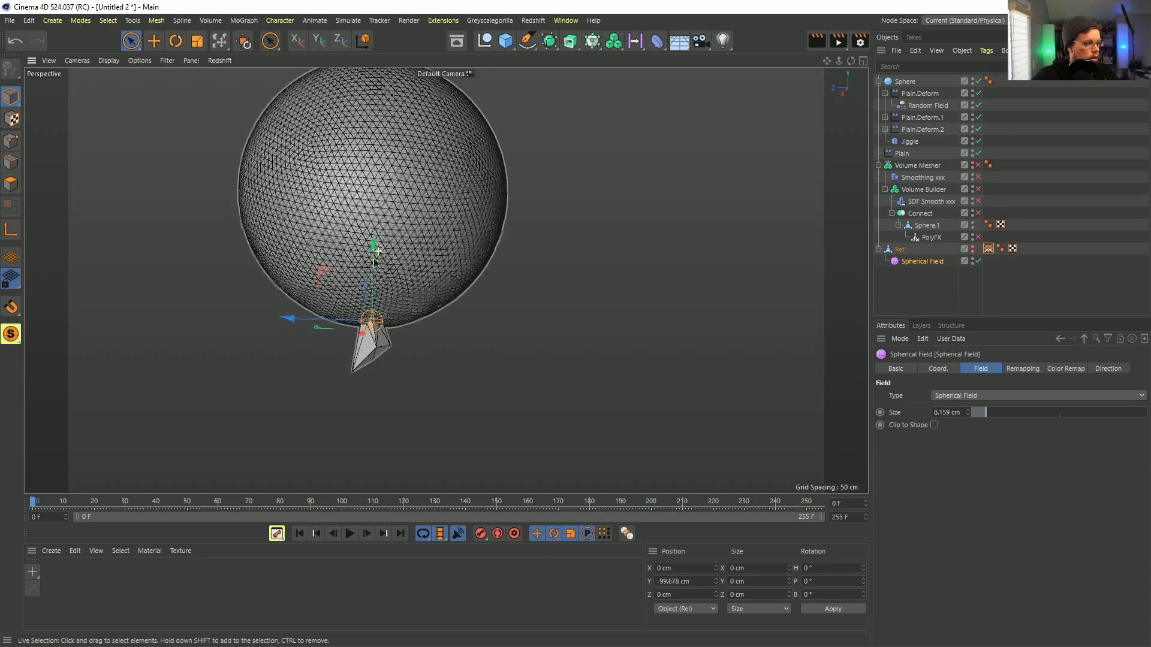
alt+drag(465, 247, 444, 240)
alt+middle_drag(445, 280, 454, 339)
click(351, 534)
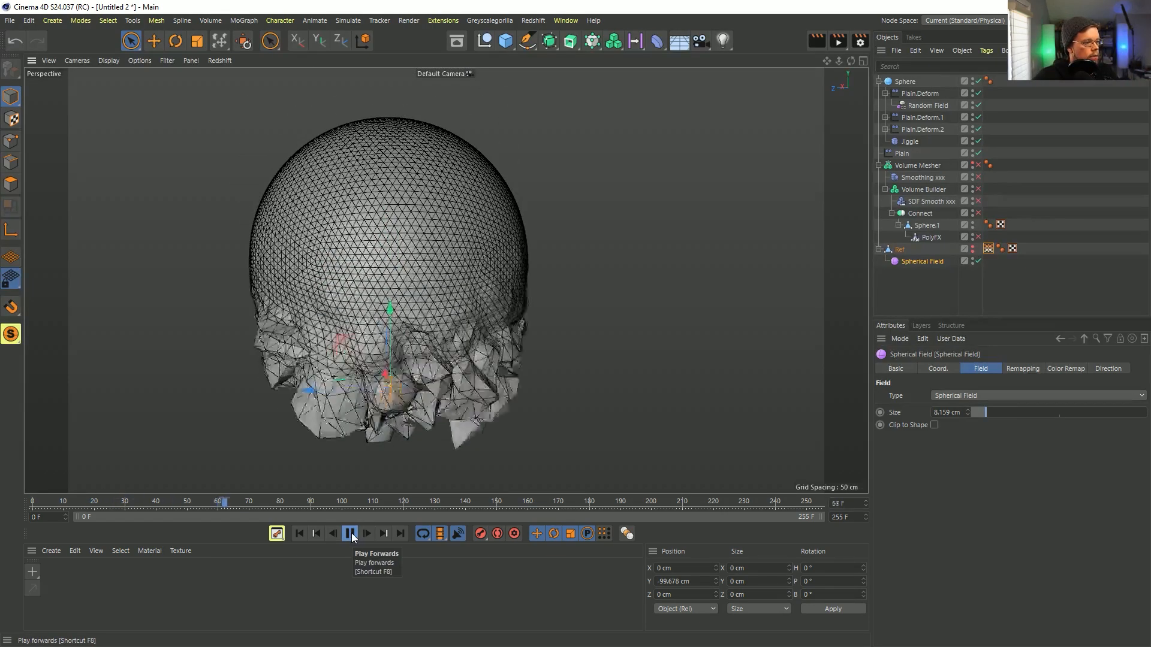
click(351, 533)
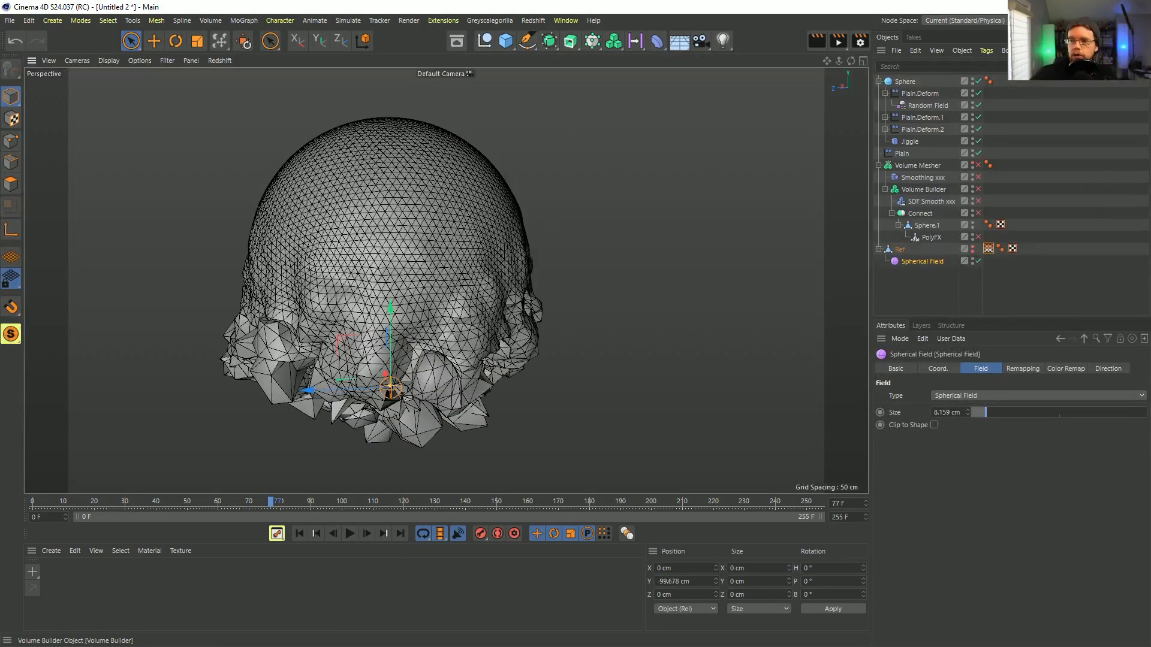
Bring up the YouTube reference clip, replay the burning match section from about 2:40, and move the browser away again
drag(1150, 144, 769, 75)
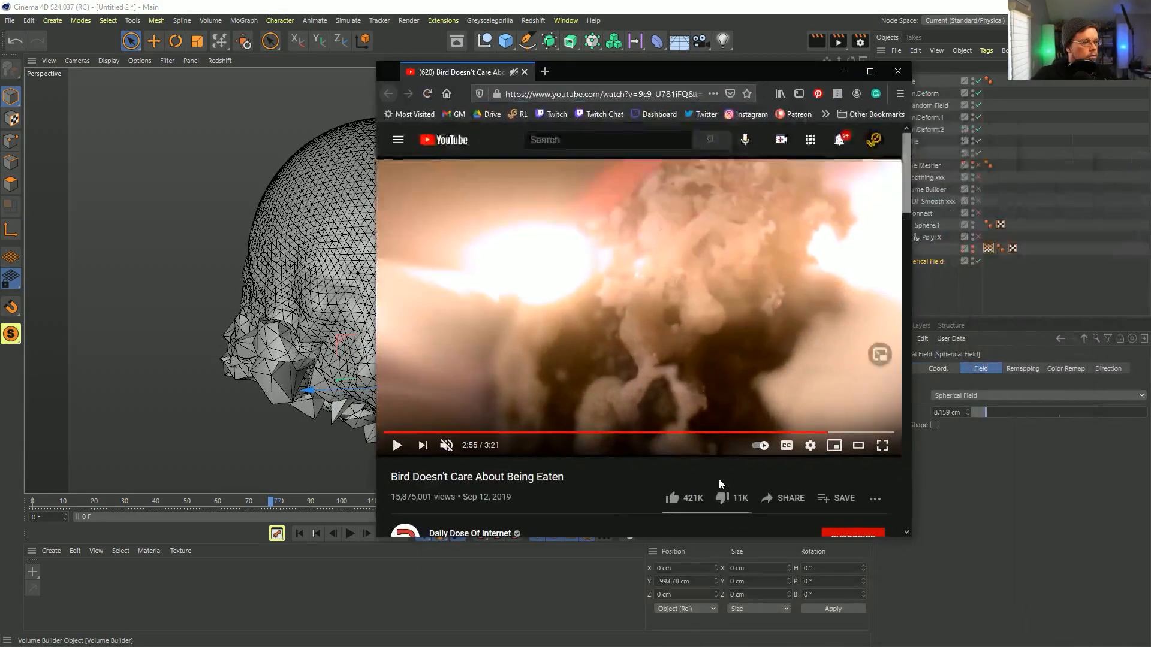
key(j)
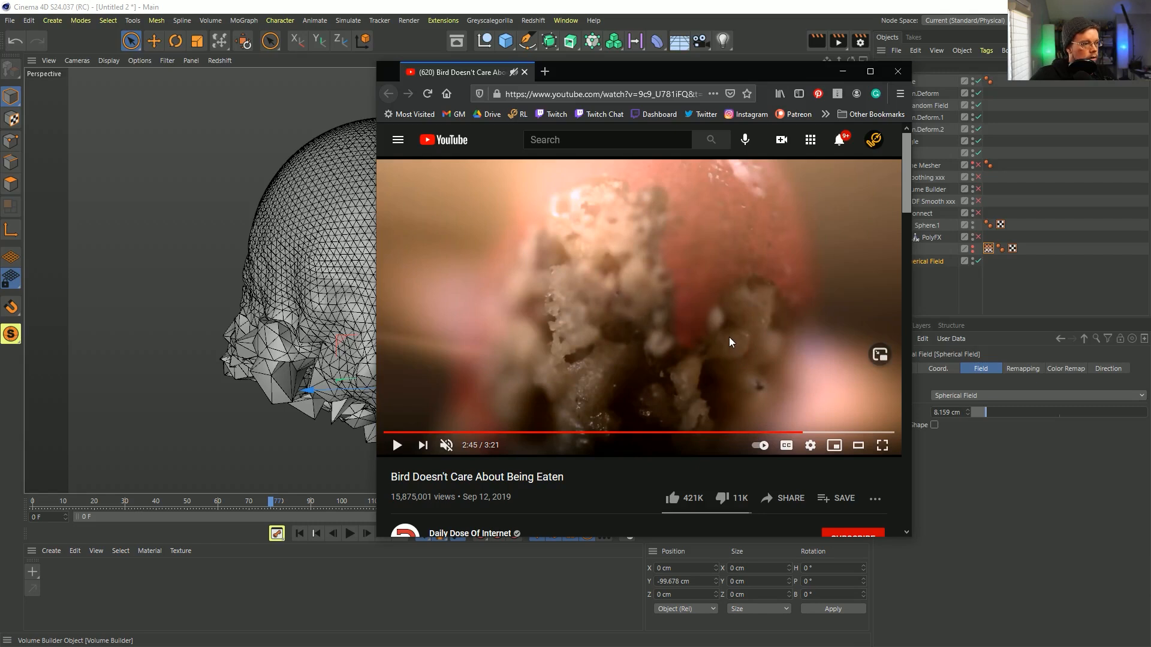
key(j)
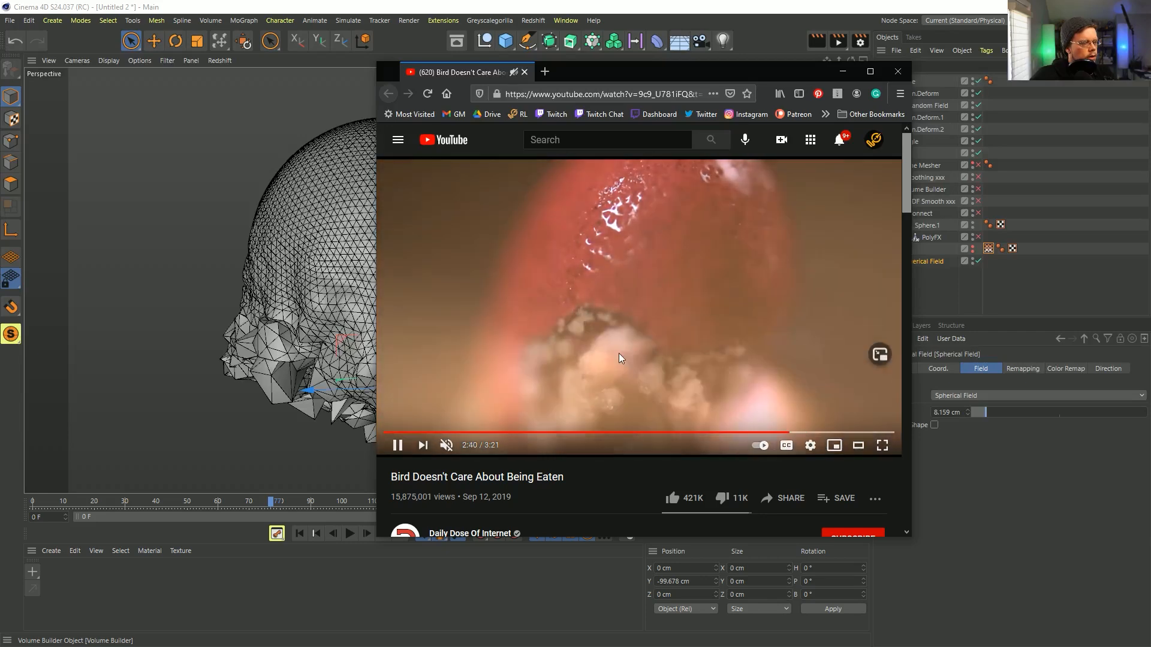
click(605, 326)
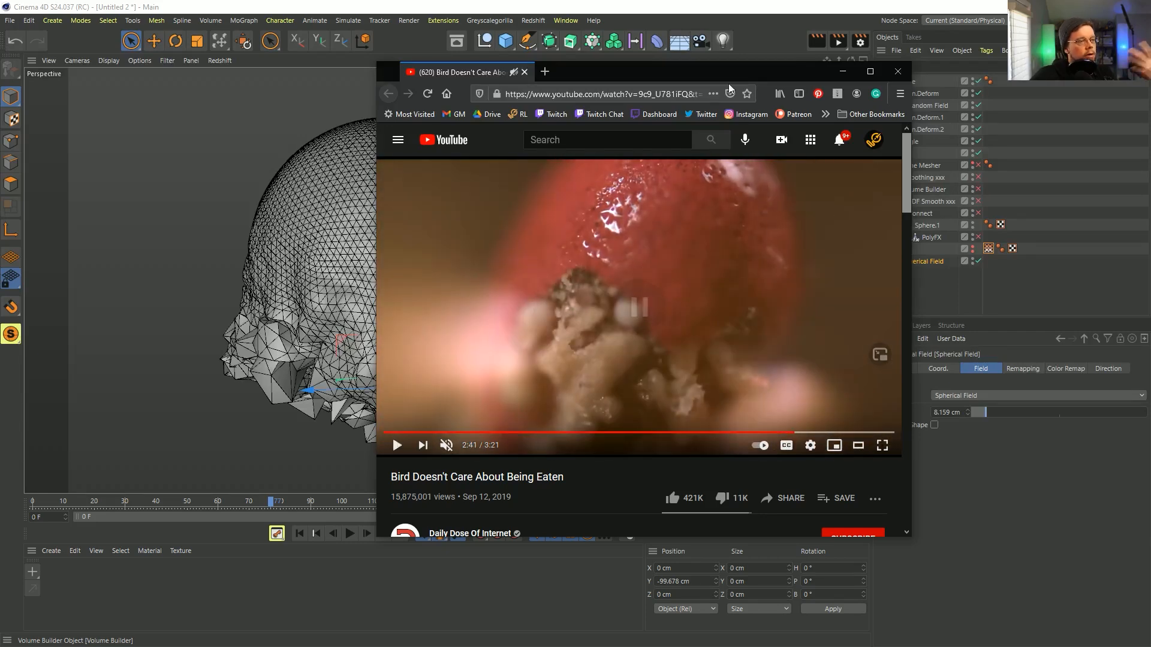
drag(742, 76, 1150, 81)
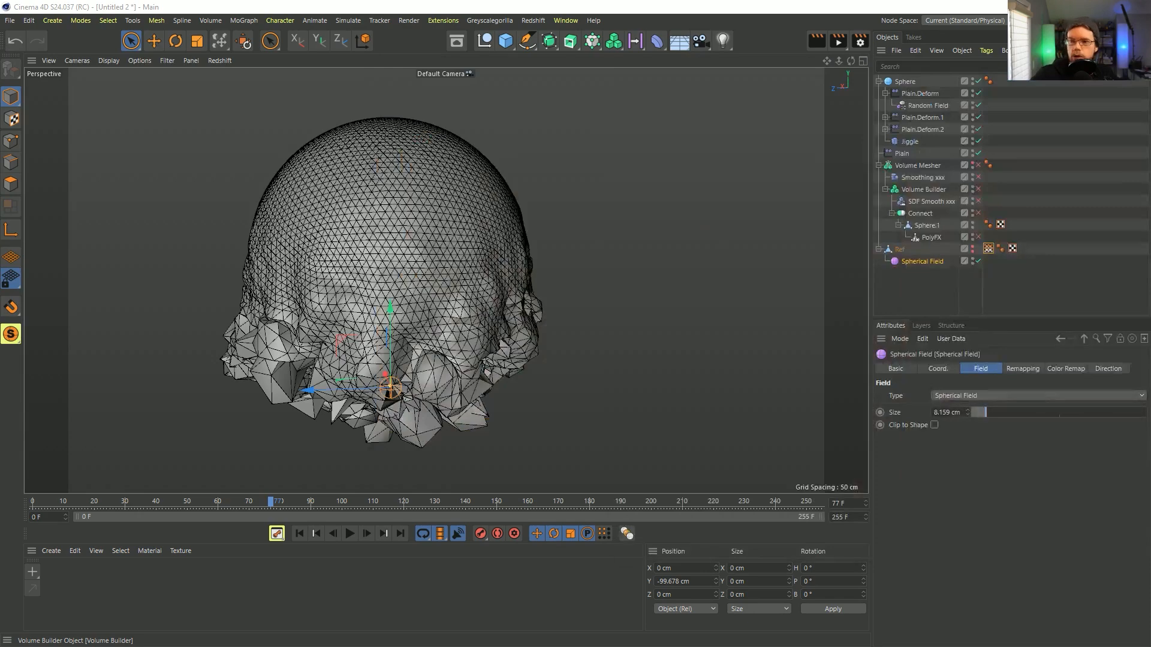
Play the deformation on to about frame 143 and select the deformed Sphere object
click(349, 533)
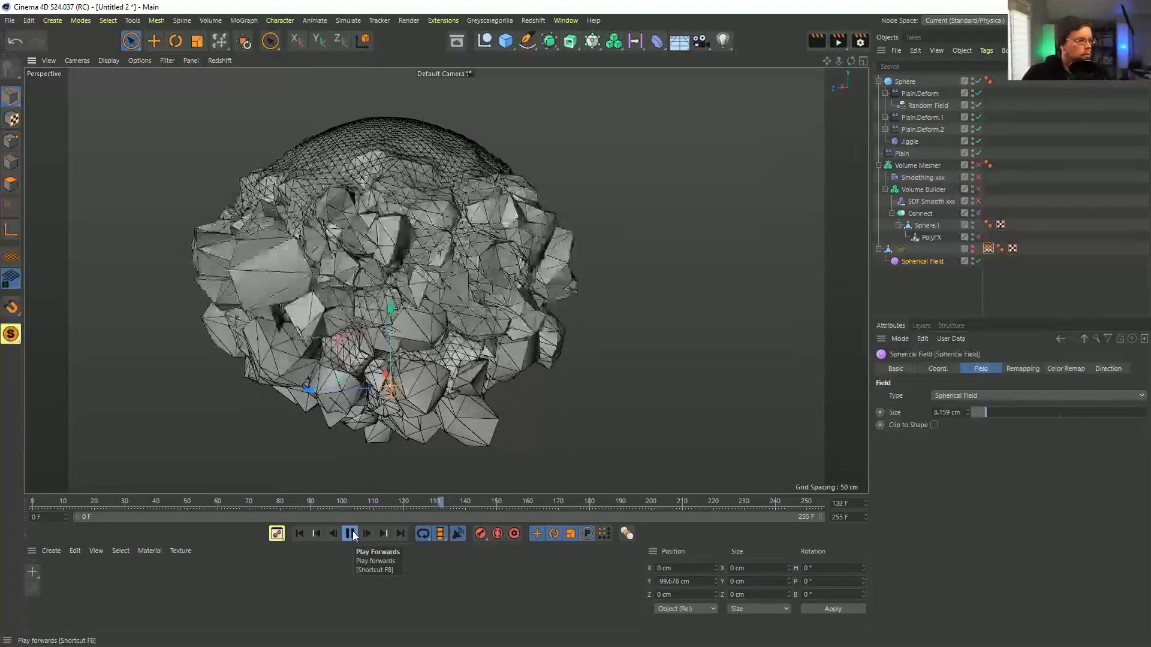
click(350, 534)
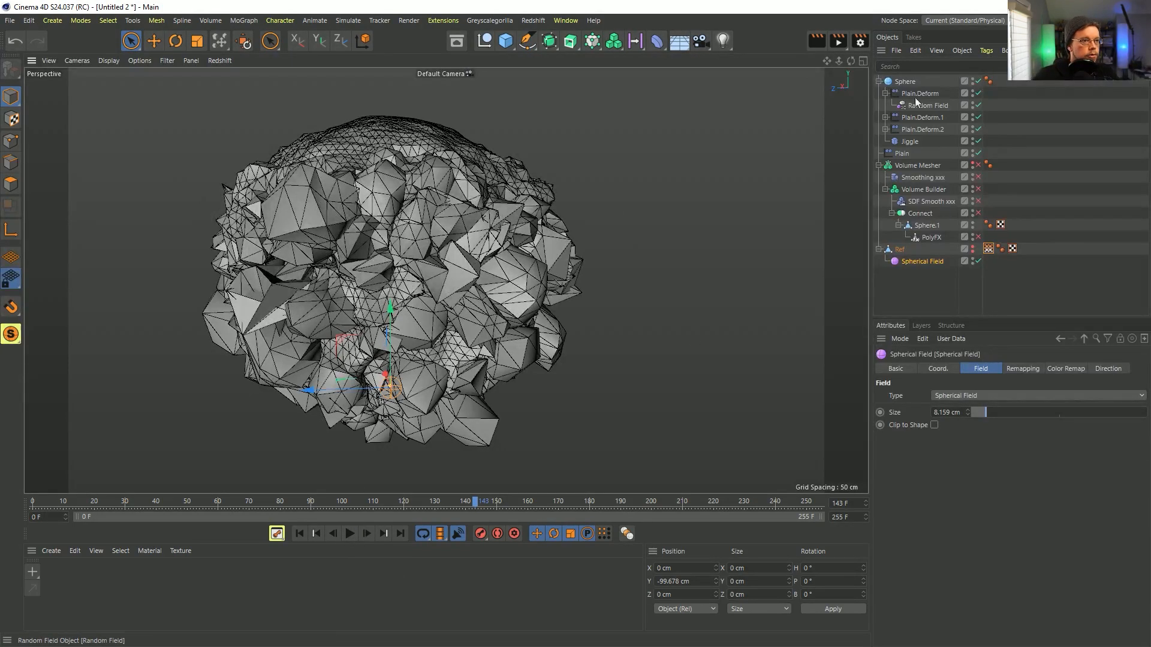
click(904, 81)
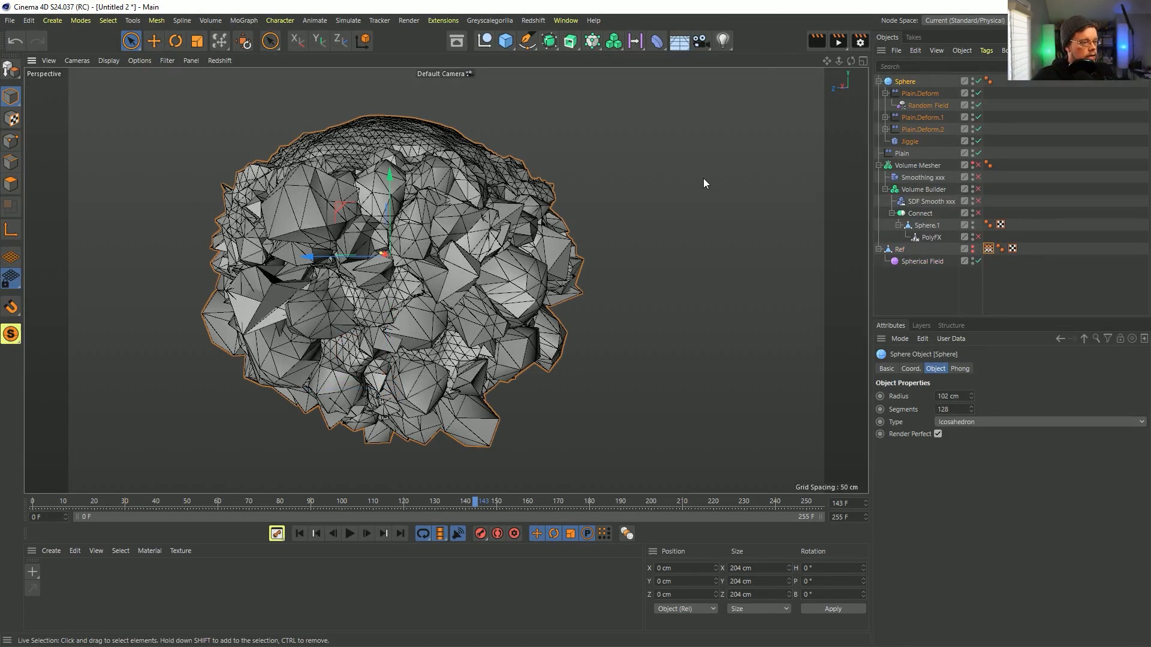
Save the scene as [1a]BurningMatchEffect.c4d in the SceneFiles folder of Episode 13
key(ctrl+s)
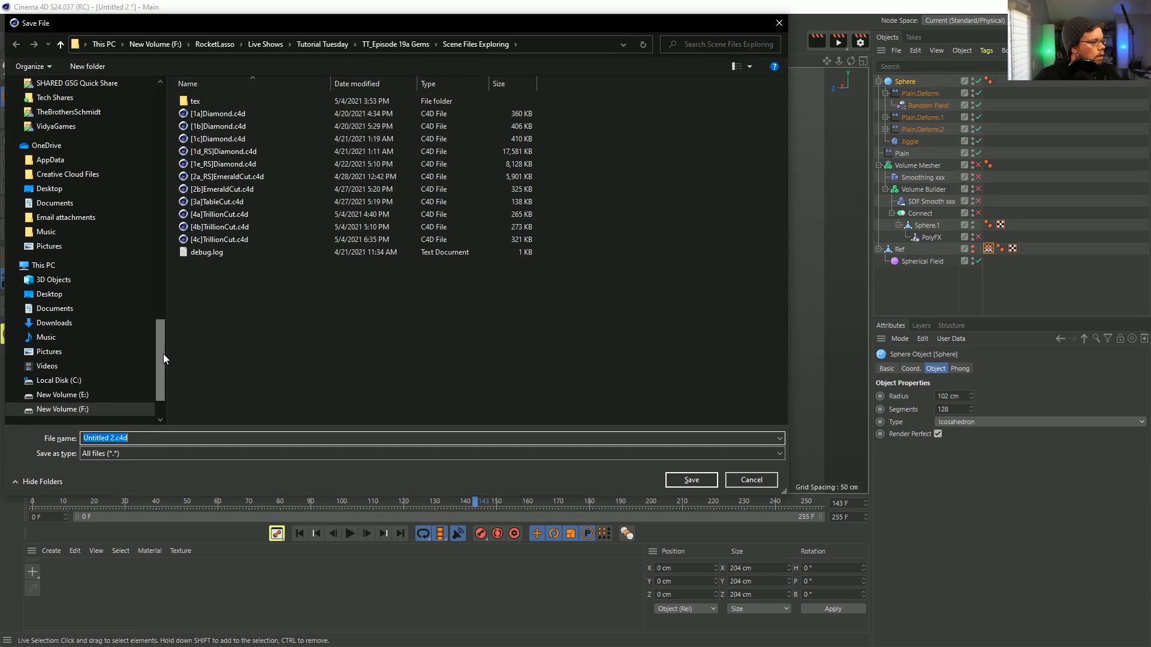
drag(164, 355, 163, 120)
click(53, 107)
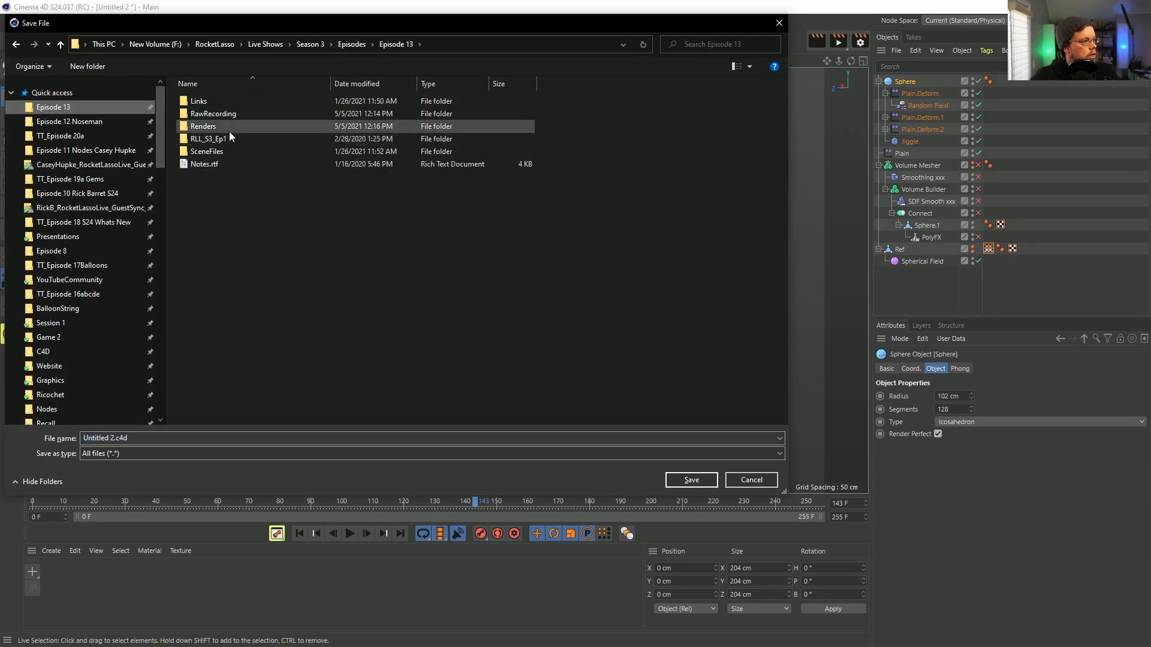
double_click(226, 151)
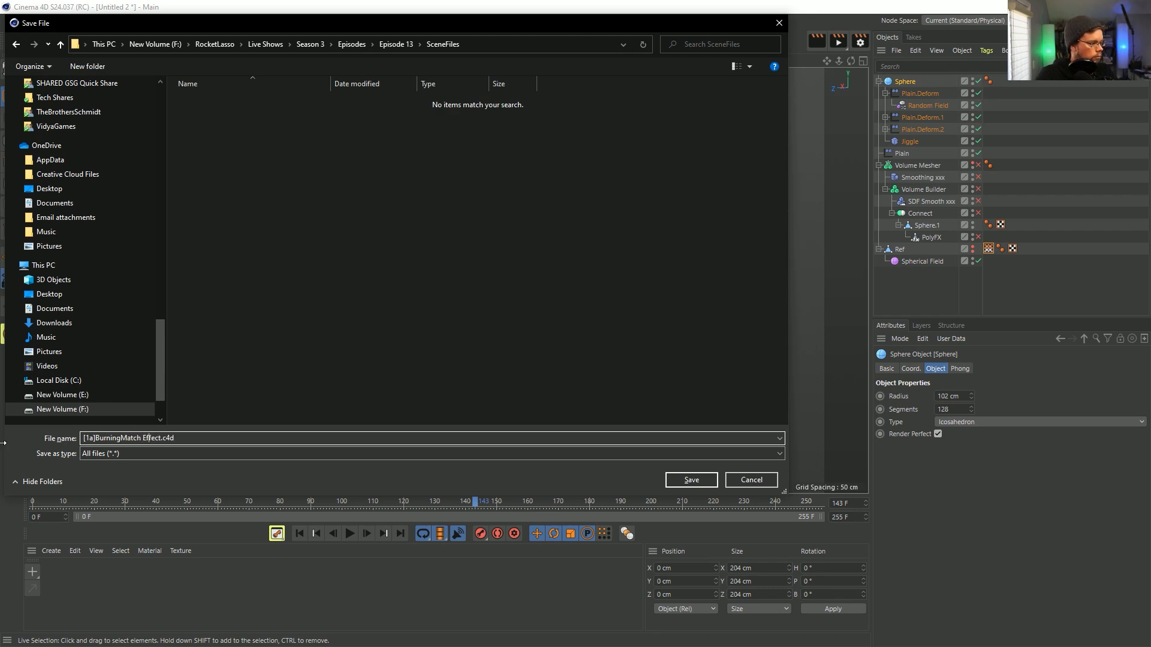
key(BackSpace)
key(Return)
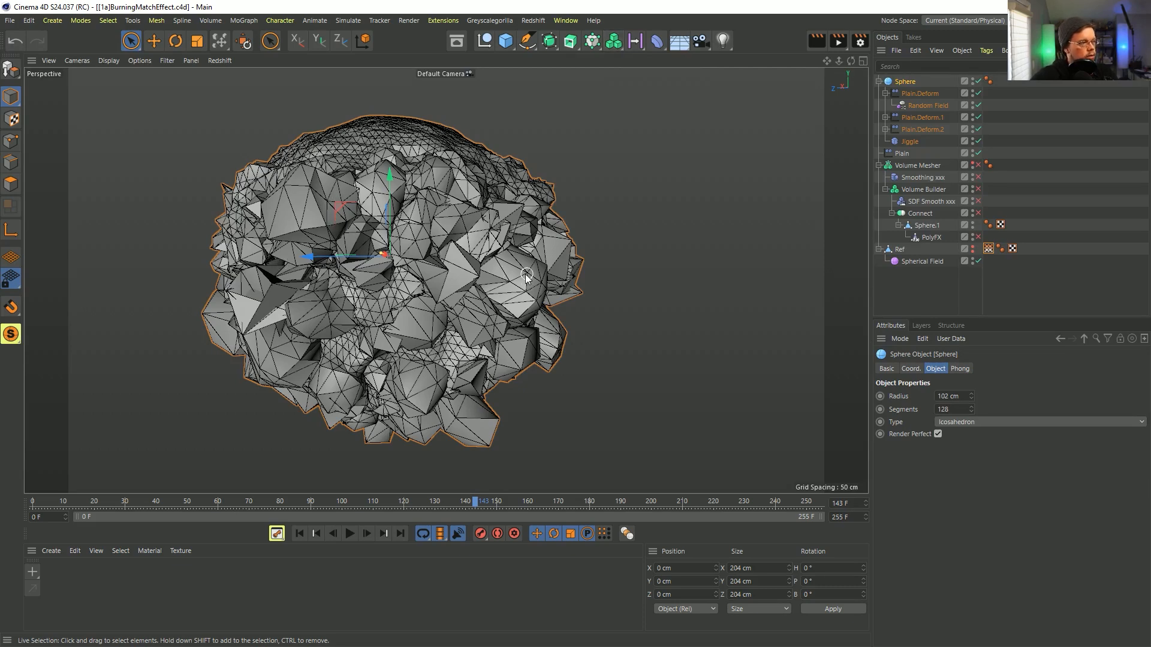
Wrap the Sphere in a Volume Builder and parent that under a new Volume Mesher
click(613, 48)
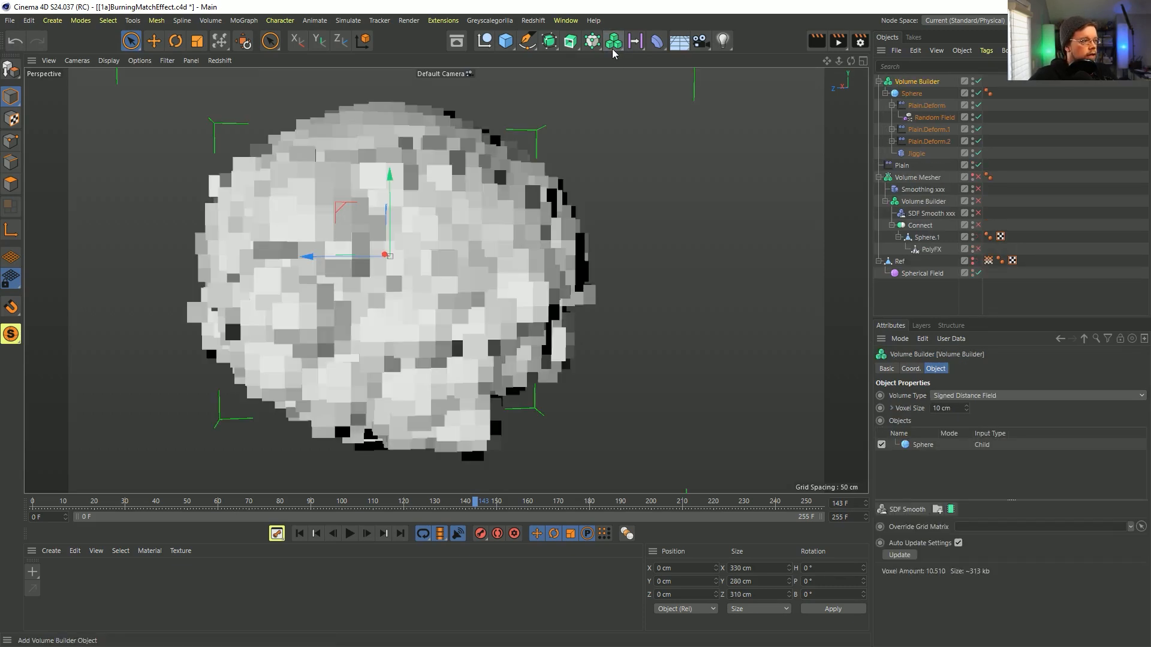
click(613, 49)
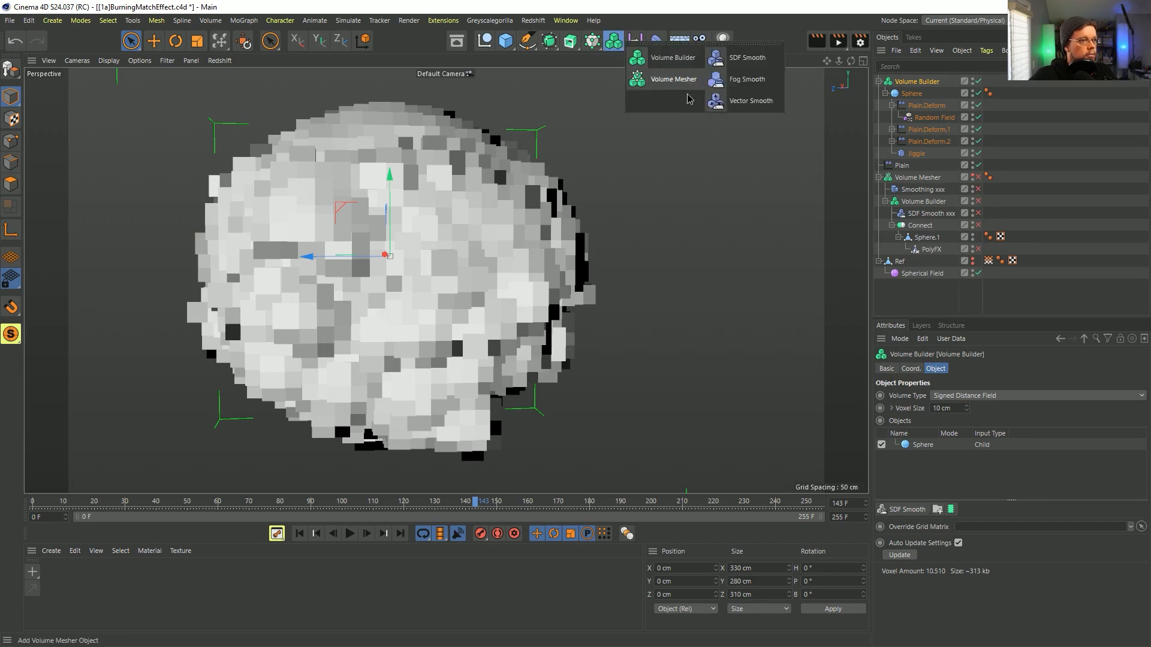
click(673, 79)
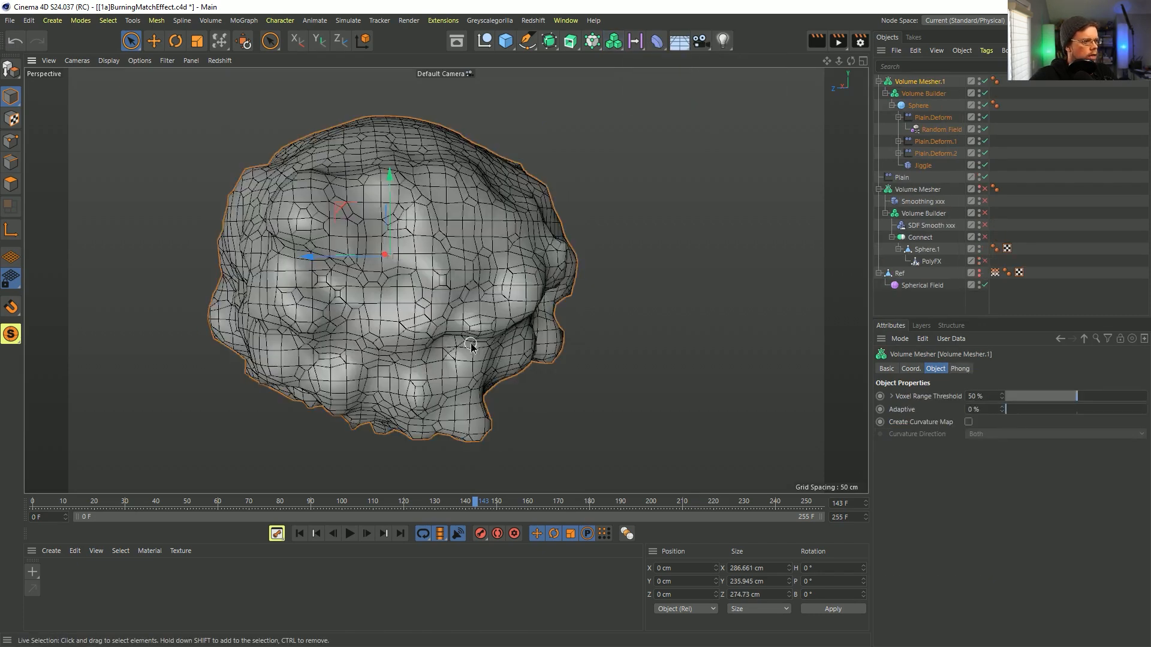
Set the voxel size of the Sphere's Volume Builder to 5 cm
click(926, 94)
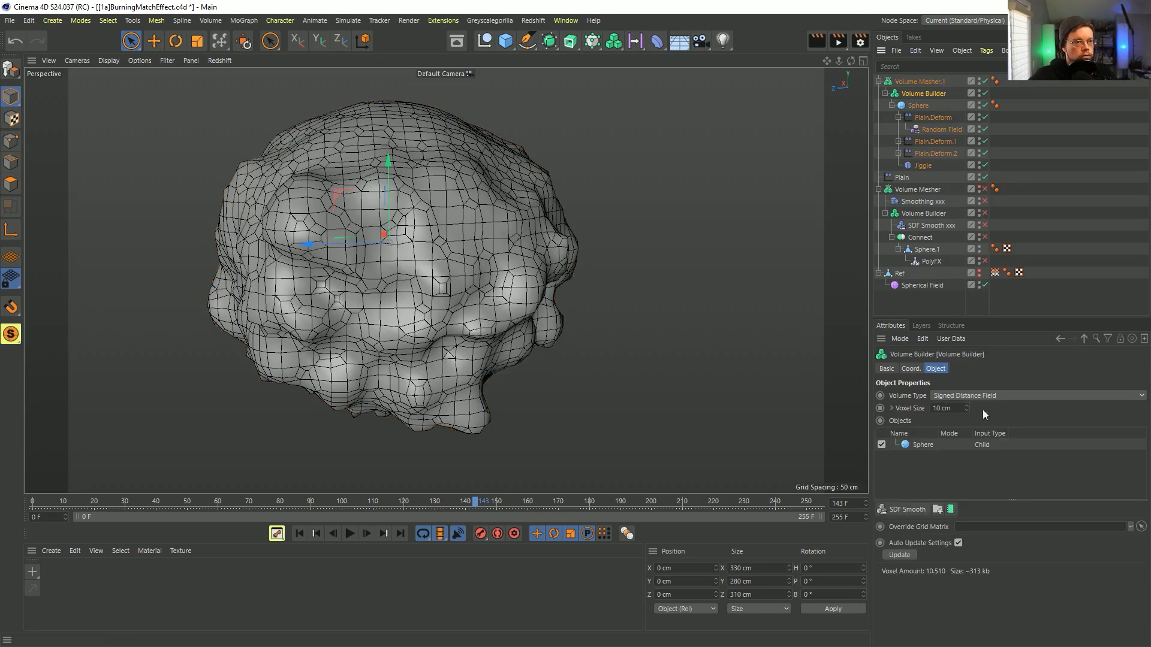
text(5)
key(Return)
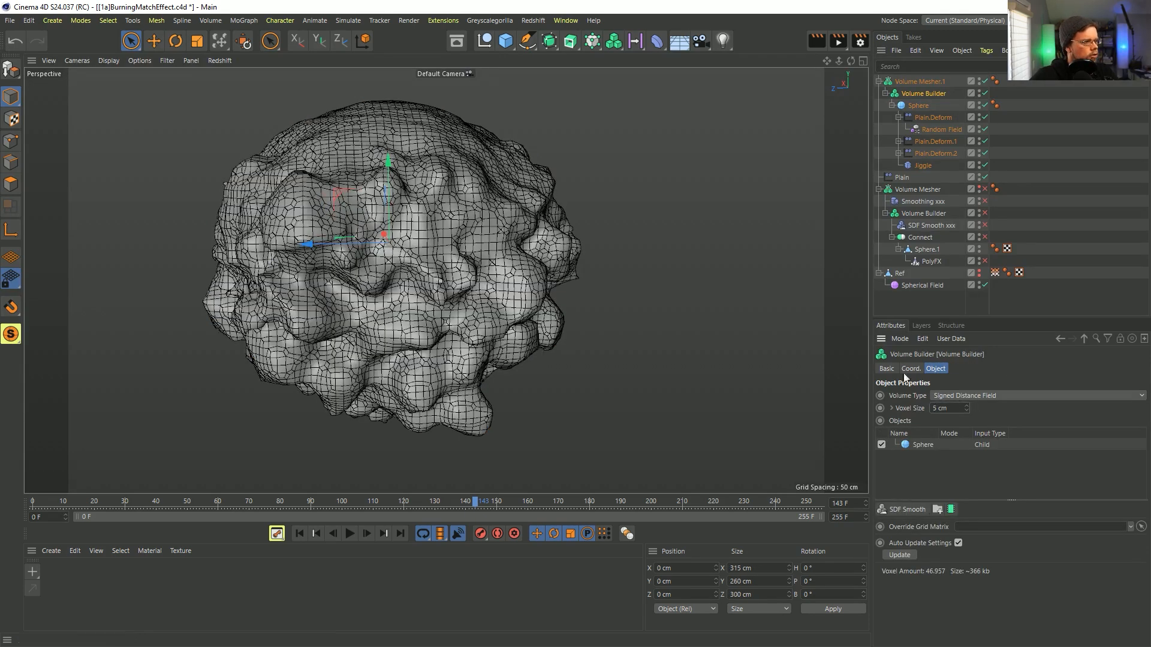
Play the meshed animation from frame 0 with nothing selected and switch the viewport to Gouraud shading without lines
click(300, 533)
click(348, 534)
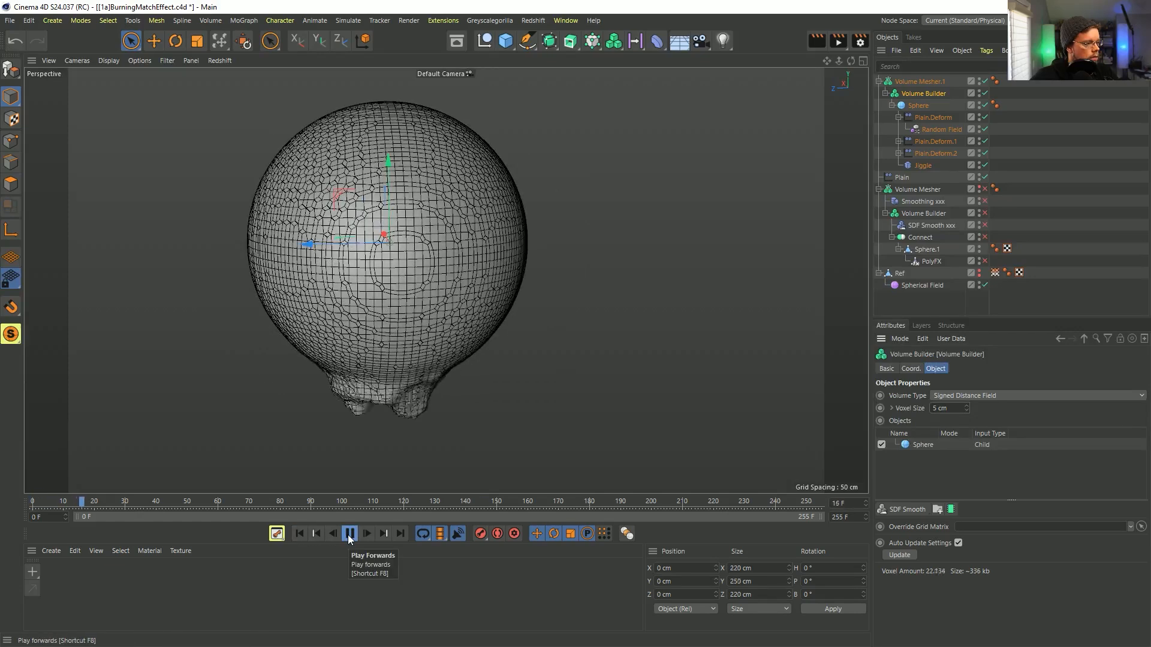
click(1067, 197)
key(n)
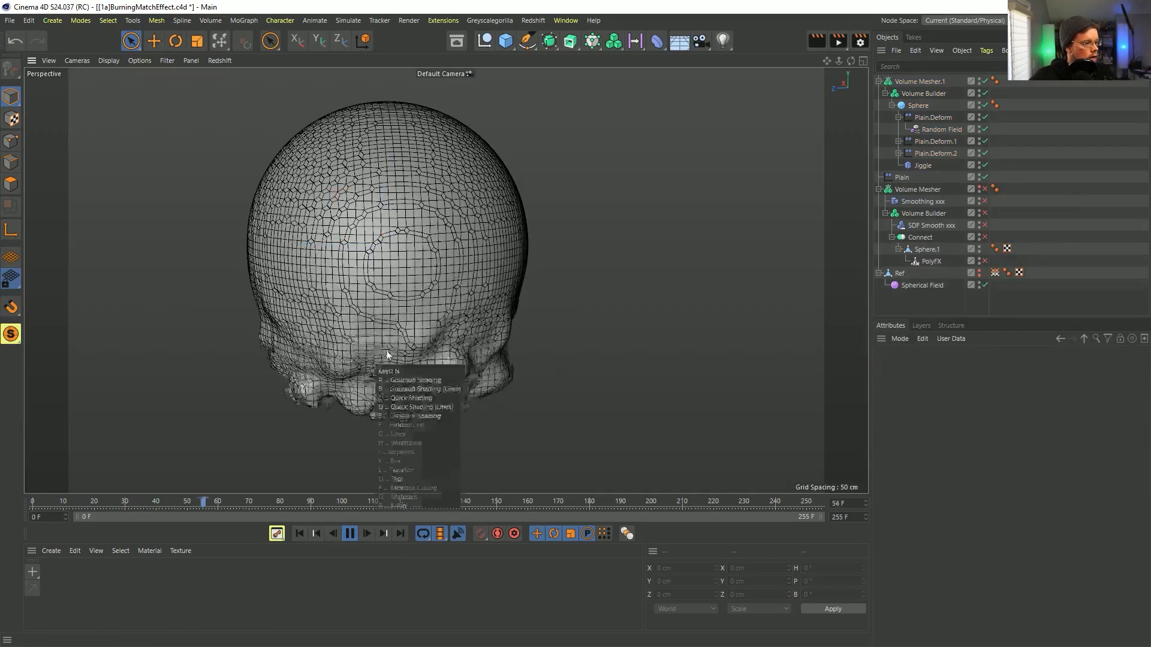
key(a)
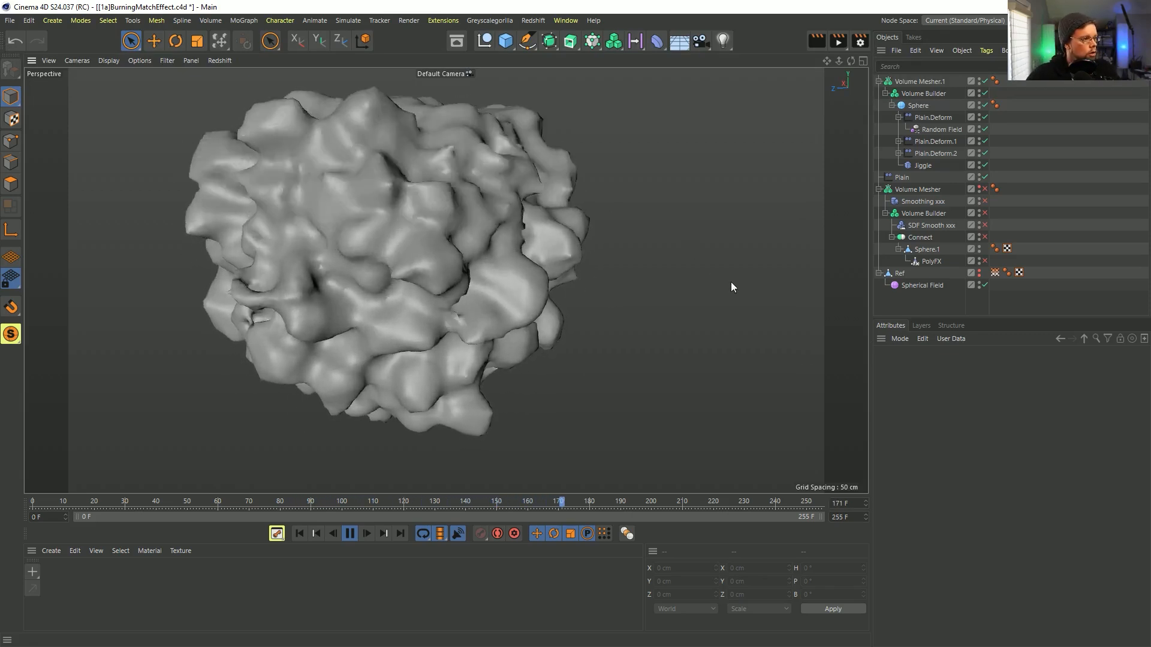
Refine the Sphere's Volume Builder to a 3 cm voxel size and pause the playback at about frame 116
click(923, 93)
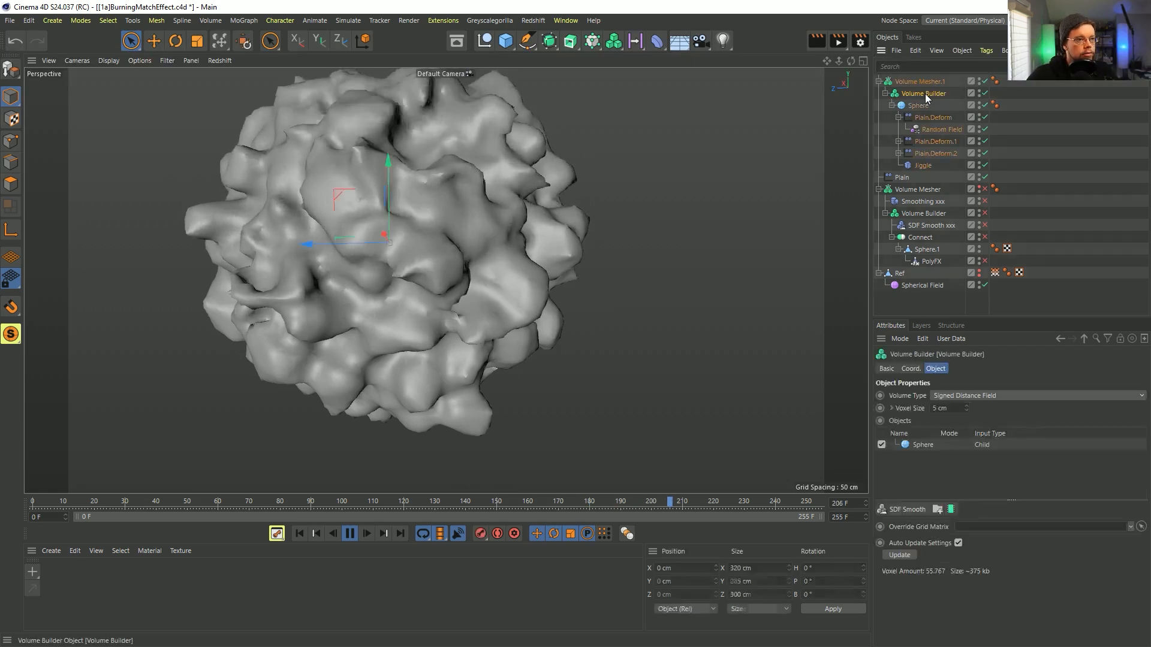
text(3)
key(Return)
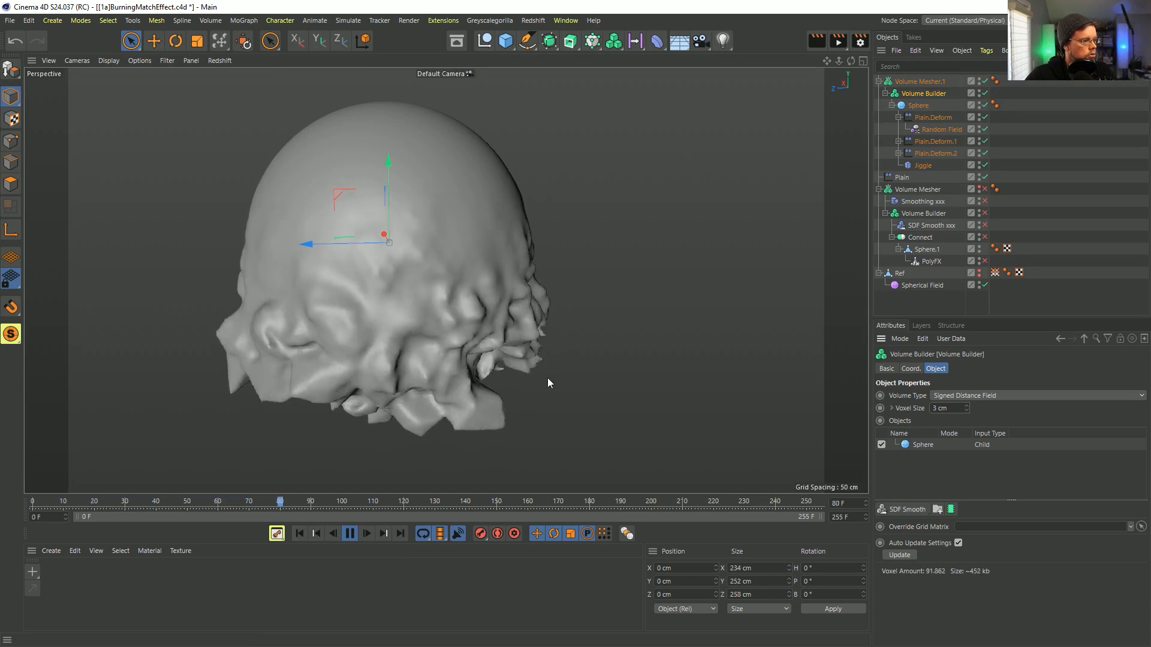
click(350, 534)
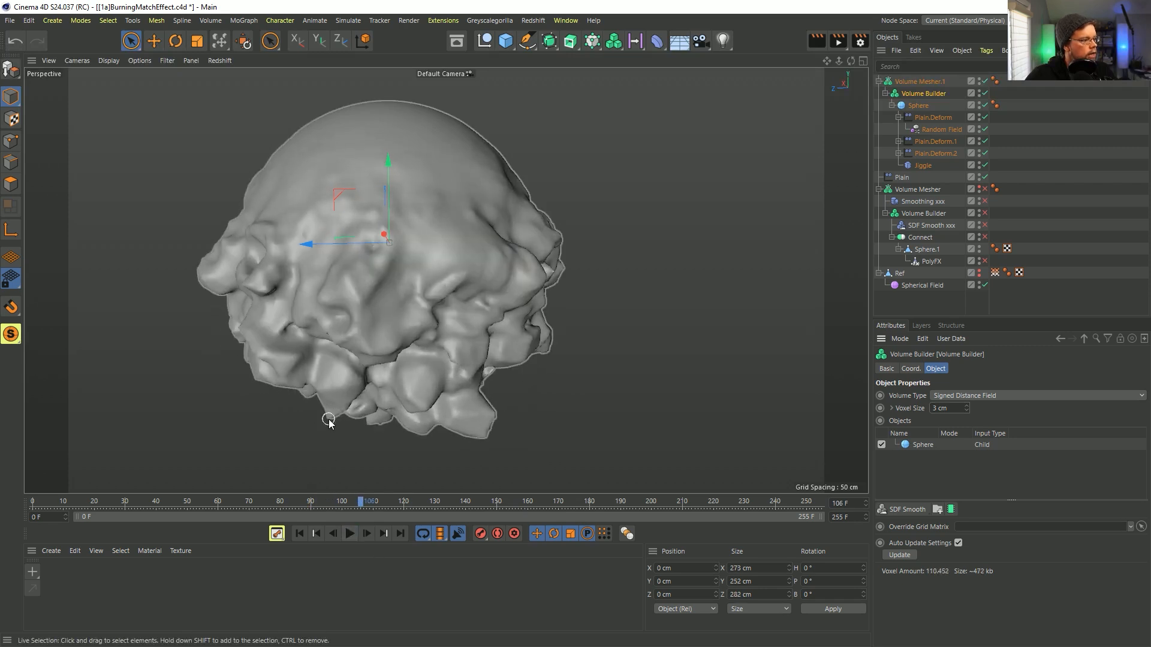
click(350, 534)
click(350, 533)
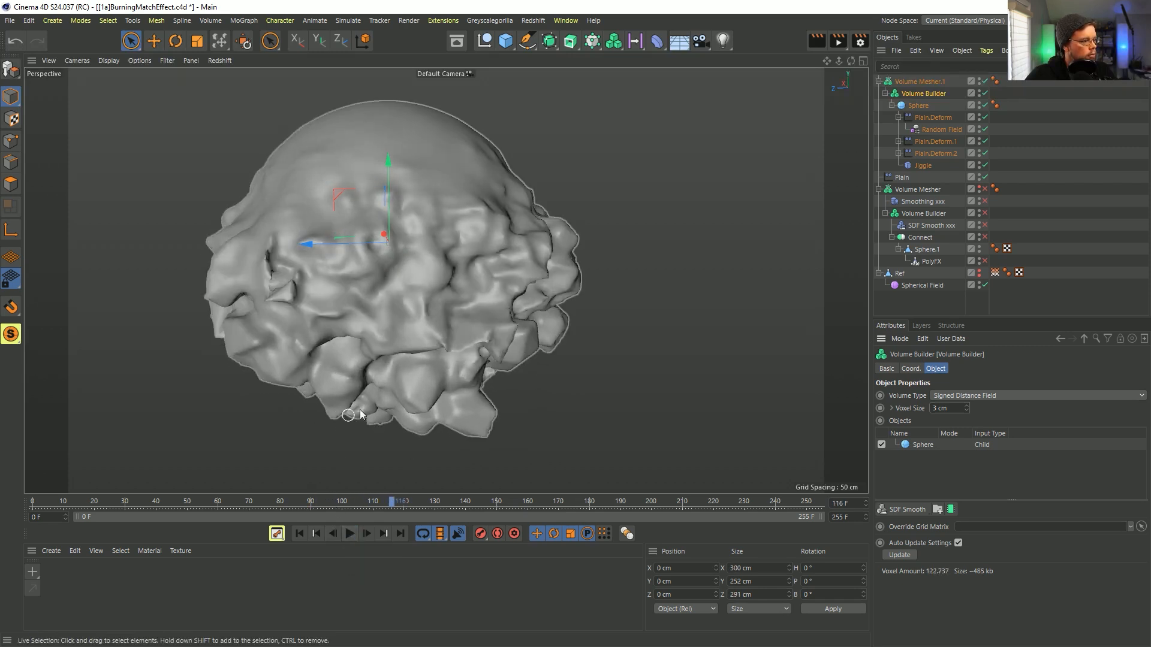
Add an SDF Smooth filter at 22% strength to the Volume Builder and play the smoothed growth on to about frame 205
click(908, 509)
drag(1055, 550, 1004, 551)
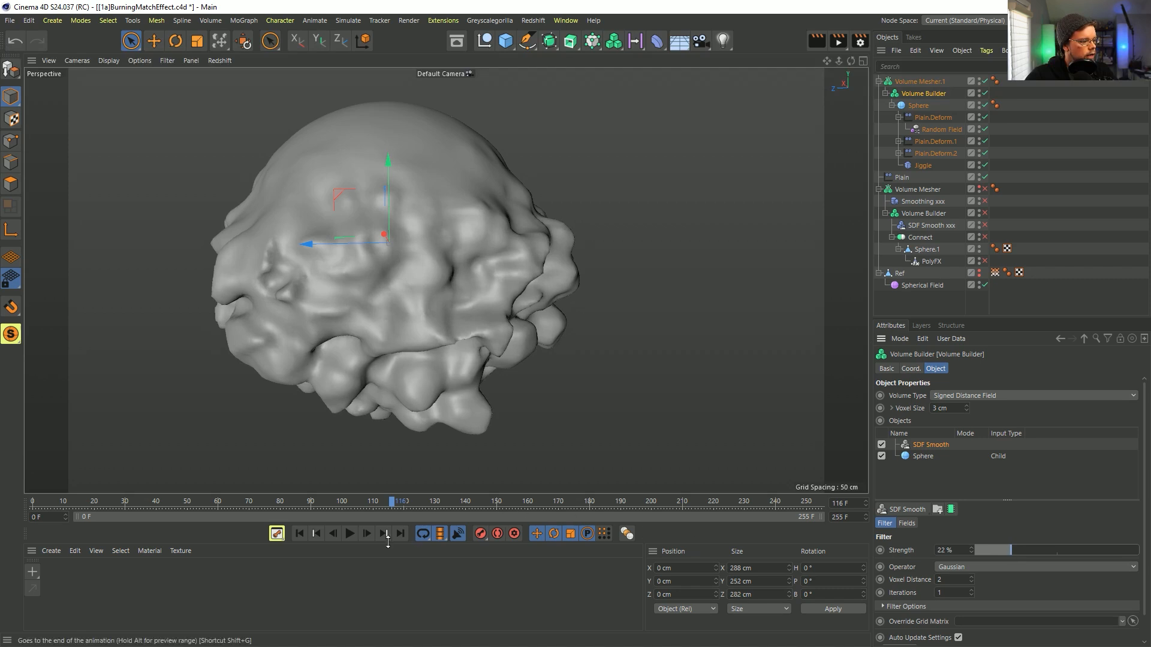
click(350, 535)
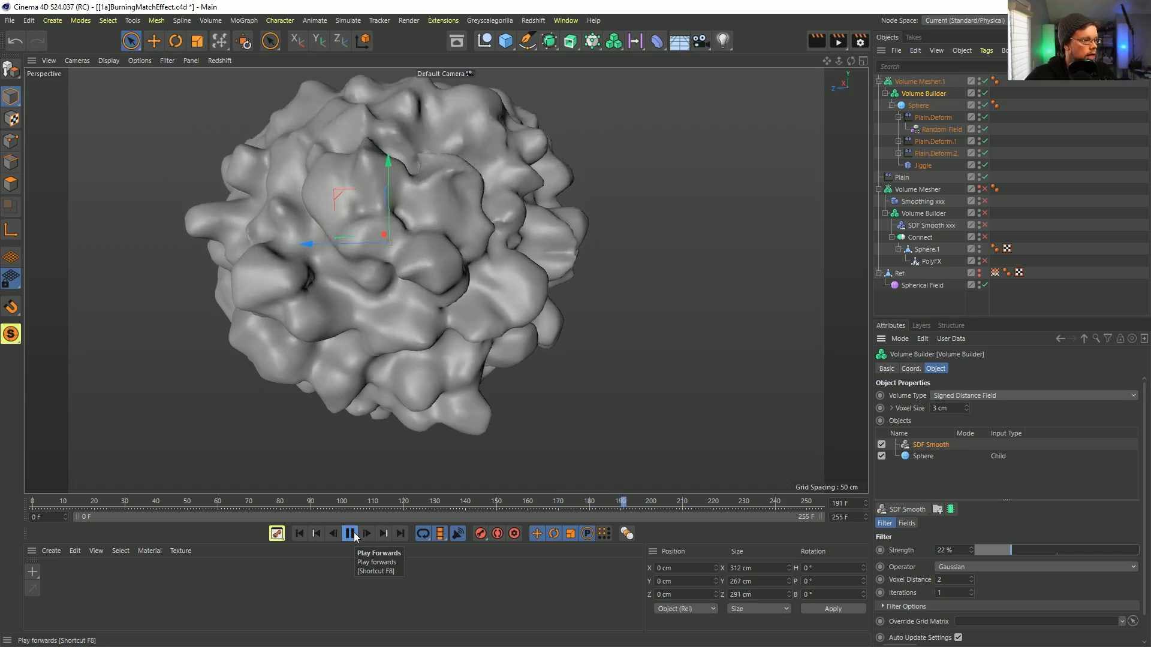
click(352, 534)
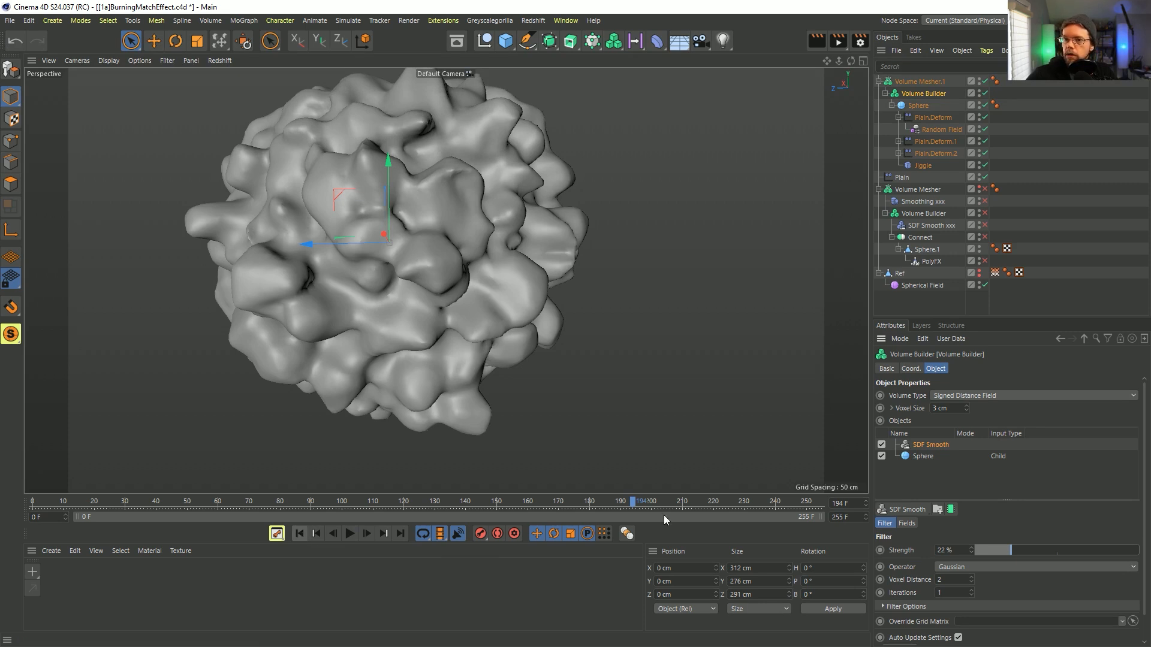
click(350, 534)
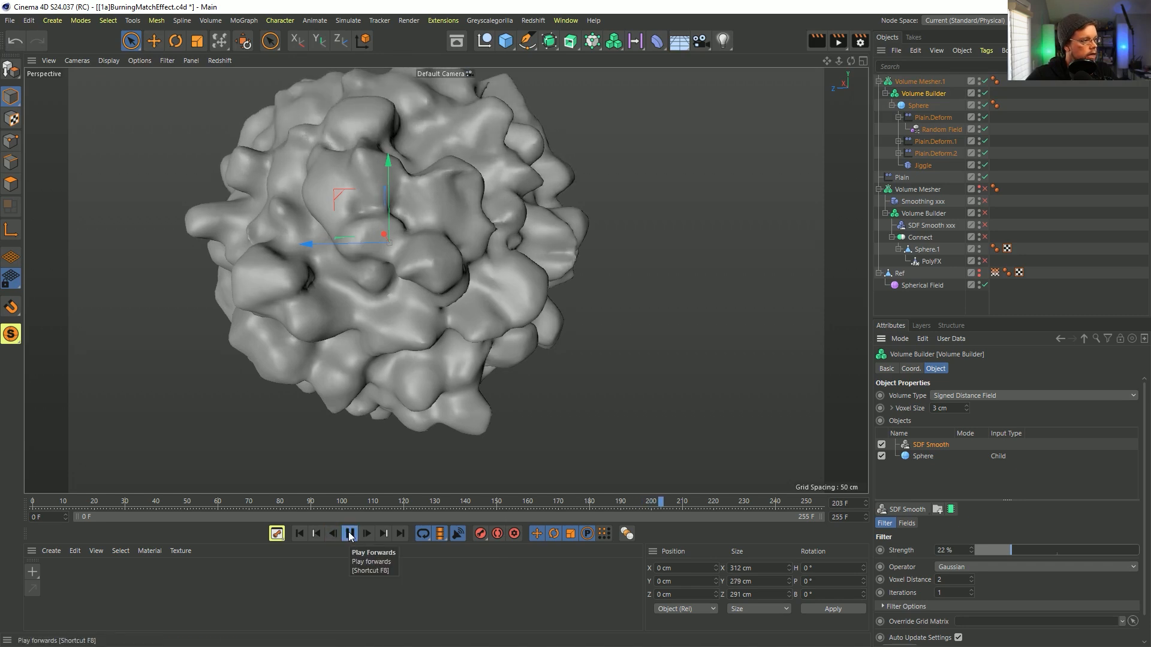
click(351, 534)
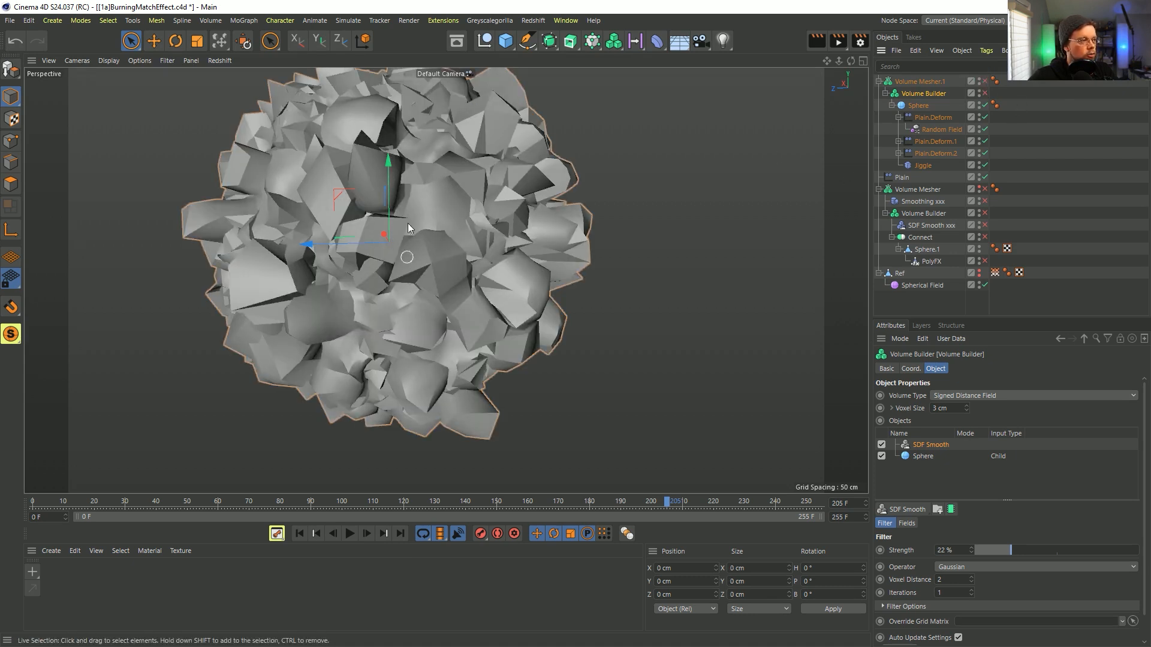
Replay the smoothed growth from the first frame, pausing for inspection at about frames 108 and 130
click(299, 533)
click(350, 533)
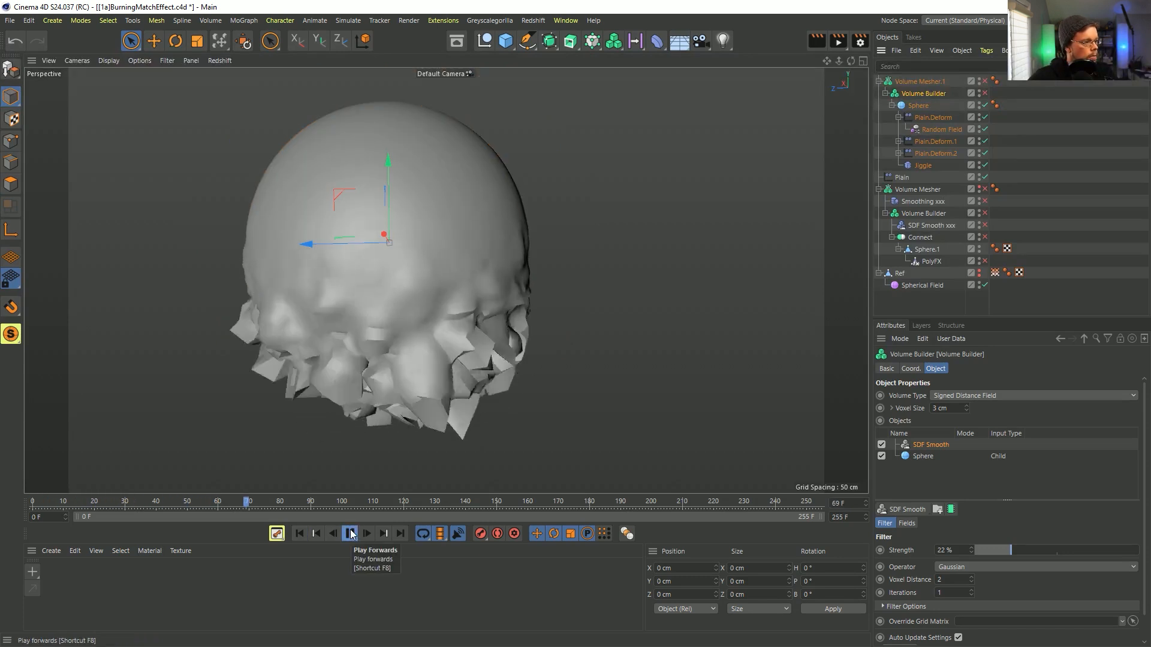
click(350, 534)
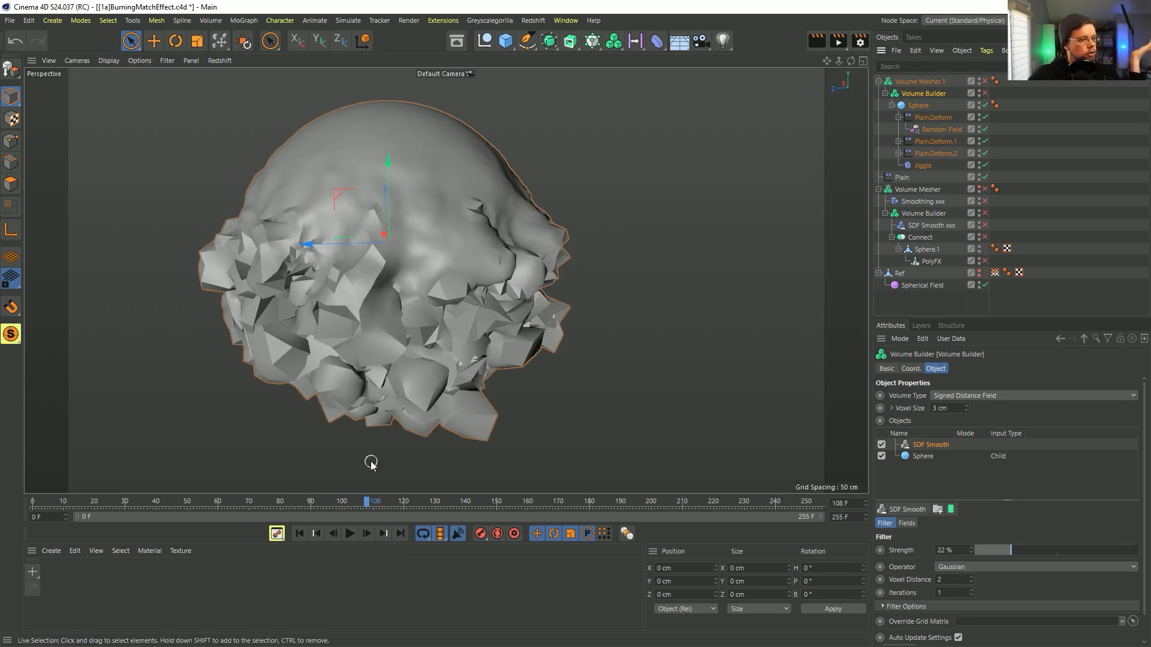
click(351, 534)
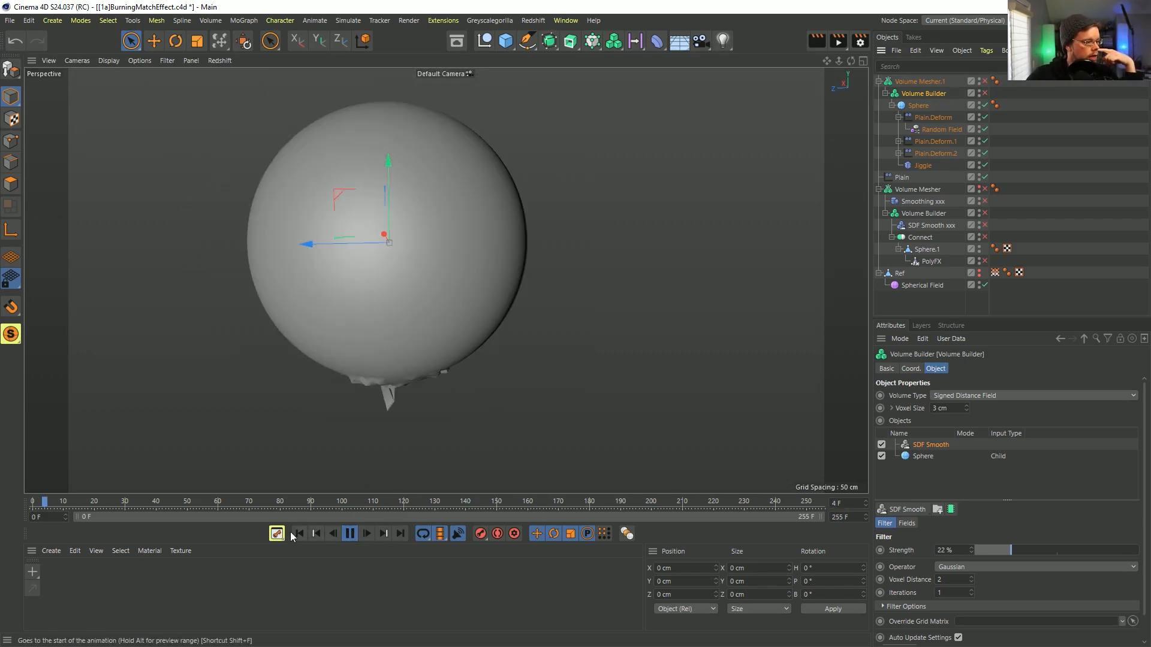
click(350, 534)
mouse_move(448, 373)
alt+mouse_down()
mouse_move(404, 435)
mouse_move(451, 393)
alt+mouse_up()
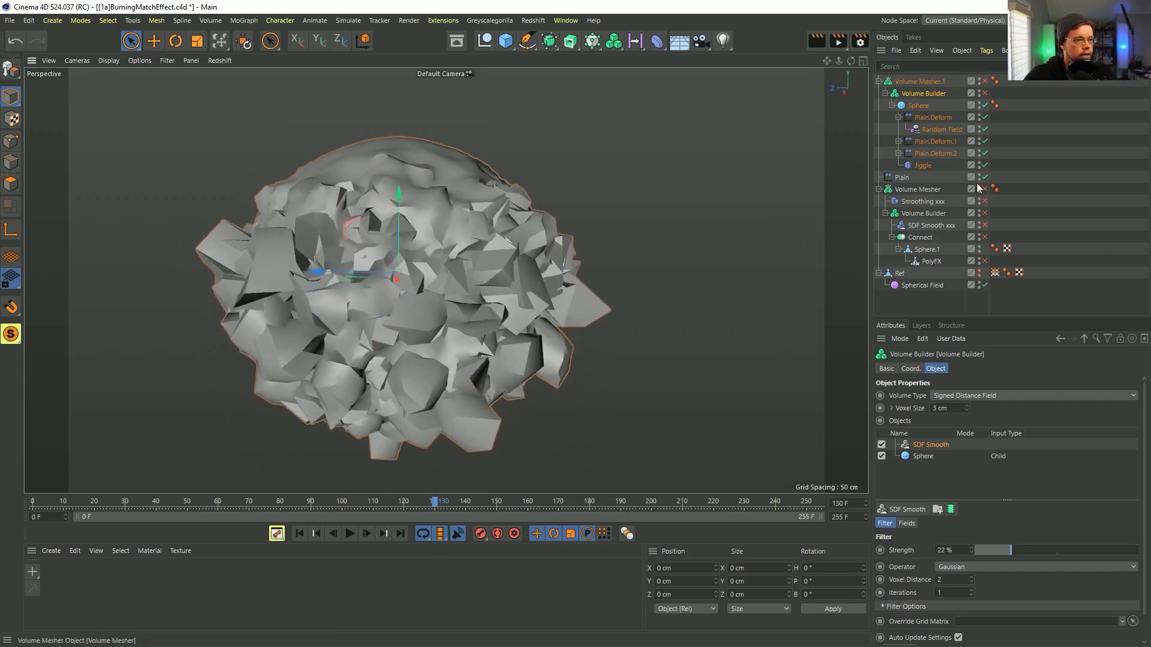
Expand the Plain.Deform.1 and Plain.Deform.2 hierarchies and bring up Plain.Deform.1's Transform parameters for inspection
click(898, 141)
click(899, 165)
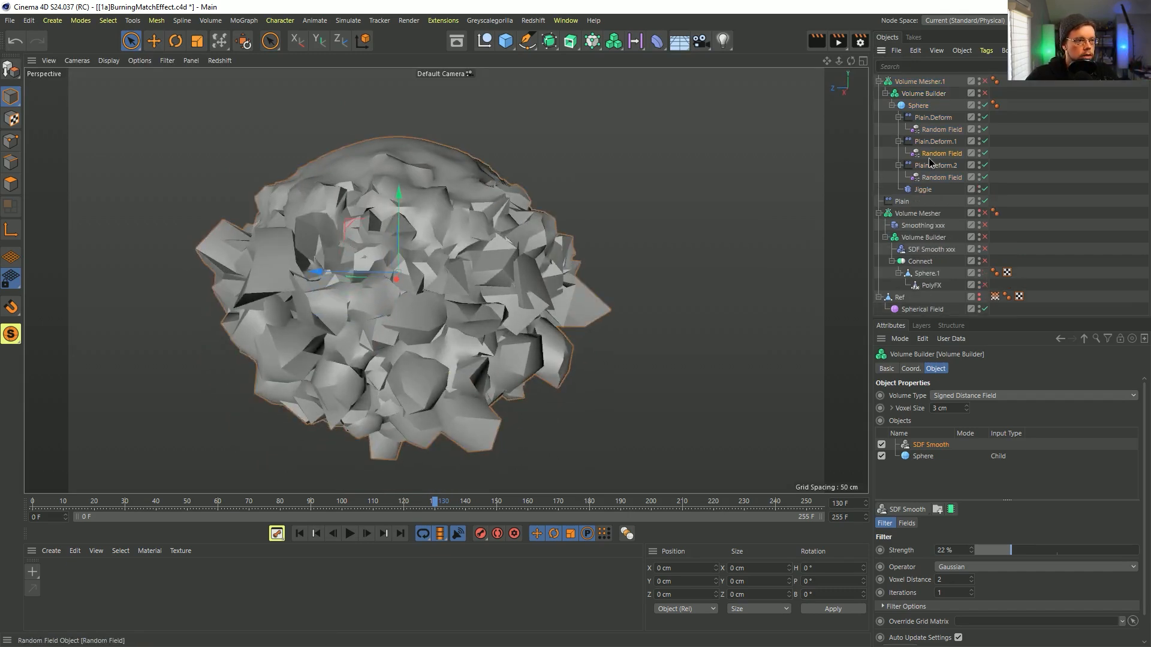
click(942, 153)
click(937, 142)
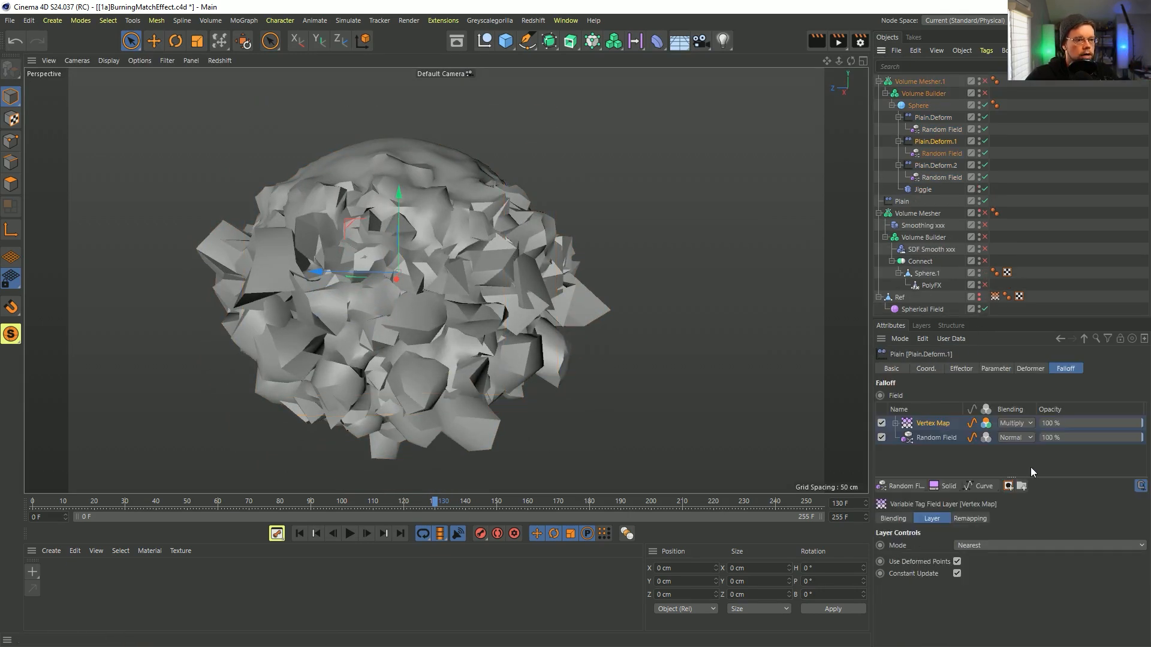
click(960, 369)
click(990, 367)
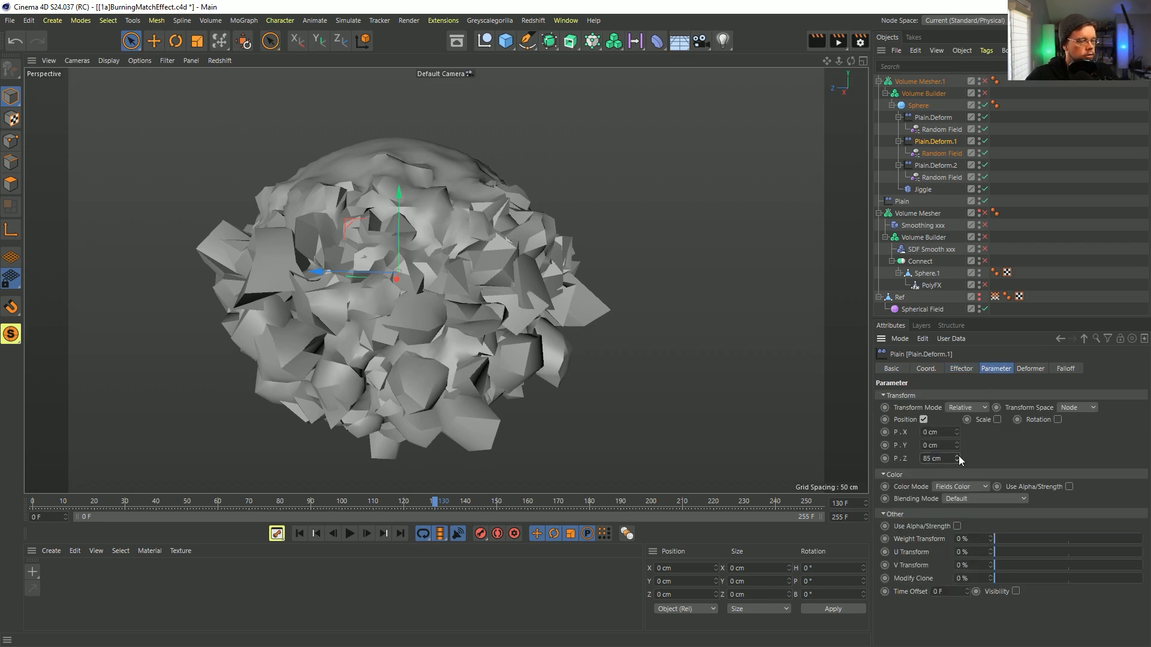
Rename the Sphere's three Plain deformers to Plain.Deform Boiling, Plain.Deform. Stalks and Plain.Deform.Inflate
double_click(933, 119)
text(Boiling)
key(Return)
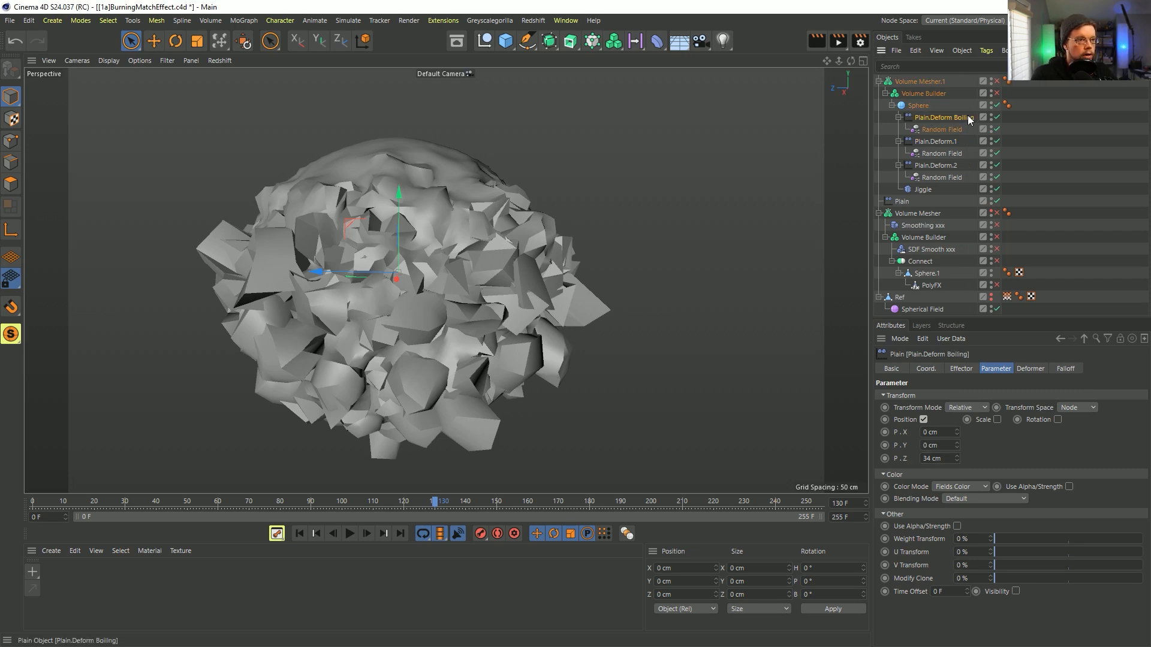
double_click(959, 143)
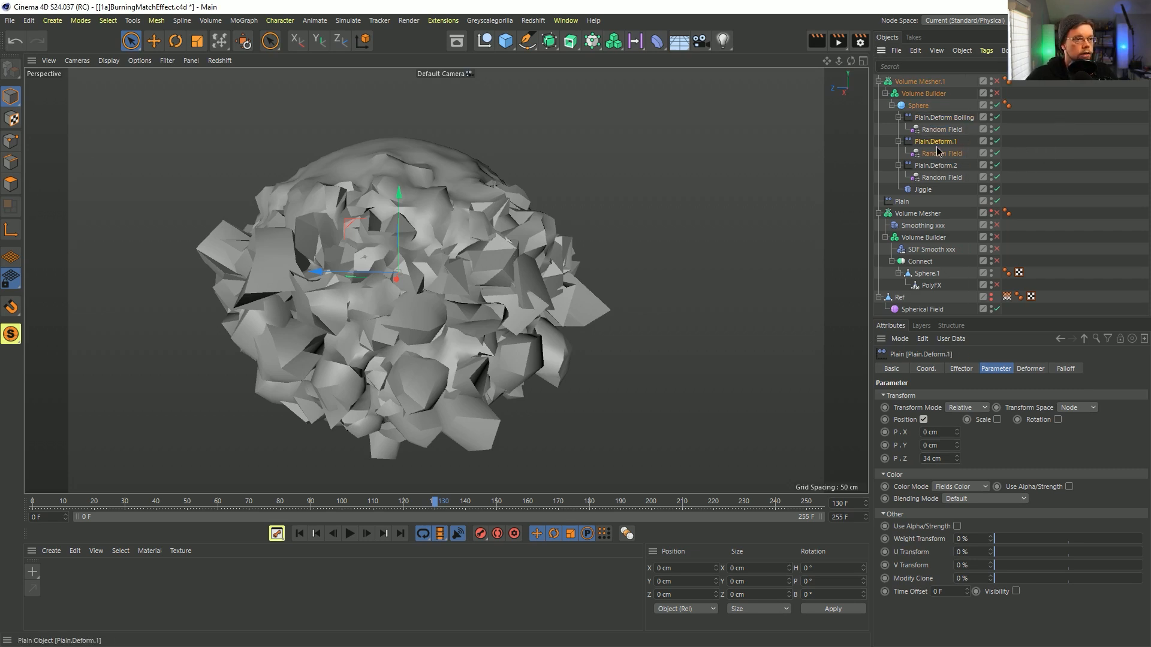
text(Stalks)
key(Return)
click(954, 166)
double_click(954, 166)
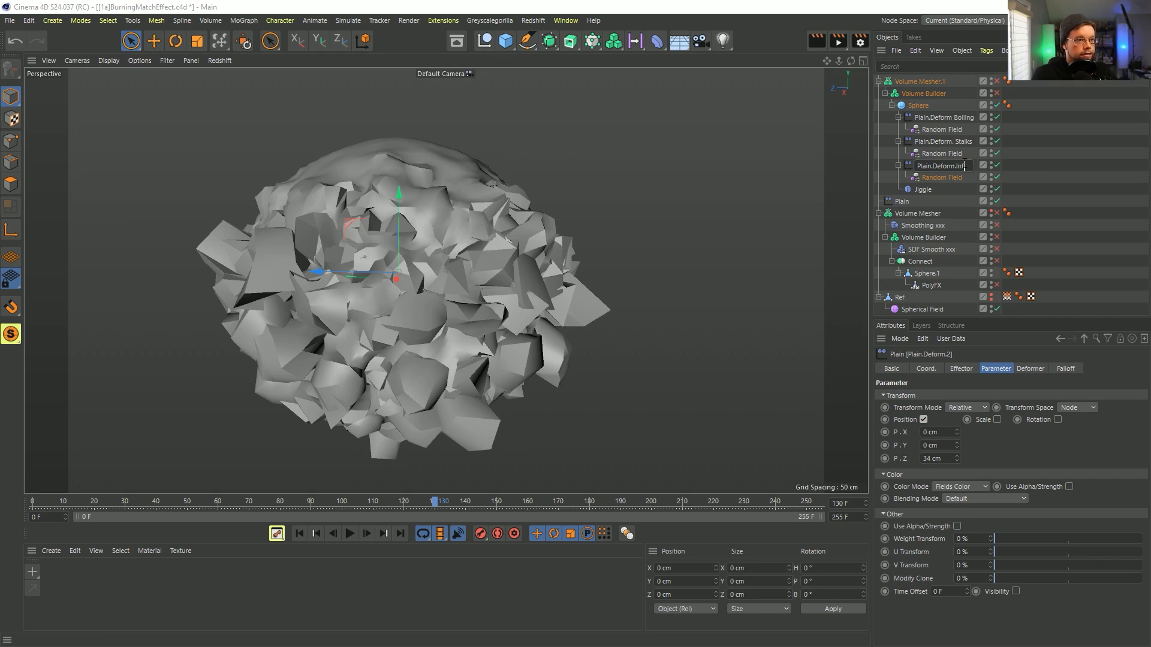
text(Inflate)
key(Return)
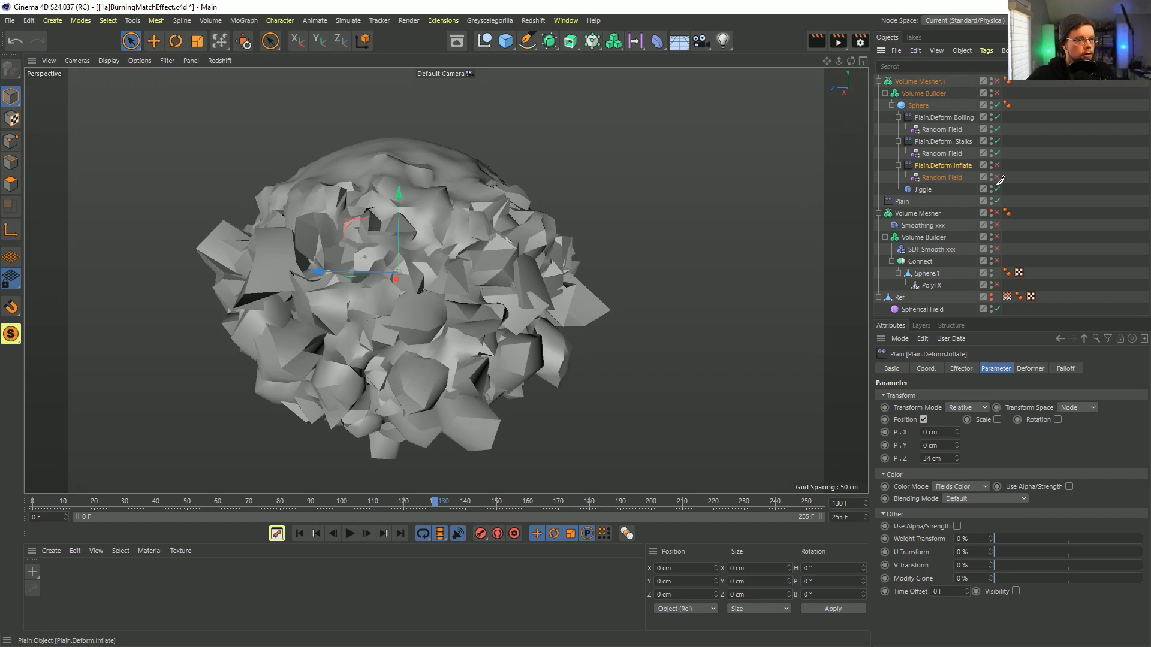
Disable the Inflate and Jiggle deformers and set the Stalks deformer's P.Z to 44 cm
click(998, 177)
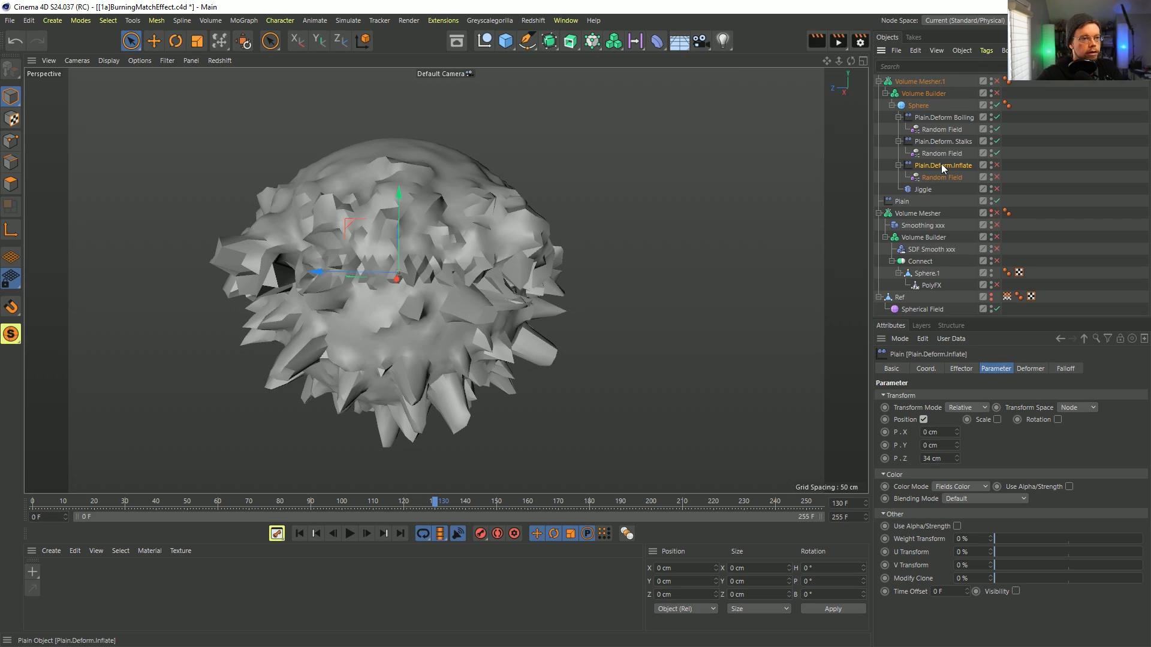
click(923, 190)
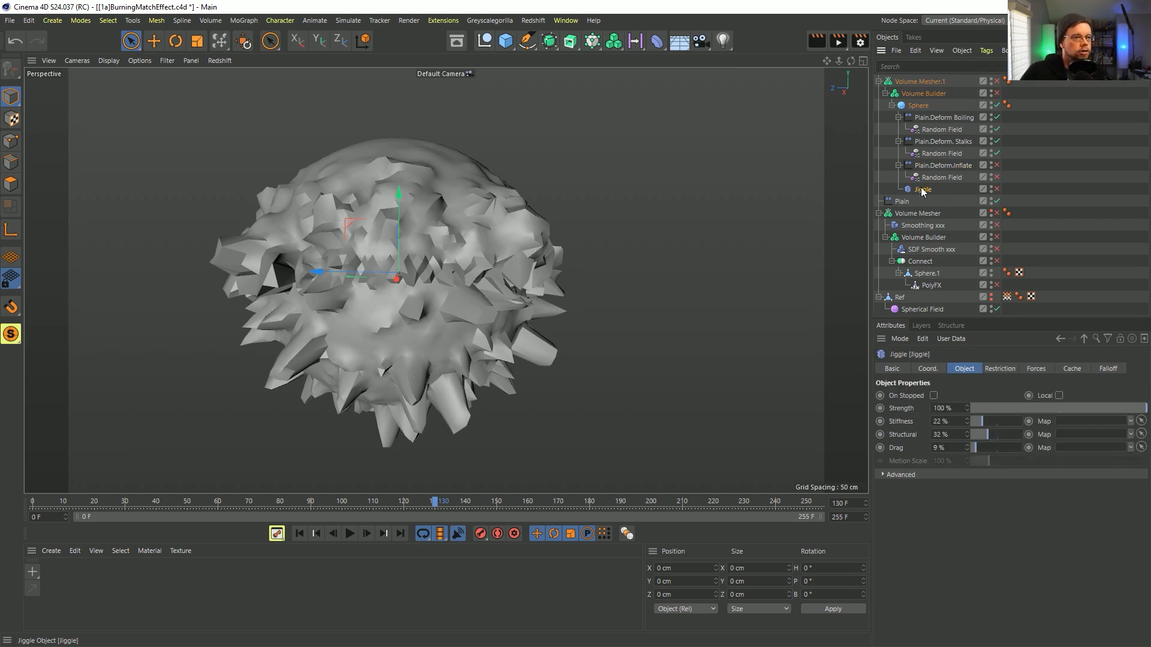
click(942, 143)
mouse_move(957, 458)
mouse_down()
mouse_move(977, 458)
mouse_move(935, 457)
mouse_move(970, 458)
mouse_move(953, 458)
mouse_up()
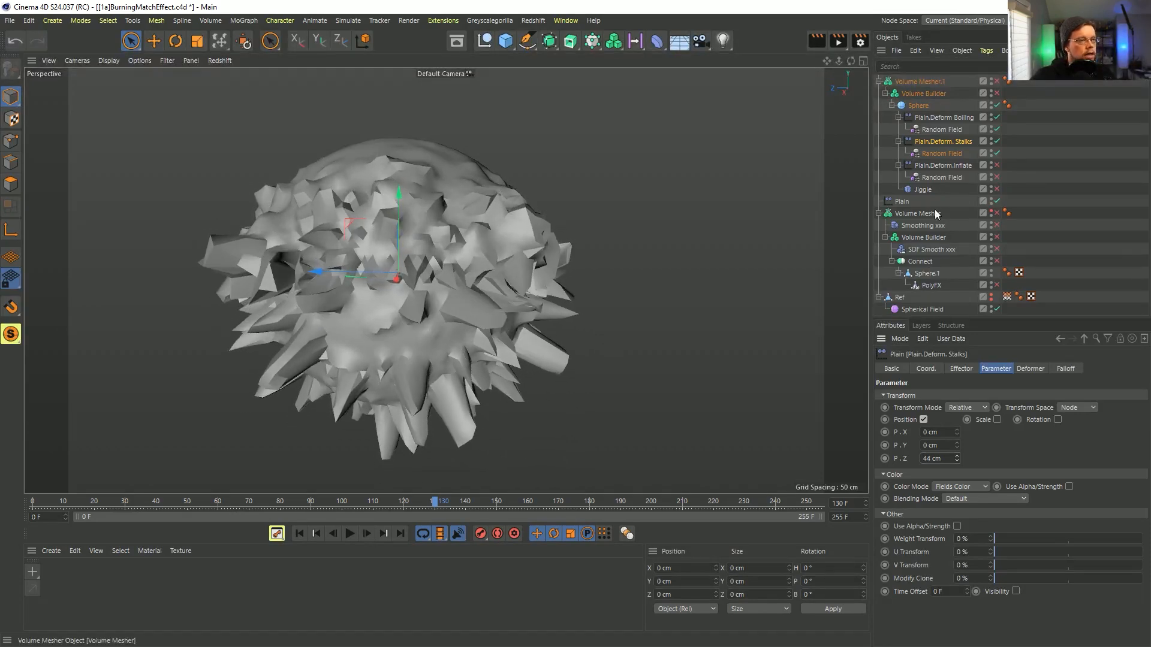
Re-enable the Inflate deformer and increase its P.Z offset
click(942, 168)
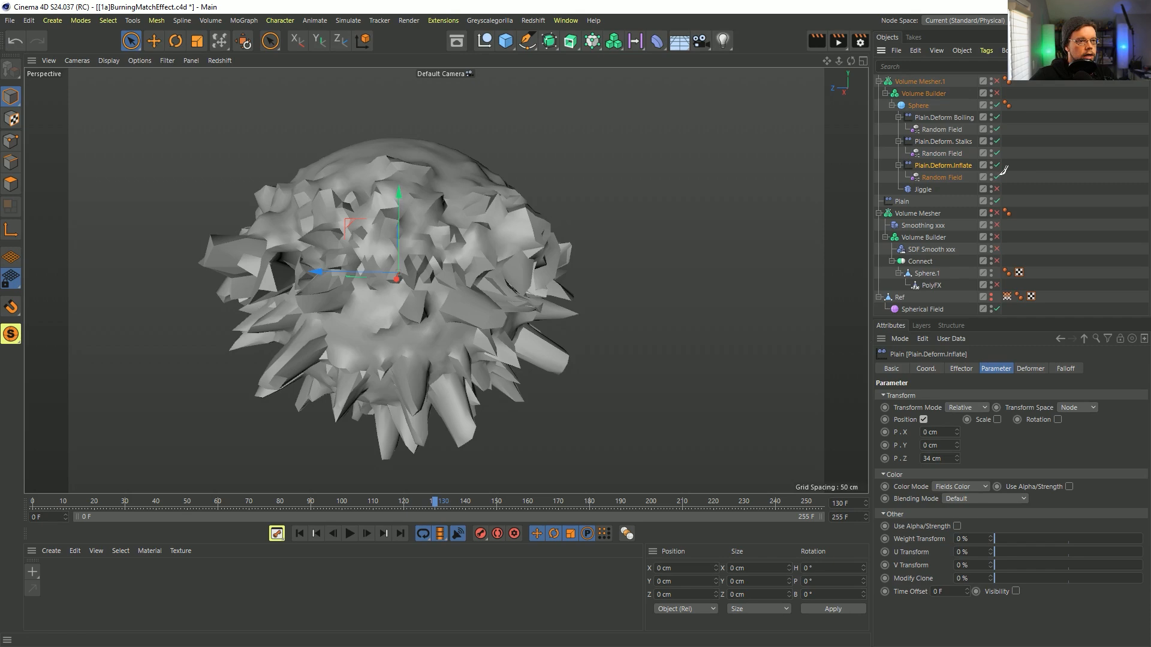
drag(959, 459, 960, 460)
In the Stalks deformer's Random Field remapping, shift the start point of the contour curve to about 0.4
click(946, 145)
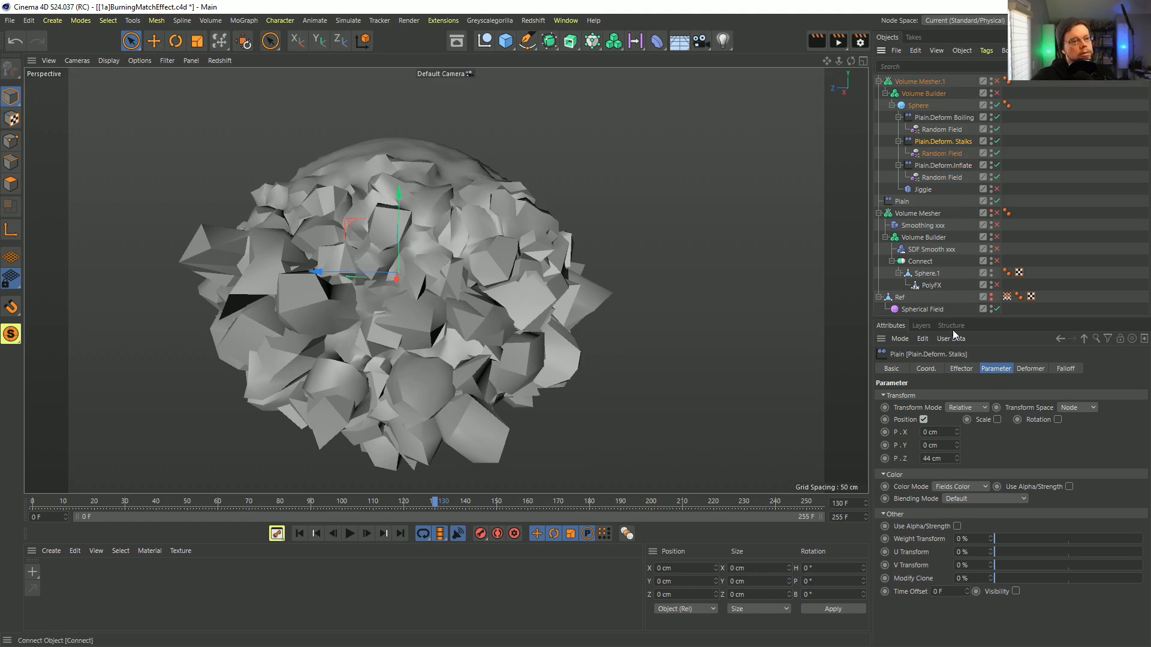
click(1065, 368)
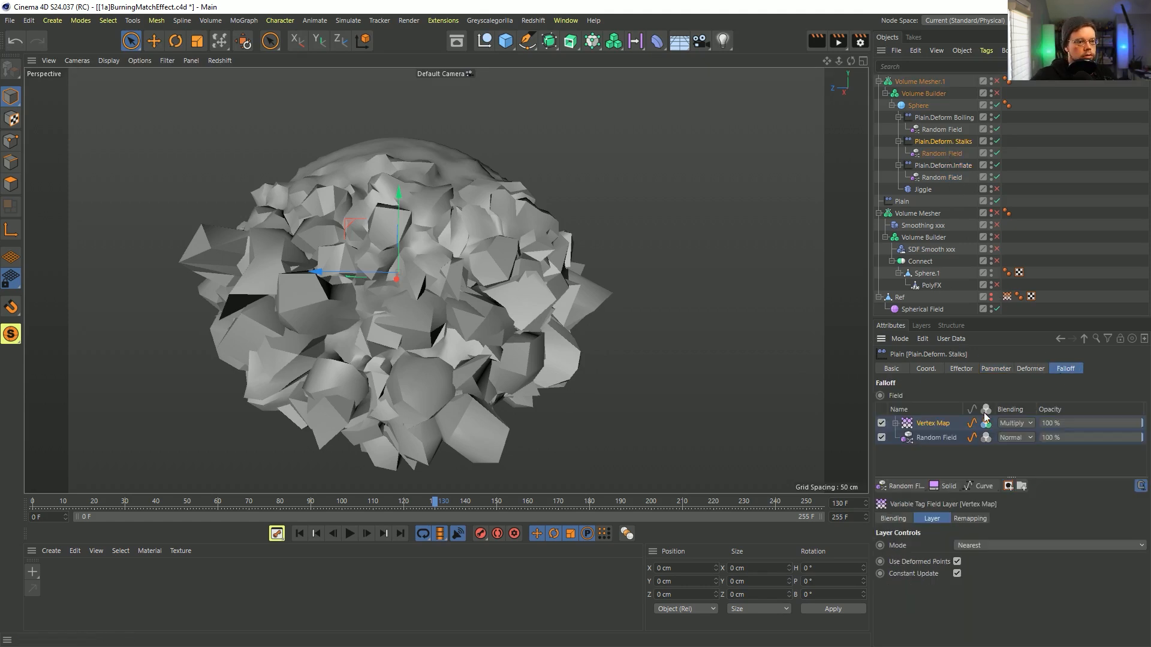
click(935, 438)
click(985, 518)
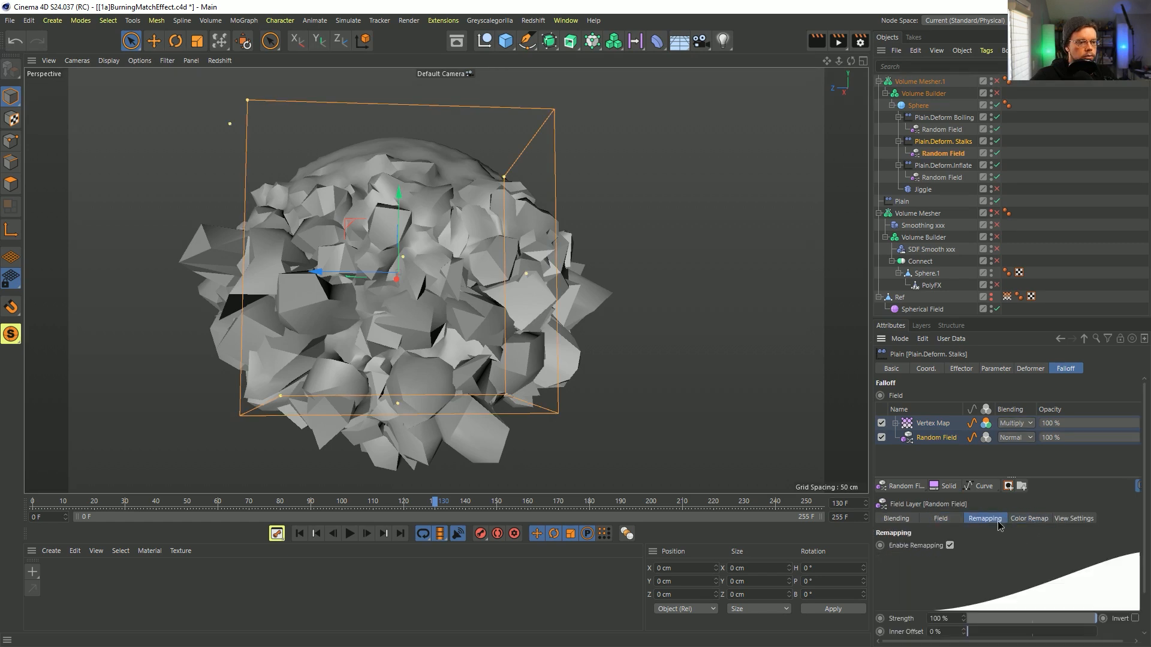
scroll(906, 579, down, 1)
click(898, 632)
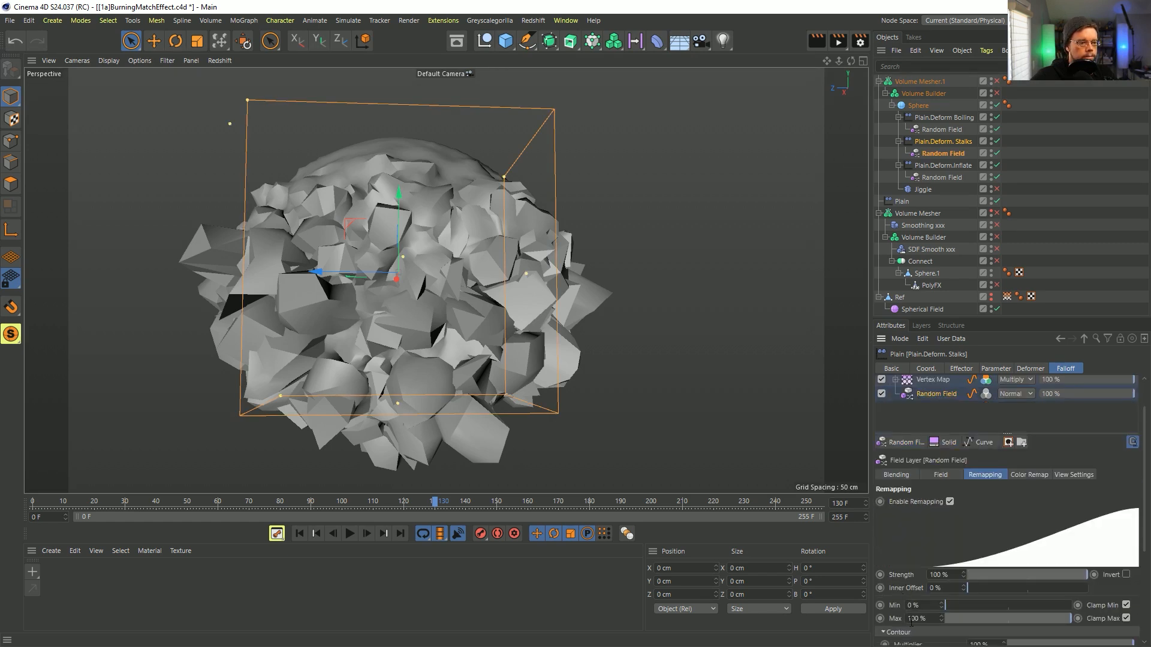
scroll(990, 628, down, 3)
drag(998, 591, 1034, 591)
alt+drag(397, 308, 451, 363)
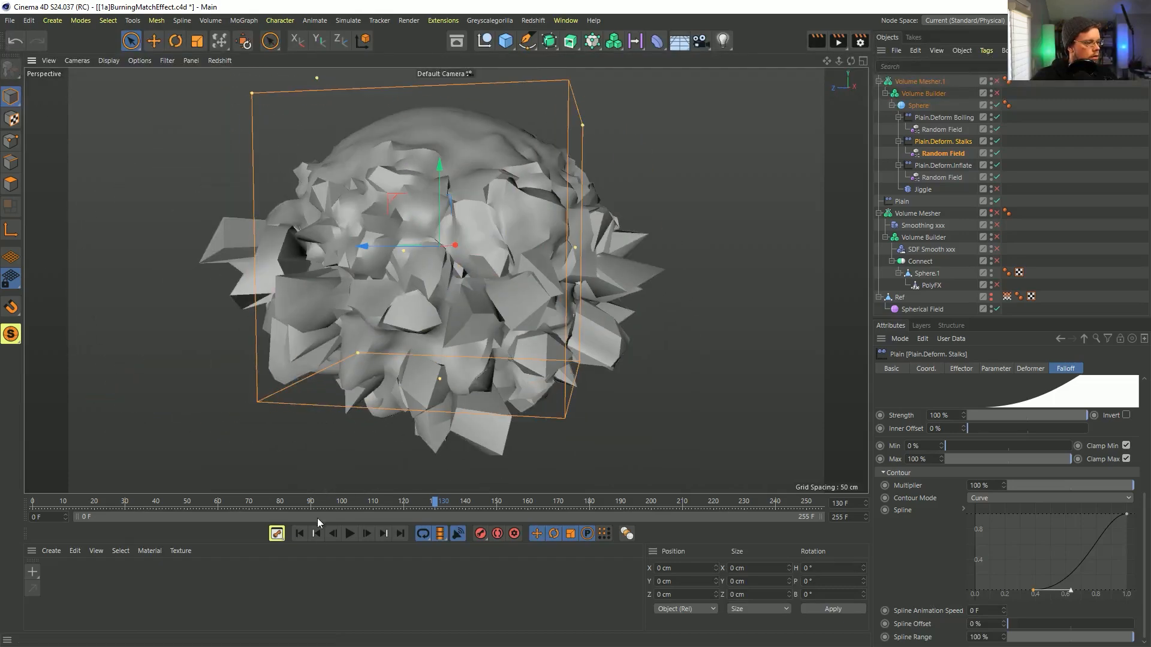
Play the growth with the reshaped stalks from the first frame and pause at about frame 62
click(299, 533)
click(350, 533)
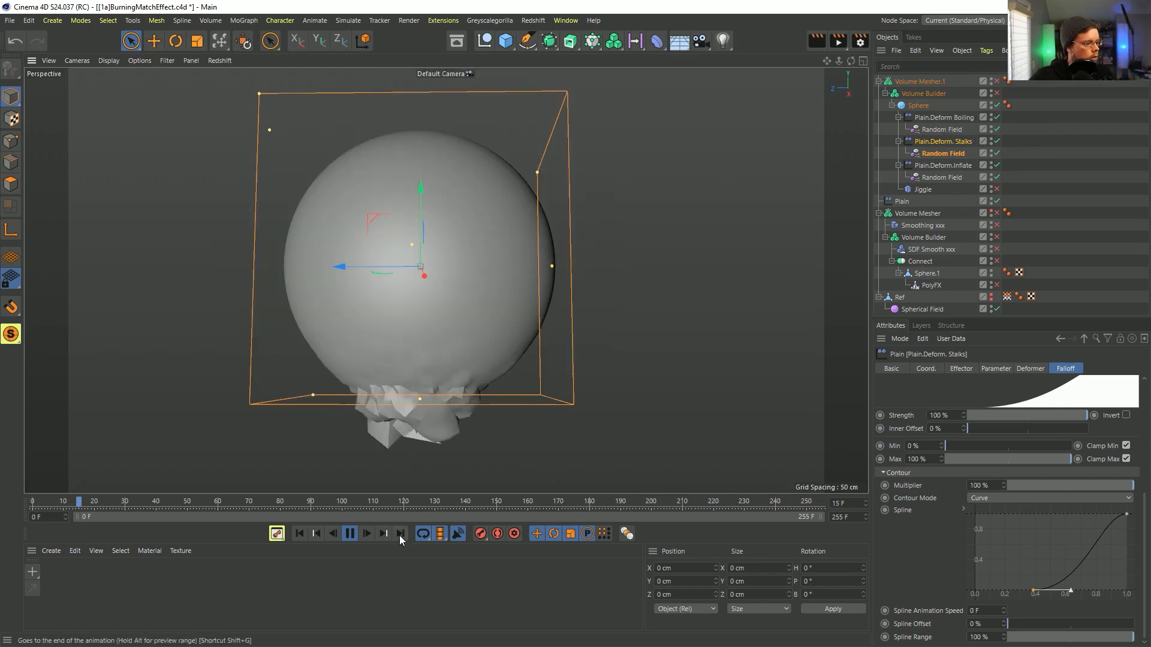
click(350, 535)
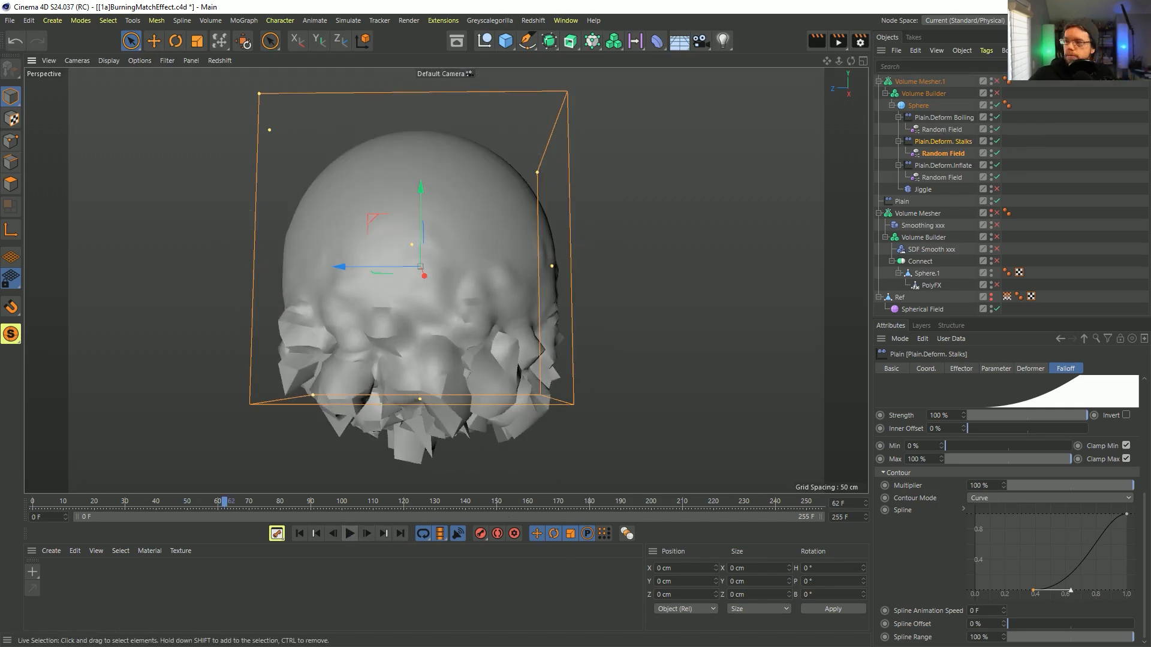
Switch to the browser, examine the burning match in the YouTube reference video up to about 2:50, and return to Cinema 4D
key(alt+Tab)
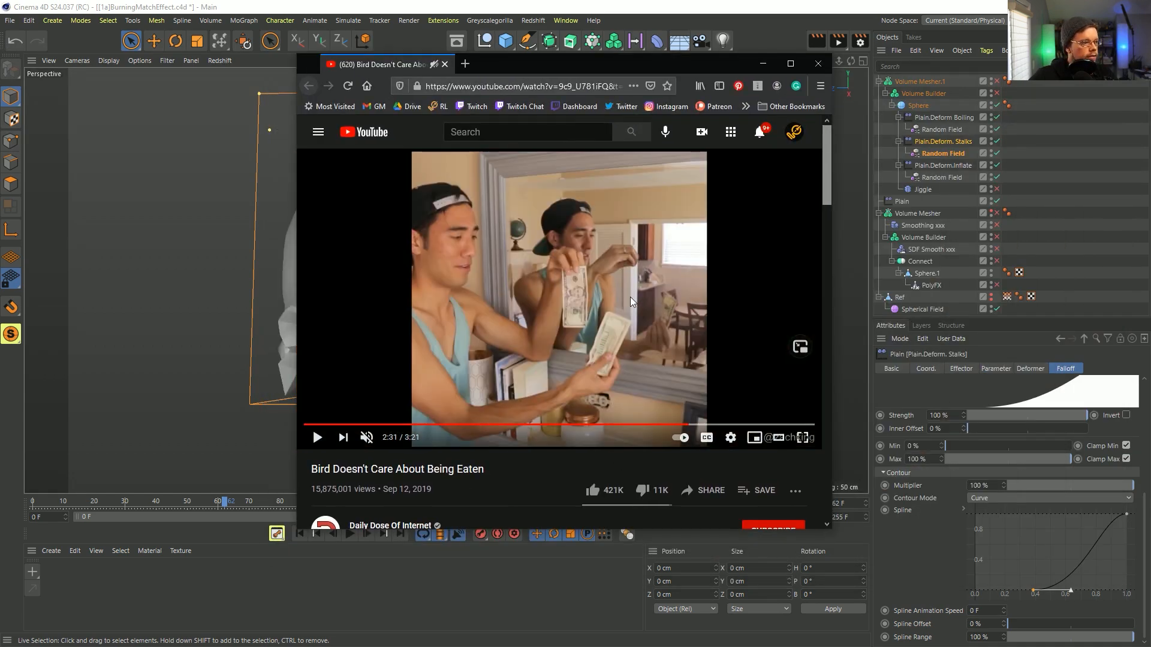
key(l)
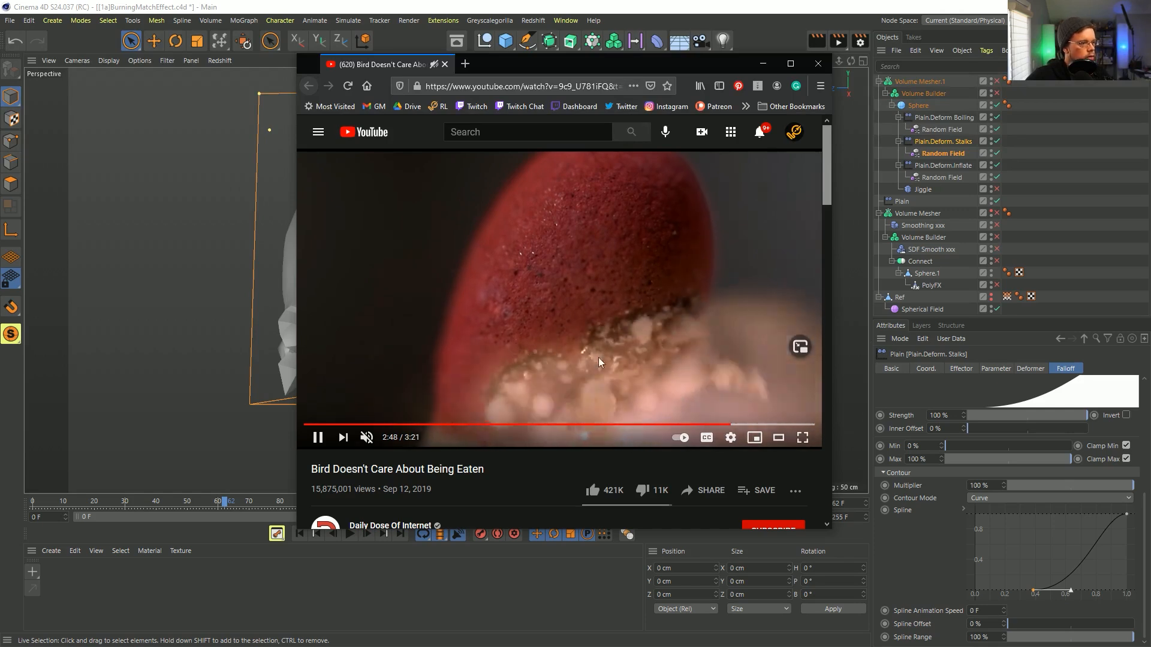
click(537, 326)
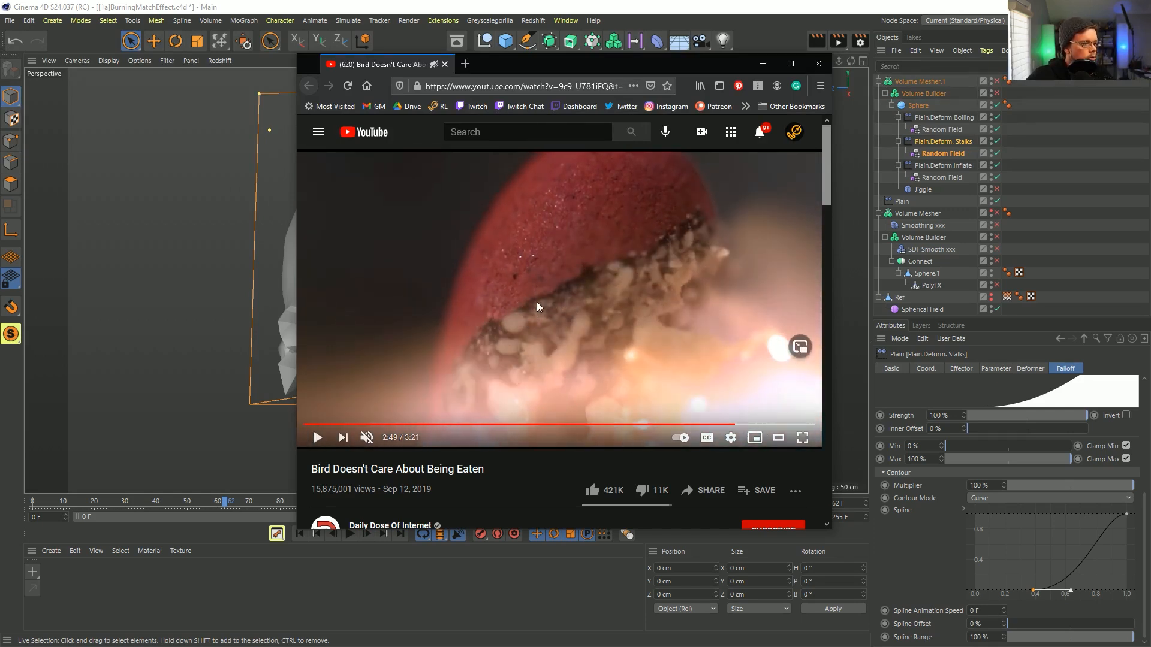
click(636, 312)
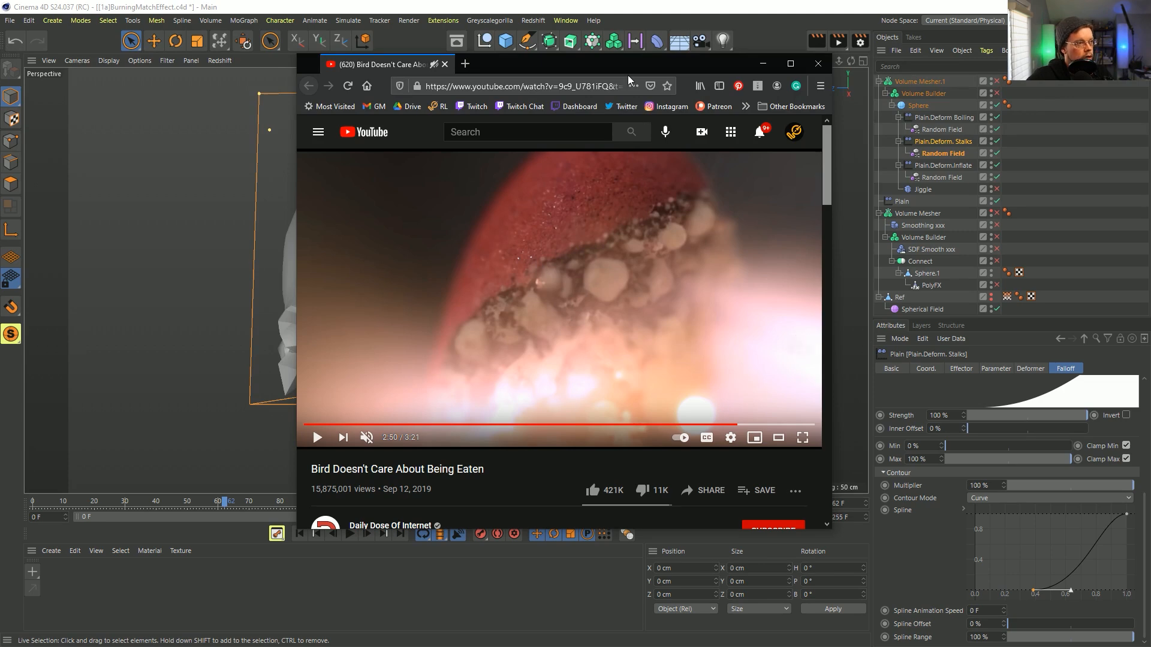
key(alt+Tab)
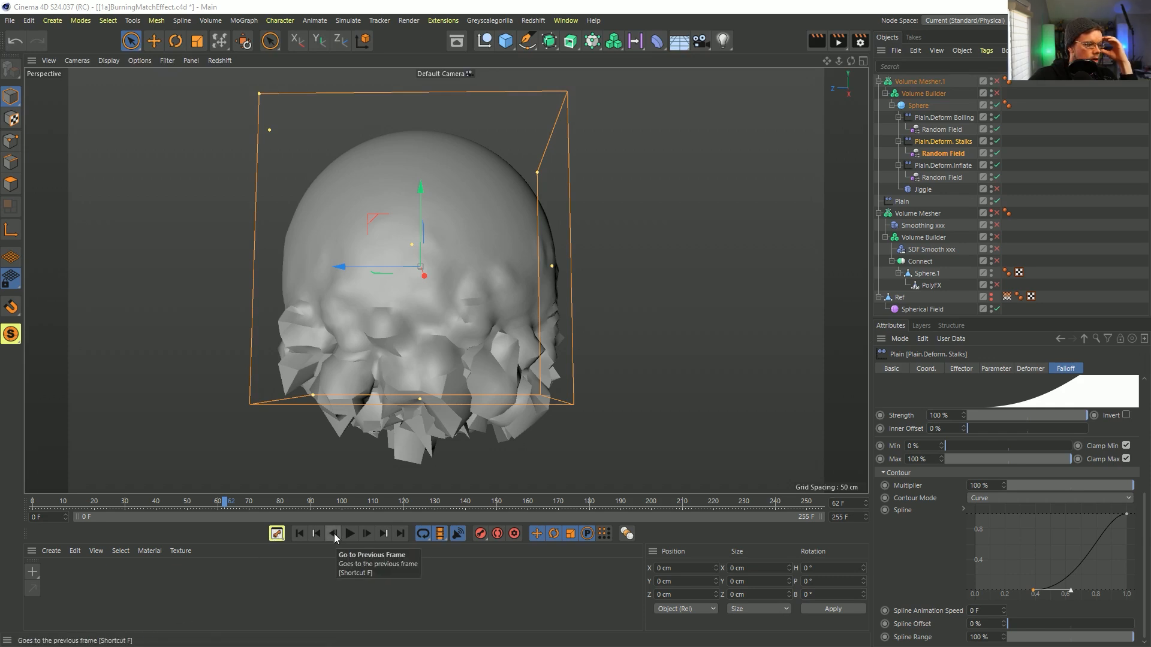
Replay the growth from the first frame to about frame 128 and inspect the stalks on the deformed sphere
click(300, 533)
click(349, 533)
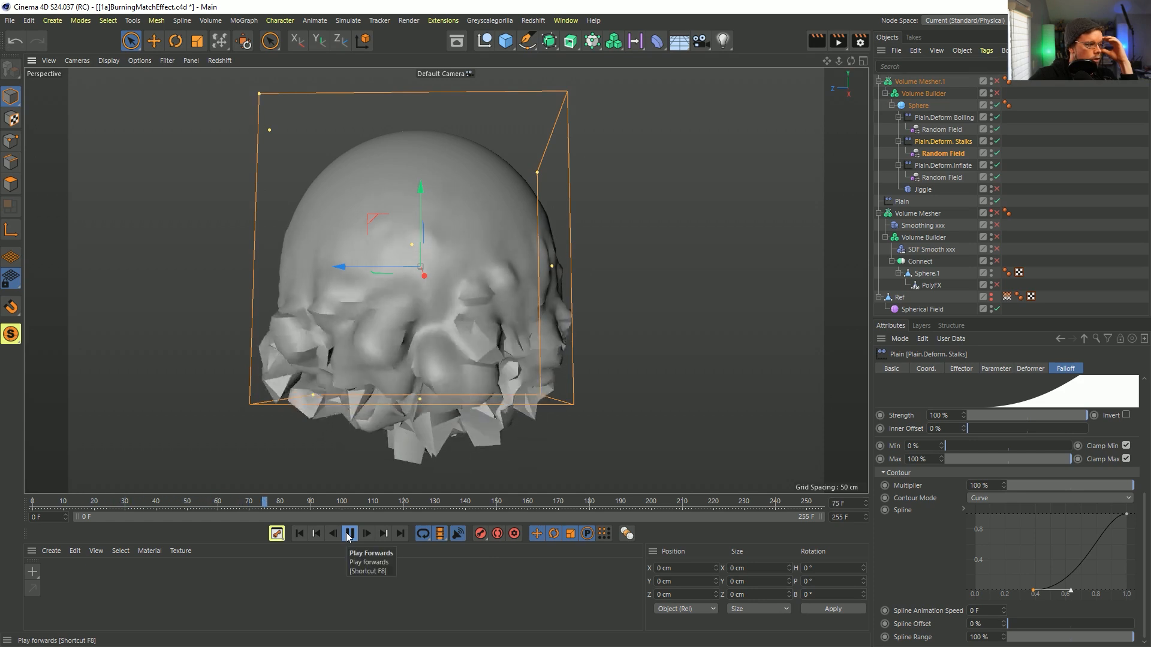
click(350, 534)
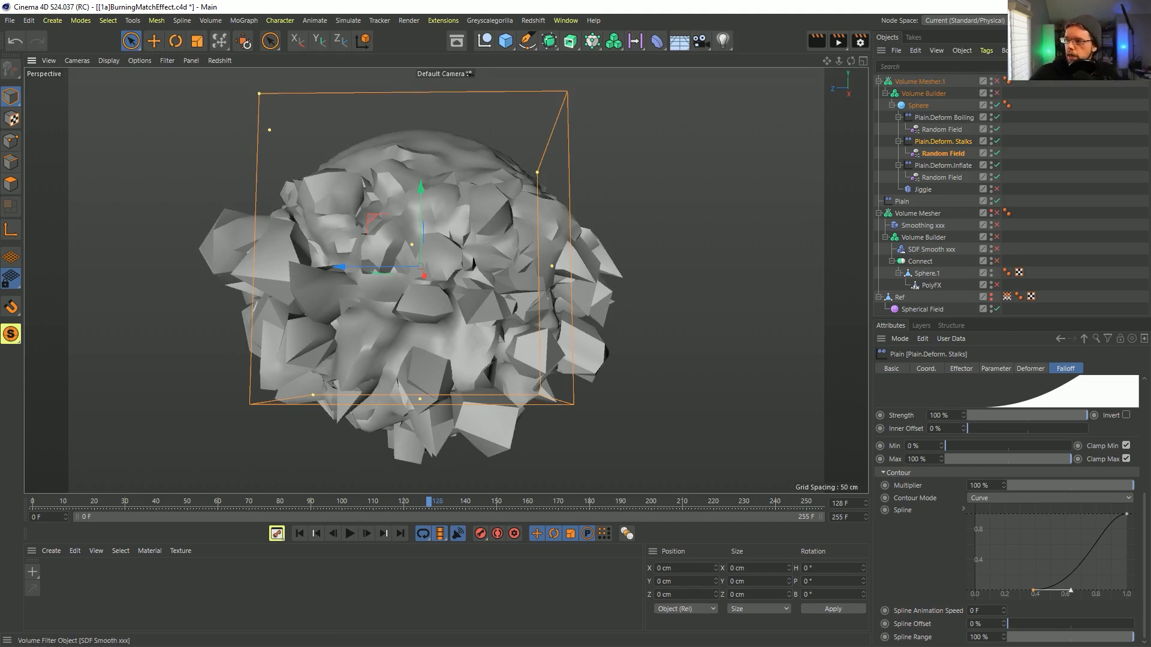
alt+drag(513, 180, 470, 213)
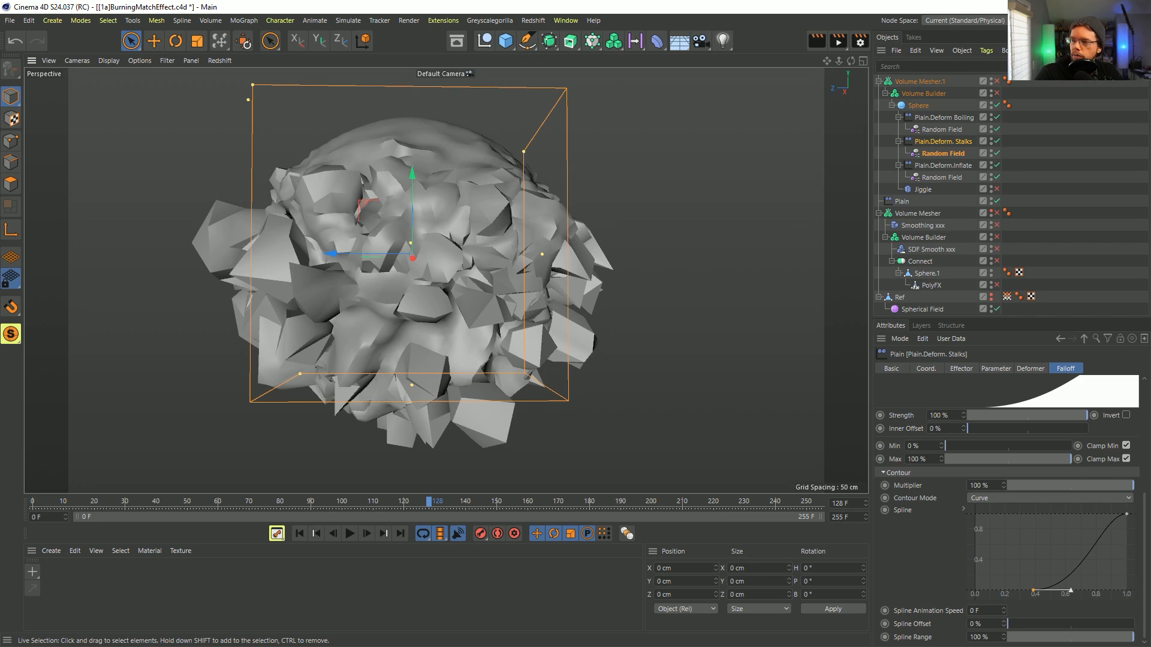
Check the paused match reference in the browser and compare it with the deformed sphere from several angles in Cinema 4D
key(alt+Tab)
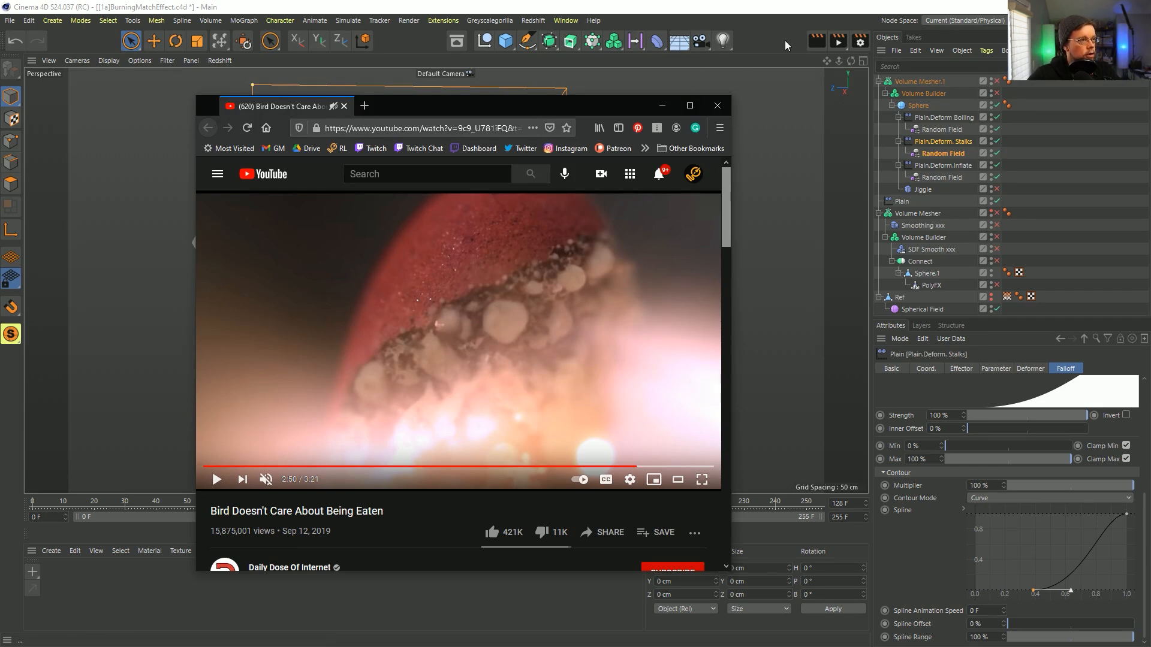
key(alt+Tab)
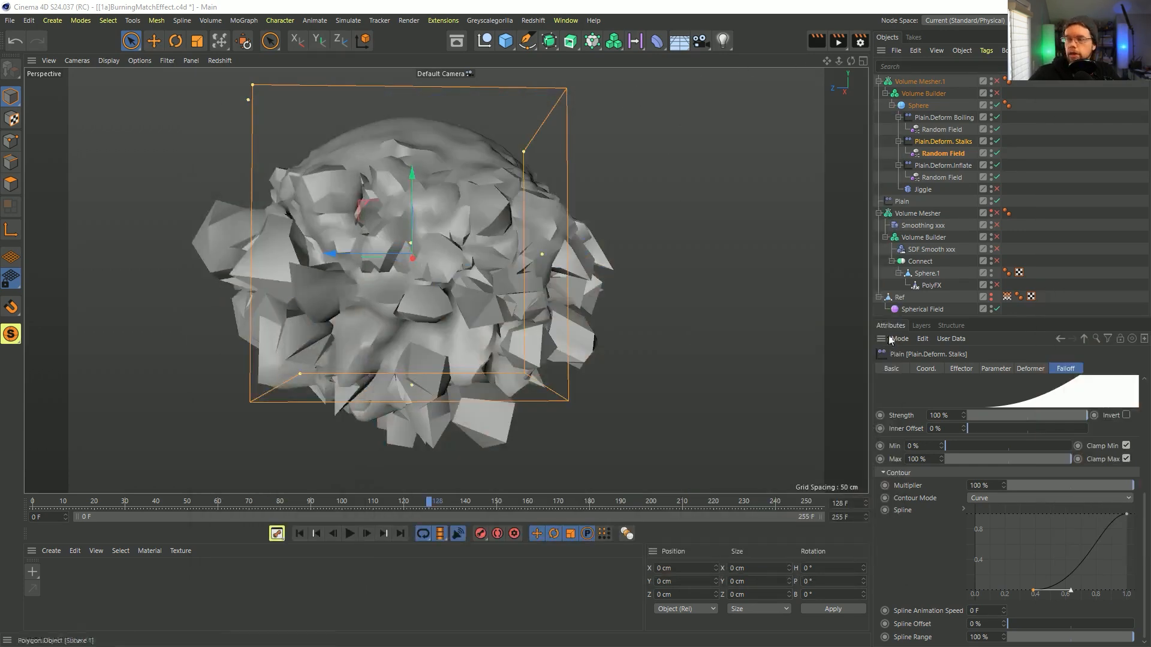
alt+drag(455, 281, 466, 313)
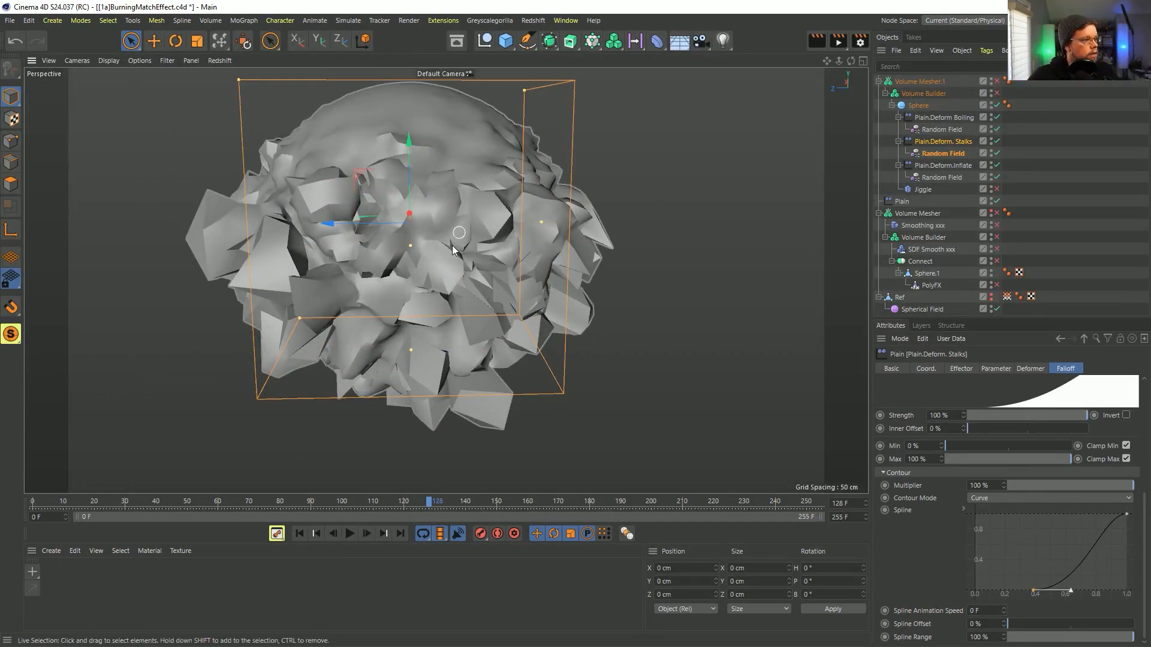
alt+drag(453, 242, 432, 226)
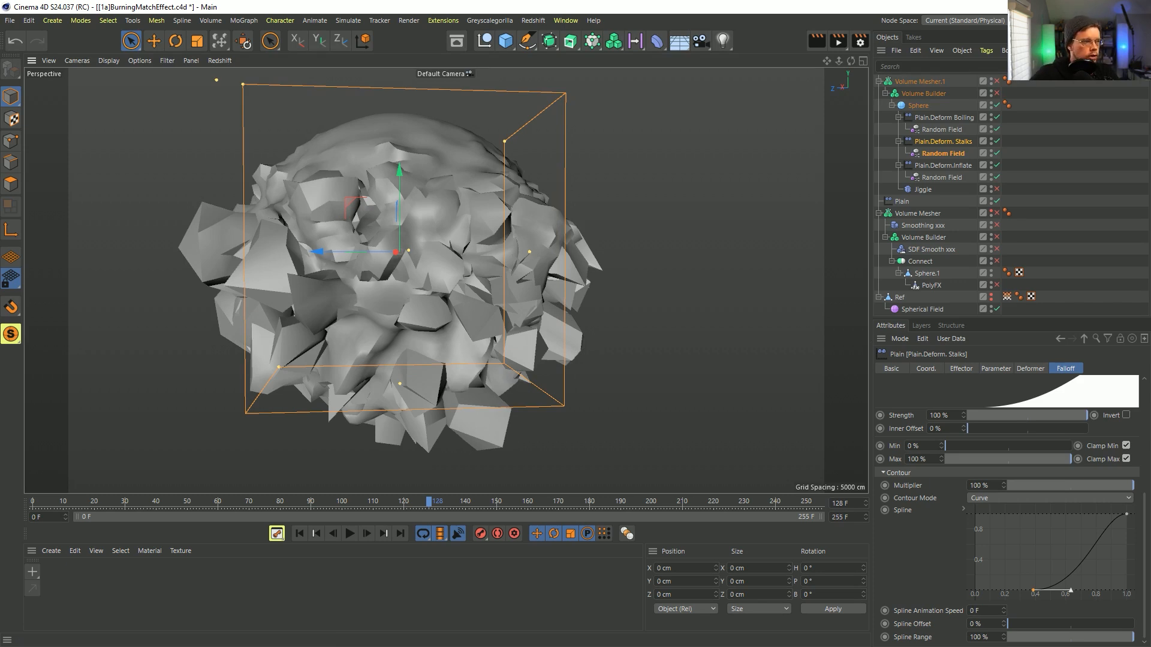
alt+drag(479, 208, 467, 233)
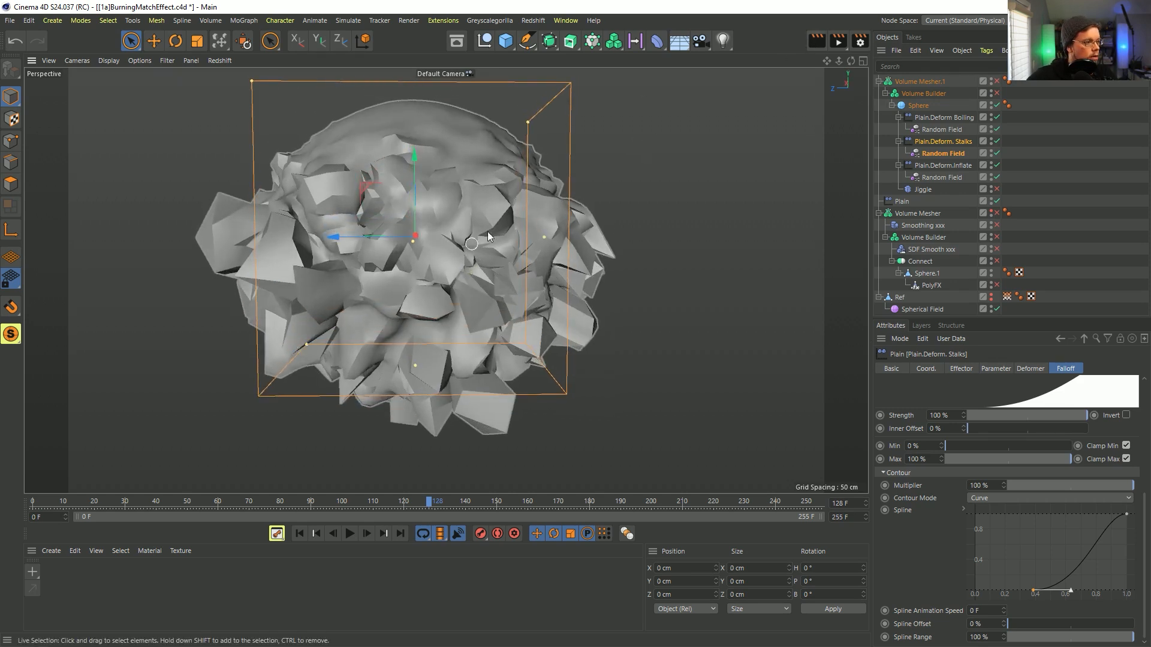
Convert the parametric sphere inside the Volume Builder into an editable polygon object
click(892, 105)
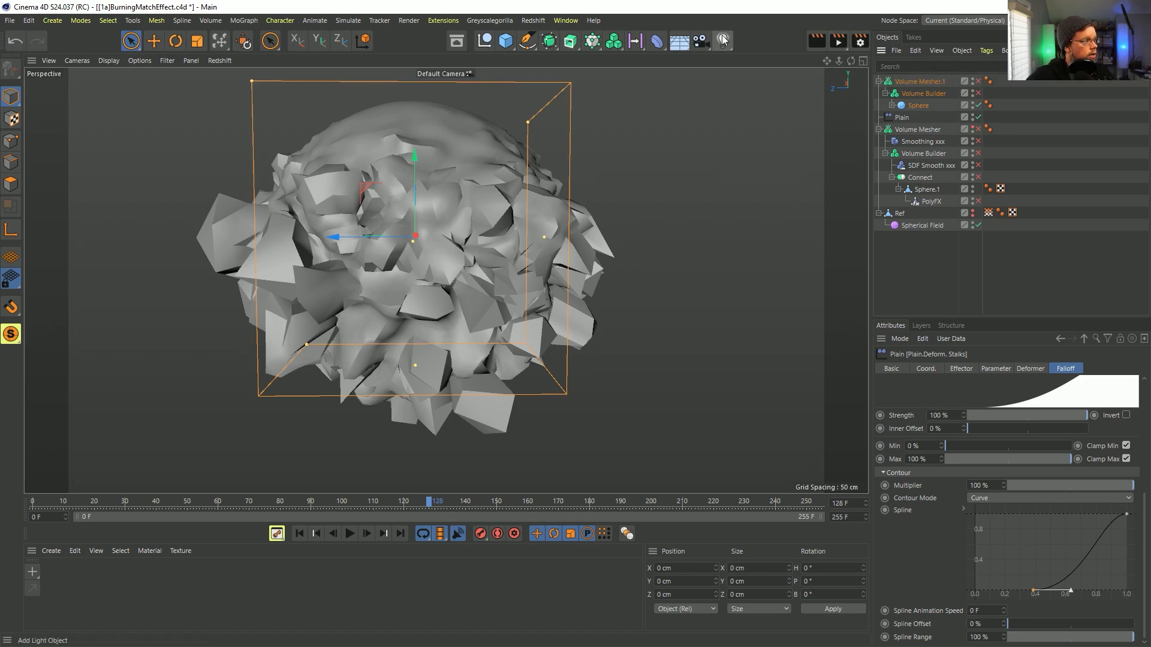
key(ctrl+shift+s)
key(Escape)
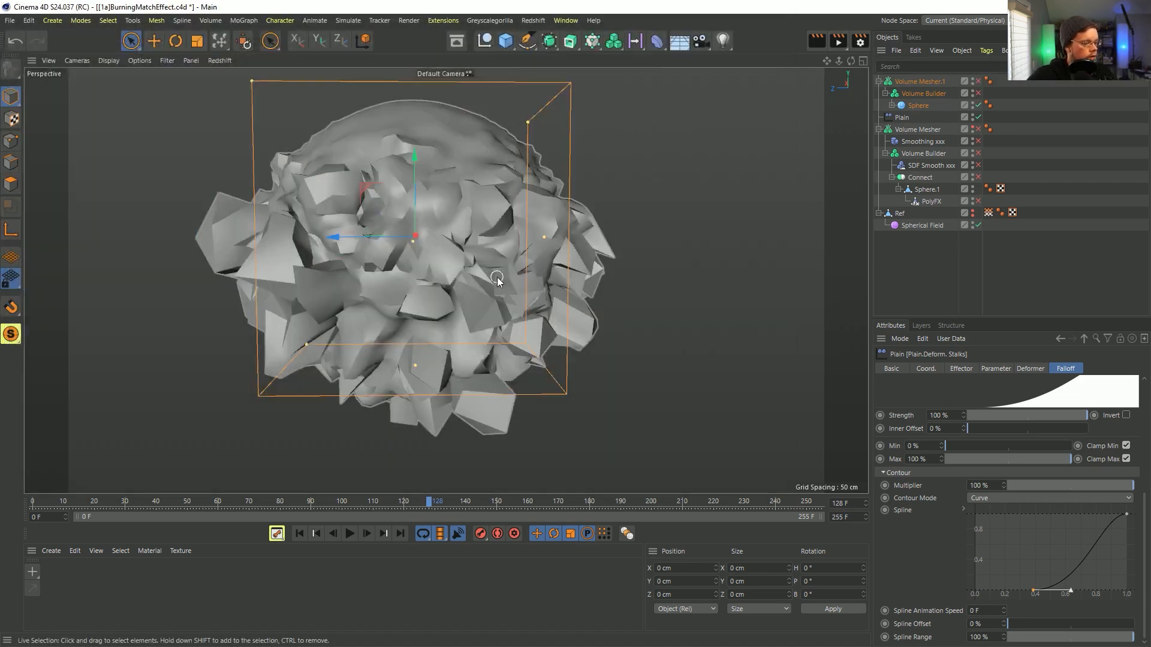
click(912, 108)
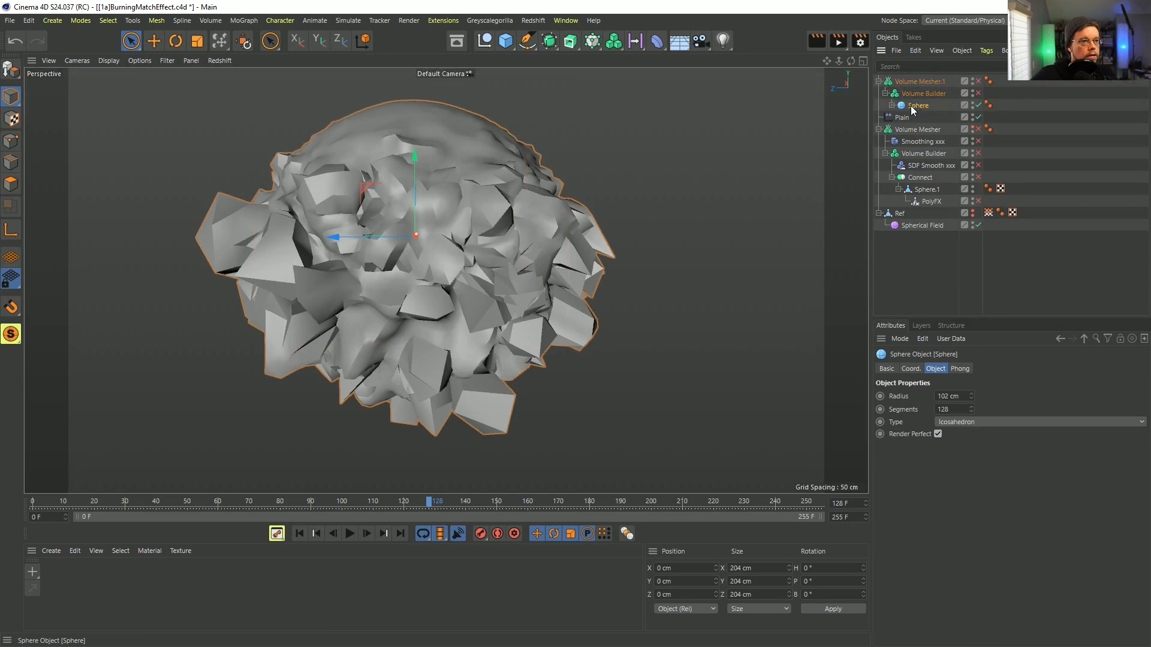
key(c)
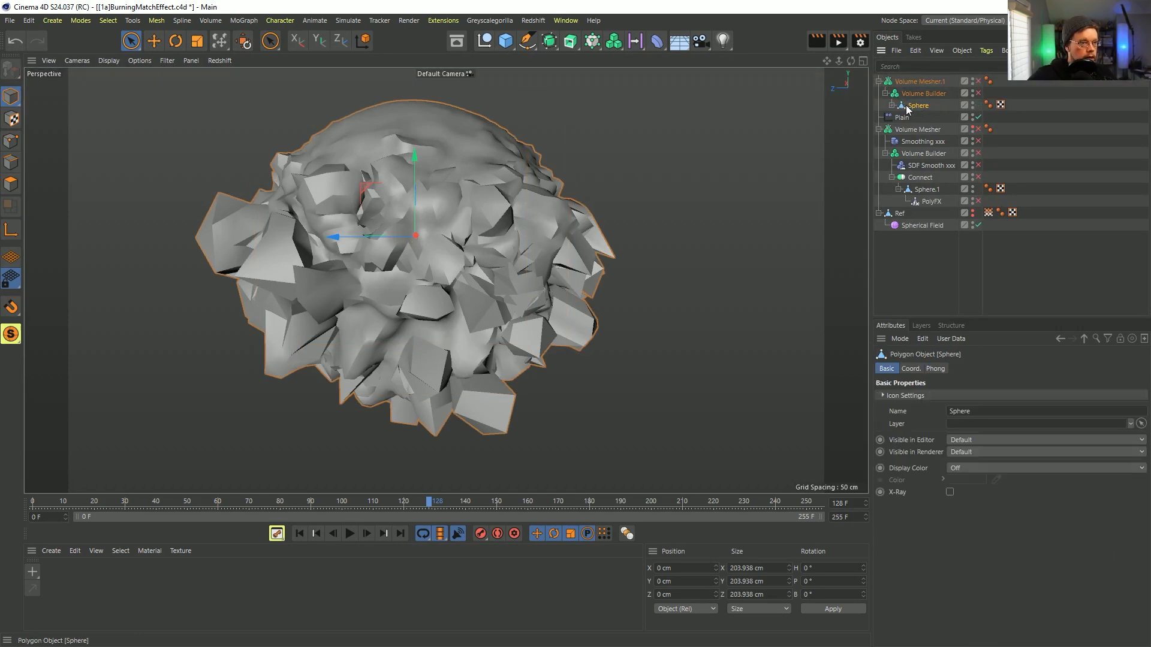
Copy the polygon sphere to the top level of the hierarchy and delete all deformers from the copy
click(891, 107)
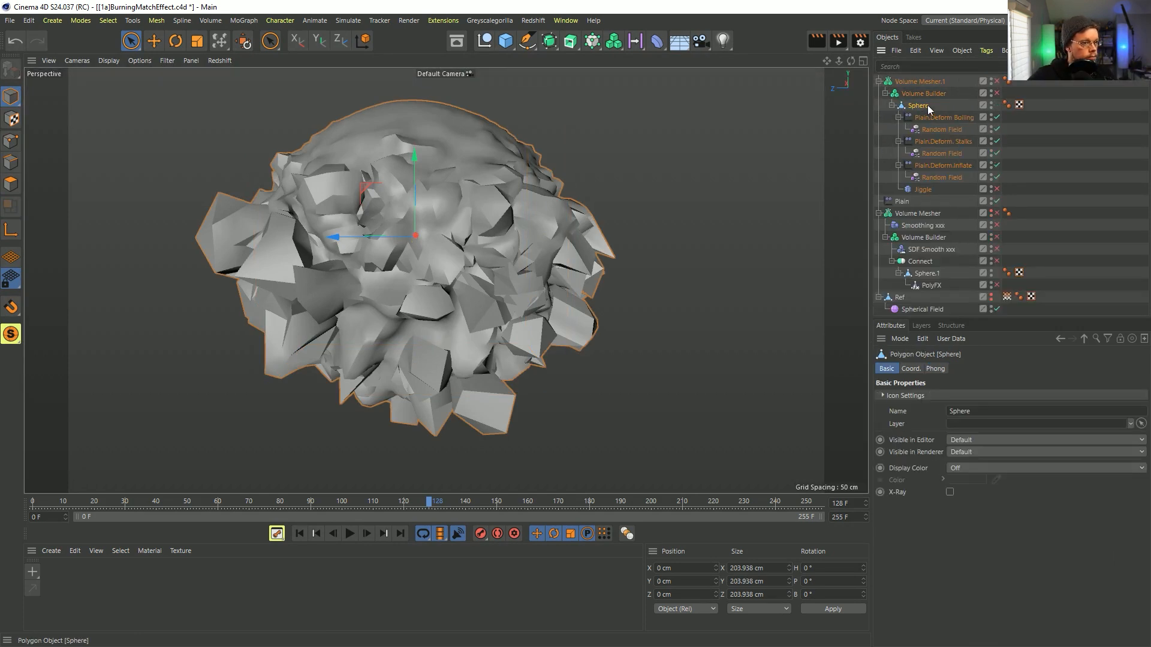
drag(923, 107, 911, 76)
click(919, 94)
key(Delete)
click(916, 95)
key(Delete)
click(916, 96)
key(Delete)
key(Delete)
click(905, 82)
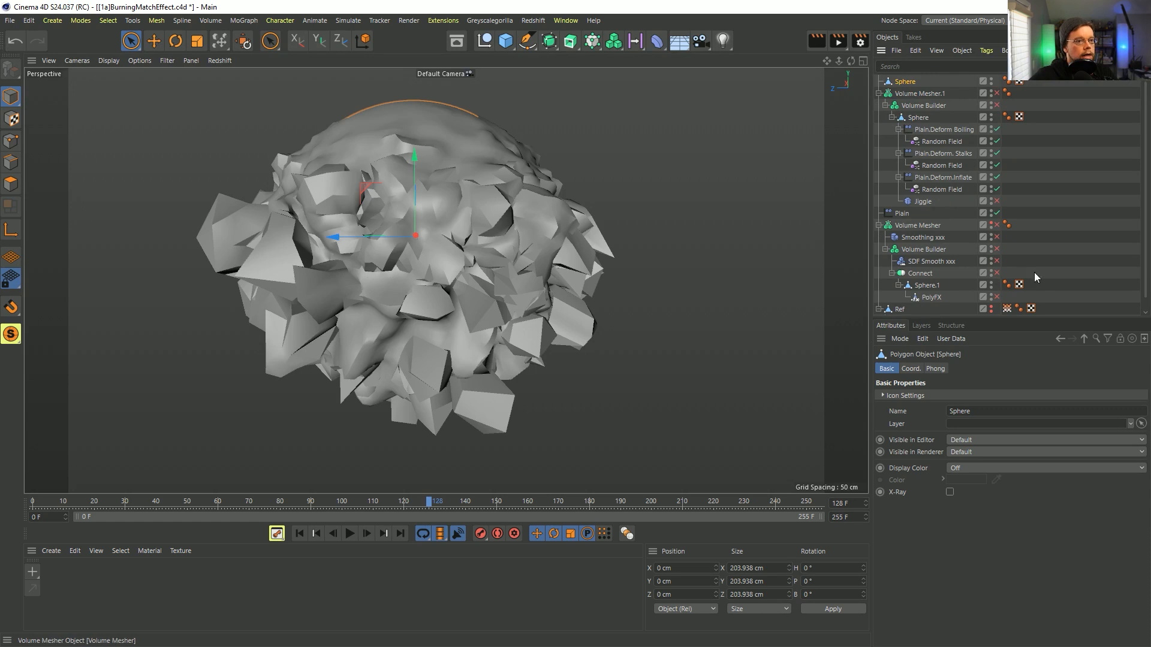
Copy the Ref object's vertex map tag to the undeformed sphere and replace its field layers with the deformed sphere
ctrl+drag(1005, 310, 1039, 81)
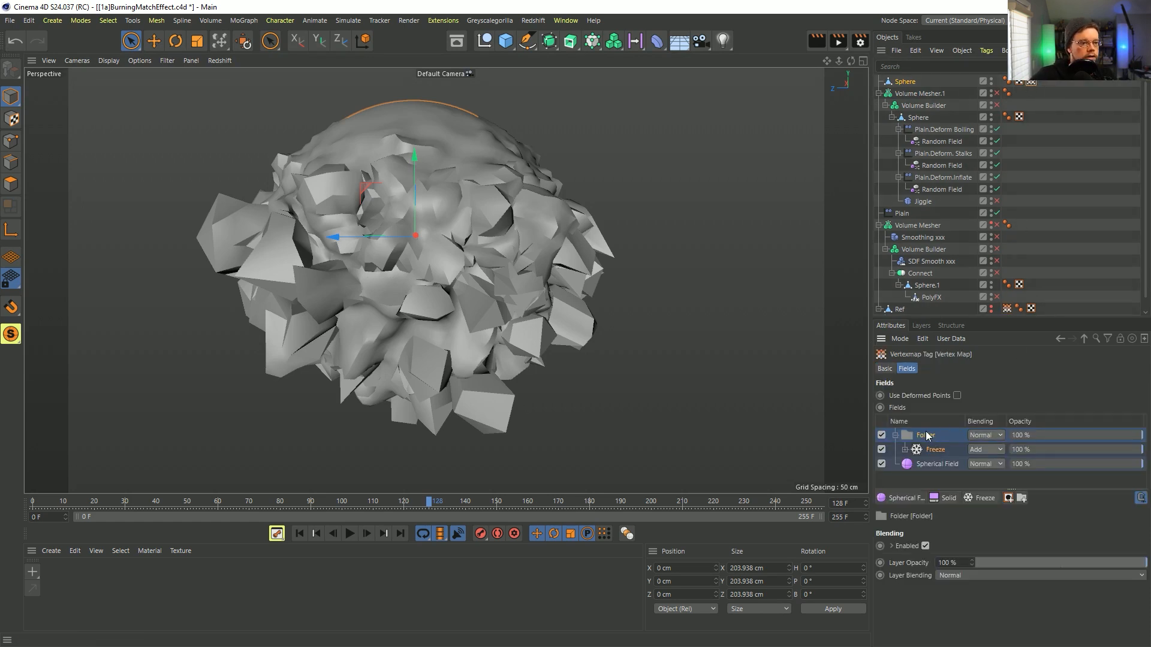
key(Delete)
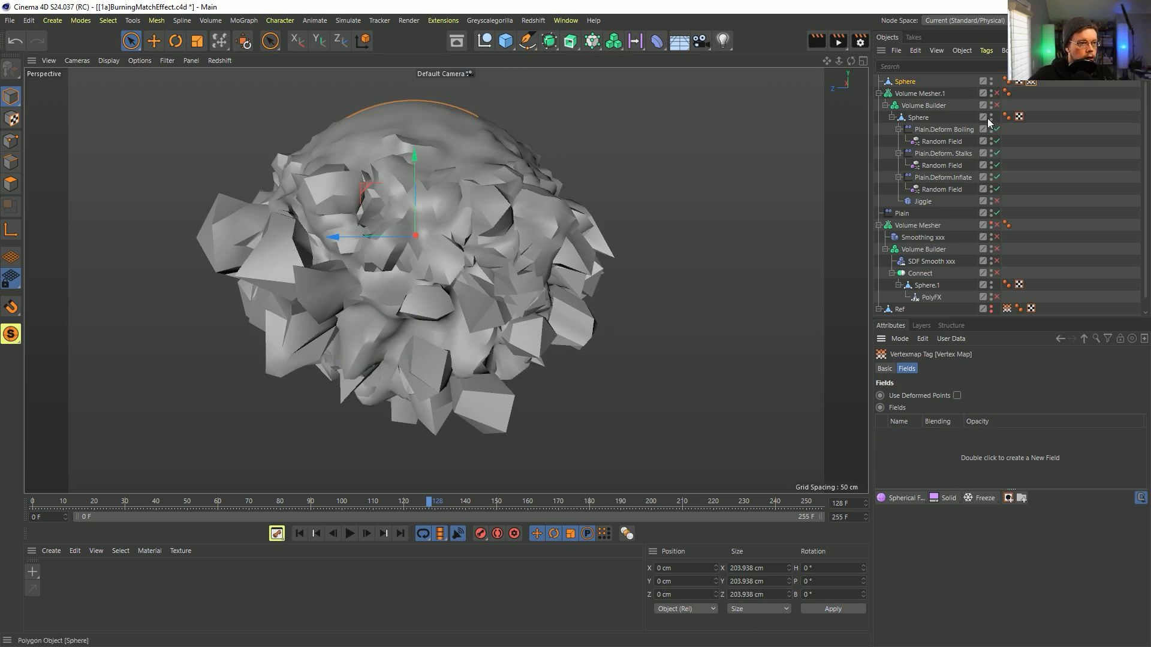
drag(919, 123, 919, 456)
click(923, 436)
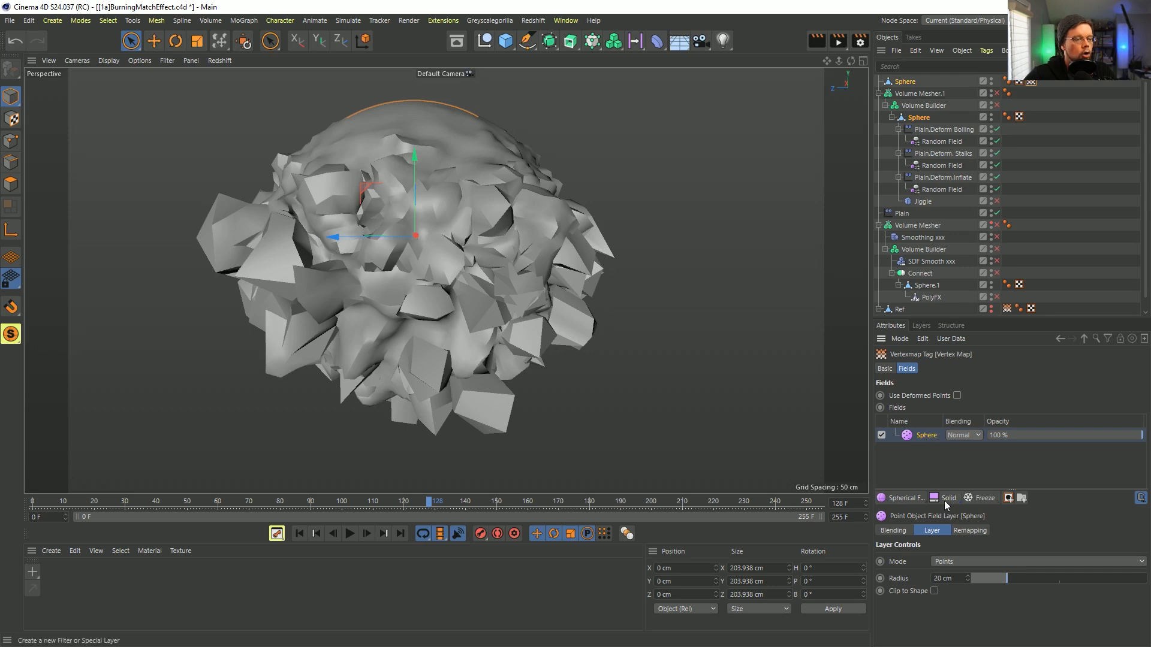
Switch to point mode and hide the deformed sphere in the viewport so the undeformed copy shows its vertex map
click(1012, 84)
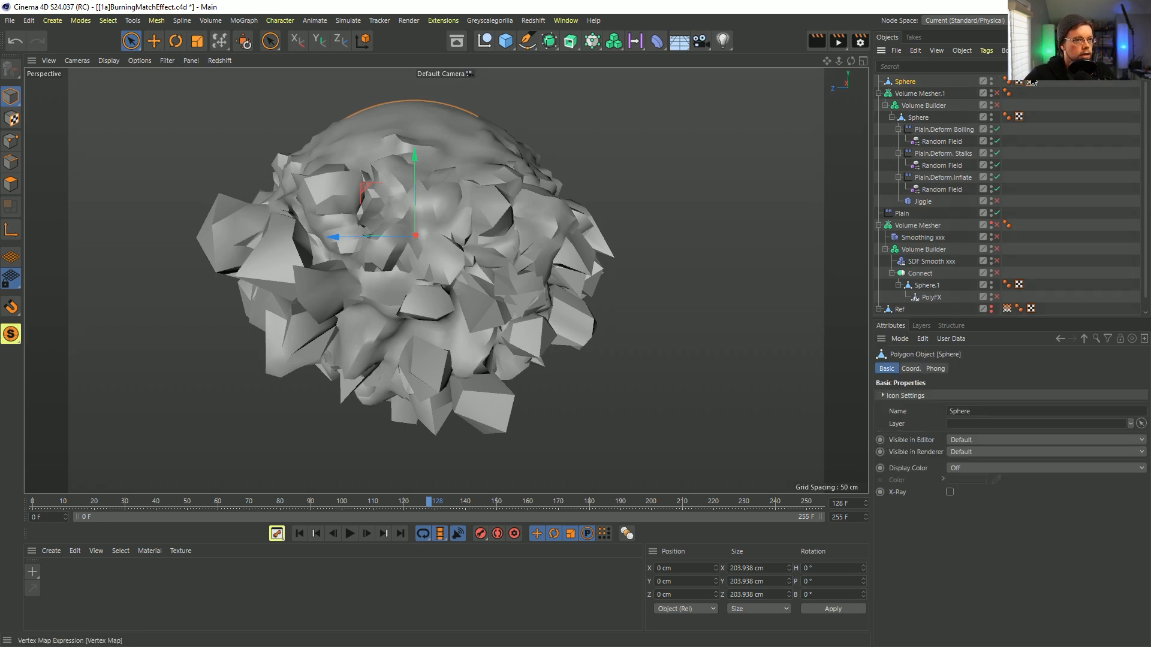
click(1019, 117)
click(18, 142)
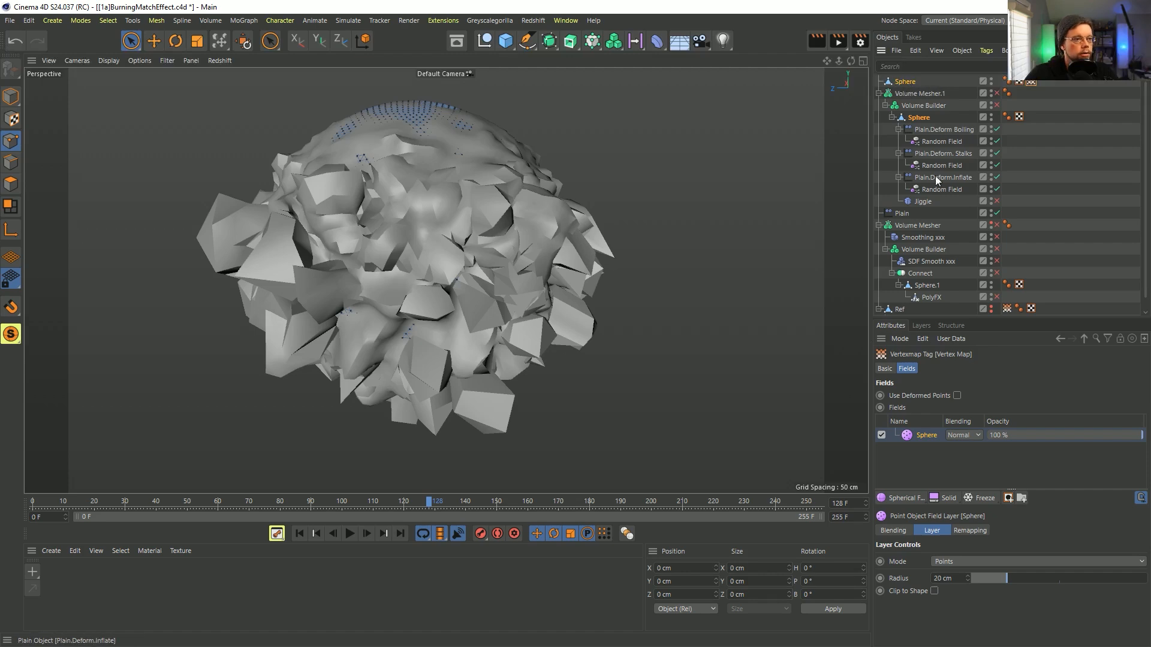
click(991, 115)
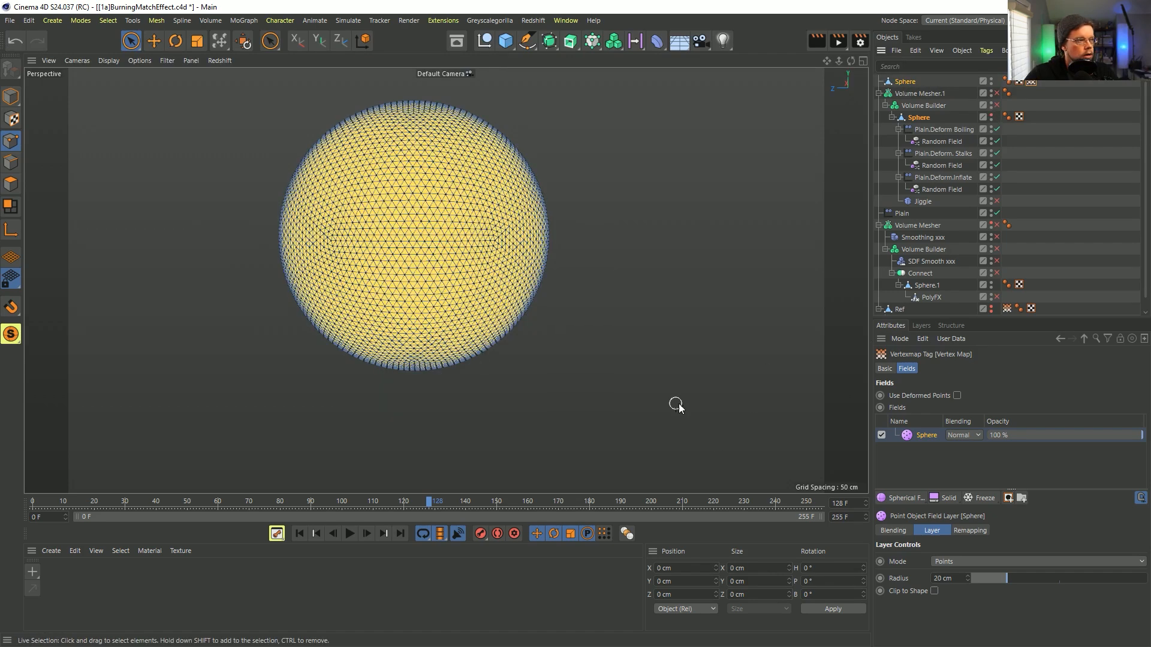
Play the animation from the first frame and check the vertex map on the sphere from different angles
click(299, 534)
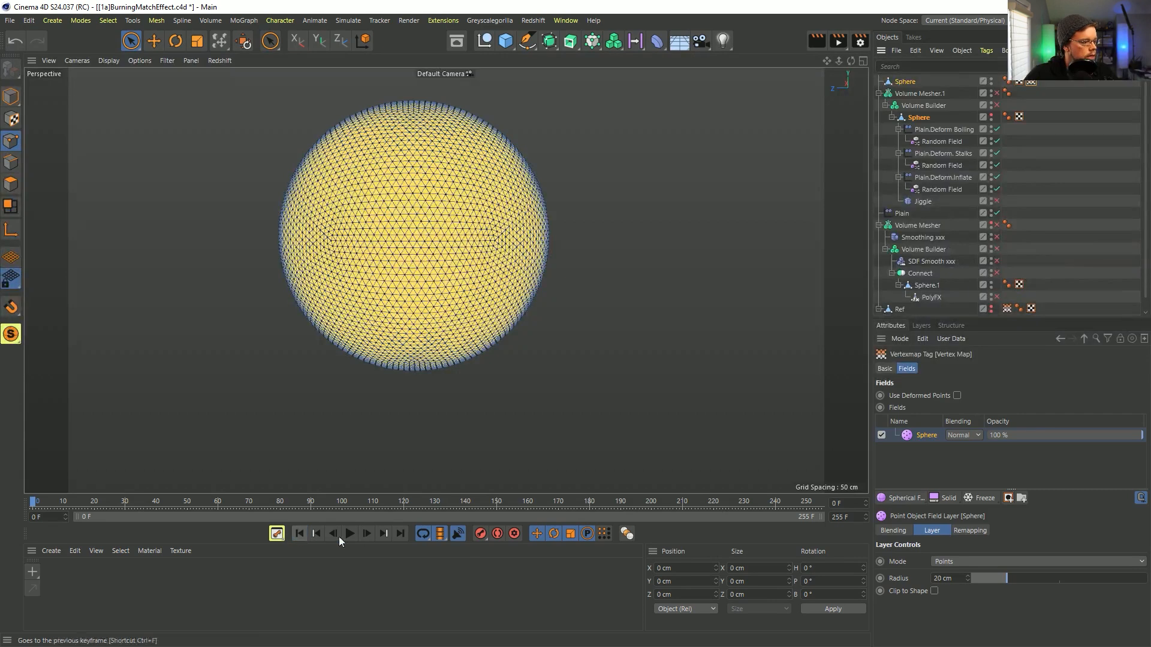
mouse_move(439, 259)
alt+mouse_down()
mouse_move(461, 211)
mouse_move(449, 245)
alt+mouse_up()
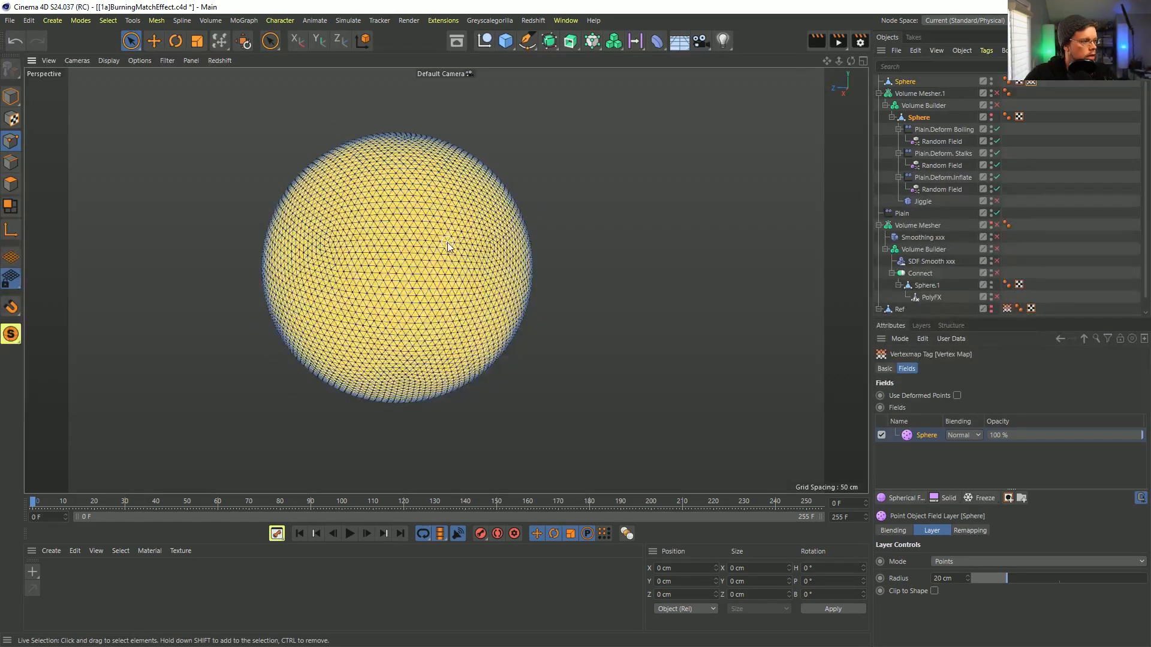
click(350, 533)
alt+drag(476, 290, 488, 263)
Enable Use Deformed Points on the vertex map and replay the animation from the first frame to about frame 102
click(957, 395)
click(300, 533)
click(351, 534)
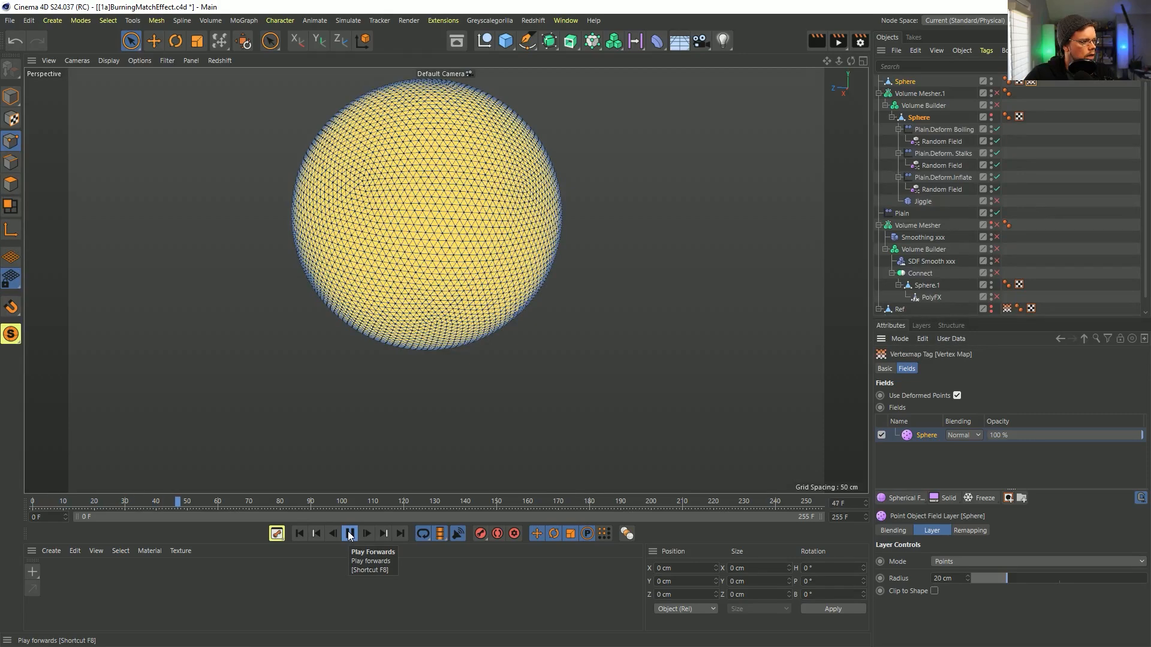
click(351, 533)
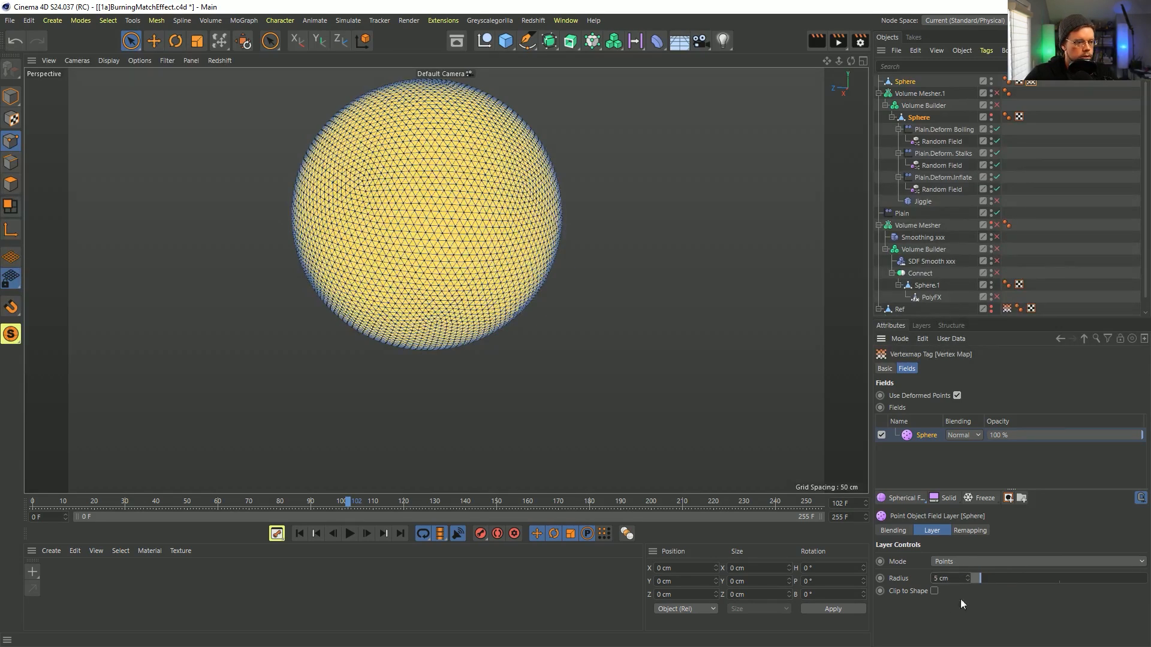
Set the sphere field layer's radius to 5 cm and replay from the first frame to about frame 28
click(300, 533)
click(351, 533)
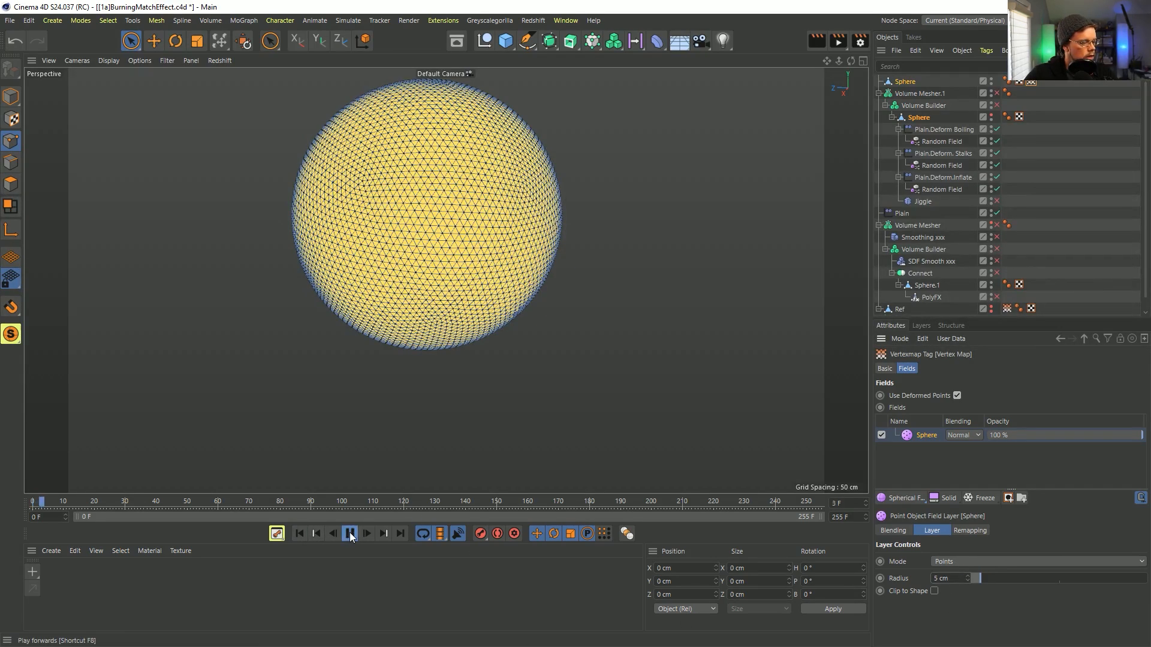
click(351, 533)
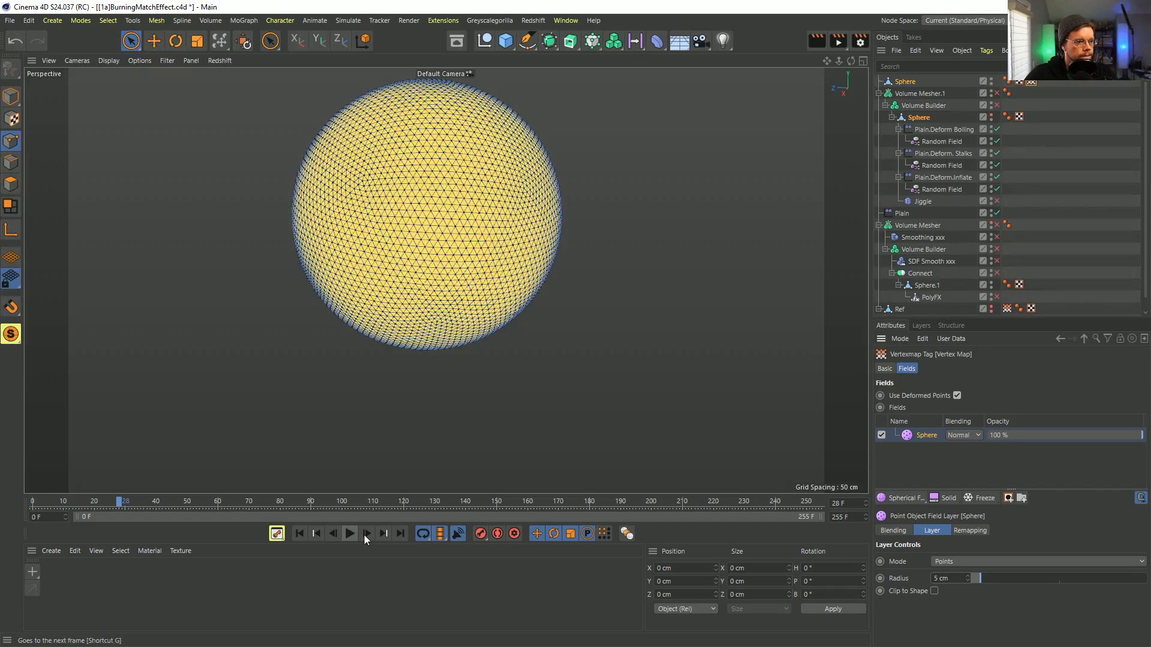
Rename the deformed sphere inside the Volume Builder as "Sphere Boil"
double_click(917, 119)
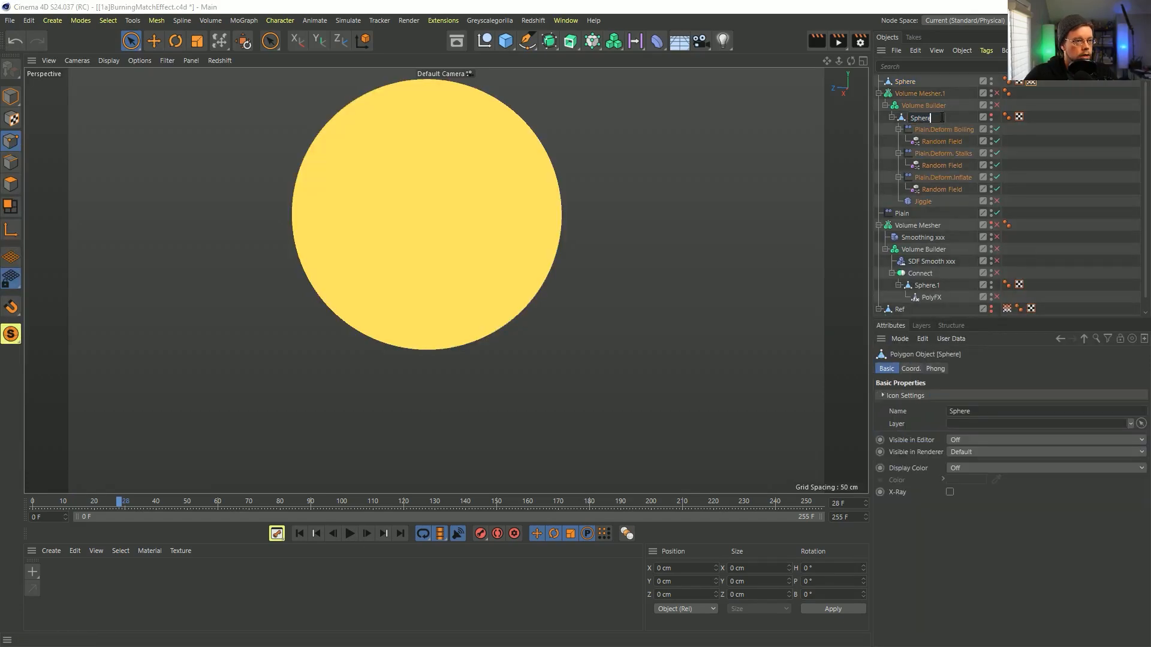
text(Boil)
key(Return)
Review the vertex map's field settings and replay the animation from the first frame to about frame 112
click(1030, 82)
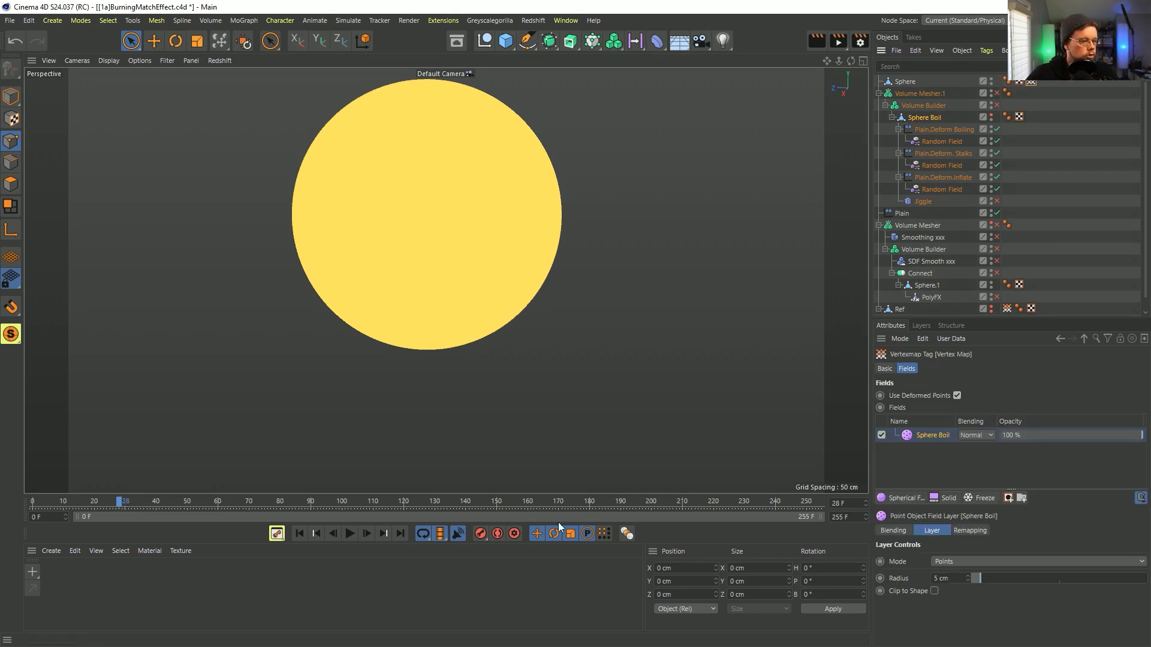
click(300, 535)
click(351, 535)
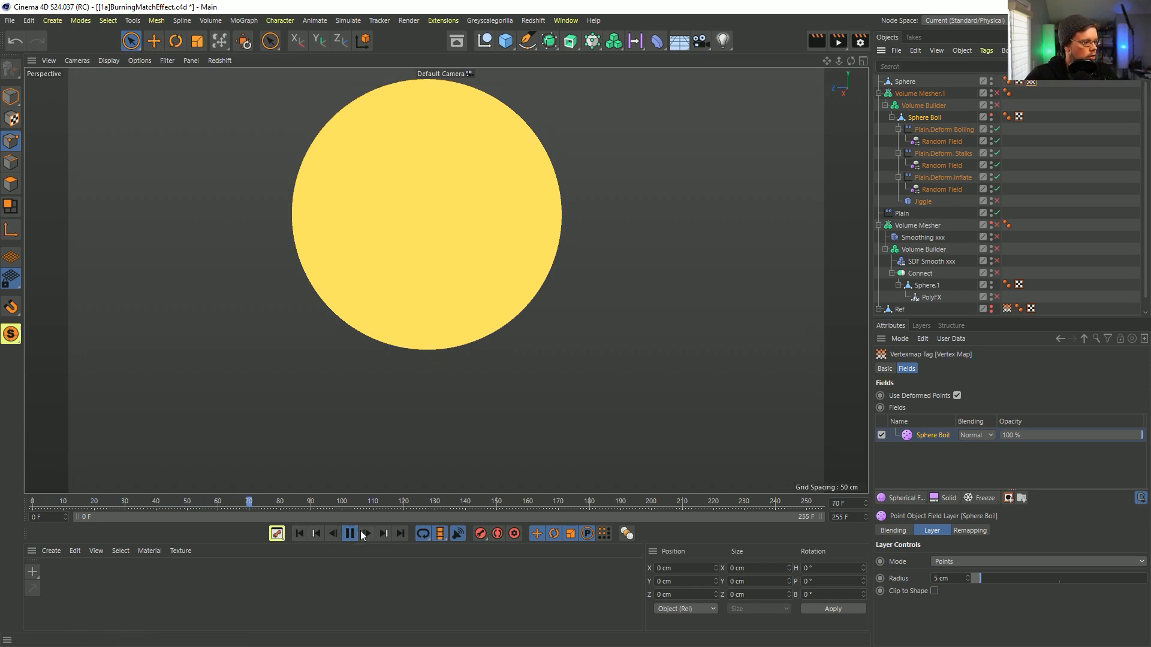
click(350, 534)
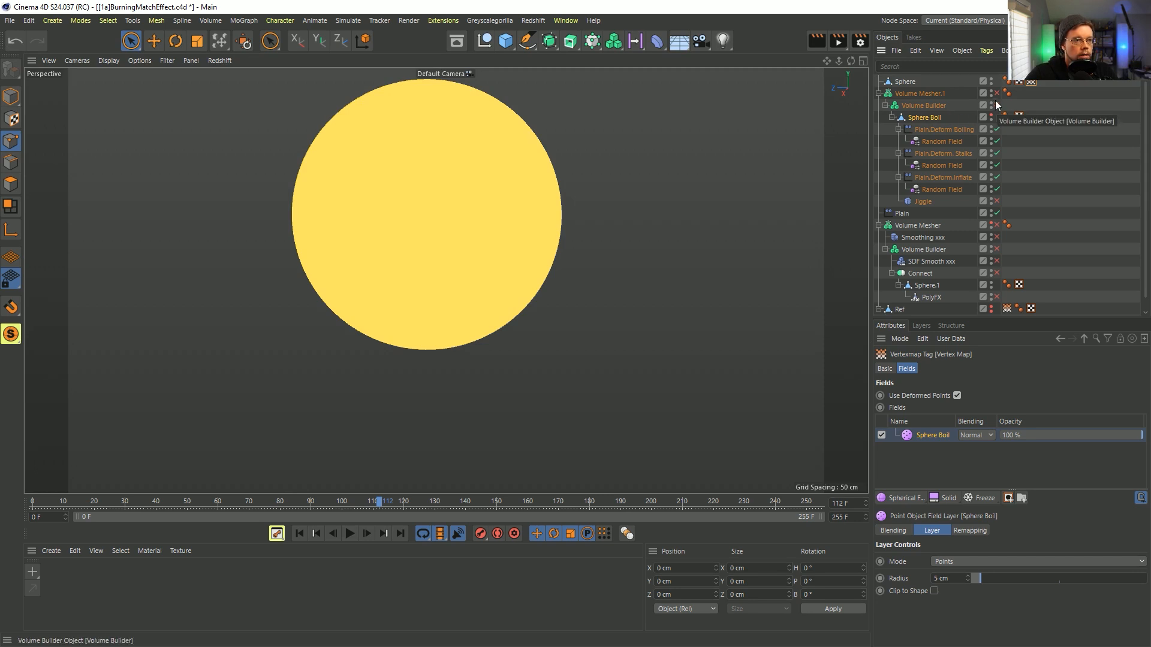
Add a Connect generator as the parent of Sphere Boil
click(917, 118)
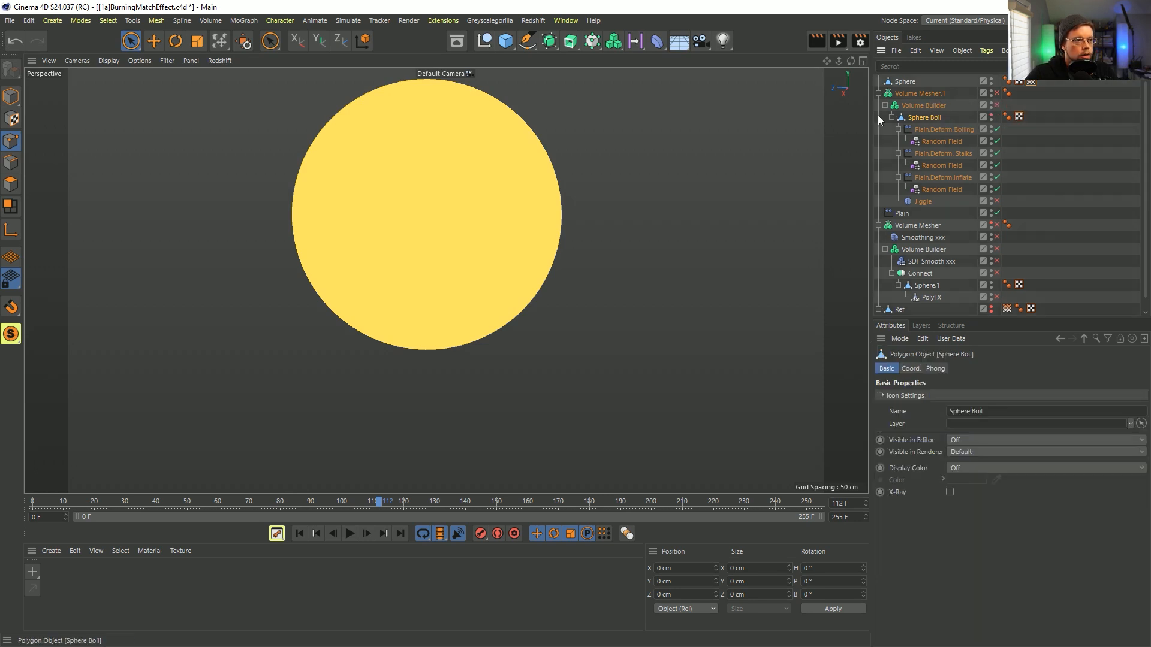
click(550, 42)
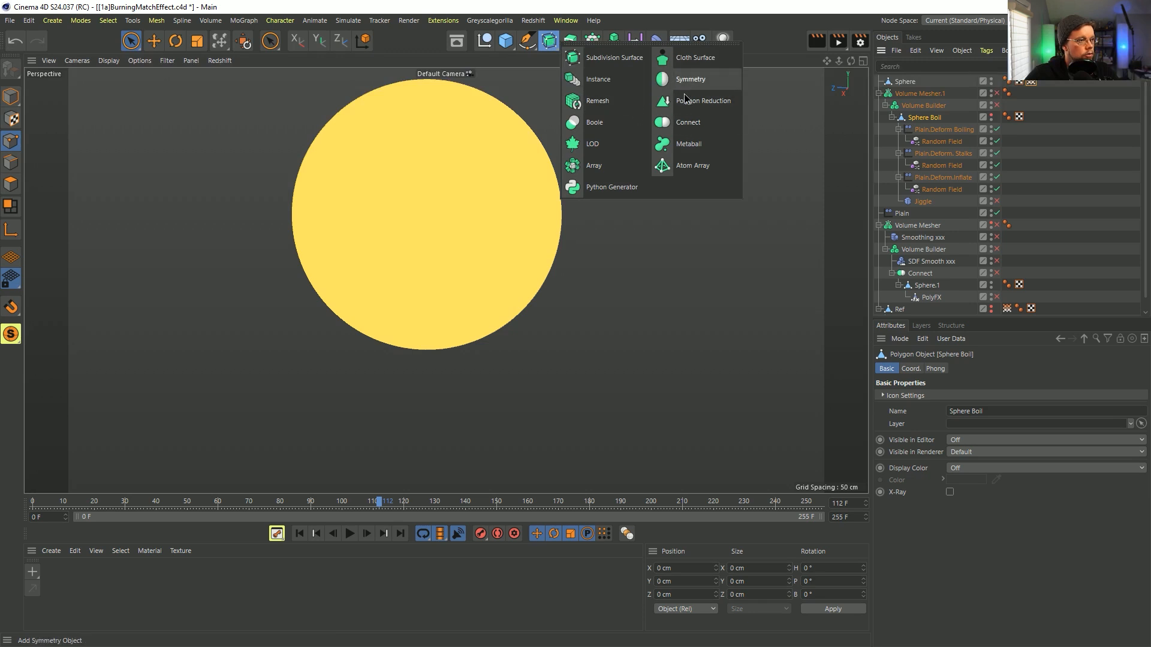
alt+click(684, 120)
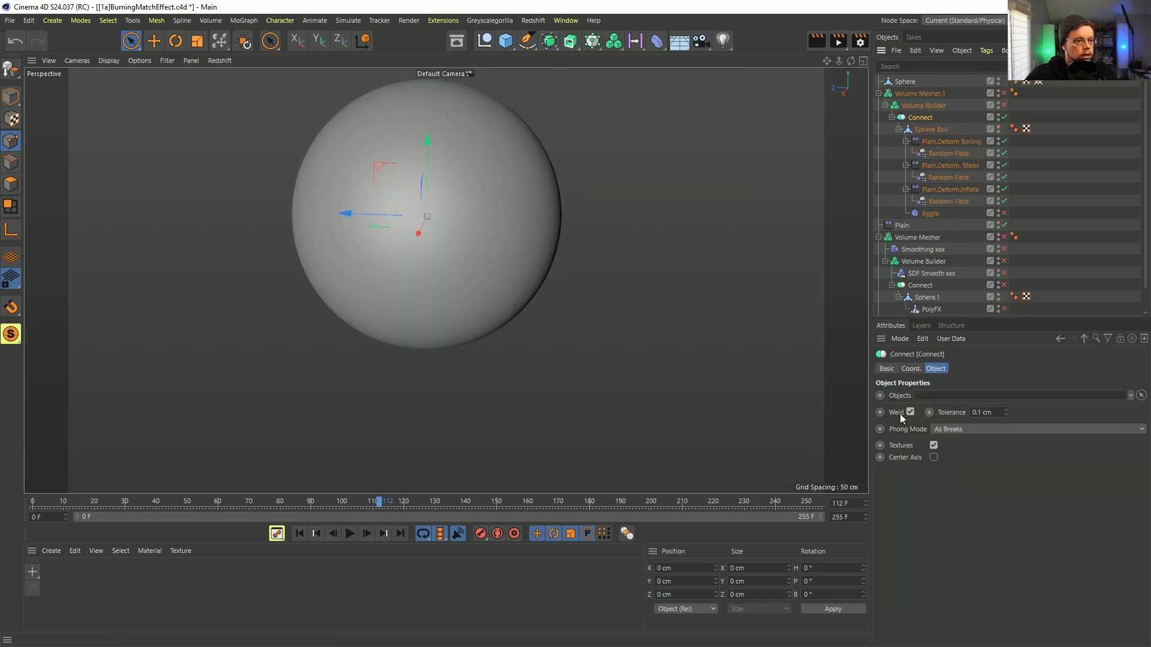
Replace the Sphere Boil field layer in the undeformed sphere's vertex map with the Connect object
click(914, 81)
click(1038, 82)
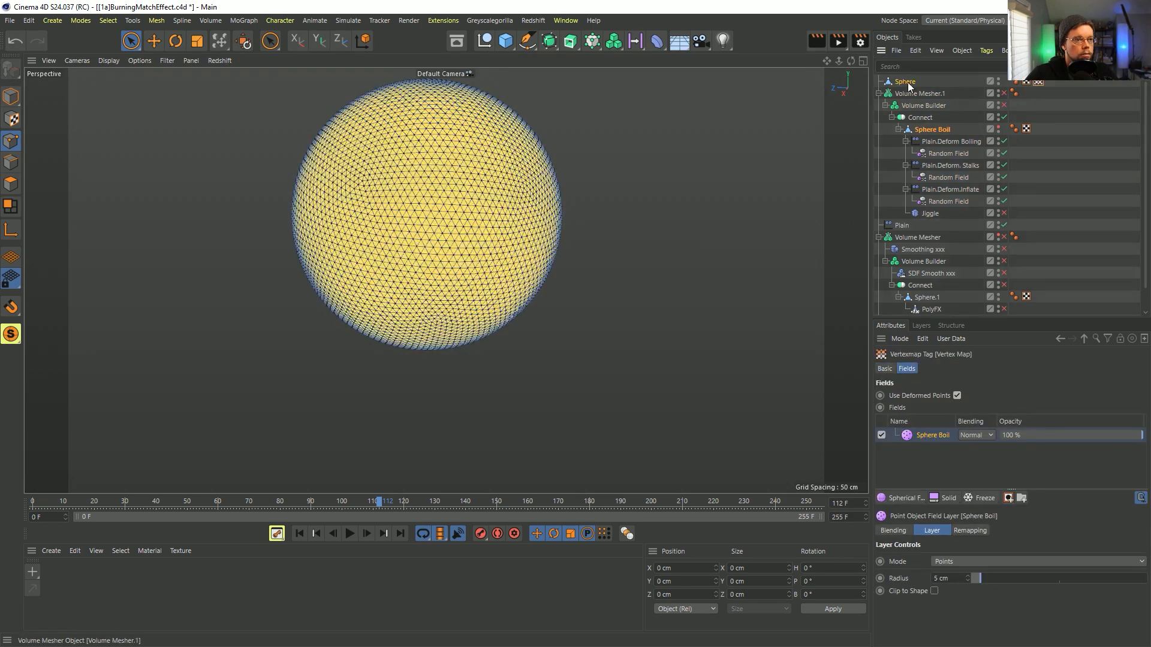
drag(920, 118, 940, 457)
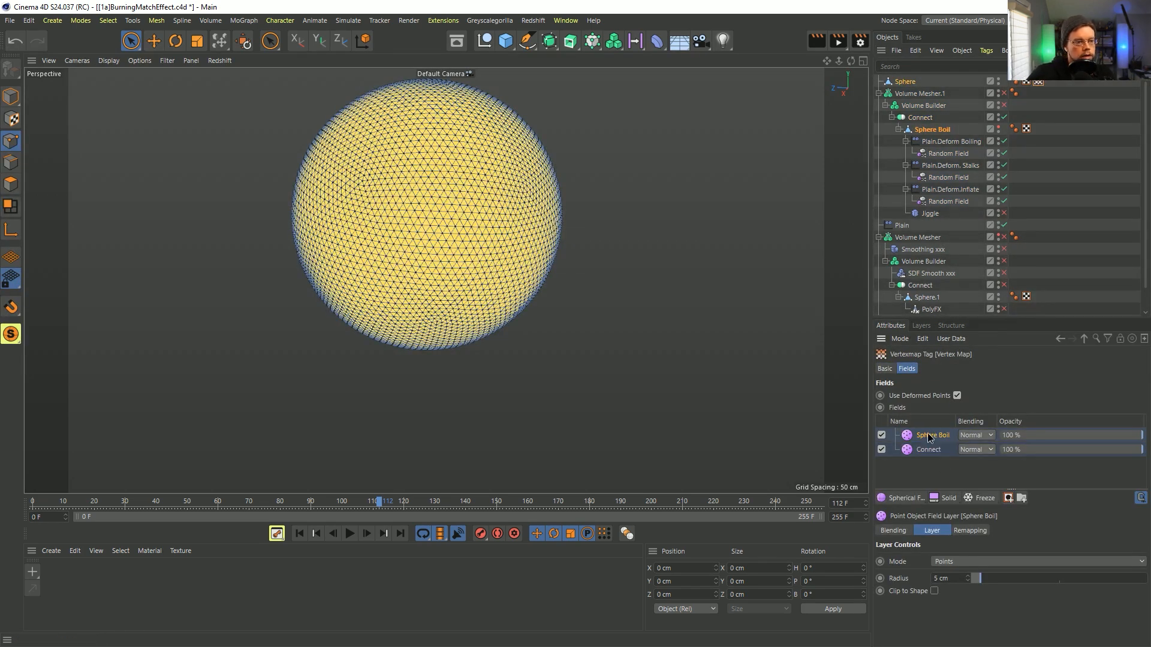
click(930, 435)
key(Delete)
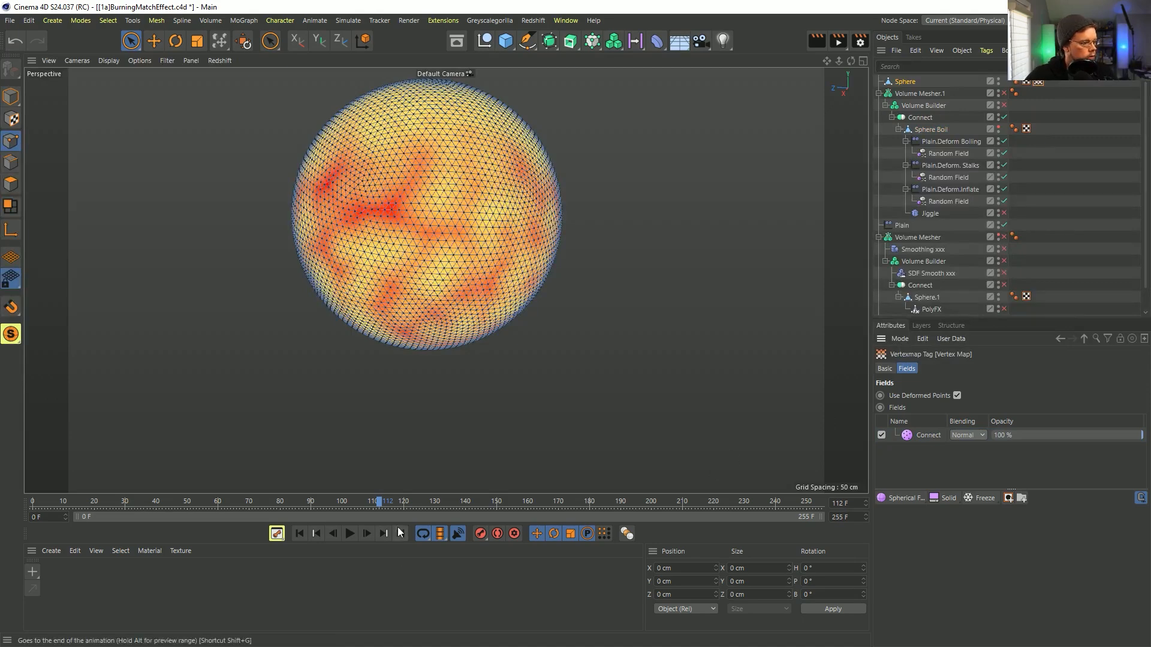
Play the animation to about frame 175 and inspect the changing vertex map on the sphere
click(350, 534)
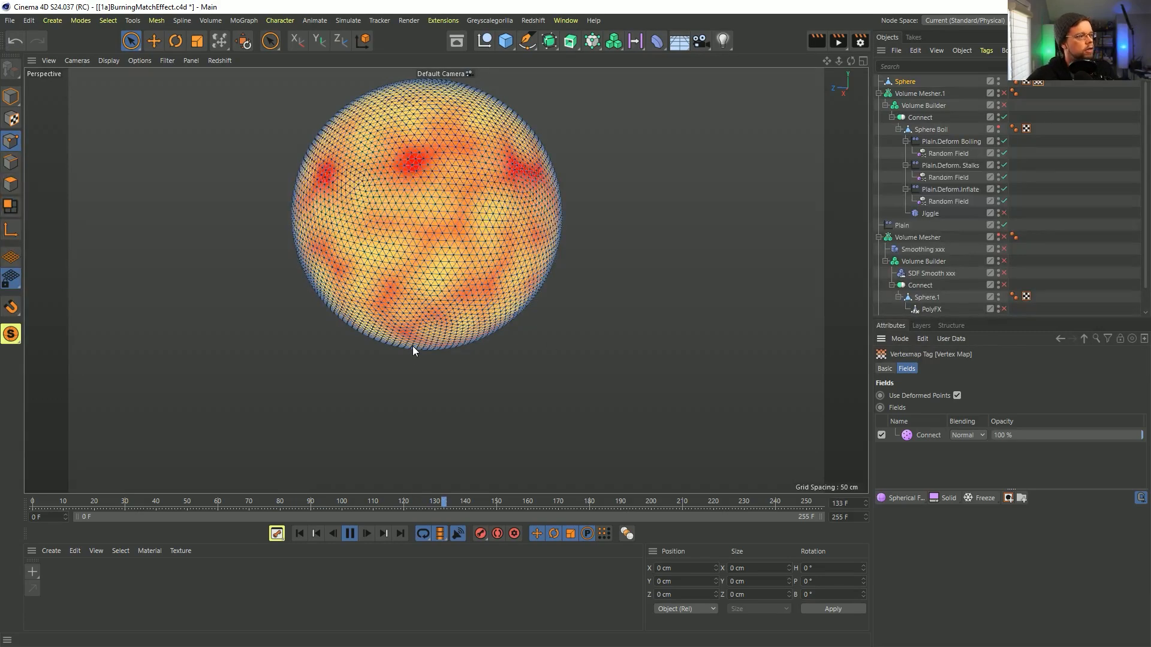
click(351, 536)
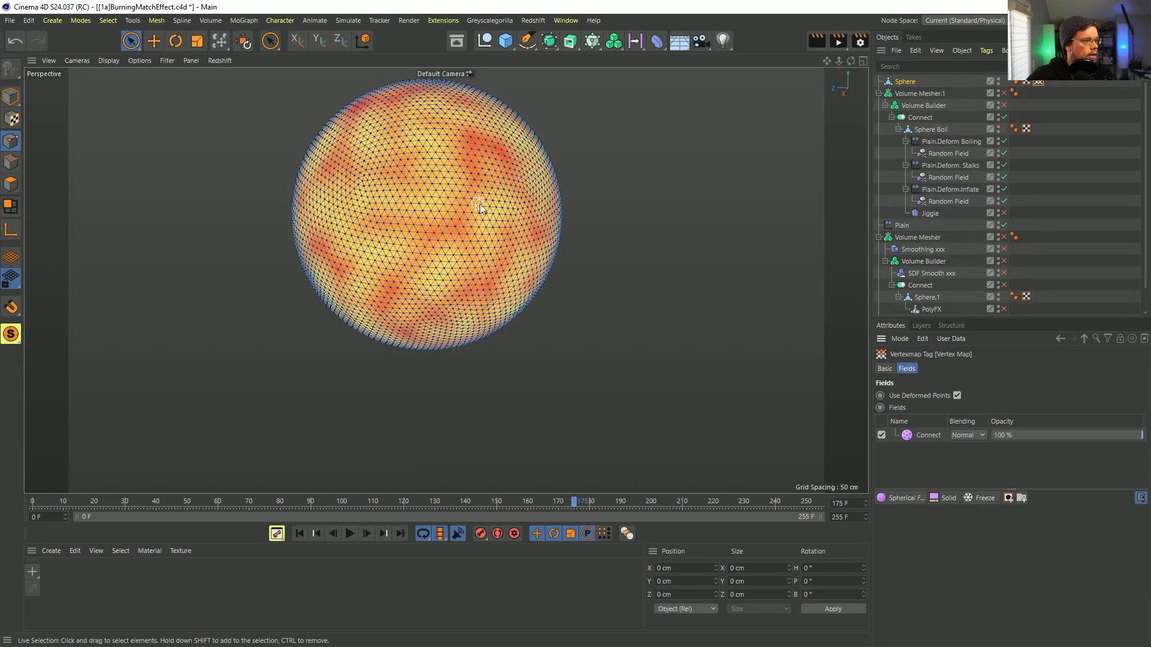
alt+drag(458, 207, 451, 260)
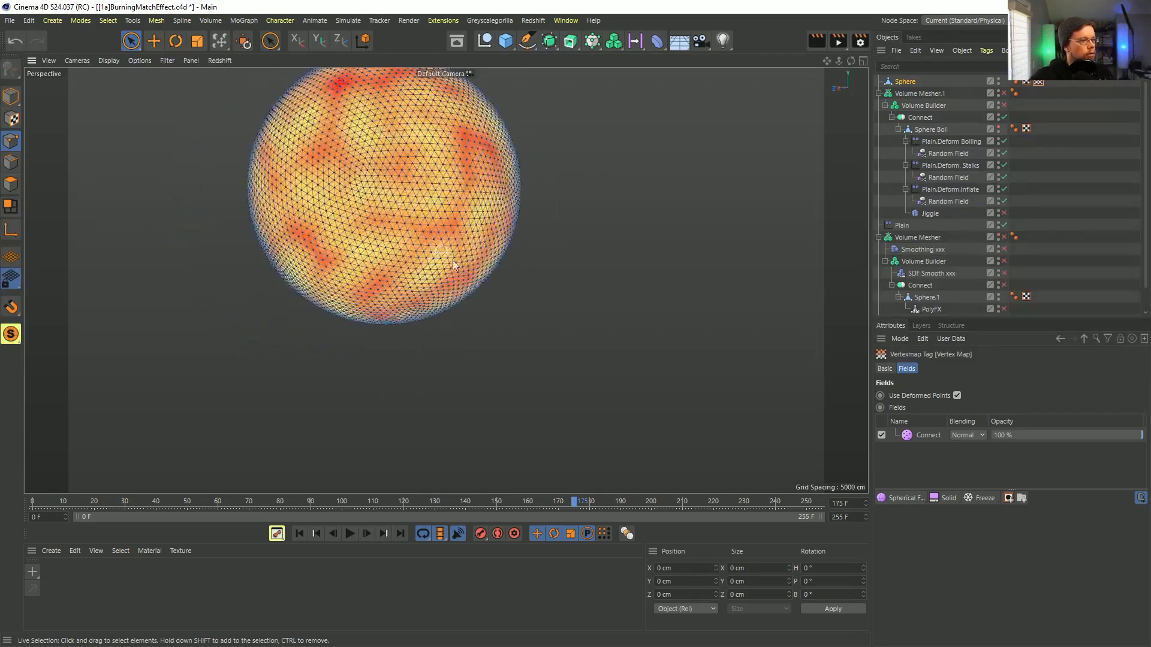
Set the Connect field layer's radius to 11 cm and inspect the vertex map pattern on the sphere
click(931, 435)
alt+middle_drag(408, 227, 441, 308)
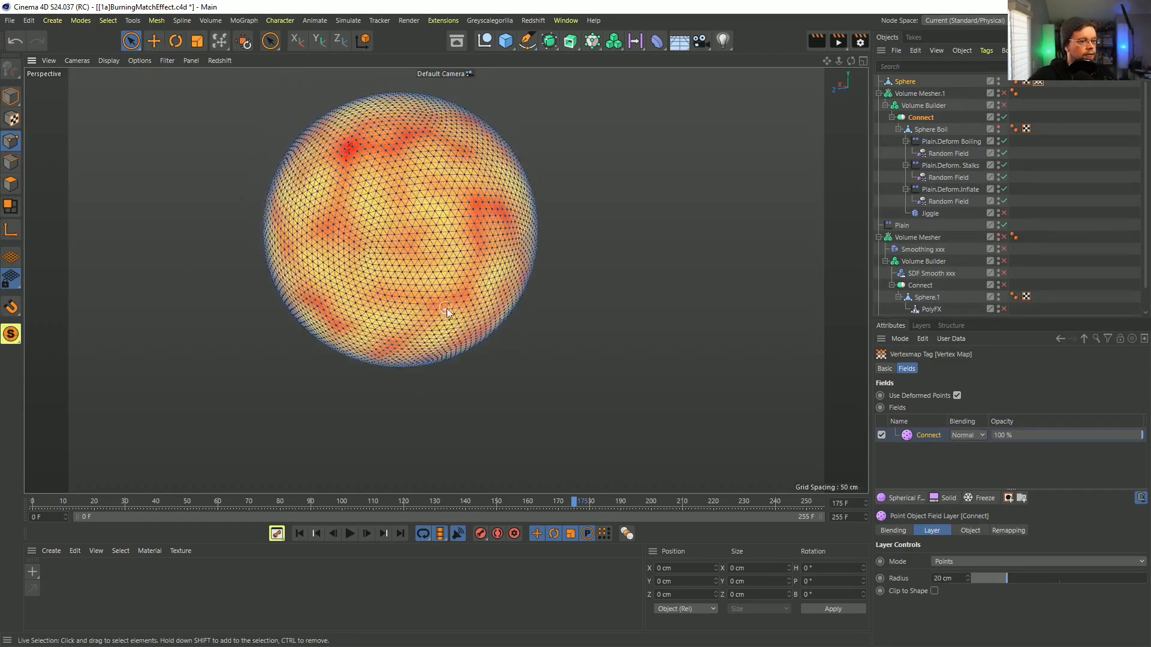
drag(1005, 577, 991, 581)
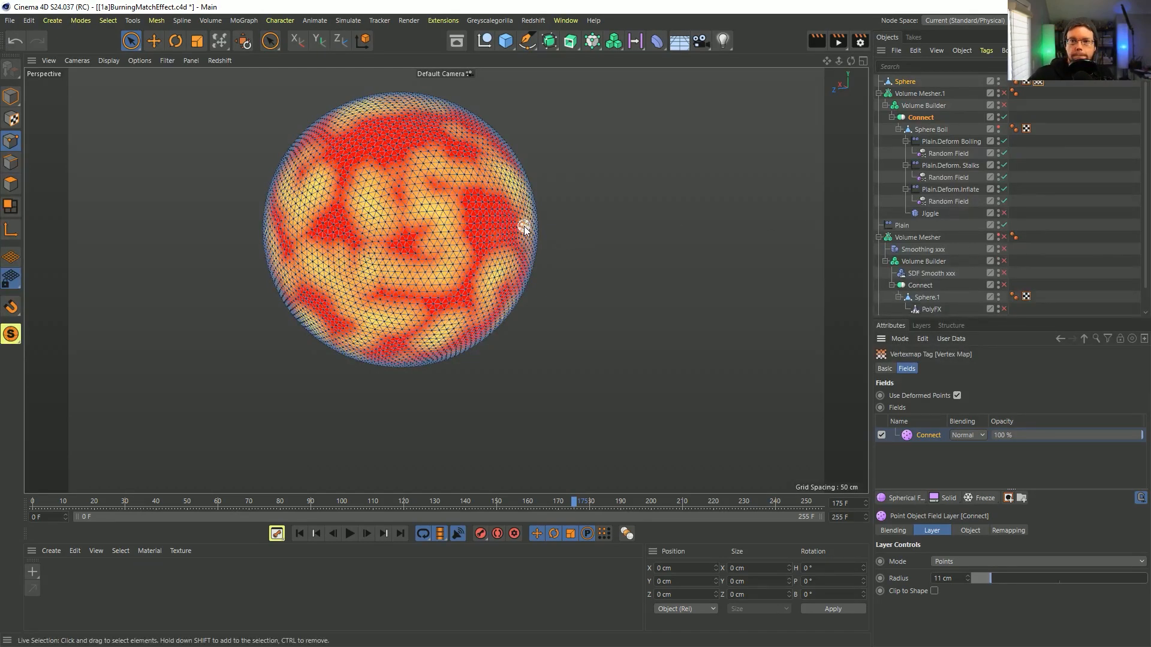
alt+drag(495, 215, 451, 467)
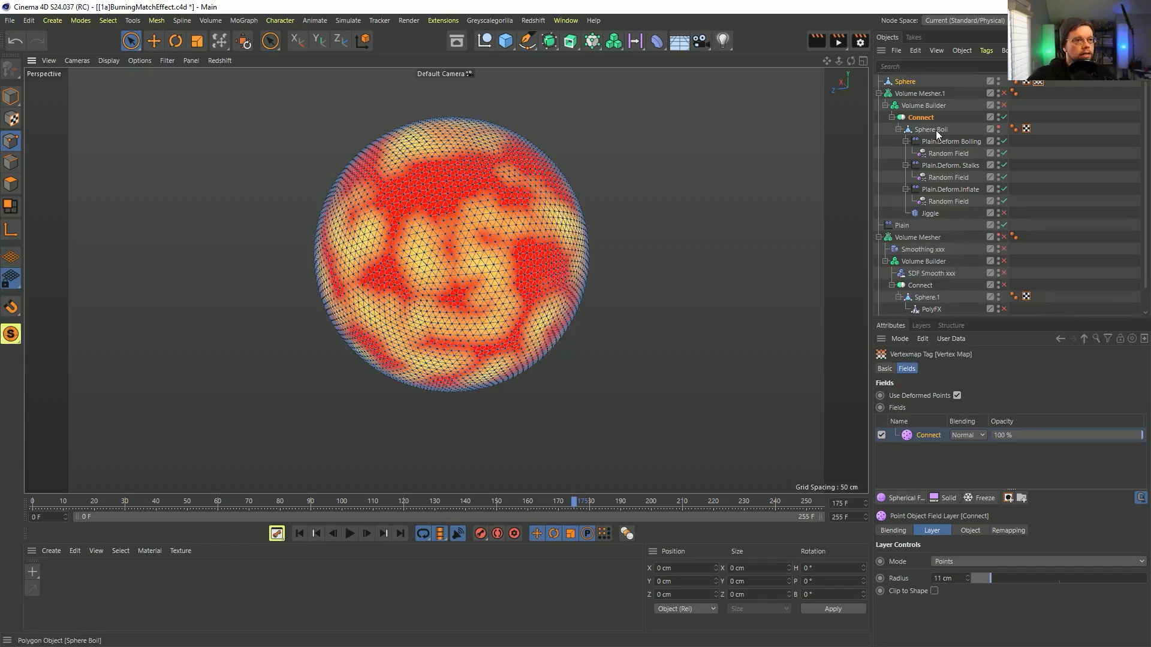
Collapse Sphere Boil's deformers and move the vertex-mapped sphere below Volume Mesher.1 in the hierarchy
click(900, 130)
drag(900, 157, 899, 134)
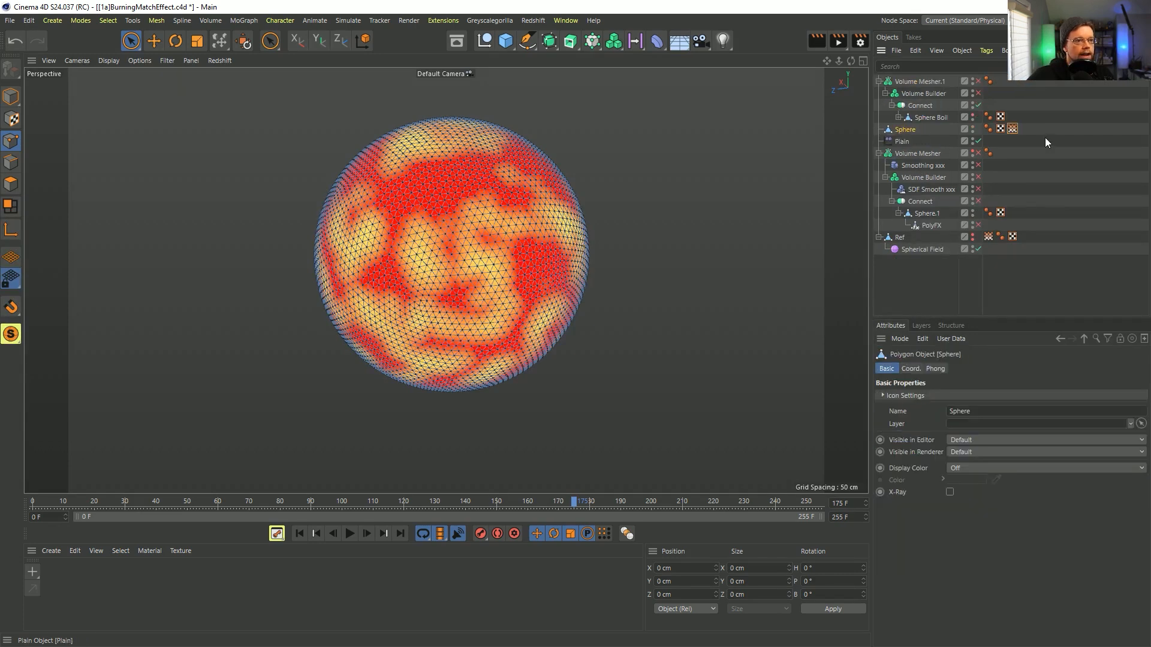
Move the vertex map tag from Sphere to Sphere Boil and expand Sphere Boil's deformer hierarchy
drag(1012, 129, 1012, 118)
click(902, 131)
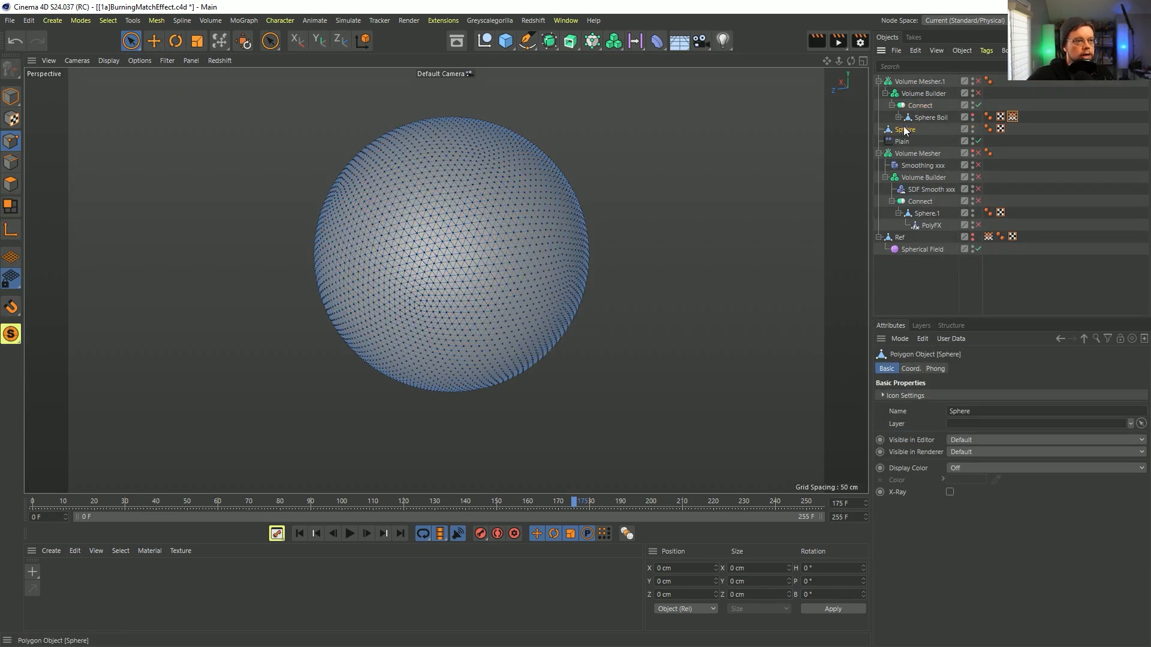
click(900, 118)
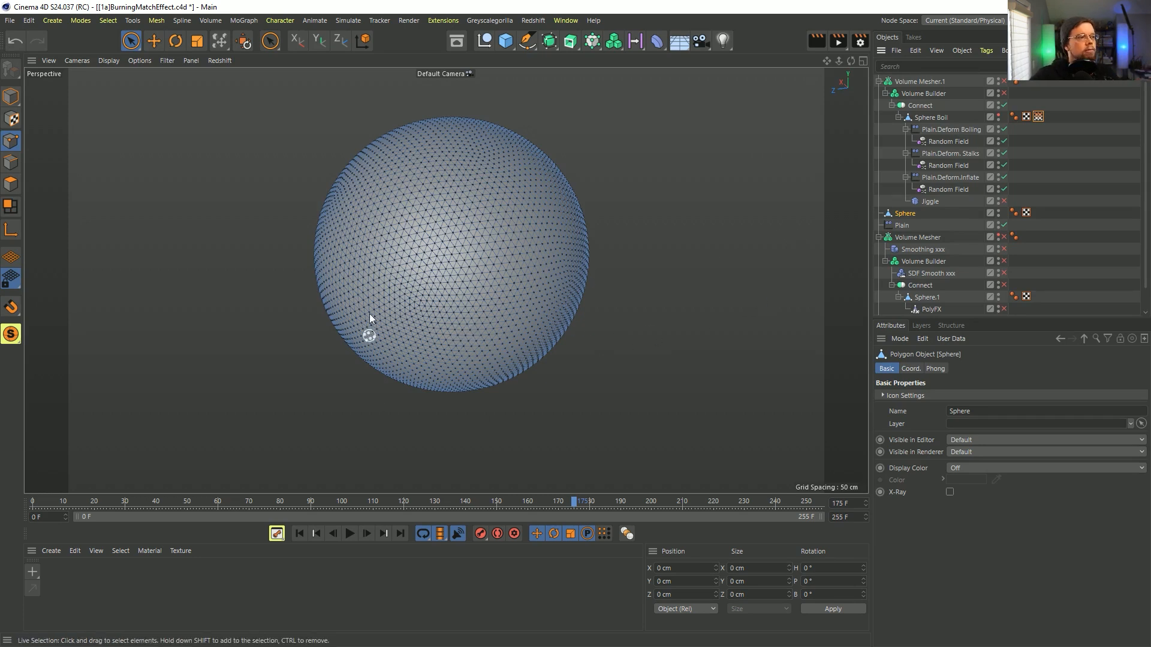
click(945, 201)
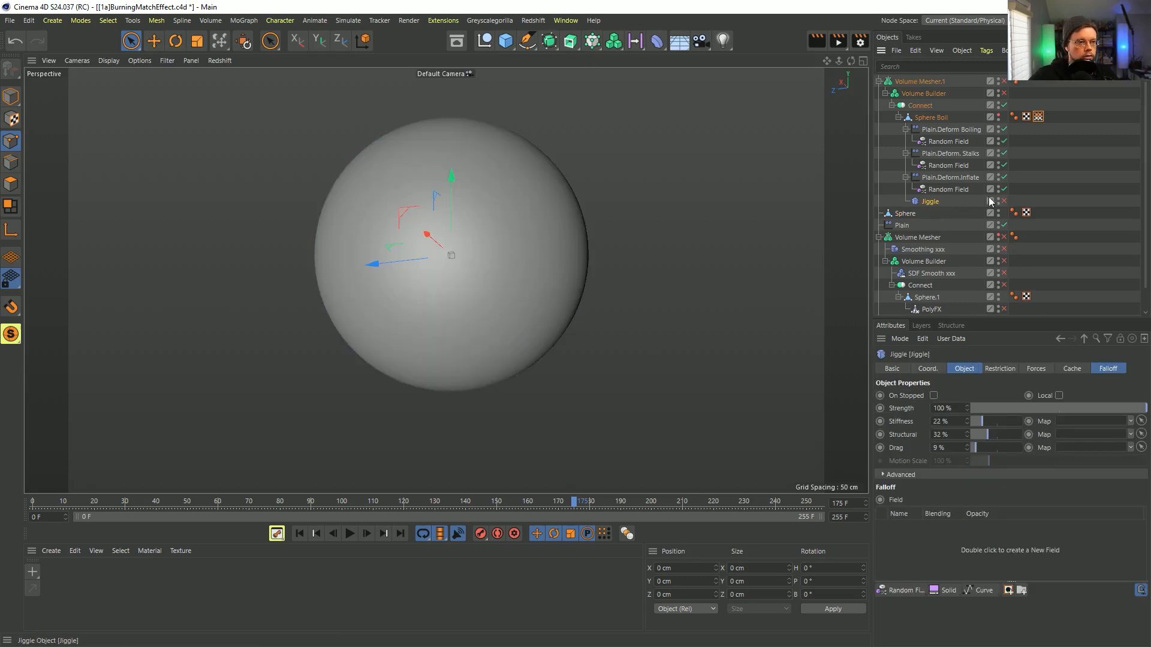
alt+drag(801, 209, 750, 209)
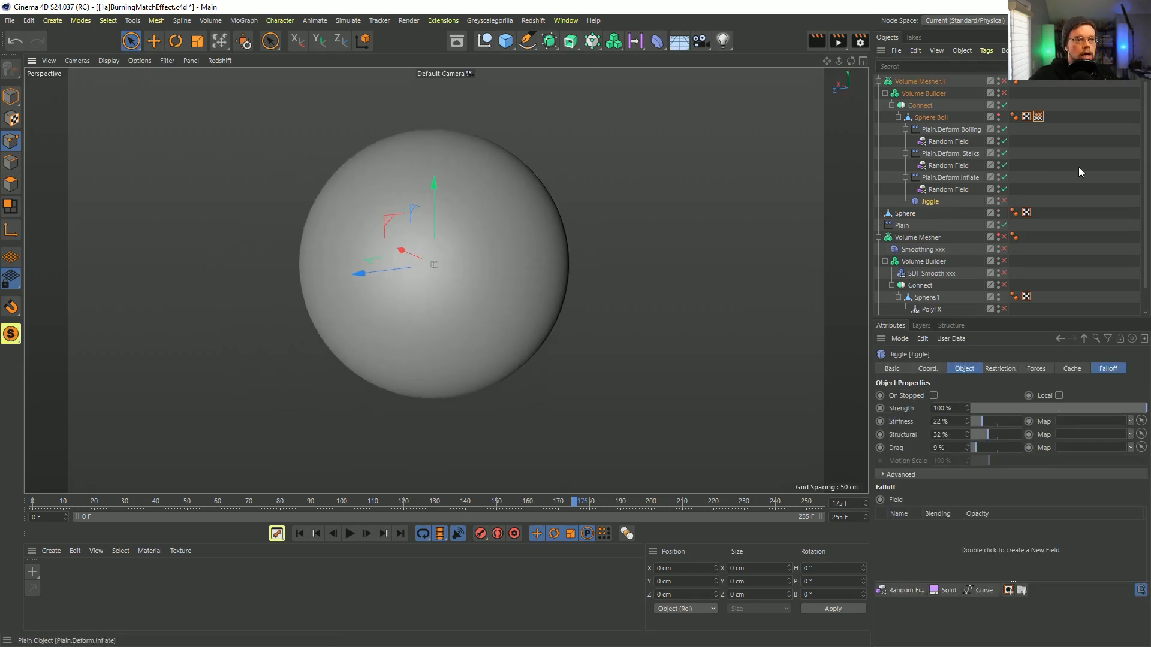
Add Sphere as a field layer in Sphere Boil's vertex map and disable its Connect layer
click(1039, 117)
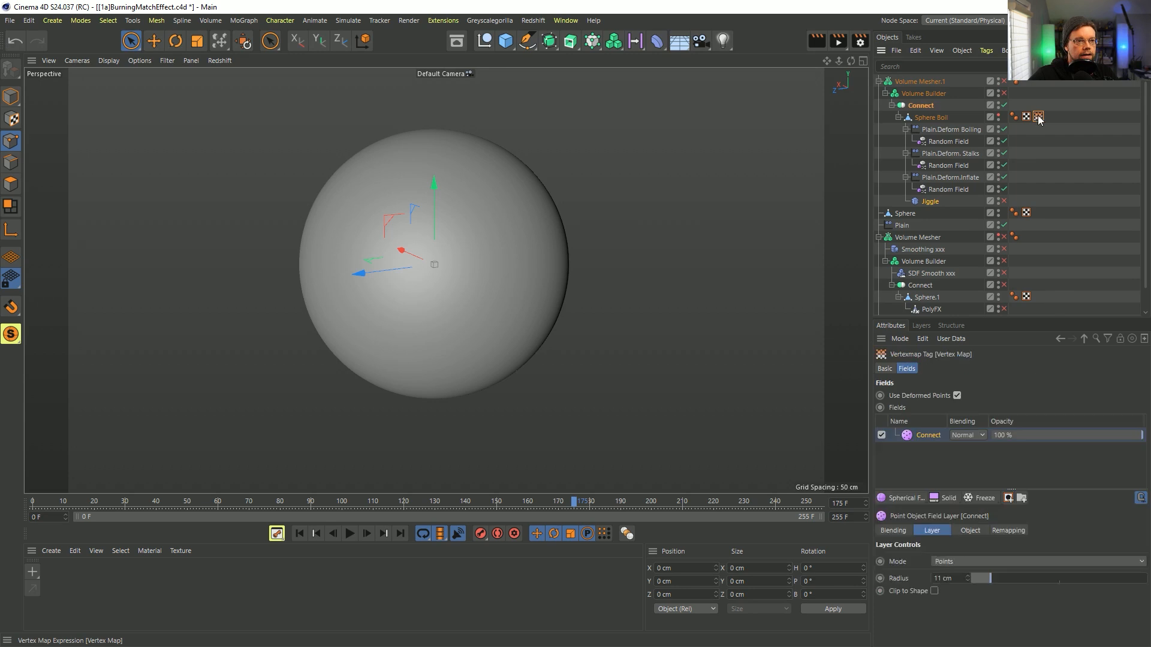
drag(904, 216, 923, 284)
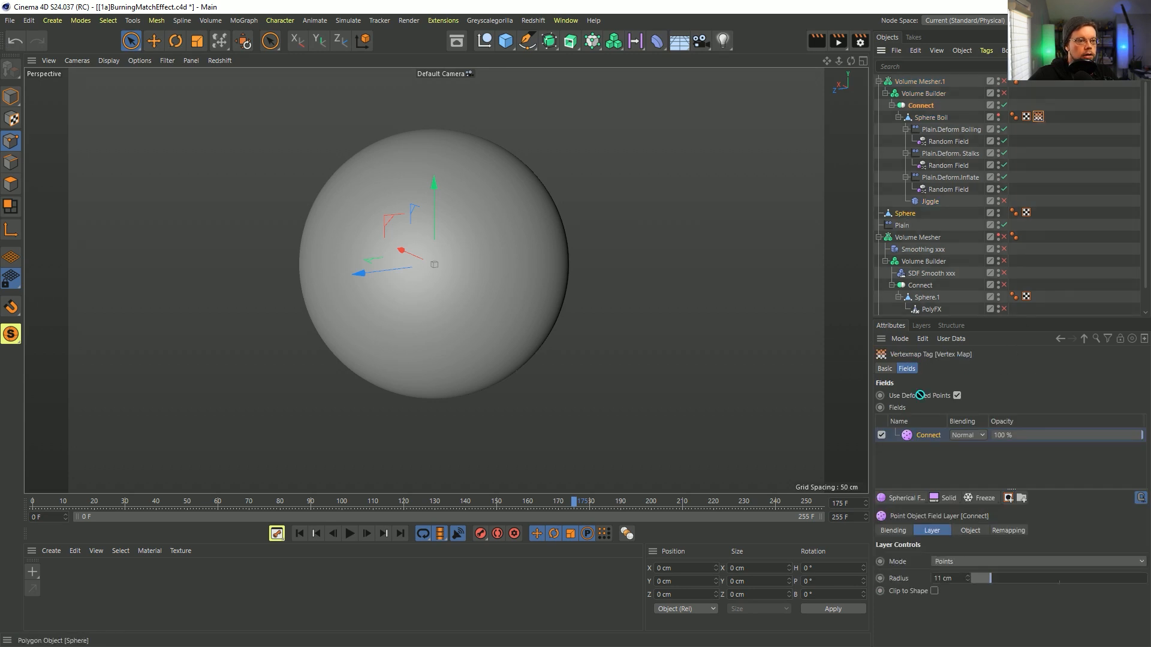
drag(927, 441, 927, 441)
click(881, 435)
click(915, 438)
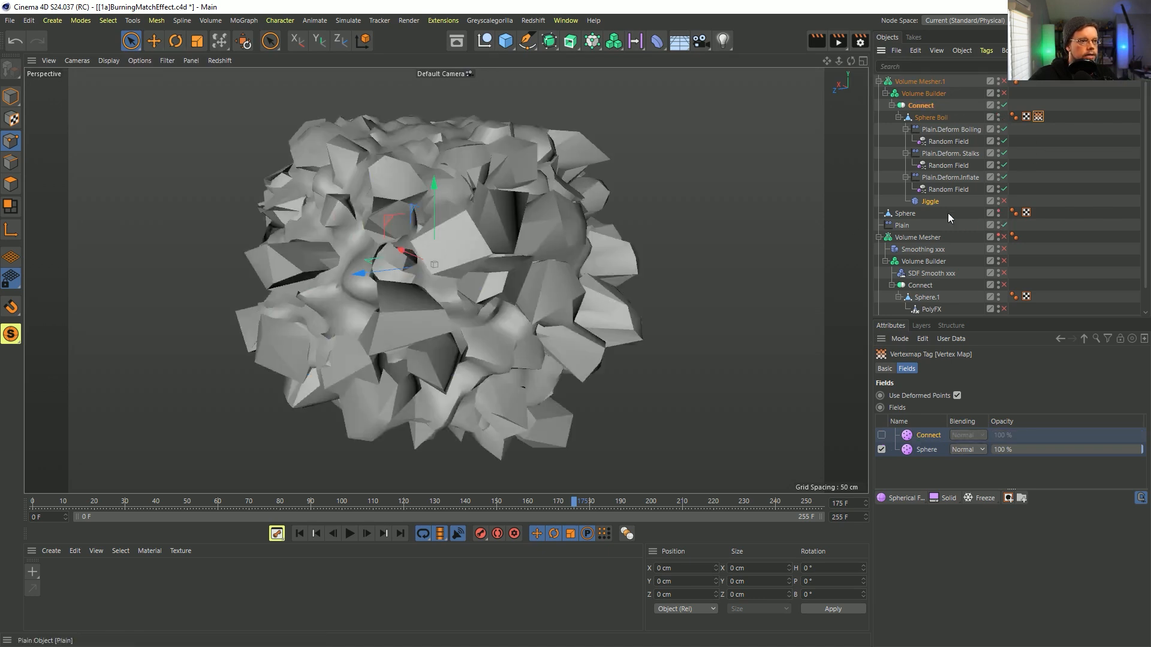
Disable the Connect object above Sphere Boil and play the animation to about frame 199 to inspect the vertex map
click(930, 117)
click(1004, 105)
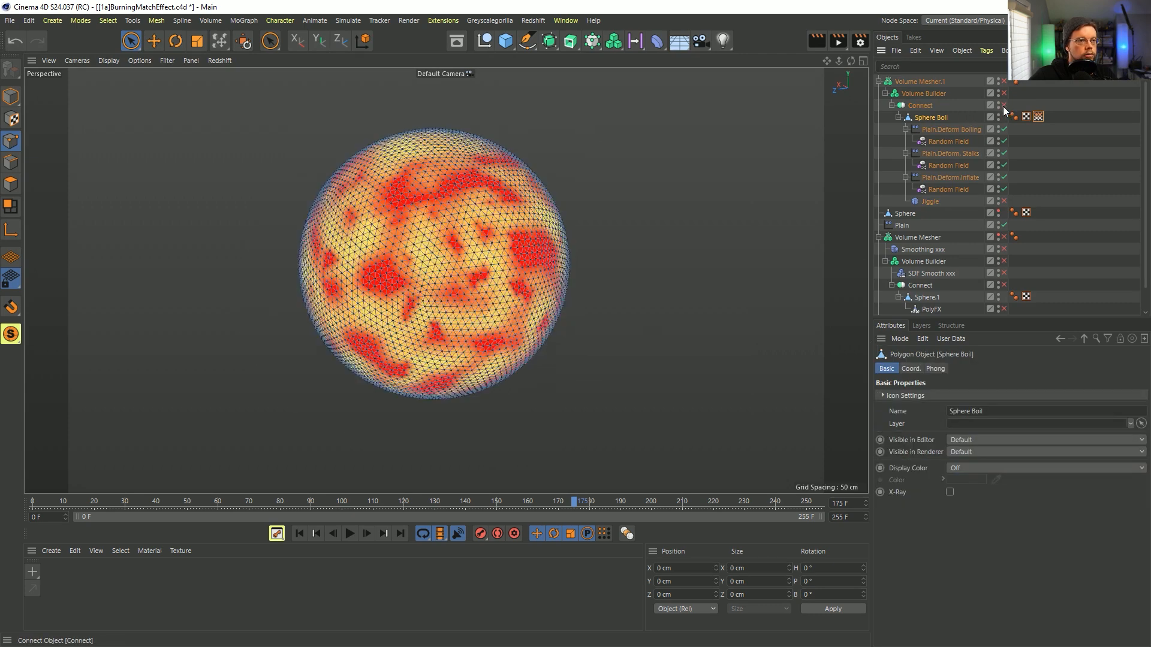
click(1037, 116)
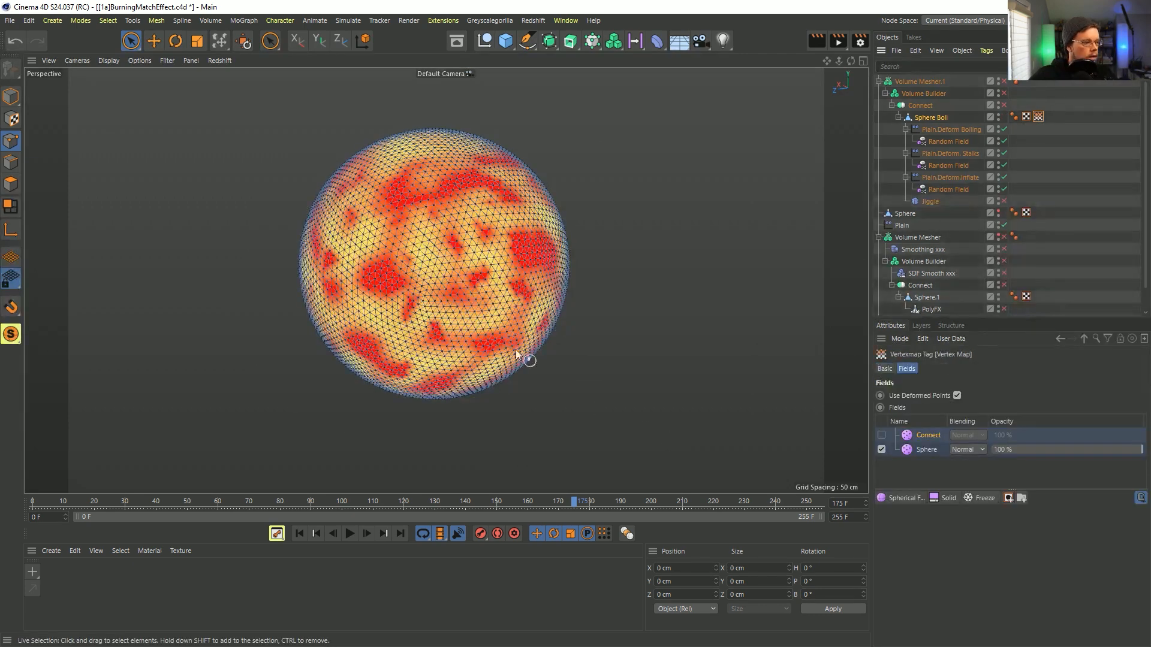
click(299, 533)
click(349, 533)
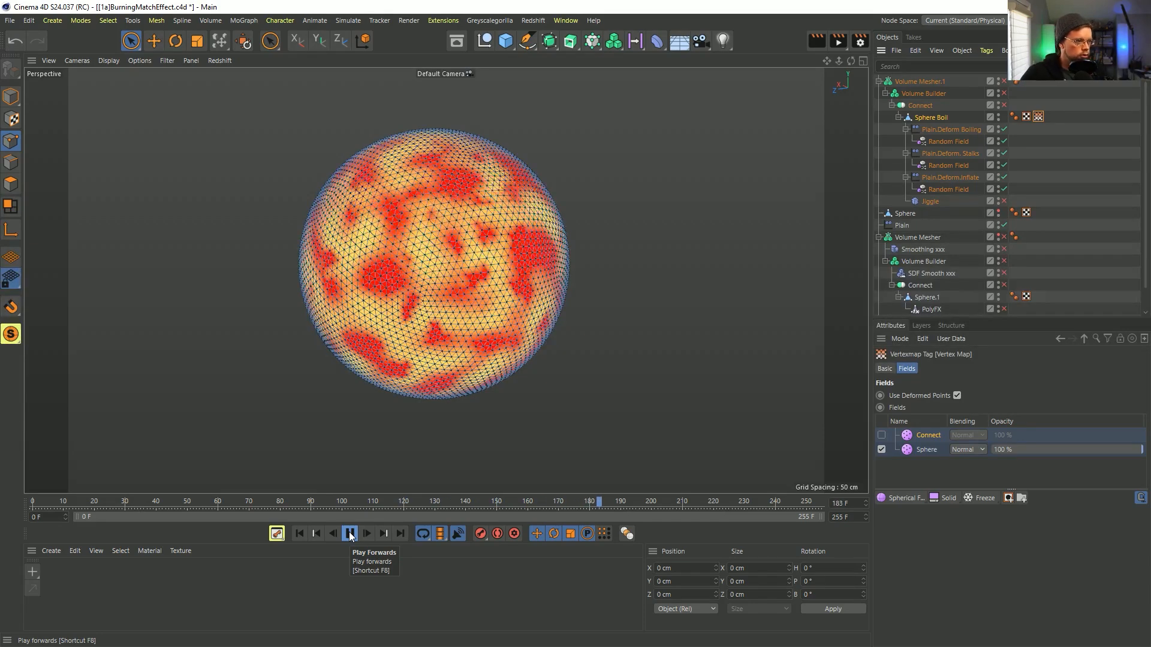
click(349, 533)
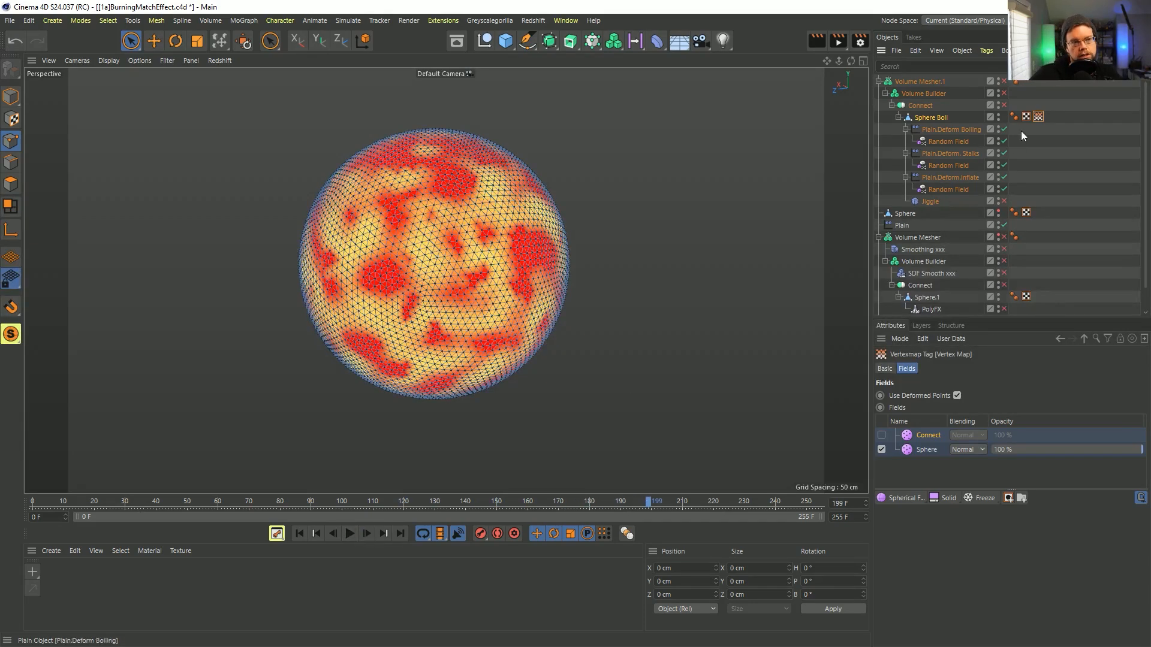
Rename the undeformed Sphere object as Sphere Ref 2
double_click(922, 214)
key(Escape)
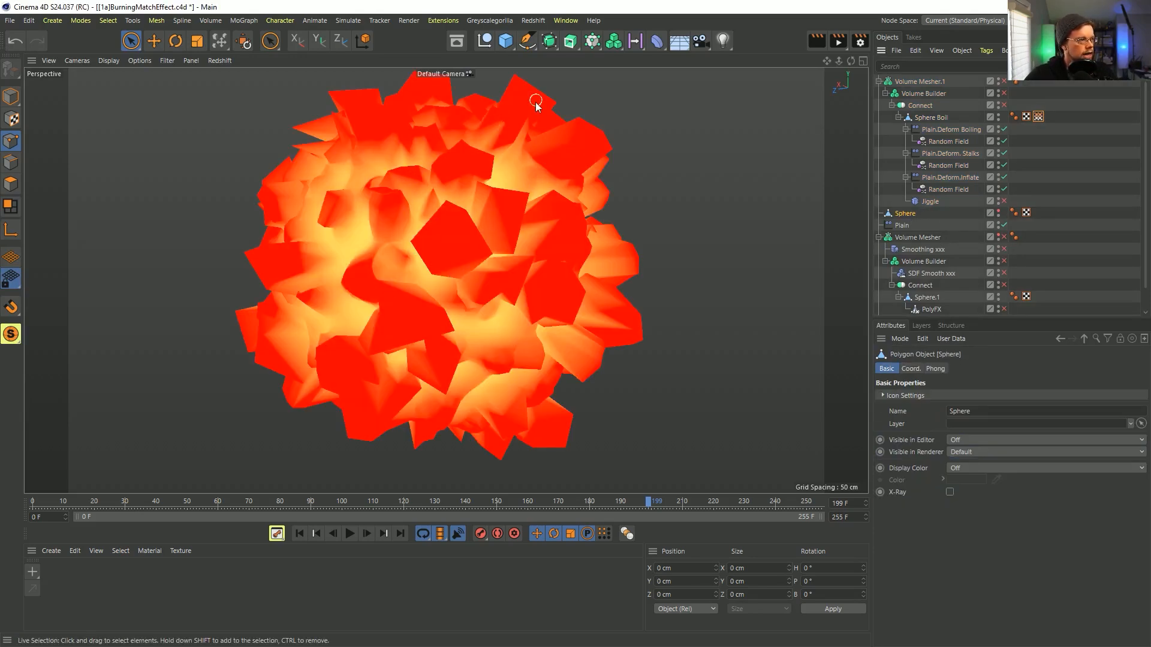
double_click(926, 214)
click(928, 216)
text(Ref)
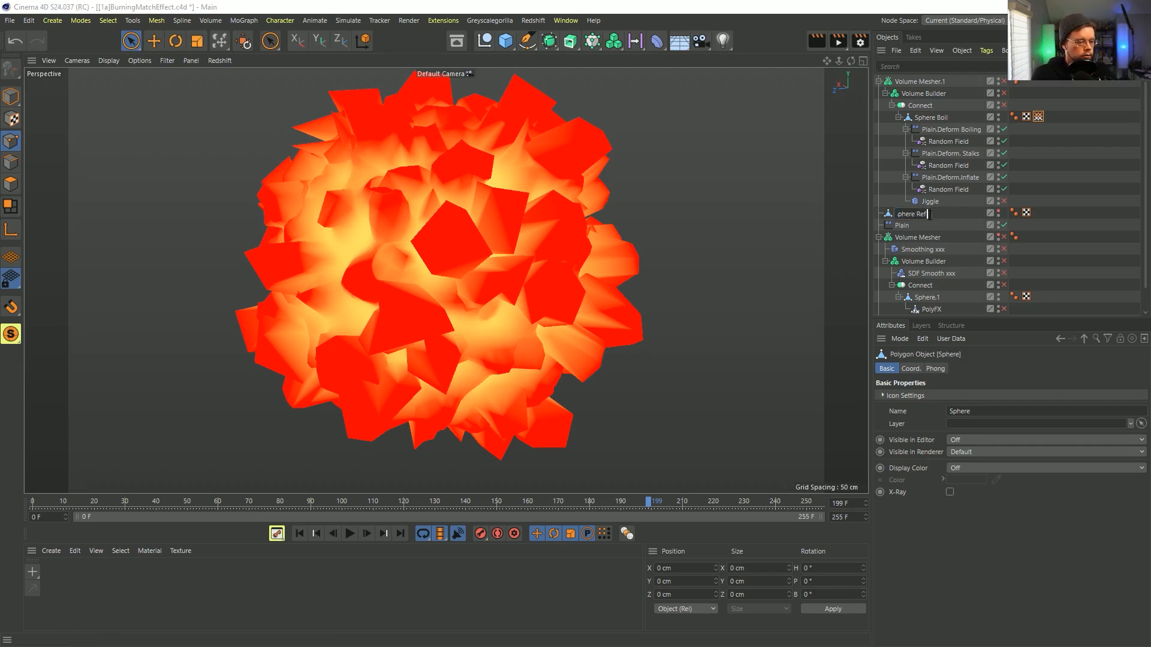
text( 2)
key(Return)
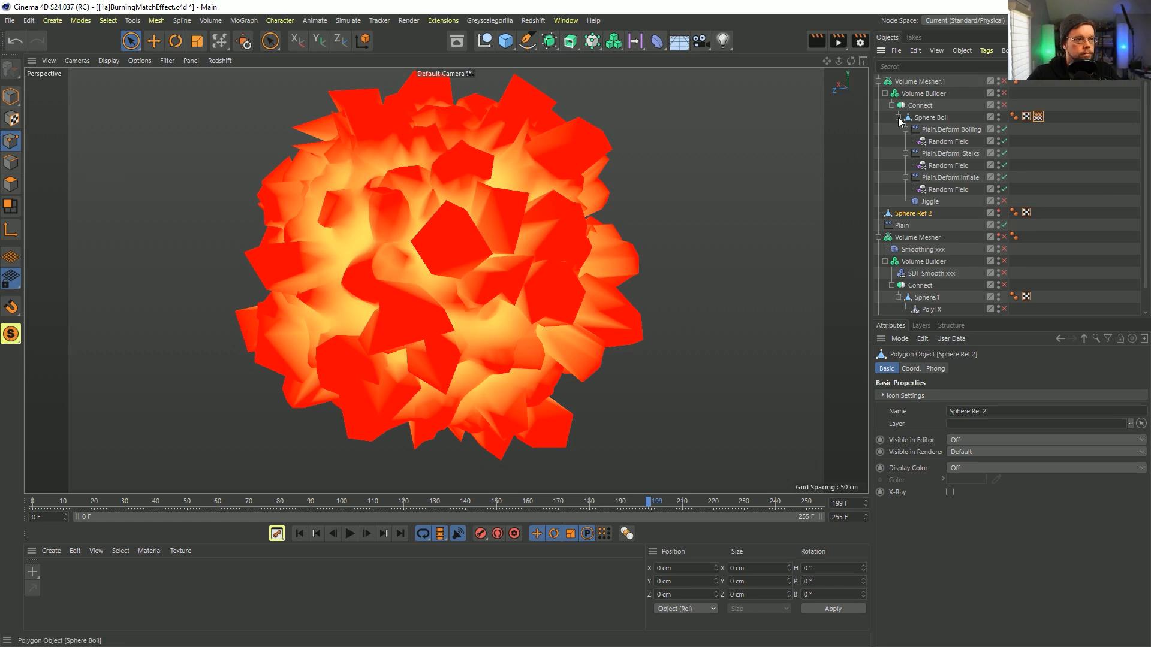
Re-enable the Connect object above Sphere Boil and add a Subdivision Surface as its parent
click(1004, 105)
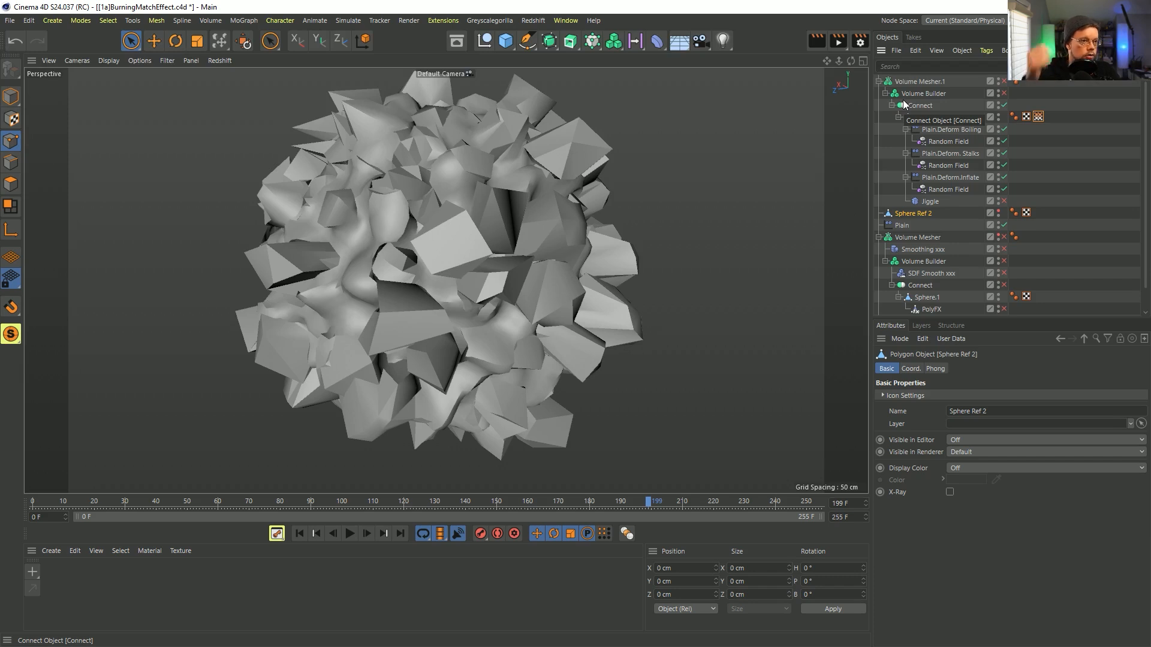
click(923, 83)
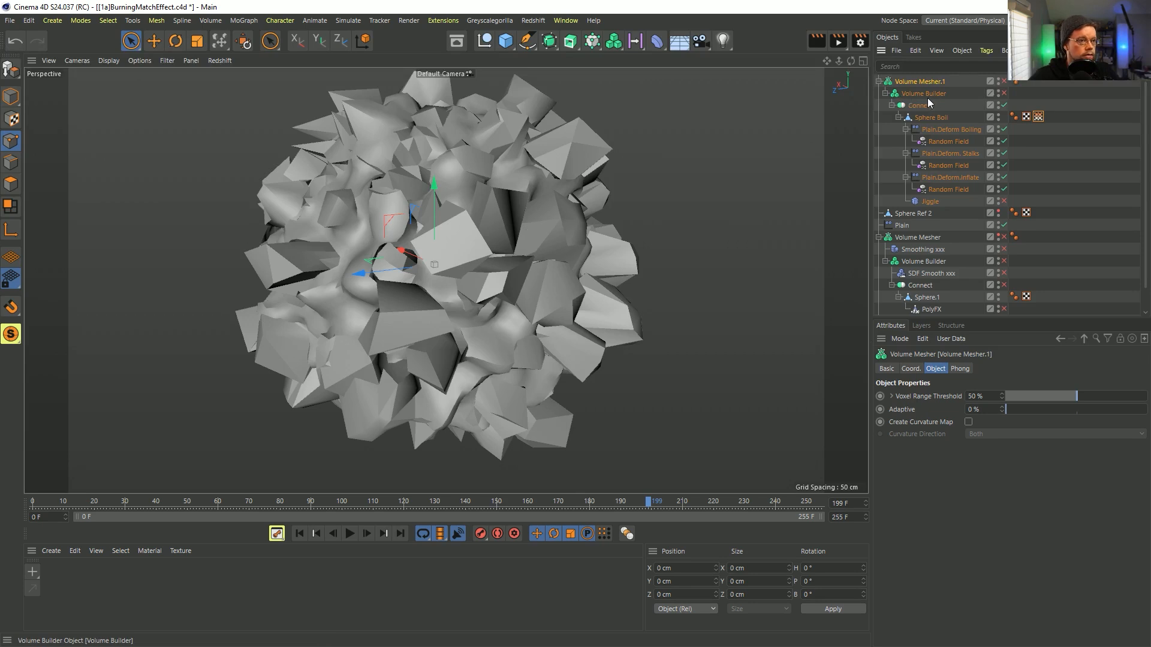
click(921, 108)
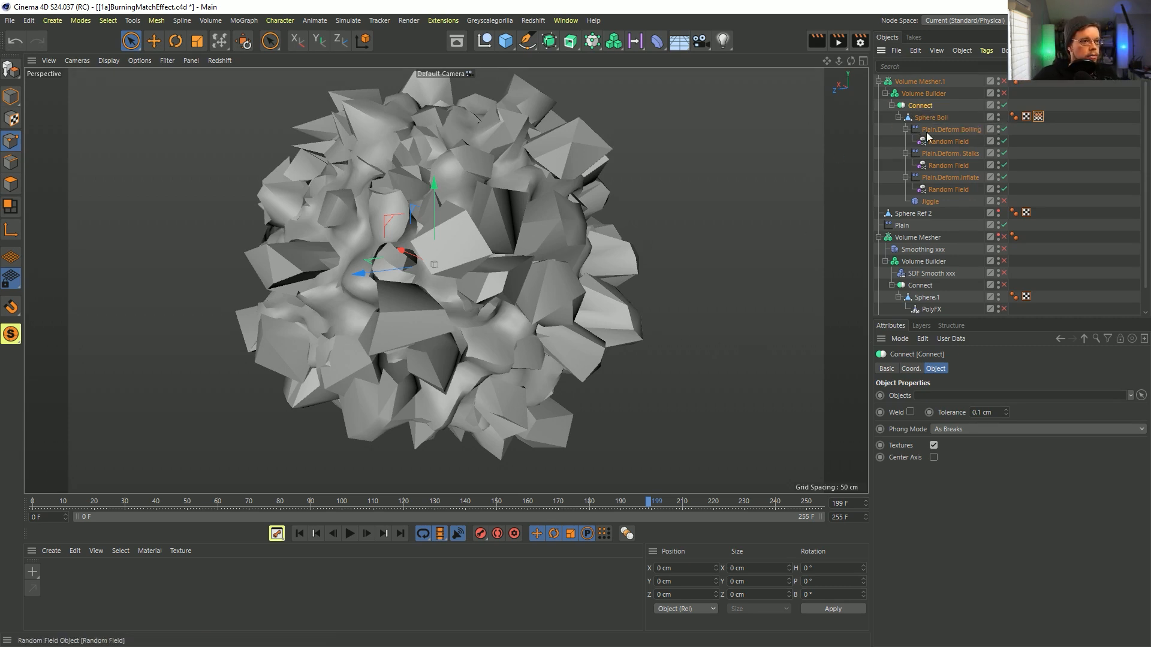
alt+click(550, 42)
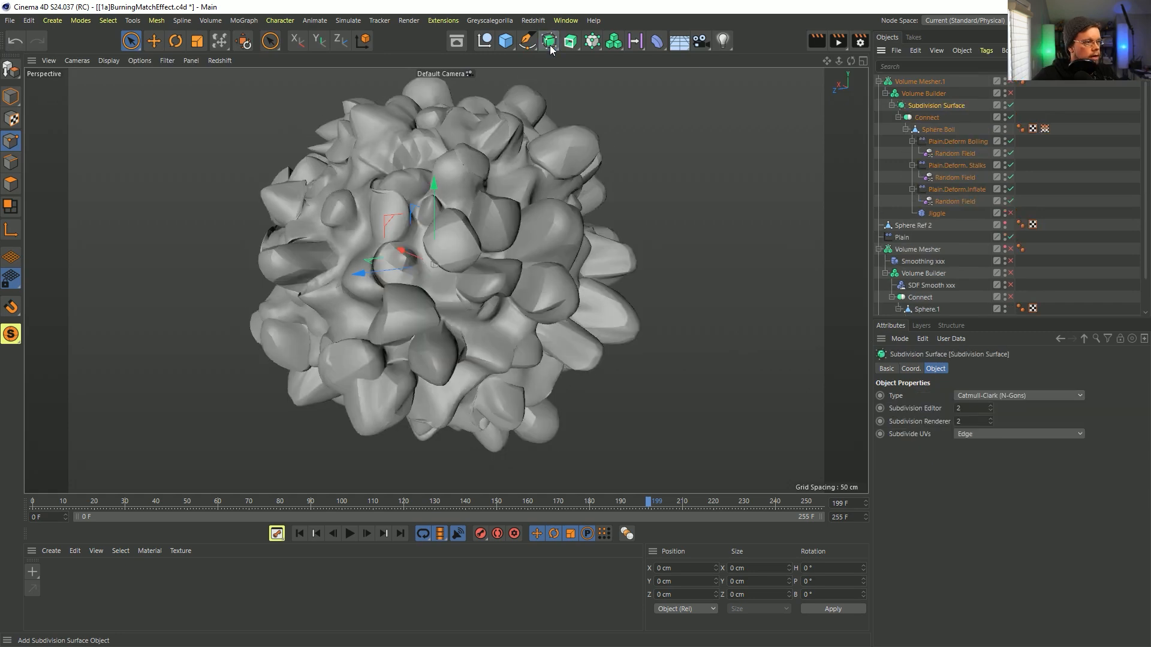
alt+drag(460, 295, 433, 277)
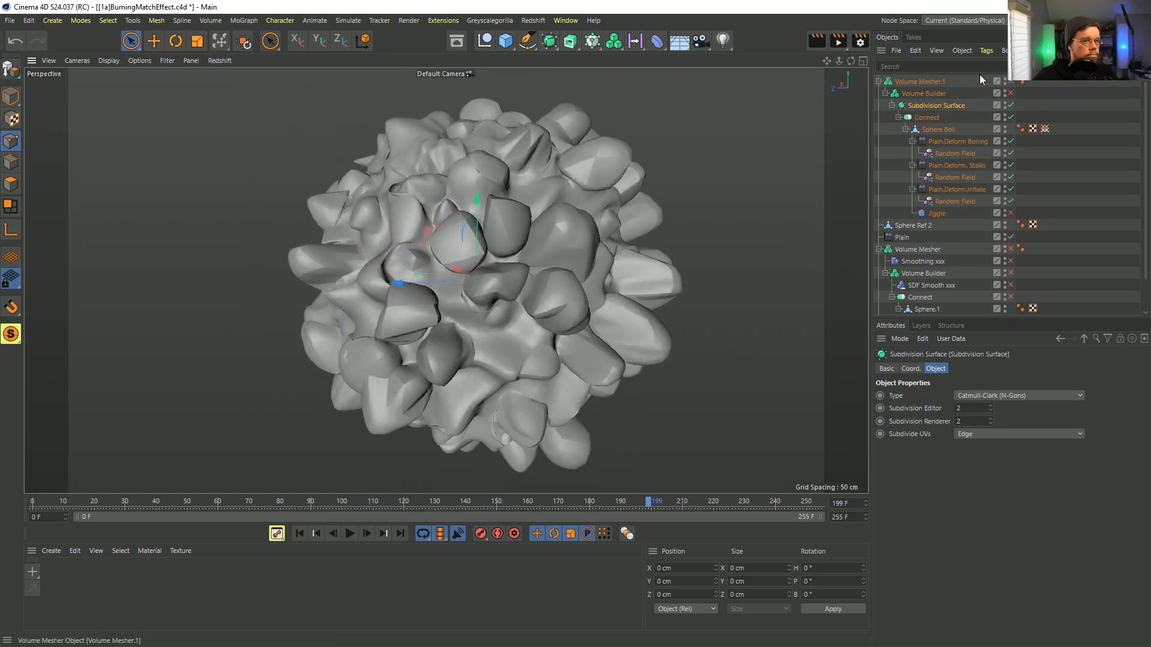
Set the Connect object's Phong Mode to Manual and inspect the surface shading of the subdivided sphere
click(944, 118)
click(959, 429)
click(961, 444)
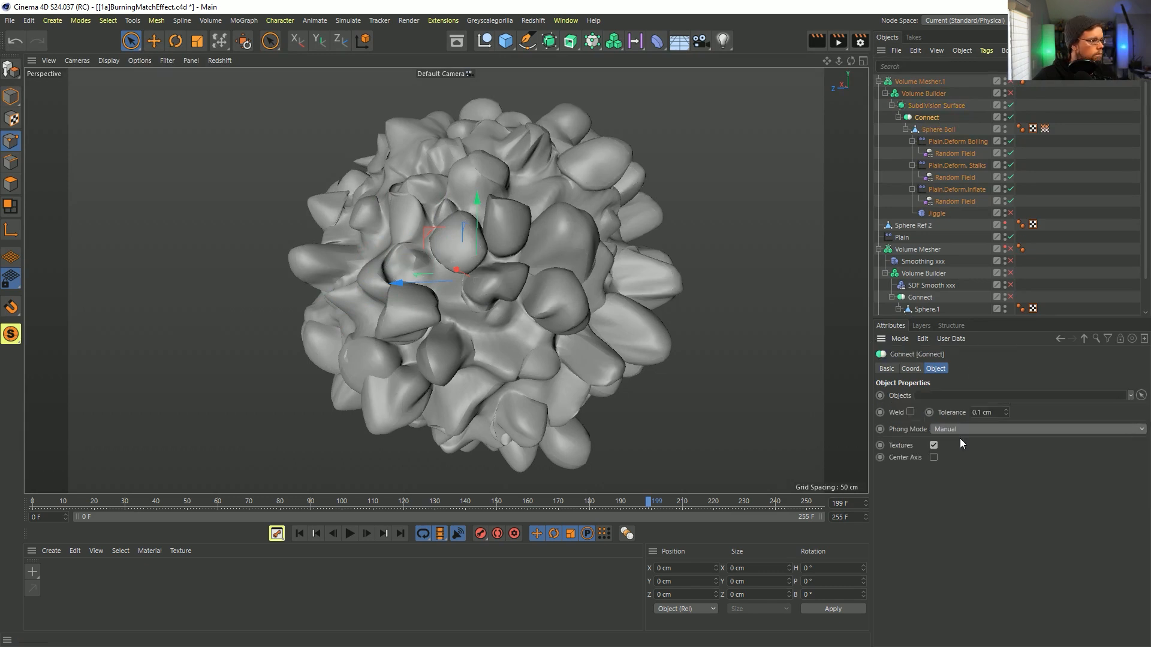
alt+drag(502, 298, 488, 254)
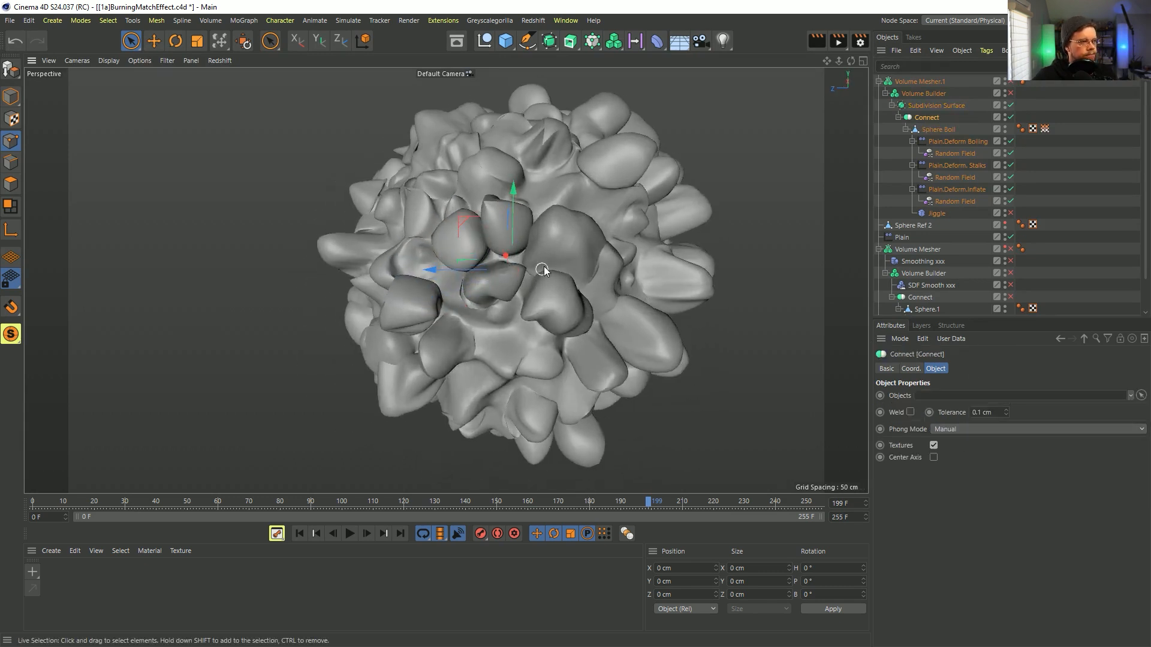
alt+drag(656, 278, 573, 221)
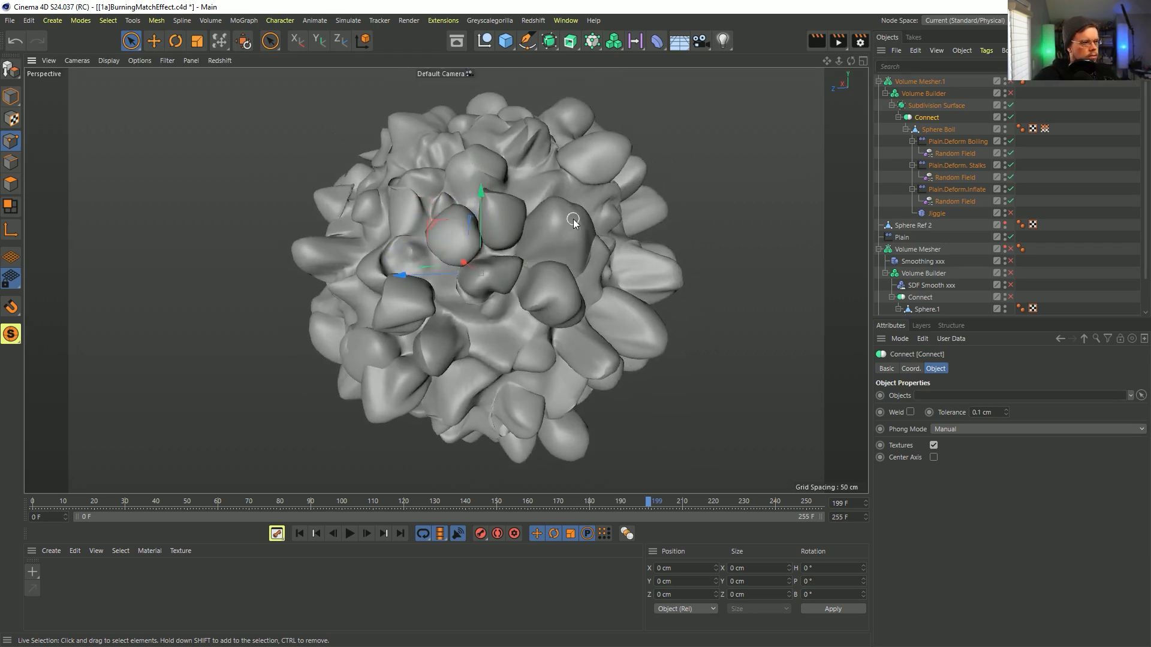
alt+drag(570, 291, 555, 289)
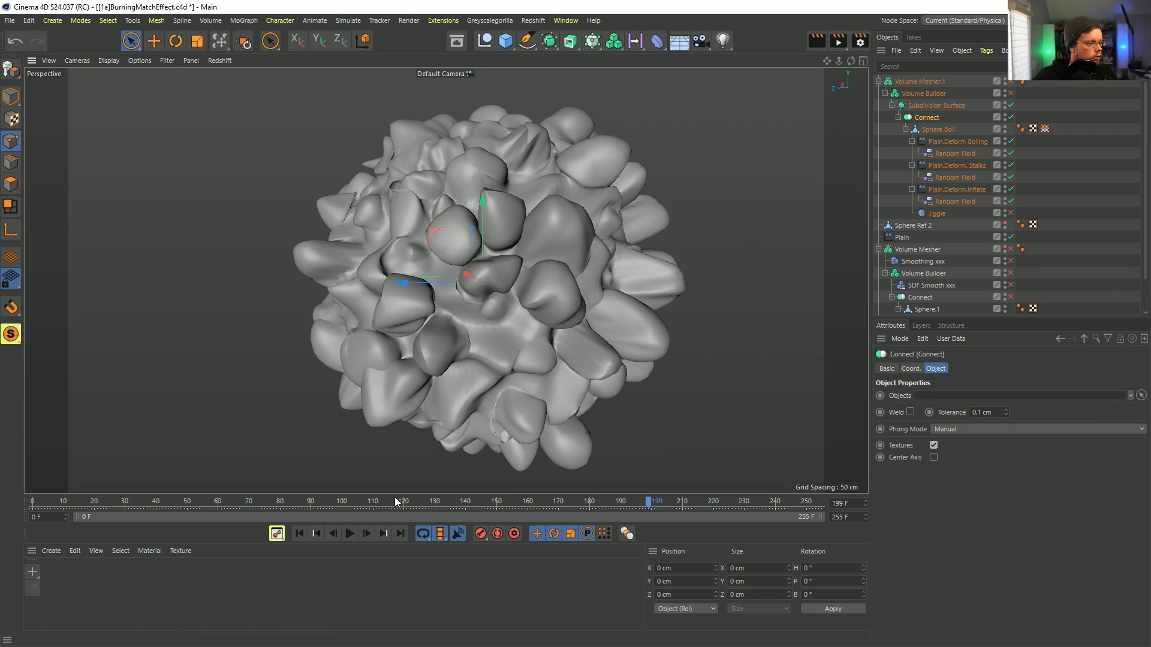
Play the animation from the start to about frame 73 and inspect the growth on the subdivided sphere
click(299, 534)
click(350, 533)
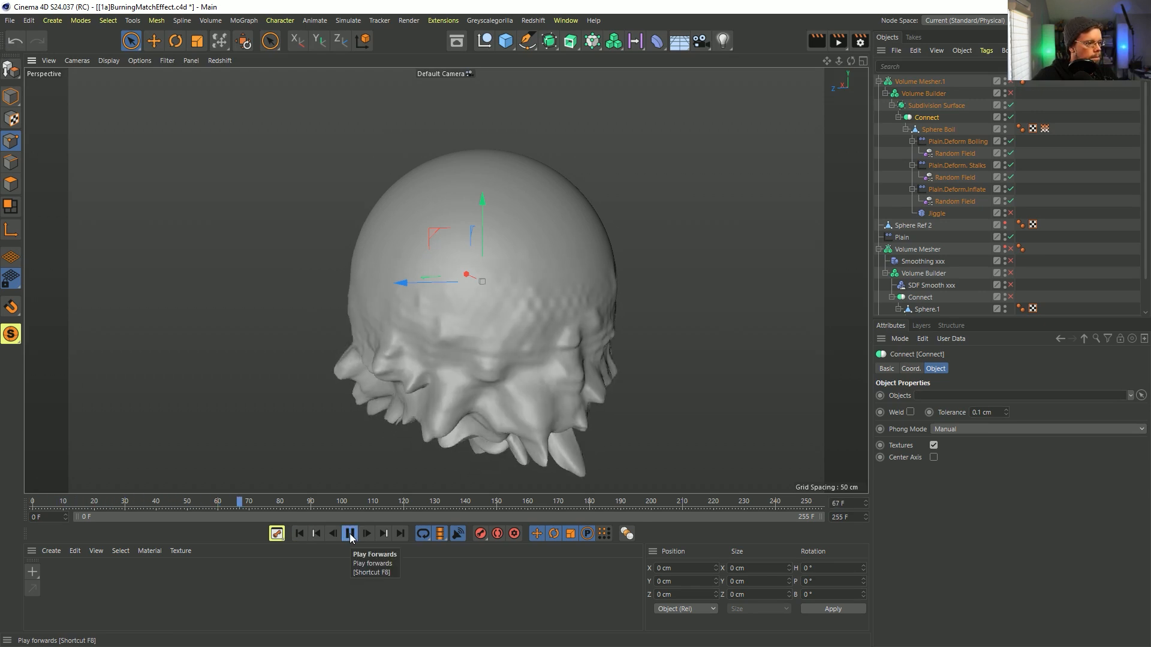
click(350, 533)
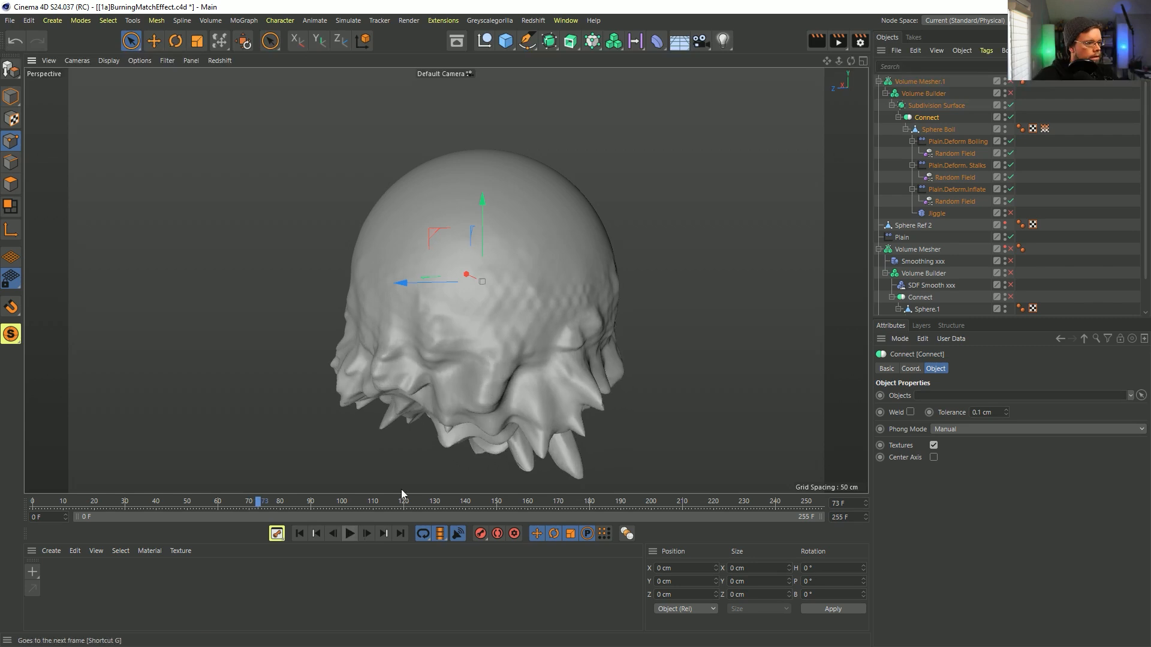
Try a larger Z position offset on the Plain.Deform.Inflate effector
click(958, 202)
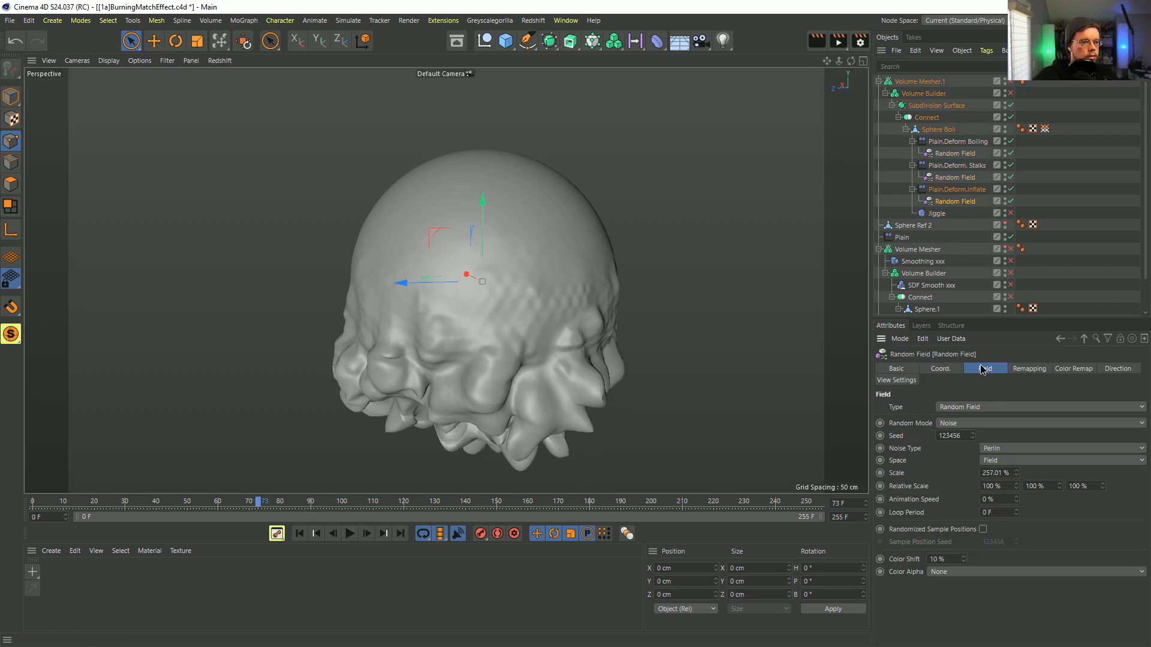
click(959, 188)
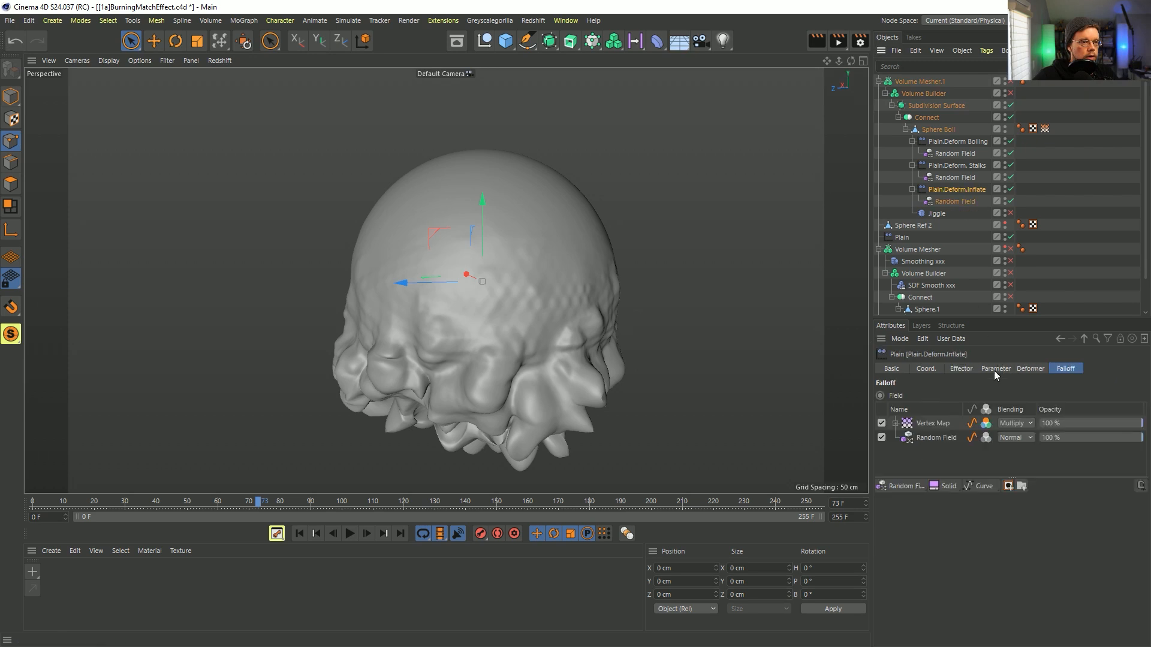
click(990, 368)
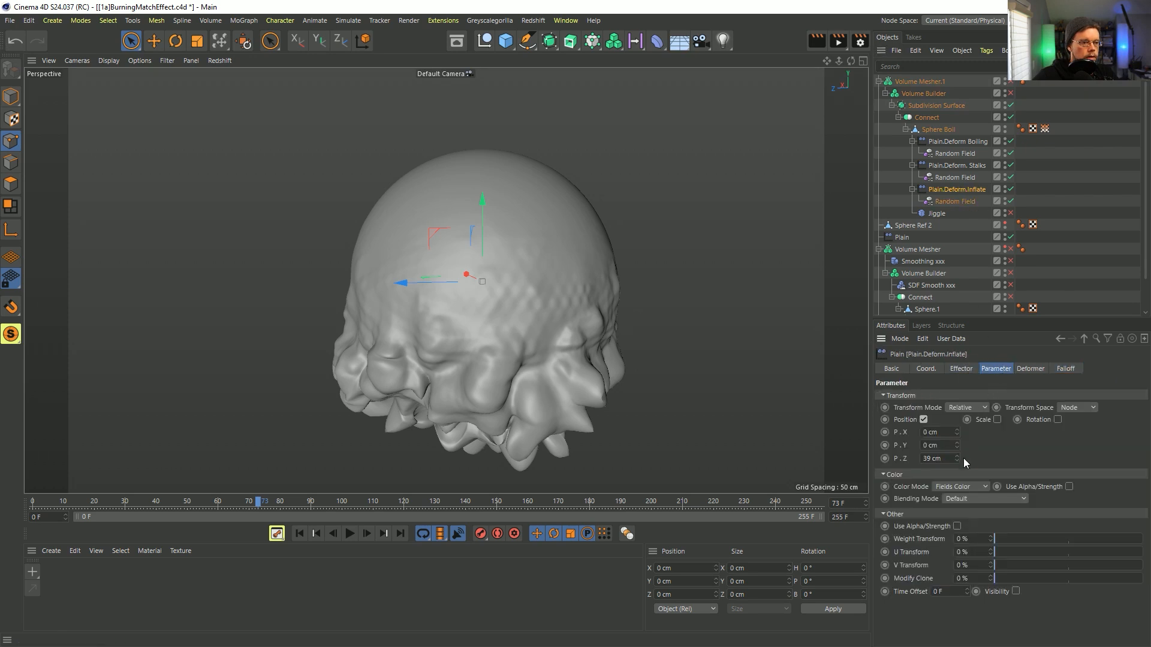
drag(956, 458, 956, 440)
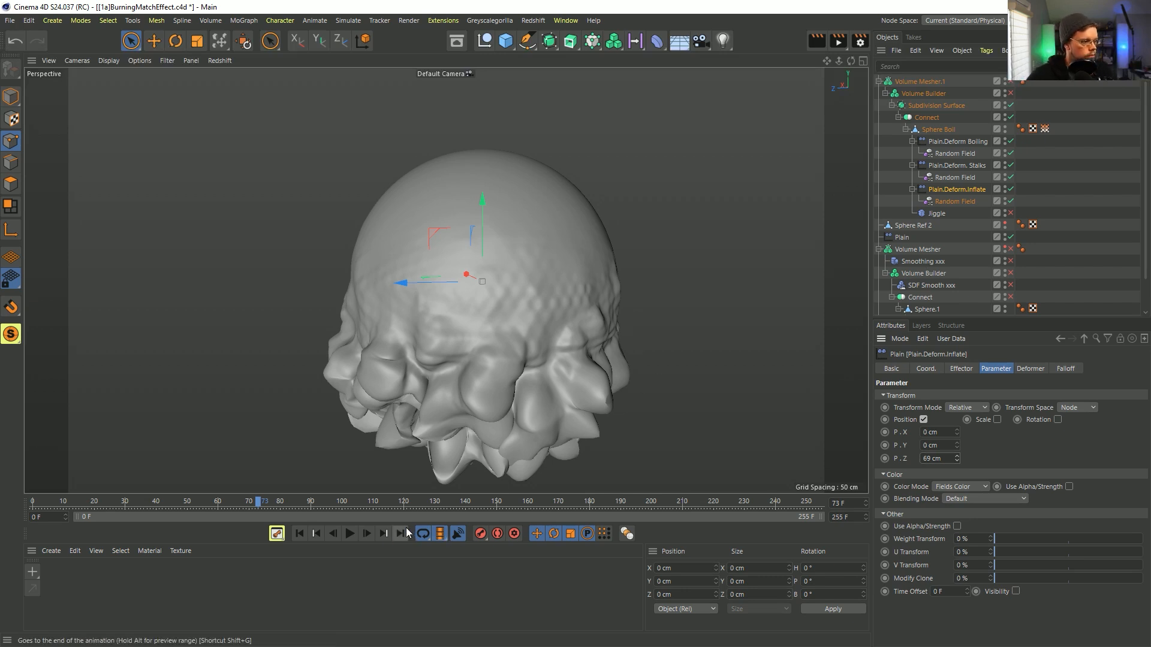
Try a 16 cm Z position offset on the Plain.Deform. Stalks effector and play the animation
click(958, 168)
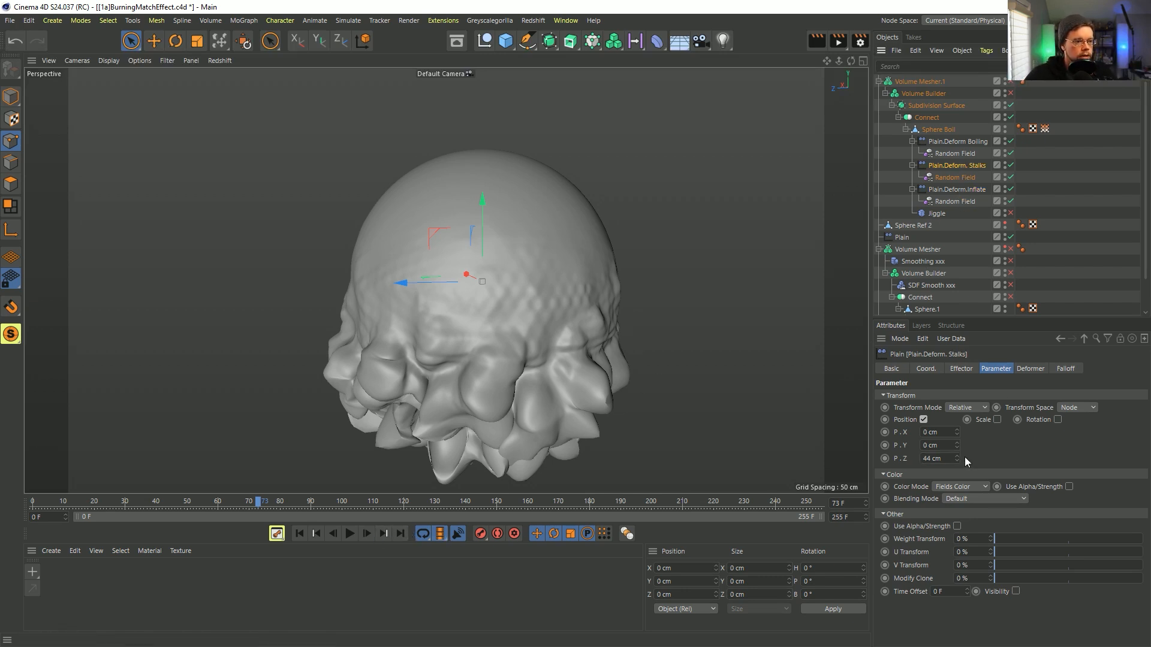
drag(956, 458, 956, 475)
click(352, 536)
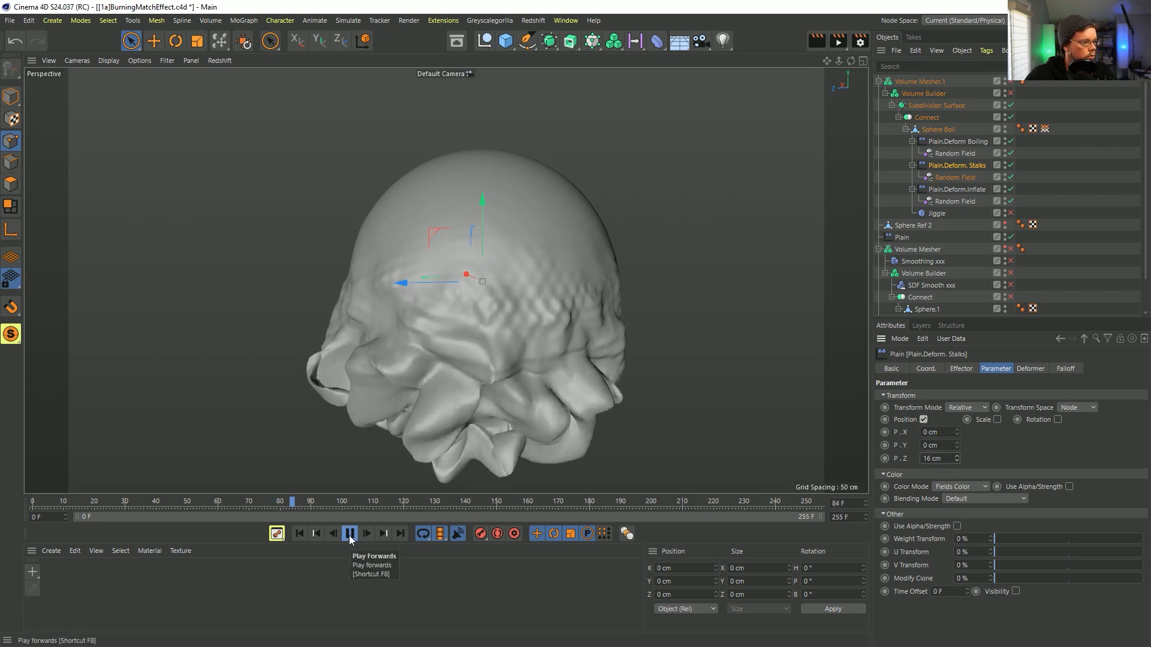
Undo the Z position changes on the Stalks and Inflate effectors and replay the animation from the start
key(ctrl+z)
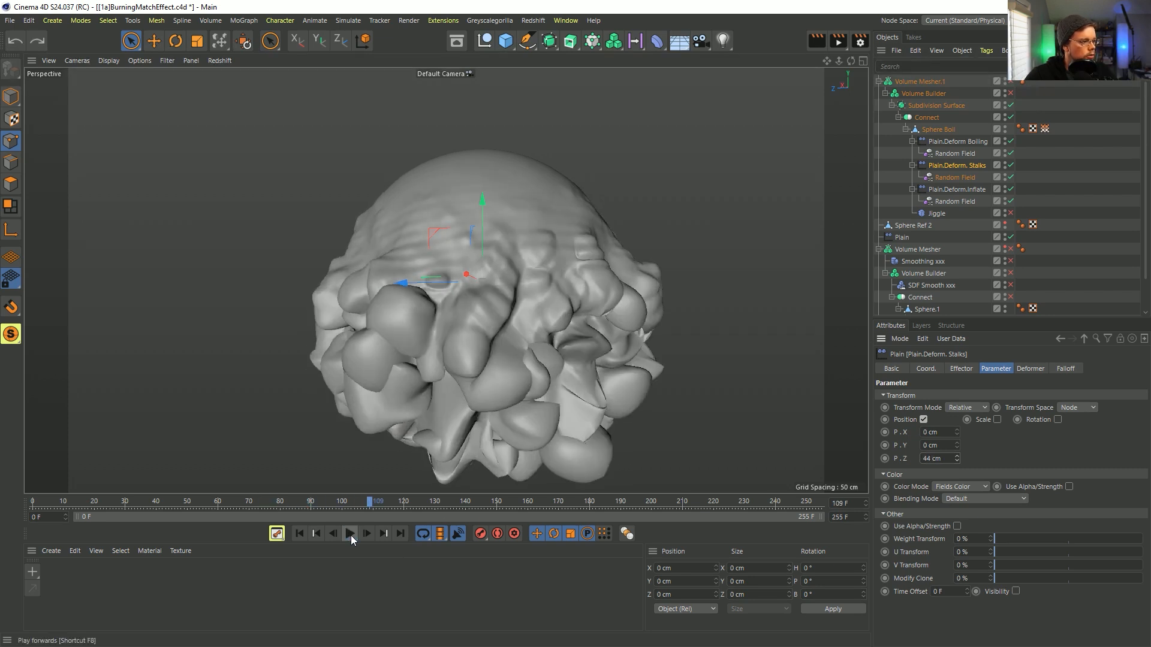
key(ctrl+z)
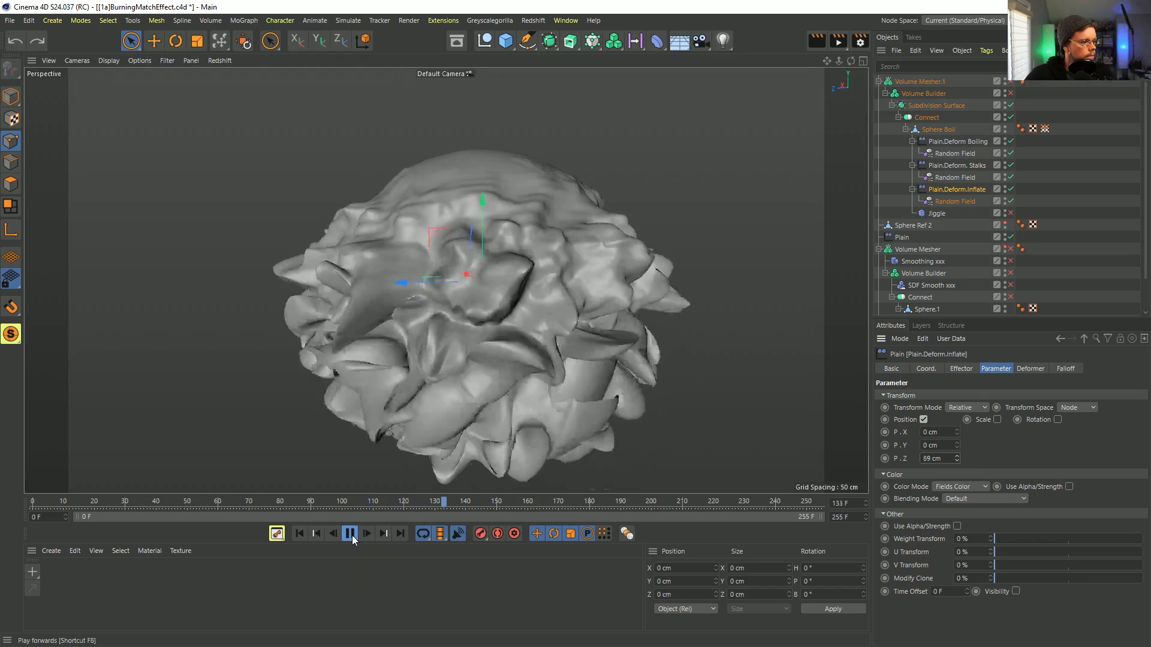
click(300, 533)
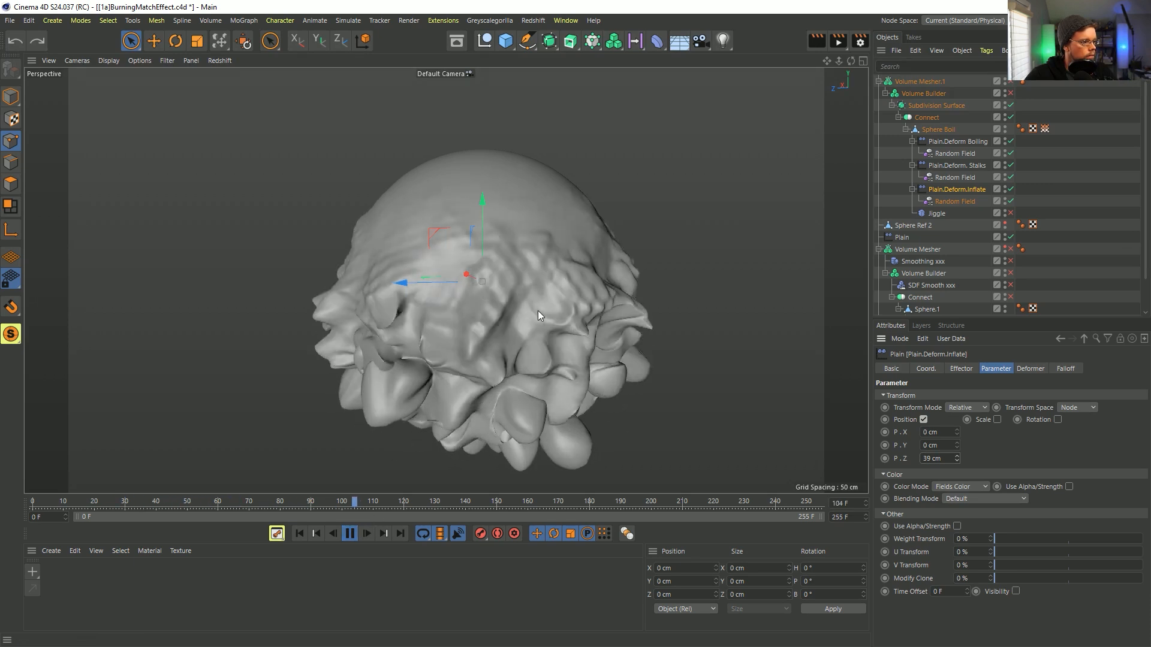
Try the Jiggle deformer on Sphere Boil while the animation plays
click(1006, 213)
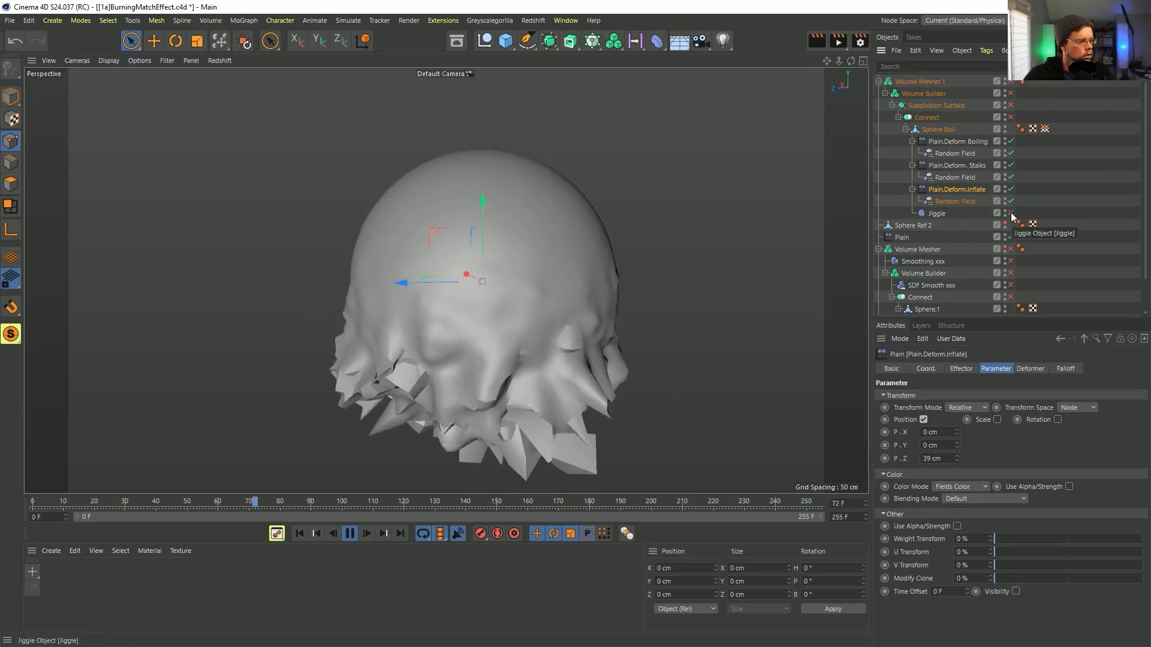
click(1011, 214)
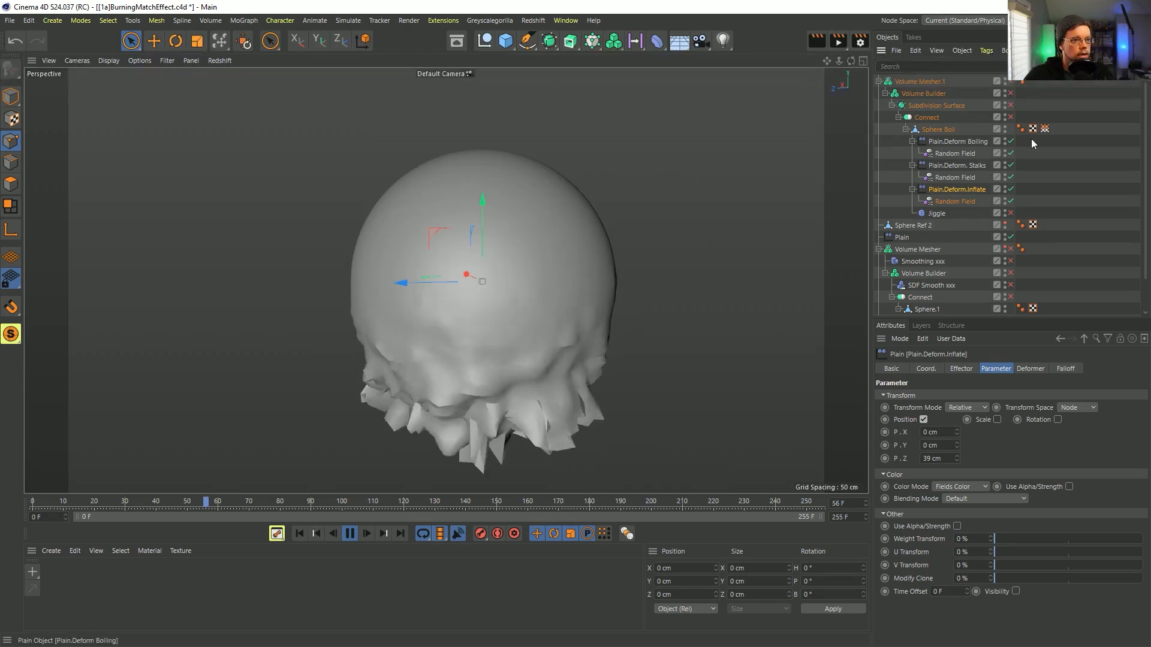
Try moving the vertex map tag from Sphere Boil to the Connect object and replay the animation
click(1046, 128)
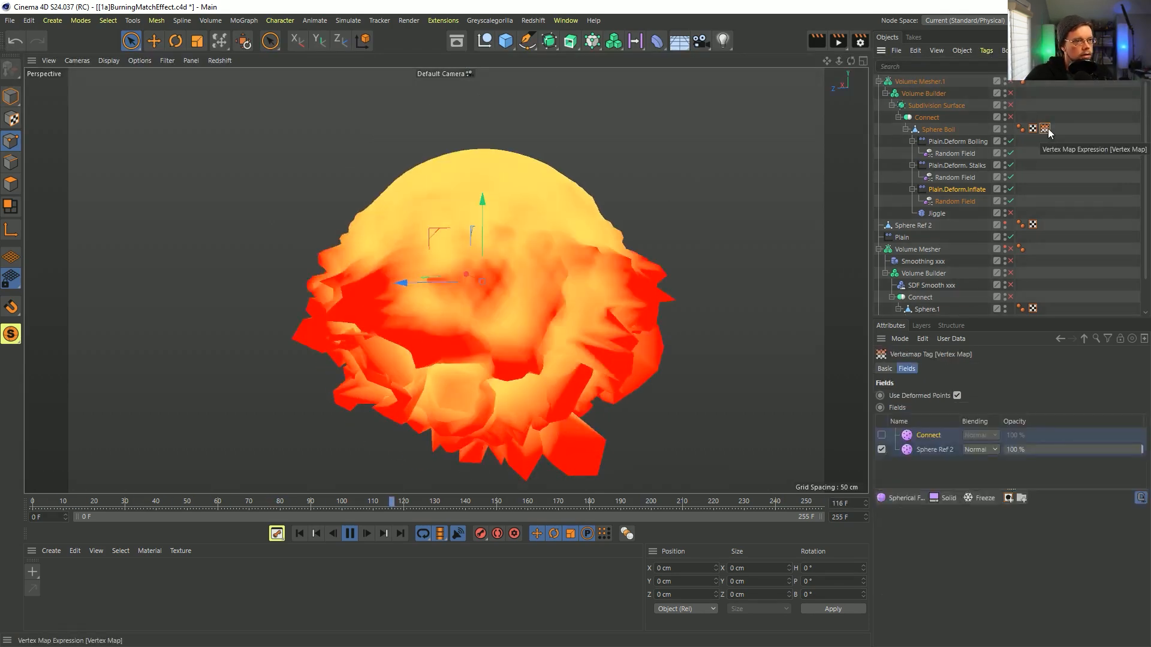
drag(1047, 128, 1044, 118)
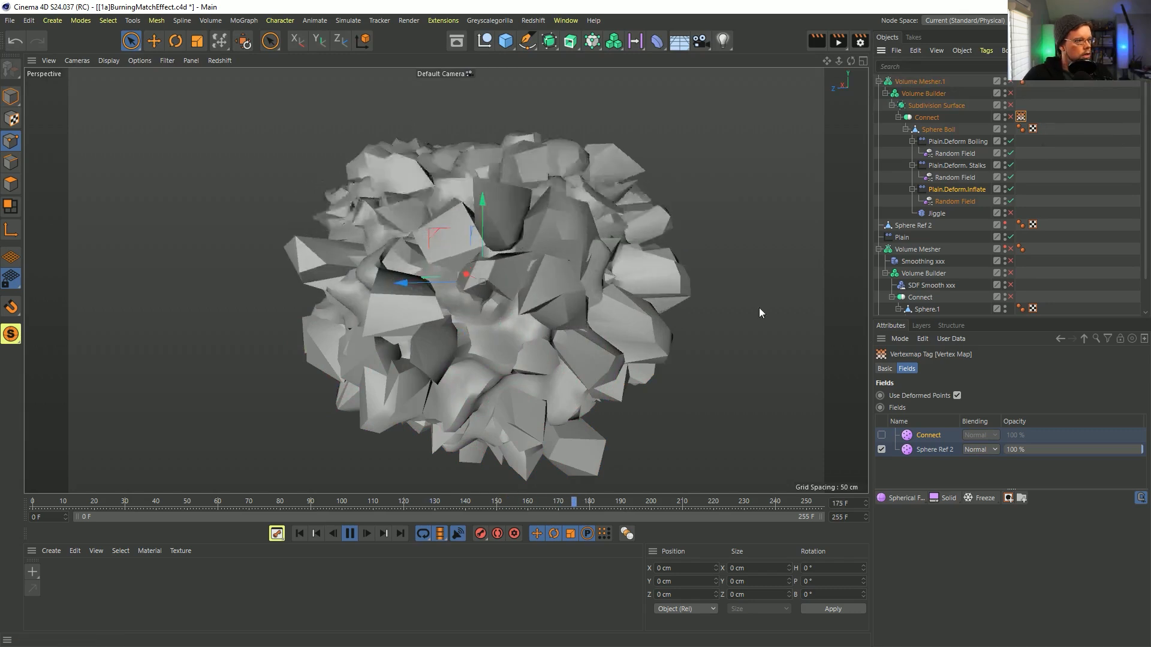
click(300, 534)
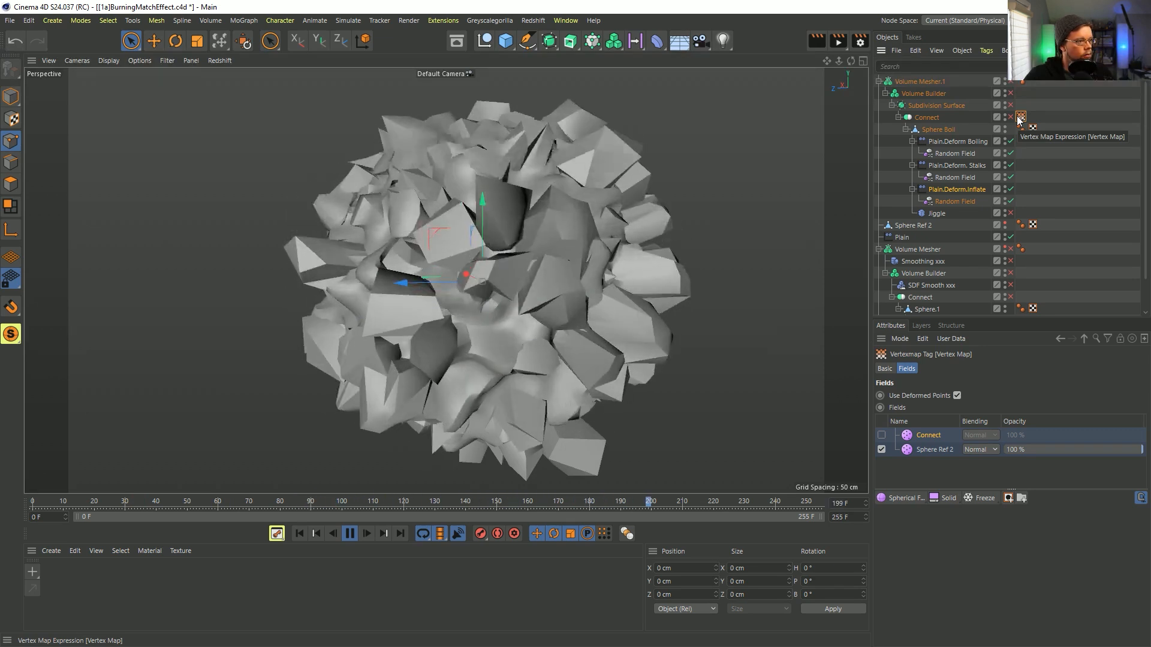
drag(1020, 117, 1044, 129)
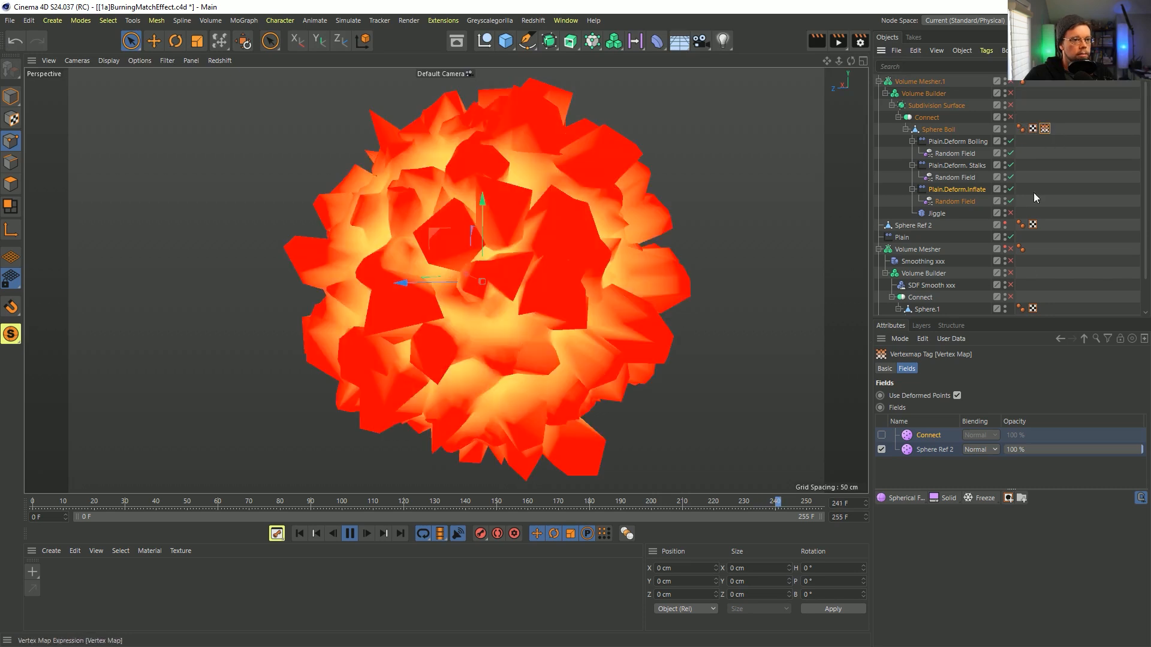
Turn off Use Deformed Points on the vertex map and remove its disabled Connect field, keeping the Sphere Ref 2 field
click(956, 396)
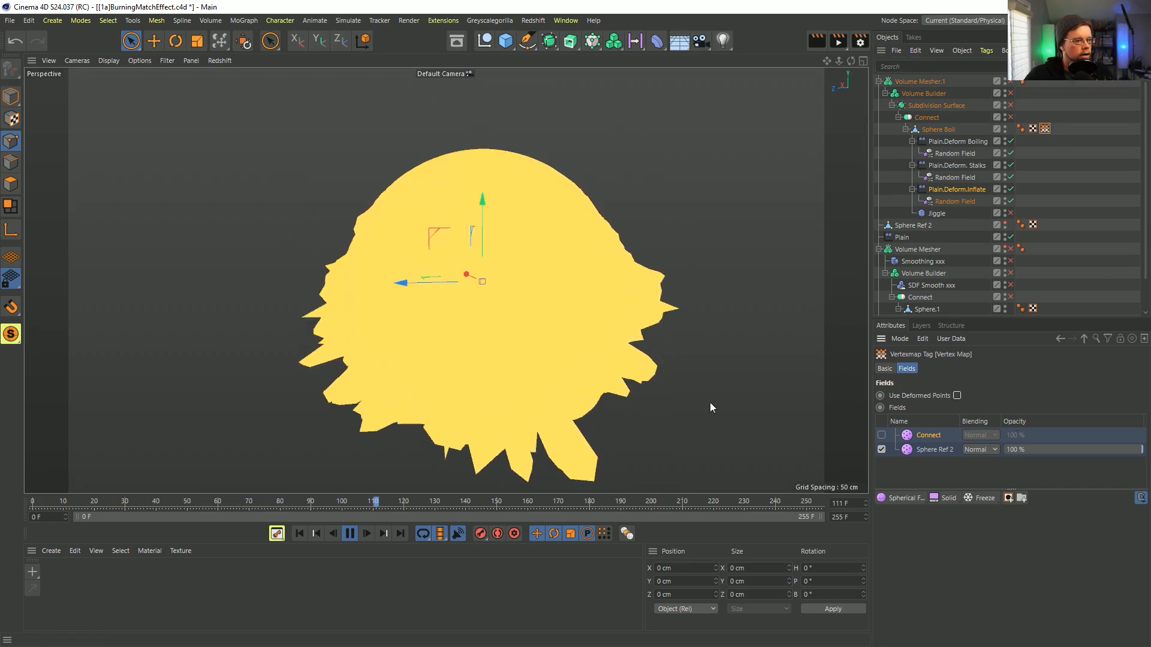
key(Delete)
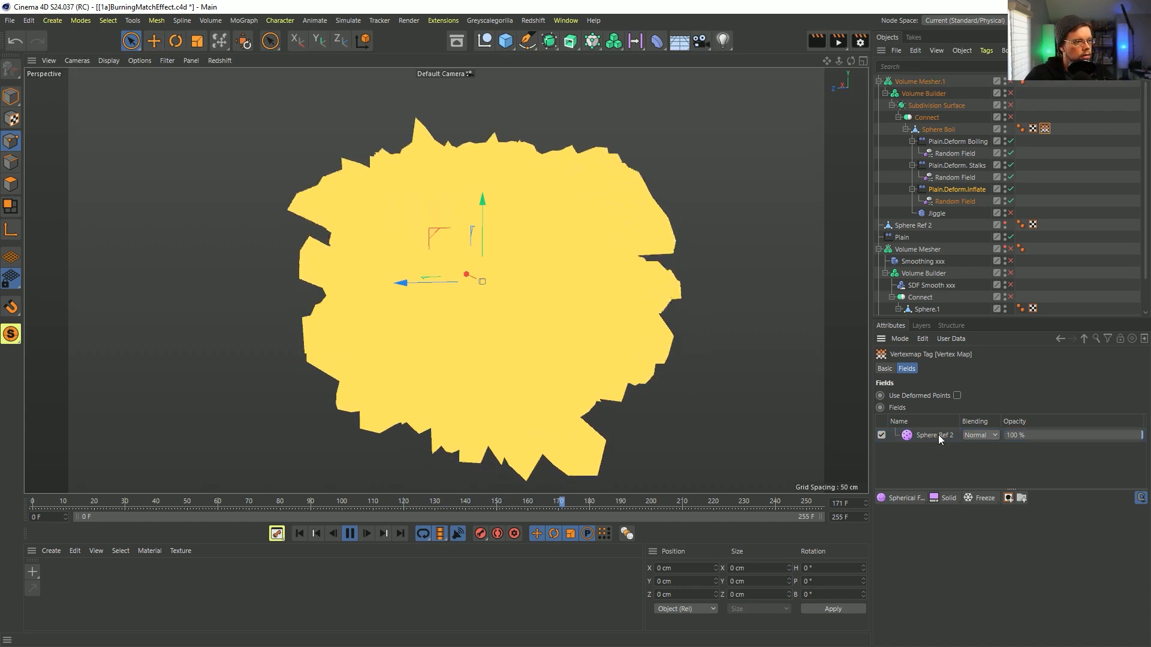
click(935, 435)
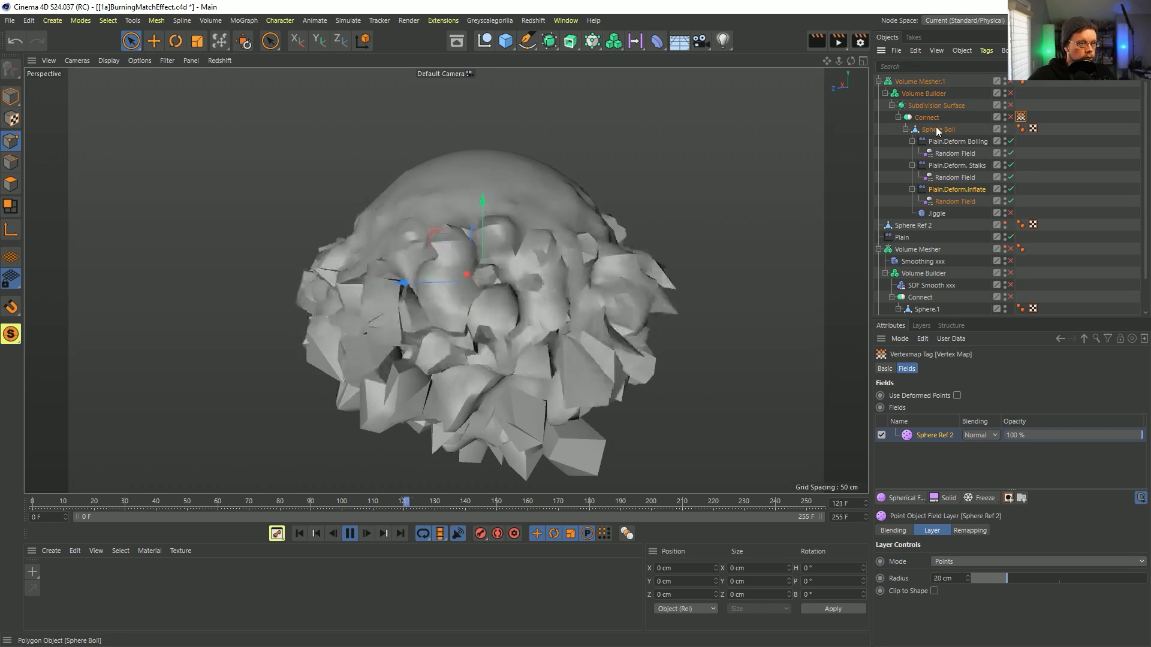
Place Sphere Ref 2 above Volume Mesher.1 in the hierarchy and move the vertex map tag onto it
click(898, 117)
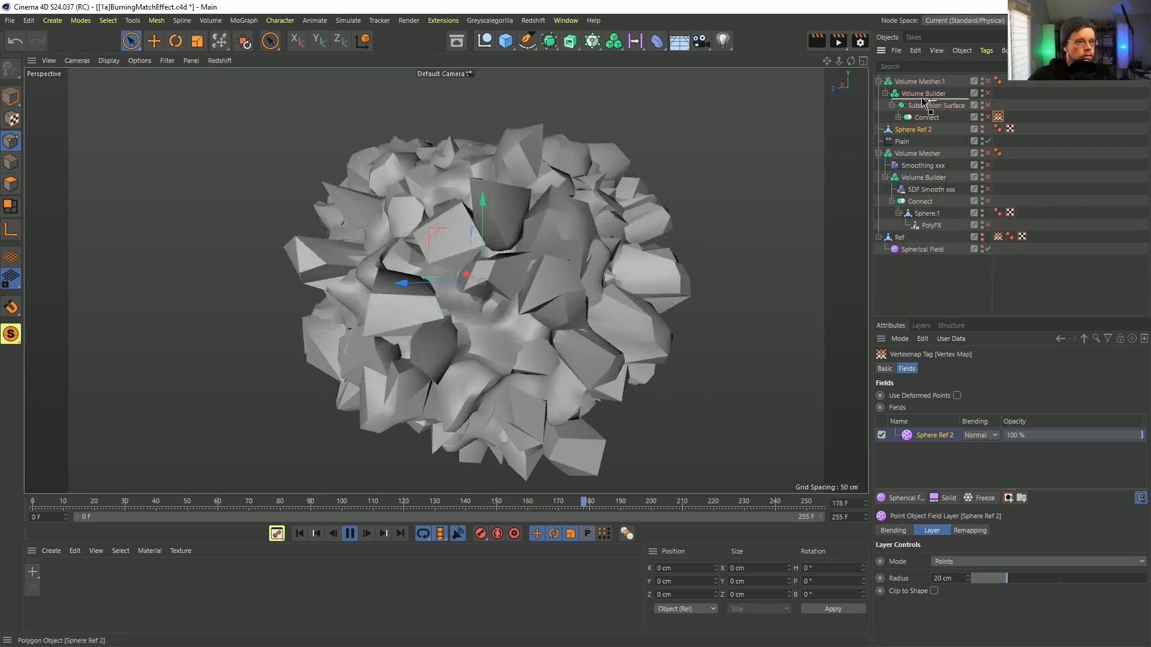
drag(921, 82, 921, 77)
drag(999, 131, 1024, 82)
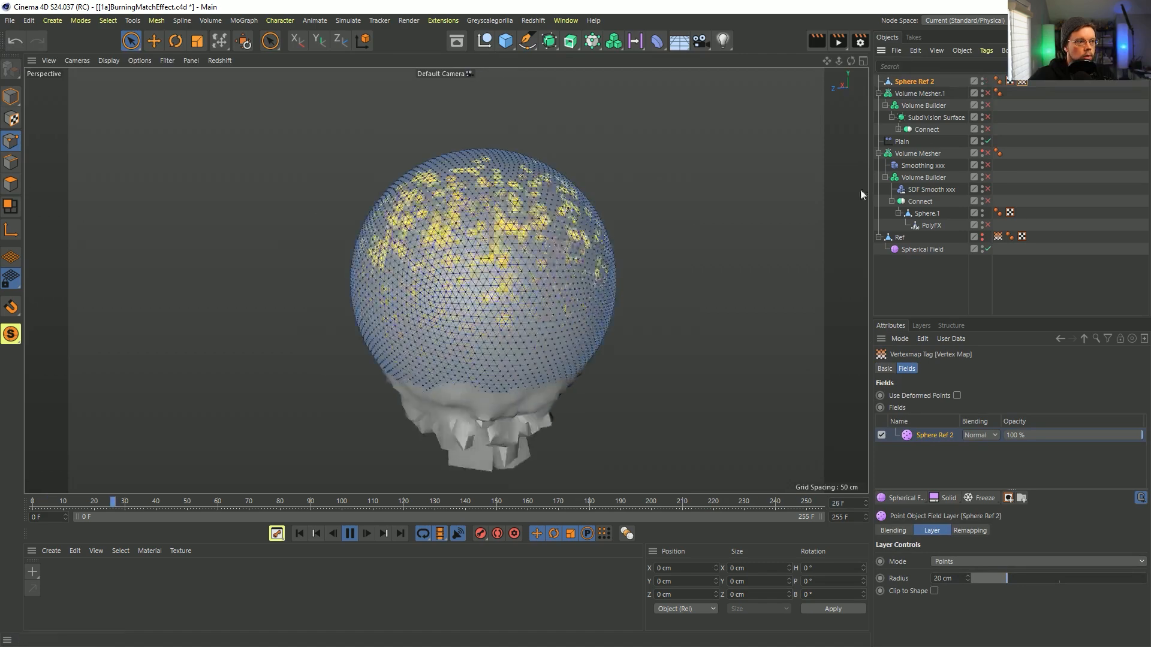
Enable Connect and Use Deformed Points, replace the vertex map's Sphere Ref 2 field with Connect, and play before stopping the animation
click(899, 129)
click(1010, 129)
click(1054, 83)
click(1043, 83)
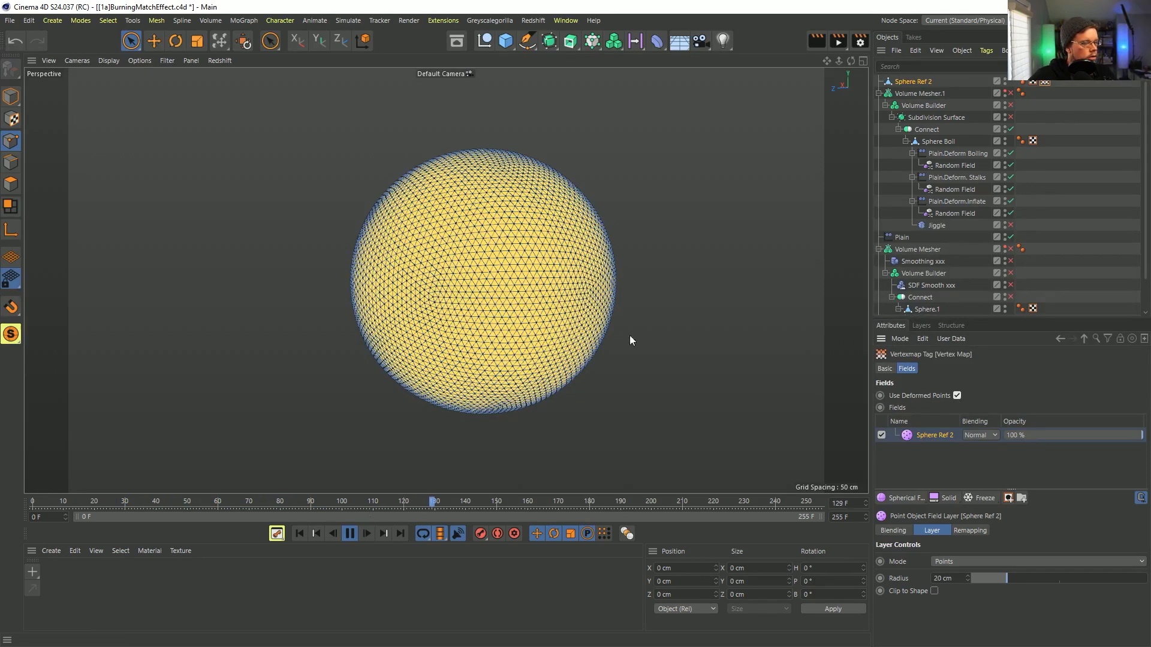
drag(923, 132, 928, 457)
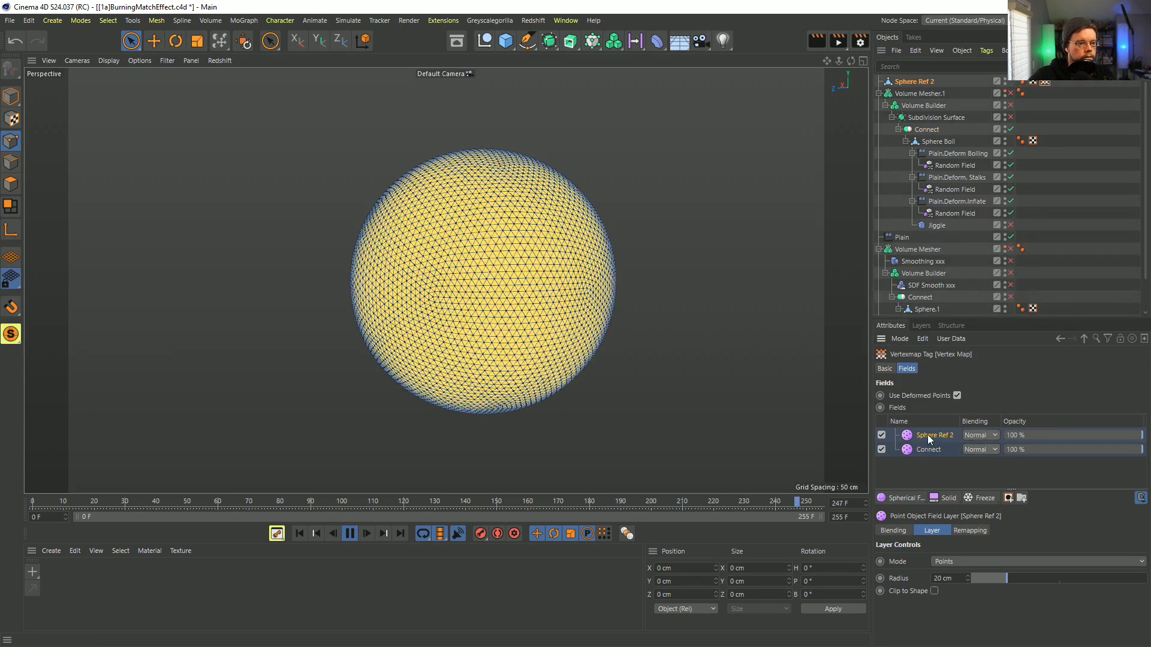
key(Delete)
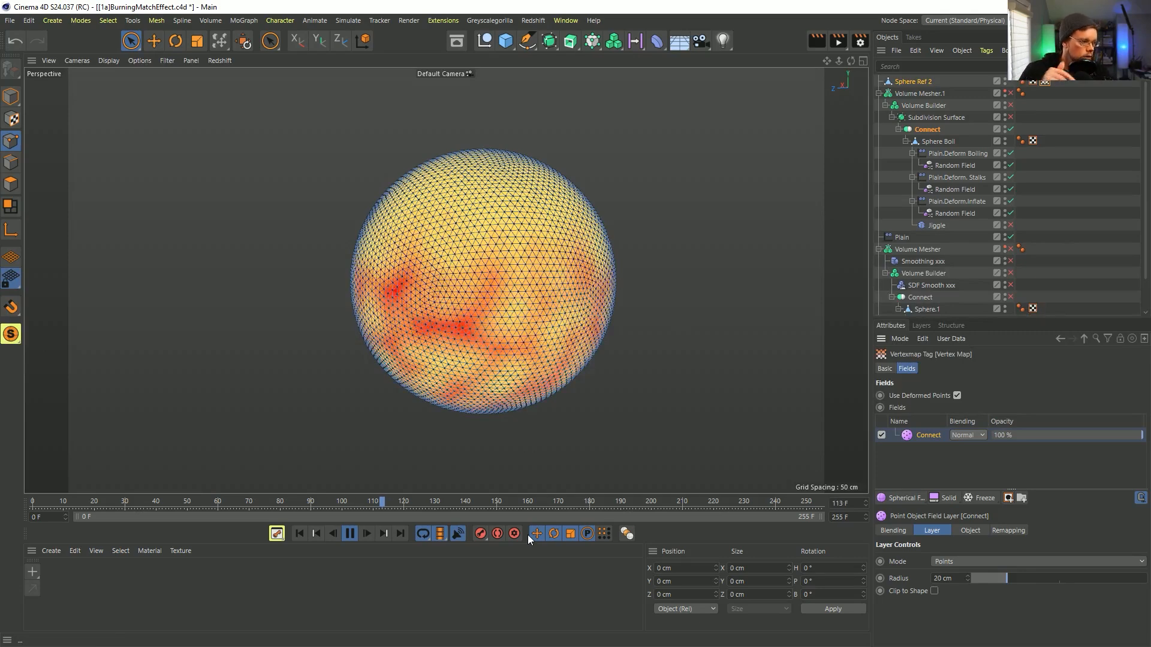
click(346, 533)
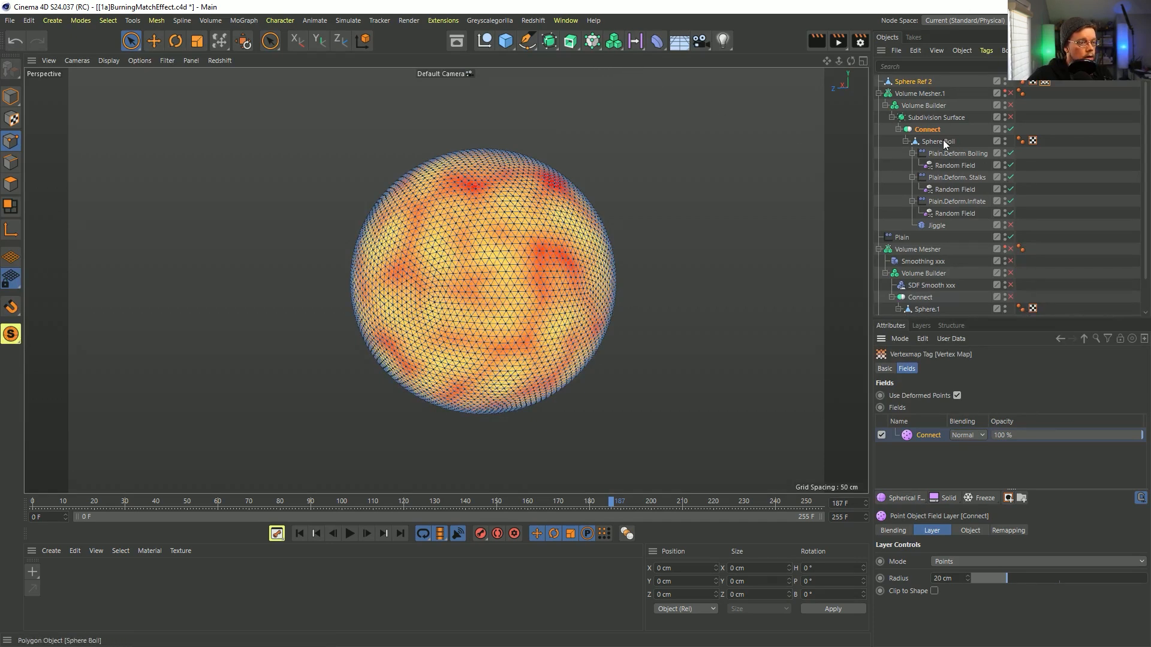
Duplicate Sphere Ref 2 and remove the vertex map tag from the copy
click(901, 82)
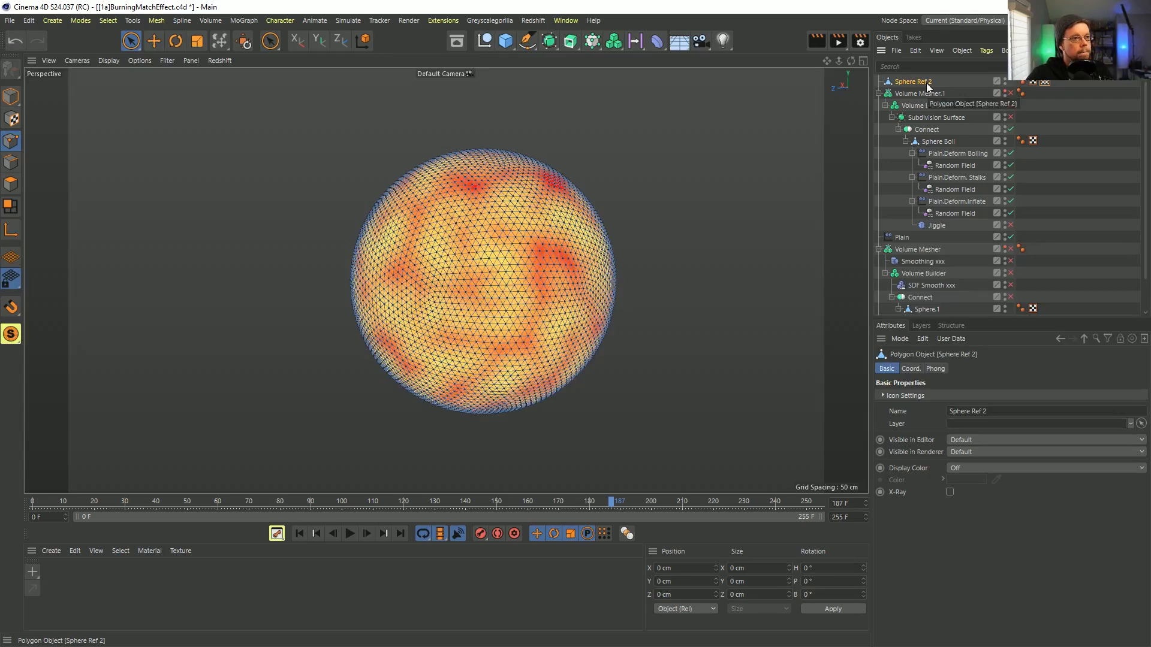
key(ctrl+c)
key(ctrl+v)
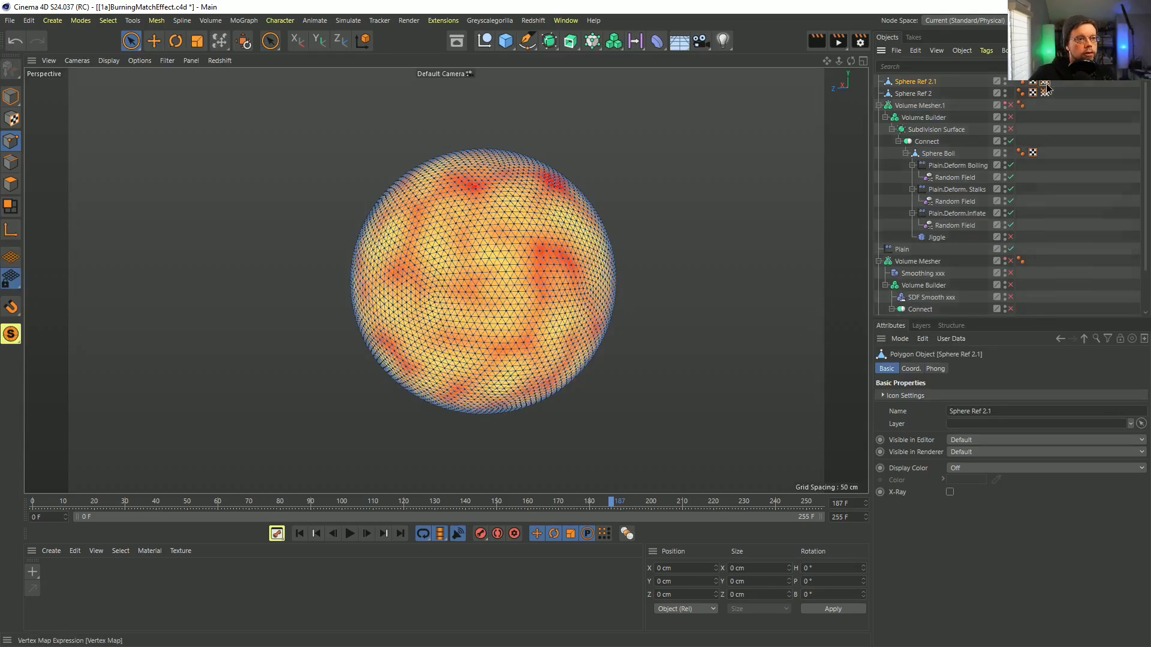
key(Delete)
click(923, 82)
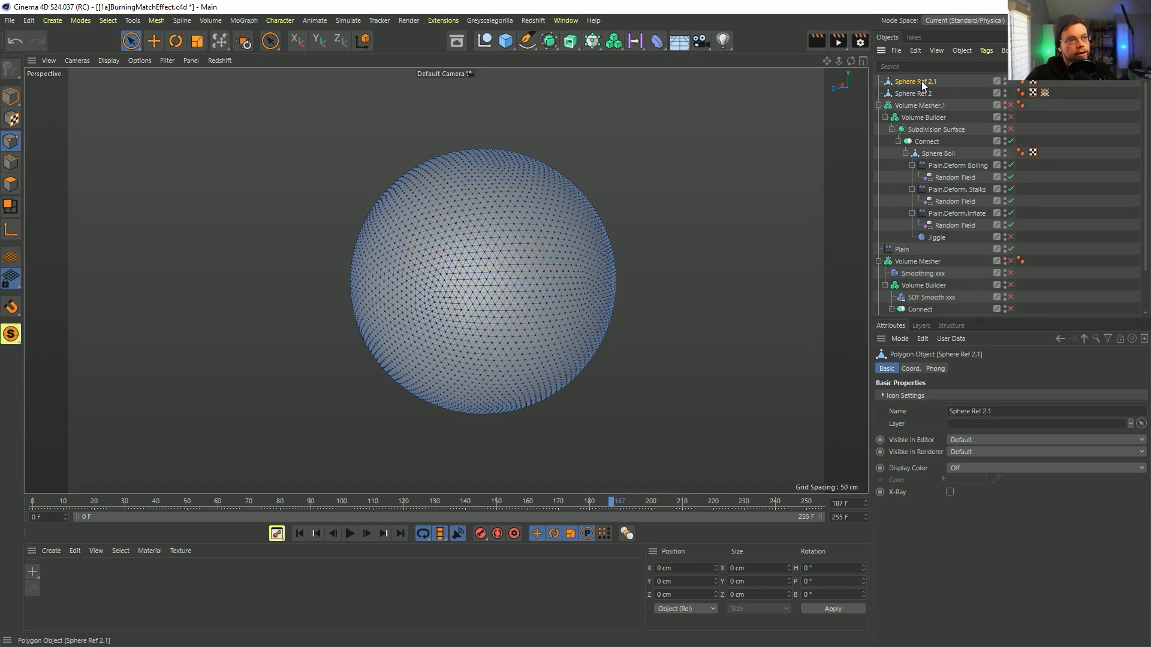
click(587, 46)
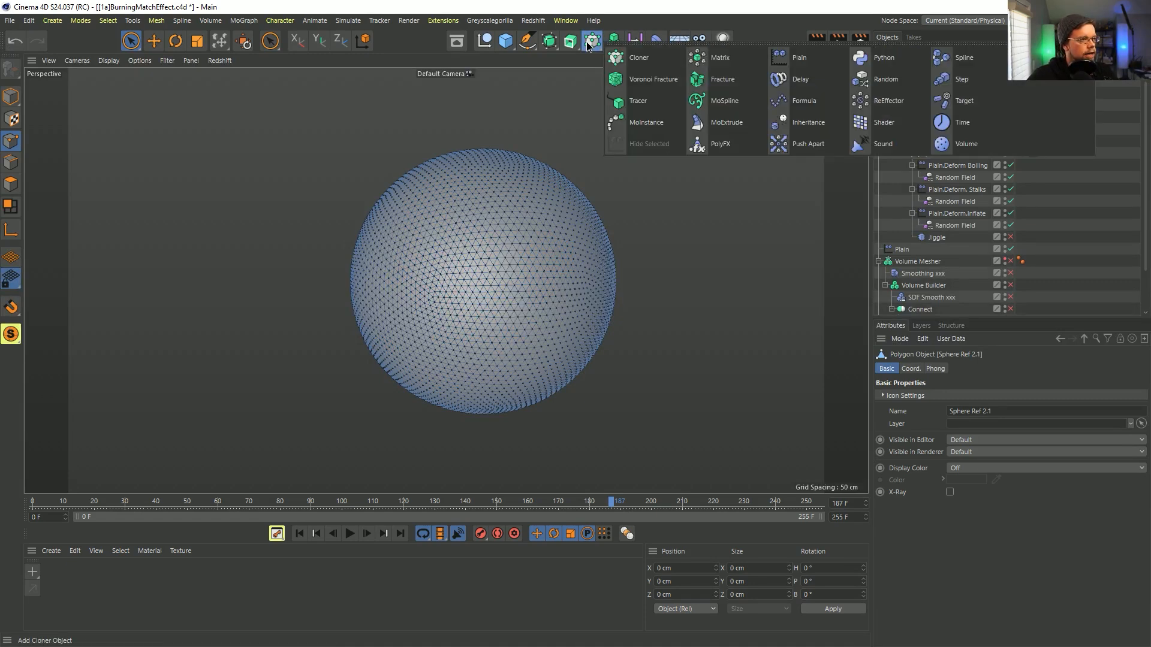
click(647, 22)
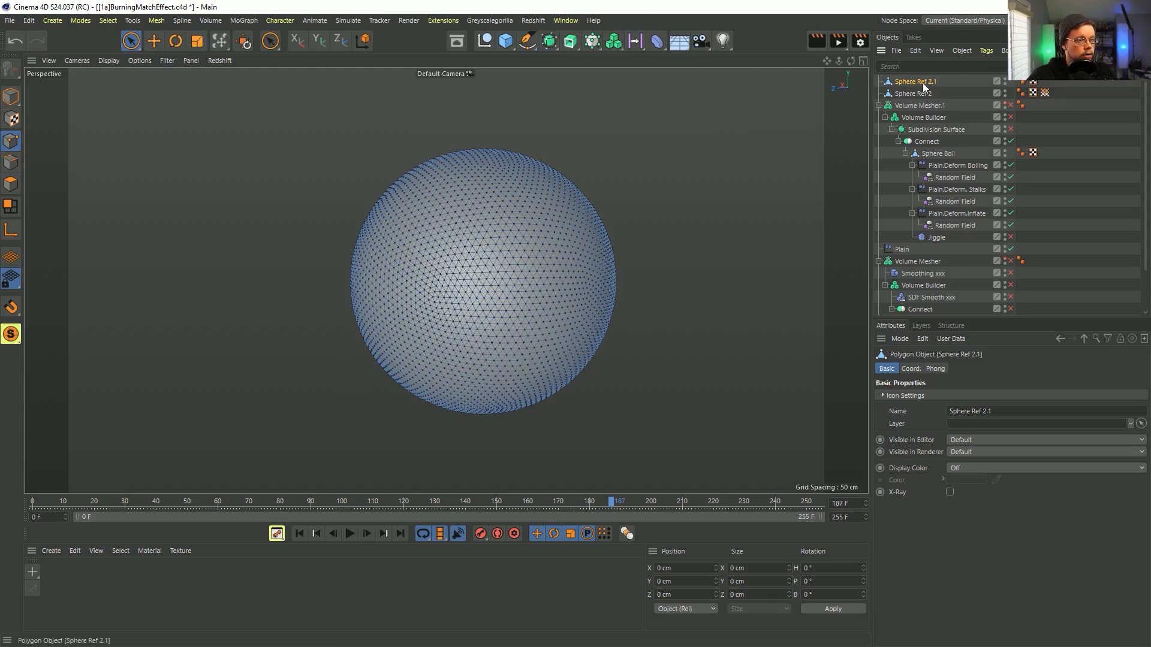
click(657, 42)
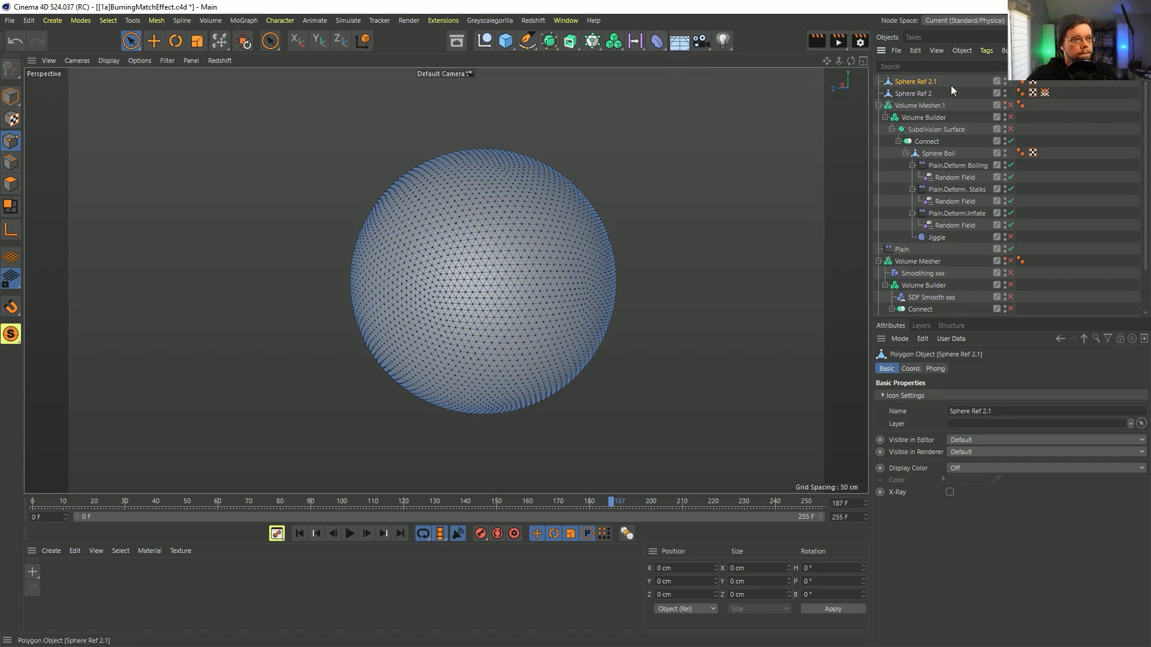
Add a Pose Morph tag with Points mixing to the Sphere Ref 2.1 copy
right_click(918, 81)
mouse_move(955, 77)
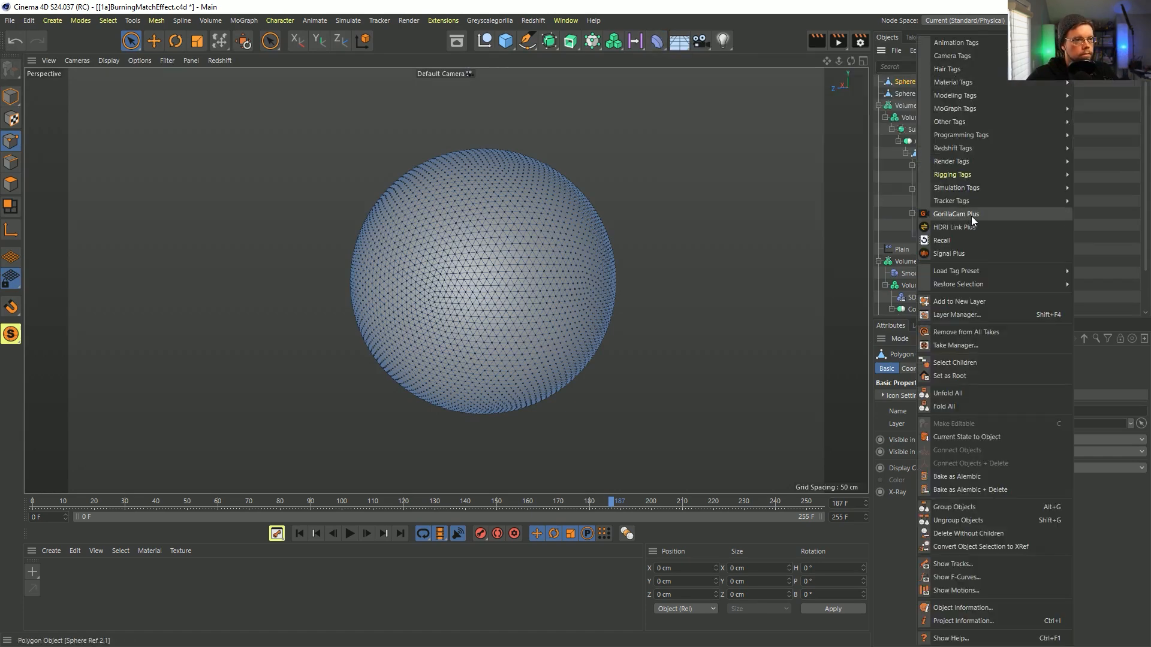
mouse_move(984, 138)
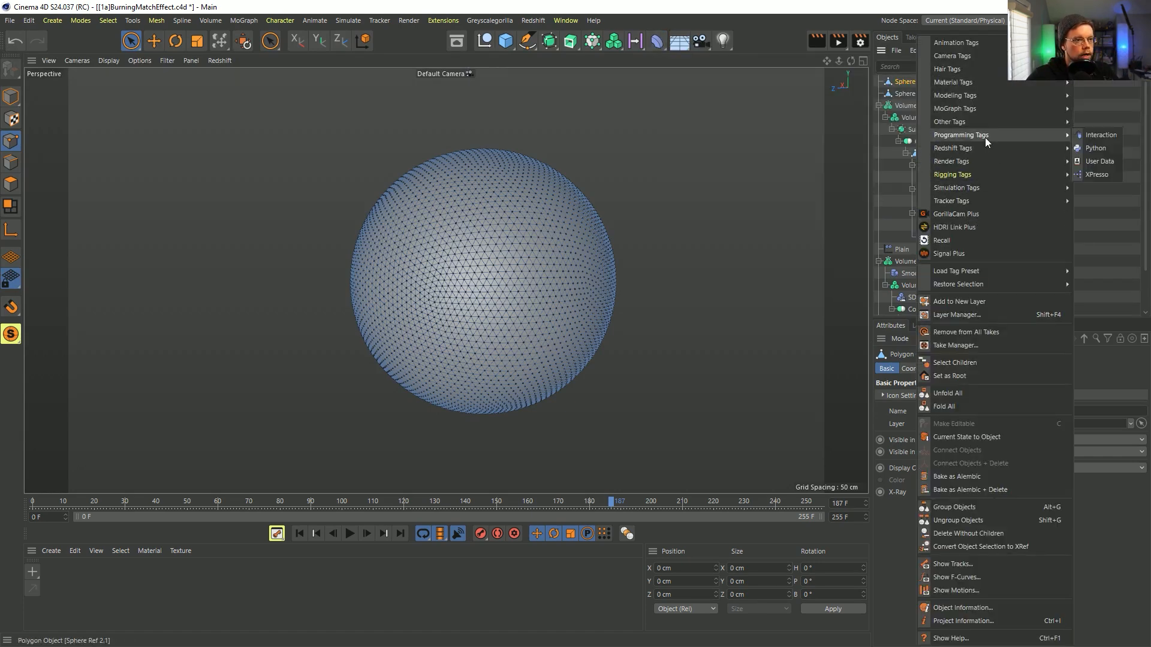
mouse_move(971, 175)
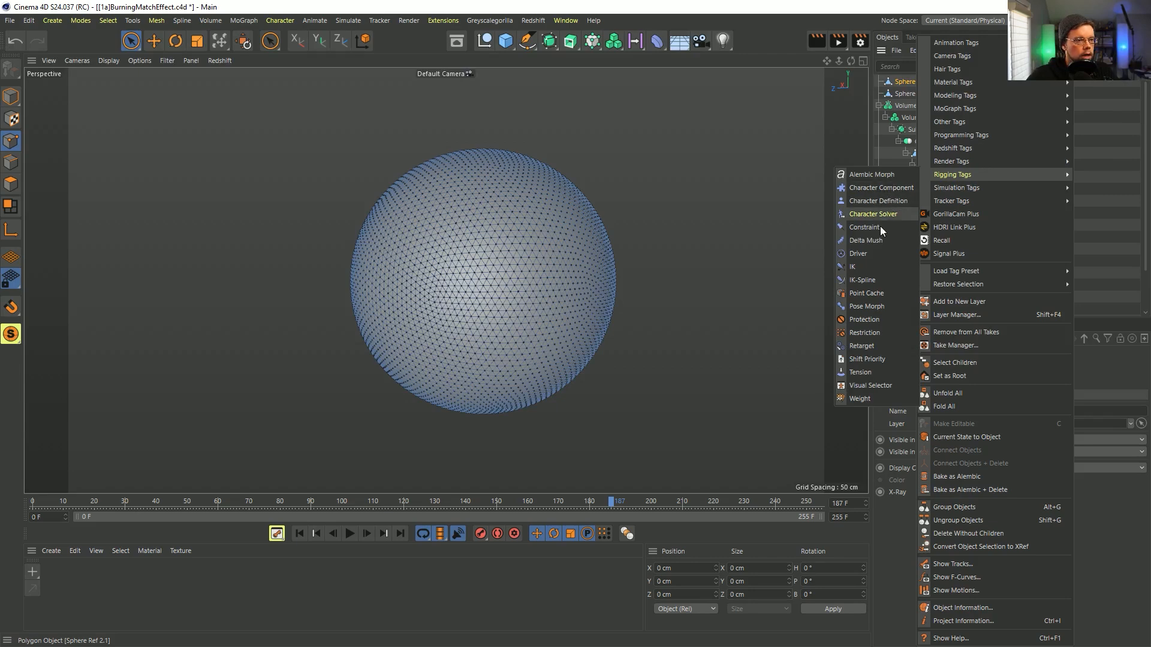
click(866, 306)
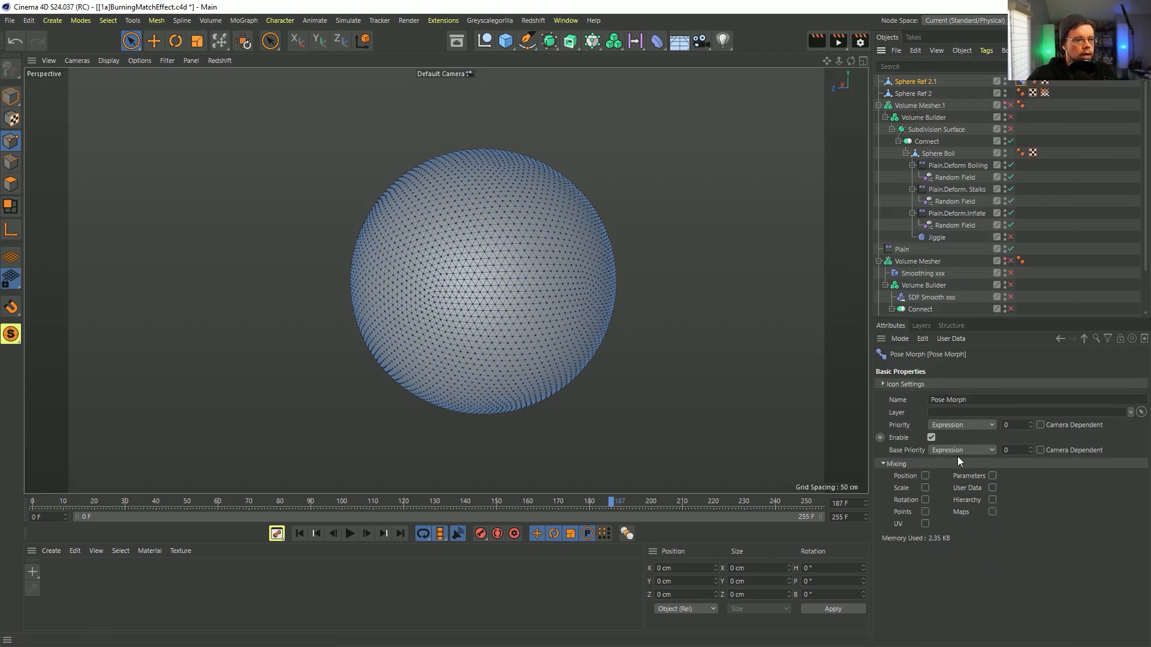
click(924, 513)
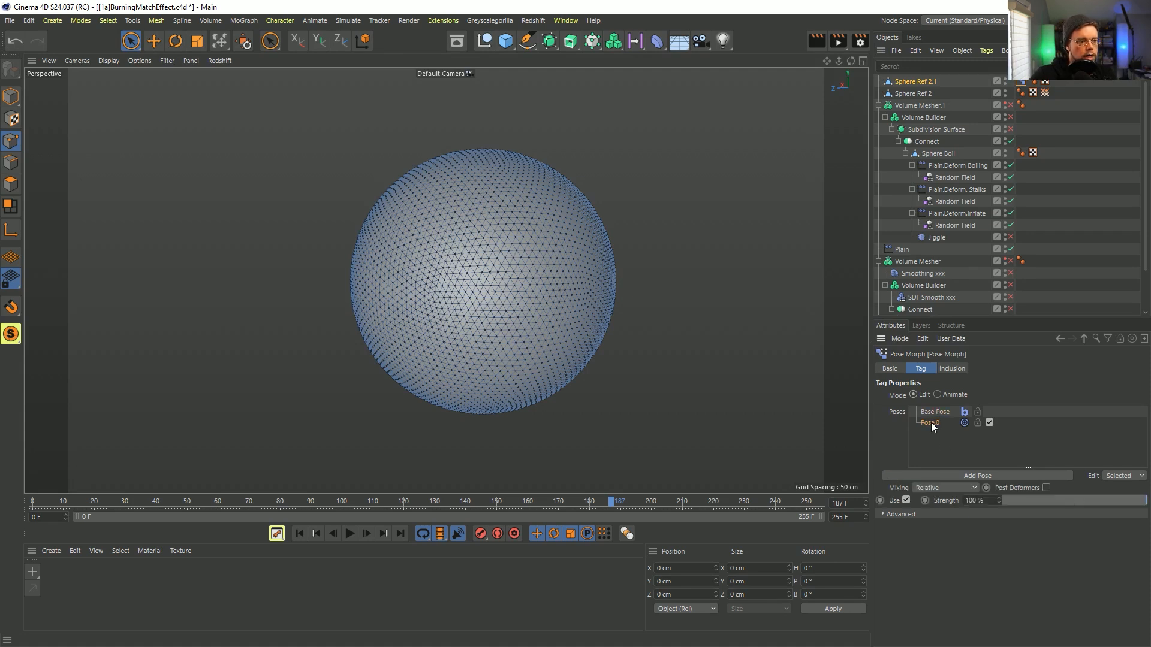
Delete Pose.0 from the Pose Morph tag and set the Base Pose target to the Connect object
key(Delete)
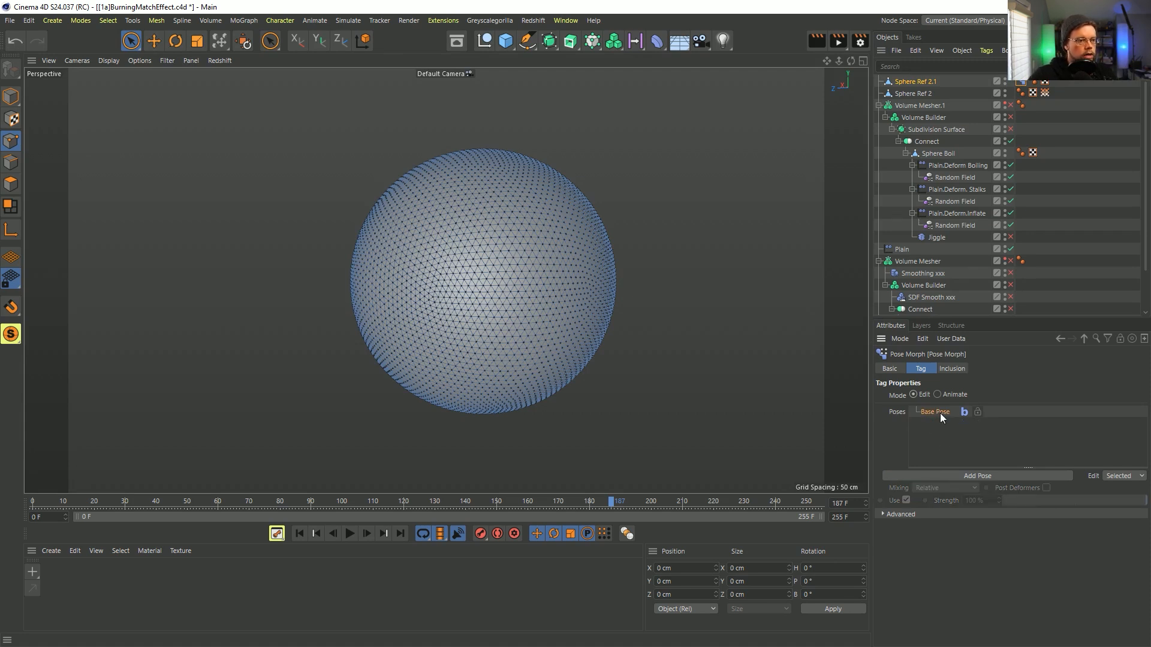
click(931, 515)
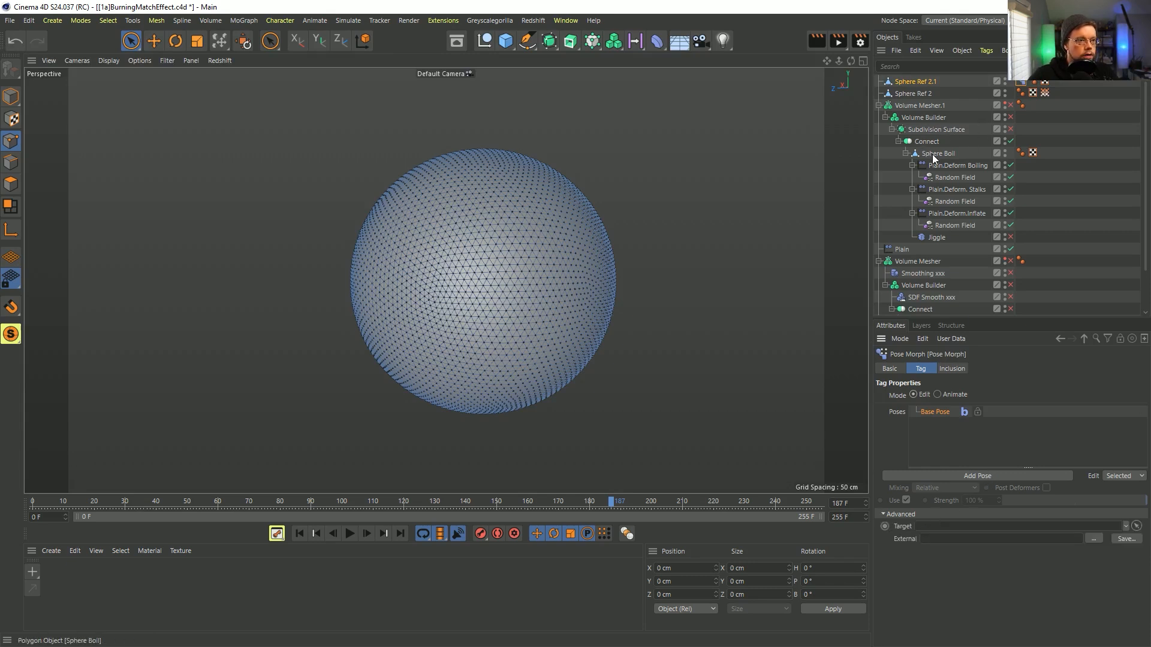
drag(945, 528, 946, 527)
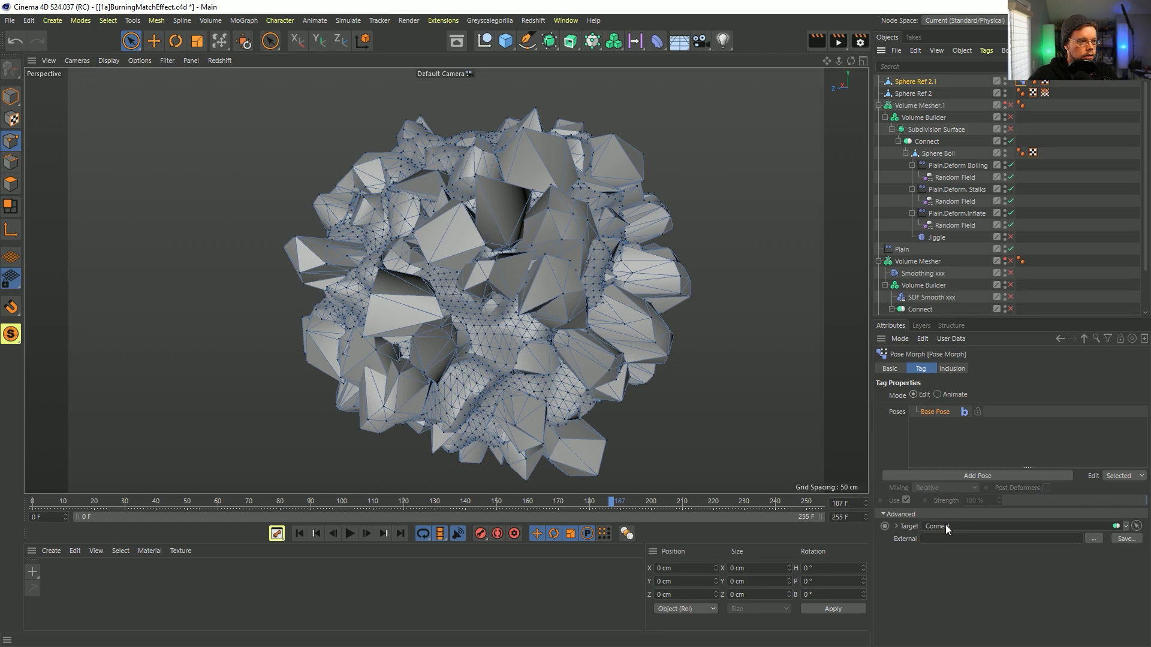
Switch the Pose Morph tag on Sphere Ref 2.1 to Animate mode and play the animation
click(911, 82)
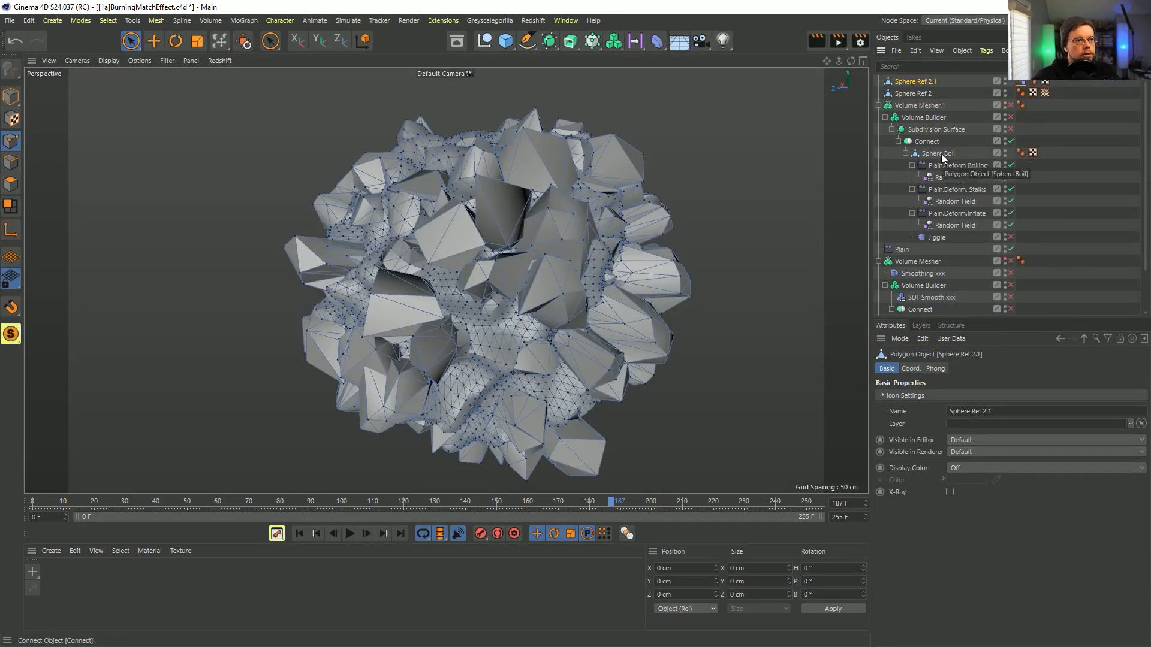
click(912, 145)
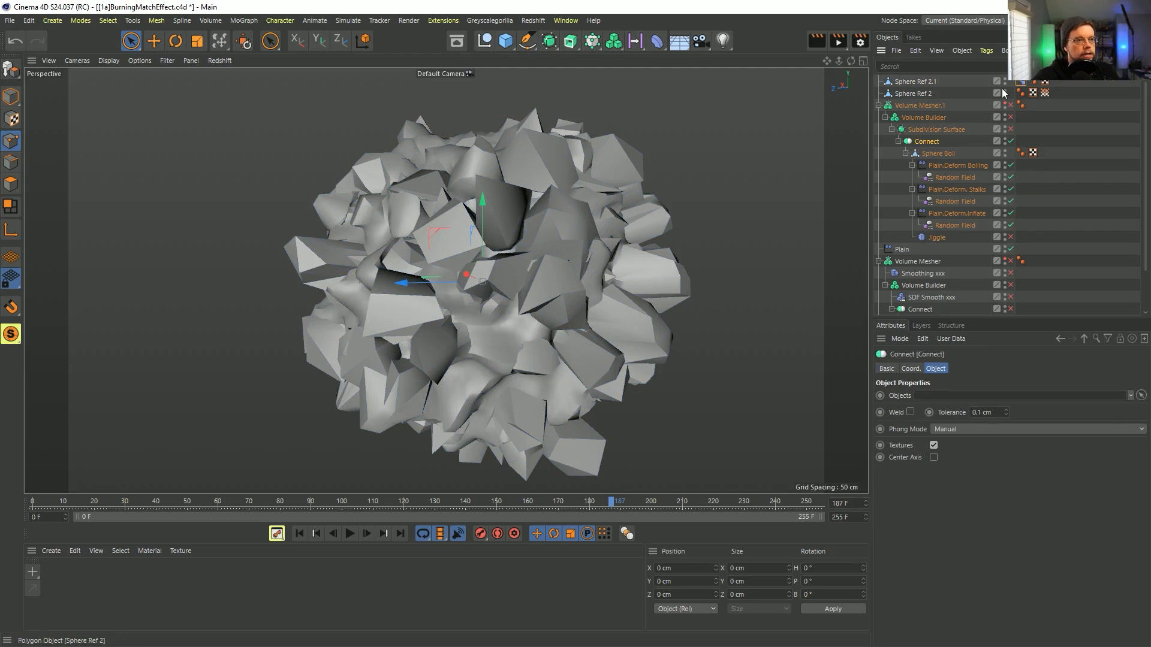
click(1019, 82)
click(938, 394)
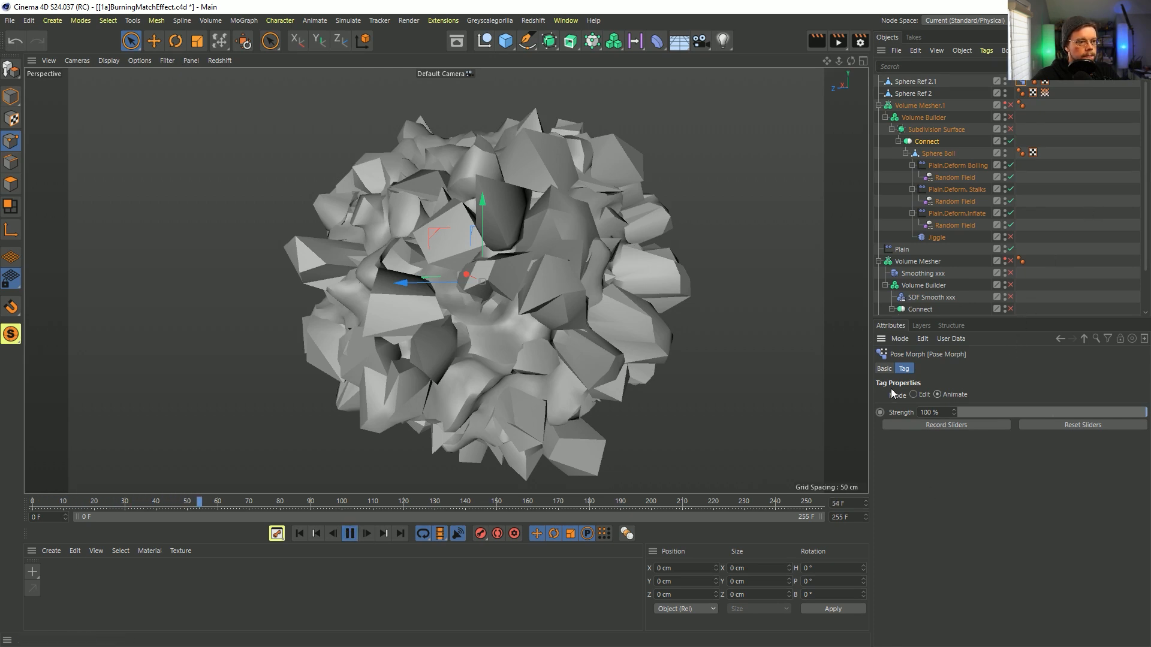
Set the Pose Morph priority to Expression 2 with base priority Expression 1, and recheck playback in Edit and Animate modes
click(884, 369)
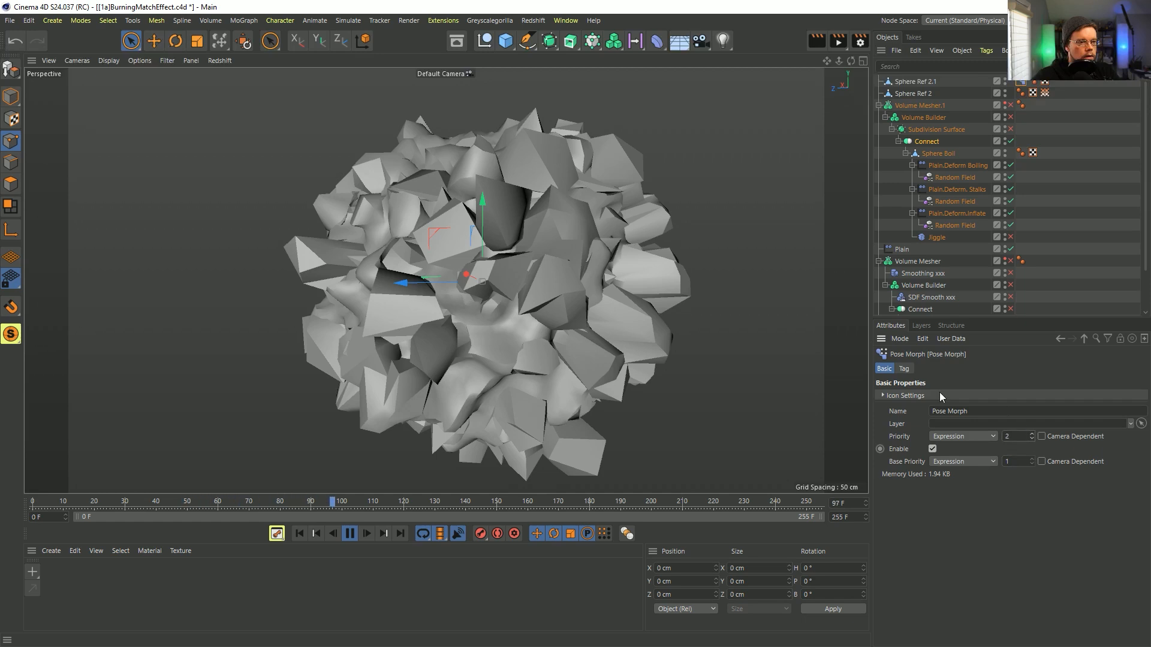
click(911, 369)
click(913, 395)
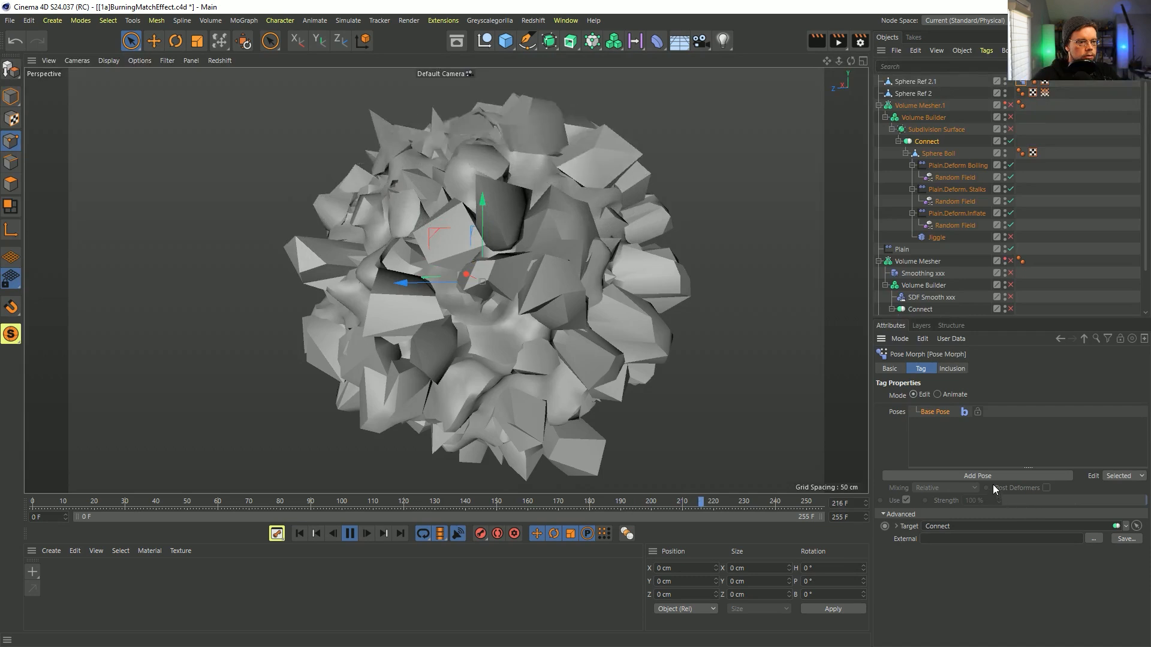
click(937, 395)
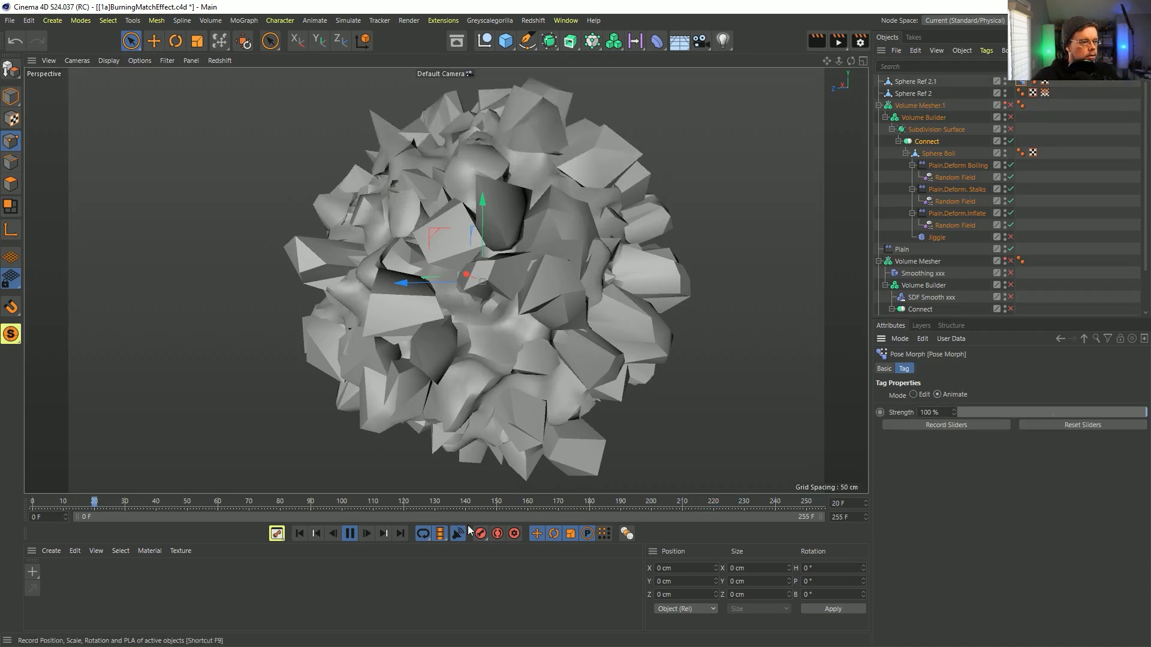
Switch the Pose Morph tag to Edit mode and set its priority to Expression 3
click(913, 395)
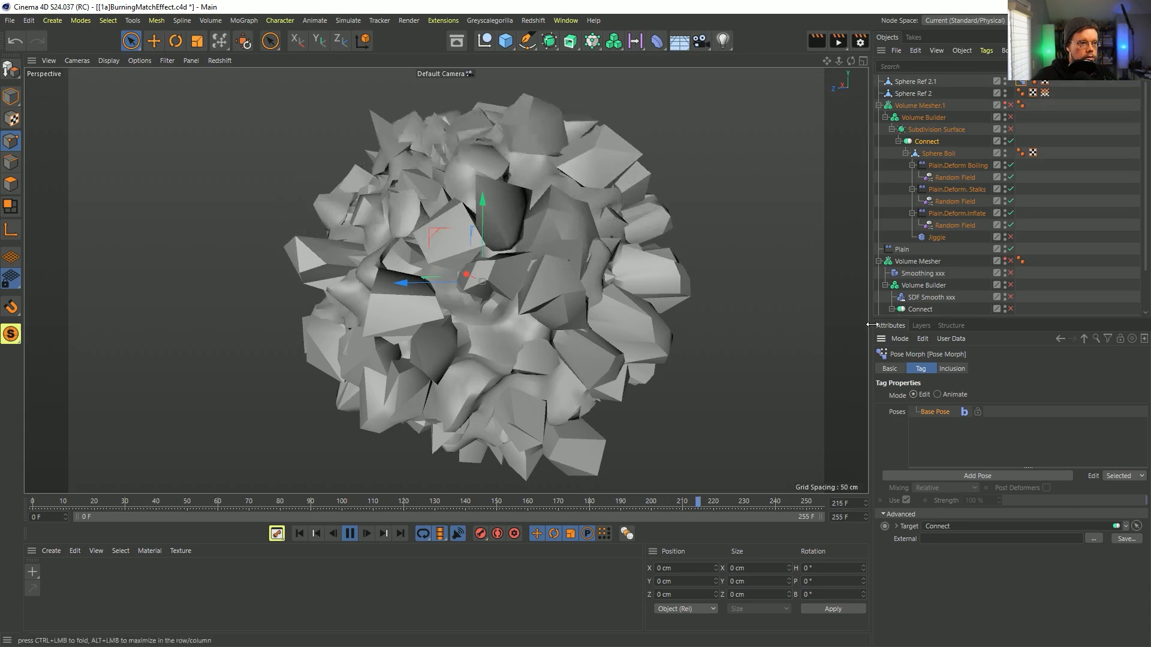
click(891, 369)
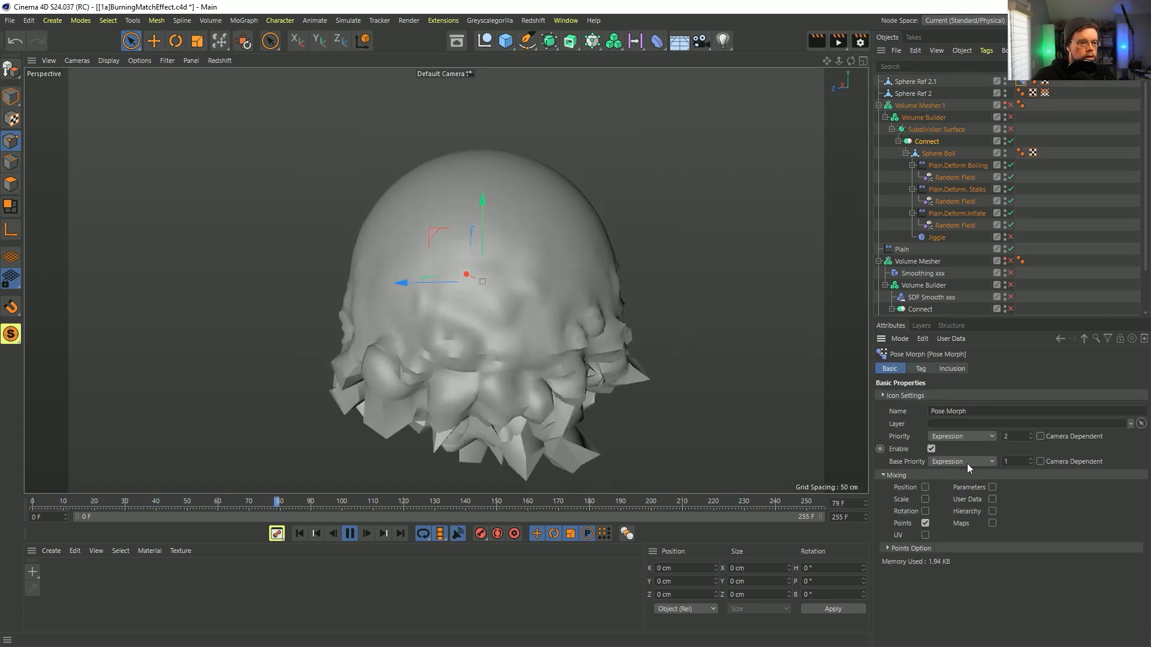
click(930, 548)
click(934, 544)
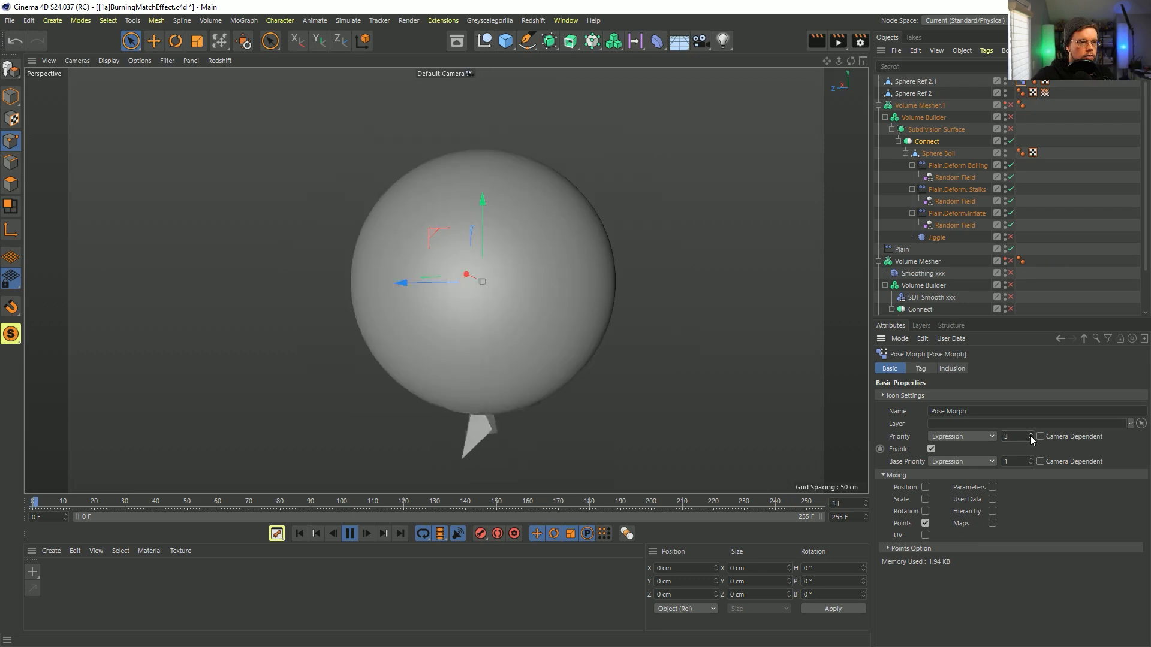
click(1072, 199)
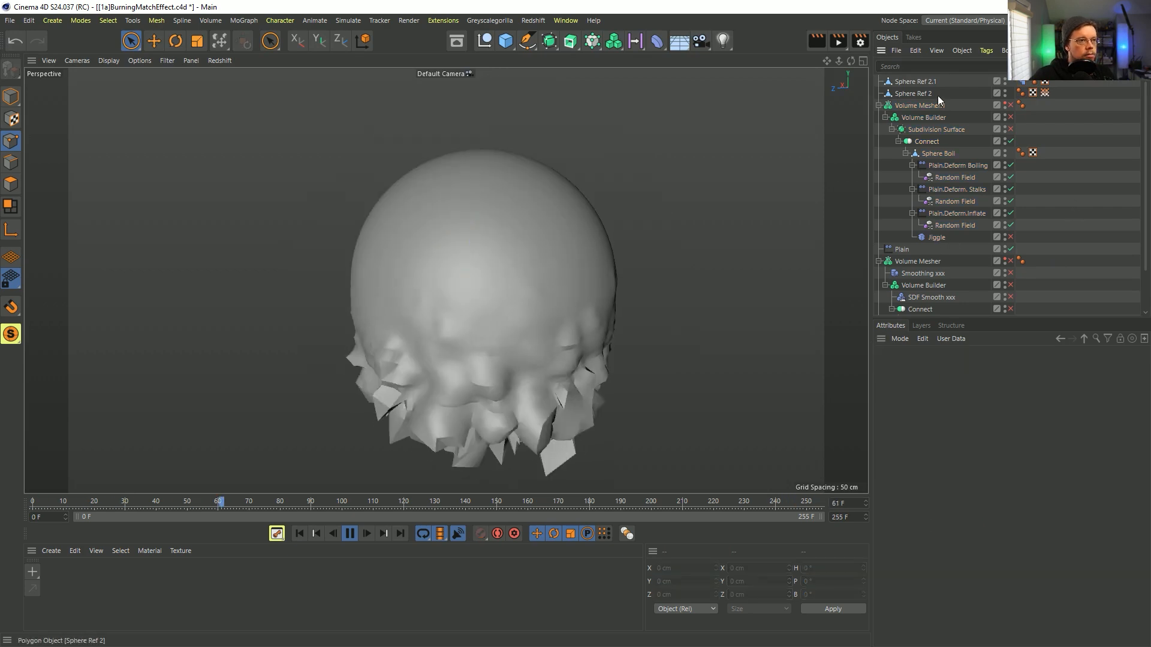
Rename the vertex map tag on Sphere Ref 2 to Vertex Map Ref 2
click(917, 82)
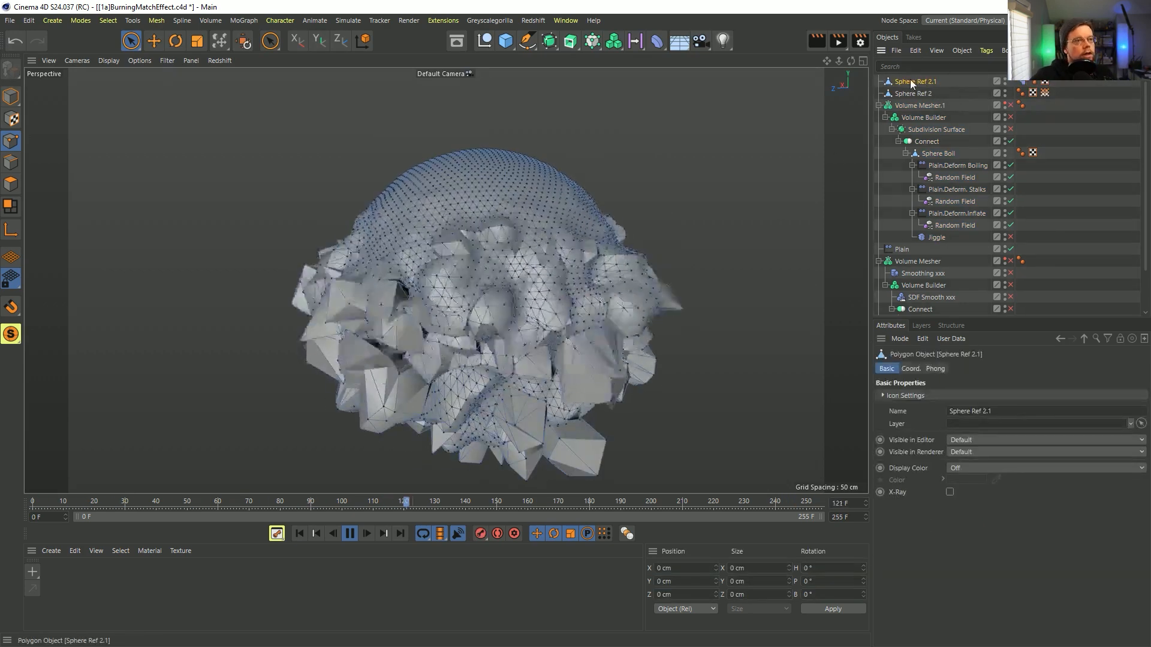
click(891, 129)
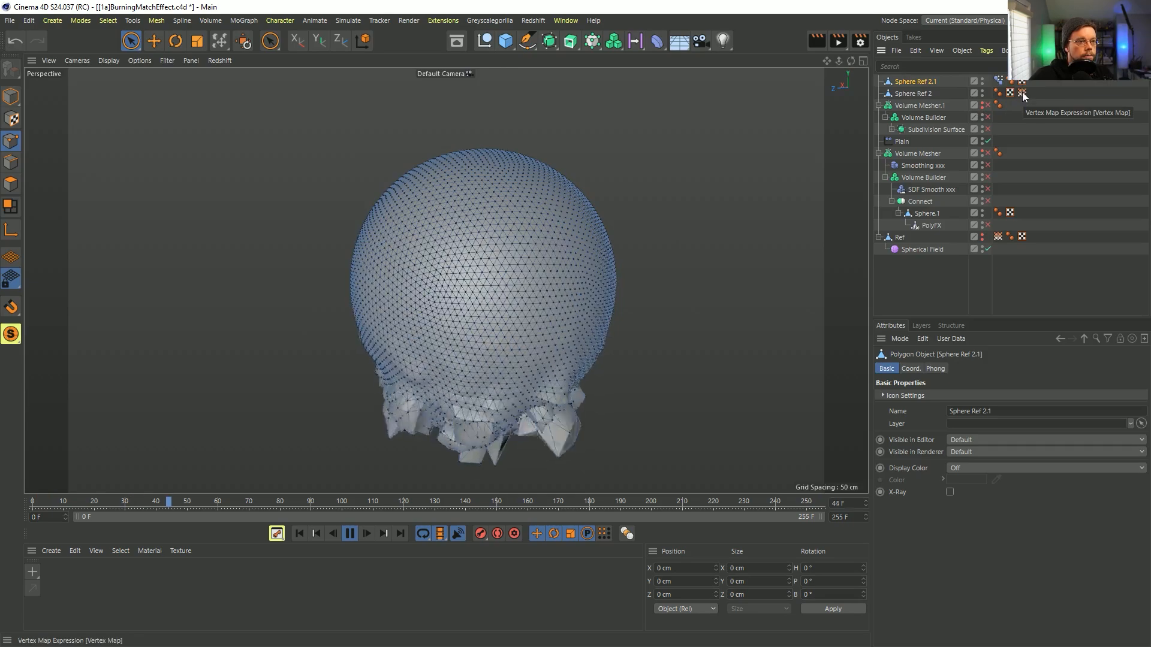
click(1030, 81)
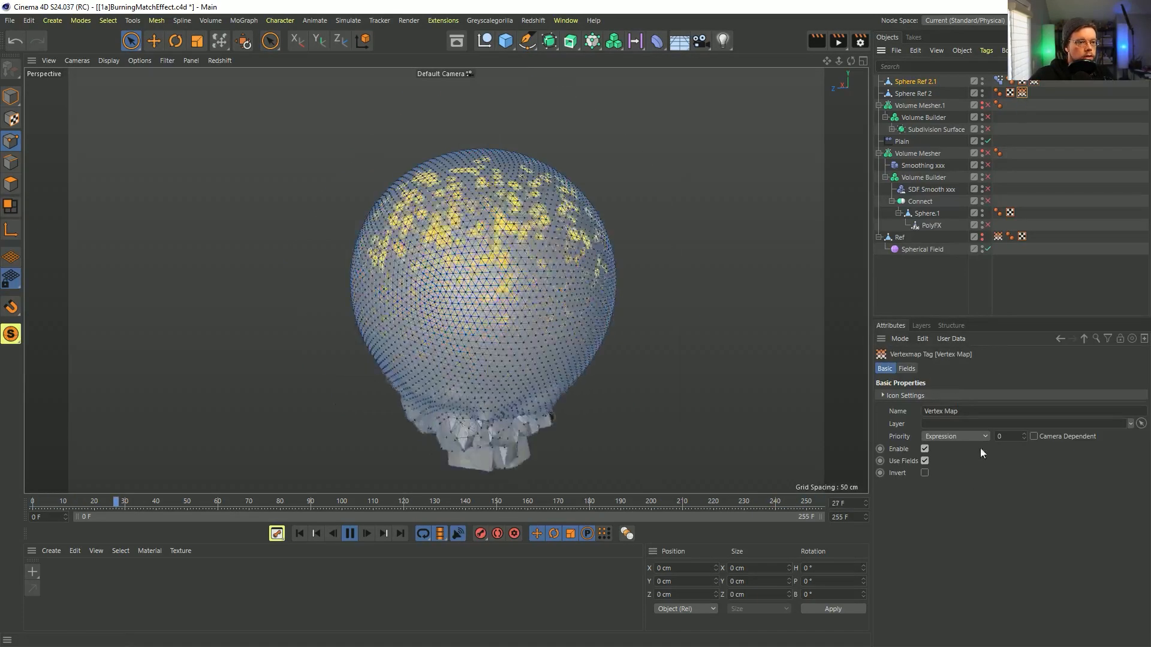
click(972, 409)
text(Ref)
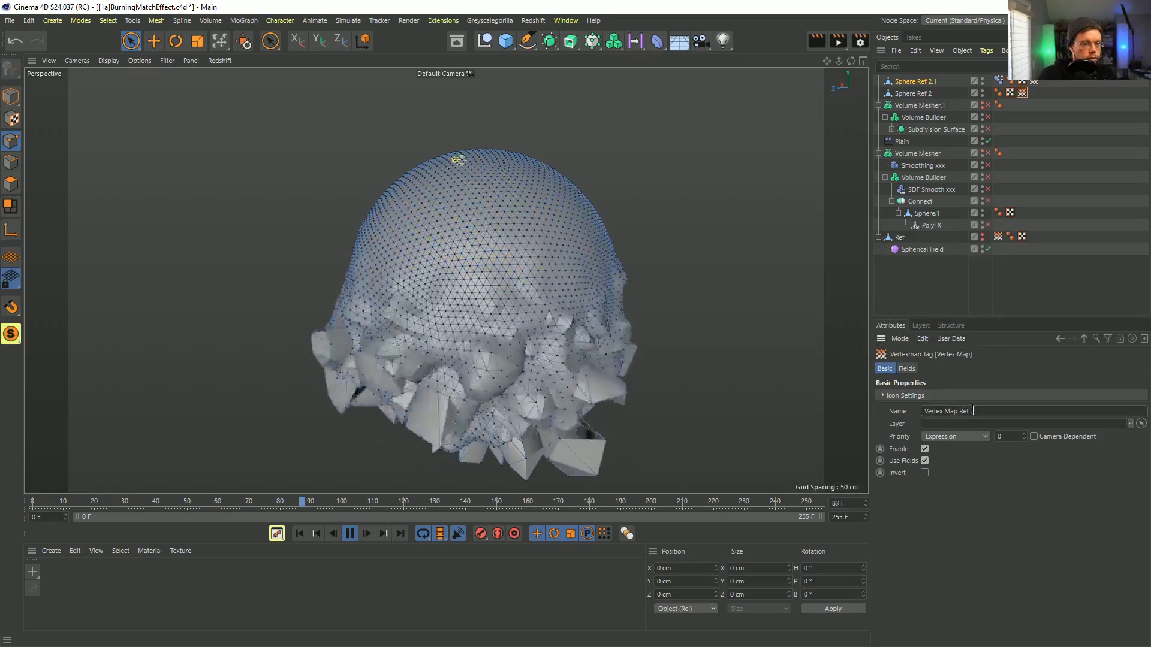
key(BackSpace)
key(BackSpace)
key(BackSpace)
key(BackSpace)
key(Return)
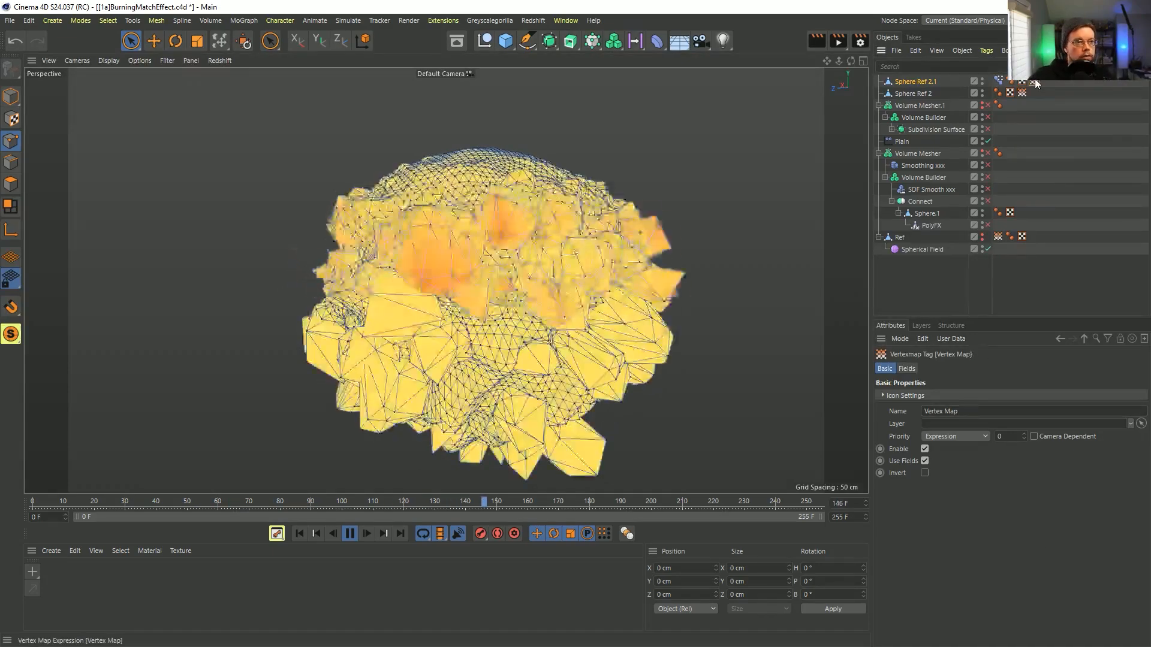
Replace the Connect field in Sphere Ref 2.1's vertex map with Vertex Map Ref 2 in Index mode, and check it during playback
click(907, 369)
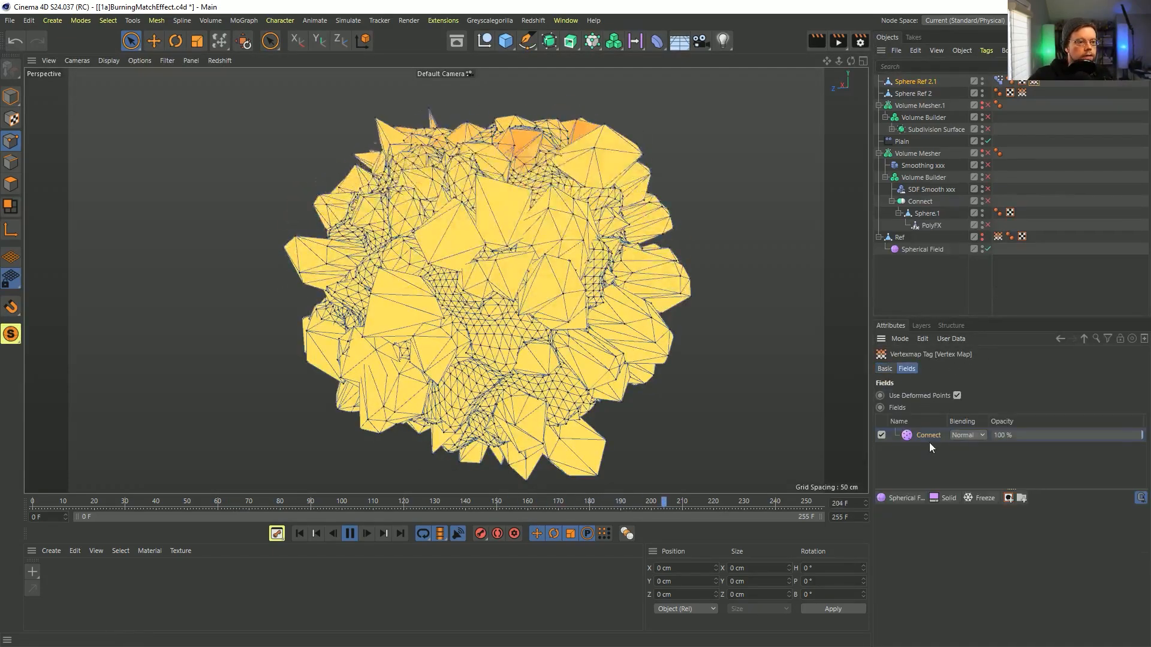
click(912, 436)
key(Delete)
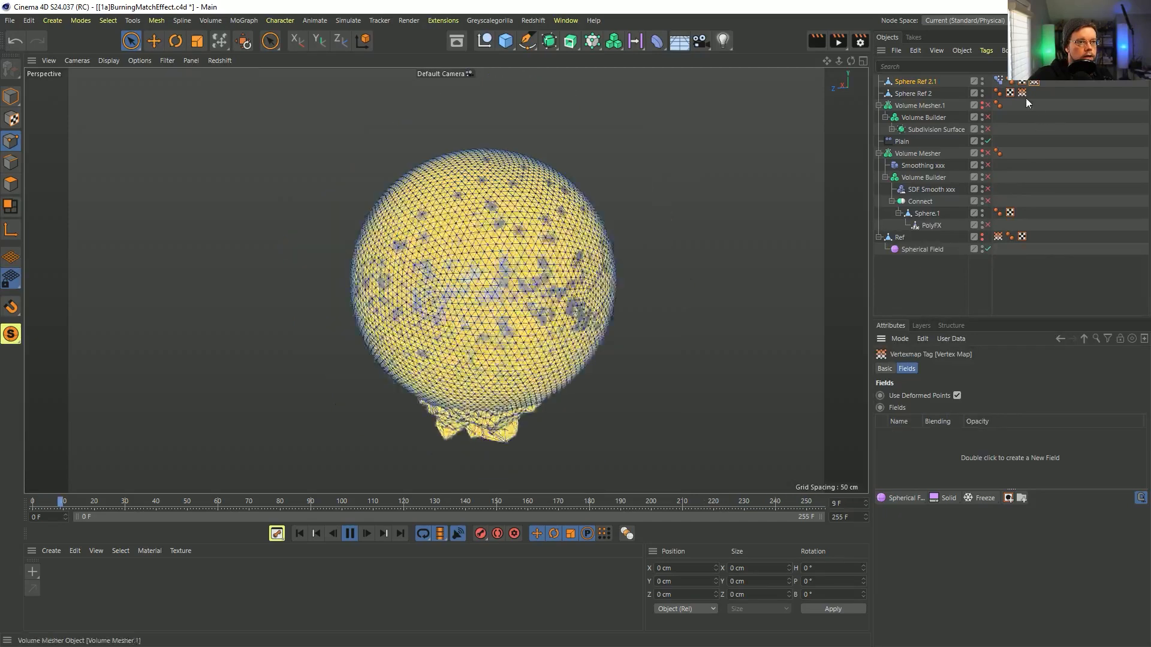
drag(959, 426, 906, 454)
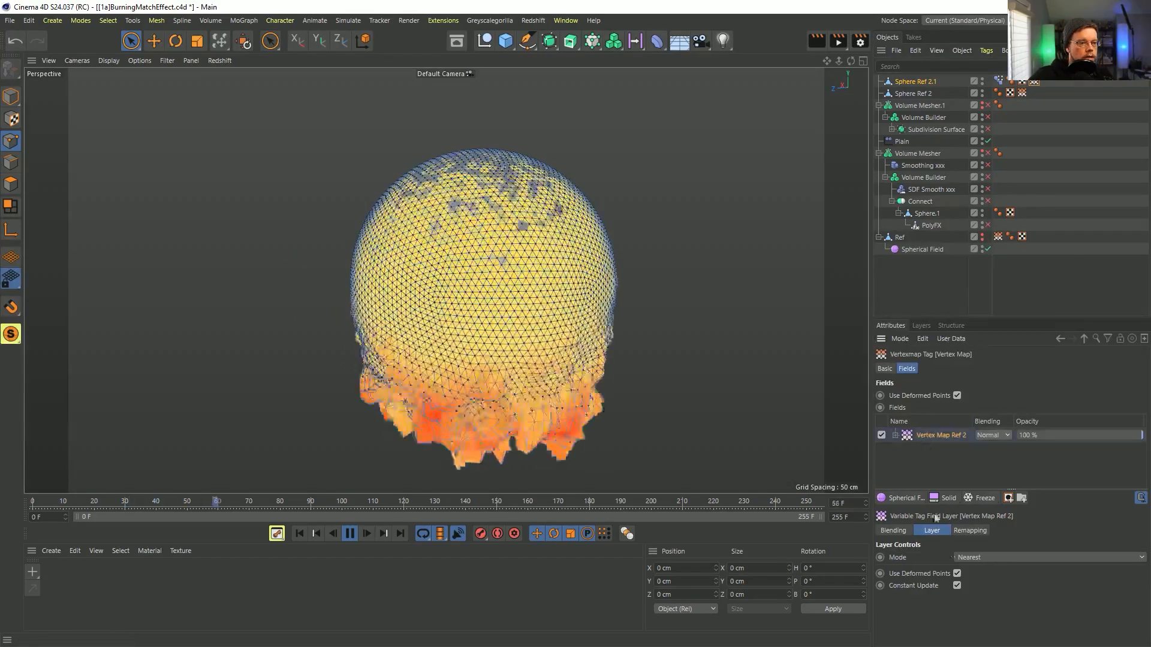
click(977, 558)
click(980, 576)
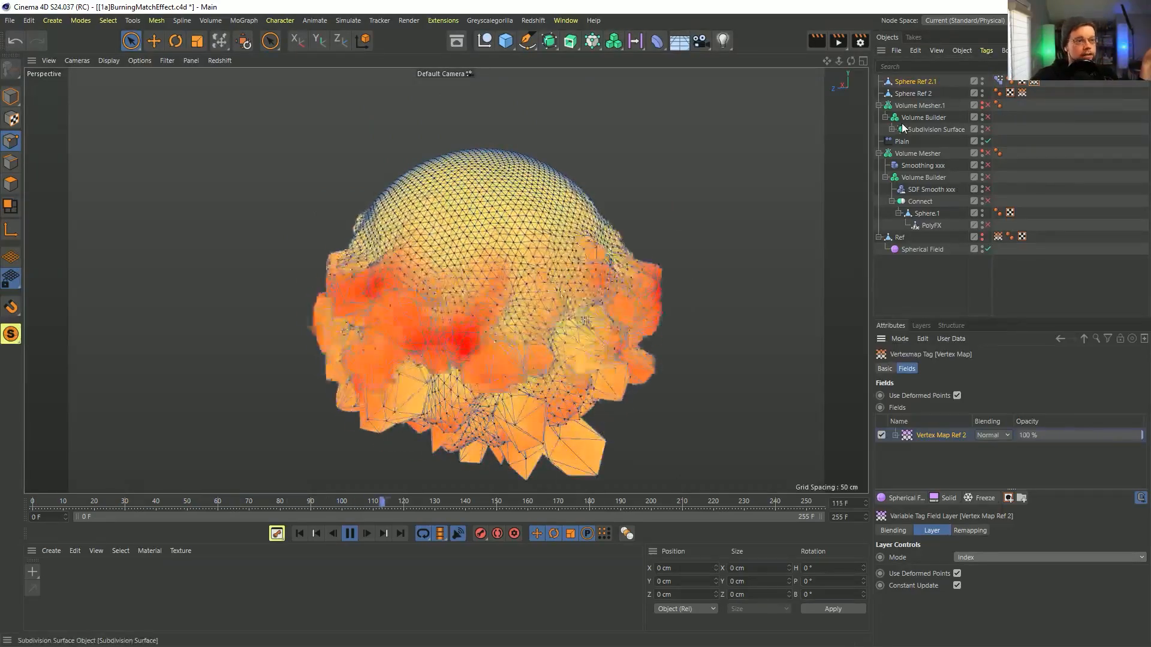
click(878, 153)
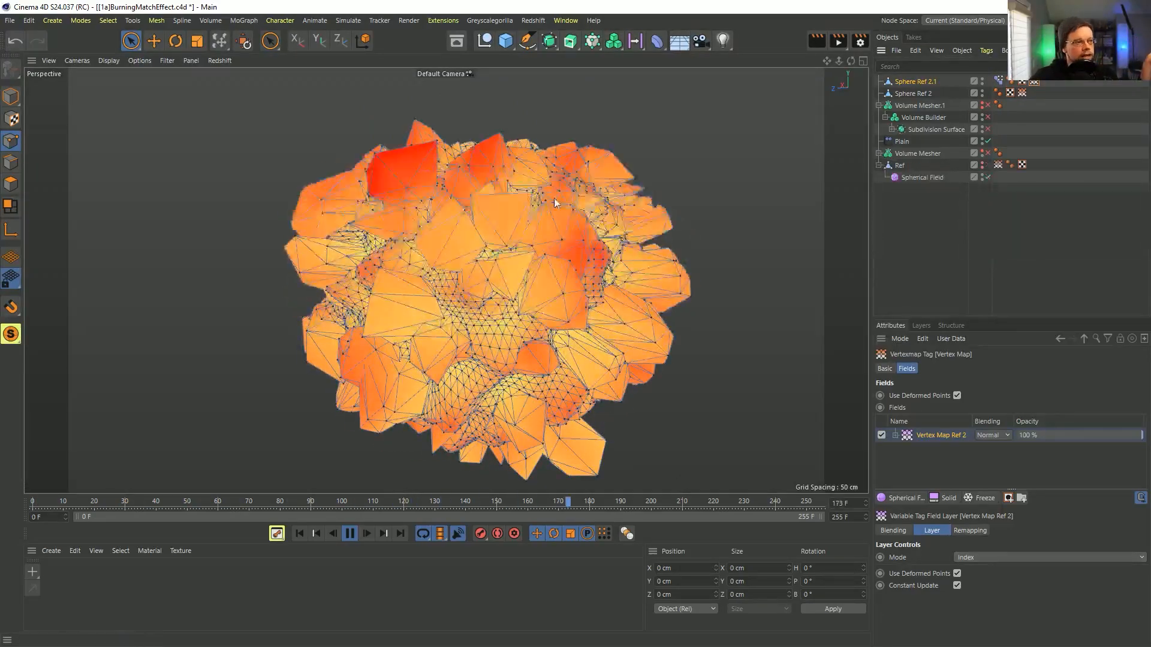
click(1022, 93)
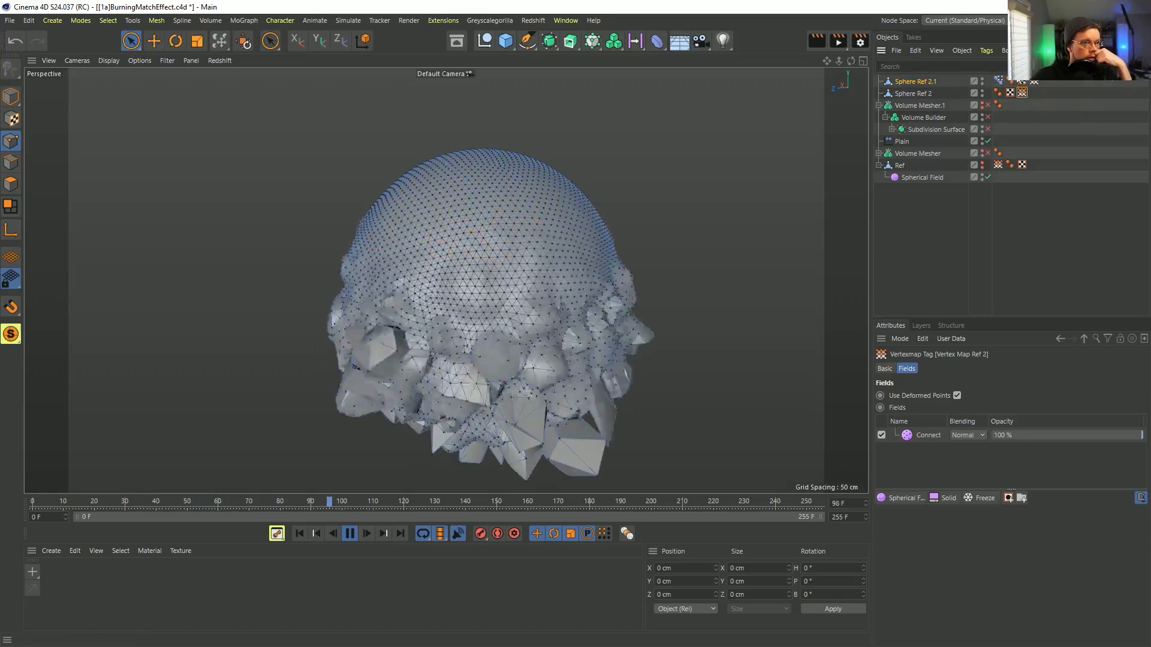
click(350, 534)
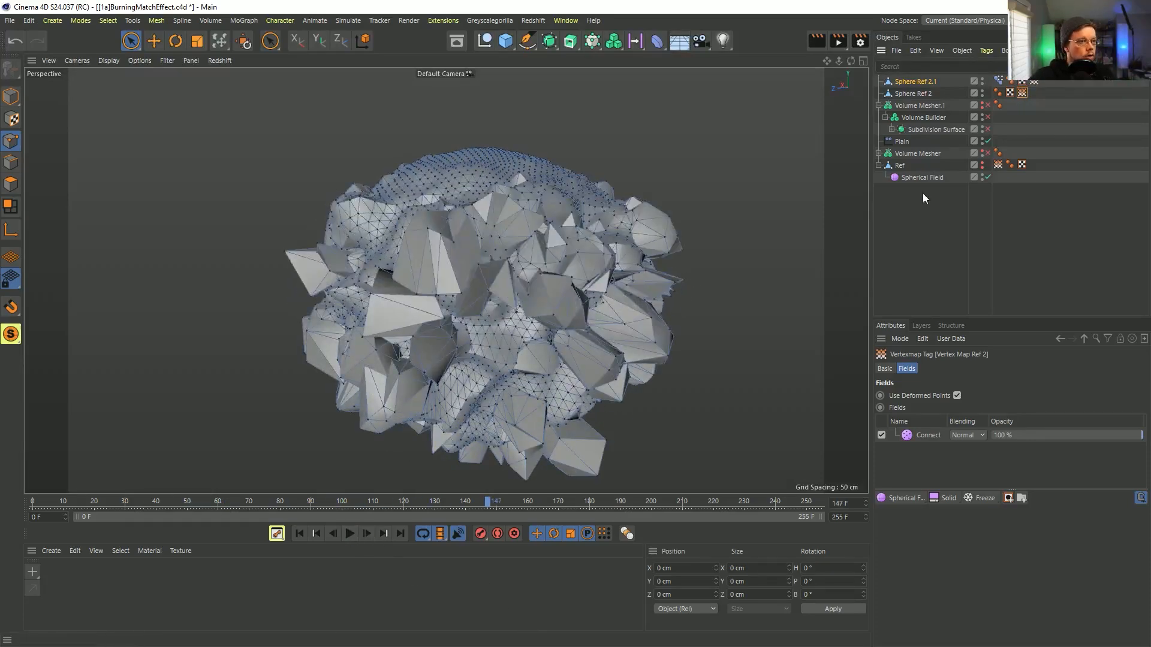
Place Sphere Ref 2.1 inside a Subdivision Surface and play the animation from the start
click(922, 84)
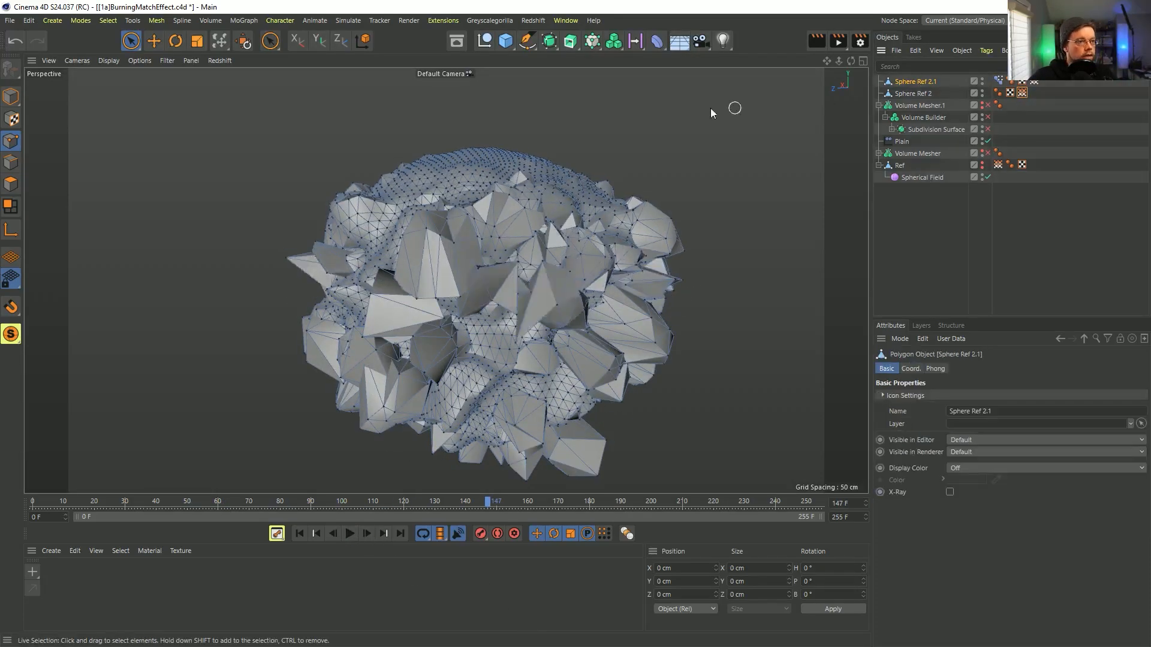
alt+click(553, 41)
click(299, 533)
click(348, 538)
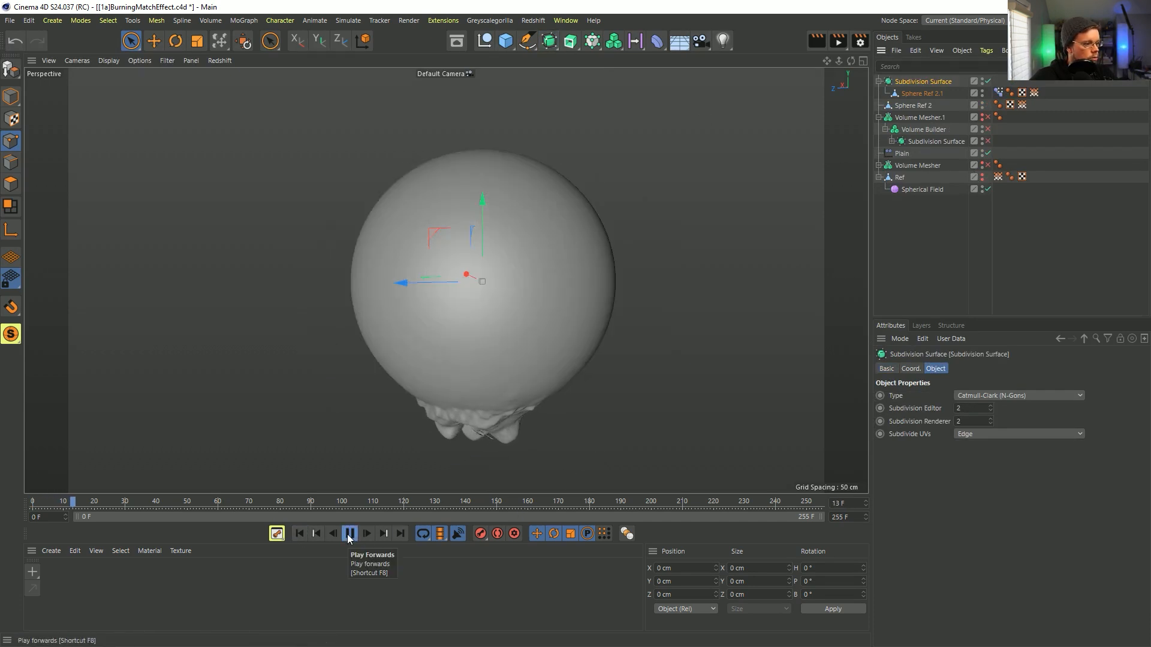
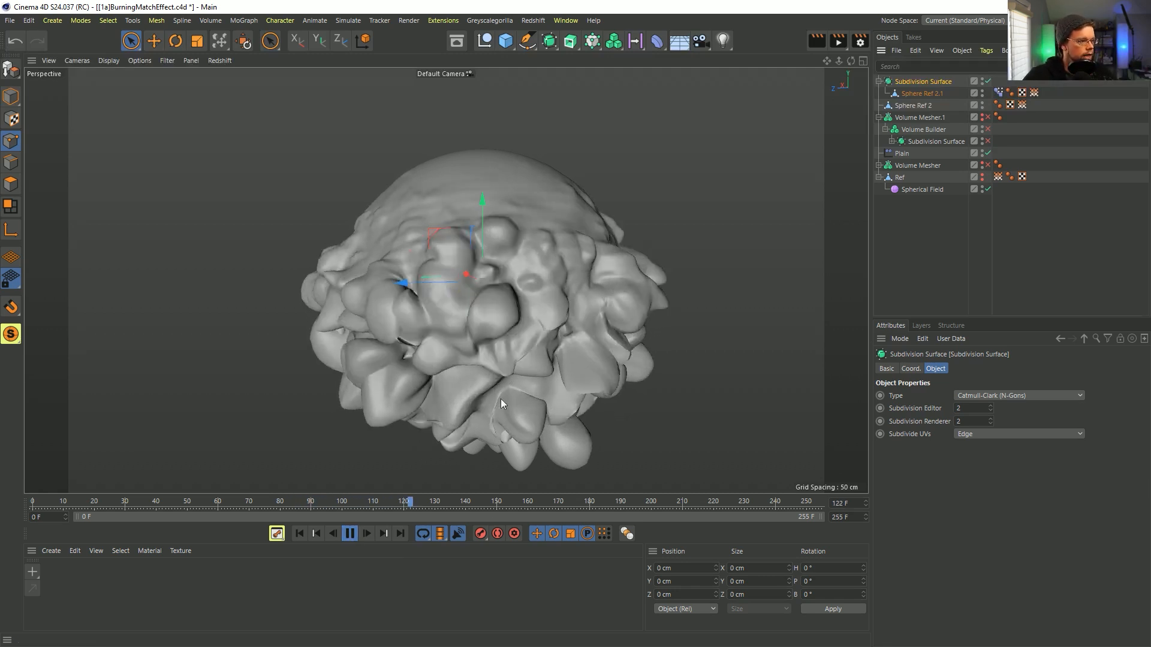
click(350, 534)
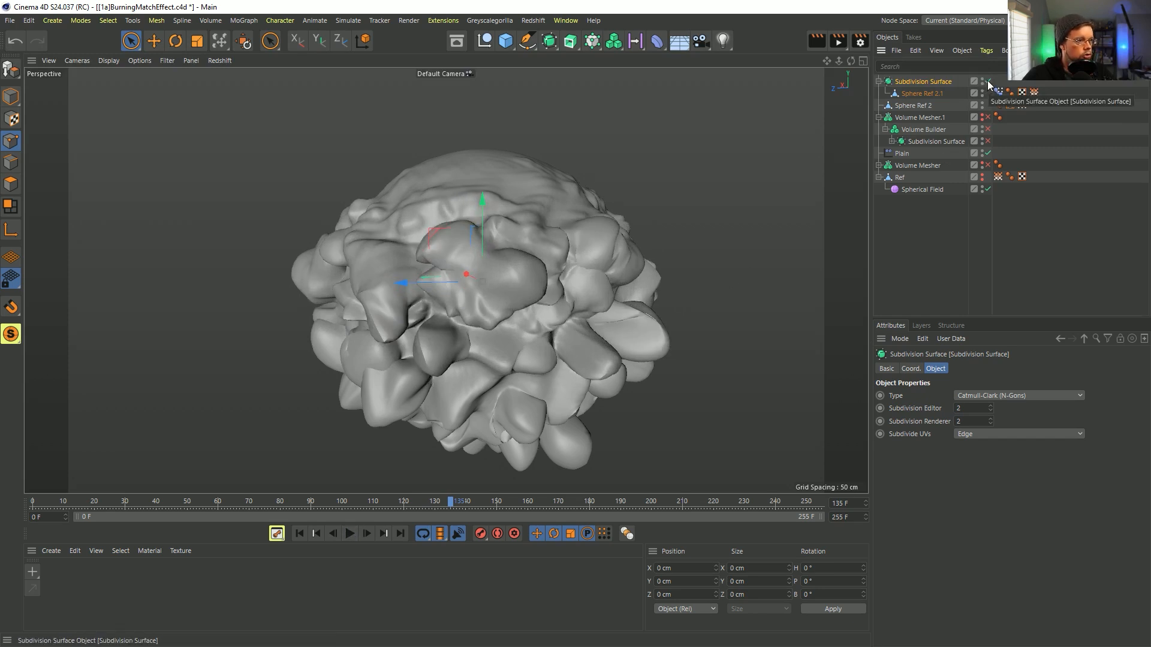
Enable the Volume Mesher hierarchy with Smoothing xxx and SDF Smooth xxx disabled, and replay the animation from the start
click(879, 165)
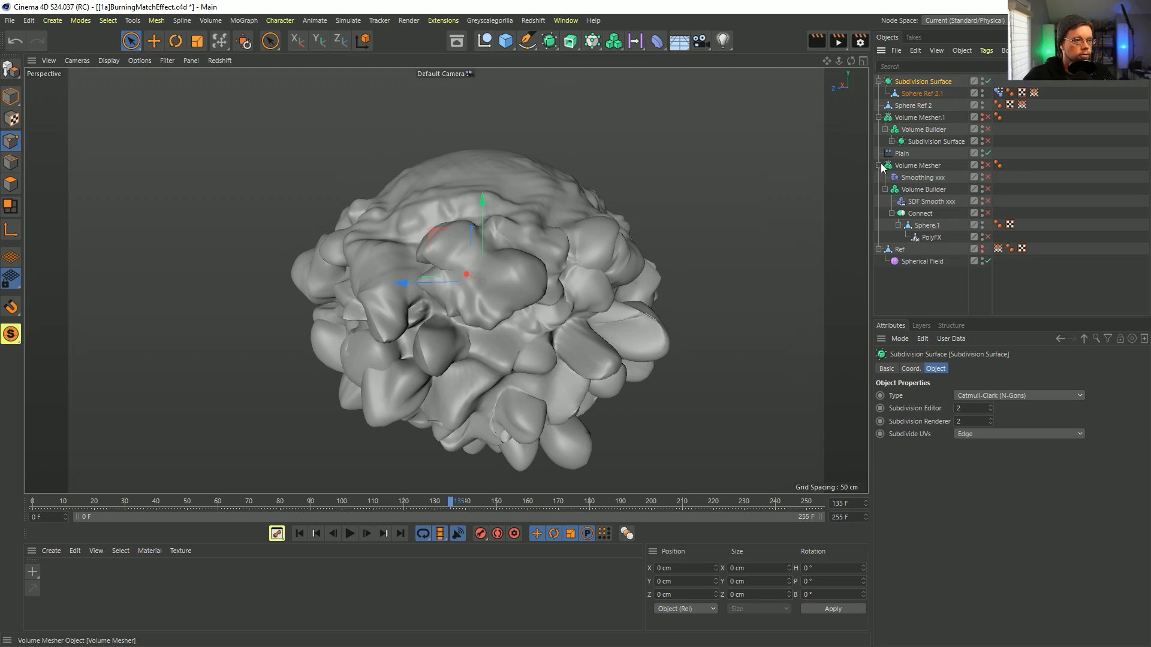
alt+click(982, 164)
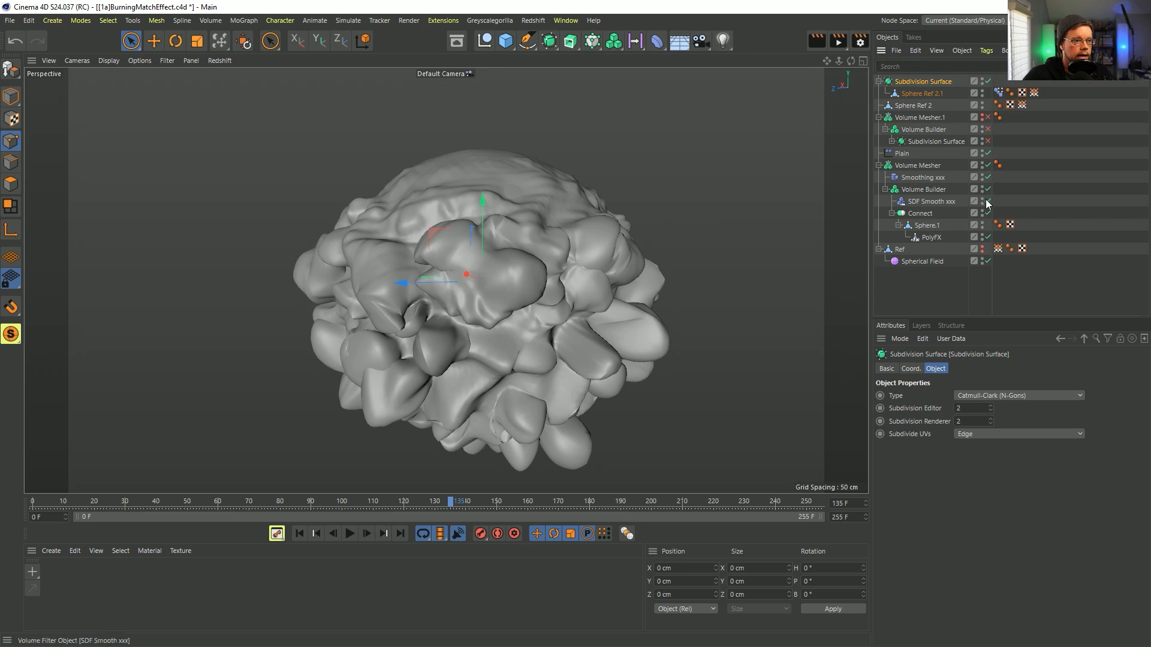
click(988, 177)
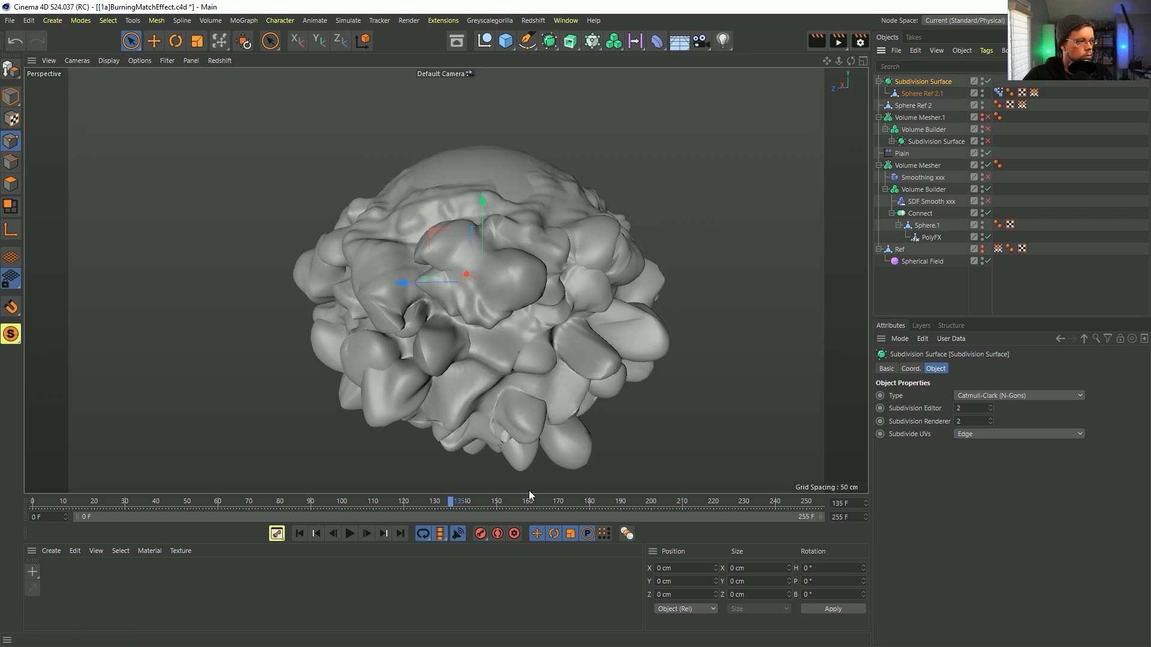
click(299, 534)
click(349, 534)
click(349, 534)
Create a default material, apply it to the Volume Mesher, and preview the animation
double_click(56, 569)
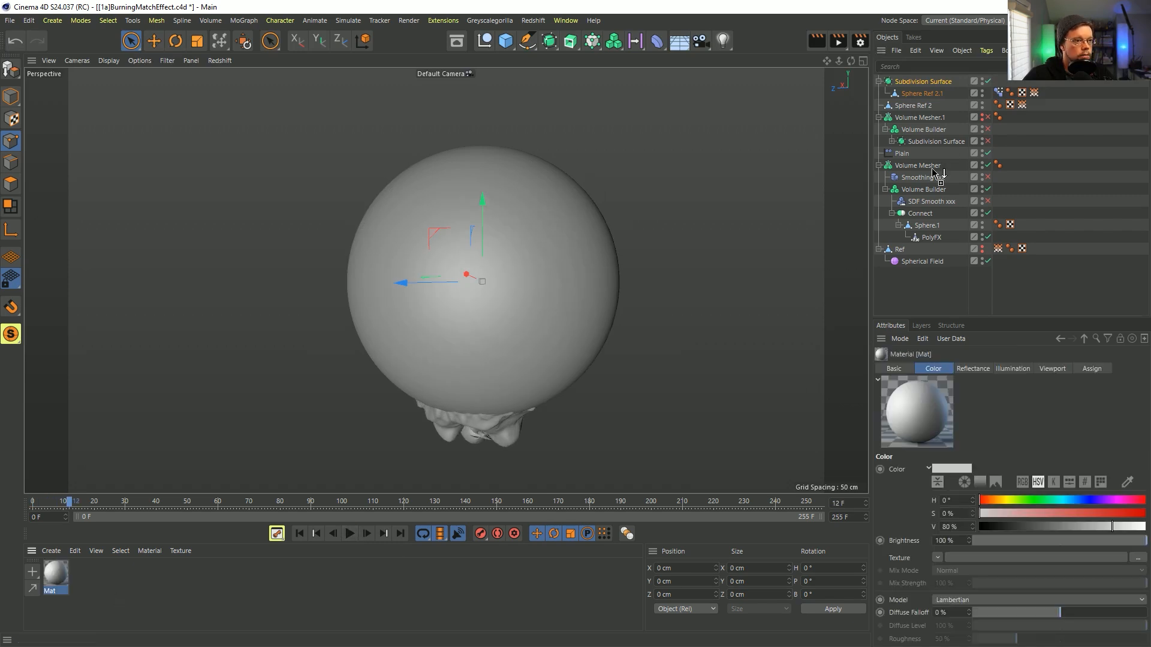
drag(932, 170, 934, 170)
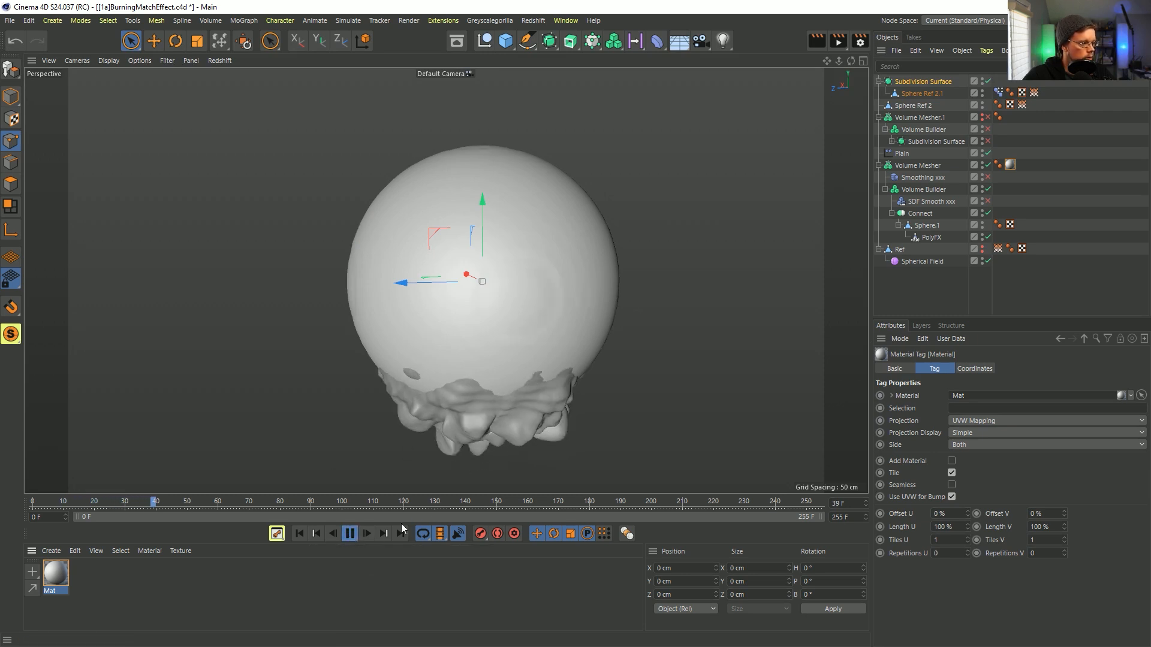
click(350, 535)
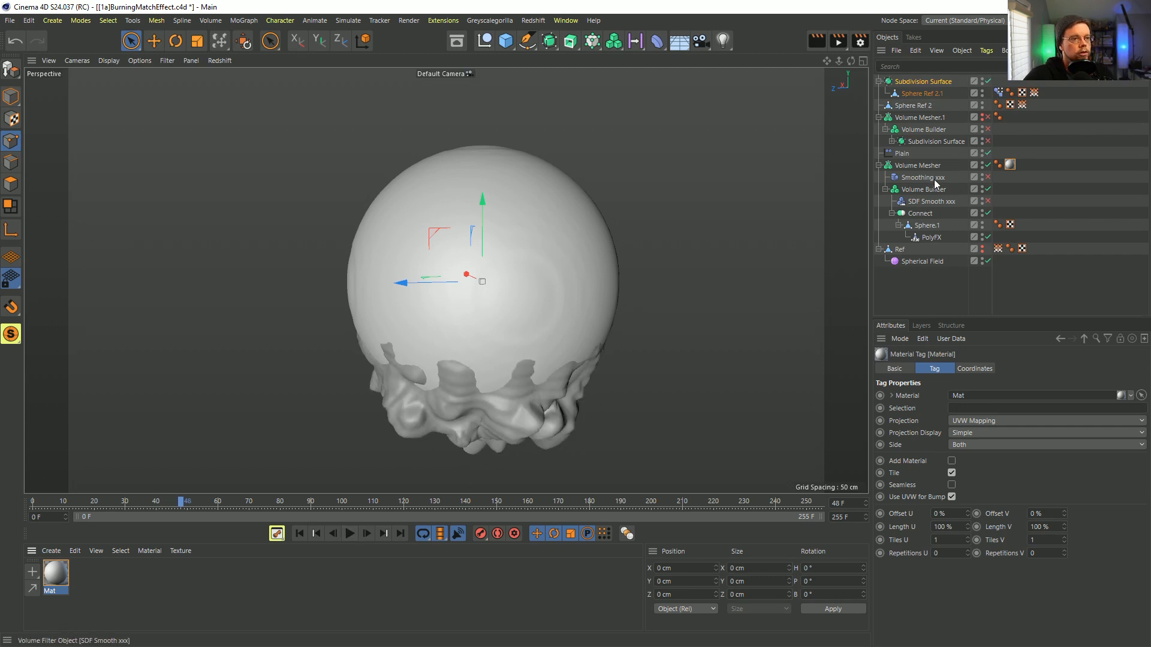
Check the falloff of the PolyFX under Sphere.1 and nest the Plain effector beneath it
click(931, 237)
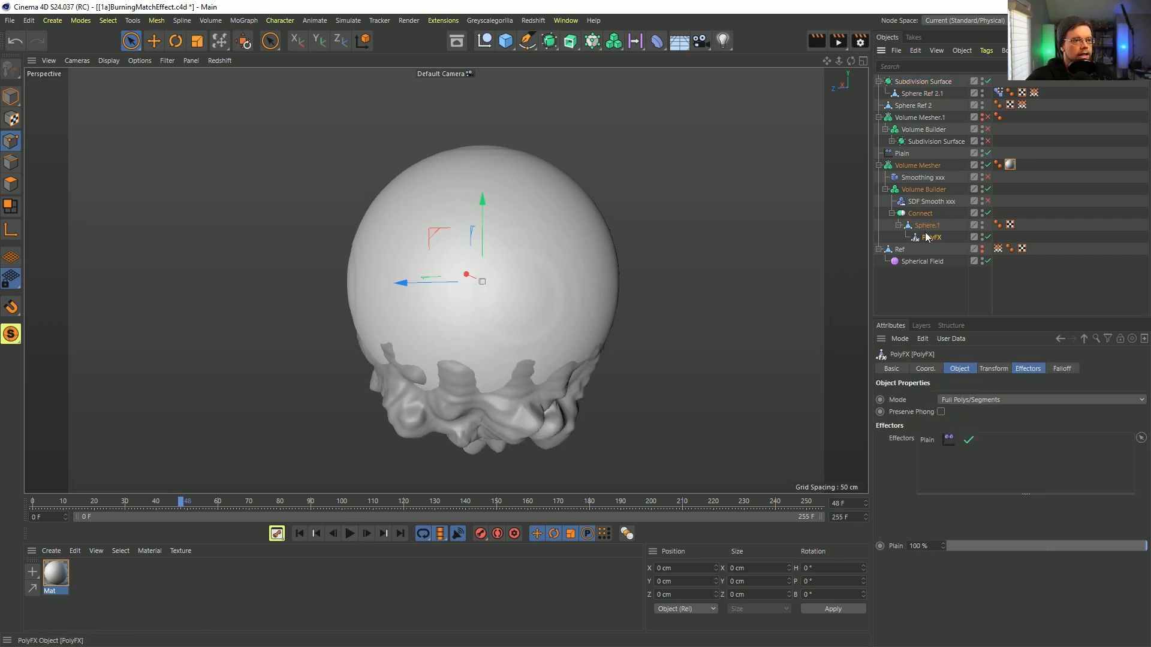
click(1062, 368)
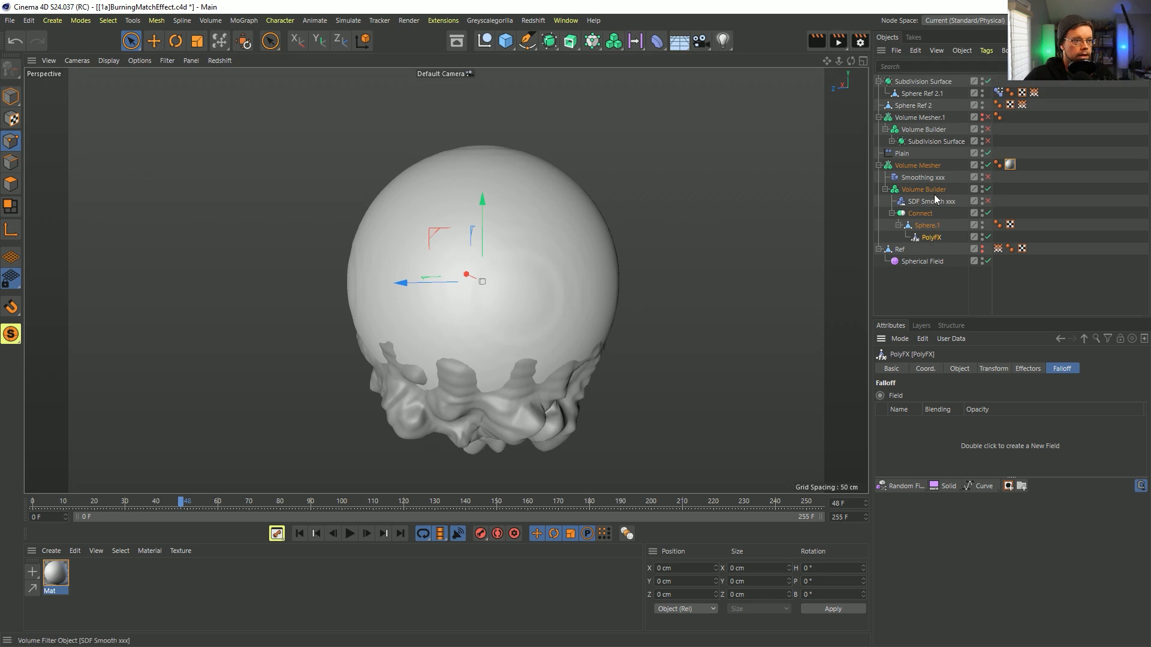
drag(899, 154, 934, 238)
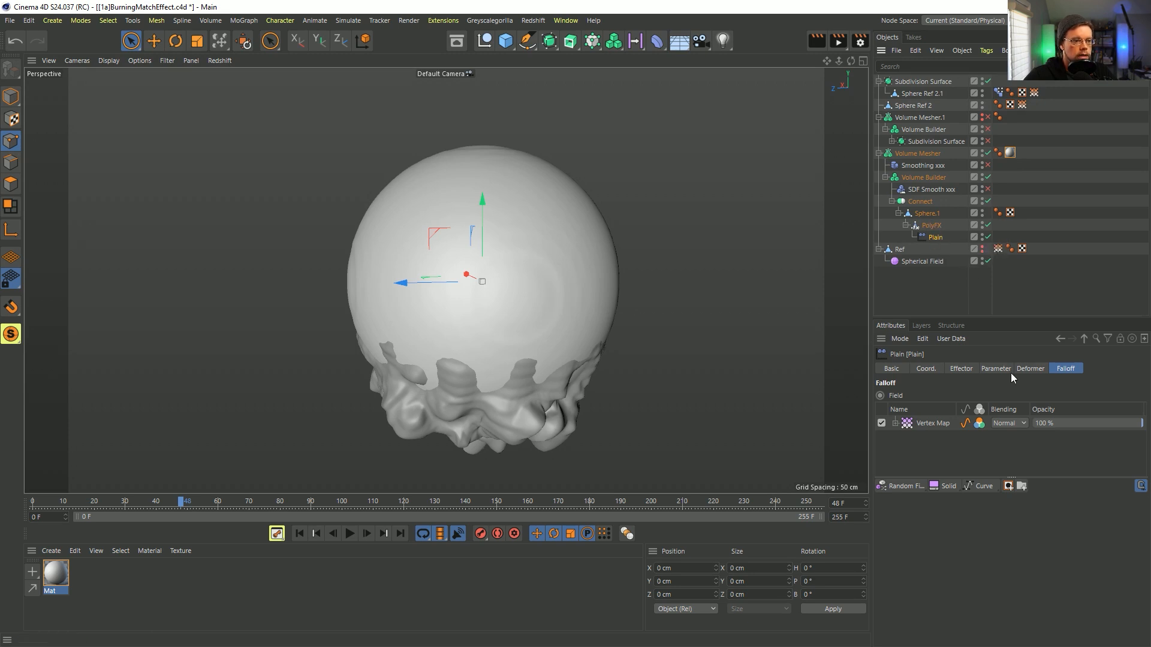
Add a Curve layer to the Plain effector's falloff and steepen it to reach full value at about 0.12
click(980, 486)
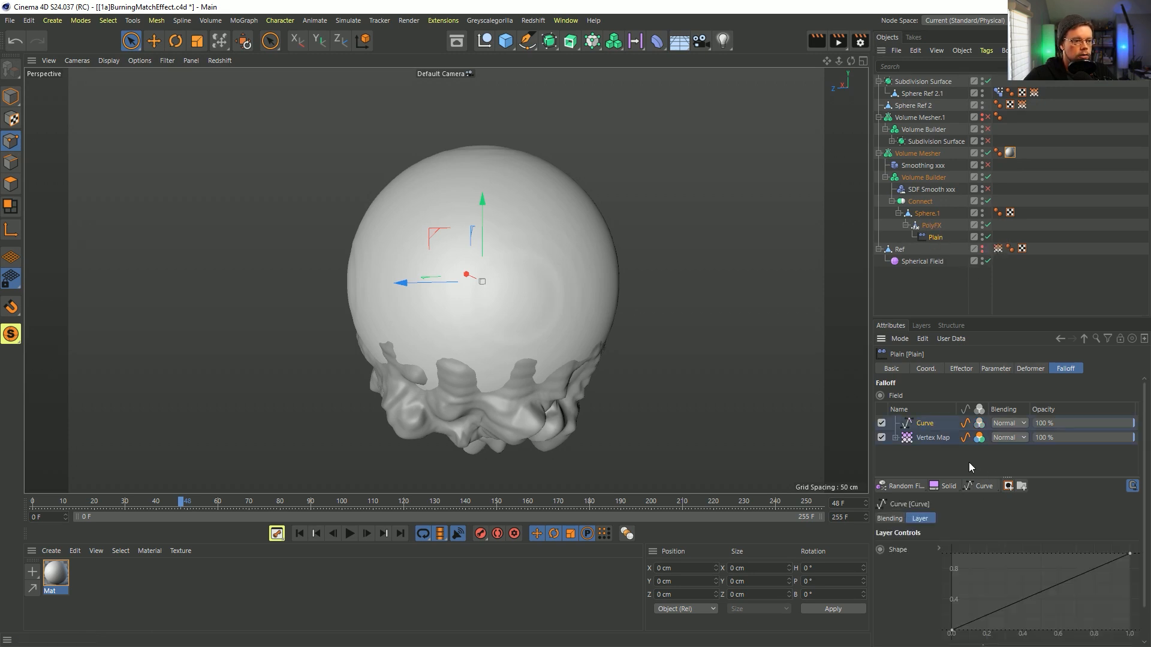
click(953, 634)
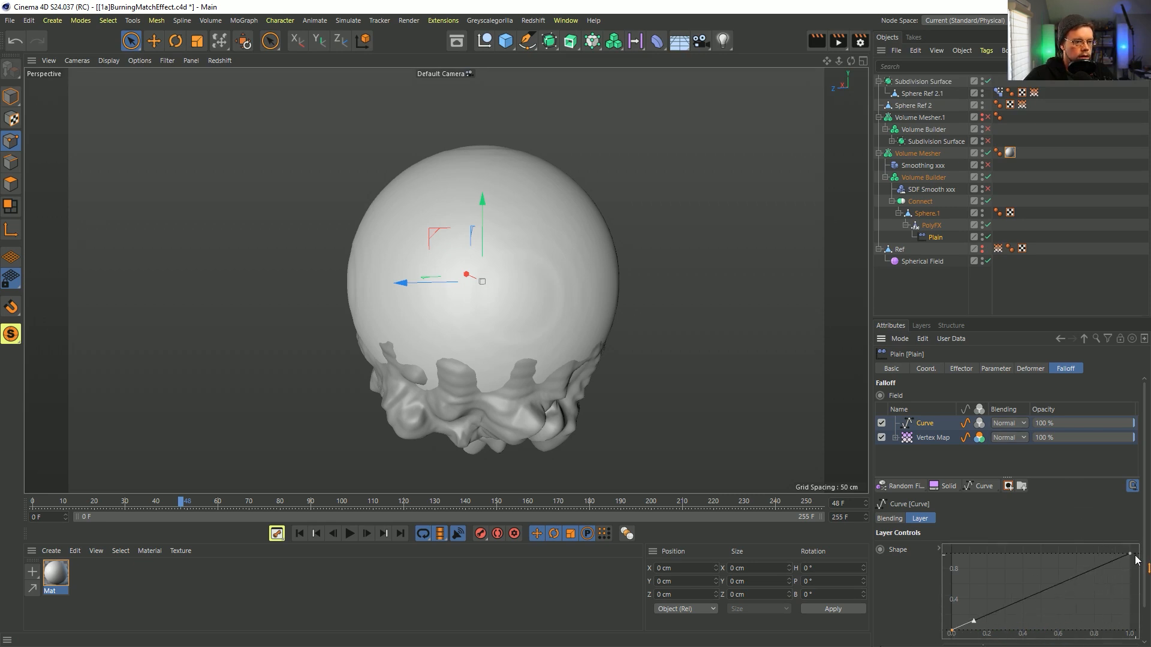
drag(1004, 546, 1068, 554)
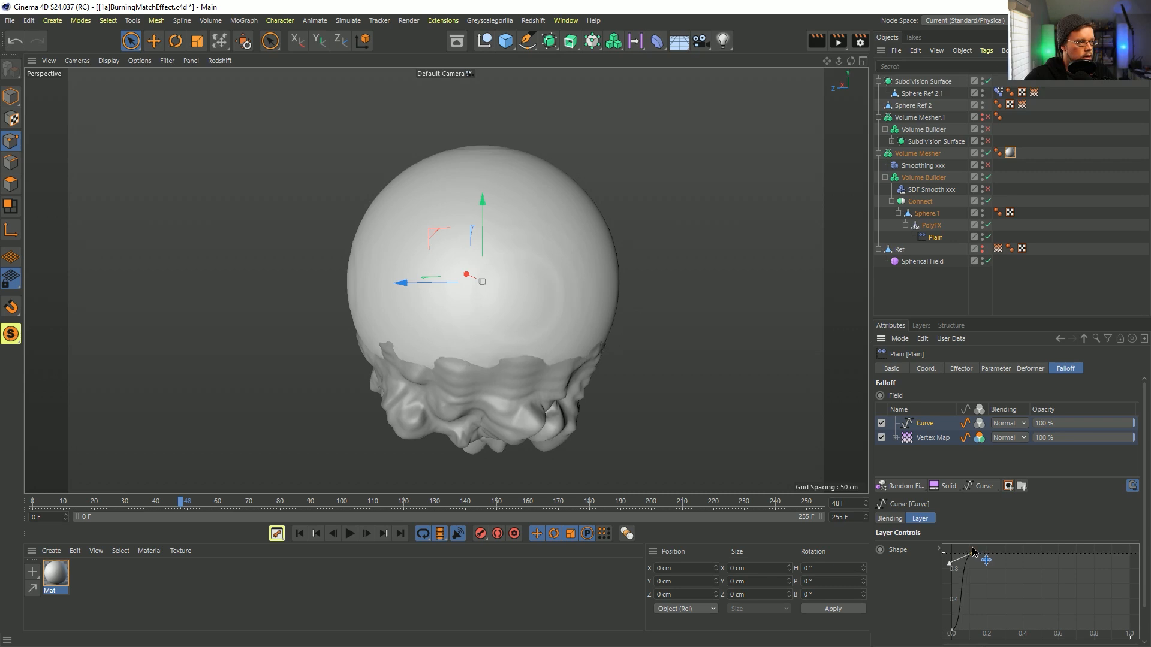
Scale Sphere.1 as a whole object to a size of 206.2 cm and check the result in playback
mouse_move(546, 337)
alt+mouse_down()
mouse_move(534, 299)
mouse_move(537, 318)
alt+mouse_up()
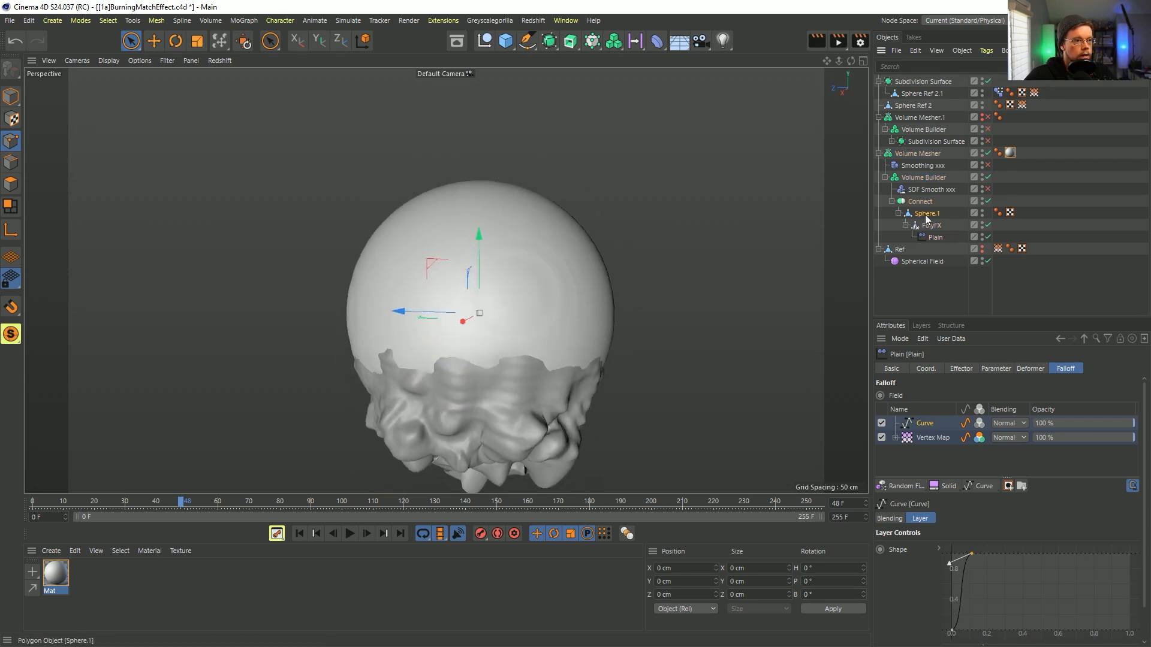
click(926, 215)
key(t)
drag(450, 246, 648, 205)
click(10, 96)
drag(694, 228, 664, 235)
click(360, 533)
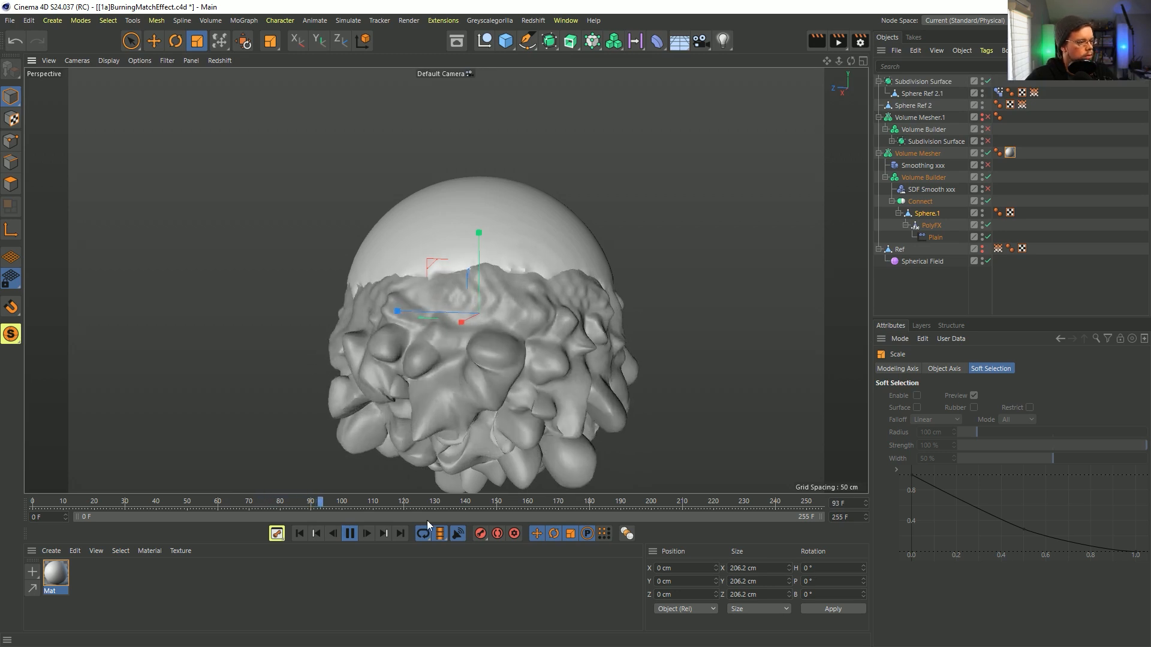
click(351, 534)
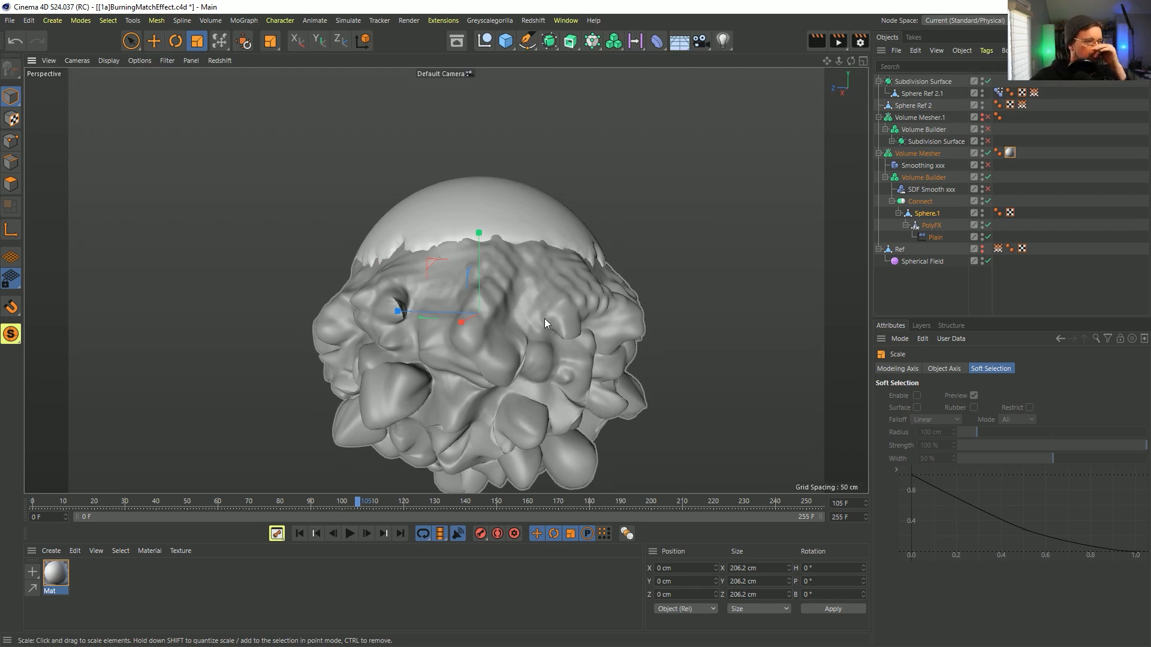
Save the scene, and save a copy of it as [1b_RS]BurningMatchEffect.c4d
alt+drag(524, 288, 498, 333)
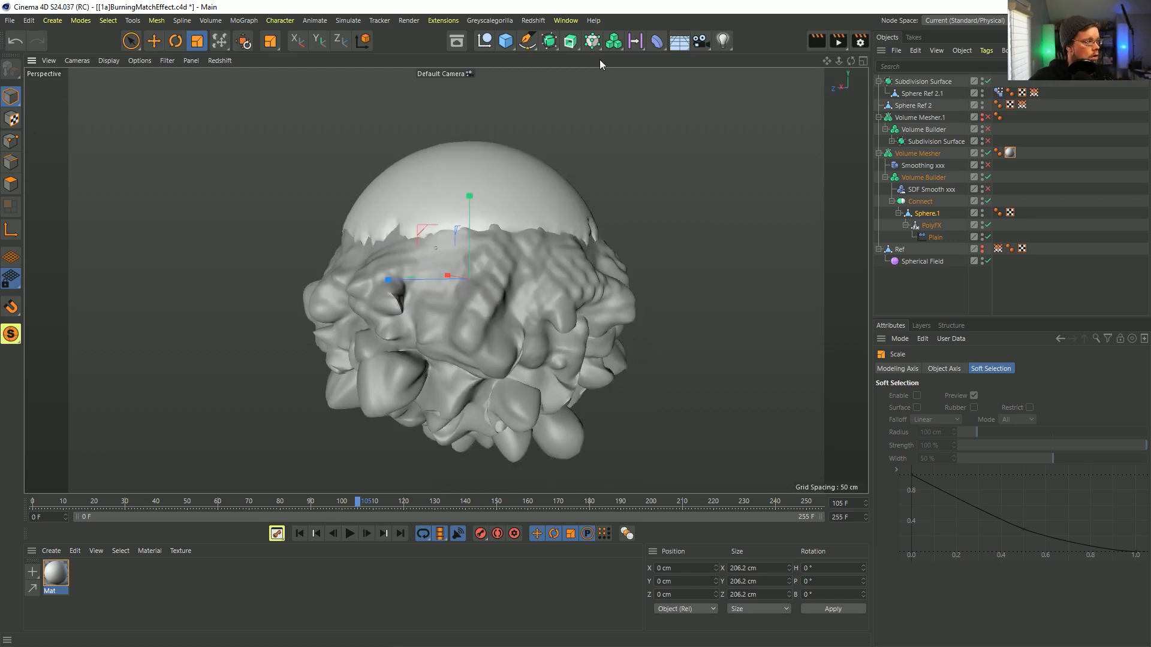
key(ctrl+s)
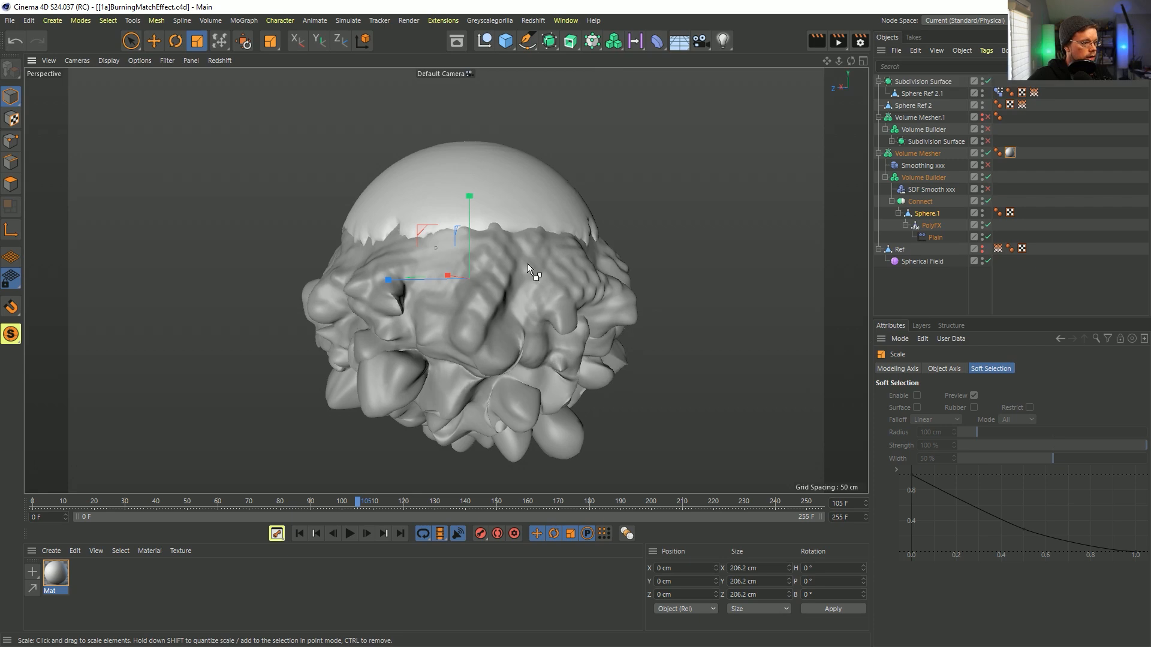
key(ctrl+shift+s)
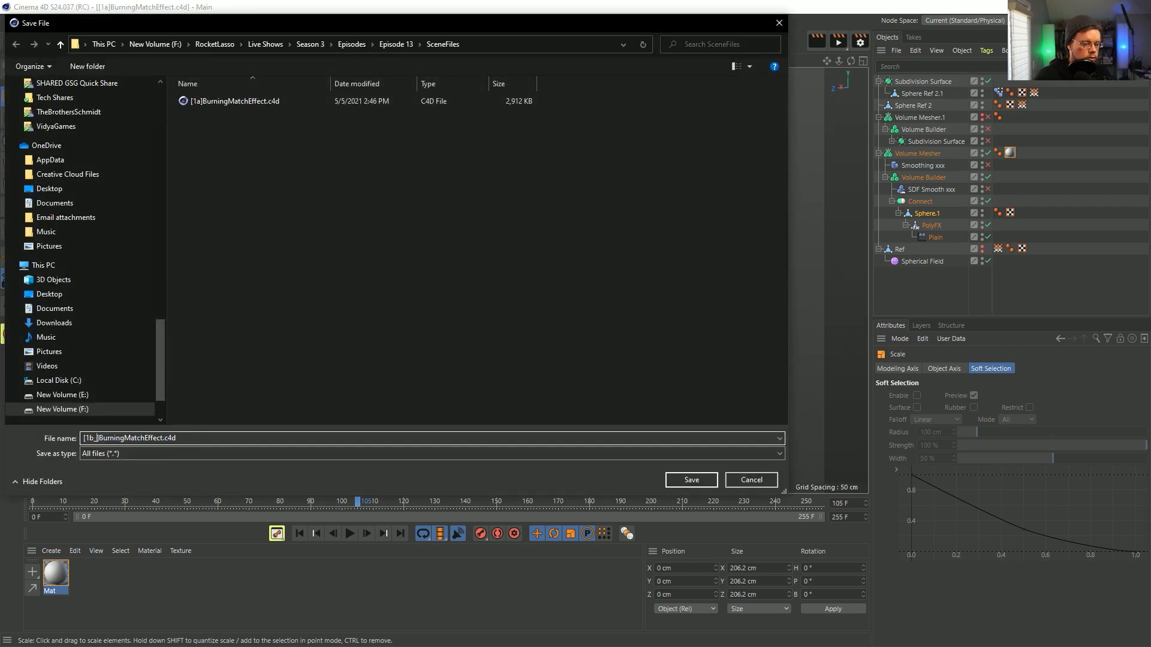
text(b_RS)
key(Return)
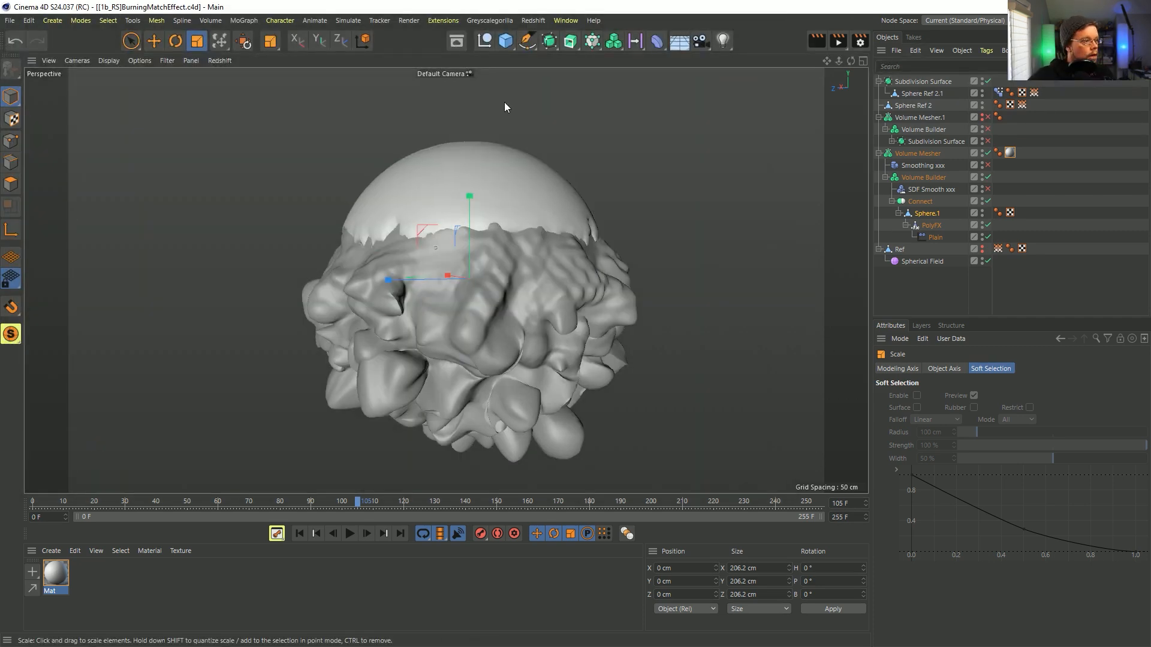
Open the Redshift RenderView at a reduced window size and start a live render of the sphere
click(542, 22)
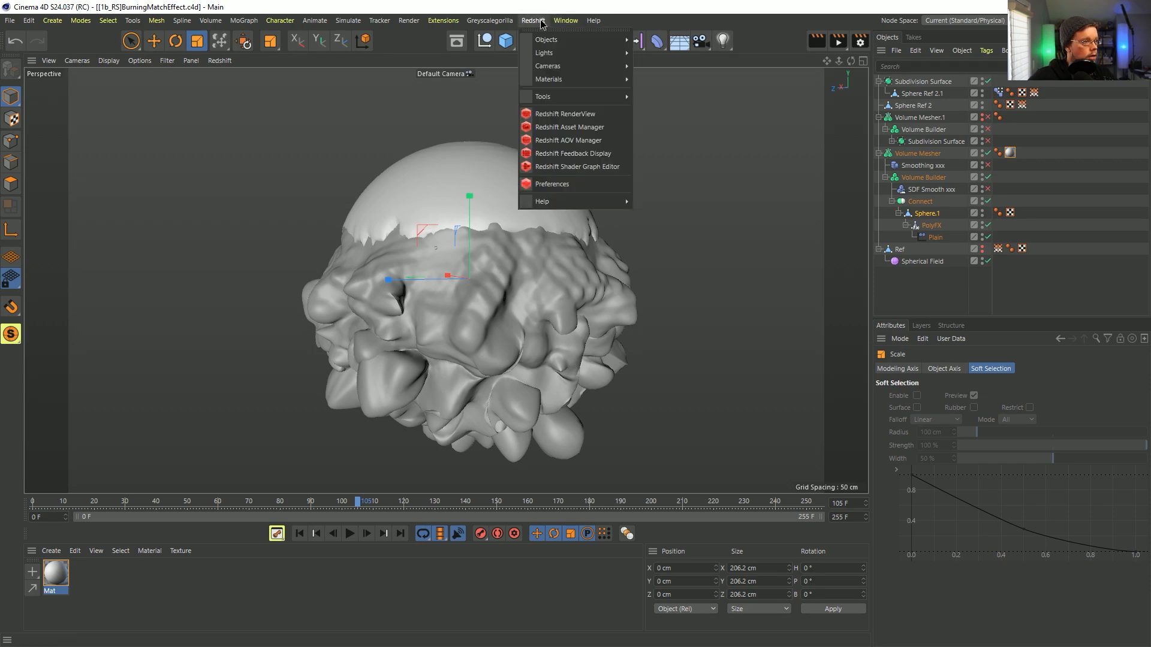
click(576, 113)
drag(653, 98, 512, 62)
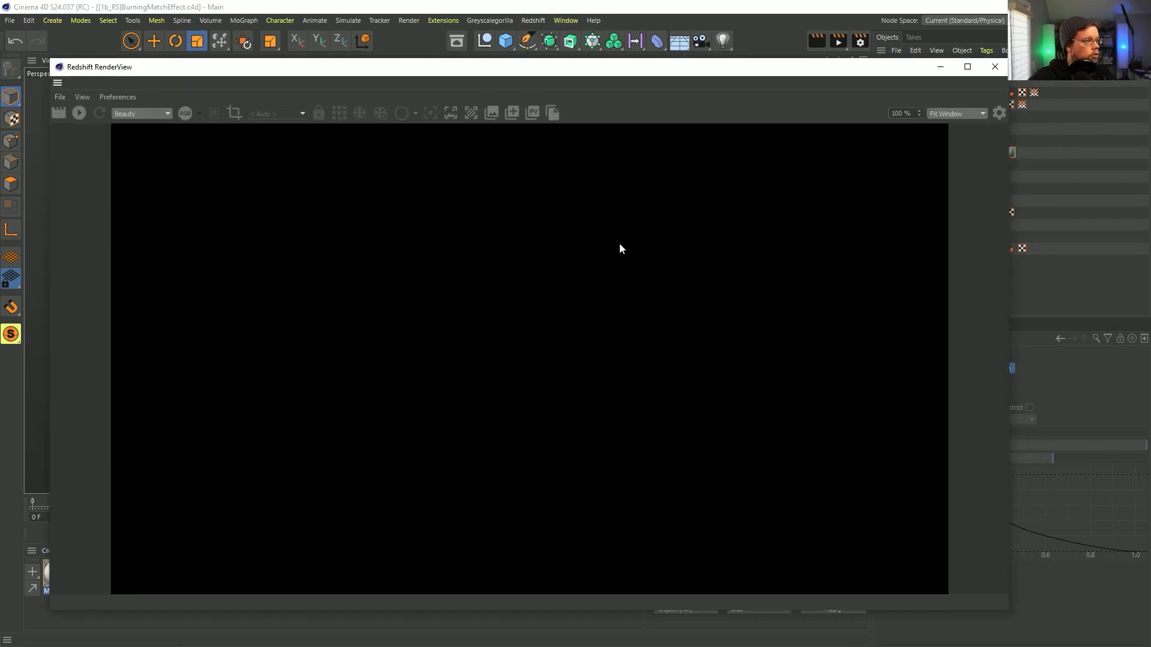
drag(1005, 620, 833, 472)
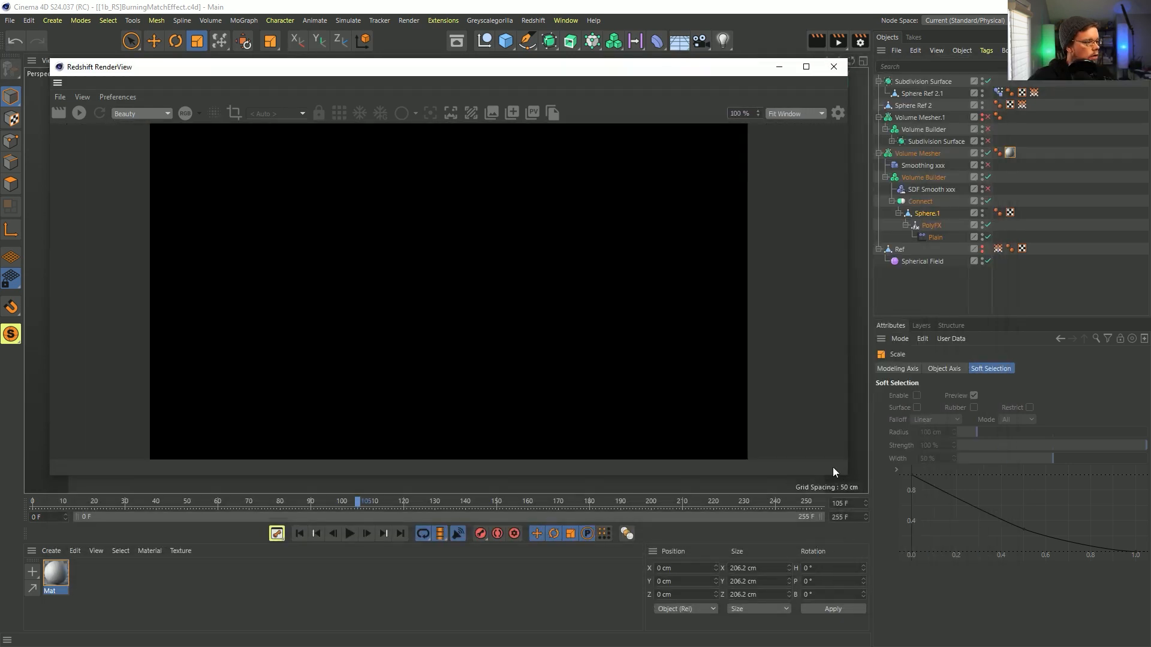
click(79, 114)
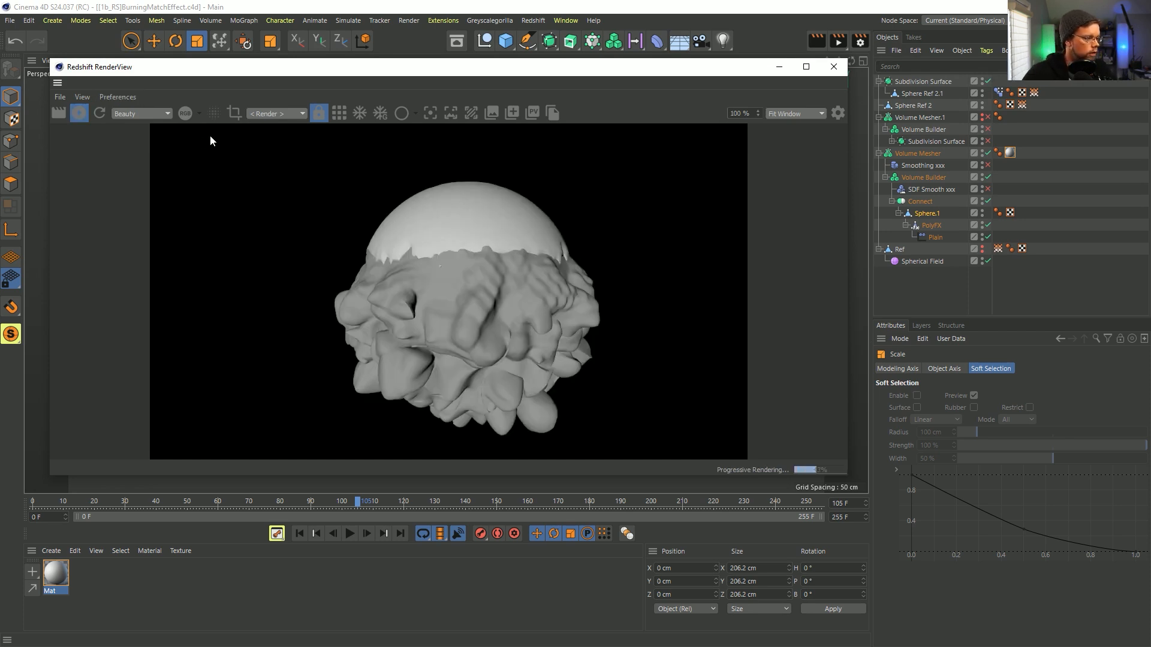
drag(649, 74, 631, 86)
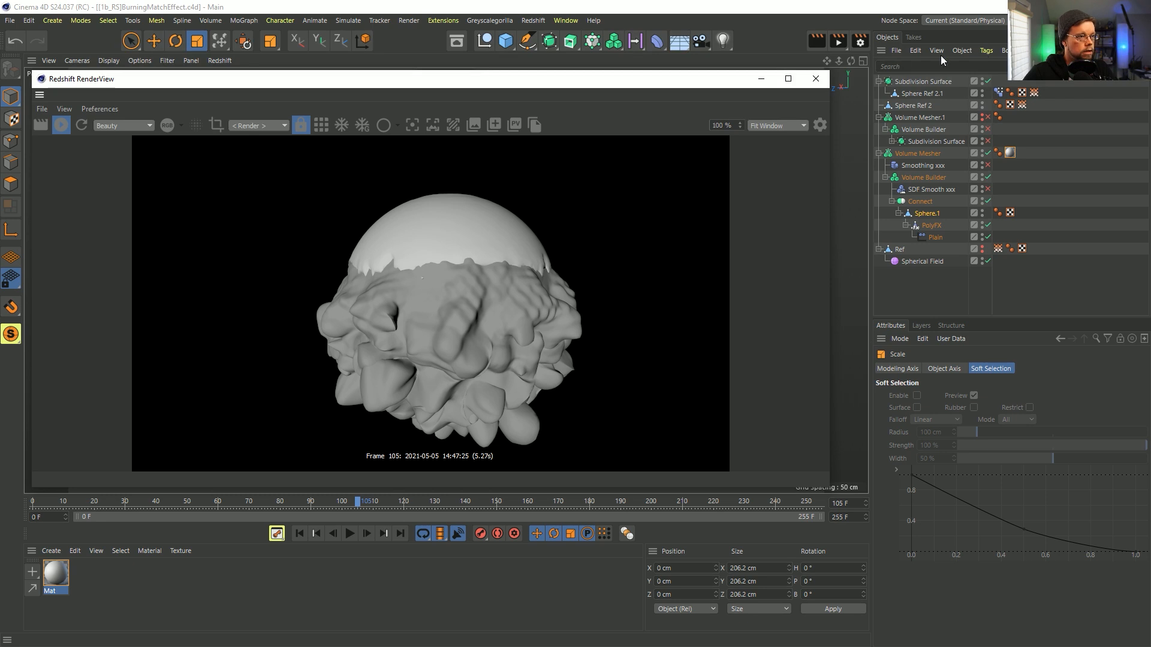
Add a Redshift Spot Light and give it a Target tag
click(532, 20)
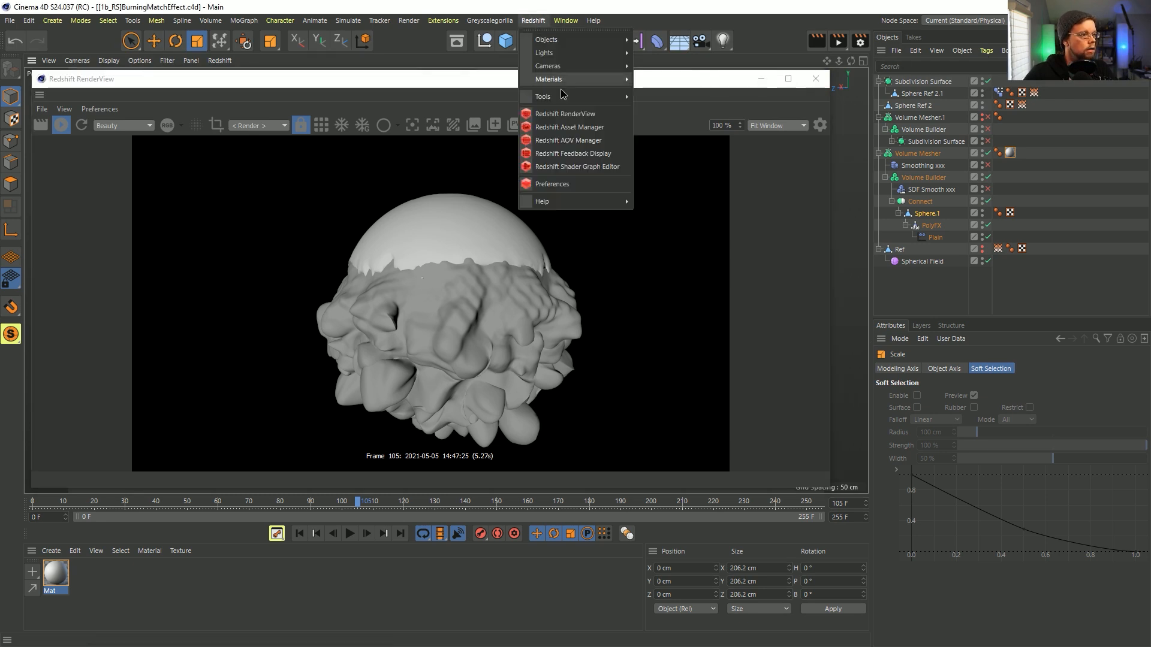
mouse_move(562, 60)
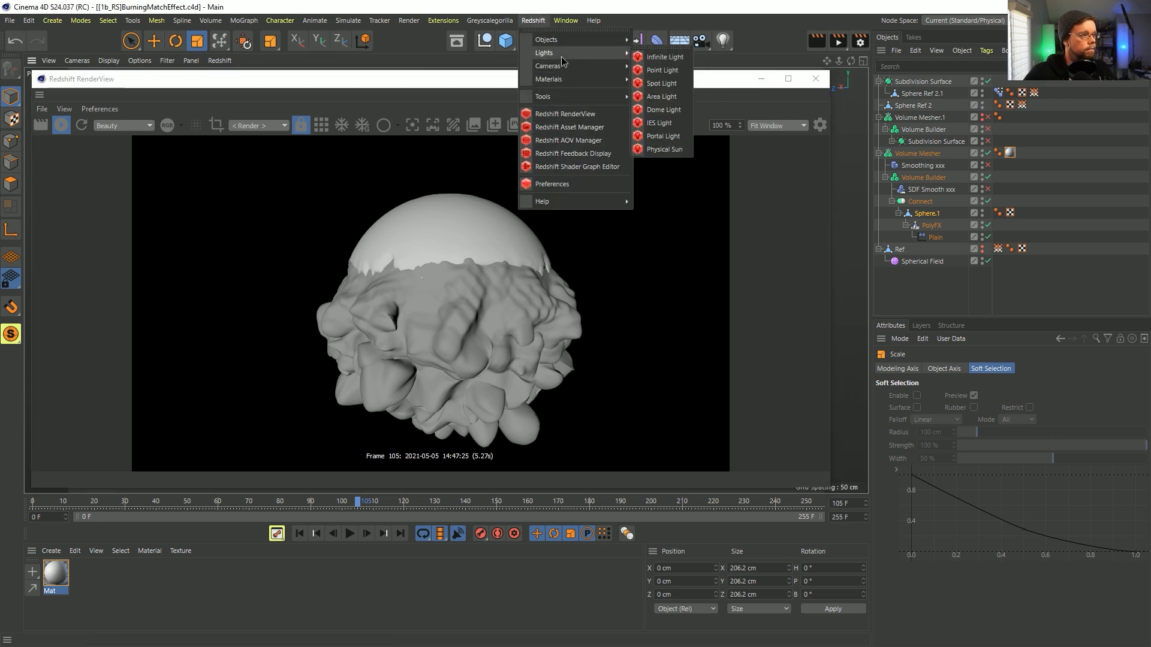
click(666, 84)
right_click(921, 87)
mouse_move(972, 42)
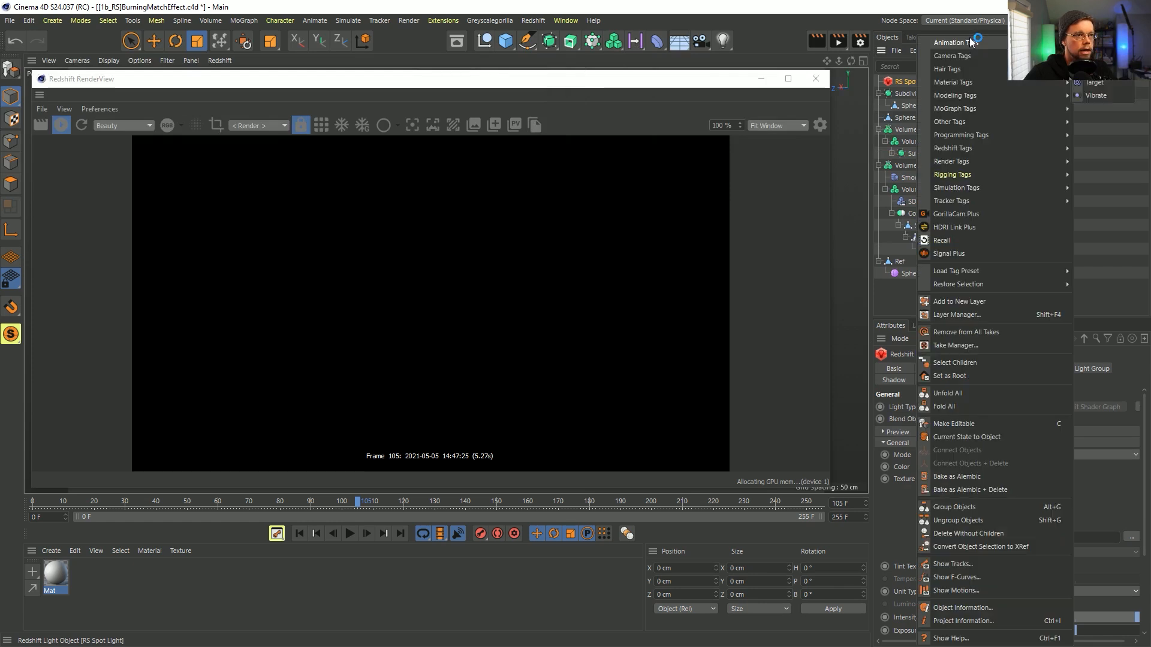
click(1094, 82)
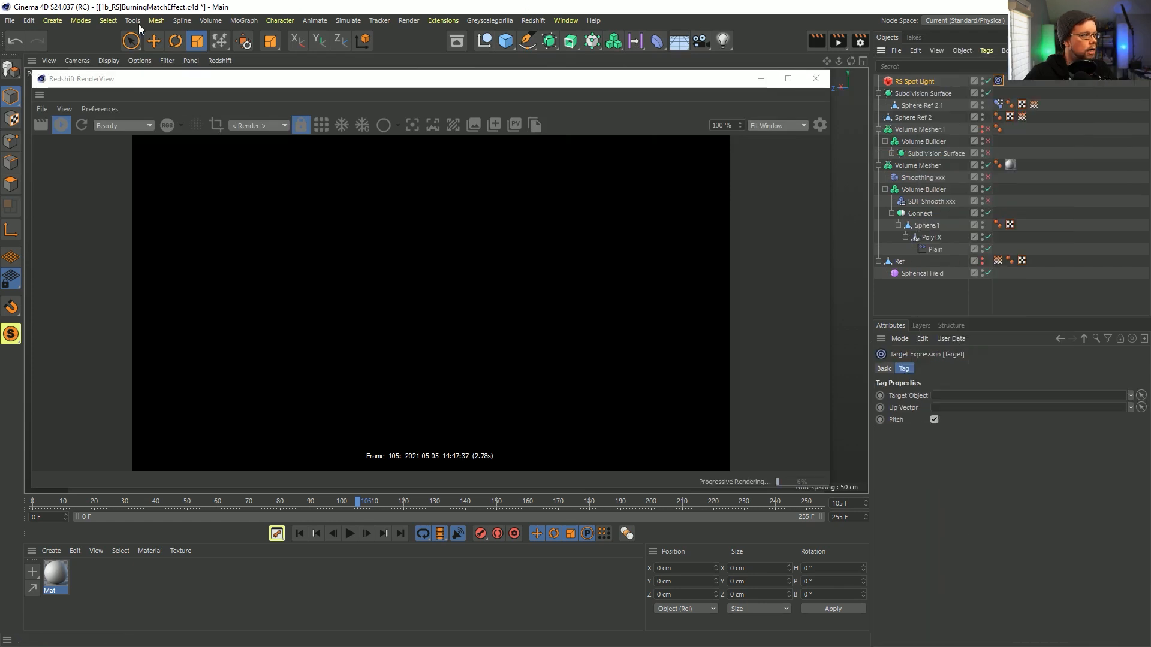
Create a Null and assign it as the Target Object of the spot light's Target tag
click(52, 20)
click(81, 40)
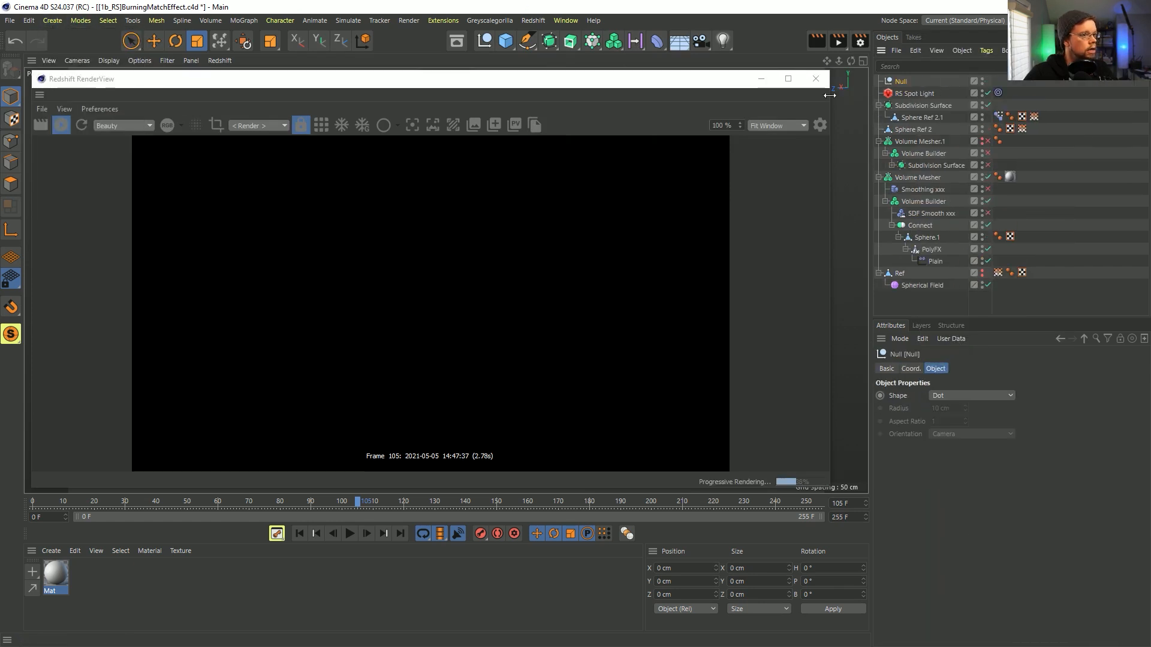
click(998, 93)
drag(901, 82, 940, 177)
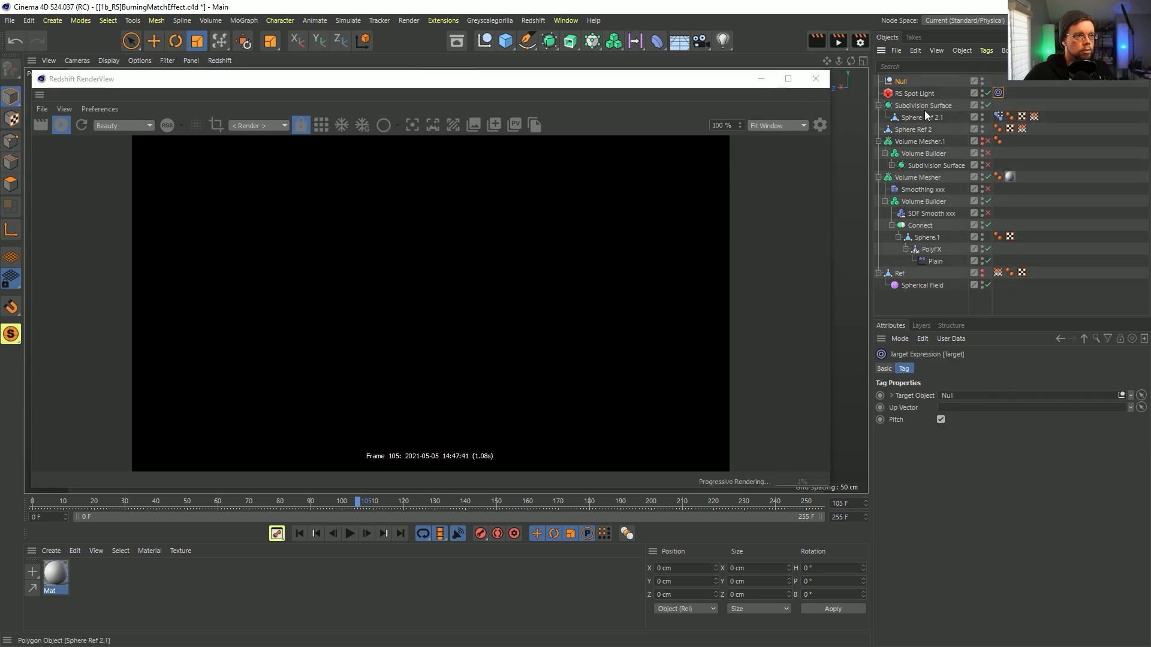
Clear the RenderView off the viewport and move the spot light out to about X 93 cm, Y 137 cm, Z 317 cm
click(914, 94)
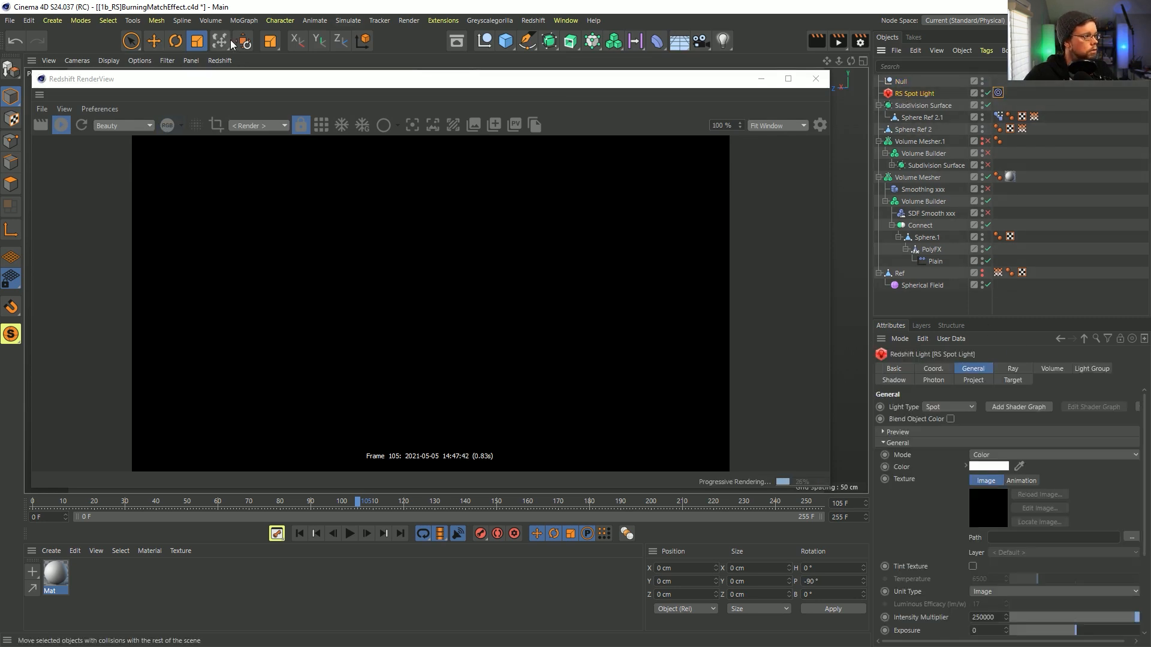
drag(526, 82, 0, 228)
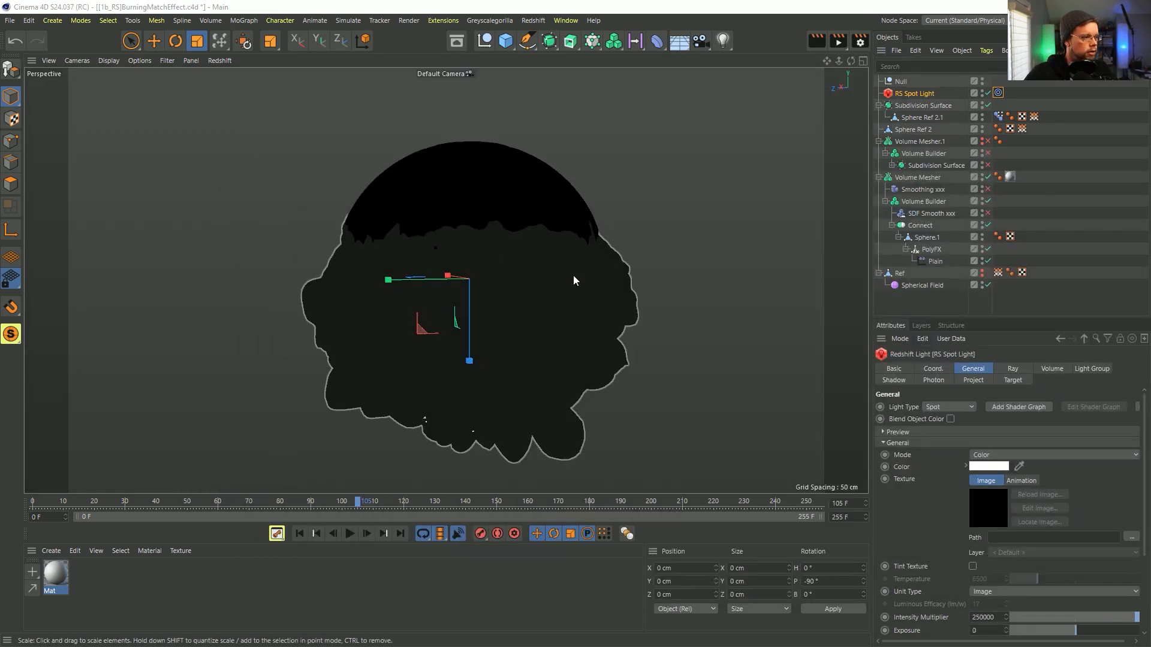
key(ctrl+z)
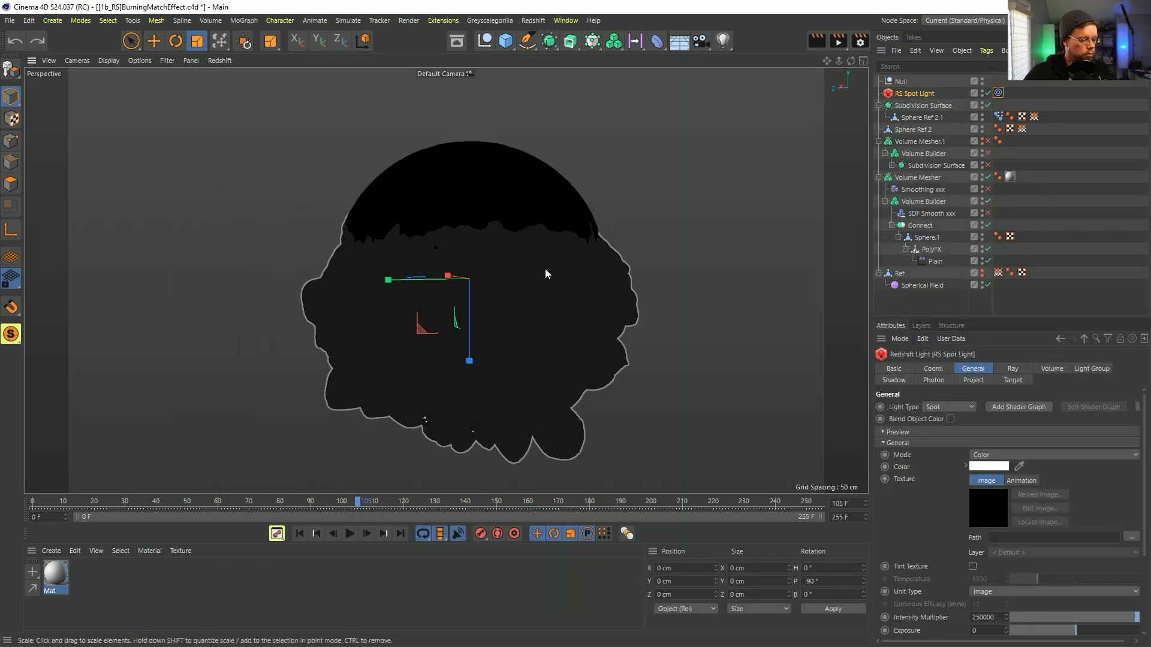
key(e)
ctrl+drag(468, 277, 166, 141)
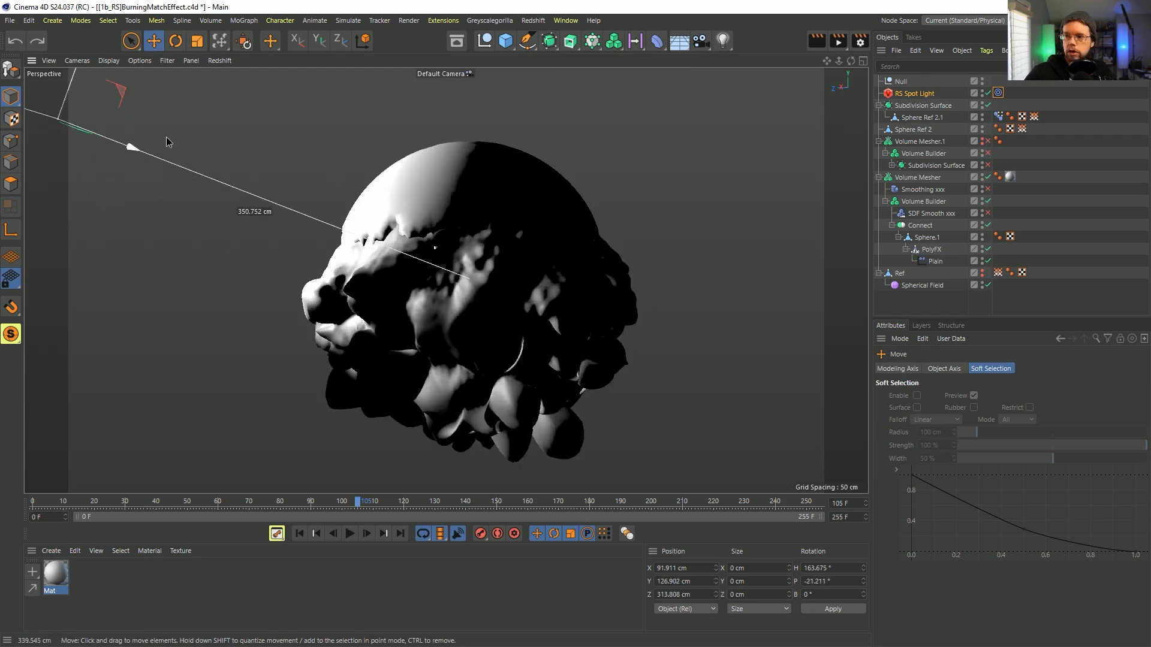
Change the spot light's type to Area and move it in the top view to about X -937 cm, Z -227 cm
key(F2)
key(o)
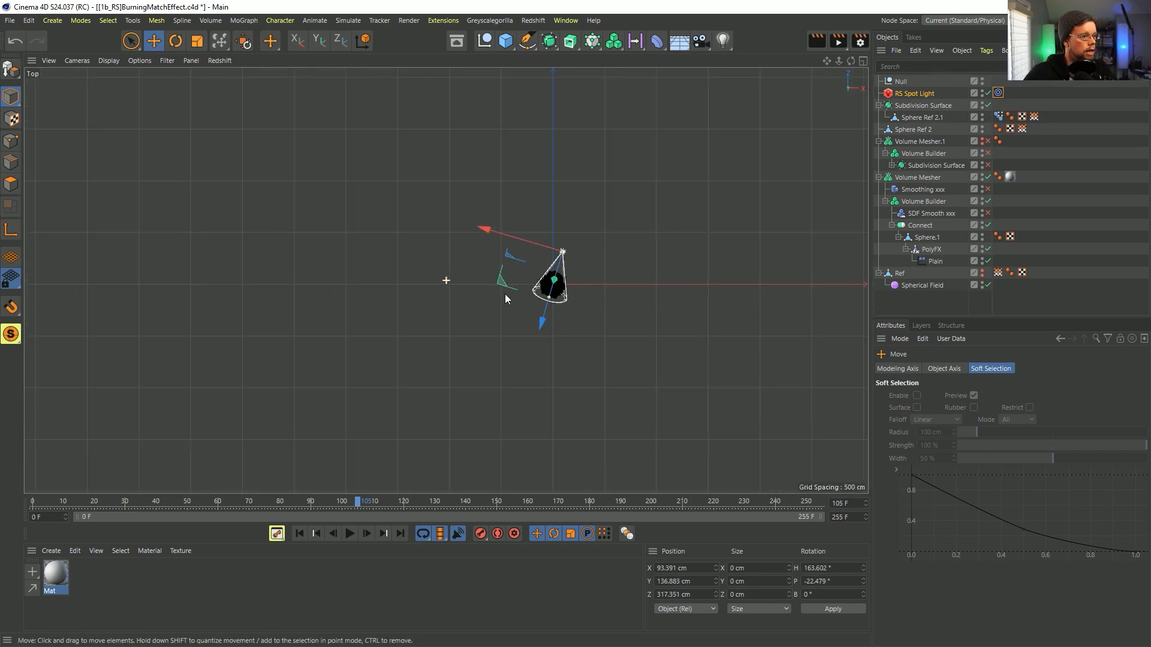
click(913, 93)
click(944, 408)
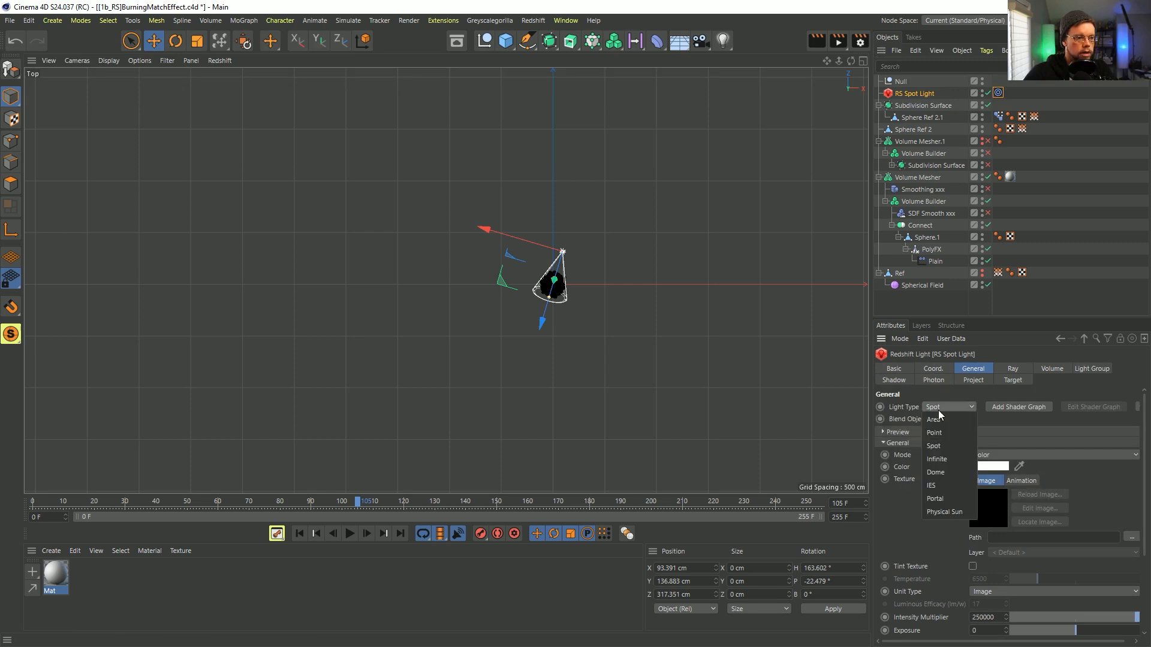
click(935, 419)
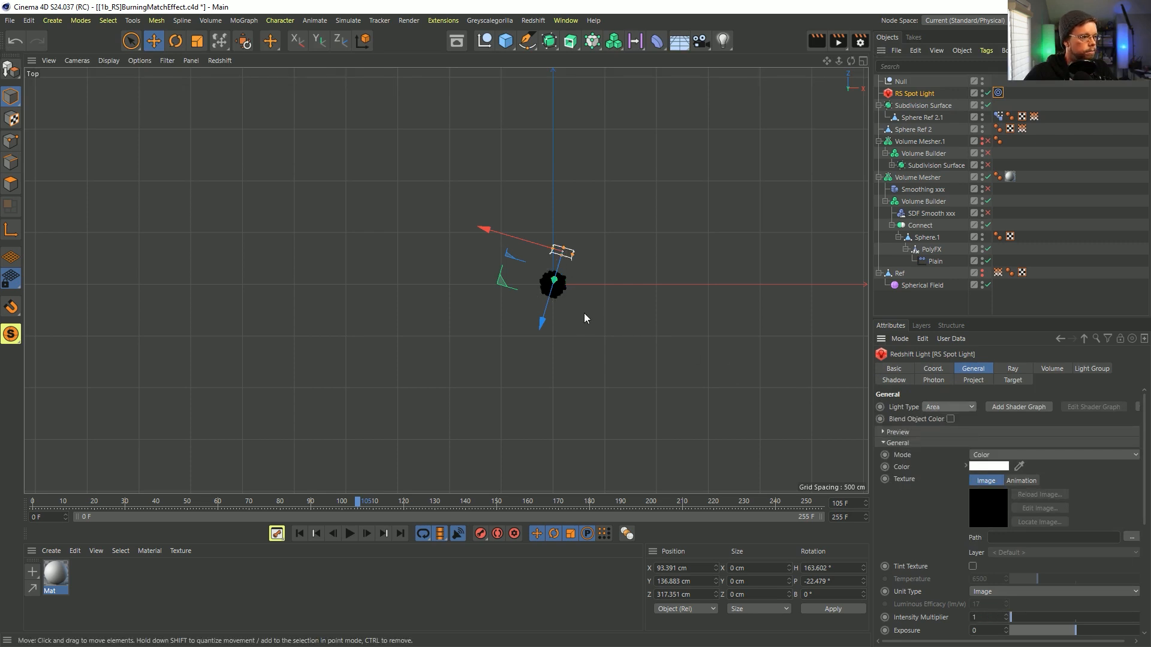
drag(596, 287, 521, 253)
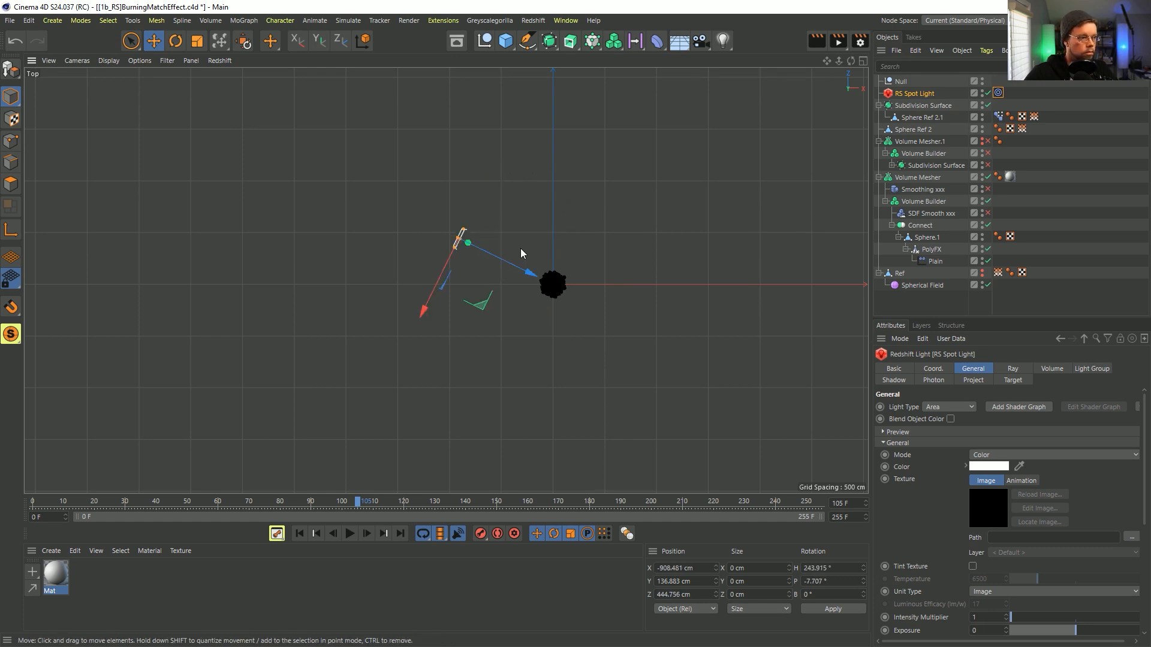
drag(589, 290, 583, 345)
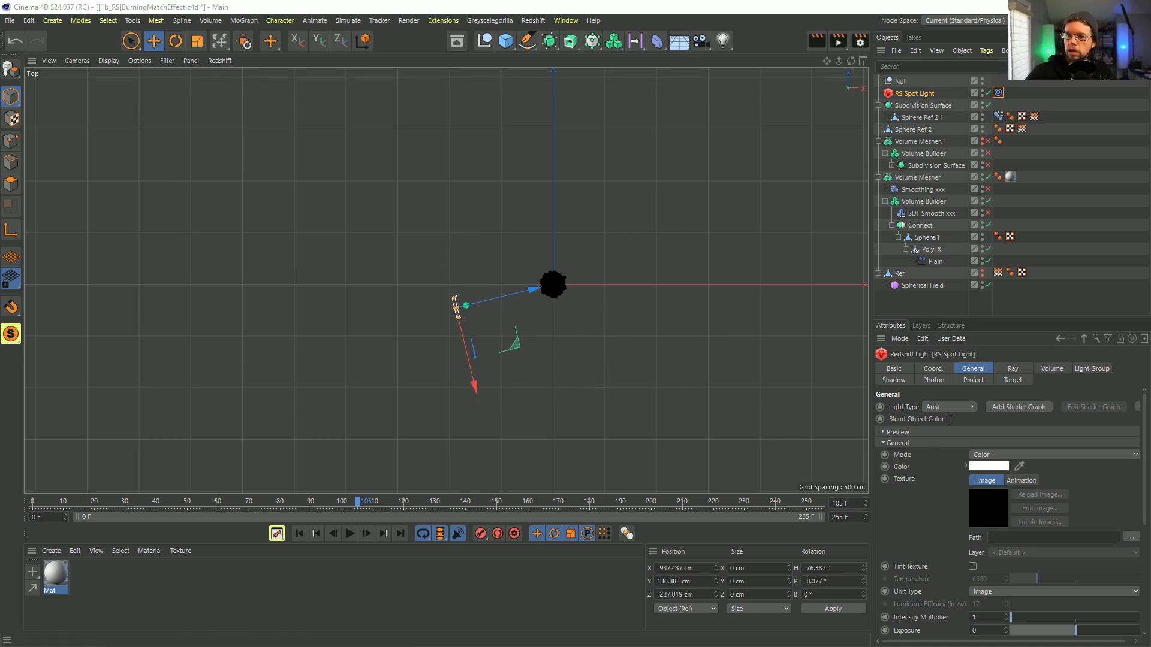
Reposition the area light to about X -455 cm, Y 359 cm, Z -273 cm and set its Intensity Multiplier to about 14.77
drag(864, 196, 227, 80)
drag(513, 365, 541, 328)
middle_click(541, 322)
middle_click(415, 195)
middle_click(415, 196)
drag(592, 358, 581, 304)
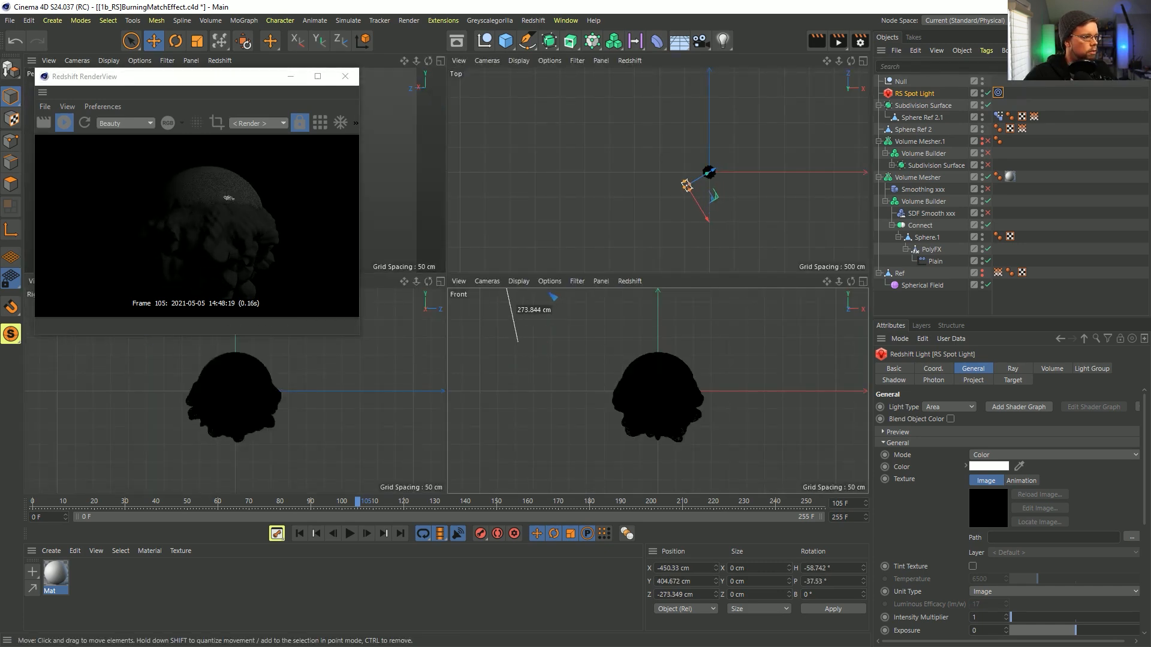
scroll(936, 538, down, 3)
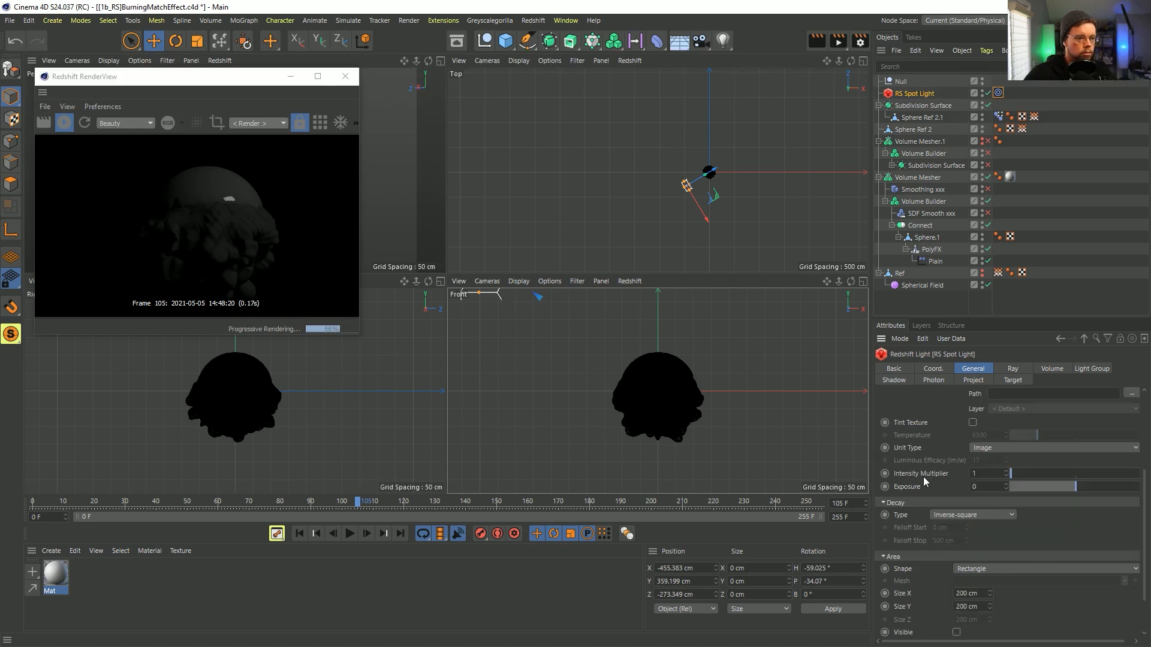
mouse_move(1026, 471)
mouse_down()
mouse_move(1017, 477)
mouse_move(1030, 477)
mouse_up()
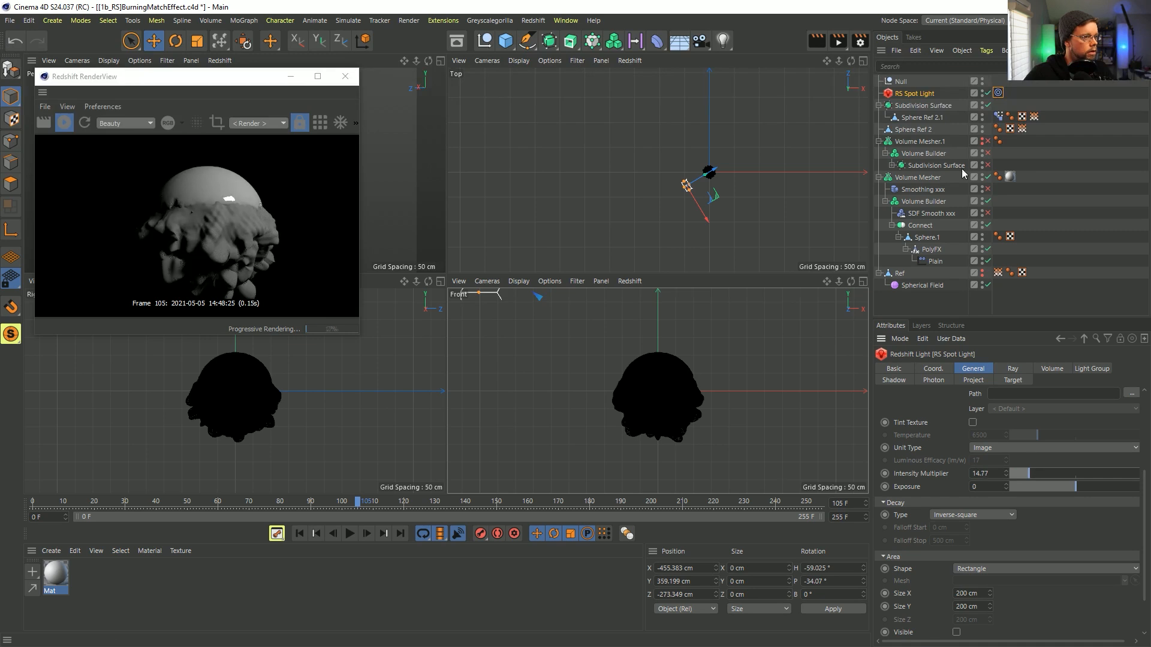
Duplicate the area light, placing the copy at about X 1576 cm, Z 857 cm, and color it light blue with hue 211°
ctrl+drag(926, 92, 926, 105)
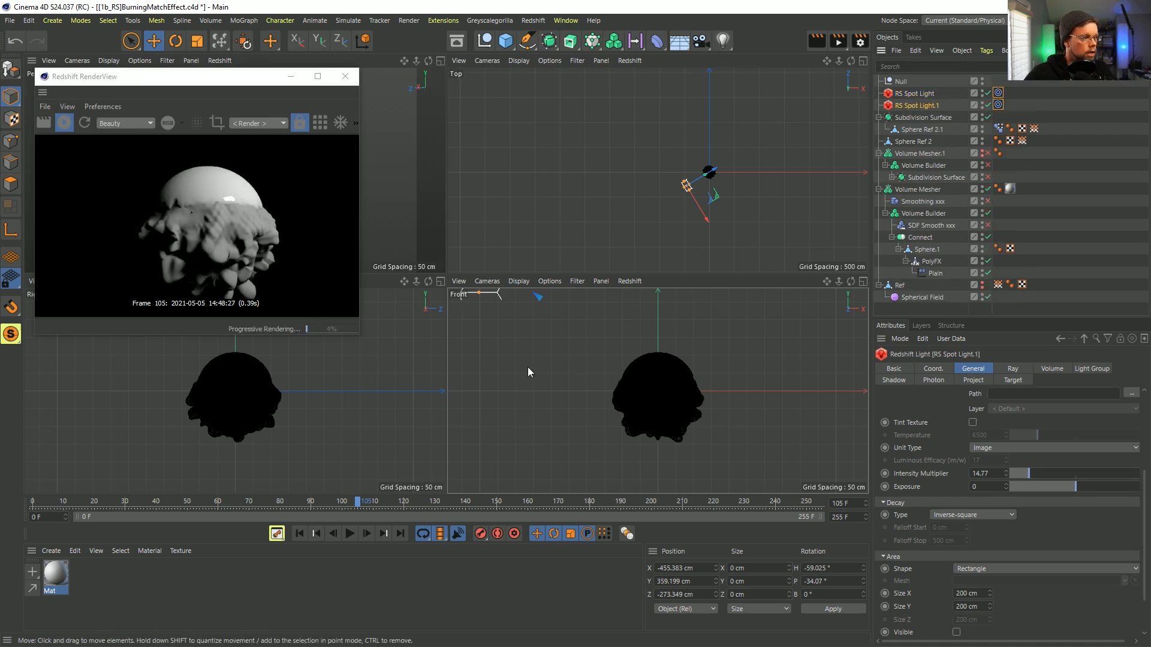
drag(672, 225, 773, 170)
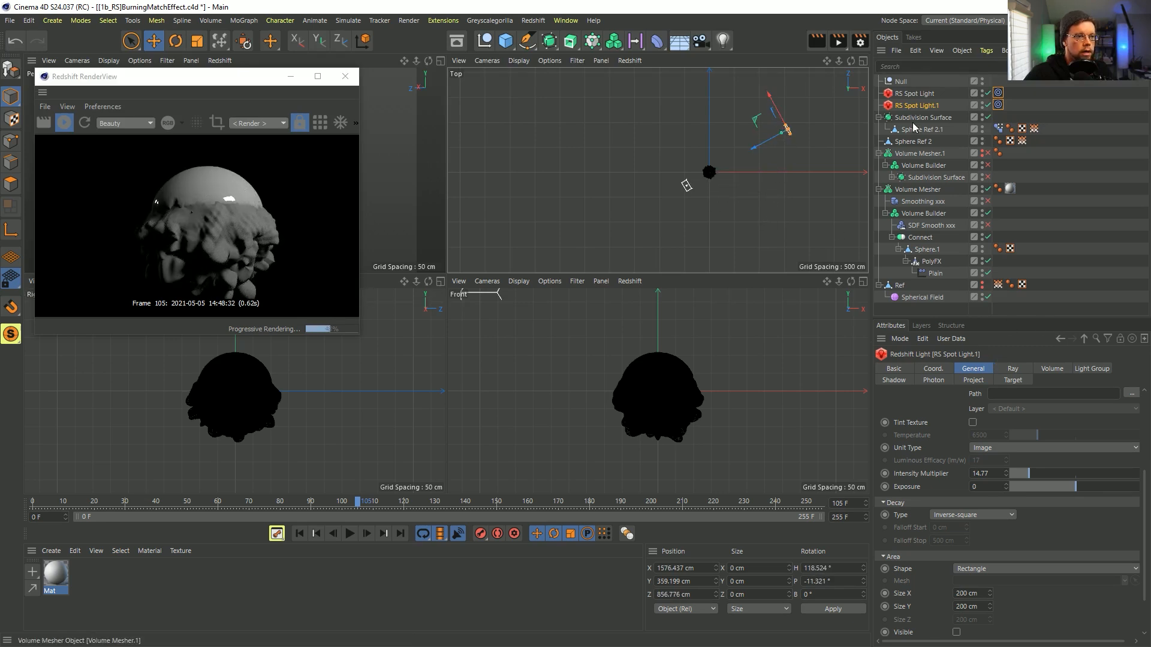
click(999, 369)
click(972, 368)
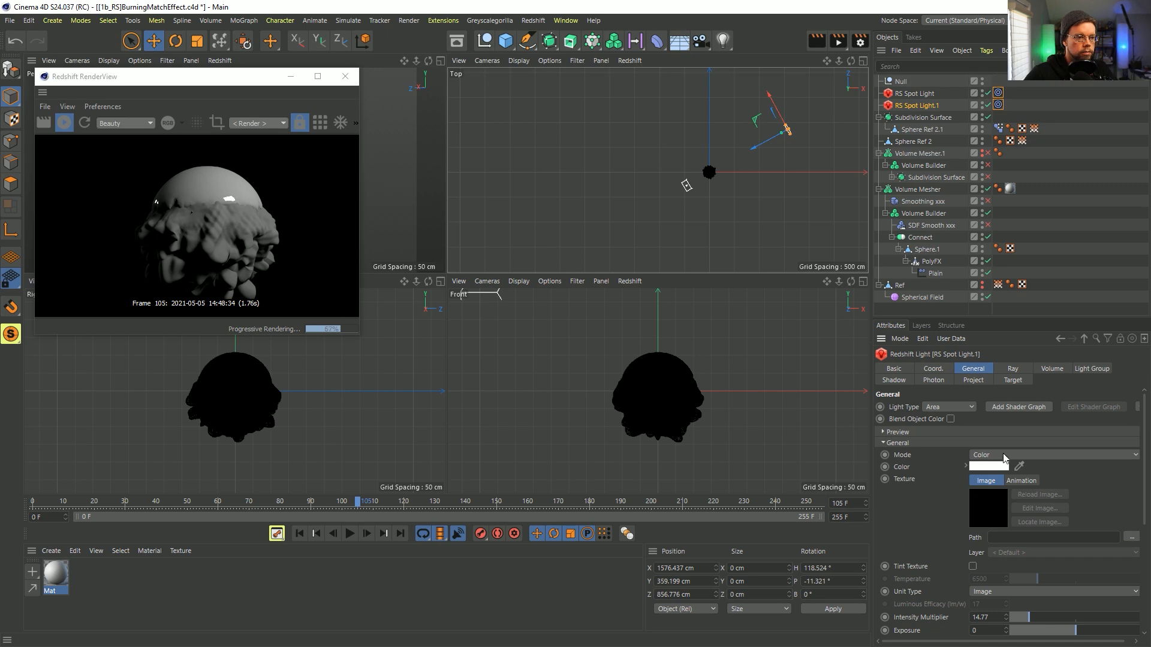
click(989, 466)
click(1032, 465)
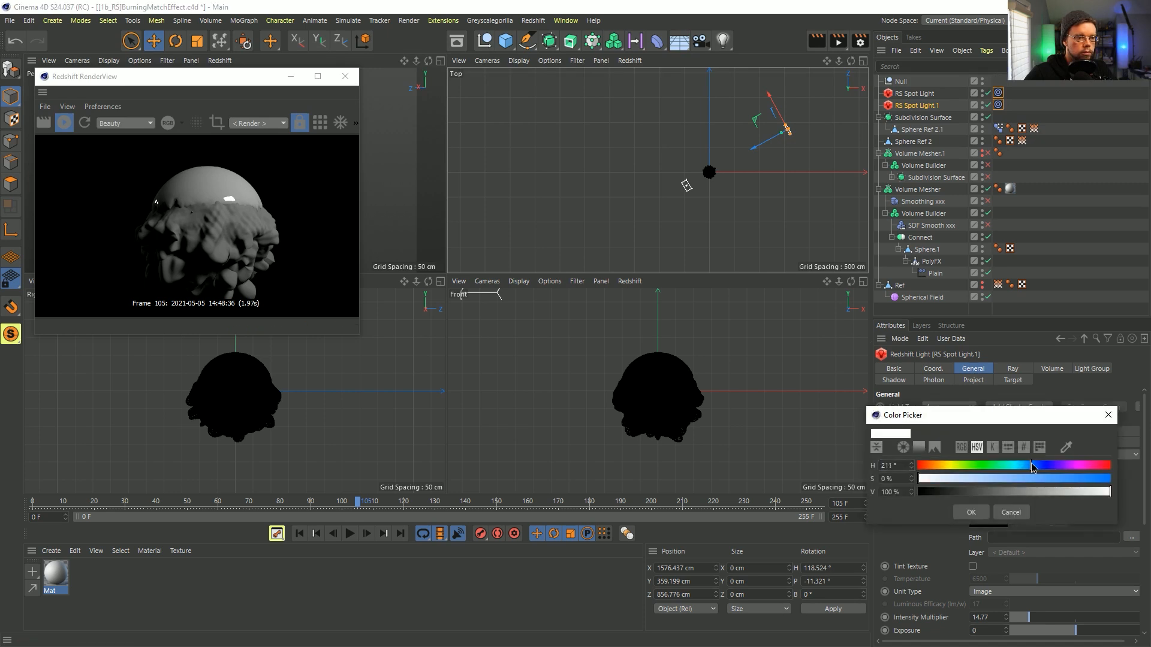
click(1024, 478)
click(971, 513)
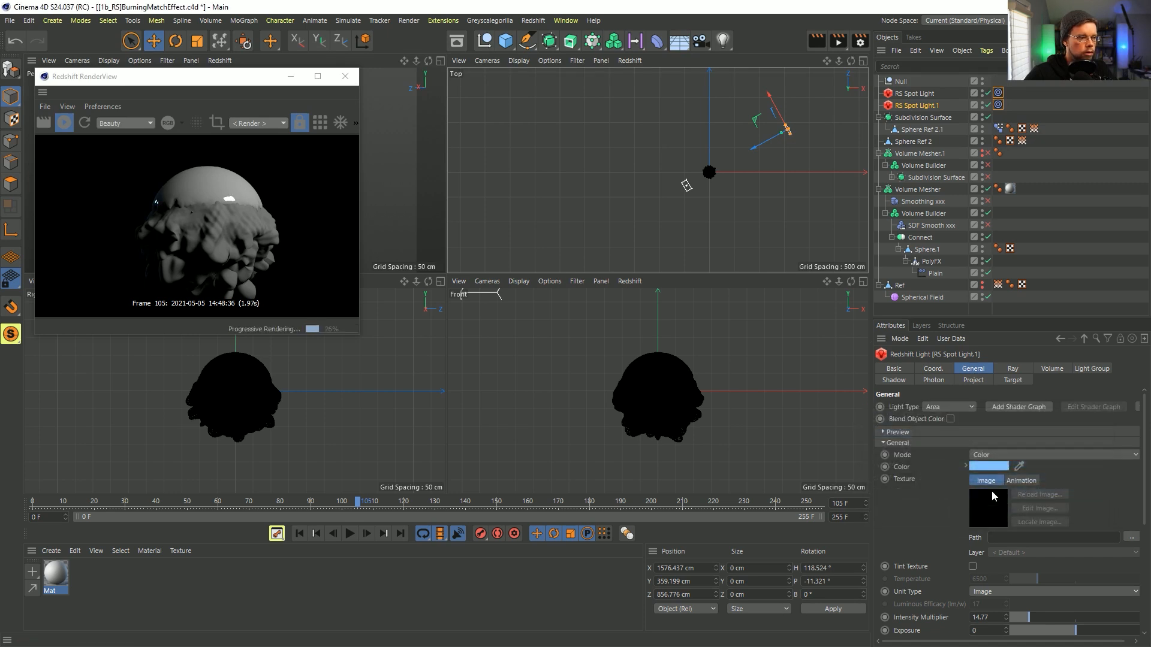
With the original light disabled, move the blue light to about X 242 cm, Z 1350 cm and raise its Intensity Multiplier to about 37.95
click(988, 94)
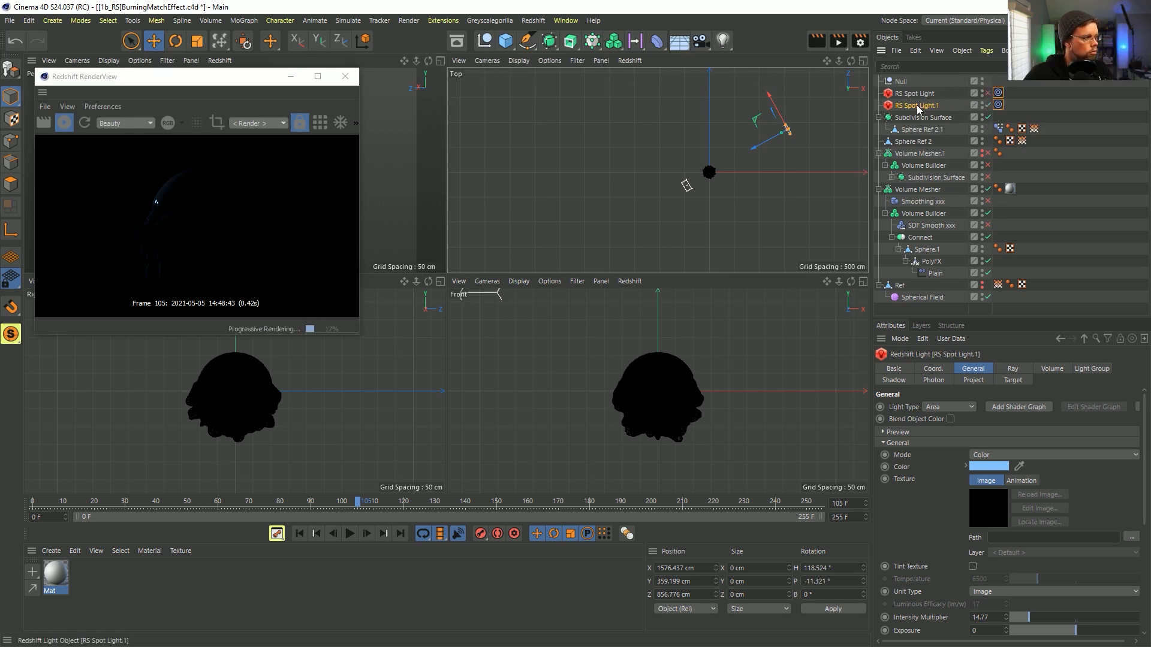
drag(775, 171, 710, 145)
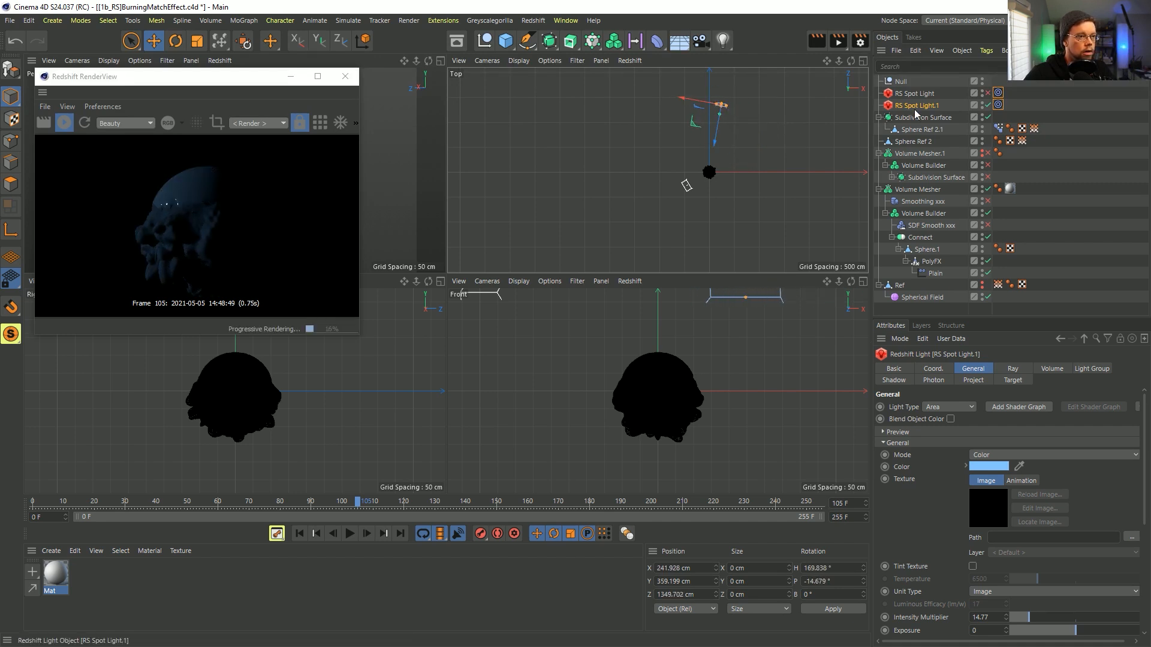
drag(1048, 619, 1072, 627)
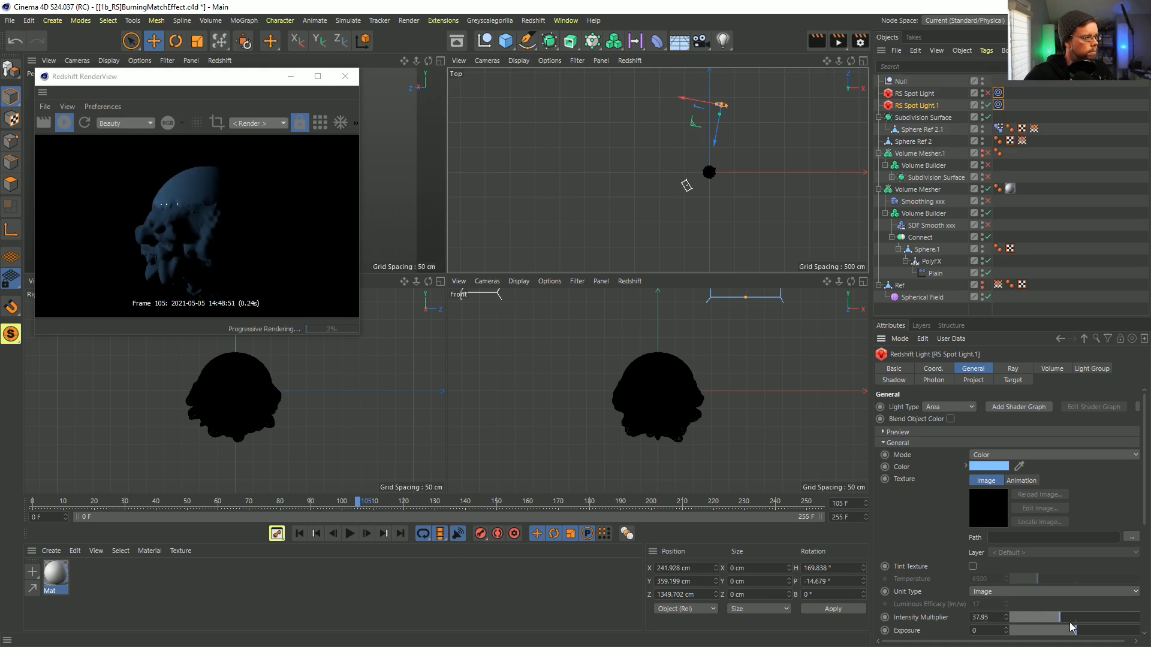
Duplicate the blue light, placing the copy at about X -215 cm, Z -1428 cm, and color it green with hue 144°
ctrl+drag(915, 105, 911, 112)
drag(764, 181, 737, 325)
drag(686, 186, 686, 185)
click(989, 466)
drag(1024, 467, 1004, 467)
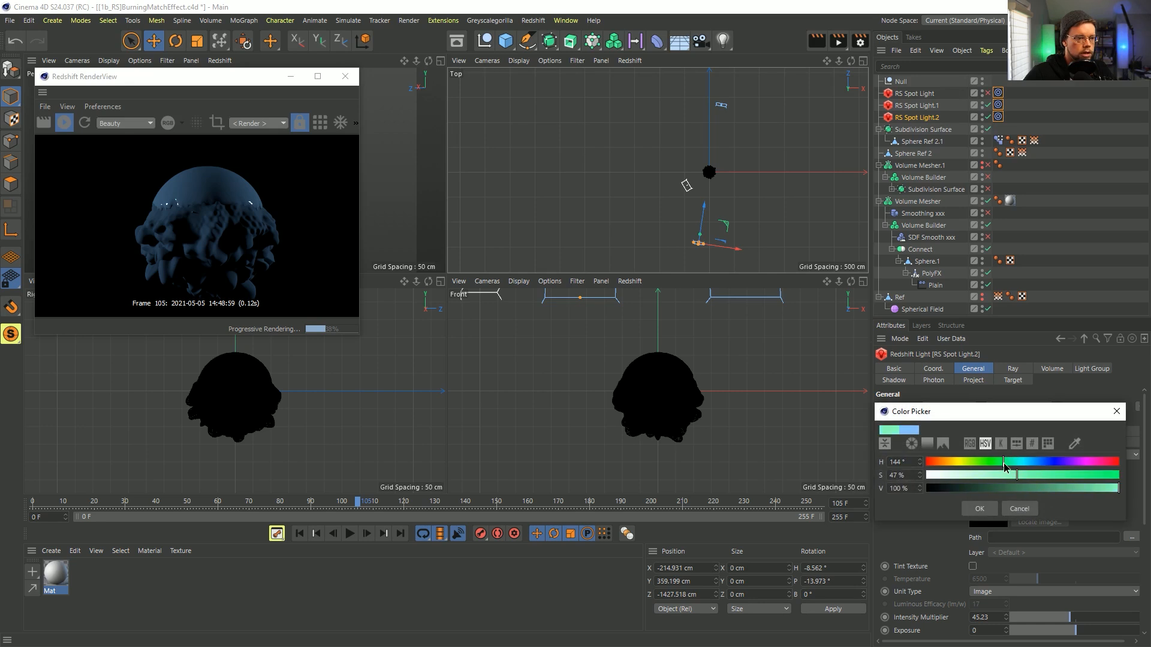
click(972, 511)
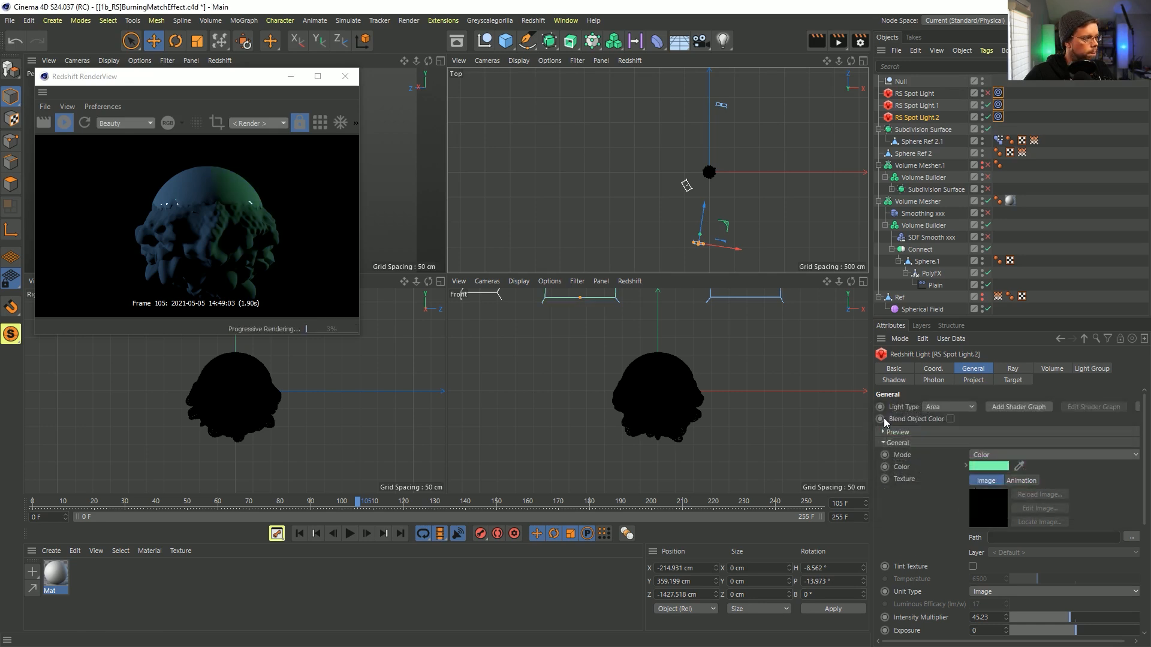
Move the green light to about X -1650 cm, Y 1280 cm, Z -1091 cm, leaving only the original white light enabled
drag(745, 376, 717, 160)
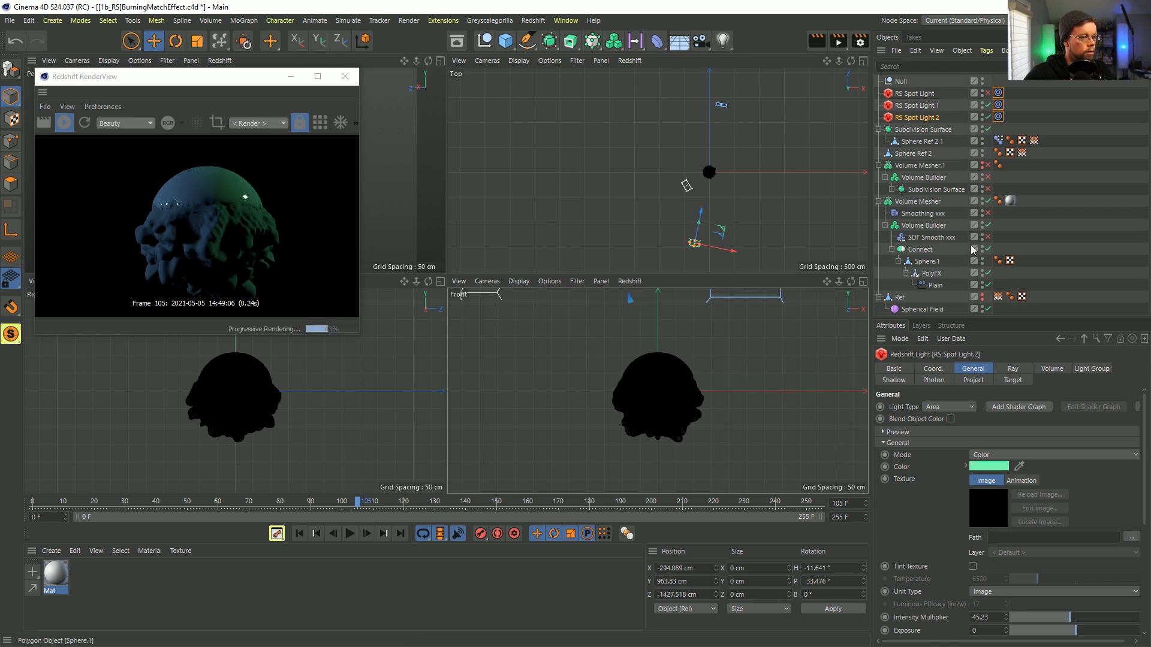
click(988, 94)
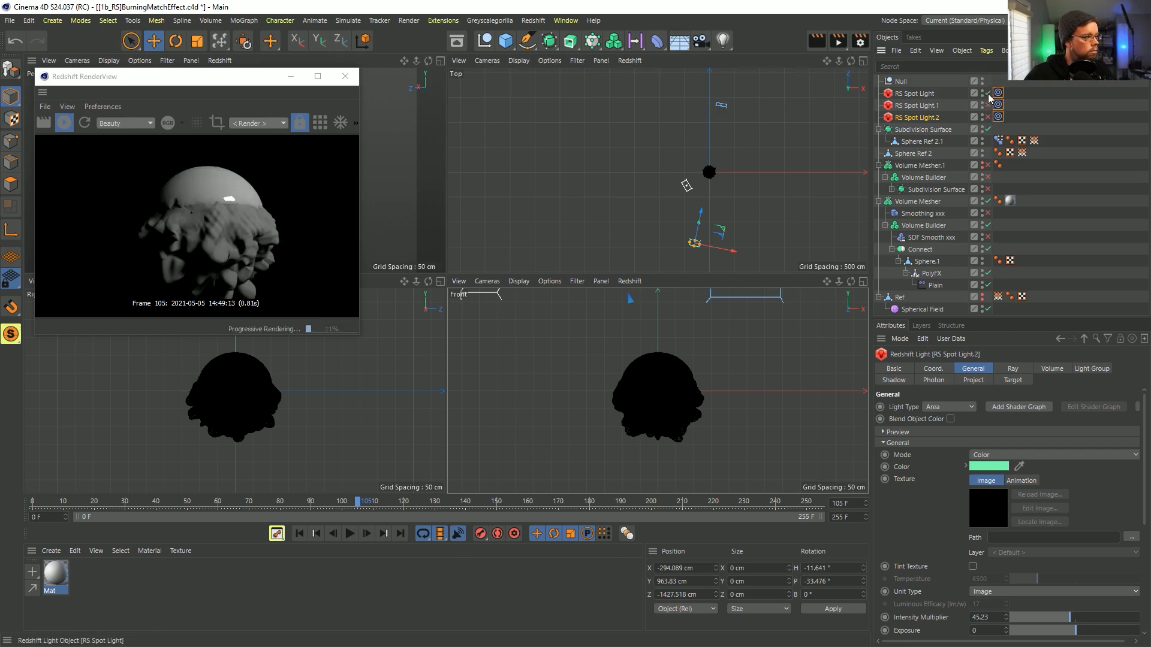
drag(763, 249, 703, 221)
drag(714, 387, 690, 285)
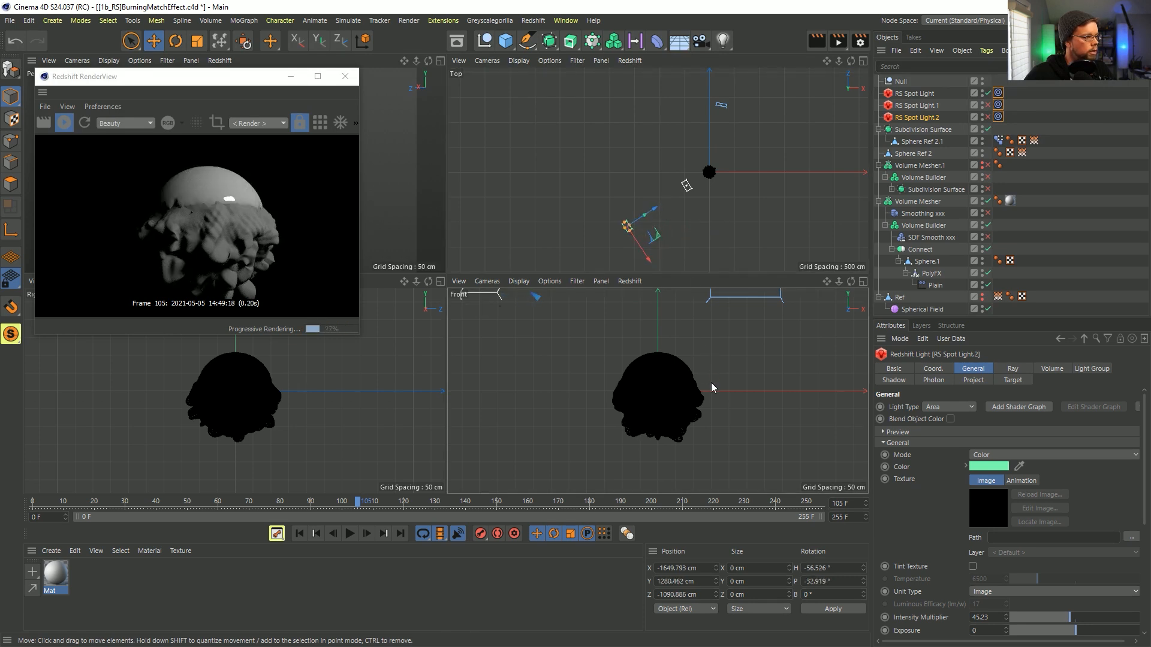
Duplicate the white light, placing the copy below the sphere at about X -233 cm, Y -911 cm, Z -273 cm, and color it pale red
ctrl+drag(914, 124, 913, 128)
click(911, 96)
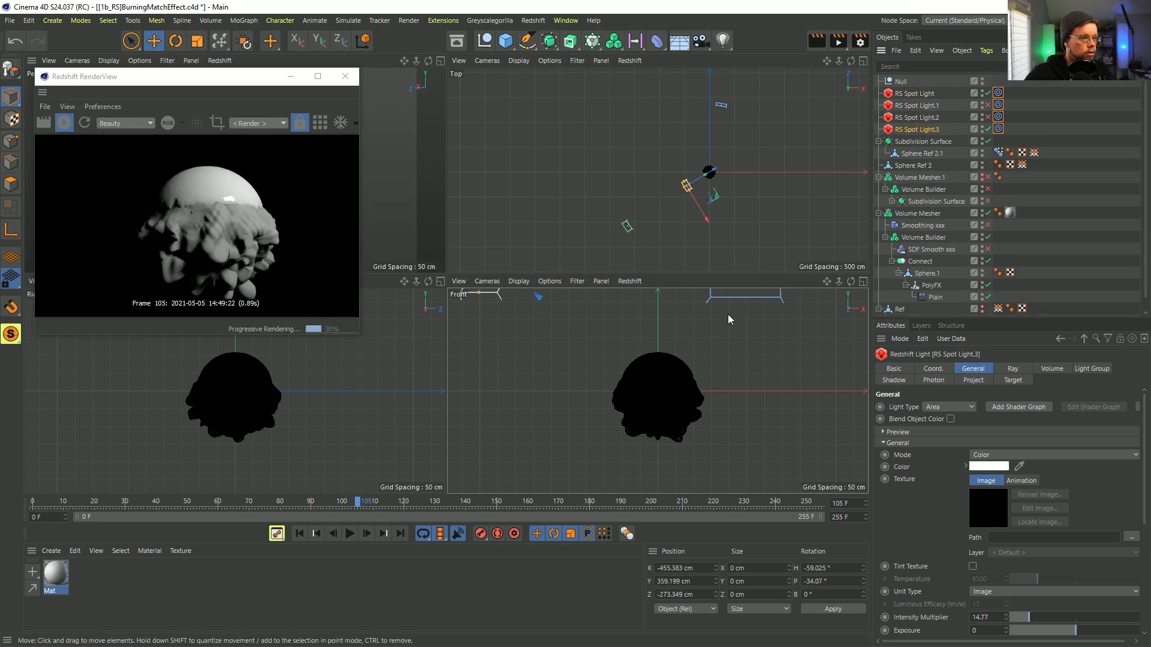
drag(731, 330, 827, 640)
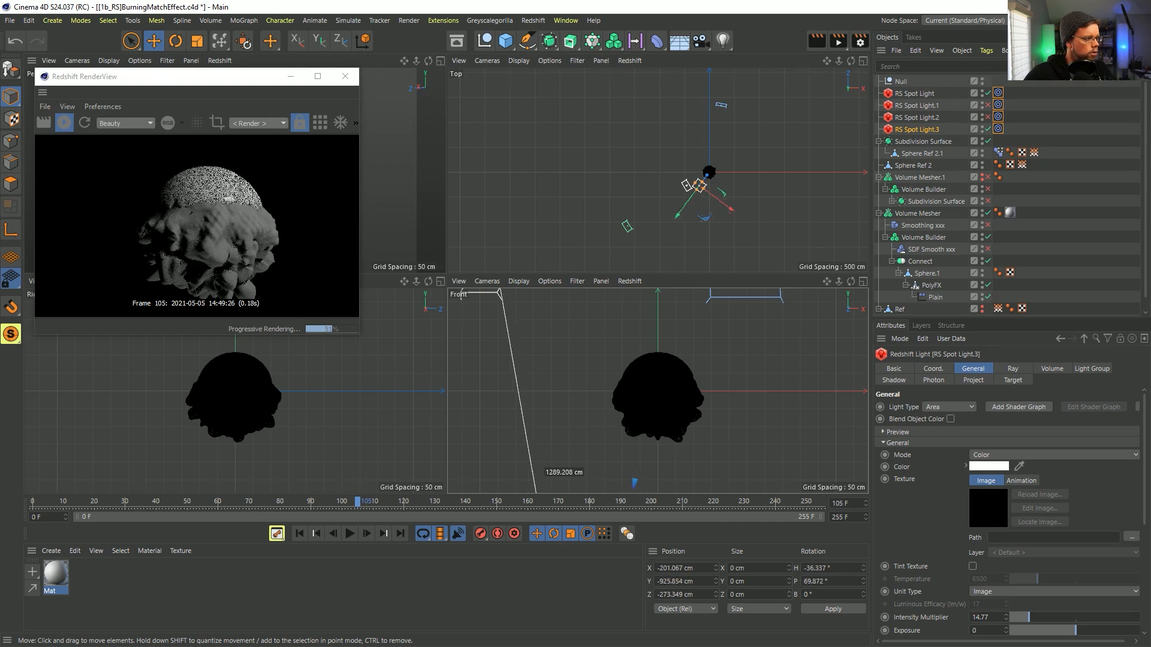
click(989, 466)
drag(999, 473, 997, 476)
click(969, 509)
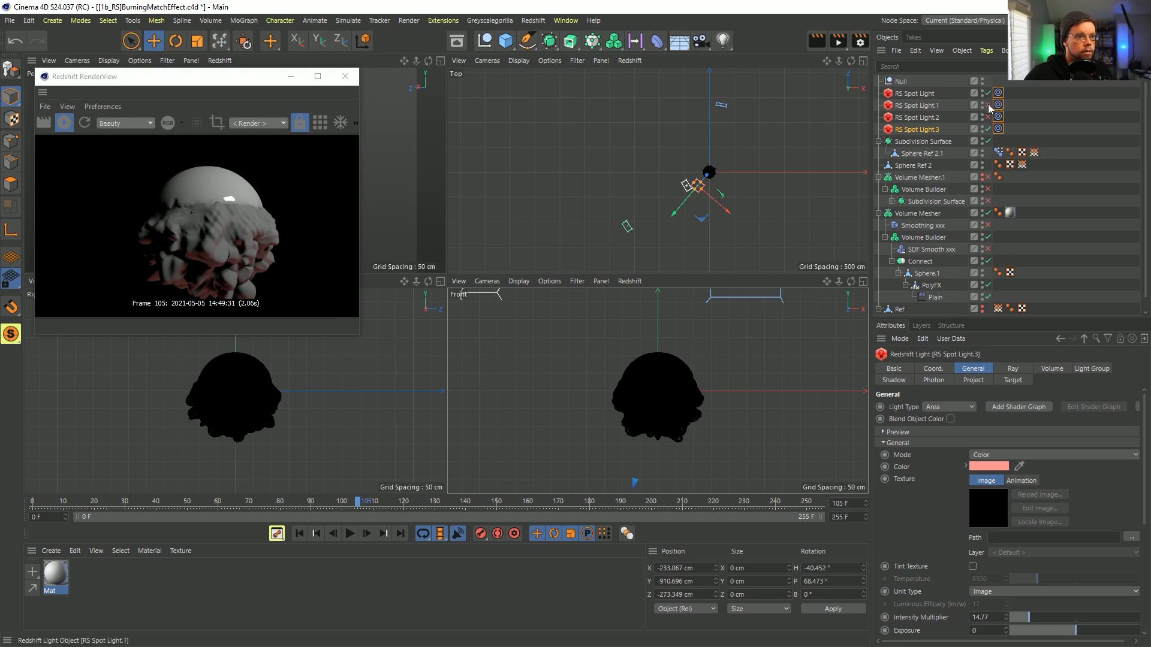
Enable the blue and green lights again and raise the original white light's Intensity Multiplier to about 29.32
click(915, 94)
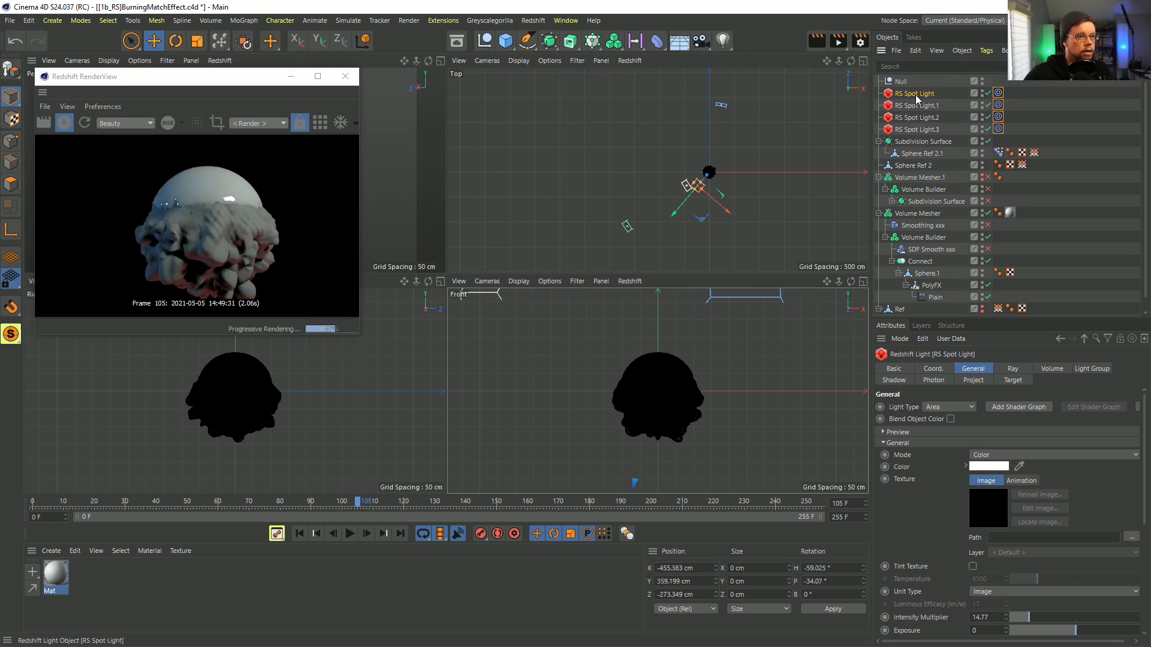
mouse_move(1049, 616)
mouse_down()
mouse_move(1062, 621)
mouse_move(1046, 624)
mouse_up()
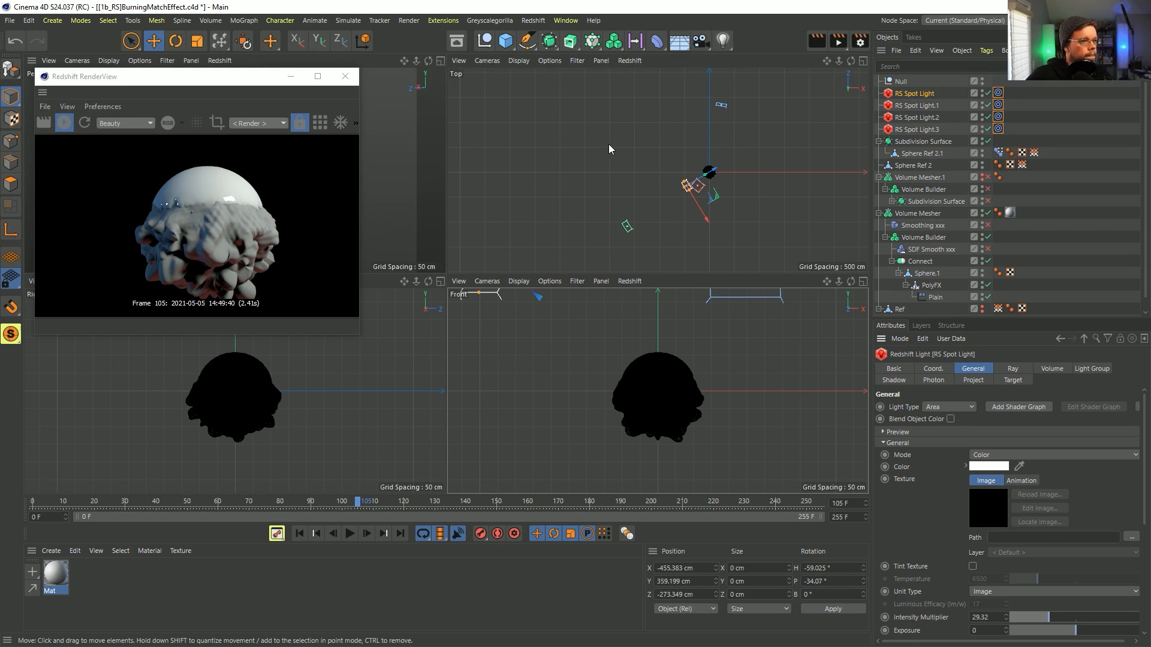
key(F1)
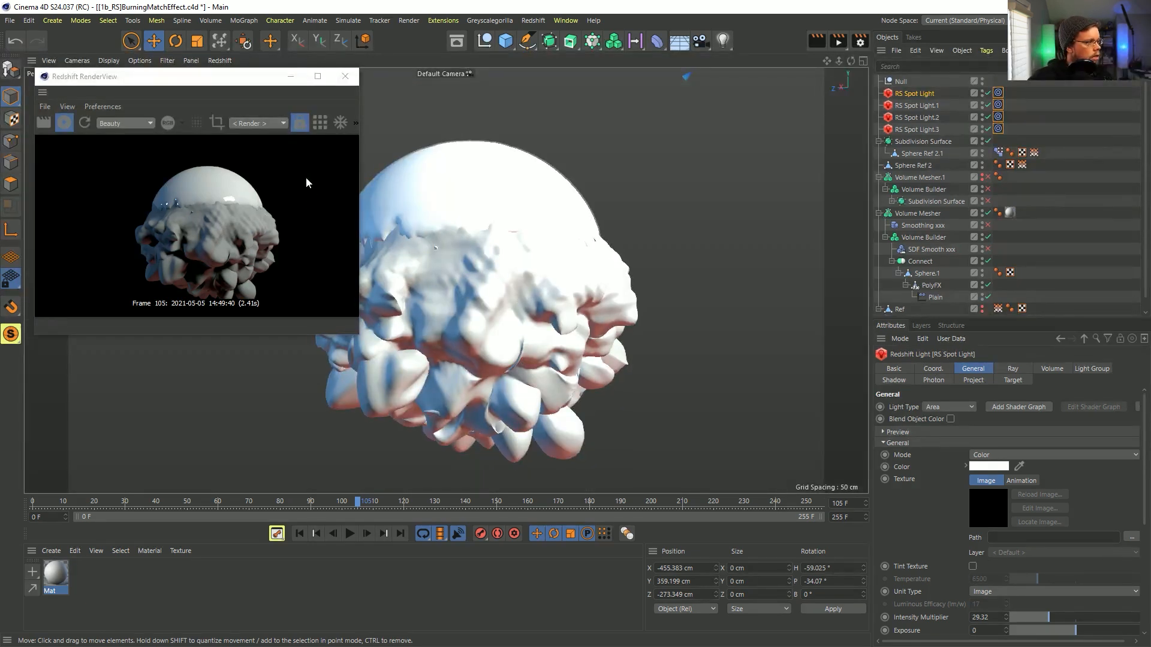
Enlarge the Redshift RenderView, switch to the browser's burning match reference video and move that window out of the way
drag(358, 333, 602, 448)
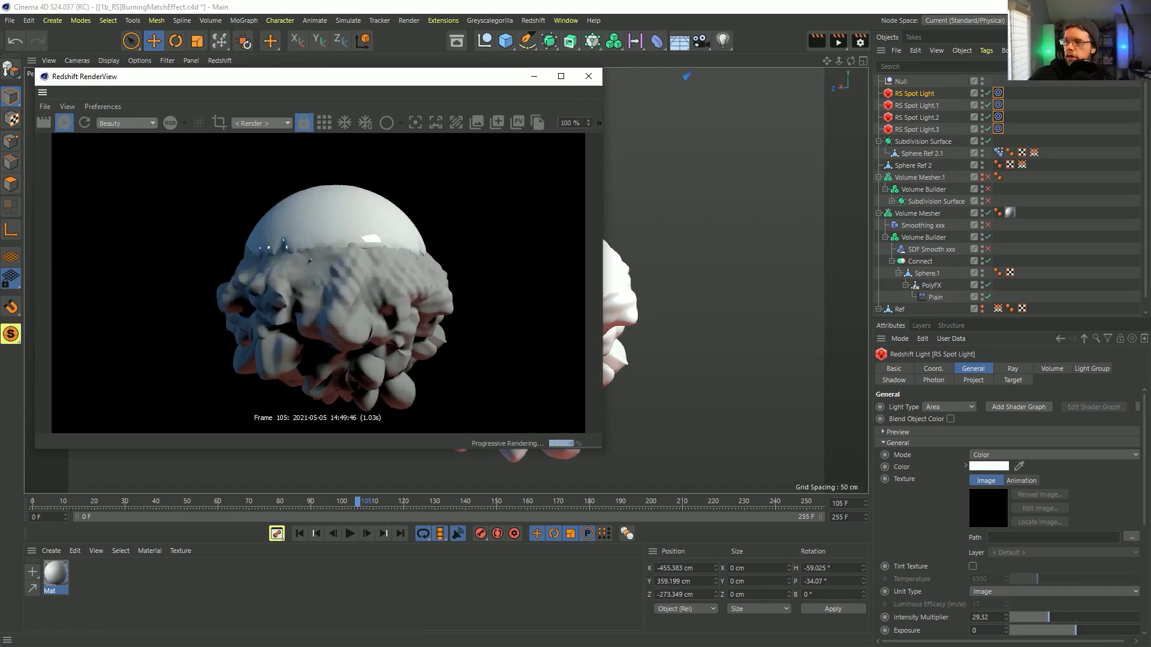
key(alt+Tab)
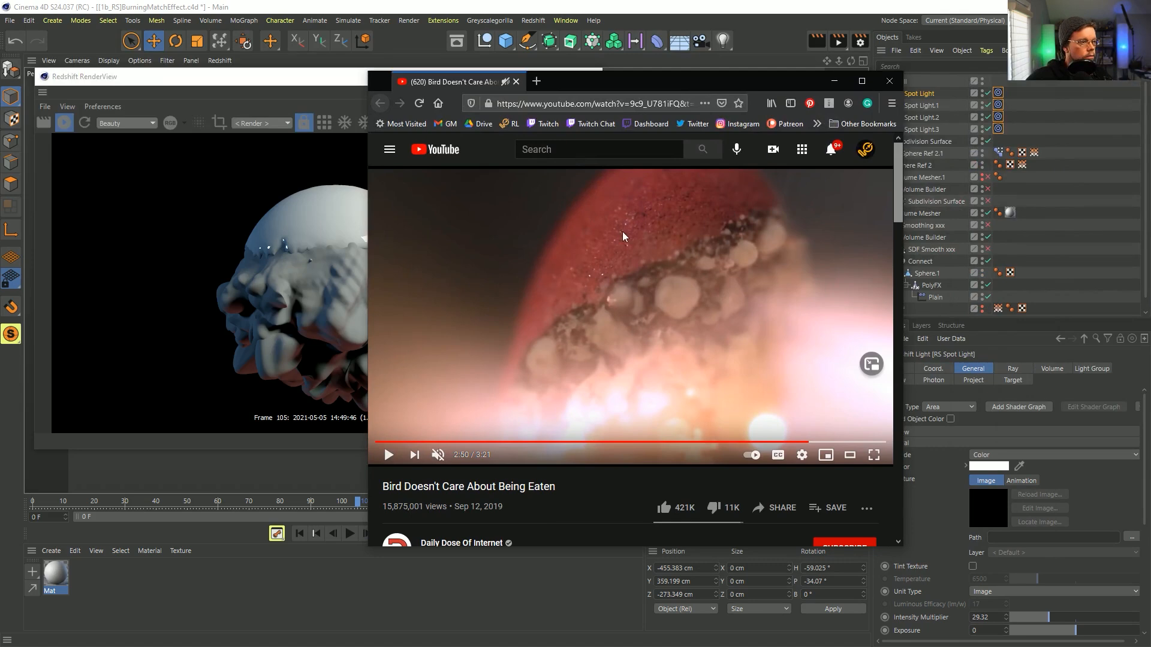
drag(633, 75, 1150, 72)
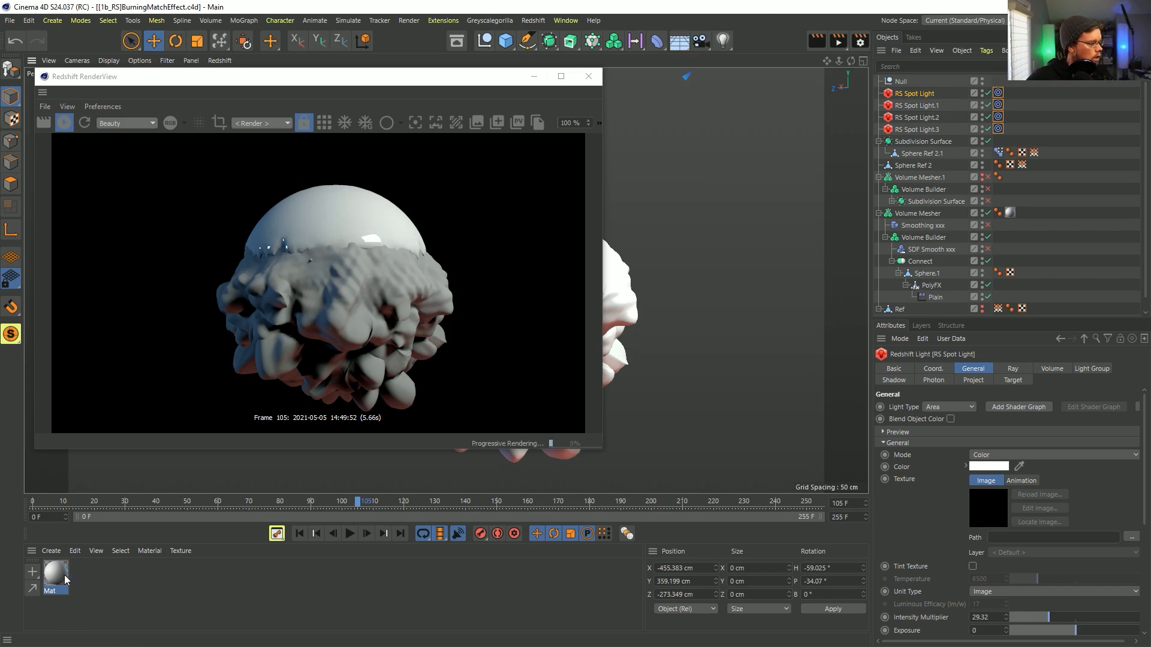
Create a new Redshift material and open its shader graph in an enlarged window
click(51, 551)
mouse_move(82, 442)
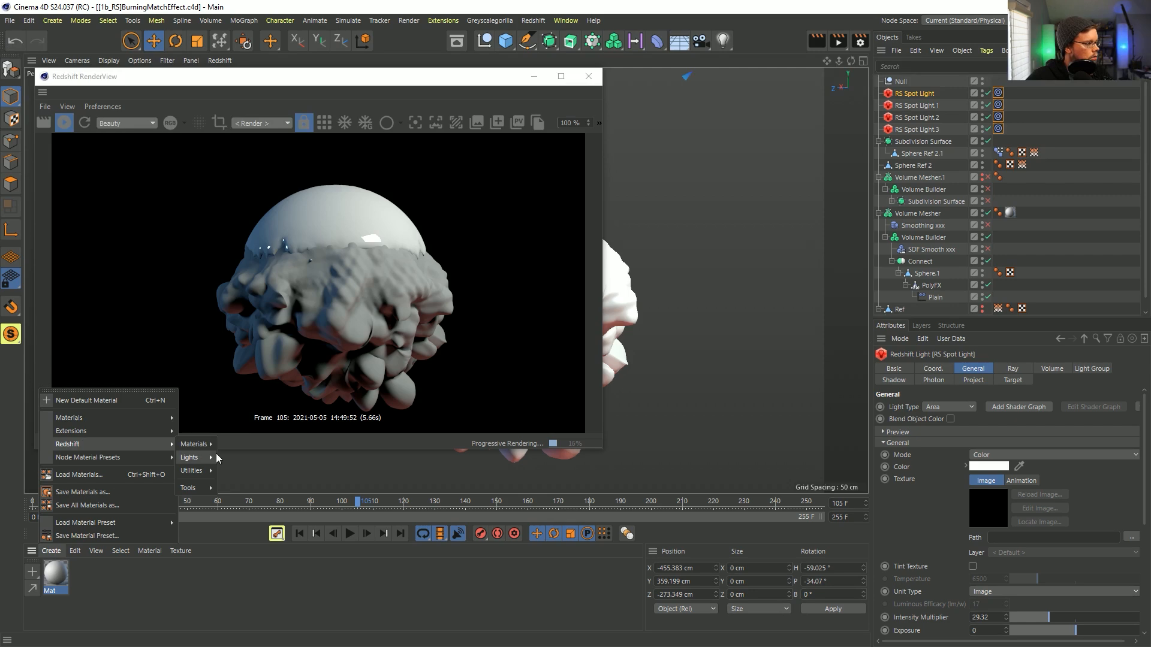
mouse_move(195, 446)
click(254, 444)
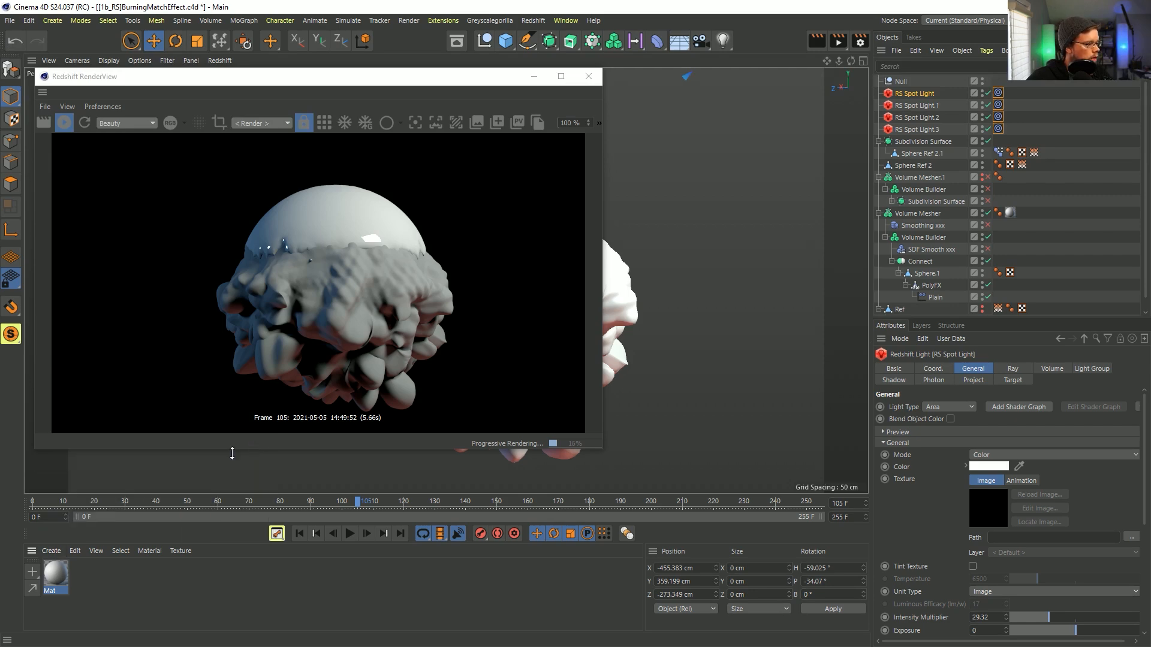
double_click(56, 574)
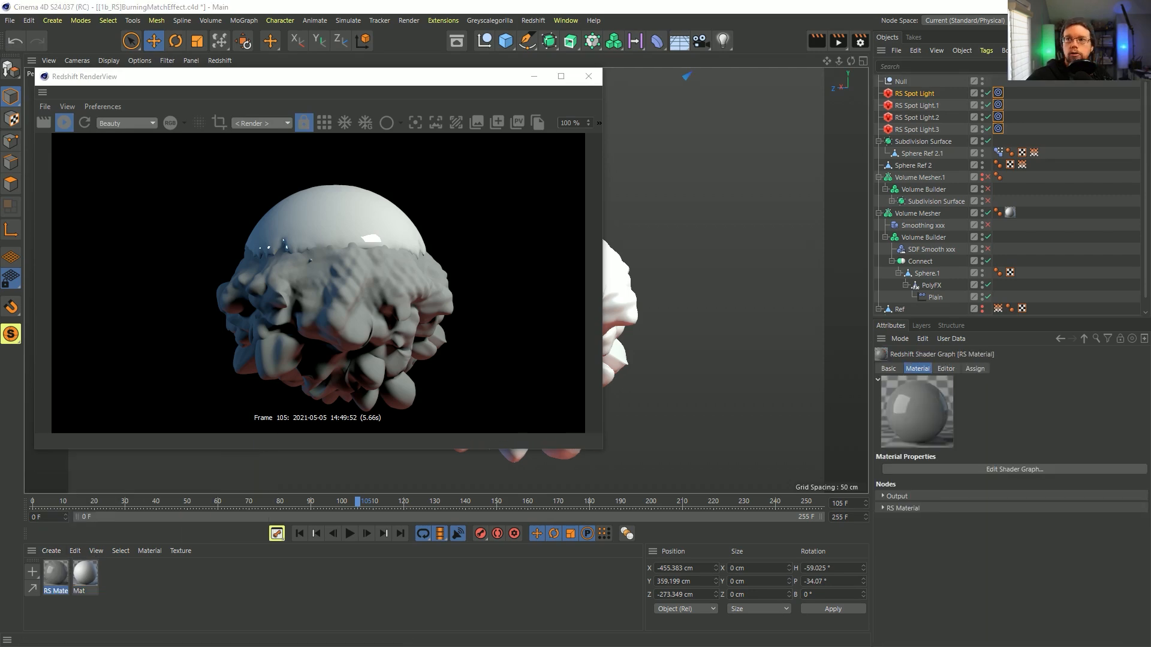
drag(765, 210, 798, 237)
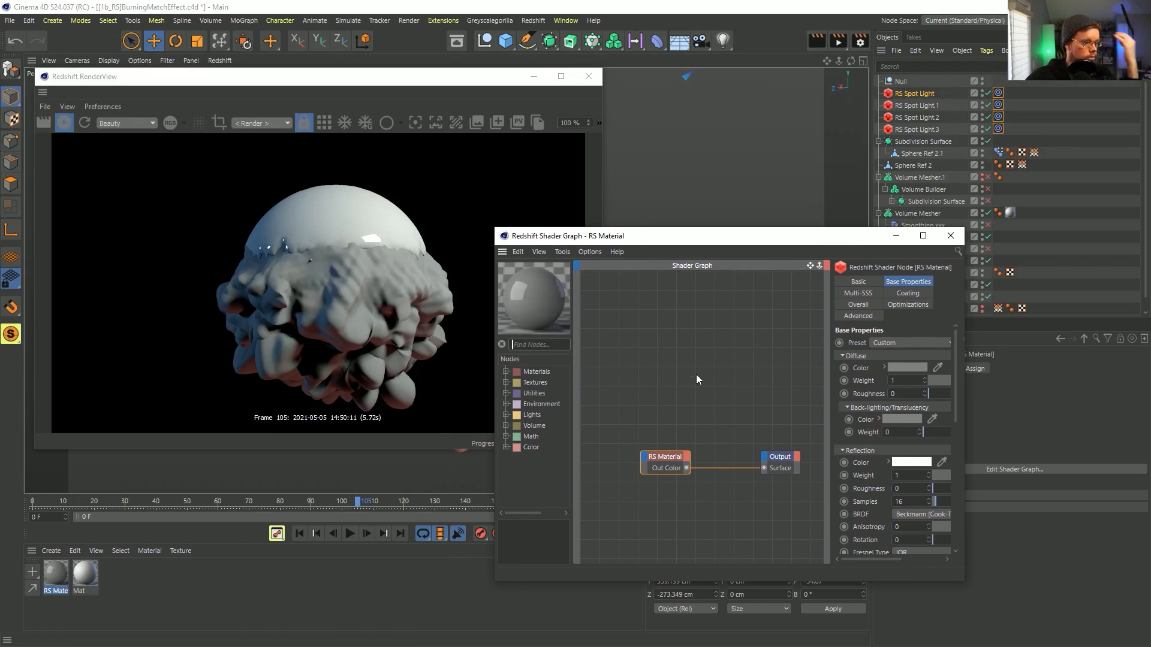
drag(497, 226, 251, 94)
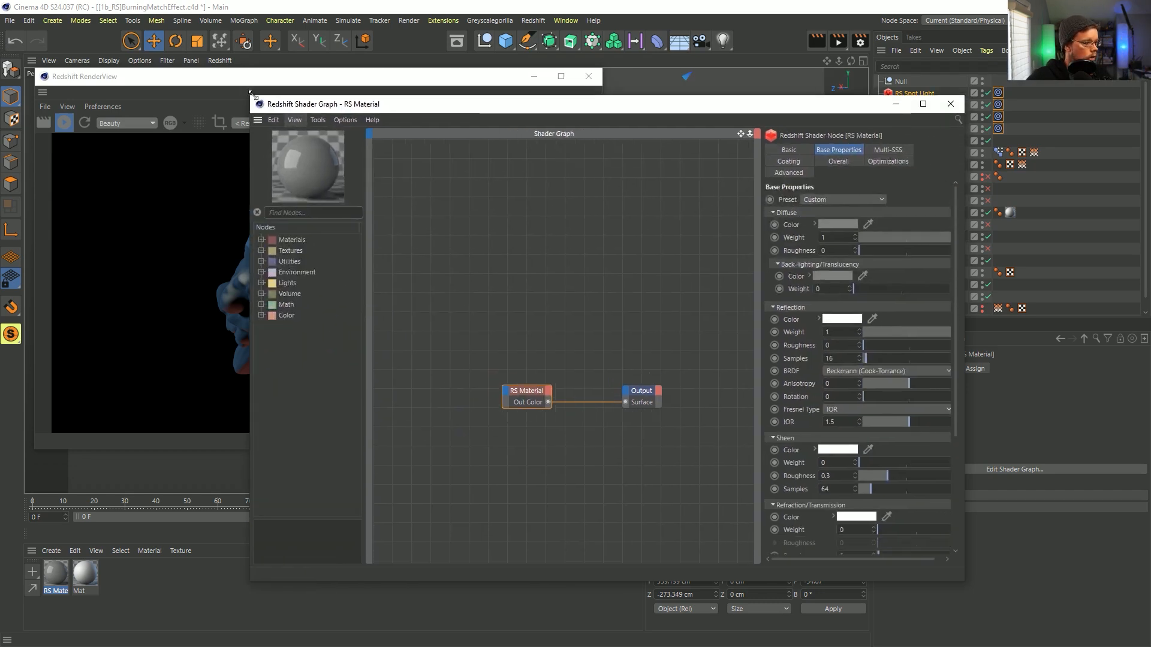
middle_drag(487, 153, 505, 143)
drag(456, 112, 592, 125)
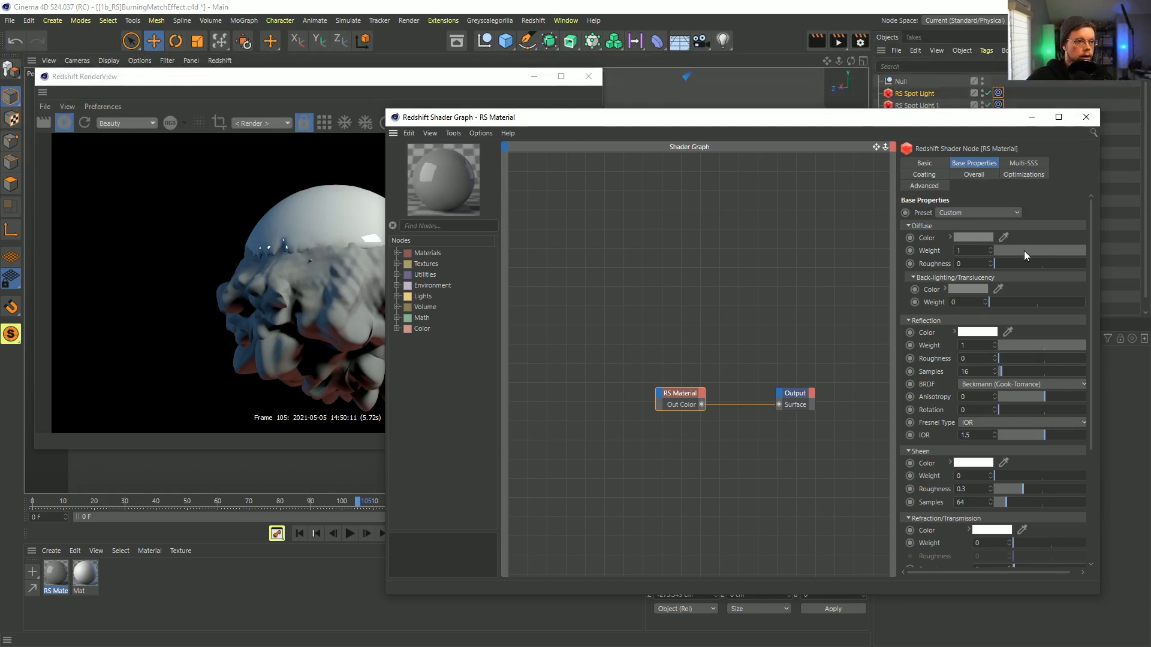
Set the material's diffuse color to a dark red sampled from the screen, about hue 353°, saturation 68%, value 51%
click(980, 236)
click(1053, 219)
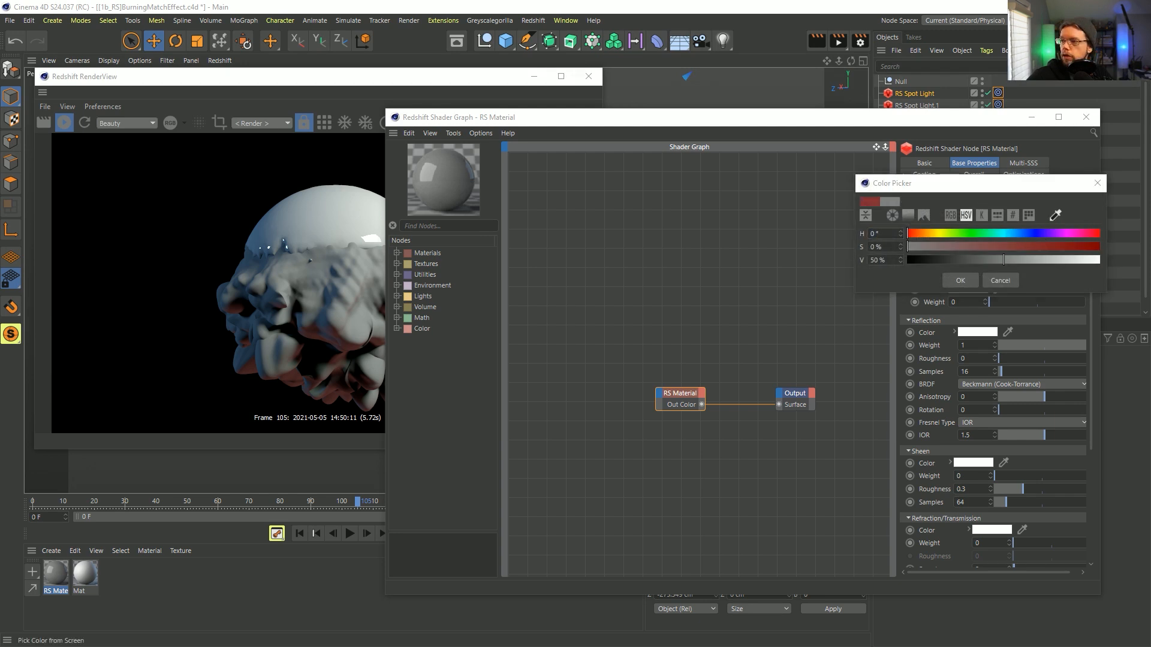
click(902, 277)
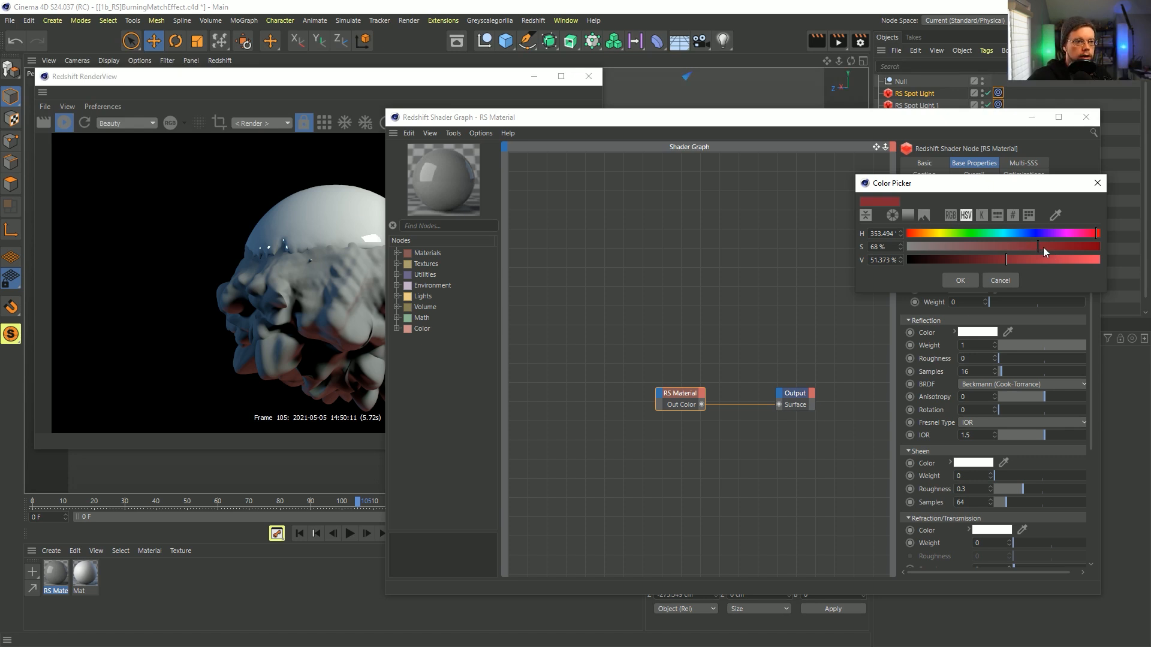
click(1008, 262)
click(977, 278)
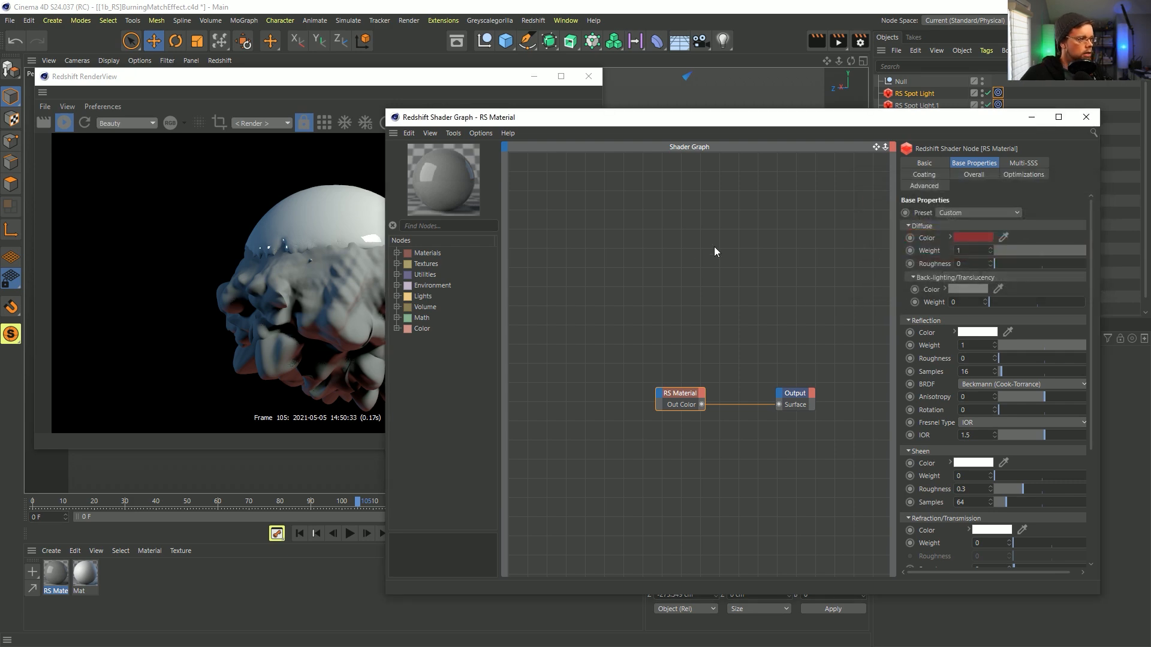
Replace the material assigned to the active Volume Mesher with the red Redshift material
drag(687, 119, 506, 562)
drag(53, 589, 746, 199)
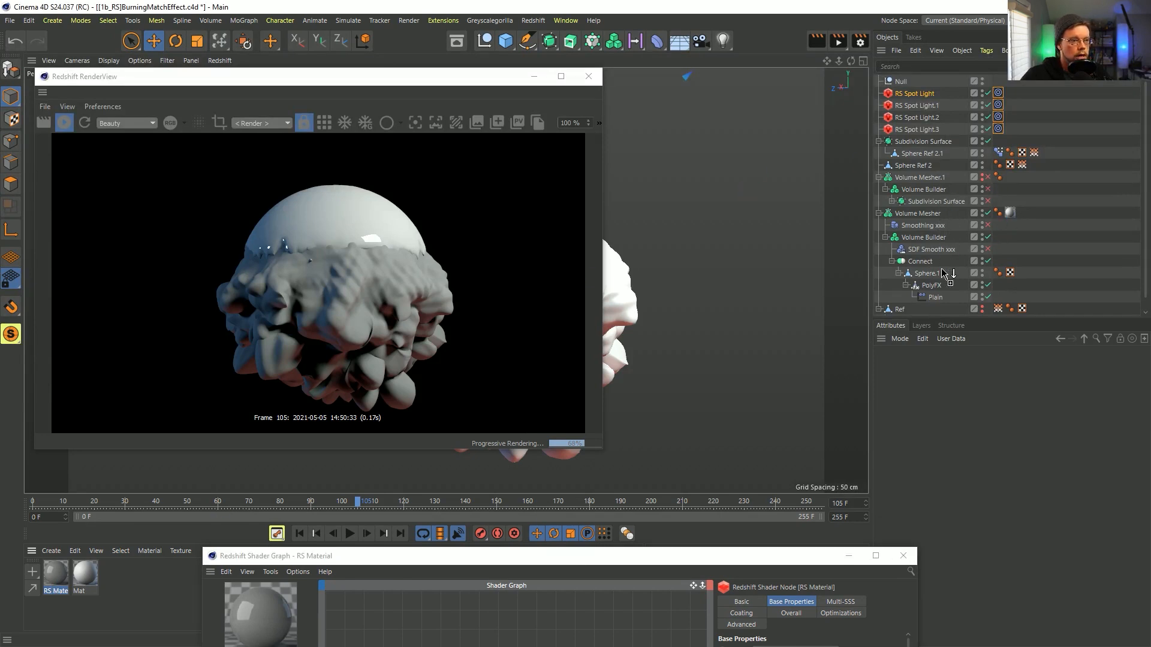
drag(1010, 212, 1010, 213)
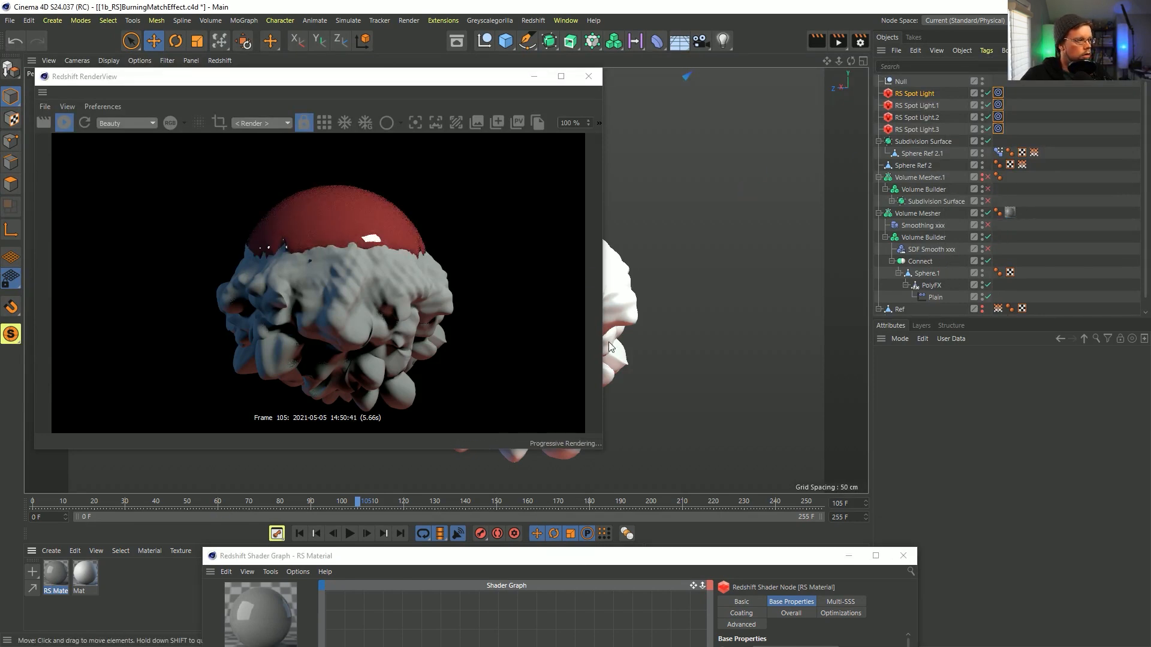
Set the red material's reflection roughness to about 0.69 and its reflection weight to about 0.592
drag(578, 561, 764, 87)
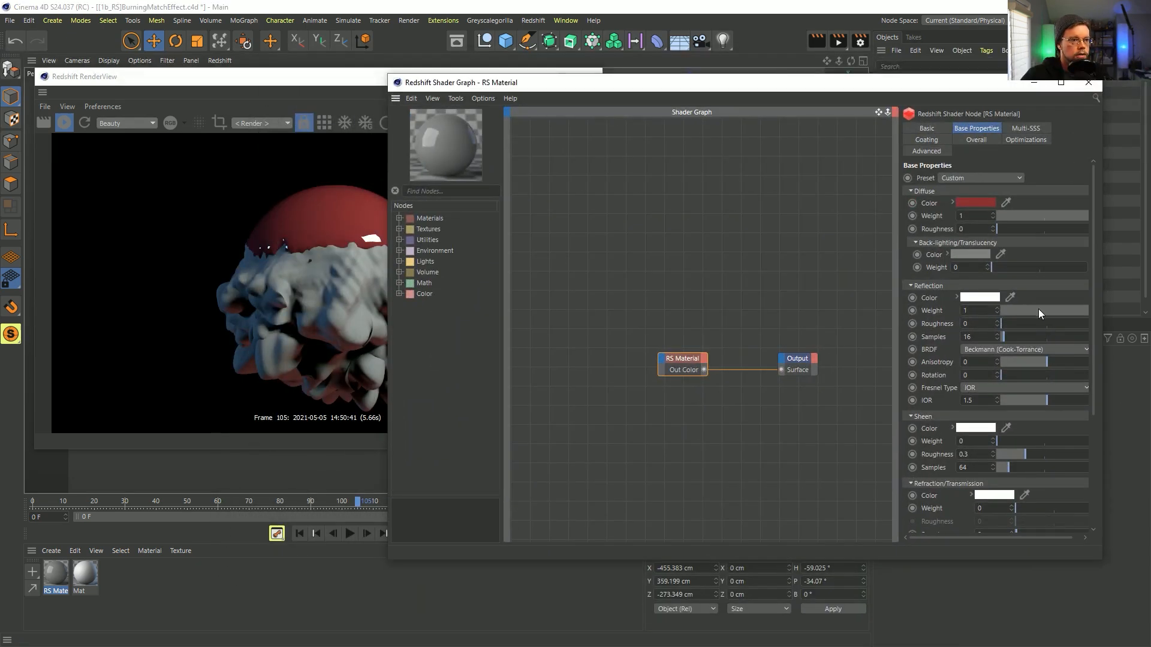
drag(1038, 327, 1055, 326)
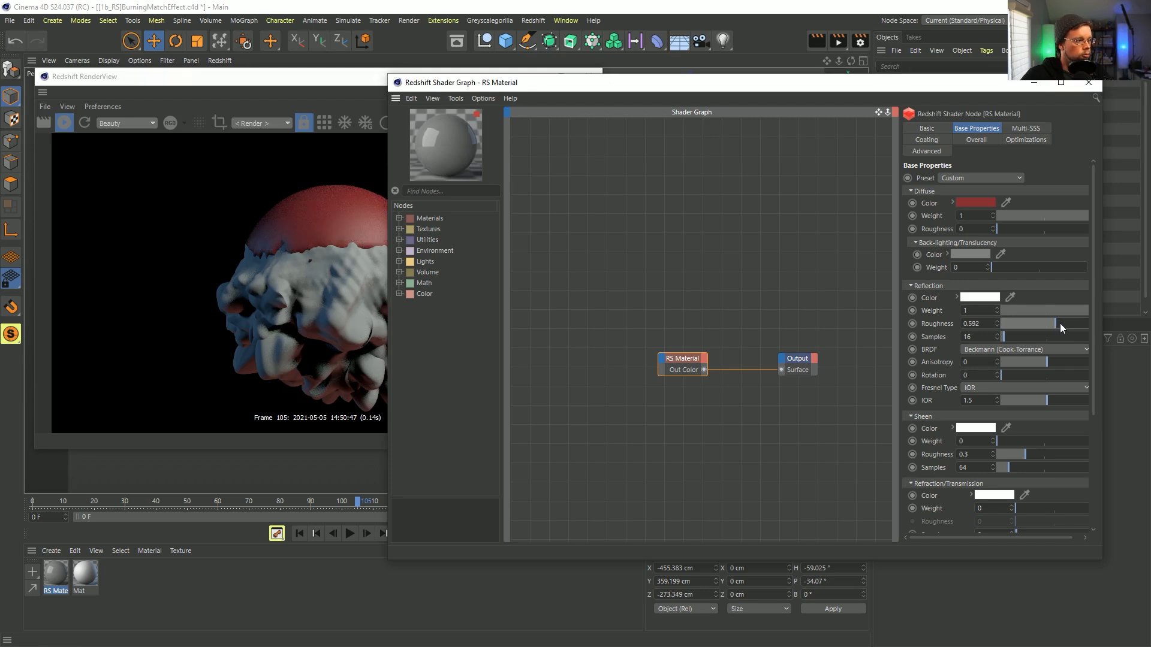
click(1055, 310)
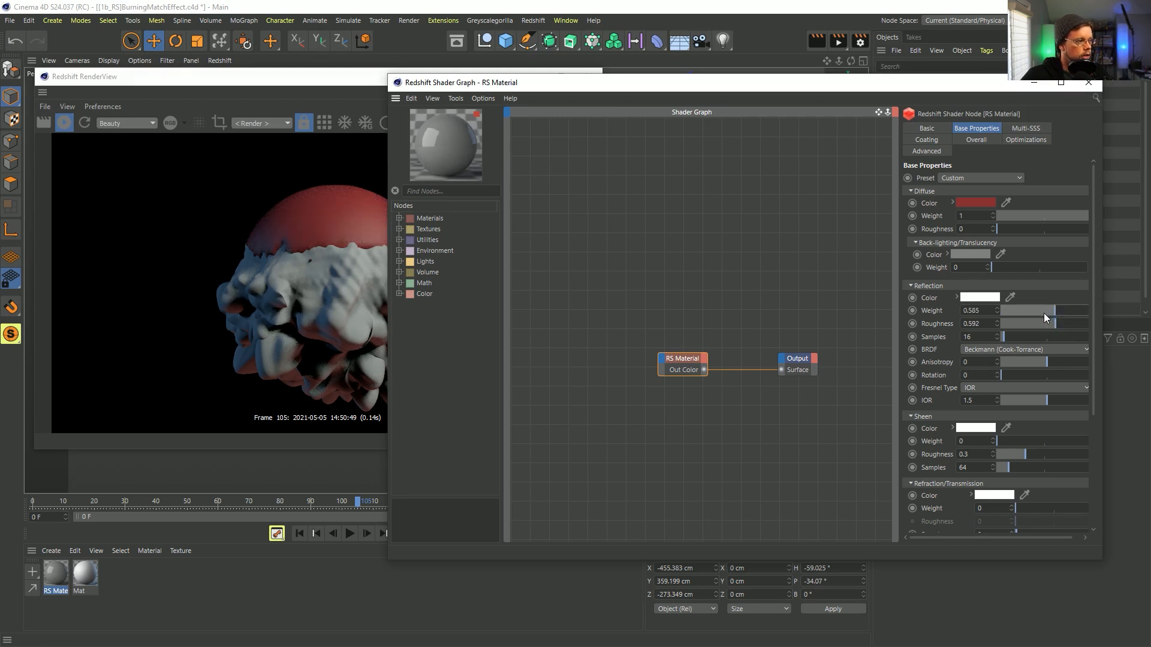
click(1065, 323)
click(1056, 311)
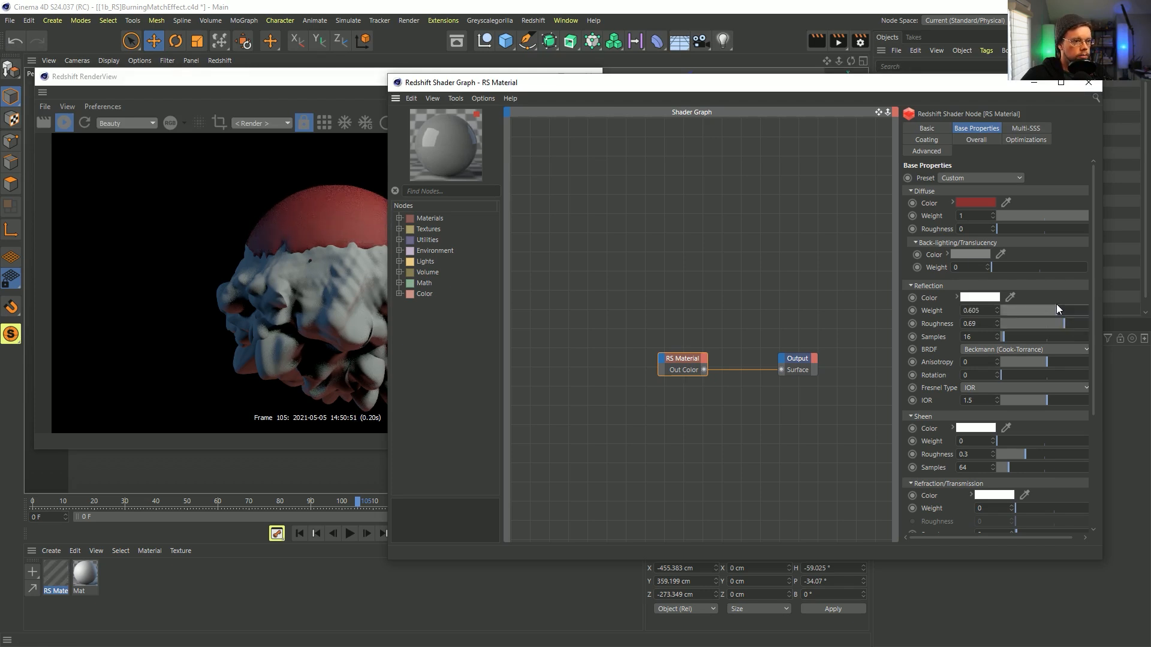
click(1045, 311)
click(1054, 311)
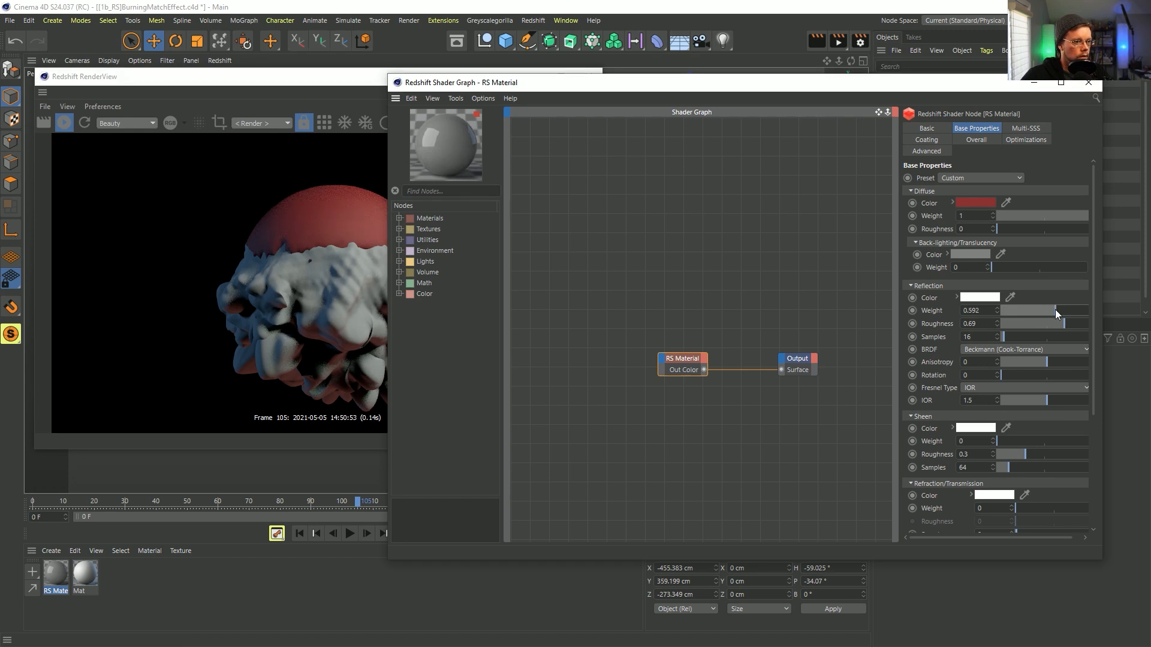
click(939, 419)
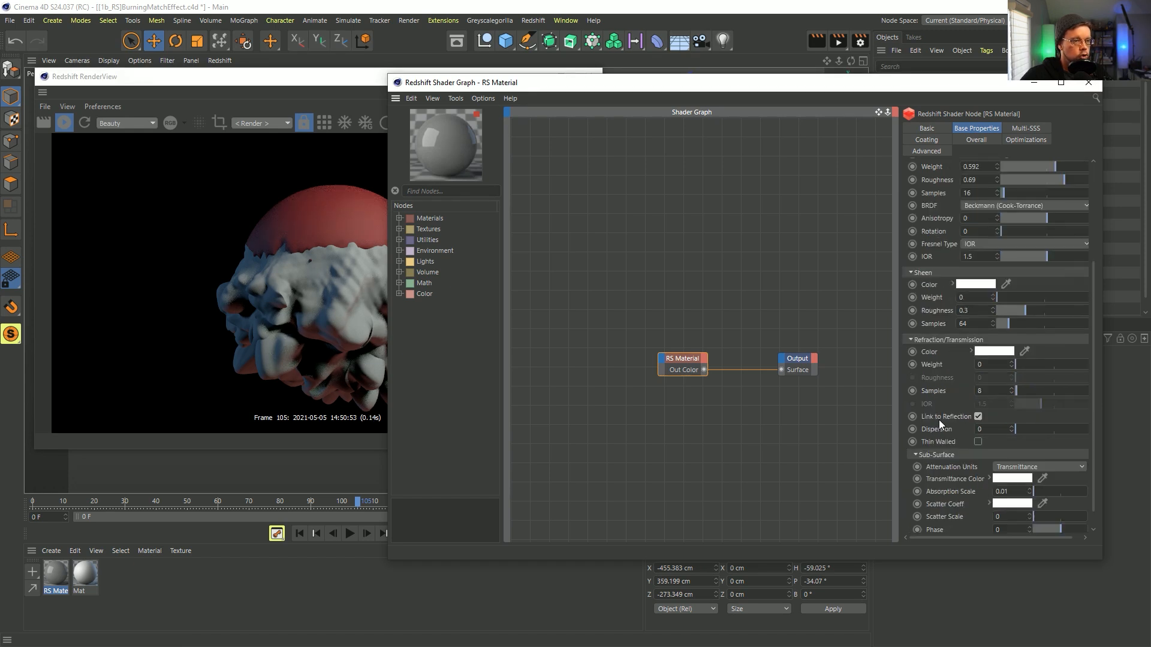
click(939, 419)
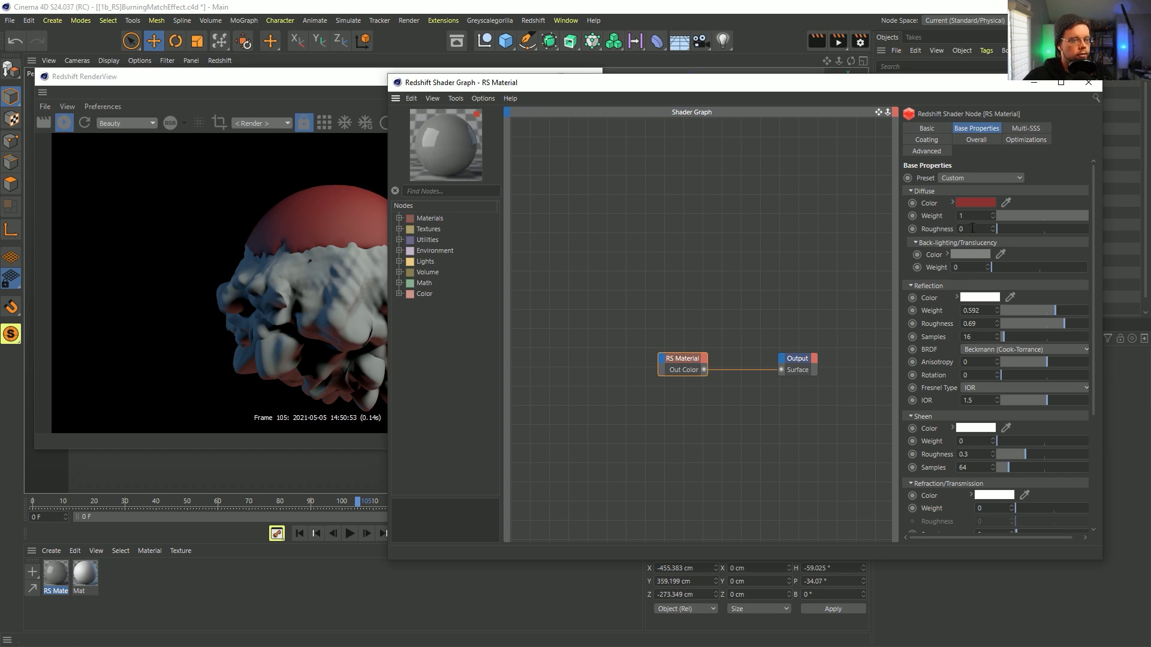
Add a Bump Map node to the shader graph and connect its output to the RS Material's overall Bump Input
click(477, 190)
text(bump)
drag(452, 251, 657, 356)
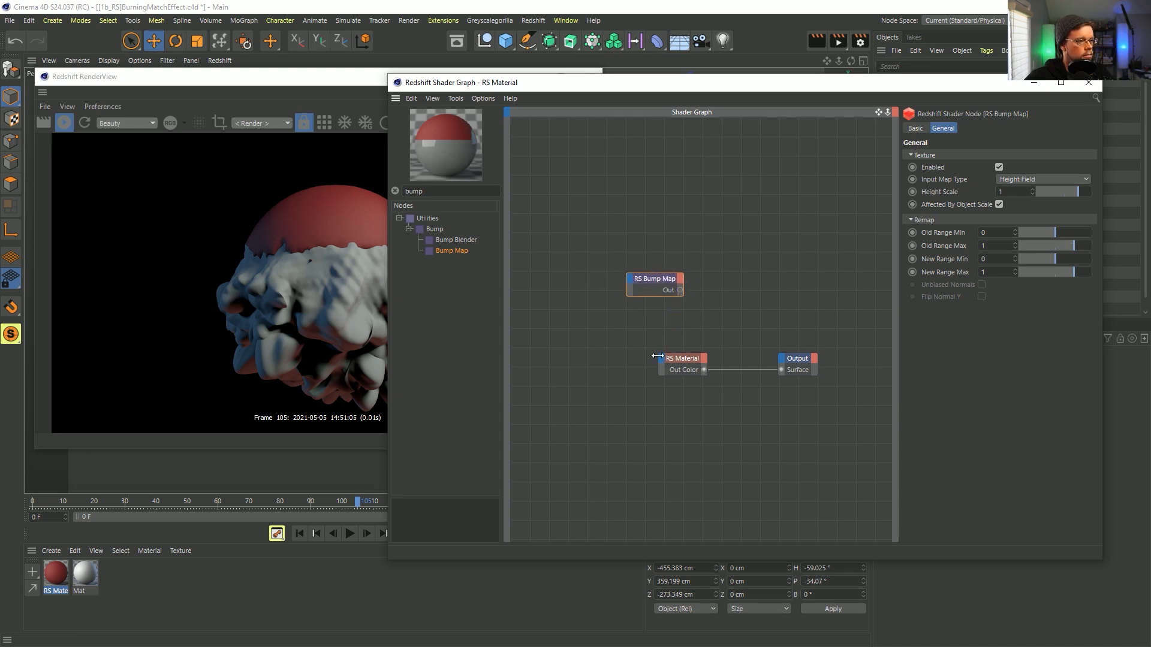
drag(680, 290, 664, 360)
mouse_move(684, 470)
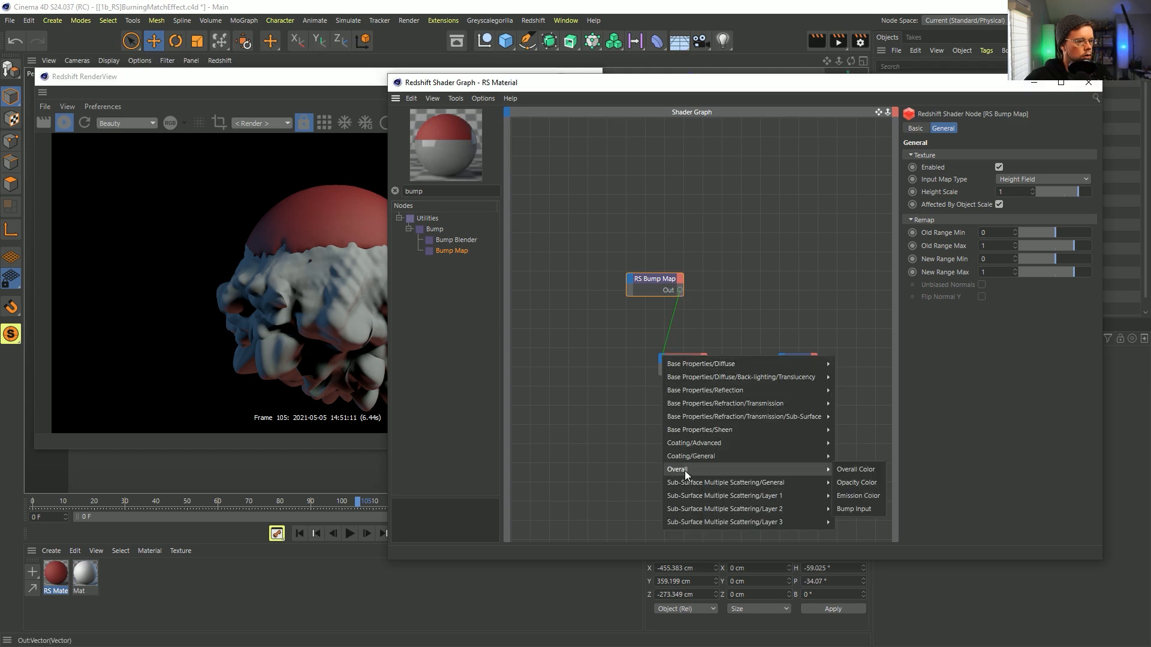
click(858, 508)
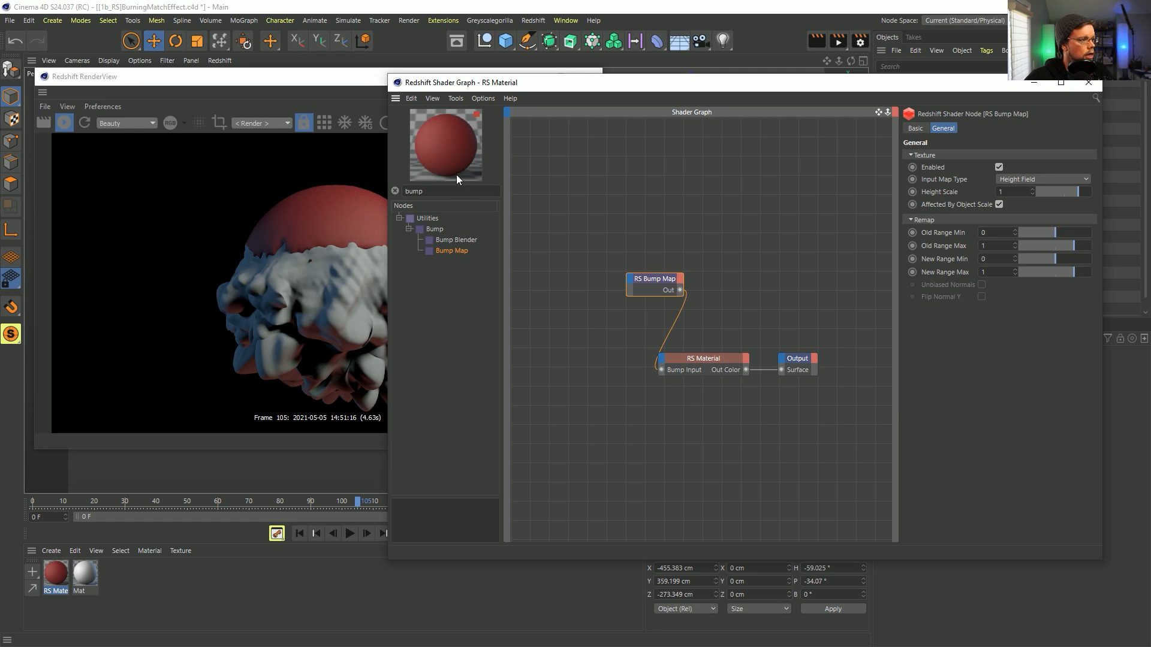
Add a Maxon Noise node to the shader graph and connect its color output to the Bump Map's texture Input
text(noise)
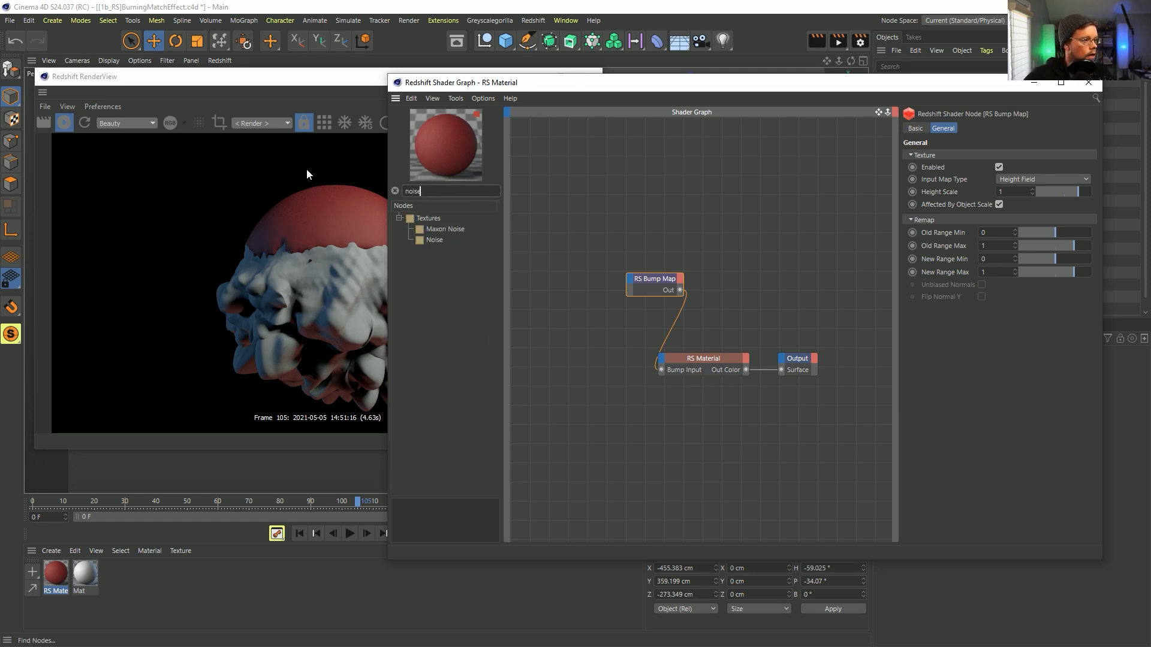
drag(443, 230, 562, 194)
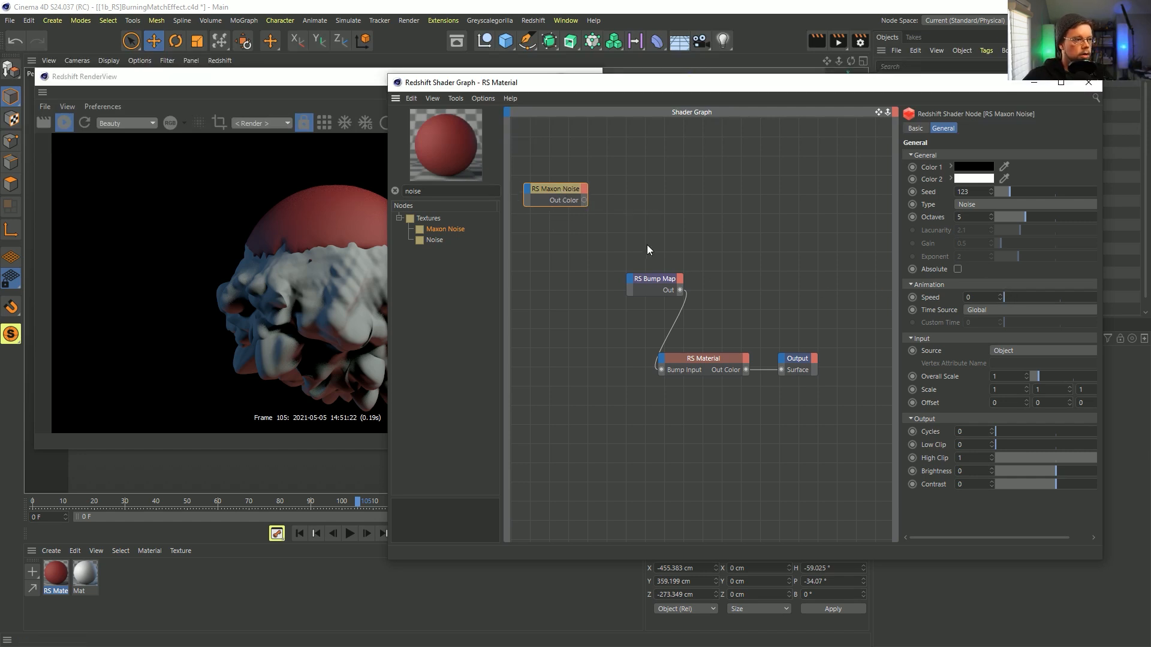
drag(586, 200, 633, 282)
mouse_move(644, 288)
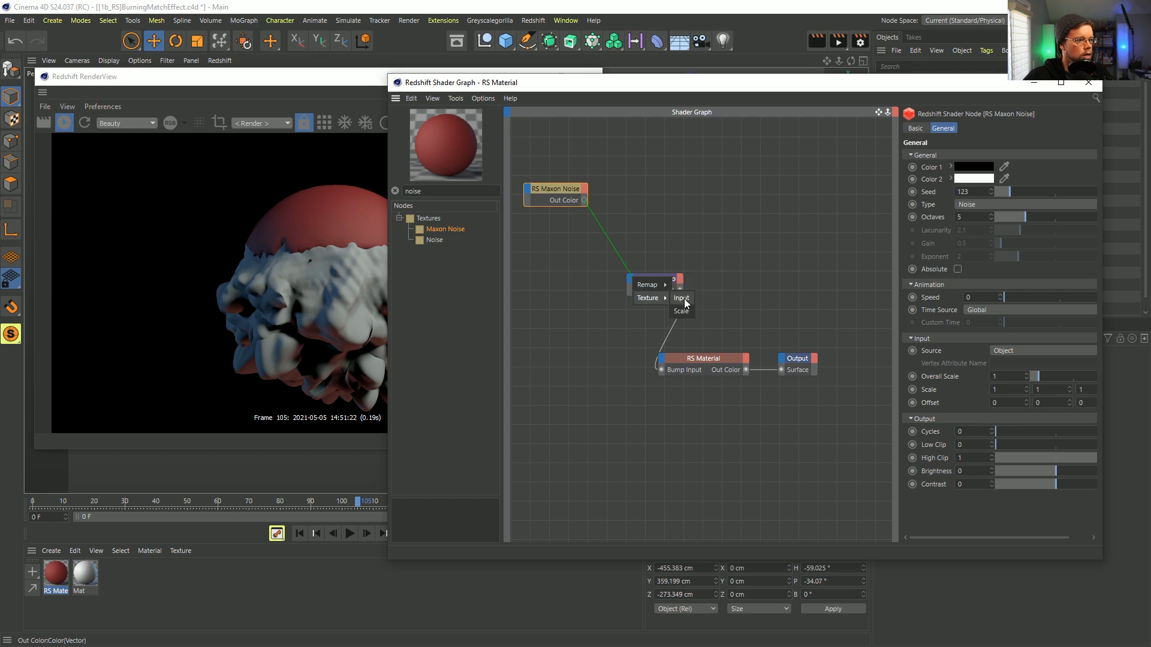
click(683, 299)
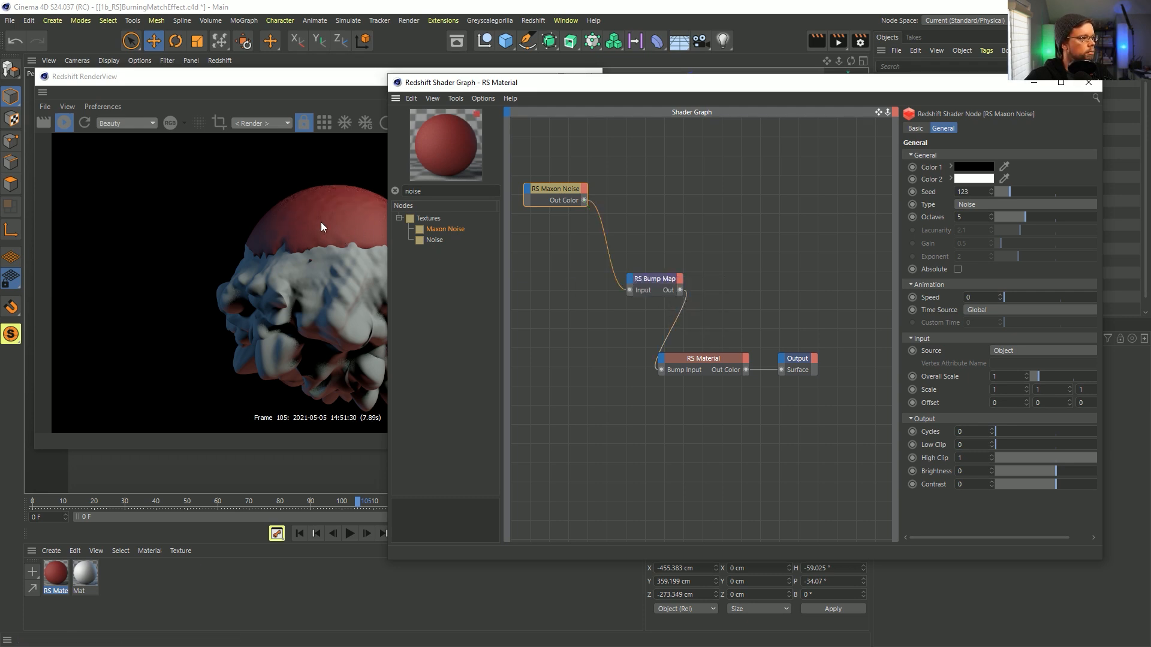
Enlarge the render view, enable a render region framing the whole sphere, and arrange the render view beside the shader graph
drag(284, 76, 249, 70)
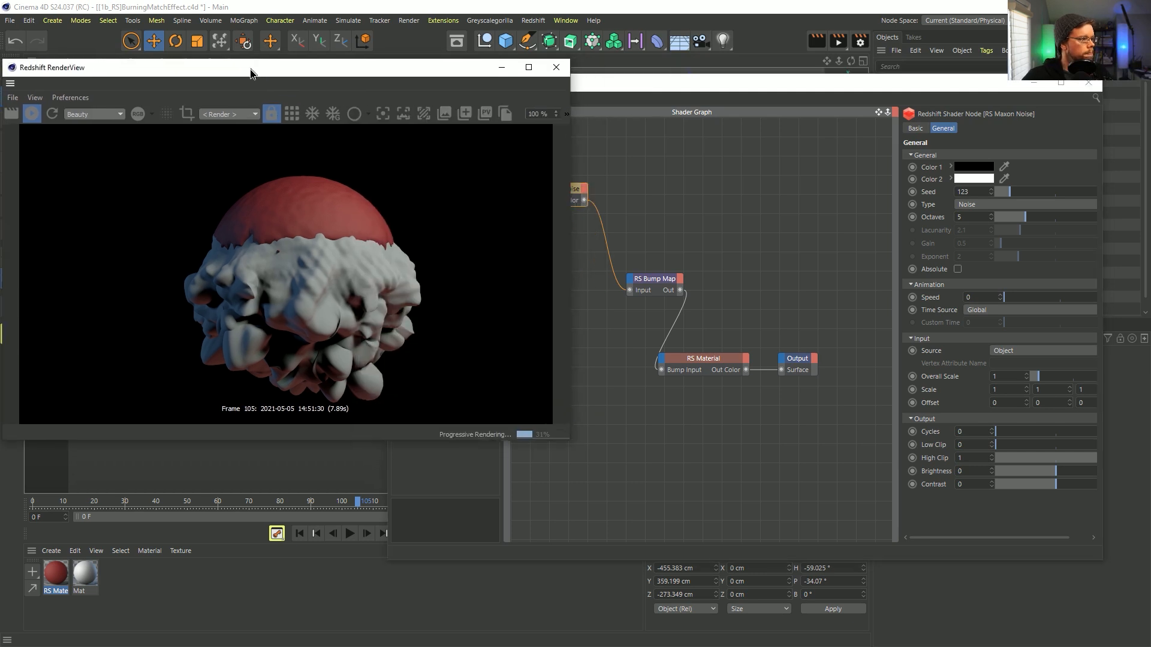
drag(570, 445, 697, 637)
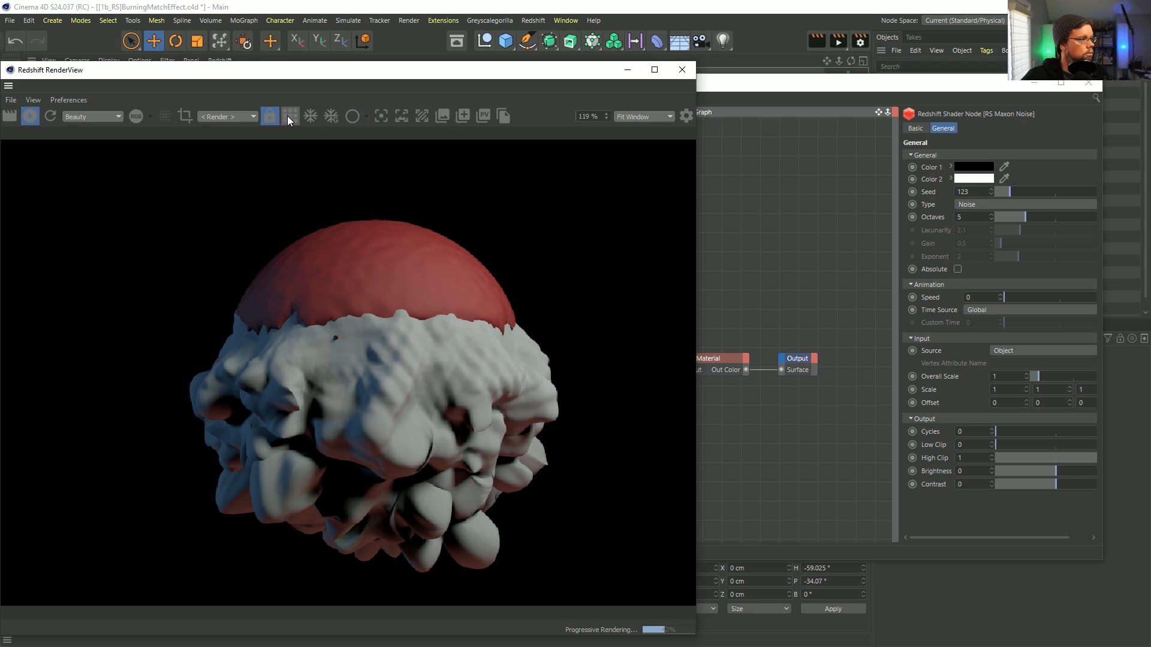
click(189, 117)
drag(350, 257, 349, 189)
drag(349, 490, 349, 576)
drag(568, 75, 433, 26)
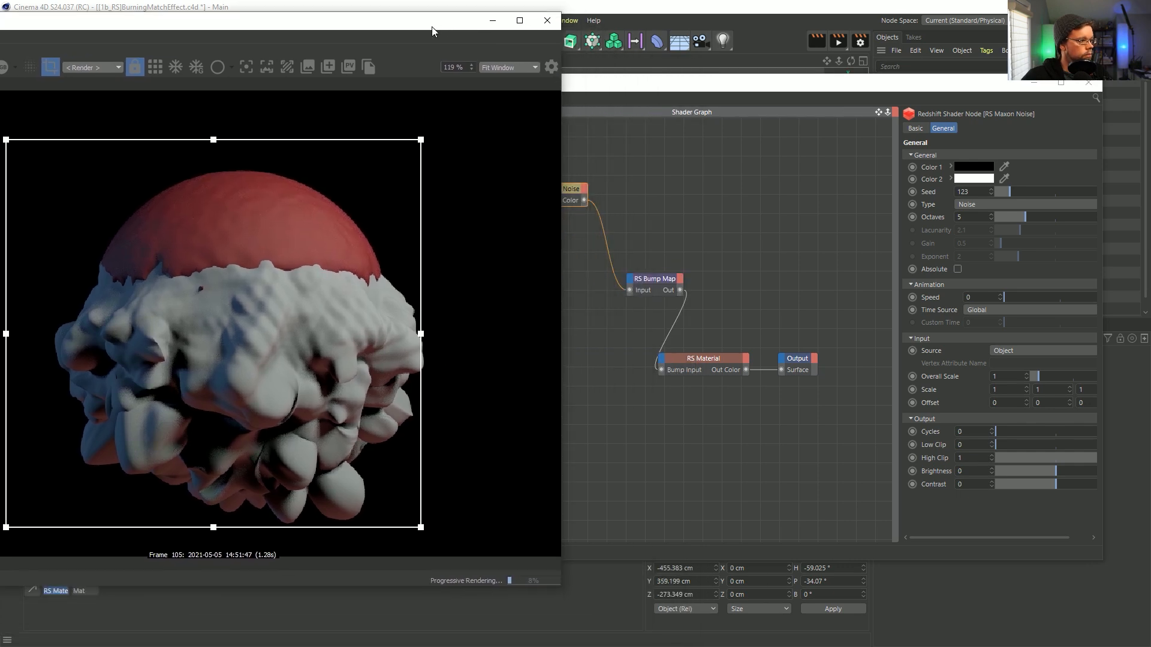
drag(643, 88, 701, 77)
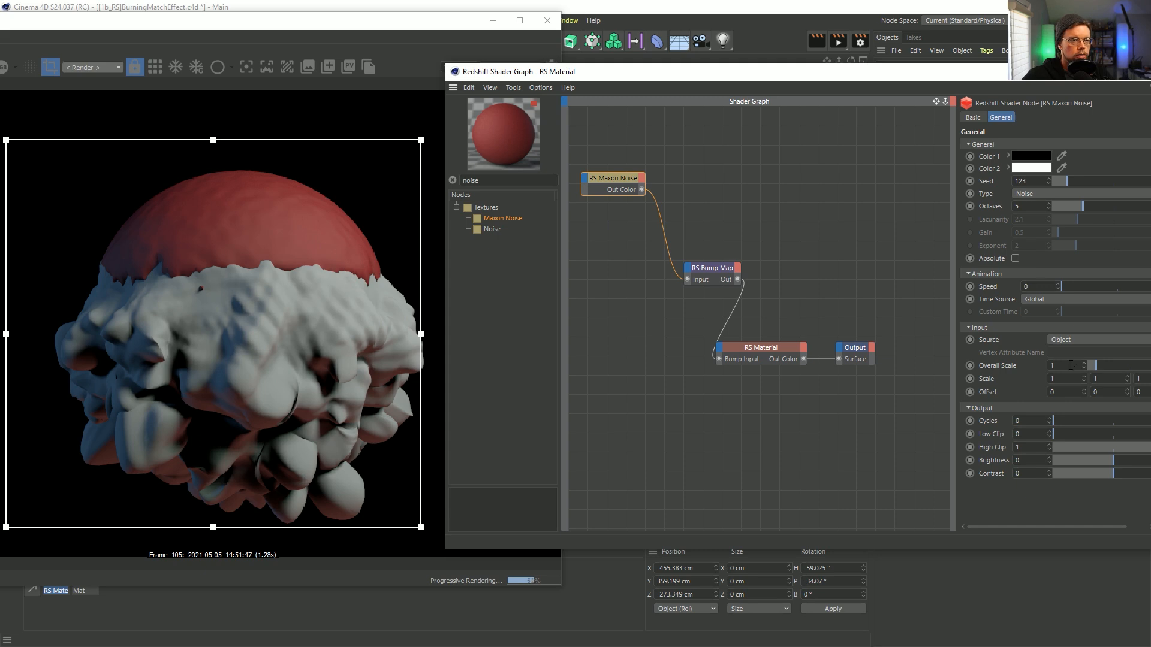
Set the Maxon Noise's overall scale to 0.1 and its noise type to FBM
key(Return)
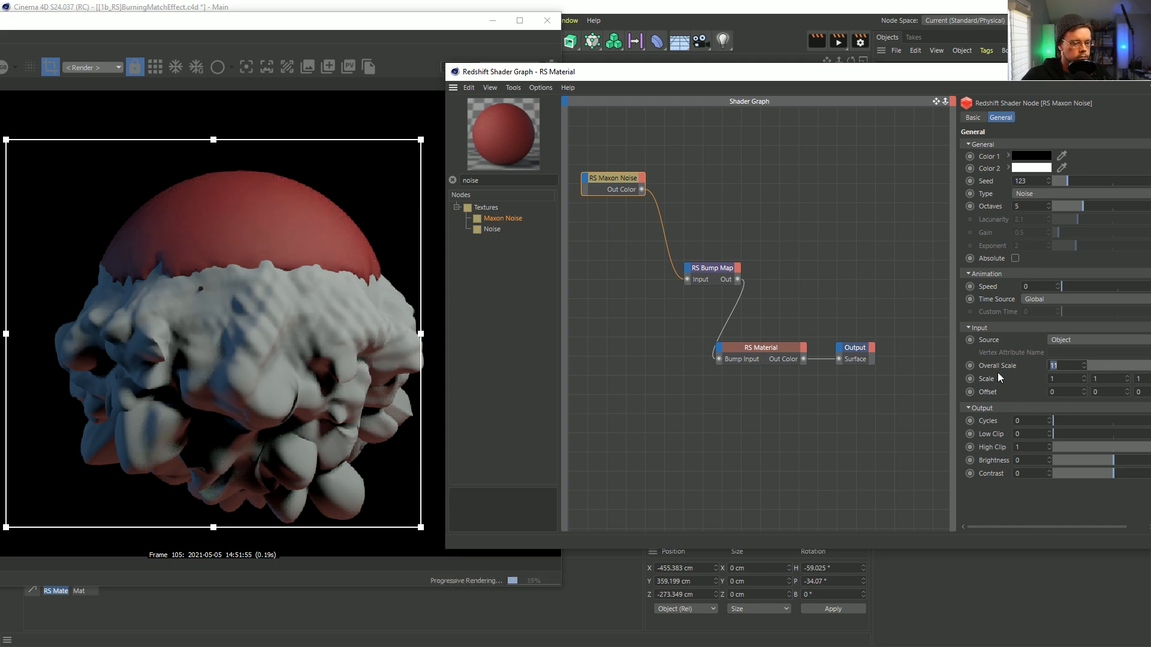
key(Return)
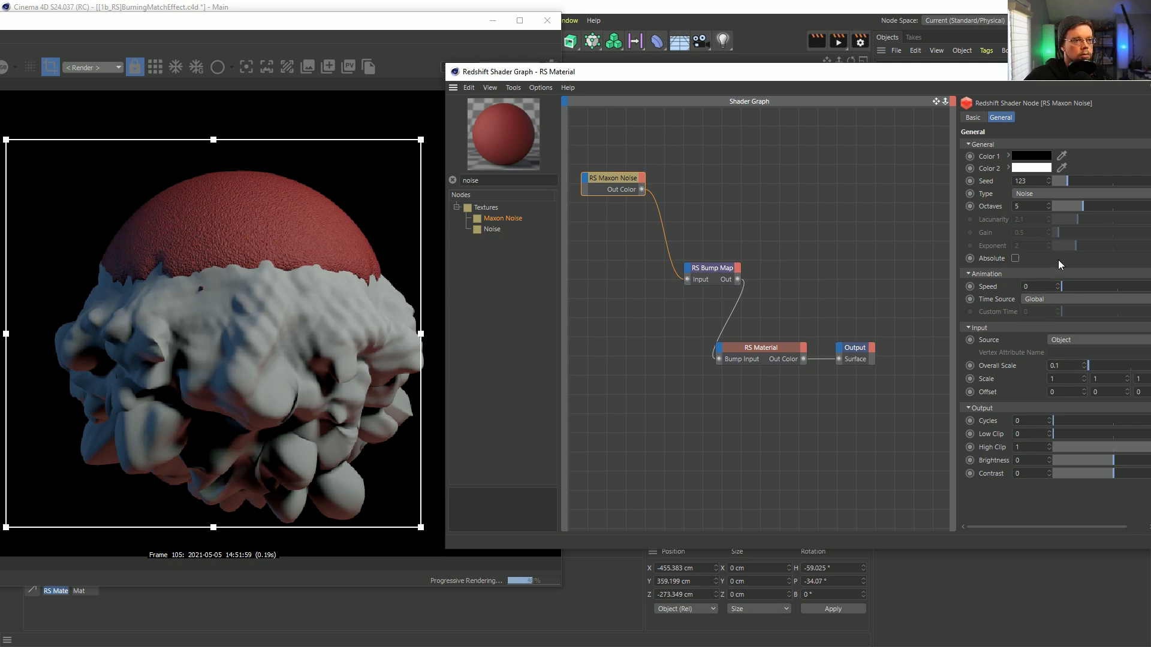
click(1032, 194)
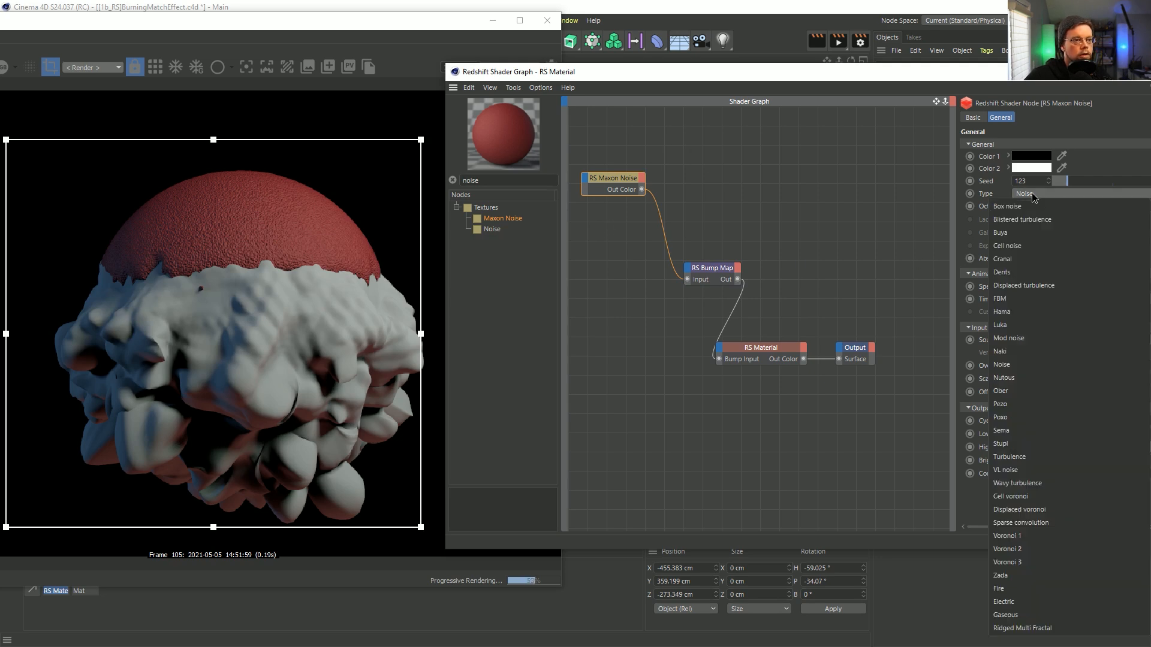
click(1034, 298)
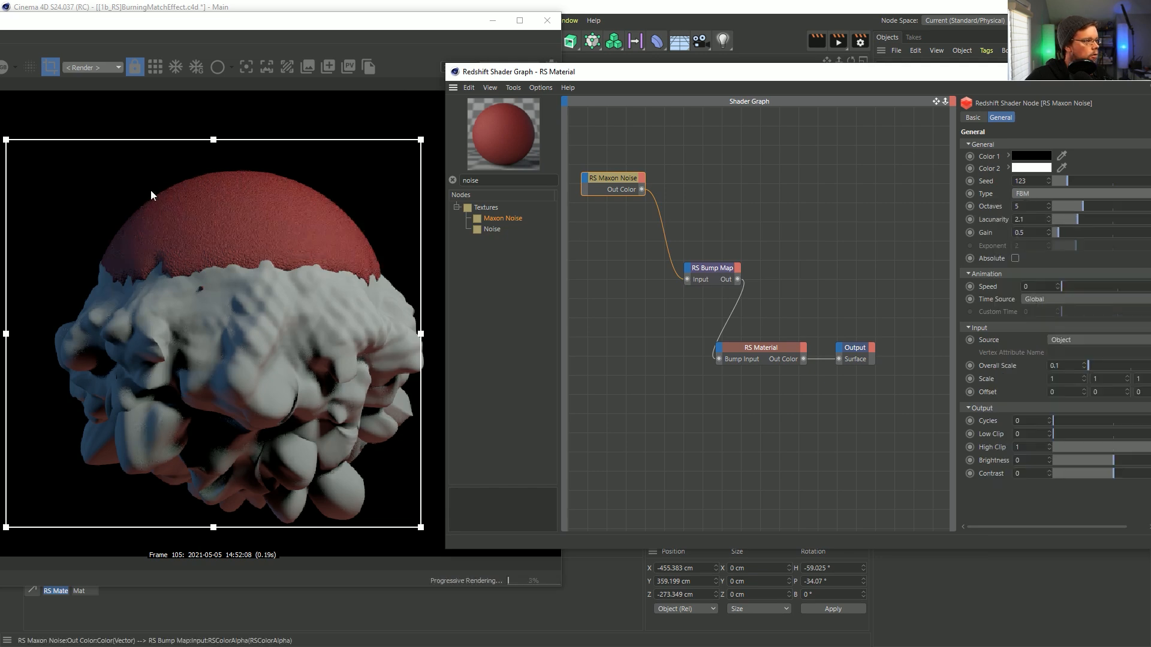
Set the FBM noise's overall scale to 1
double_click(1065, 371)
text(1)
key(Return)
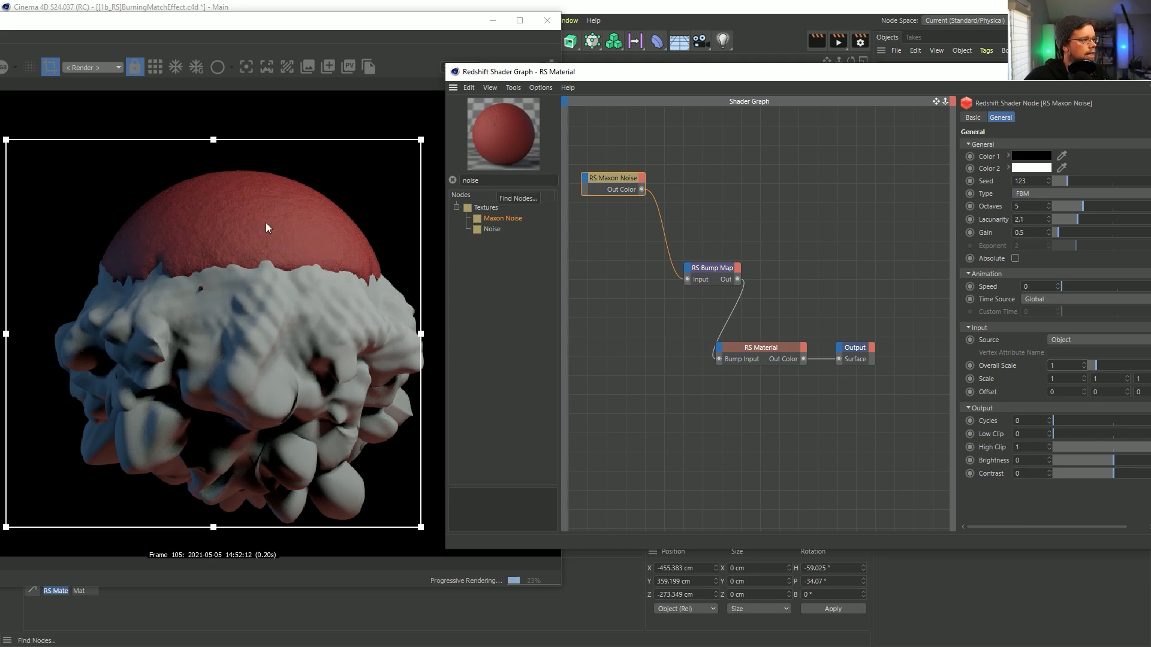
Strengthen the bump by setting the Bump Map node's height scale to 4
drag(676, 76, 638, 78)
click(639, 276)
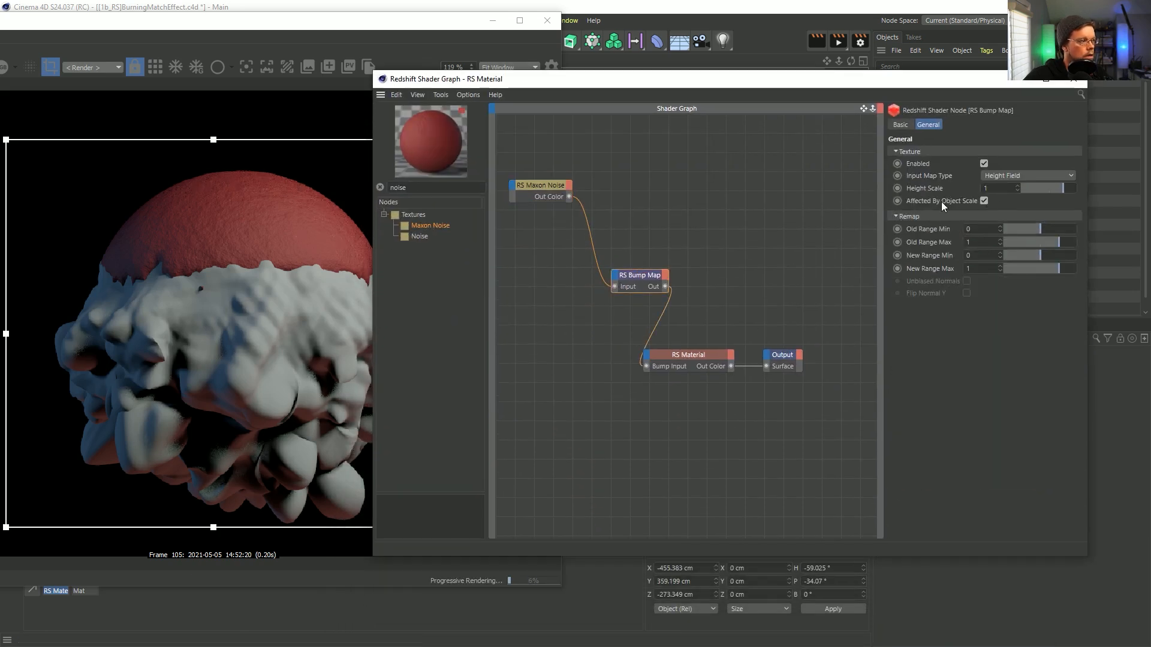
text(2)
key(Return)
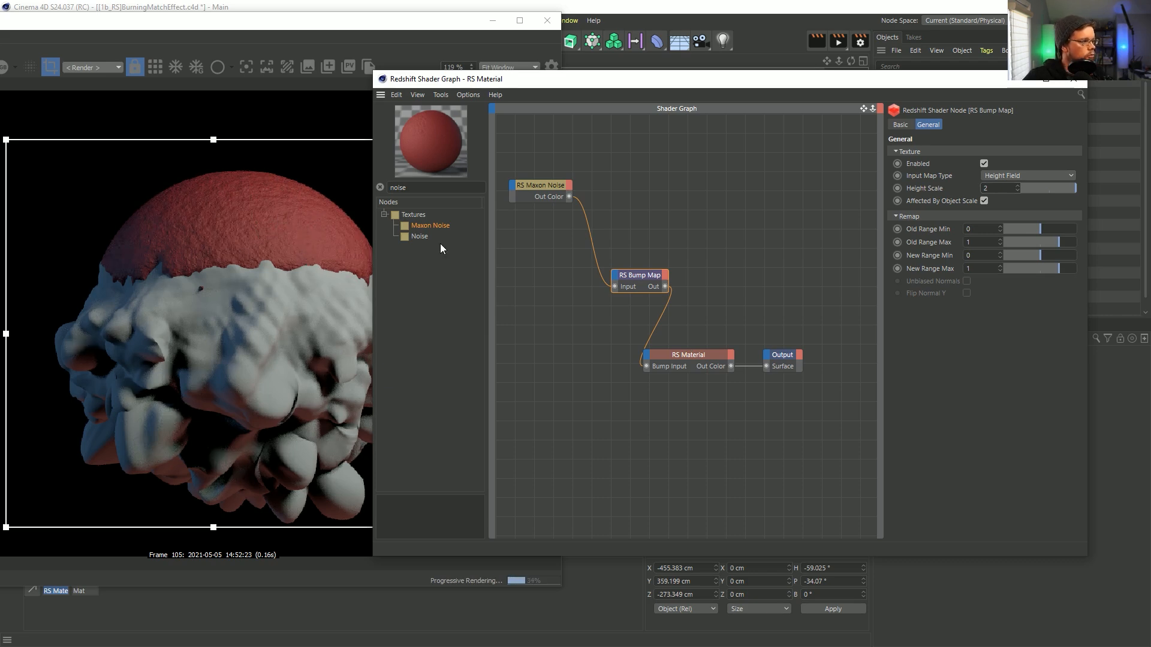
click(569, 185)
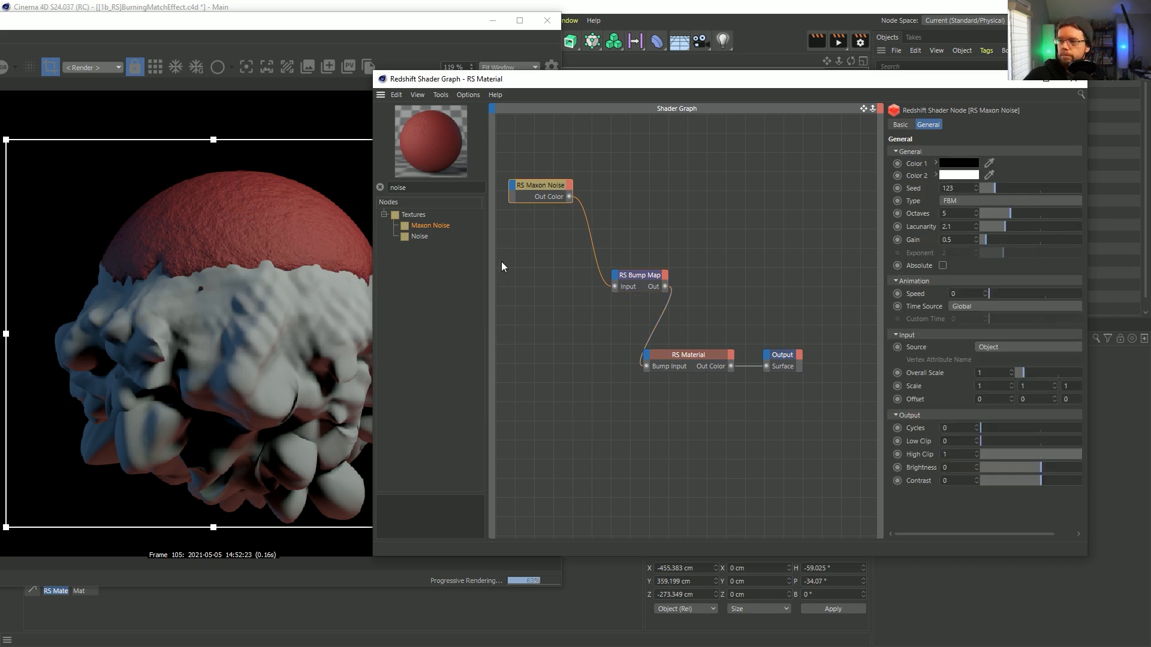
click(646, 282)
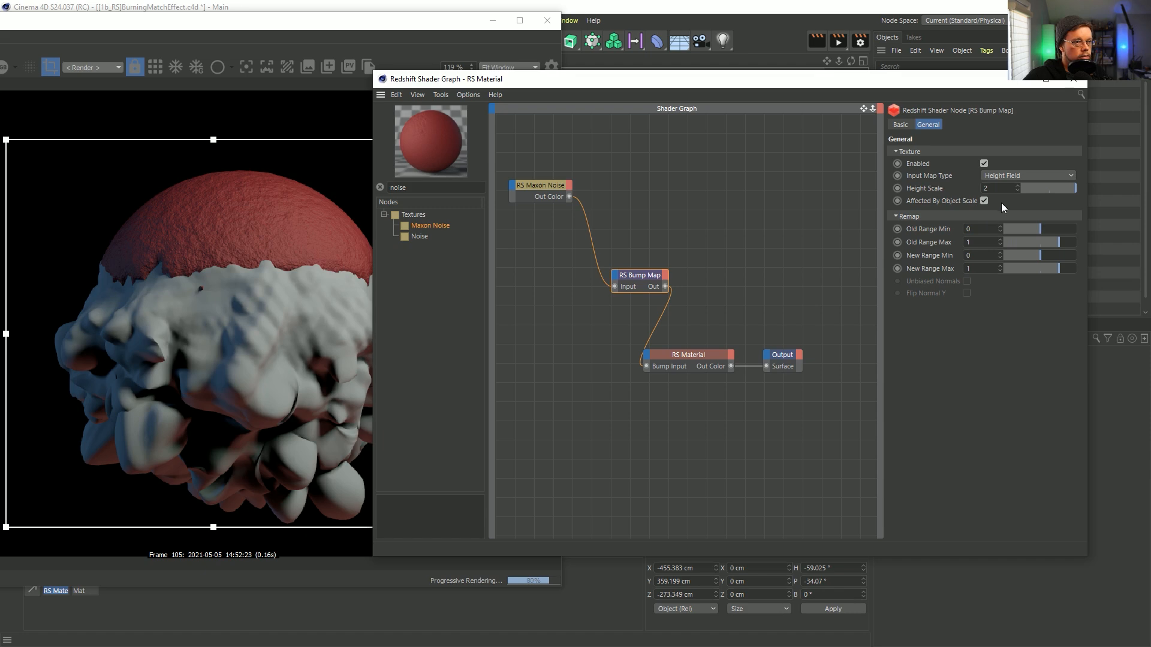
text(4)
key(Return)
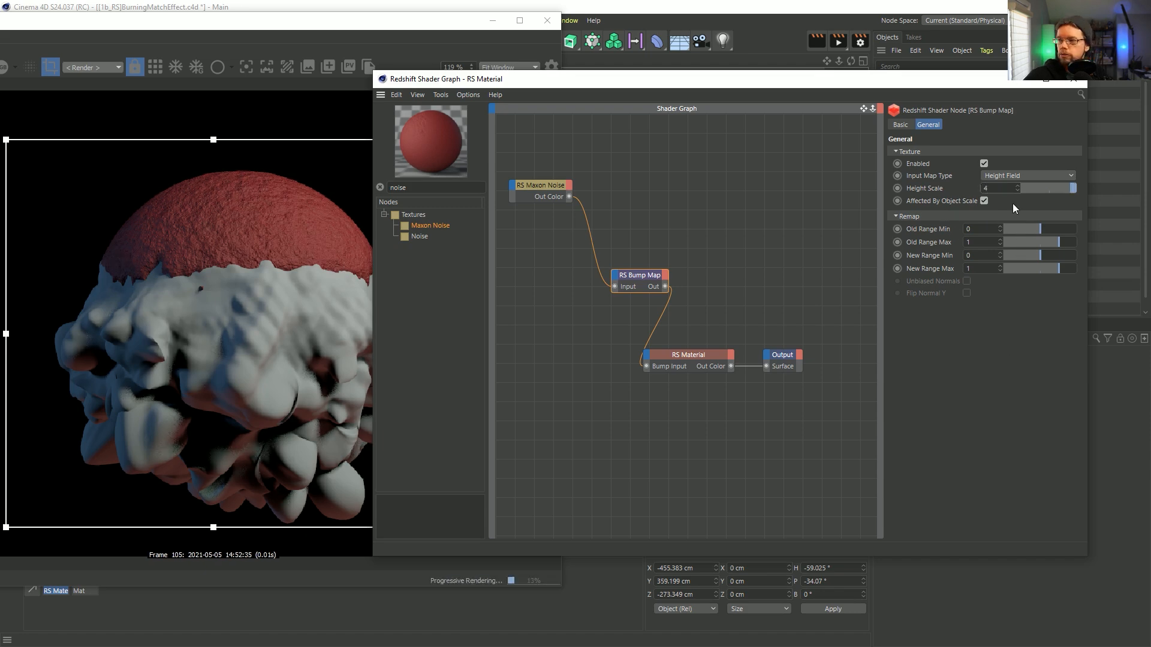
double_click(986, 188)
text(6)
key(Return)
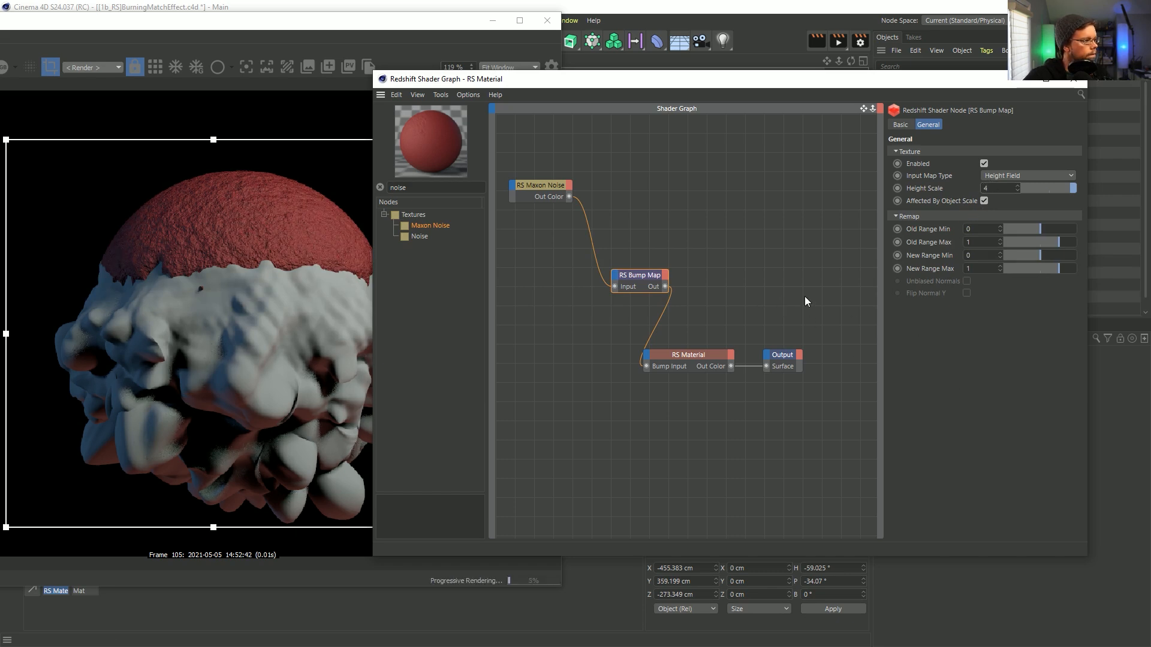
Set the RS Material's reflection weight to 1 and its reflection roughness to about 0.258
click(662, 355)
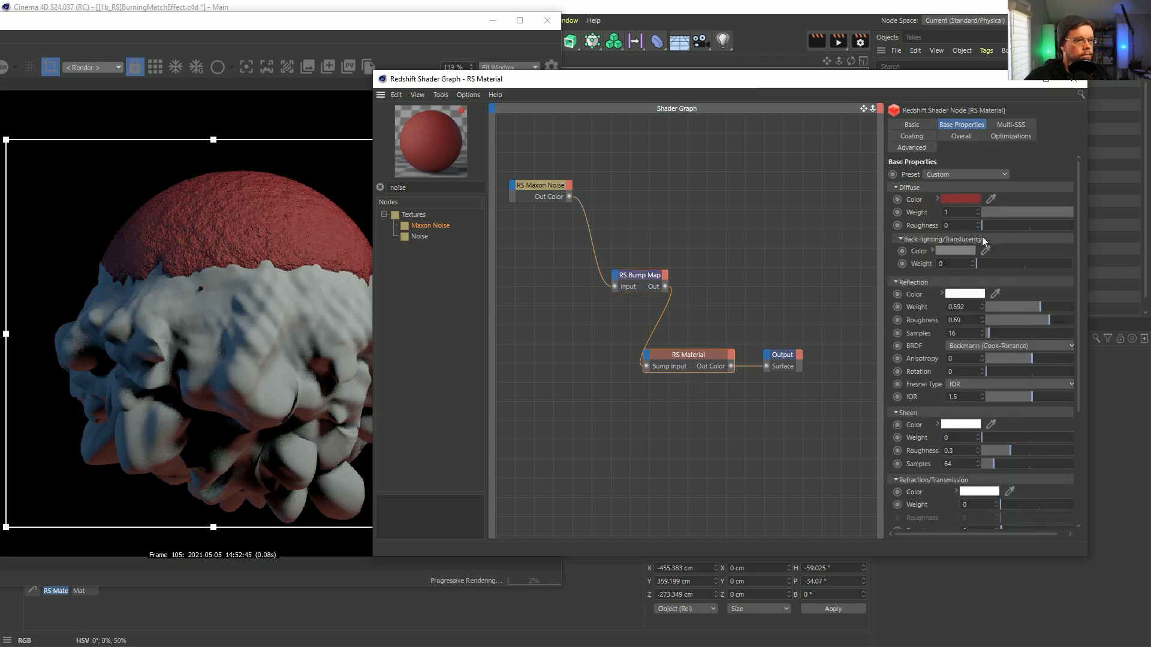
drag(1056, 307, 1101, 311)
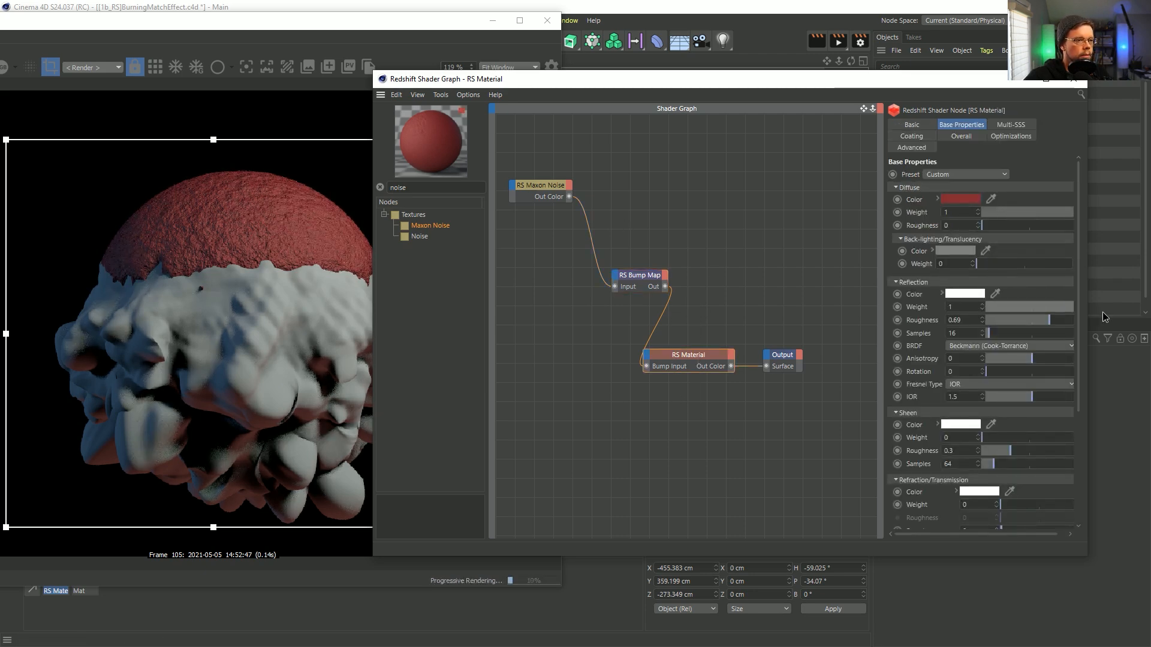
drag(1012, 315, 1008, 318)
click(1008, 318)
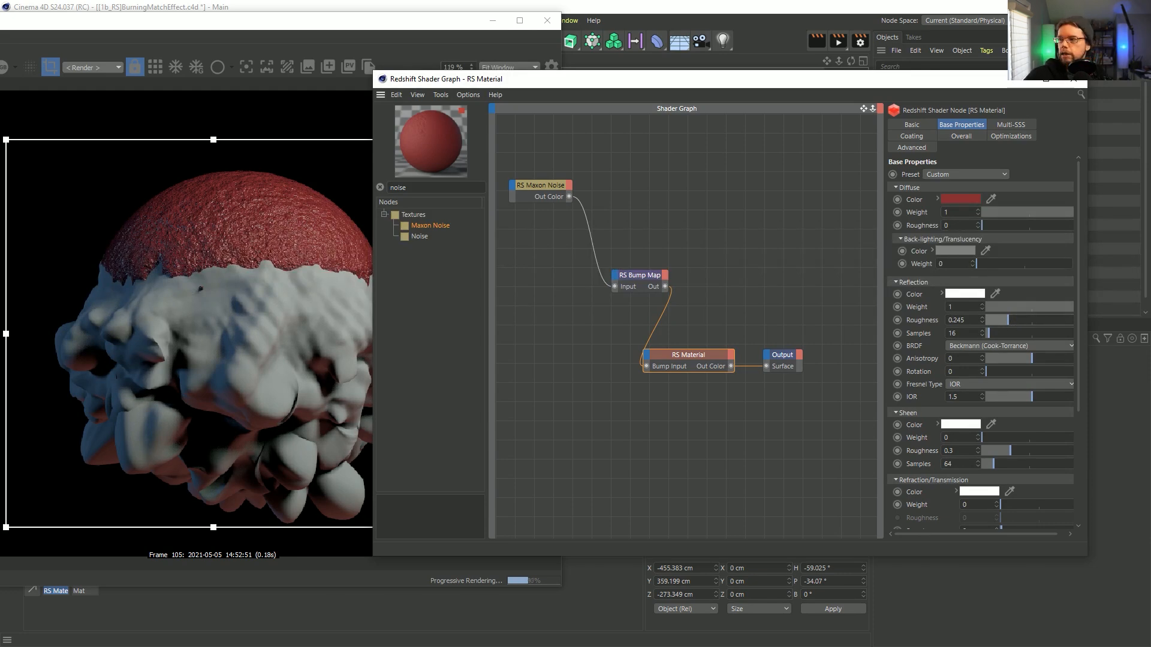
click(1004, 319)
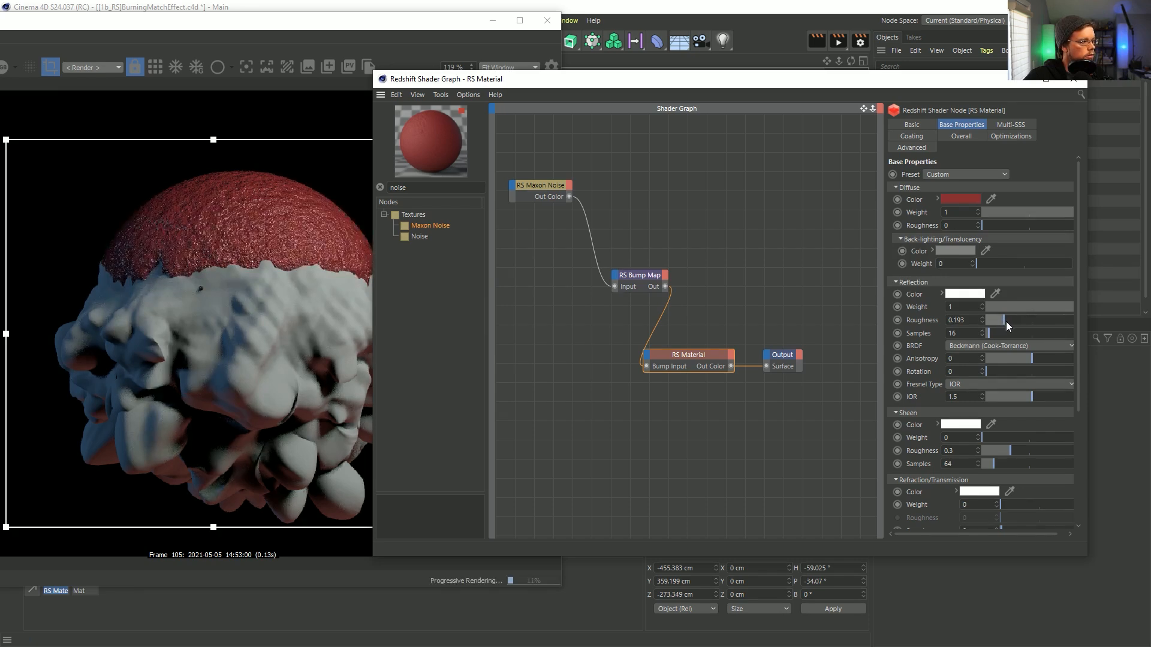
click(1009, 322)
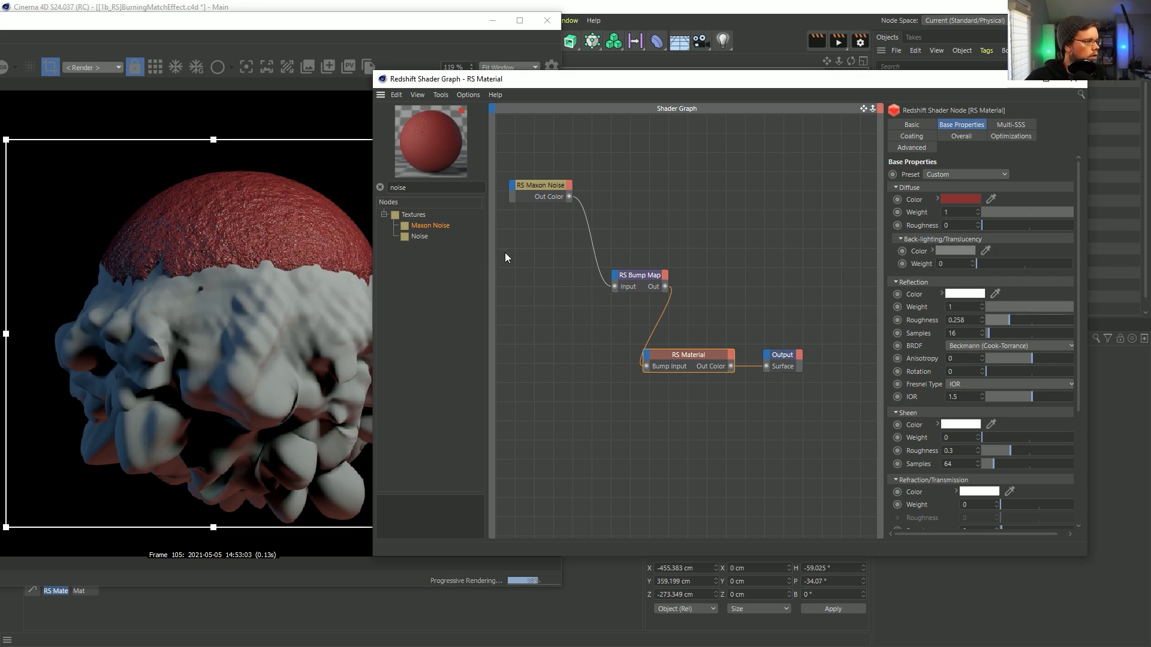
Preview the Maxon Noise by wiring its color directly to the Output's Surface, and undo the connection
click(530, 196)
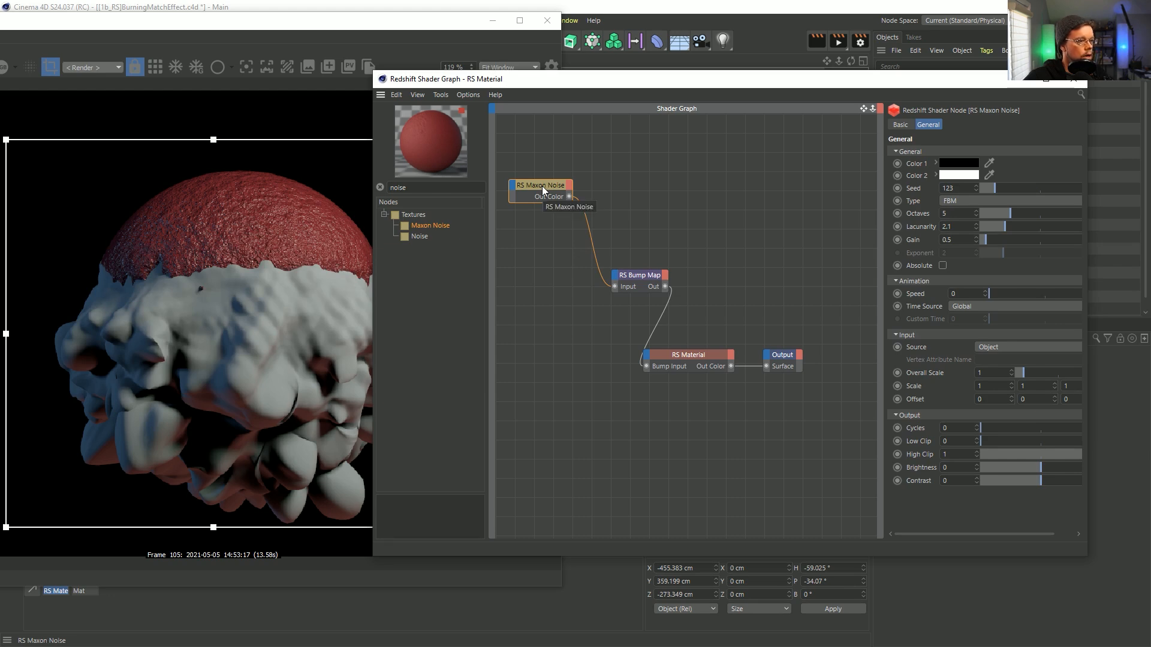
ctrl+drag(542, 185, 557, 390)
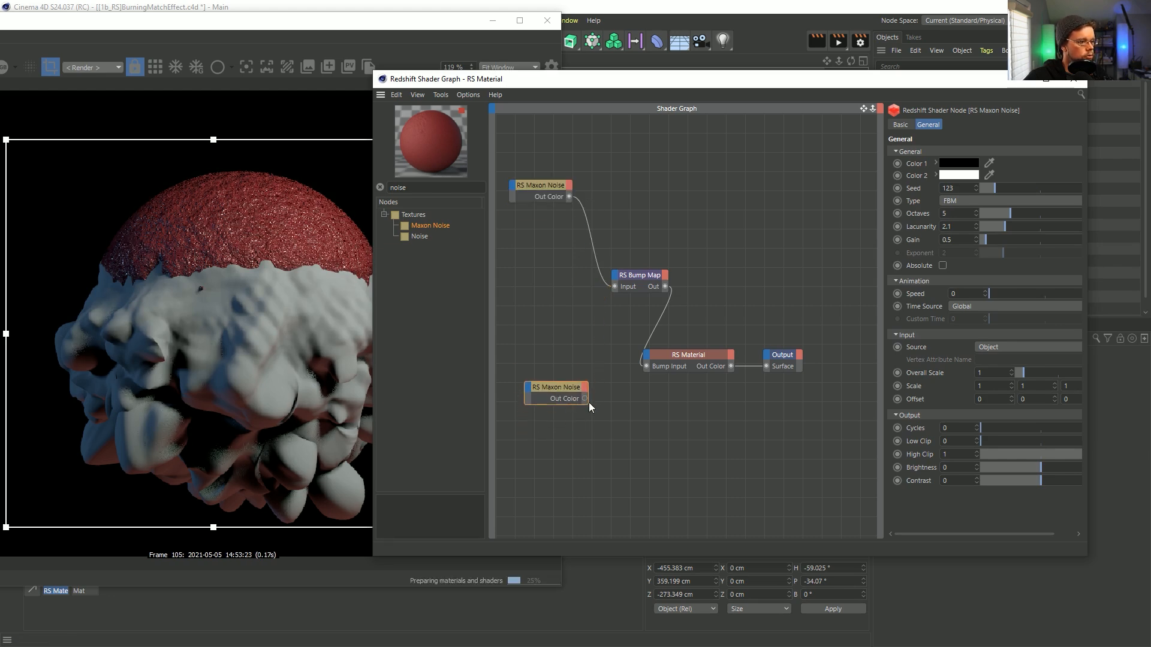
key(ctrl+z)
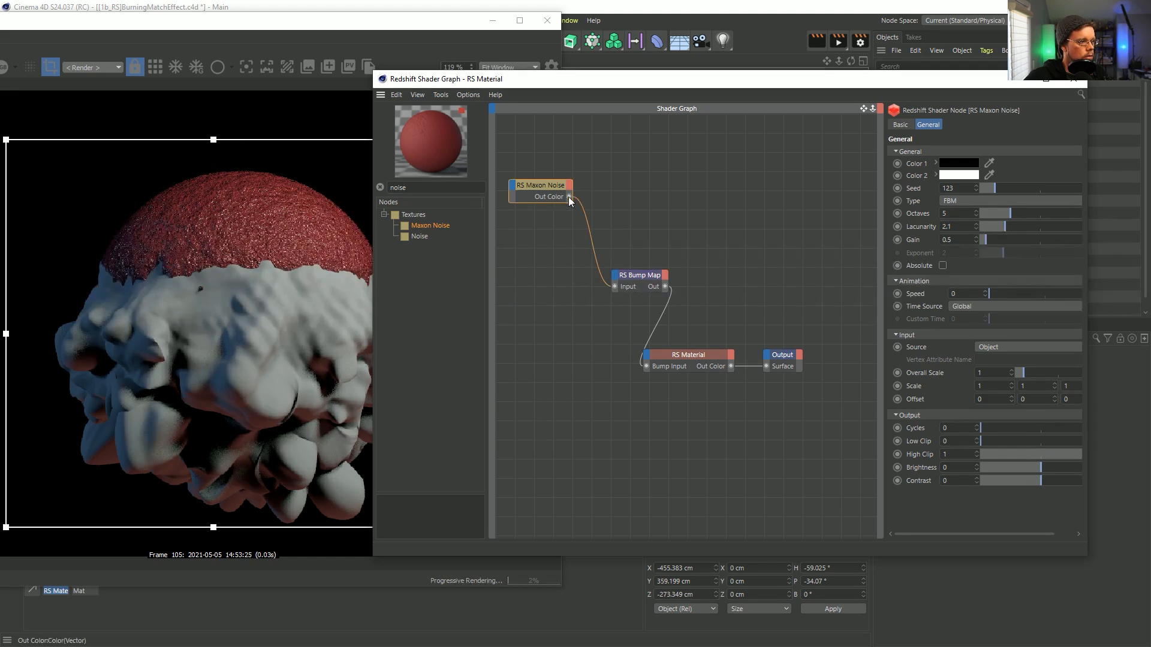
drag(569, 197, 766, 366)
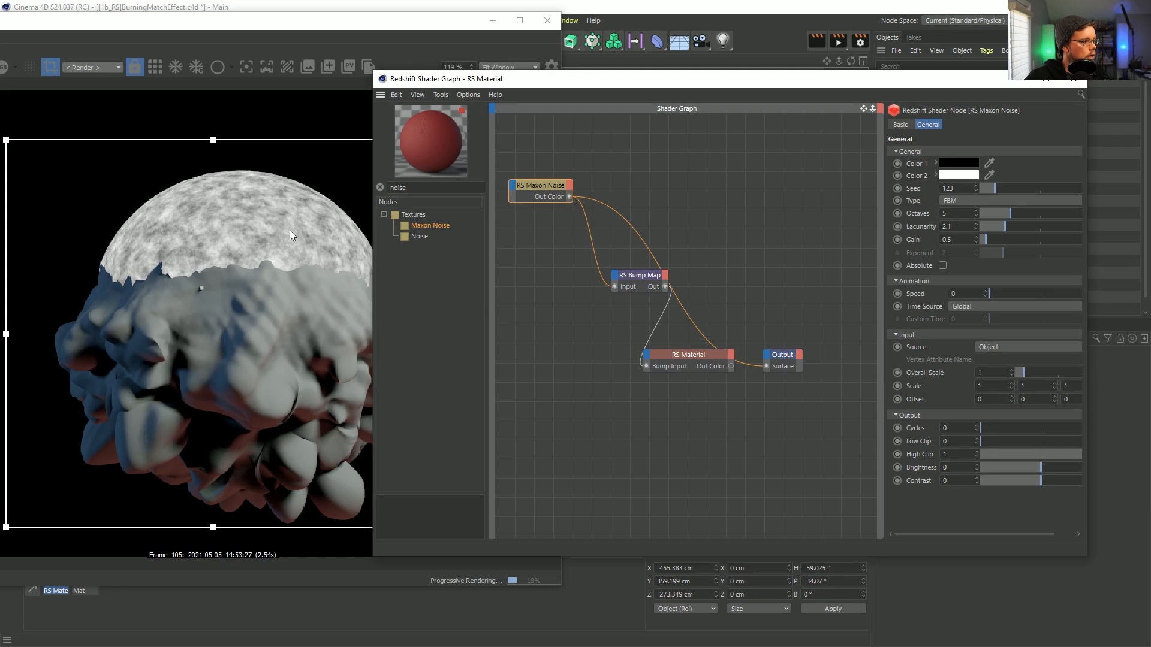
key(ctrl+z)
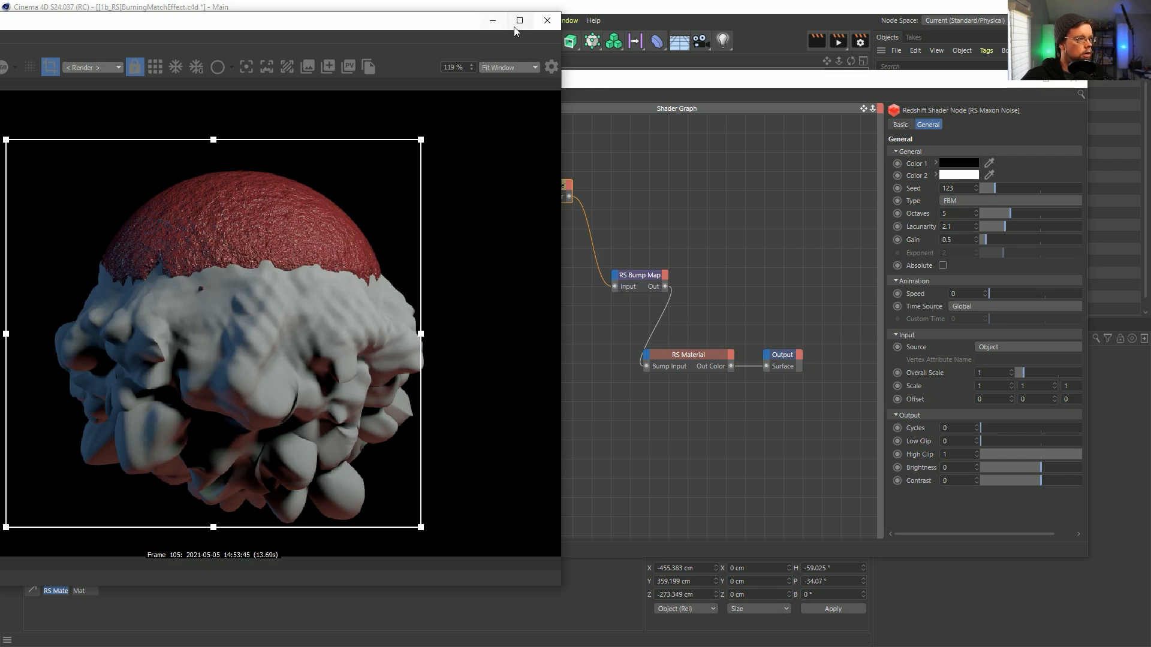
Uncover the material list and rename the red Redshift material as Match Head
click(284, 623)
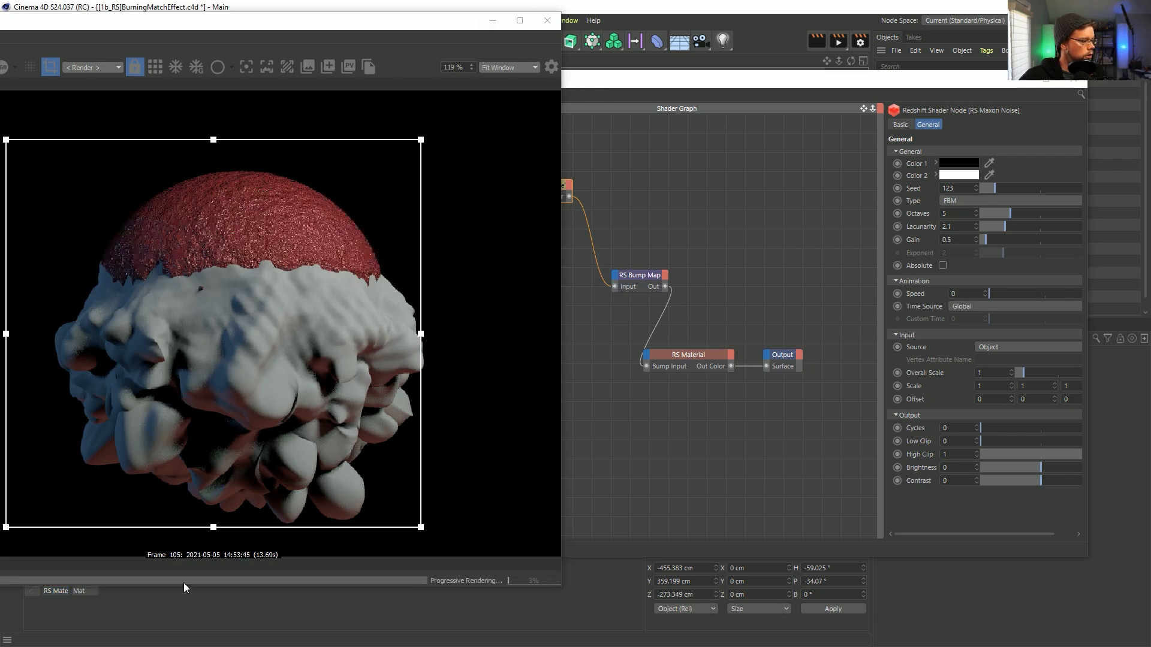
drag(185, 585, 183, 535)
double_click(56, 591)
text(Match H)
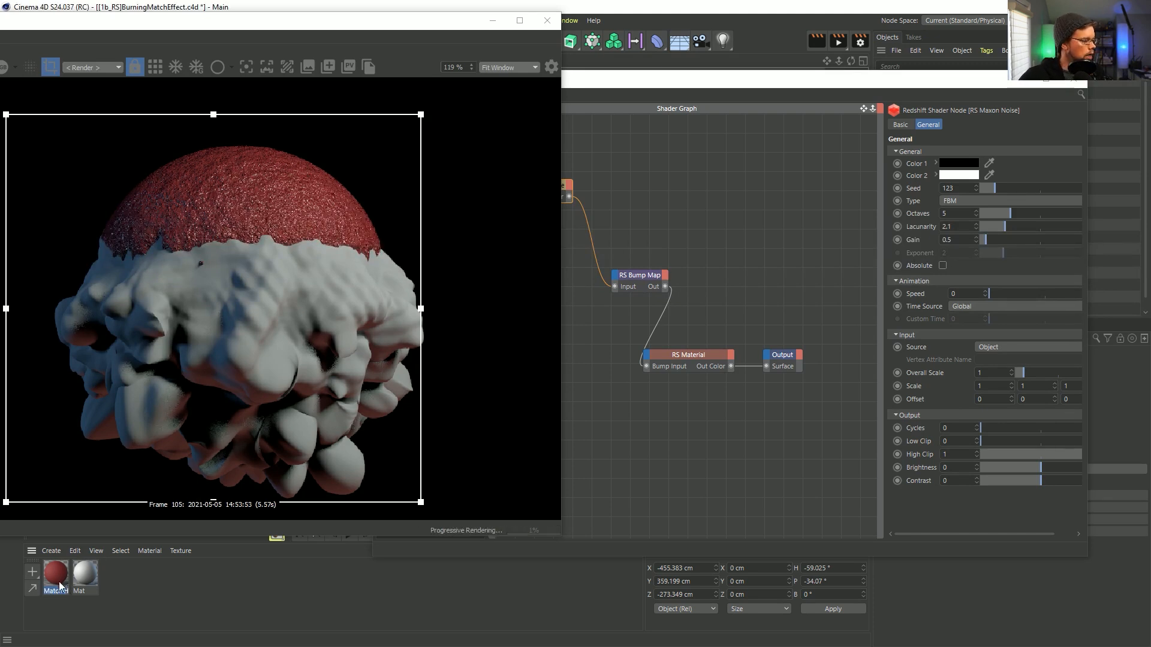
Duplicate the Match Head material and name the copy Burn
ctrl+drag(70, 576, 71, 577)
double_click(83, 592)
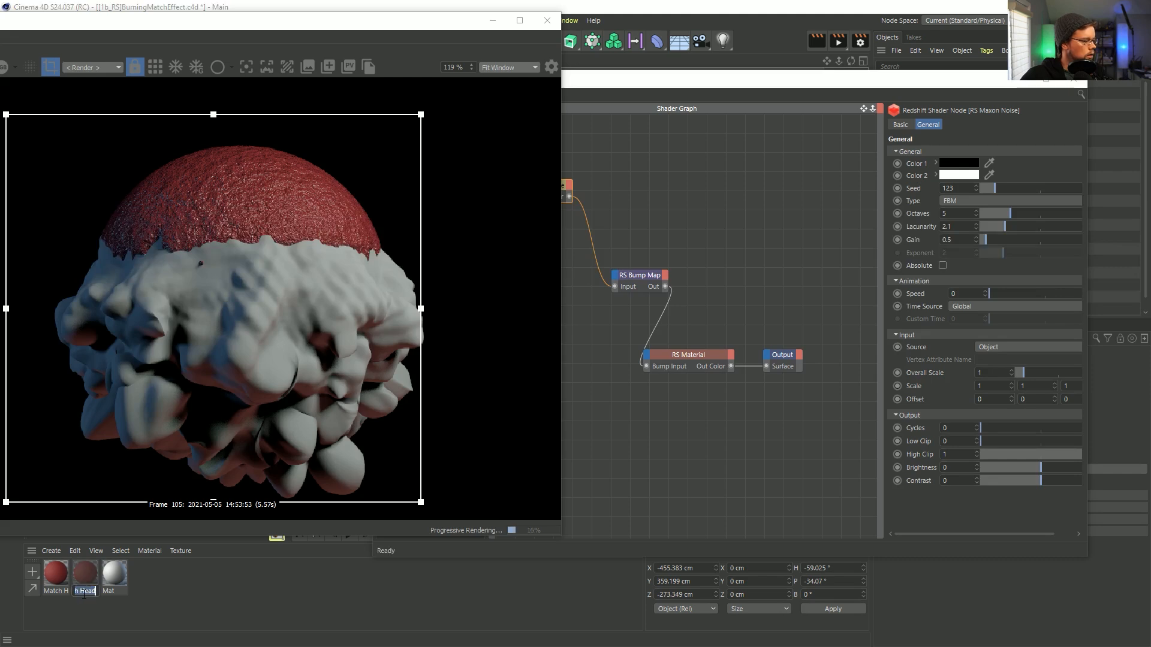
text(Burn)
key(Return)
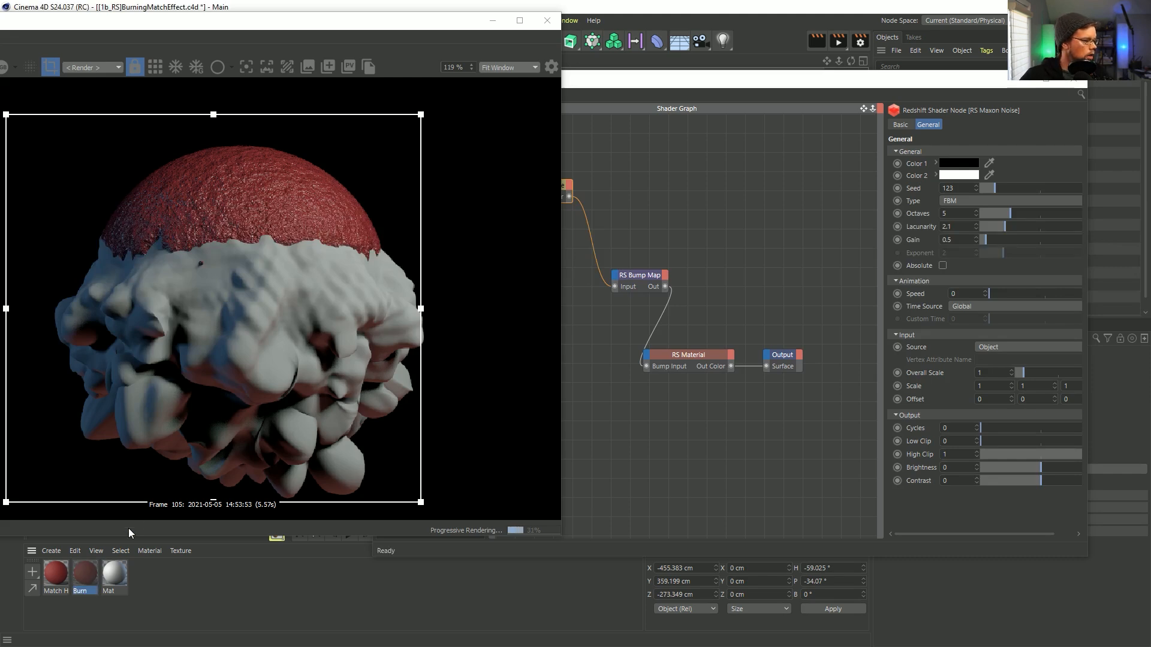
Move the shader graph clear of the object list and assign the Burn material to Sphere Ref 2.1
drag(892, 78, 566, 29)
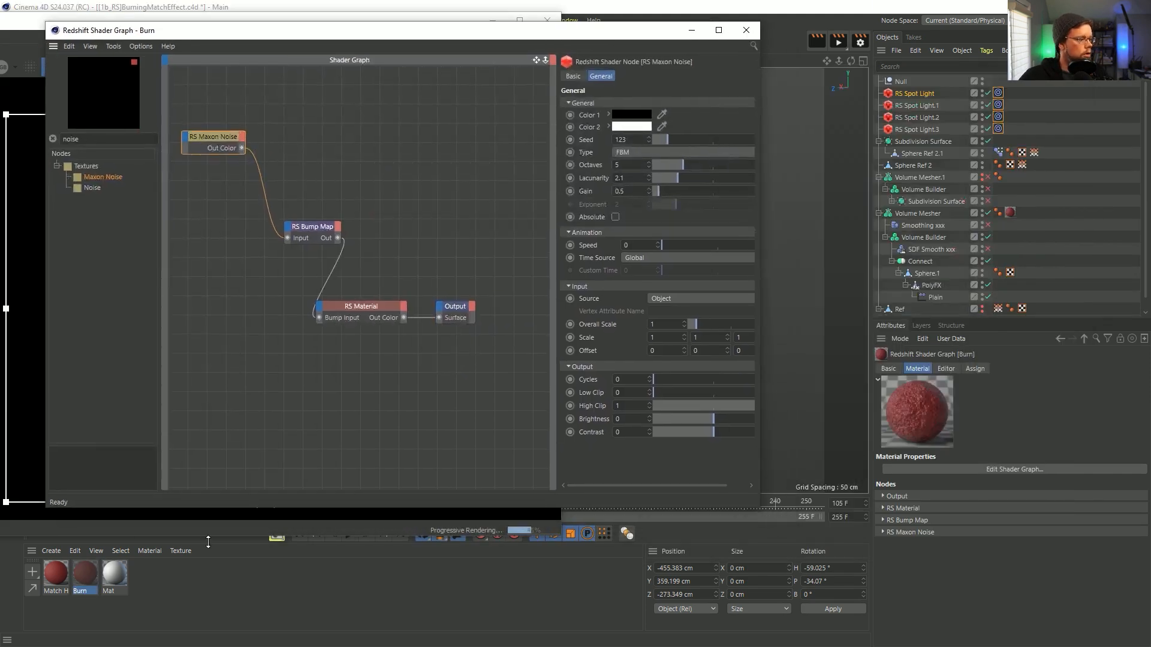
mouse_move(92, 578)
mouse_down()
mouse_move(967, 100)
mouse_move(906, 102)
mouse_move(934, 183)
mouse_move(932, 146)
mouse_move(926, 154)
mouse_up()
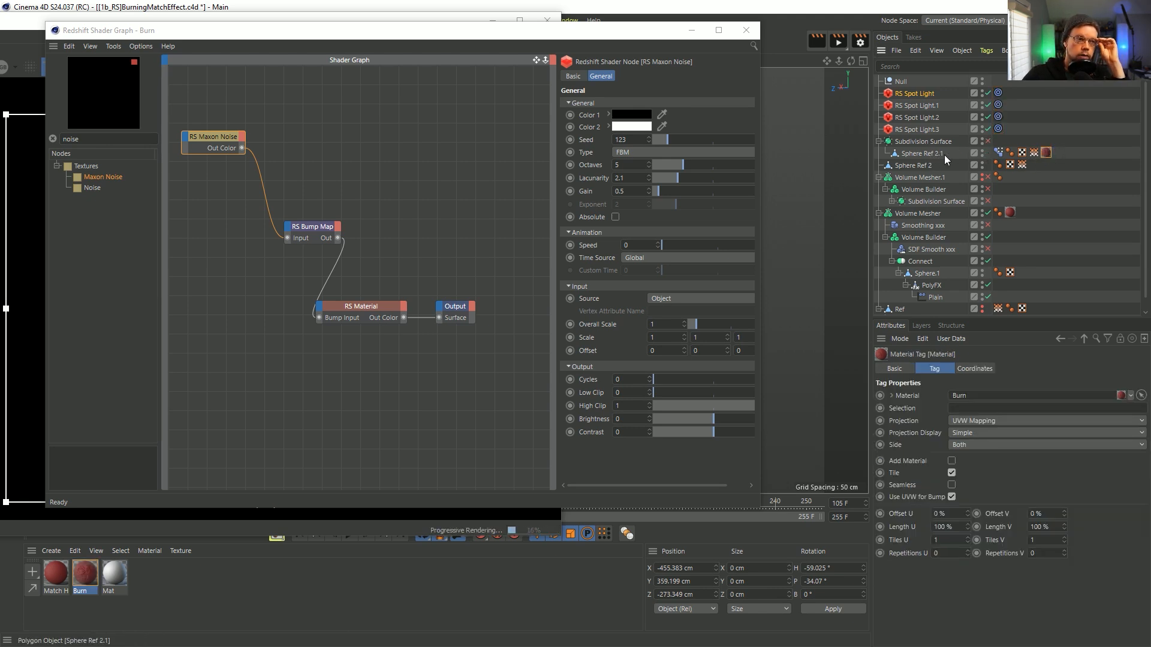
Move the Burn shader graph clear of the material list and remove the connection from RS Bump Map to RS Material
drag(460, 37, 765, 106)
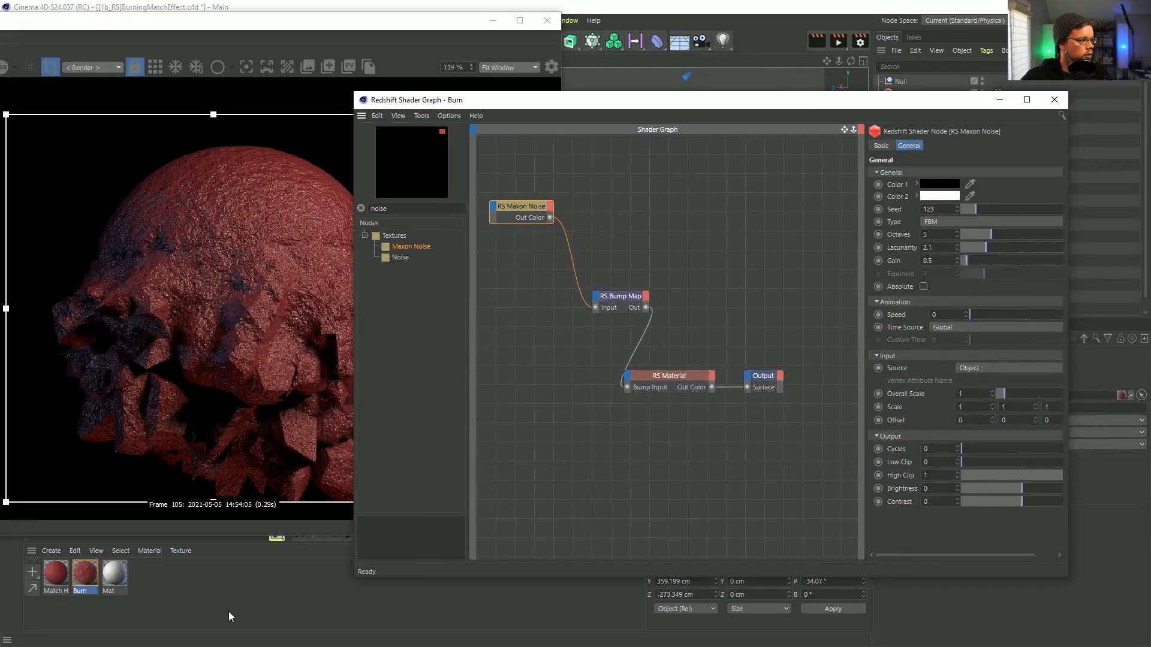
drag(753, 106, 662, 70)
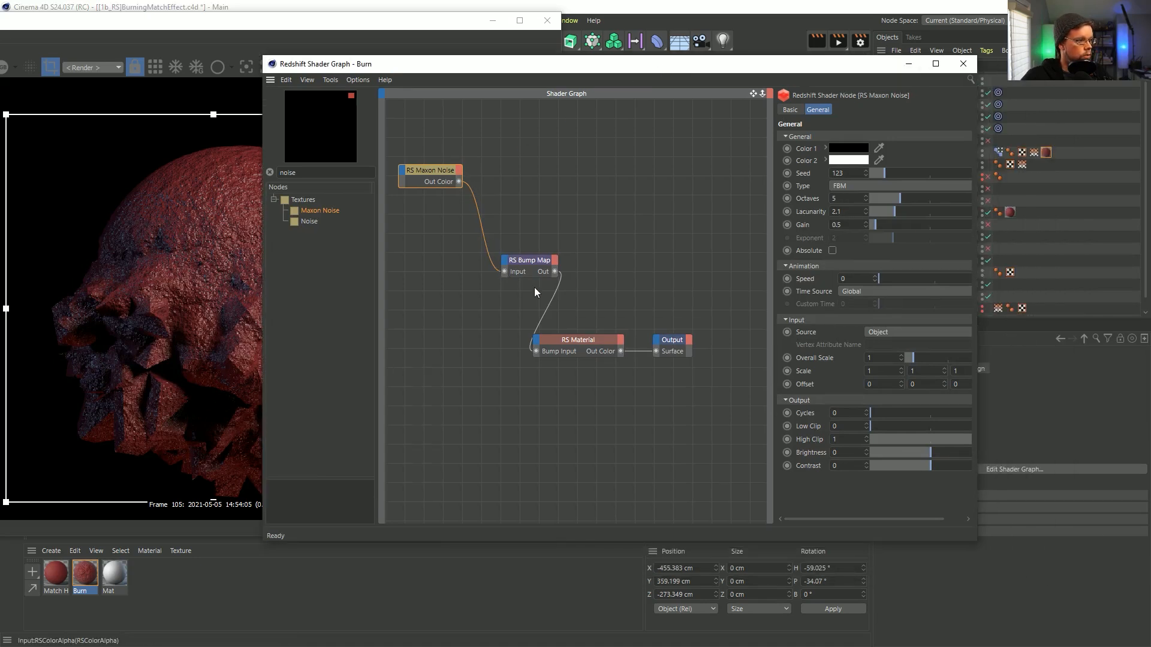
click(544, 310)
key(Delete)
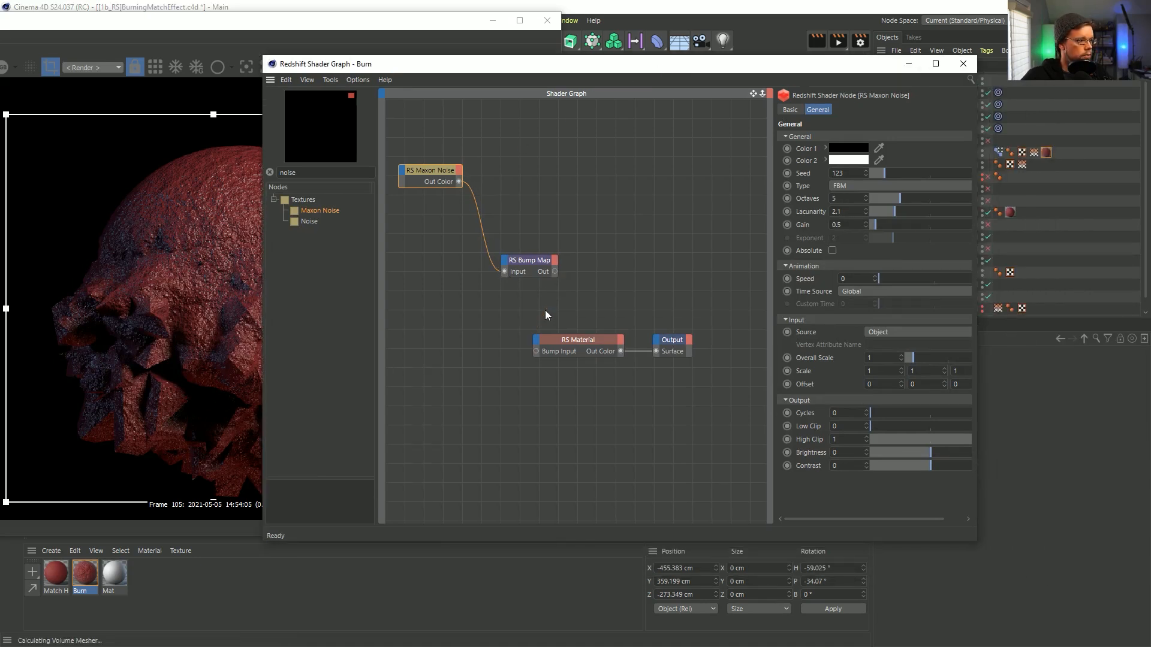
Set the diffuse color of the Burn graph's RS Material to a pale yellow with H 44°, S 23% and V 99%
click(556, 340)
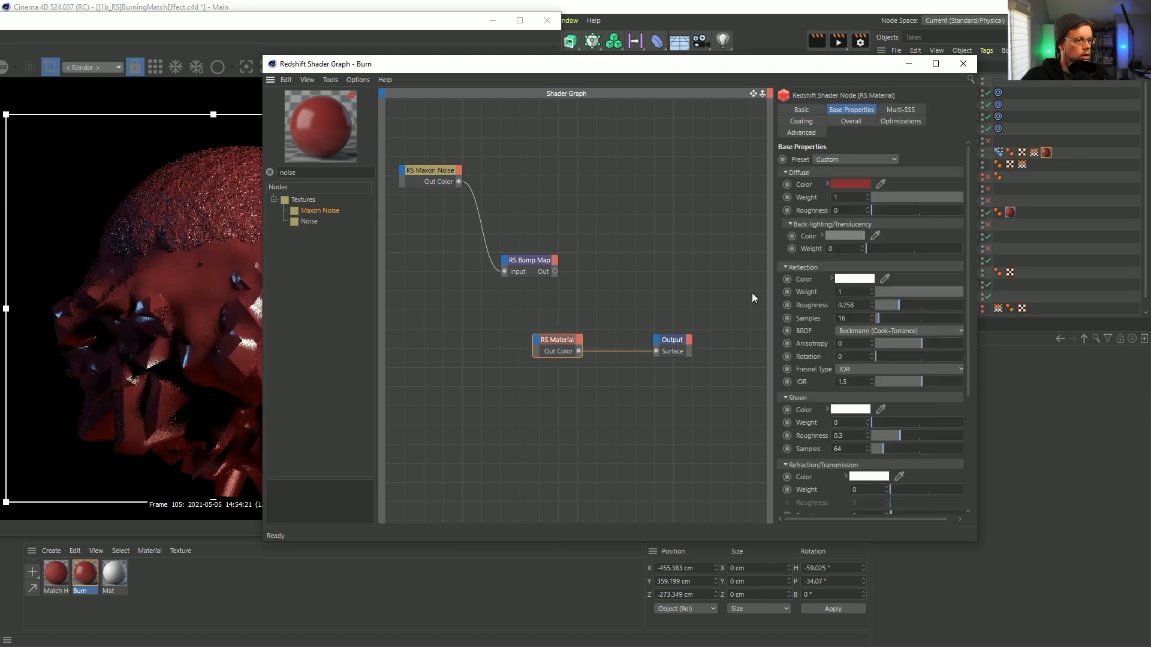
click(847, 181)
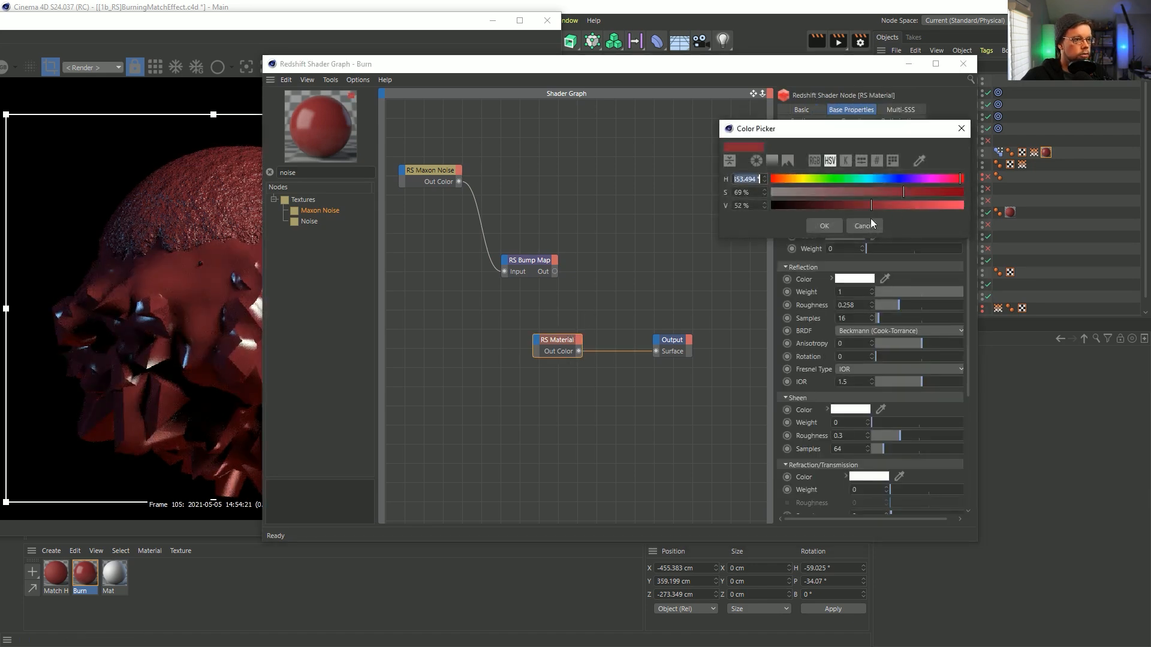
click(794, 179)
drag(929, 204, 962, 206)
click(817, 192)
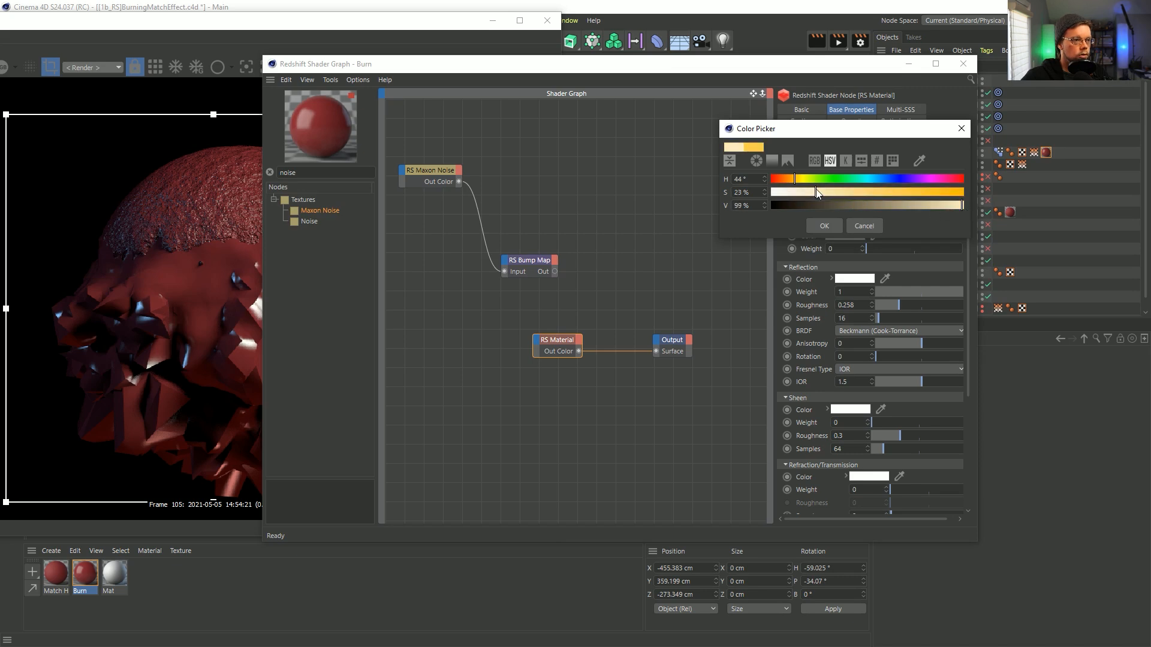
click(824, 226)
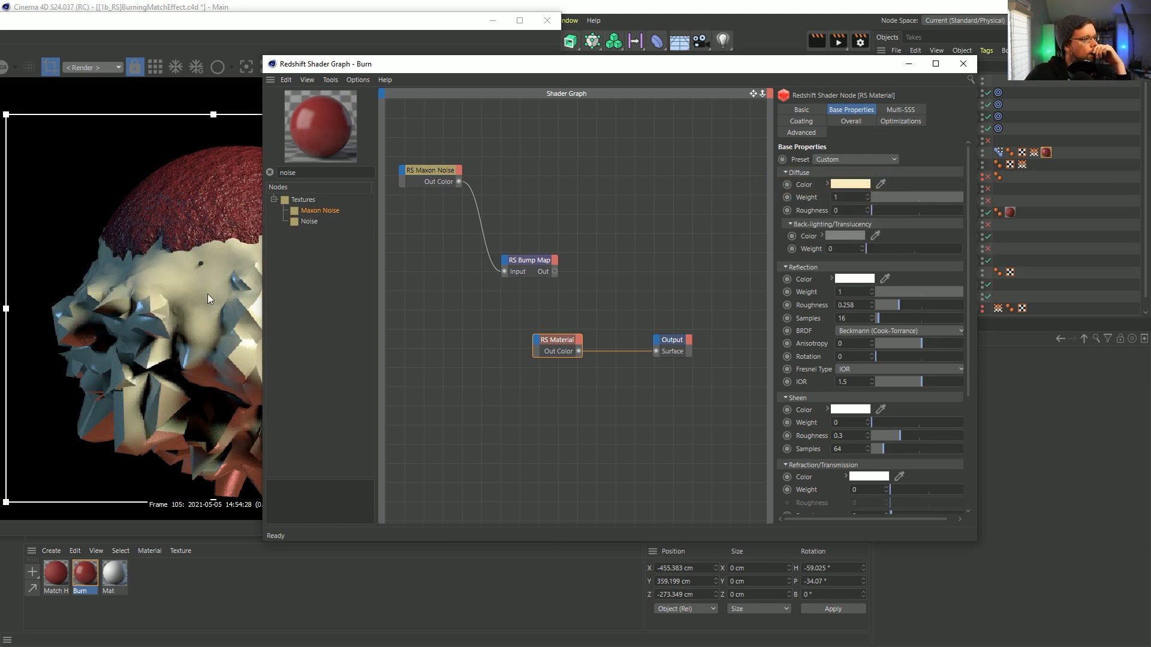
Filter the shader graph's node list for "vert" to find the vertex map nodes
key(ctrl+f)
text(vert)
key(BackSpace)
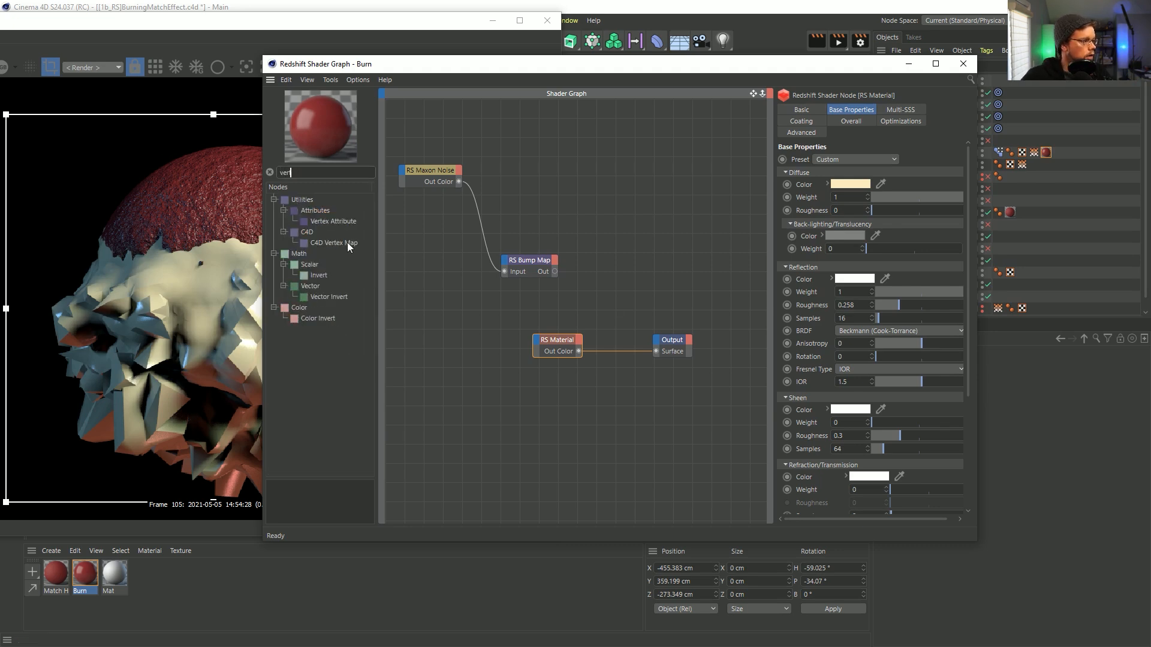
Add a C4D Vertex Map node, link the Vertex Map tag to it, and connect its output to the Output node's Surface
drag(323, 243, 446, 343)
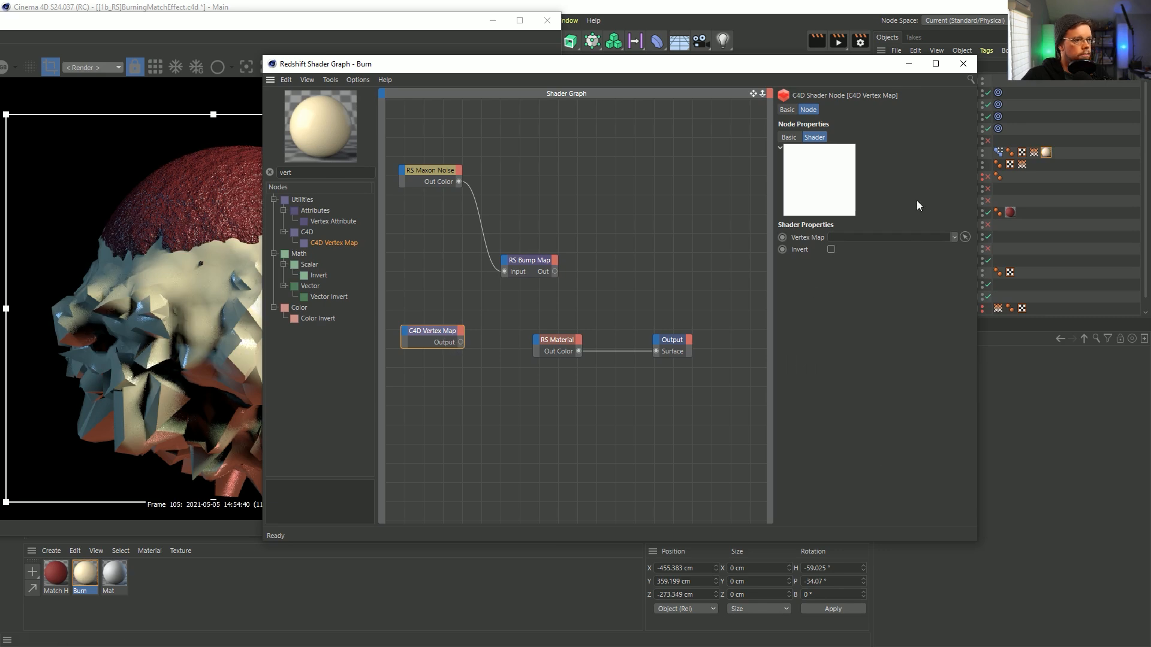
drag(1021, 164, 876, 238)
drag(459, 342, 656, 351)
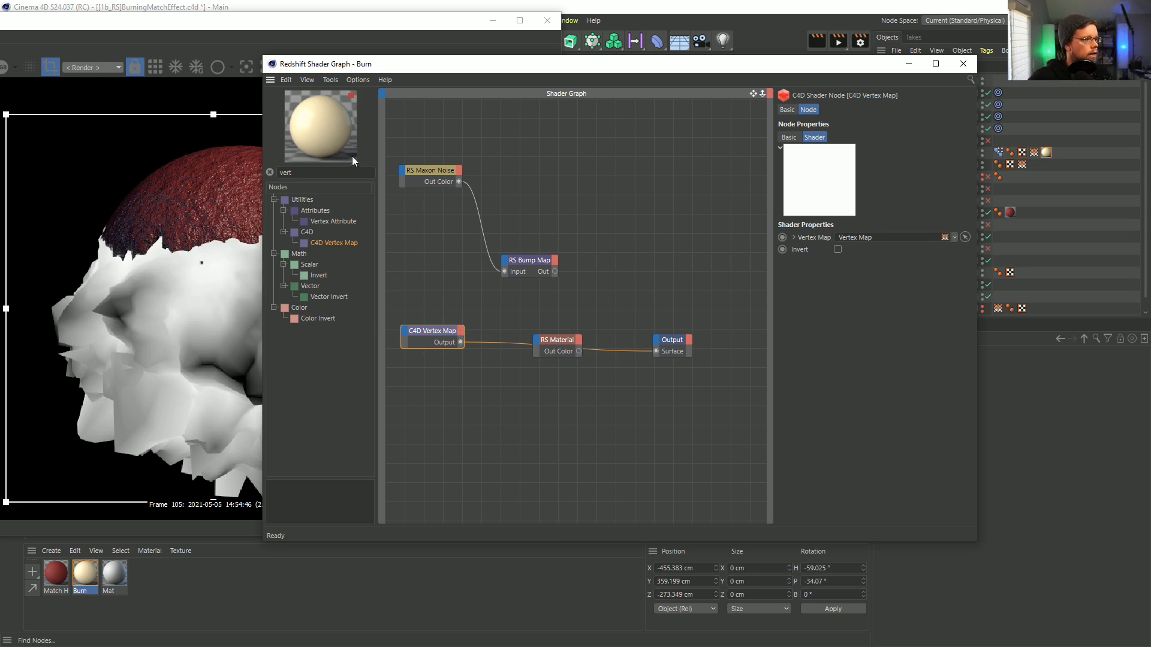
Insert a Ramp node between the C4D Vertex Map node and the Output node's Surface
key(ctrl+a)
text(ramp)
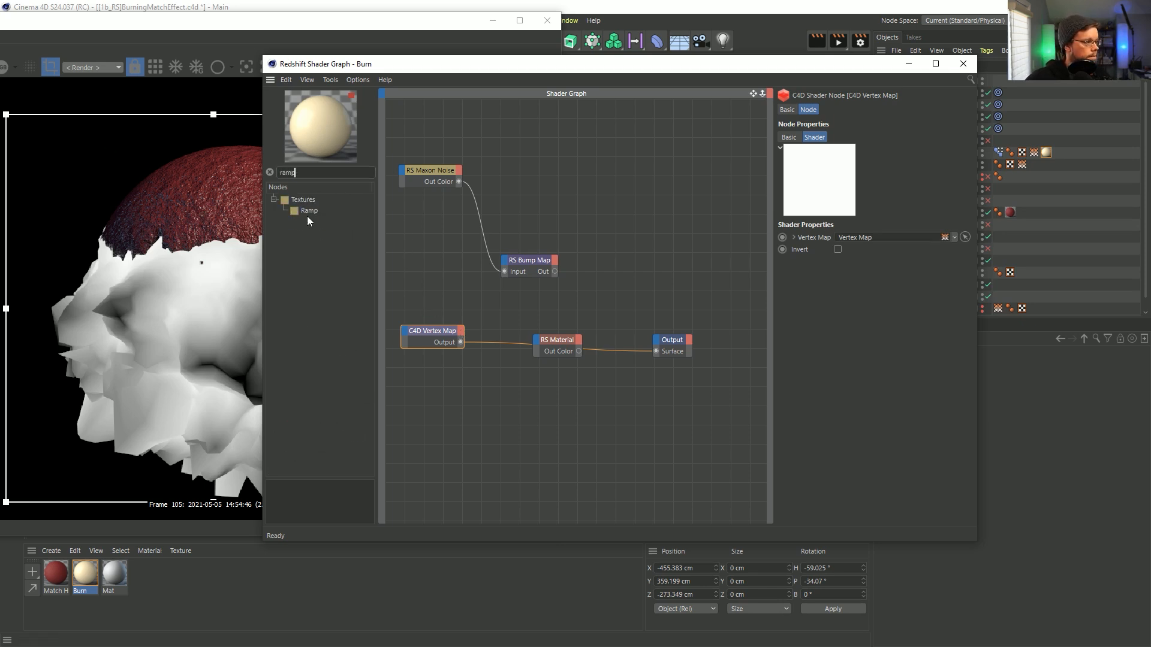
drag(307, 216, 463, 409)
drag(460, 342, 655, 351)
click(531, 413)
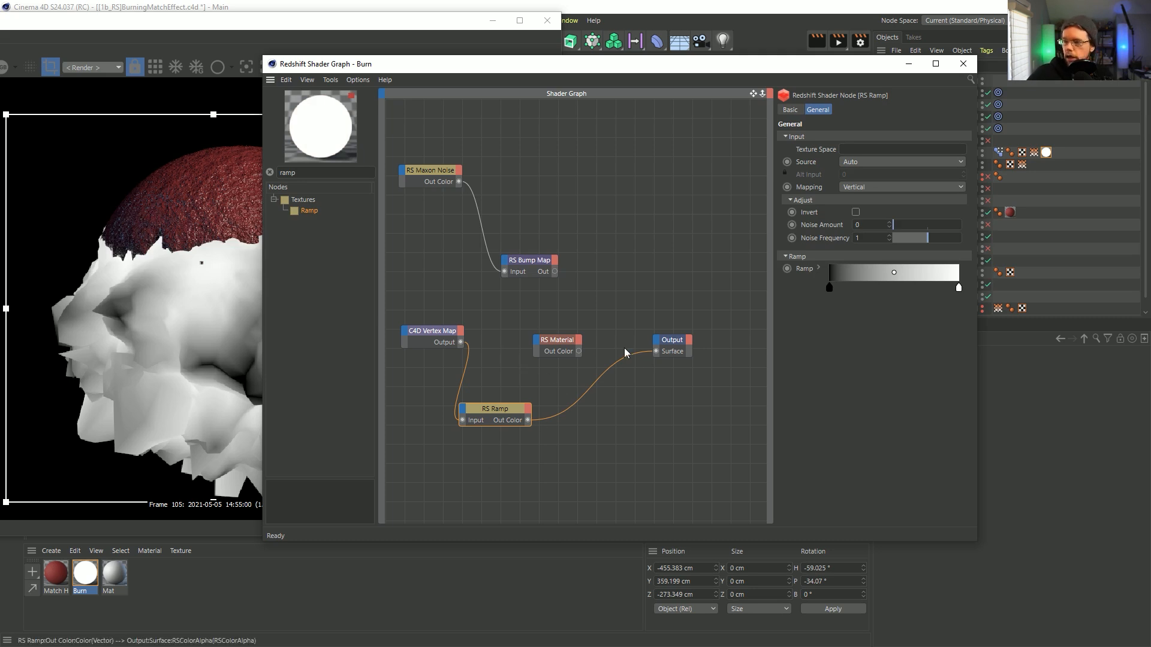
Recolour the RS Ramp's white end knot with a skin tone sampled from the screen
click(924, 287)
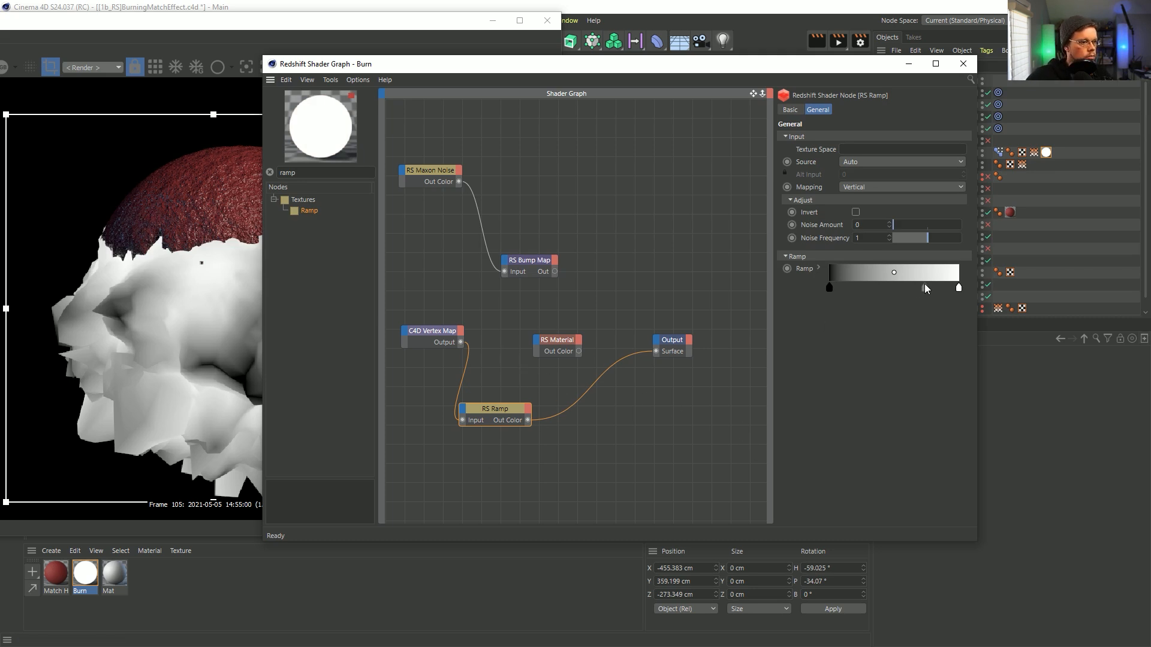
click(958, 287)
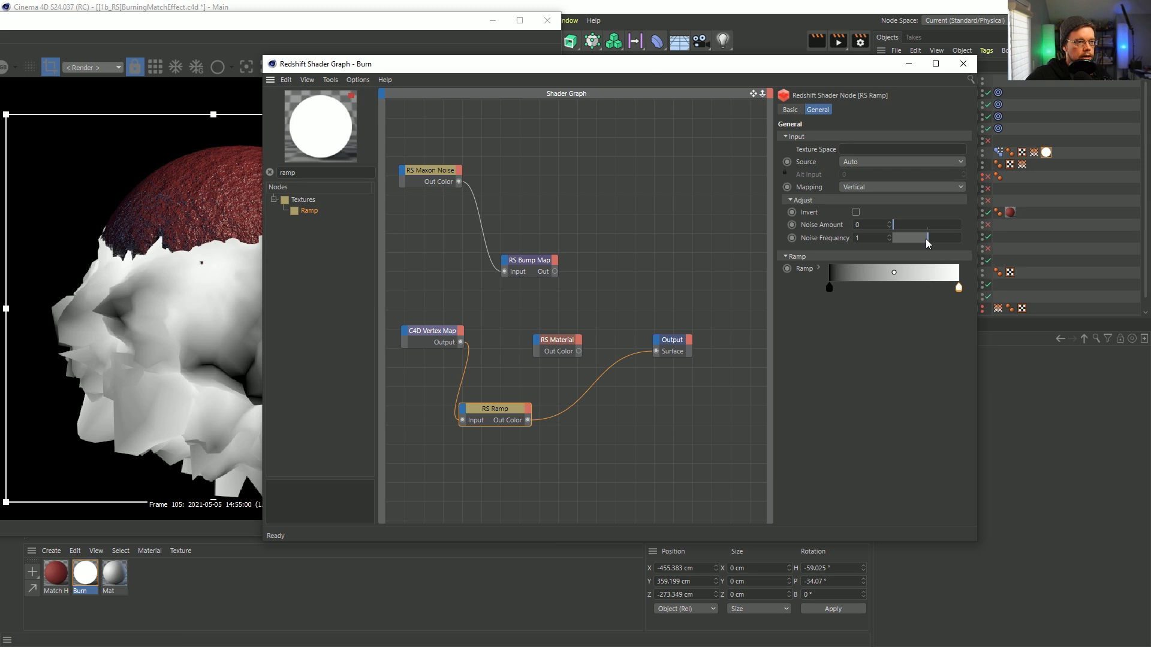
double_click(957, 287)
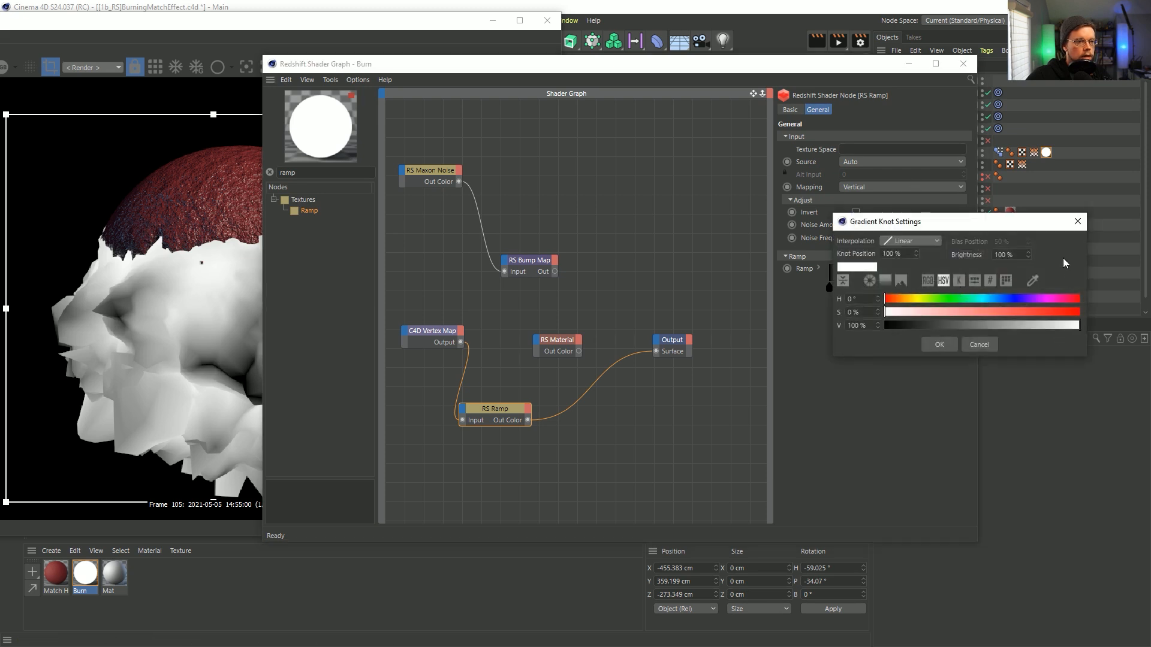
click(1035, 283)
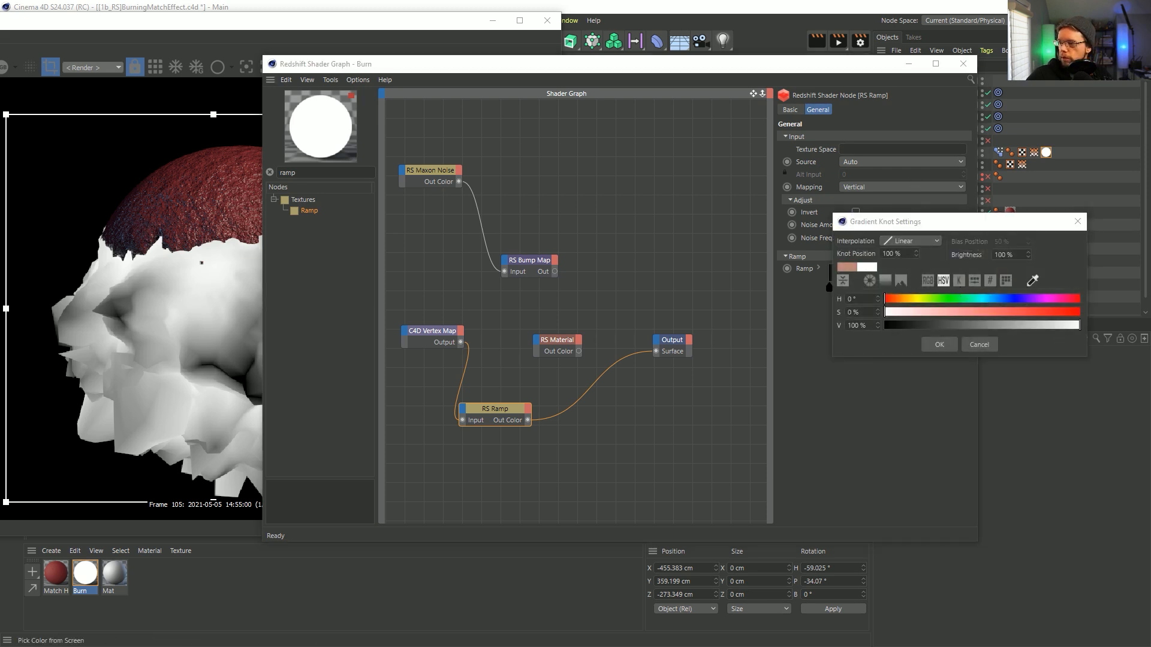
click(1070, 45)
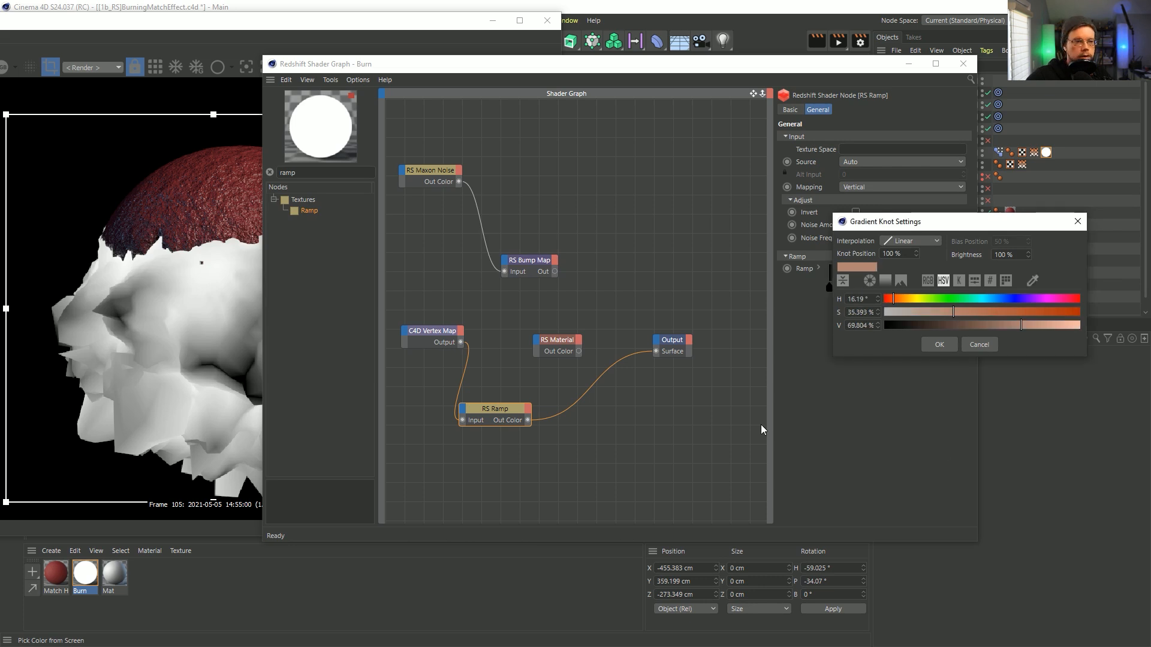
Adjust the ramp's end knot to a pale yellow with hue 46°, saturation 34 % and value 94 %
click(1056, 325)
click(1062, 325)
drag(895, 300, 904, 299)
click(941, 312)
click(1068, 325)
click(951, 312)
click(909, 300)
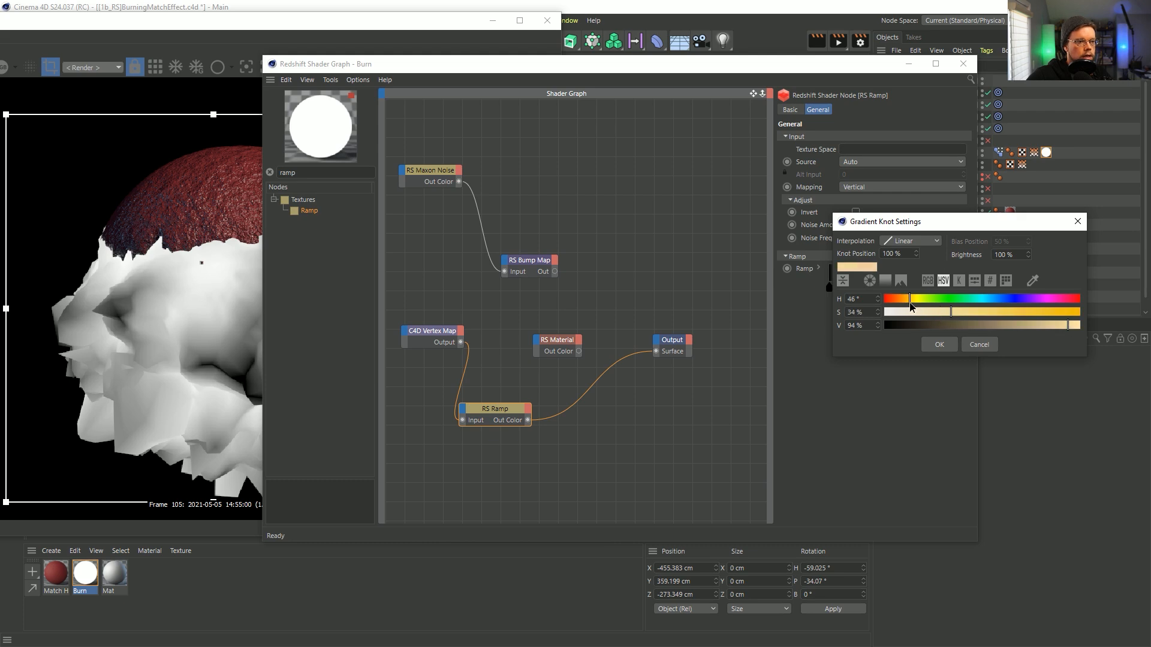
click(939, 345)
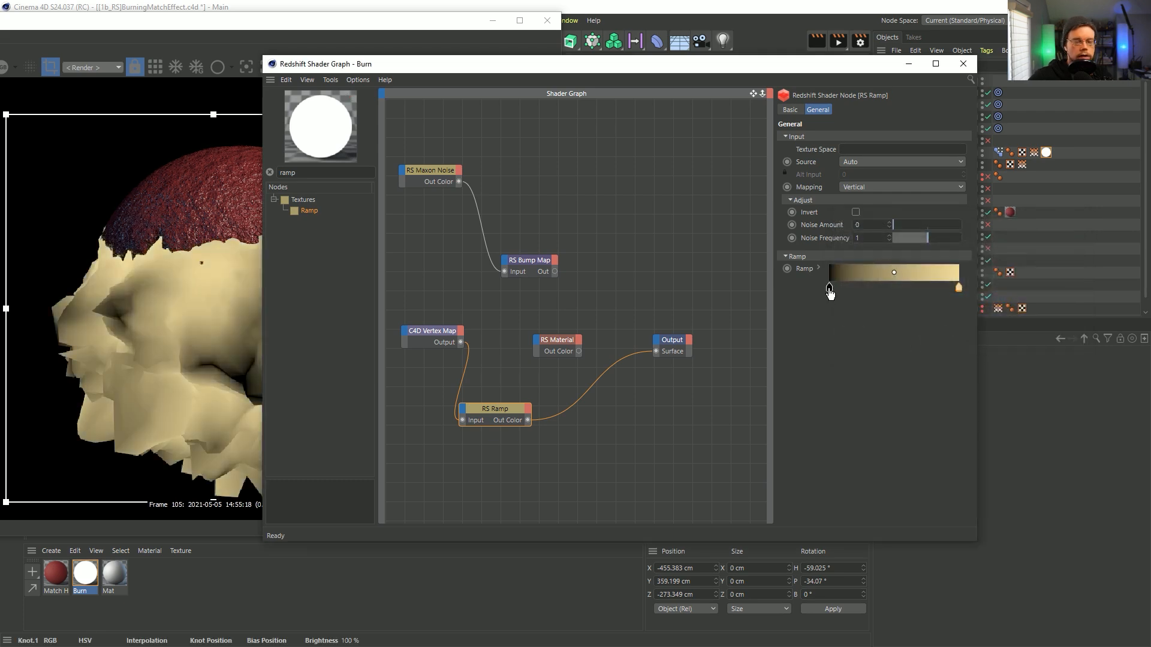
Change the ramp's black start knot to a very dark brown and invert the gradient
double_click(829, 290)
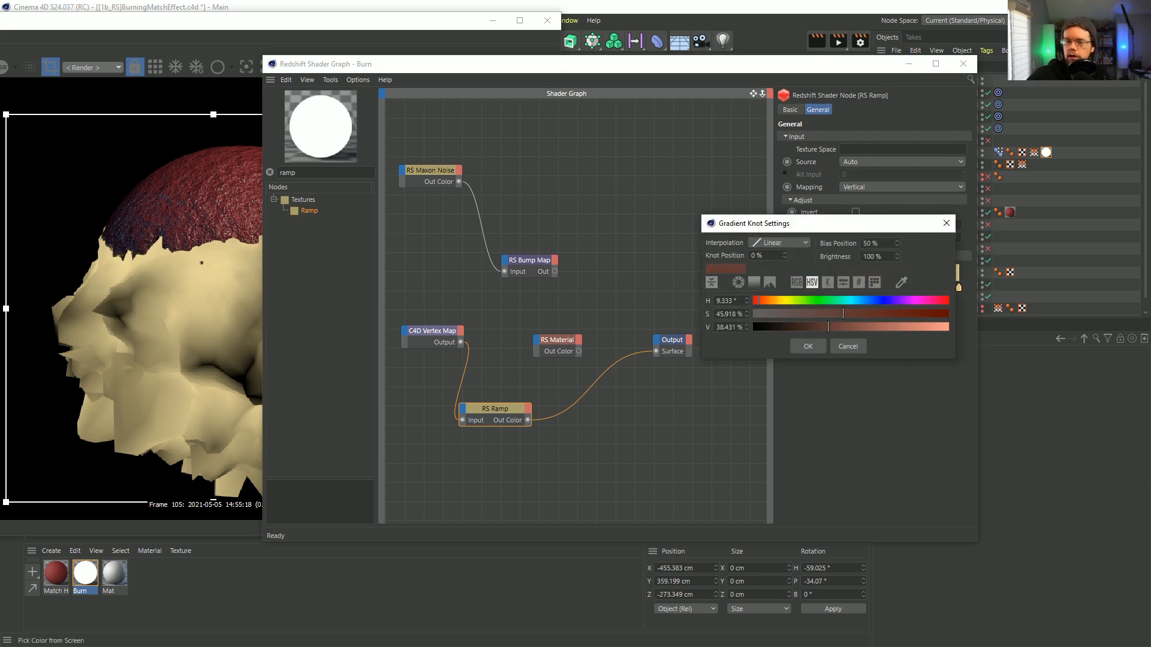
click(790, 327)
click(807, 314)
click(808, 346)
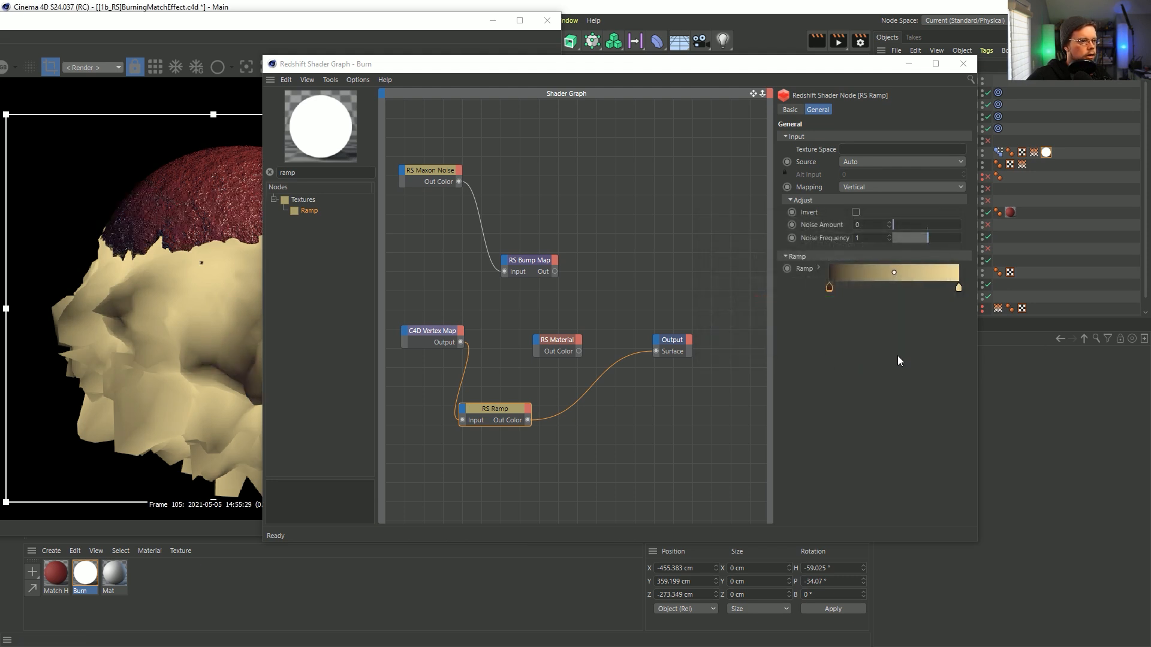
right_click(858, 275)
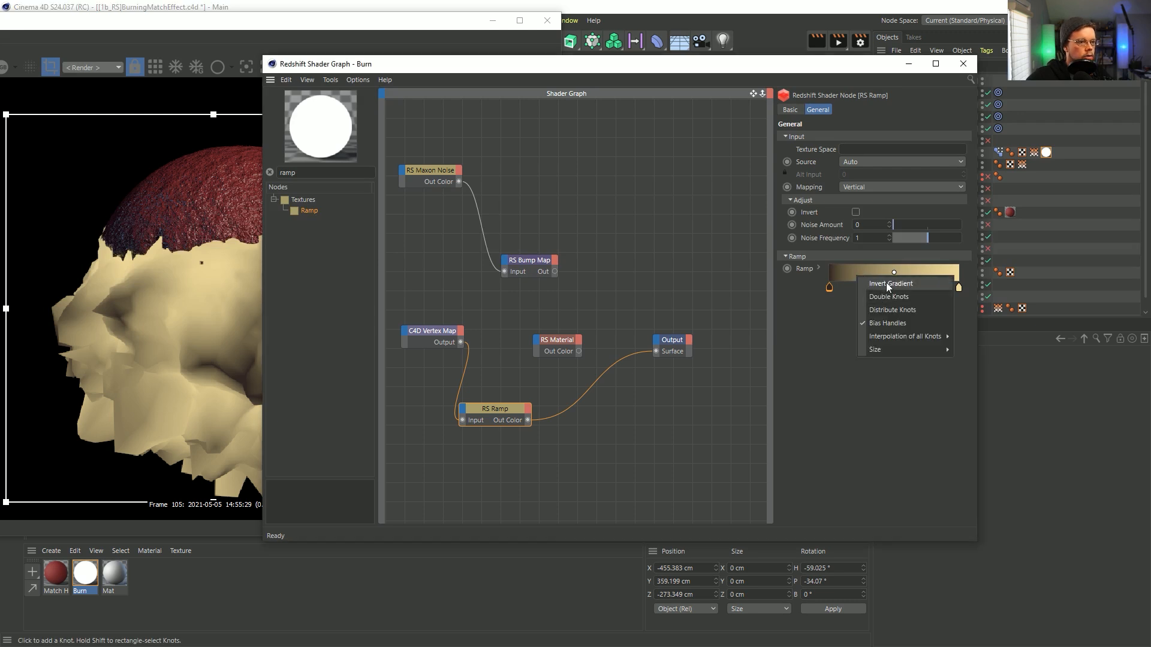
click(885, 283)
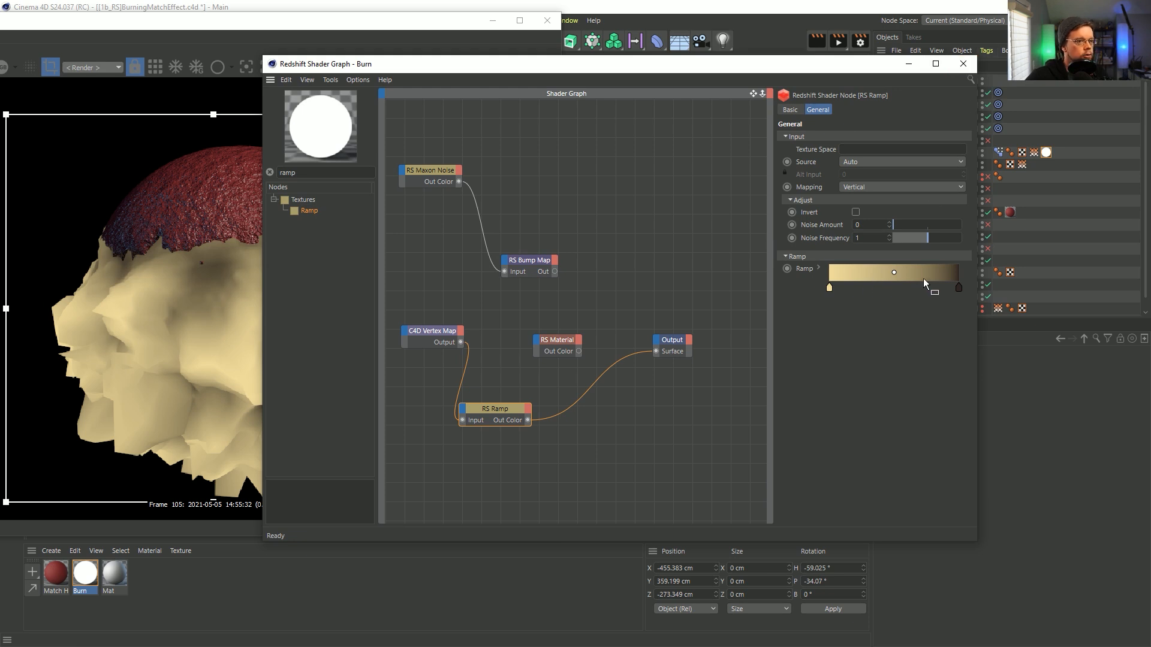
Save the scene and set the Connect field layer's radius in Sphere Ref 2's vertex map tag to 19 cm
drag(978, 186, 757, 186)
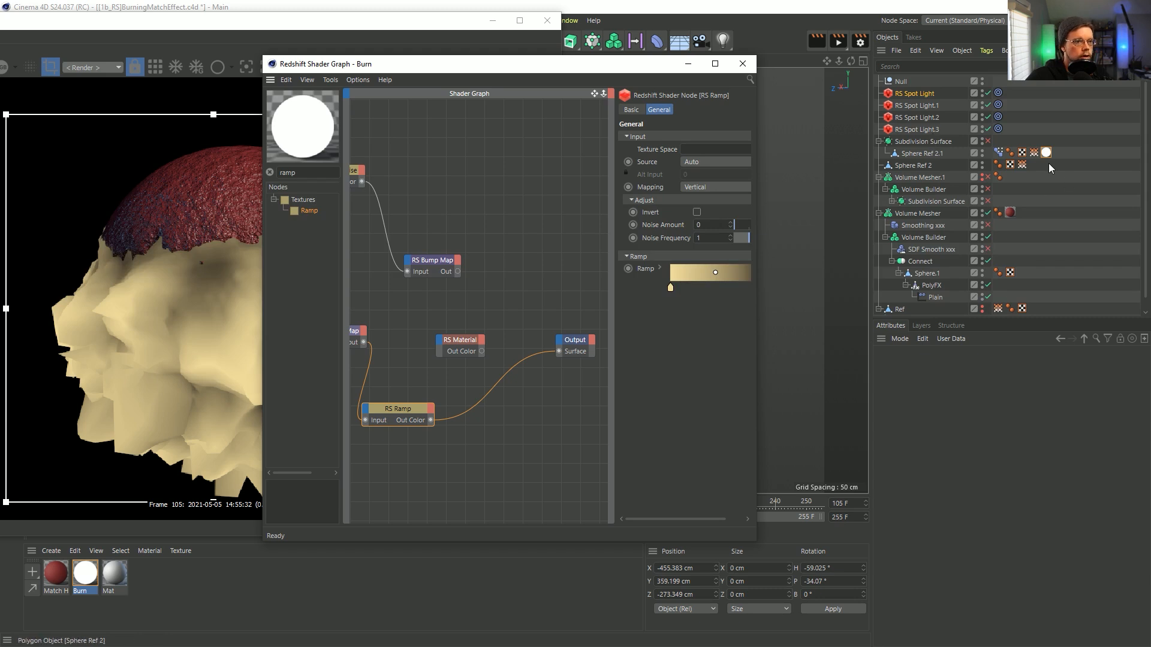
click(1022, 165)
key(ctrl+s)
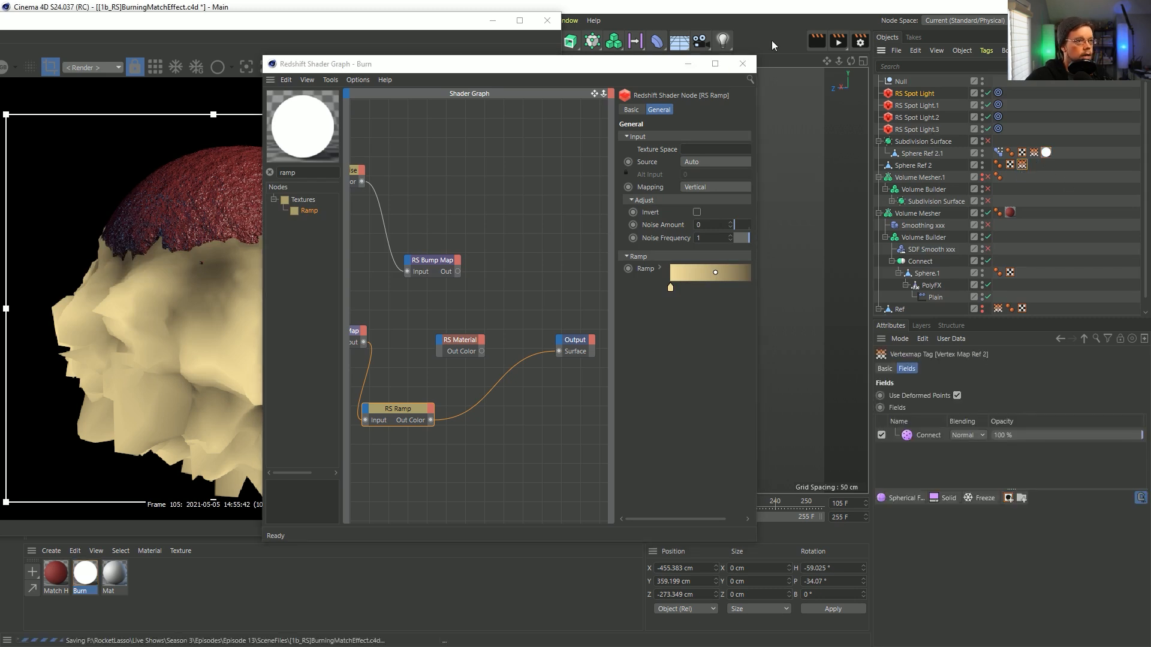
click(1023, 165)
click(926, 437)
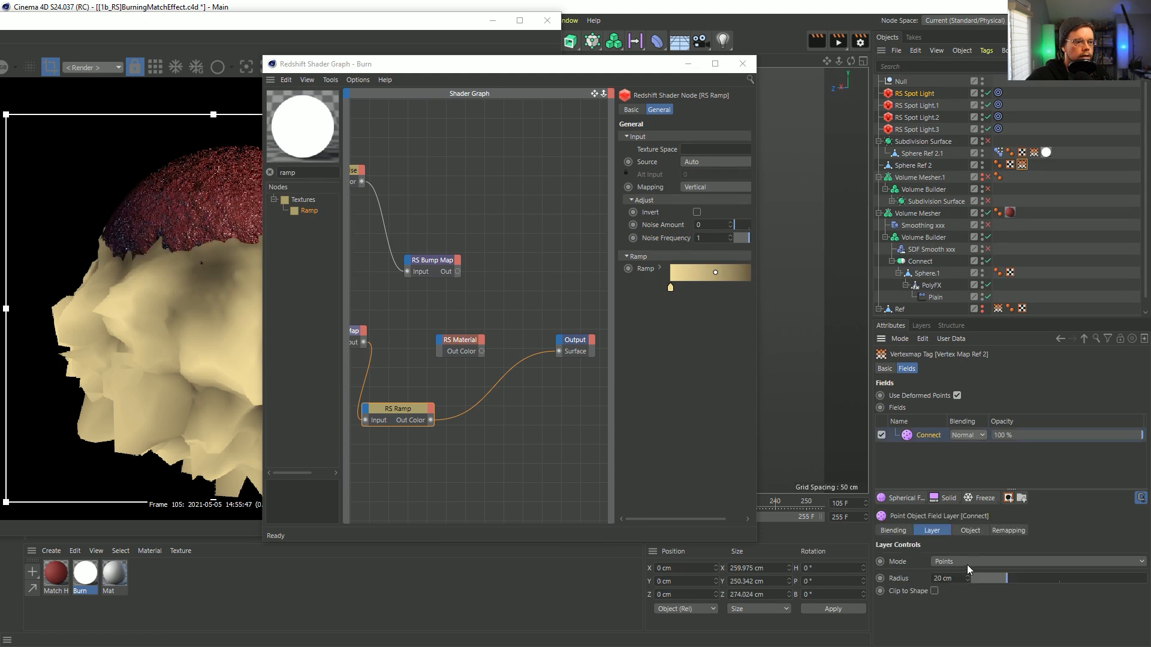
mouse_move(1006, 576)
mouse_down()
mouse_move(980, 579)
mouse_move(1012, 576)
mouse_move(1001, 577)
mouse_up()
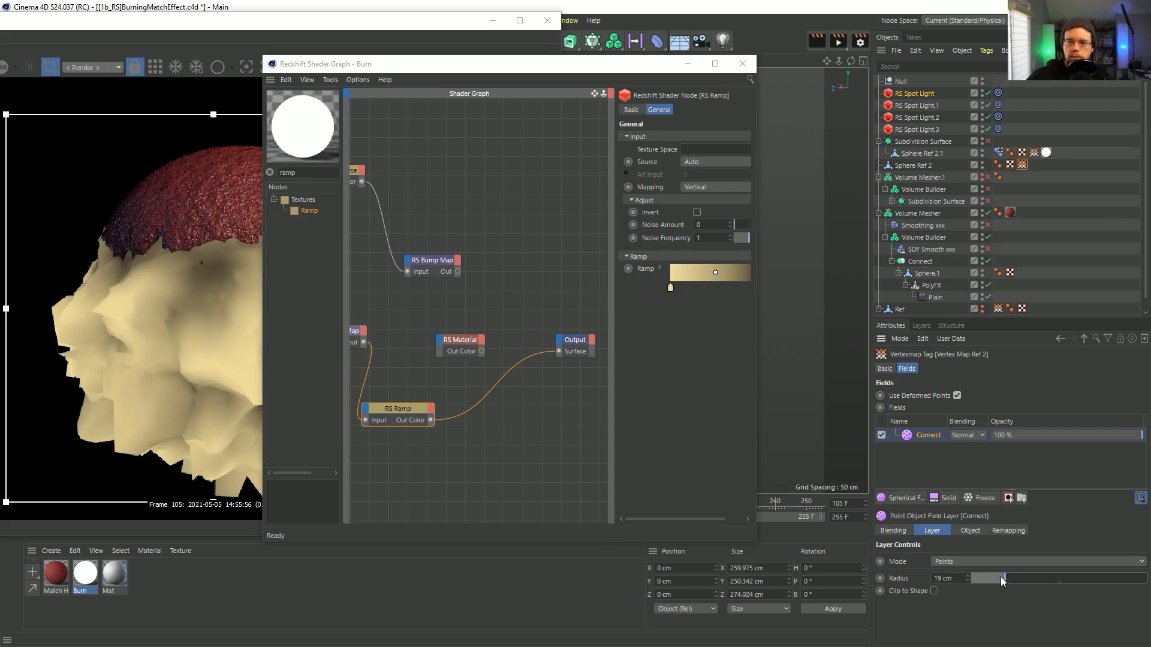
Check the burning match reference video in the browser and set the Connect field layer's radius to 21 cm
drag(1150, 102, 774, 90)
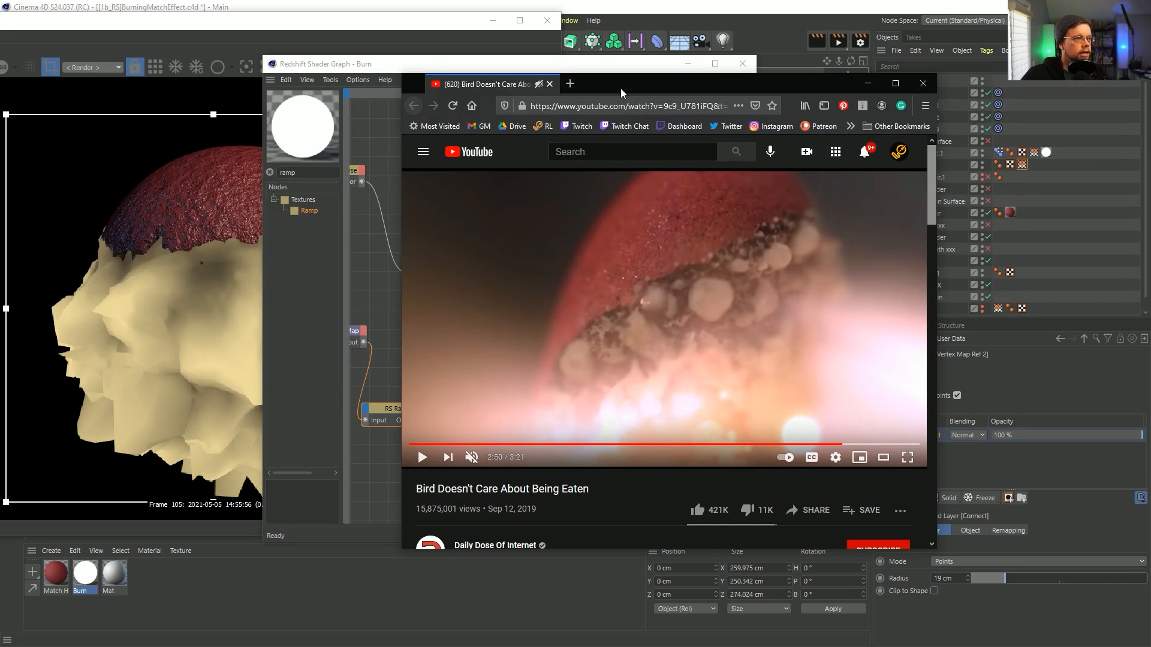
drag(620, 89, 1150, 89)
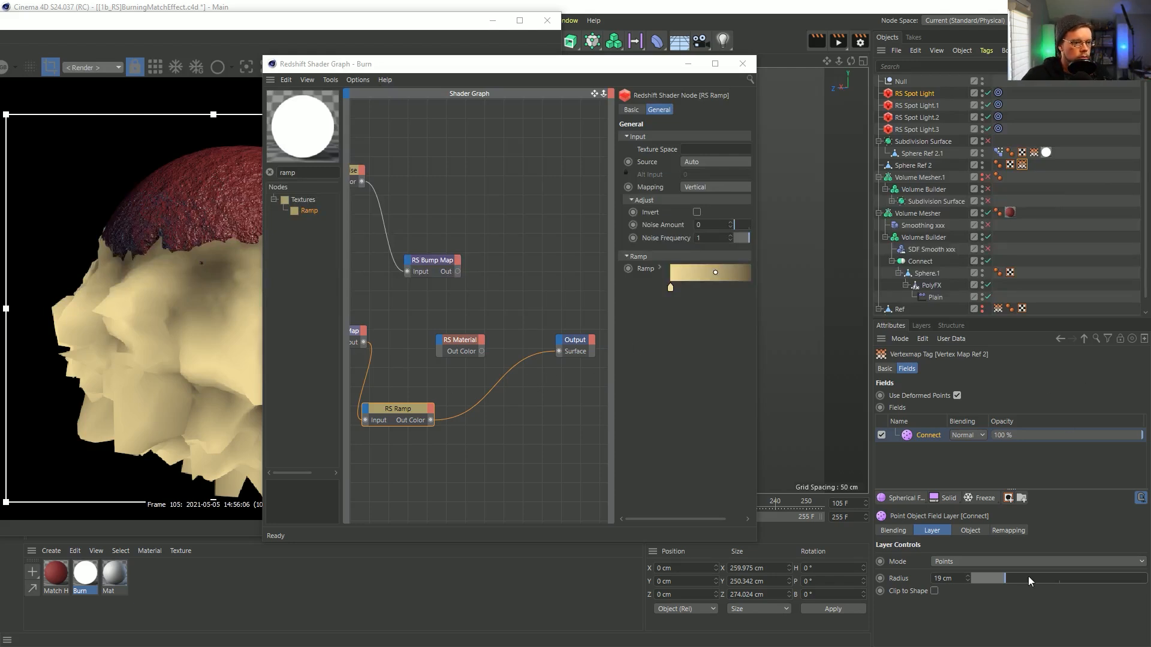
drag(1004, 580, 1008, 582)
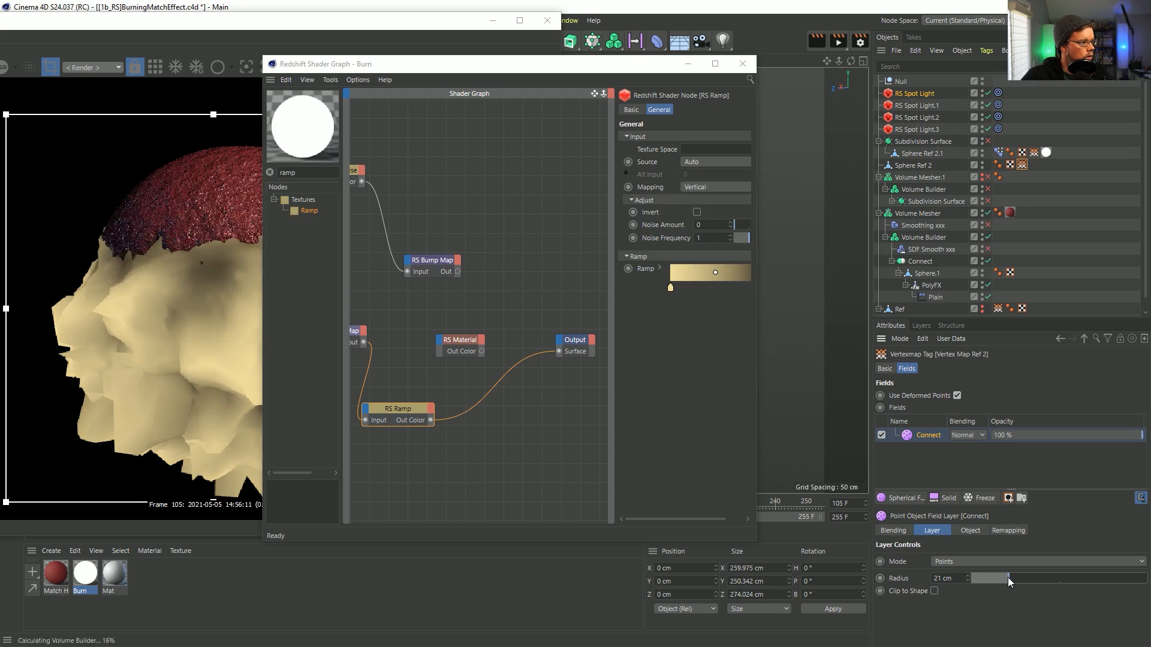
Add a Curve modifier layer to Sphere Ref 2.1's vertex map and steepen it by moving both curve end points inward
click(1033, 154)
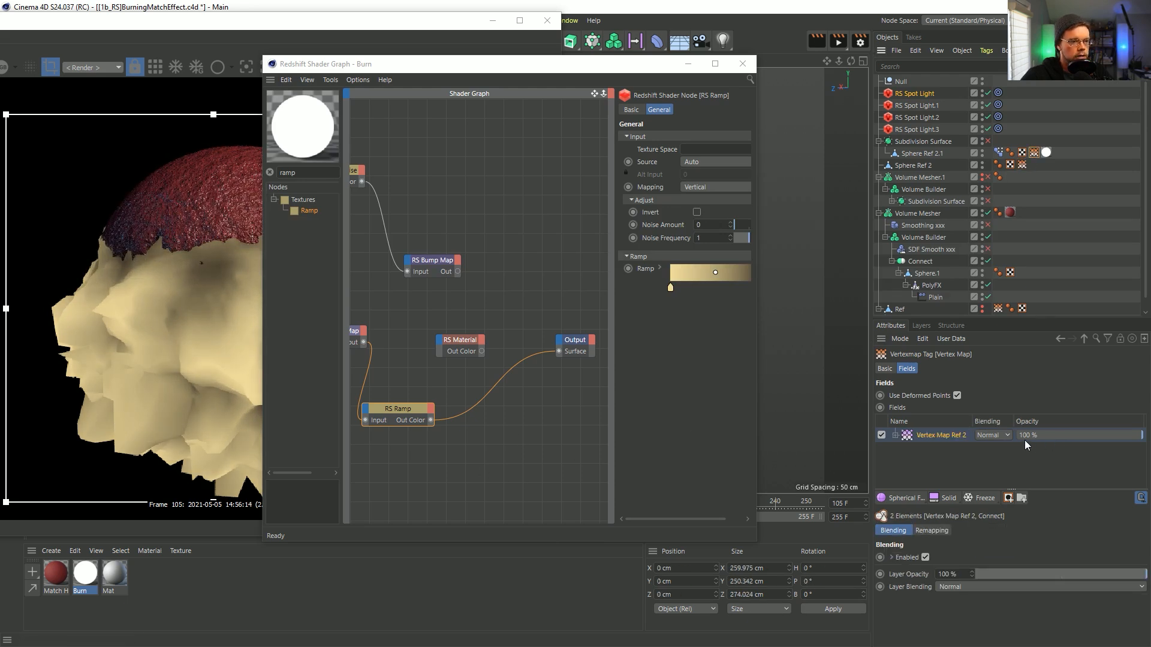
click(972, 498)
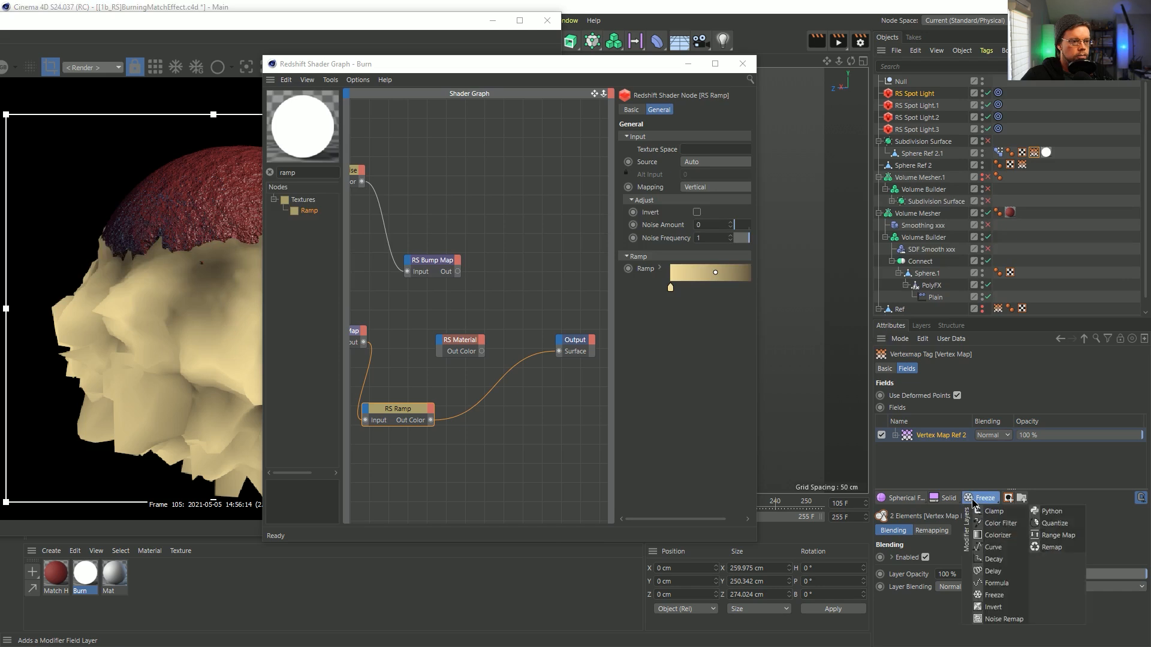
click(993, 547)
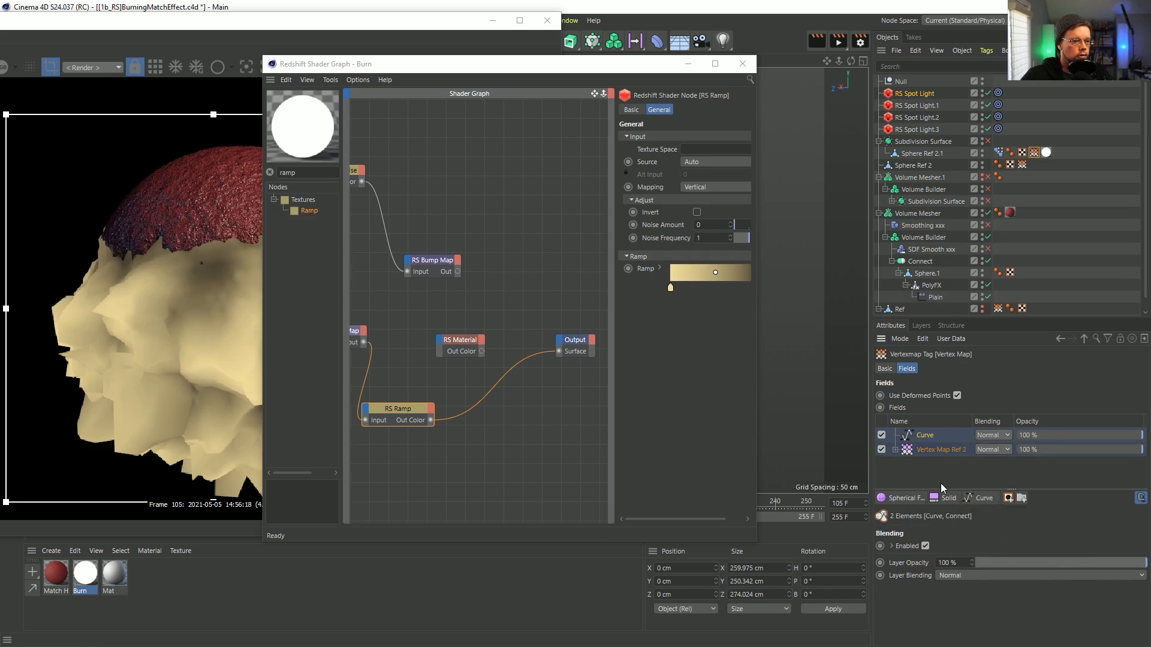
click(926, 438)
mouse_move(955, 645)
mouse_down()
mouse_move(1077, 633)
mouse_move(951, 642)
mouse_up()
drag(1129, 565, 1098, 551)
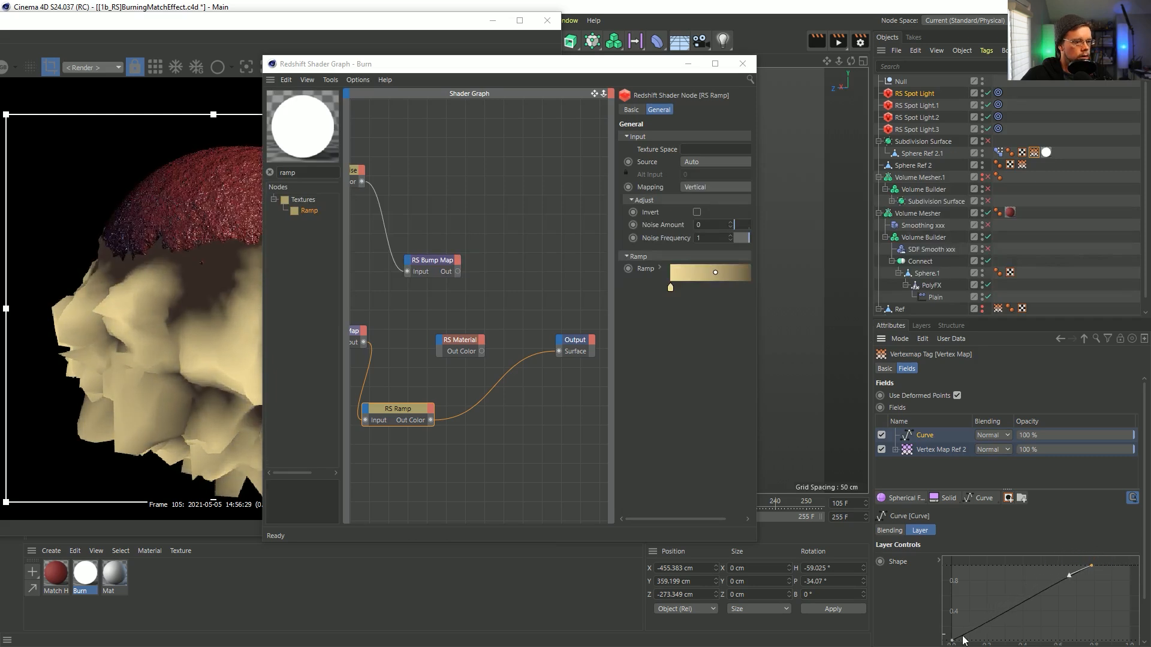
drag(955, 643, 1017, 642)
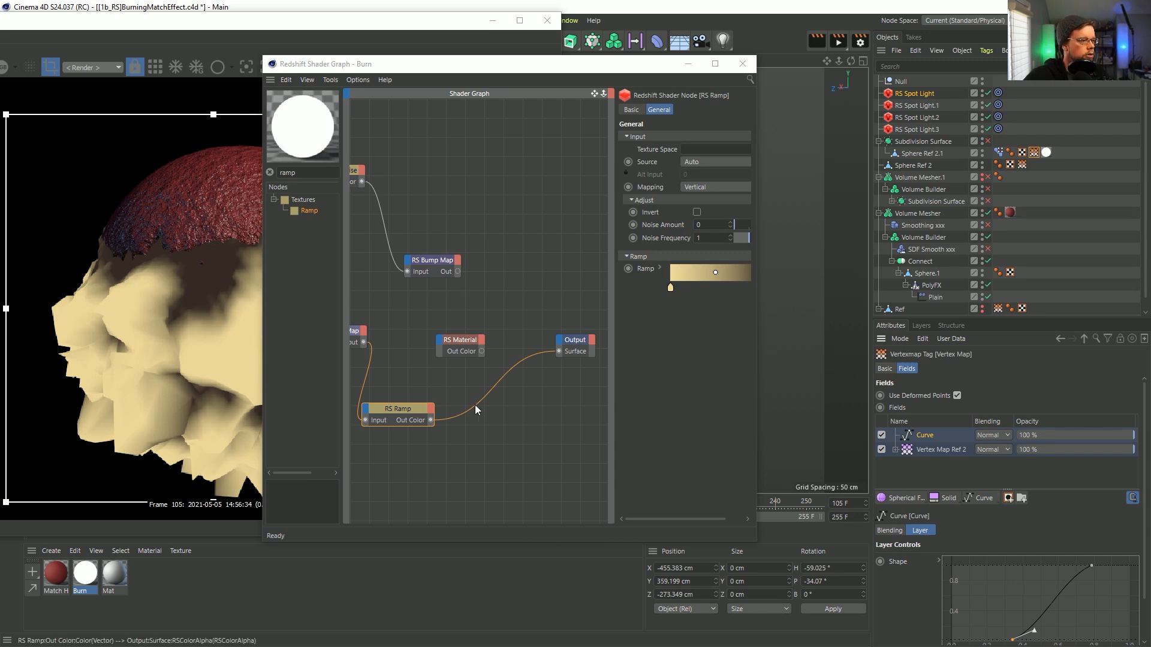
Connect the RS Ramp to the RS Material's Diffuse Color and the RS Material to the Output node's Surface
drag(431, 420, 439, 344)
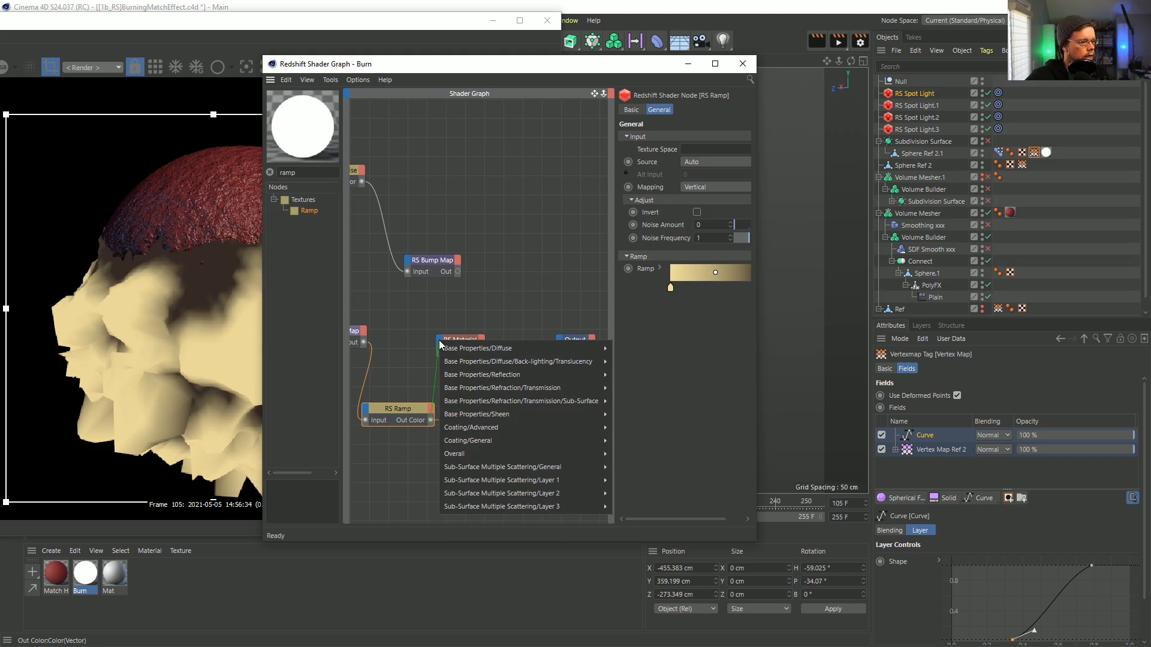
mouse_move(472, 365)
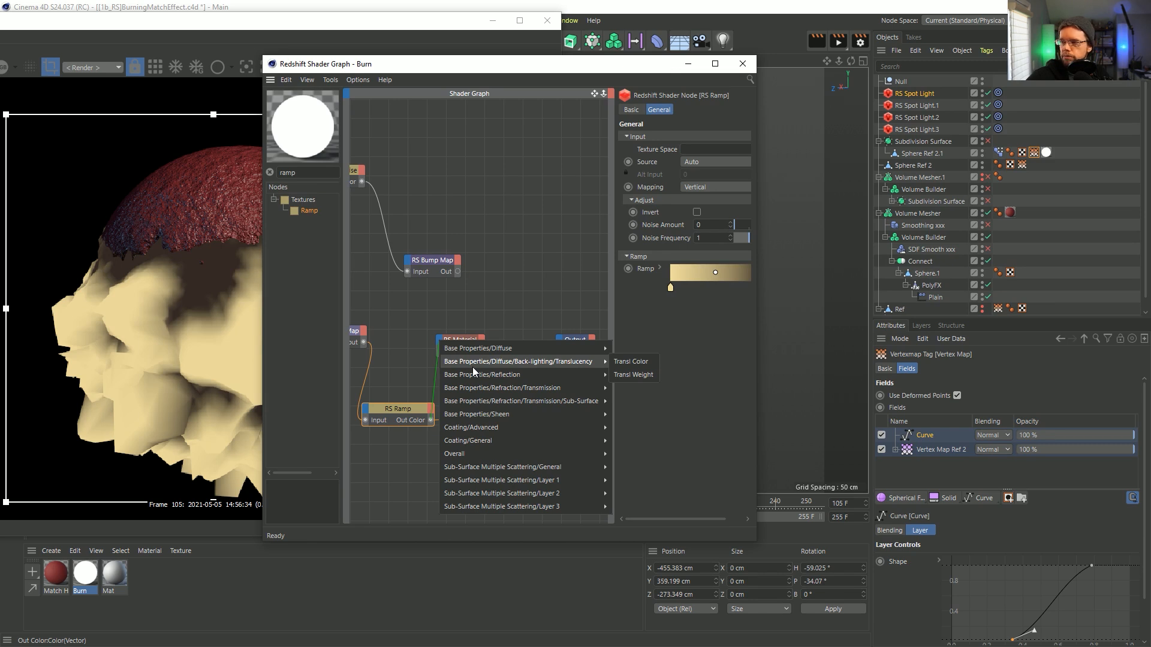
mouse_move(491, 458)
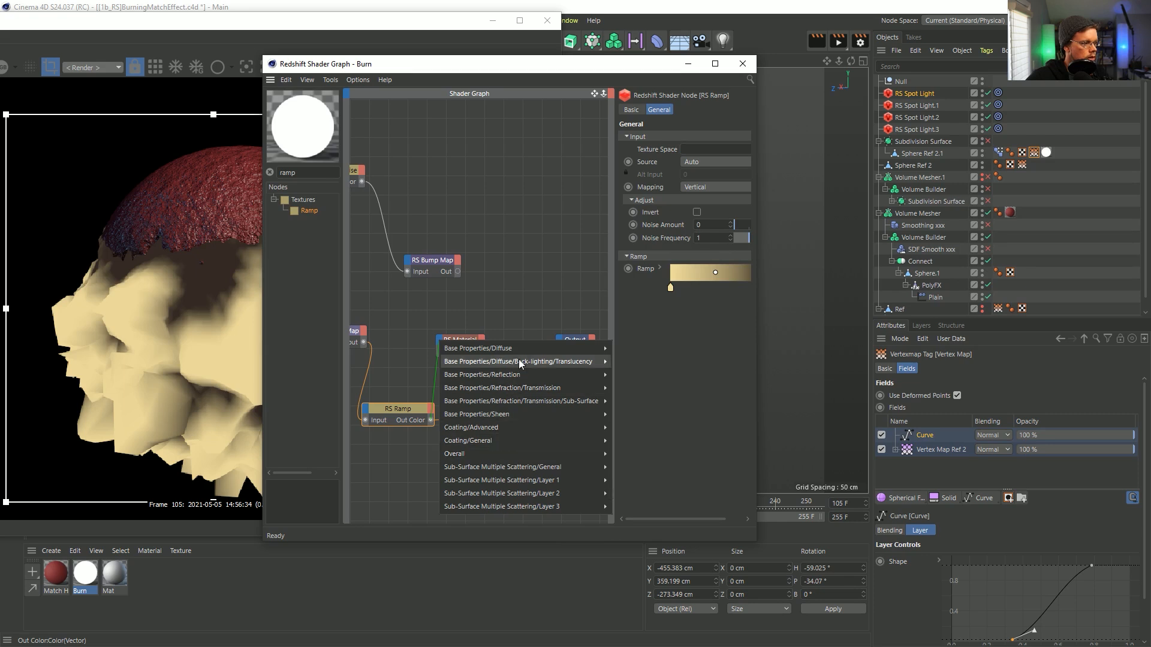
mouse_move(519, 344)
click(637, 349)
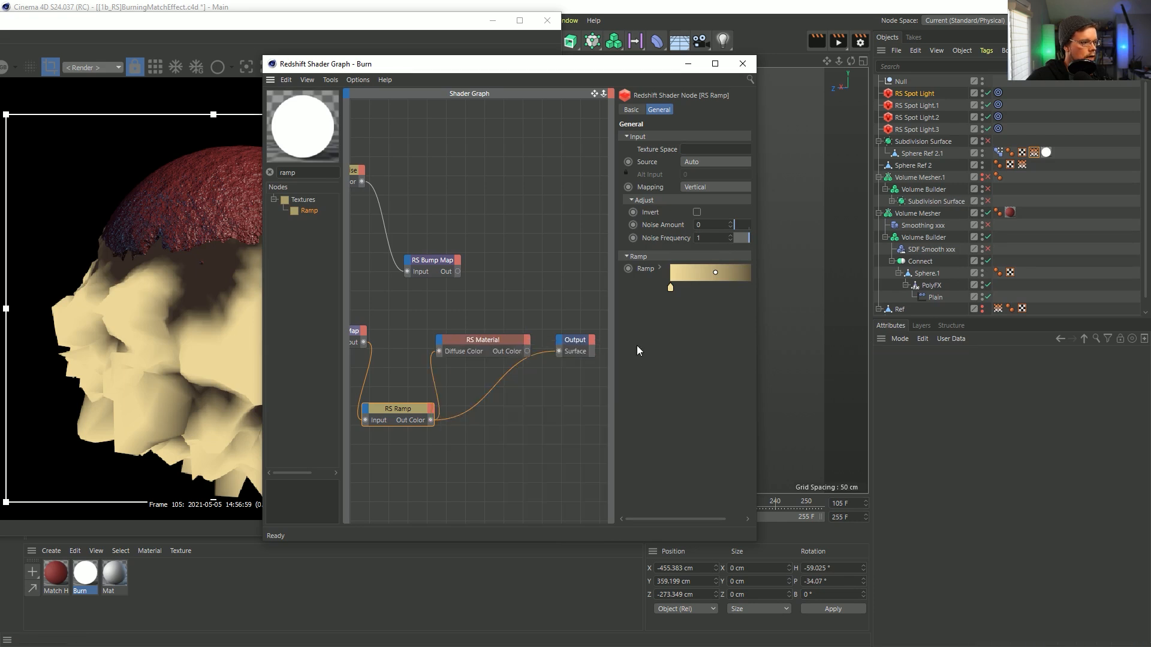
drag(527, 351, 559, 352)
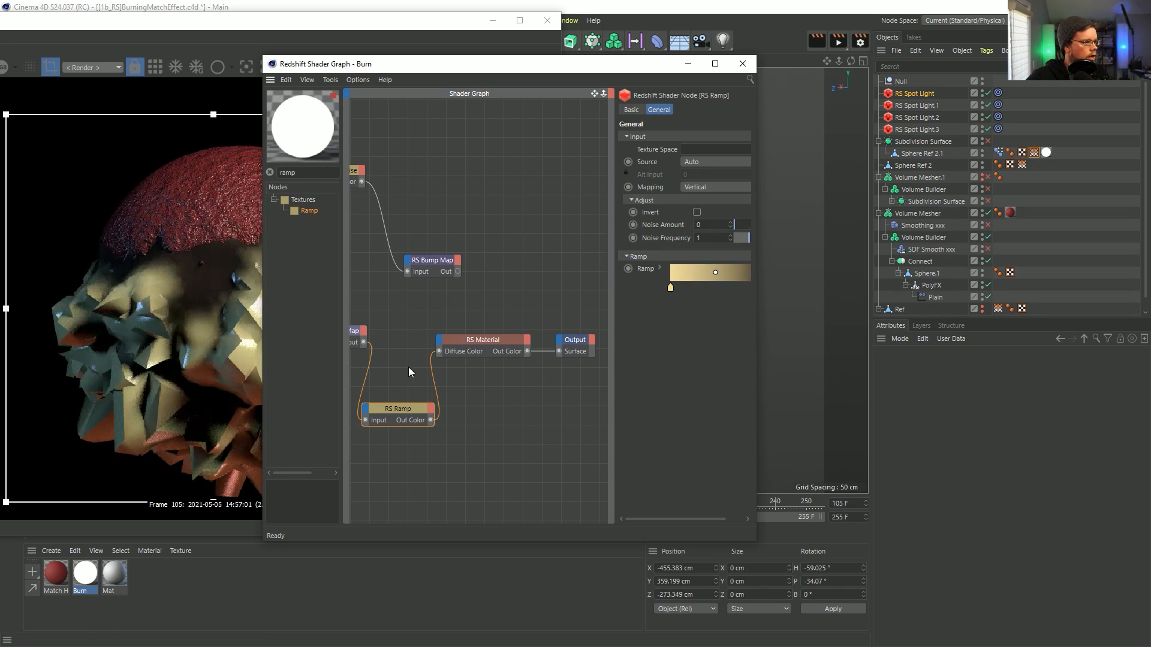
Connect the RS Bump Map to the RS Material's Bump Input and show the material node's properties
drag(457, 273, 440, 349)
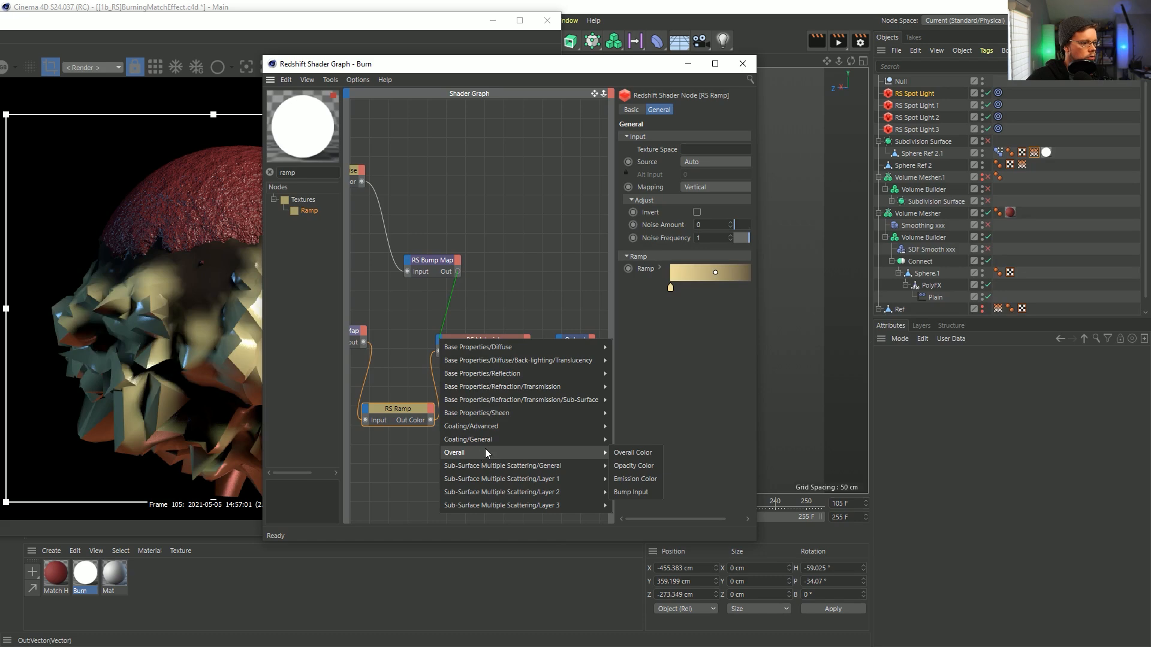
click(635, 492)
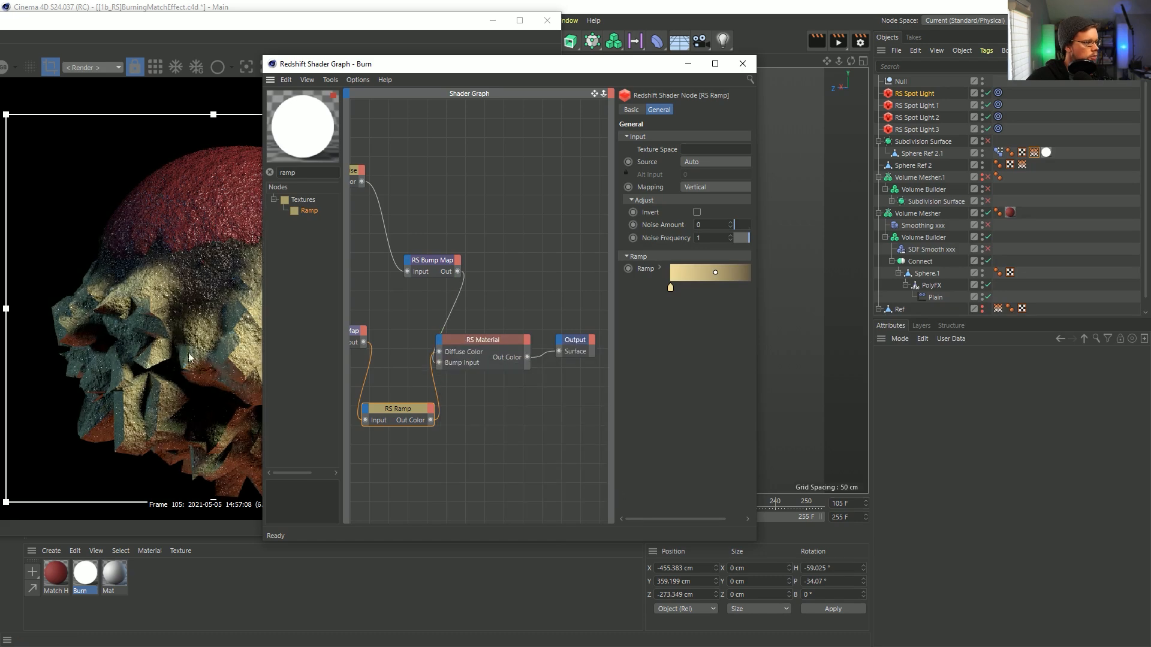
click(490, 347)
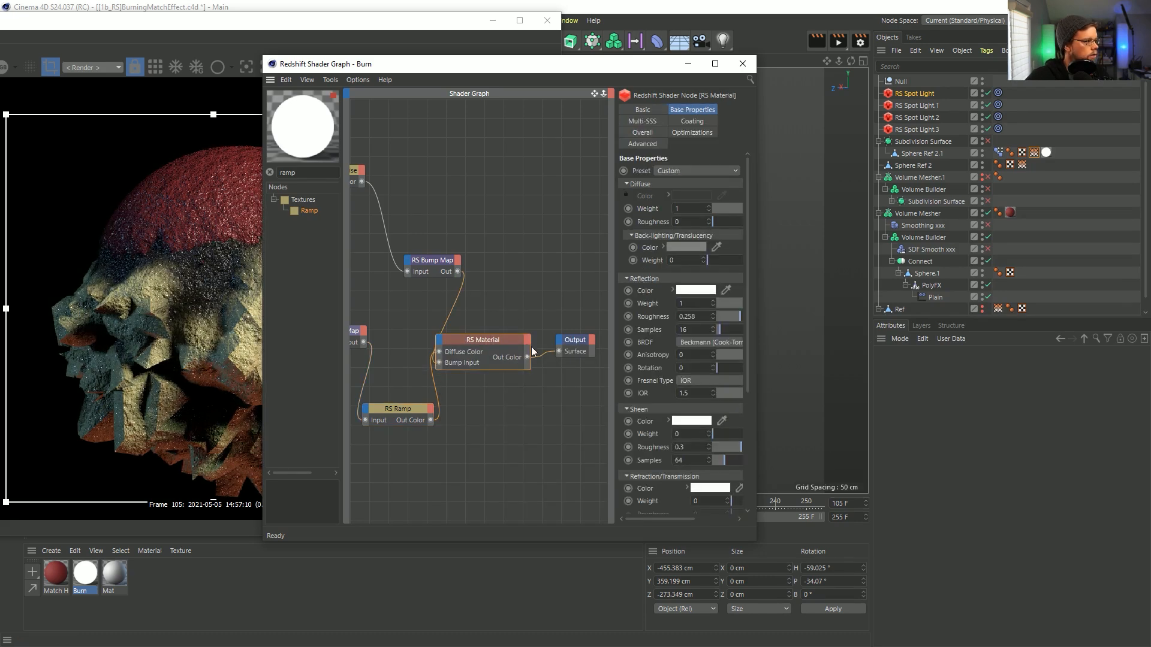
Set the RS Material's diffuse roughness to about 0.61 and its reflection roughness to about 0.6
drag(760, 213, 975, 213)
click(889, 210)
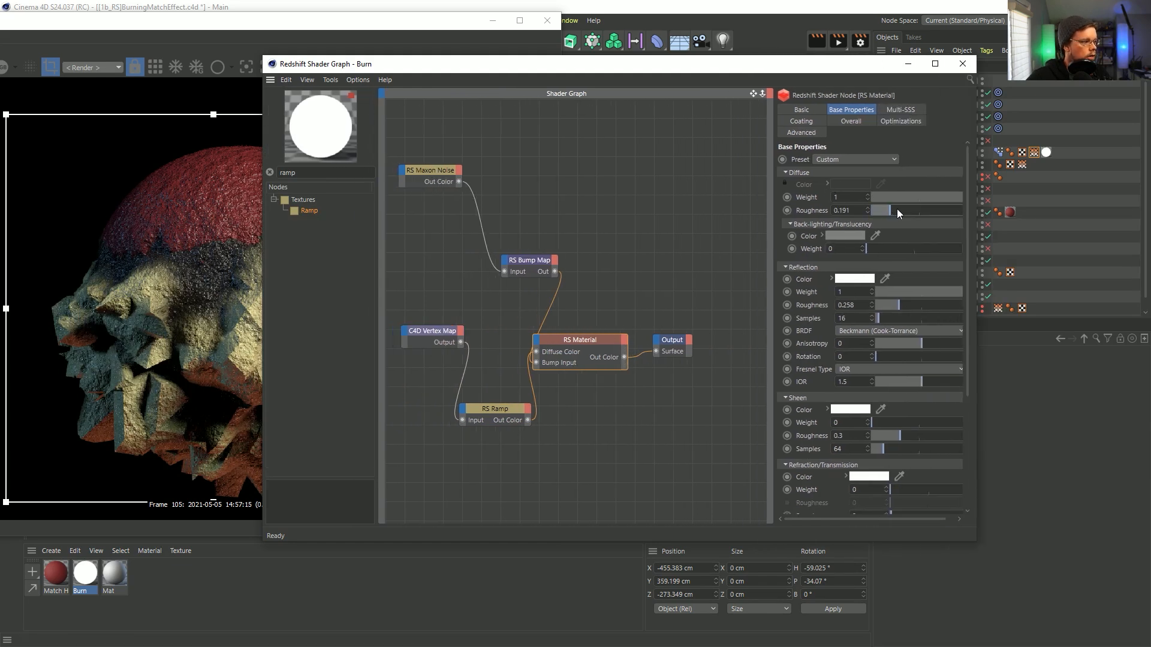
click(937, 214)
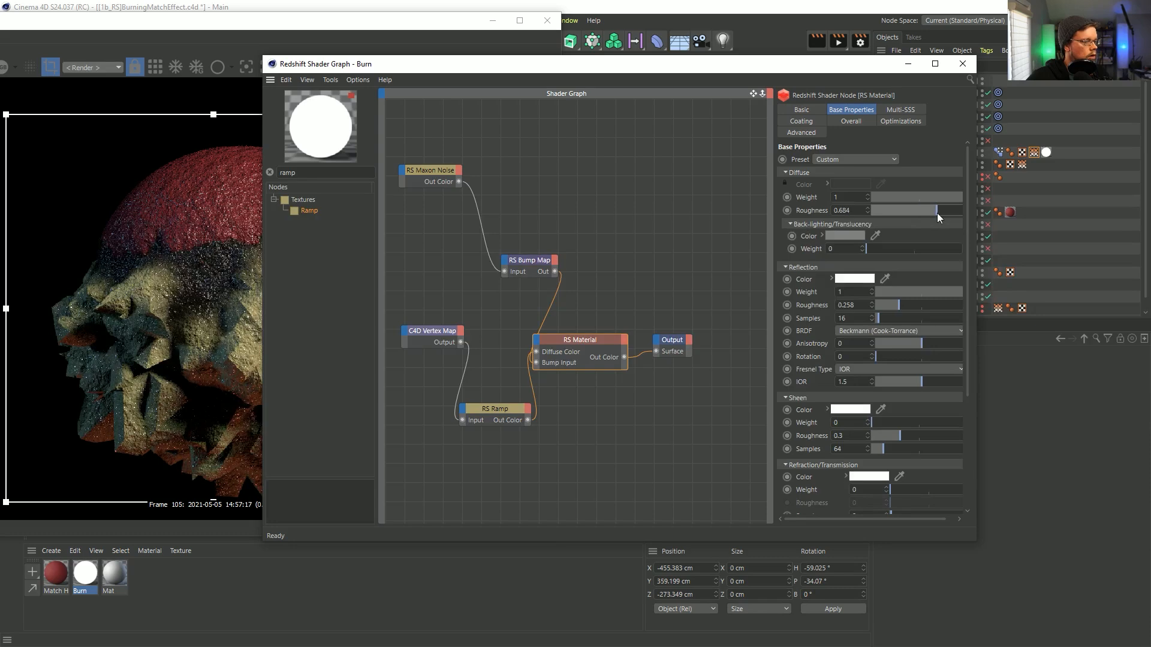
click(929, 211)
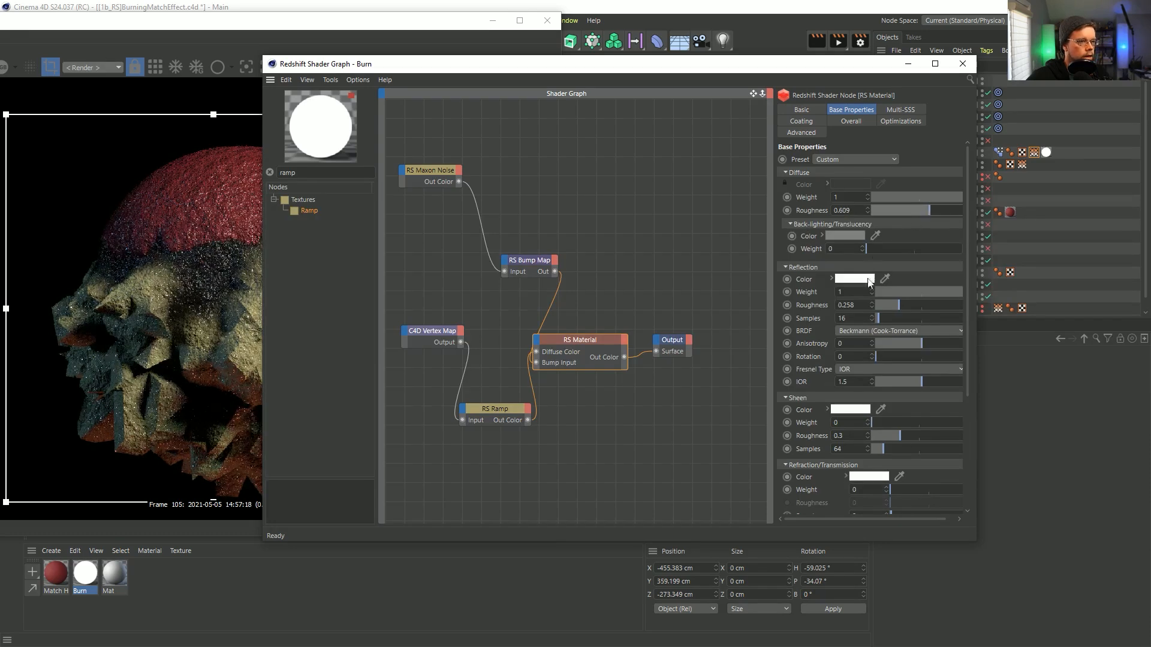
click(918, 304)
click(930, 304)
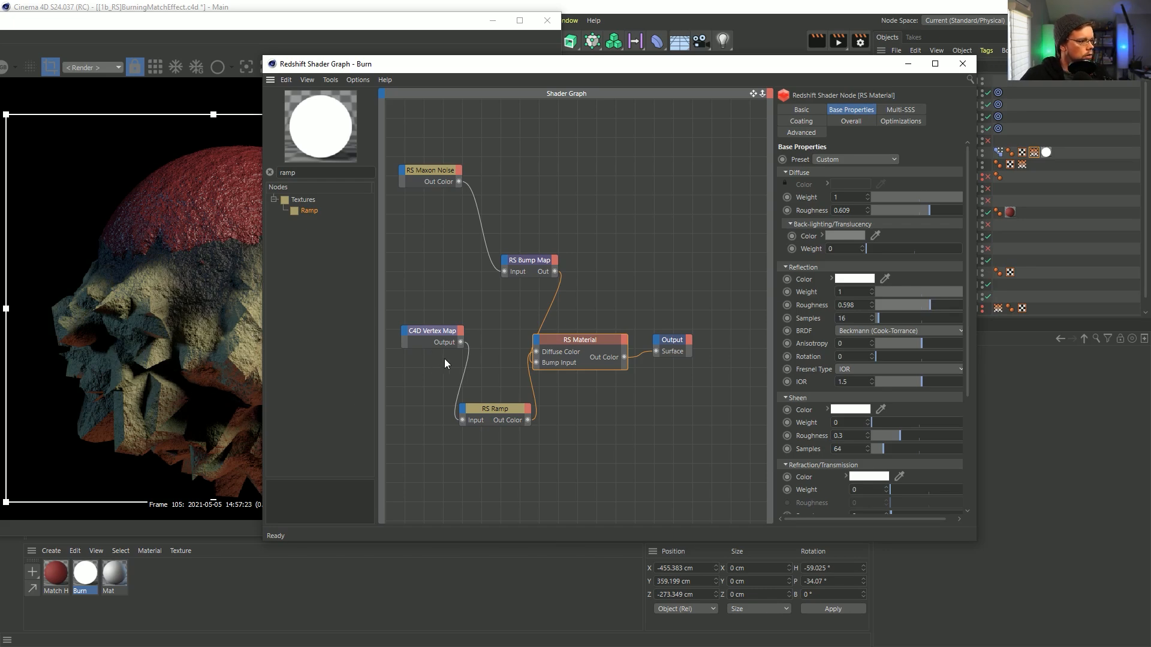
Enable the Subdivision Surface and move the Burn material tag from Sphere Ref 2.1 onto it
click(495, 413)
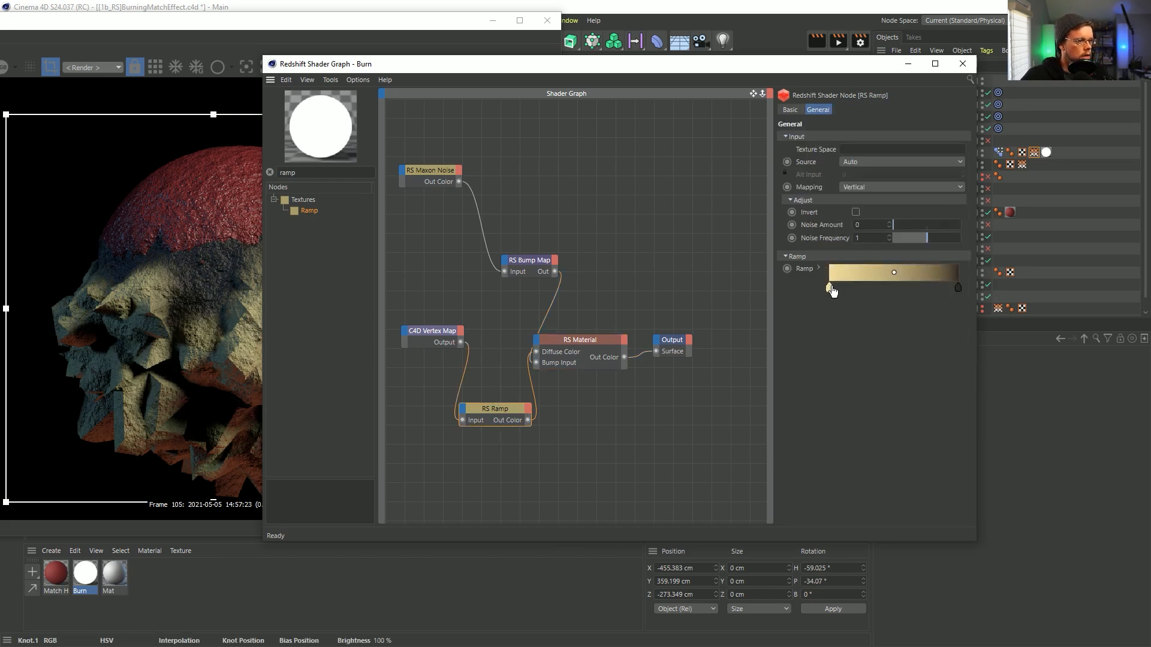
drag(832, 290, 732, 304)
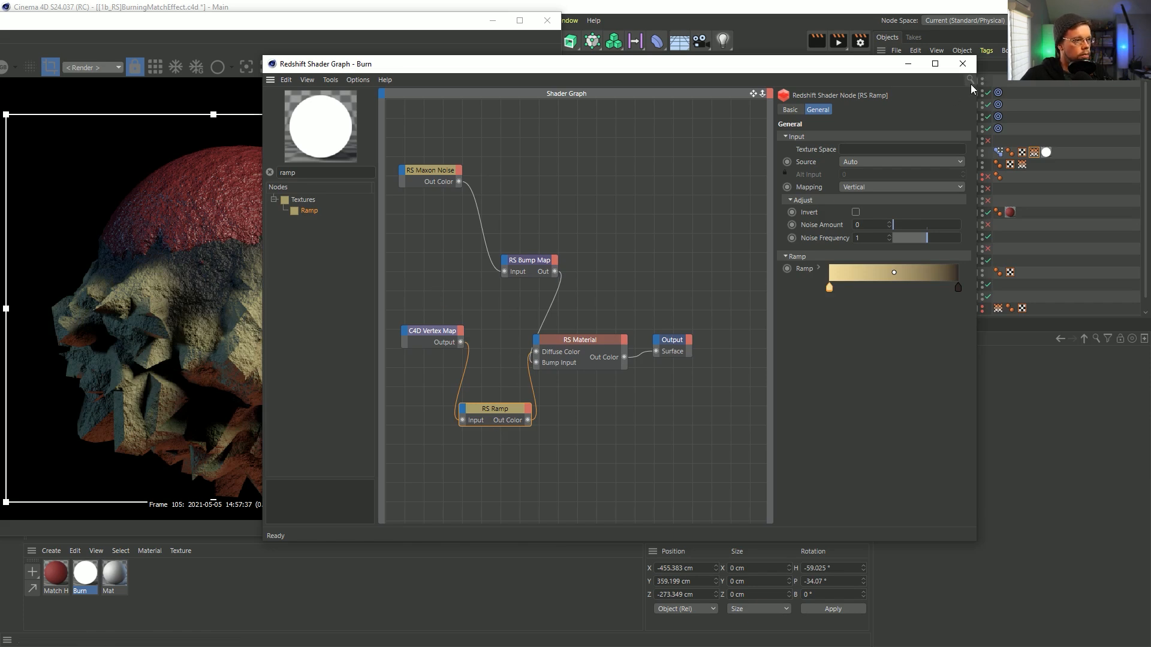
drag(857, 68, 811, 425)
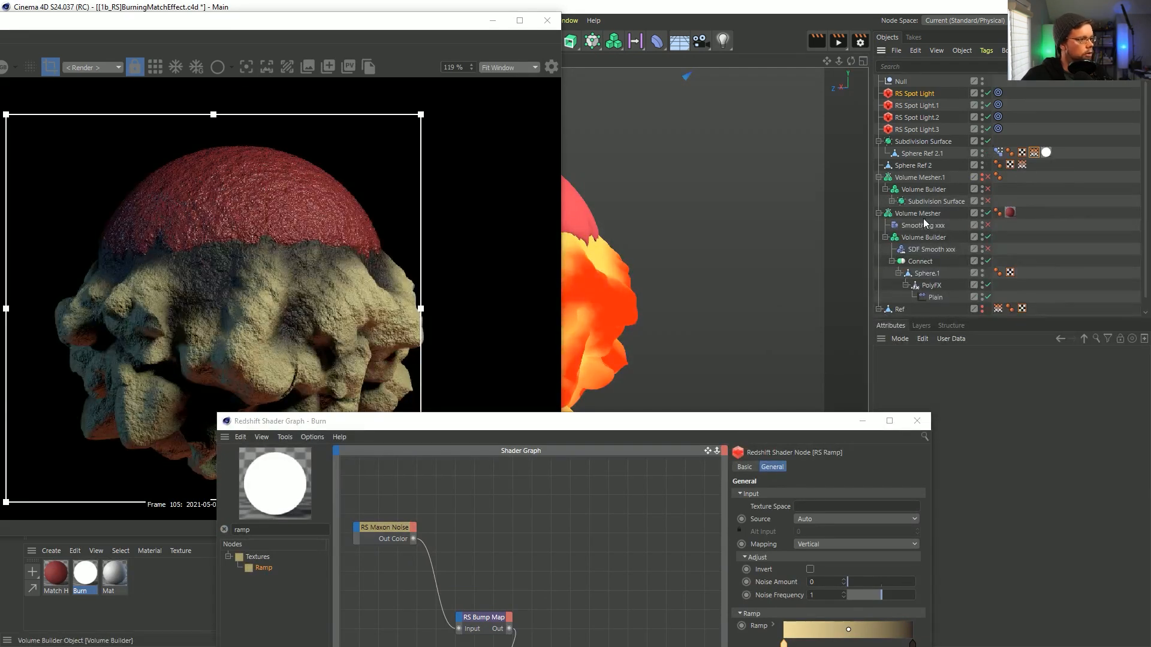
drag(1048, 152, 1030, 138)
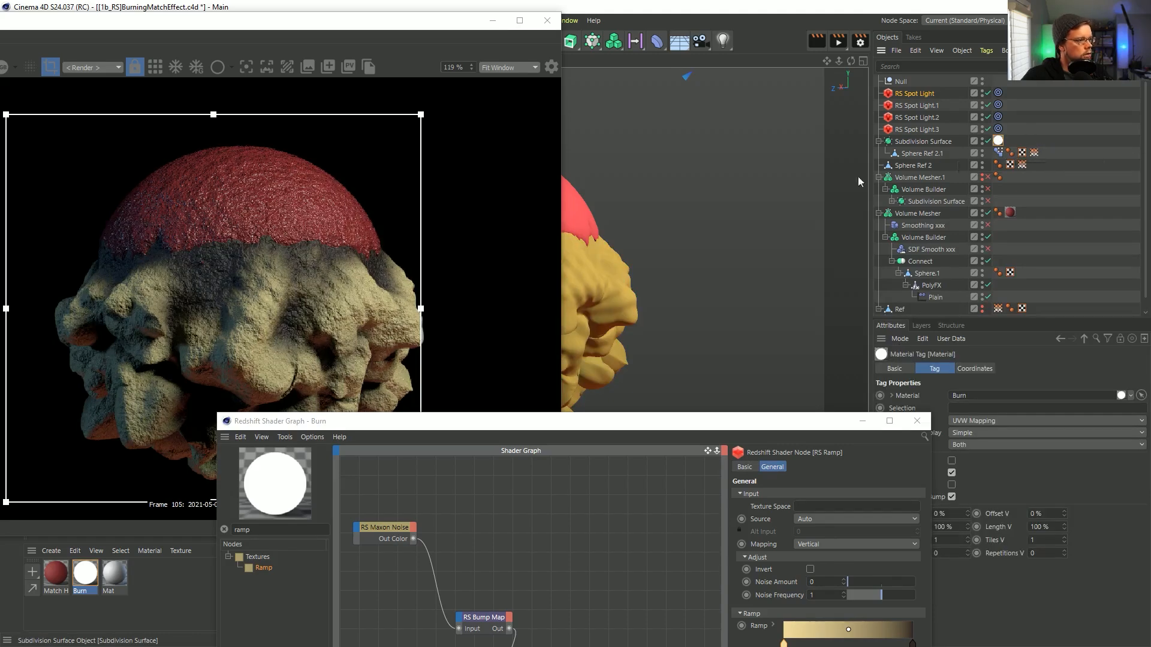
drag(498, 421, 627, 70)
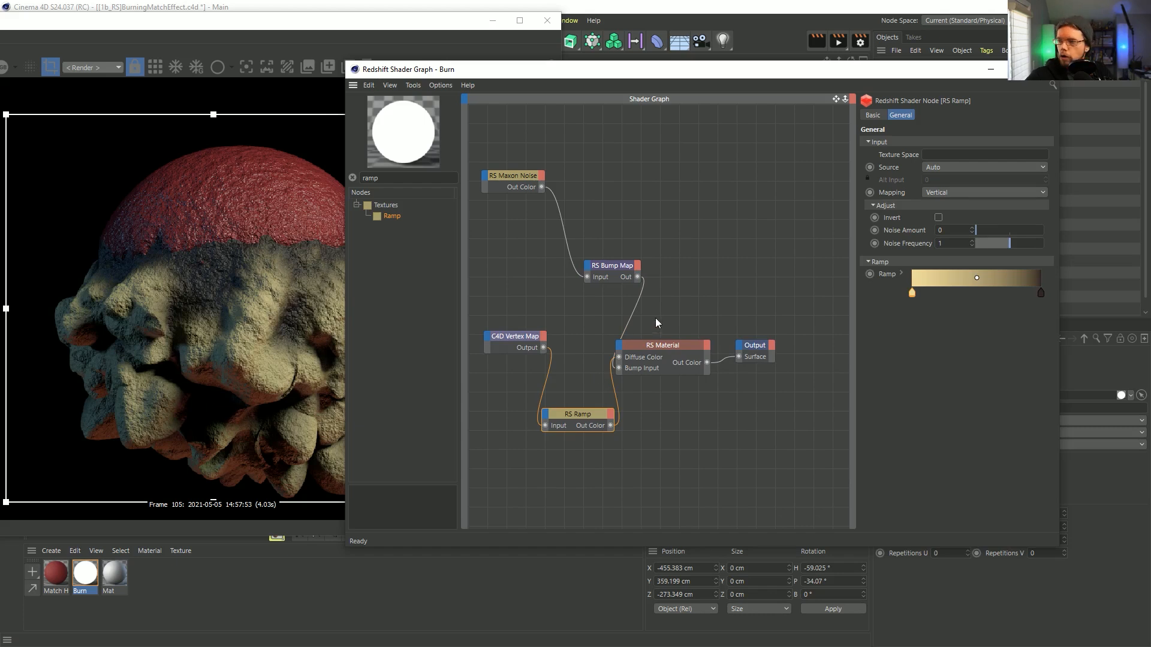
Check the RS Bump Map, RS Maxon Noise and RS Material settings against the burning match reference video in the browser
drag(522, 136, 503, 262)
click(637, 283)
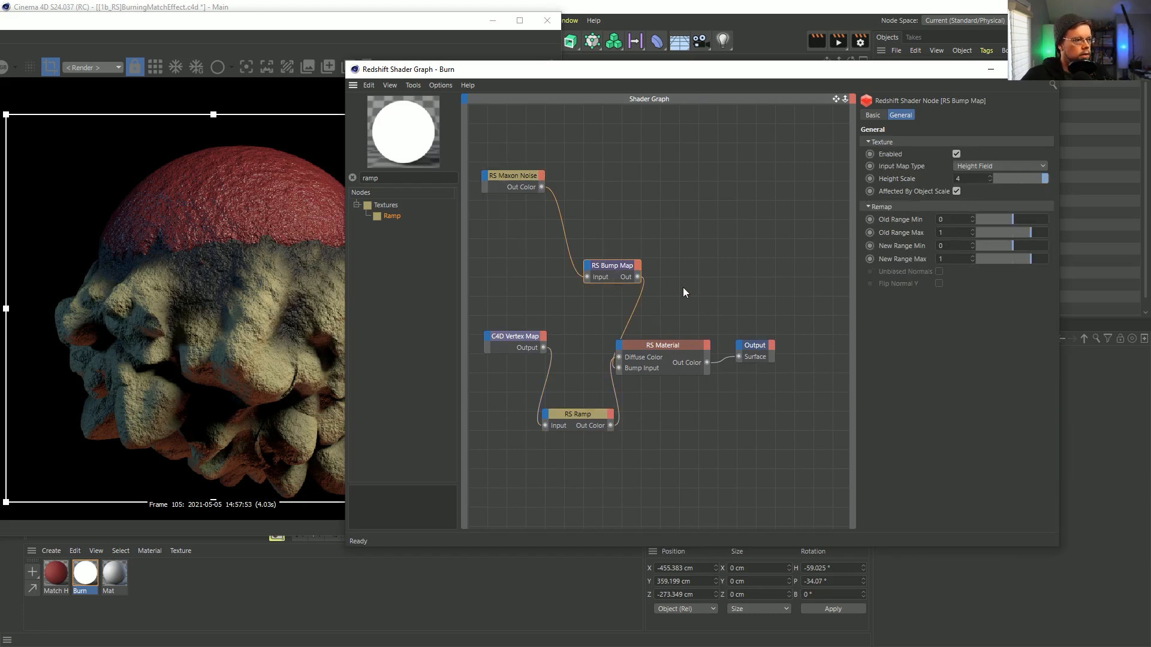
drag(528, 139, 500, 226)
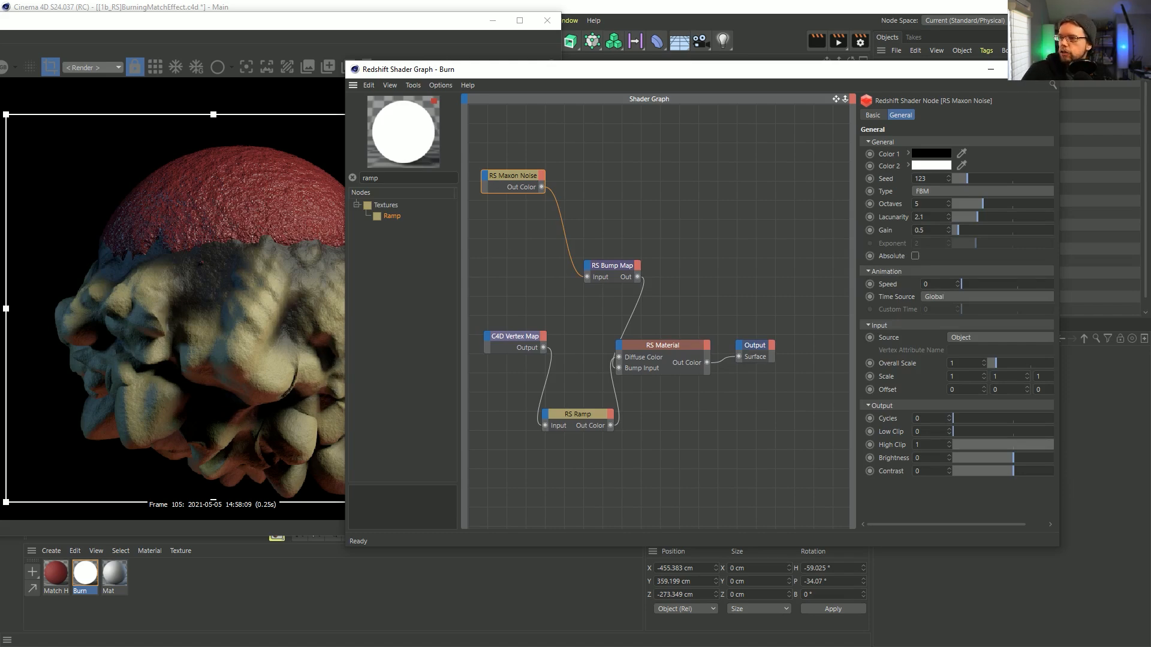
key(alt+Tab)
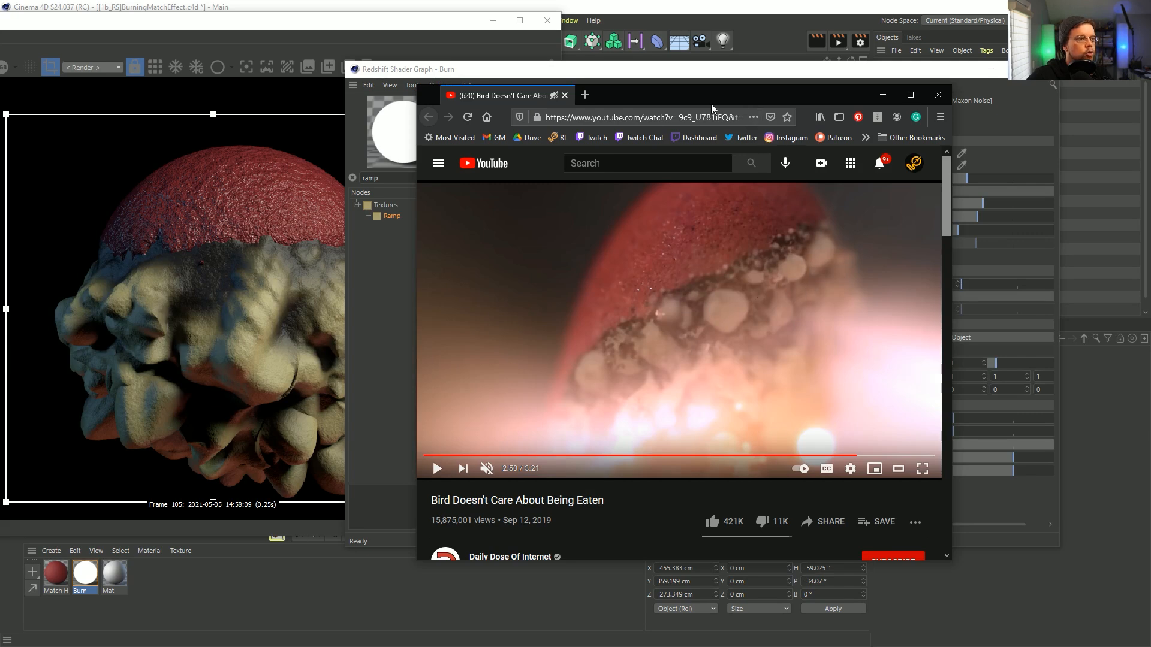
key(alt+Tab)
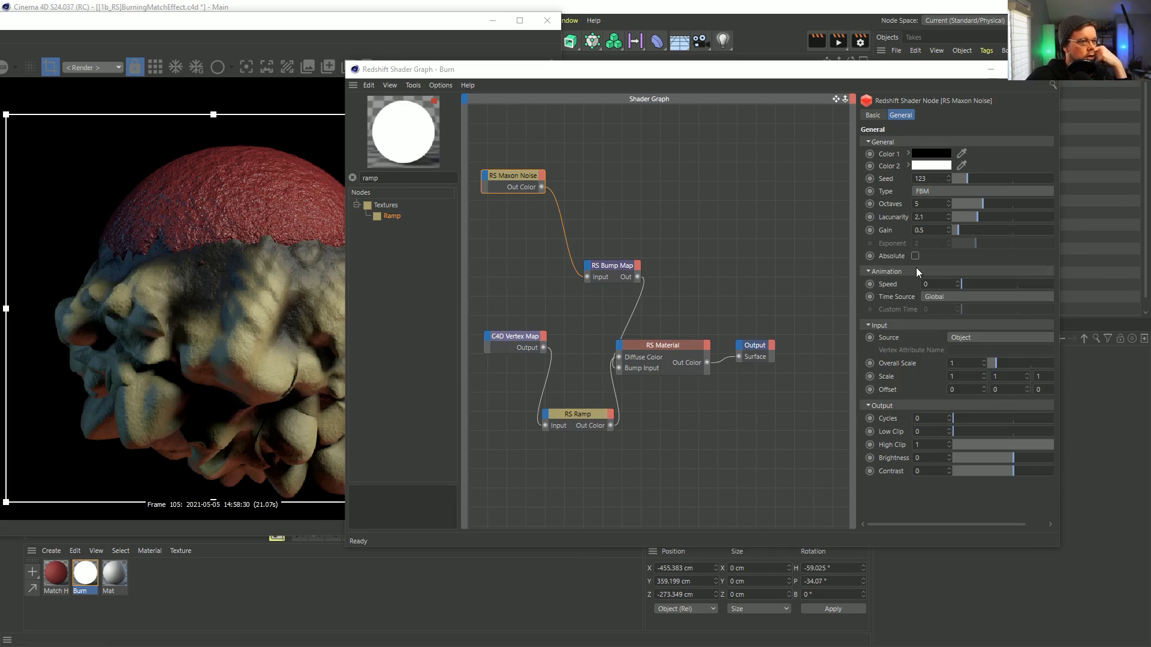
drag(697, 310, 675, 380)
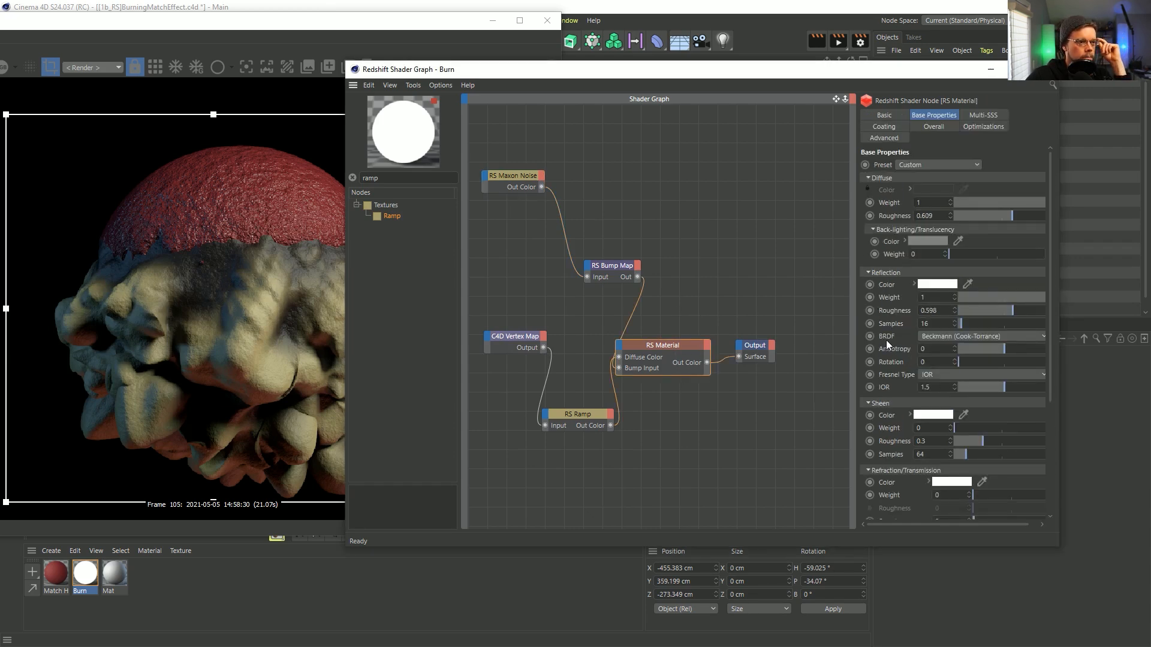
scroll(886, 340, down, 6)
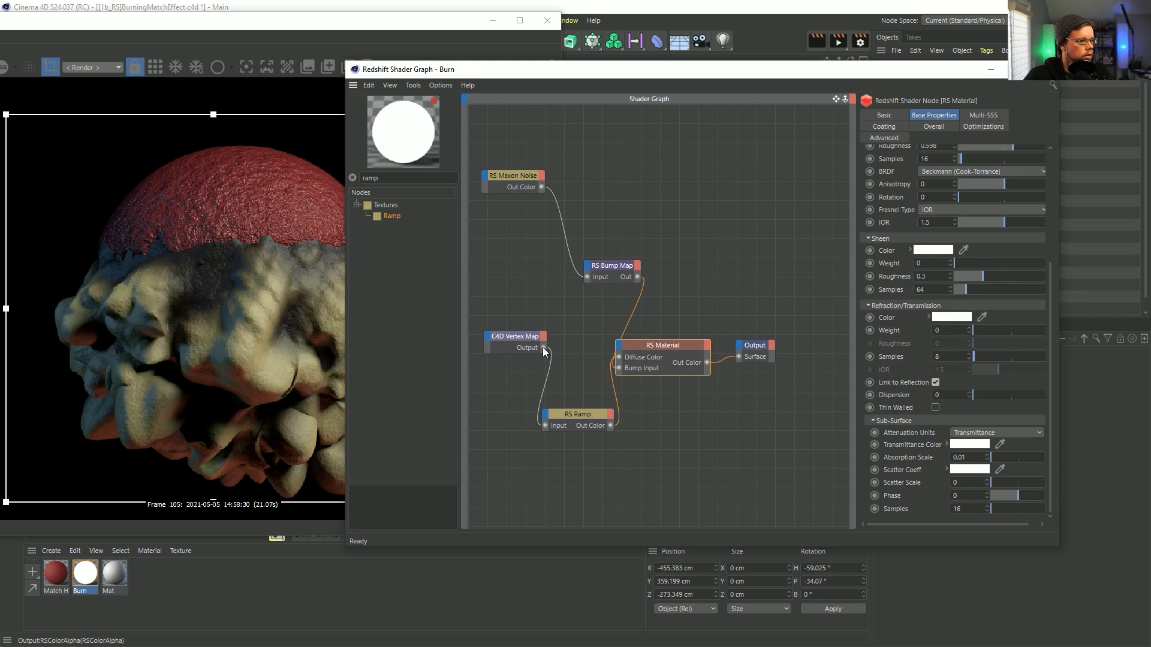
Duplicate the RS Ramp fed by the C4D Vertex Map and make one ramp's light knot white
drag(577, 416, 542, 348)
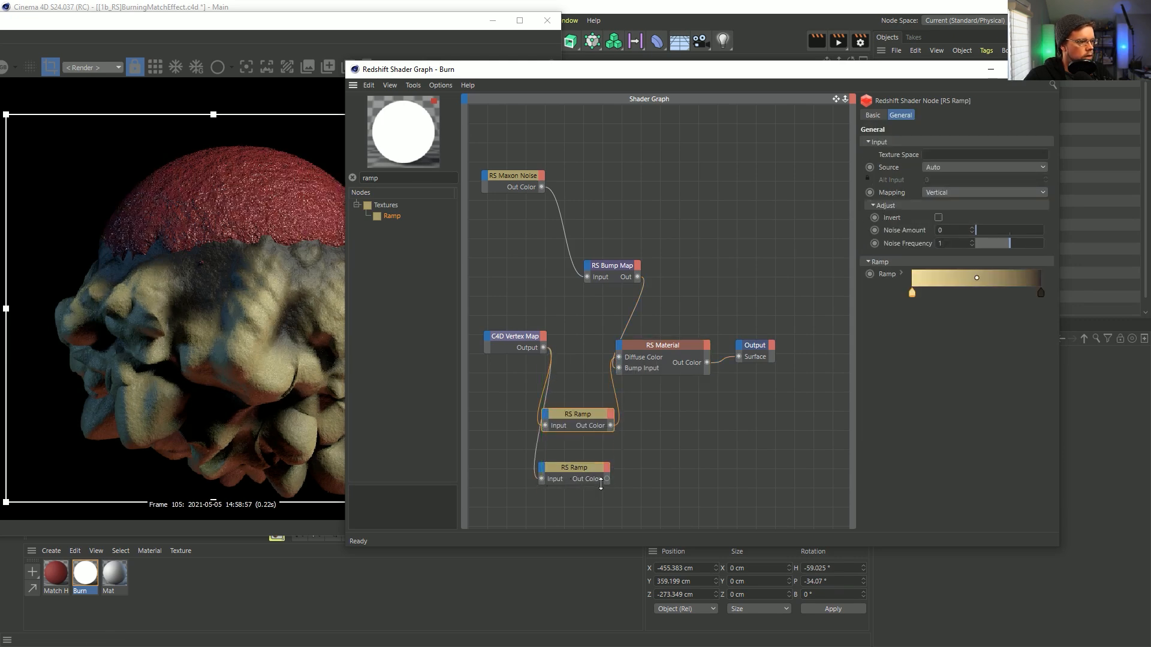
drag(606, 479, 739, 357)
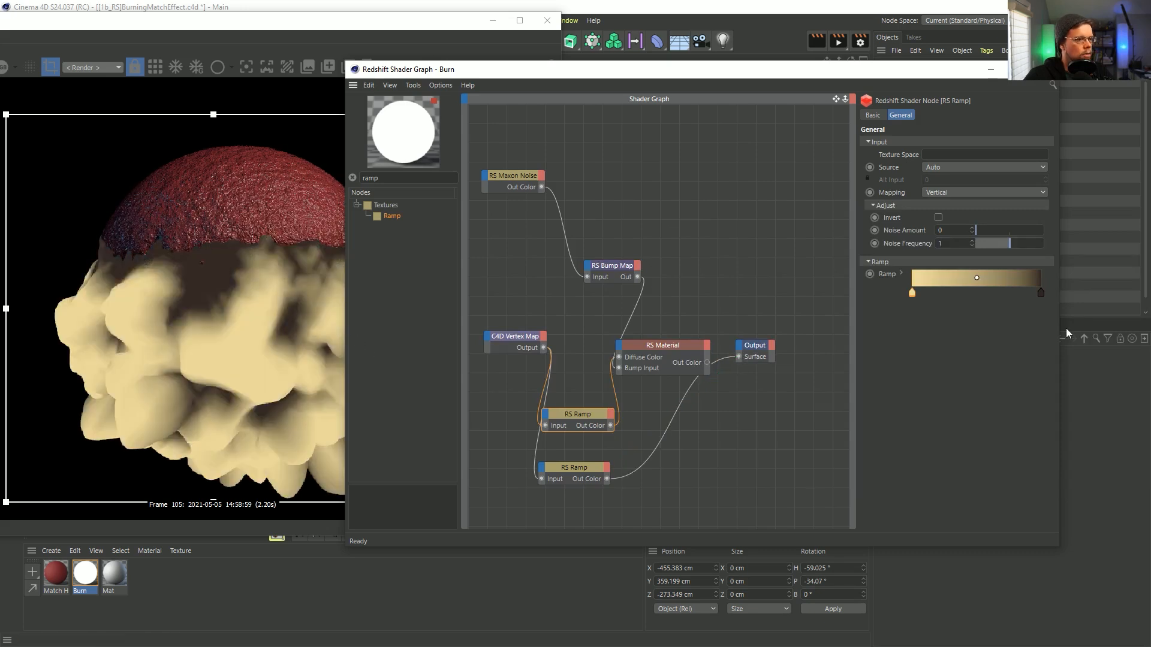
double_click(911, 293)
click(1017, 328)
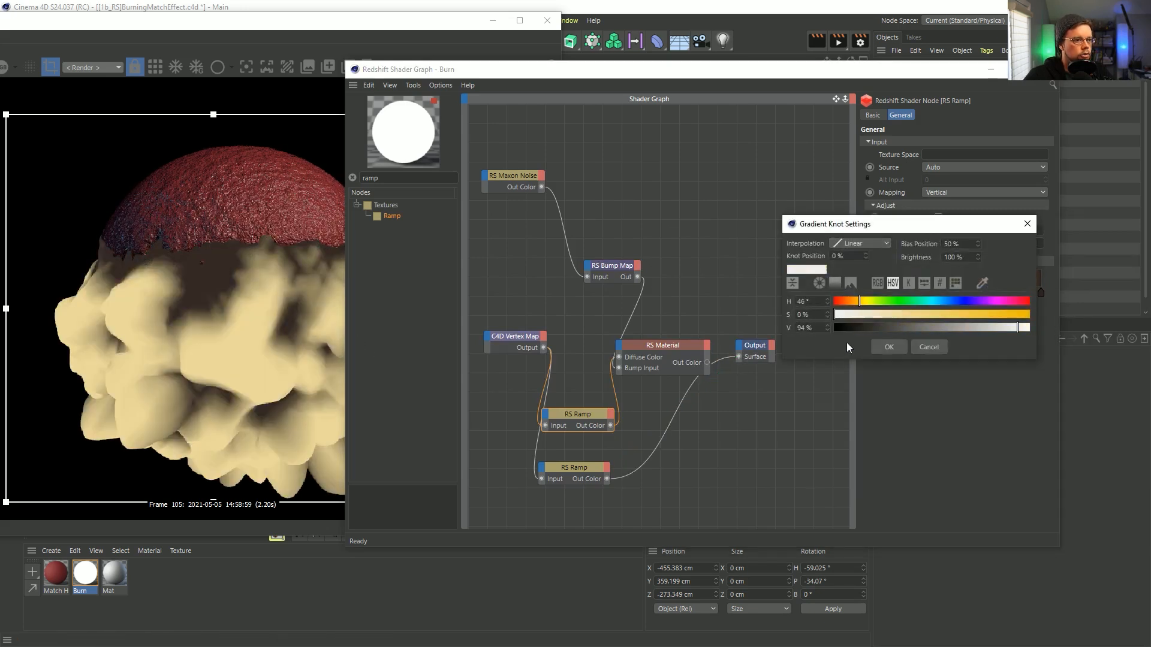
drag(1017, 327, 1048, 328)
click(889, 347)
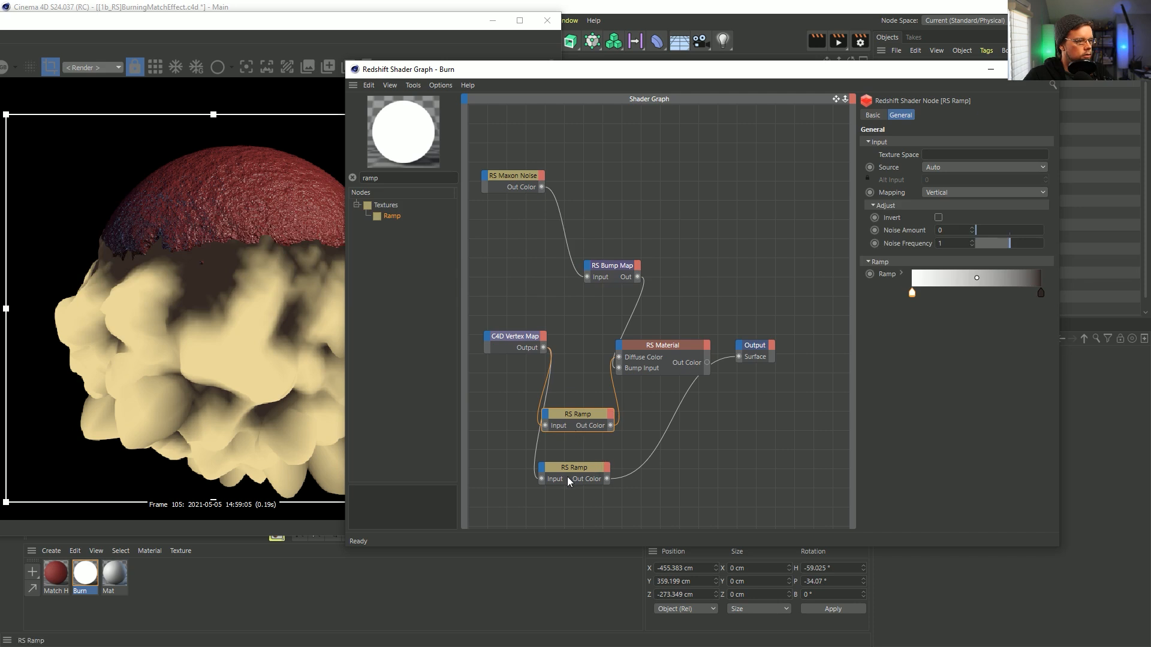
Wire the beige ramp to Diffuse Color, the white ramp to the RS Material's Refl Weight, and the material to the Output's Surface
drag(607, 479, 740, 358)
drag(587, 415, 664, 417)
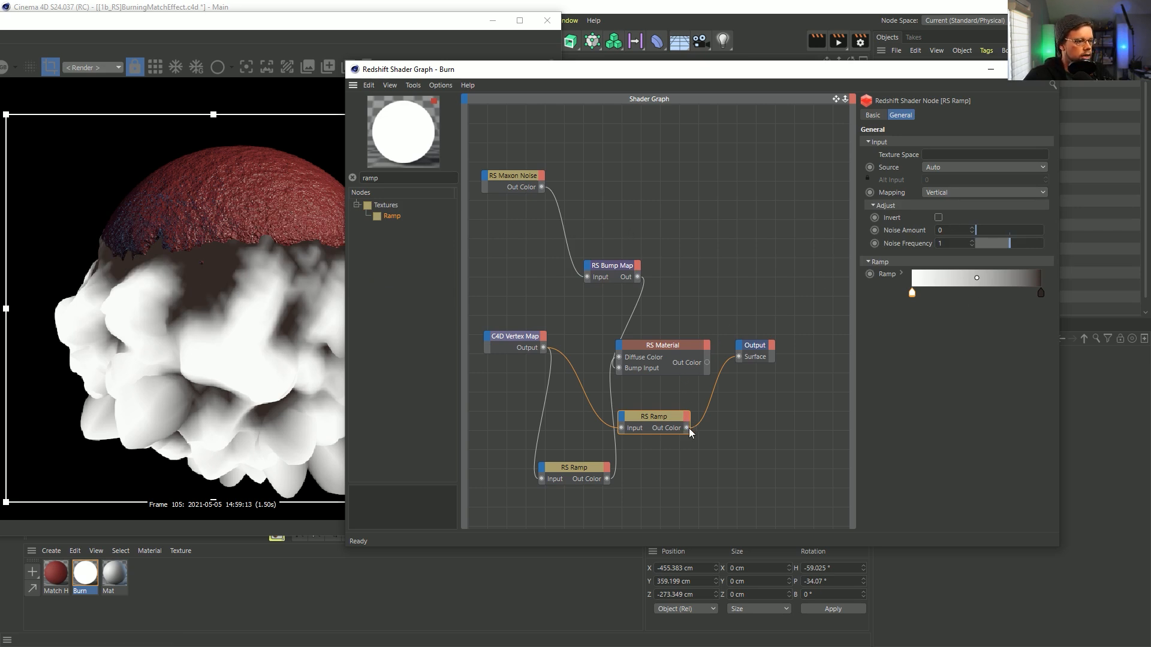
drag(690, 427, 621, 346)
mouse_move(653, 363)
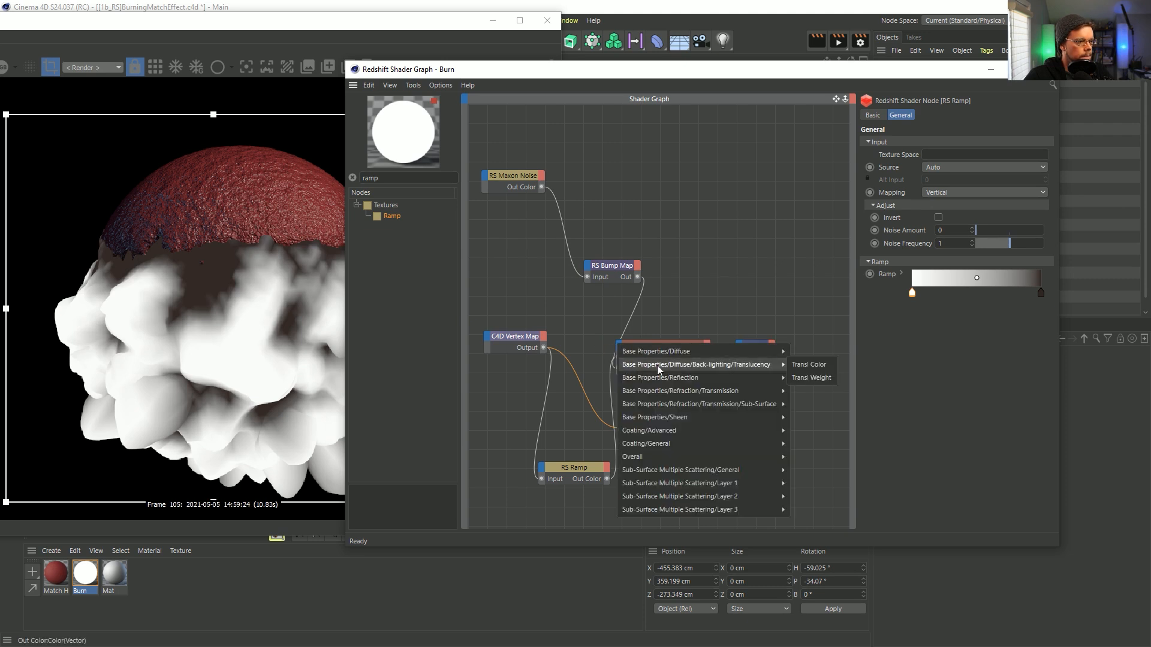
mouse_move(683, 377)
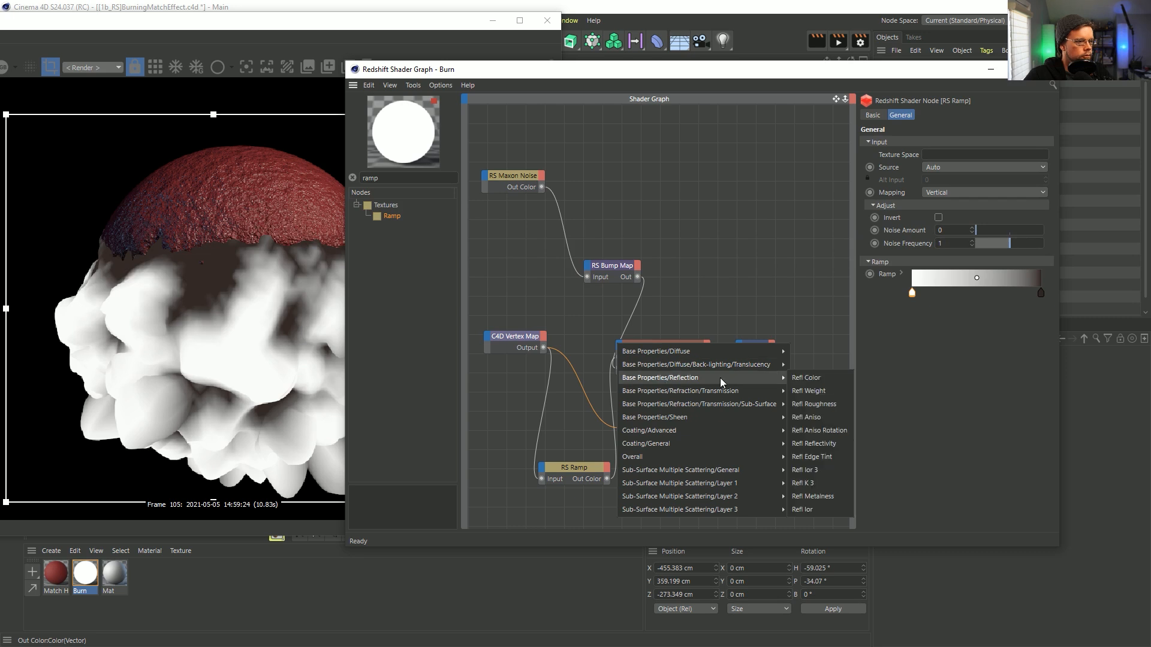
click(830, 392)
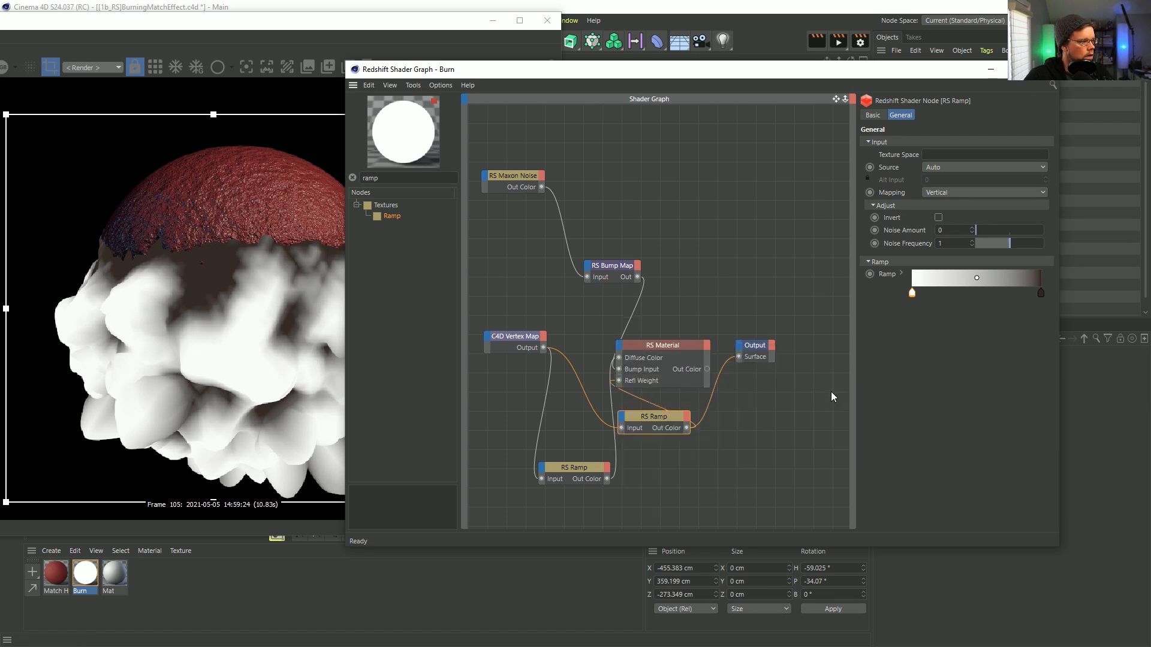
drag(707, 369, 739, 358)
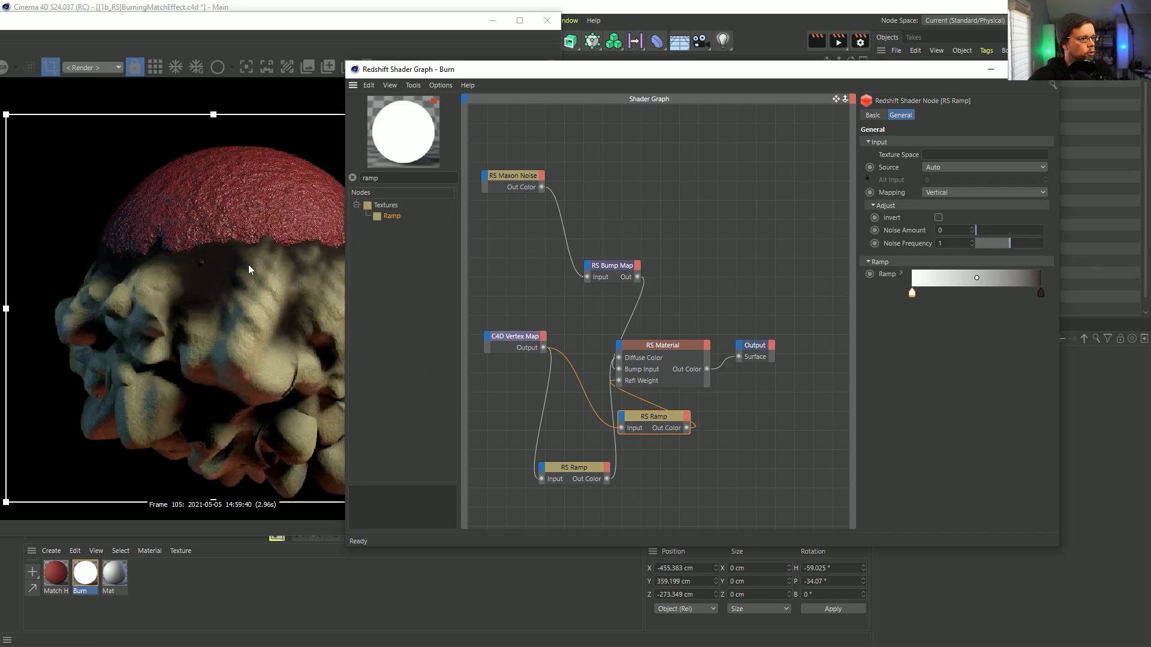
Lighten the dark knot of the ramp that drives the reflection weight
click(1041, 294)
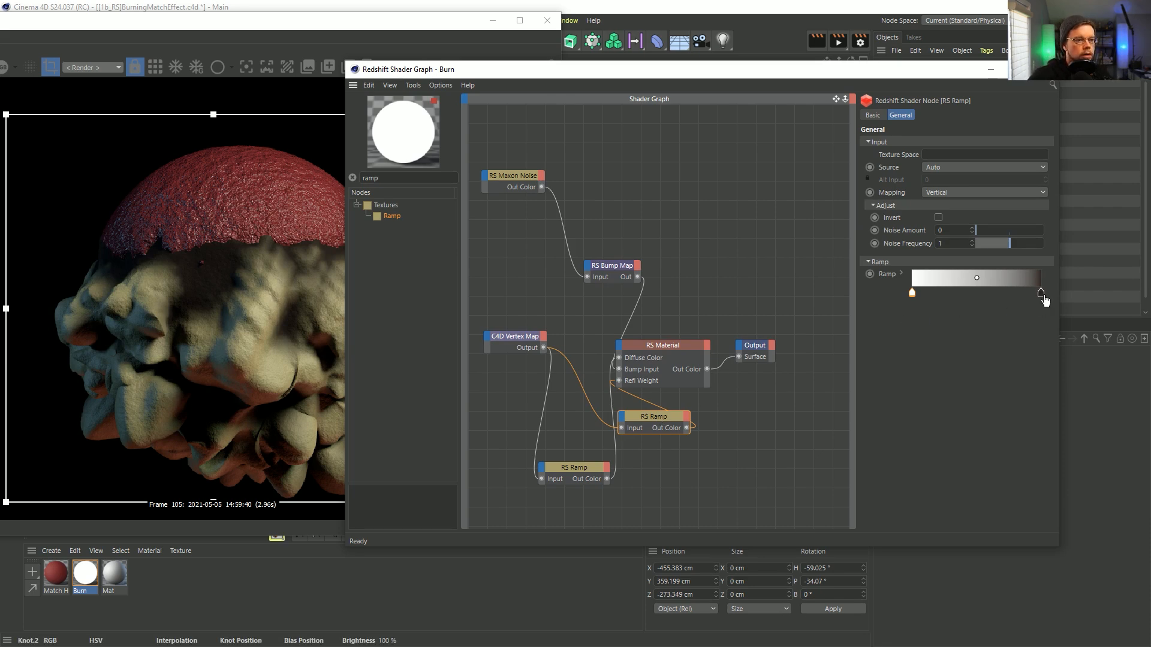
double_click(1042, 295)
drag(976, 337, 1000, 333)
click(1007, 355)
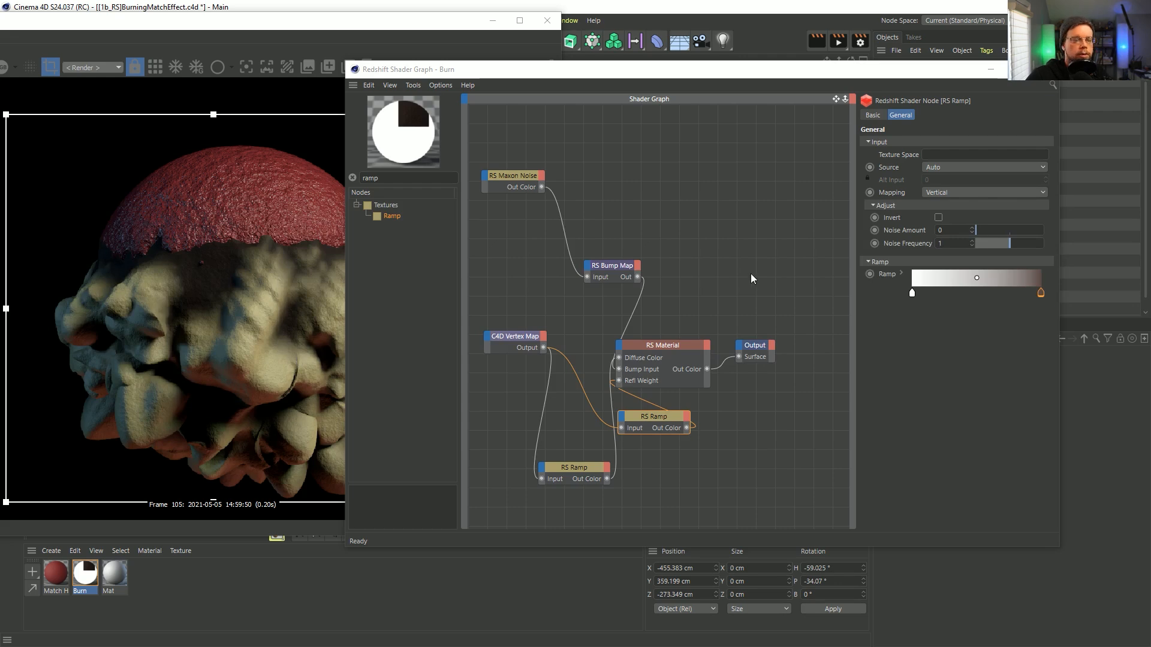
Set the RS Material's sub-surface Scatter Scale to 0.1
click(665, 360)
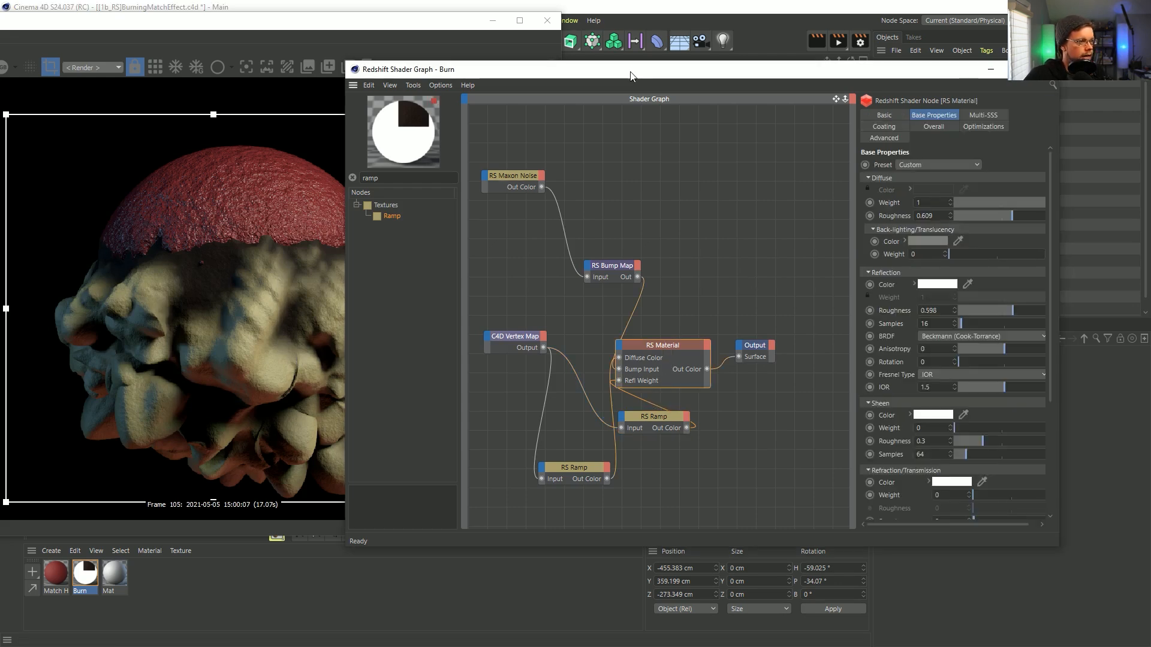
scroll(881, 436, down, 5)
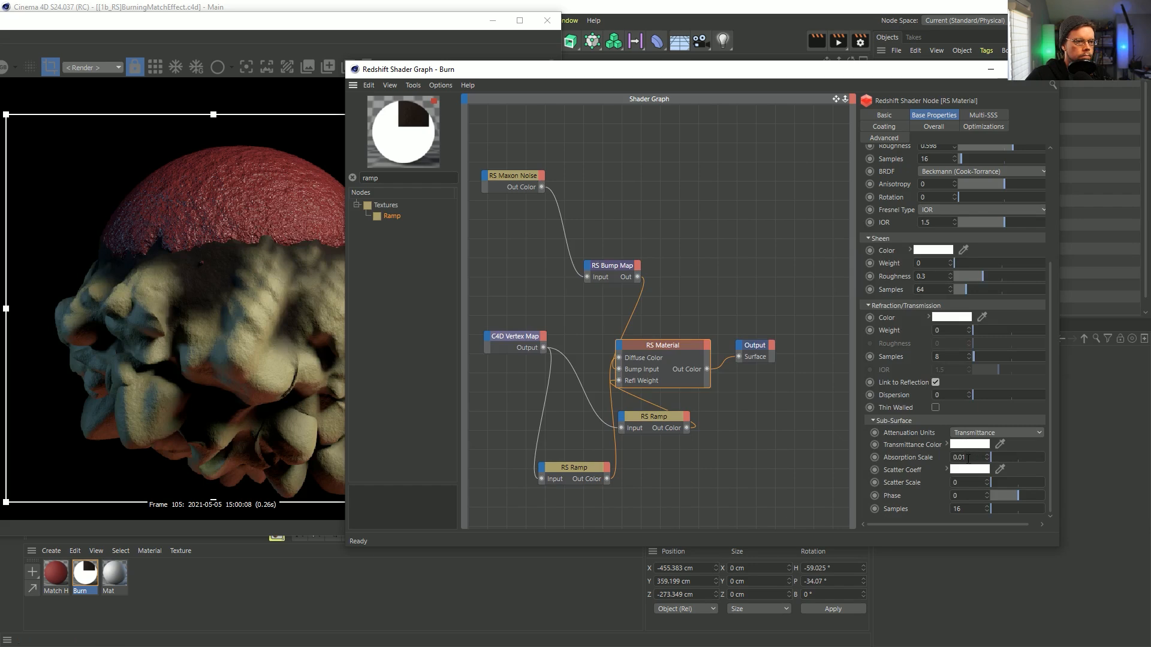
text(.1)
key(Return)
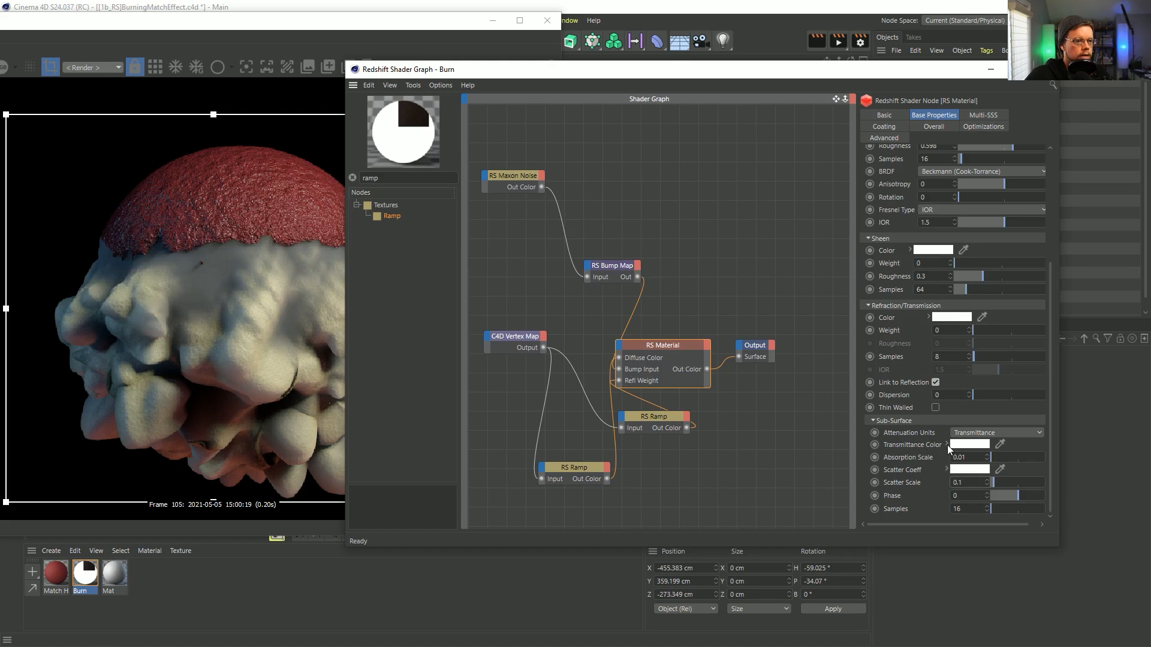
Try a black sub-surface Transmittance Color on the RS Material, then undo it
click(975, 445)
click(880, 486)
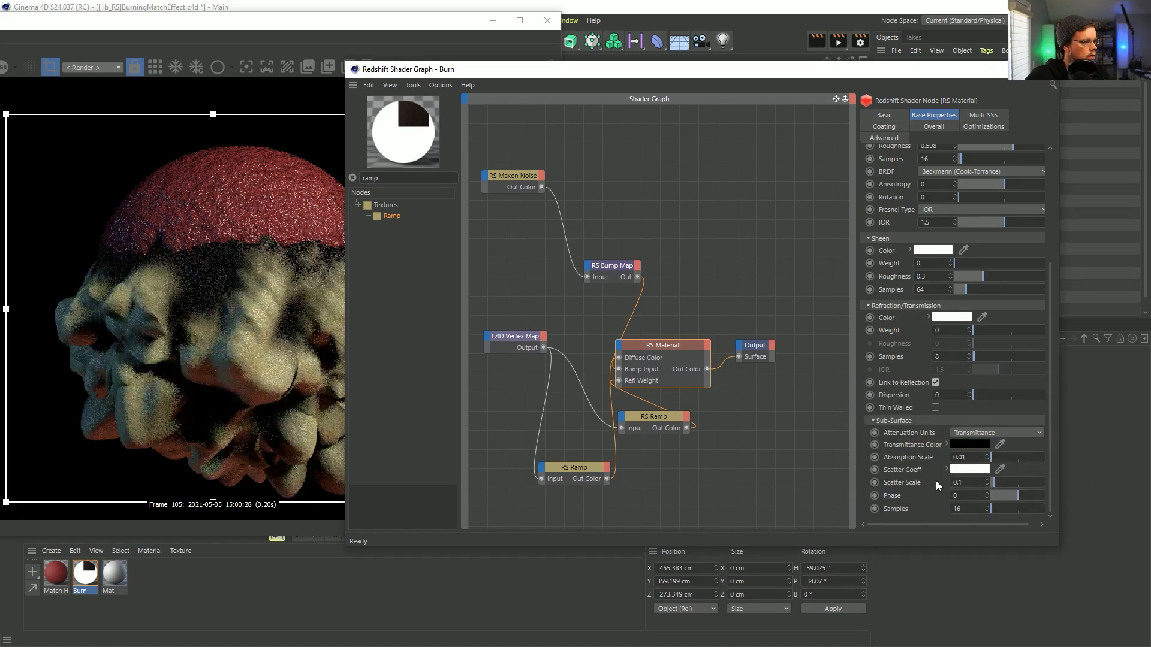
key(ctrl+z)
Select the Transmittance Color parameter, stop the live render in the Redshift RenderView and return to the Burn shader graph
click(903, 456)
click(918, 445)
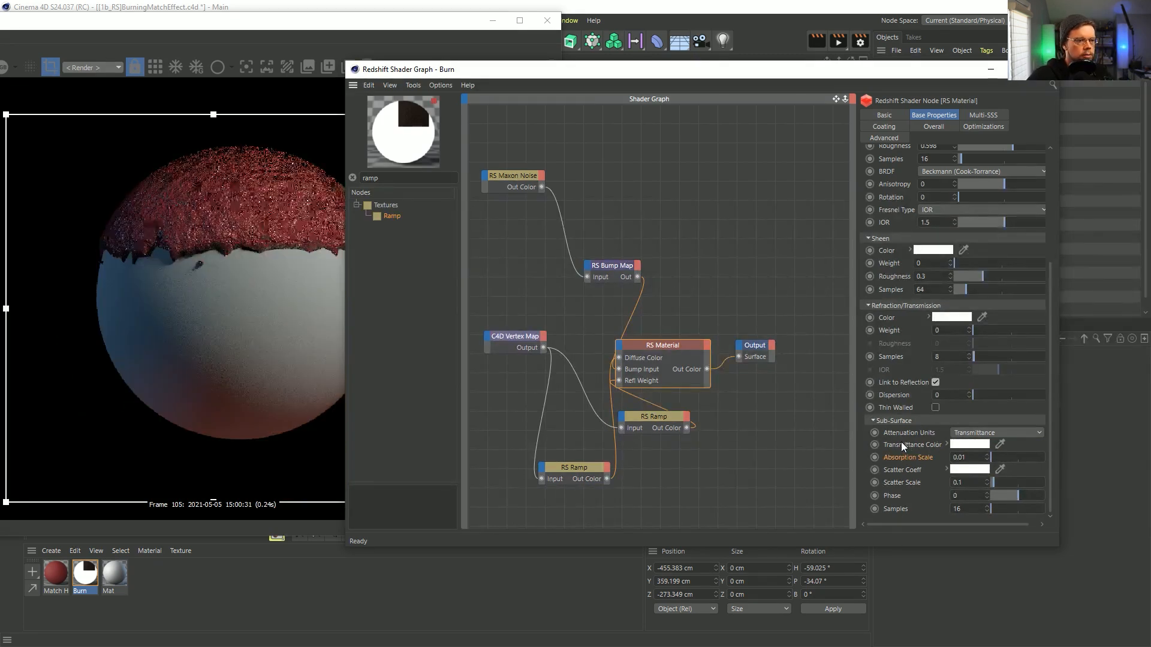
click(916, 456)
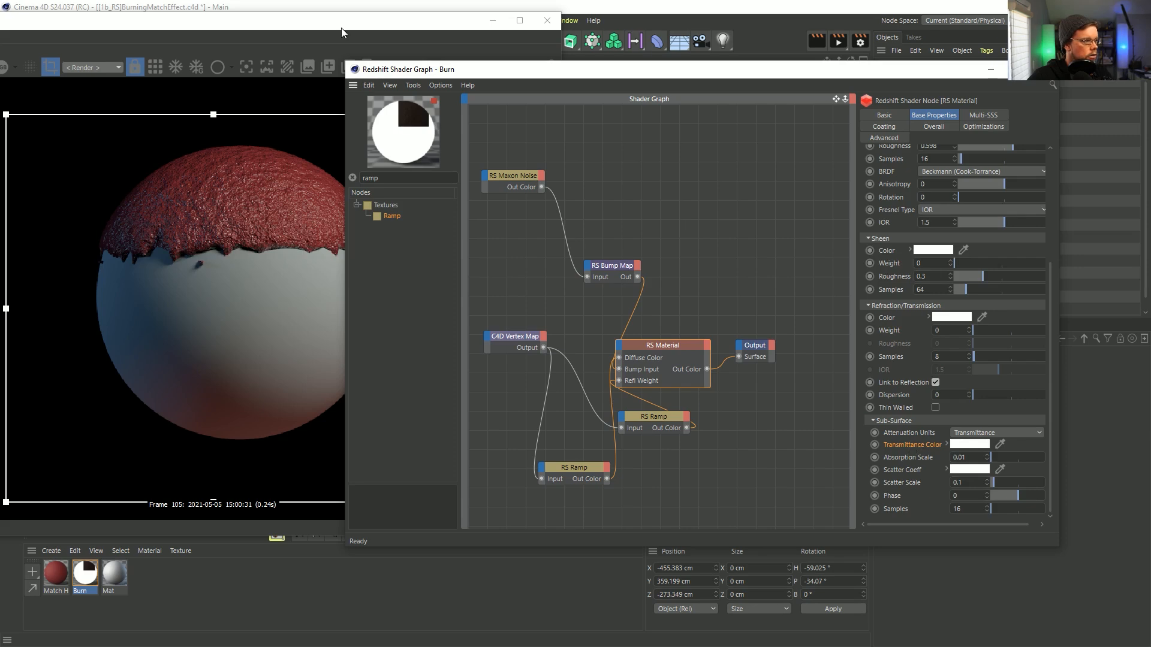
drag(336, 20, 483, 13)
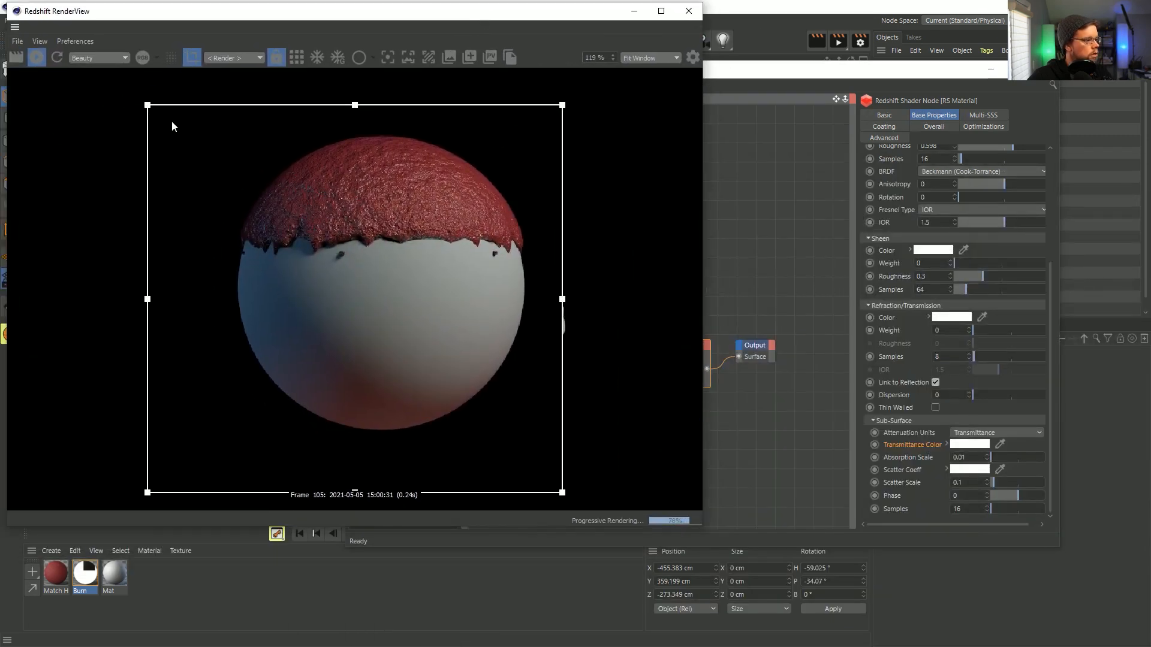
click(40, 56)
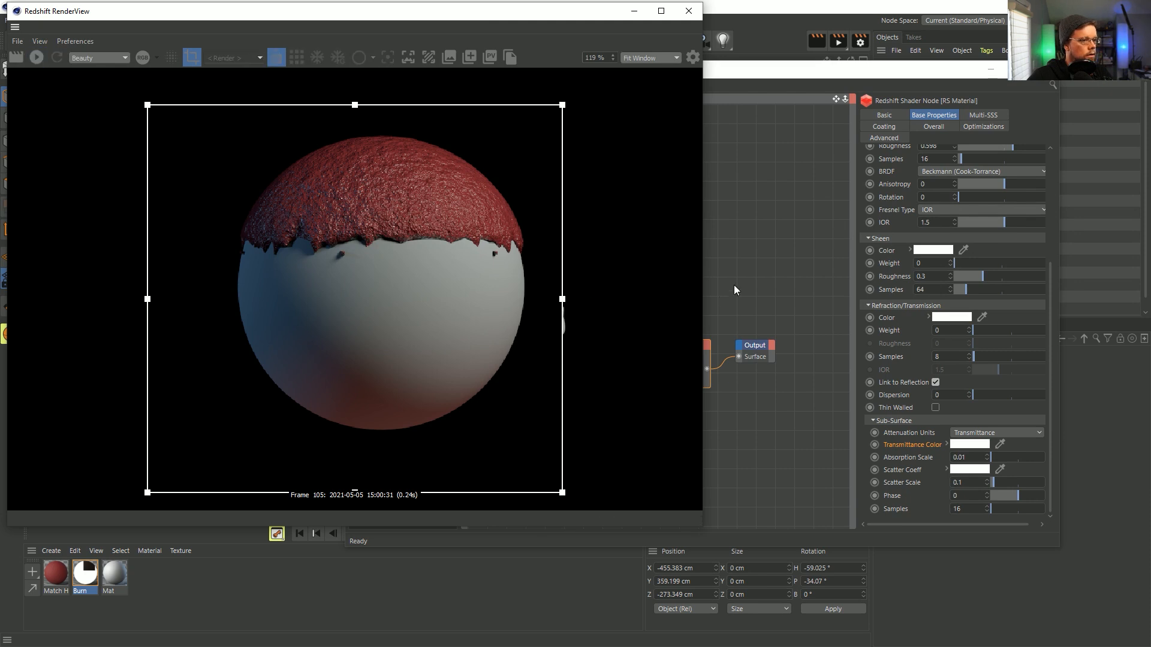
click(915, 440)
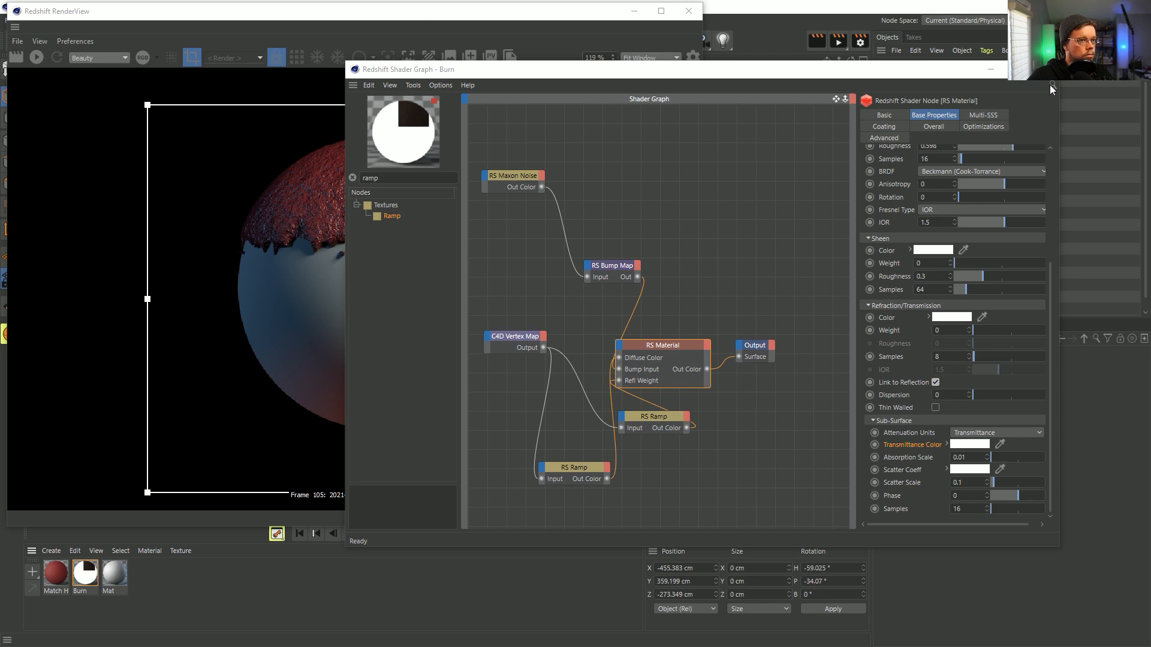
Close the Burn shader graph, advance the timeline to frame 106 and restart the live render in the Redshift RenderView
click(1046, 69)
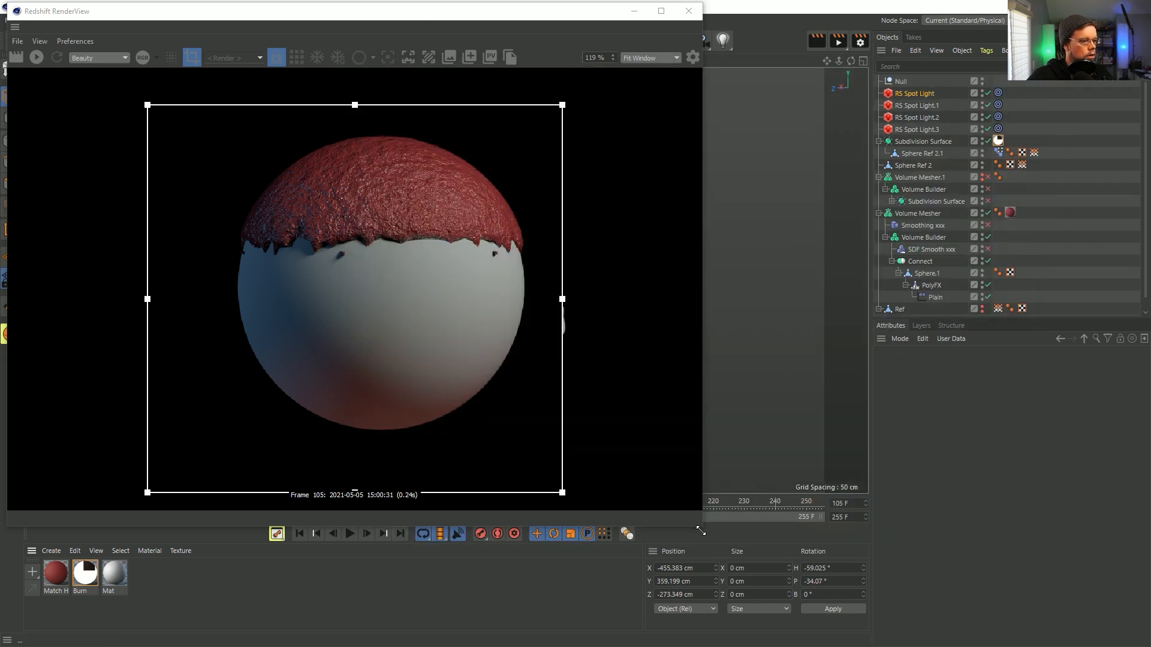
drag(538, 15, 606, 577)
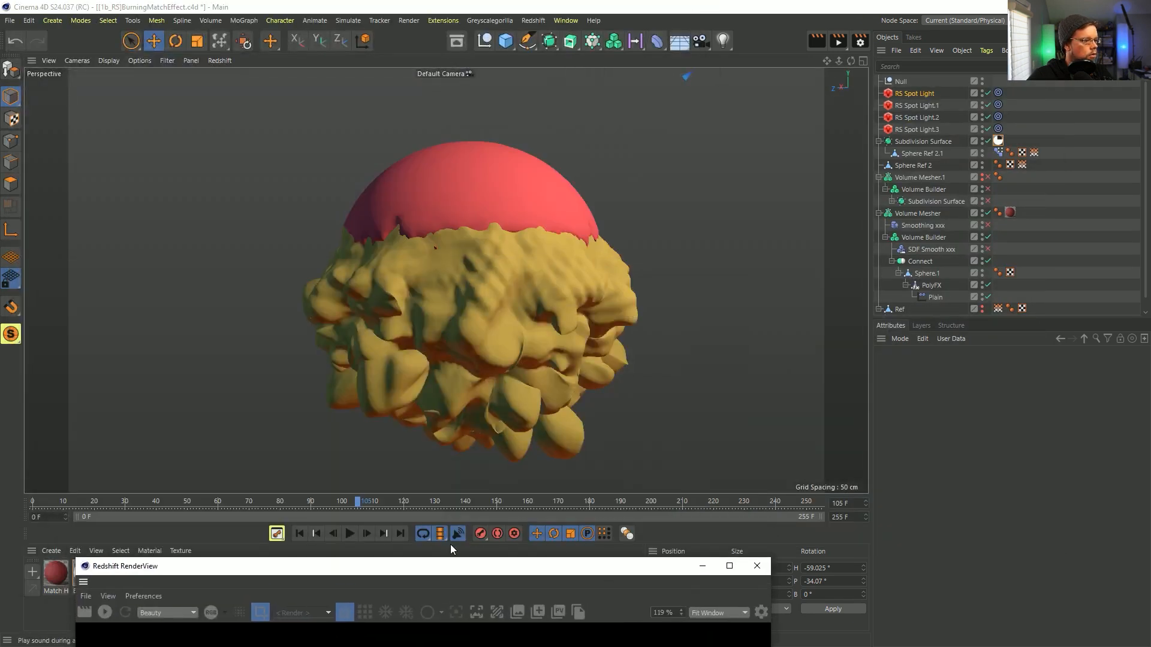
click(368, 534)
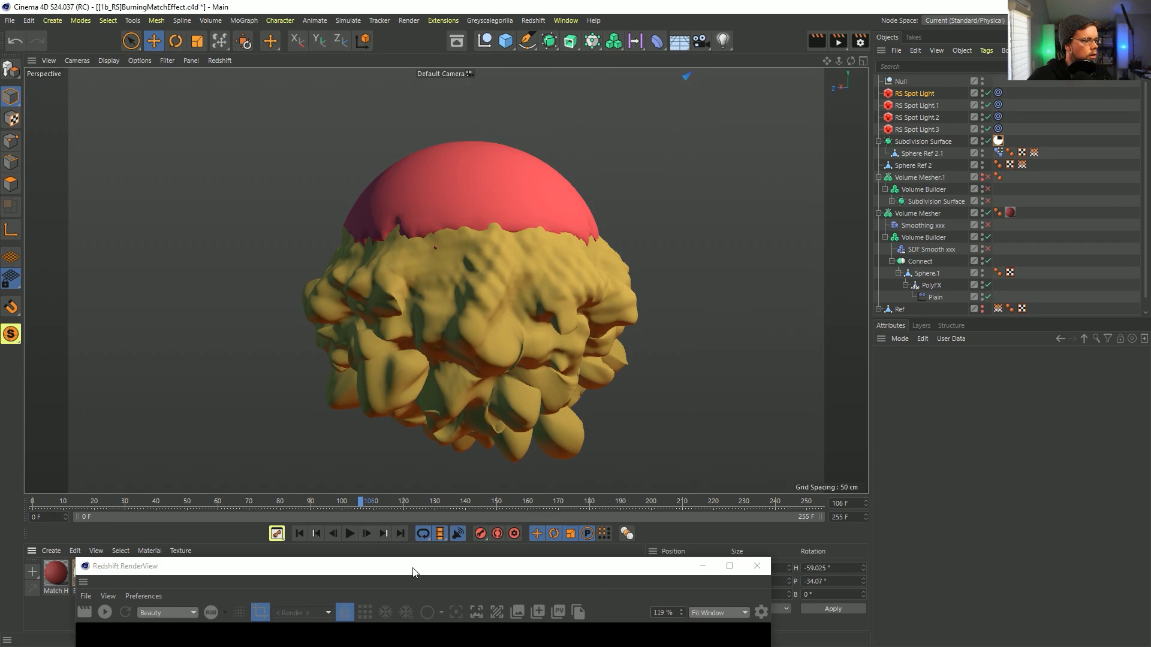
drag(416, 571, 405, 55)
click(119, 98)
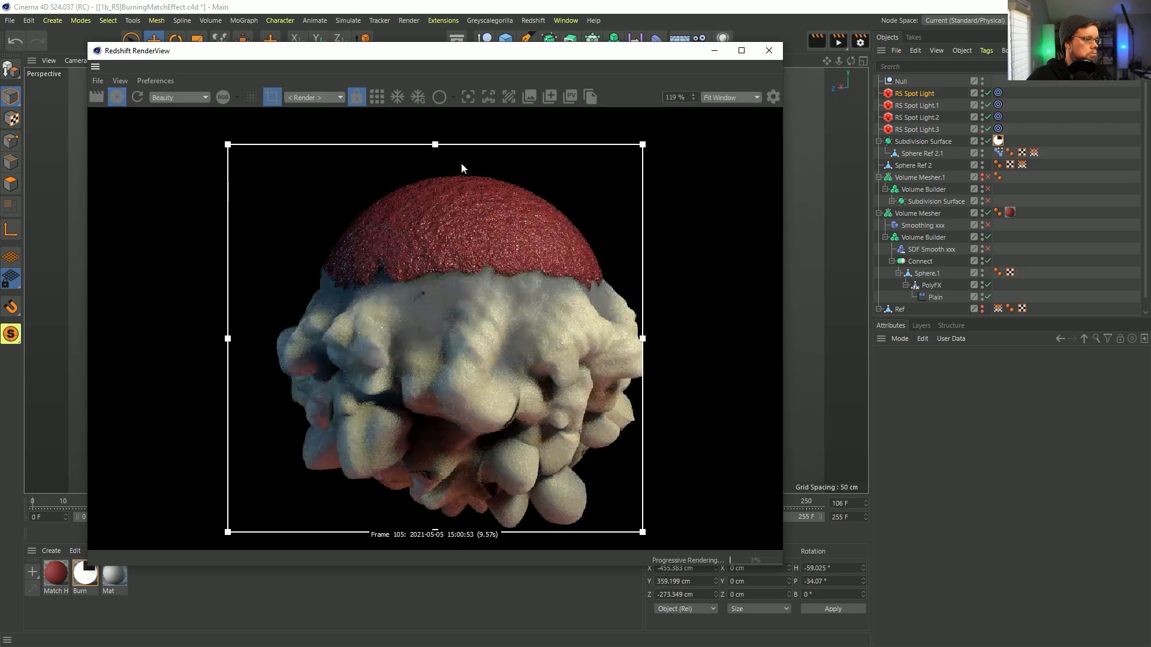
Reopen the Burn material's shader graph and arrange its window beside the Redshift RenderView
click(85, 575)
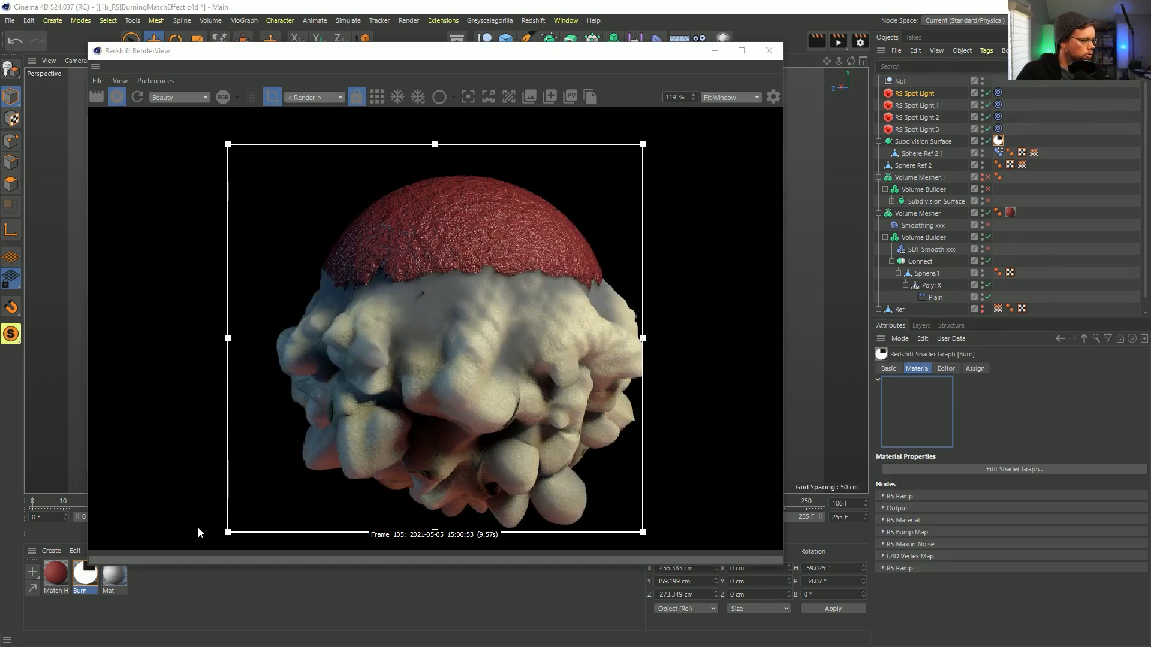
double_click(85, 574)
drag(683, 132, 845, 131)
mouse_move(657, 56)
mouse_down()
mouse_move(480, 47)
mouse_move(410, 1)
mouse_up()
drag(642, 3, 218, 20)
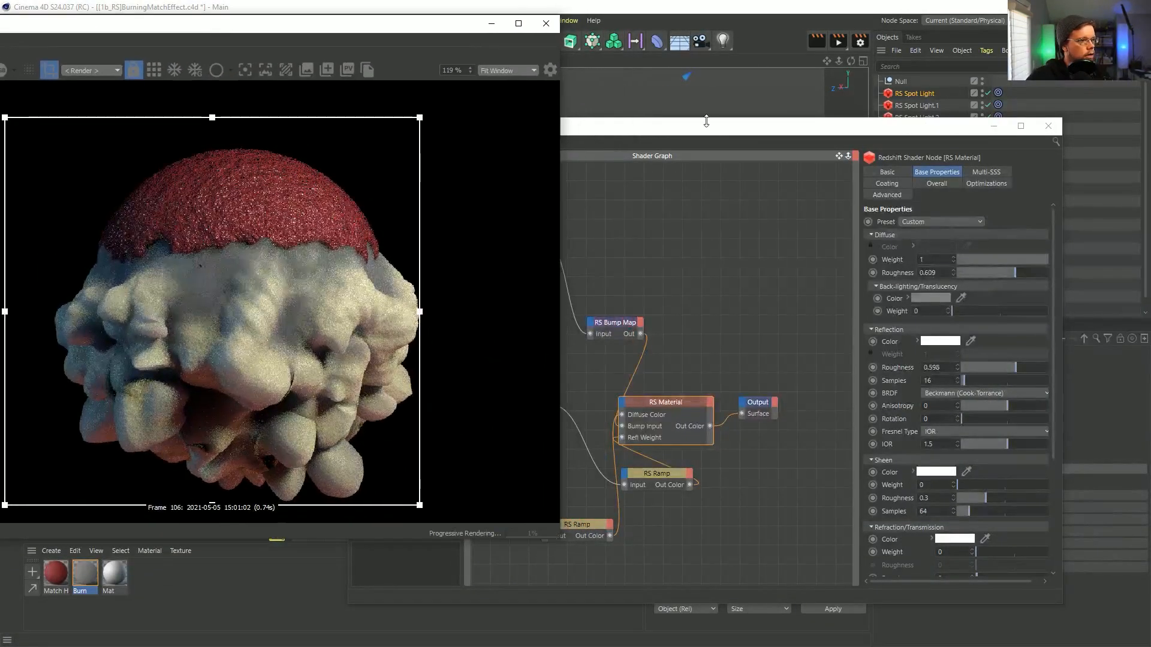
drag(653, 126, 656, 81)
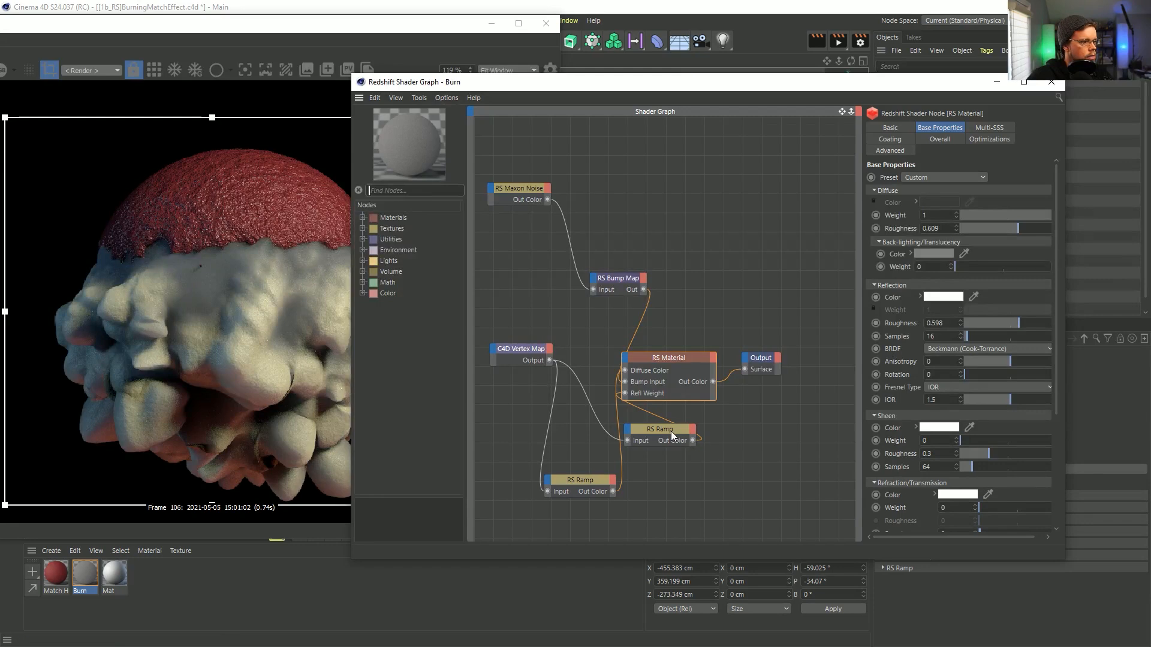
Connect the reflection ramp's Out Color to the RS Material's Refr Transmittance input as well
drag(664, 430, 626, 363)
mouse_move(676, 458)
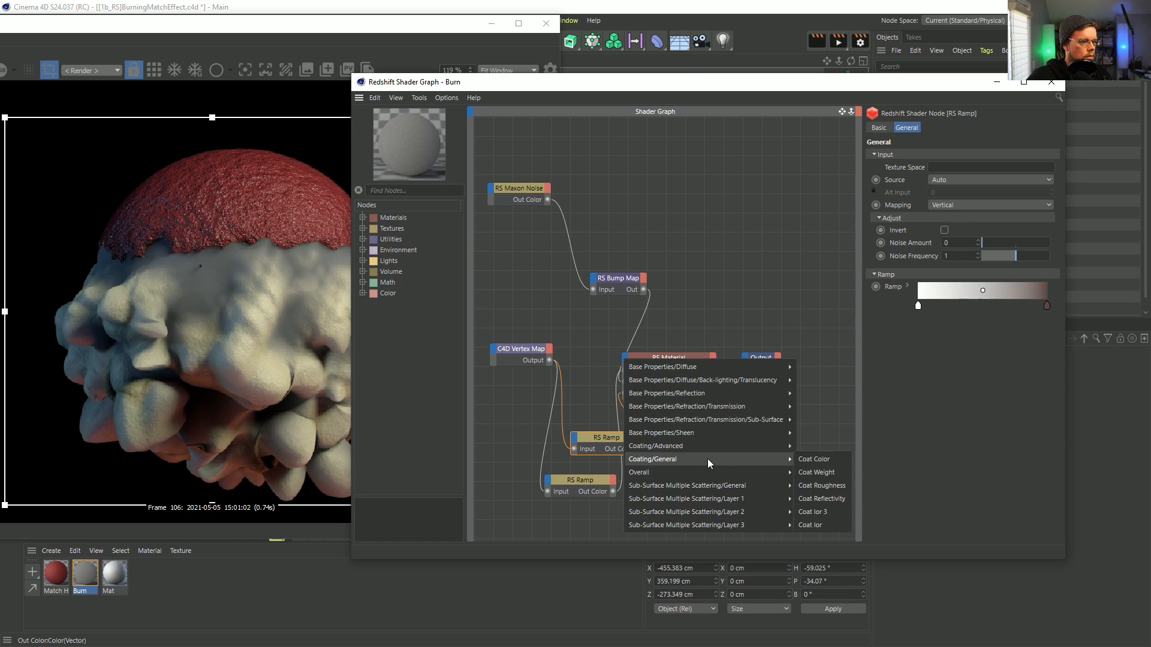
mouse_move(728, 419)
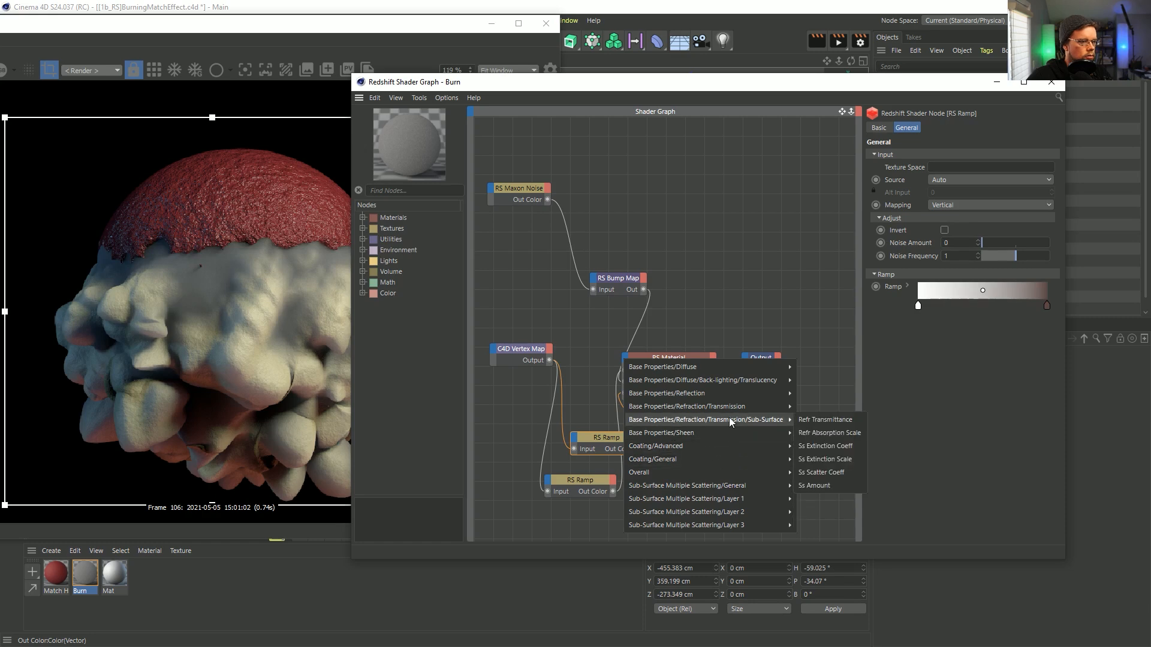
click(840, 419)
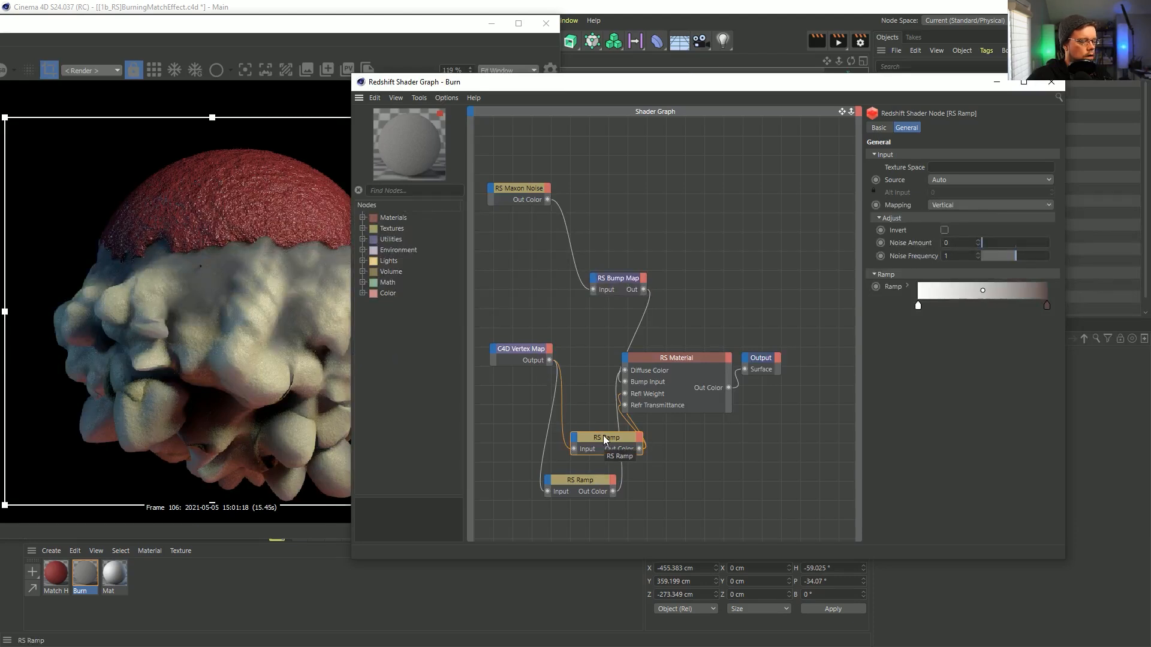
Duplicate the reflection ramp, feed the copy from the C4D Vertex Map and connect it to the RS Material's Refr Transmittance
click(588, 486)
drag(602, 439, 548, 451)
click(655, 456)
drag(655, 455, 582, 322)
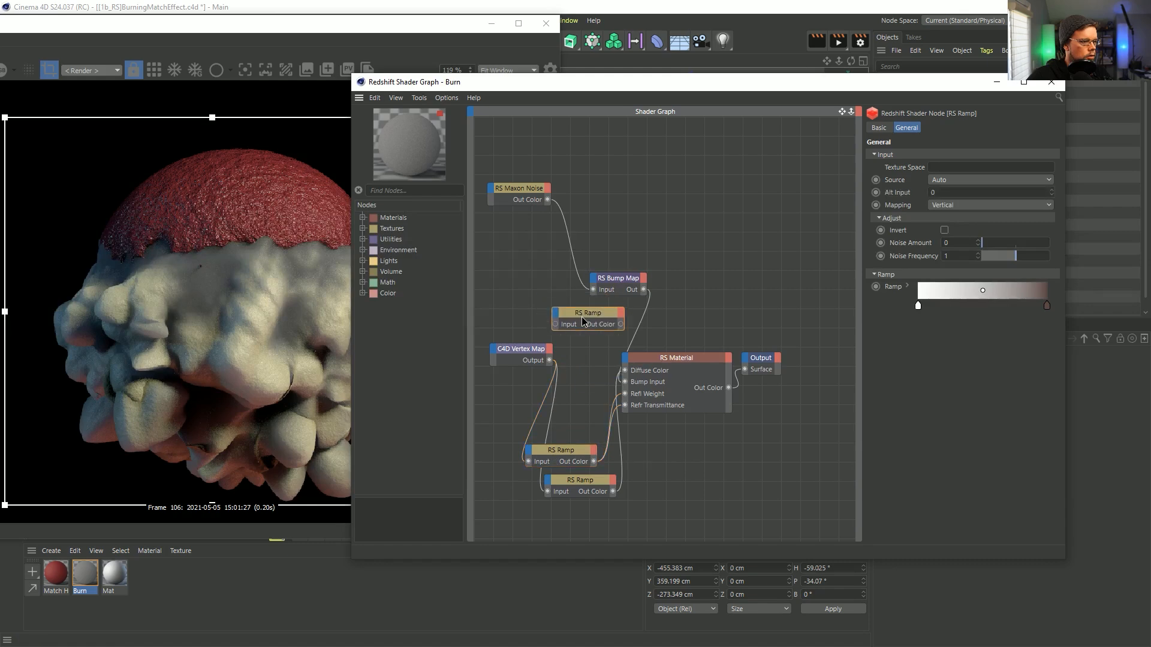
drag(549, 361, 623, 408)
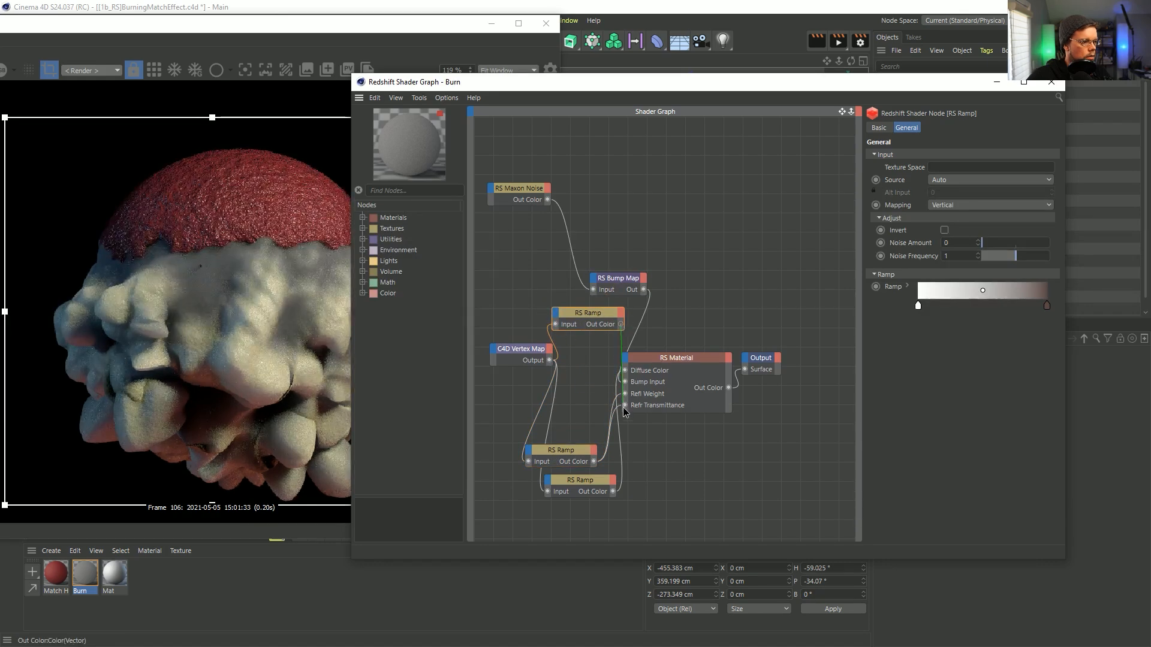
Change the duplicated ramp's dark knot to pure black and invert the gradient so it runs from black to white
click(1049, 306)
double_click(1048, 306)
drag(1019, 347, 958, 356)
click(991, 368)
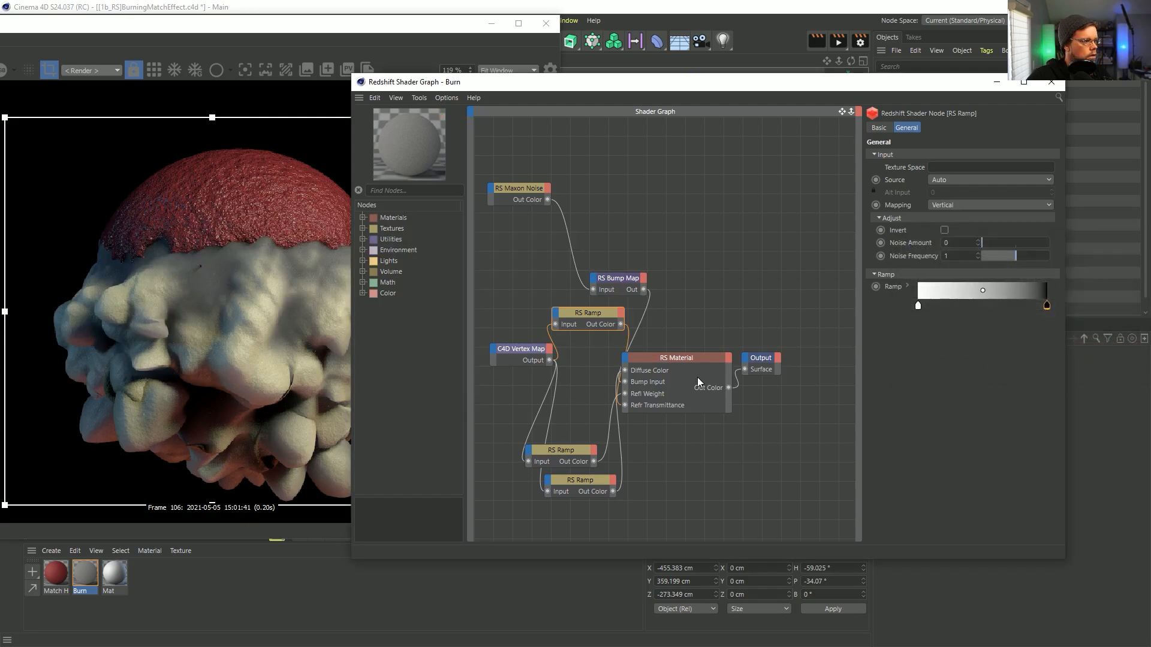
right_click(959, 294)
click(968, 302)
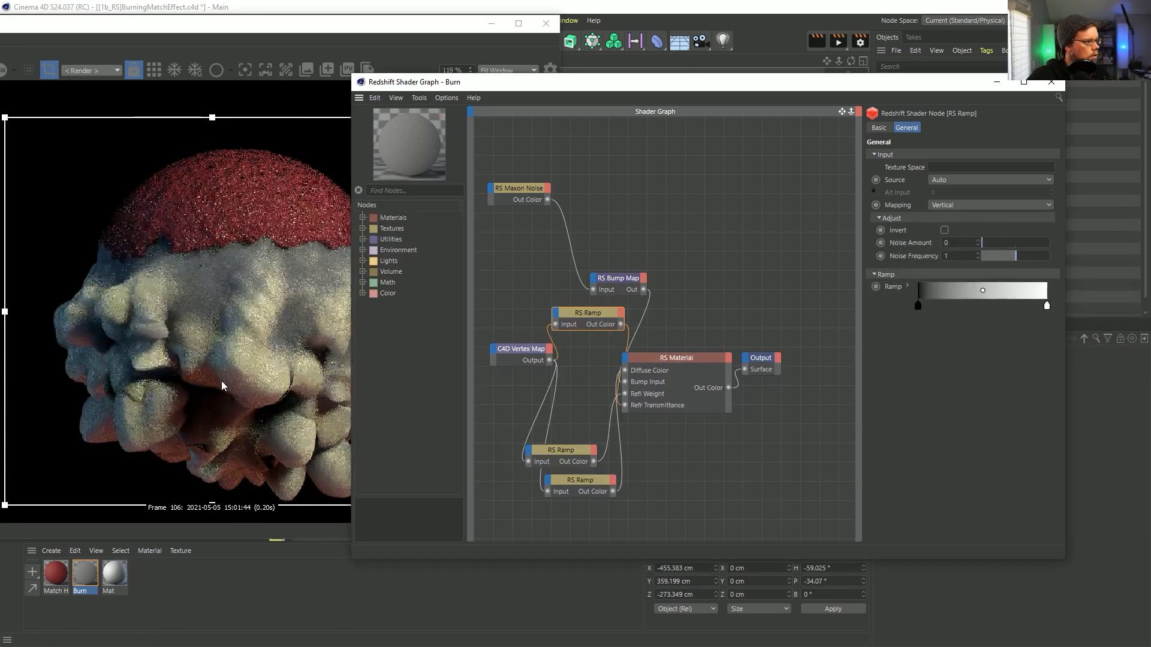
right_click(956, 295)
key(Escape)
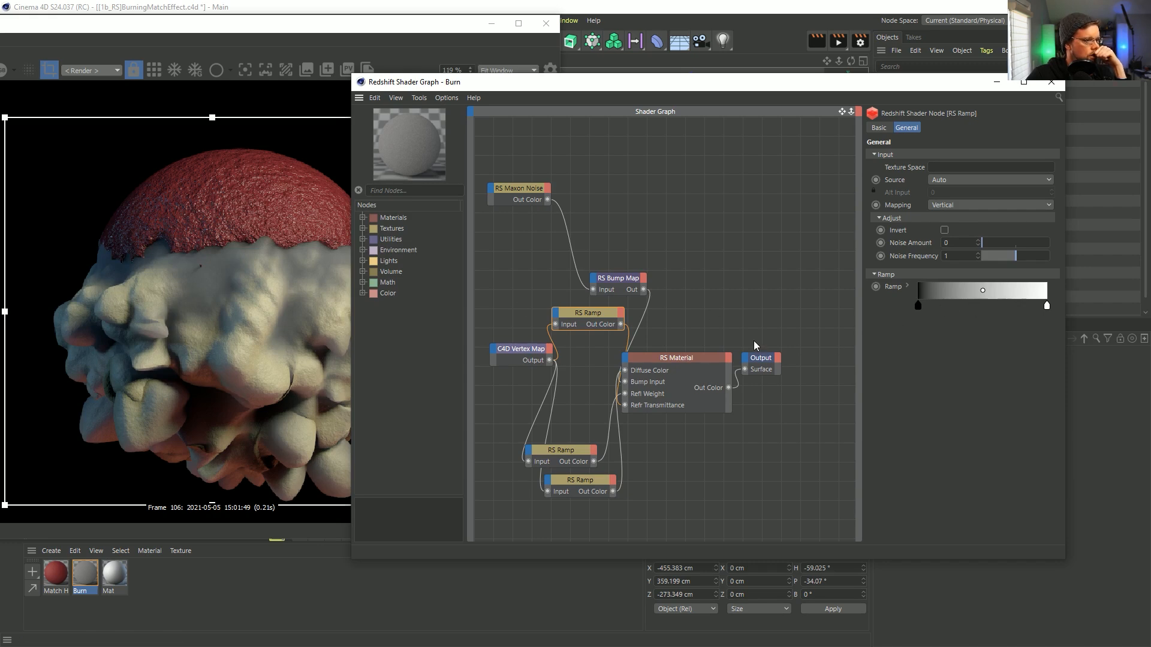
Move the RS Material and Output nodes away from the ramps and remove the Refr Transmittance connection
click(666, 409)
scroll(918, 458, down, 5)
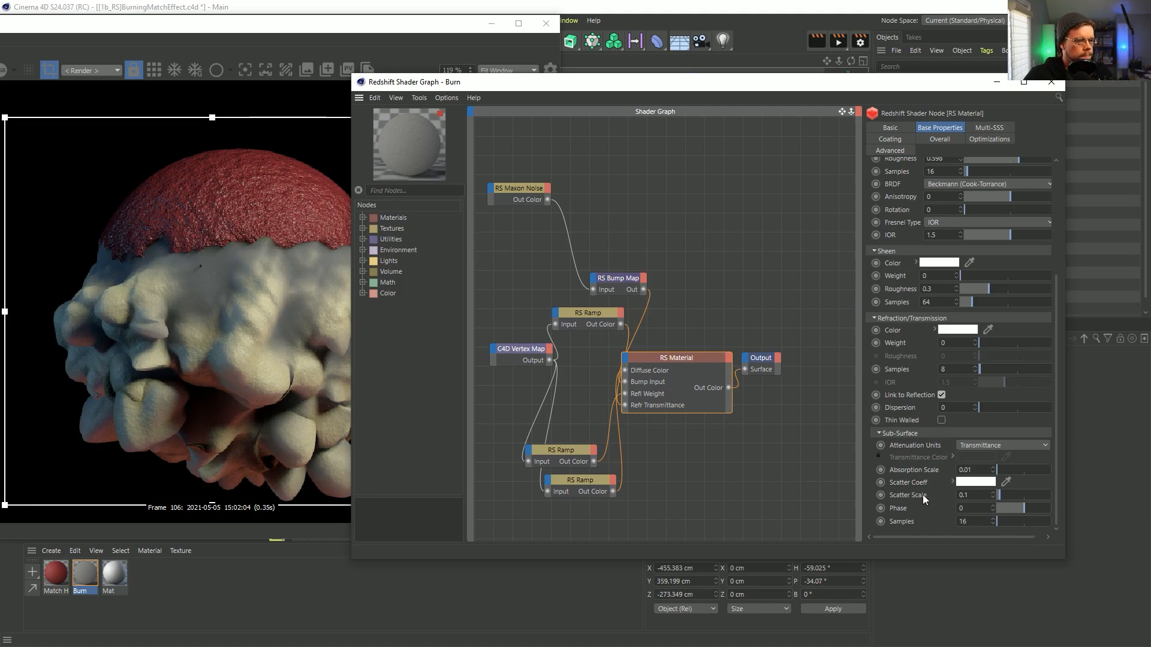
drag(659, 336, 822, 422)
drag(639, 356, 729, 322)
double_click(710, 372)
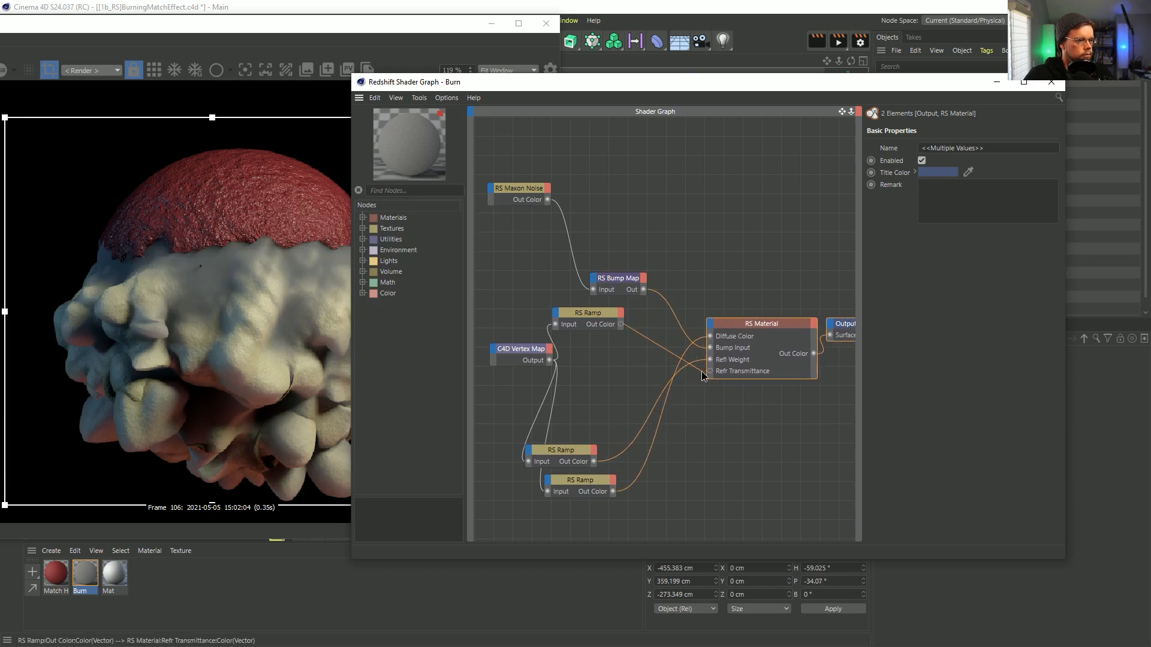
click(747, 326)
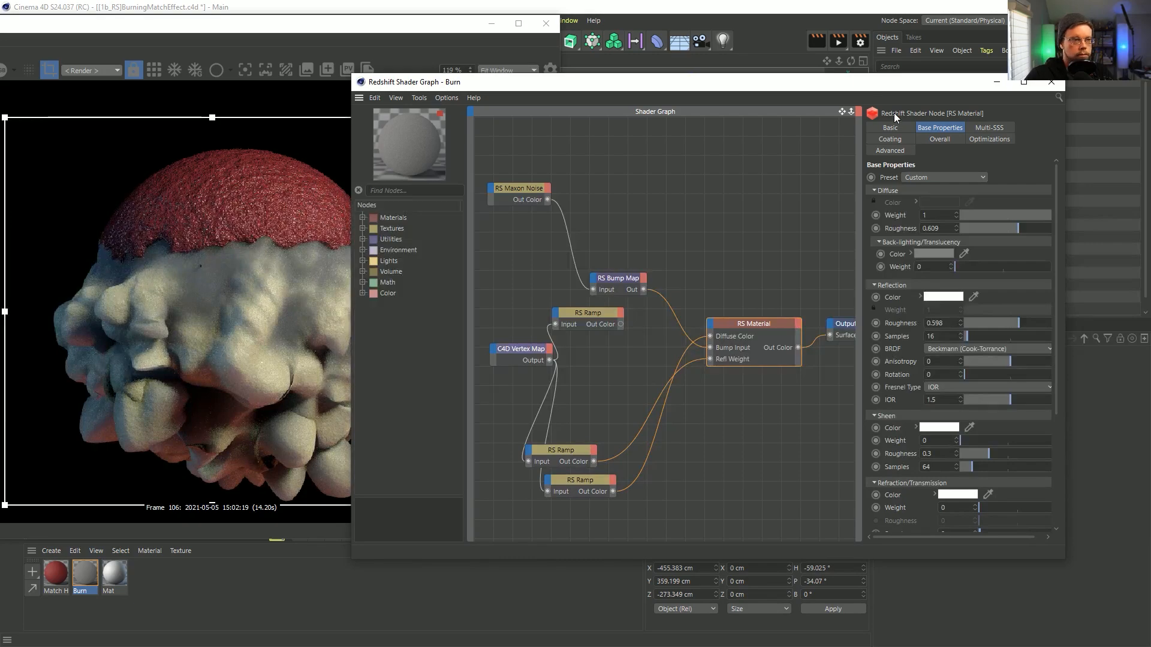
Connect the duplicated ramp's Out Color to the RS Material's sub-surface Scatter Scale (Ss Amount)
drag(879, 90, 774, 77)
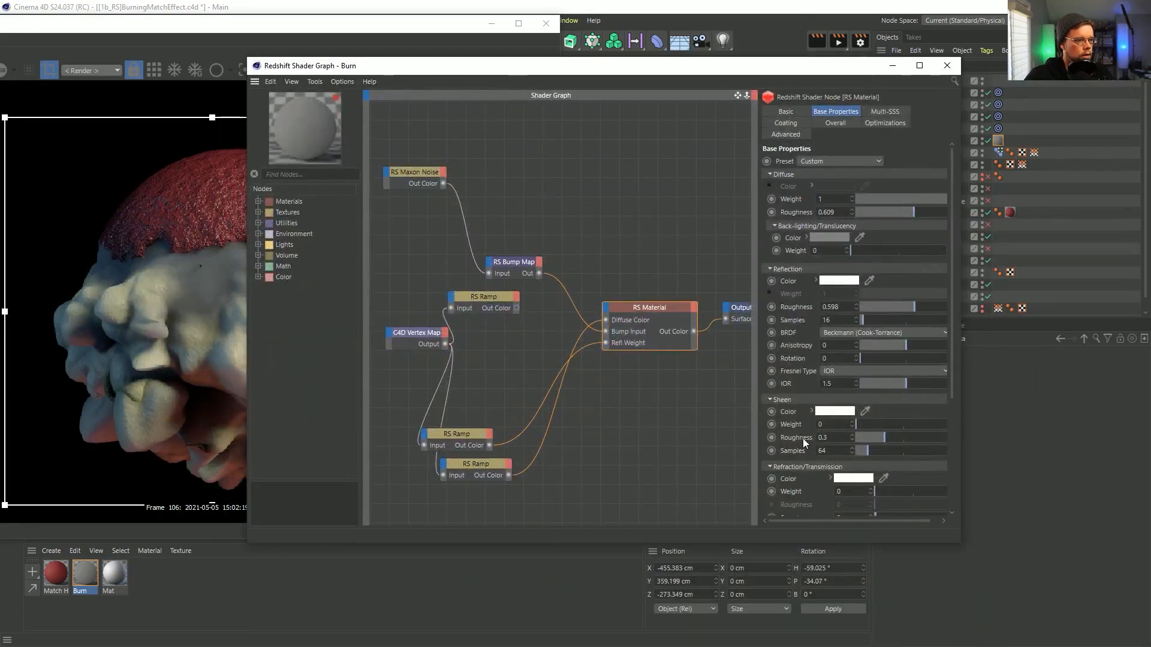
scroll(802, 431, down, 3)
scroll(832, 454, down, 4)
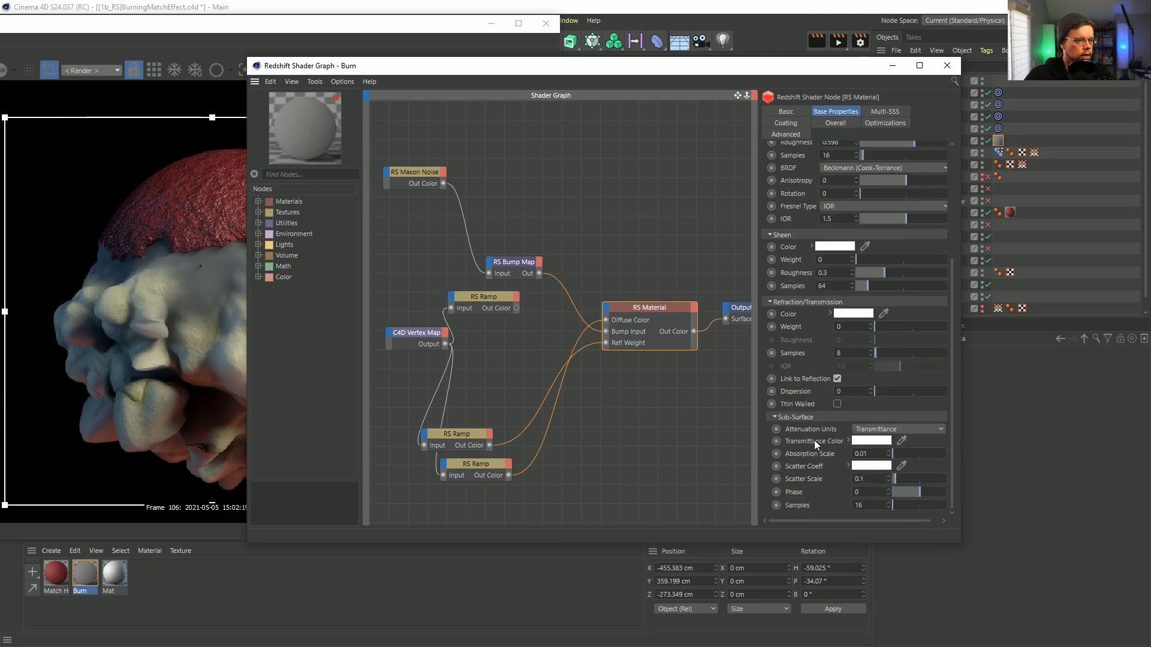
drag(811, 478, 517, 309)
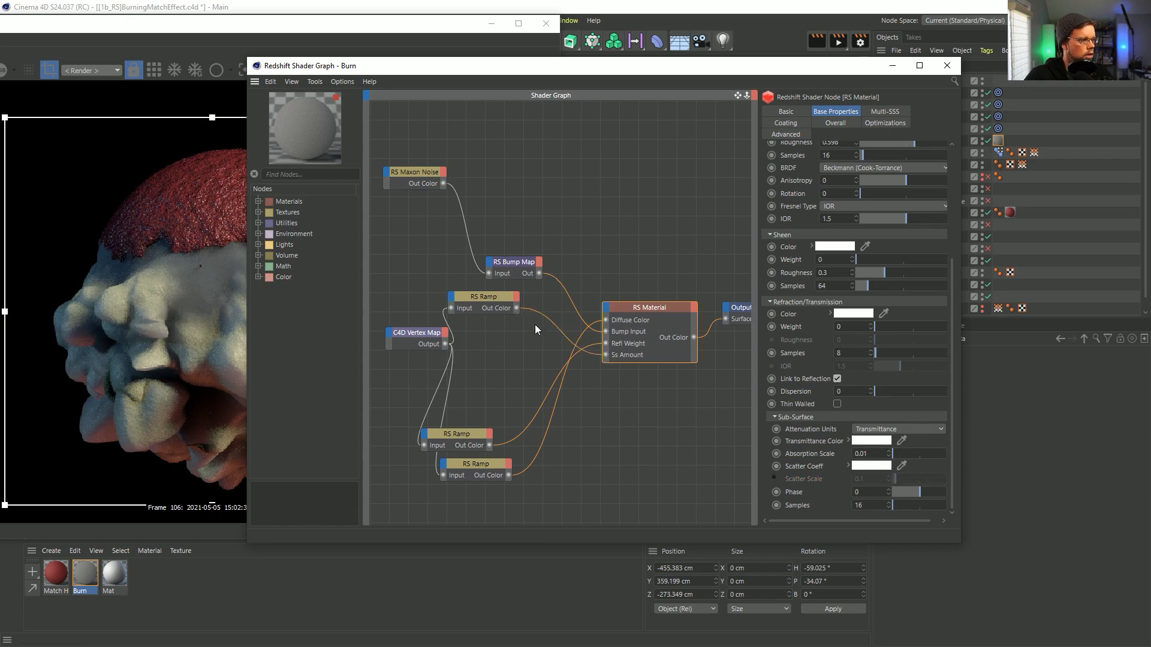
Check the duplicated ramp and the RS Material's sub-surface settings, then remove the Ss Amount connection
click(486, 298)
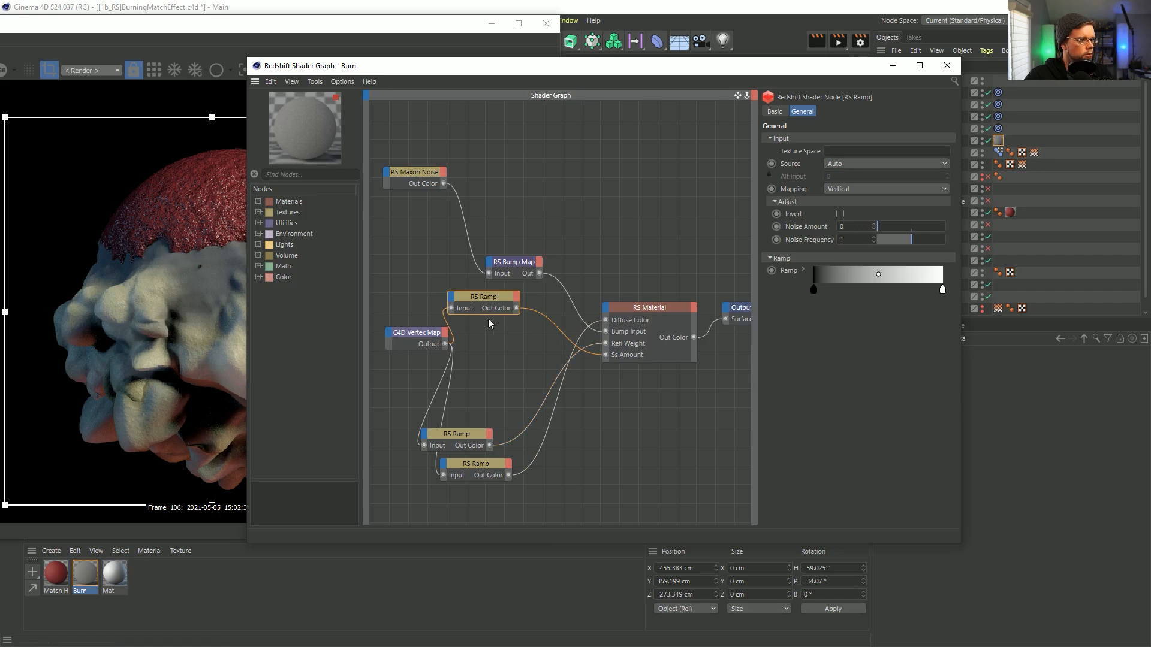
drag(651, 355, 585, 367)
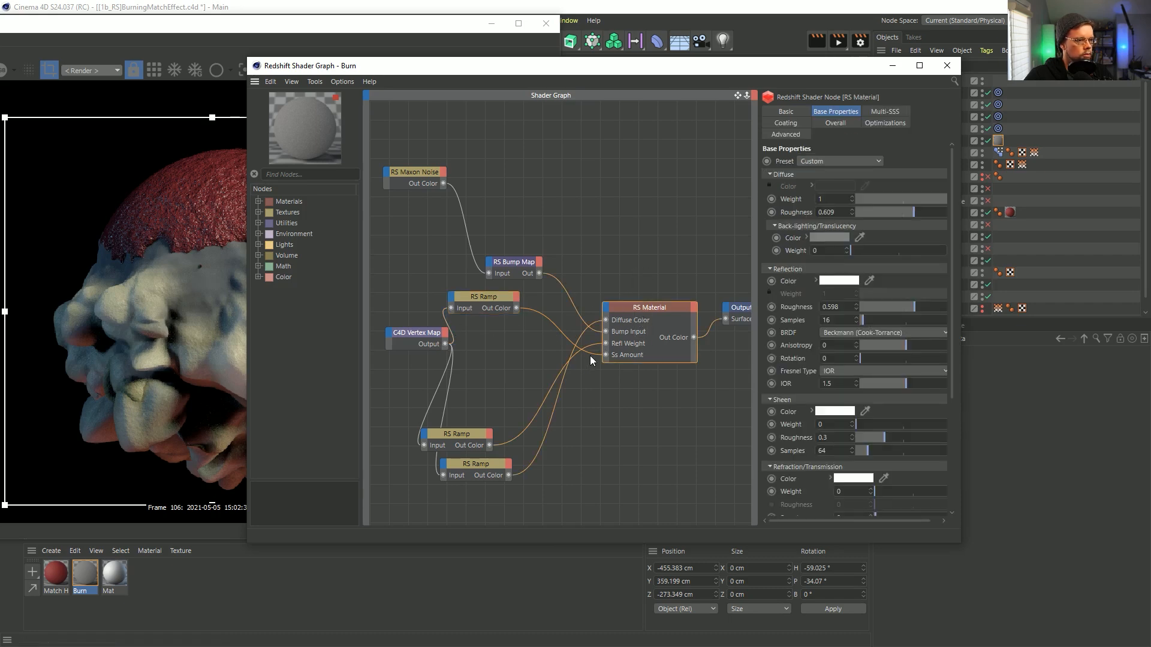
scroll(809, 447, down, 4)
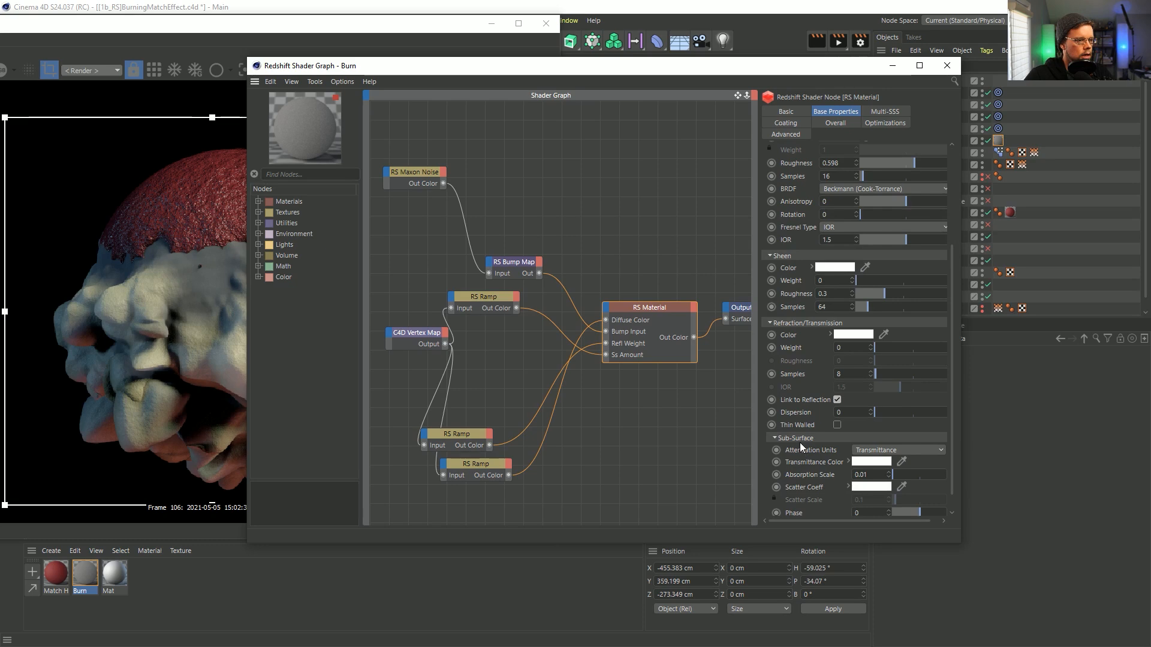
scroll(802, 406, down, 1)
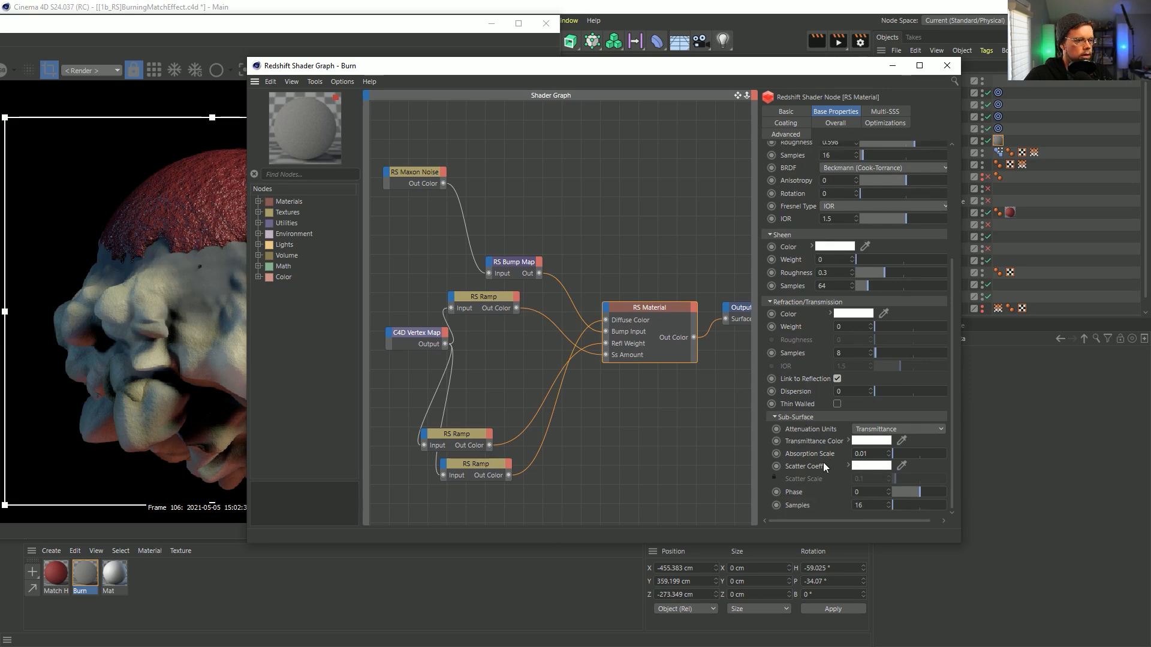
click(559, 332)
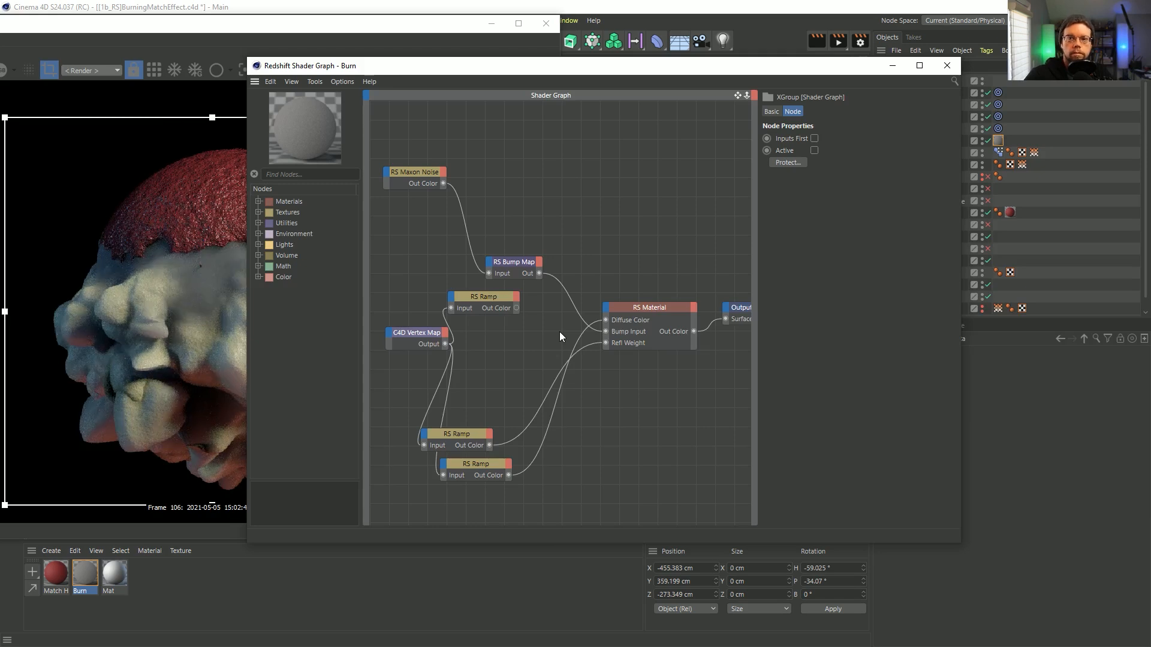
Space out the two lower ramps and invert the gradient of the ramp driving Refl Weight, from dark to white
drag(468, 427, 508, 405)
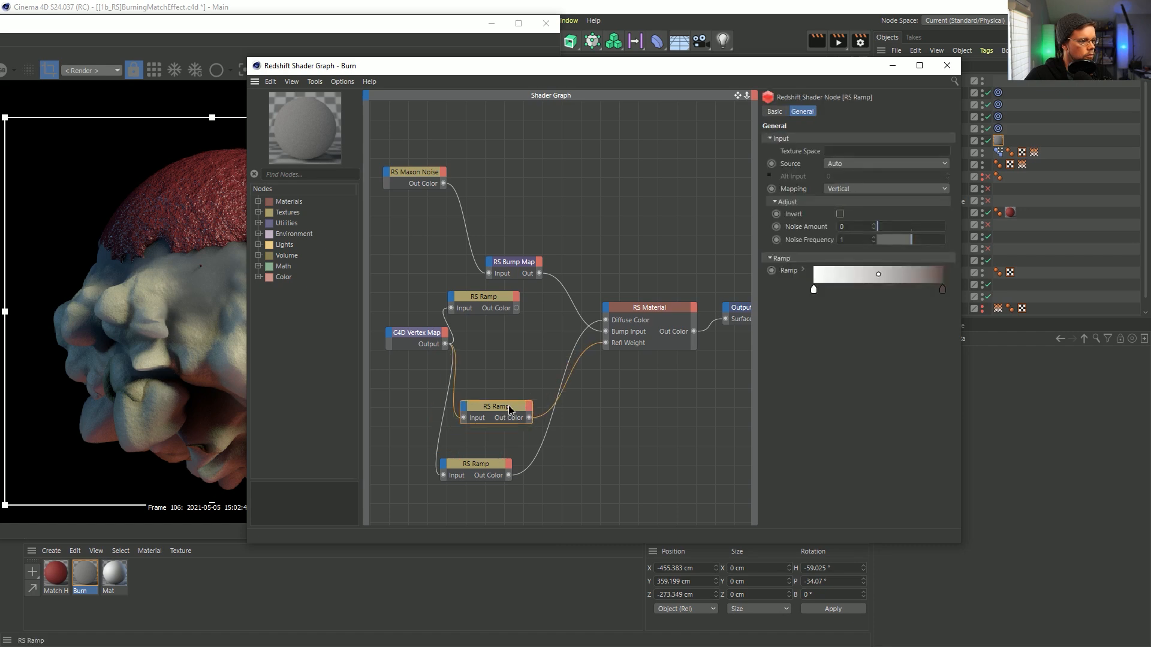
drag(498, 451, 479, 490)
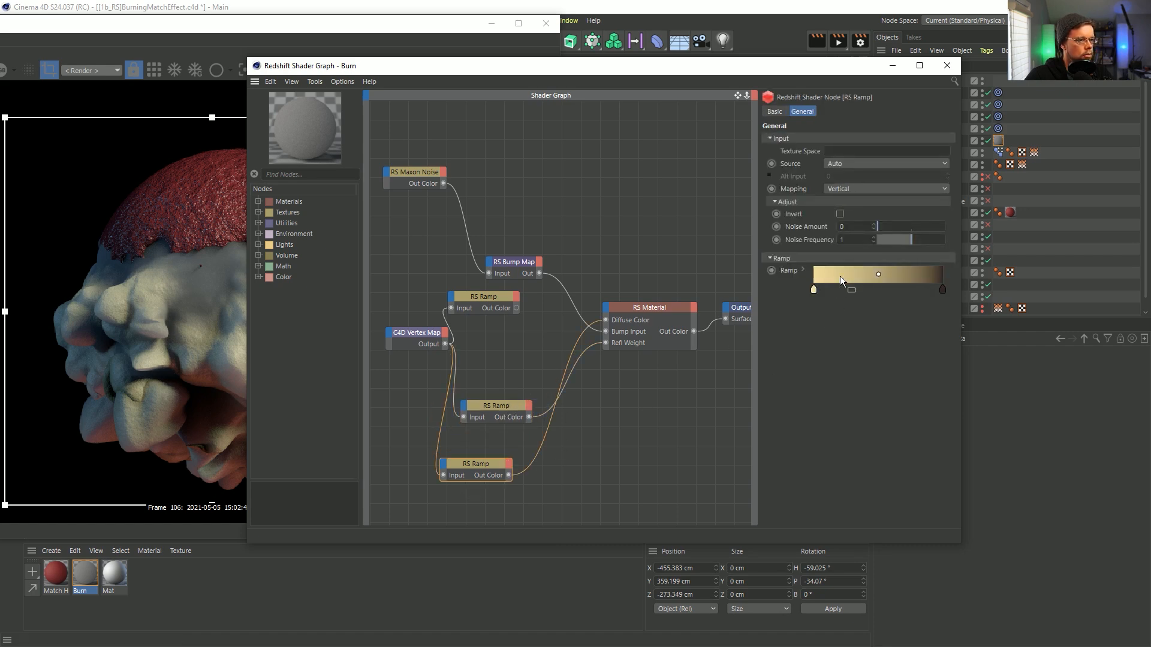
click(507, 407)
right_click(855, 279)
click(897, 282)
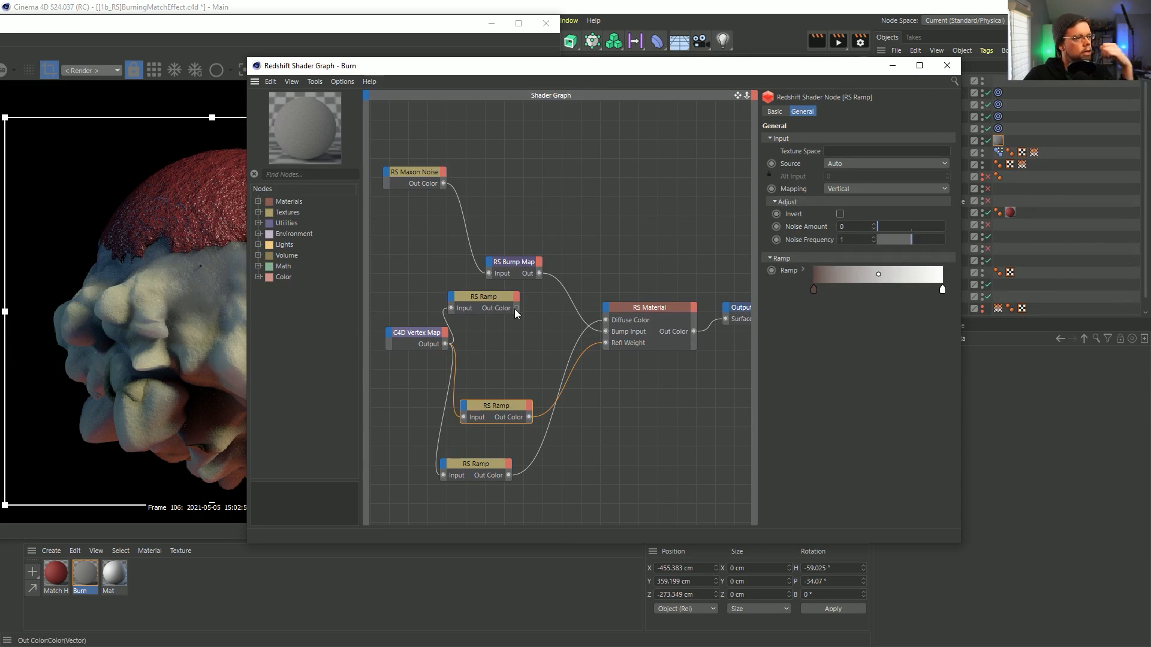
Review the RS Material's Sub-Surface settings and move the shader graph window clear of the rendered match head
click(637, 310)
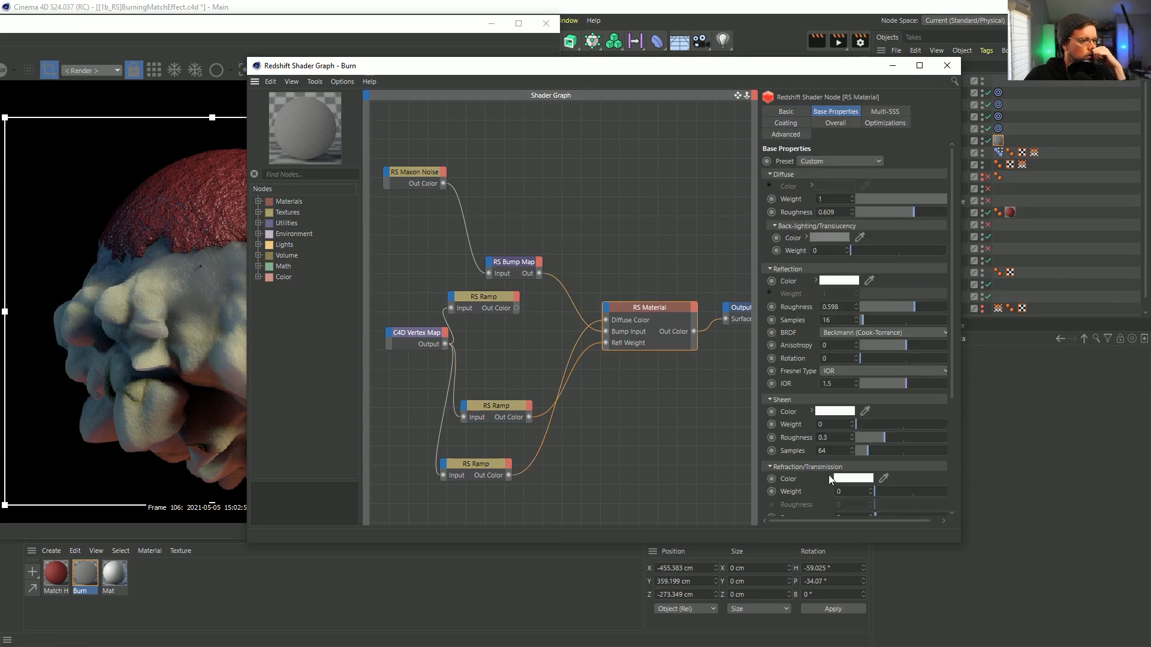
scroll(790, 446, down, 5)
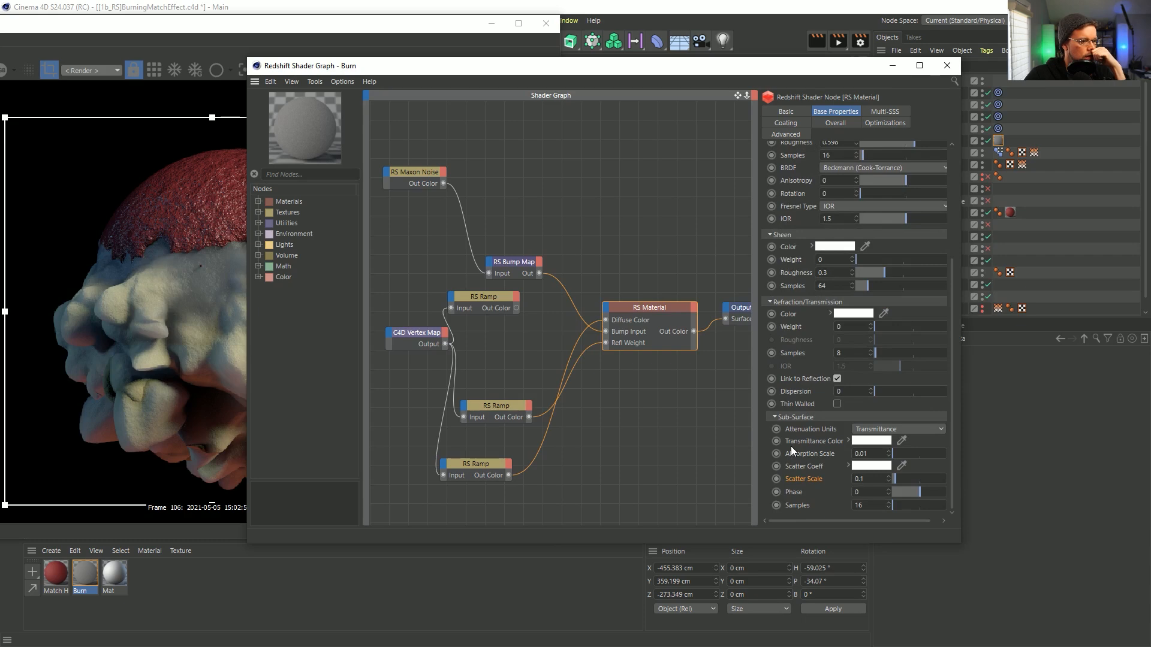
drag(395, 70, 577, 77)
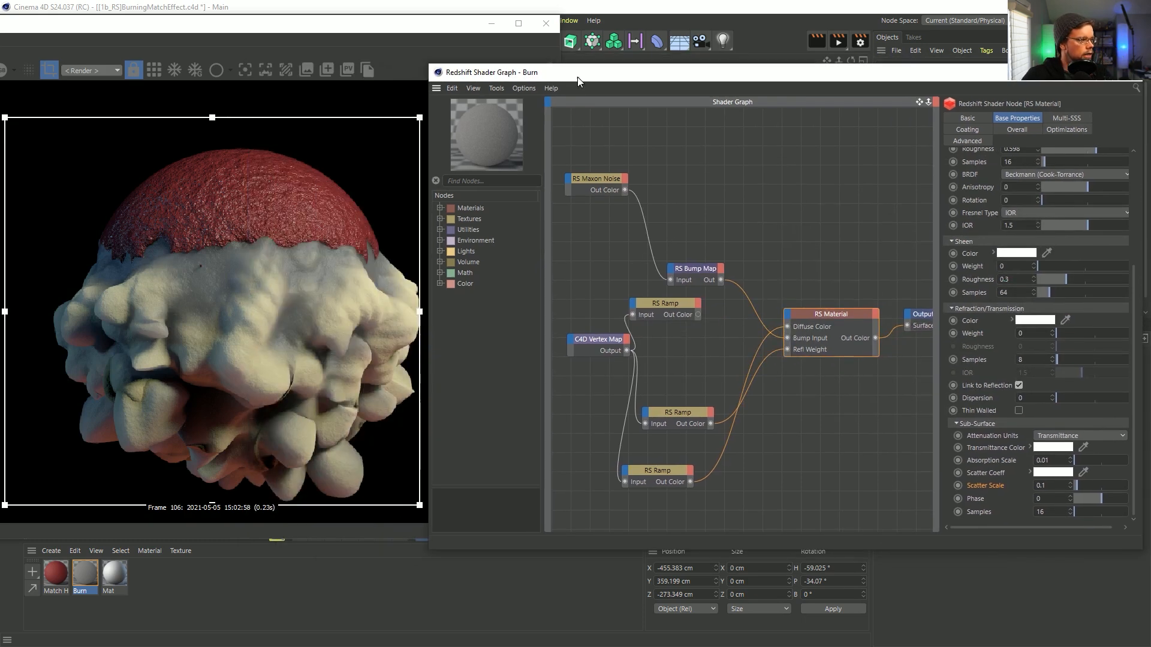
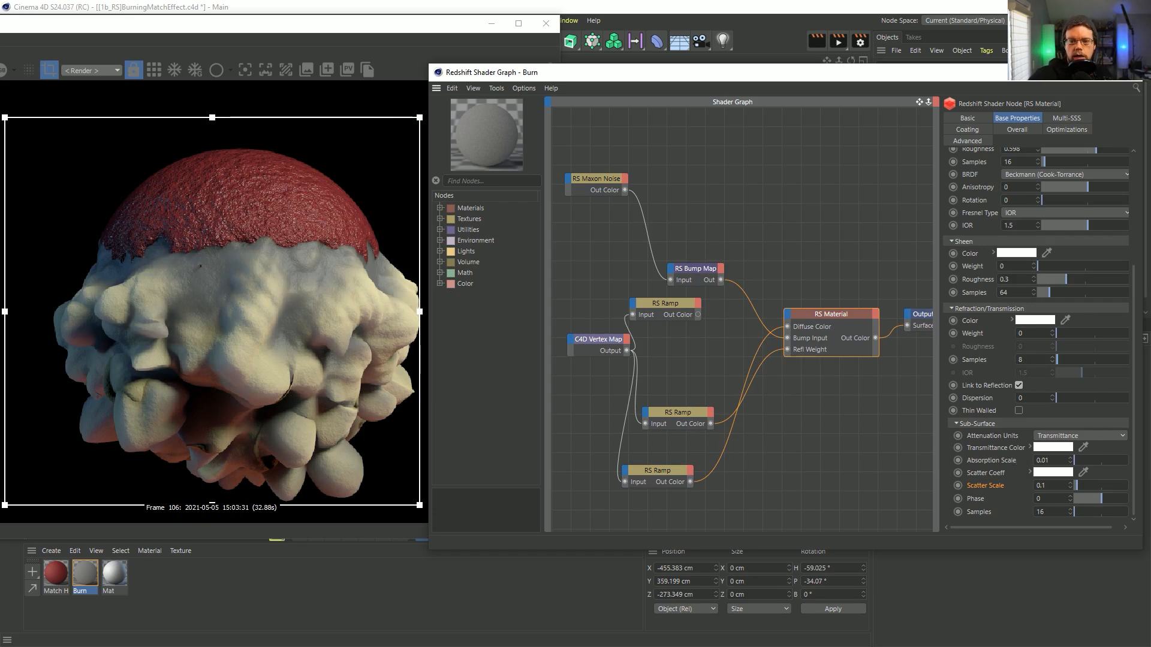
click(1068, 119)
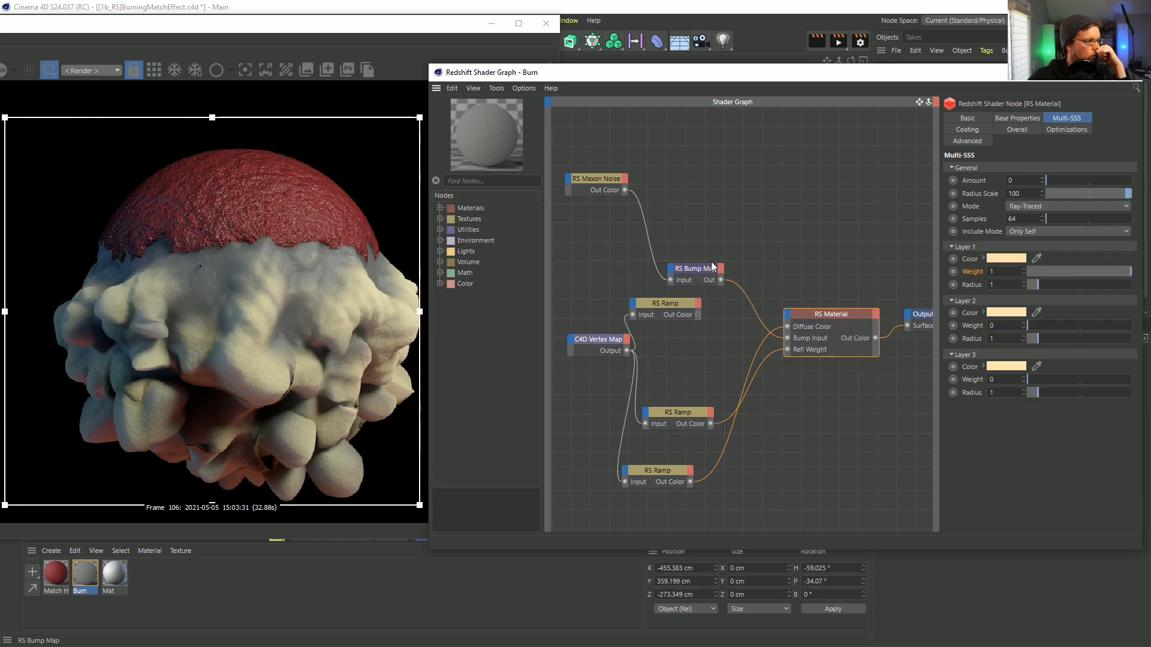
drag(697, 314, 783, 312)
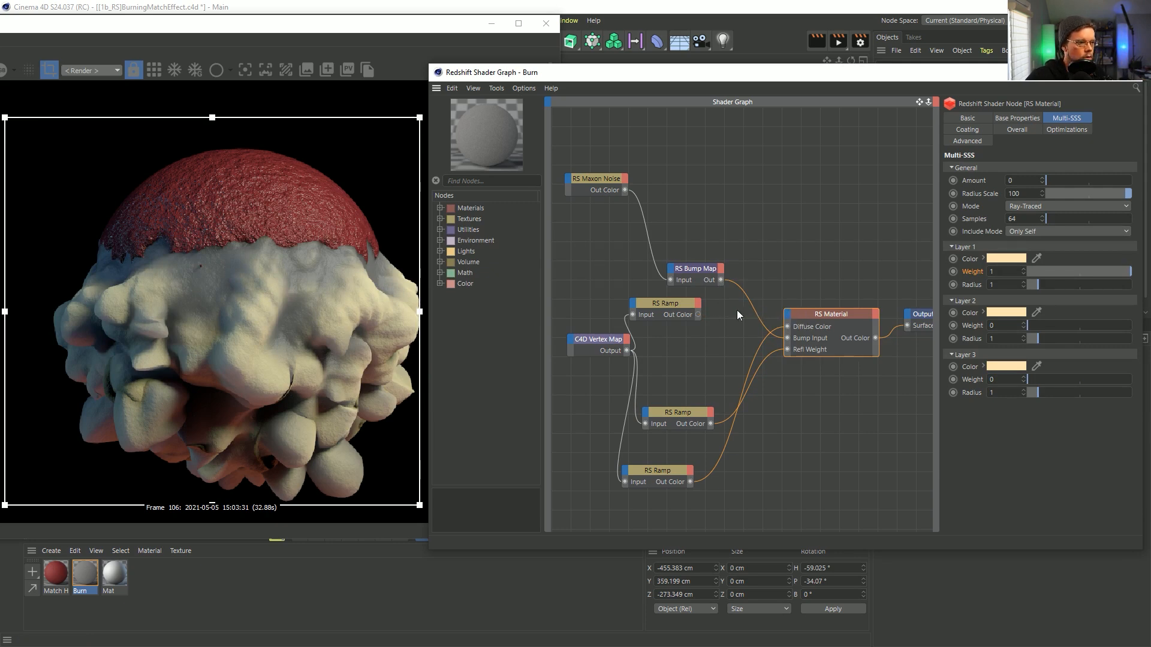
drag(698, 315, 787, 315)
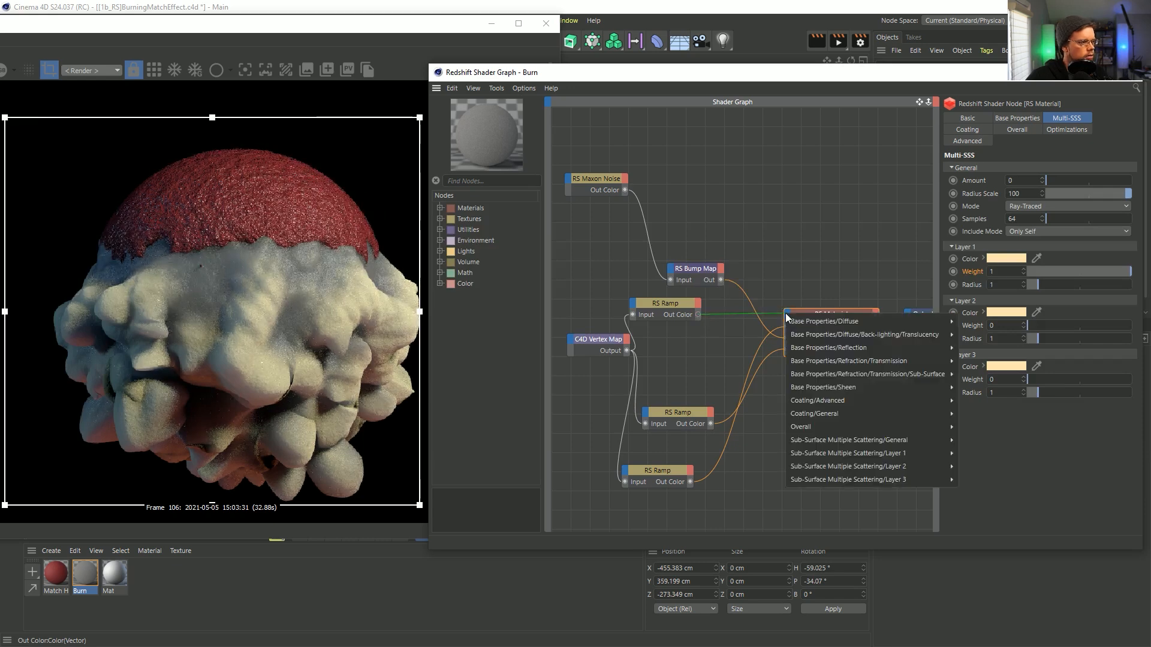
click(762, 323)
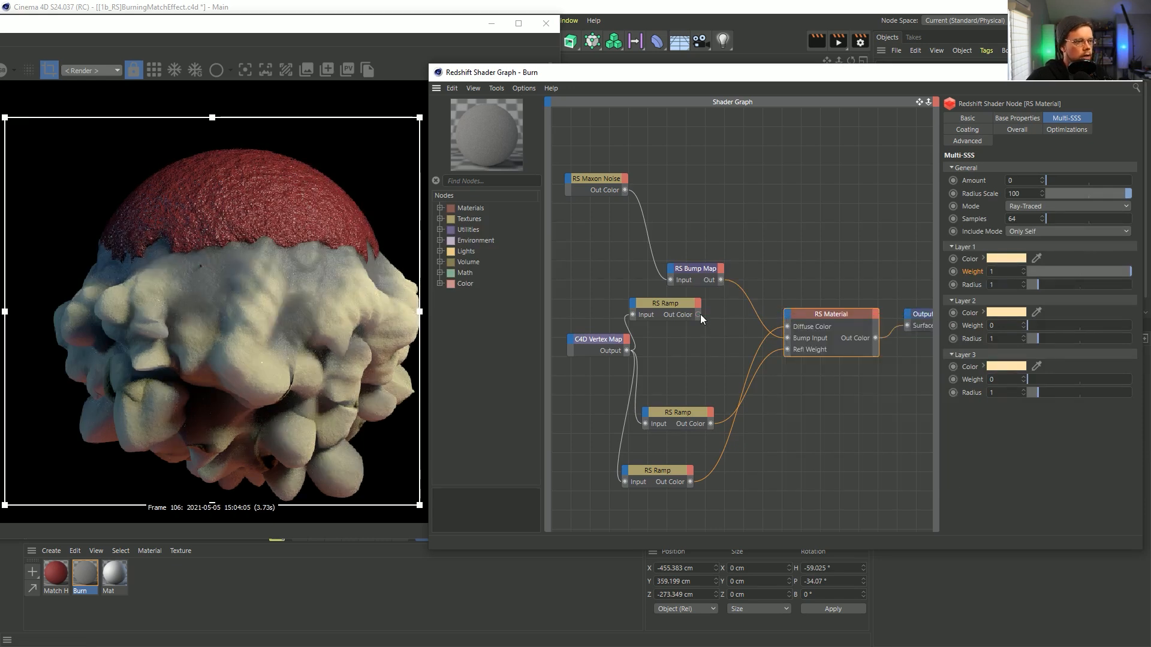
drag(698, 319, 789, 316)
mouse_move(852, 442)
click(764, 396)
click(701, 363)
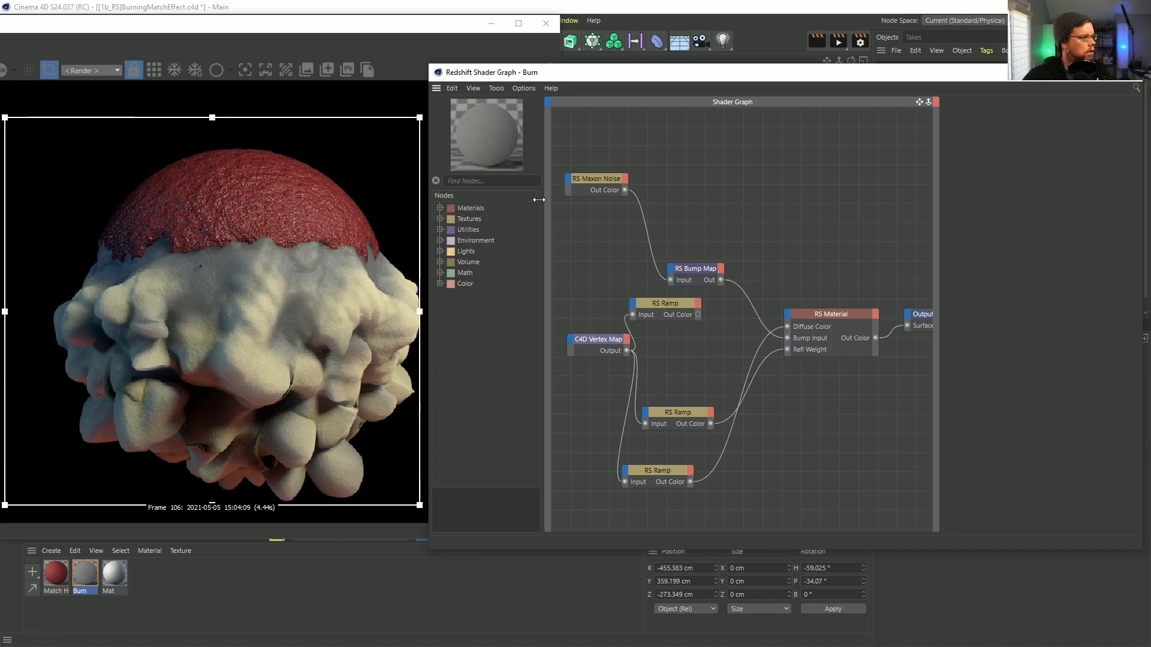
Close the shader graph and resize the Redshift RenderView so it sits above the timeline
click(1129, 72)
drag(223, 30, 413, 41)
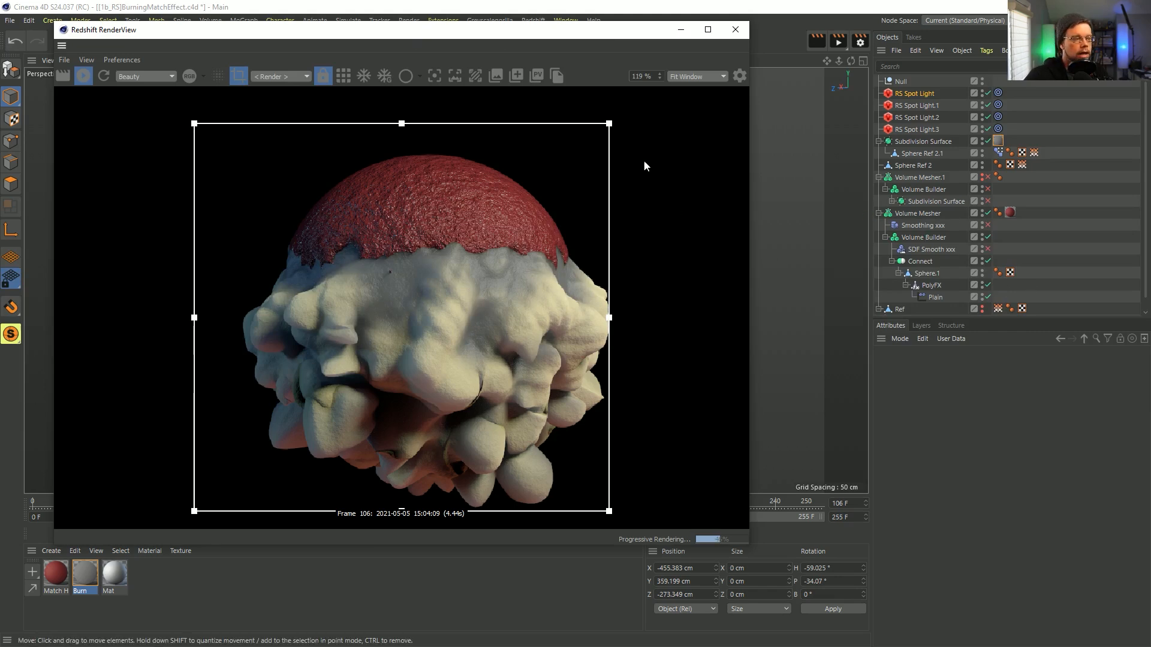
drag(569, 38, 581, 117)
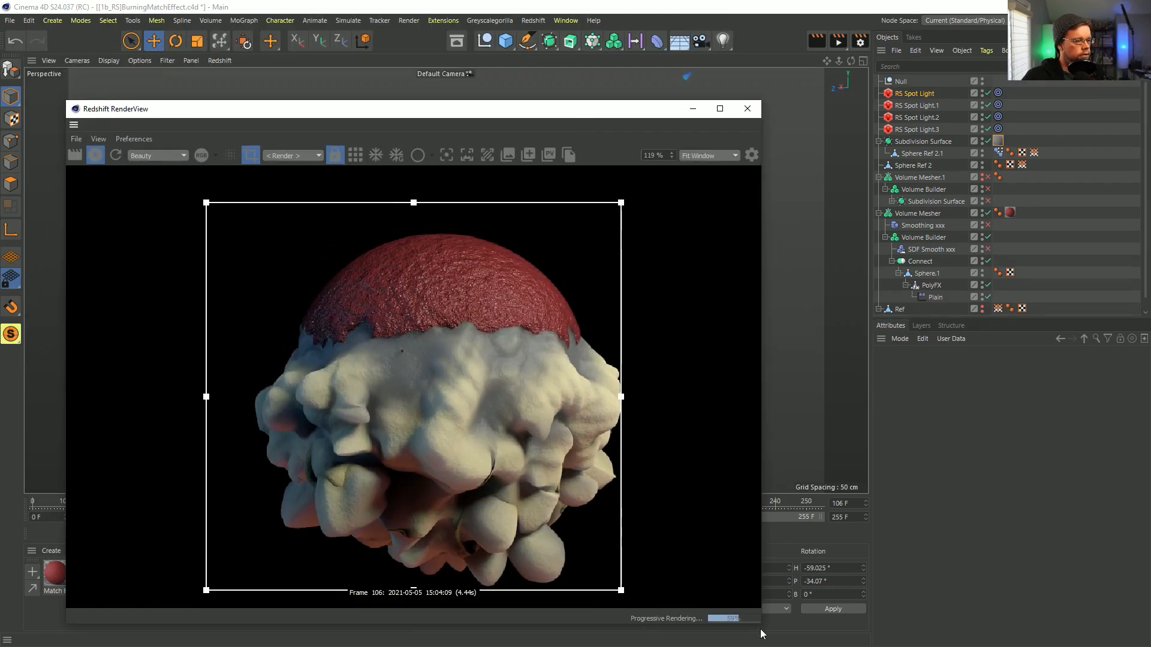
drag(761, 626, 687, 500)
drag(529, 116, 498, 81)
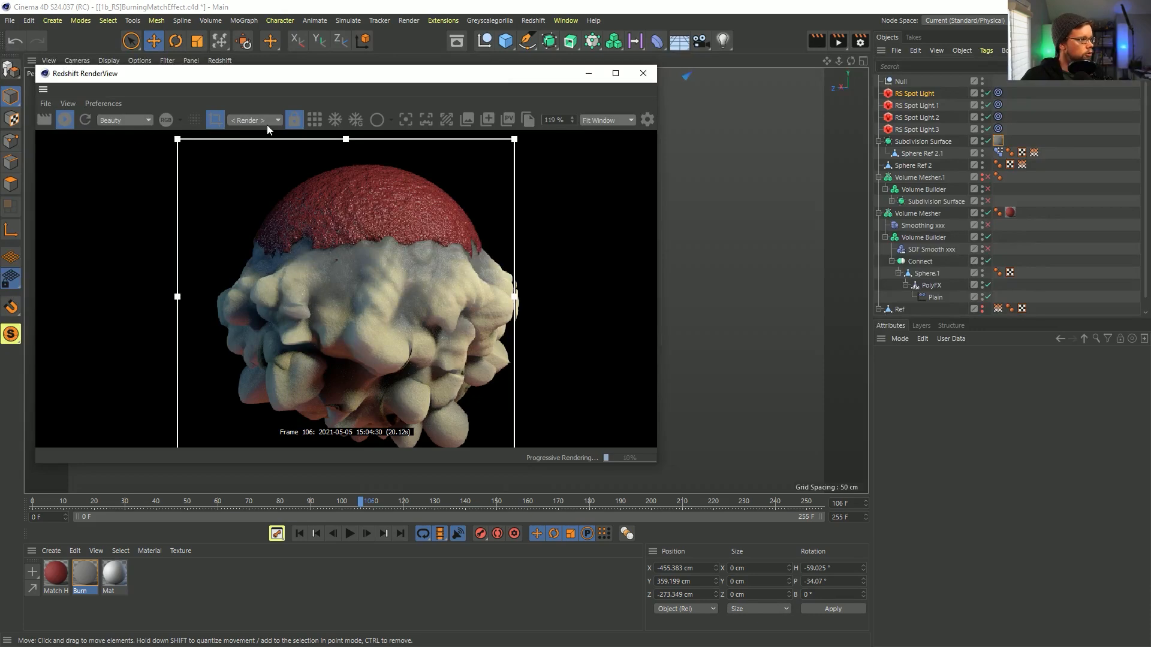
Turn off the render region, narrow the RenderView to uncover the model in the viewport, and save the scene
click(214, 120)
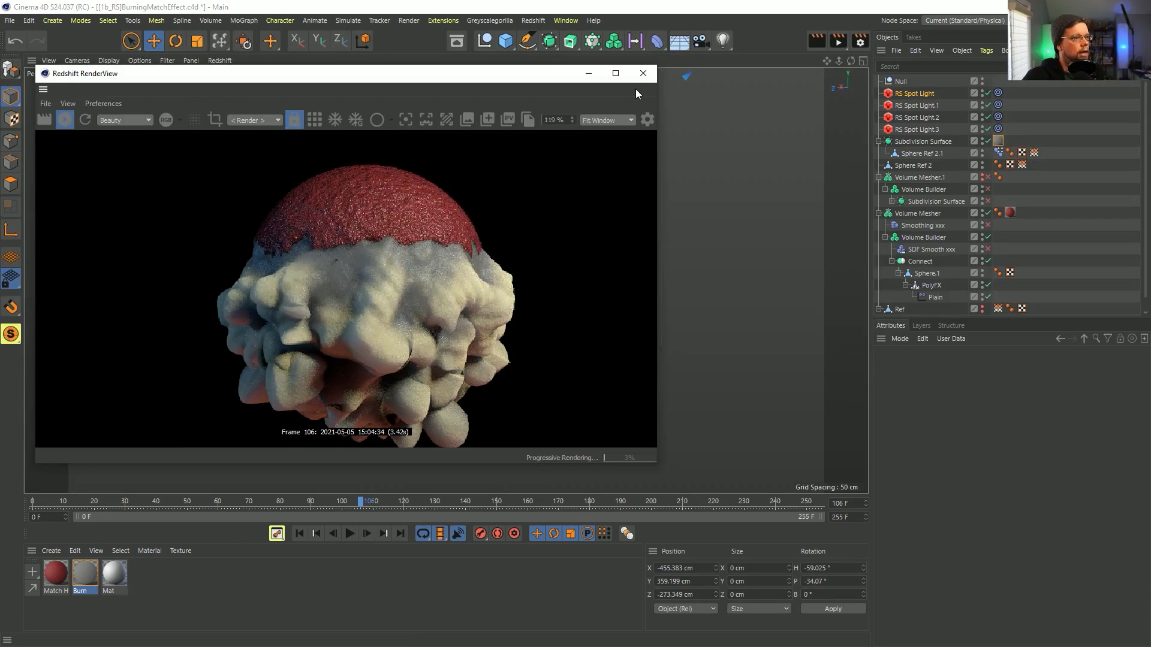
drag(661, 146, 395, 146)
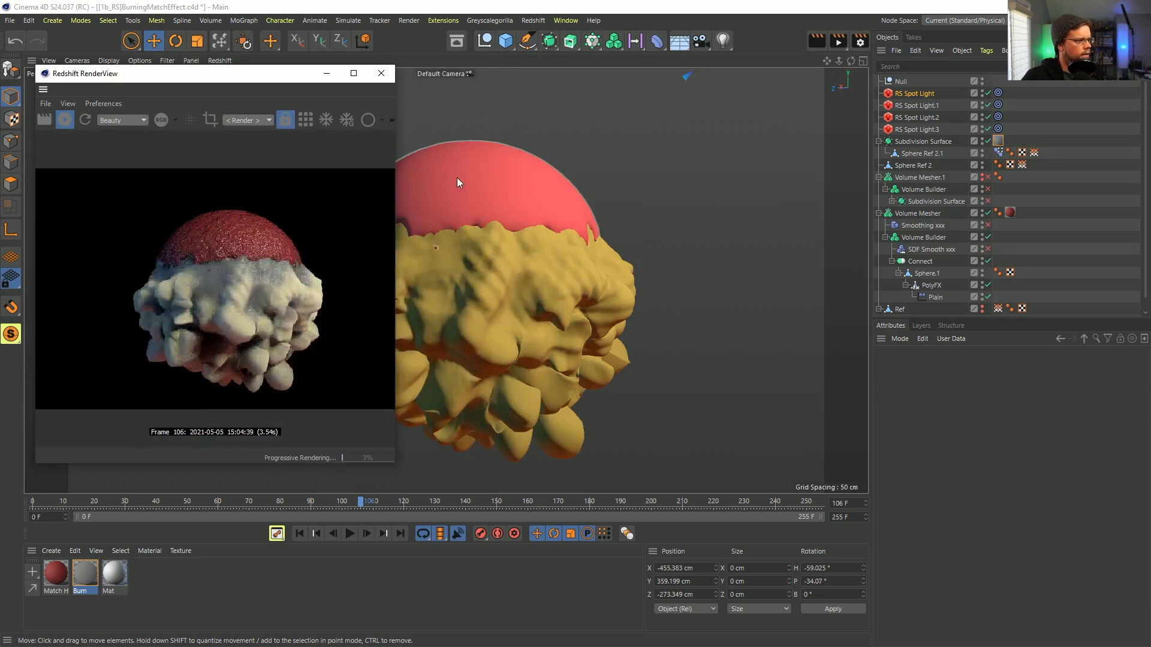
click(620, 170)
key(ctrl+s)
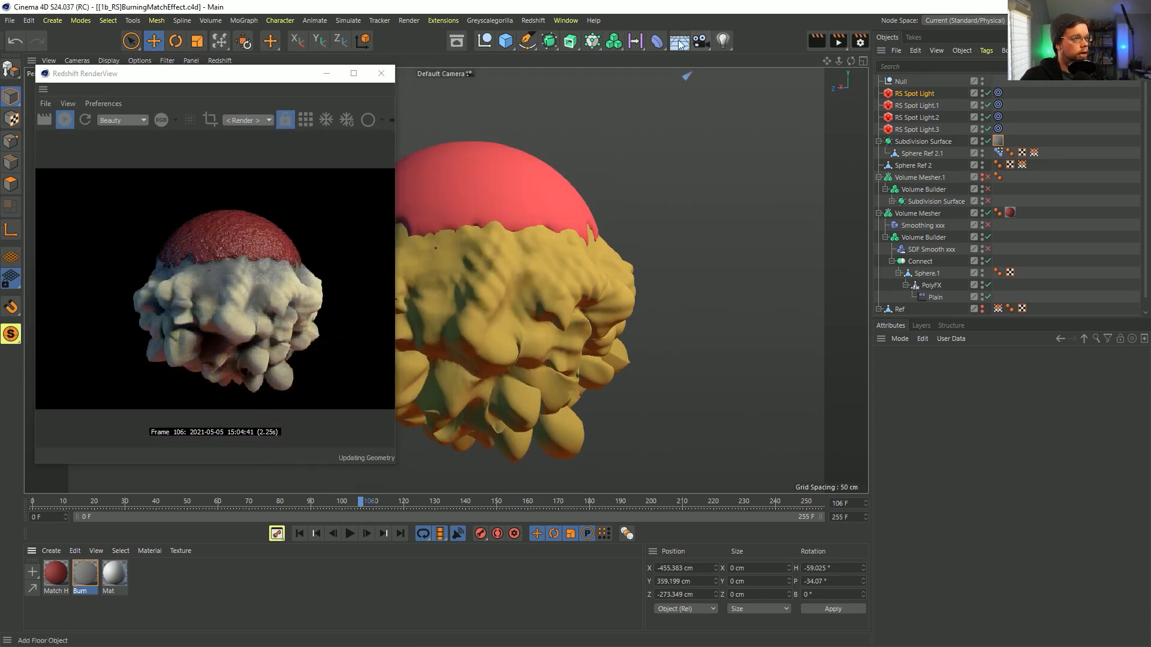
drag(722, 49, 772, 56)
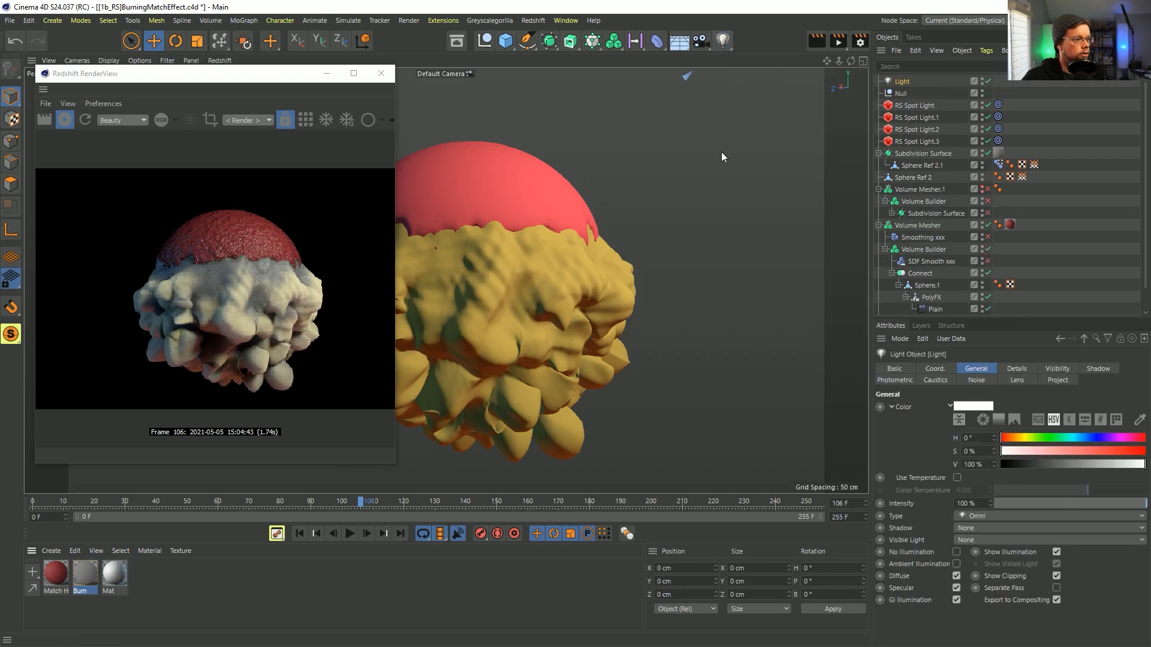
key(Delete)
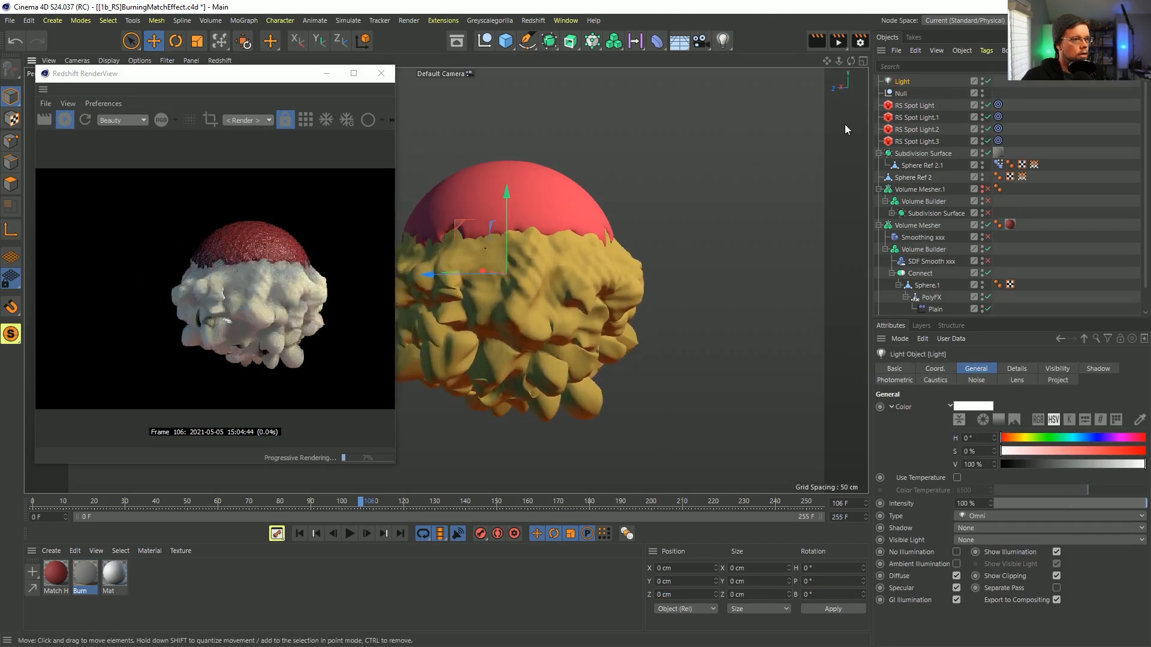
click(913, 93)
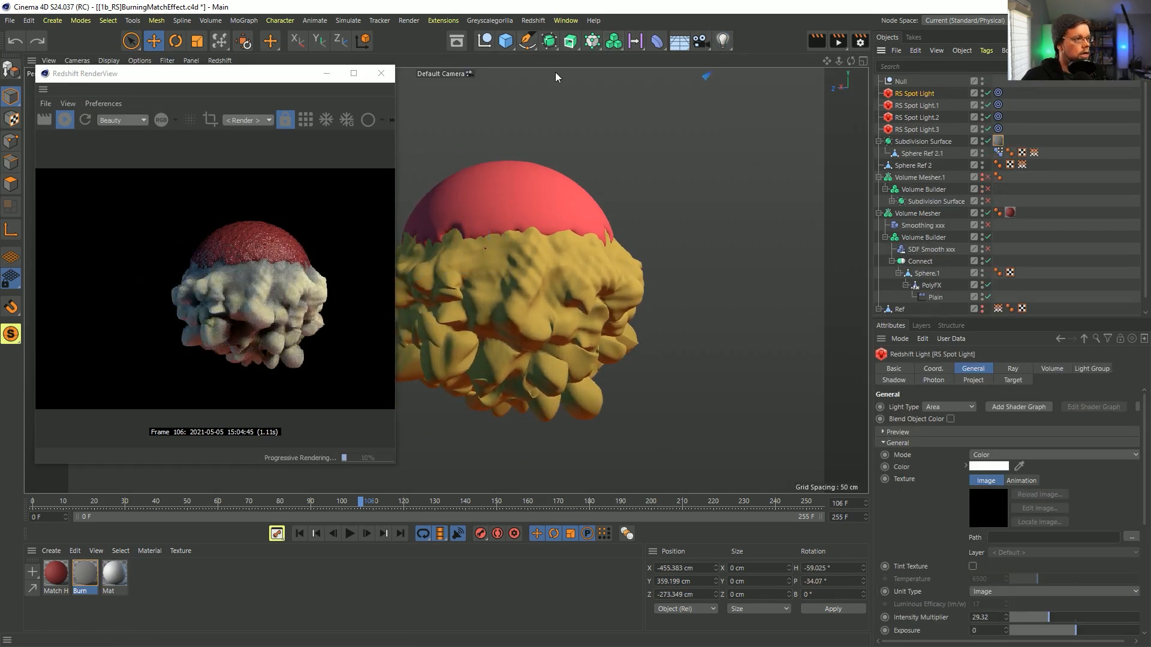
Add a Redshift Spot Light and move it along Z to about -326 cm, away from the match head
click(533, 21)
mouse_move(571, 81)
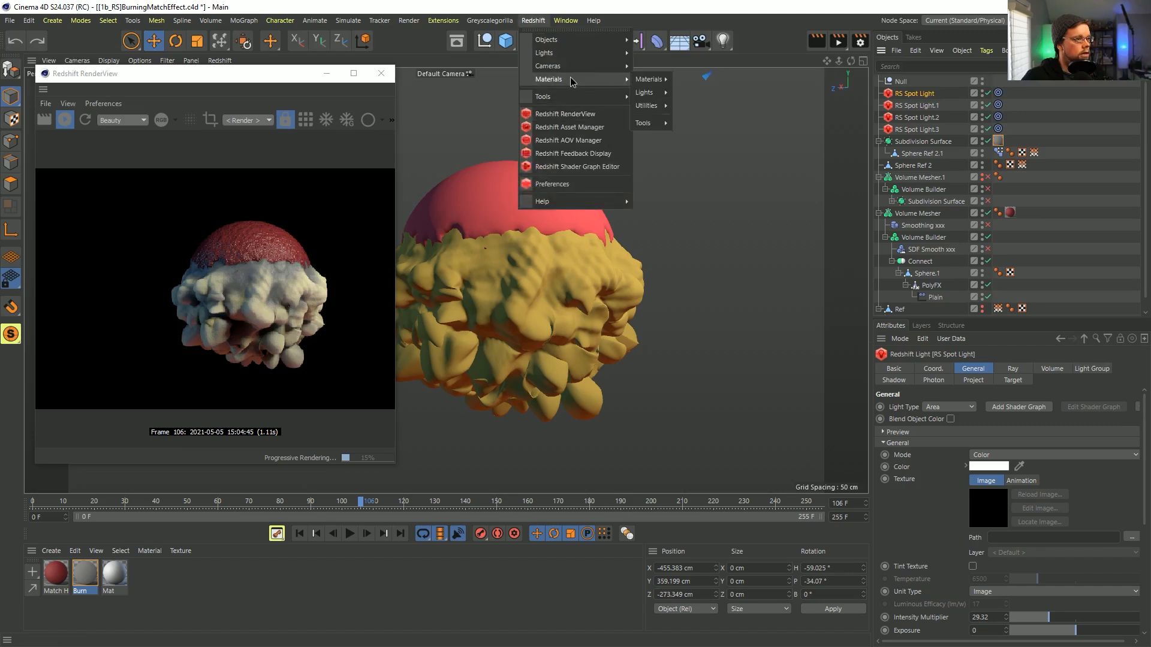
mouse_move(570, 54)
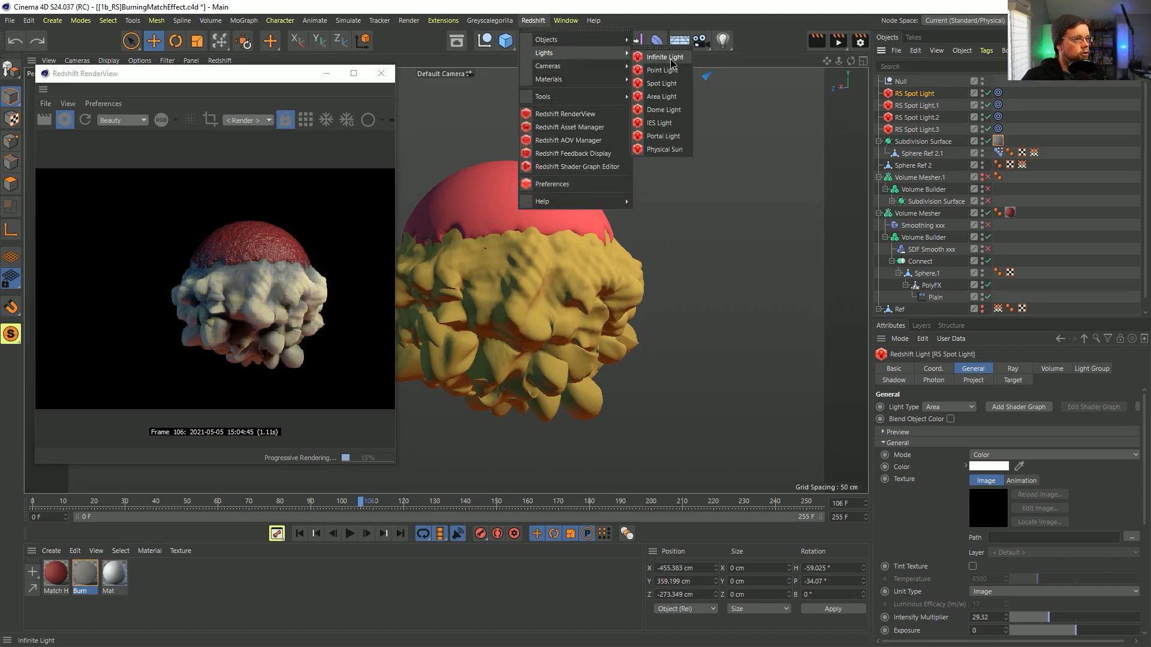
click(681, 86)
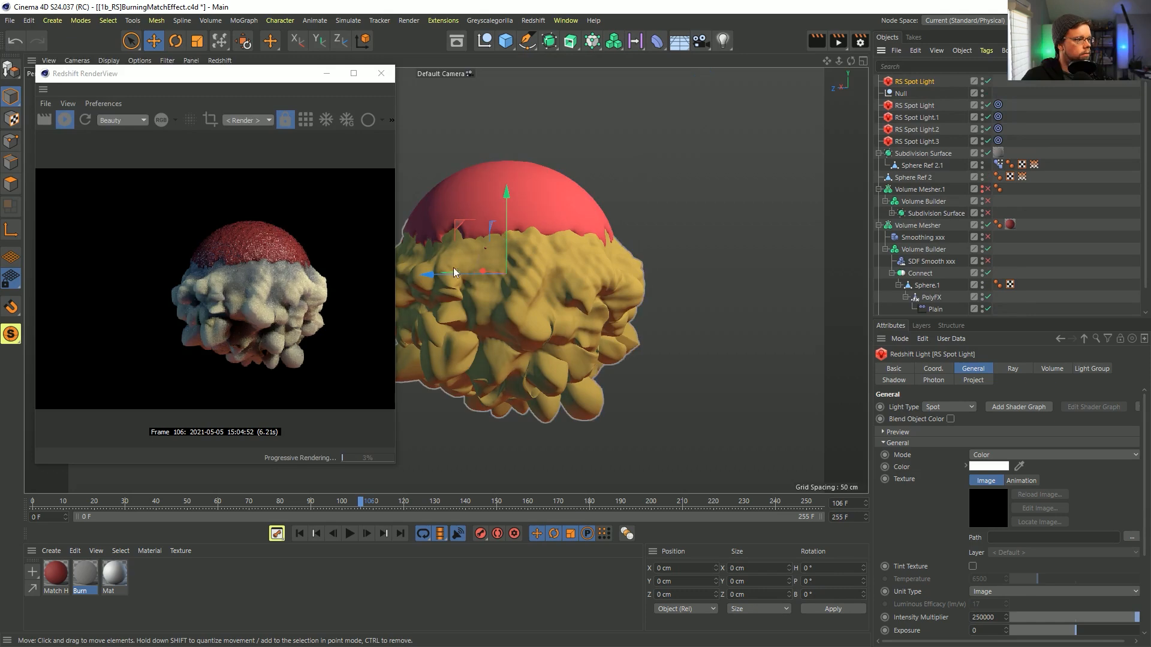
drag(506, 268, 800, 310)
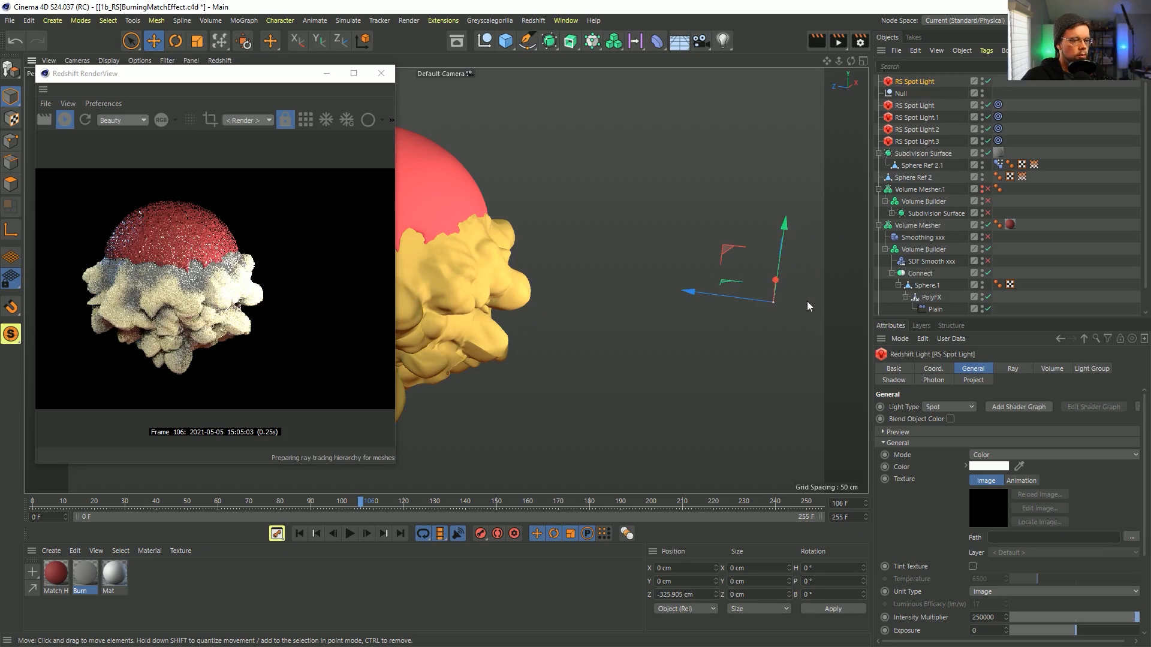
Set the new spot light's volume Contribution Scale to 1 and add a Redshift Environment object
click(1050, 368)
drag(1054, 413, 1145, 413)
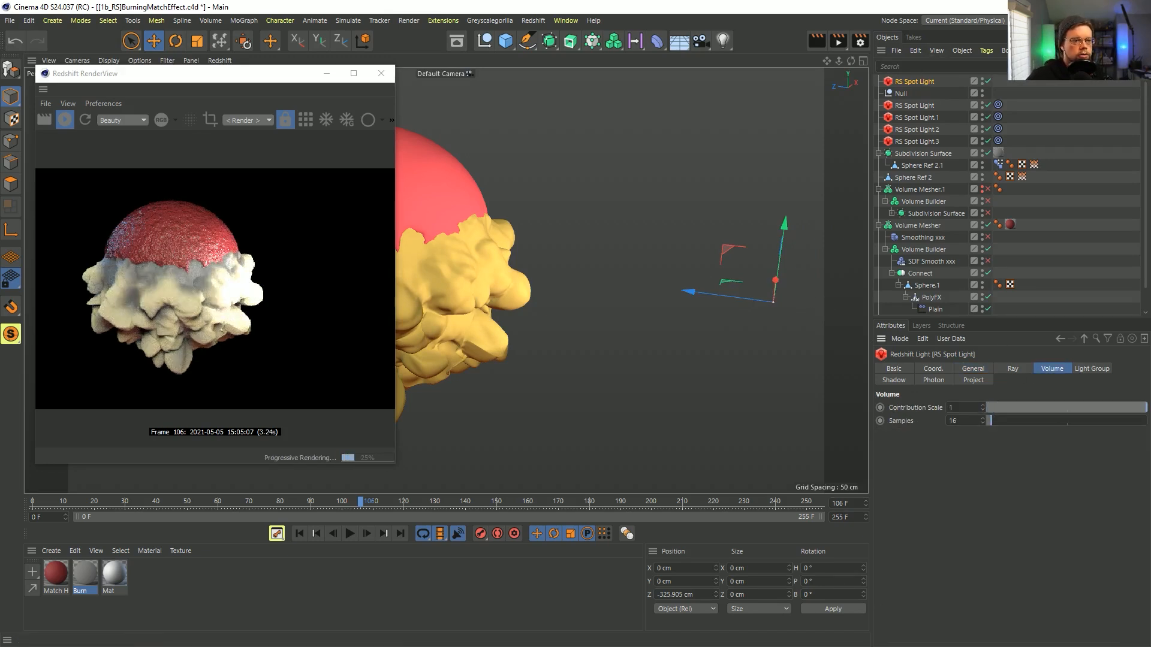
click(533, 20)
mouse_move(548, 40)
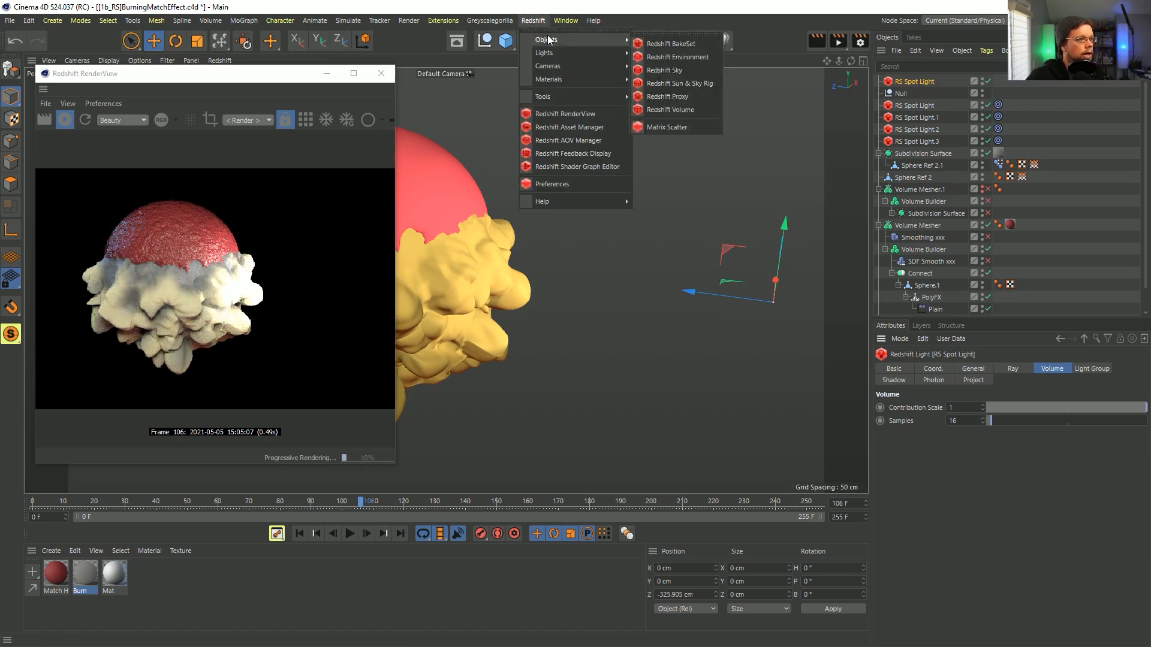
click(685, 56)
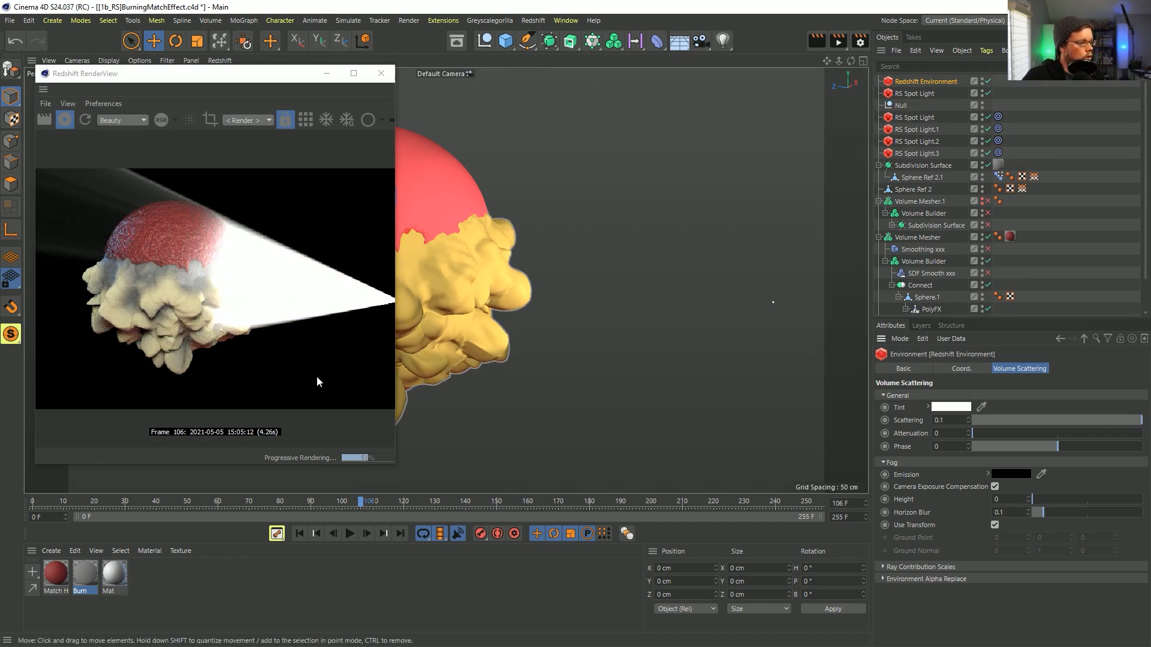
Review the new spot light's general settings and change its Light Type to Point
click(914, 93)
click(973, 368)
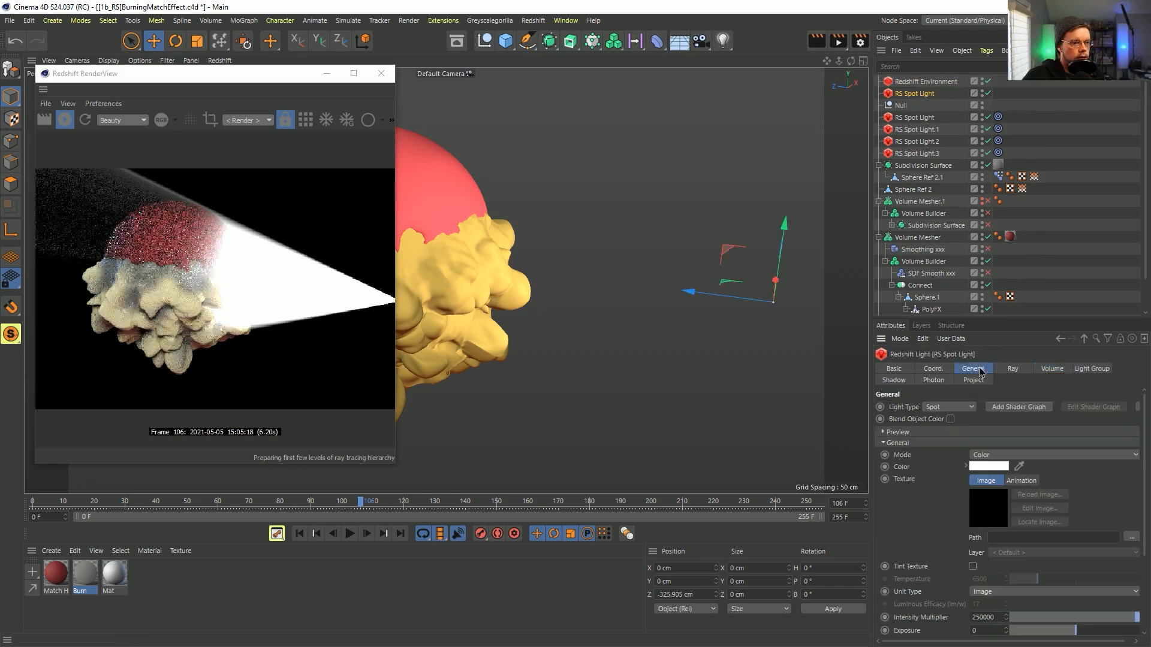
scroll(929, 531, down, 3)
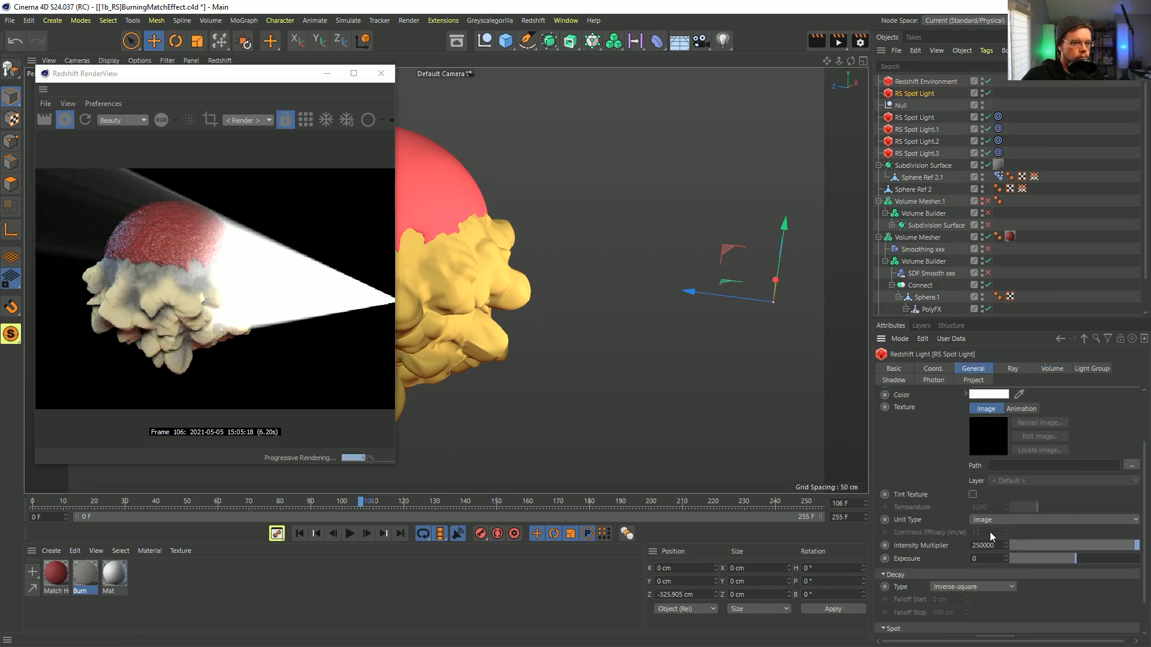
scroll(929, 523, down, 2)
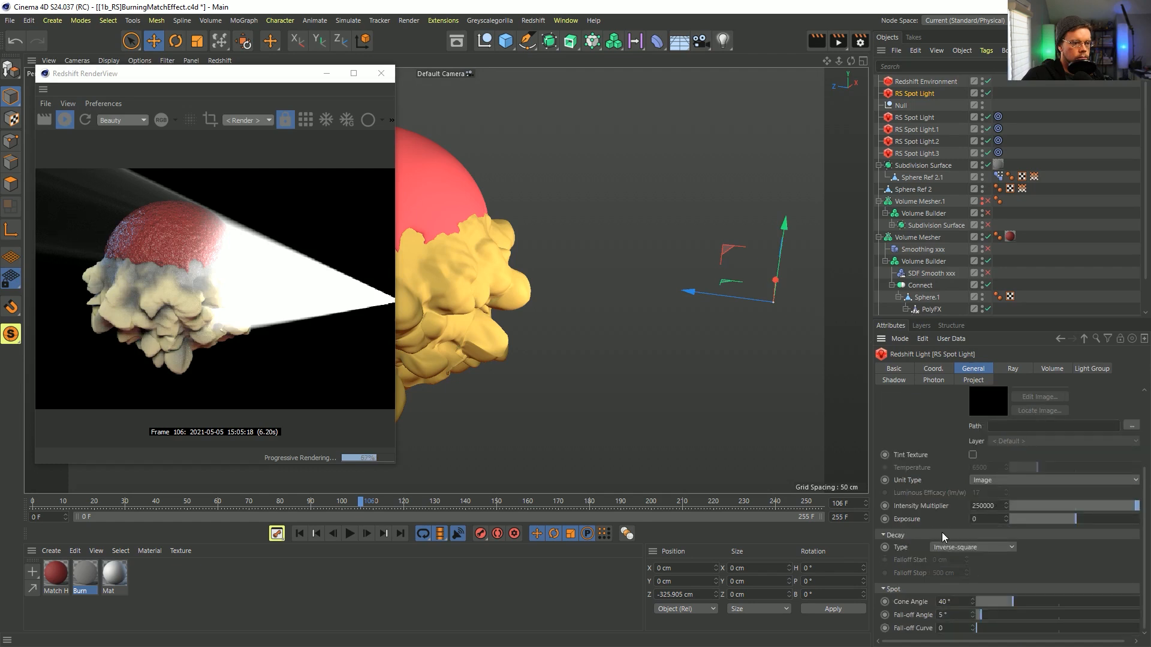
scroll(956, 455, up, 3)
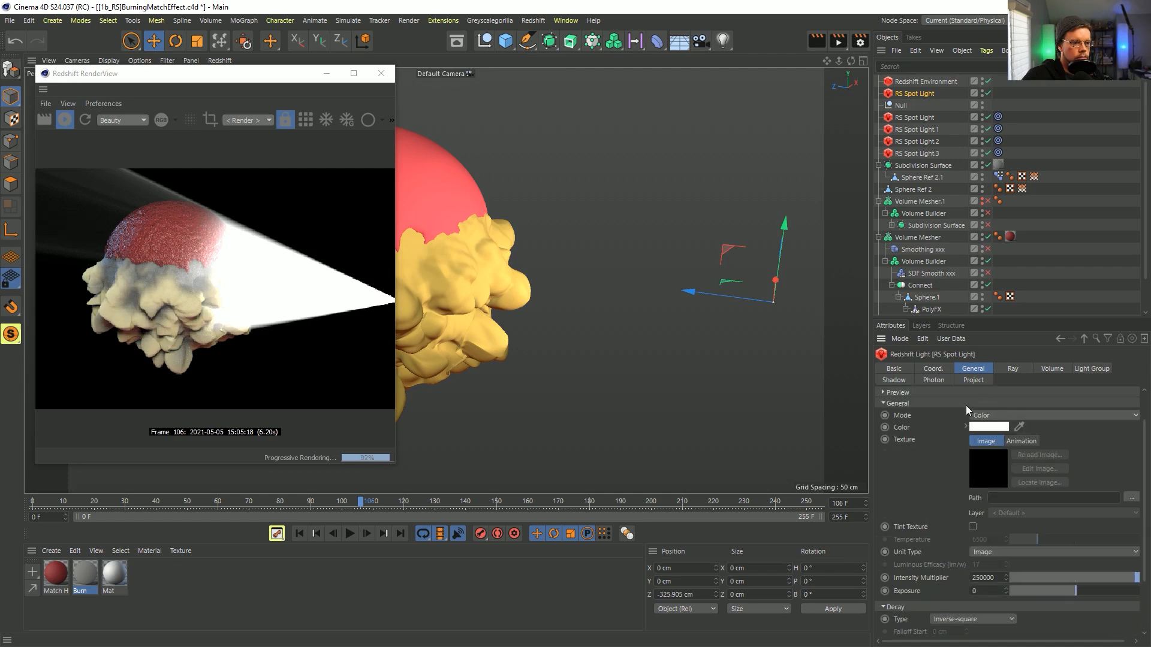
scroll(931, 458, down, 3)
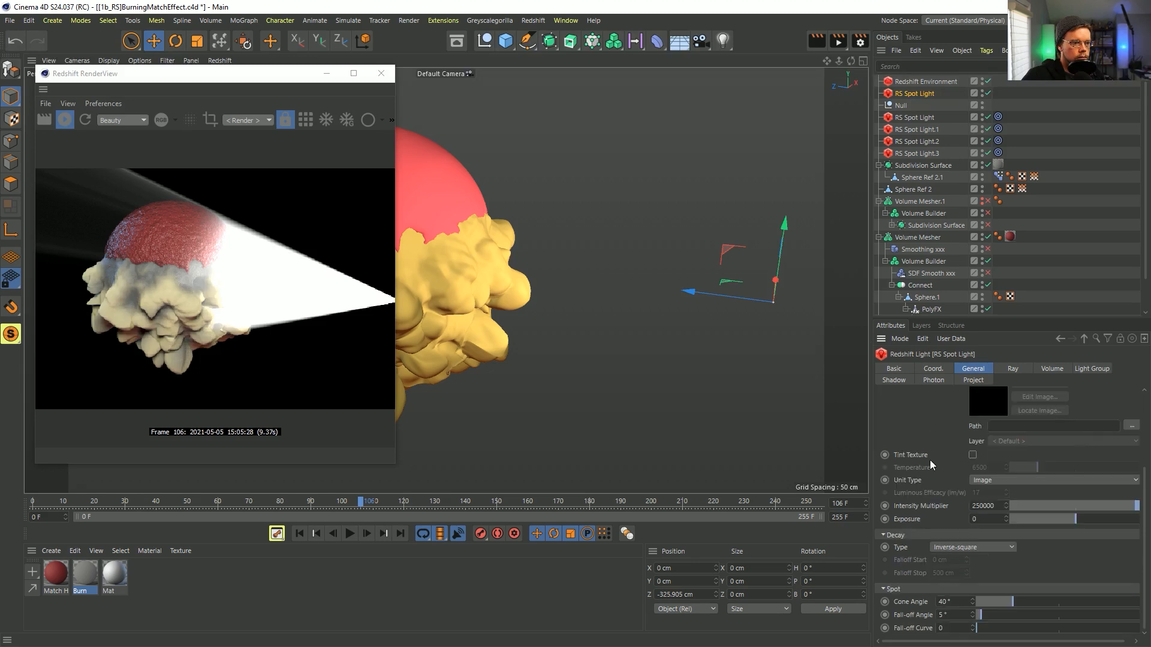
scroll(905, 495, up, 5)
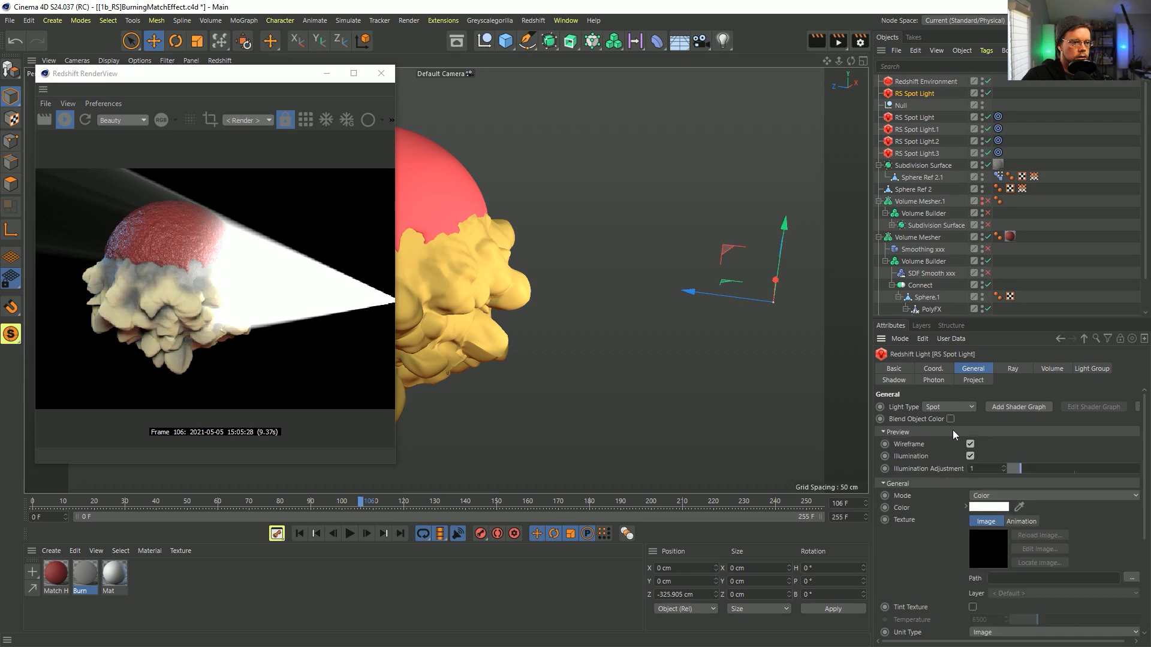
click(949, 407)
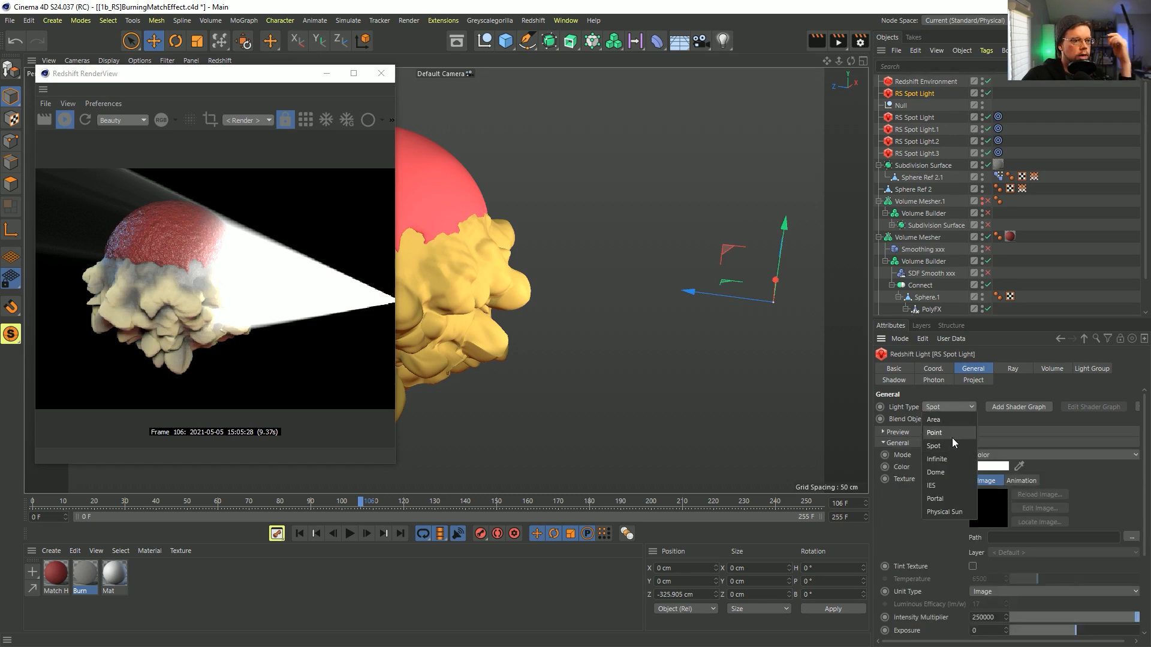
click(951, 434)
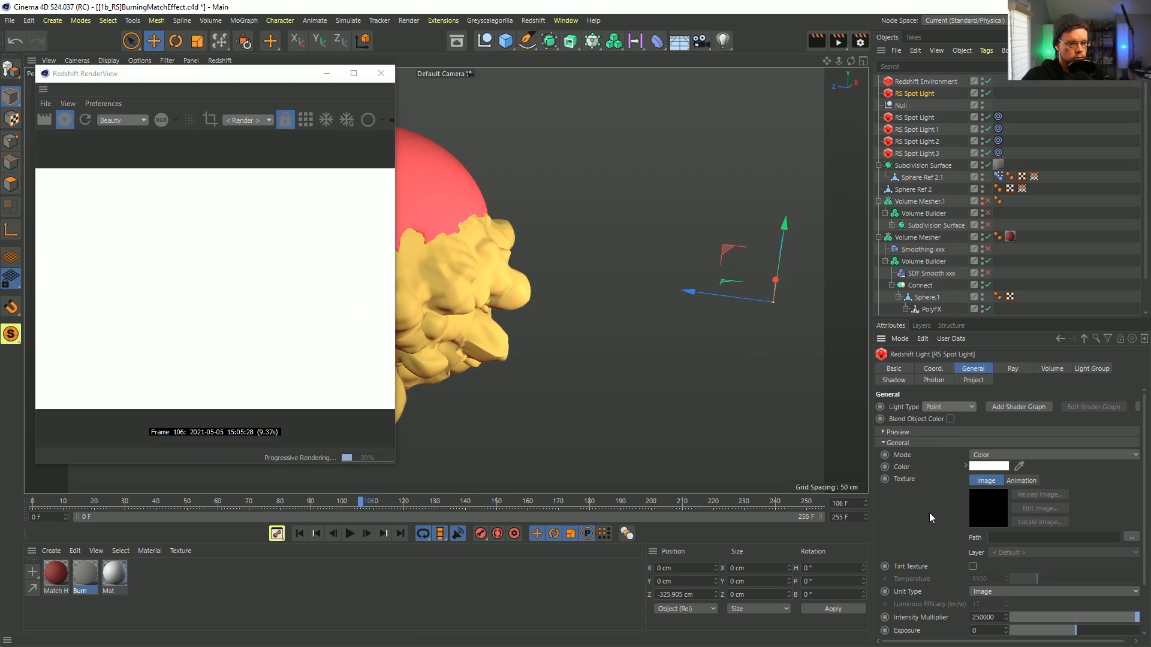
Set the point light's Intensity Multiplier to 1500
scroll(934, 512, down, 2)
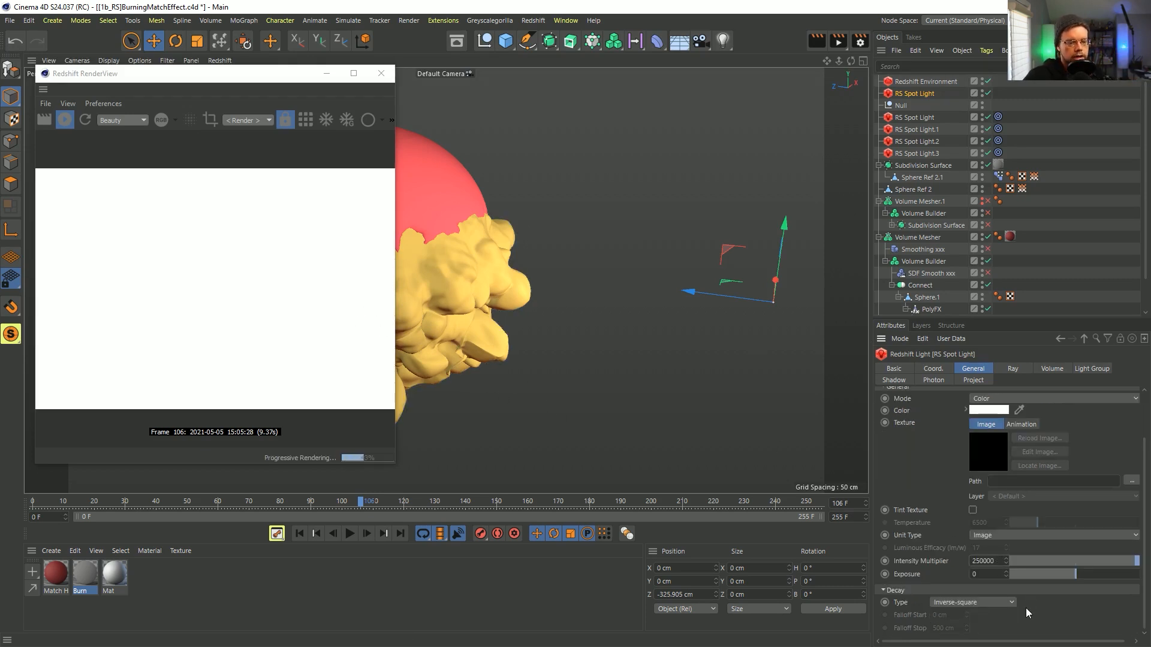
key(BackSpace)
key(Return)
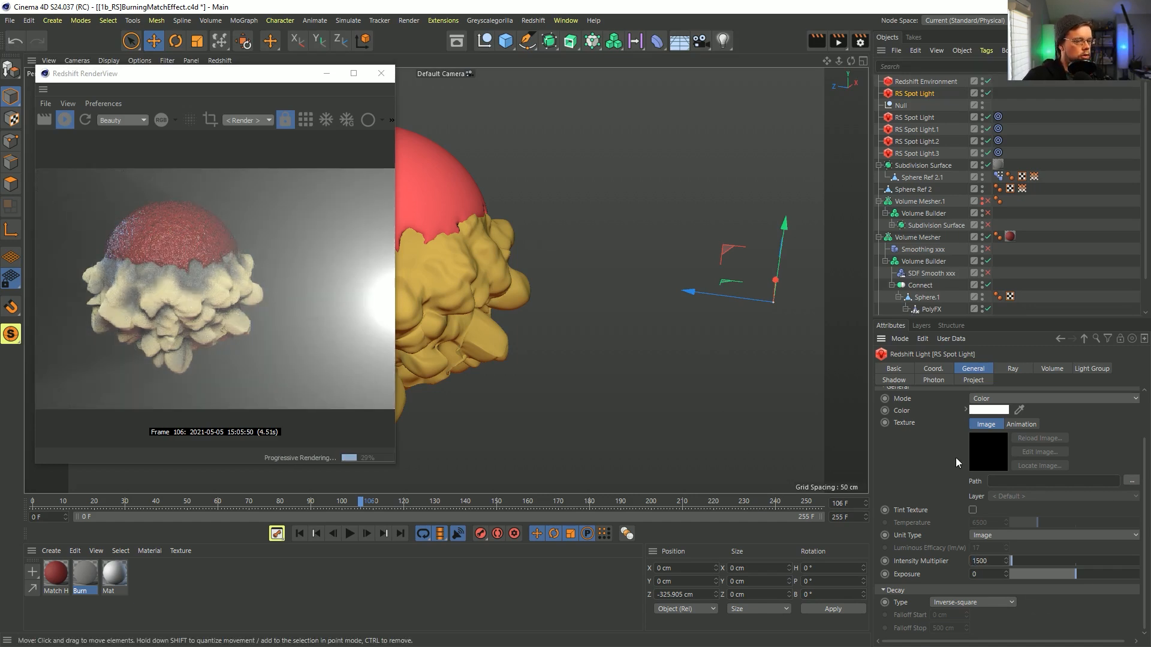
Color the point light warm yellow with a 48° hue and move it to about -107 cm in Z, against the match head
scroll(962, 501, up, 2)
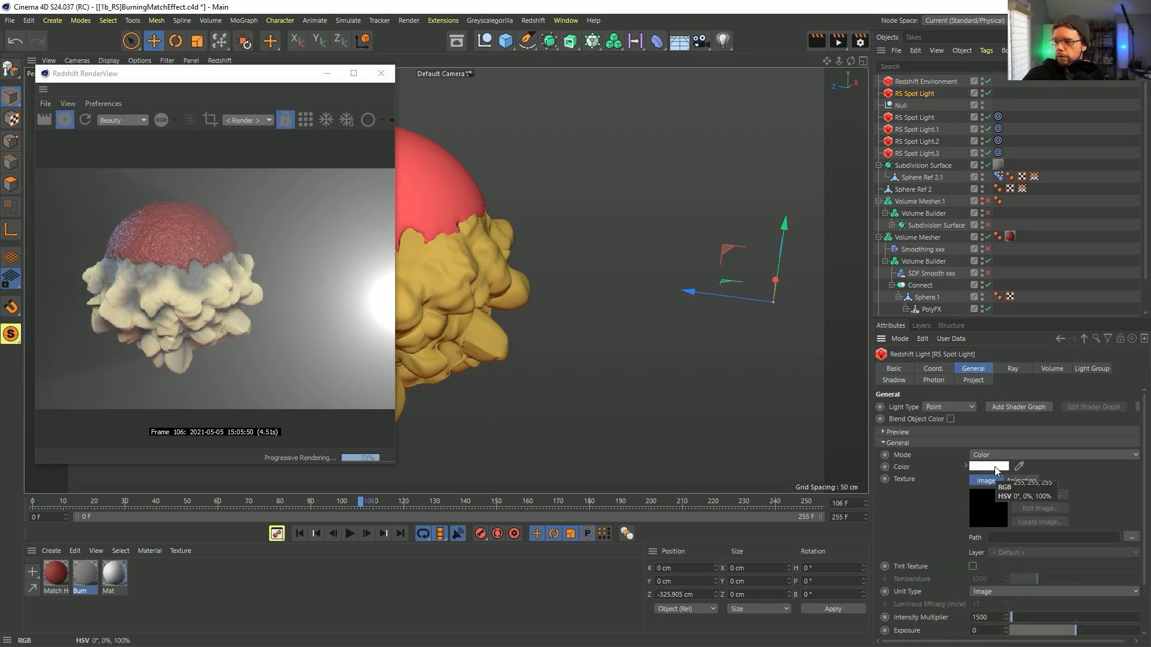
click(994, 466)
click(946, 467)
drag(949, 475, 961, 477)
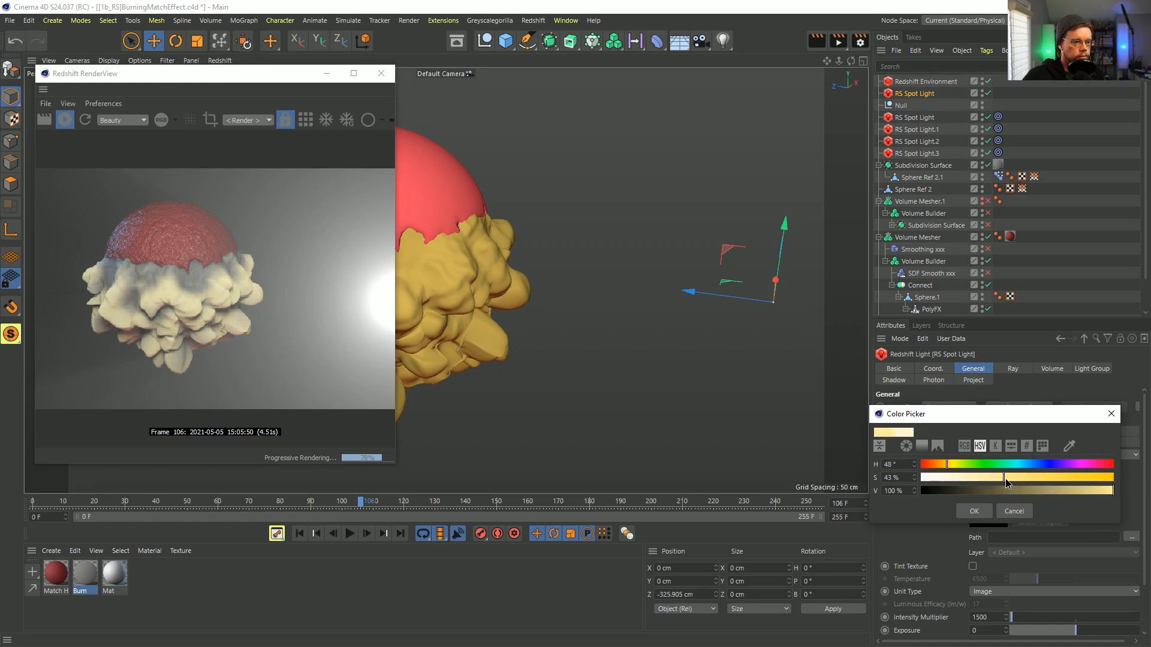
click(976, 512)
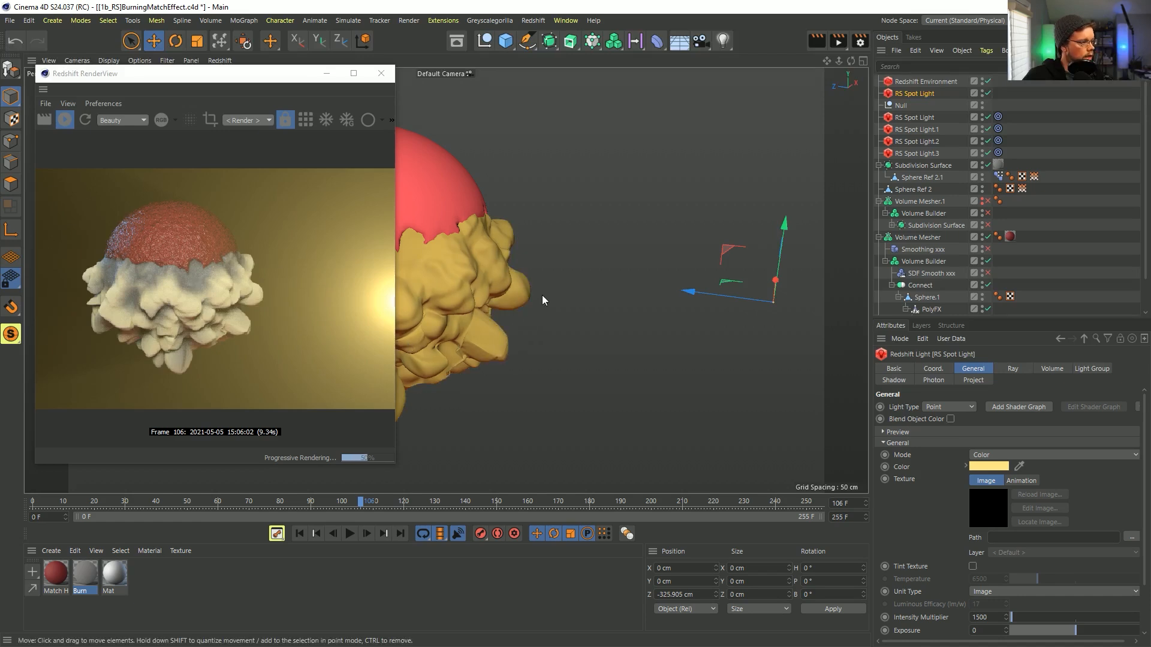
drag(652, 288, 412, 261)
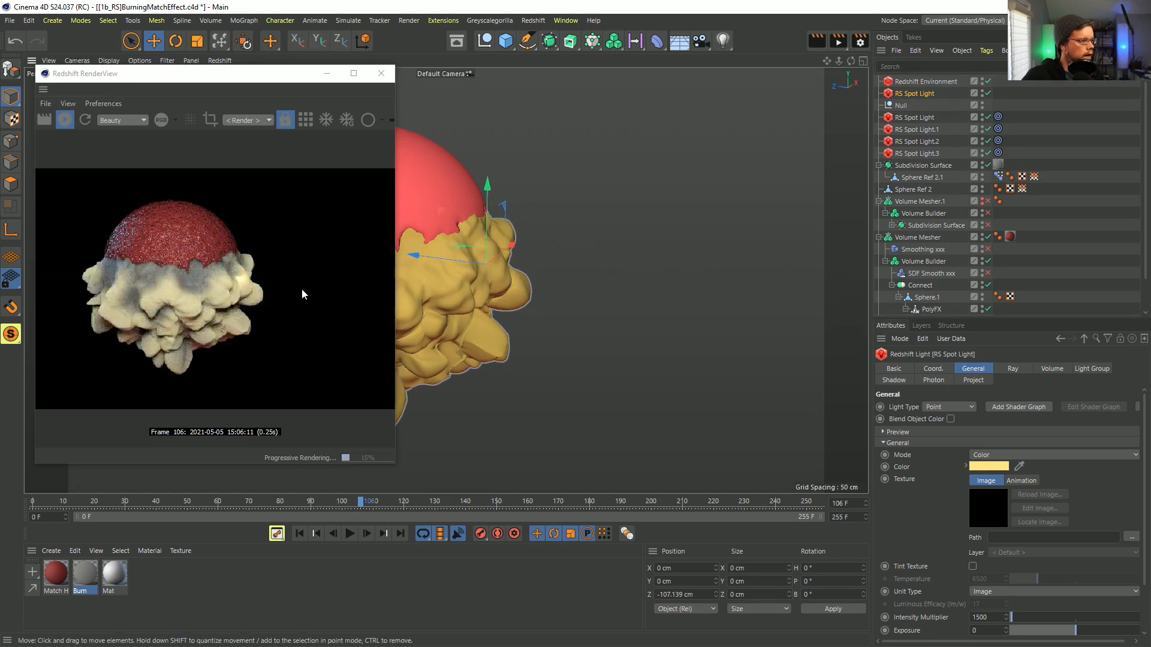
Move the point light out to about -164 cm in Z and try switching off its diffuse and specular contributions
drag(430, 260, 481, 253)
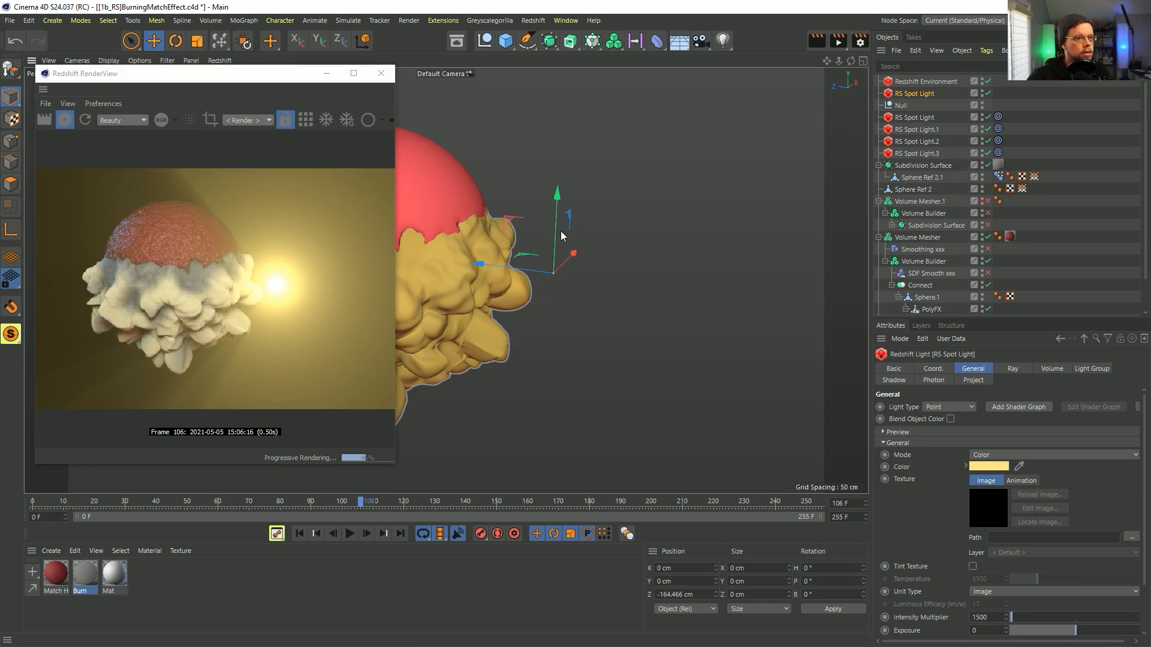
drag(961, 316, 962, 219)
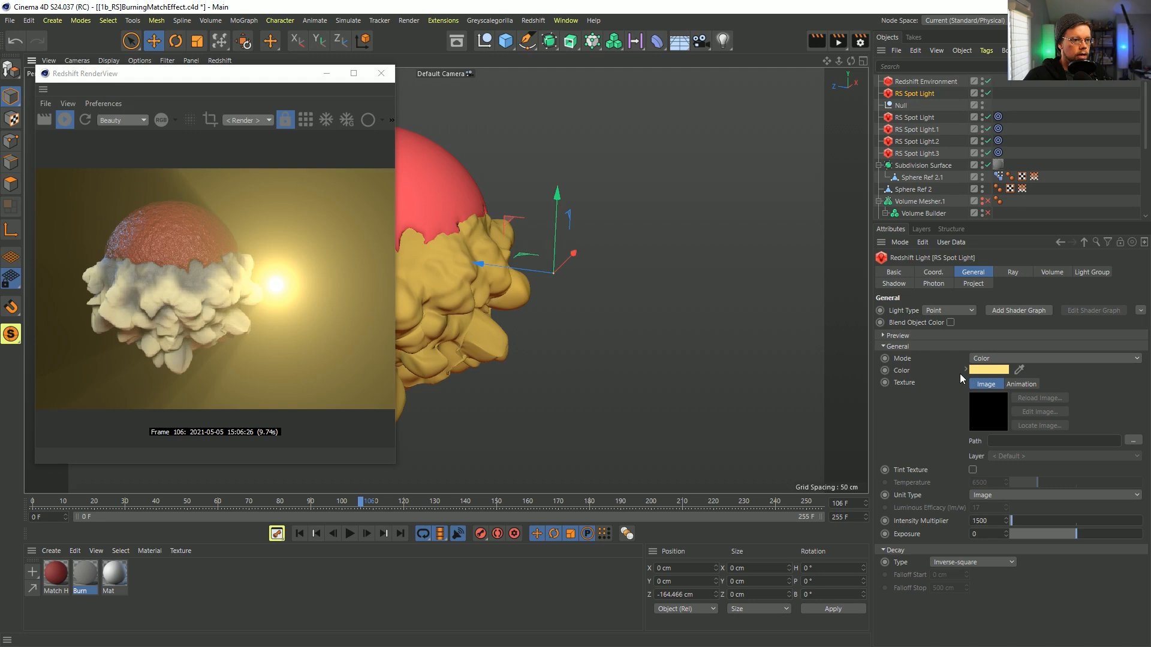
click(1012, 272)
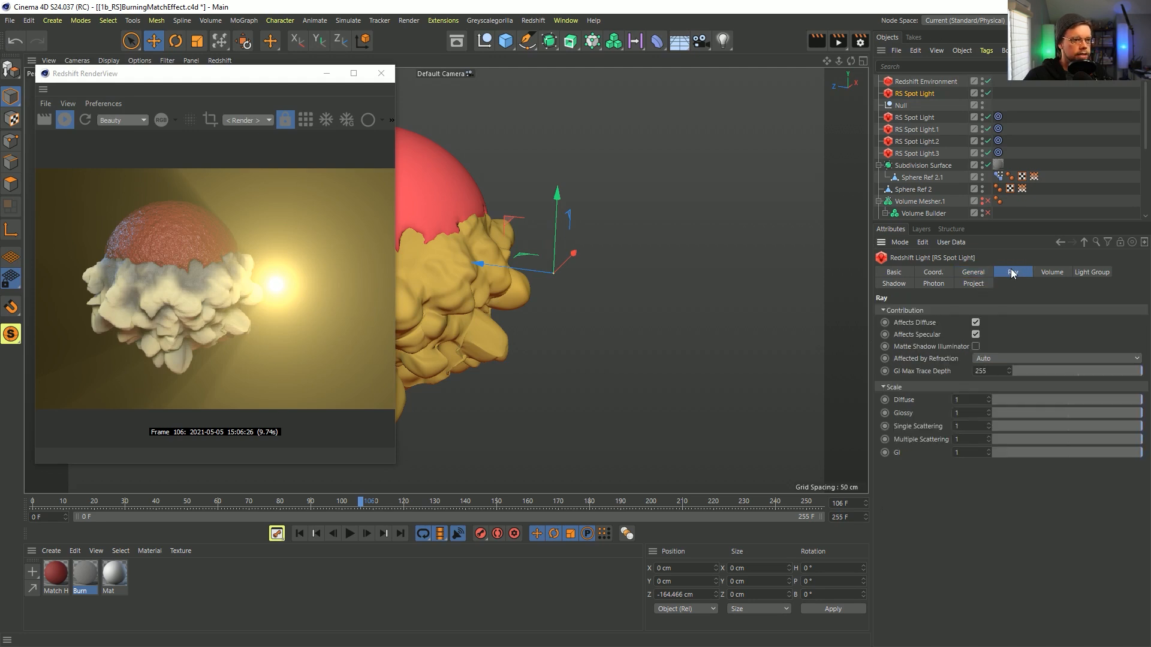
click(975, 322)
click(975, 334)
click(975, 334)
click(976, 323)
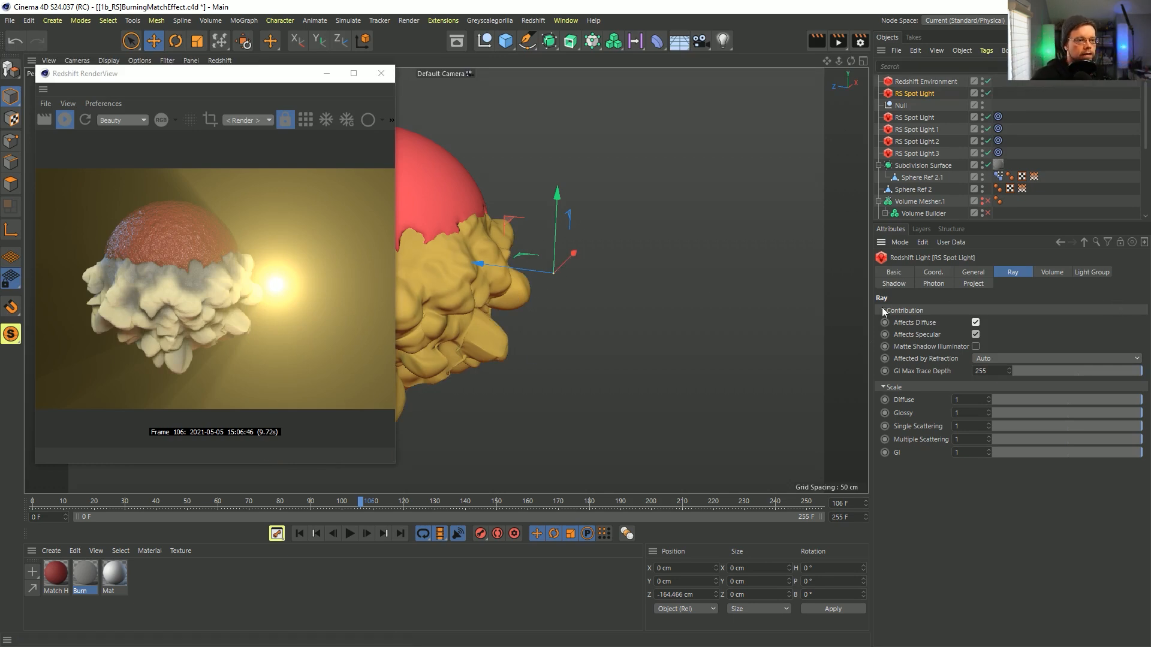
Disable shadows for the point light
click(1092, 273)
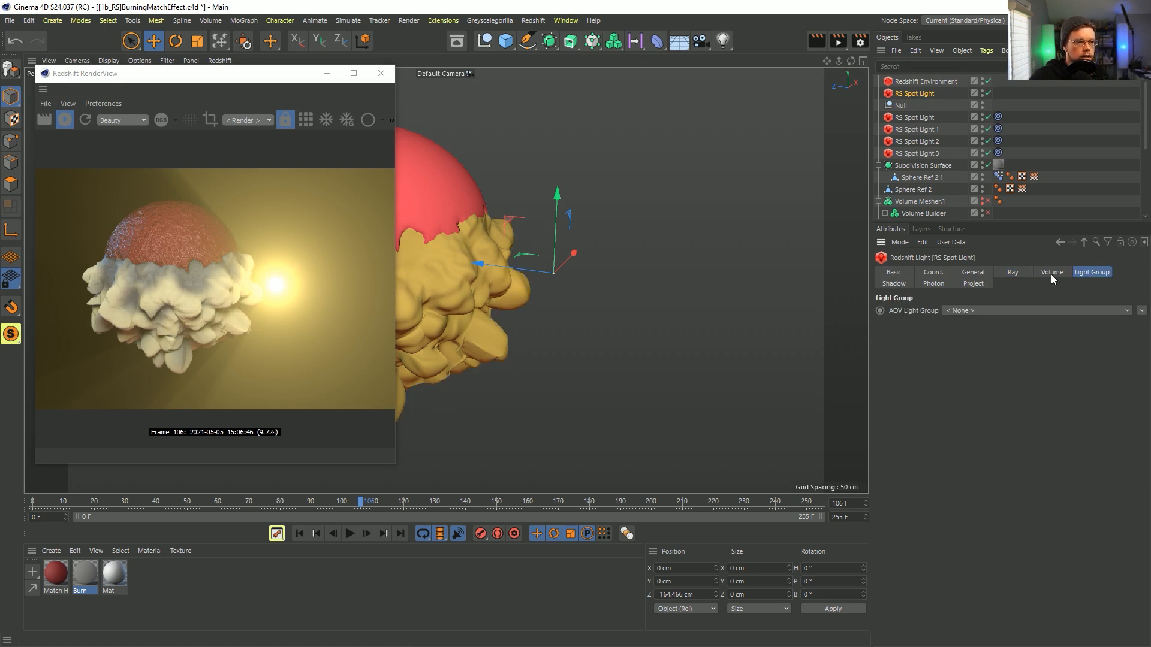
click(893, 283)
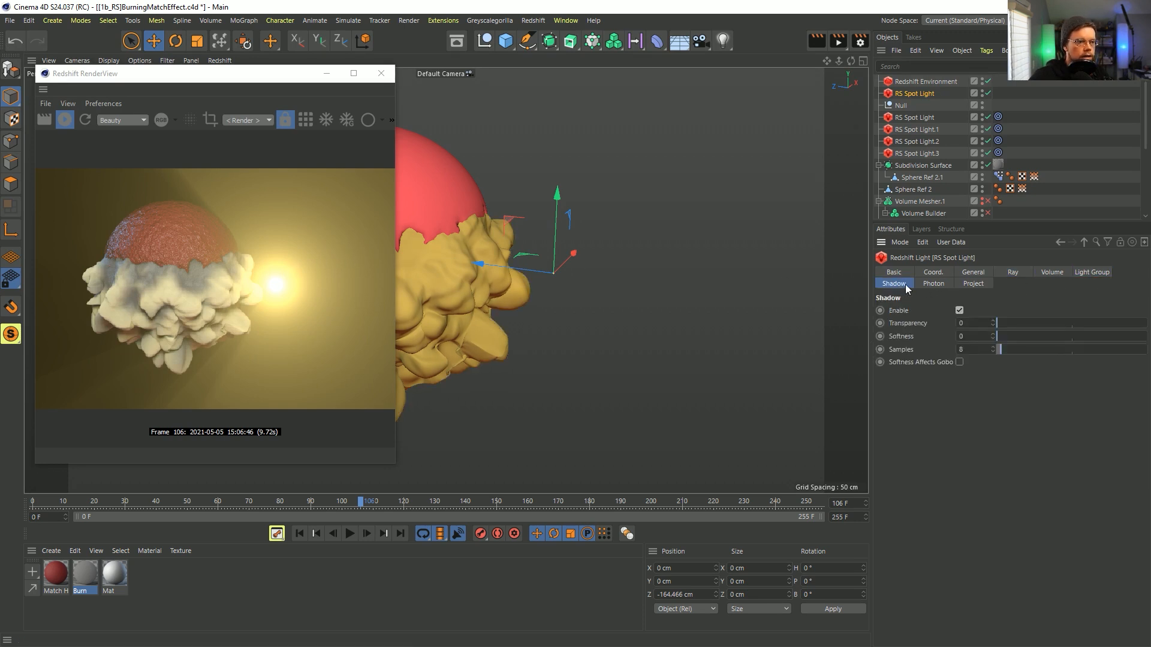
click(959, 311)
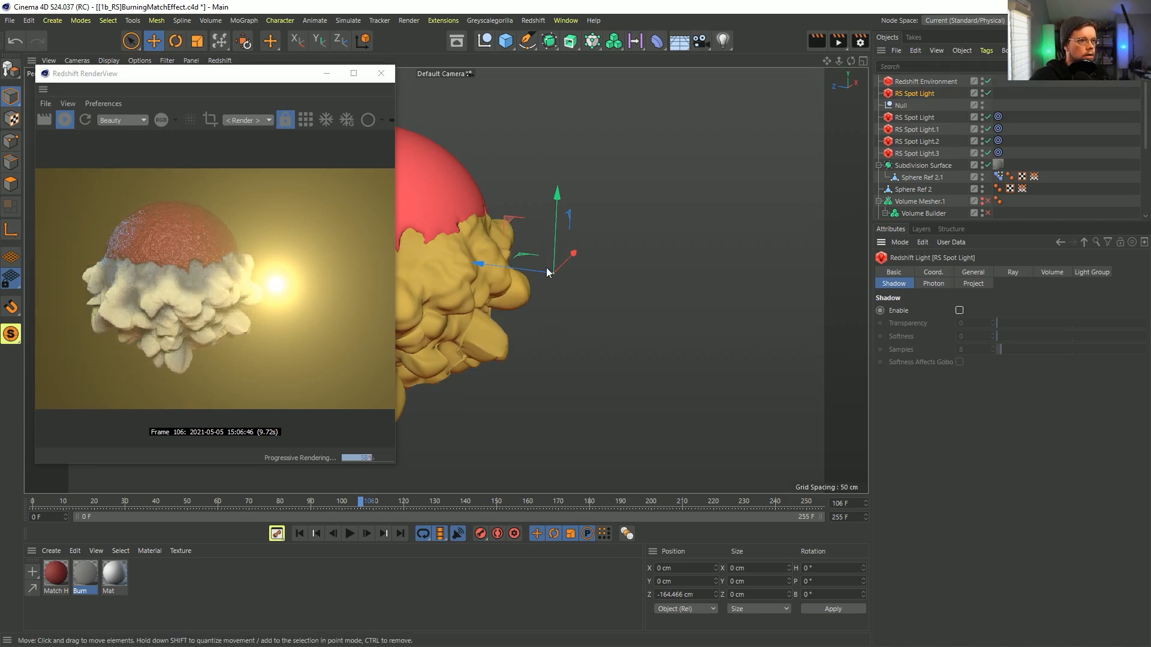
Move the point light to about -96 cm in Y and 0.3 cm in Z, and set its Intensity Multiplier to 2500
drag(509, 266, 454, 264)
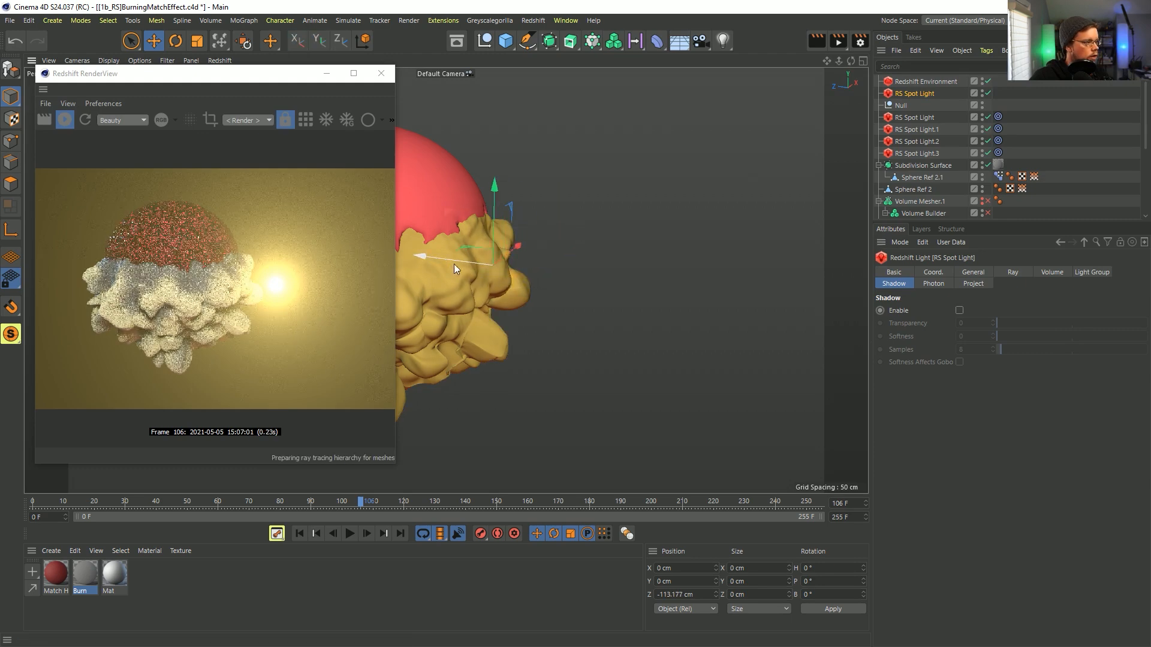
alt+middle_drag(556, 270, 728, 244)
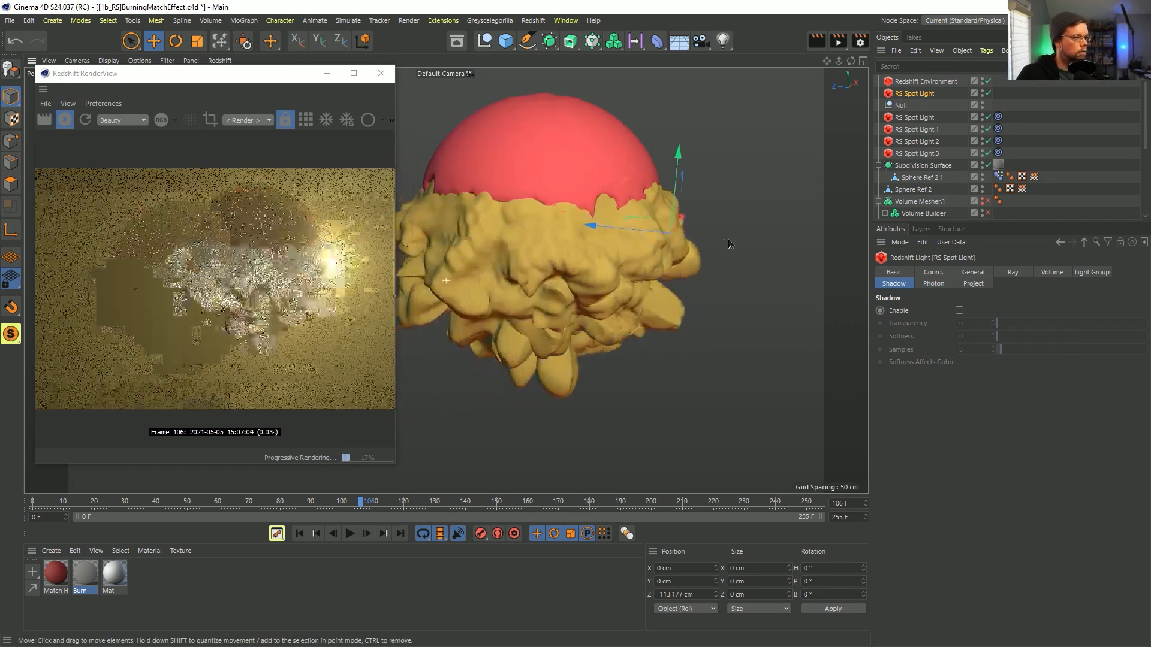
drag(618, 190, 493, 274)
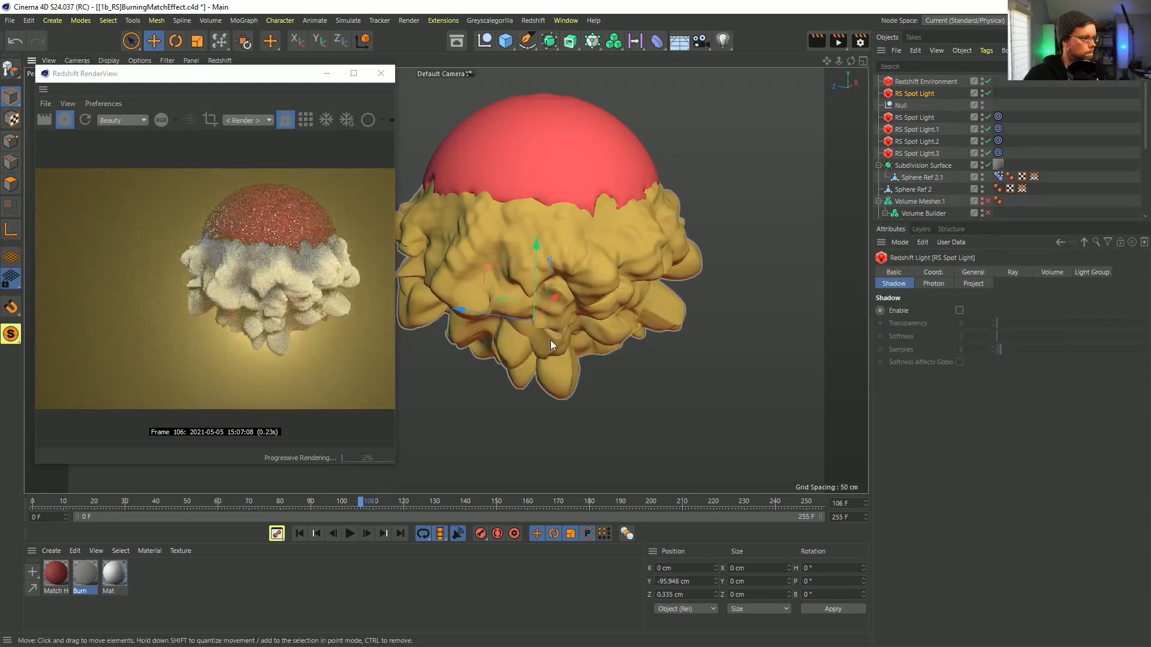
alt+drag(550, 343, 523, 339)
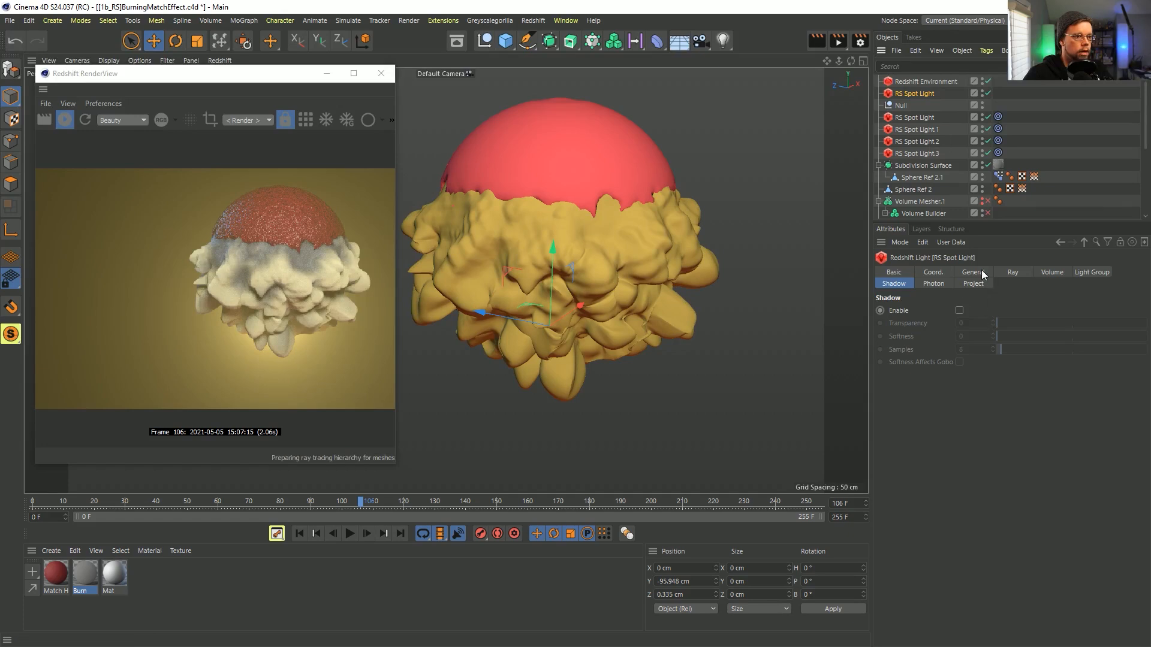
click(973, 274)
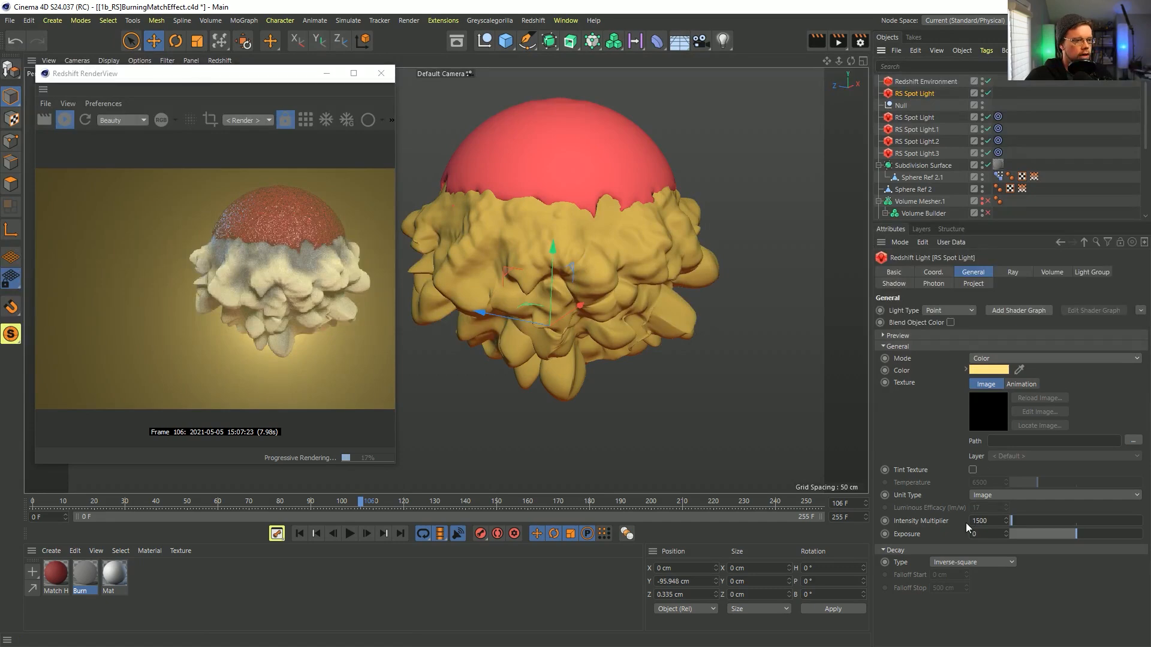
key(Return)
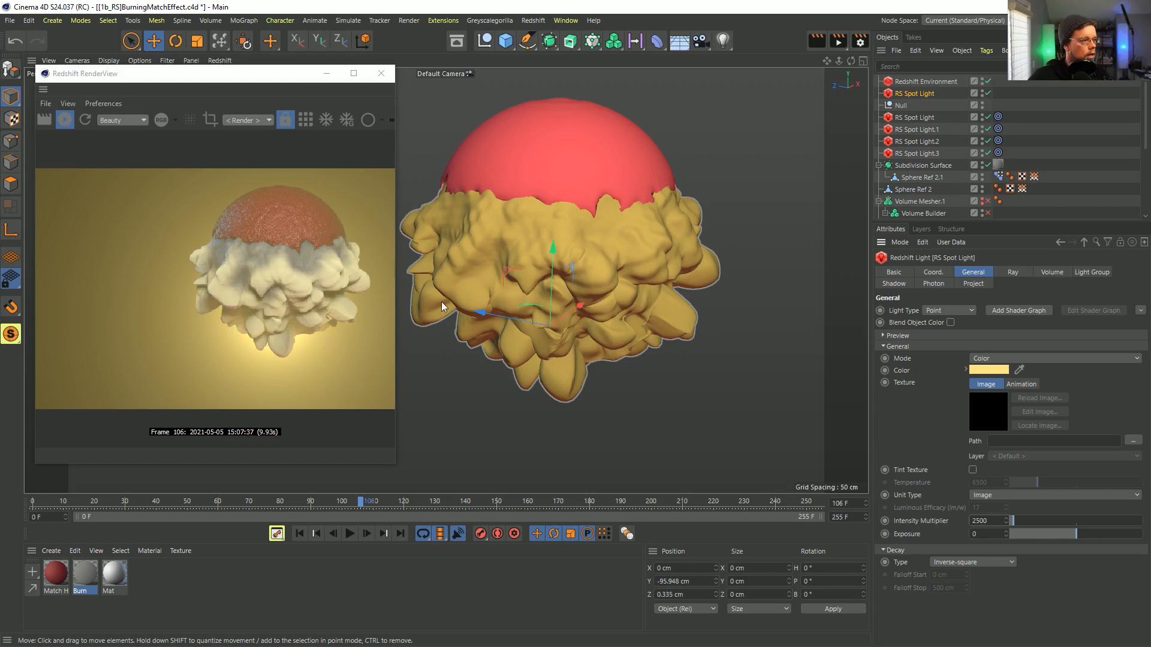
Duplicate the vertex map tag on Sphere Ref 2.1 and rename the copy Glow
click(932, 177)
click(1034, 177)
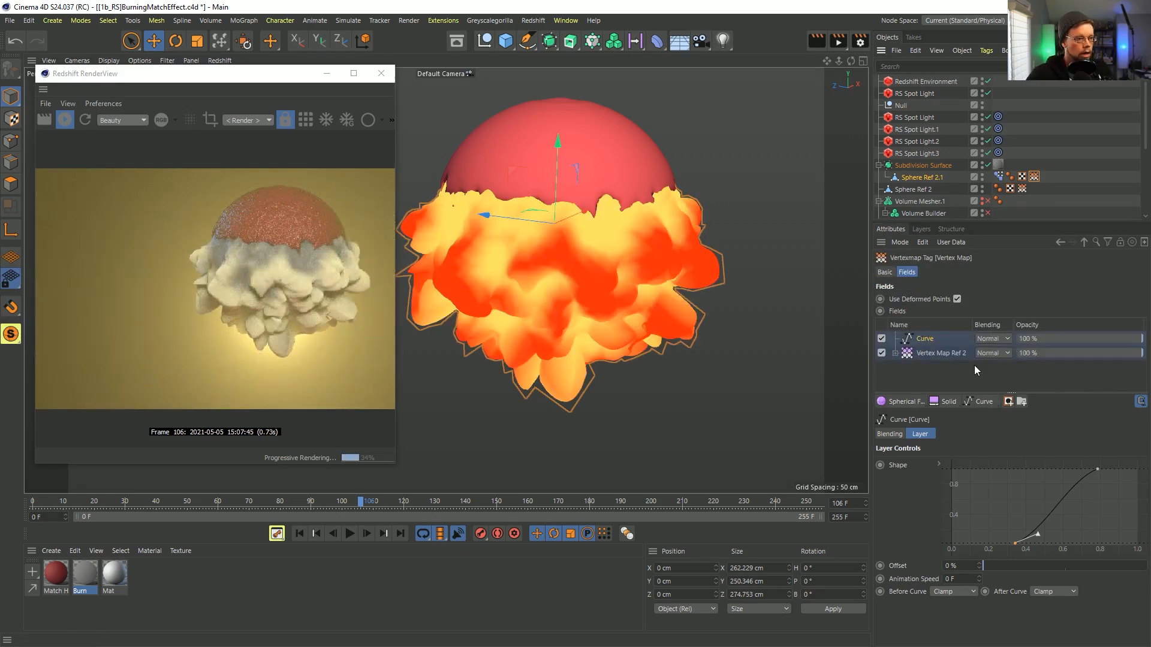
click(893, 273)
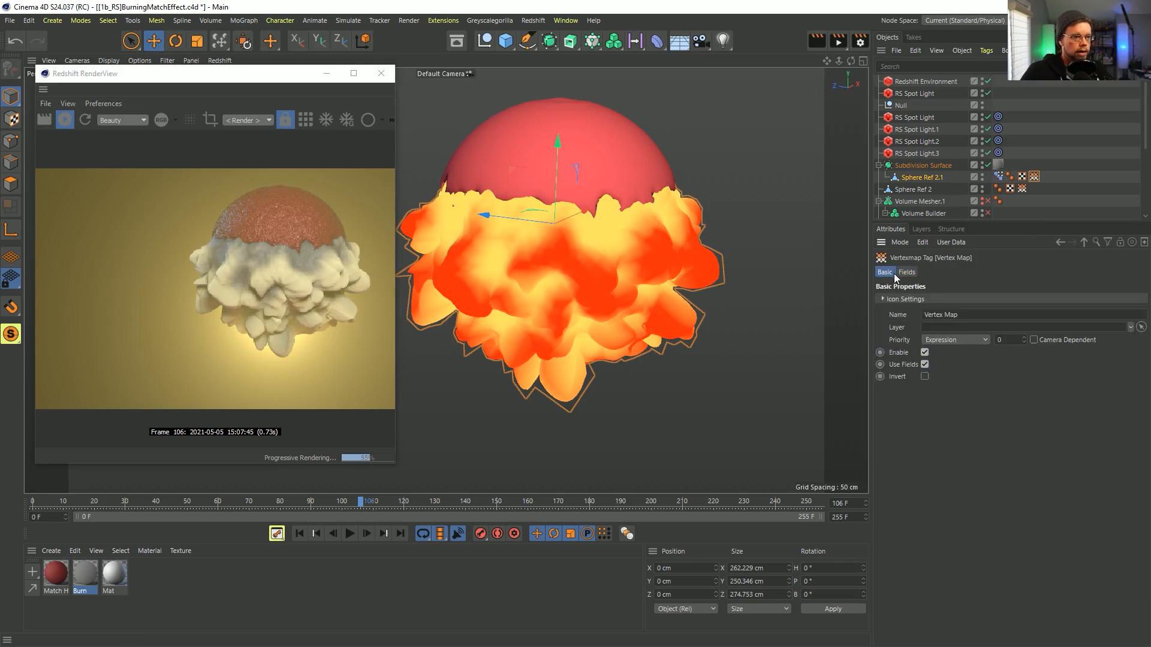
ctrl+drag(1034, 176, 1046, 176)
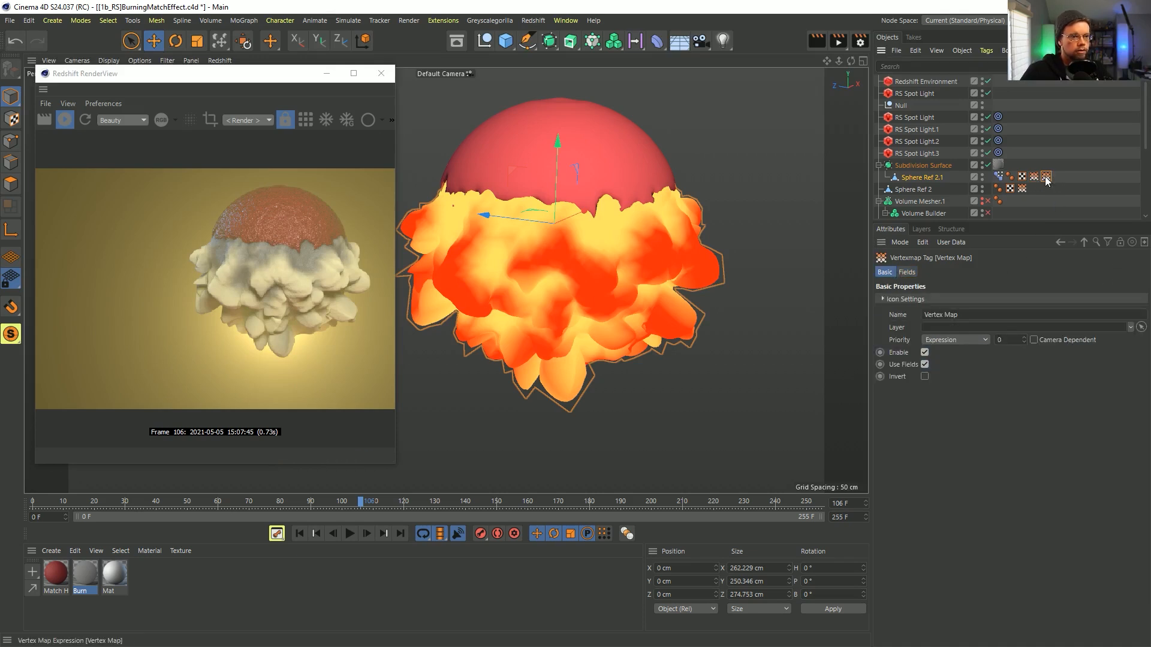
click(940, 315)
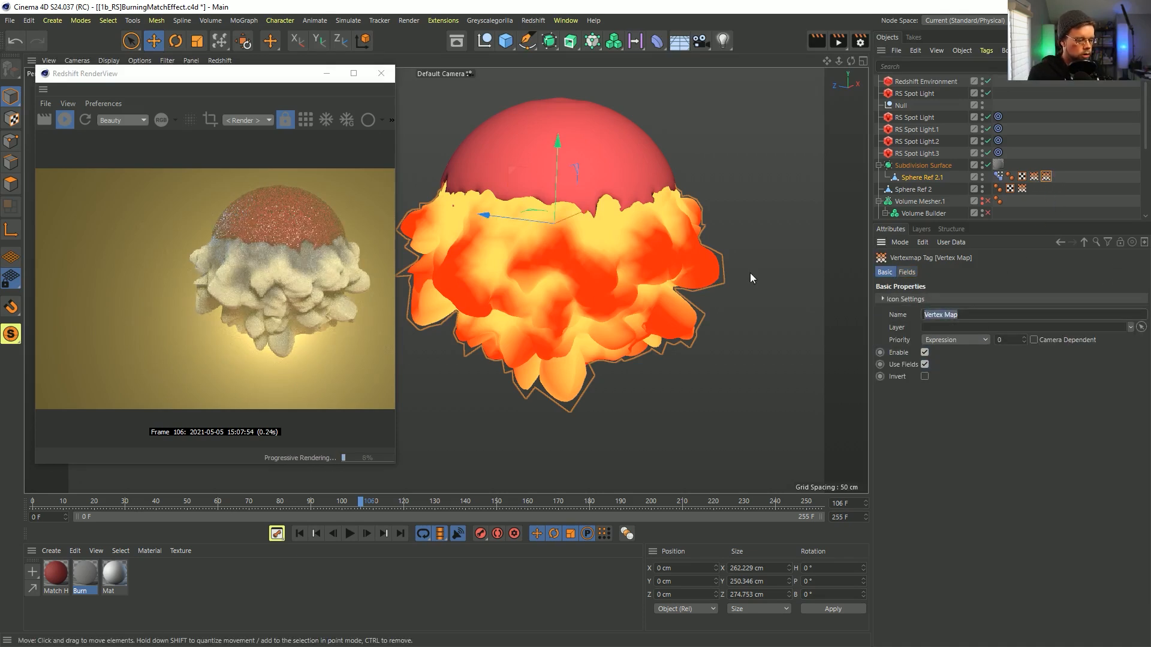
text(Glow)
key(Return)
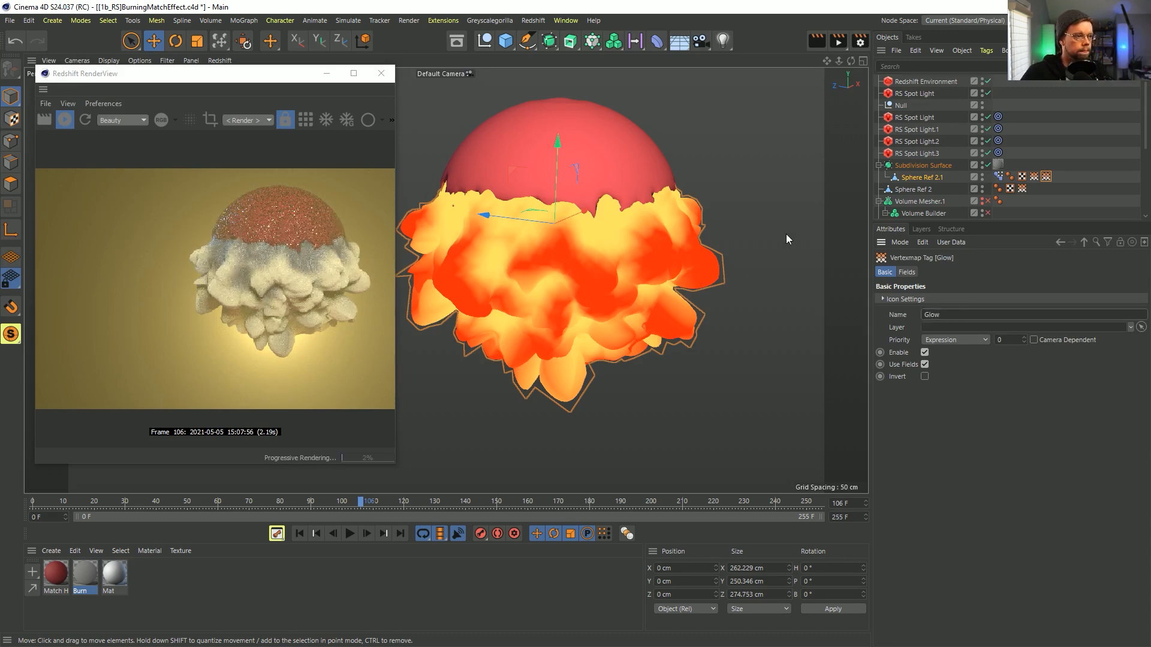
Replace the Glow map's field layers with the original Vertex Map of Sphere Ref 2.1 and turn off the Subdivision Surface
click(906, 272)
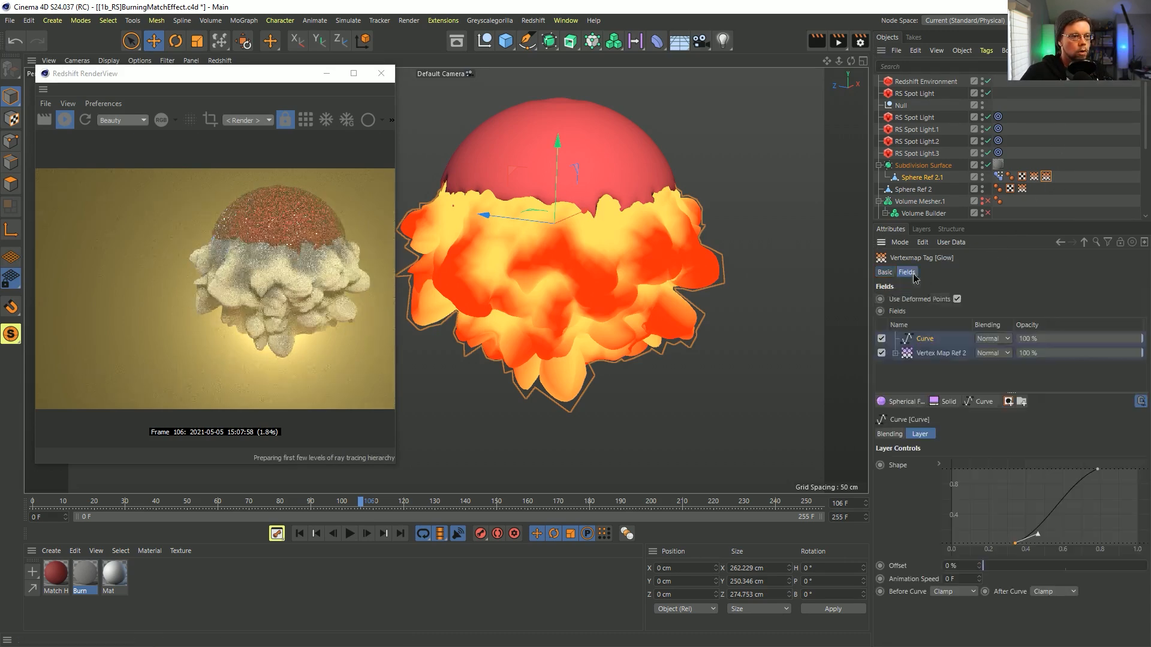
shift+click(958, 336)
key(Delete)
drag(998, 202, 912, 350)
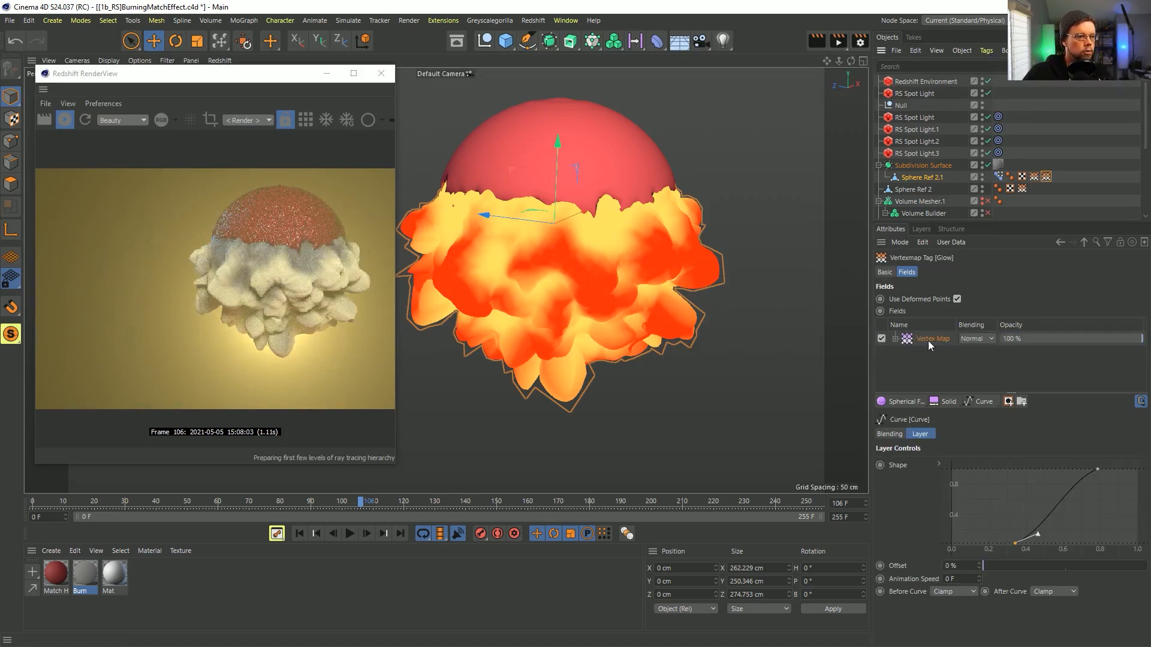
click(937, 337)
click(989, 176)
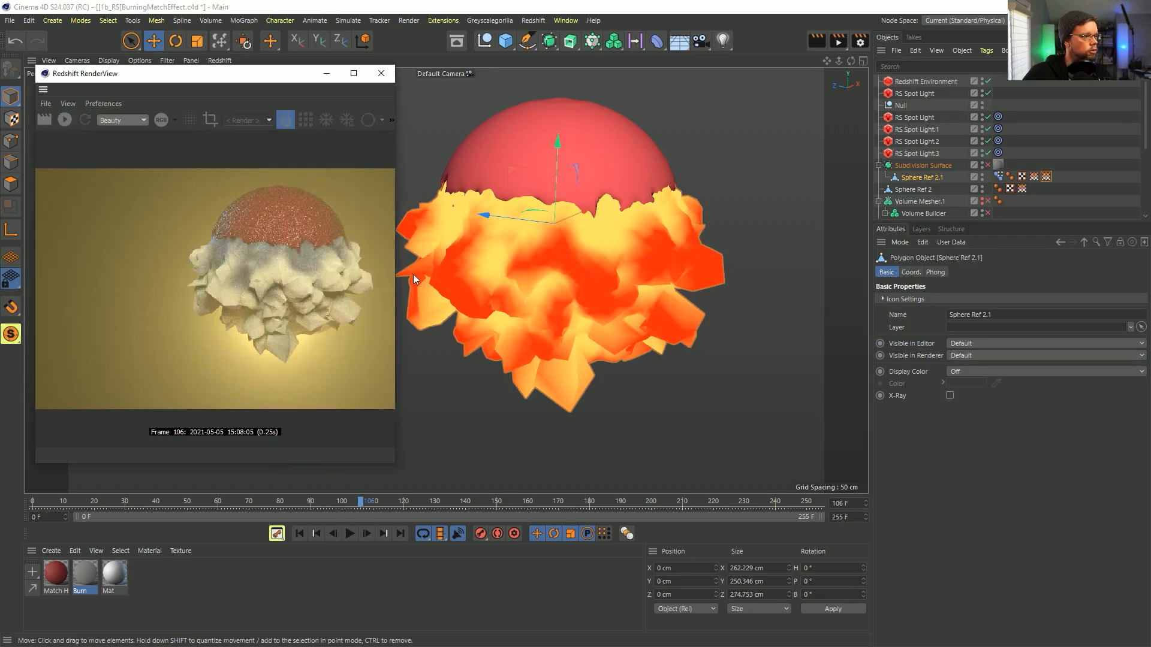
Add an Invert layer above the Vertex Map layer in the Glow tag's fields
click(1045, 176)
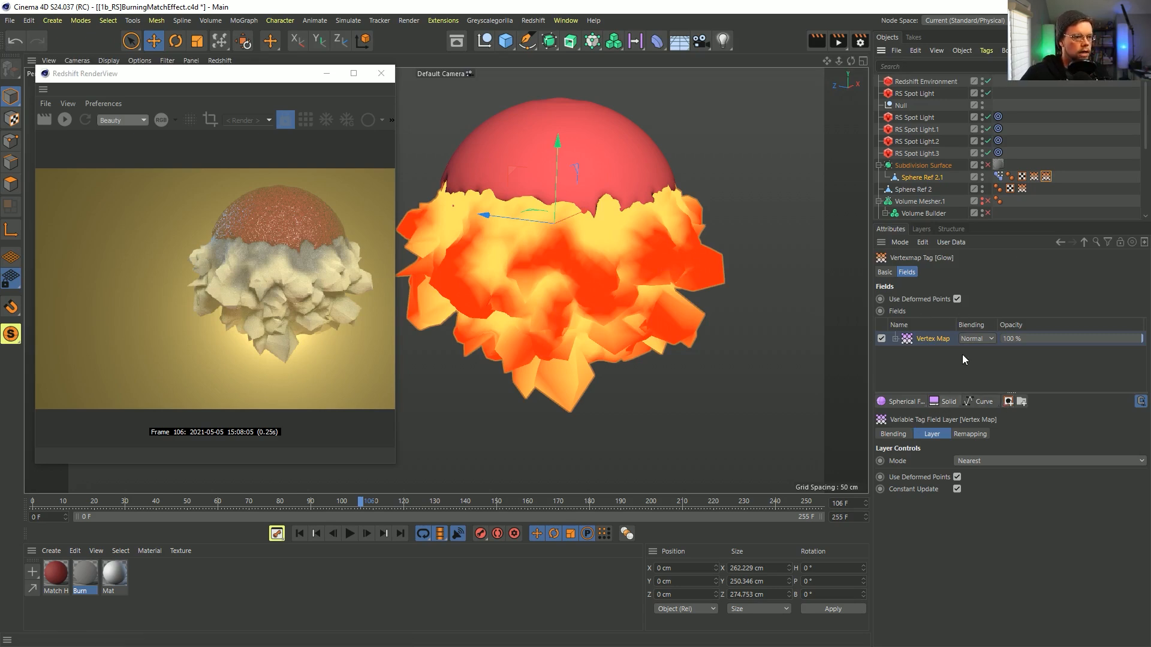
click(987, 400)
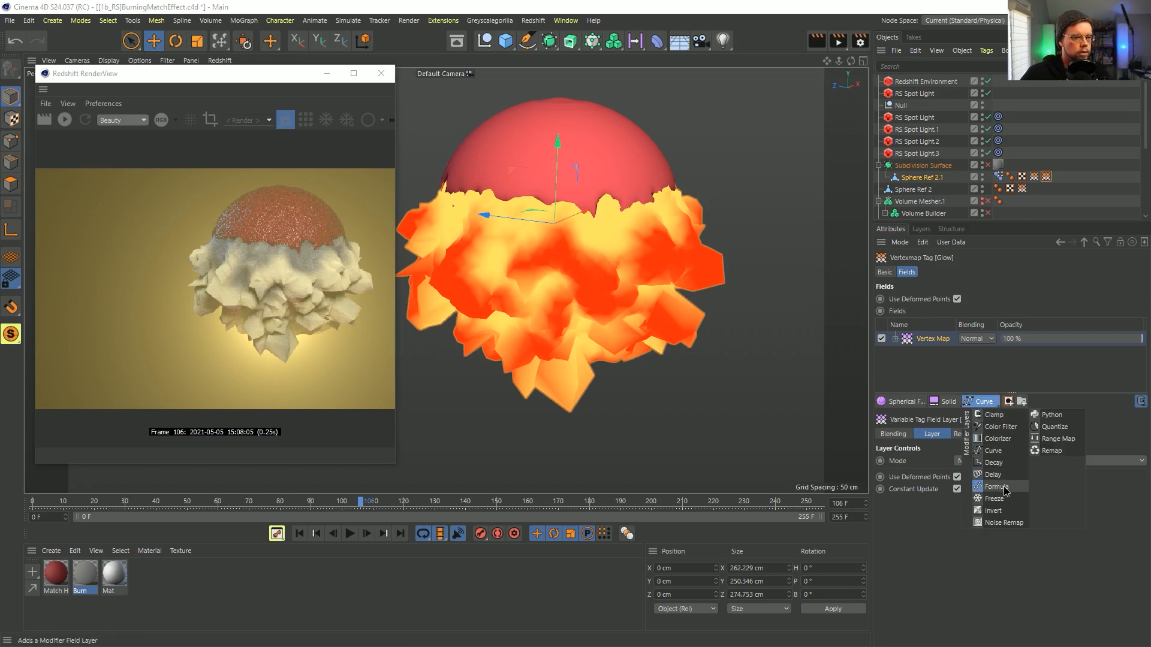
click(999, 511)
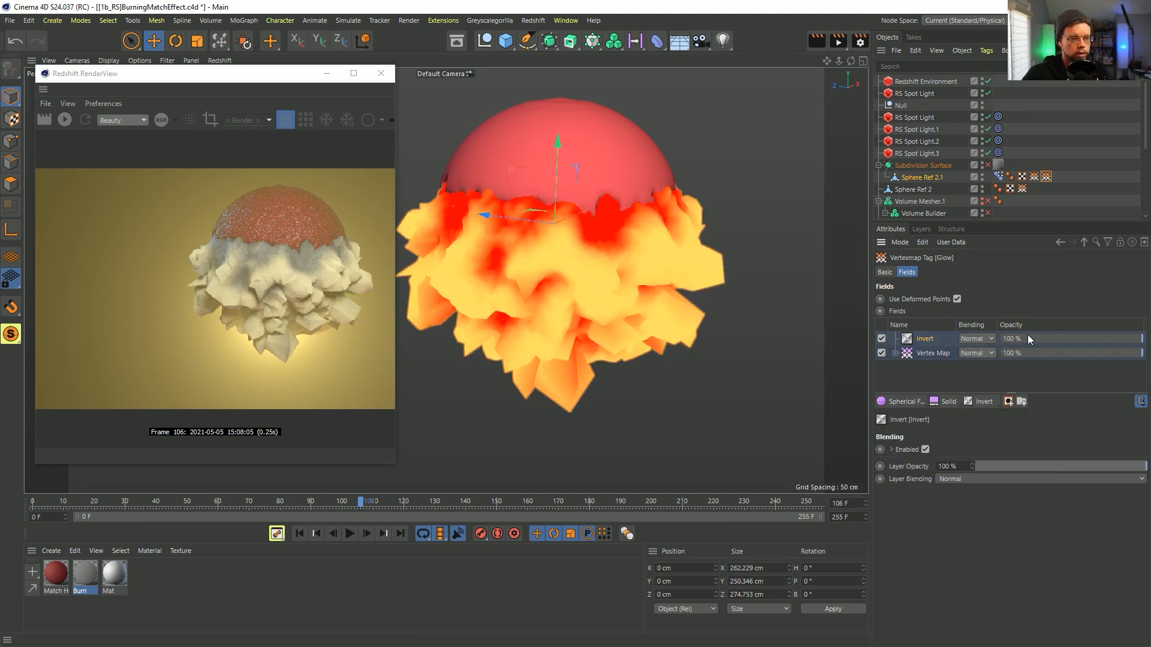
click(902, 402)
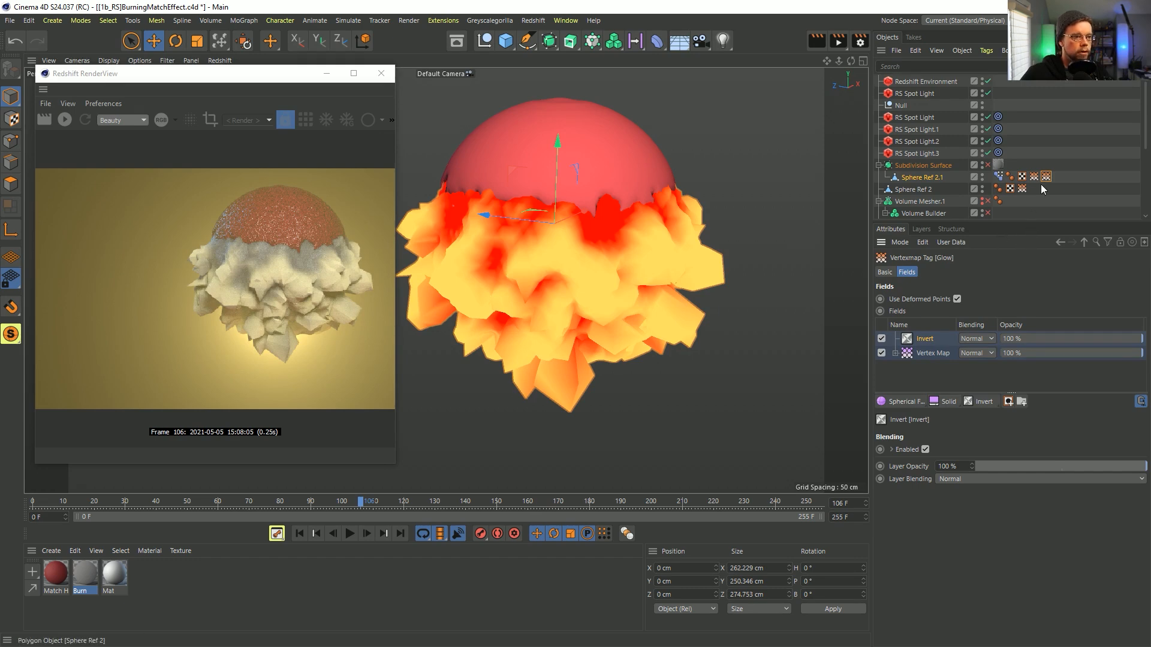
Add the Ref object's vertex map as the uppermost Glow field layer and place it alone inside a folder
scroll(937, 191, down, 4)
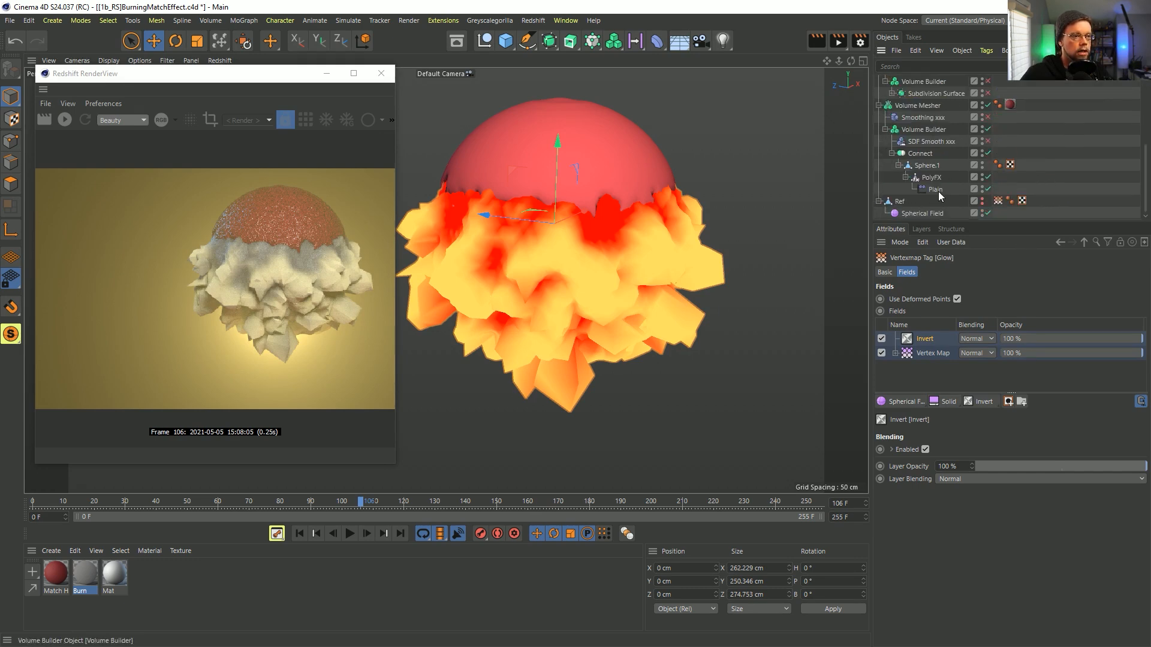
drag(998, 201, 925, 337)
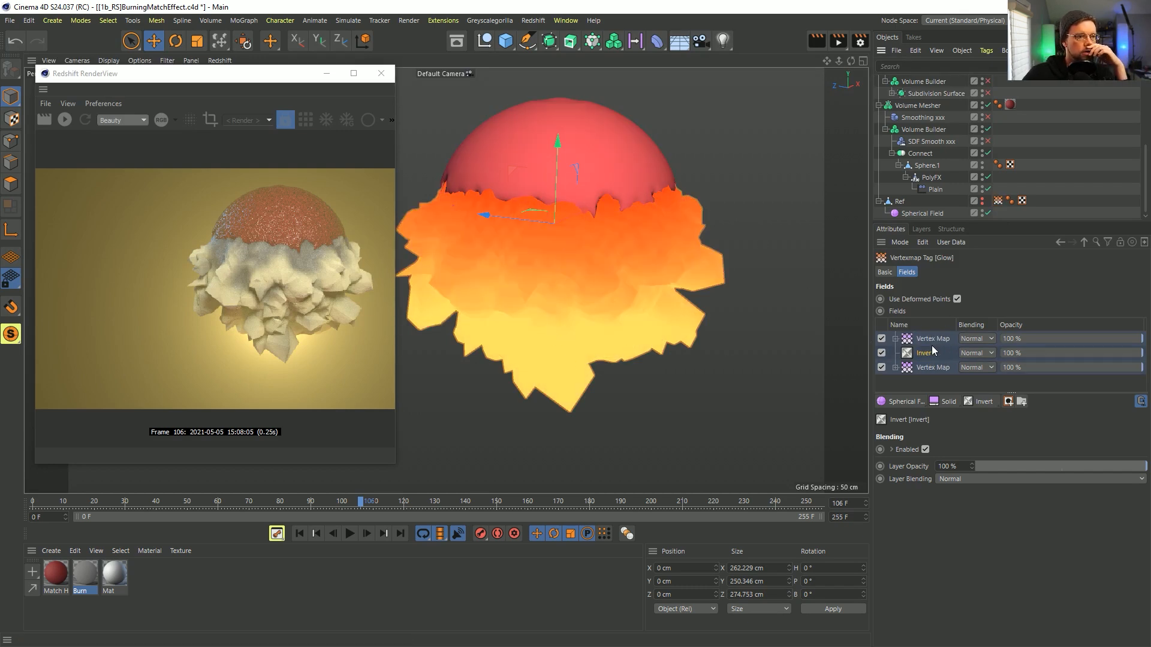
key(alt+g)
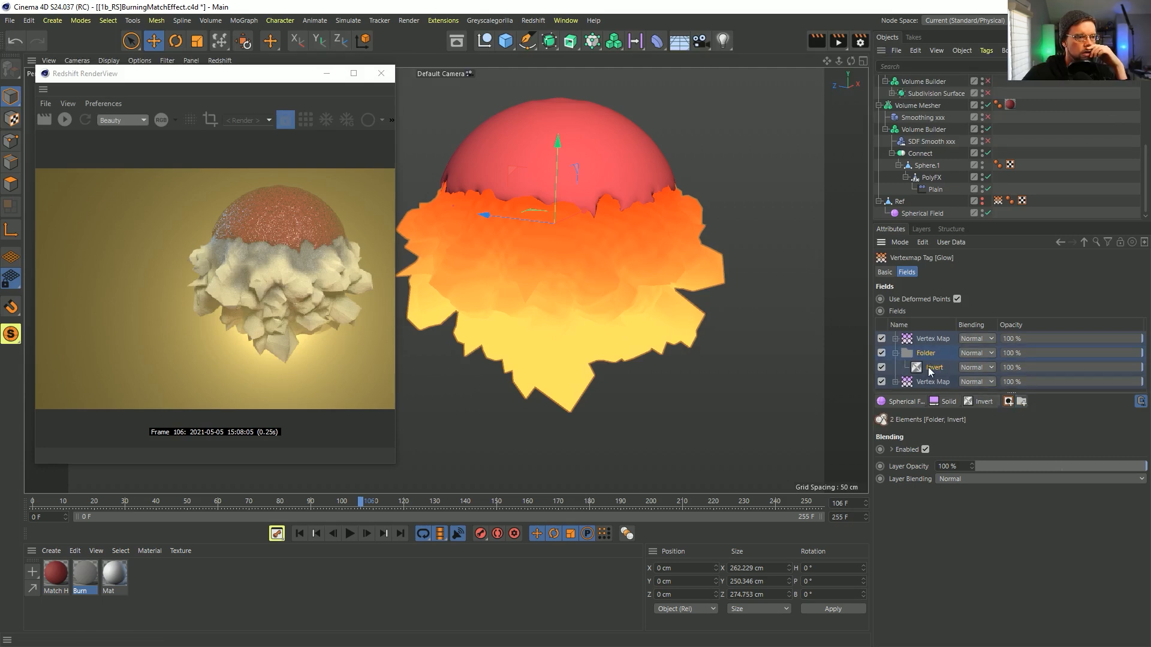
mouse_move(926, 360)
mouse_down()
mouse_move(928, 382)
mouse_move(936, 340)
mouse_up()
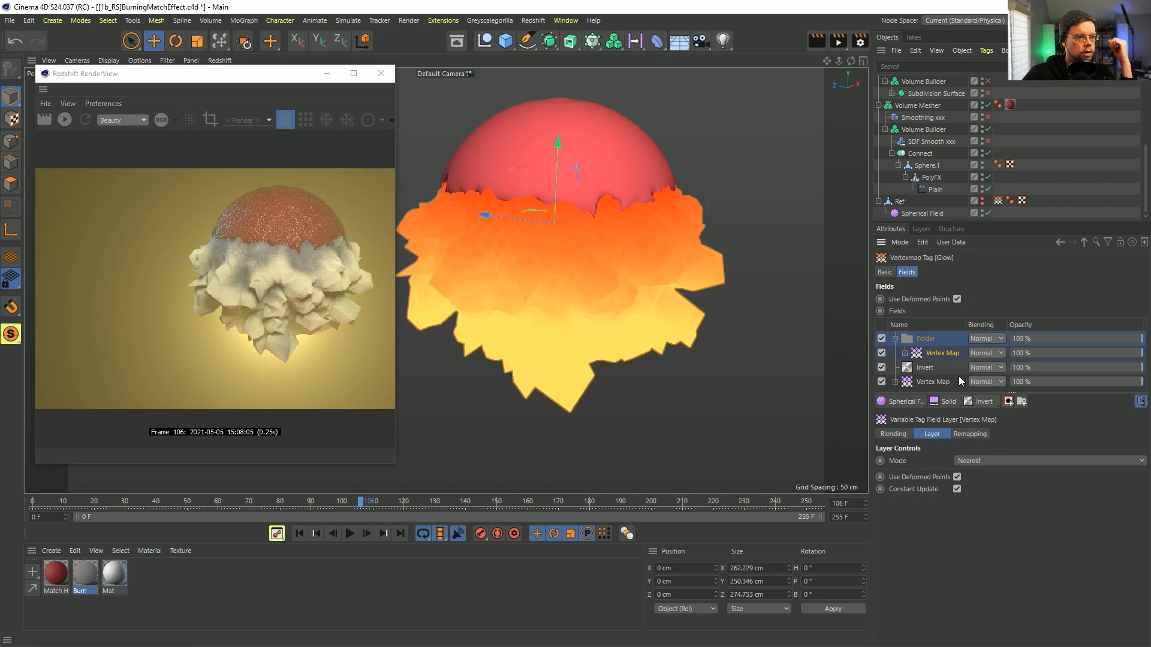
Add a Curve layer with its start point shifted to about 0.18 inside the folder, and set the folder's blending to Multiply
click(985, 407)
click(1005, 437)
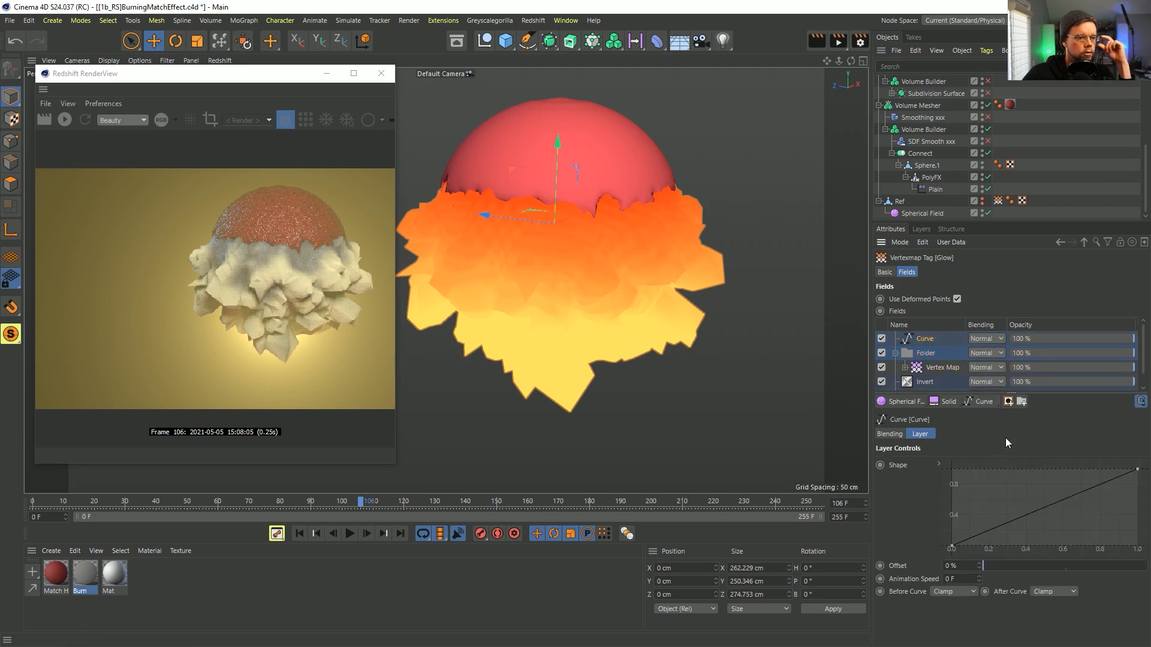
drag(954, 547, 988, 550)
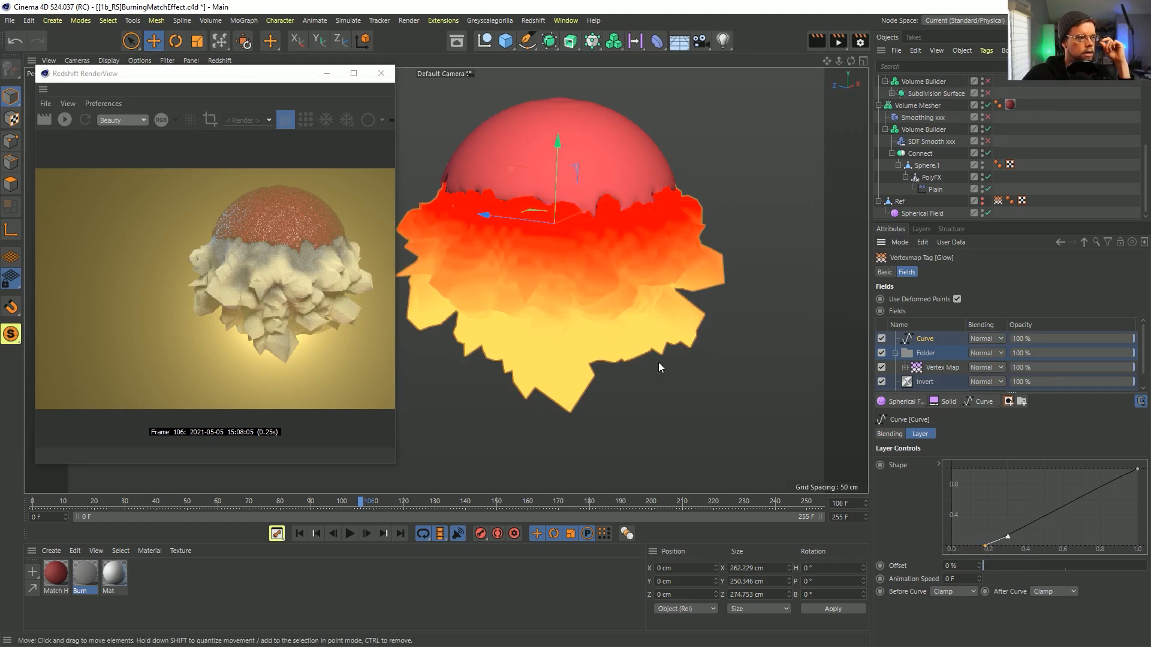
drag(930, 338, 934, 359)
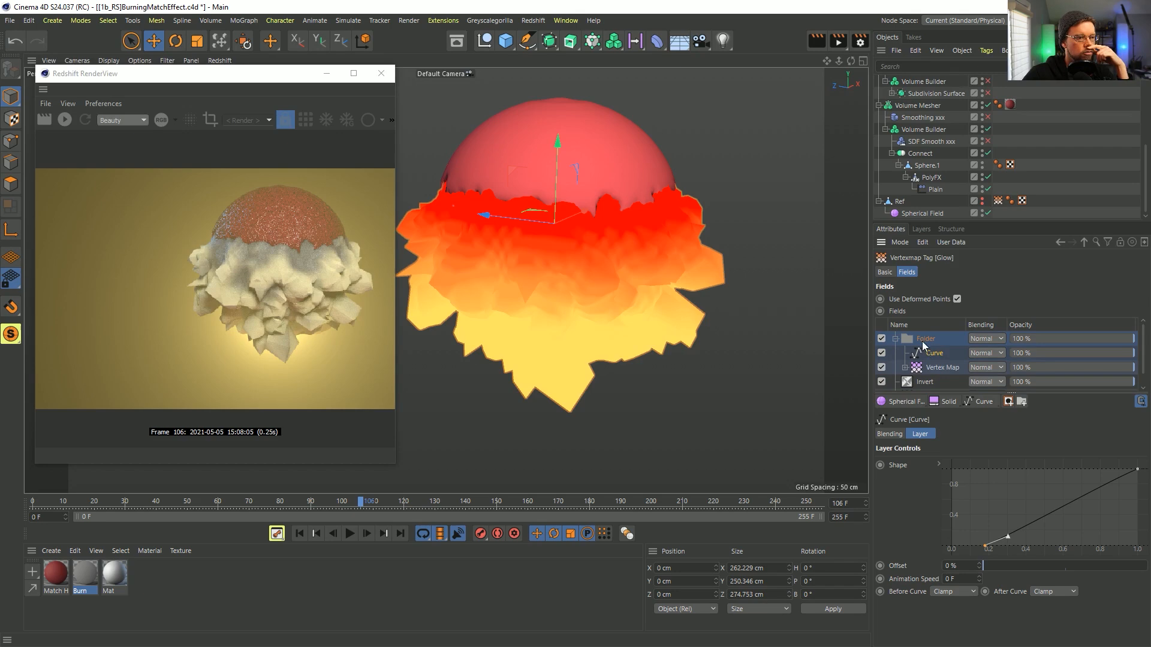
click(983, 339)
click(984, 399)
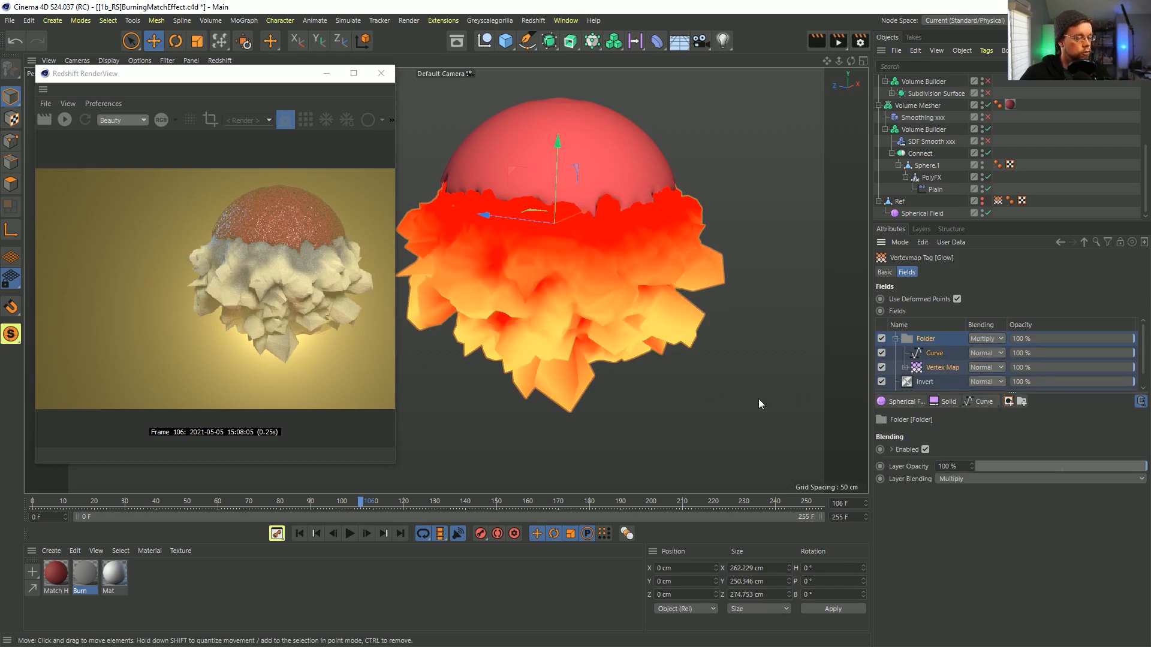
Add a new Curve layer to the Glow vertex map's fields
scroll(929, 376, down, 1)
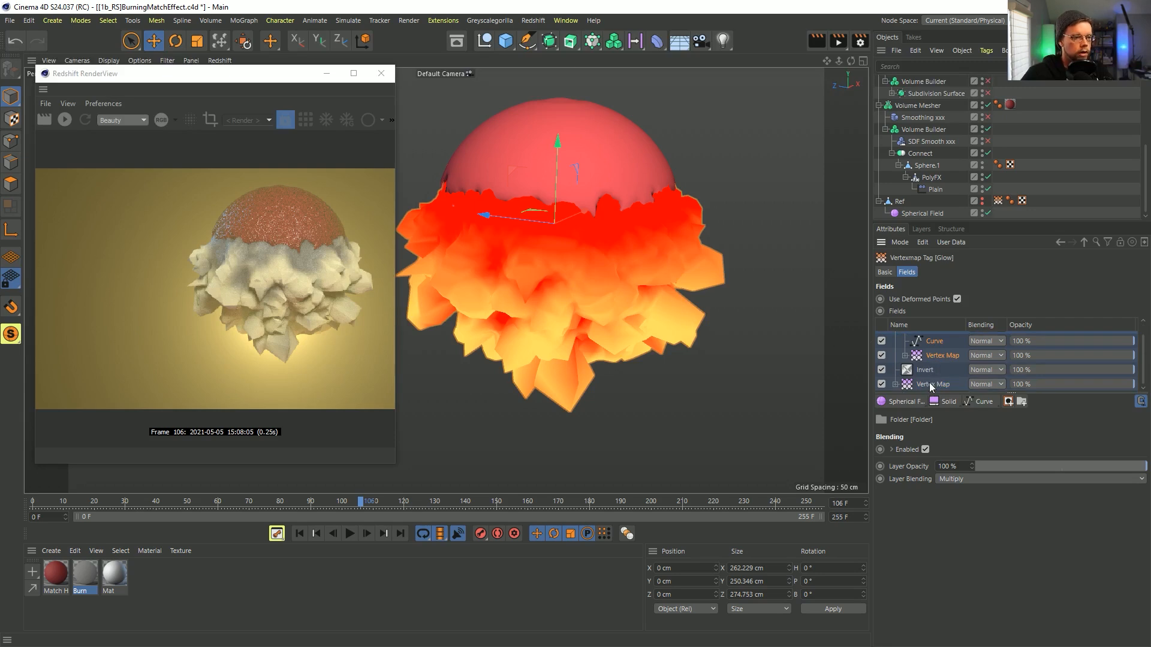
click(930, 384)
click(977, 402)
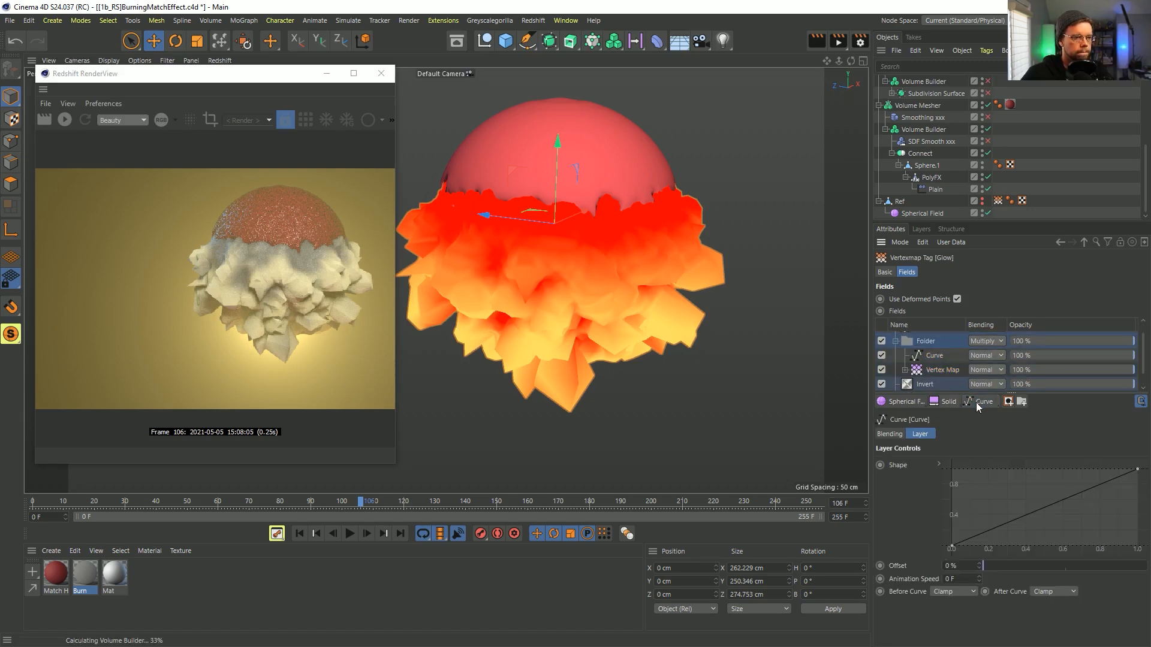
scroll(934, 351, up, 1)
scroll(934, 353, down, 2)
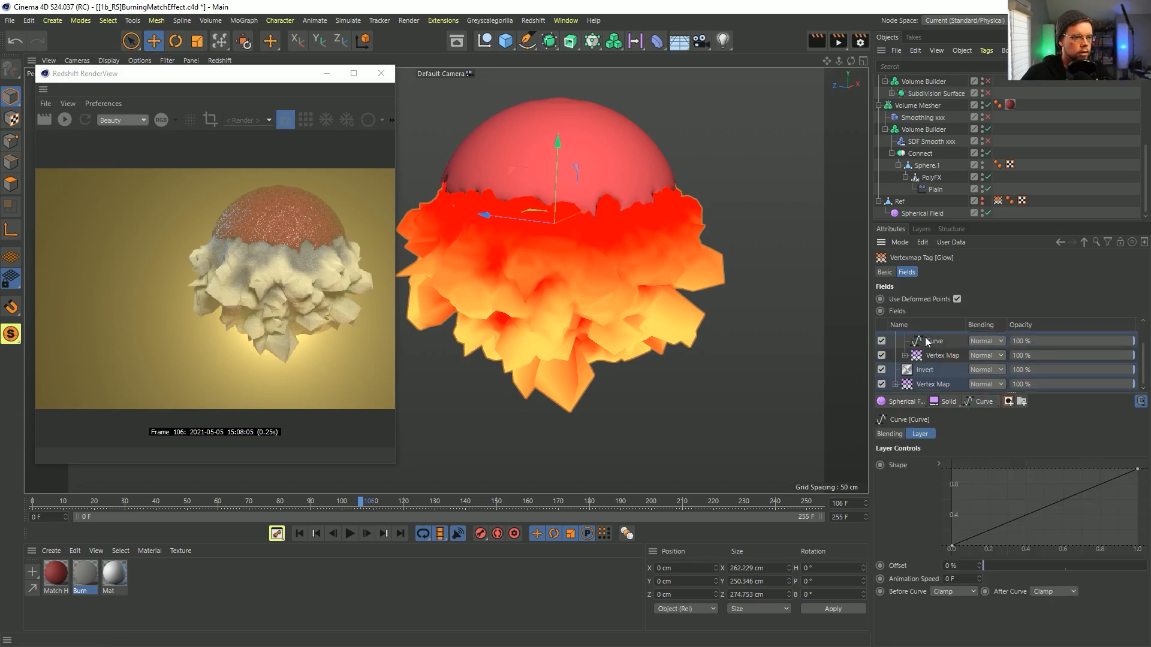
Try moving the folder's Curve layer beneath the Invert layer and shifting its start point to about 0.9
drag(926, 349, 921, 376)
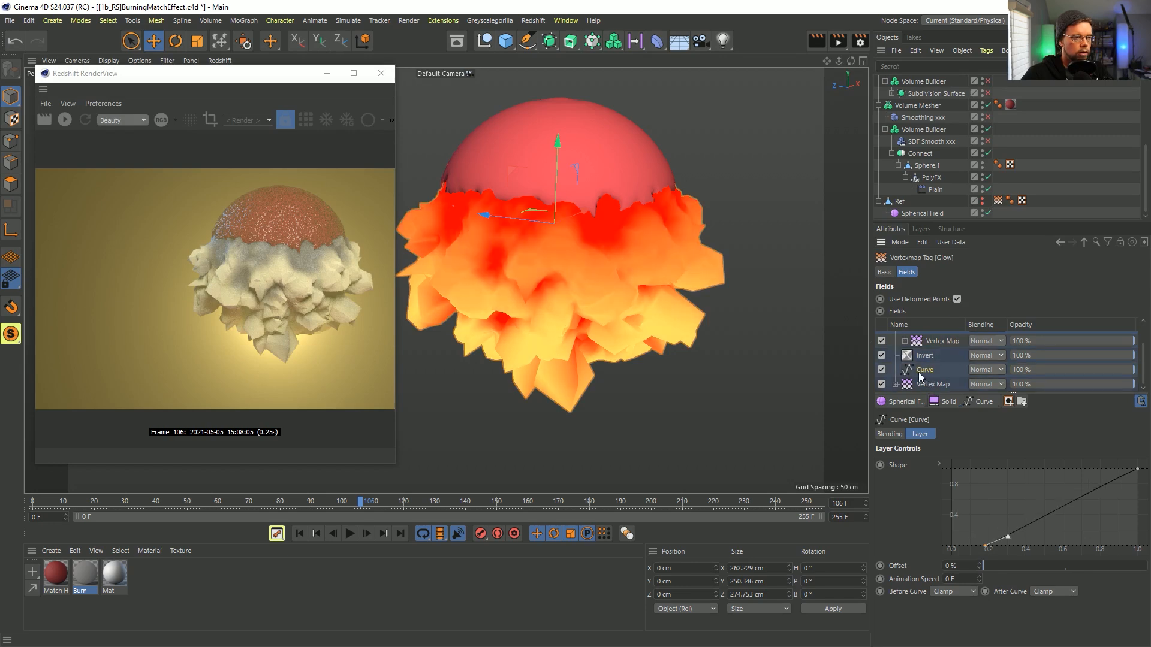
drag(989, 557, 1116, 571)
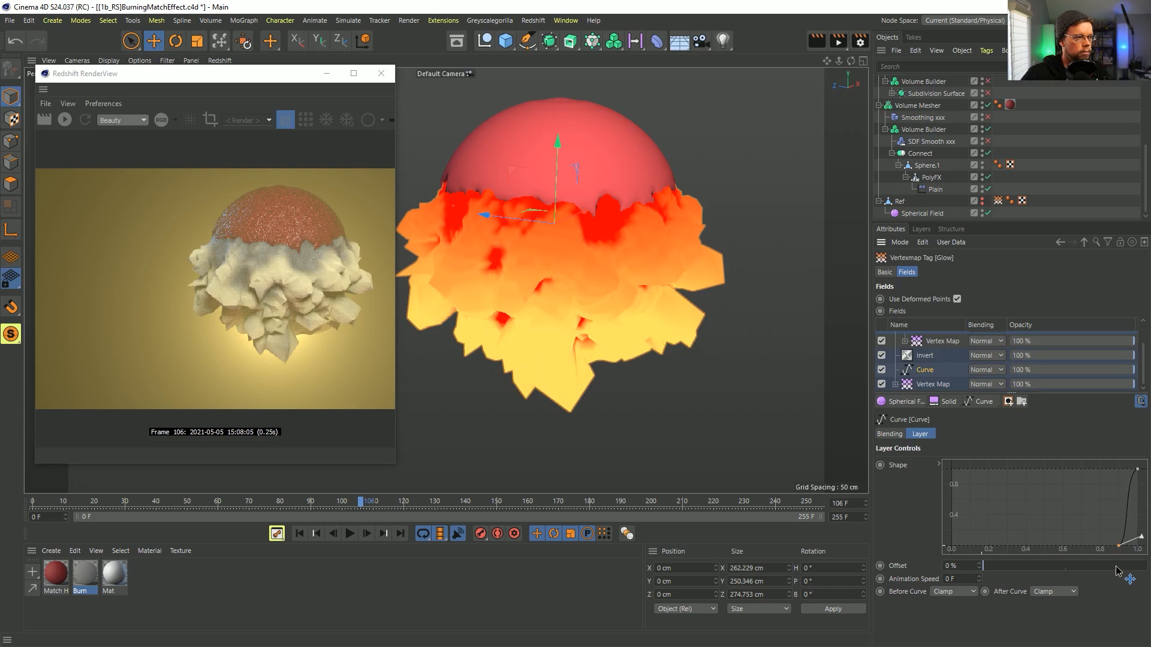
scroll(937, 351, up, 2)
click(928, 340)
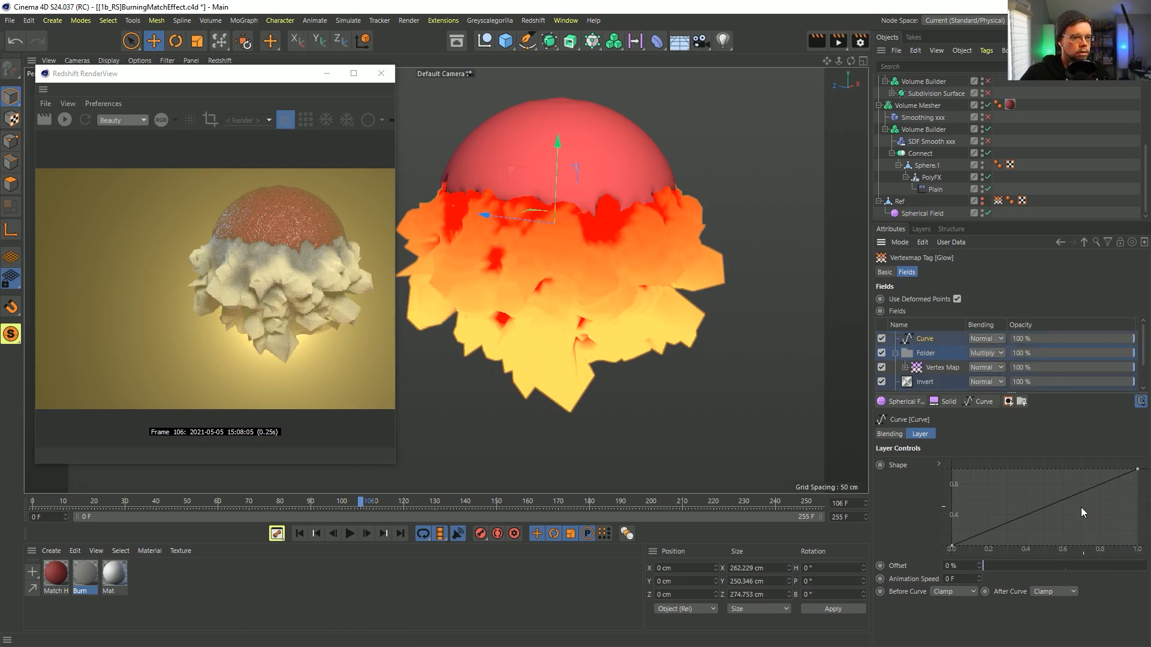
scroll(930, 348, down, 2)
click(935, 367)
key(Delete)
Place the new Curve layer between the Invert and Vertex Map layers and shift its start point to about 0.65
scroll(930, 366, up, 2)
drag(920, 341, 927, 379)
drag(950, 547, 1073, 545)
Shift the folder Curve's start point to about 0.14 and its end point to about 0.64
scroll(935, 353, up, 1)
click(938, 354)
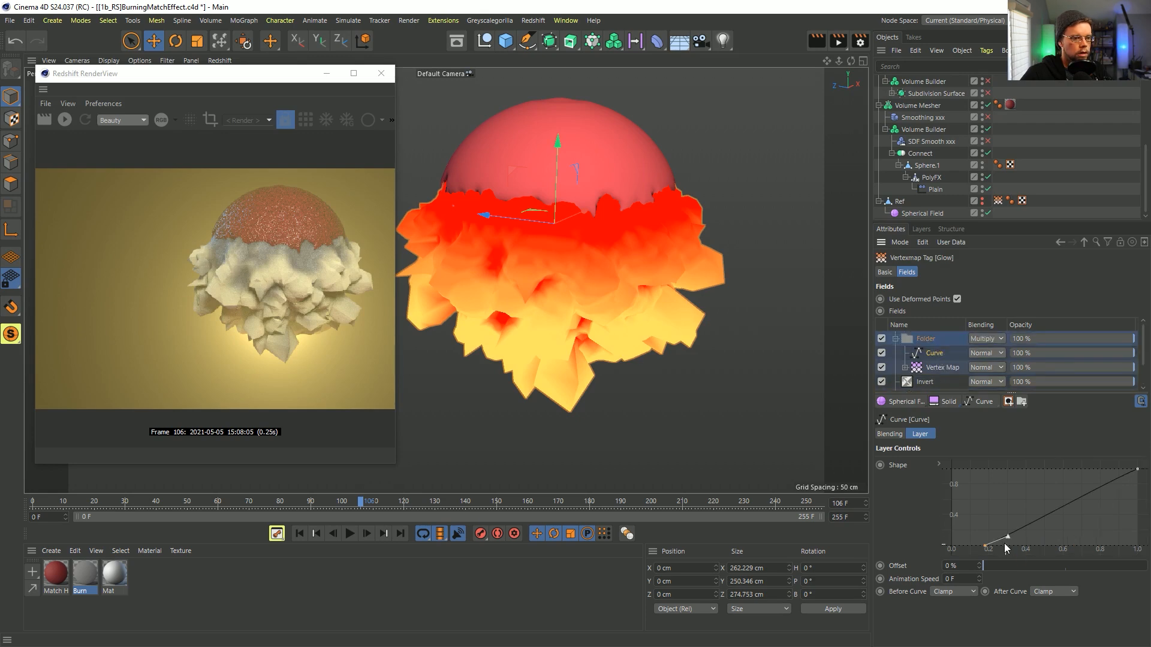
mouse_move(985, 547)
mouse_down()
mouse_move(1033, 548)
mouse_move(978, 546)
mouse_up()
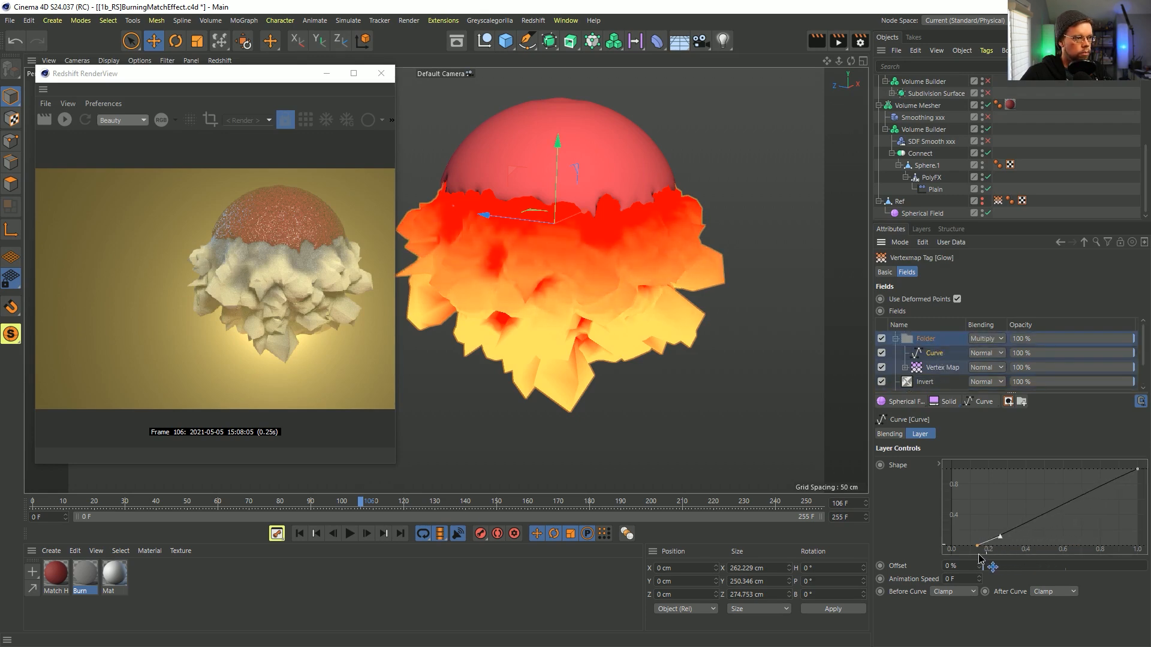
drag(1137, 470, 1070, 465)
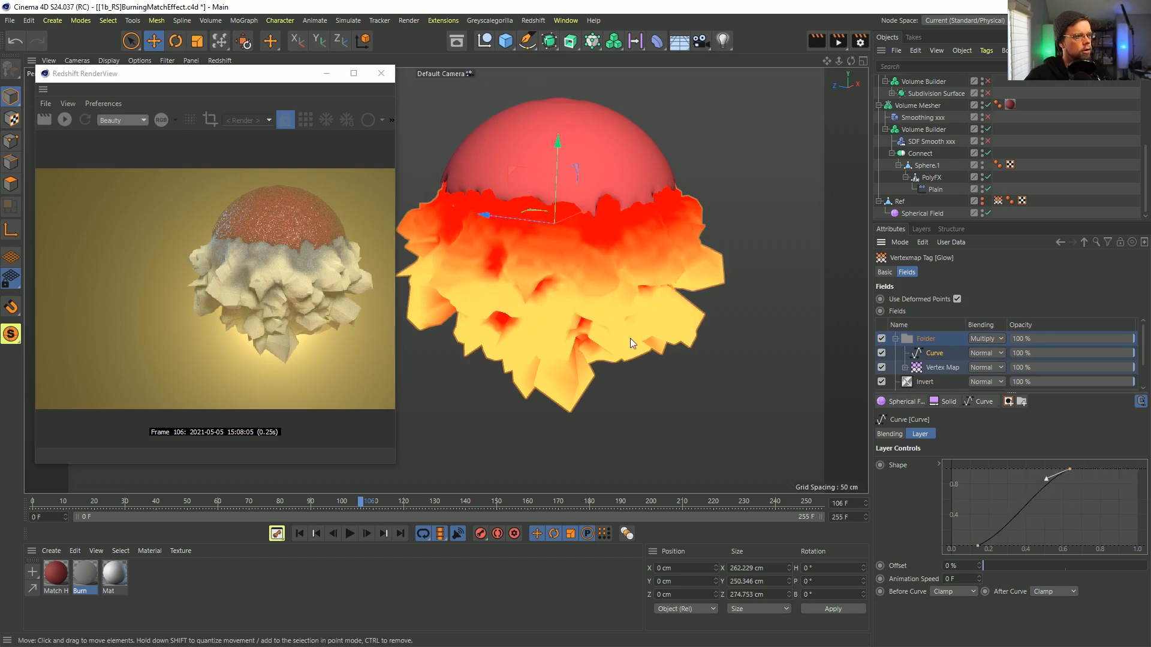
Duplicate the C4D Vertex Map node in the Burn material's shader graph and link the copy to the Glow tag
scroll(983, 138, up, 5)
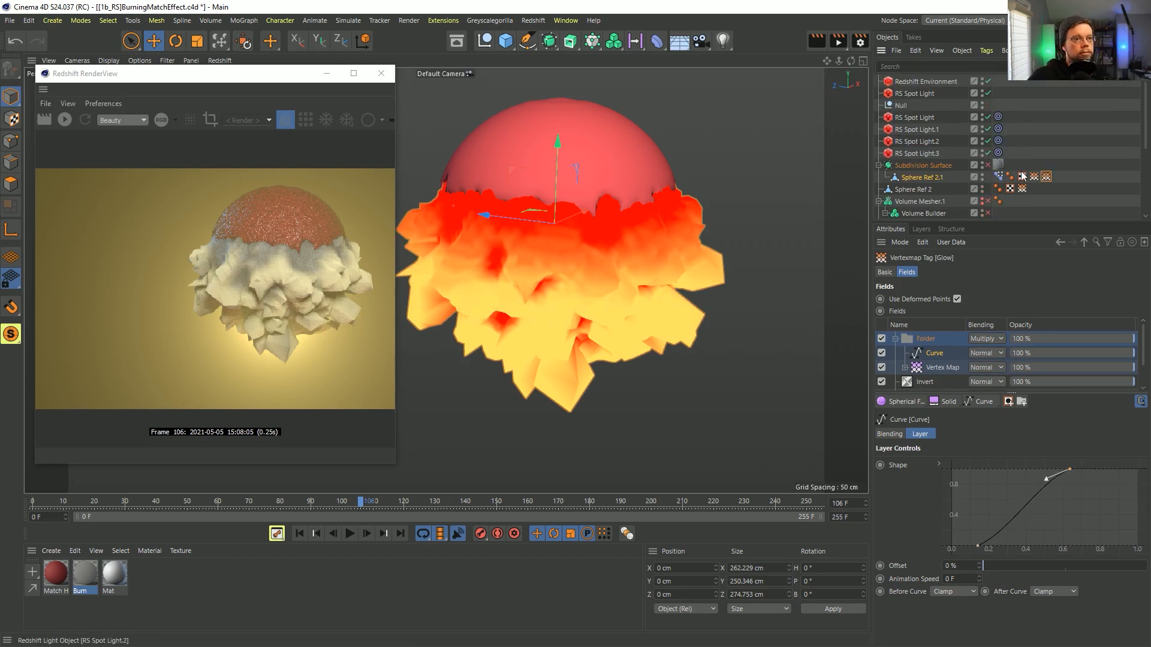
click(886, 272)
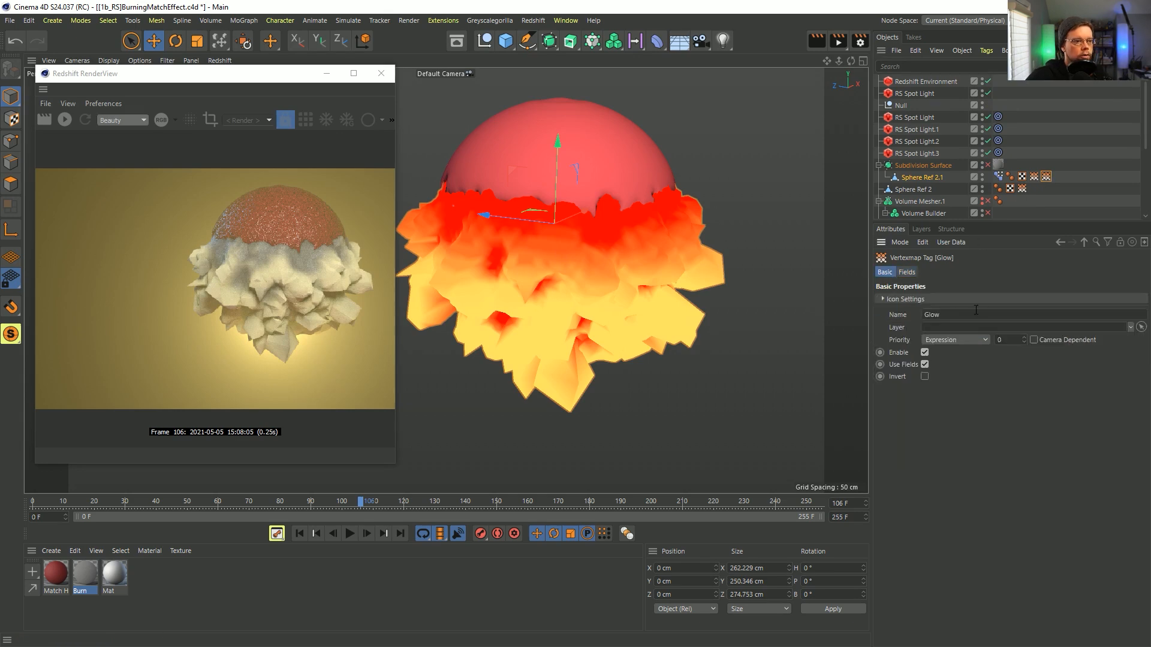
click(994, 267)
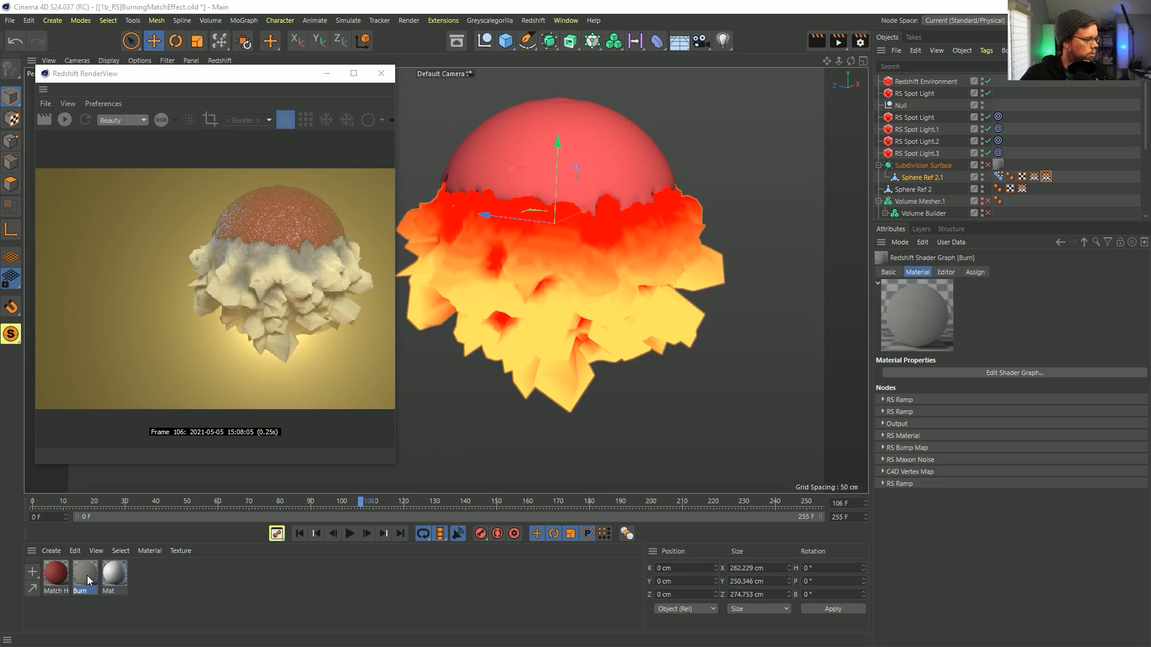
drag(719, 158, 718, 94)
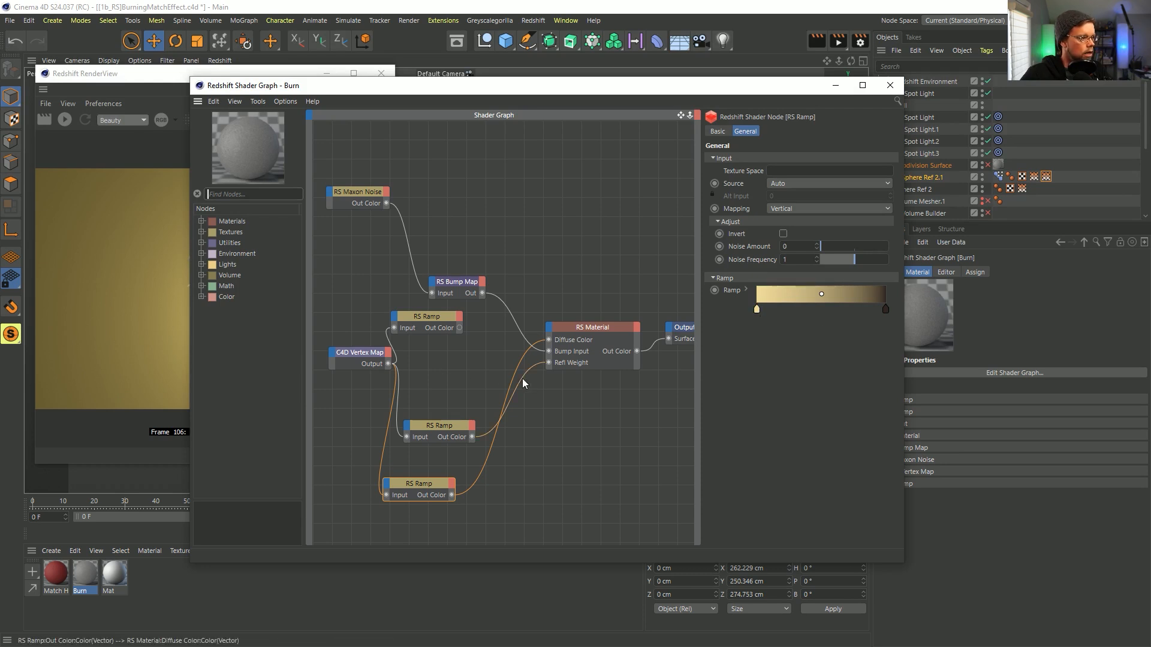
ctrl+drag(372, 353, 489, 203)
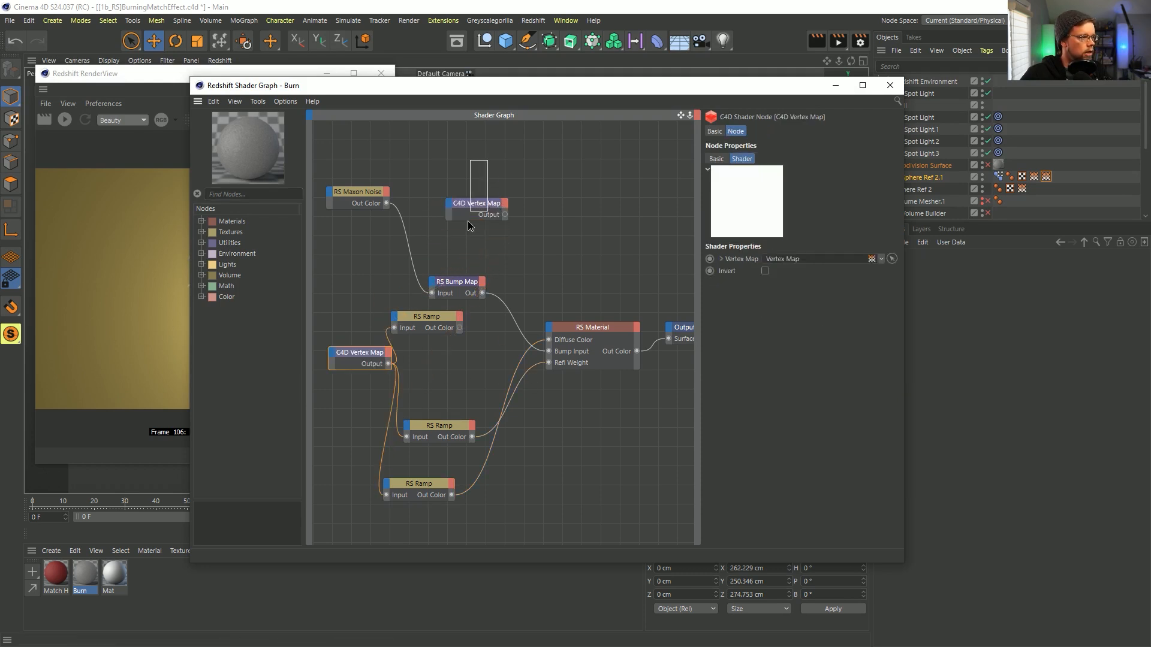
drag(1046, 176, 826, 260)
Connect the Glow vertex map node through the spare RS Ramp to the RS Material's Emission Color
drag(504, 214, 551, 334)
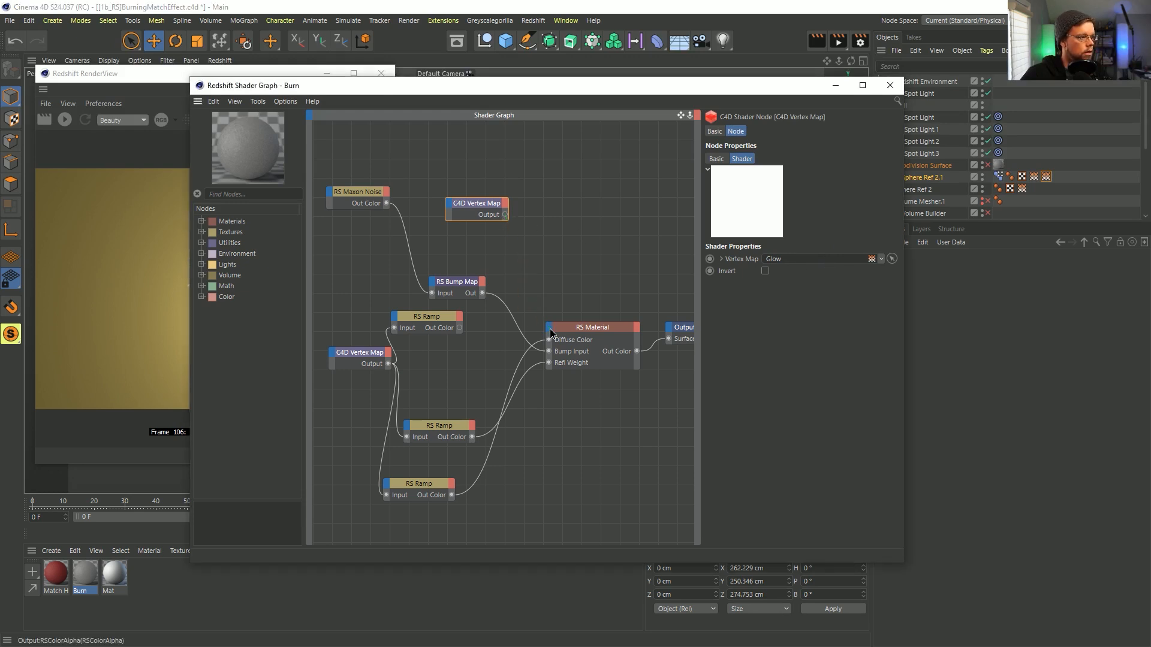
drag(441, 319, 548, 328)
mouse_move(612, 437)
click(743, 464)
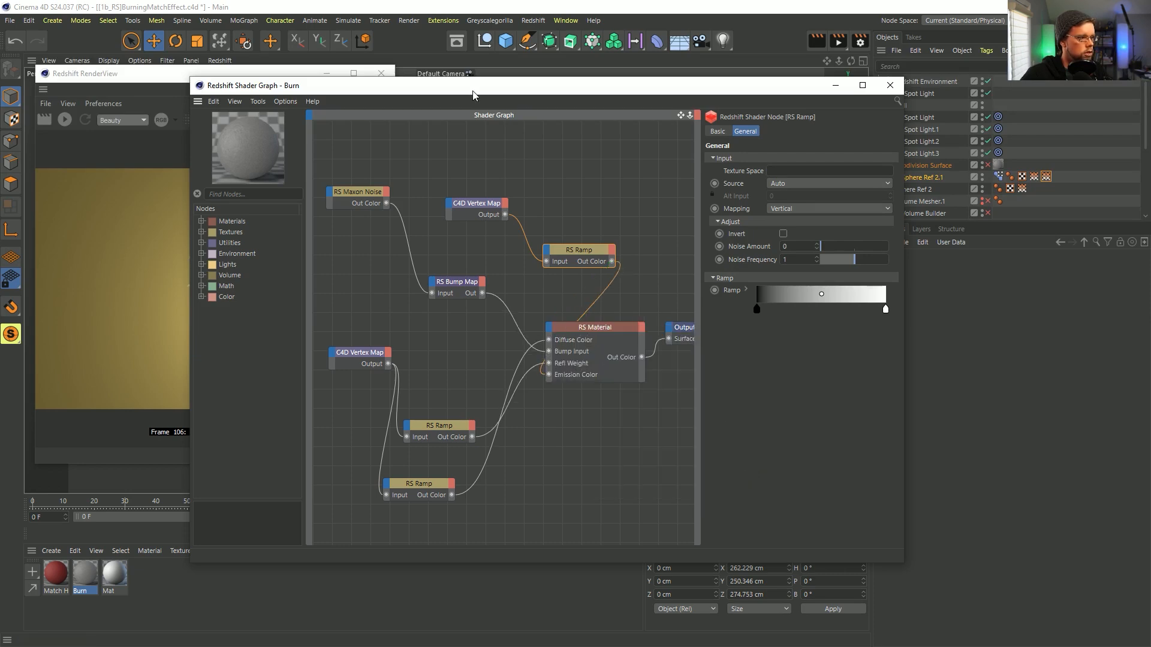
Uncover the Redshift RenderView beside the shader graph and start the live render
drag(473, 91, 627, 77)
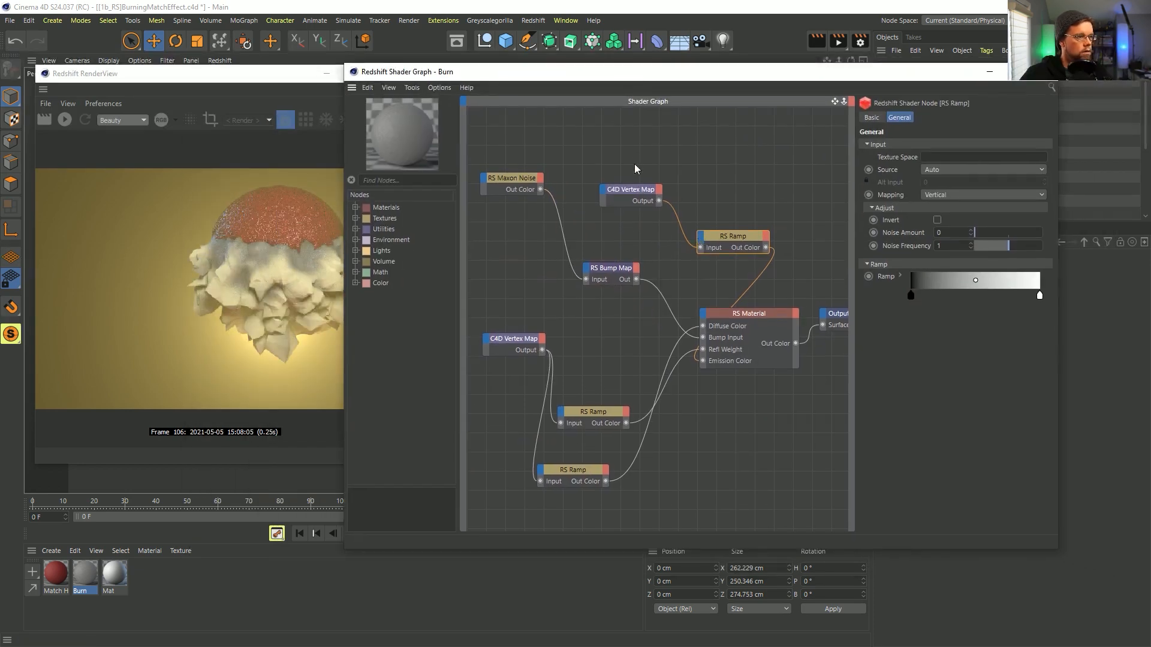
drag(636, 157, 641, 215)
drag(739, 189, 729, 268)
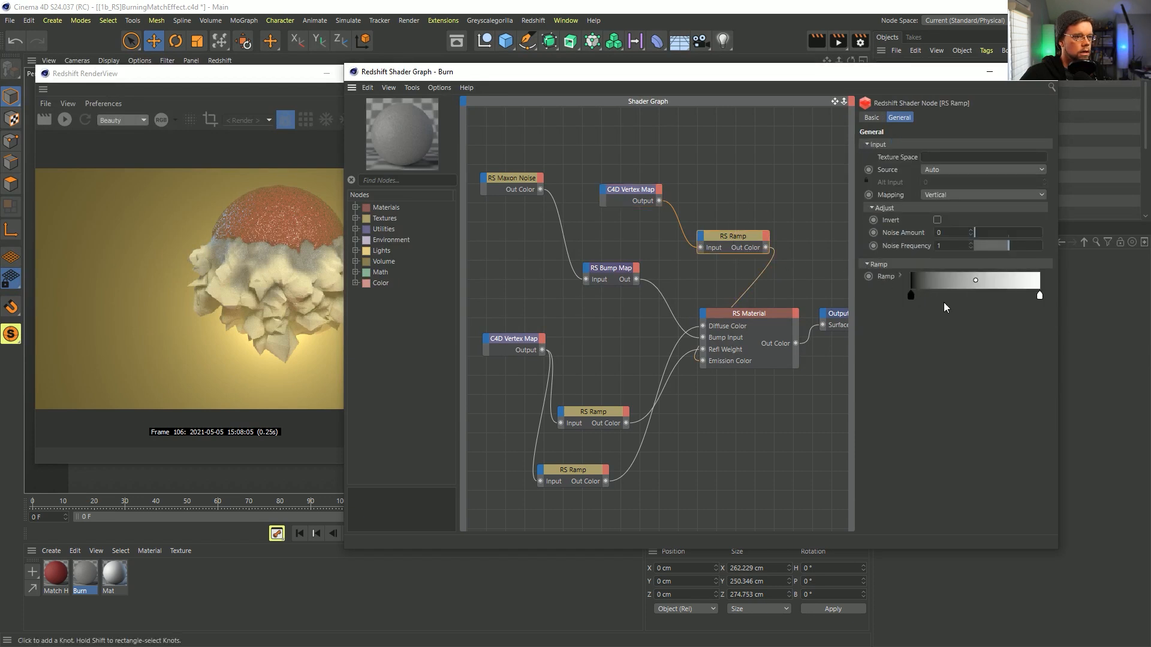
click(64, 119)
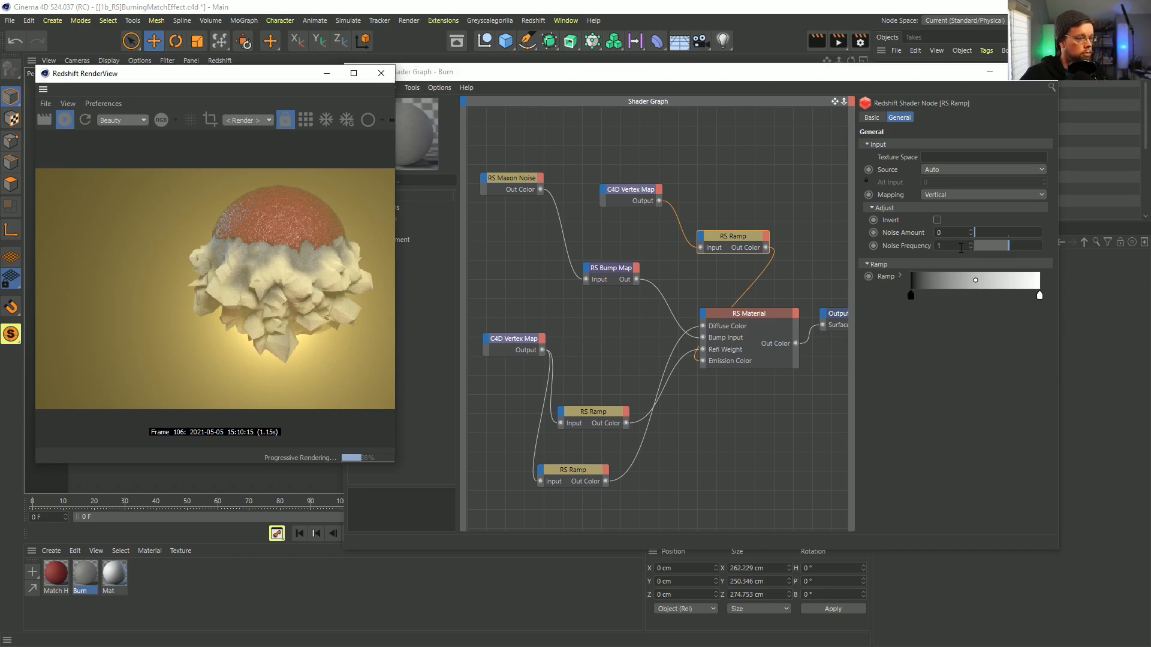
Try inverting the emission ramp's gradient and adding a middle knot at about 37 %
right_click(943, 278)
click(962, 290)
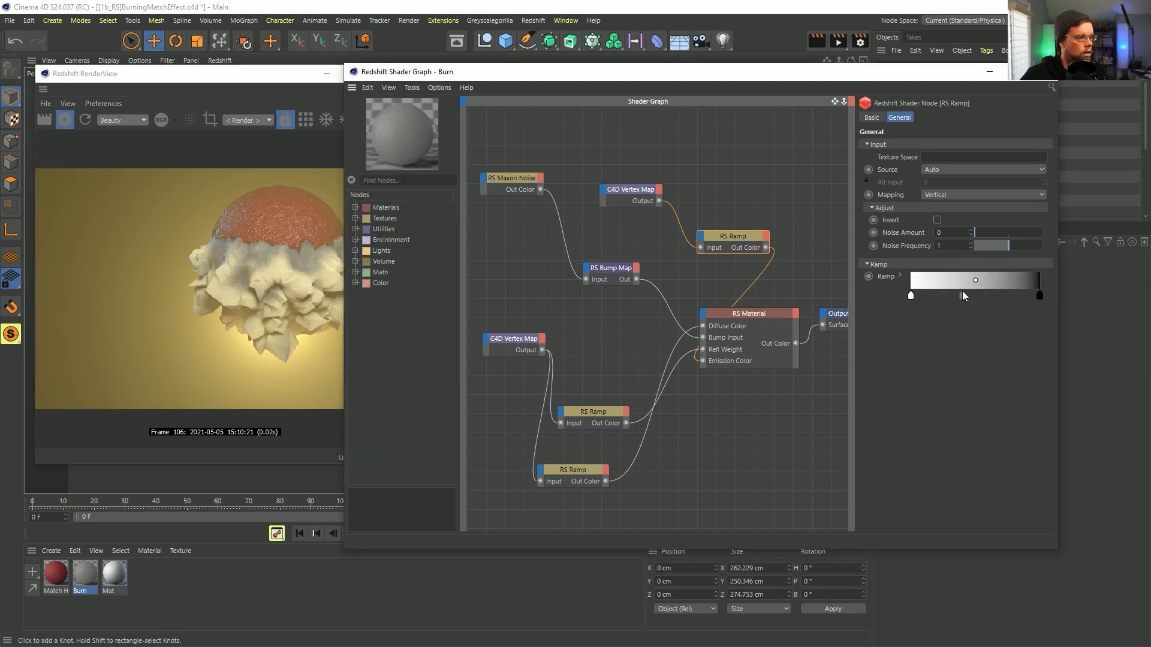
click(962, 290)
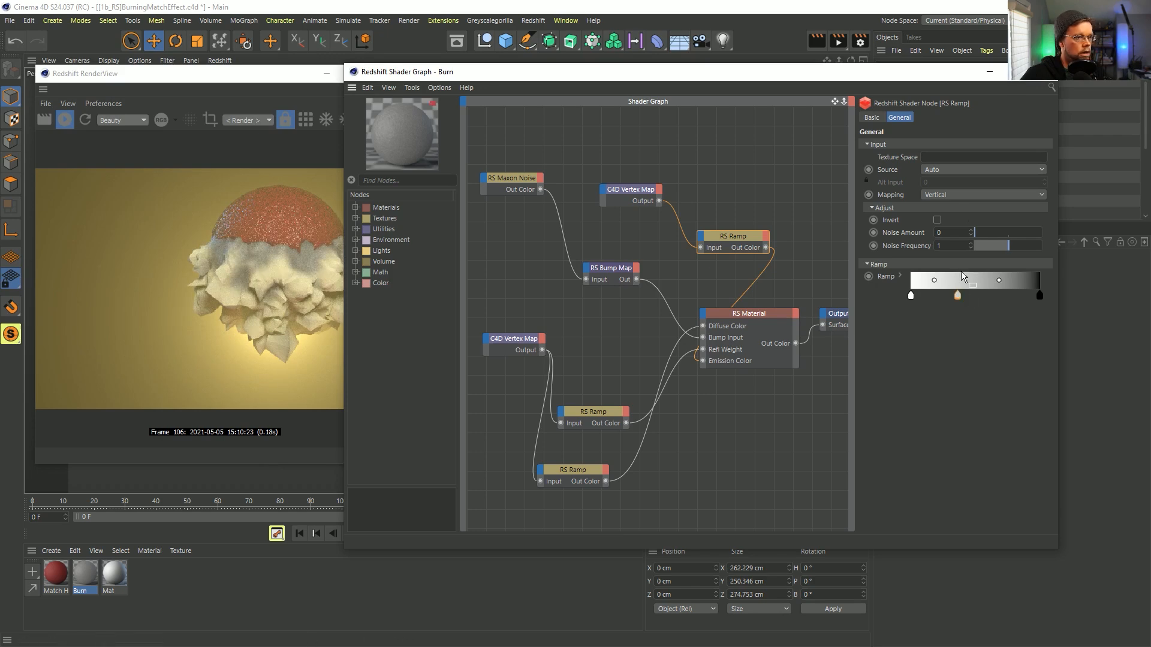
Raise the RS Material's overall Emission Weight to the end of its range
drag(906, 81, 707, 89)
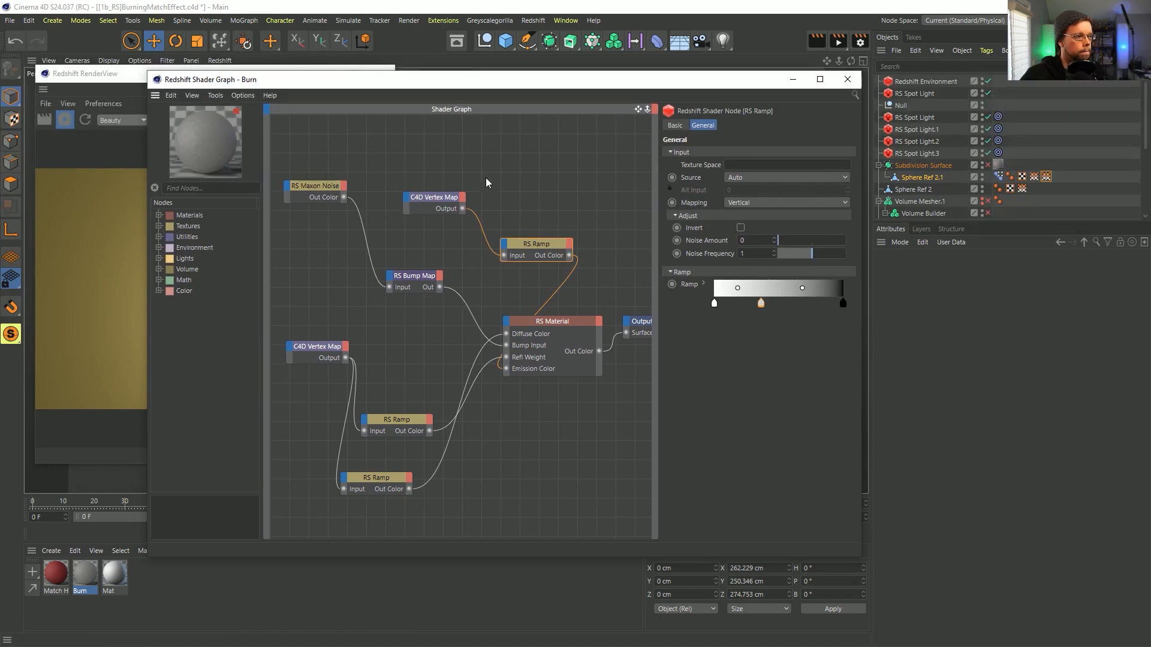
click(424, 209)
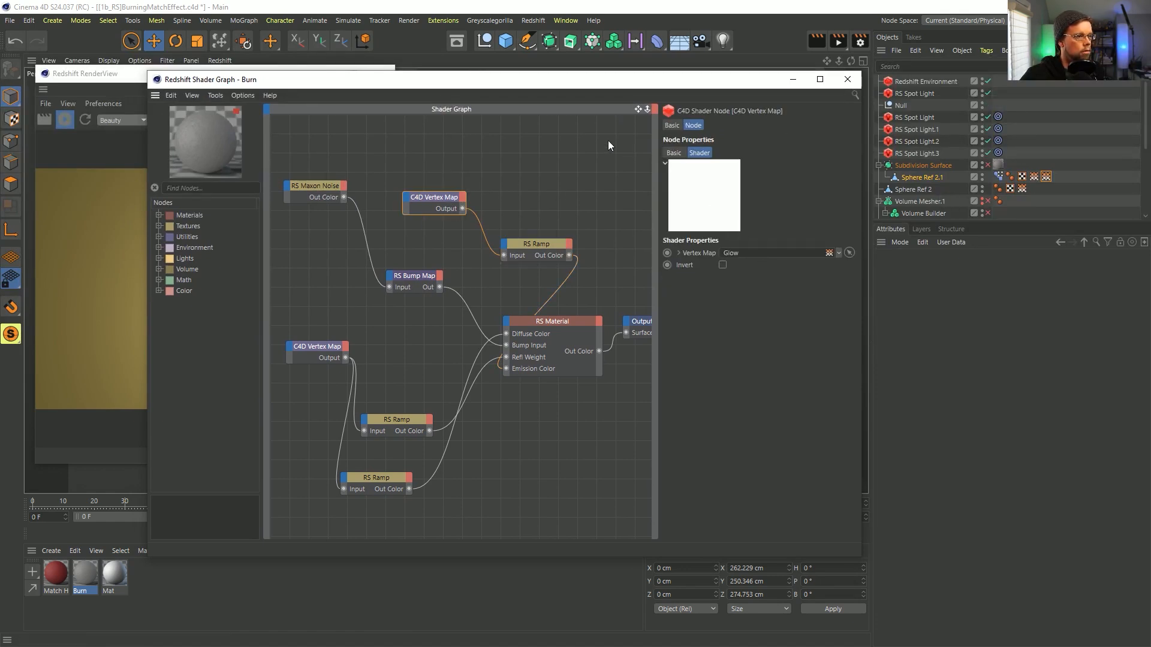
click(529, 256)
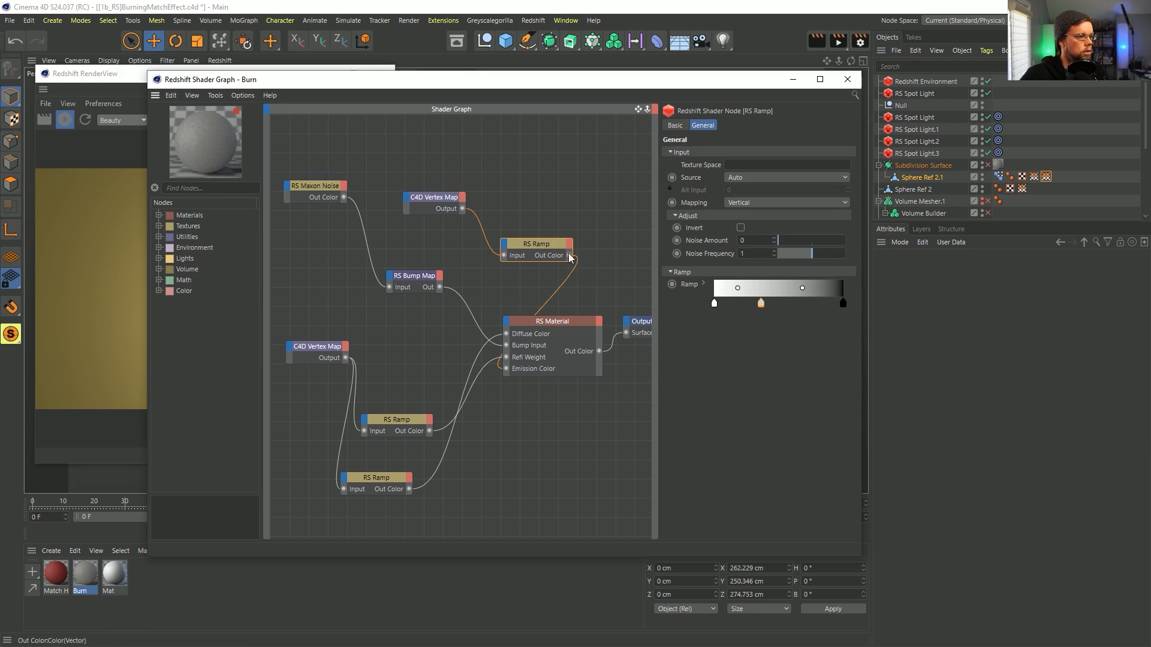
click(566, 339)
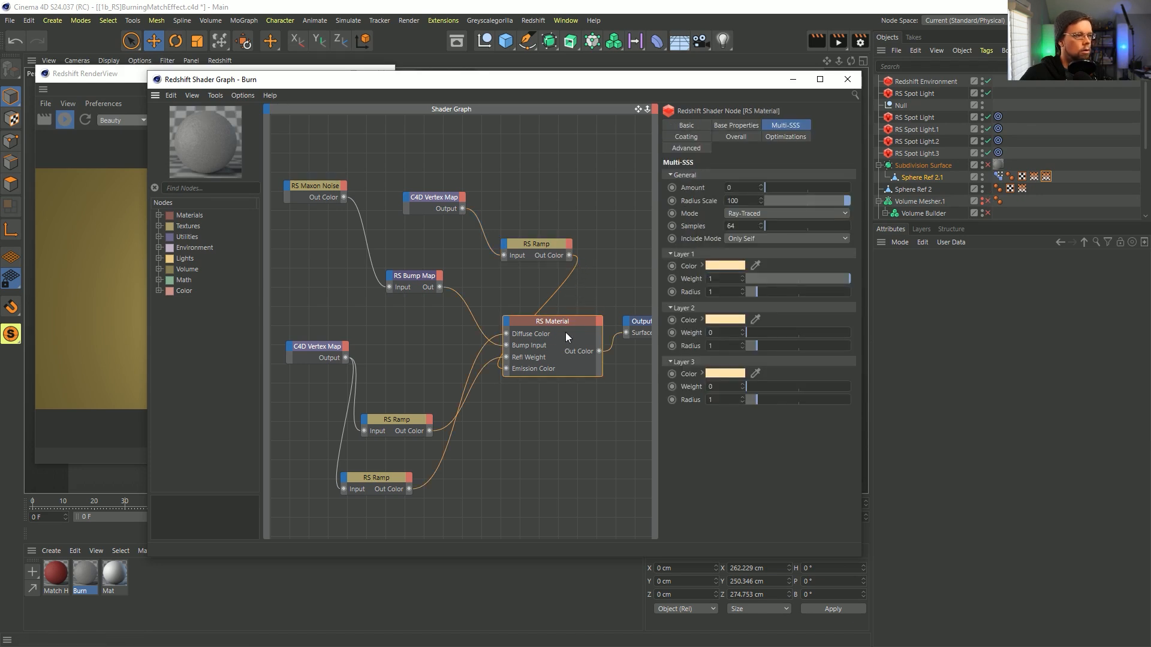
click(736, 137)
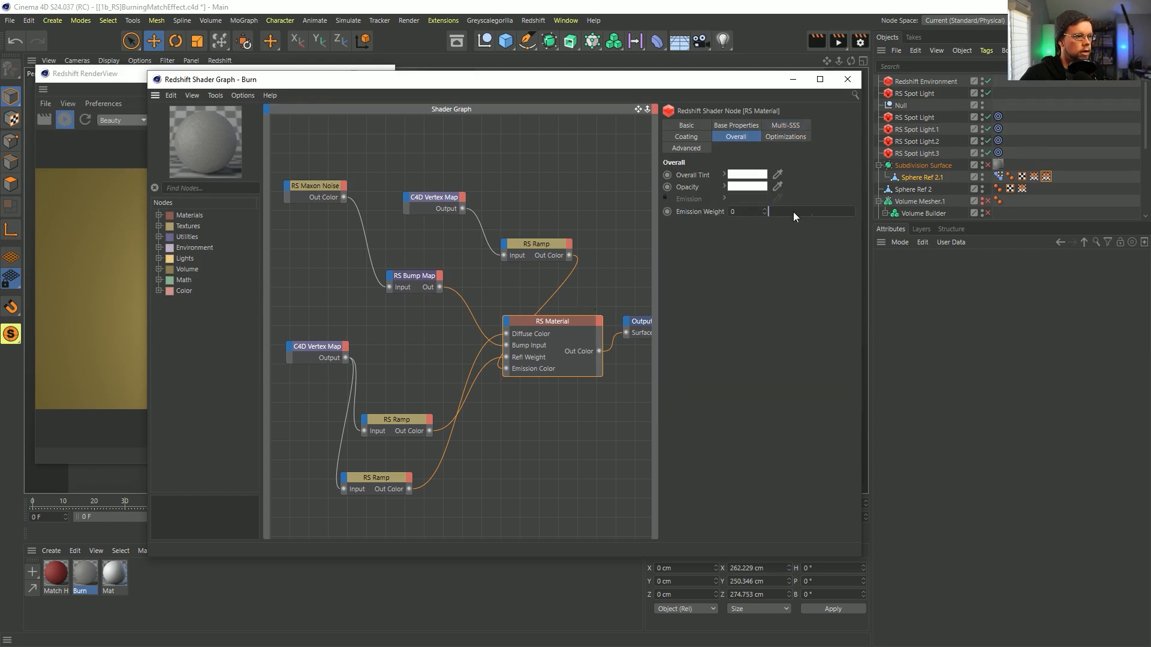
drag(791, 211, 856, 211)
Set the emission ramp's gradient to run from black to white, keeping the render in view
drag(522, 89, 744, 70)
drag(743, 183, 752, 256)
right_click(993, 267)
click(1017, 284)
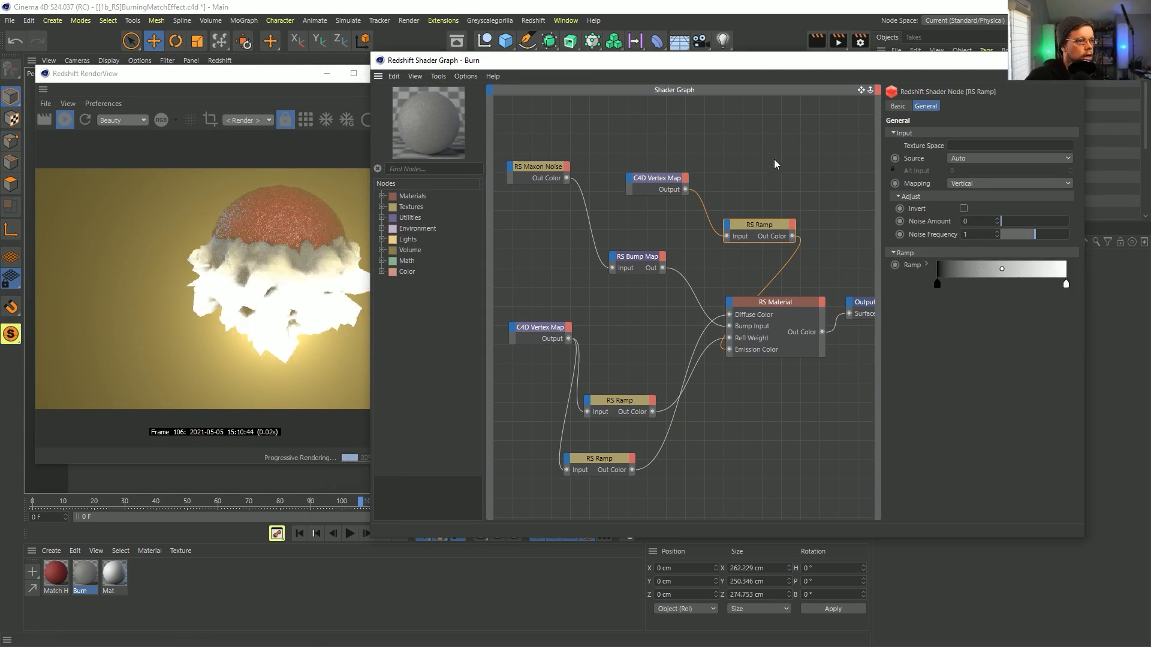
drag(795, 65, 787, 72)
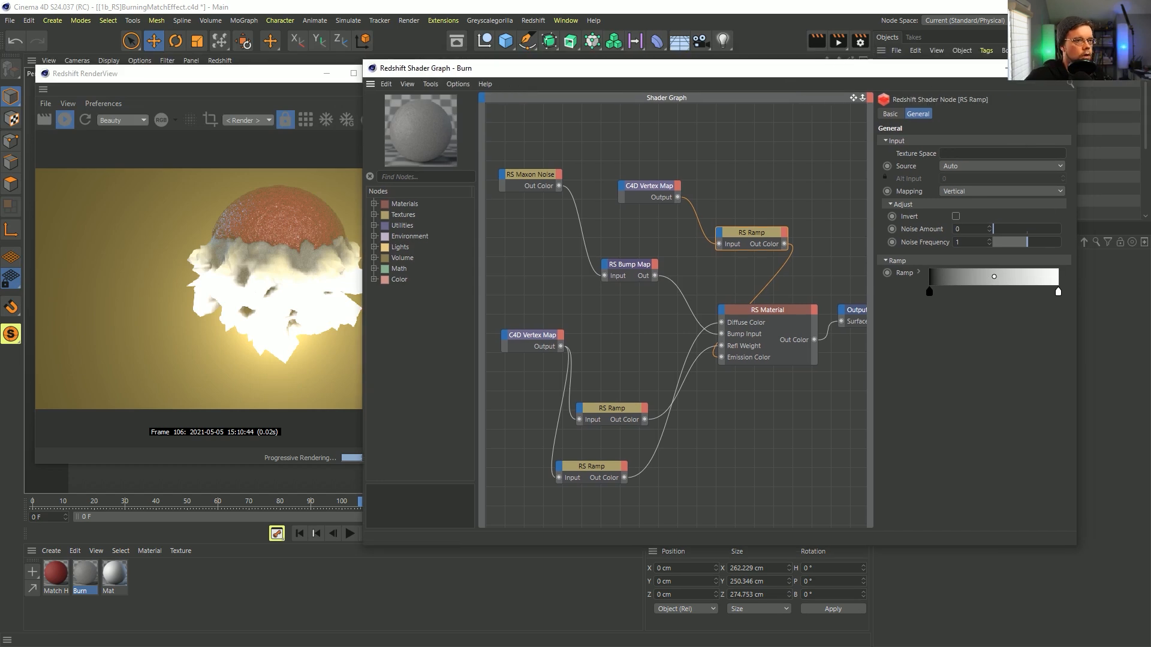
Tint the emission ramp's white end knot pale yellow with hue 54° and saturation 14 %
double_click(1058, 292)
click(977, 306)
click(975, 319)
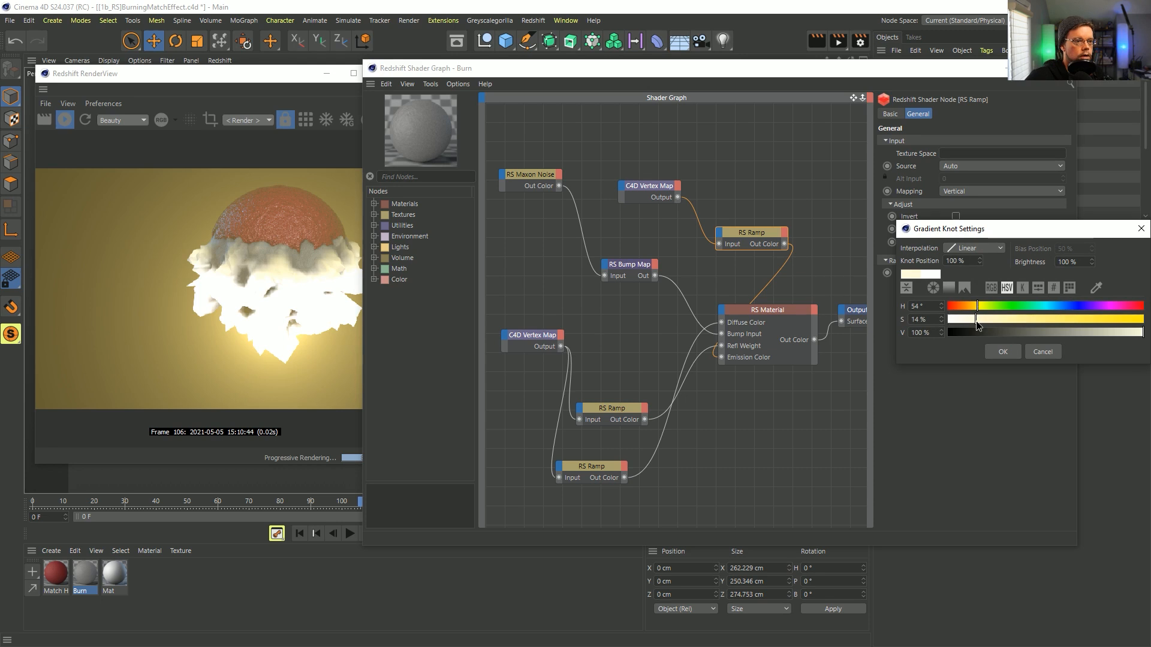
click(1002, 352)
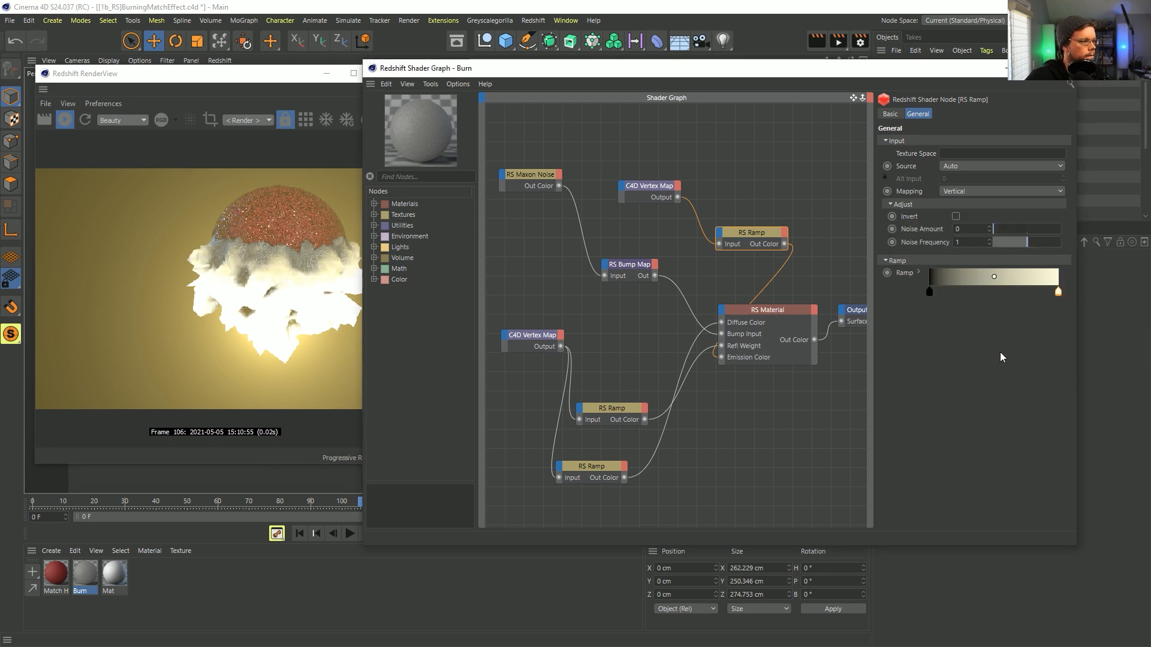
Change the emission ramp's end knot to a warmer, more saturated yellow
double_click(1058, 292)
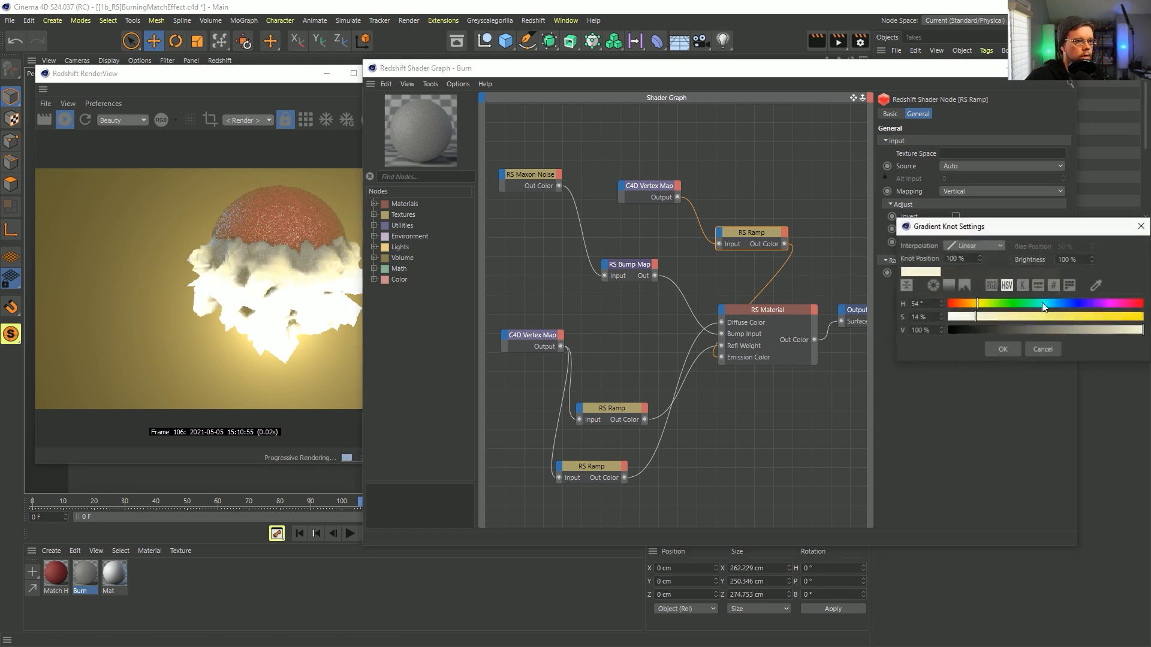
click(972, 303)
click(1011, 318)
click(1002, 349)
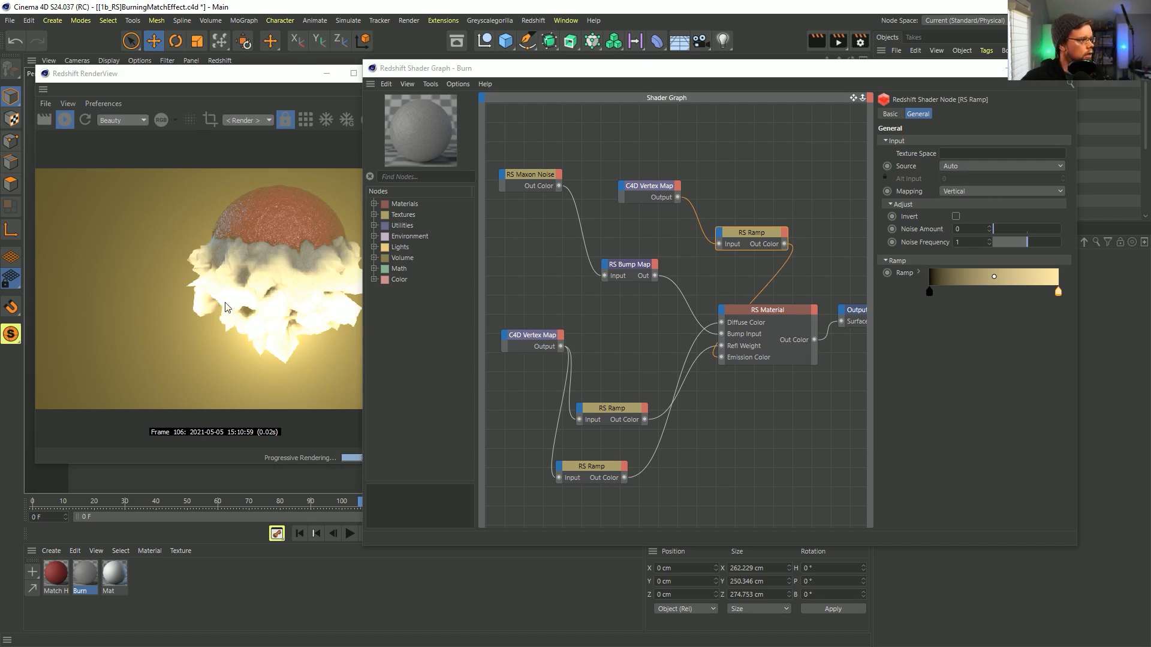
Close the shader graph, disable the Redshift Environment and the uppermost RS Spot Light, and select the Burn material
click(1062, 68)
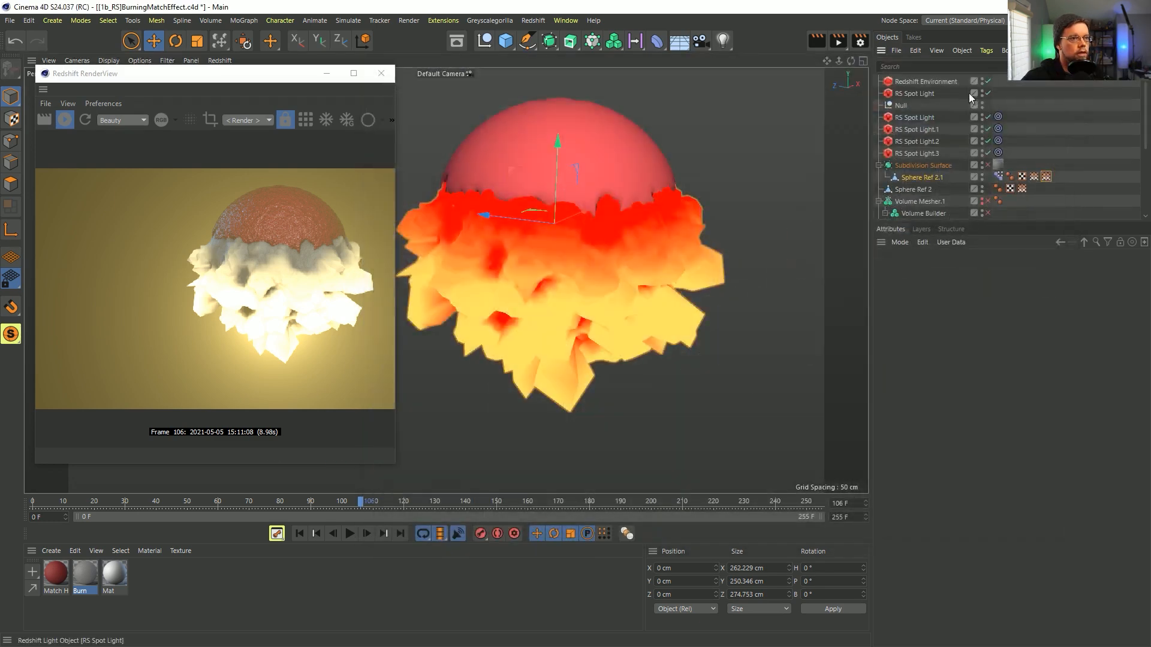
click(987, 81)
click(985, 93)
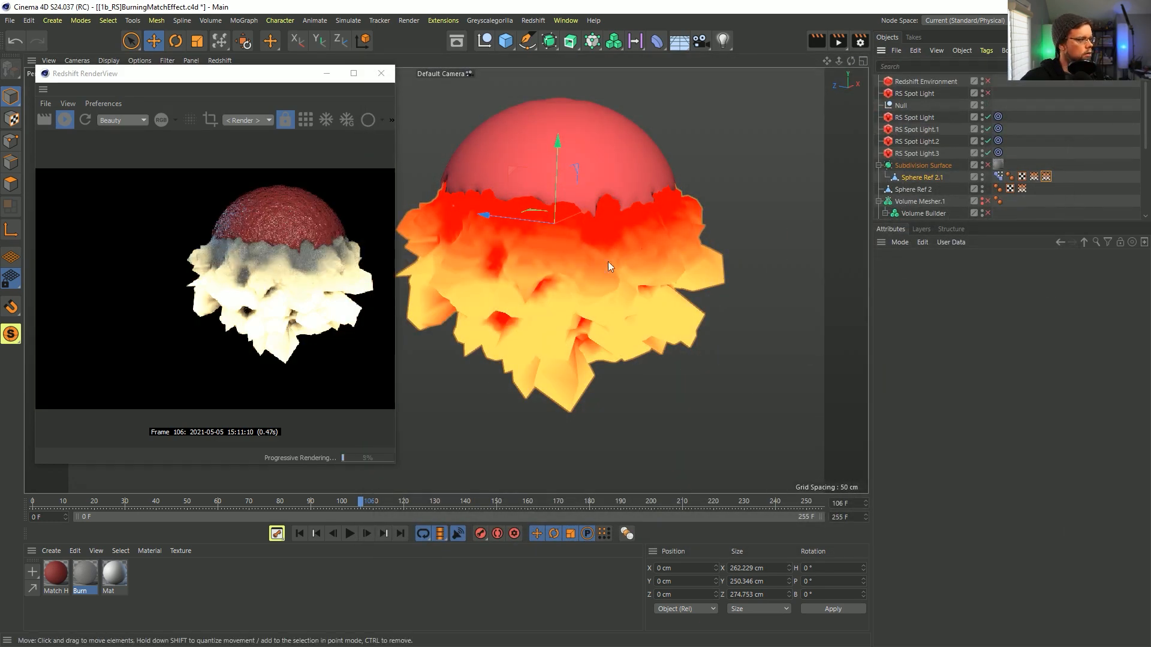
click(97, 574)
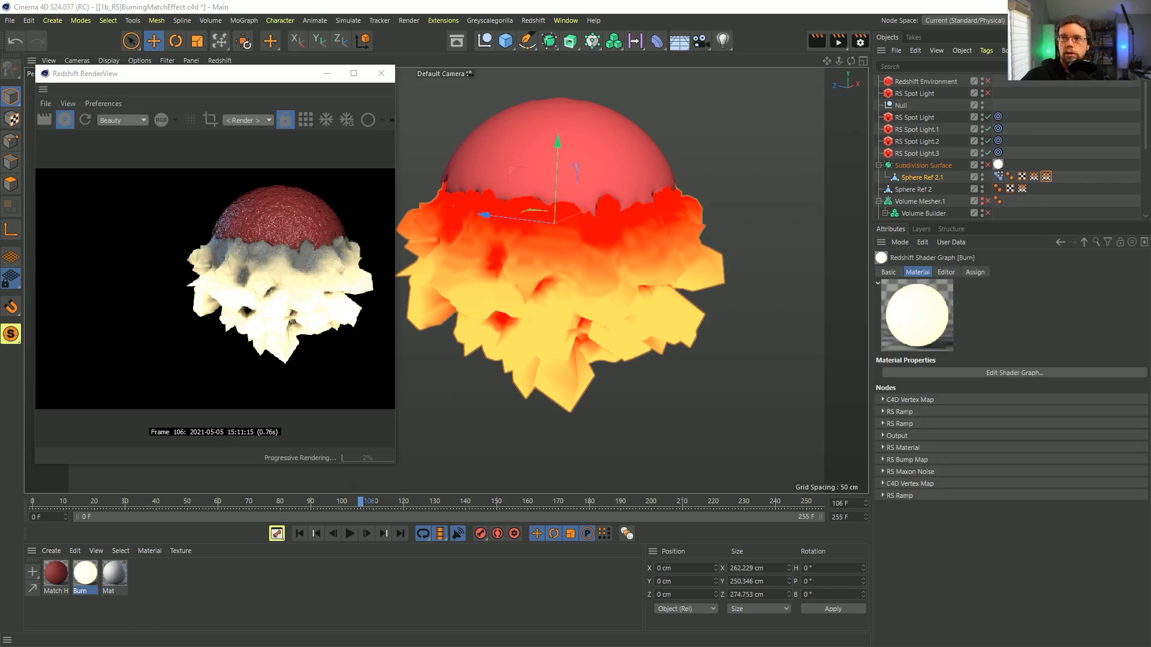
Reopen the Burn material's shader graph and make the emission ramp's end knot a more saturated yellow
double_click(96, 572)
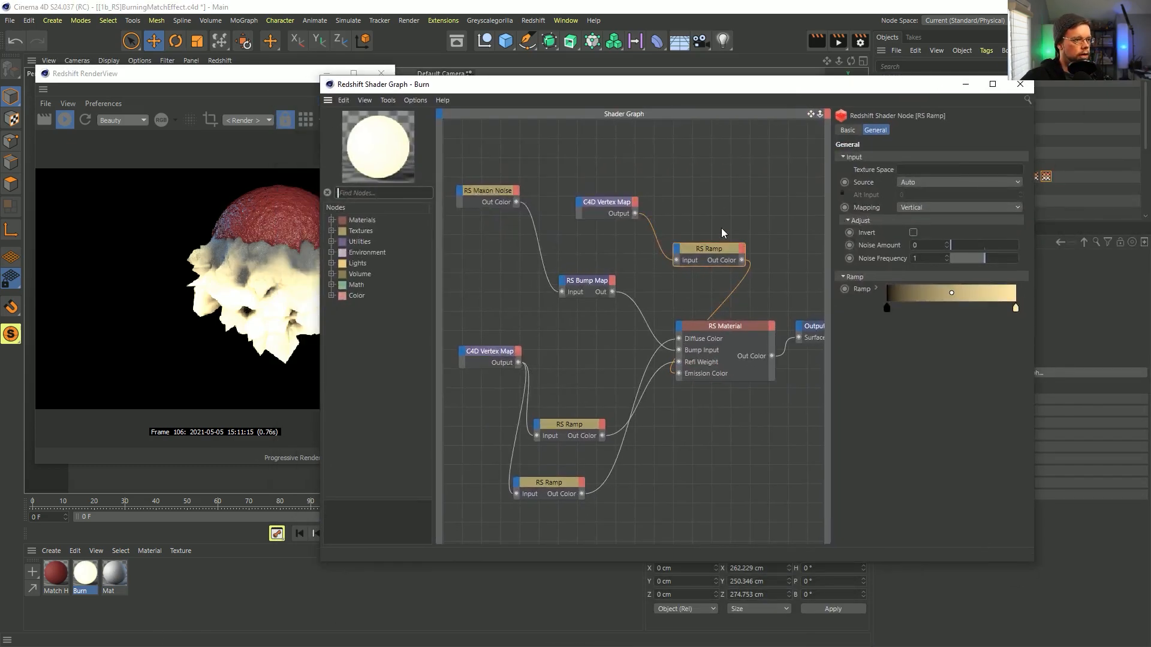
click(735, 371)
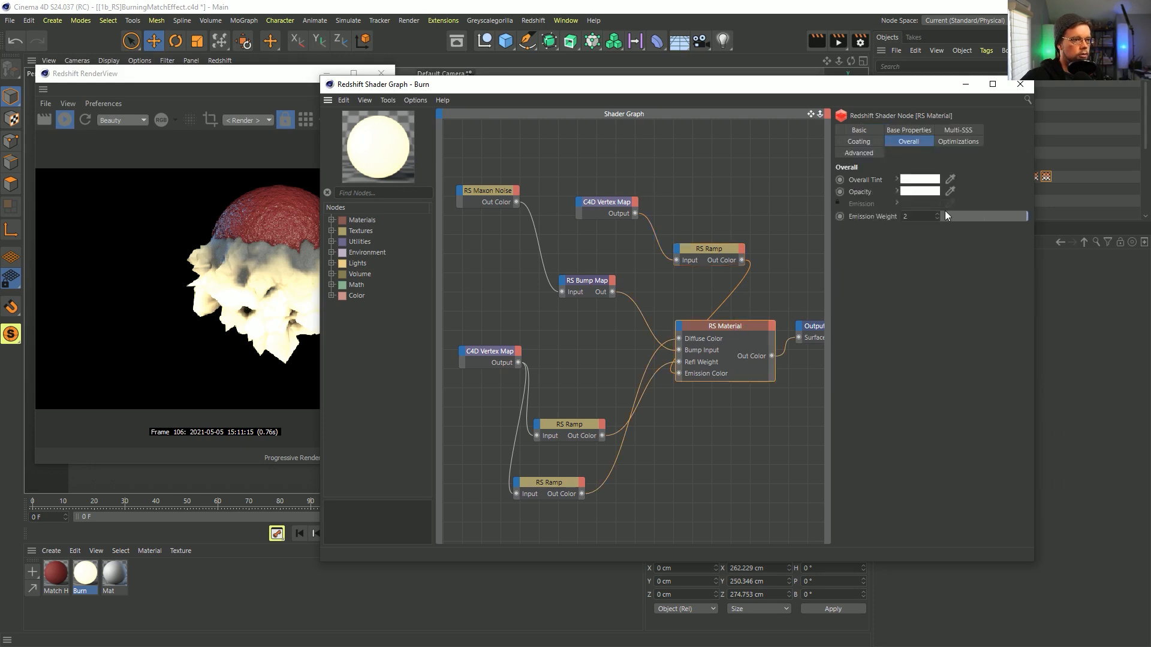
click(709, 248)
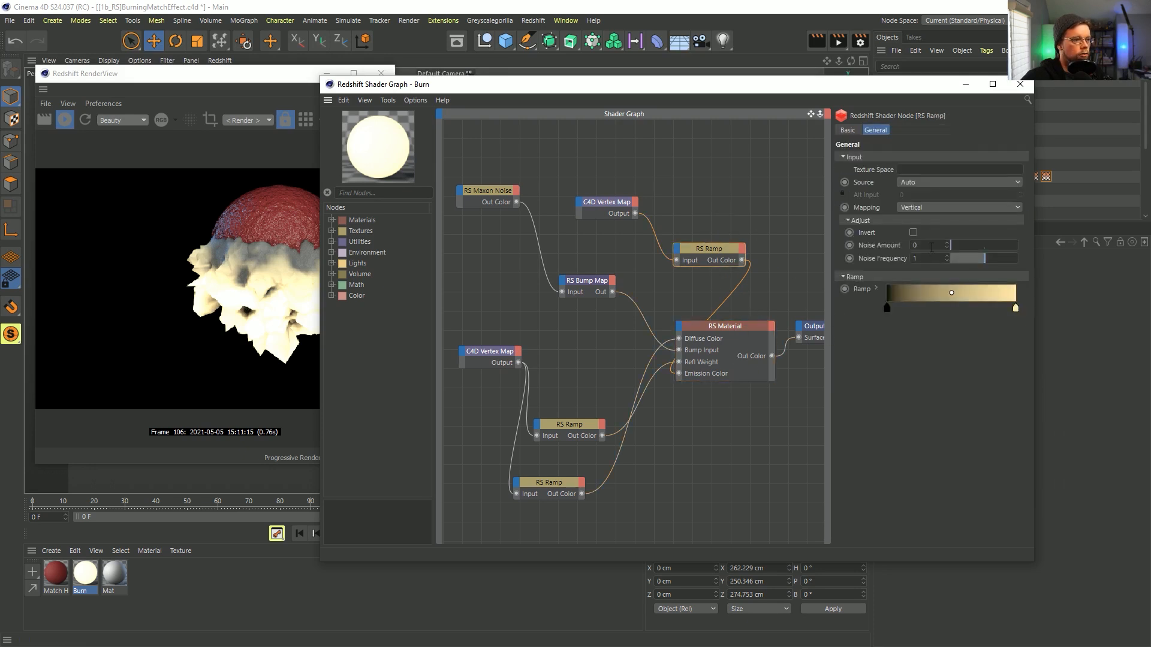
double_click(1015, 308)
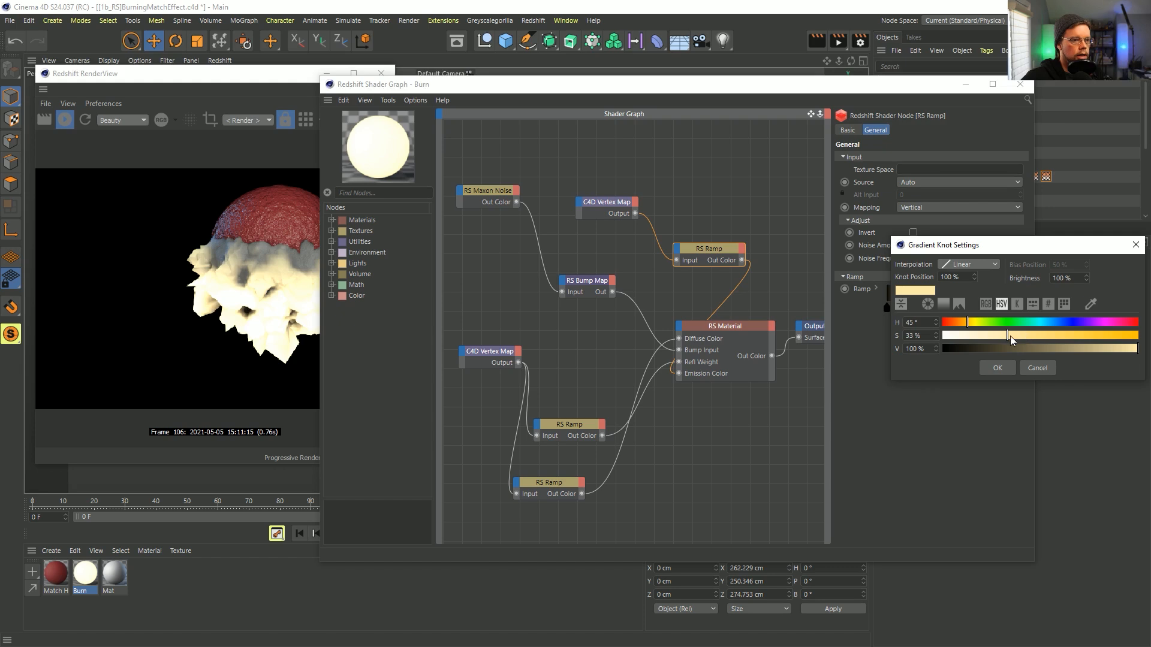
click(997, 367)
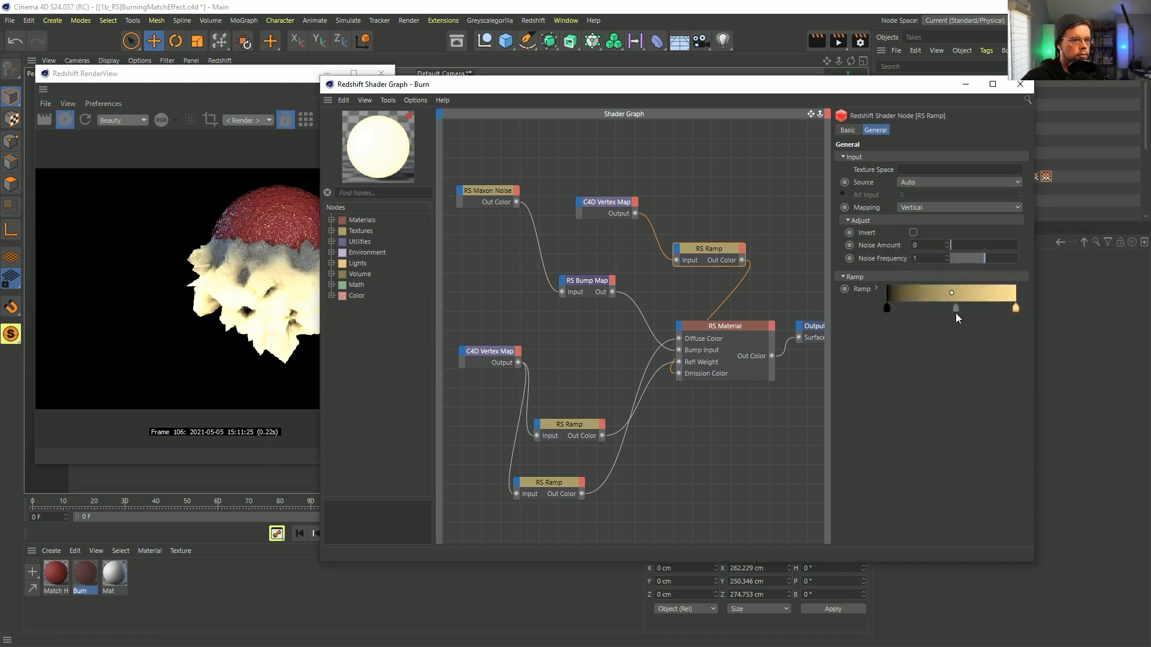
Add a saturated orange knot at the middle of the emission ramp
double_click(951, 308)
click(891, 318)
click(1040, 331)
click(1069, 345)
click(932, 364)
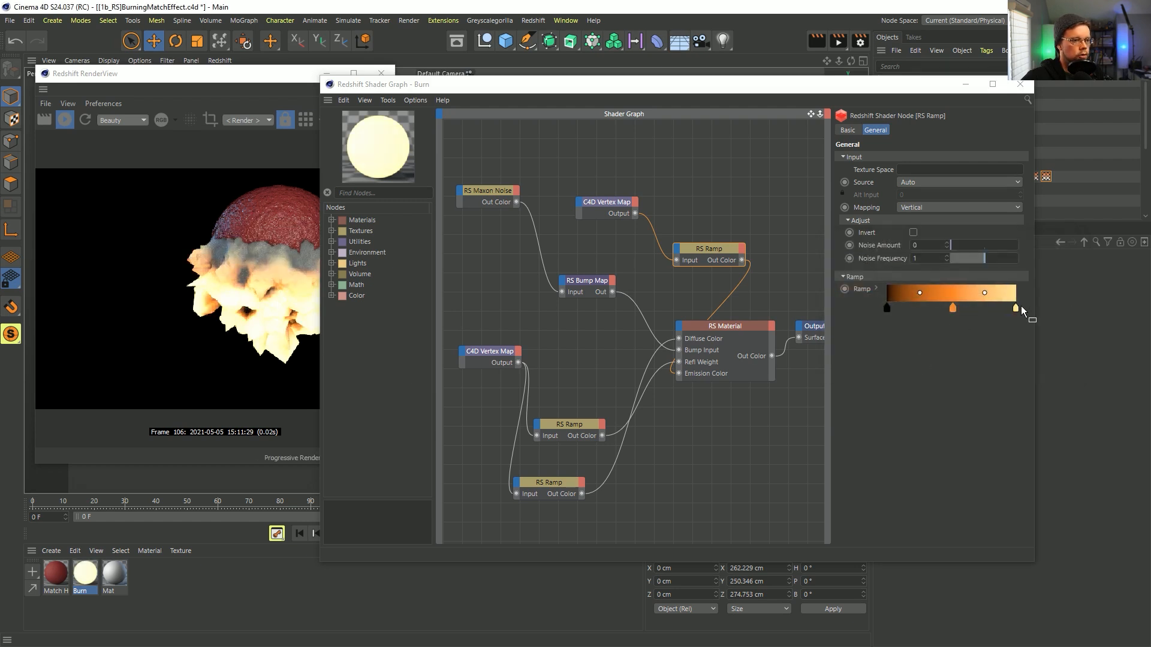
Set the Burn material's emission weight to 4 and save the project
click(749, 361)
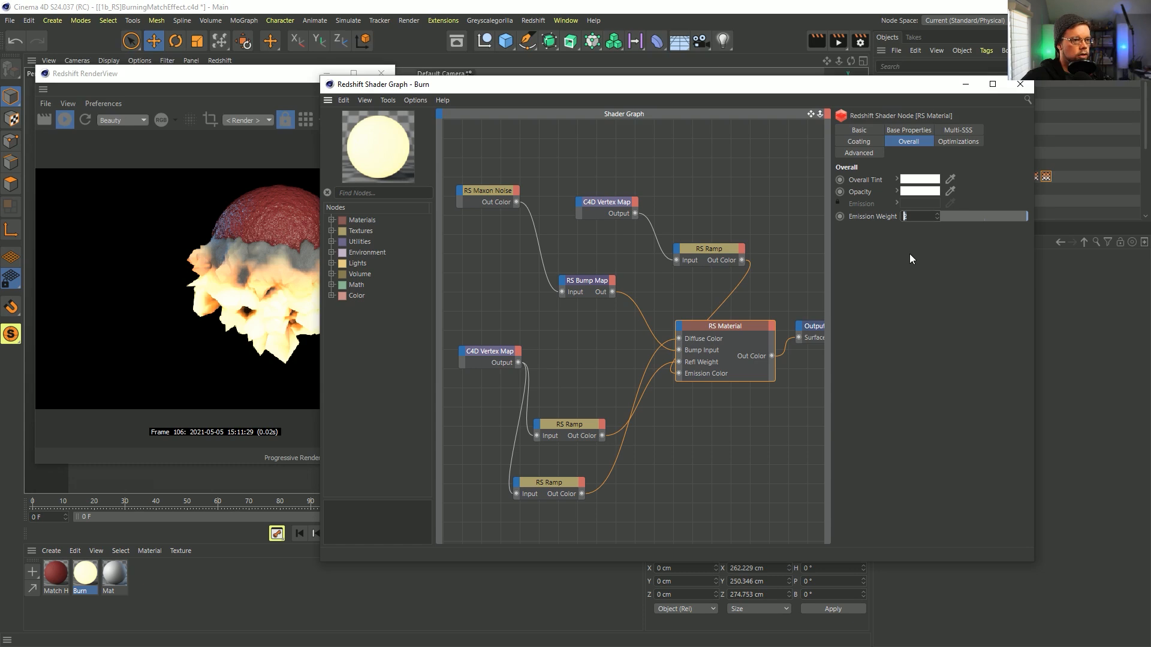
text(4)
key(Return)
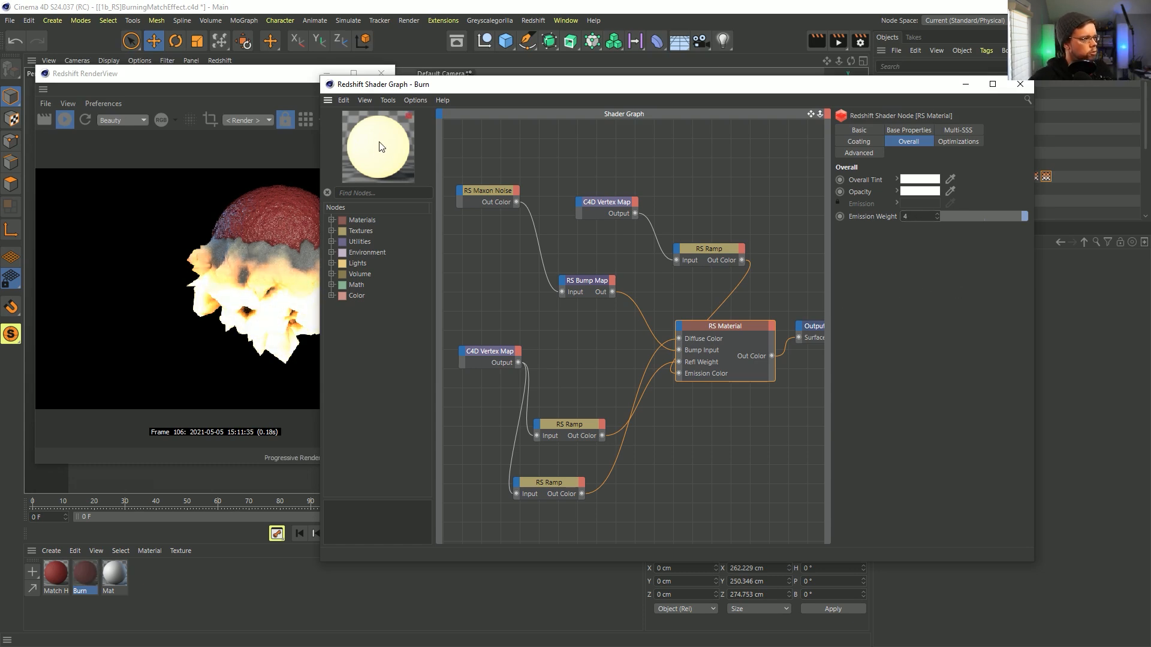
click(1020, 84)
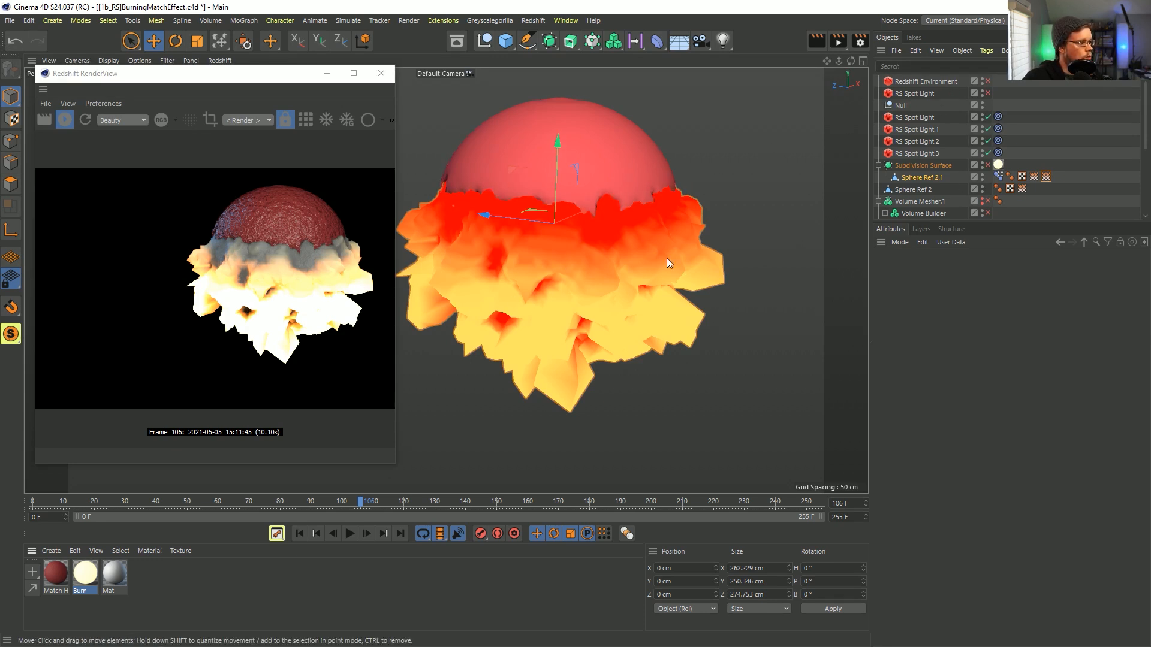
key(ctrl+s)
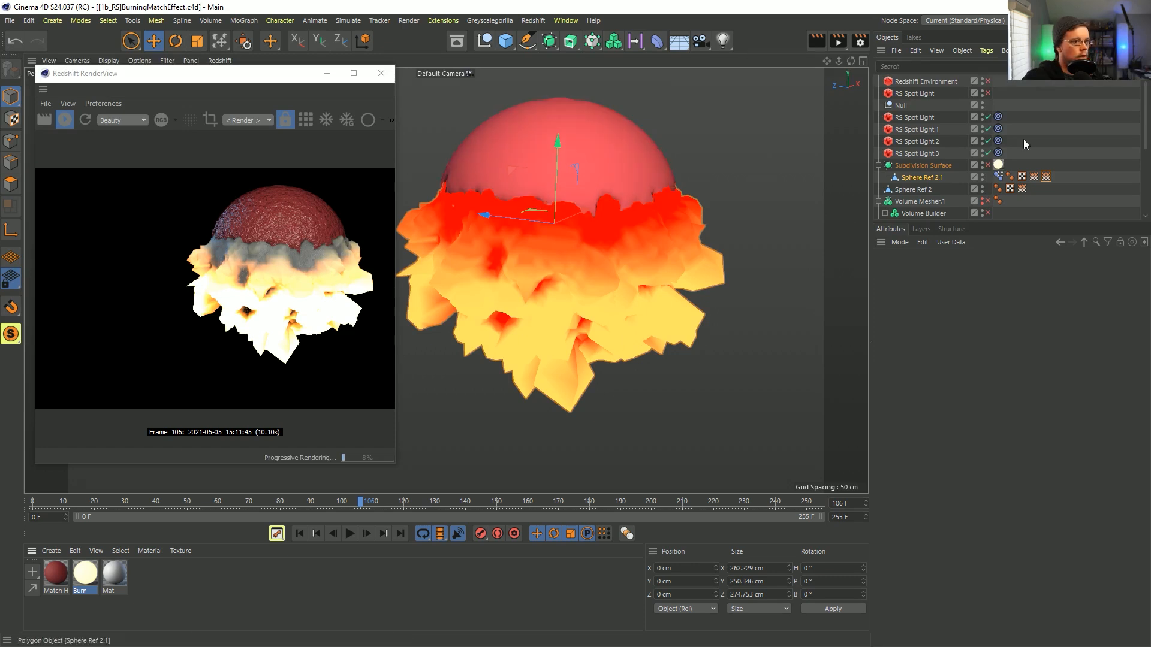
Enable the Subdivision Surface and set the Burn material's sub-surface scatter scale to 0
click(986, 164)
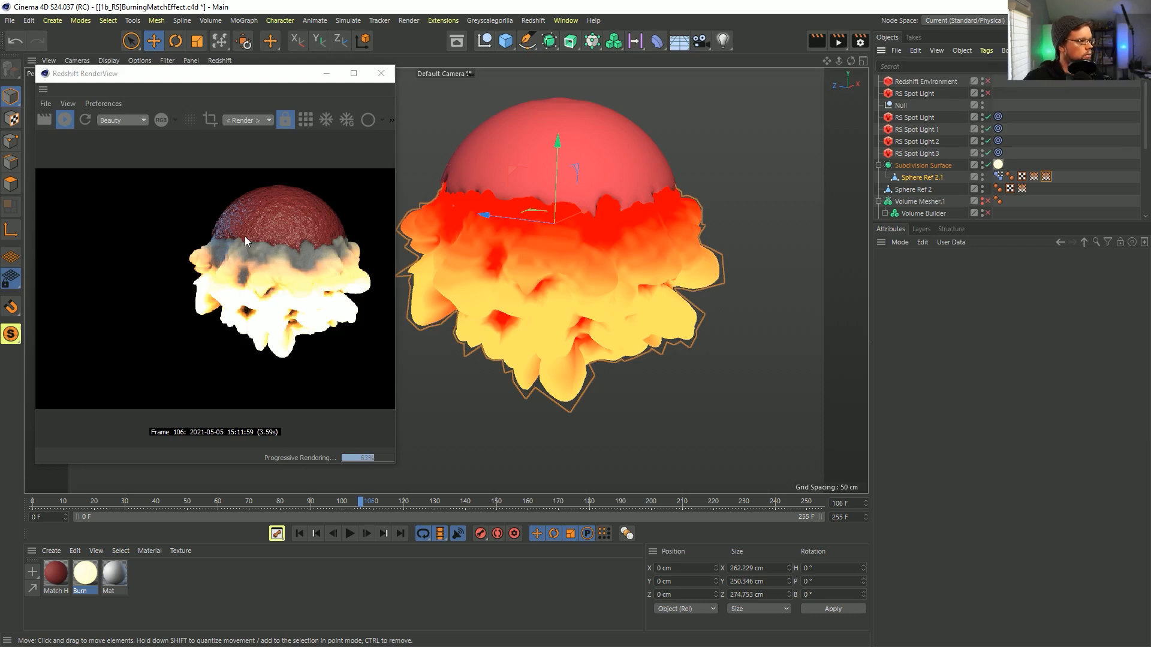
click(96, 574)
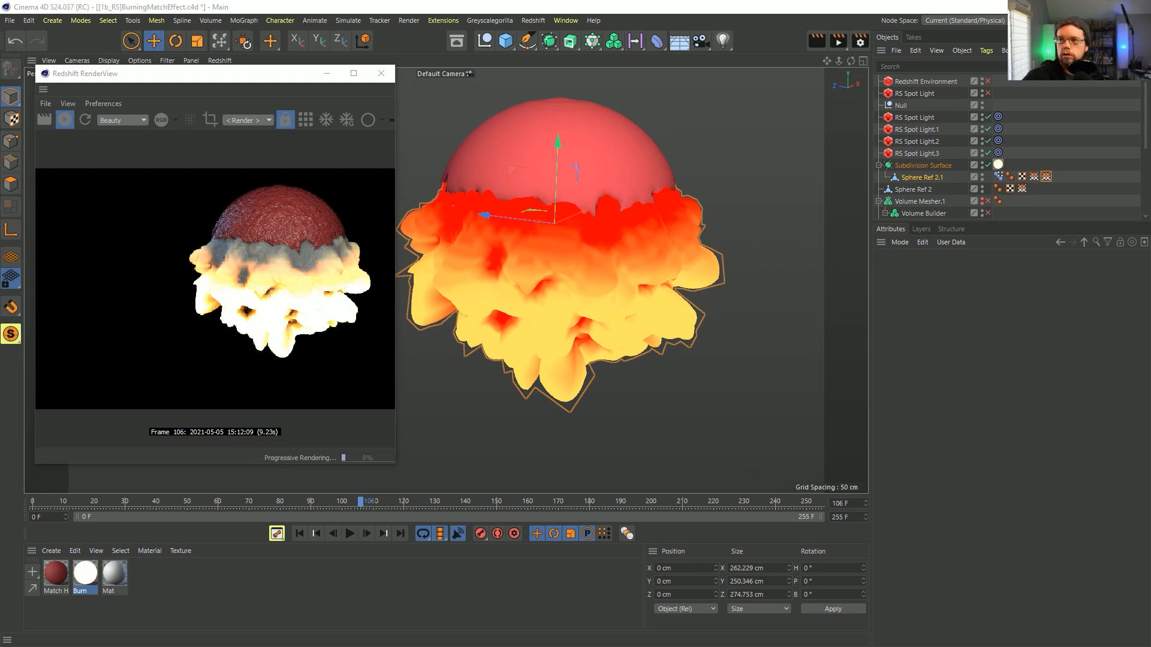
drag(1150, 127, 835, 128)
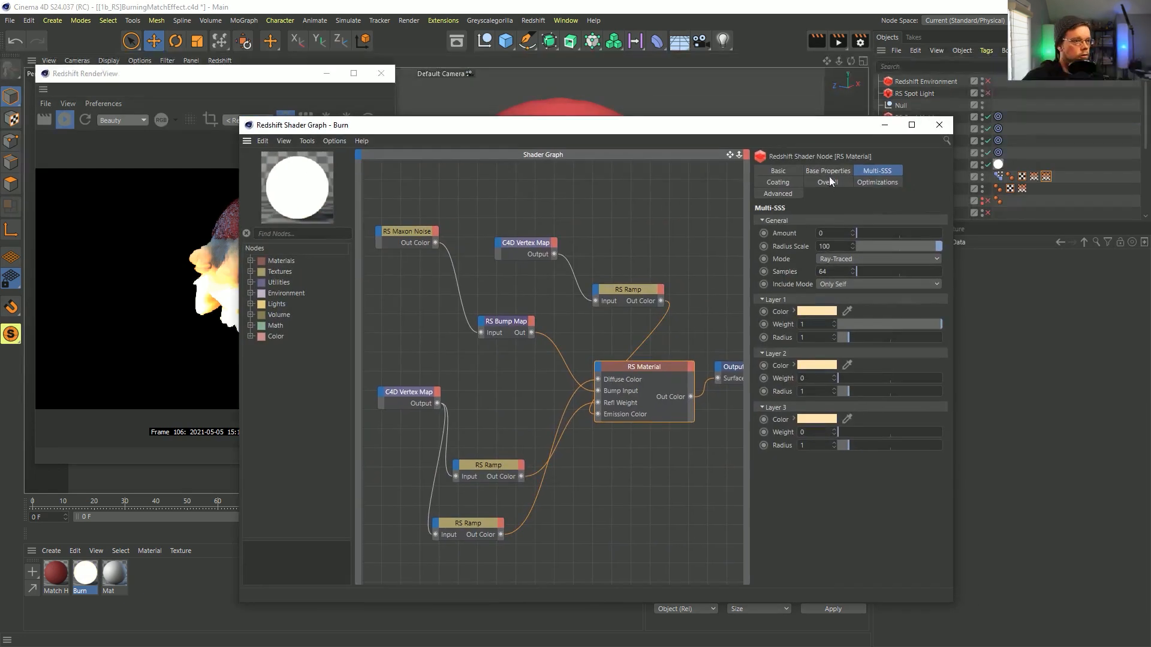
click(827, 171)
scroll(791, 508, down, 5)
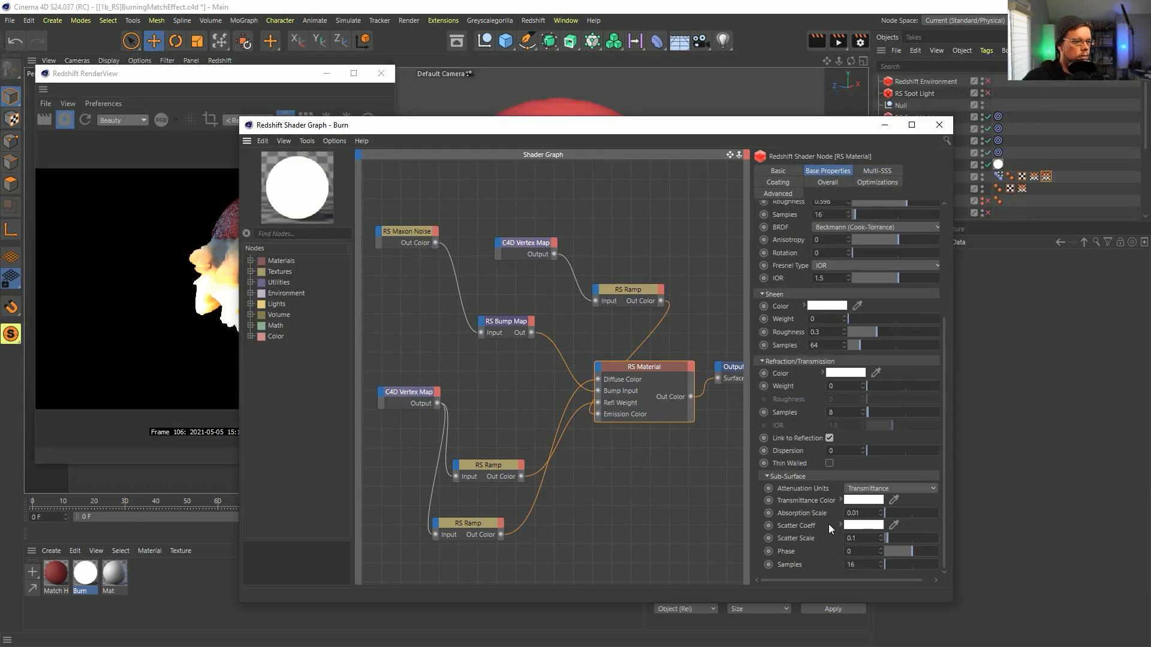
double_click(870, 538)
text(0)
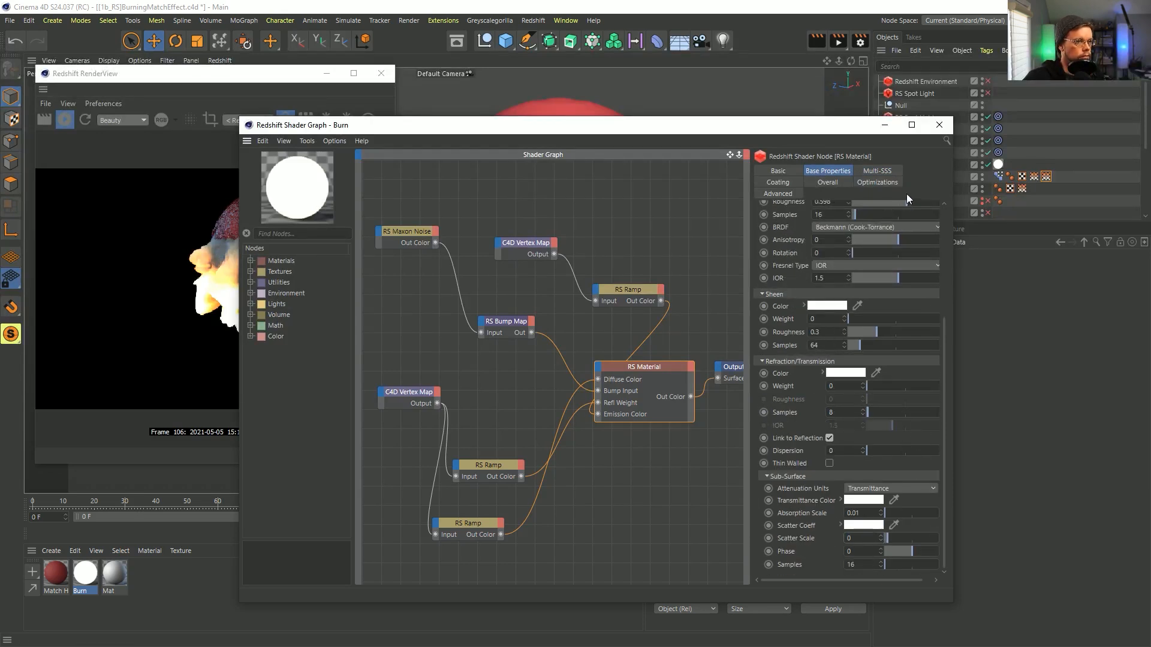
drag(752, 132, 918, 88)
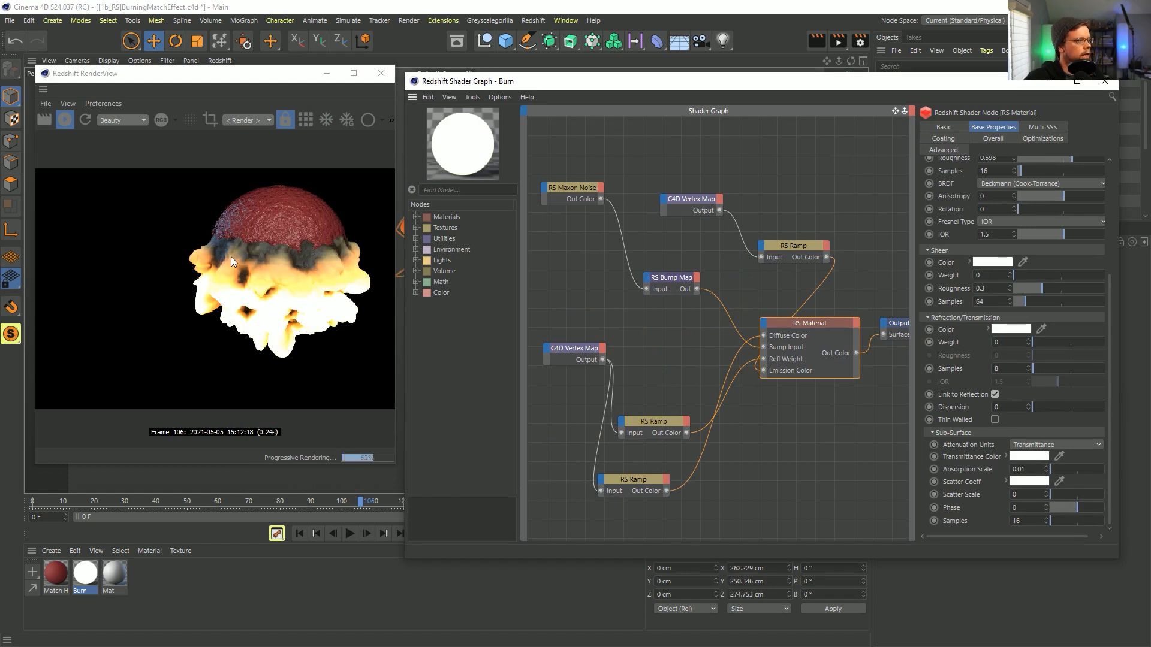
click(1101, 86)
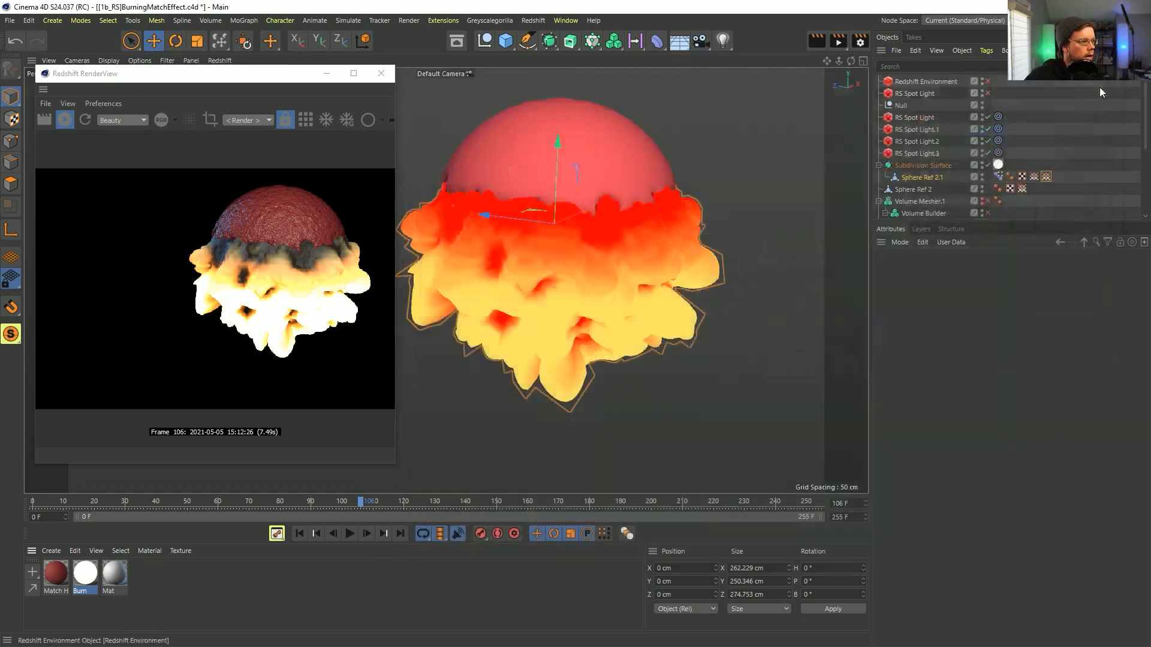
Reshape the Glow vertex map's Curve layer to rise from about 0.35 to 1.0 and save the project
click(1046, 177)
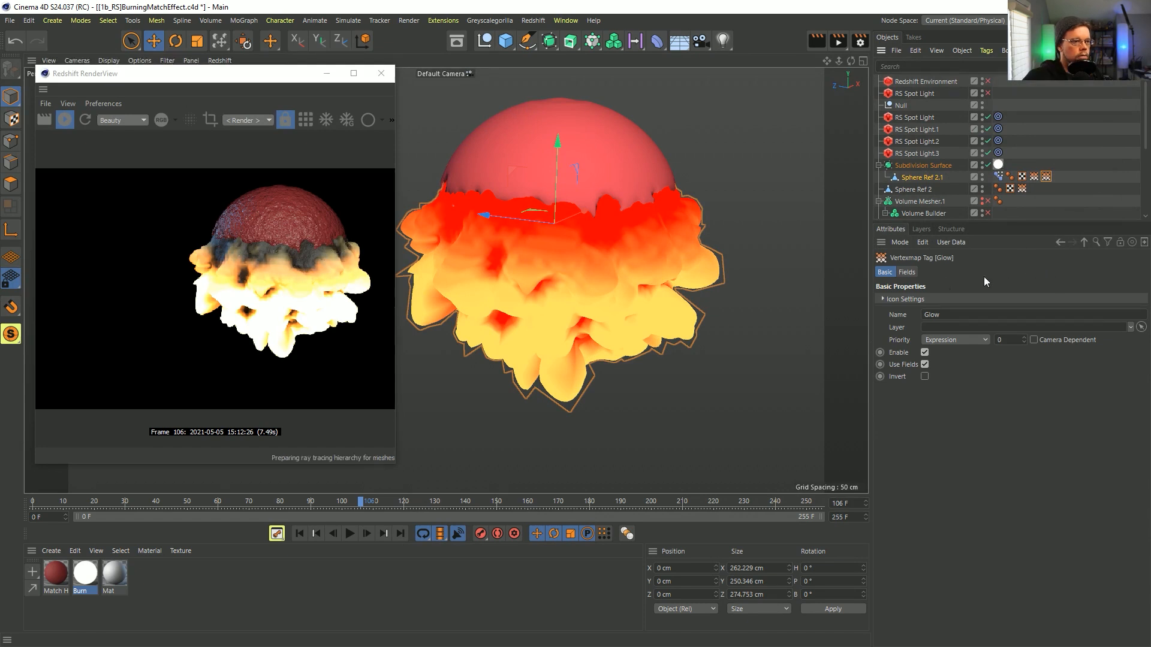
click(906, 272)
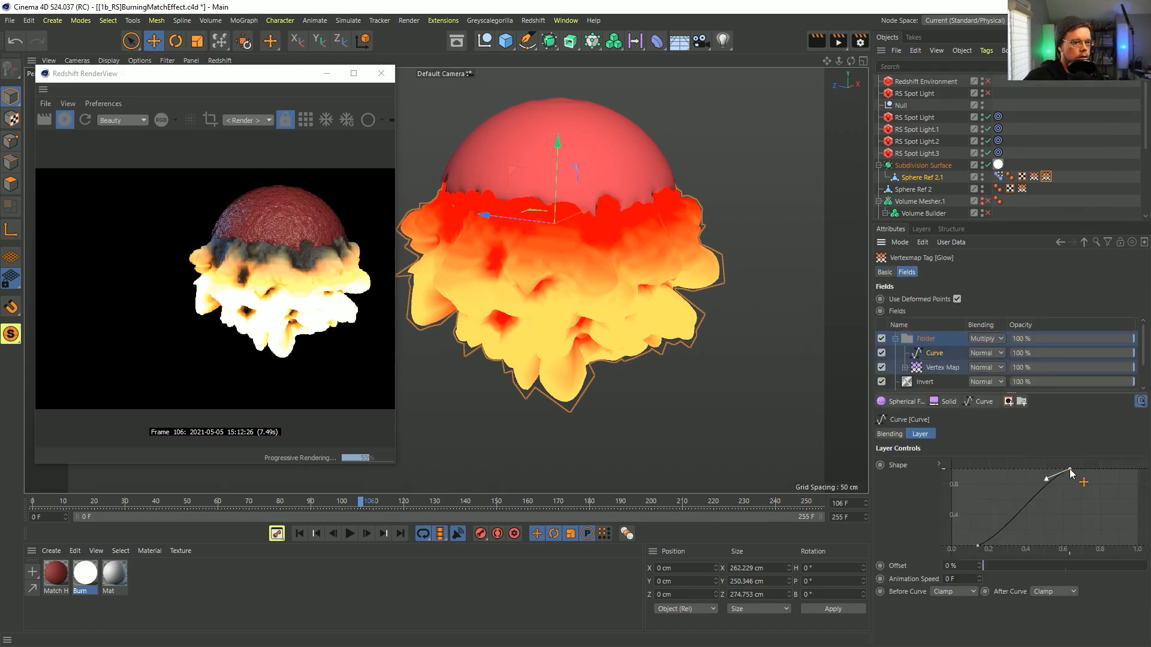
drag(979, 546, 952, 546)
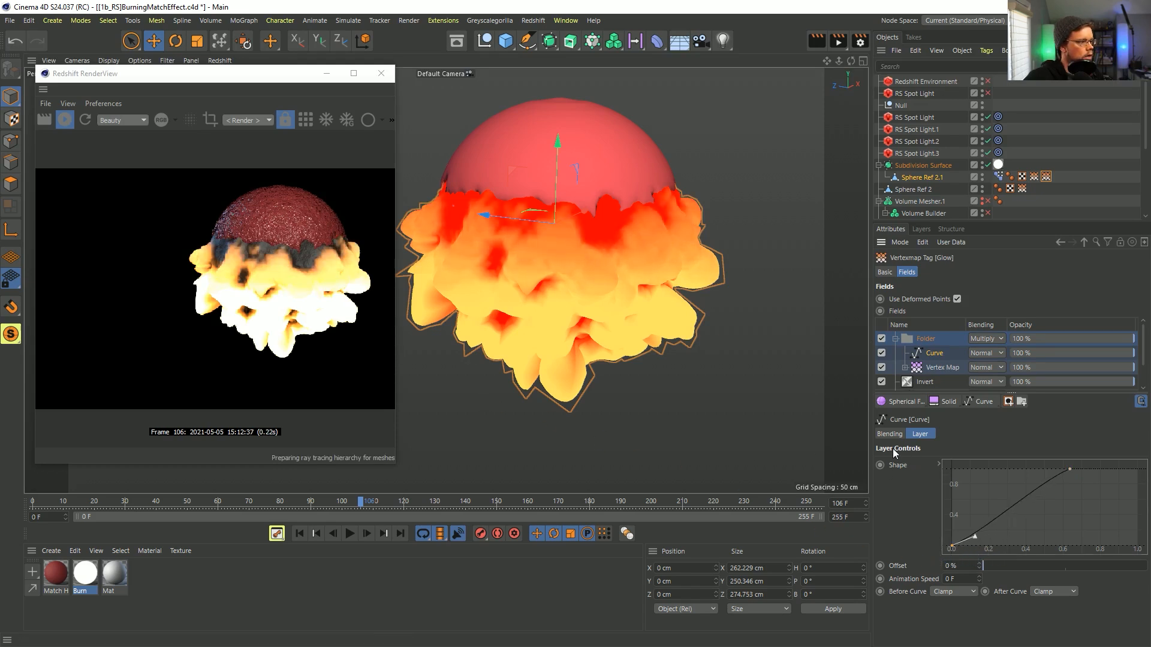
drag(1069, 468, 1143, 462)
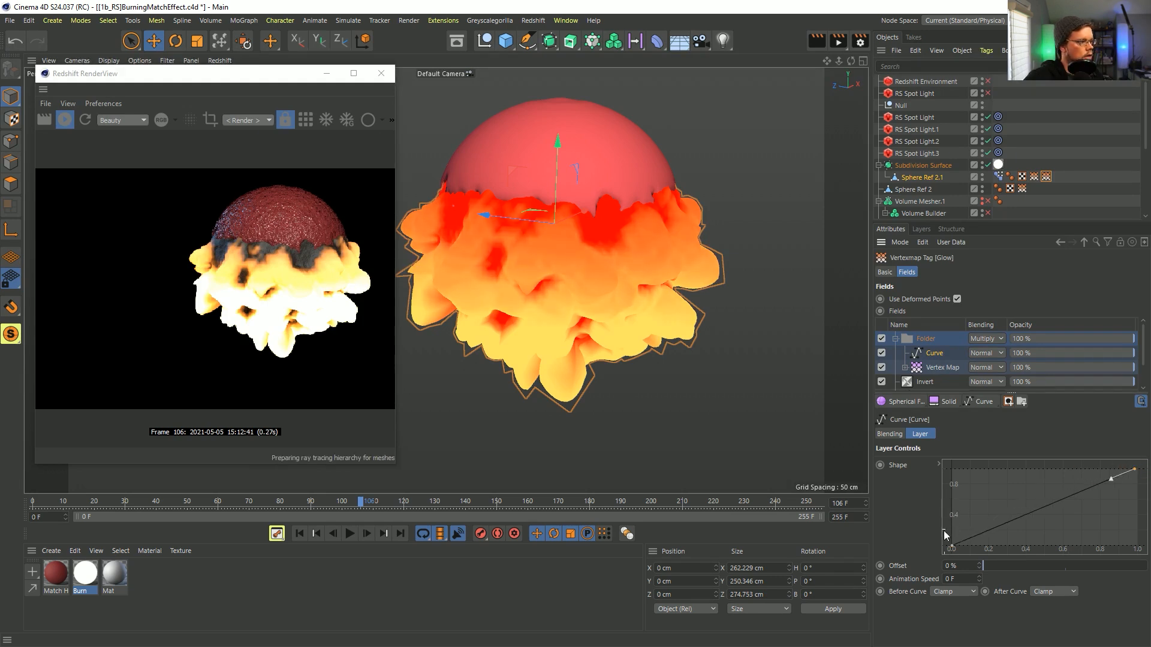
drag(953, 548, 1017, 547)
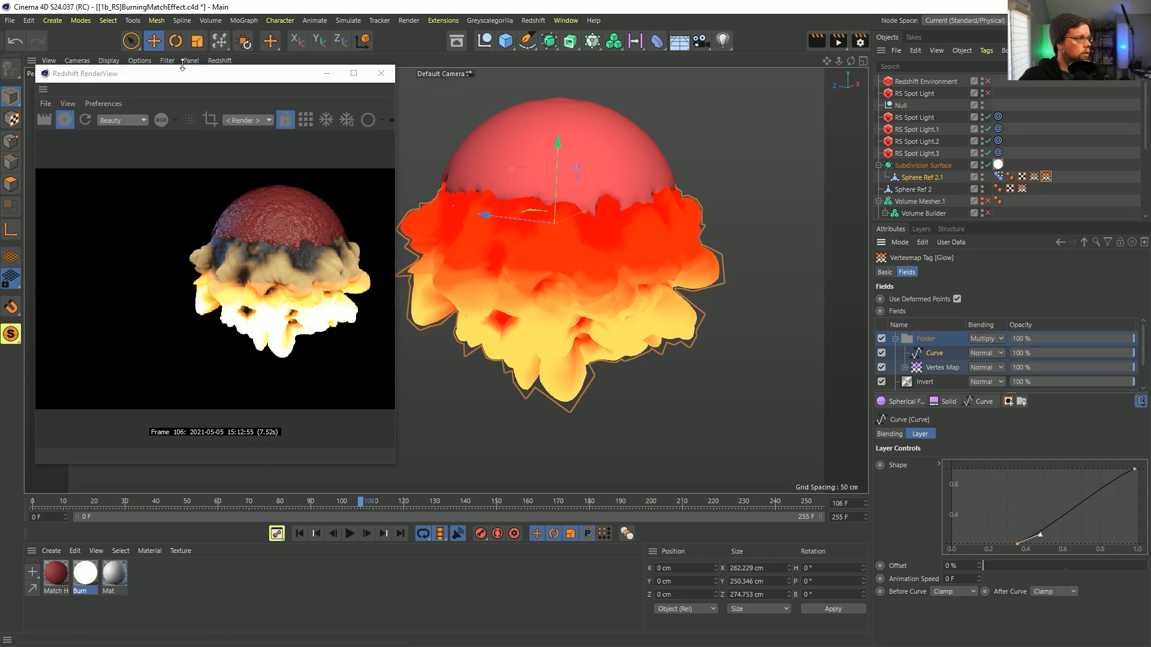
key(ctrl+s)
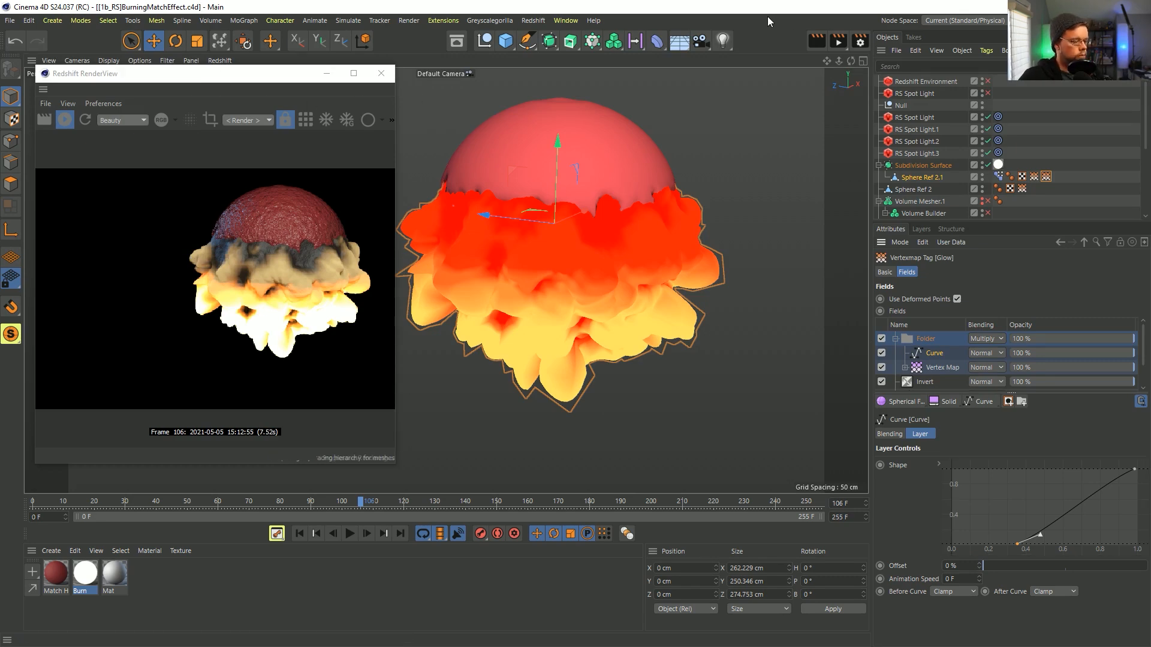
Switch the project's renderer to Redshift and set its bucket quality to Low
key(ctrl+b)
right_click(693, 180)
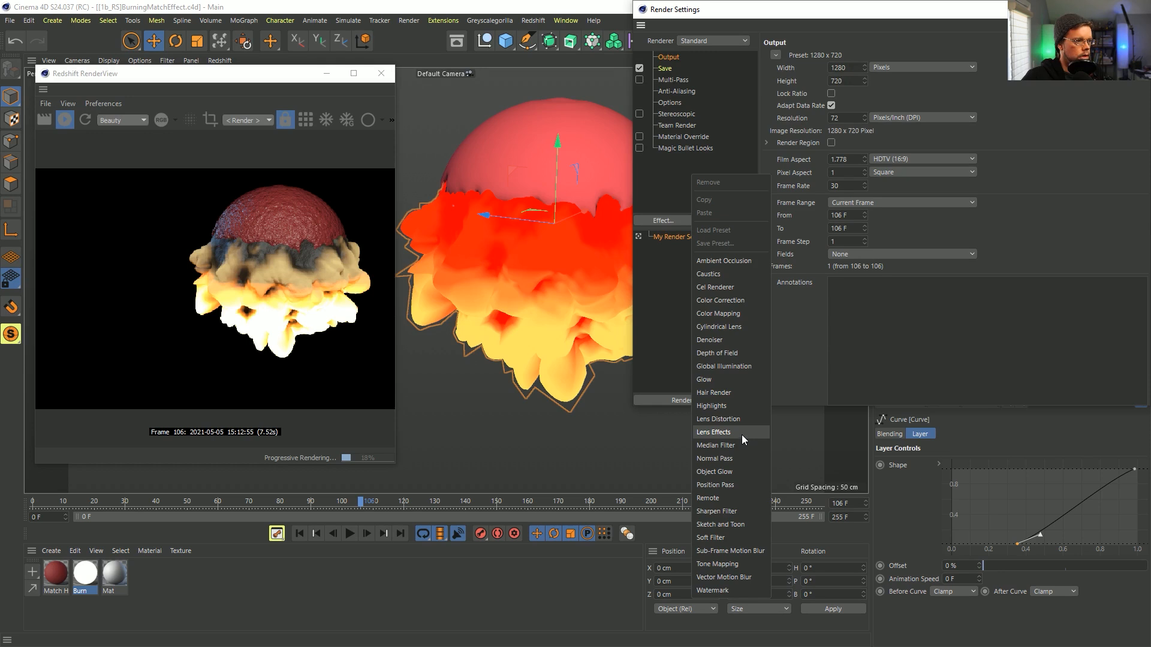
click(714, 41)
click(714, 93)
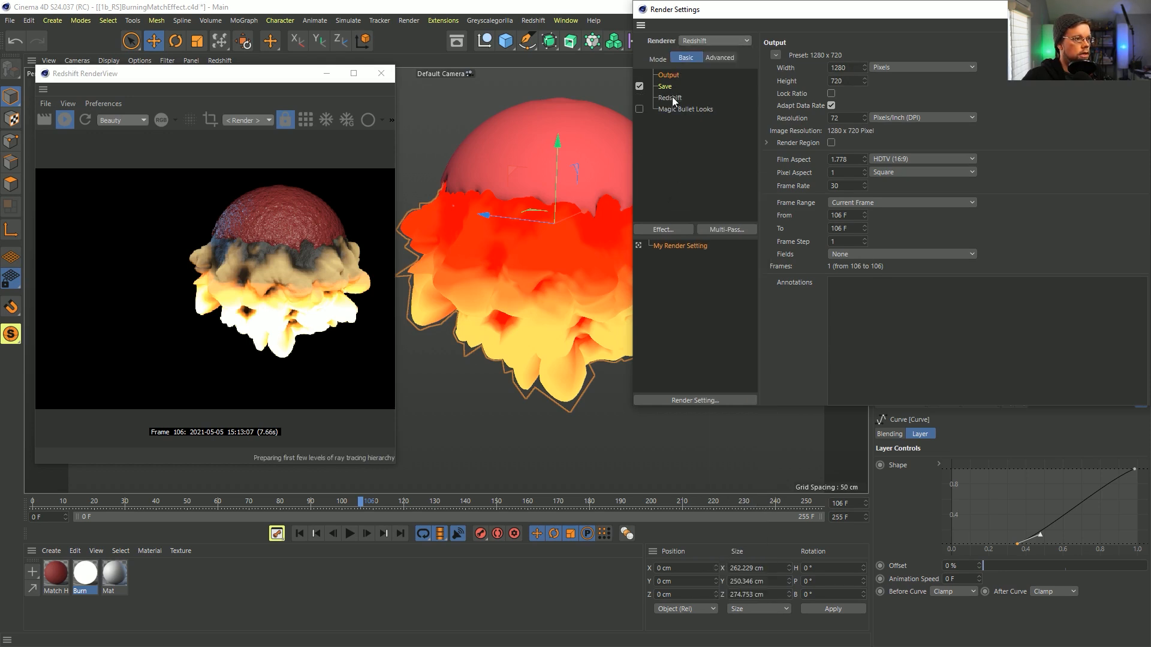
click(670, 97)
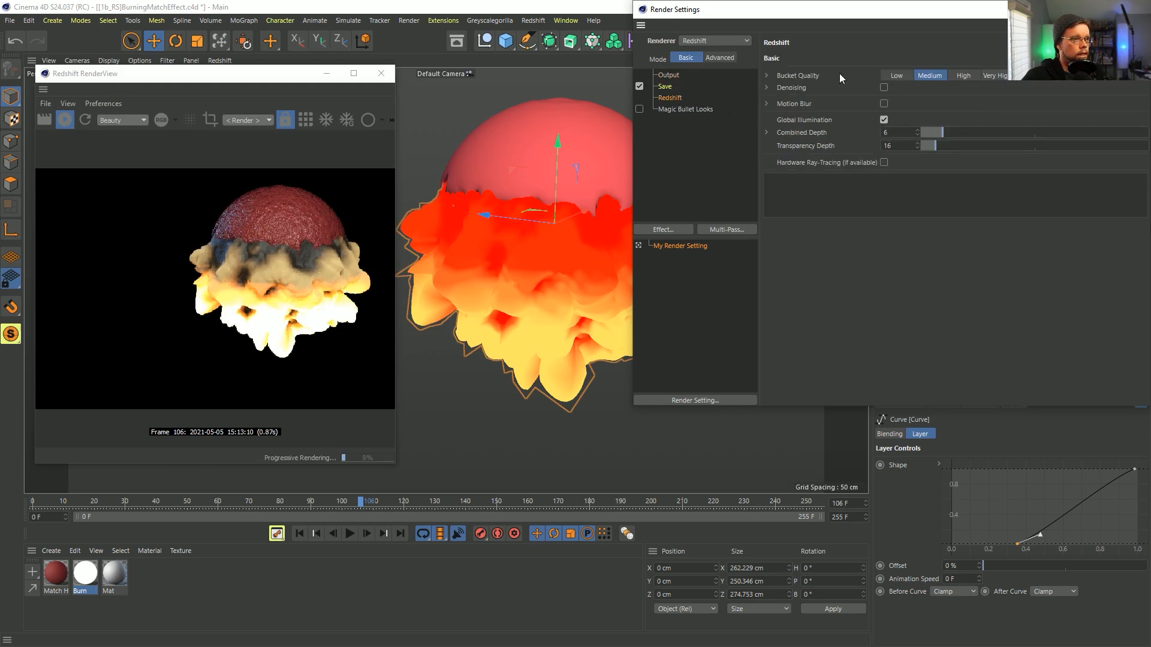
click(897, 77)
In the advanced global illumination settings, set the secondary engine to Brute Force and the bounces to 2
click(722, 59)
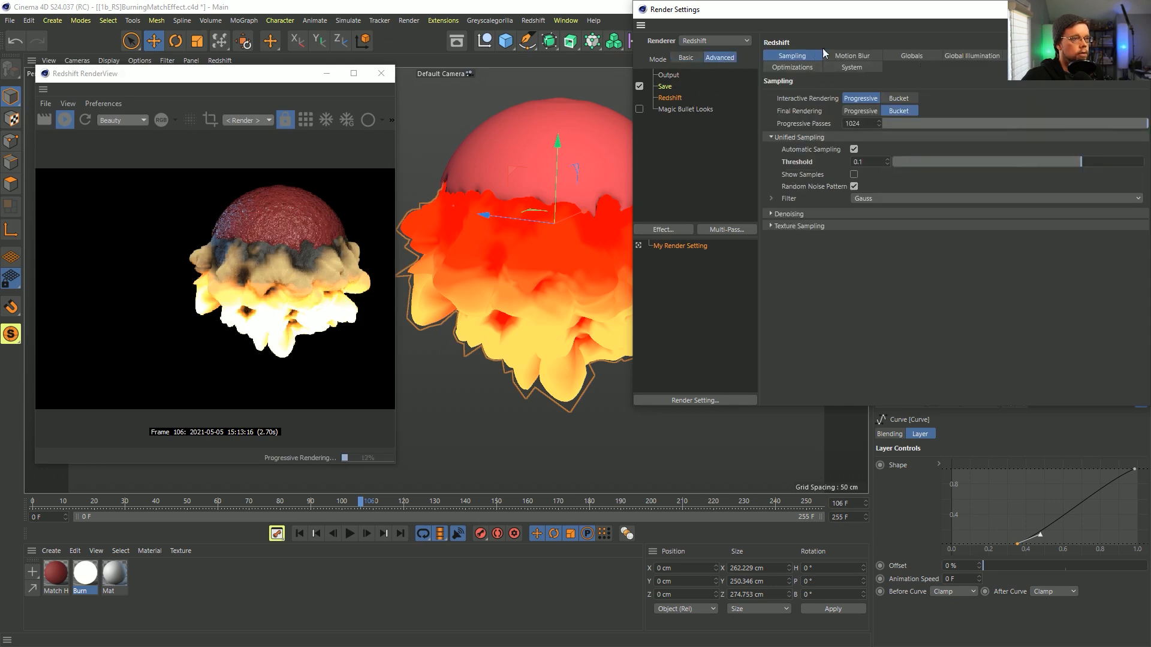
click(953, 55)
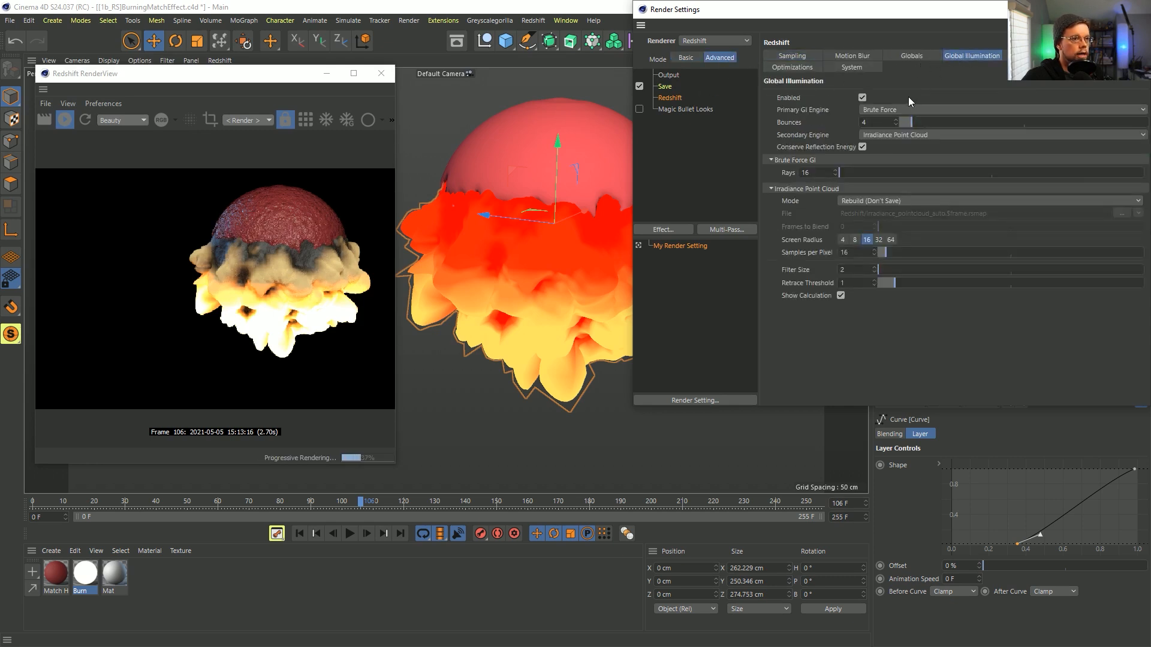
click(885, 135)
click(885, 164)
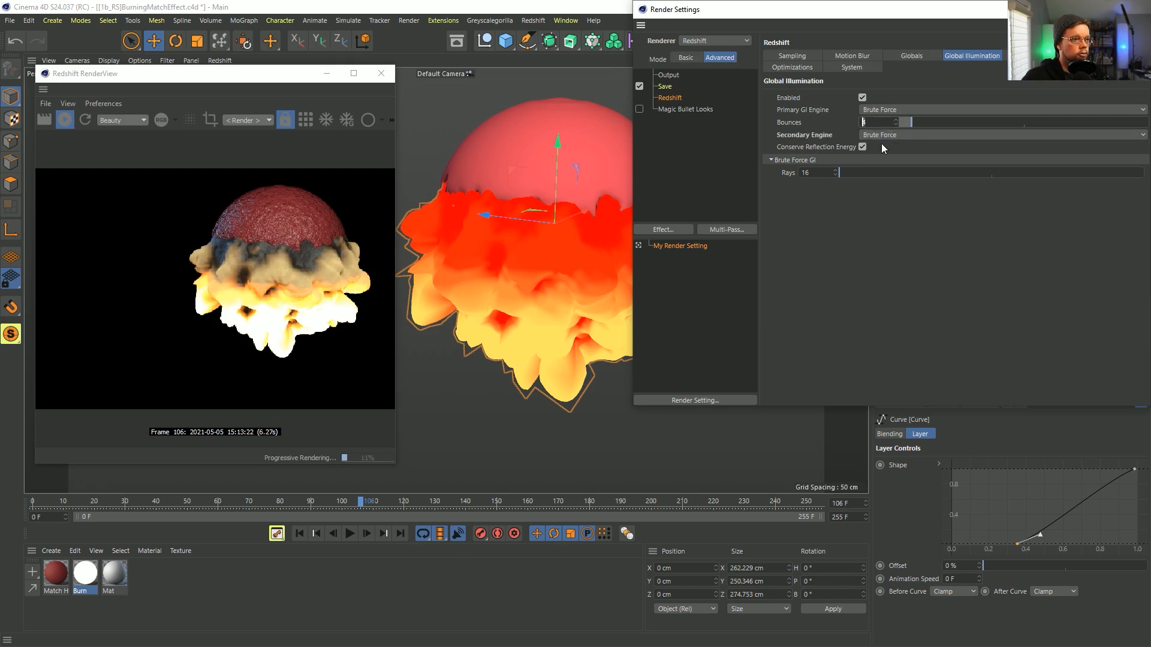
text(2)
key(Return)
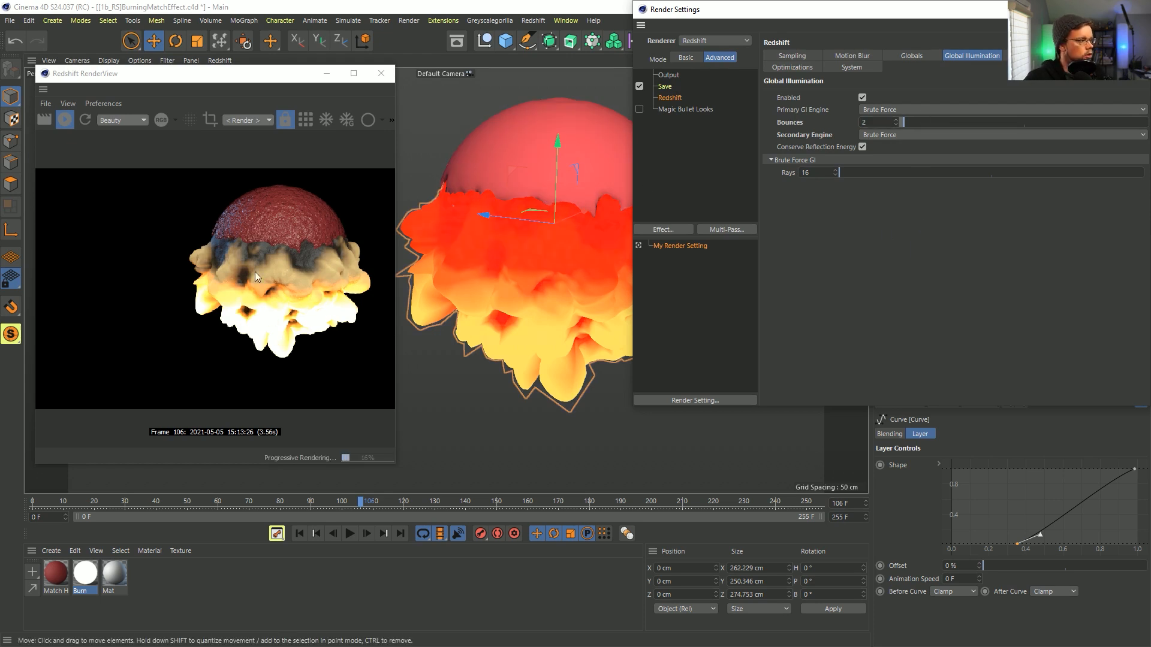
Review the Redshift Globals, Motion Blur, Optimizations and Sampling render settings
click(911, 56)
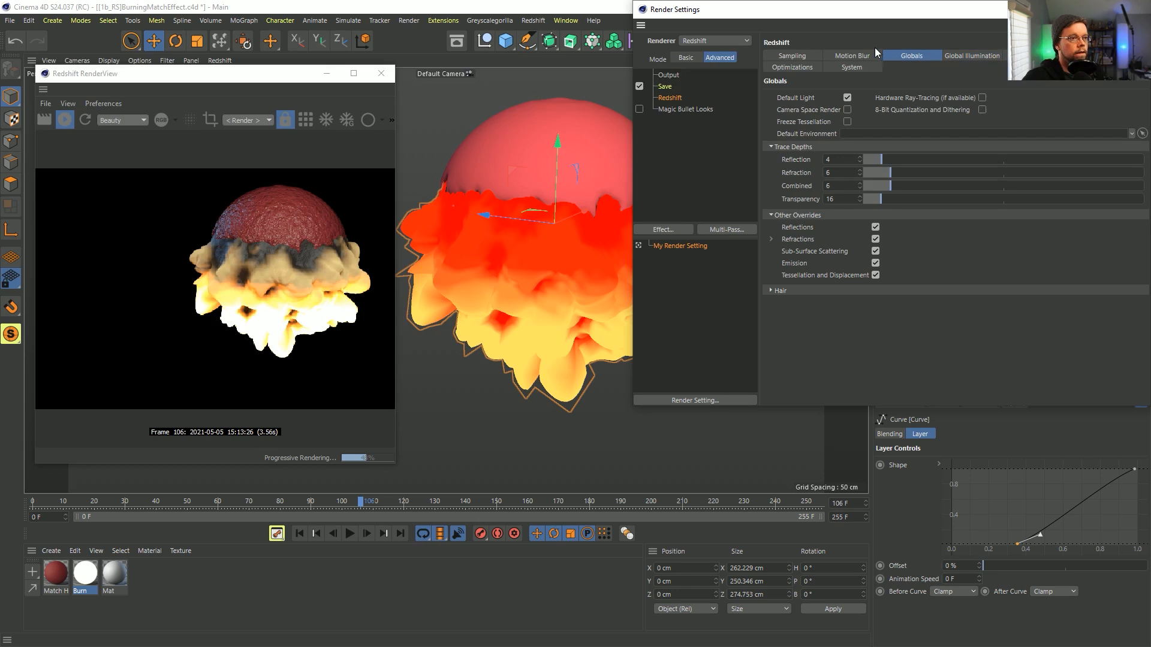
click(797, 57)
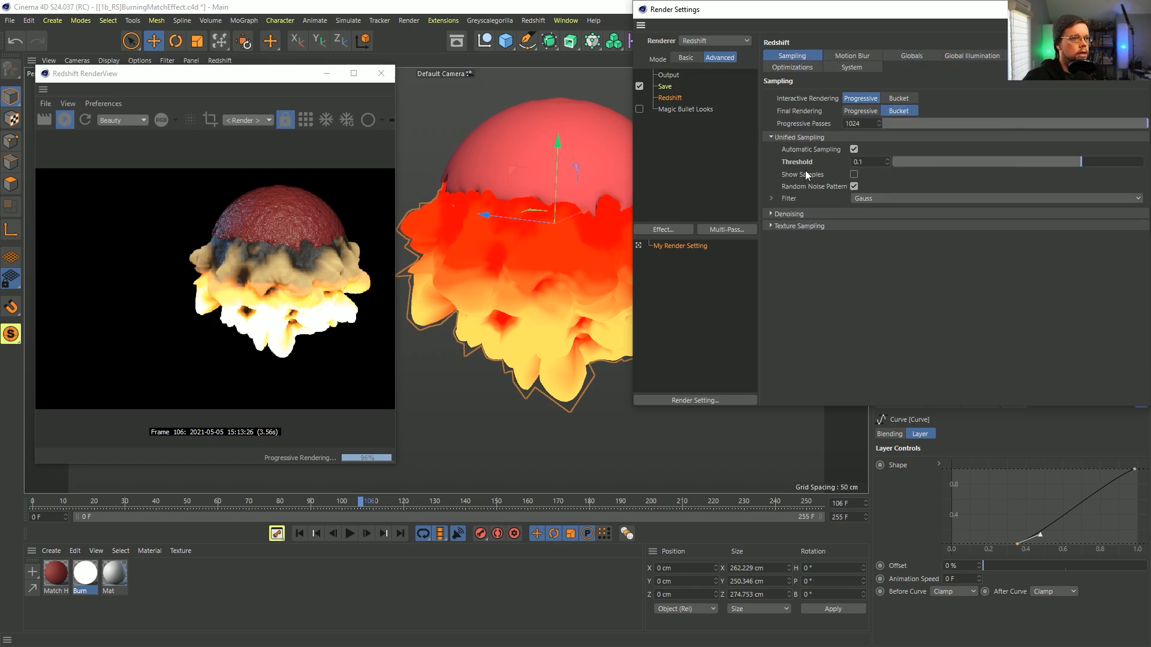
click(851, 57)
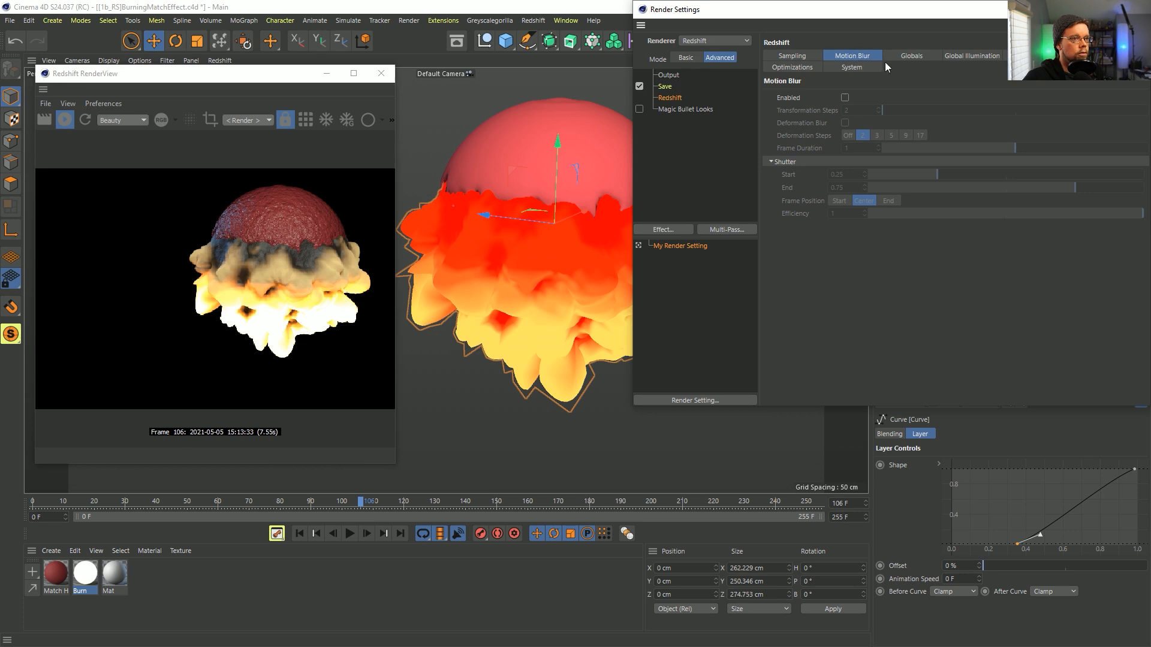
click(912, 56)
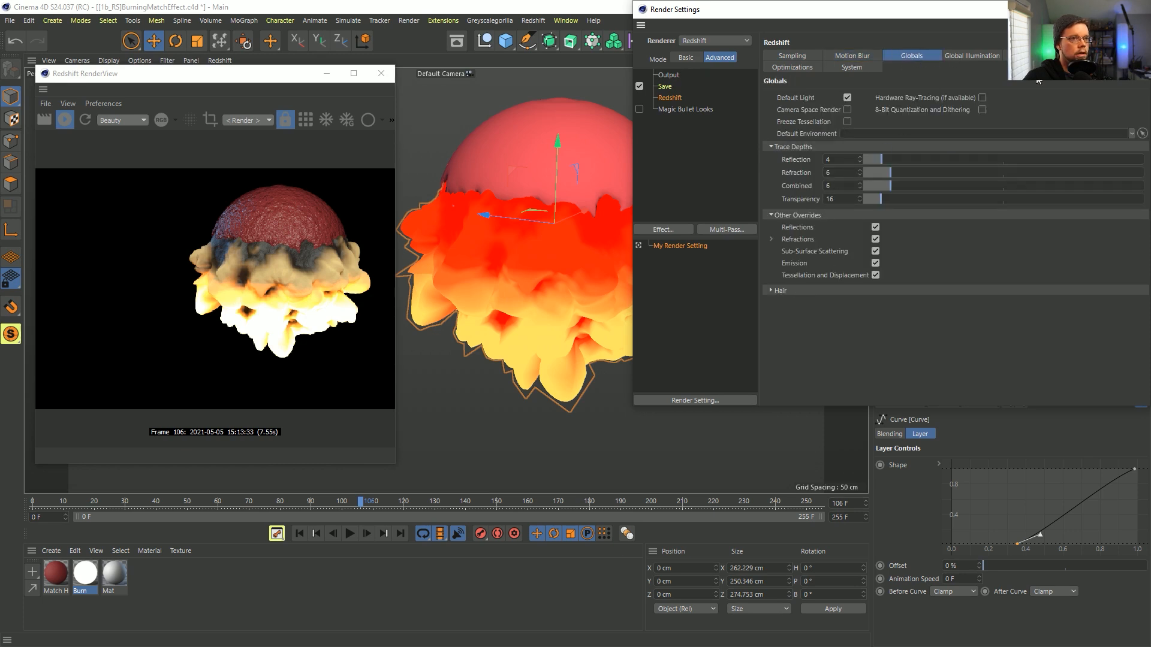
click(800, 67)
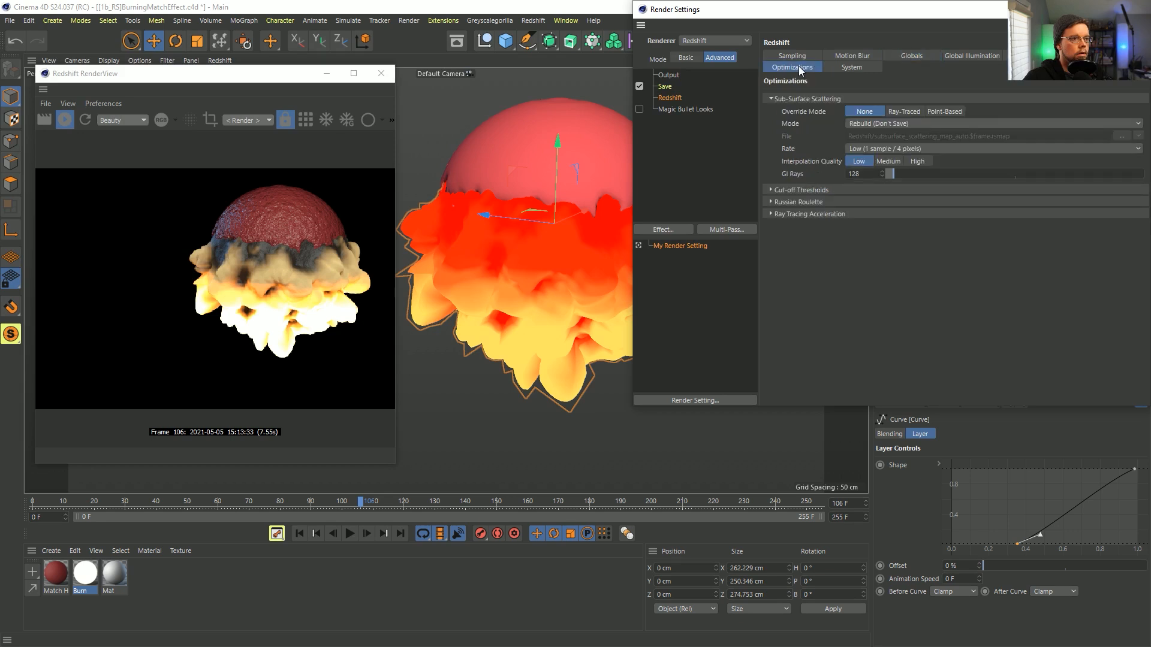
click(851, 56)
click(804, 59)
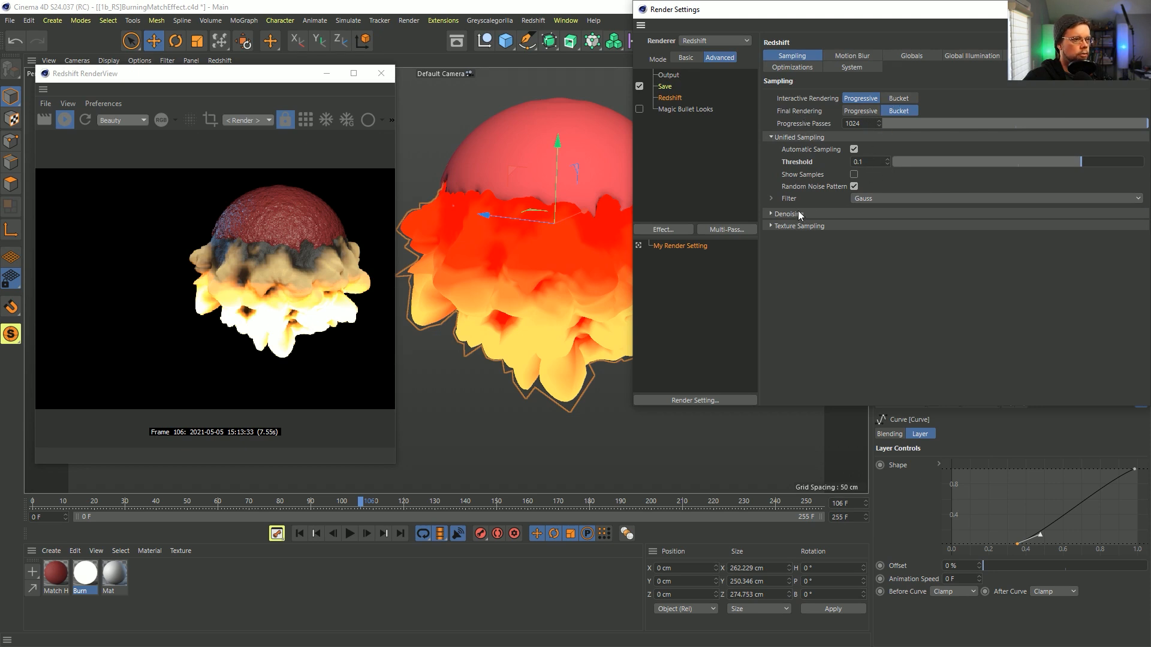
Add Redshift Post-Effects to the render settings and enable Bloom with a threshold of 3.28 and a softness of 0.789
click(664, 230)
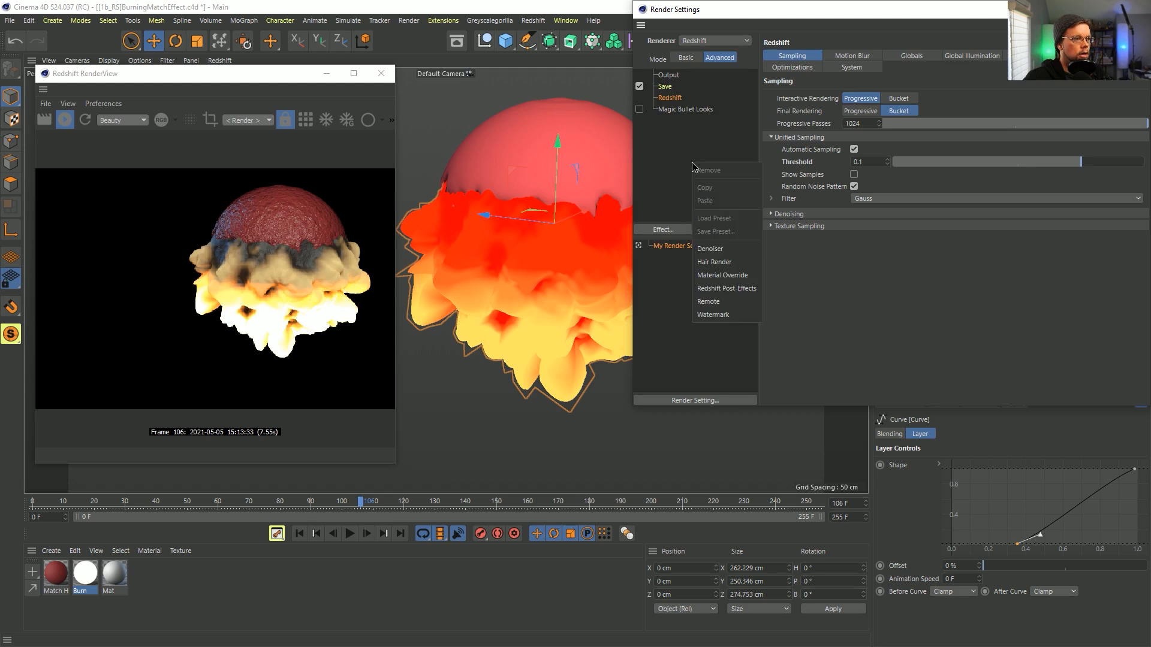
click(730, 290)
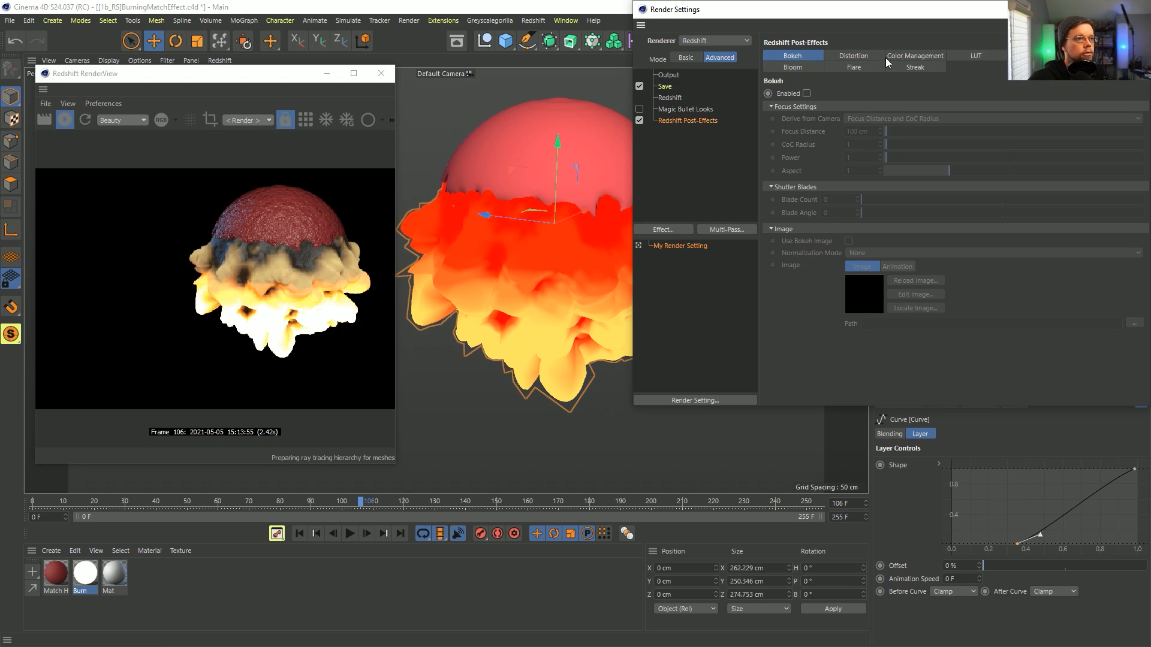
click(797, 65)
click(808, 93)
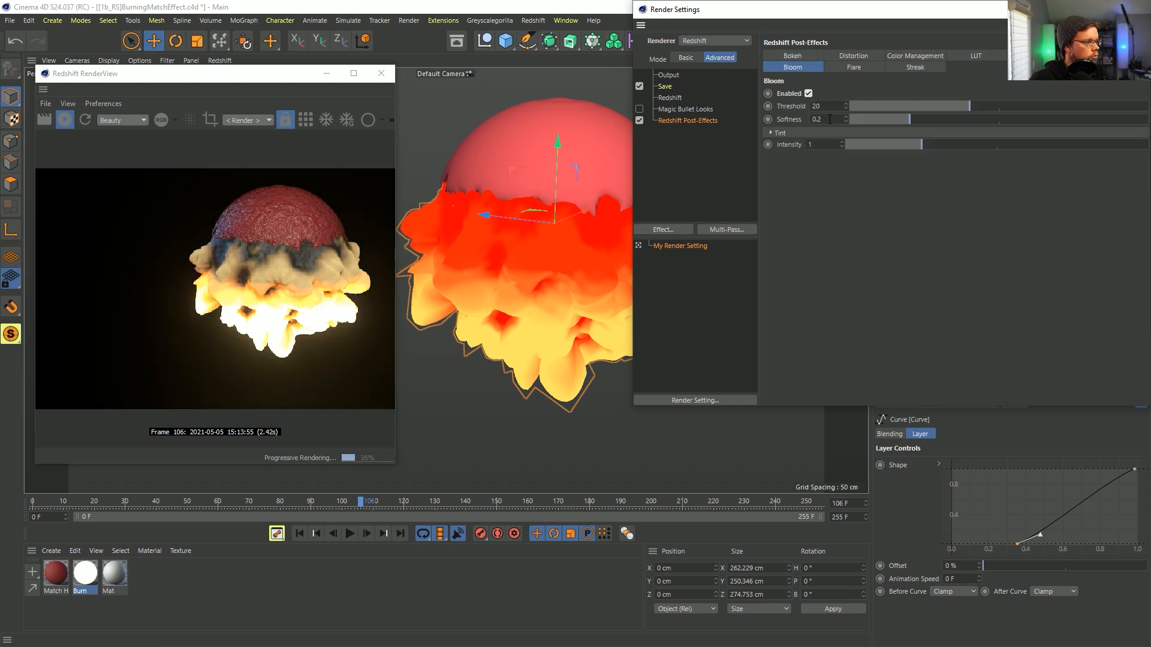
drag(959, 106, 904, 107)
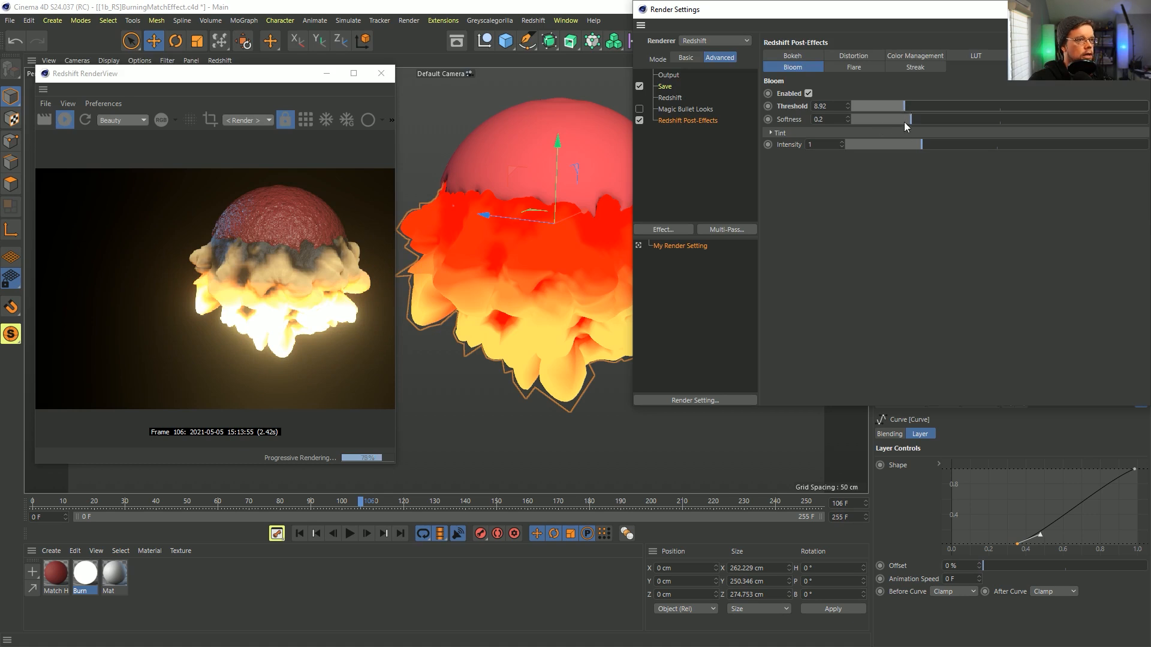
drag(921, 121, 1086, 115)
drag(904, 106, 874, 105)
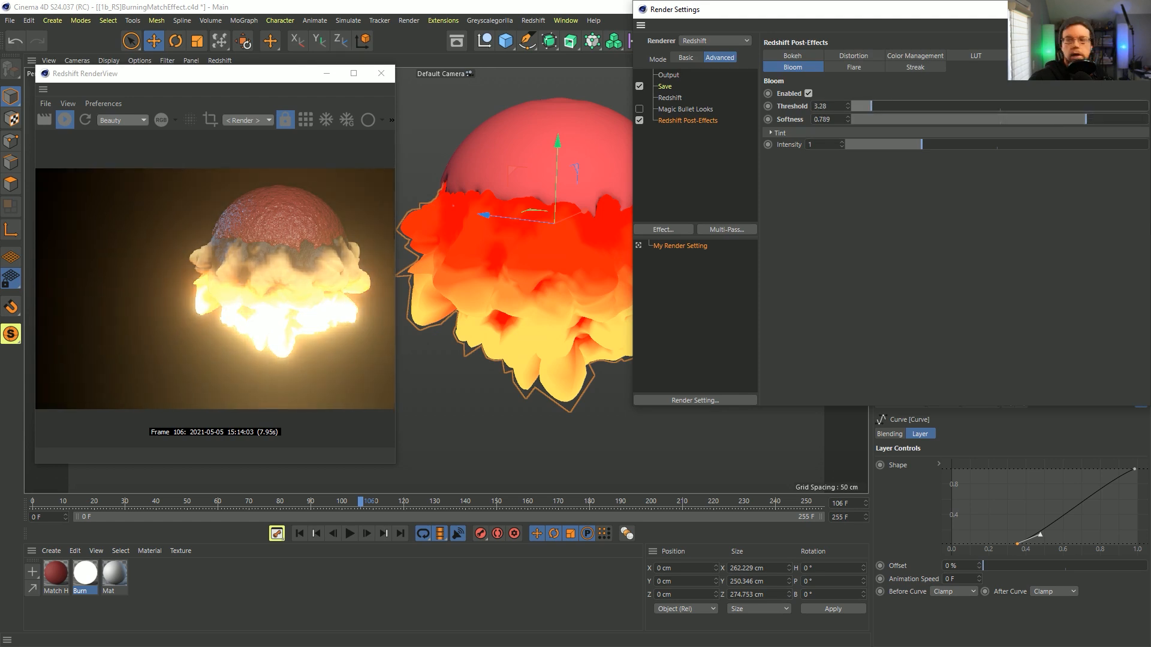
Switch to the browser, replay the burning-match reference video around 2:48 to compare the glow, and save the Cinema 4D project
key(alt+Tab)
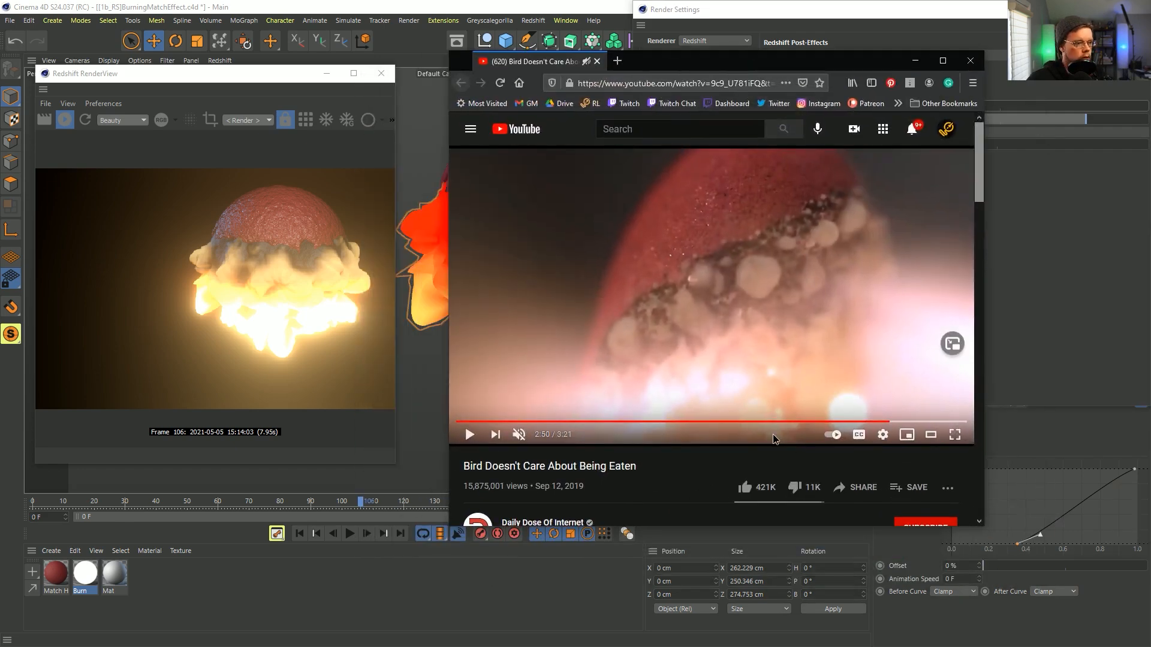
key(Left)
key(space)
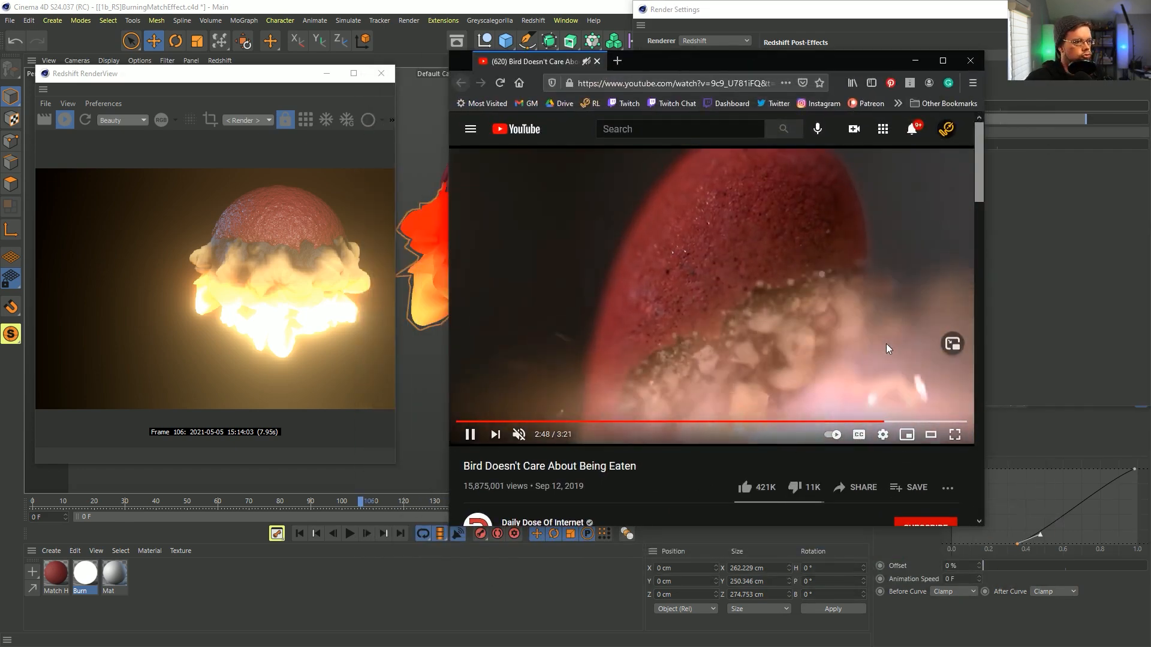
key(space)
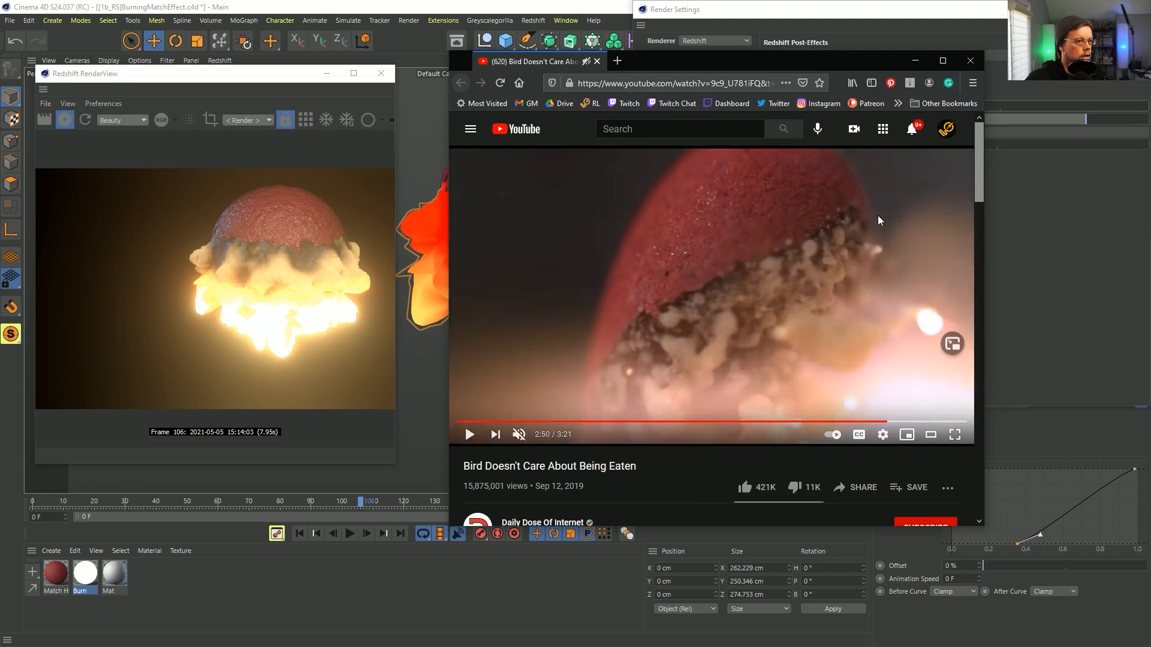
drag(762, 63, 1150, 36)
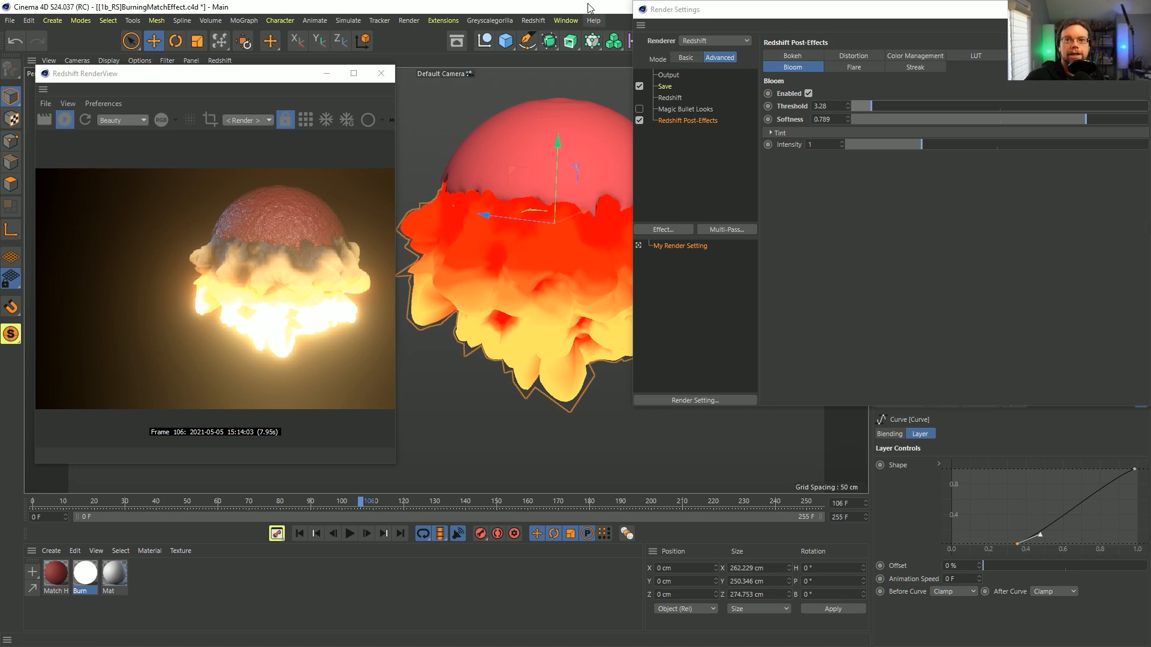
key(ctrl+s)
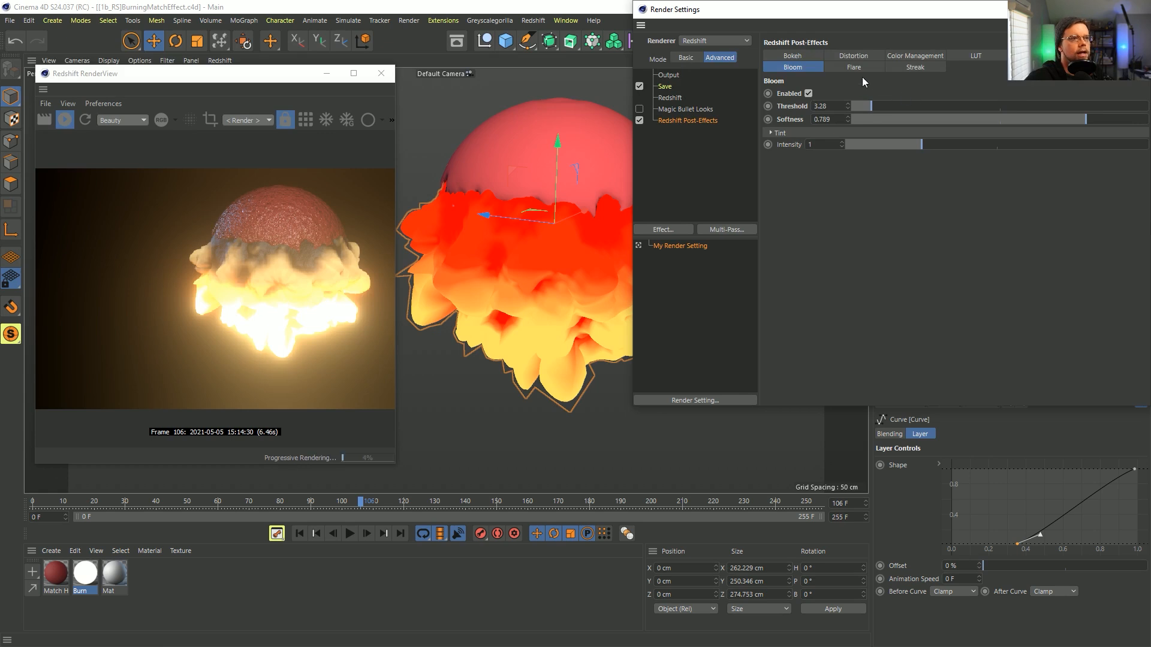
Try the Flare post-effect with a reduced threshold in place of Bloom, and disable it
click(809, 94)
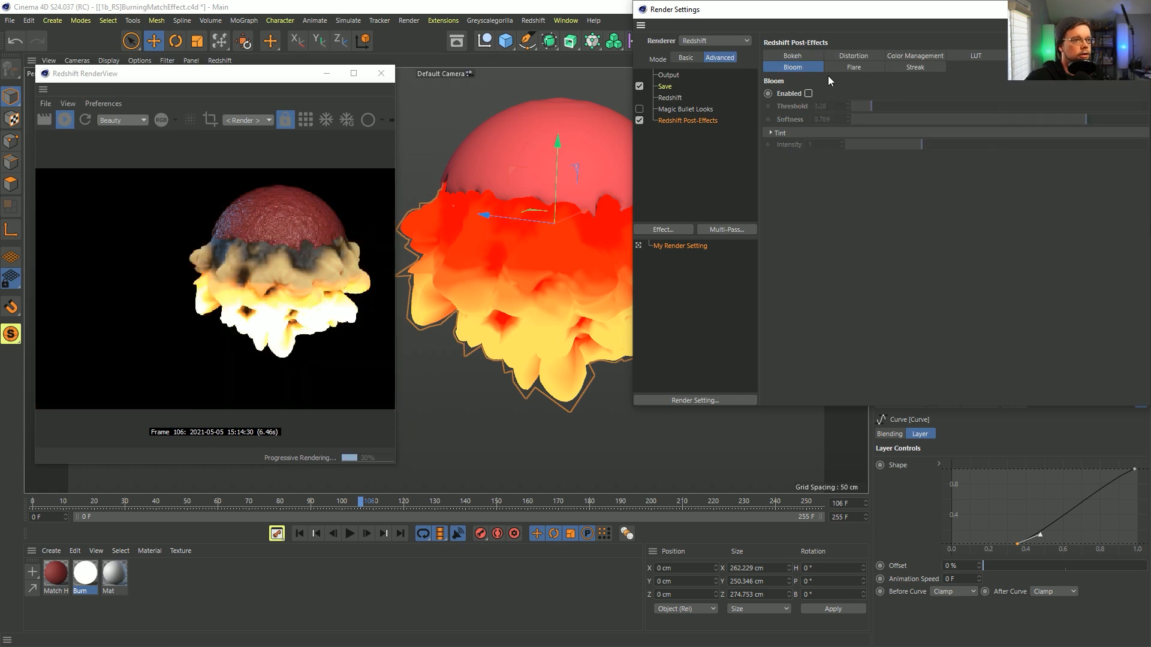
click(854, 67)
click(808, 93)
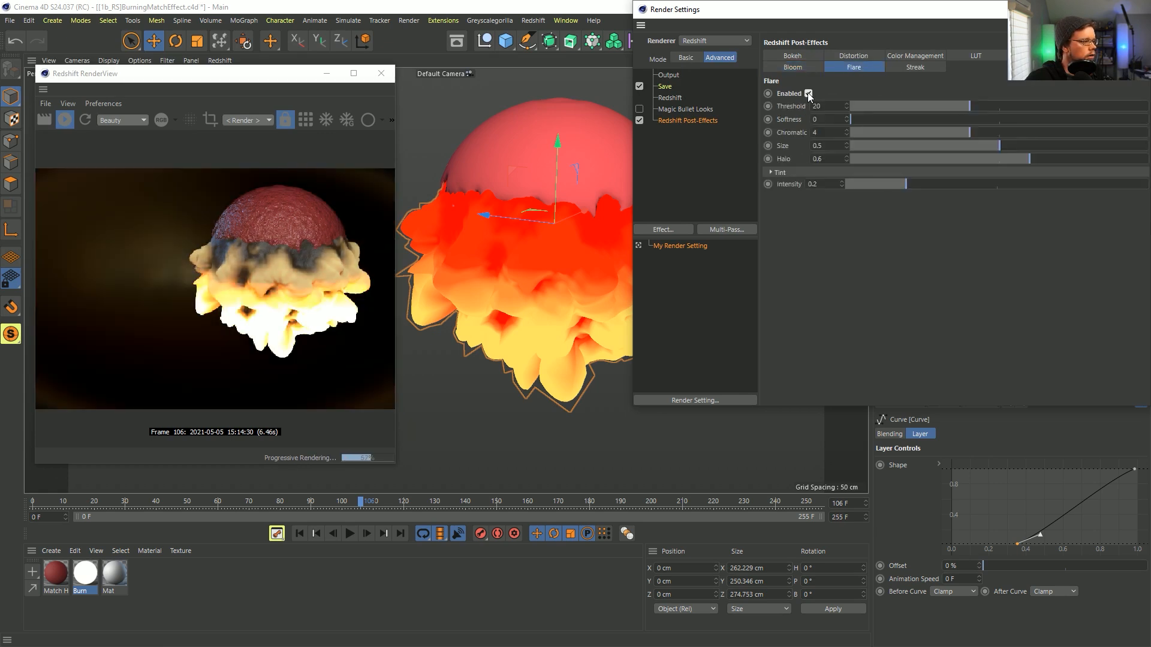
drag(946, 107, 886, 110)
click(876, 109)
click(808, 93)
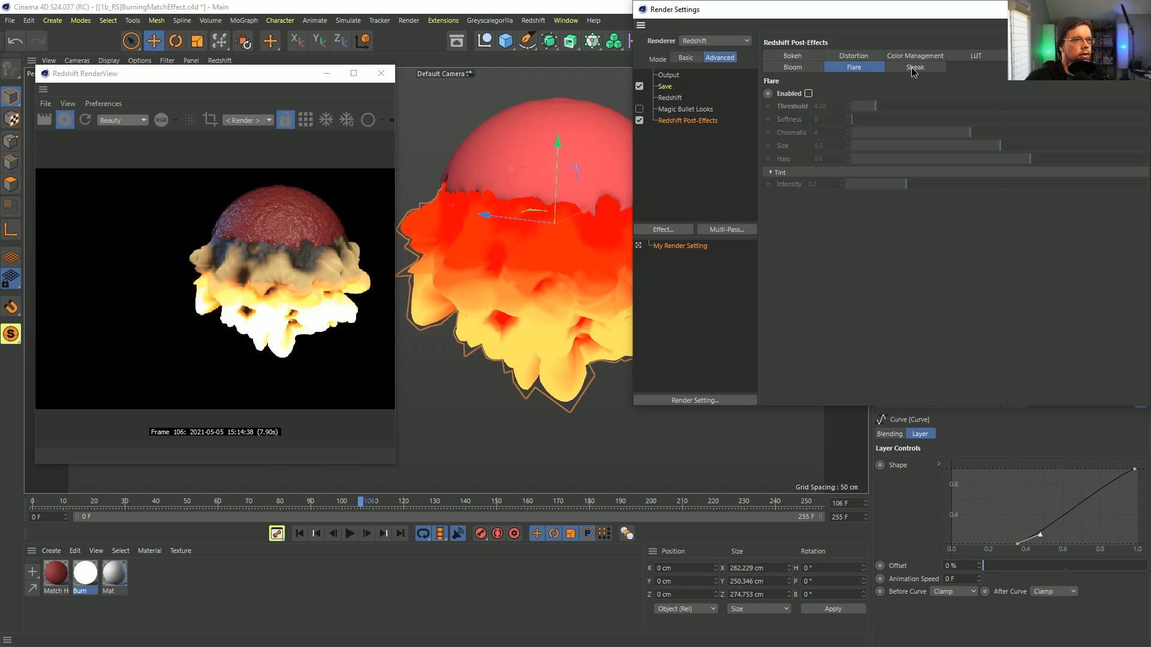
Try the Streak post-effect with a threshold of 1.06, disable it and re-enable Bloom
click(912, 67)
click(806, 94)
drag(926, 108, 858, 110)
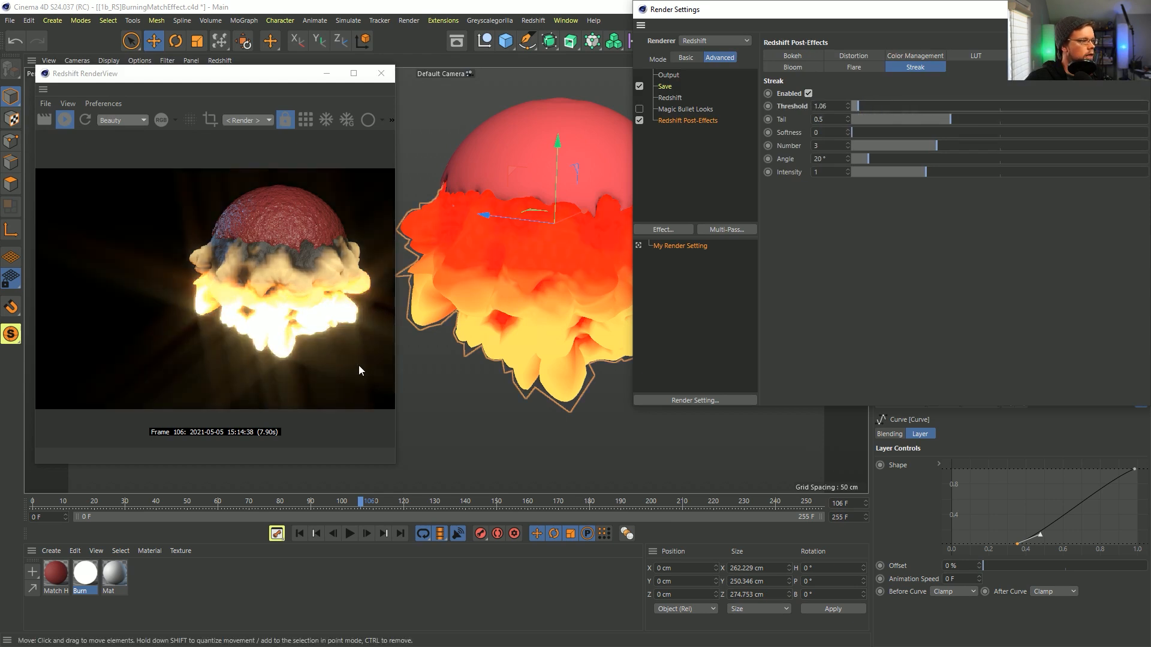
click(808, 93)
click(803, 67)
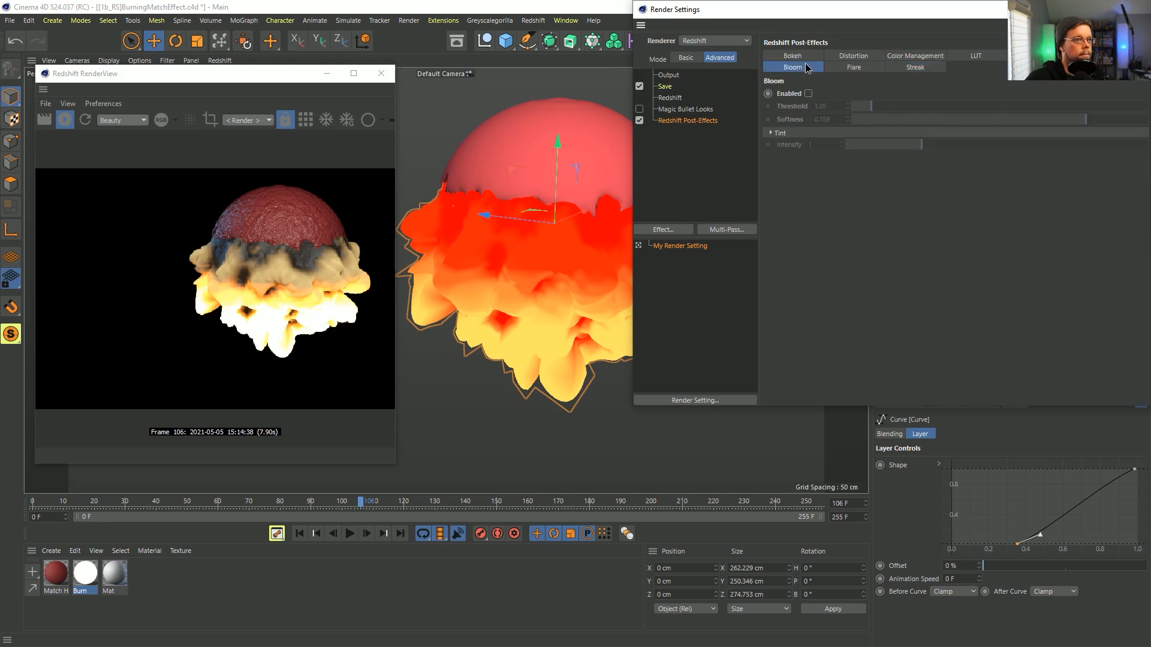
click(808, 93)
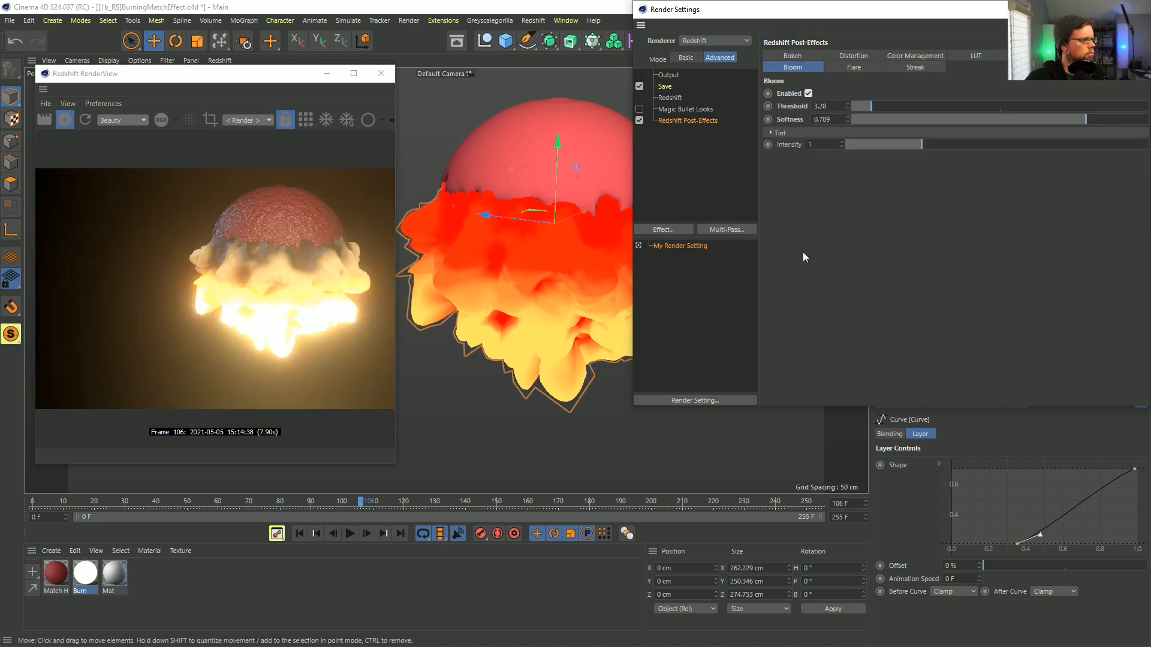
Test the render with the Redshift Environment and the topmost RS Spot Light enabled, disable both, and save the project
click(985, 105)
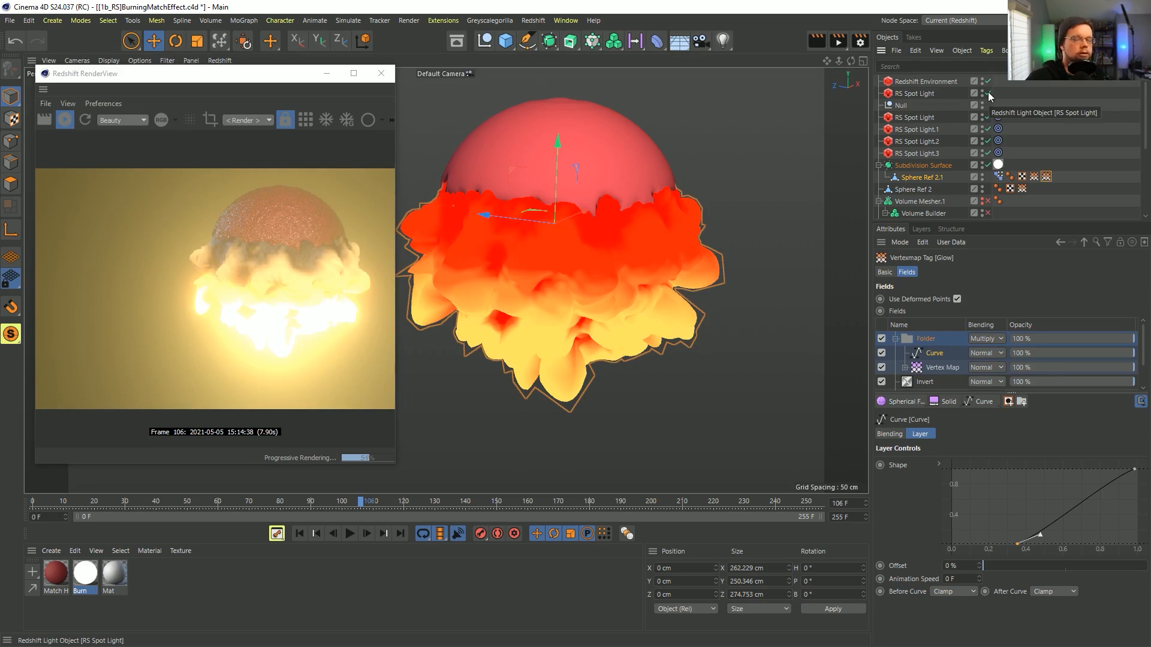
drag(987, 93, 988, 81)
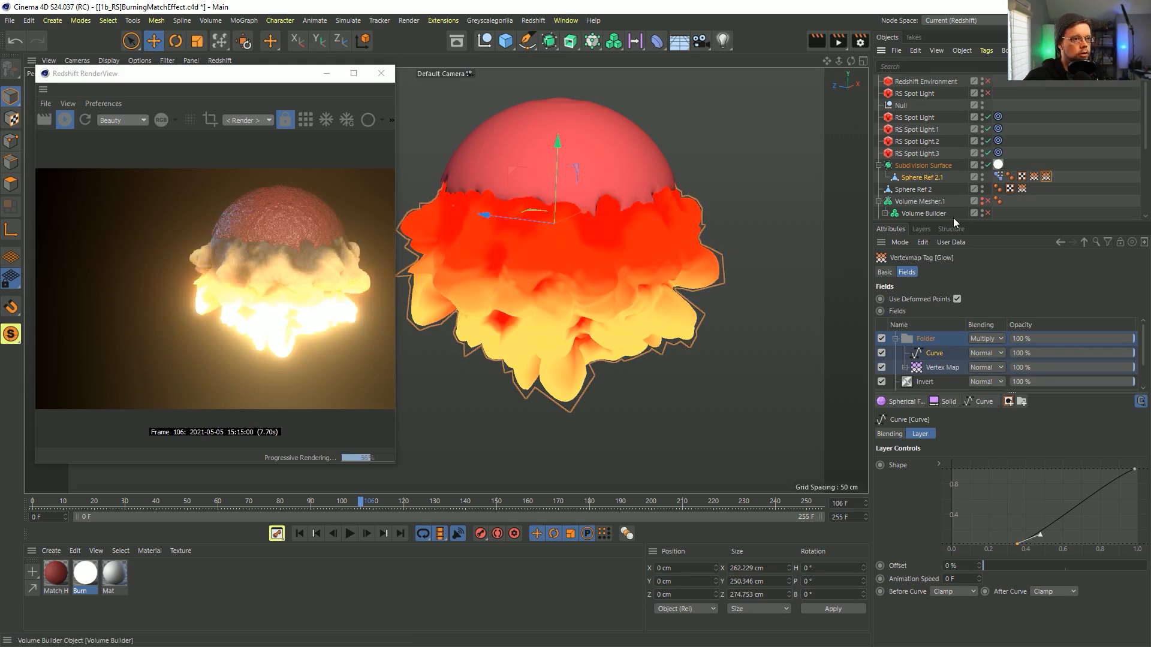
drag(956, 221, 957, 330)
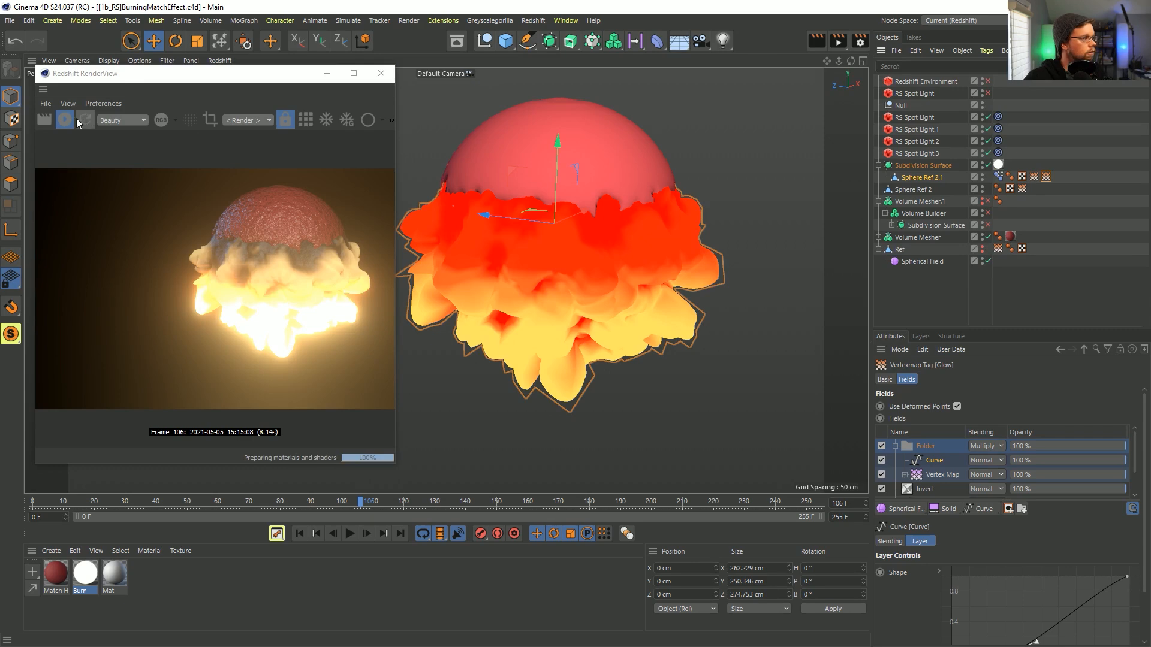
key(ctrl+s)
click(394, 75)
Set the render output to 1080 × 1080 pixels, lock the ratio and halve the size to 540 × 540
key(ctrl+b)
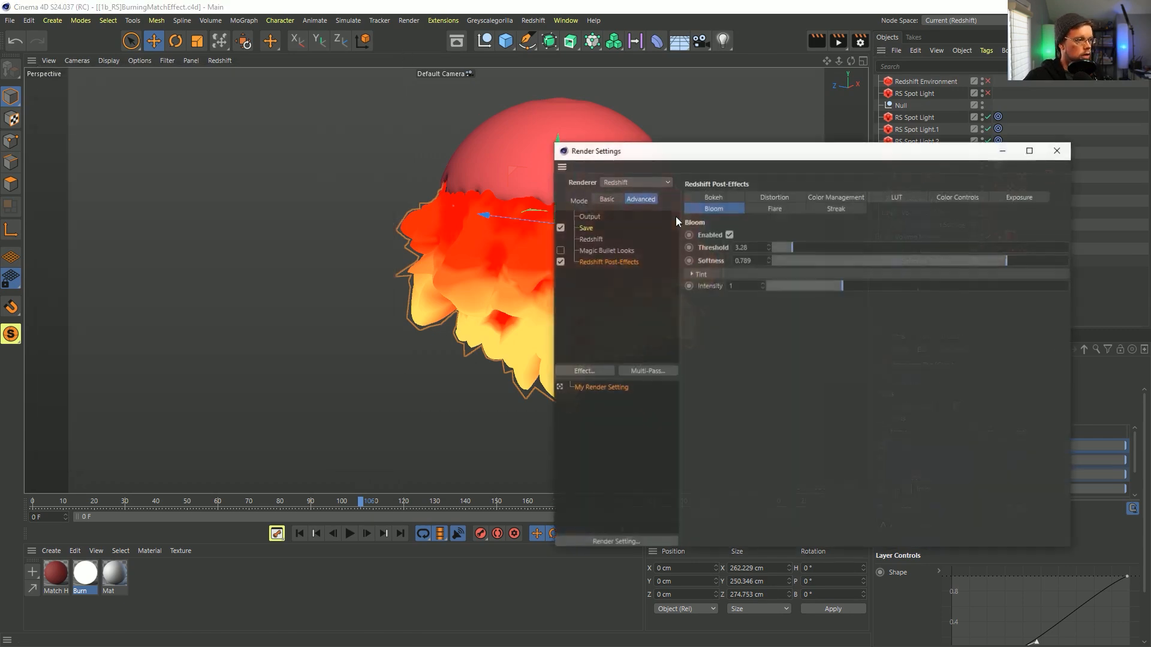
click(589, 217)
text(19)
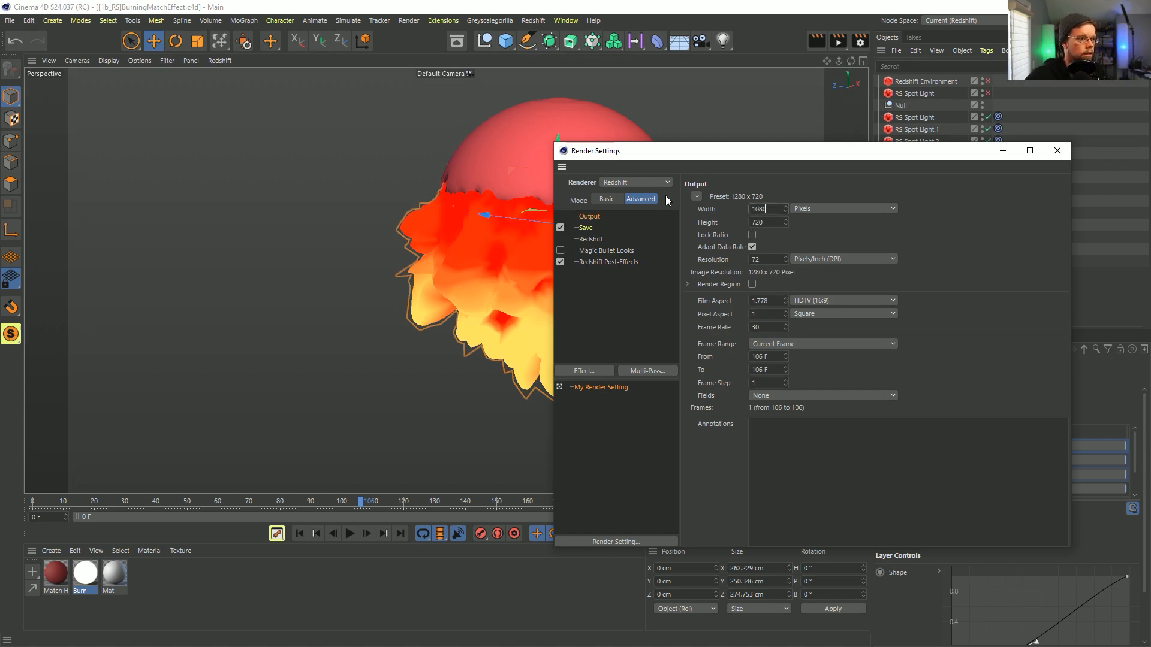
key(Tab)
text(1080)
key(Return)
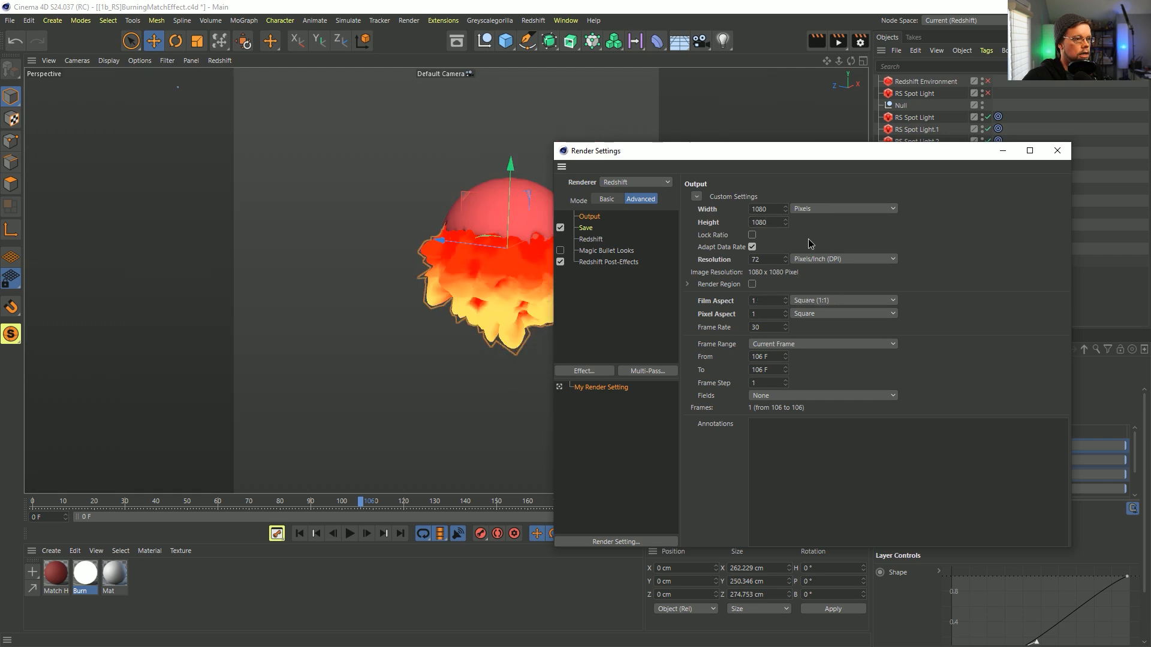
click(751, 234)
text(/2)
key(Return)
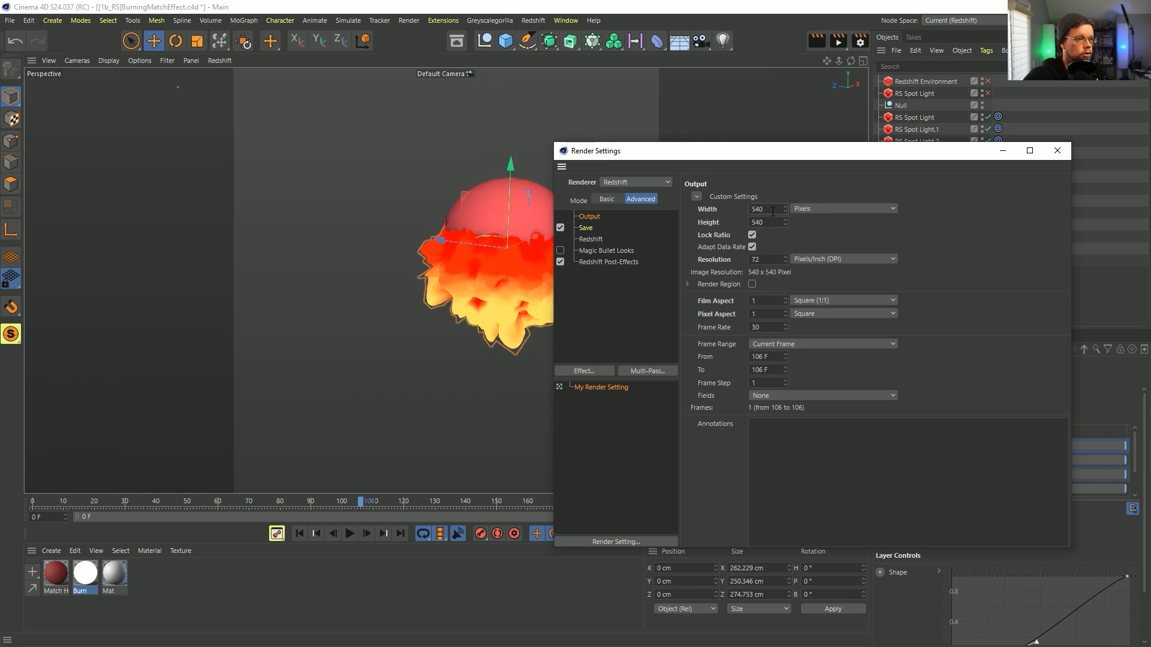
Set the output frame range to All Frames and close the render settings
click(822, 343)
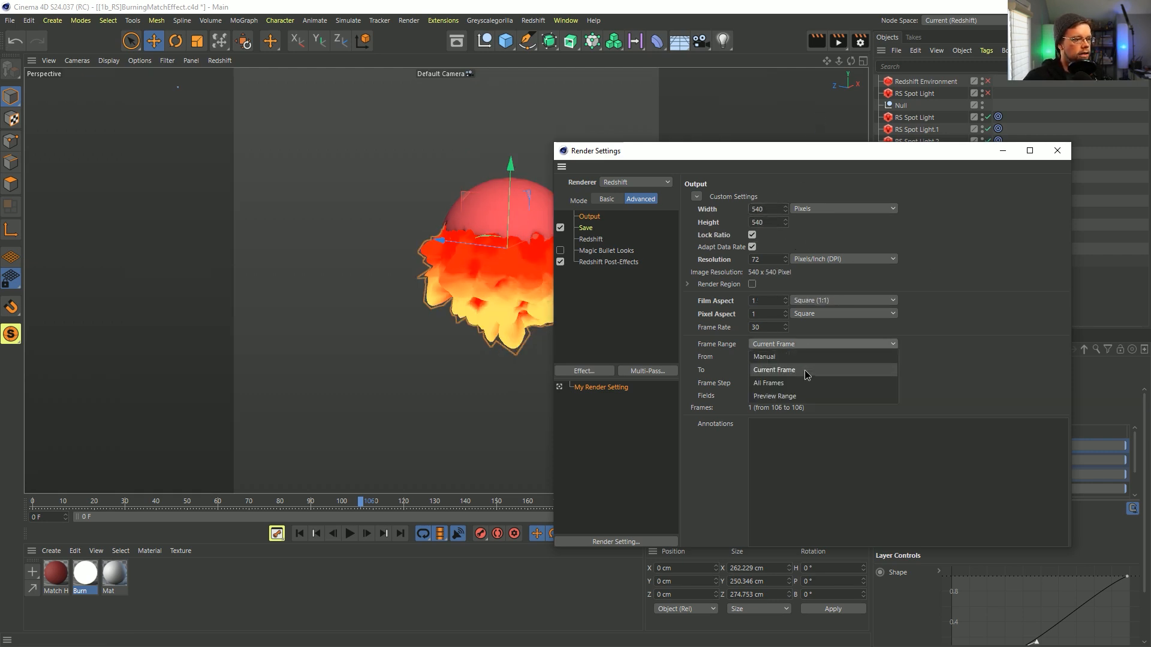
click(779, 372)
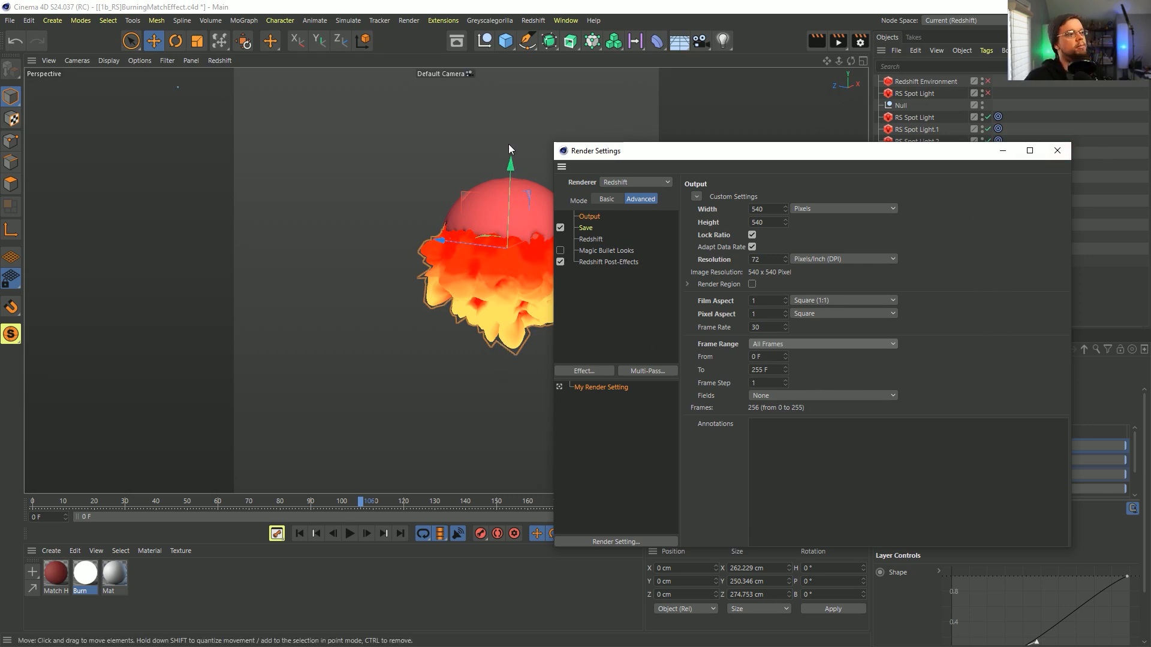
click(1057, 151)
Return to the first frame of the animation and frame the match head from slightly below within the square render area
scroll(498, 281, up, 5)
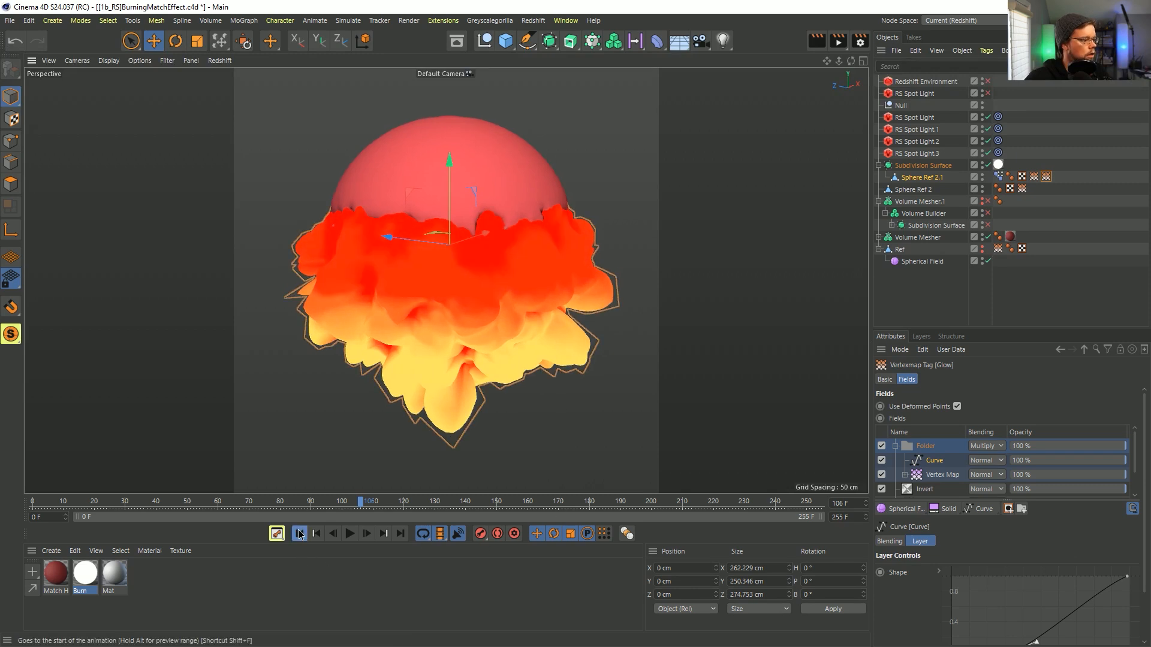
click(300, 534)
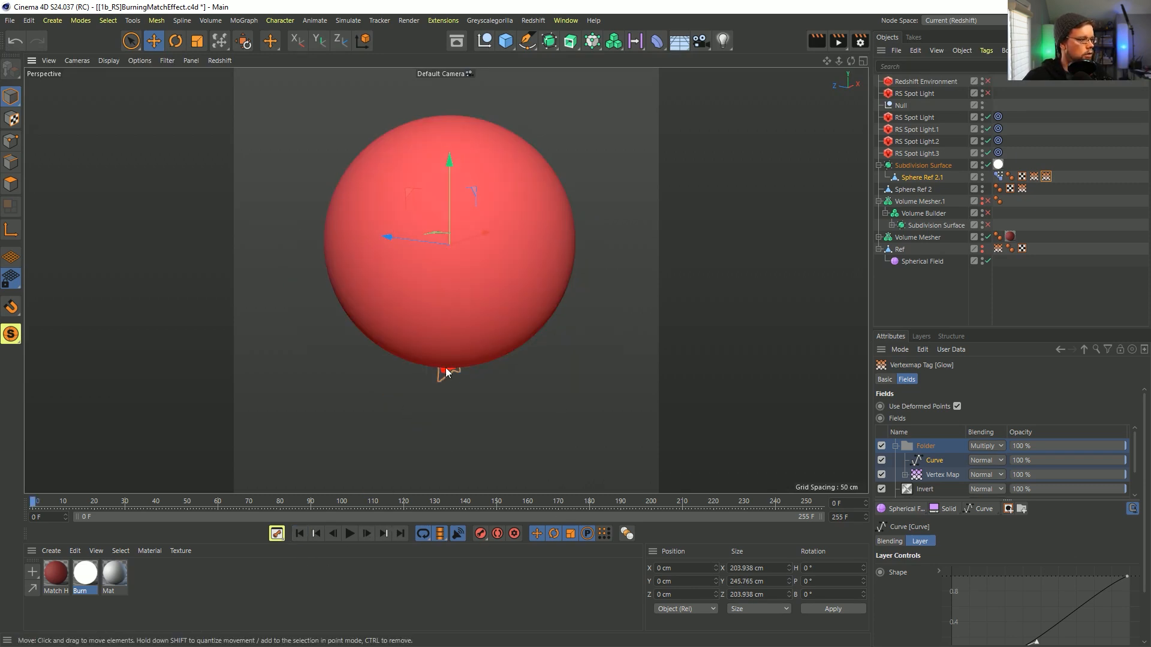
alt+drag(453, 347, 464, 291)
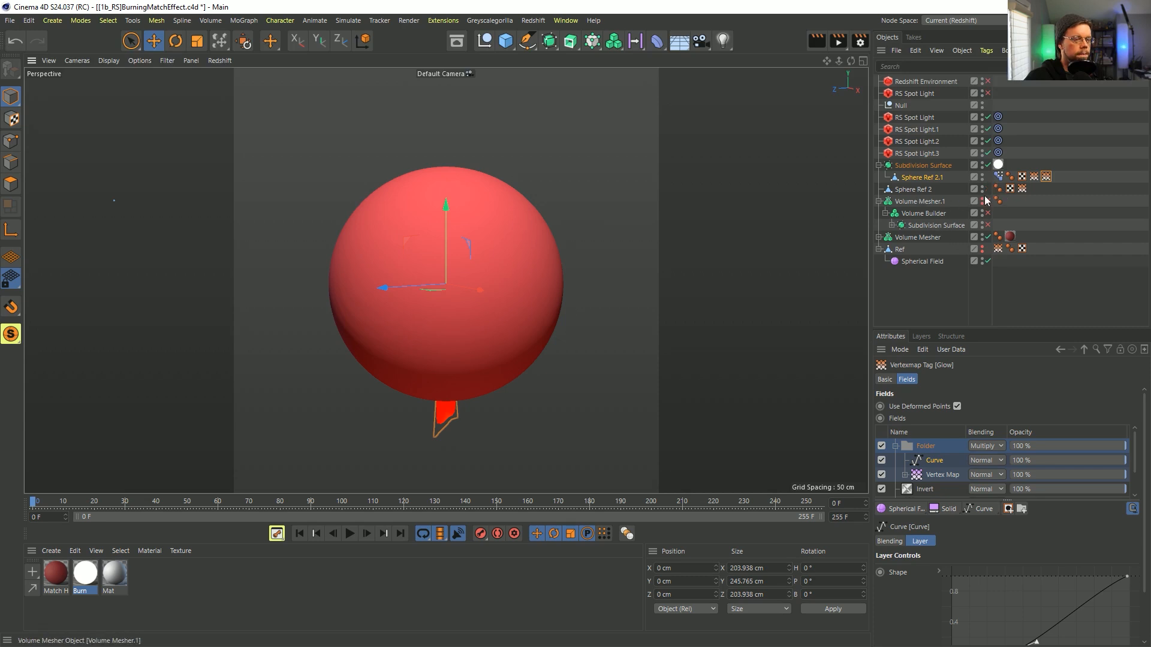
ctrl+drag(997, 198, 997, 201)
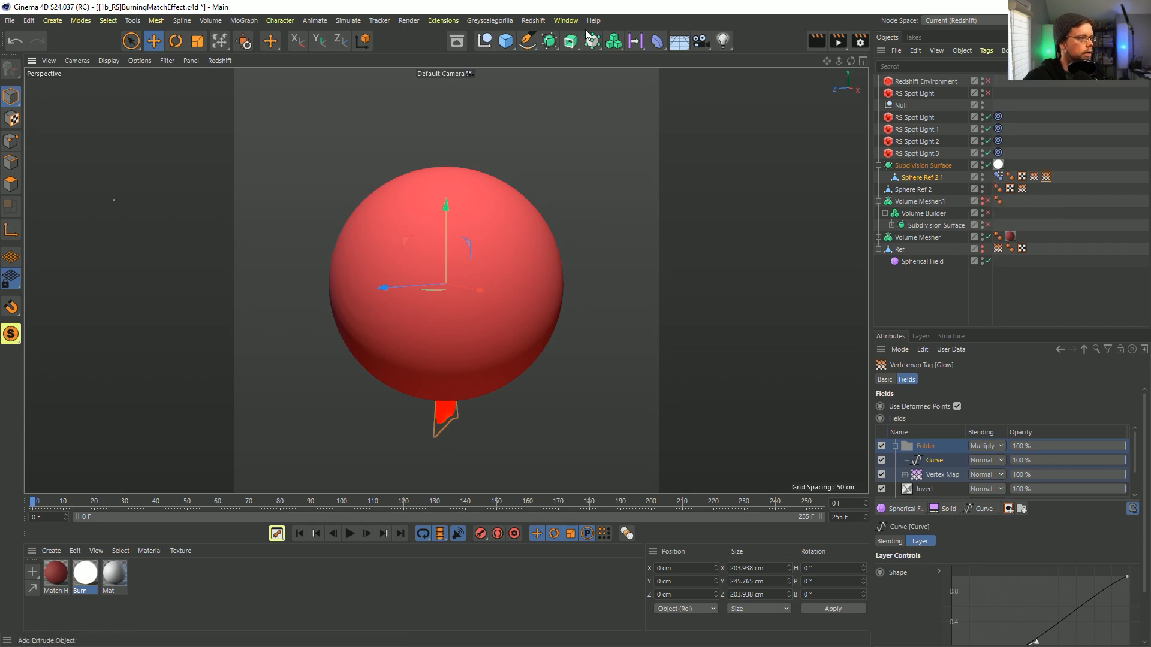
Review the output and save options in the render settings, close them, and save the project
key(ctrl+b)
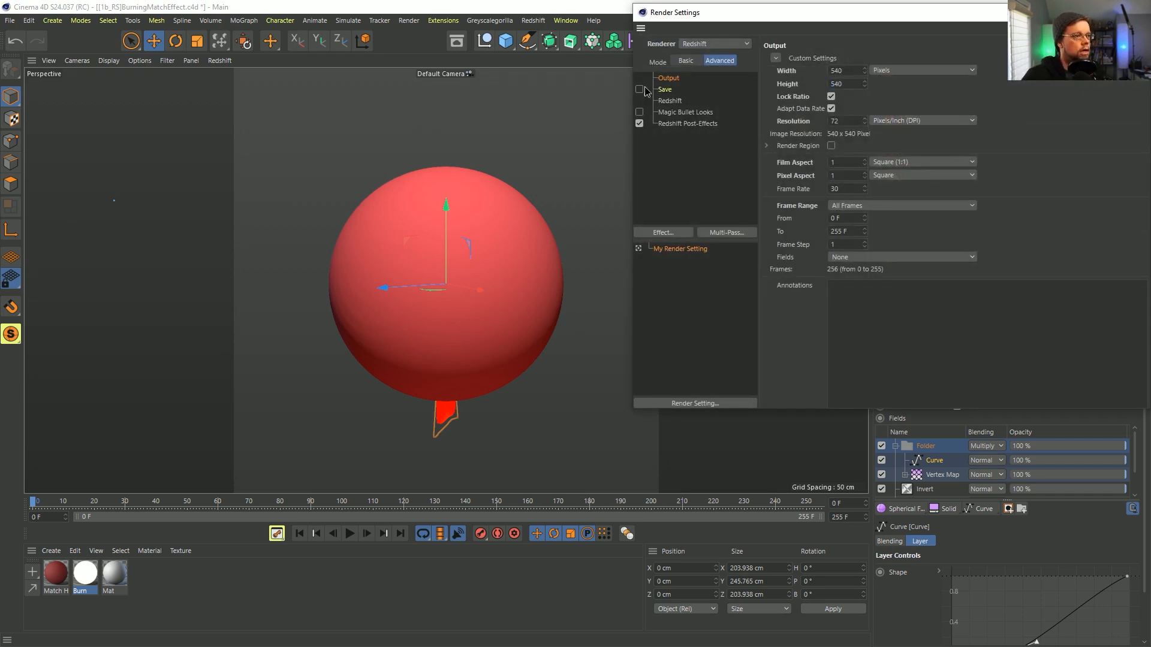
click(1137, 12)
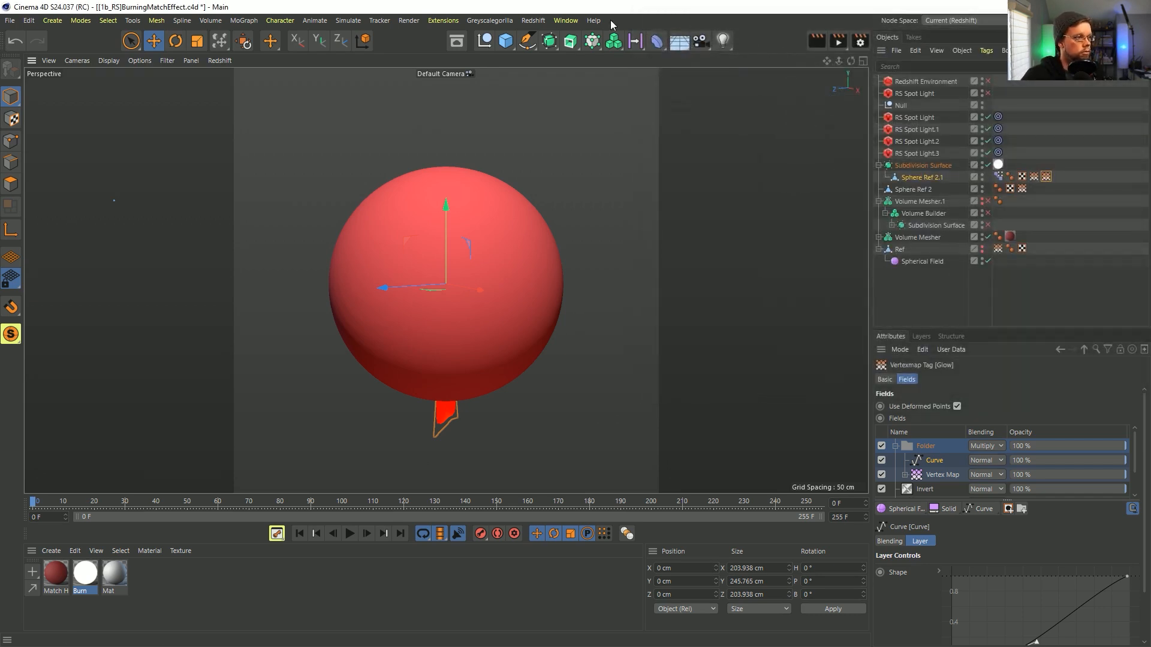
key(ctrl+s)
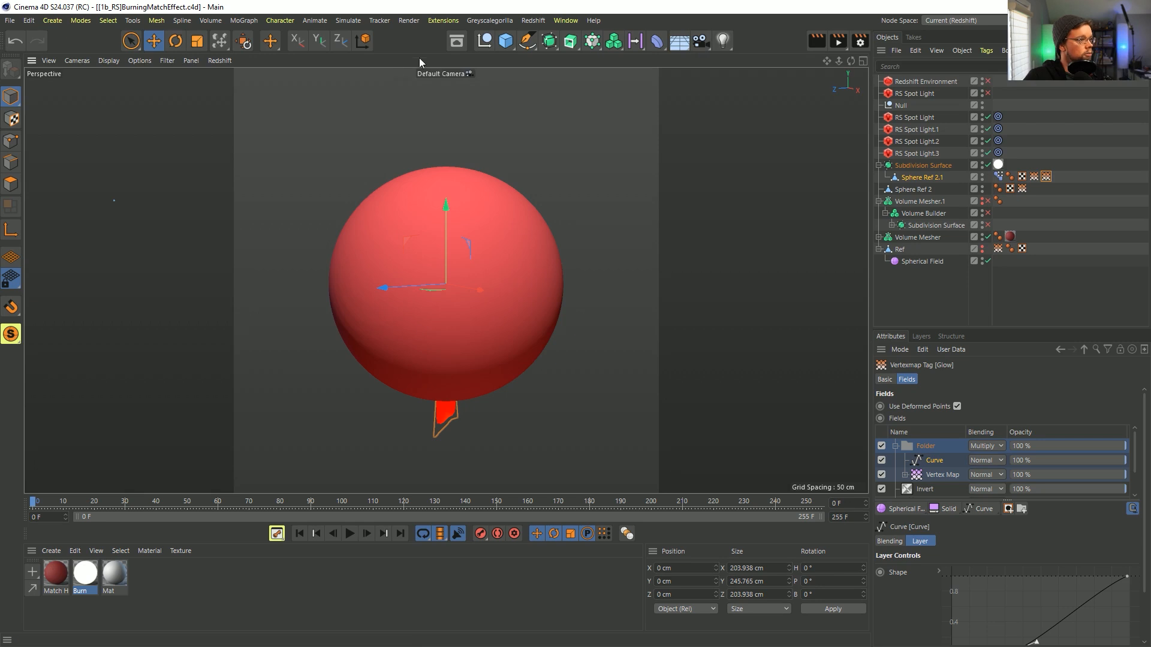
Render all frames to the Picture Viewer without specifying an output file, and move the viewer window into view
click(533, 20)
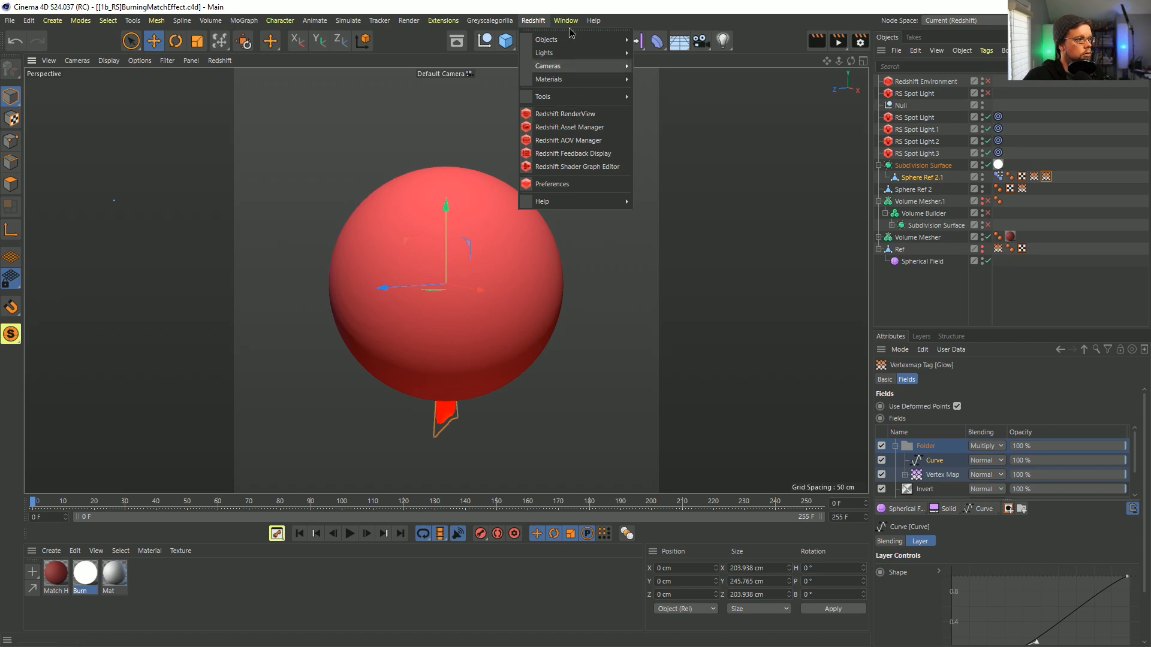
key(Escape)
click(838, 40)
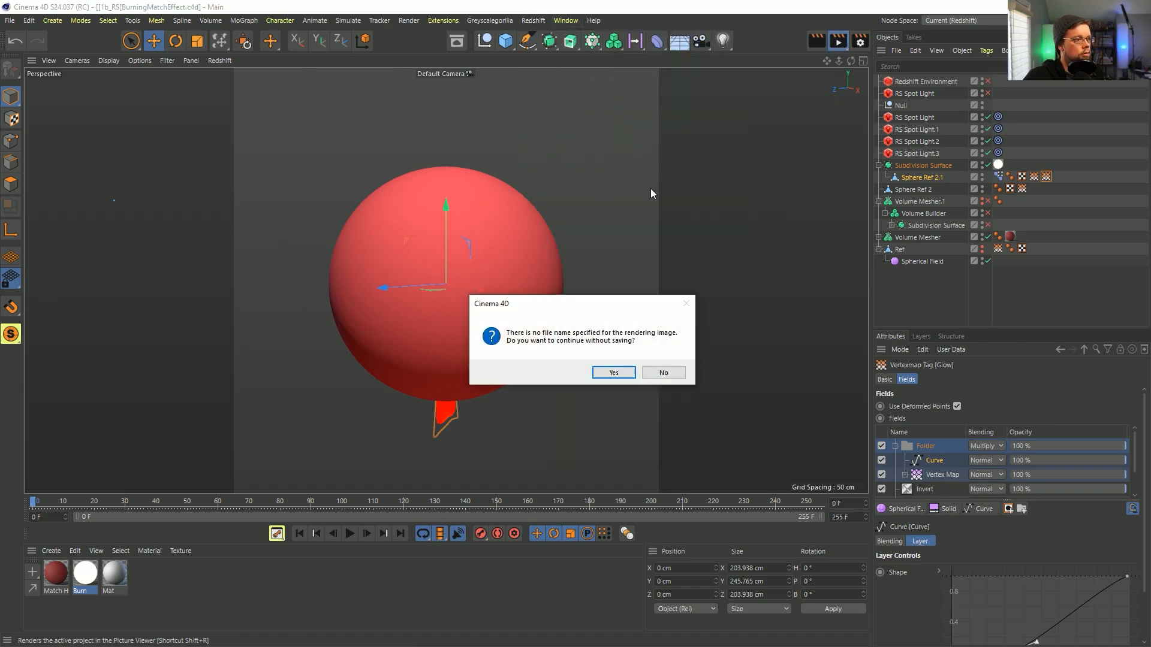
click(623, 379)
drag(534, 149, 368, 5)
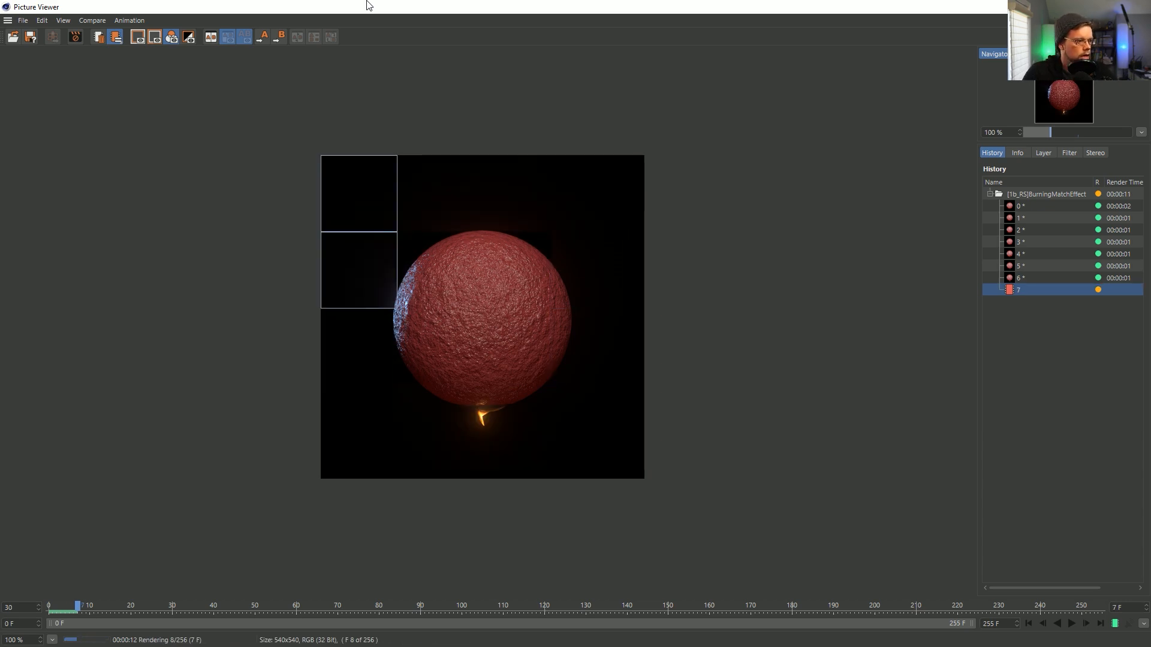
drag(796, 6, 622, 2)
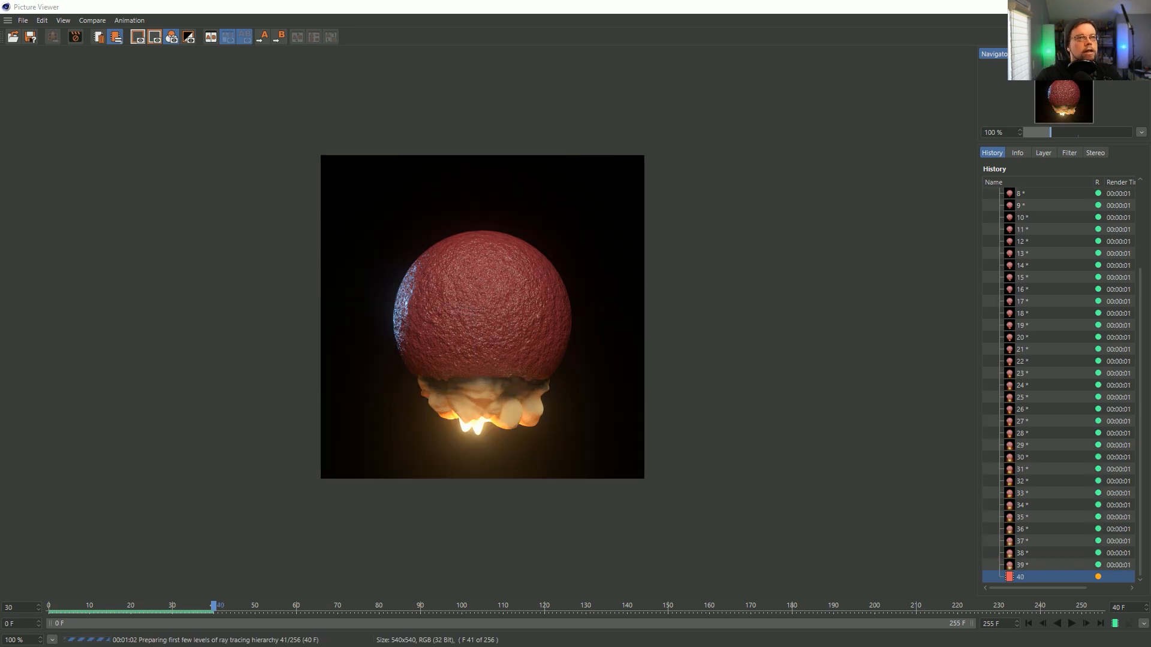
Inspect the properties of both Subdivision Surface objects, and return to the Picture Viewer to examine the burn up close
drag(774, 8, 441, 355)
click(917, 165)
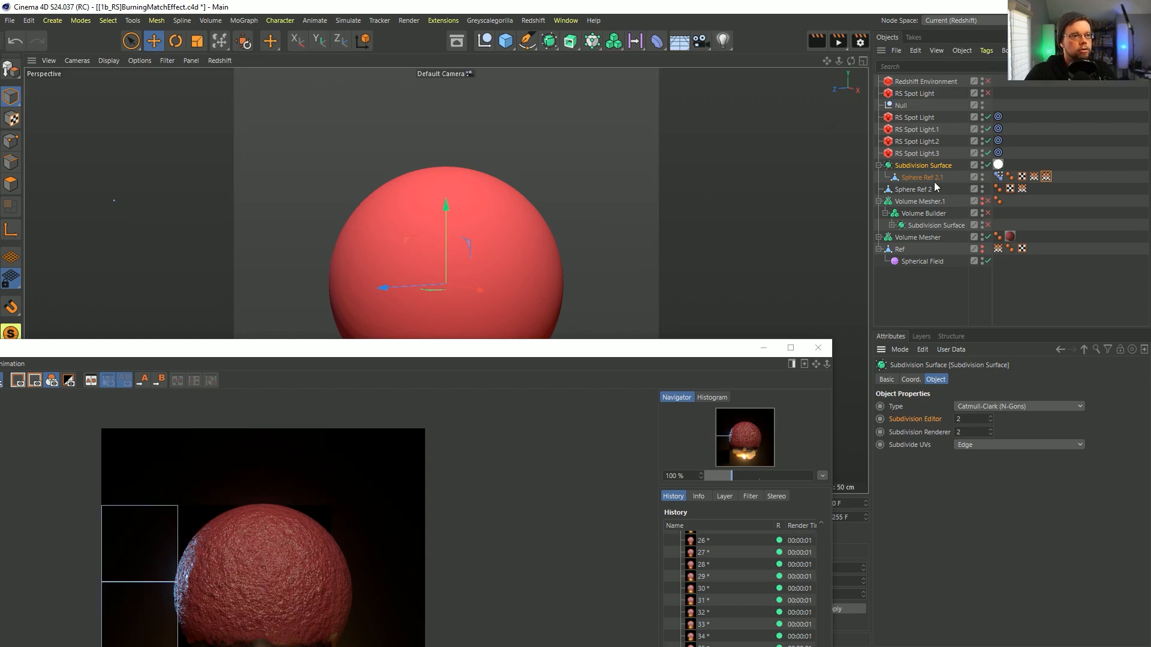
click(951, 226)
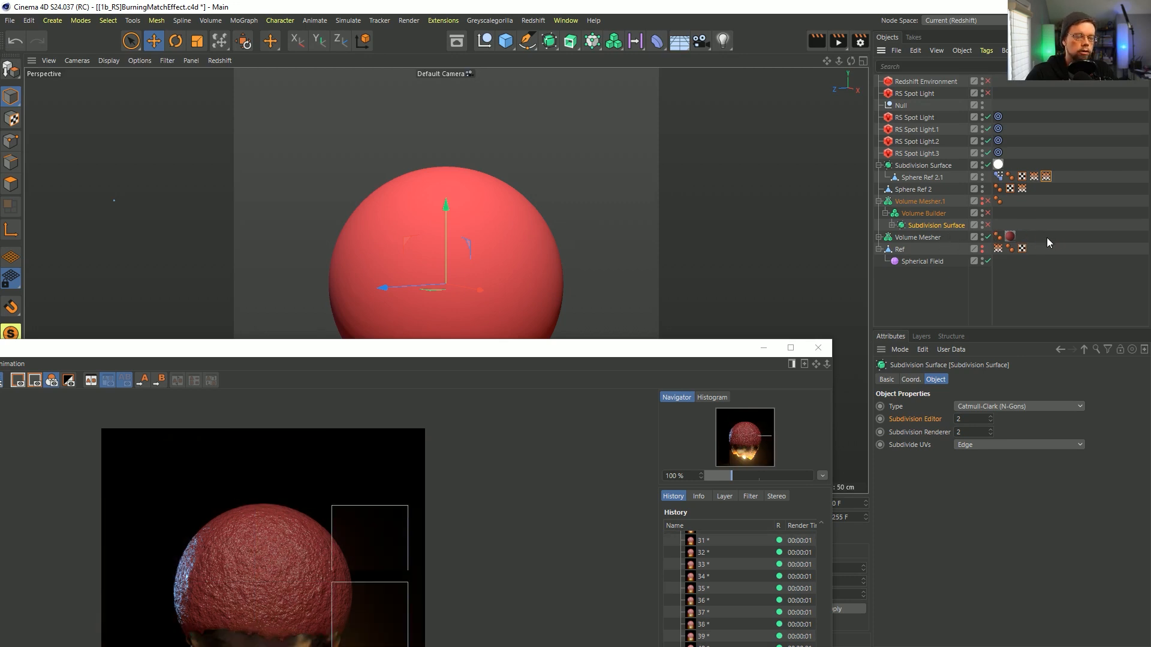
drag(689, 353, 779, 5)
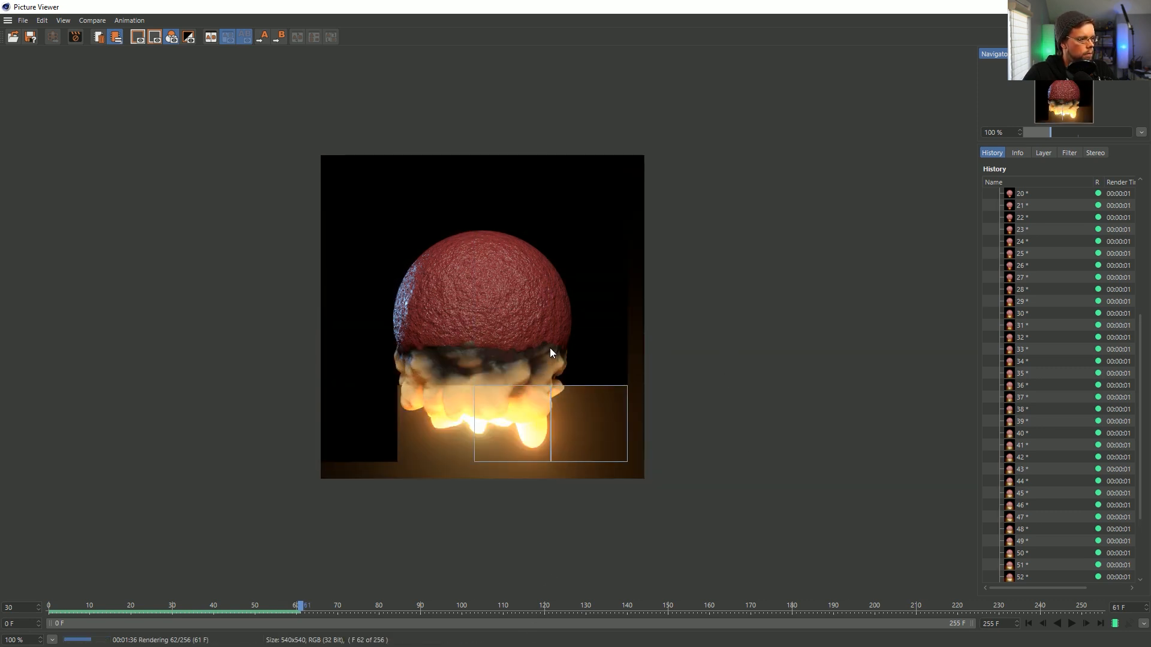
scroll(549, 346, up, 1)
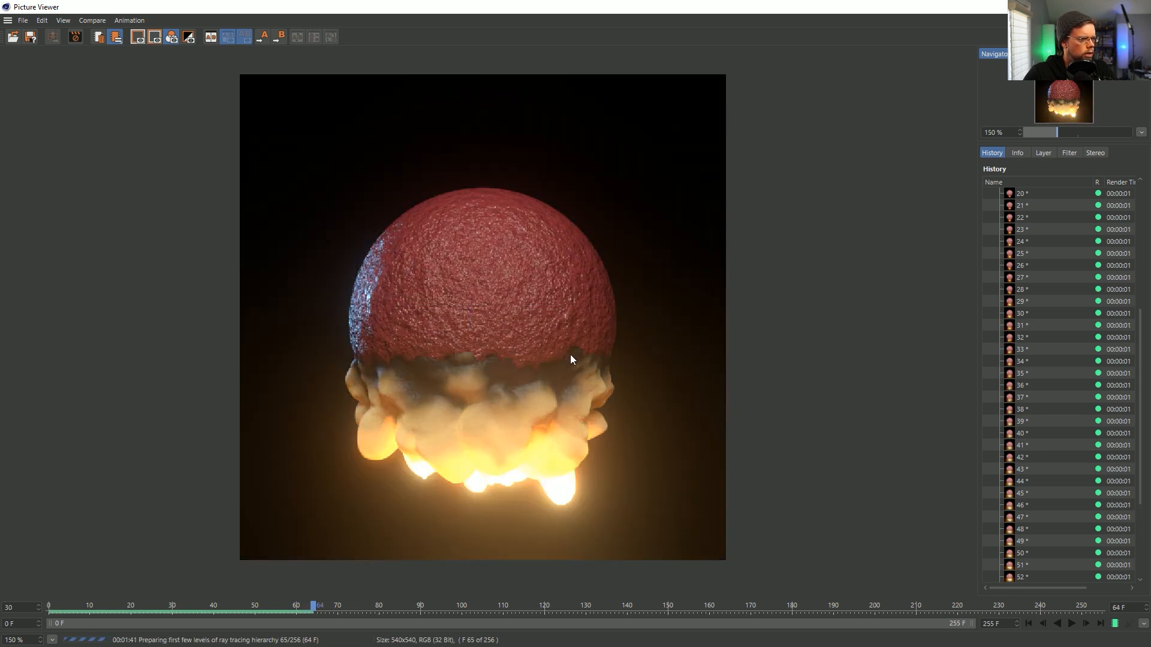
scroll(674, 400, down, 1)
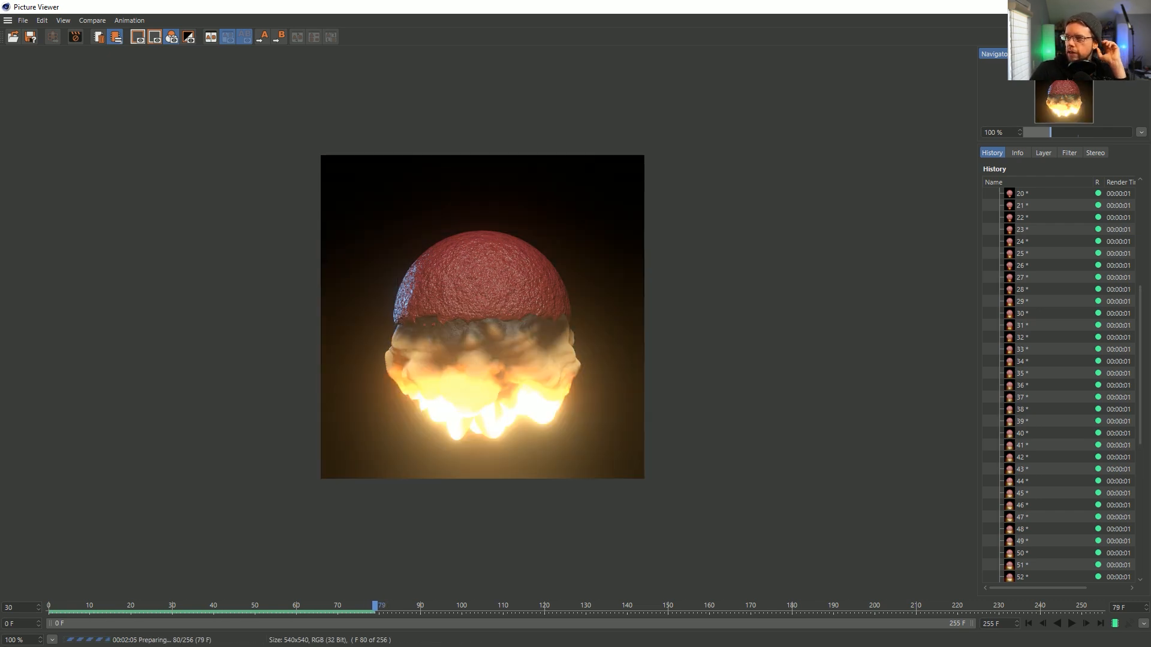
Bring up the YouTube reference video in the browser, replay the burning match section to compare it with the render, and move it away
drag(1148, 201, 584, 103)
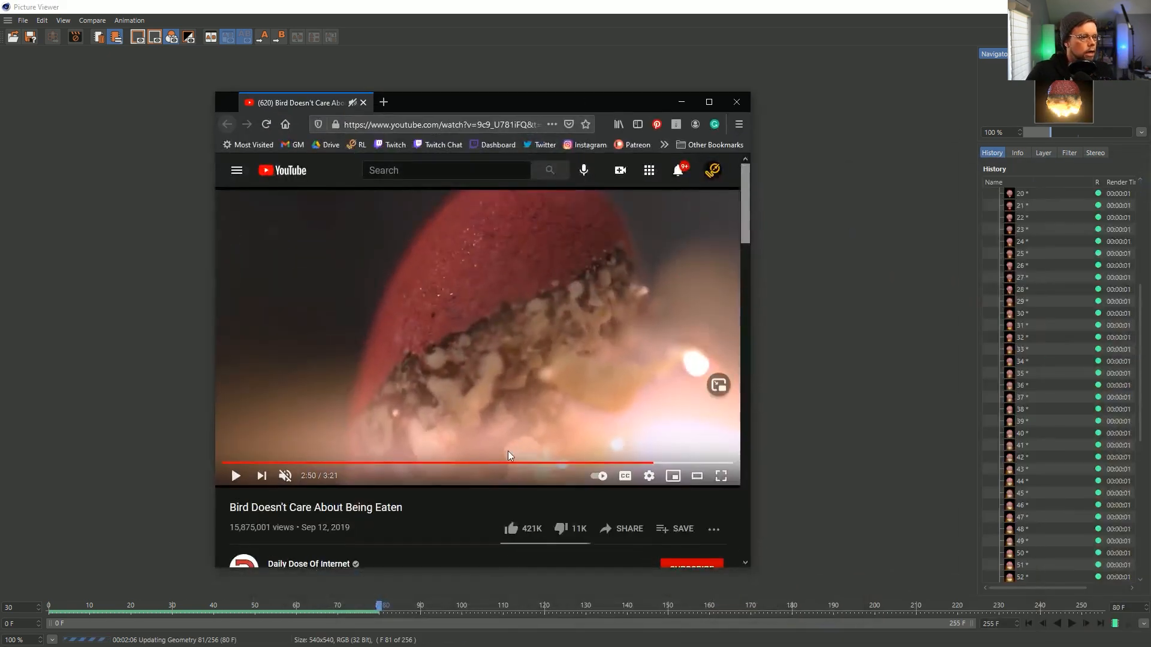
click(659, 416)
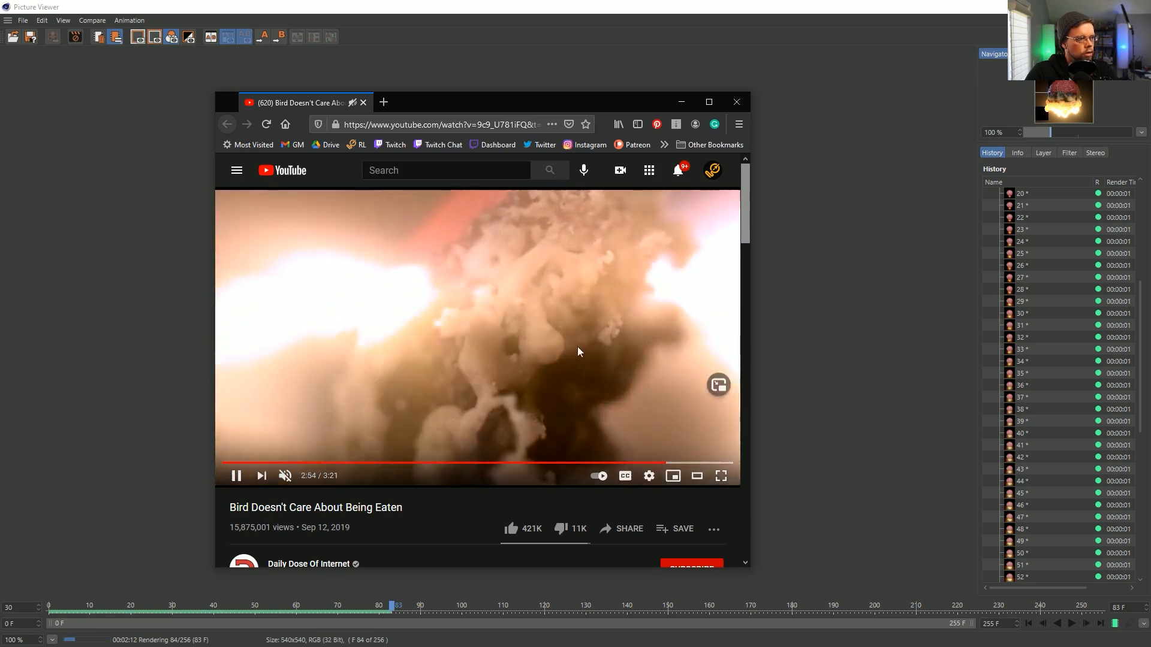
click(541, 442)
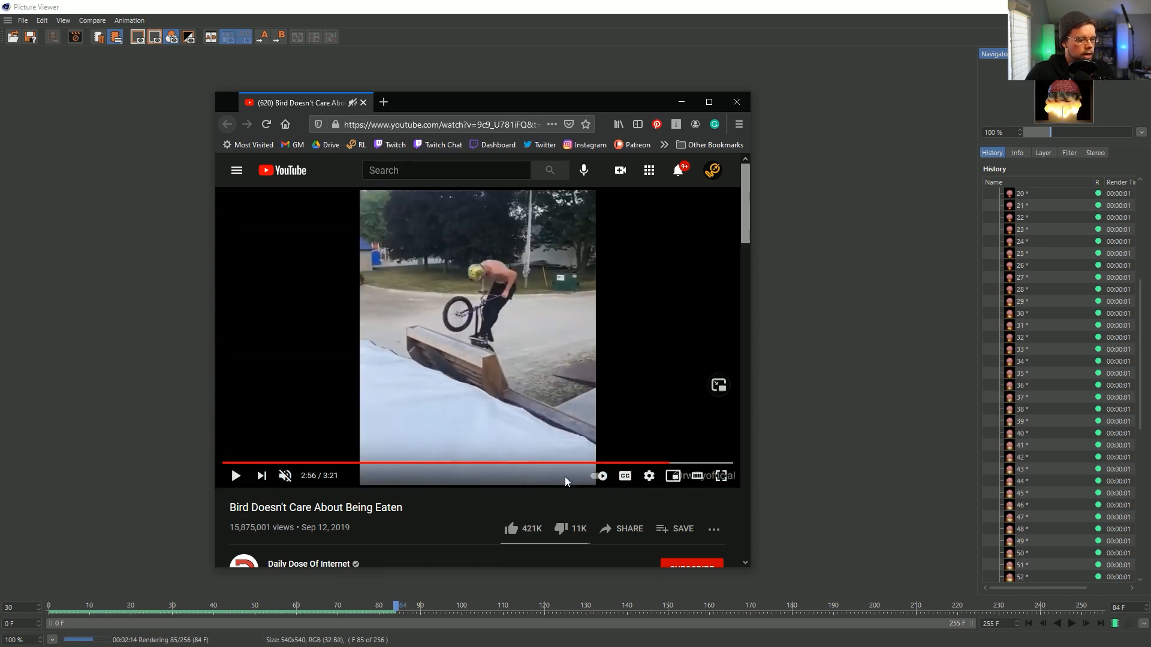
click(591, 423)
click(603, 356)
click(667, 326)
click(659, 330)
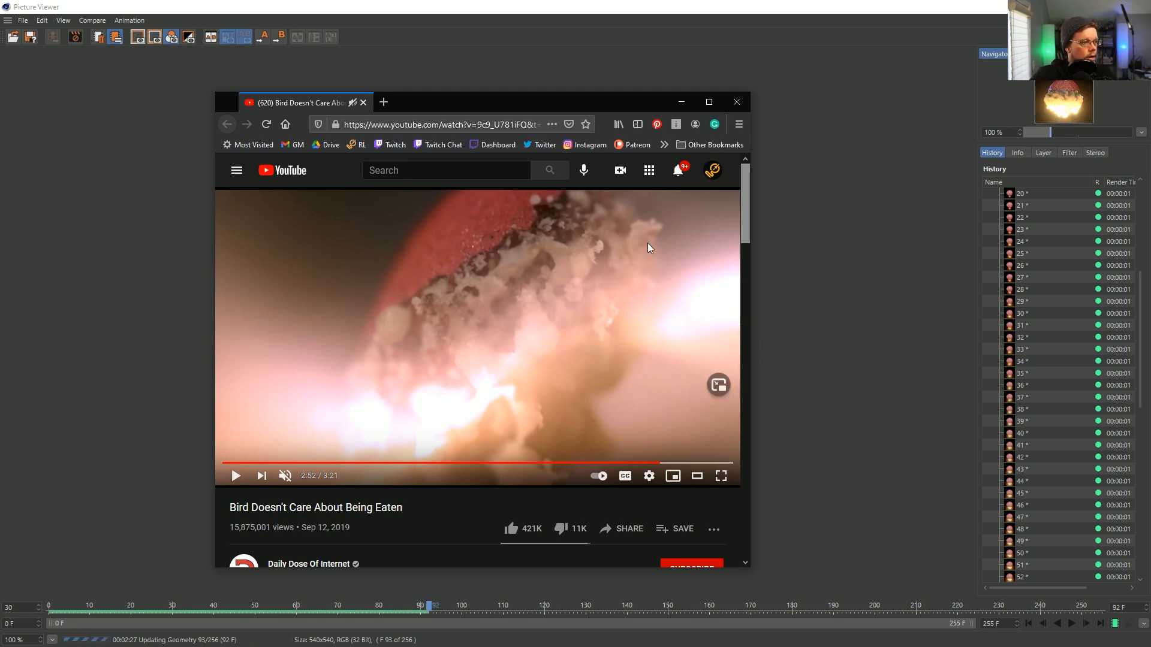
drag(585, 103, 1150, 103)
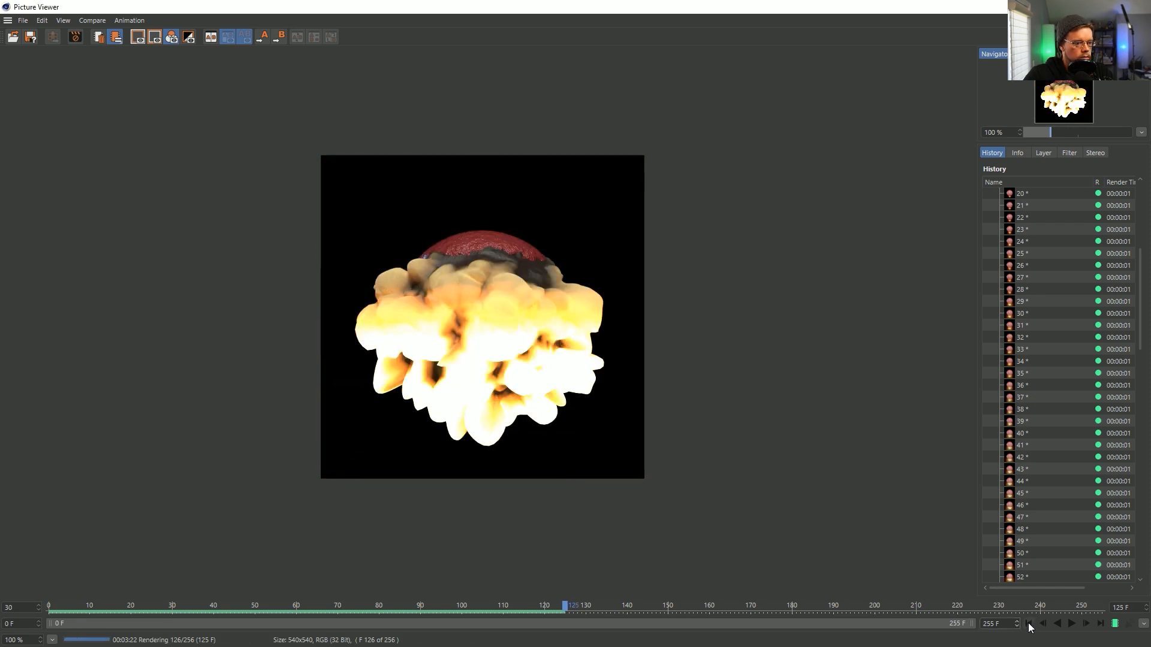
Play the rendered frames from the start in the Picture Viewer and slow playback to 15 fps
click(1028, 624)
click(1068, 624)
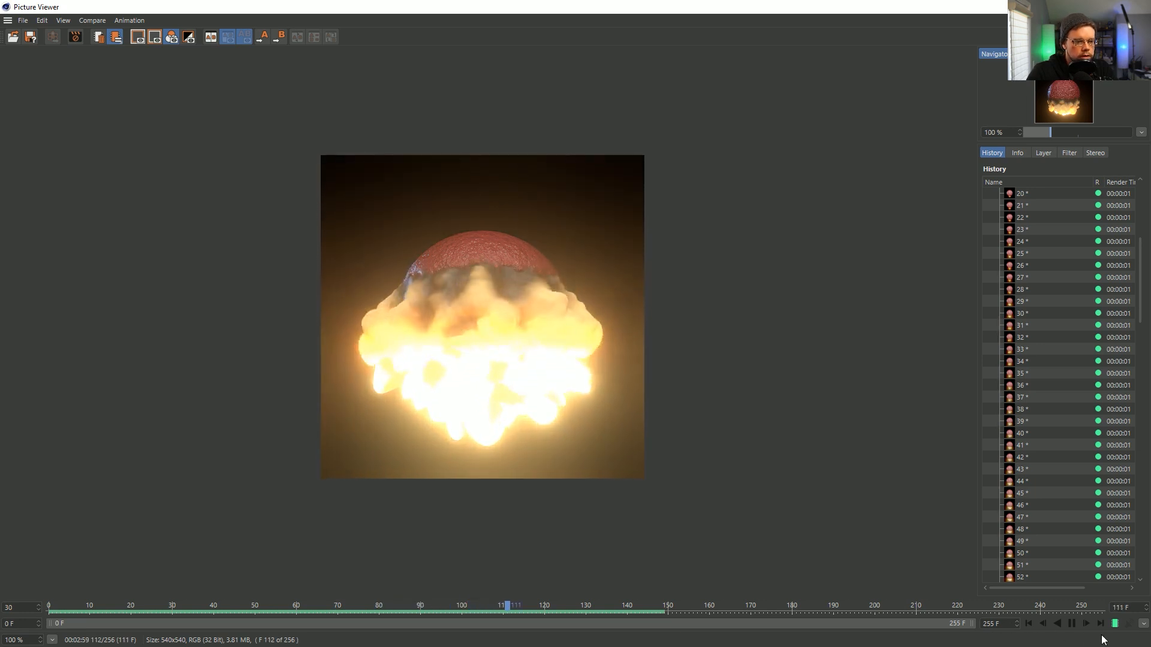
click(1143, 623)
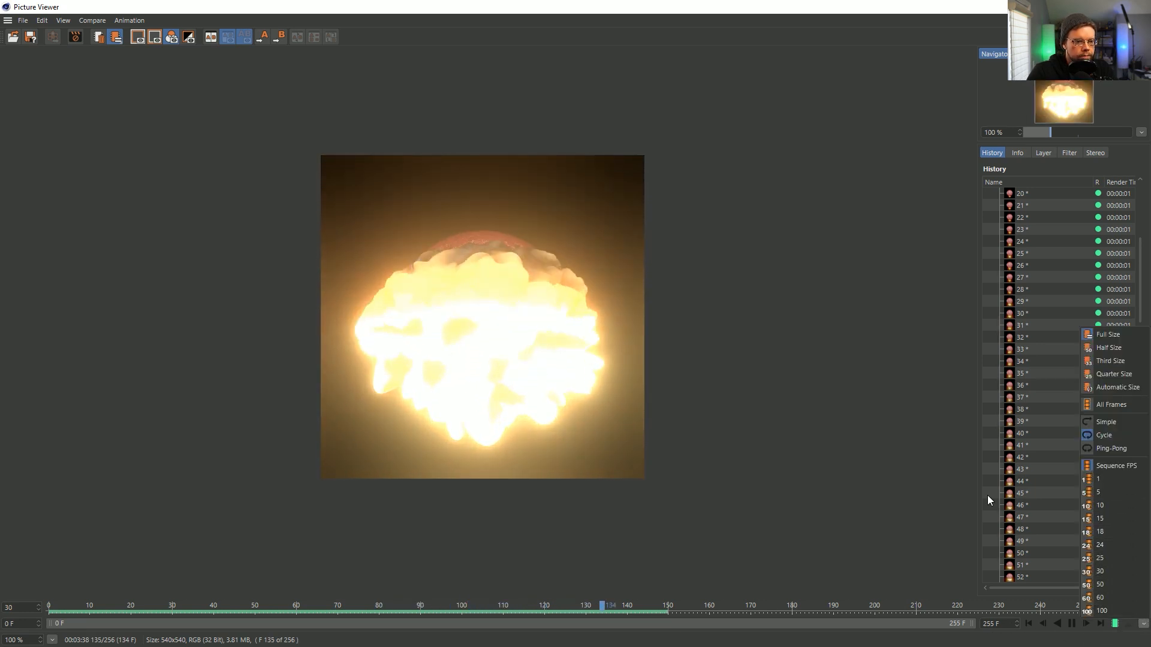
click(886, 487)
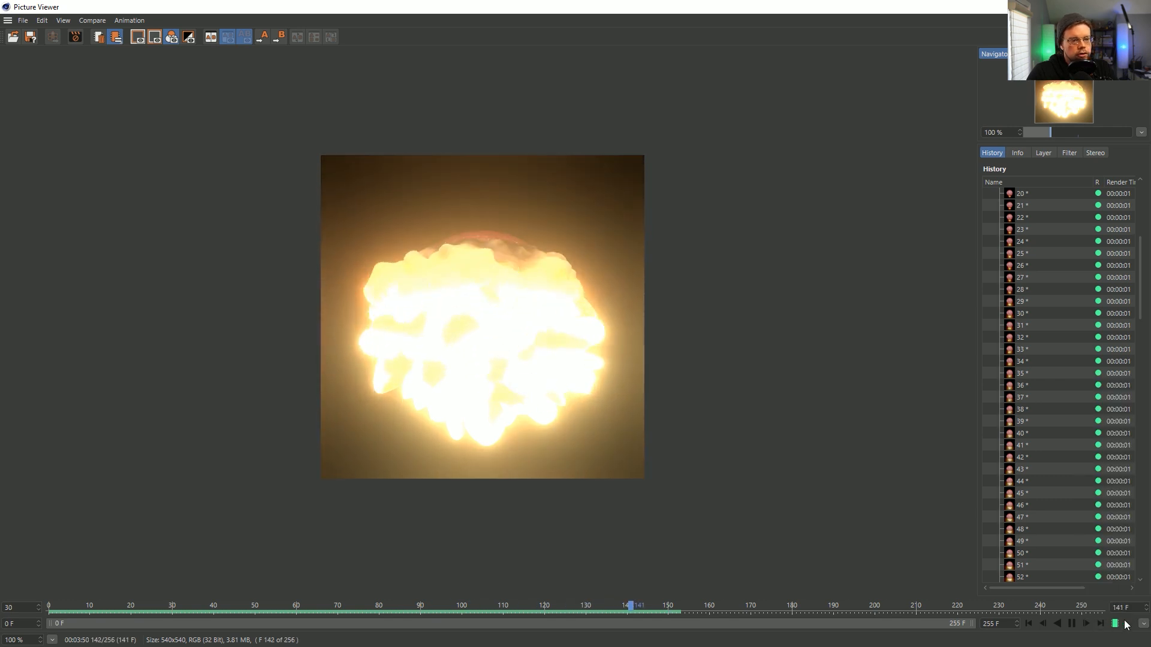
click(1143, 625)
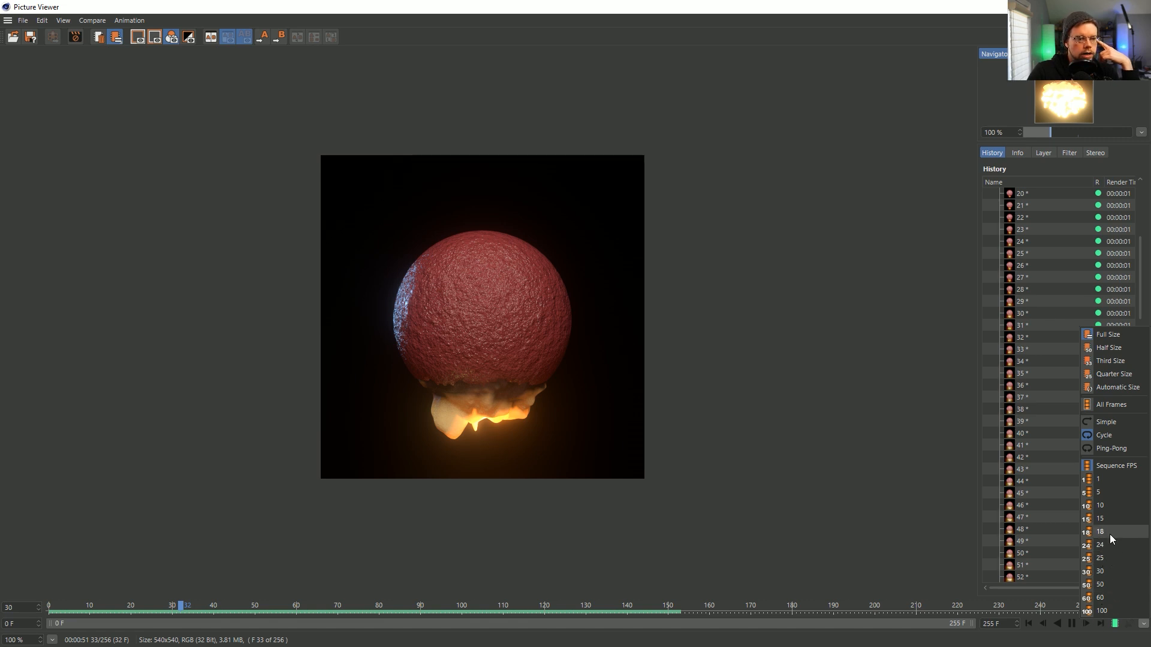
click(1104, 518)
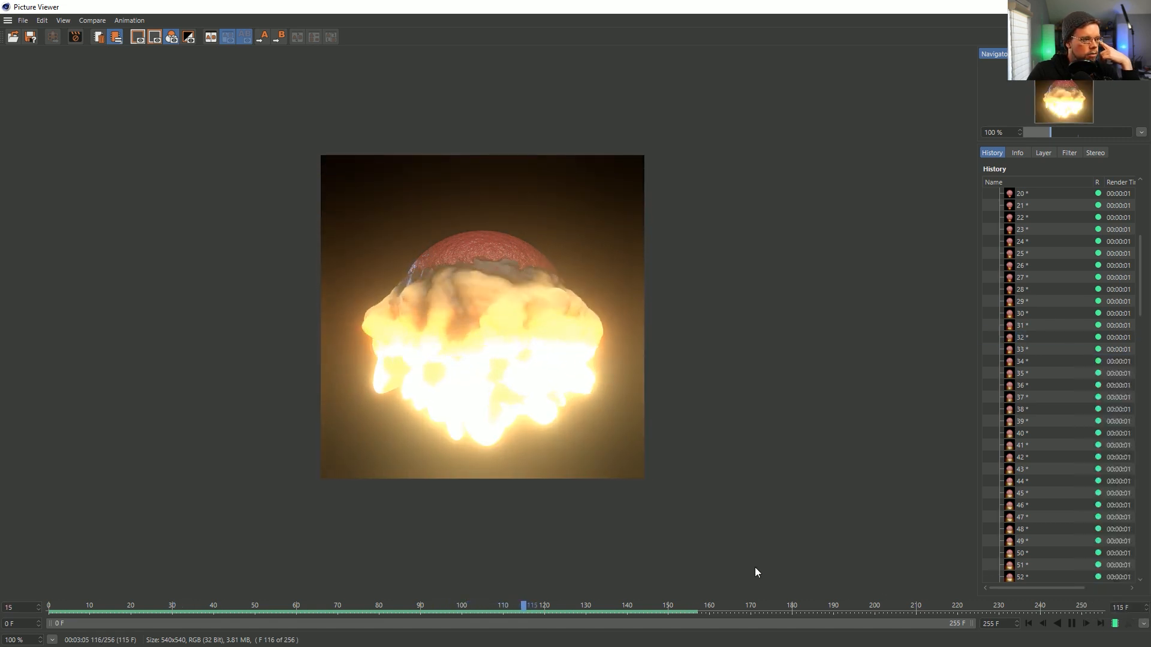
Speed playback up to 60 and finally 100 fps, stop it, and jump to the most recently rendered frame
click(1141, 626)
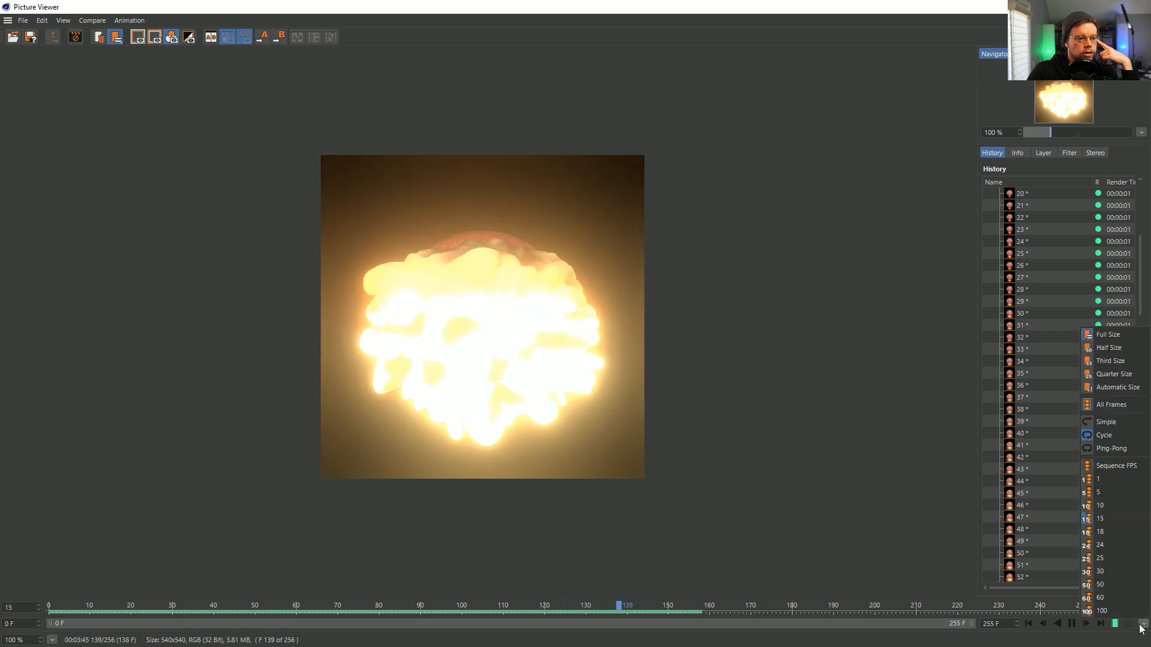
click(1132, 599)
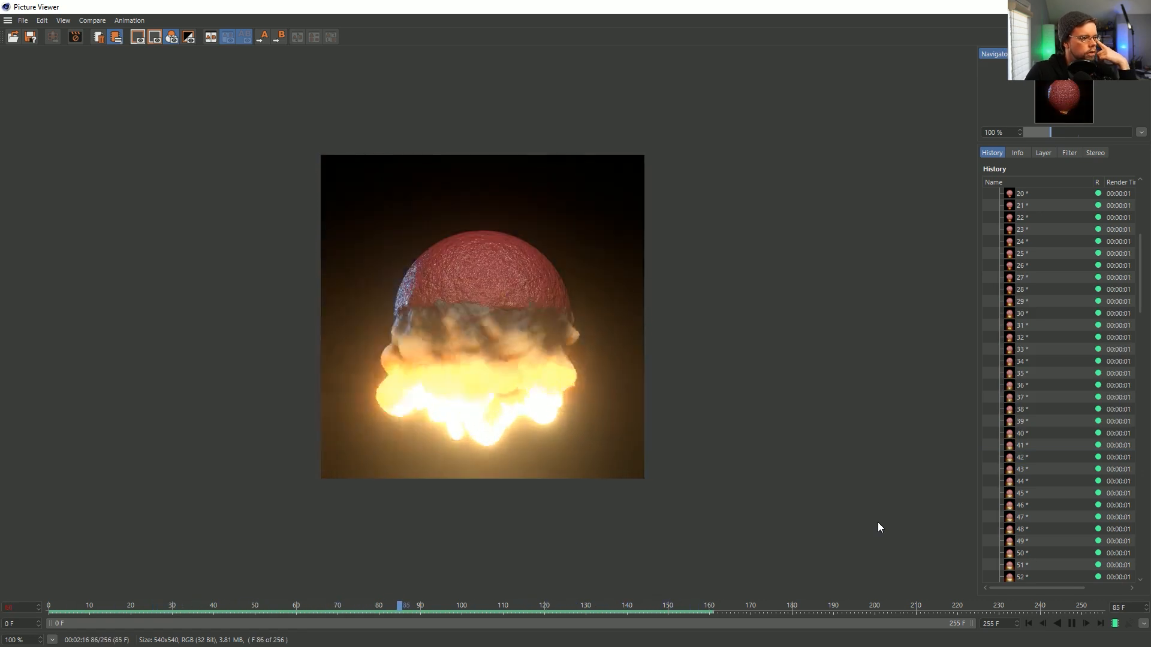
click(1141, 624)
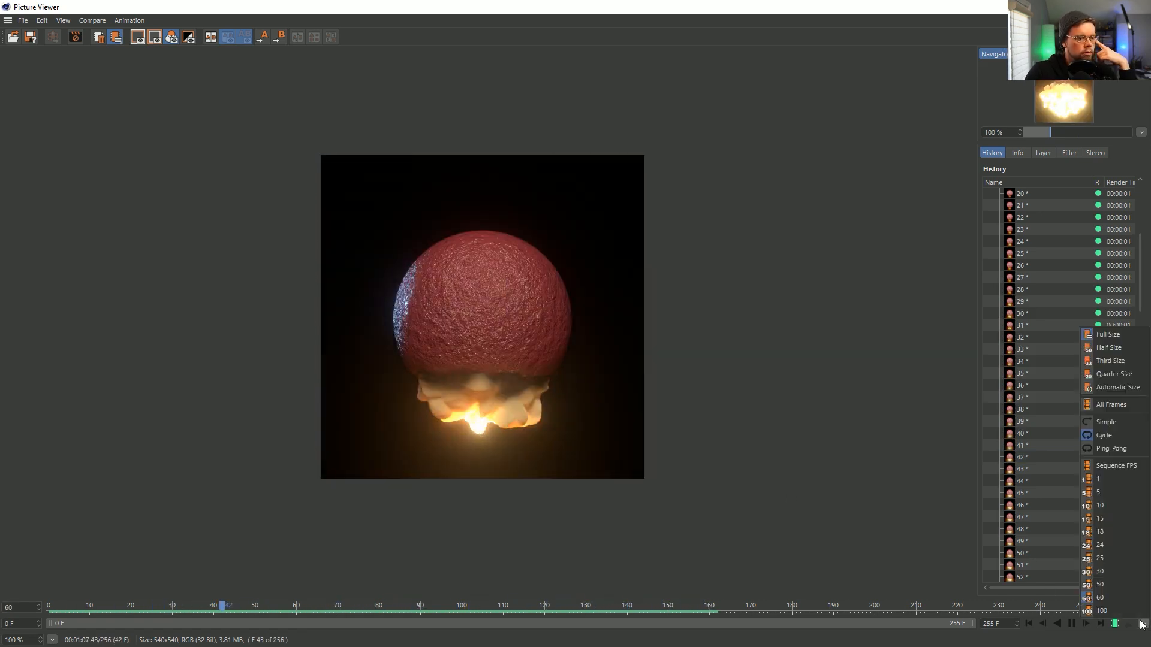
click(1106, 610)
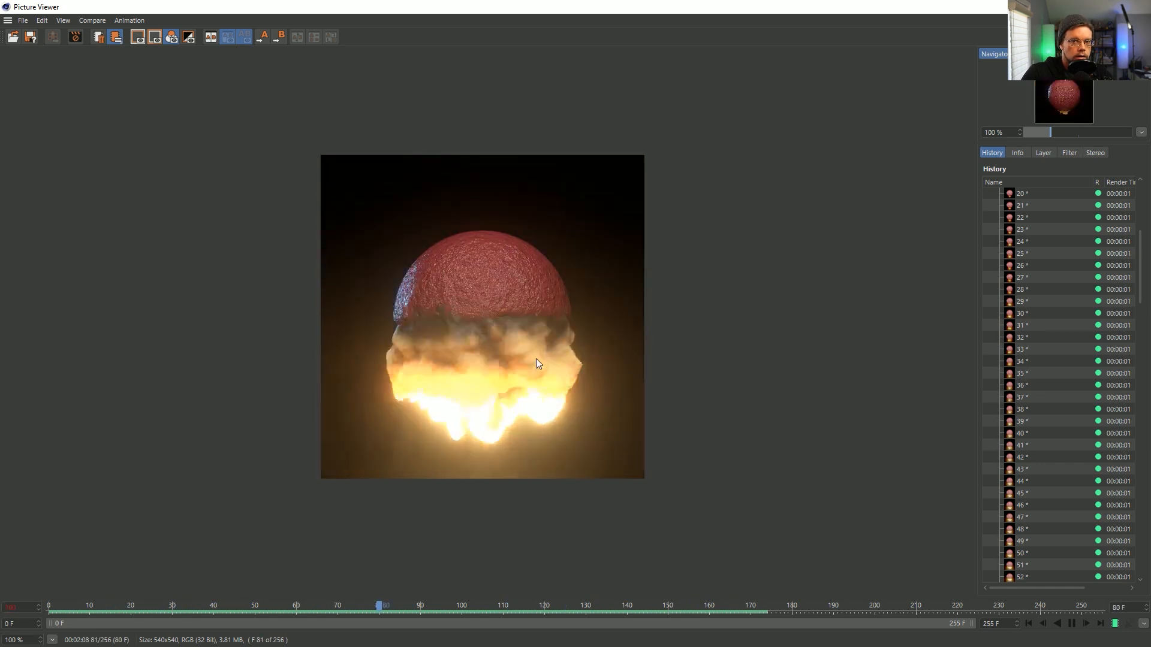
click(1072, 624)
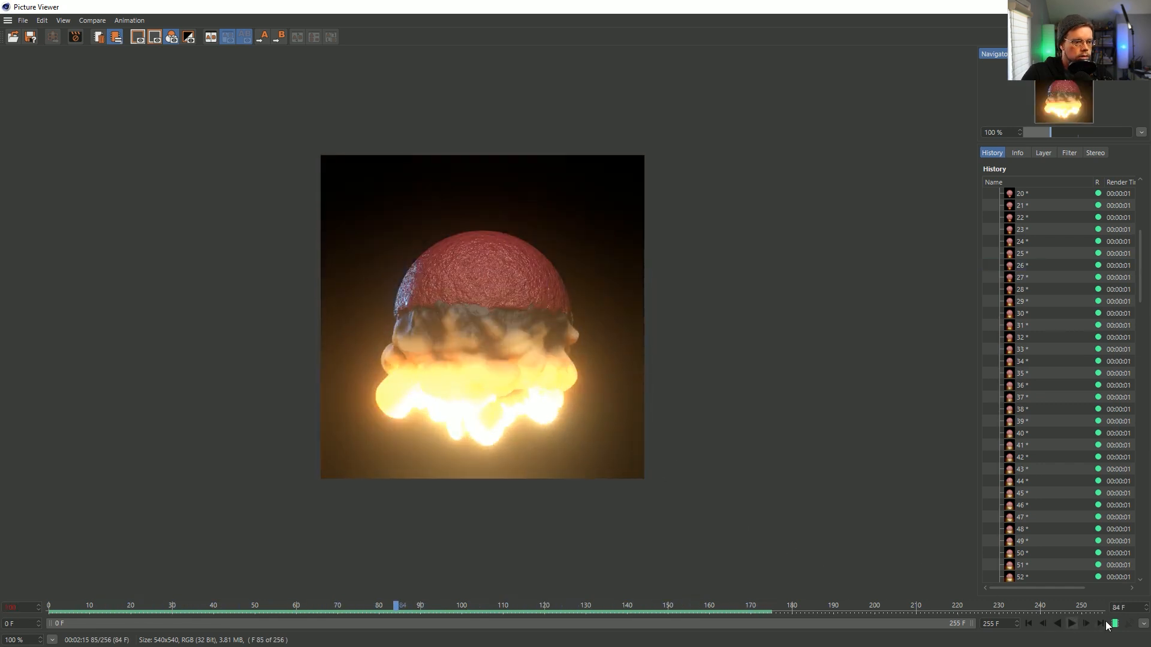
click(1100, 624)
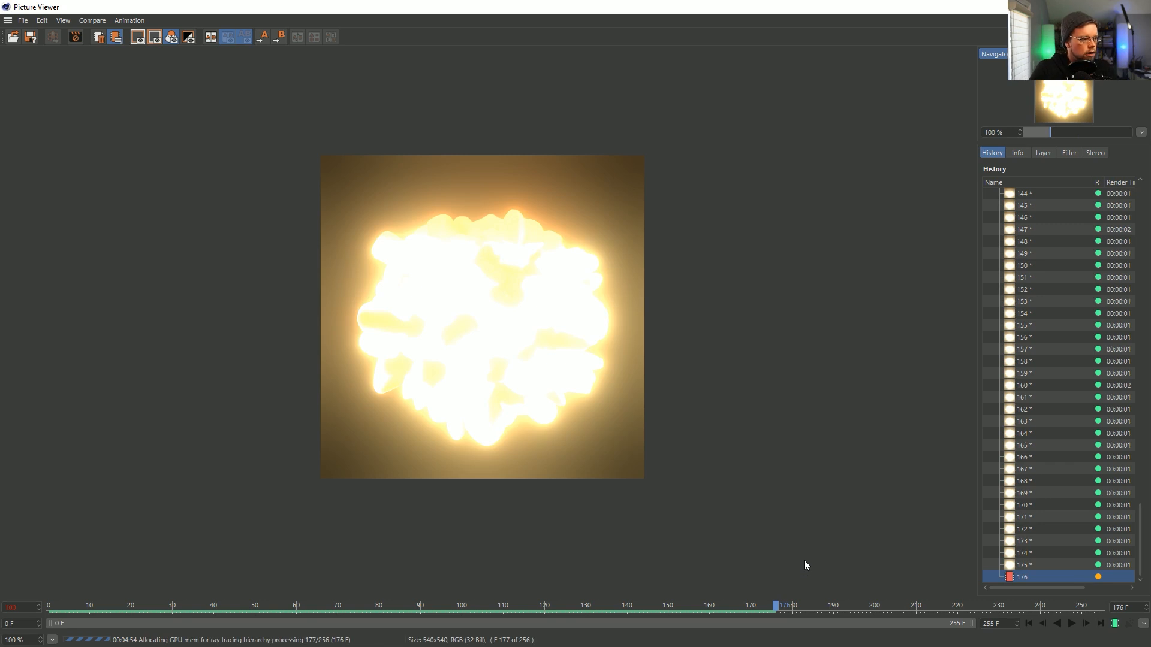
Scrub back and forth through the rendered frames to compare the mid-burn stage with the latest frames
drag(760, 606, 403, 593)
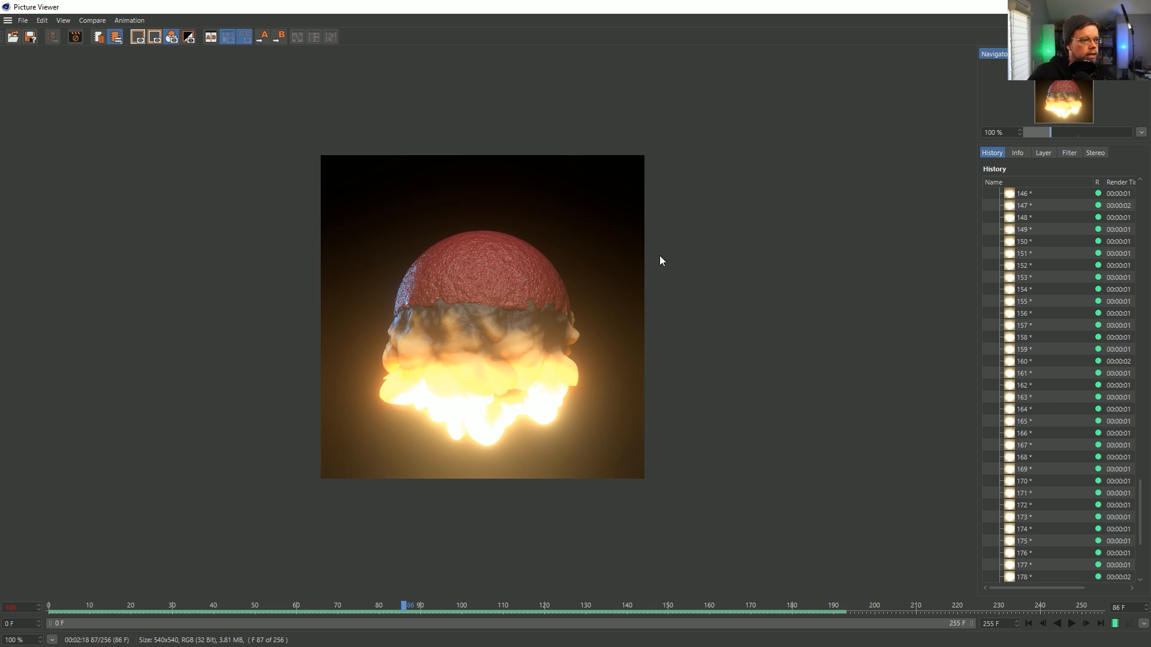
drag(745, 605, 519, 606)
click(378, 607)
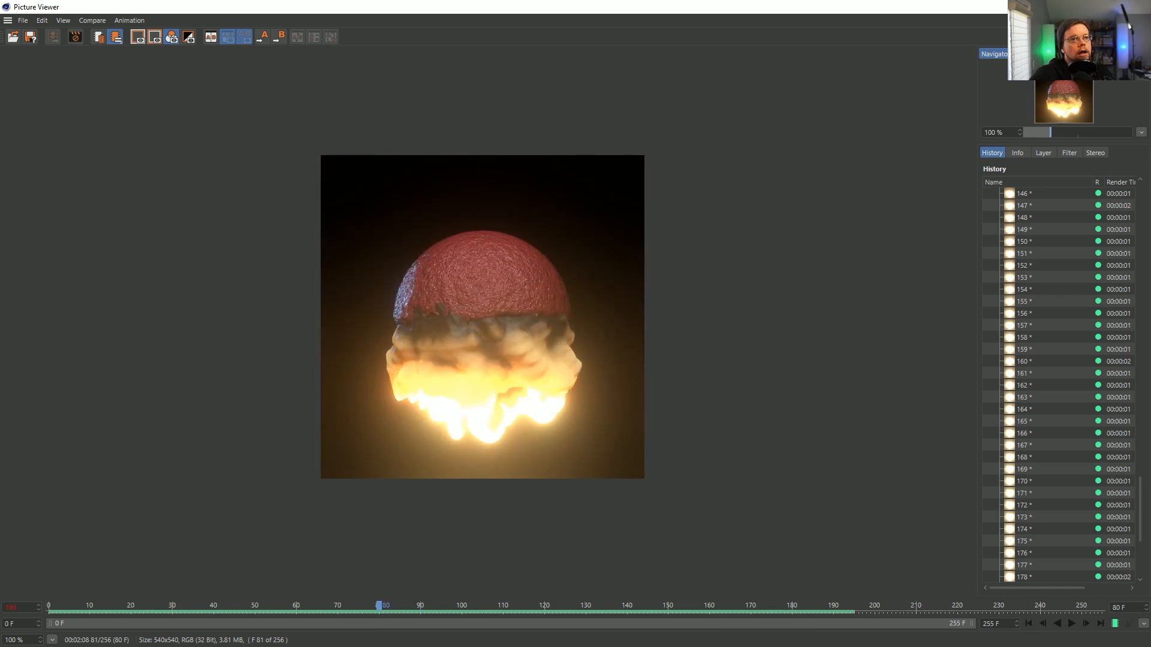
drag(756, 606, 853, 613)
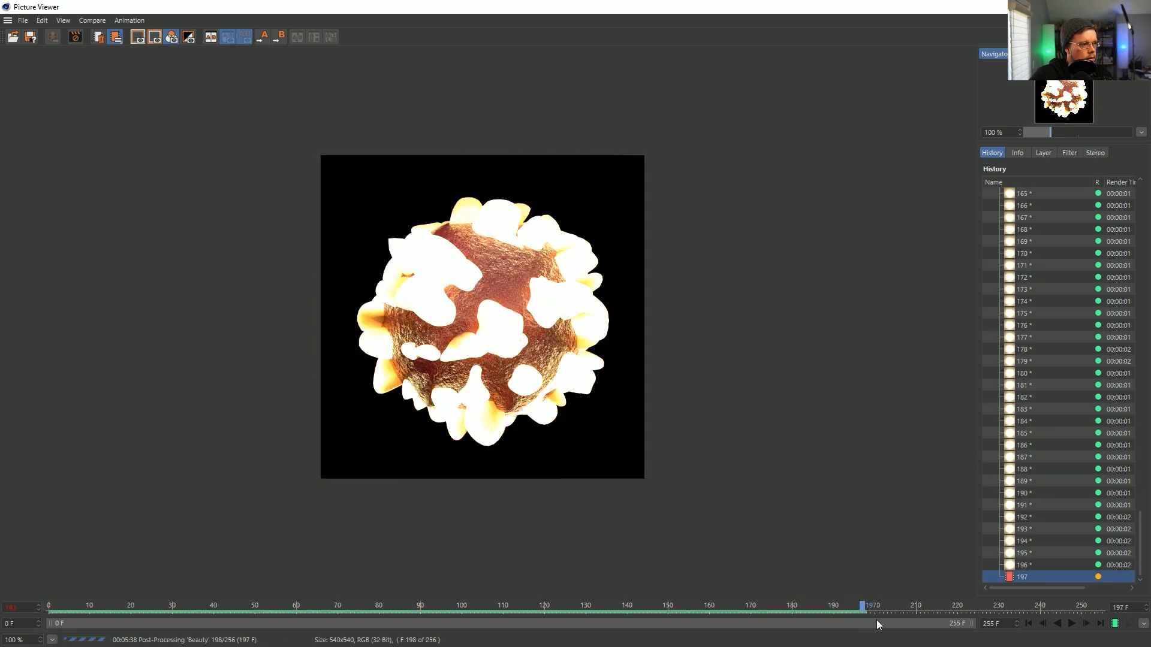
drag(834, 607, 894, 614)
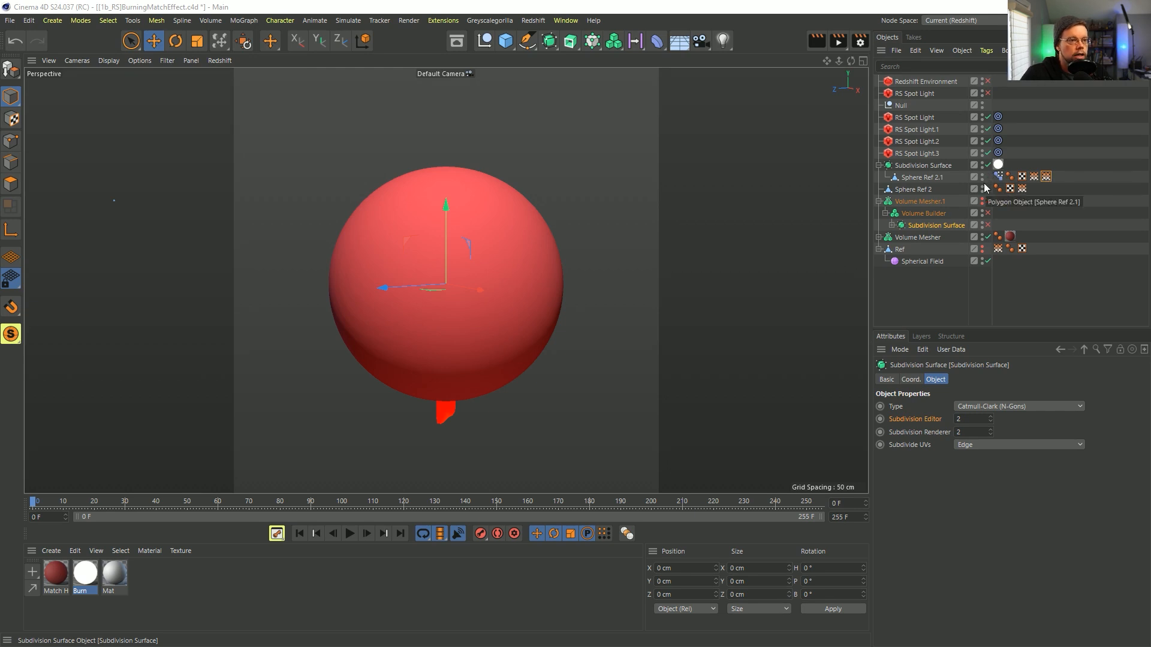
Move the Connect object out of the Subdivision Surface inside Volume Mesher.1 to the top level, directly above Volume Mesher.1
click(892, 225)
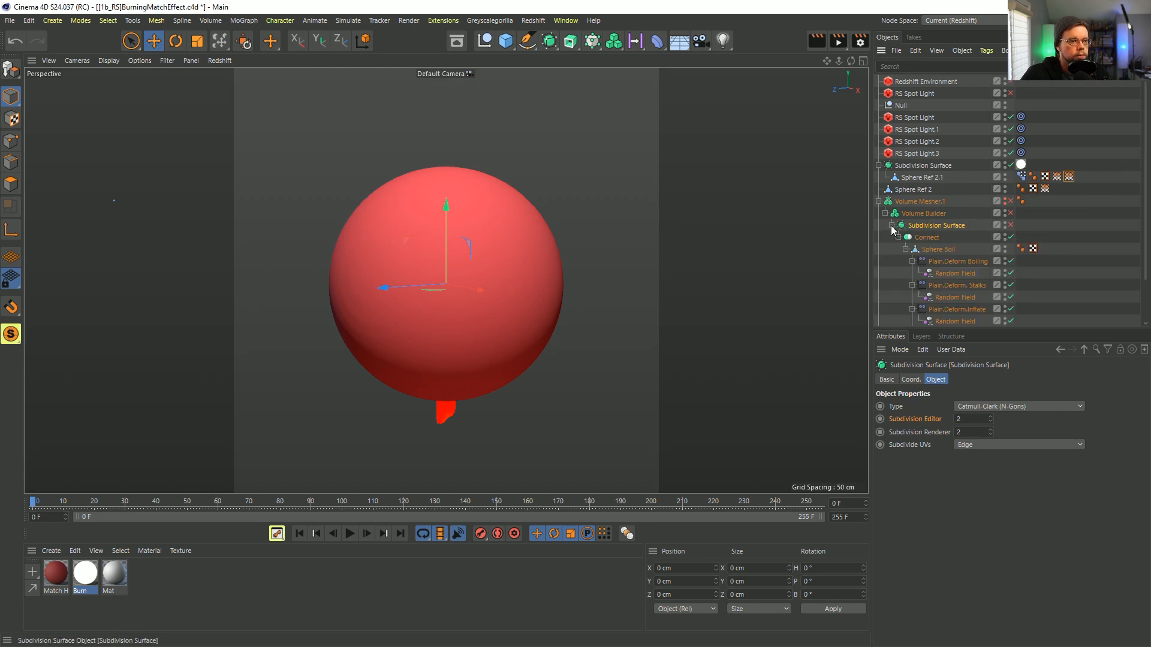
click(900, 238)
click(899, 238)
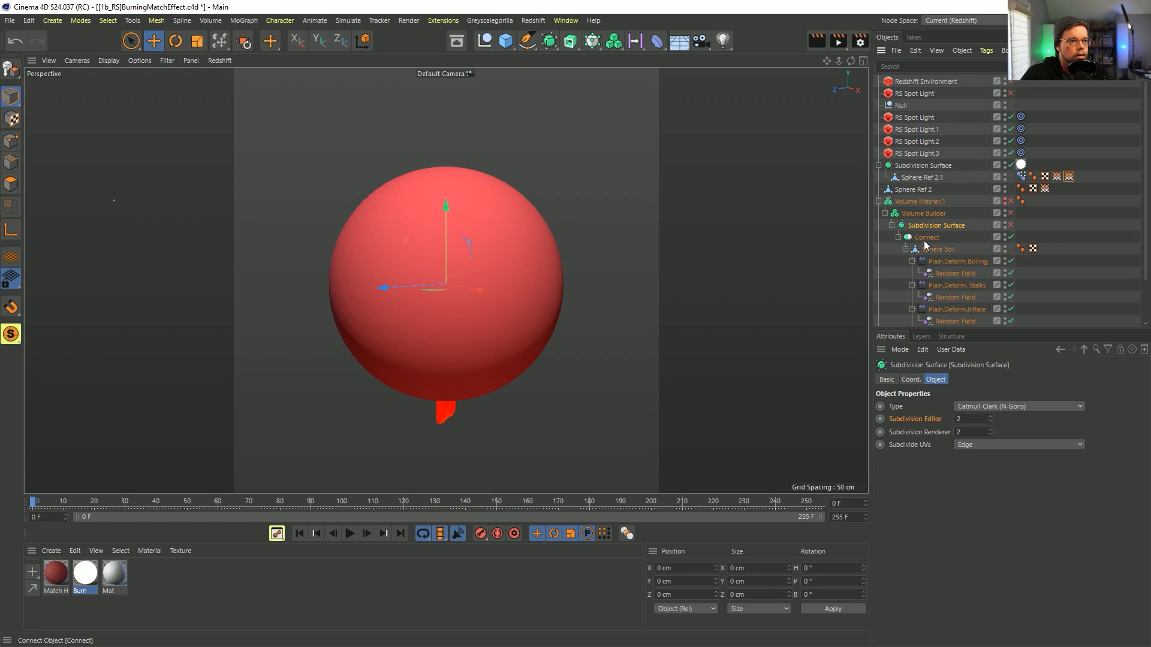
click(897, 238)
drag(924, 238, 917, 196)
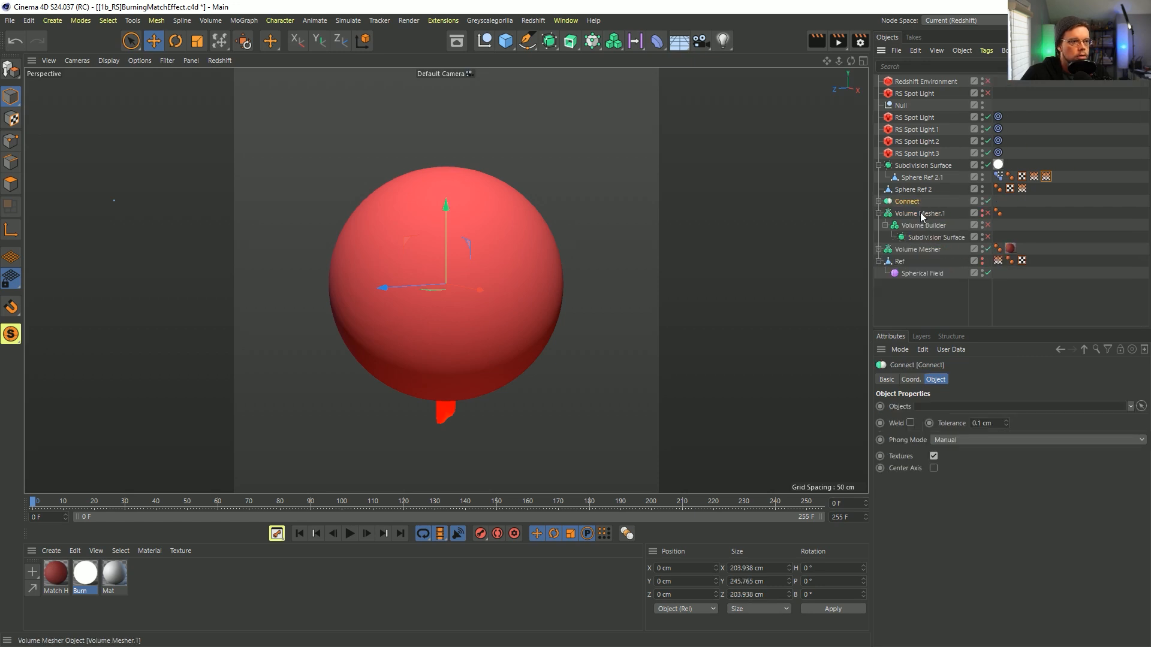
Delete Volume Mesher.1 with everything inside it, and expand the remaining Volume Mesher's hierarchy
click(920, 214)
key(Delete)
click(878, 214)
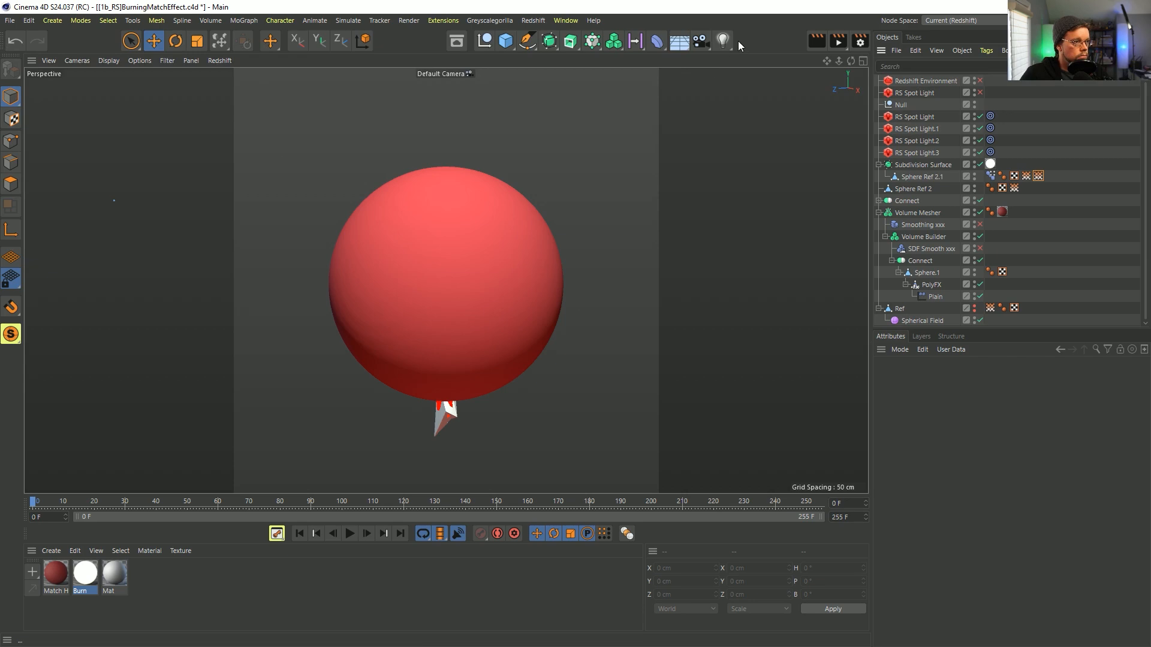
Save the scene as a new version named [1c_RS]BurningMatchEffect.c4d in the SceneFiles folder
key(ctrl+shift+s)
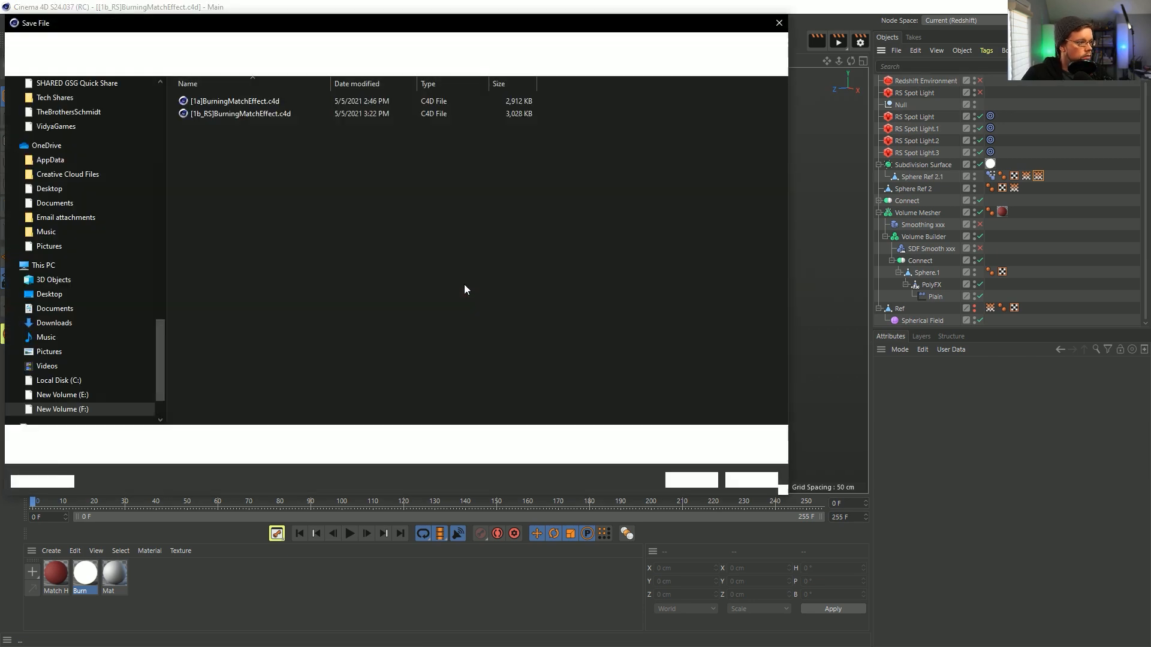
click(92, 437)
key(BackSpace)
text(c_RS]BurningMatchEffect.c4d)
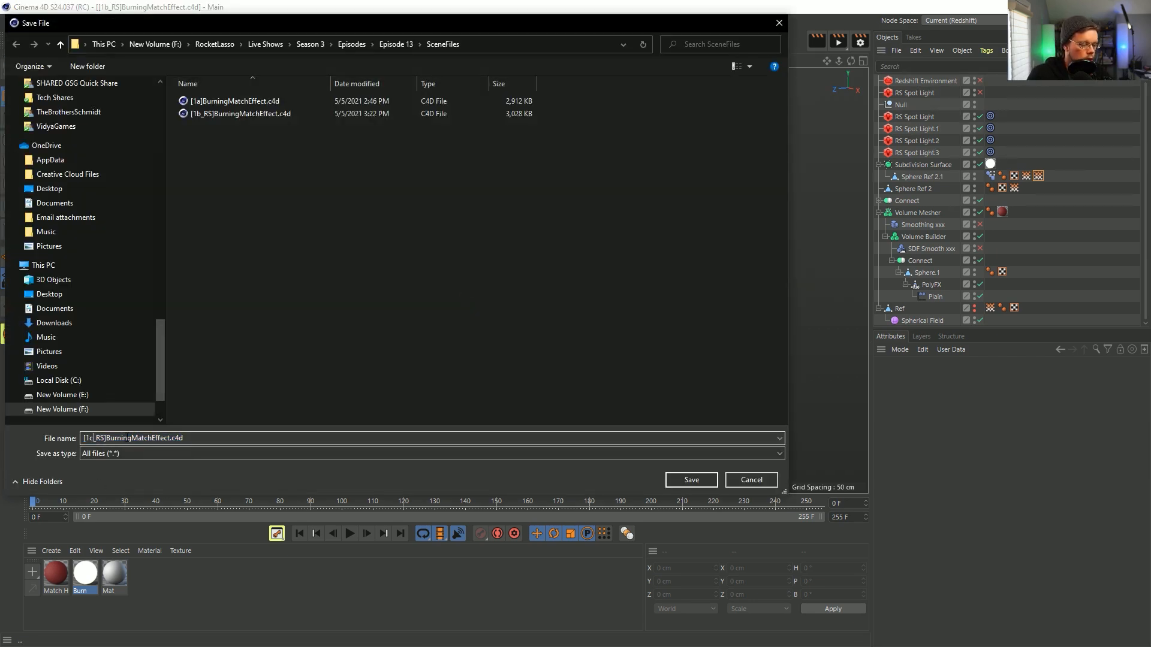
key(Return)
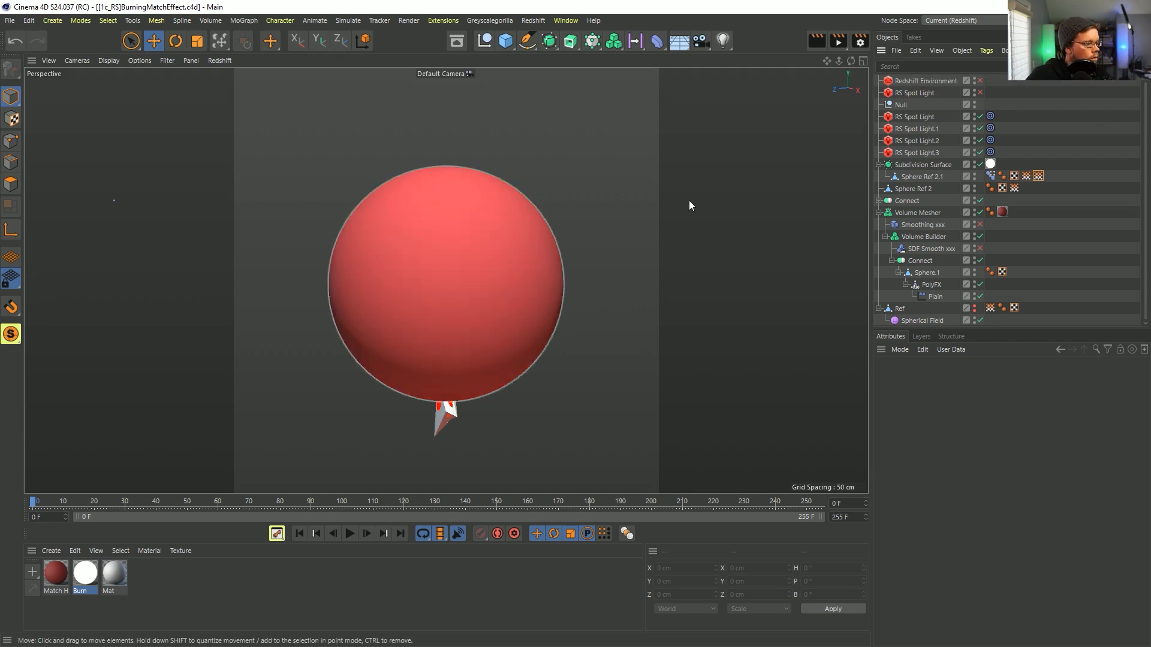
Isolate Ref by disabling the whole Volume Mesher hierarchy, hiding the Subdivision Surface and Connect, and setting Ref's editor visibility to Default
ctrl+click(980, 212)
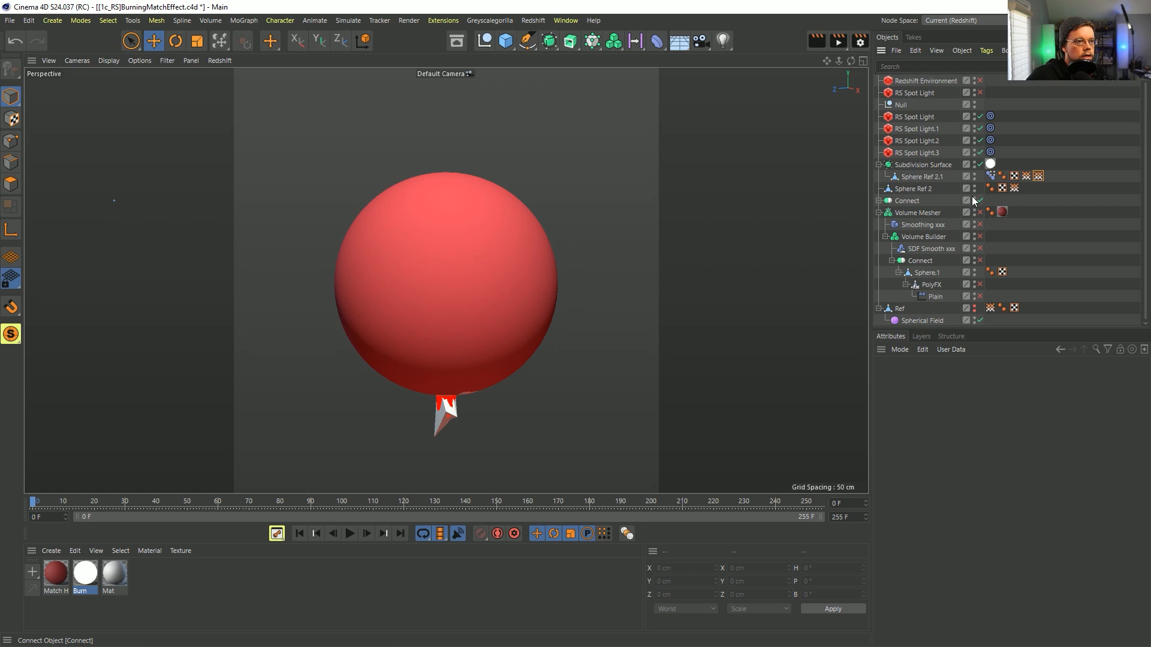
alt+click(972, 198)
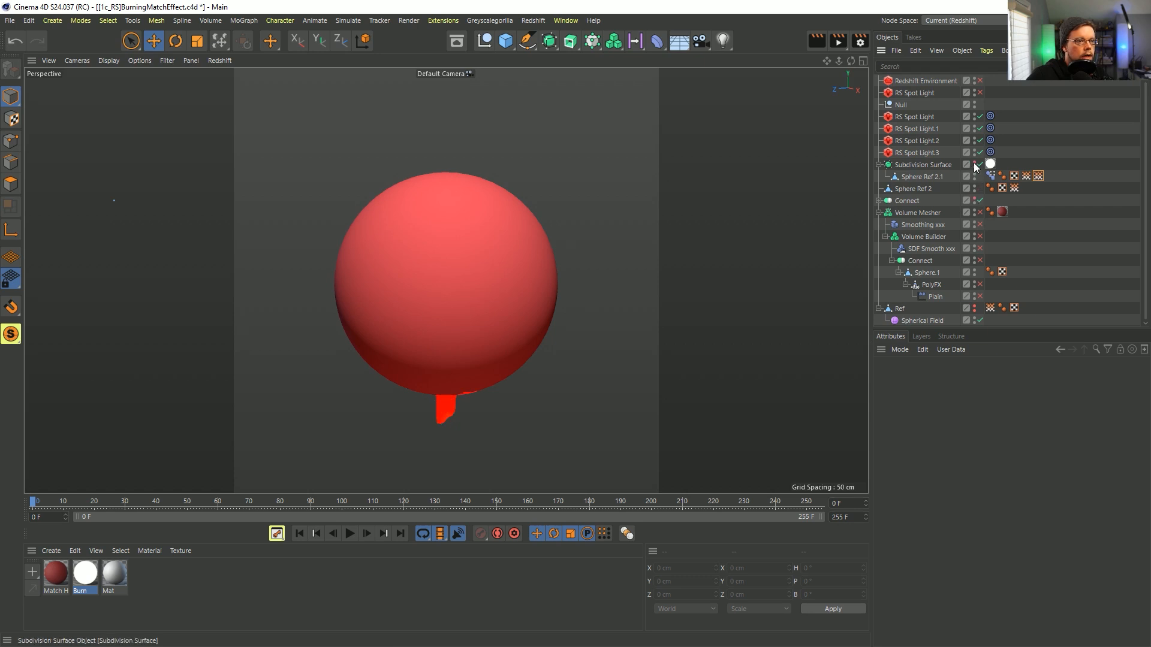
click(971, 305)
click(970, 307)
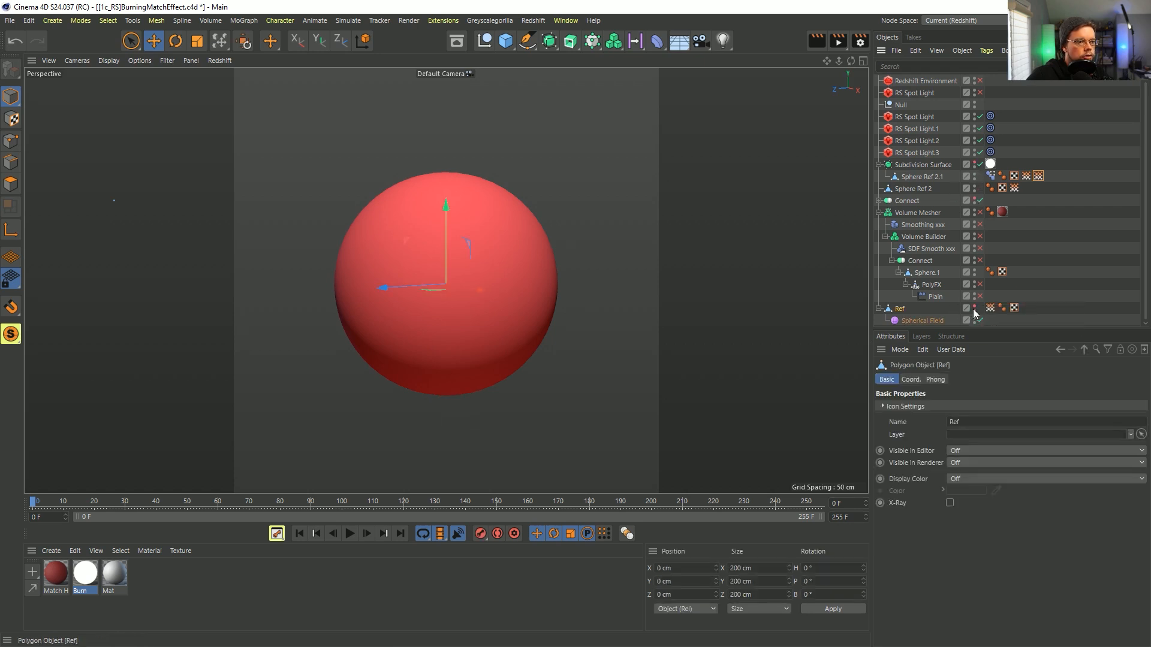
click(974, 307)
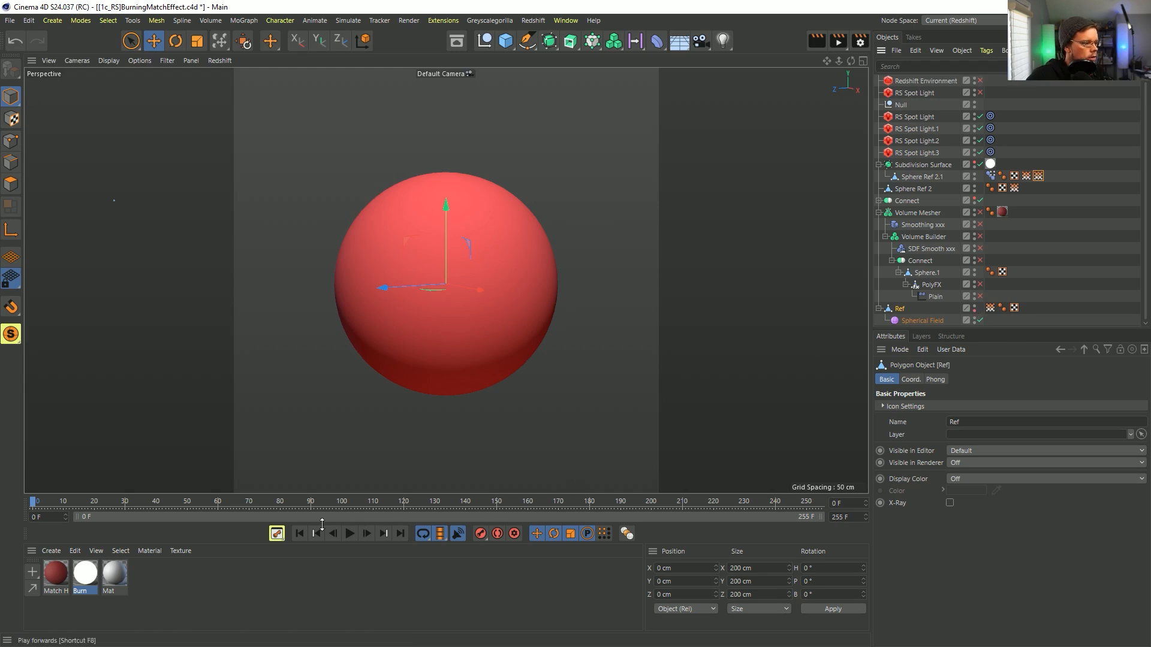
Select Ref's vertex map and play the first few frames to check how its field spreads
click(897, 303)
click(897, 307)
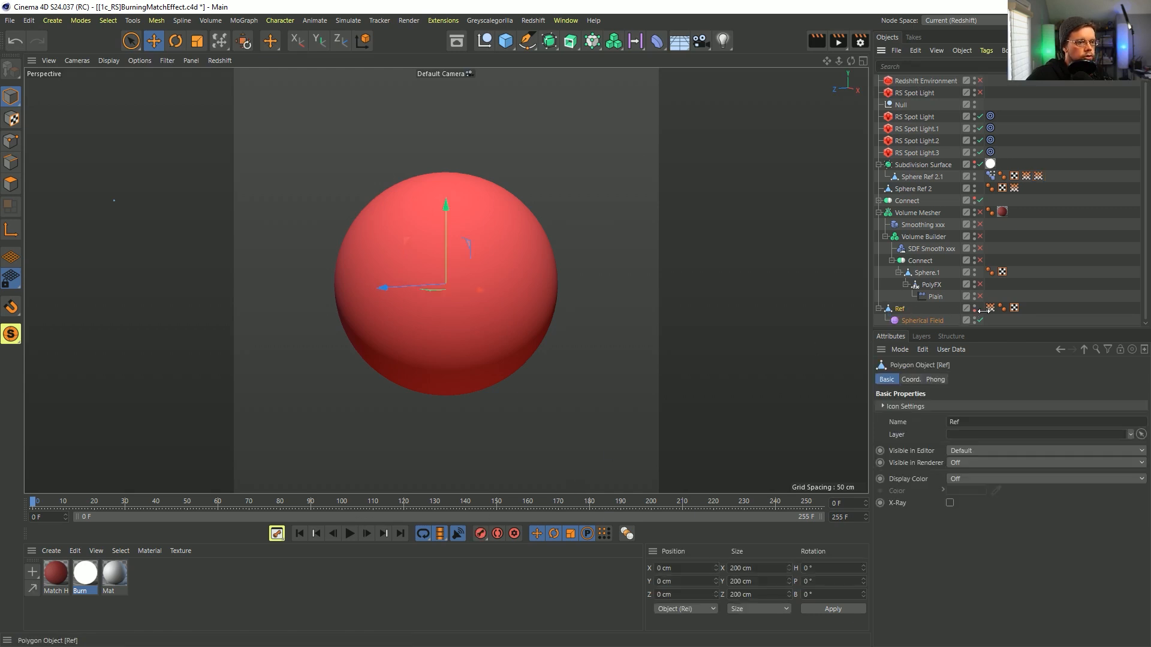
click(989, 307)
click(350, 534)
click(350, 533)
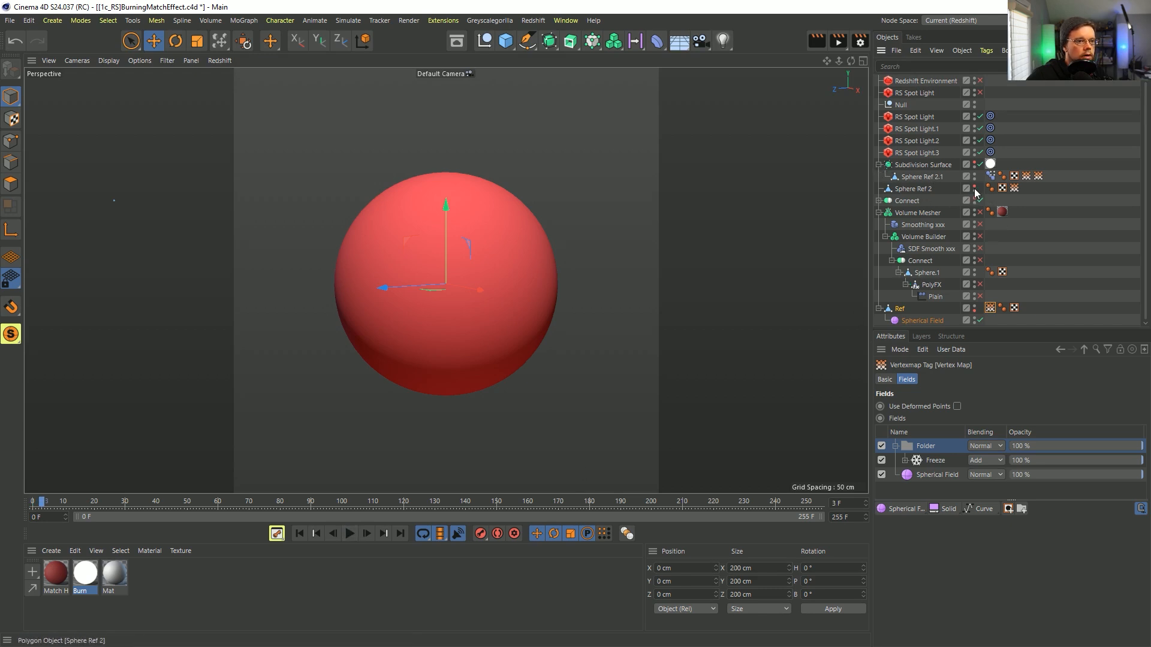
Hide Sphere Ref 2, collapse the Volume Mesher, and play the animation to about frame 18 with Ref's vertex map displayed
click(923, 189)
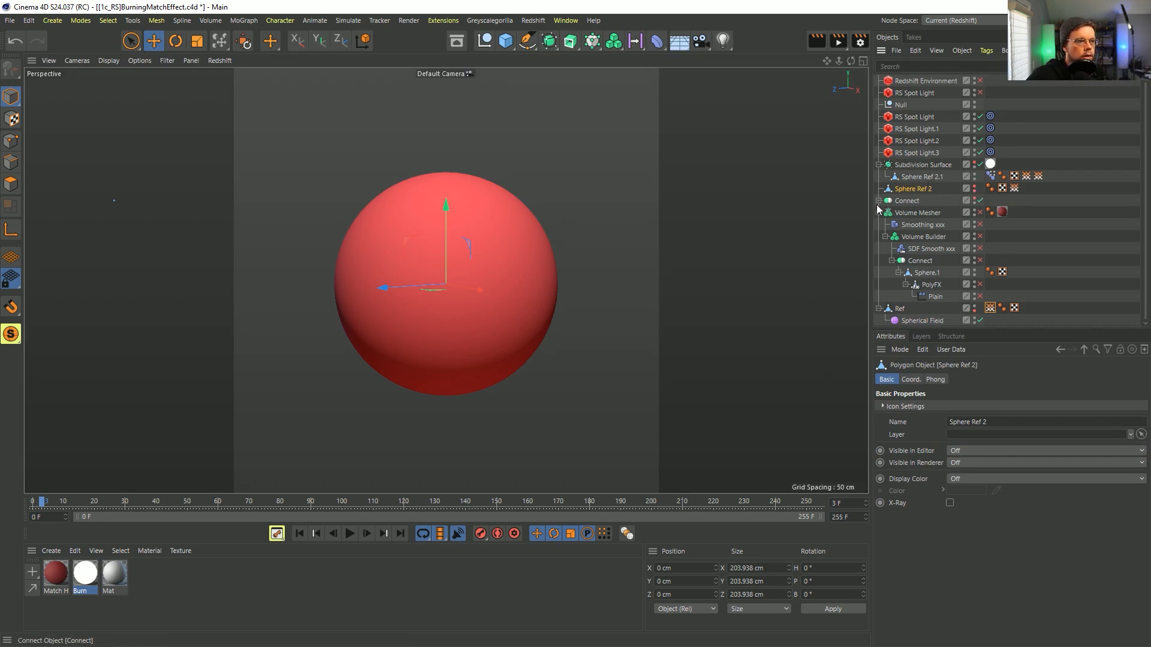
click(980, 213)
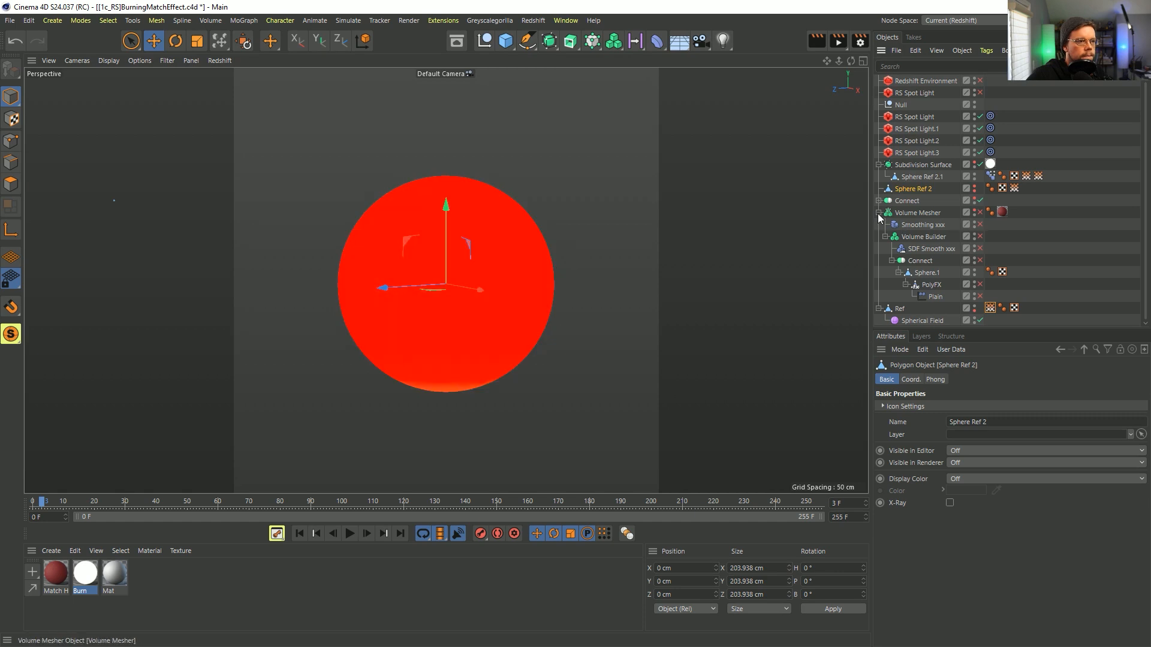
click(879, 212)
click(903, 226)
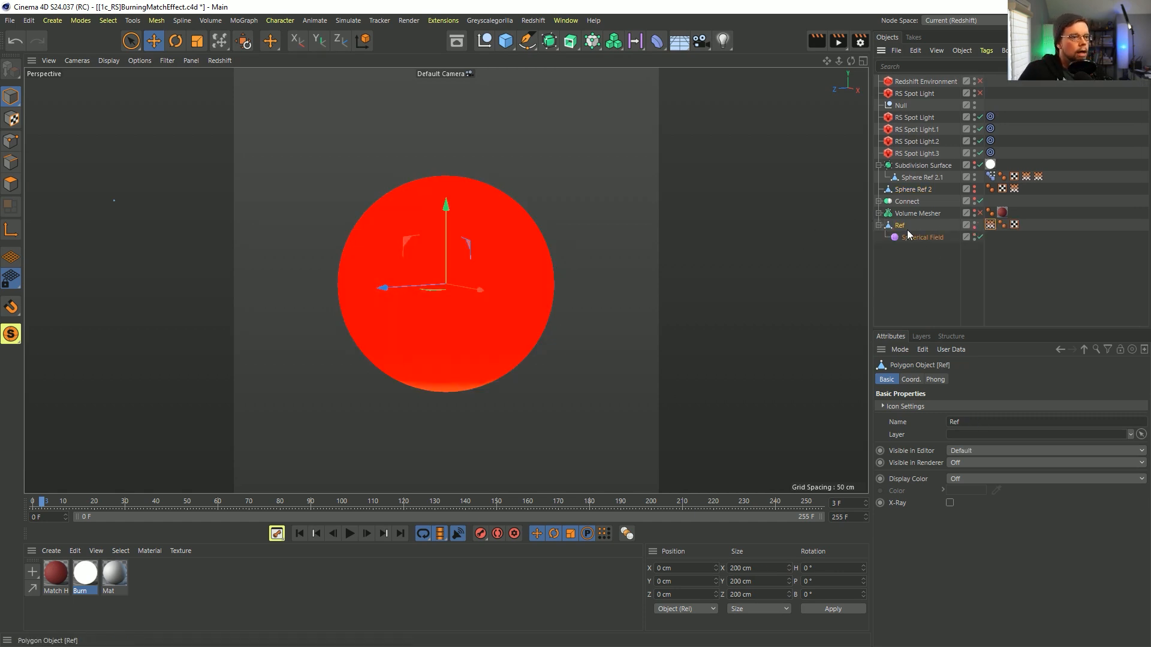
click(990, 224)
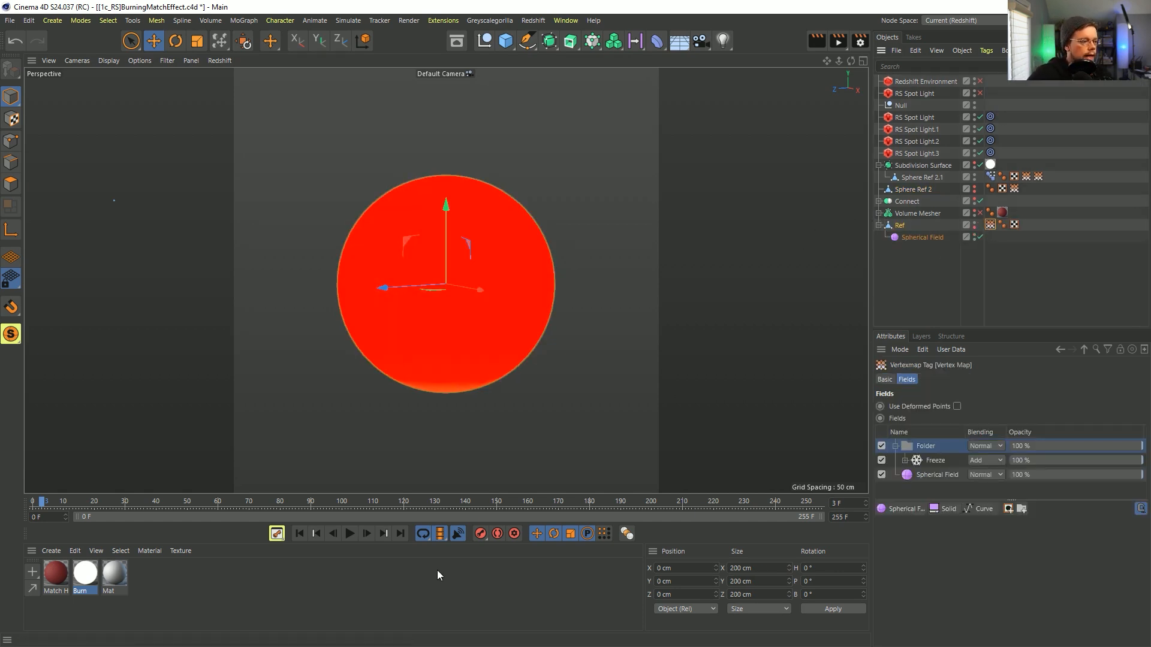
click(354, 538)
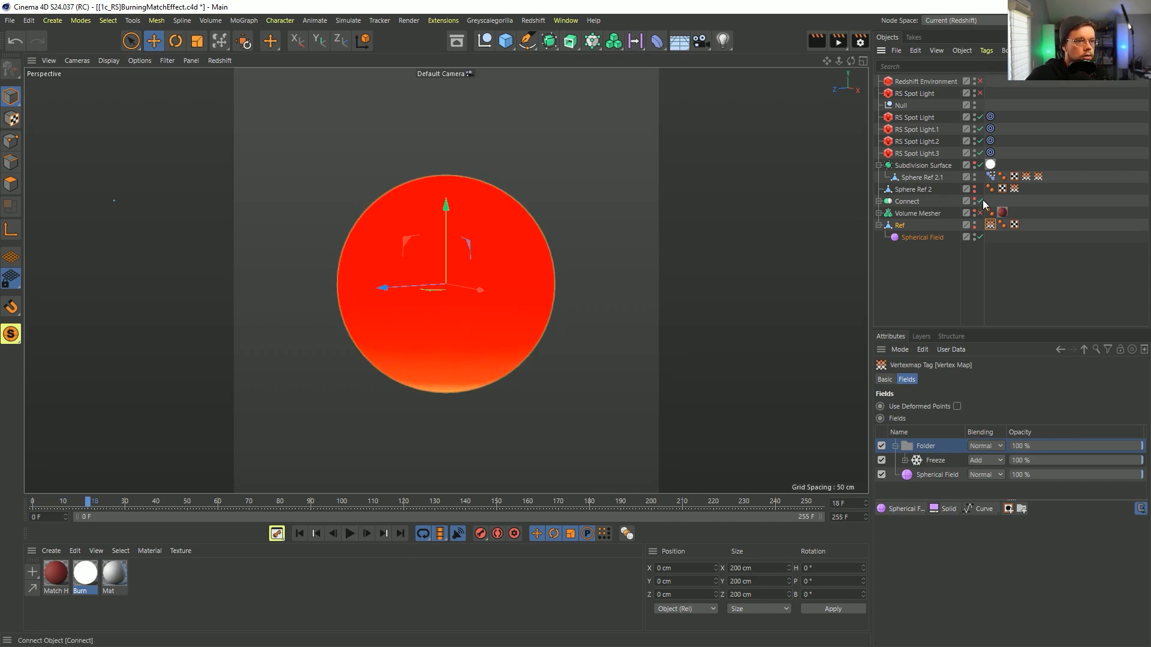
Play the Ref vertex map animation from the start and watch the burn grow up the sphere
click(349, 533)
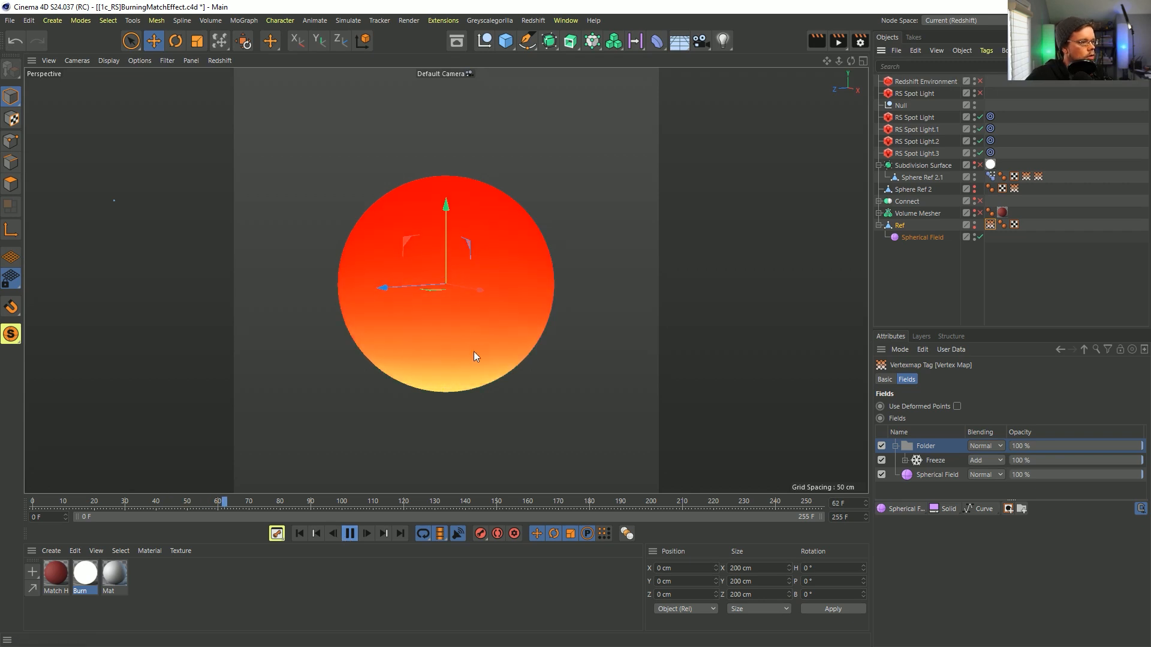
alt+drag(459, 241, 569, 296)
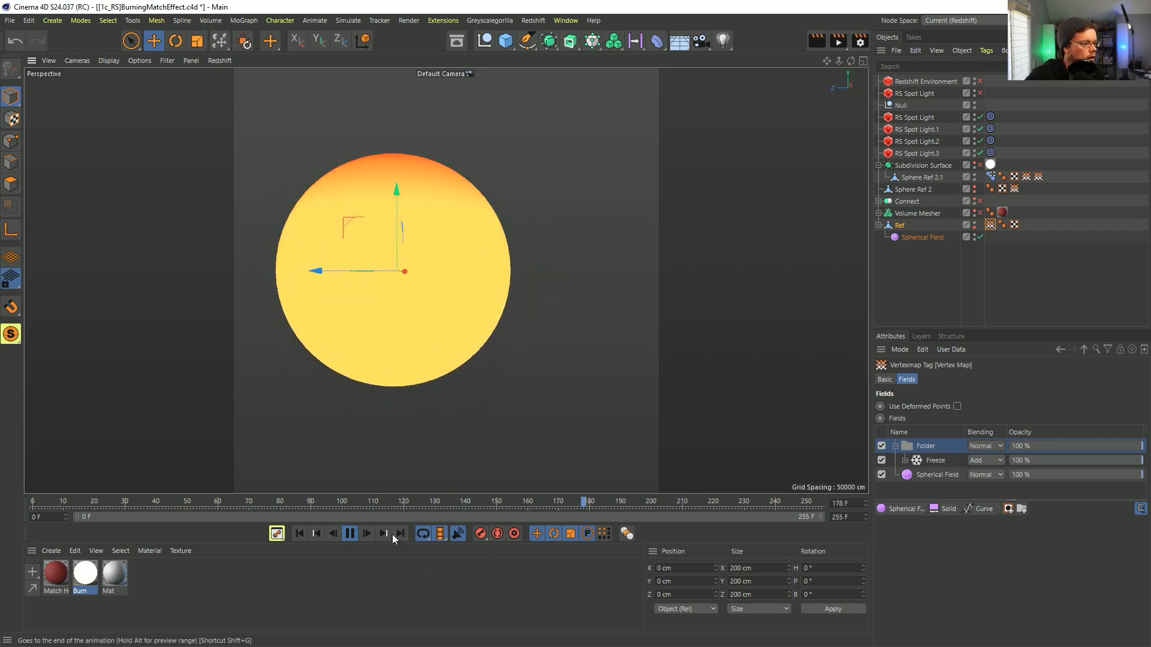
click(350, 534)
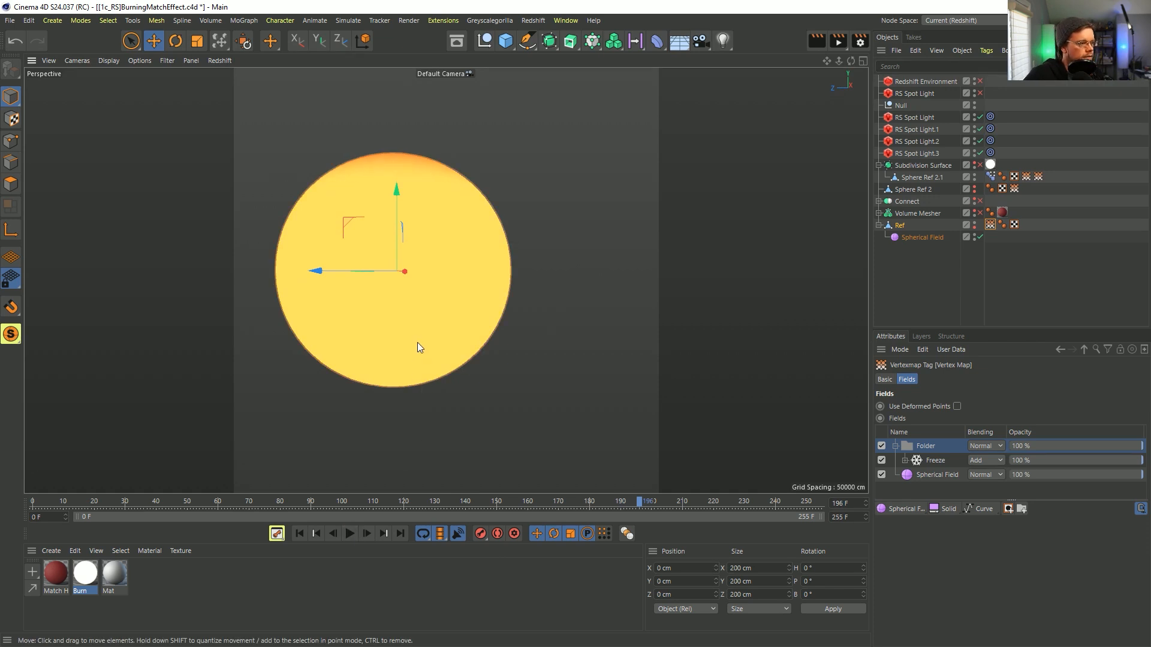
click(298, 533)
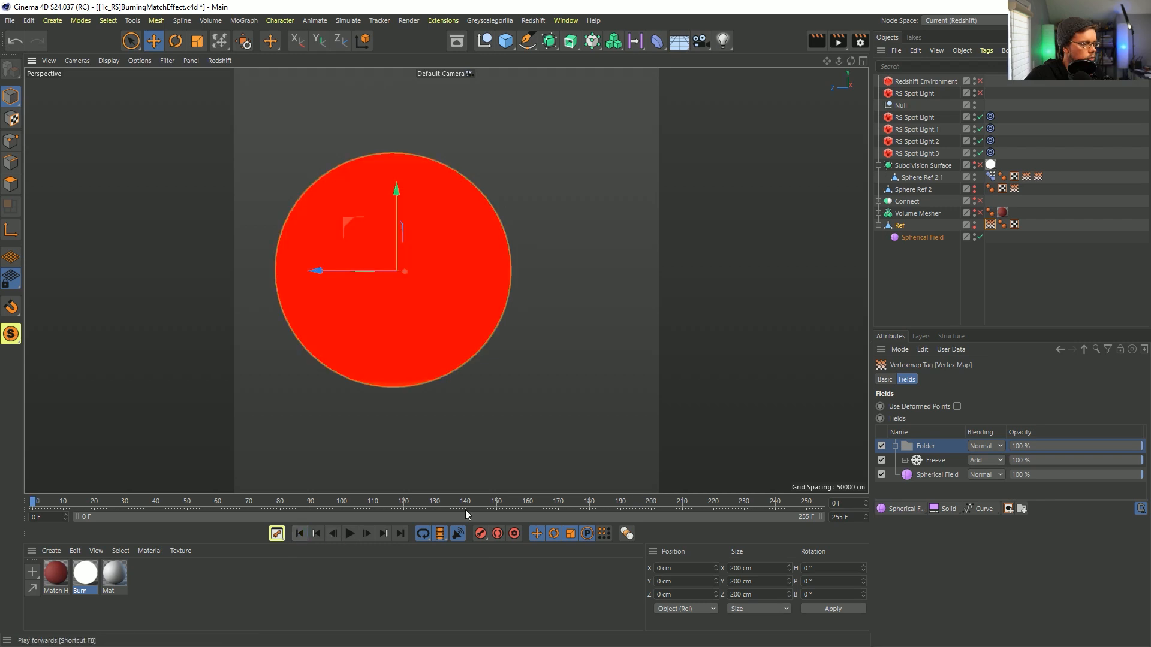
click(350, 533)
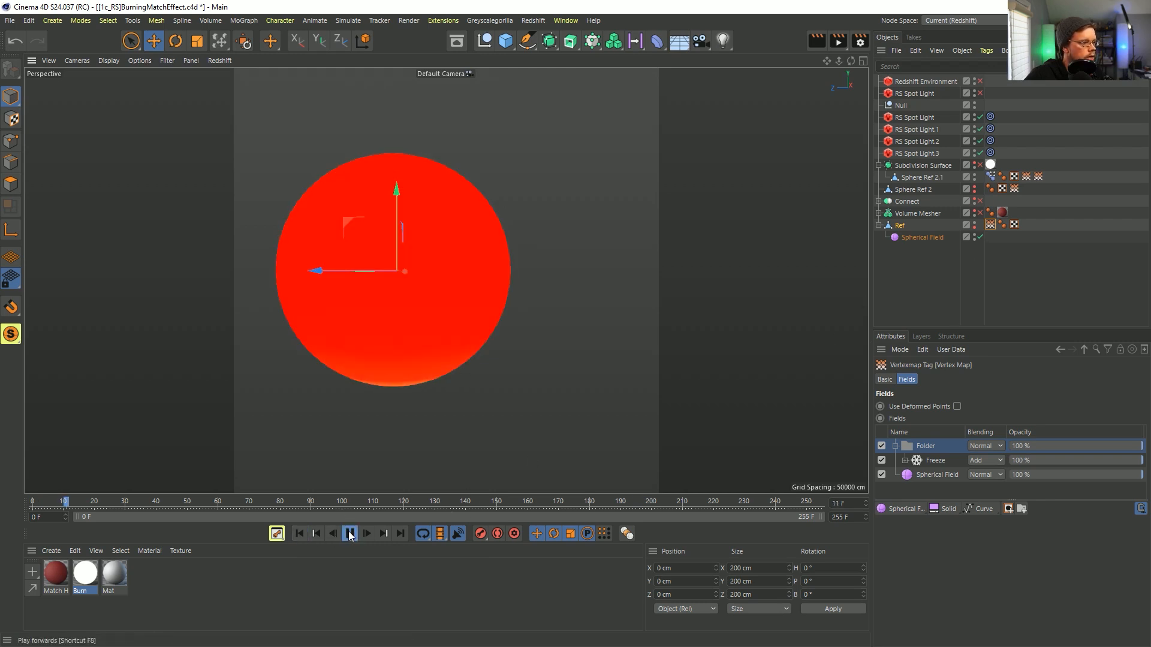
click(350, 534)
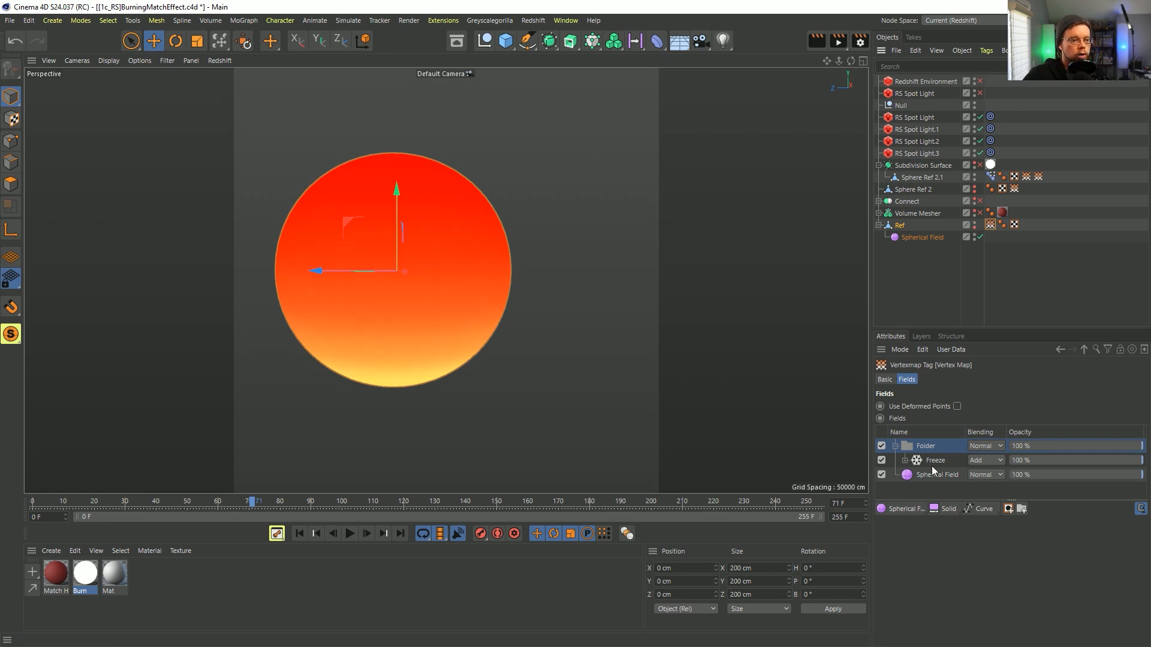
Expand the Freeze layer to reveal its Radius sub-layer and add a Random Field to the Ref vertex map's field list
click(905, 460)
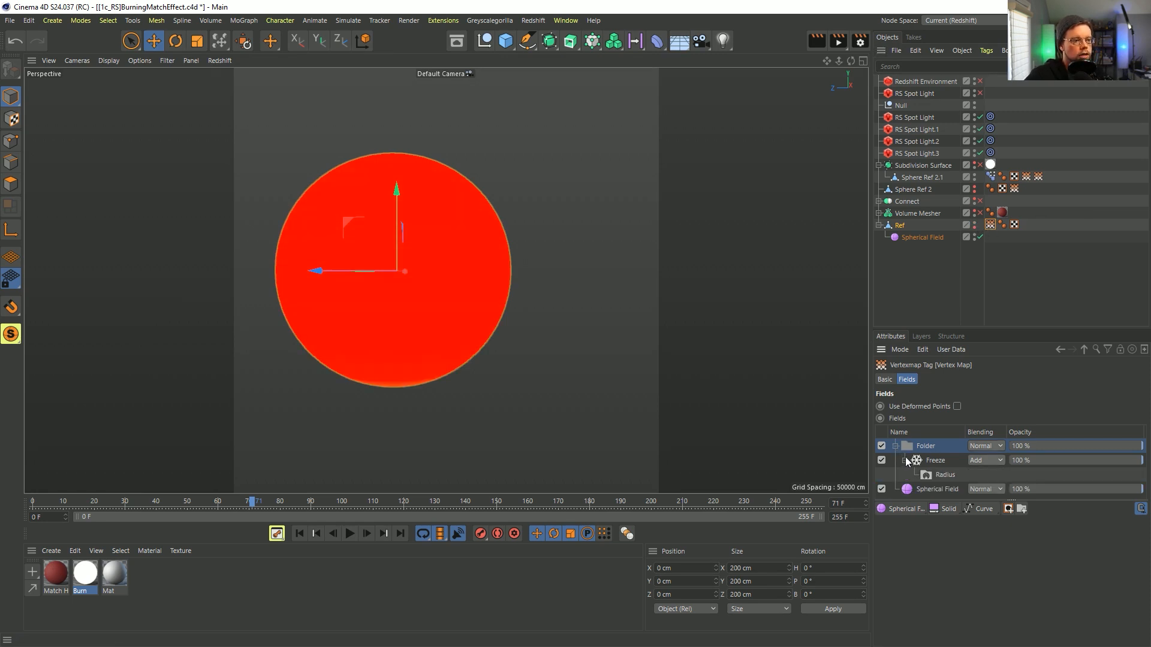
drag(960, 328, 960, 198)
click(930, 329)
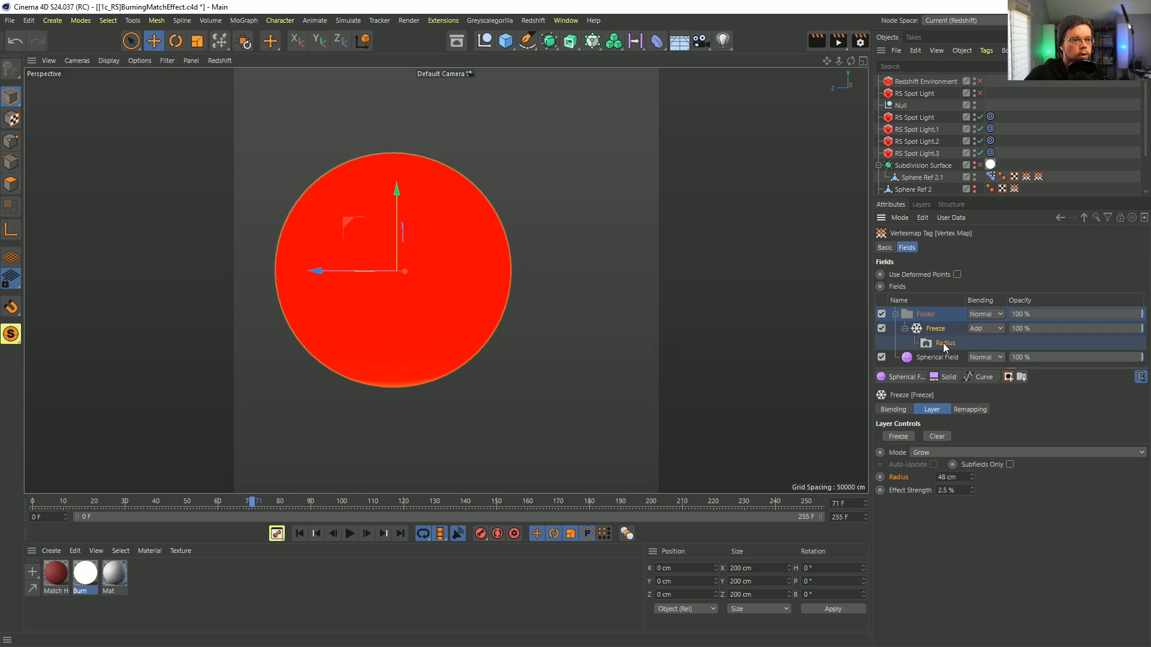
click(902, 377)
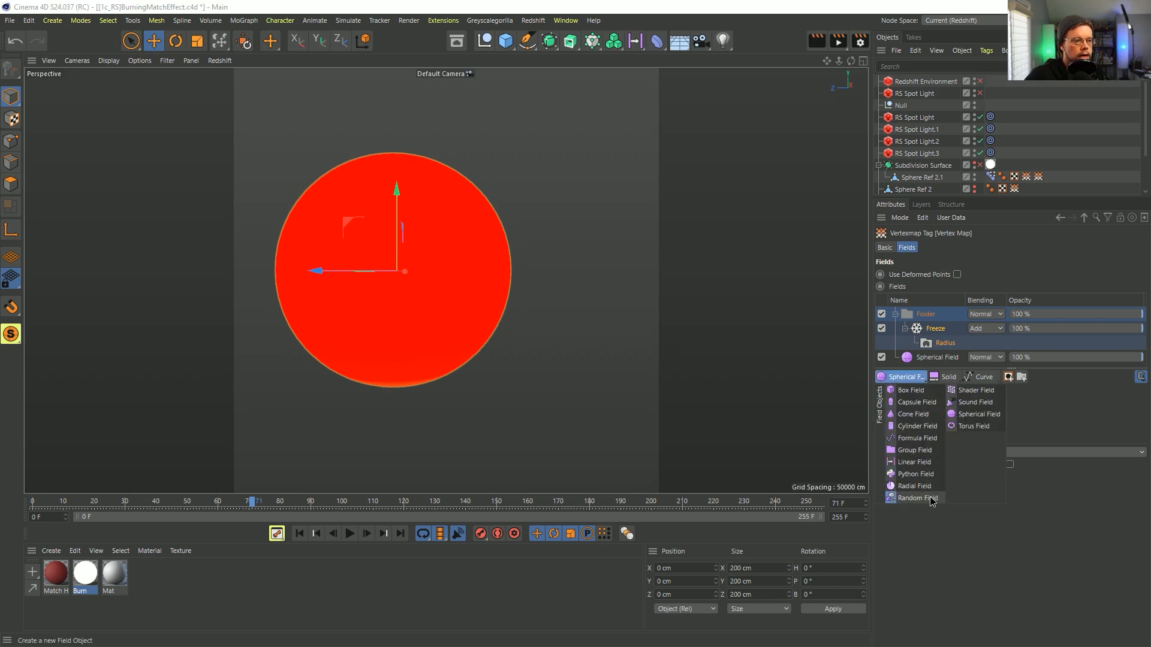
click(917, 498)
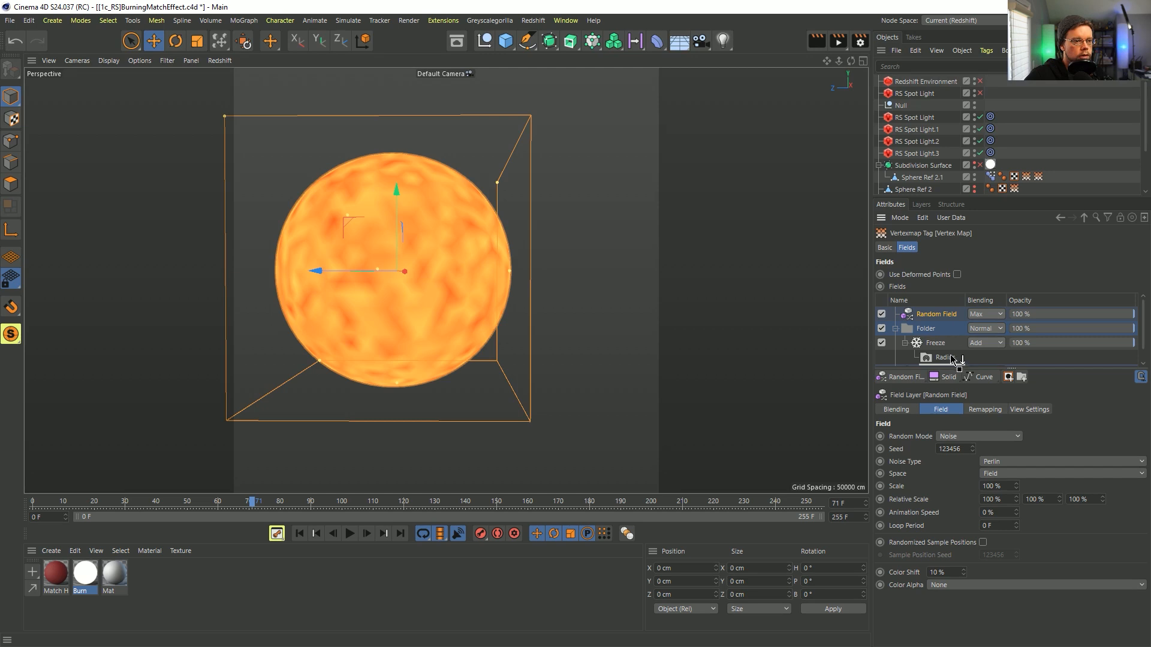
Set the Random Field's noise scale to 635 % and its blending to Normal
drag(952, 358, 929, 317)
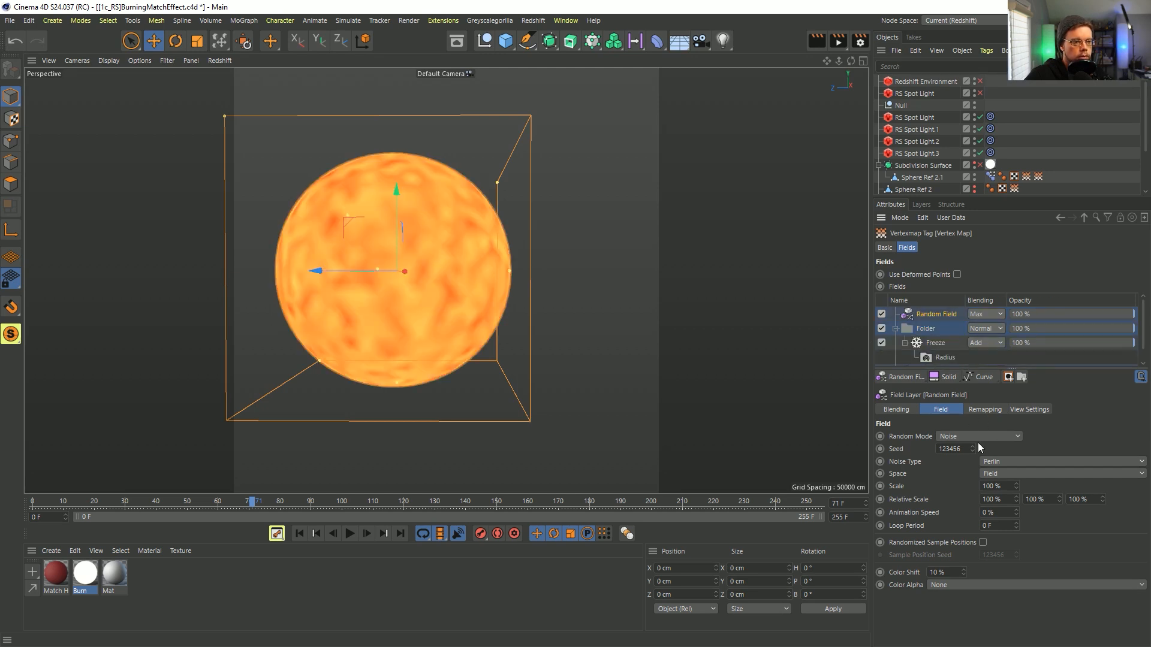
drag(1015, 486, 1016, 442)
click(986, 314)
click(982, 327)
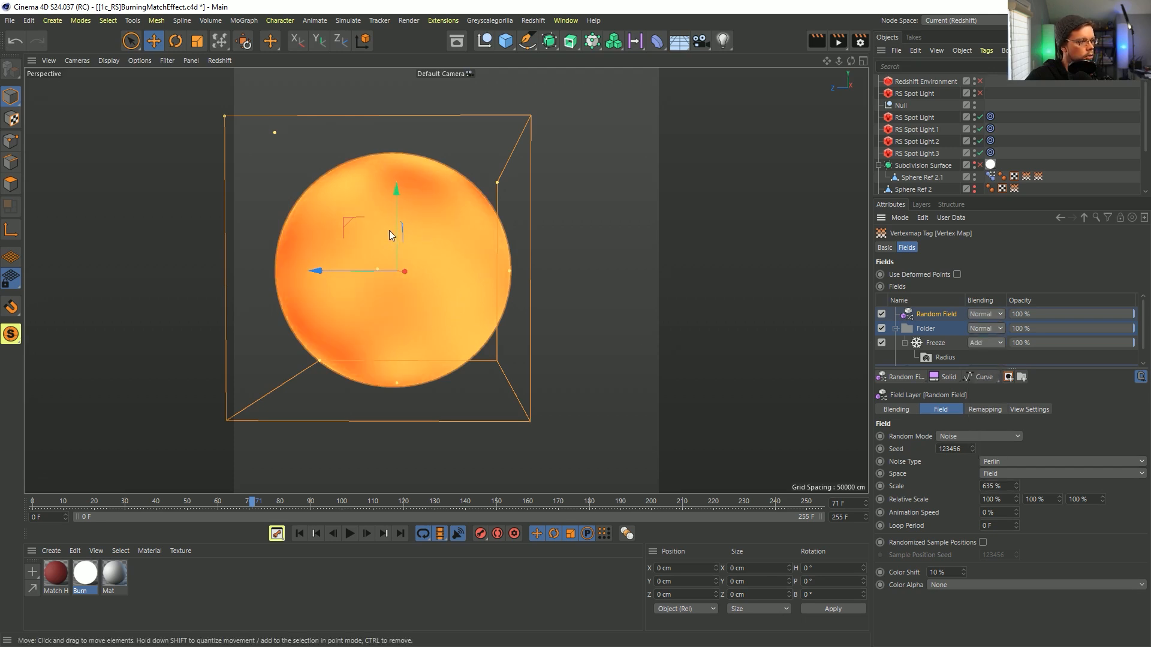
Set the Random Field's remapping Contour Mode to Curve and pull both spline end points inward, to about 0.1 and 0.9, for more contrast
click(1002, 410)
click(953, 568)
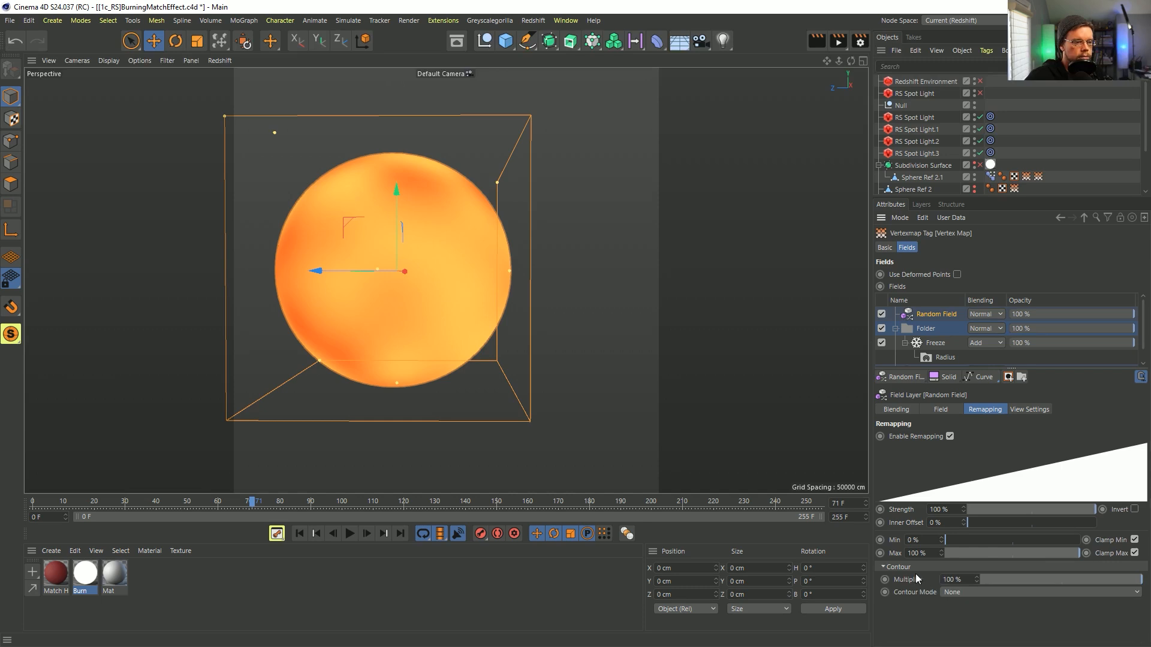
click(956, 593)
click(955, 579)
scroll(932, 602, down, 3)
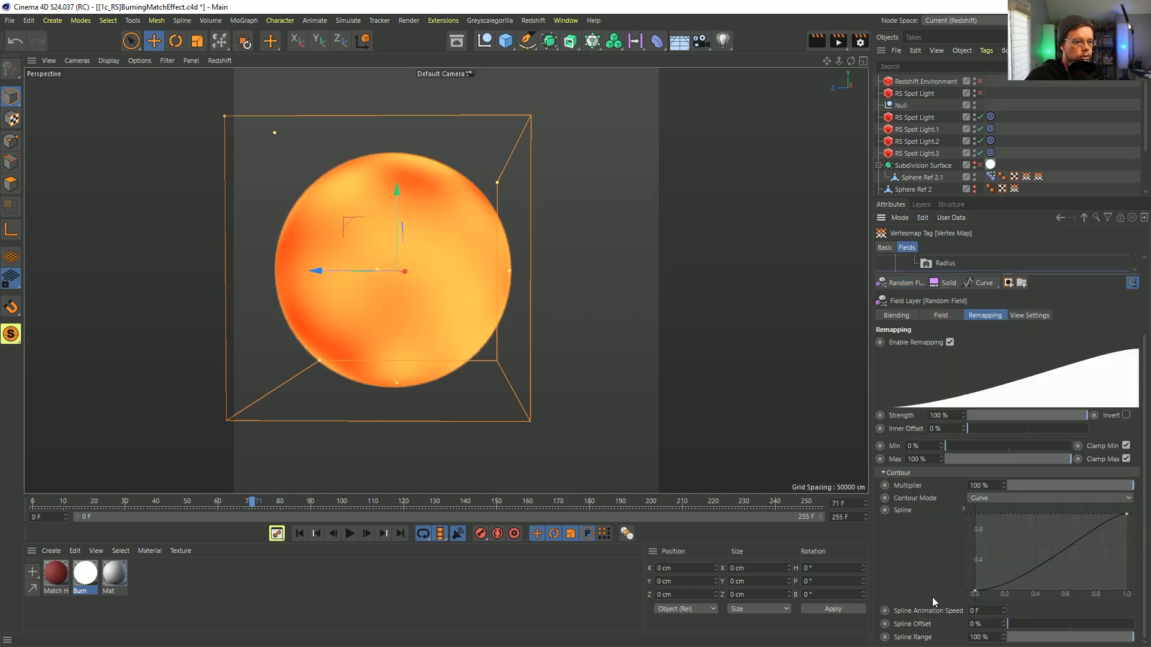
click(974, 594)
drag(1025, 591, 991, 591)
drag(1126, 517, 1109, 514)
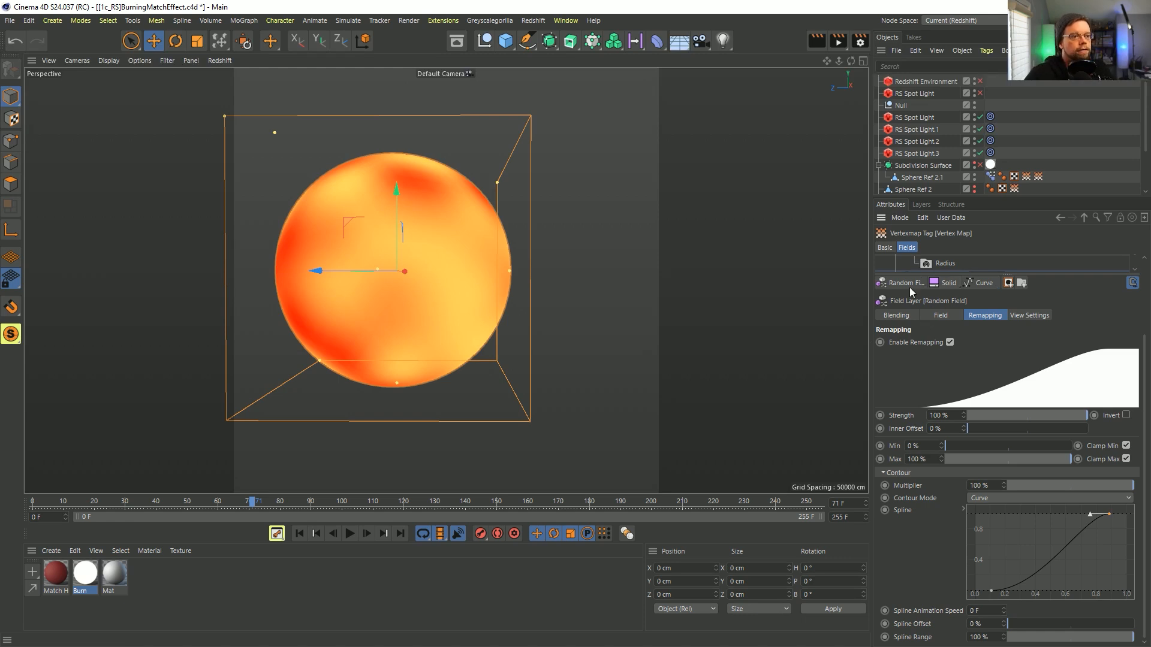
Move the Random Field into the Freeze layer's Radius sub-layer
scroll(905, 277, up, 5)
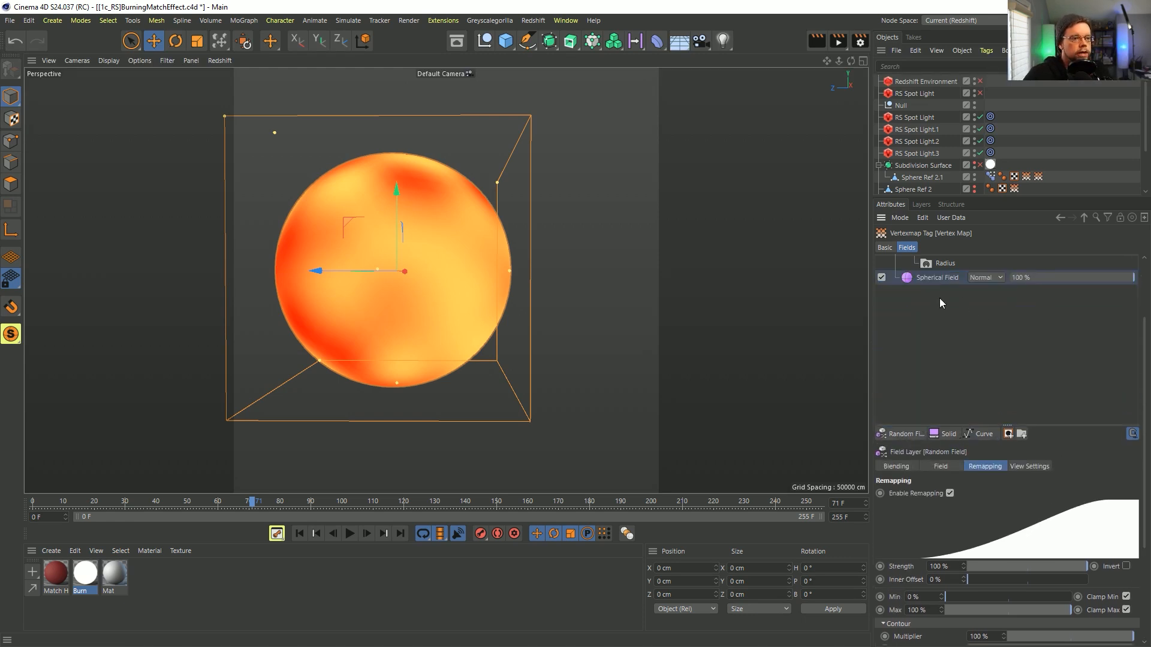
drag(933, 311, 946, 359)
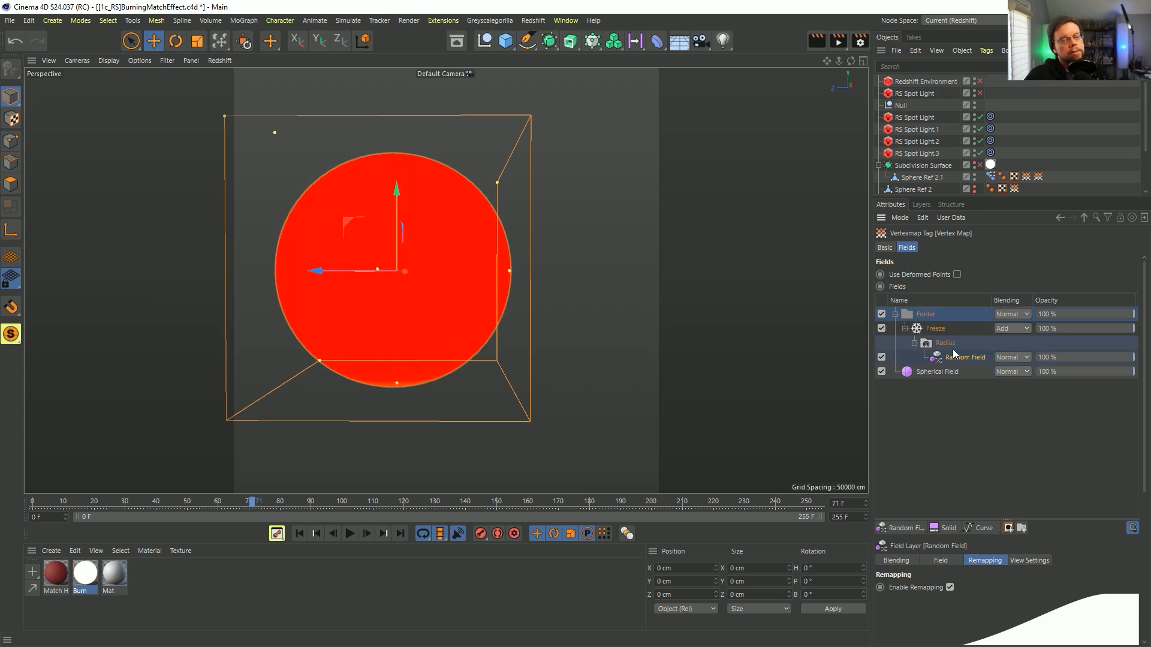
click(944, 345)
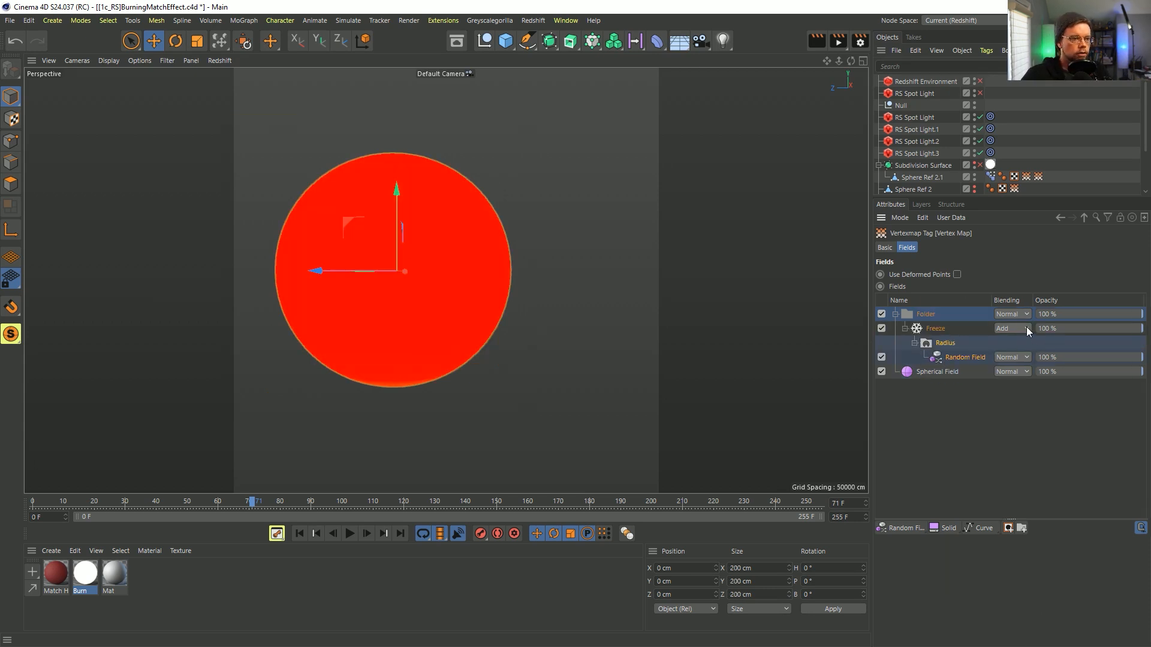
Play the animation from the first frame and inspect the noise-driven growth from several sides of the sphere
click(299, 533)
click(349, 534)
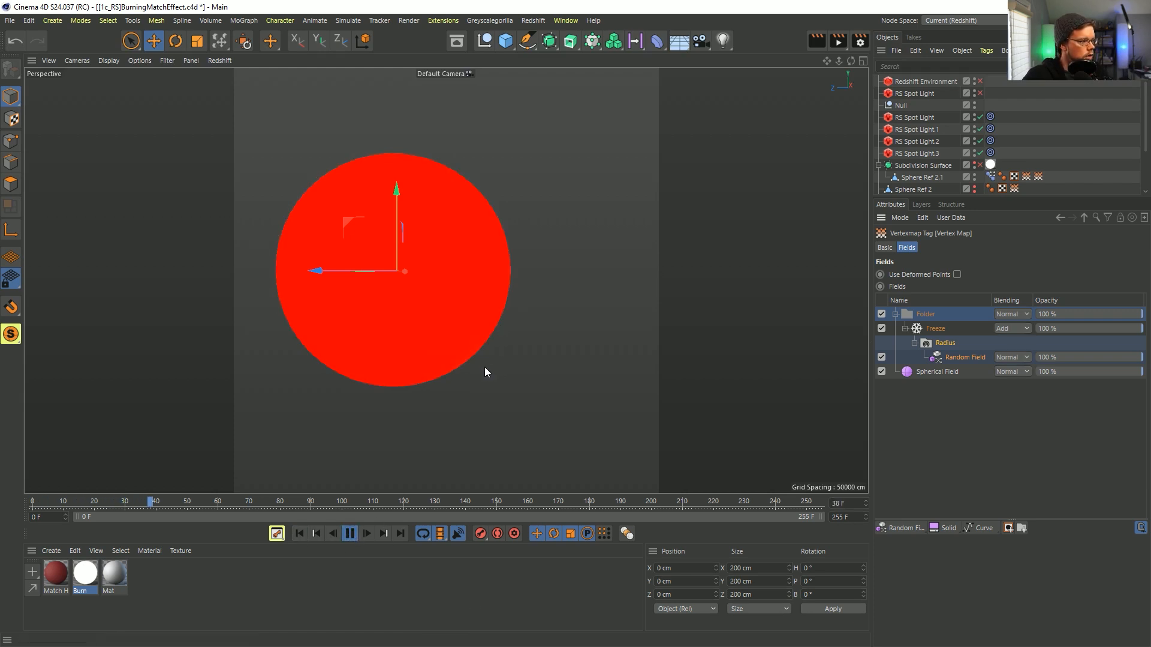
alt+drag(459, 365, 430, 301)
mouse_move(371, 342)
alt+mouse_down()
mouse_move(285, 341)
mouse_move(484, 367)
mouse_move(537, 345)
mouse_move(484, 413)
alt+mouse_up()
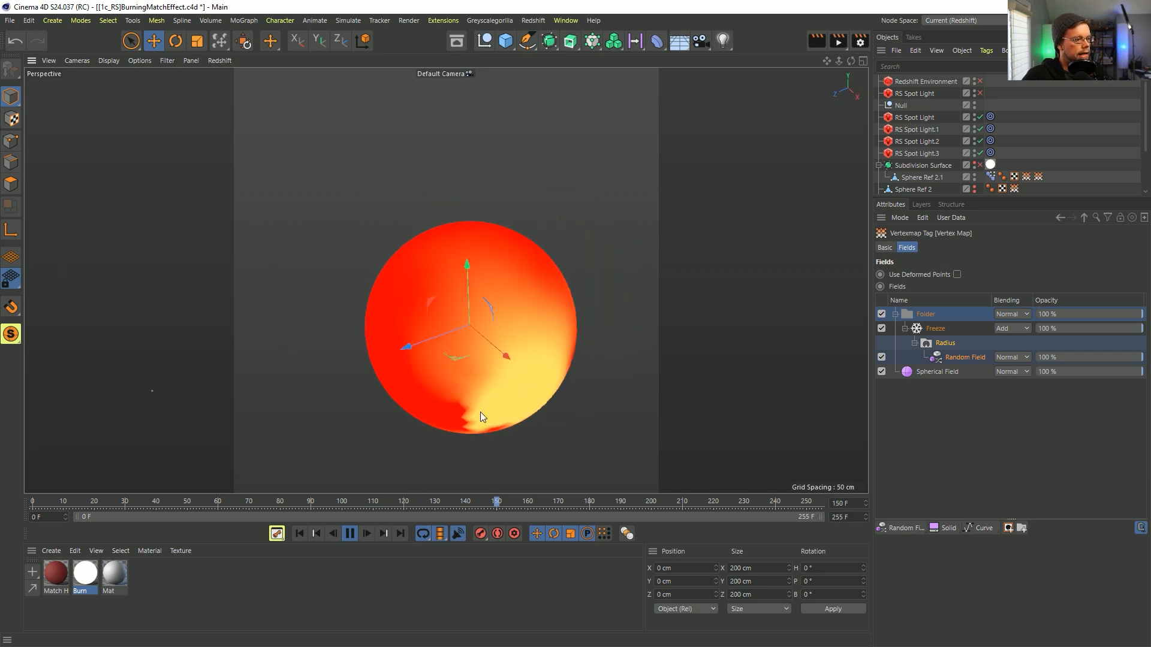
alt+drag(510, 274, 360, 330)
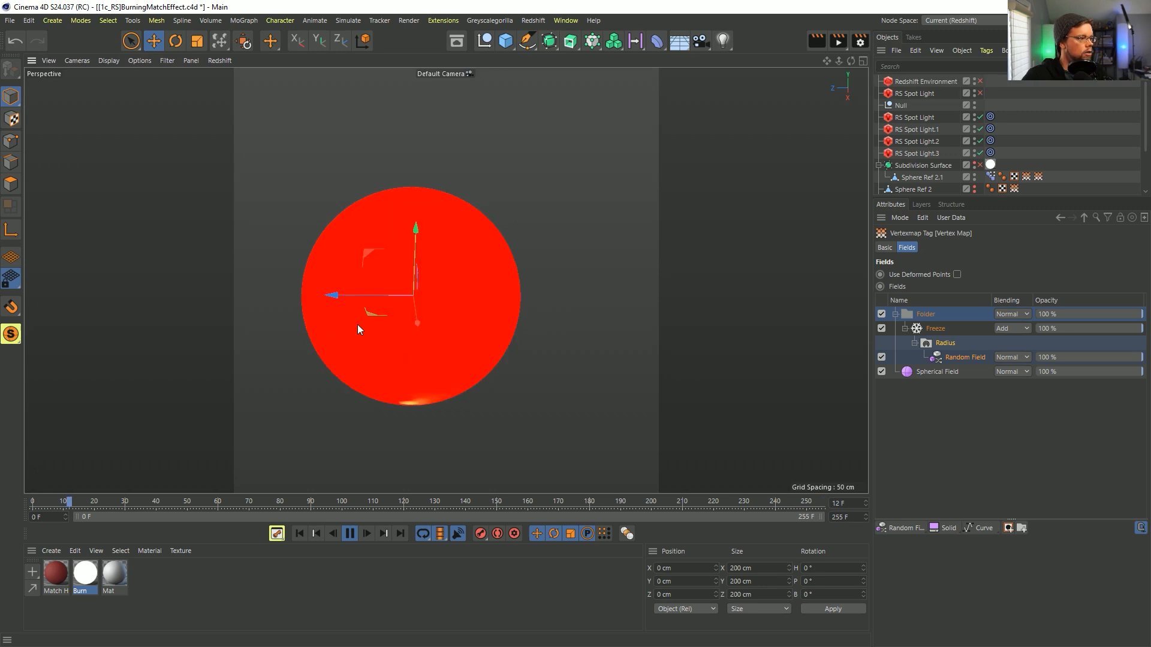
Move the start point of the Random Field's contour spline back to 0.0
click(956, 359)
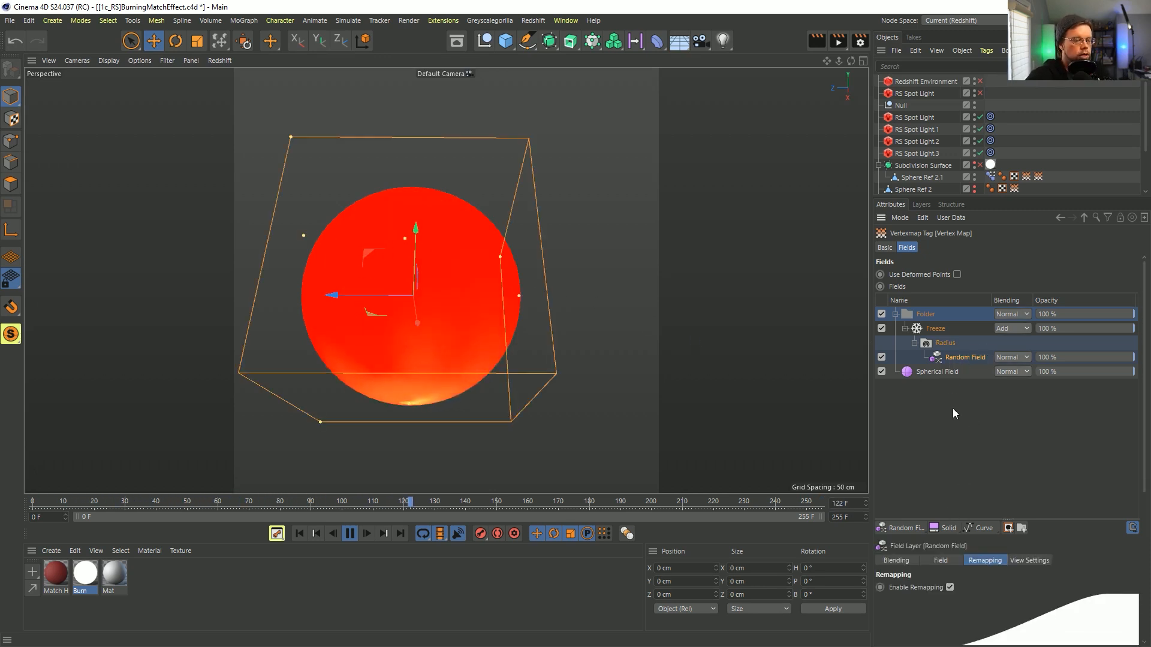
drag(960, 518, 960, 381)
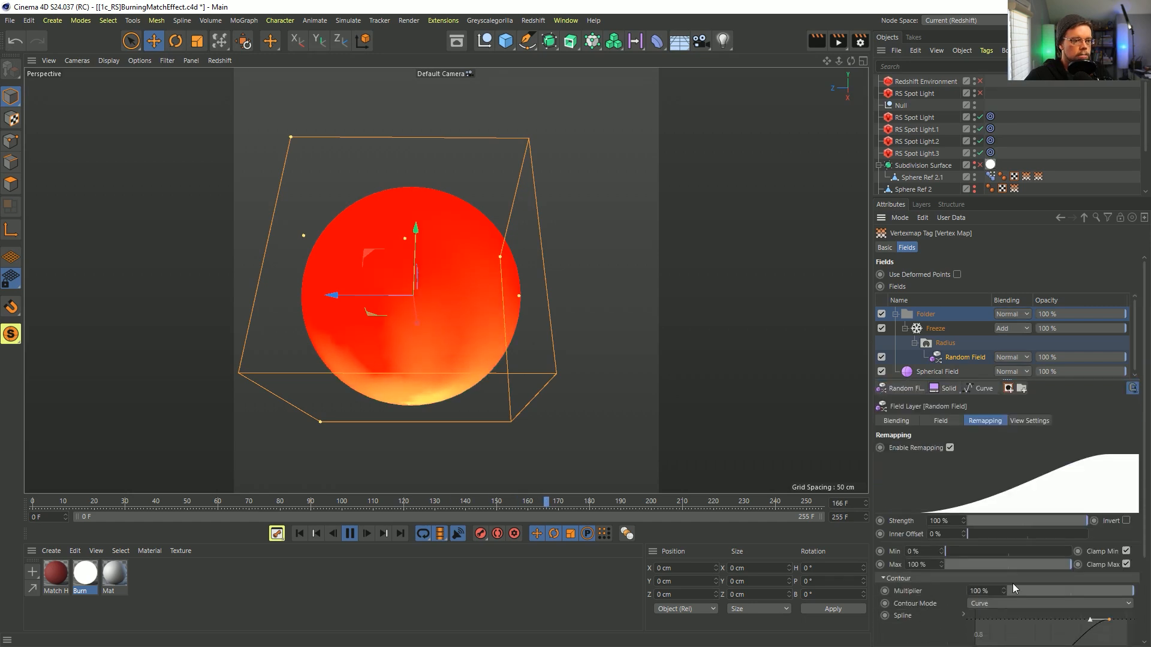
scroll(953, 597, down, 3)
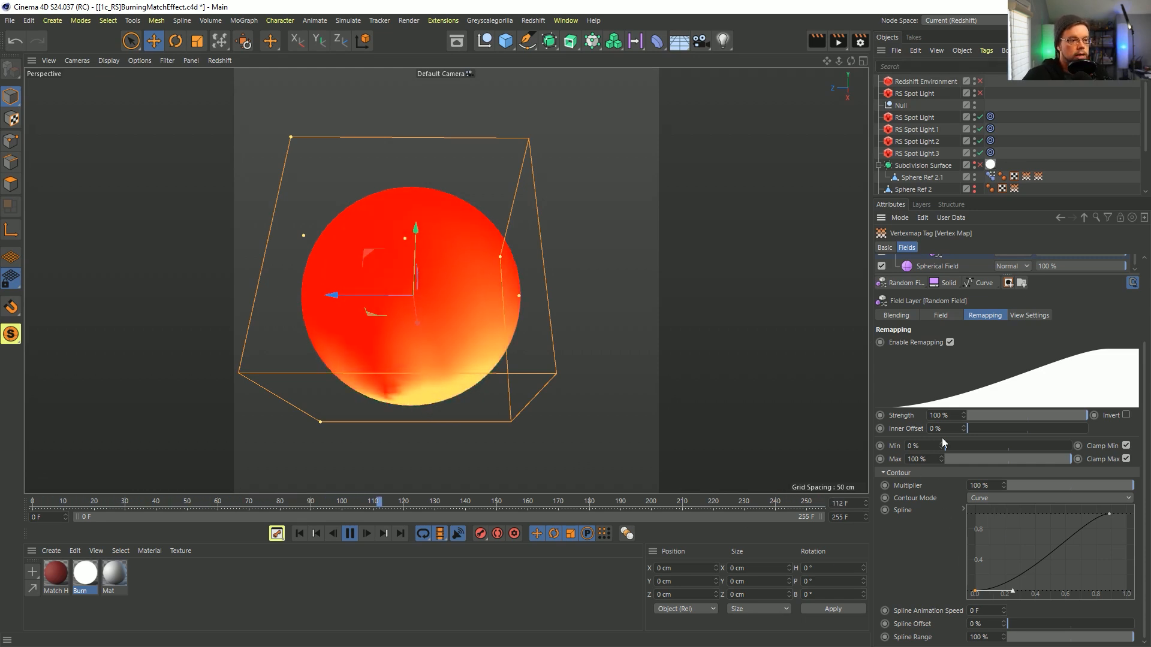
scroll(926, 467, up, 3)
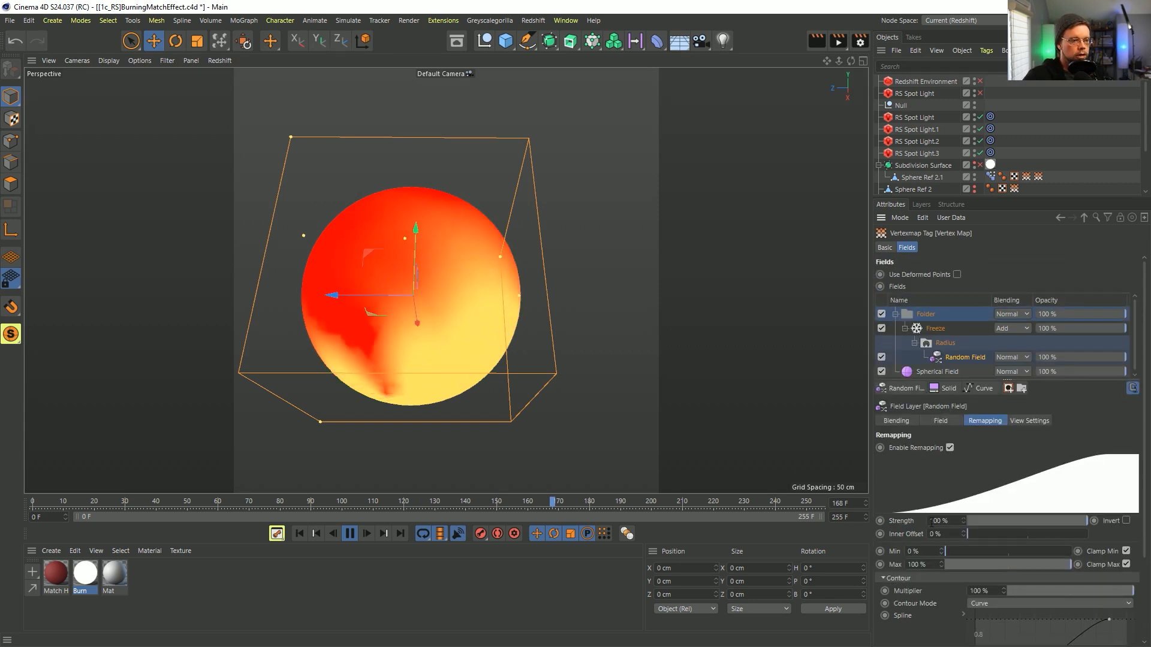
Set the Random Field's Animation Speed to 25 %
click(940, 421)
click(986, 524)
text(25)
key(Return)
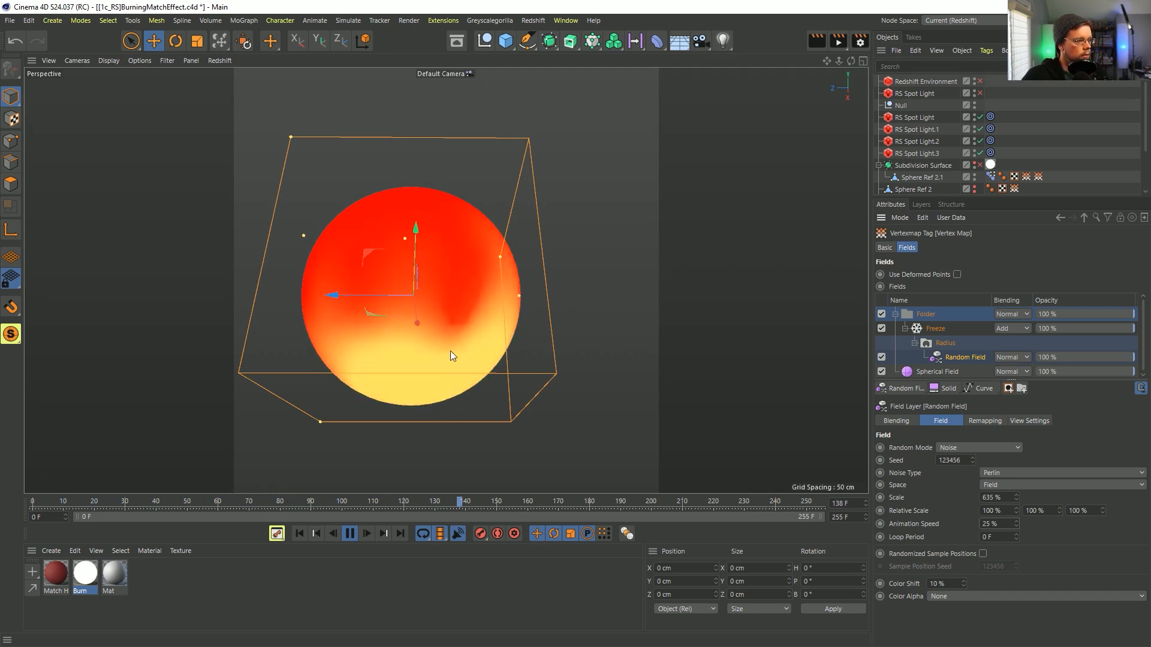
Examine the animated growth around the sphere and stop the playback
alt+drag(407, 312, 450, 381)
click(349, 533)
alt+drag(364, 323, 393, 278)
alt+drag(270, 231, 203, 249)
Enable the Volume Mesher, the Connect object above it and the Subdivision Surface
scroll(959, 175, down, 2)
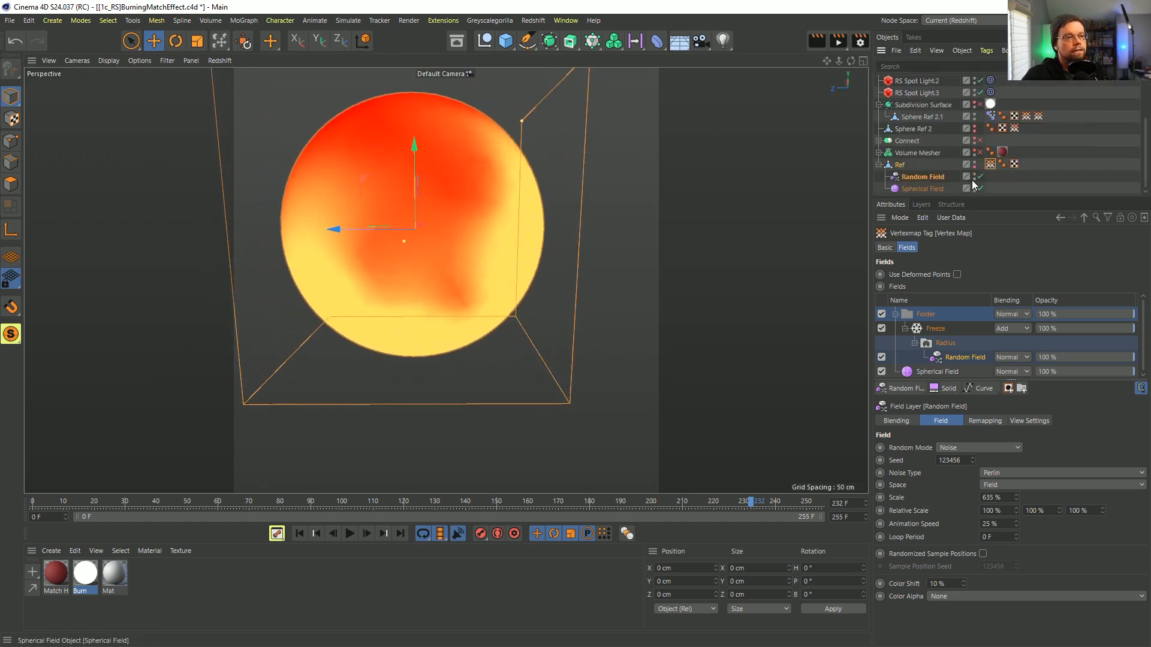
click(879, 153)
ctrl+click(980, 152)
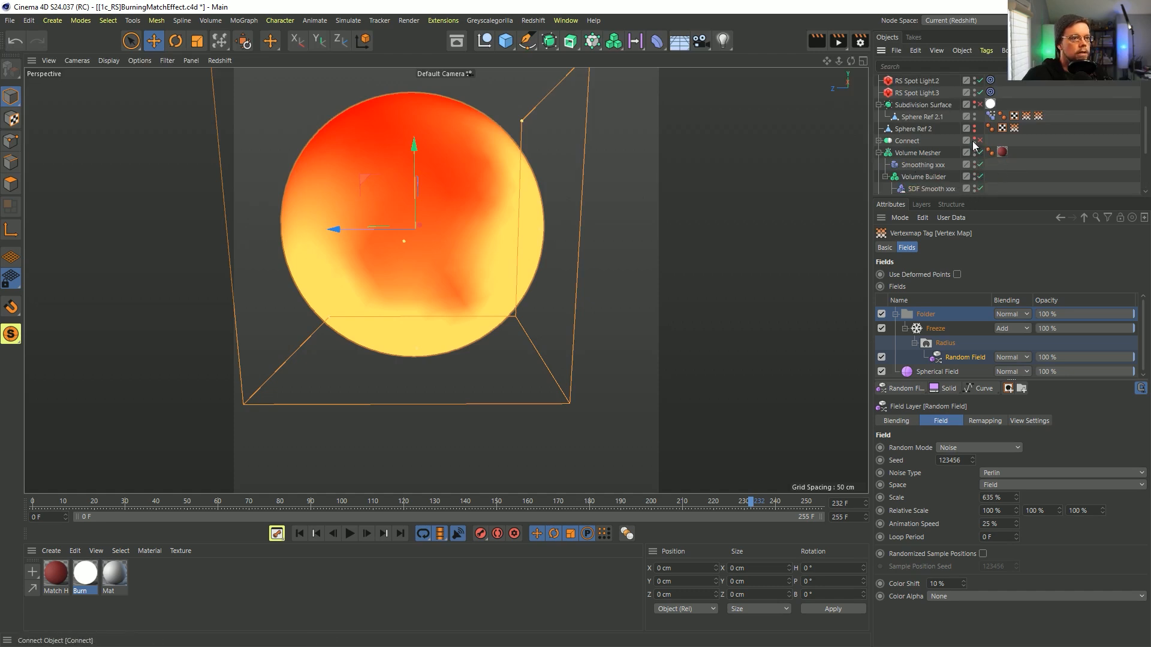
click(977, 141)
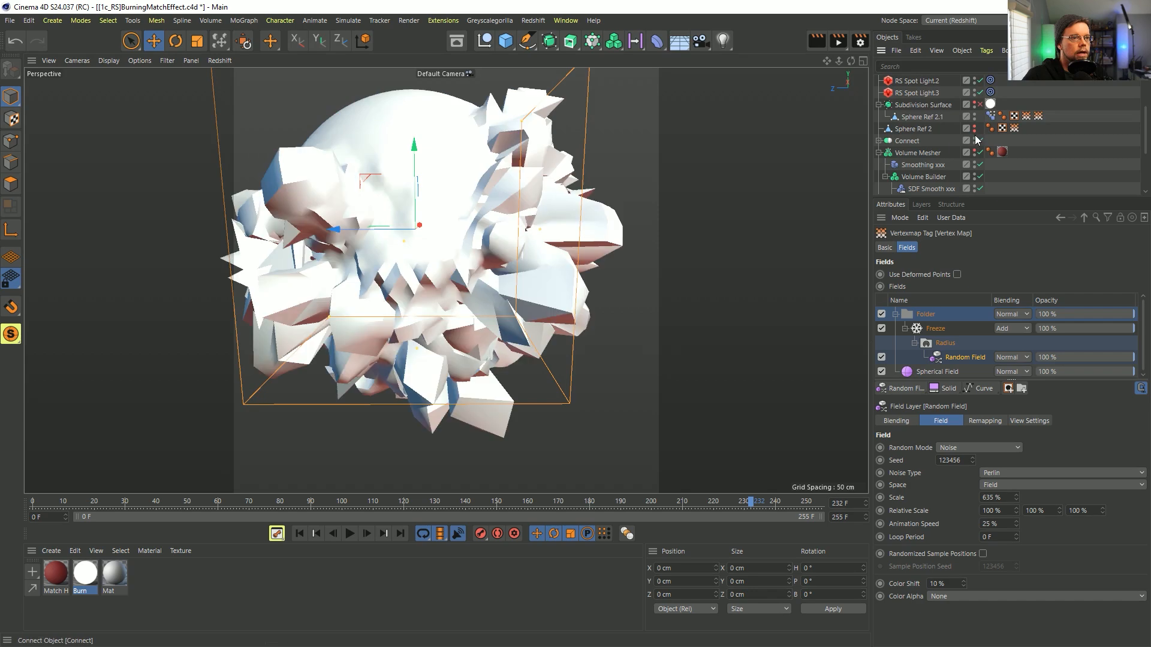
click(980, 104)
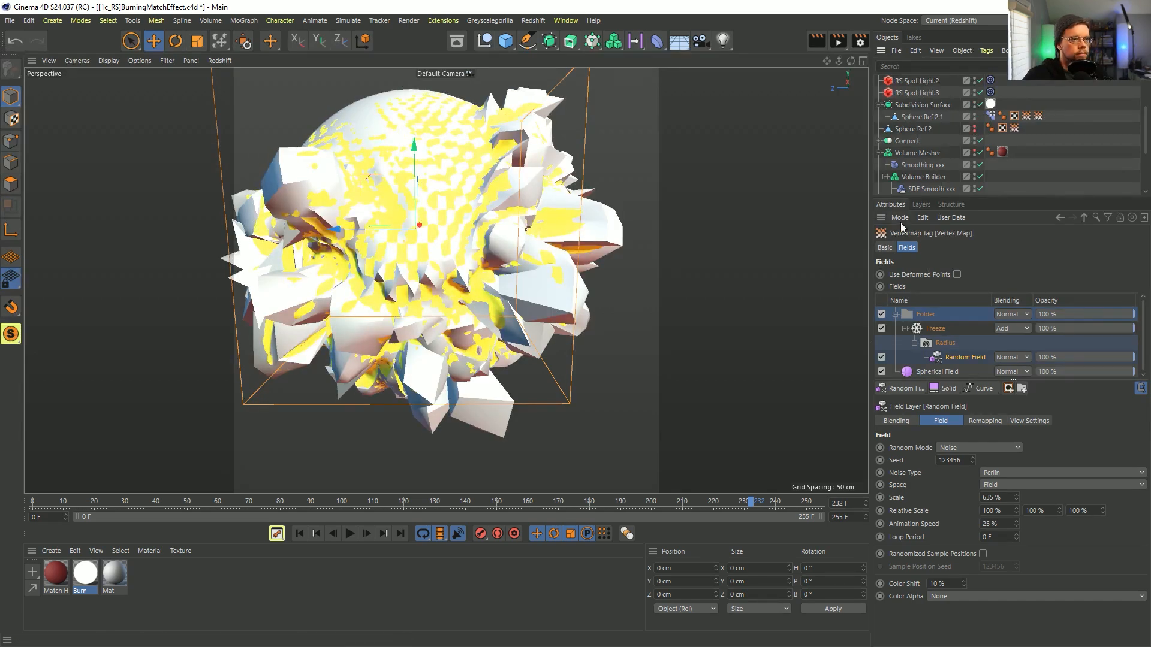
Hide the Connect object that holds Sphere Boil and rename it Connect Ref
drag(931, 197, 931, 239)
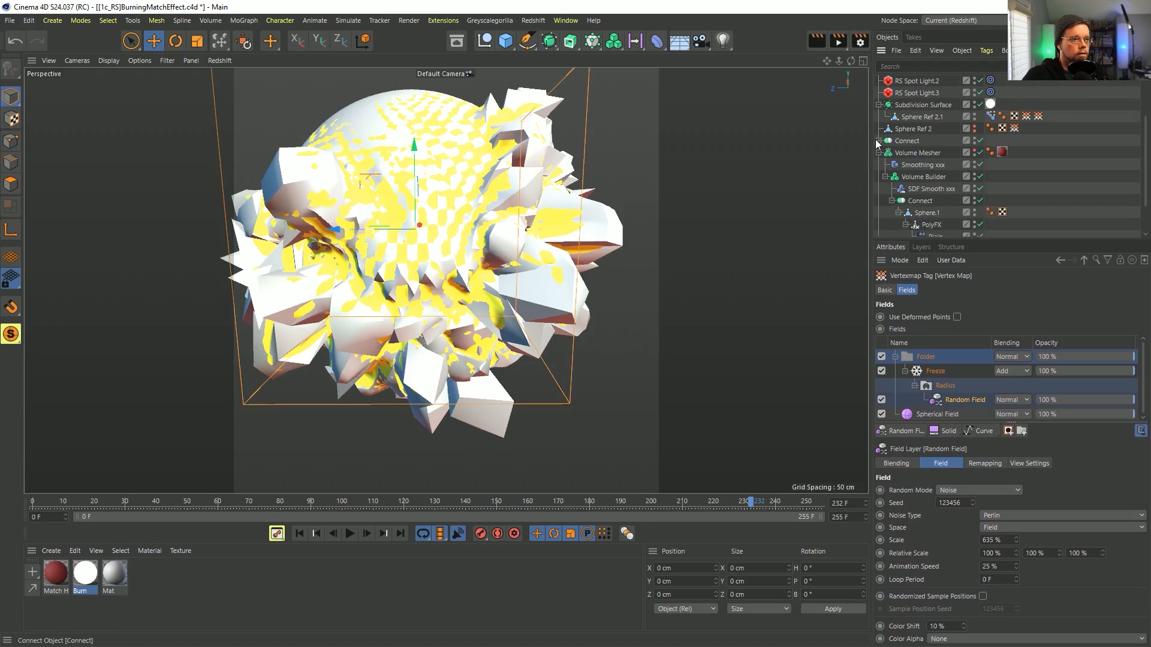
click(878, 142)
click(914, 154)
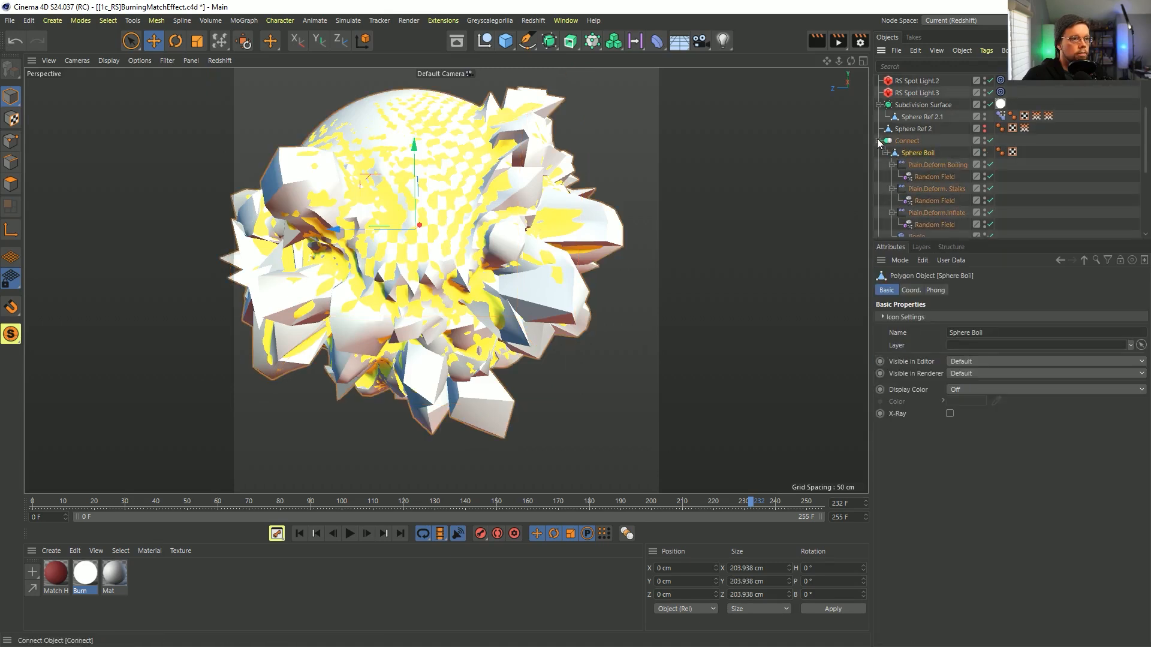
click(879, 142)
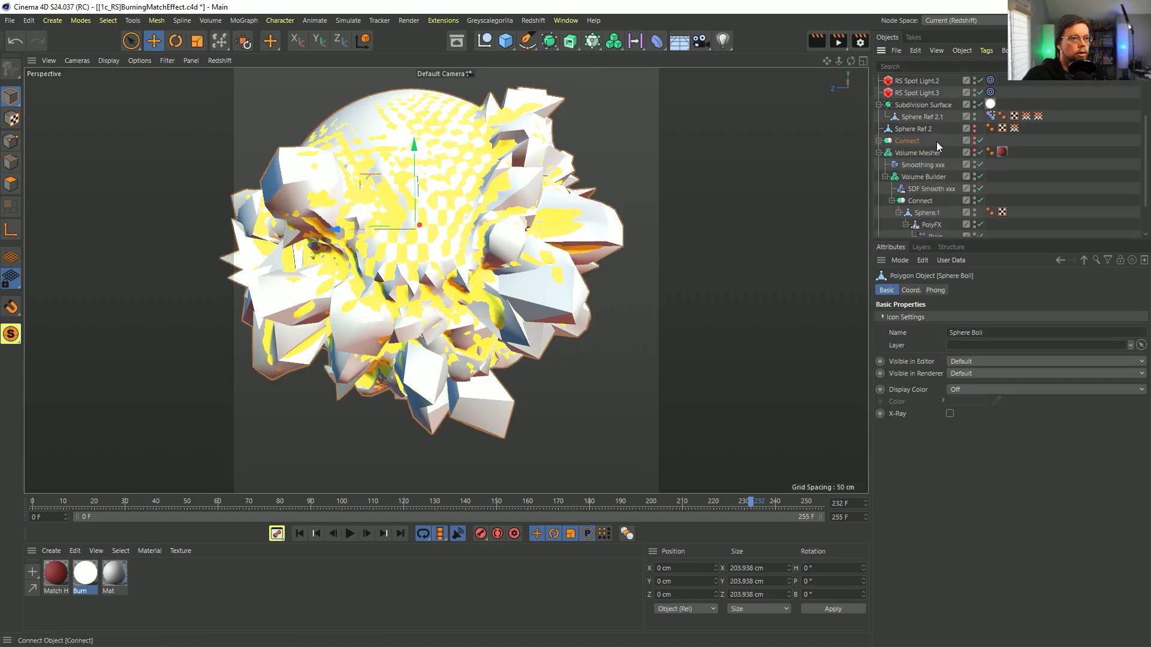
double_click(914, 141)
key(Right)
text(Ref)
key(Return)
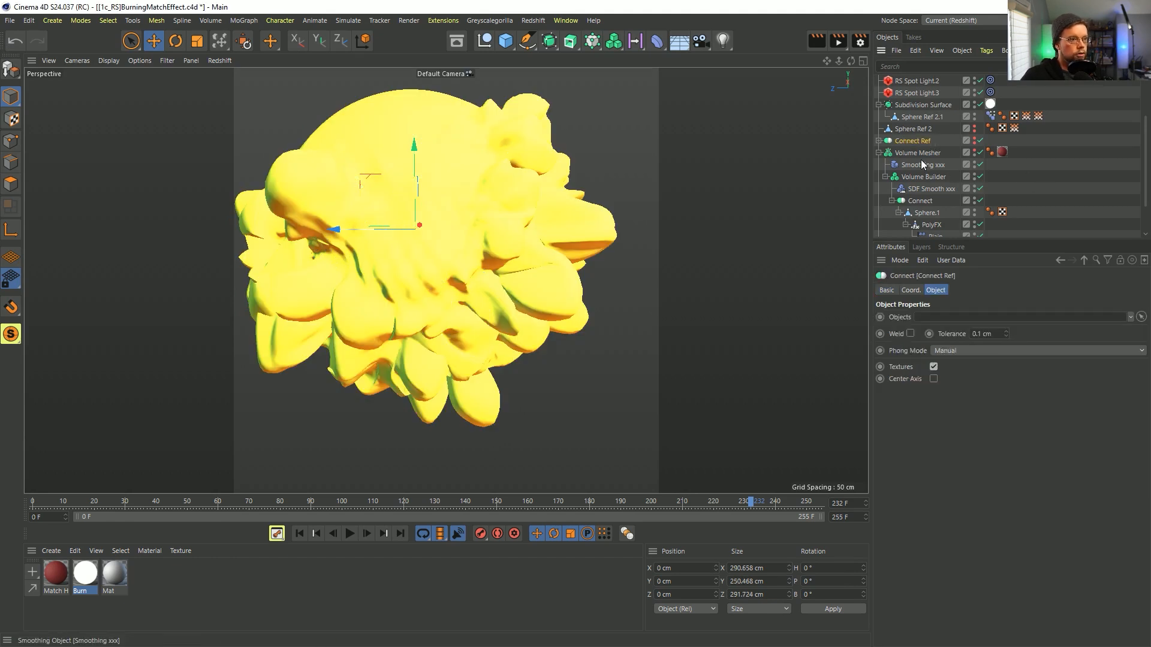
click(879, 153)
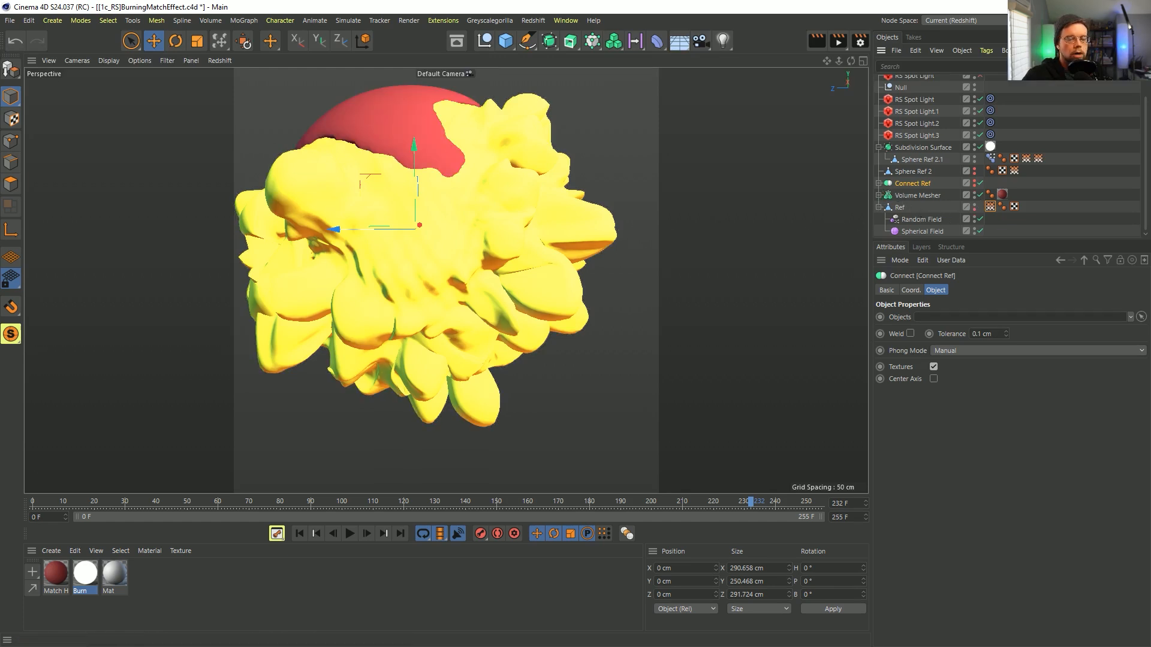
Play the animation from the first frame, stop it partway and examine the growth on the match head
click(299, 533)
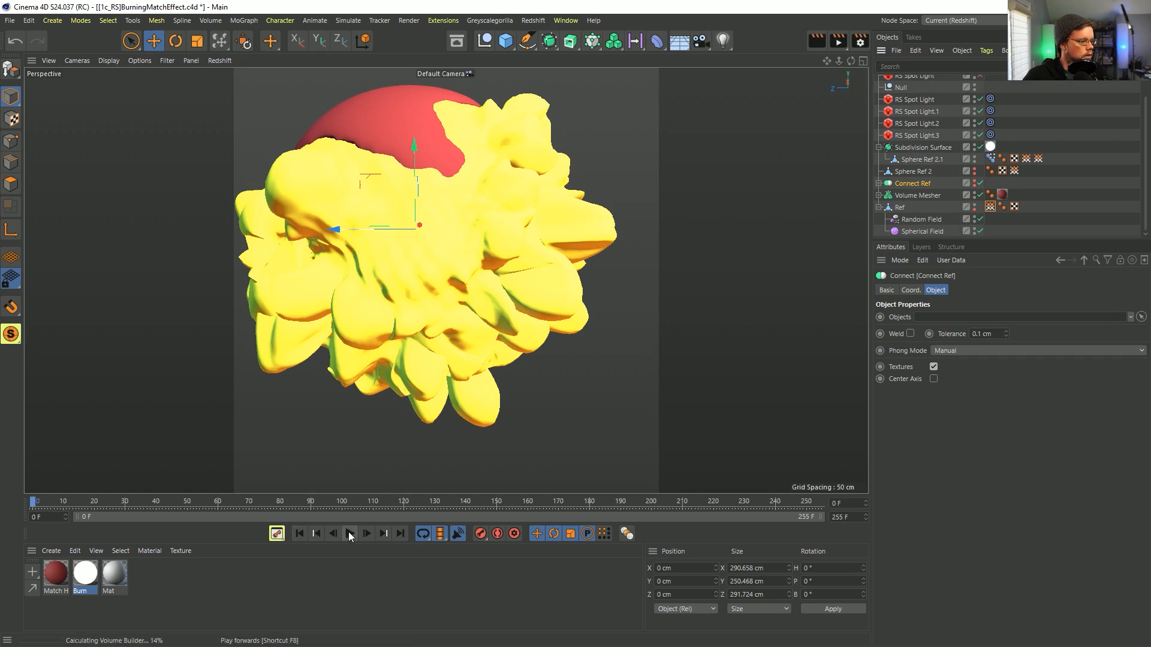
click(350, 533)
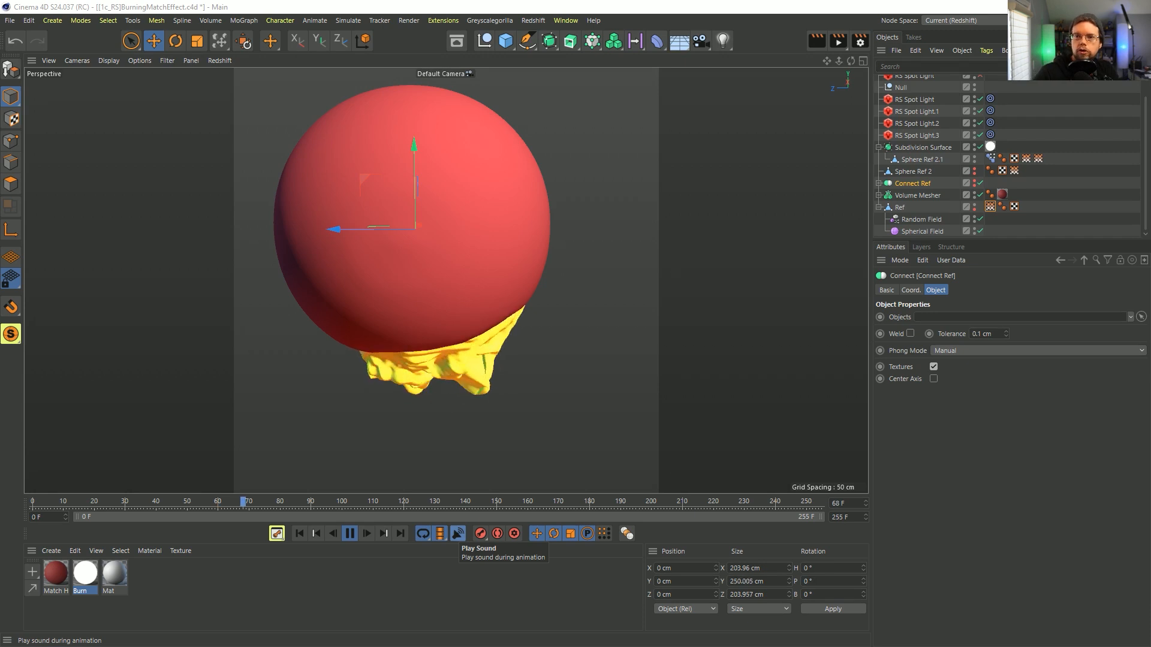
click(350, 536)
alt+drag(487, 314, 457, 286)
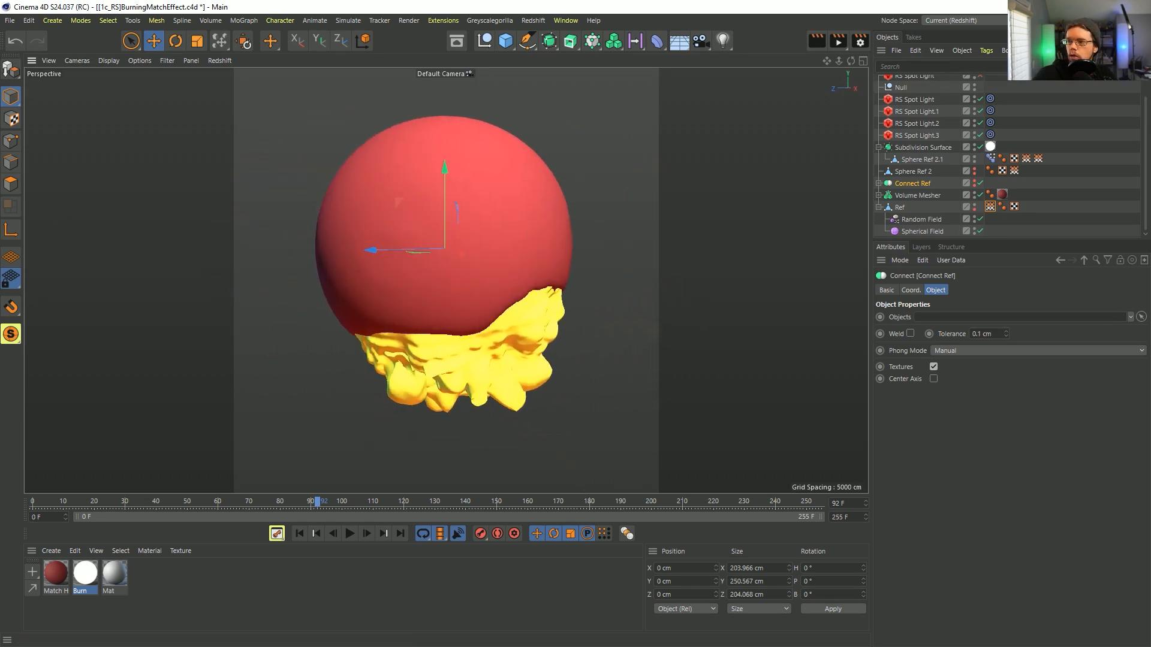
Preview the match head in the Redshift RenderView, close the preview and save the scene
click(532, 21)
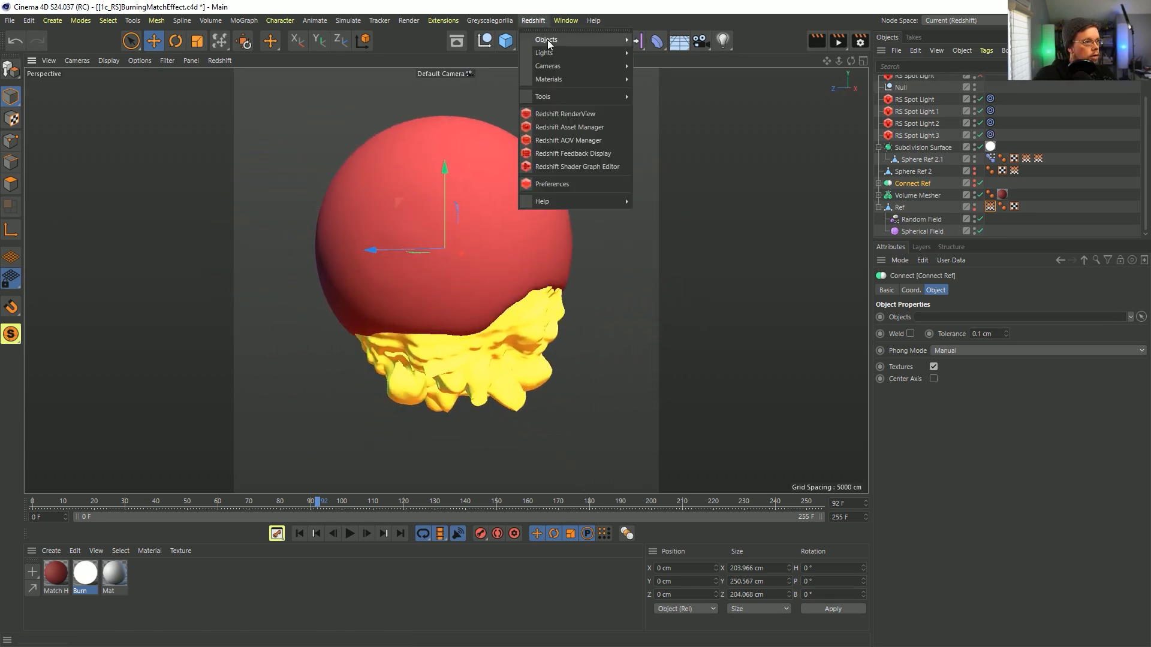
click(575, 115)
mouse_move(640, 112)
mouse_down()
mouse_move(82, 26)
mouse_move(244, 51)
mouse_up()
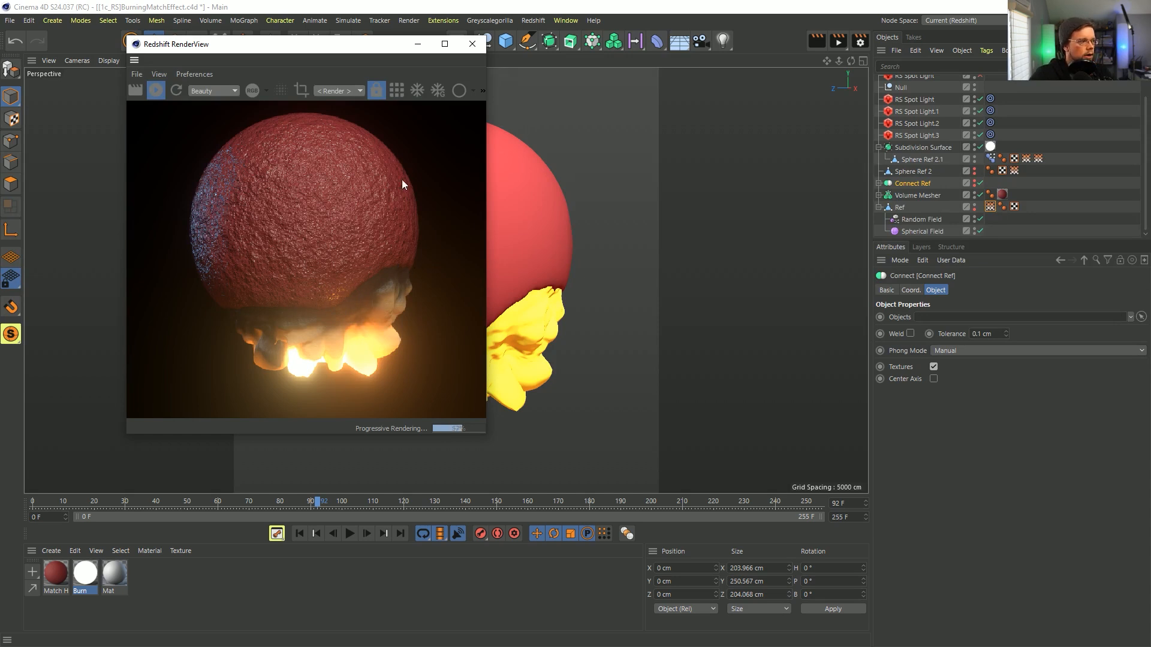
click(472, 43)
key(ctrl+s)
Play back the rendered burn sequence in the Picture Viewer and stop it
drag(0, 180, 367, 73)
click(976, 547)
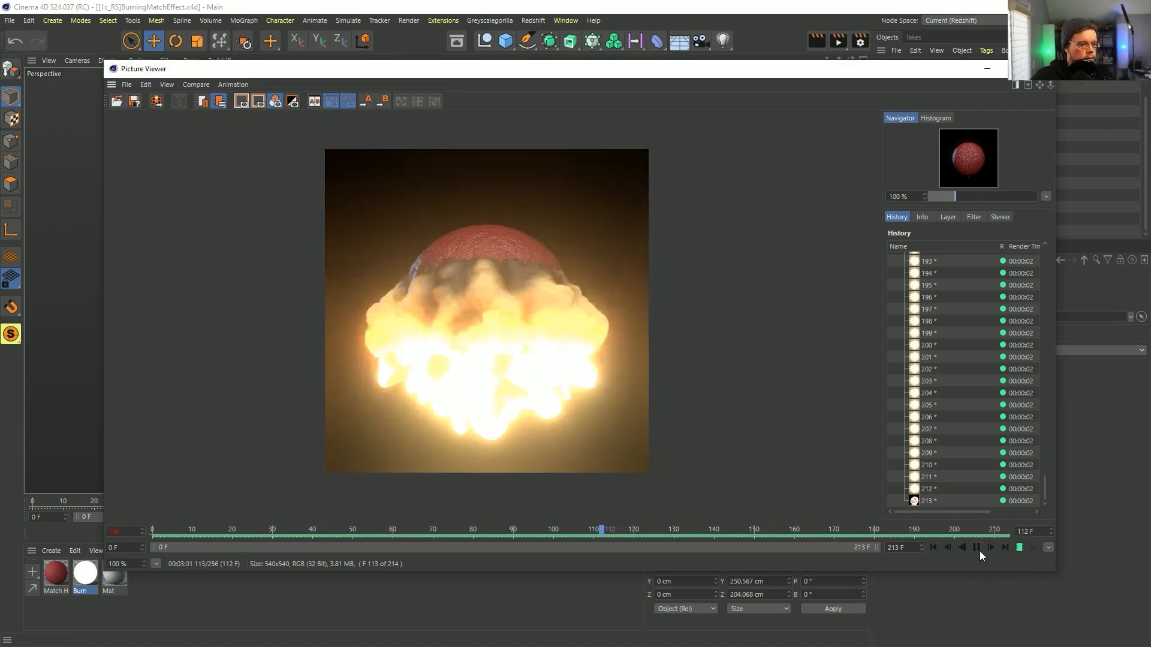
click(975, 547)
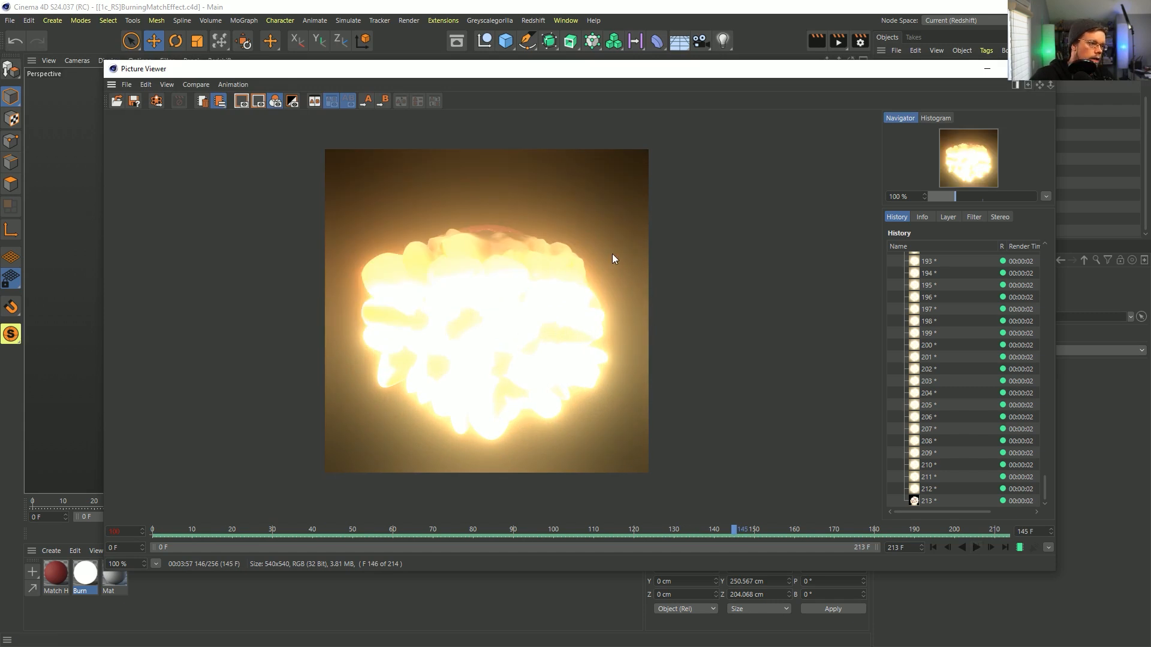
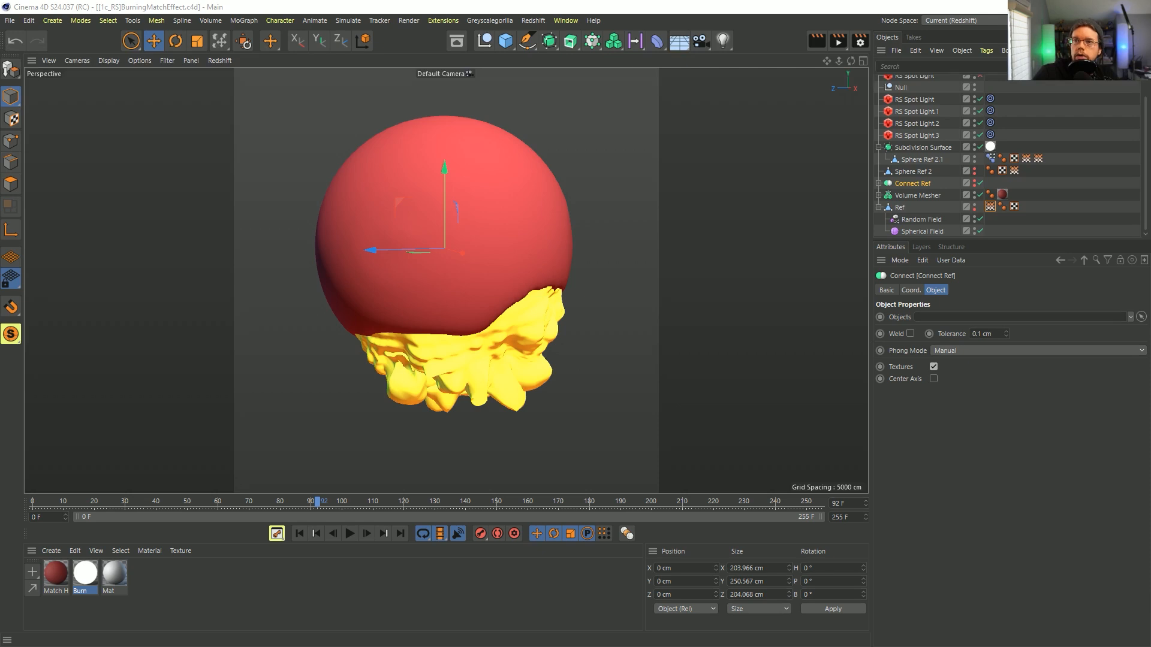
Switch to the browser and examine the Instagram reference animation of bending capsule columns in an enlarged window
key(alt+Tab)
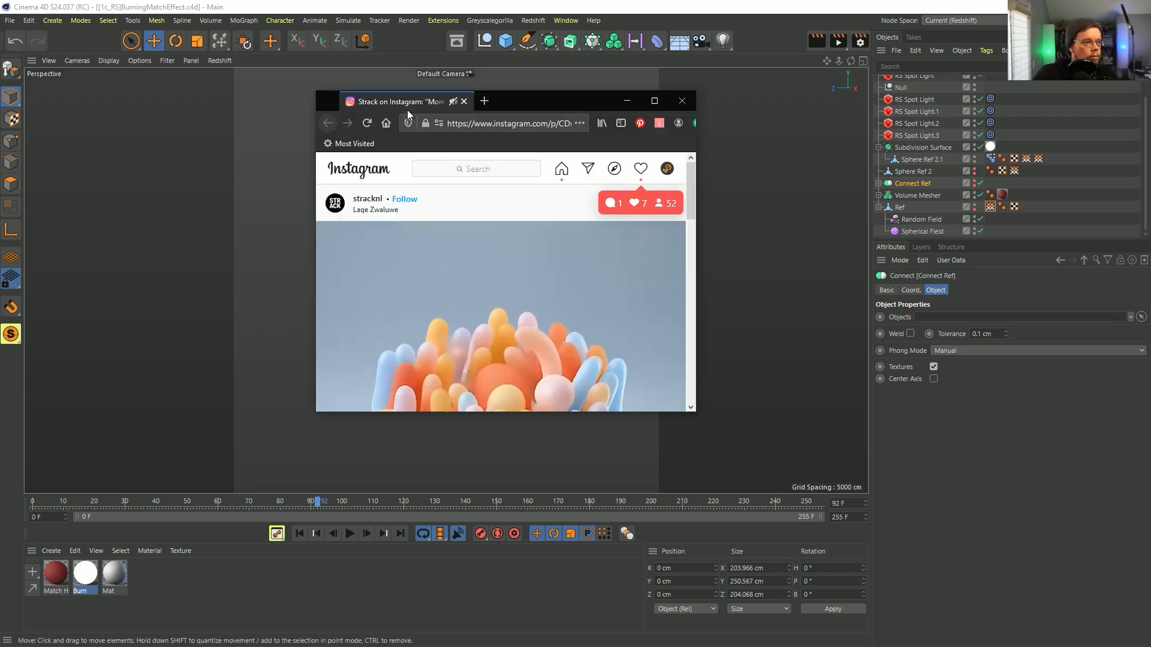
drag(692, 414, 875, 563)
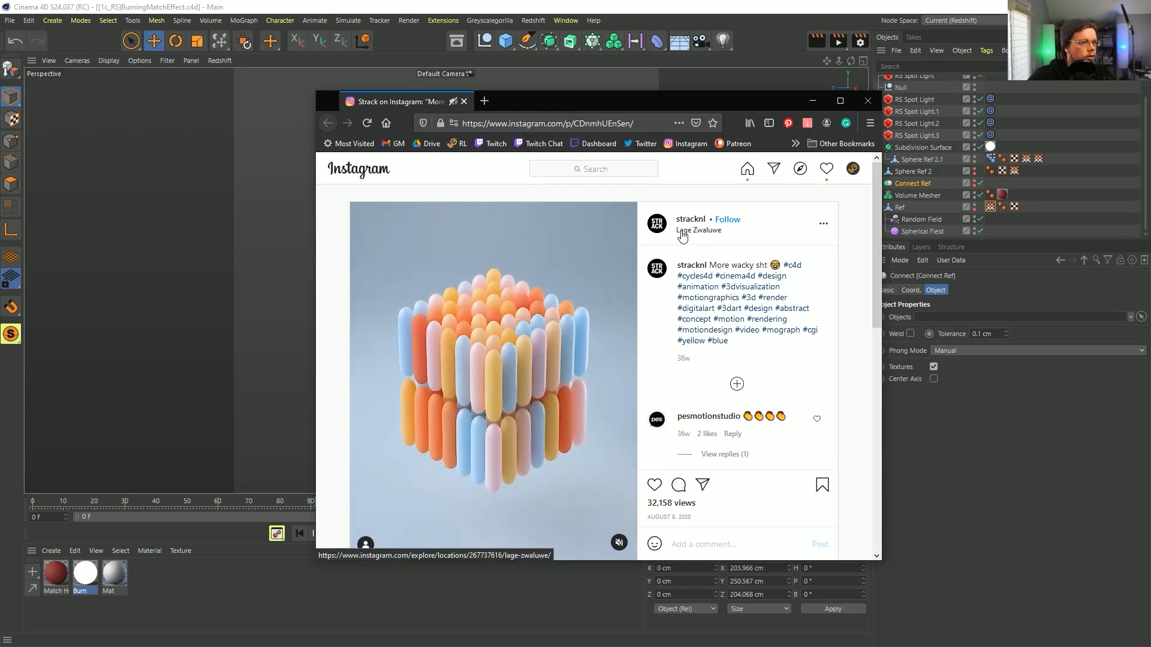
drag(593, 100, 1150, 147)
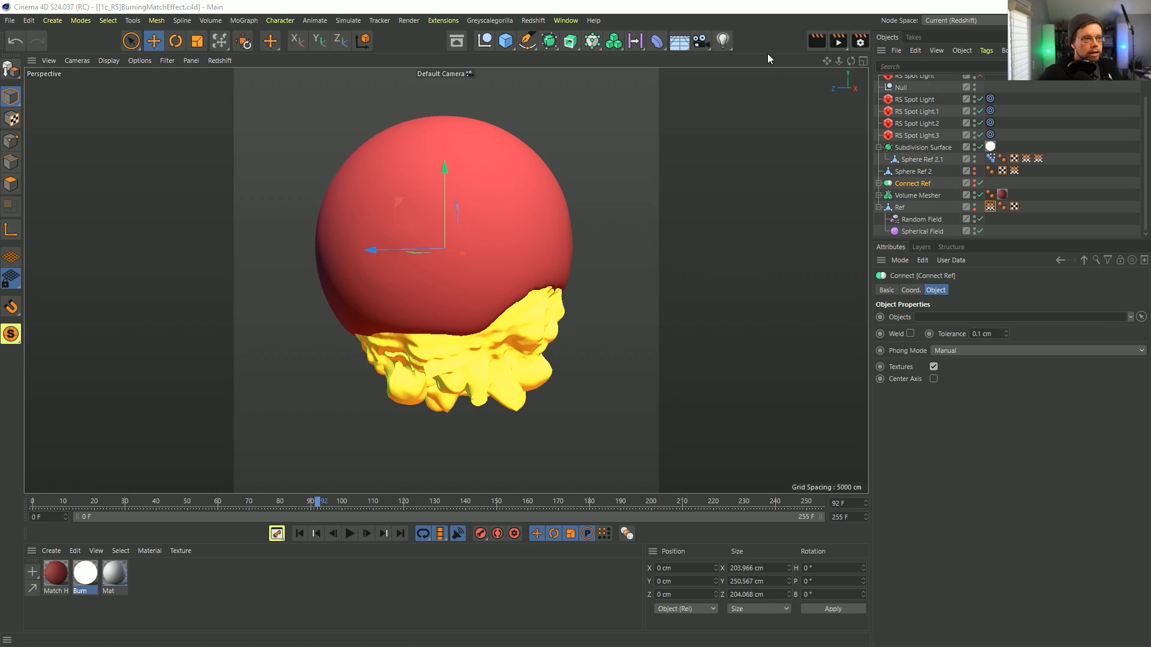
Create a new project and add a Cube primitive
key(ctrl+n)
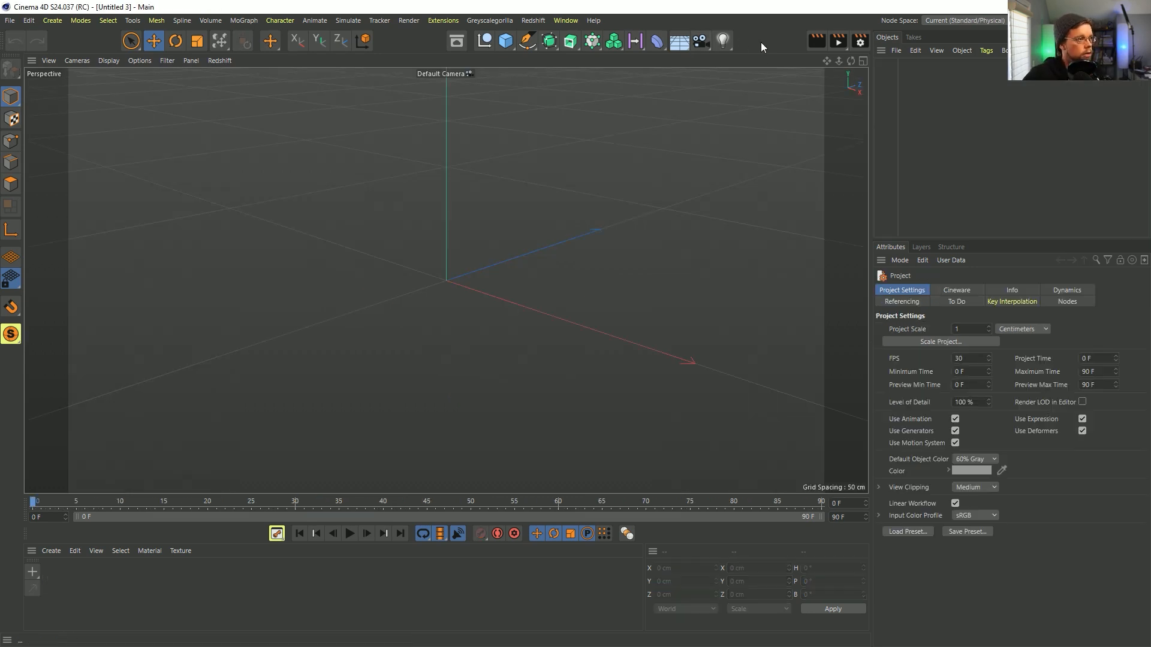
click(520, 40)
click(509, 42)
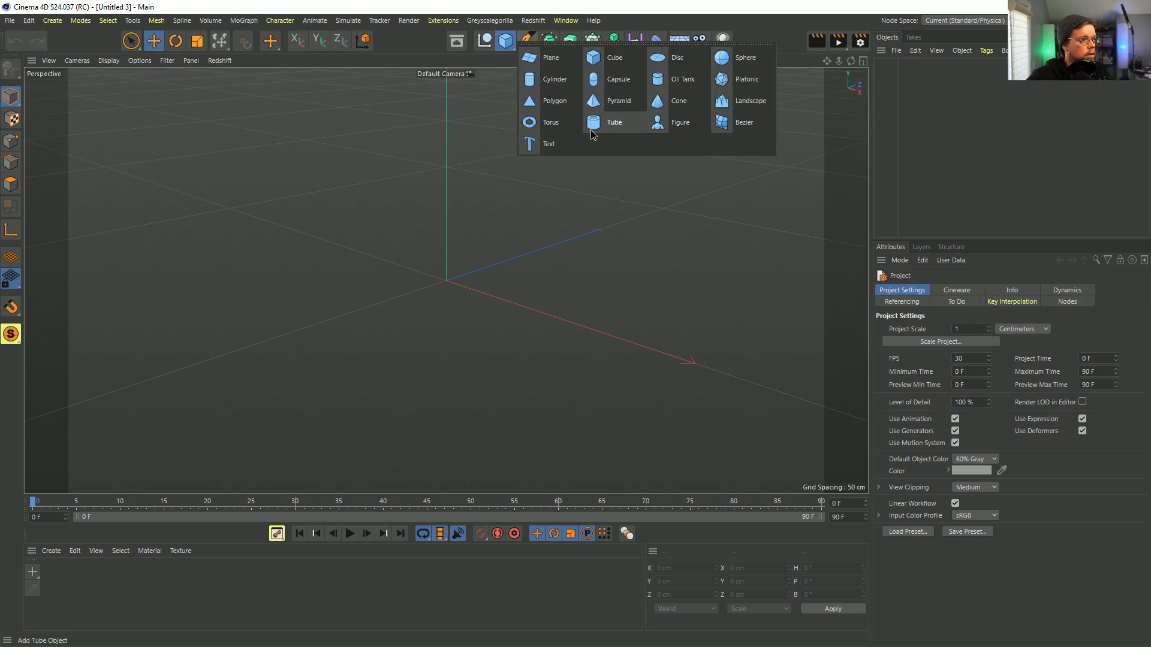
click(611, 58)
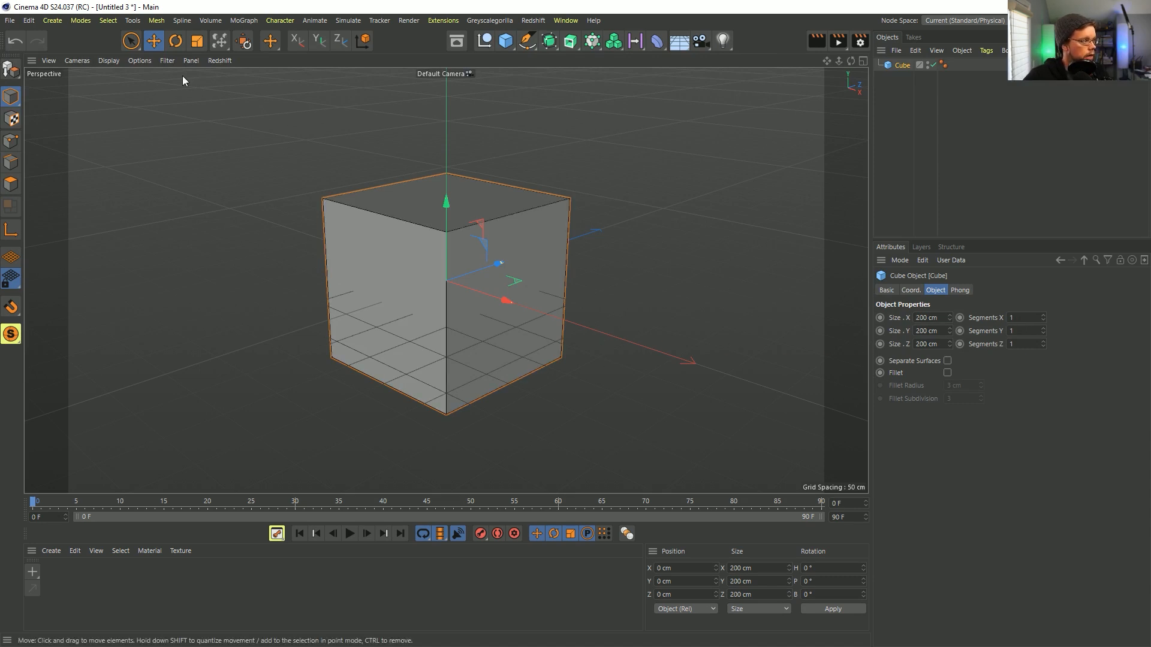
Apply the Animation filter preset to the viewport
click(191, 61)
click(168, 60)
mouse_move(239, 79)
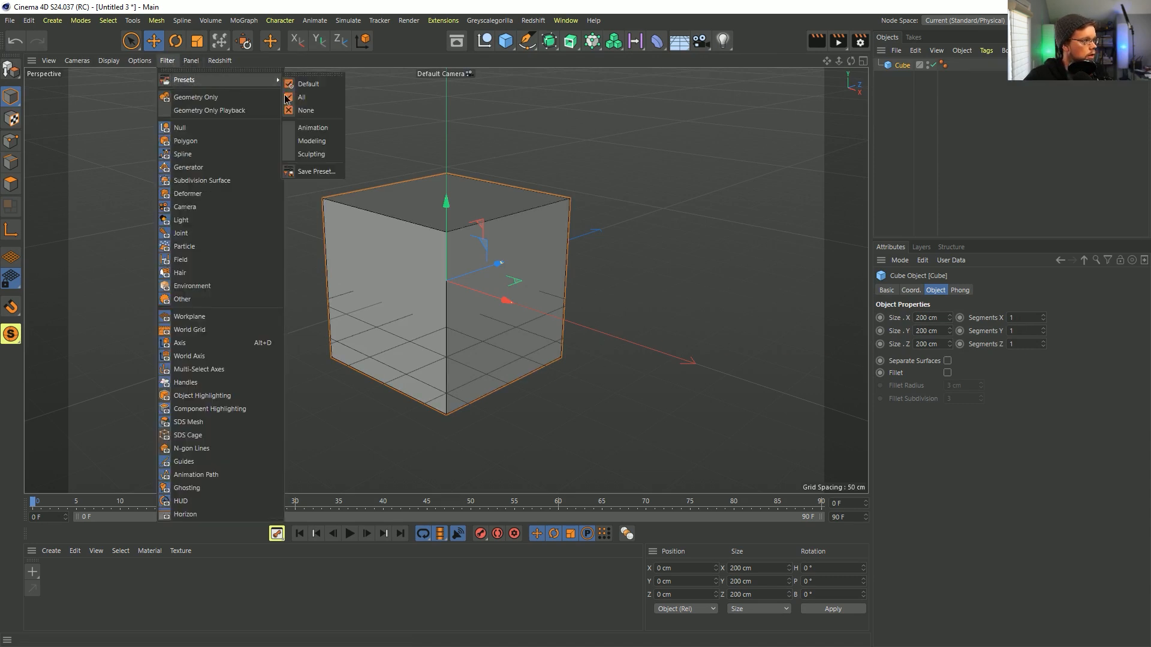
click(313, 128)
Set the cube's X and Z sizes to 20 cm and its Y segments to 10
click(941, 319)
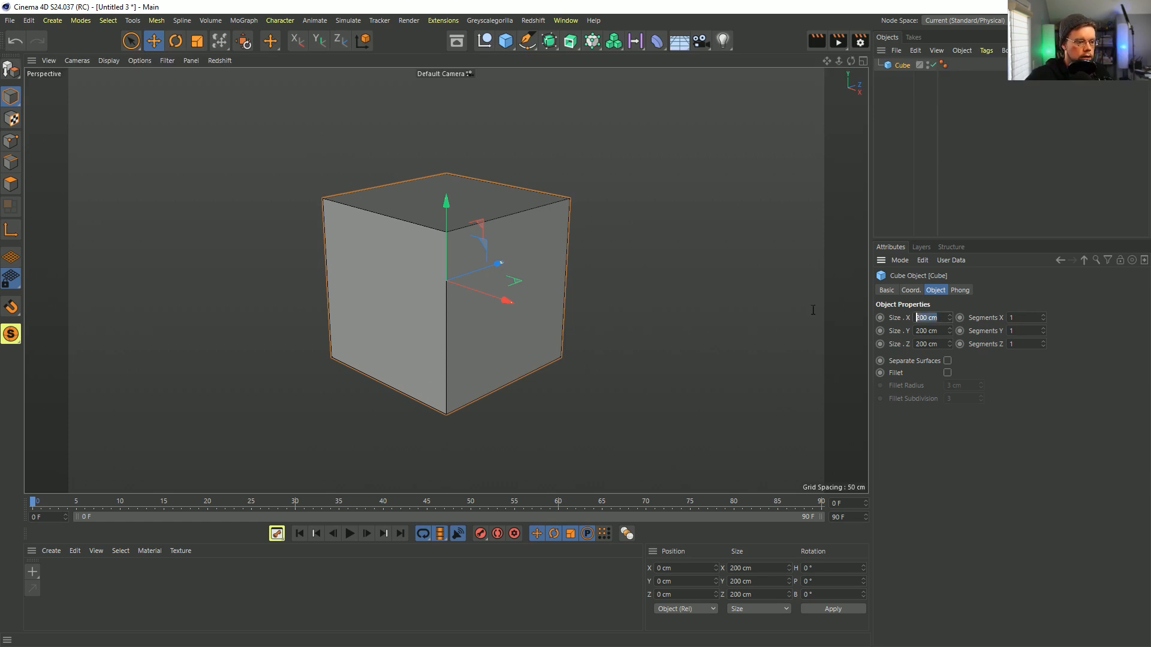
text(20)
drag(915, 344, 946, 346)
text(20)
key(Return)
text(10)
key(Return)
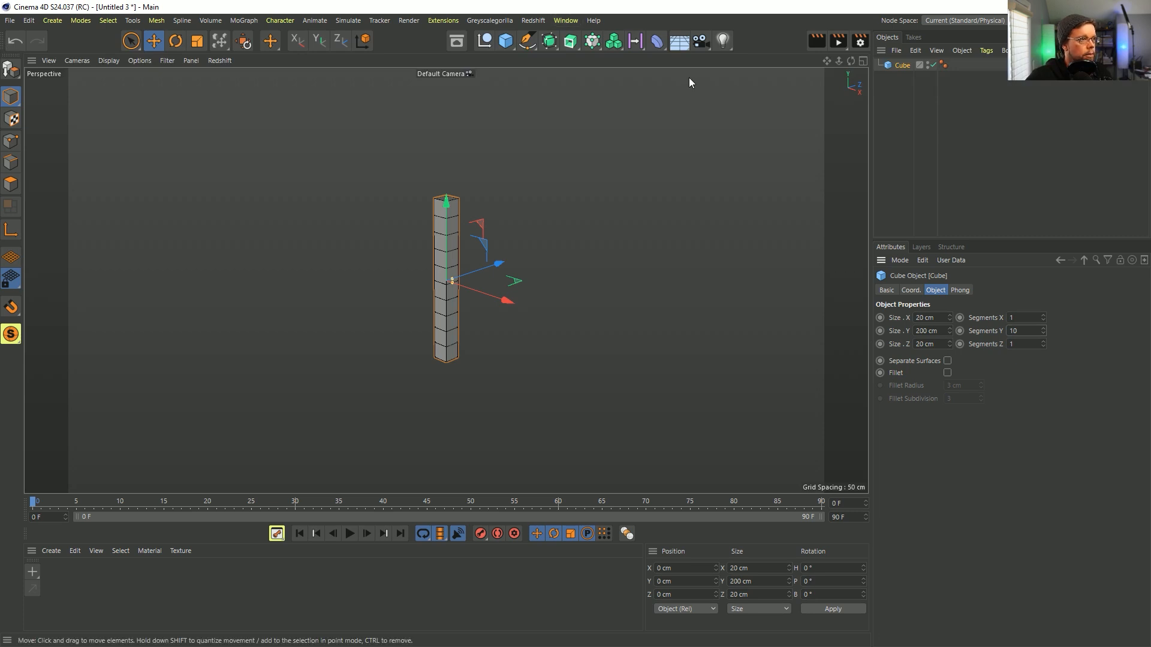
Add a Bend deformer as a child of the cube and fit it to its parent
click(655, 45)
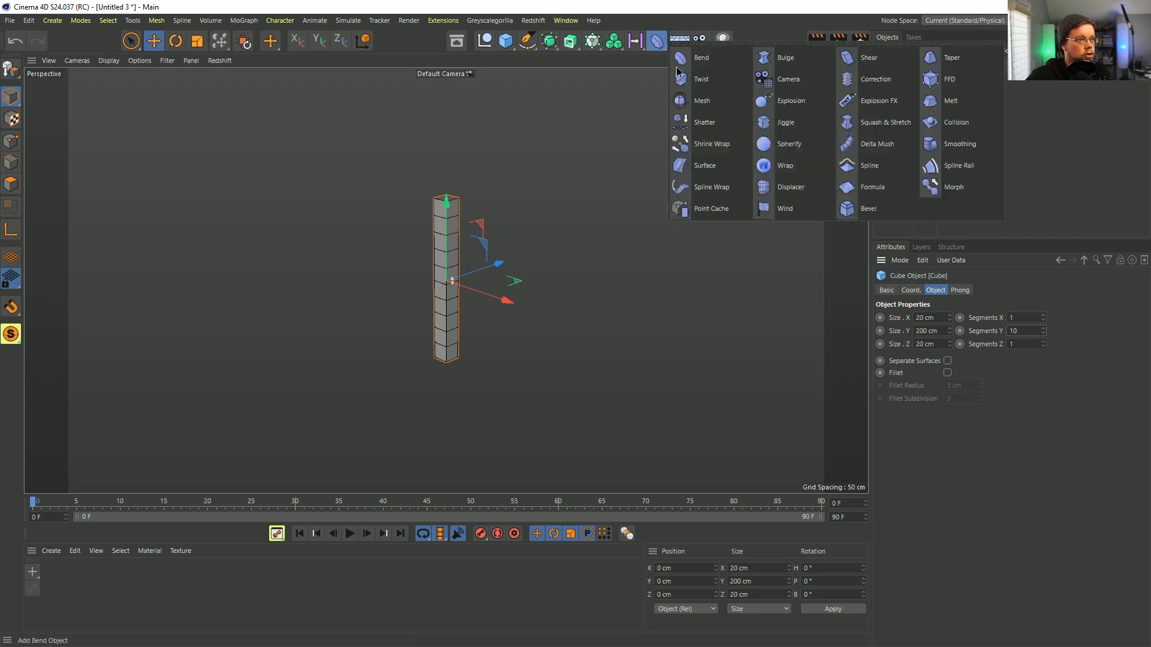
click(716, 63)
drag(902, 66, 902, 79)
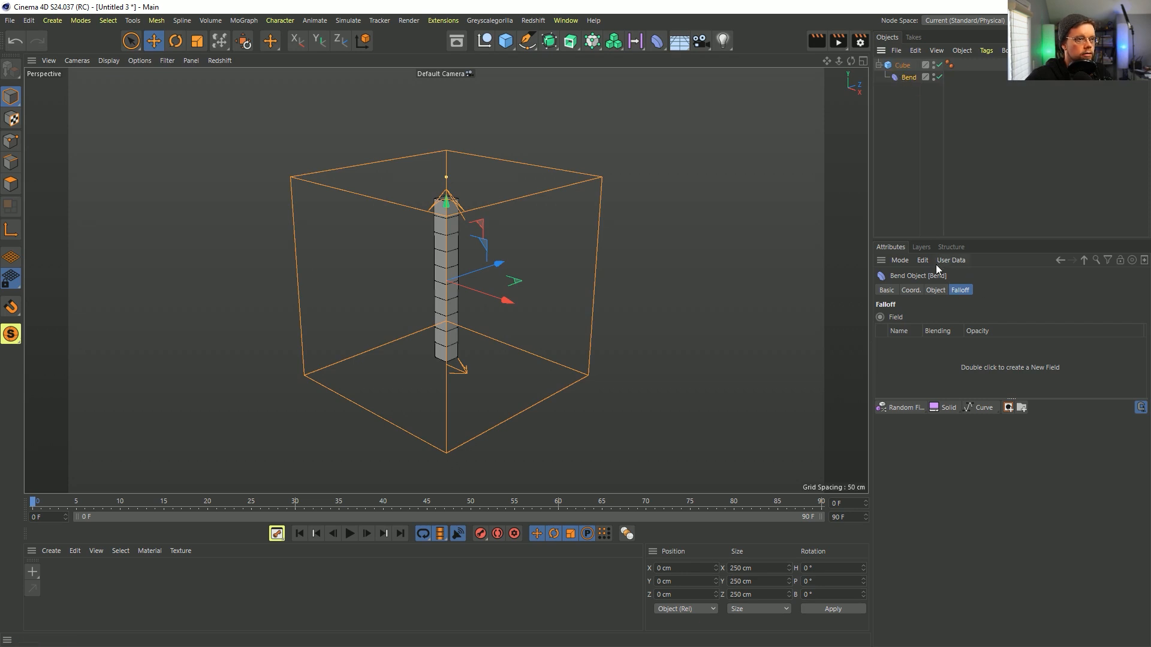
click(936, 291)
click(1099, 332)
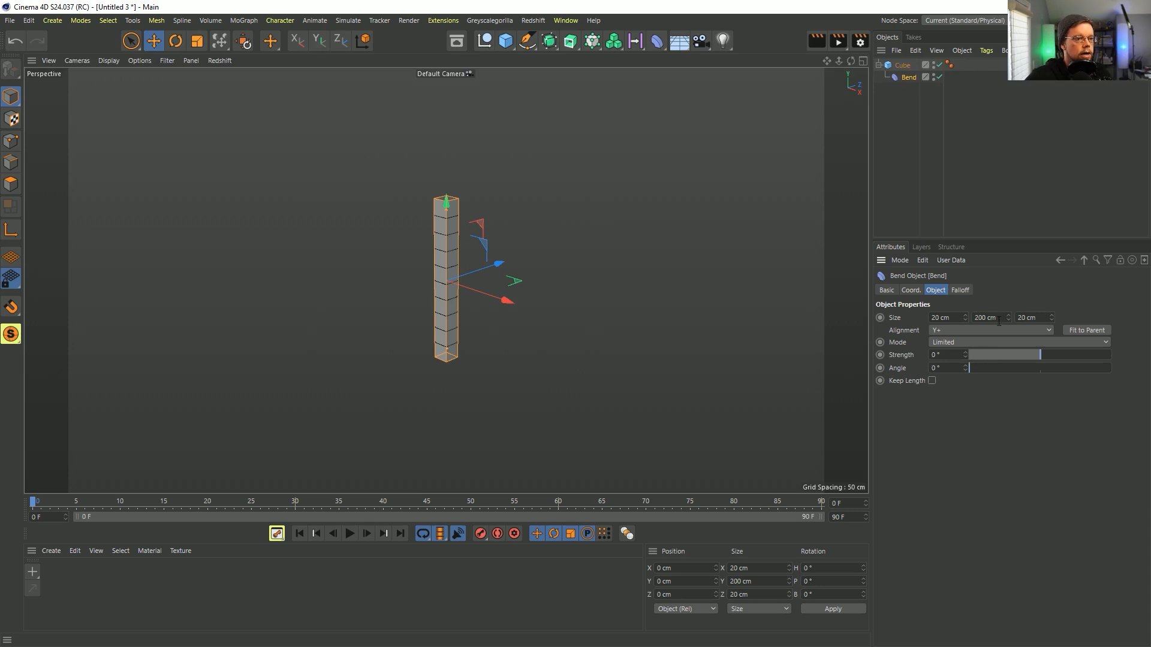
Set the Bend's height to 100 cm and its Y position to 50 cm so it covers the column's upper half
text(100)
key(Return)
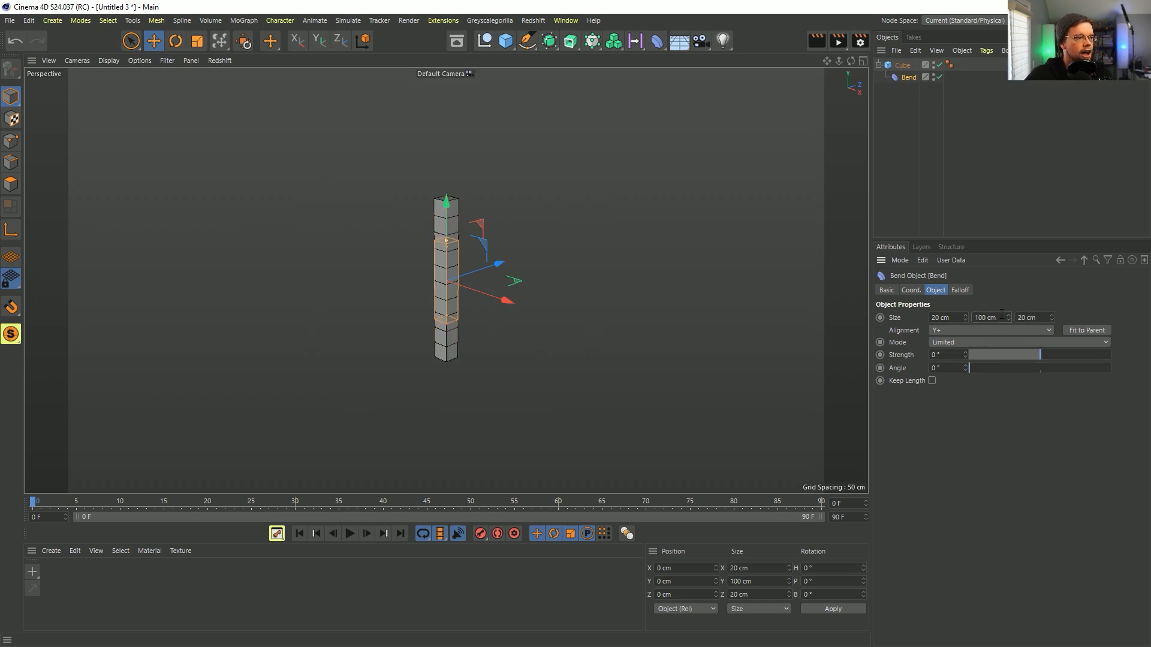
drag(446, 221, 446, 179)
drag(704, 583, 581, 558)
text(50)
key(Return)
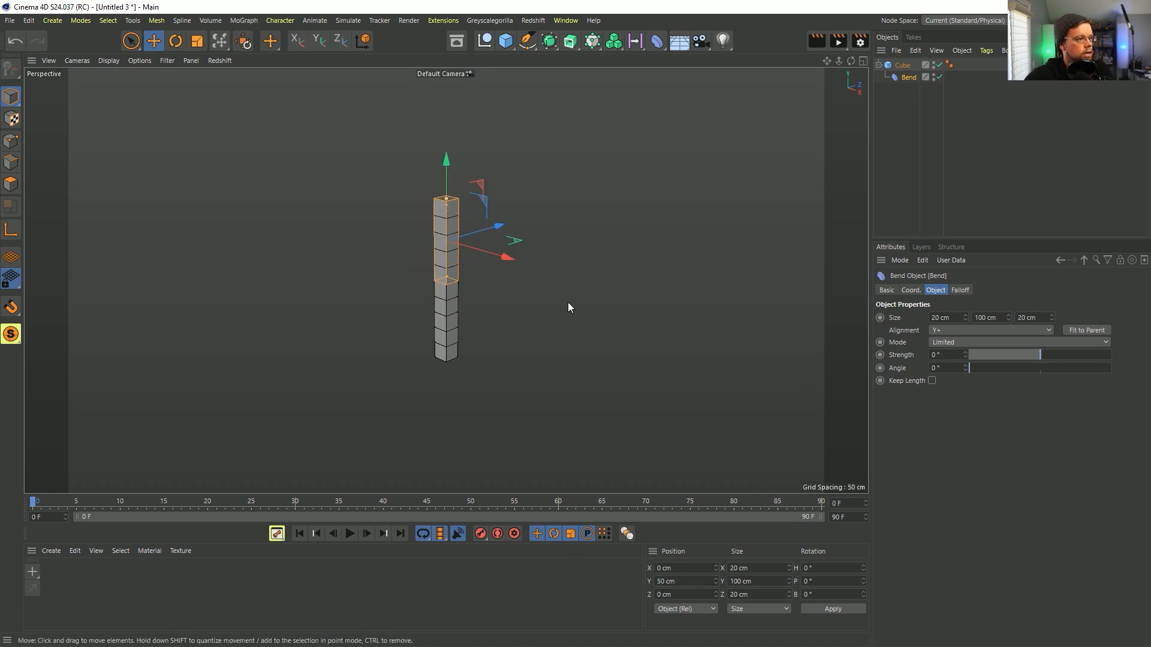
Bend the column with a strength of about 159° and set the Bend mode to Unlimited
drag(1032, 355, 1072, 355)
alt+drag(653, 334, 552, 250)
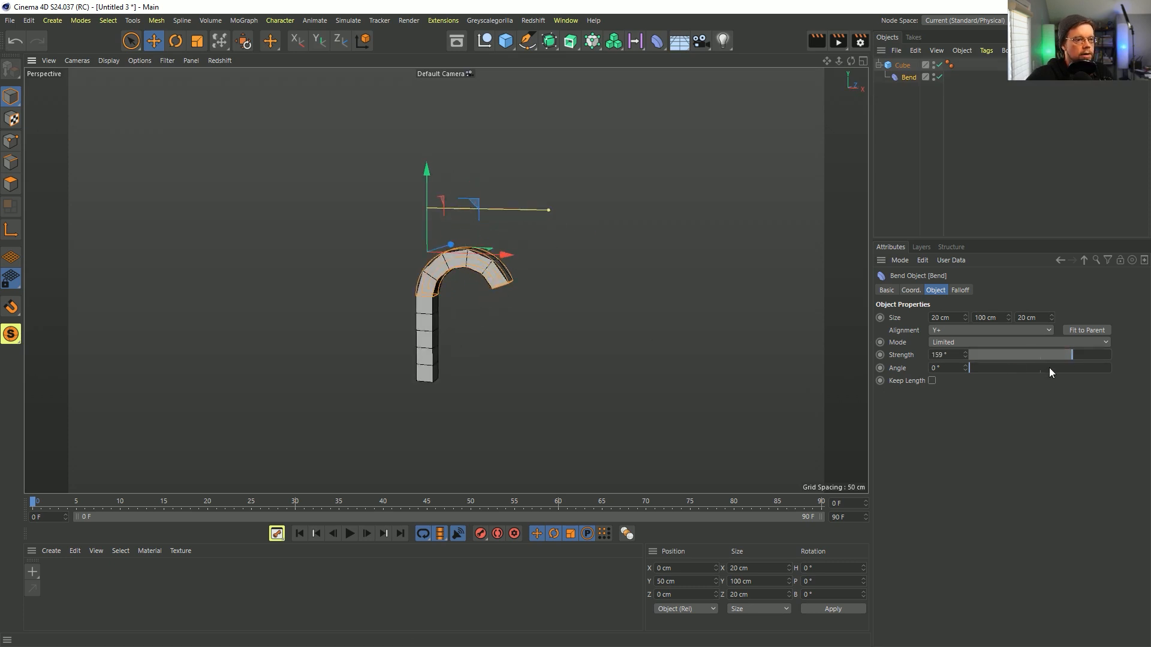
click(950, 343)
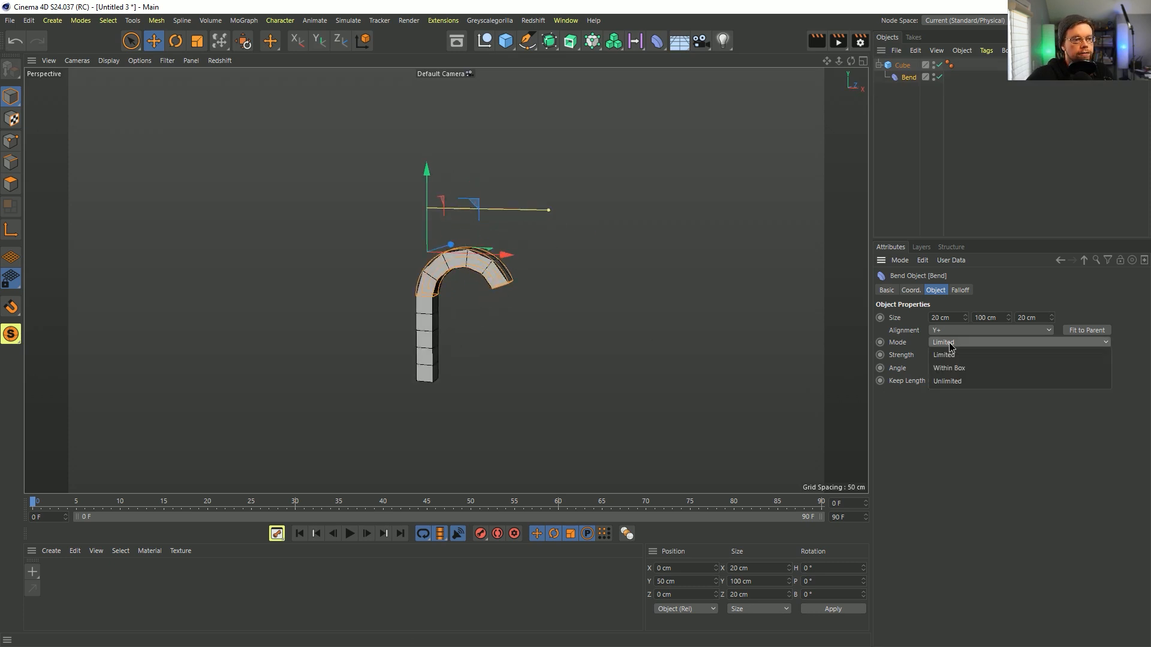
click(962, 381)
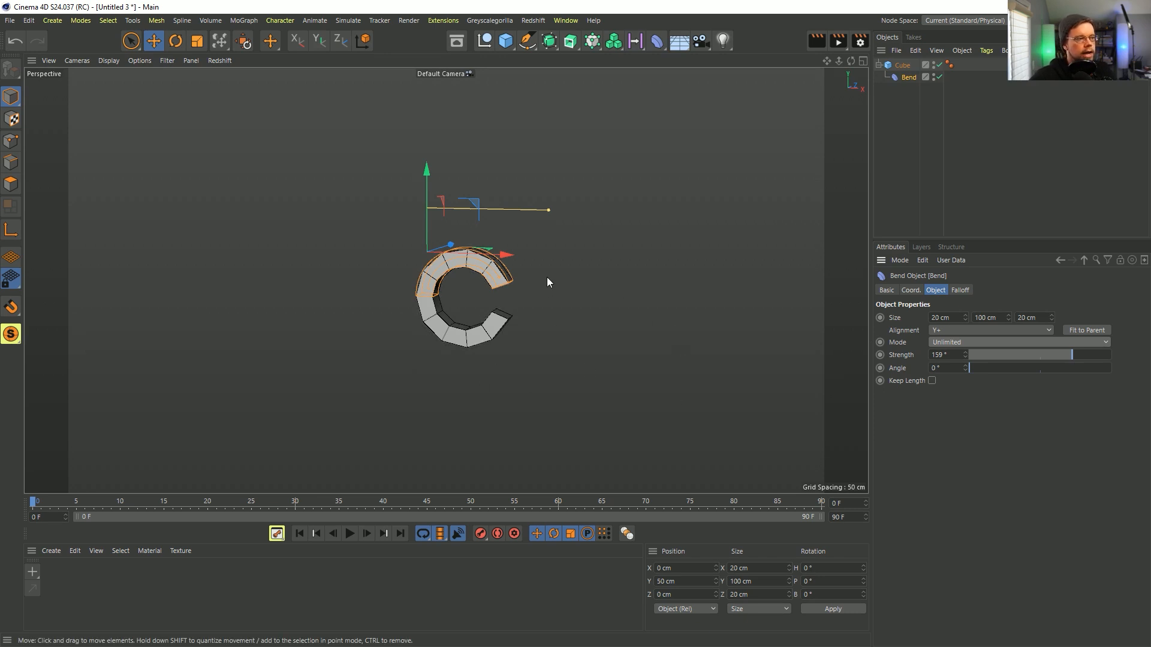
Enable Keep Length on the Bend, try other strengths and set the strength to 0°
mouse_move(1055, 354)
mouse_down()
mouse_move(974, 355)
mouse_move(1075, 360)
mouse_up()
key(ctrl+z)
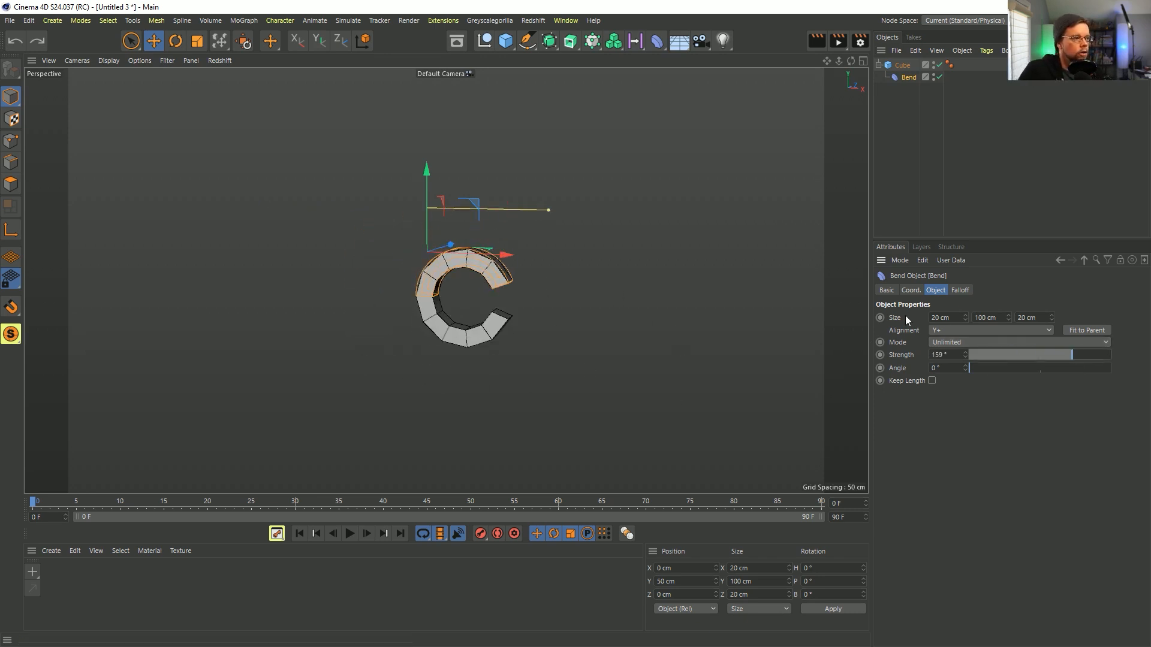
click(932, 381)
mouse_move(1037, 358)
mouse_down()
mouse_move(1012, 362)
mouse_move(1061, 354)
mouse_move(1015, 351)
mouse_up()
key(ctrl+z)
double_click(957, 355)
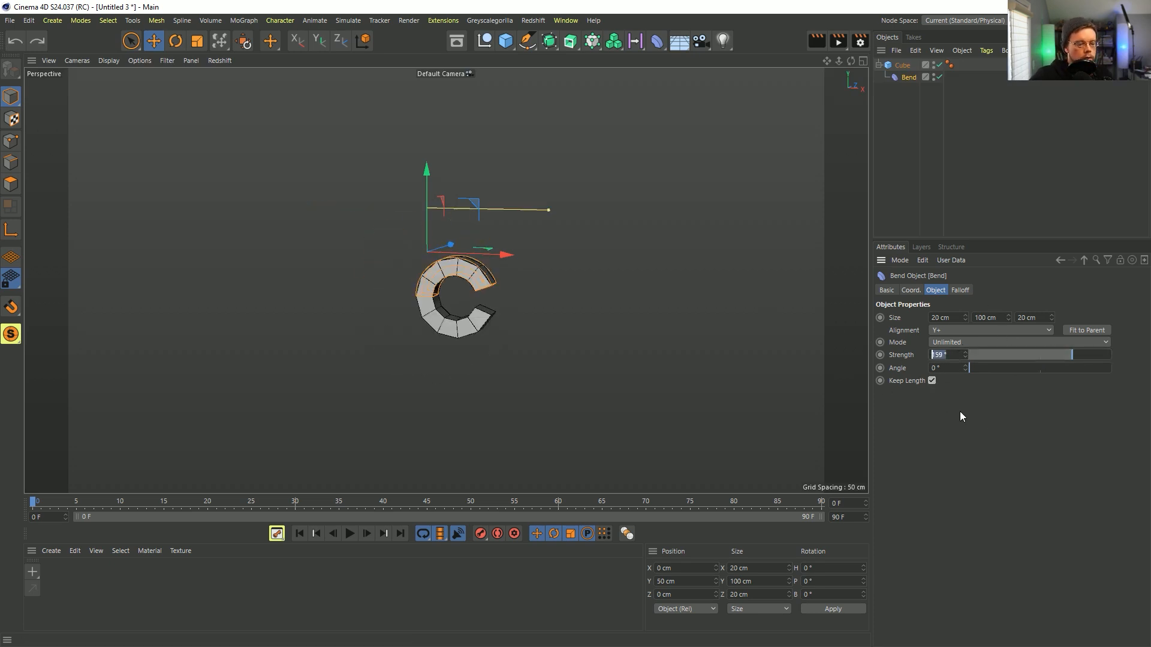
text(0)
key(Return)
Duplicate the cube together with its Bend deformer
alt+drag(445, 280, 422, 334)
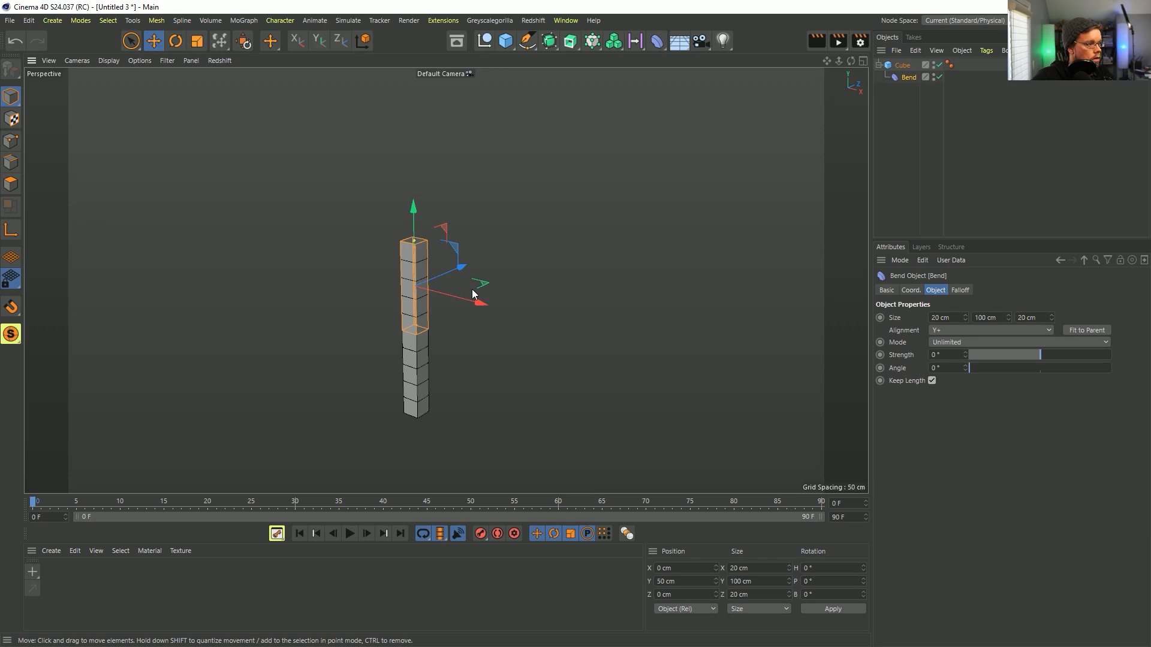
alt+drag(411, 321, 509, 252)
click(901, 65)
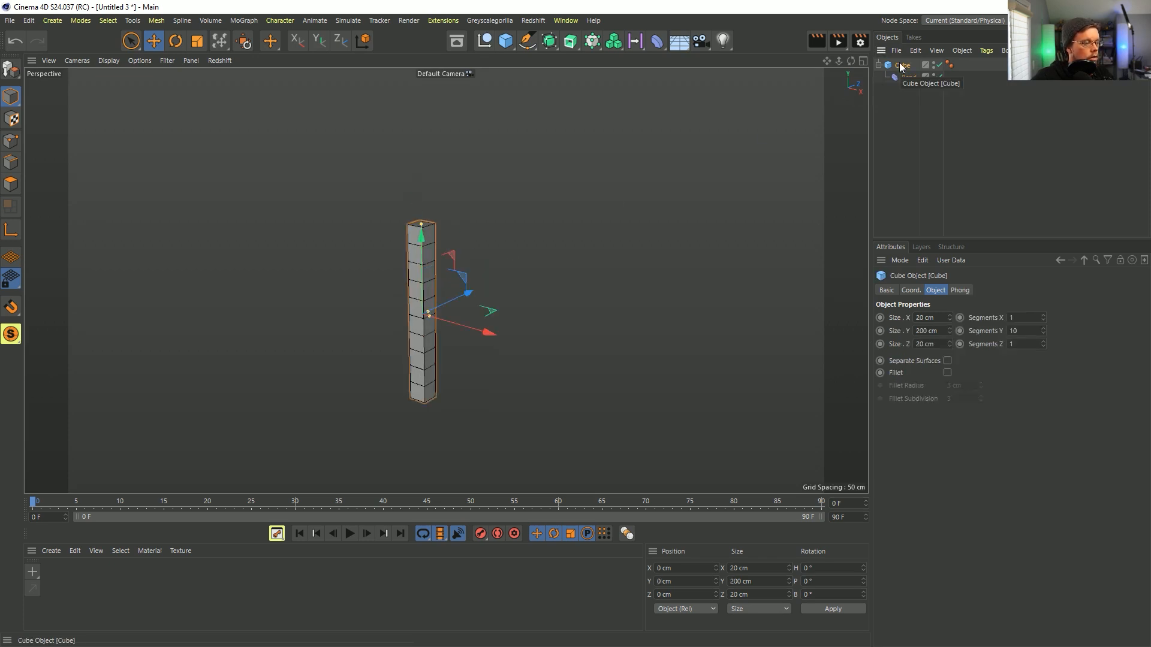
key(ctrl+c)
key(ctrl+v)
Set the strength of the copied cube's Bend to 180° to close it into a ring
click(908, 77)
drag(1034, 355, 1075, 374)
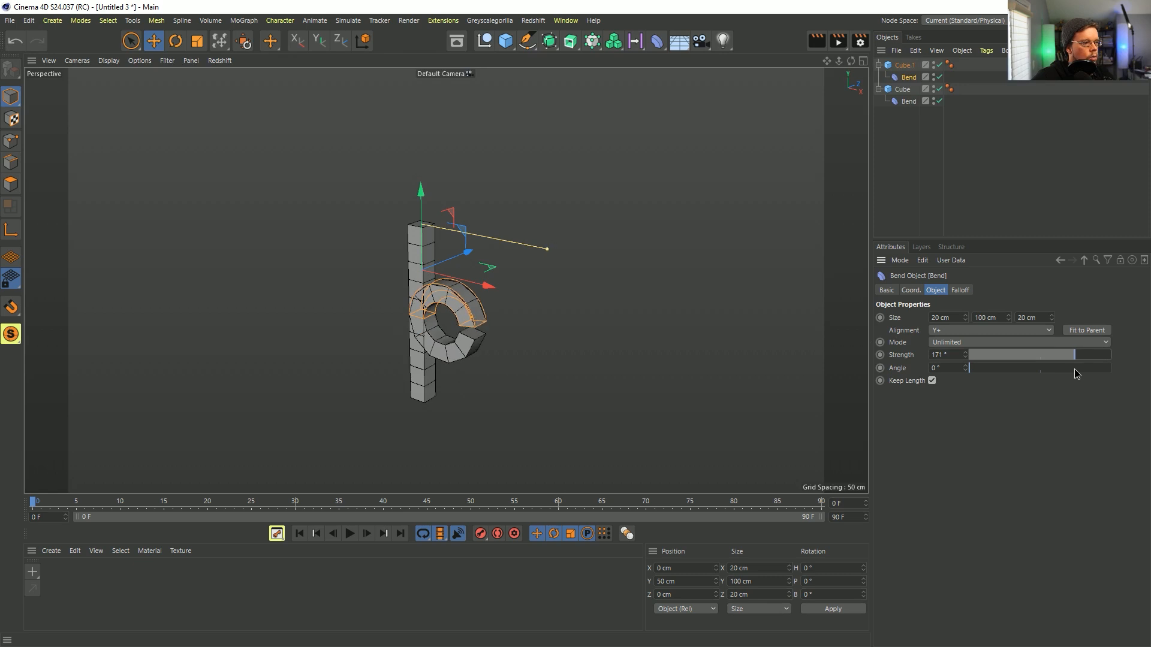
drag(946, 358, 869, 353)
text(180)
key(Return)
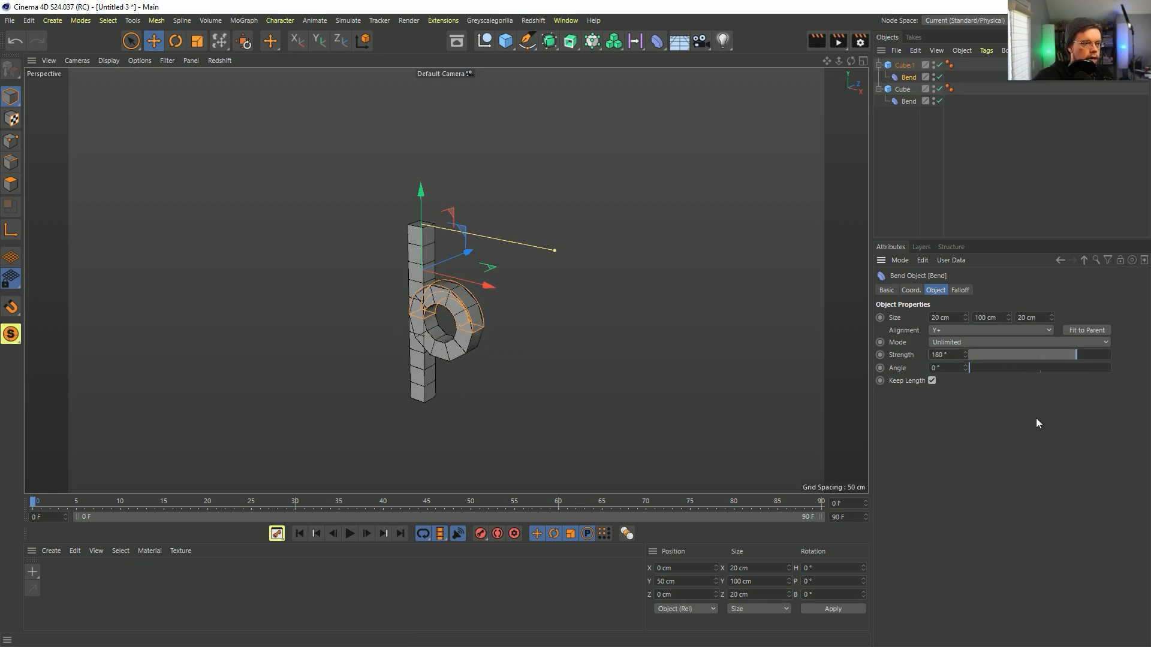
Hide the Bend deformers in the viewport, clear the selection and add a Cloner
double_click(934, 99)
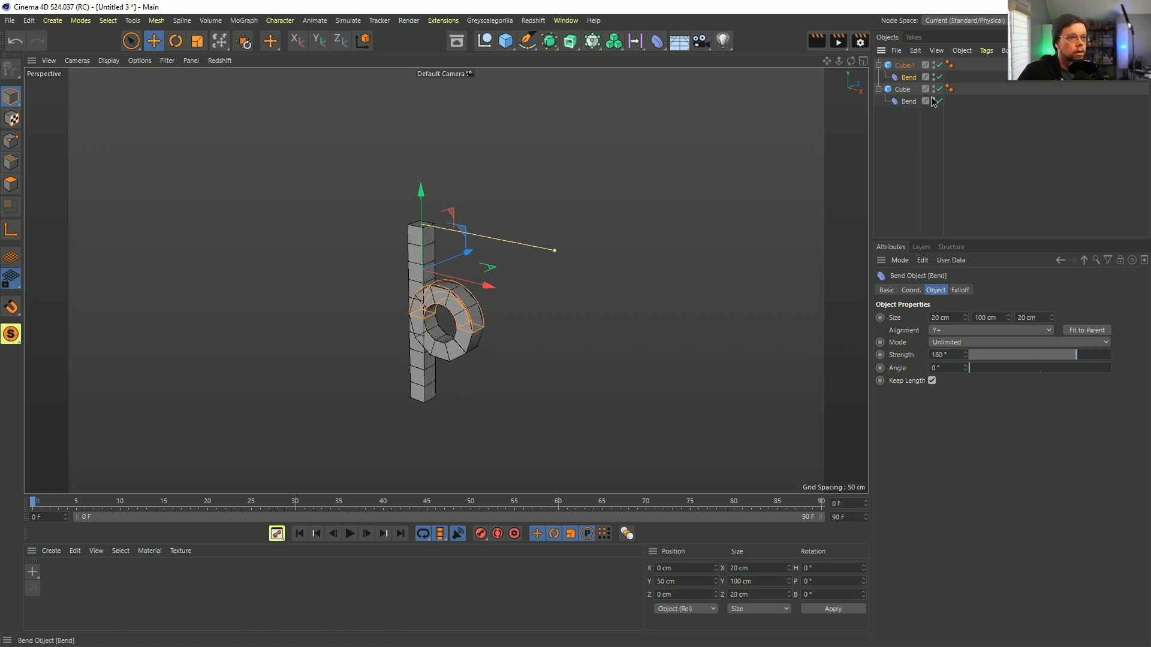
click(900, 139)
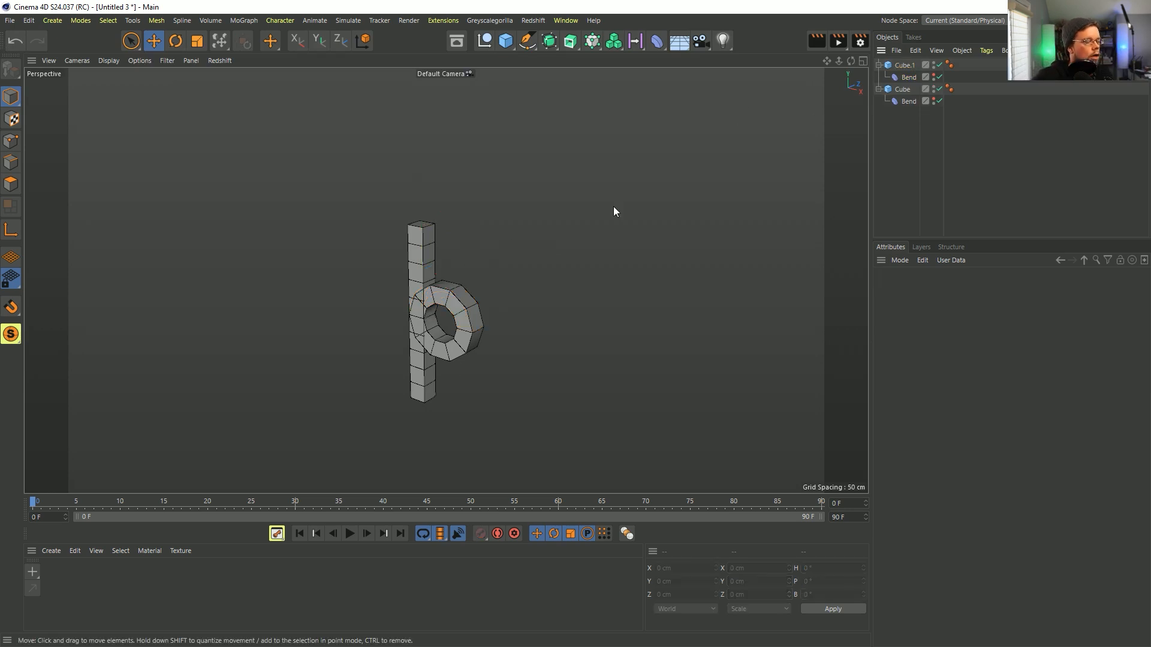
alt+drag(426, 326, 488, 293)
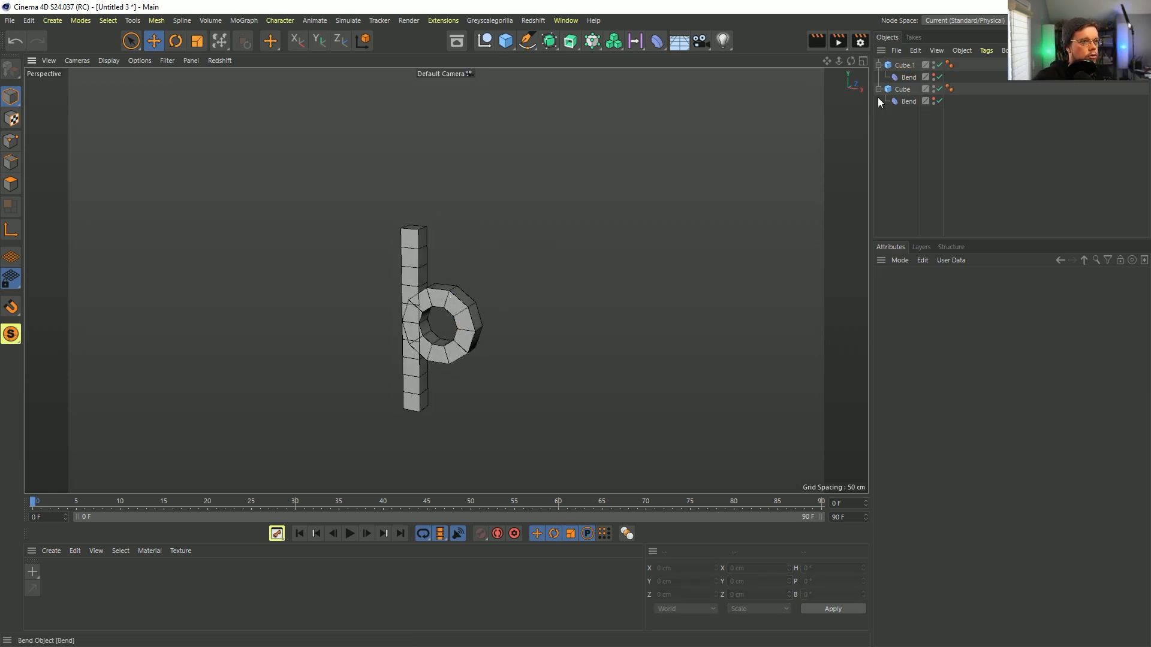
click(591, 39)
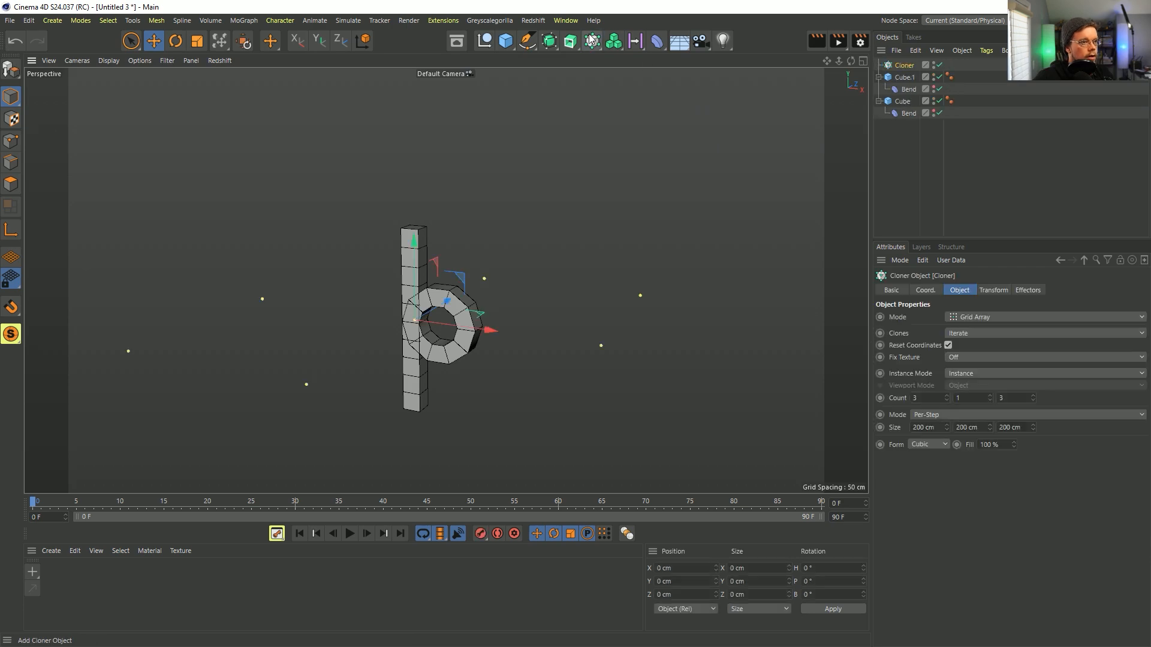
Place both the straight cube and the bent cube inside the Cloner as its children
click(904, 77)
ctrl+click(903, 103)
drag(904, 78, 905, 64)
click(904, 64)
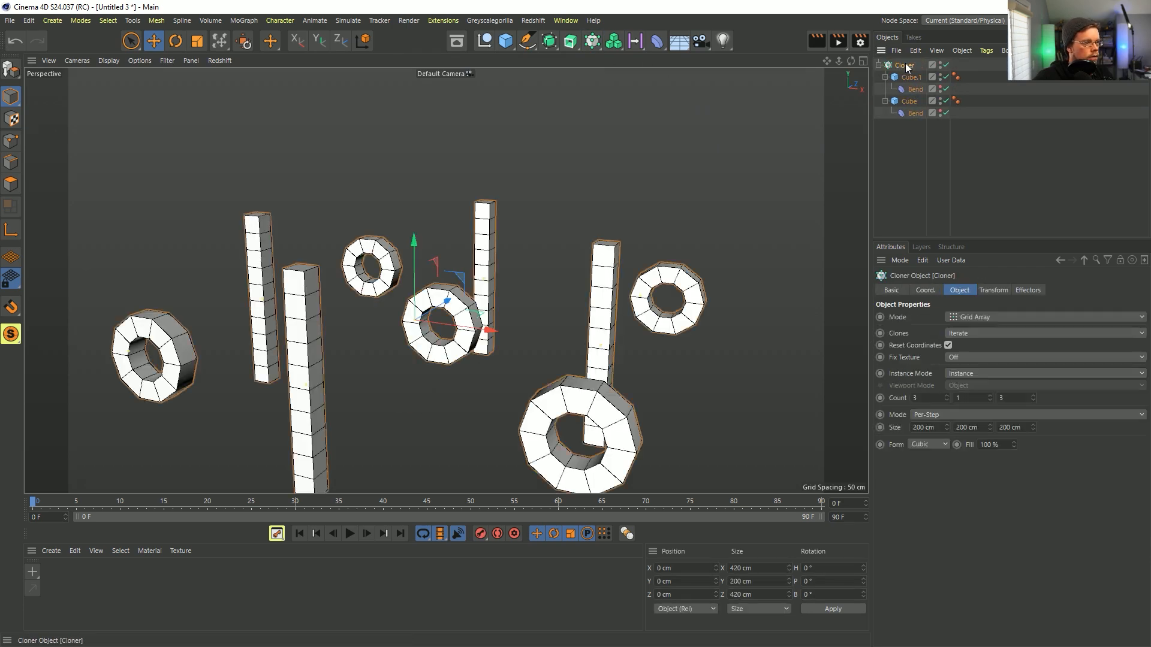
scroll(405, 330, down, 4)
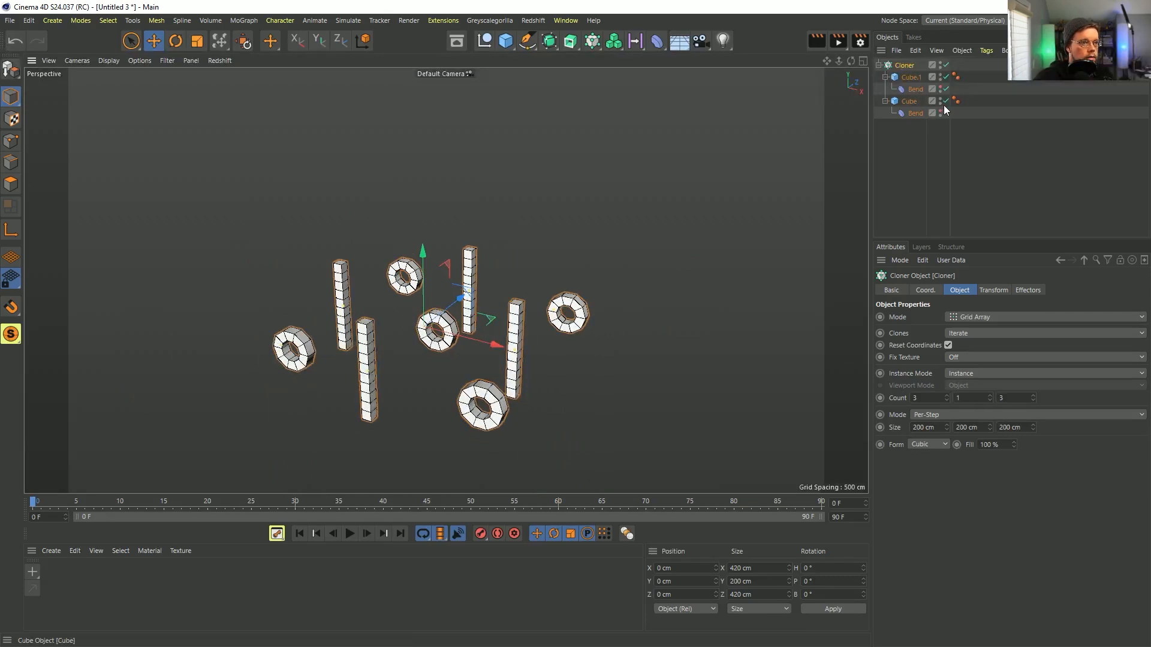
Move the bent cube out of the Cloner, keeping only the straight cube as its child
drag(910, 102, 909, 185)
key(ctrl+z)
drag(912, 78, 920, 233)
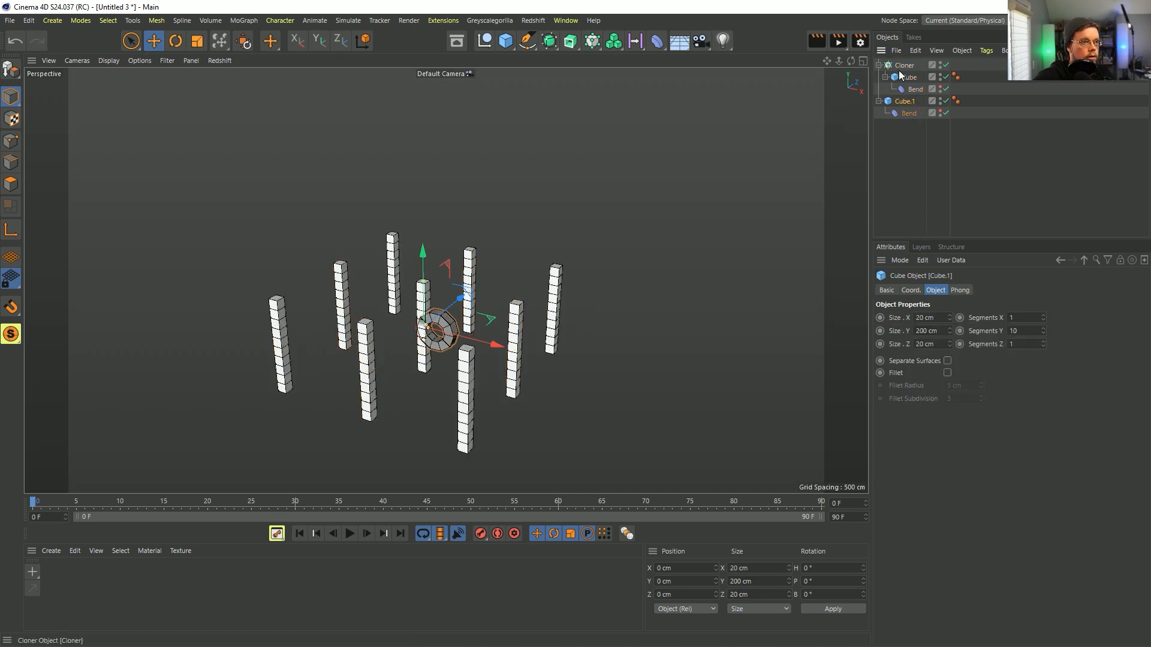
Set the Cloner's grid count to 6 clones along X and 6 along Z
click(927, 398)
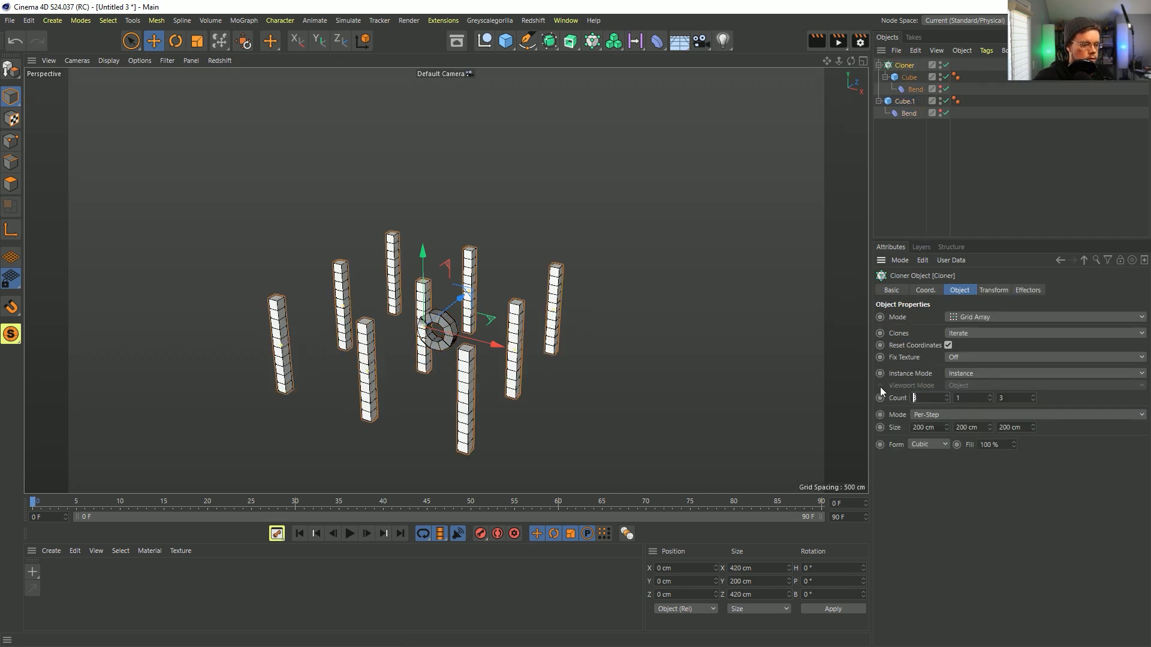
text(6)
key(Tab)
key(Tab)
text(6)
key(Return)
Set the Cloner's per-step grid size to 50 cm in X and 50 cm in Z
click(926, 428)
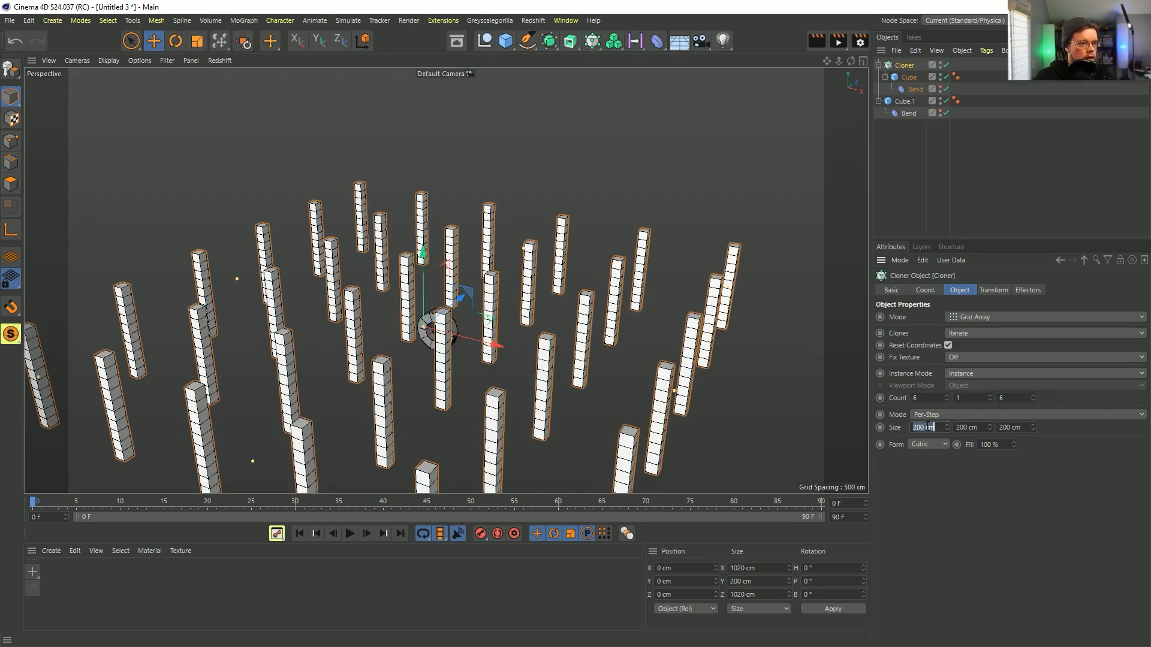
text(50)
key(Tab)
key(Tab)
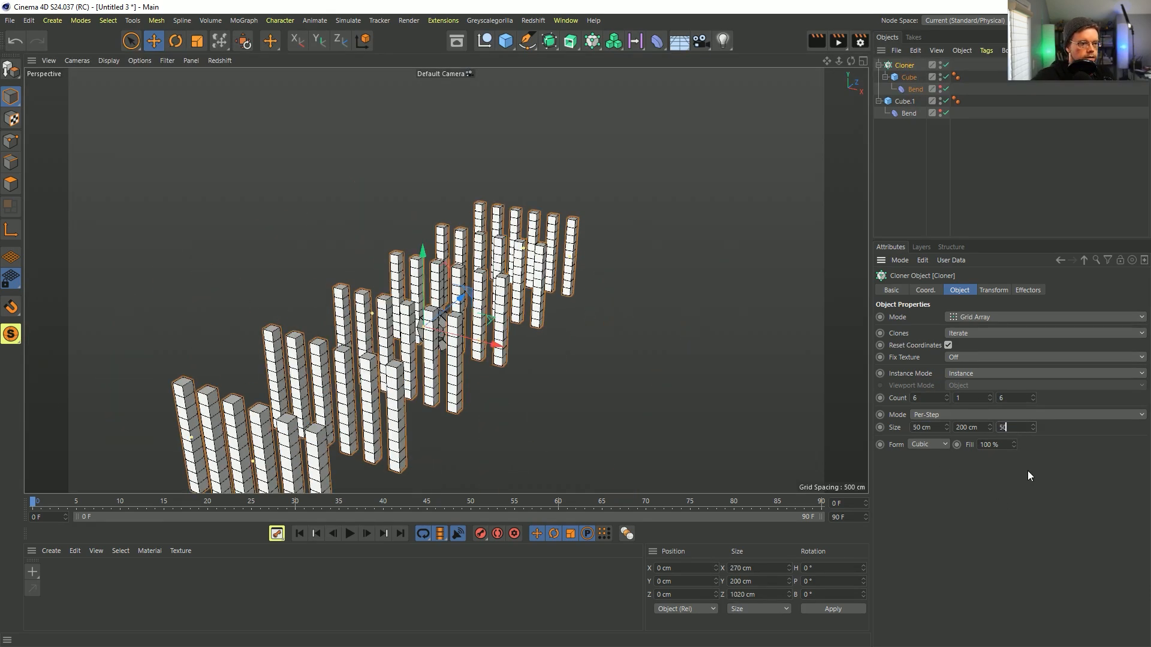
text(50)
key(Return)
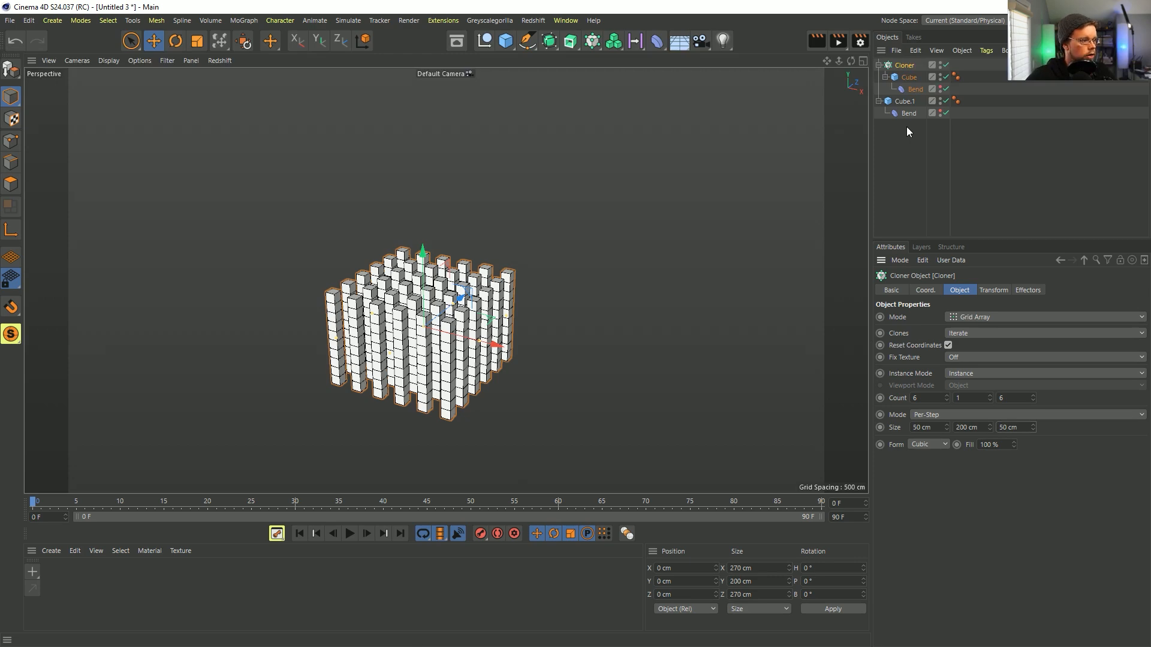
Select both the straight and the bent cube and give them Rigid Body simulation tags
click(904, 101)
ctrl+click(911, 78)
right_click(910, 67)
click(901, 79)
click(901, 77)
ctrl+click(900, 101)
right_click(910, 81)
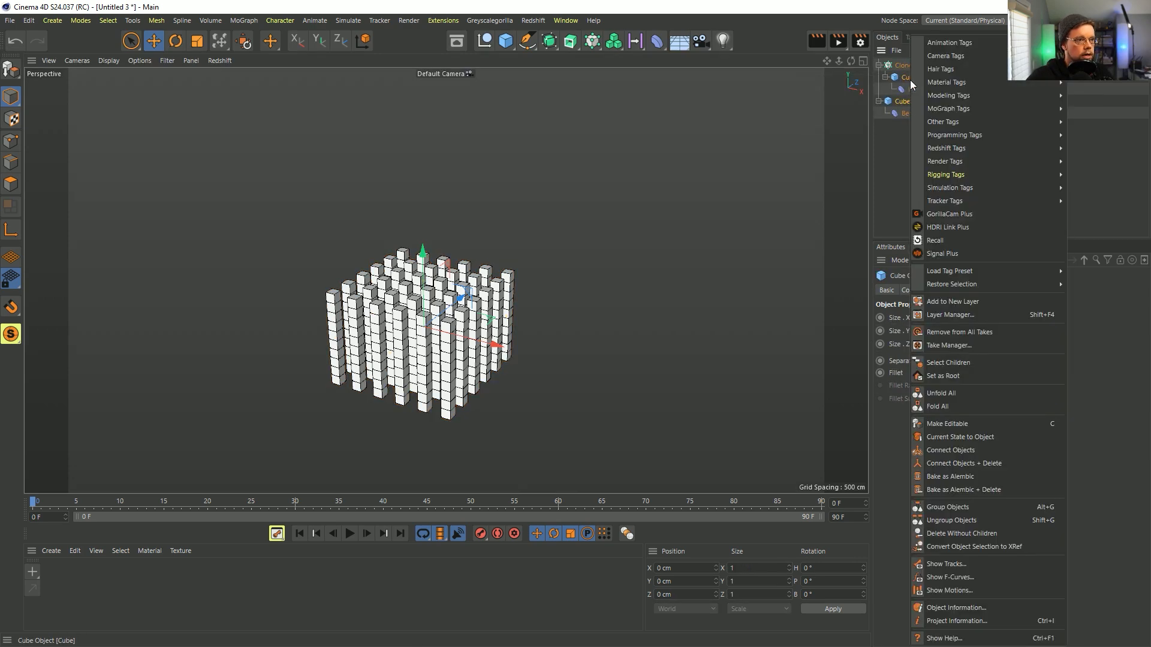
mouse_move(955, 188)
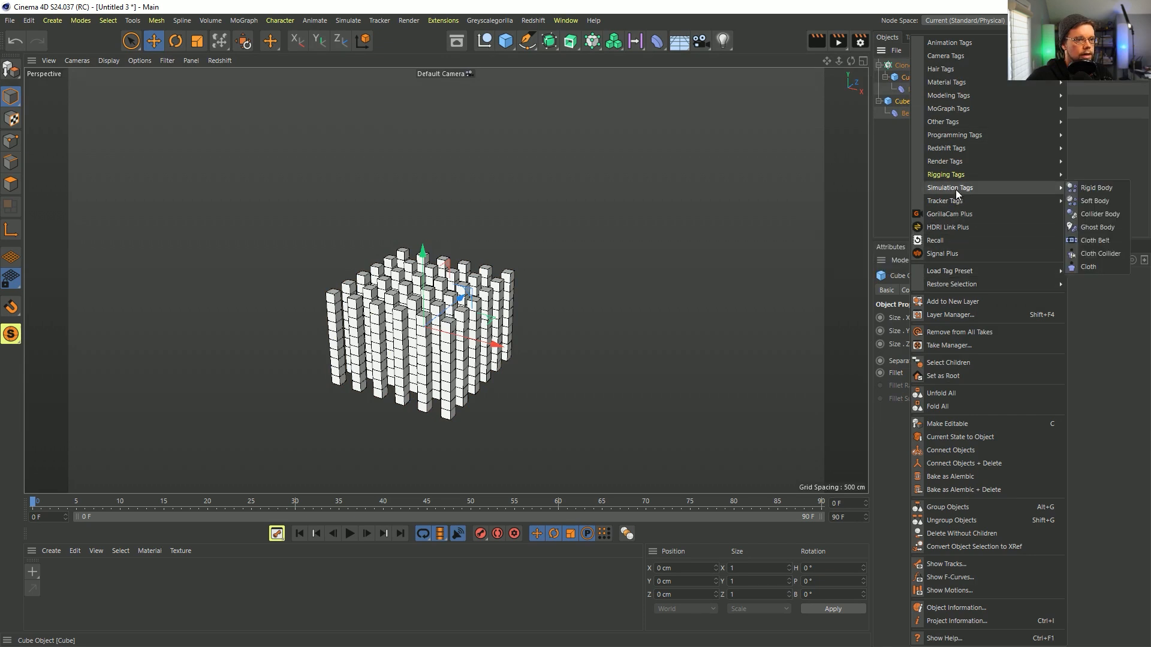
click(1086, 192)
Set the gravity to 0 cm in the project's general Dynamics settings
click(992, 201)
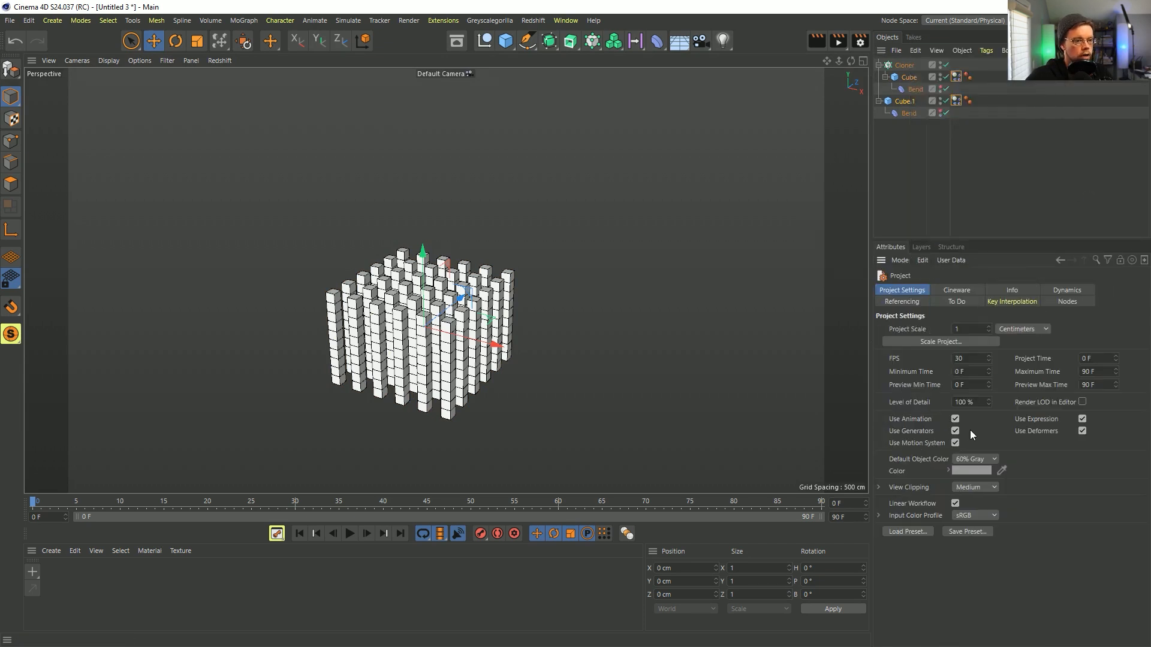
click(1054, 290)
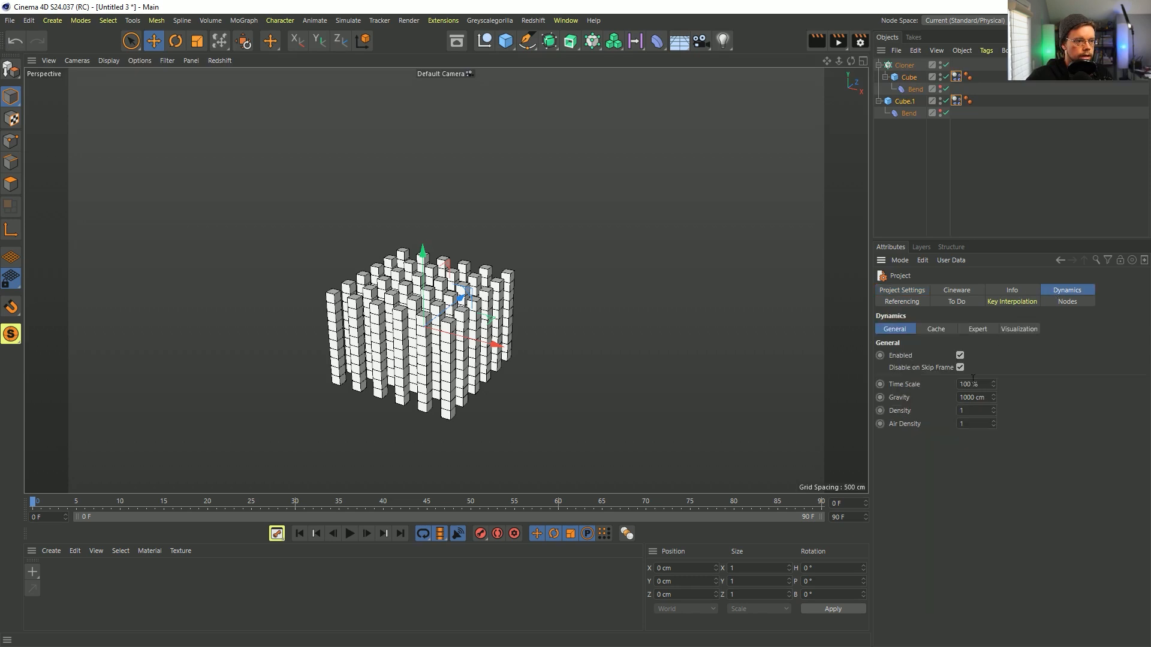
click(976, 397)
text(0)
key(Return)
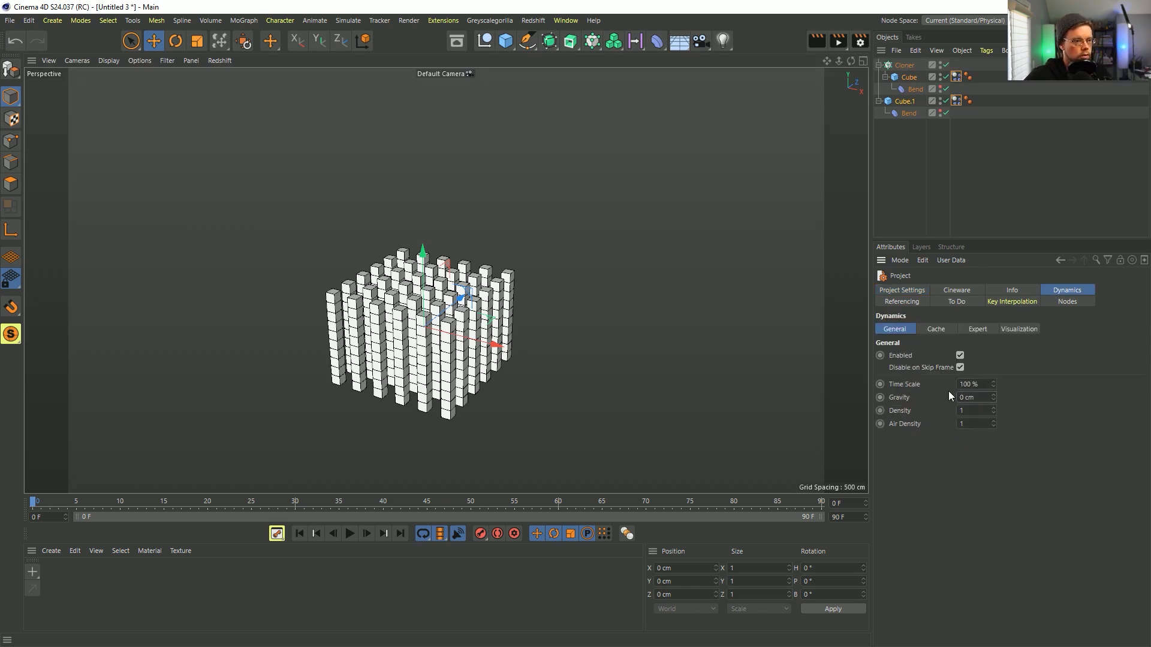
Set Follow Position and Follow Rotation to 5 on both Dynamics Body tags and play the simulation
drag(957, 124, 958, 126)
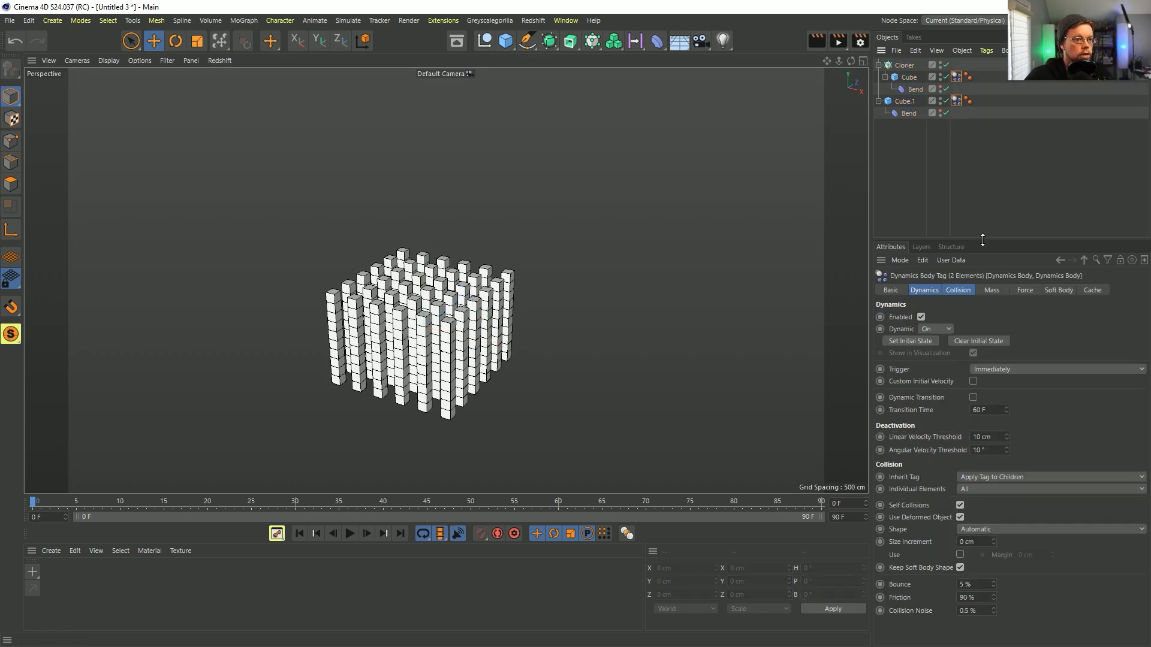
click(992, 290)
click(1052, 291)
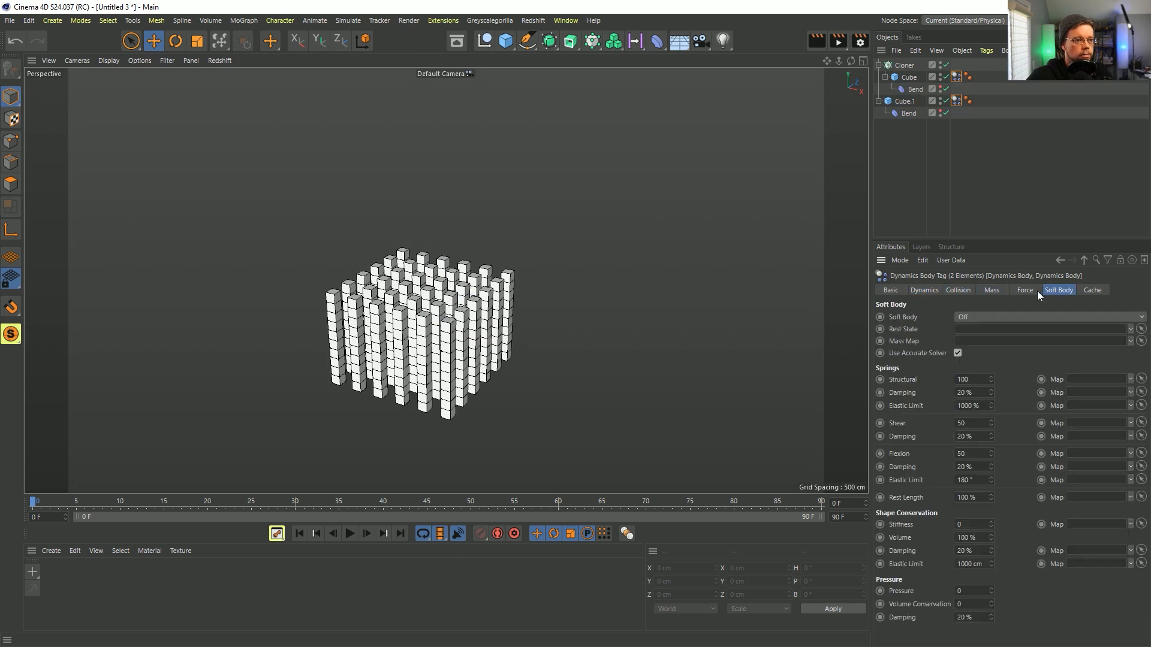
click(1023, 292)
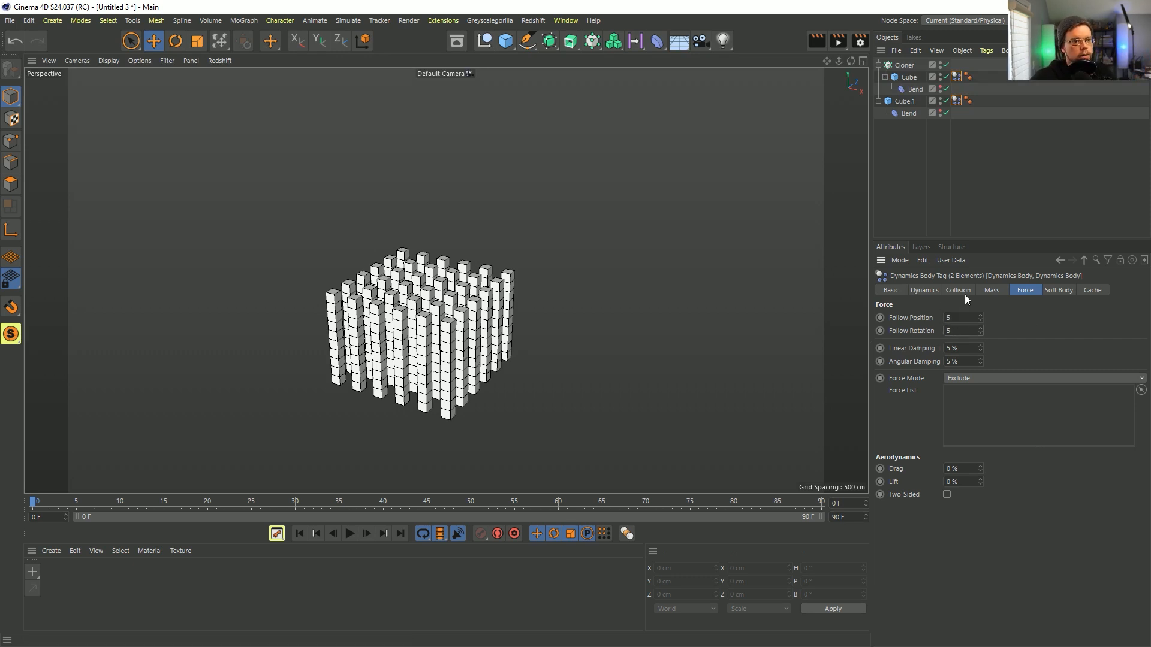
click(349, 533)
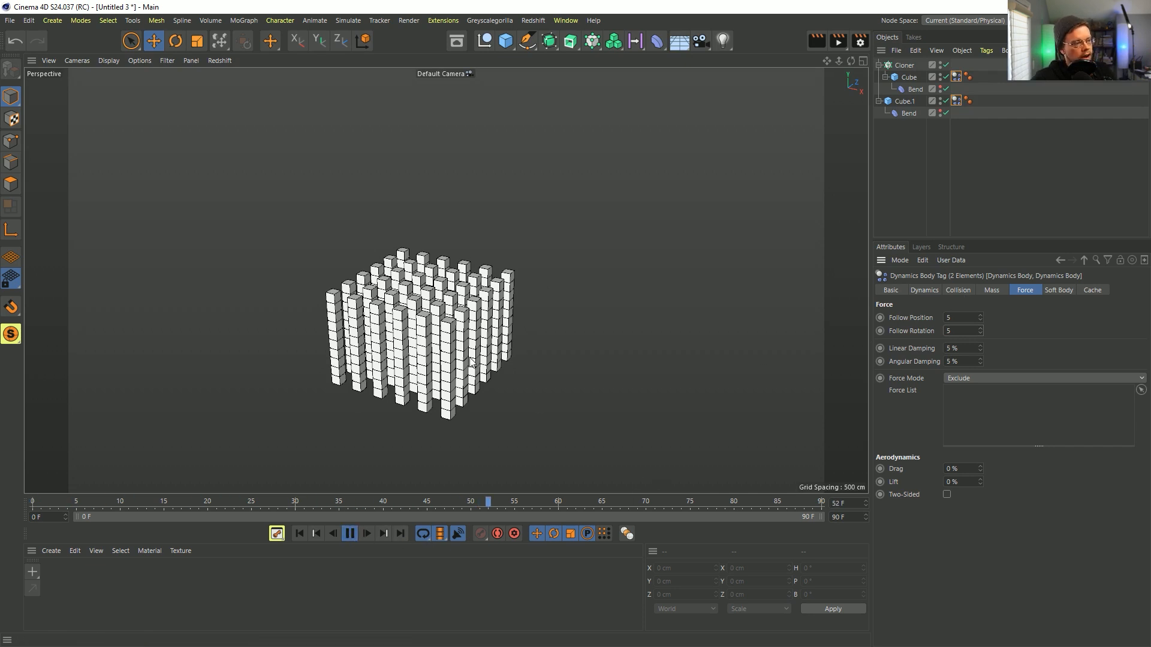
click(307, 533)
Move the bent cube back into the Cloner above the straight cube and play the mixed-clone simulation
click(902, 101)
drag(902, 101, 905, 72)
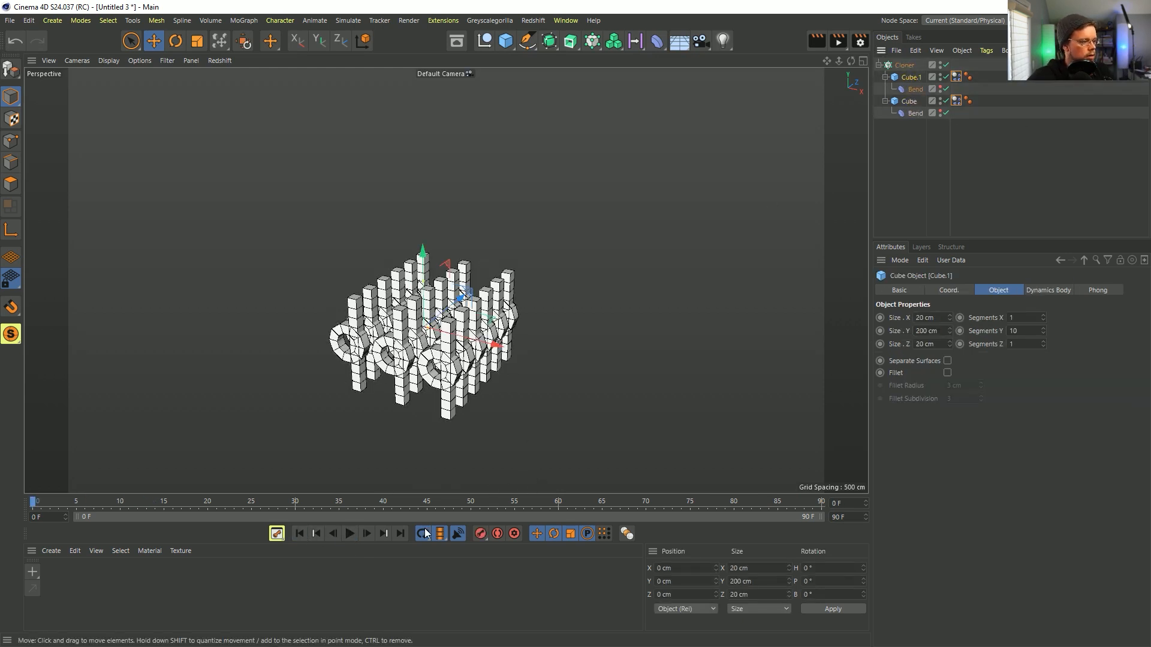
click(350, 533)
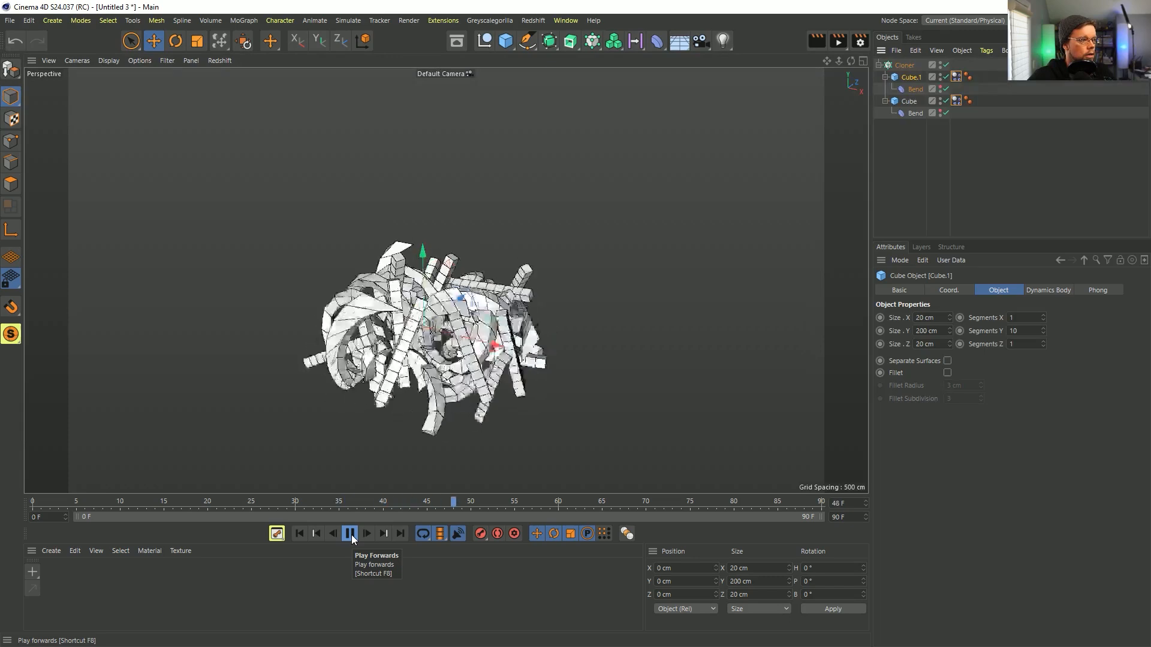
click(350, 533)
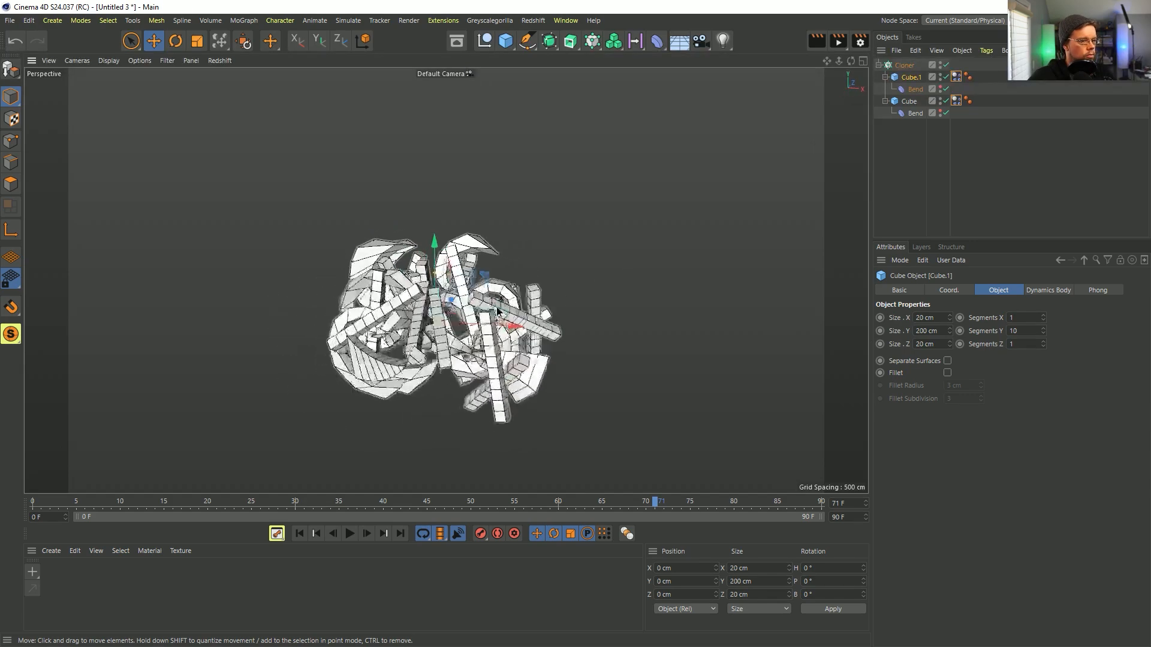
Take the straight cube out of the Cloner, disable it with its Bend, and inspect the bent clones
click(908, 101)
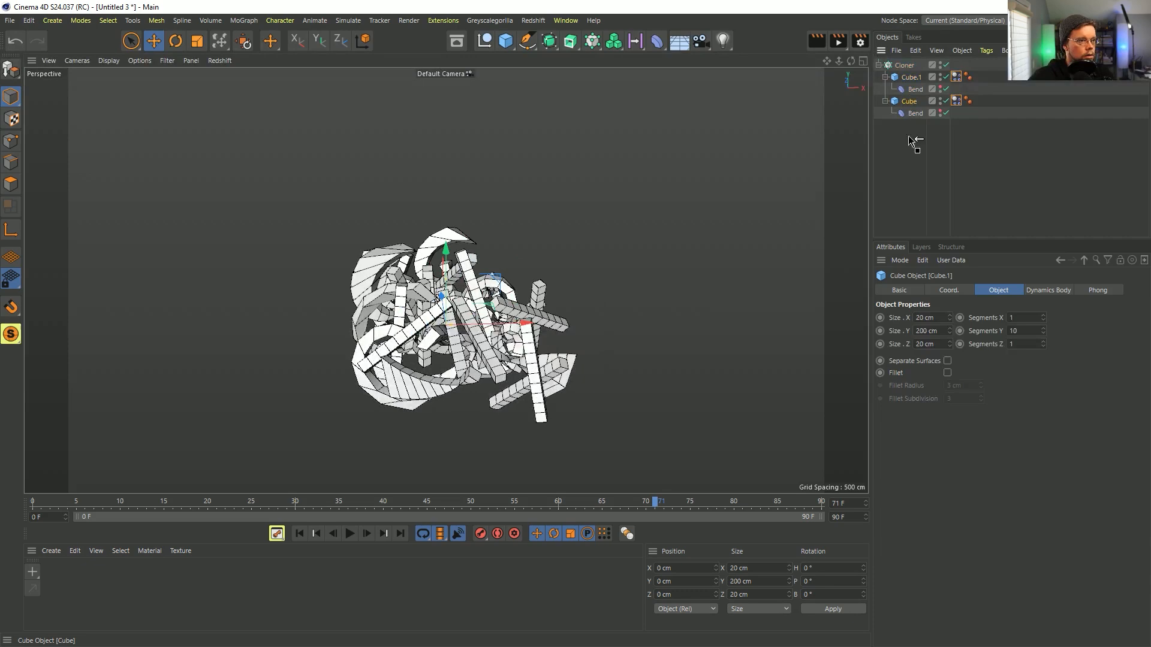
mouse_move(549, 314)
alt+mouse_down()
mouse_move(406, 316)
mouse_move(364, 265)
mouse_move(293, 313)
mouse_move(455, 282)
alt+mouse_up()
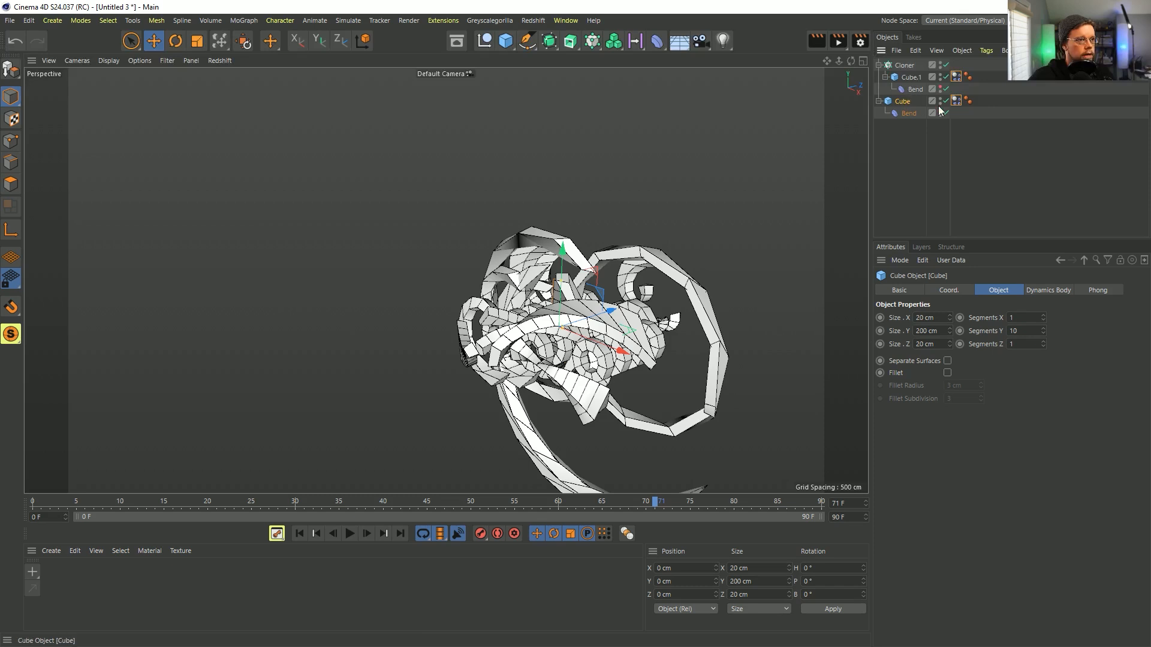
click(945, 112)
click(915, 89)
click(908, 77)
mouse_move(610, 326)
alt+mouse_down()
mouse_move(573, 328)
mouse_move(694, 311)
mouse_move(625, 404)
mouse_move(600, 353)
alt+mouse_up()
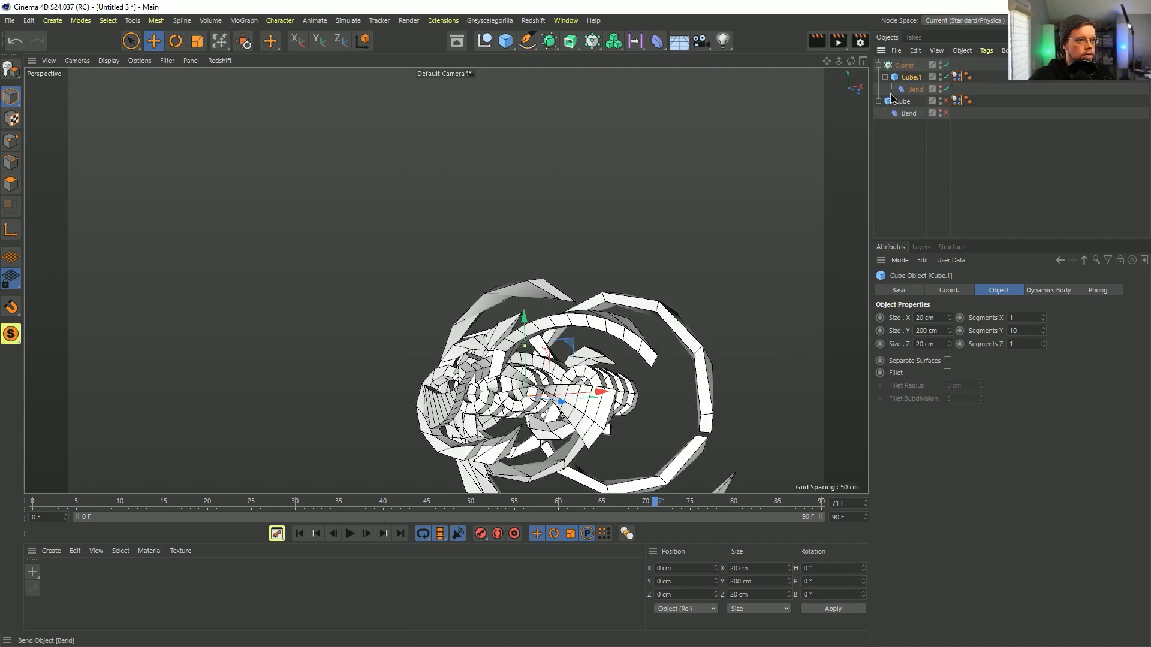
click(912, 89)
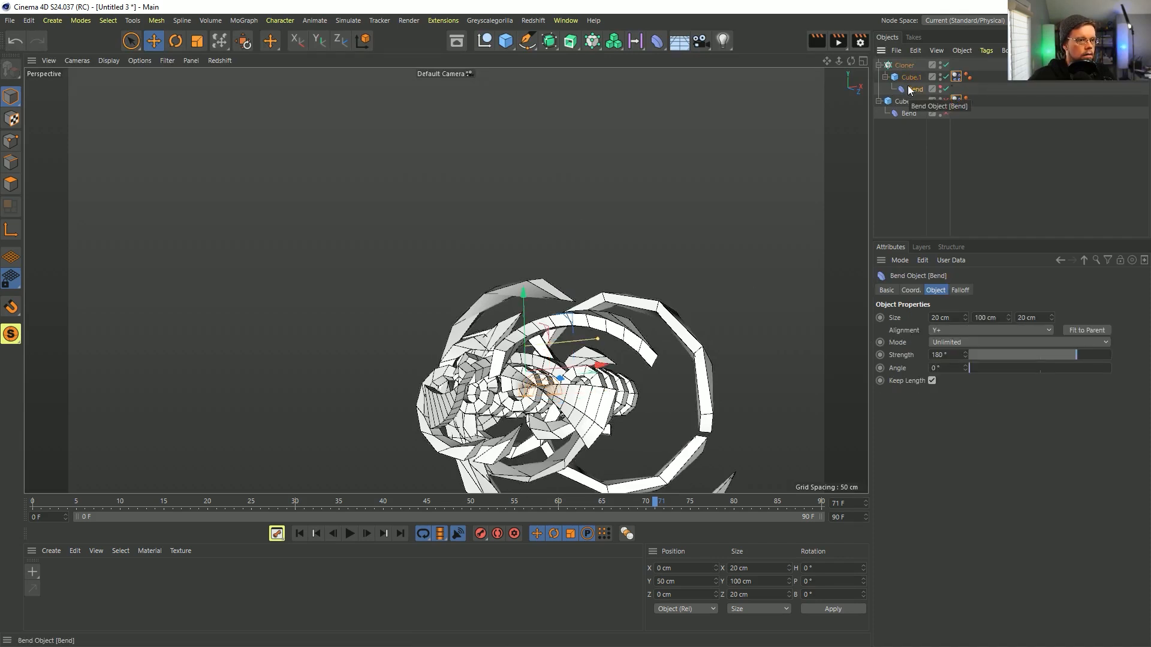
alt+drag(858, 124, 854, 135)
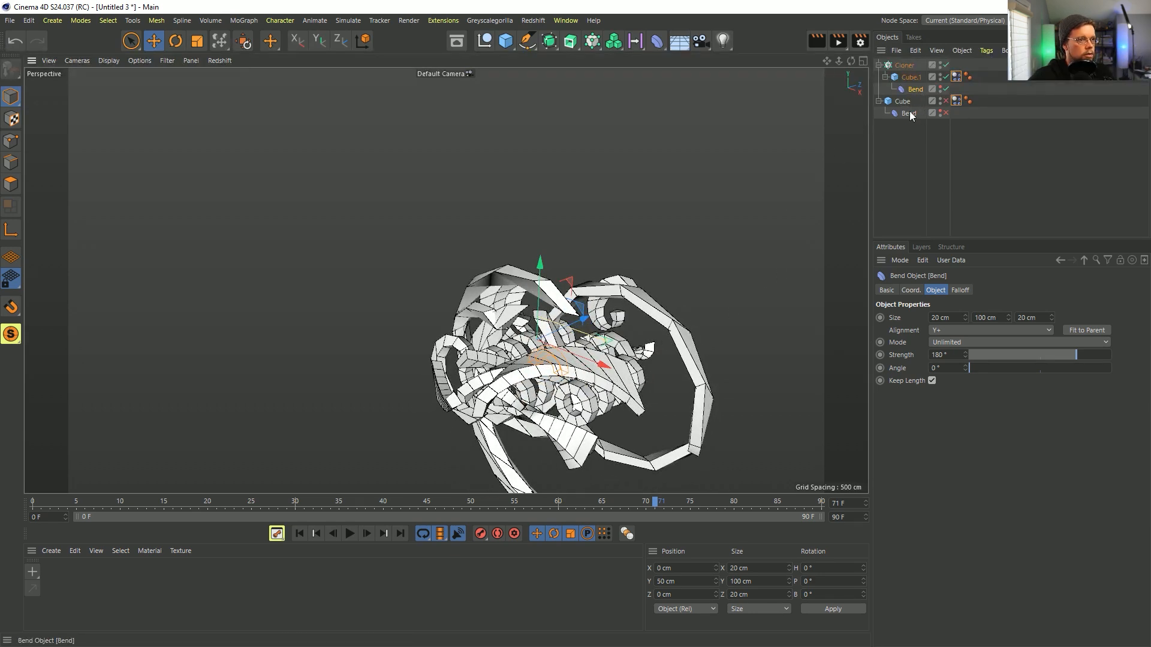
Wrap the bent cube in a Connect object and move its Dynamics Body tag onto the Connect
click(903, 77)
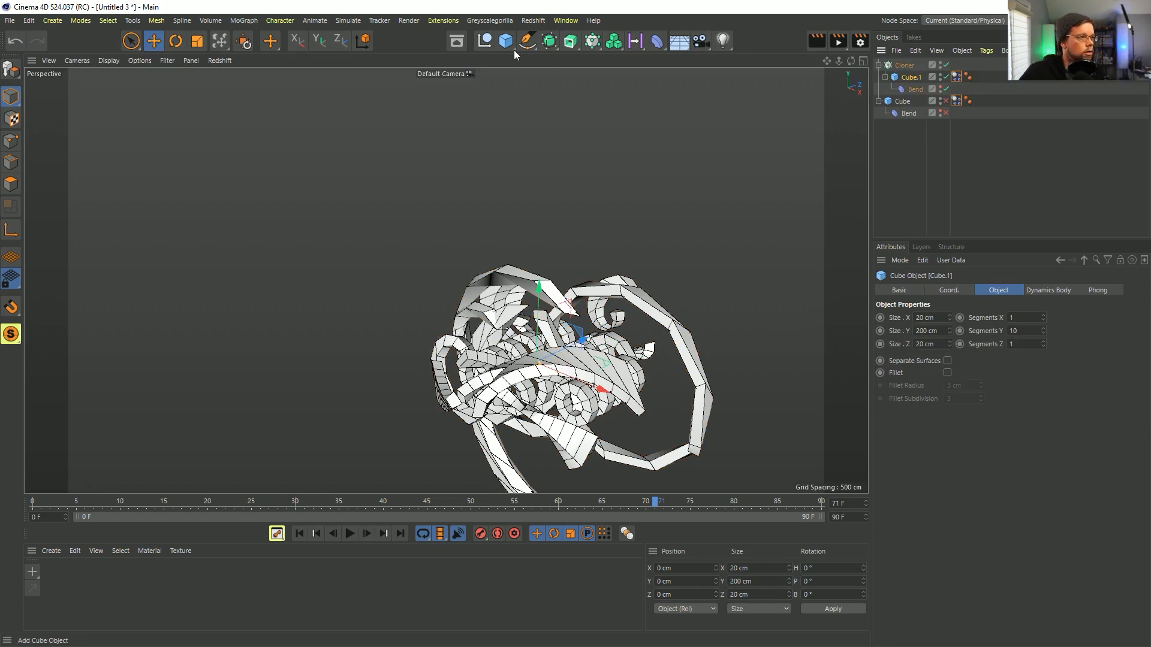
click(549, 40)
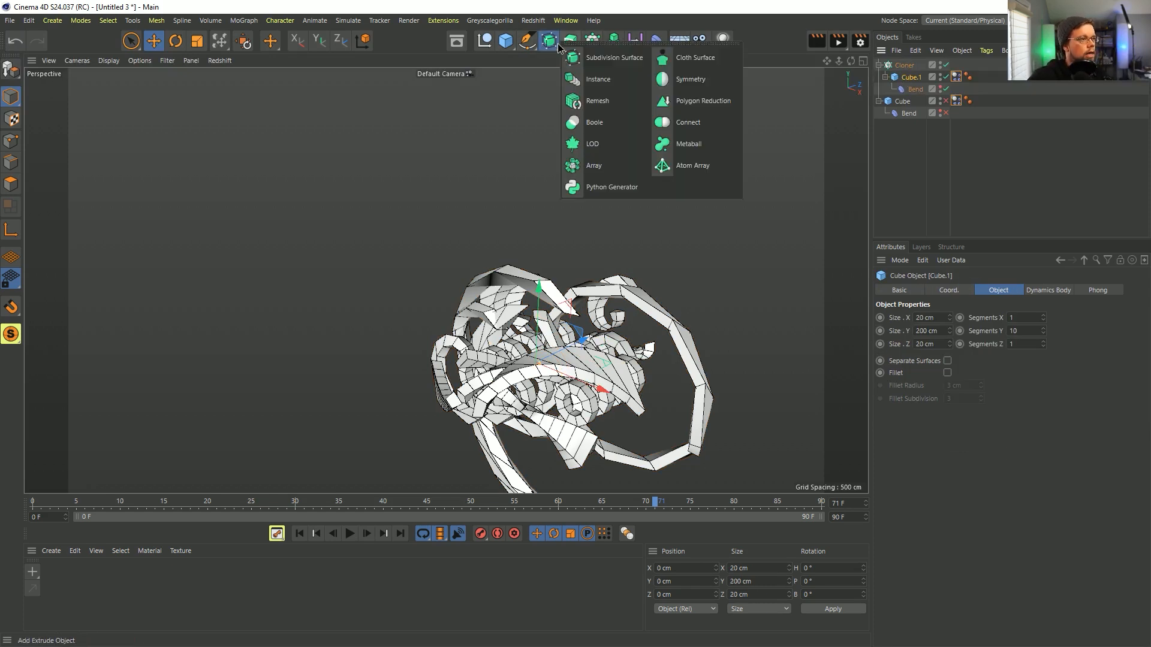
click(690, 123)
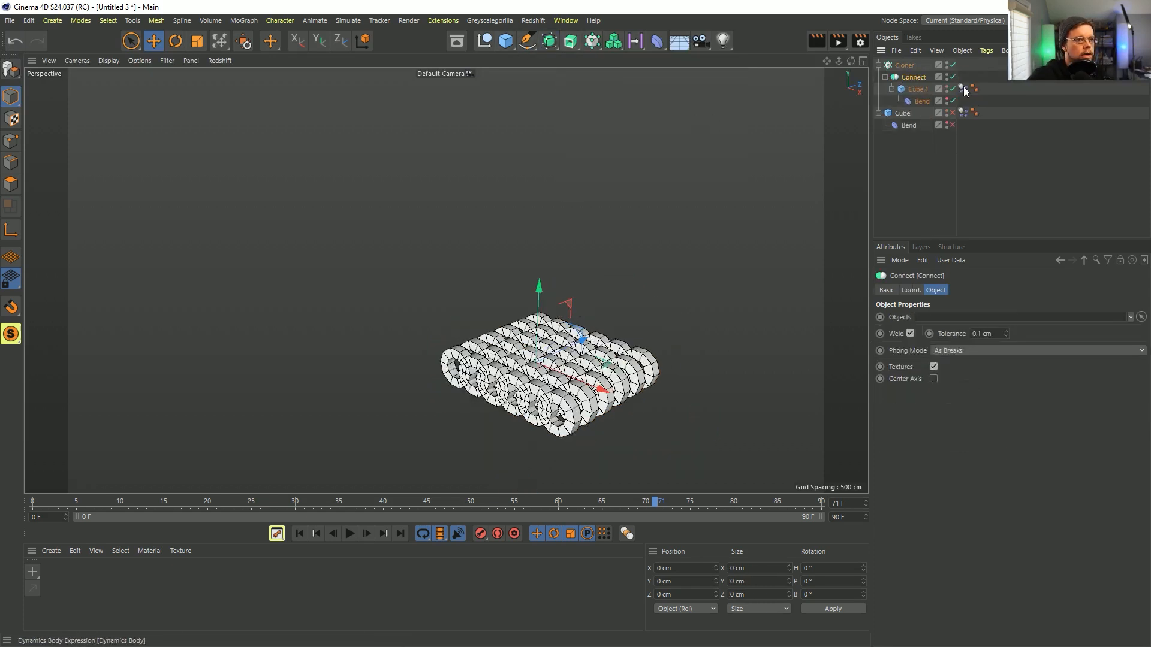
drag(965, 80, 963, 78)
Play the simulation of the connected ring clones from the first frame, then stop it
click(299, 534)
click(350, 534)
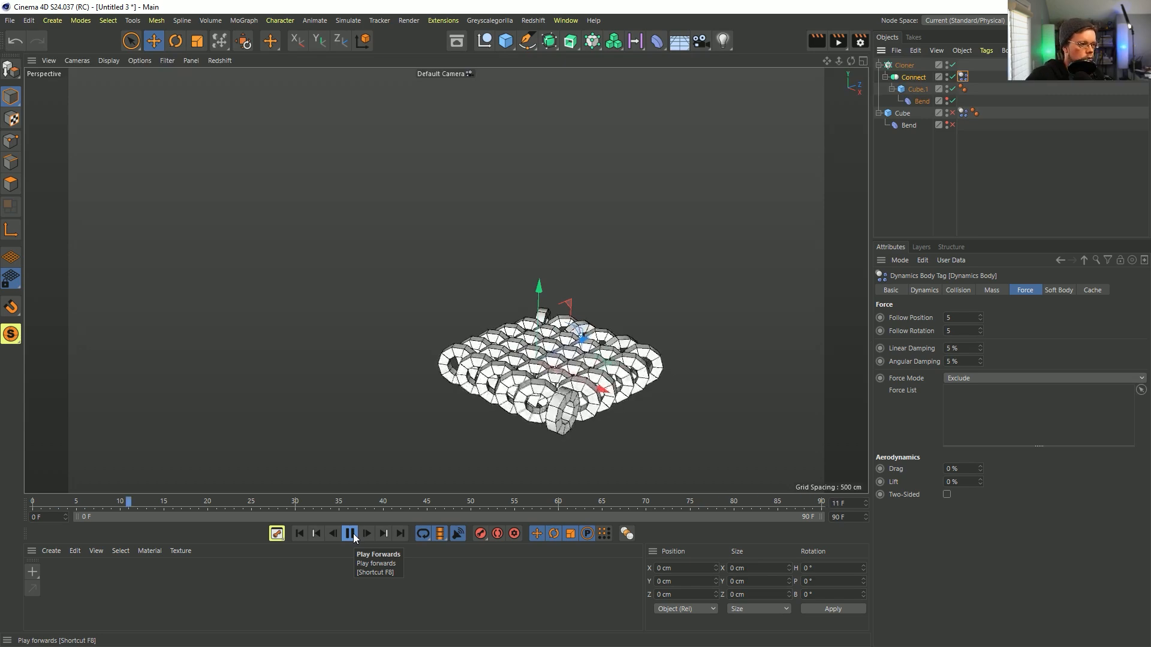
click(352, 534)
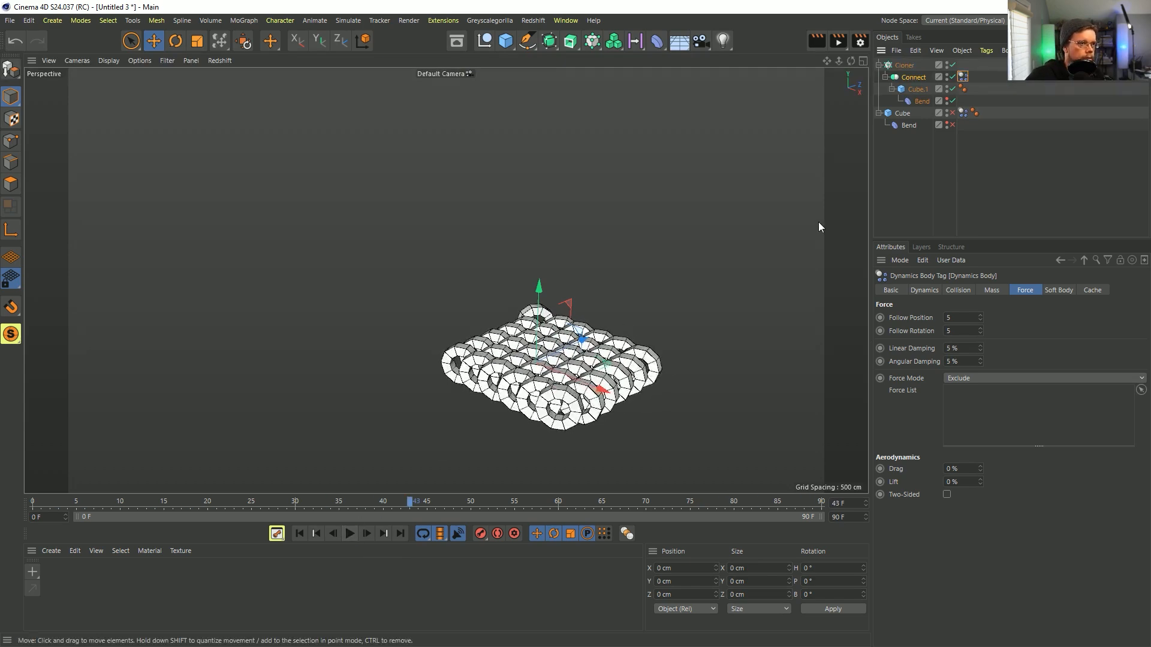
Wrap the straight cube in its own Connect carrying its Dynamics Body tag, re-enable it and return it to the Cloner
click(917, 89)
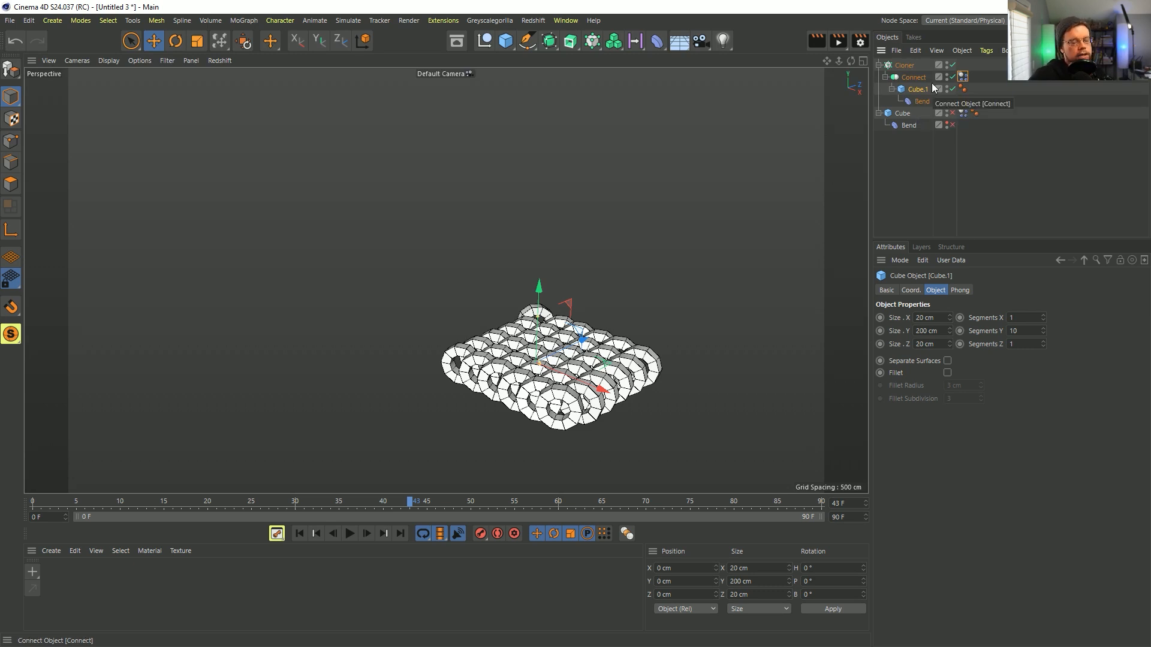
click(922, 113)
click(549, 41)
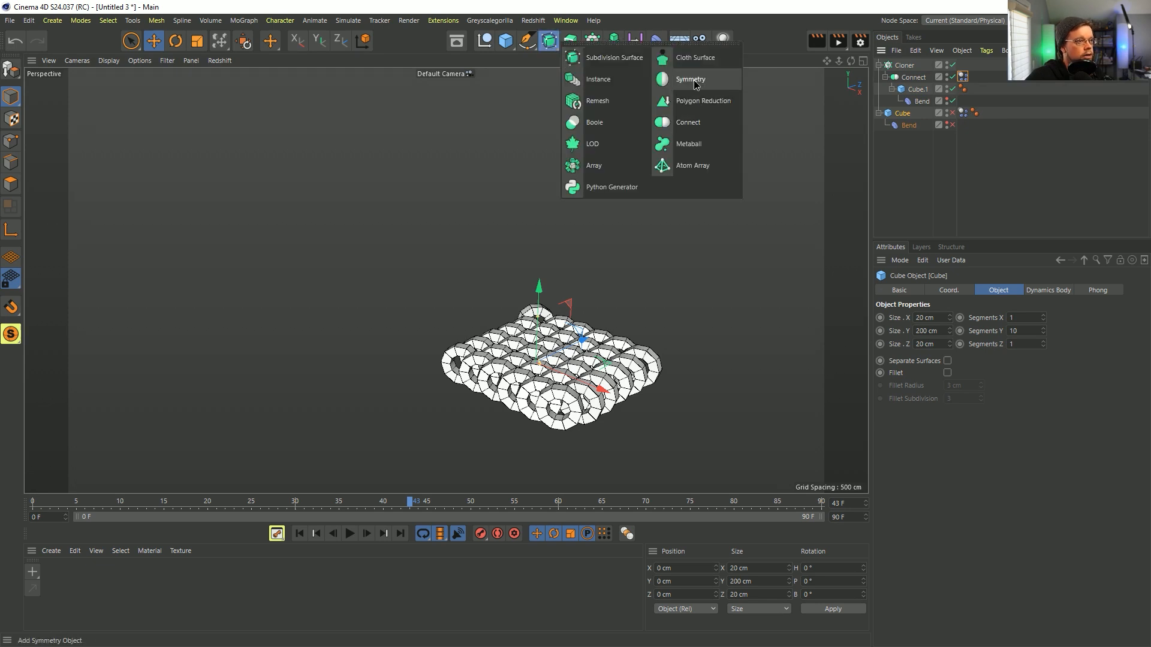
alt+click(693, 127)
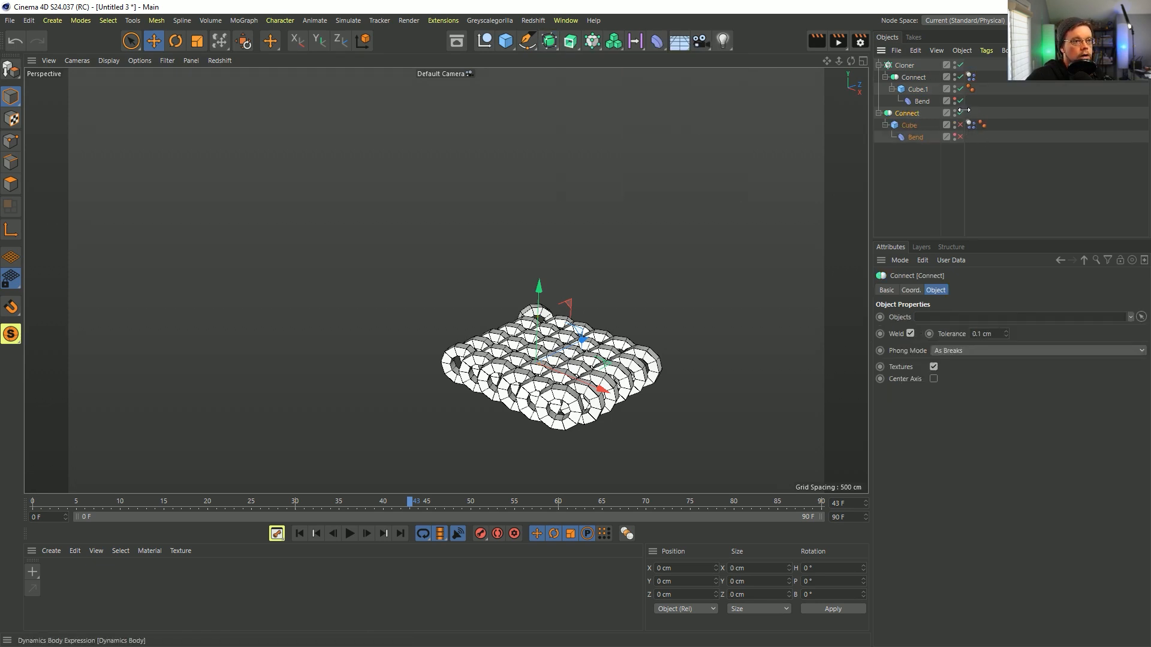
drag(969, 125, 905, 80)
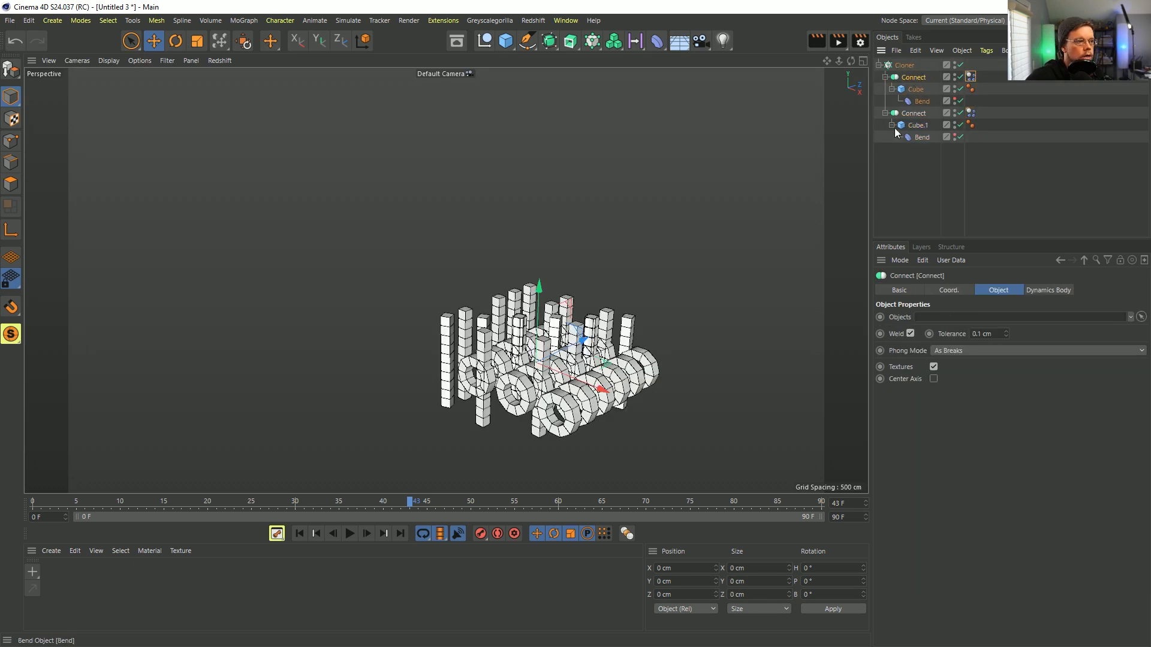
click(300, 534)
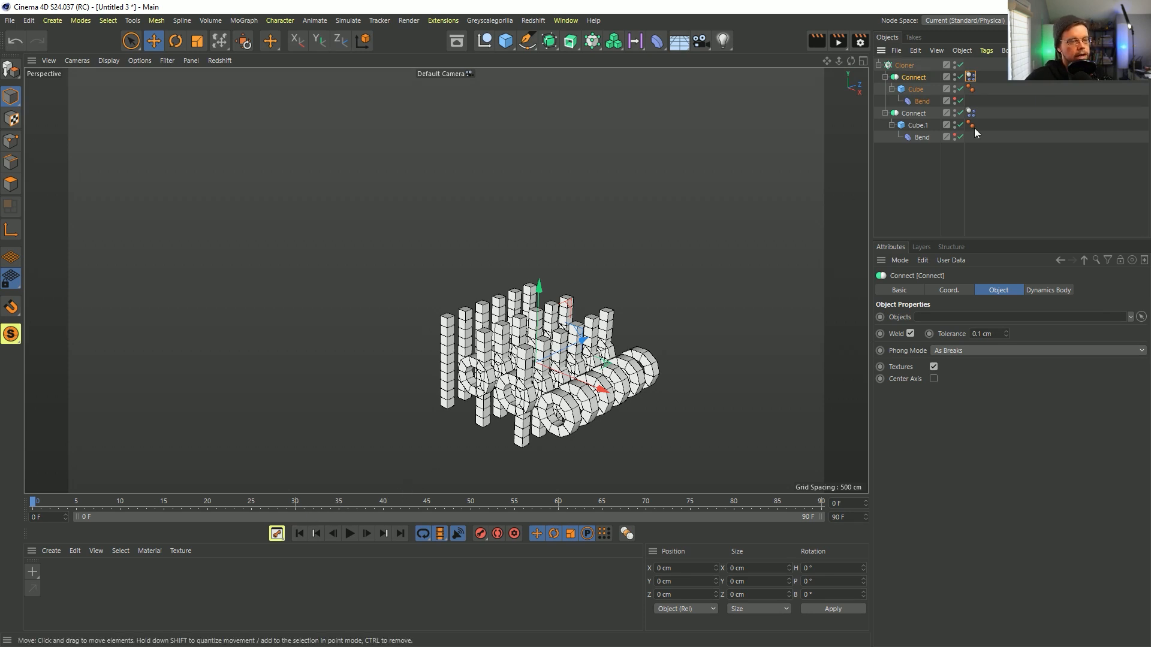
Set the Cloner's Clones mode to Blend and examine the blended columns from several angles
click(934, 66)
click(1002, 333)
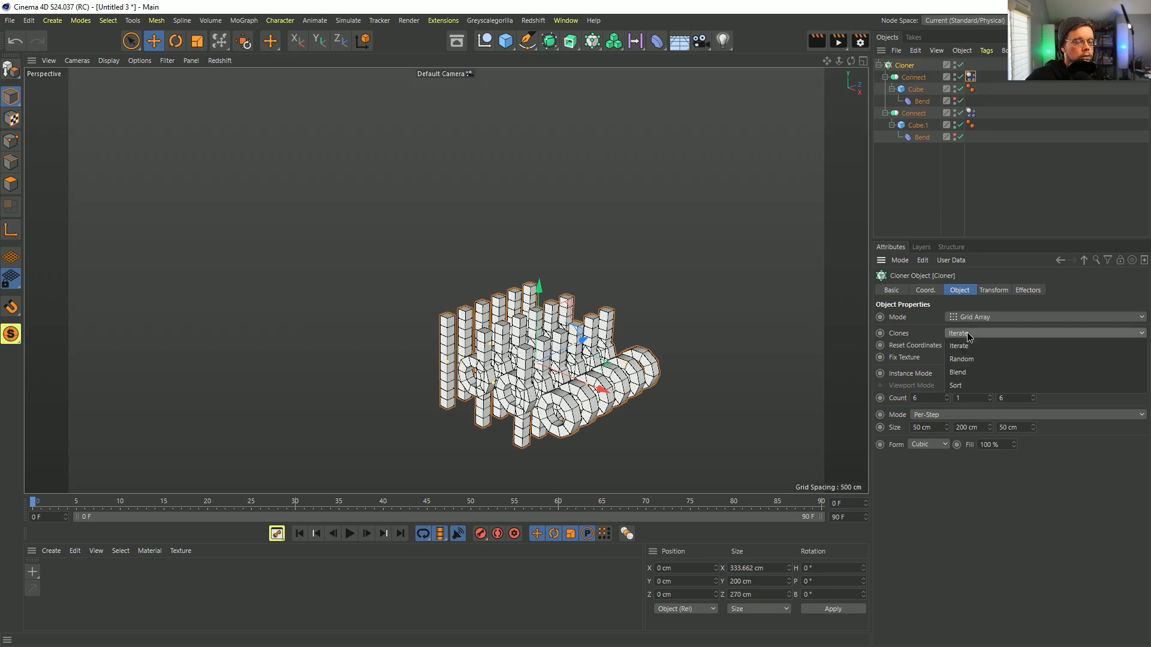
click(974, 372)
alt+drag(599, 359, 444, 379)
alt+drag(517, 378, 343, 360)
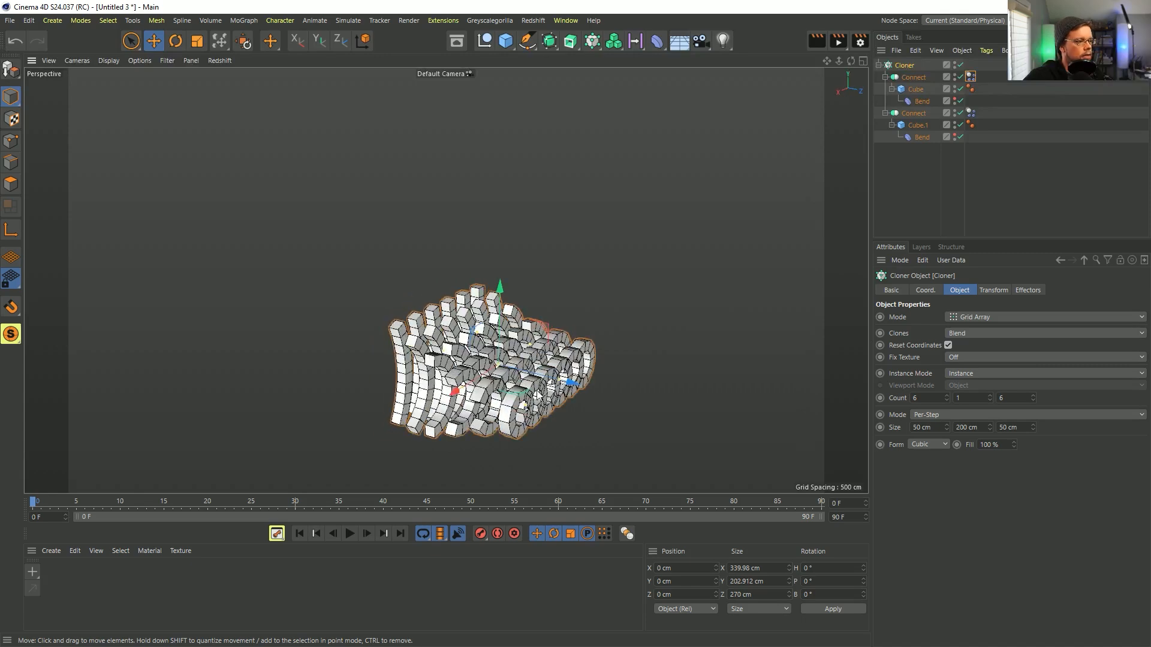
alt+drag(519, 390, 446, 392)
alt+drag(520, 402, 699, 379)
alt+drag(552, 368, 491, 369)
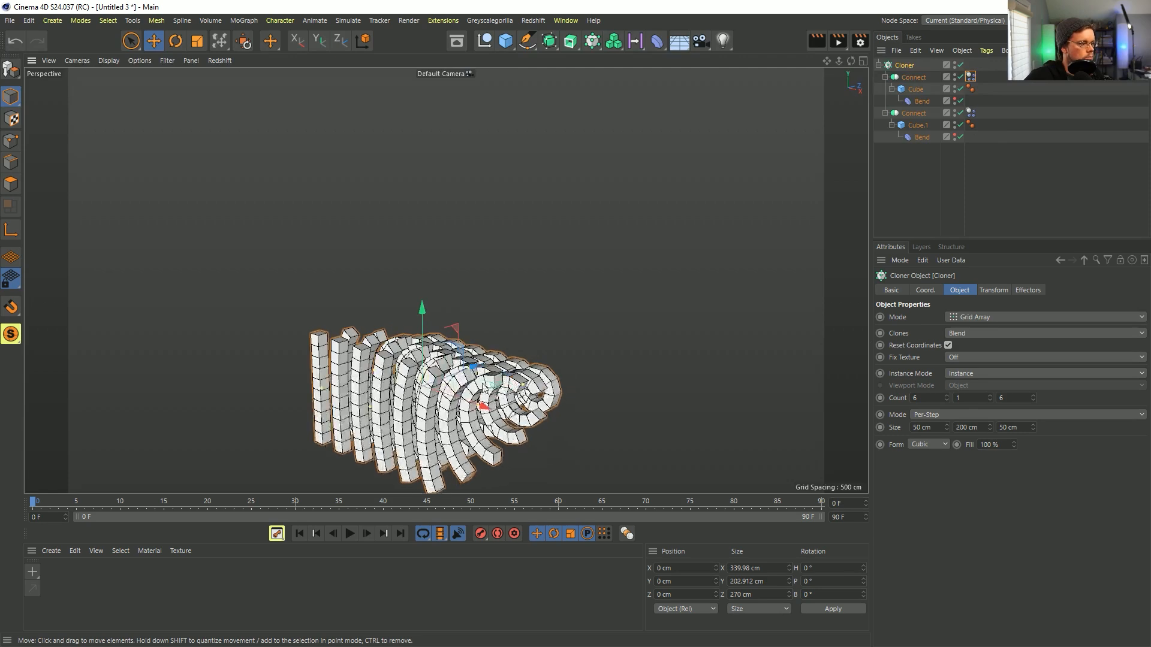
alt+middle_drag(490, 369, 536, 311)
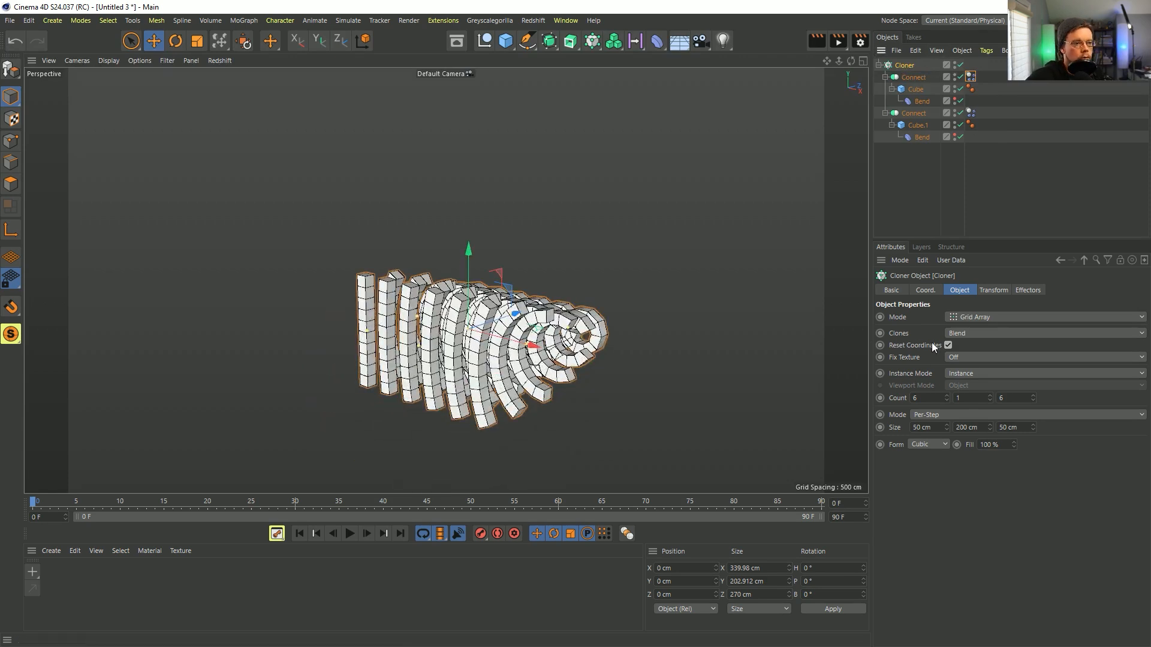
Try adjusting the strength and size of the Bend on the bent cube
click(923, 102)
click(931, 138)
mouse_move(1055, 358)
mouse_down()
mouse_move(1018, 357)
mouse_move(1074, 357)
mouse_up()
drag(956, 318, 930, 319)
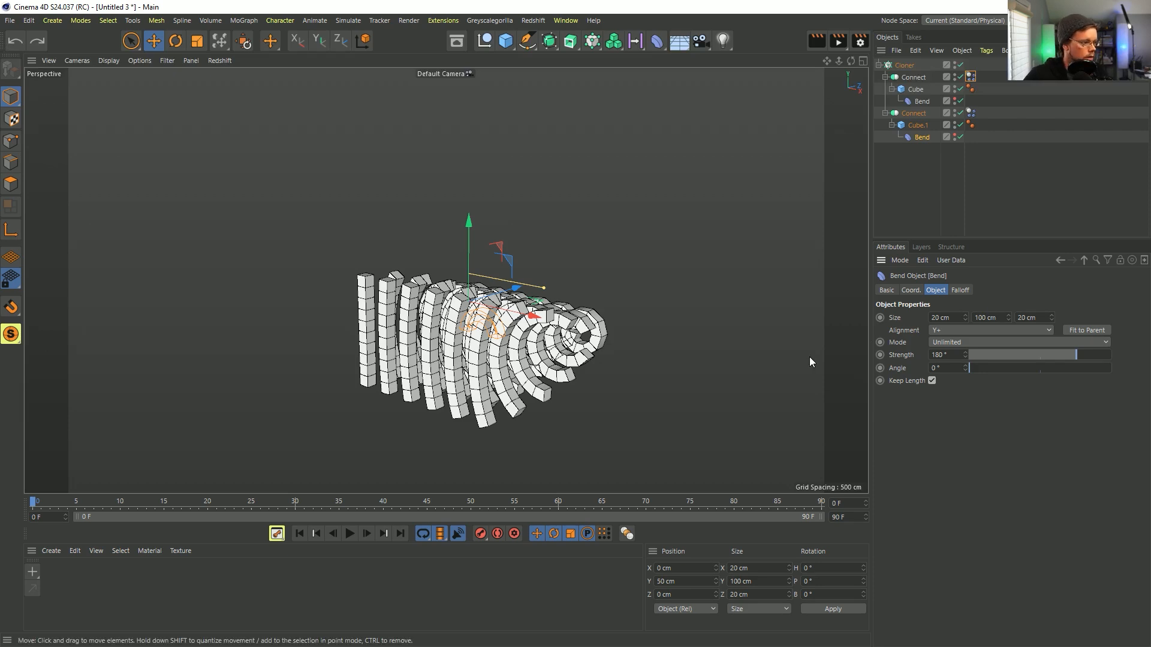
Play the simulation of the blended clones, stop it and return to the first frame
alt+drag(536, 346, 476, 355)
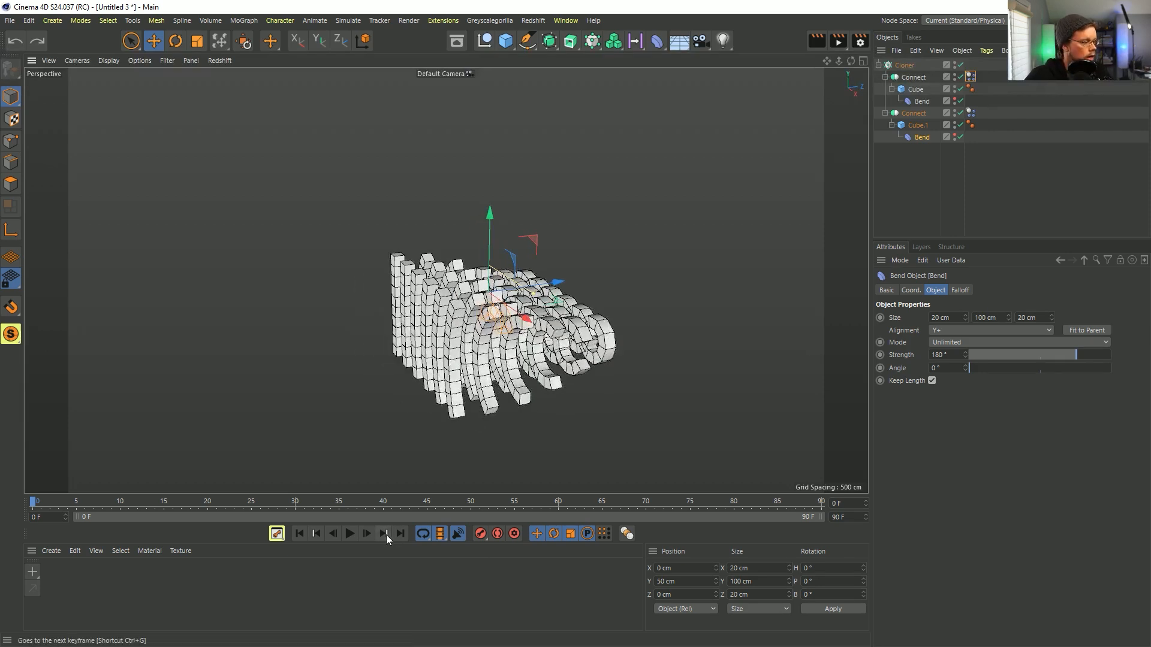
click(353, 534)
click(350, 534)
click(300, 534)
alt+drag(613, 351, 572, 342)
Add a Formula effector to the Cloner
click(903, 66)
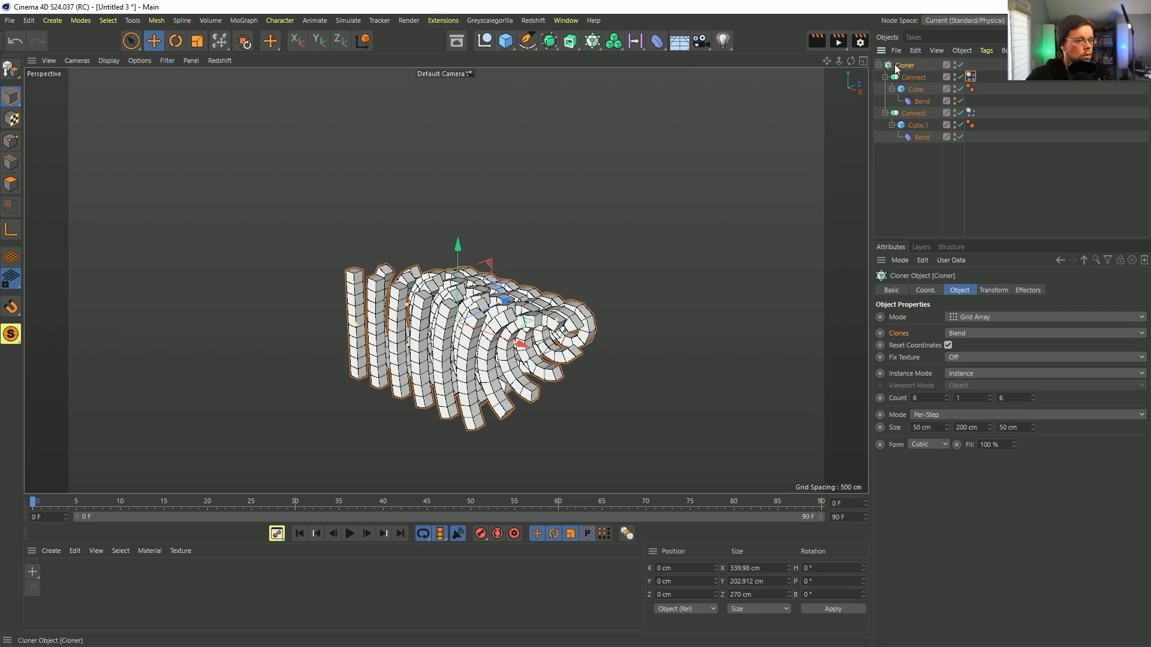
click(595, 44)
click(803, 141)
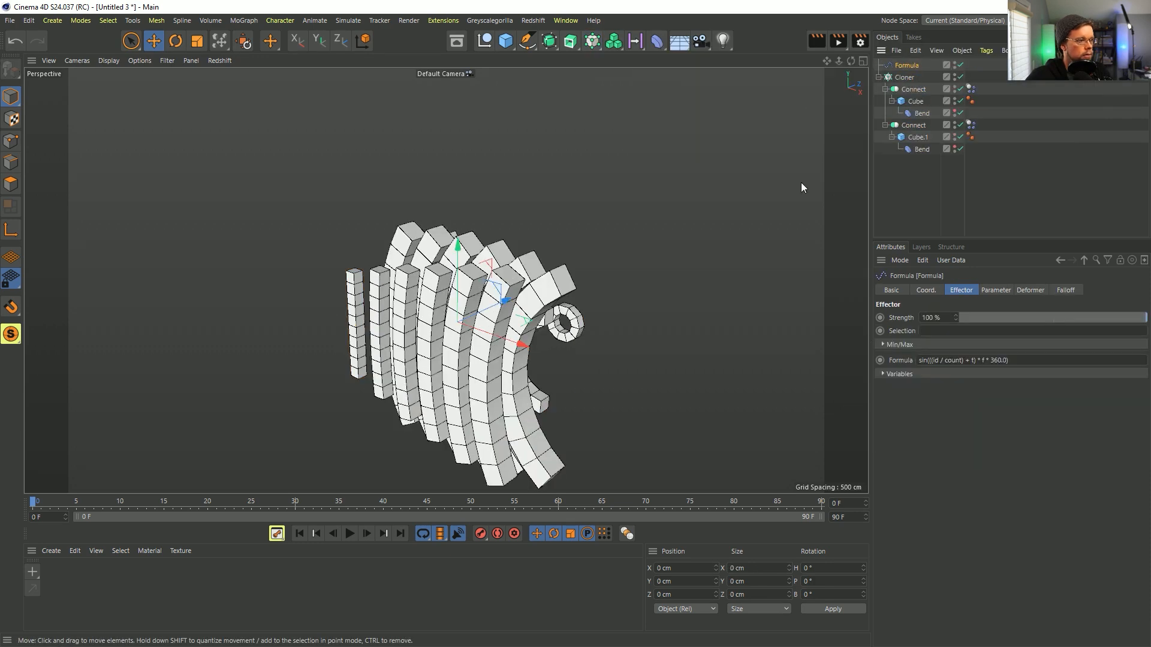
Disable position and scale on the Formula effector, and enable rotation with R.H set to 90°
click(992, 291)
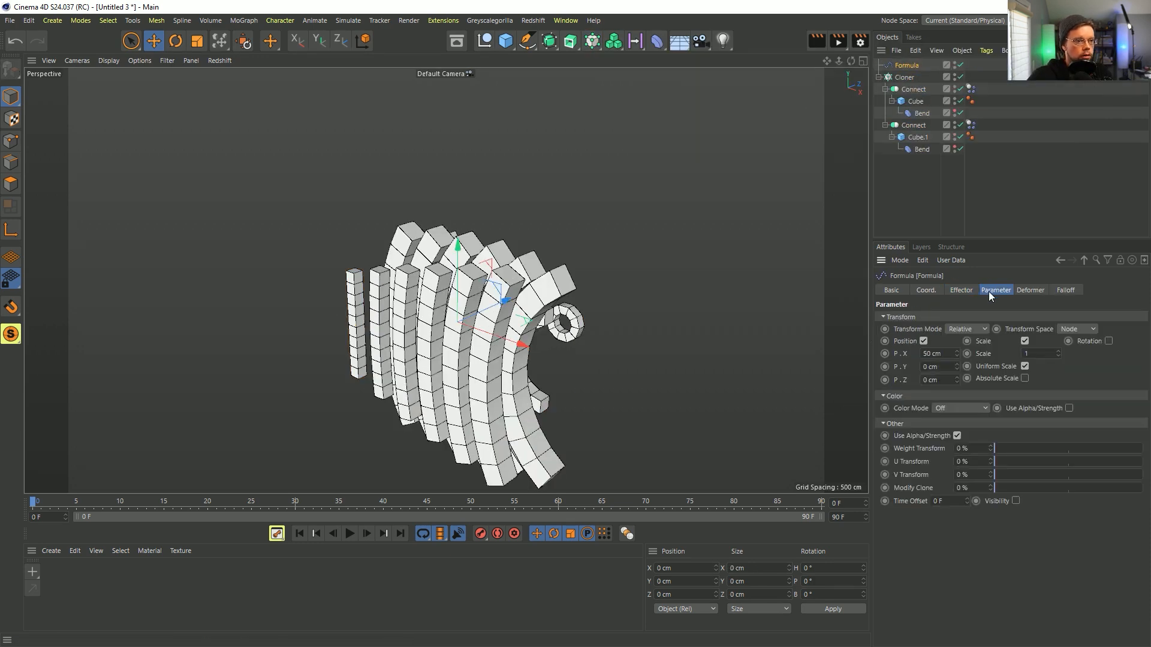
click(923, 341)
click(1001, 341)
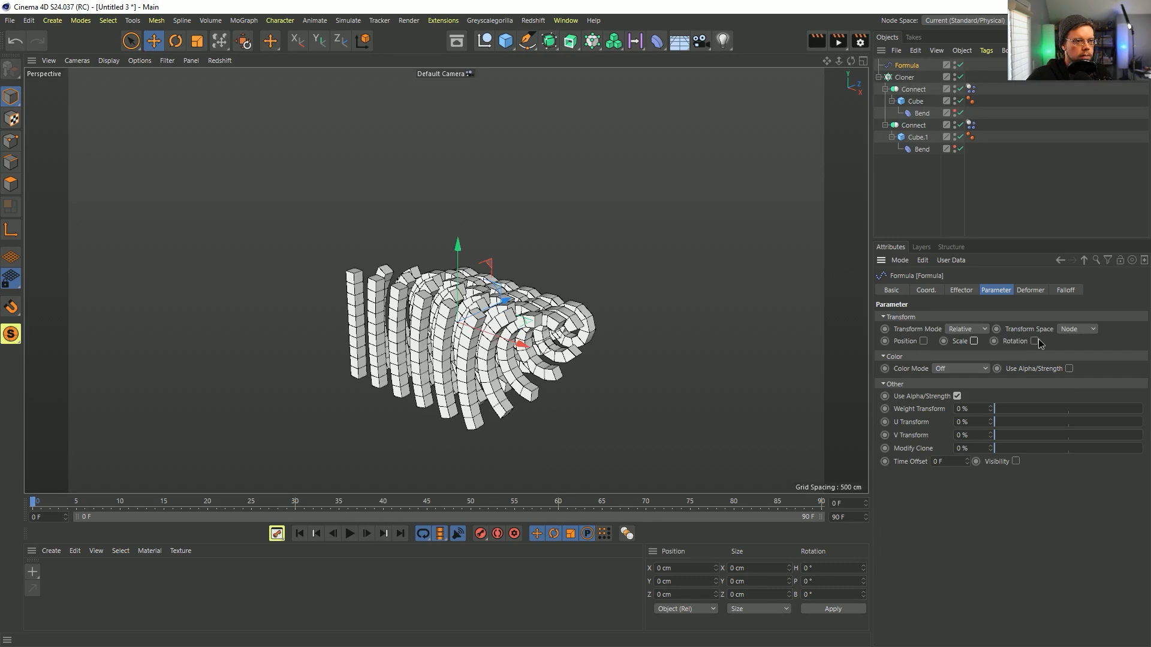
click(1035, 341)
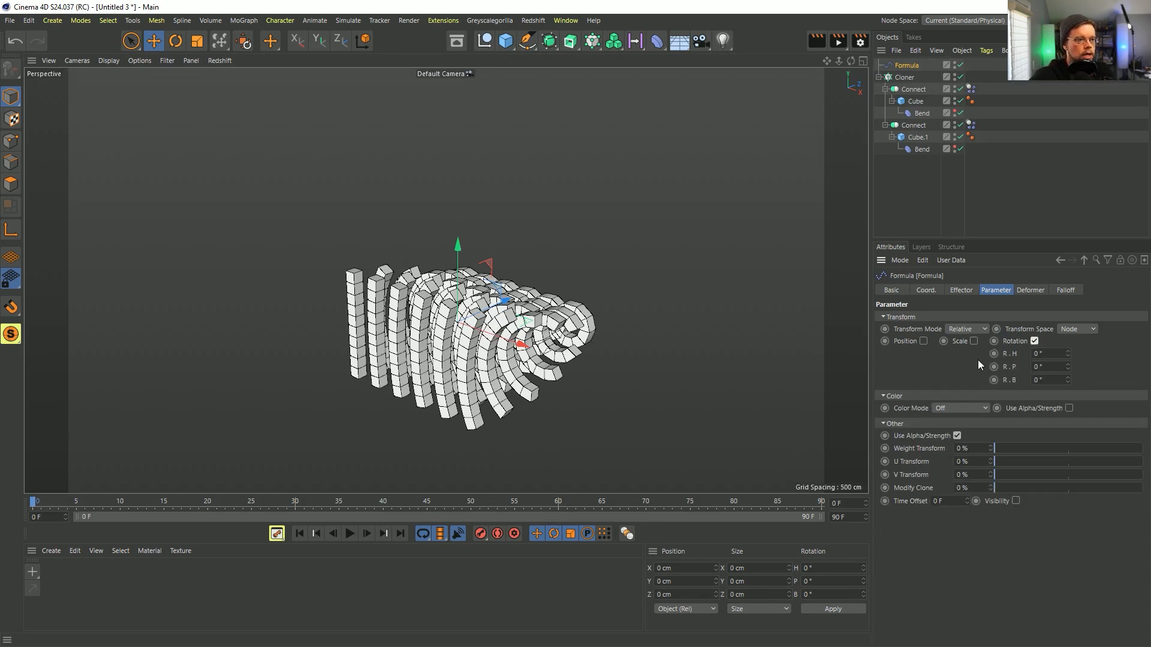
drag(1068, 353, 1061, 362)
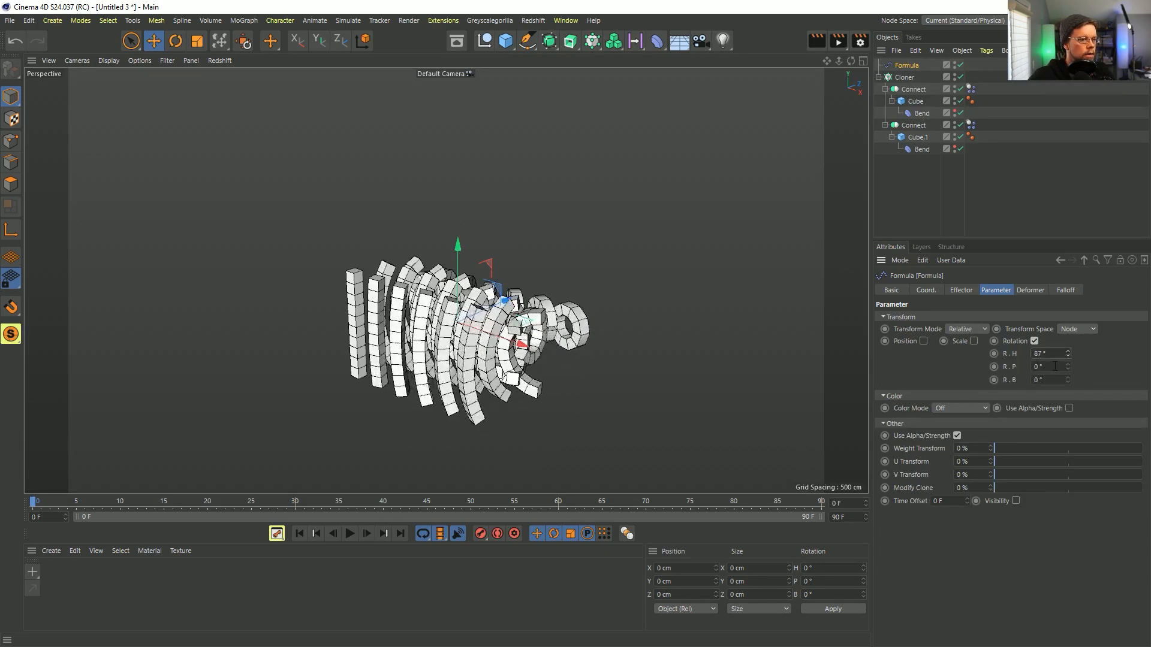
text(90)
key(Return)
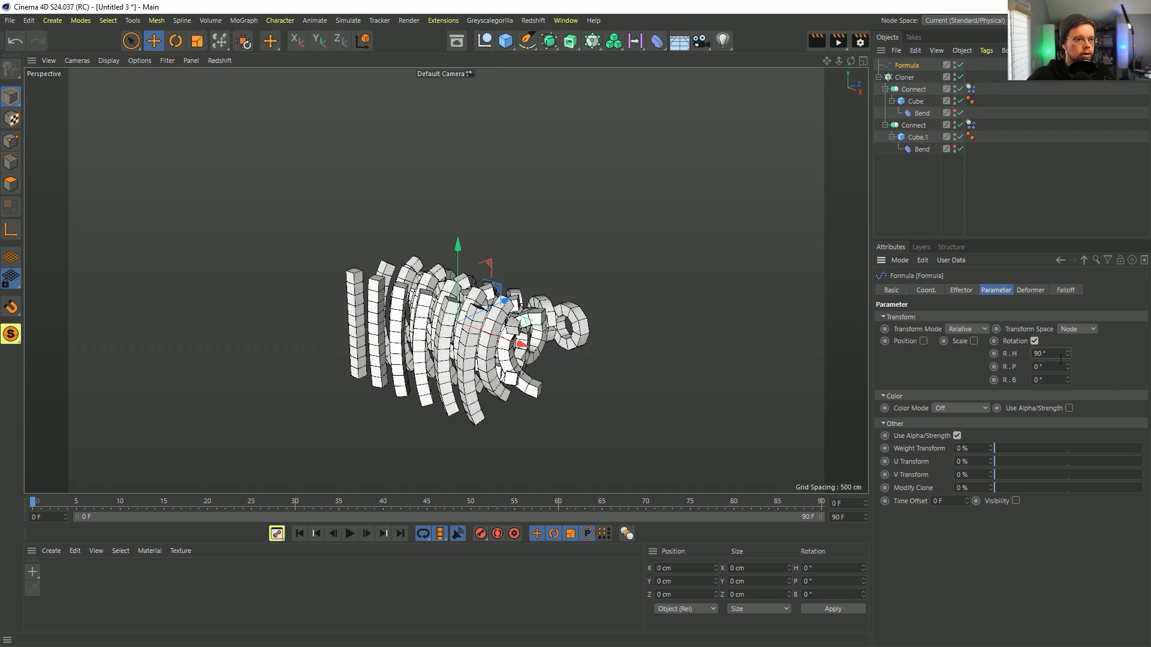
Replace the Formula effector's expression with mod(id;4)
click(961, 292)
click(1001, 359)
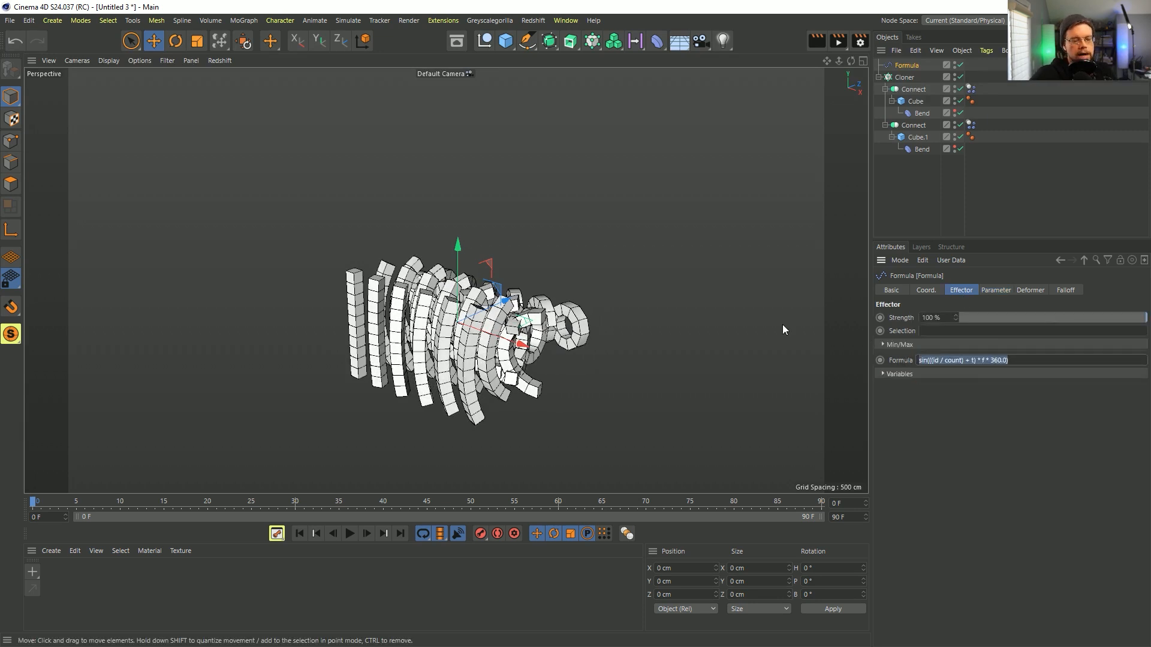
text(mod)
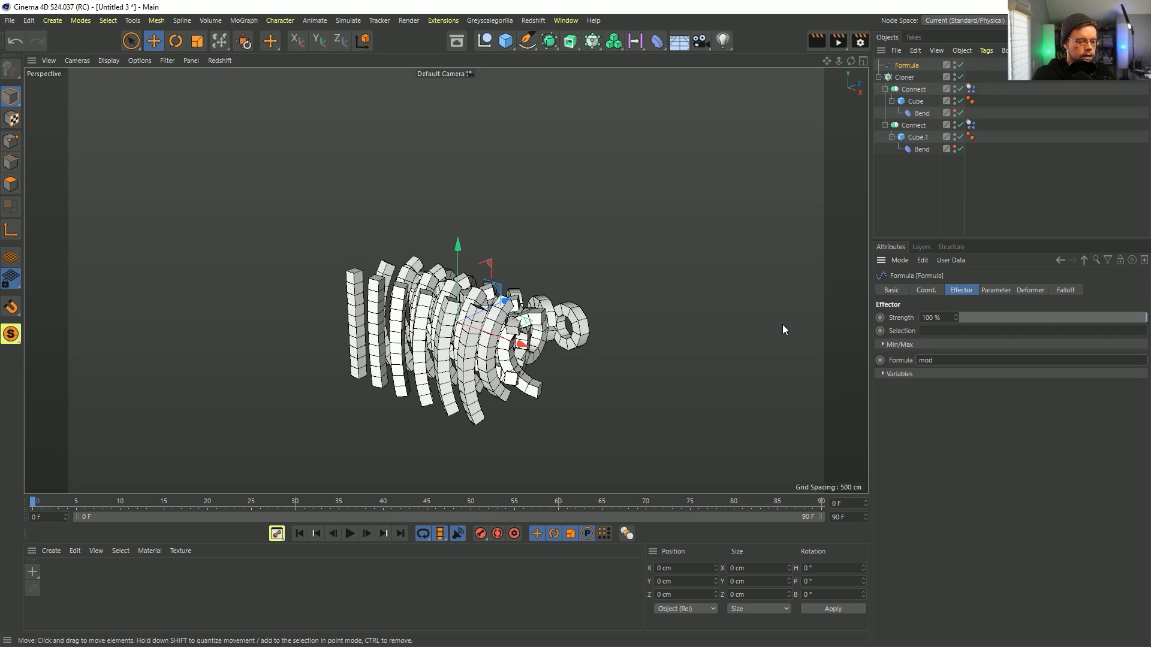
text((id)
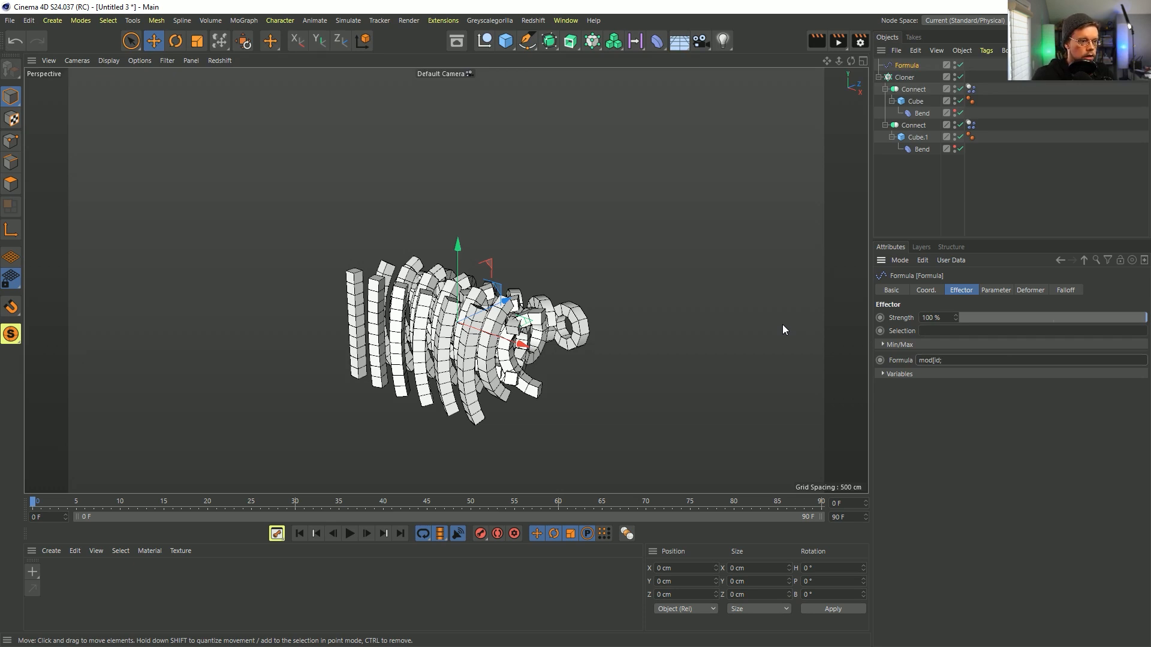
text(;4)
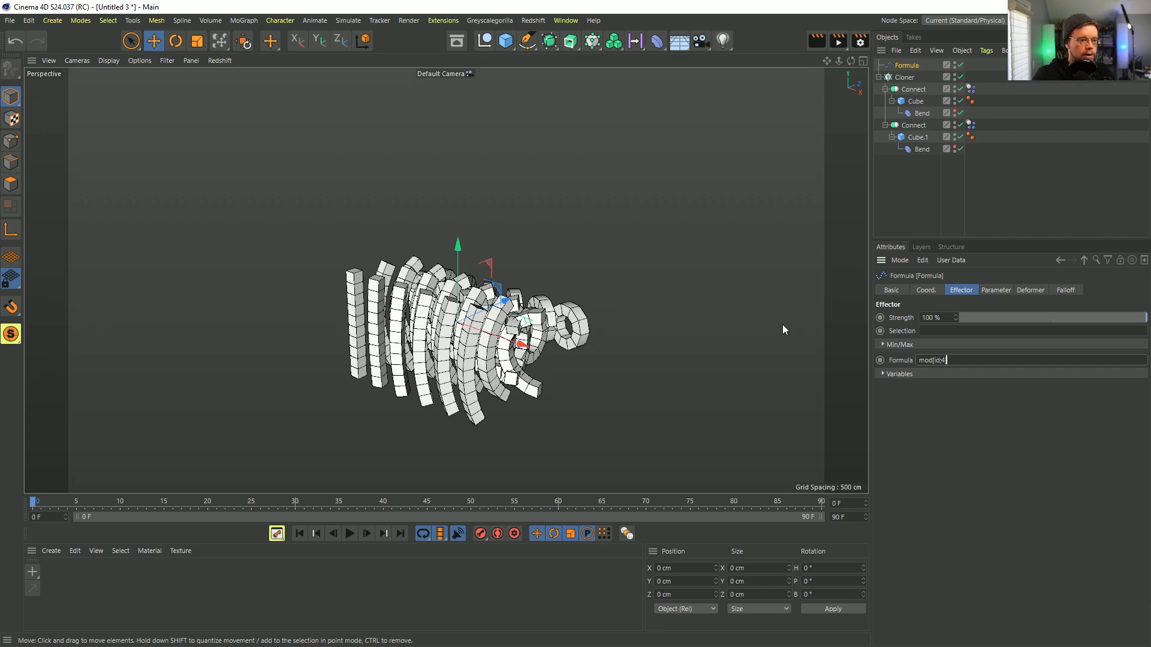
text())
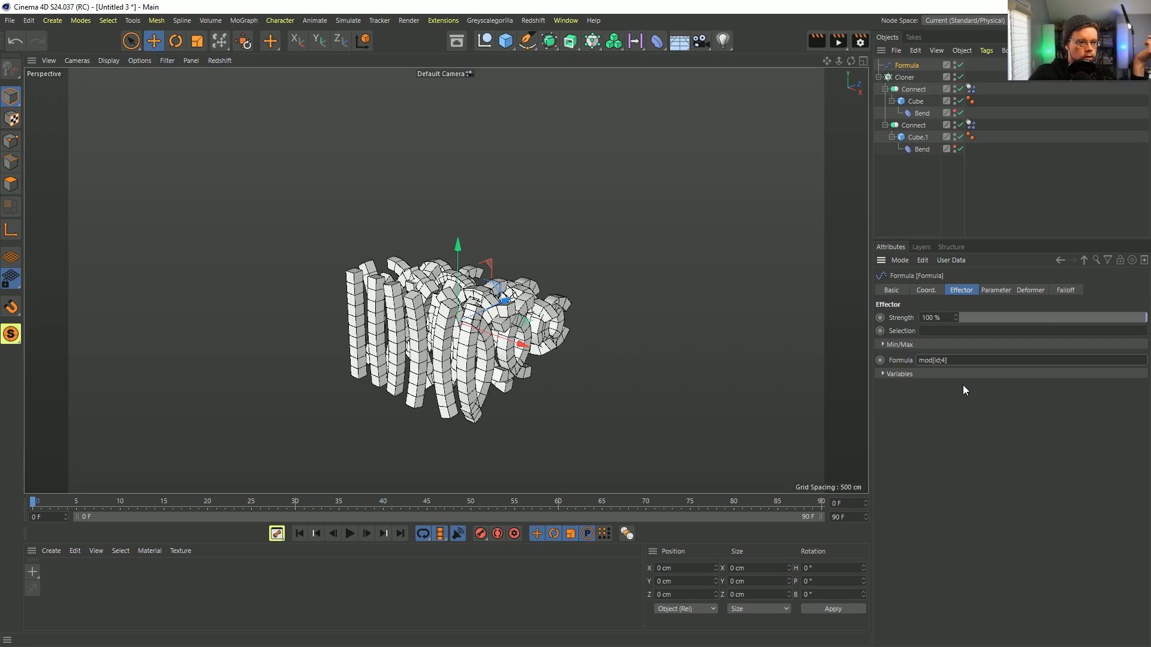
click(924, 362)
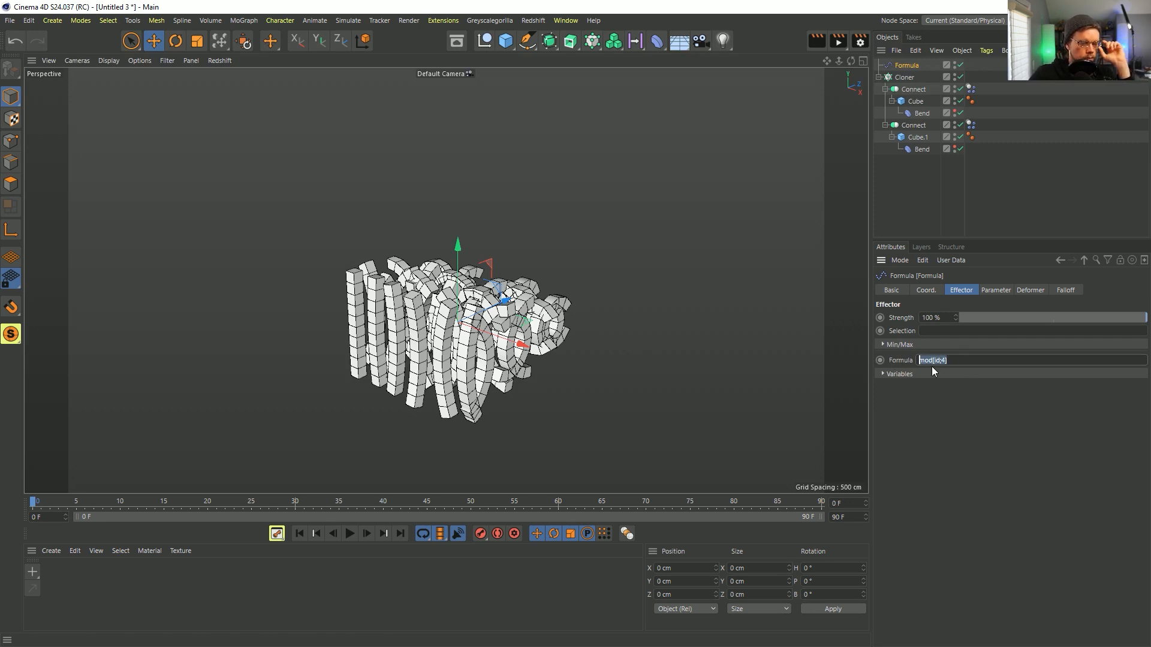
click(951, 362)
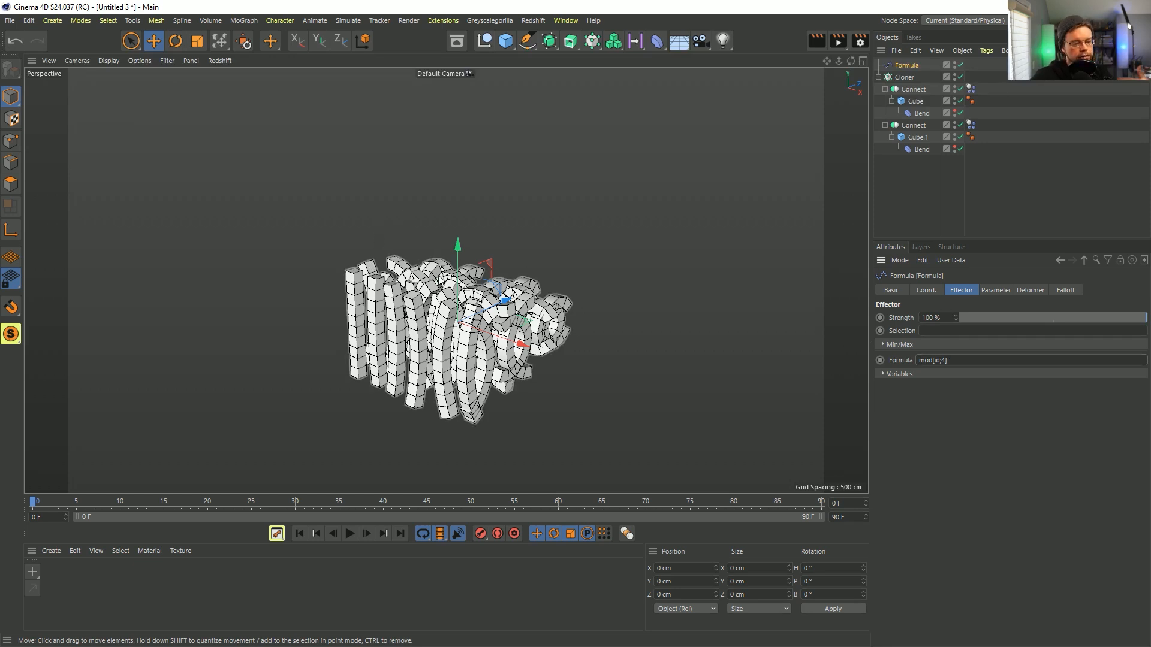
key(Return)
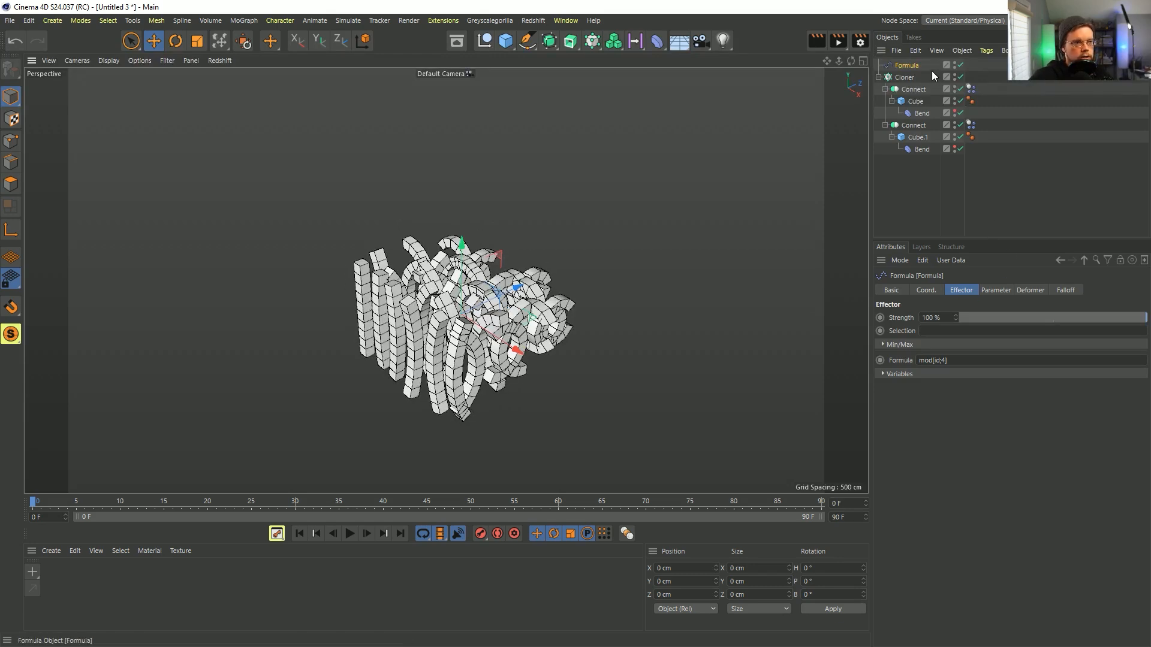
Add a Plain effector to the Cloner with position disabled and Modify Clone set to 100%
click(912, 77)
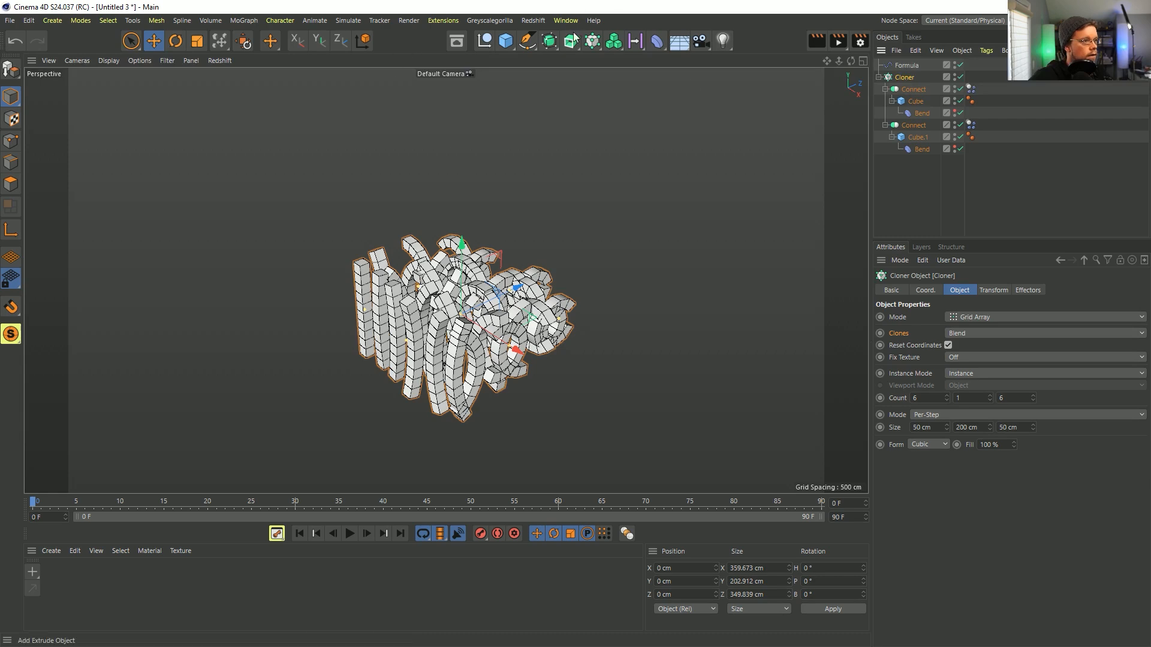
click(592, 40)
click(797, 59)
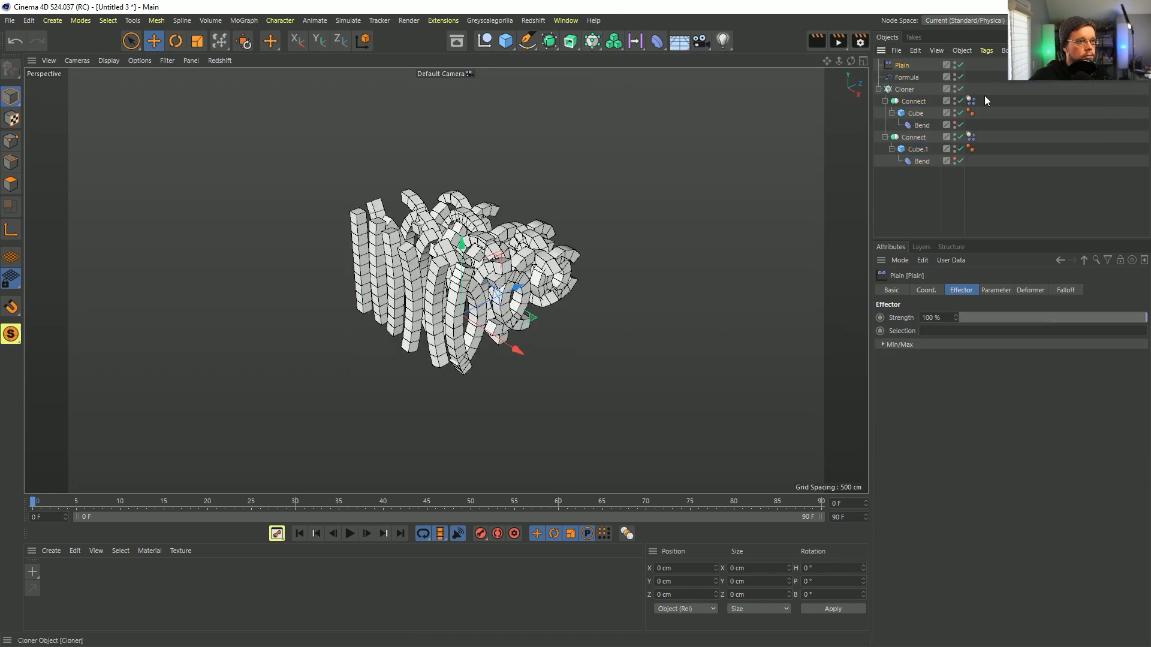
click(996, 290)
click(923, 341)
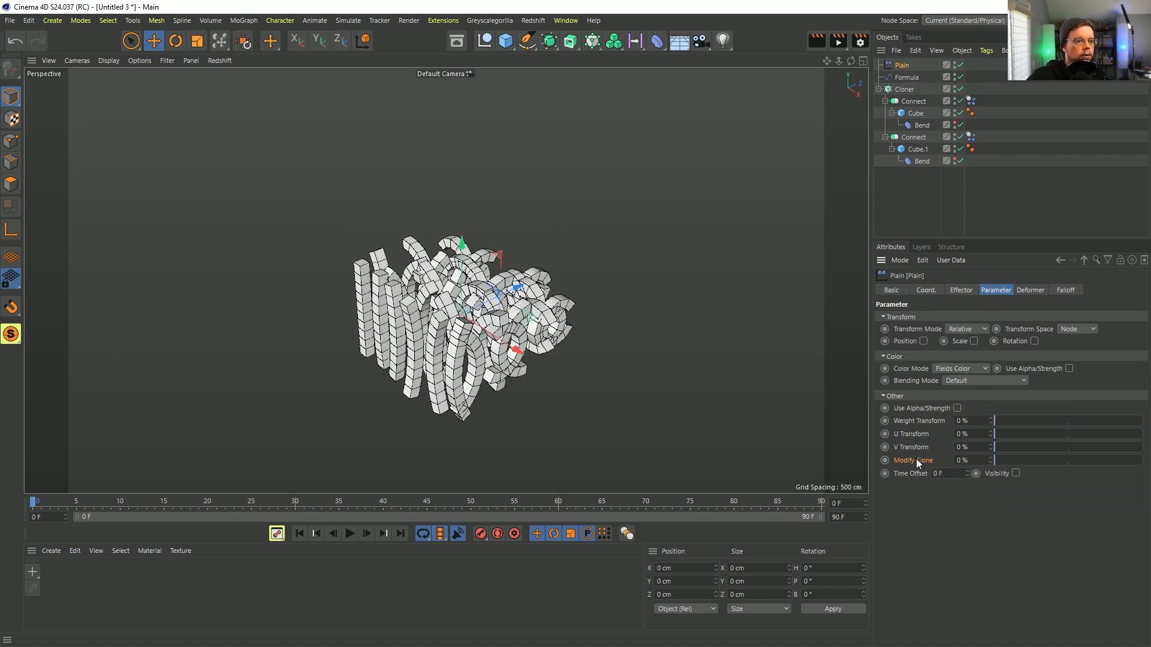
drag(999, 462, 1142, 460)
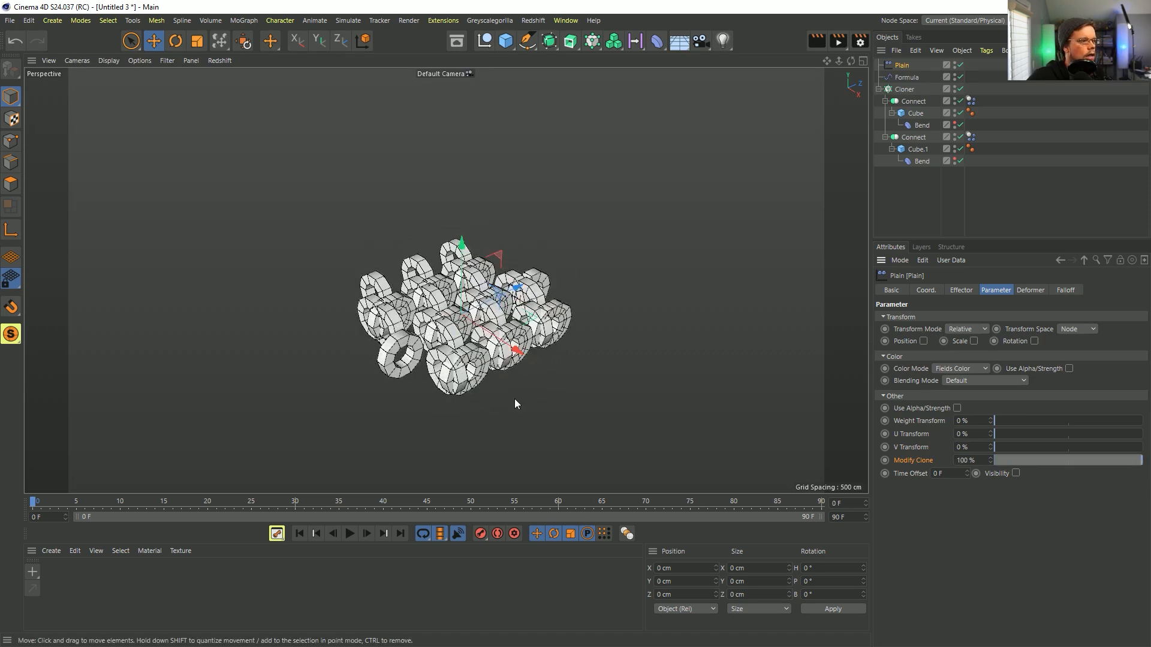
mouse_move(1056, 467)
mouse_down()
mouse_move(998, 471)
mouse_move(1142, 466)
mouse_up()
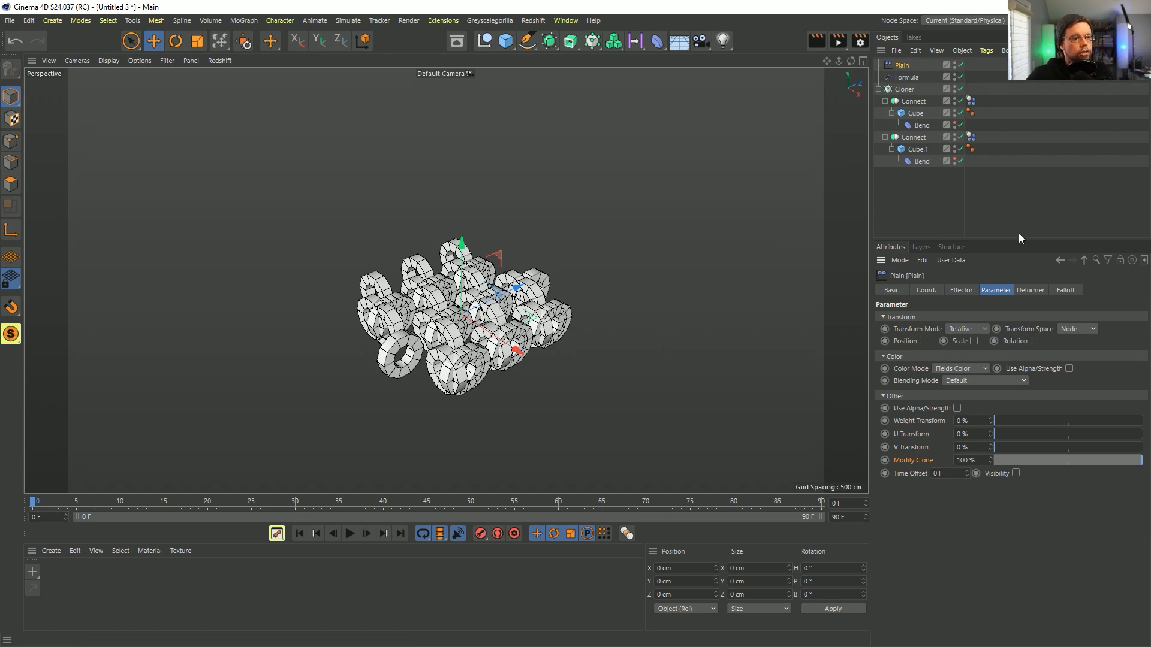
Add a Random Field to the Plain effector's falloff and view its effect on the clones
click(1064, 292)
click(909, 408)
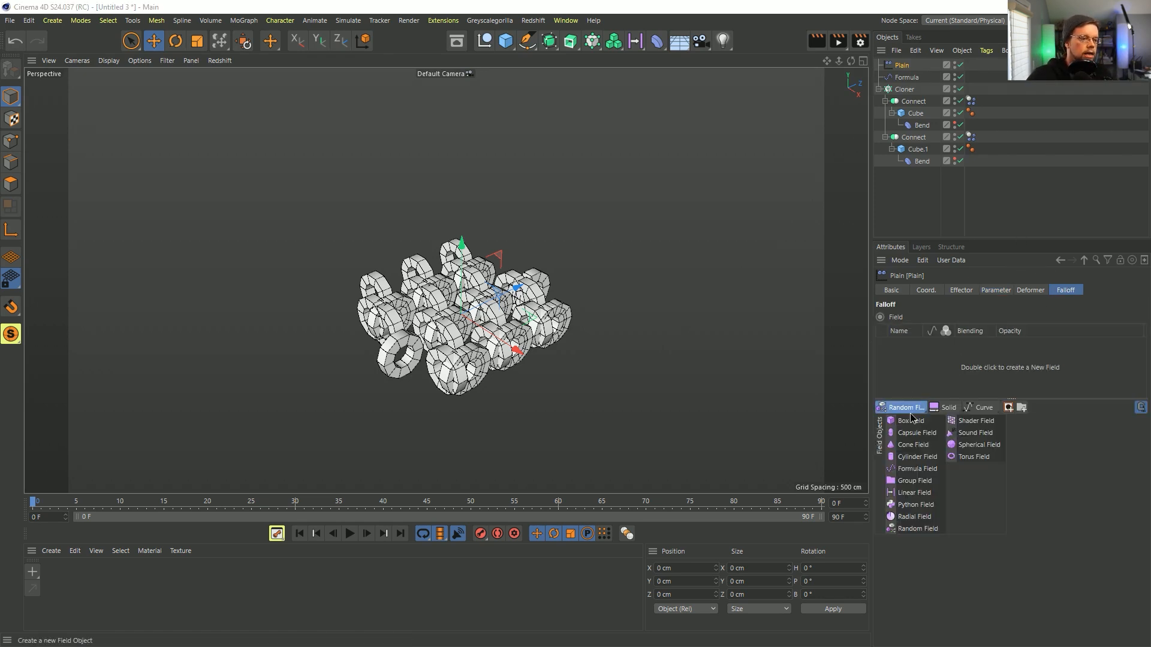
click(915, 529)
mouse_move(449, 327)
alt+mouse_down()
mouse_move(546, 273)
mouse_move(441, 322)
alt+mouse_up()
Set the Random Field's scale to 359% and animation speed to 55%, and preview the animation
drag(983, 239, 982, 127)
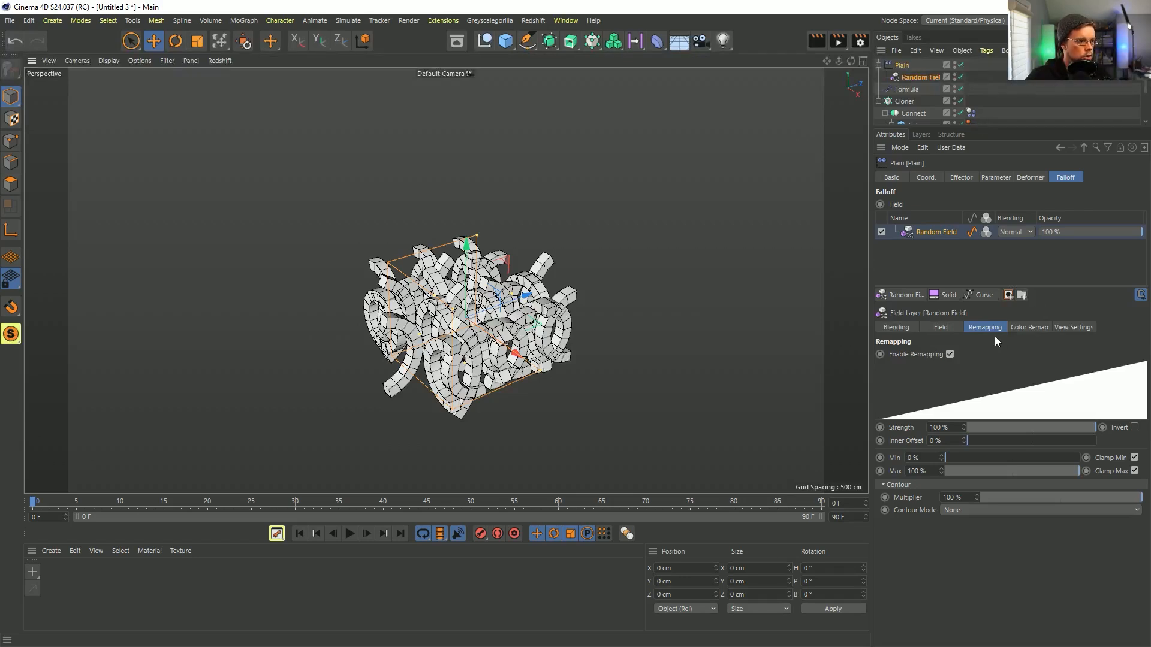
click(944, 328)
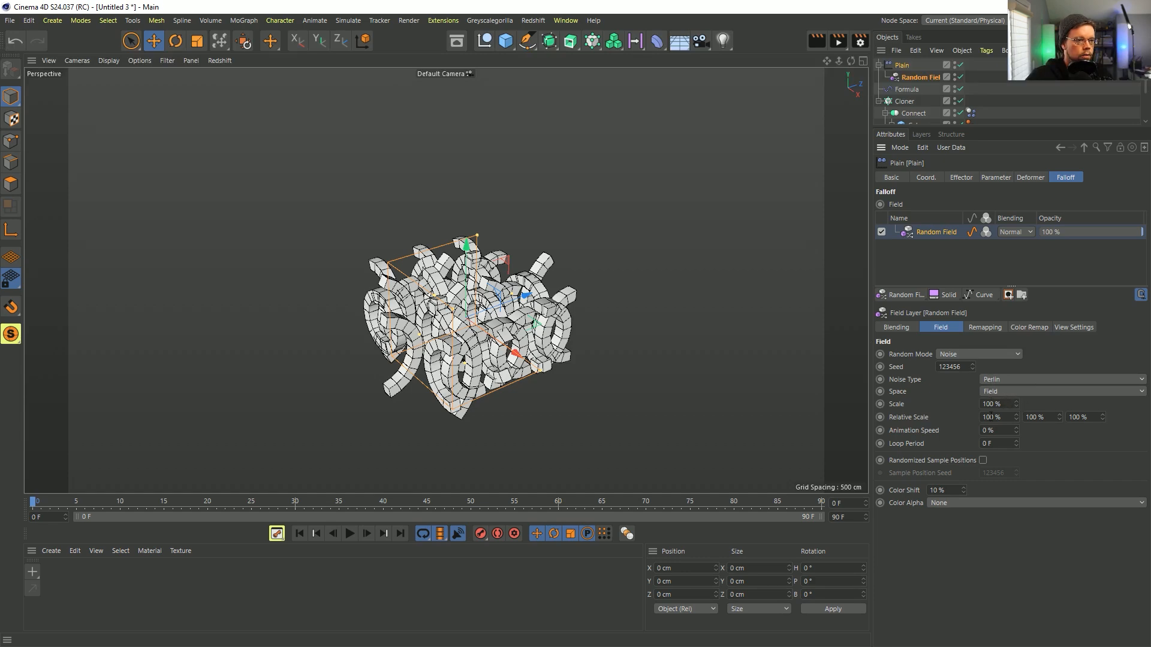
drag(1016, 408, 1016, 333)
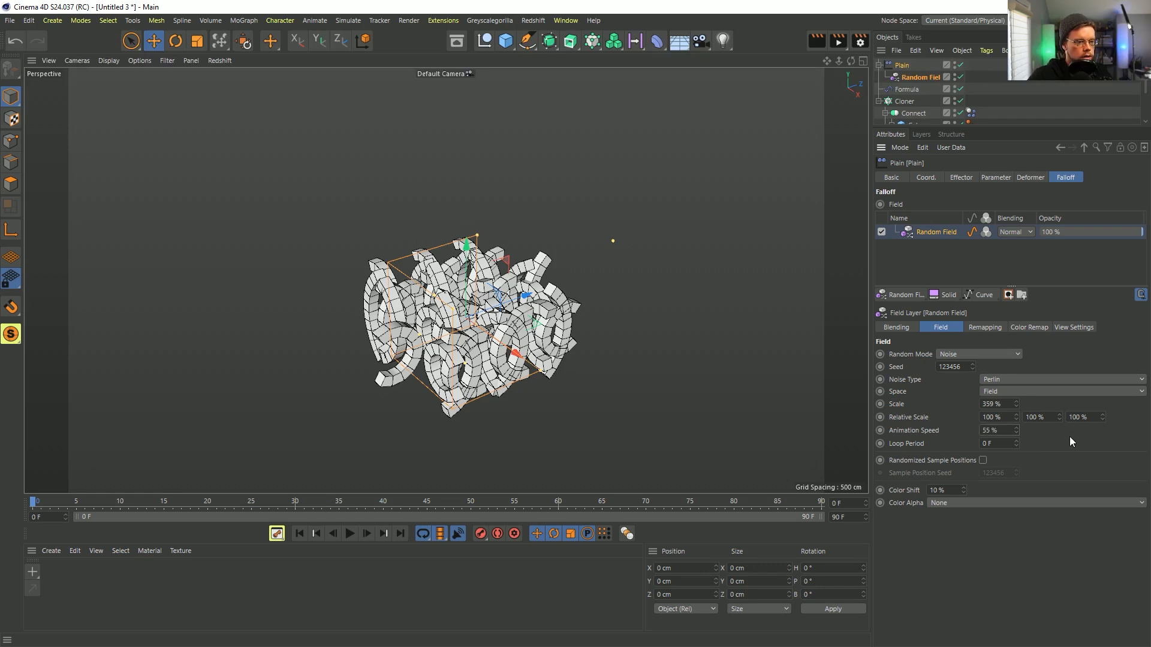
click(351, 534)
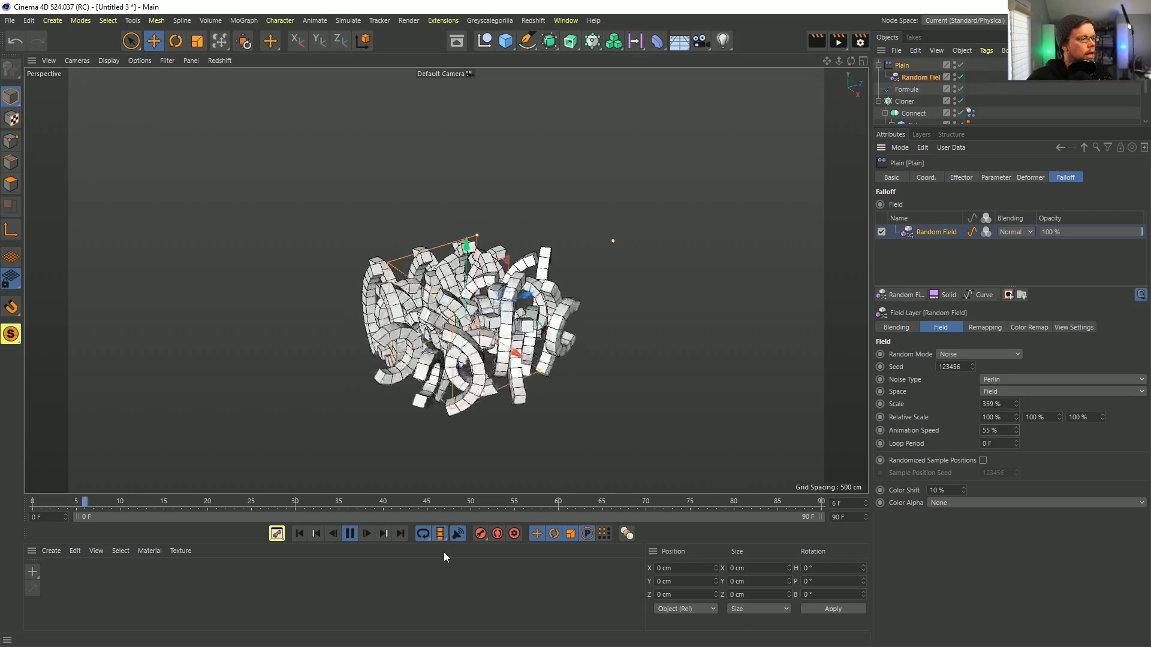
click(350, 533)
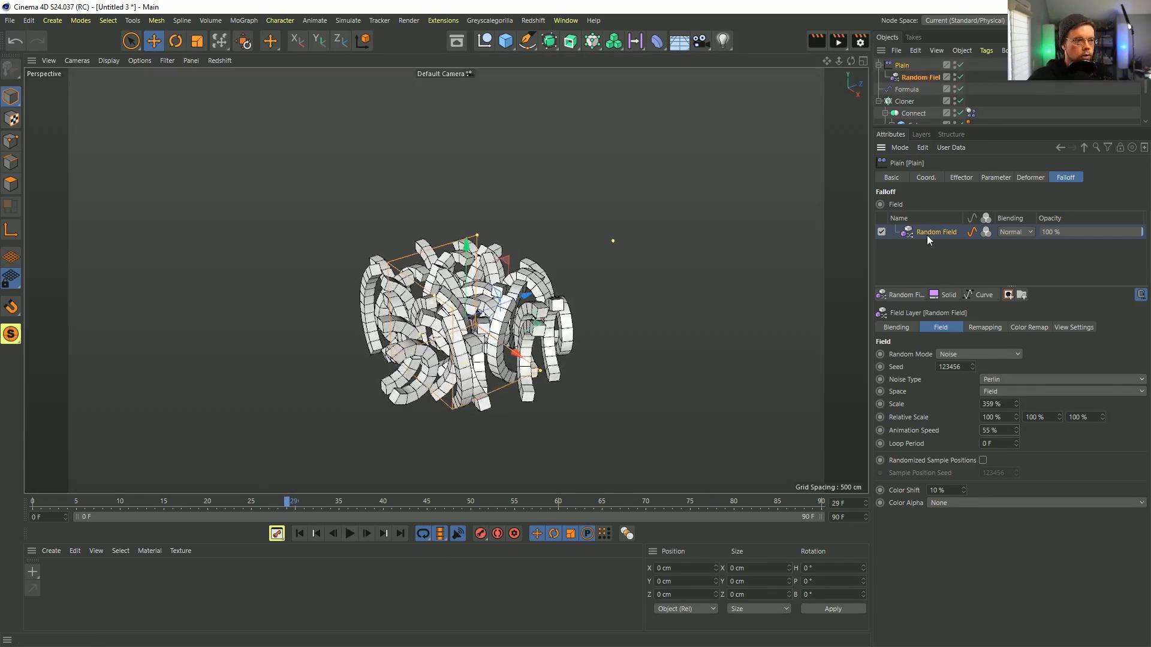
Try a Clamp layer above the Random Field in the Plain effector's falloff, with Minimum 50% and Maximum 50.1%
click(983, 295)
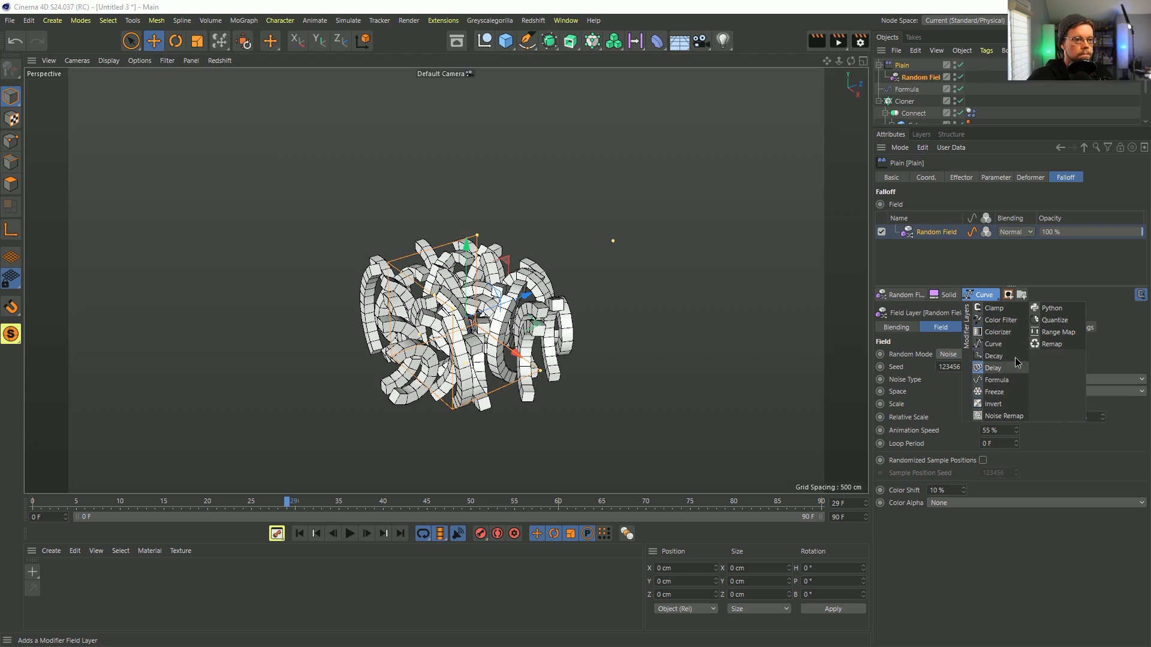
click(995, 309)
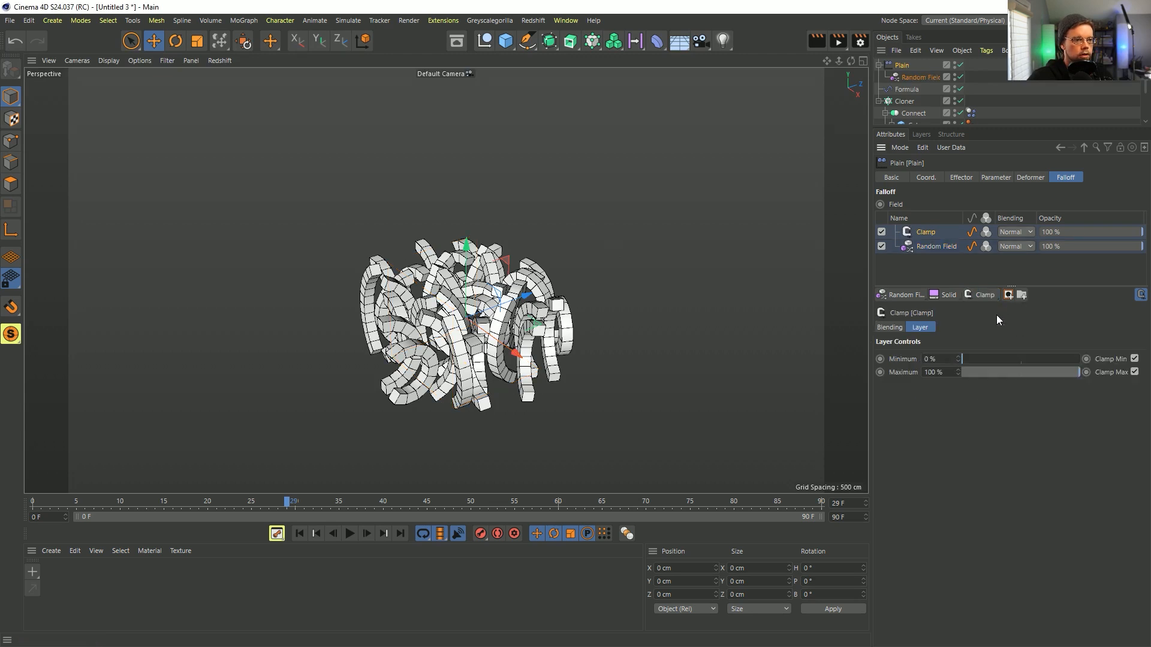
click(929, 359)
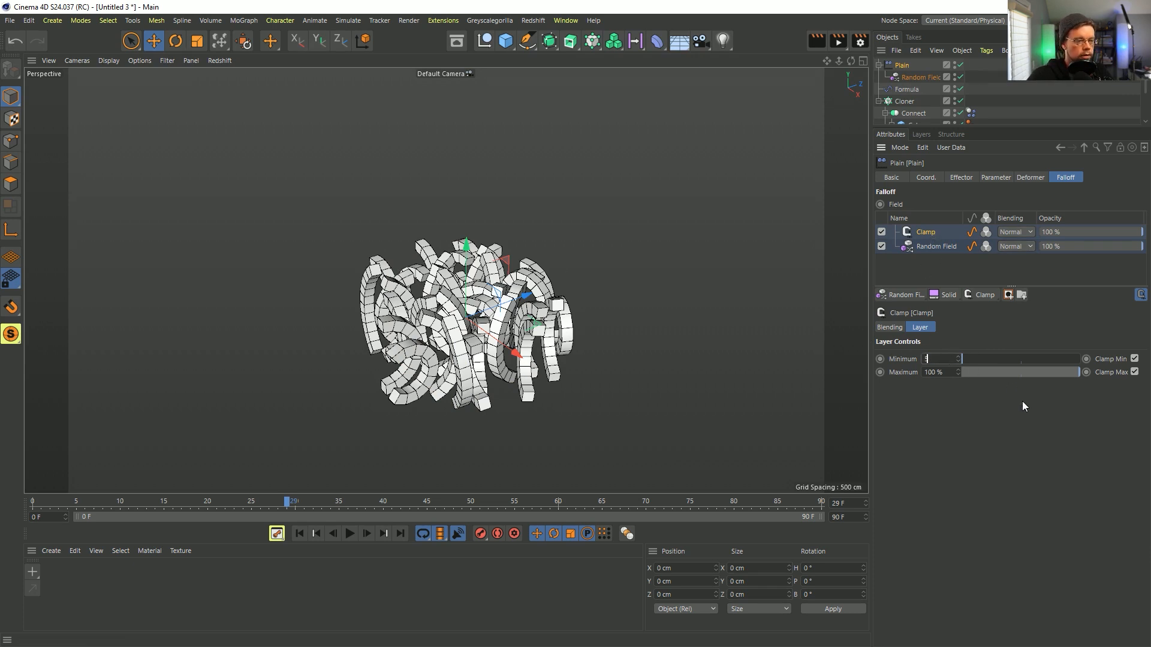
text(50)
key(Return)
click(950, 372)
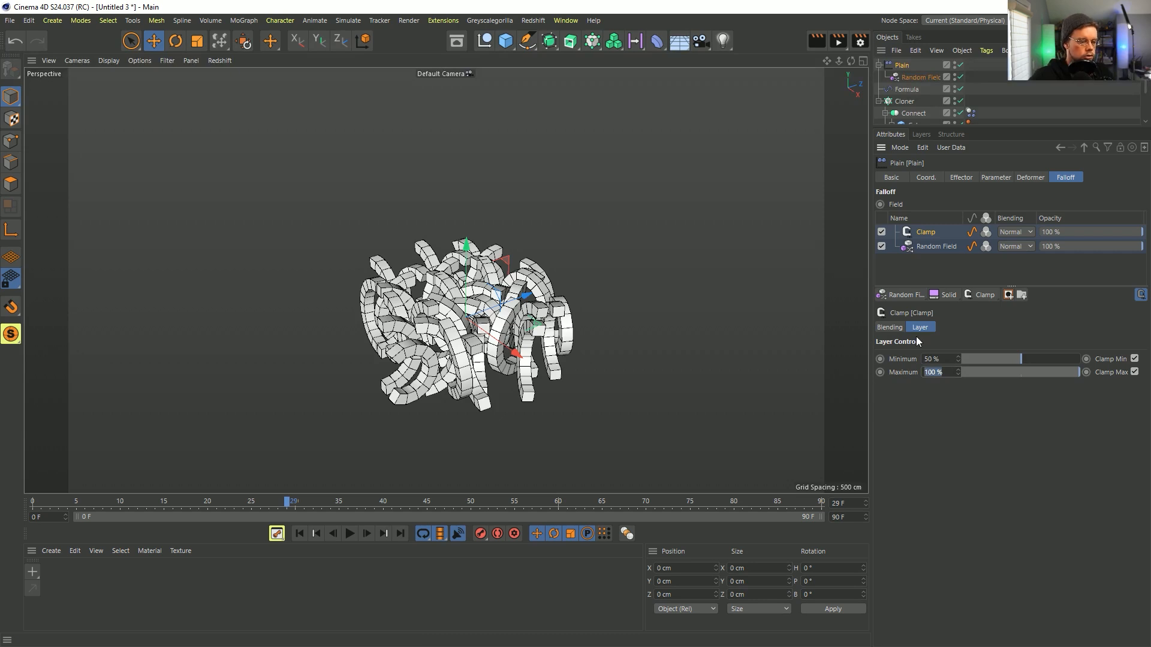
text(5)
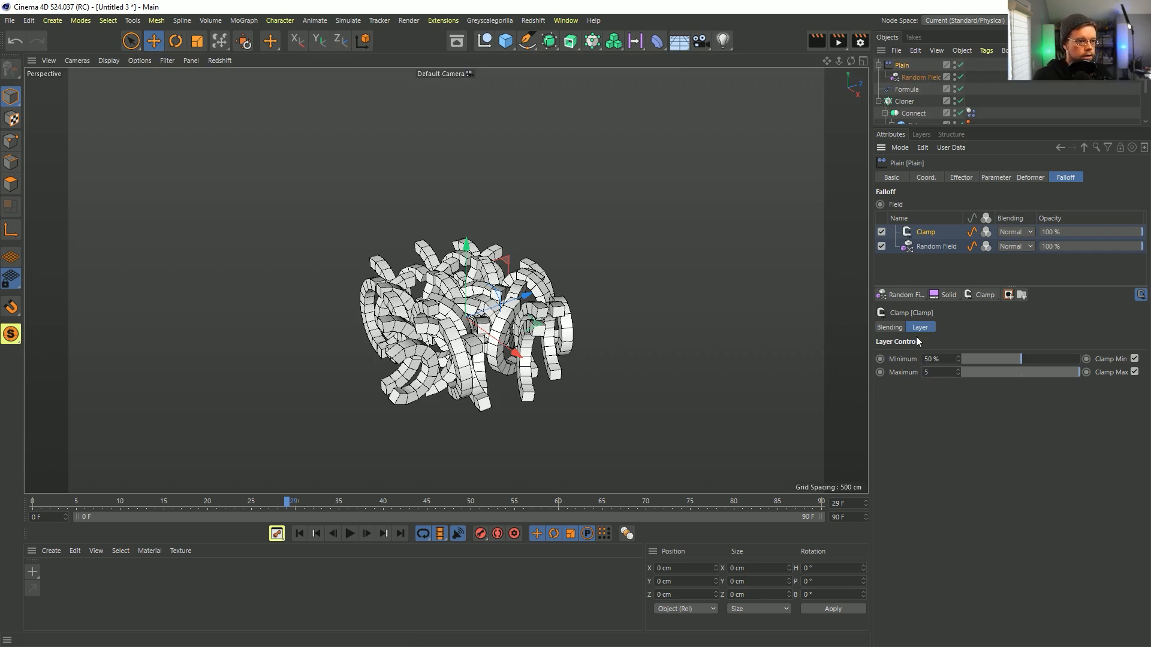
text(0.)
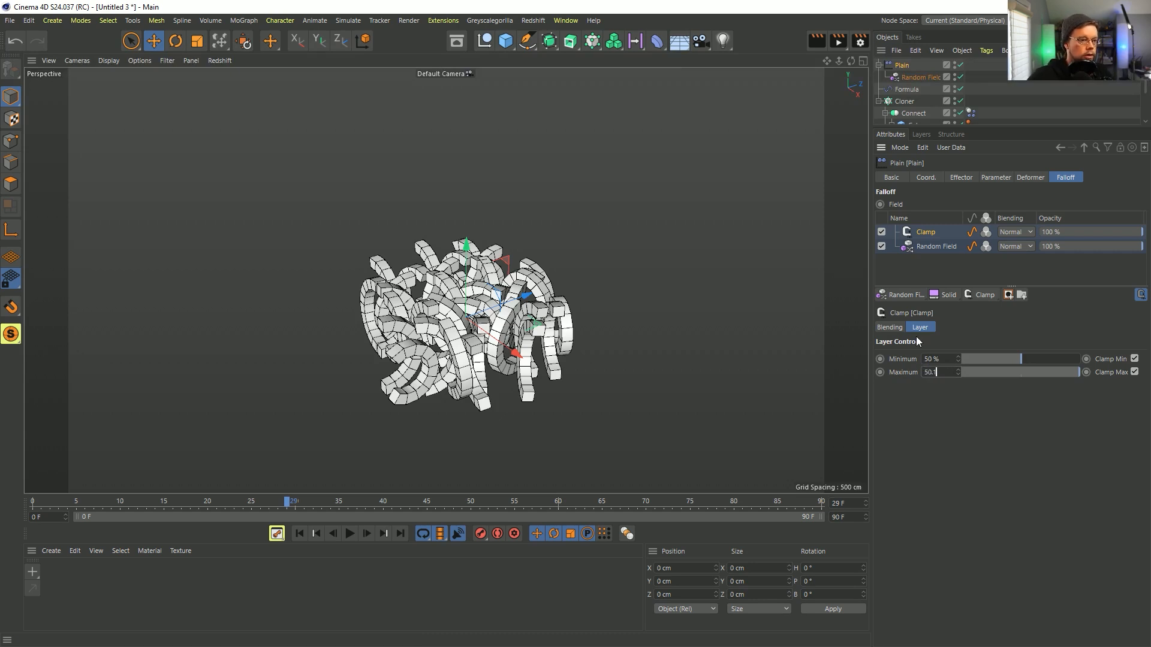
text(1)
key(Return)
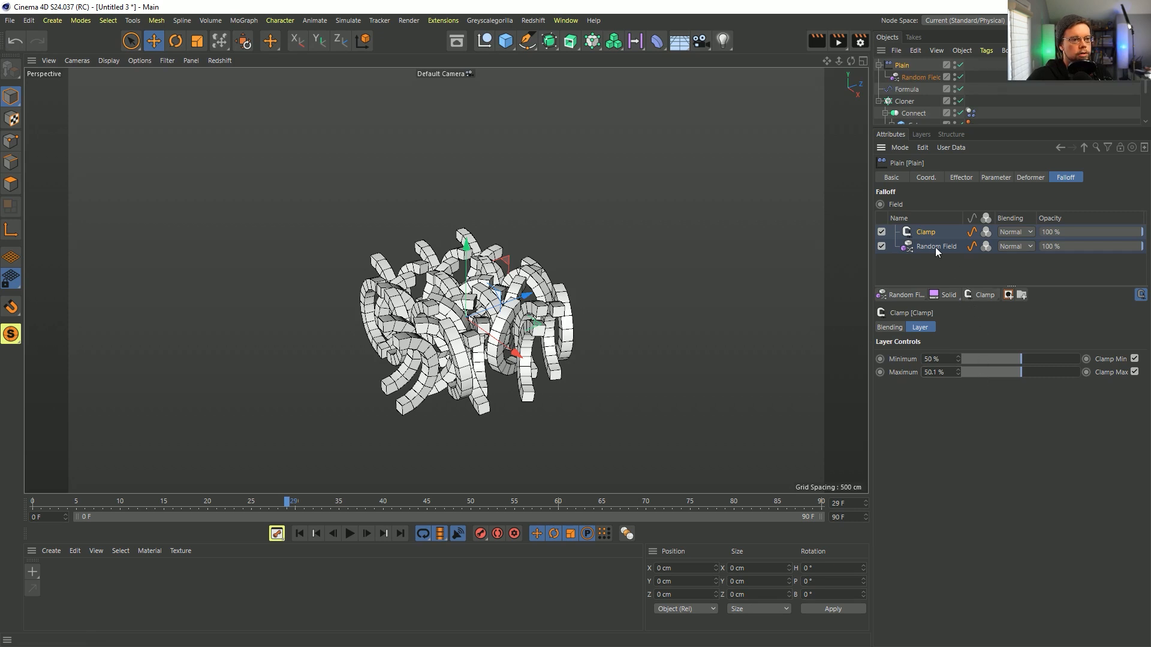
key(Delete)
Try a Curve layer above the Random Field, with two added points forming a steep rise around the middle of the curve
drag(983, 294, 994, 344)
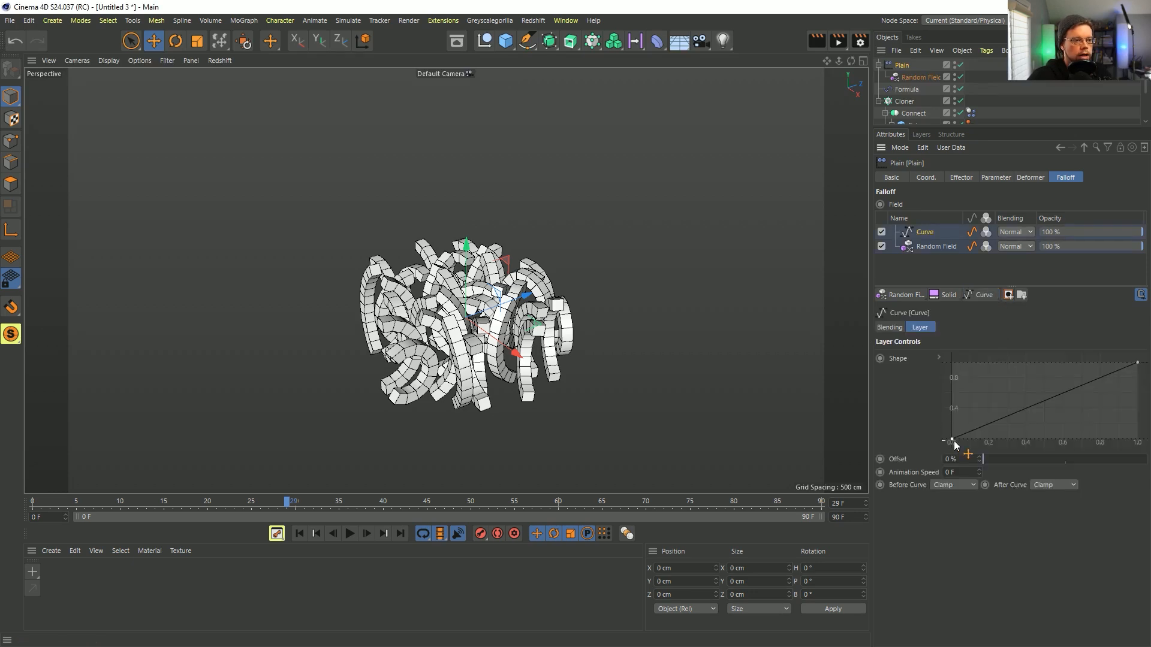
drag(1019, 413, 1032, 456)
key(ctrl+z)
ctrl+drag(1024, 409, 1036, 449)
ctrl+click(1092, 398)
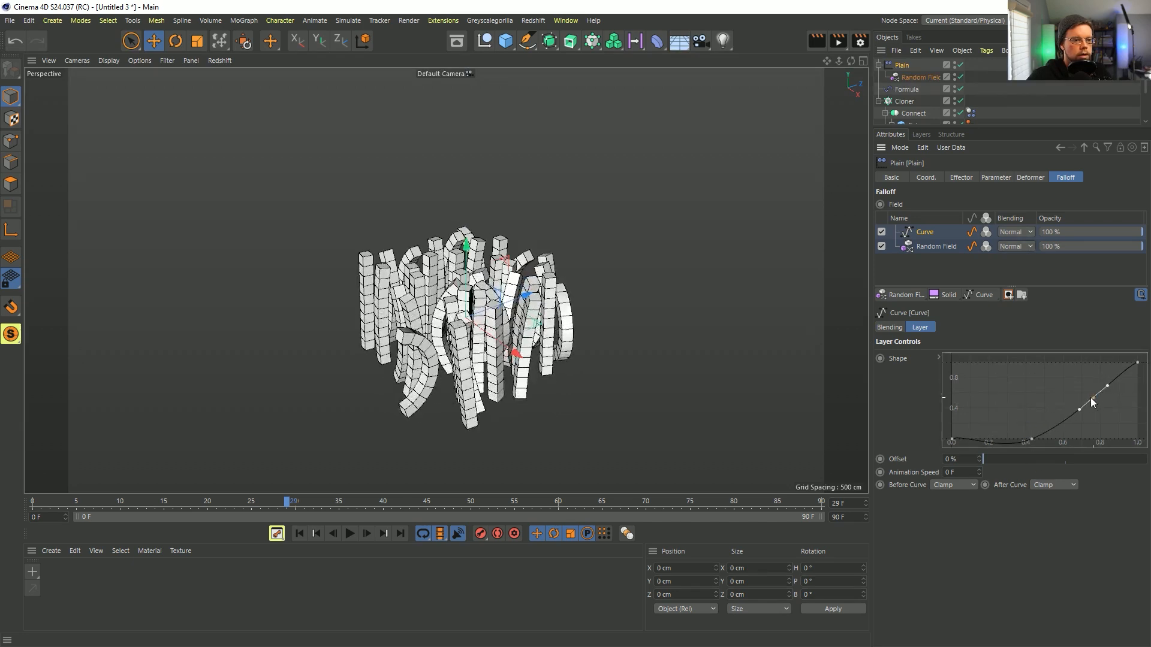
drag(1092, 399, 1048, 361)
drag(1032, 439, 1040, 439)
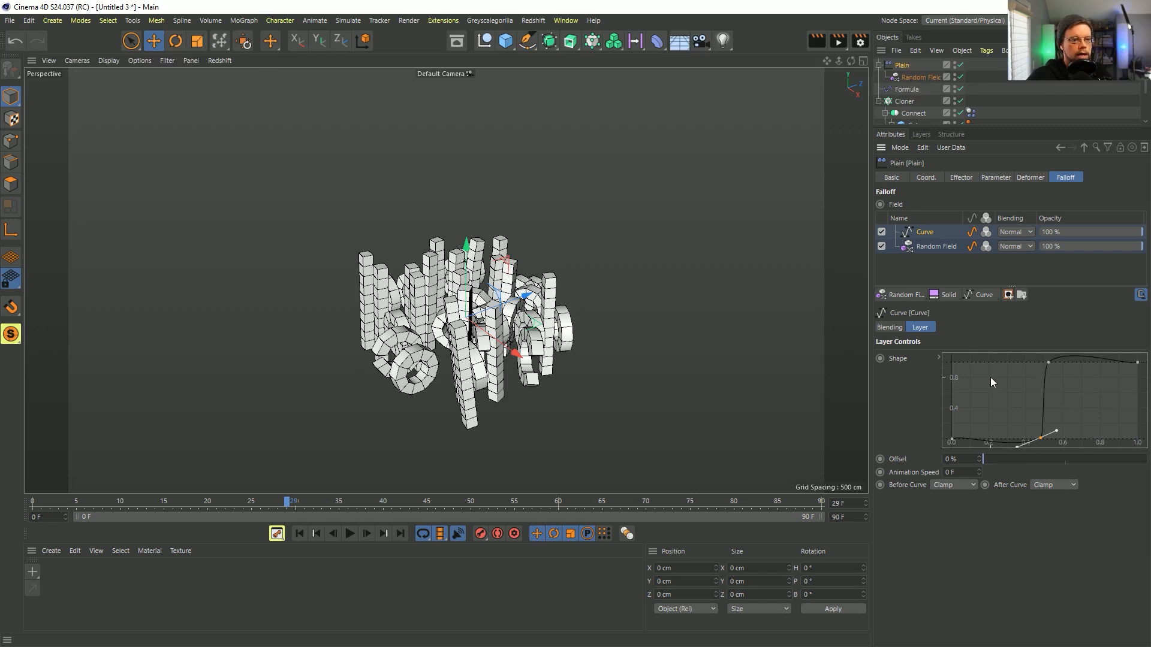
Try resetting the curve and moving its end points to about 0.4 and 0.5, and remove the Curve layer
right_click(1011, 380)
click(994, 426)
drag(955, 443, 1027, 441)
drag(1138, 364, 1046, 362)
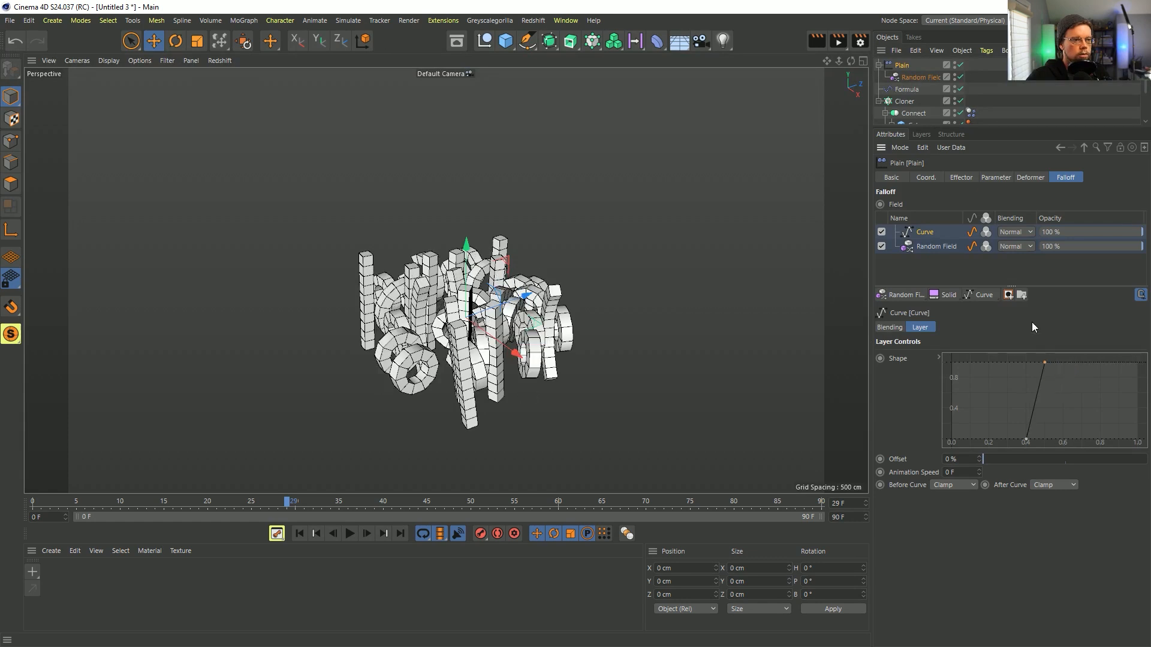
mouse_move(1027, 441)
mouse_down()
mouse_move(1044, 441)
mouse_move(1020, 447)
mouse_move(1040, 447)
mouse_move(1022, 441)
mouse_move(1026, 421)
mouse_move(998, 424)
mouse_move(1030, 445)
mouse_up()
key(Delete)
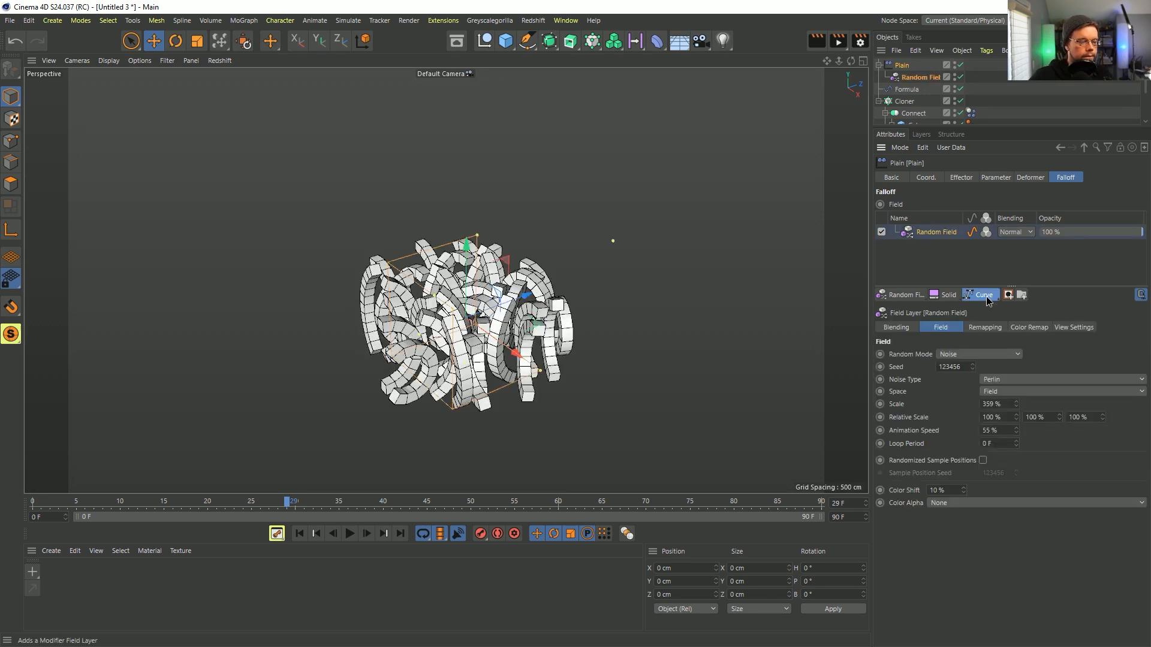
Add a Curve layer above the Random Field, move its end points together into a steep linear step near 0.5, and preview the animation
click(987, 299)
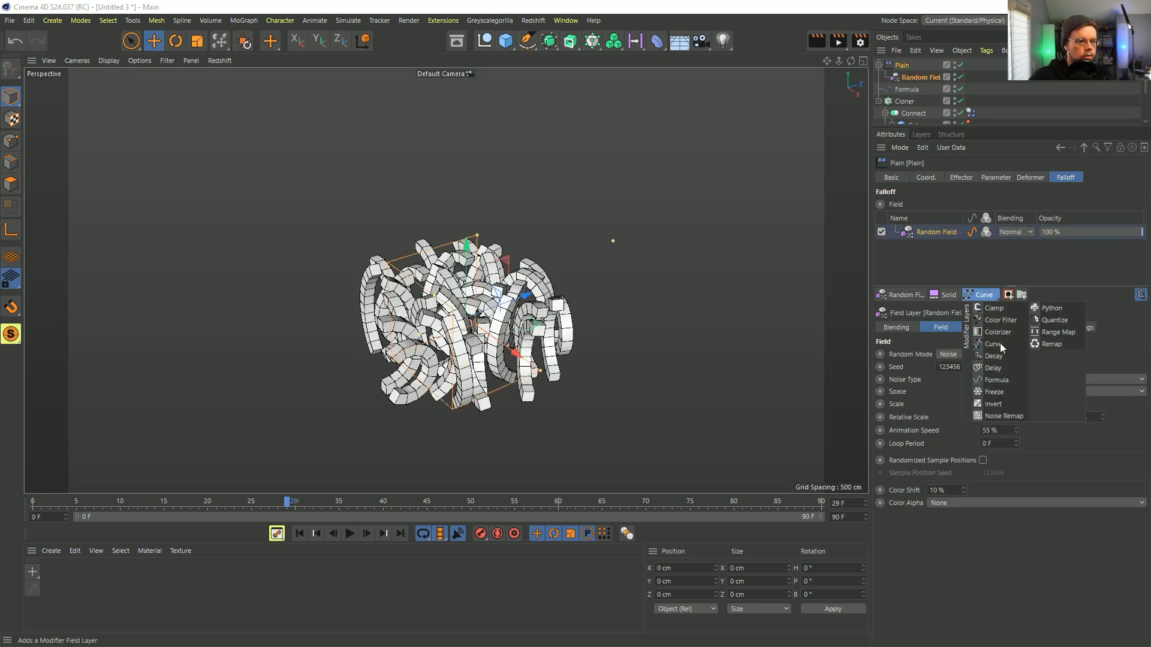
click(1001, 346)
right_click(996, 408)
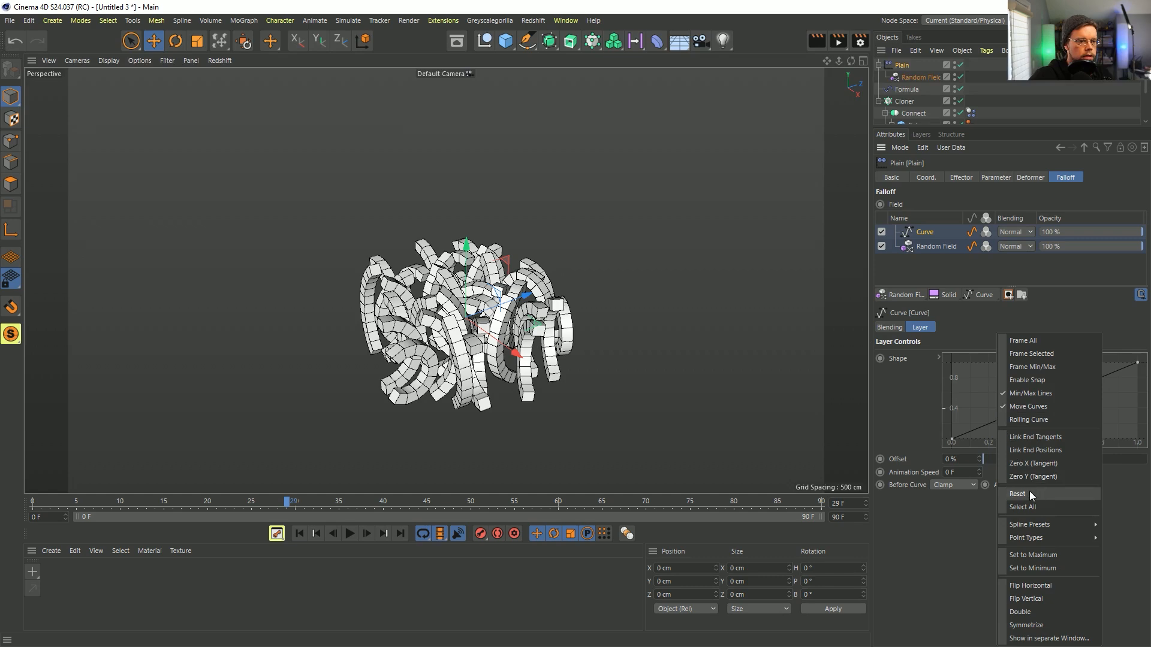
click(1034, 495)
drag(953, 440, 988, 438)
right_click(988, 437)
click(1028, 493)
drag(953, 440, 1040, 440)
drag(1140, 365, 1049, 333)
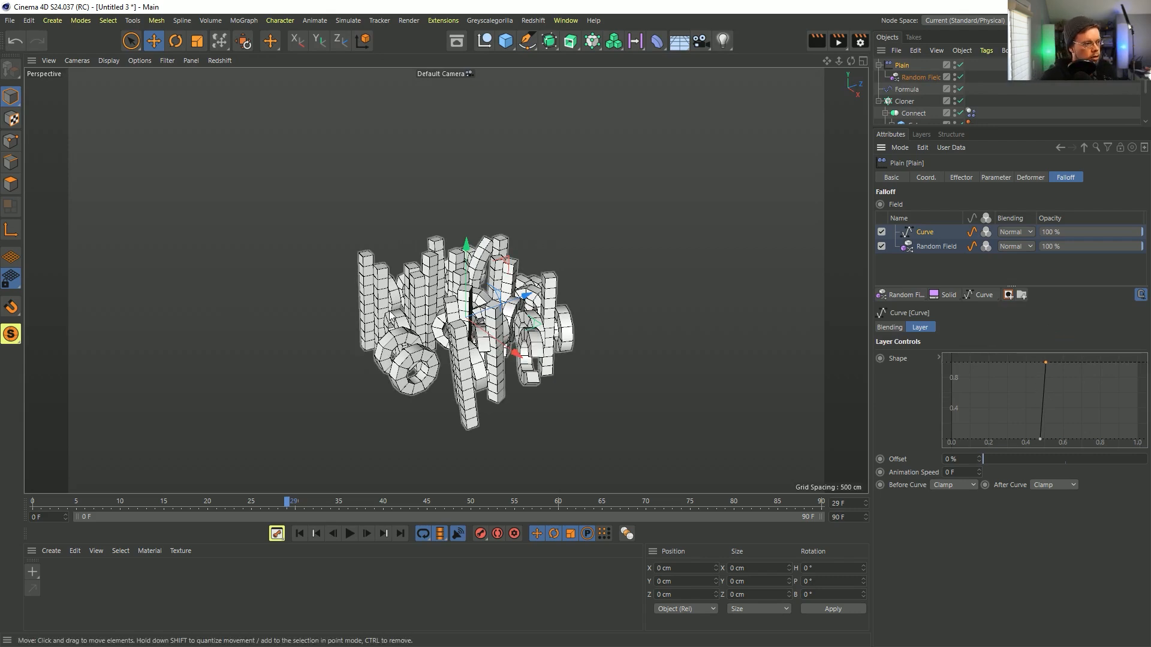
alt+drag(407, 358, 441, 342)
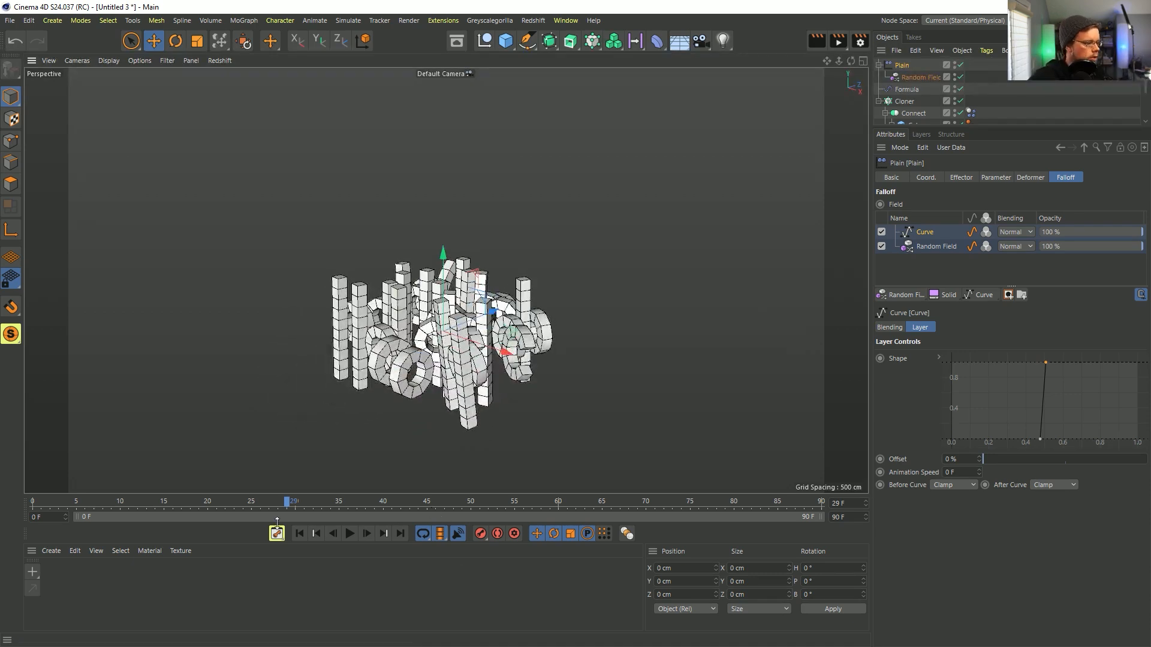
click(352, 534)
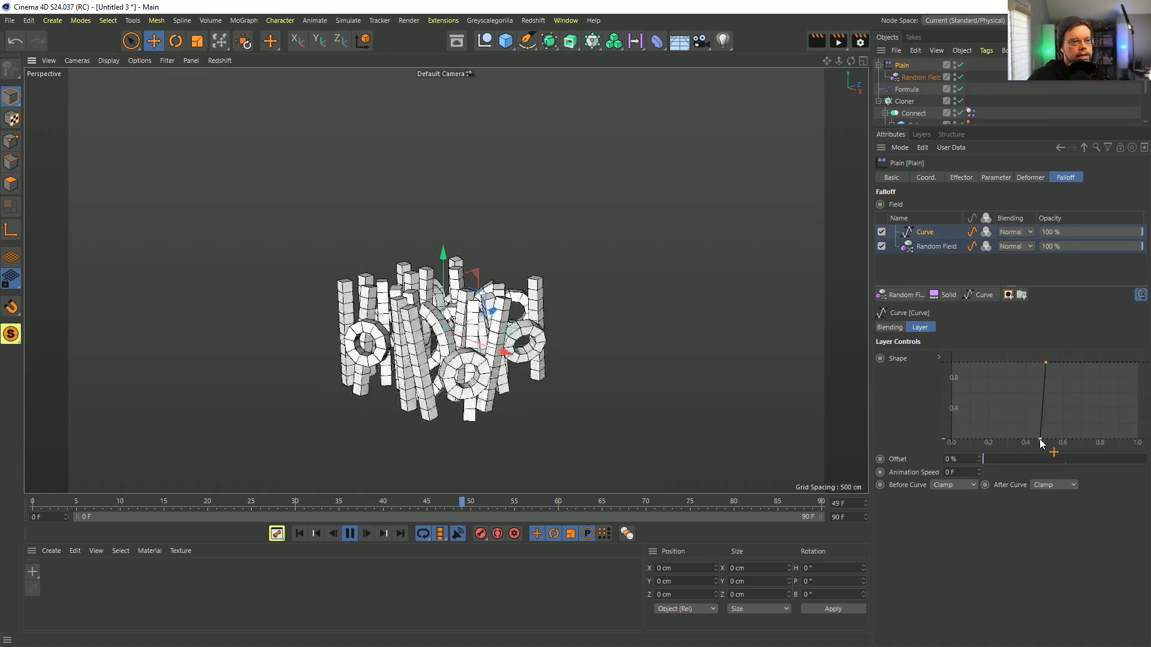
Try to show the falloff curve in a separate spline window
right_click(1021, 410)
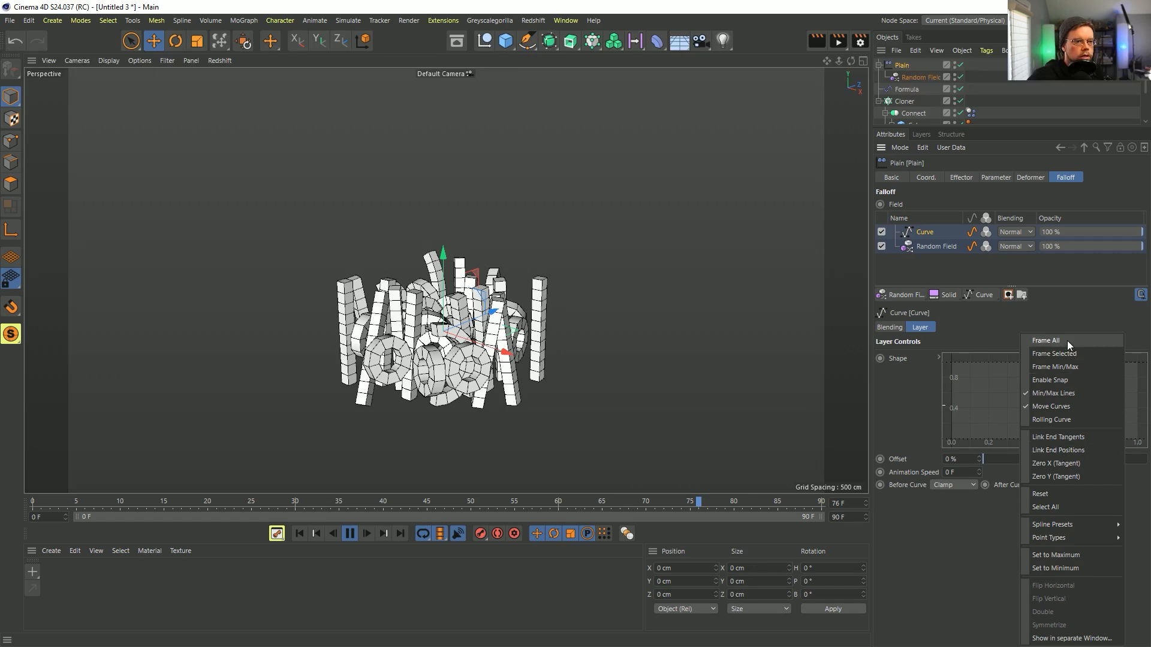
click(1061, 639)
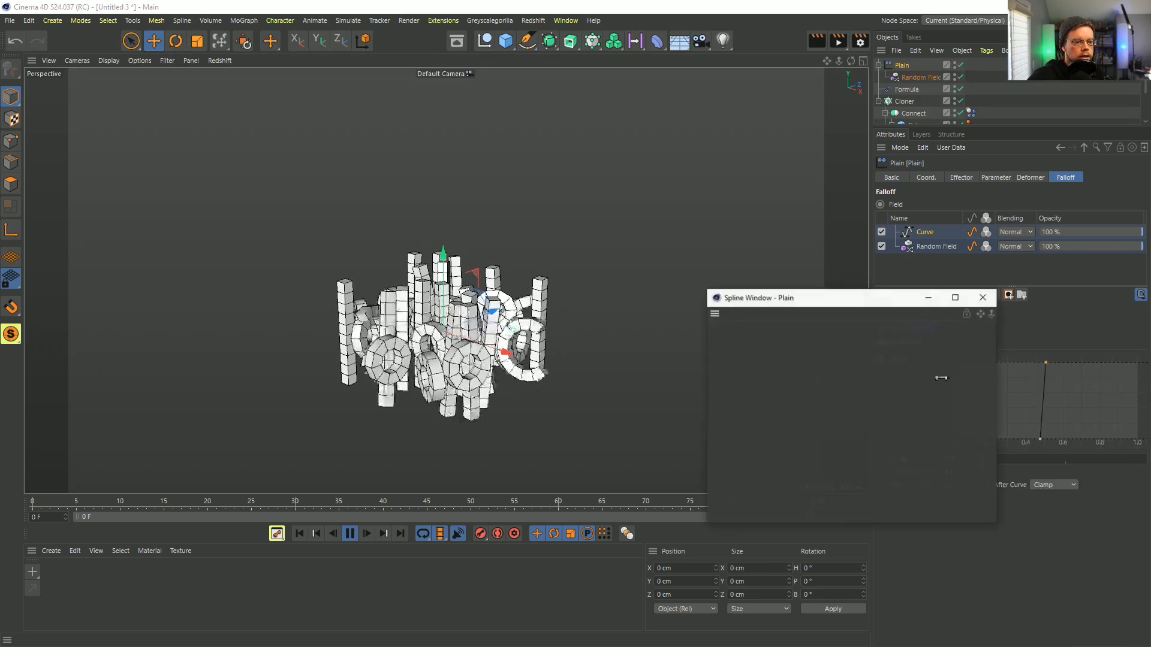
click(351, 534)
click(984, 298)
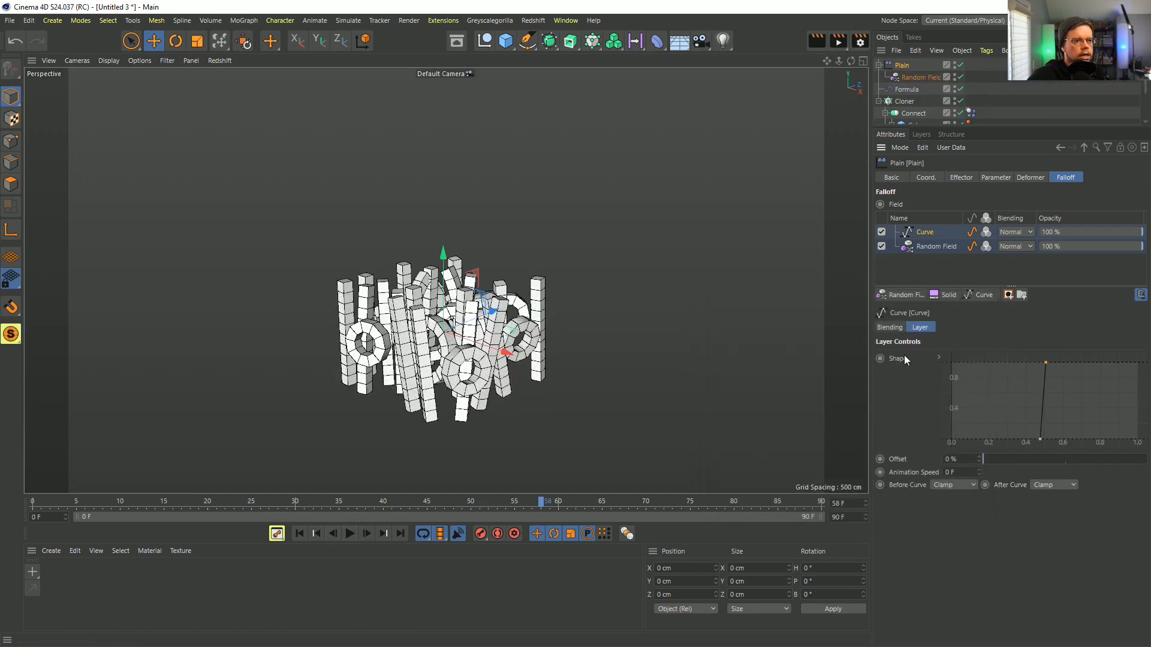
right_click(904, 358)
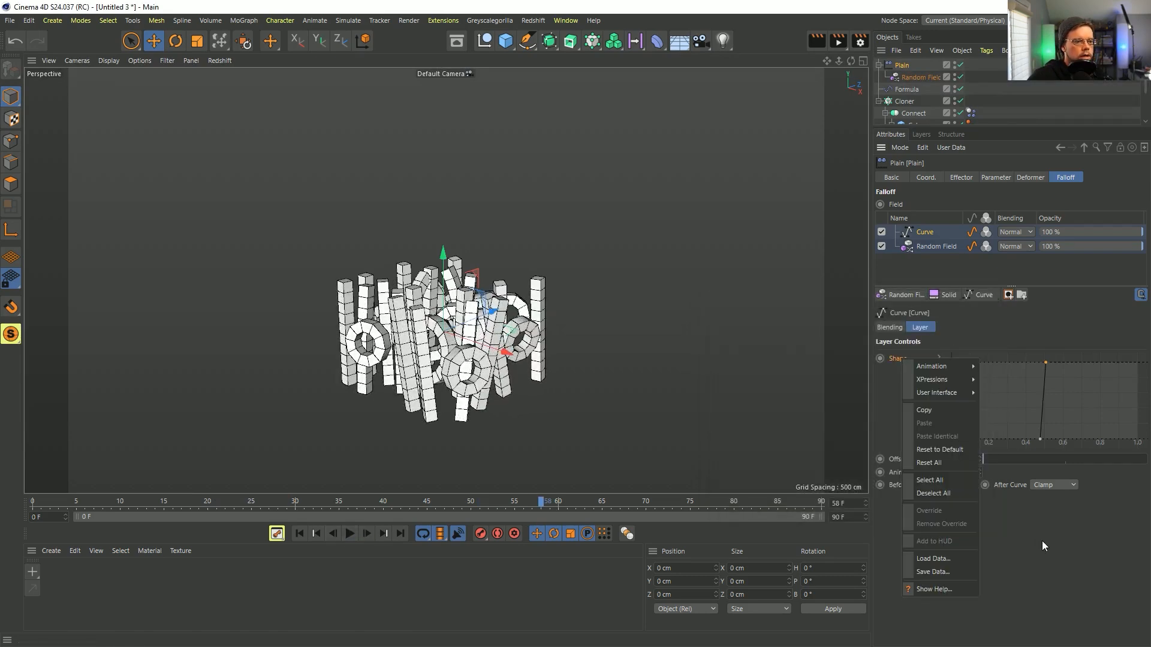
click(980, 455)
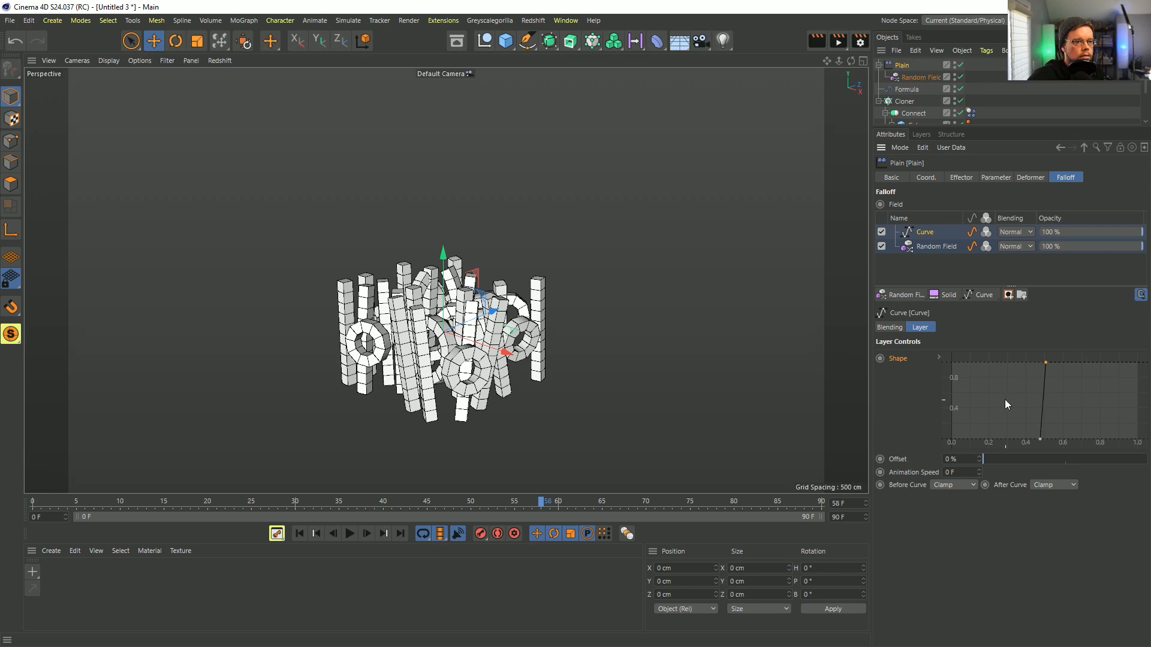
right_click(1002, 380)
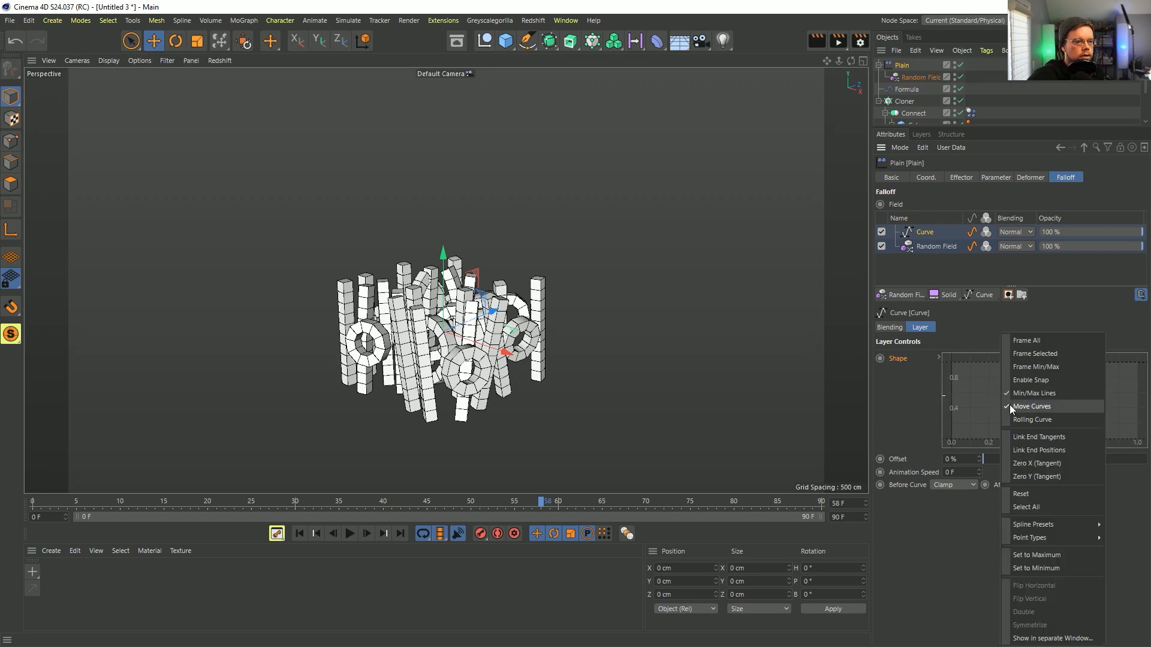
click(1059, 636)
drag(1017, 423, 572, 187)
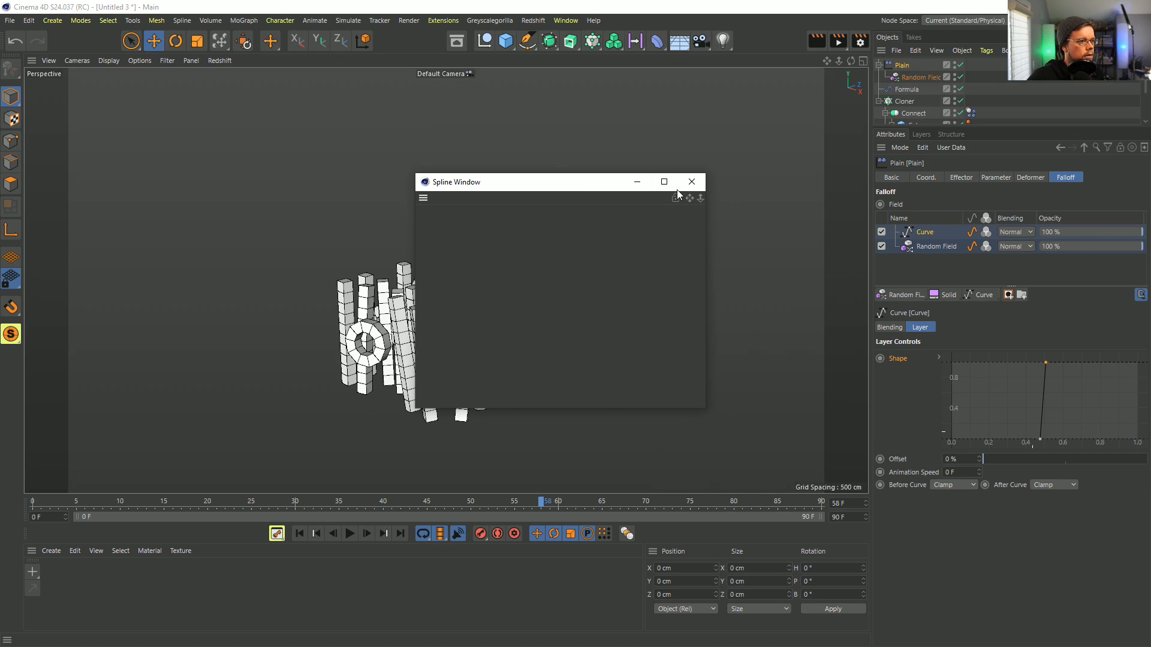
click(692, 182)
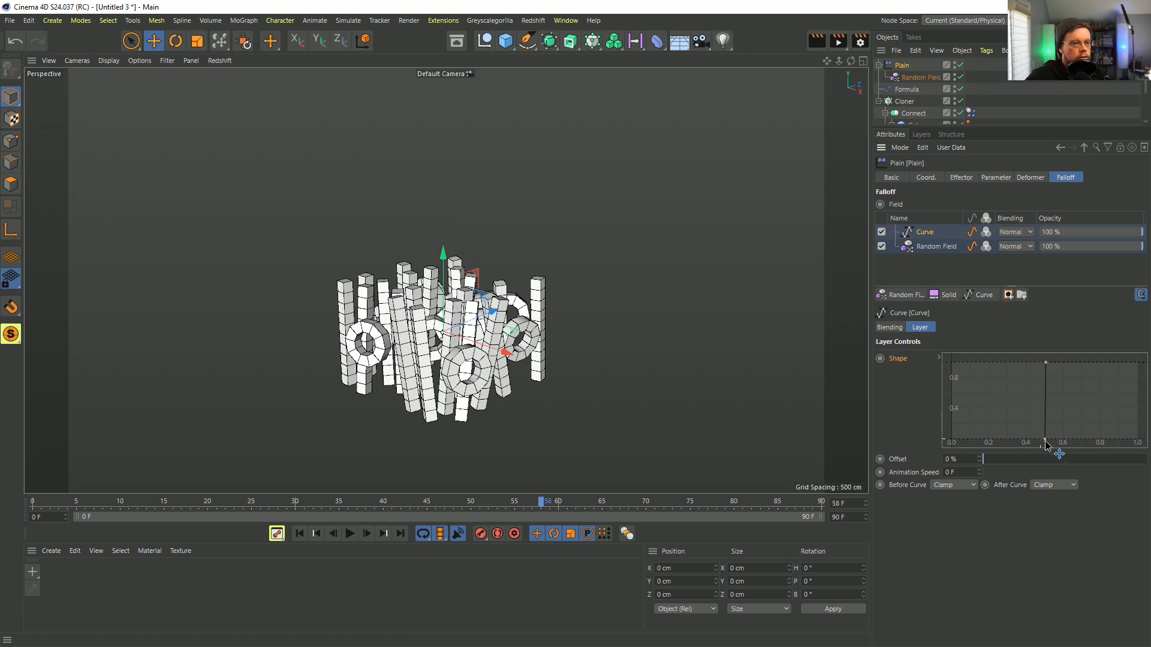
Align both curve points vertically at about X 0.5, expand the point settings, and play the animation from the first frame
click(939, 357)
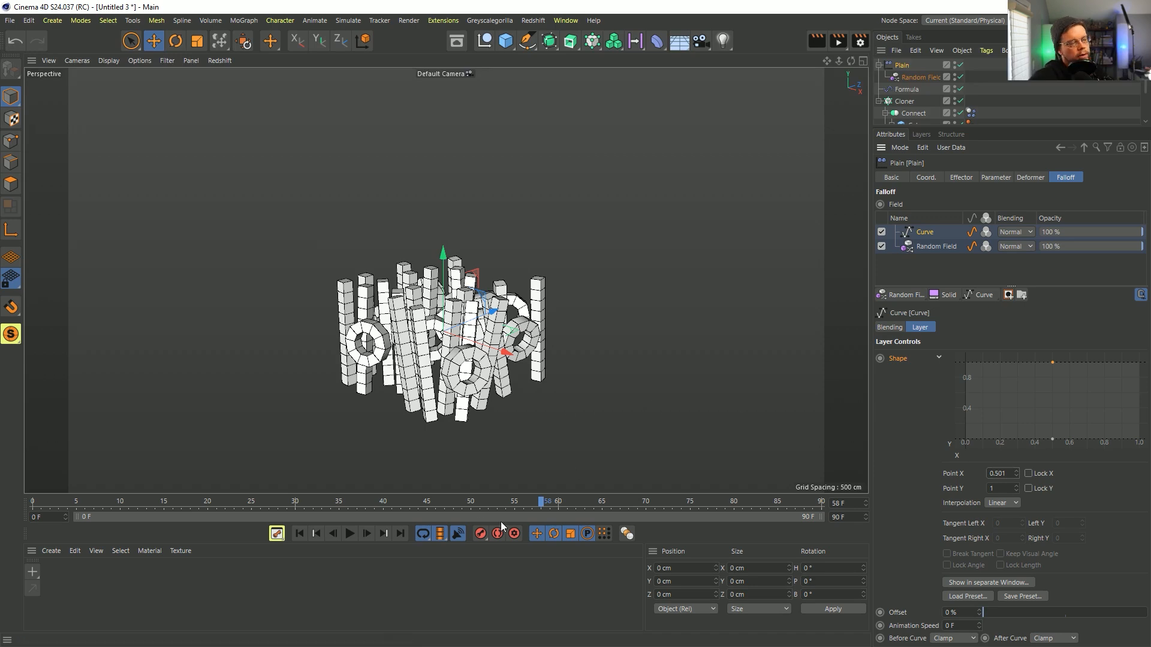
click(299, 533)
click(350, 534)
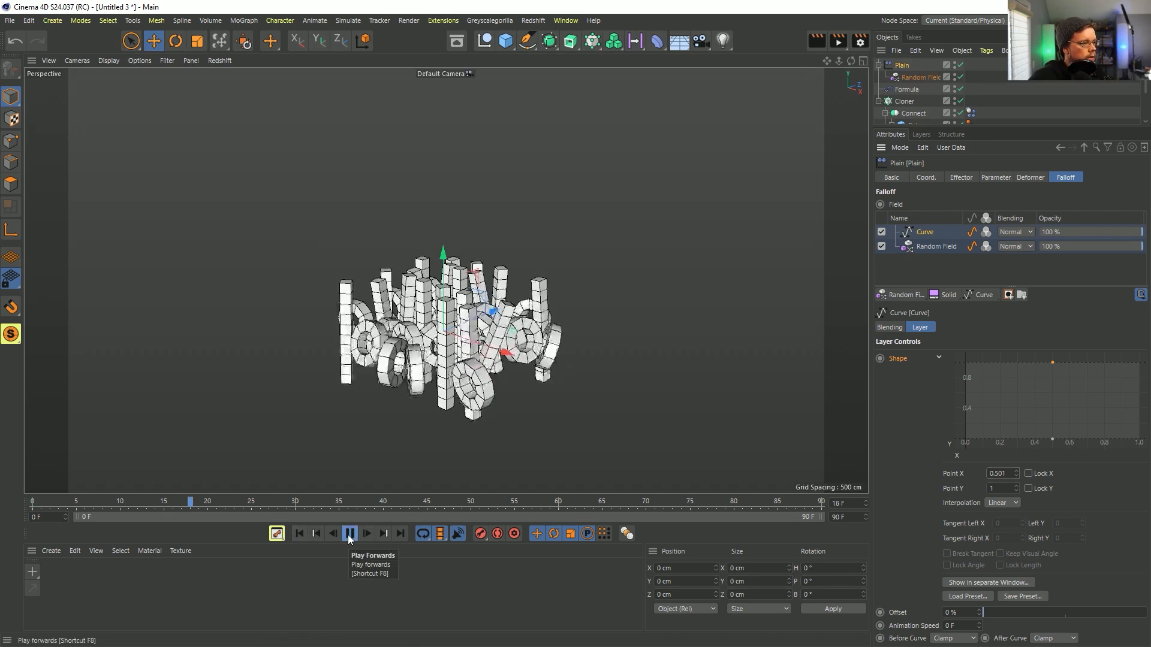
click(1059, 97)
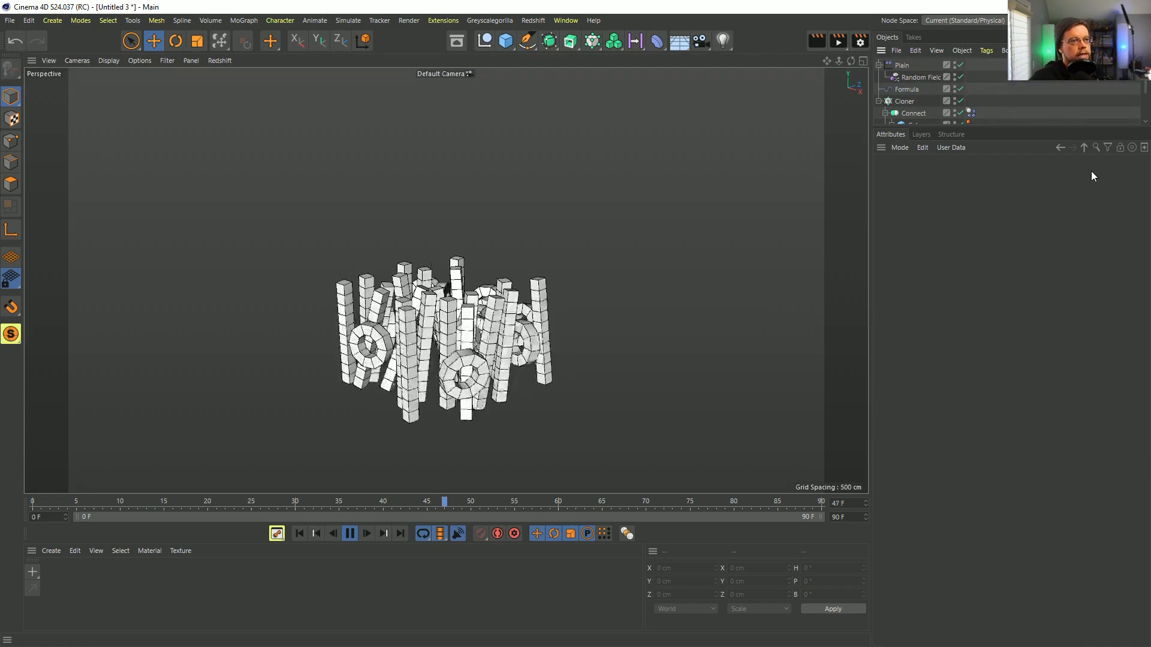
Add a Delay layer above the Curve in the Plain effector's falloff and compare the animation with it disabled and enabled
click(902, 65)
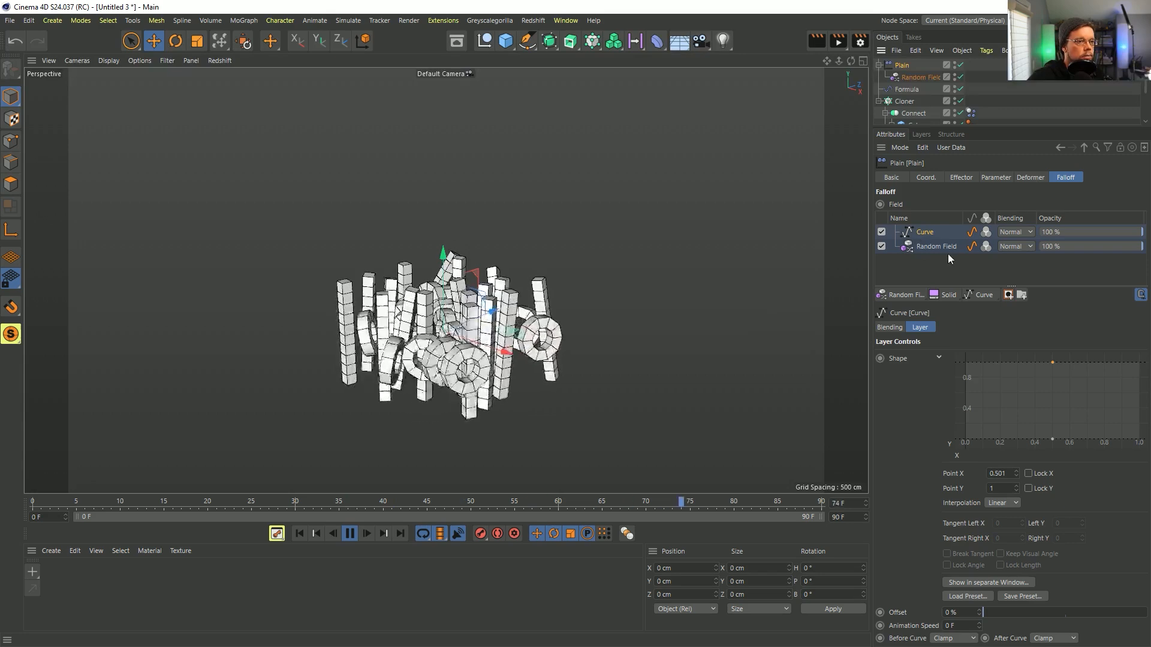
click(978, 295)
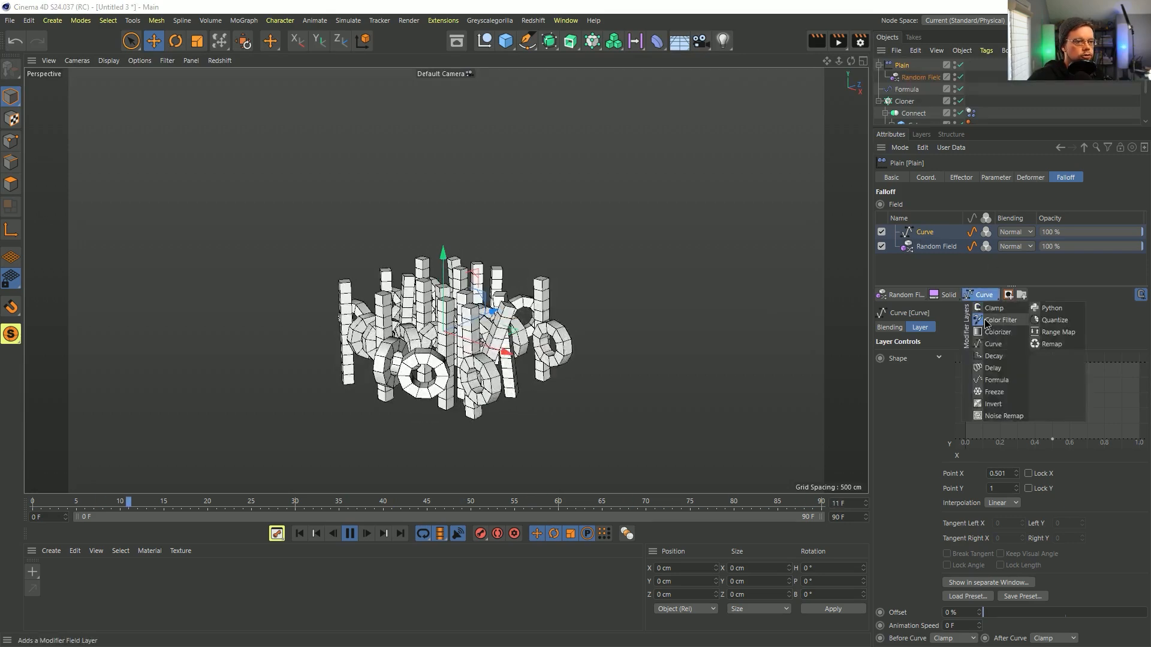
click(997, 370)
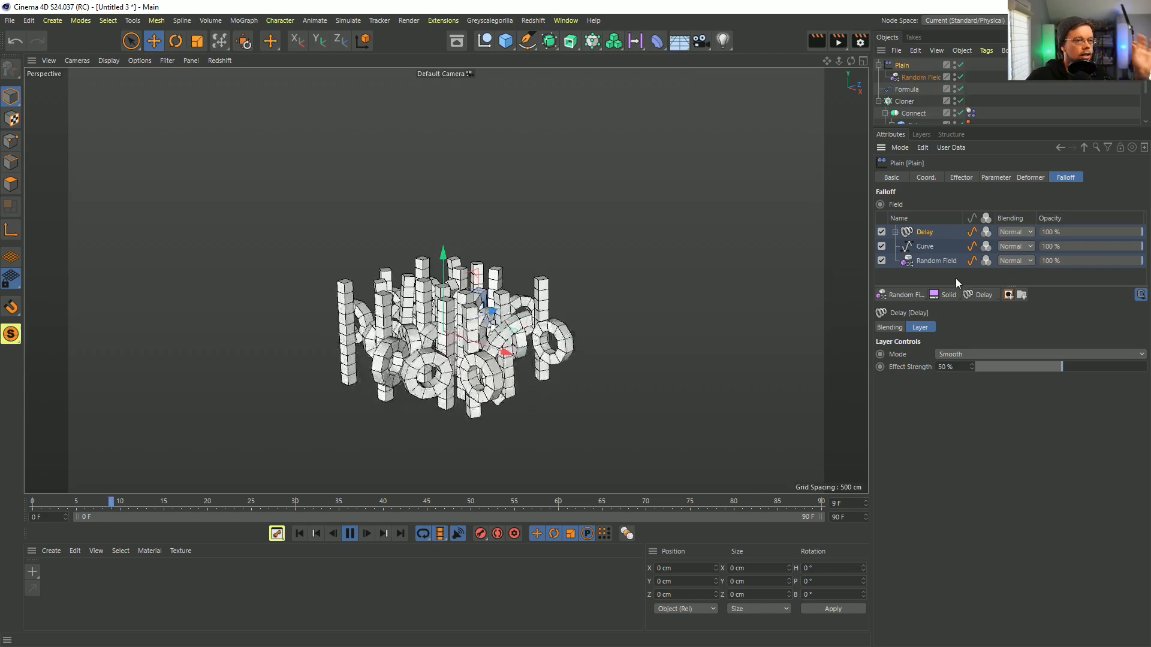
click(881, 232)
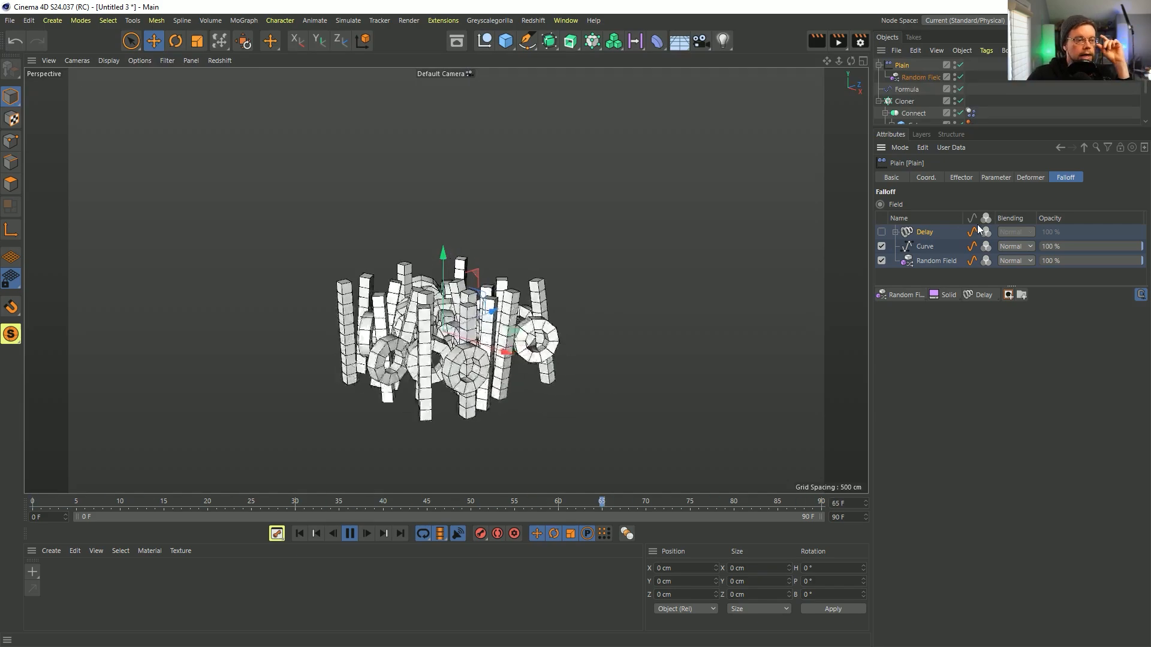
click(881, 232)
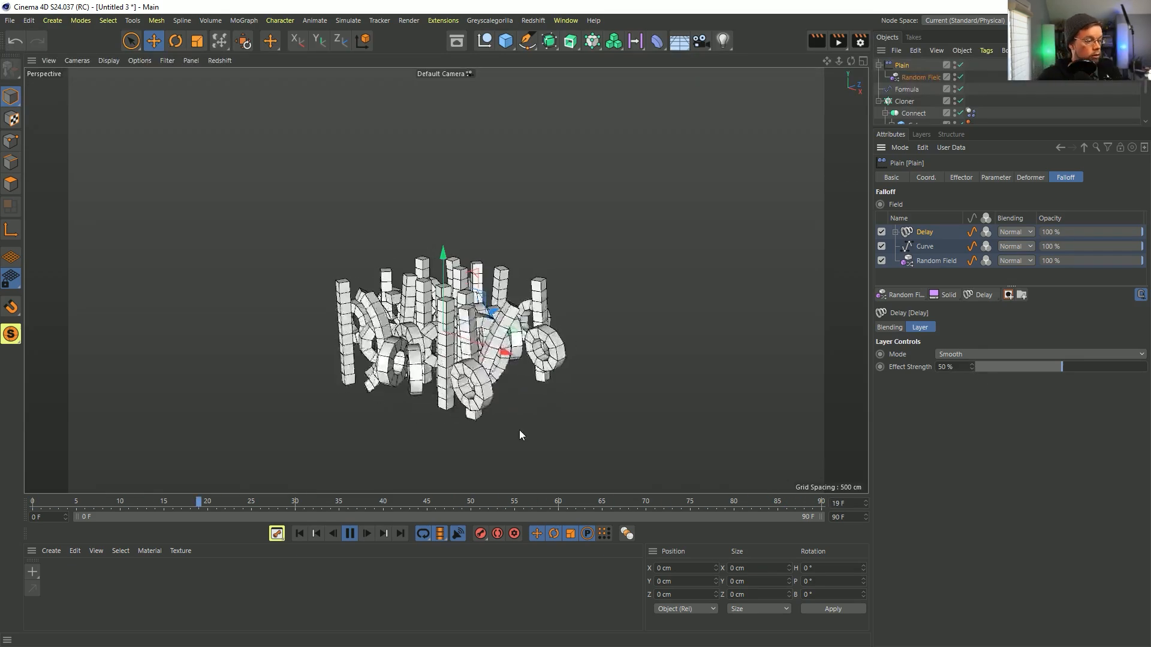
Set the project's end frame to 999 and examine the longer animation up close
click(836, 517)
text(999)
key(Return)
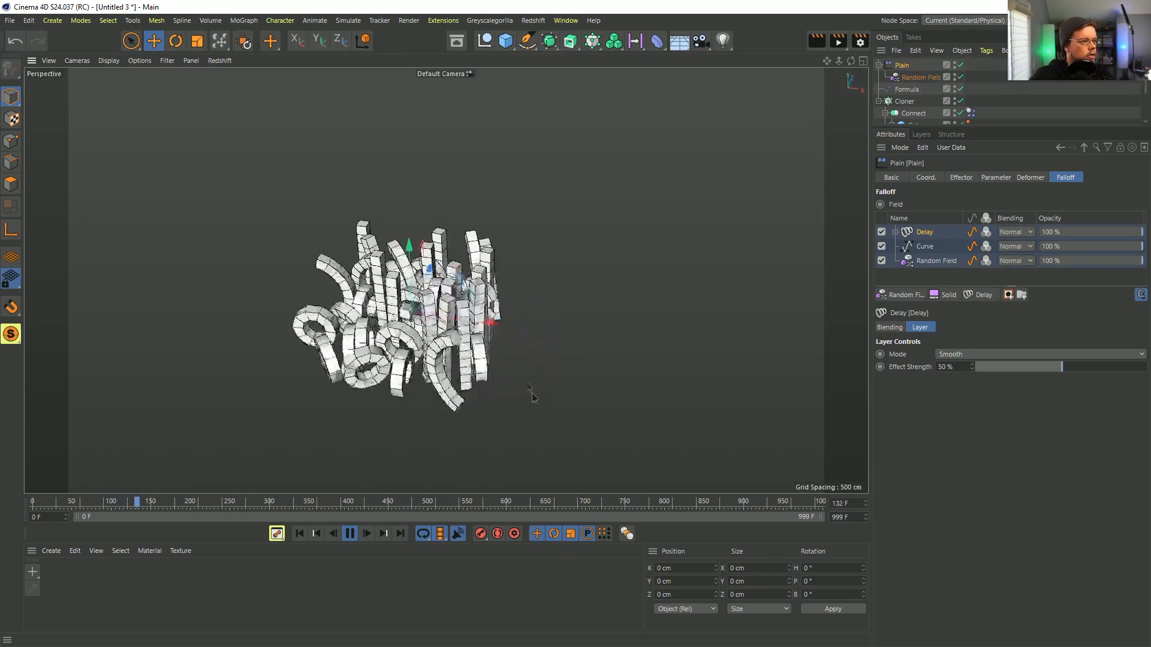
scroll(453, 311, up, 4)
alt+drag(453, 310, 463, 293)
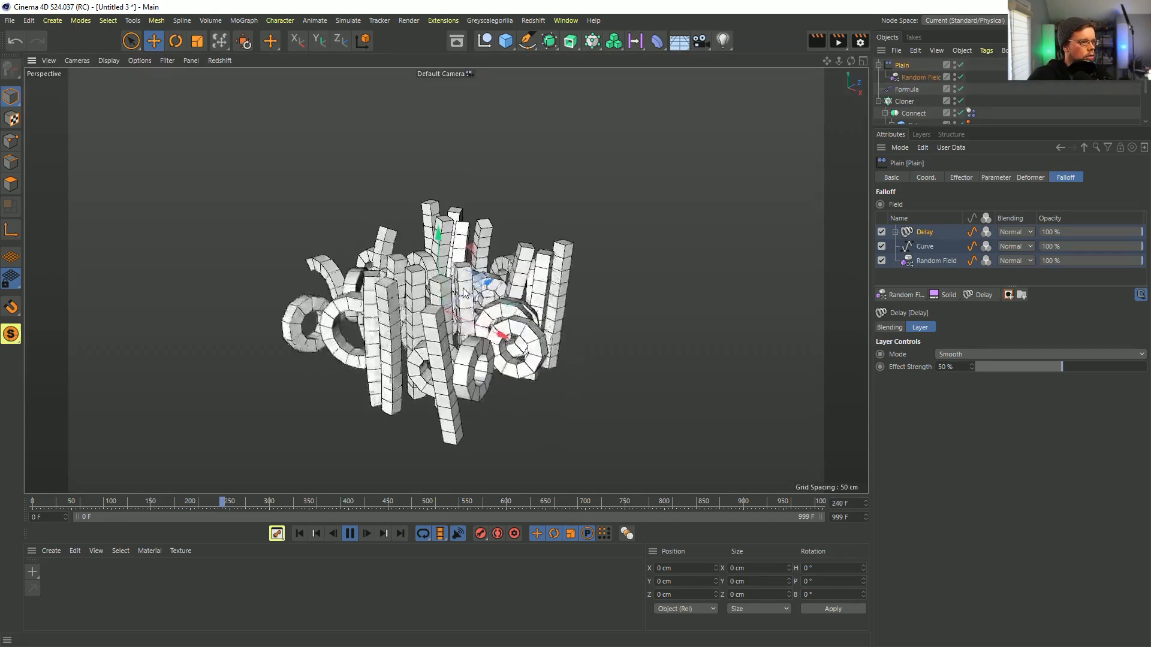
Try Delay effect strengths of 7 %, 95 % and 31 % in Smooth mode while the animation plays
click(989, 365)
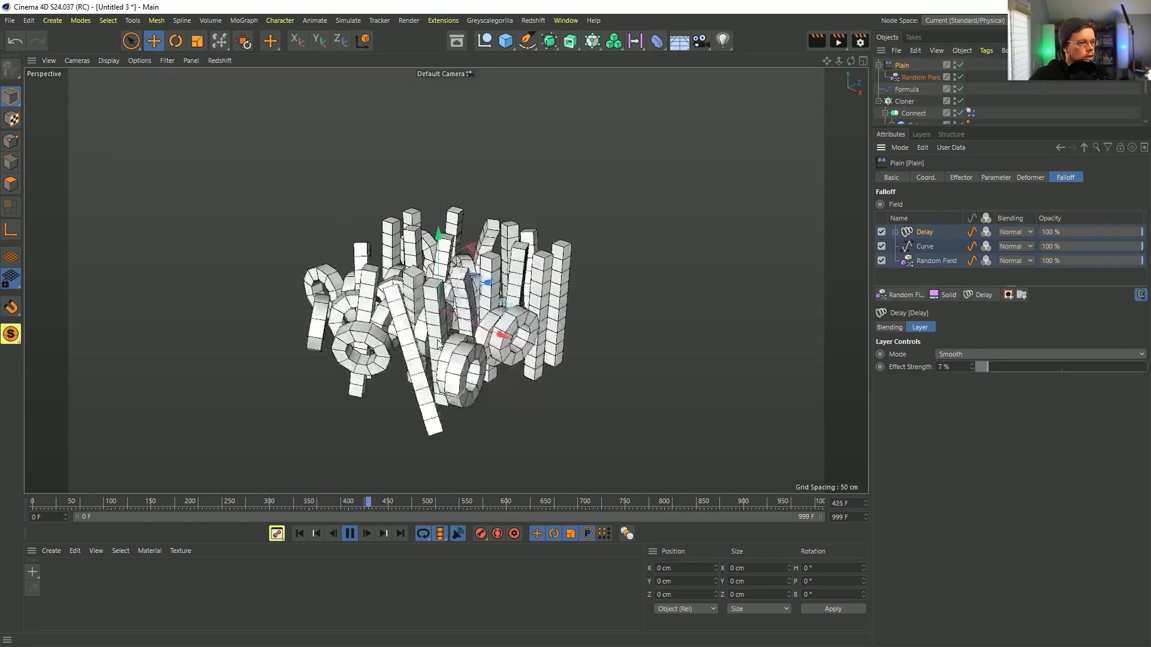
click(1138, 366)
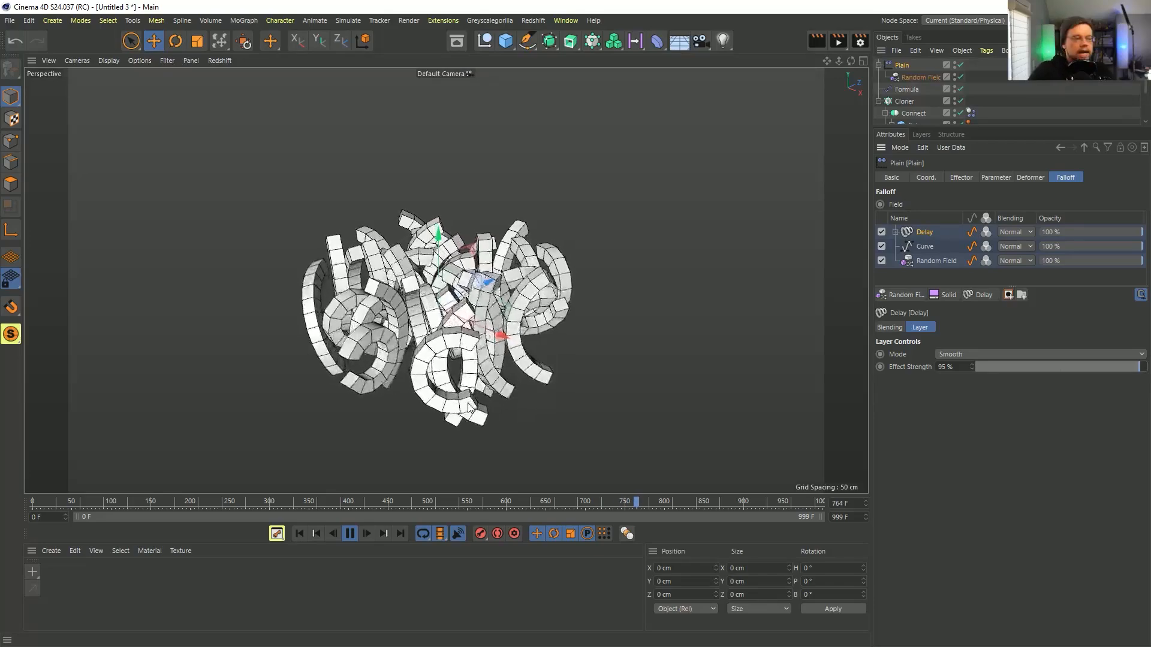
click(1029, 368)
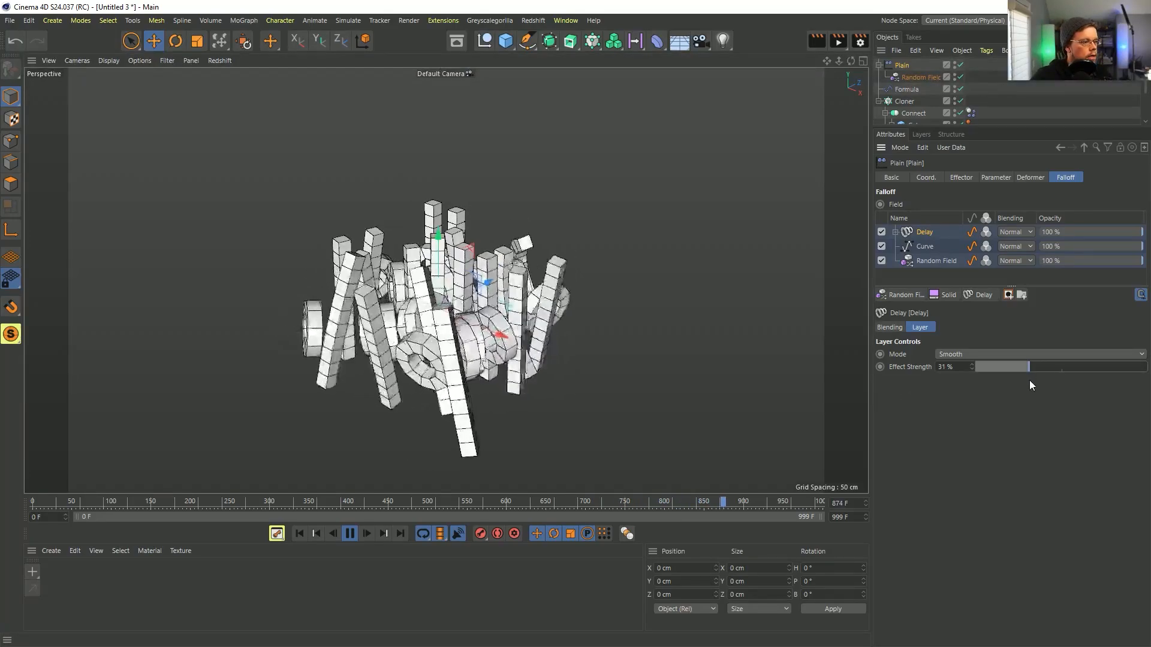
Compare the Delay layer's Linear mode at 70 % effect strength with its Smooth and Spring modes
click(990, 355)
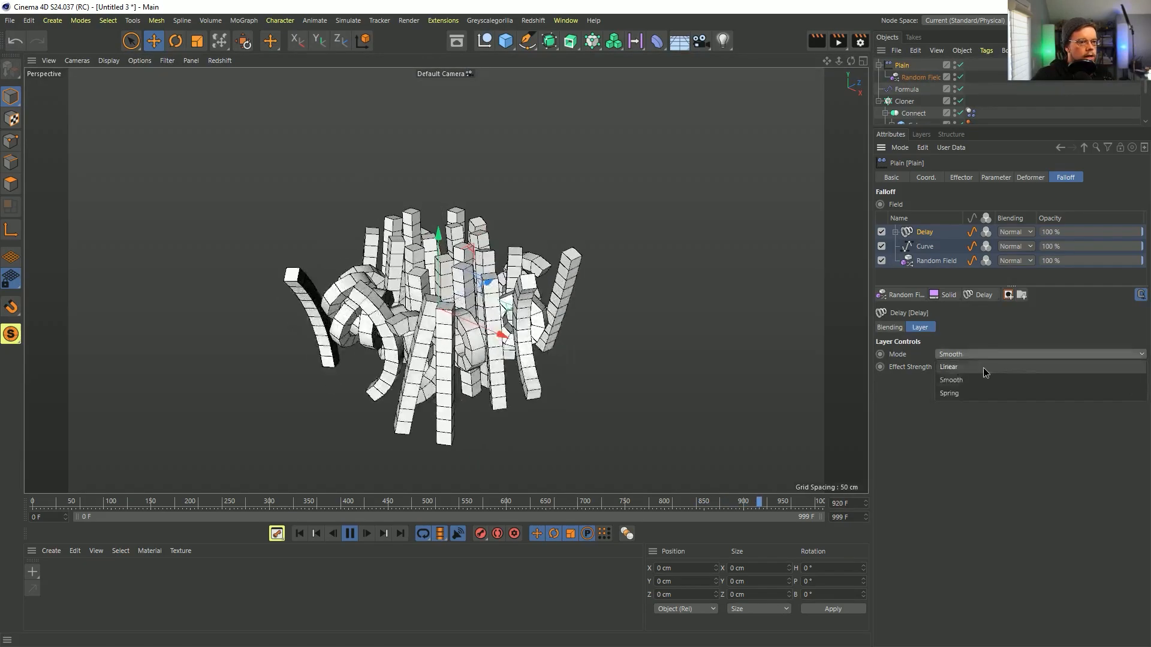
click(979, 366)
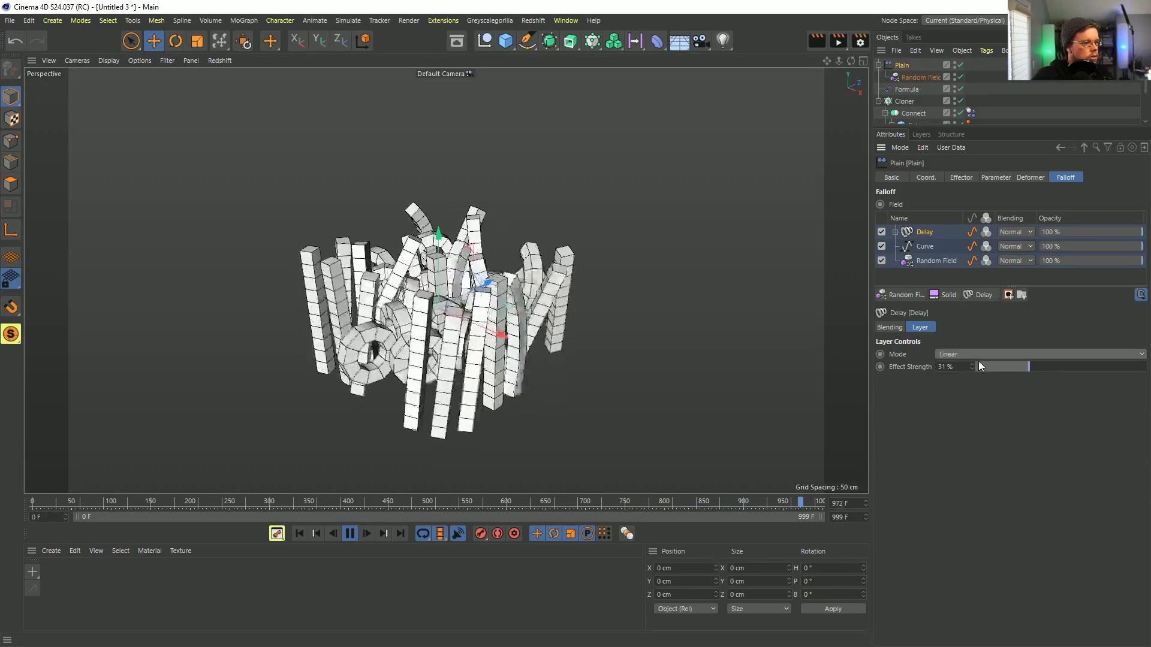
click(1096, 370)
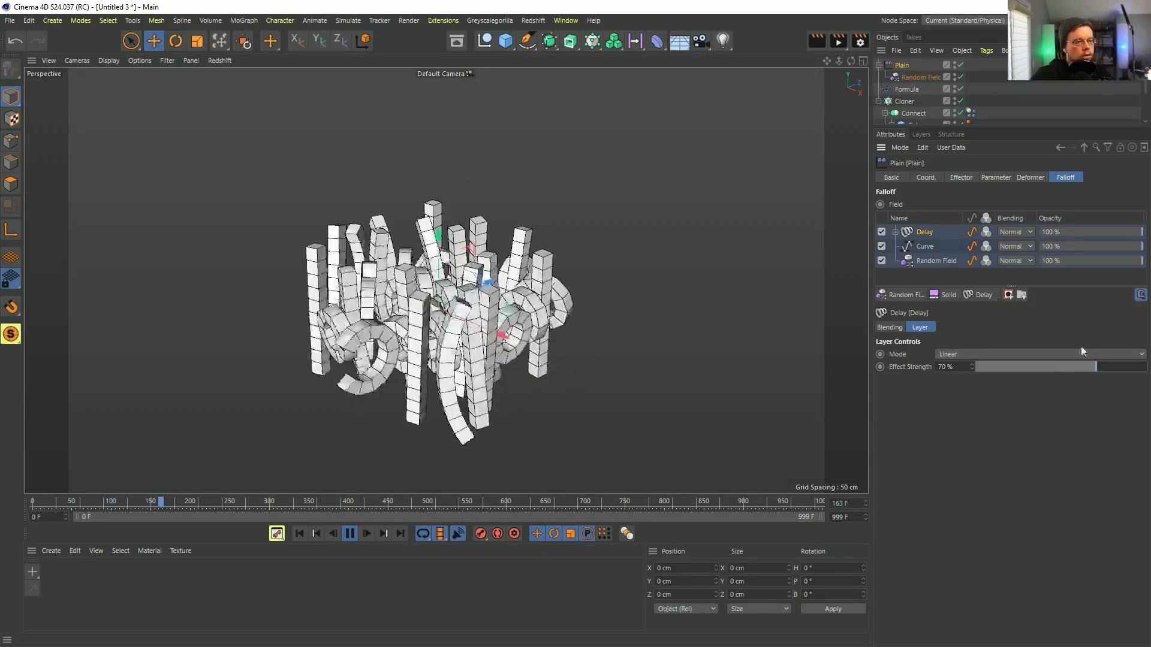
click(1055, 354)
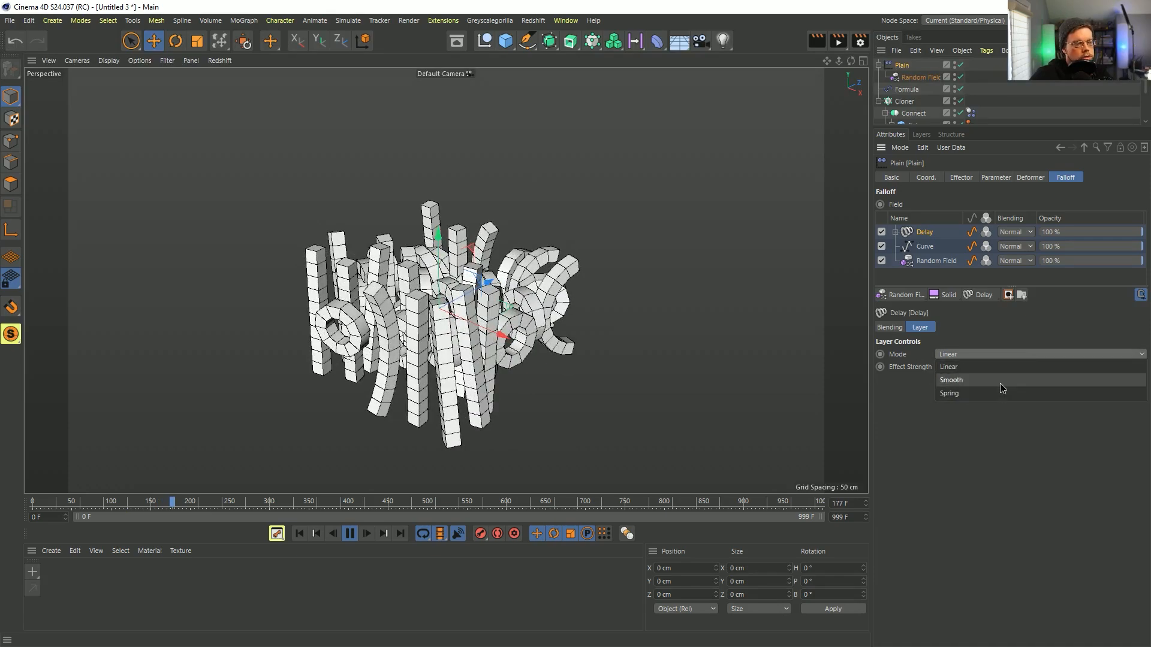
click(942, 520)
click(983, 354)
click(980, 380)
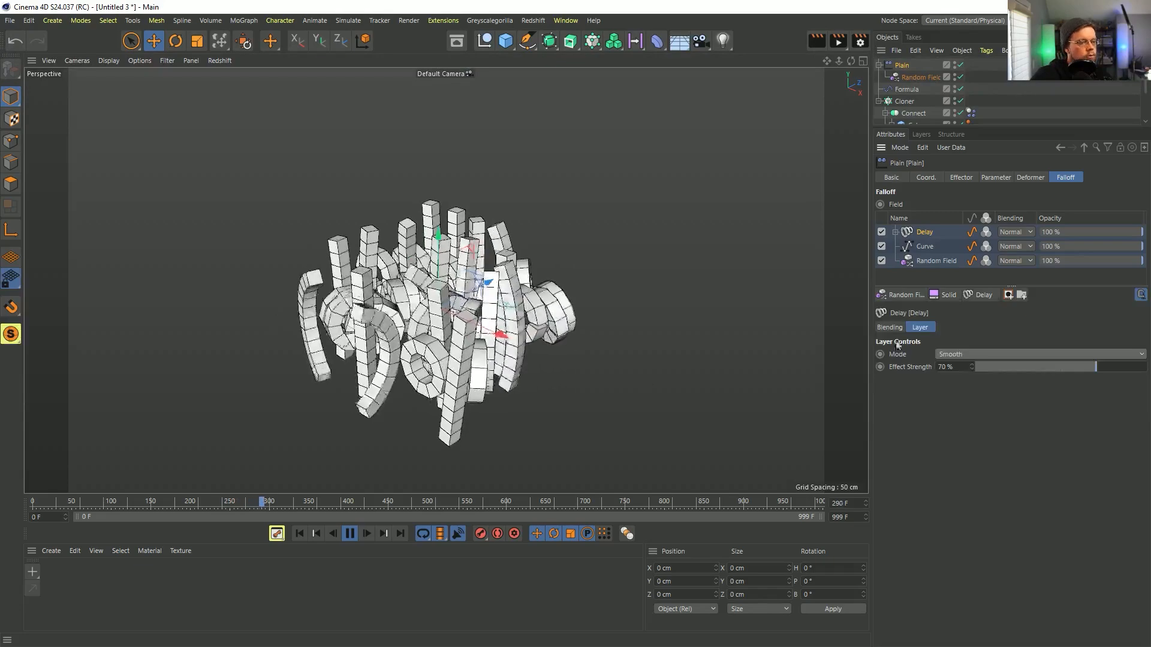
click(968, 354)
click(959, 393)
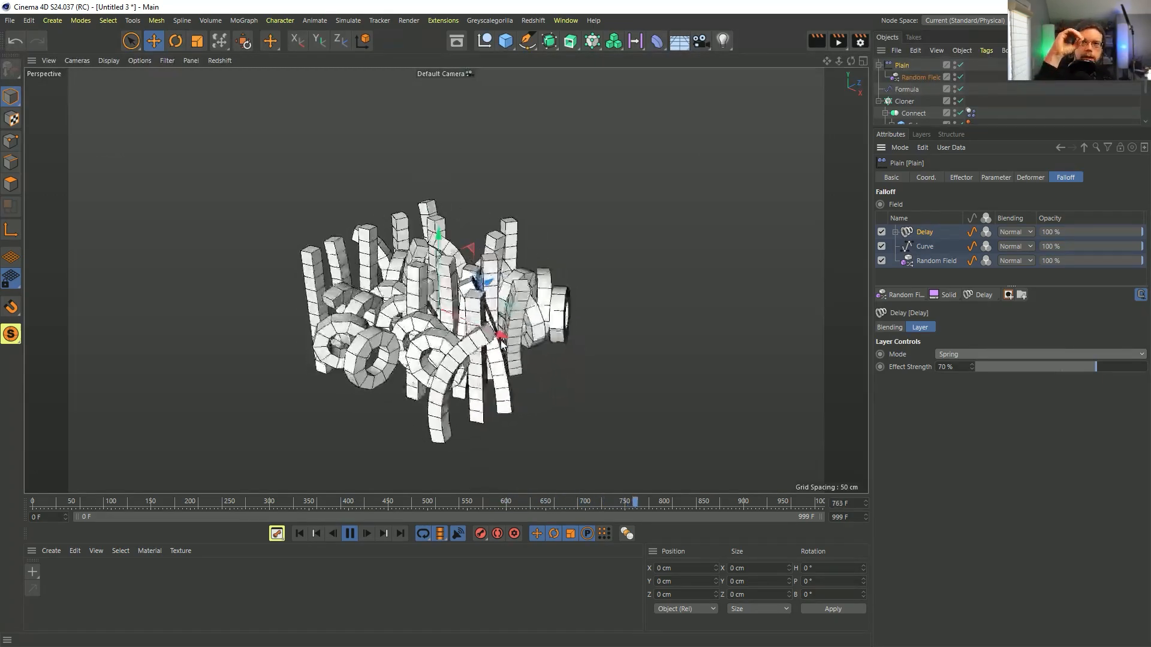
Set the Delay layer to Smooth mode with an effect strength of 24 %
click(970, 354)
click(962, 381)
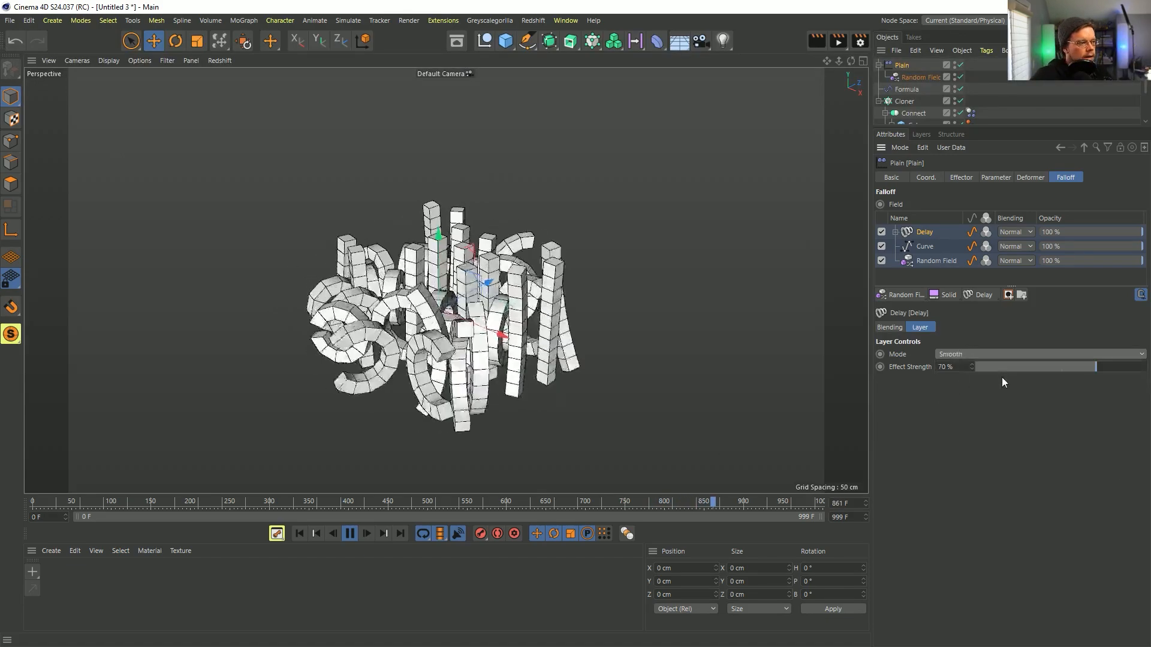
click(1017, 368)
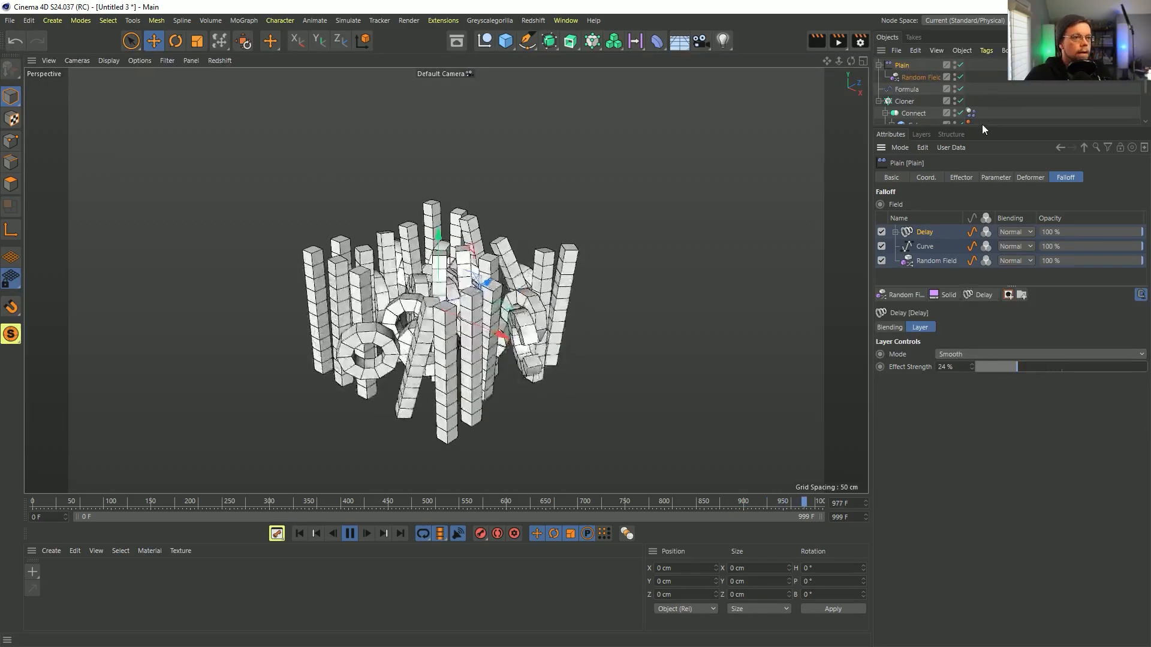
Set Follow Position to 1 and Follow Rotation to 0 on both Connect objects' Dynamics Body tags
drag(983, 128, 981, 191)
click(970, 114)
shift+click(970, 149)
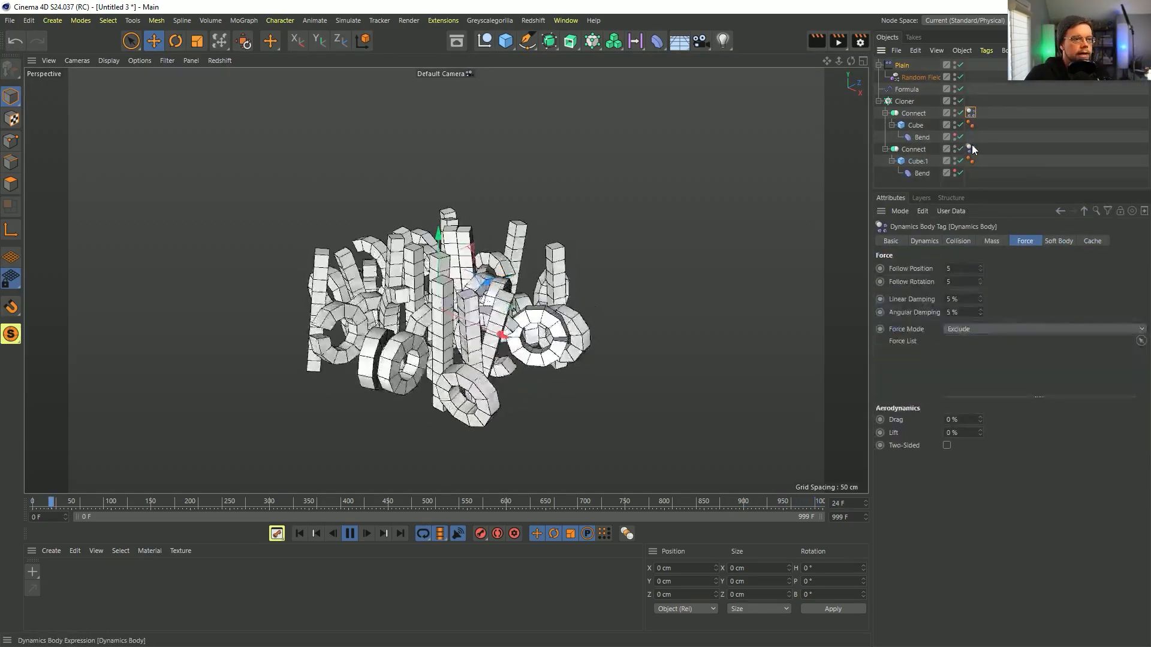
click(962, 268)
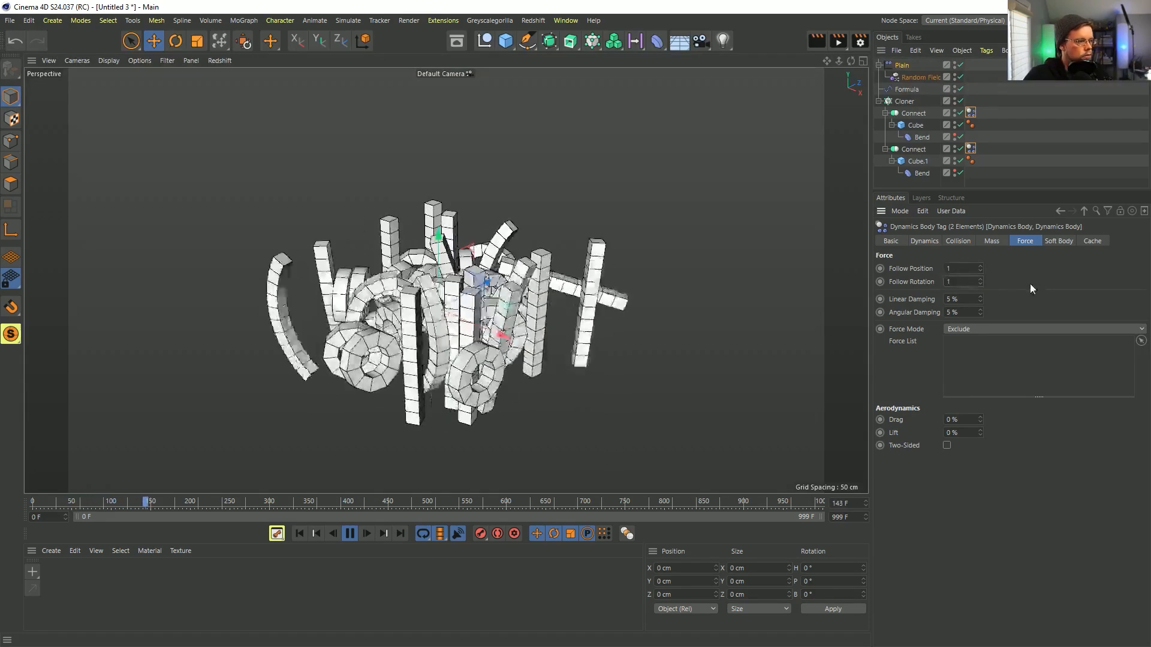
click(965, 279)
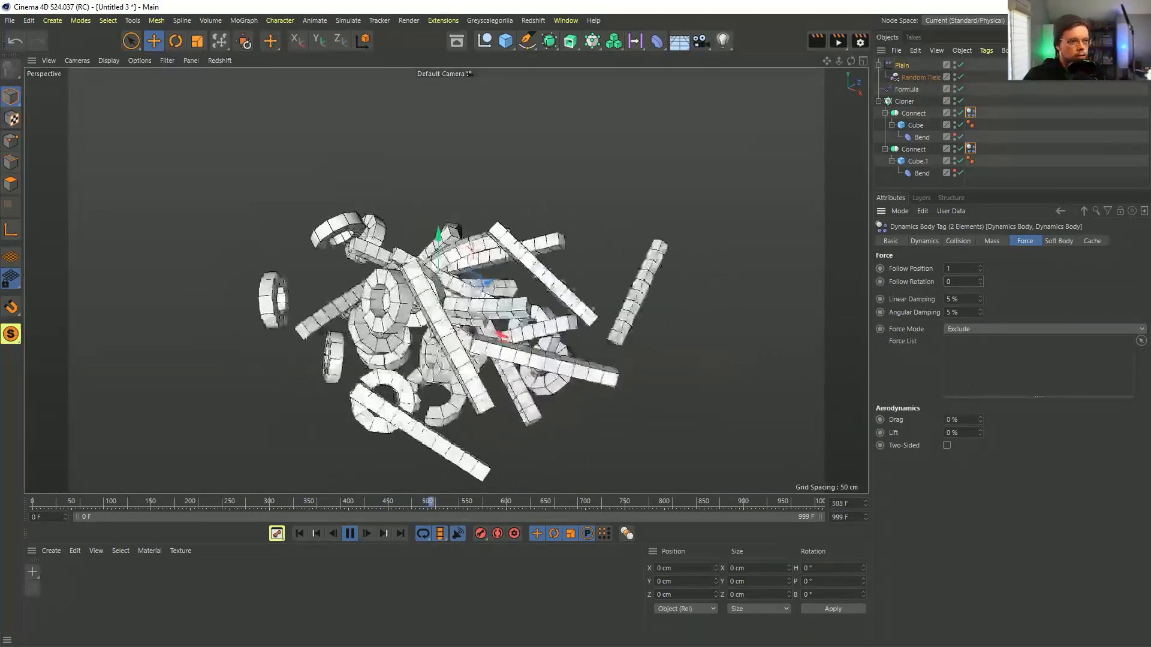
Set both Dynamics Body tags' linear and angular damping to 55 % and examine the motion
key(Tab)
text(55)
key(Return)
click(958, 298)
text(55)
key(Return)
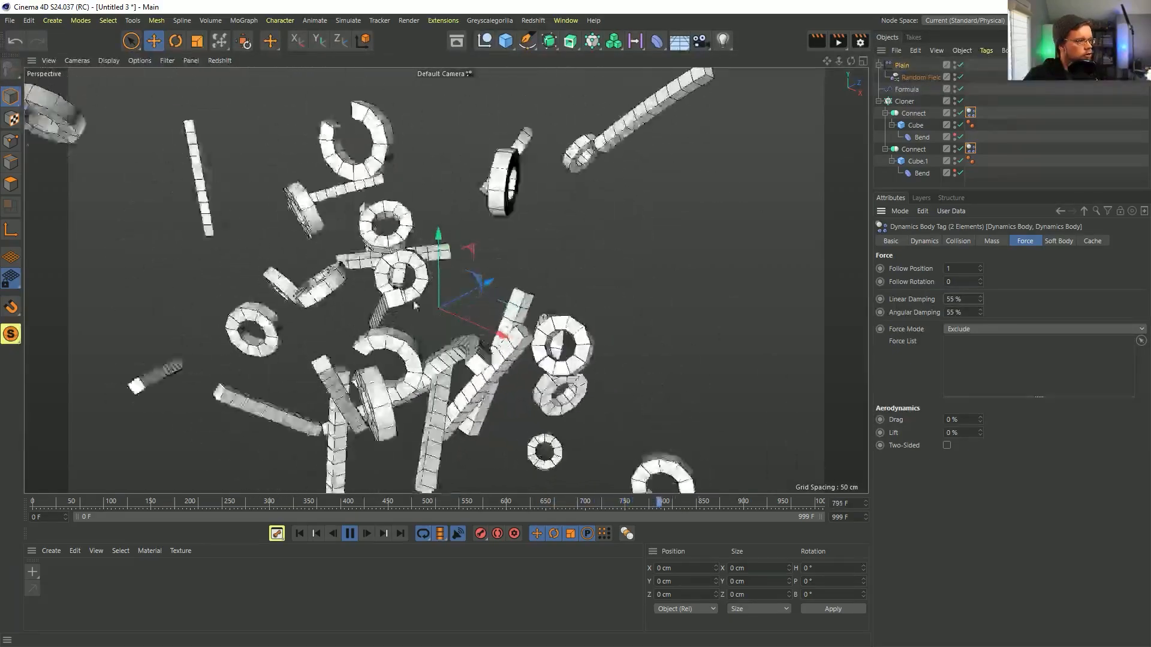
scroll(455, 321, down, 5)
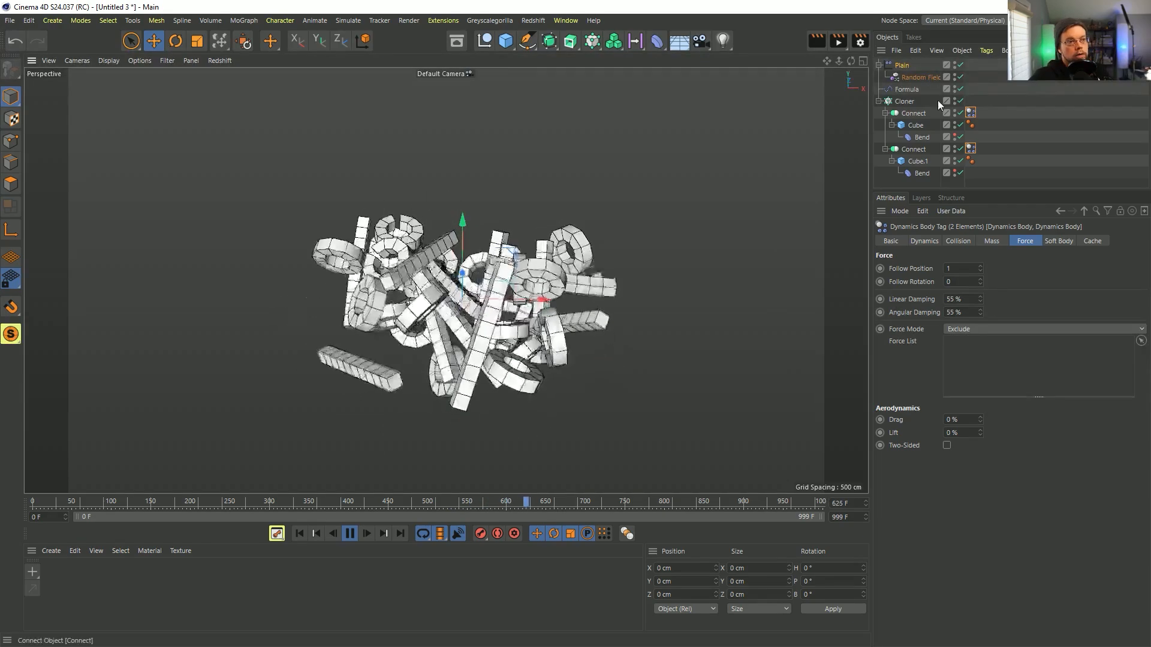
Reselect the Plain effector, shade the viewport without wireframe lines and toggle its SSAO option
click(921, 126)
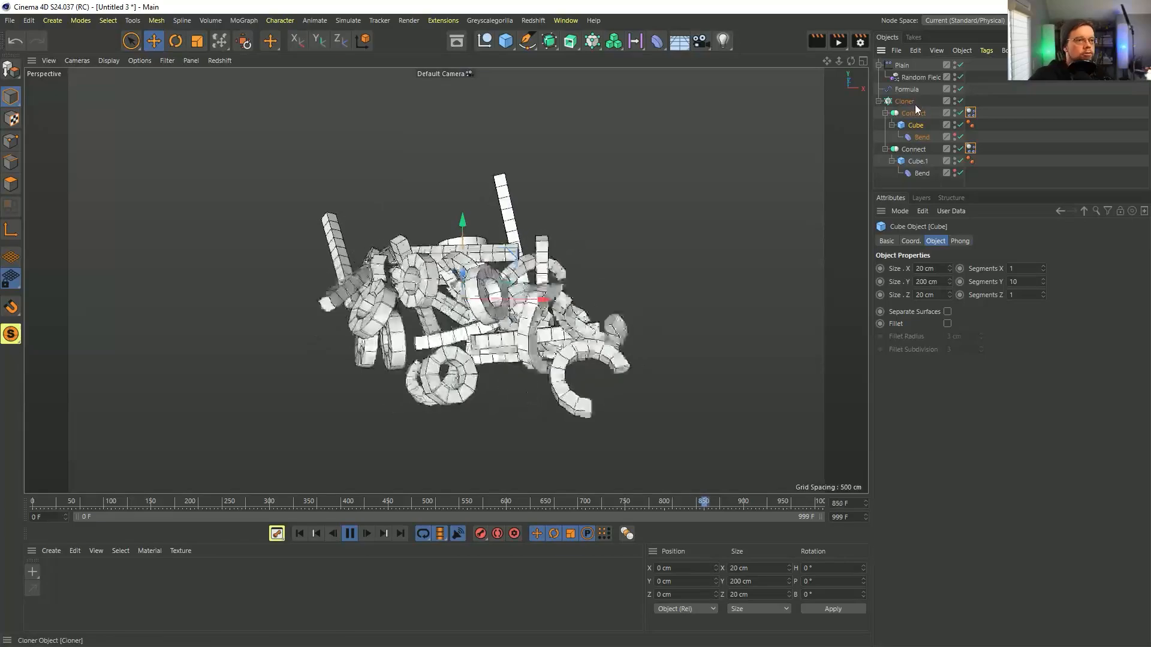
click(908, 90)
click(905, 65)
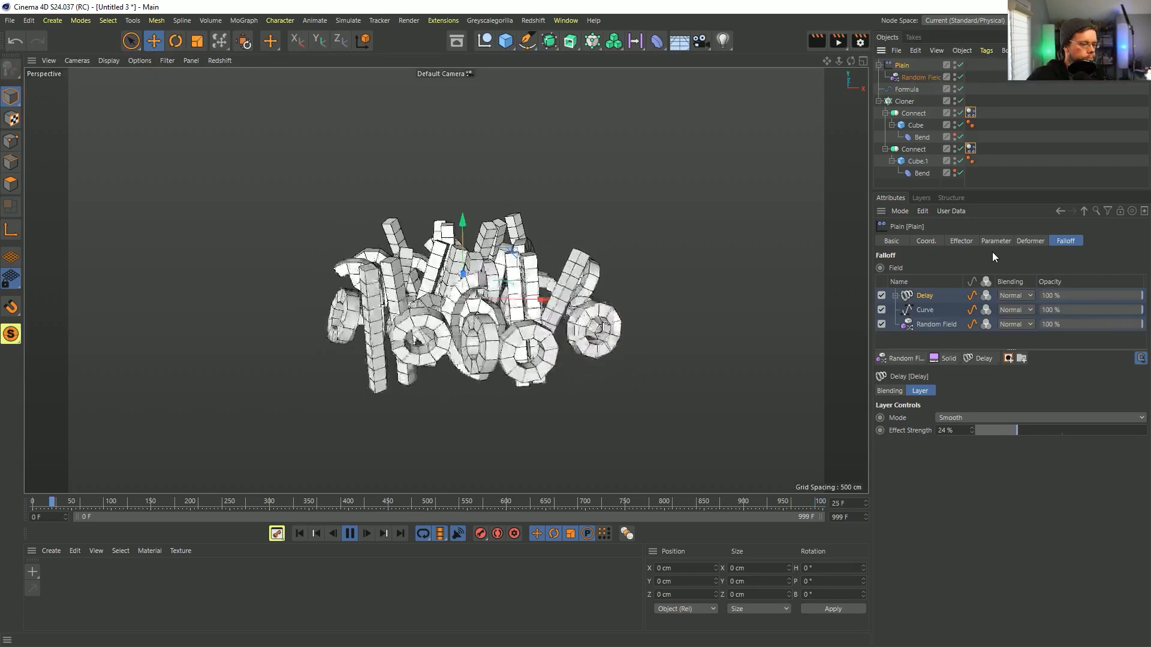
click(139, 60)
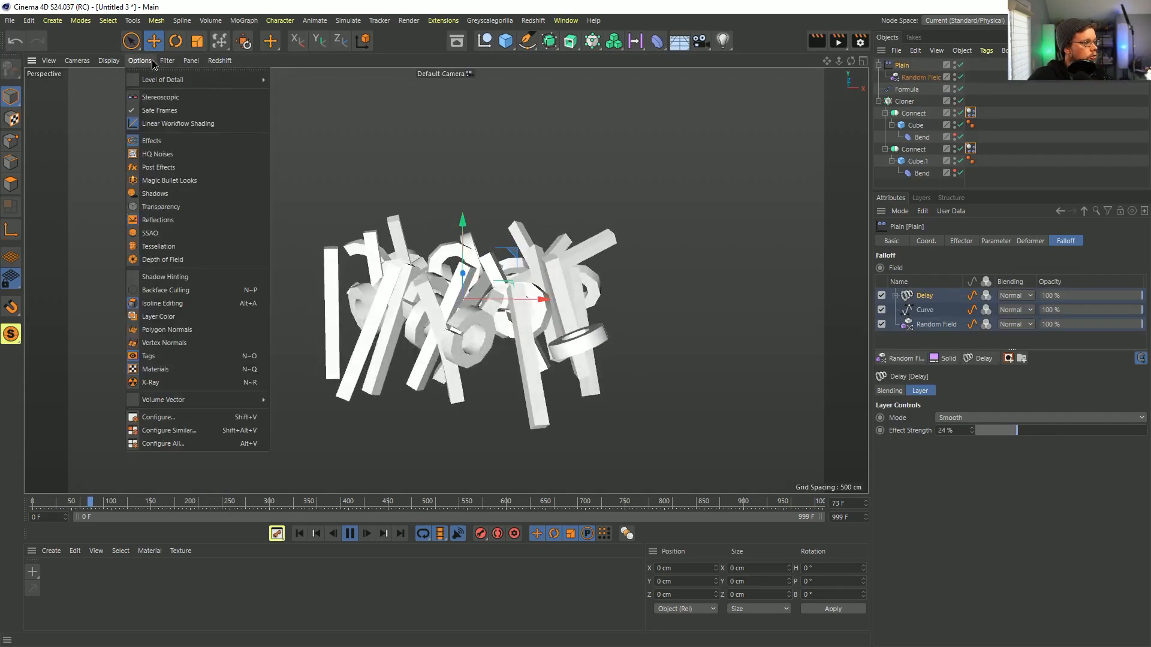
click(173, 233)
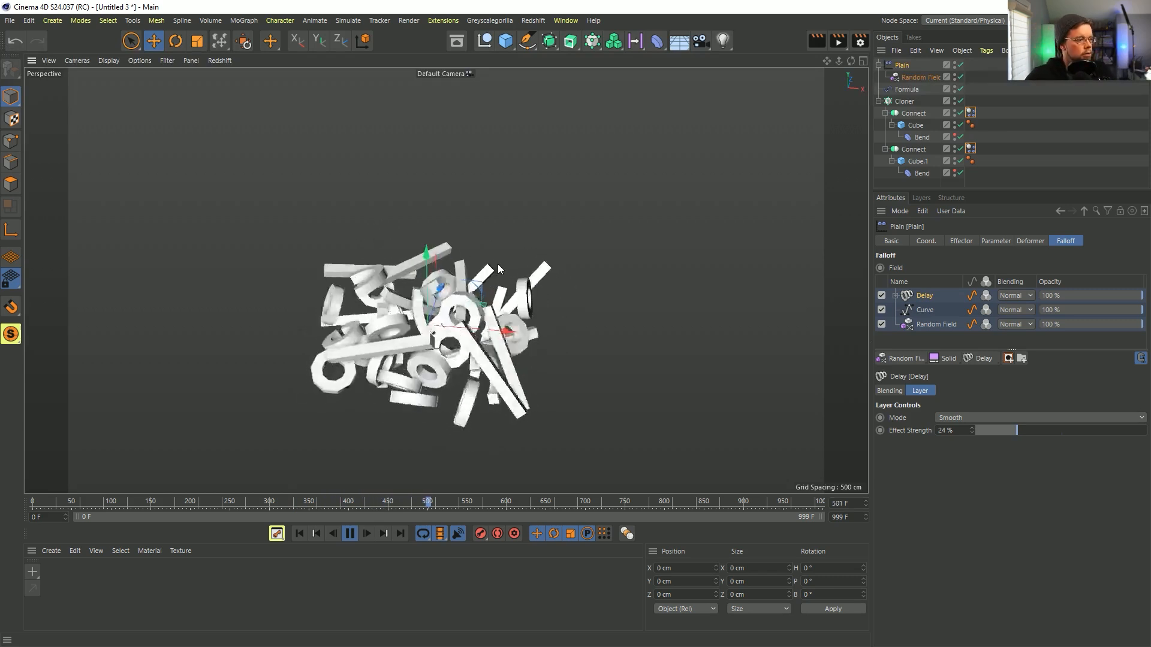
mouse_move(419, 327)
alt+mouse_down()
mouse_move(578, 289)
mouse_move(387, 315)
alt+mouse_up()
scroll(817, 337, up, 3)
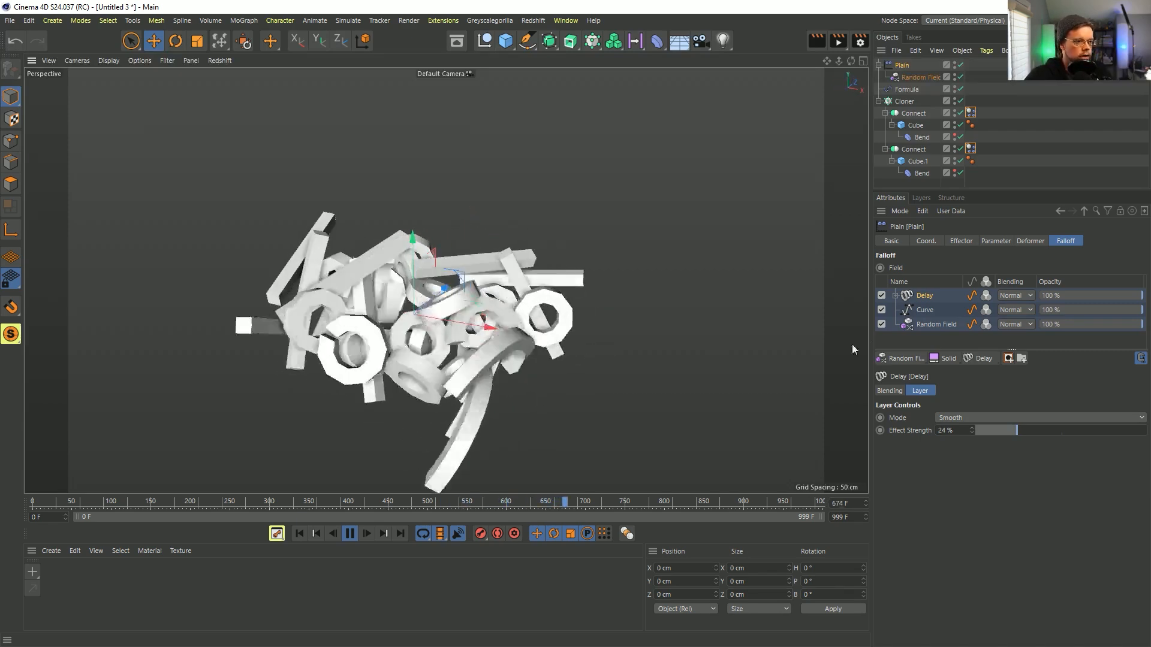
Review the Curve and Delay layers in the Plain effector's falloff, then stop playback and return to the first frame
click(932, 310)
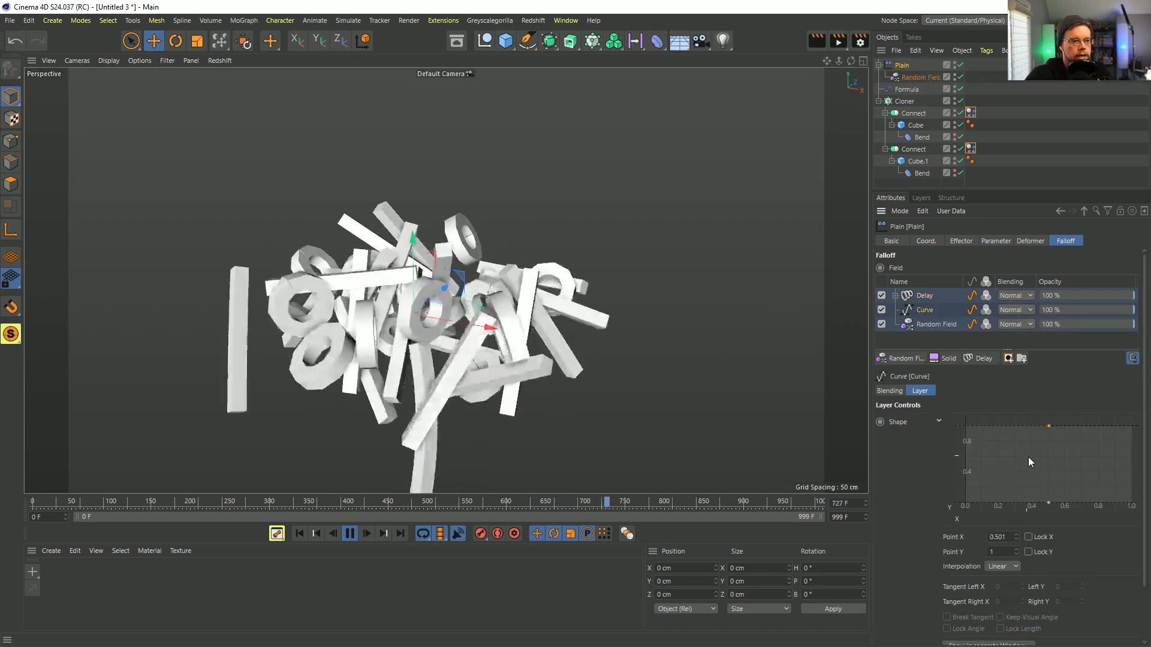
click(924, 299)
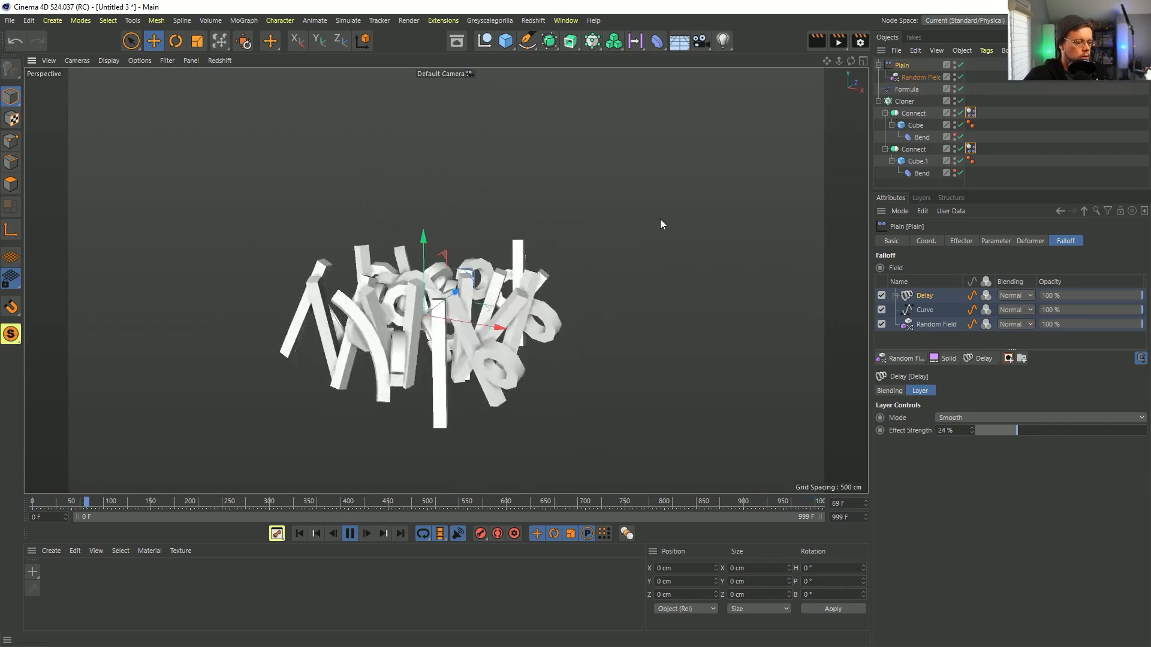
click(349, 534)
click(298, 536)
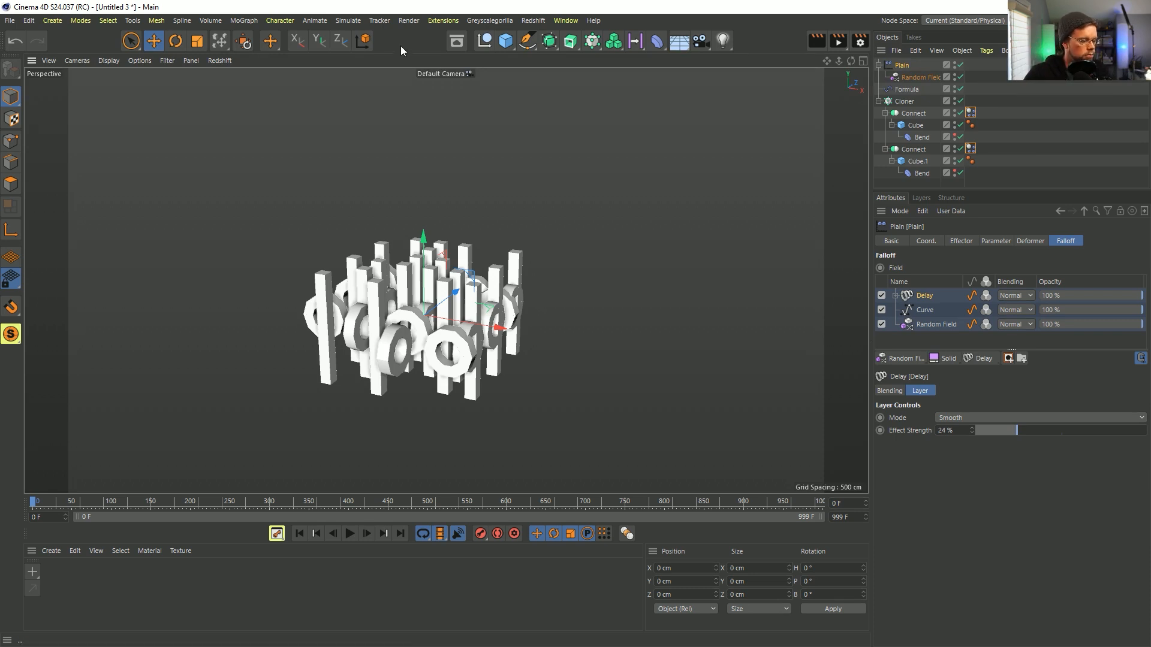
Create a new project and apply the Animation filter preset to its viewport
key(ctrl+n)
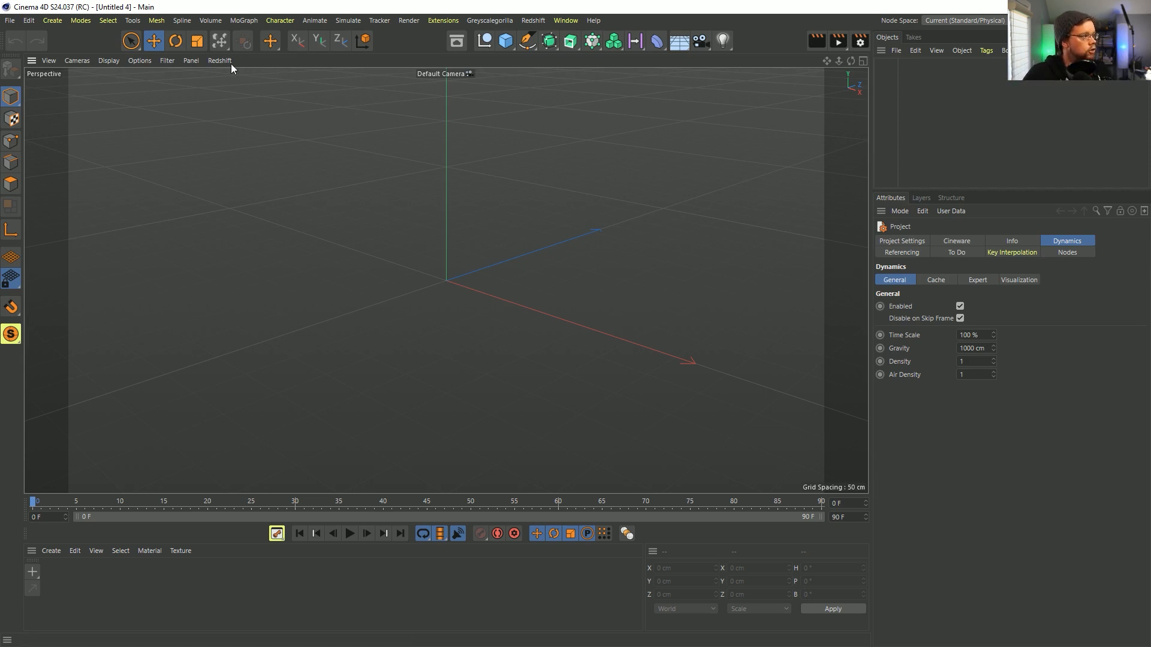
click(190, 60)
mouse_move(168, 60)
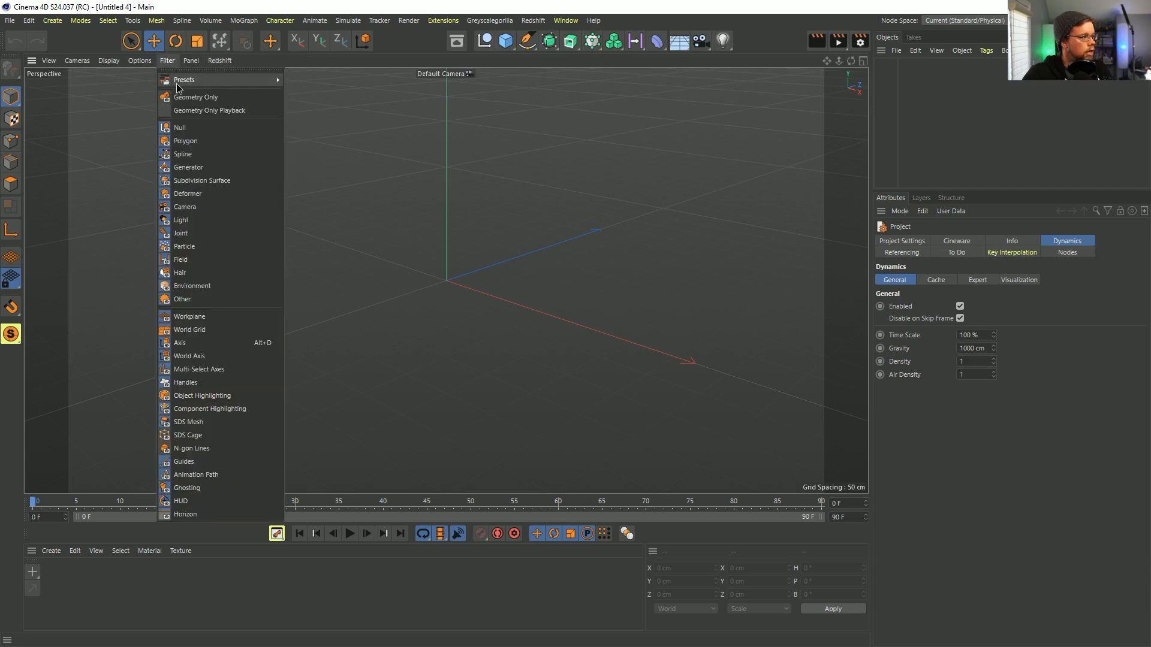
mouse_move(177, 87)
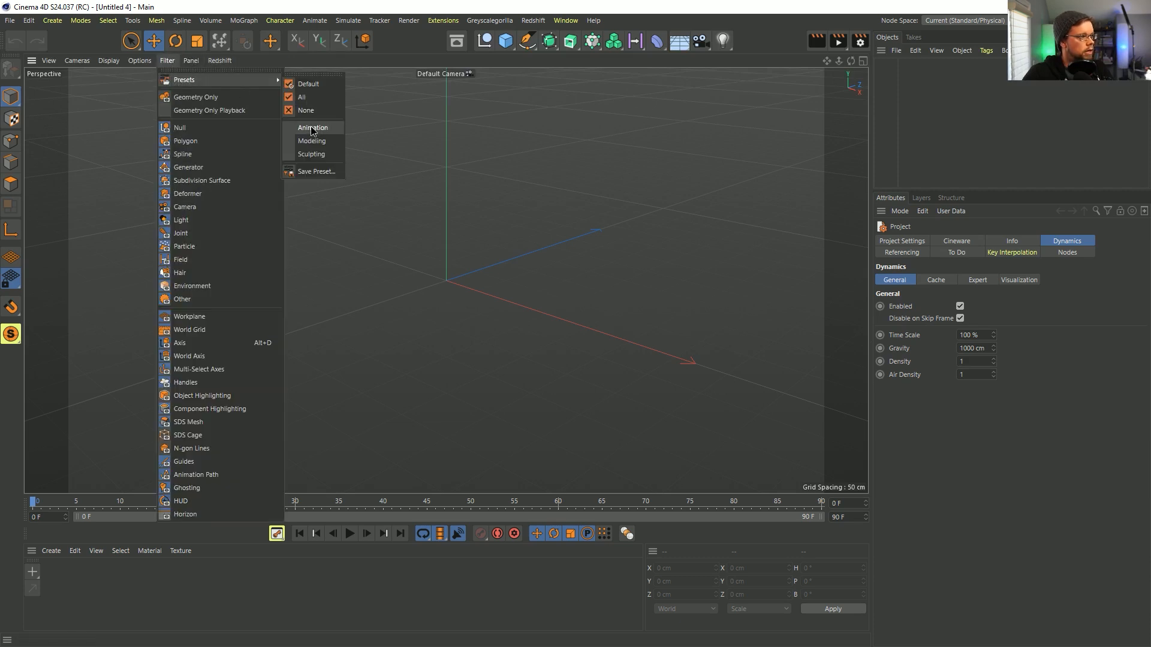
click(312, 128)
Toggle the viewport filter settings for deformers, cameras and lights
click(168, 62)
click(191, 190)
click(167, 61)
click(193, 202)
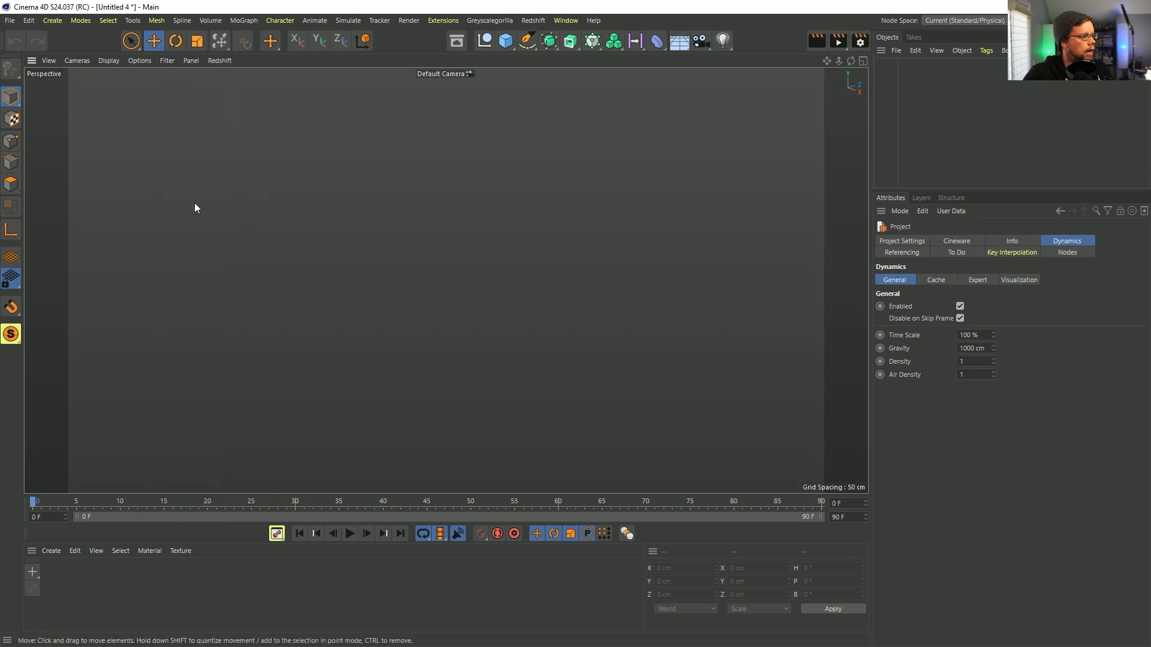
click(173, 59)
click(204, 220)
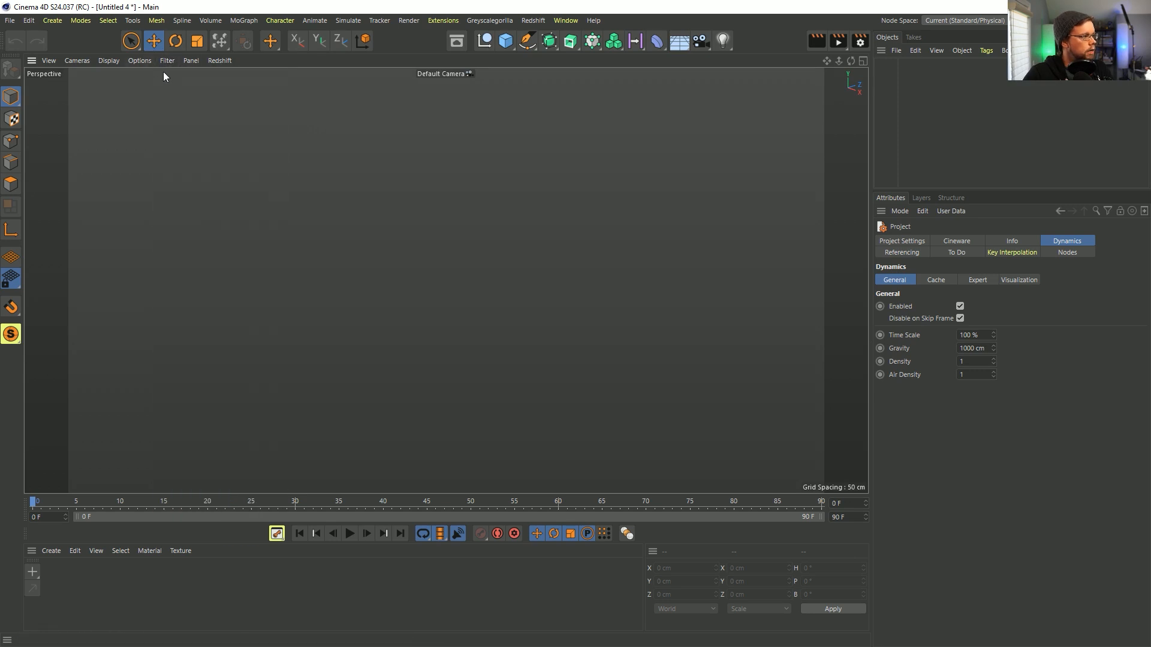
key(r)
click(137, 46)
click(152, 46)
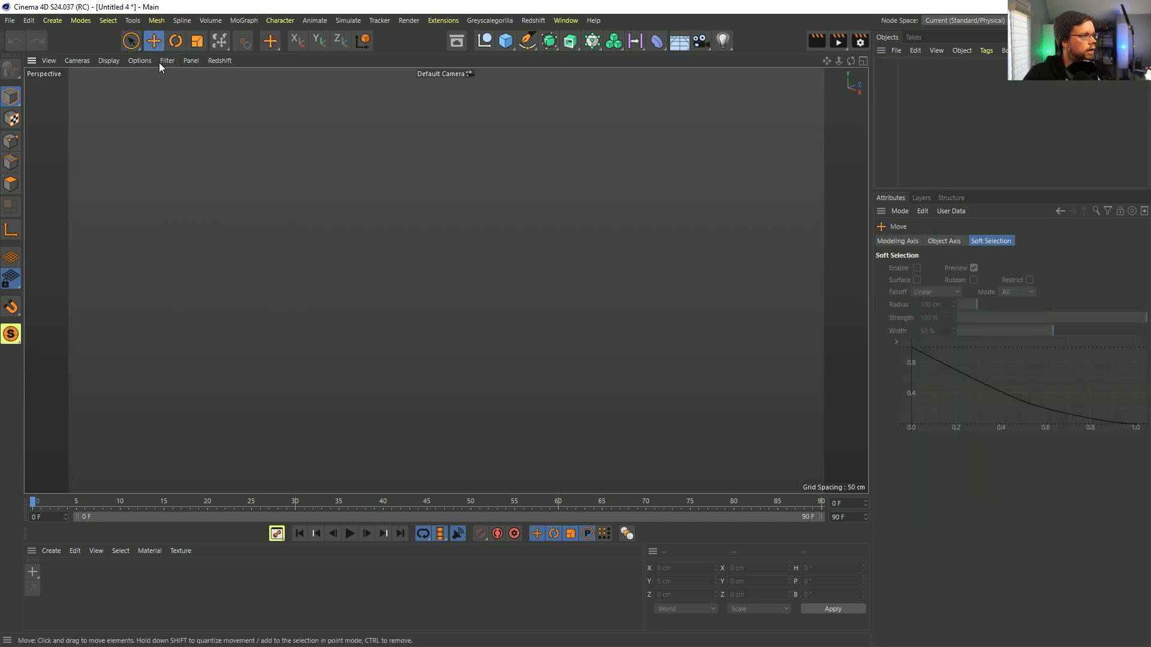
click(164, 62)
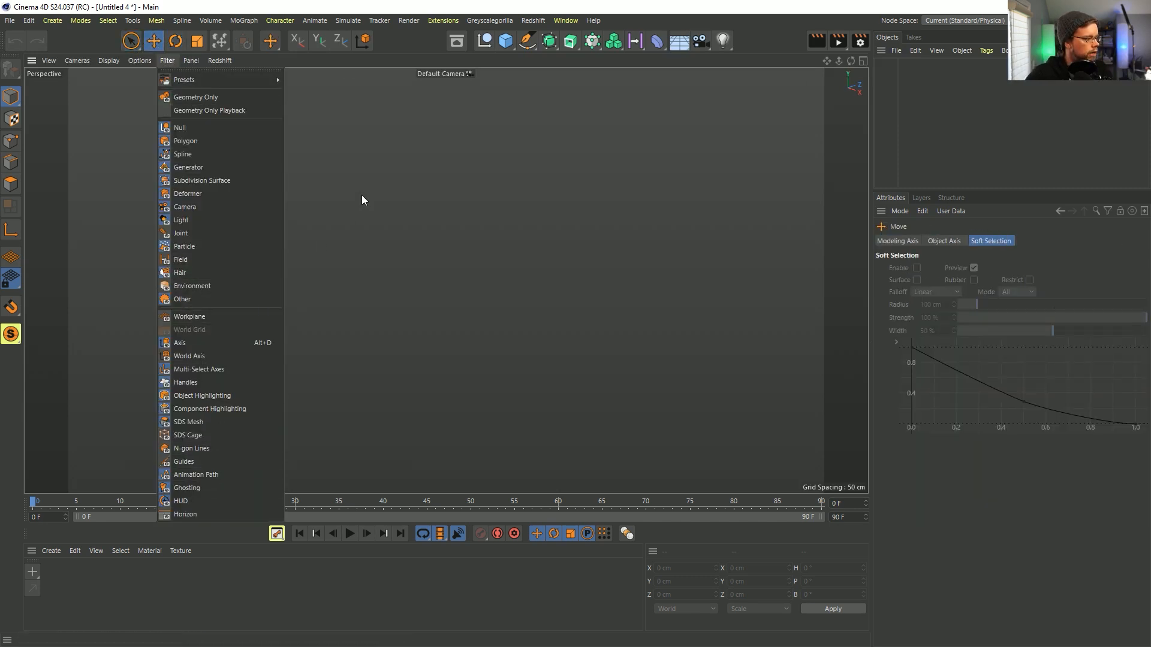
click(424, 143)
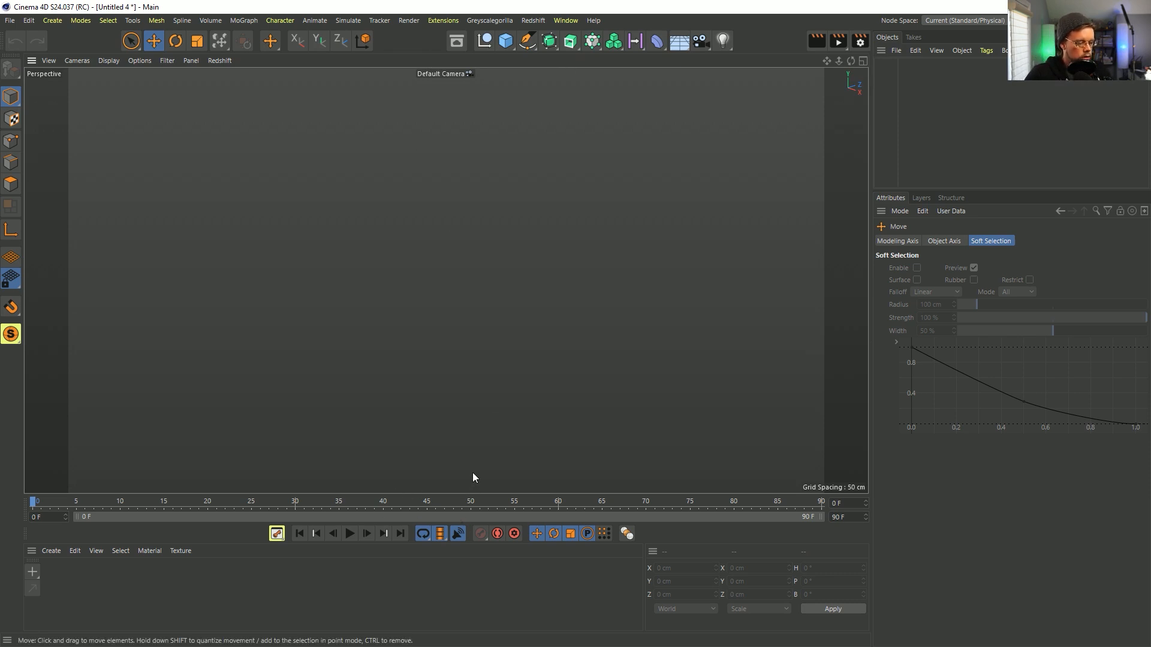
In all viewports' HUD settings, hide Camera, Sculpt Statistics and Grid Spacing and show Frames per Second
key(alt+v)
click(1062, 242)
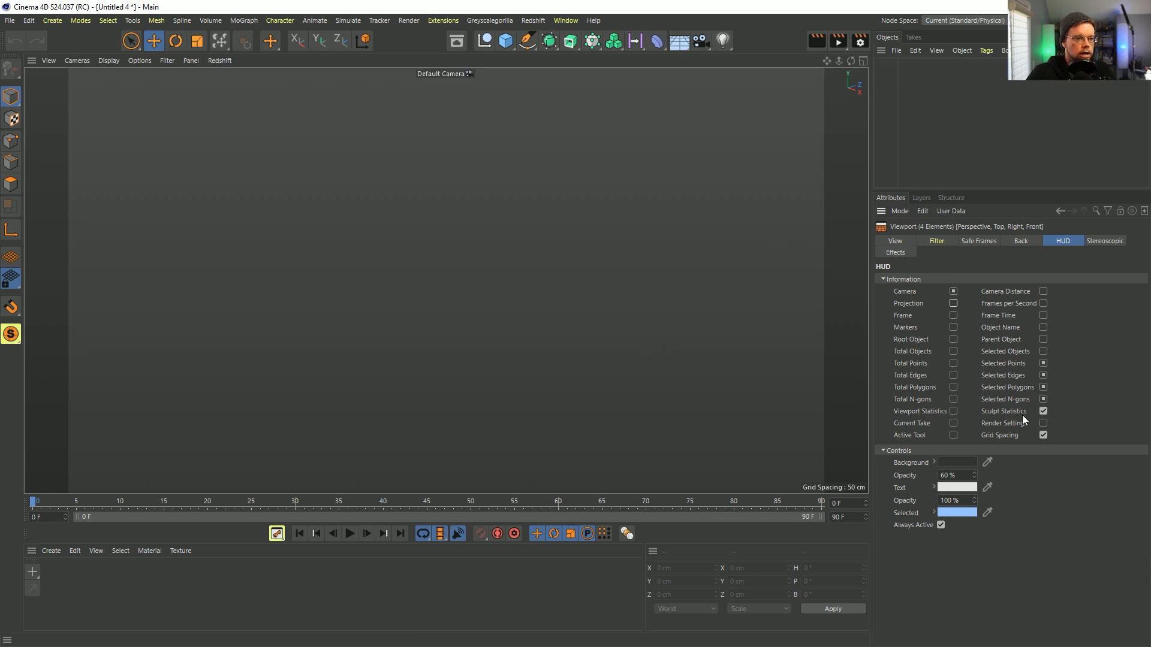
click(1043, 411)
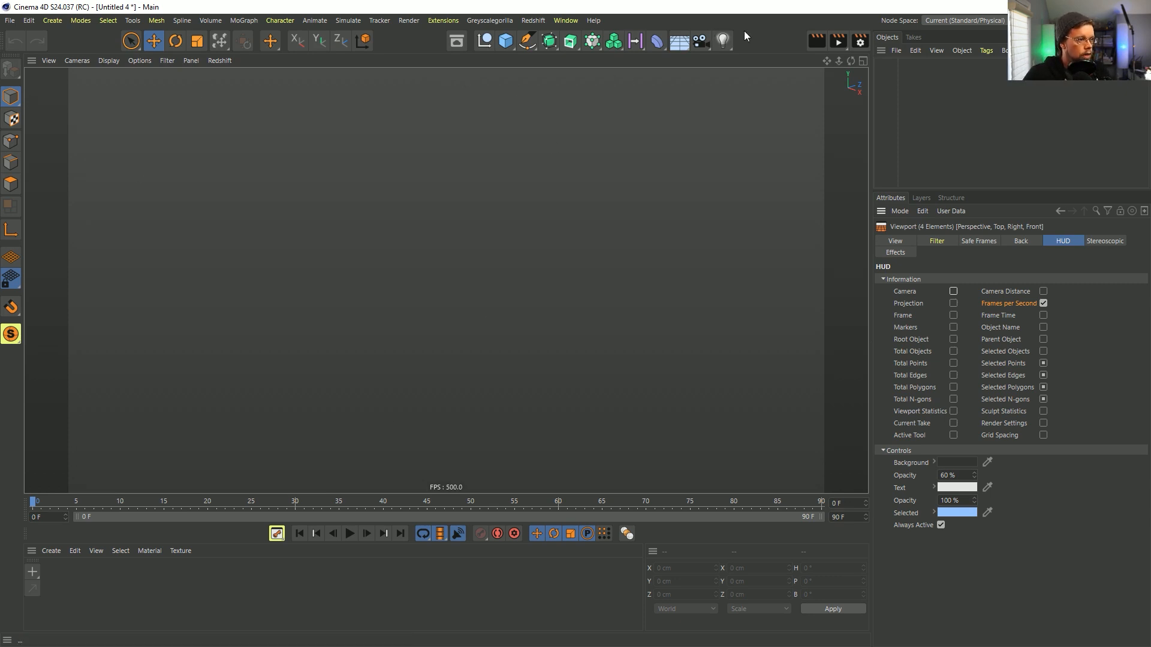
key(ctrl+s)
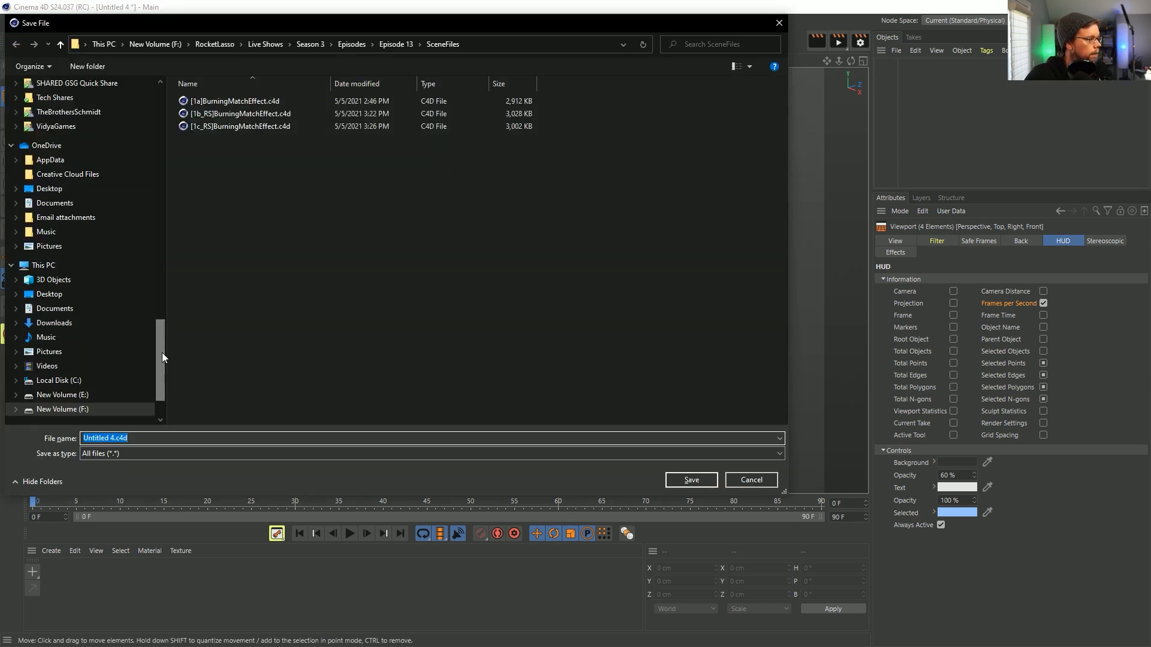
drag(163, 353, 161, 290)
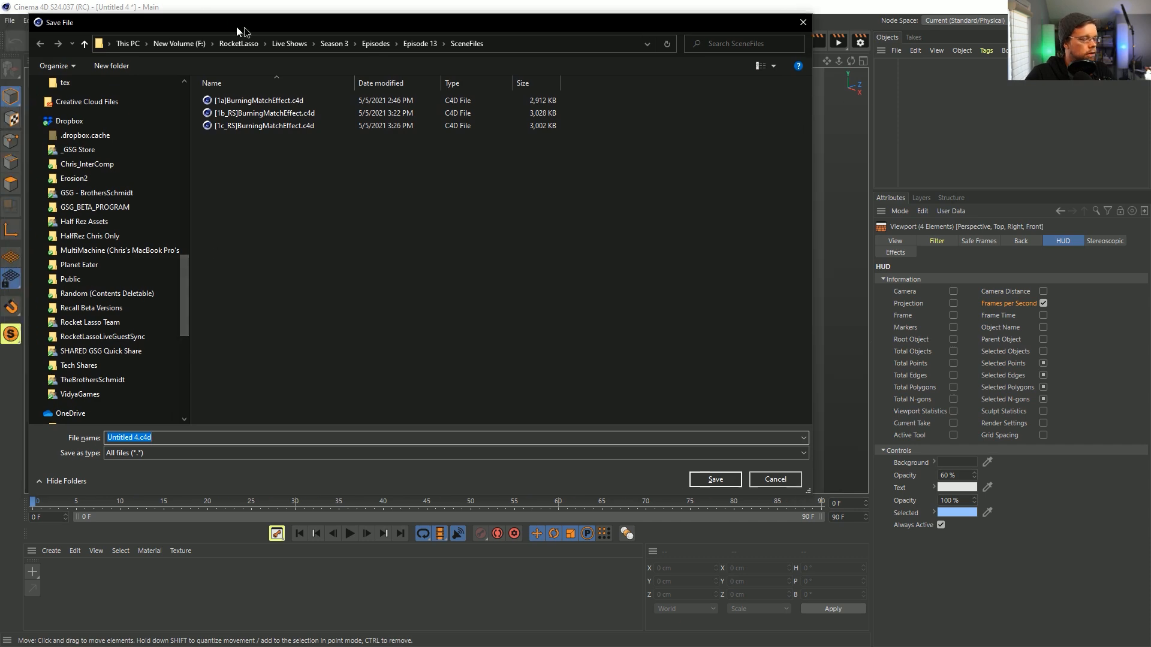
key(Escape)
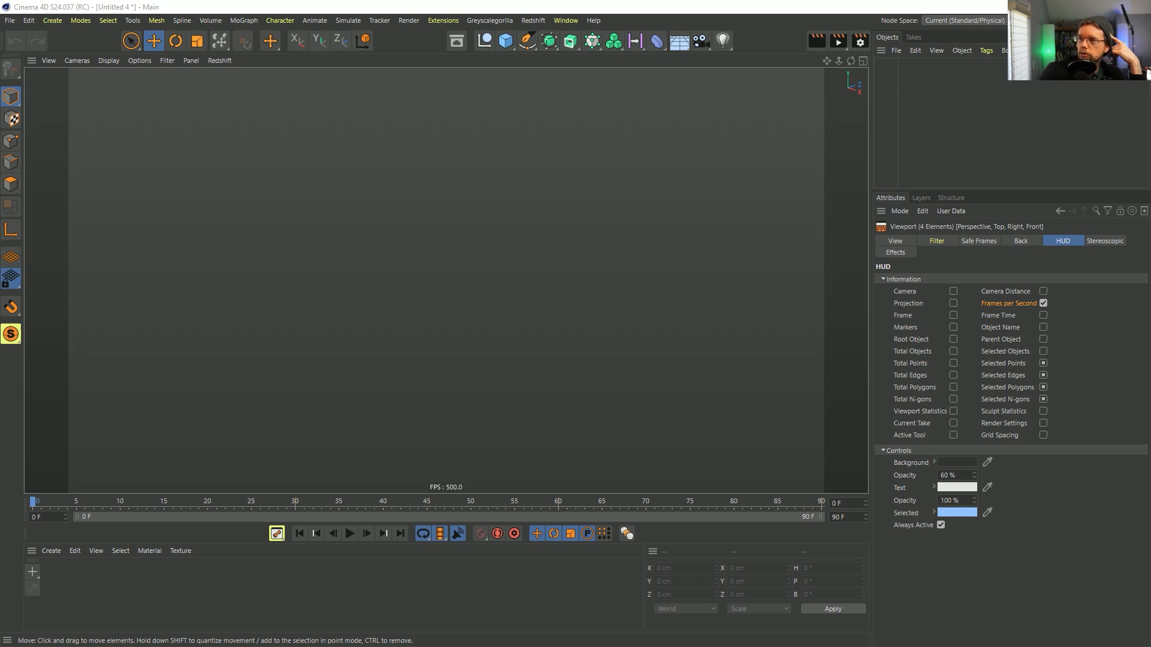
Try to save the project as new.c4d in the Maxon Cinema 4D R24 program folder
key(ctrl+s)
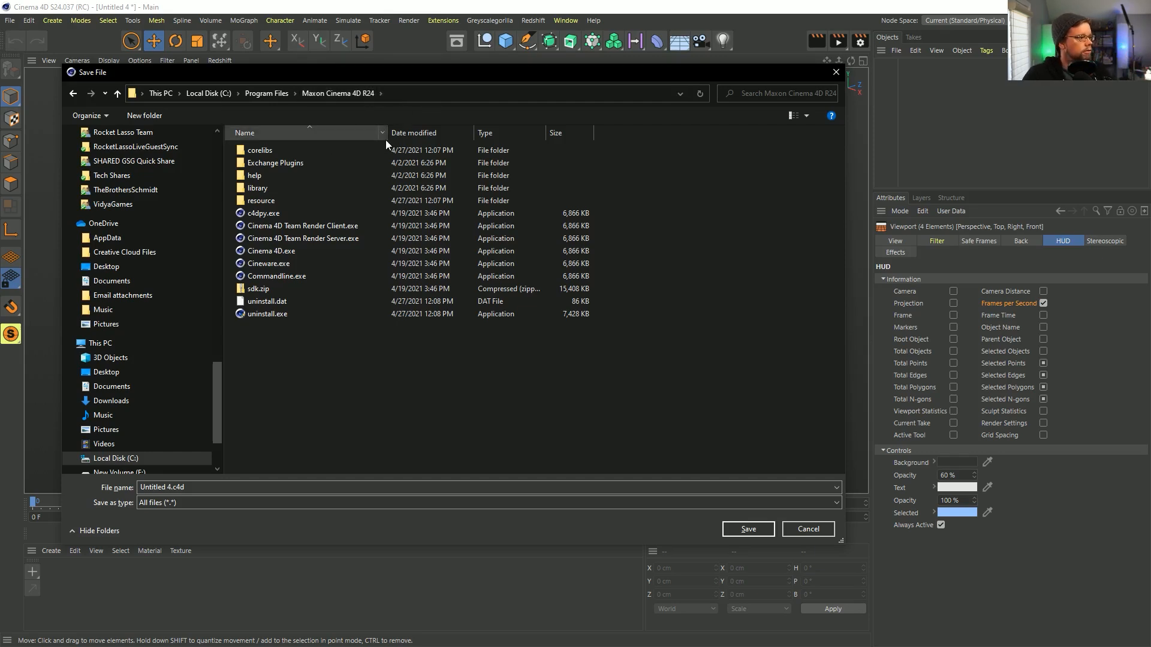
click(172, 487)
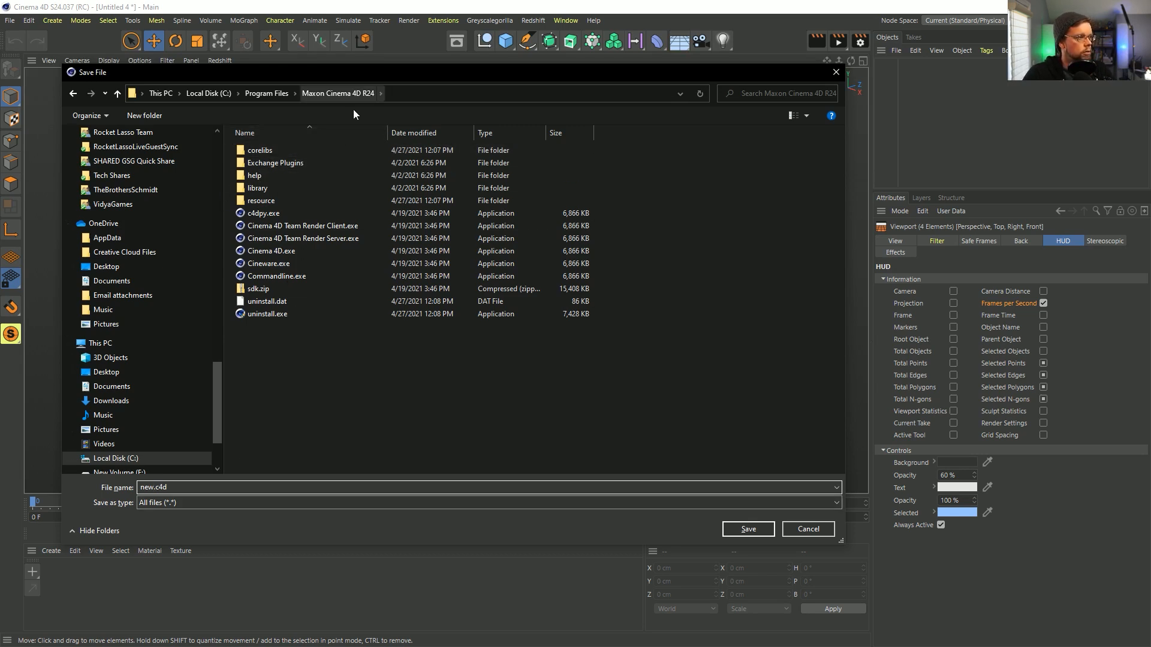
click(754, 531)
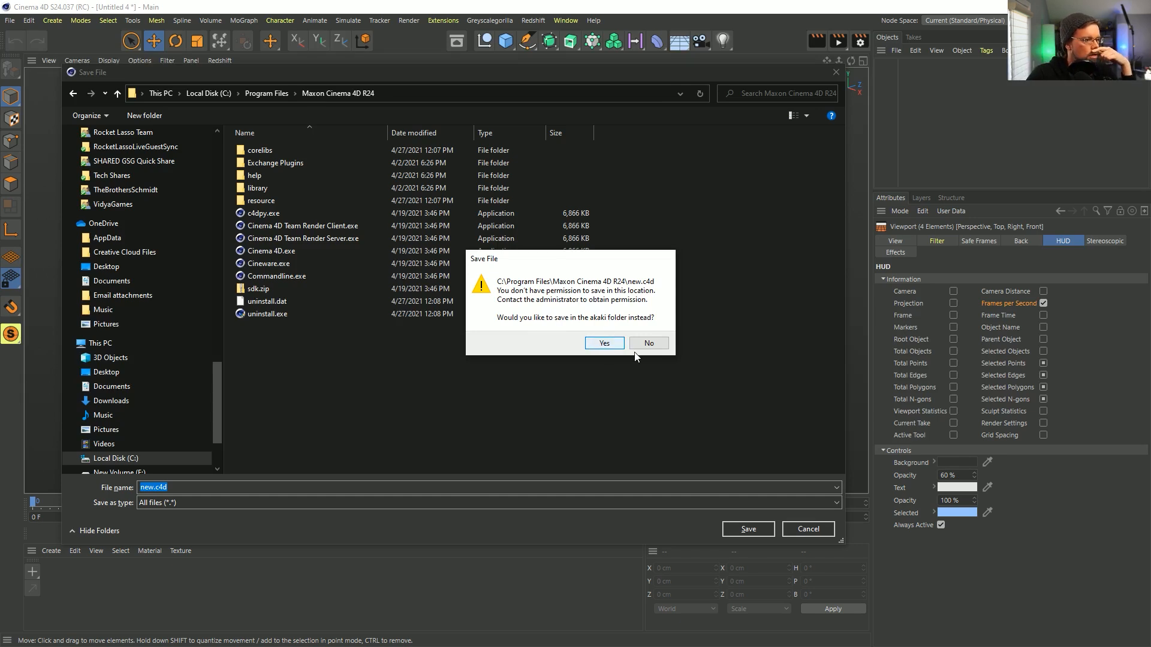
click(649, 344)
key(Escape)
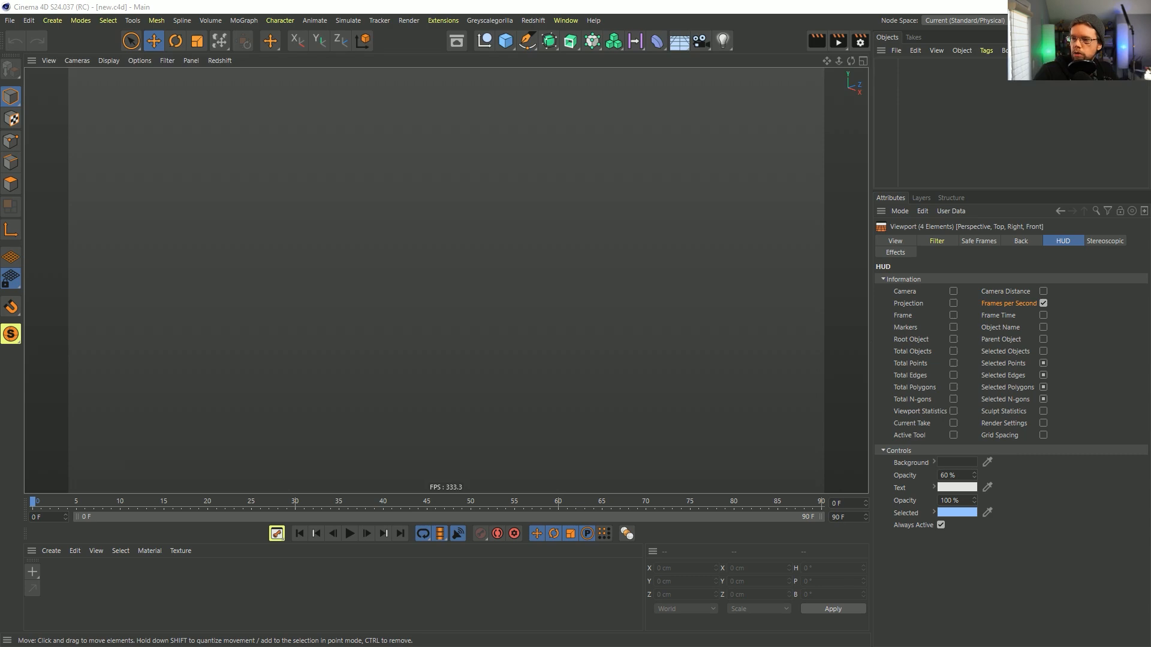
Copy new.c4d from the SceneFiles folder into the Maxon Cinema 4D R24 program folder with administrator permission, and return to the project
drag(1150, 162, 440, 210)
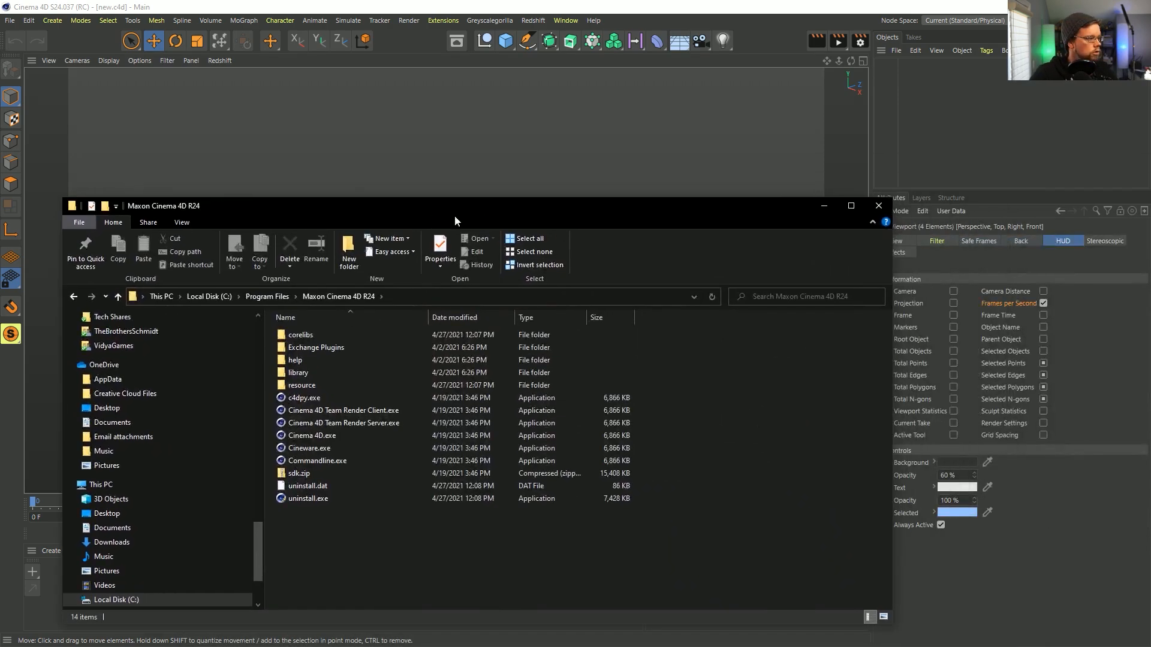
drag(1150, 180, 599, 74)
drag(552, 240, 471, 555)
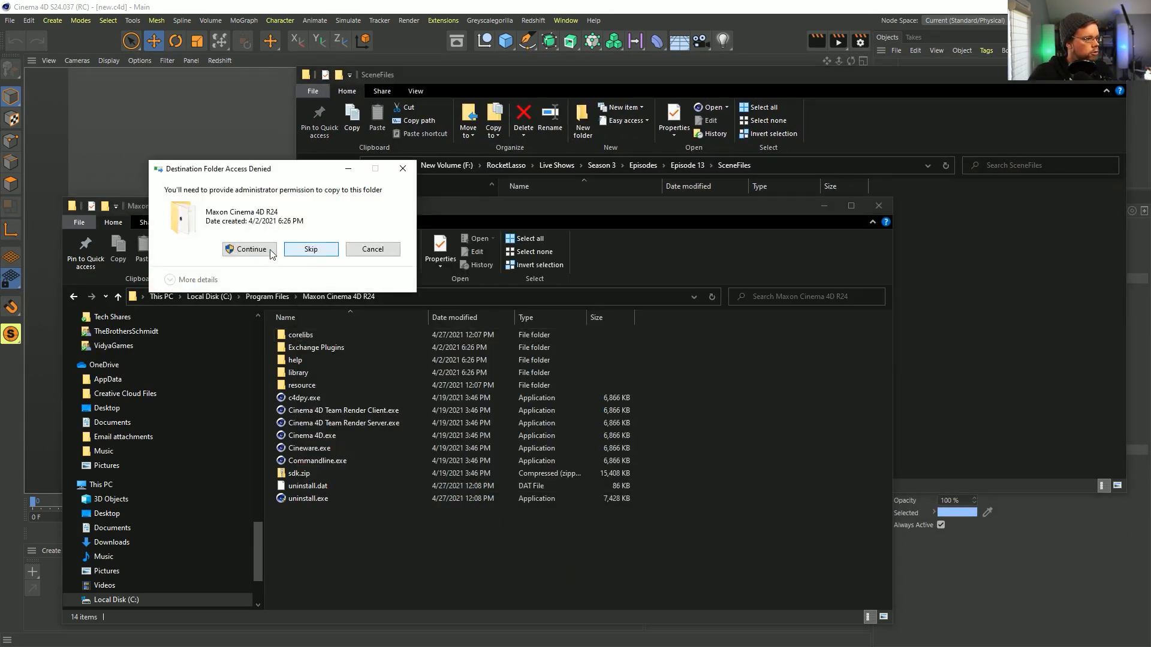
click(248, 250)
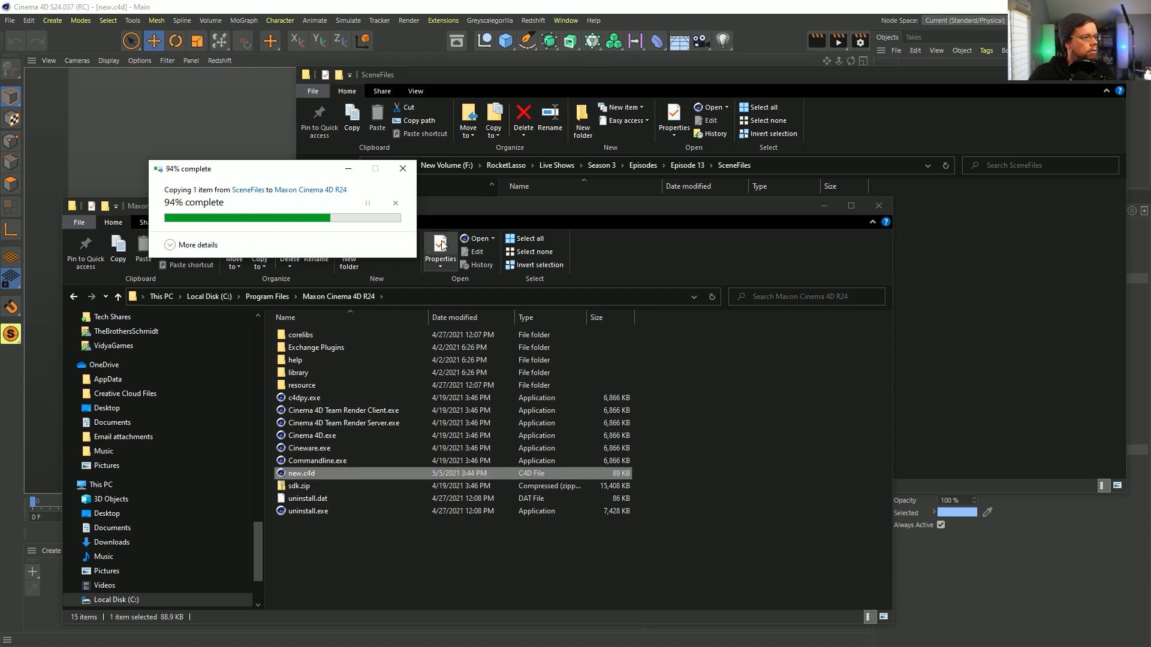
click(775, 41)
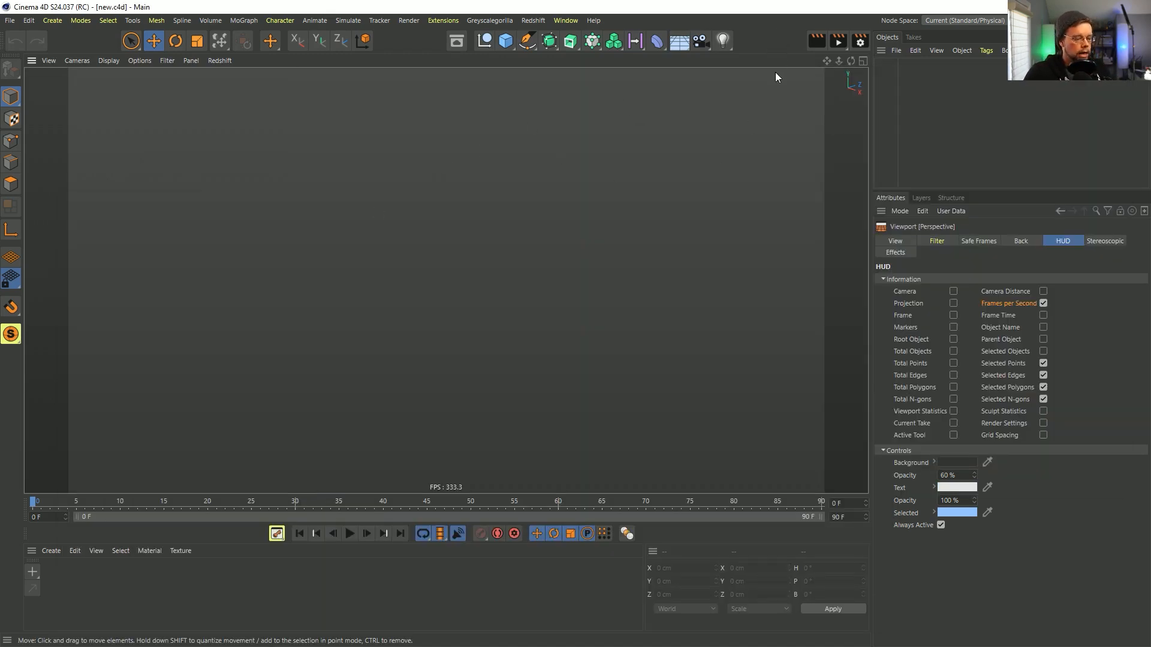
Add a cube to the saved project, and create a new project to check its default viewport filter options
click(506, 41)
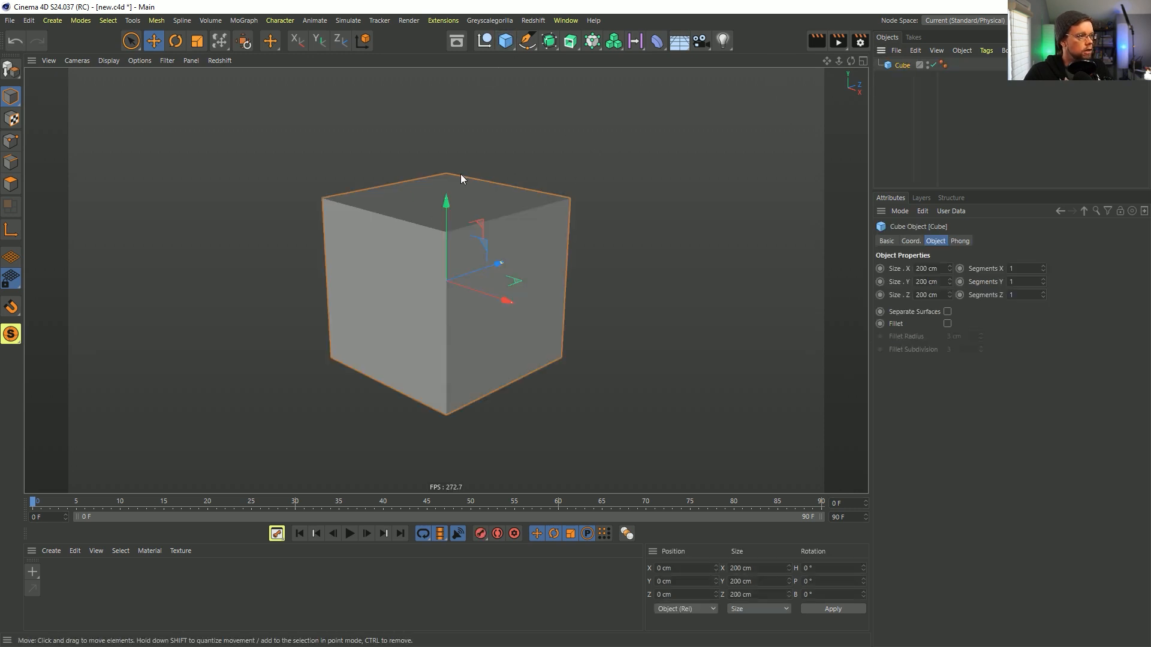
key(ctrl+n)
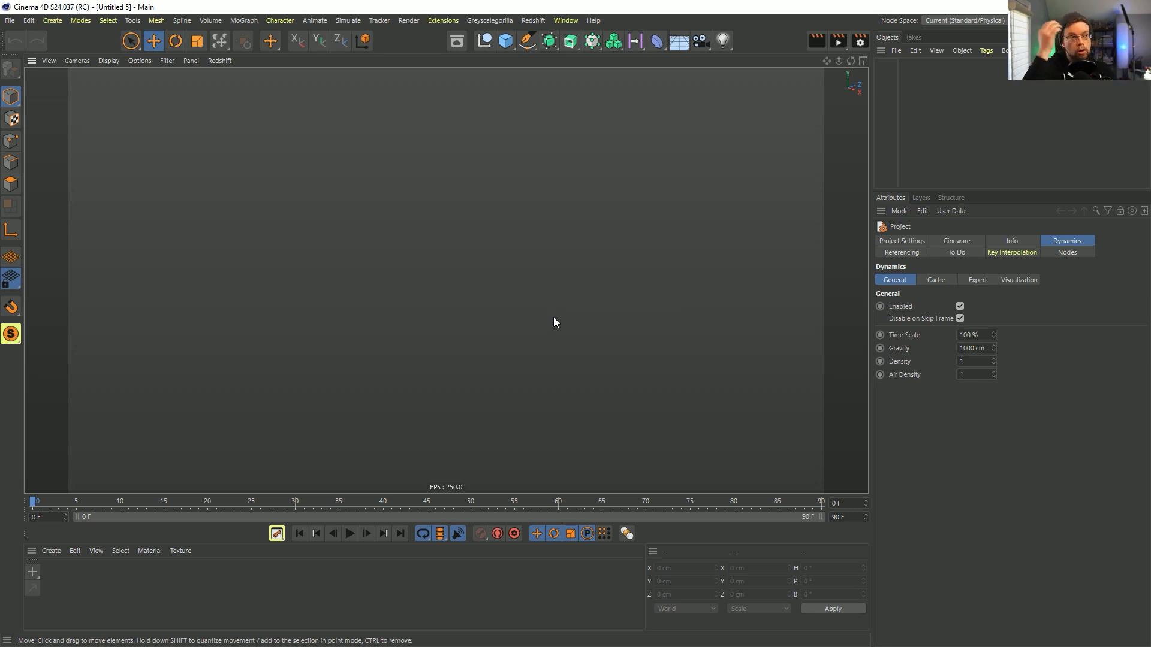
click(167, 60)
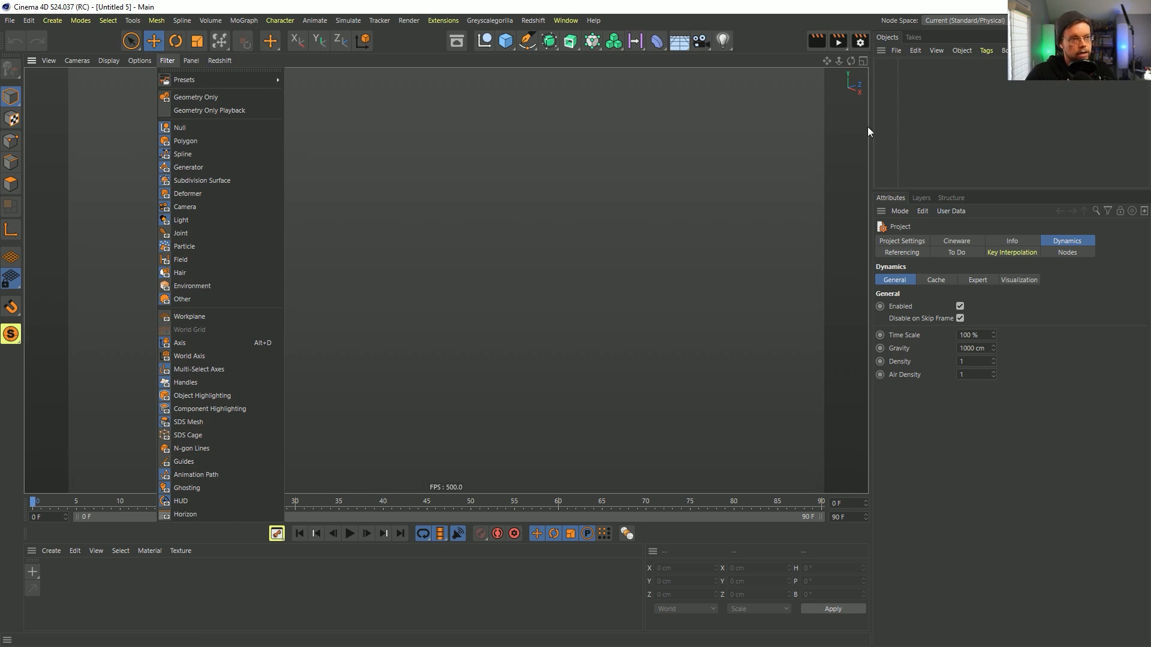
click(898, 115)
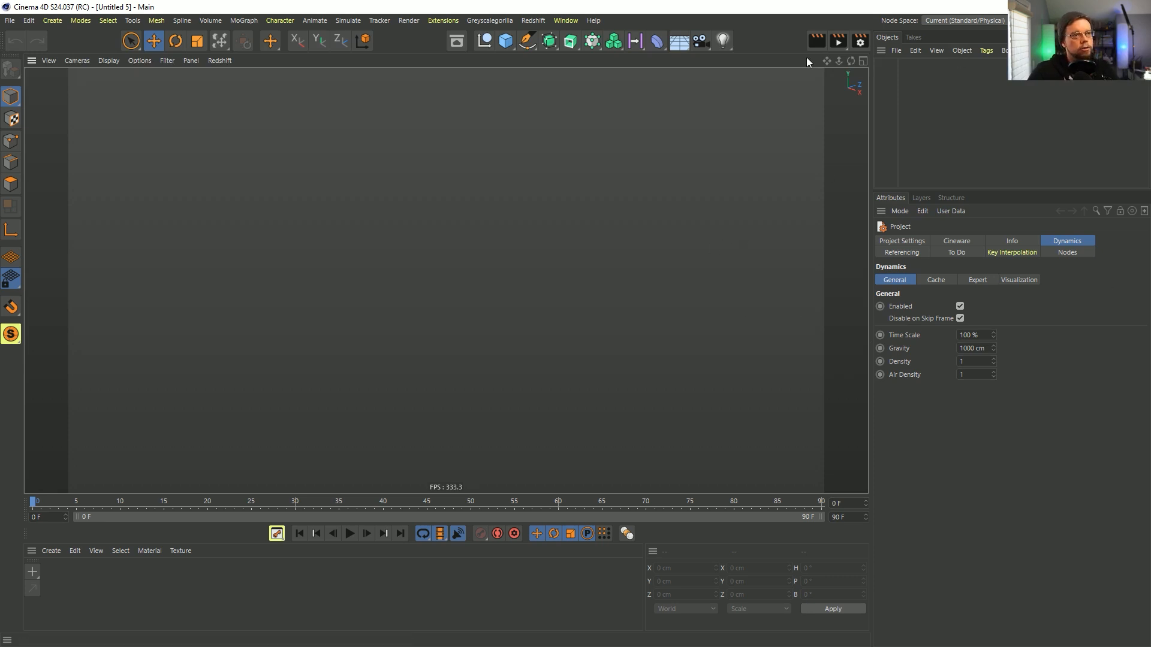
click(168, 62)
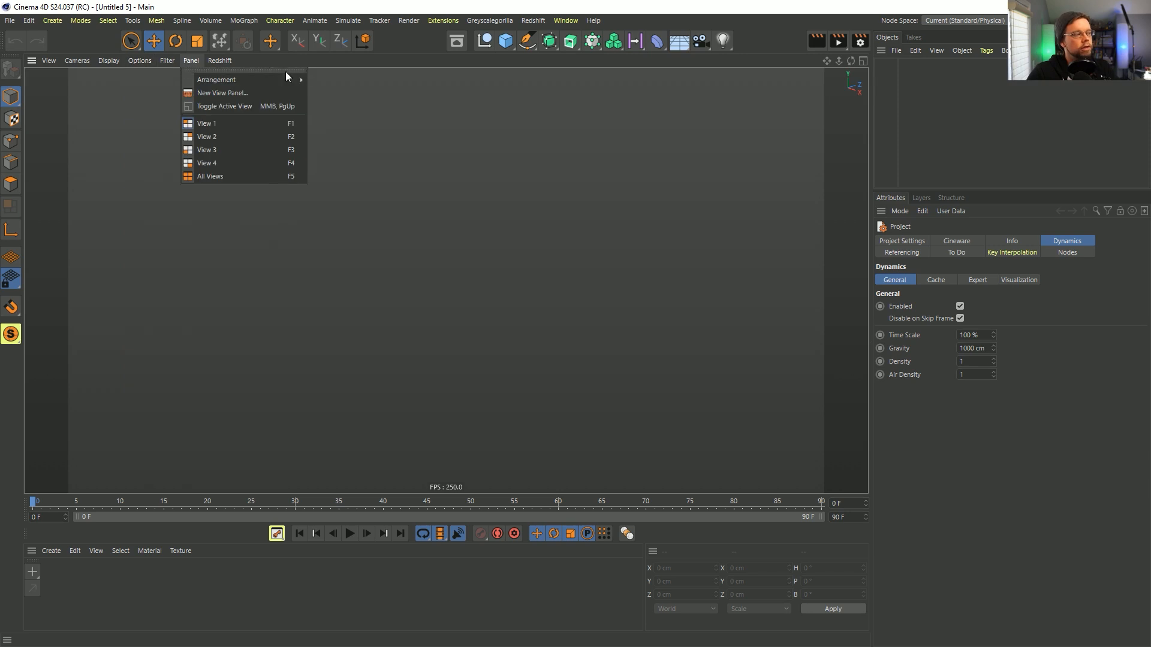
click(417, 46)
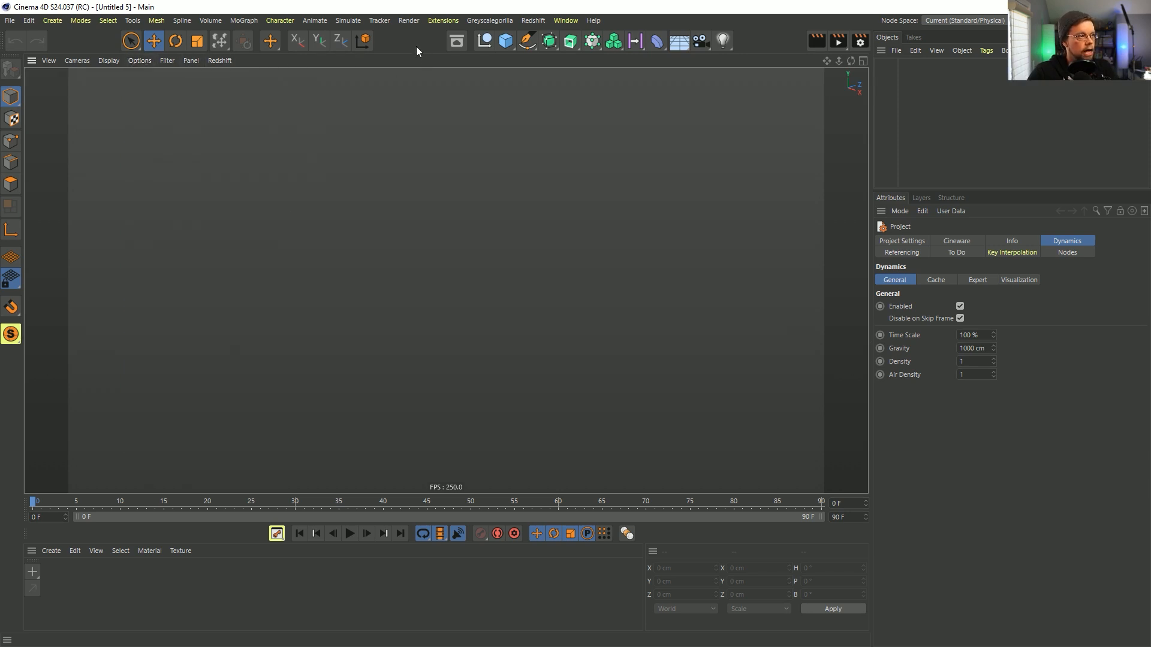
Test the new project with a cube and a light moved to about X 238 cm, Y 234 cm, and undo both
click(510, 43)
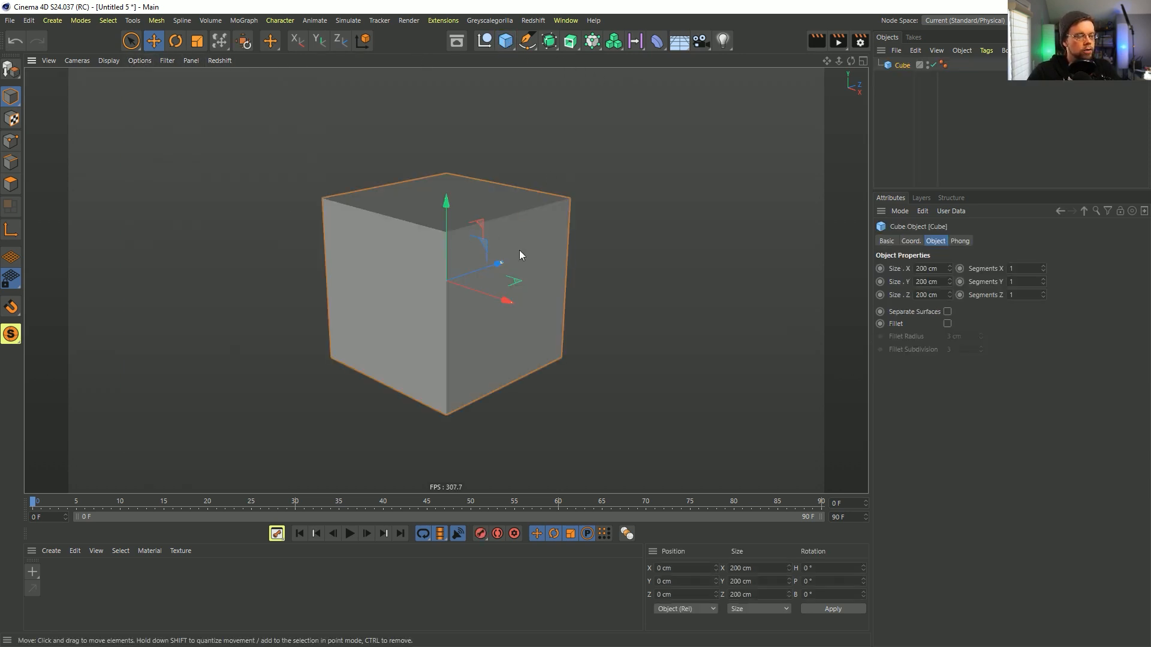
click(722, 41)
drag(449, 281, 636, 93)
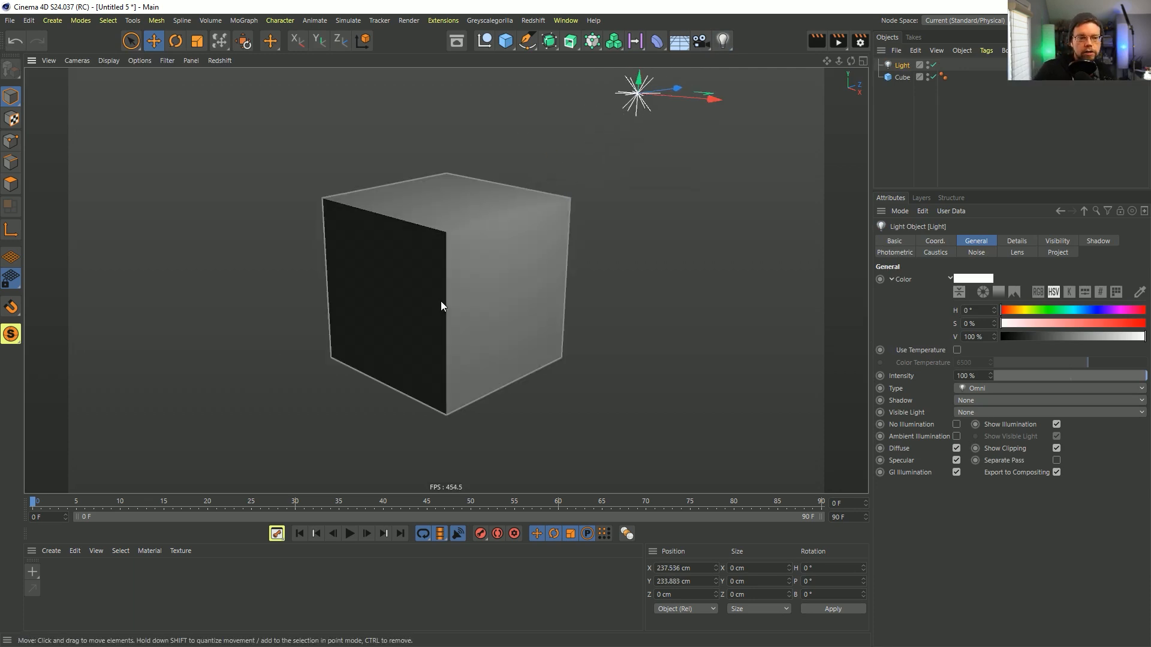
key(ctrl+z)
key(ctrl+z)
key(ctrl+z)
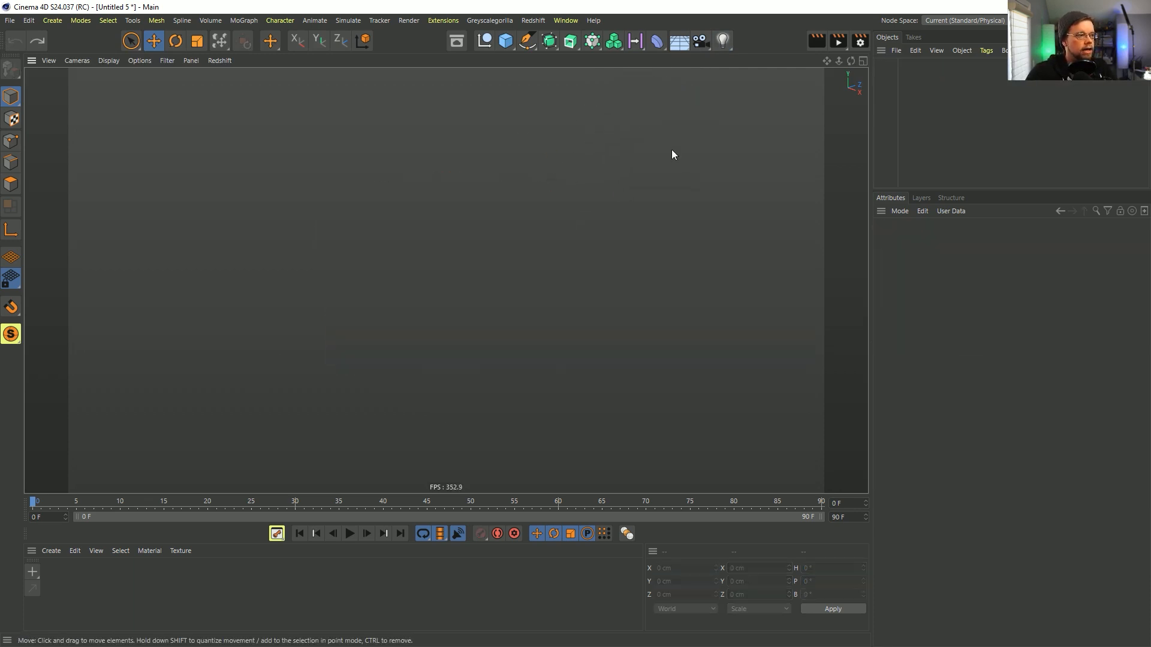
click(1097, 20)
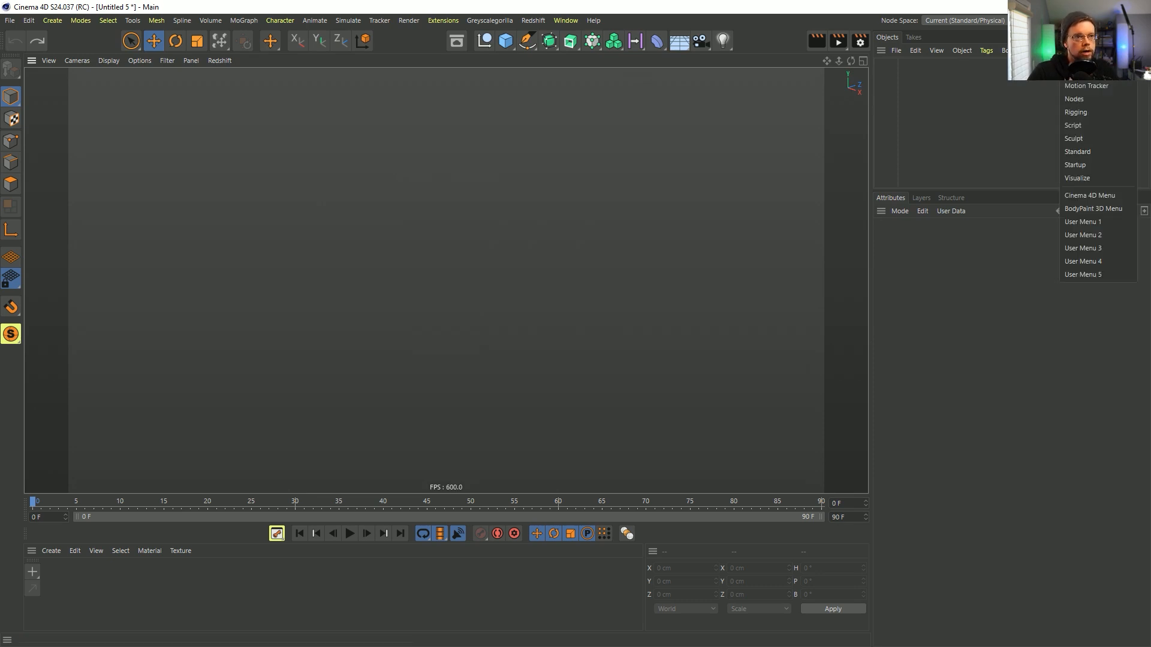
click(950, 101)
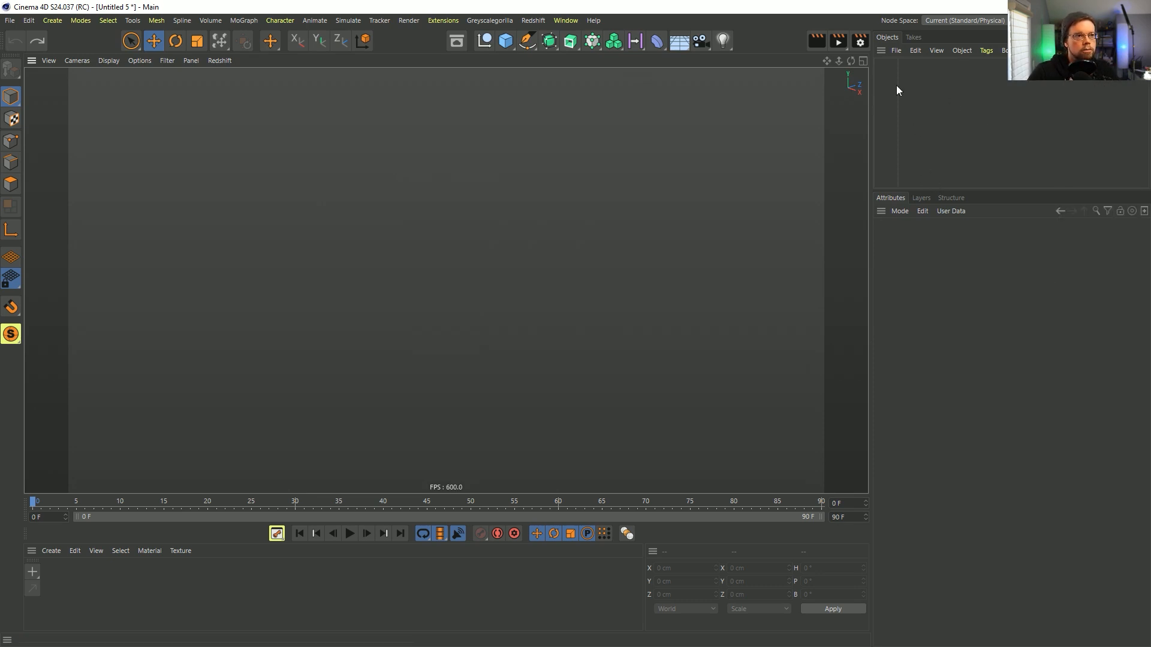
click(916, 39)
click(886, 38)
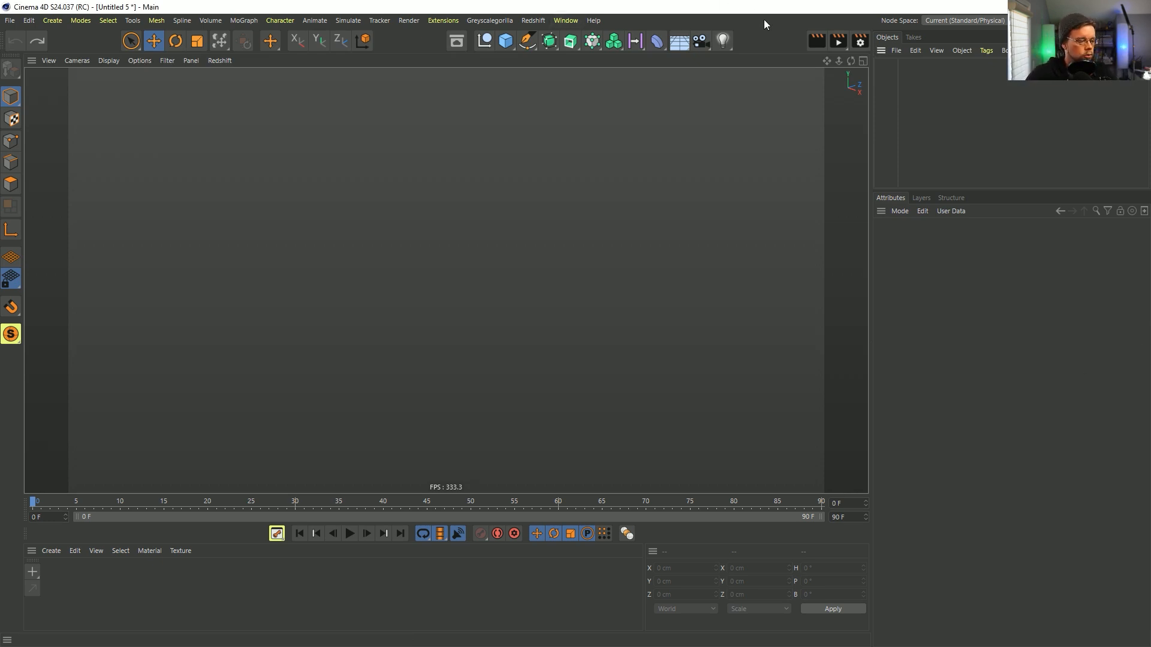
Add a cube and set the project's Dynamics gravity to 0 cm
click(505, 47)
click(599, 57)
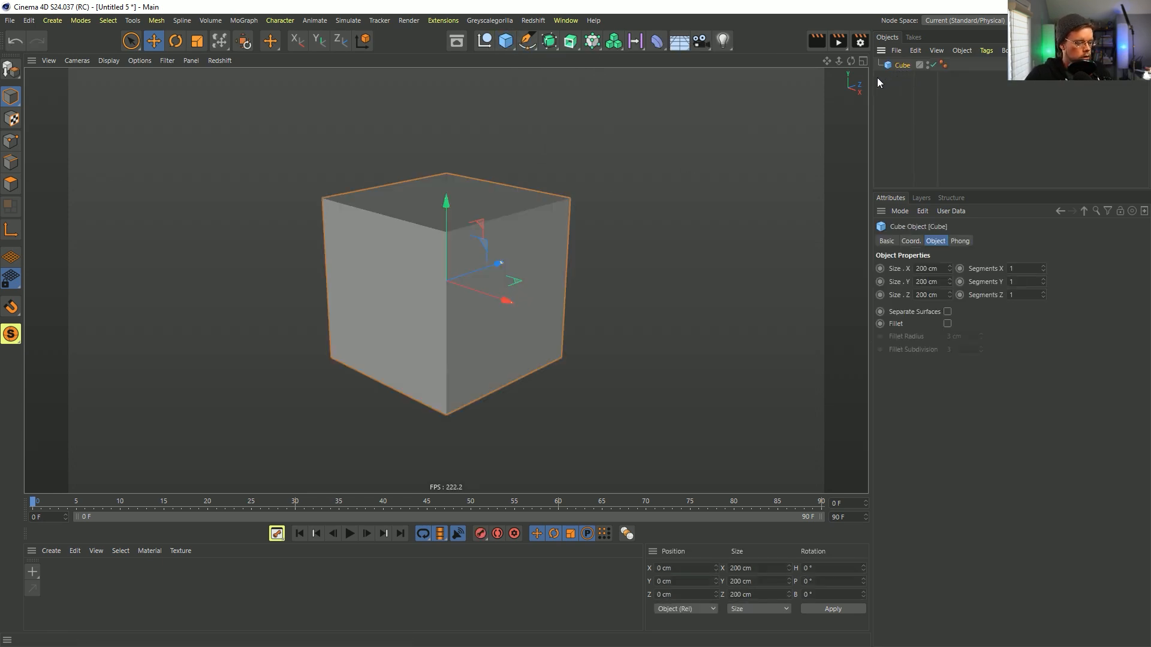
key(ctrl+d)
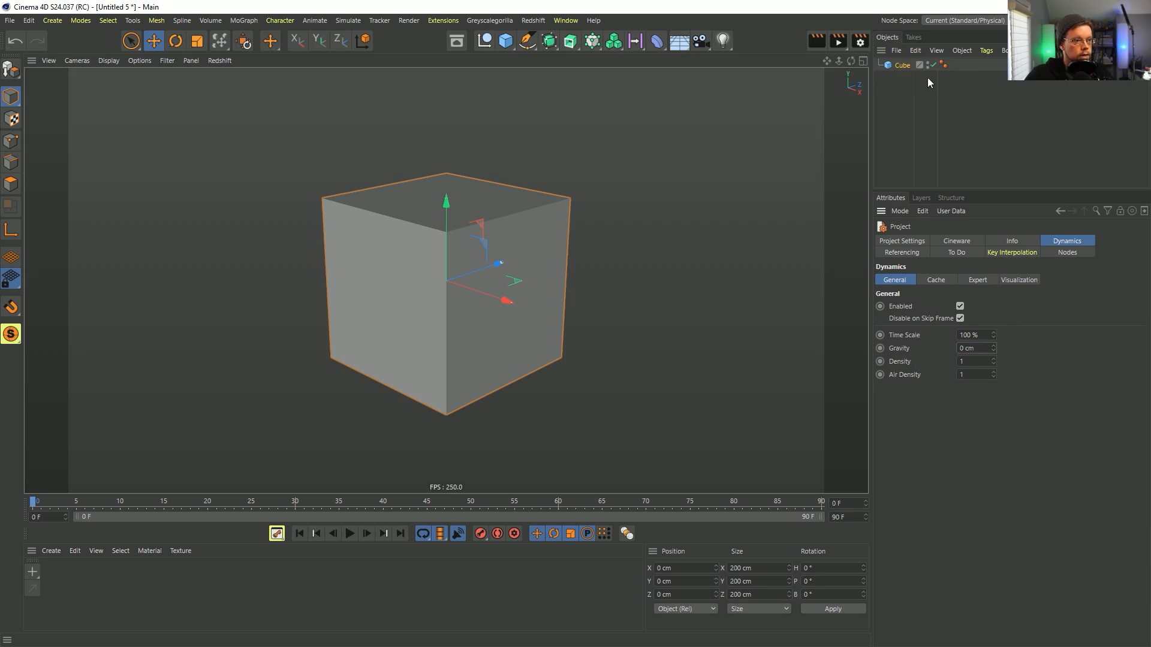
Give the cube a Rigid Body simulation tag
right_click(911, 65)
mouse_move(954, 176)
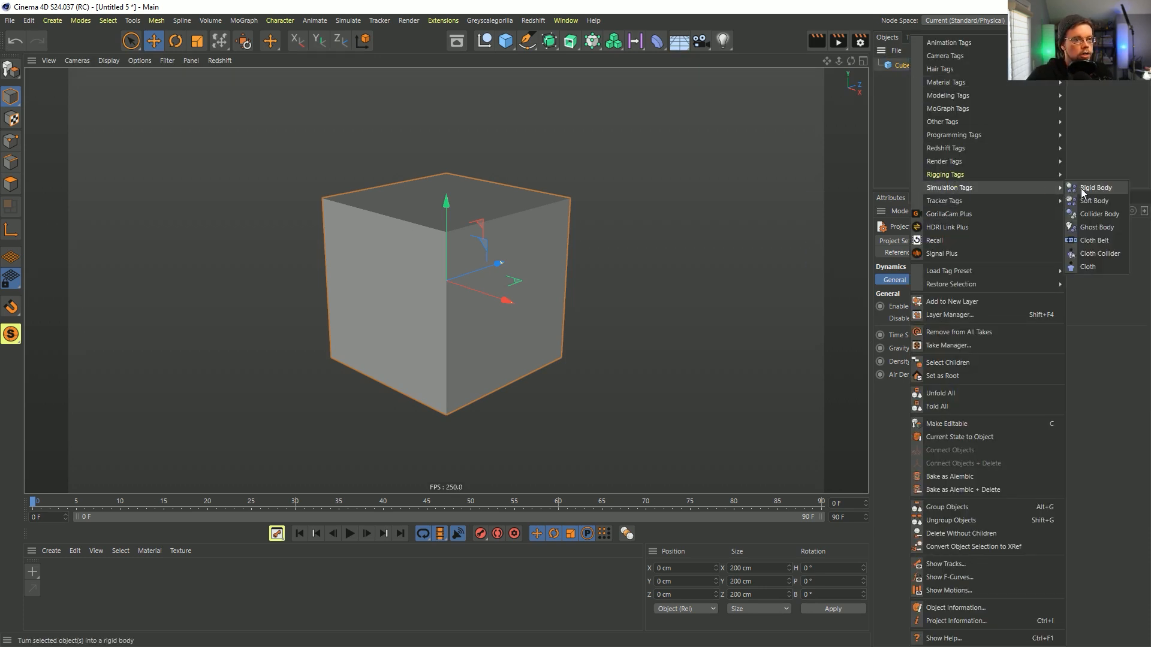
click(1097, 187)
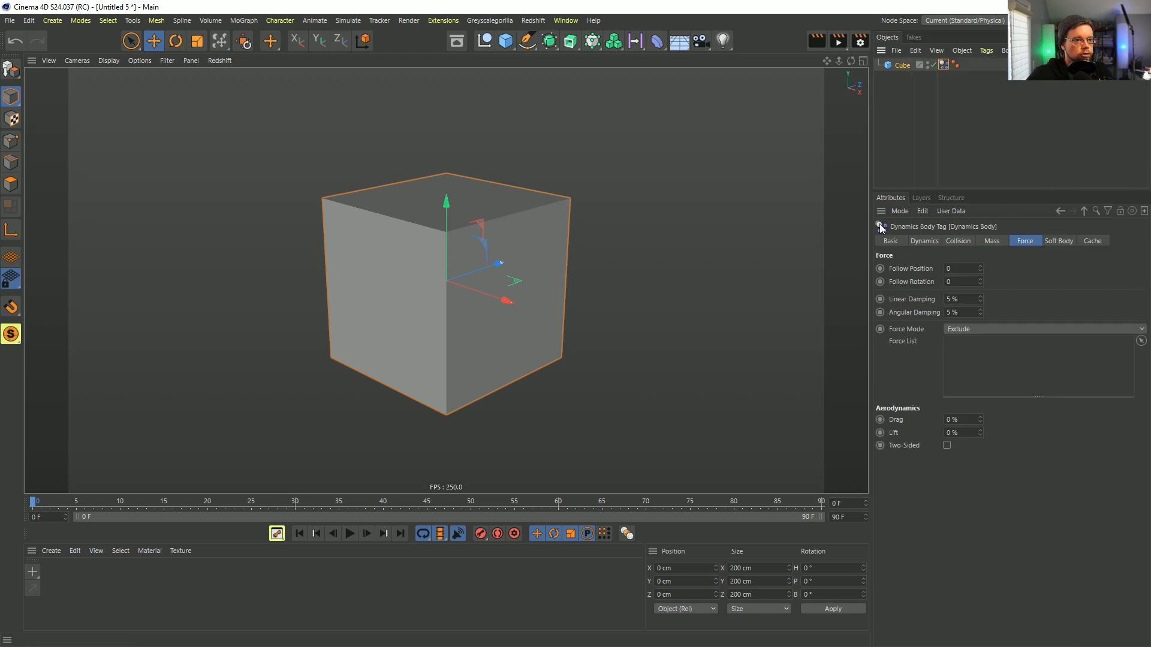
Add a Turbulence force with a Strength of 55 cm and a Scale of about 193 %
click(355, 21)
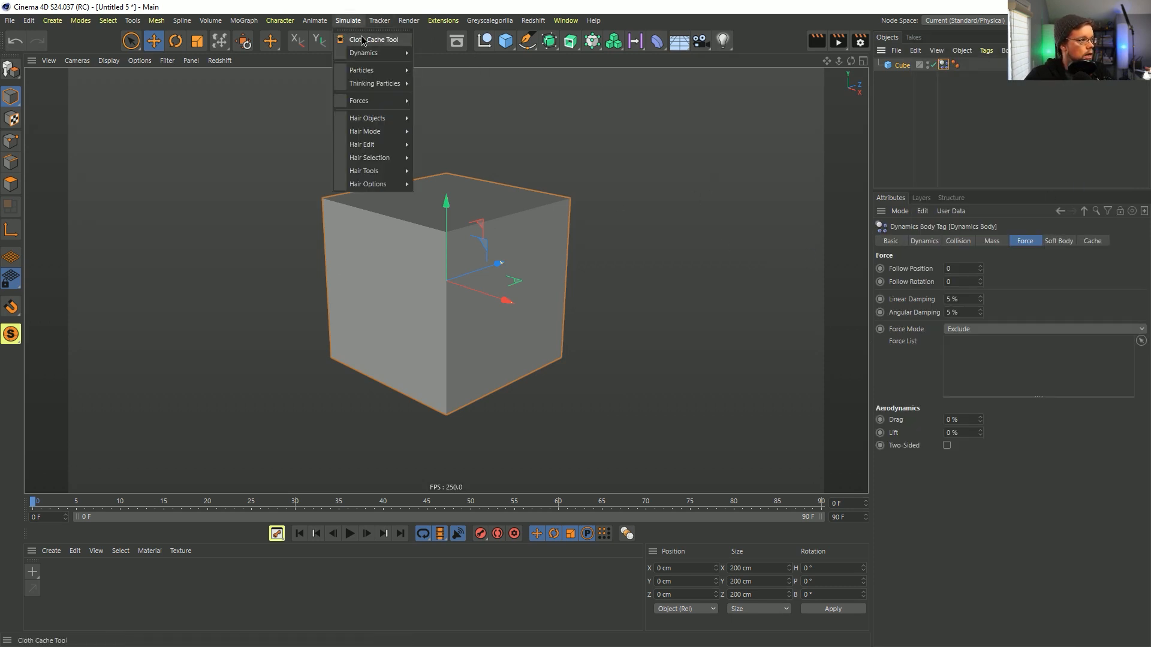
mouse_move(377, 101)
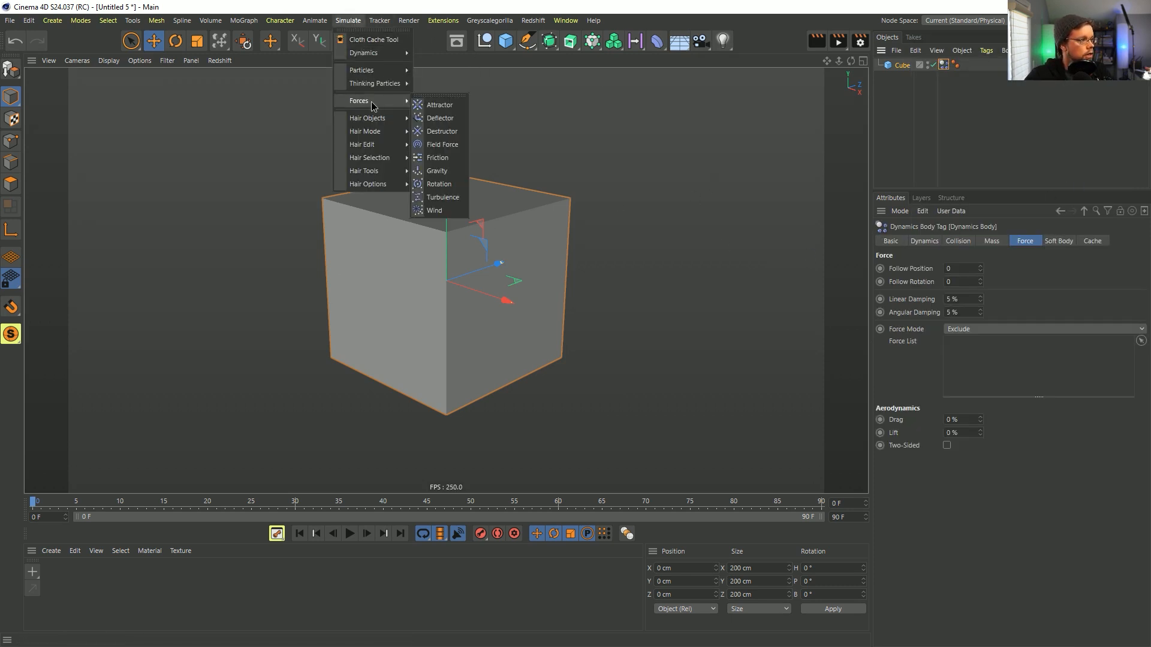
click(443, 198)
drag(982, 282, 881, 303)
text(55)
key(Return)
scroll(653, 318, down, 6)
alt+middle_drag(562, 337, 478, 335)
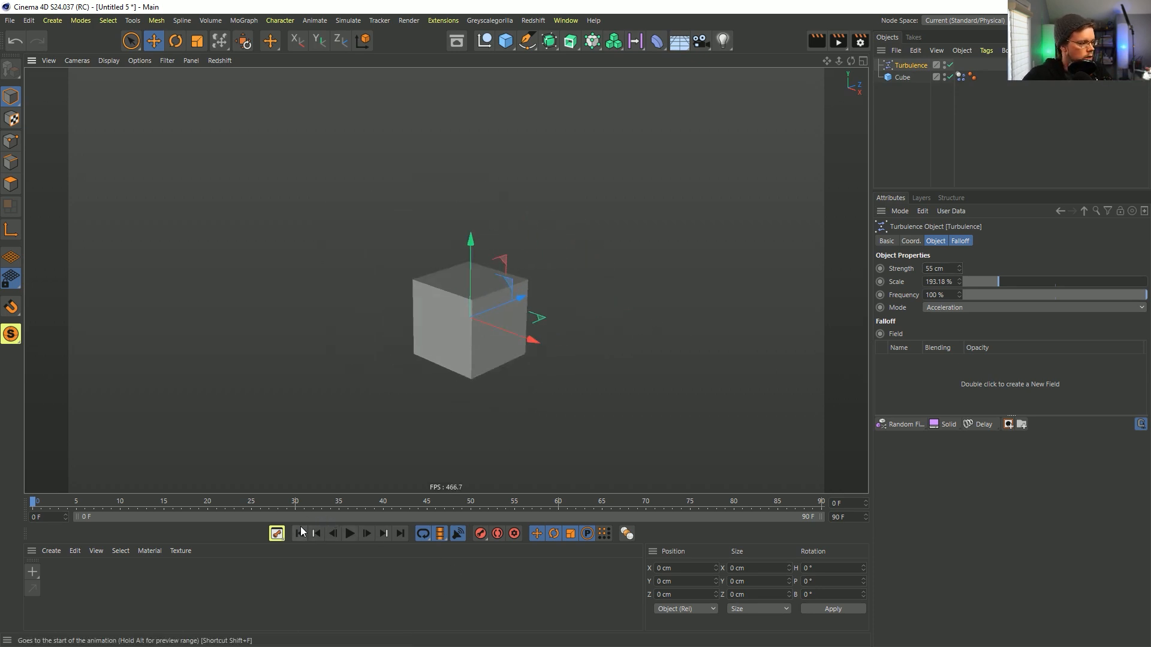
Play the simulation twice to examine how the turbulence moves the cube, and return to the first frame
click(346, 530)
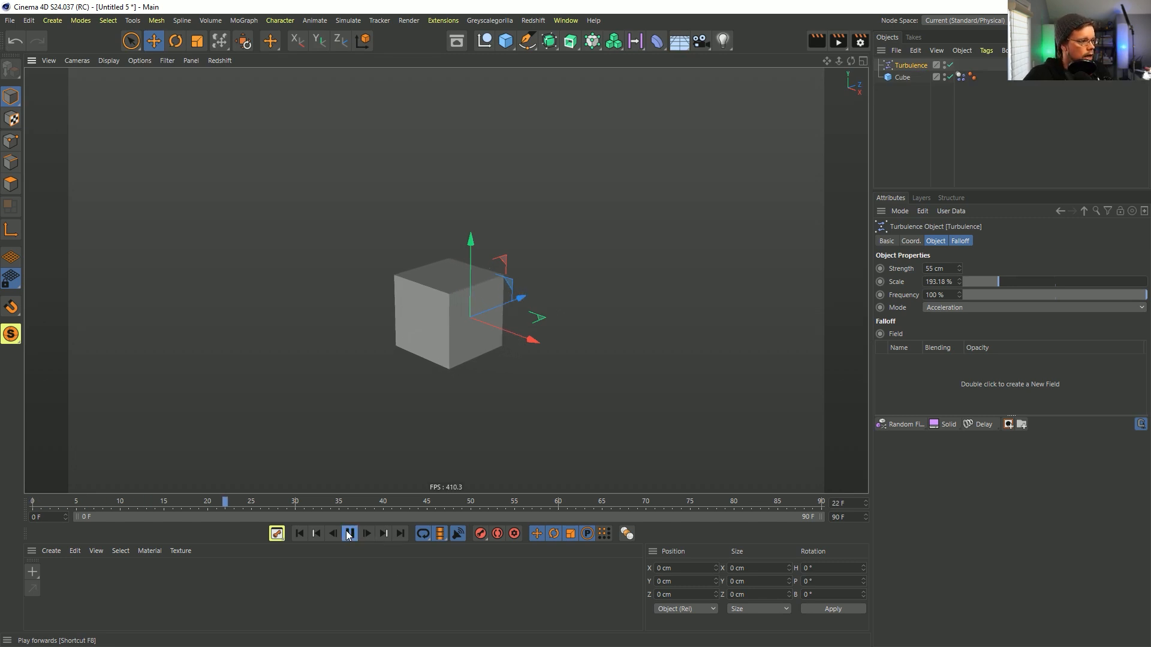
click(349, 533)
click(309, 537)
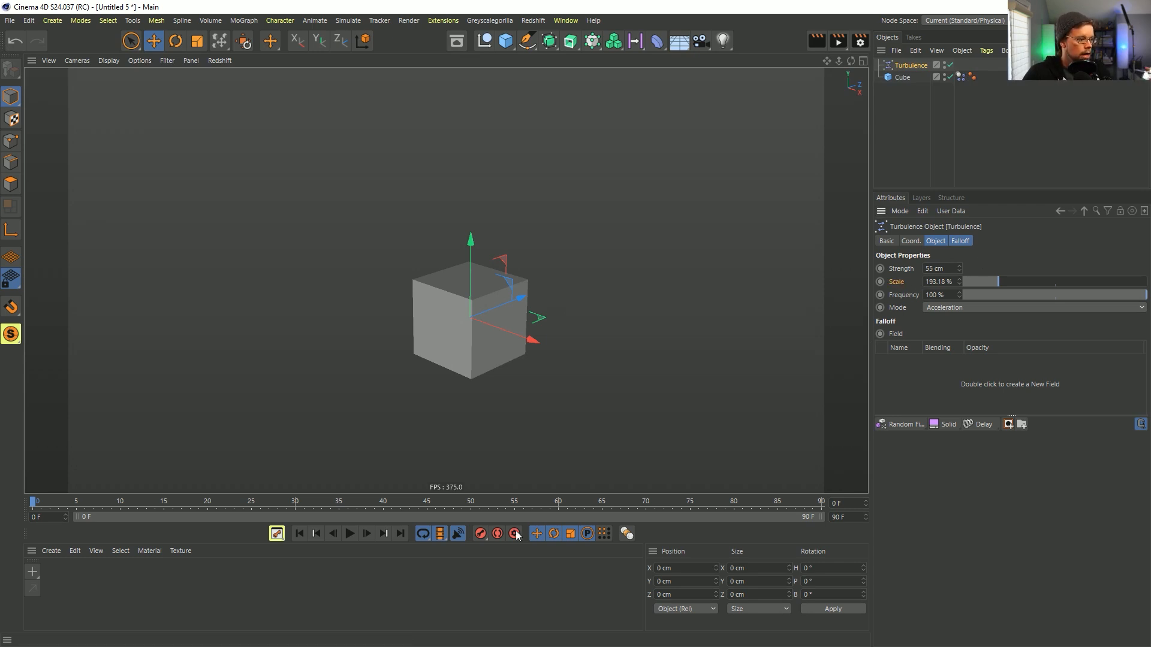
click(345, 535)
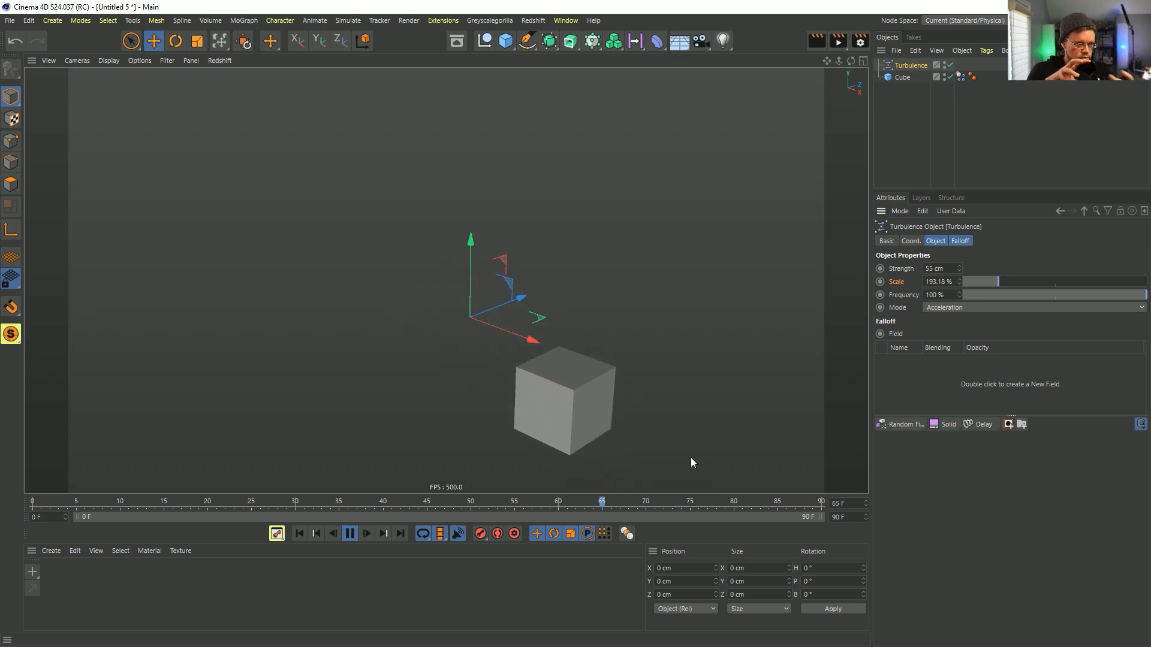
click(349, 533)
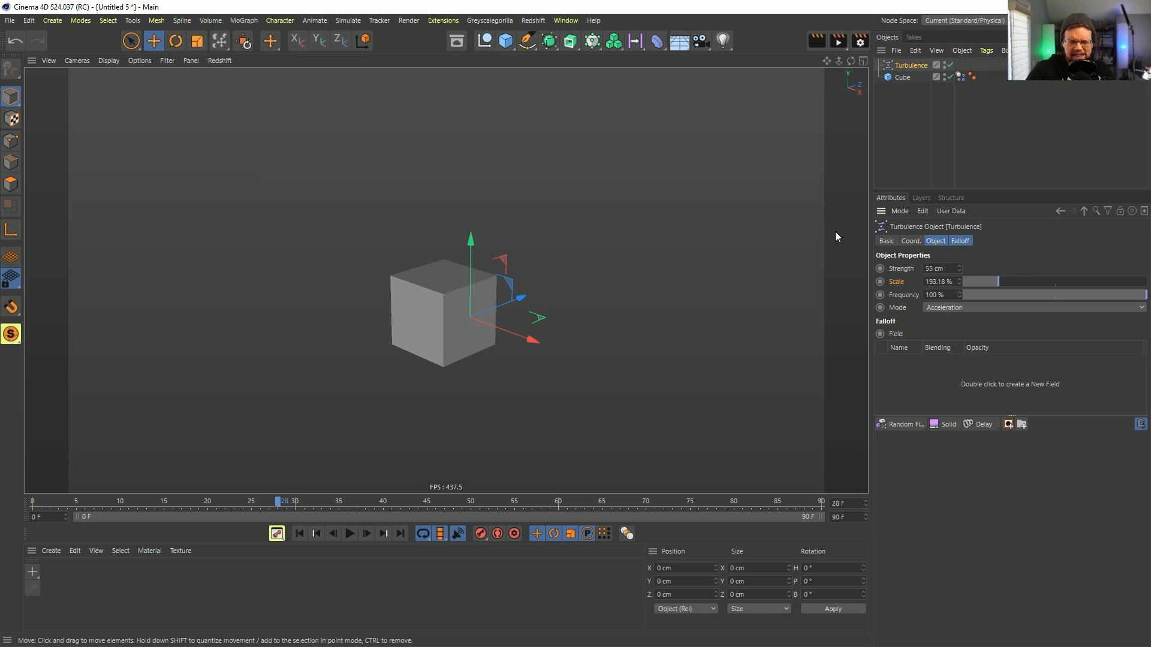
click(299, 534)
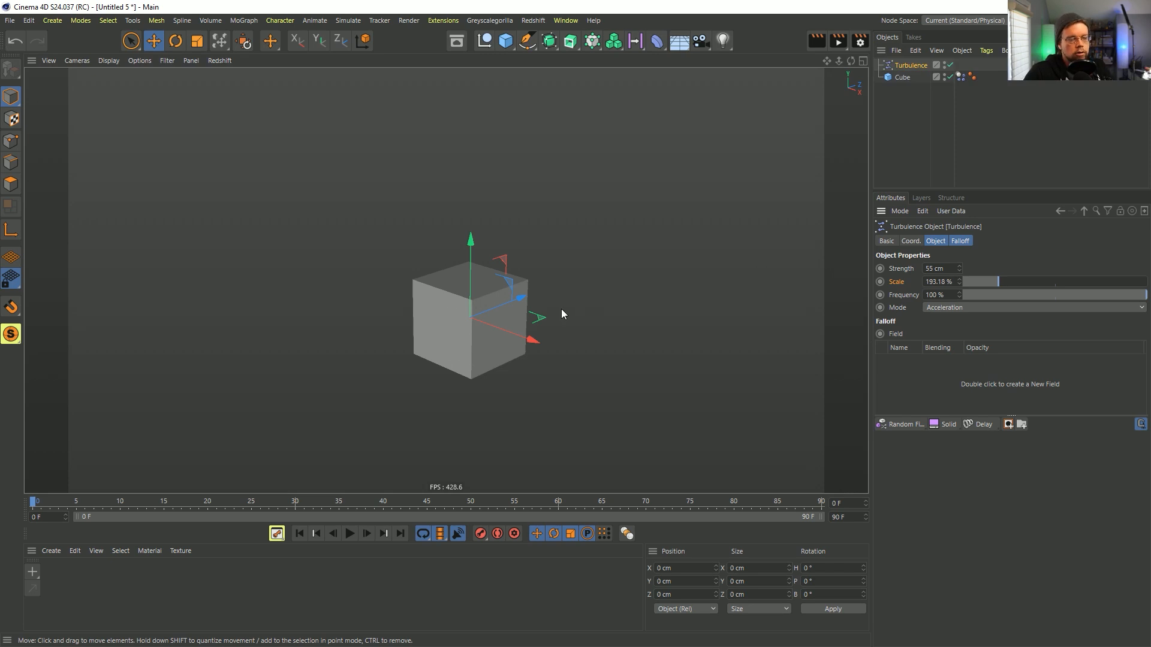
Turn the cube's Dynamics Body tag into a soft body Made of Polygons/Lines and play the simulation
click(961, 76)
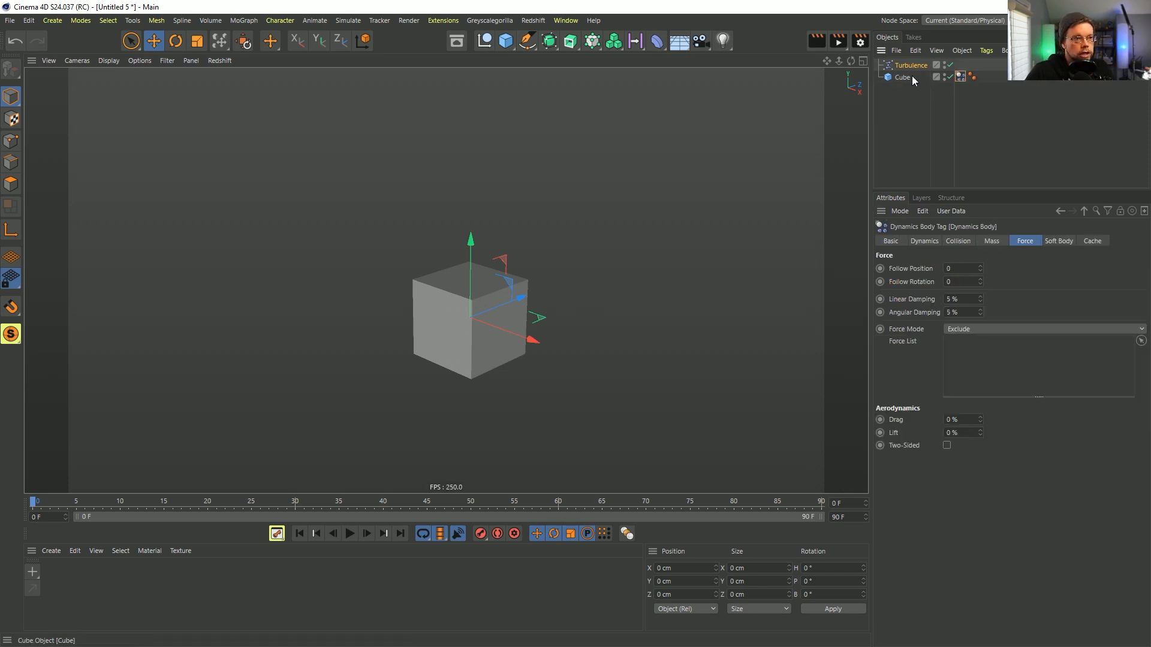
click(1053, 241)
click(974, 268)
click(978, 293)
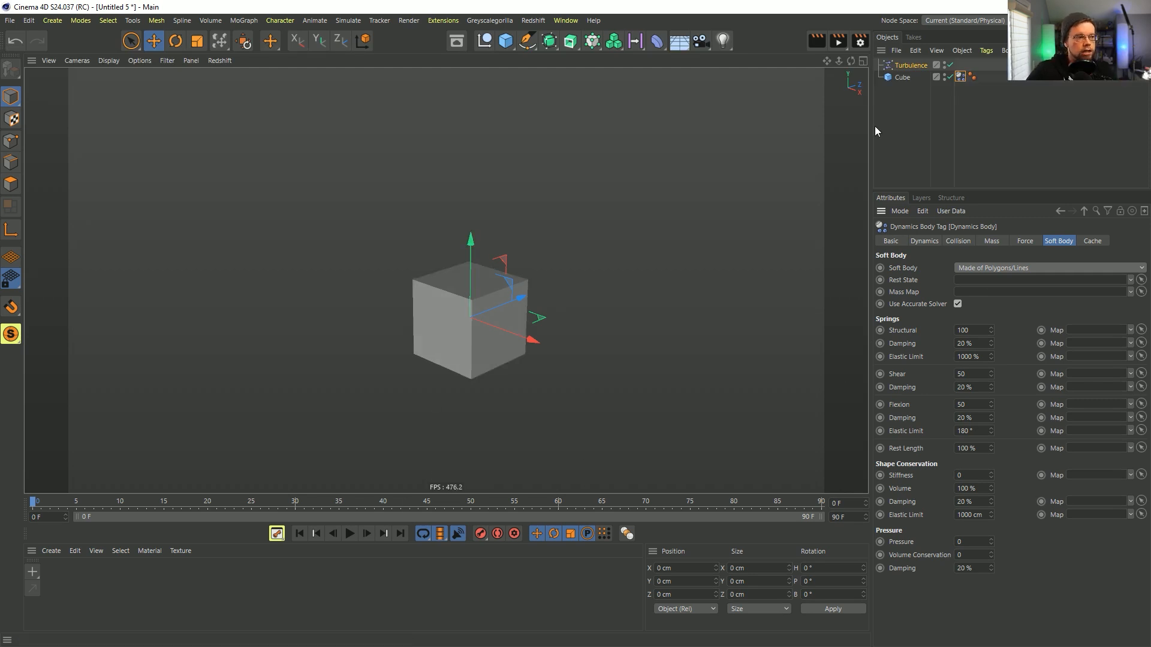
click(350, 534)
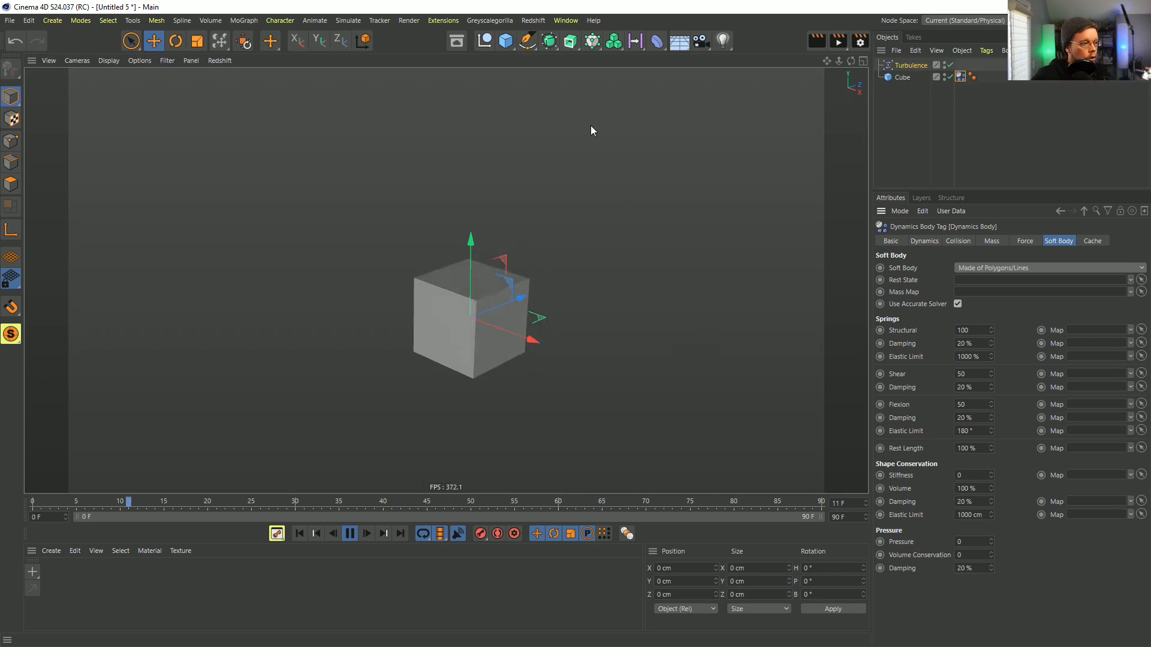
Set the soft body's Structural spring to 10000 and the Structural, Shear and Flexion Damping to 99 %
click(974, 330)
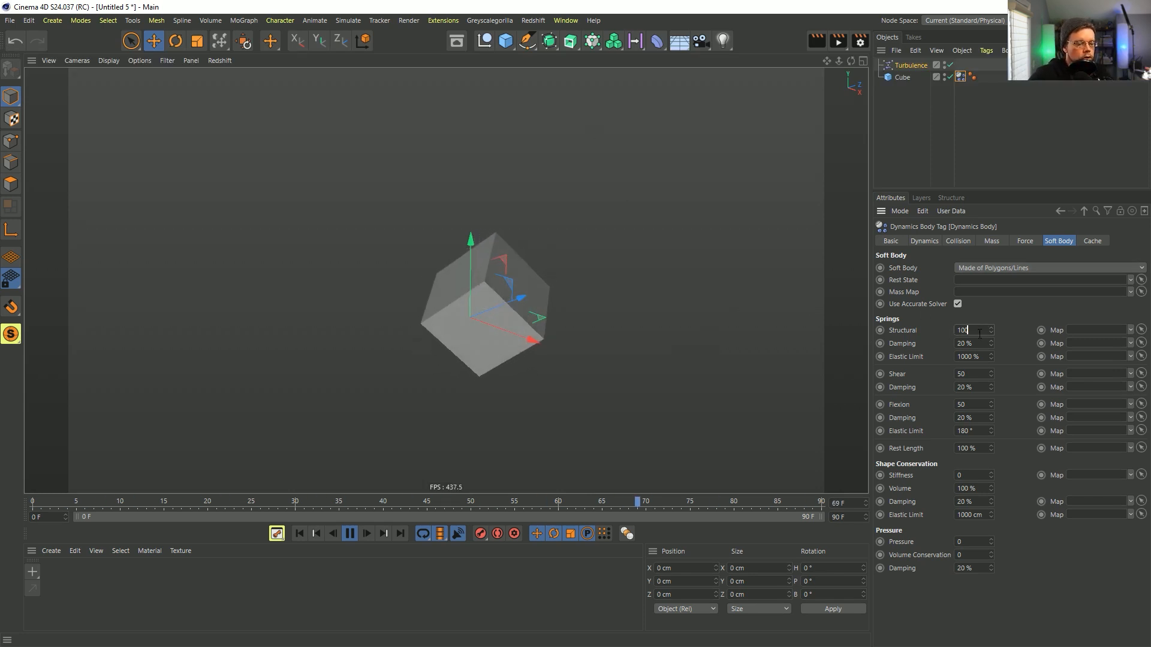
text(00)
key(Return)
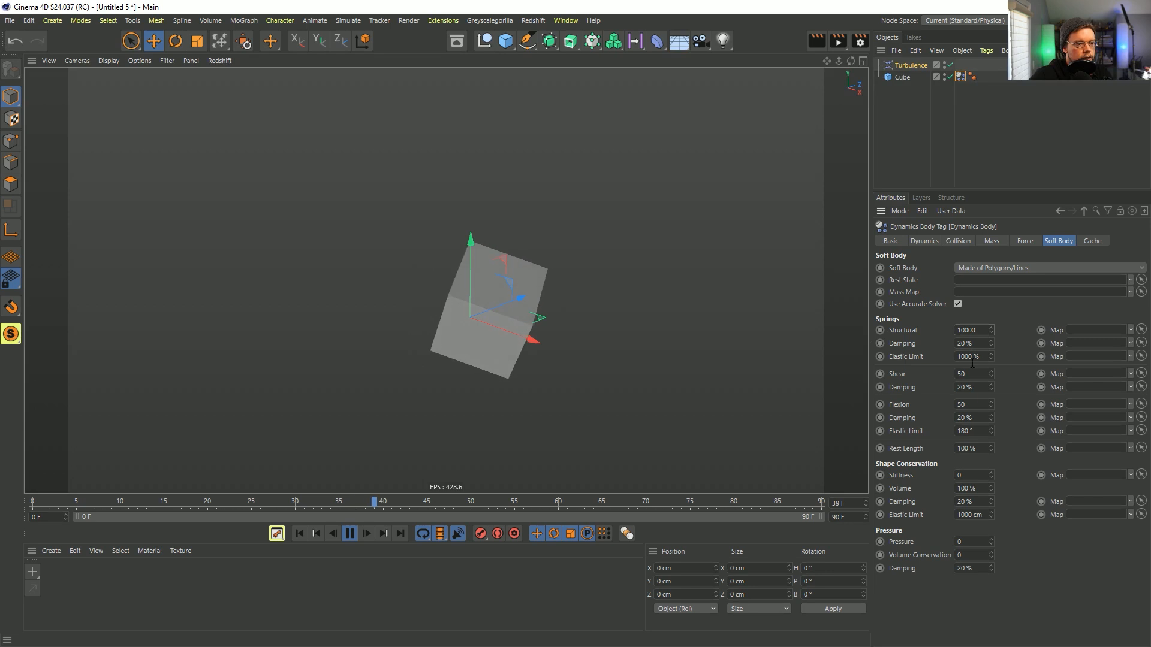
double_click(971, 343)
text(99)
key(Return)
double_click(970, 387)
text(99)
key(Return)
double_click(971, 418)
text(99)
key(Return)
Set the soft body's Shape Conservation Damping to 99 % and its Stiffness to 1111
double_click(971, 501)
text(99)
key(Return)
double_click(971, 475)
text(1111)
key(Return)
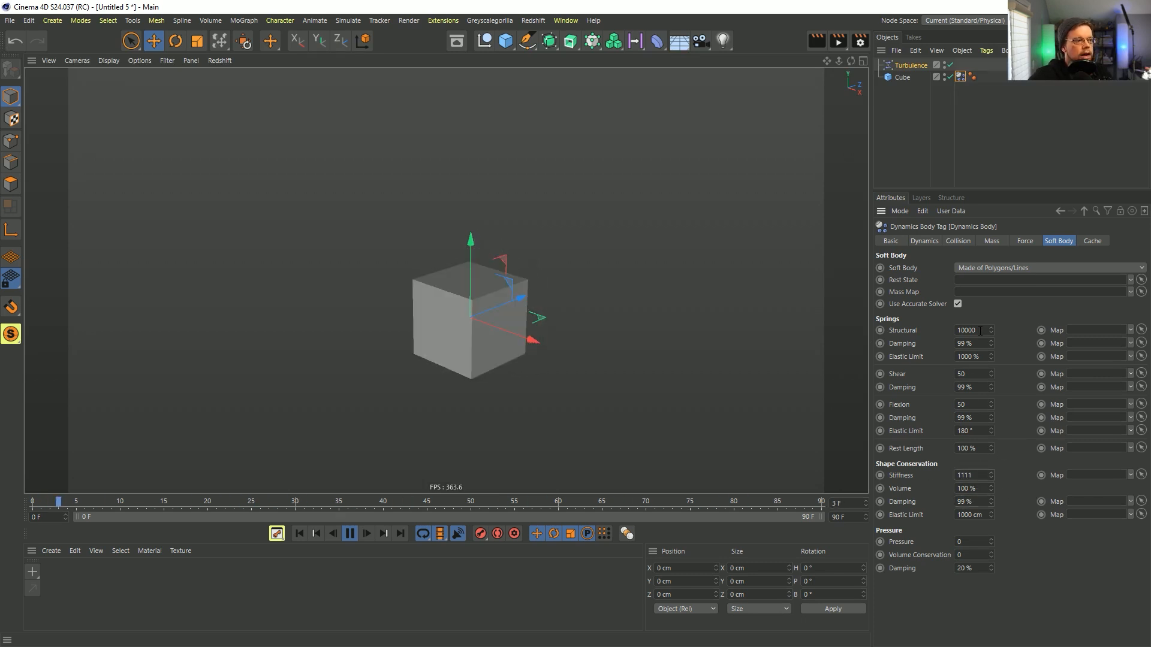
Add a Floor with Environment objects shown in the viewport, and lower it to about -1998 cm in Y
click(678, 43)
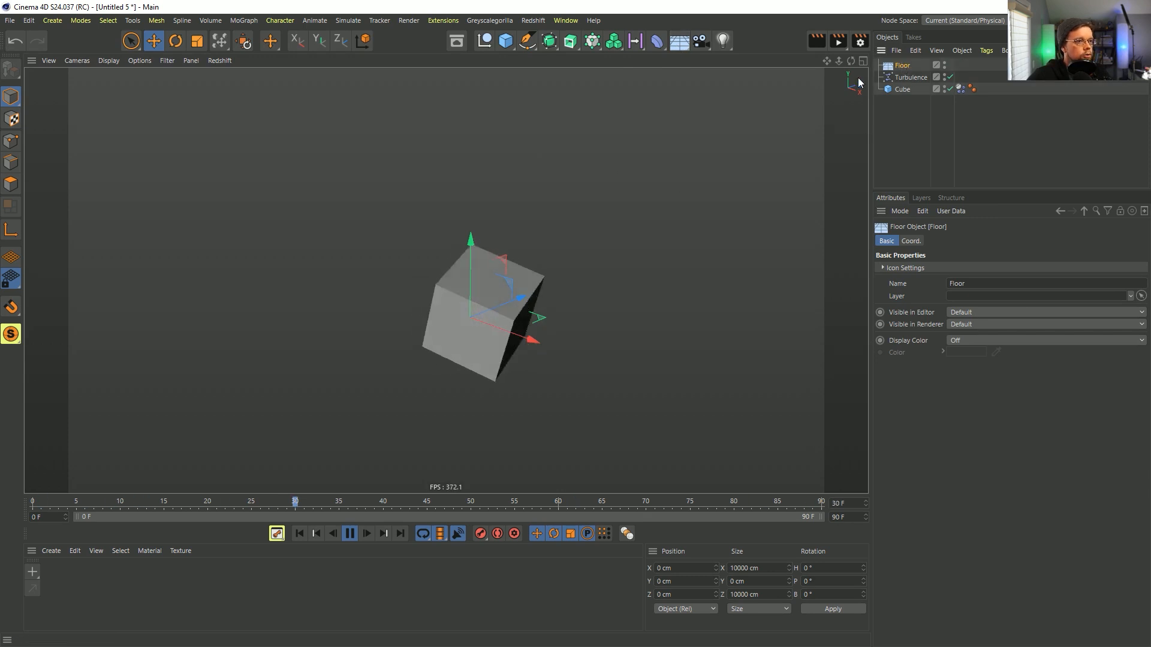
click(350, 534)
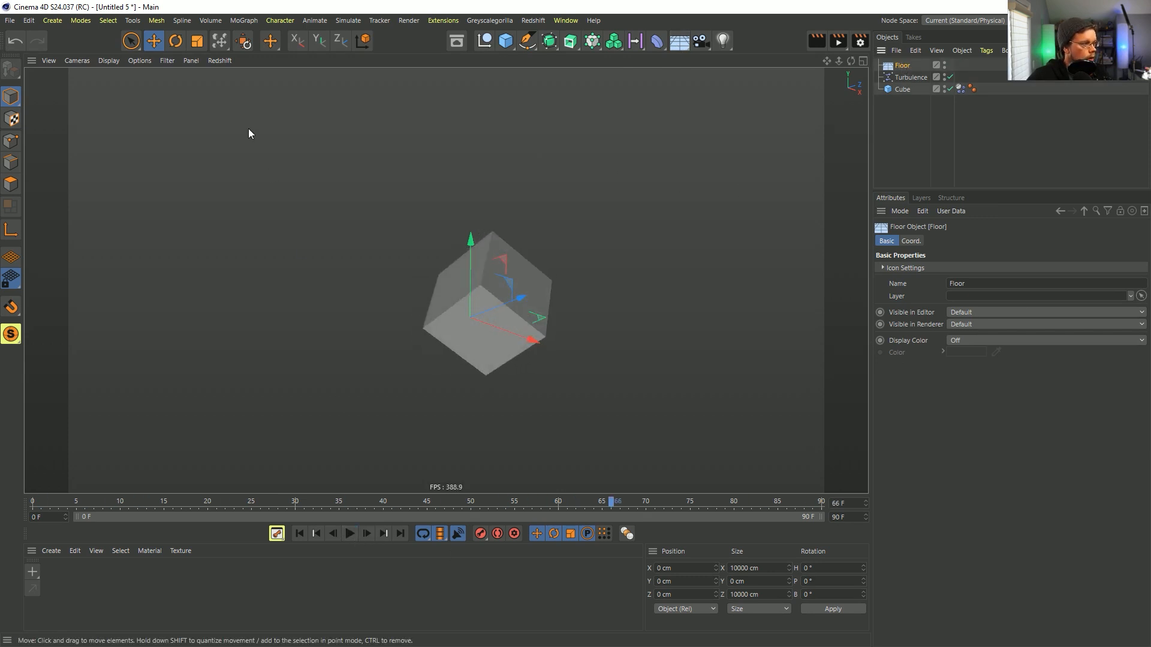
click(145, 60)
mouse_move(169, 65)
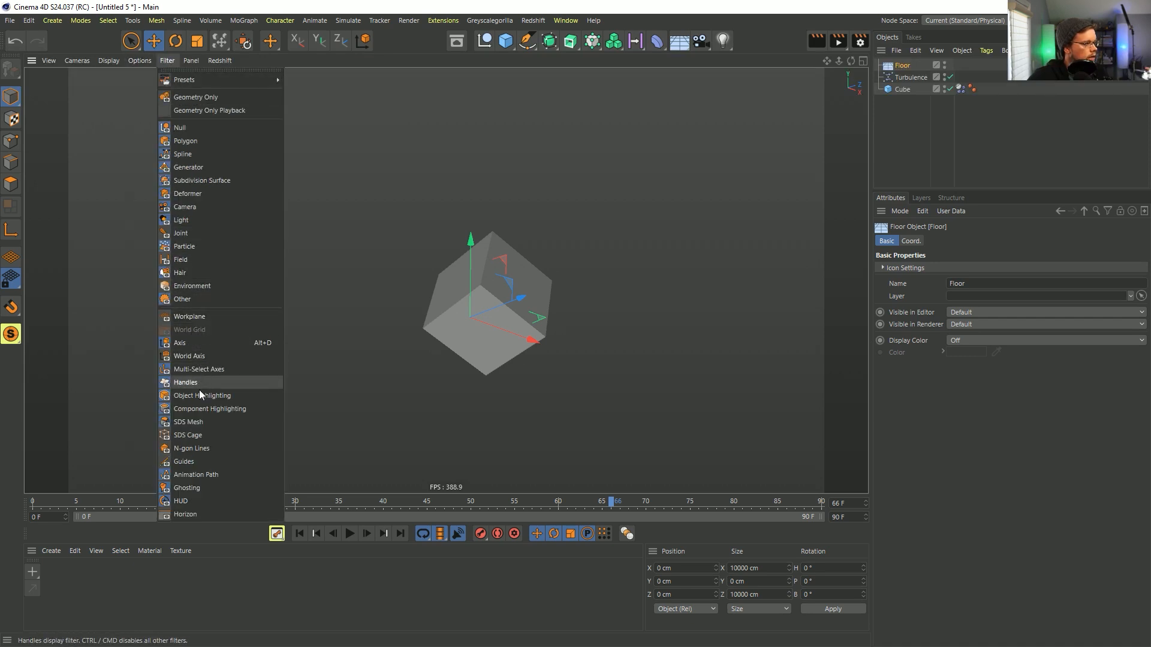
click(198, 286)
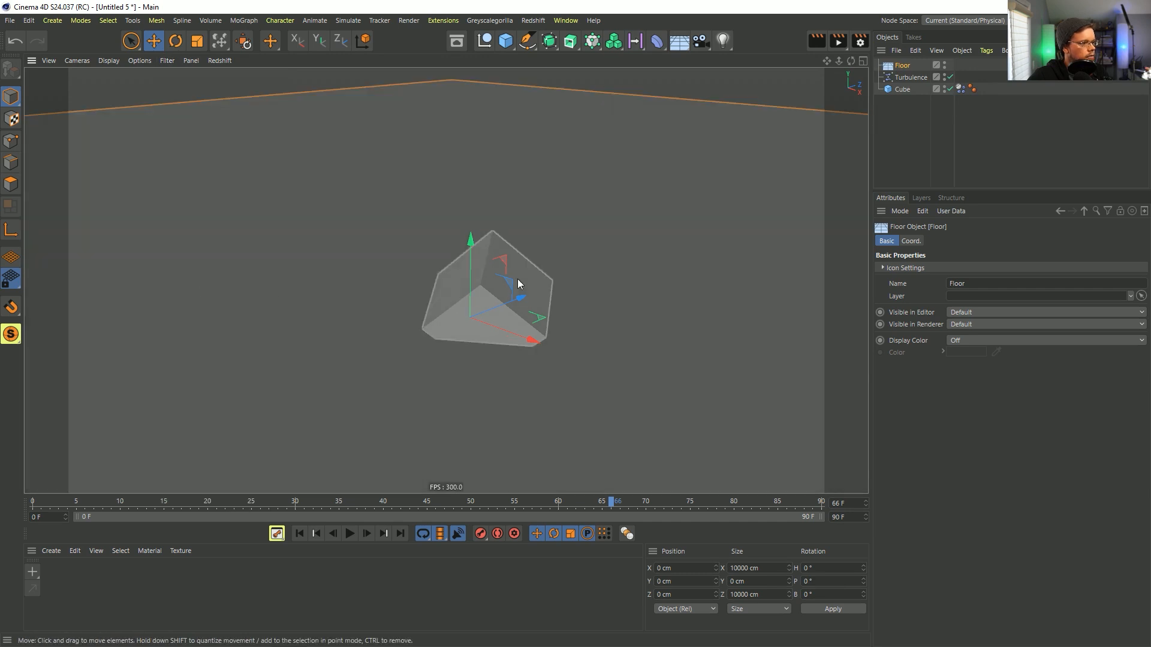
alt+right_drag(672, 174, 525, 235)
drag(650, 121, 636, 276)
Set the project's Dynamics gravity to 1000 cm and give the floor a Collider Body tag
key(ctrl+d)
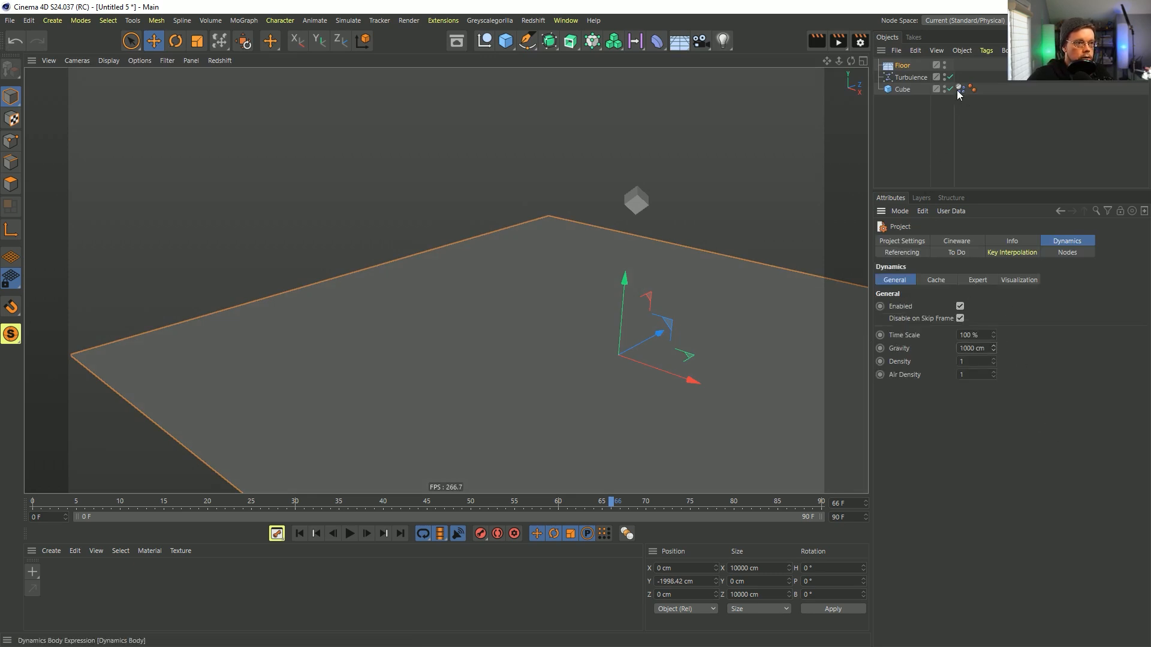
ctrl+drag(964, 67, 960, 65)
Play the simulation twice from the start and examine how the falling cube meets the floor
alt+middle_drag(641, 236, 531, 238)
click(350, 534)
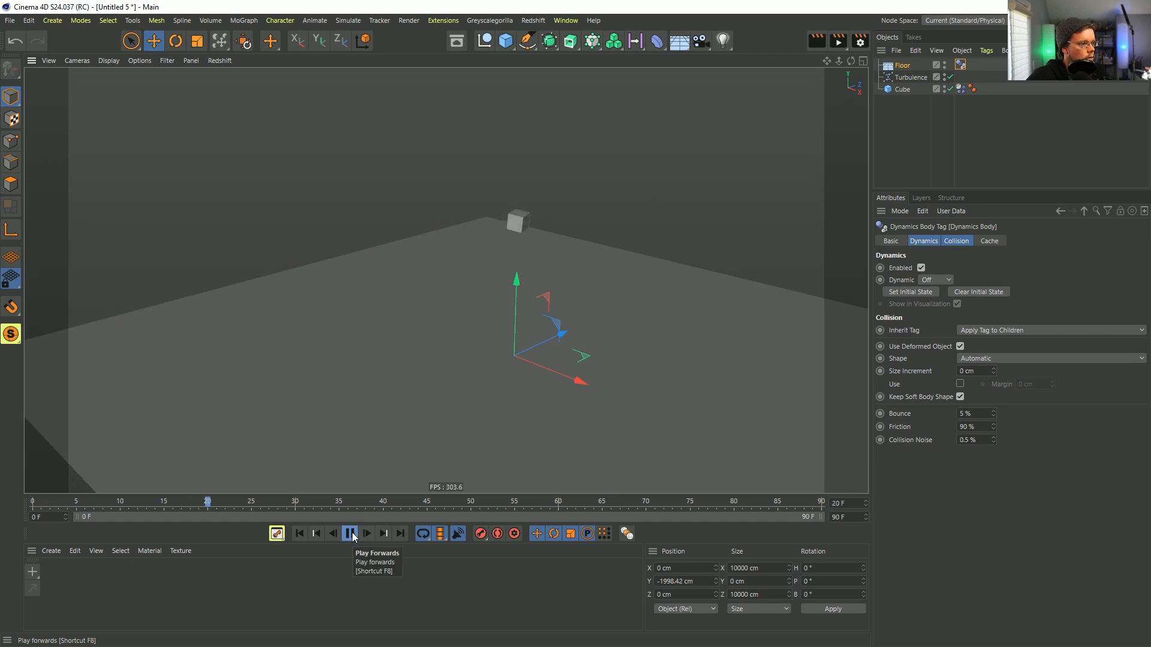
click(352, 533)
alt+right_drag(461, 411, 590, 311)
alt+middle_drag(558, 290, 473, 311)
alt+right_drag(473, 310, 533, 292)
alt+drag(520, 292, 488, 335)
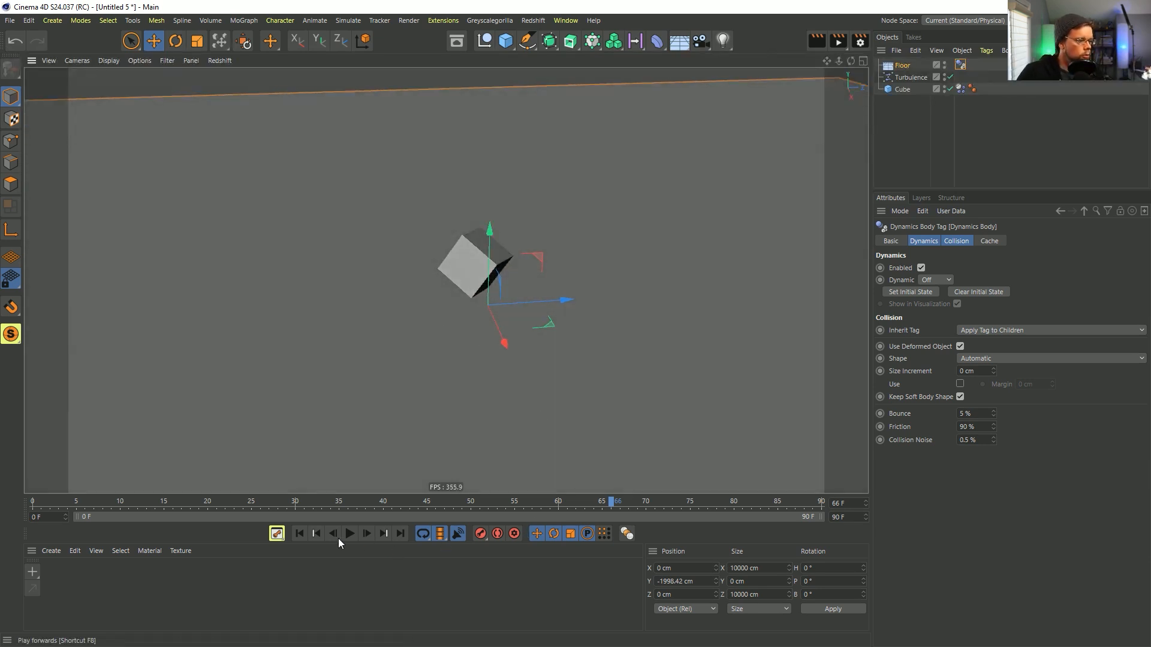
click(299, 533)
click(350, 534)
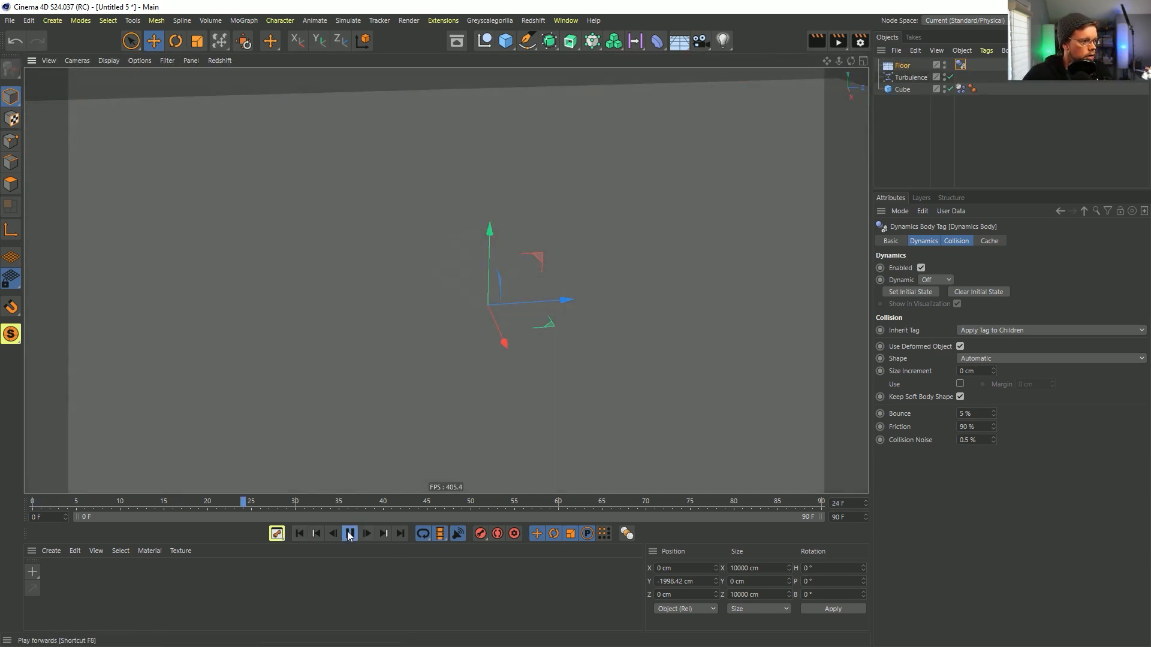
click(348, 533)
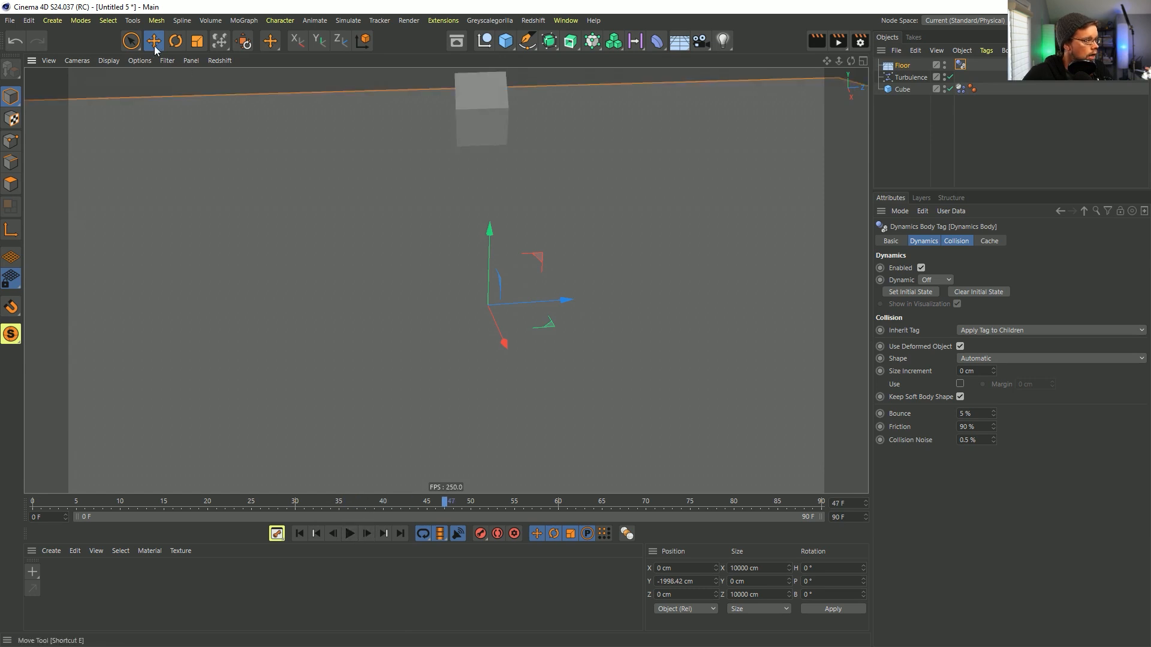
Advance frame by frame to frame 60, examine the cube's corners at floor contact, and return to the first frame
click(140, 60)
click(173, 235)
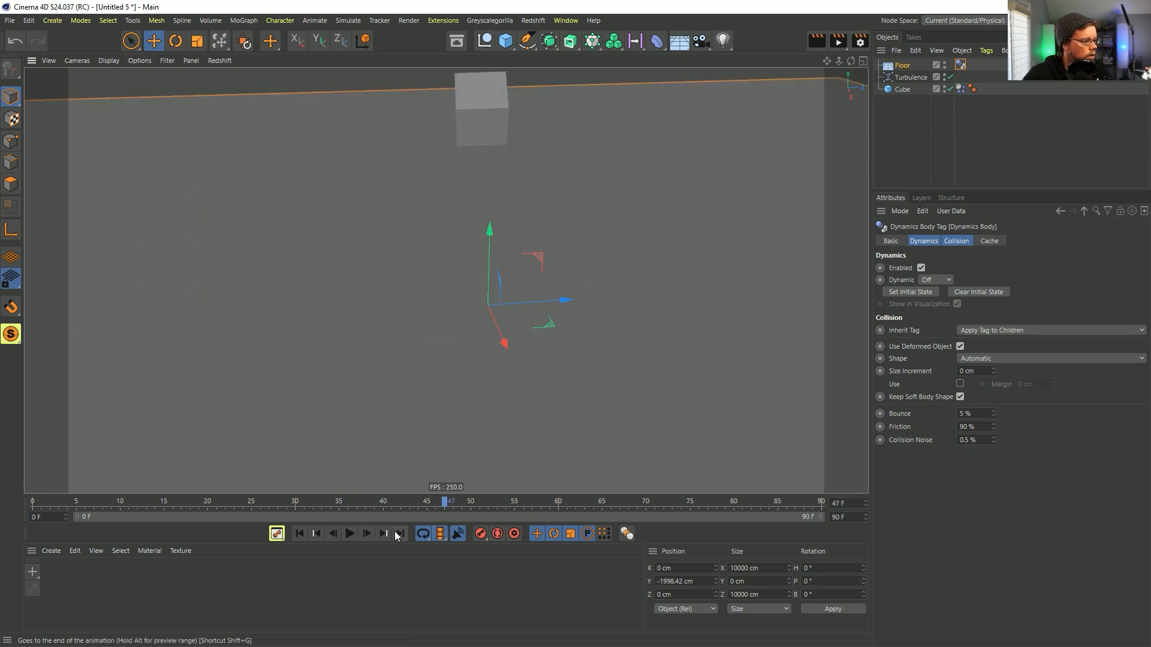
click(367, 534)
click(367, 534)
click(367, 533)
click(367, 534)
click(367, 533)
click(367, 534)
click(367, 533)
click(366, 534)
scroll(494, 296, up, 5)
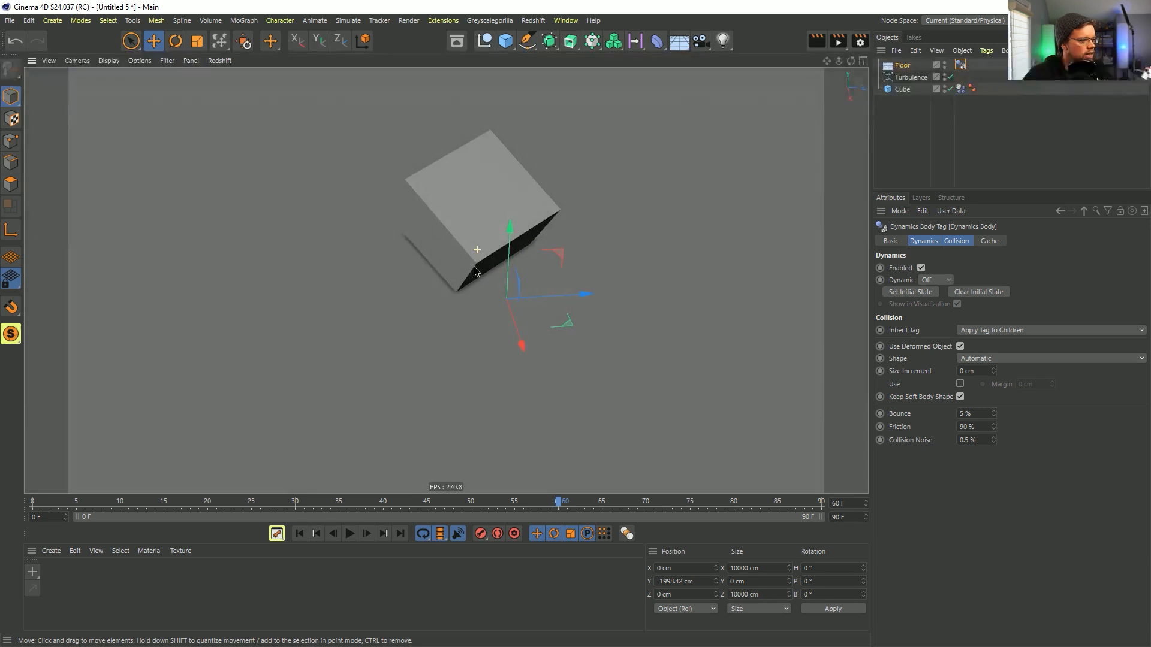
alt+drag(474, 271, 499, 219)
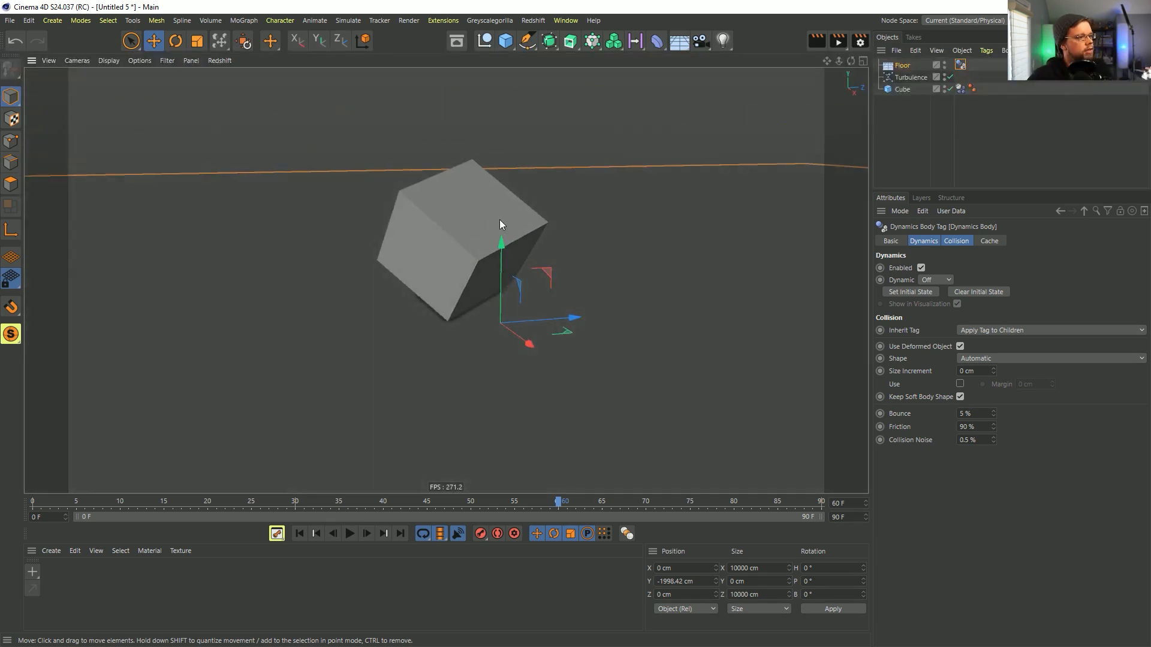
click(301, 533)
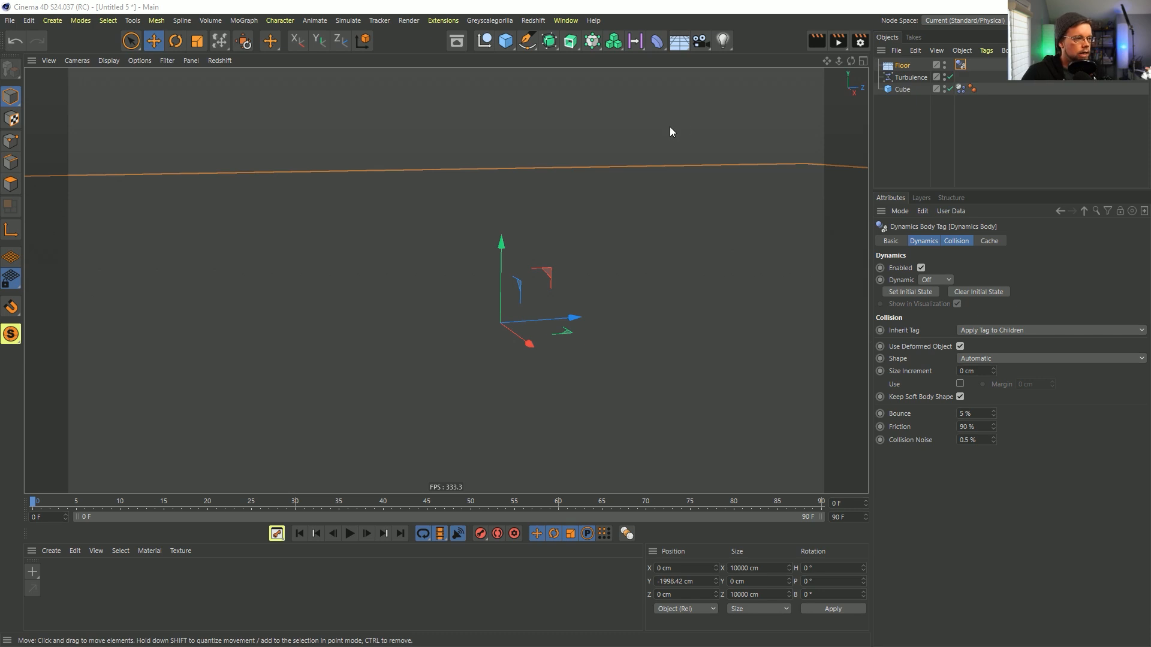
Duplicate the cube without its Dynamics Body tag and hide the original cube
alt+drag(544, 311, 476, 318)
alt+drag(666, 219, 496, 216)
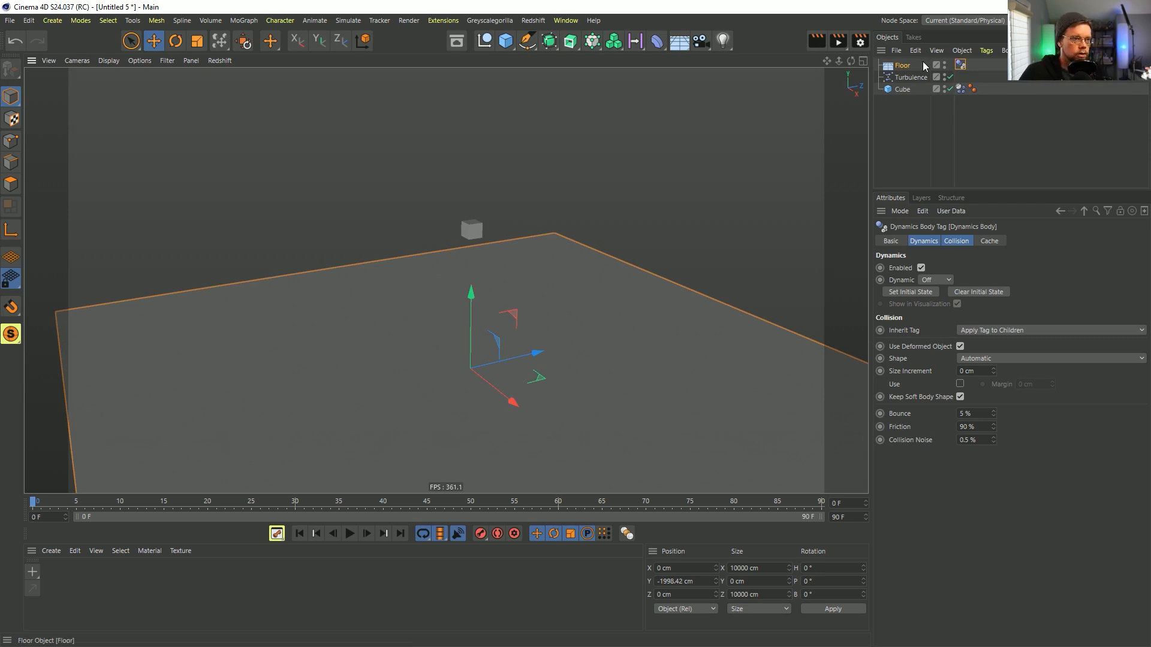
click(908, 89)
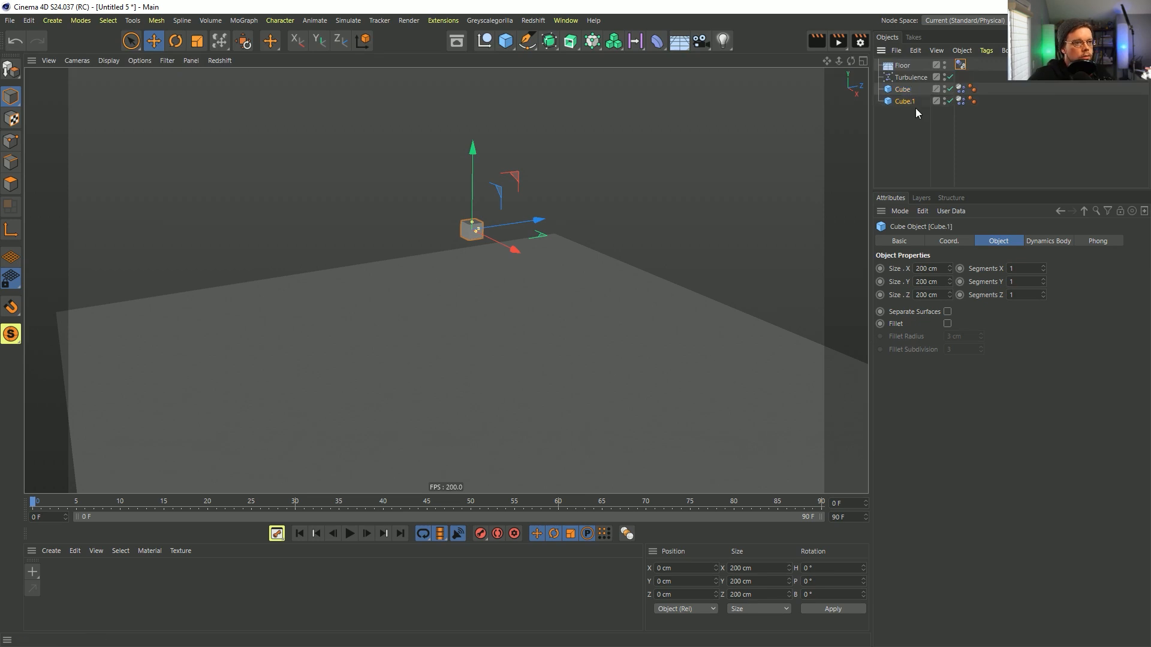
click(959, 102)
key(Delete)
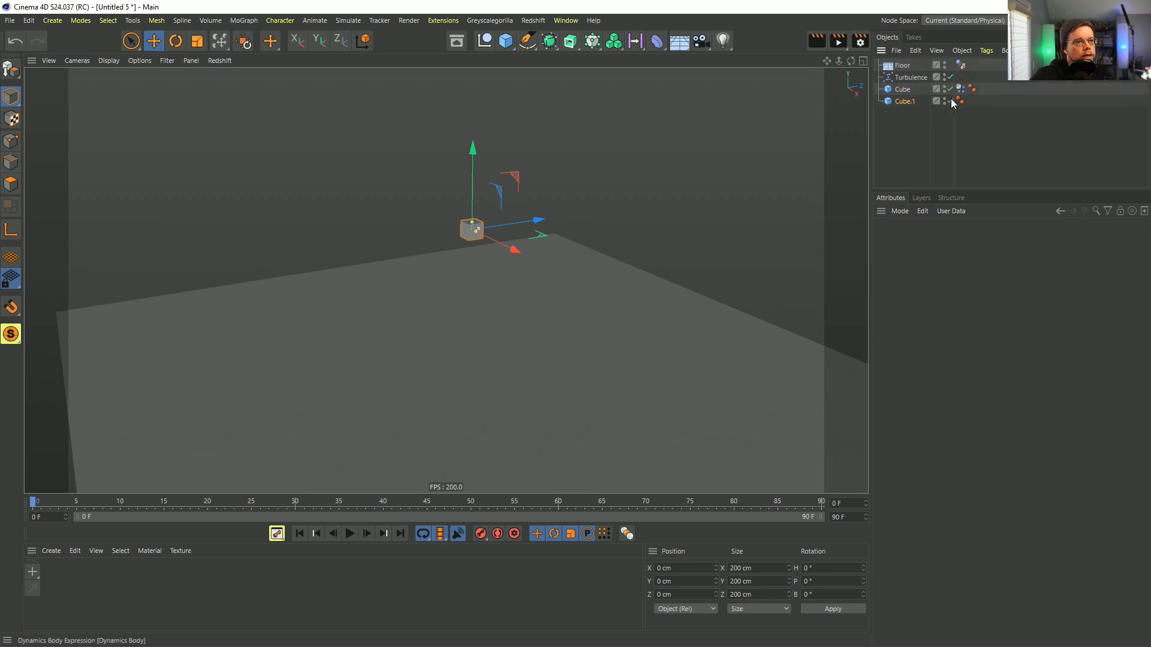
click(912, 90)
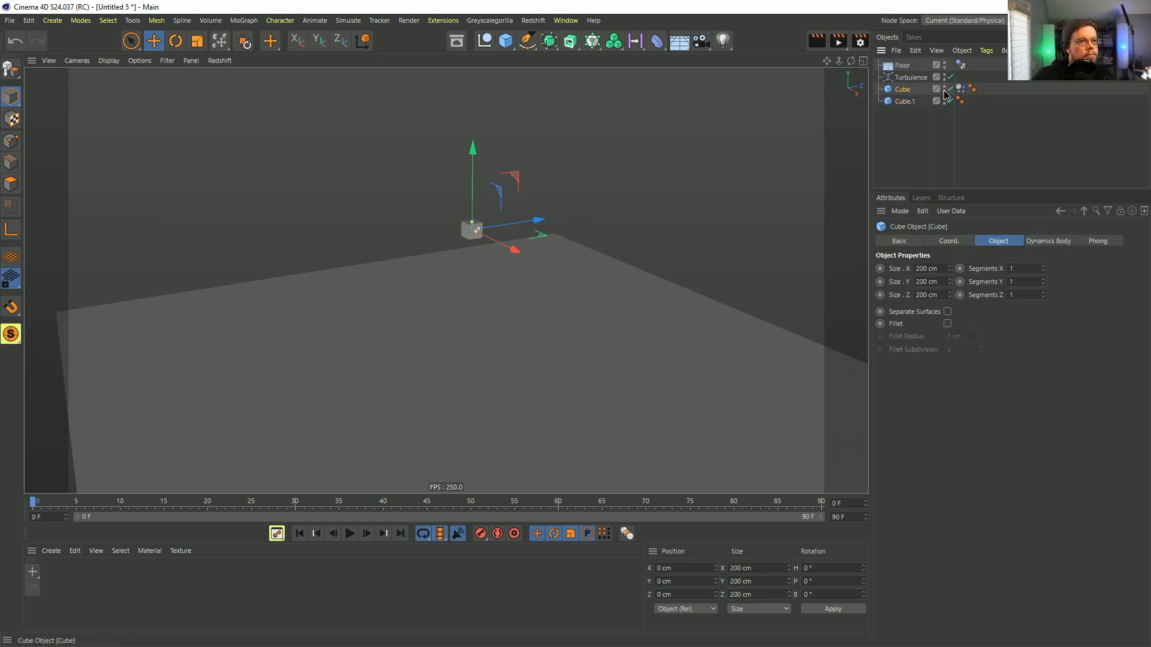
Add a Constraint rigging tag to the duplicate cube
click(909, 102)
right_click(911, 102)
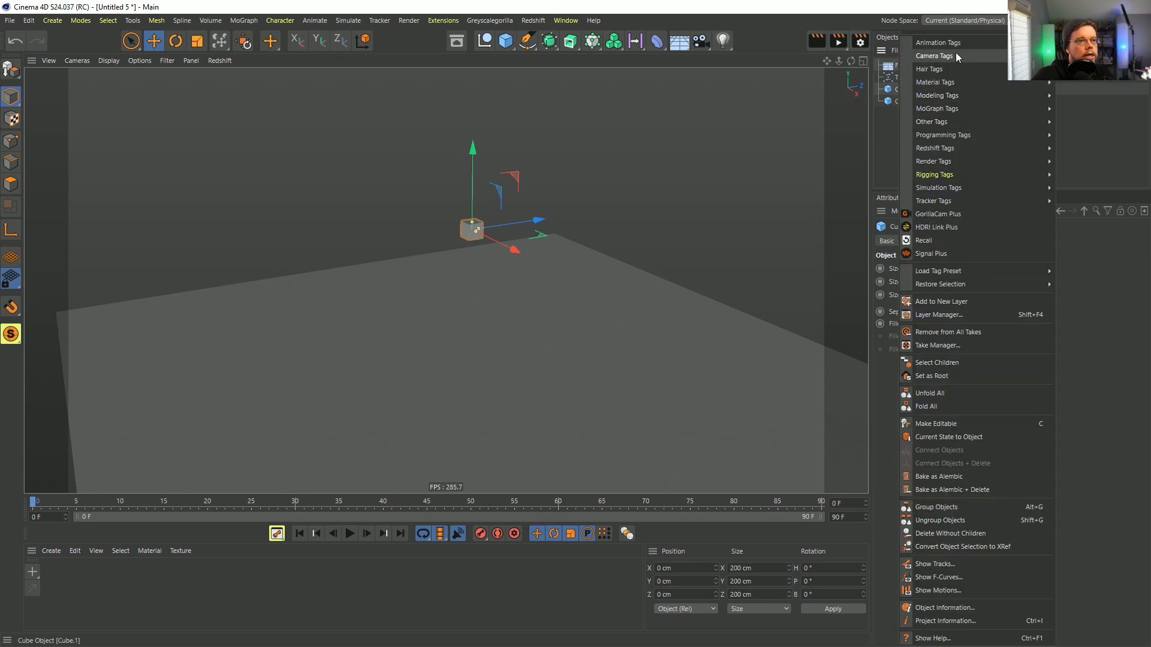
mouse_move(954, 45)
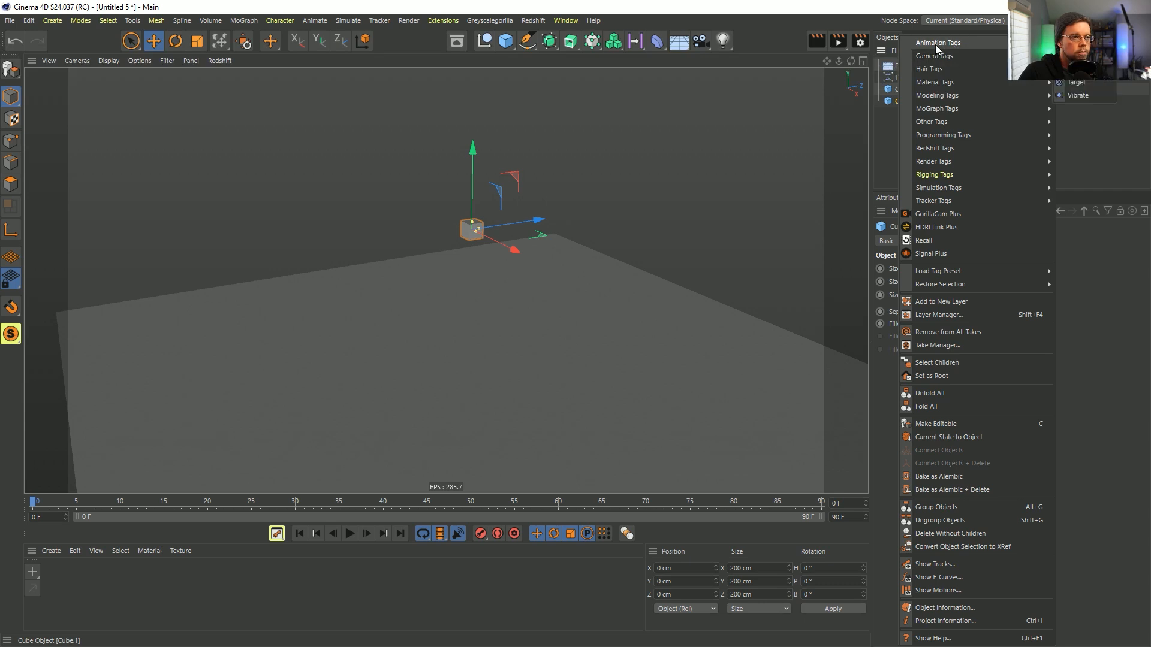
mouse_move(965, 164)
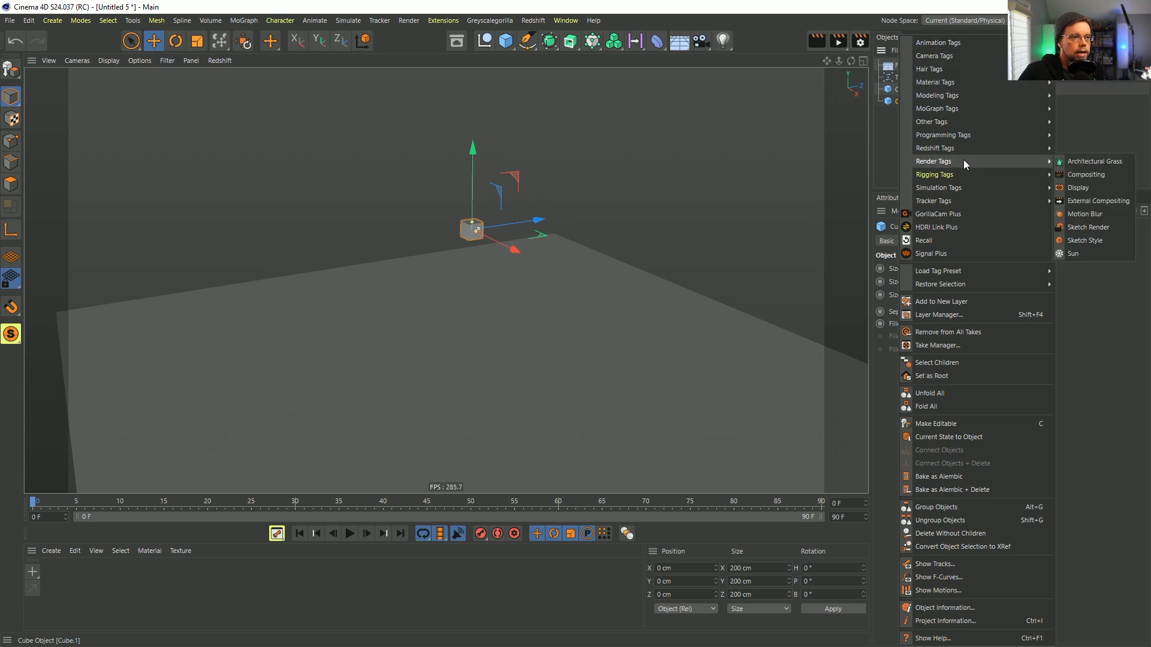
mouse_move(948, 120)
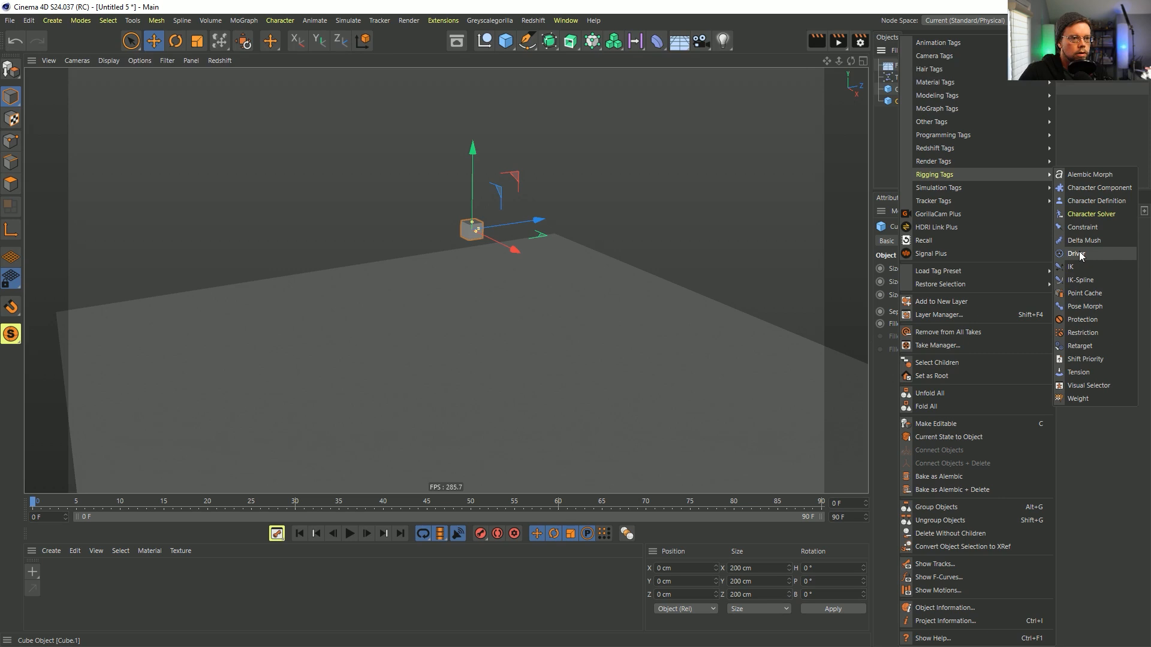
click(1076, 227)
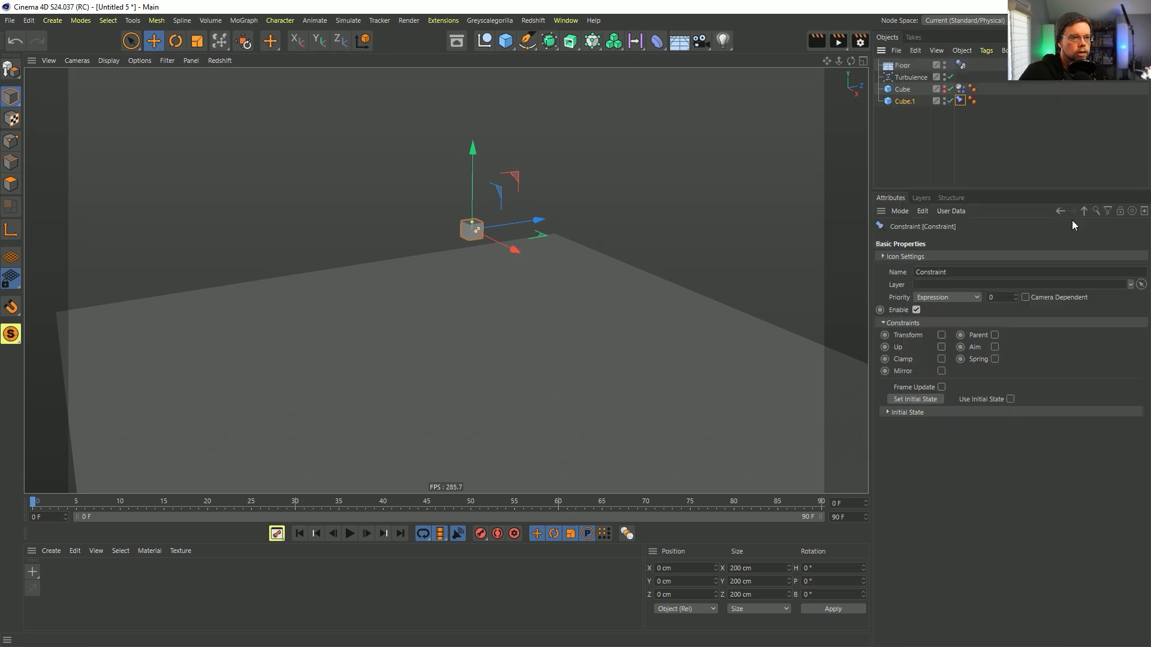
Enable the Transform constraint on the duplicate cube and set the original Cube as its target
click(940, 335)
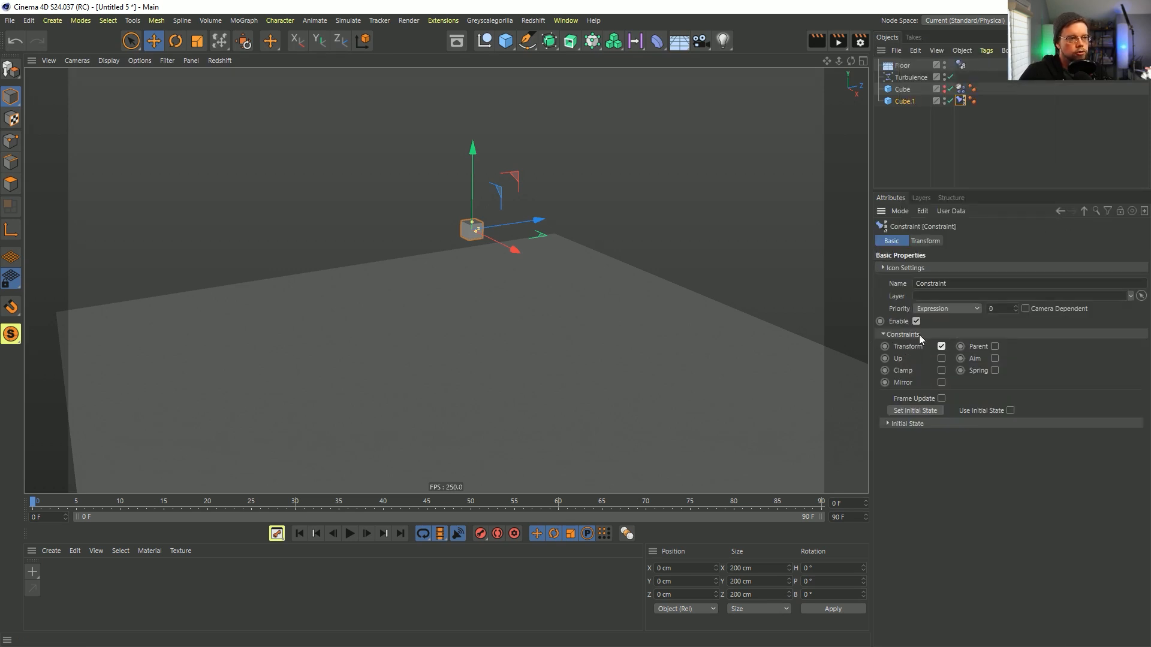
click(922, 241)
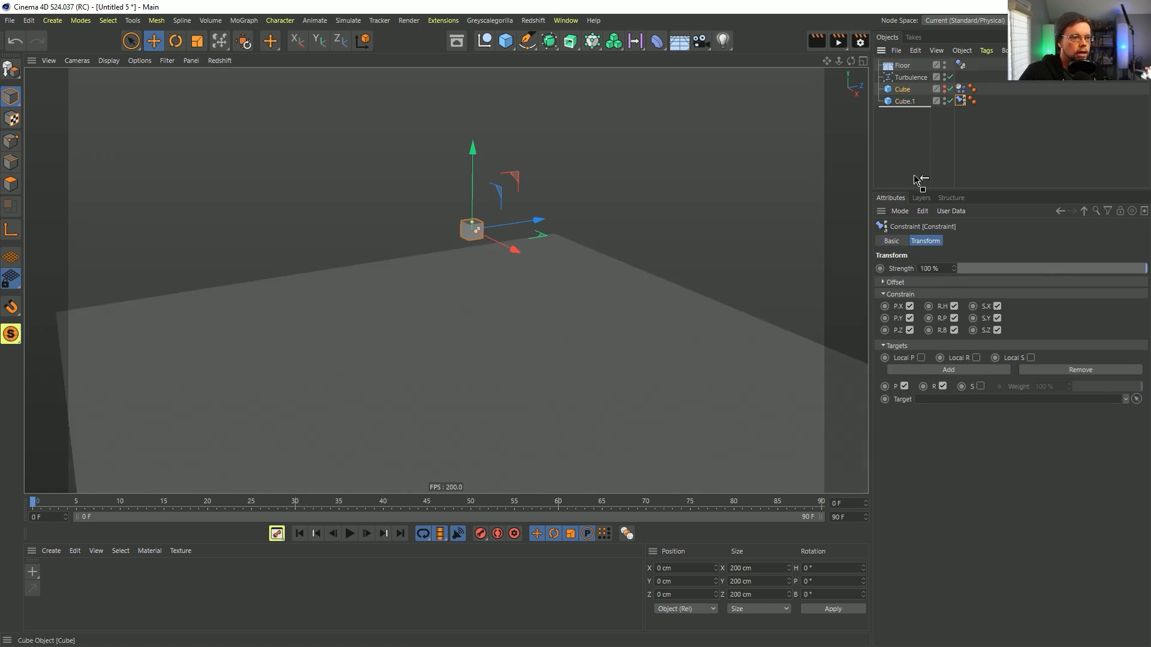
drag(940, 399, 940, 400)
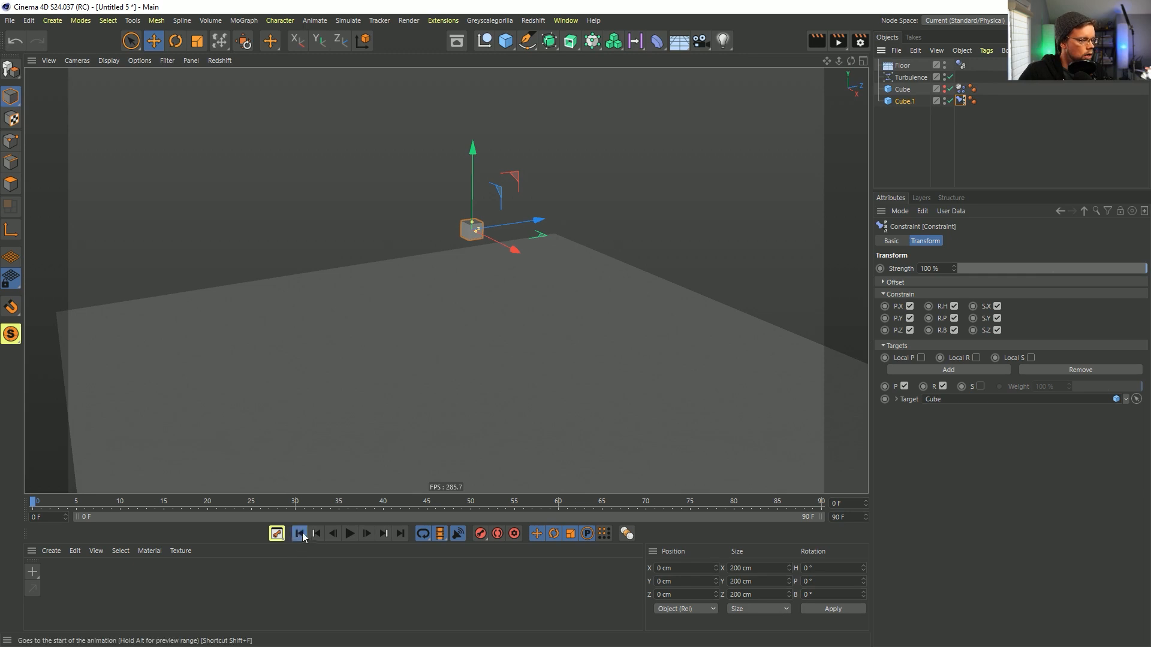
Play the simulation, stop at frame 61, and examine the constrained duplicate's corner where it meets the floor
click(350, 533)
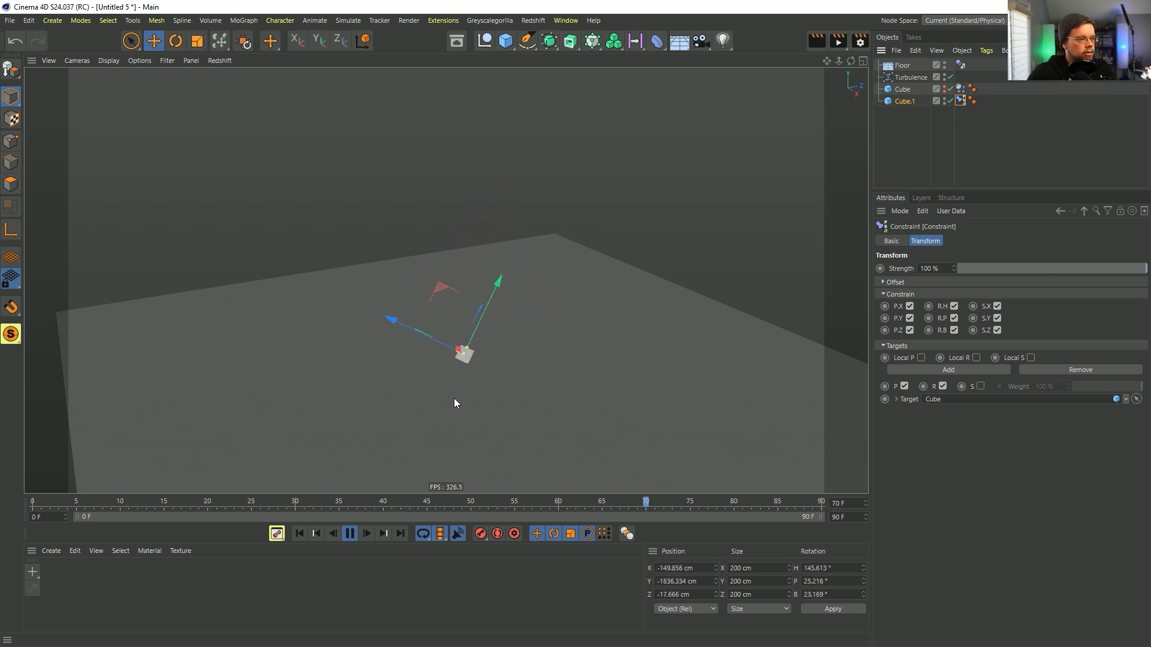
click(349, 533)
click(367, 533)
scroll(468, 384, up, 5)
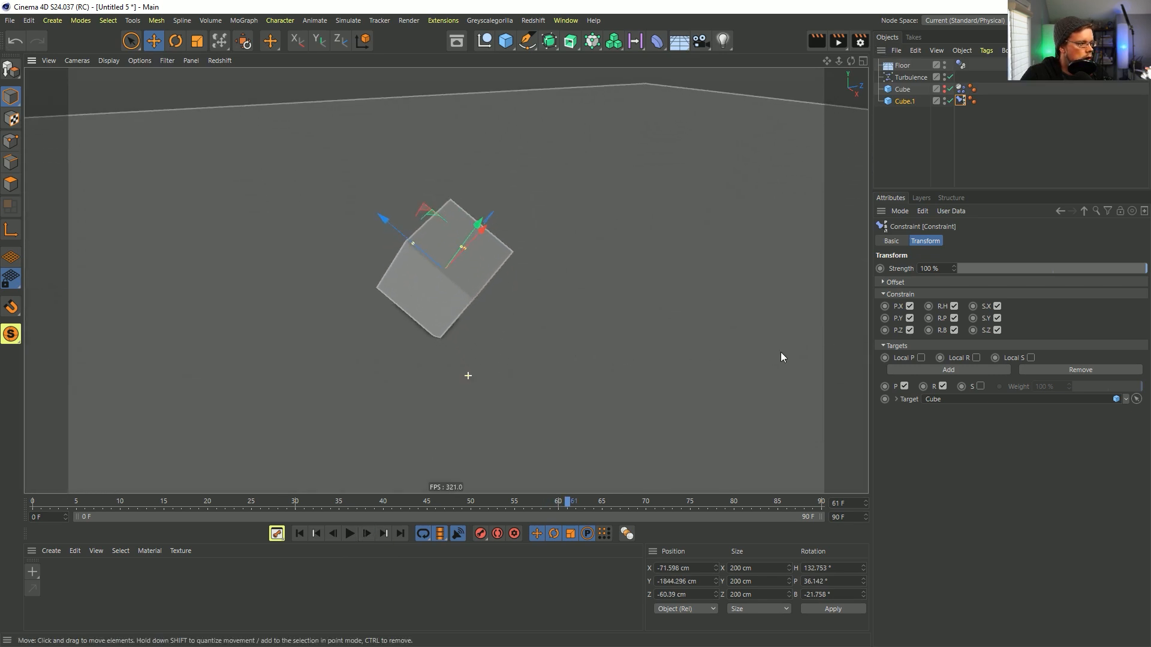
alt+drag(490, 398, 458, 340)
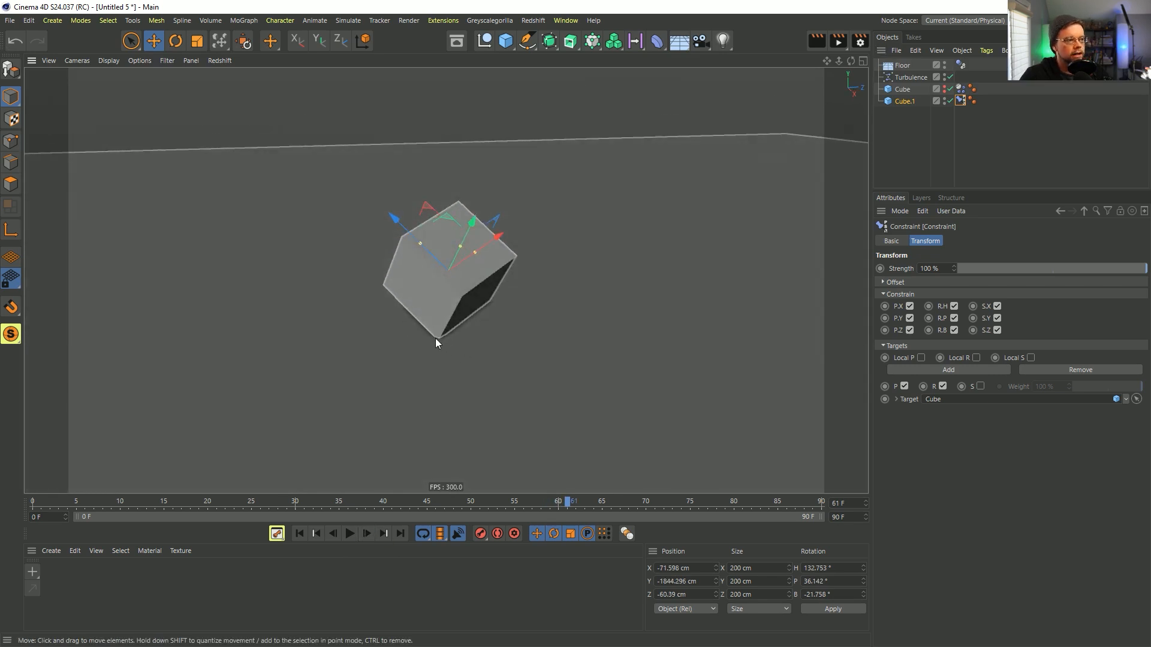
scroll(439, 340, up, 6)
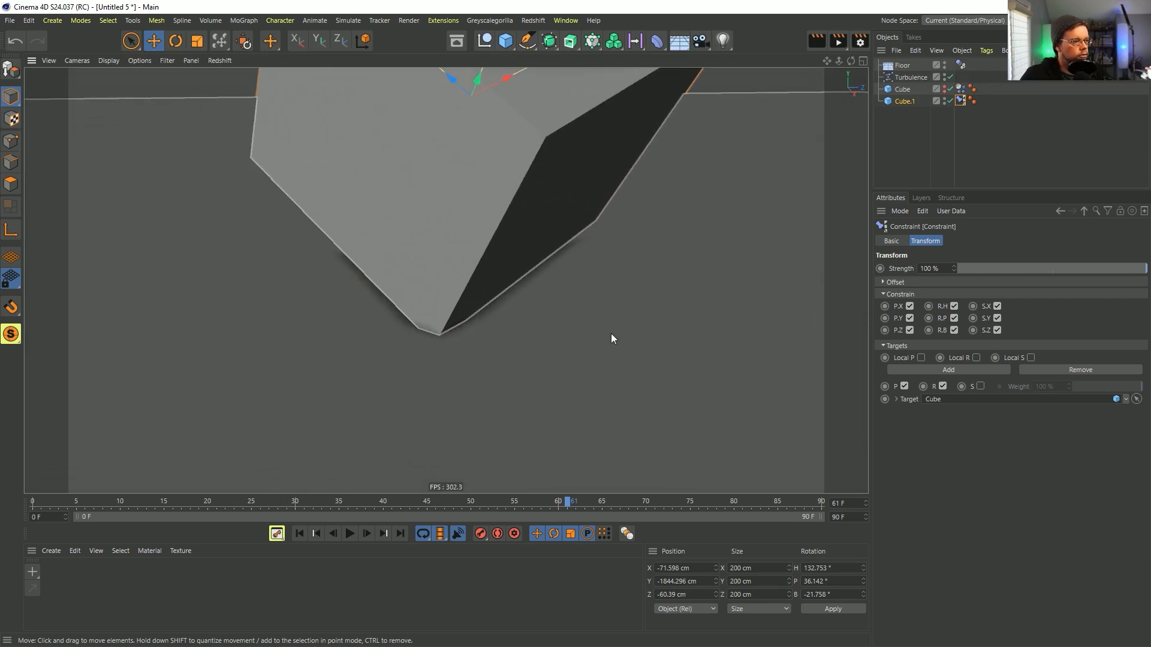
Return to frame 0, delete the Constraint tag from Cube.1, and make Cube.1 a child of the original Cube
scroll(504, 321, down, 10)
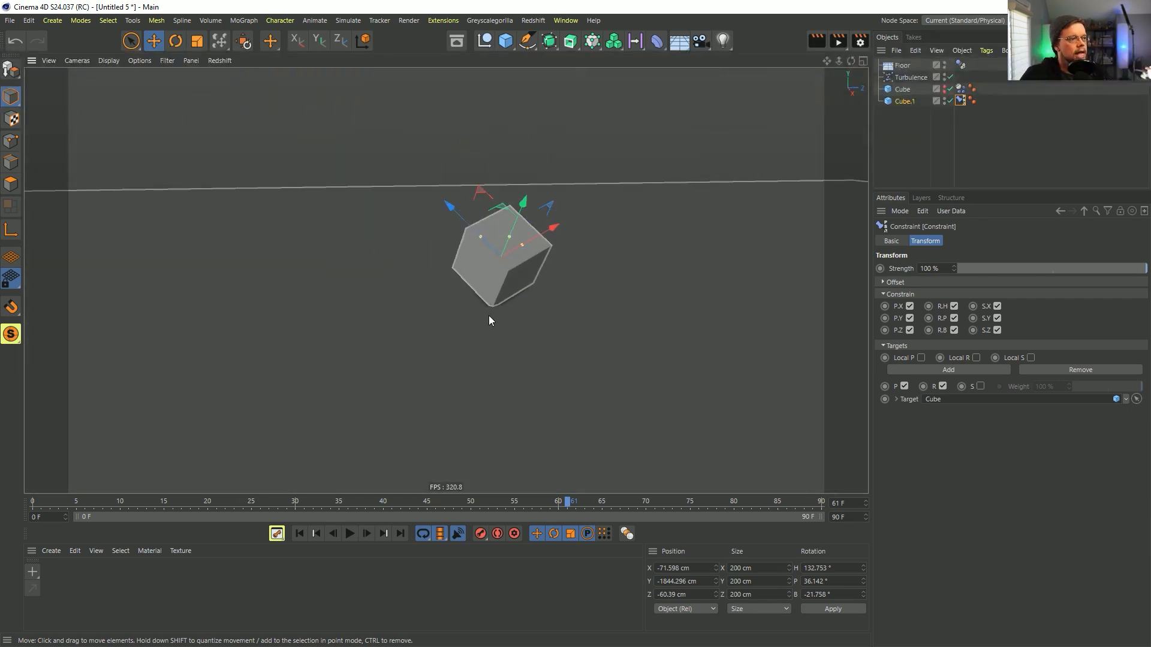
scroll(489, 319, down, 5)
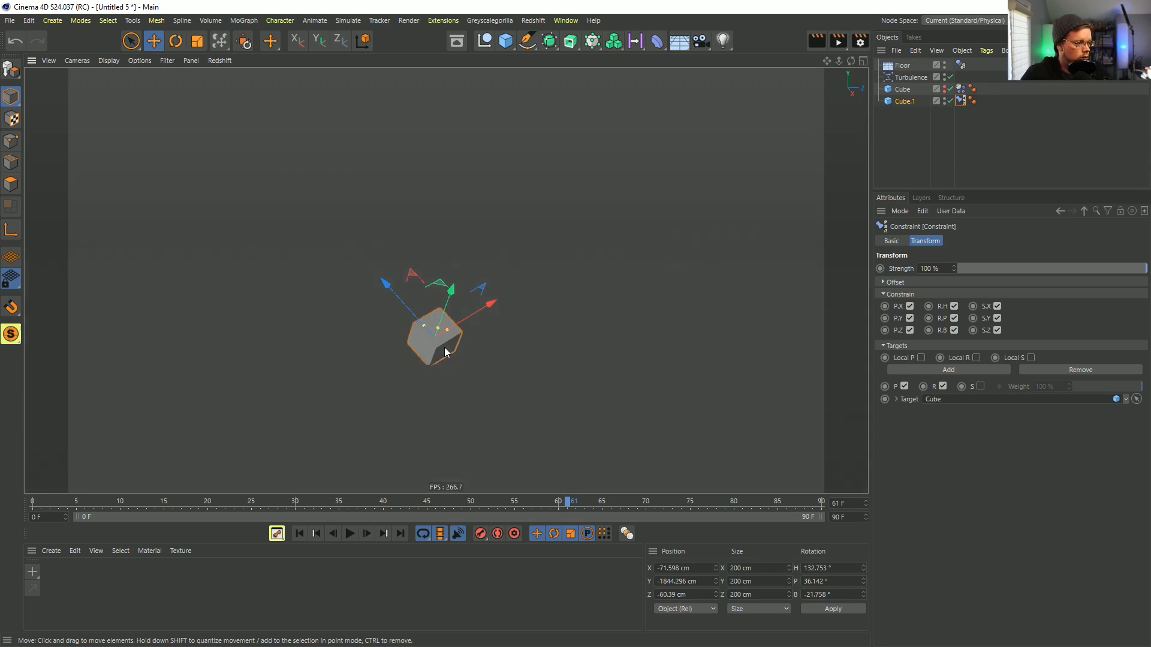
alt+drag(453, 352, 473, 345)
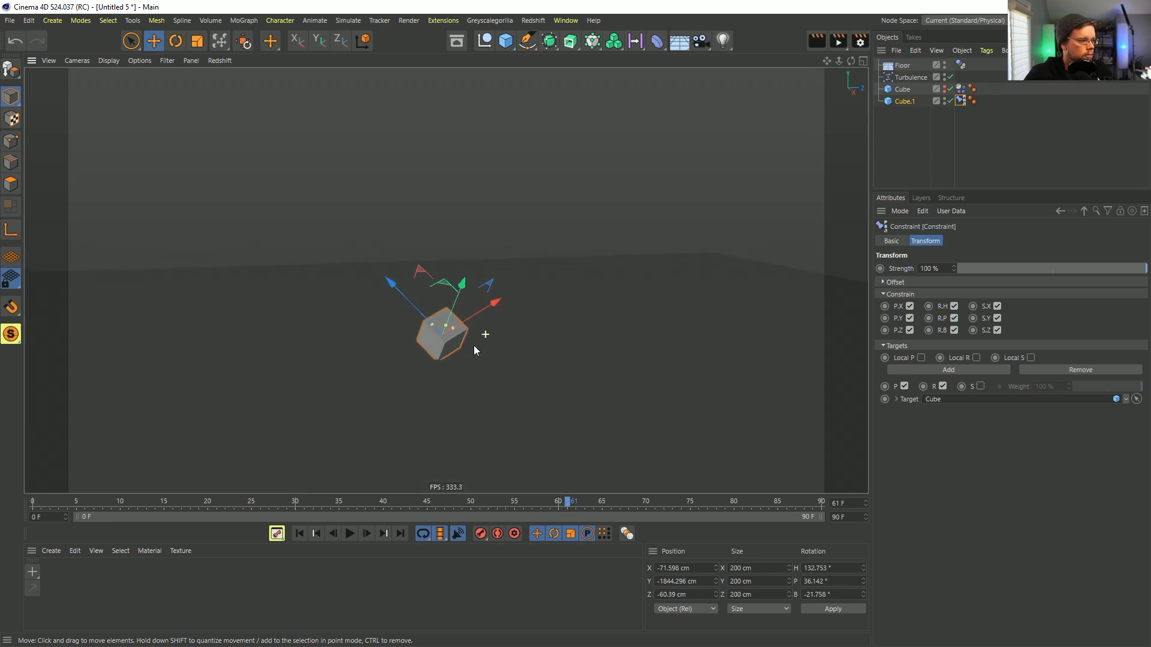
click(299, 533)
scroll(438, 308, down, 5)
alt+middle_drag(487, 174, 467, 284)
alt+right_drag(398, 324, 496, 289)
key(Delete)
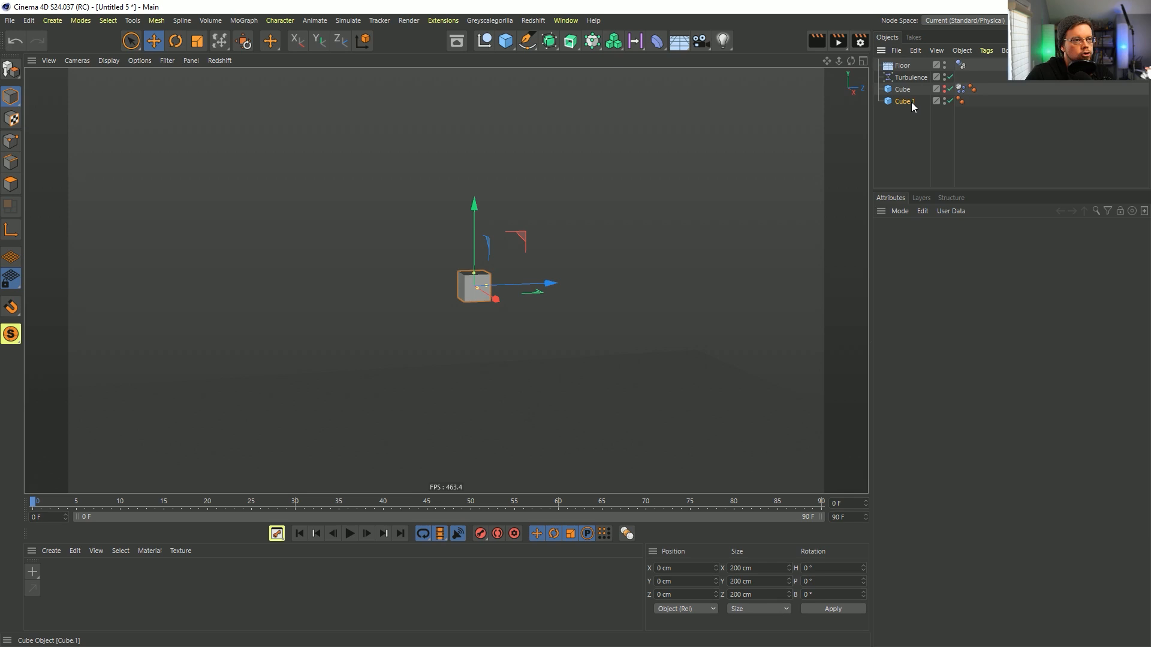
drag(903, 93, 903, 91)
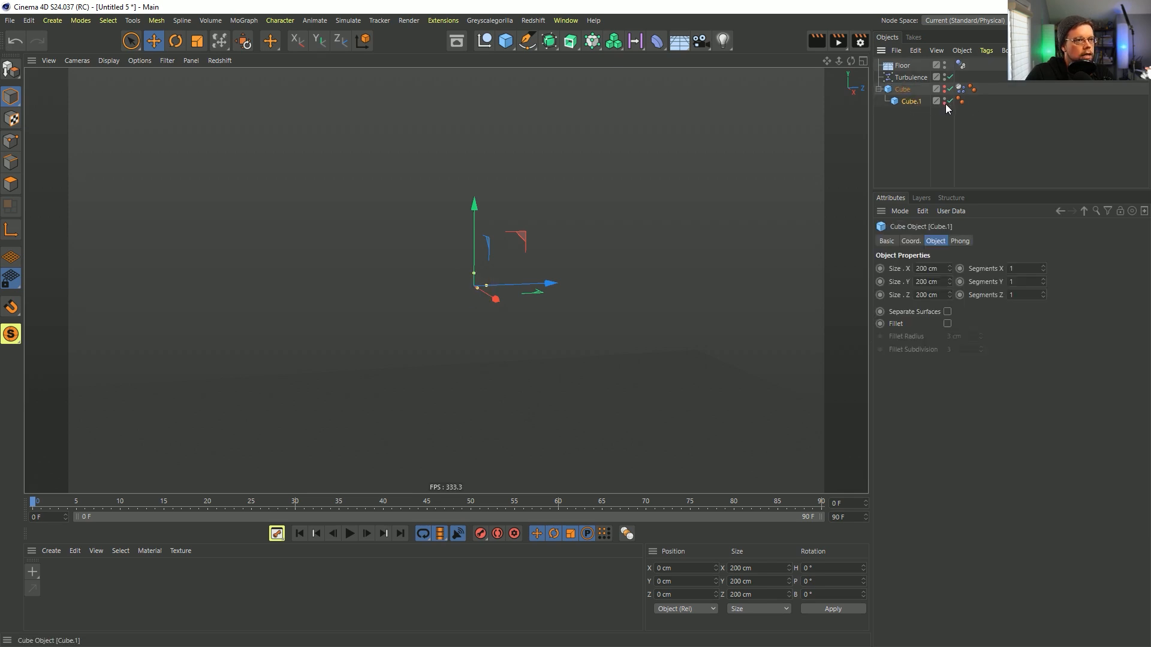
Set Inherit Tag to None in the collision settings of the parent Cube's Dynamics Body tag
click(960, 89)
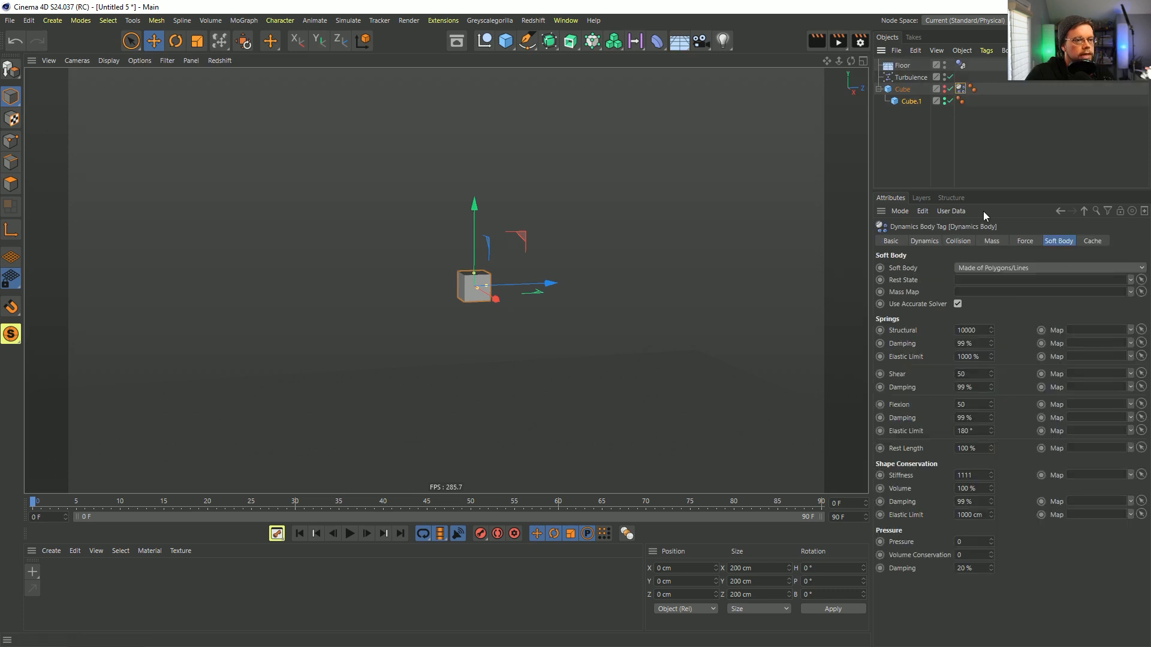
click(962, 241)
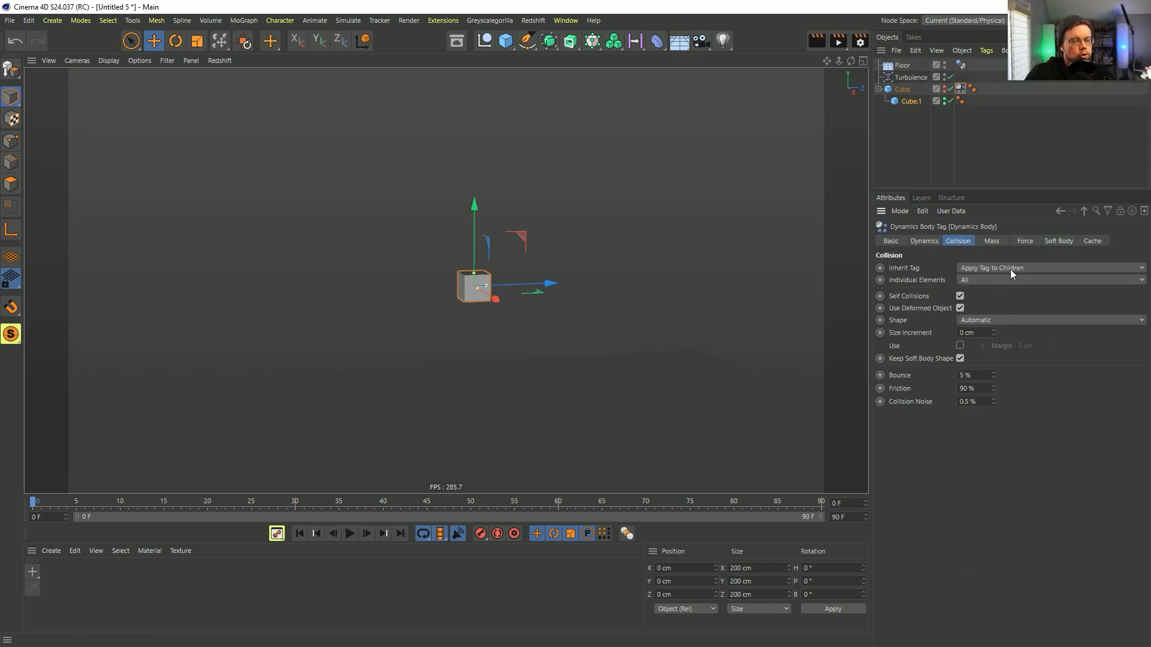
click(972, 267)
click(971, 280)
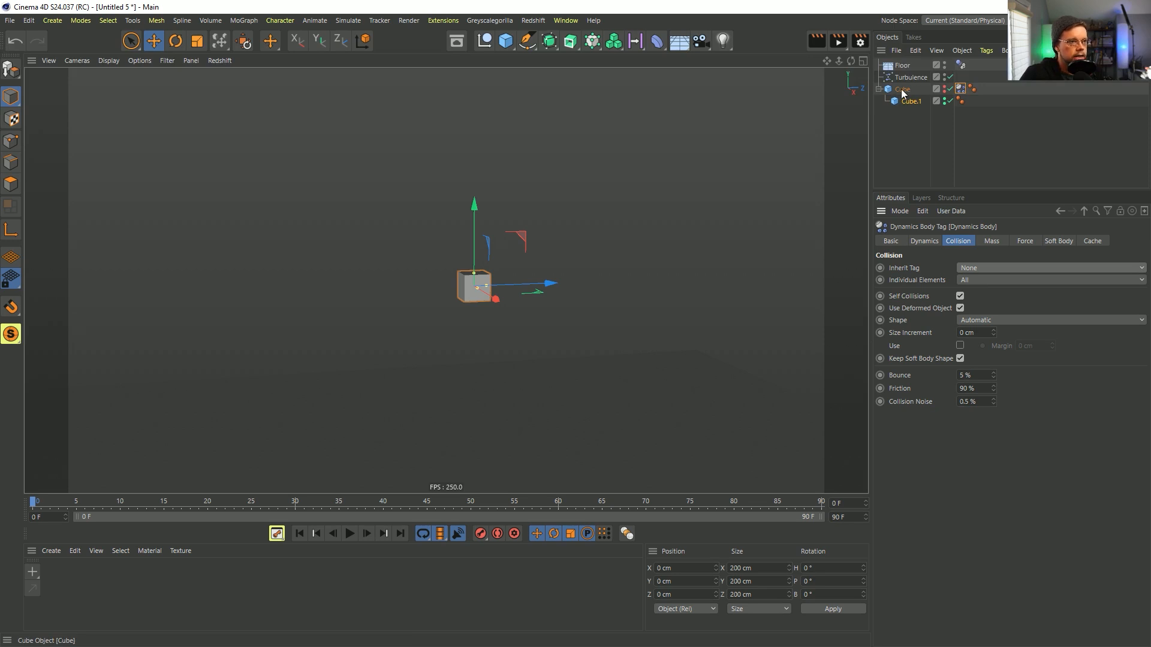
Play the simulation to check how the child cube follows its parent, and return to frame 0
alt+drag(814, 164, 447, 513)
click(354, 531)
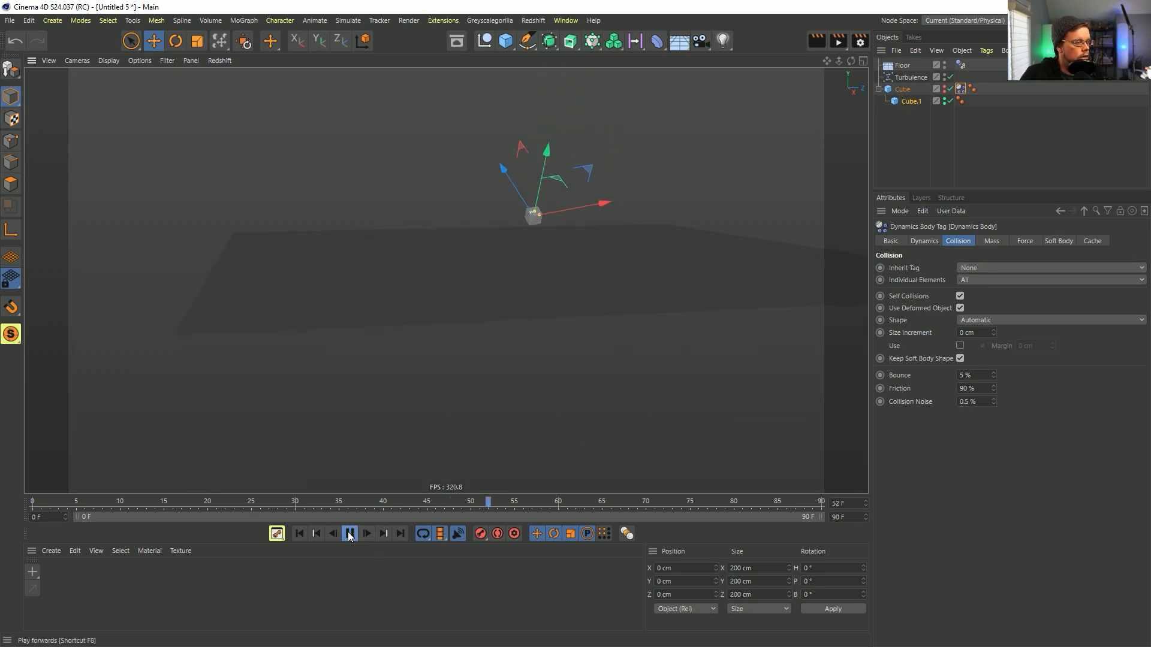
click(351, 533)
click(299, 533)
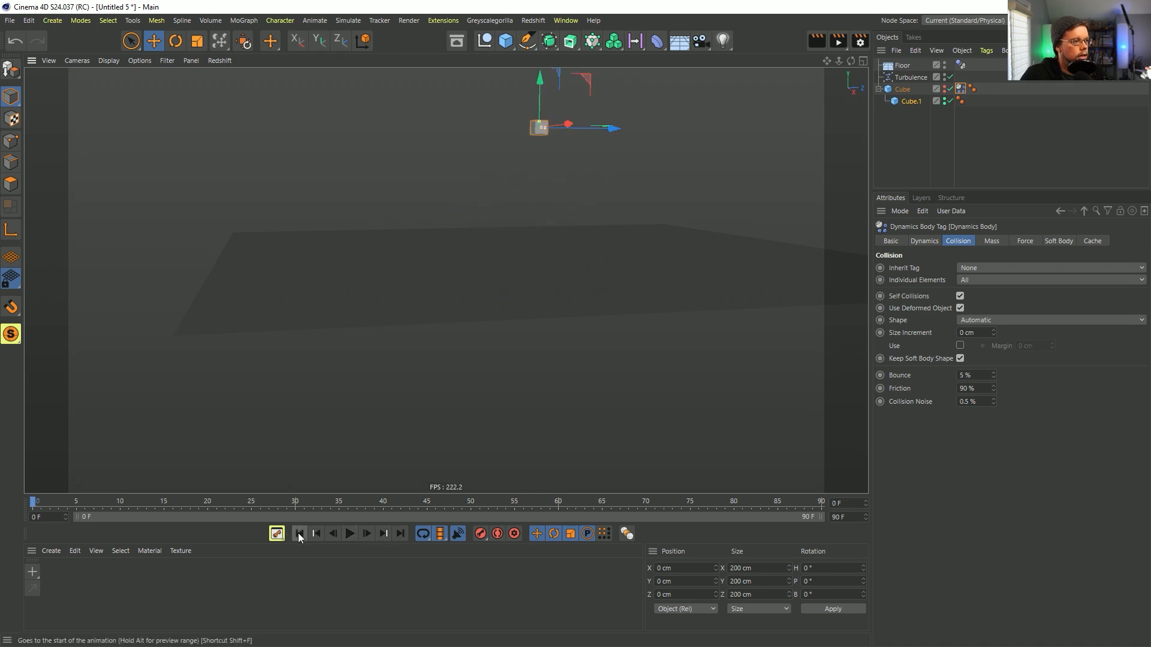
alt+drag(745, 188, 974, 144)
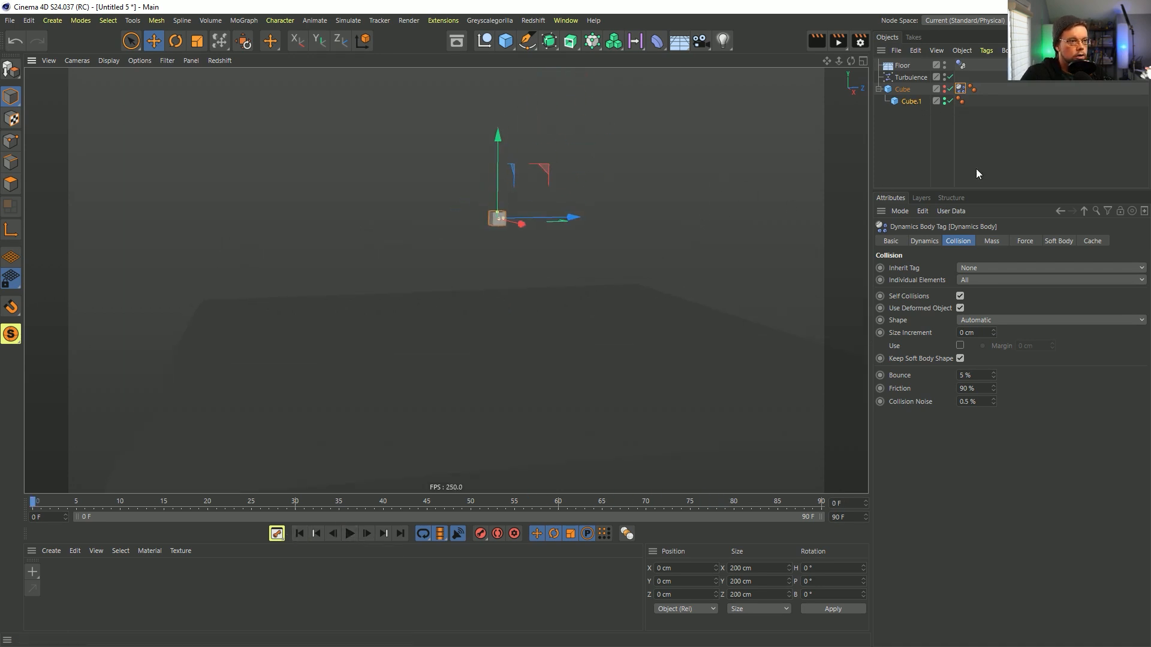
Set the parent's Inherit Tag to Apply Tag to Children, and give Cube.1 its own Rigid Body tag with dynamics disabled
click(981, 267)
click(992, 294)
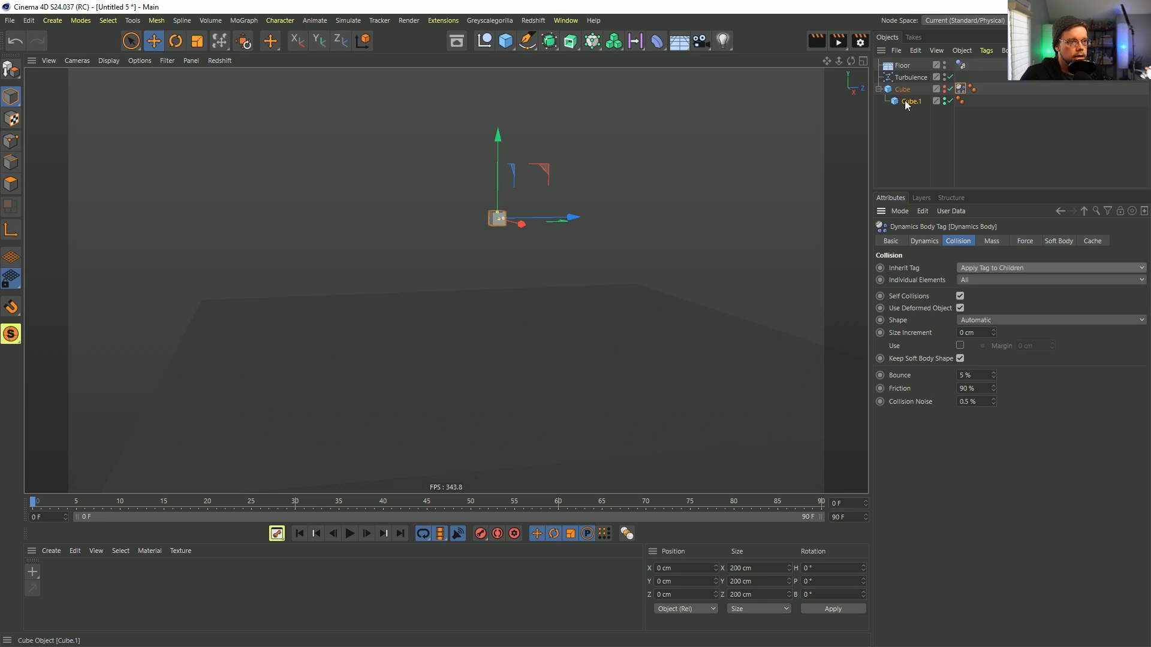
right_click(909, 101)
mouse_move(949, 178)
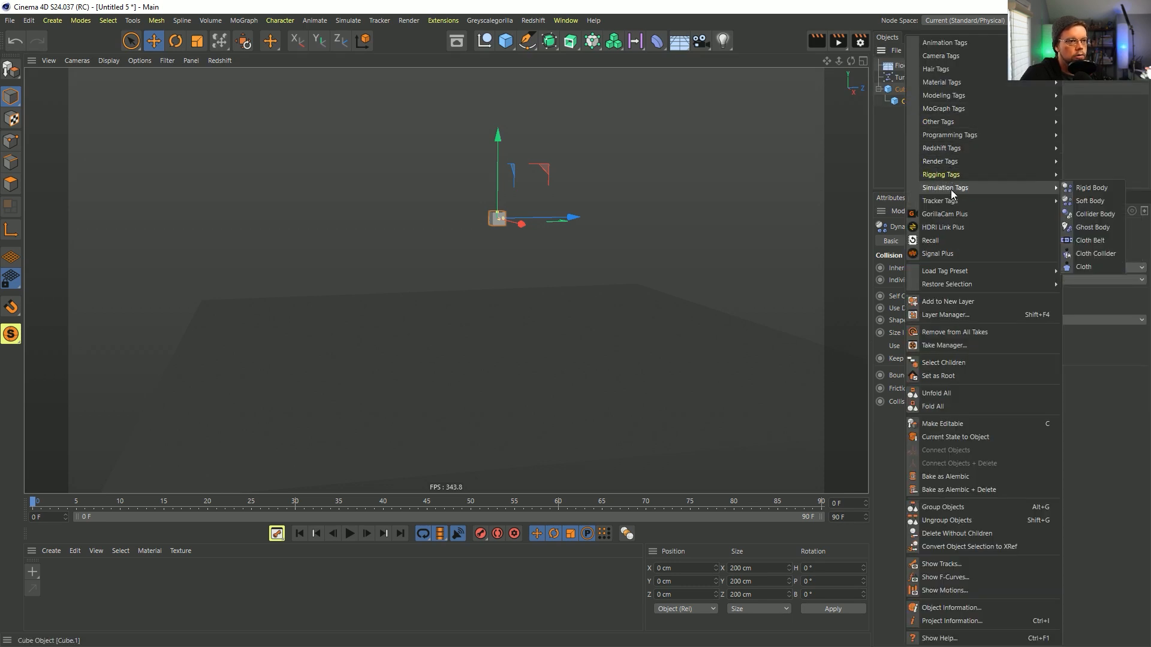
click(1088, 191)
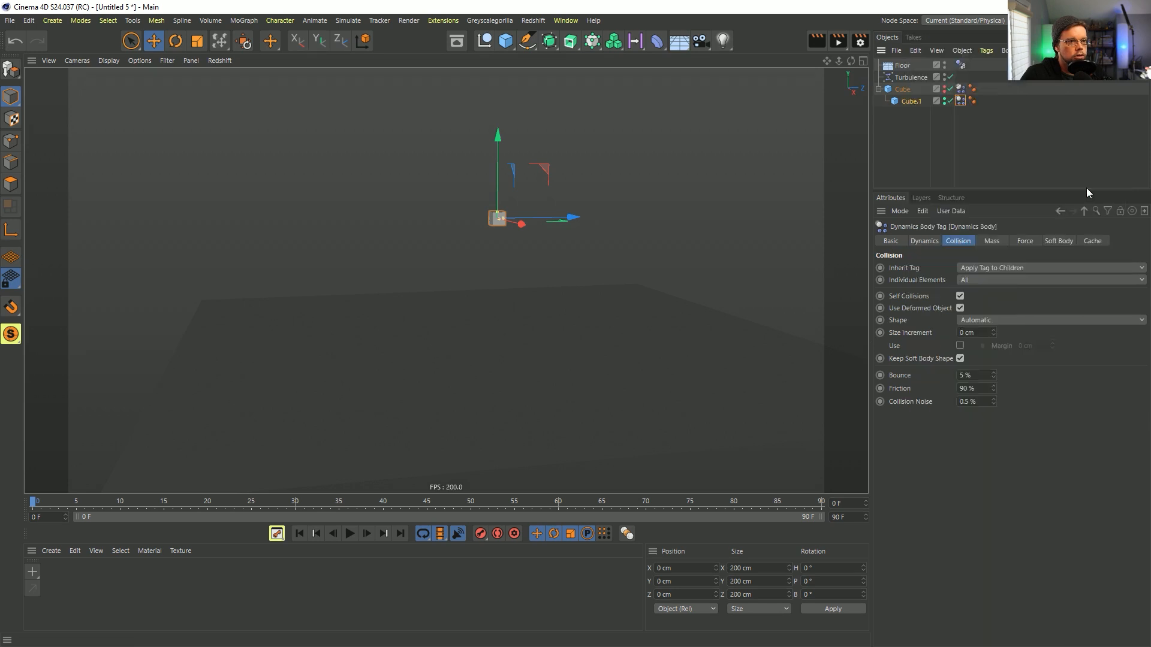
click(924, 241)
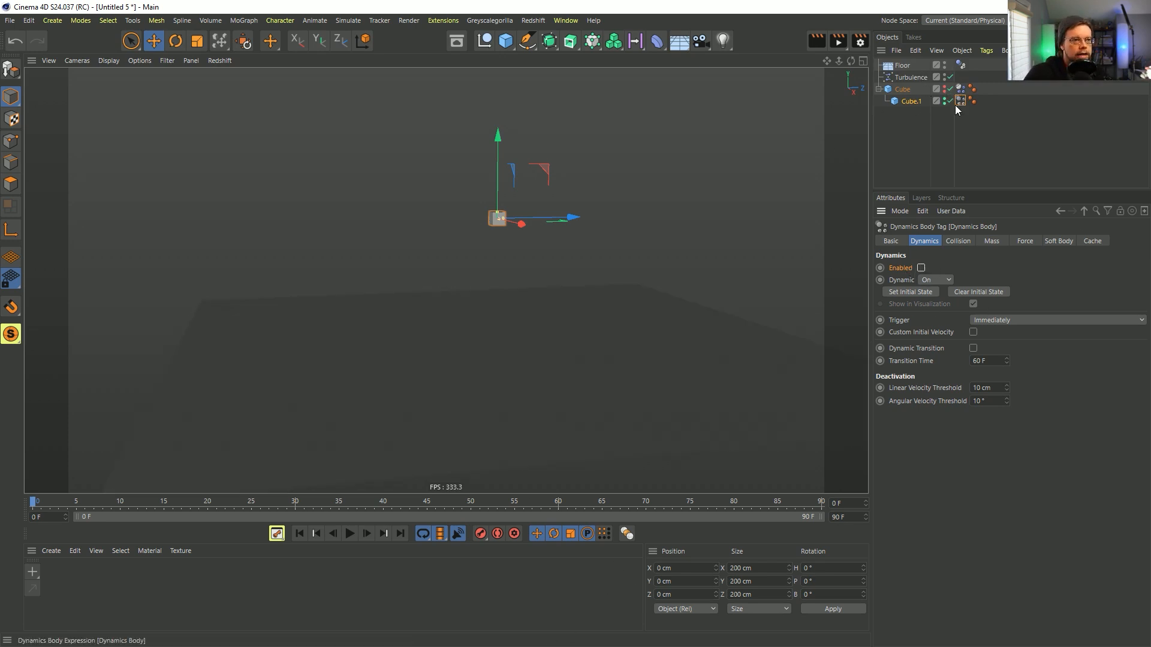
Play the simulation with the child's disabled Rigid Body tag in place, and rewind to the first frame
click(351, 534)
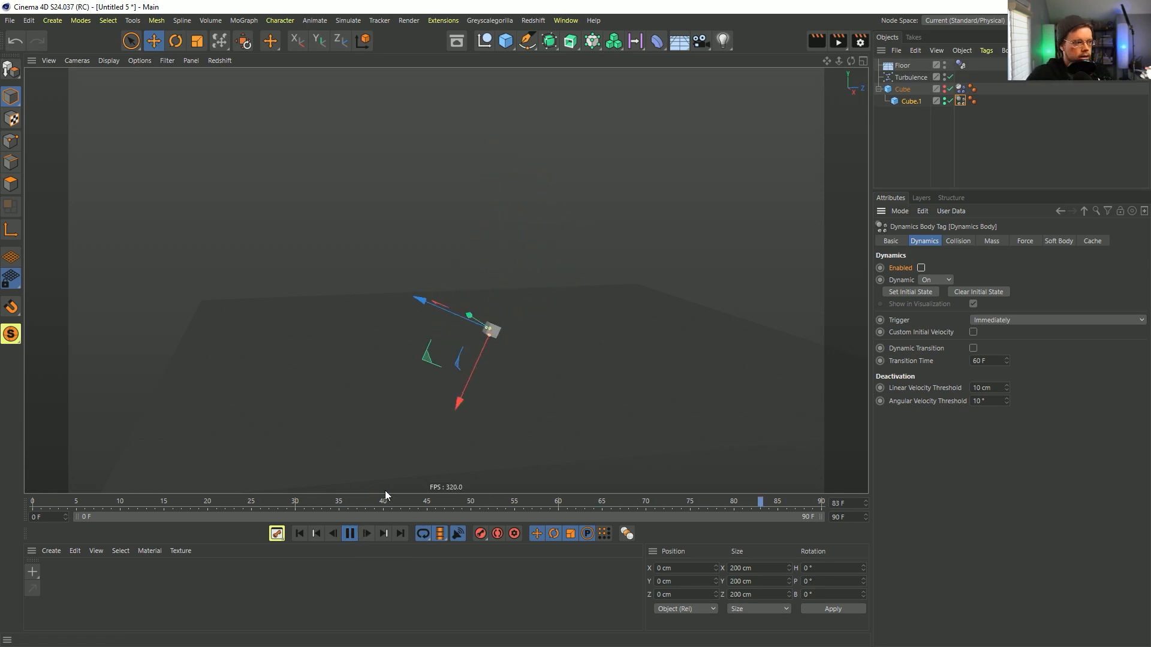
click(350, 533)
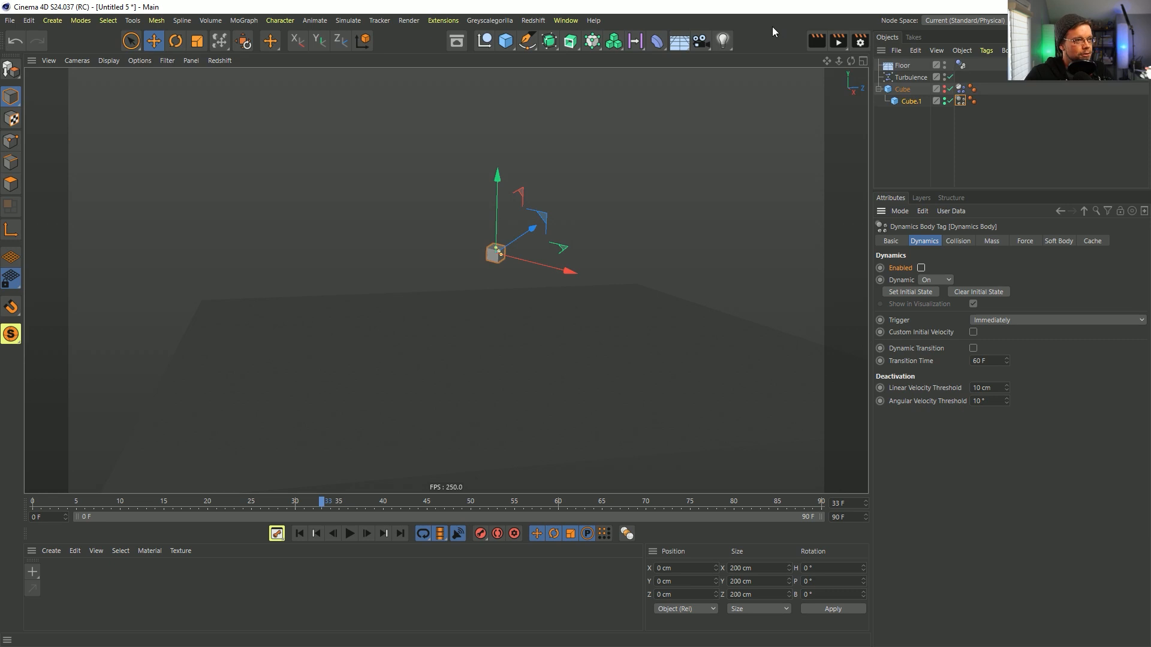
click(299, 533)
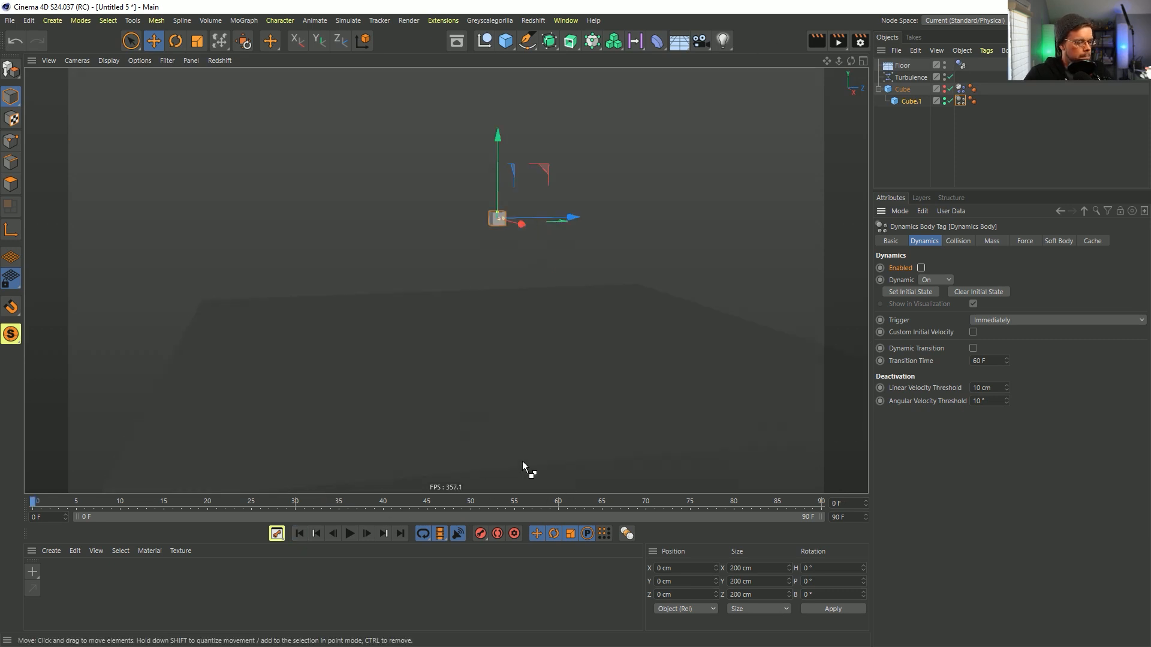
Close the stray blank project, disable the parent Cube, and add a Plane primitive to the soft-body scene
key(ctrl+n)
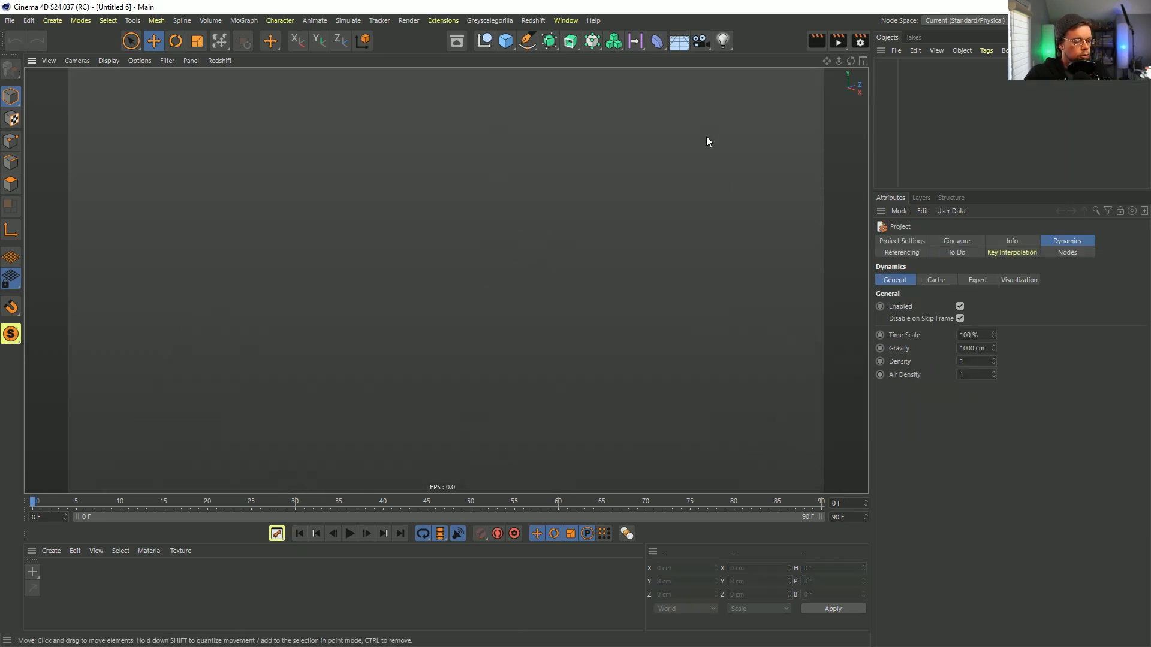
key(ctrl+F4)
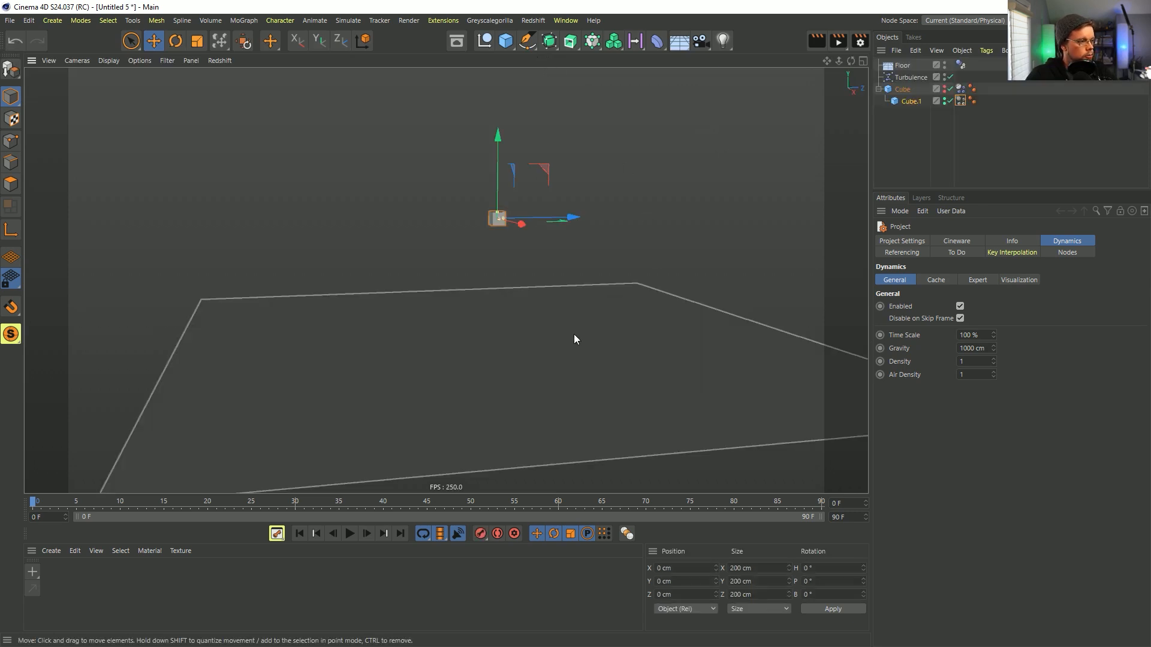
click(950, 88)
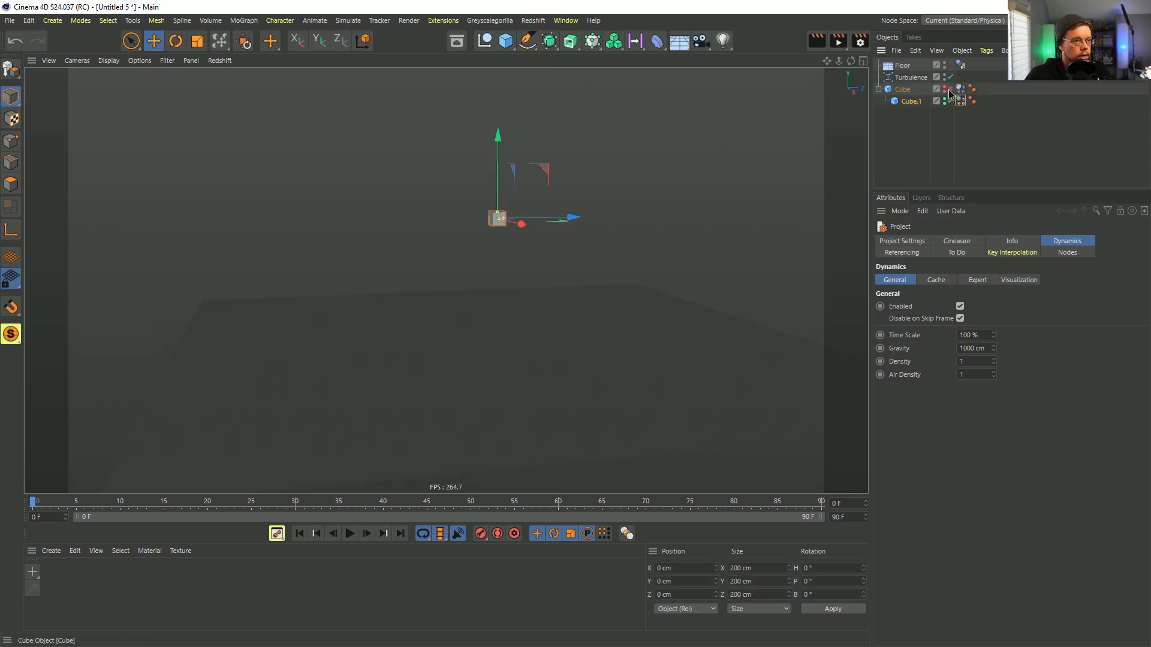
click(506, 43)
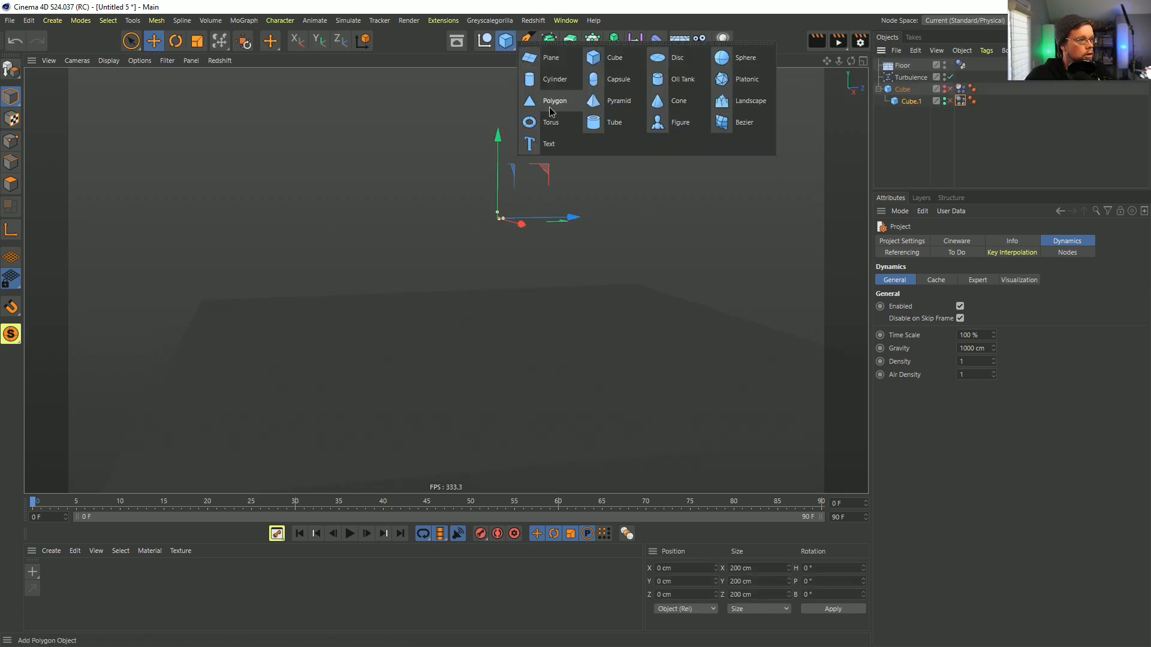
click(562, 62)
Switch the viewport display to Gouraud Shading with lines so the Plane's segments can be seen
scroll(480, 360, up, 3)
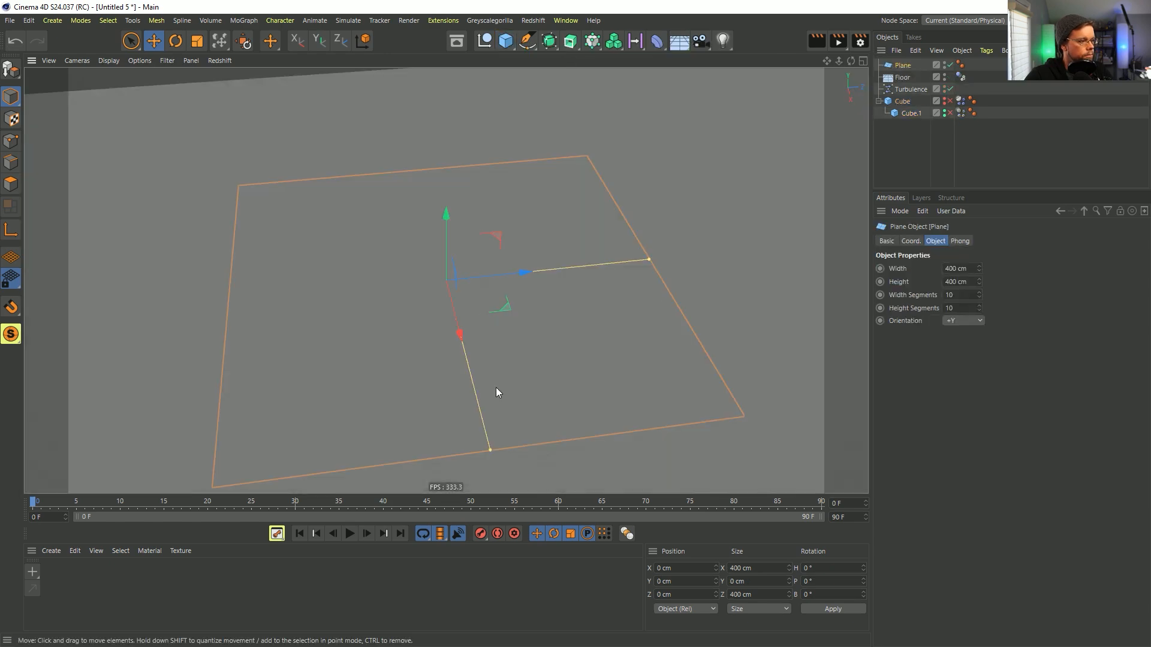
key(n)
key(b)
alt+right_drag(498, 276, 463, 301)
Give the Plane a new Soft Body simulation tag in place of the Dynamics Body tag copied from the cube
ctrl+drag(953, 108, 972, 64)
click(972, 65)
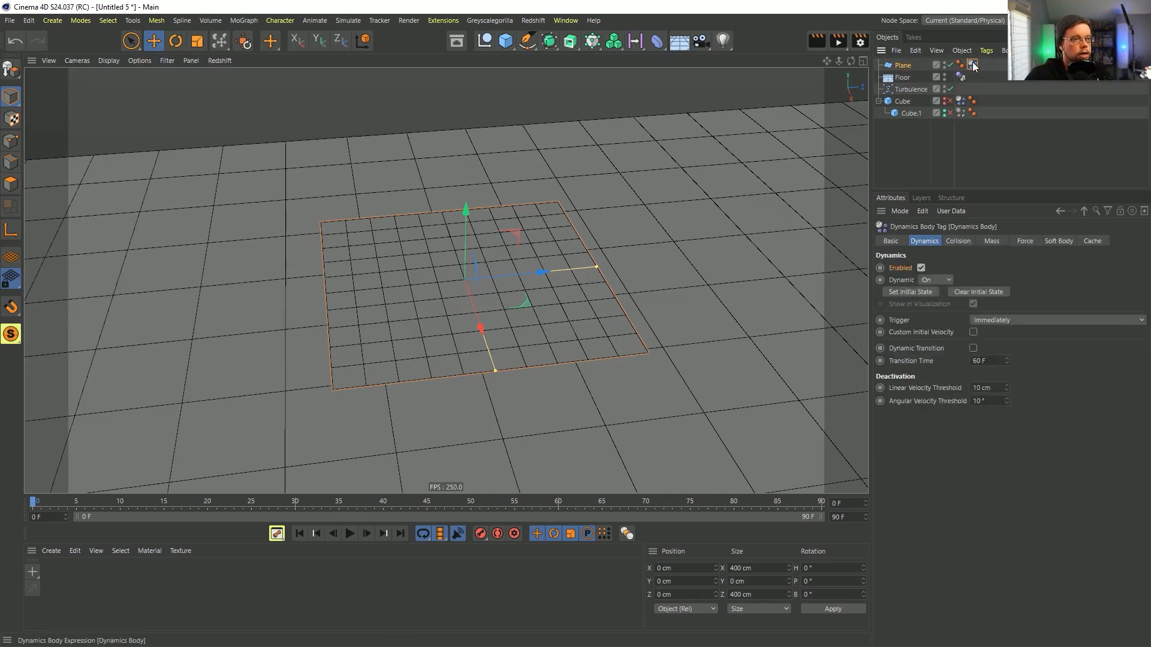
right_click(904, 67)
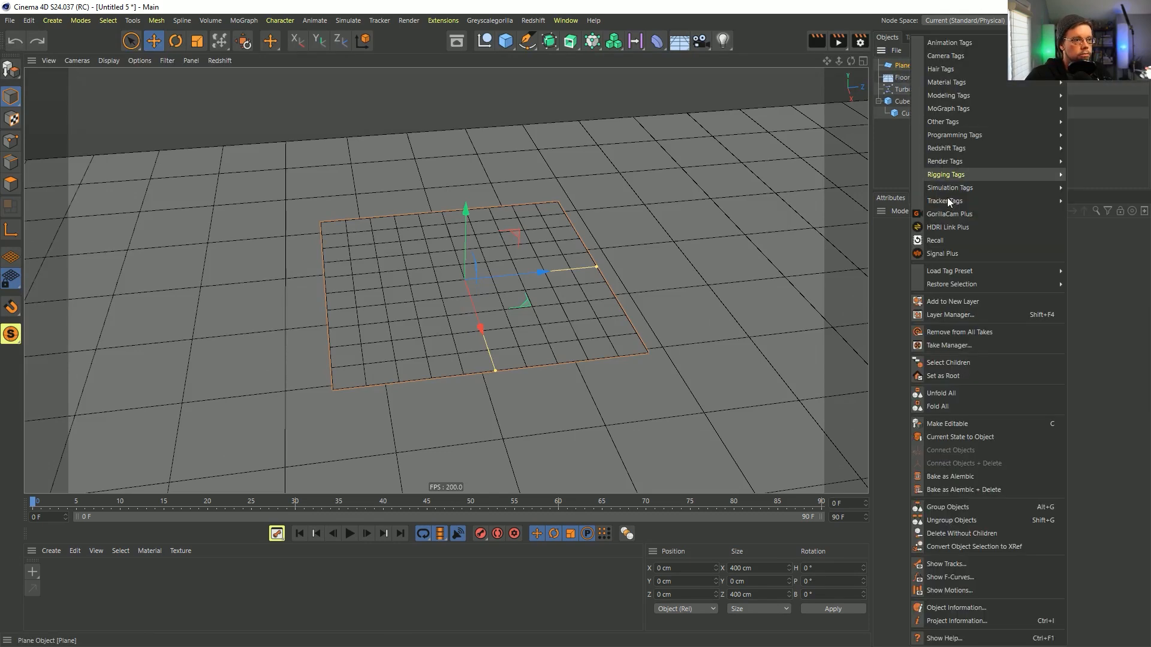
mouse_move(948, 189)
click(1089, 206)
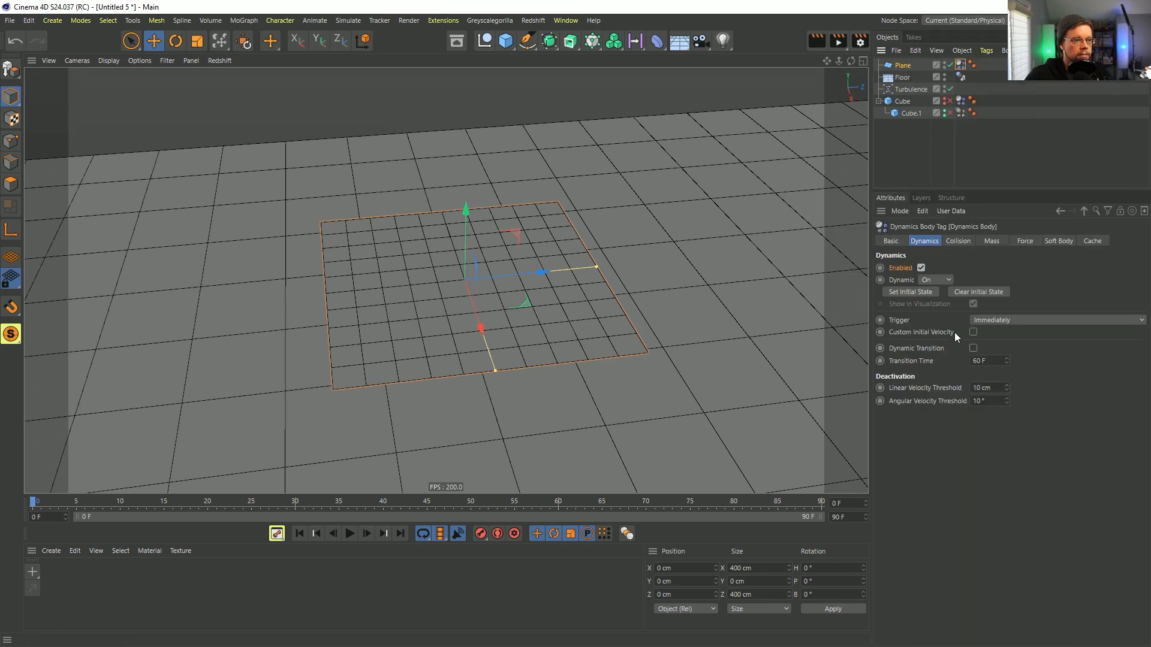
Start simulation playback and open the Force settings of the Plane's Dynamics Body tag
click(350, 534)
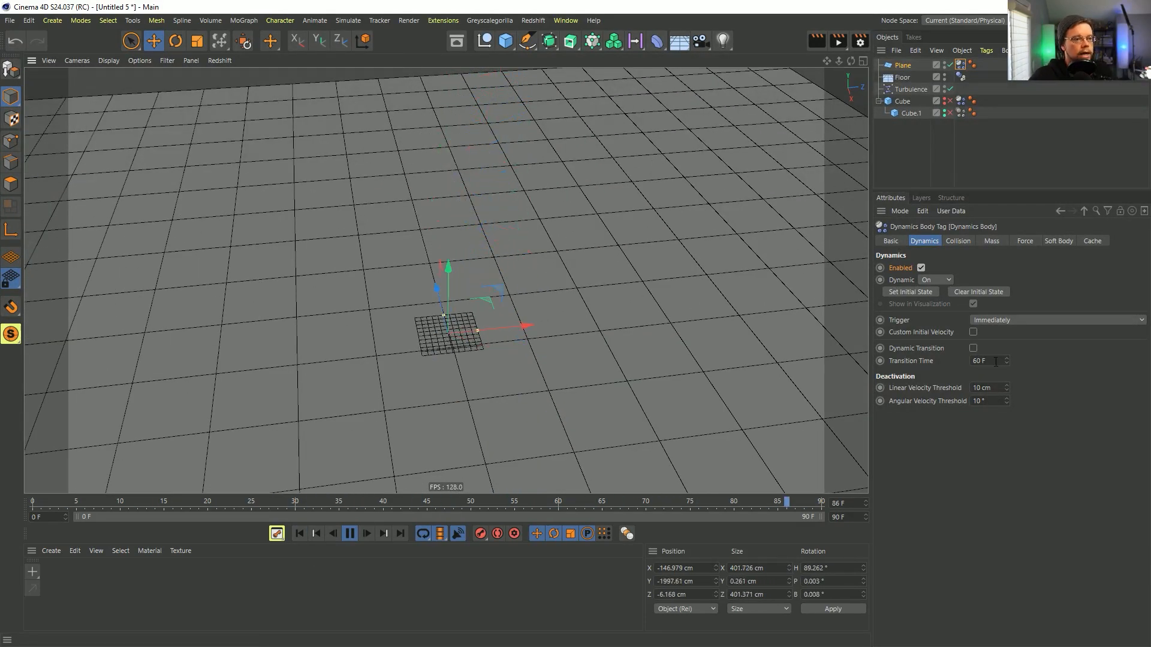
click(958, 242)
click(988, 242)
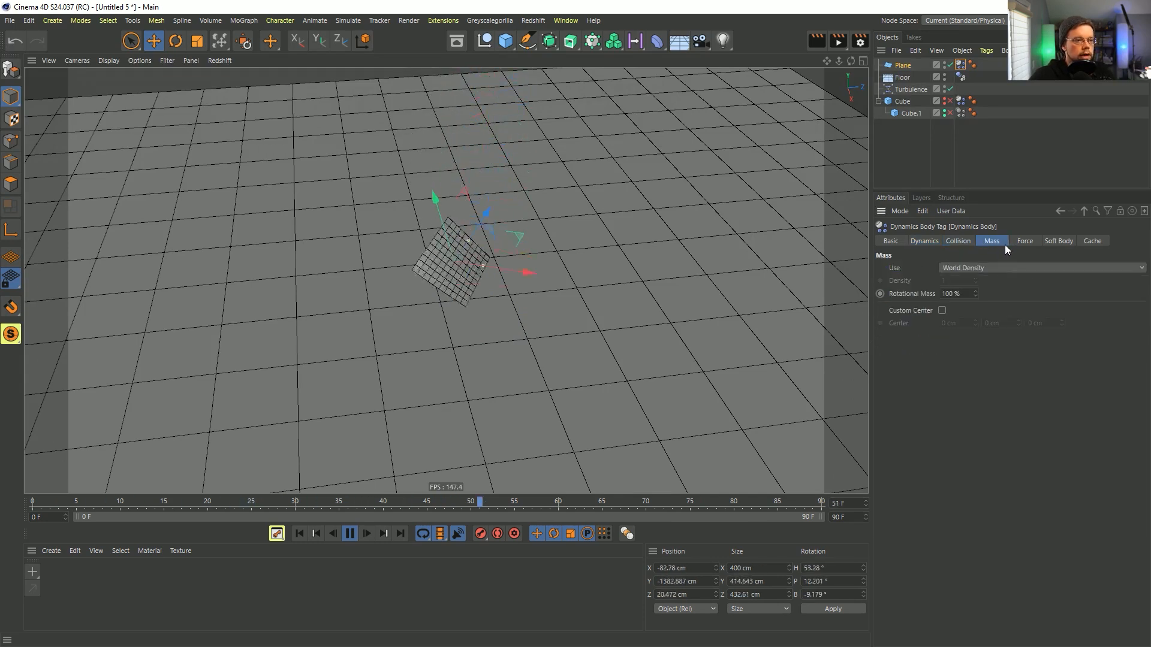
click(1021, 242)
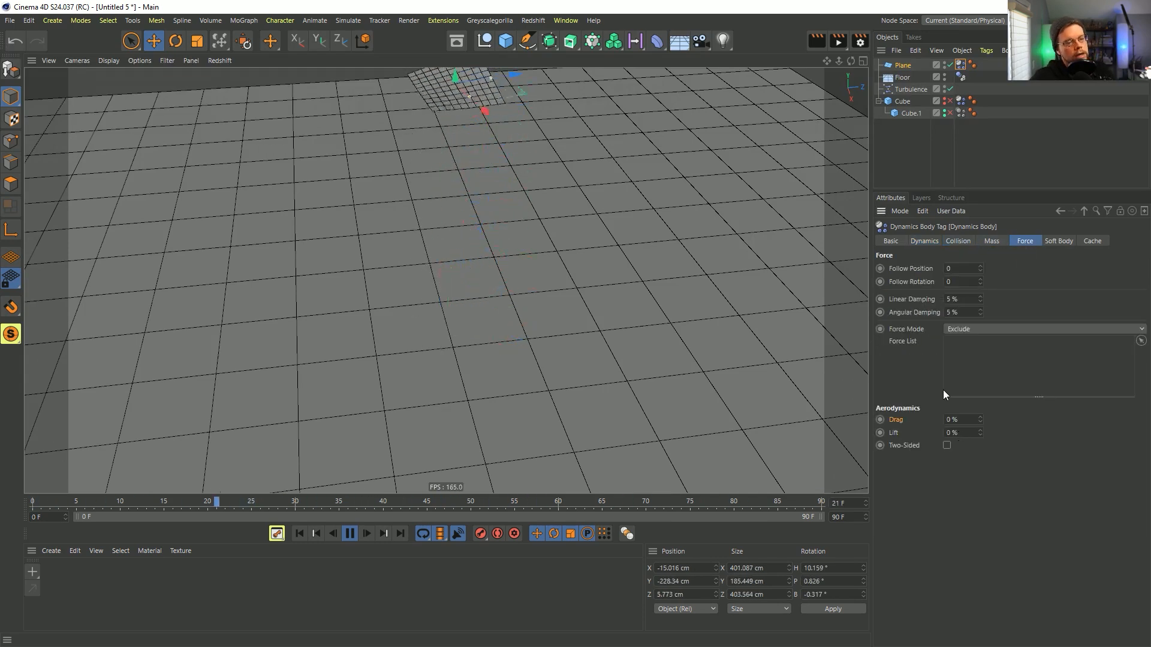
Set the Plane's aerodynamic Drag and Lift to 50% while the simulation plays
click(951, 419)
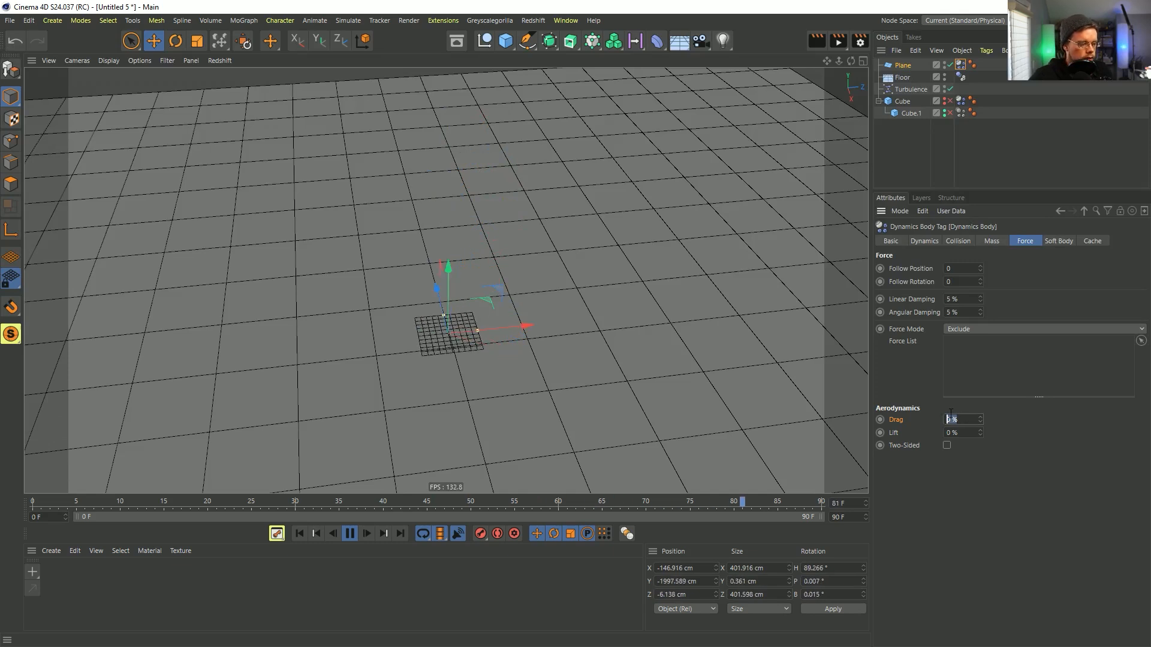
text(50)
key(Return)
key(Tab)
text(50)
key(Return)
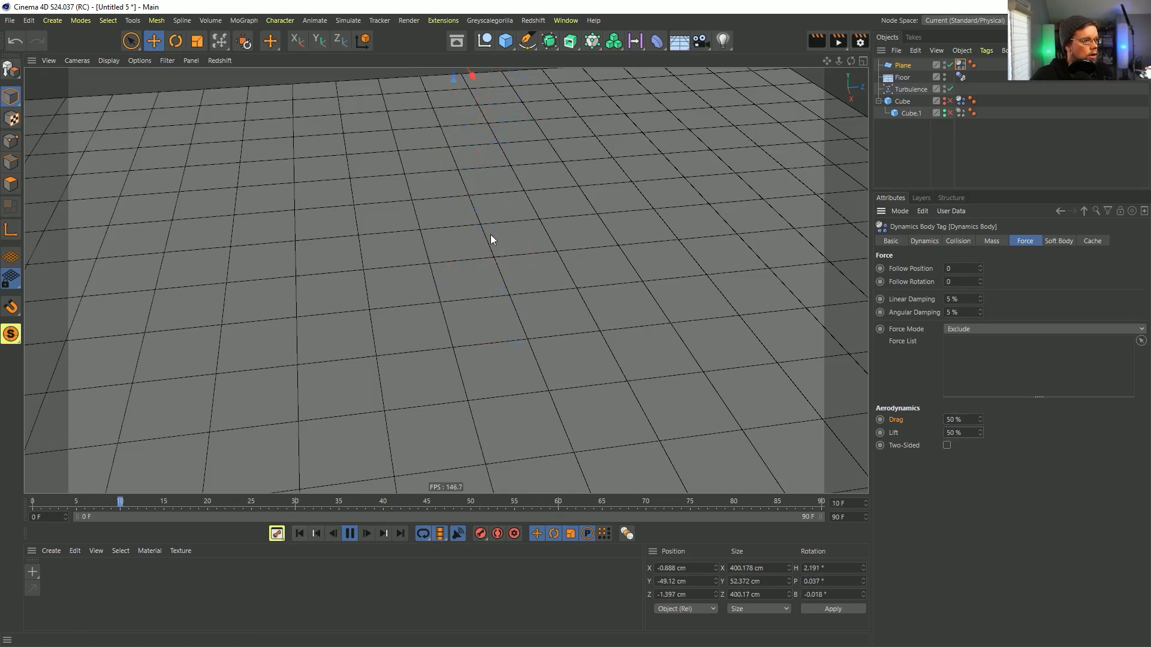
Set the Plane's aerodynamic Drag and Lift to 100% and enable Two-Sided
alt+drag(470, 212, 492, 229)
double_click(961, 419)
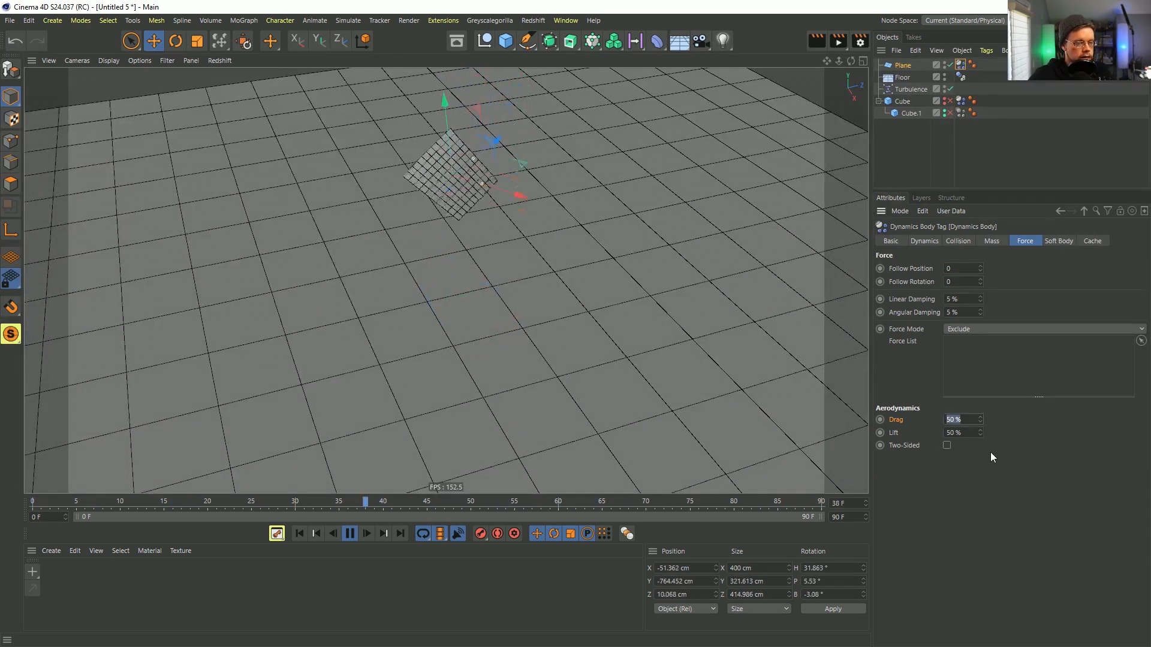
text(100)
key(Tab)
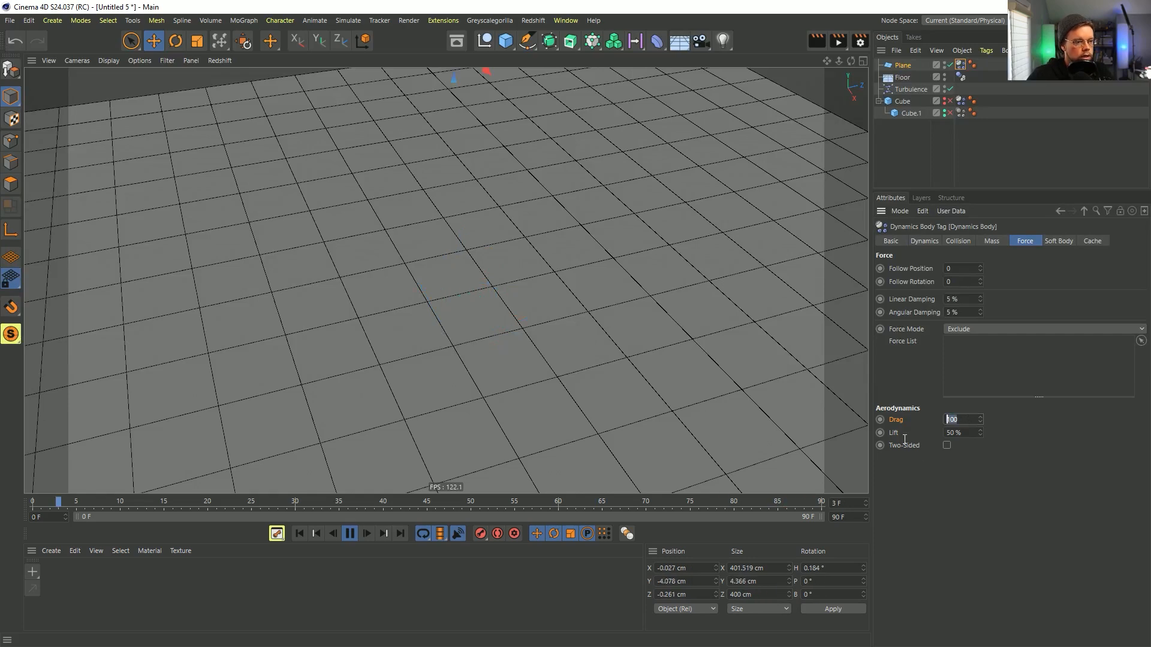
text(100)
click(946, 445)
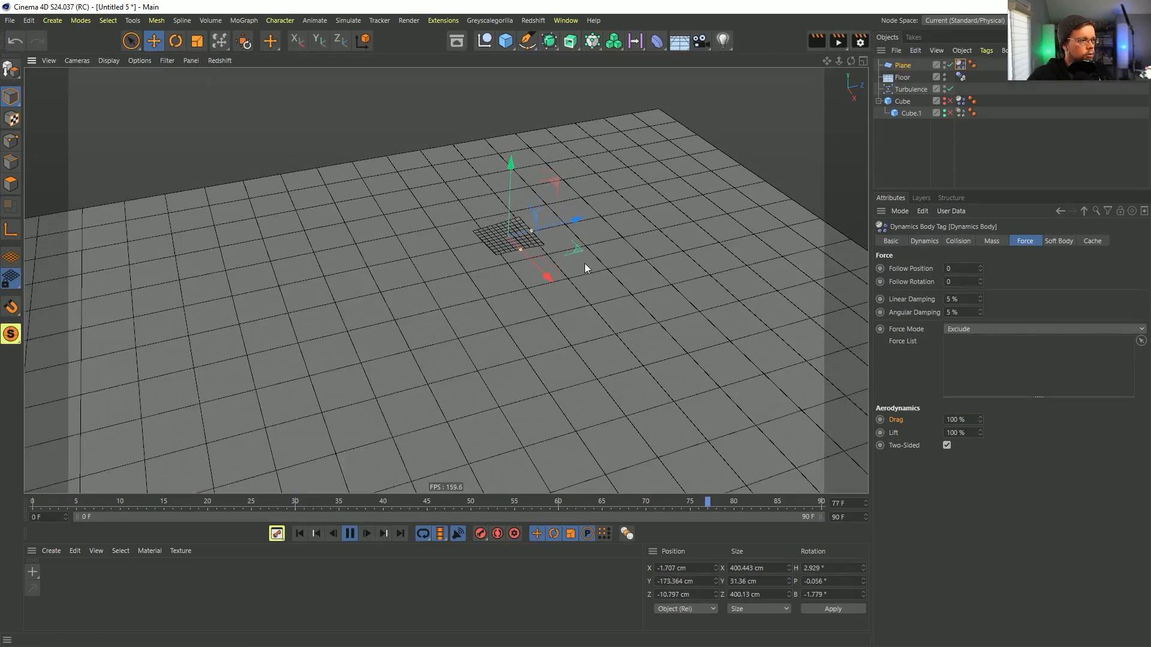
Set the Plane's aerodynamic Drag and Lift to 50%
drag(974, 421, 942, 423)
text(50)
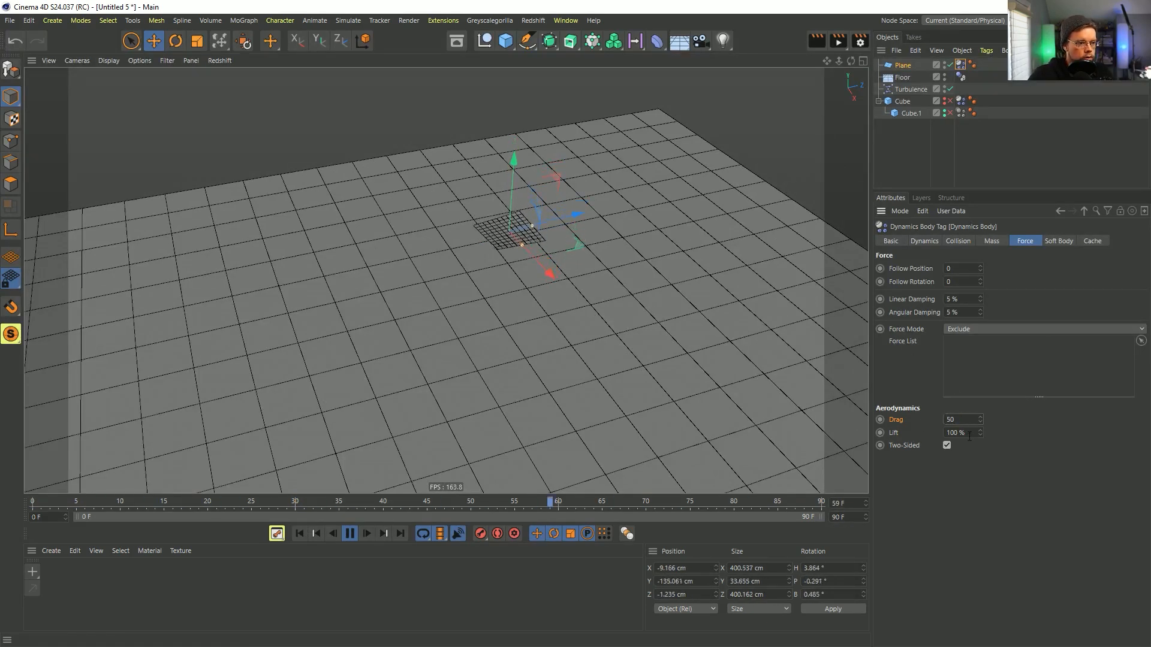
key(Tab)
text(50)
key(Return)
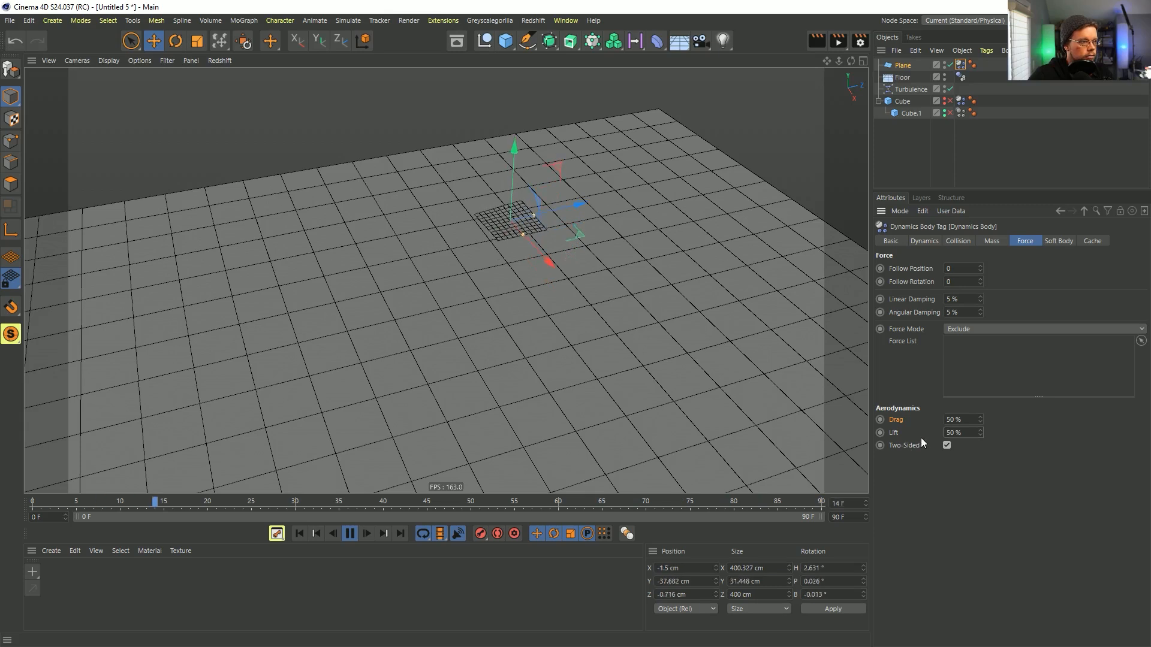
Set the Plane's aerodynamic Drag and Lift to 25%
drag(966, 420, 908, 419)
text(25)
key(Tab)
text(25)
key(Return)
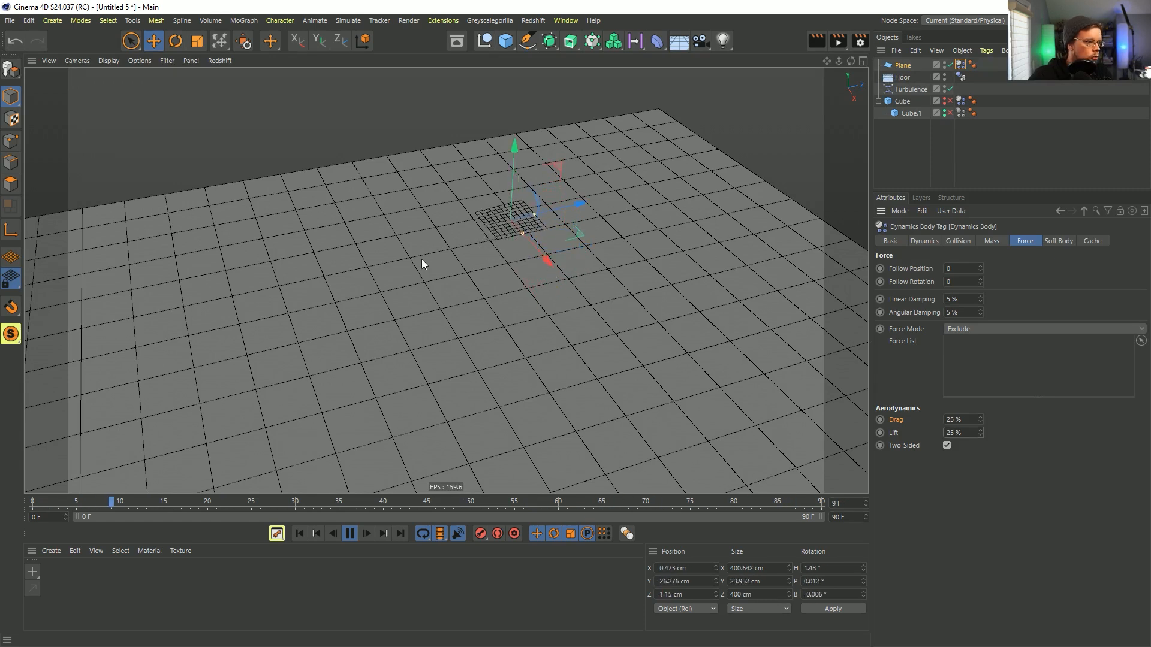
Extend the project's end frame to 999, stop the simulation and return to the first frame
double_click(847, 517)
text(999)
key(Return)
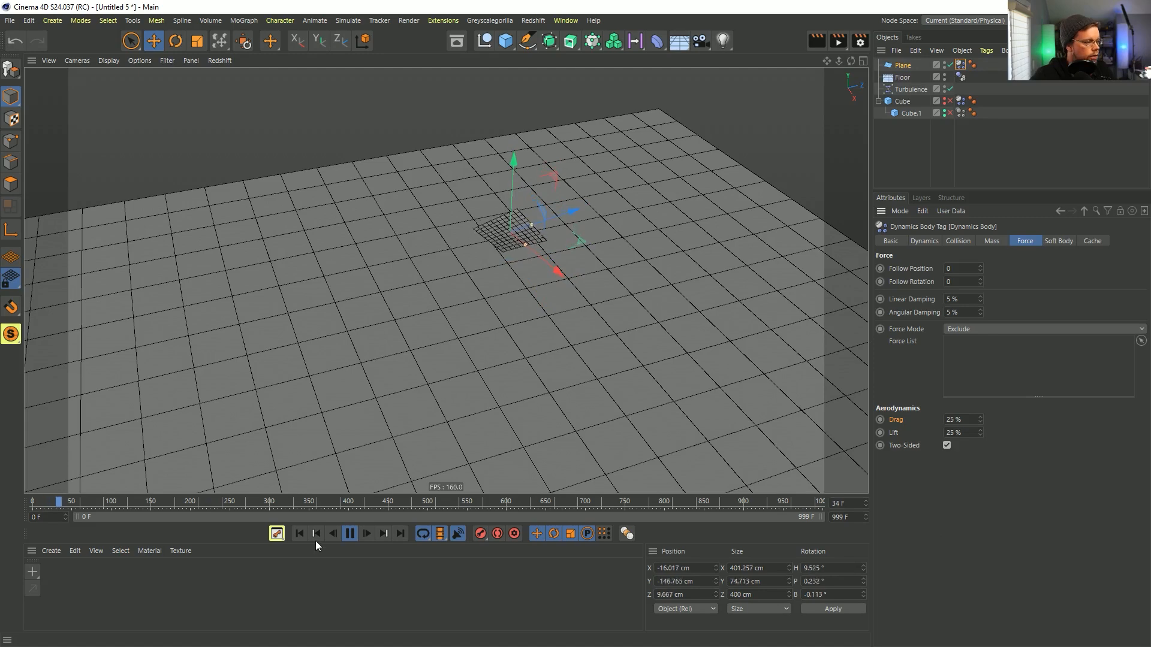
click(350, 533)
click(299, 534)
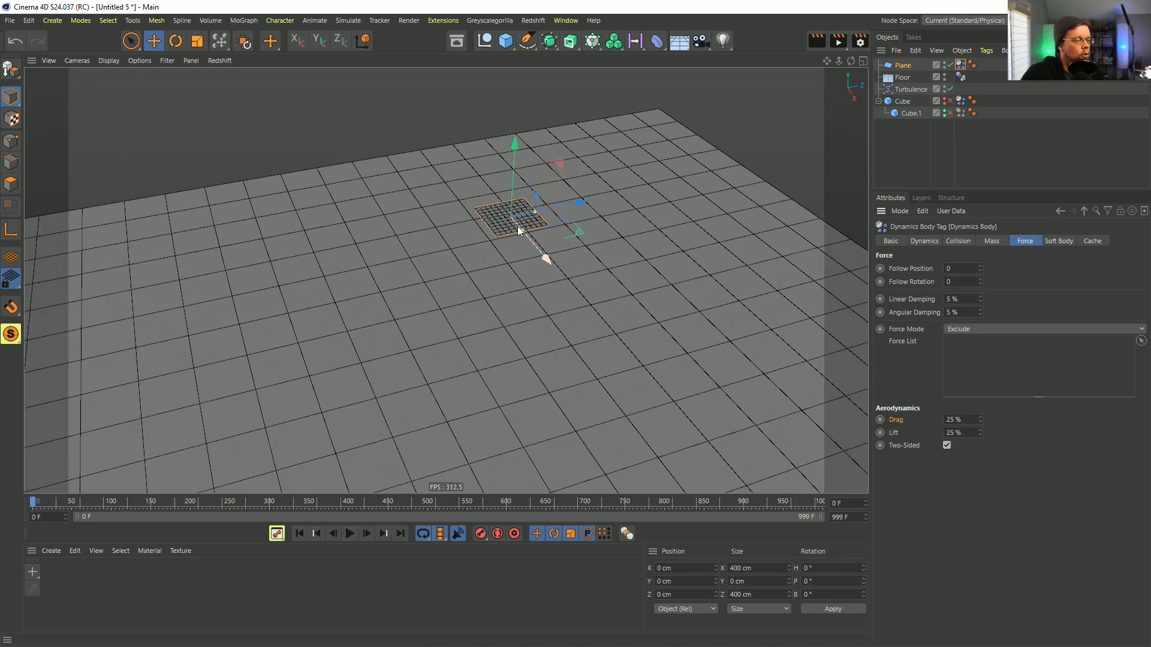
Add a cube flattened to about 27.6 cm in Y and duplicate it about 206 cm along Z
alt+right_drag(519, 229, 634, 207)
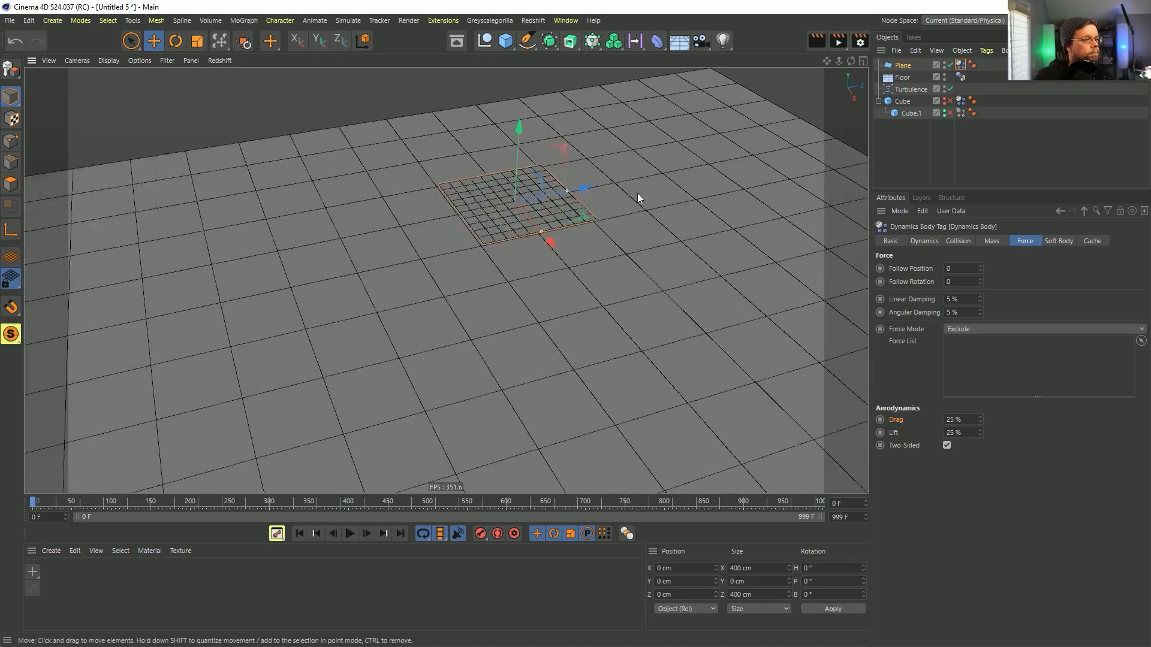
click(506, 41)
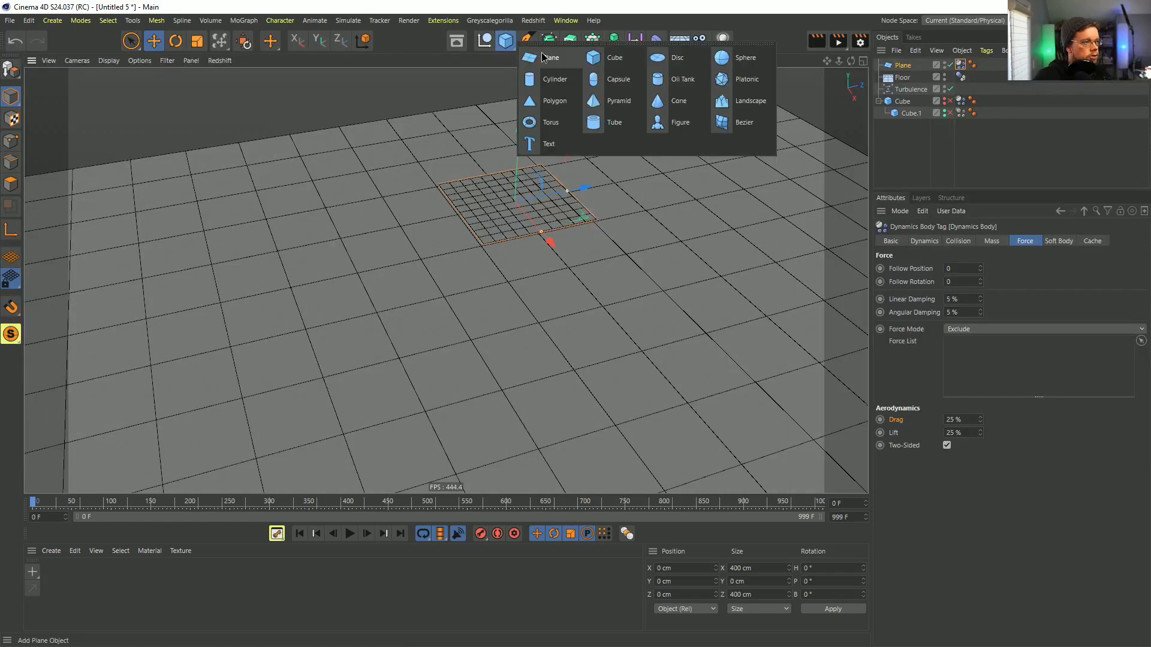
click(618, 57)
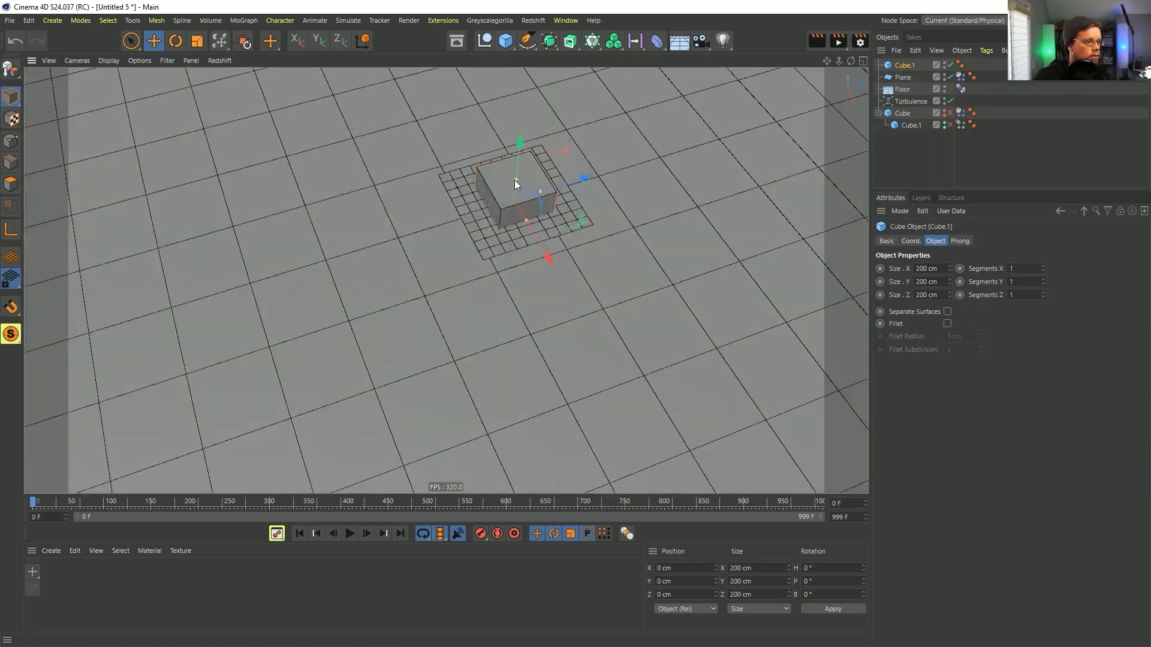
drag(514, 179, 513, 204)
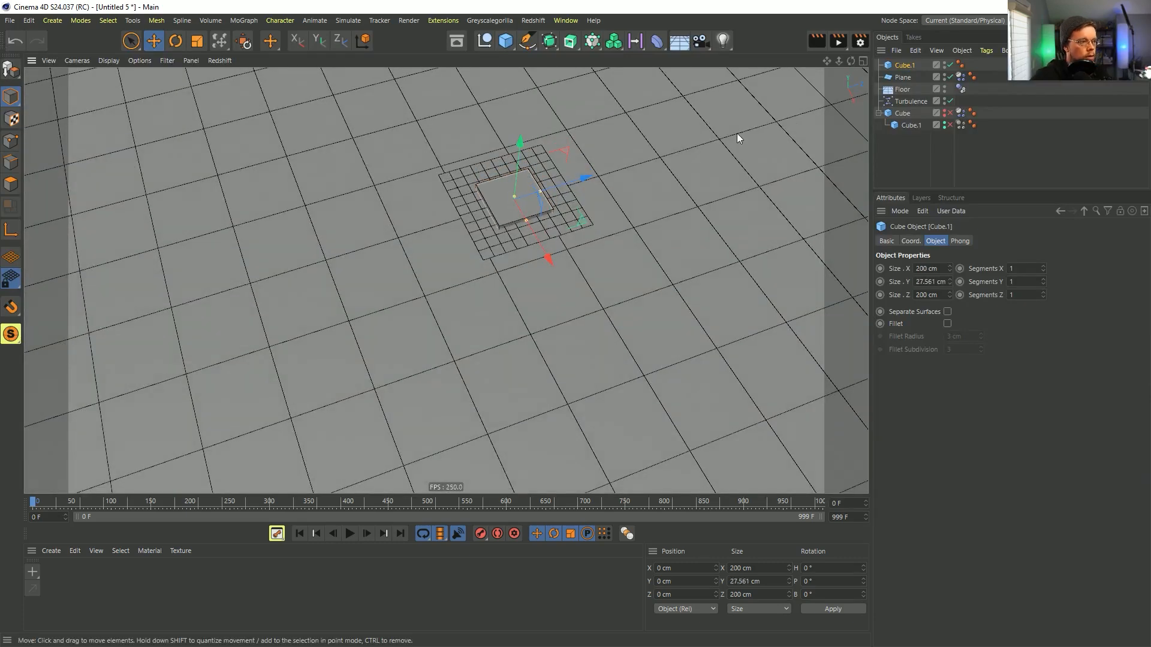
ctrl+drag(587, 175, 639, 158)
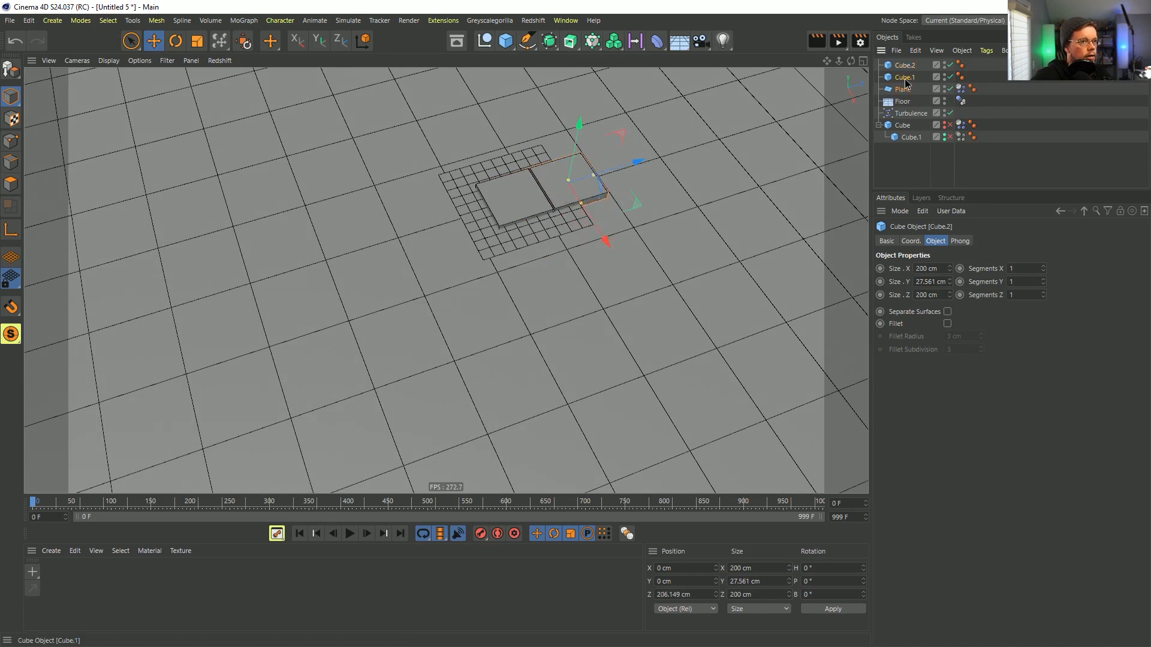
Try to duplicate the Plane together with the first flat cube along the X axis
click(902, 89)
ctrl+click(905, 78)
key(ctrl+c)
key(ctrl+v)
drag(548, 256, 578, 305)
key(ctrl+z)
Delete the mistaken copies and the soft-body Plane, keeping only the two flat cubes above the Floor
click(903, 78)
key(Delete)
click(902, 101)
key(Delete)
click(906, 65)
key(Delete)
Duplicate both flat cubes together and move the copies about 211 cm along X to form a two-by-two grid
click(904, 66)
shift+click(902, 77)
key(ctrl+c)
key(ctrl+v)
drag(573, 239, 608, 291)
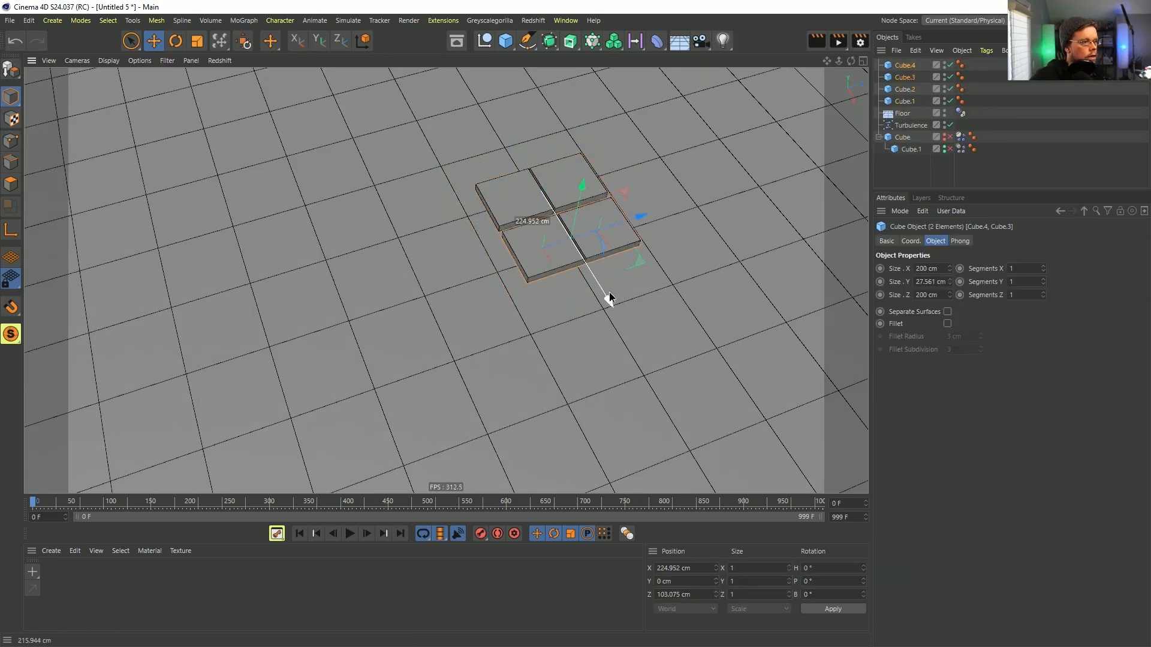
Create a new default material, assign it to all four flat cubes and clear the selection
alt+drag(580, 223, 590, 199)
double_click(98, 623)
mouse_move(57, 589)
mouse_down()
mouse_move(480, 180)
mouse_move(911, 114)
mouse_move(915, 102)
mouse_up()
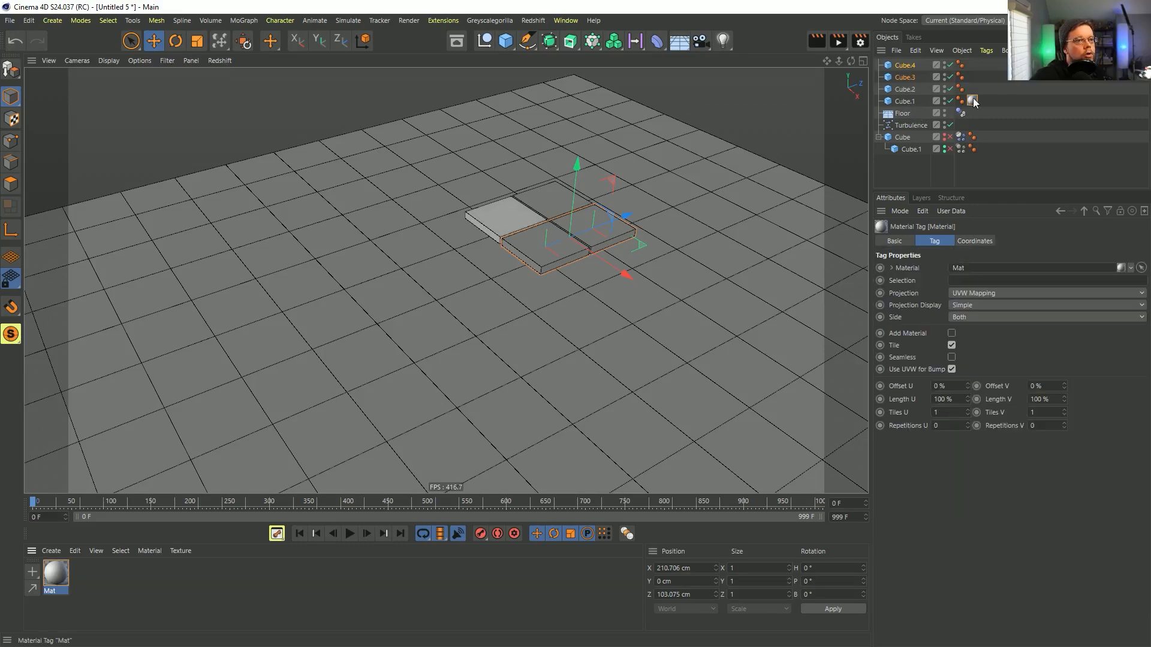
click(1035, 121)
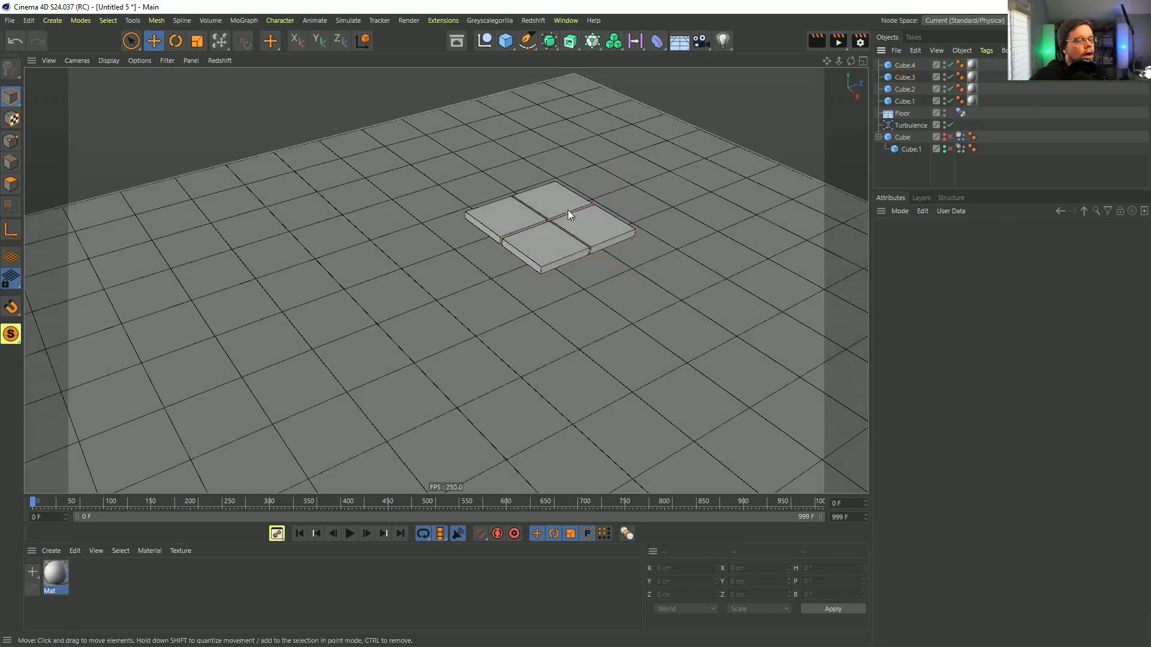
alt+drag(569, 207, 579, 247)
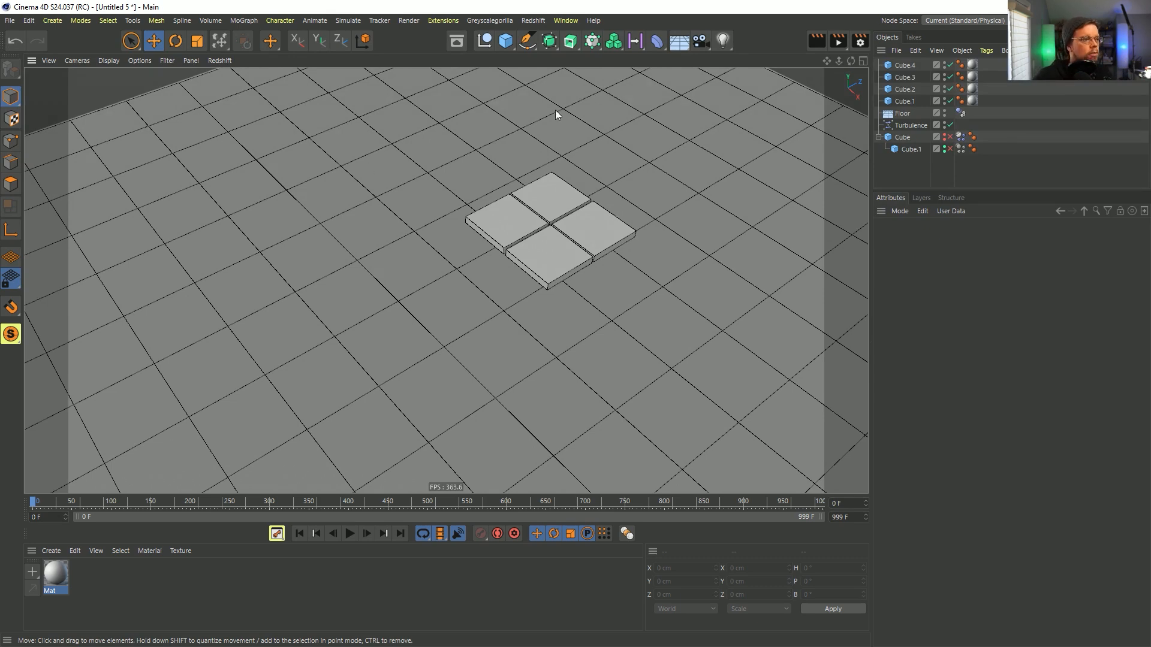
alt+drag(562, 225, 577, 178)
scroll(578, 178, down, 4)
alt+middle_drag(558, 191, 508, 206)
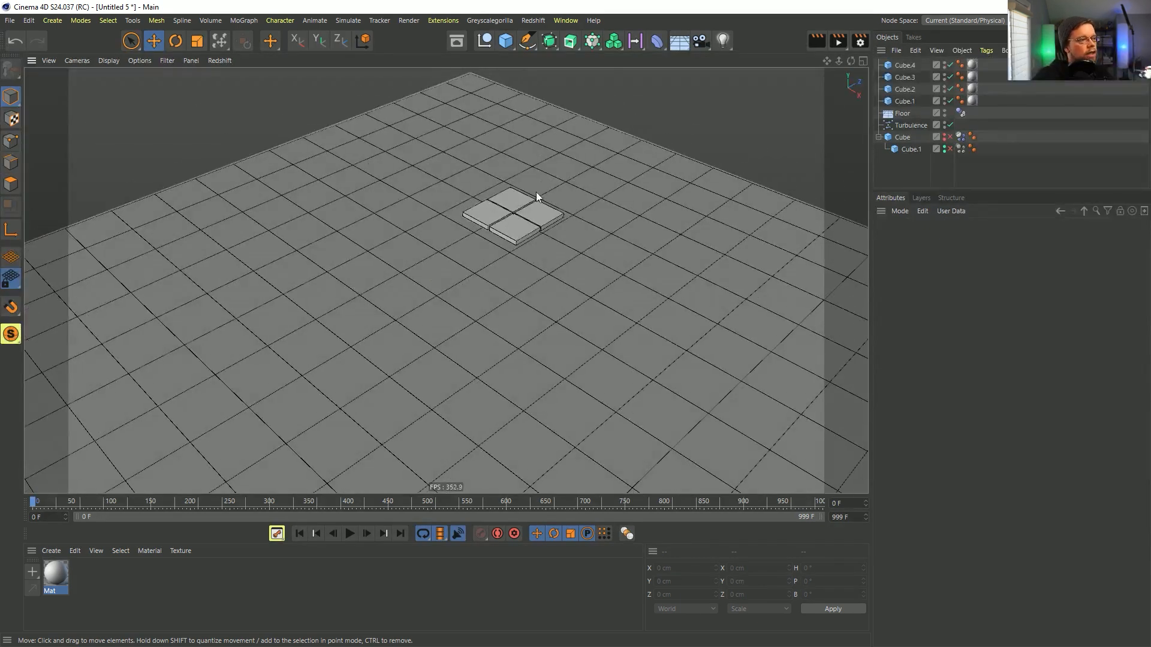
alt+drag(518, 200, 513, 222)
alt+middle_drag(513, 221, 449, 248)
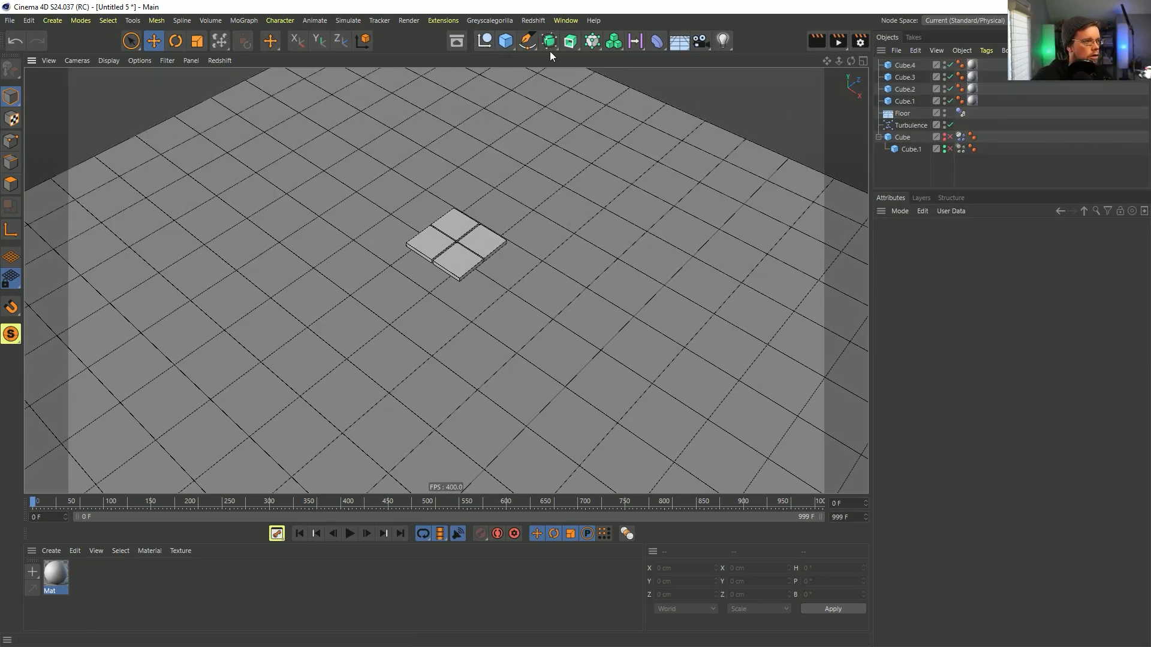
click(348, 20)
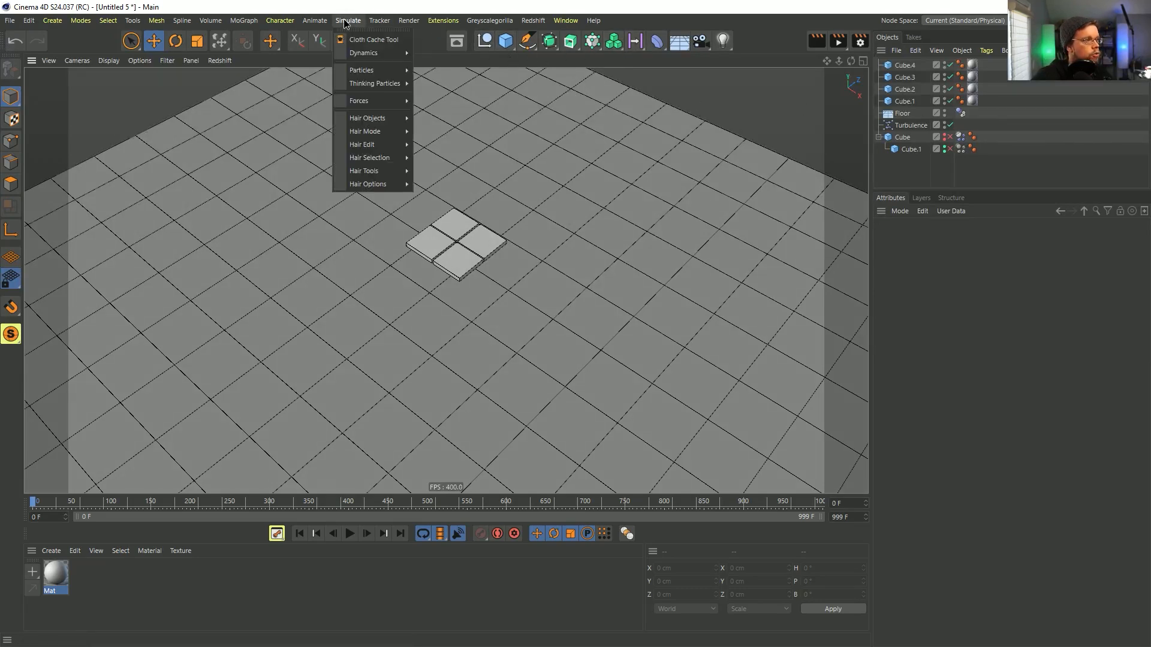
mouse_move(368, 76)
mouse_move(364, 52)
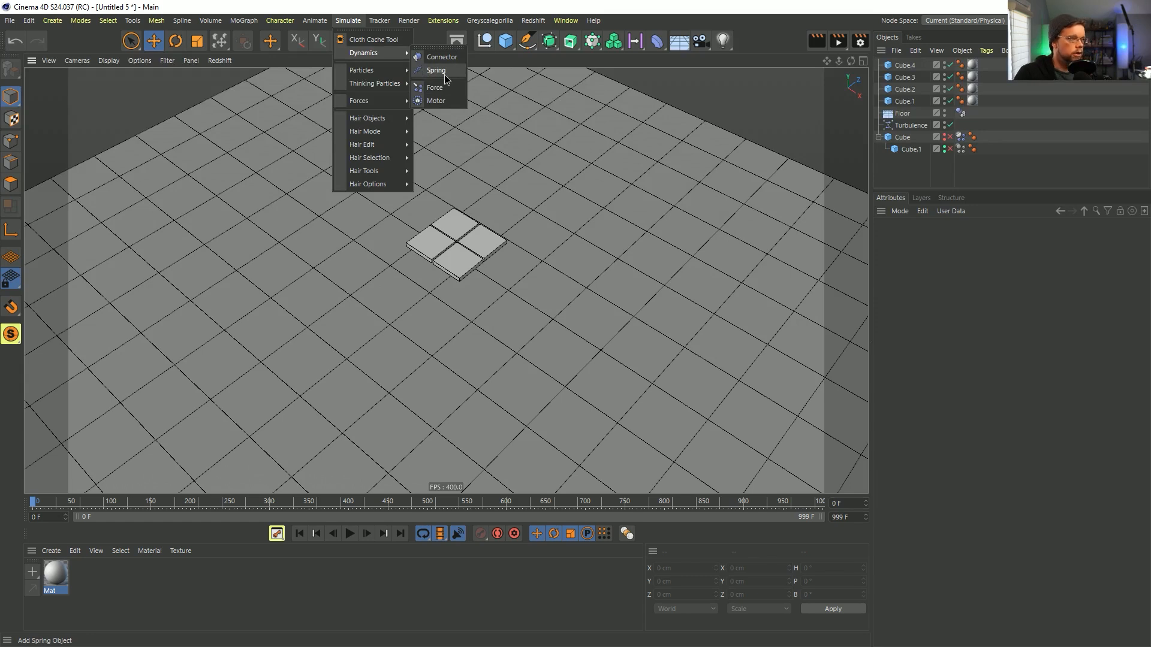
click(753, 40)
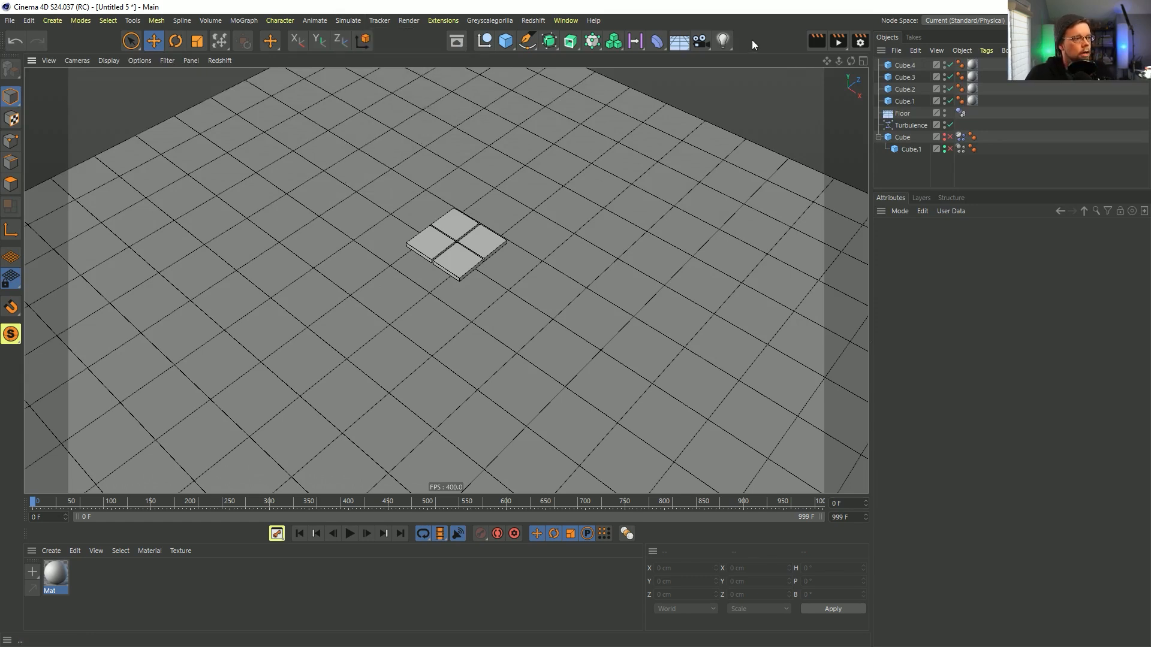
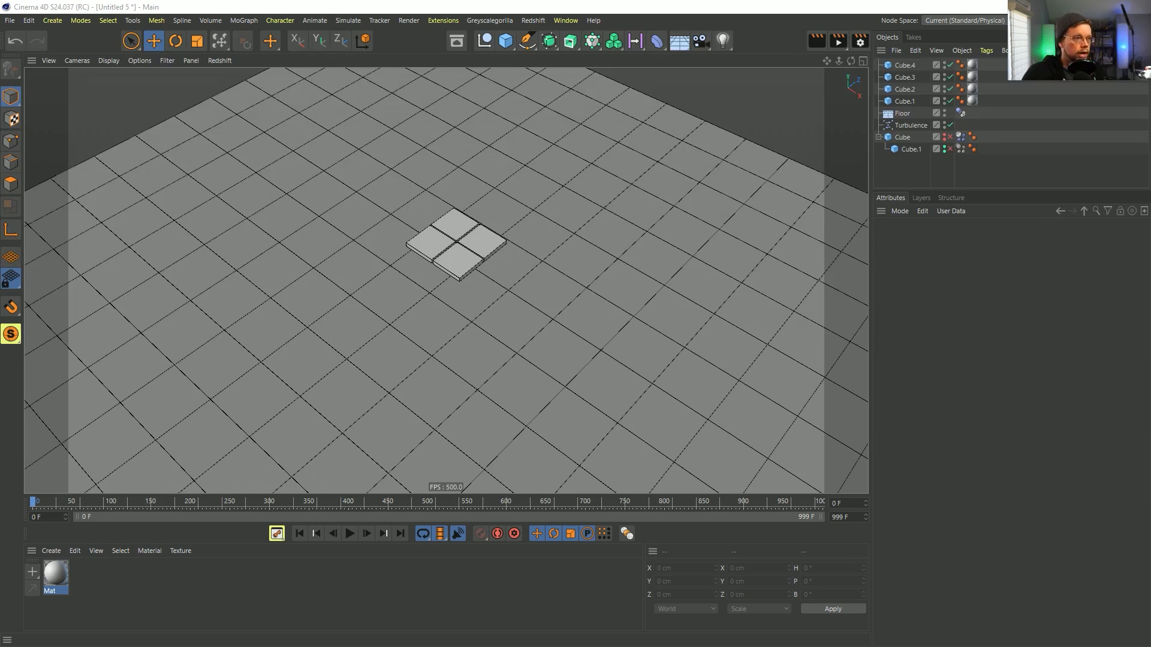
Create a new empty project
key(ctrl+n)
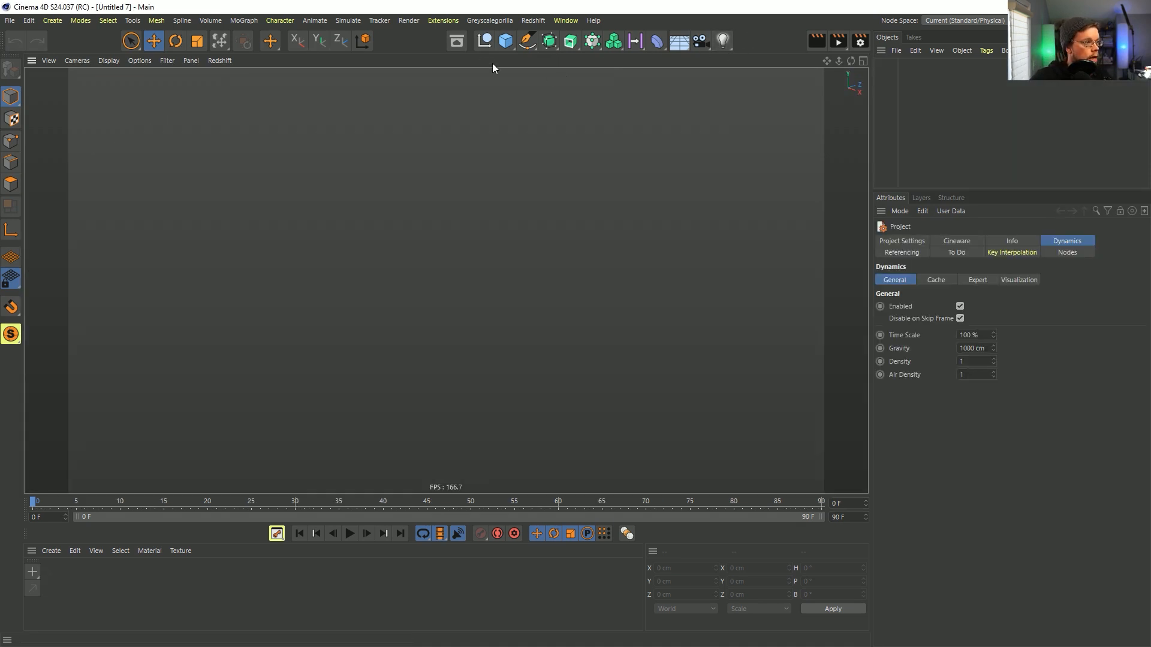
click(443, 20)
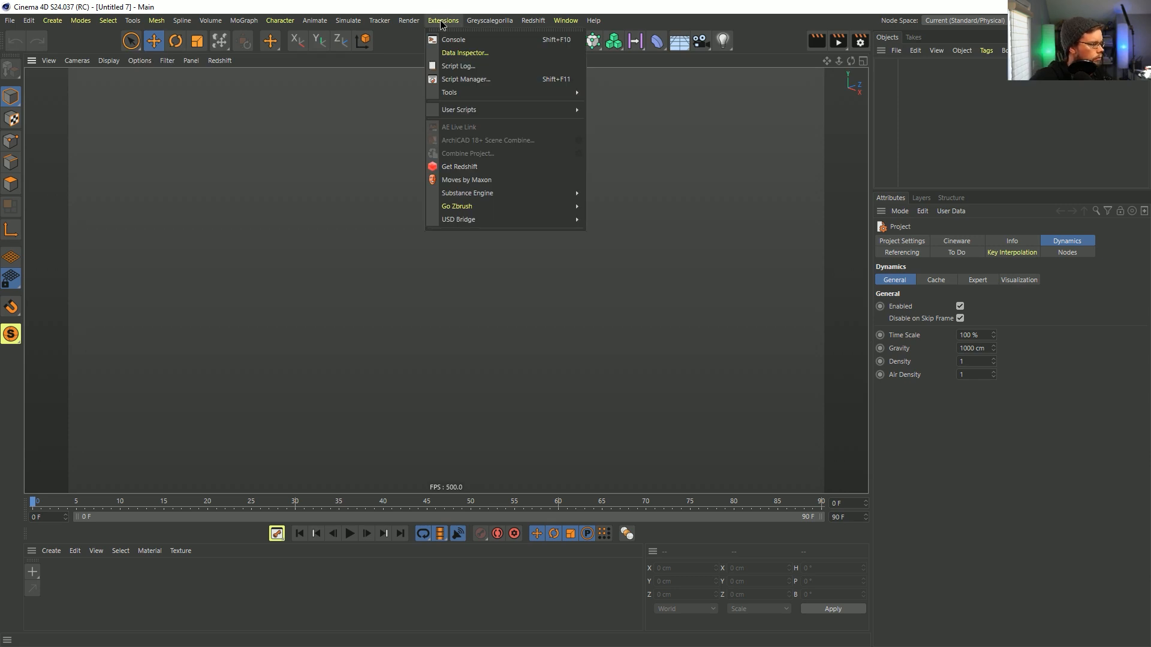
click(495, 40)
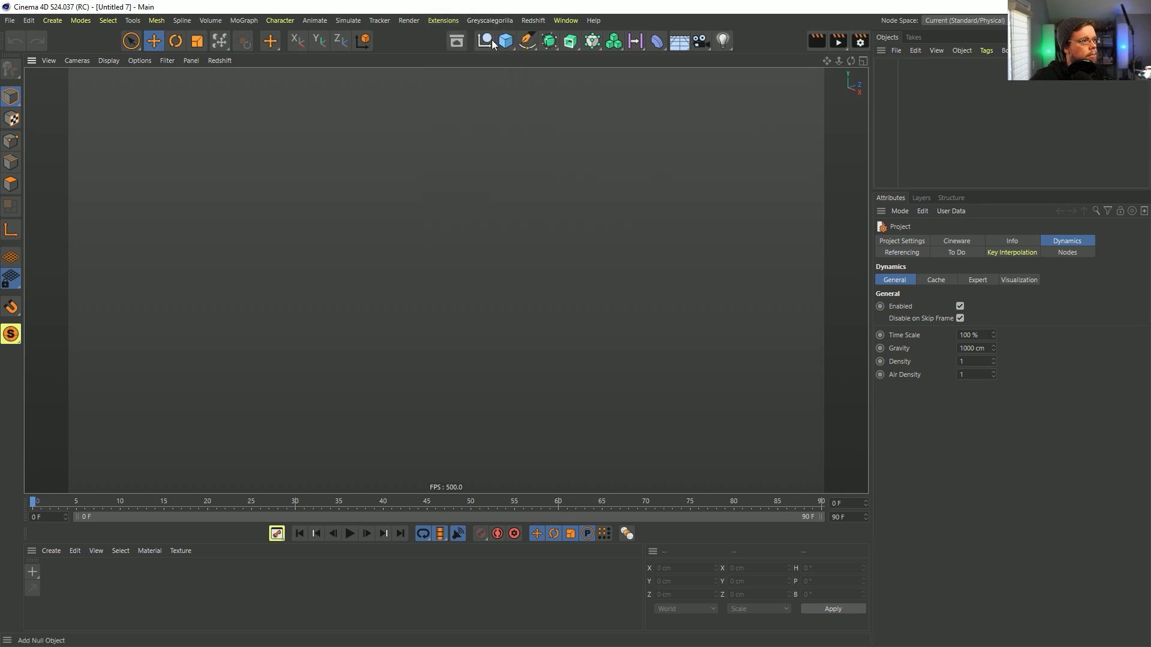
Add a cube flattened to about 13.1 cm in Z and place it inside a Voronoi Fracture
click(504, 41)
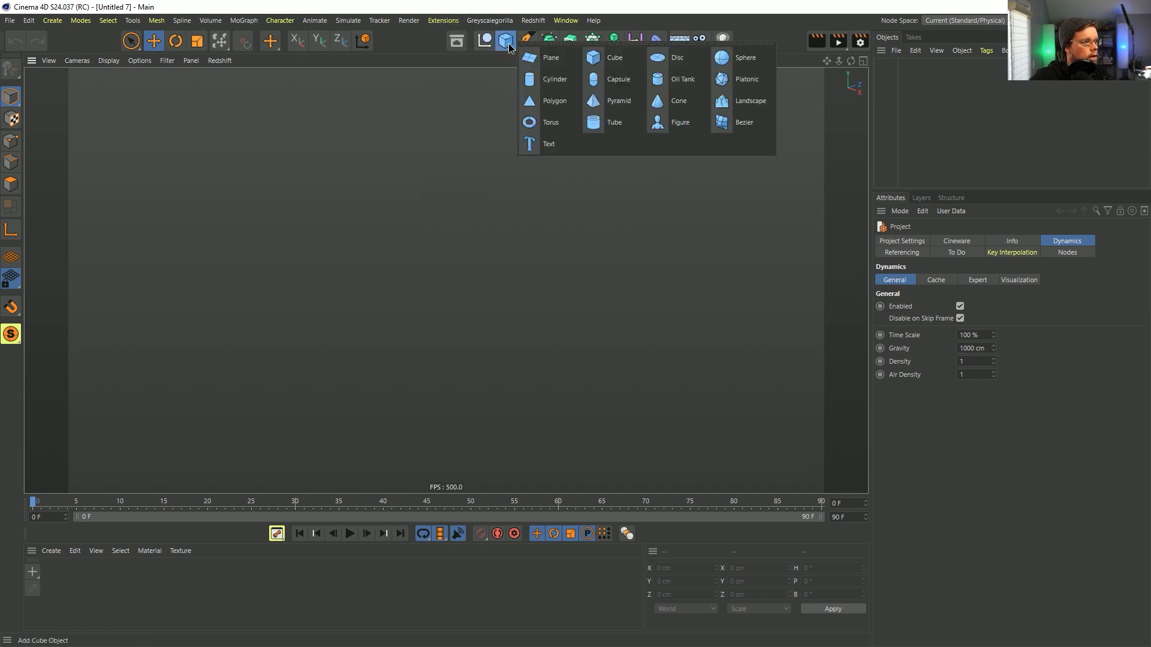
click(592, 57)
alt+drag(498, 179, 456, 289)
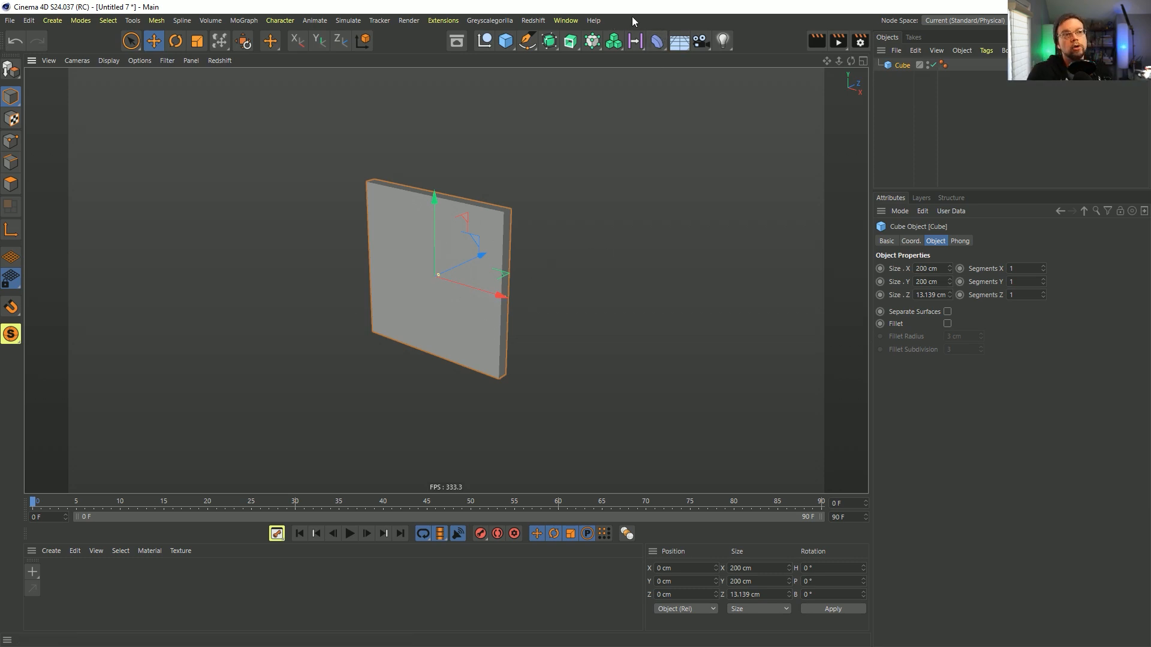
click(591, 42)
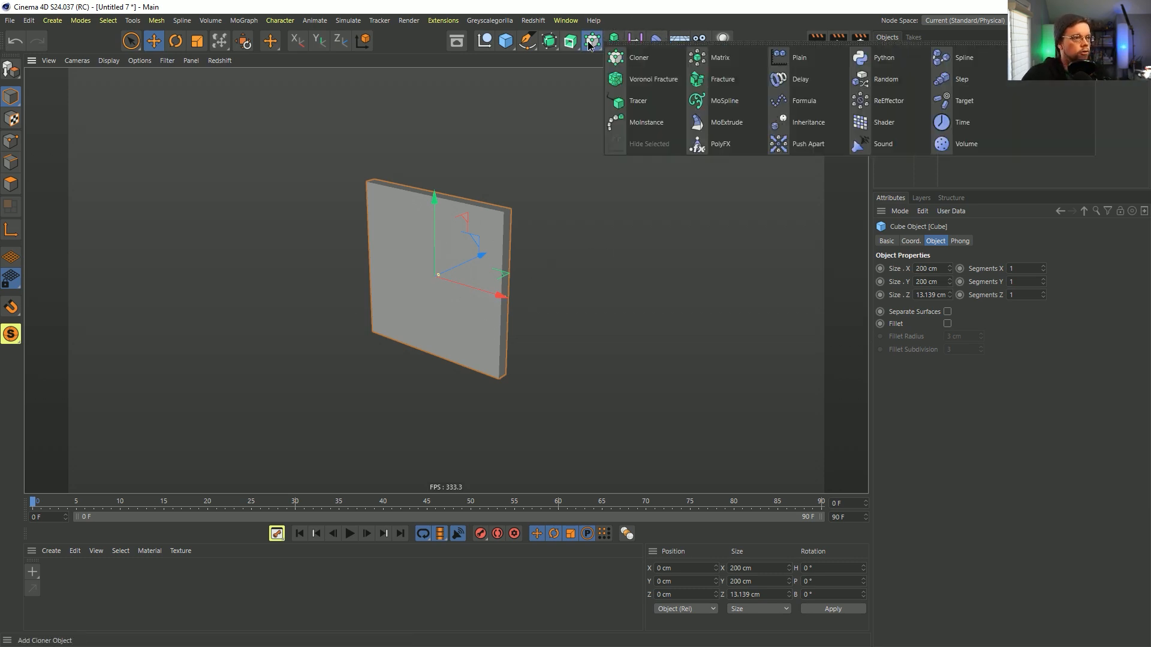
click(668, 80)
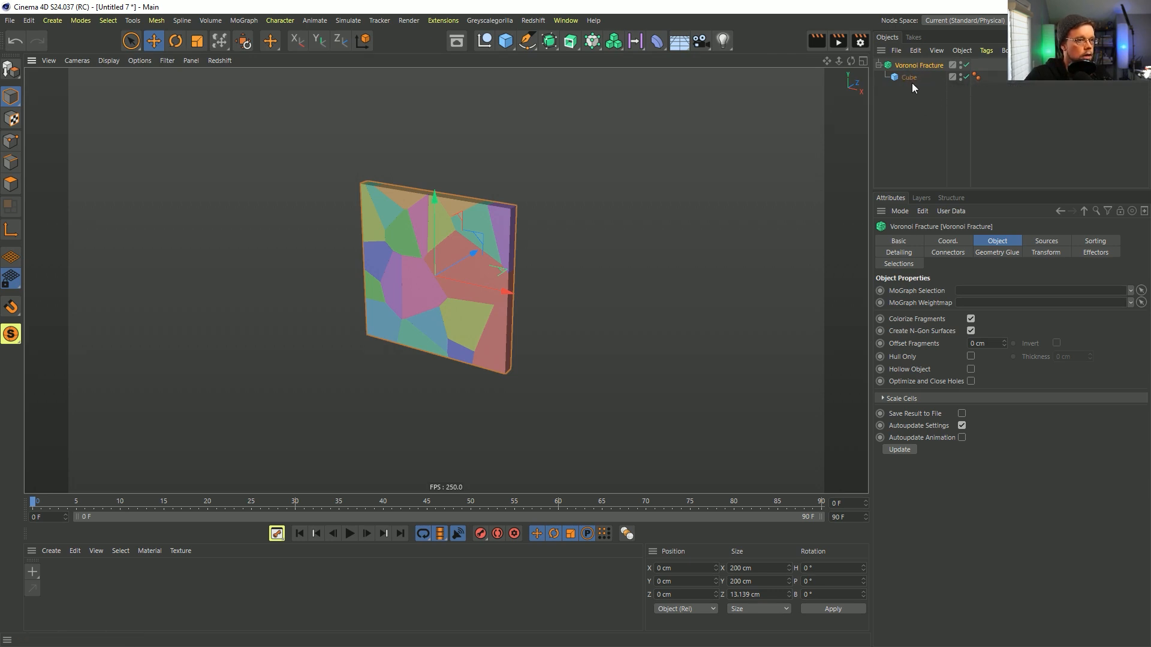
Add a Matrix with a 10 by 10 by 1 grid count and scale it uniformly to about 20.6 cm per step
click(592, 43)
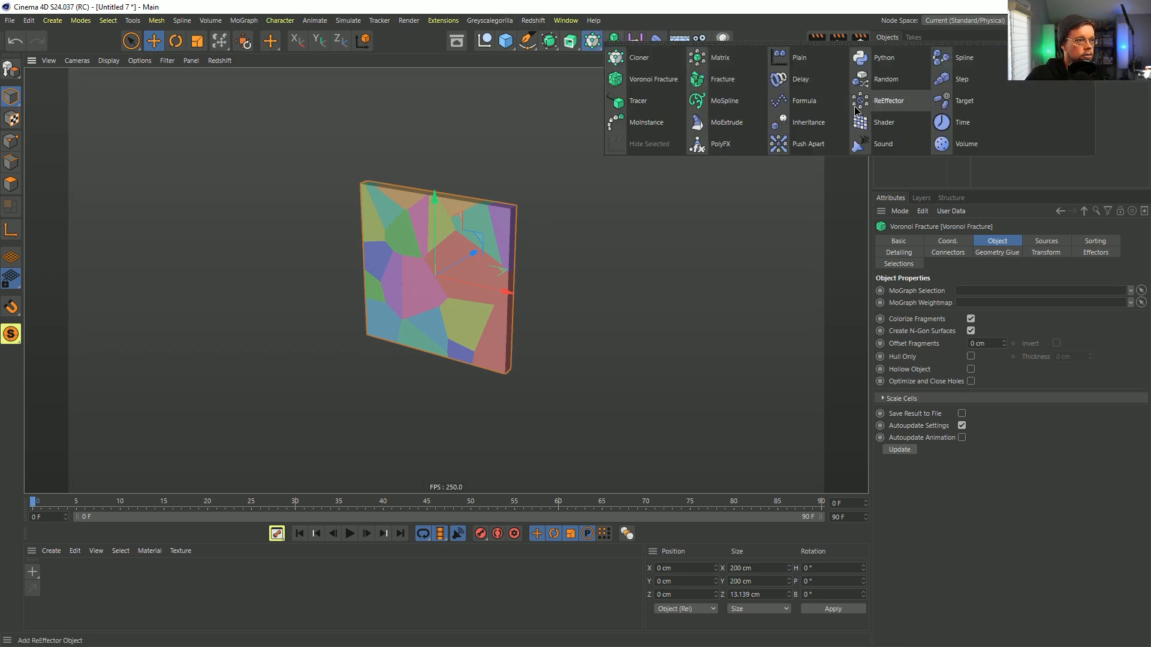
click(721, 60)
click(966, 300)
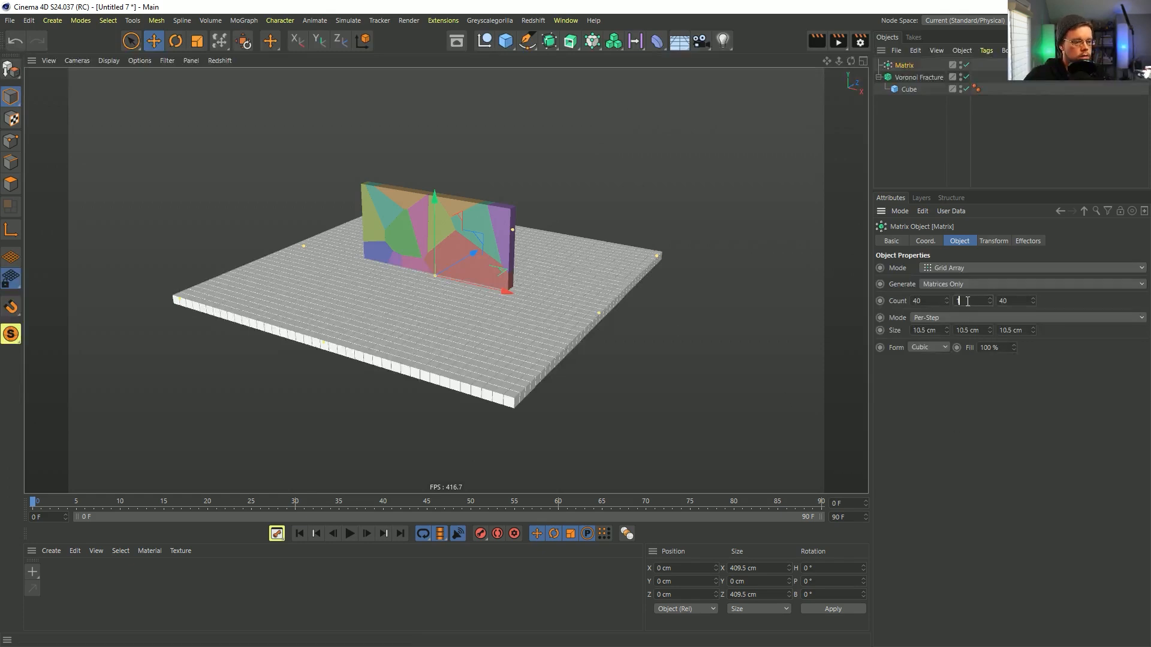
double_click(977, 305)
text(1)
double_click(926, 303)
text(10)
key(Return)
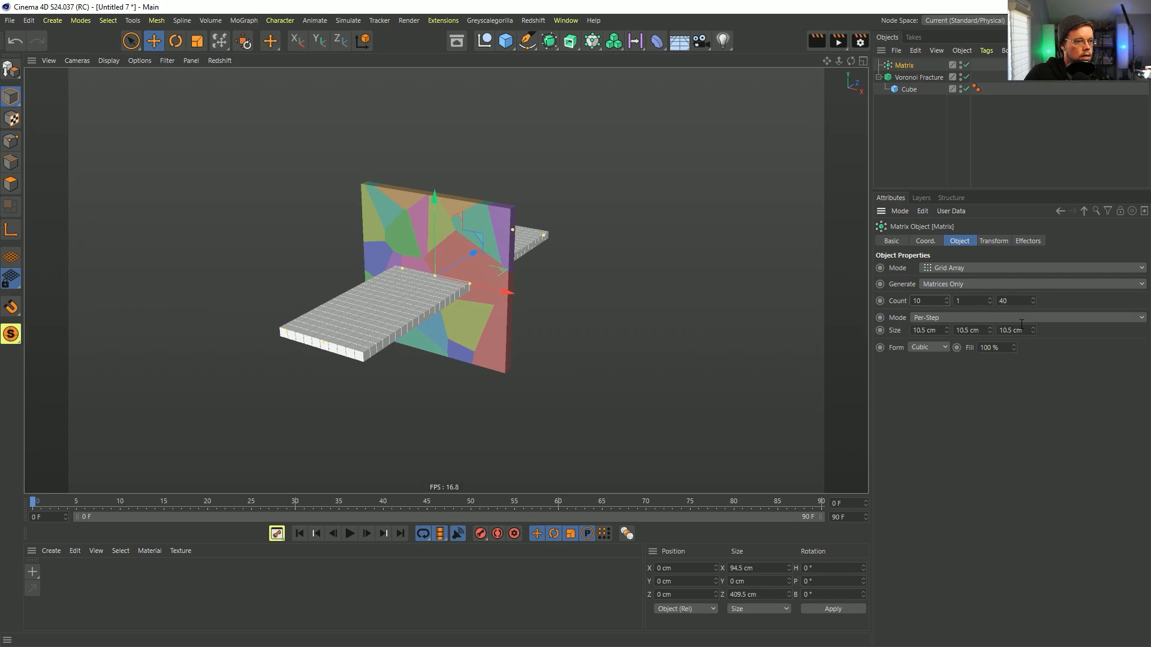
key(Tab)
text(1)
key(Return)
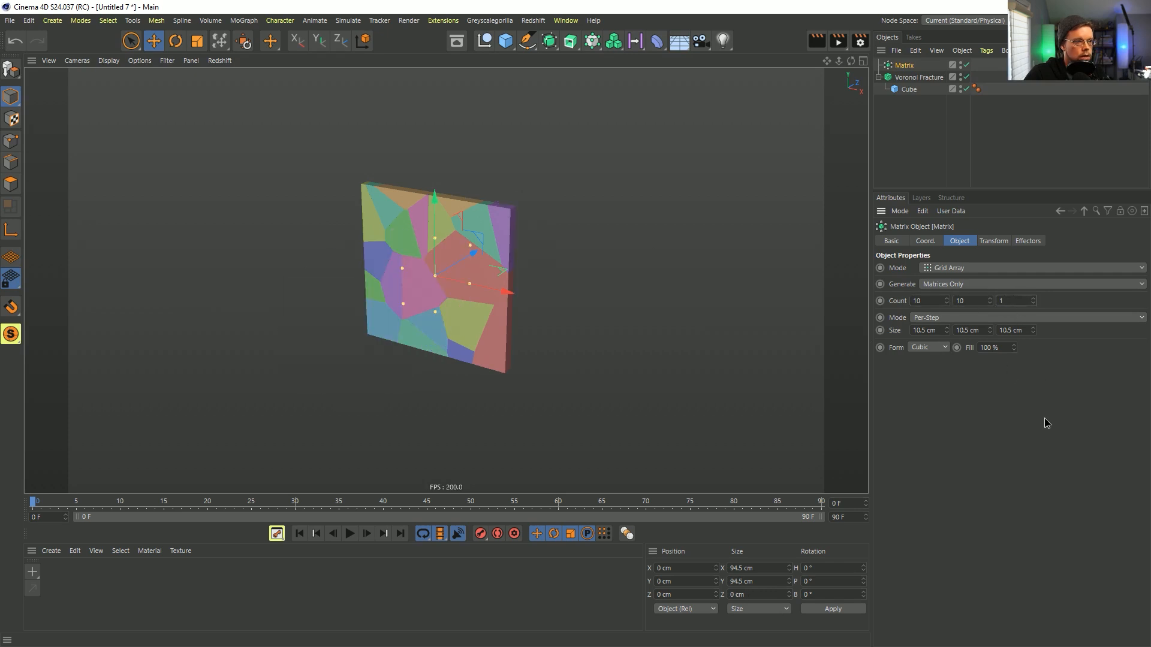
key(t)
drag(725, 311, 774, 312)
Replace the Voronoi Fracture's default point generator source with the Matrix
click(909, 78)
click(1046, 241)
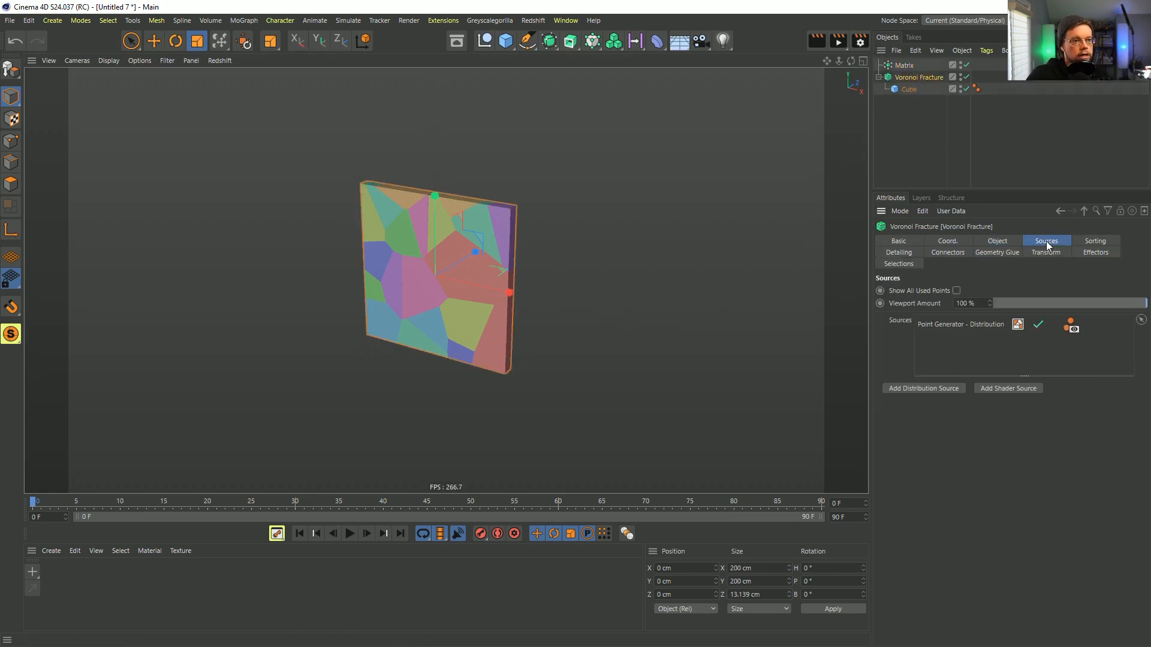
click(947, 324)
key(Delete)
drag(897, 66, 933, 323)
alt+drag(458, 280, 492, 267)
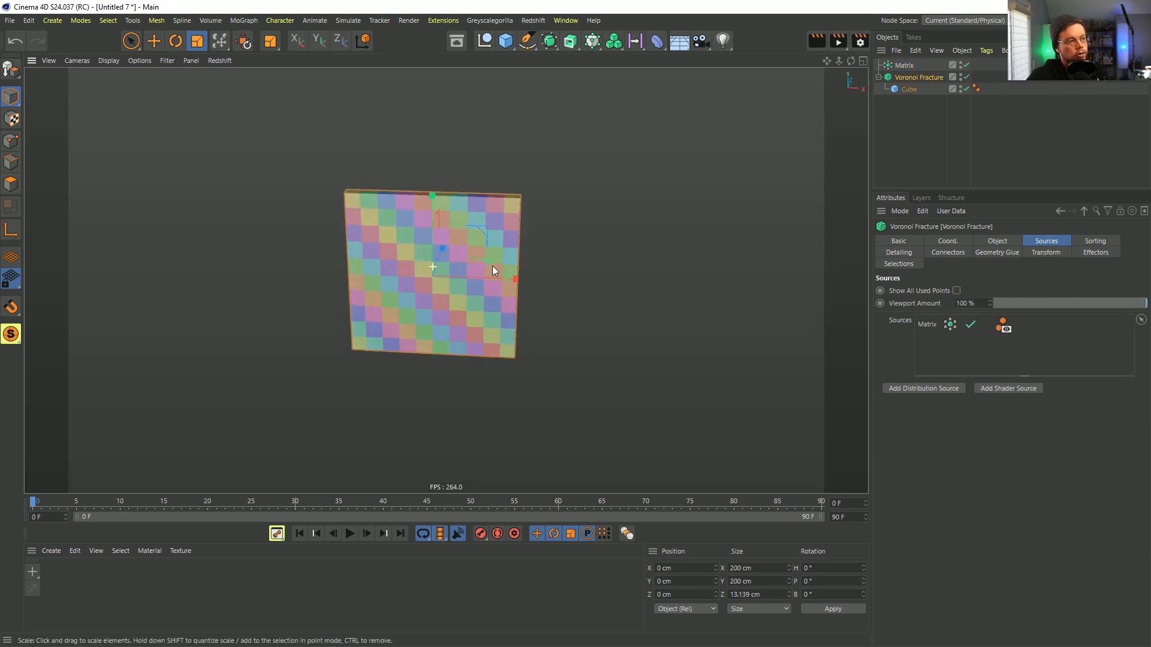
Stretch the Matrix grid to about 35.8 cm per step in X and change its mode to Honeycomb Array
click(897, 66)
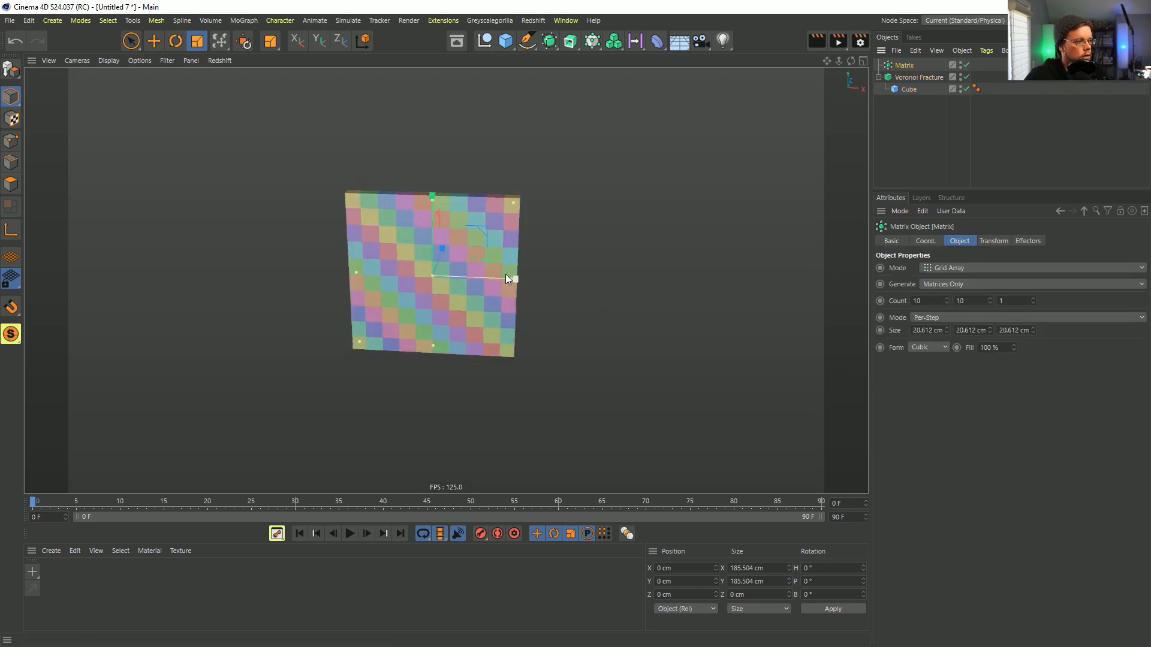
mouse_move(507, 278)
mouse_down()
mouse_move(815, 269)
mouse_move(546, 279)
mouse_move(578, 276)
mouse_up()
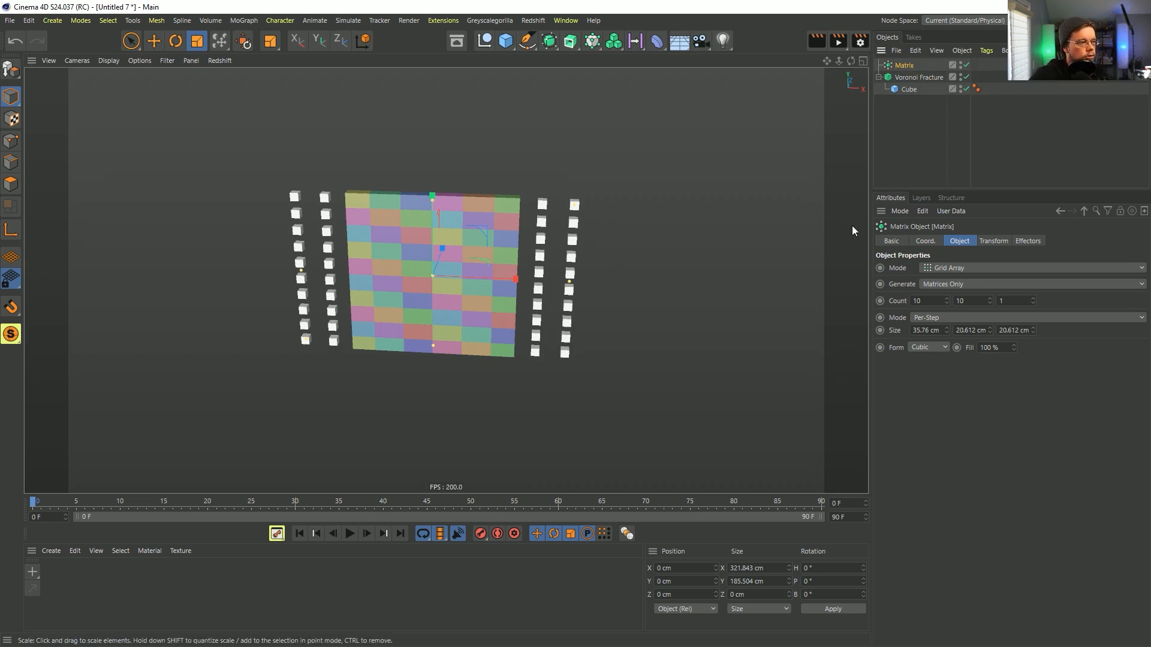
click(950, 267)
click(965, 334)
Scale the honeycomb spacing to about 36.9 by 42.6 cm and shift the Matrix to about -38.9 cm in X
alt+drag(544, 303, 492, 274)
drag(714, 223, 400, 366)
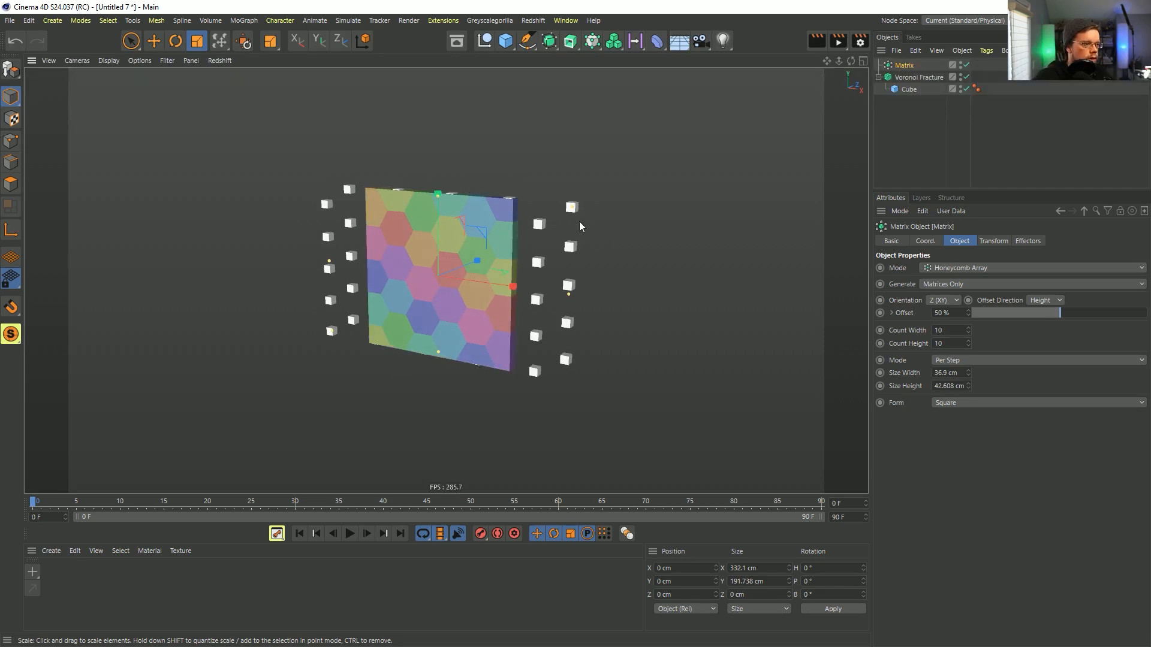
alt+drag(571, 241, 638, 222)
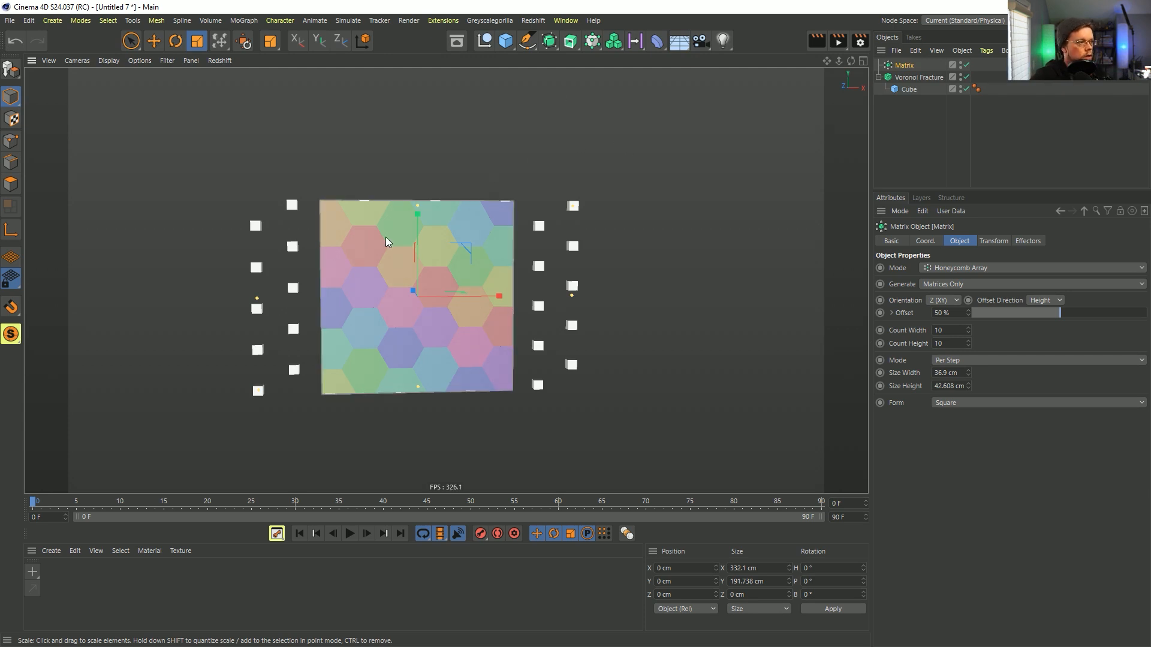
key(e)
drag(489, 300, 454, 300)
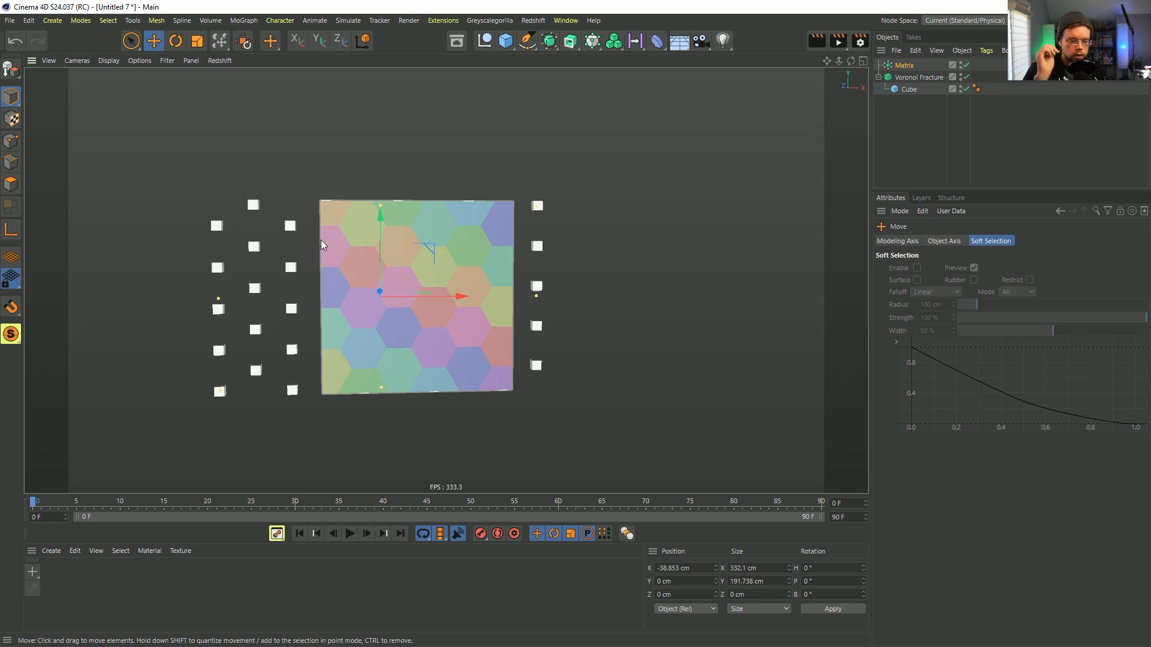
Find the Doodle Paint tool, sketch a hexagon around a matrix point beside the fractured panel, and delete the doodle
key(shift+c)
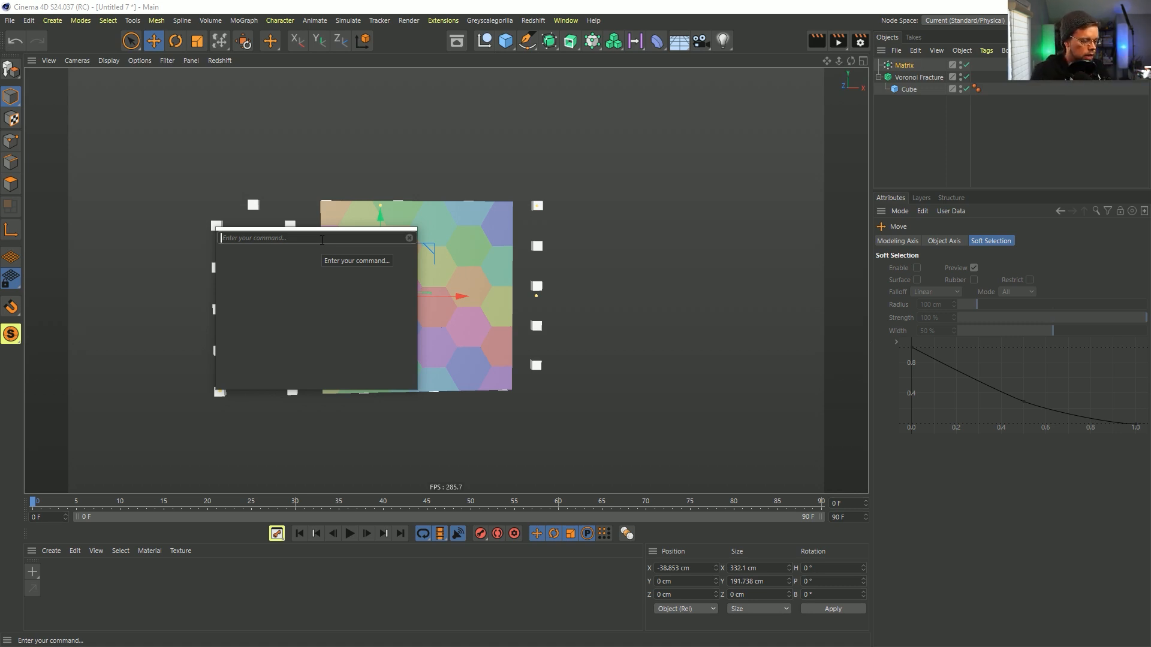
text(an)
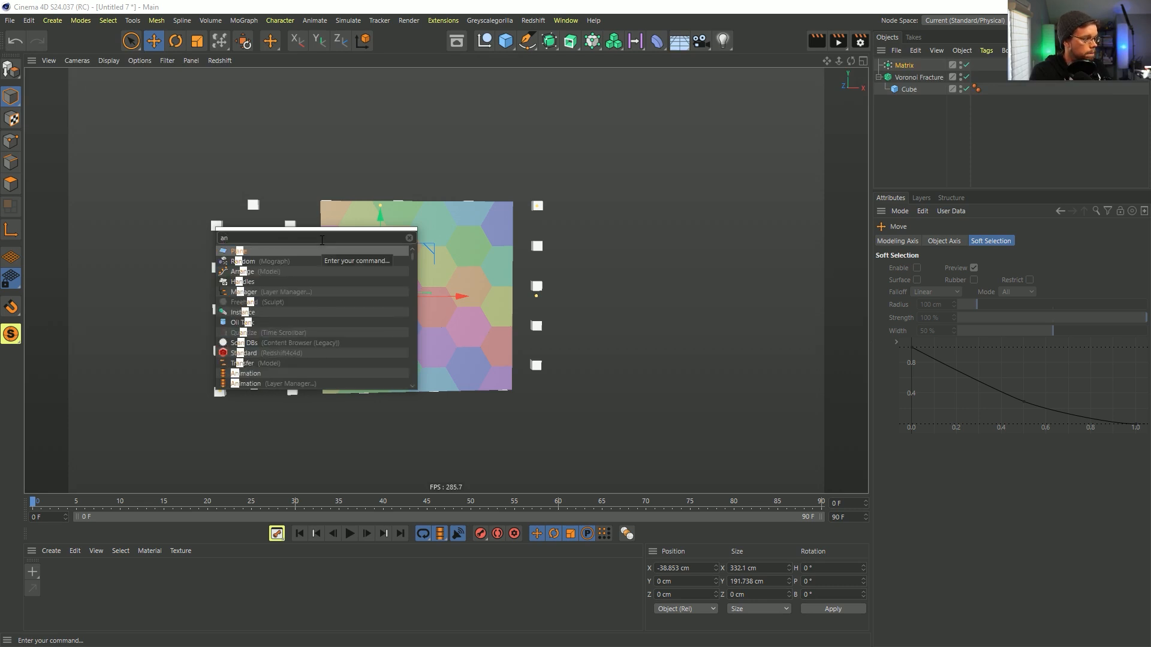
key(BackSpace)
key(BackSpace)
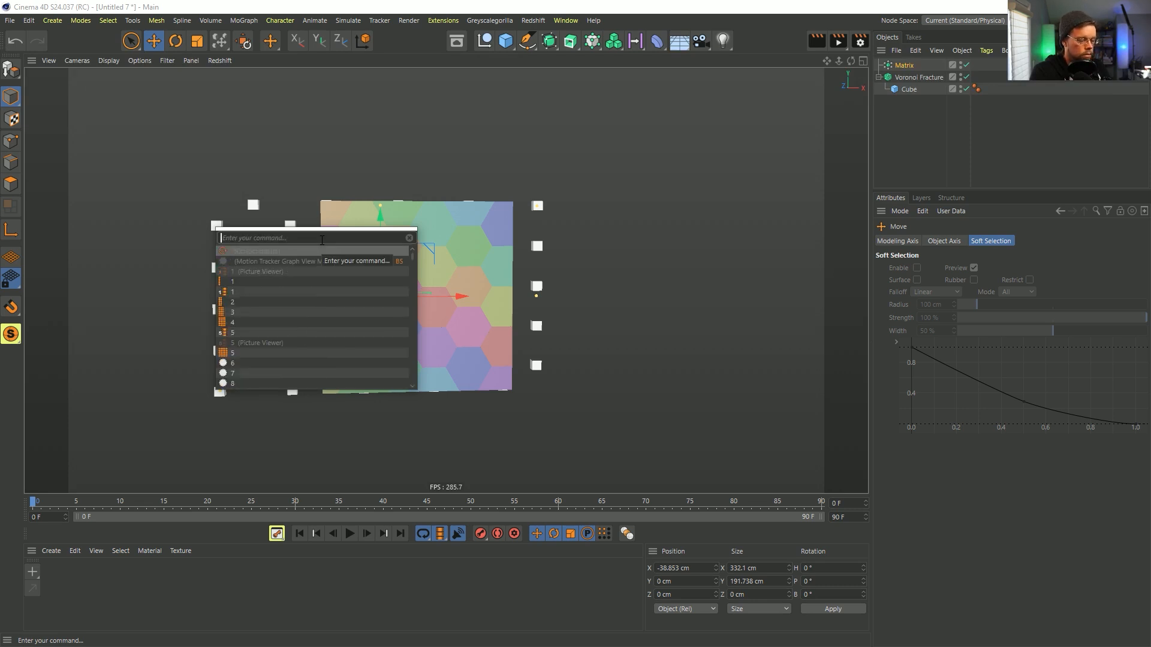
text(doodle)
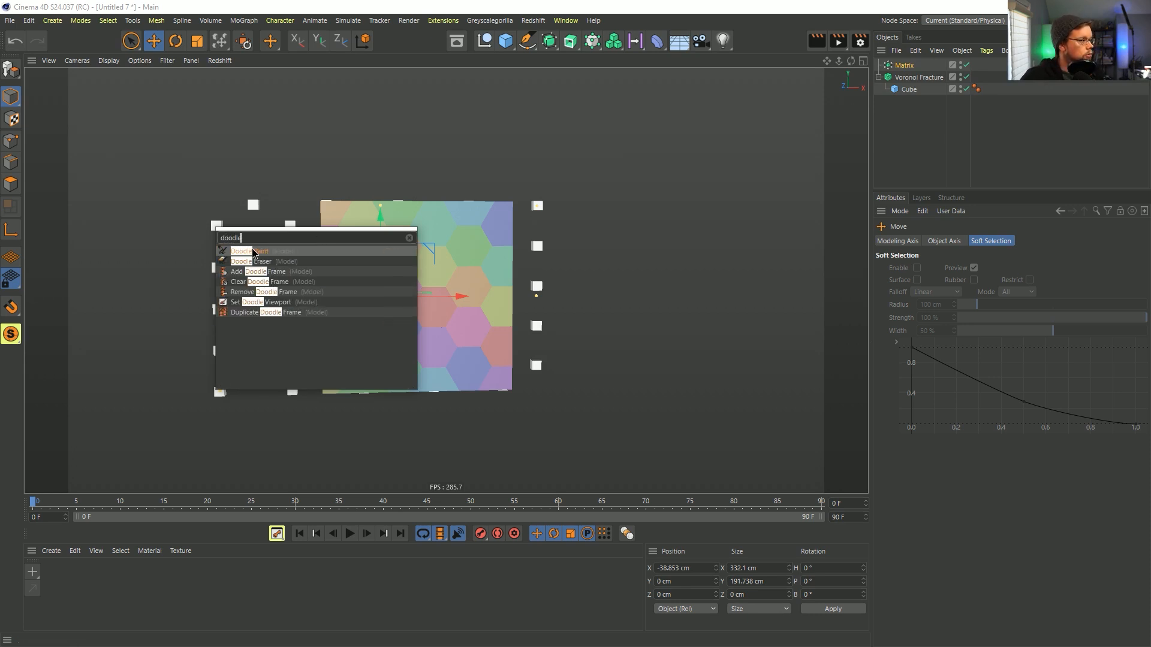
key(Return)
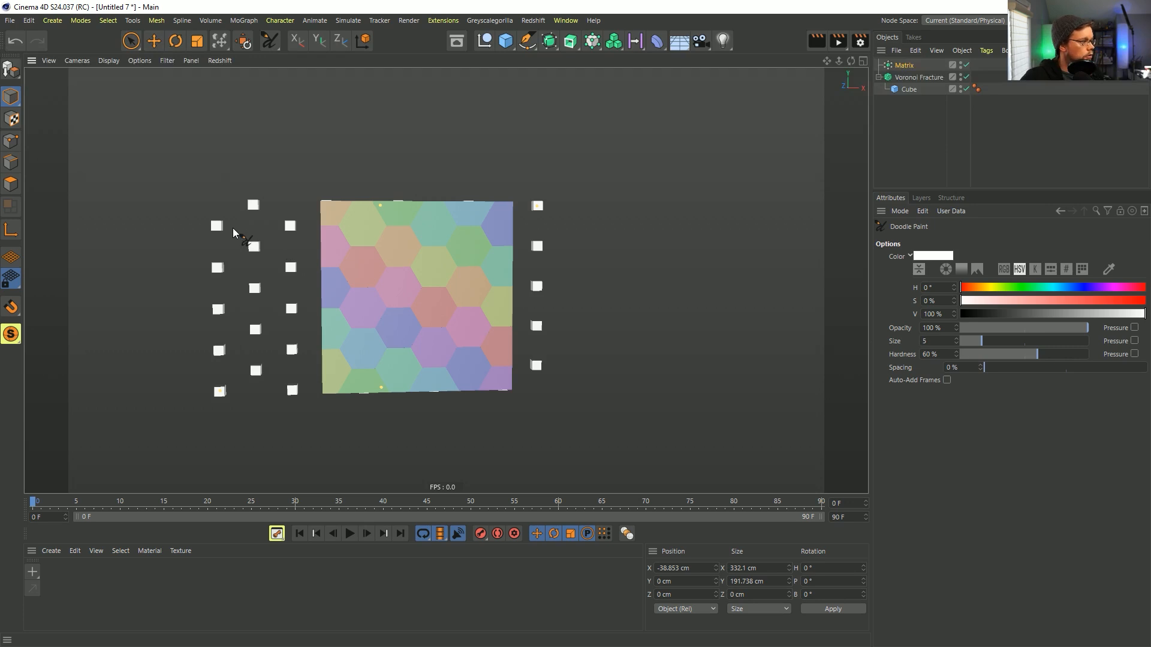
mouse_move(245, 225)
mouse_down()
mouse_move(229, 244)
mouse_move(277, 245)
mouse_move(252, 265)
mouse_move(237, 264)
mouse_move(231, 243)
mouse_move(265, 225)
mouse_up()
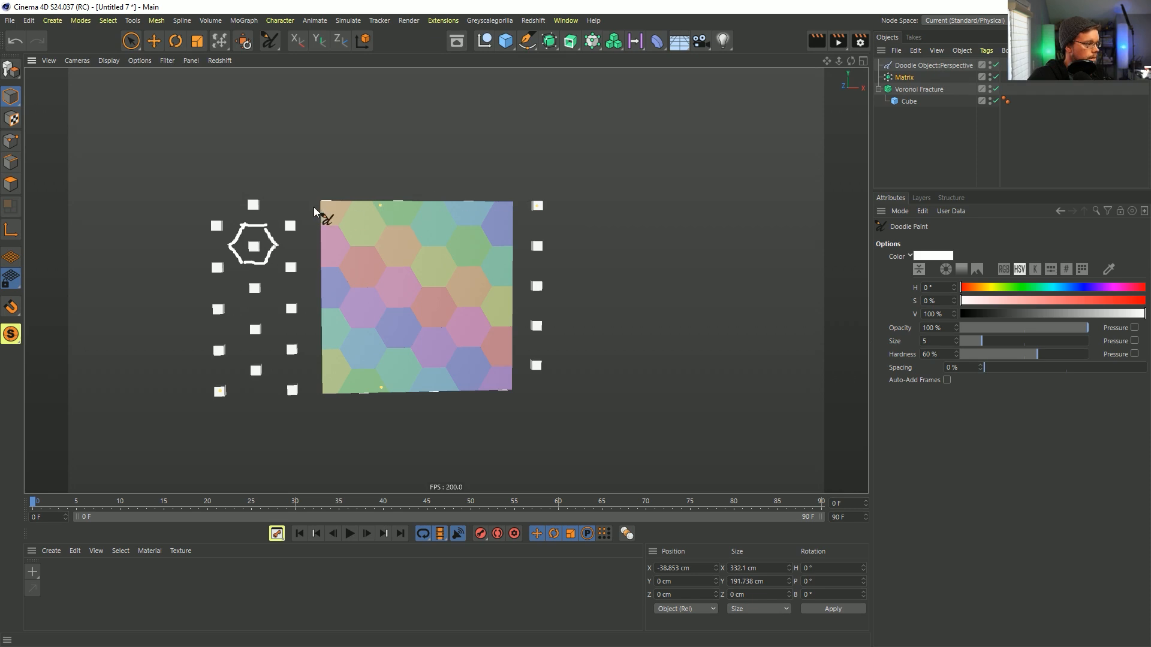
click(902, 66)
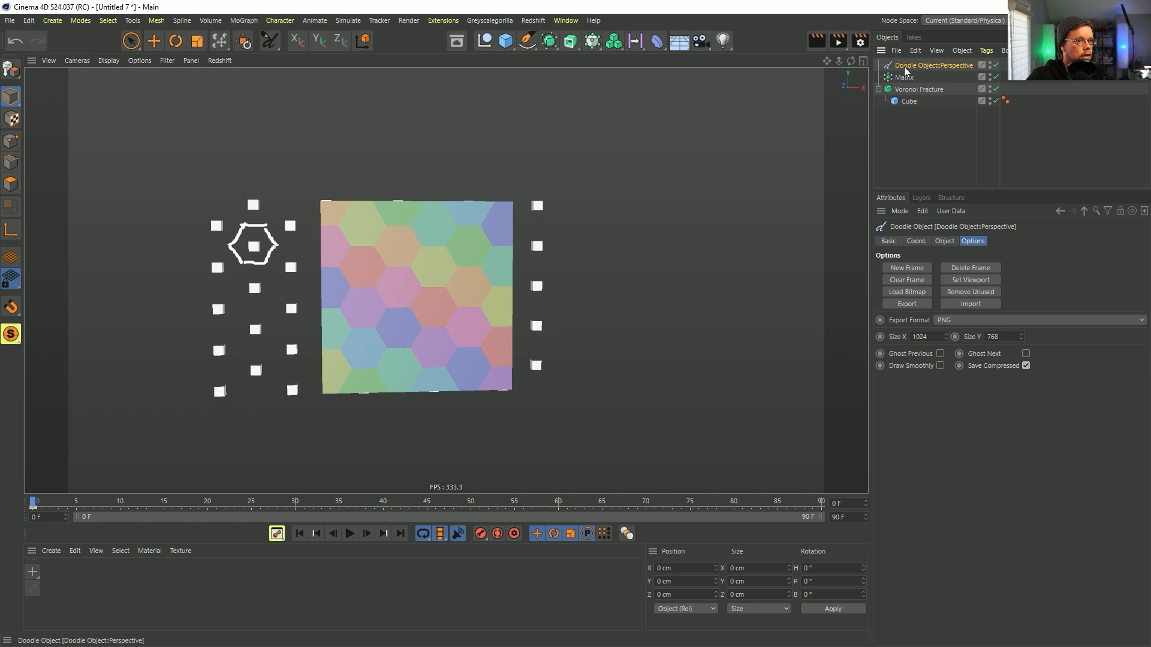
key(Delete)
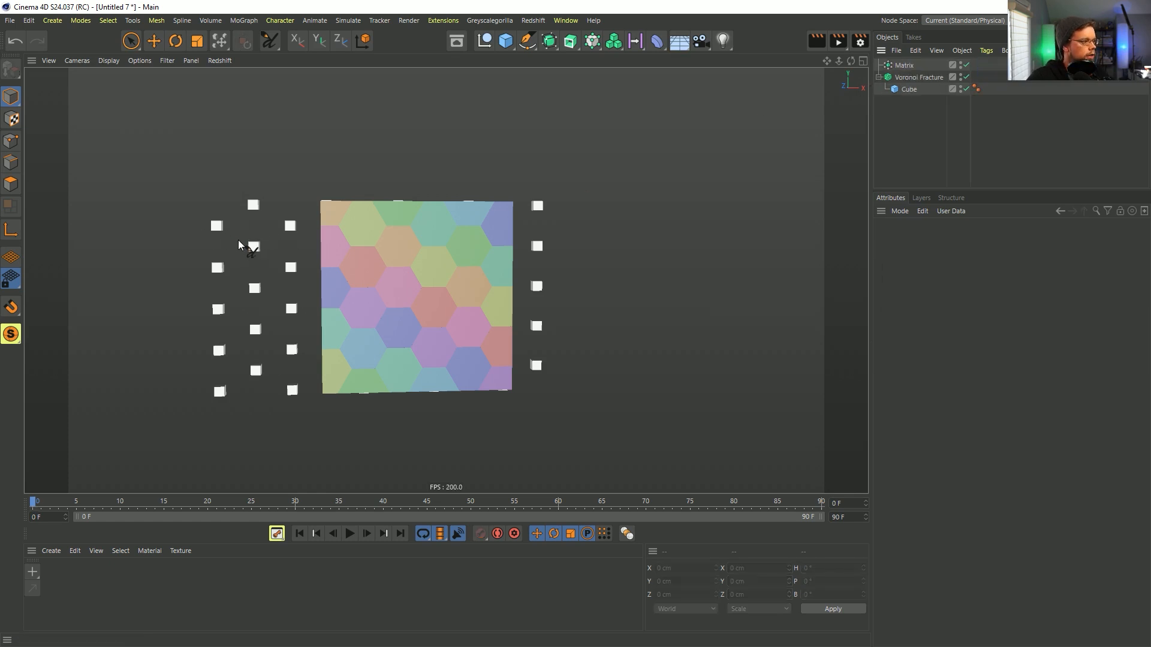
Doodle connecting and dividing lines between neighbouring matrix points beside the panel, and delete that doodle
mouse_move(223, 228)
mouse_down()
mouse_move(255, 246)
mouse_move(253, 203)
mouse_up()
mouse_move(254, 245)
mouse_down()
mouse_move(299, 225)
mouse_move(271, 235)
mouse_move(280, 259)
mouse_move(246, 223)
mouse_move(225, 252)
mouse_up()
click(906, 66)
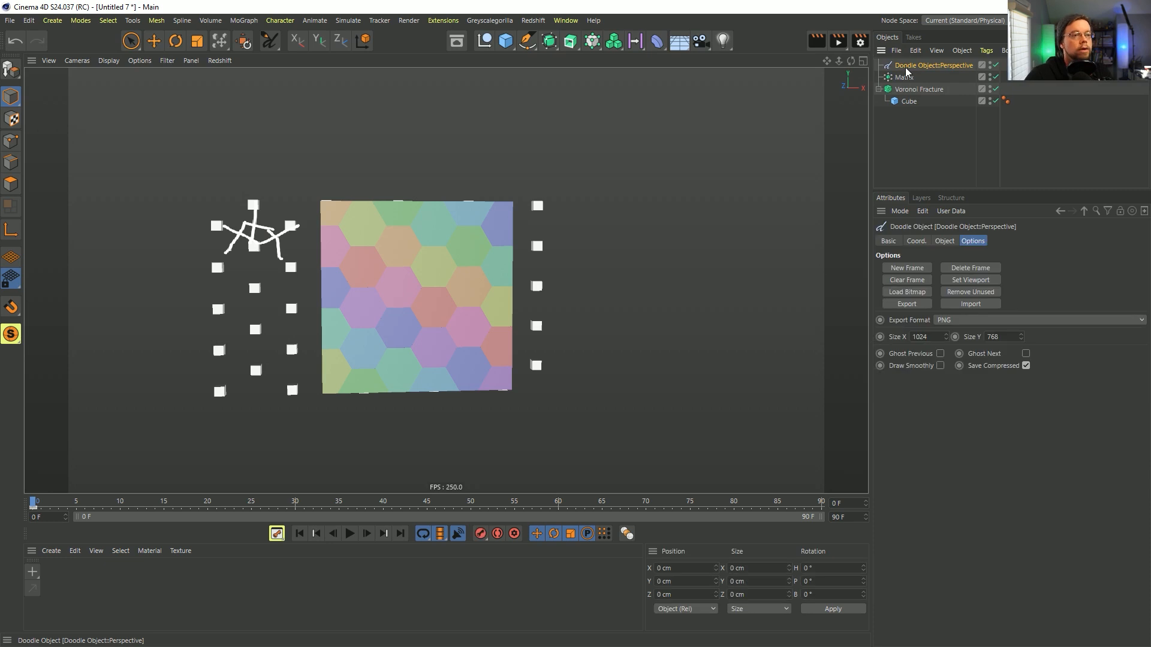
key(Delete)
Undo the doodles and the Matrix's shift, honeycomb mode and X stretch
click(903, 65)
key(ctrl+z)
key(ctrl+z)
key(ctrl+z)
key(ctrl+z)
key(ctrl+z)
key(ctrl+z)
key(ctrl+z)
key(ctrl+z)
key(ctrl+z)
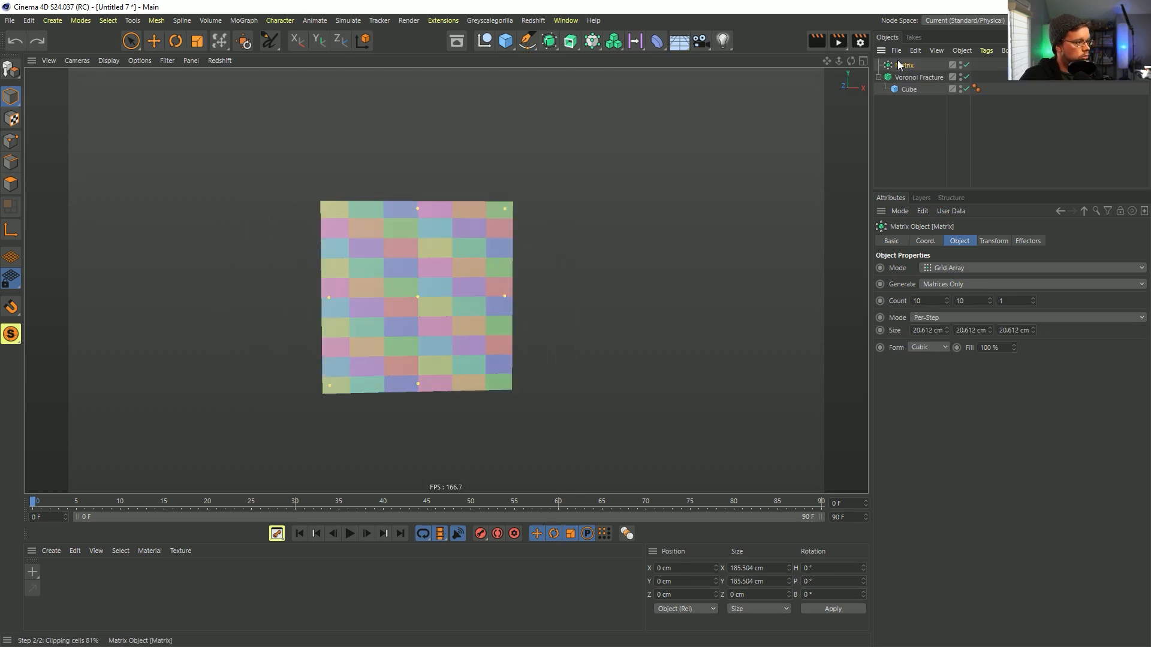
Redo the Matrix's X stretch and widen the cube to about 359 cm in X so it spans all matrix points
click(38, 42)
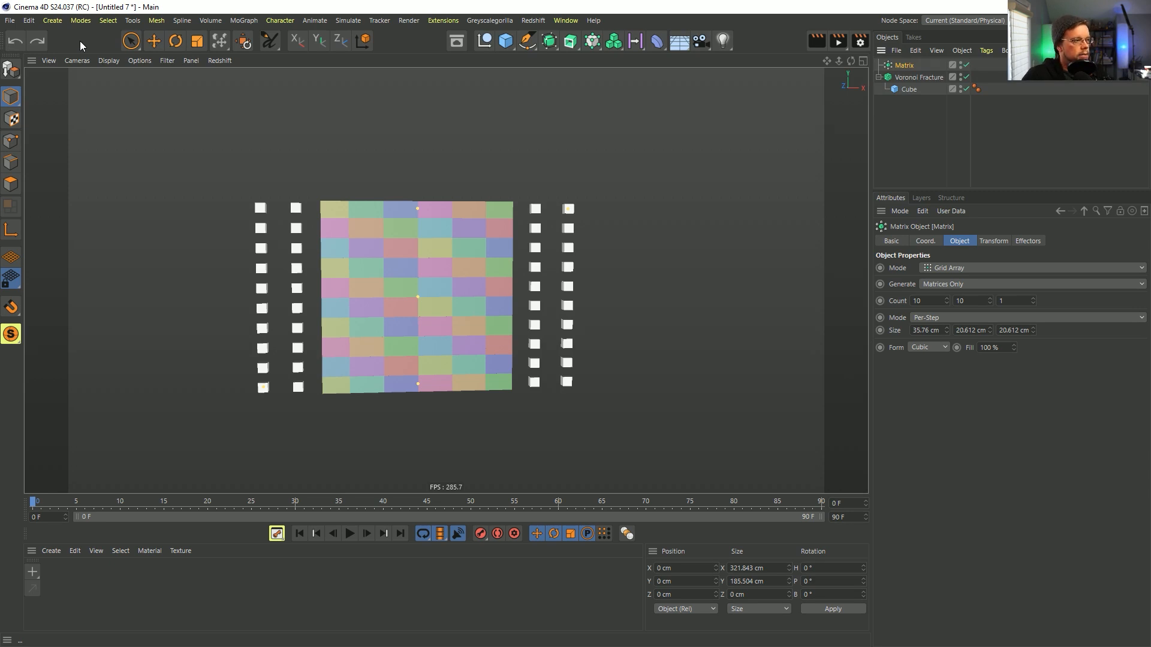
click(909, 90)
key(e)
drag(513, 295, 578, 293)
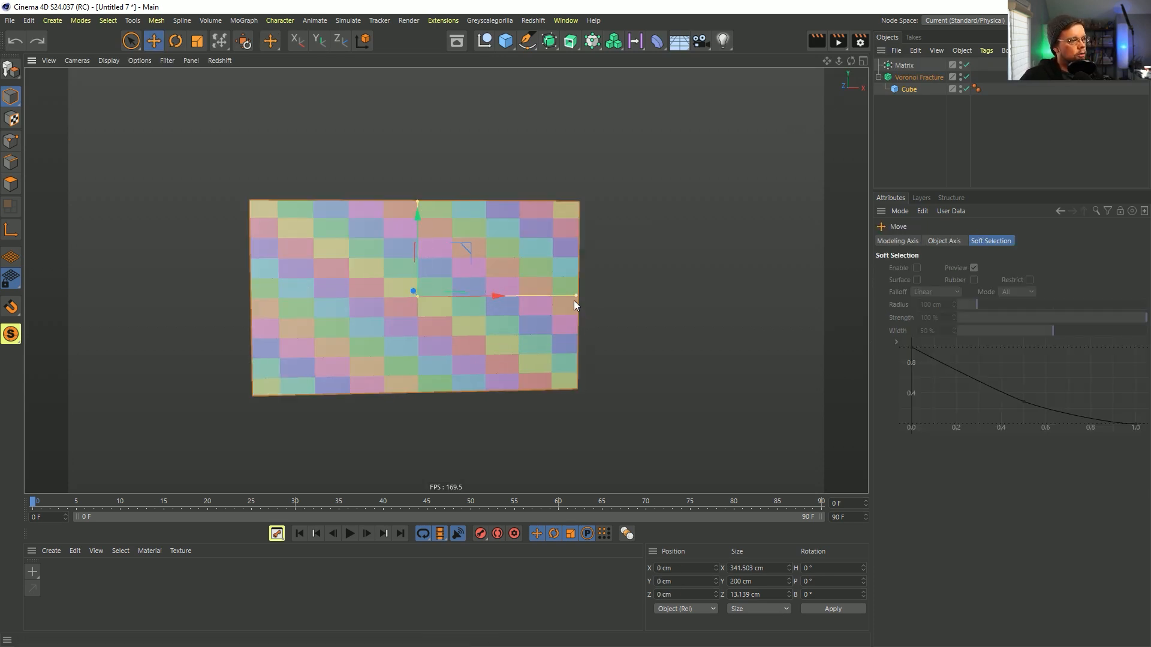
drag(576, 293, 584, 294)
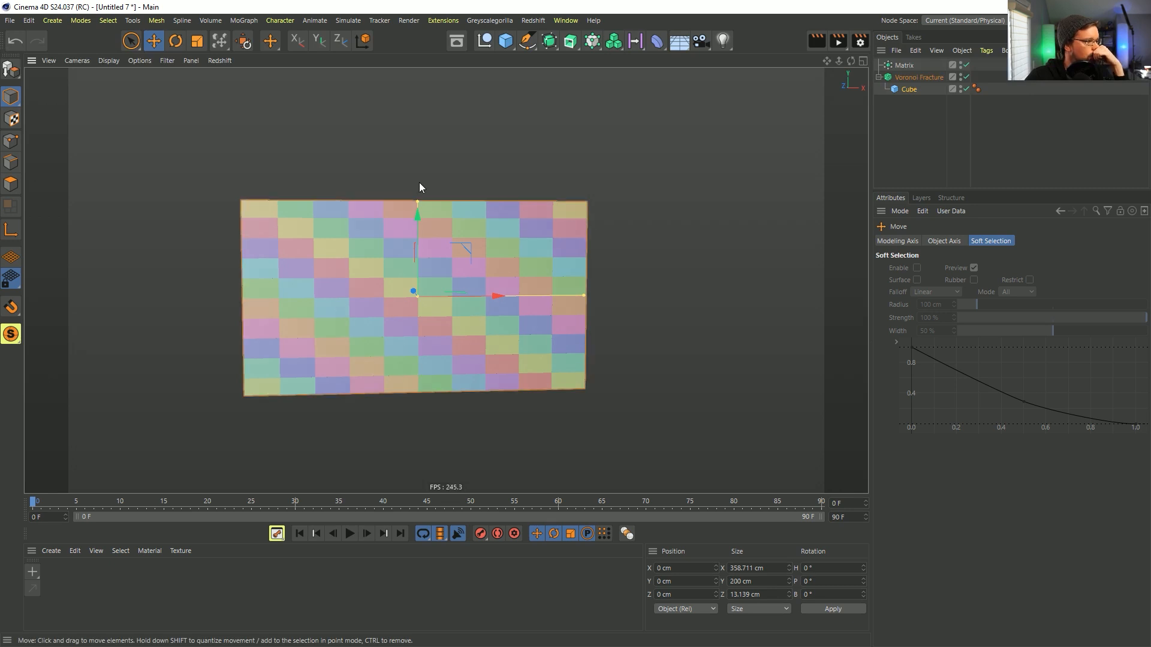
Set the cube's Y size to 10 cm to reduce the panel to a single thin row
click(917, 89)
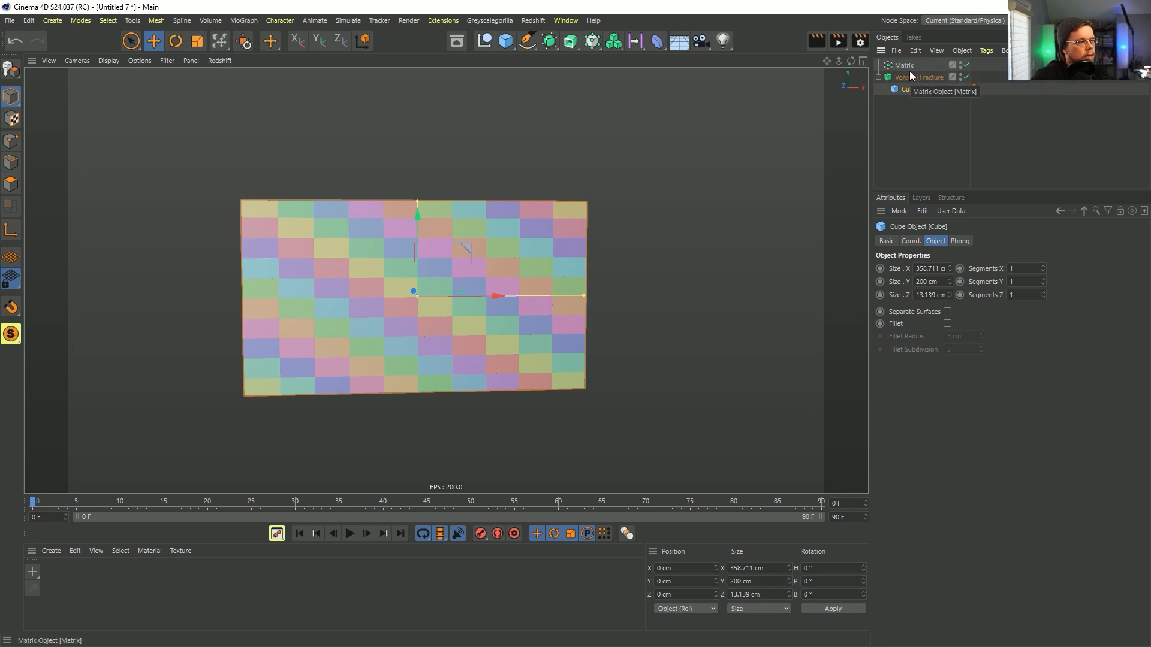
click(944, 282)
text(1)
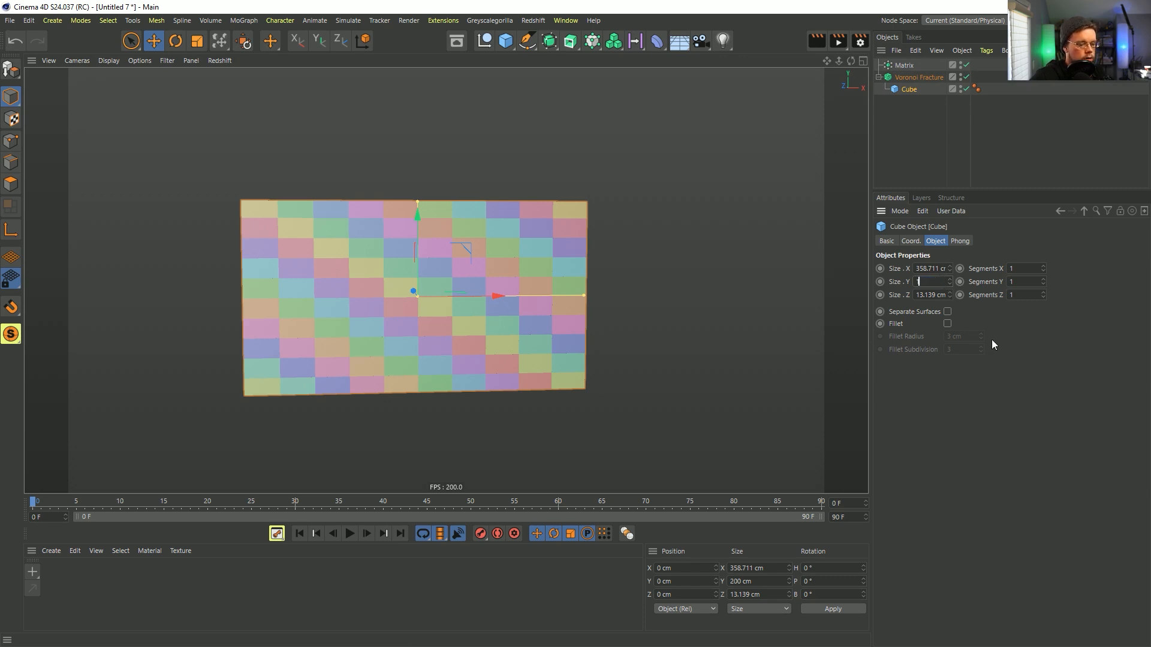
text(0)
key(Return)
alt+drag(463, 316, 468, 324)
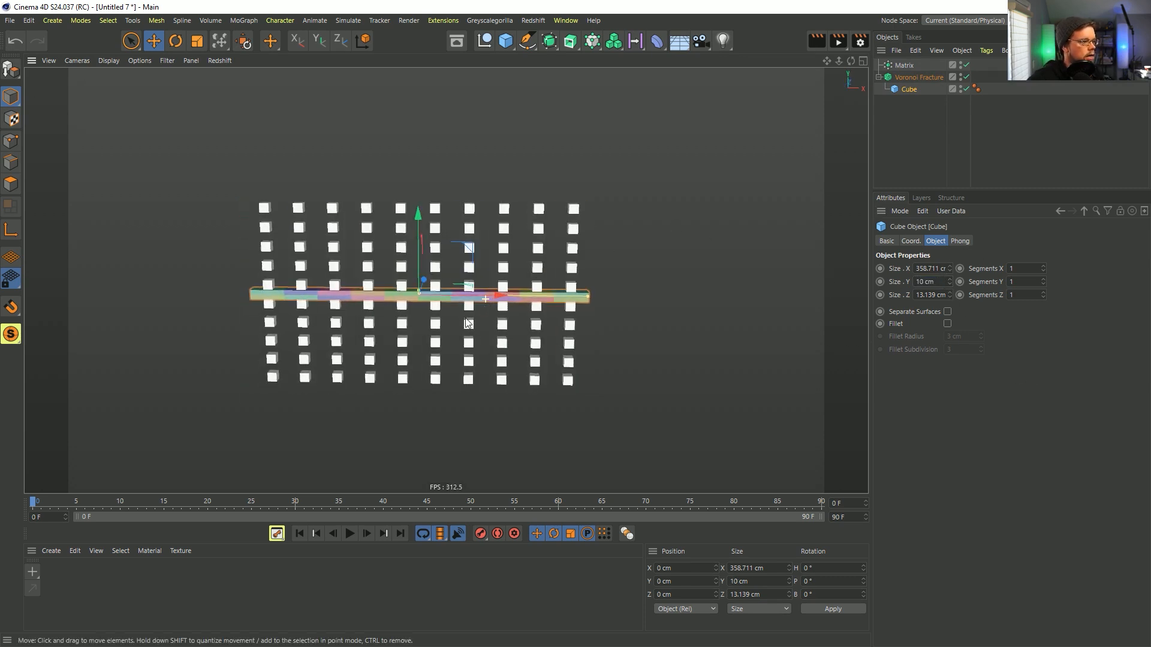
Set the Matrix's Y count to 1
click(900, 66)
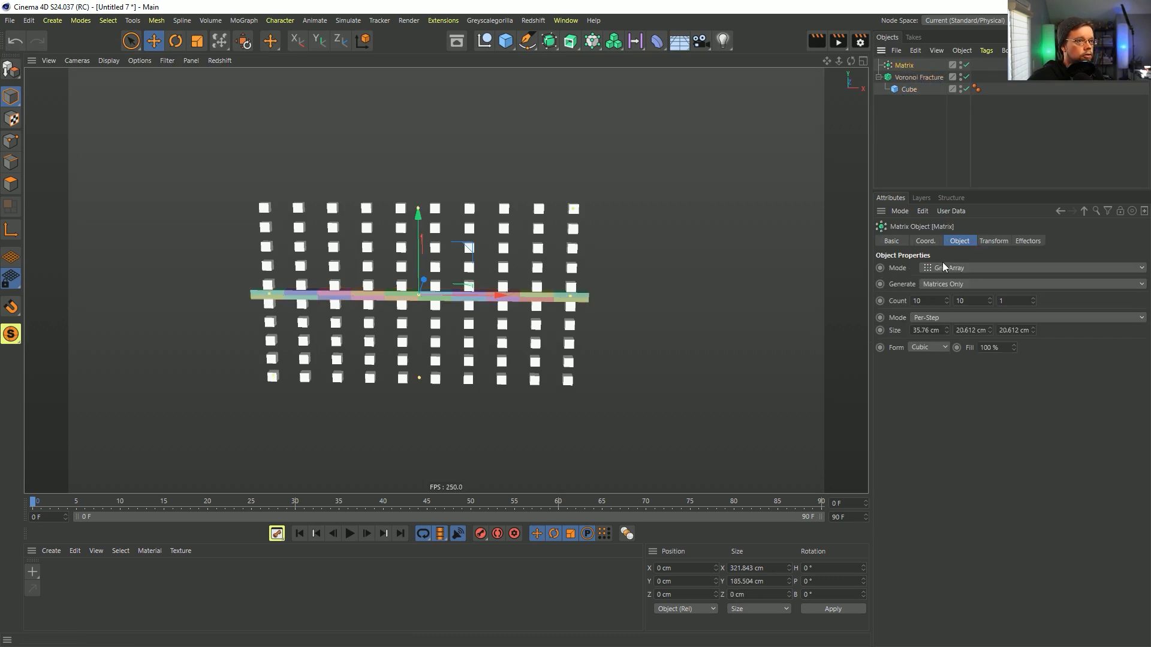
double_click(961, 301)
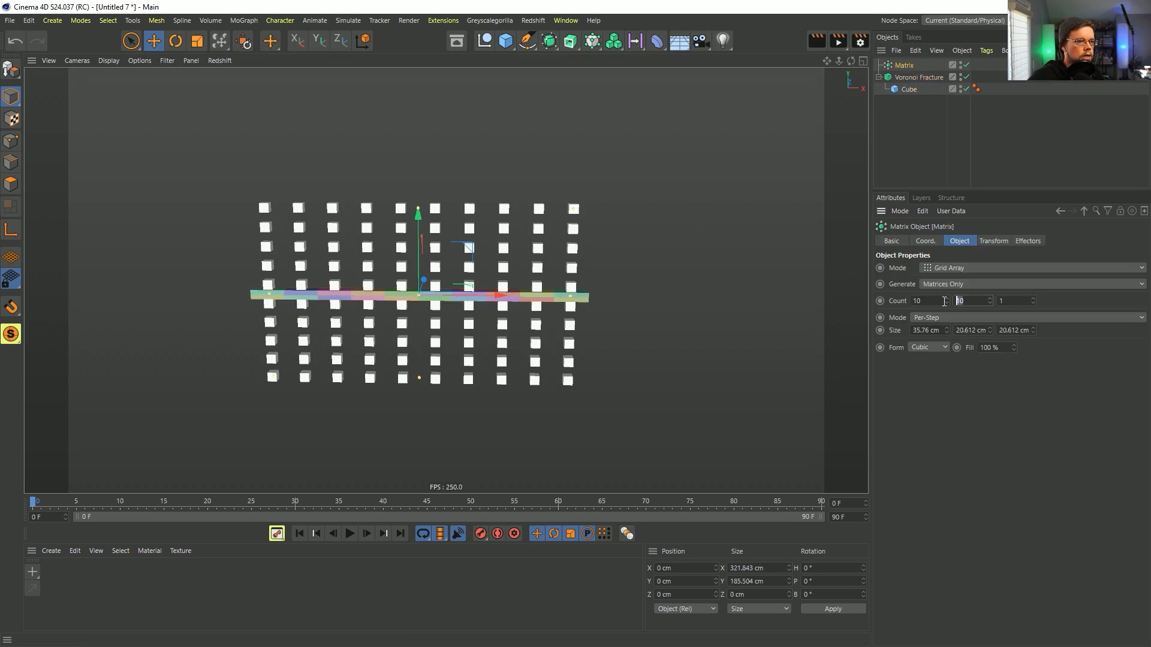
text(1)
key(Return)
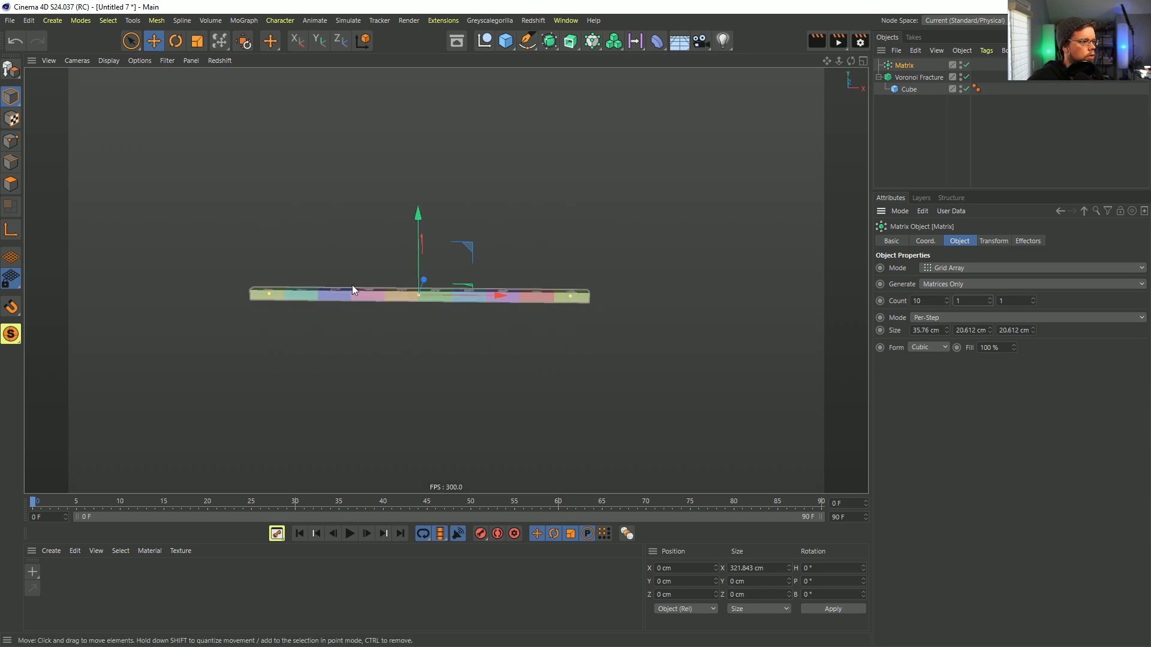
click(905, 76)
ctrl+drag(907, 91, 917, 86)
key(e)
drag(425, 217, 425, 188)
key(ctrl+z)
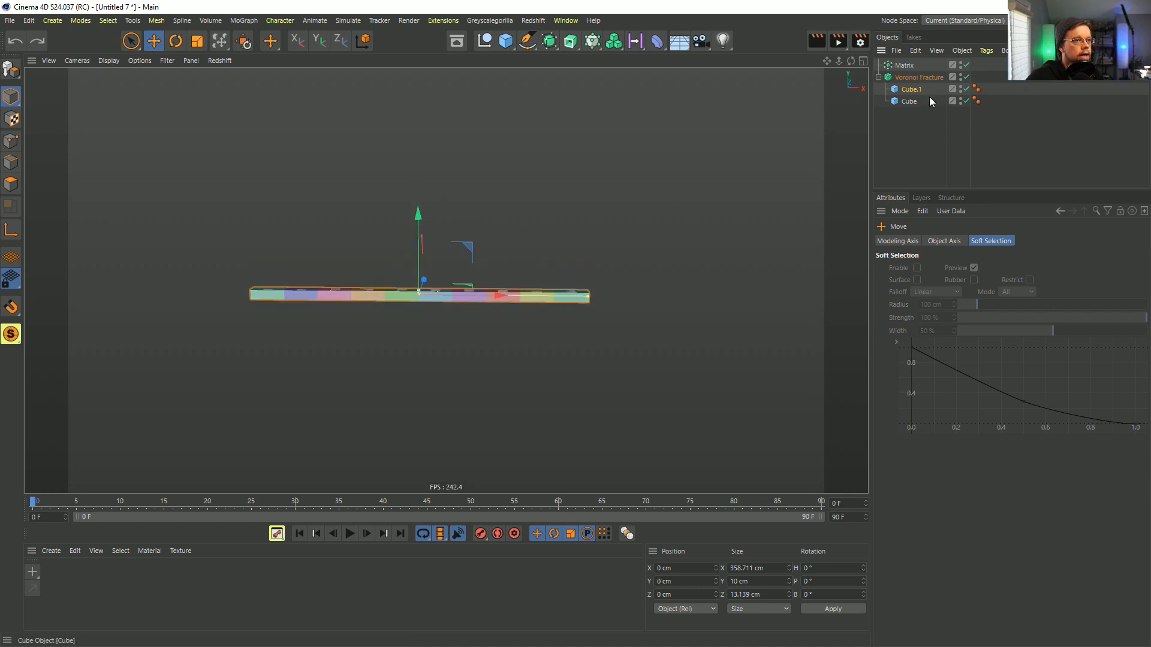
click(911, 90)
key(Delete)
Place the cube in a grid Cloner inside the Voronoi Fracture, with a Y count of 3 and a Z count of 1
click(909, 89)
alt+click(592, 42)
alt+drag(599, 220, 557, 258)
drag(966, 349, 902, 377)
text(3)
drag(1010, 349, 974, 364)
text(1)
key(Return)
Reduce the Cloner's Y spacing to 91 cm and set its X count to 1
mouse_move(617, 313)
alt+mouse_down()
mouse_move(605, 304)
mouse_move(632, 298)
alt+mouse_up()
mouse_move(989, 379)
mouse_down()
mouse_move(990, 396)
mouse_move(991, 379)
mouse_up()
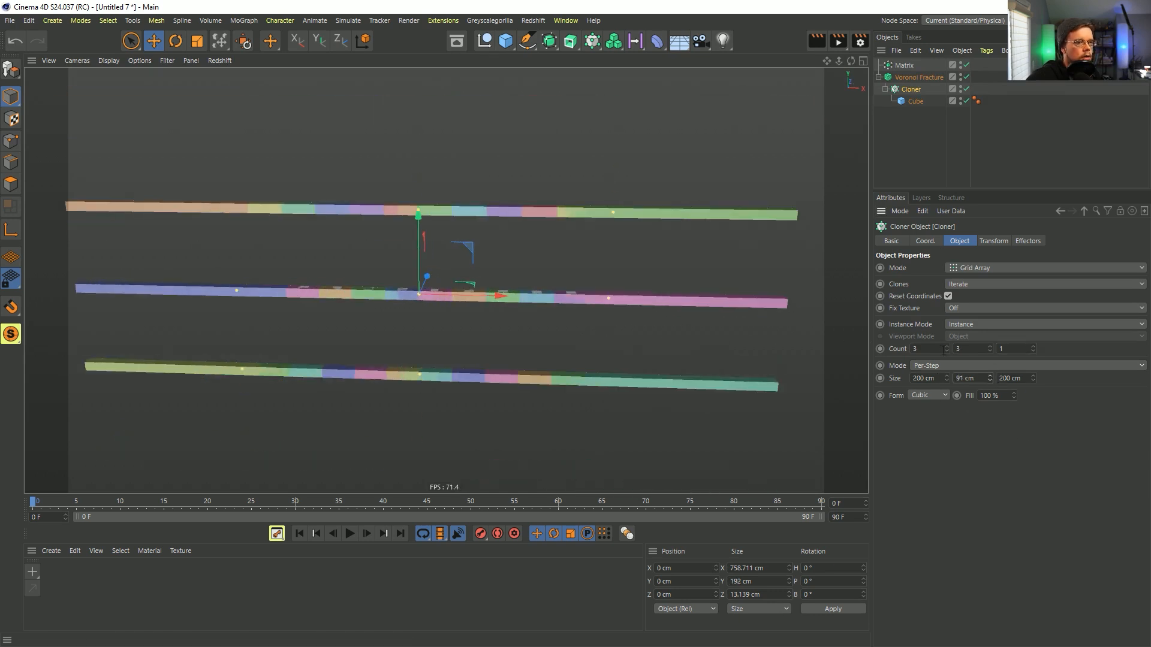
text(1)
key(Return)
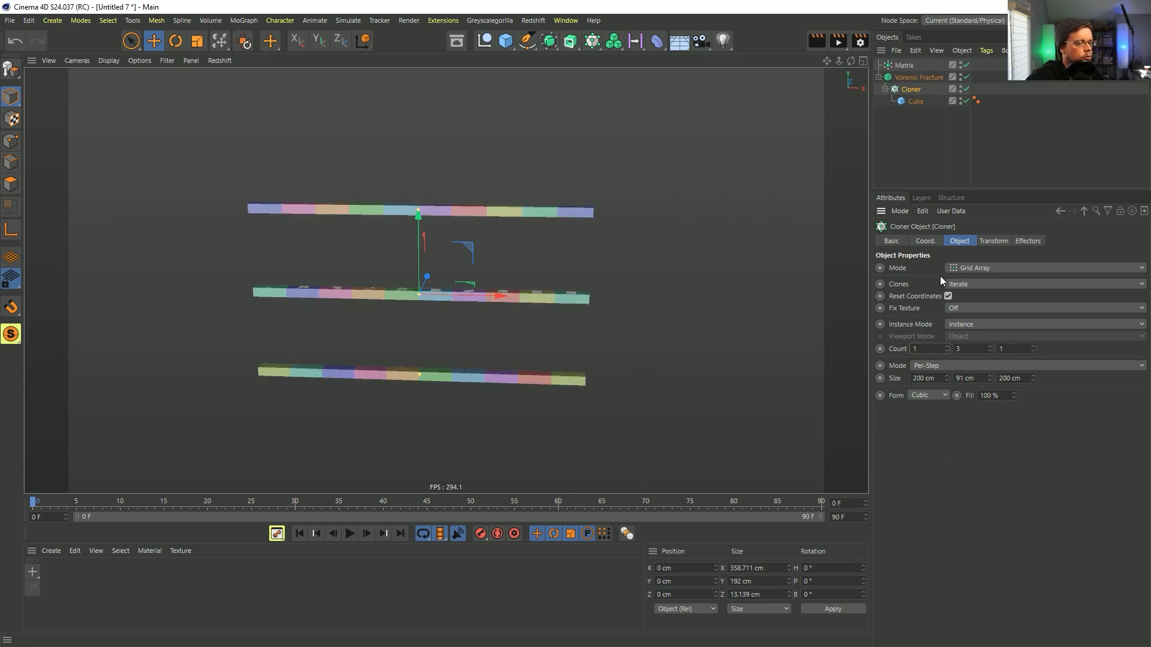
Switch the Cloner's spacing mode to Endpoint and raise its Y count to 9
click(989, 347)
click(989, 351)
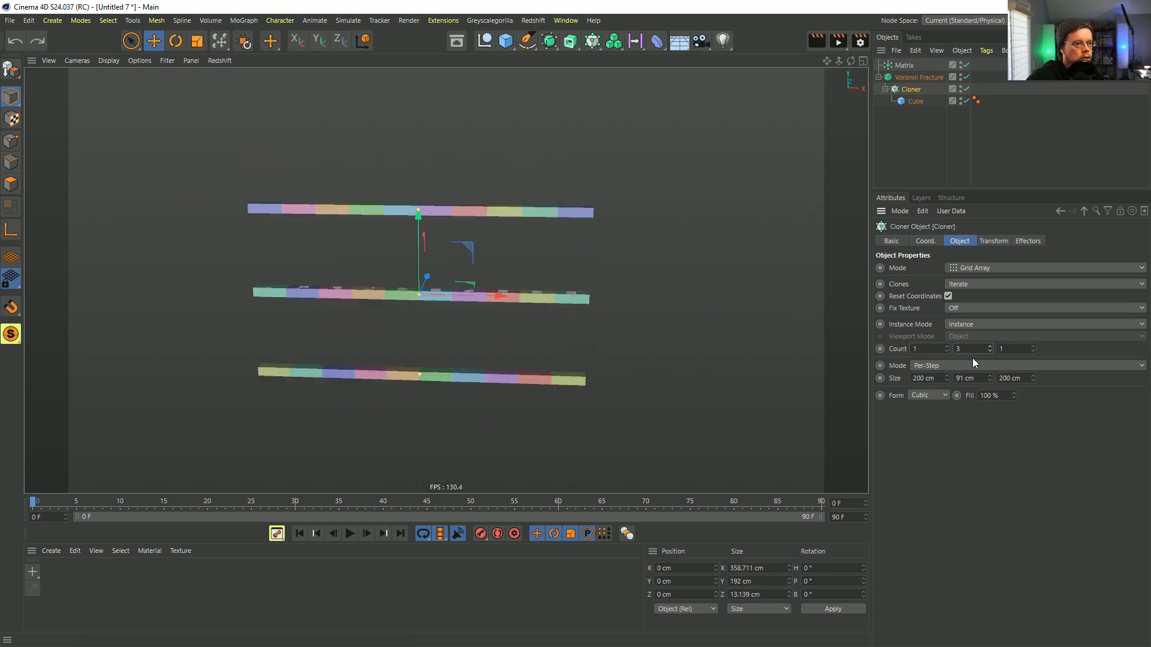
click(967, 365)
click(967, 390)
drag(990, 349, 989, 352)
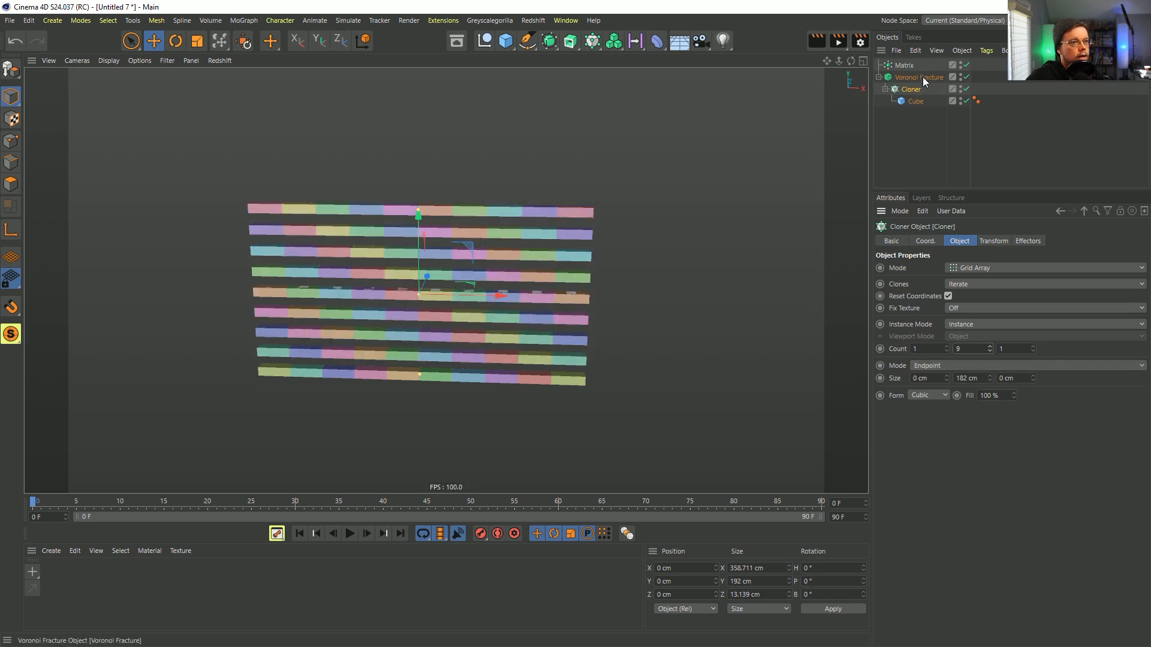
Duplicate the Matrix and Voronoi Fracture together, and raise the copied Cloner so its rows fill the gaps between the originals
click(903, 65)
ctrl+click(904, 78)
key(ctrl+c)
key(ctrl+v)
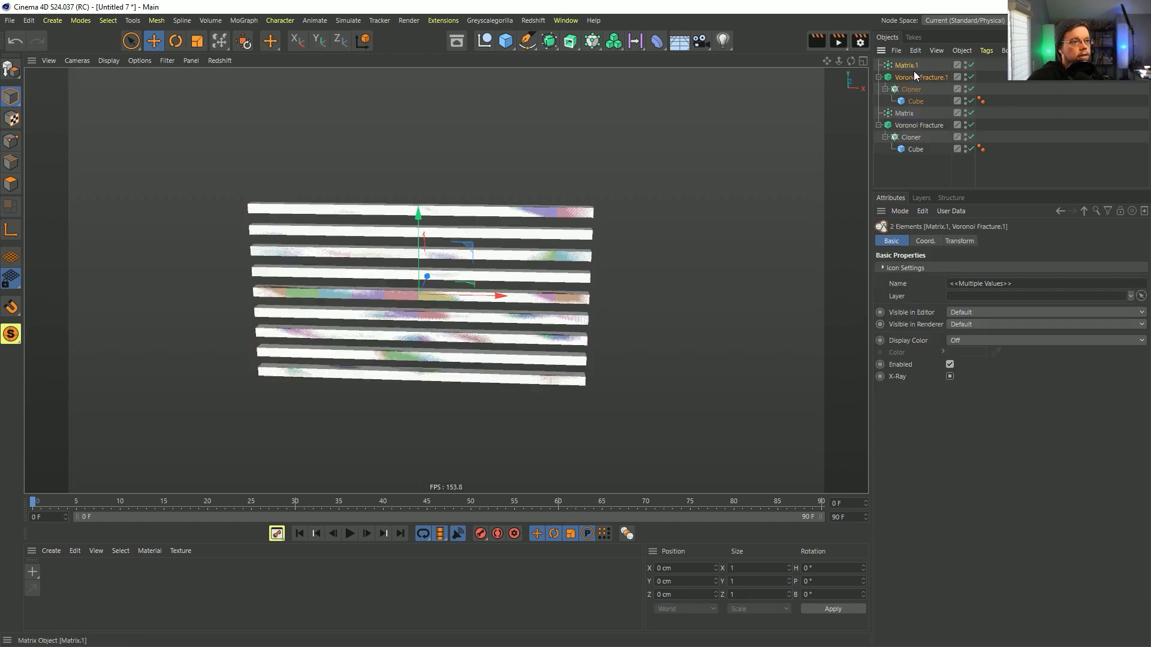
click(911, 89)
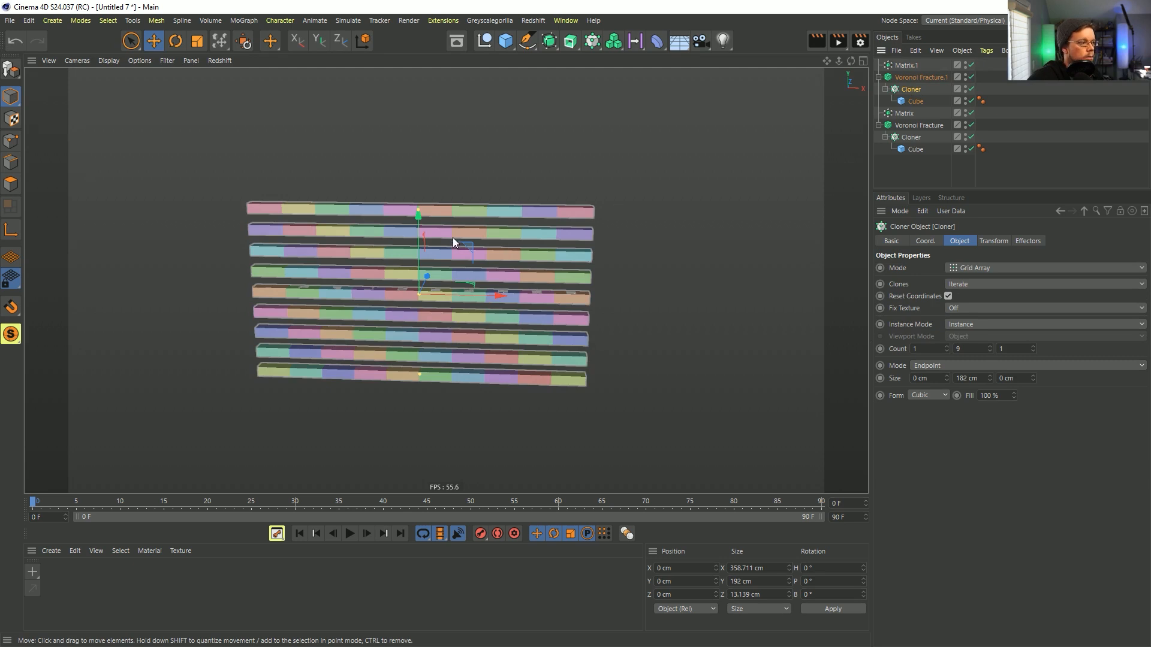
key(x)
key(z)
drag(418, 235, 423, 225)
key(x)
key(z)
Shift the copied Matrix about 15.3 cm in X to offset the cuts in the alternate rows
click(910, 67)
key(y)
key(z)
drag(487, 296, 501, 296)
key(y)
key(z)
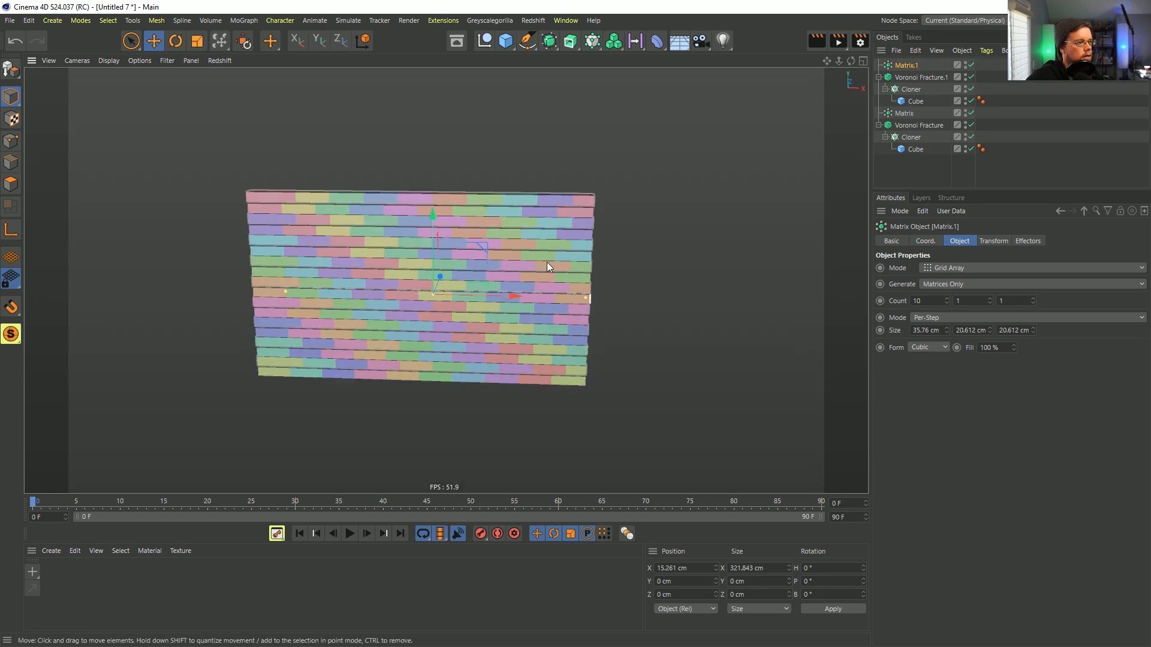
Add another Voronoi Fracture and delete its default Point Generator source
scroll(553, 258, up, 5)
scroll(554, 257, down, 8)
alt+drag(459, 257, 510, 234)
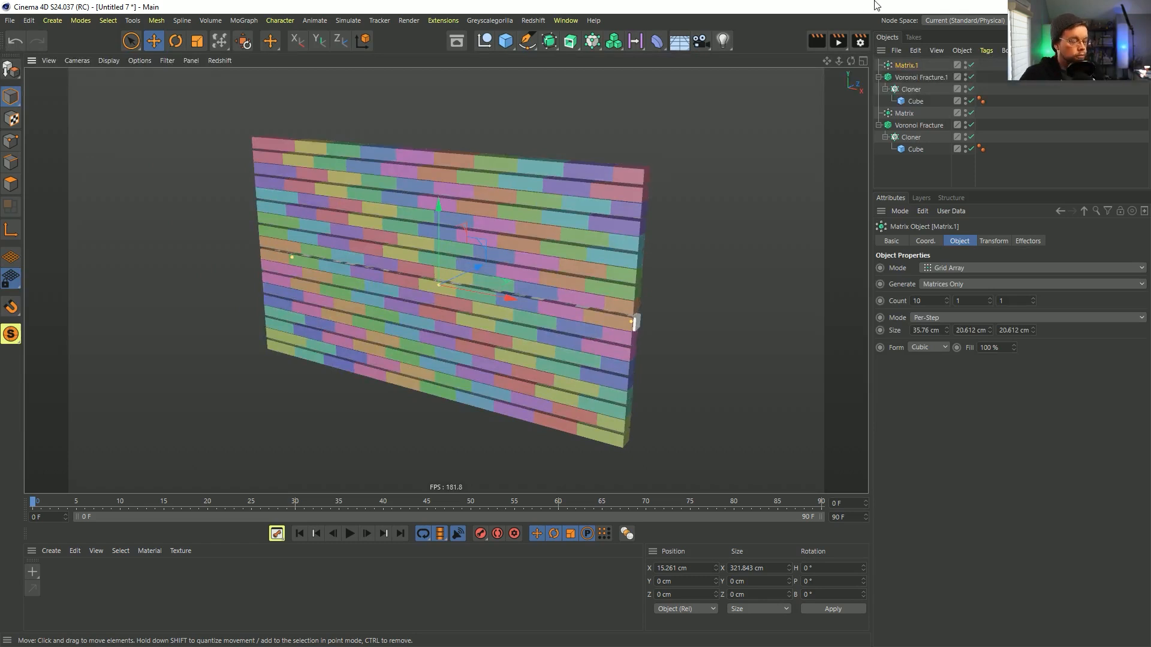
click(608, 43)
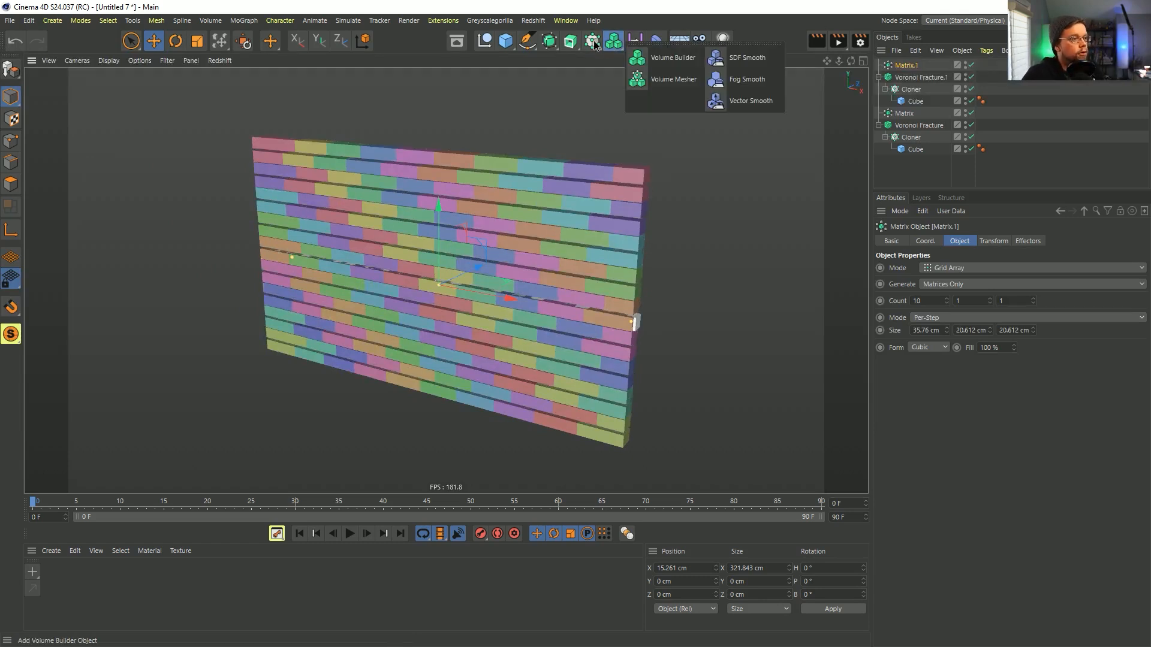
click(588, 42)
click(657, 80)
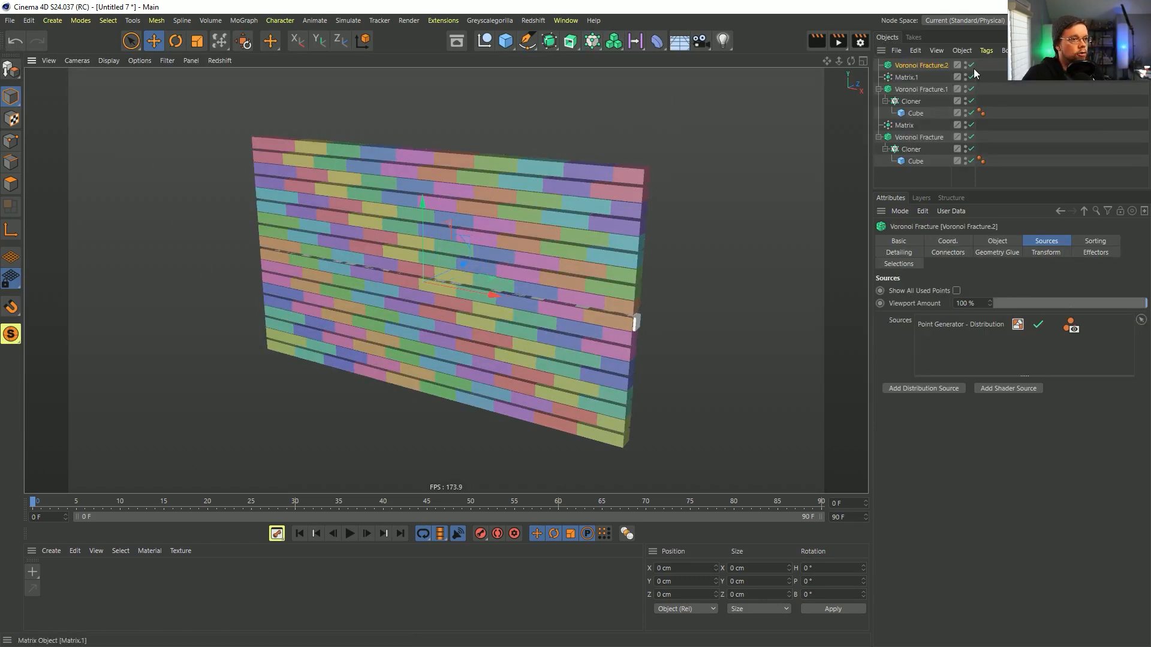
click(993, 325)
key(Delete)
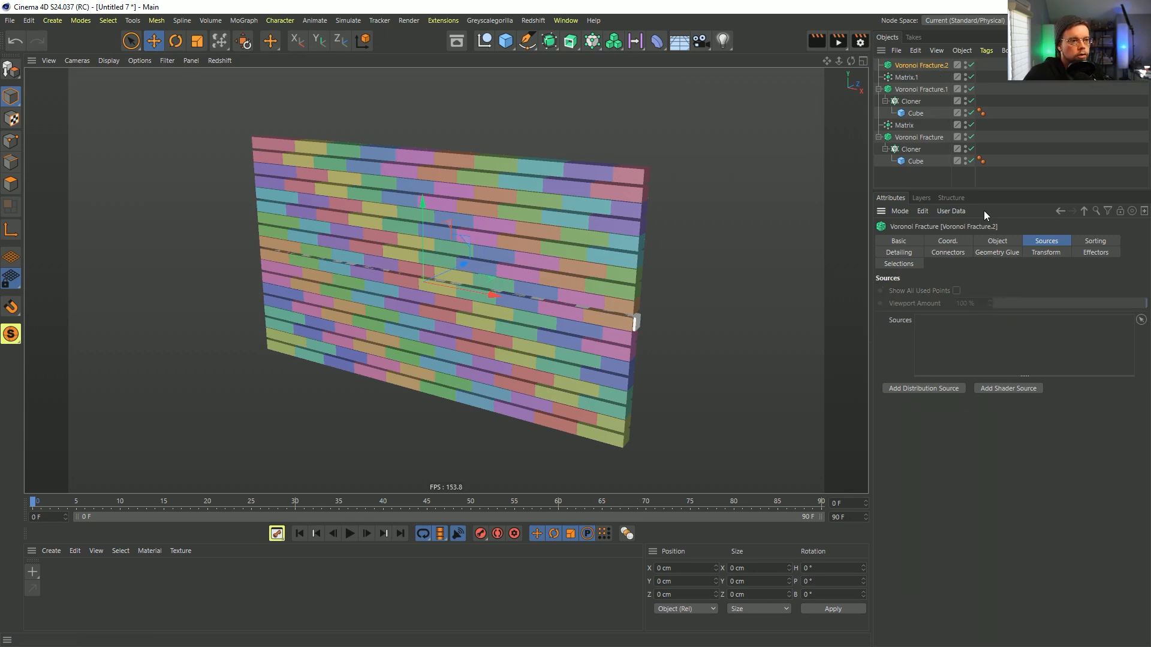
Nest both existing Voronoi Fractures inside the new one, collapse the hierarchy, and show the parent's effectors
click(911, 91)
ctrl+click(900, 138)
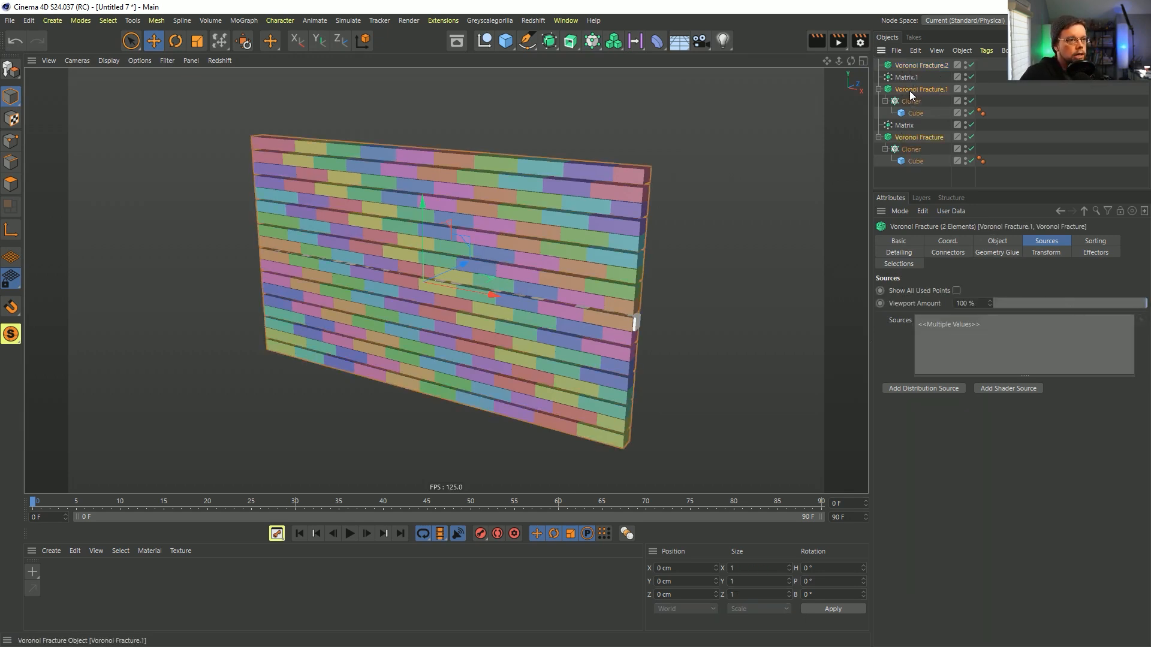
drag(910, 60, 906, 66)
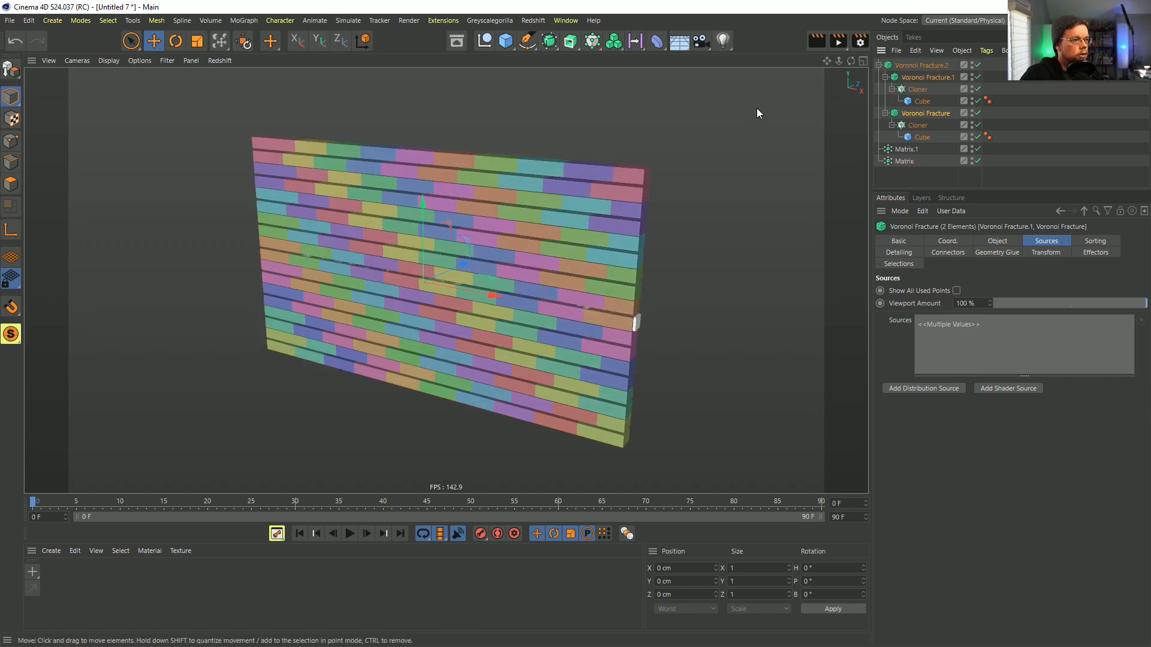
click(908, 66)
click(886, 77)
click(885, 89)
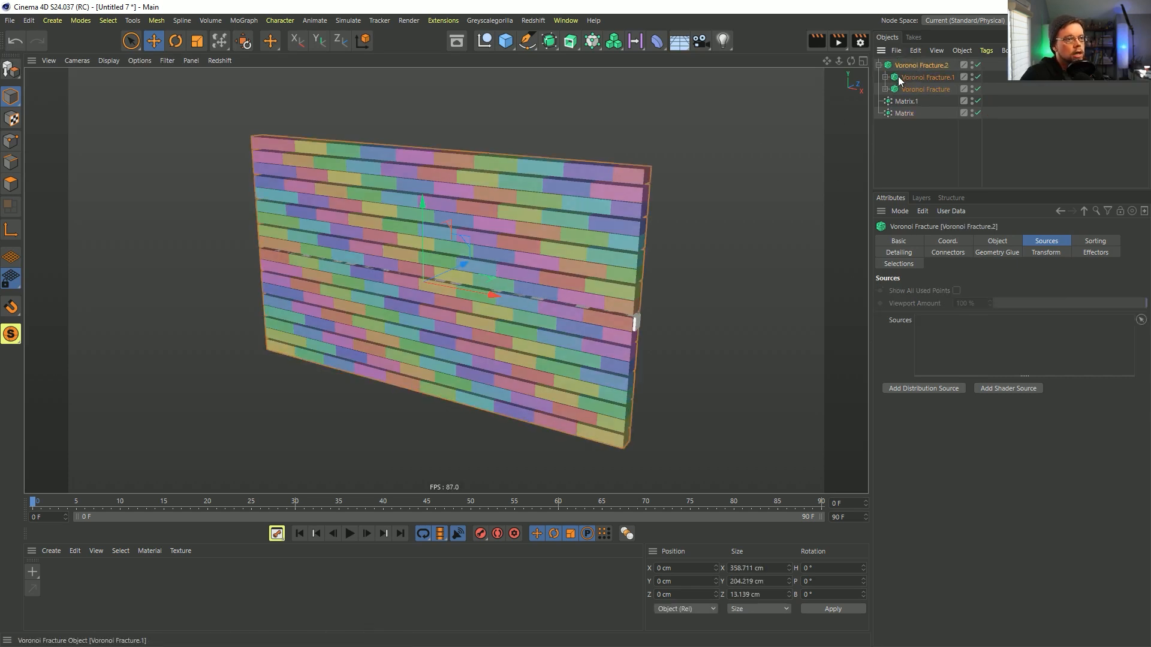
click(878, 64)
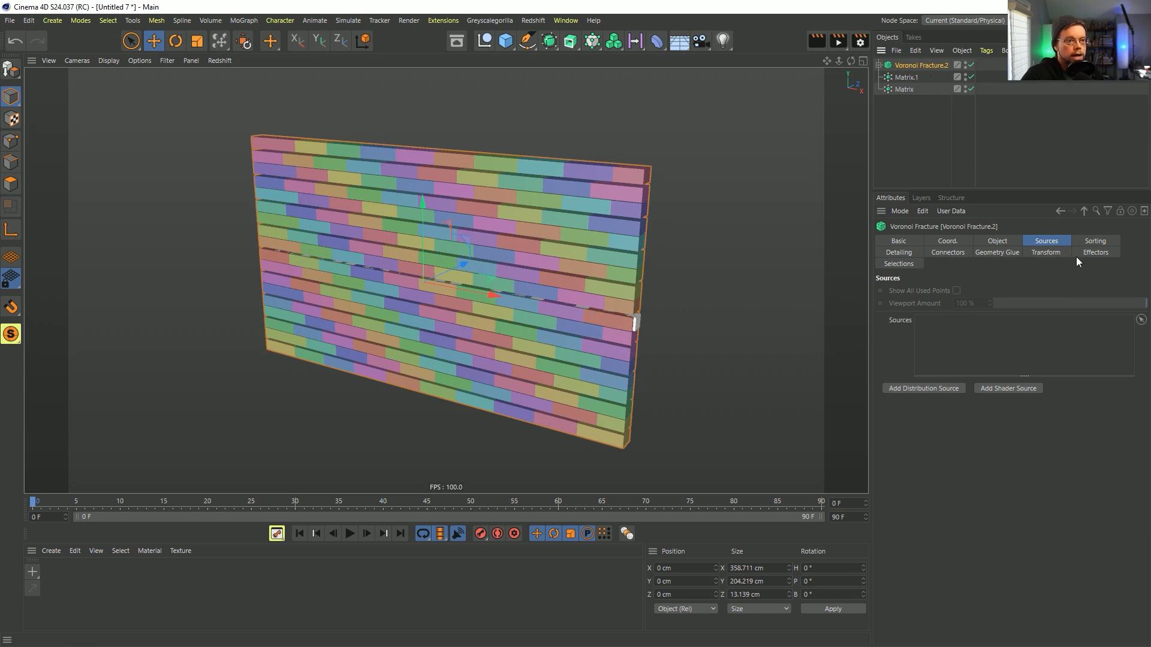
click(1092, 253)
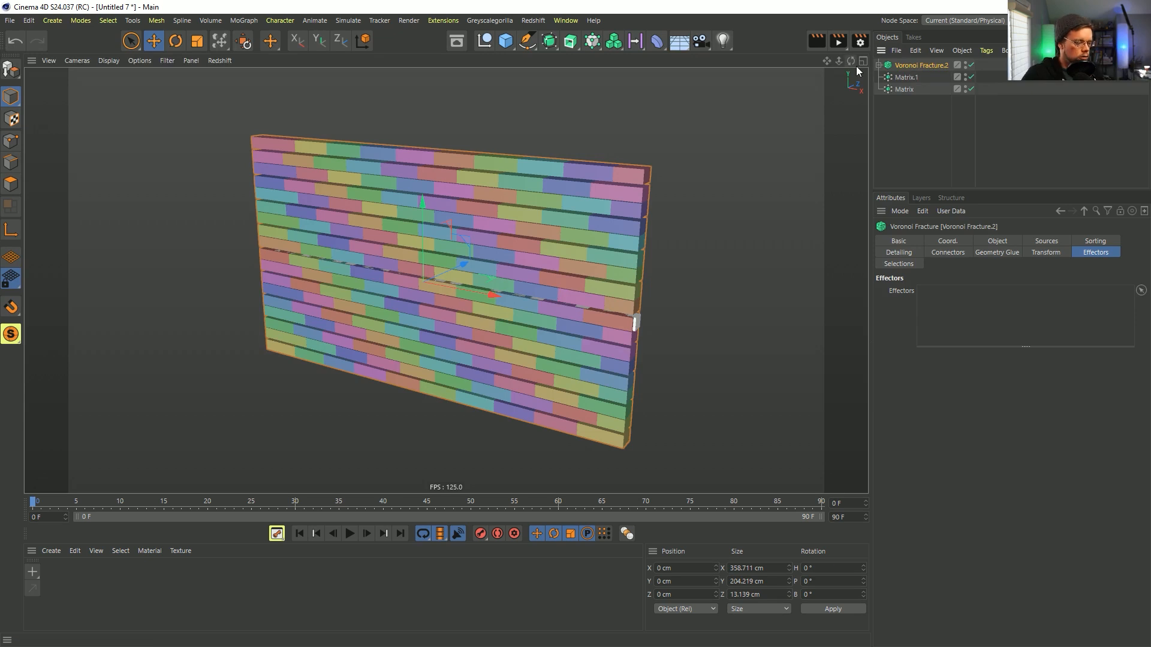
Start a new project and add a Cloner
key(ctrl+n)
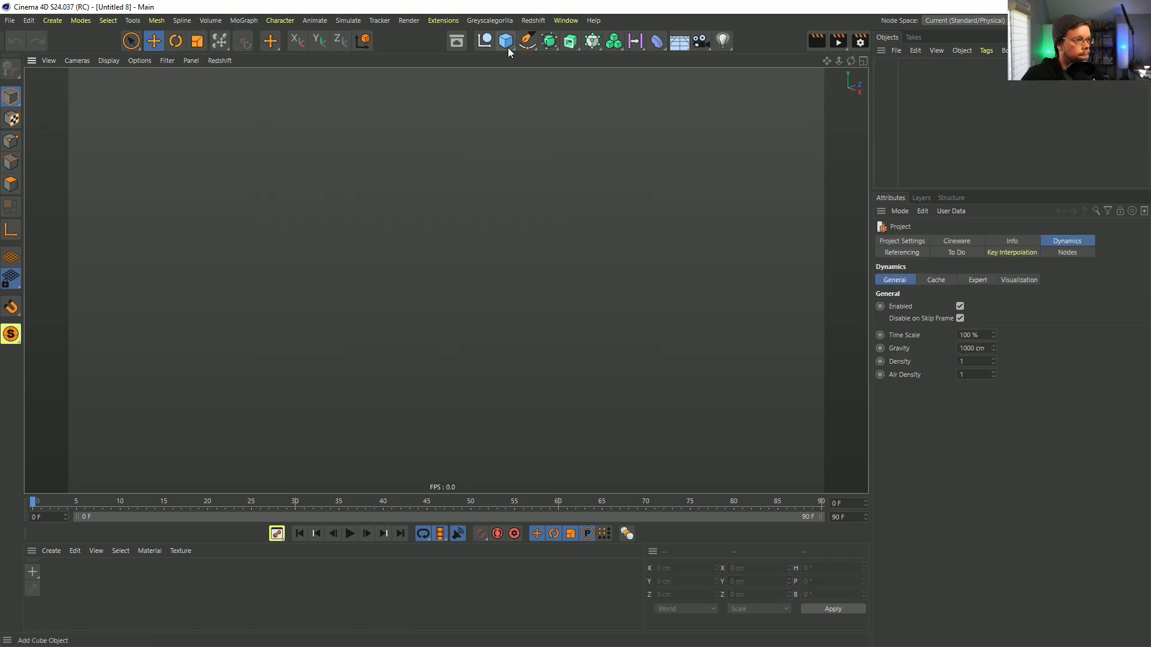
click(595, 41)
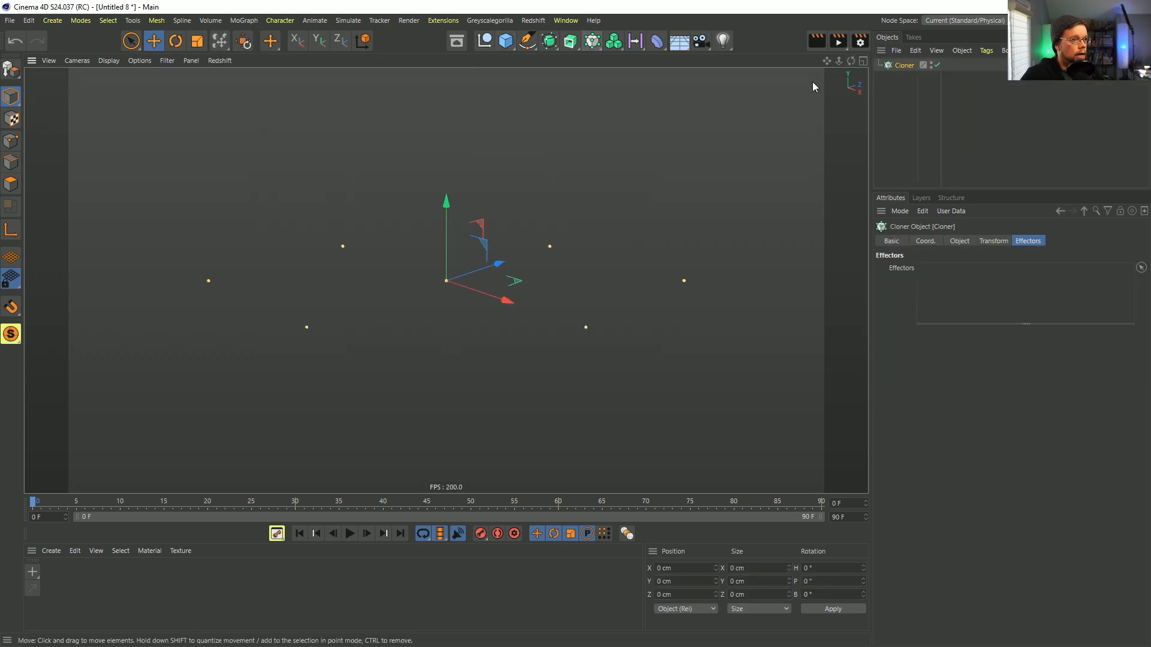
scroll(552, 210, down, 2)
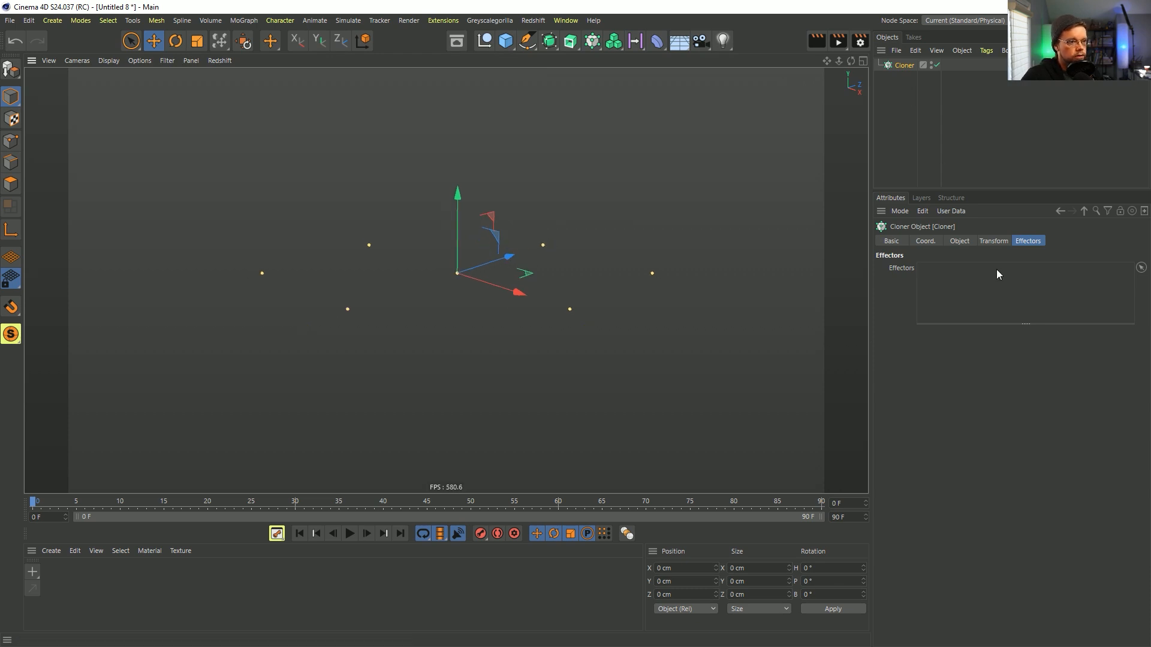
Add a cube, flatten it into a brick shape, make it the Cloner's child, and show the Cloner's object settings
click(505, 40)
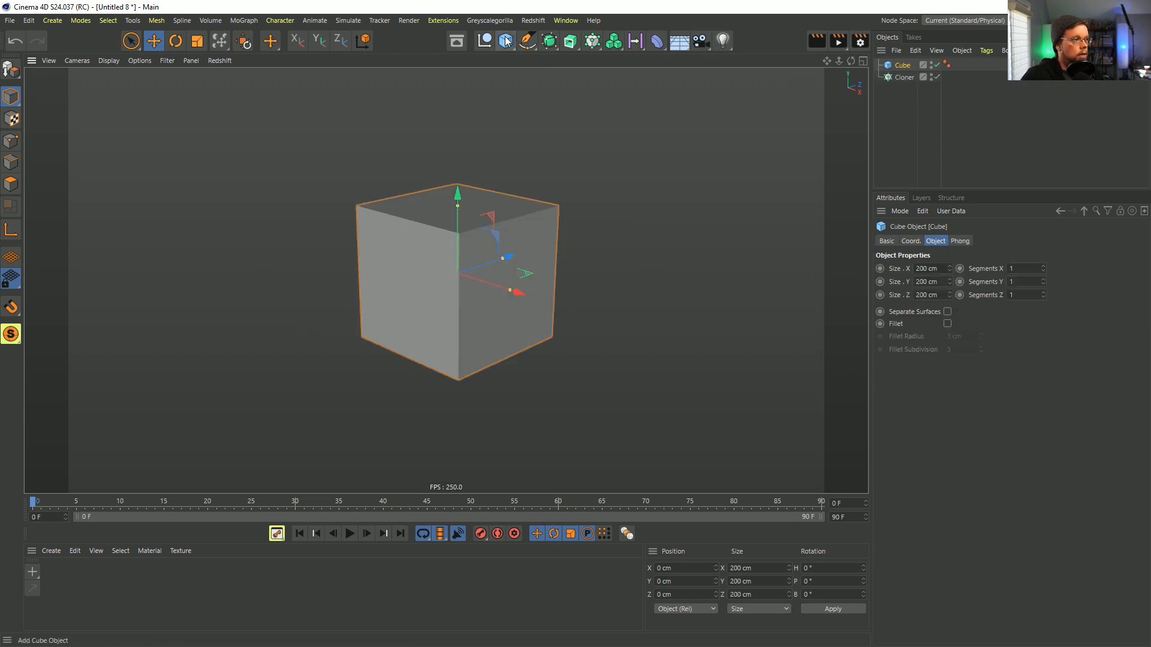
drag(456, 221, 479, 281)
drag(909, 65, 905, 77)
click(903, 65)
click(960, 241)
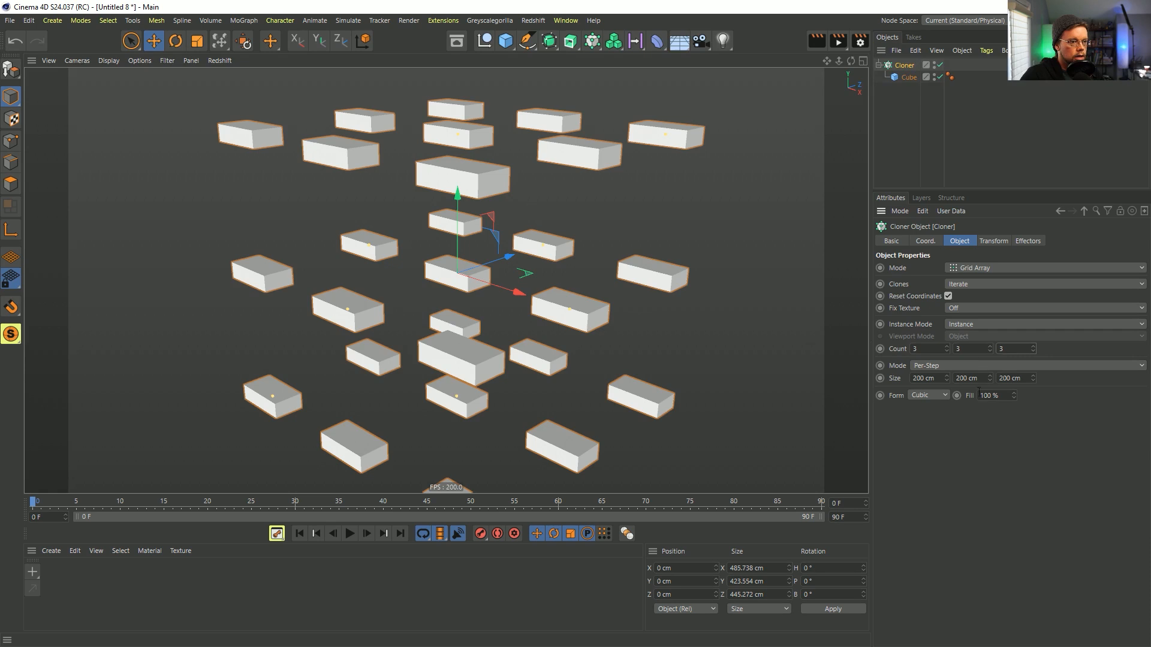
Set the Cloner's Z count to 1
text(11)
key(Return)
key(BackSpace)
key(Return)
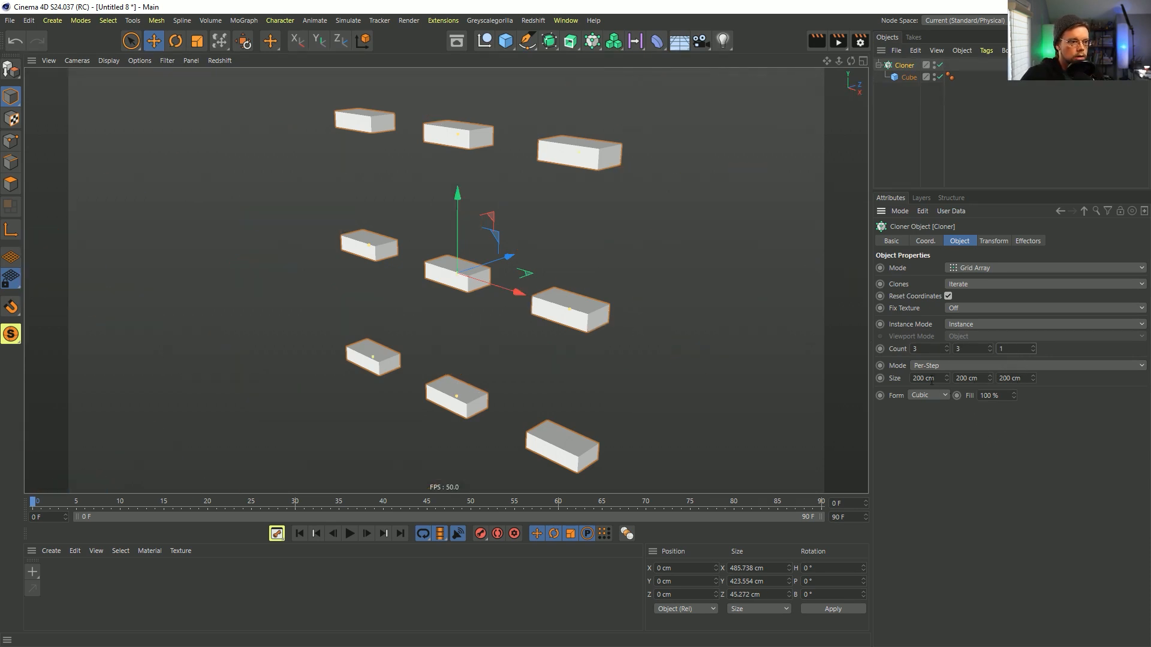
Switch the Cloner's grid to Endpoint mode spanning 1000 cm in Y, and raise the Y count to 12
alt+drag(575, 305, 621, 283)
drag(990, 346, 990, 345)
click(961, 367)
click(959, 391)
click(990, 347)
click(990, 347)
click(990, 347)
click(990, 347)
click(990, 347)
click(990, 347)
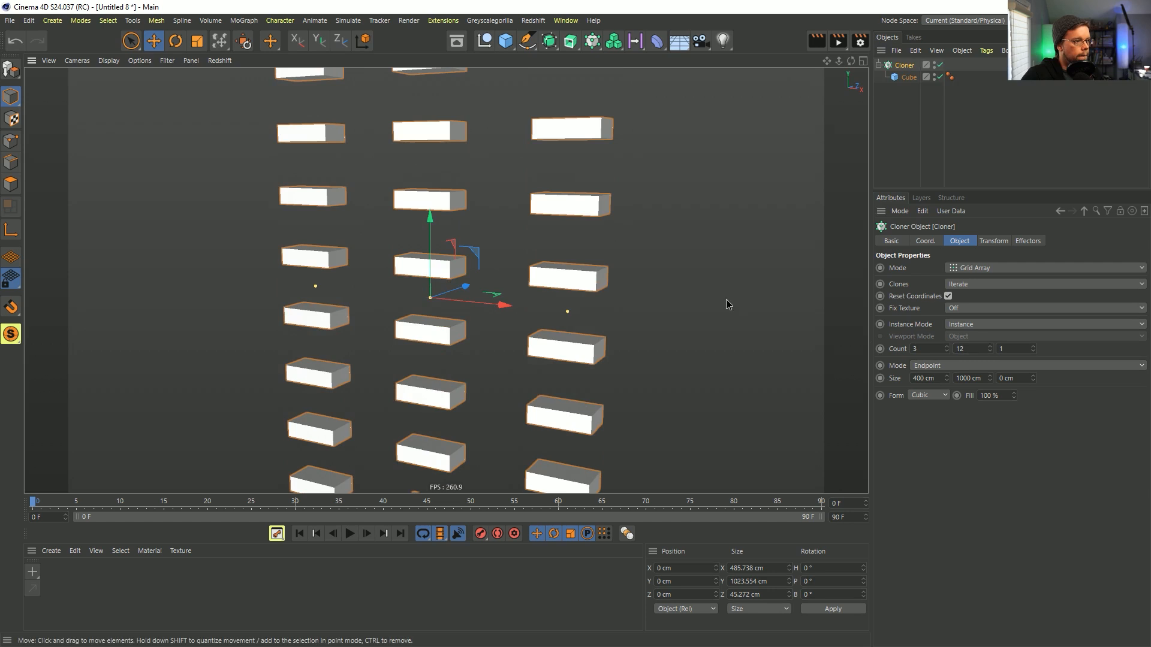
Pack the bricks into a dense wall with counts of 11 in X and 35 in Y and an X size of 914 cm
scroll(735, 297, down, 6)
click(947, 347)
click(947, 346)
click(947, 346)
mouse_move(947, 378)
mouse_down()
mouse_move(947, 339)
mouse_move(990, 339)
mouse_move(947, 346)
mouse_up()
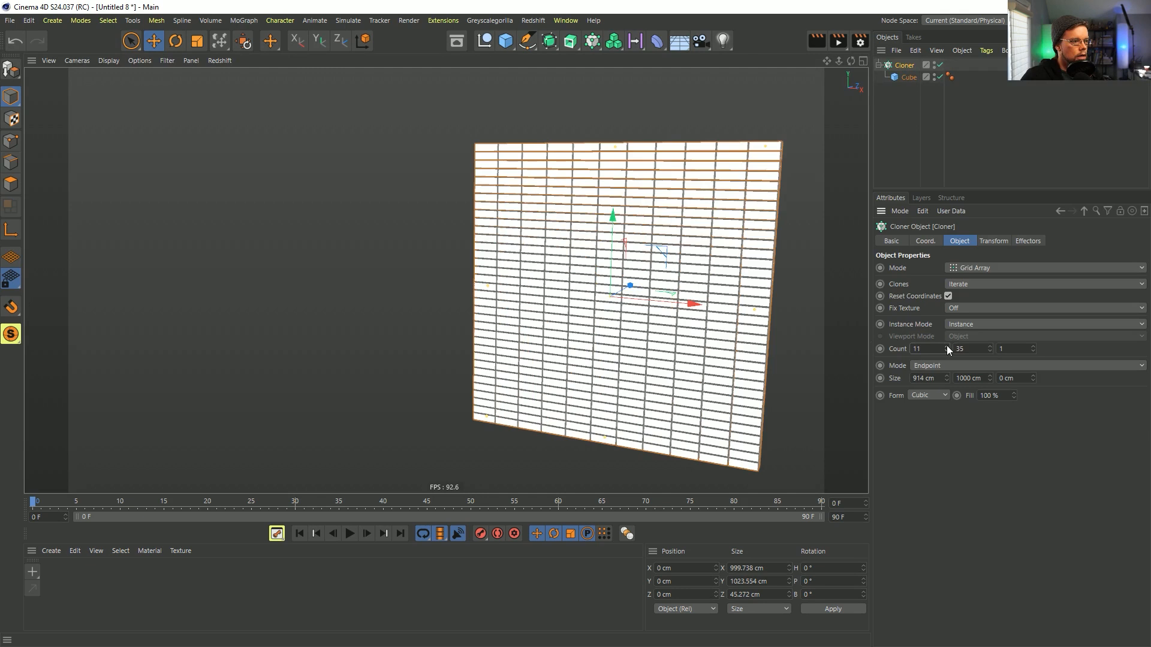
Add a Null and place it above the cube inside the Cloner so bricks alternate with empty clones
click(34, 22)
mouse_move(53, 22)
click(67, 41)
drag(892, 70, 903, 84)
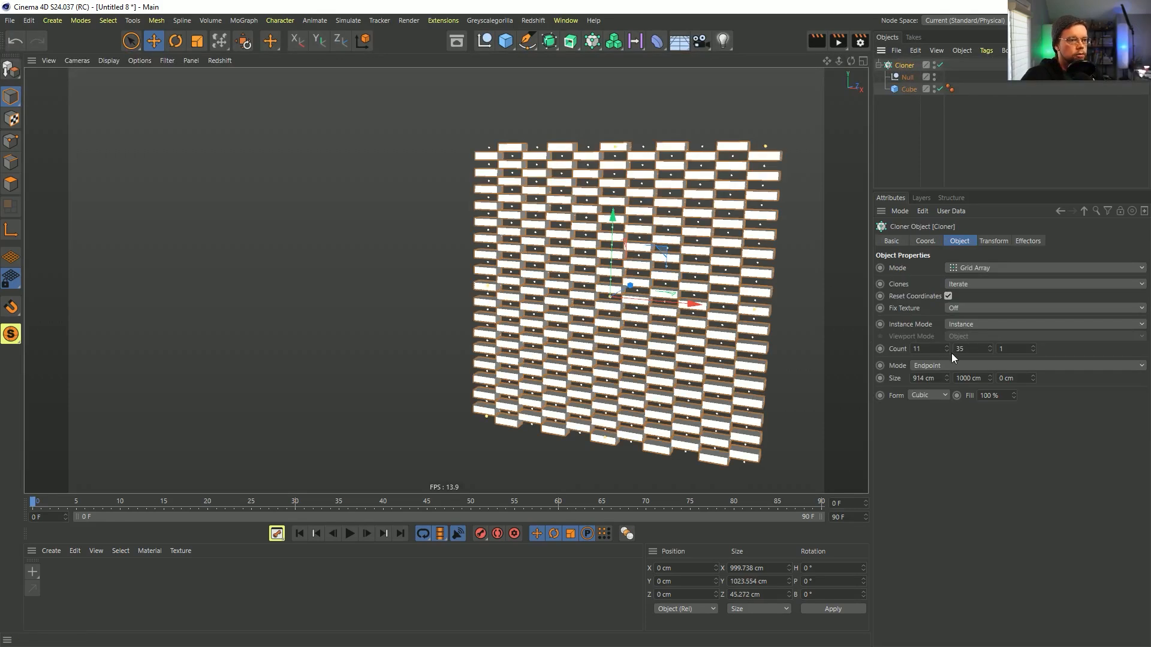
Raise the Cloner's X count to 21 to close the gaps between bricks, and inspect the wall from several angles
drag(946, 346, 953, 336)
alt+drag(749, 354, 466, 167)
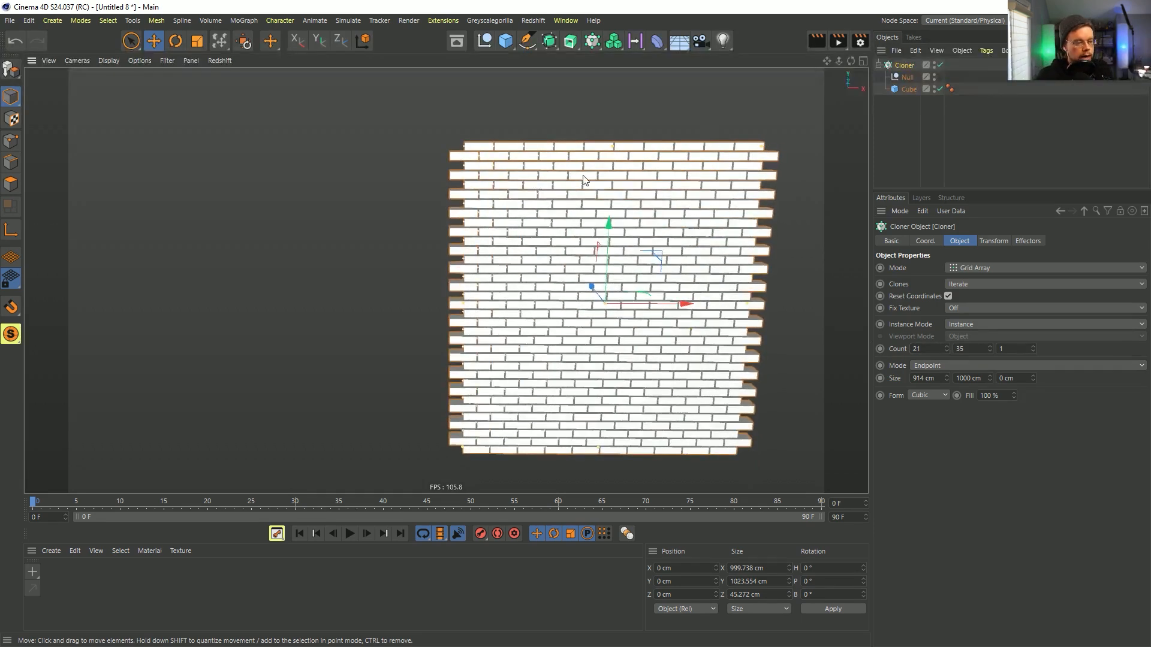
alt+drag(594, 178, 575, 201)
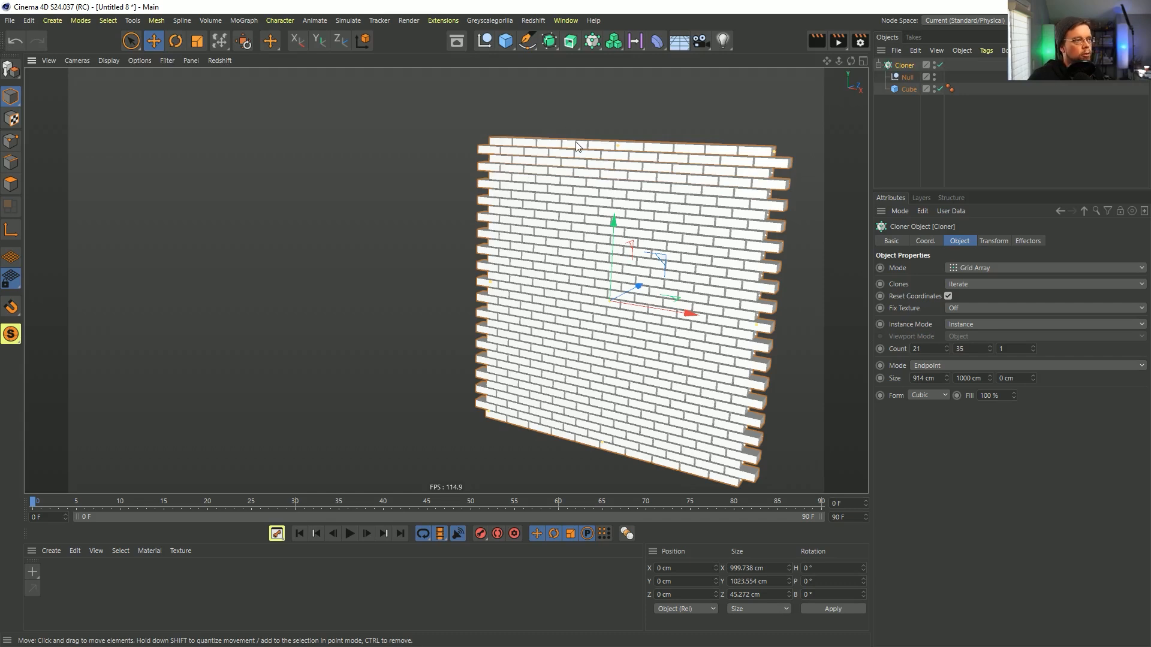
alt+drag(671, 259, 641, 257)
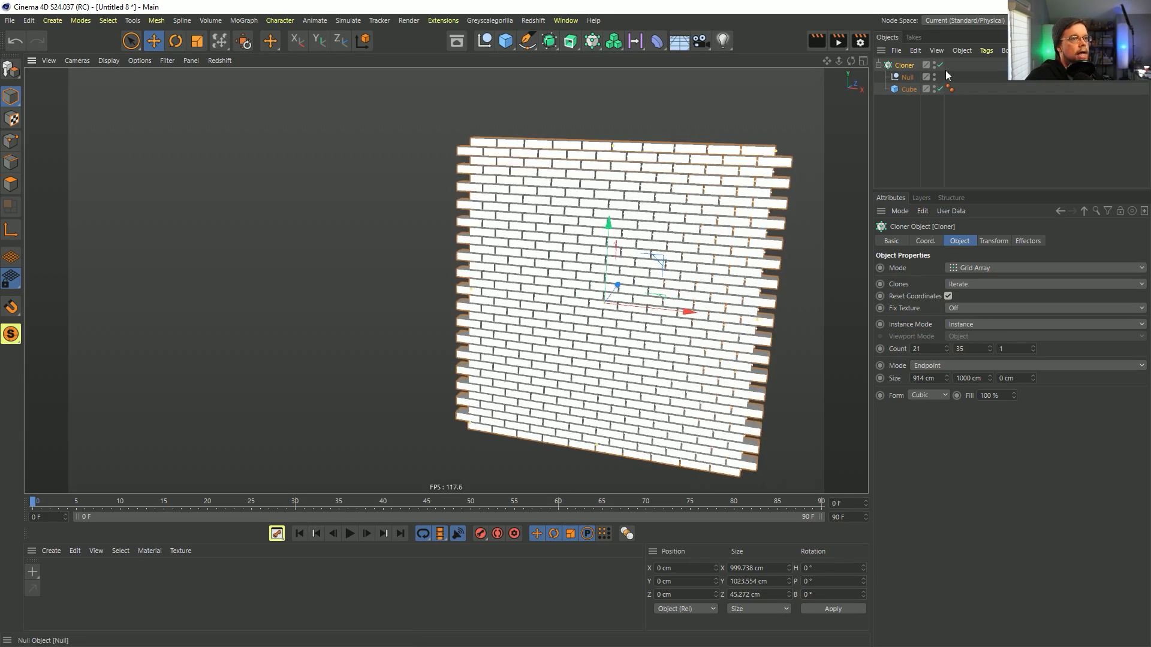
Wrap the Cloner in a Voronoi Fracture and delete its default point source so only the existing bricks act as fragments
click(587, 46)
alt+click(646, 89)
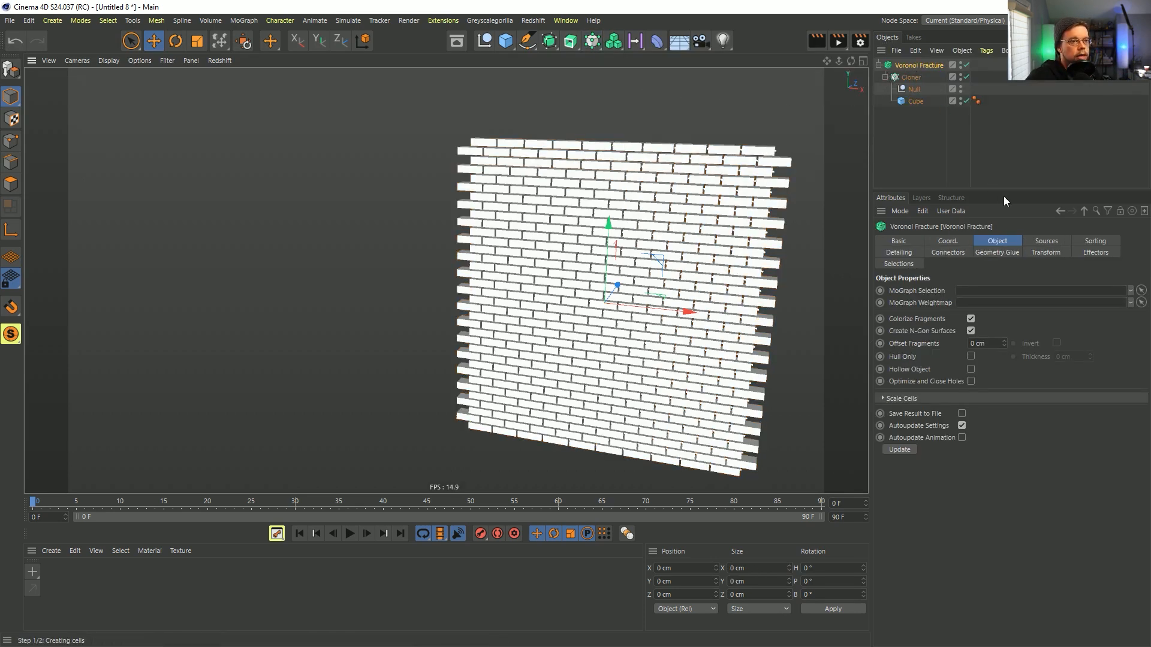
click(1033, 241)
click(953, 324)
key(Delete)
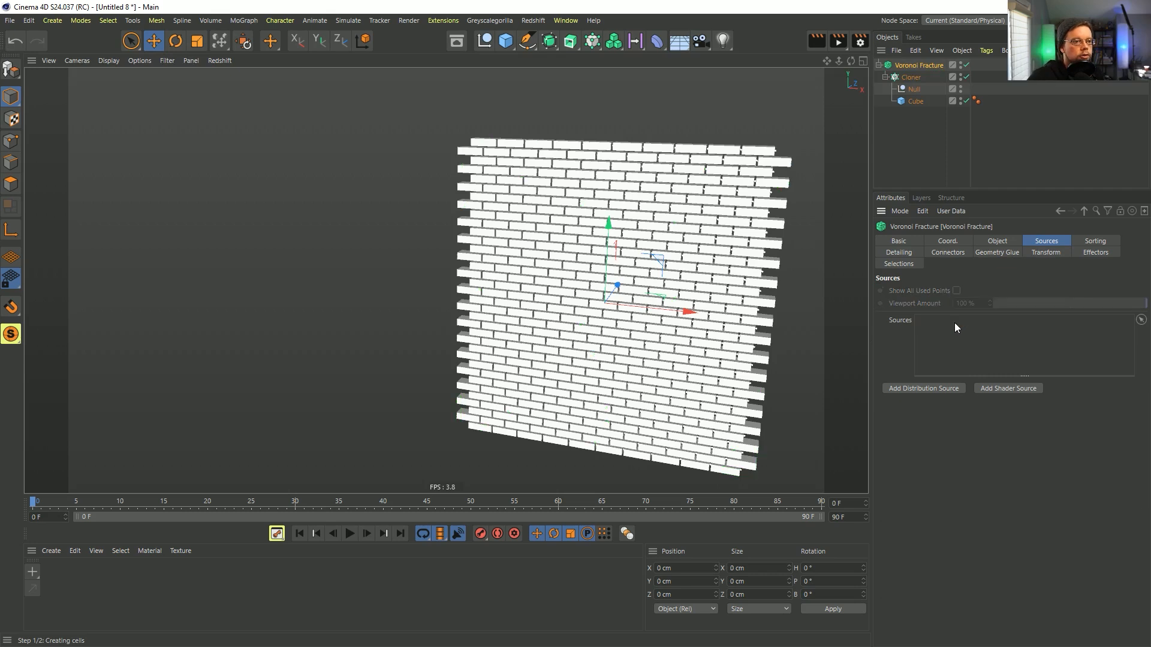
alt+drag(692, 158, 624, 213)
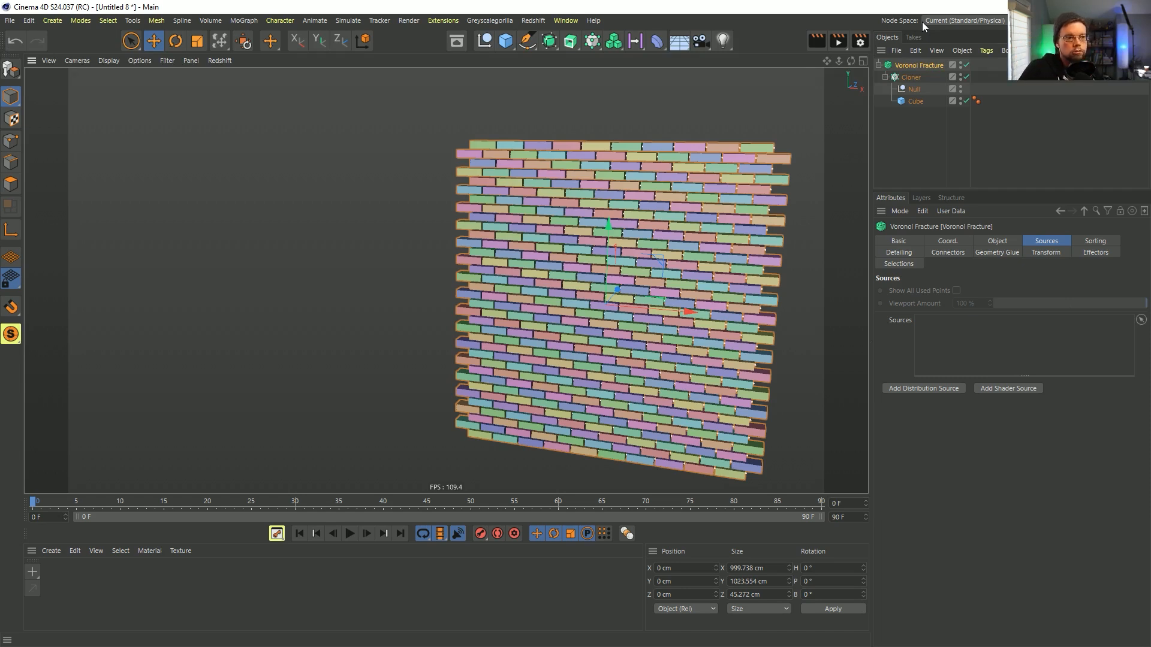
alt+drag(642, 241, 706, 232)
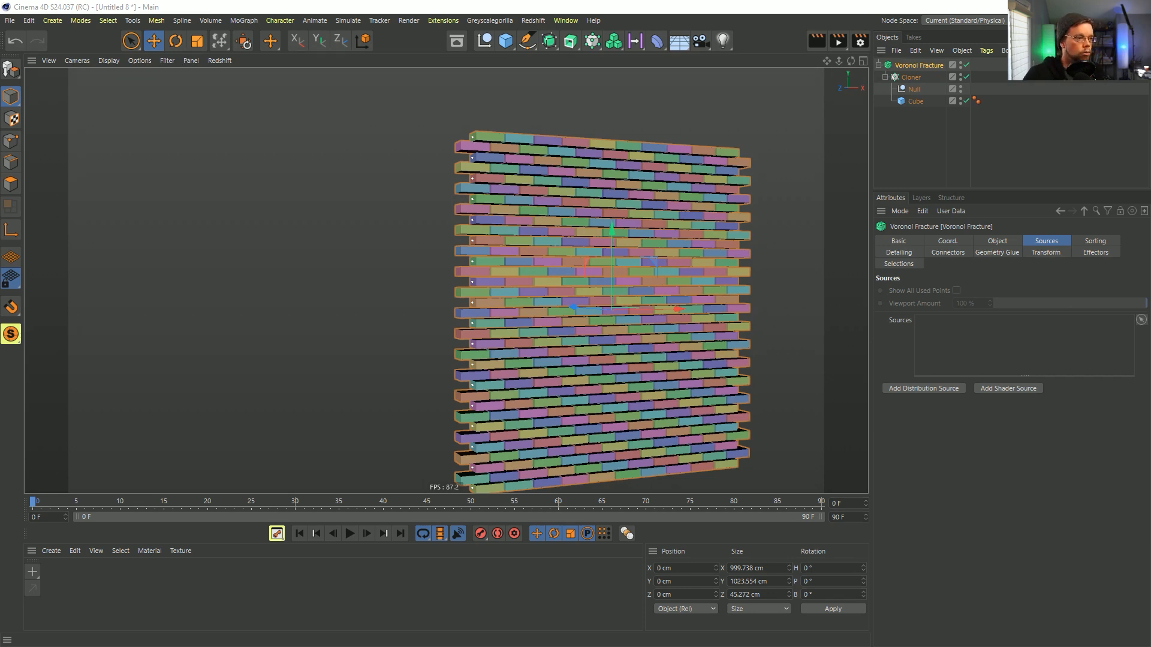
alt+drag(578, 301, 509, 317)
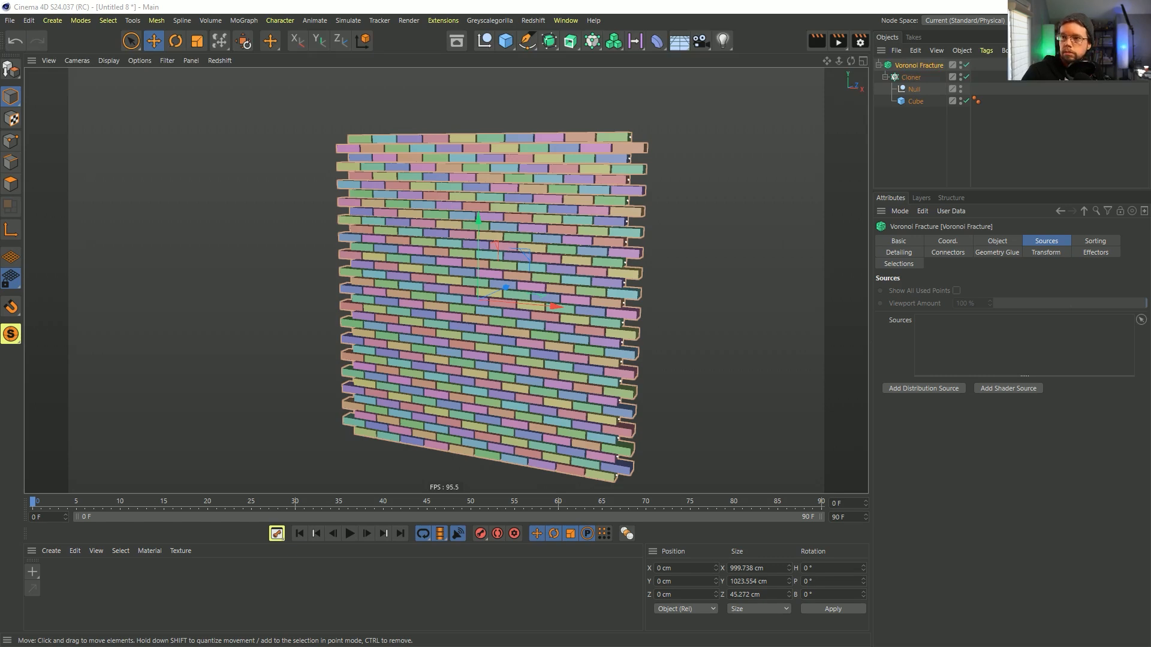
Save the scene in the SceneFiles folder as [2a]SimpleBricks.c4d
key(ctrl+s)
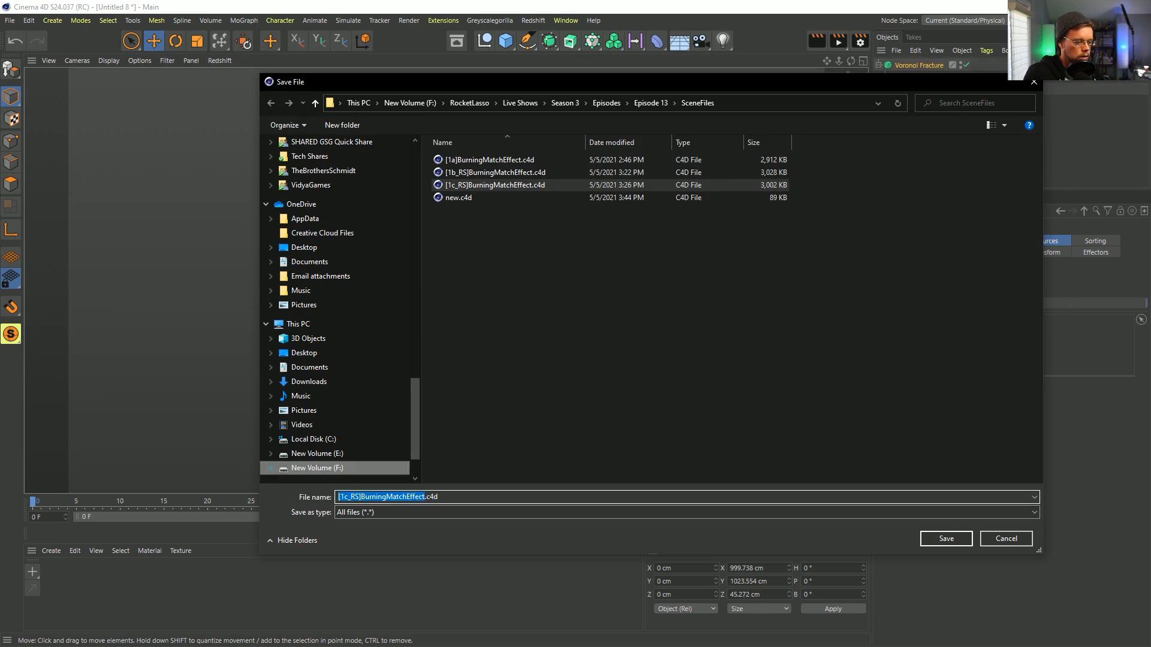
text([2a])
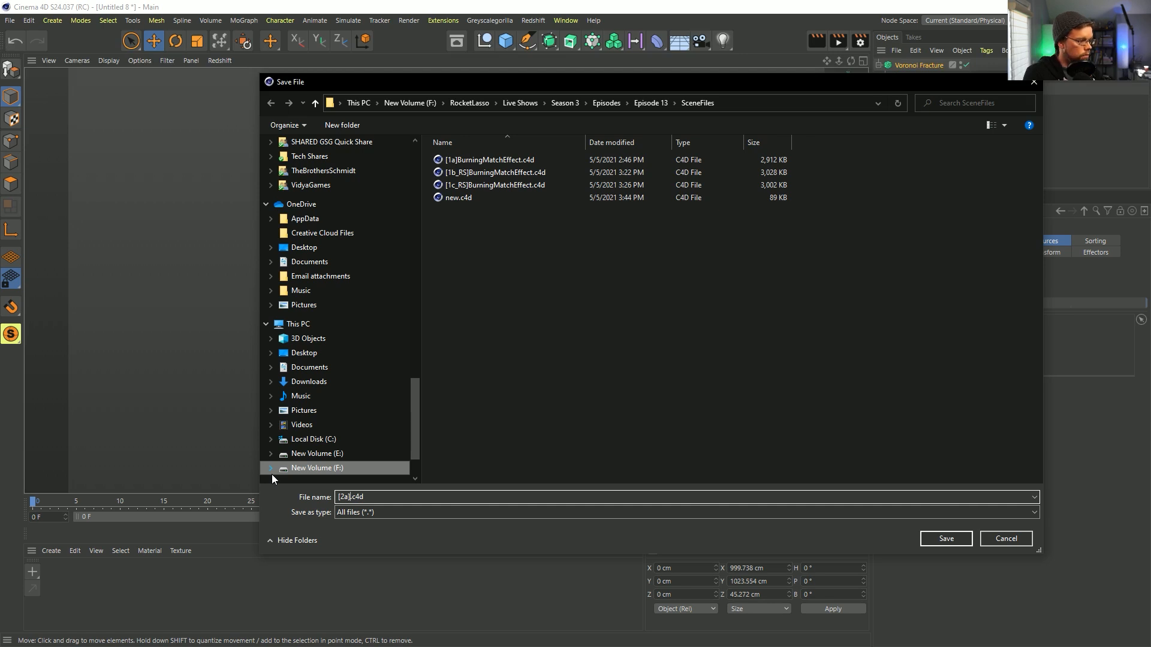
text(Simpoe)
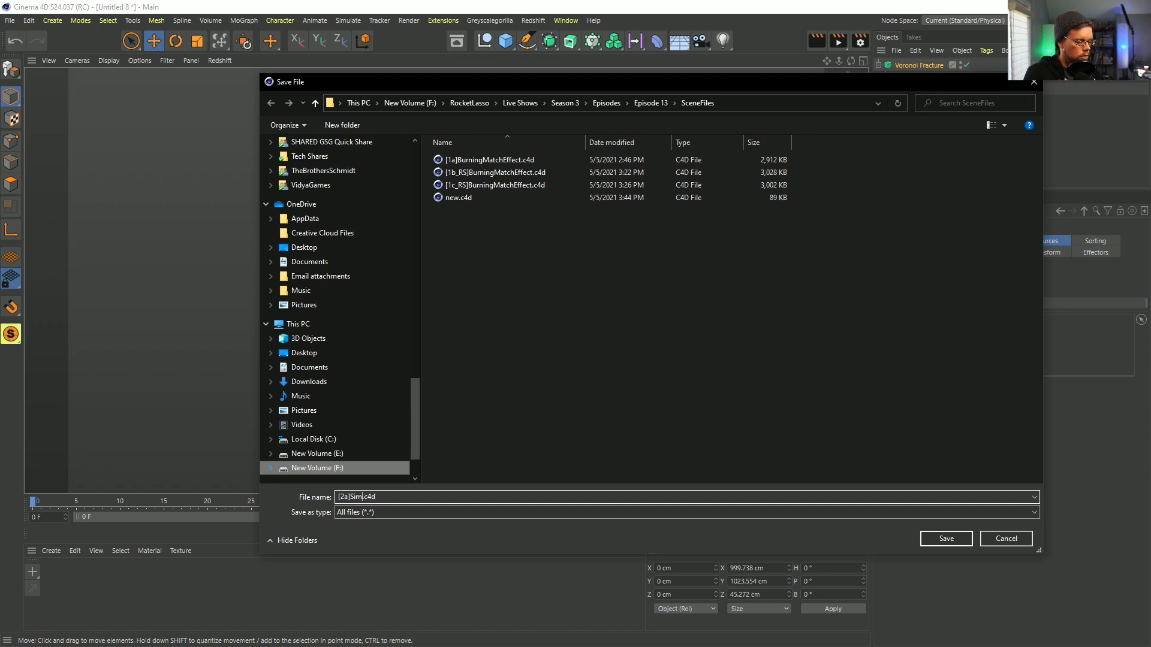
key(BackSpace)
key(BackSpace)
text(leB)
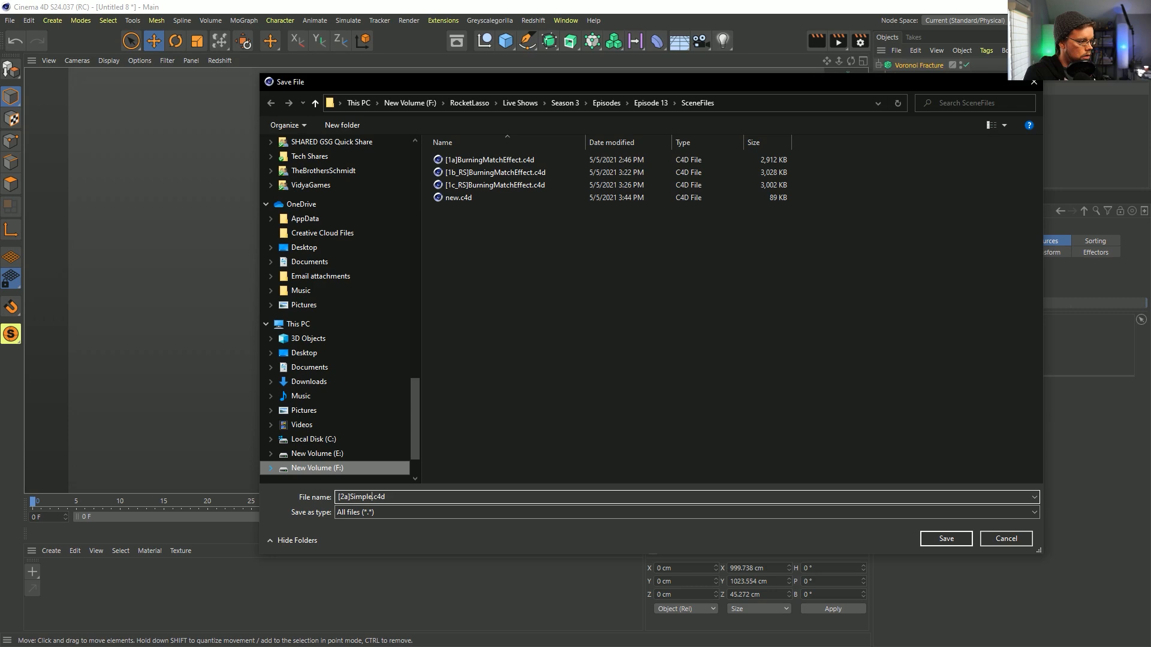
text(ricks)
key(Return)
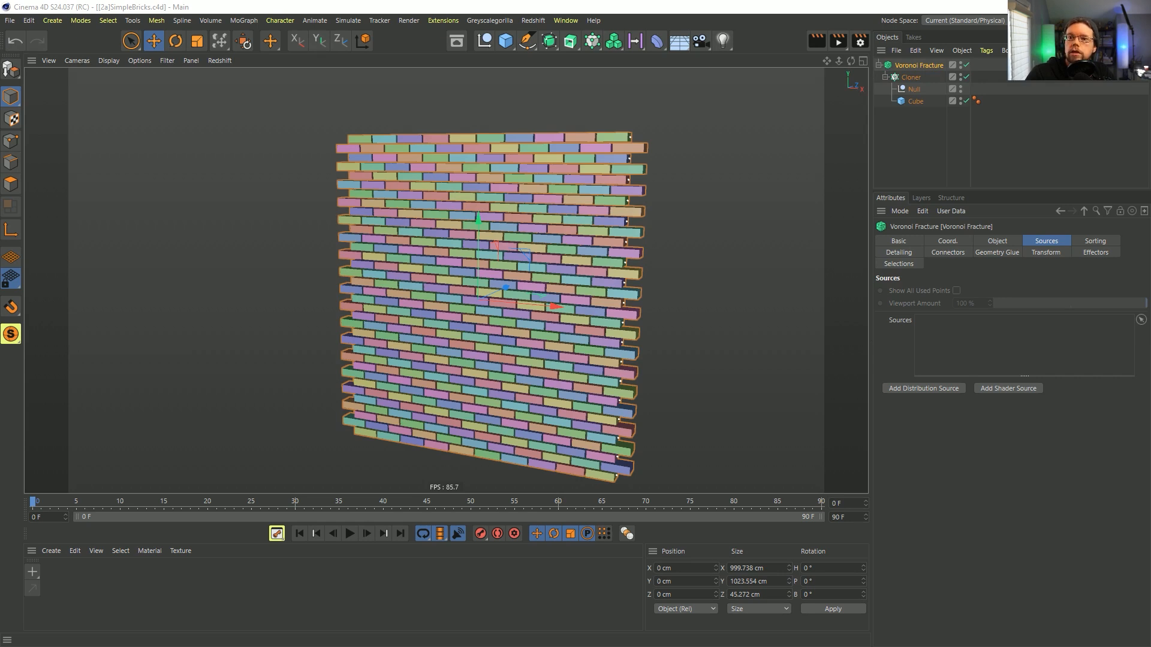
Switch to the browser, enlarge its window over the scene, and skim forward through the "US BY NIGHT // OPENING TITLES" video
key(alt+Tab)
drag(591, 174, 384, 88)
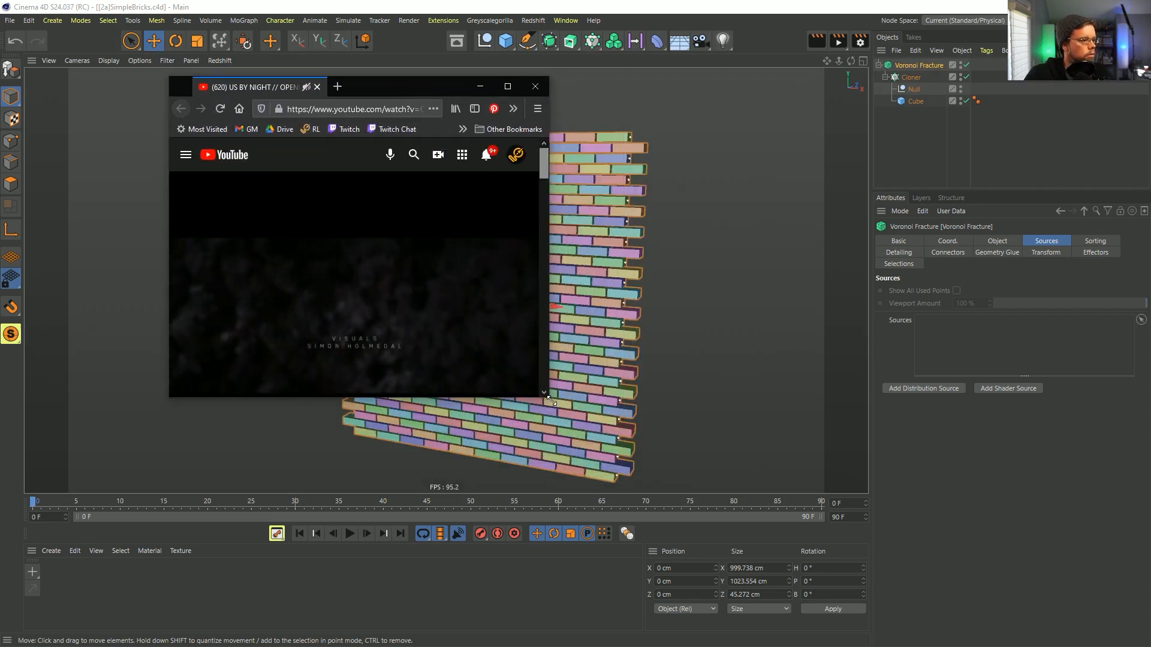
drag(548, 397, 841, 538)
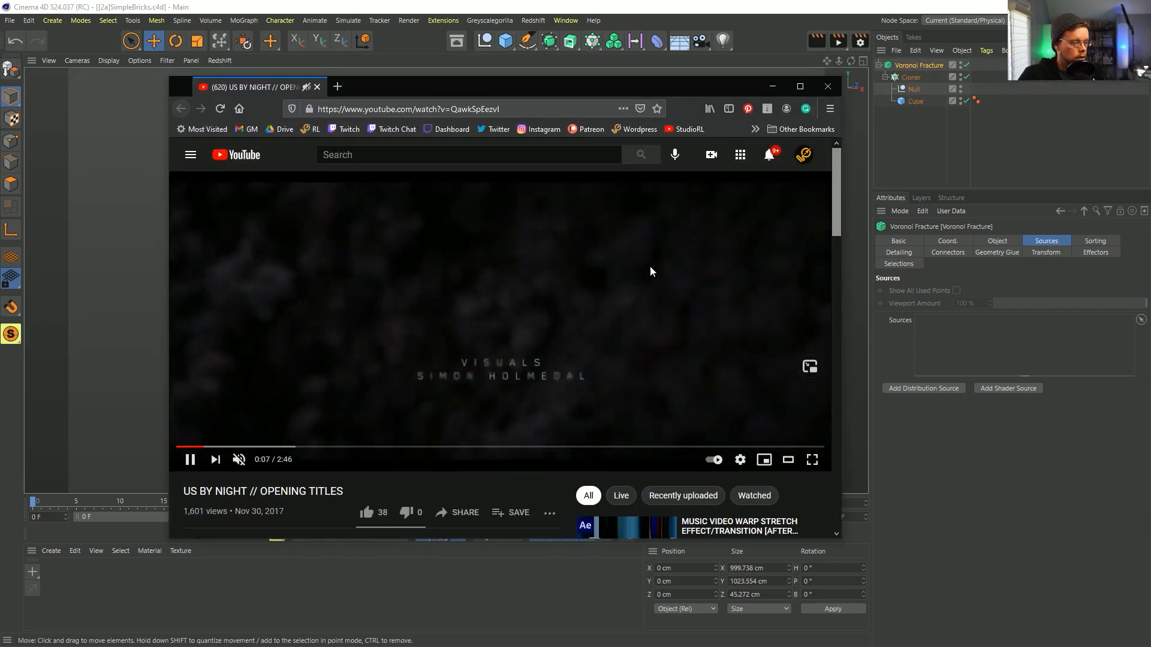
key(l)
key(l)
key(l)
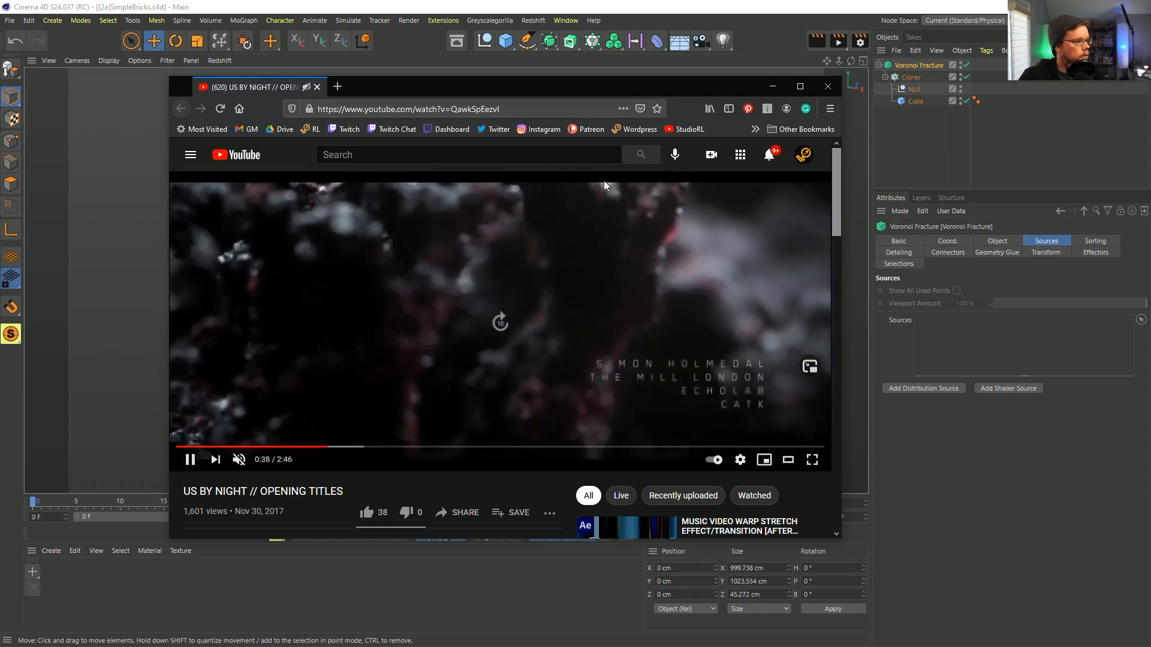
key(l)
key(l)
key(l)
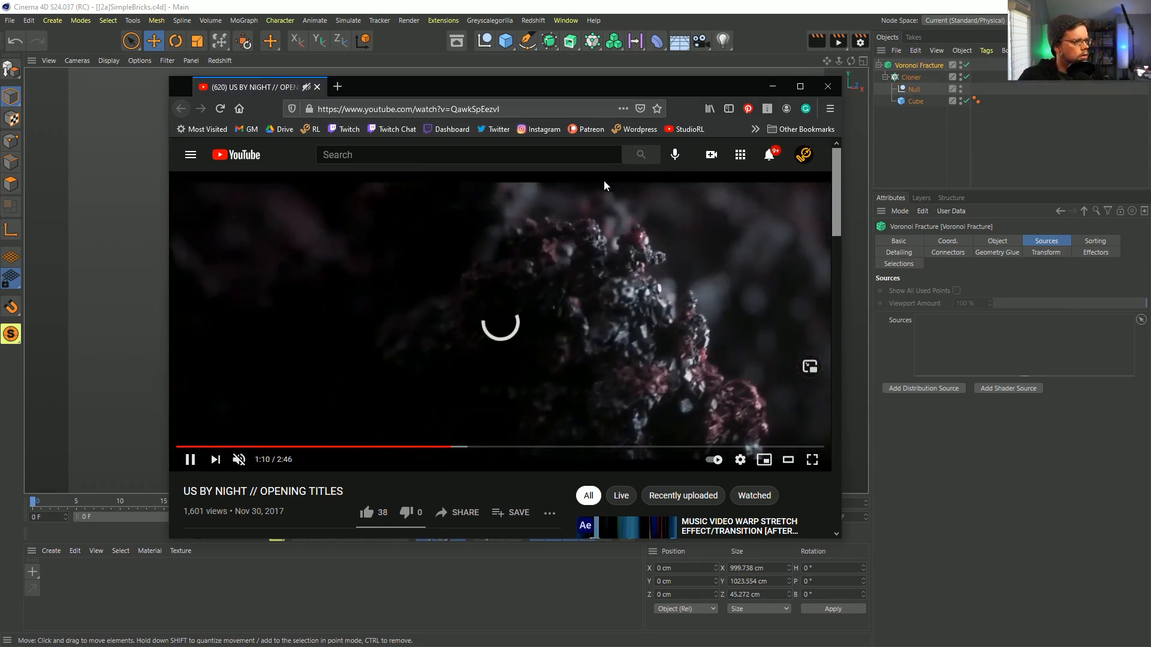
key(l)
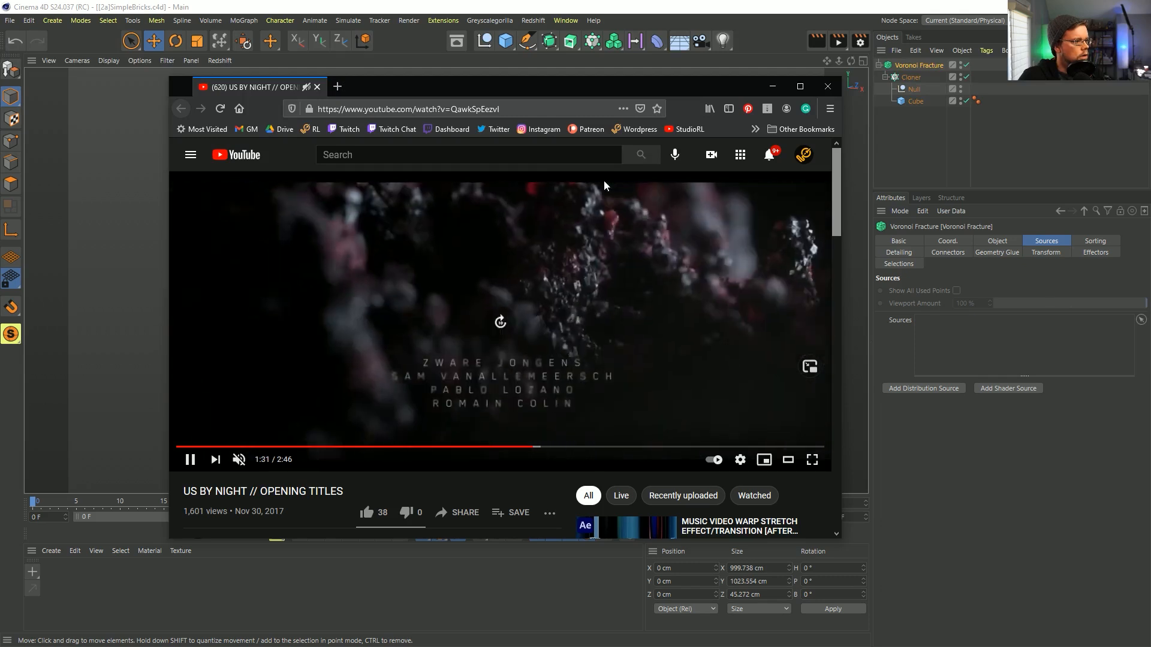
key(l)
key(l)
key(l)
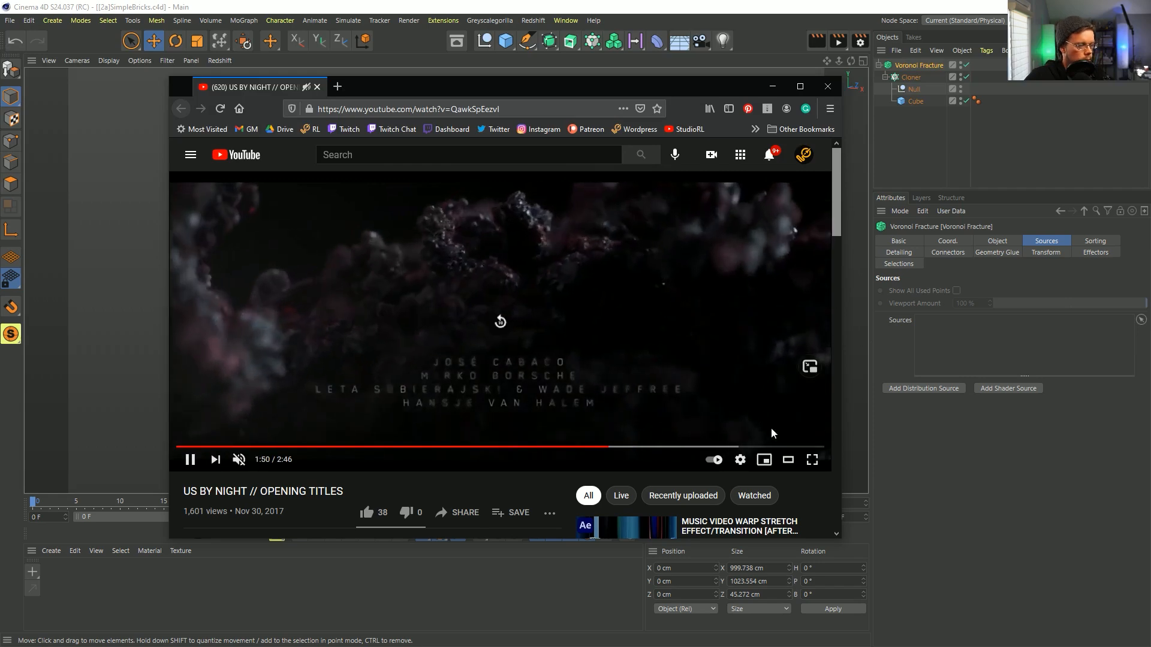
Shrink the browser window slightly and check the video's description and credits below the player
drag(842, 539, 830, 528)
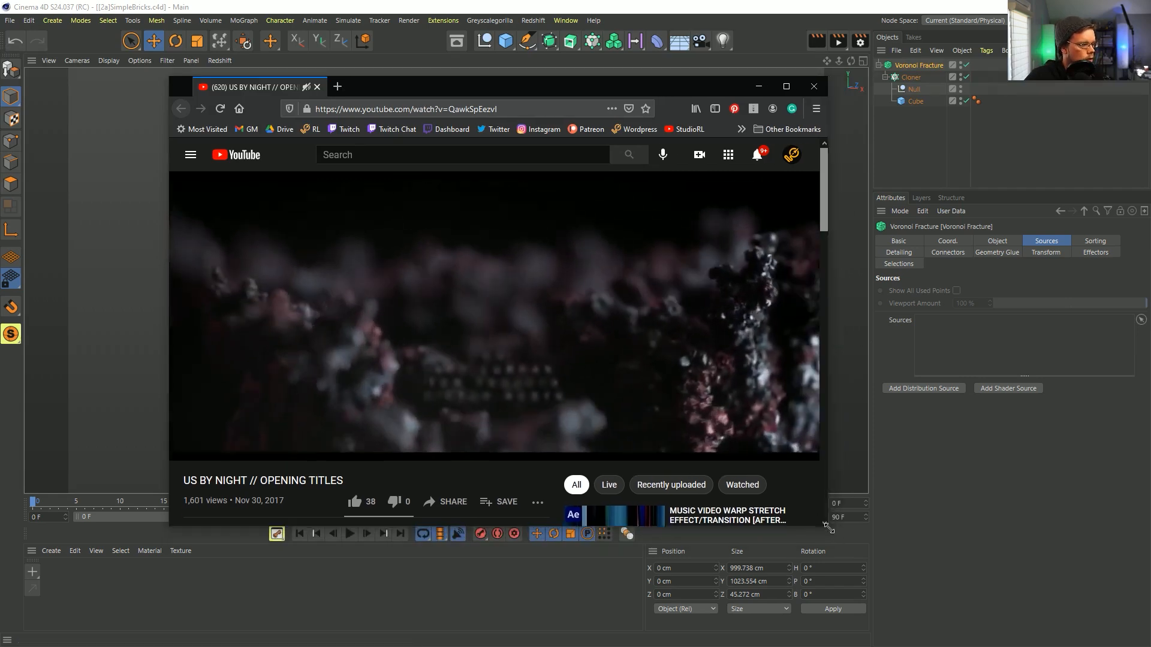
scroll(370, 384, down, 4)
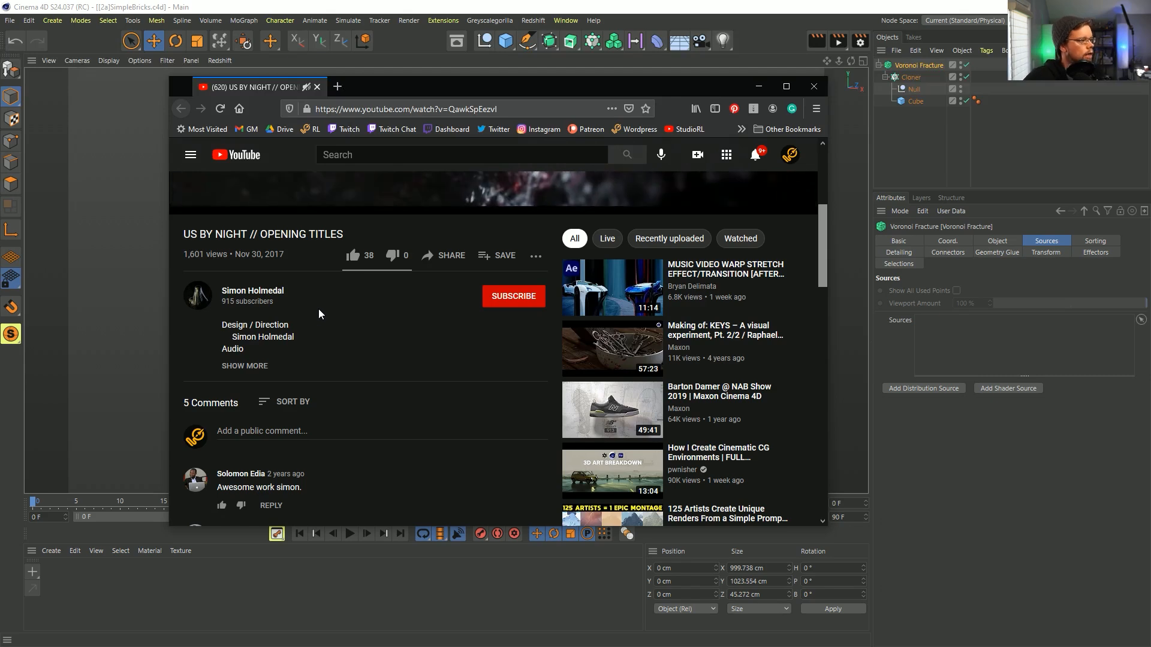
scroll(595, 488, up, 4)
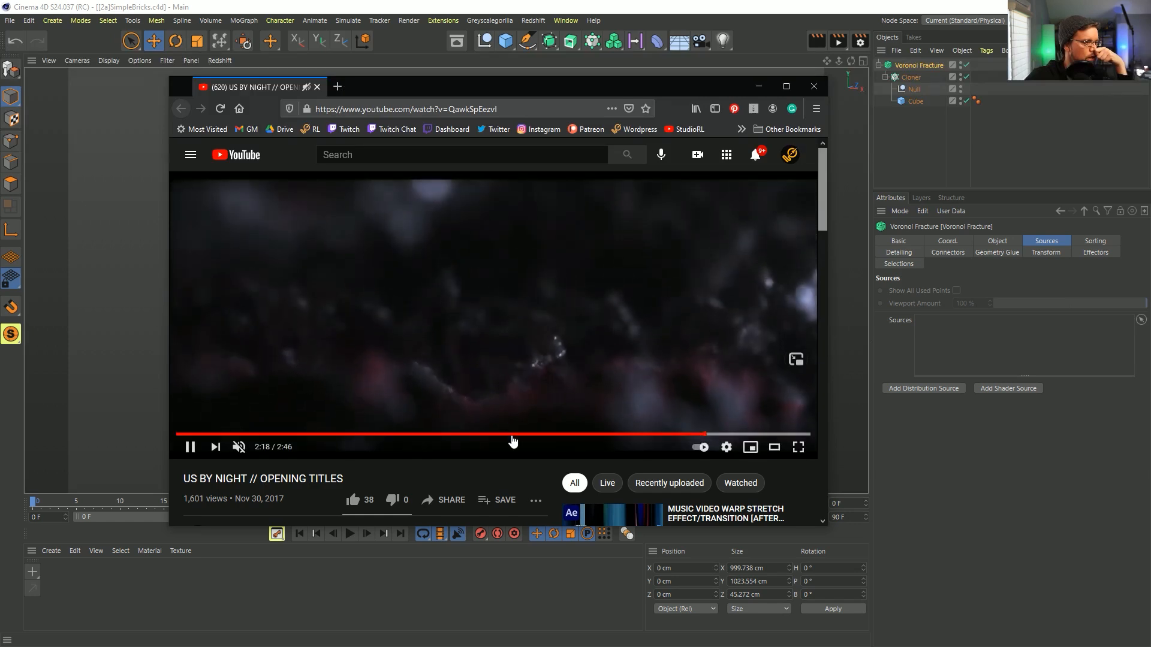
Scrub back through the opening titles to study the clustered growth structures, and pause the video at 1:26
drag(533, 434, 506, 416)
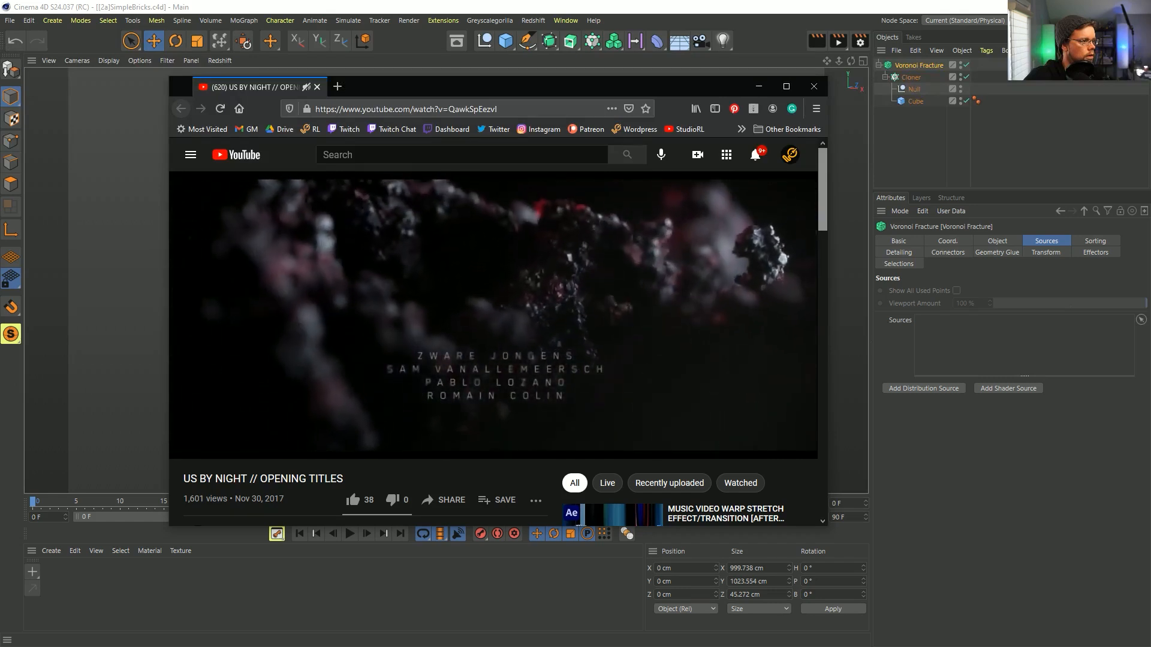
click(449, 434)
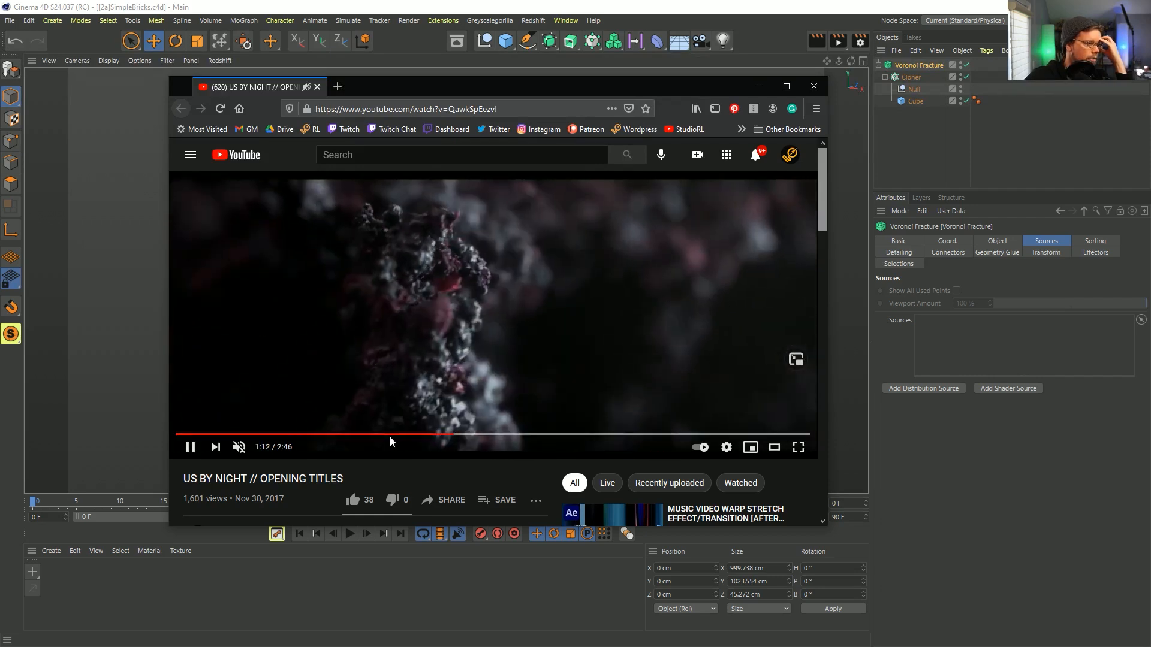
click(381, 434)
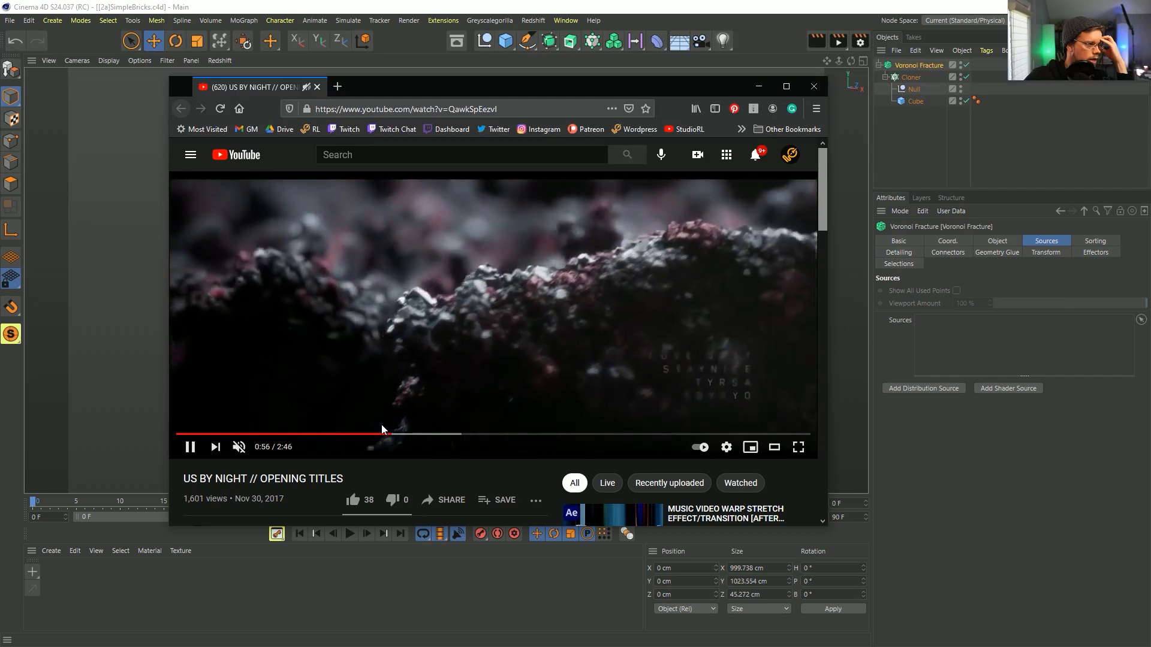
click(302, 434)
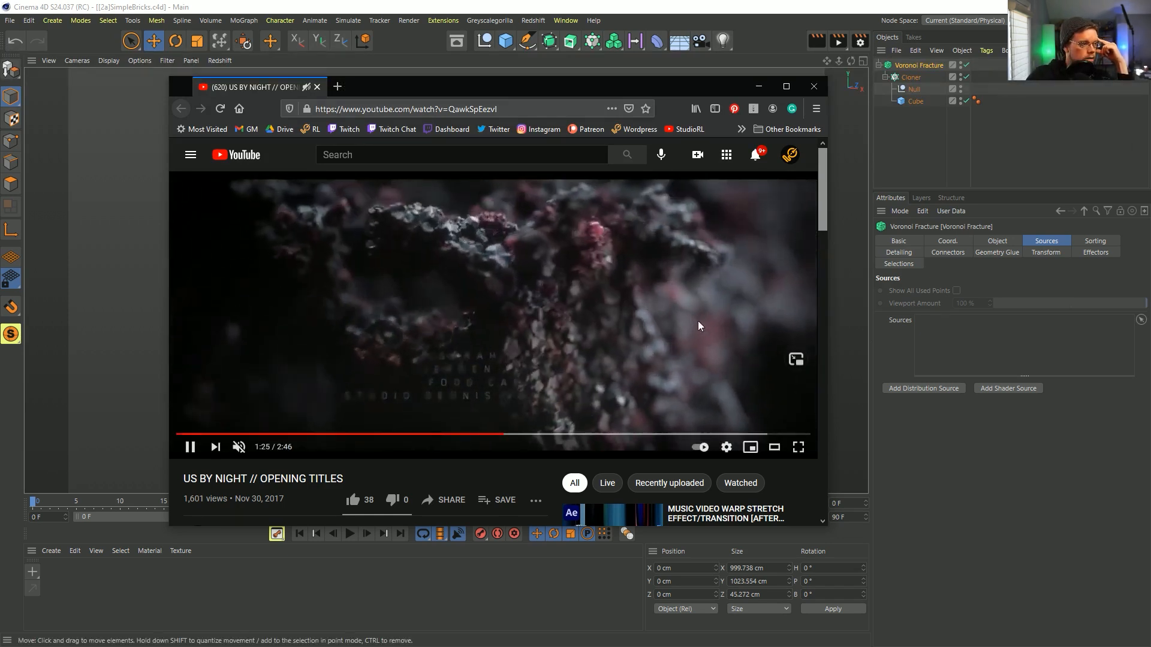
click(653, 309)
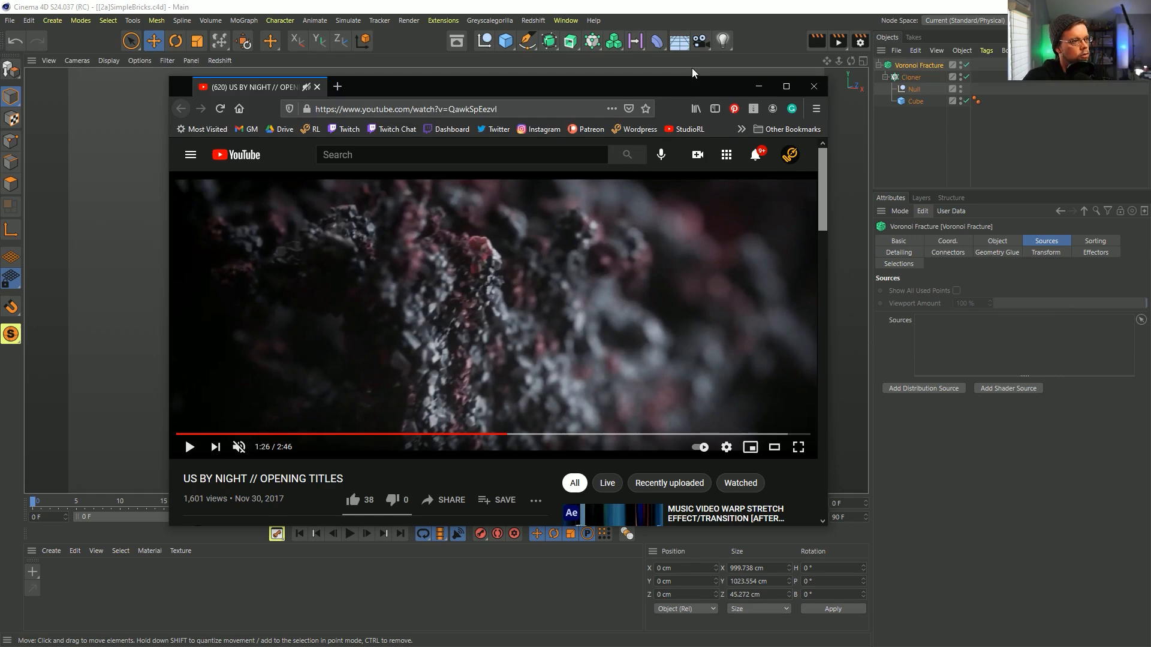
Switch back to Cinema 4D, start a new empty scene, and add a default cube
click(744, 13)
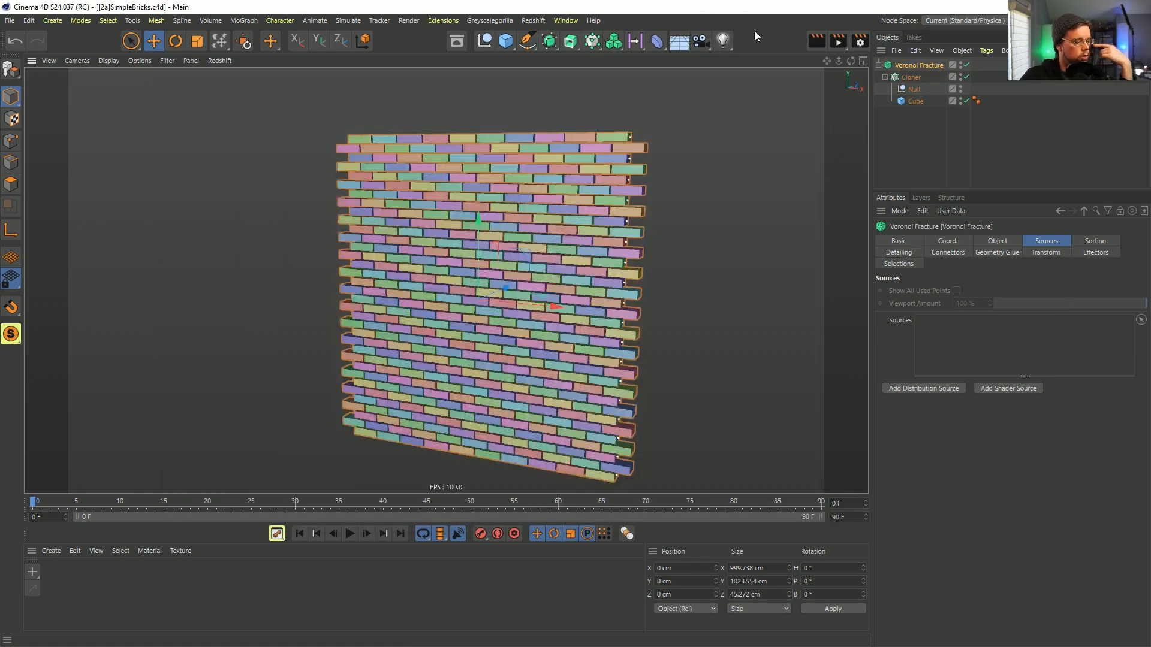
key(ctrl+n)
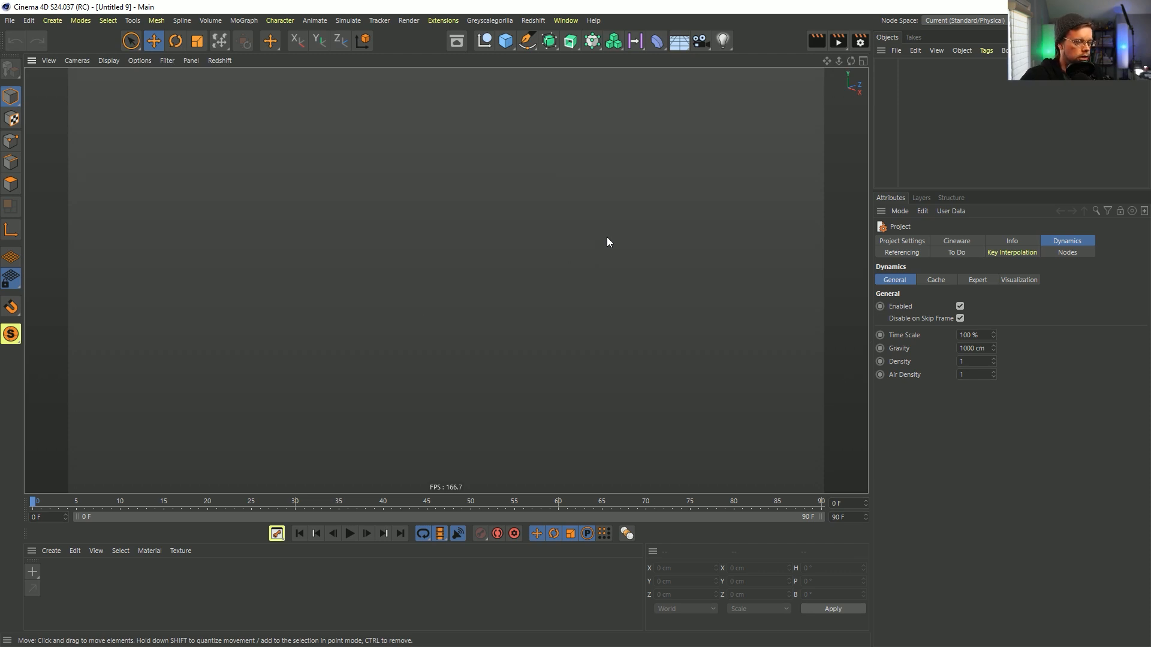
click(506, 43)
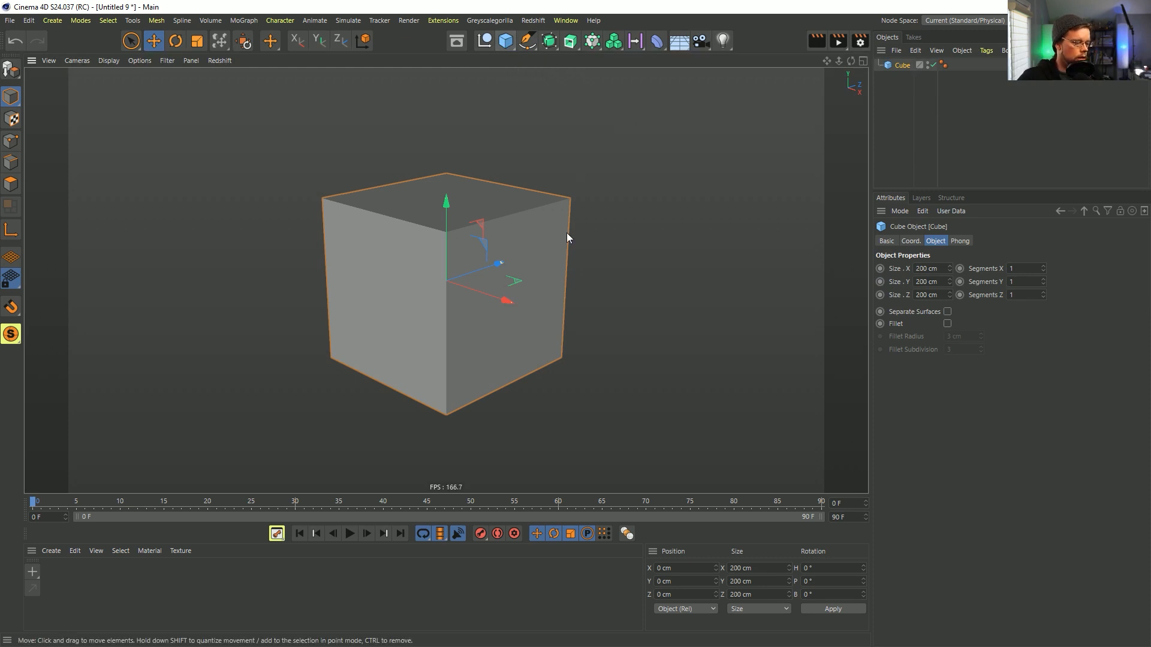
scroll(376, 295, down, 5)
scroll(486, 334, up, 1)
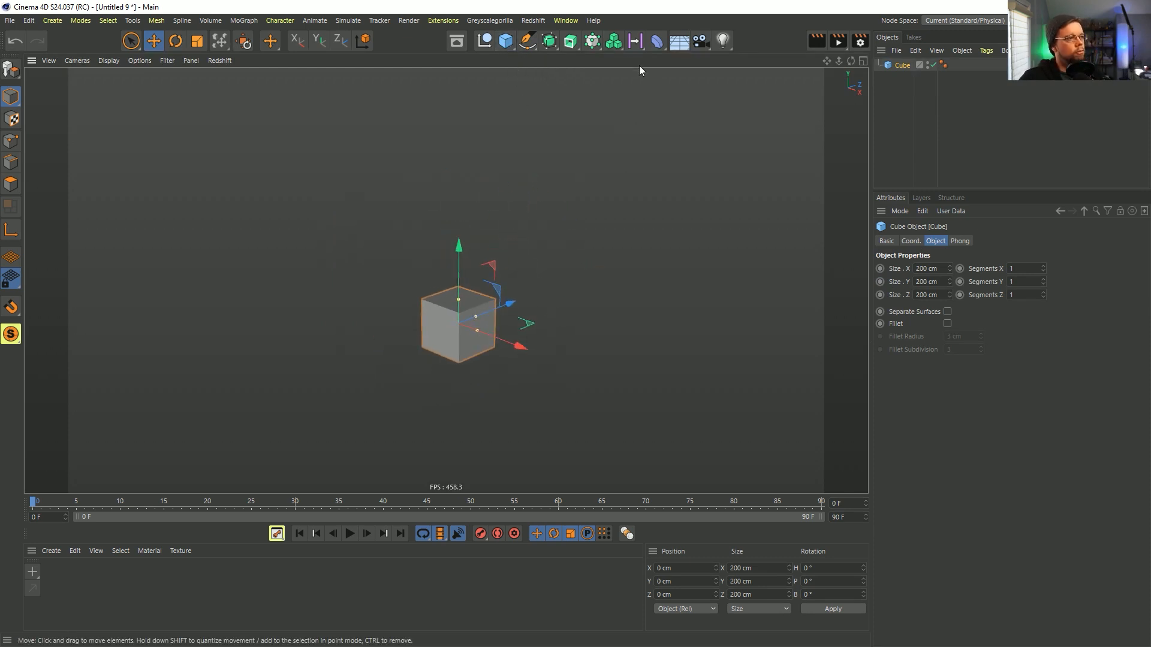
Add a Cloner and place the cube inside it
click(593, 41)
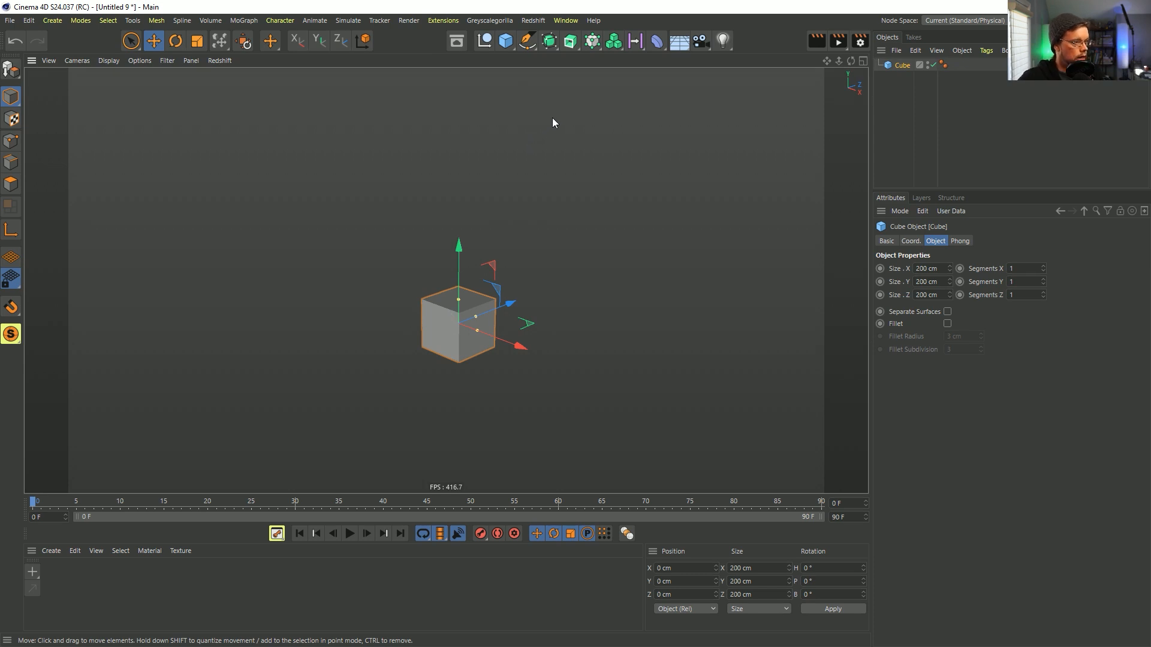
click(593, 41)
click(657, 57)
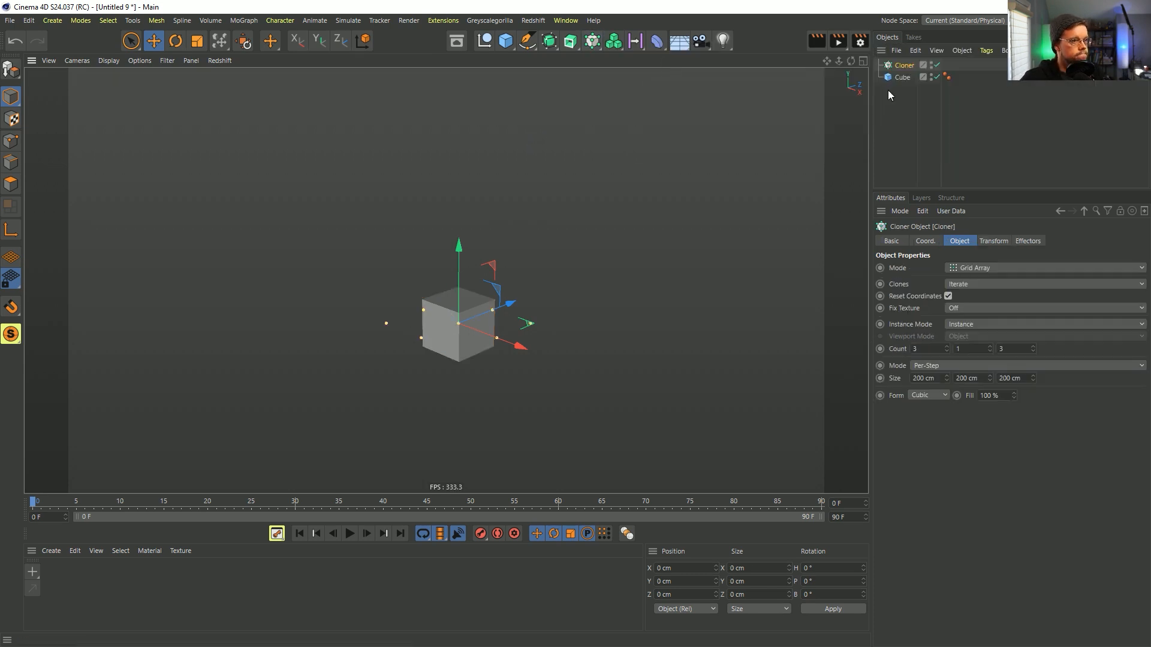
drag(908, 77, 905, 66)
Change the Cloner to Linear mode and raise its clone count to 38
click(905, 64)
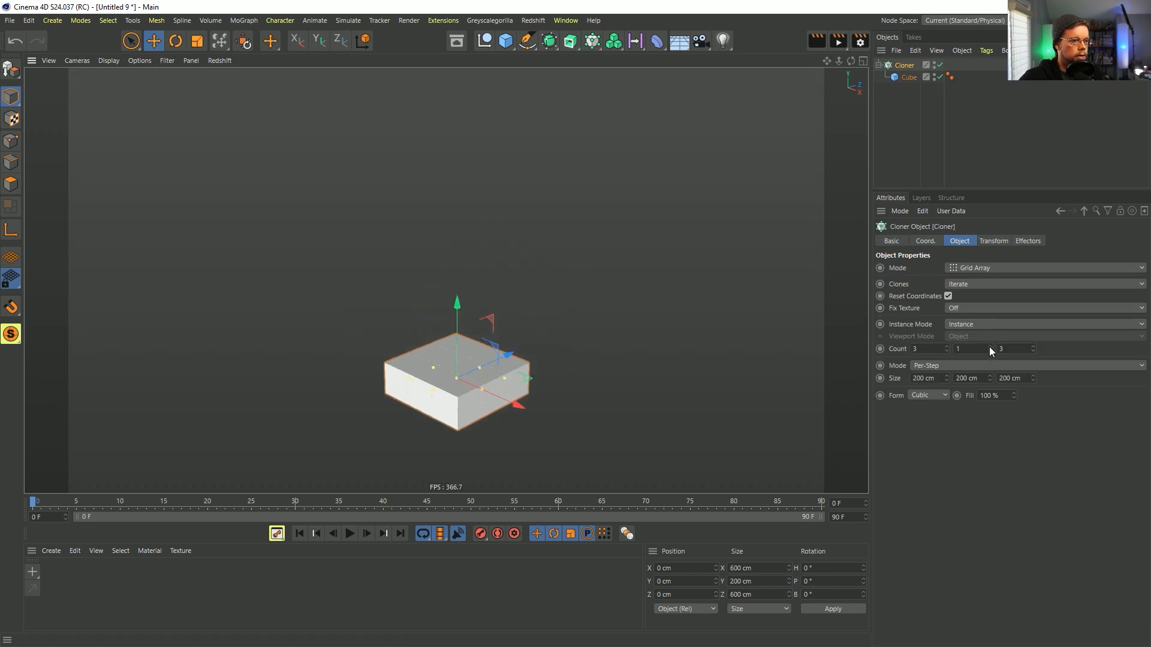
click(965, 269)
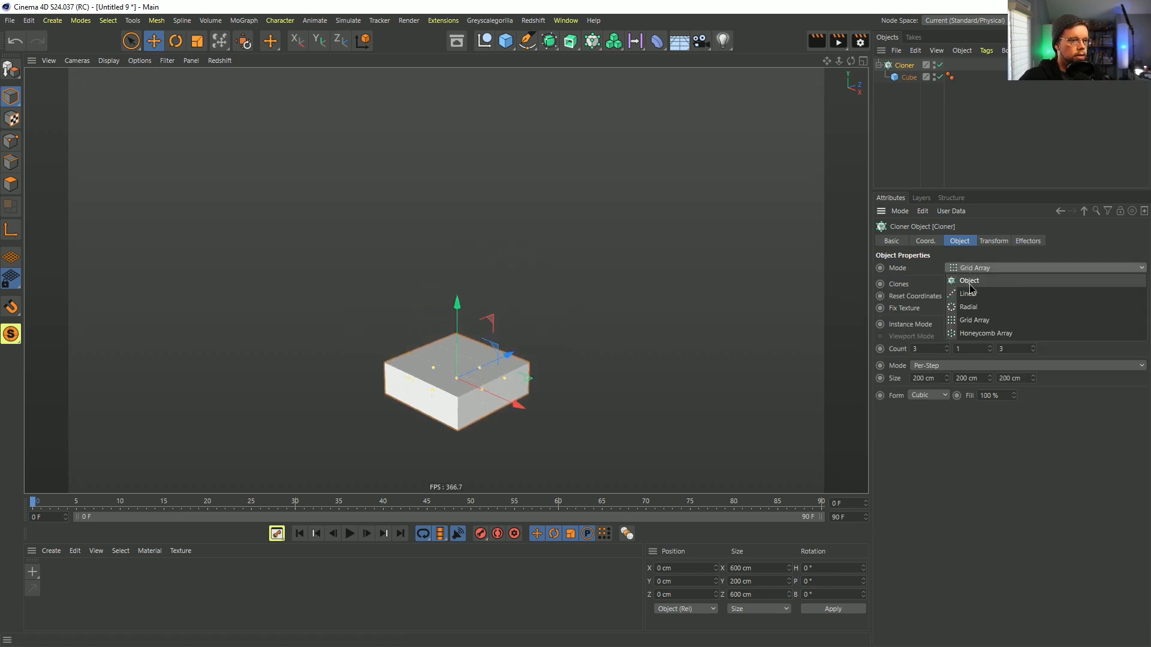
click(982, 295)
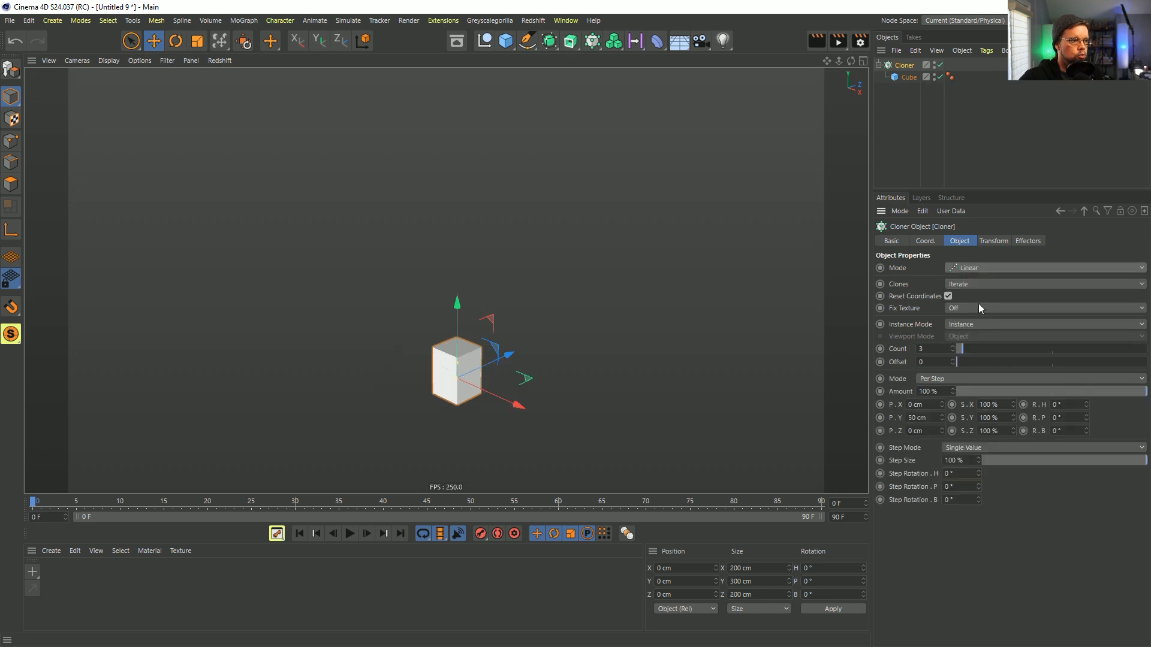
drag(960, 348, 1029, 349)
scroll(422, 214, down, 3)
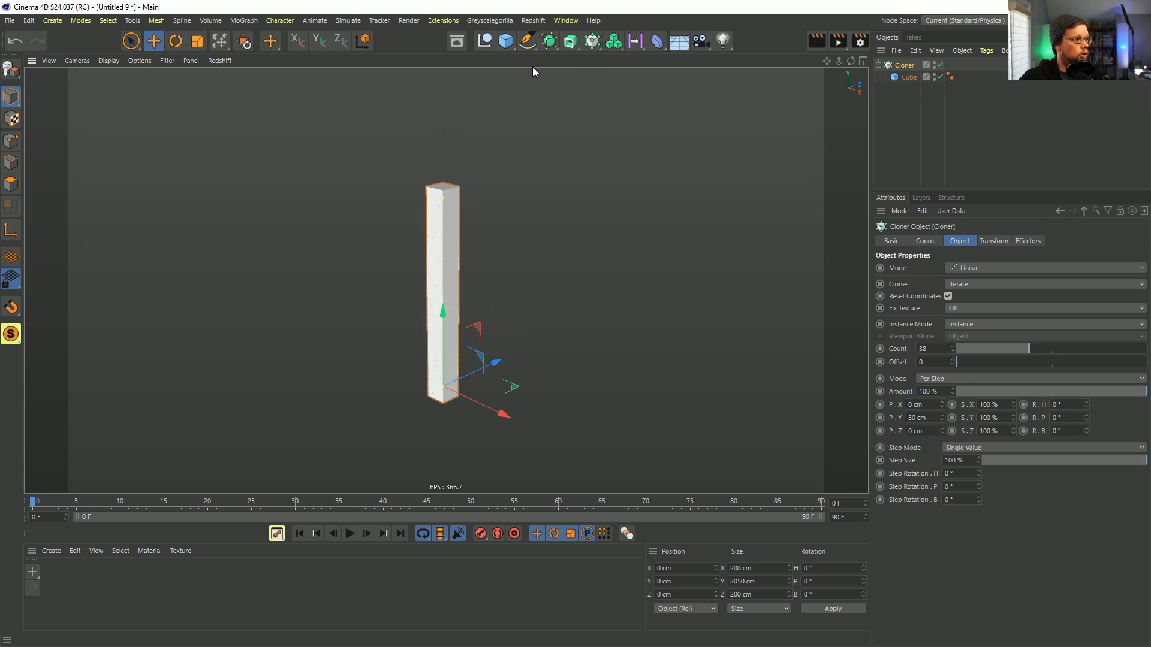
Add a Random effector to the Cloner and set its position variation to 111 cm on X, Y and Z
click(600, 43)
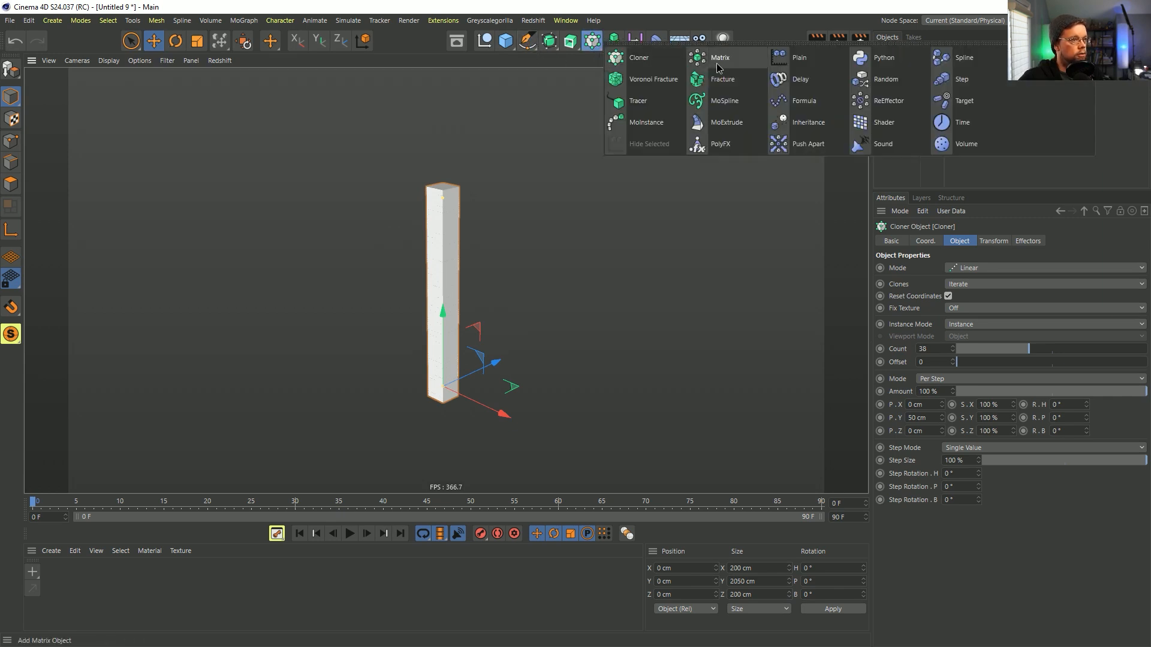
click(886, 78)
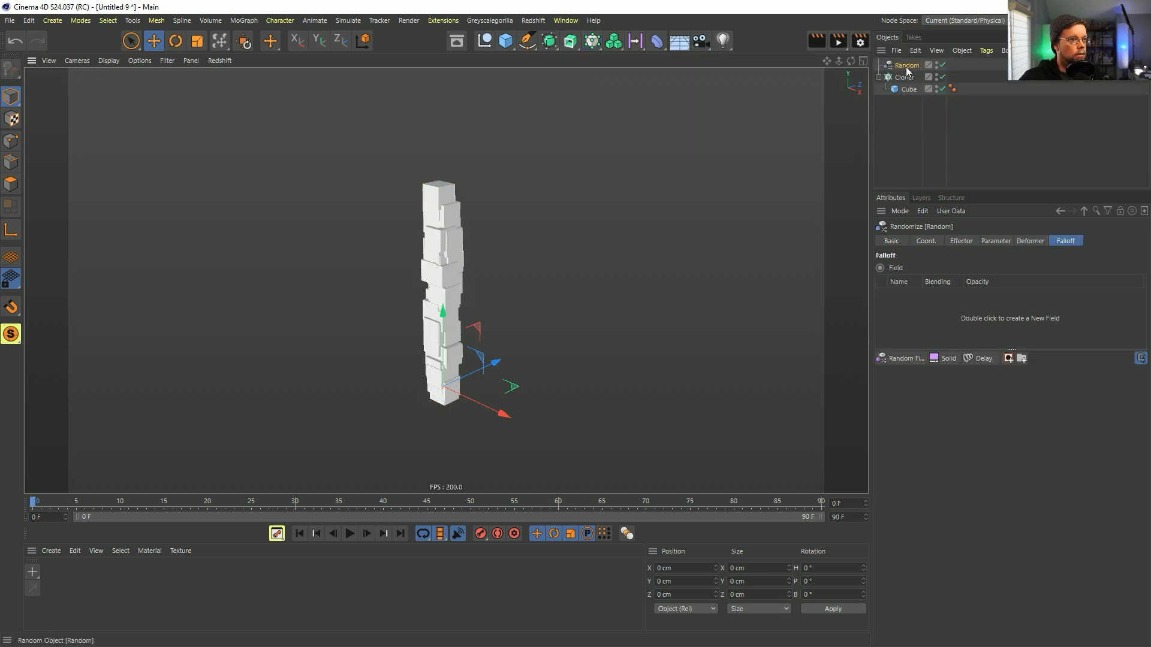
click(975, 242)
click(995, 241)
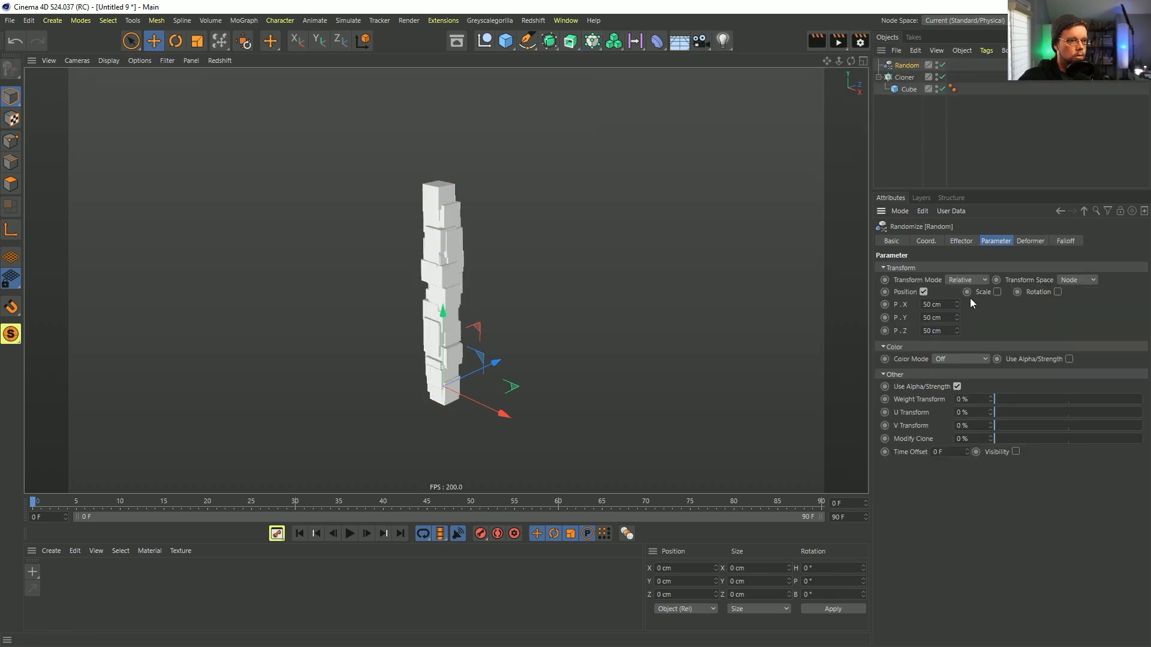
double_click(945, 306)
text(111)
key(Tab)
text(111)
key(Tab)
text(111)
key(Return)
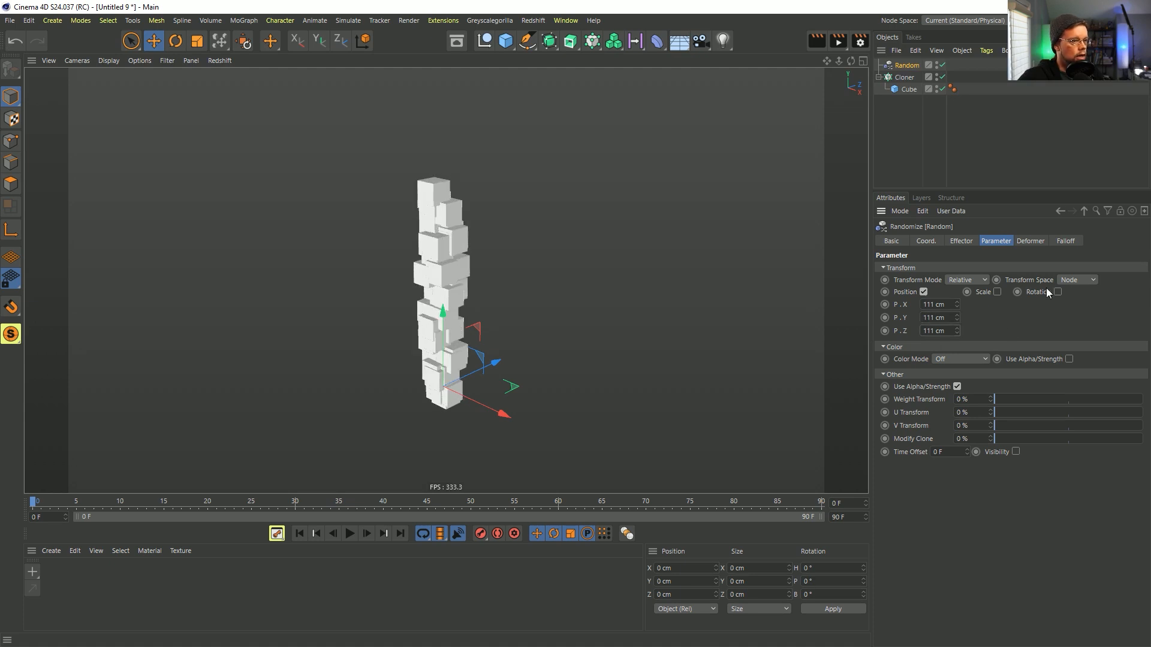
alt+drag(440, 330, 502, 300)
alt+drag(427, 199, 450, 283)
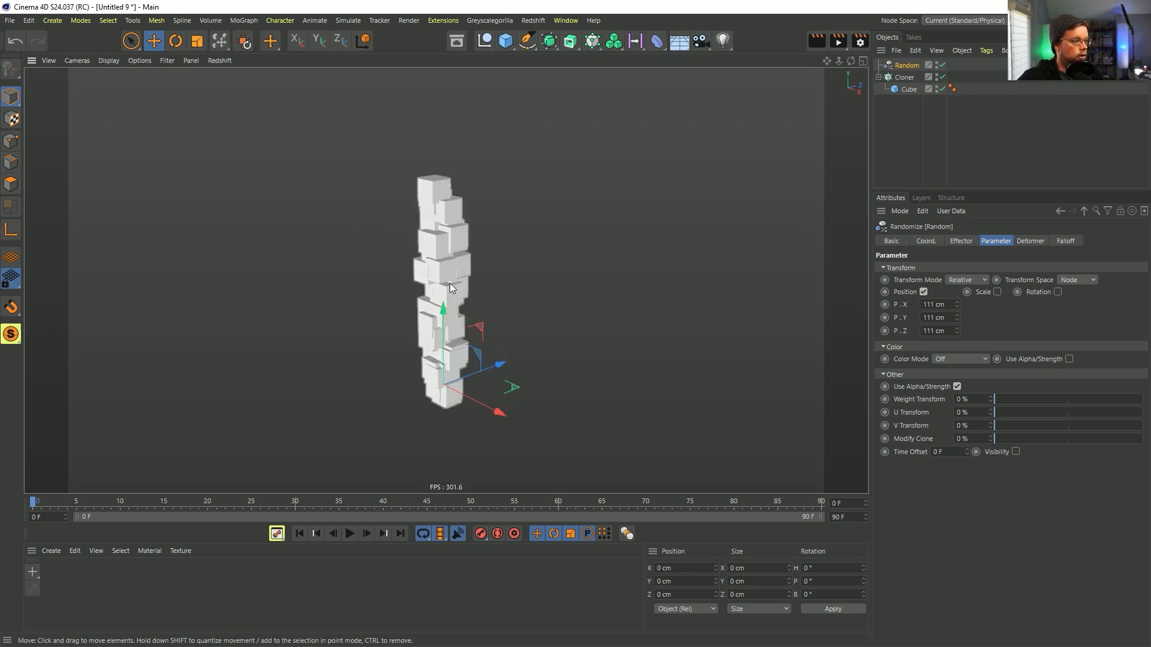
Enable scale variation on the Random effector, with Uniform Scale and Absolute Scale turned off
click(997, 292)
click(1025, 344)
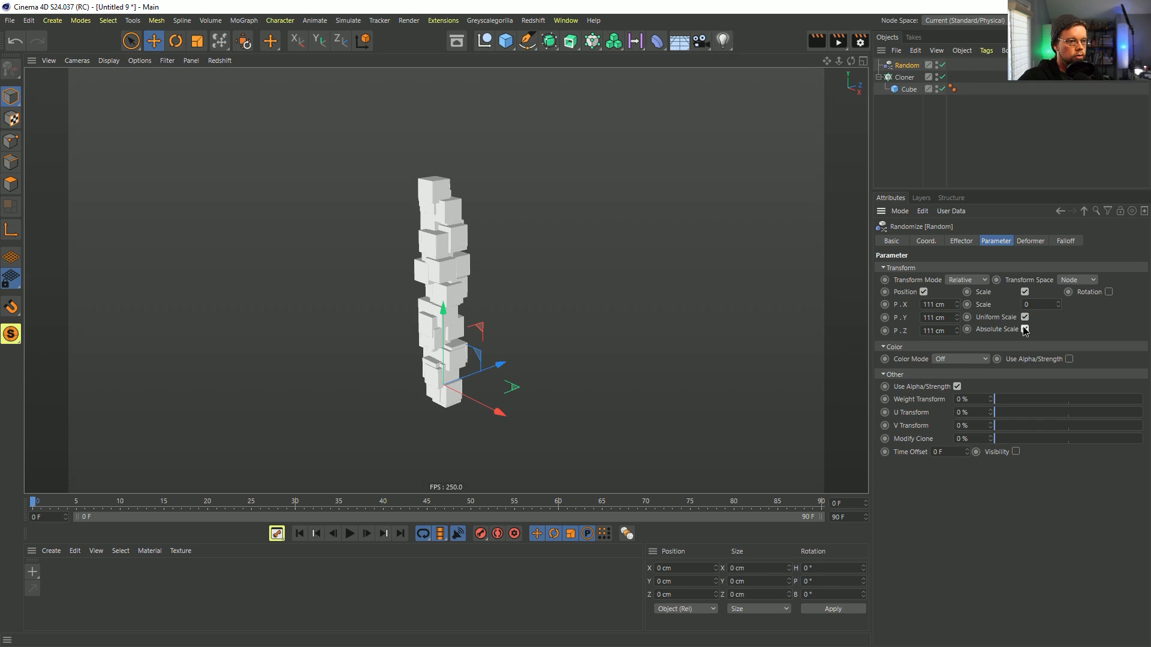
drag(1059, 305, 1043, 333)
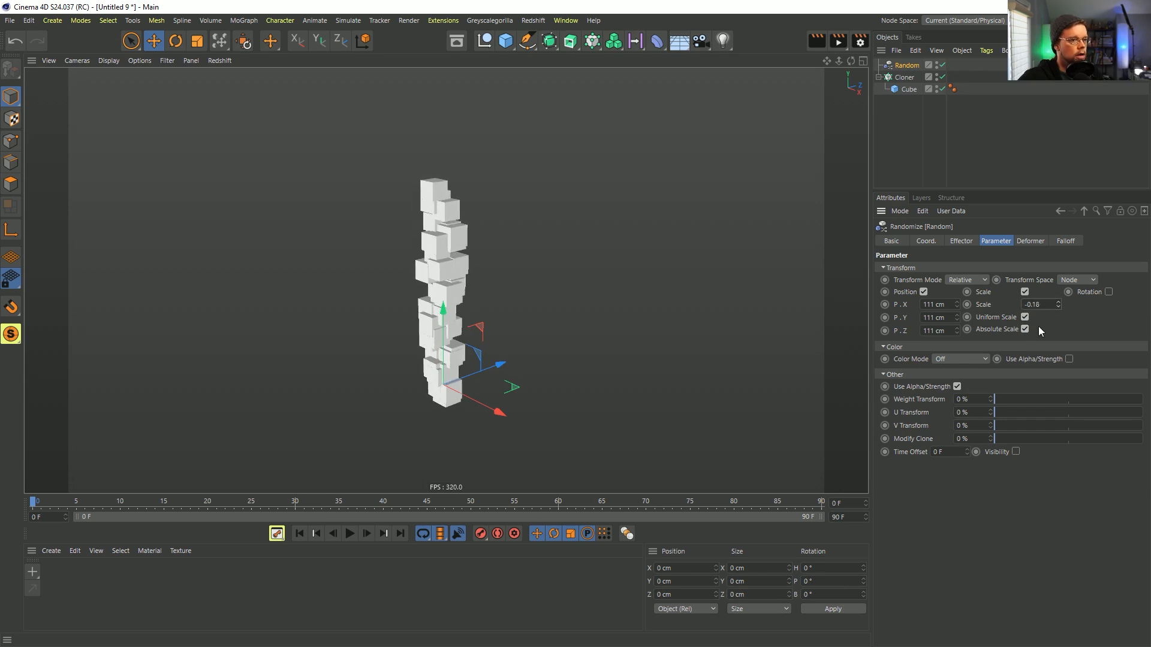
click(1024, 329)
click(1024, 317)
click(1025, 355)
Set the Random effector's scale variation to 0.5 on X, Y and Z
mouse_move(1058, 317)
mouse_down()
mouse_move(1058, 288)
mouse_move(1059, 337)
mouse_up()
double_click(1042, 329)
text(.5)
double_click(1040, 317)
text(.5)
double_click(1040, 304)
text(.5)
key(Return)
alt+drag(624, 268, 539, 299)
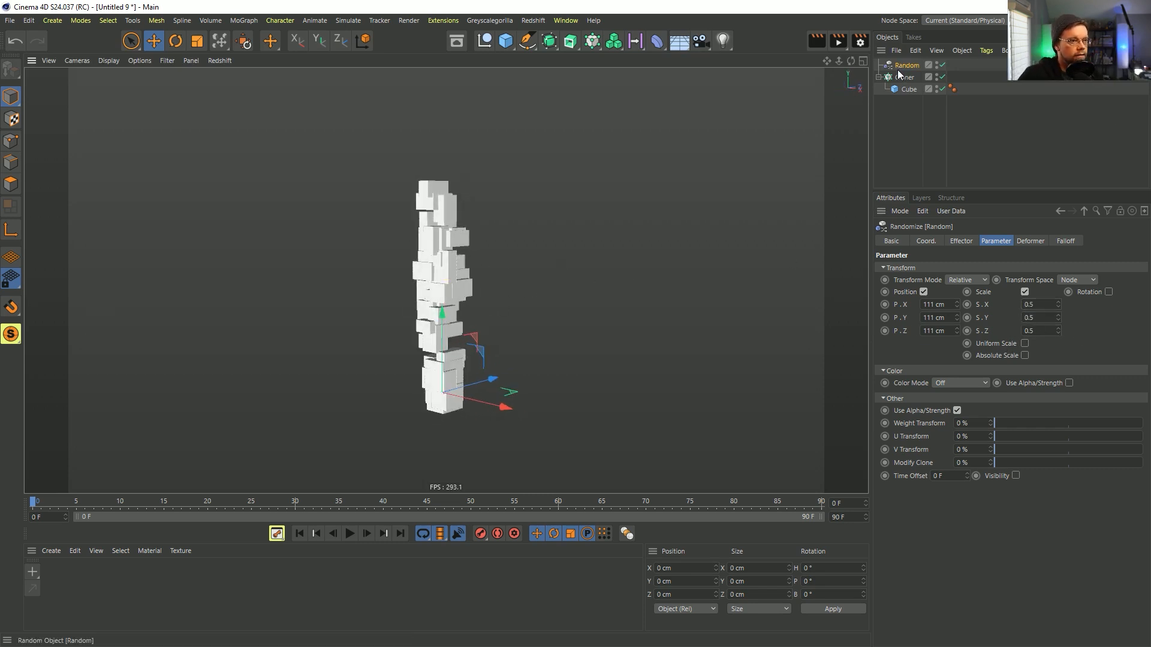
Add a Connect object and place the Random effector and the Cloner inside it
click(549, 40)
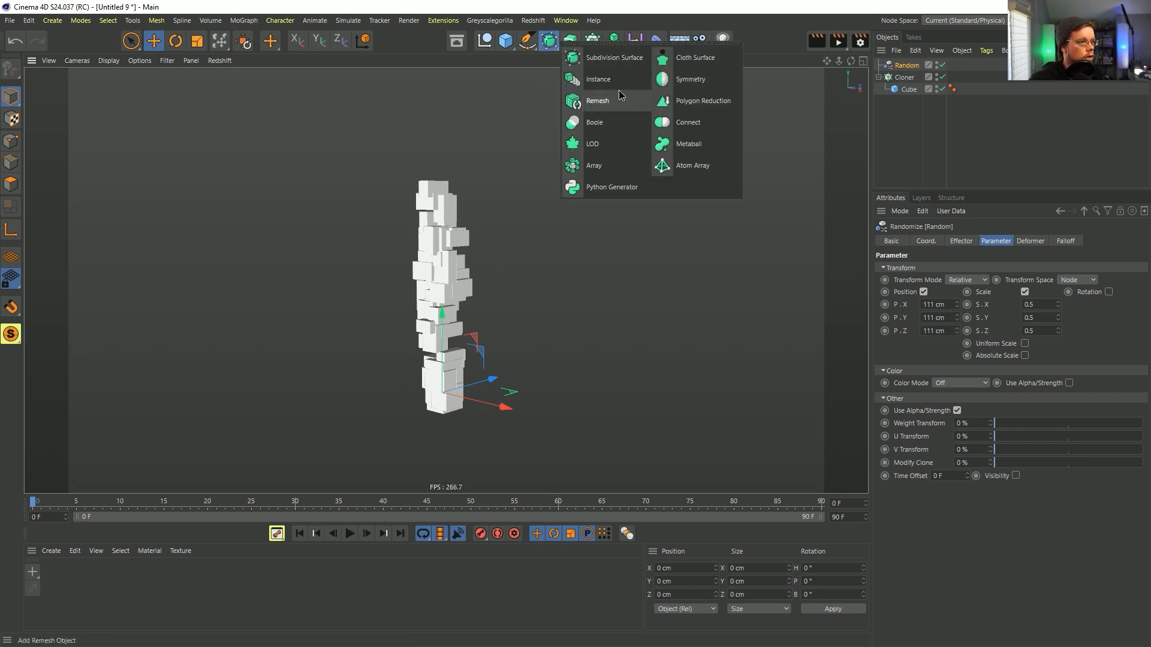
click(697, 125)
click(904, 78)
shift+click(906, 89)
drag(906, 80, 902, 68)
click(901, 67)
alt+drag(527, 258, 440, 280)
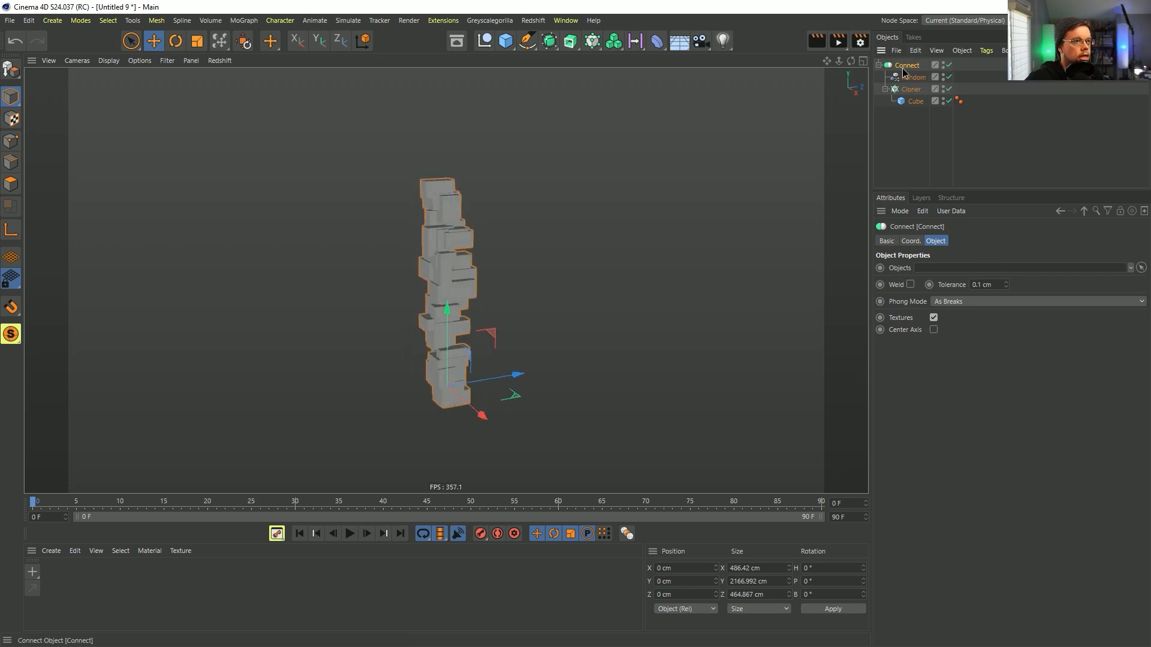
Enable rotation variation on the Random effector and set it to 90° on H, P and B
click(909, 90)
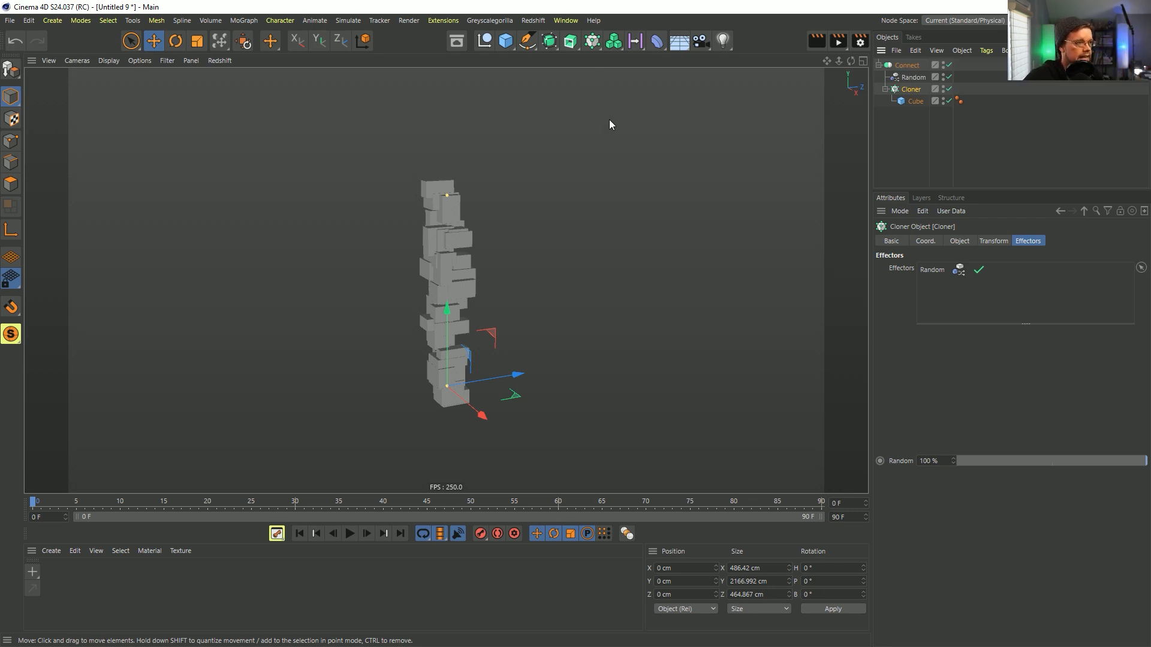
click(913, 77)
click(1108, 292)
drag(1132, 310, 1086, 326)
text(90)
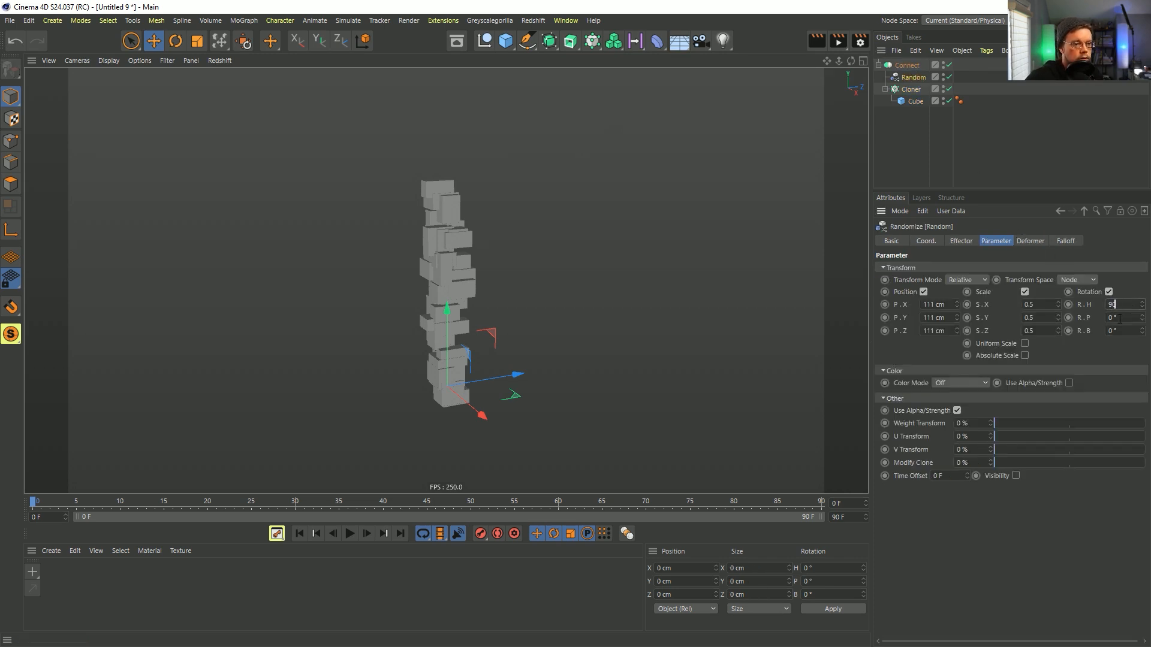
key(Tab)
text(90)
key(Tab)
text(90)
click(1133, 267)
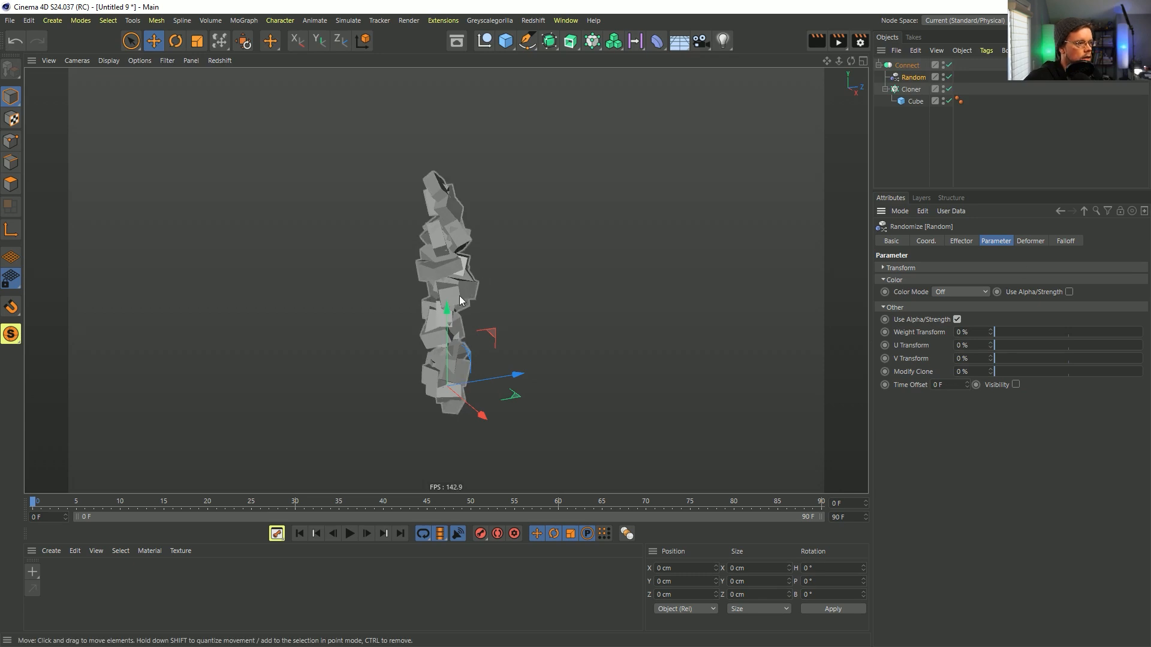
Wrap the Connect object in a new Cloner, set it to Radial mode, and adjust its clone count
click(907, 64)
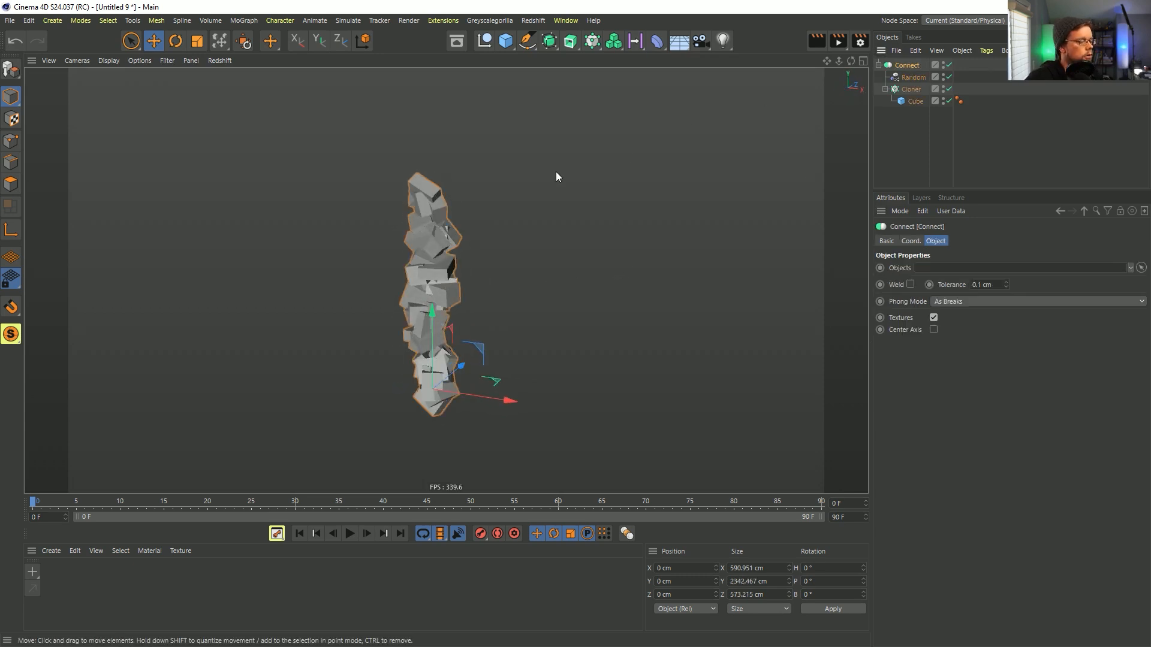
alt+click(613, 40)
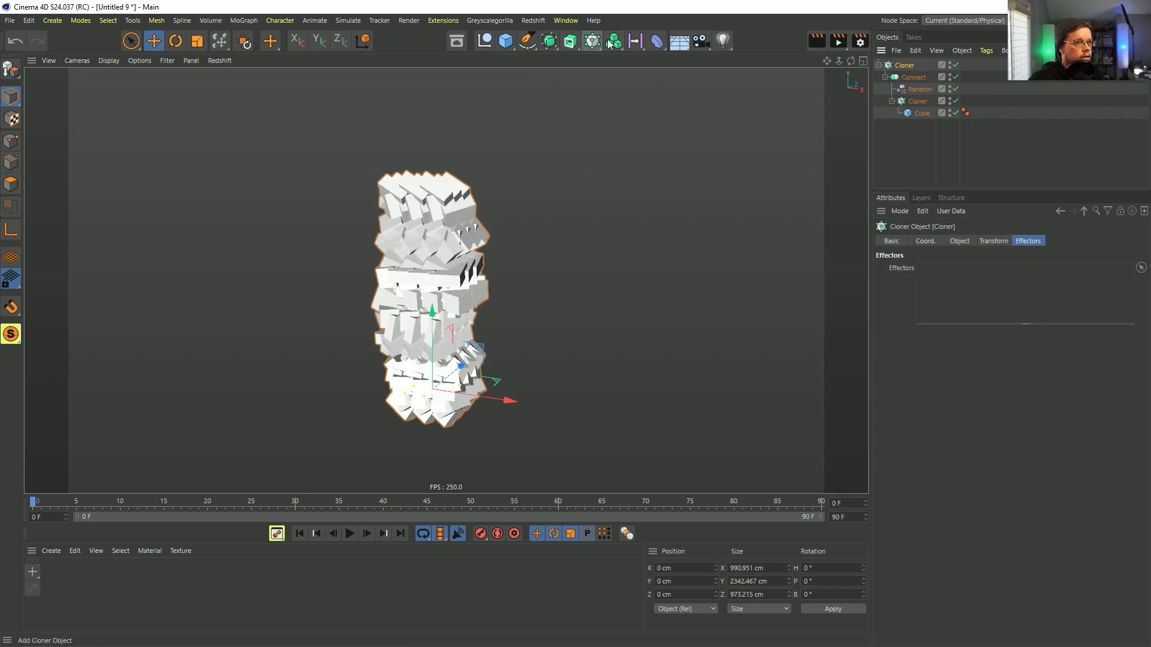
click(961, 240)
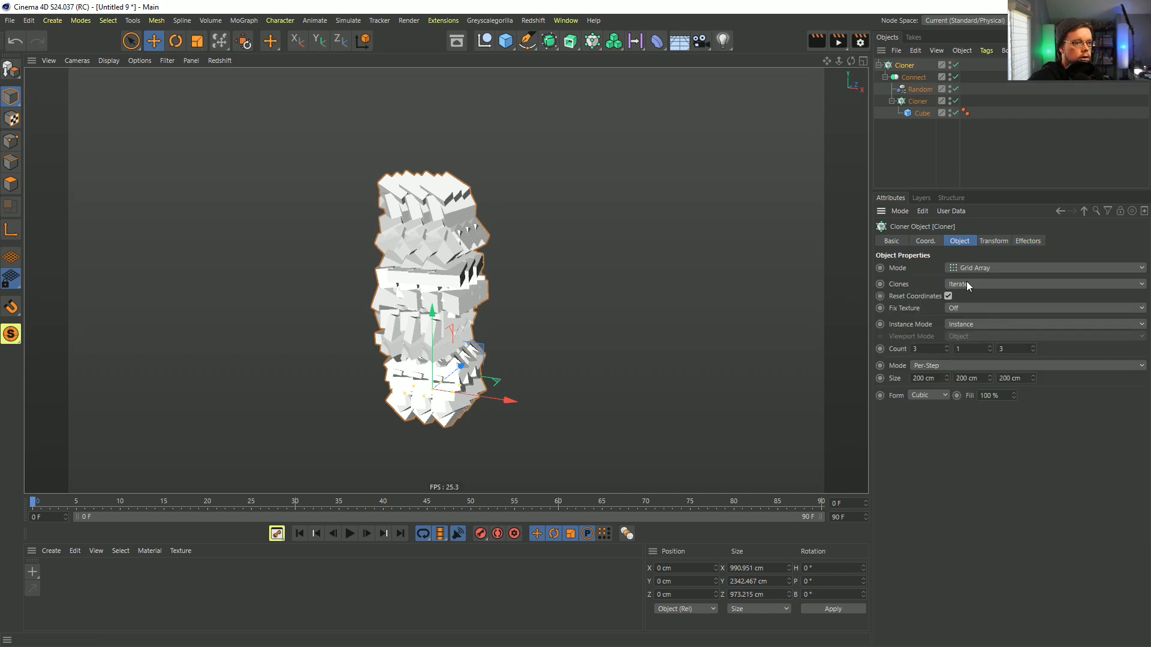
click(966, 284)
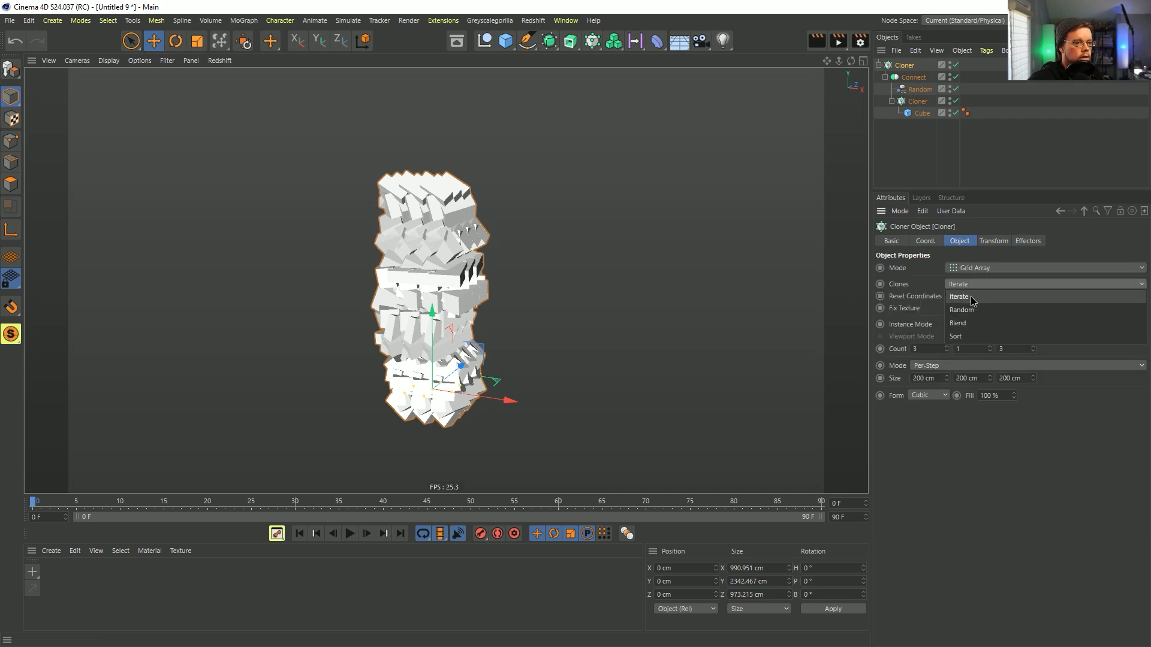
click(971, 268)
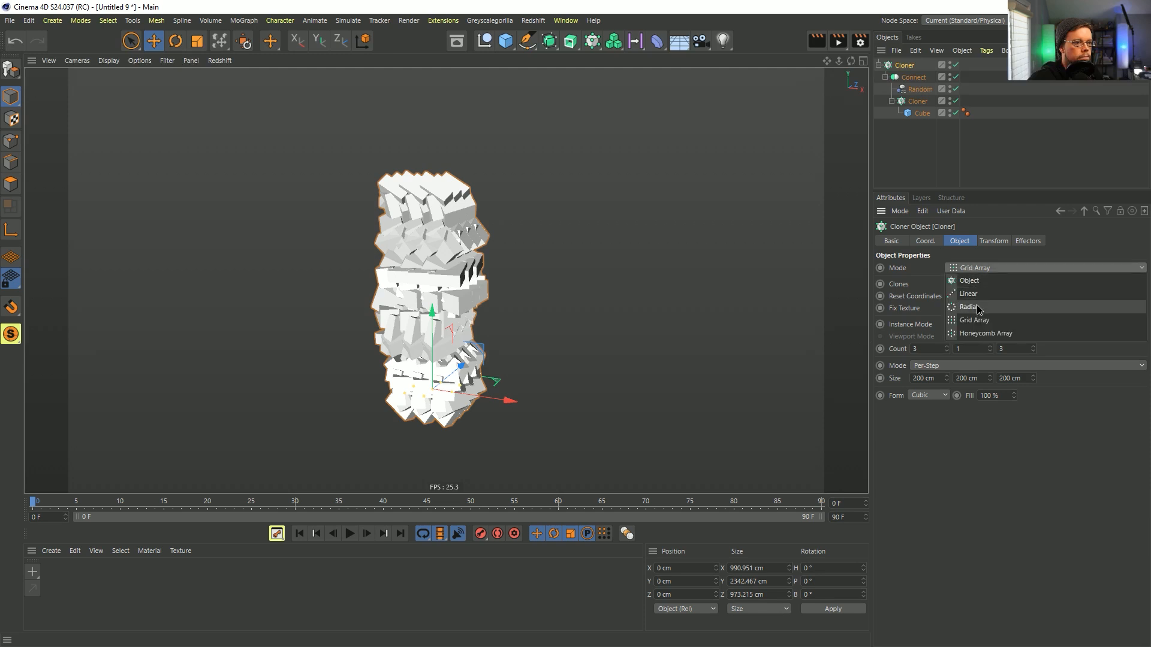
click(965, 308)
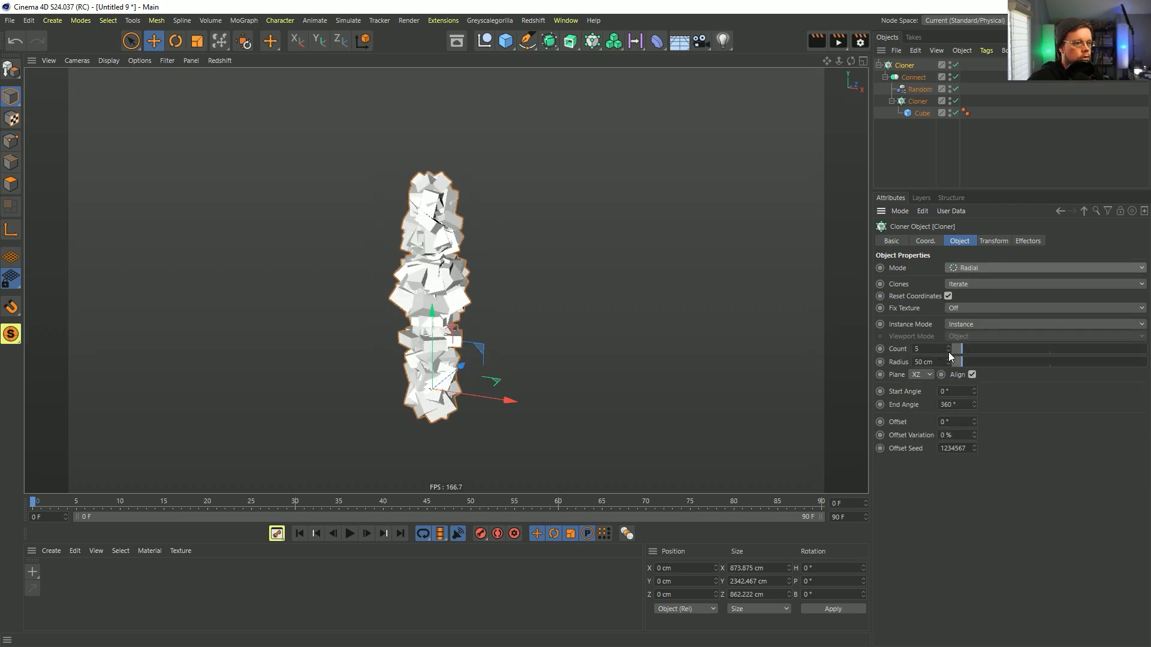
click(948, 351)
Try rotating the radial clones with the outer Cloner's transform rotation, and undo the change
click(994, 242)
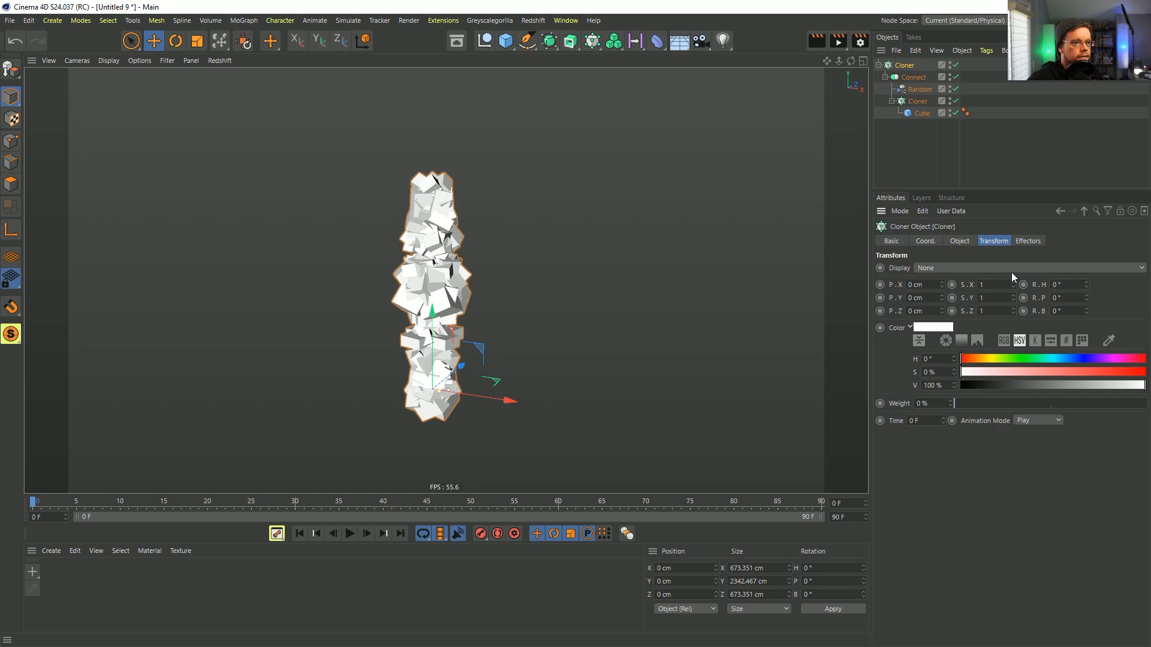
mouse_move(1086, 285)
mouse_down()
mouse_move(1086, 308)
mouse_move(1085, 296)
mouse_move(1074, 304)
mouse_up()
key(ctrl+z)
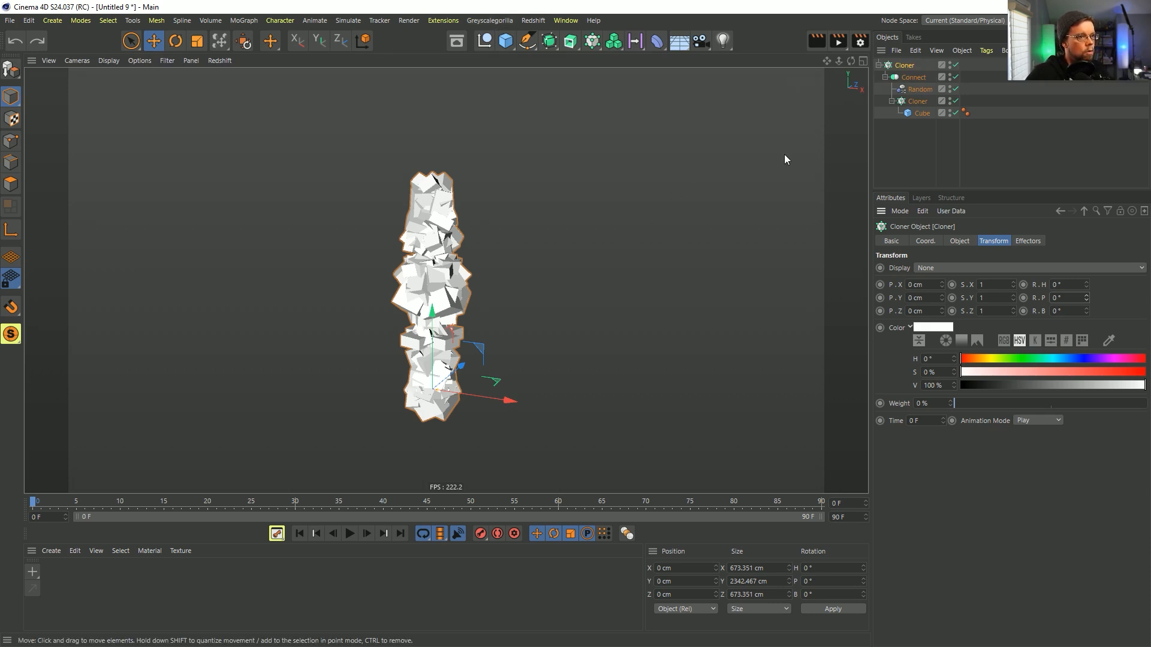
Add a Random effector to the outer Cloner, with position variation turned off and scale variation turned on
click(587, 42)
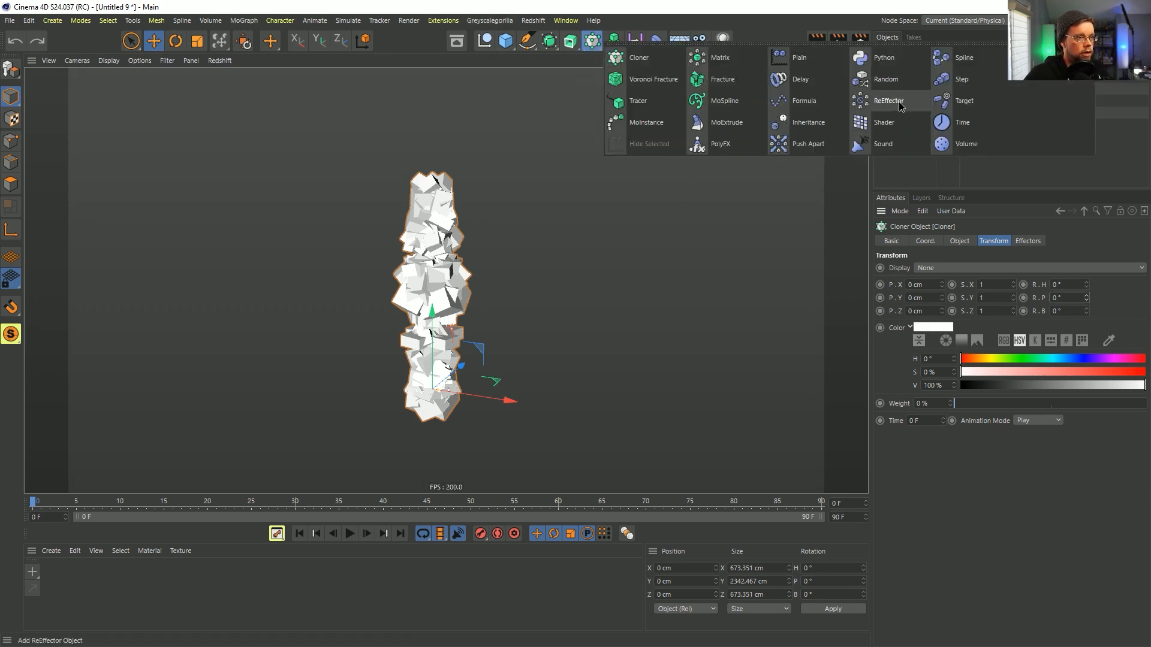
click(899, 83)
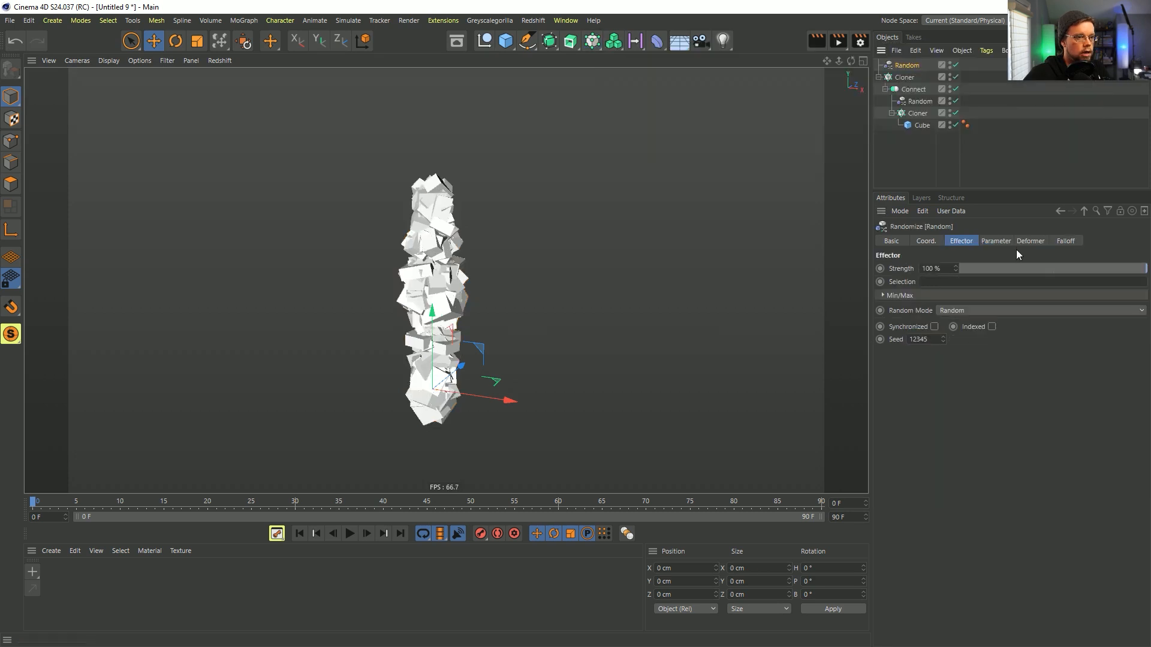
click(992, 241)
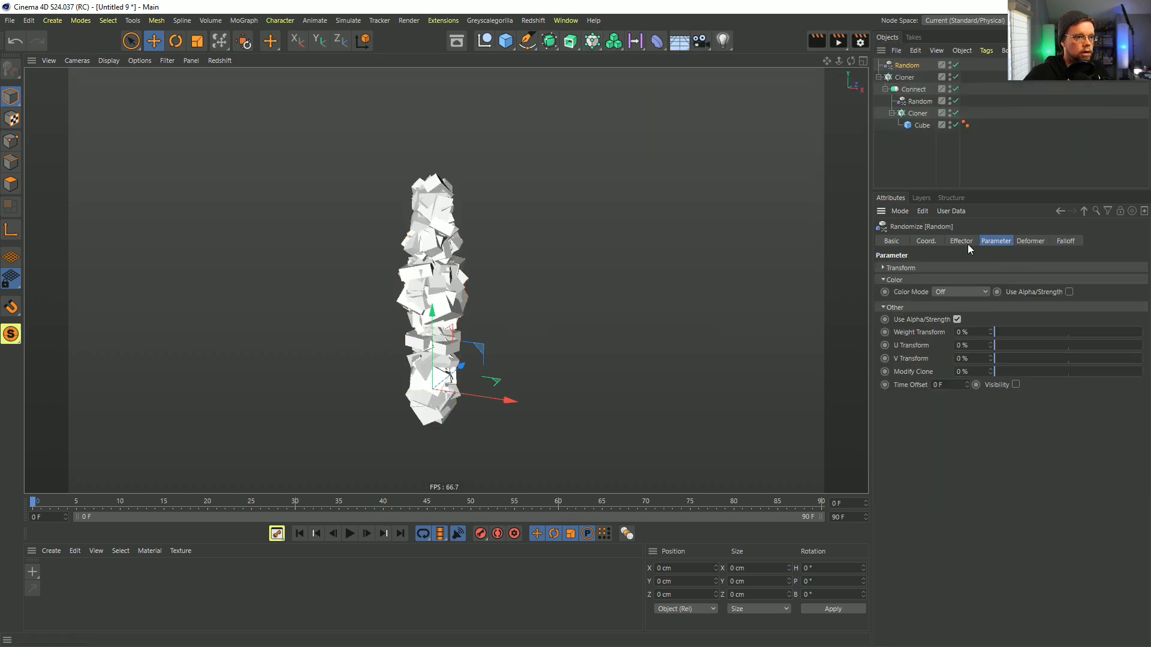
click(934, 268)
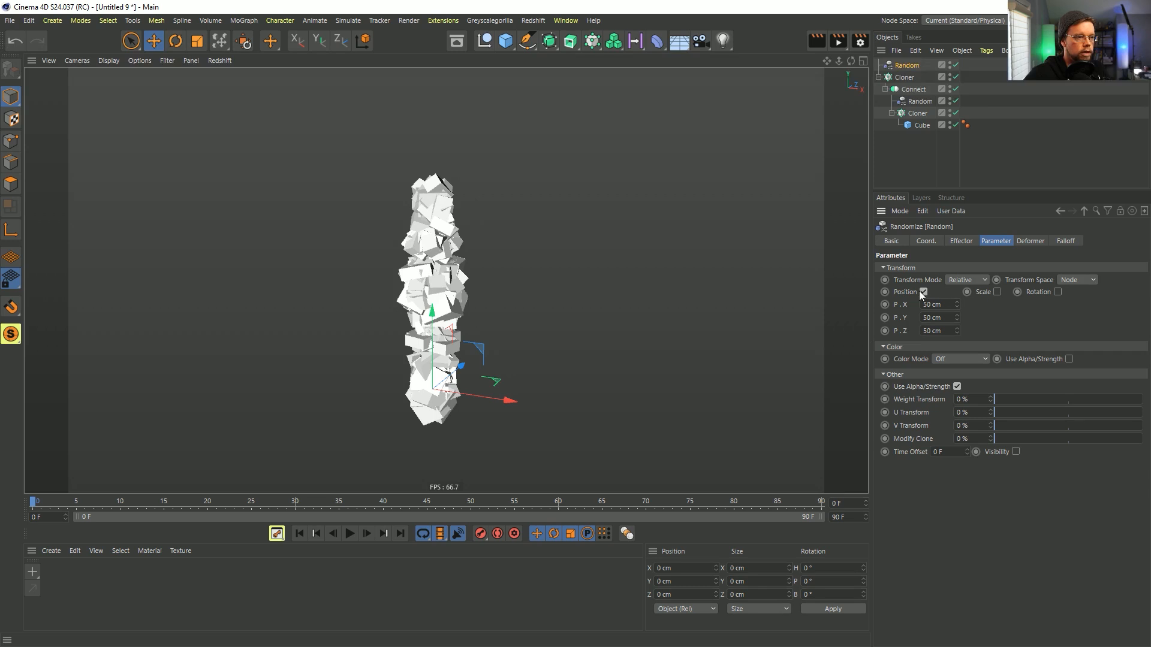
click(1001, 291)
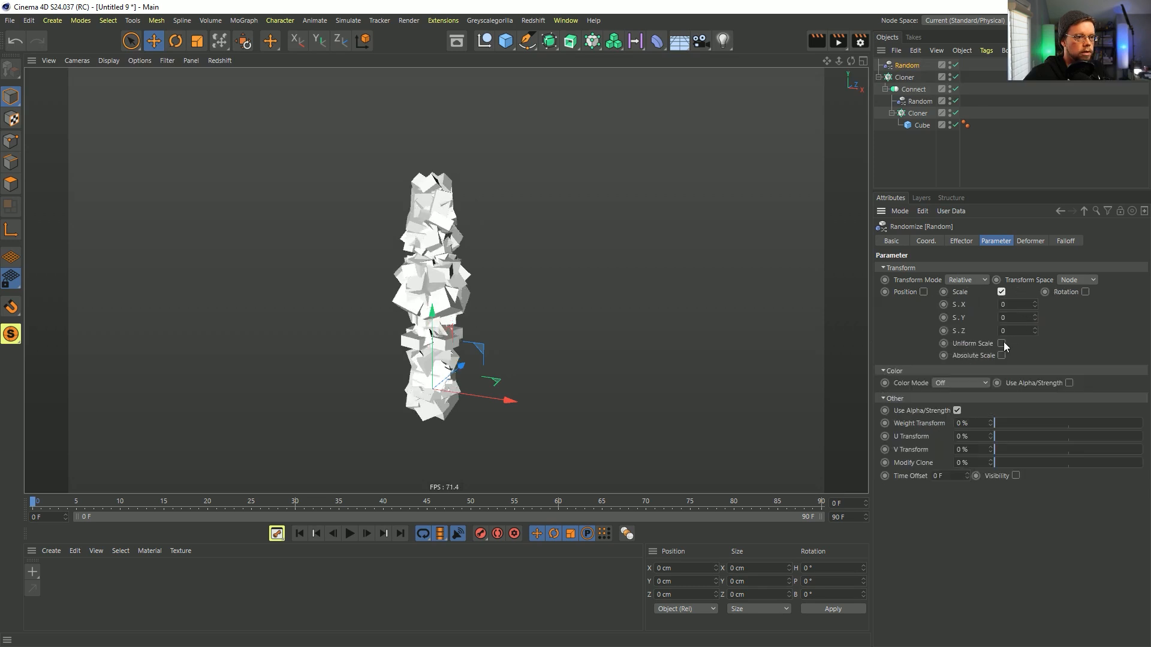
Set the outer Random effector's scale variation to 0.2 on X, Y and Z
click(1027, 305)
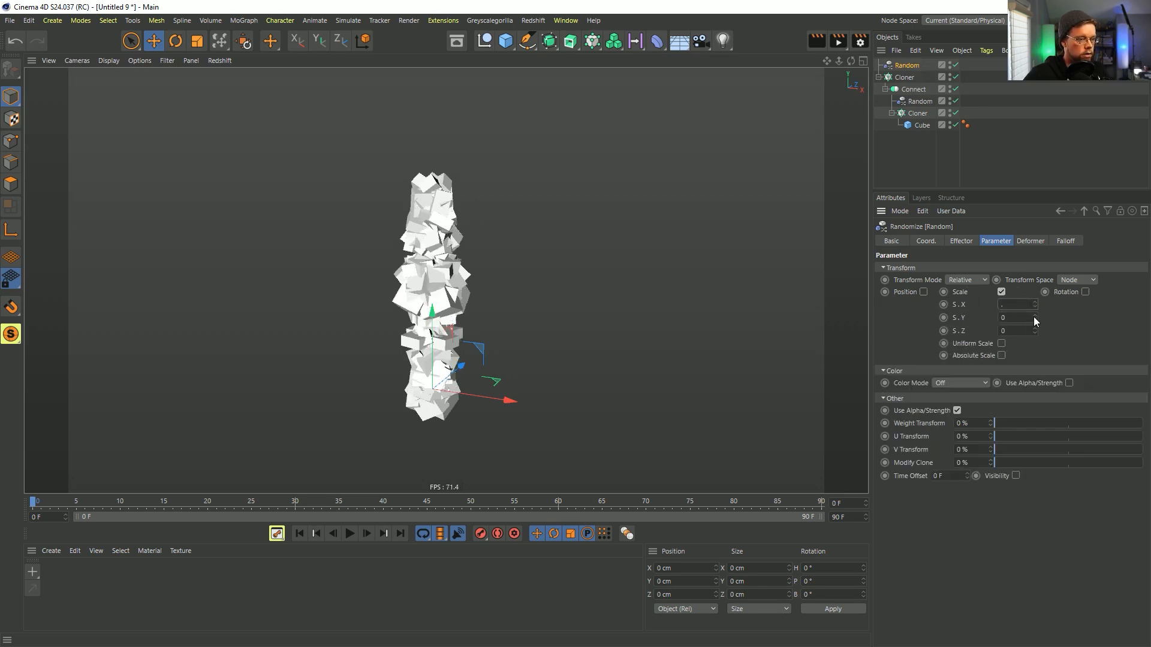
text(.2)
key(BackSpace)
key(BackSpace)
text(0.2)
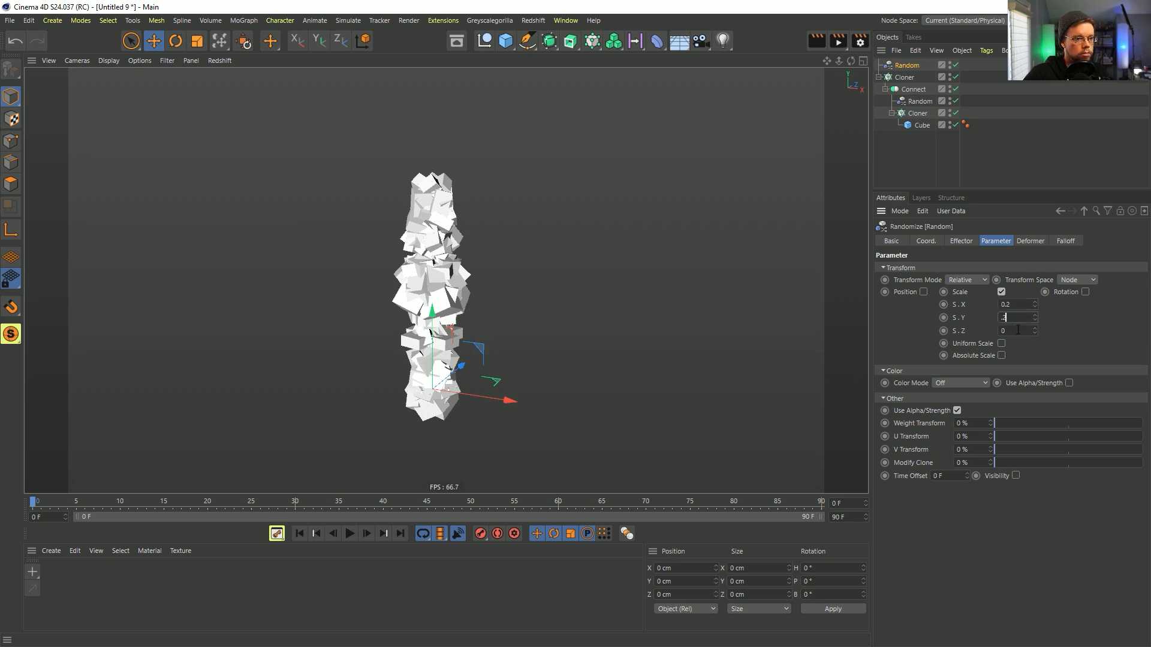
key(Tab)
text(0.2)
key(Tab)
text(0.2)
key(Return)
mouse_move(509, 254)
alt+mouse_down()
mouse_move(364, 267)
mouse_move(304, 259)
mouse_move(473, 239)
alt+mouse_up()
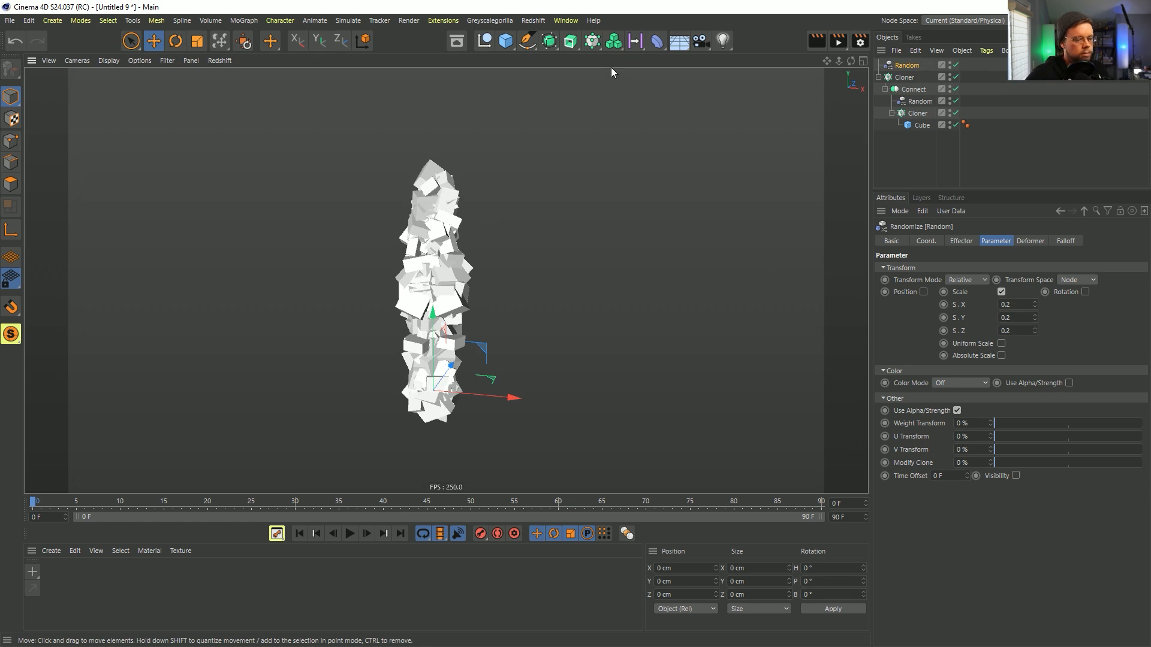
click(536, 47)
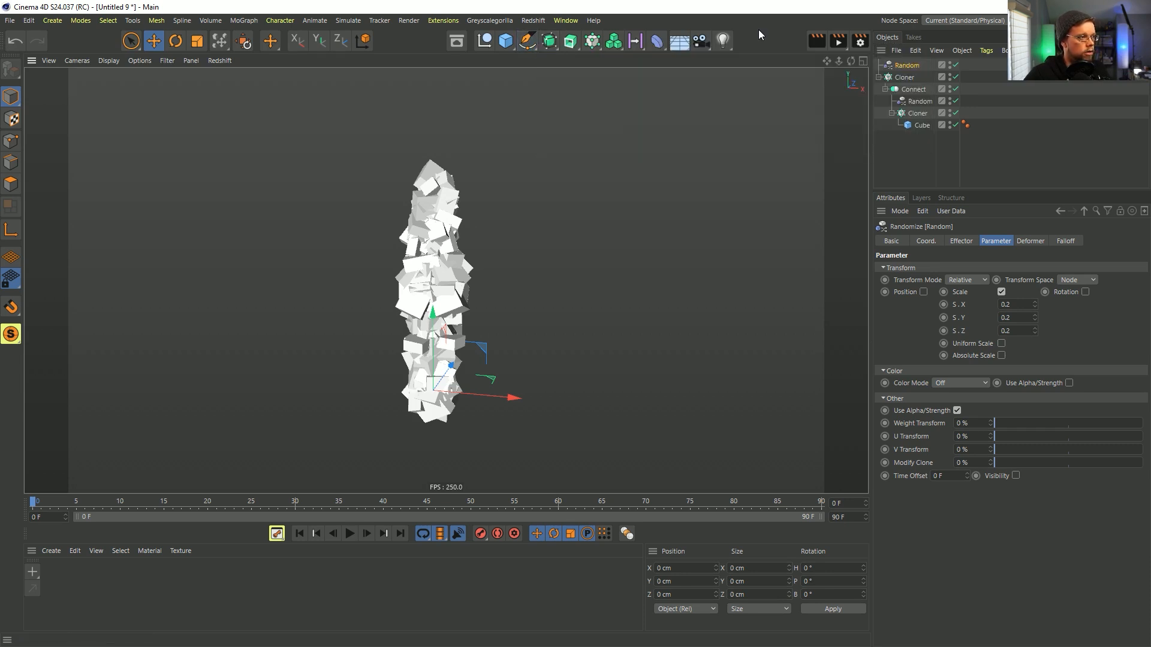
click(529, 43)
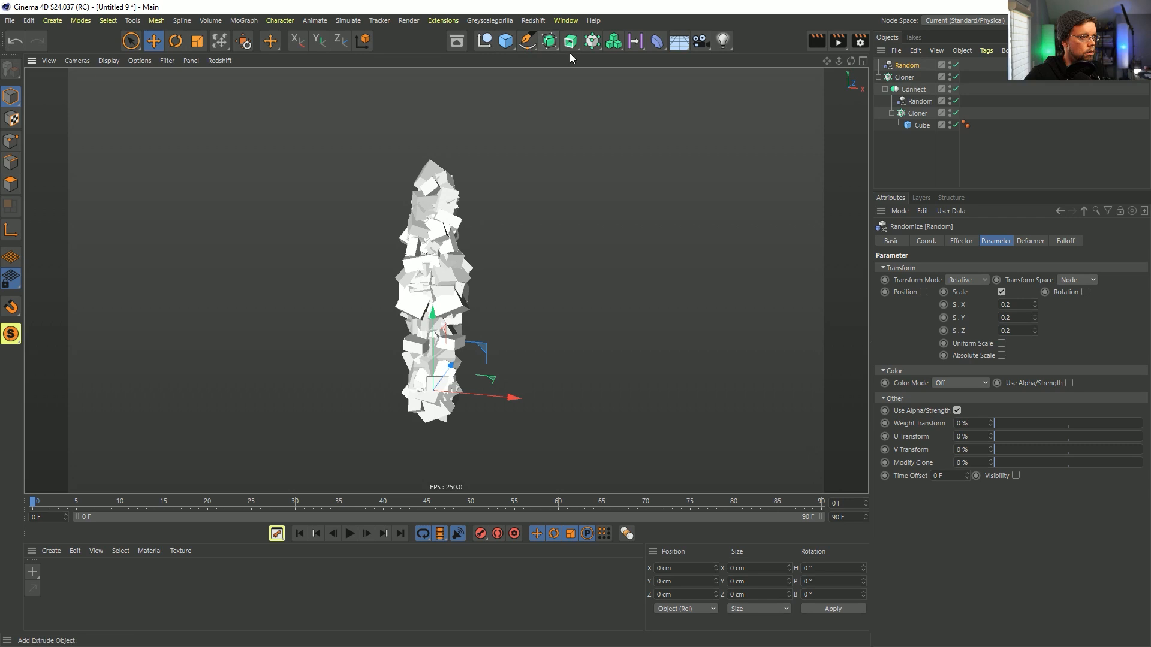
Add a Helix spline to the scene and set its subdivision to 3
click(533, 46)
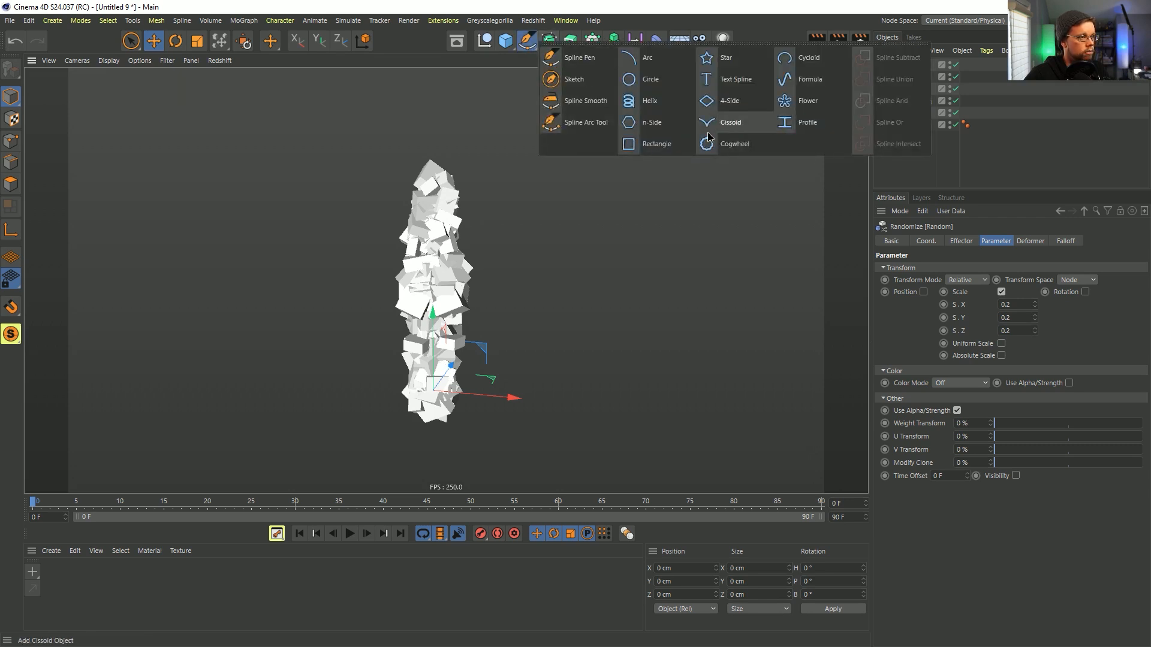
click(660, 106)
double_click(966, 360)
text(3)
key(Return)
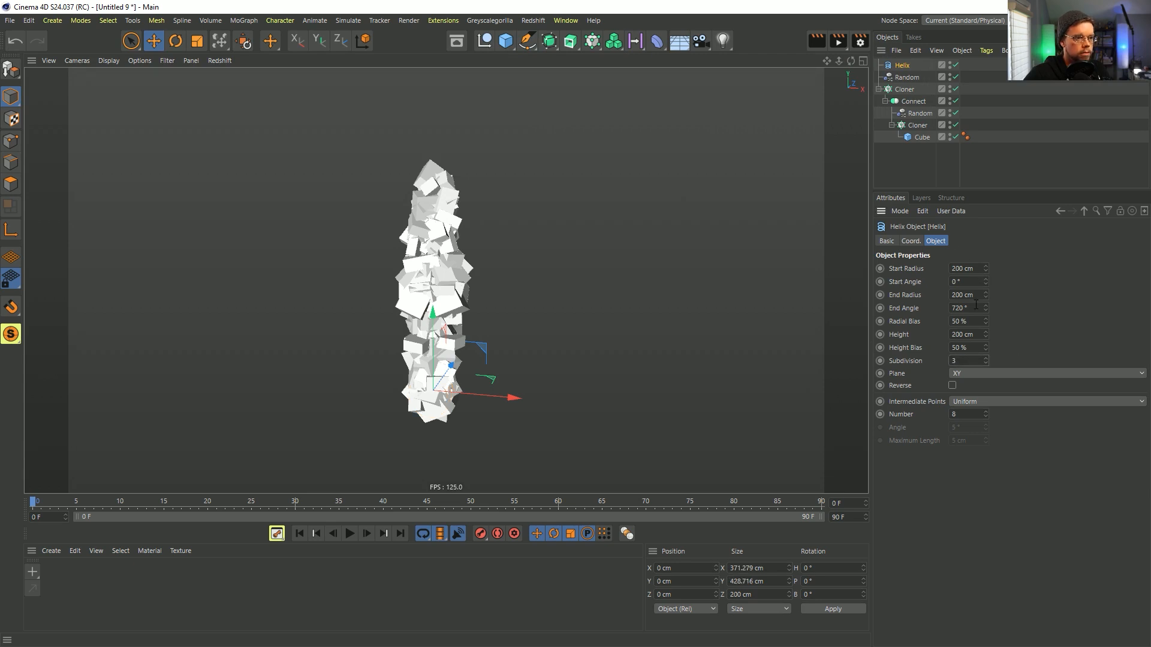
Straighten the helix by setting its start and end radius to 0 cm and its end angle to -1°
double_click(974, 294)
text(0)
double_click(972, 268)
text(0)
double_click(968, 307)
text(-1)
key(Return)
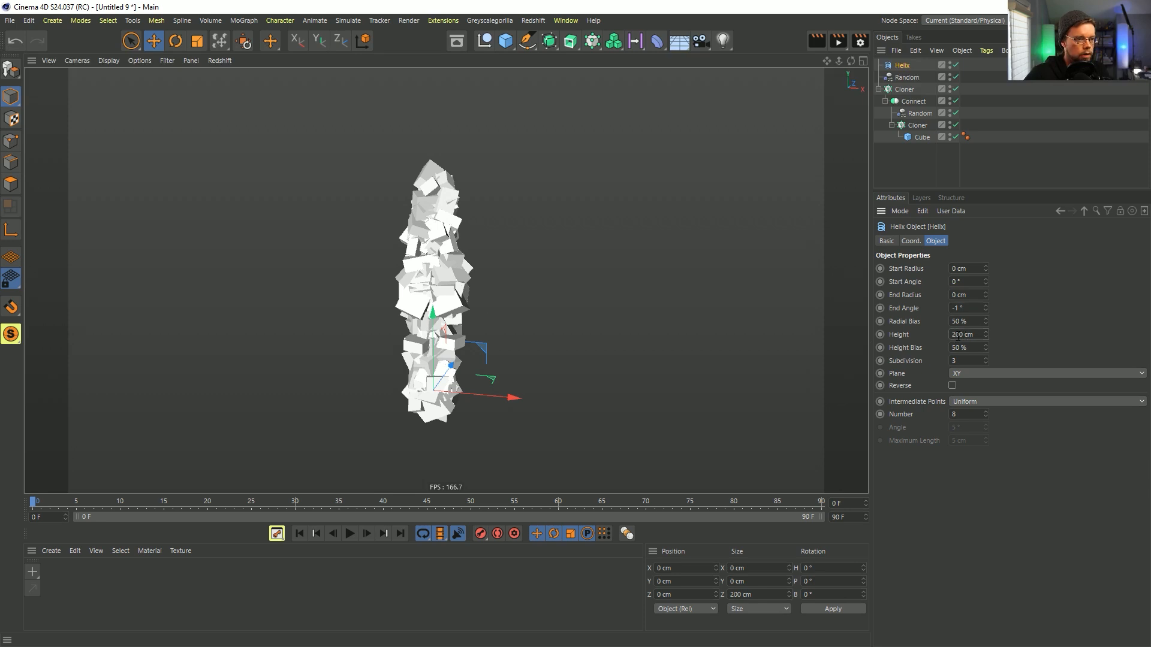
Set the helix's height to 10000 cm
text(1000)
key(Return)
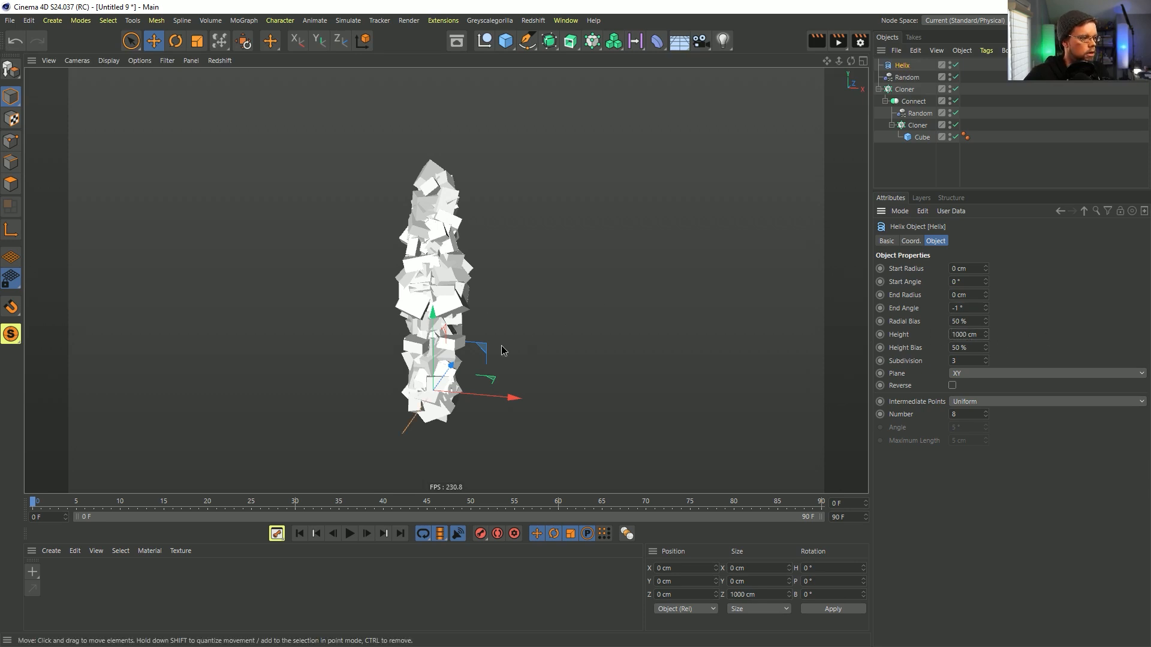
alt+drag(524, 341, 347, 348)
text(0)
key(Return)
scroll(563, 316, down, 5)
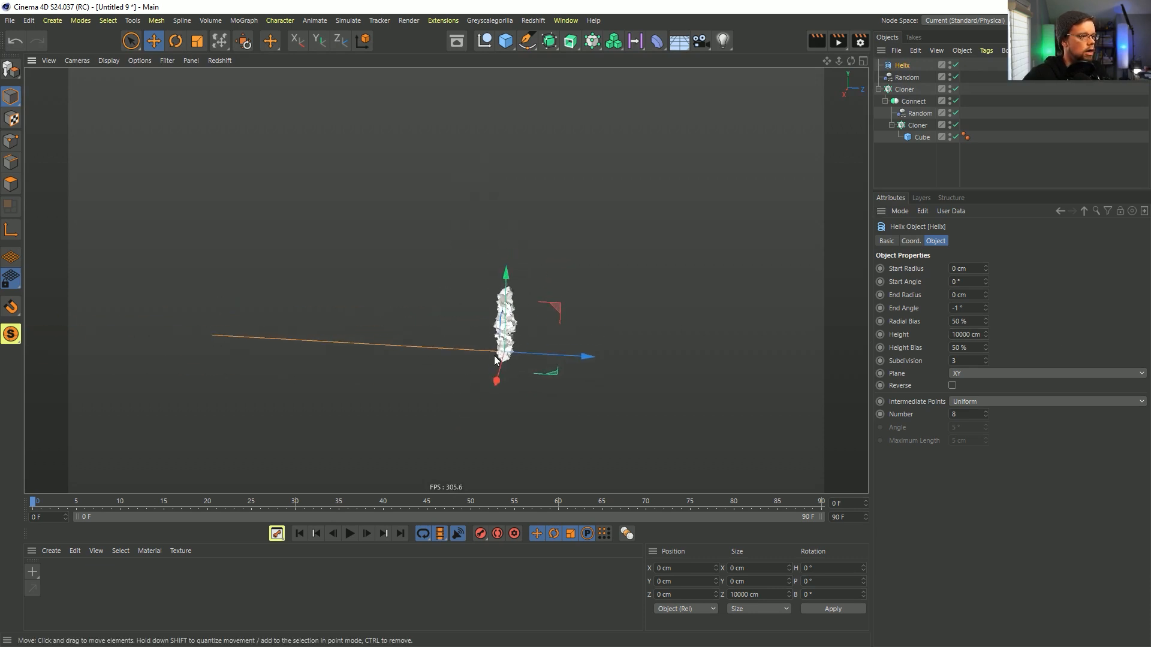
Rotate the helix to a pitch of -90° so the line stands upright
key(r)
drag(528, 311, 593, 375)
key(ctrl+z)
key(ctrl+z)
key(ctrl+z)
shift+drag(523, 307, 616, 393)
alt+middle_drag(511, 336, 532, 384)
scroll(532, 384, down, 2)
alt+middle_drag(539, 273, 544, 339)
scroll(544, 339, down, 1)
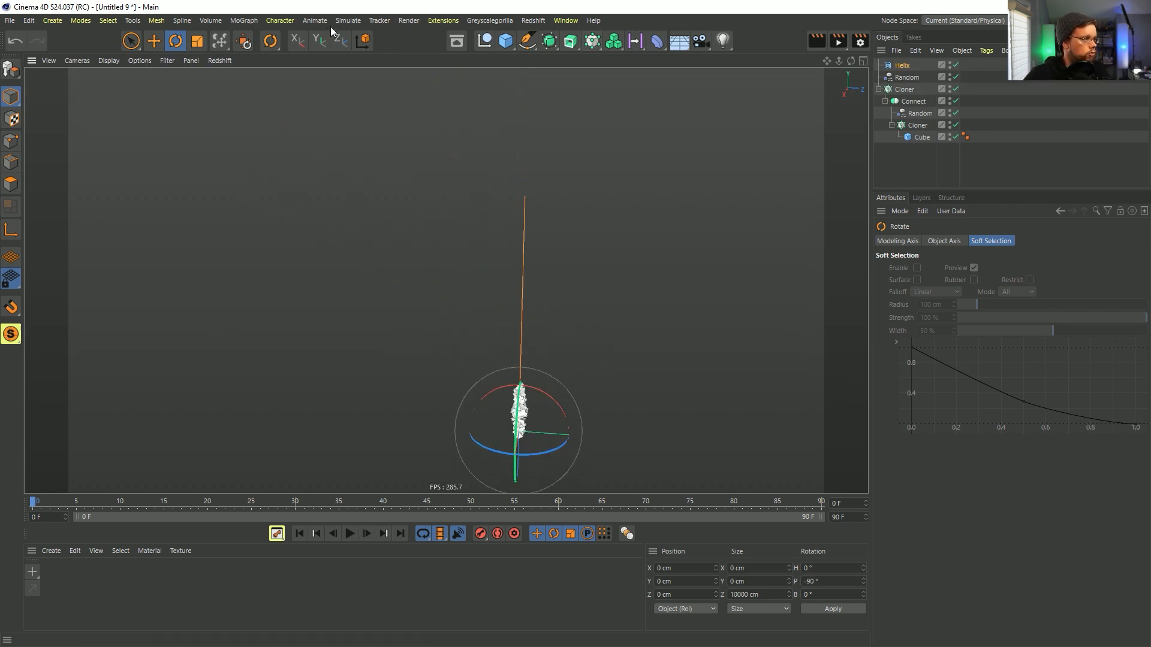
Add a Hair object to the helix and set its guide length to 1000 cm
click(348, 20)
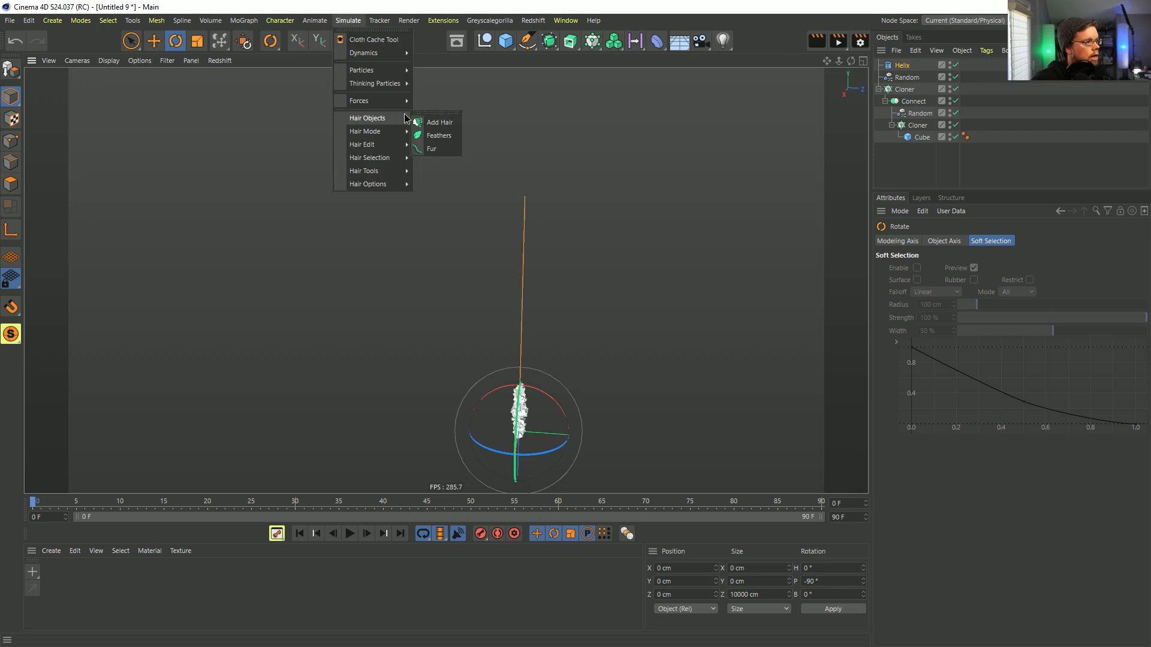
click(440, 122)
alt+middle_drag(419, 294, 497, 297)
scroll(618, 321, up, 2)
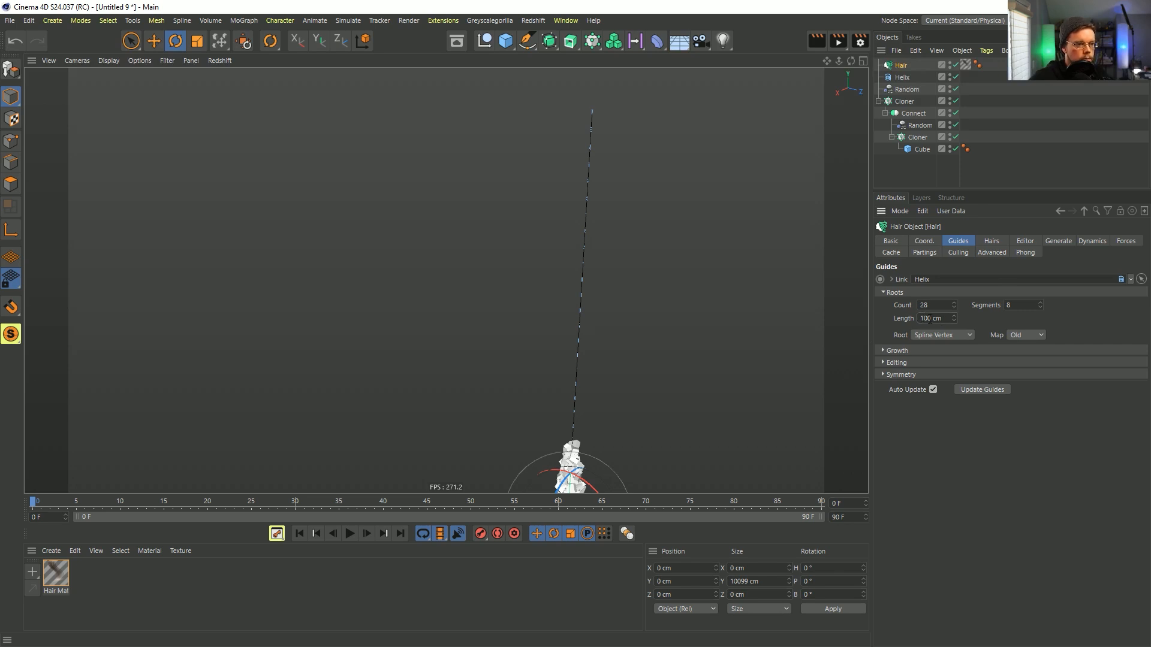
text(0)
key(Return)
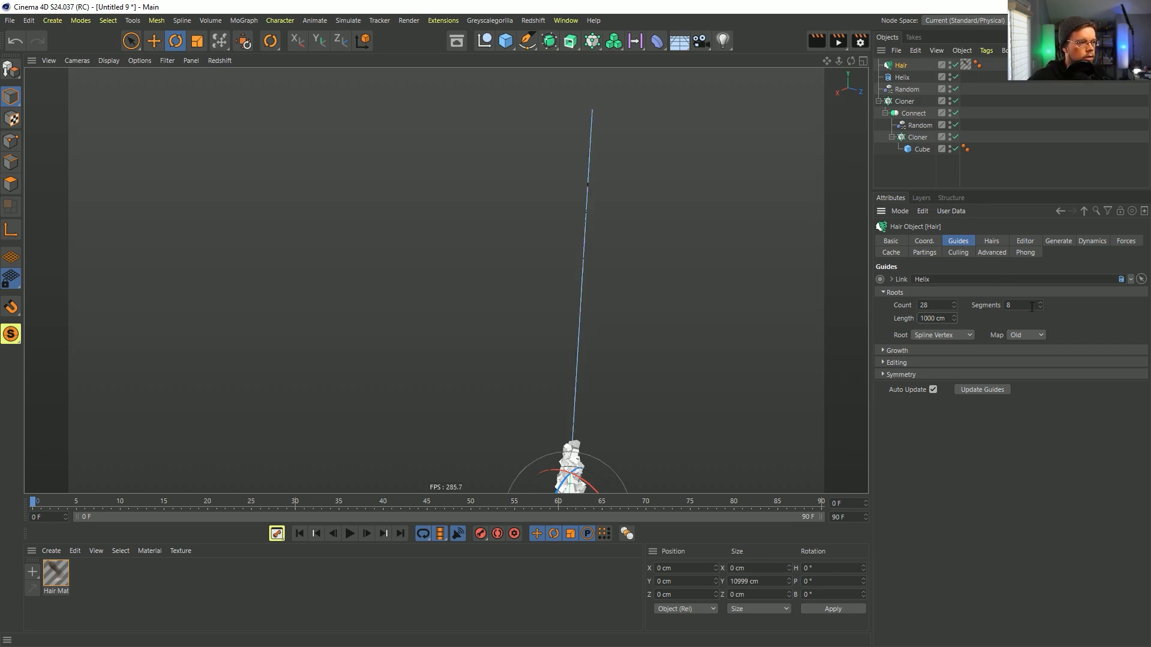
Set the hair guides' growth to Random and regrow them along the helix
click(946, 337)
click(1078, 326)
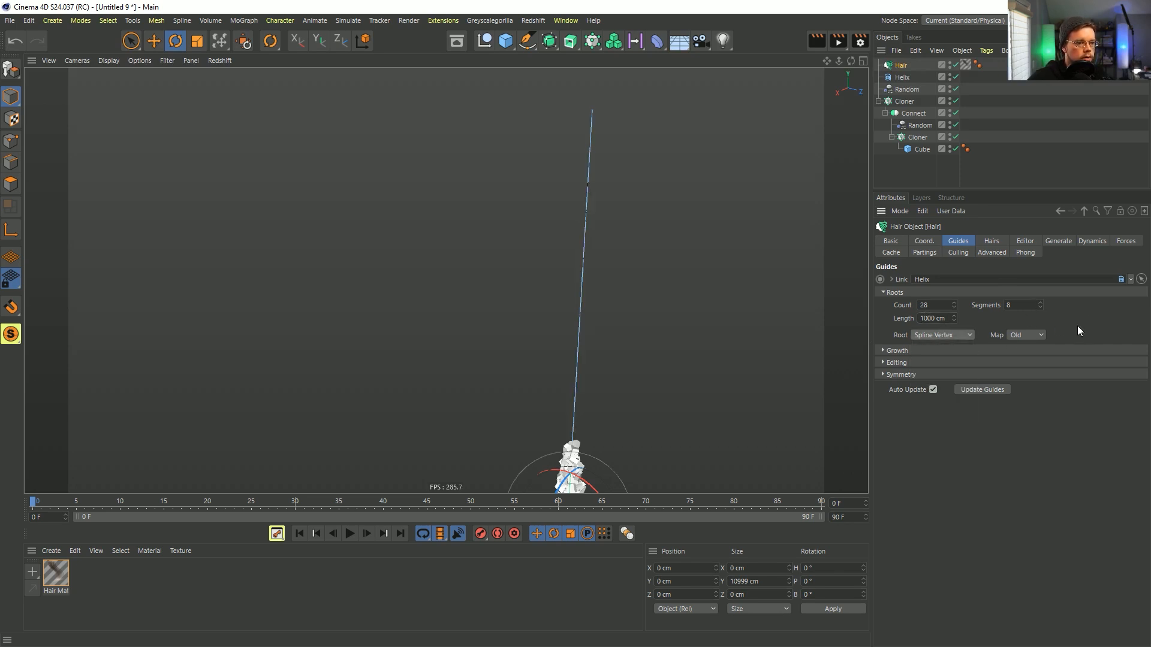
click(887, 363)
click(896, 352)
click(921, 363)
click(940, 402)
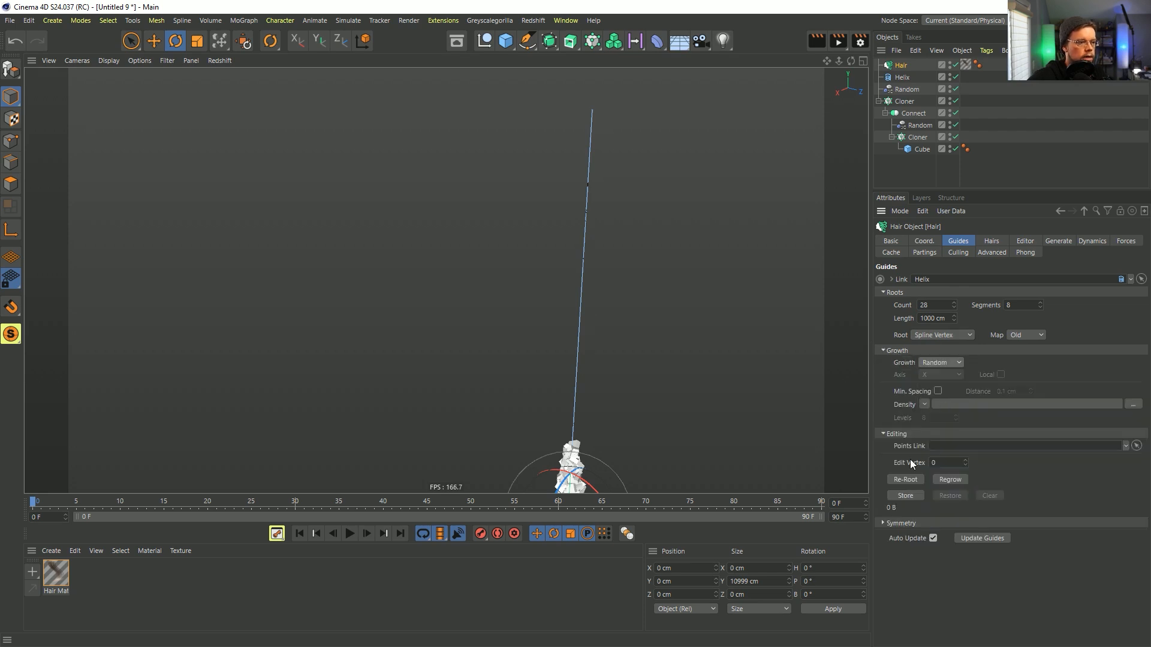
click(943, 479)
alt+drag(591, 329, 556, 352)
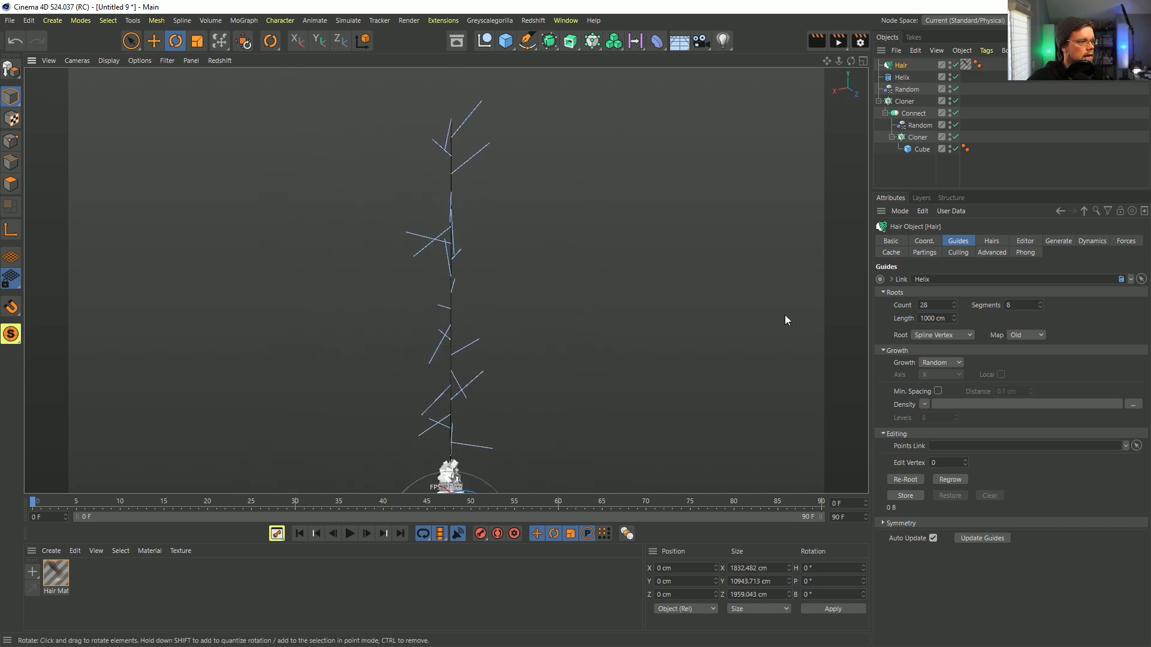
Reduce the hair guides to 1 segment and set their length to 5000 cm
double_click(923, 305)
text(5)
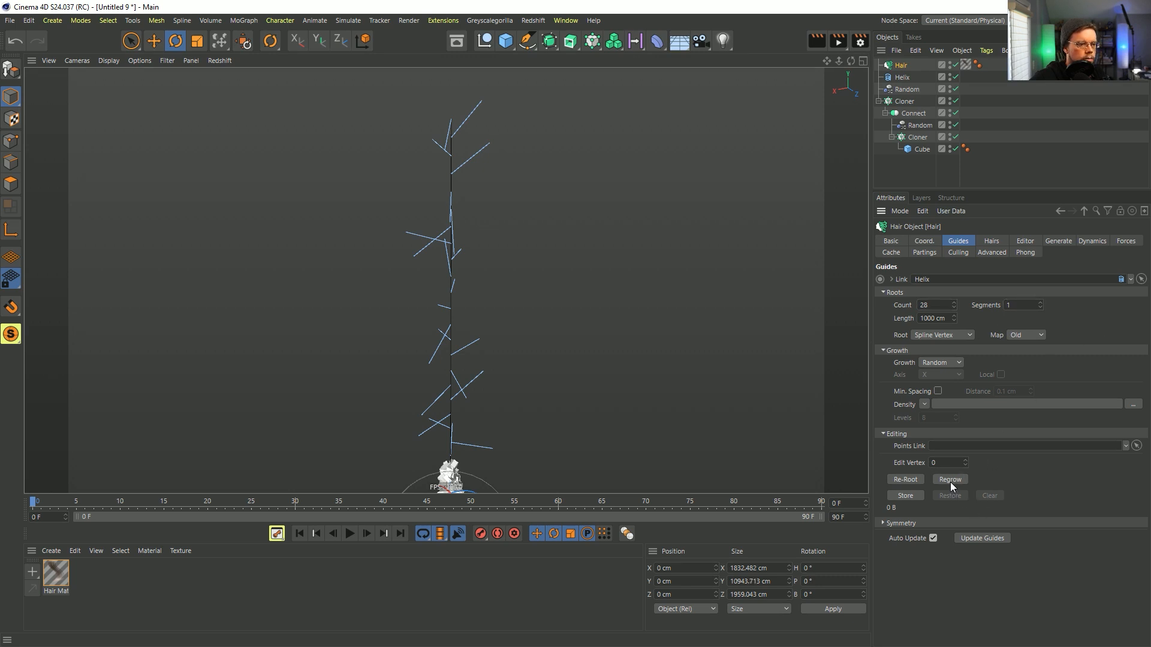
alt+drag(523, 284, 559, 319)
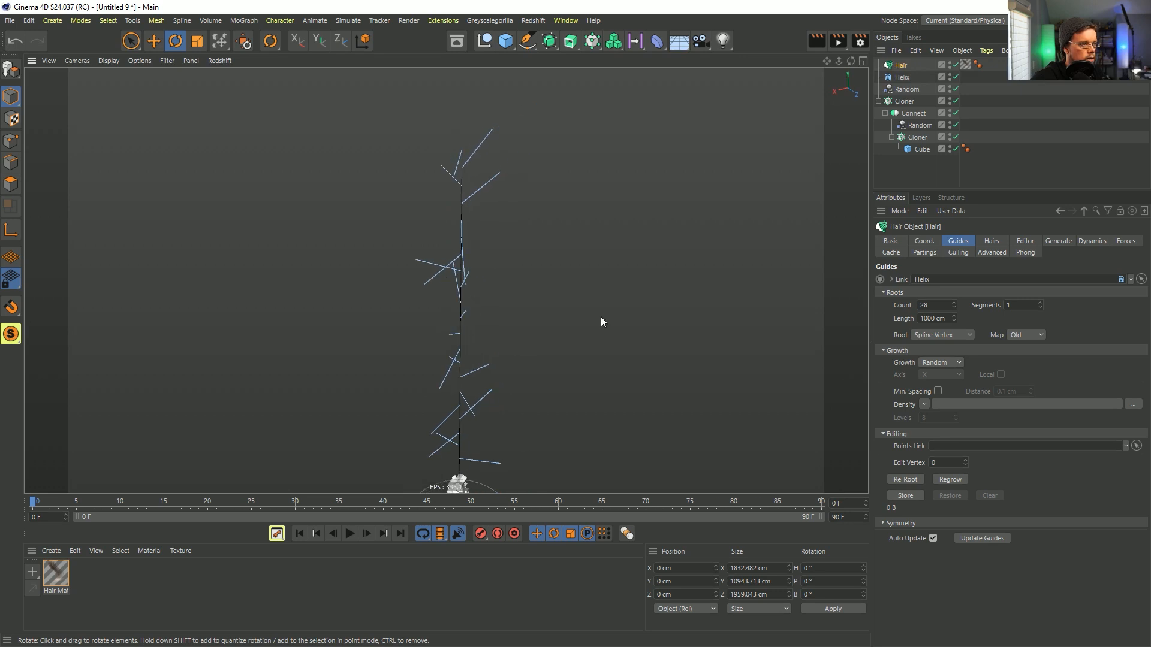
click(924, 318)
key(BackSpace)
text(5)
key(Return)
alt+drag(470, 320, 484, 300)
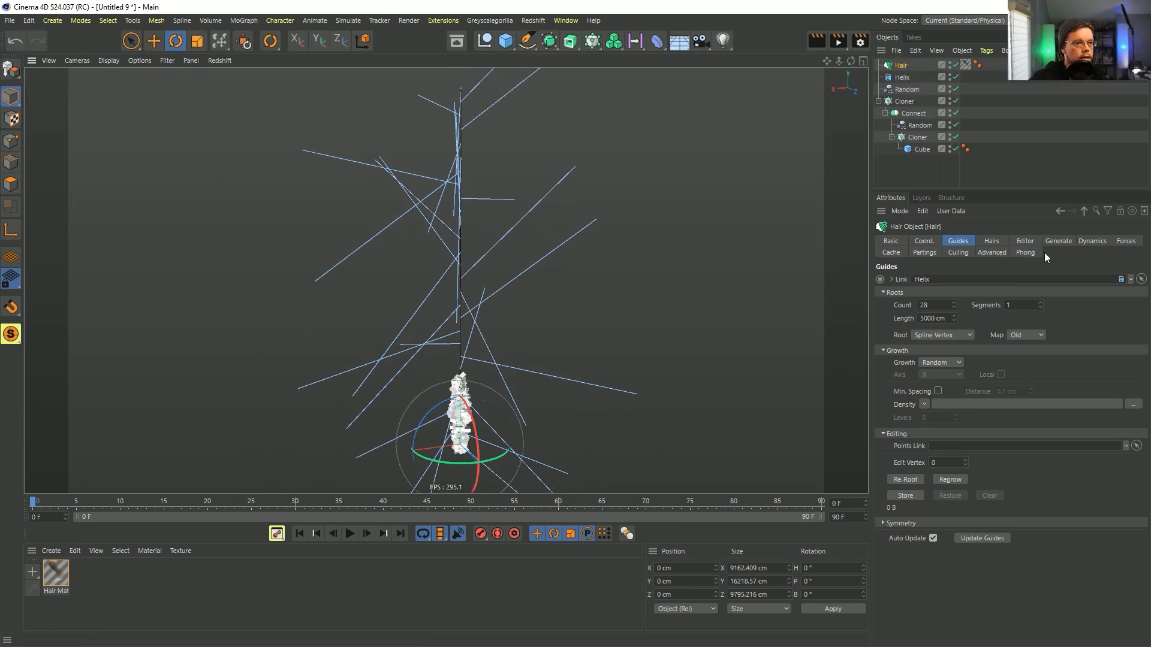
Turn off hair rendering and make the Hair object generate Spline geometry
click(1058, 240)
click(1077, 240)
click(1054, 240)
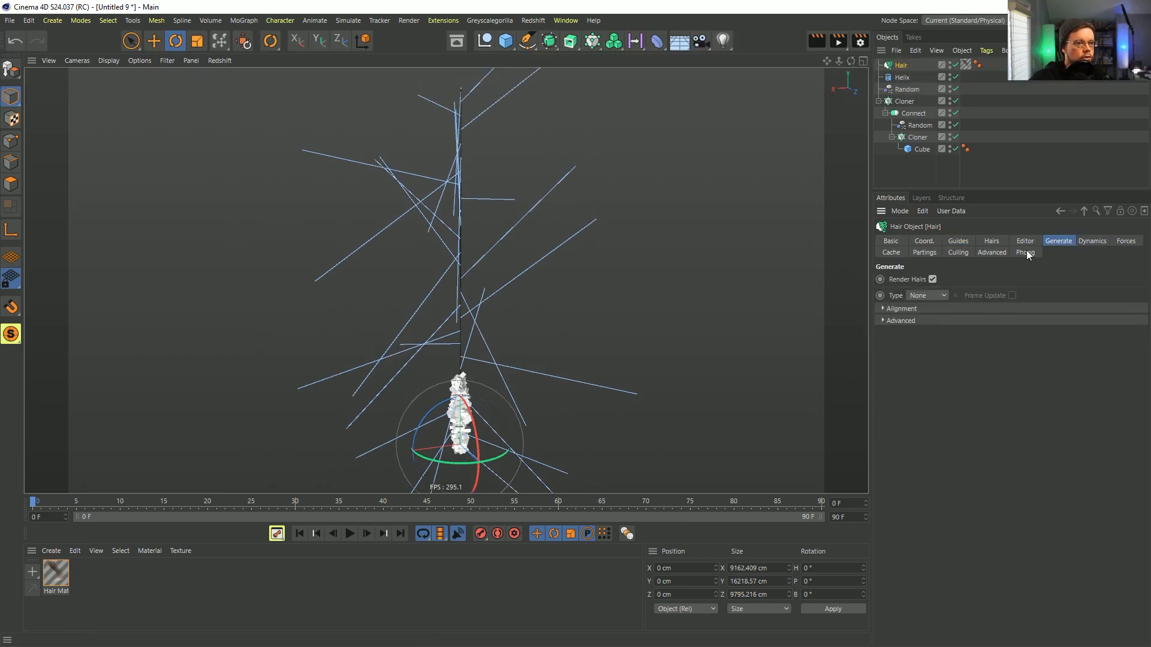
click(928, 297)
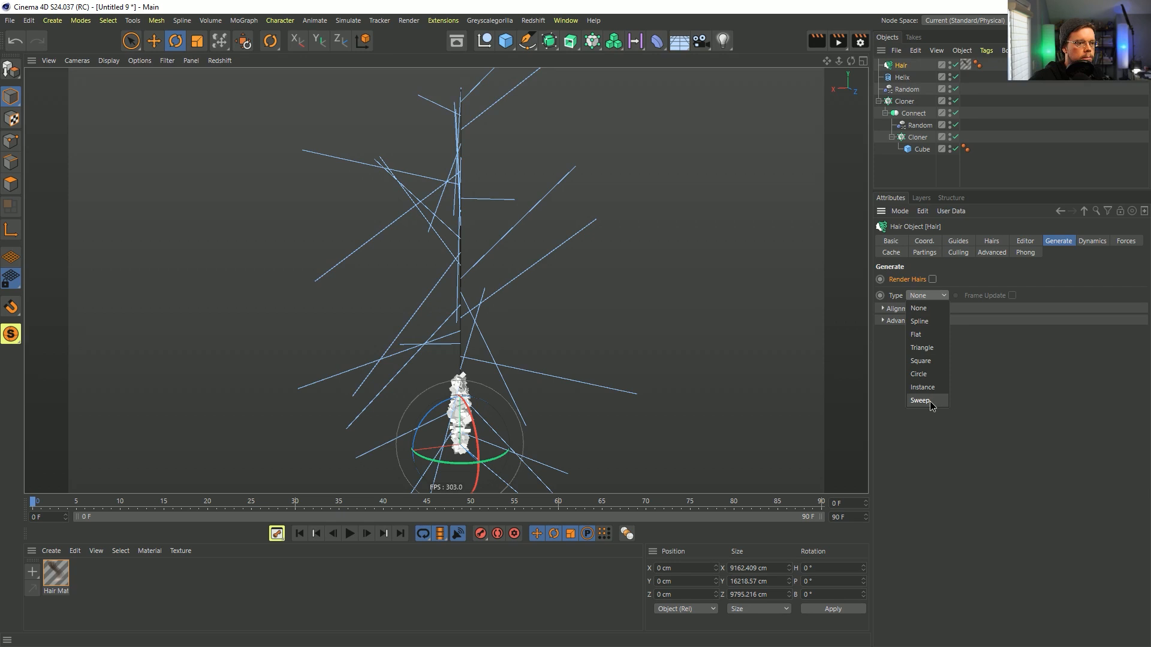
click(923, 321)
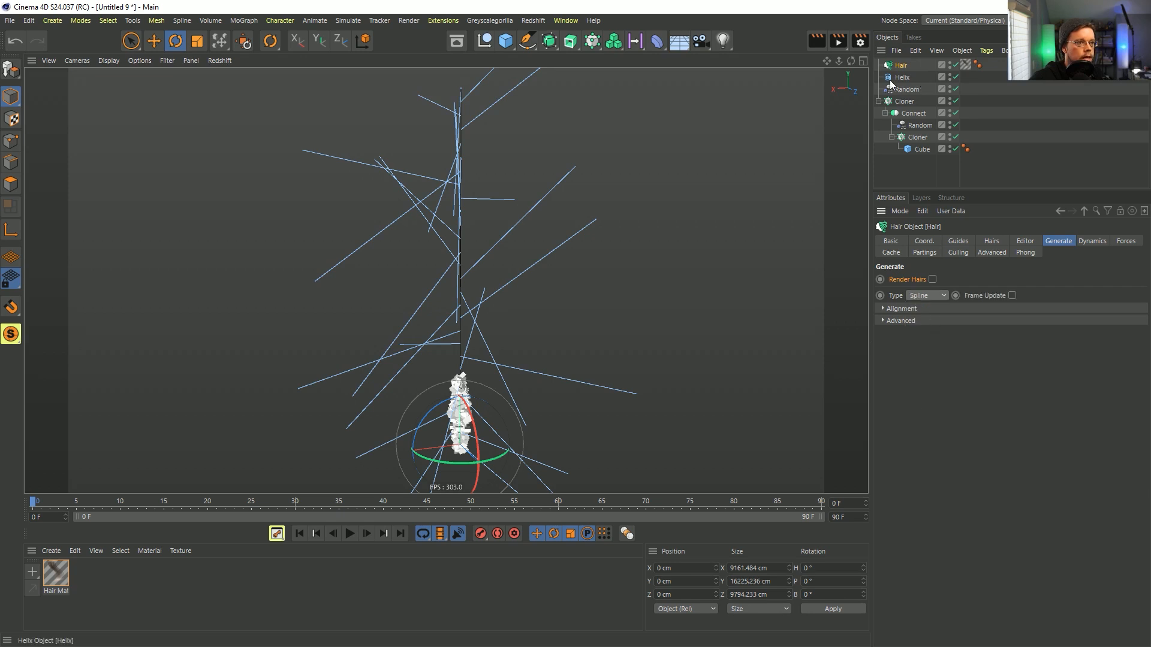
Duplicate the Hair object and set the hair roots of both Hair objects to As Guides
drag(900, 65, 904, 90)
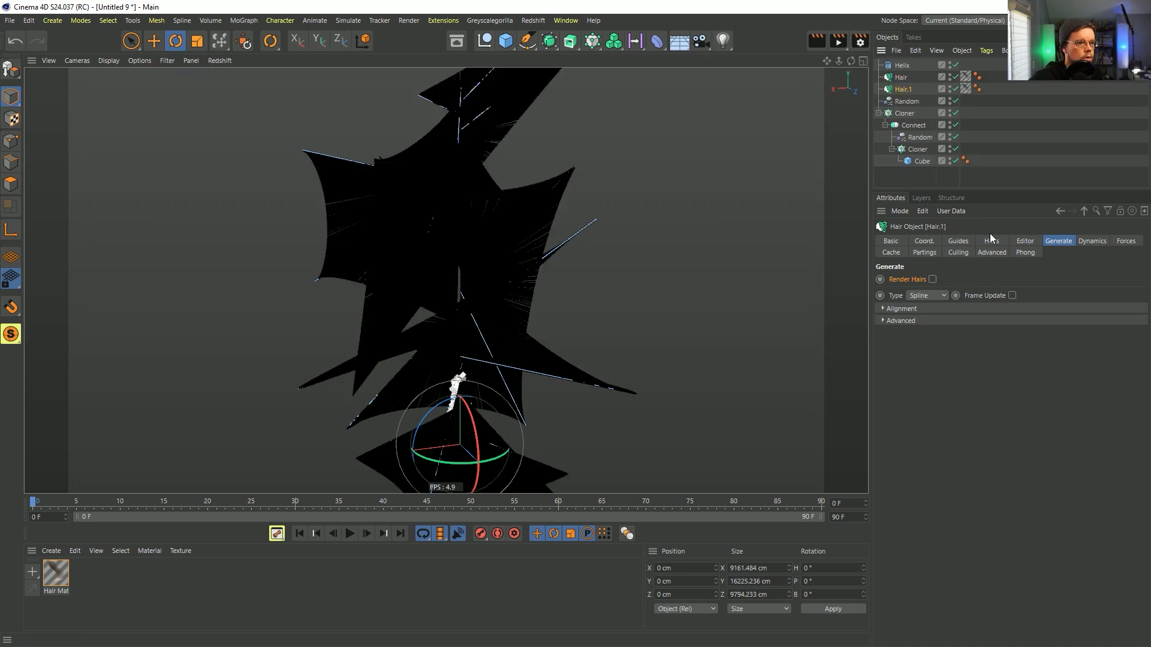
click(990, 238)
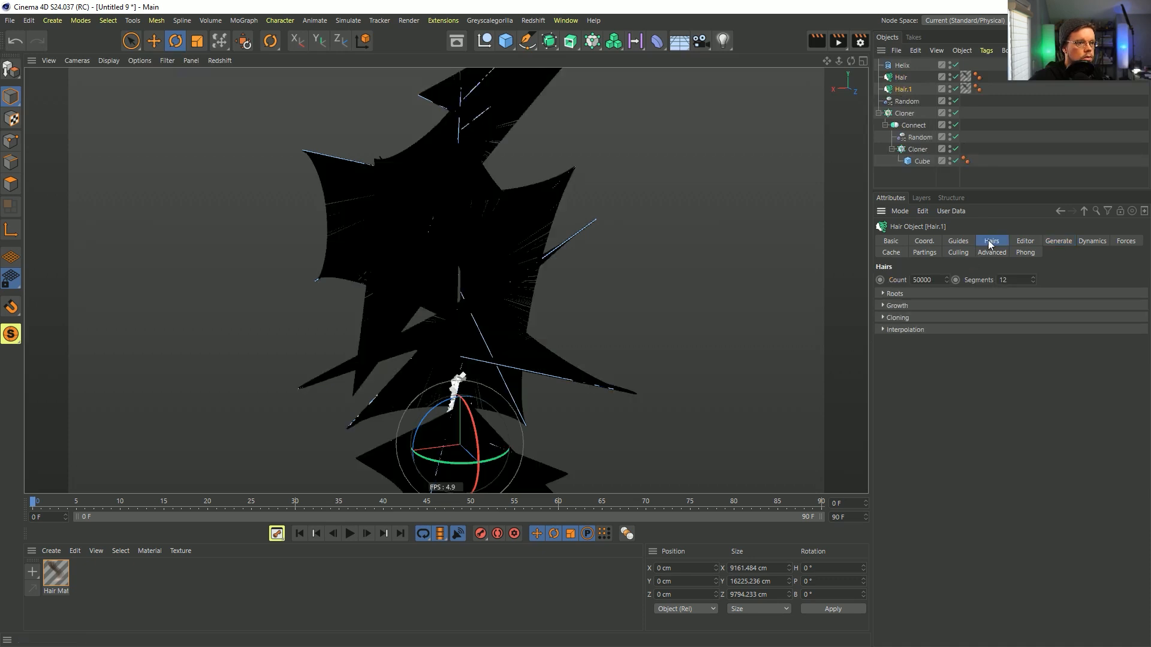
shift+click(901, 78)
click(934, 295)
click(940, 305)
click(929, 411)
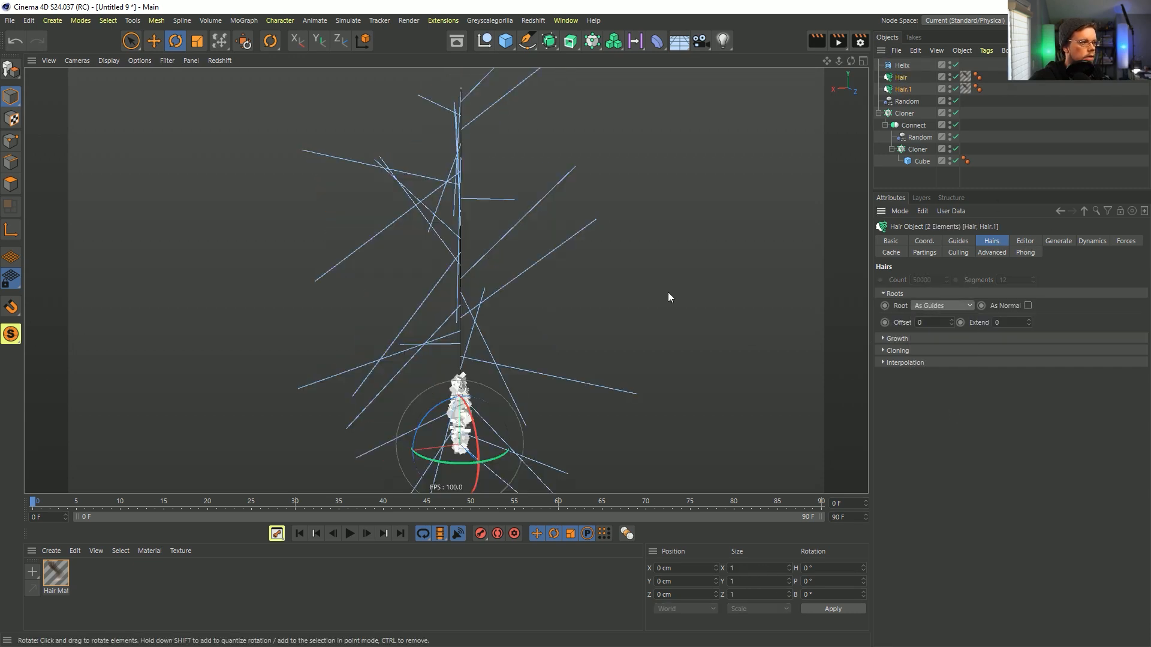
Link the duplicate Hair object's guides to the original Hair object and regrow them as secondary branches
click(902, 89)
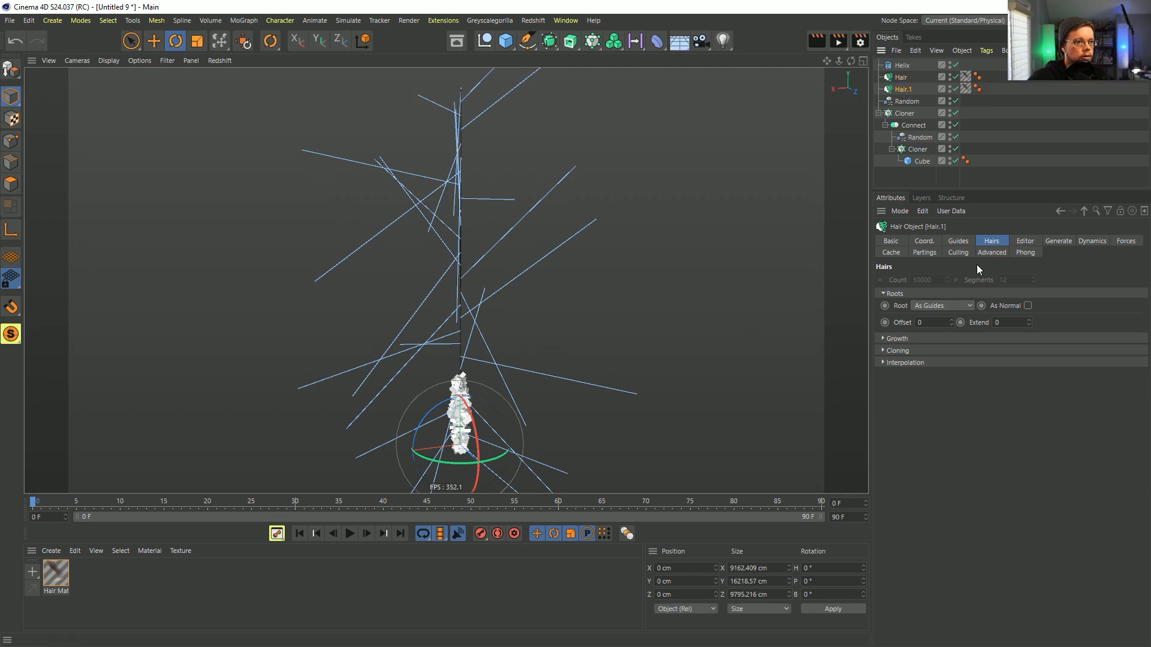
click(957, 240)
drag(902, 79, 944, 281)
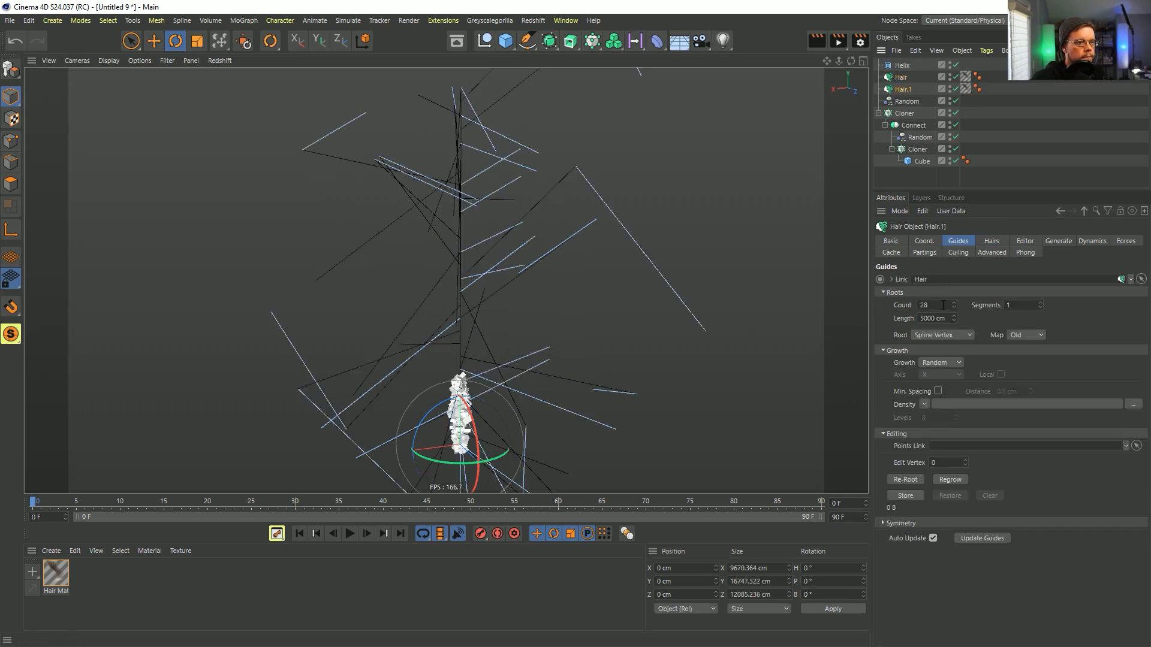
click(951, 480)
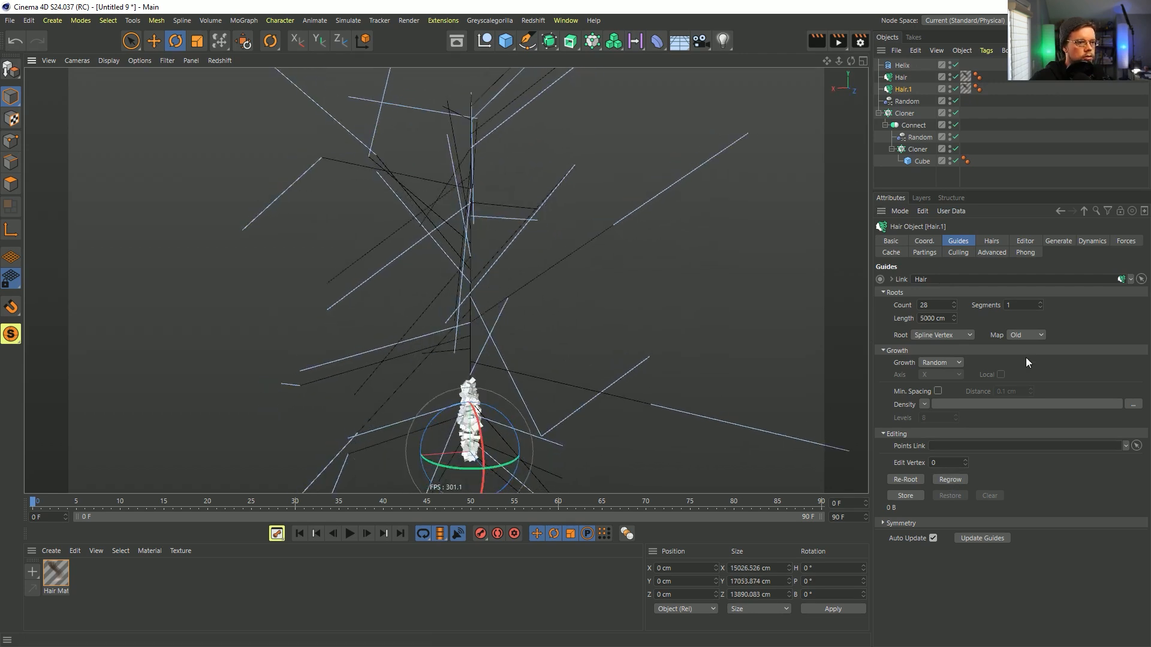
drag(954, 305, 954, 304)
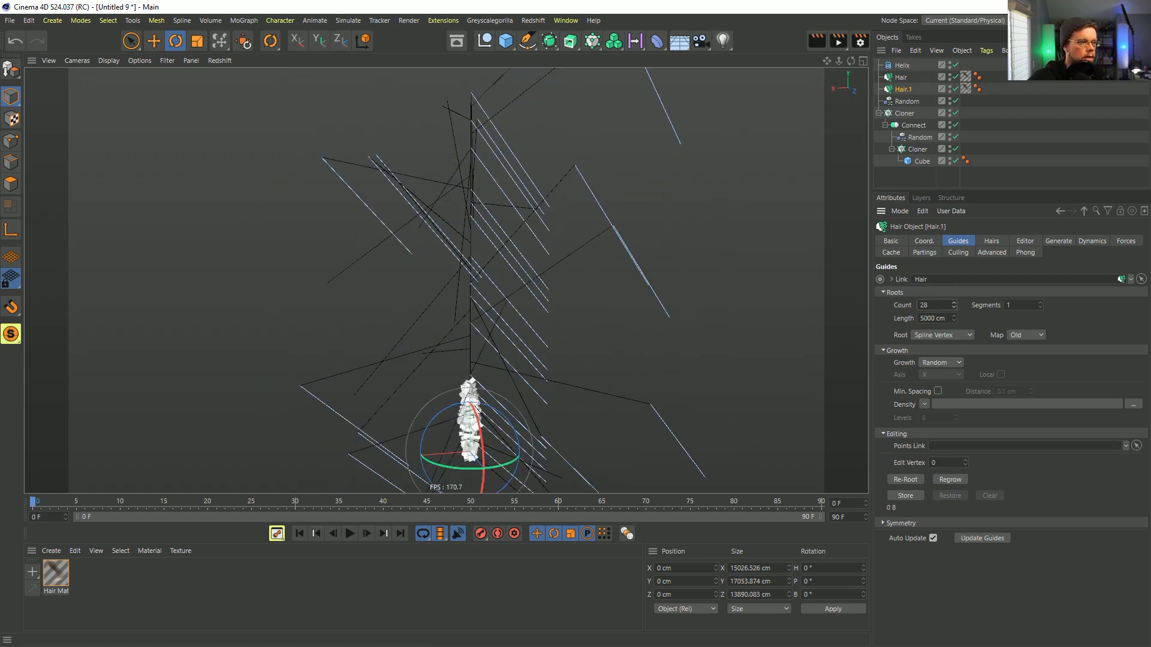
click(950, 479)
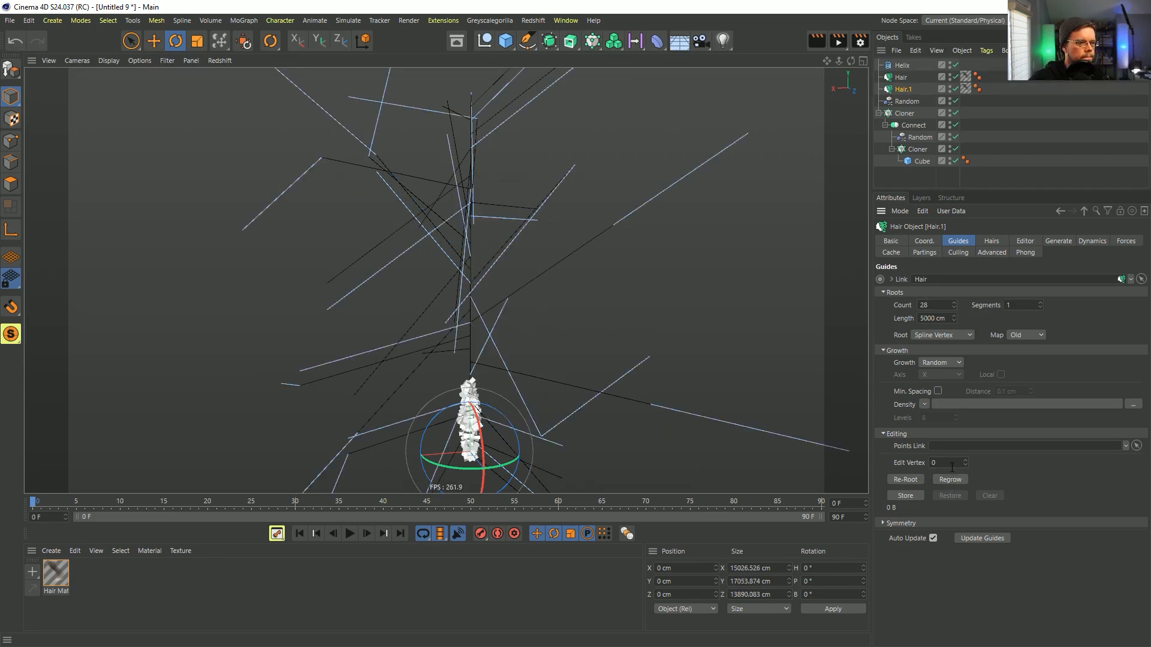
Raise the second Hair object's guide count to 168 and regrow its guides
click(901, 76)
click(1007, 305)
click(991, 240)
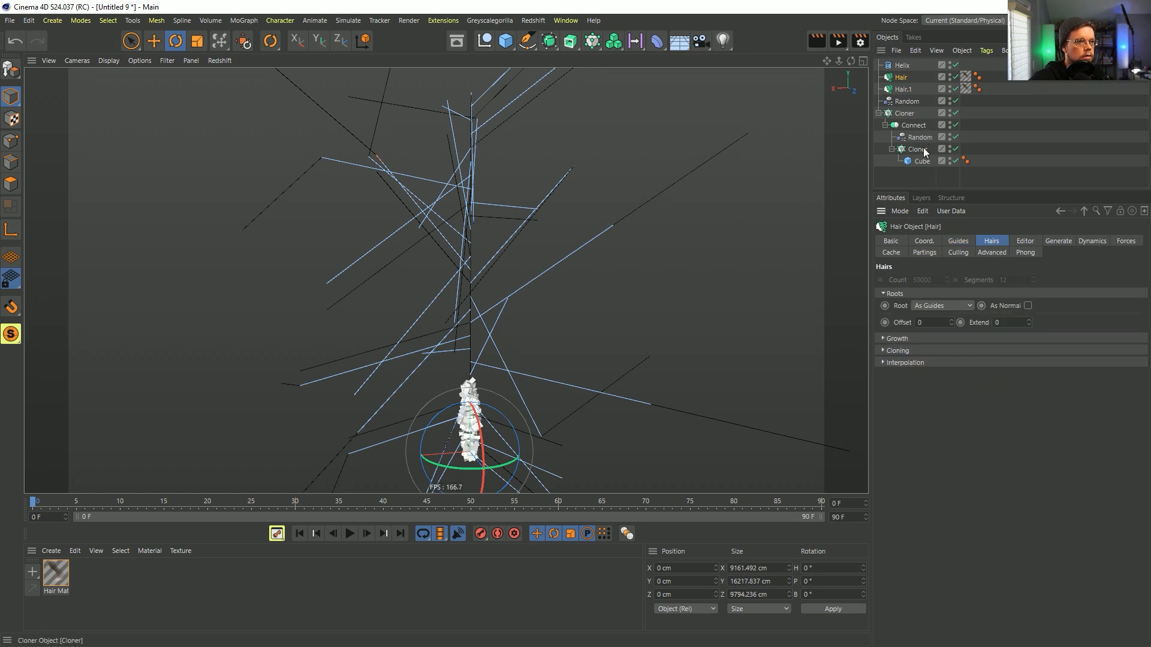
click(903, 89)
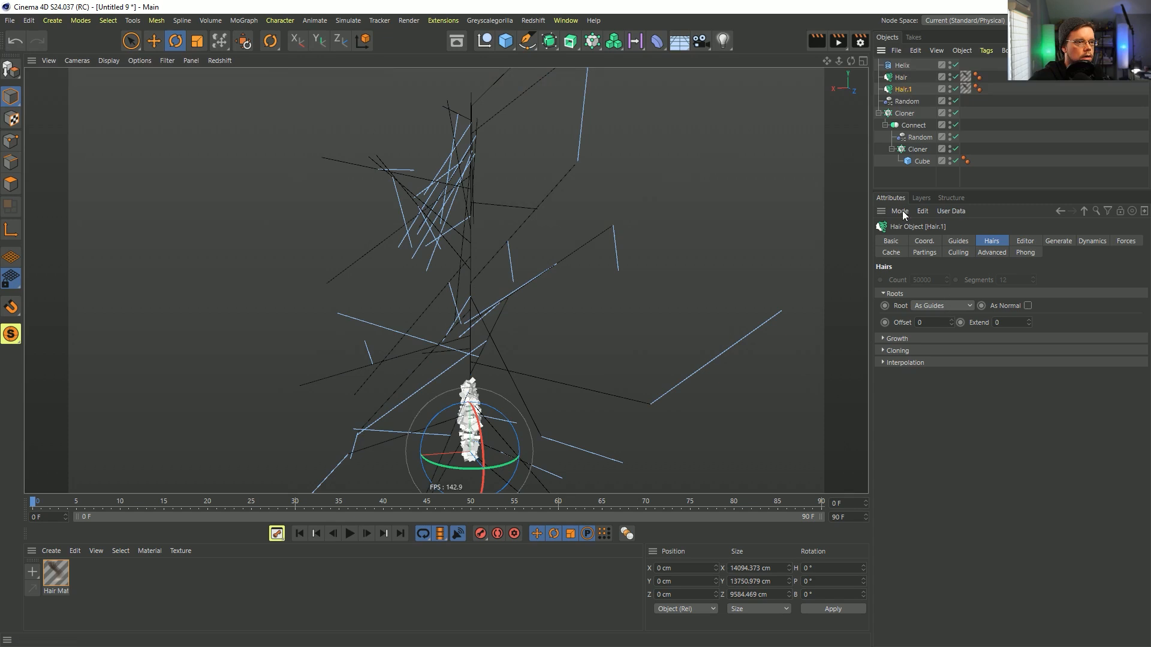
click(956, 241)
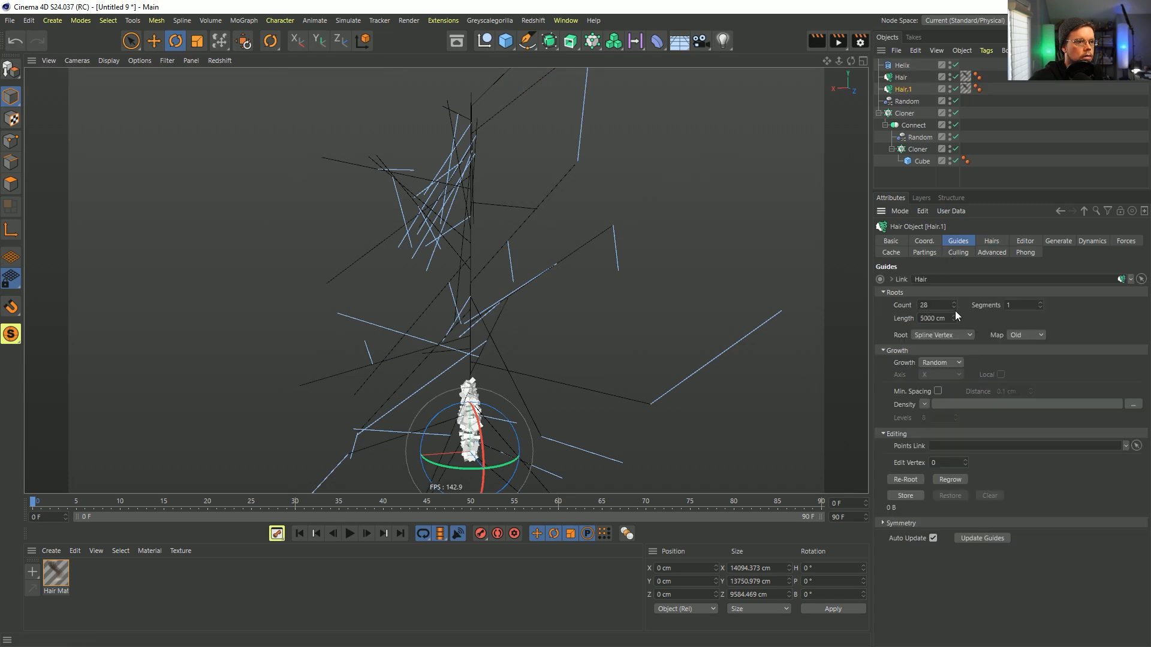
drag(954, 306, 971, 297)
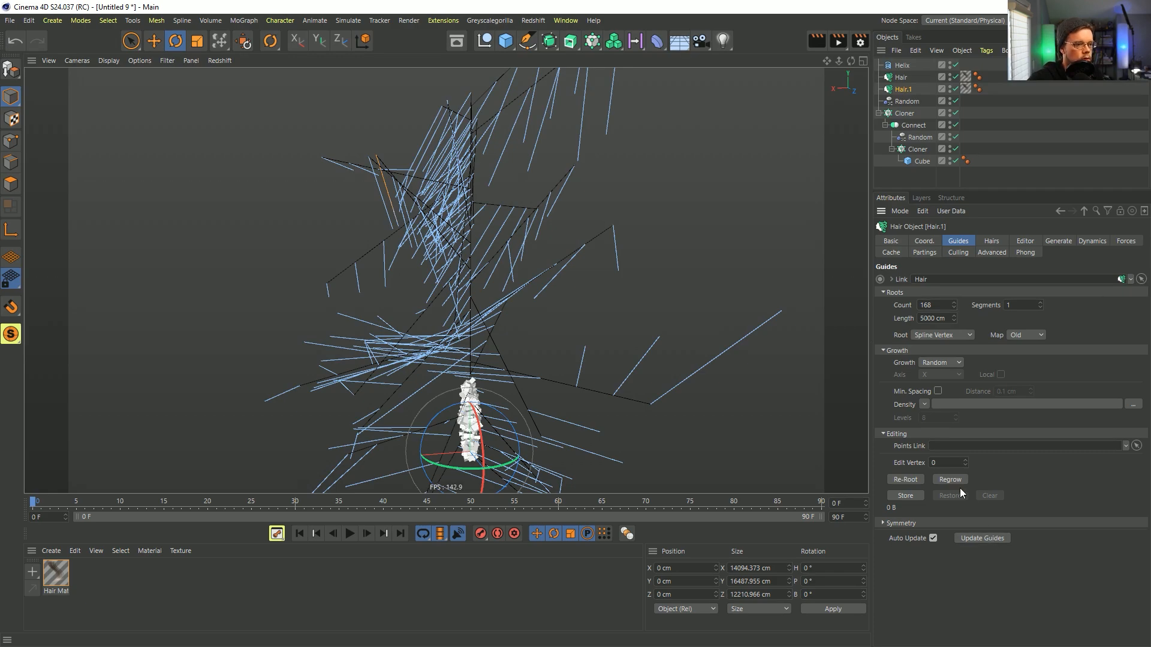
click(951, 479)
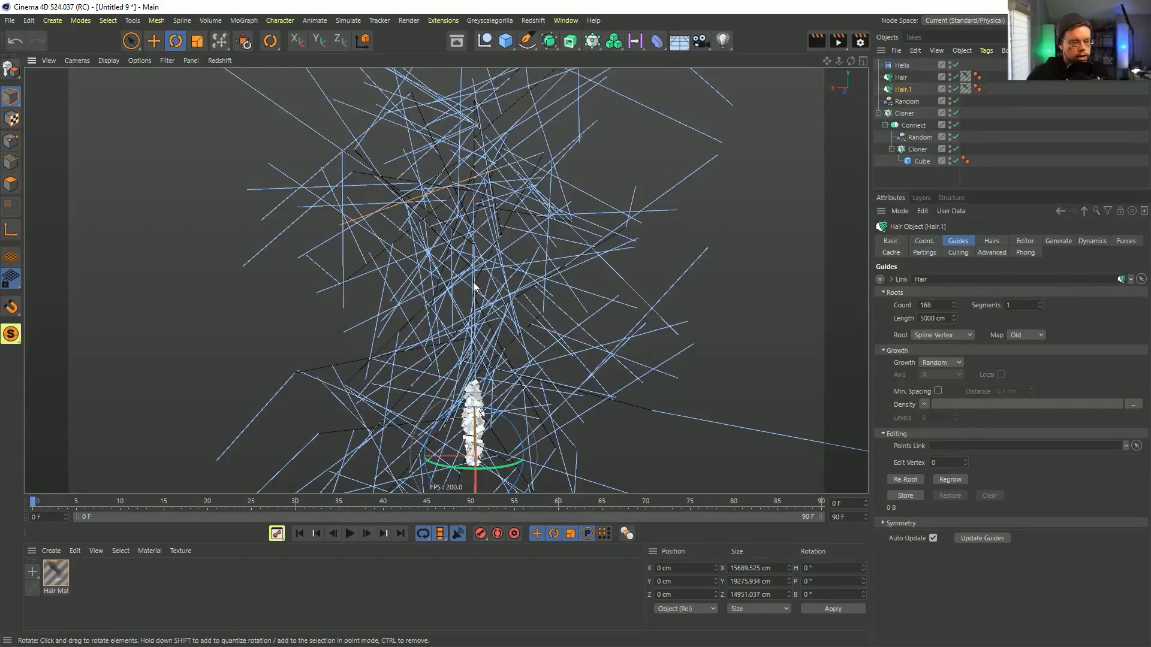
alt+drag(473, 282, 464, 322)
alt+right_drag(463, 322, 491, 276)
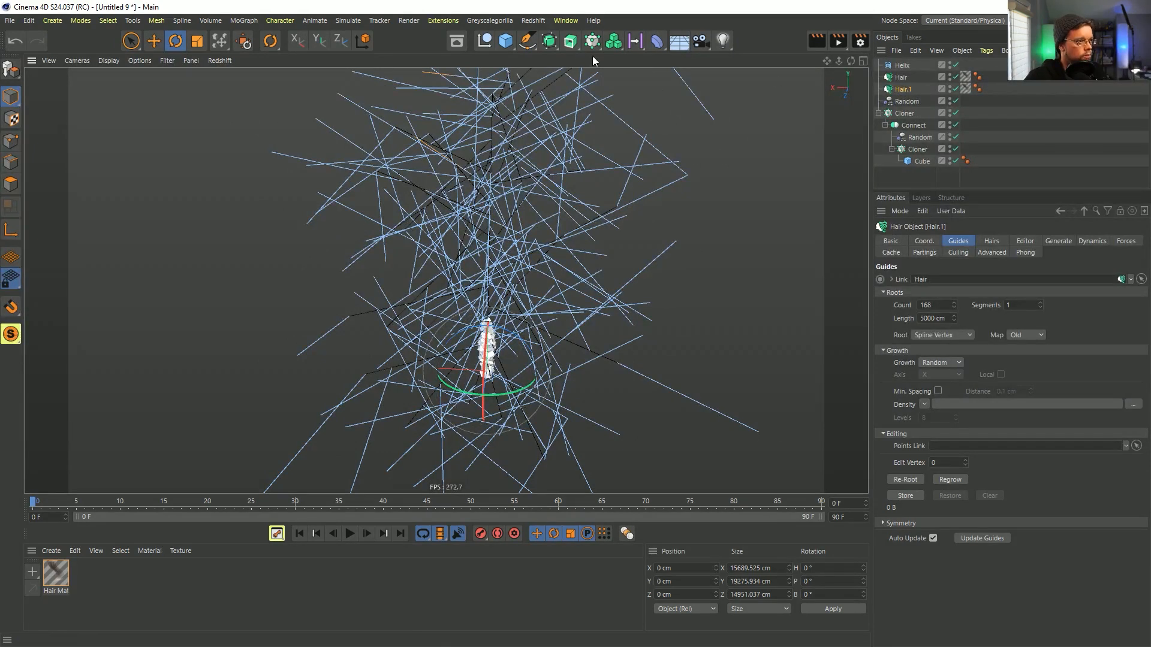
Add a Connect object, place the Helix and both Hair objects inside it, and collapse its hierarchy
drag(548, 40, 676, 84)
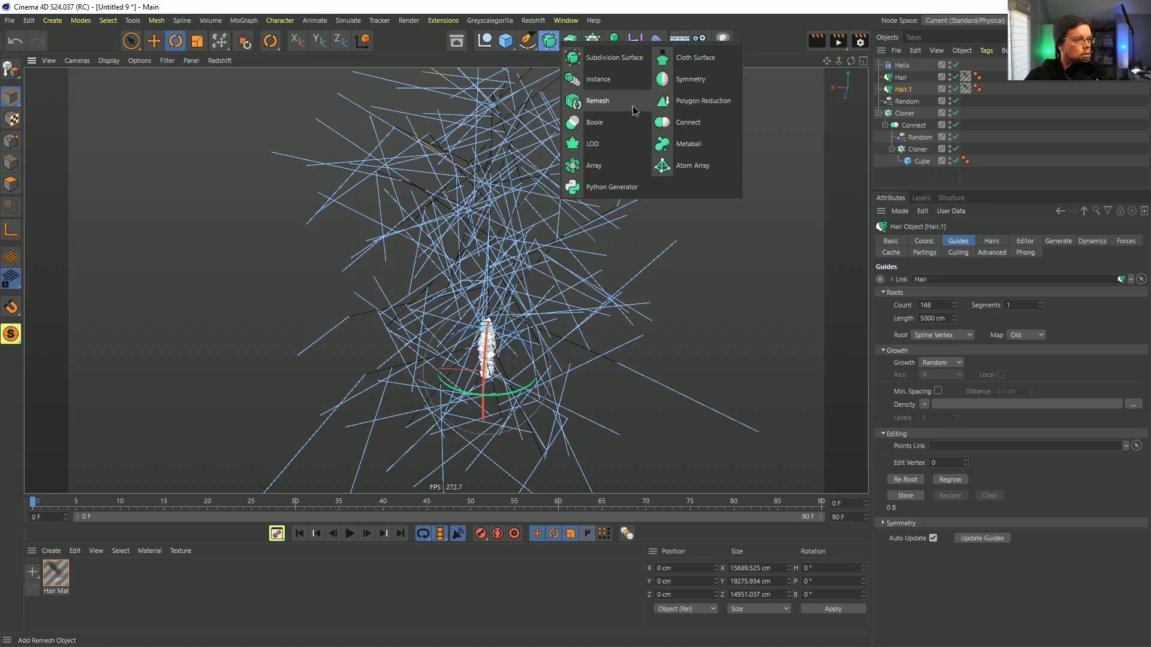
click(679, 123)
click(898, 79)
shift+click(904, 100)
drag(906, 91, 903, 64)
click(904, 65)
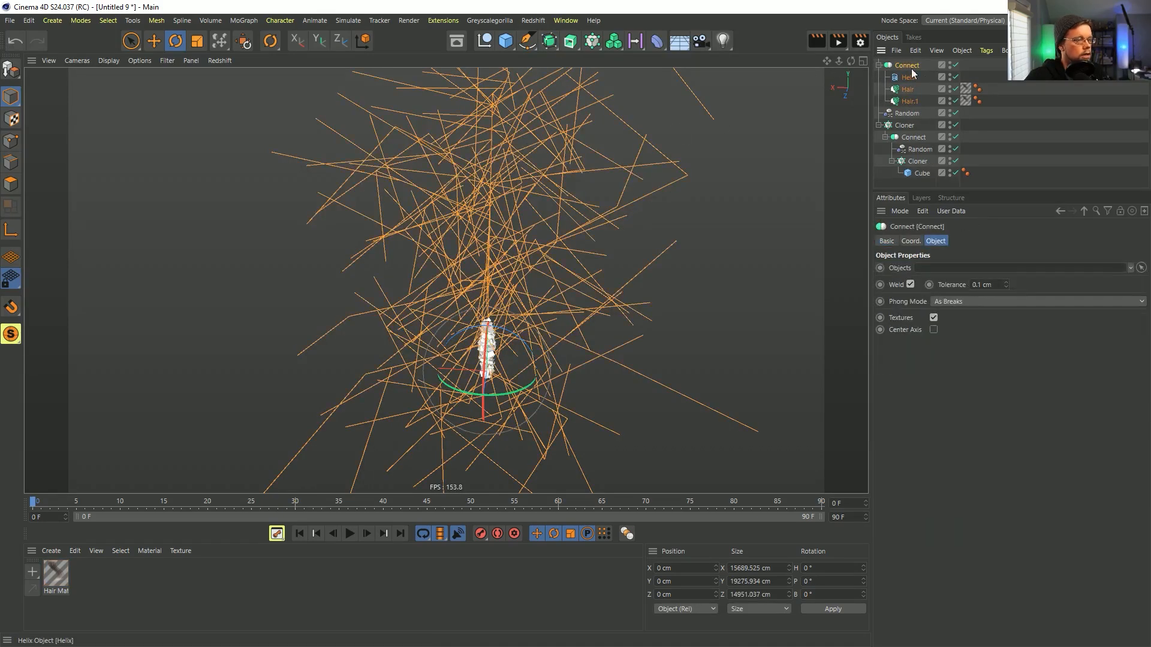
click(879, 65)
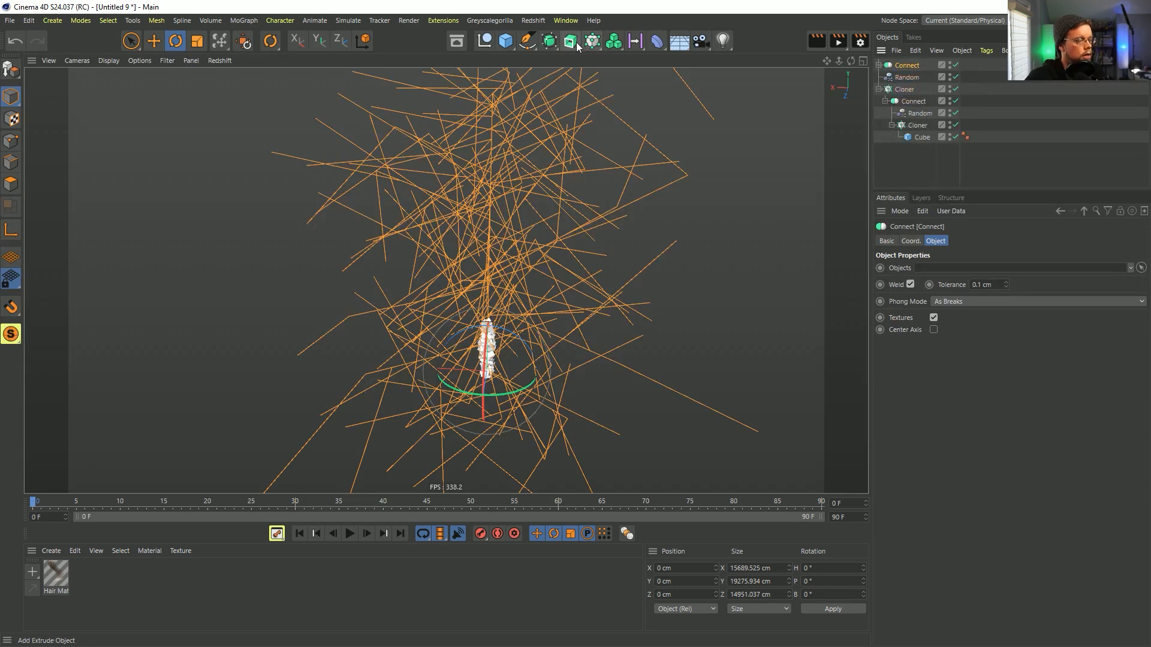
Set the outer Cloner to Object mode, distribute its clones on the spline Connect object, and set the count to 1
click(905, 90)
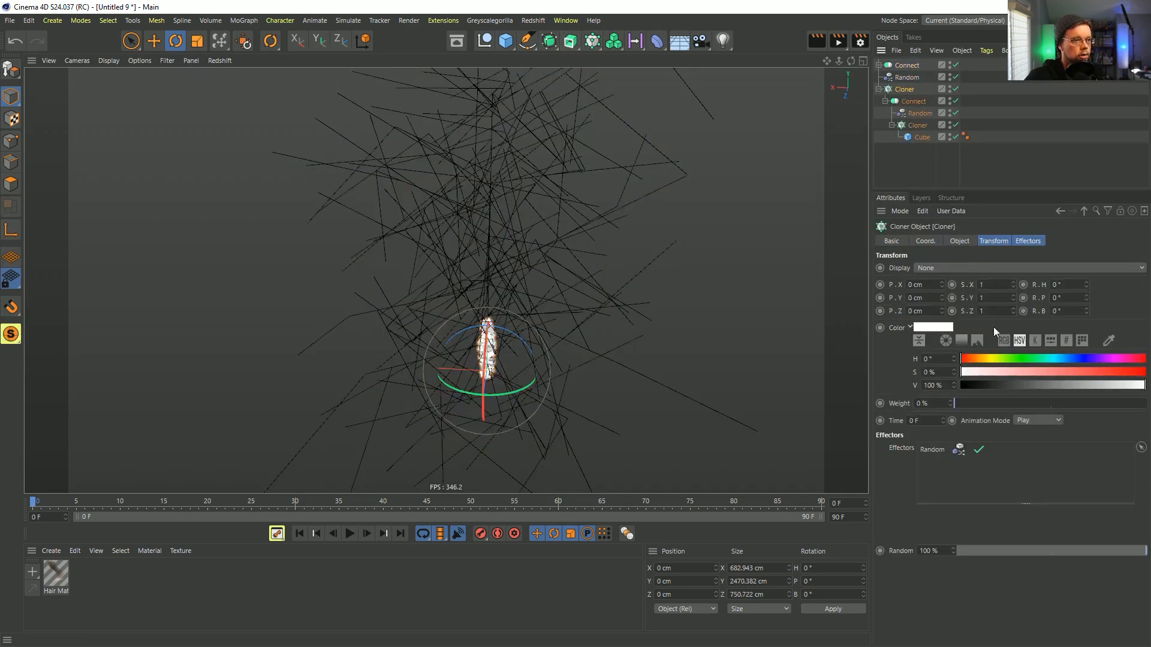
click(959, 241)
click(977, 268)
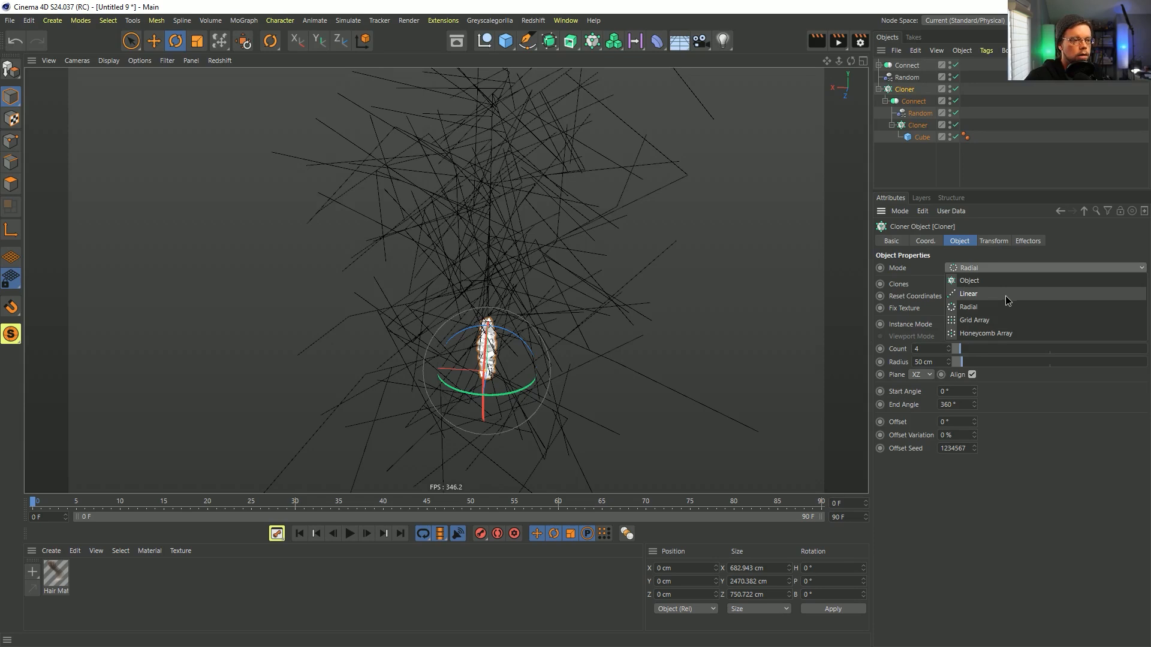
click(976, 280)
drag(907, 65, 982, 350)
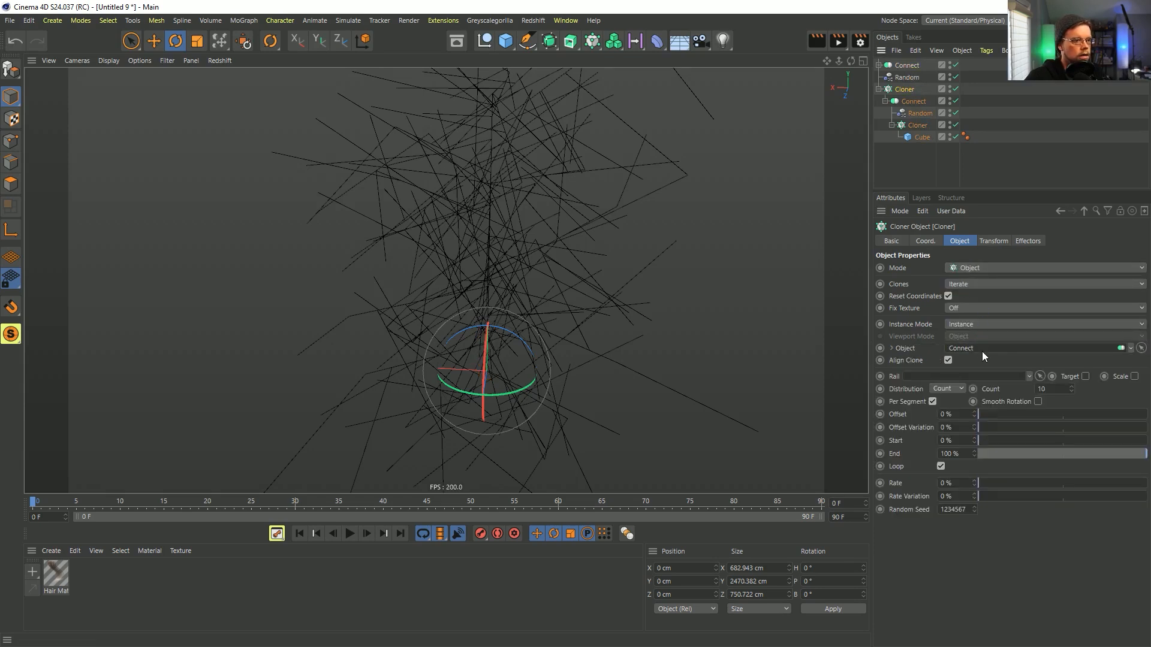
key(BackSpace)
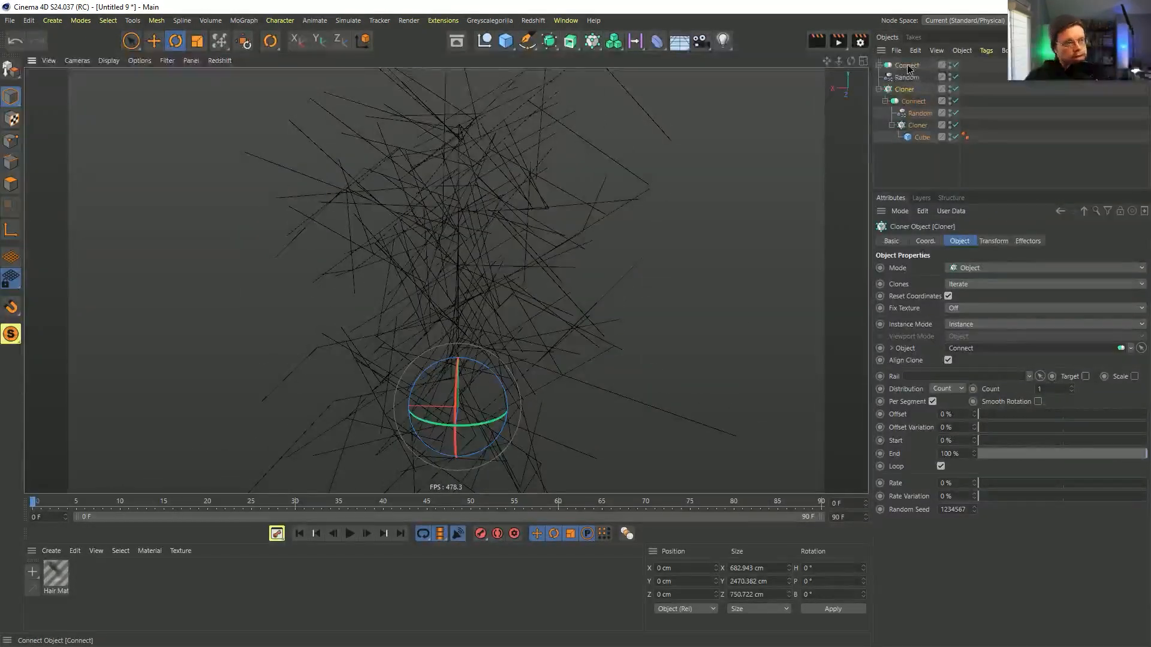
Add a Spline Mask as the parent of the Connect object that holds the Helix and both Hair objects
click(907, 65)
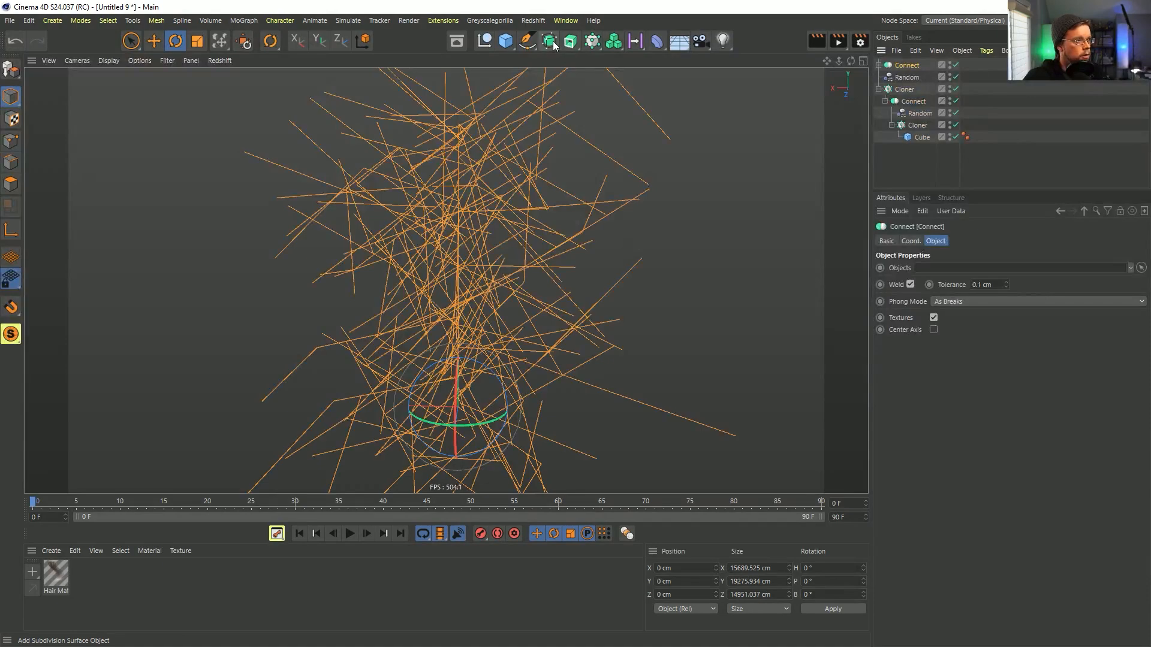
click(571, 43)
alt+click(683, 60)
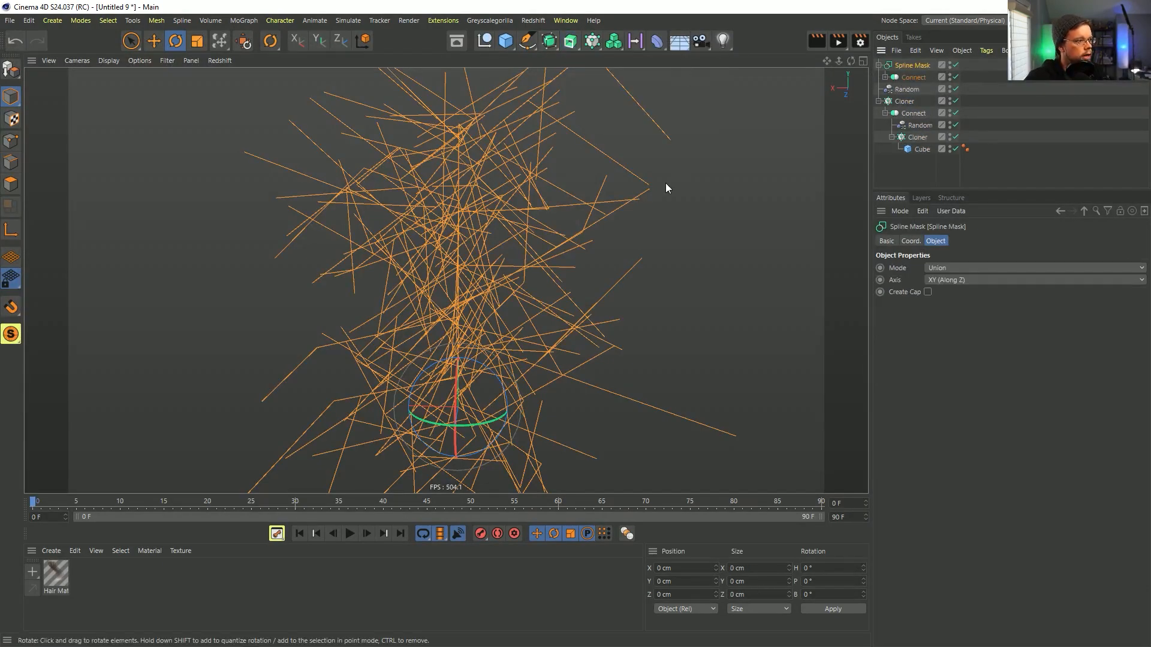
mouse_move(485, 271)
alt+mouse_down()
mouse_move(464, 252)
mouse_move(389, 297)
alt+mouse_up()
alt+drag(491, 282, 563, 242)
alt+drag(521, 264, 635, 297)
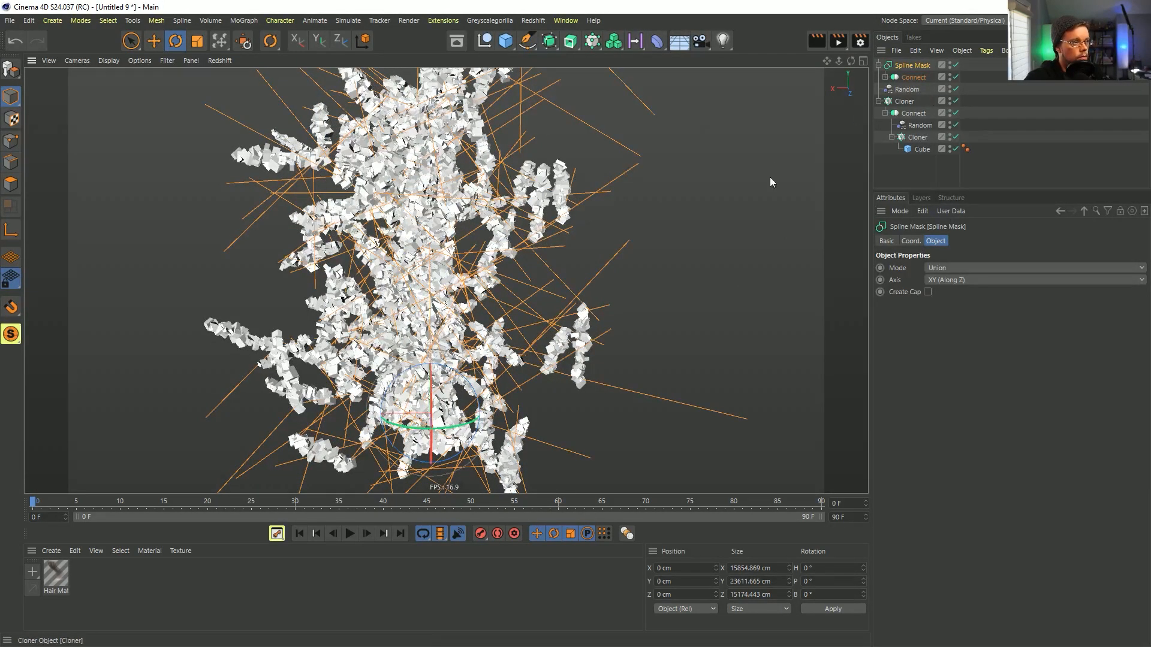
Disable both Hair objects and set the outer Cloner's transform pitch rotation to -90°, keeping its heading at 0°
click(885, 77)
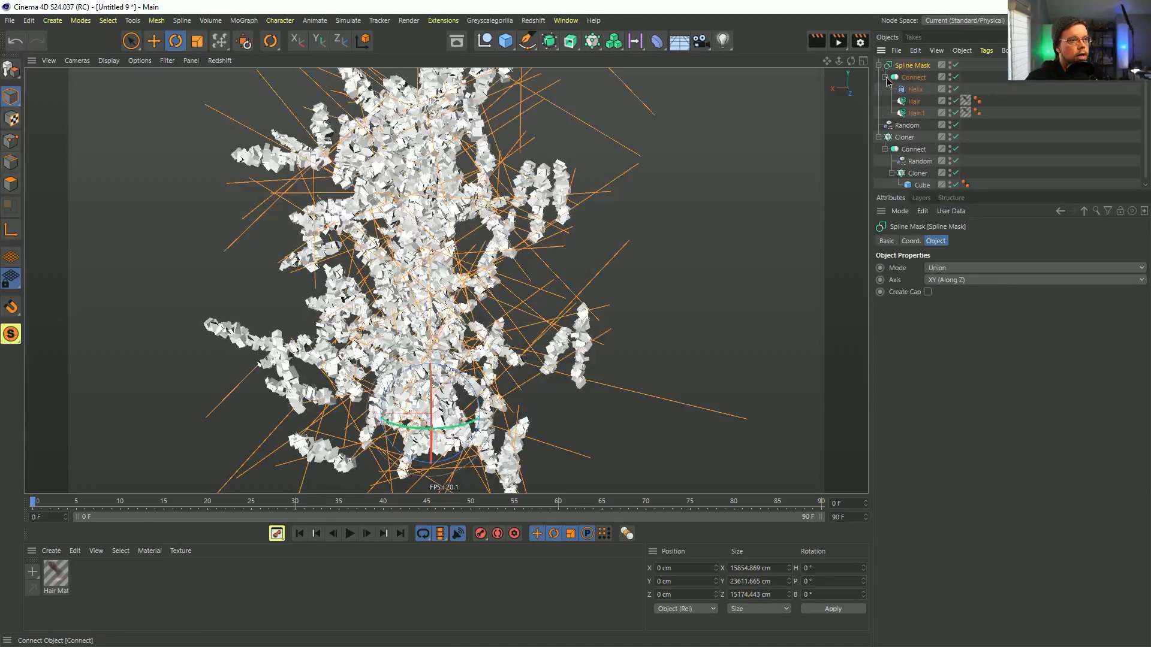
click(955, 112)
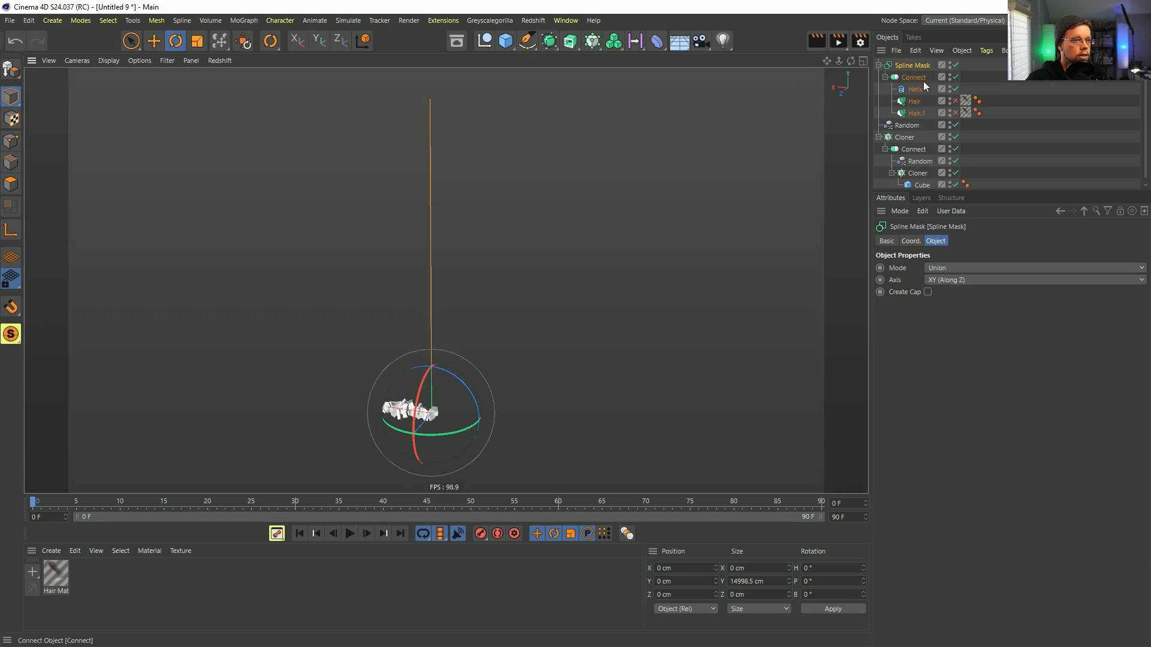
click(907, 137)
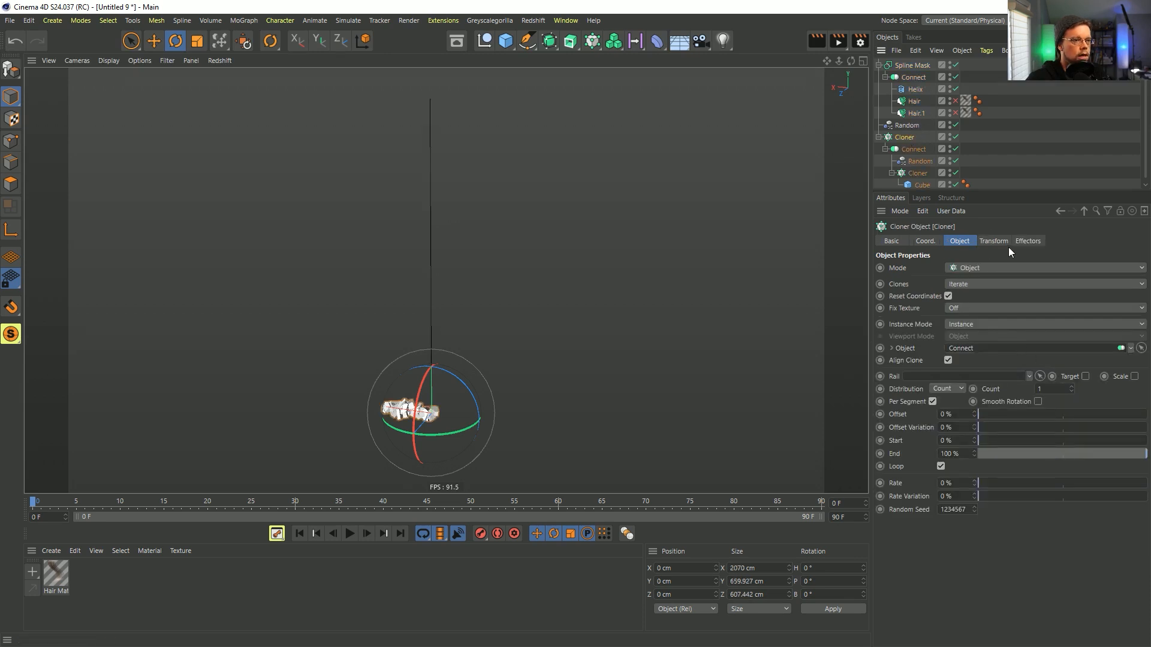
click(995, 241)
click(1086, 288)
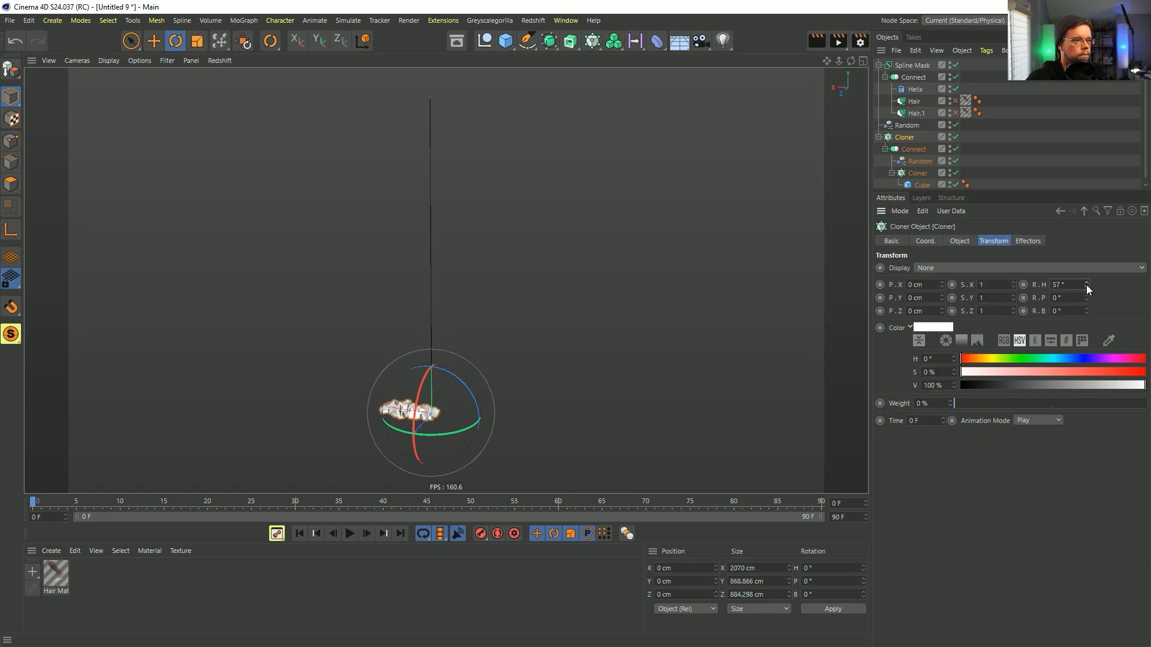
drag(1087, 300, 1079, 293)
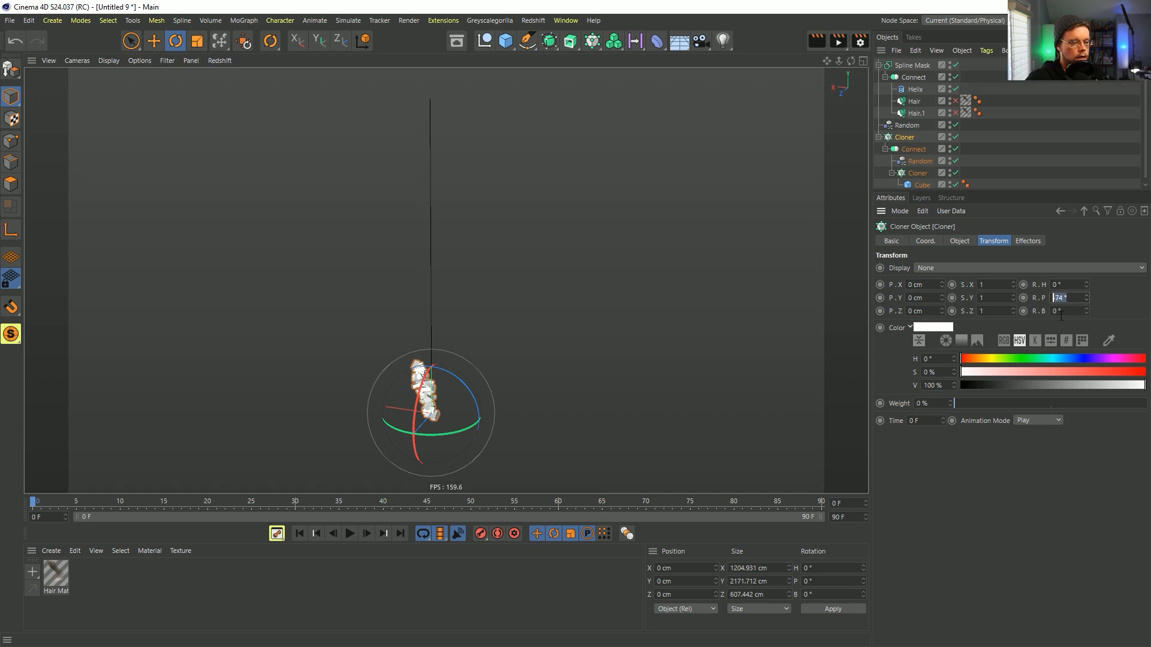
key(Return)
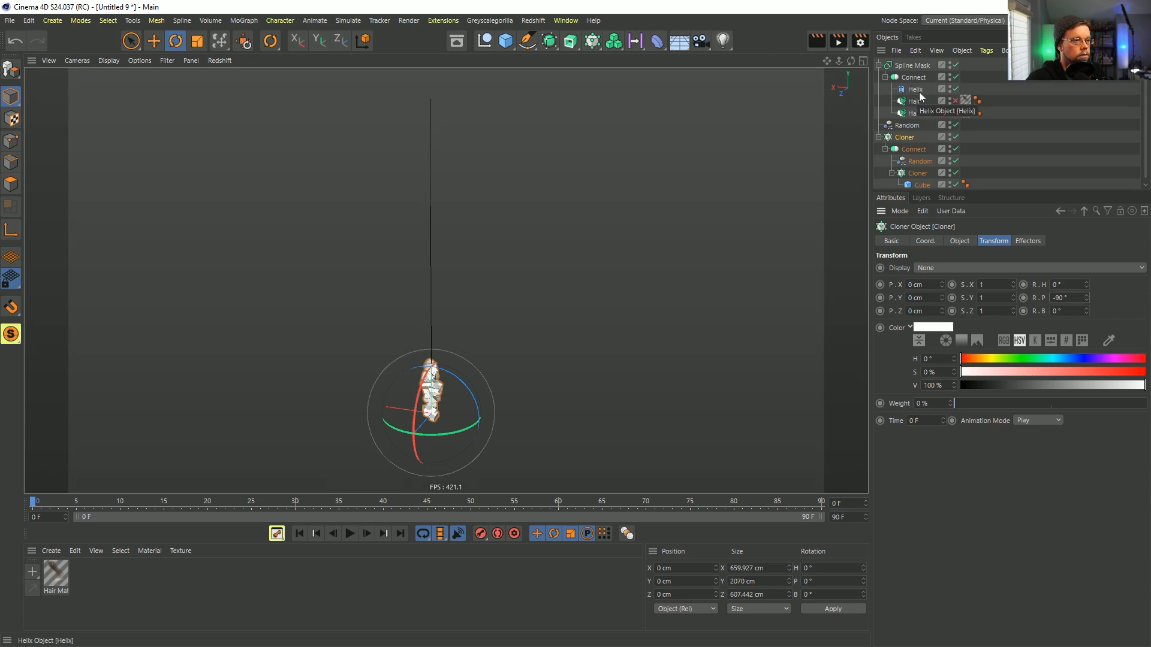
Re-enable both Hair objects and check the inner Cloner's clone count and spacing
click(954, 101)
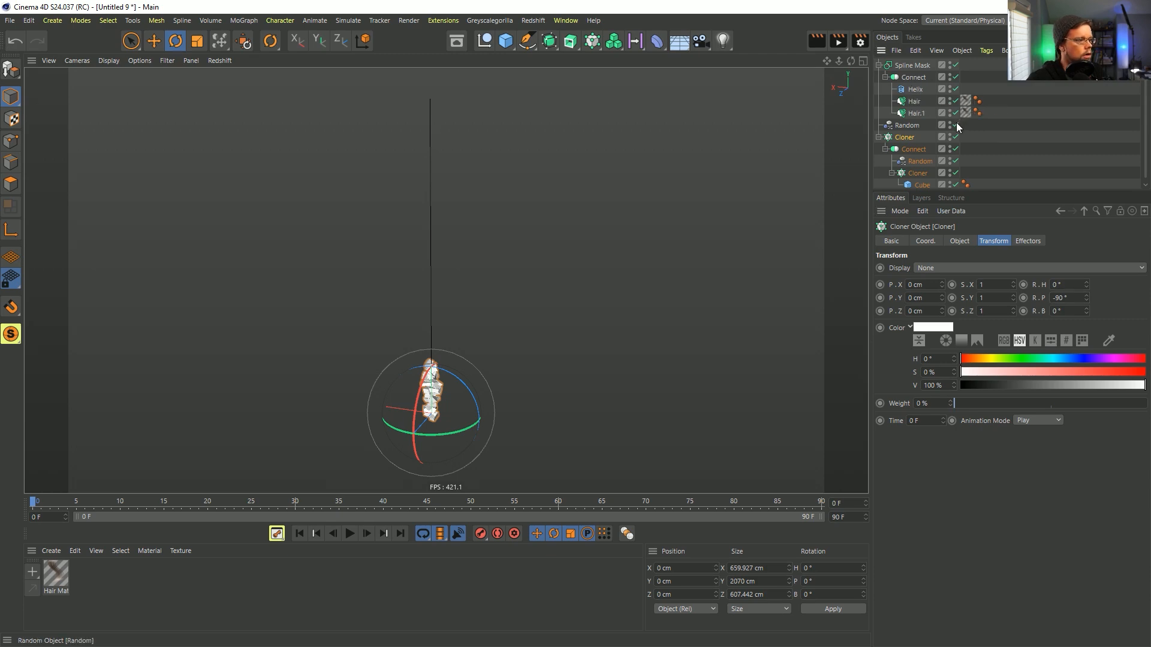
click(955, 125)
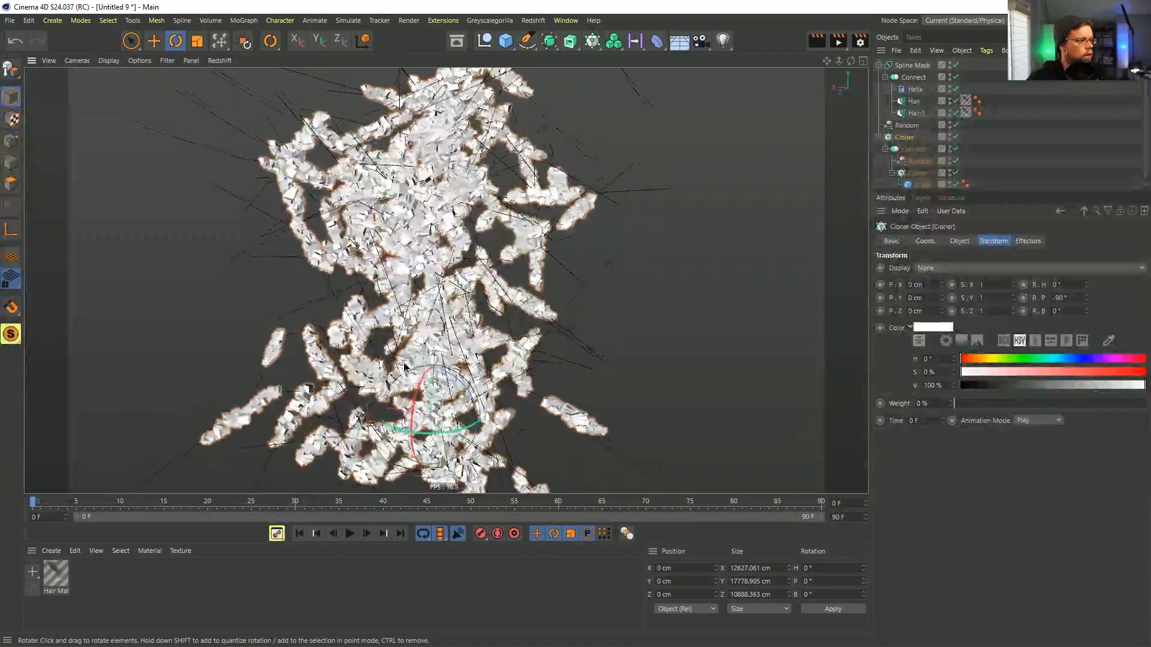
click(913, 101)
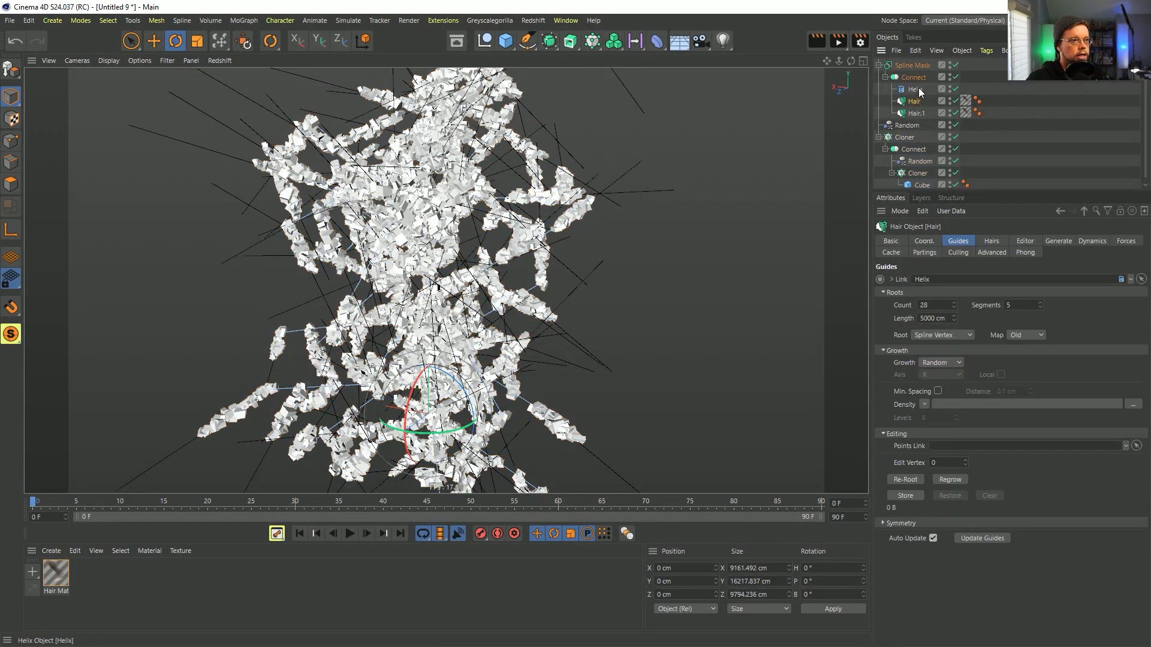
click(903, 137)
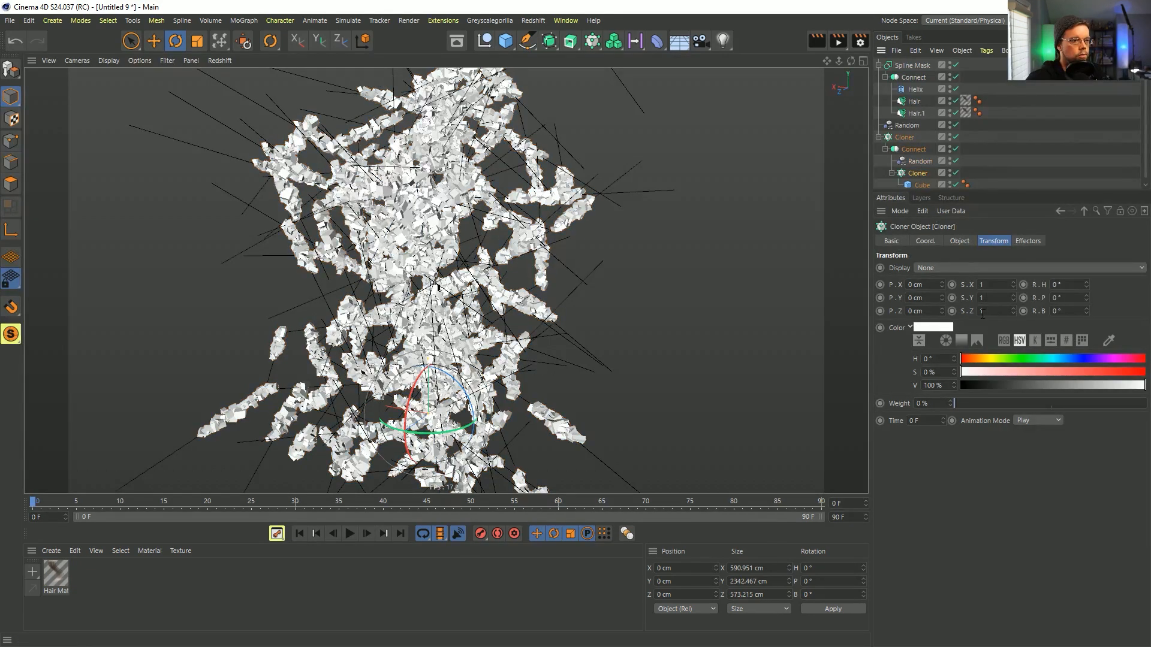
click(960, 240)
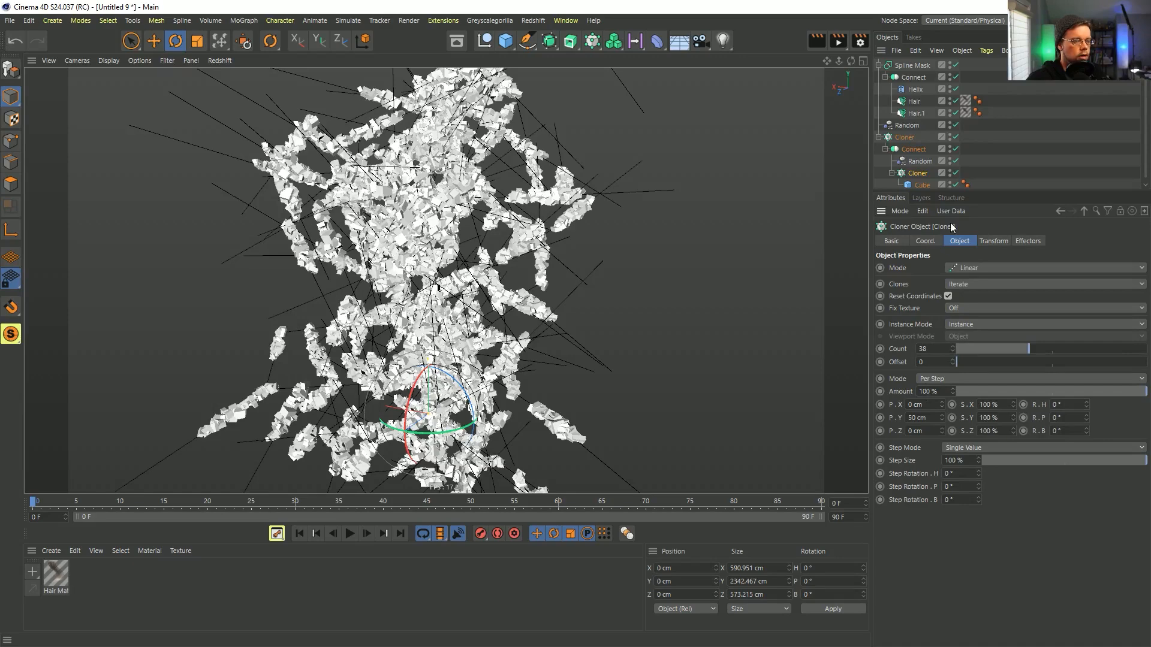
Set the Helix height to 1900 cm
click(913, 78)
click(916, 89)
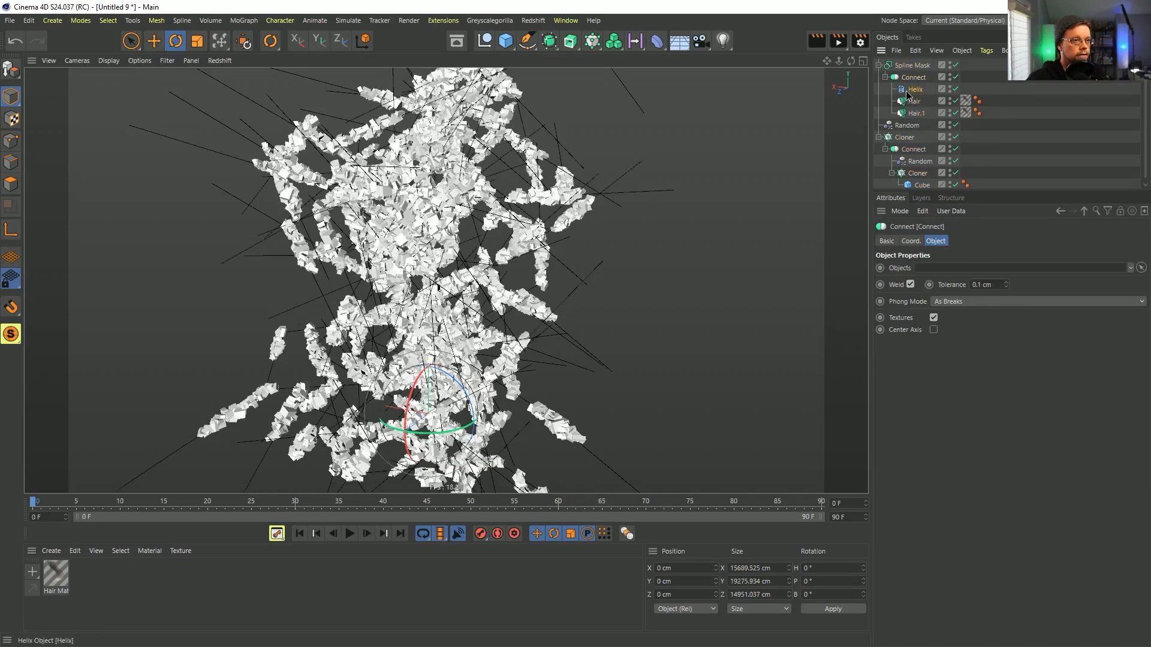
click(974, 334)
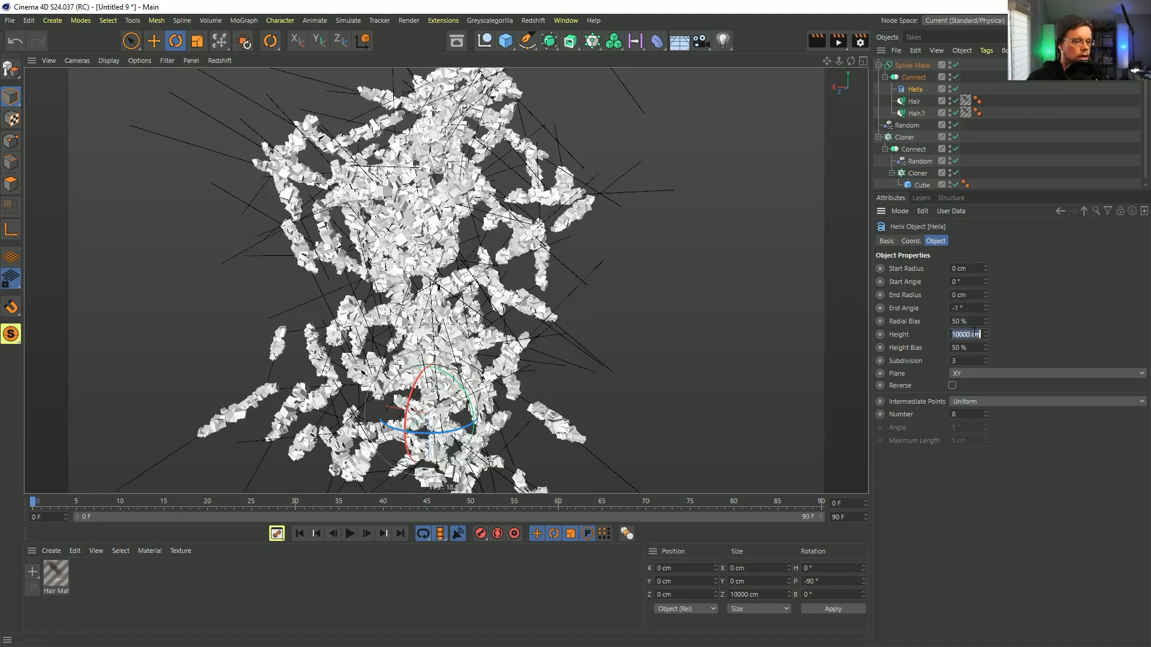
key(Return)
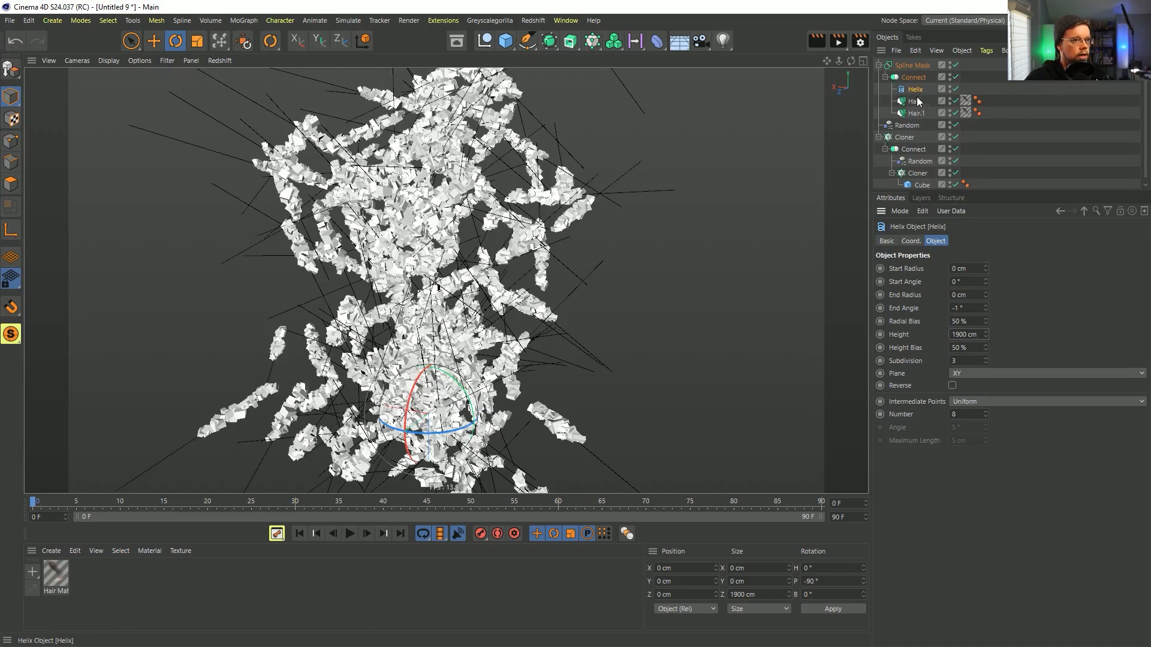
key(Return)
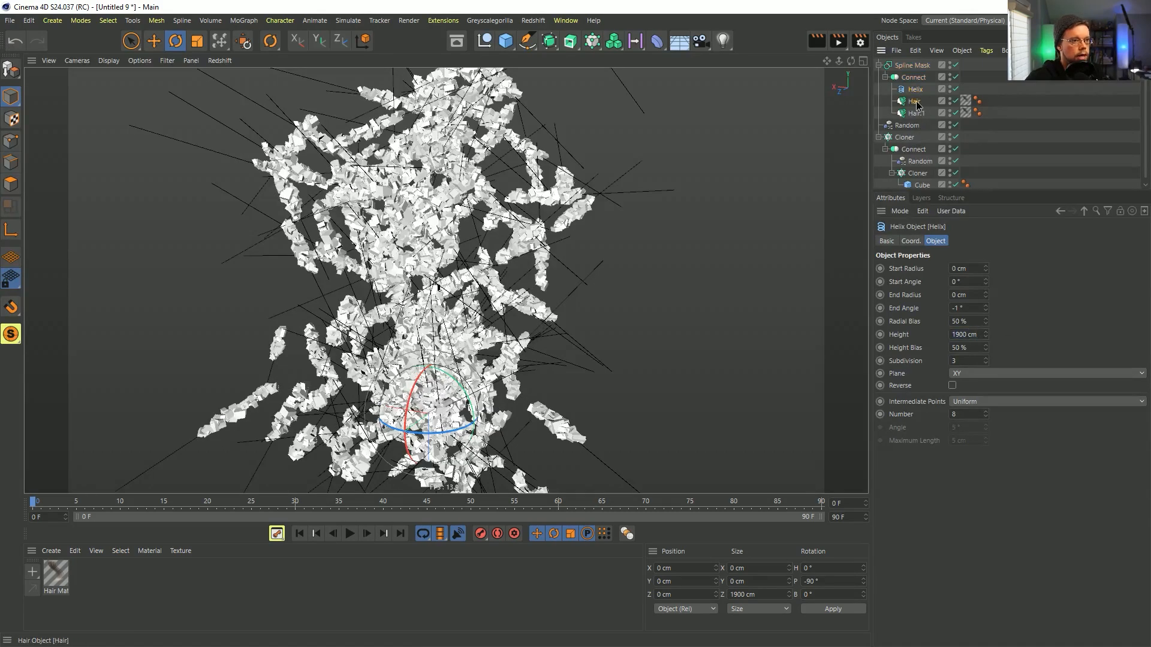
Set the guide length of both Hair objects to 1900 cm and inspect the resulting cluster
click(914, 101)
shift+click(916, 113)
click(1017, 305)
text(1900 cm)
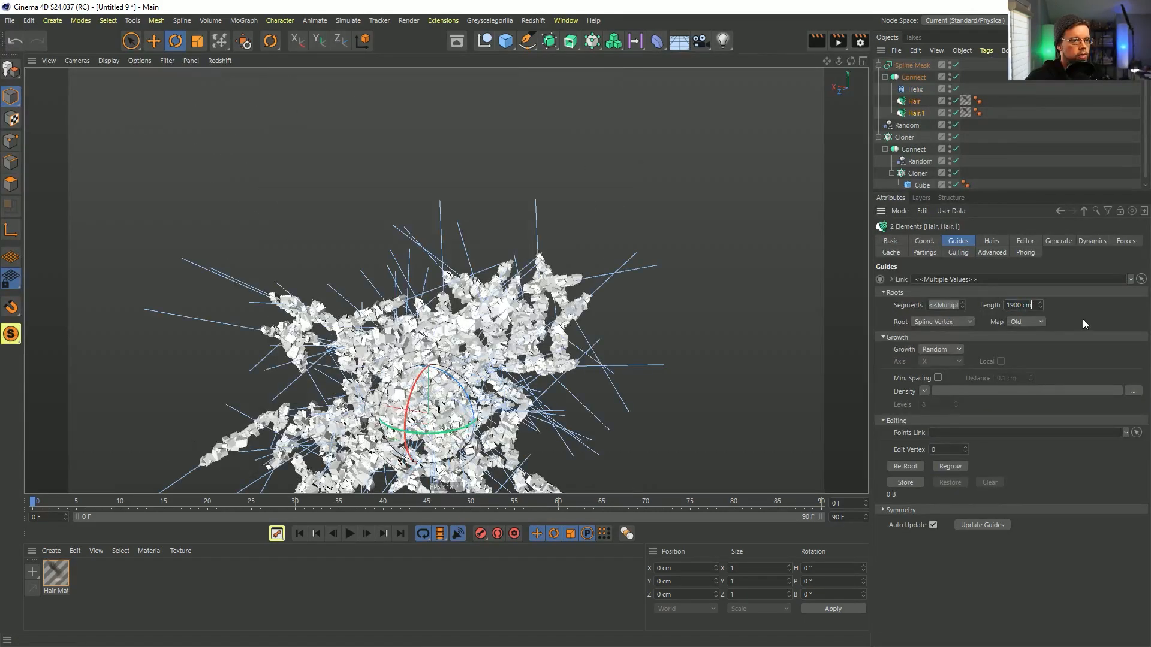
key(Return)
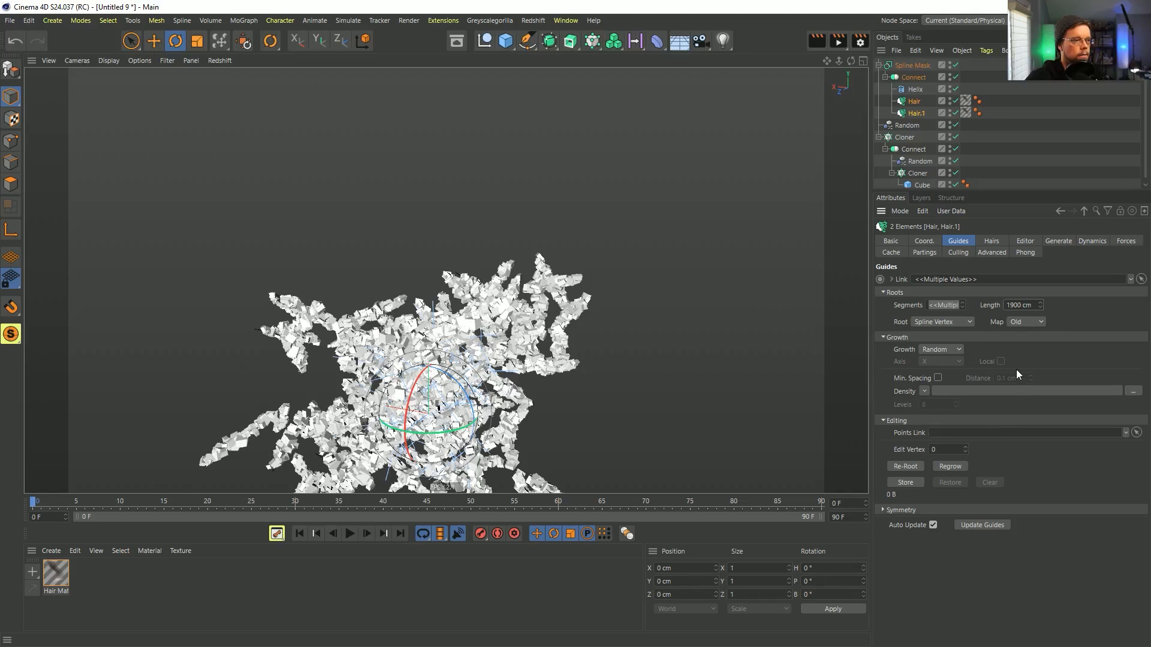
scroll(470, 324, up, 4)
alt+drag(470, 324, 504, 300)
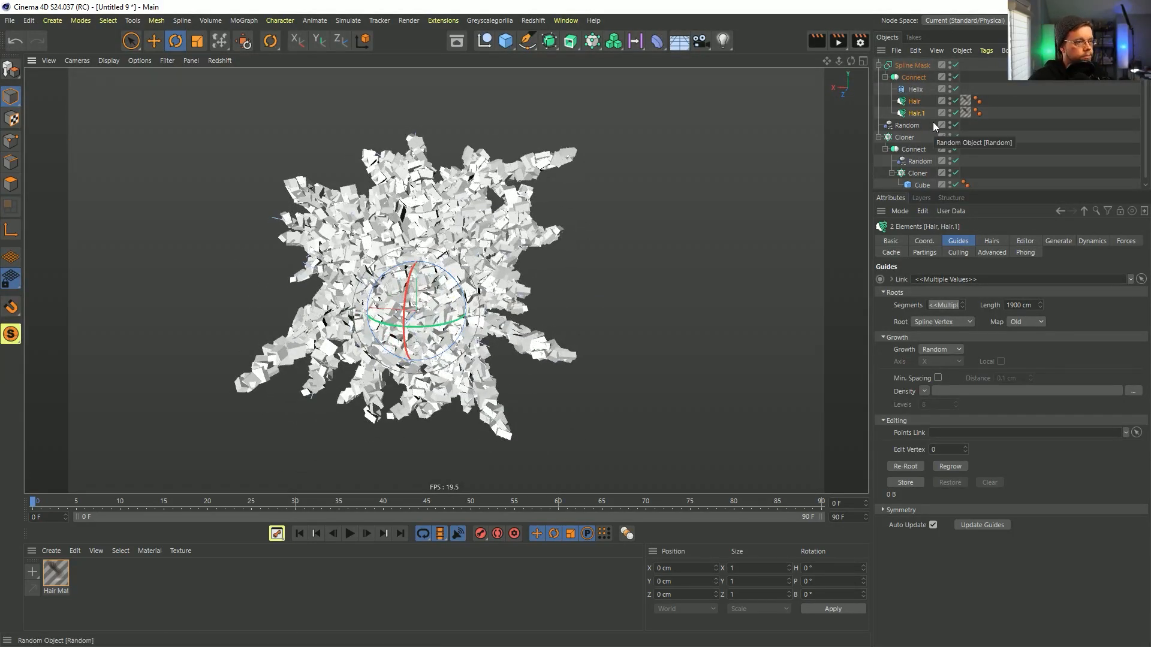
alt+drag(414, 288, 477, 276)
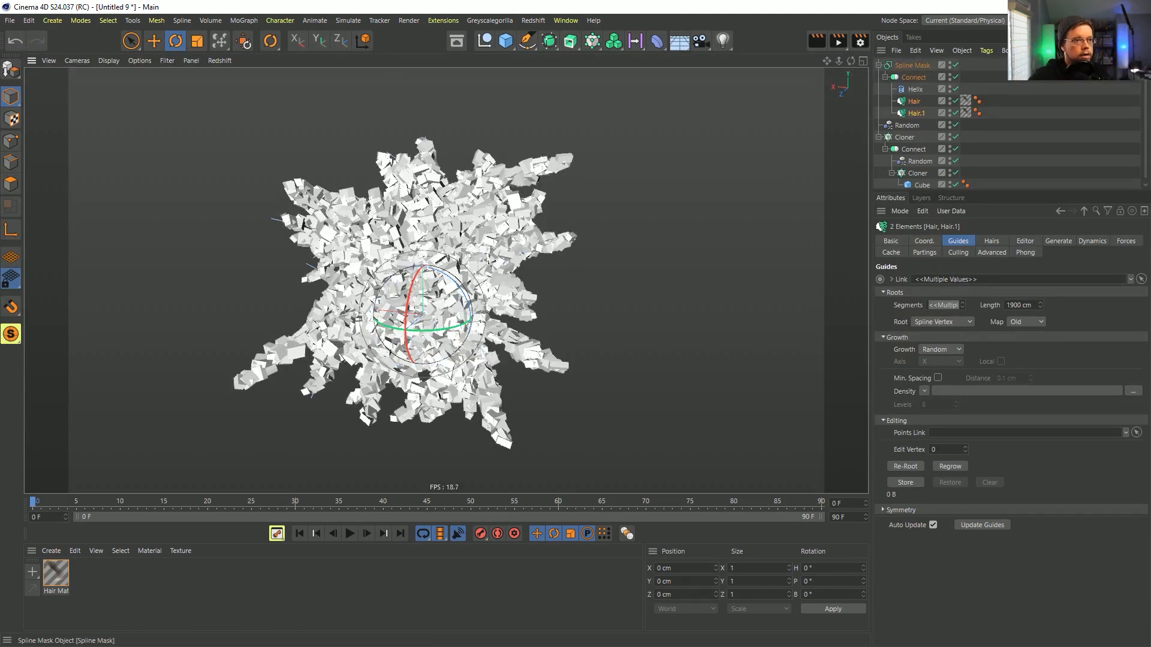
Set the outer Cloner's per-segment clone count to 3
click(914, 135)
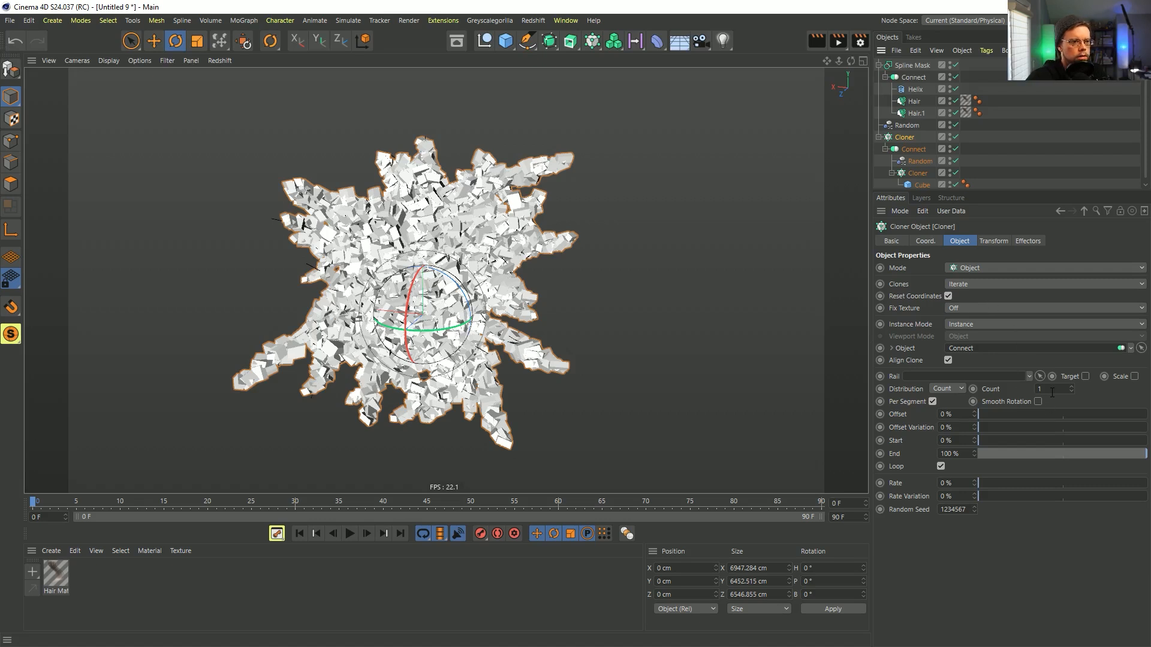
click(1054, 389)
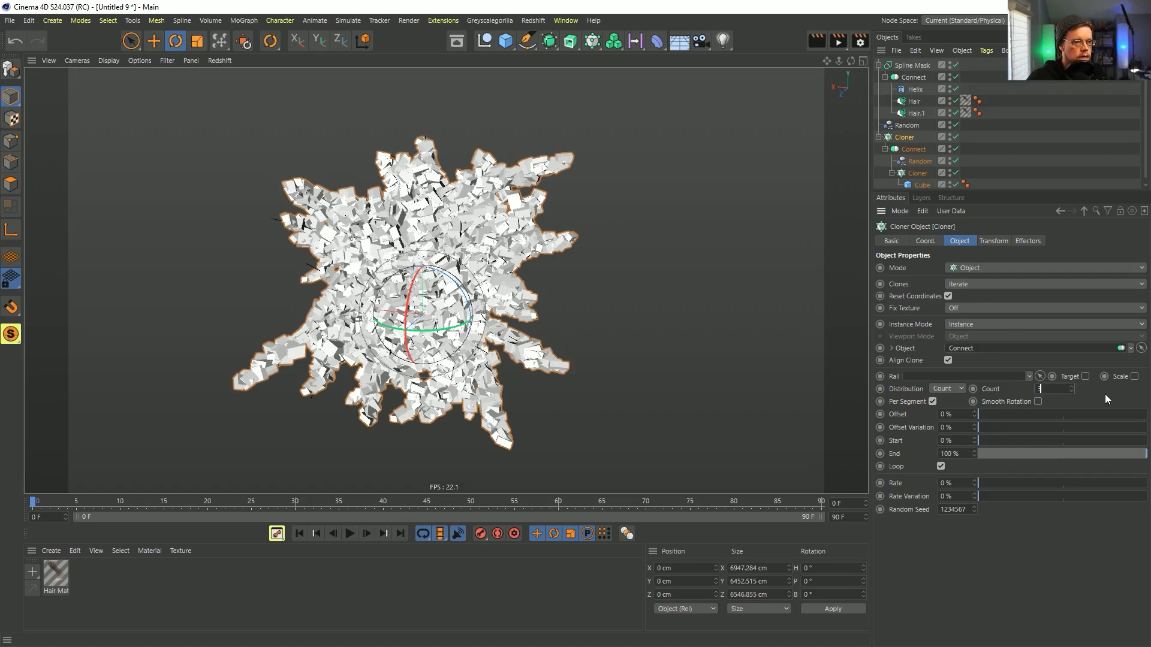
text(3)
key(Return)
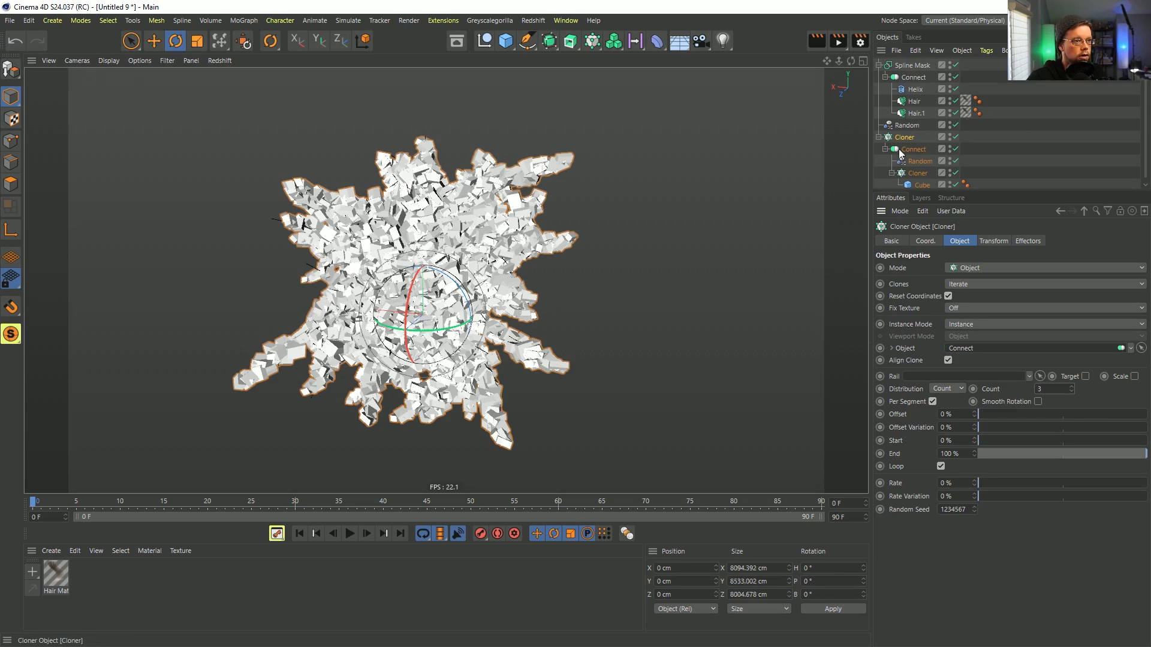
Collapse the Connect object inside the outer Cloner, add a Recall tag to it and store its current state
click(894, 151)
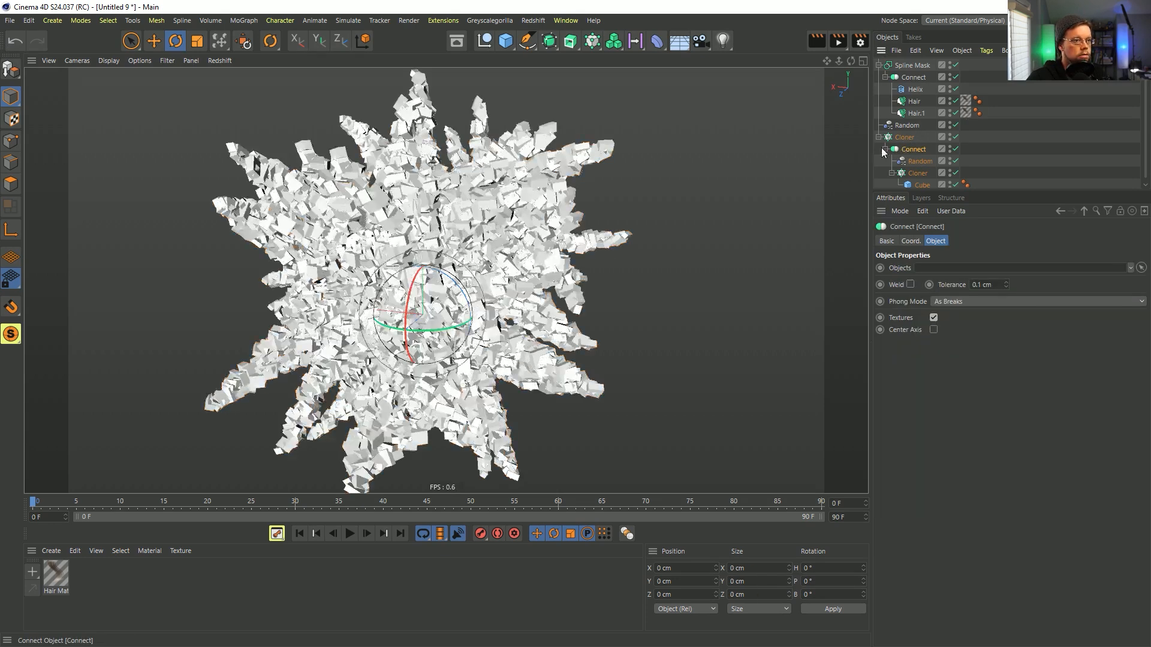
click(882, 148)
click(885, 148)
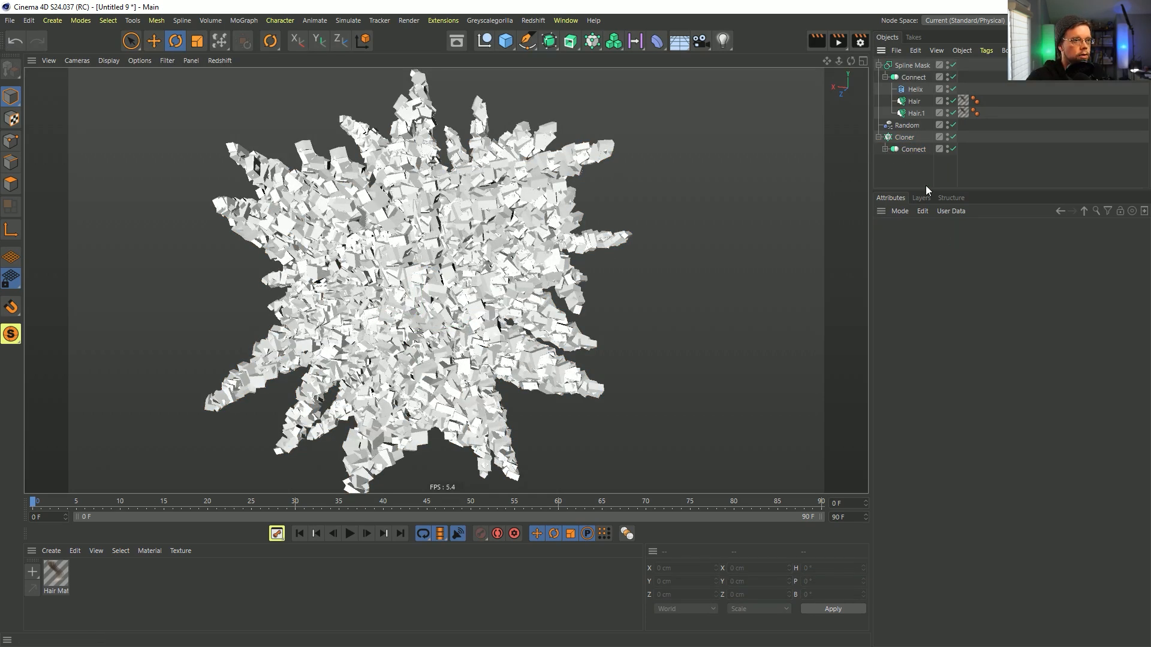
right_click(912, 150)
click(939, 241)
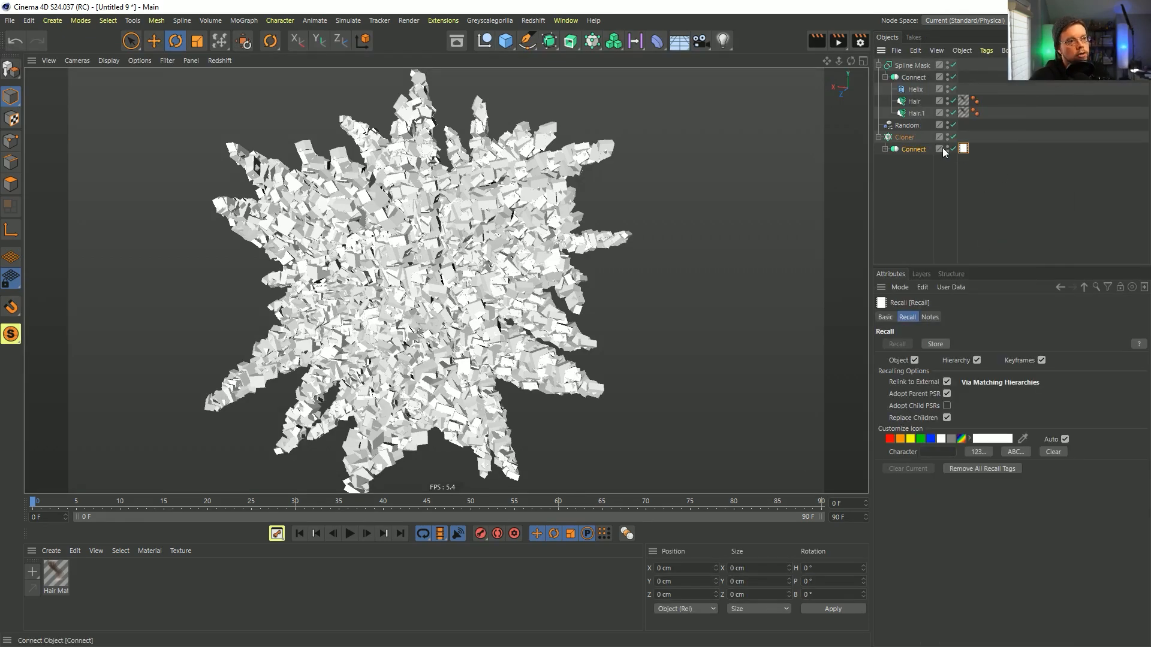
double_click(964, 149)
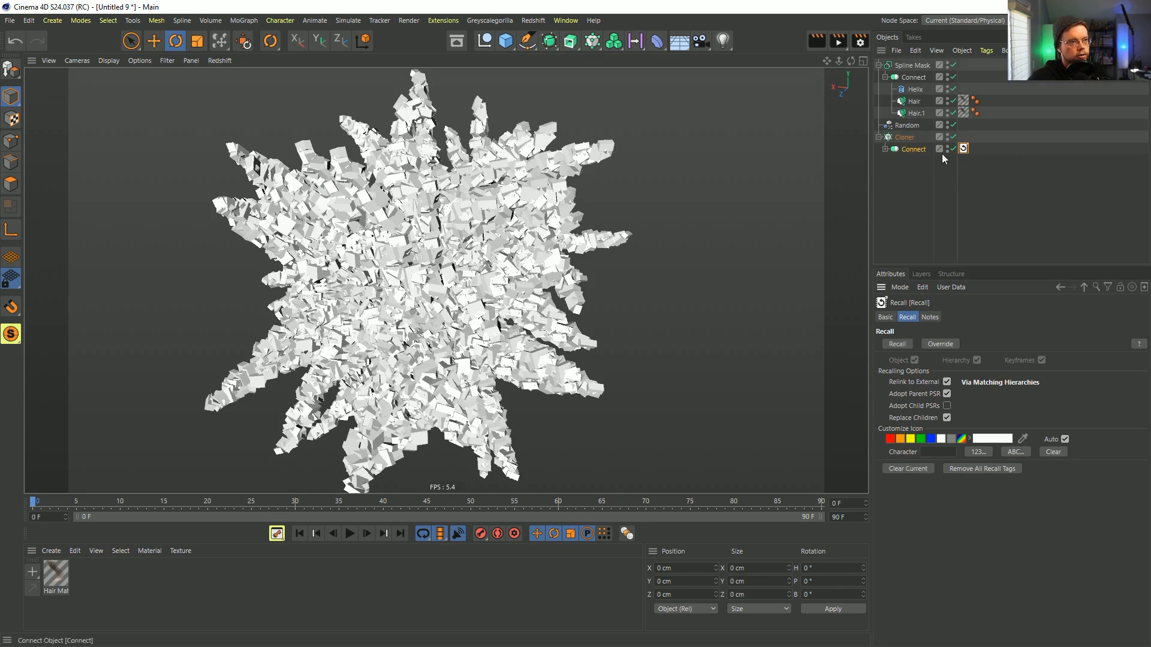
Group the cloned Connect object under a Null carrying the Recall tag, and convert the Connect to an editable polygon object
click(914, 149)
key(alt+g)
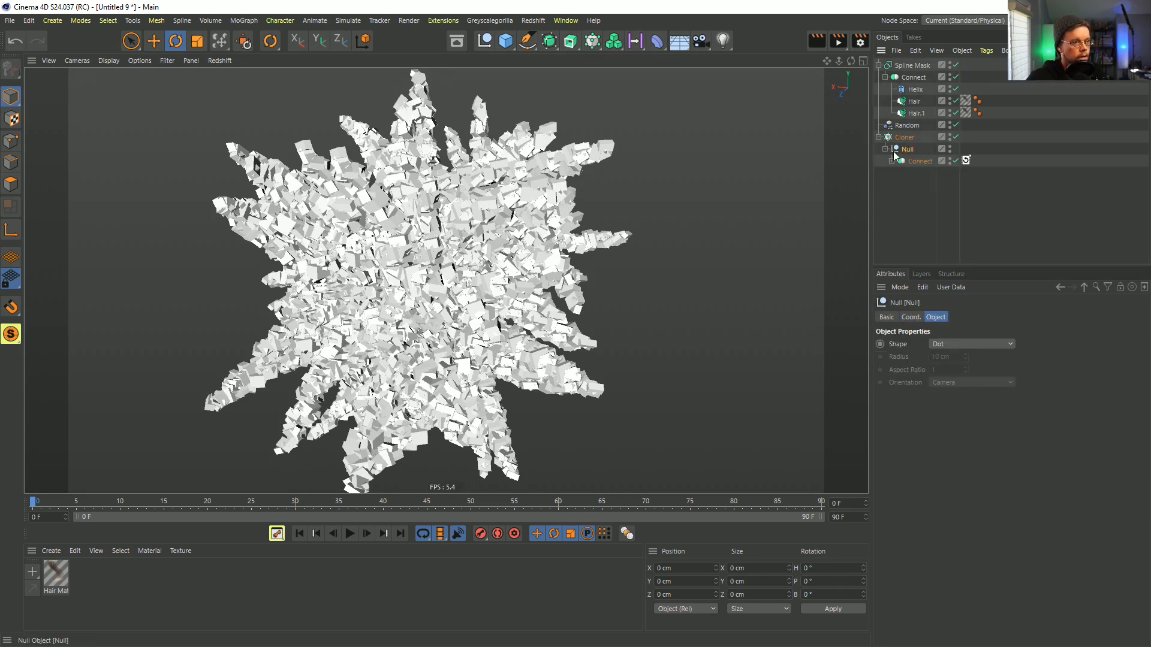
drag(963, 161, 966, 148)
click(907, 161)
key(c)
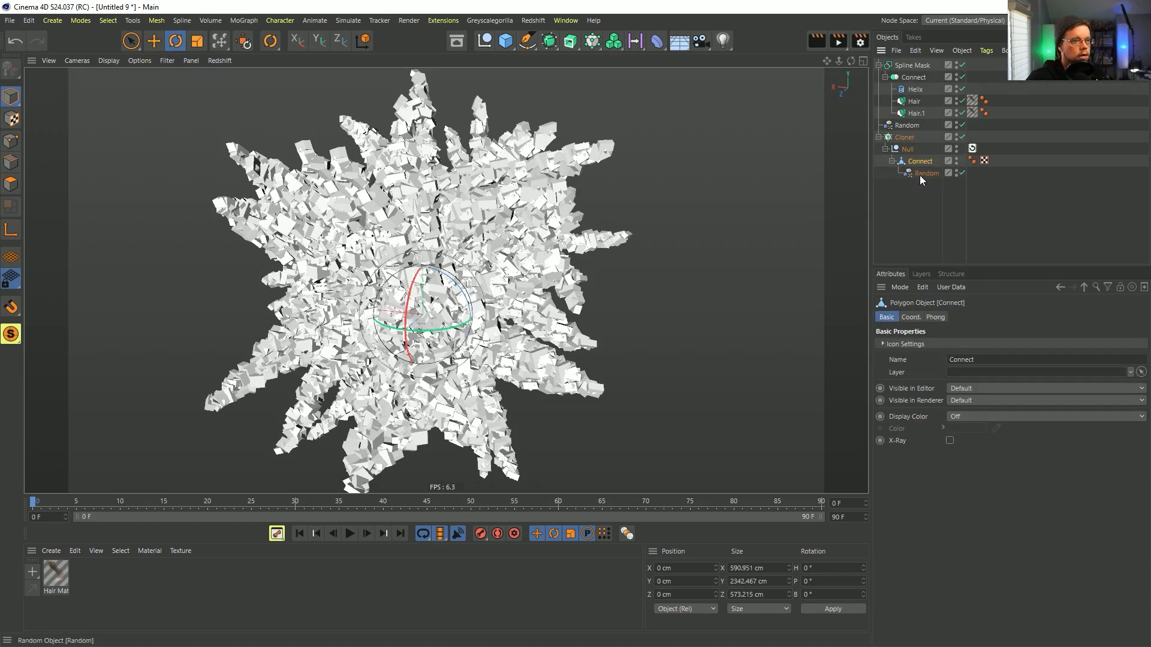
Delete the Random effector under the polygon Connect, move the Recall tag onto Connect, and remove the Null so Connect sits directly in the Cloner
click(926, 174)
drag(992, 158, 913, 142)
click(913, 161)
key(Delete)
click(902, 149)
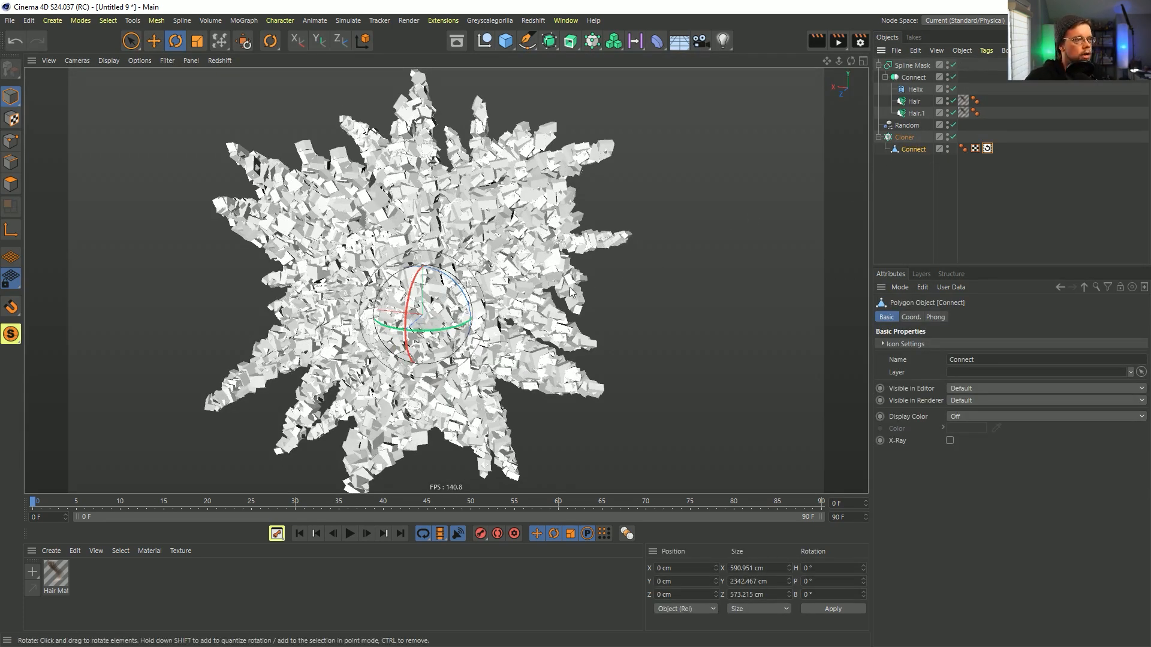
Set the Cloner's instance mode to Multi-Instance
click(904, 139)
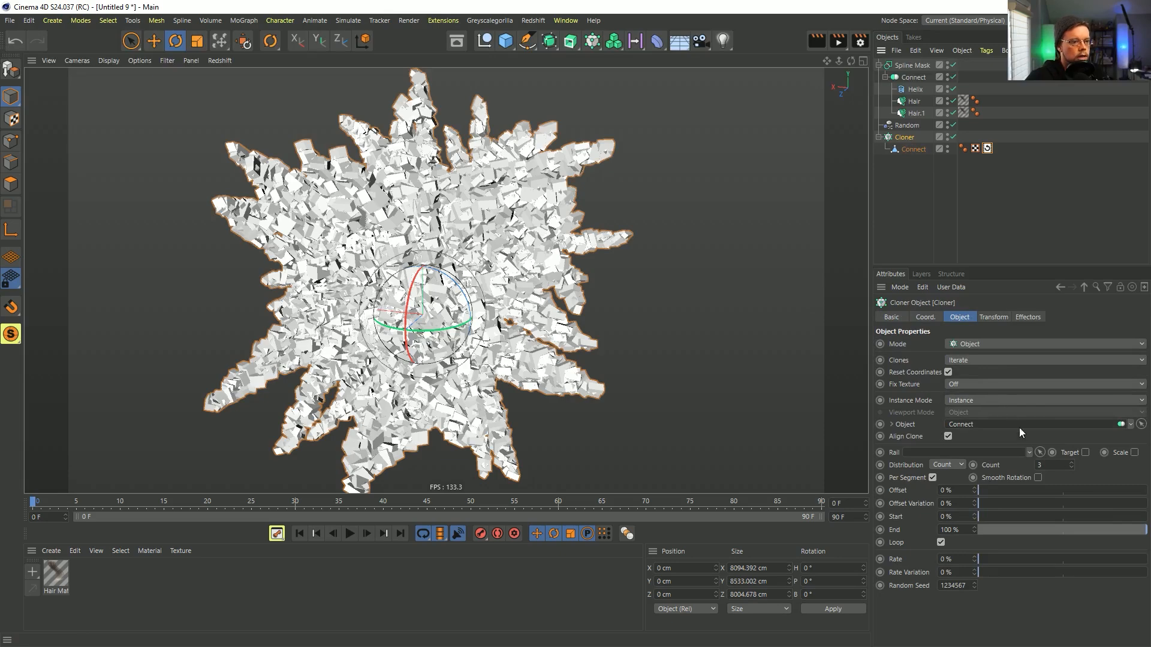
click(979, 402)
click(984, 437)
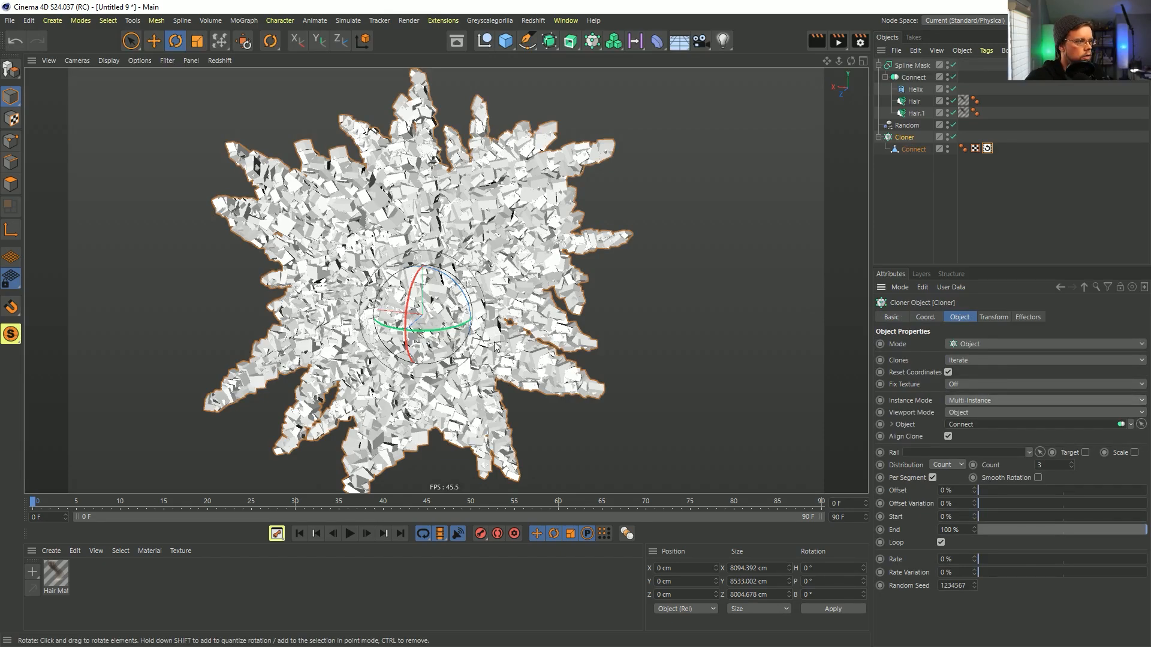
mouse_move(427, 288)
alt+mouse_down()
mouse_move(473, 270)
mouse_move(405, 277)
alt+mouse_up()
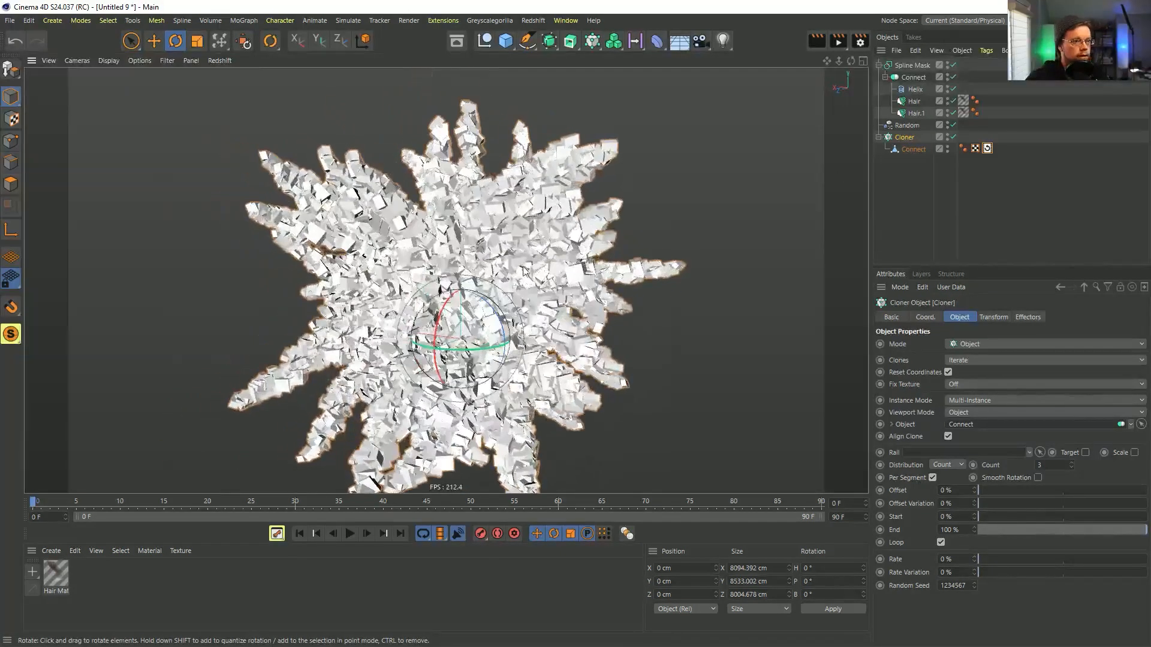
Collapse the Spline Mask hierarchy and reduce the Cloner's End value to 1%
click(878, 64)
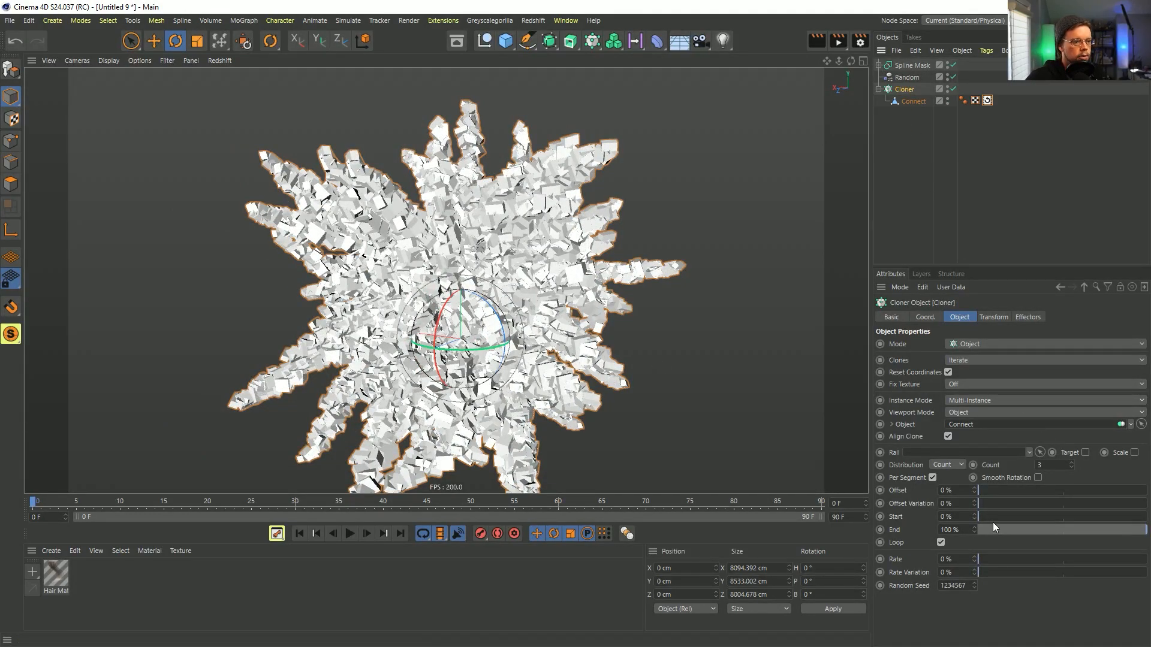
drag(1138, 533, 981, 538)
double_click(956, 517)
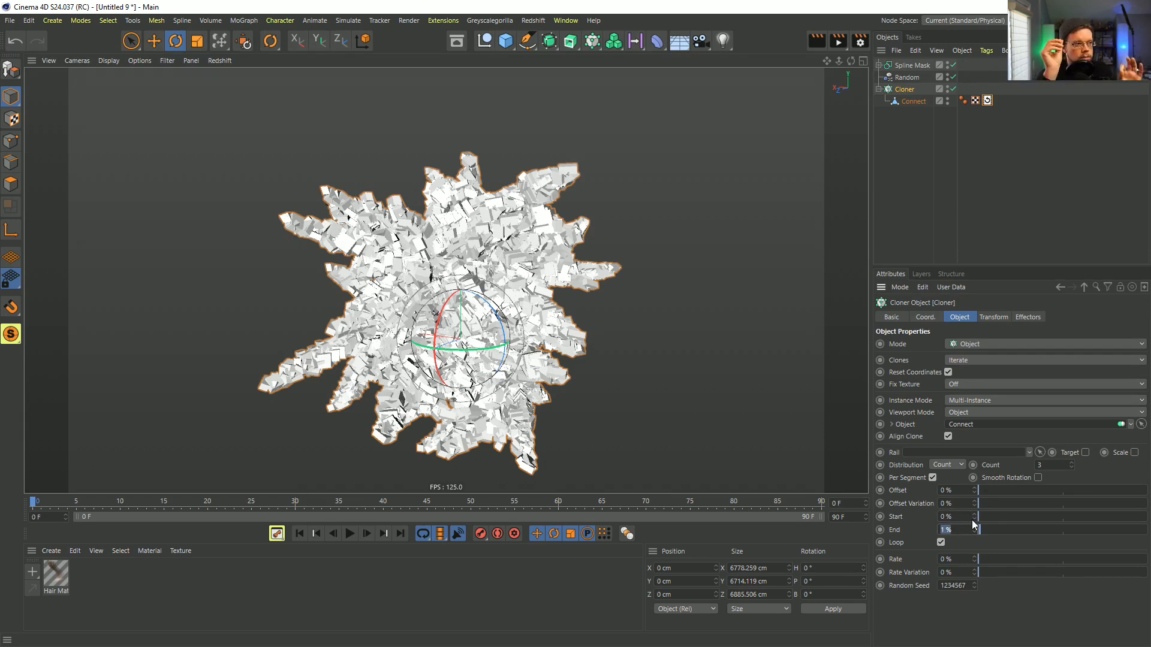
Check the Cloner's assigned effectors, enable rotation on its Random effector and set R.H to 360°
click(912, 93)
click(903, 79)
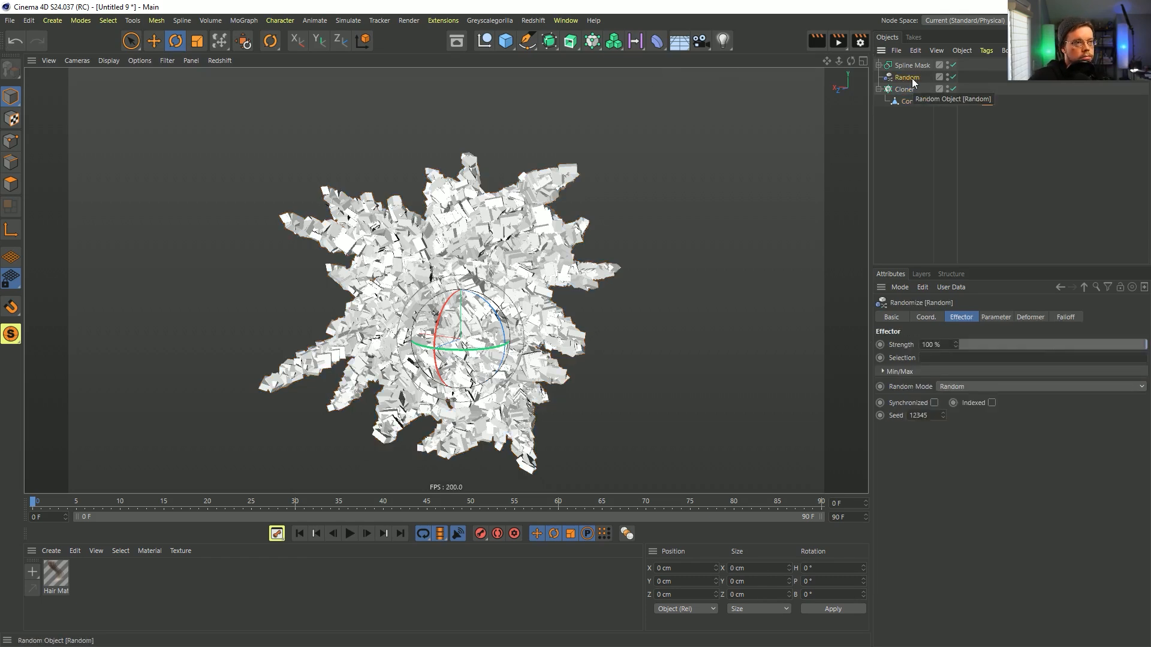
click(904, 89)
click(1026, 318)
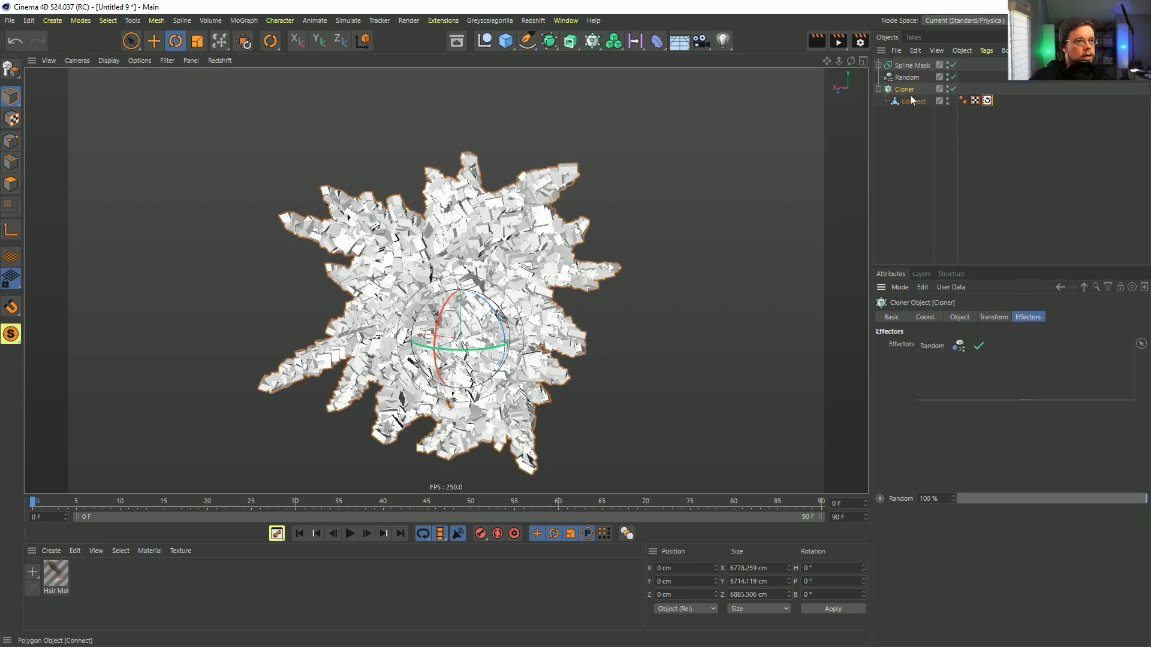
click(908, 78)
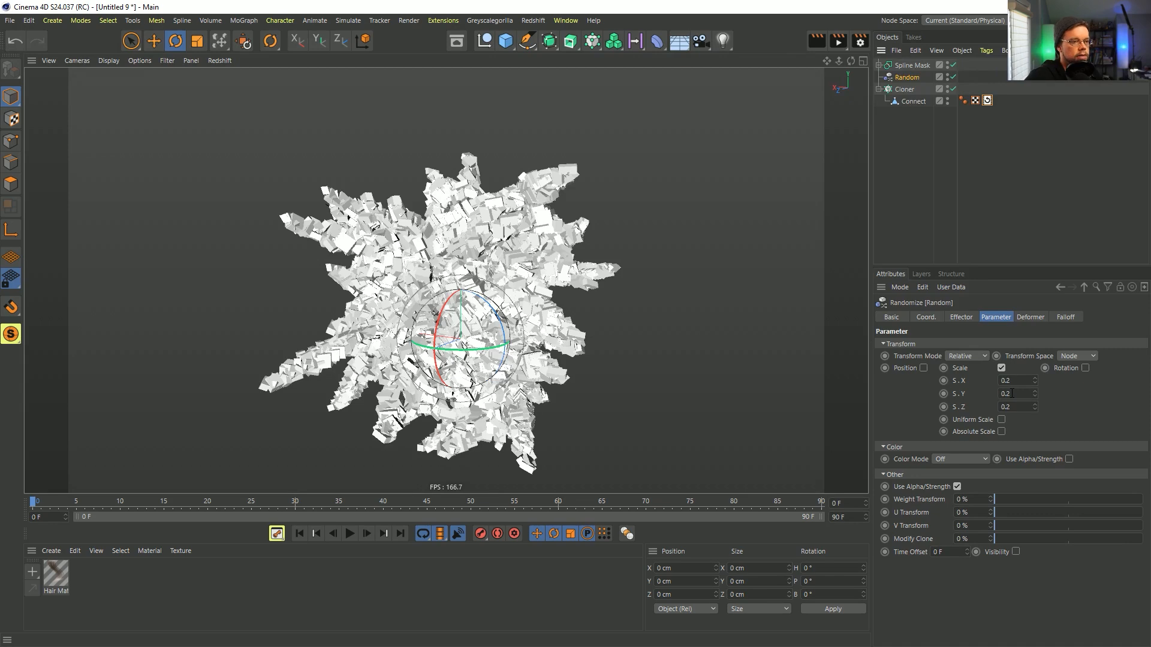
click(1086, 368)
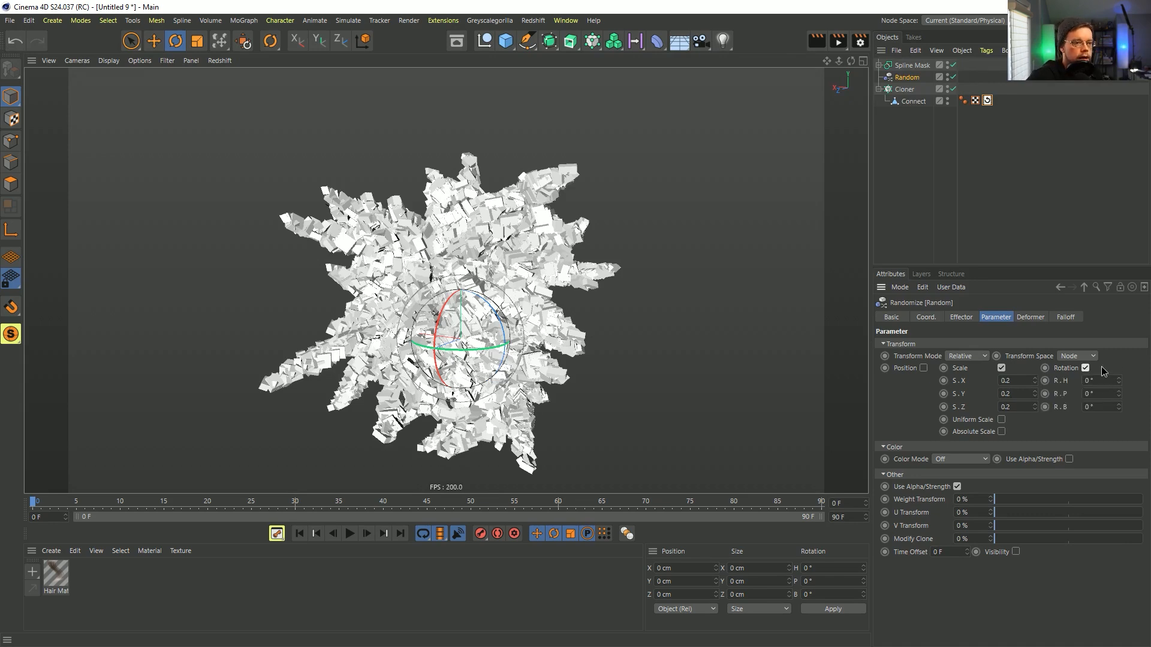
mouse_move(1119, 385)
mouse_down()
mouse_move(1128, 356)
mouse_move(1118, 391)
mouse_up()
text(360)
key(Return)
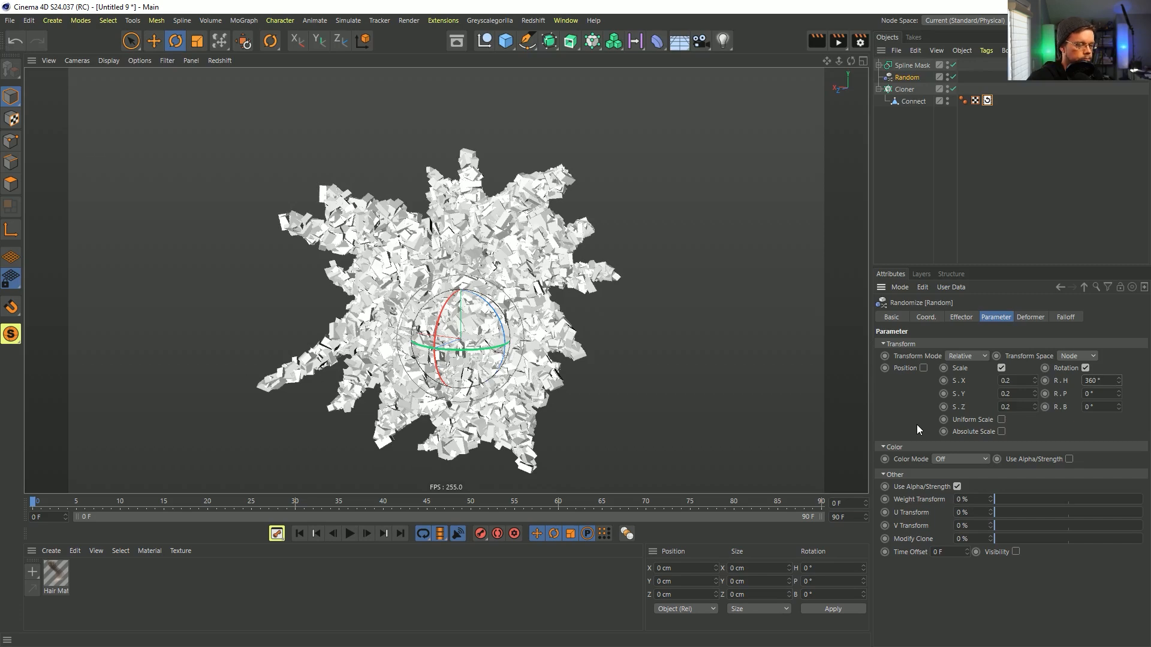
Enable position on the Random effector and set P.X, P.Y and P.Z to 111 cm
click(923, 368)
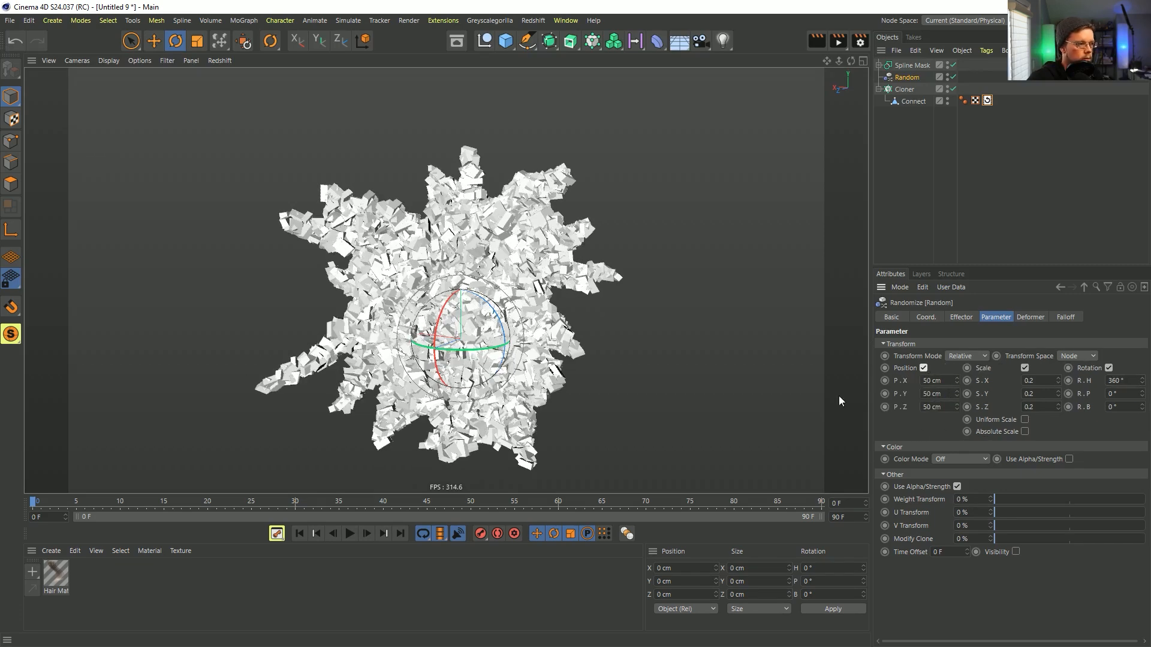
drag(955, 381, 971, 407)
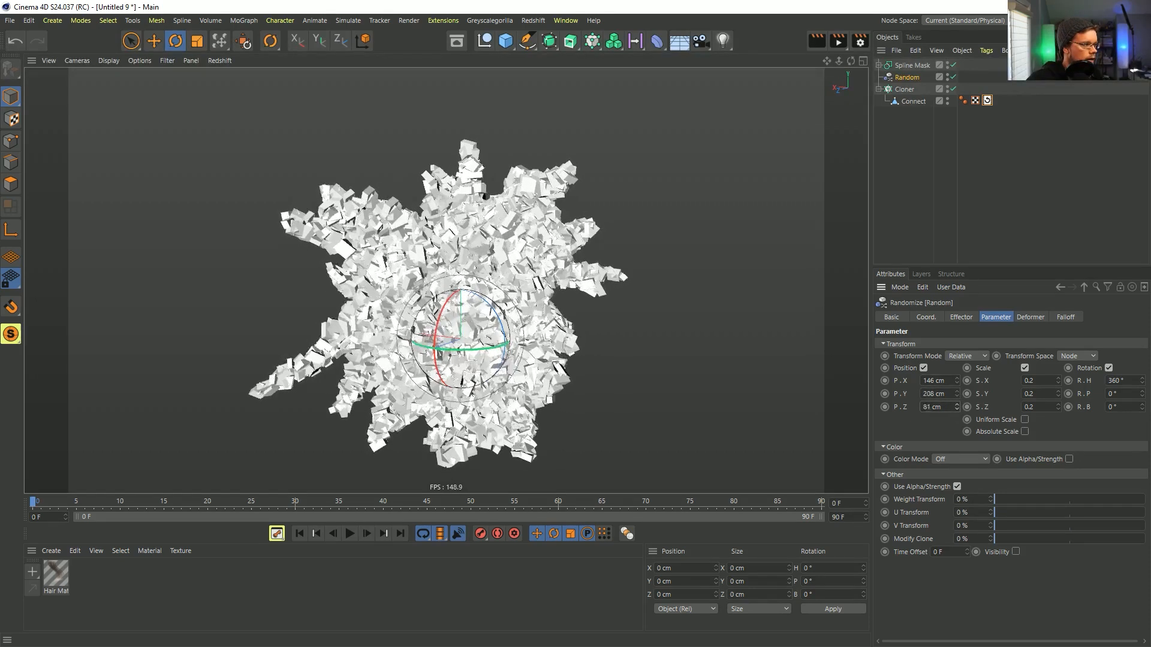
double_click(947, 393)
text(111)
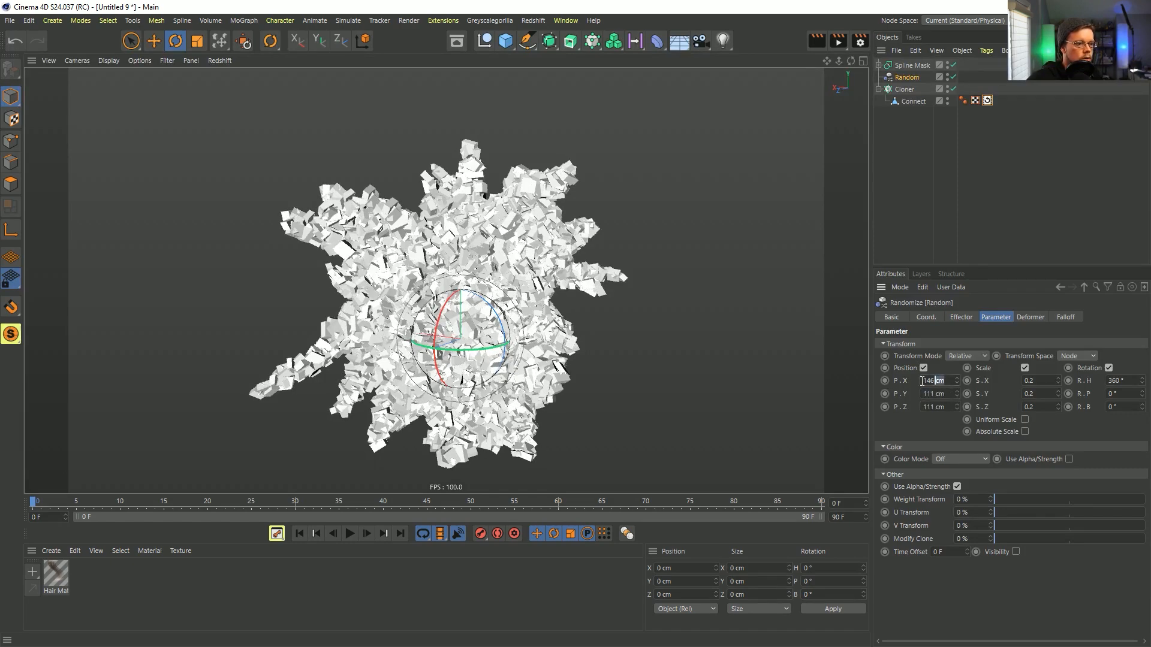
double_click(939, 381)
text(111)
key(Return)
alt+drag(464, 235, 436, 294)
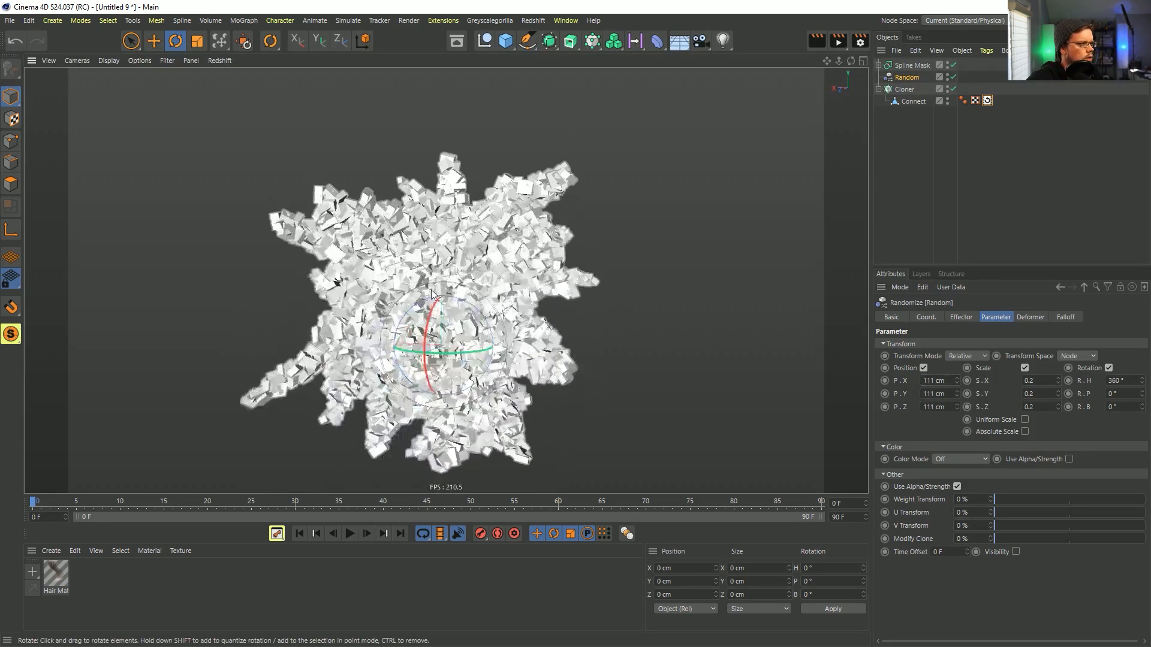
Add a Plain effector to the Cloner, with its position disabled and its rotation enabled
click(906, 90)
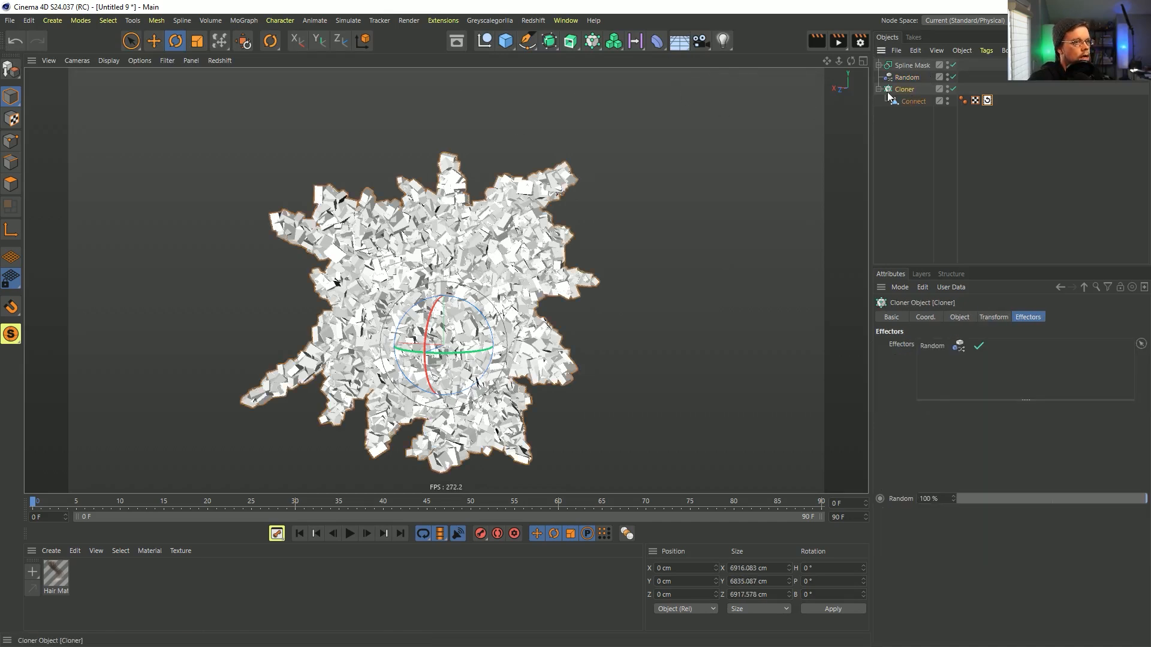
click(879, 89)
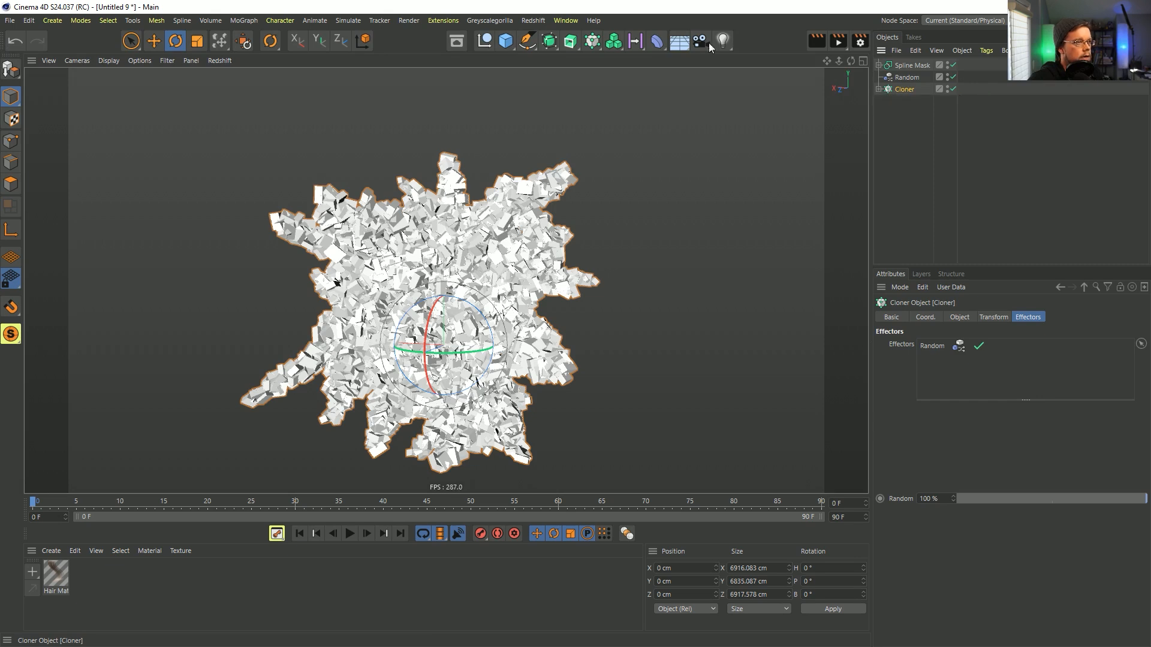
click(596, 45)
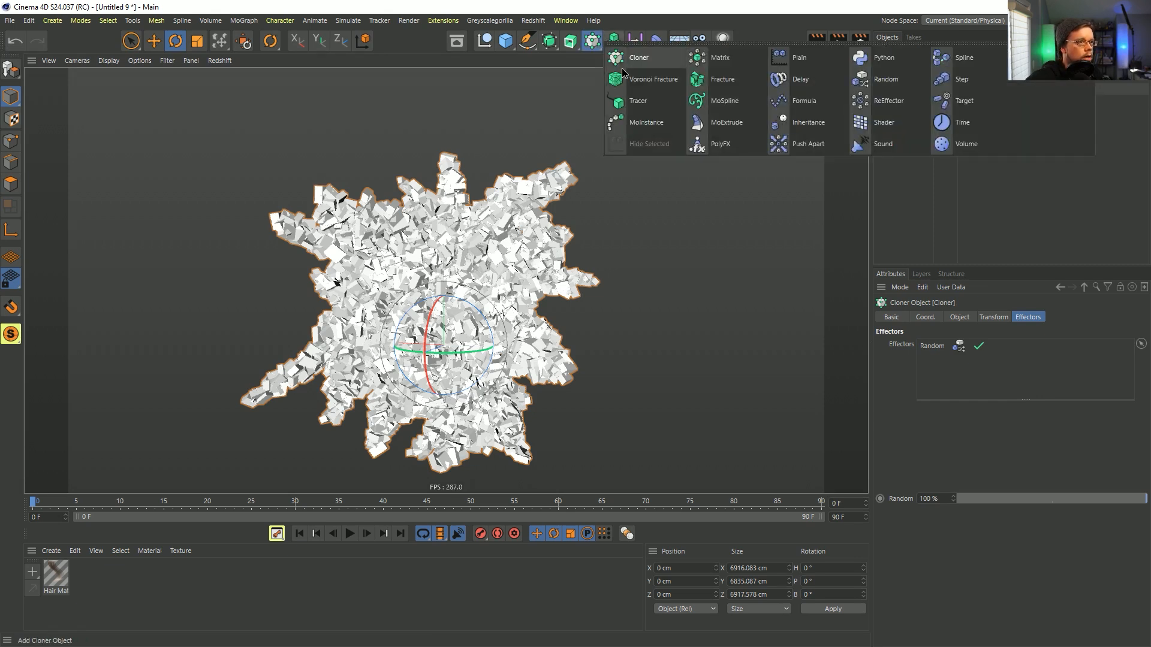
click(796, 62)
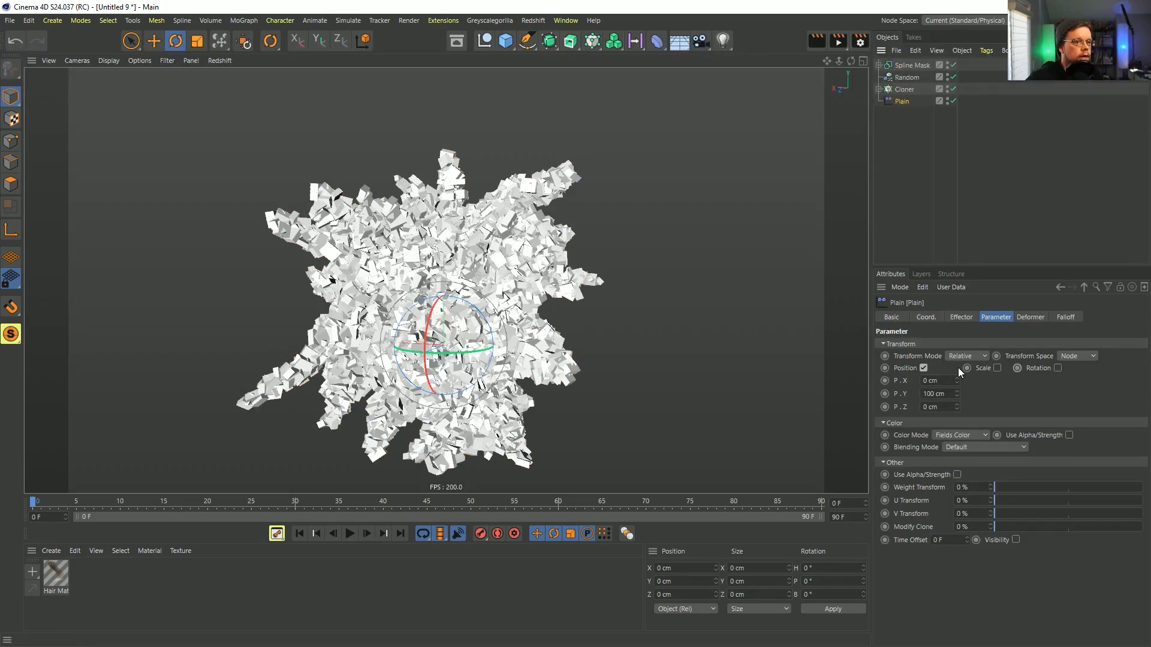
click(923, 368)
click(1033, 368)
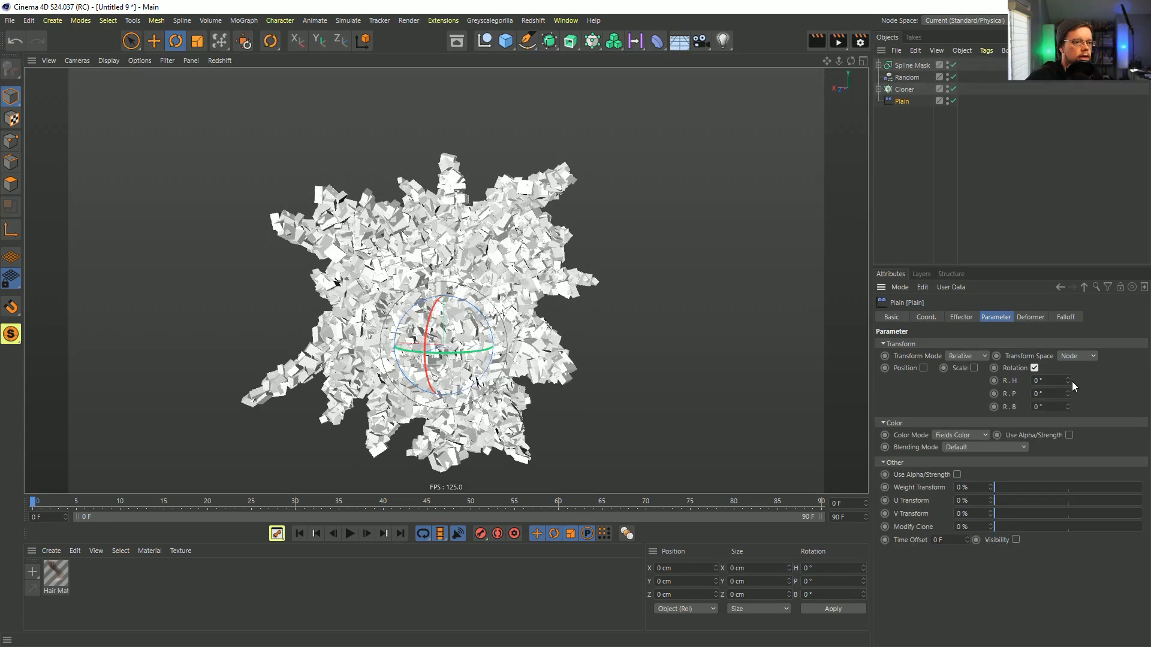
Try different heading and pitch rotations on the Plain effector
drag(1066, 381, 1067, 351)
key(ctrl+z)
drag(1067, 393, 1066, 309)
key(ctrl+z)
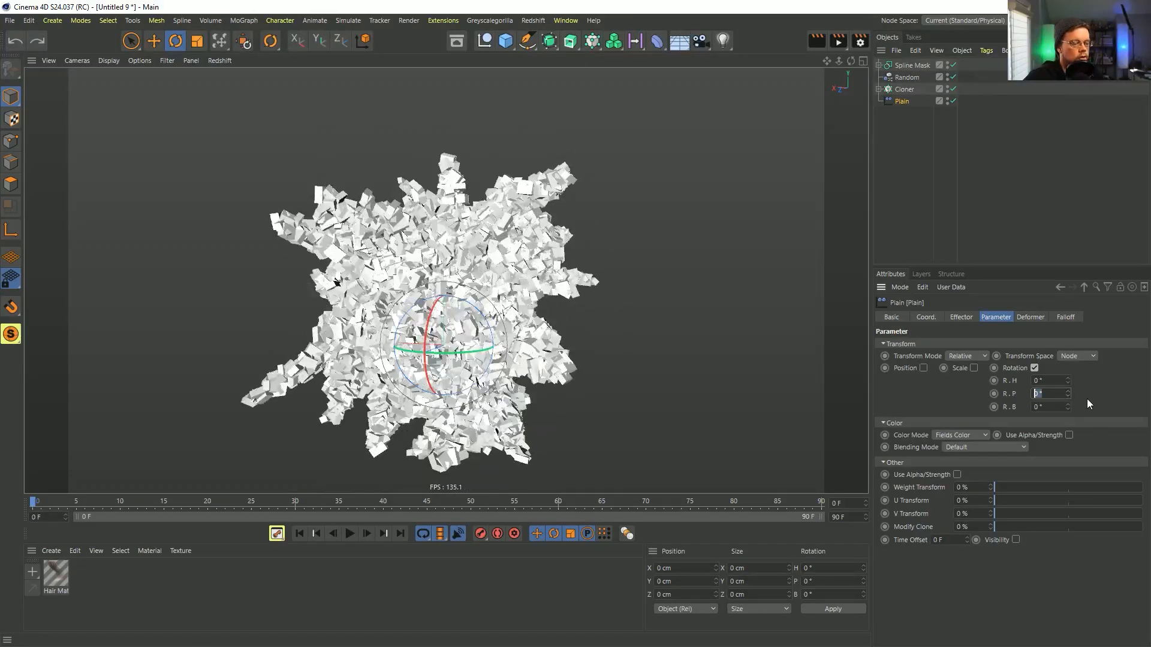
Set the Plain effector's R.P rotation to 90° and inspect the cluster
text(18)
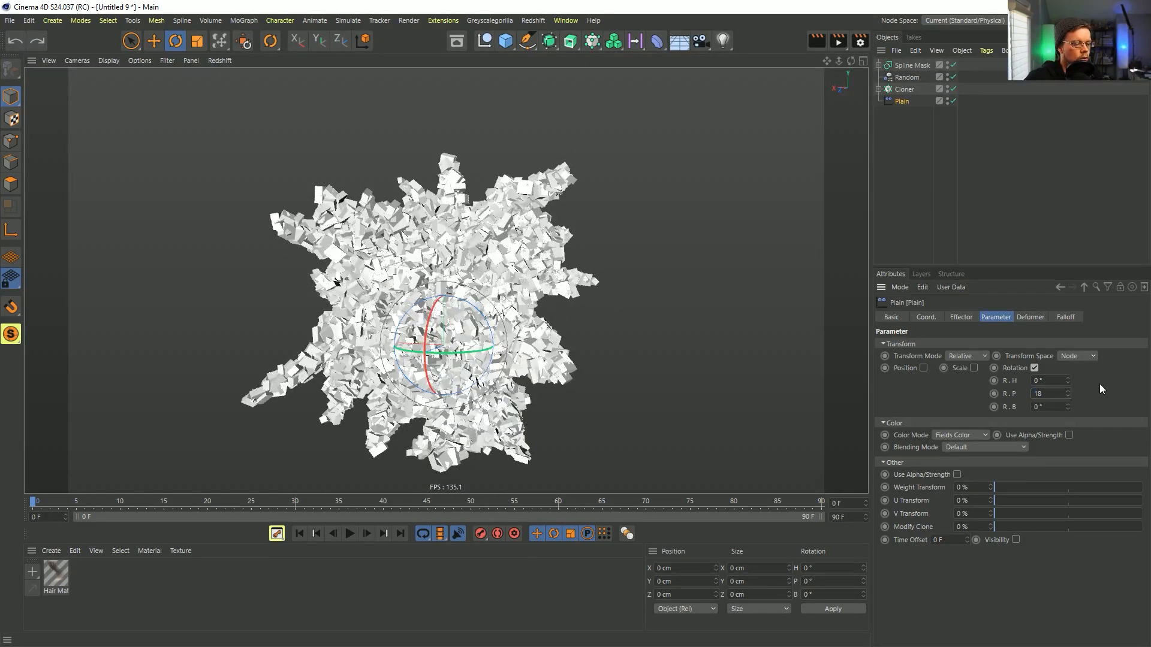
text(90)
key(Return)
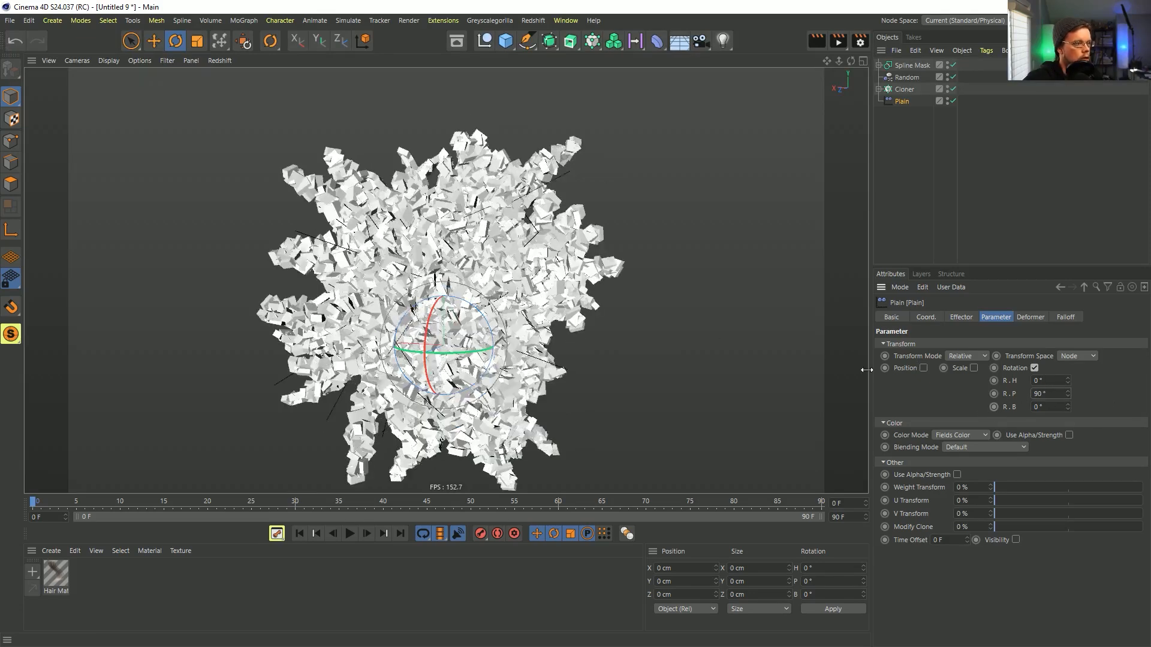
mouse_move(483, 275)
mouse_down()
mouse_move(485, 250)
mouse_move(473, 273)
mouse_up()
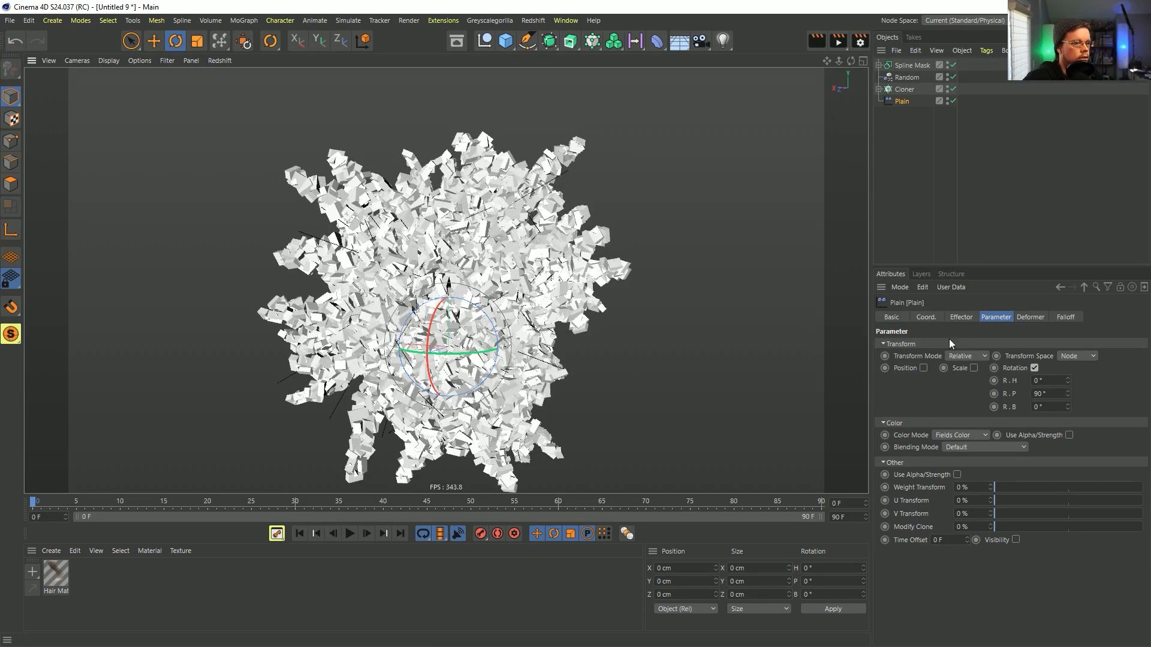
Try offsetting the clones with the Plain effector's position, using a P.Z of 742 cm
click(924, 368)
drag(956, 393, 964, 367)
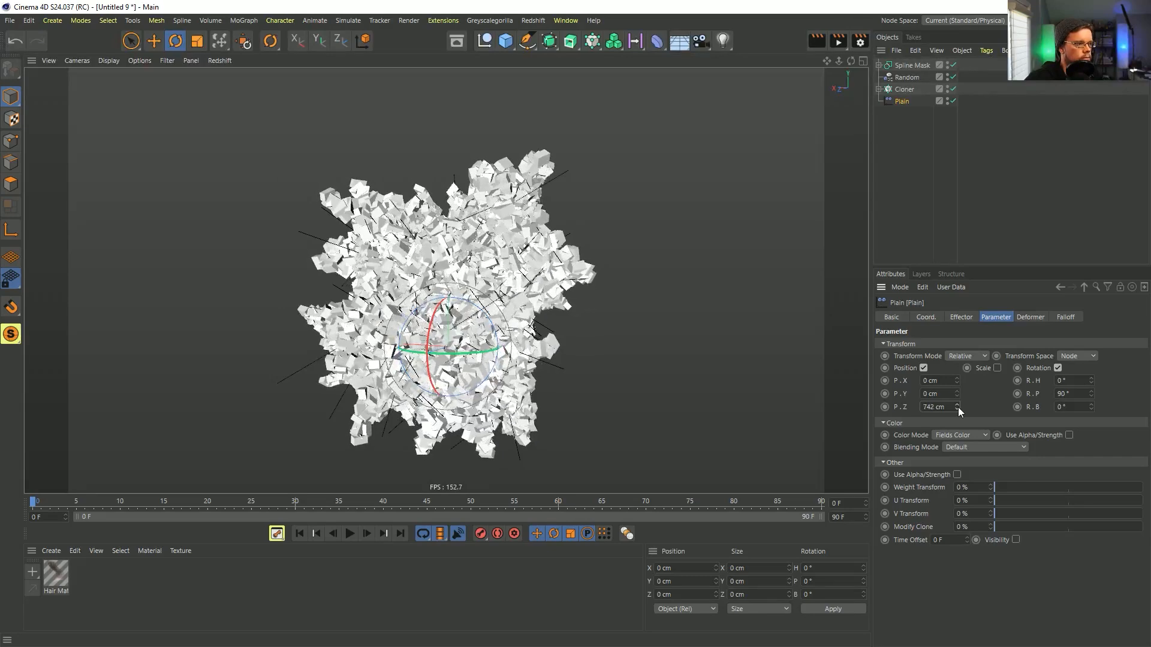
click(921, 368)
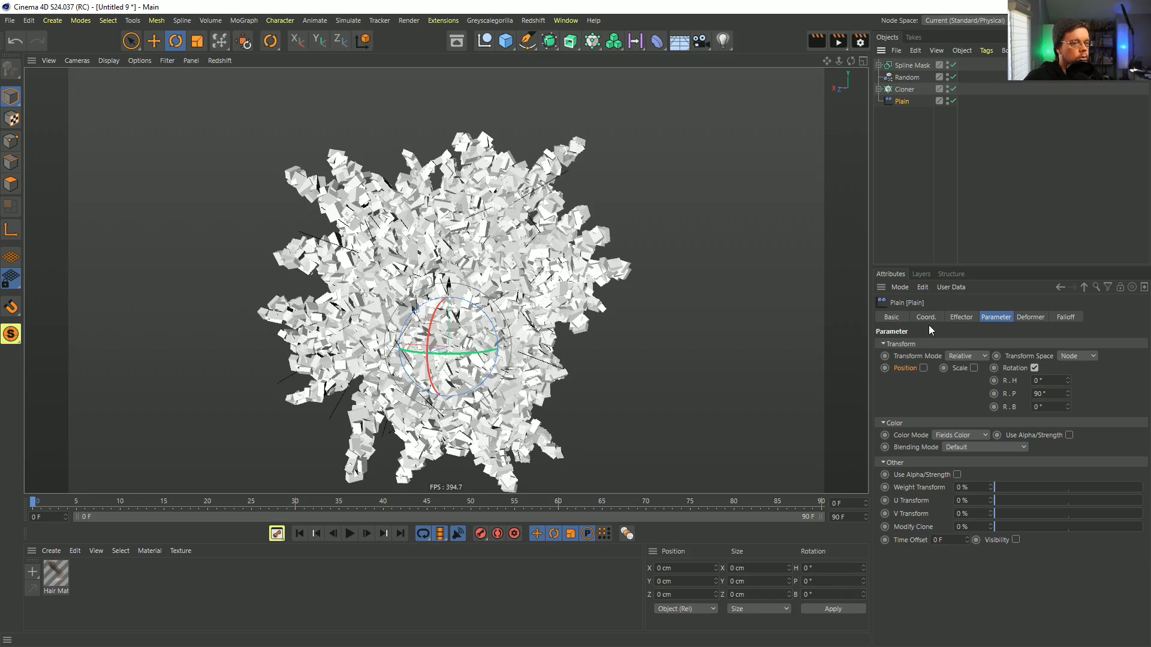
Enable uniform and absolute scale on the Plain effector and set the scale to -1
click(973, 368)
click(1001, 417)
click(1001, 405)
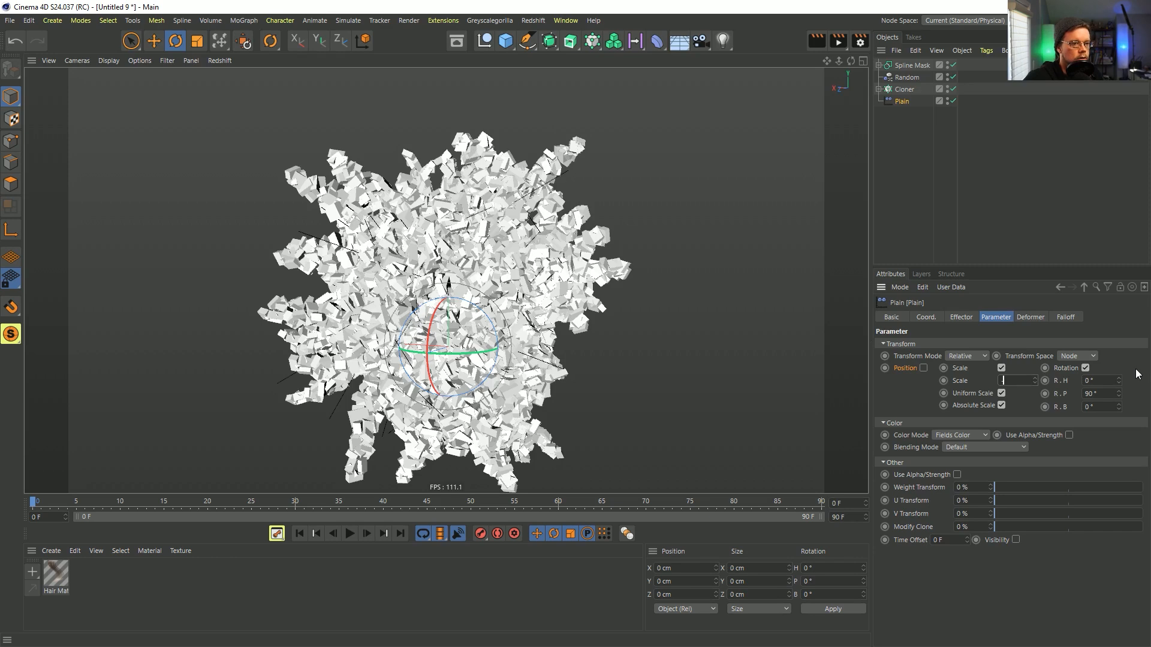
text(-1)
key(Return)
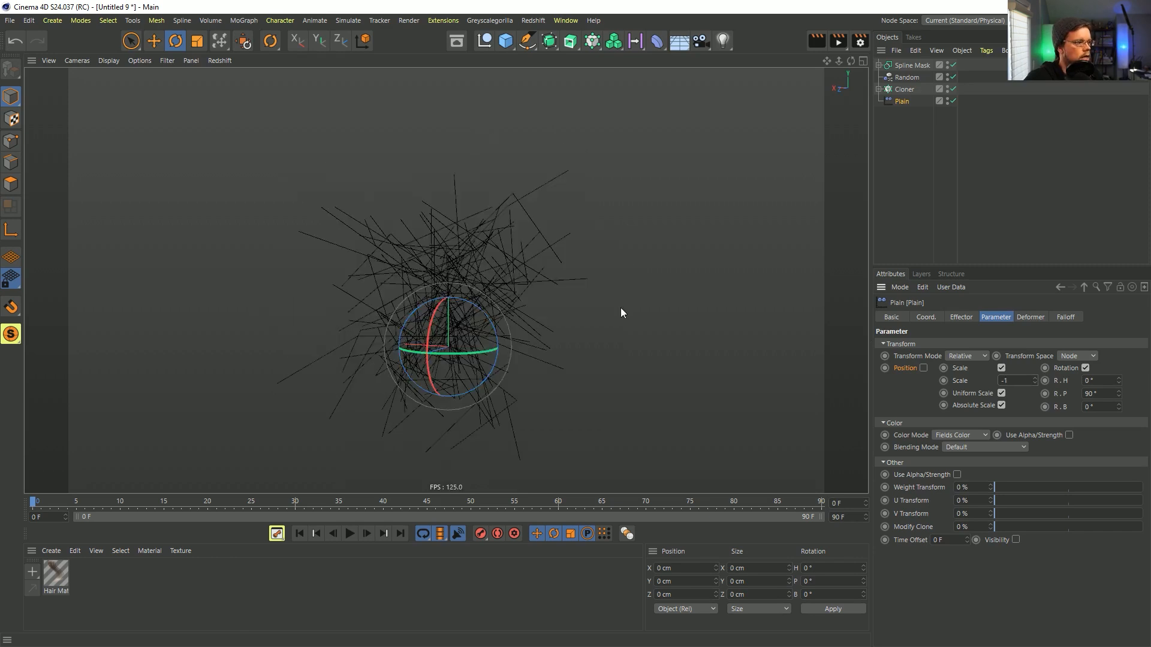
Add a Spherical Field to the Plain effector's falloff and enlarge the field to 5780 cm
click(1065, 317)
click(911, 436)
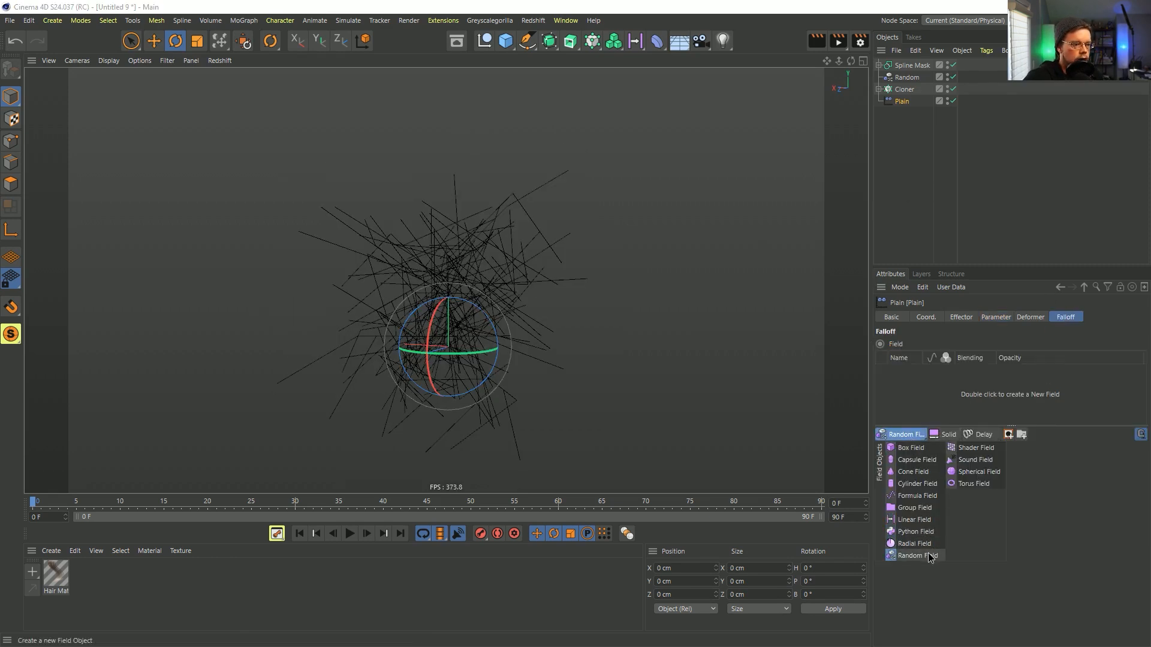
click(977, 472)
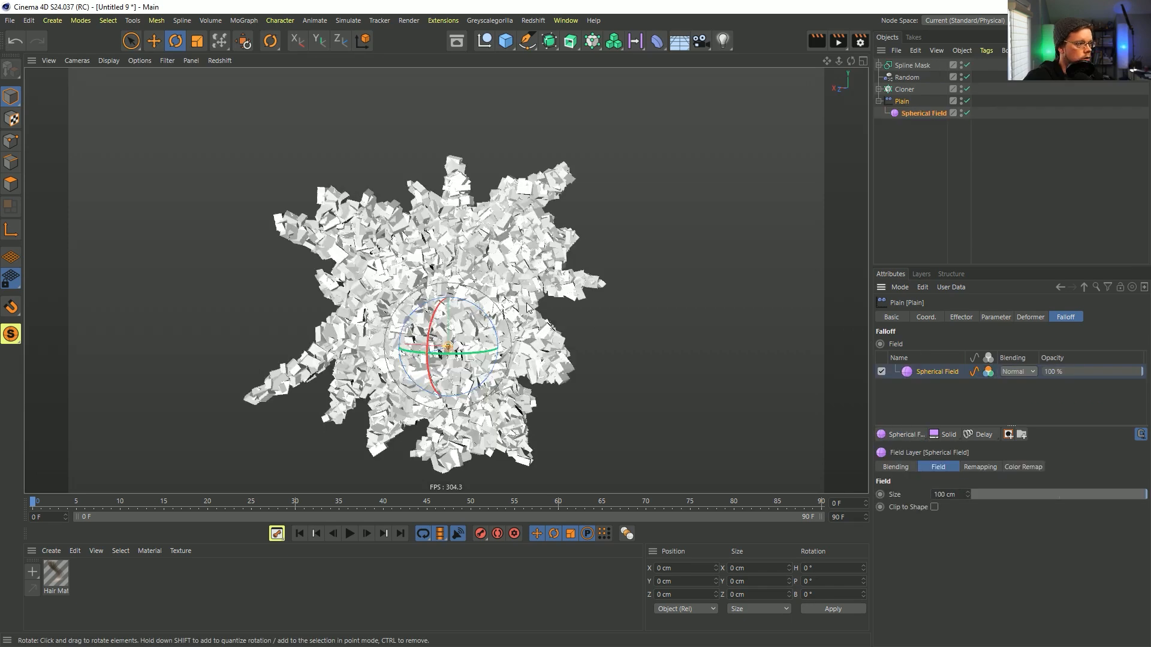
click(918, 112)
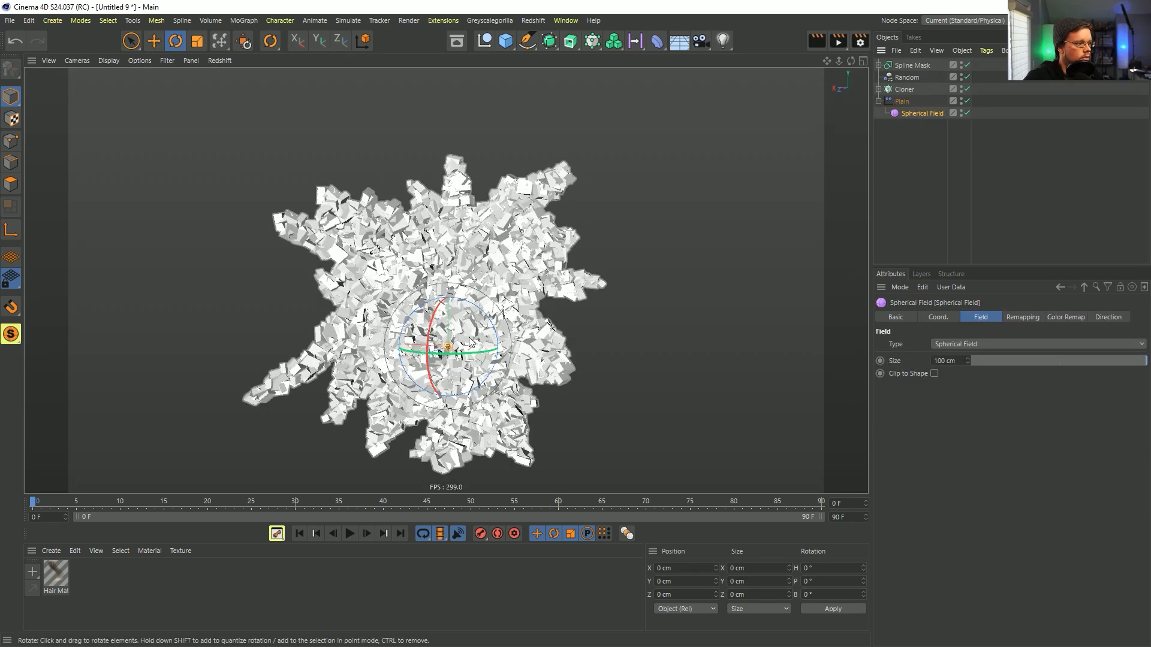
drag(968, 362, 1058, 252)
key(e)
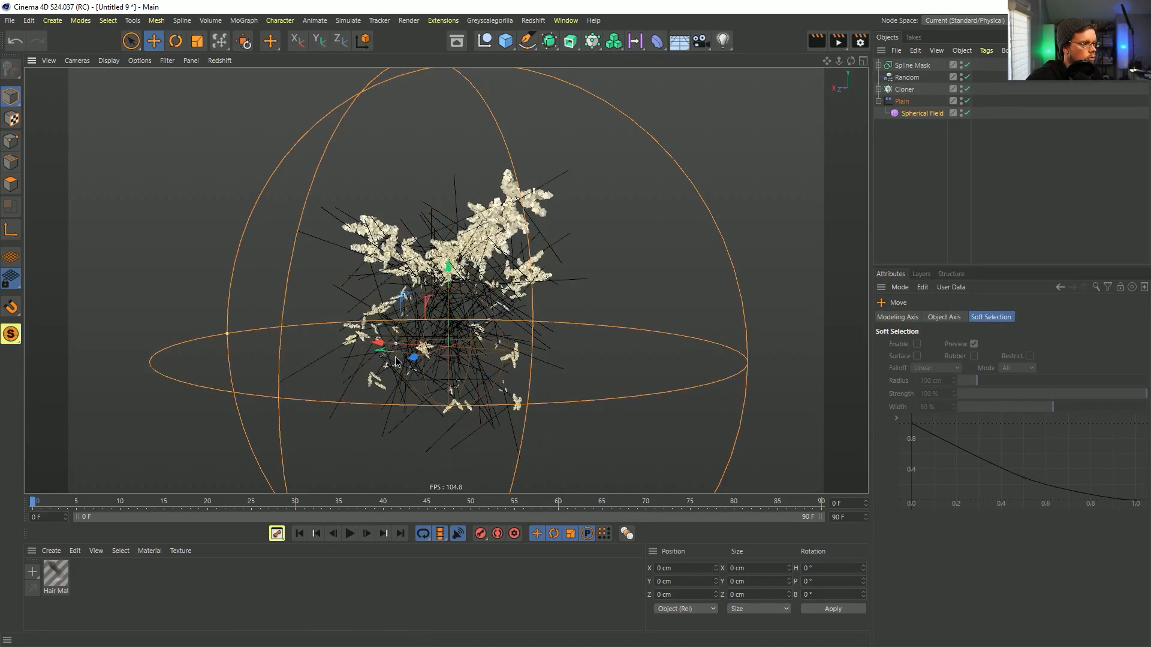
Invert the Spherical Field's remapping and move the field up to about 622 cm in Y
click(908, 113)
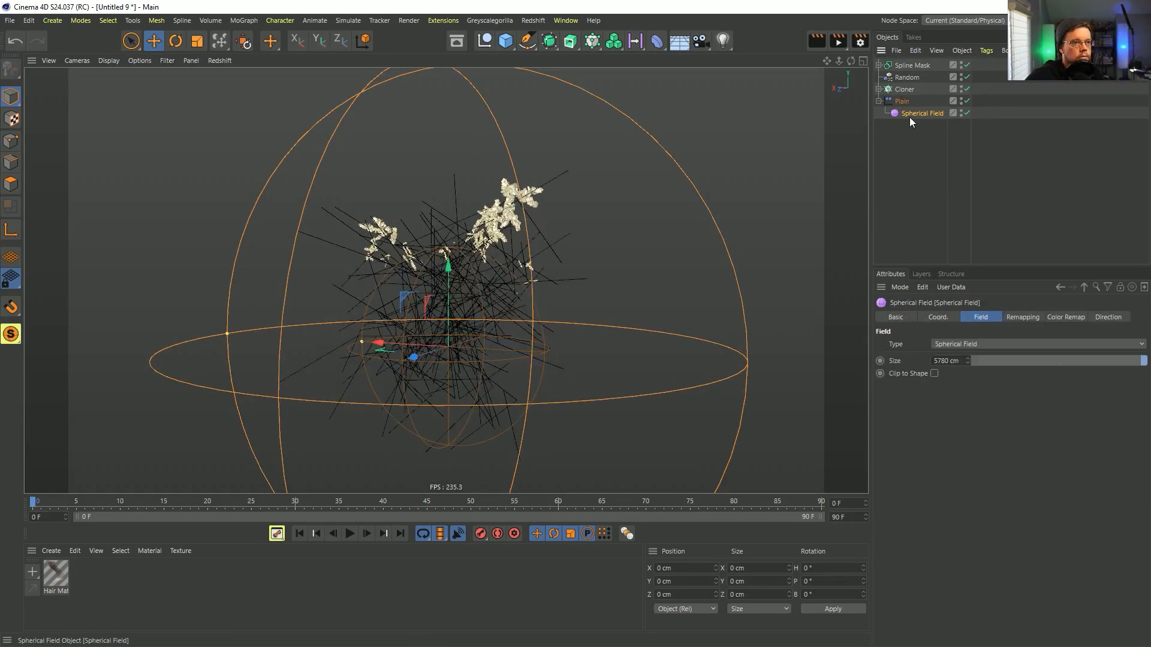
click(1102, 317)
click(1022, 318)
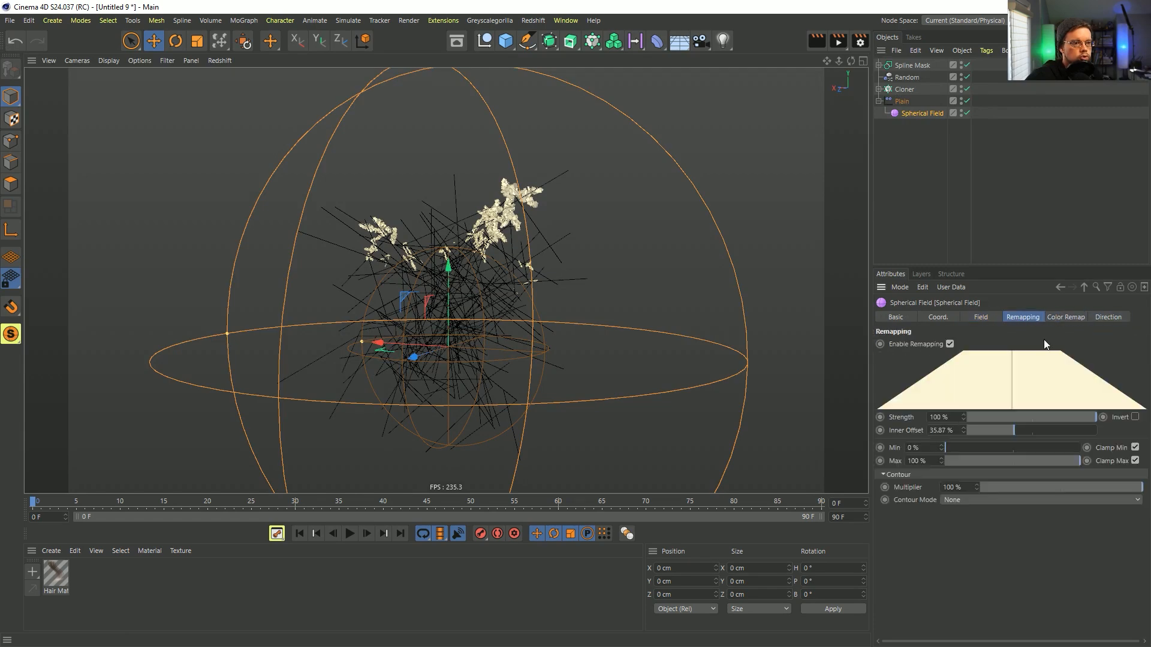
click(1135, 417)
drag(455, 297, 454, 266)
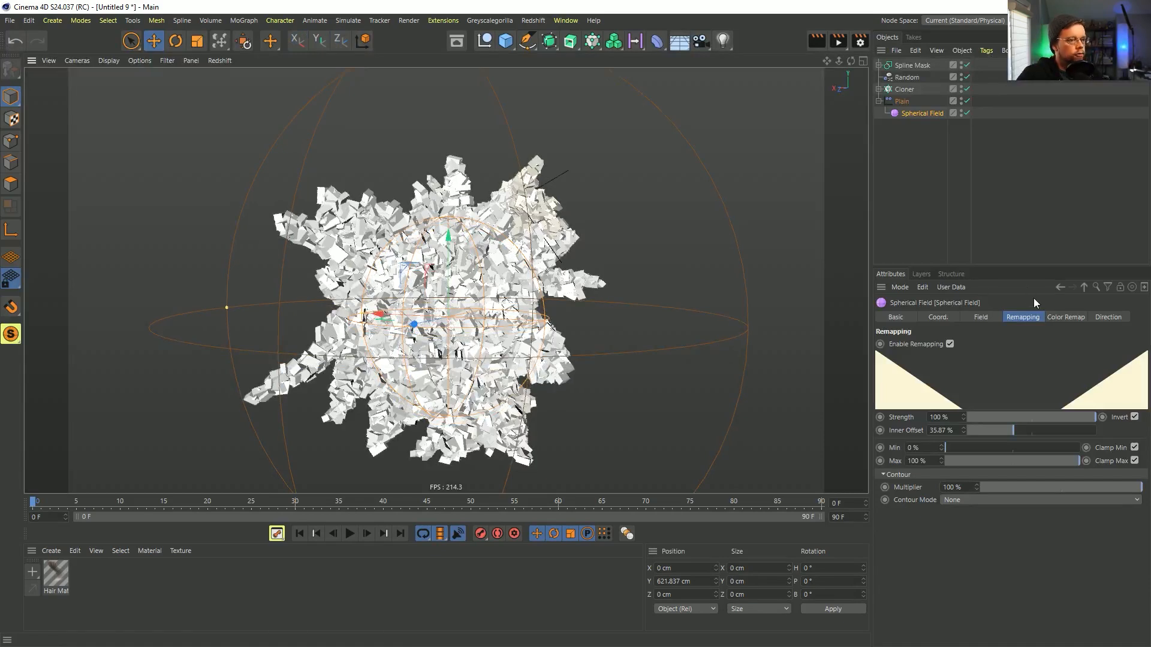
Enlarge the Spherical Field's size to 13650 cm so that it encloses the whole clone structure
click(990, 318)
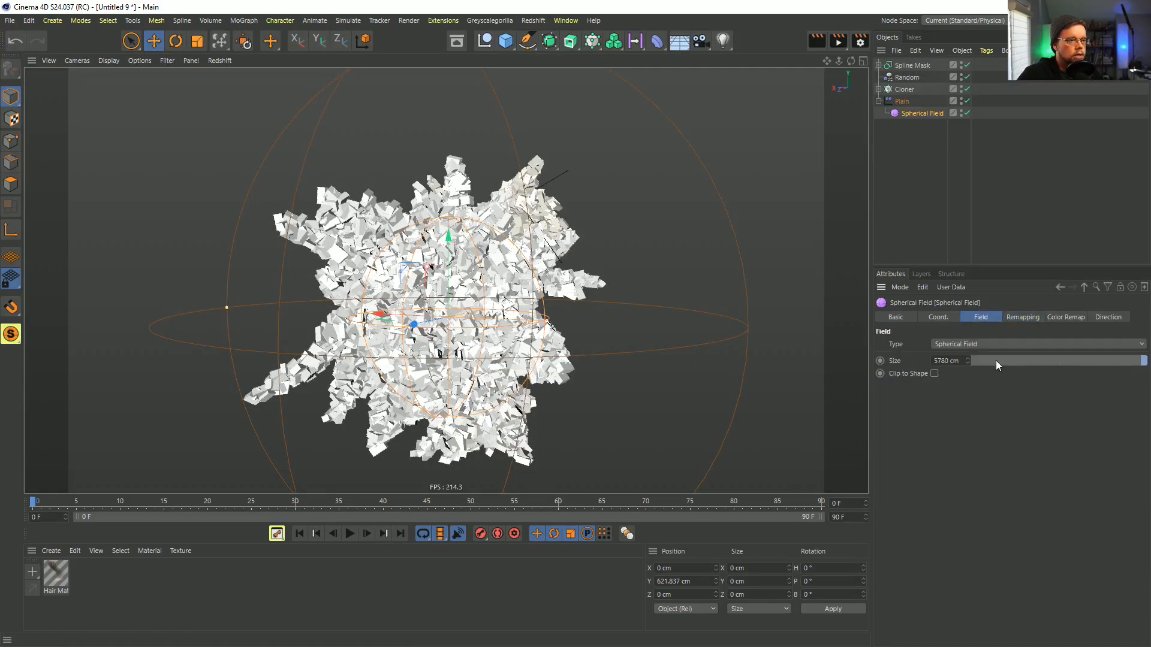
drag(970, 359, 968, 19)
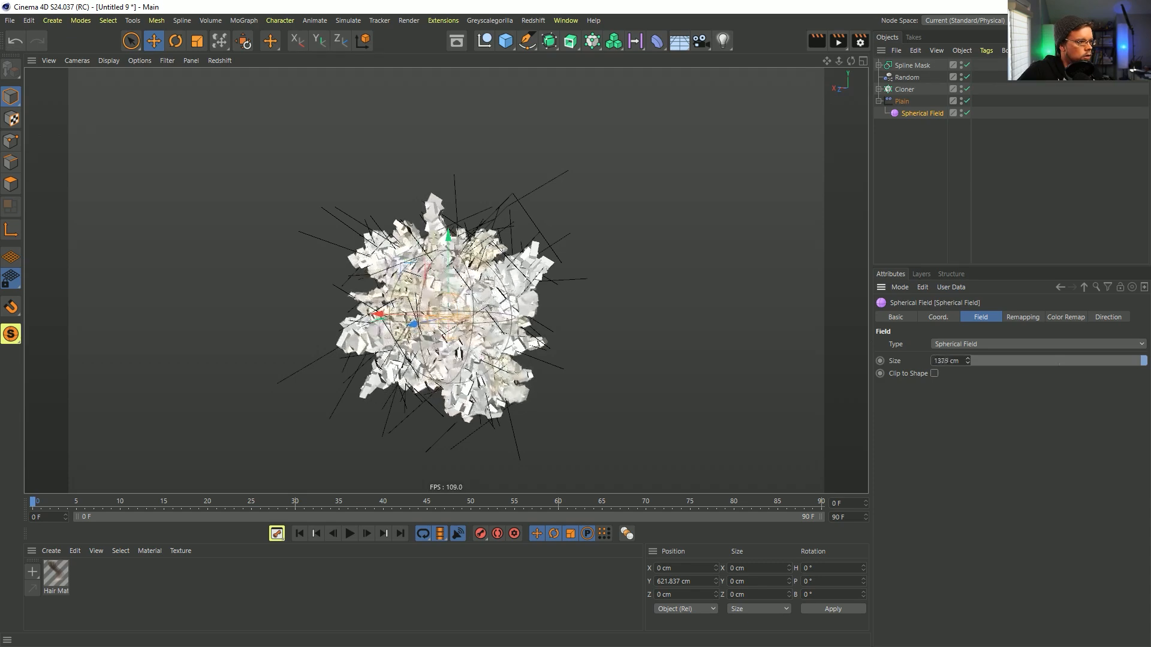
mouse_move(968, 360)
mouse_down()
mouse_move(967, 6)
mouse_move(967, 360)
mouse_up()
alt+drag(416, 301, 410, 346)
alt+drag(473, 258, 477, 228)
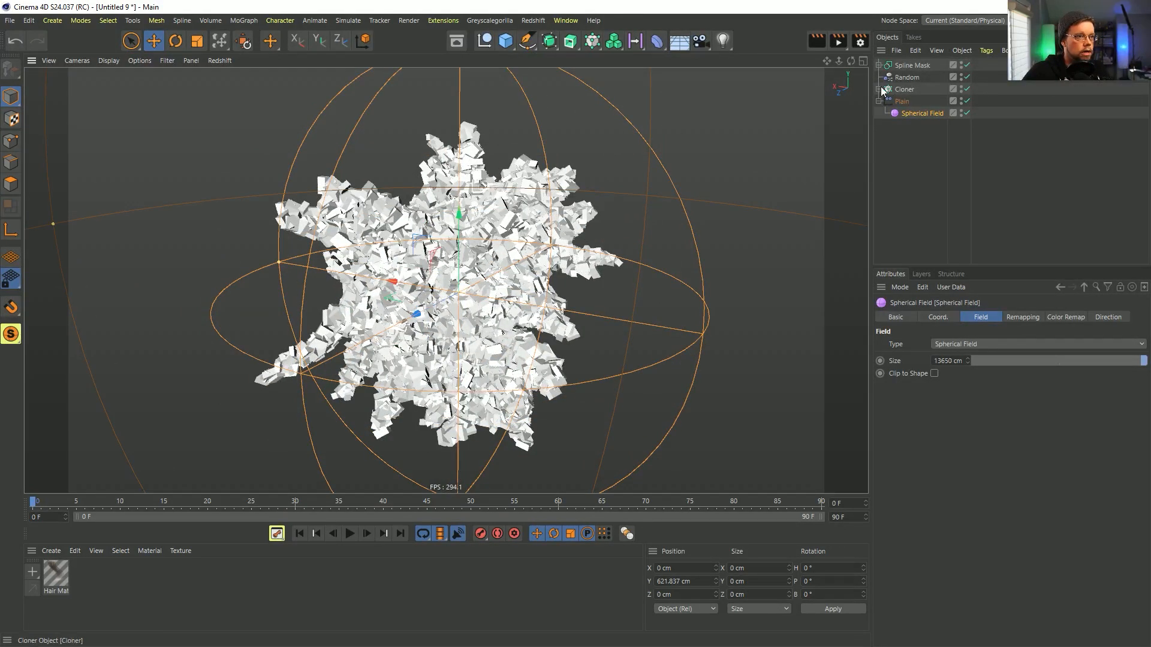
Set the Helix's Intermediate Points to None and try a Subdivision of 10 before settling on 5
click(879, 65)
click(913, 101)
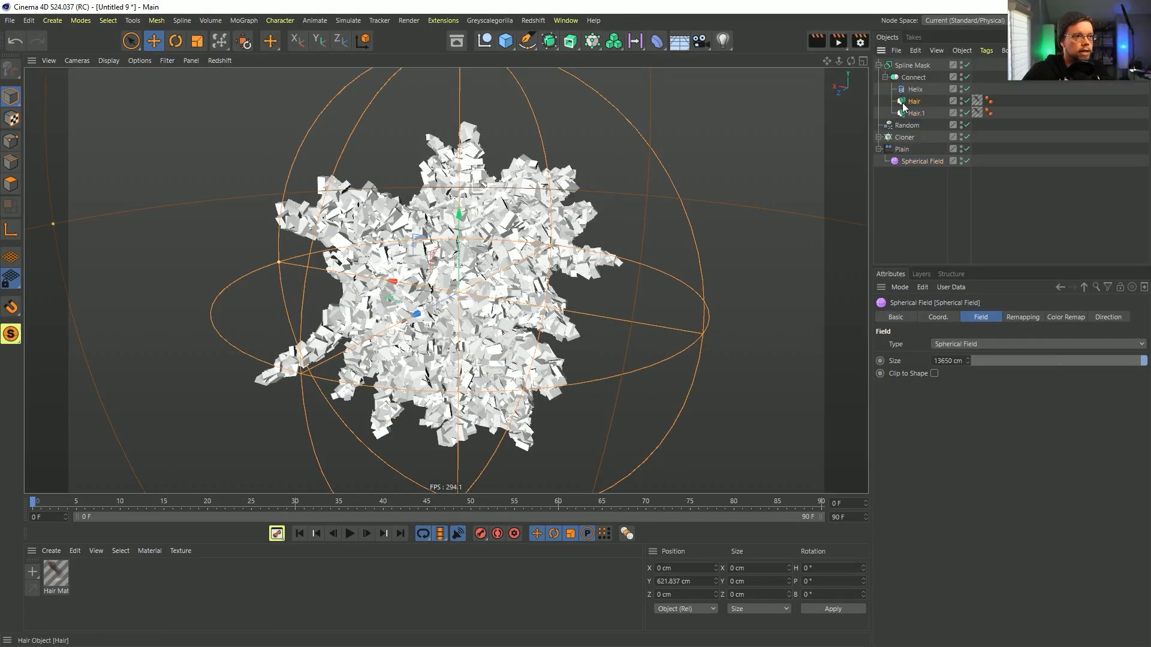
click(915, 89)
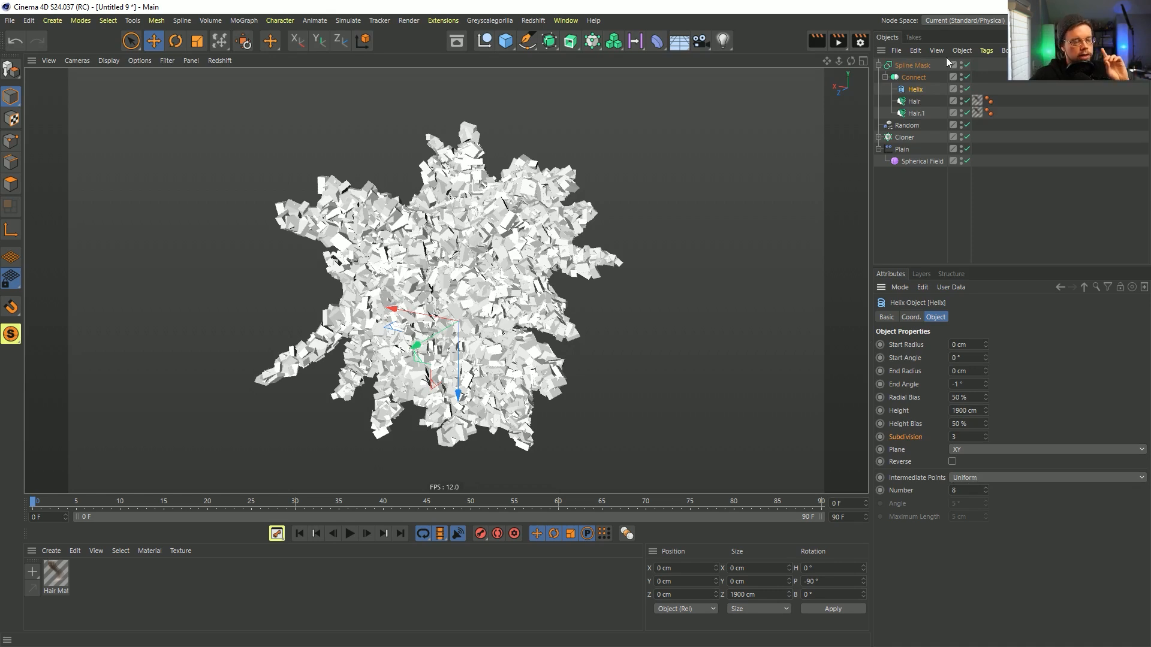
click(965, 478)
click(971, 495)
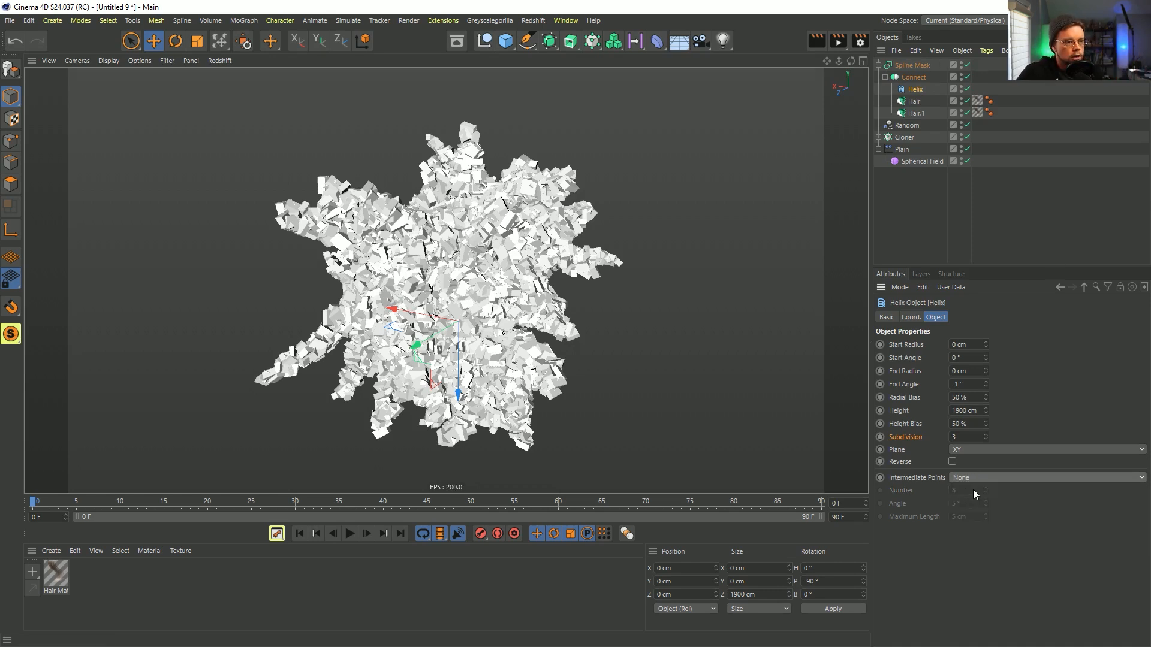
click(969, 437)
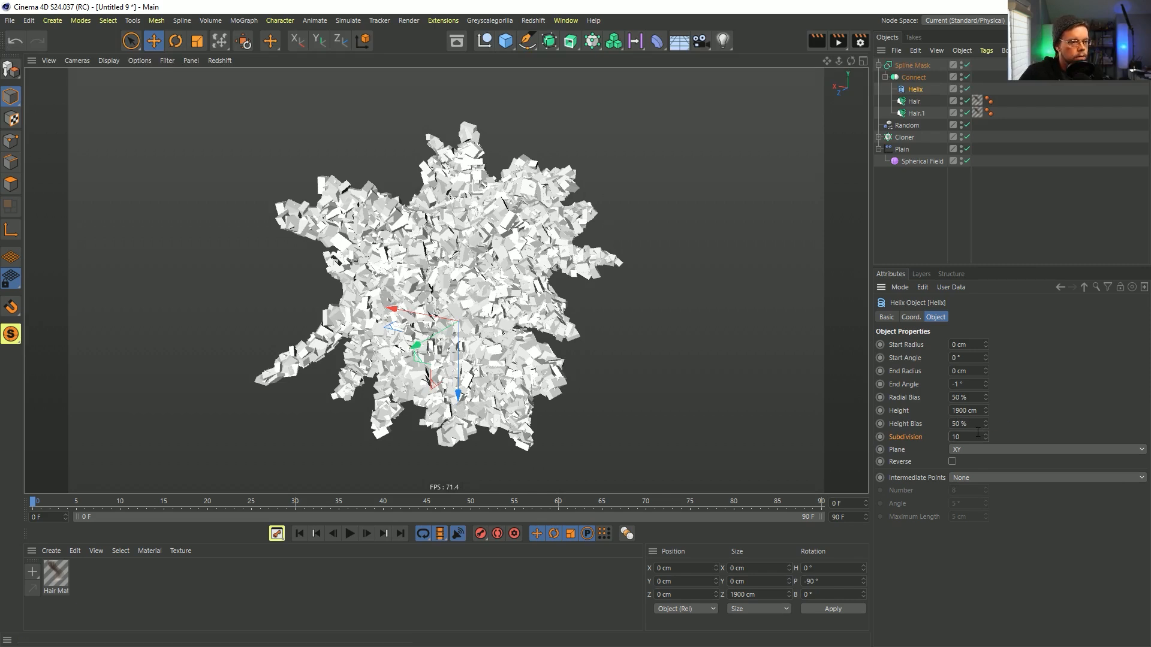
Regrow the guides of Hair and Hair.1 to get a new random branch arrangement
click(913, 101)
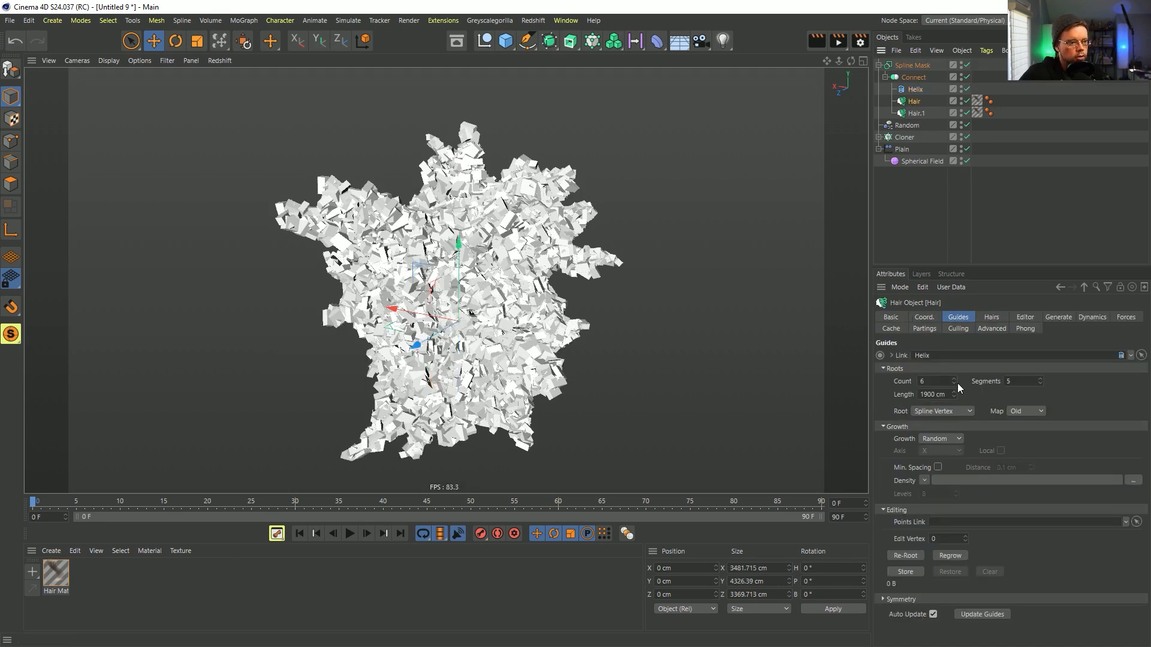
click(951, 555)
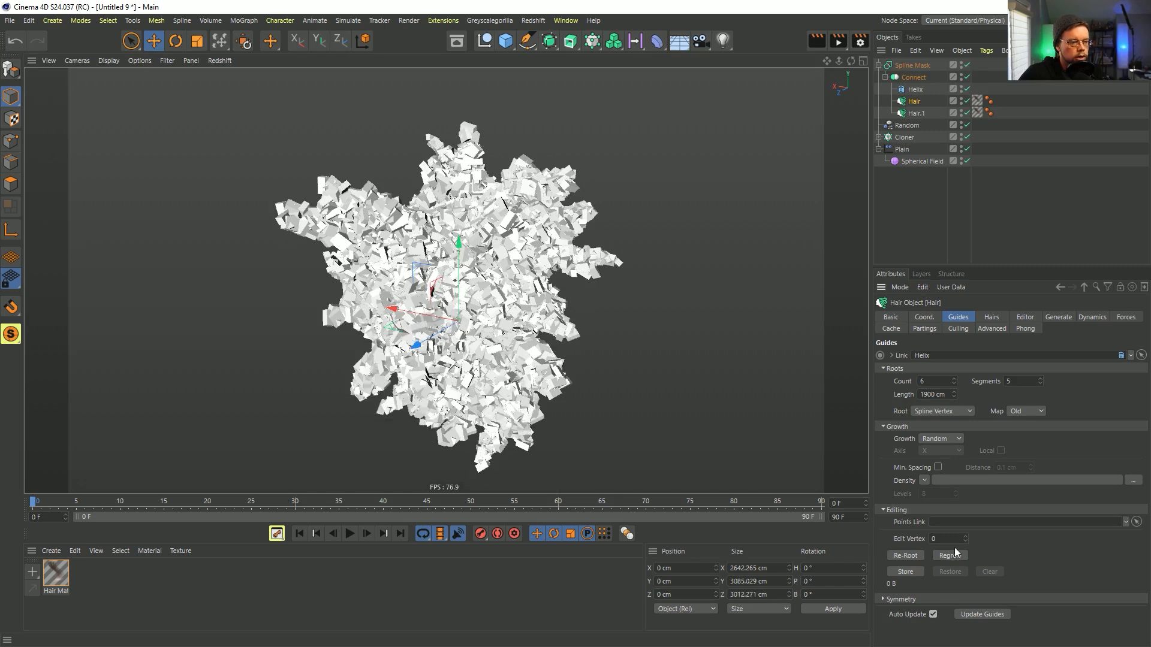
click(914, 113)
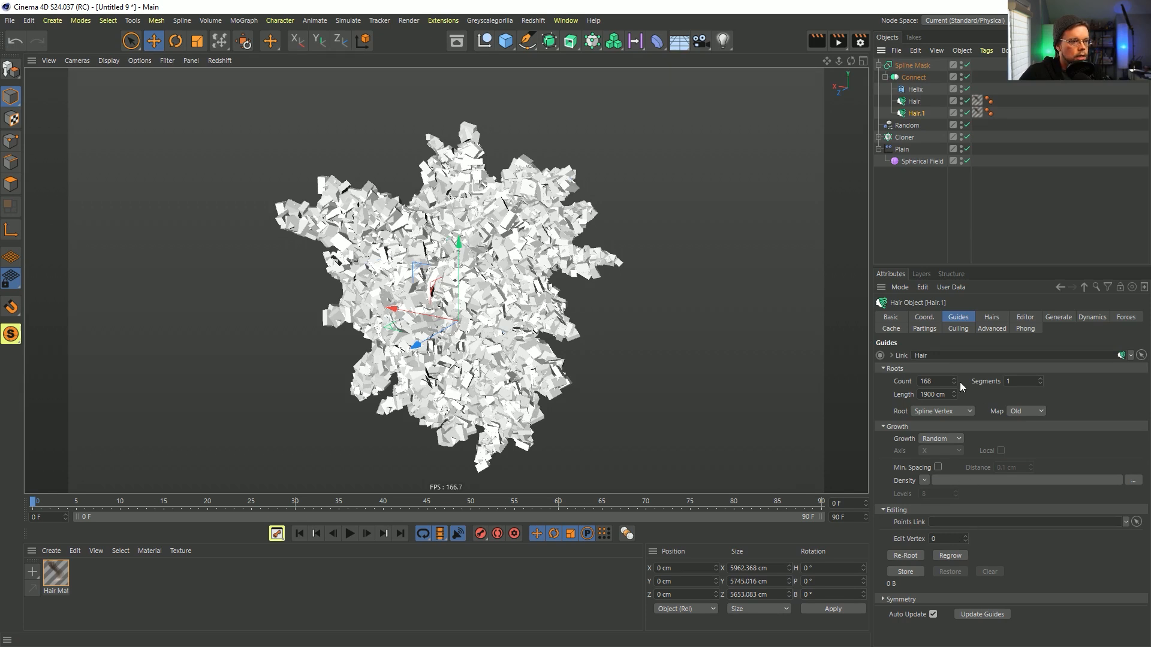
click(949, 556)
click(948, 557)
alt+drag(463, 261, 435, 314)
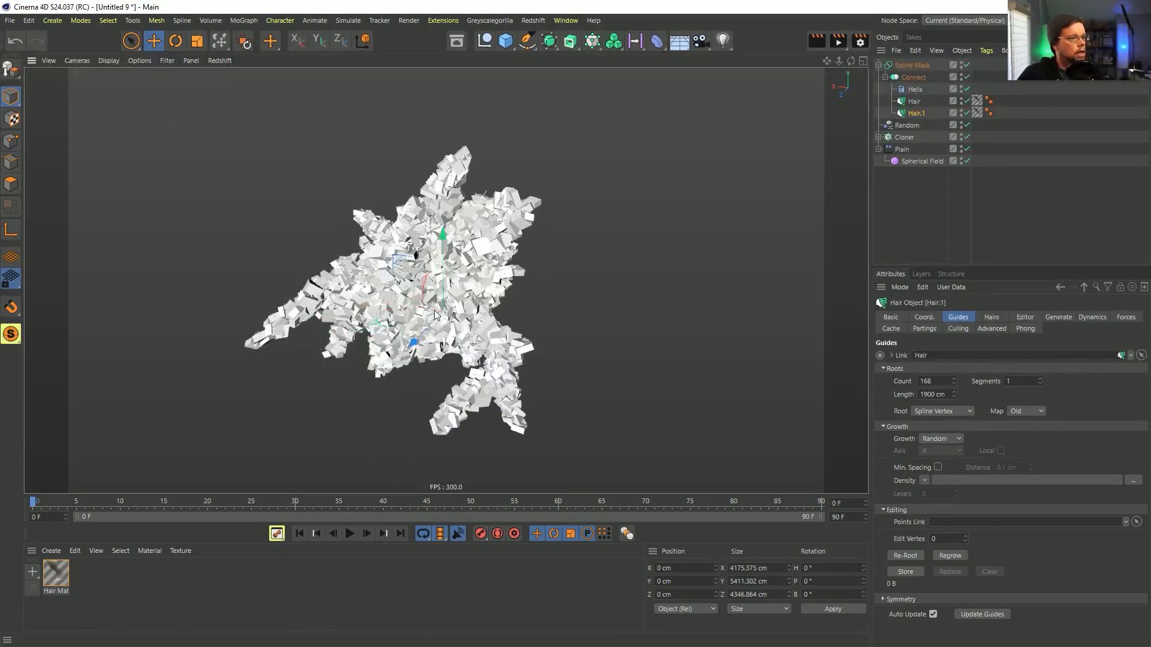
Restore the baked Connect mesh under the main Cloner to its procedural setup with its Recall tag
click(879, 137)
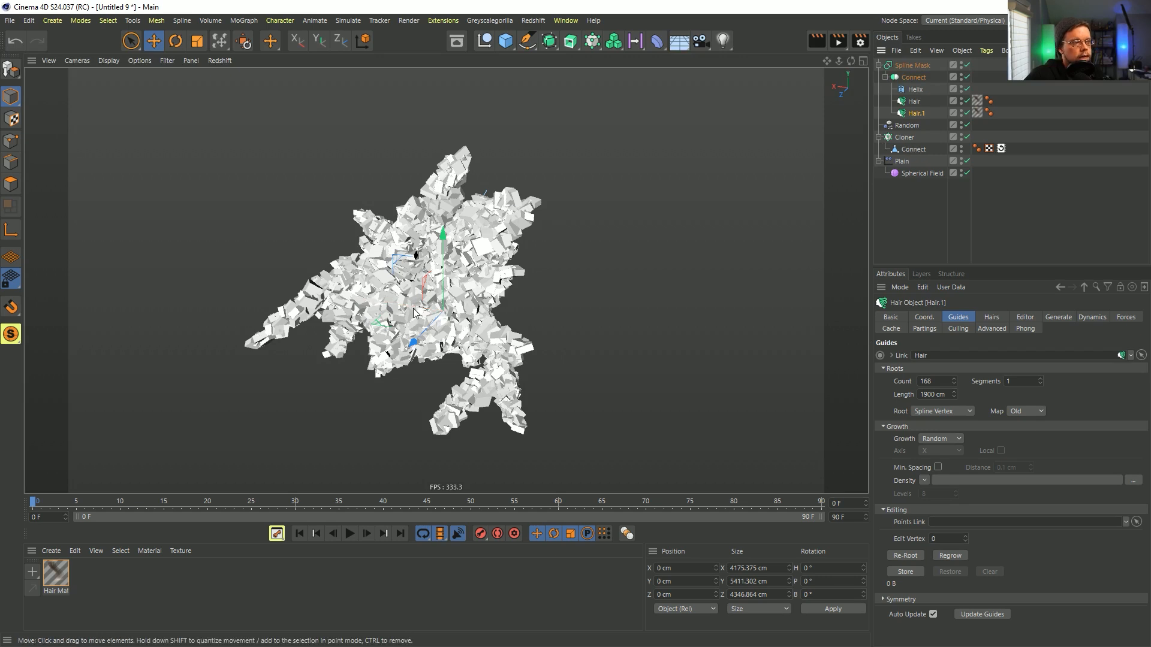
click(918, 151)
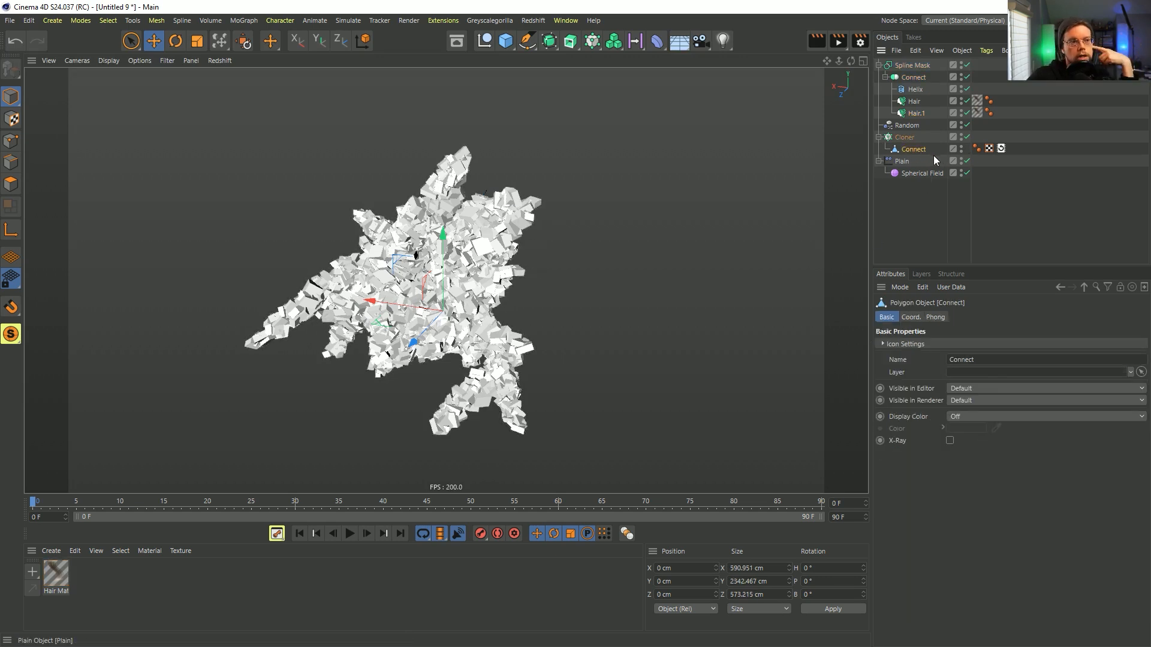
click(1000, 149)
double_click(1001, 149)
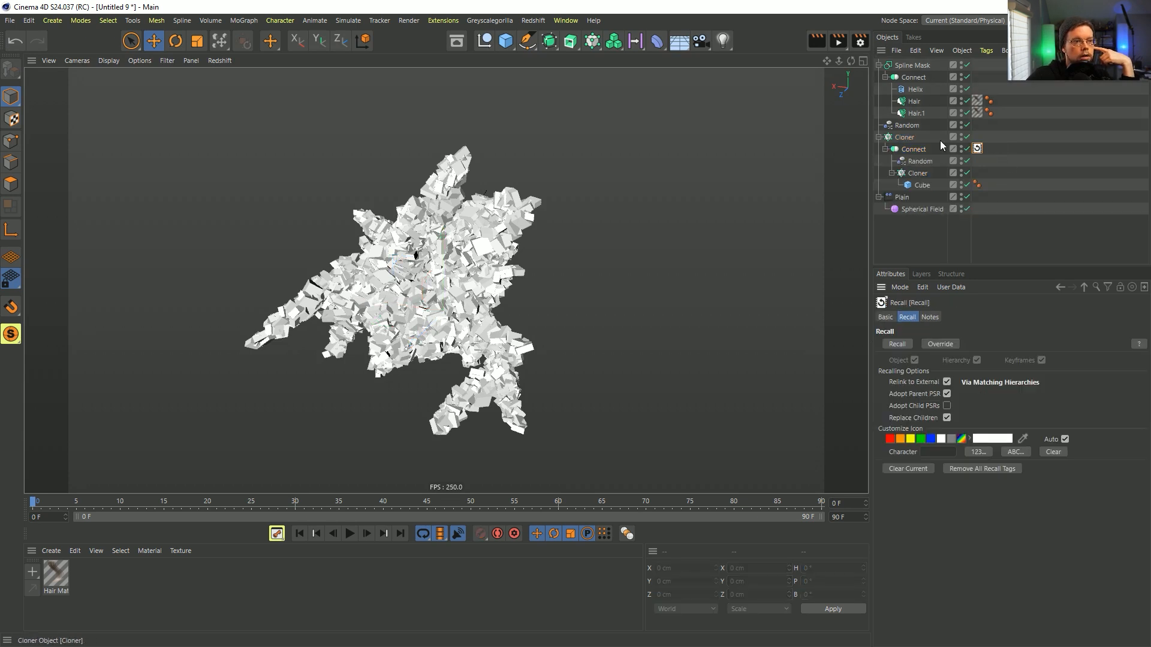
Try a count of 100 on the inner linear Cloner, then set the count to 60
click(917, 174)
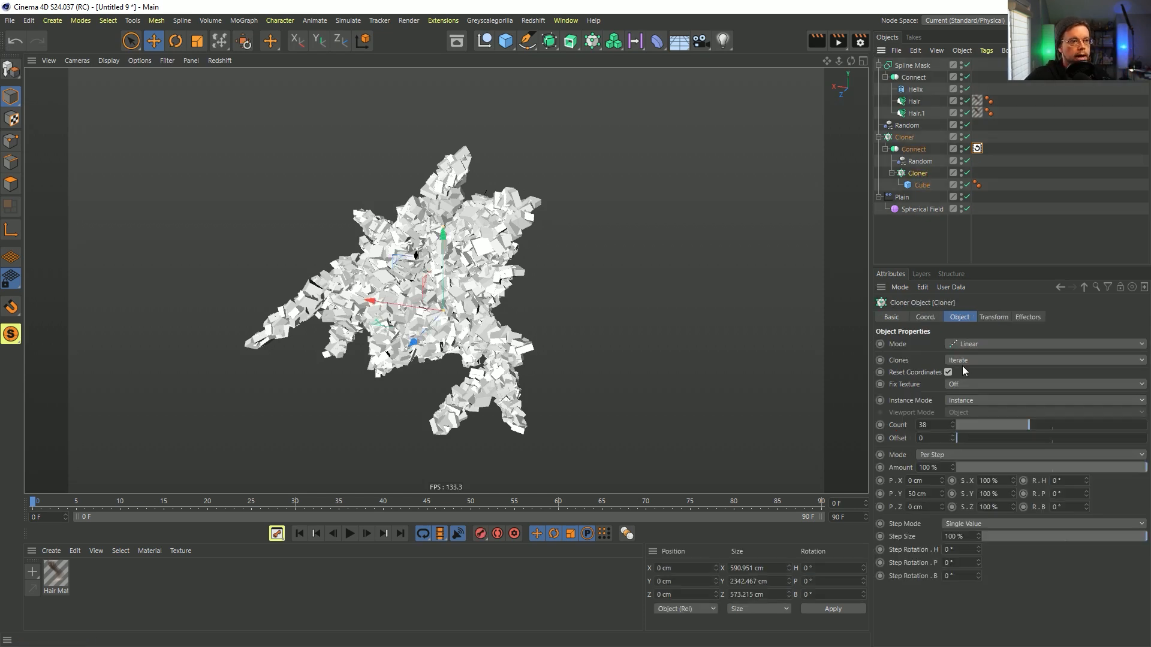
drag(934, 426, 893, 436)
text(100)
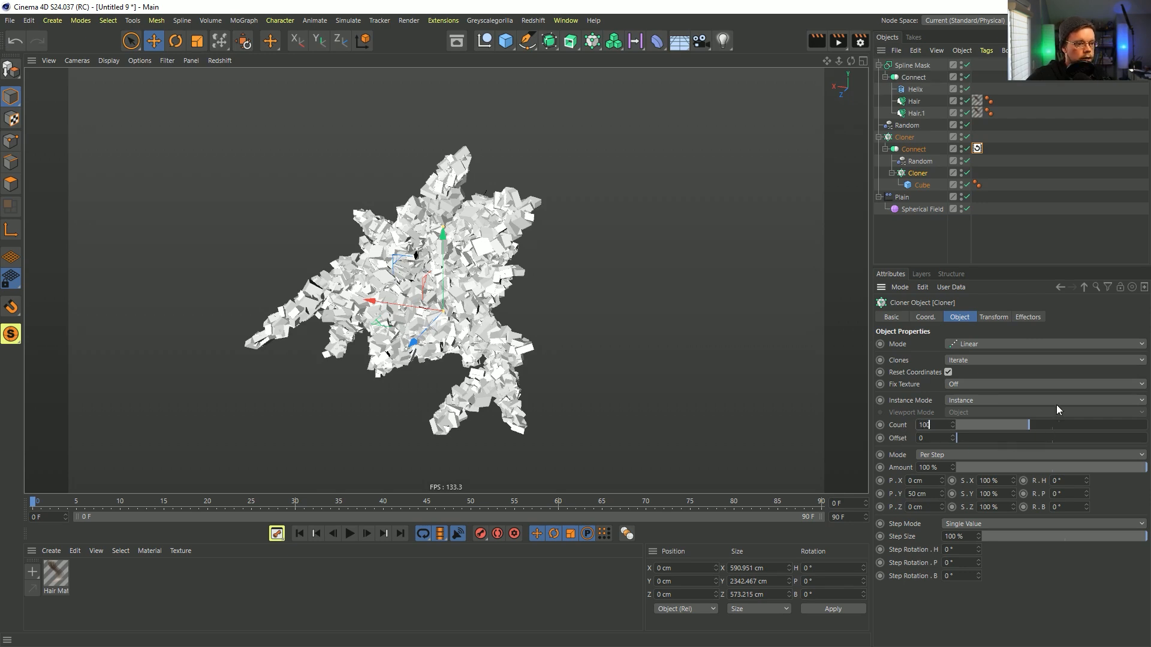
key(Return)
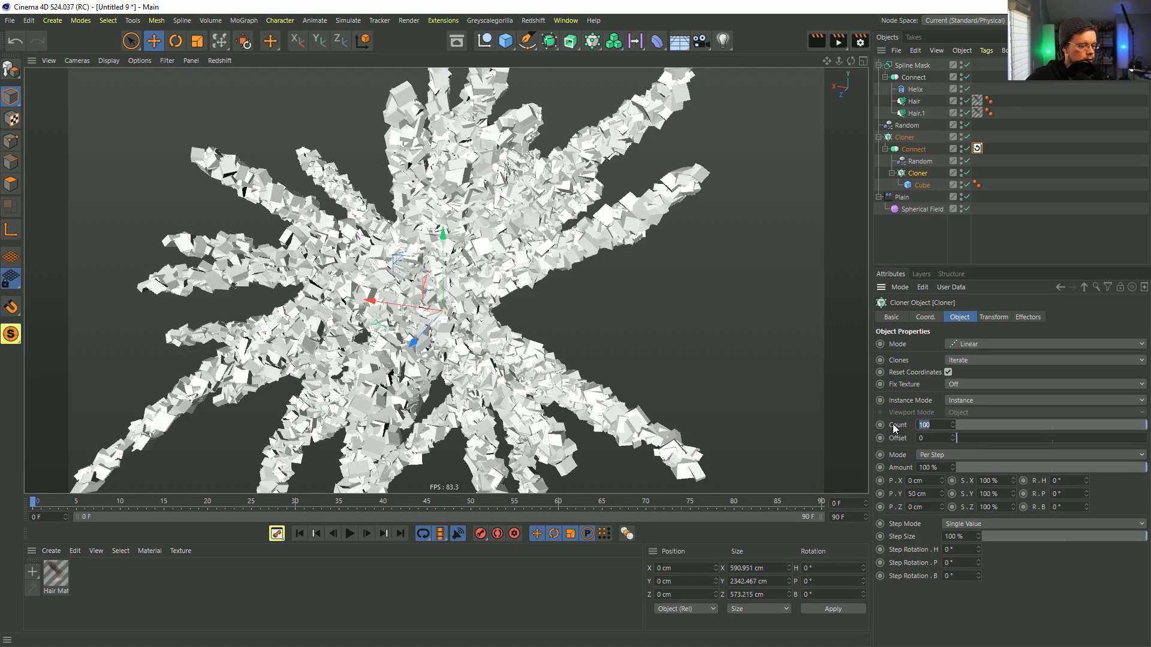
key(Return)
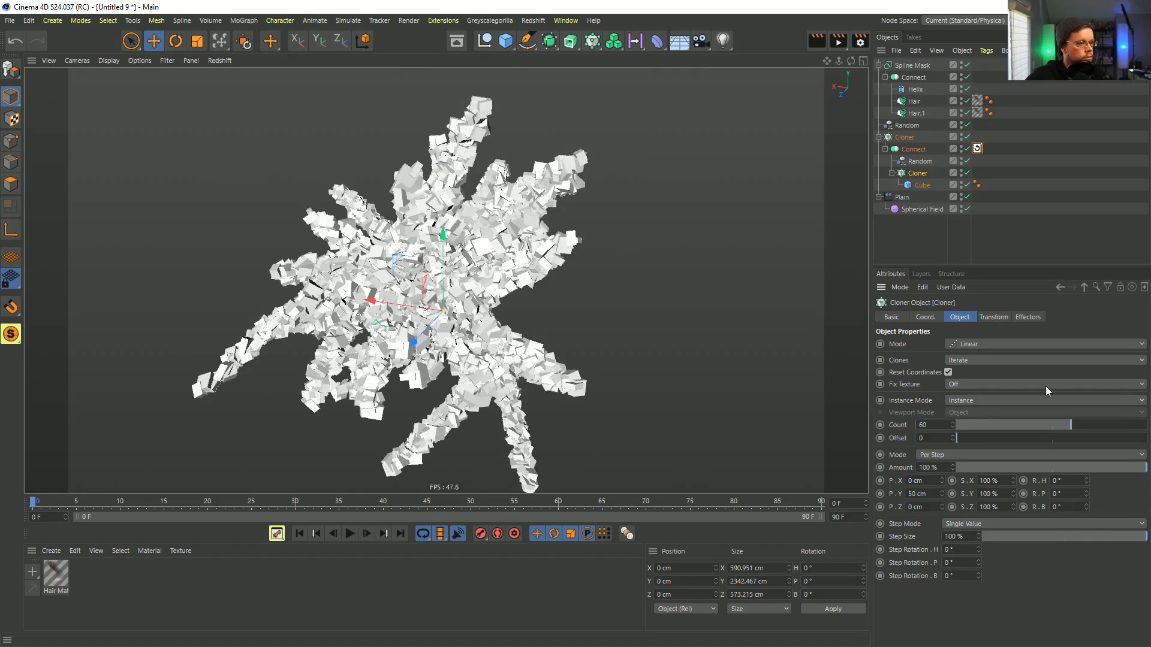
Bake the lengthened Connect cluster inside the null into an editable polygon mesh, keeping the Recall tag on the null
click(976, 149)
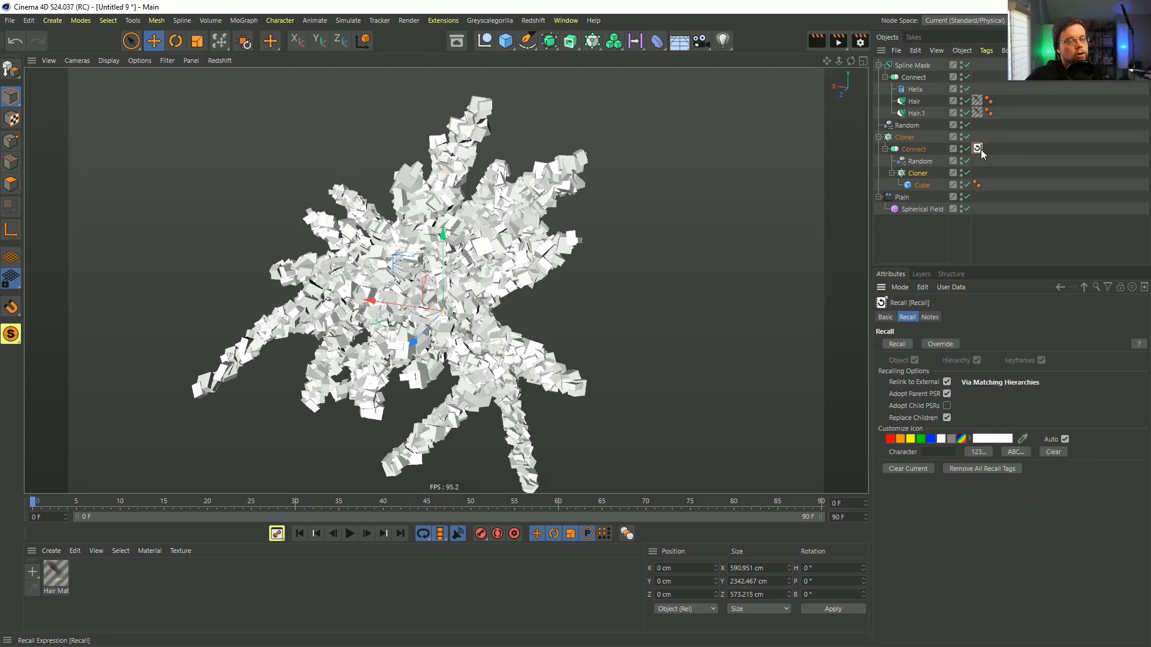
click(920, 154)
key(c)
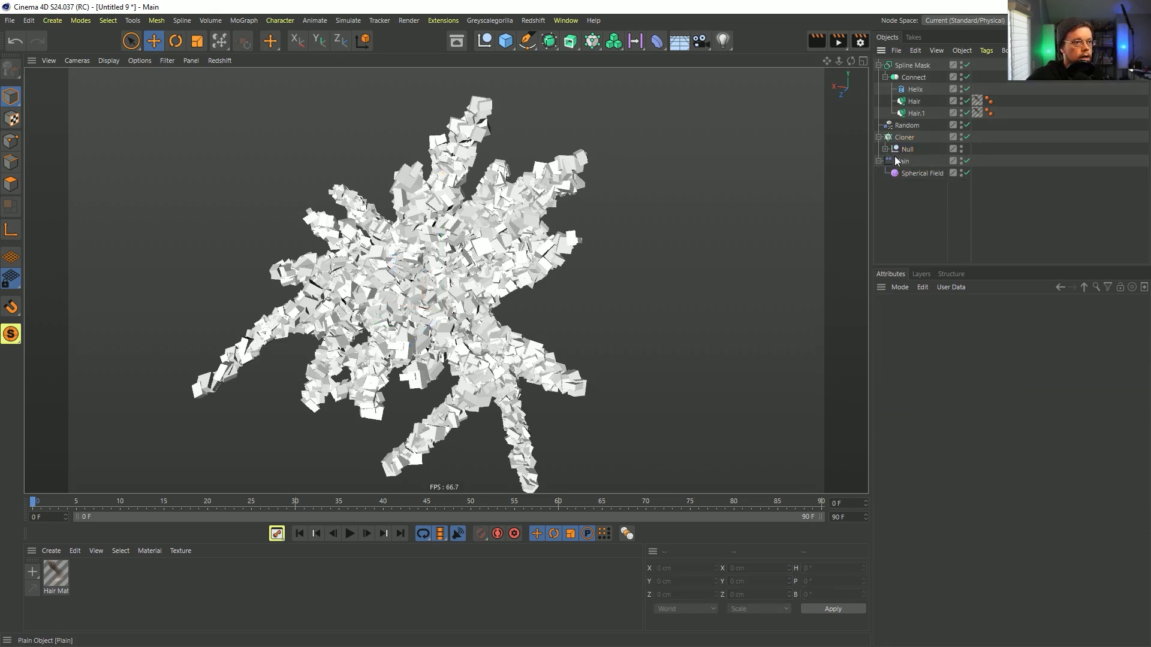
click(886, 149)
click(977, 148)
click(920, 161)
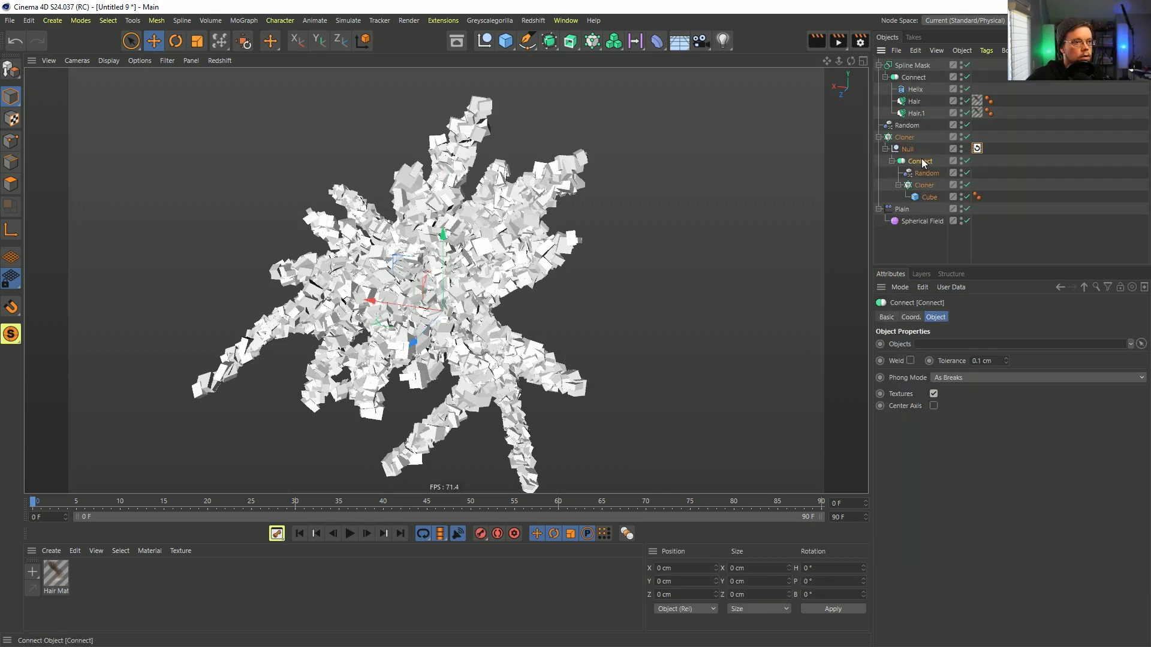
key(c)
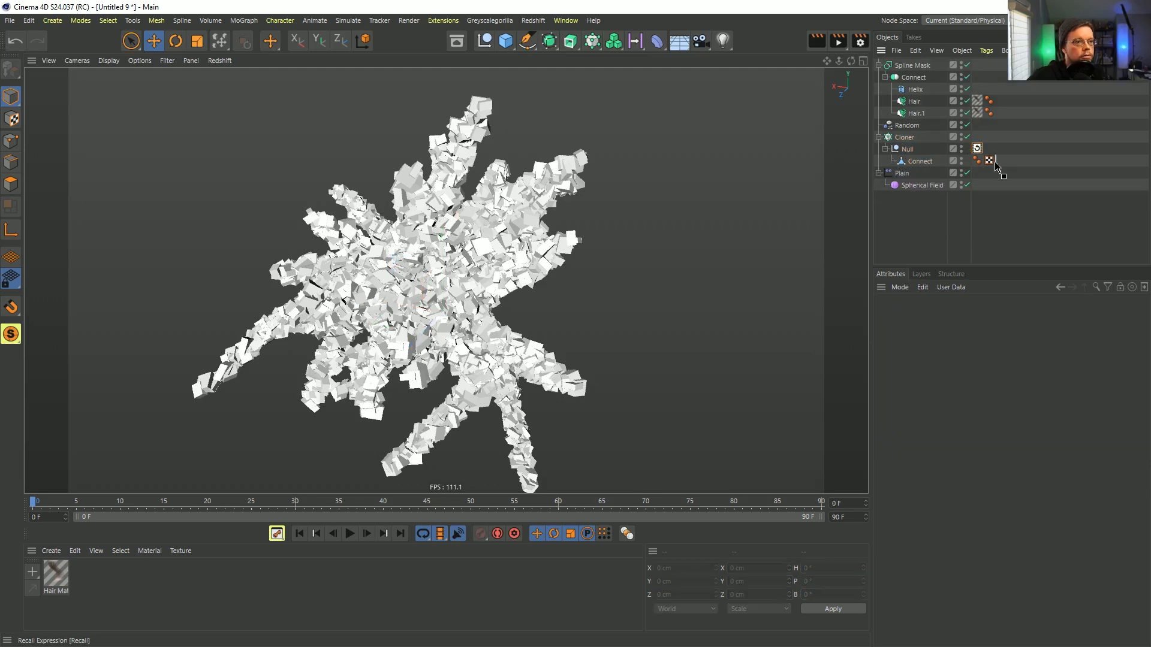
Move the Recall tag onto the baked Connect mesh, place the mesh directly under the Cloner and delete the leftover null
drag(992, 163, 993, 162)
drag(921, 162, 909, 144)
click(910, 159)
key(Delete)
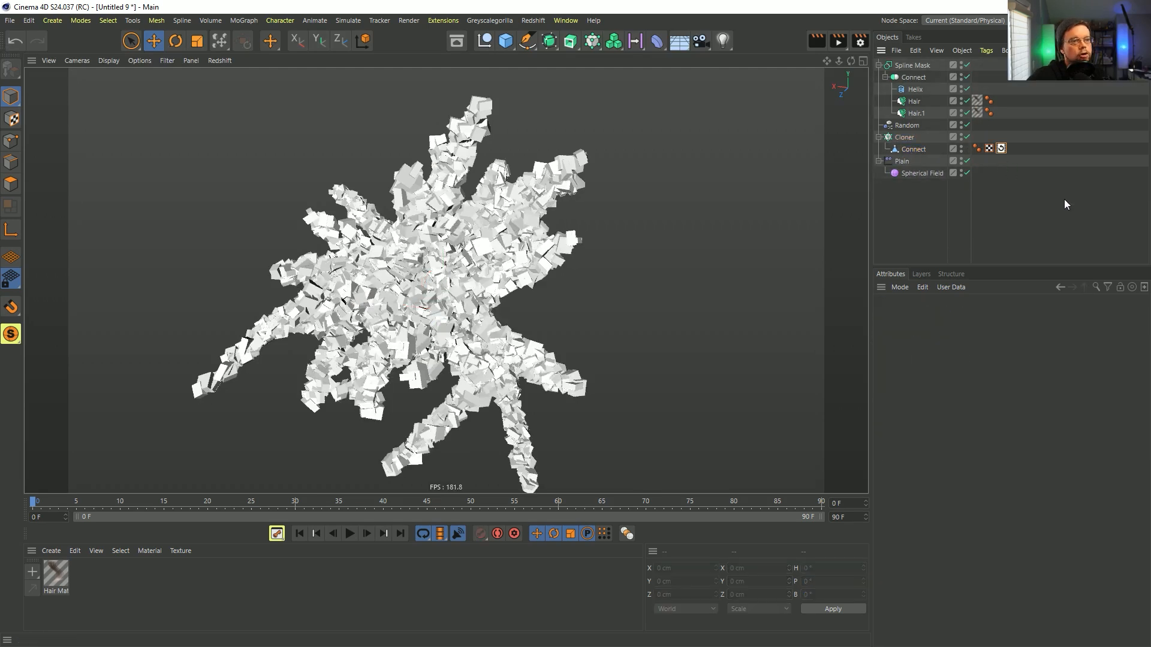
Set the Helix's height to 2280 cm
alt+drag(447, 255, 432, 218)
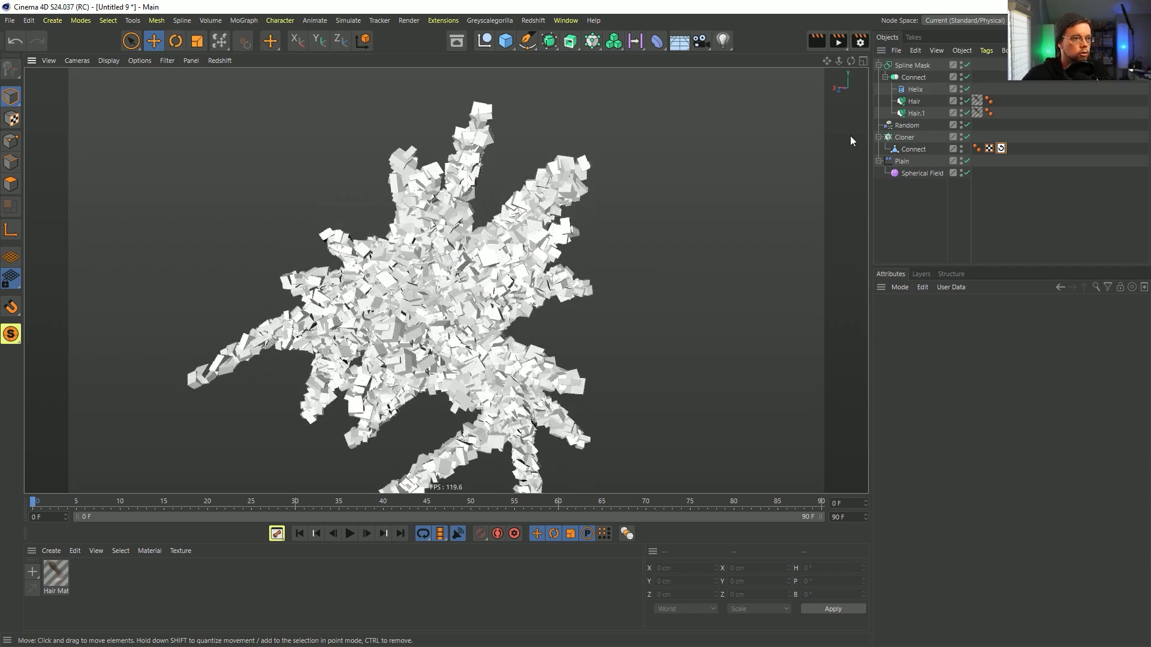
click(913, 149)
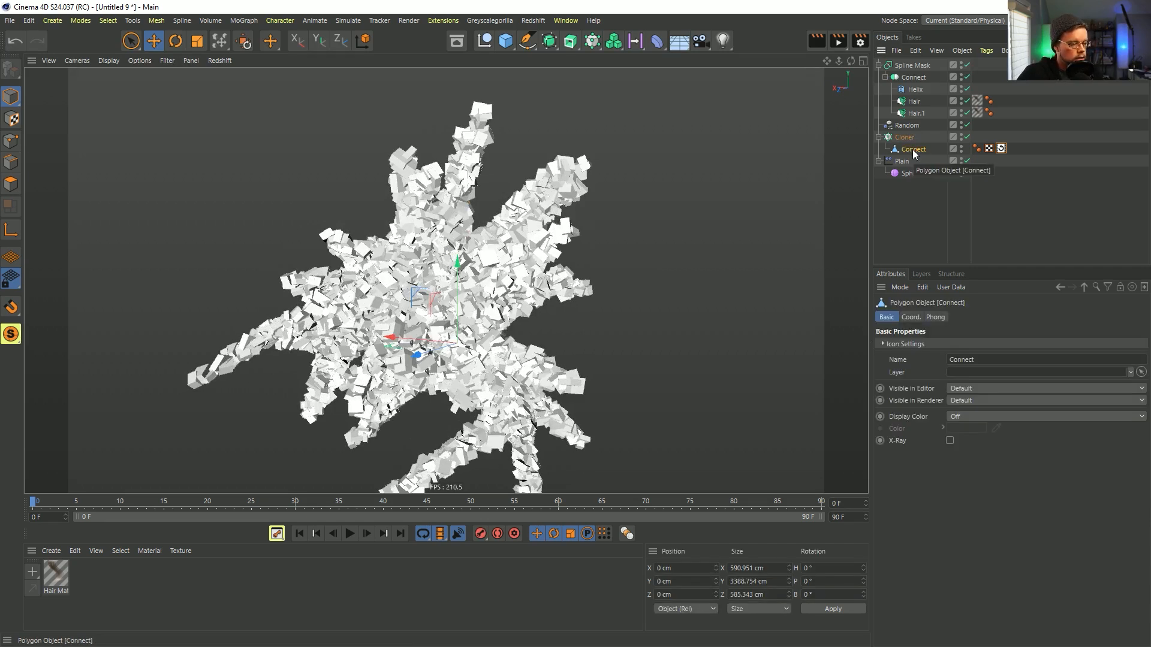
click(915, 90)
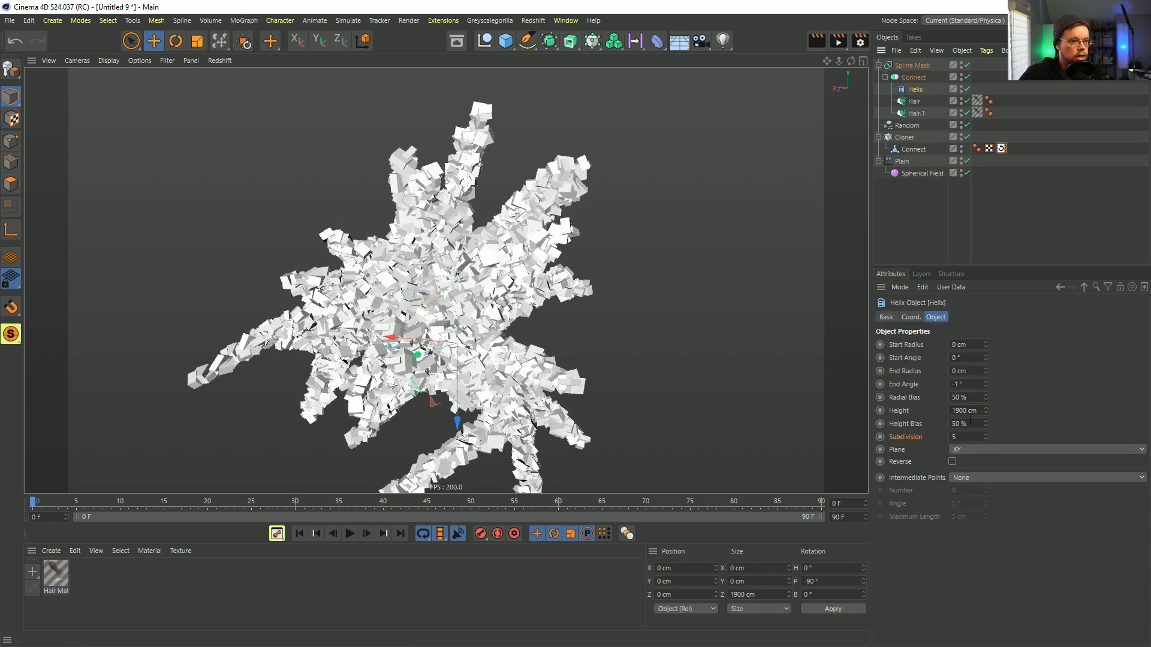
click(966, 411)
text(6)
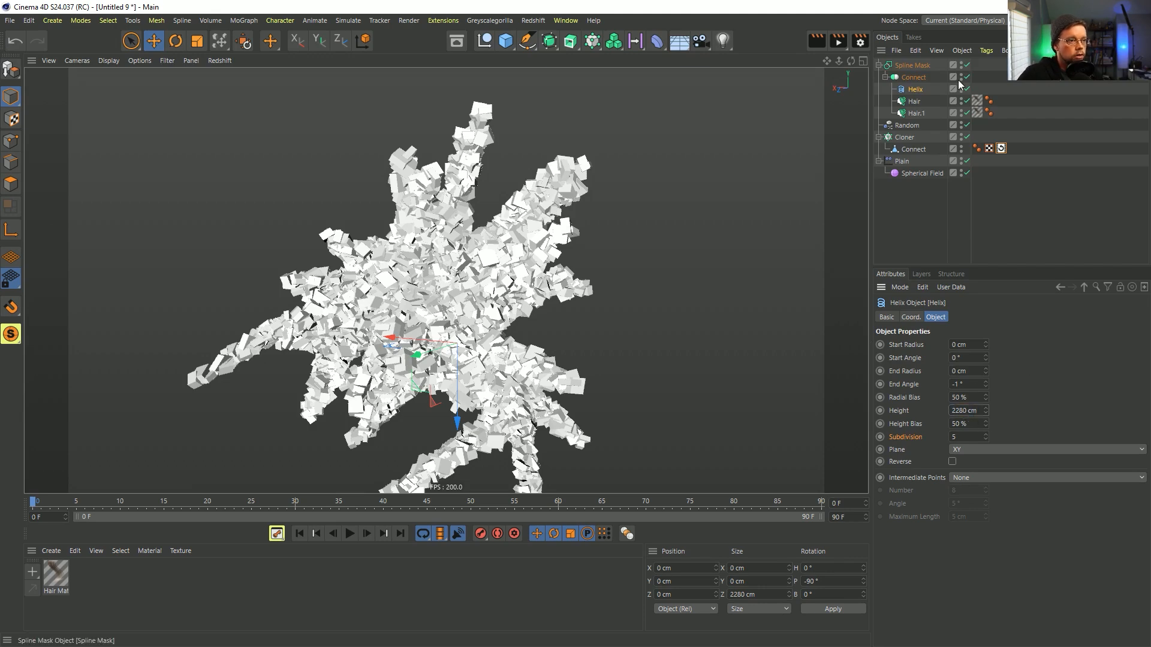
Set the guide length of both Hair and Hair.1 to 2280 cm
click(914, 101)
shift+click(916, 114)
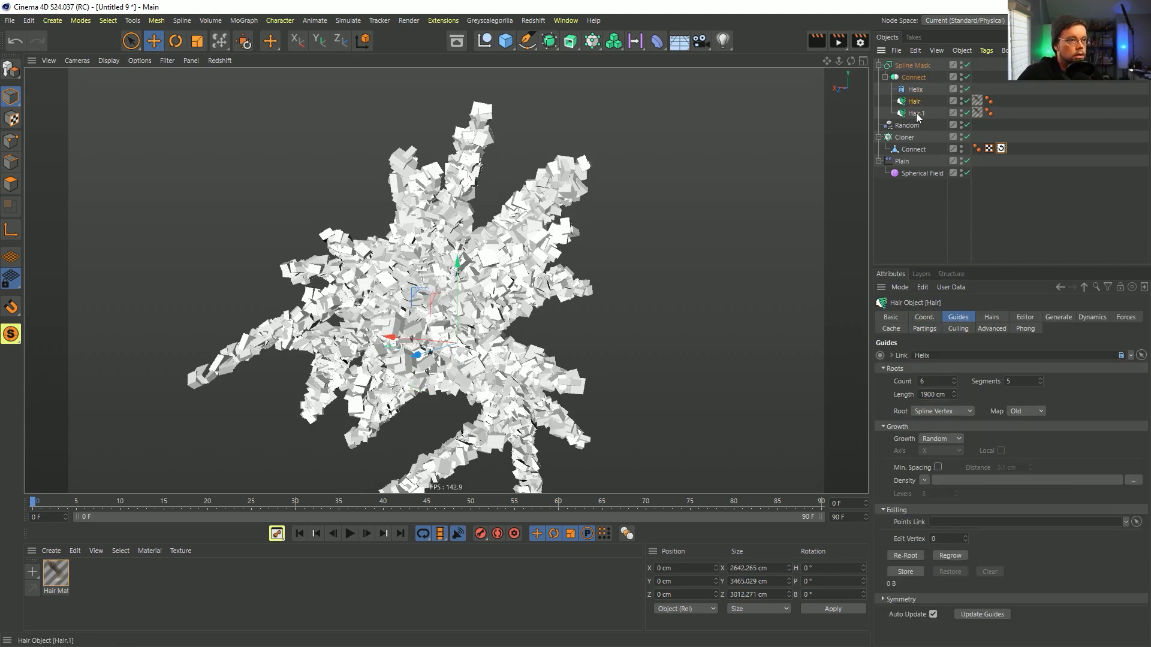
drag(1054, 387, 1087, 392)
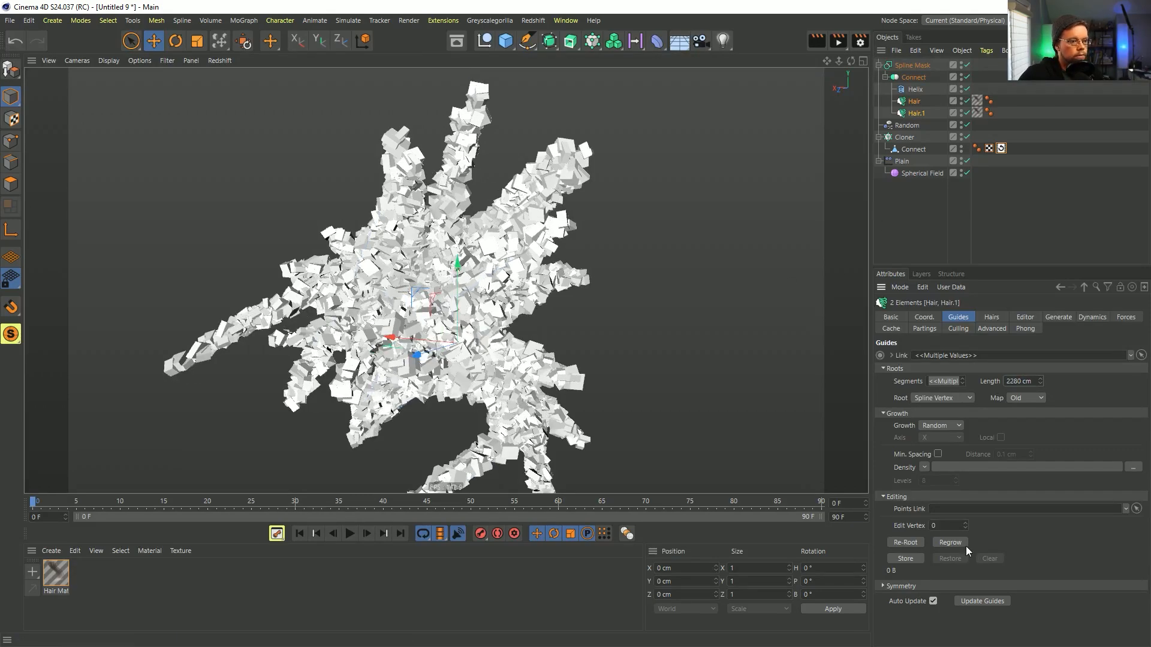
Test the growth by varying the Spherical Field's size between about 433 cm and 2680 cm, ending at about 648 cm
mouse_move(460, 299)
alt+mouse_down()
mouse_move(530, 217)
mouse_move(488, 302)
mouse_move(497, 264)
mouse_move(530, 221)
alt+mouse_up()
click(910, 175)
alt+drag(605, 309, 622, 273)
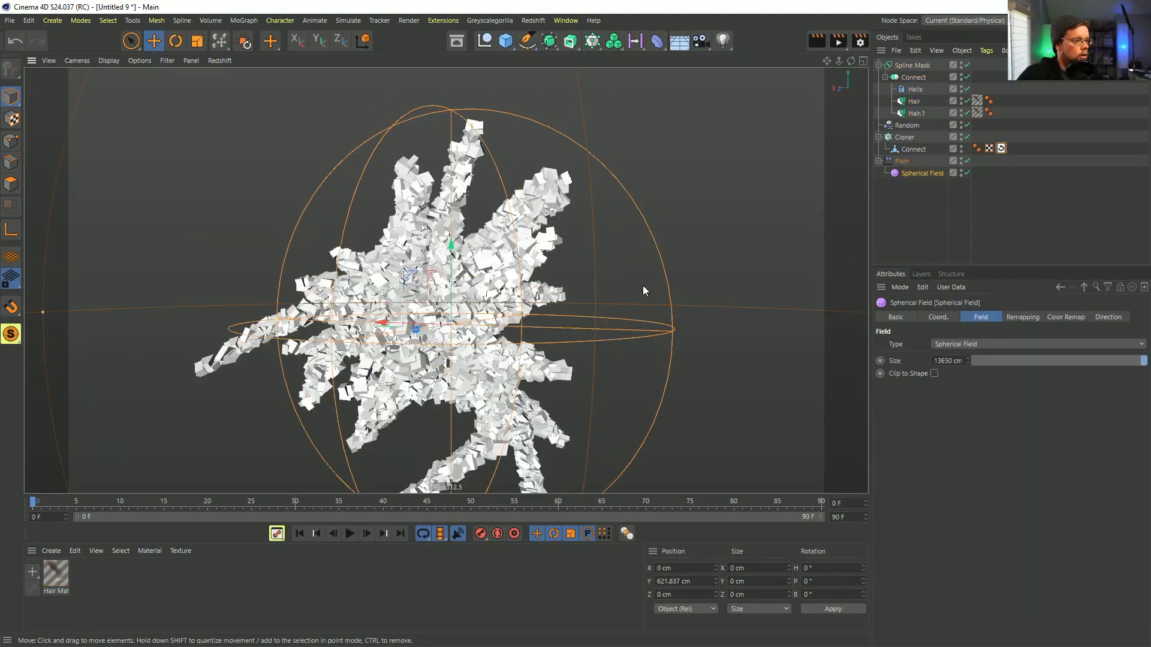
drag(1145, 361, 964, 359)
drag(971, 360, 1134, 360)
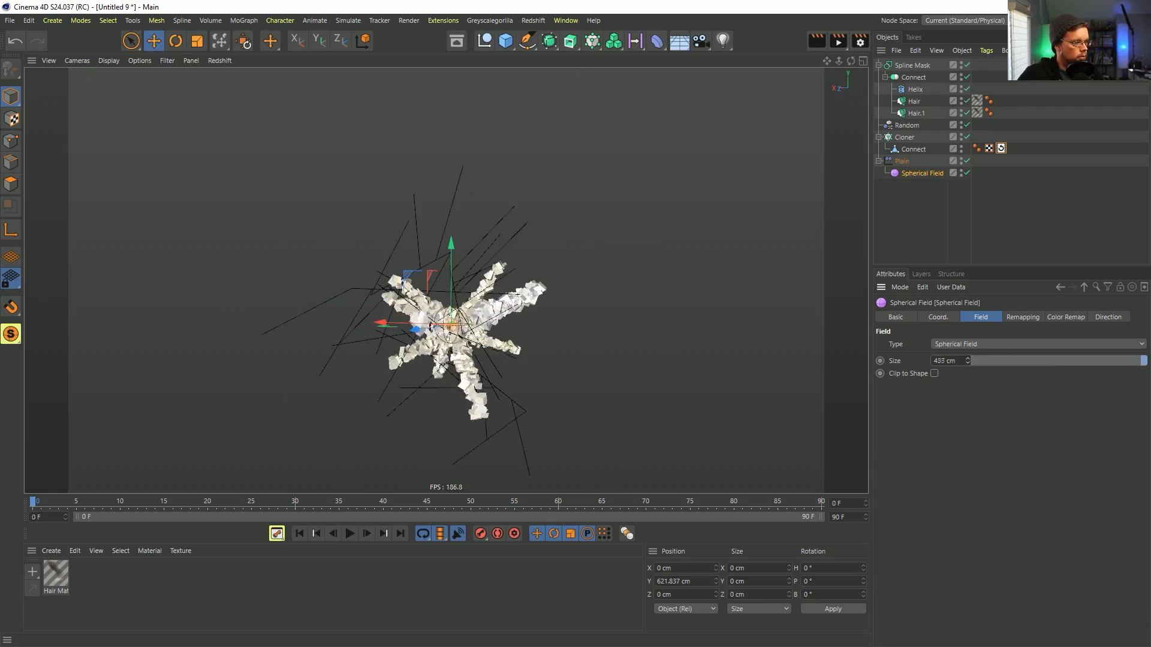
drag(967, 361, 966, 380)
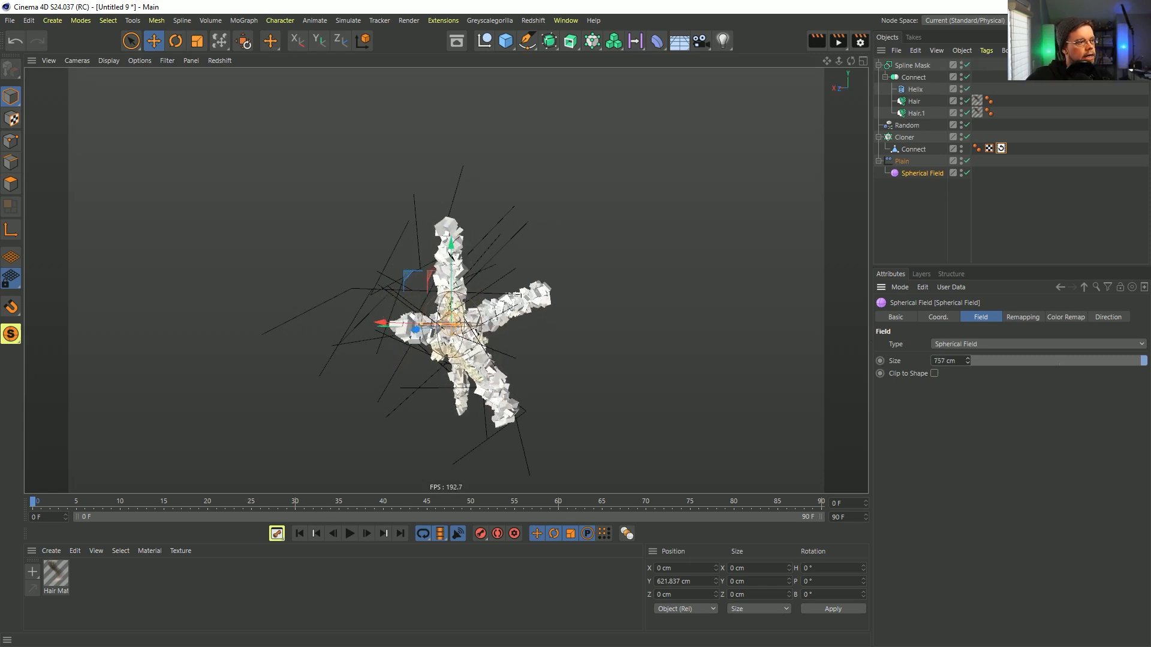
mouse_move(967, 361)
mouse_down()
mouse_move(967, 372)
mouse_move(966, 354)
mouse_up()
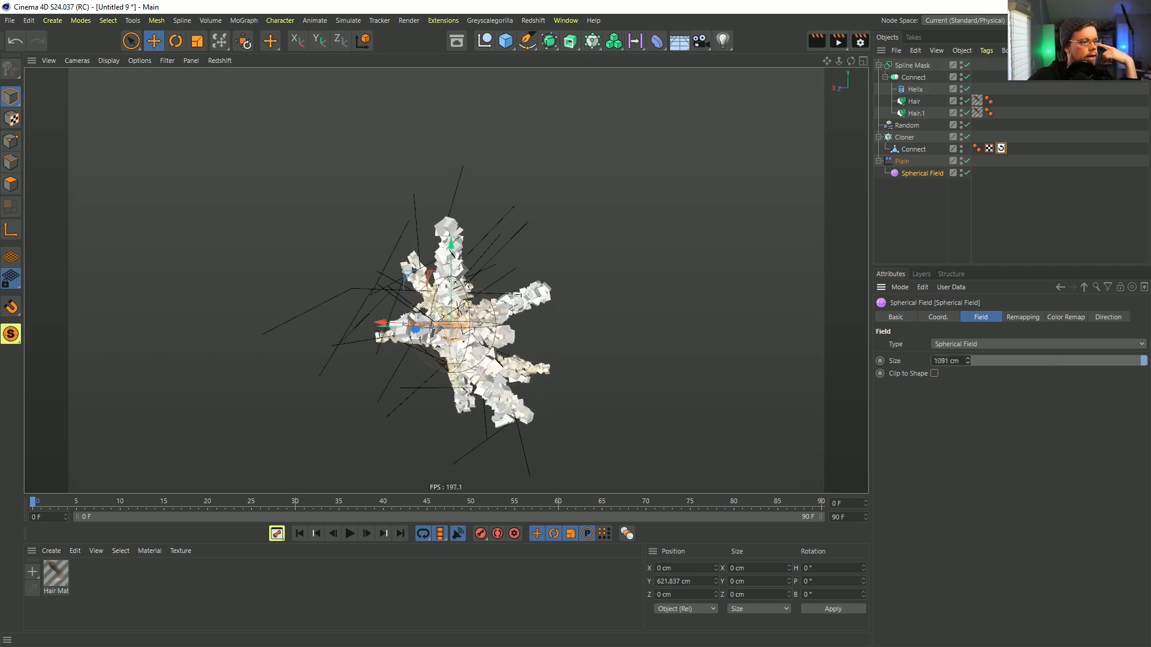
drag(967, 361, 967, 341)
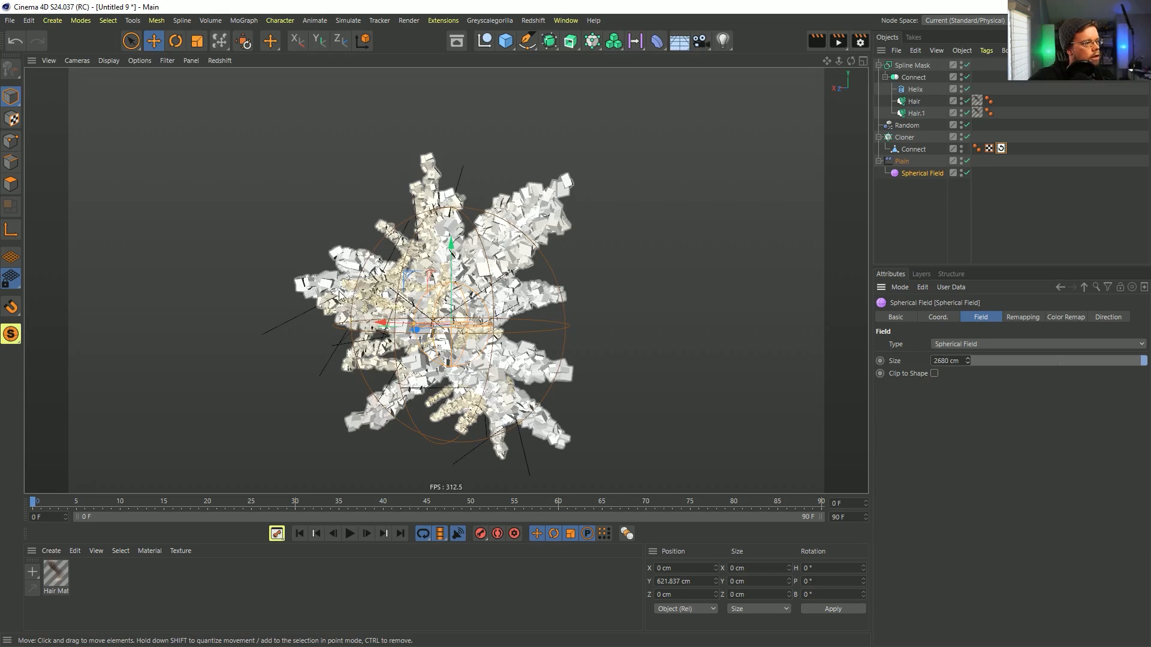
mouse_move(967, 360)
mouse_down()
mouse_move(967, 323)
mouse_move(967, 342)
mouse_up()
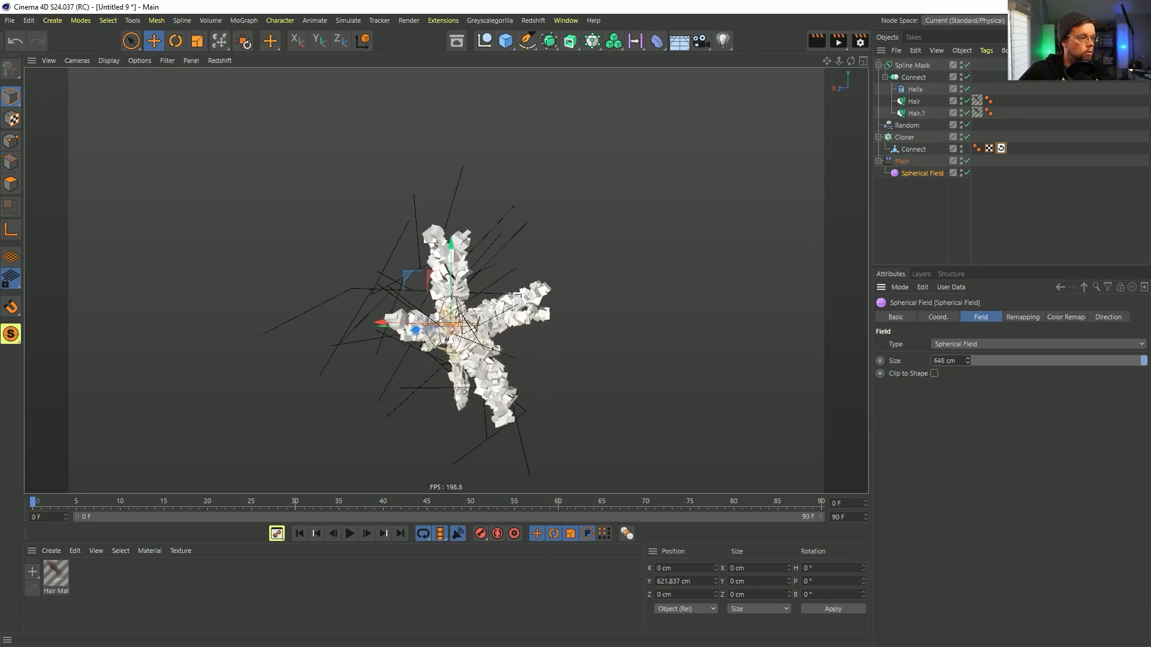
Enlarge the Spherical Field and turn off the Plain effector's rotation
mouse_move(966, 351)
mouse_down()
mouse_move(967, 332)
mouse_move(967, 351)
mouse_move(967, 342)
mouse_up()
click(901, 161)
click(994, 317)
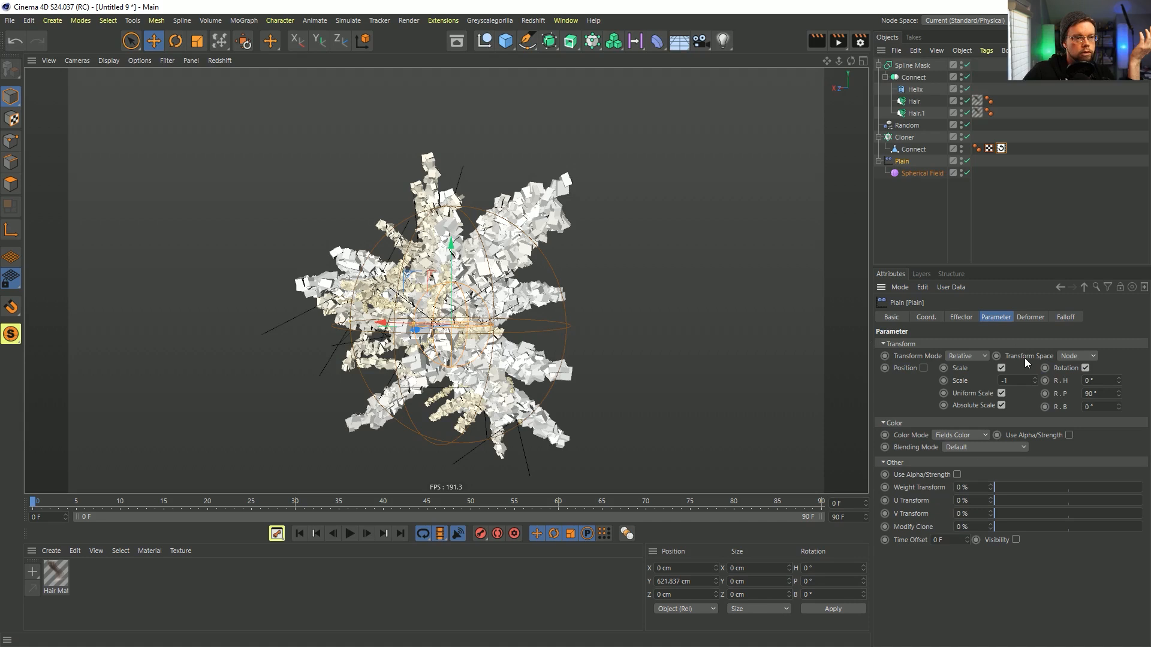
click(1085, 368)
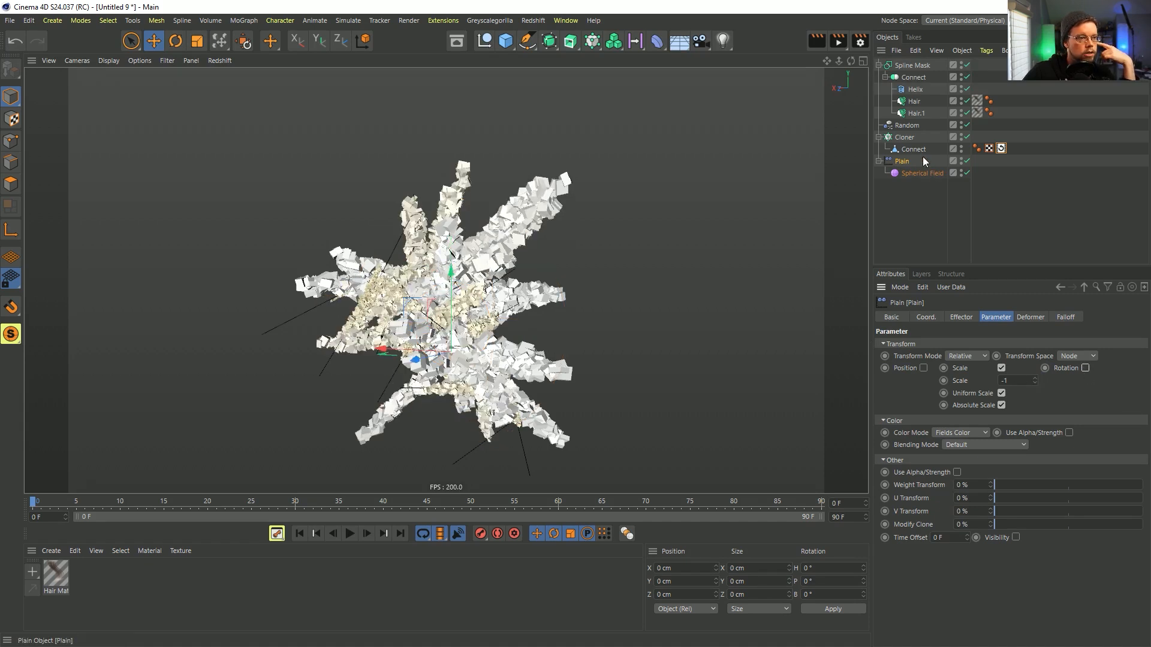
Test the growth without rotation by varying the Spherical Field's size between 0 and about 5813 cm, and check its remapping settings
click(918, 172)
click(970, 361)
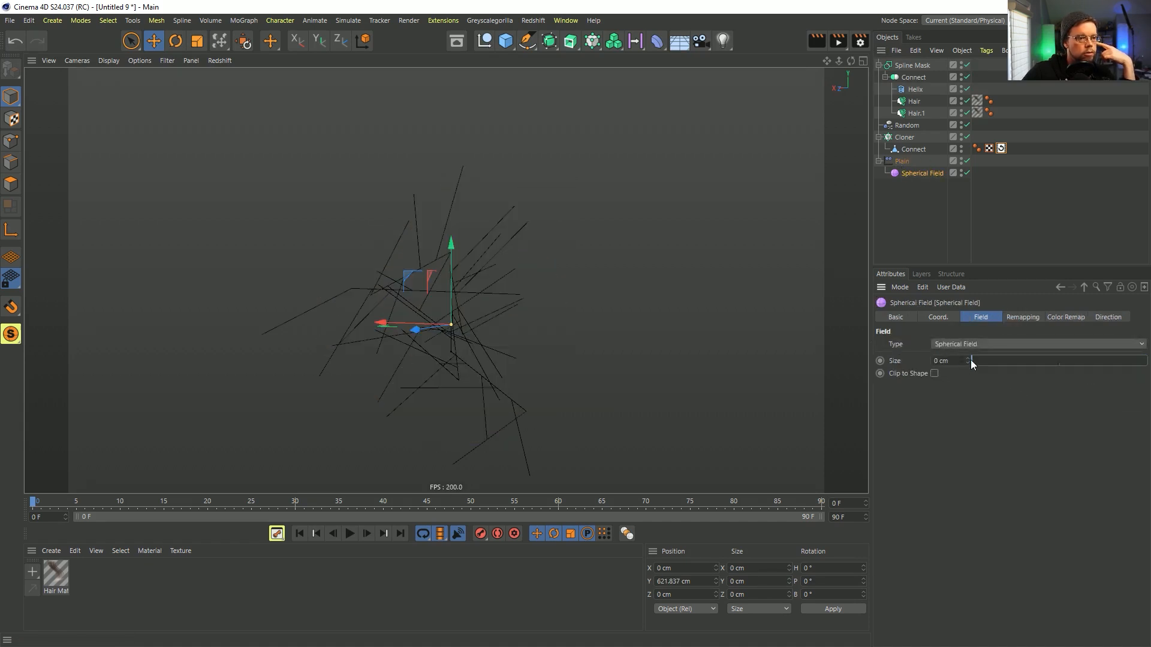
drag(966, 361, 1143, 361)
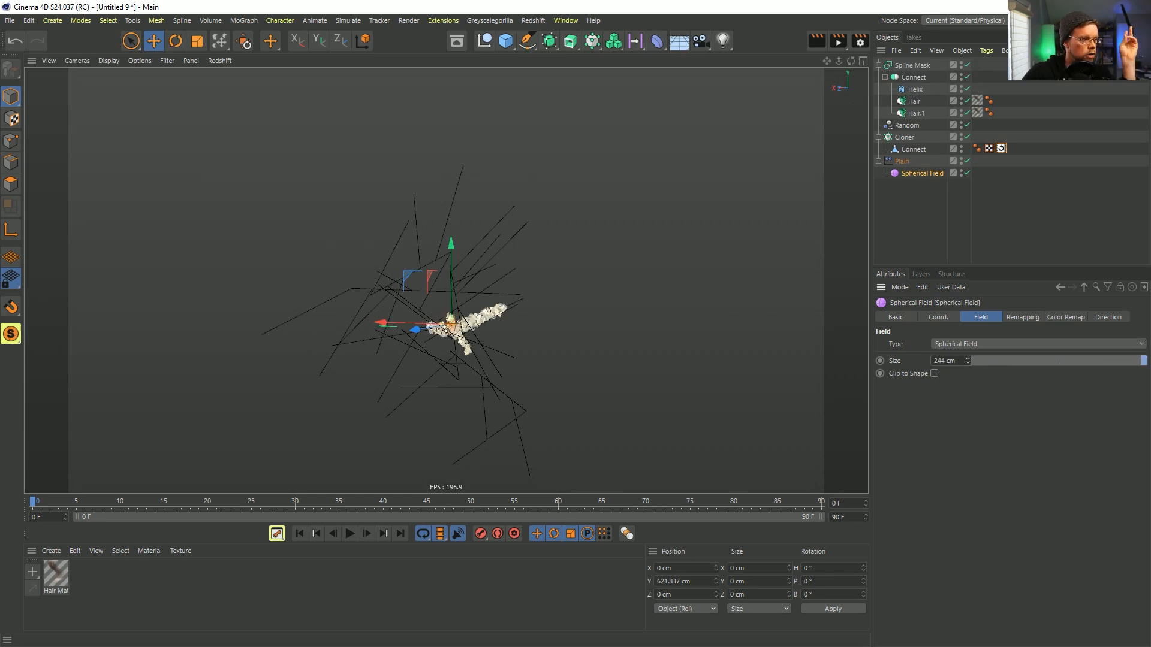
mouse_move(967, 360)
mouse_down()
mouse_move(972, 237)
mouse_move(958, 296)
mouse_up()
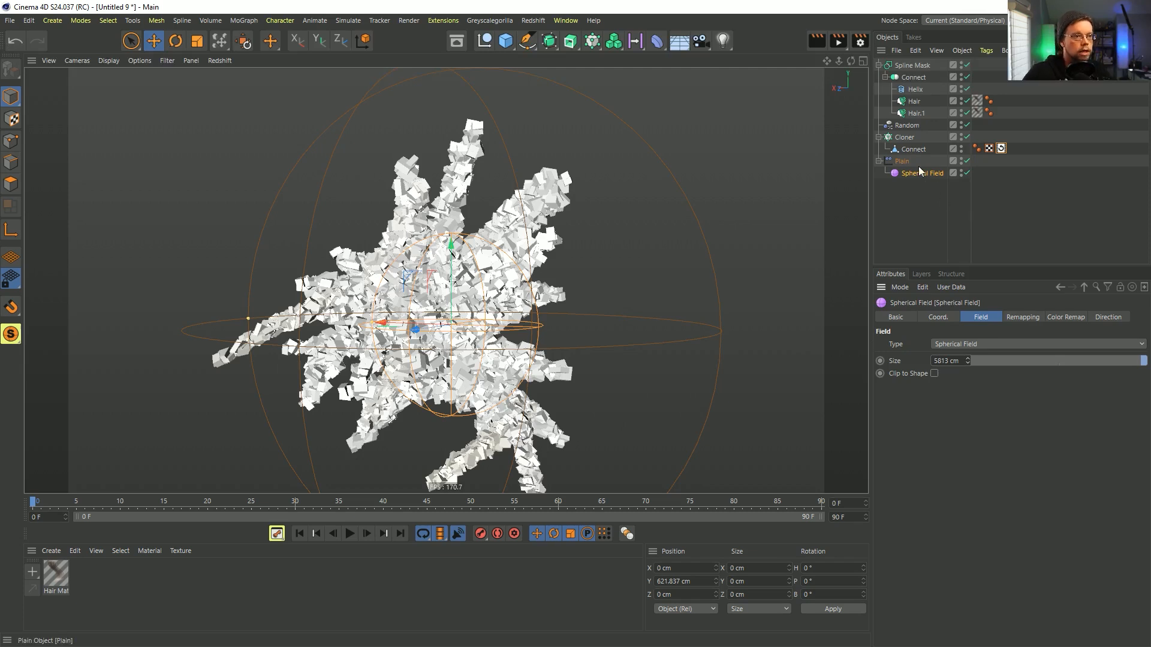
click(1020, 319)
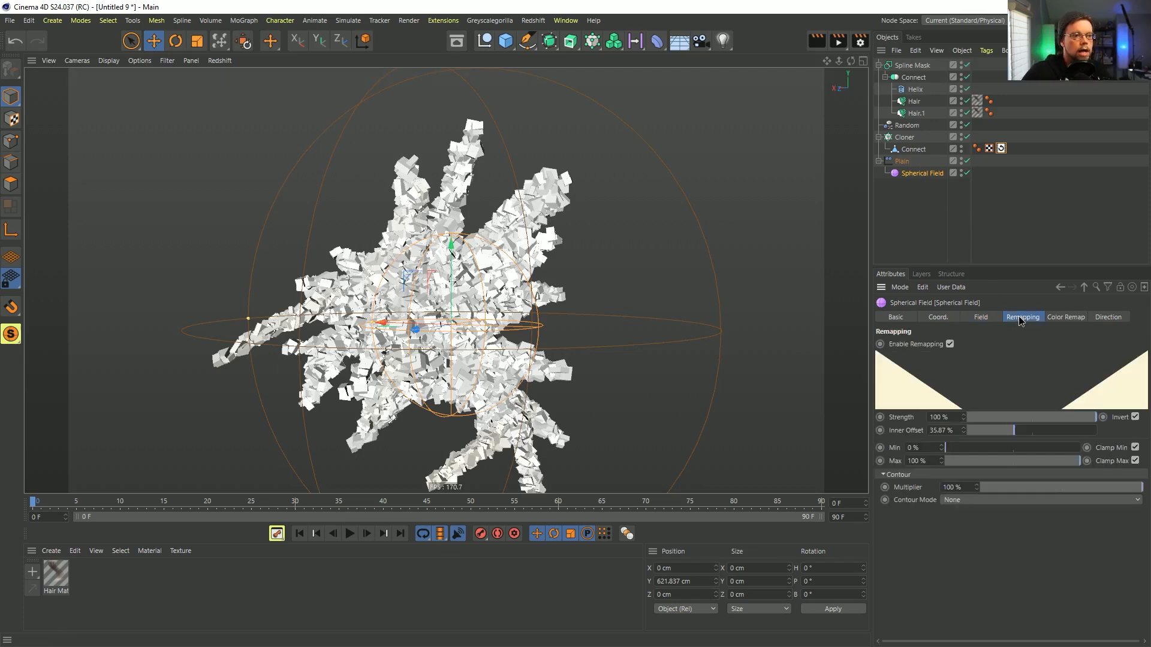
Re-enable the Plain effector's rotation and set its pitch (R.P) to 180°
click(901, 161)
click(1085, 368)
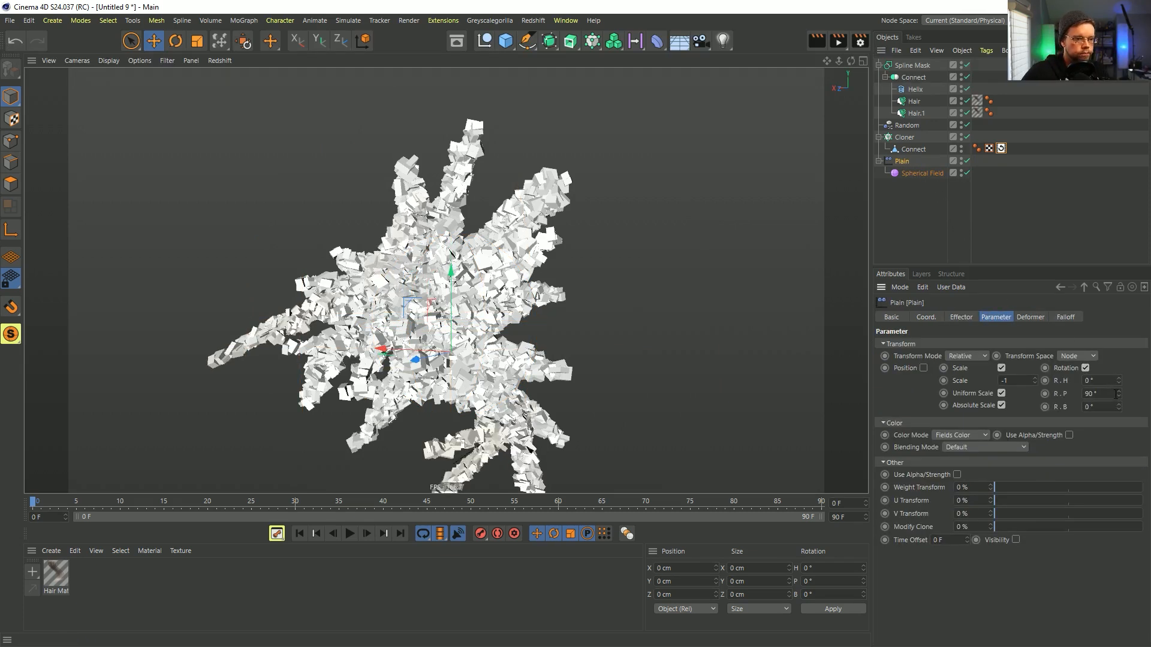
drag(1118, 396, 1118, 391)
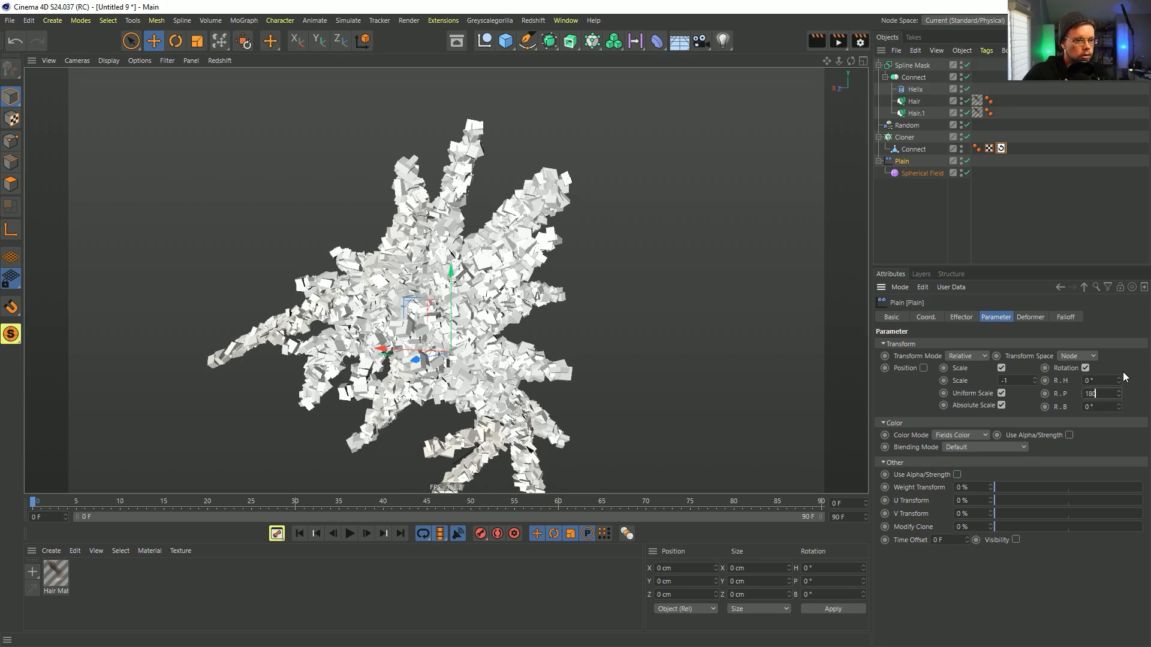
key(Return)
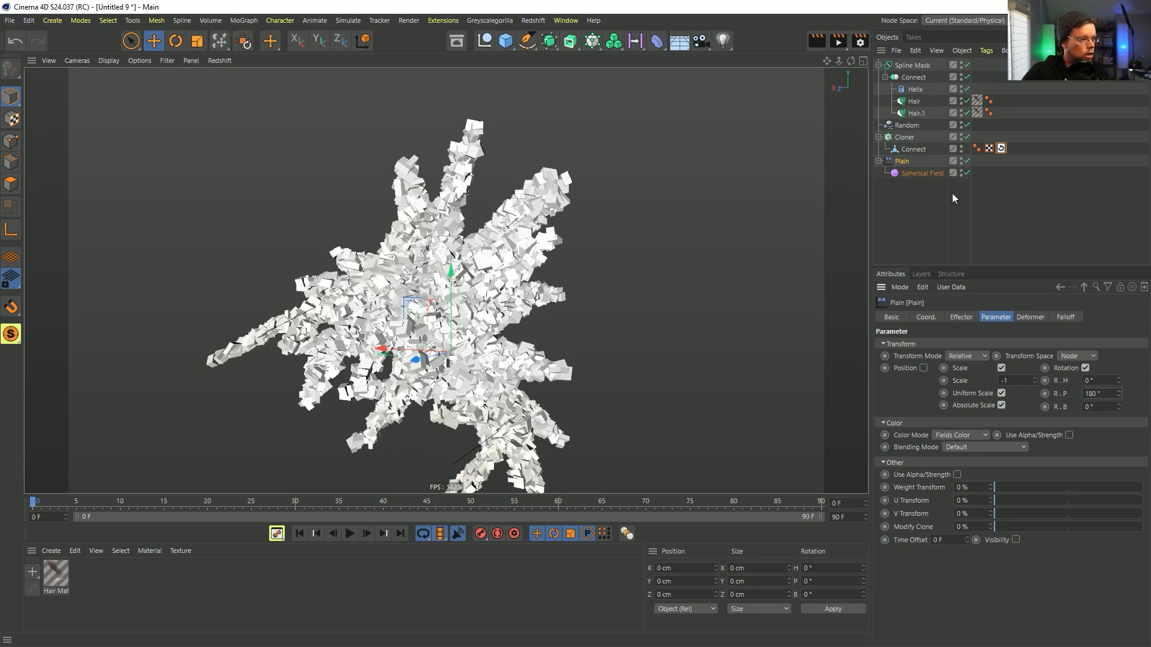
Test the 180° pitch rotation by growing the Spherical Field from about 210 cm to about 3063 cm
click(922, 173)
click(981, 319)
drag(973, 365, 1143, 361)
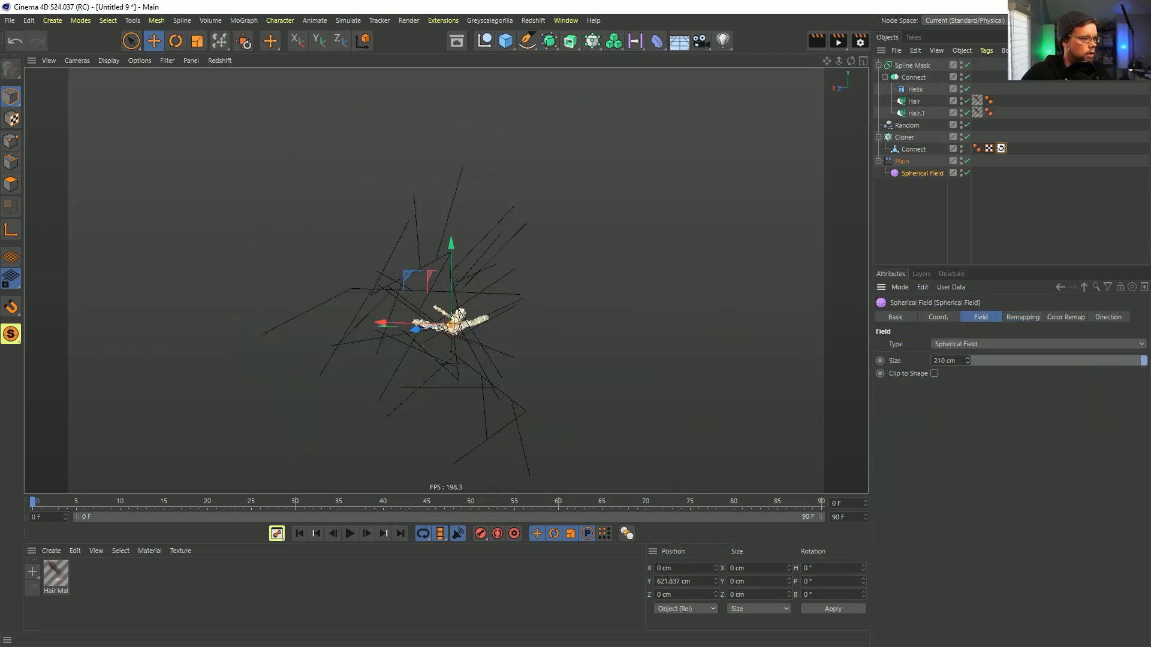
mouse_move(967, 361)
mouse_down()
mouse_move(967, 42)
mouse_move(966, 361)
mouse_up()
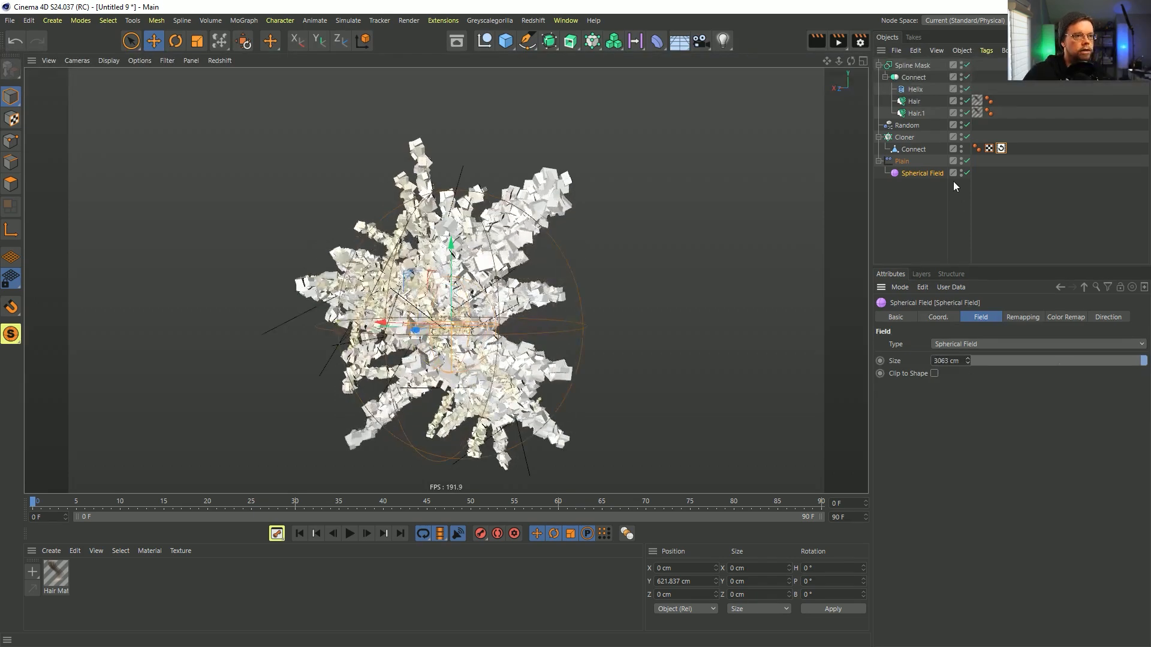
Set the Plain effector's pitch rotation (R.P) to 45°
click(908, 160)
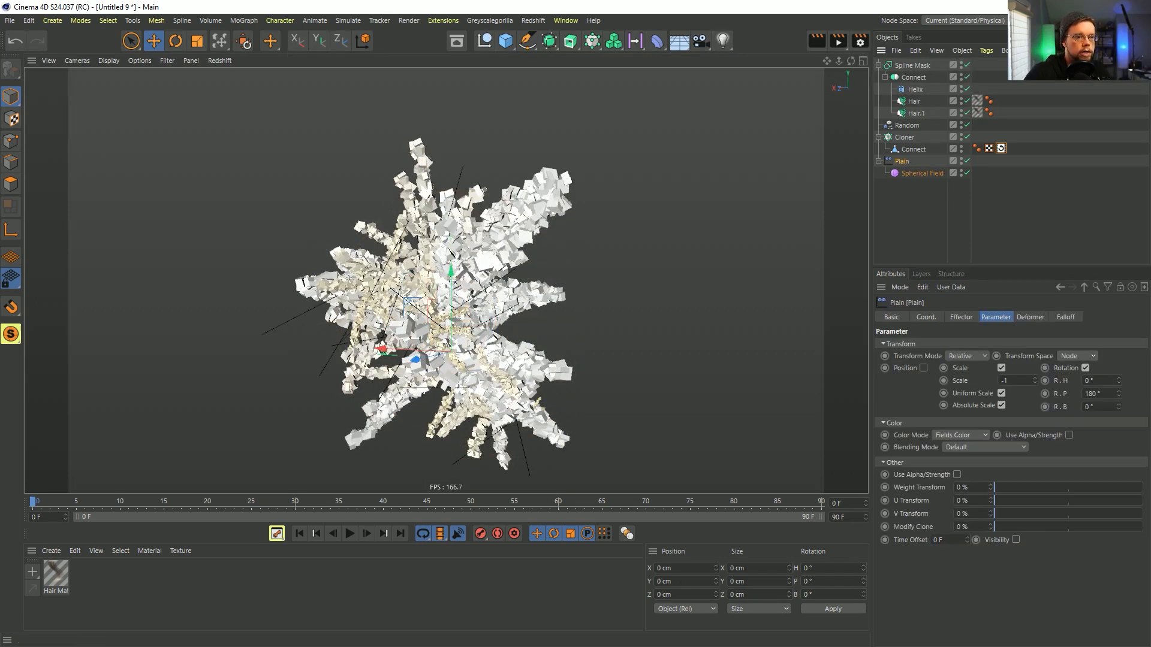
click(1103, 392)
text(45)
key(Return)
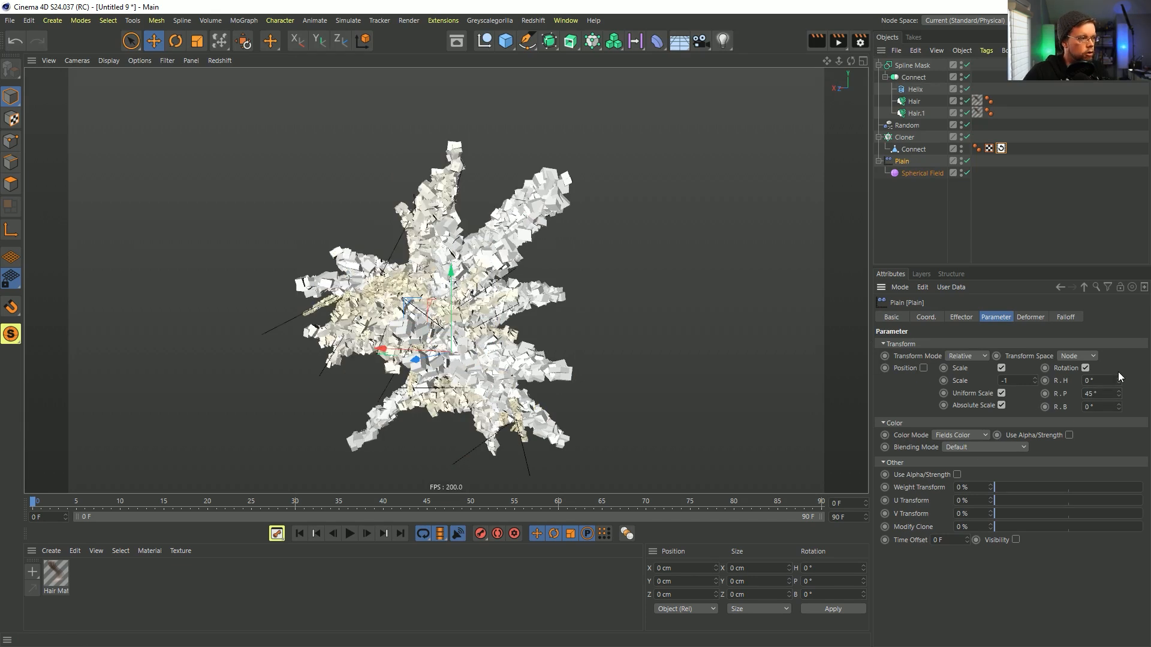
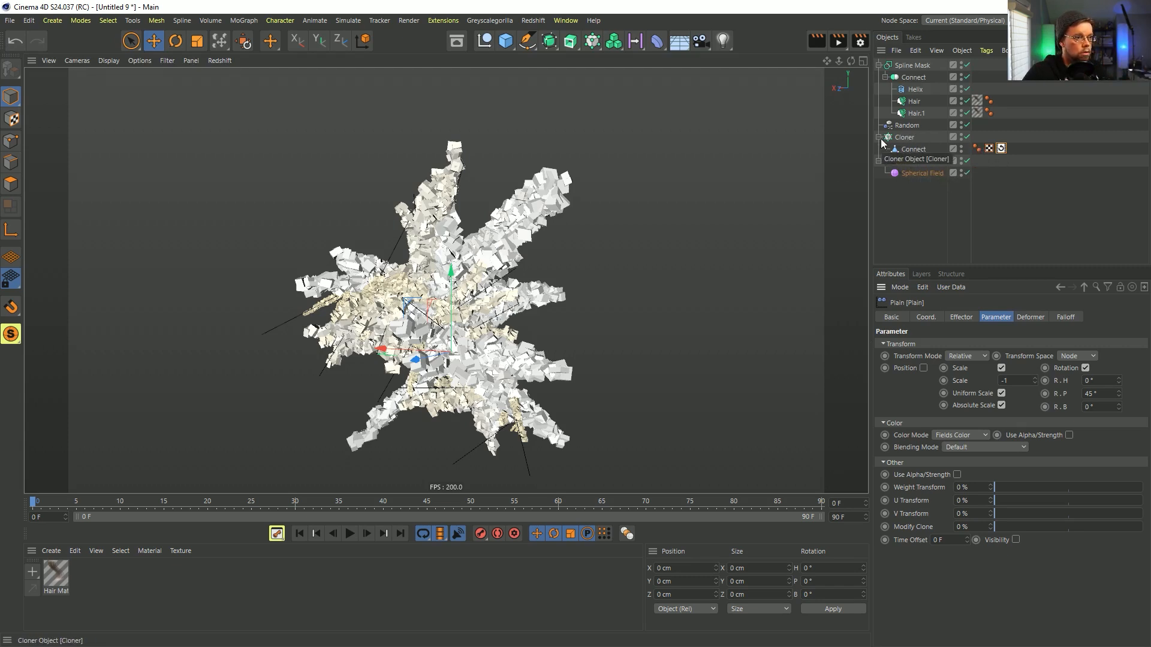
Test the 45° pitch rotation by varying the Spherical Field's size, ending at about 6430 cm
click(913, 172)
click(938, 318)
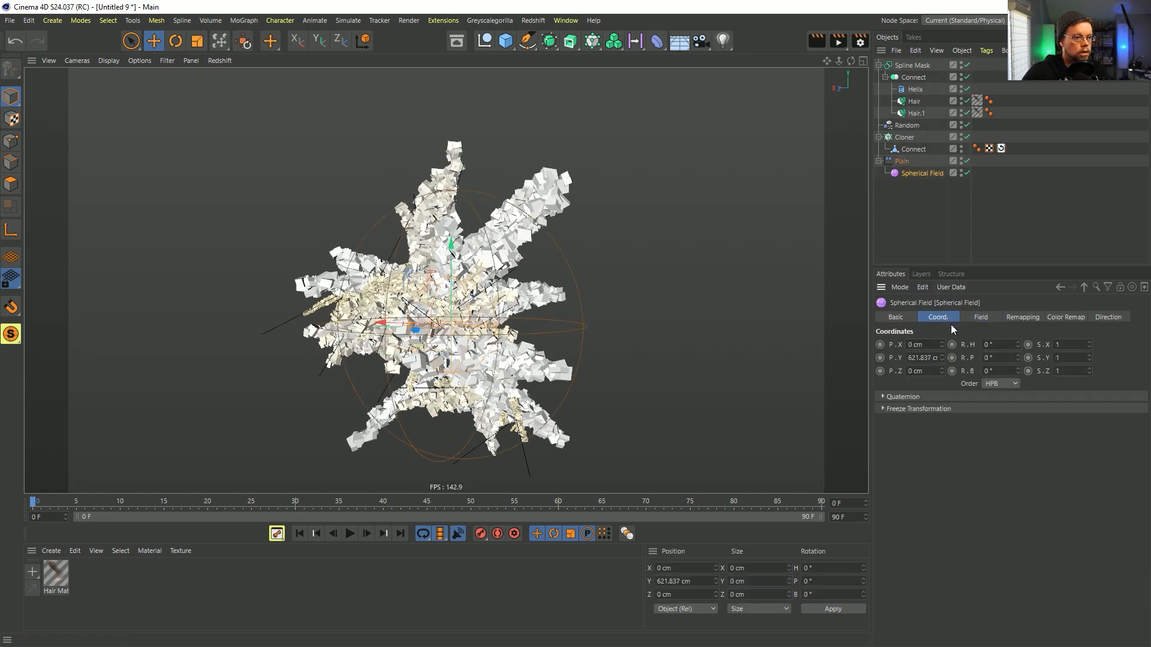
click(983, 317)
mouse_move(979, 361)
mouse_down()
mouse_move(961, 362)
mouse_move(1150, 363)
mouse_move(969, 346)
mouse_up()
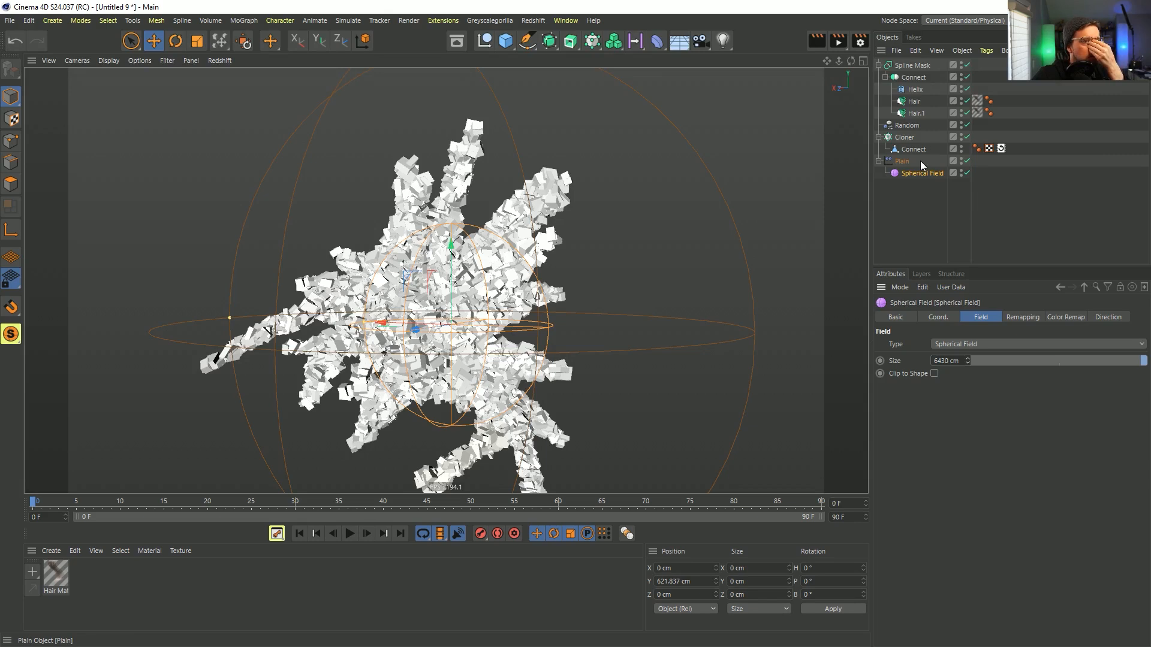
Set the Plain effector's heading rotation (R.H) to 180°
click(902, 163)
mouse_move(1118, 381)
mouse_down()
mouse_move(1118, 330)
mouse_move(1113, 380)
mouse_up()
key(ctrl+z)
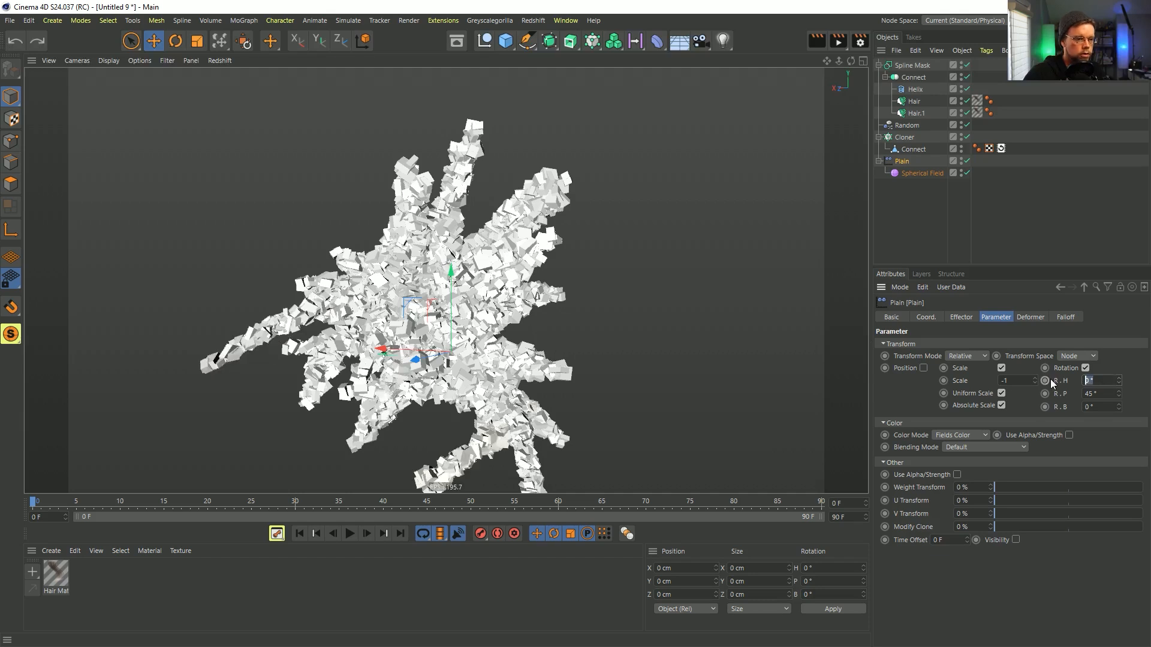
text(0)
key(Return)
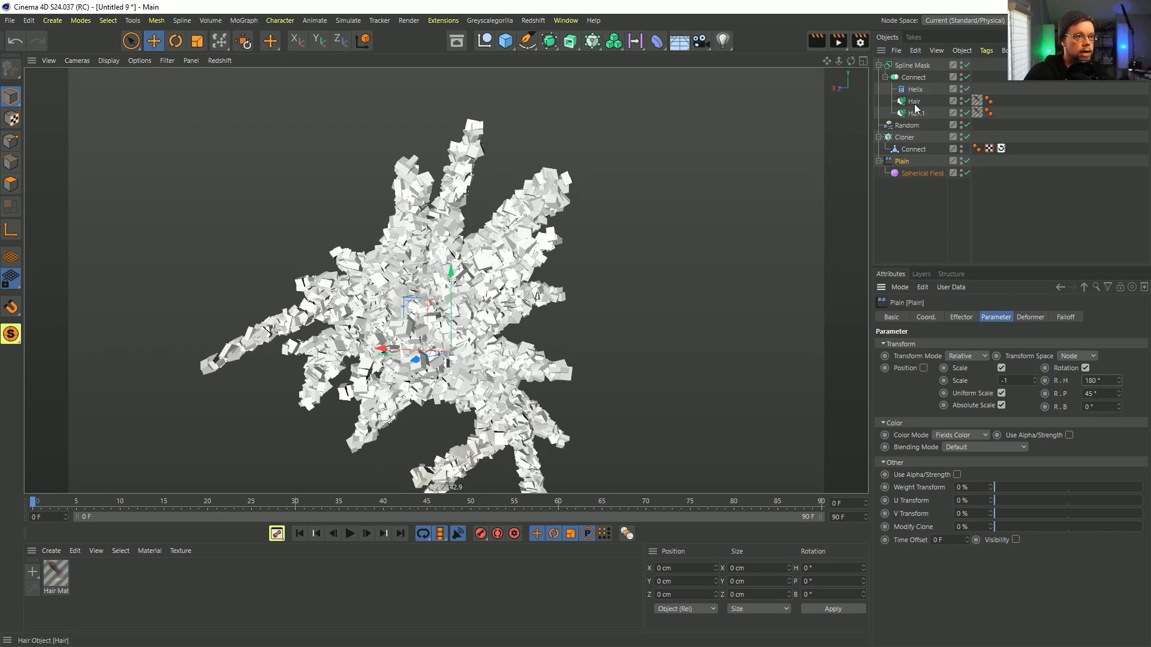
Test the added heading rotation by varying the Spherical Field's size from about 831 cm to about 8365 cm
click(969, 318)
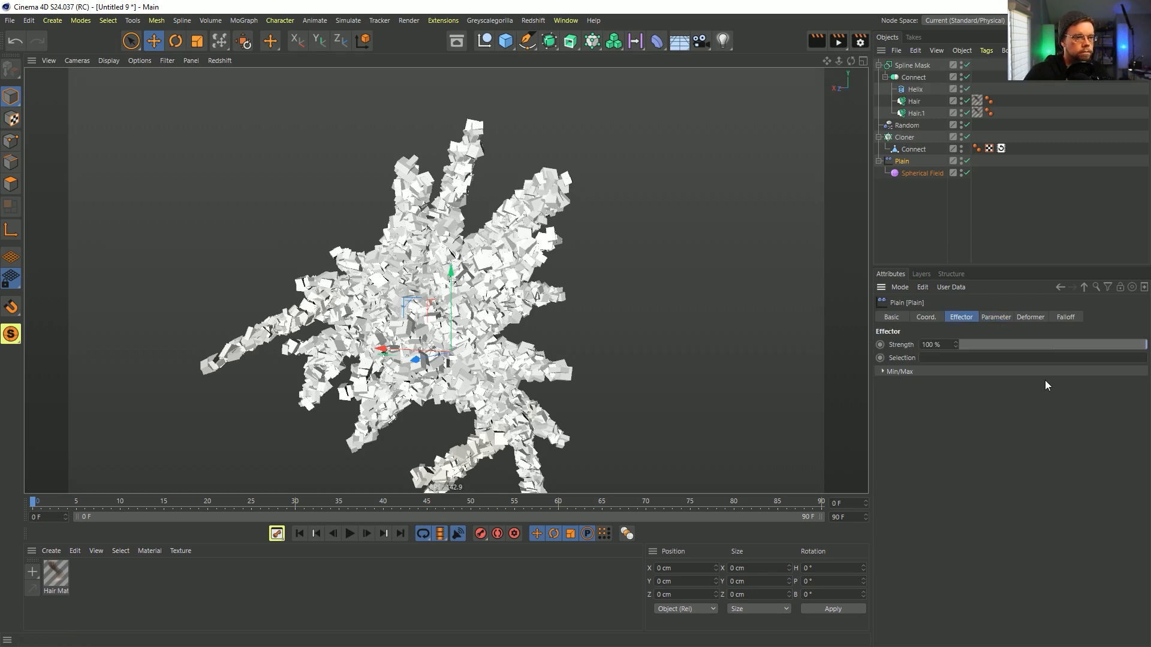
click(996, 317)
click(959, 320)
click(922, 173)
mouse_move(967, 361)
mouse_down()
mouse_move(952, 368)
mouse_move(1007, 347)
mouse_up()
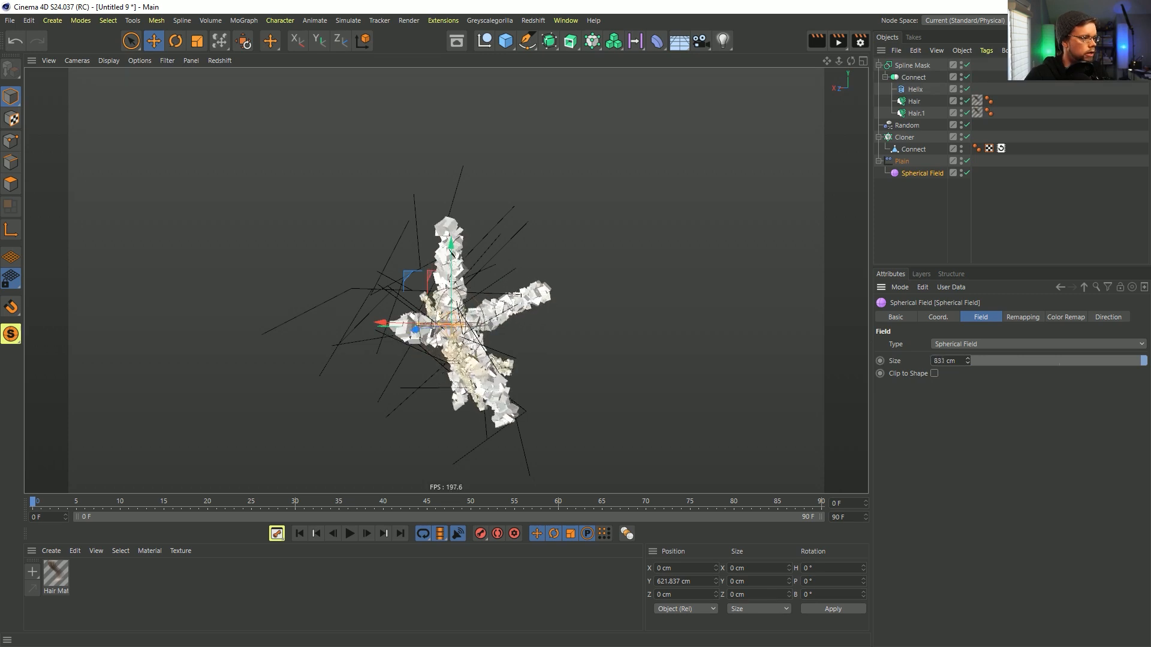
mouse_move(967, 361)
mouse_down()
mouse_move(989, 326)
mouse_move(967, 384)
mouse_move(967, 332)
mouse_move(967, 347)
mouse_up()
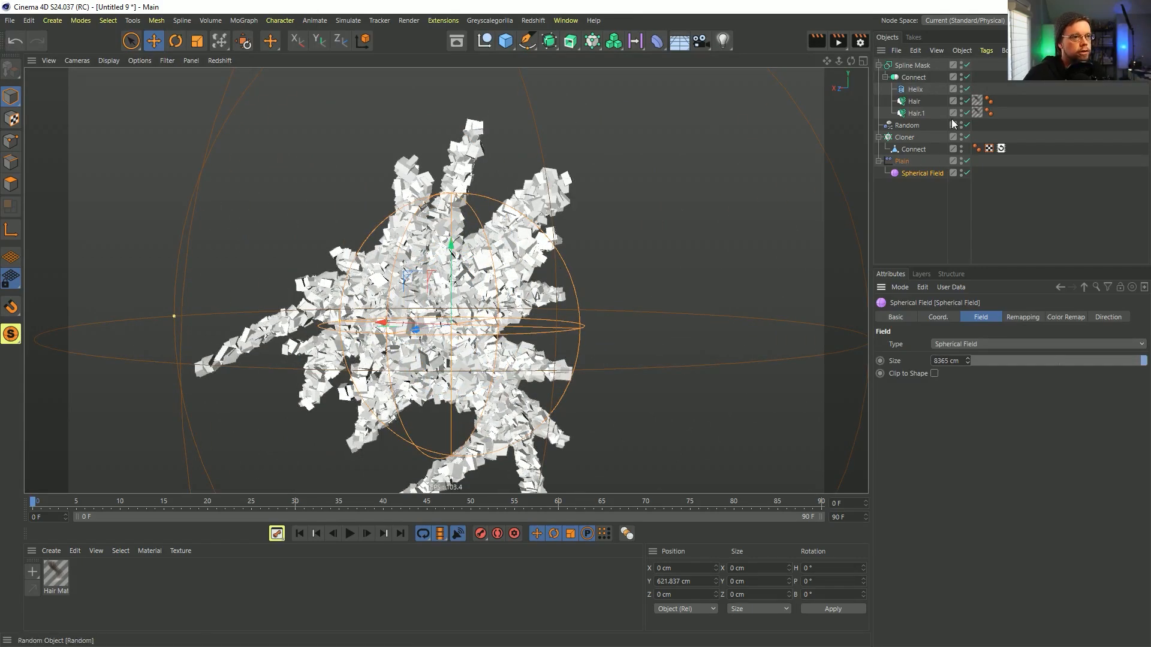
Disable the Cloner to expose the splines and duplicate Hair.1 inside the Connect object
click(963, 138)
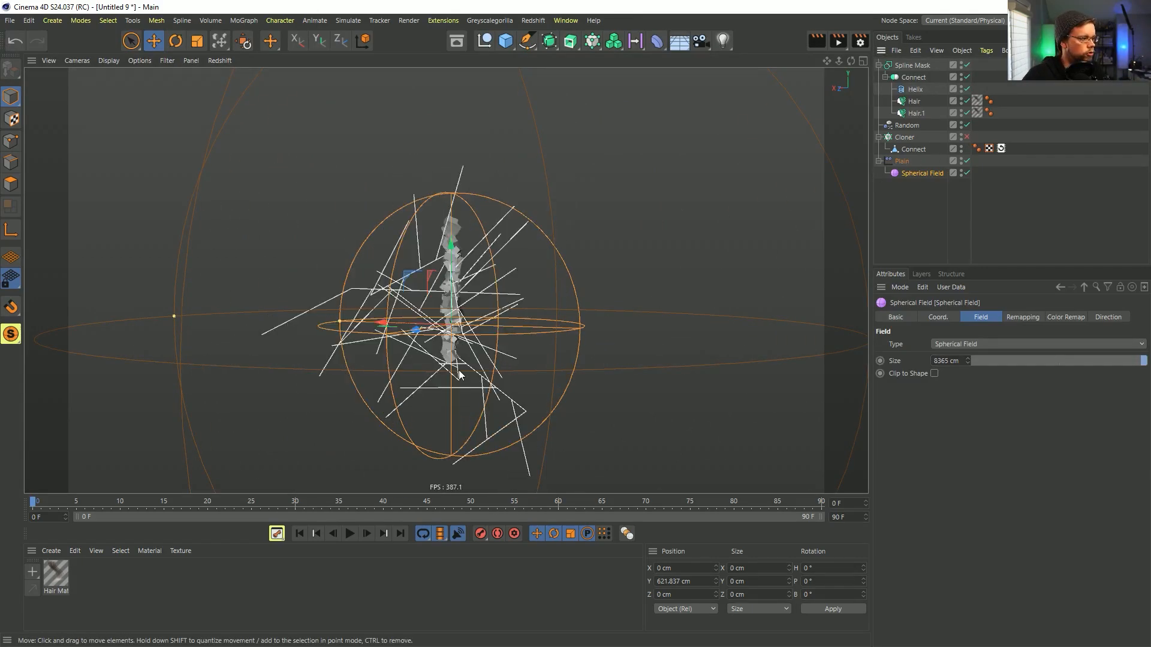
alt+drag(421, 307, 469, 285)
alt+drag(496, 334, 436, 329)
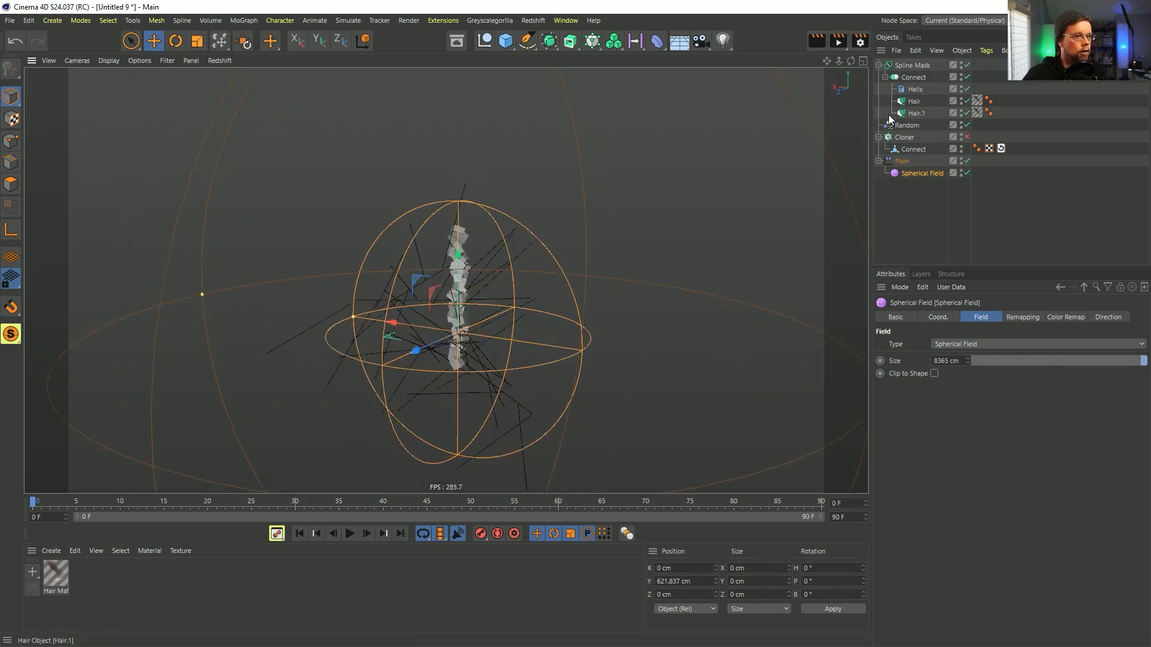
click(915, 114)
ctrl+drag(912, 117, 922, 125)
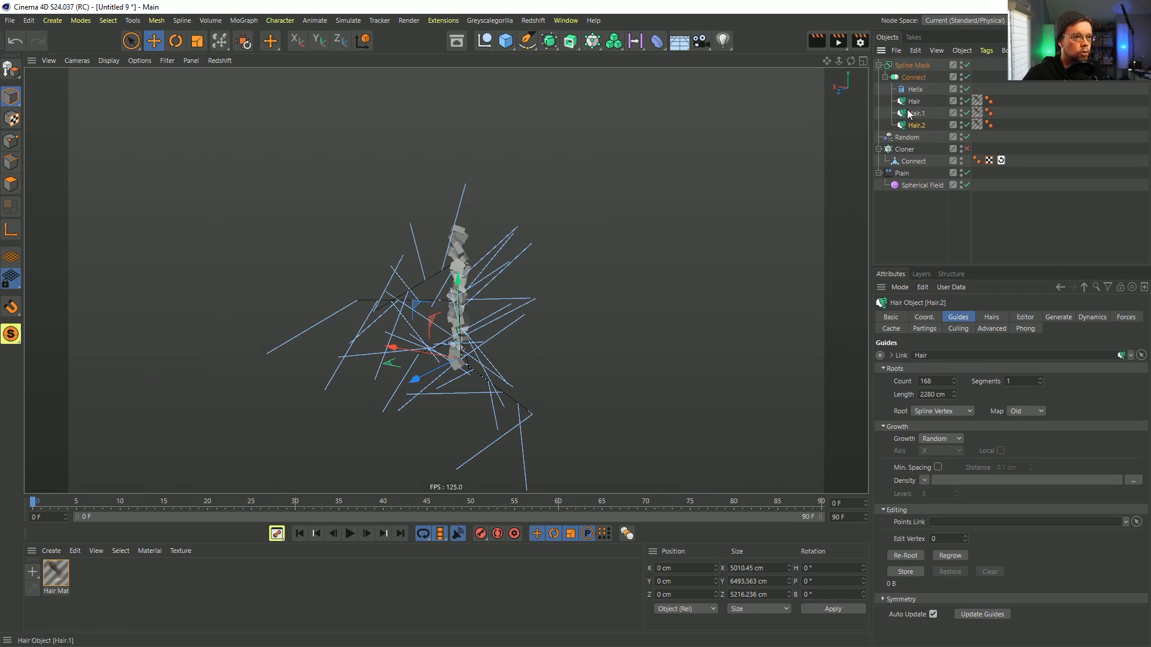
Link Hair.2's guides to Hair.1 and regrow them
drag(914, 114, 909, 402)
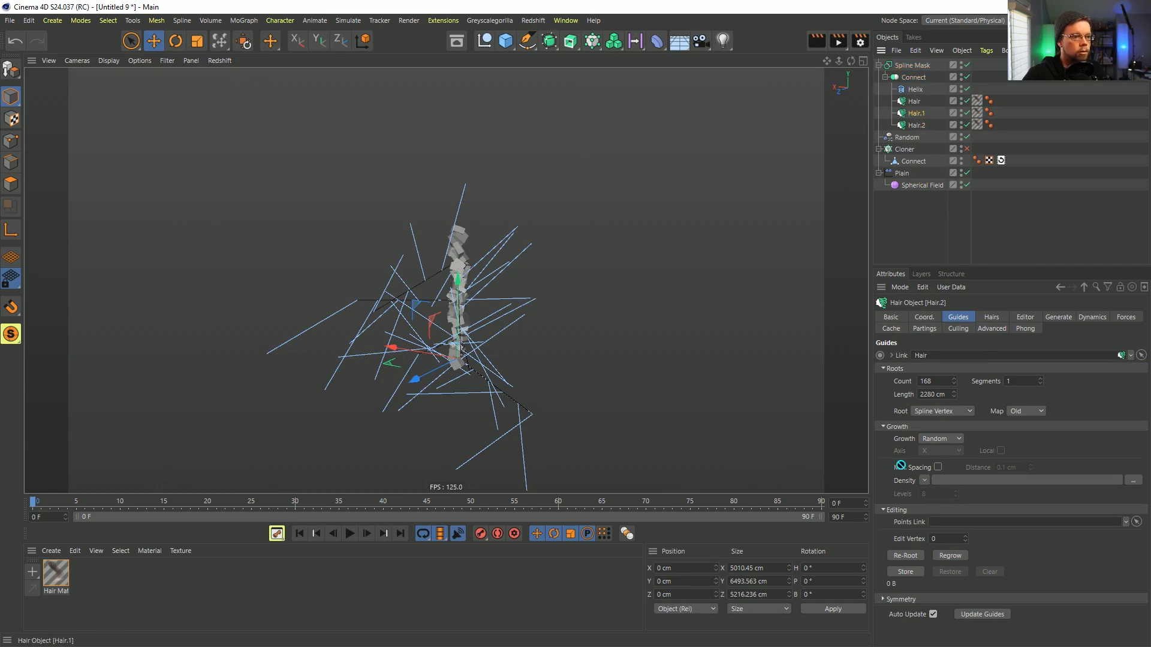
drag(931, 358, 929, 356)
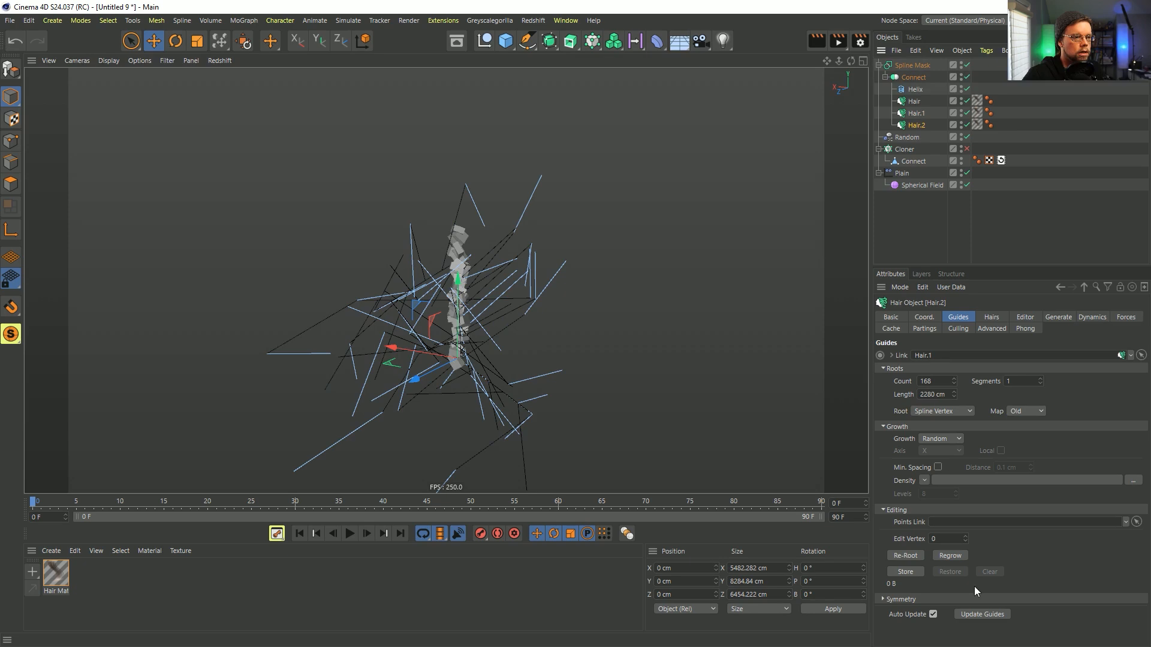
click(951, 556)
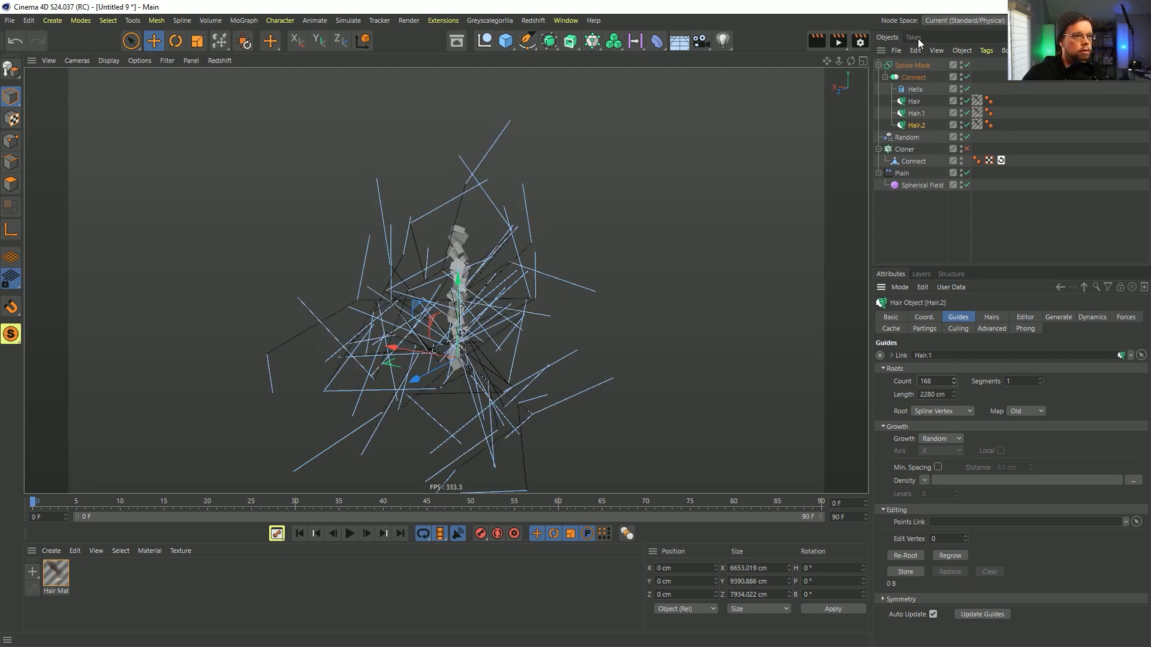
Edit the number of guide segments on Hair.1 and regrow Hair.2's guides from it
click(916, 114)
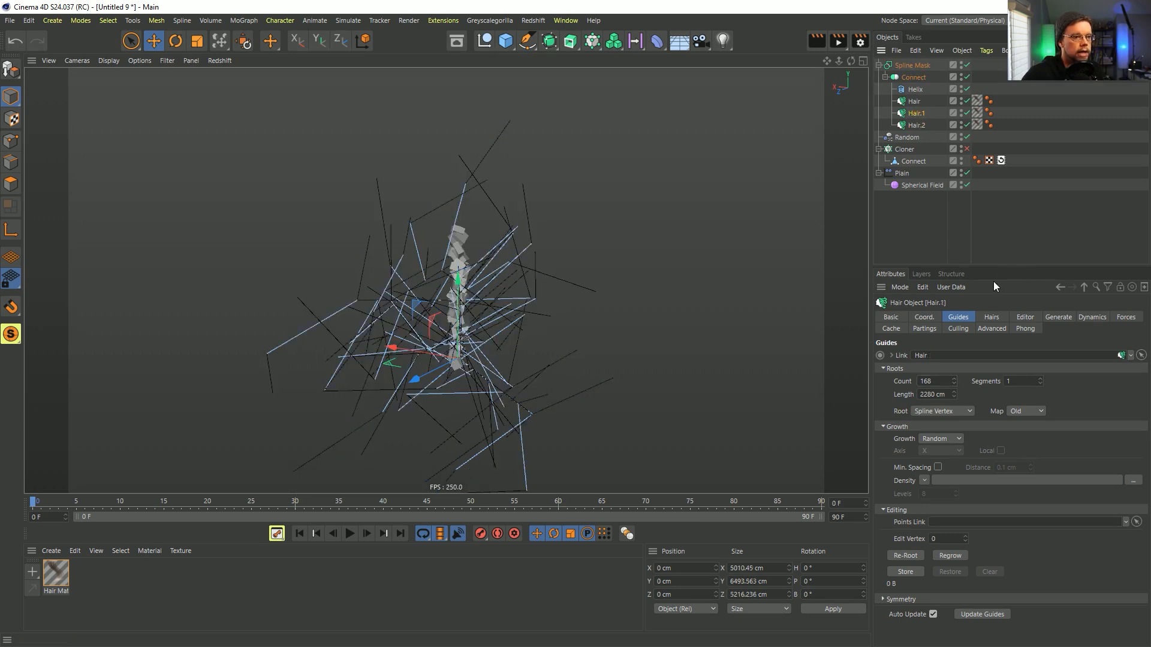
click(1007, 379)
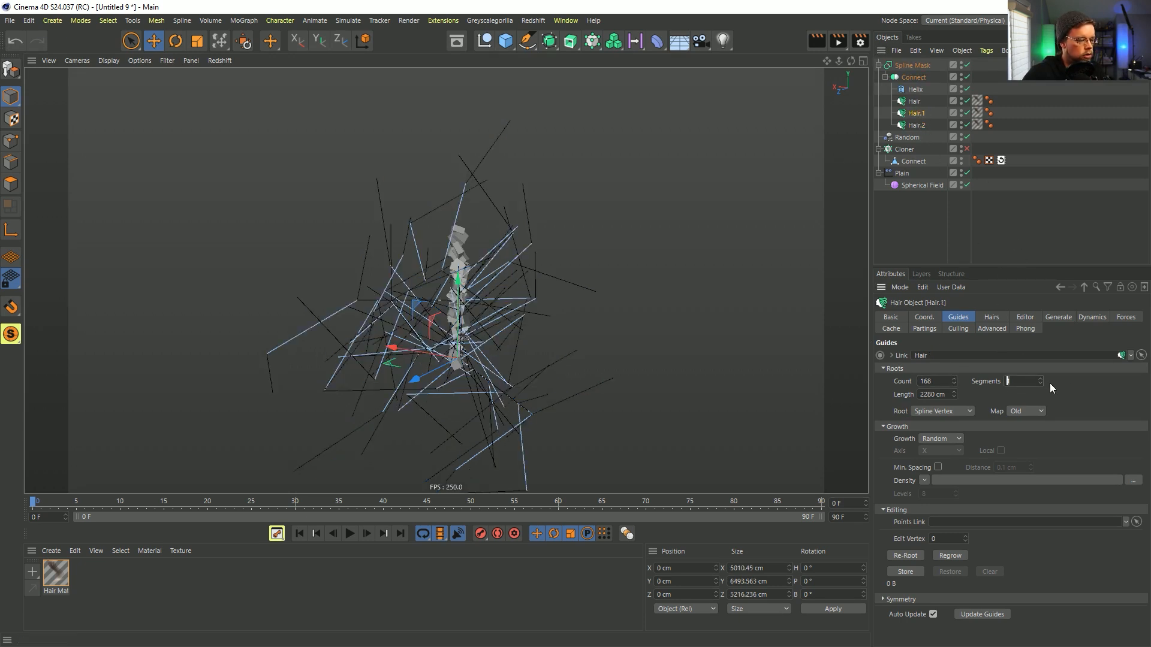
click(916, 125)
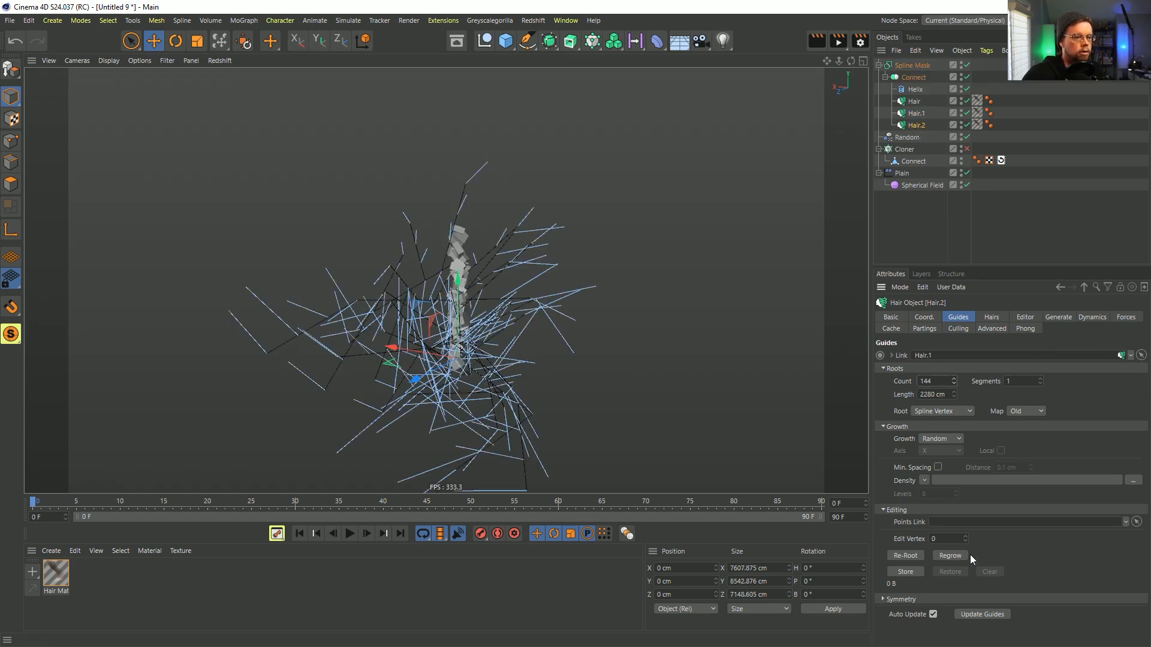
click(952, 555)
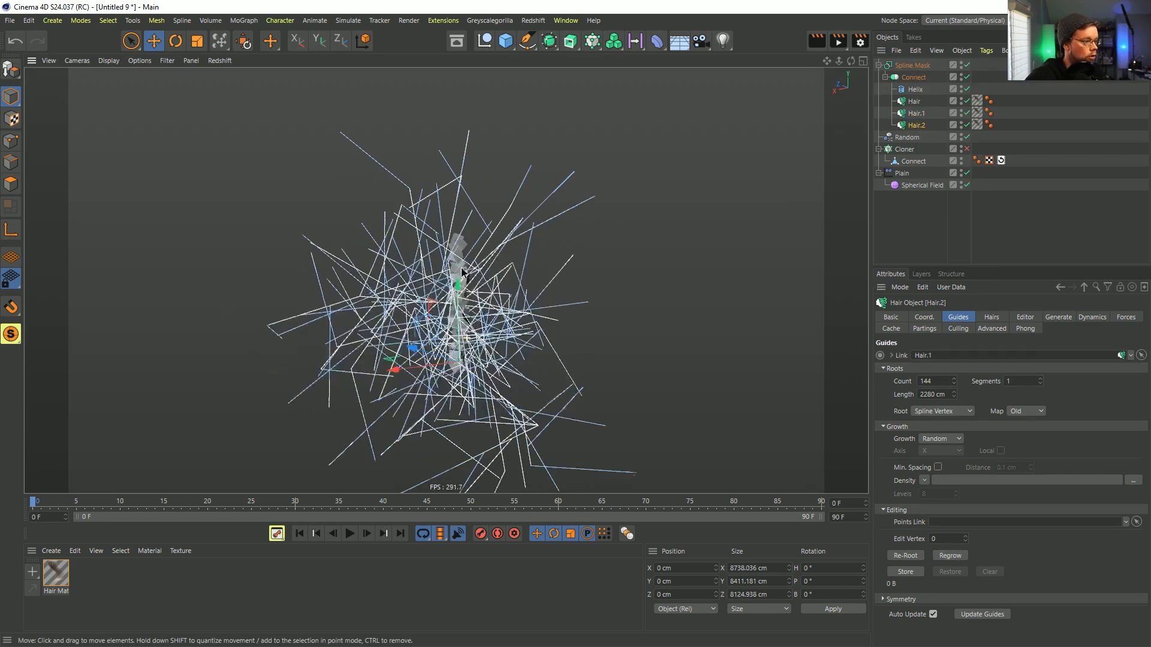
Re-enable the Cloner and test the denser growth by varying the Spherical Field's size, ending at about 3190 cm
alt+drag(468, 275, 722, 232)
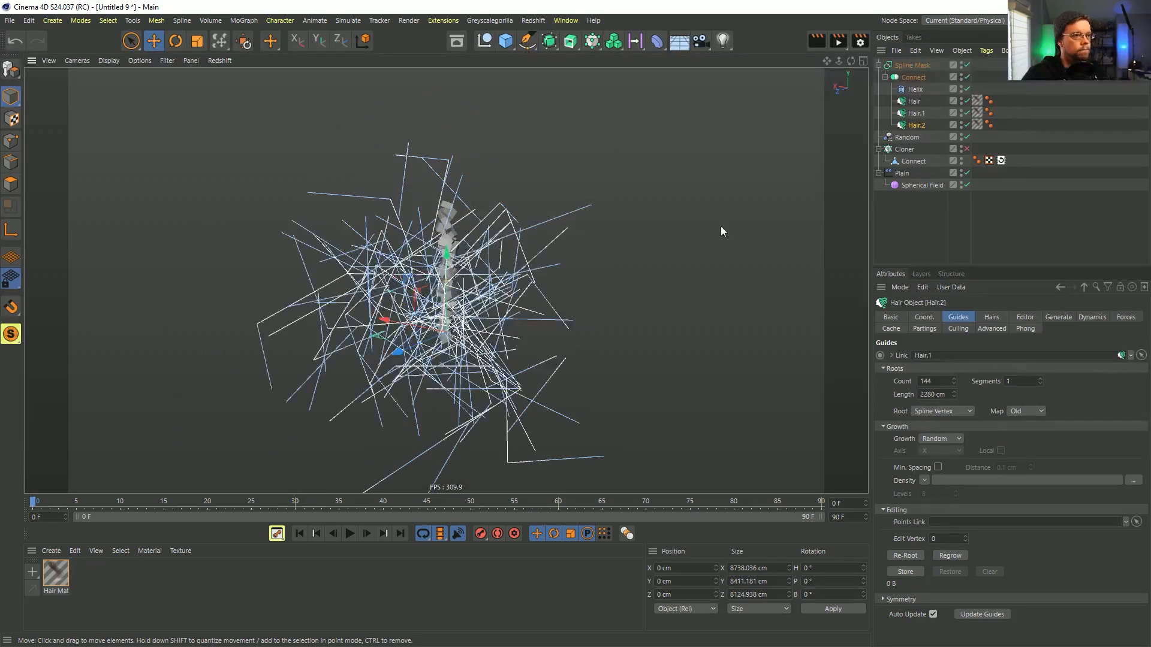
click(965, 151)
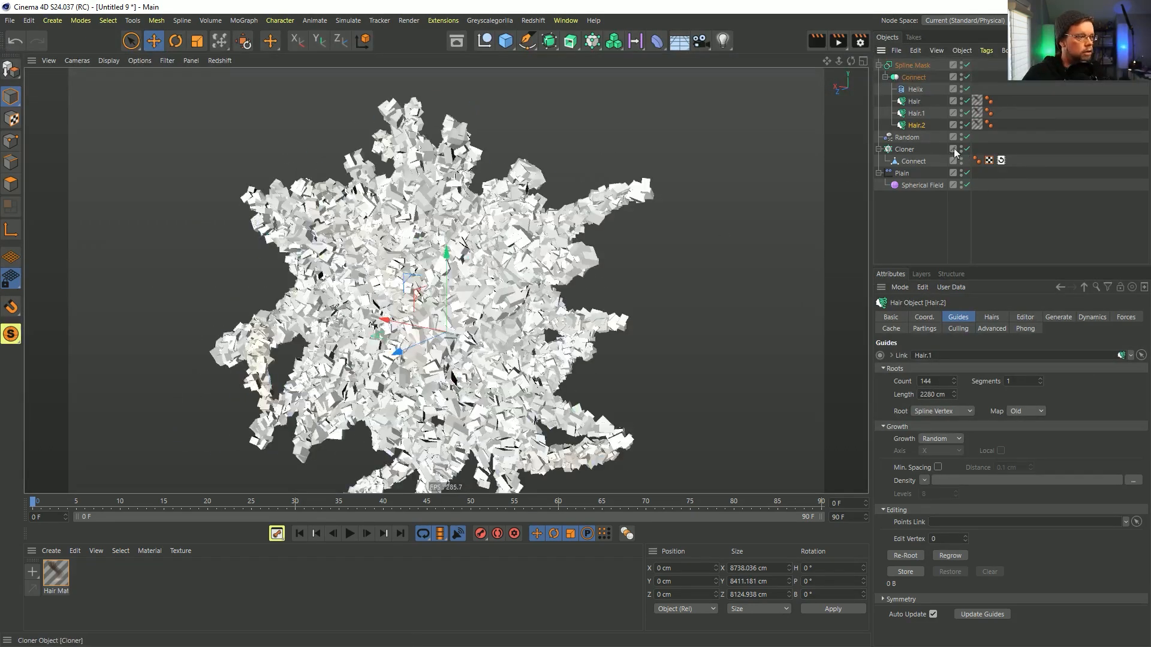
click(921, 185)
mouse_move(1006, 361)
mouse_down()
mouse_move(971, 362)
mouse_move(1145, 361)
mouse_up()
drag(967, 361, 967, 333)
mouse_move(319, 283)
mouse_down()
mouse_move(232, 269)
mouse_move(324, 285)
mouse_up()
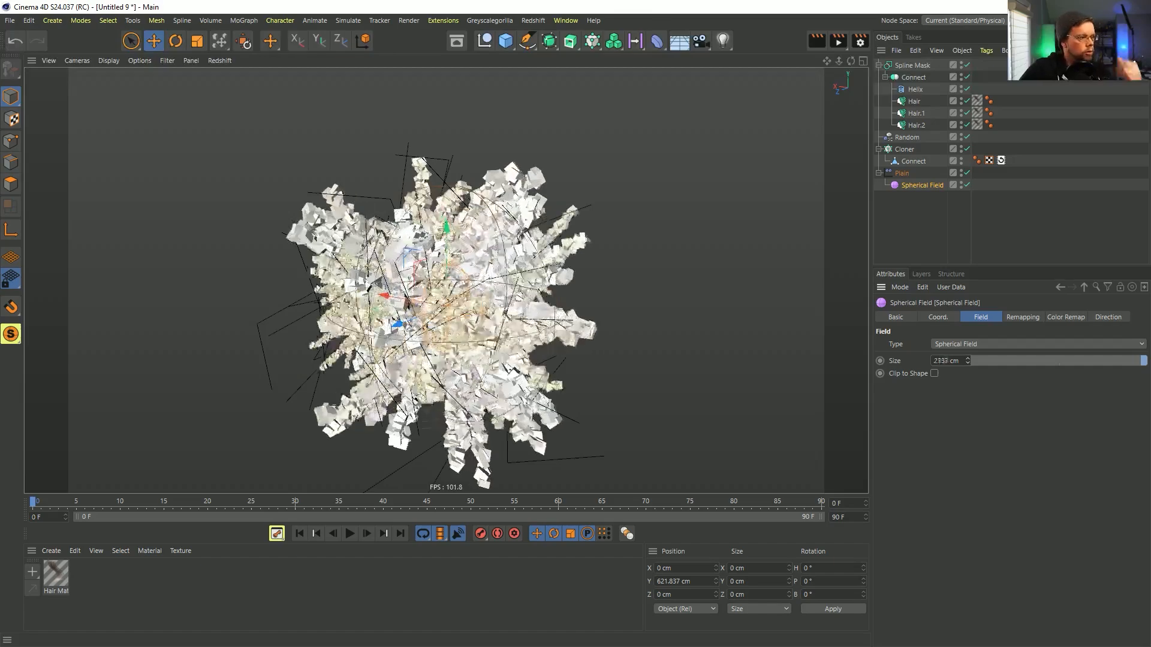
mouse_move(309, 282)
mouse_down()
mouse_move(261, 274)
mouse_move(329, 285)
mouse_up()
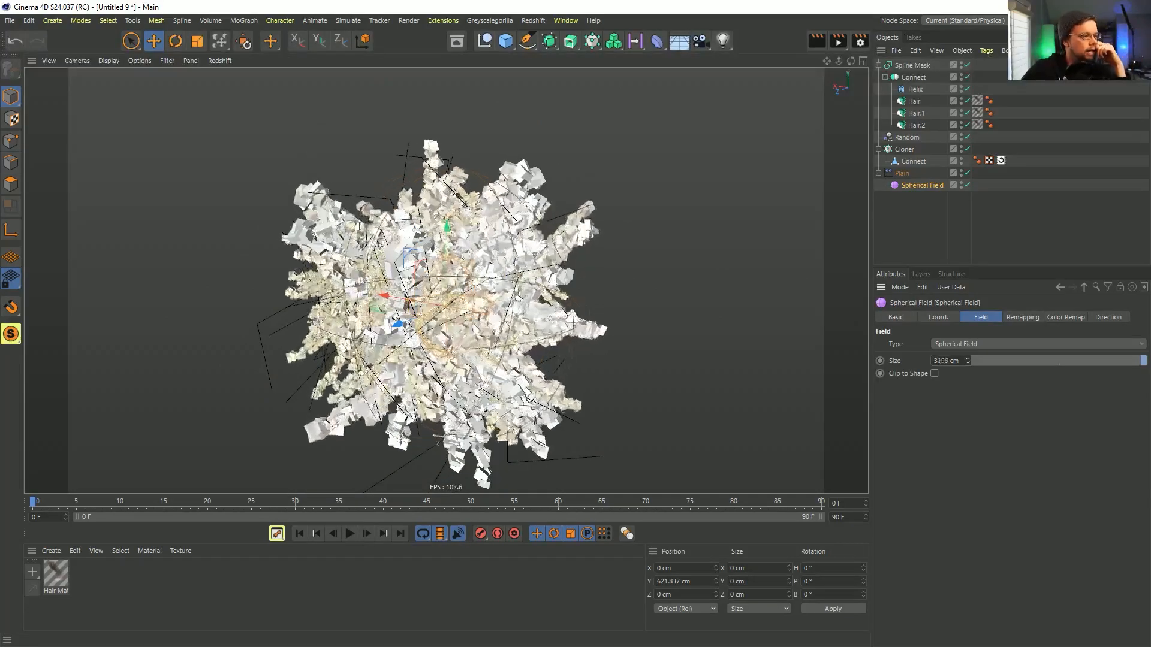
Enlarge the Spherical Field to a size of about 9918 cm so the clones grow out along the splines
drag(296, 280, 348, 288)
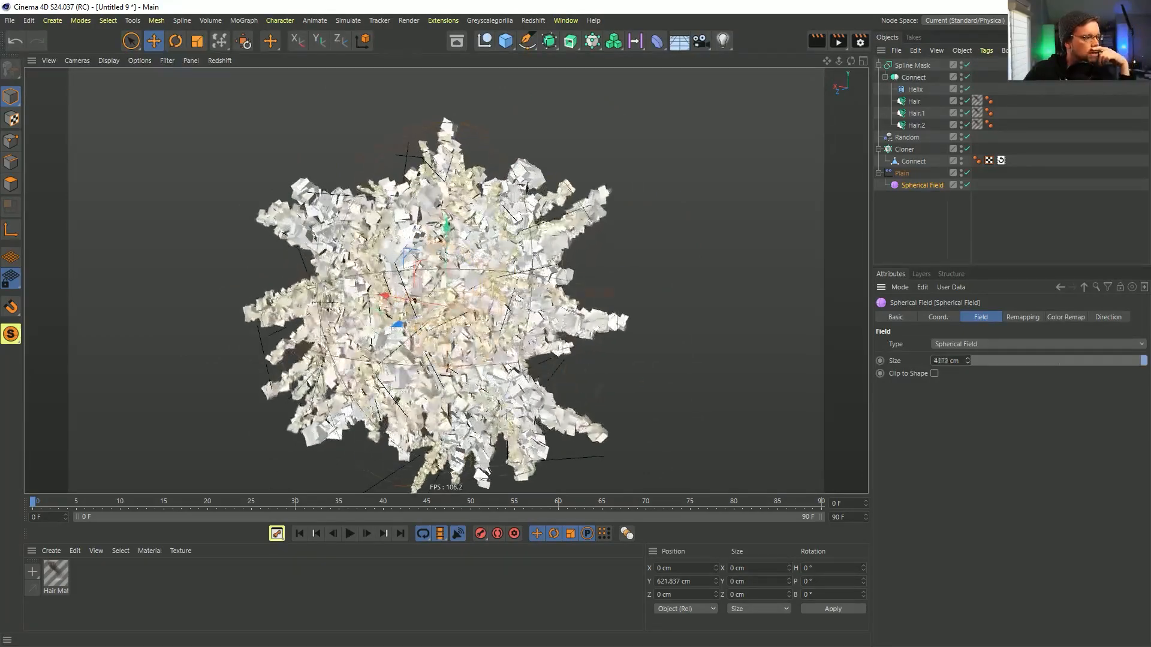
drag(288, 279, 179, 259)
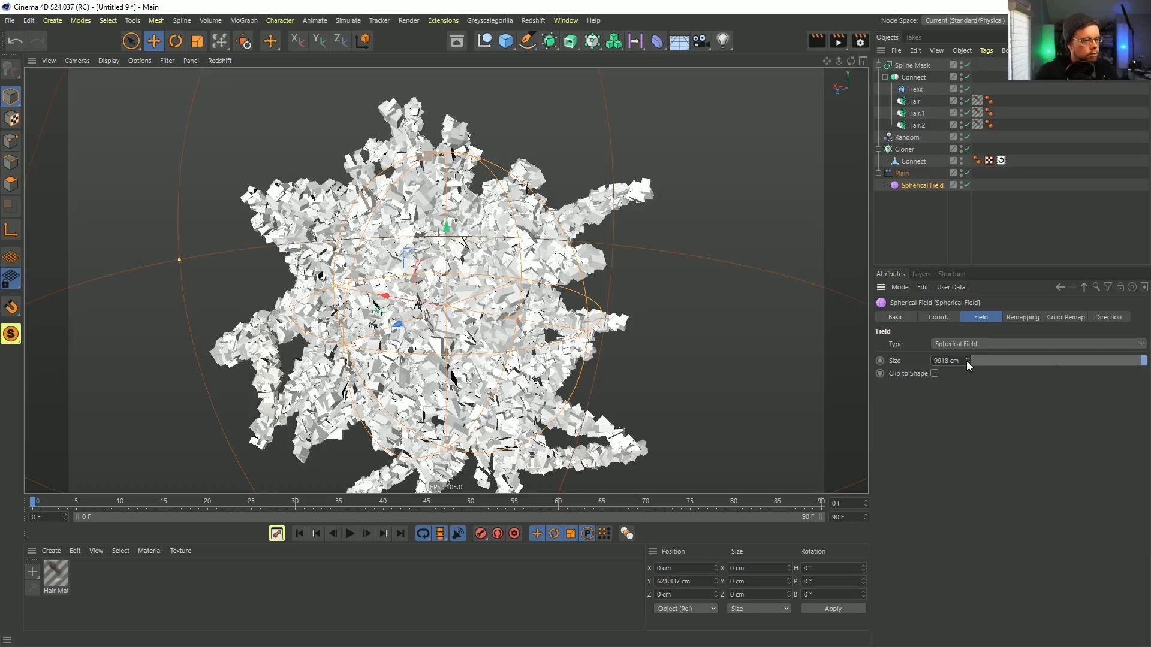
alt+middle_drag(541, 320, 542, 269)
alt+drag(543, 270, 481, 284)
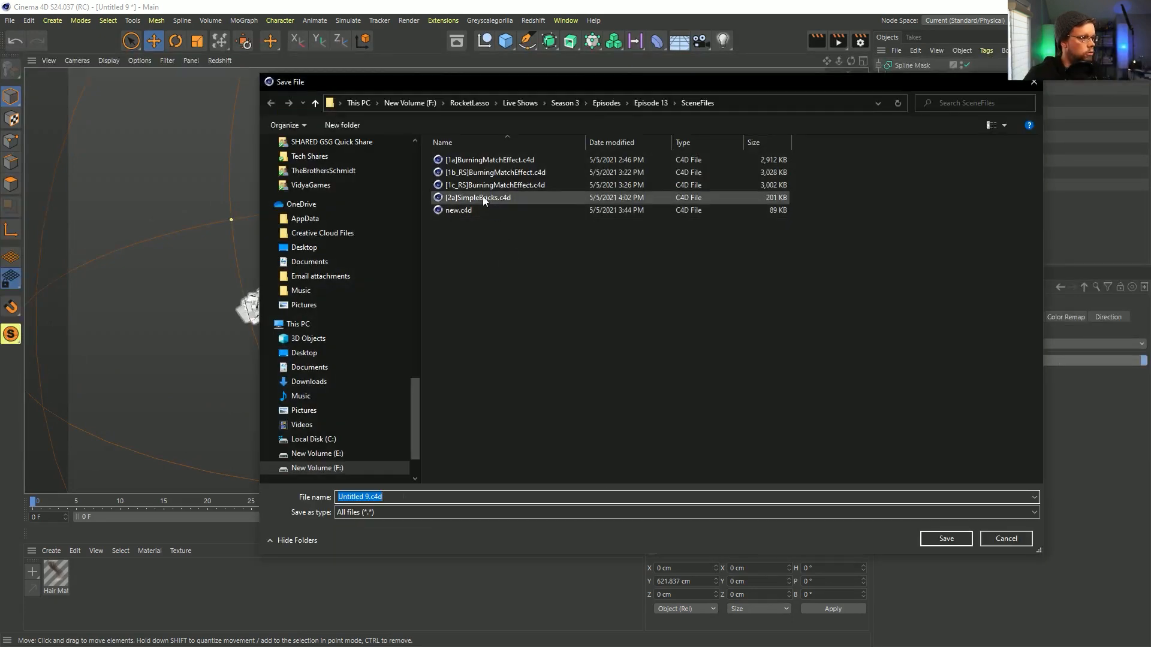
Save the scene in the Episode 13 SceneFiles folder as [3a_Recall]Fractal.c4d, basing the name on [2a]SimpleBricks.c4d
click(479, 197)
click(346, 496)
click(345, 497)
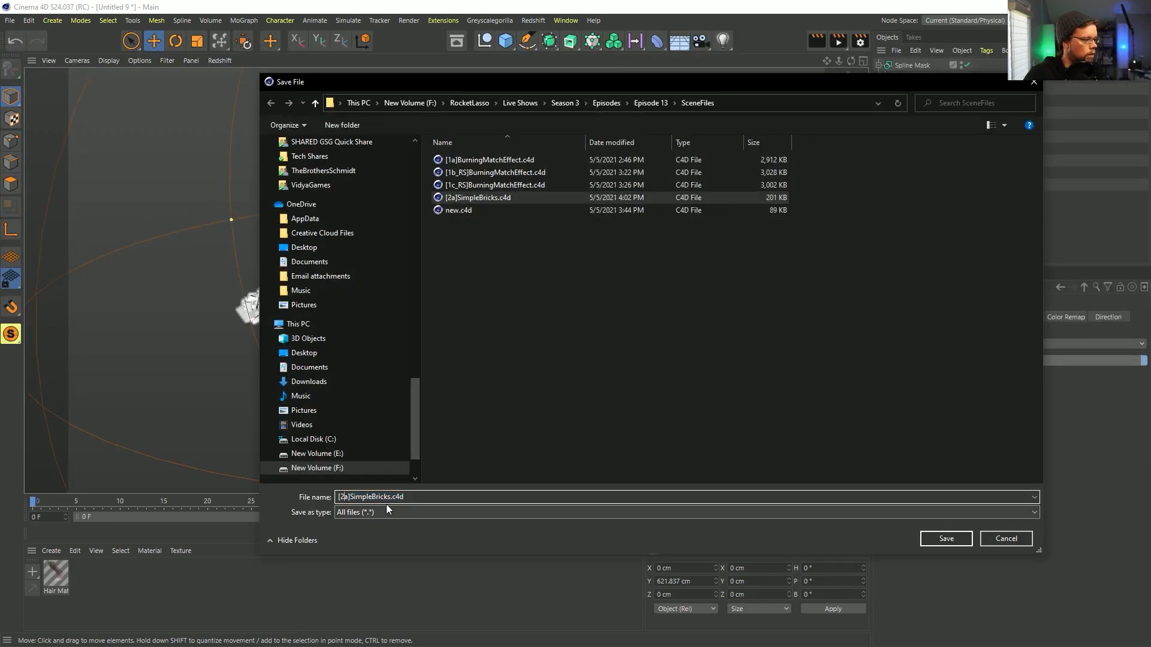
key(BackSpace)
text(3)
key(Right)
text(_Reca)
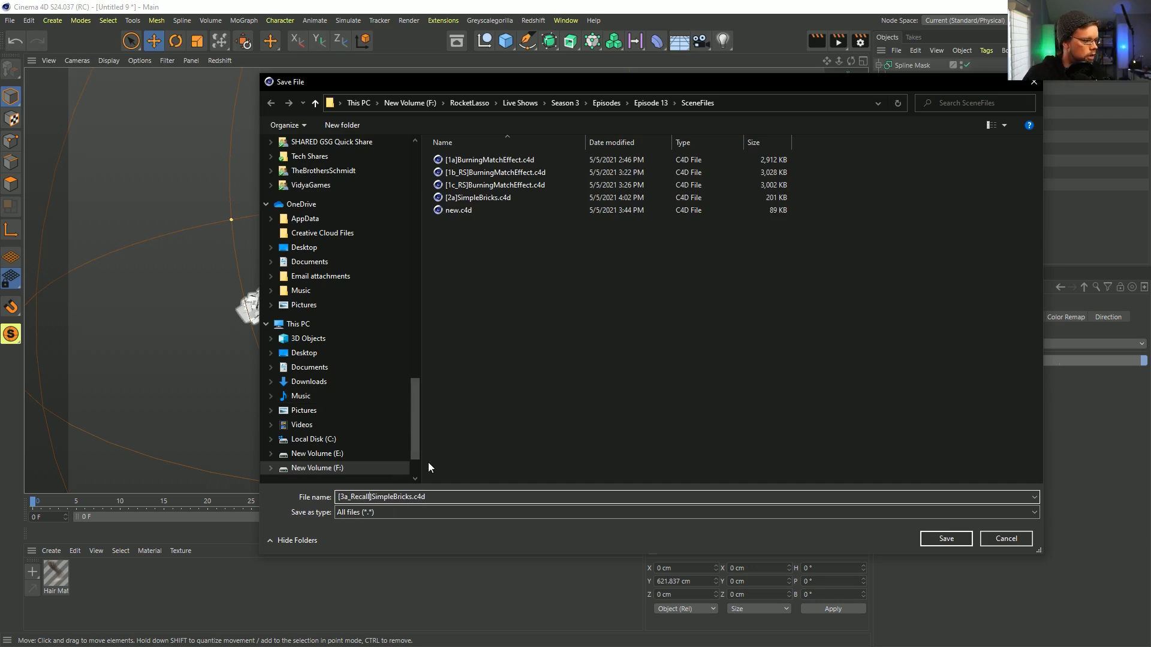
drag(414, 497, 376, 501)
text(Fr)
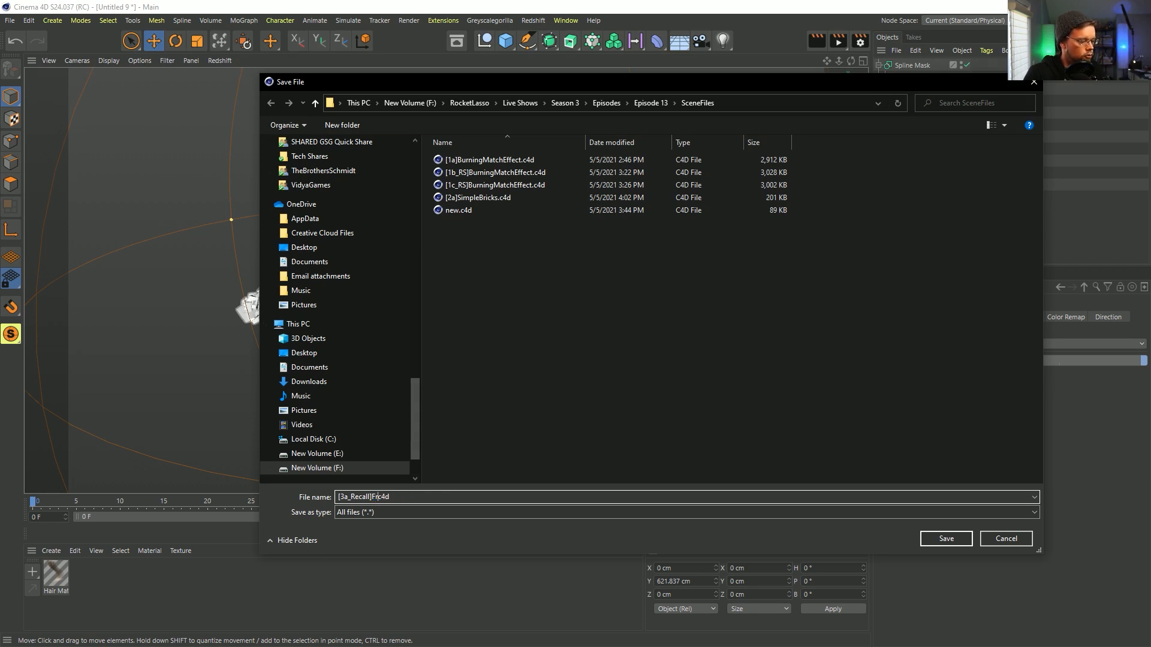
text(actal)
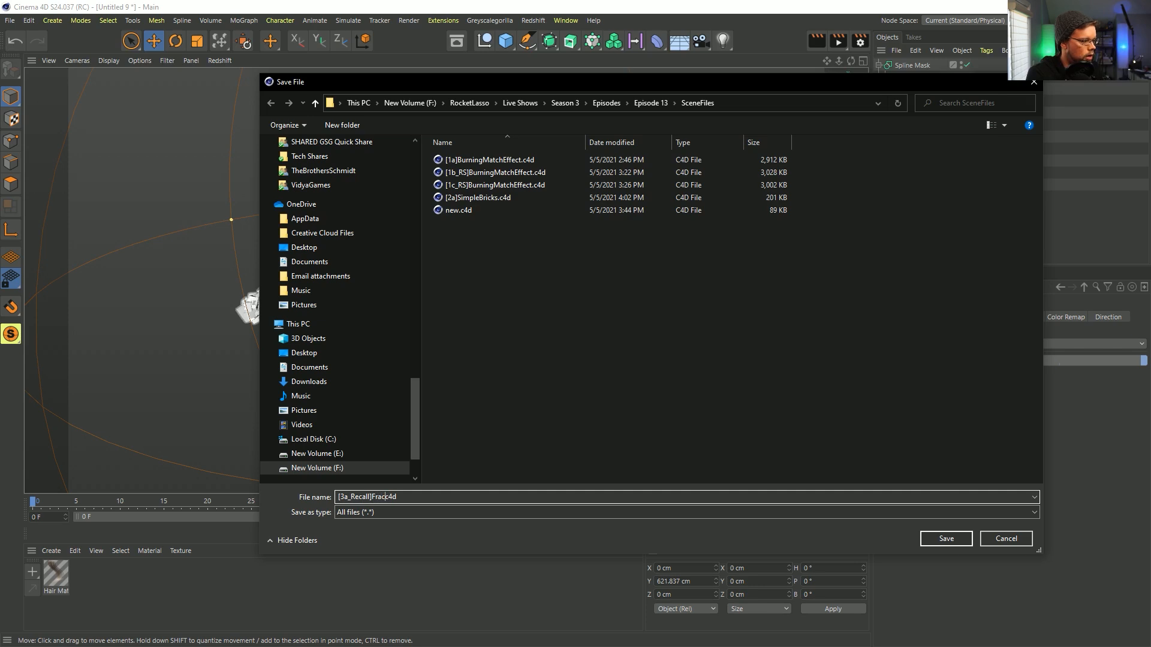
text(.)
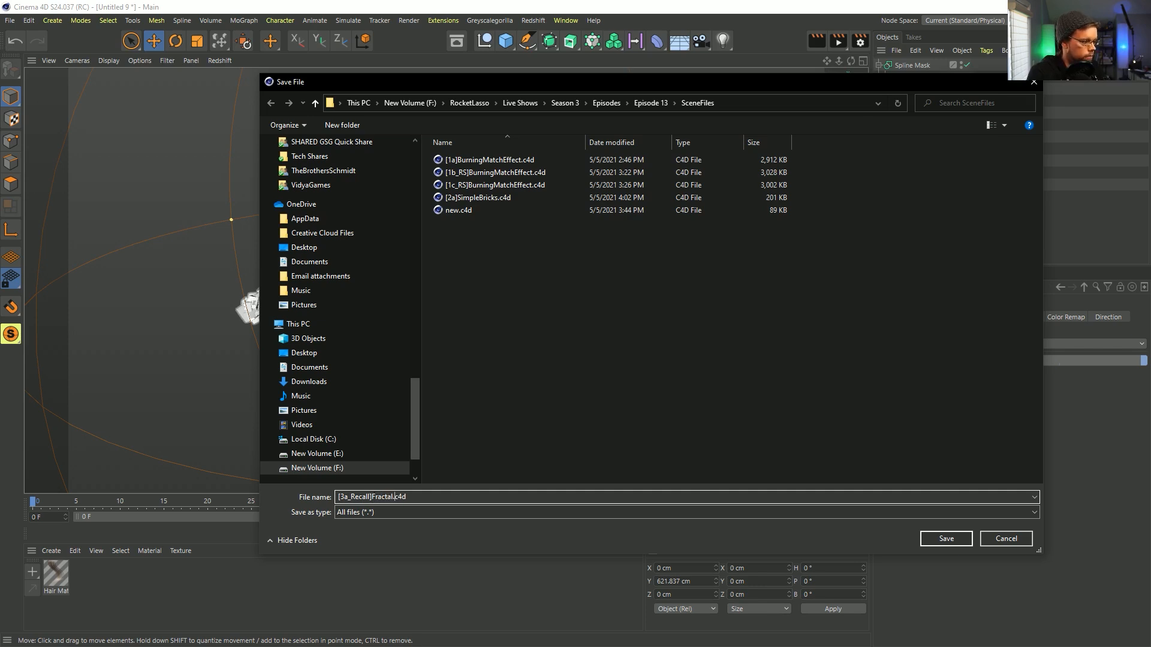
click(954, 542)
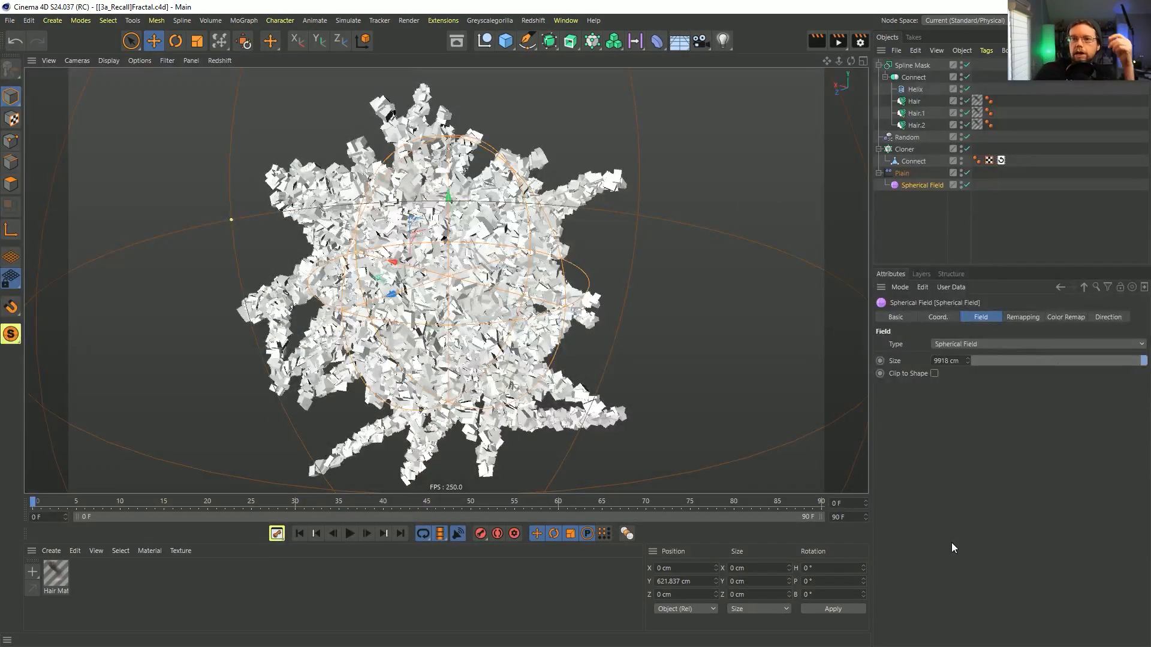